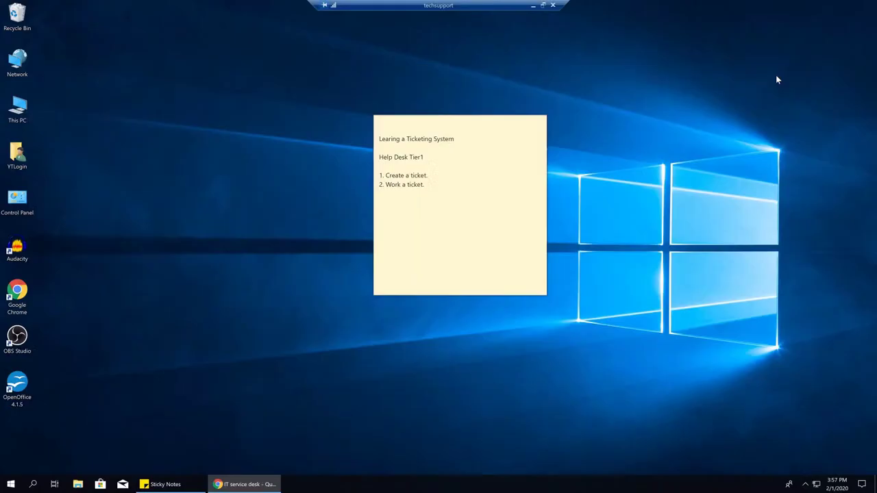
# - Highlight '1. Create a ticket.' in the plan note, then bring the Jira All open queue forward
pyautogui.click(381, 194)
pyautogui.moveTo(429, 176); pyautogui.dragTo(379, 175)
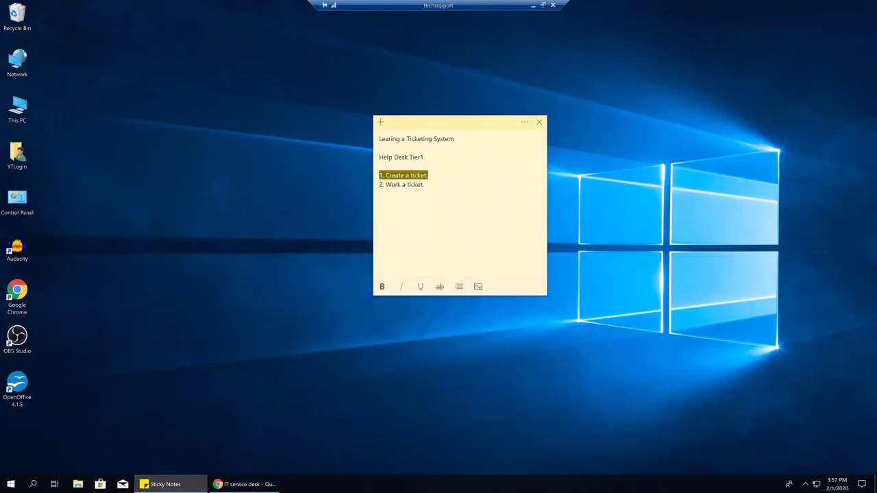
pyautogui.click(380, 194)
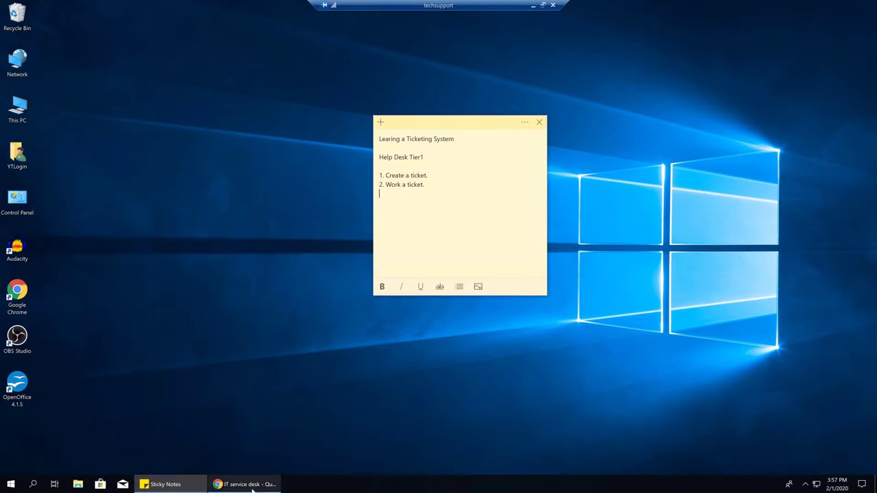
pyautogui.click(270, 484)
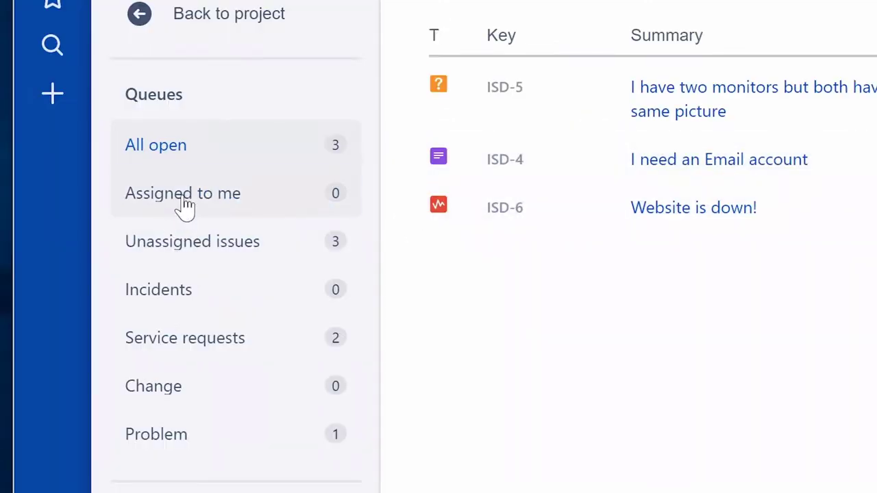
pyautogui.click(183, 199)
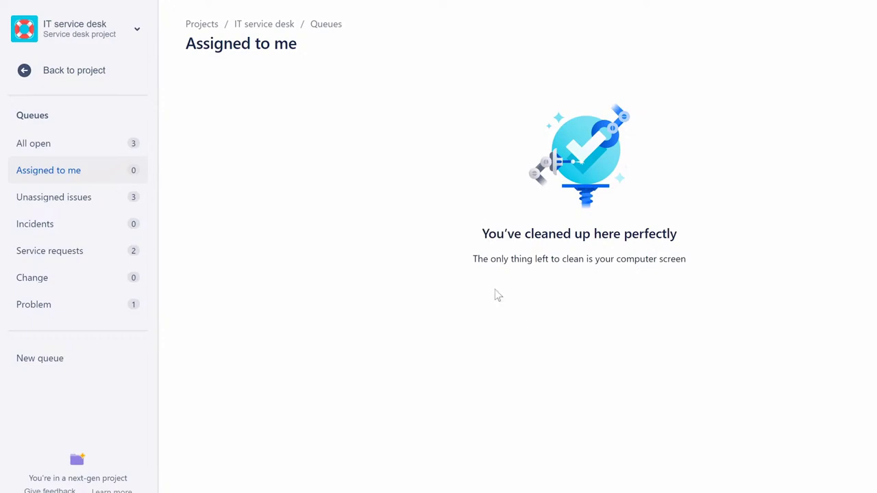
pyautogui.click(60, 199)
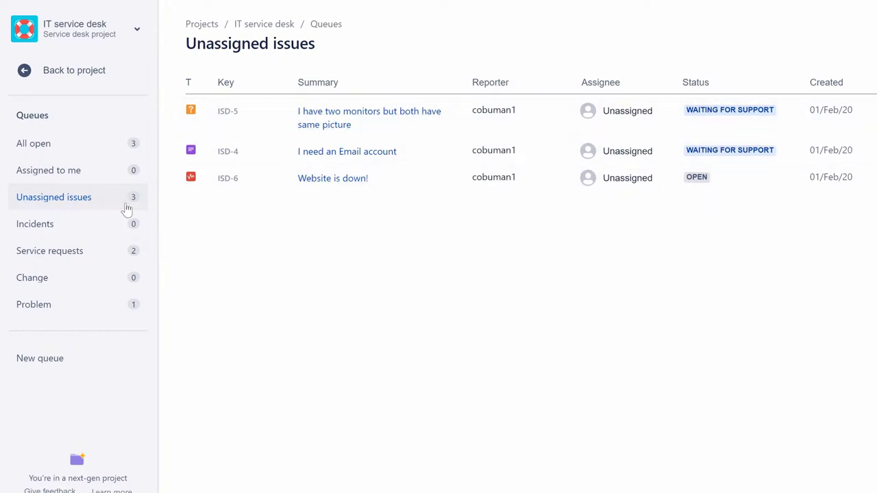
pyautogui.click(61, 142)
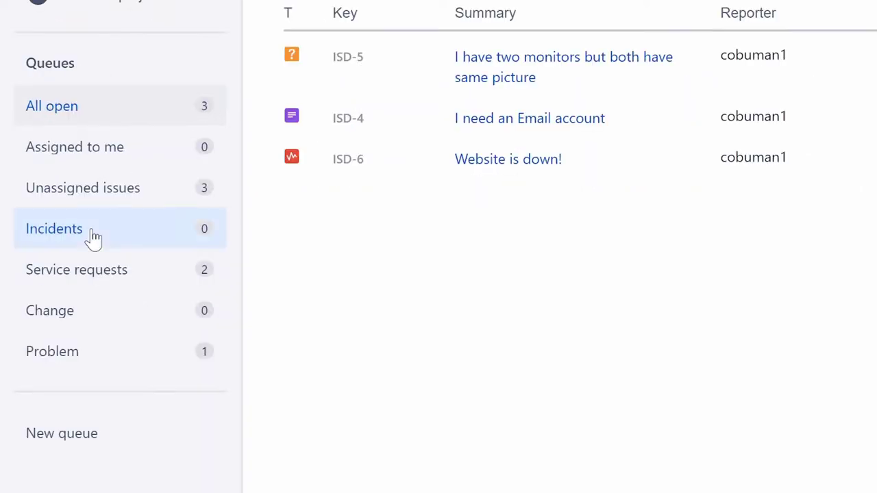
pyautogui.click(94, 237)
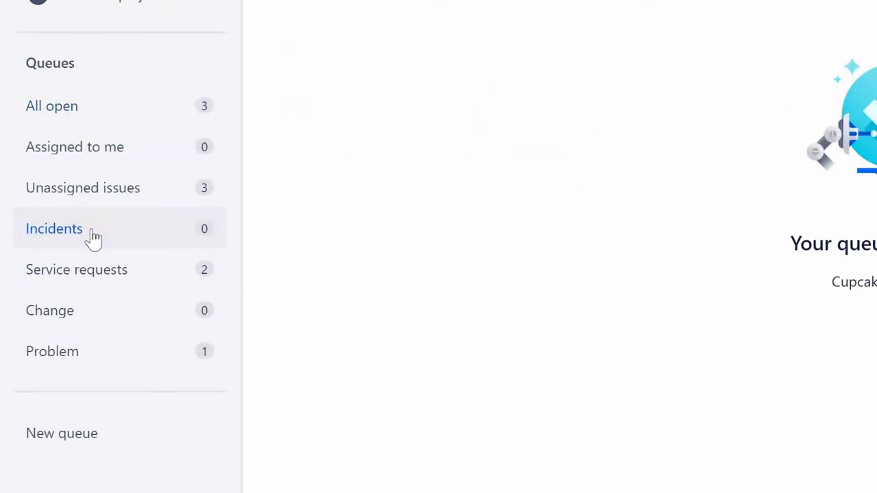
pyautogui.click(87, 281)
pyautogui.click(84, 311)
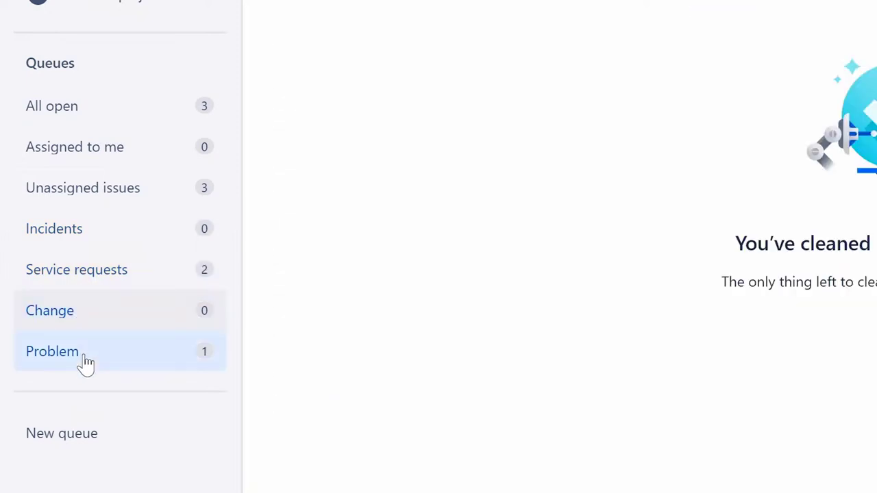
pyautogui.click(86, 361)
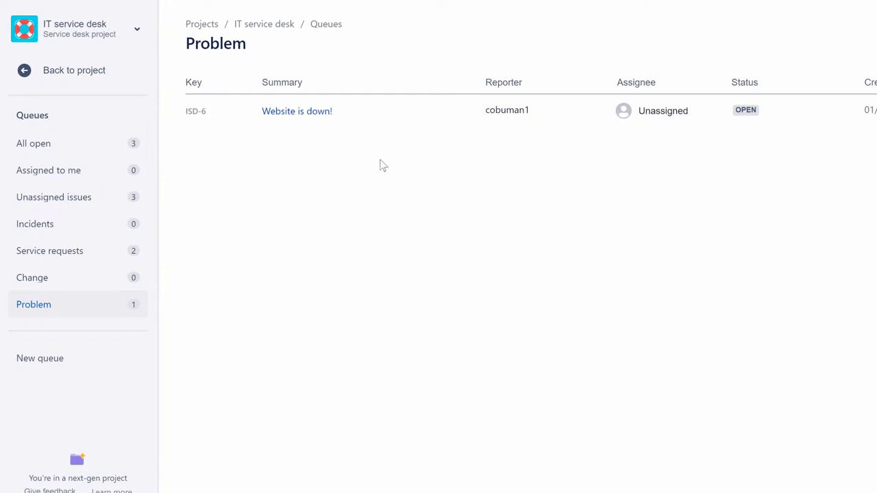
pyautogui.click(77, 145)
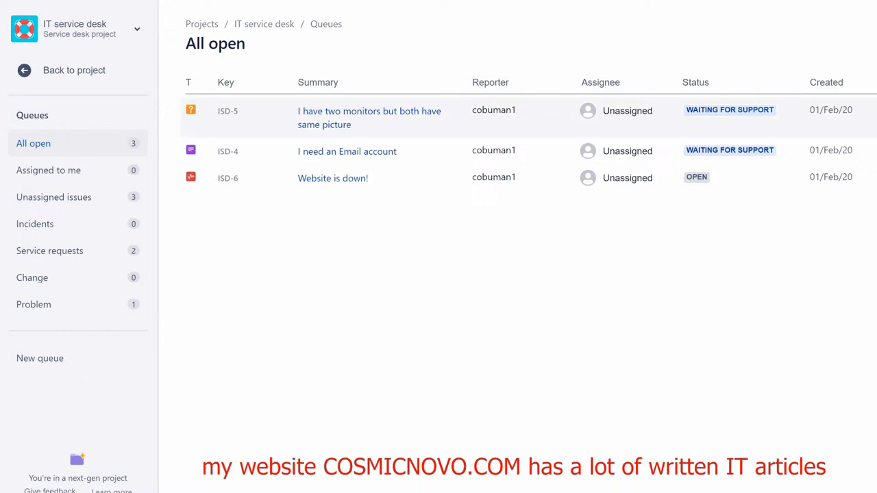
pyautogui.moveTo(517, 111); pyautogui.dragTo(472, 111)
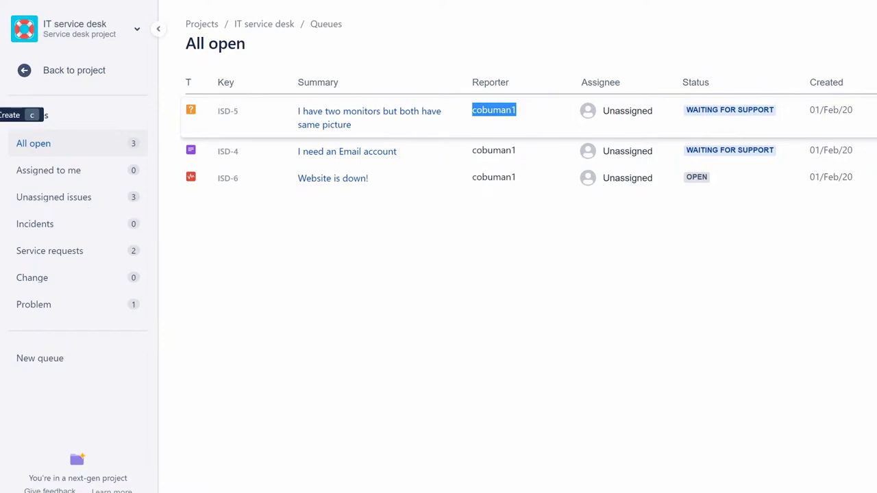
# - Start a new IT service desk (ISD) issue with issue type Report an incident
pyautogui.press('c')
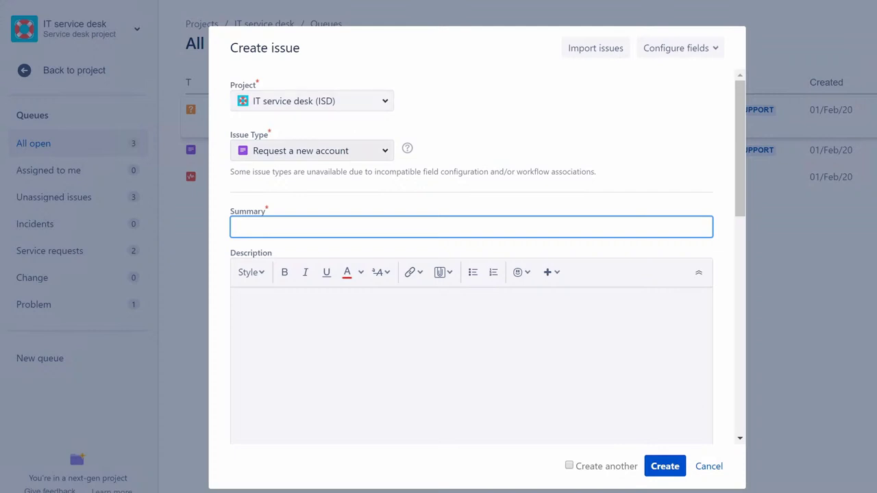
pyautogui.click(247, 152)
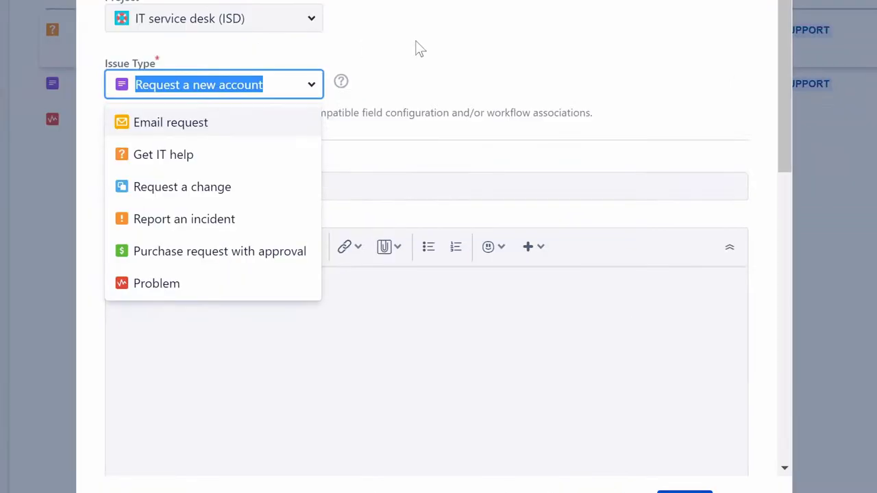
pyautogui.click(420, 48)
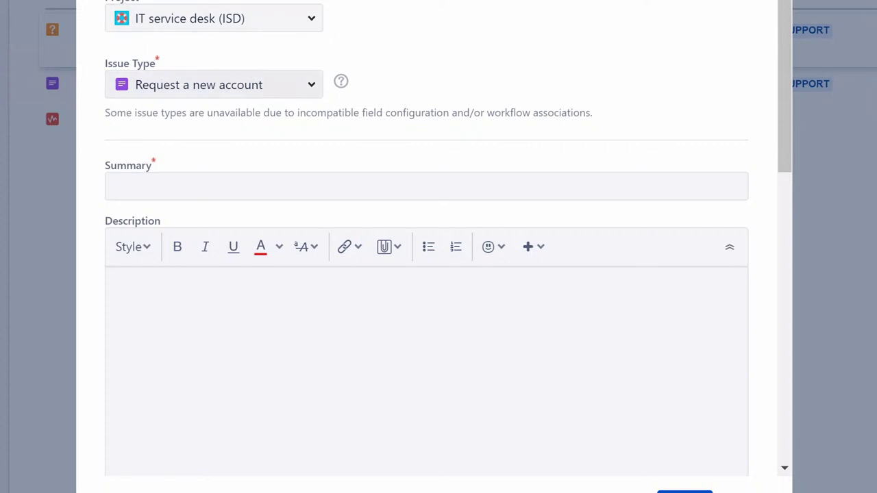
pyautogui.click(214, 84)
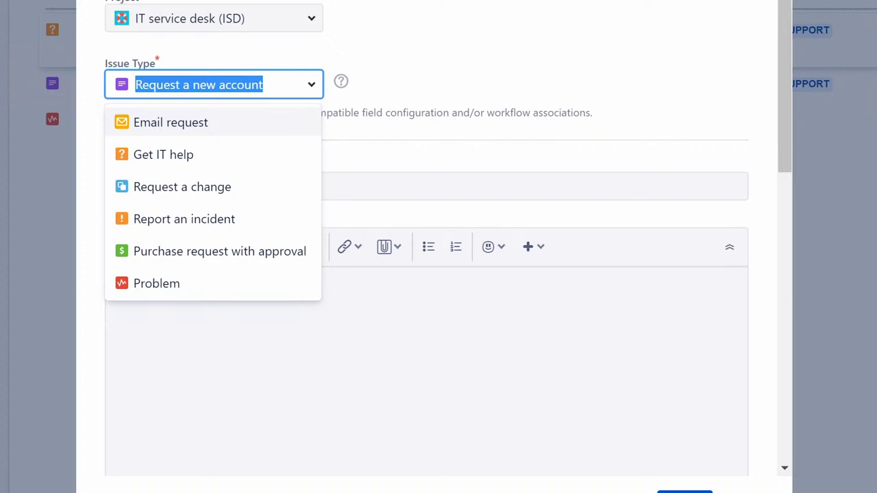
pyautogui.write('re')
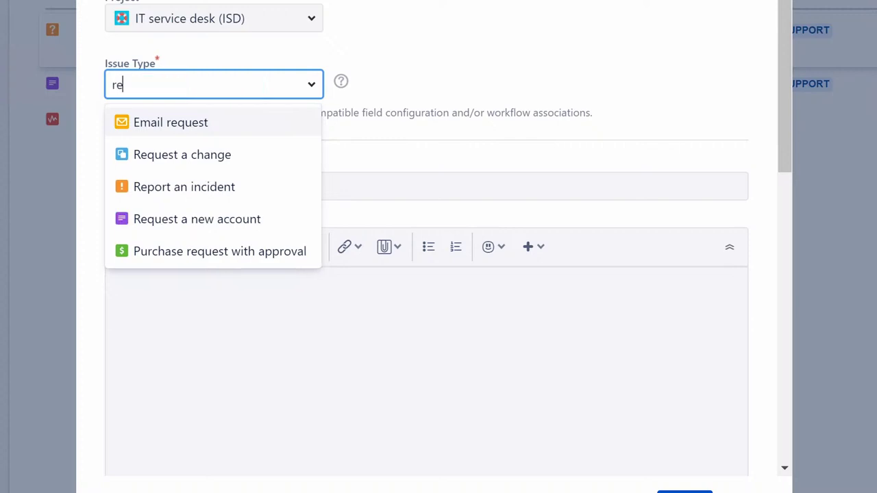
pyautogui.write('port')
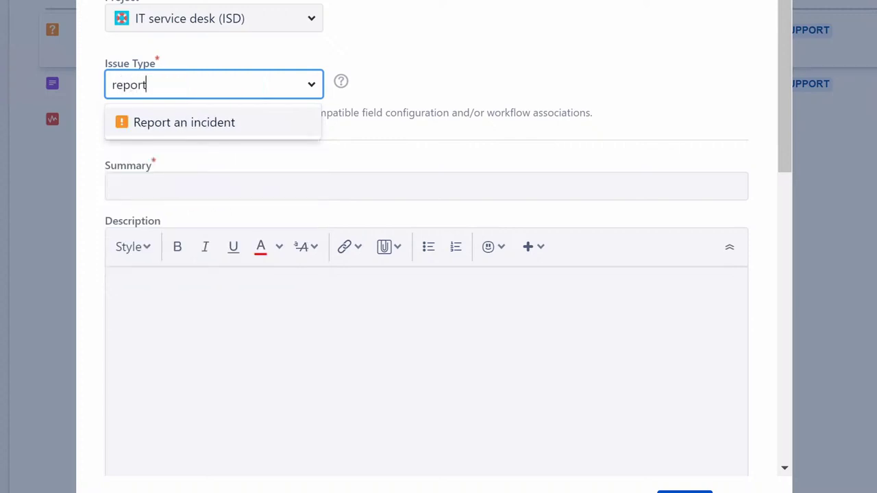
pyautogui.click(205, 128)
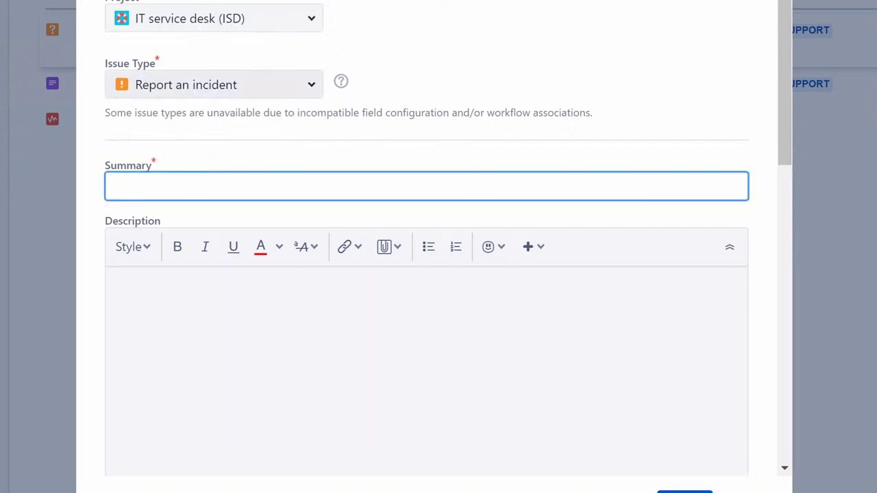
# - Switch the new issue's type from Report an incident to Get IT help
pyautogui.click(214, 85)
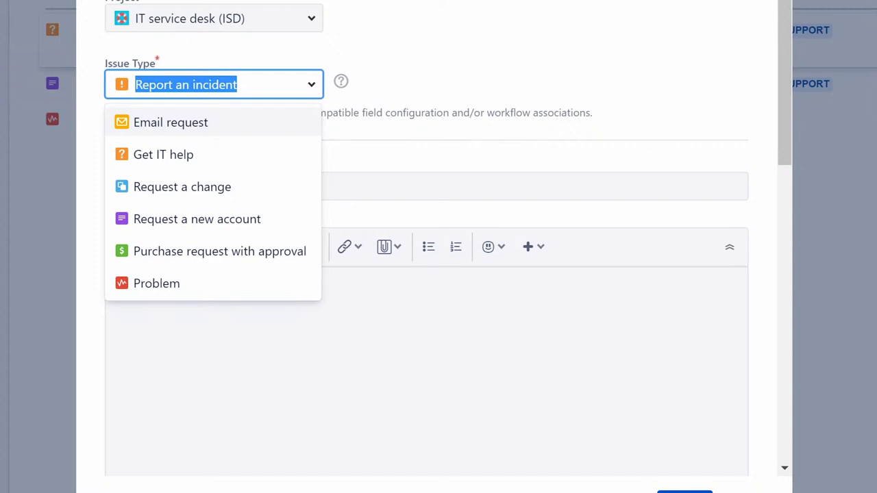
pyautogui.write('get')
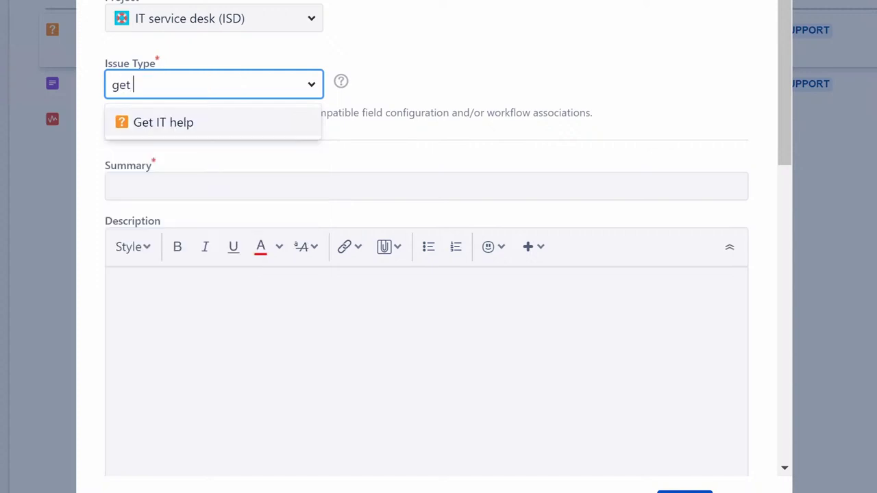
pyautogui.click(211, 122)
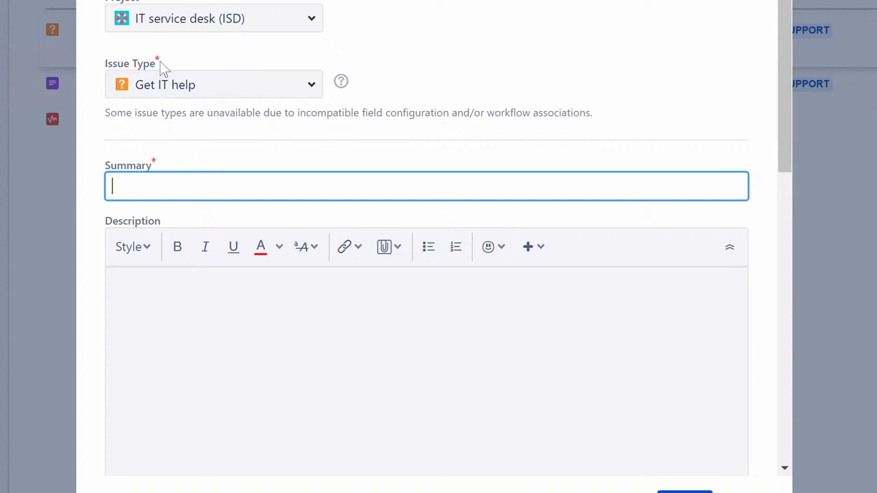
pyautogui.moveTo(157, 62); pyautogui.dragTo(98, 60)
# - Fill in TEST as both the Summary and the Description of the new issue
pyautogui.click(187, 173)
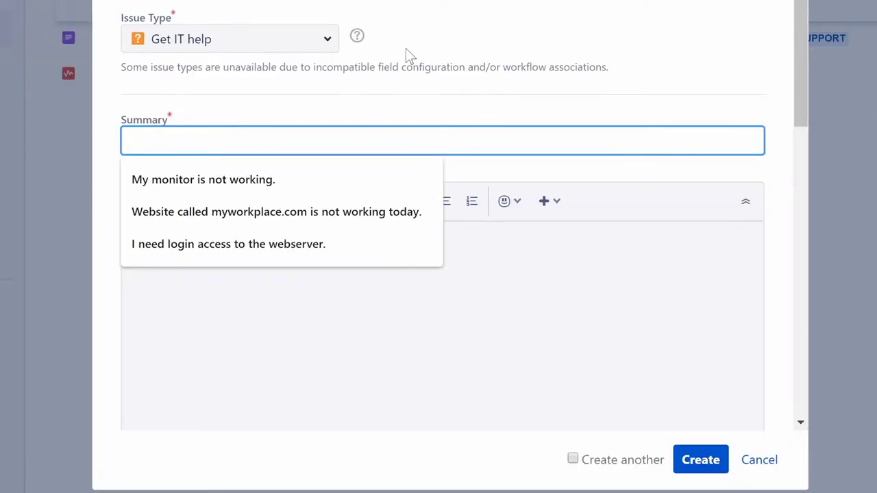
pyautogui.press('Tab')
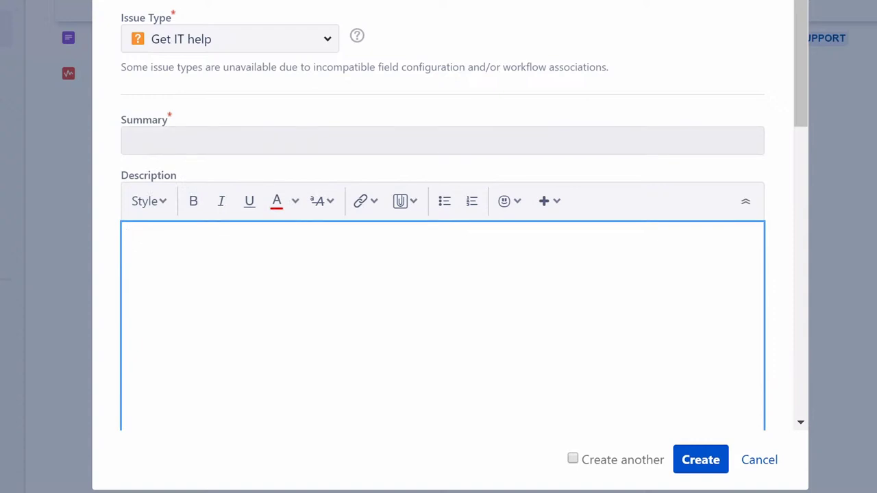
pyautogui.hotkey('shift', 'Tab')
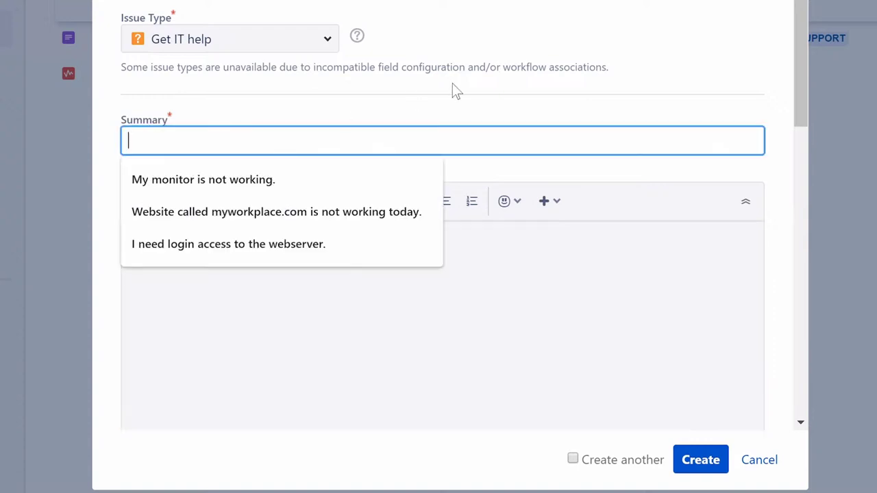
pyautogui.write('TEST')
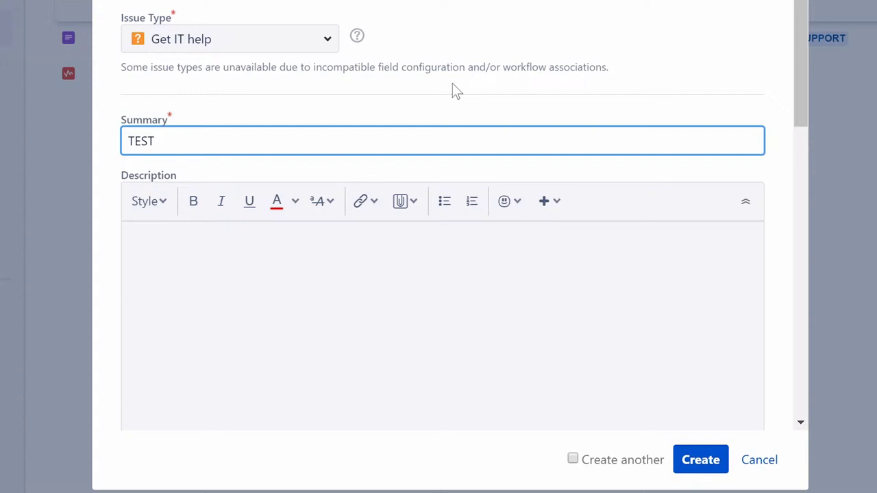
pyautogui.press('Tab')
pyautogui.write('TEST')
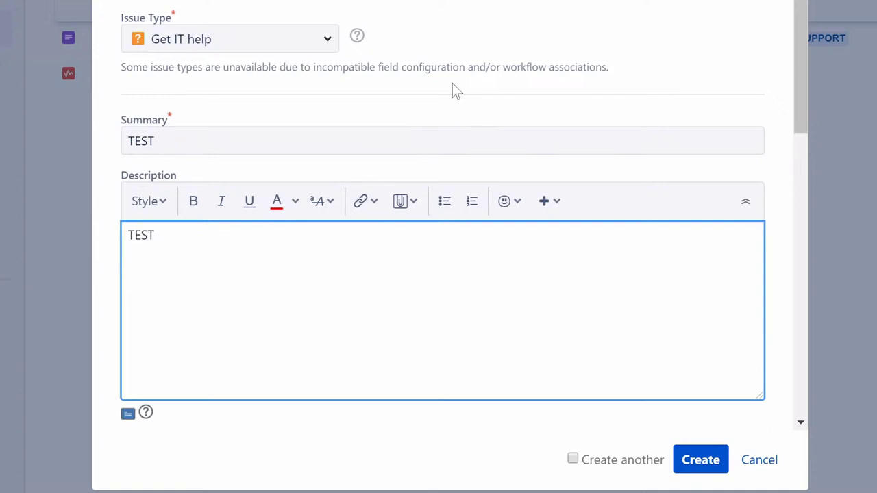
pyautogui.scroll(-2, 470, 149)
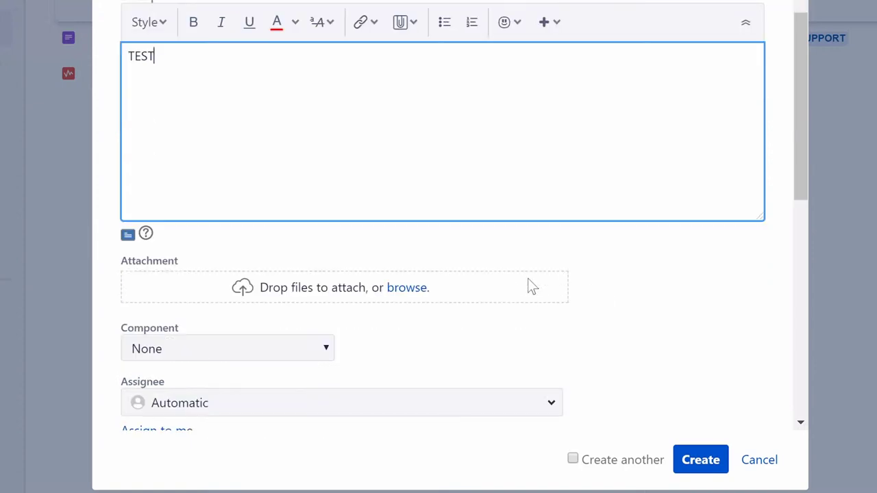
pyautogui.scroll(-2, 521, 274)
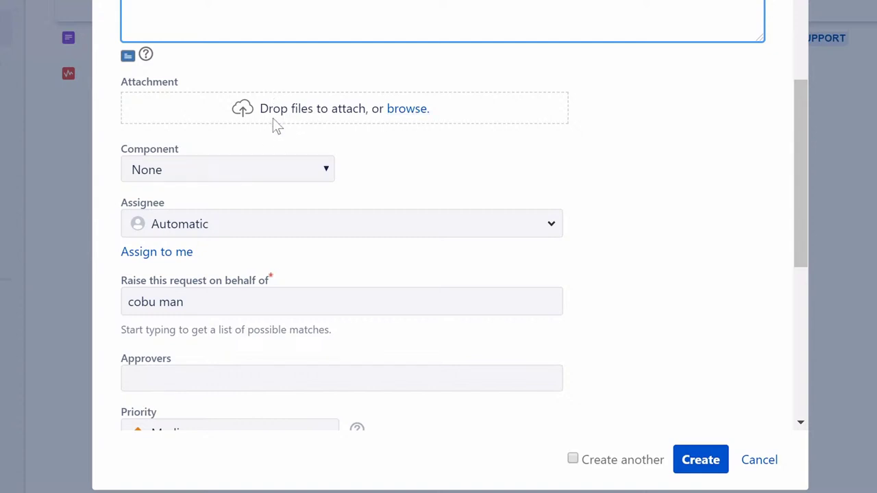
# - Set the request's component to Active Directory
pyautogui.scroll(-1, 273, 119)
pyautogui.click(264, 76)
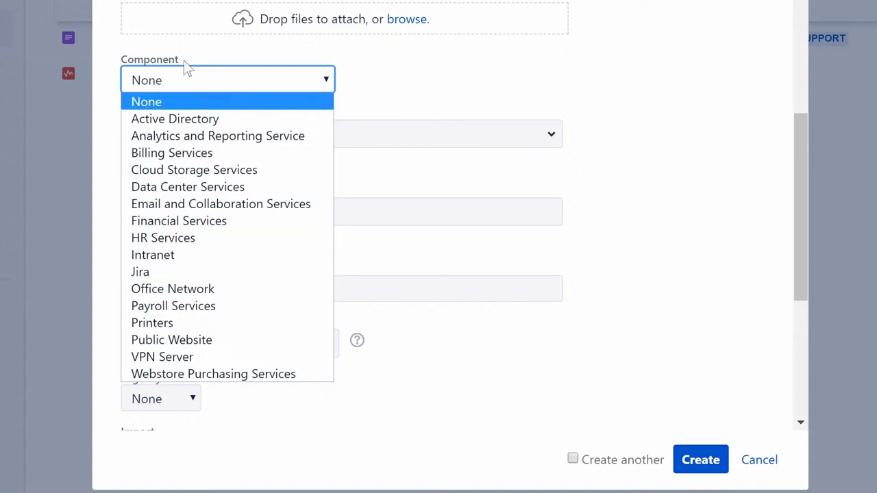
pyautogui.click(175, 118)
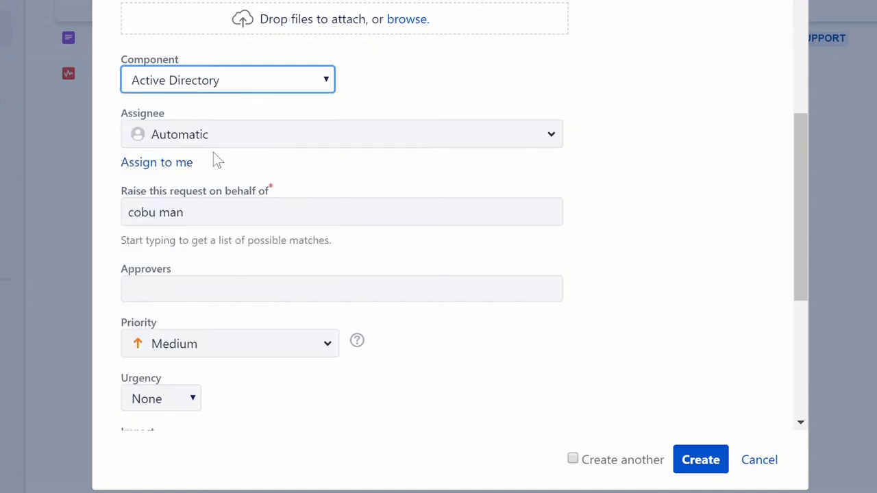
# - Keep Assignee on Automatic and raise the request on behalf of the customer
pyautogui.click(548, 137)
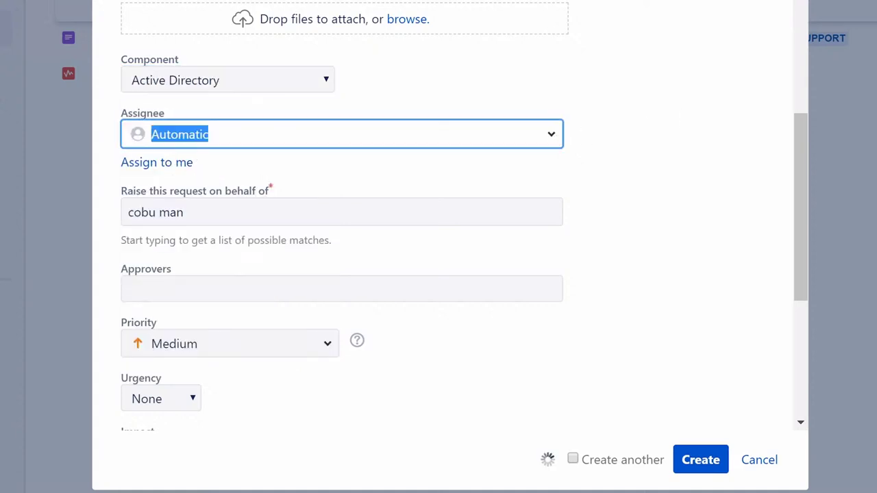
pyautogui.click(663, 101)
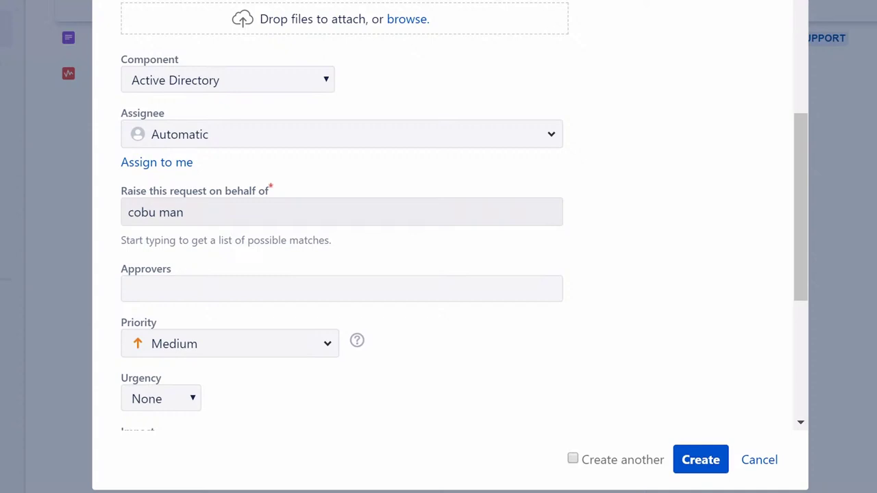
pyautogui.click(341, 212)
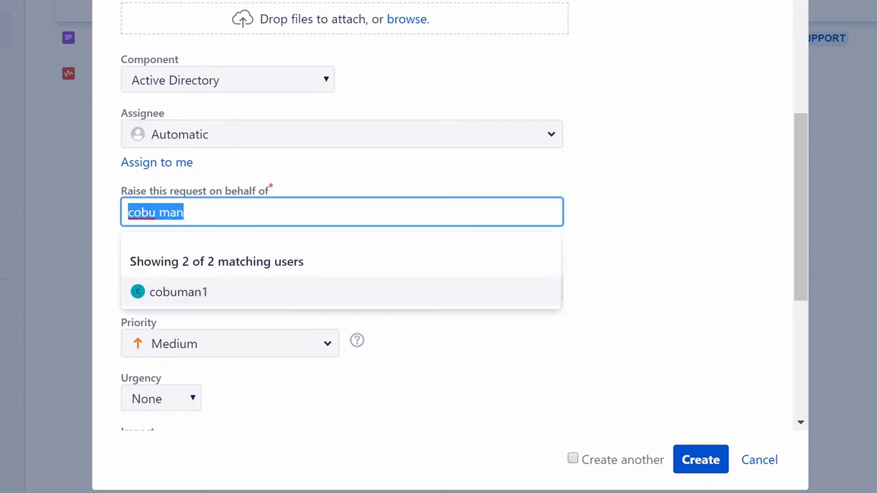
pyautogui.click(192, 296)
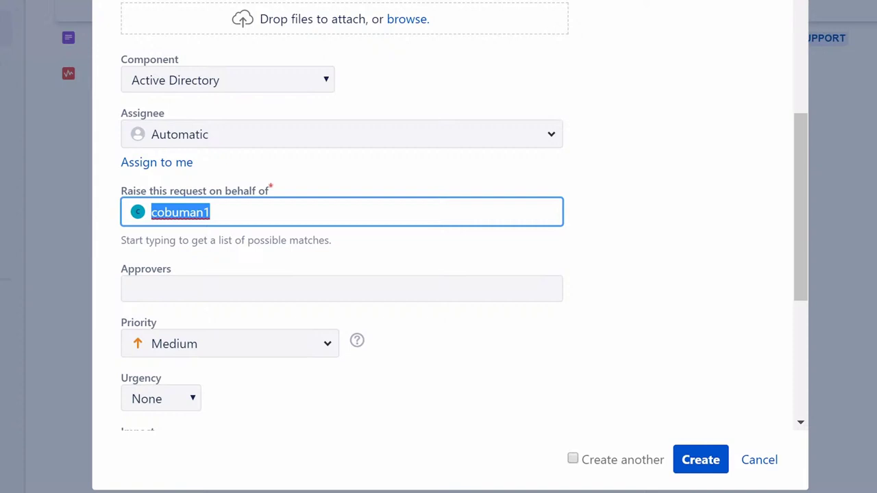
pyautogui.click(96, 209)
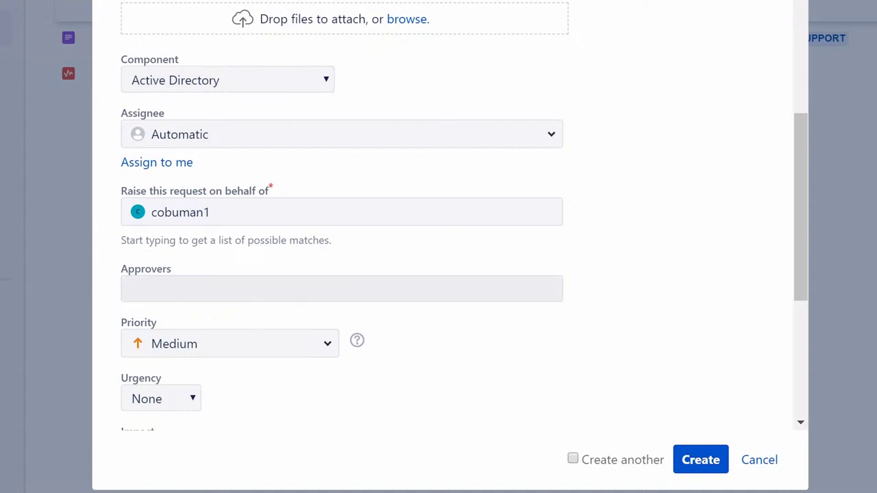
# - Leave approvers empty and set the request's priority to Highest
pyautogui.moveTo(798, 118); pyautogui.dragTo(785, 178)
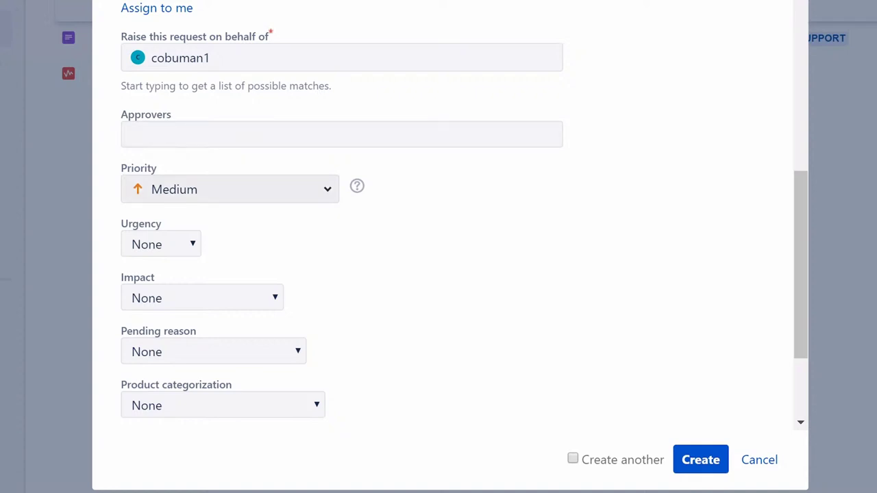
pyautogui.click(342, 134)
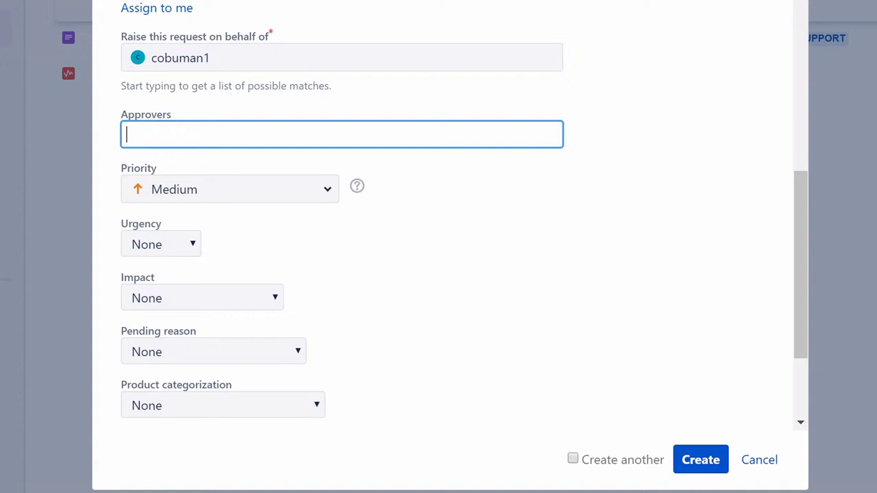
pyautogui.click(417, 212)
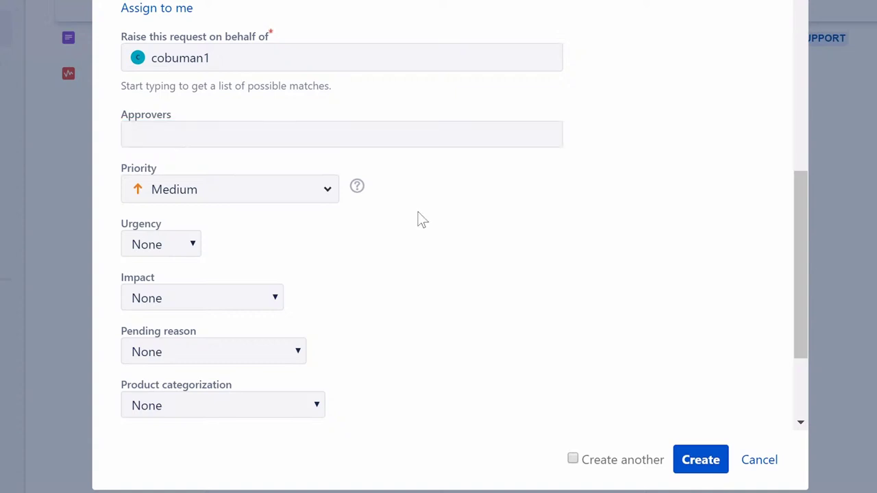
pyautogui.click(333, 192)
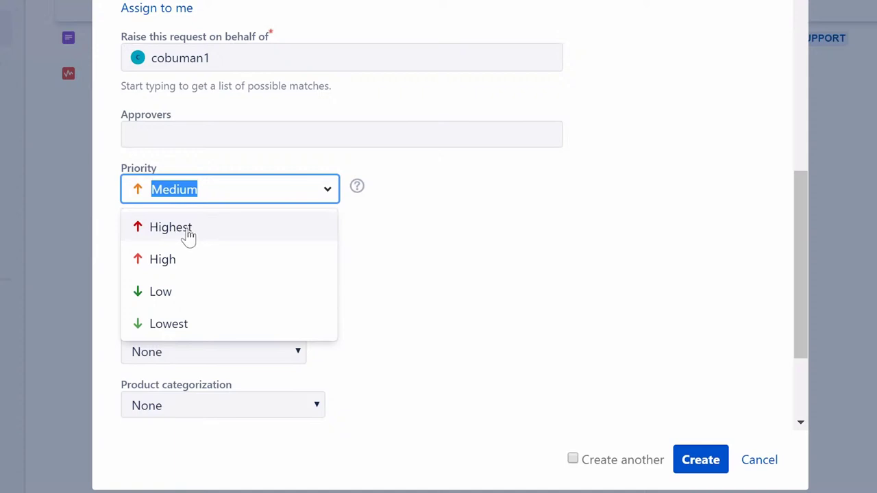
pyautogui.click(187, 233)
pyautogui.click(333, 248)
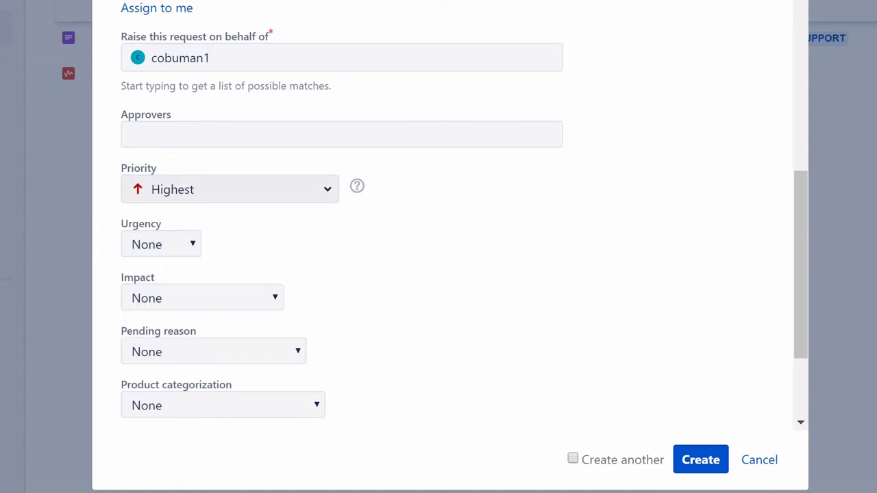
pyautogui.click(260, 190)
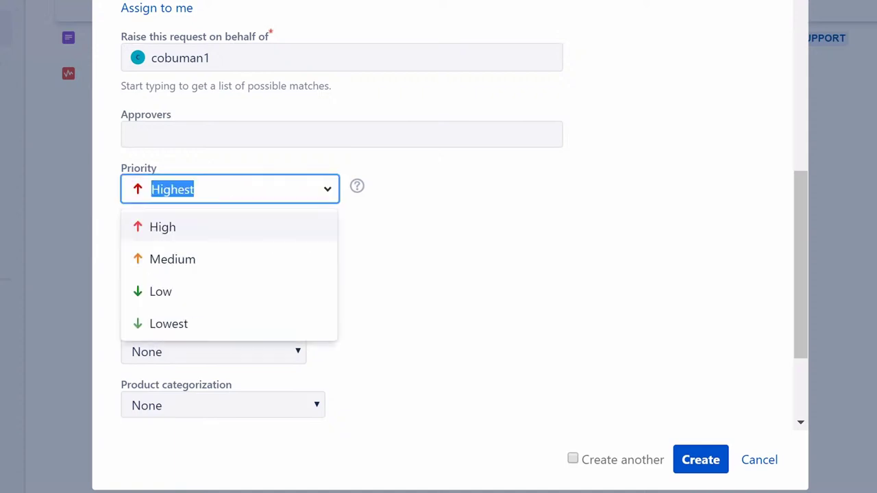
pyautogui.click(431, 250)
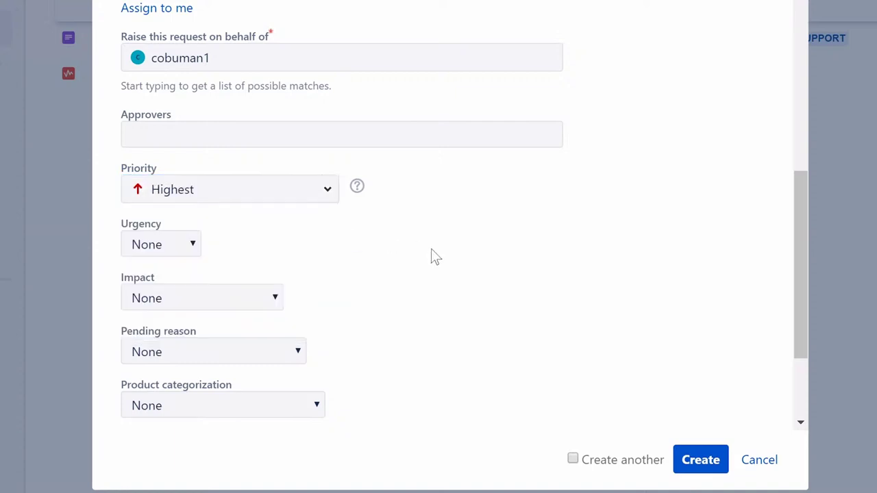
# - Set urgency to Critical and impact to Extensive / Widespread, leaving pending reason None
pyautogui.click(176, 252)
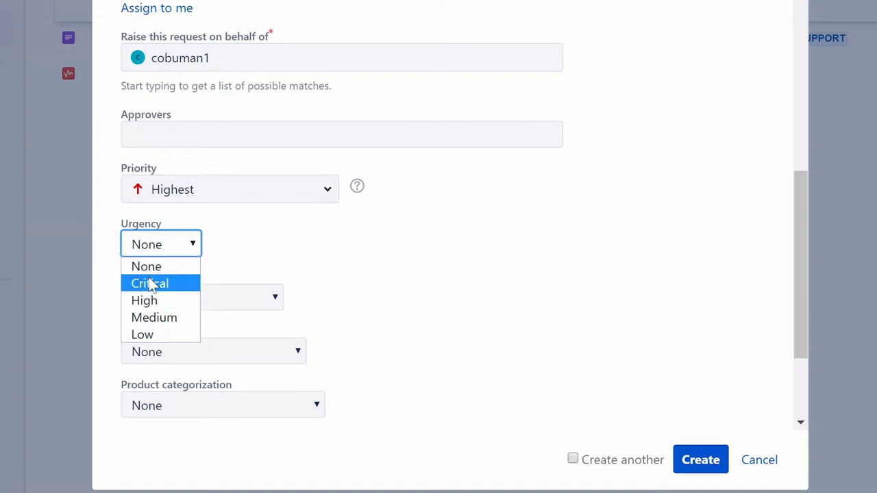
pyautogui.click(160, 285)
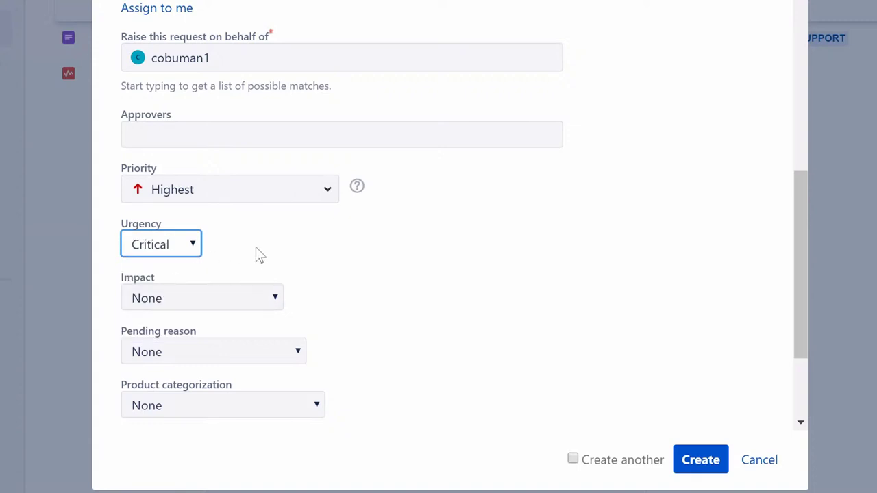
pyautogui.click(310, 257)
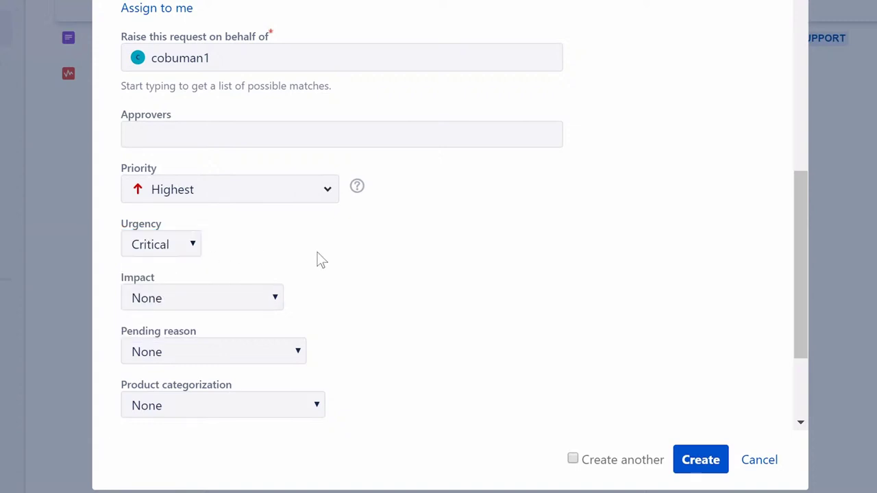
pyautogui.scroll(-2, 318, 255)
pyautogui.click(197, 209)
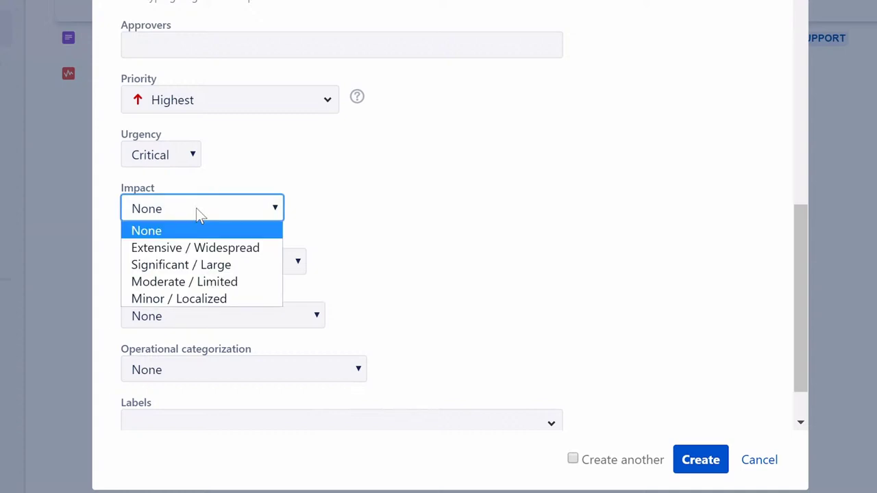
pyautogui.click(206, 251)
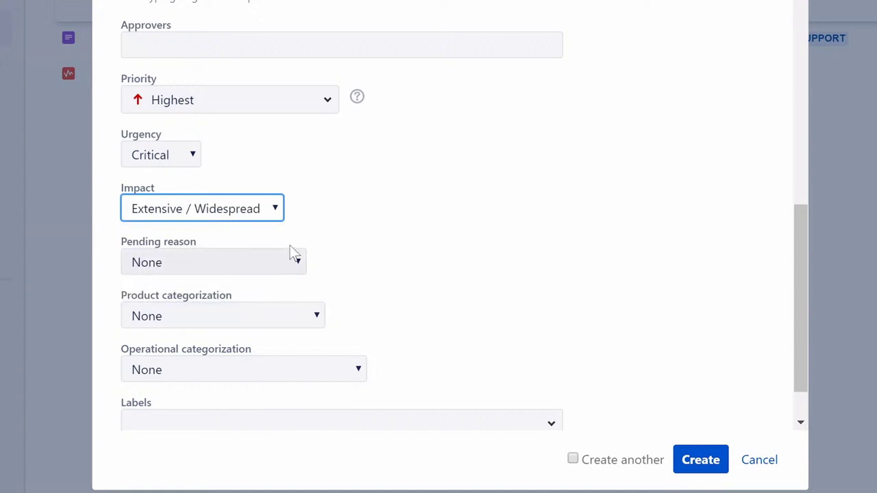
pyautogui.click(205, 210)
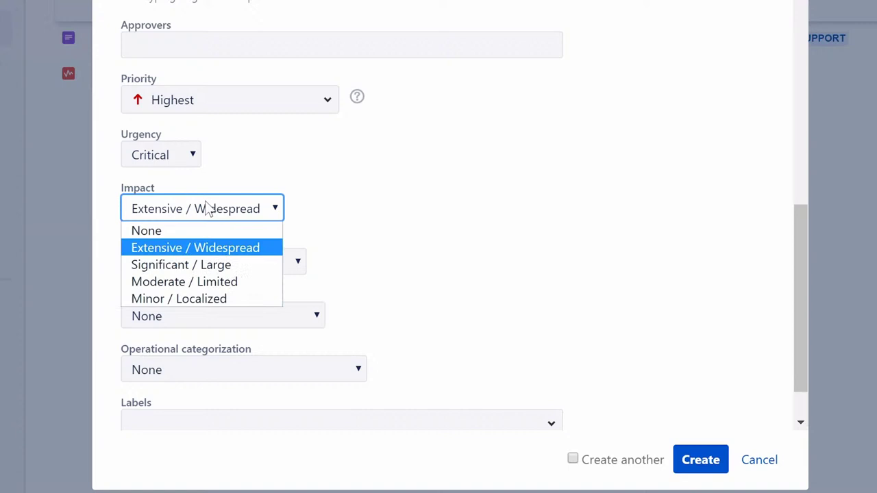
pyautogui.press('Tab')
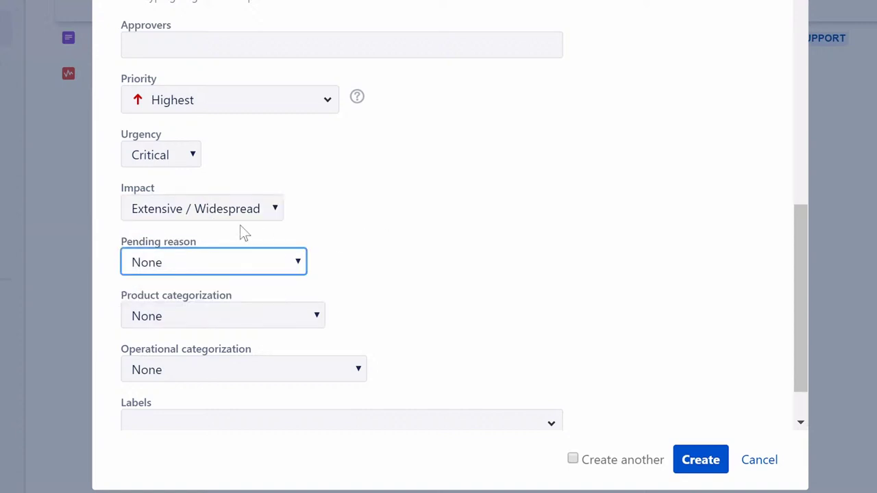
pyautogui.click(216, 265)
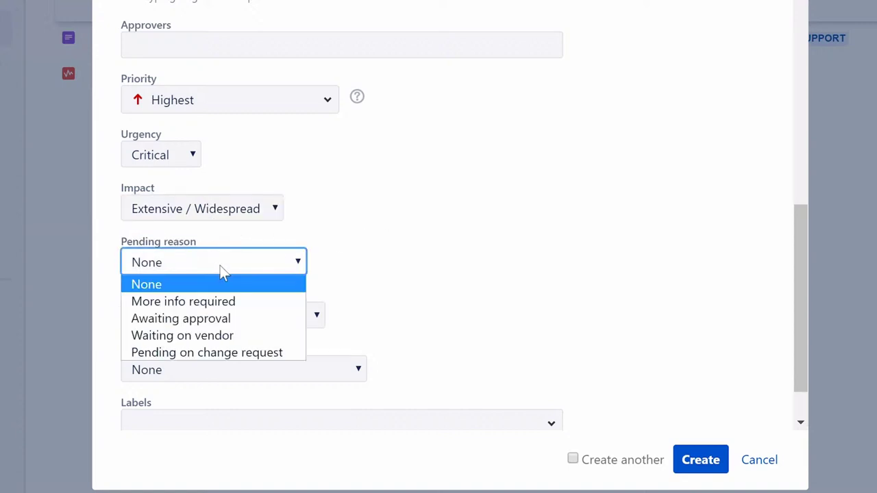
pyautogui.click(373, 231)
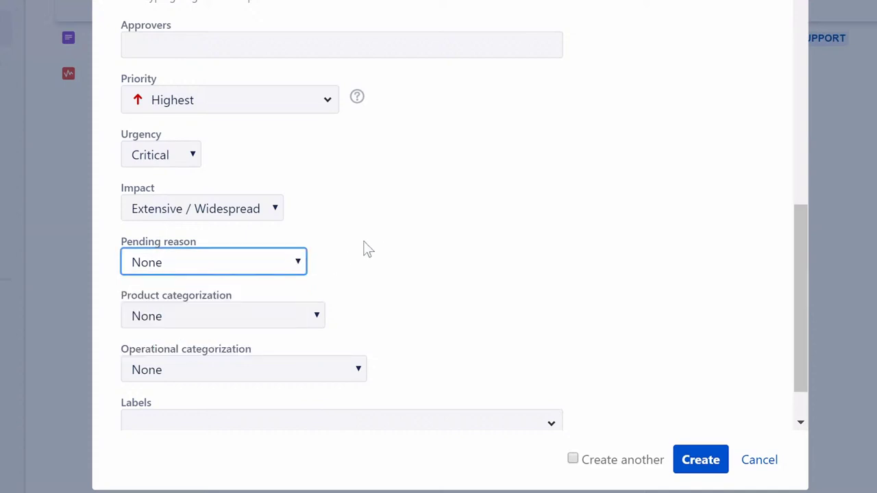
pyautogui.scroll(-2, 368, 248)
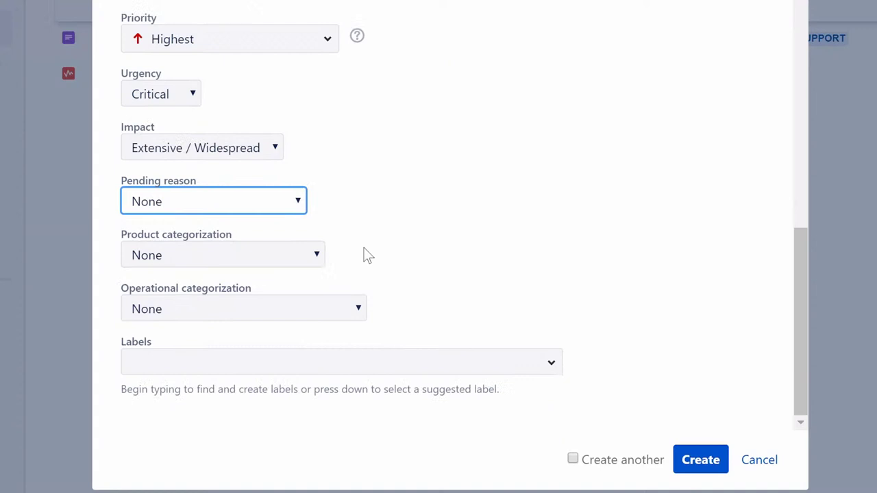
# - Leave product categorization as None and set operational categorization to Connectivity
pyautogui.click(196, 254)
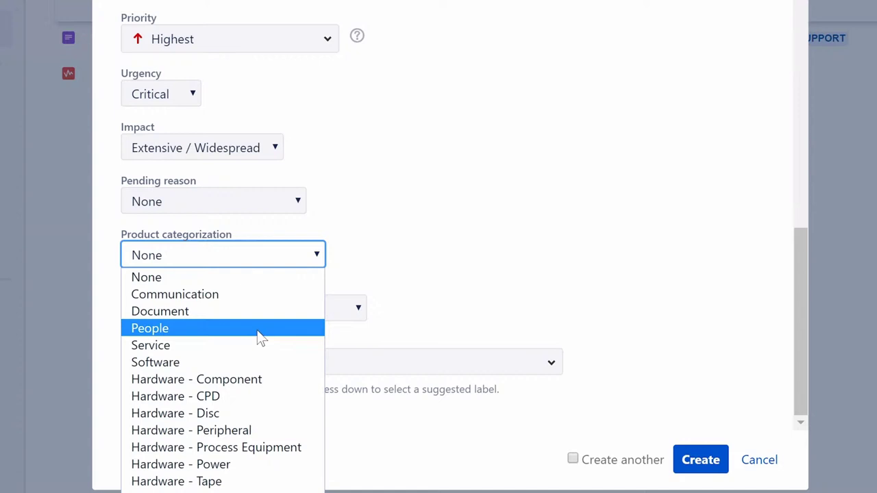
pyautogui.click(378, 257)
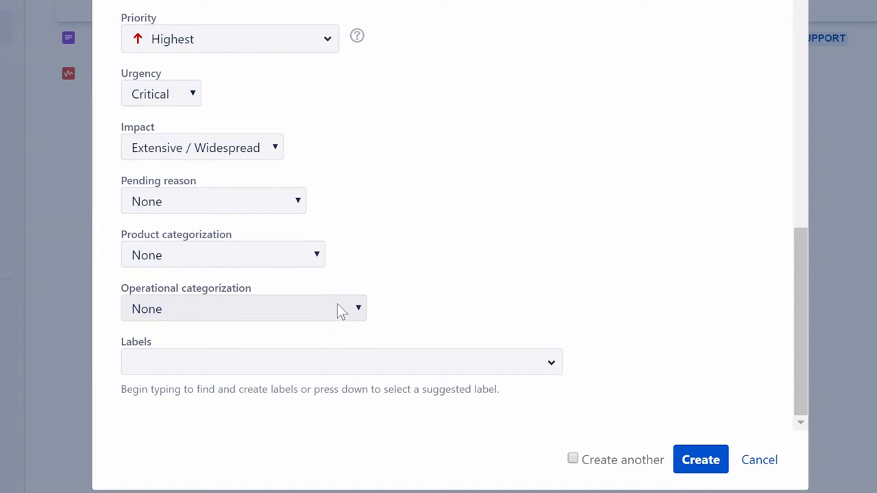
pyautogui.click(341, 312)
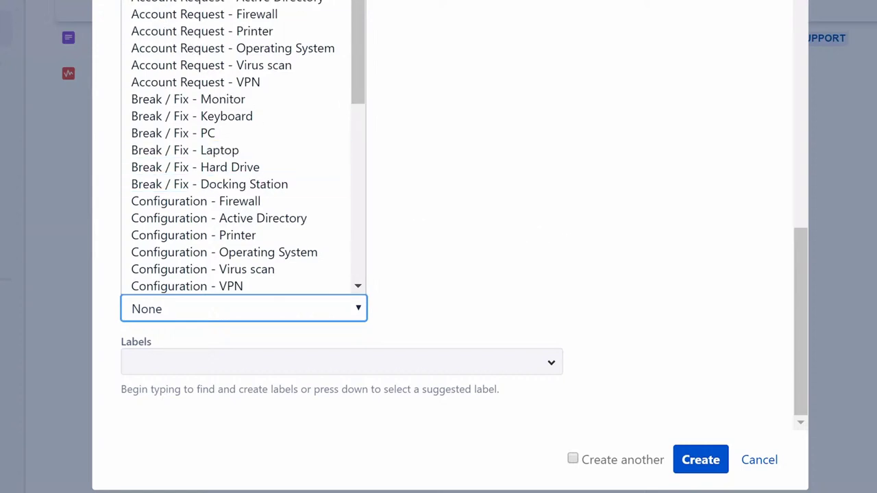
pyautogui.write('conn')
pyautogui.press('Return')
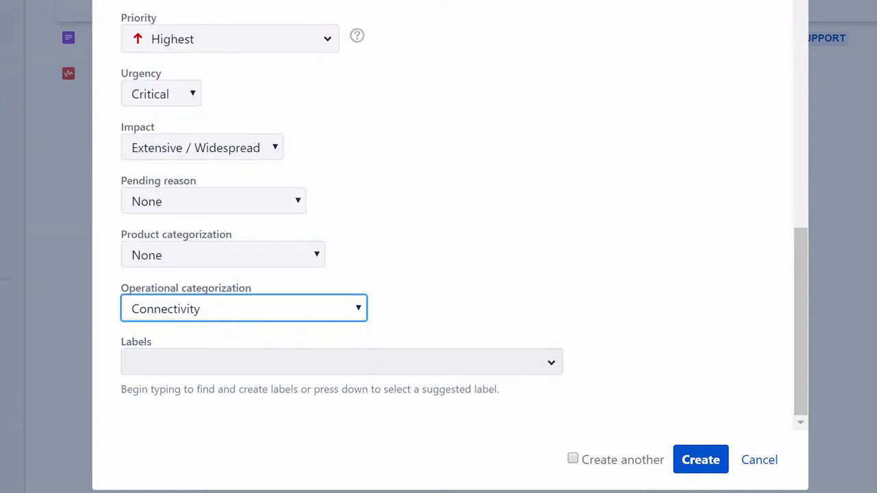
pyautogui.click(449, 248)
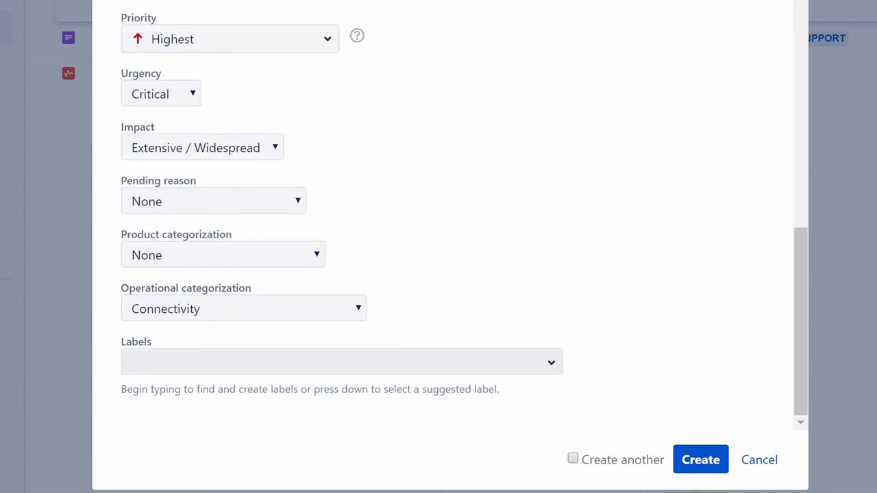
# - Leave Labels empty and create the incident, which appears as ISD-7 in the queue
pyautogui.click(341, 362)
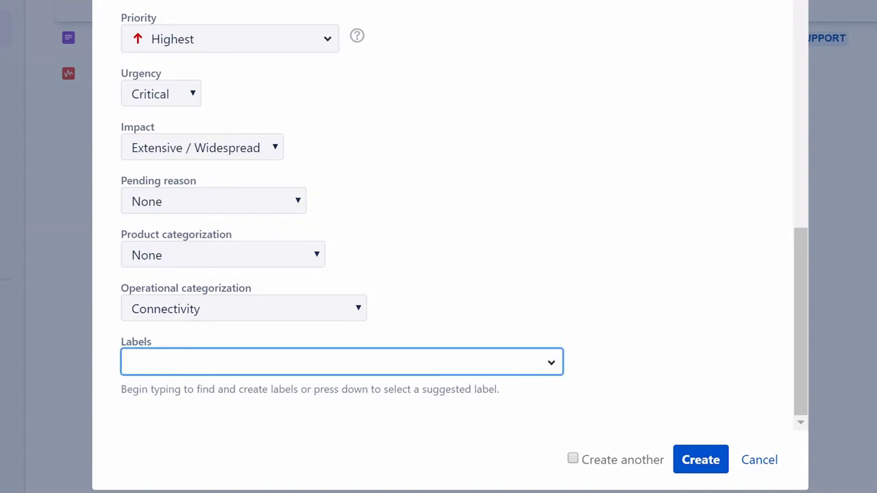
pyautogui.click(550, 363)
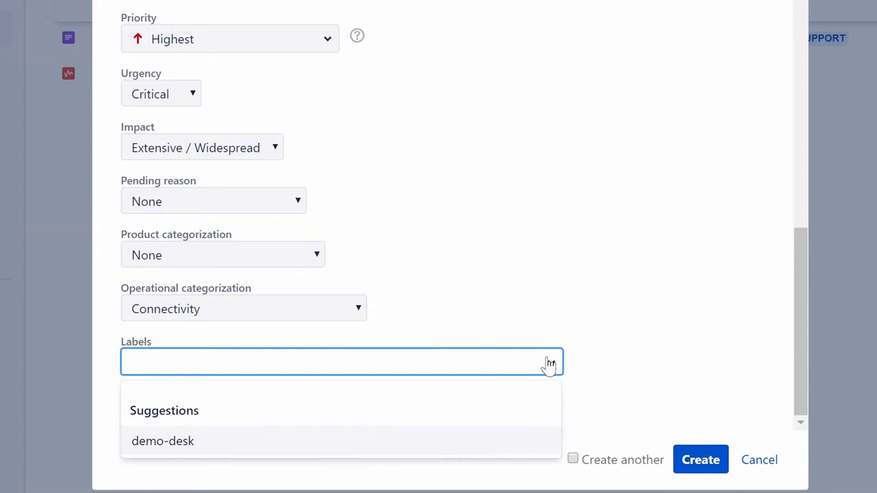
pyautogui.click(600, 301)
pyautogui.click(700, 461)
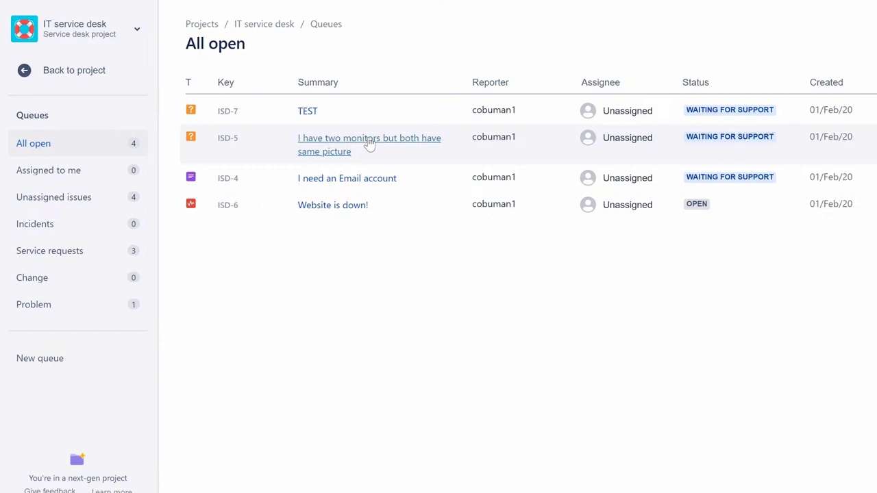
# - Assign ISD-5 'I have two monitors but both have same picture' to yourself
pyautogui.click(369, 141)
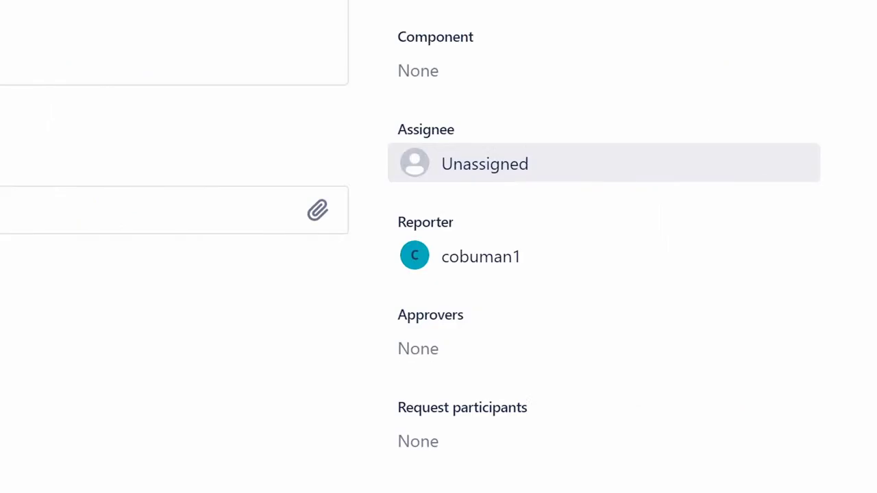
pyautogui.click(521, 163)
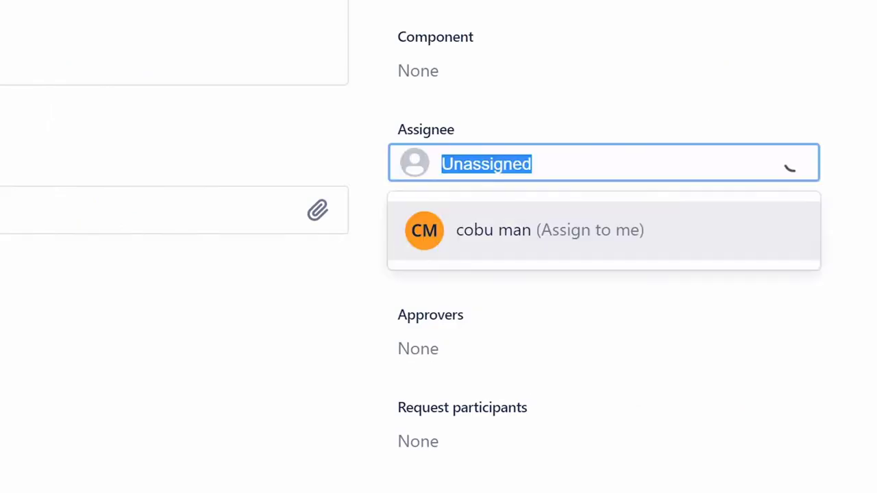
pyautogui.click(575, 238)
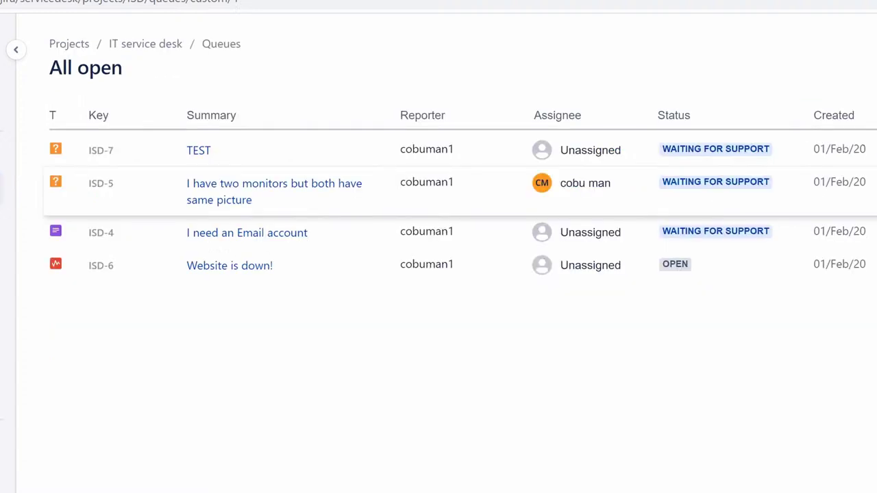
pyautogui.moveTo(597, 192)
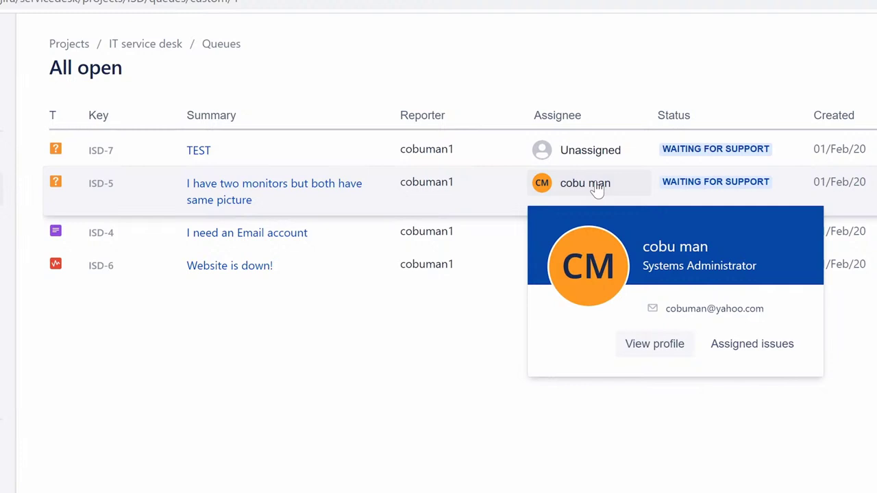
# - View ISD-5 in the customer portal, then return to its agent view
pyautogui.click(268, 190)
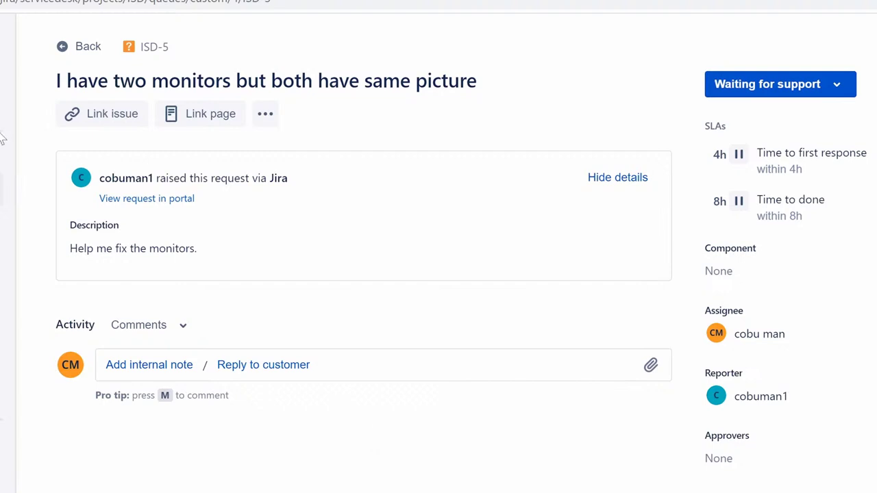
pyautogui.click(135, 200)
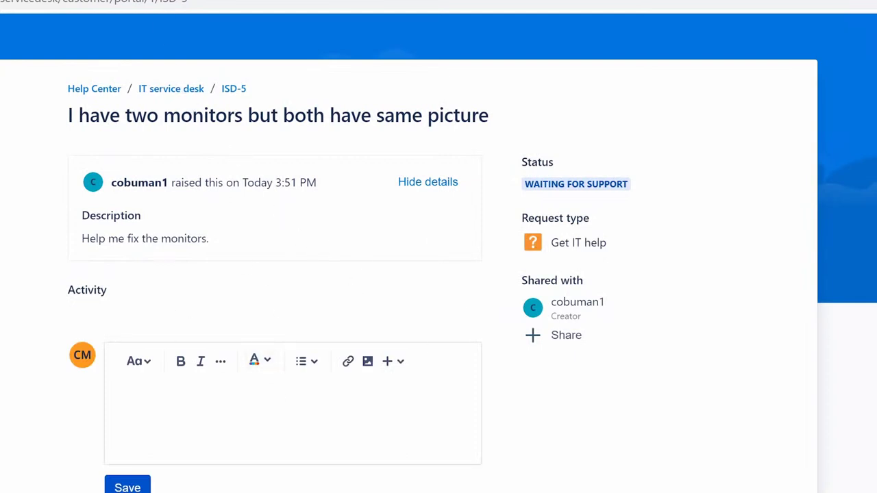
pyautogui.hotkey('ctrl', 'Tab')
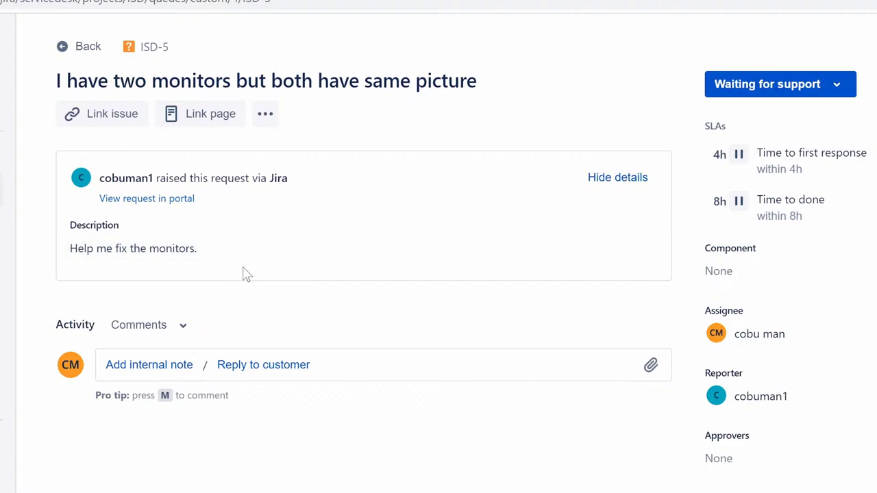
# - Begin the reply introducing yourself with Tech Support at STL, MO. about the monitor ticket
pyautogui.click(268, 368)
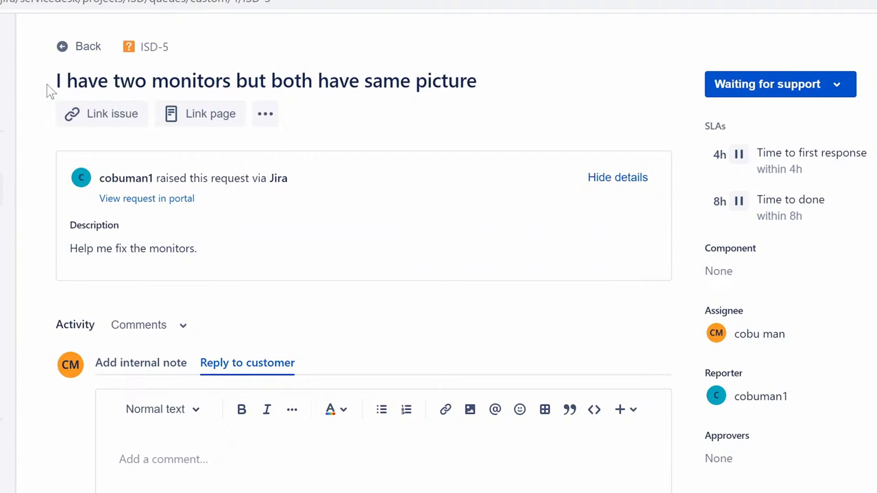
pyautogui.moveTo(56, 81); pyautogui.dragTo(480, 88)
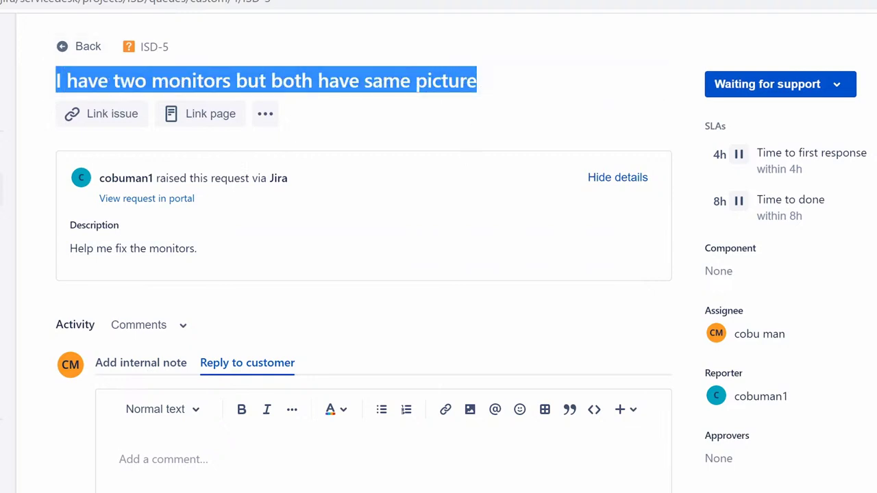
pyautogui.click(209, 438)
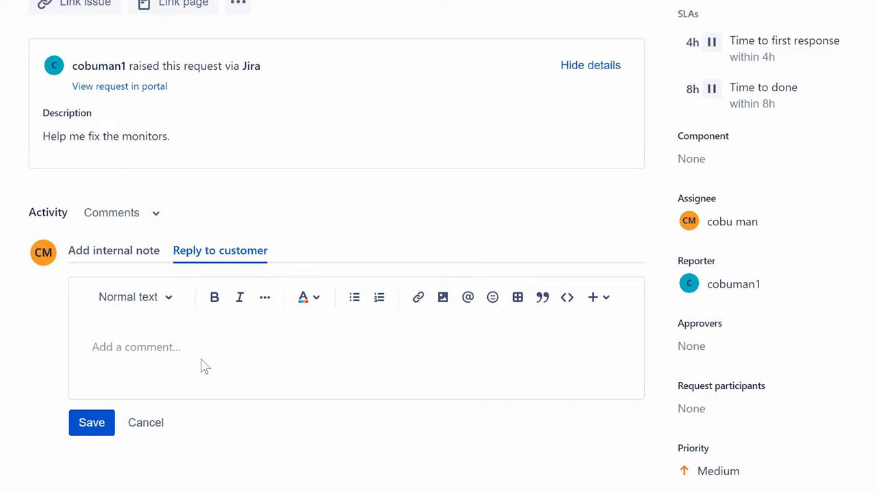
pyautogui.write('Hello, my nam')
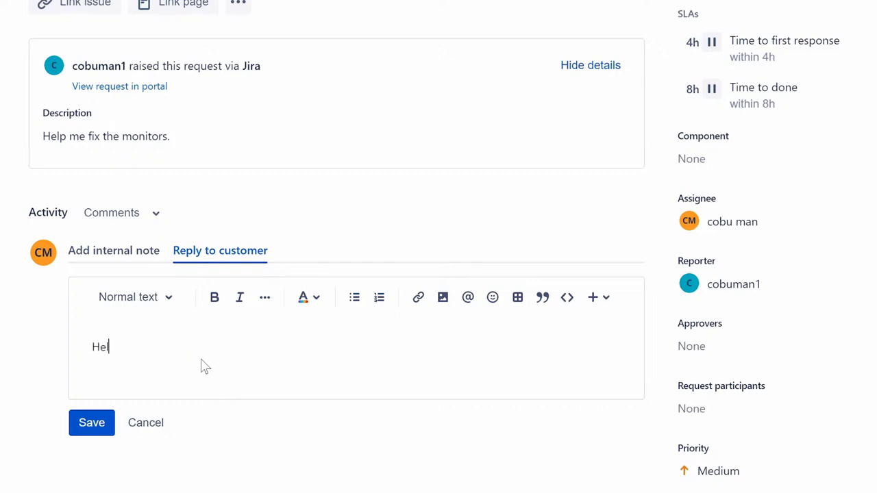
pyautogui.write('e is Ervin')
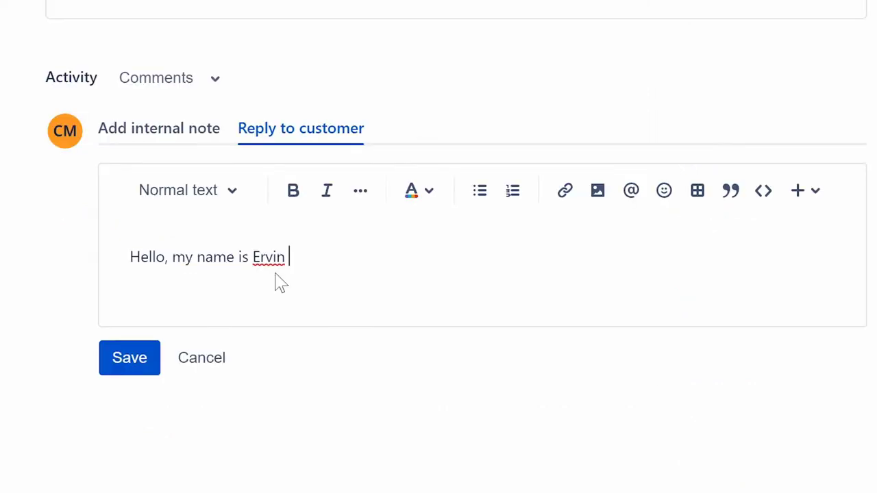
pyautogui.write(' with Tech S')
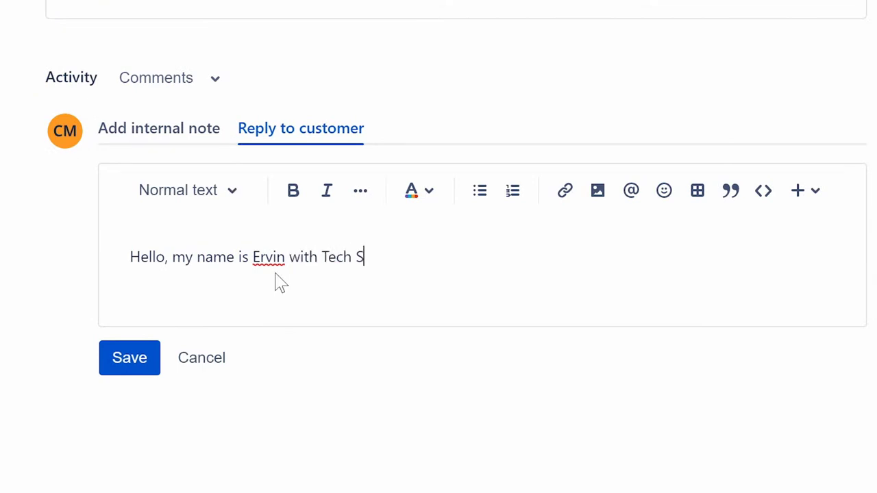
pyautogui.write('upport at S')
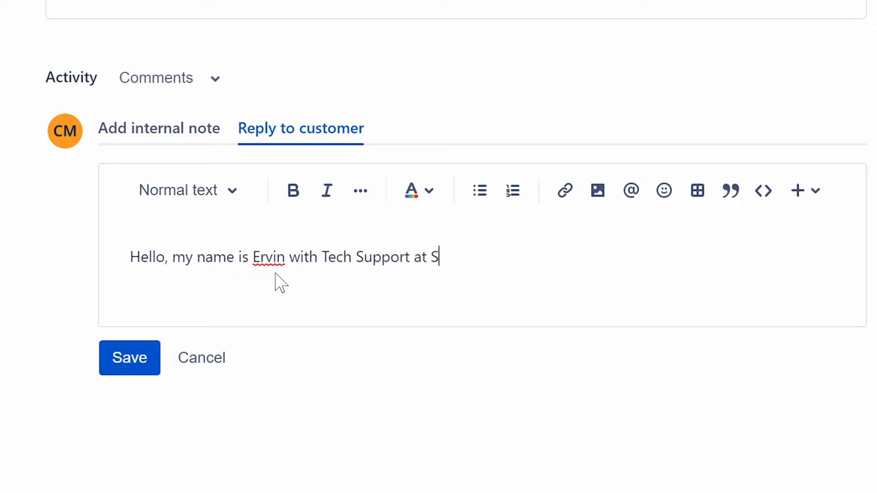
pyautogui.write('TL, MO.')
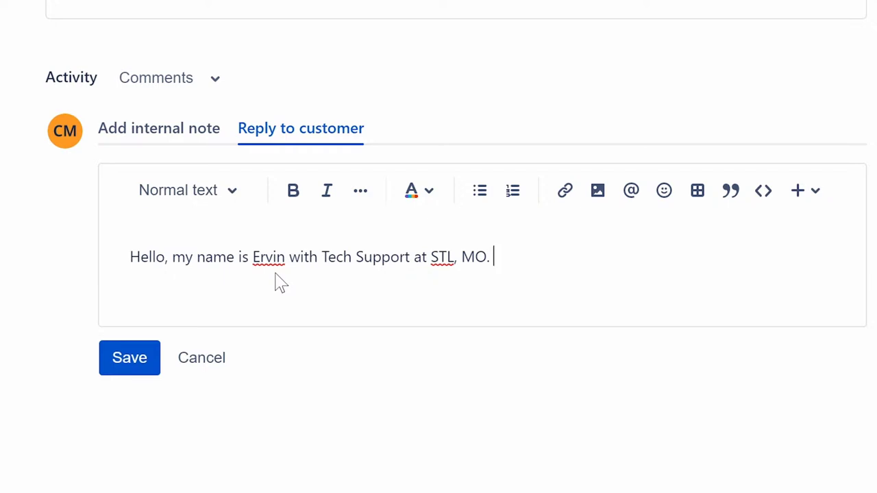
pyautogui.write('I have your ticket about ')
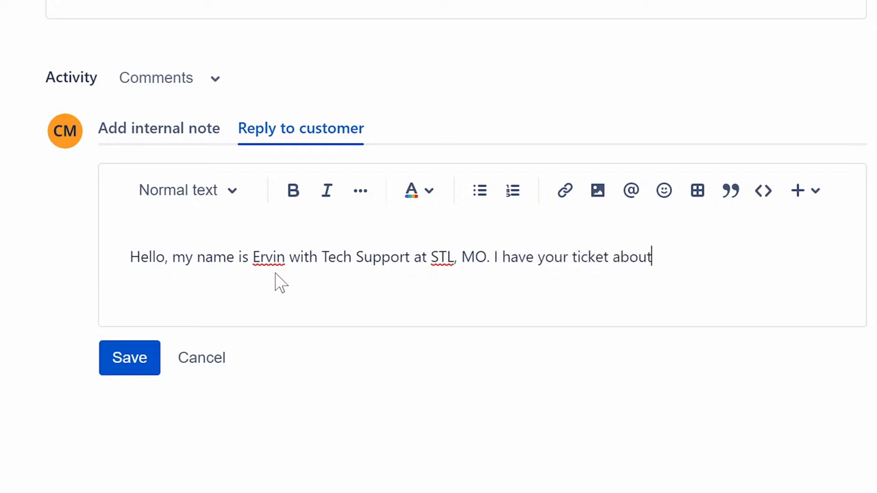
pyautogui.write('a monitor.')
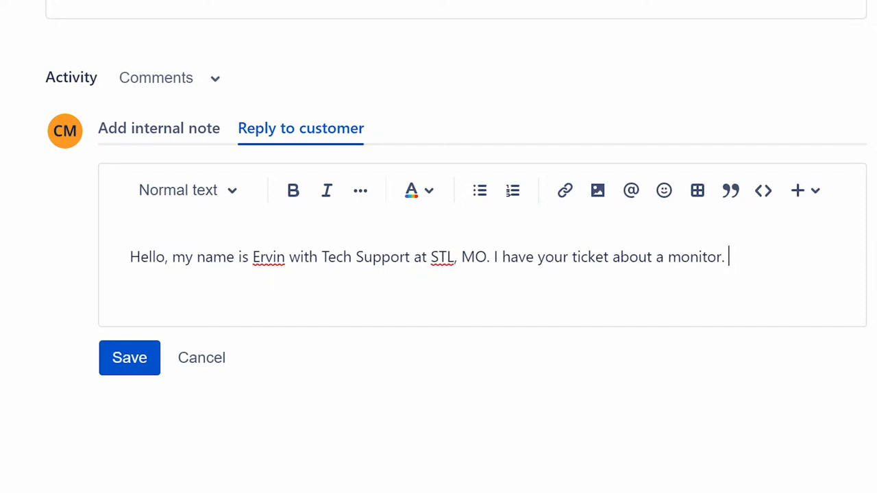
# - Ask about Expanding your Desktop on to 2nd monitor and a good visit time, then save
pyautogui.press('Return')
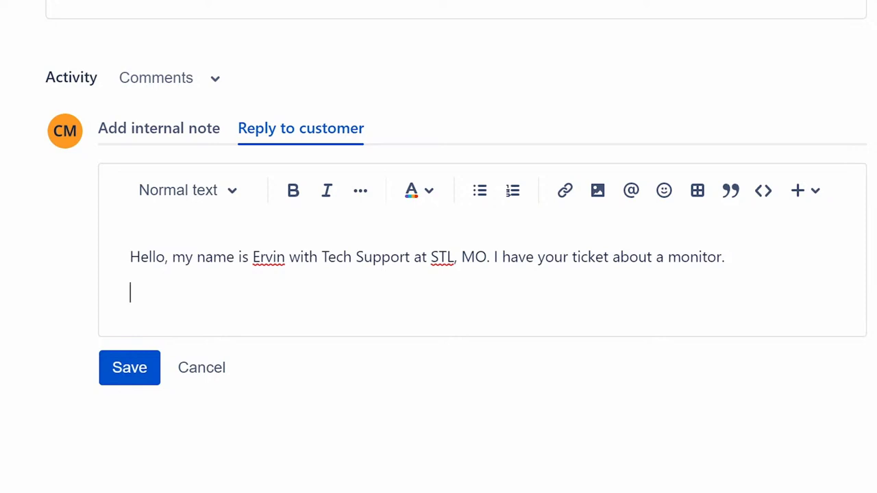
pyautogui.write('Have you tried ')
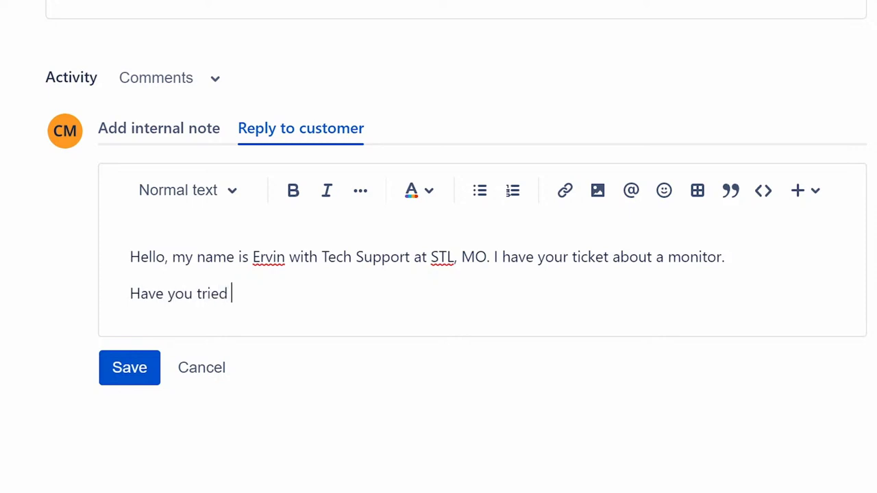
pyautogui.write('e')
pyautogui.press('BackSpace')
pyautogui.write('Expanding ')
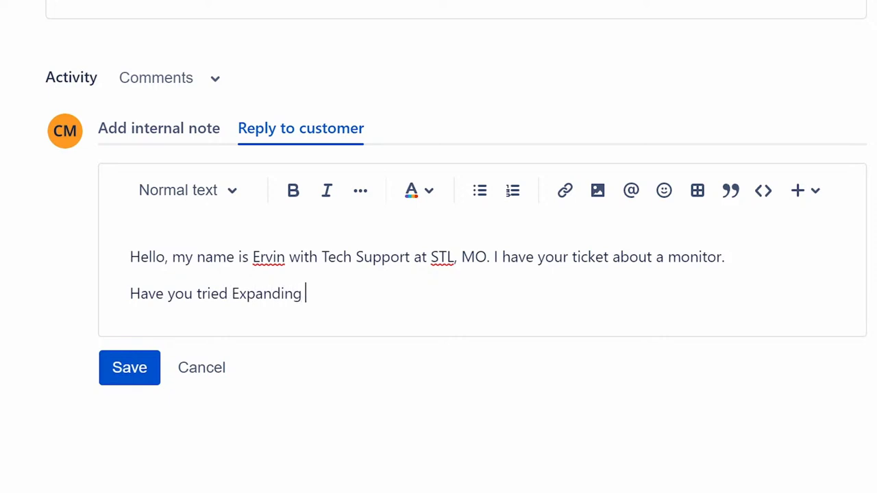
pyautogui.write('your Desktop ')
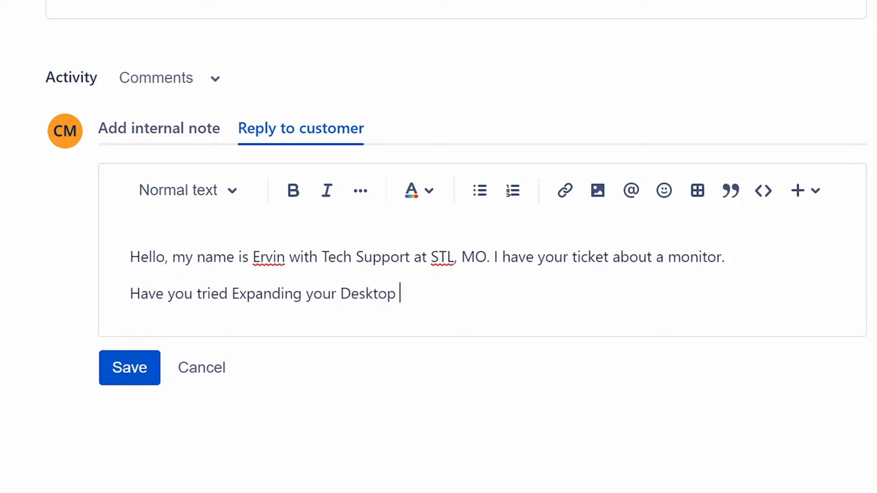
pyautogui.write('on to s')
pyautogui.press('BackSpace')
pyautogui.write('2nd monitor.')
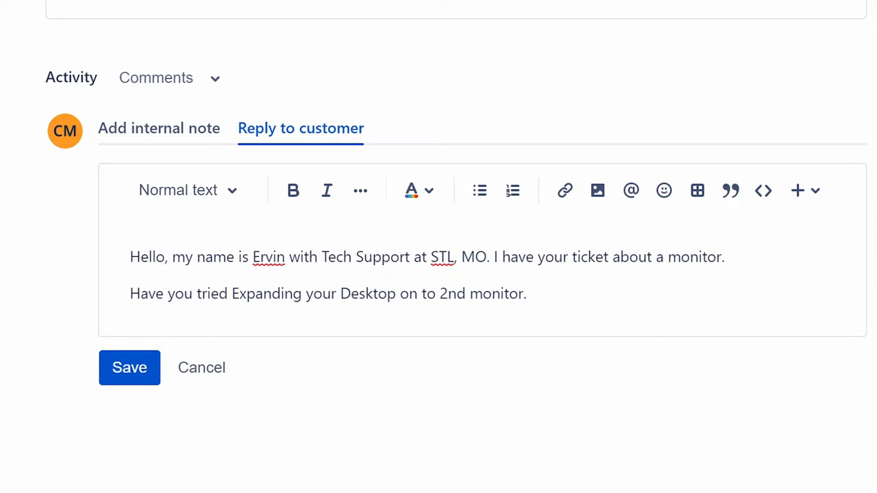
pyautogui.press('BackSpace')
pyautogui.write('?')
pyautogui.press('Return')
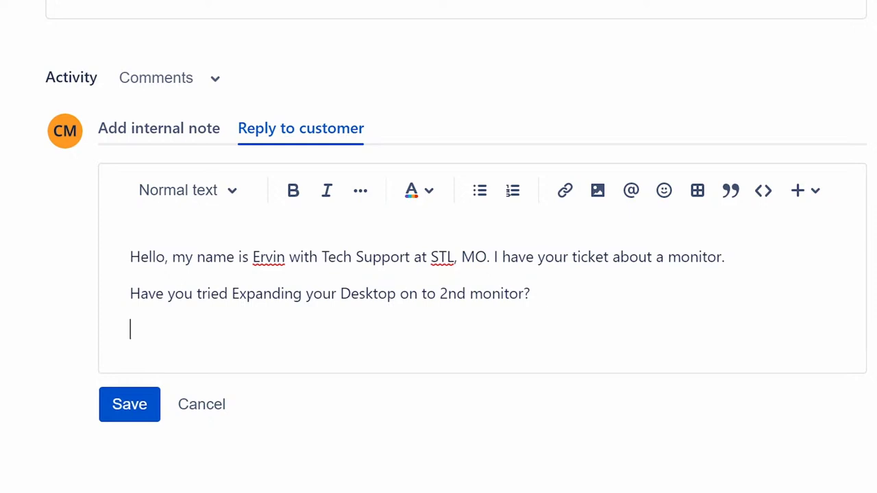
pyautogui.write('May I stop by to t')
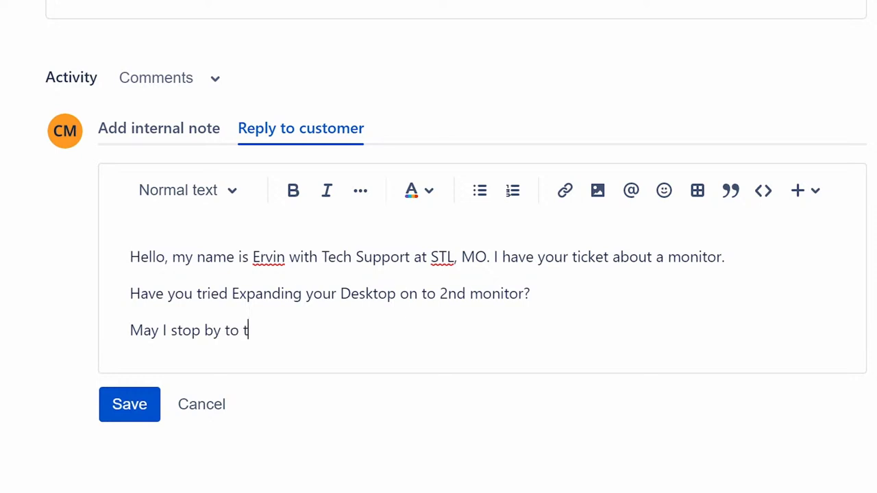
pyautogui.write('kae')
pyautogui.press('BackSpace')
pyautogui.press('BackSpace')
pyautogui.press('BackSpace')
pyautogui.write('ake a look? ')
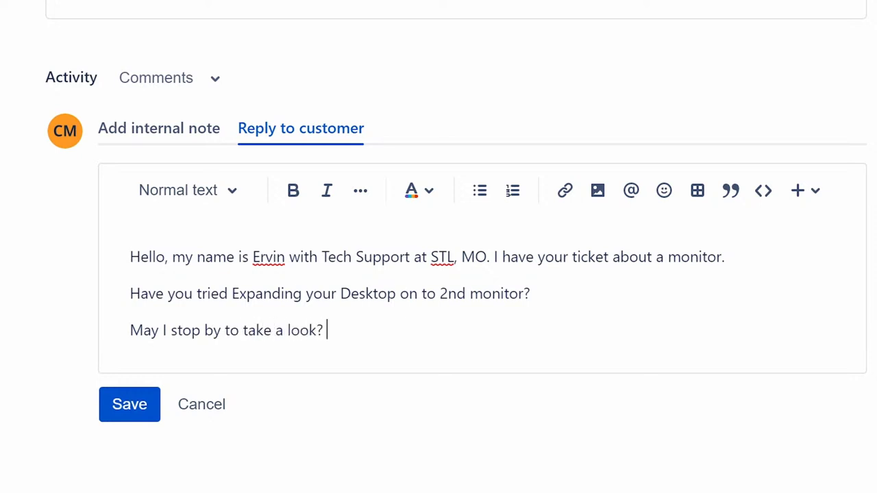
pyautogui.write('When would b')
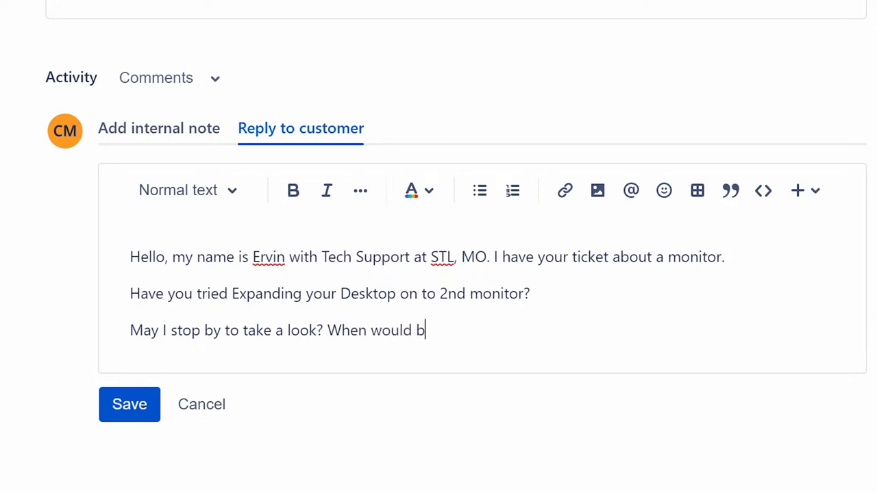
pyautogui.write('e good for you')
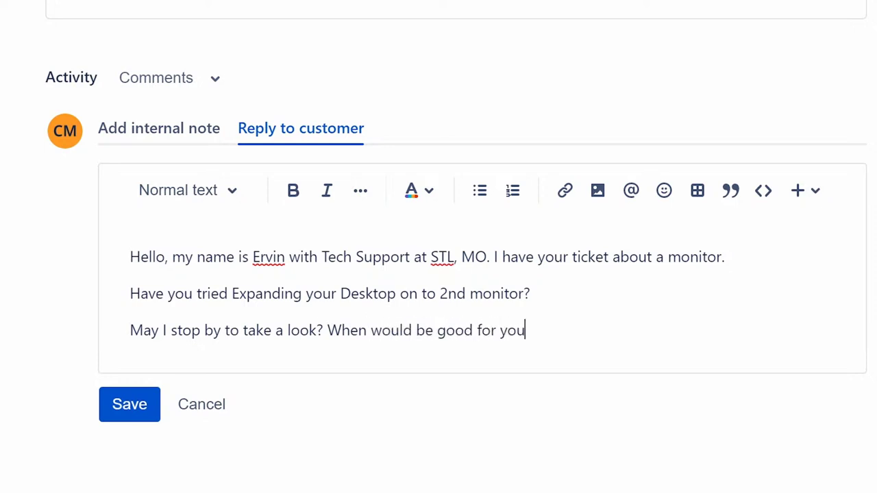
pyautogui.write('?')
pyautogui.click(122, 411)
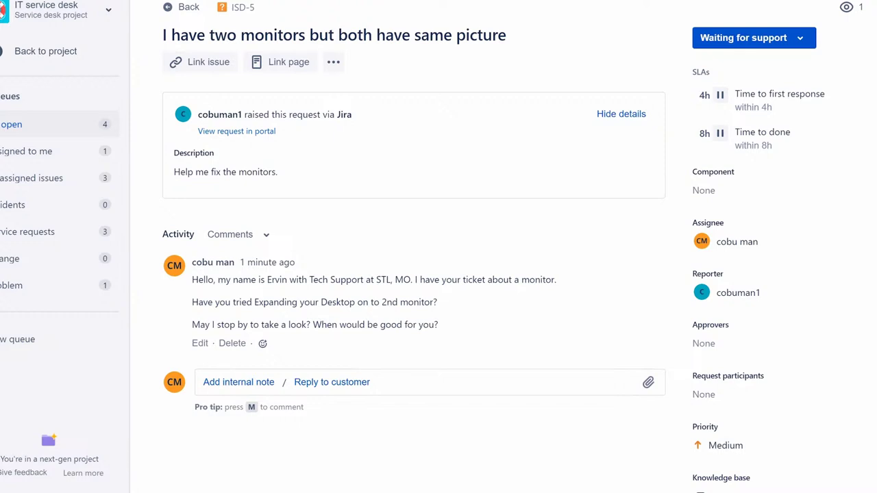
pyautogui.moveTo(266, 280); pyautogui.dragTo(287, 279)
pyautogui.click(355, 299)
pyautogui.scroll(-1, 377, 291)
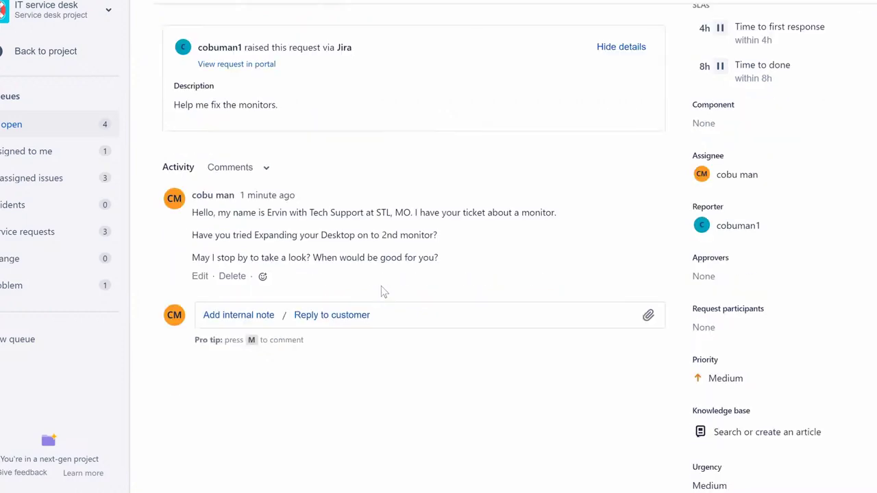
# - Post an internal note on ISD-5 reading 'Reached out to user and awaiting feedback.'
pyautogui.click(245, 317)
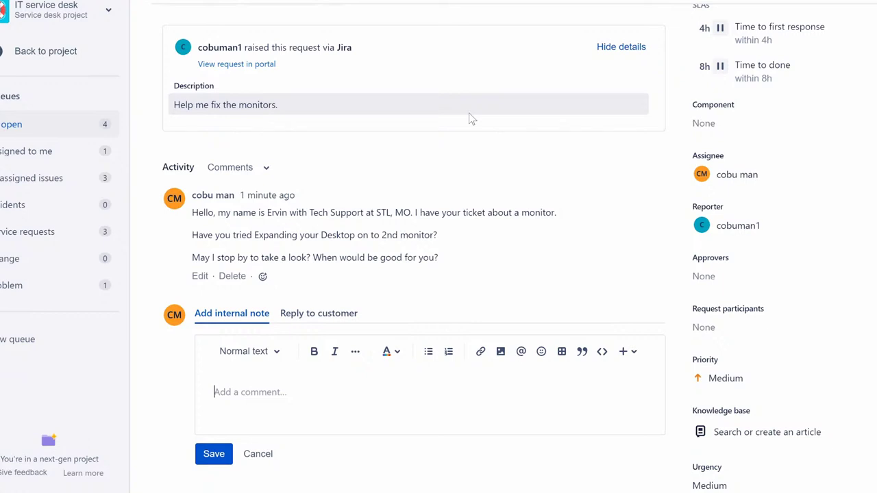
pyautogui.write('Reached out ')
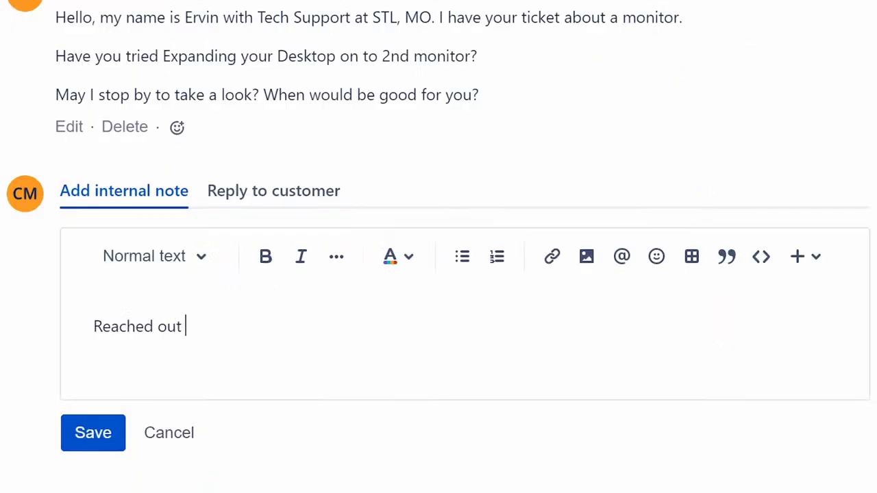
pyautogui.write('to compus')
pyautogui.press('BackSpace')
pyautogui.press('BackSpace')
pyautogui.press('BackSpace')
pyautogui.press('BackSpace')
pyautogui.press('BackSpace')
pyautogui.press('BackSpace')
pyautogui.write('user and ')
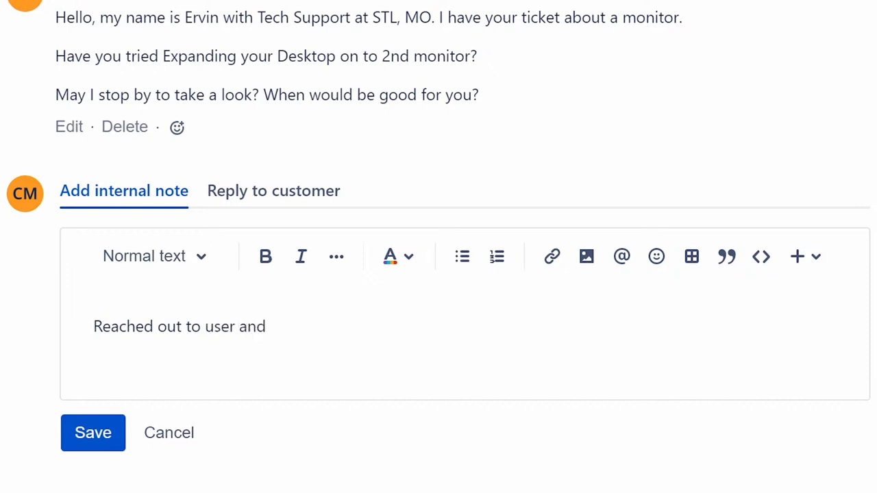
pyautogui.write('awaiting ')
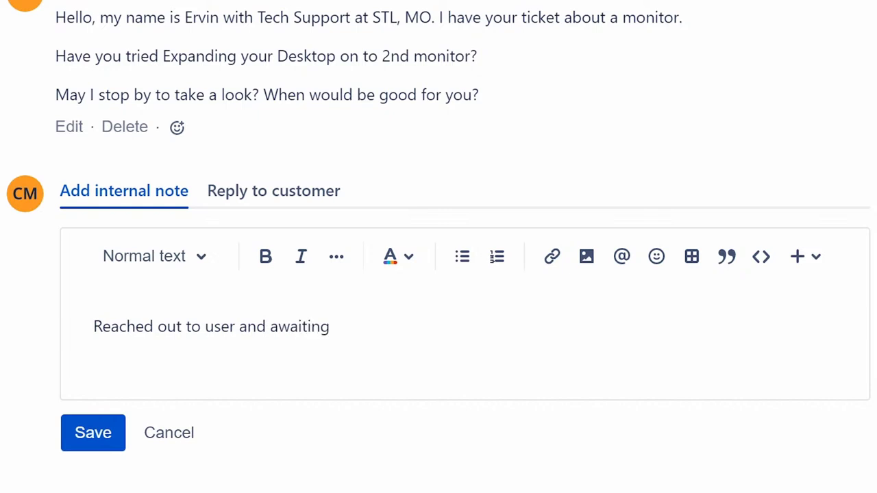
pyautogui.write('feedback.')
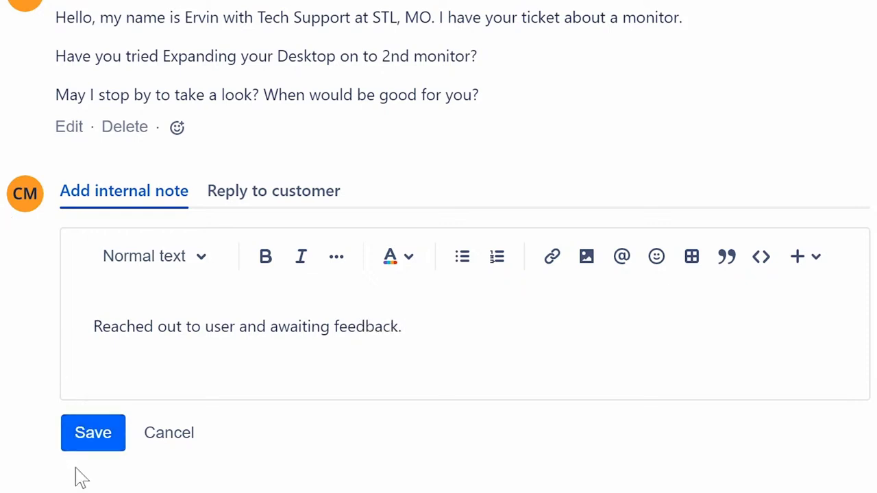
pyautogui.click(103, 433)
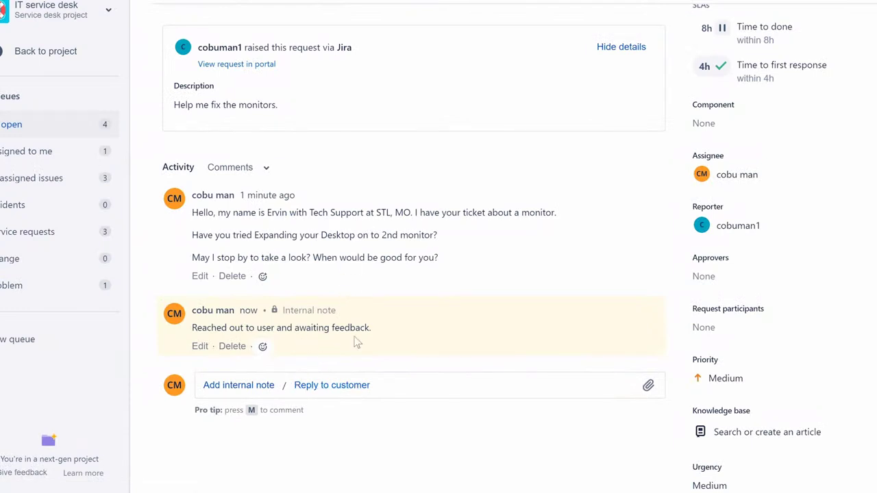
pyautogui.scroll(1, 356, 342)
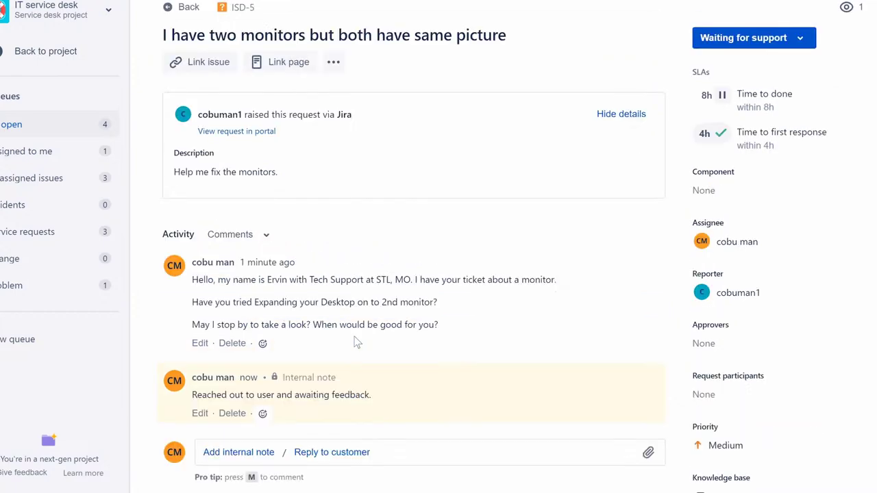
pyautogui.scroll(-1, 358, 342)
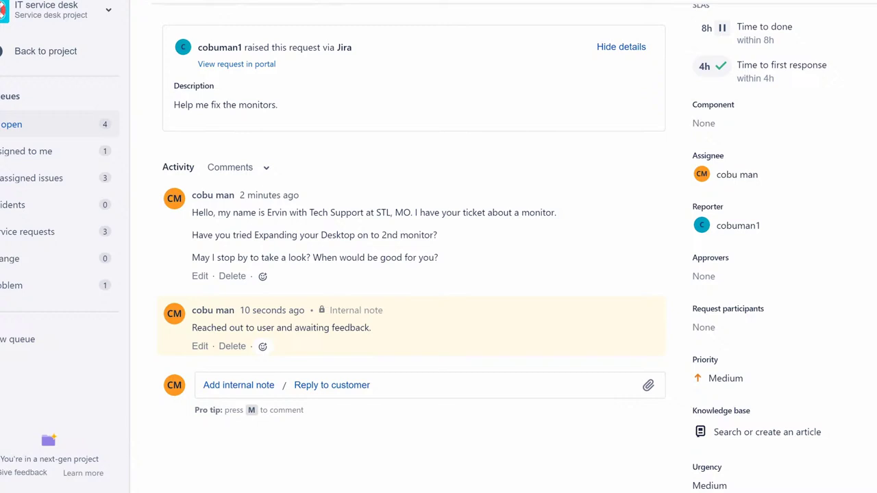
pyautogui.scroll(1, 411, 274)
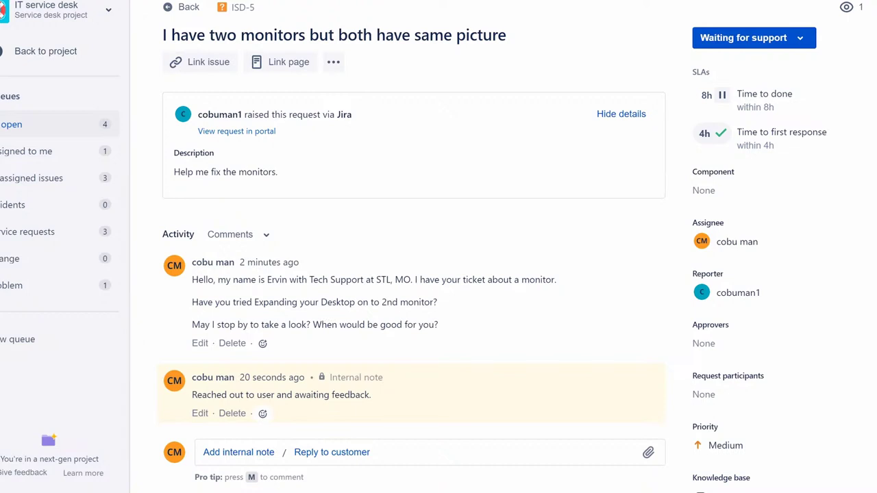
pyautogui.scroll(-1, 411, 274)
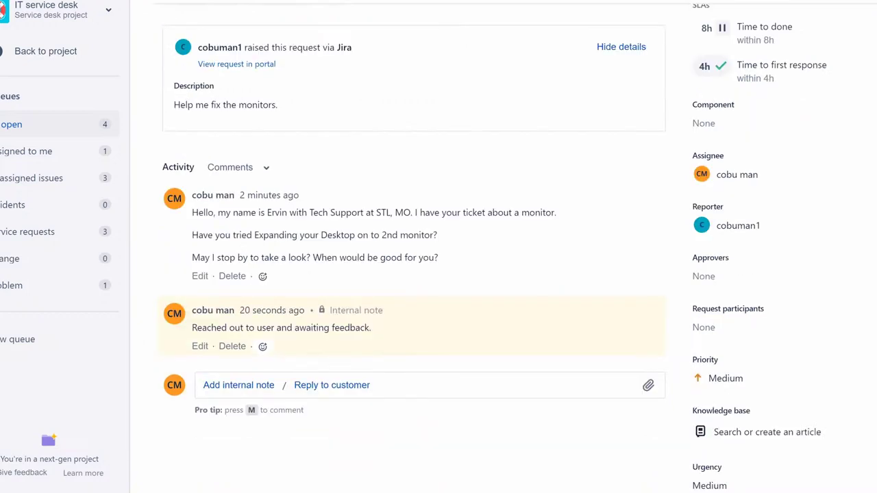
# - Save a second ISD-5 internal note reading 'Configured dual monitor.'
pyautogui.click(254, 388)
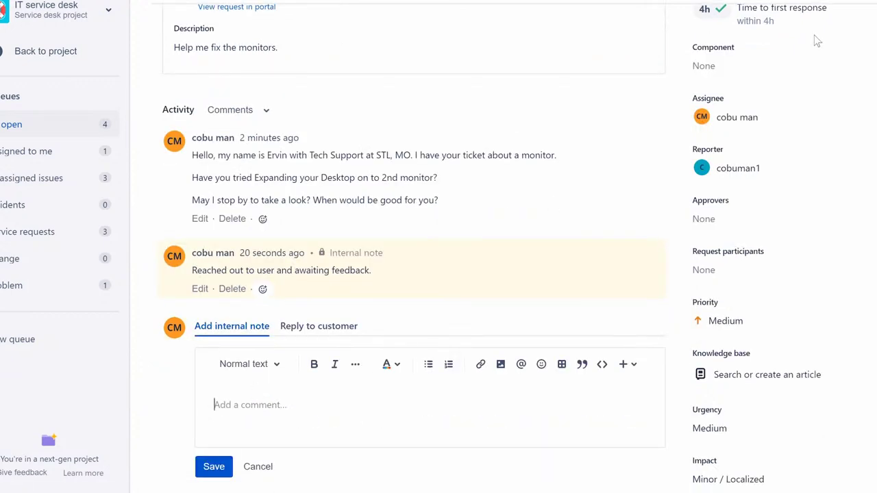
pyautogui.write('Configured dual monitor ')
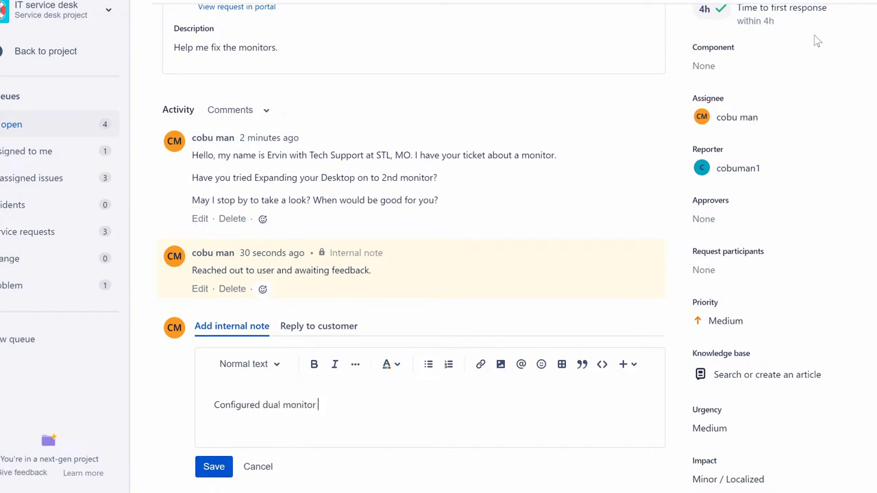
pyautogui.write('.')
pyautogui.click(209, 467)
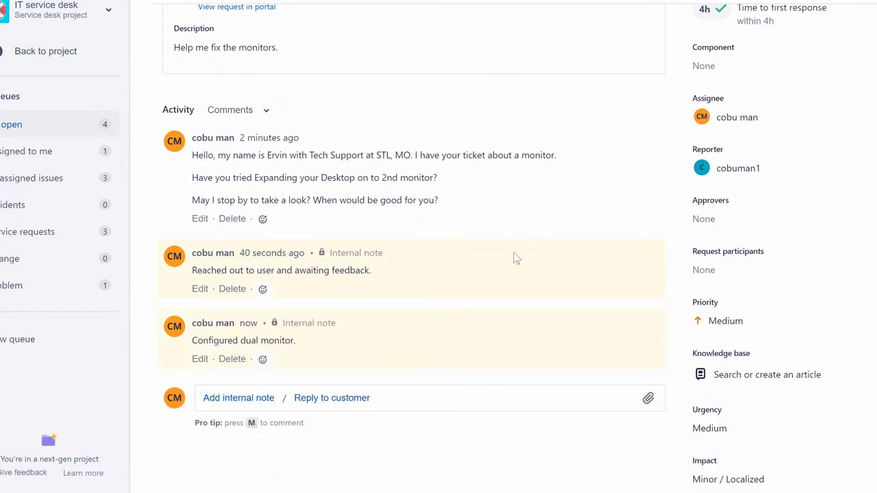
pyautogui.scroll(1, 514, 233)
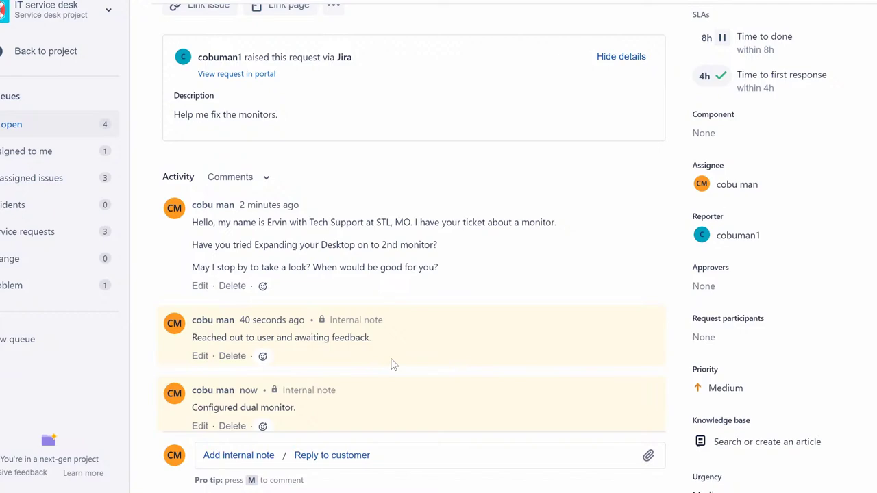
pyautogui.scroll(1, 393, 364)
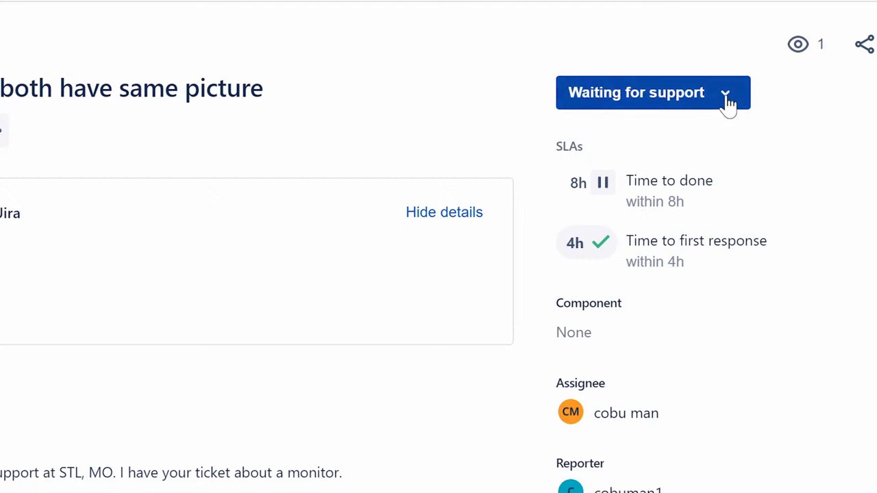
# - Transition ISD-5 from Waiting for support to Completed
pyautogui.click(719, 103)
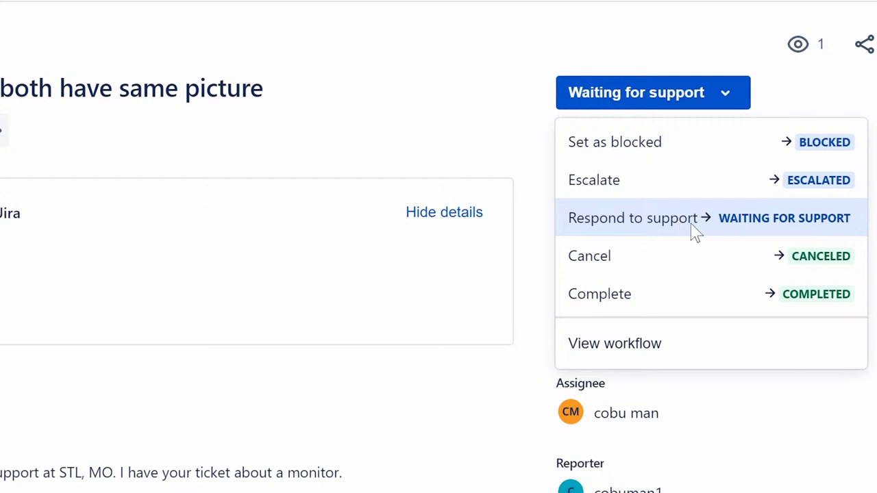
pyautogui.click(683, 310)
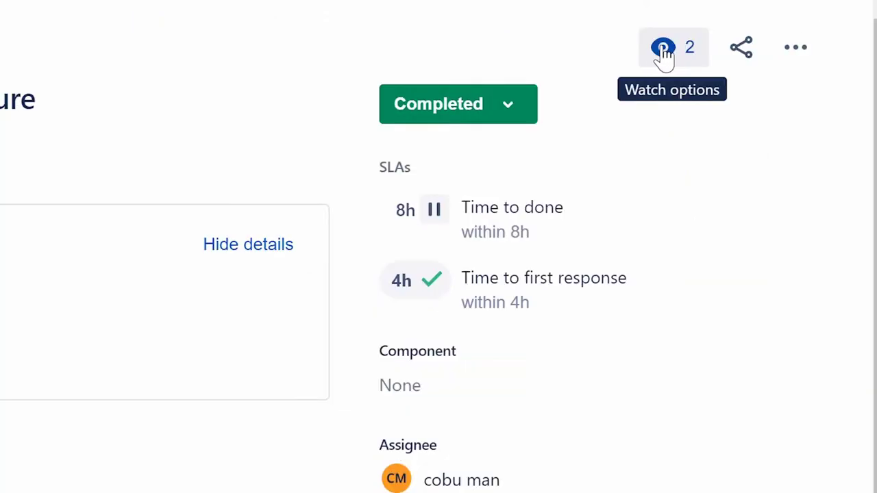
pyautogui.click(663, 54)
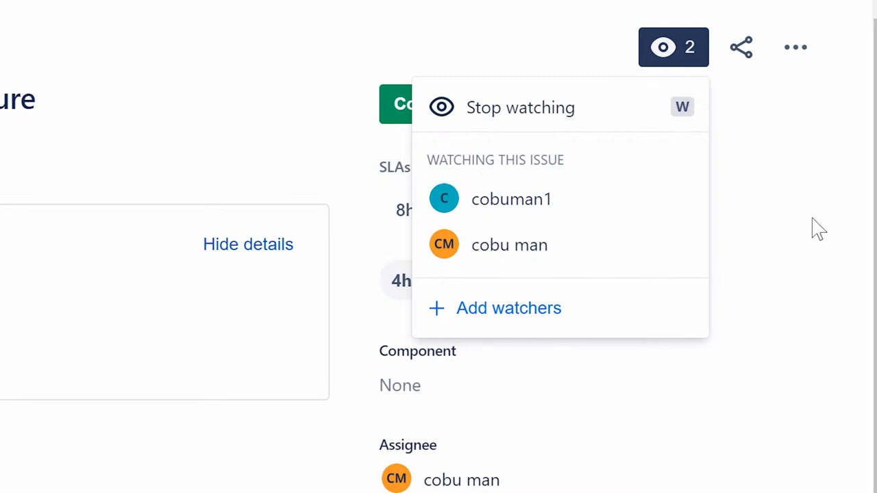
pyautogui.moveTo(581, 198)
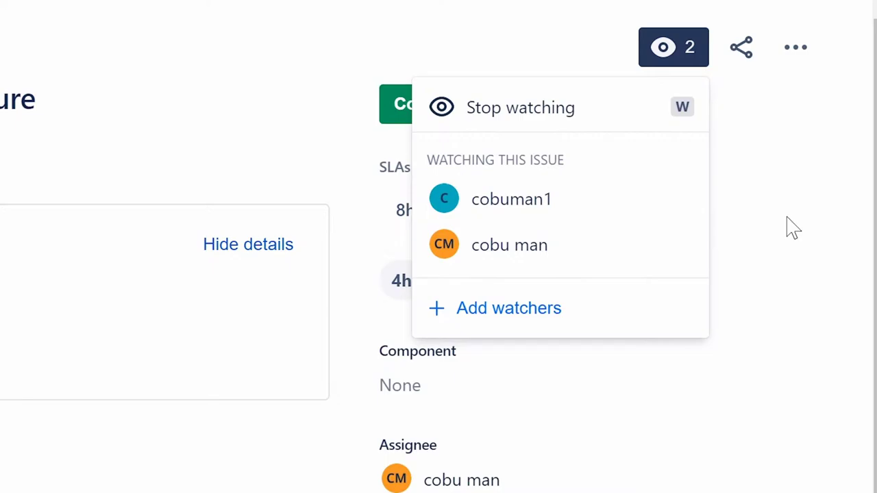
pyautogui.press('Escape')
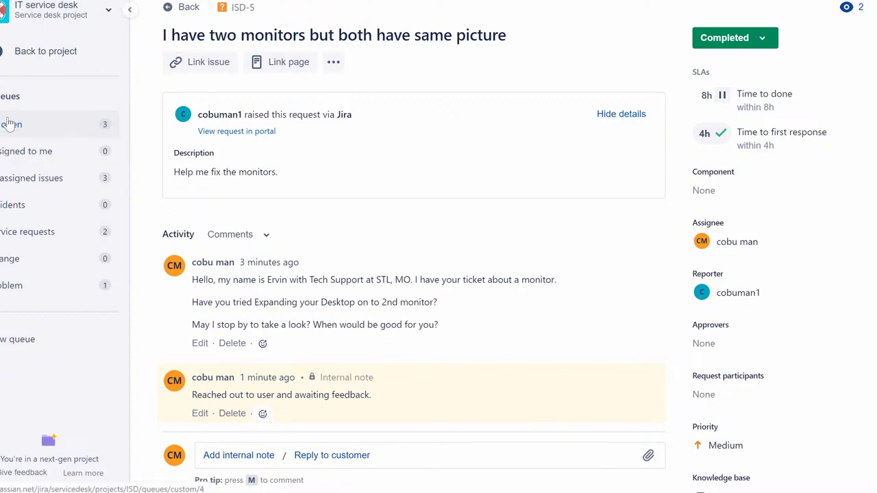
# - Open ISD-6 'Website is down!' from the All open queue
pyautogui.click(31, 131)
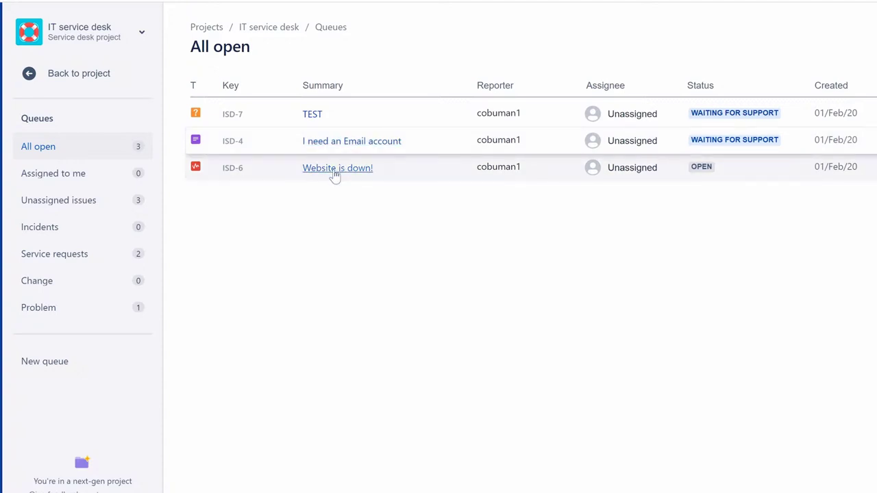
pyautogui.click(334, 171)
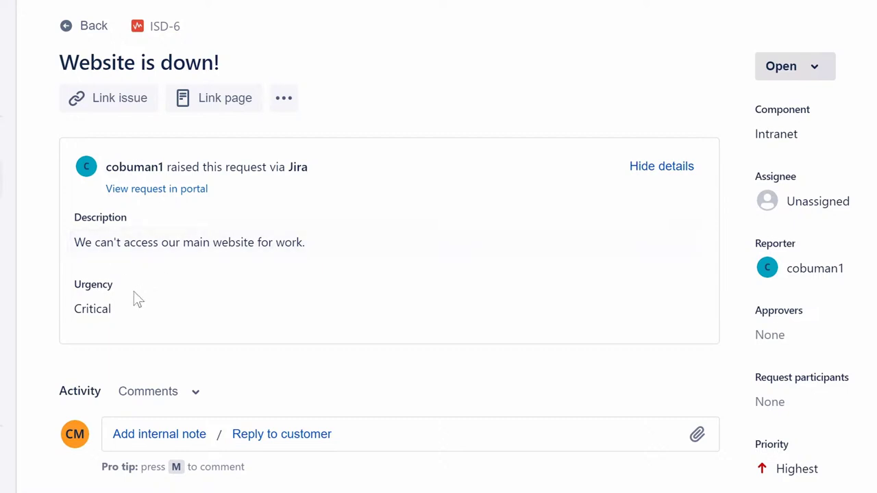
pyautogui.moveTo(118, 308); pyautogui.dragTo(102, 309)
pyautogui.click(103, 309)
pyautogui.click(94, 25)
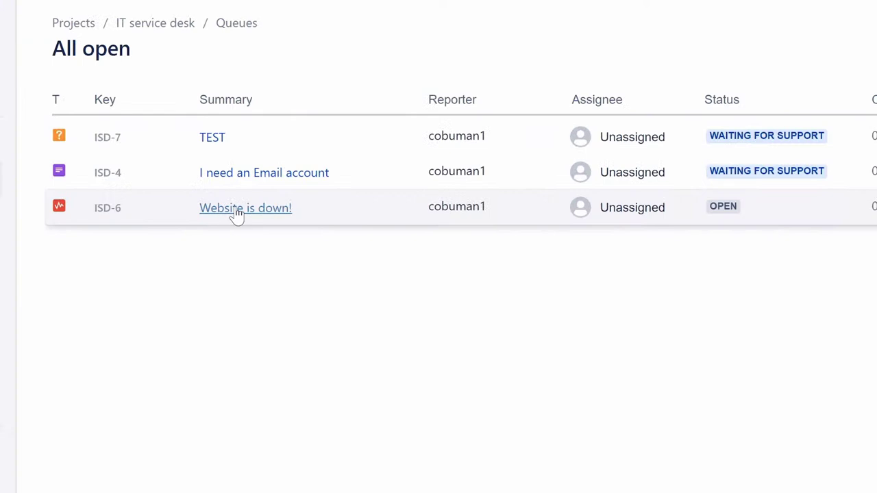
pyautogui.click(236, 209)
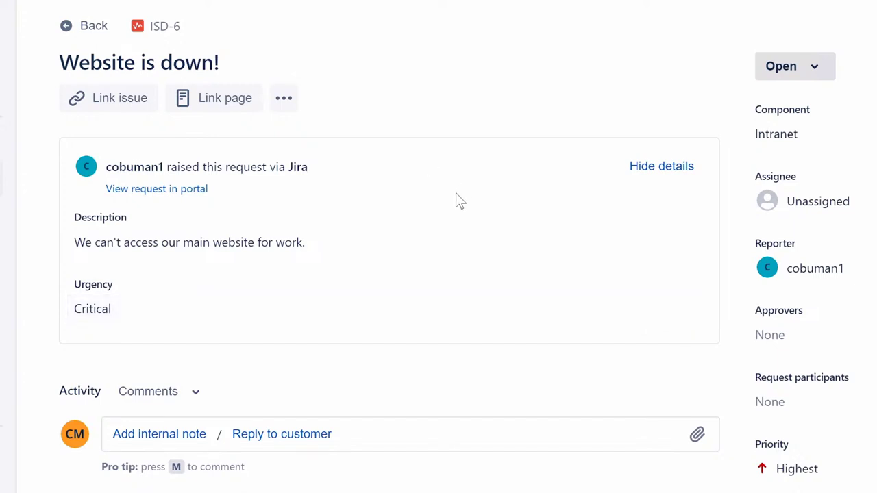
pyautogui.scroll(-2, 442, 297)
pyautogui.scroll(2, 443, 297)
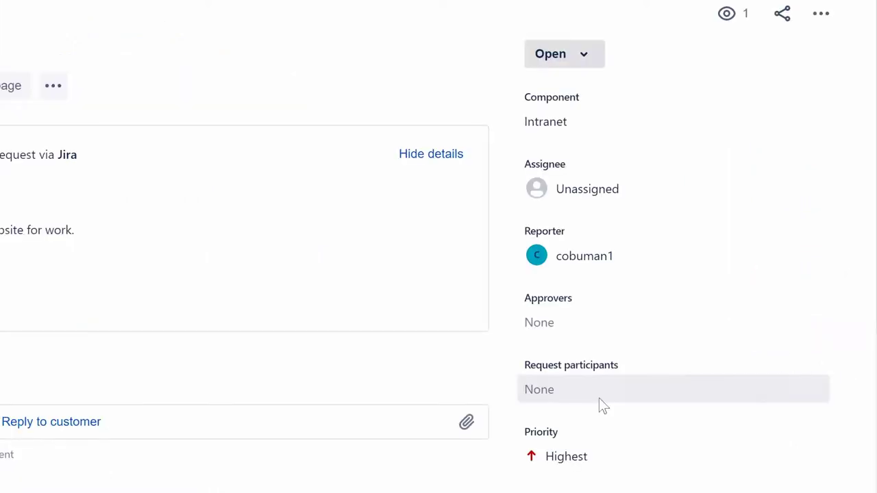
pyautogui.scroll(-3, 599, 400)
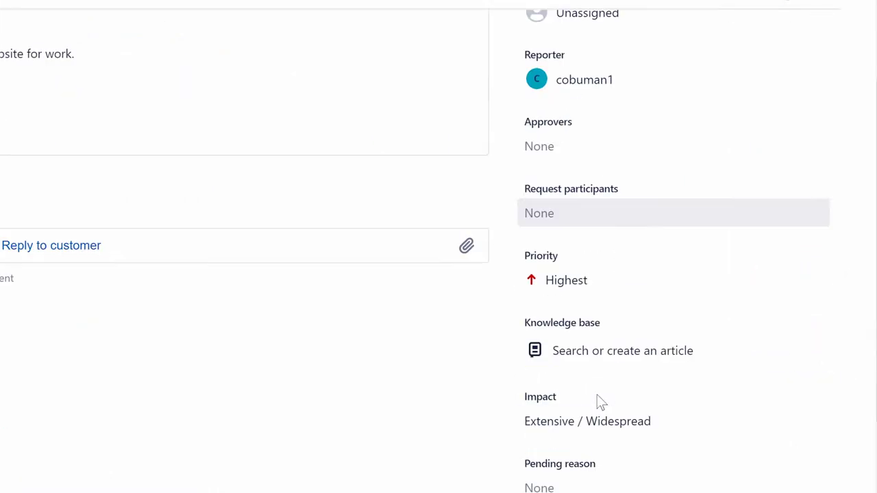
pyautogui.click(584, 213)
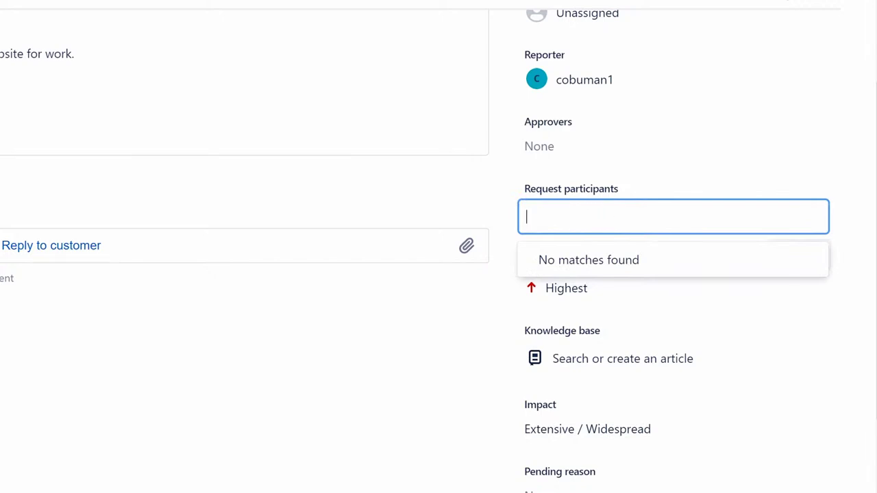
pyautogui.write('Joe')
pyautogui.write(' Sm')
pyautogui.press('BackSpace')
pyautogui.write('hsmo')
pyautogui.press('BackSpace')
pyautogui.press('BackSpace')
pyautogui.press('BackSpace')
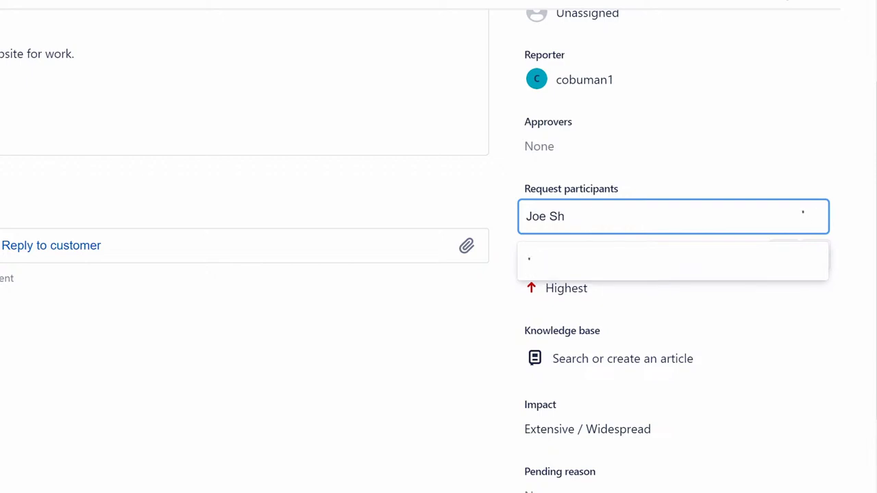
pyautogui.write('mo')
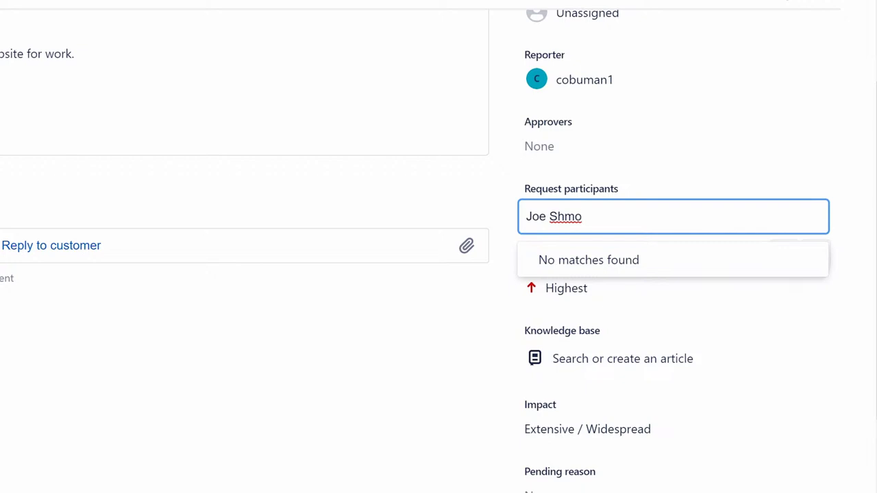
pyautogui.write(', Bo')
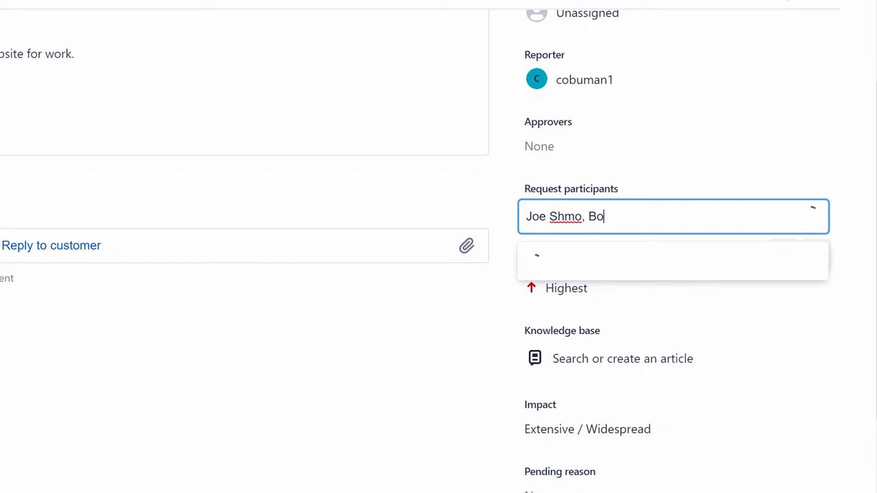
pyautogui.write('b Itsaboy')
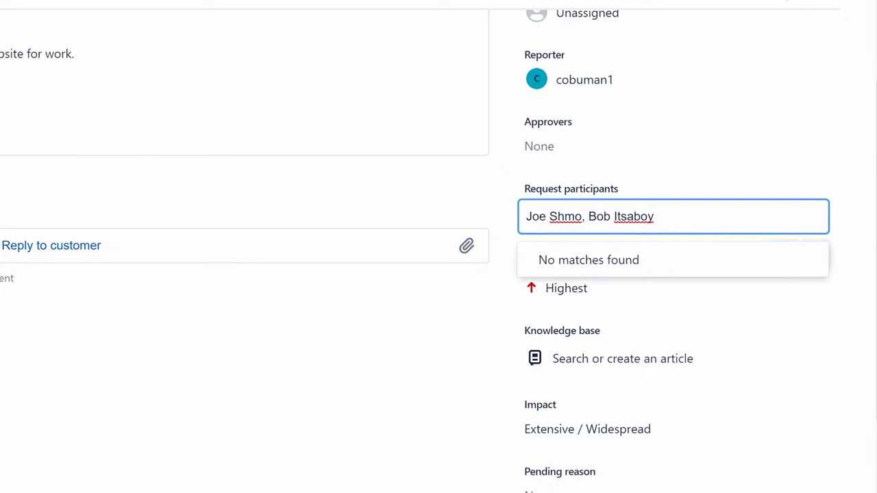
pyautogui.press('BackSpace')
pyautogui.press('BackSpace')
pyautogui.press('BackSpace')
pyautogui.press('BackSpace')
pyautogui.press('BackSpace')
pyautogui.press('BackSpace')
pyautogui.press('BackSpace')
pyautogui.press('BackSpace')
pyautogui.press('BackSpace')
pyautogui.press('BackSpace')
pyautogui.press('BackSpace')
pyautogui.press('BackSpace')
pyautogui.press('BackSpace')
pyautogui.press('BackSpace')
pyautogui.press('BackSpace')
pyautogui.press('BackSpace')
pyautogui.press('BackSpace')
pyautogui.press('BackSpace')
pyautogui.press('BackSpace')
pyautogui.press('BackSpace')
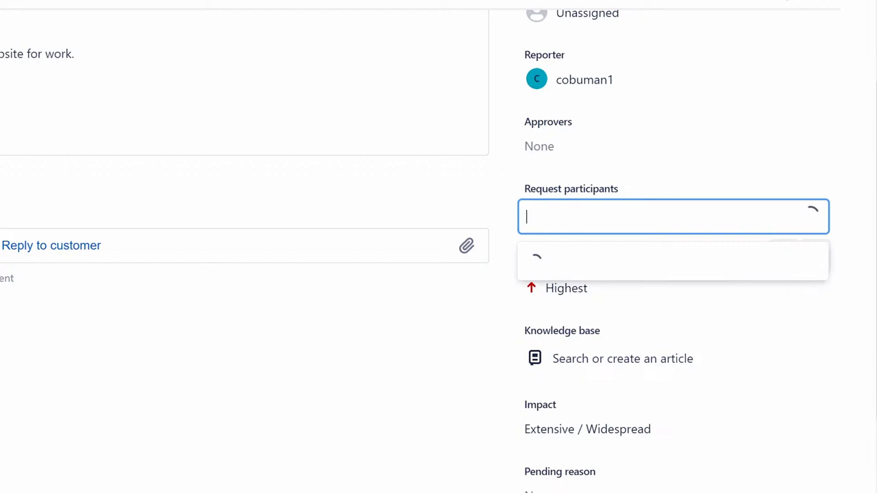
pyautogui.click(394, 384)
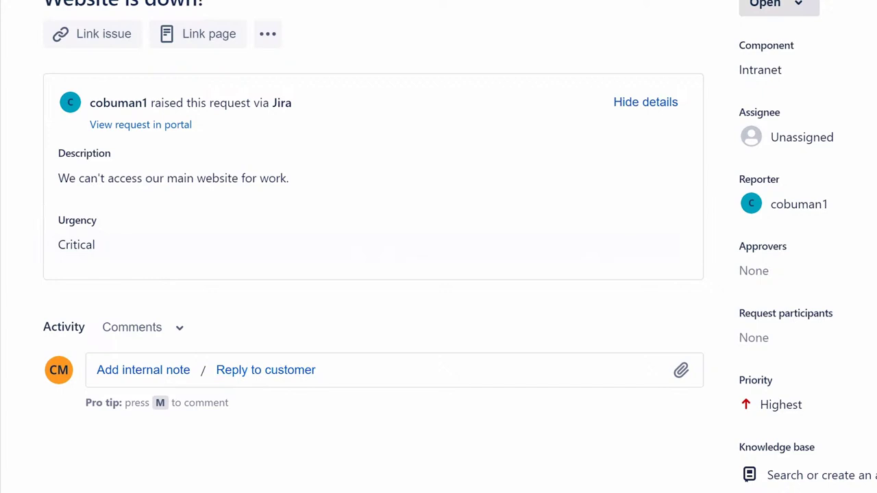
# - Draft an ISD-6 reply asking how many people are impacted, when it last worked, and whether the link is correct
pyautogui.click(285, 374)
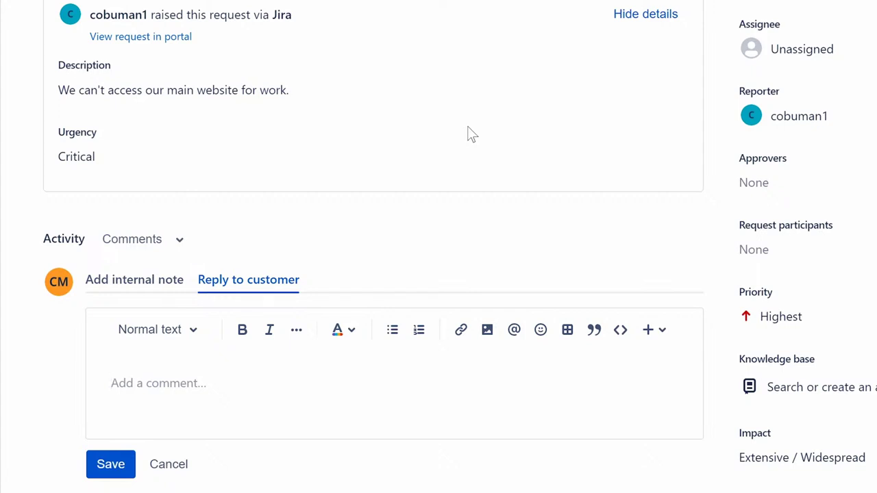
pyautogui.write('How many u')
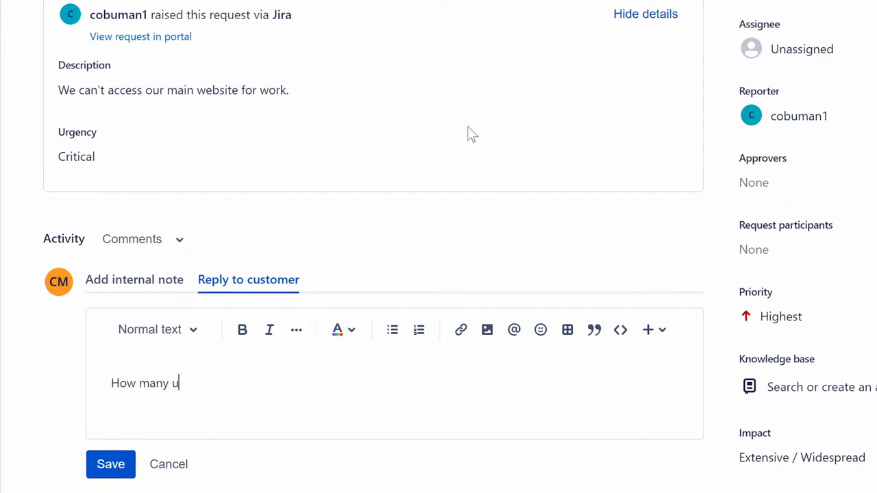
pyautogui.press('BackSpace')
pyautogui.write('people are impact')
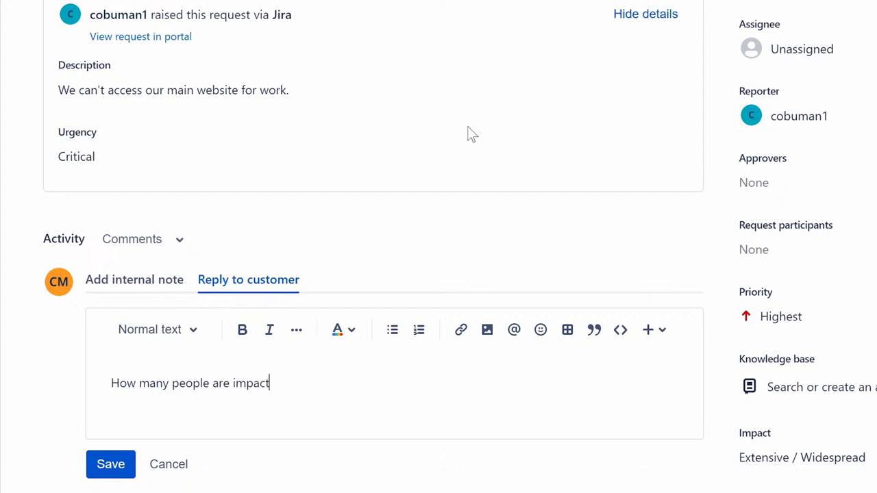
pyautogui.write('ed.')
pyautogui.write('?')
pyautogui.press('Return')
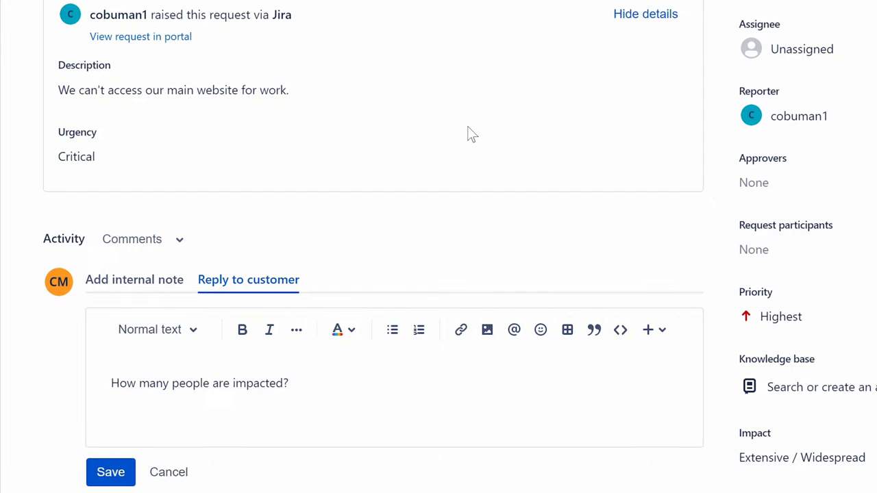
pyautogui.write('When was the last time ')
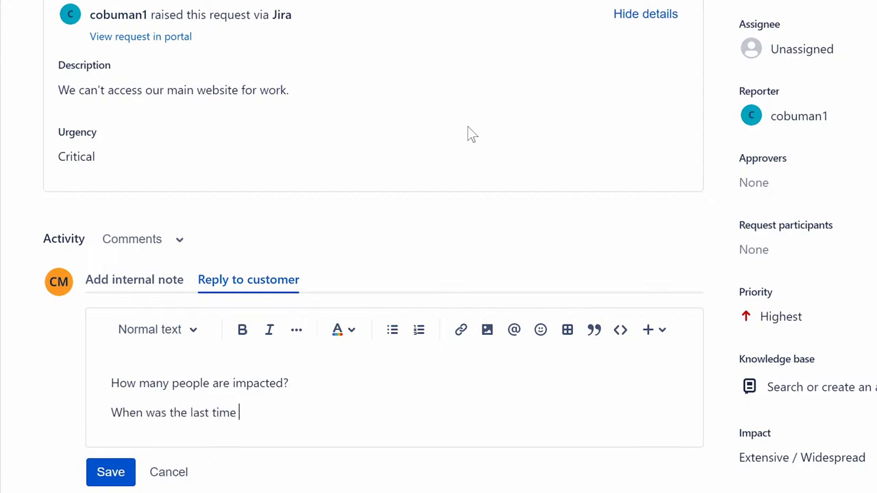
pyautogui.write('it worked?')
pyautogui.press('Return')
pyautogui.write('Are you ')
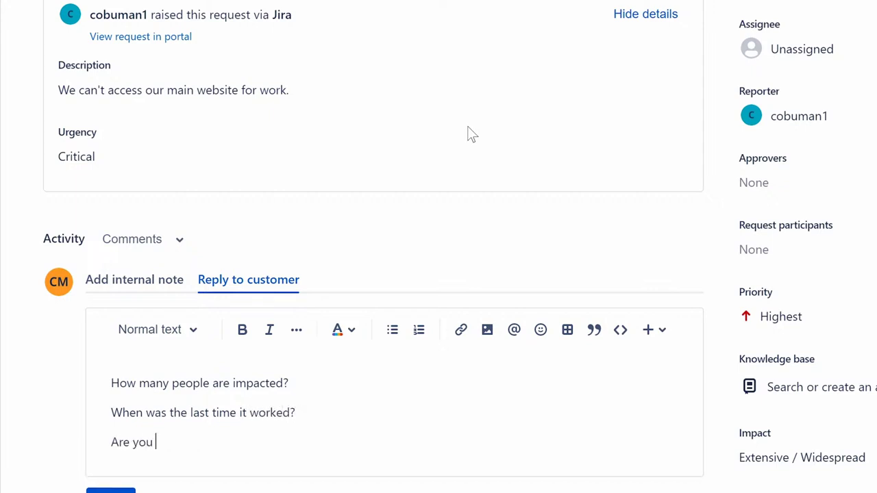
pyautogui.write('use')
pyautogui.press('BackSpace')
pyautogui.write('ing the correct link?')
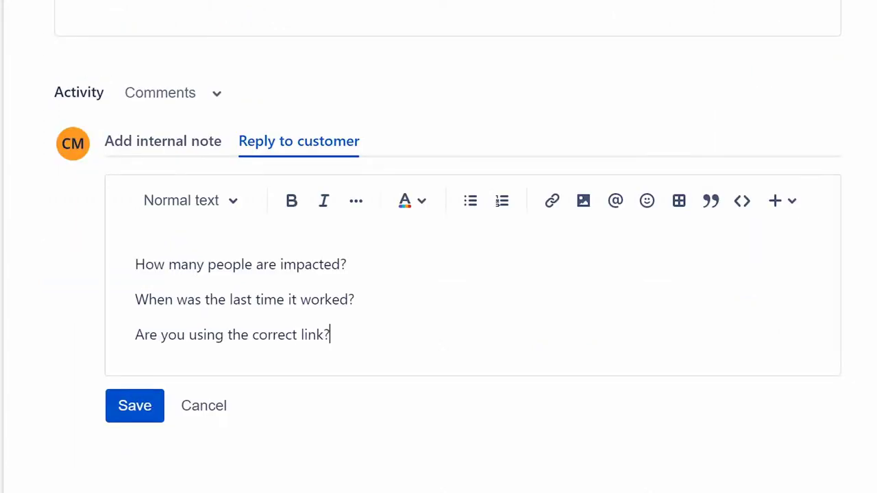
pyautogui.press('Return')
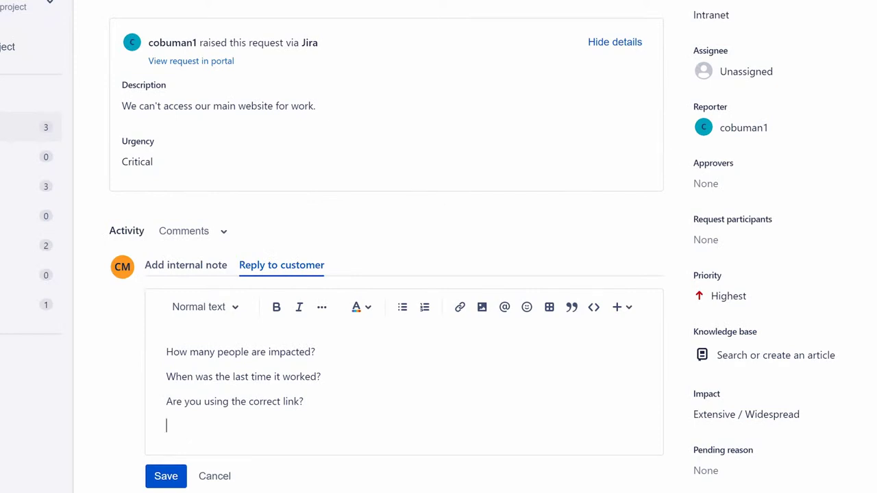
# - Save the three-question reply as a customer comment on ISD-6
pyautogui.click(164, 478)
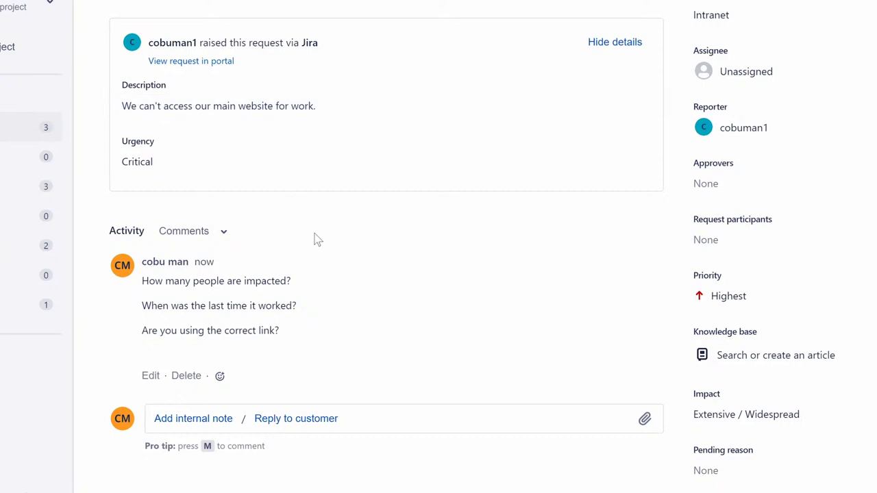
pyautogui.scroll(1, 318, 238)
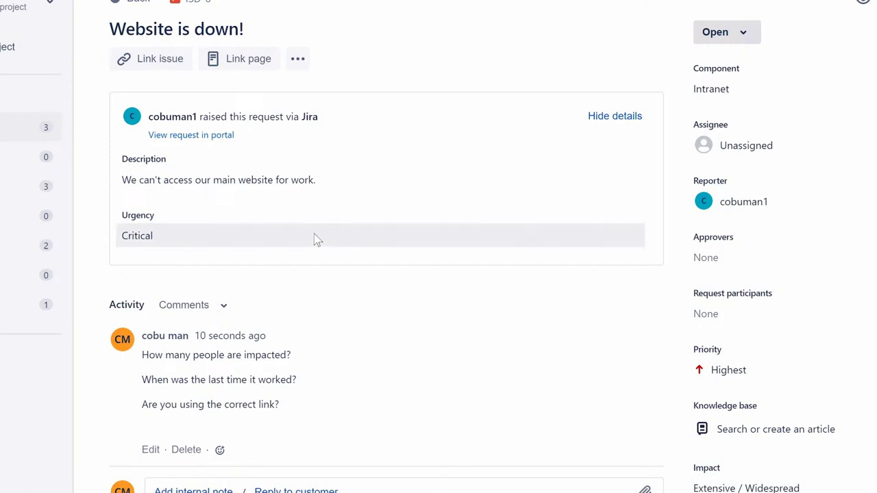
pyautogui.scroll(-1, 314, 236)
# - Save an ISD-6 internal note reading 'Contacted user requesting more information.'
pyautogui.click(218, 419)
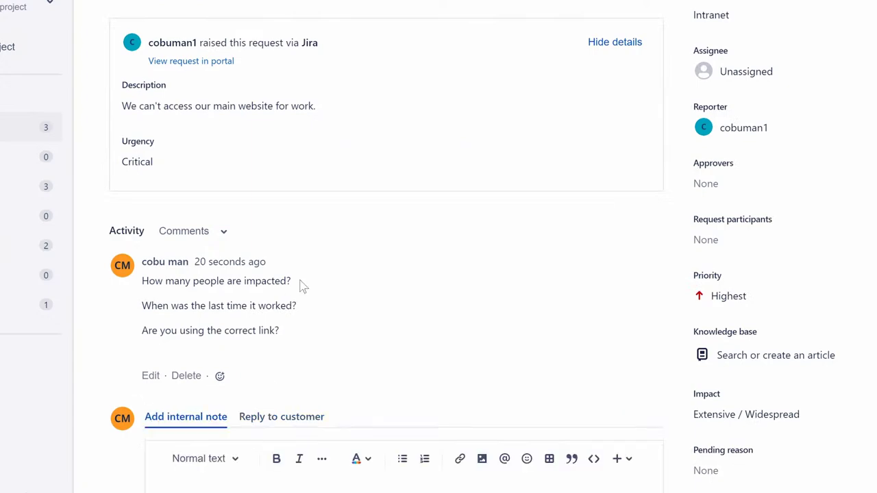
pyautogui.scroll(-3, 304, 286)
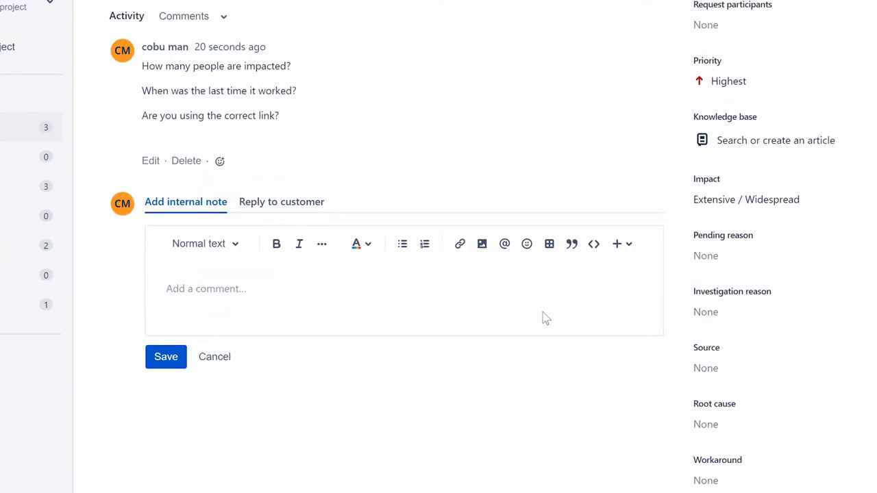
pyautogui.write('Contacte')
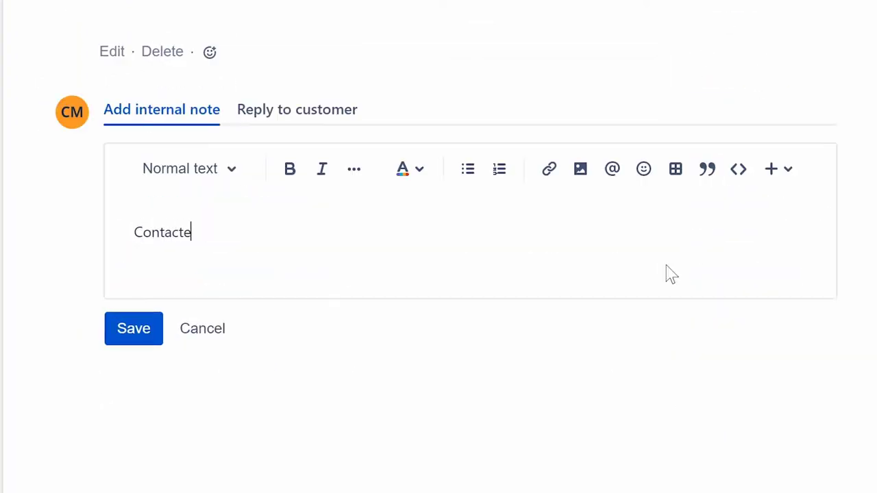
pyautogui.write('d user with more')
pyautogui.press('BackSpace')
pyautogui.press('BackSpace')
pyautogui.press('BackSpace')
pyautogui.press('BackSpace')
pyautogui.press('BackSpace')
pyautogui.press('BackSpace')
pyautogui.press('BackSpace')
pyautogui.press('BackSpace')
pyautogui.press('BackSpace')
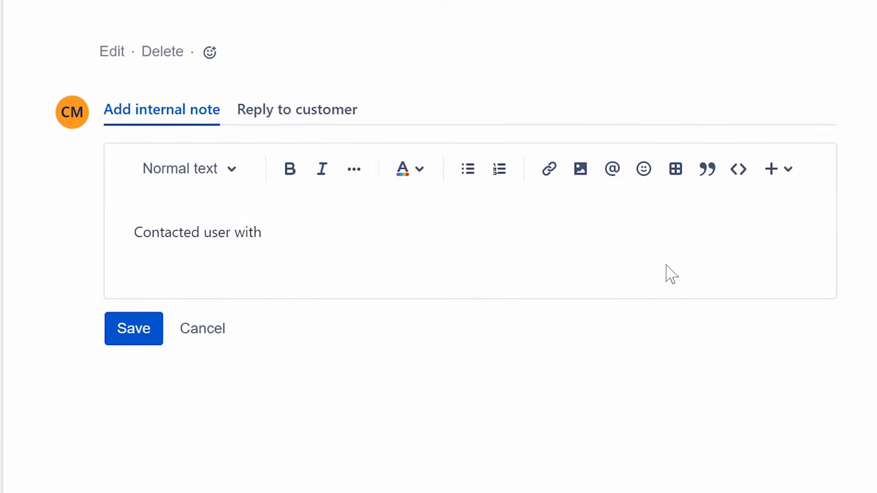
pyautogui.write('requesting mor einf')
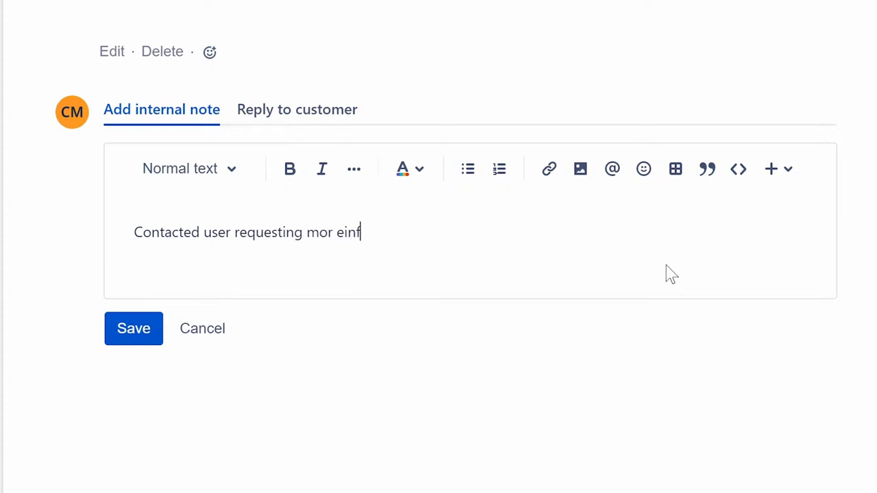
pyautogui.press('BackSpace')
pyautogui.press('BackSpace')
pyautogui.press('BackSpace')
pyautogui.press('BackSpace')
pyautogui.press('BackSpace')
pyautogui.write('e')
pyautogui.write('rmation.')
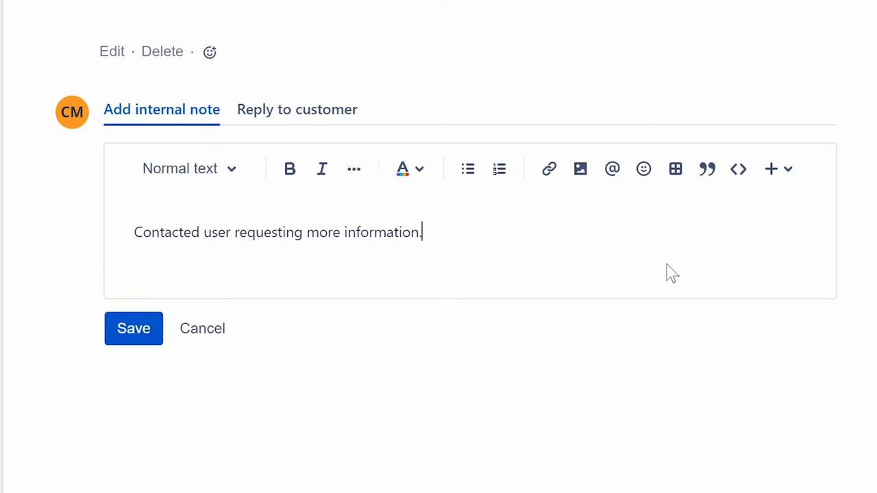
pyautogui.click(137, 332)
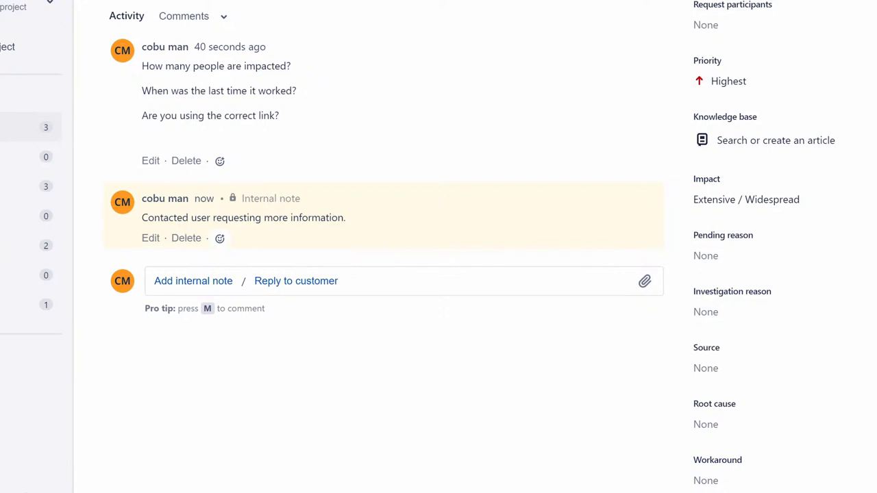
# - Select the posted note's text from 'user' to the end, then deselect it
pyautogui.doubleClick(200, 217)
pyautogui.moveTo(209, 218); pyautogui.dragTo(348, 221)
pyautogui.click(313, 229)
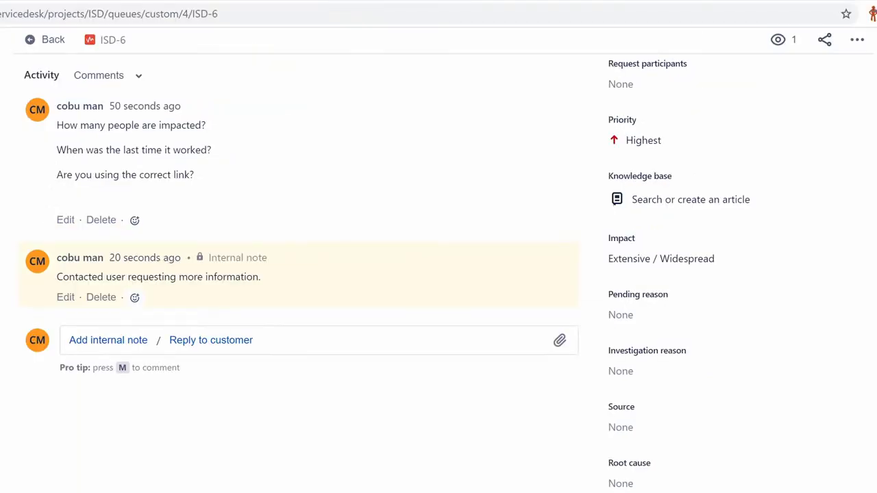
pyautogui.scroll(2, 301, 274)
pyautogui.scroll(2, 137, 282)
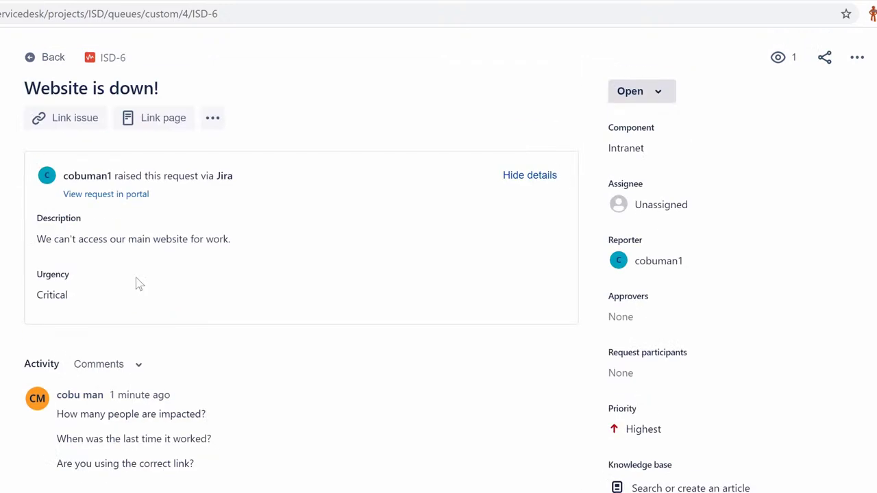
pyautogui.click(659, 92)
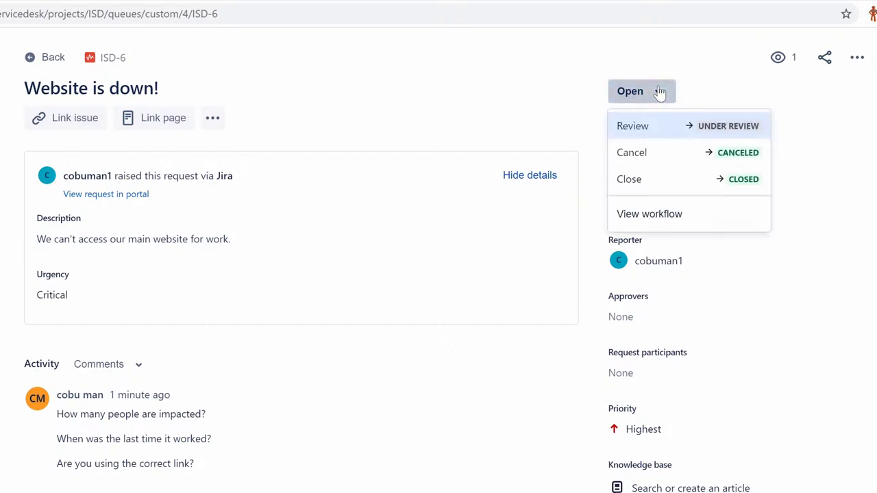
pyautogui.click(658, 92)
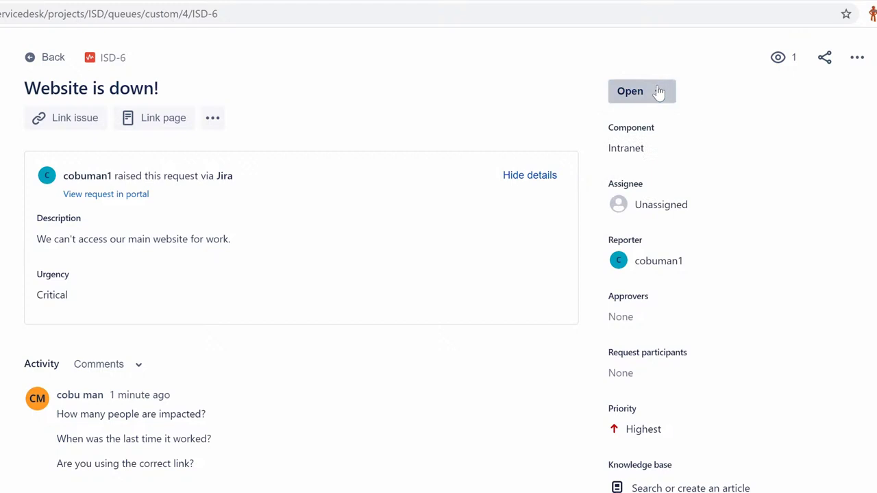
pyautogui.click(658, 92)
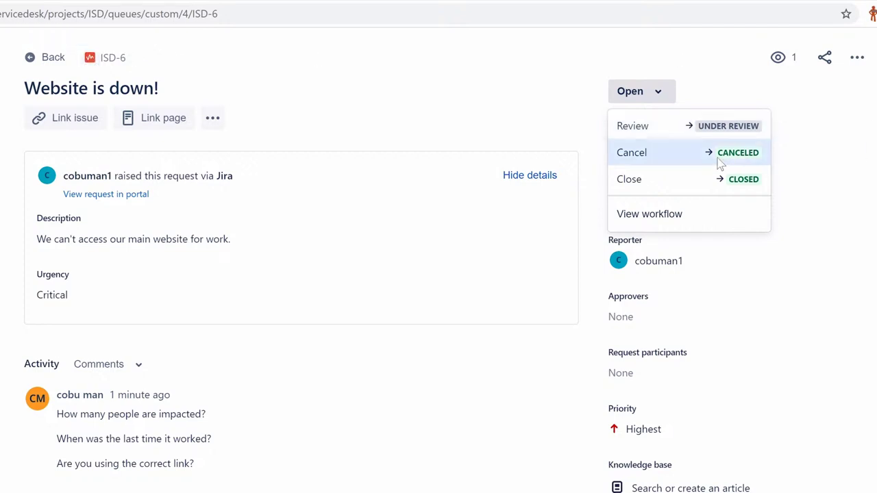
pyautogui.click(831, 183)
pyautogui.scroll(-8, 835, 186)
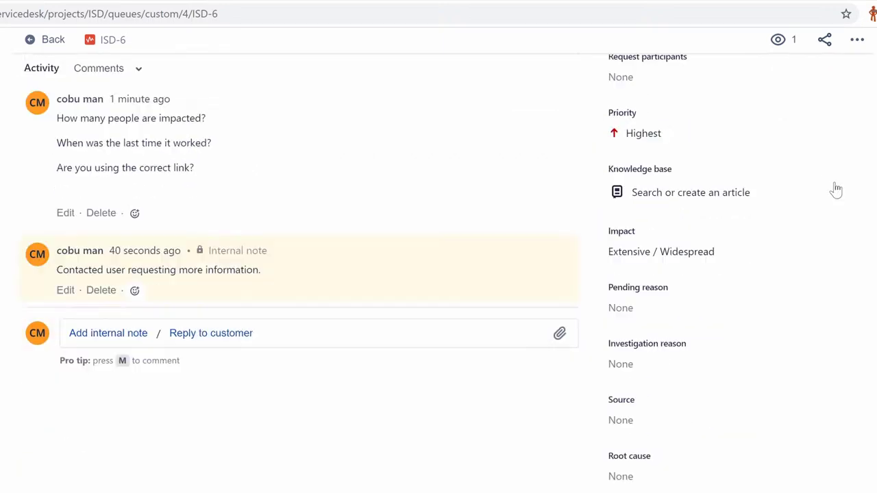
pyautogui.scroll(7, 835, 189)
pyautogui.scroll(1, 834, 190)
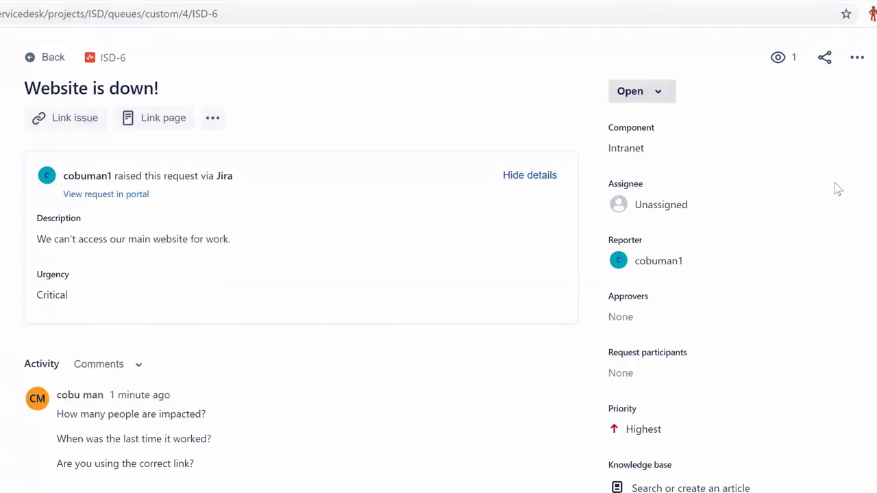
pyautogui.click(645, 93)
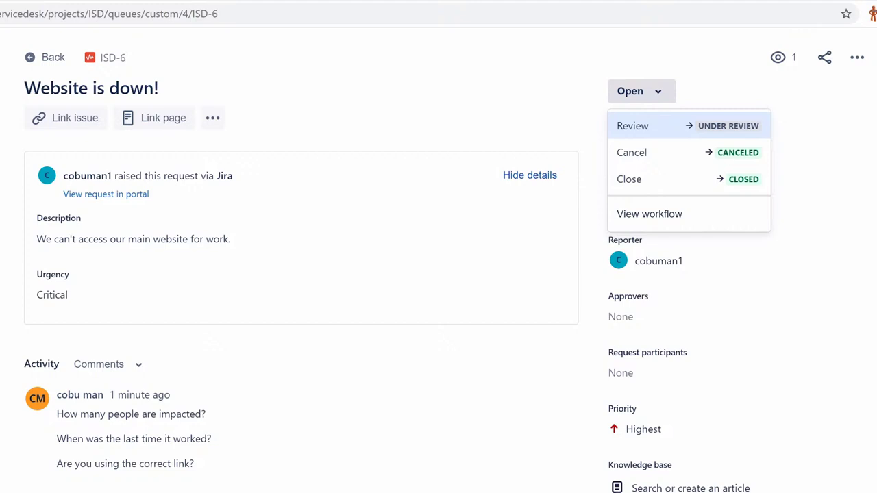
pyautogui.click(237, 97)
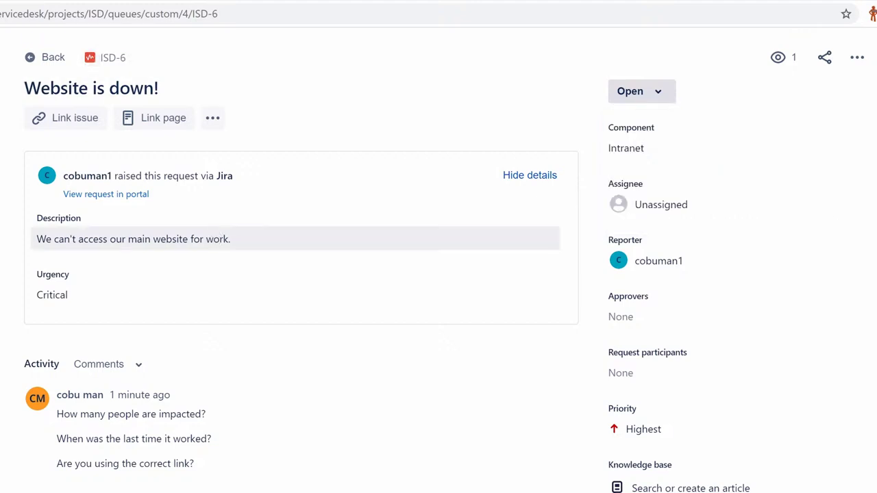
# - Assign ISD-6 to the signed-in agent
pyautogui.click(199, 247)
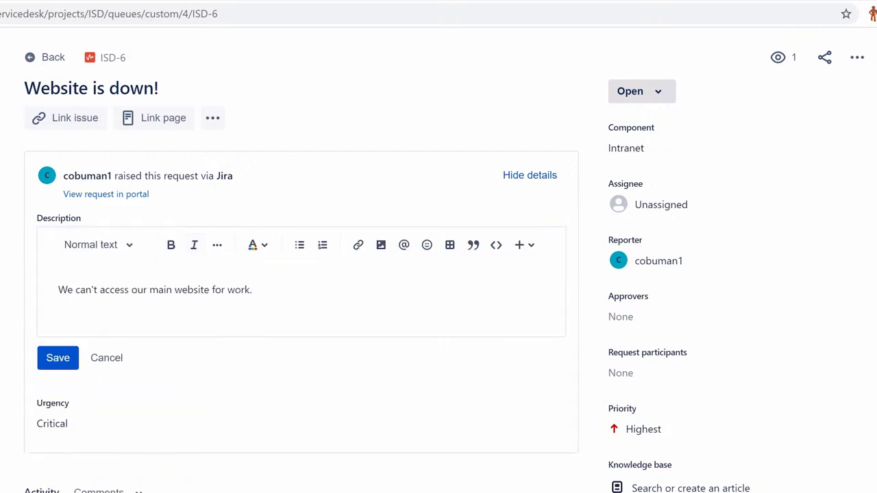
pyautogui.click(855, 204)
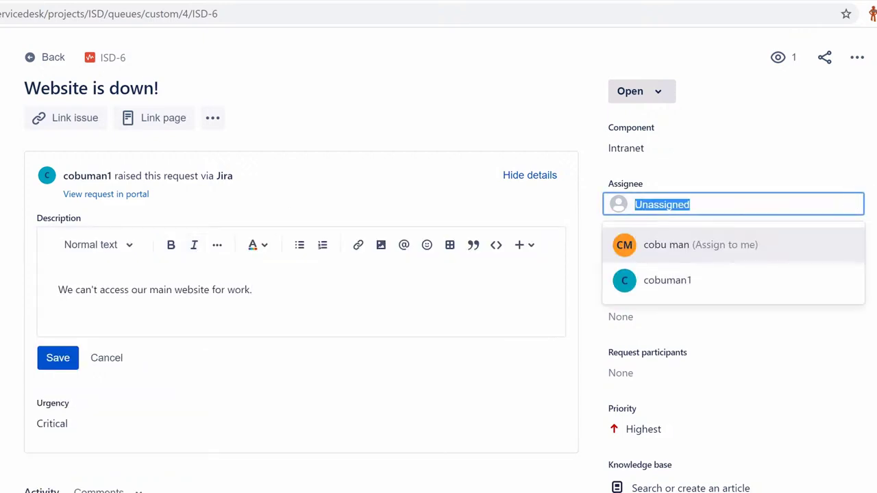
pyautogui.press('Escape')
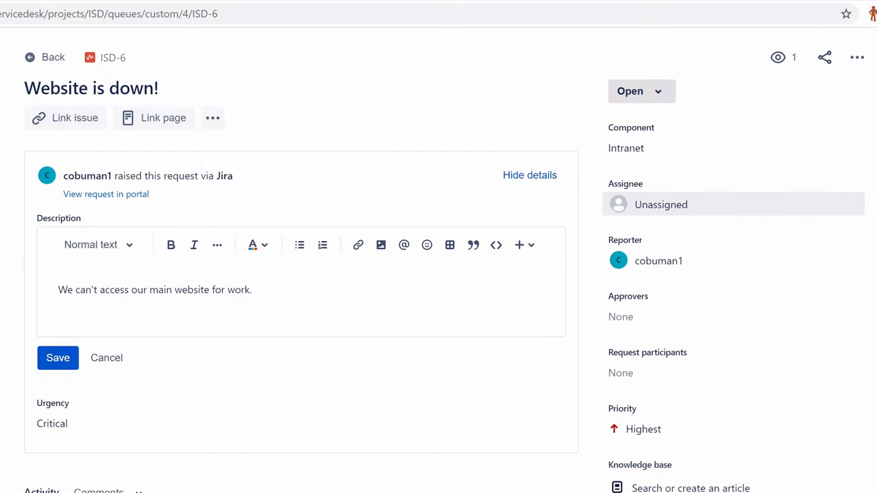
pyautogui.click(706, 204)
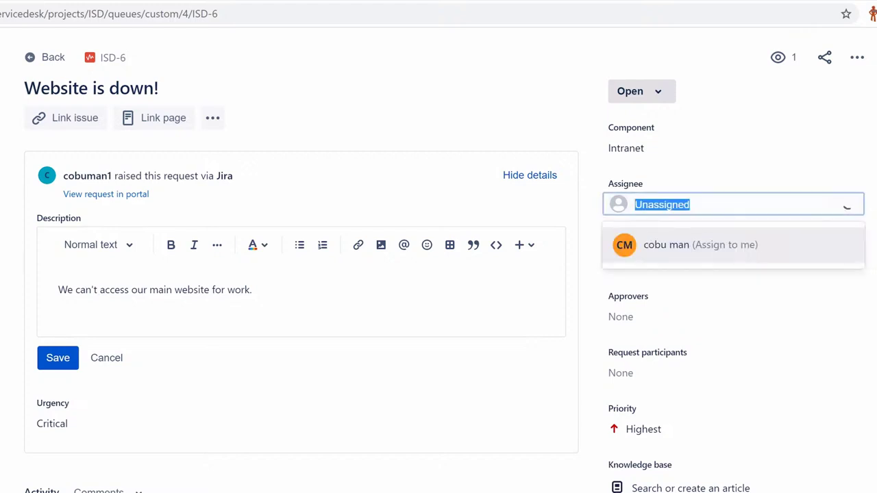
pyautogui.click(692, 252)
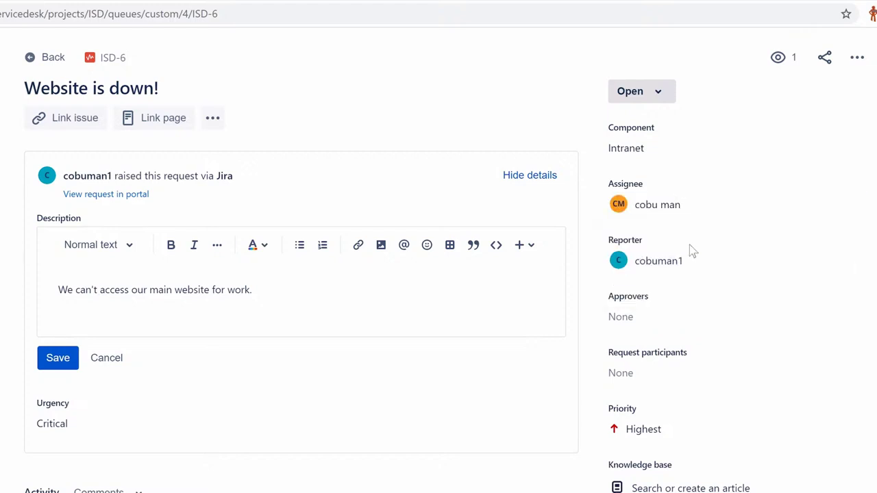
# - Glance at ISD-6's status transitions, then return to the All open queue
pyautogui.click(655, 91)
pyautogui.click(656, 91)
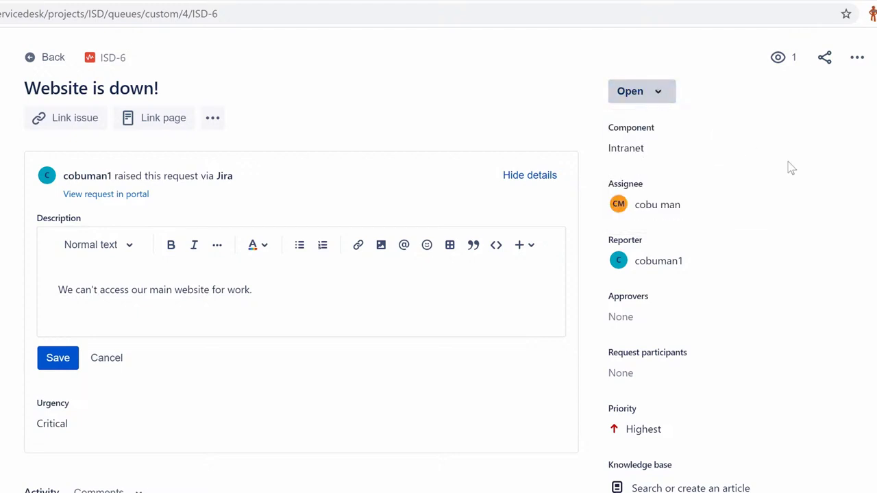
pyautogui.moveTo(619, 260)
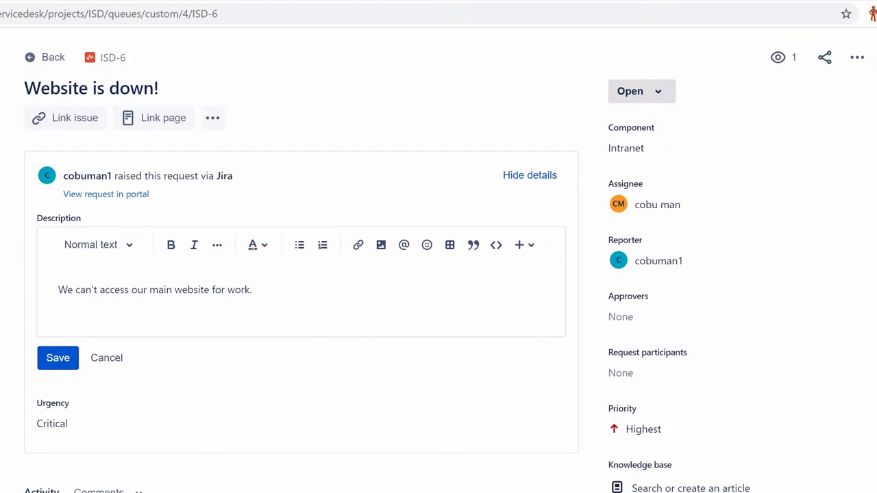
pyautogui.hotkey('alt', 'Left')
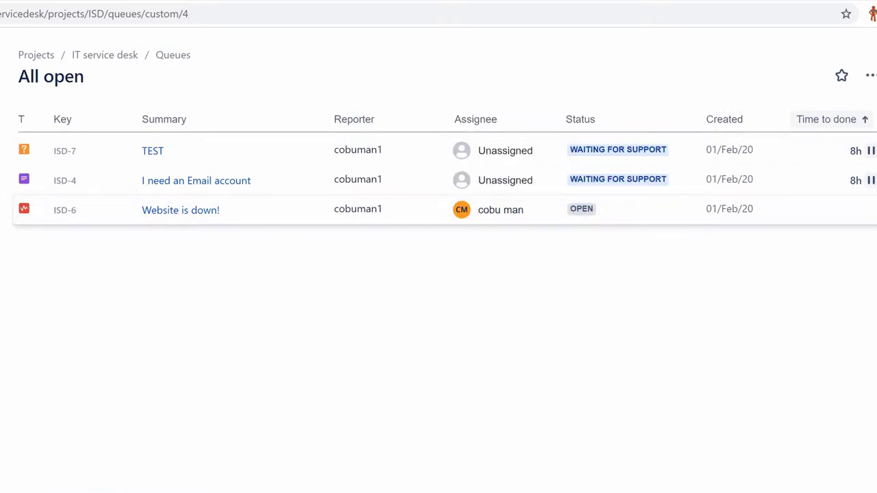
# - Check the Assigned to me and All open queues, then go back to the project's main navigation
pyautogui.click(135, 190)
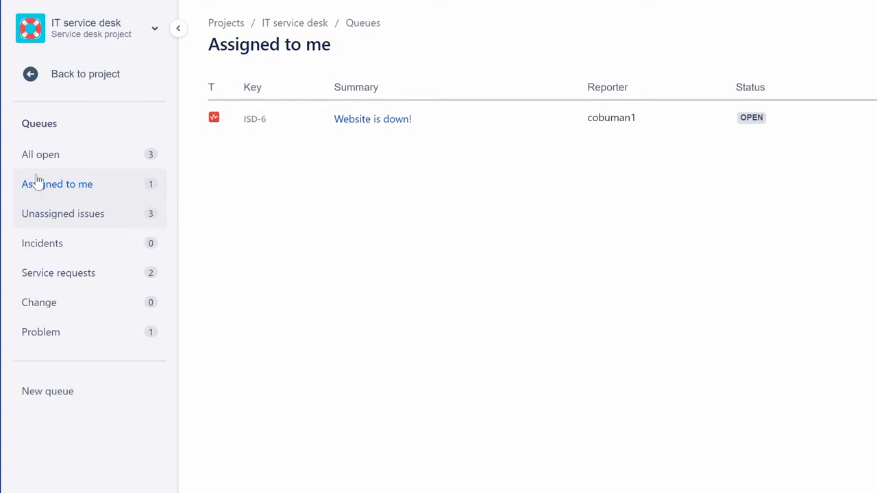
pyautogui.click(73, 161)
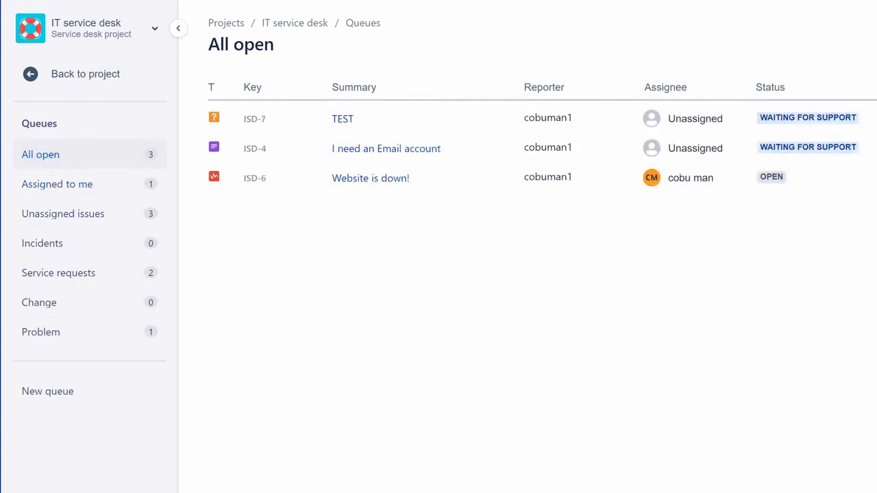
pyautogui.click(1, 446)
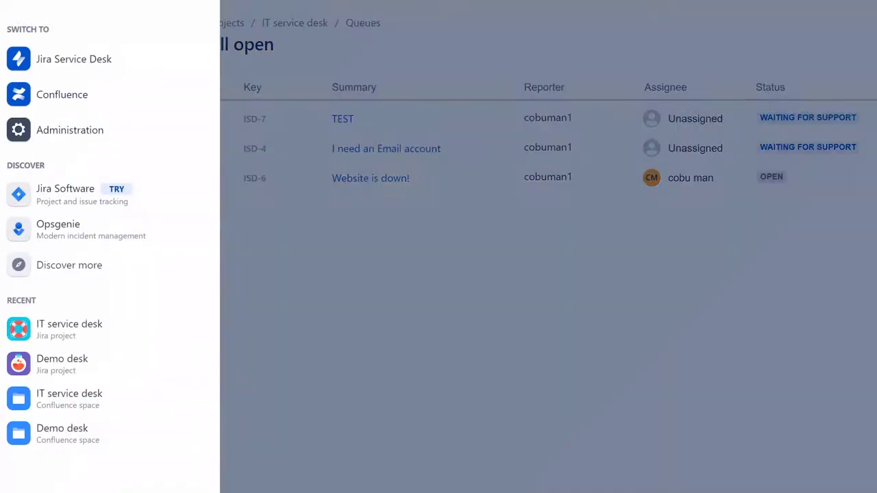
pyautogui.press('Escape')
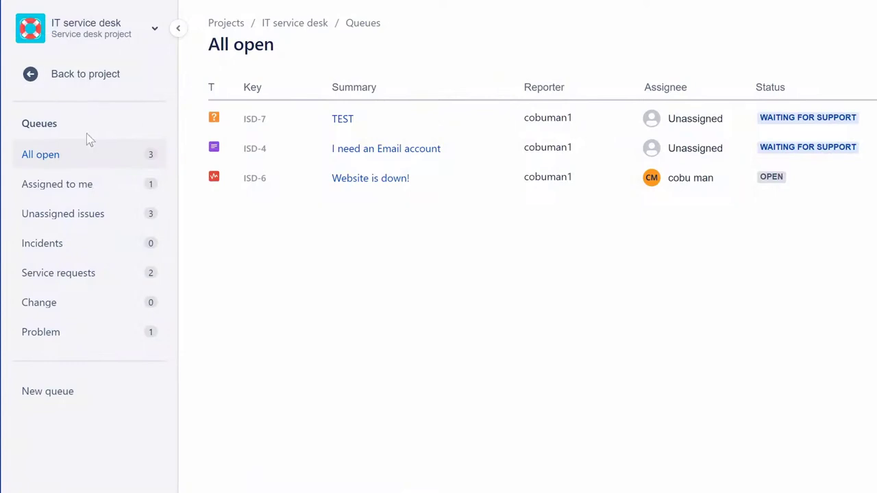
pyautogui.click(59, 81)
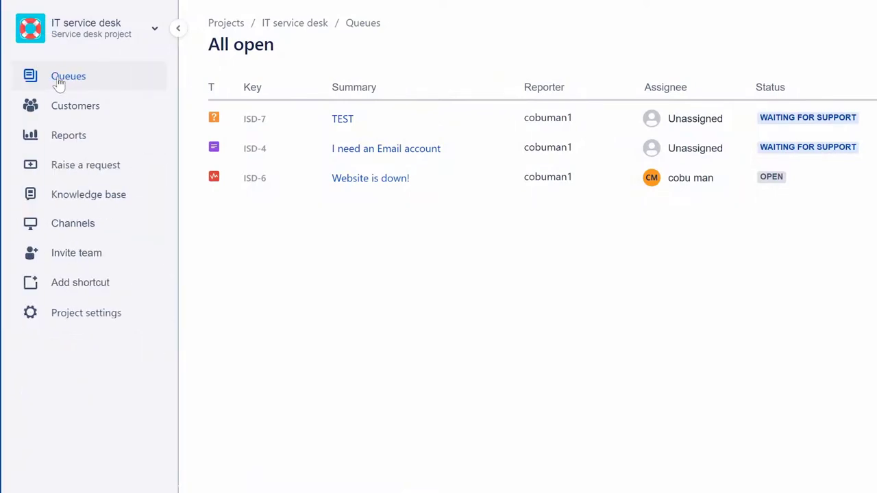
# - View the Workload report (admin agent: 1 issue in progress), then return to the All open queue
pyautogui.click(67, 137)
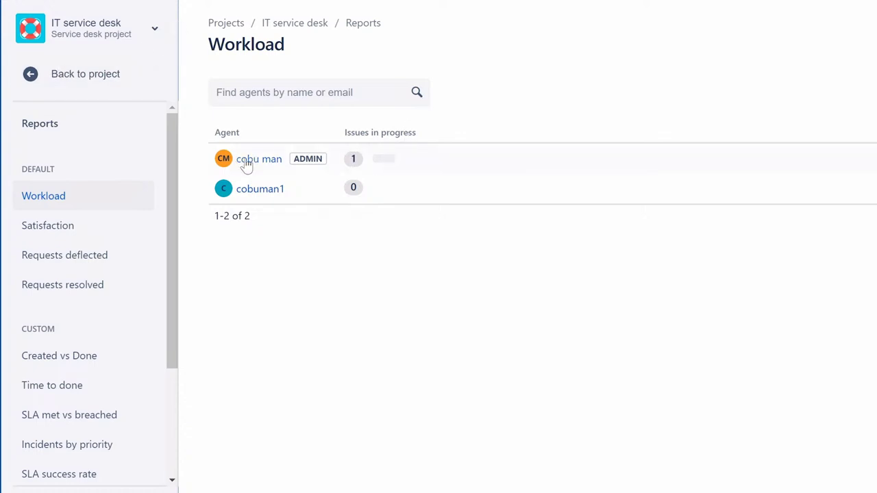
pyautogui.click(385, 163)
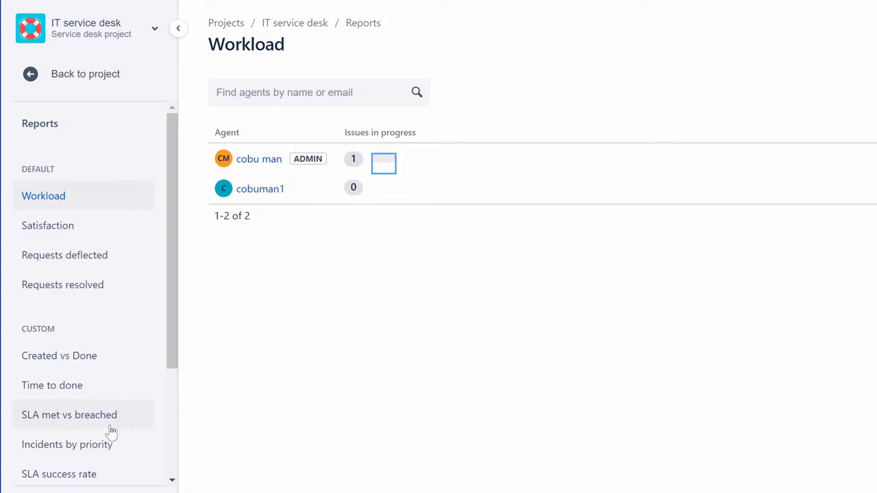
pyautogui.click(36, 81)
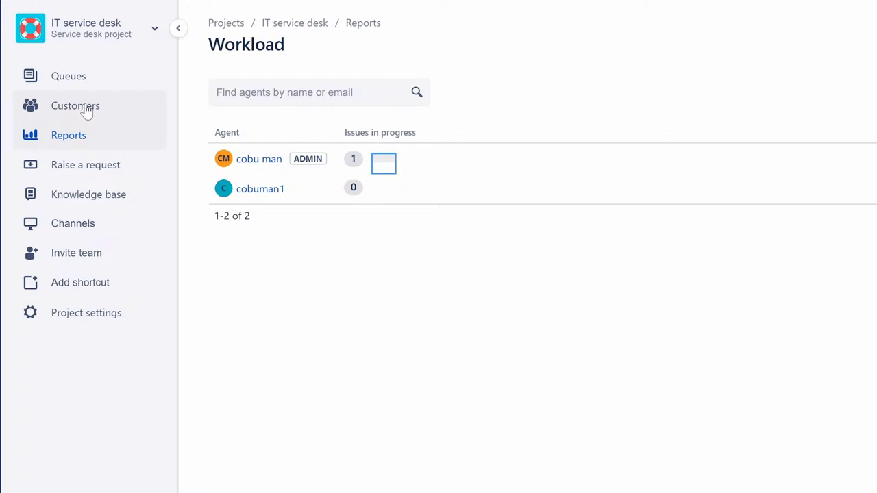
pyautogui.click(92, 76)
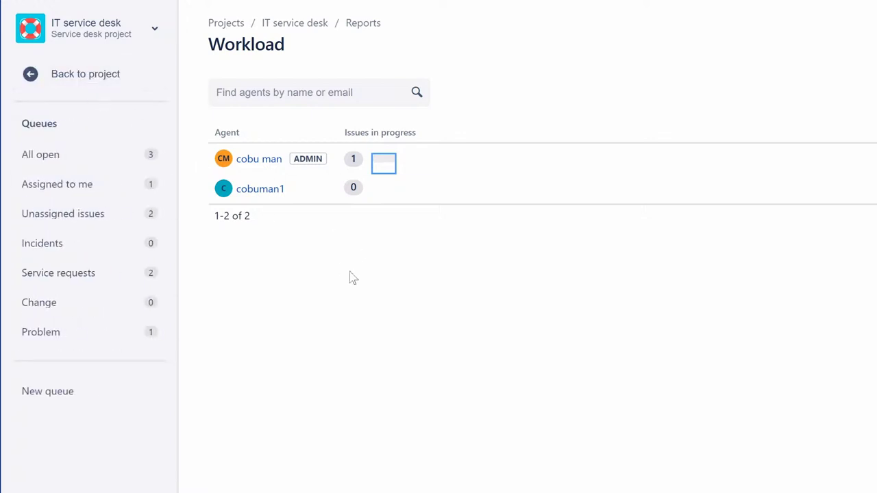
pyautogui.click(66, 163)
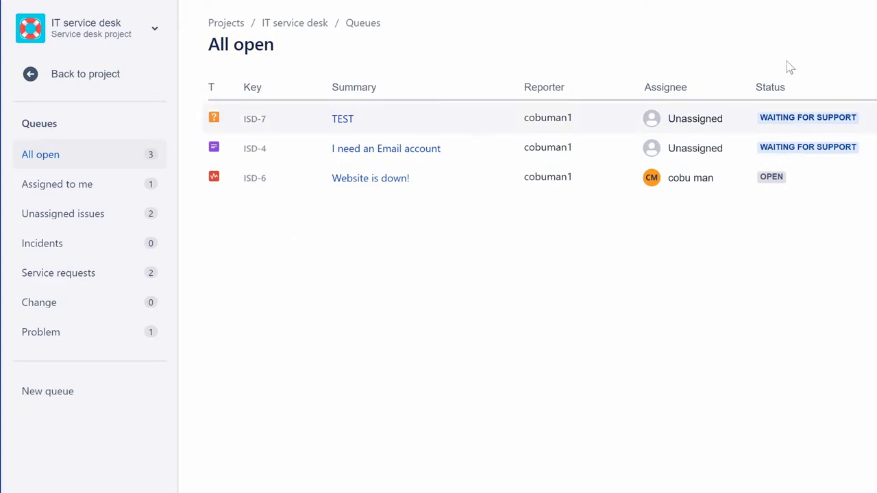
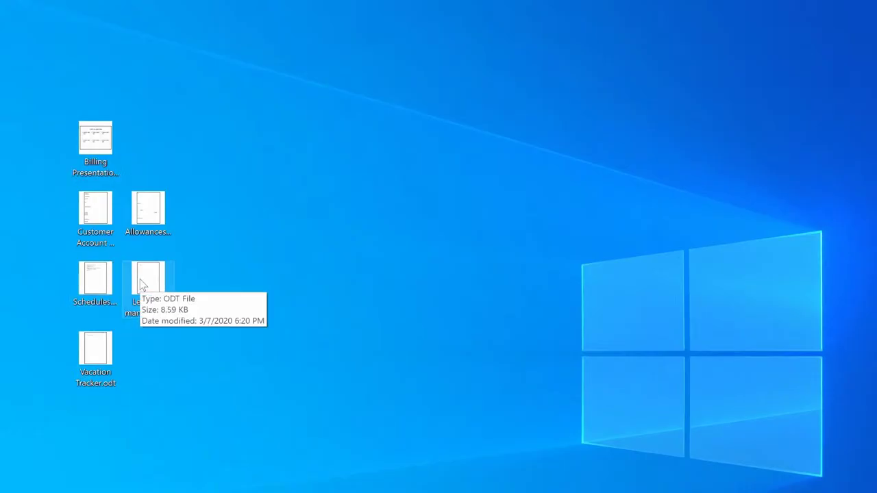
# - Try opening the Letter to manager, Allowances and Customer Account Details files, dismissing each open-with prompt
pyautogui.doubleClick(142, 286)
pyautogui.press('Escape')
pyautogui.press('Up')
pyautogui.press('Return')
pyautogui.press('Escape')
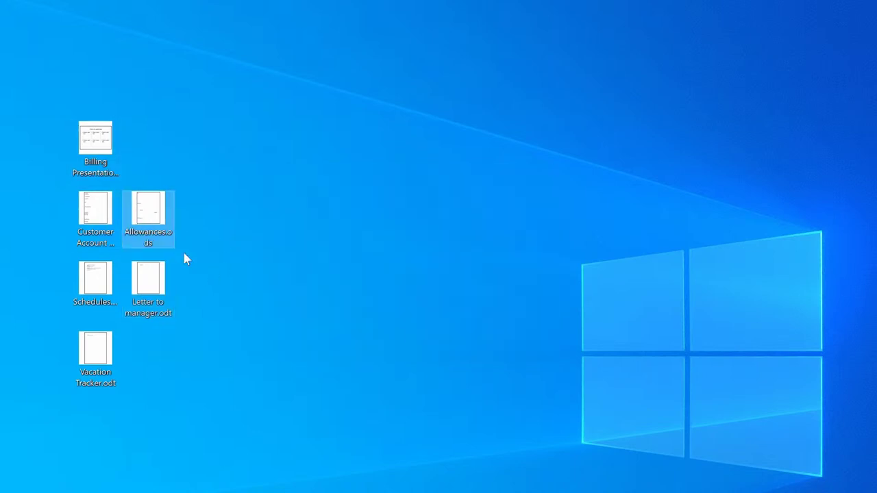
pyautogui.doubleClick(96, 213)
pyautogui.press('Escape')
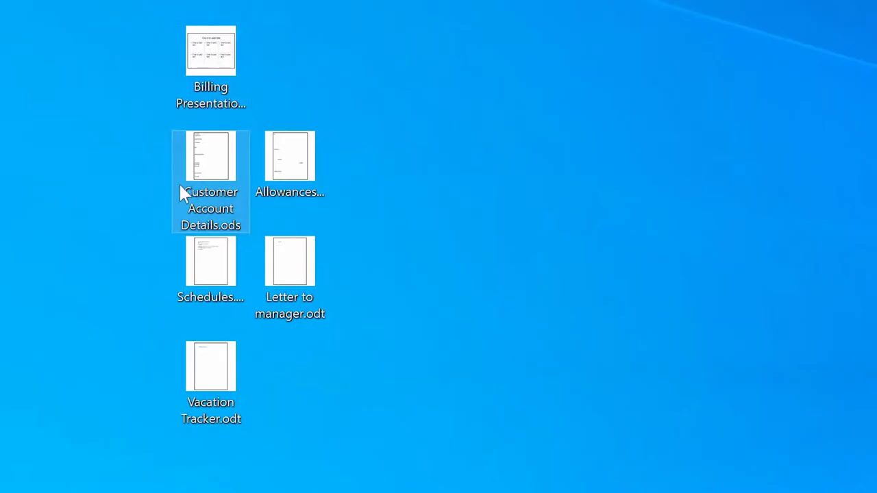
pyautogui.click(210, 243)
pyautogui.click(226, 191)
pyautogui.click(228, 76)
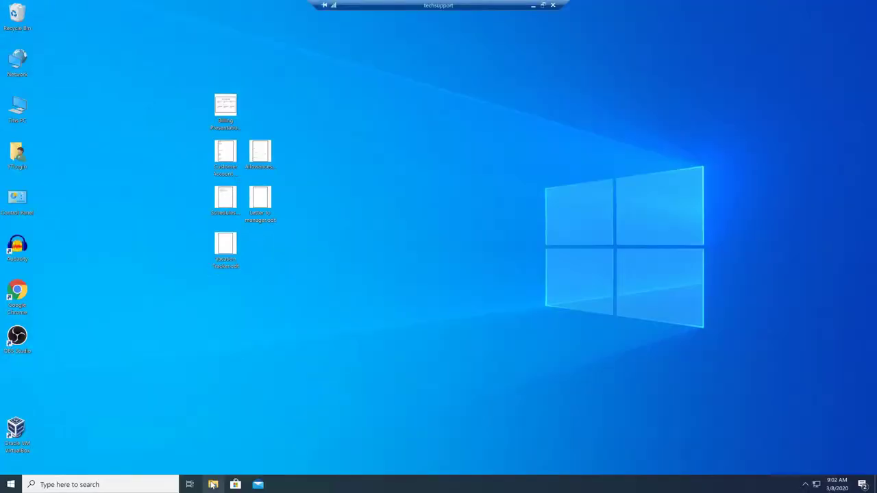
# - Launch the Apache OpenOffice installer from the Downloads folder and approve the UAC prompt
pyautogui.click(213, 485)
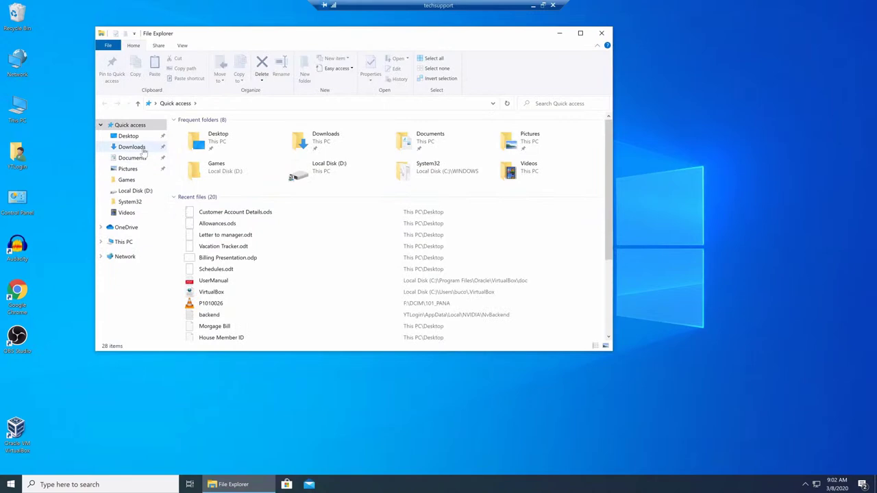
pyautogui.click(133, 147)
pyautogui.click(245, 142)
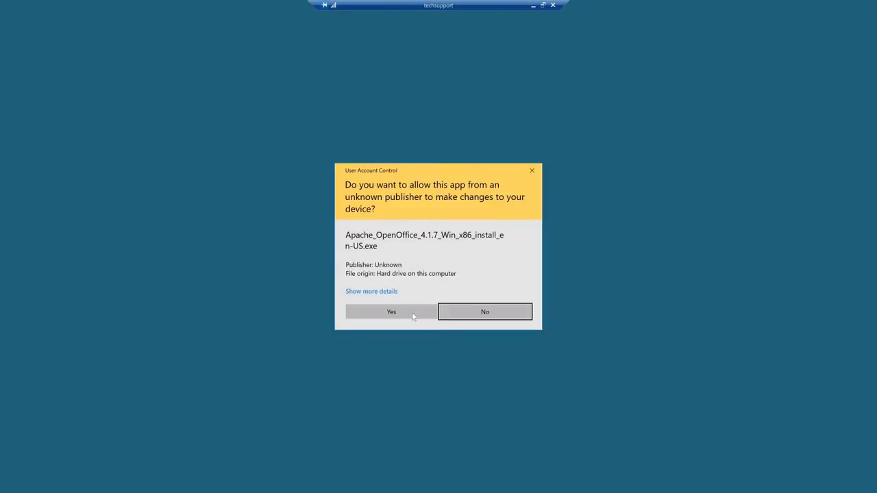
pyautogui.click(410, 314)
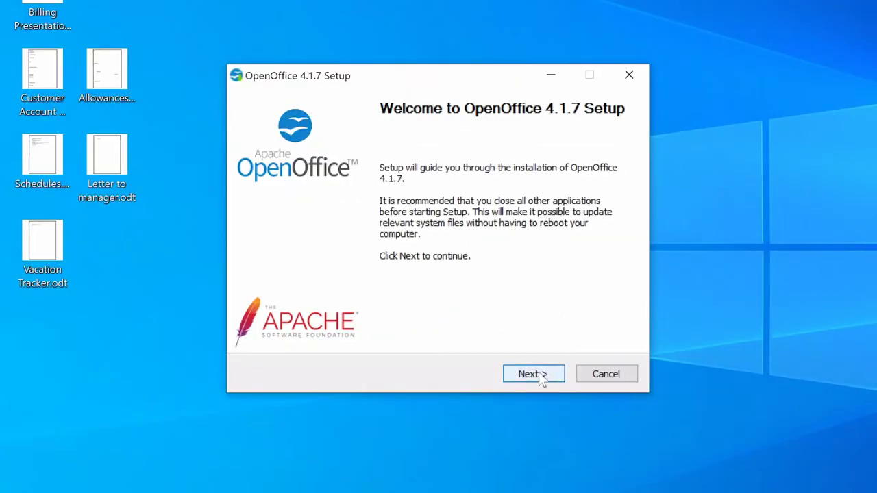
# - Move past the Welcome page and unpack the files into the default Desktop installation folder
pyautogui.click(540, 376)
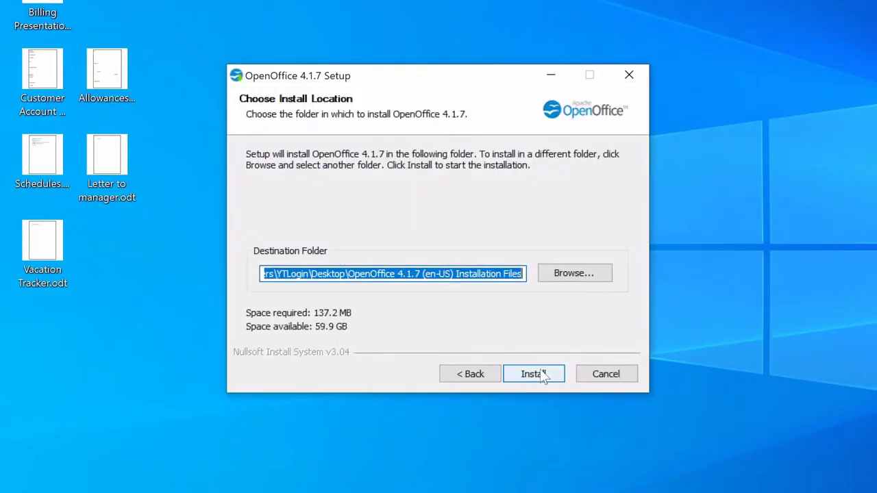
pyautogui.click(541, 373)
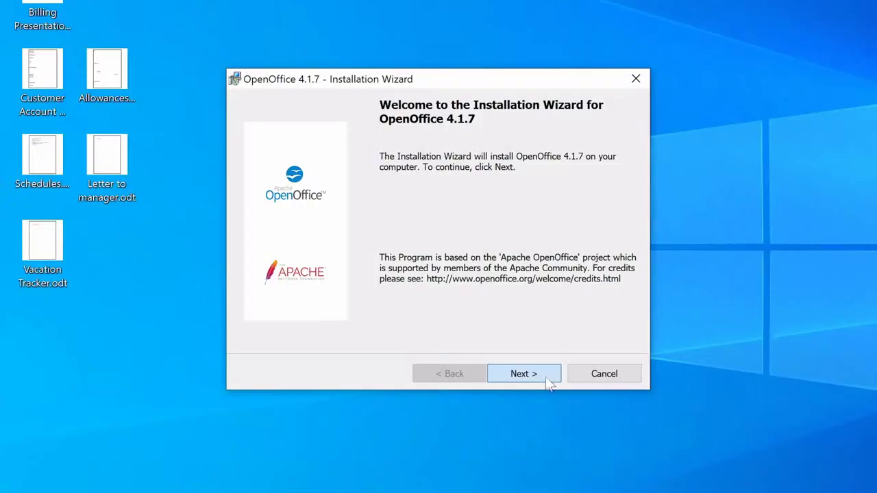
# - Install OpenOffice 4.1.7 with default user details and the Typical setup, then close the wizard
pyautogui.click(544, 376)
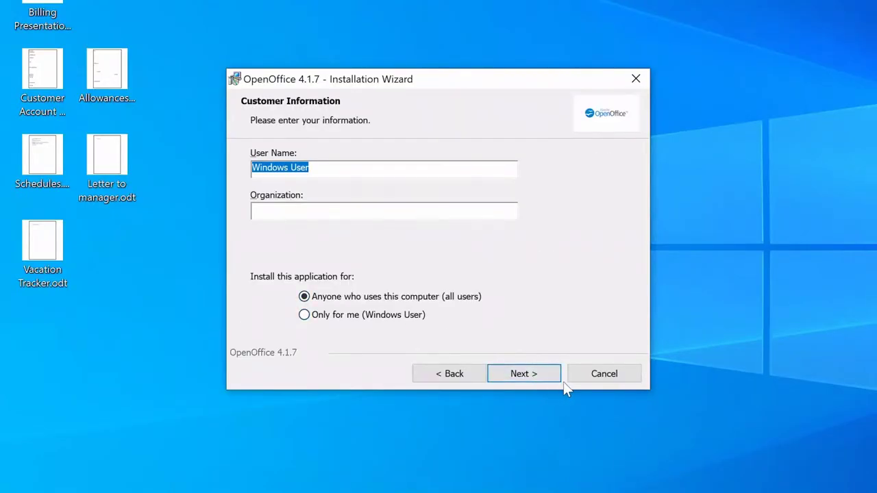
pyautogui.click(548, 380)
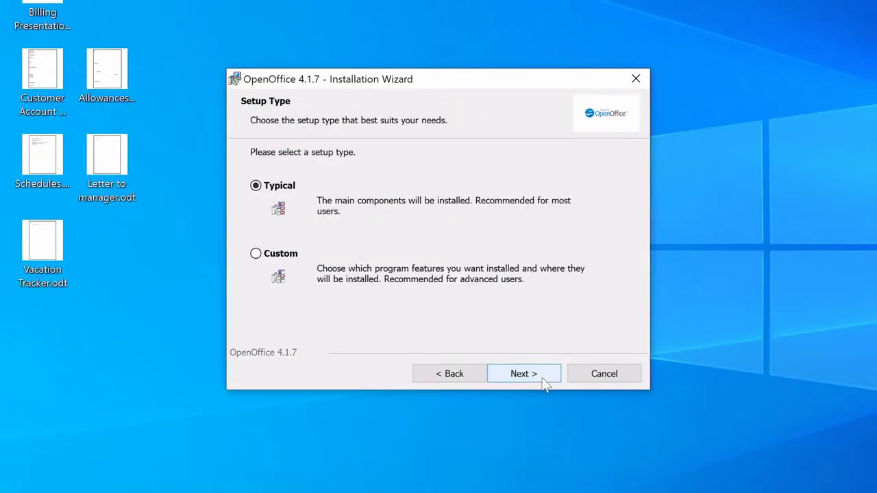
pyautogui.click(546, 382)
pyautogui.click(541, 383)
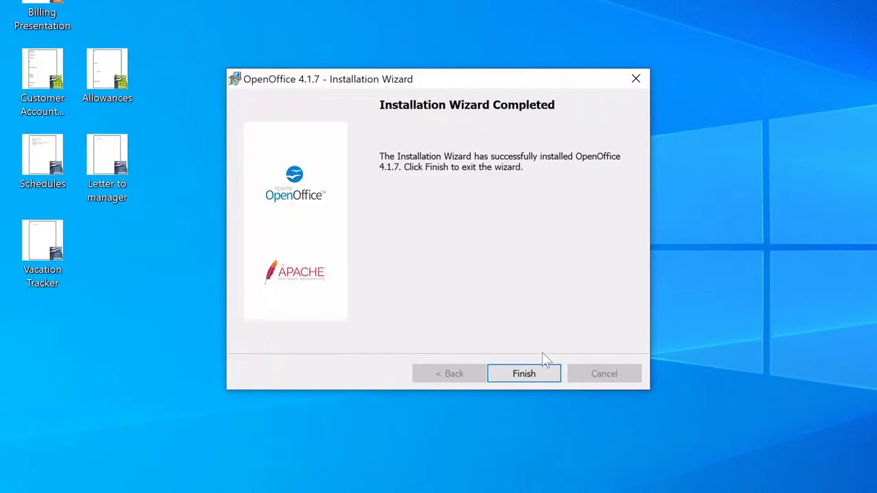
pyautogui.click(532, 372)
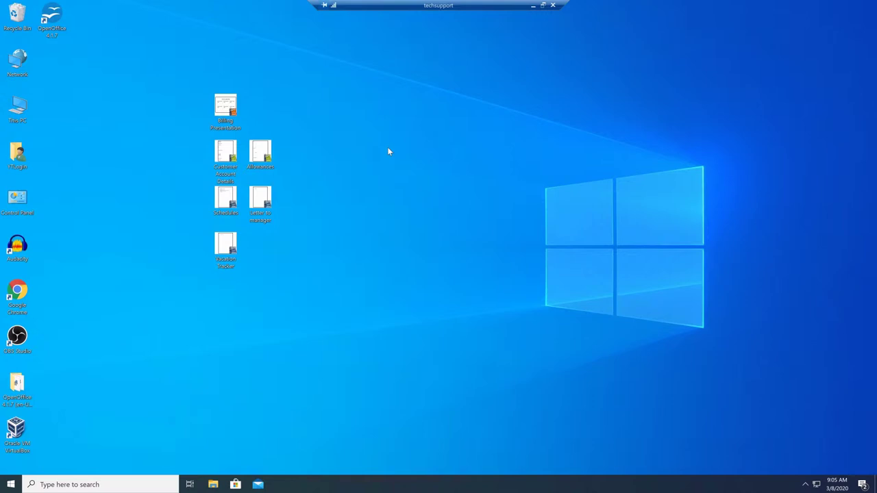
# - Minimize the remote support session and scroll down the CosmicNovo YouTube channel home page
pyautogui.click(532, 6)
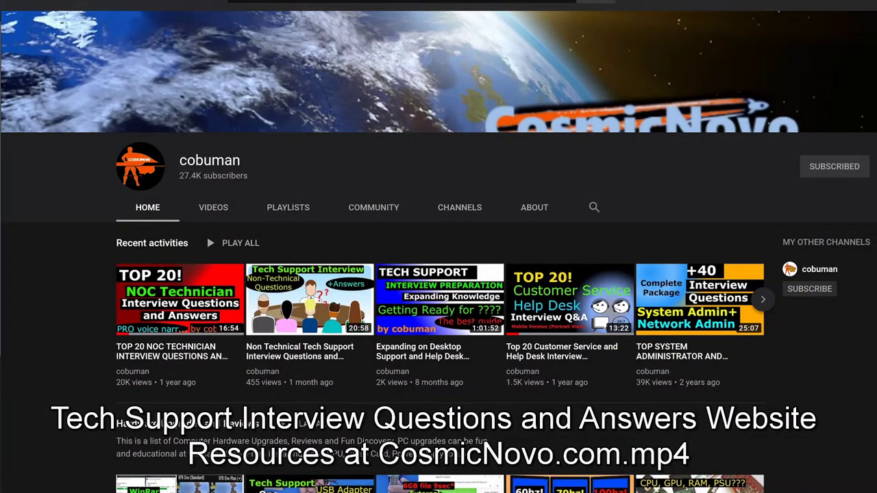
pyautogui.scroll(-5, 438, 274)
pyautogui.scroll(-2, 211, 265)
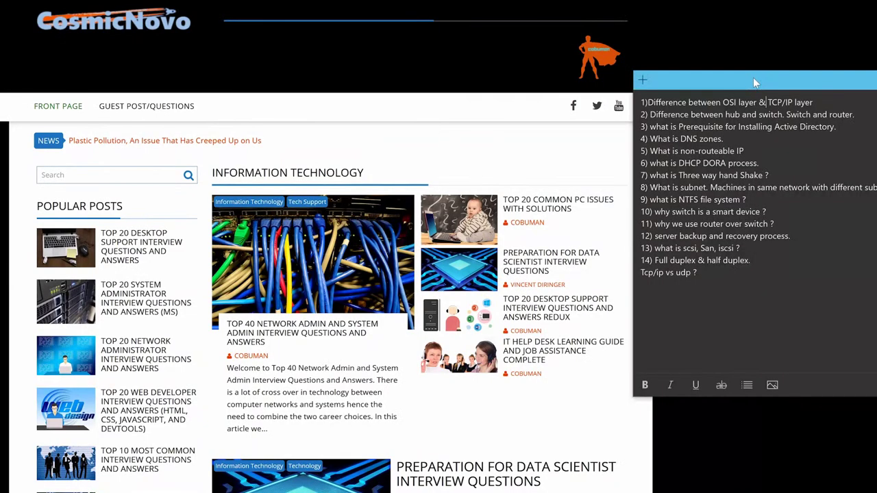
pyautogui.moveTo(745, 76); pyautogui.dragTo(737, 87)
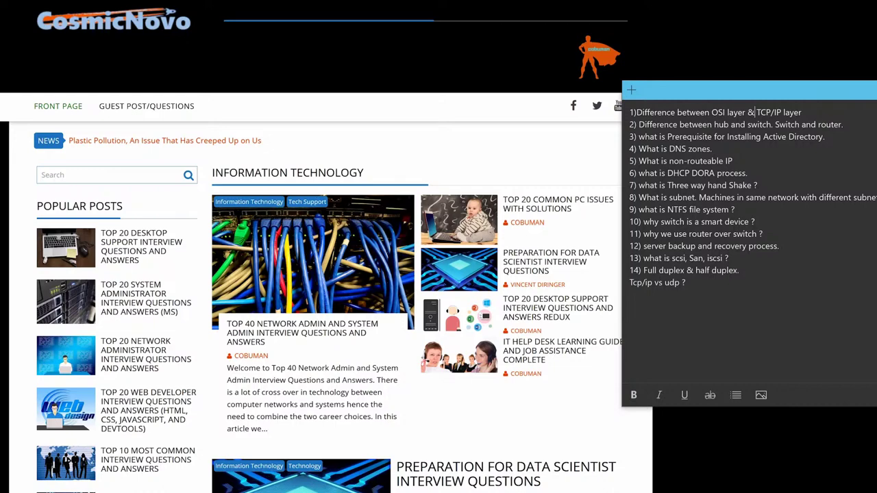
pyautogui.click(637, 112)
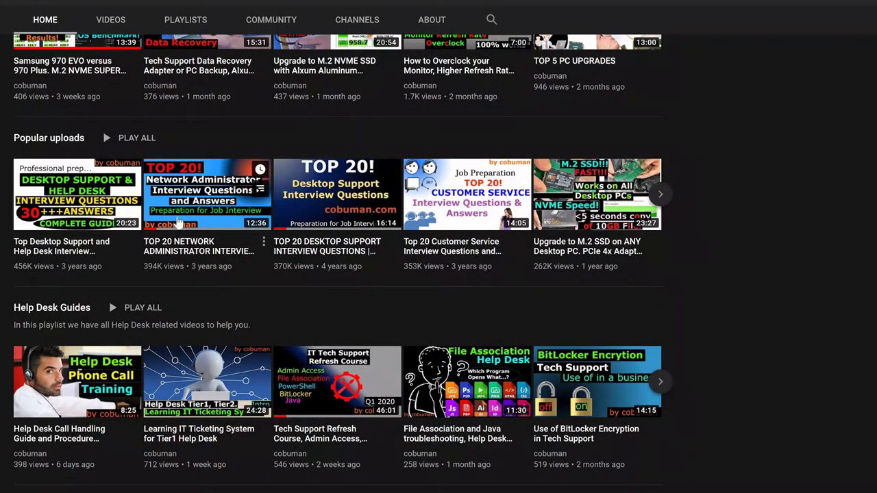
pyautogui.scroll(-3, 303, 200)
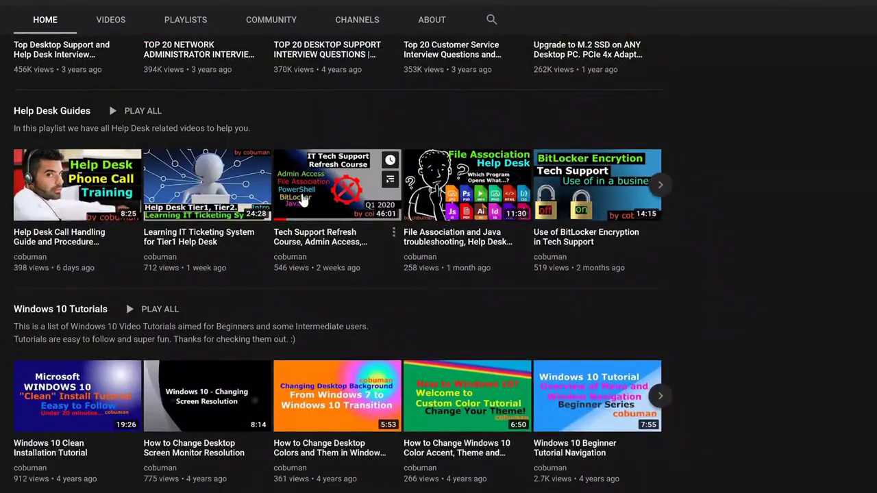
pyautogui.scroll(5, 303, 200)
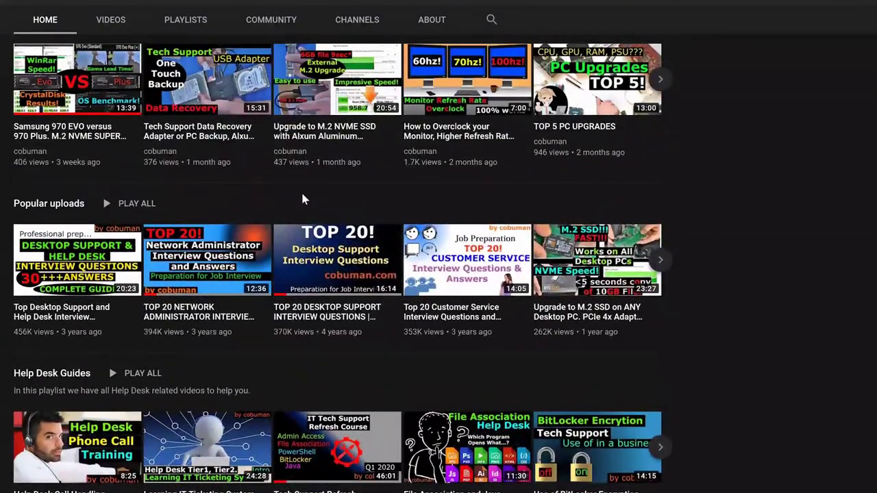
pyautogui.scroll(2, 303, 198)
pyautogui.scroll(-2, 304, 198)
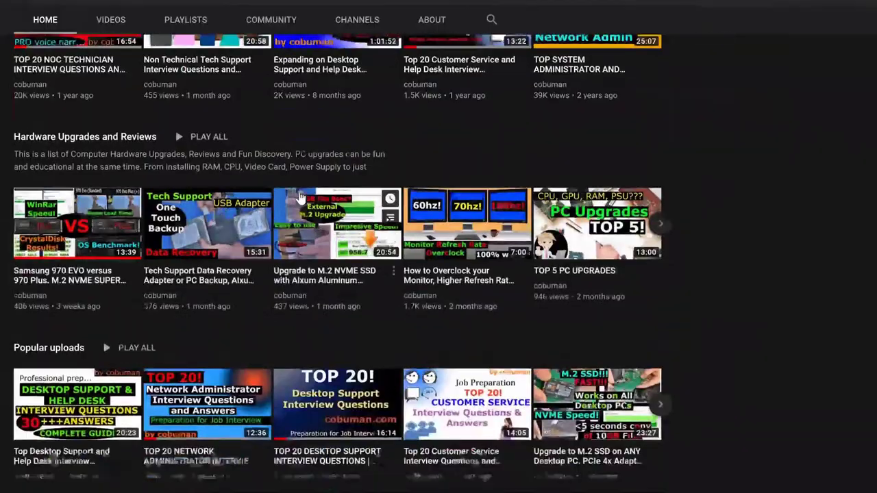
pyautogui.scroll(-1, 302, 198)
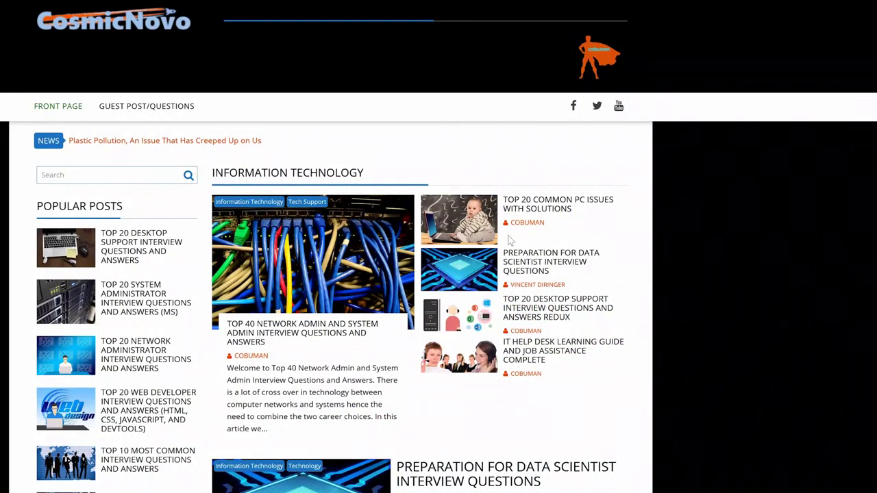
pyautogui.scroll(1, 510, 240)
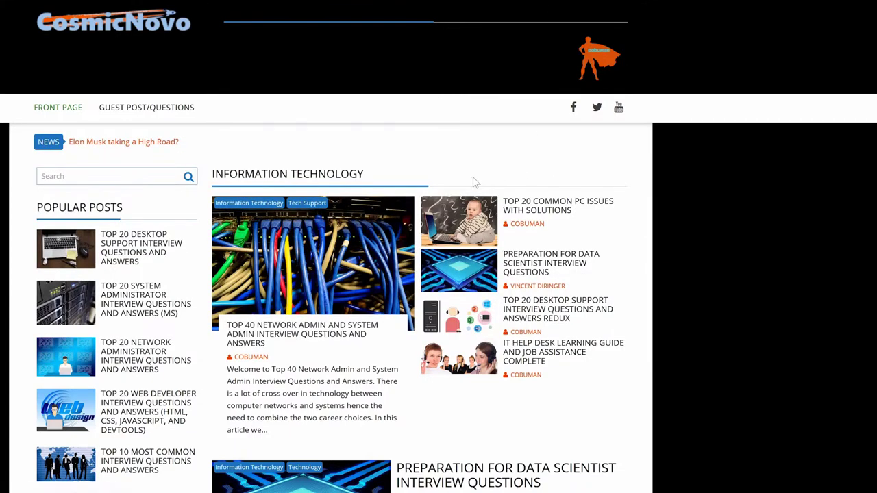
pyautogui.hotkey('alt', 'Tab')
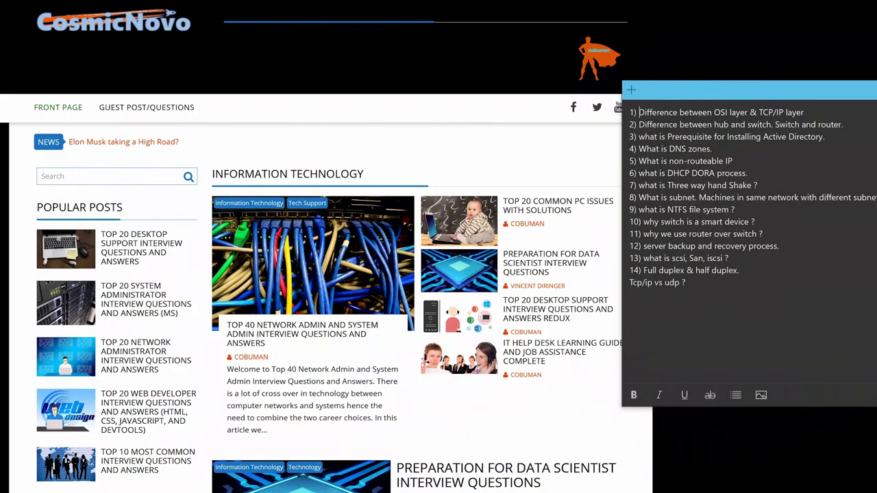
# - Select the 'Difference between OSI layer' question in the note, then search the website for 'osi layer'
pyautogui.hotkey('shift', 'Right')
pyautogui.hotkey('shift', 'Right')
pyautogui.hotkey('shift', 'Right')
pyautogui.hotkey('shift', 'Right')
pyautogui.hotkey('shift', 'Right')
pyautogui.hotkey('shift', 'Right')
pyautogui.hotkey('shift', 'Right')
pyautogui.hotkey('shift', 'Right')
pyautogui.hotkey('shift', 'Right')
pyautogui.hotkey('shift', 'Right')
pyautogui.hotkey('shift', 'Right')
pyautogui.hotkey('shift', 'Right')
pyautogui.hotkey('shift', 'Right')
pyautogui.hotkey('shift', 'Right')
pyautogui.hotkey('shift', 'Right')
pyautogui.hotkey('shift', 'Right')
pyautogui.hotkey('shift', 'Right')
pyautogui.hotkey('shift', 'Right')
pyautogui.hotkey('shift', 'Right')
pyautogui.hotkey('shift', 'Right')
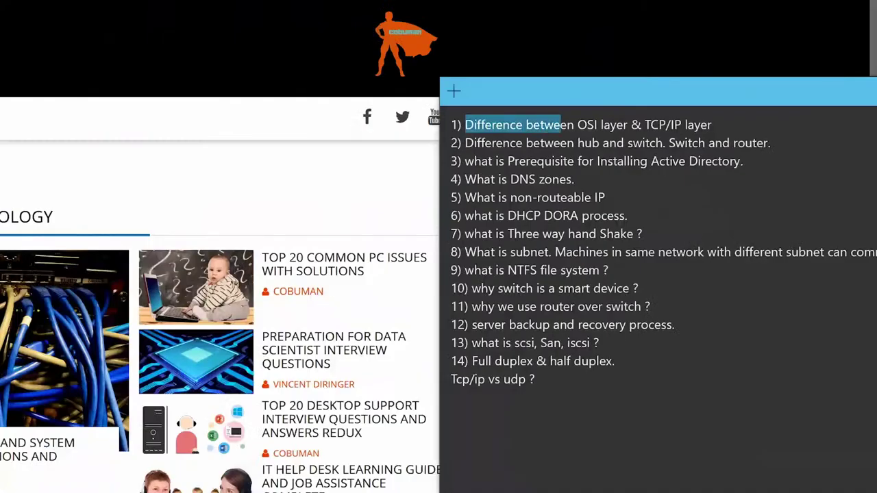
pyautogui.hotkey('shift', 'Right')
pyautogui.hotkey('shift', 'Right')
pyautogui.hotkey('shift', 'Right')
pyautogui.hotkey('shift', 'Right')
pyautogui.hotkey('shift', 'Right')
pyautogui.hotkey('shift', 'Right')
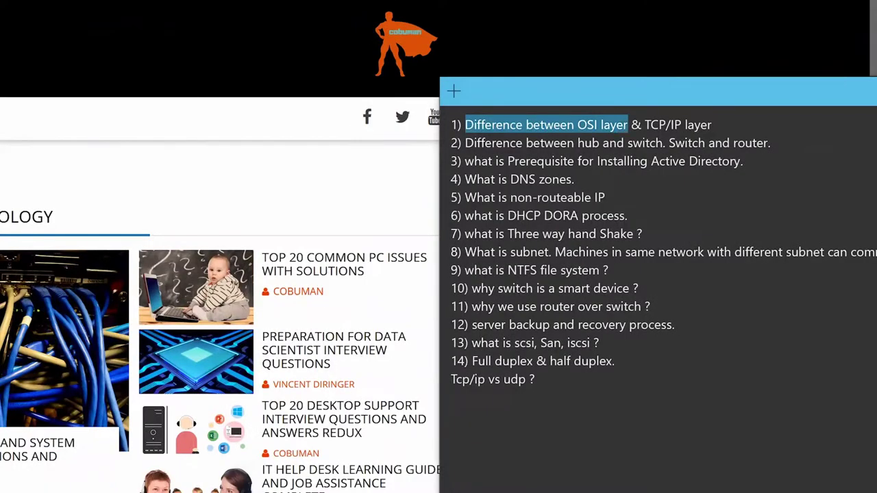
pyautogui.press('End')
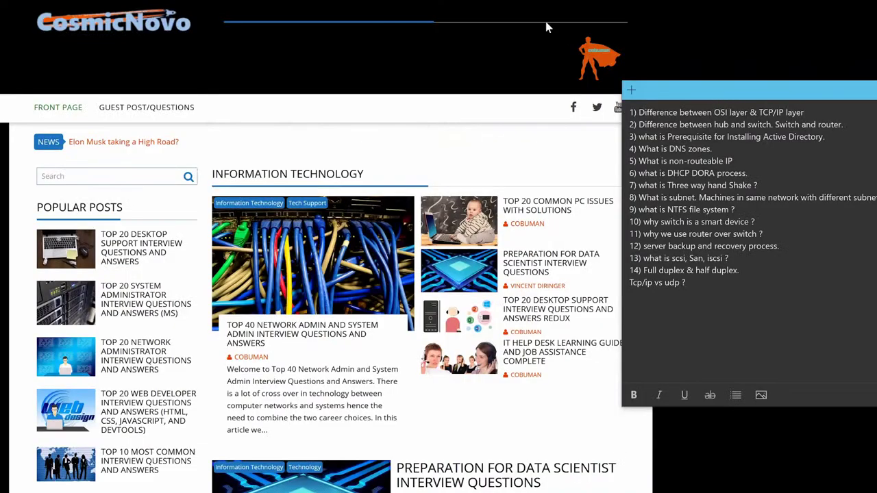
pyautogui.hotkey('alt', 'Tab')
pyautogui.write('osi layer')
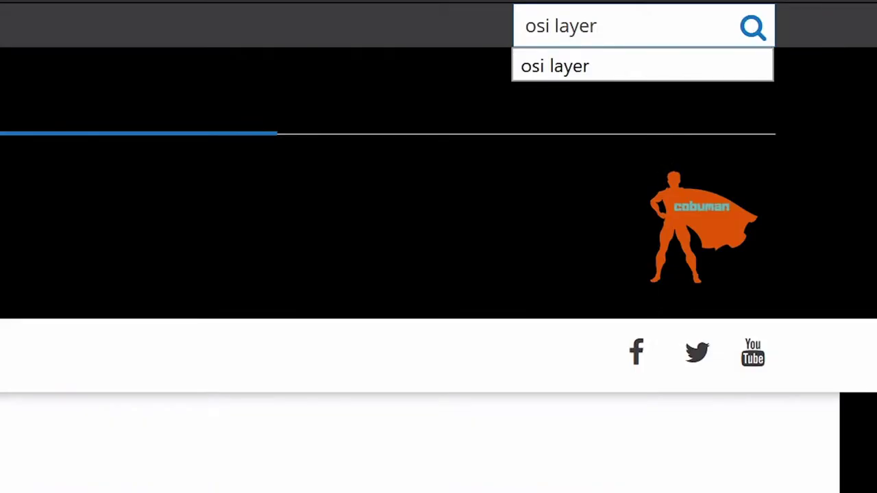
pyautogui.press('Return')
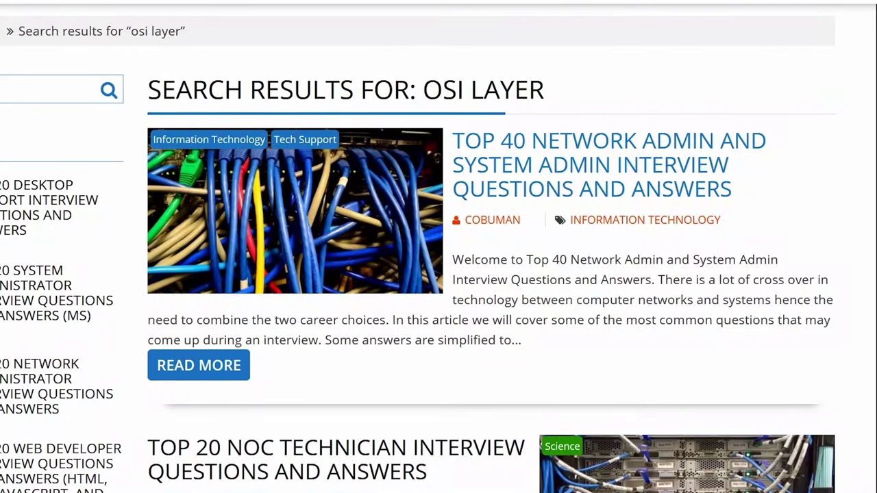
# - Open the Top 40 Network Admin interview article from the results and scroll down it
pyautogui.scroll(-2, 433, 368)
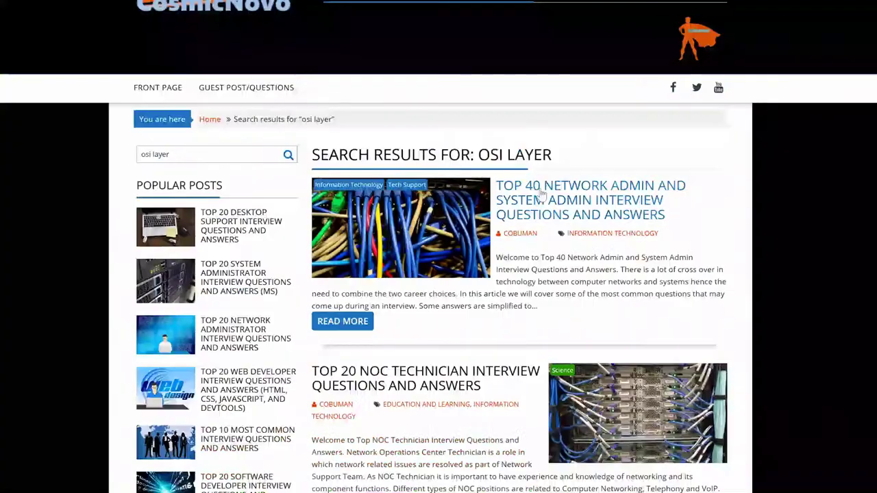
pyautogui.click(524, 96)
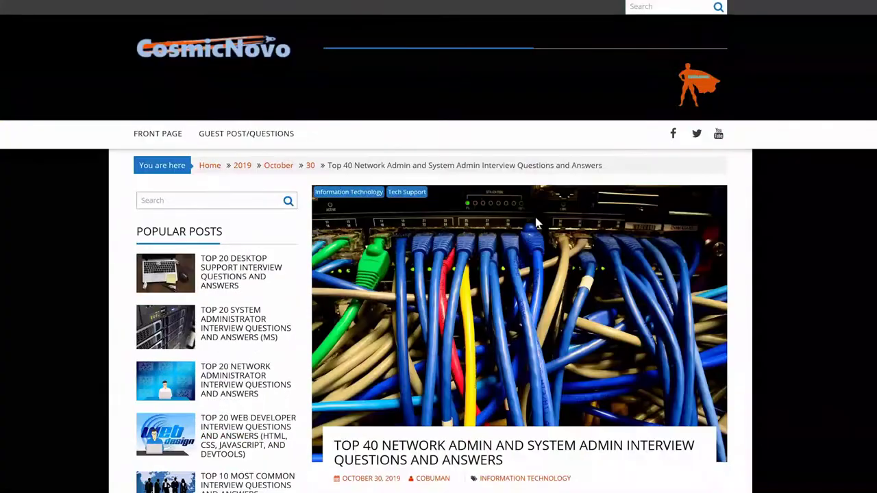
pyautogui.scroll(-5, 540, 223)
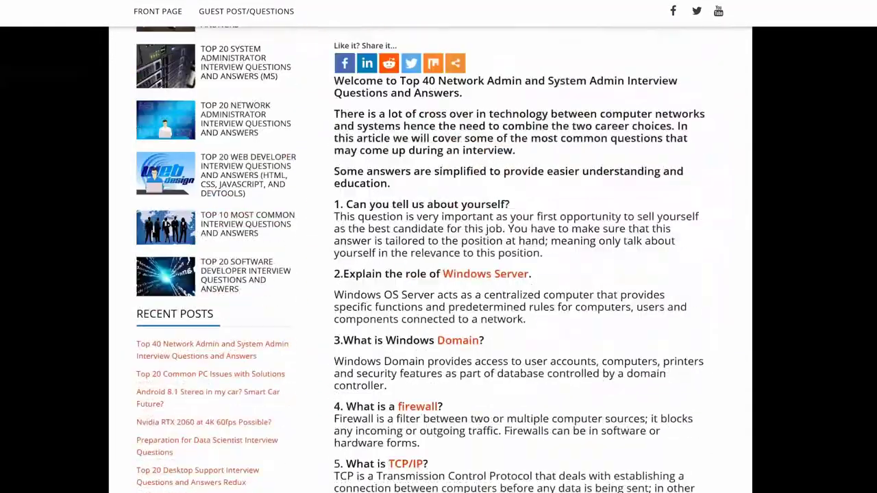
pyautogui.scroll(-4, 521, 274)
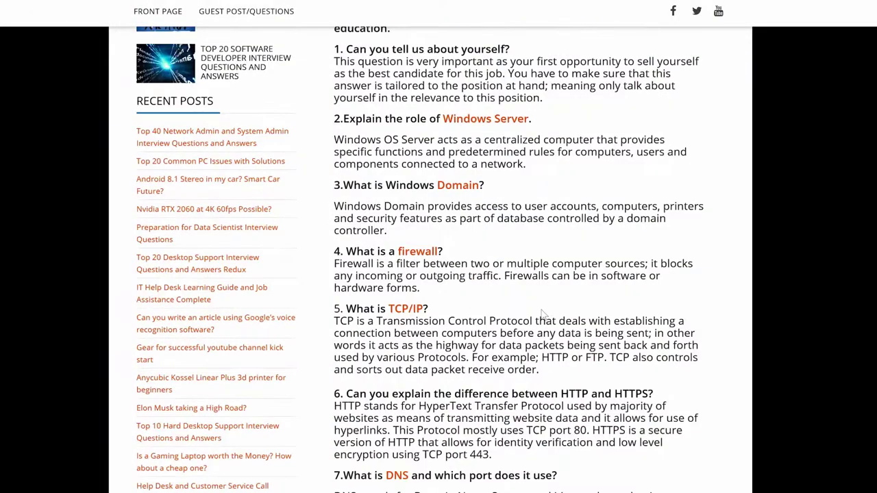
pyautogui.scroll(-2, 521, 274)
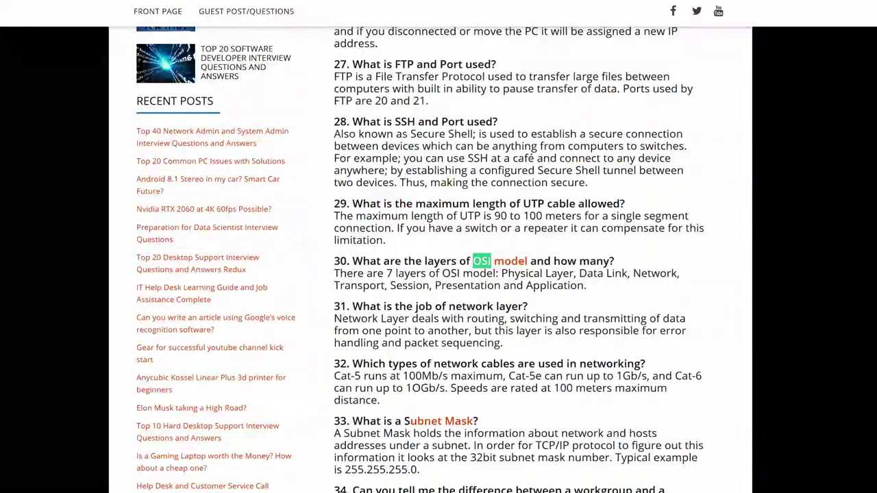
# - Highlight question 30 on the 7 OSI model layers and its answer, then return to the notes
pyautogui.moveTo(91, 202); pyautogui.dragTo(477, 203)
pyautogui.moveTo(532, 263); pyautogui.dragTo(622, 263)
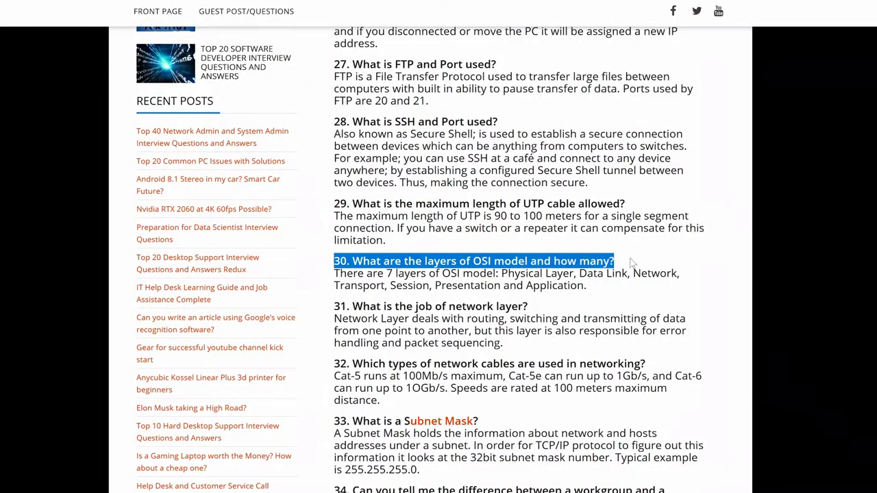
pyautogui.click(632, 263)
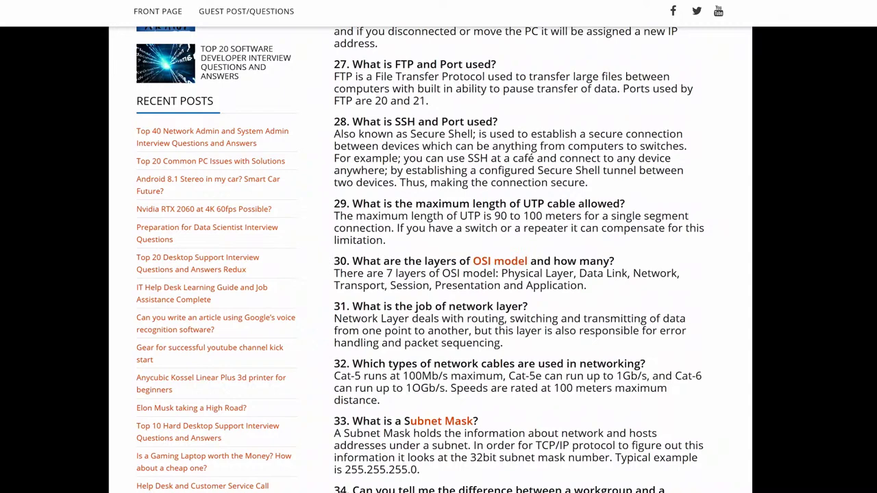
pyautogui.moveTo(335, 273); pyautogui.dragTo(590, 293)
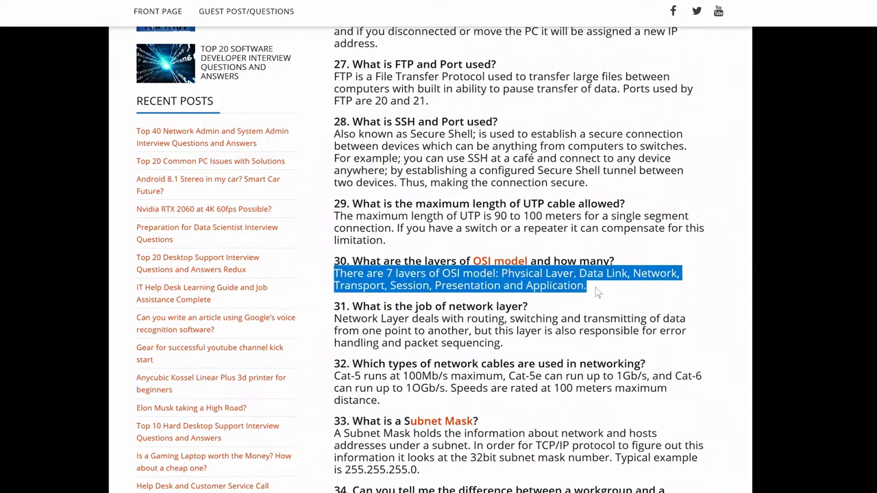
pyautogui.click(595, 287)
pyautogui.hotkey('alt', 'Tab')
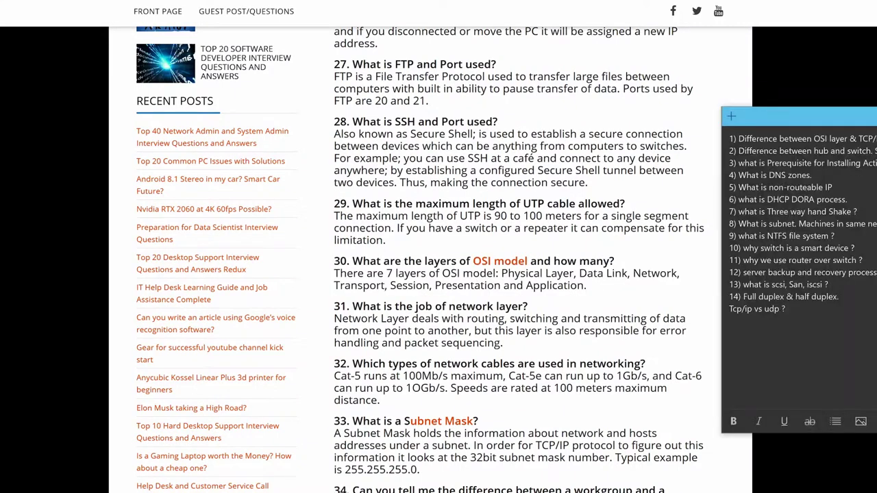
# - Scroll back up the article and highlight the question 5 heading about TCP/IP
pyautogui.scroll(15, 591, 241)
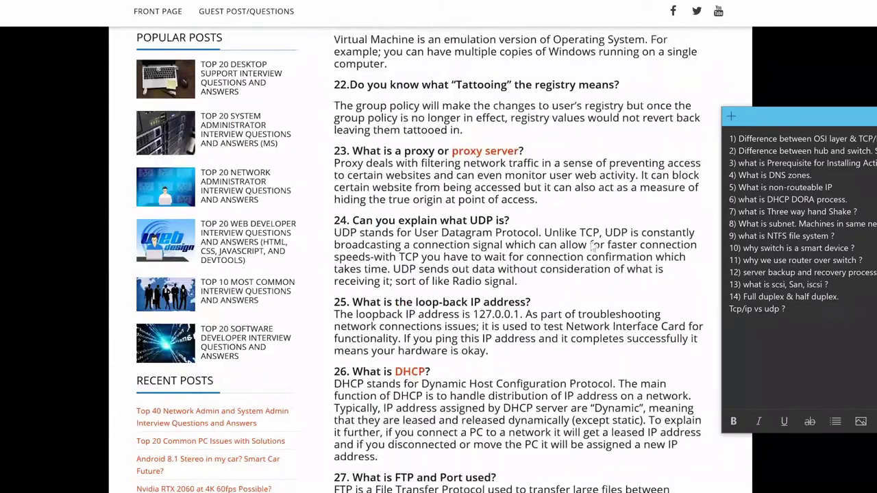
pyautogui.scroll(5, 587, 245)
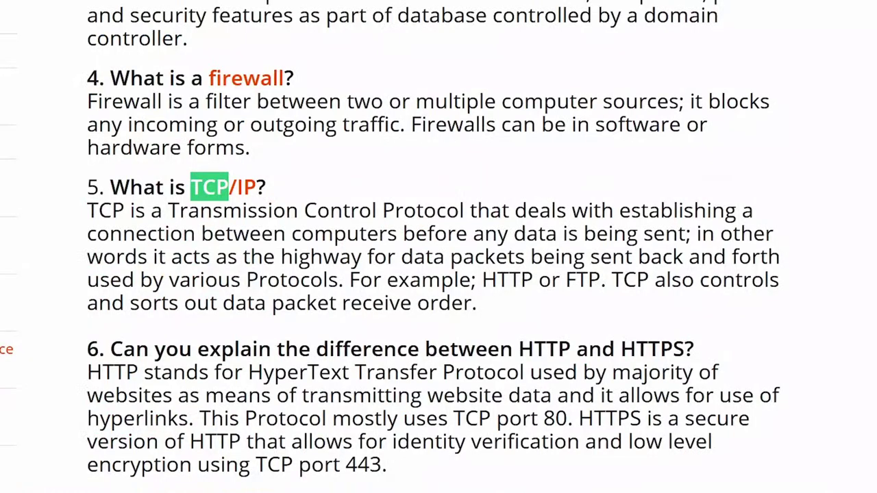
pyautogui.moveTo(88, 188); pyautogui.dragTo(282, 189)
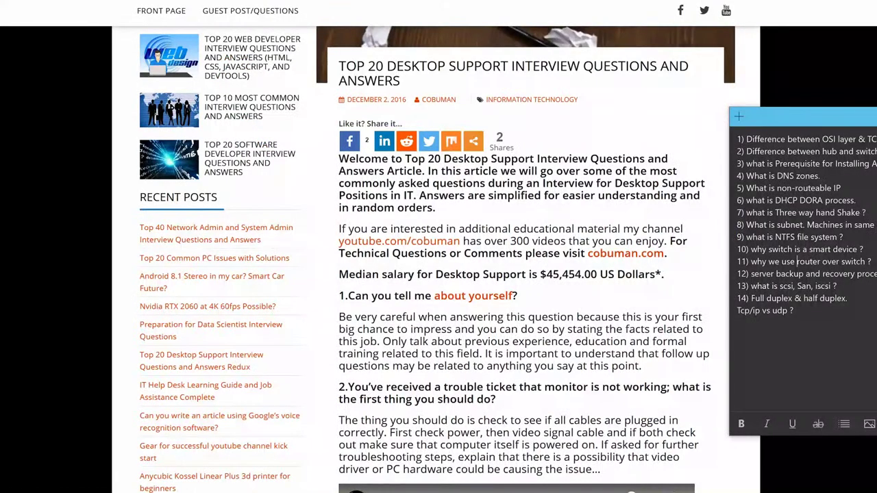
# - Select the hub and switch question in the note, then scroll through the Desktop Support post
pyautogui.moveTo(745, 152); pyautogui.dragTo(876, 151)
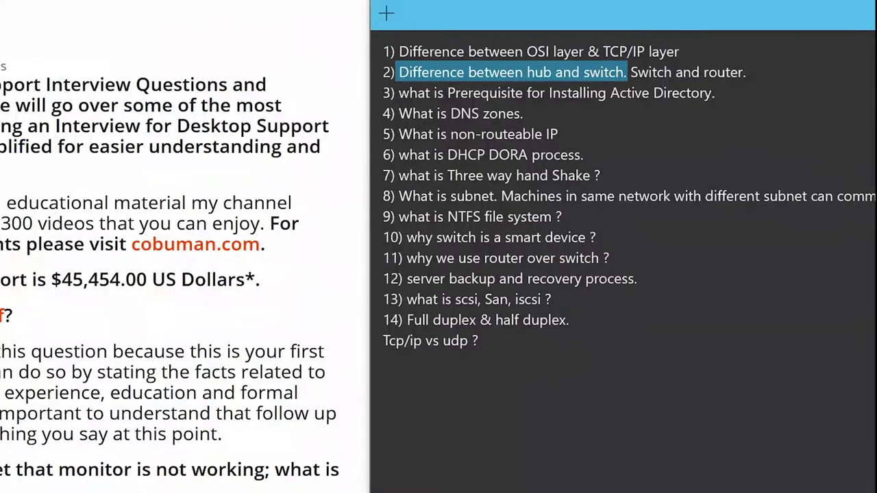
pyautogui.click(726, 72)
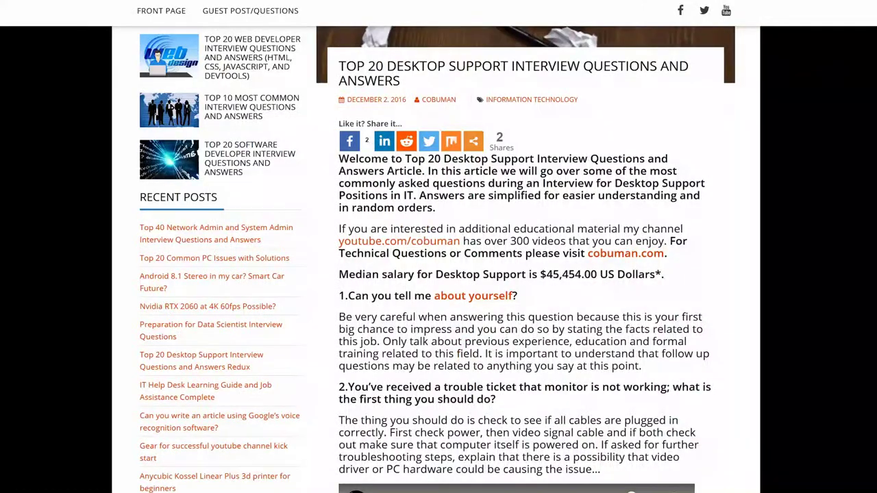
pyautogui.scroll(4, 438, 273)
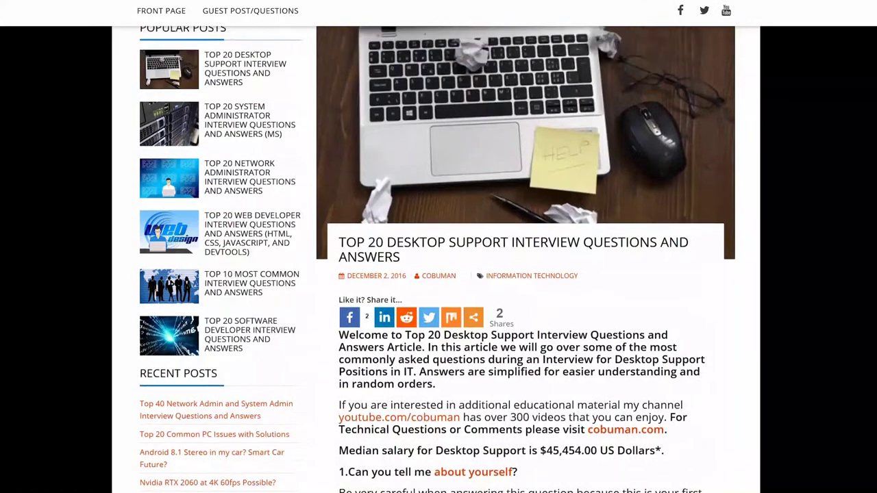
pyautogui.scroll(-5, 438, 274)
pyautogui.scroll(-7, 438, 274)
pyautogui.scroll(11, 438, 274)
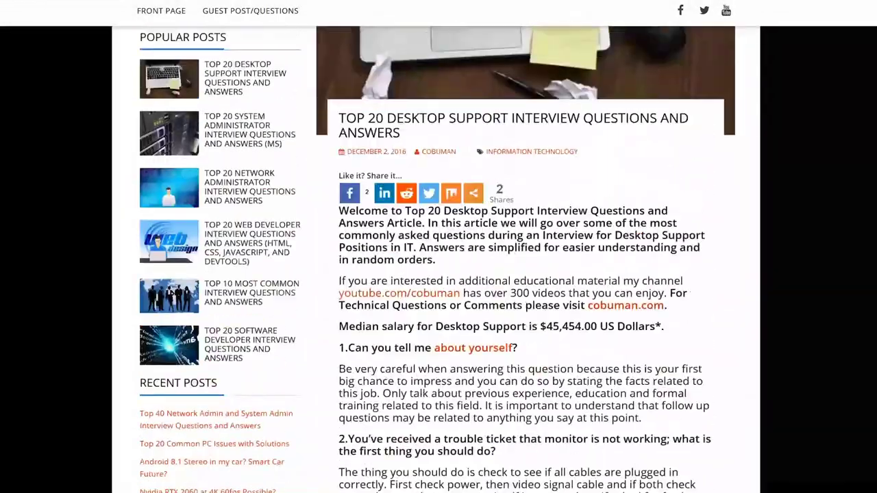
pyautogui.scroll(5, 137, 122)
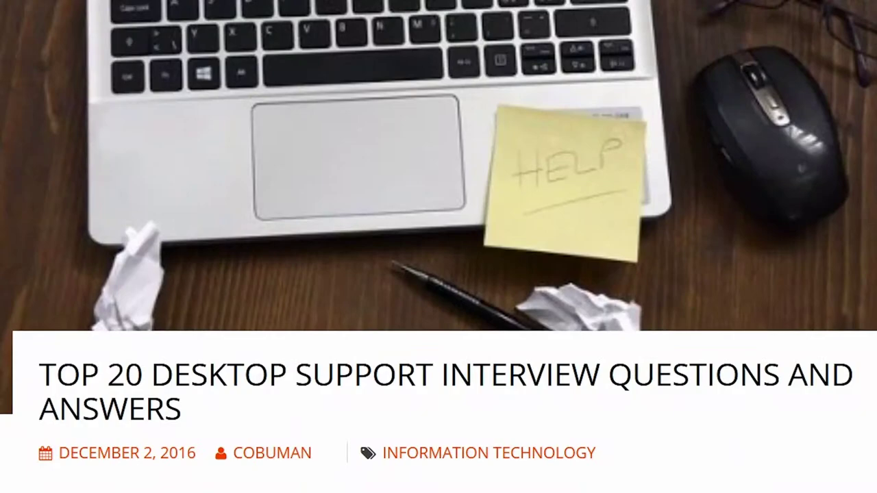
pyautogui.scroll(-2, 424, 445)
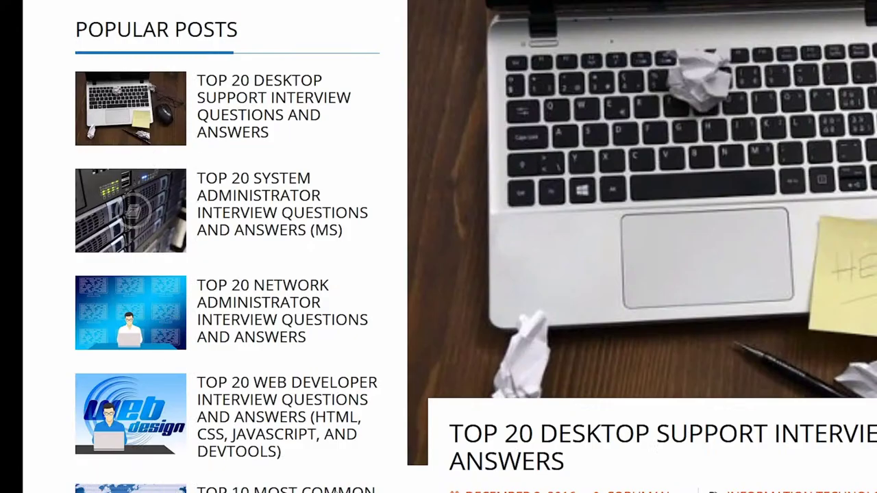
pyautogui.scroll(-3, 356, 488)
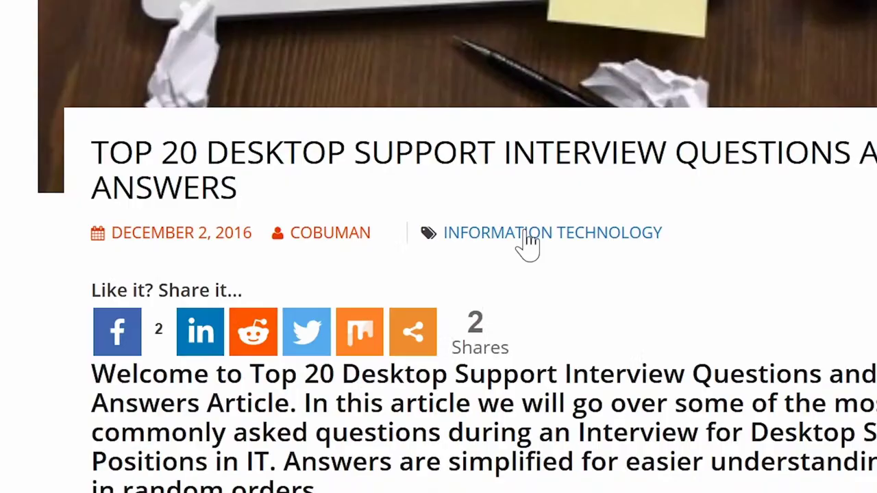
# - Open the Information Technology tag page and scroll through its article listing
pyautogui.click(527, 234)
pyautogui.scroll(-10, 522, 219)
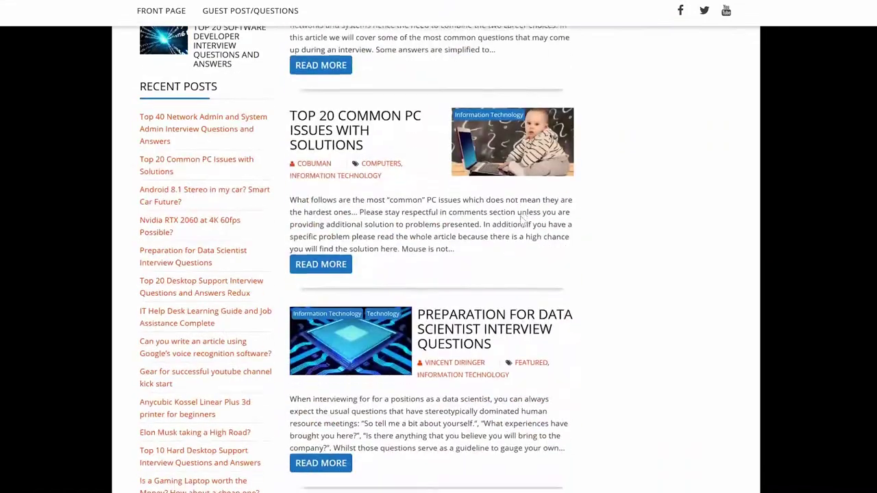
pyautogui.scroll(-10, 522, 220)
pyautogui.scroll(14, 522, 220)
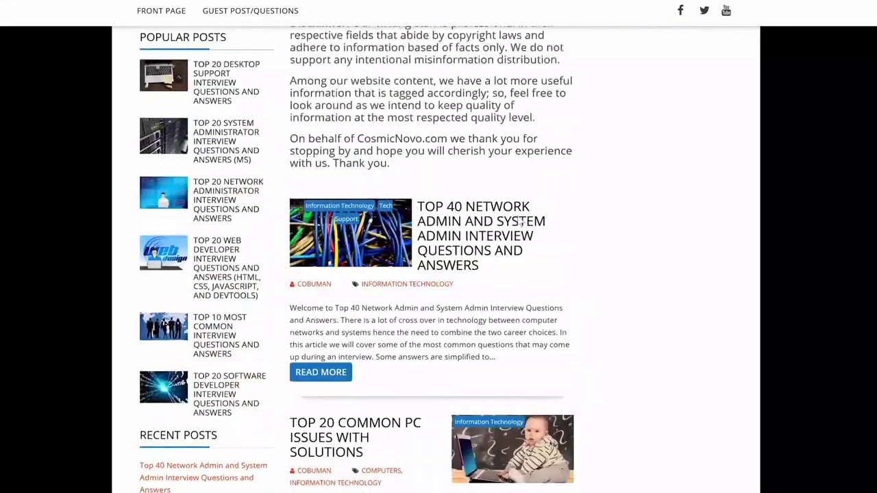
pyautogui.scroll(6, 521, 222)
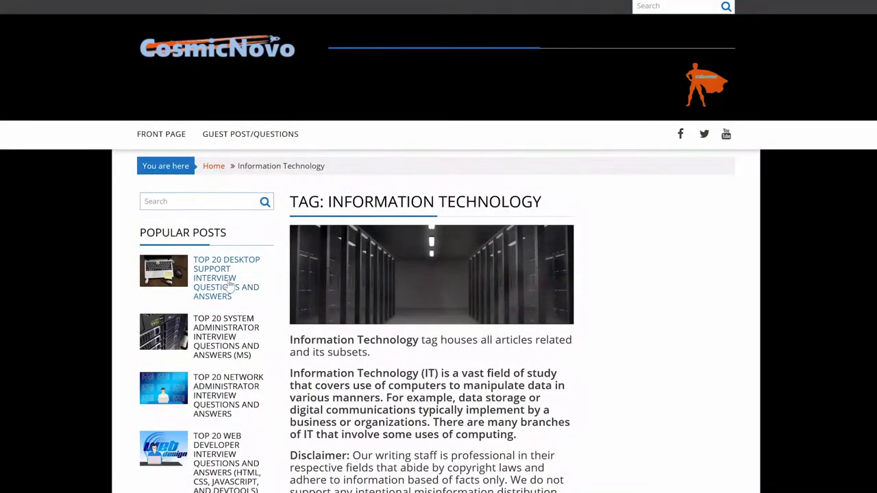
# - Open the Top 20 Desktop Support article and highlight words in questions 2 and 18
pyautogui.click(230, 287)
pyautogui.scroll(-5, 563, 311)
pyautogui.scroll(-12, 562, 310)
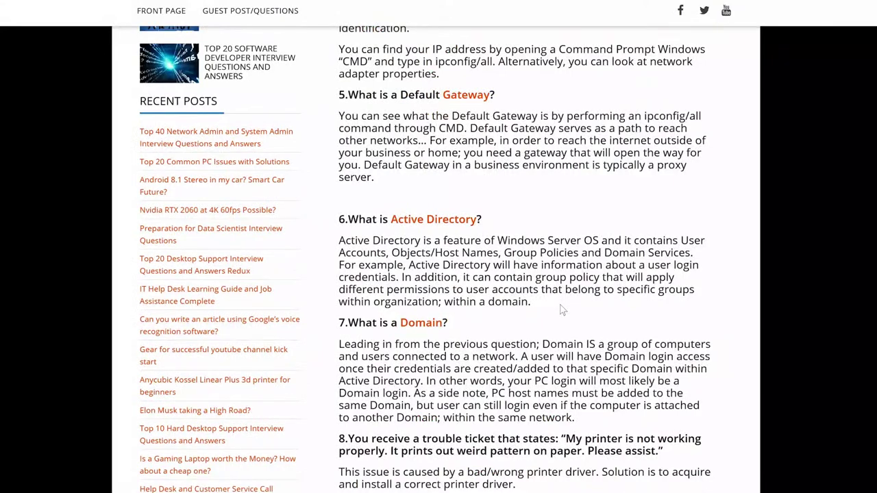
pyautogui.scroll(4, 561, 310)
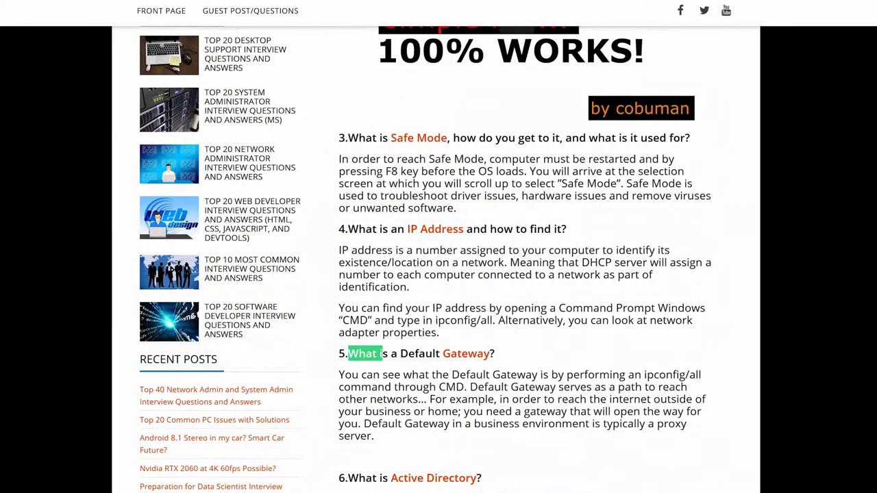
pyautogui.scroll(6, 525, 260)
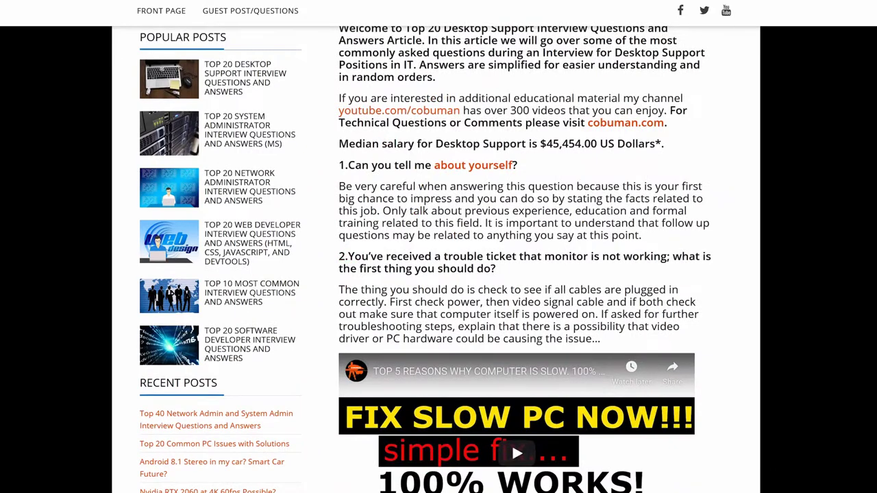
pyautogui.moveTo(673, 256)
pyautogui.mouseDown()
pyautogui.moveTo(357, 268)
pyautogui.moveTo(714, 256)
pyautogui.moveTo(673, 257)
pyautogui.mouseUp()
pyautogui.moveTo(523, 263); pyautogui.dragTo(559, 262)
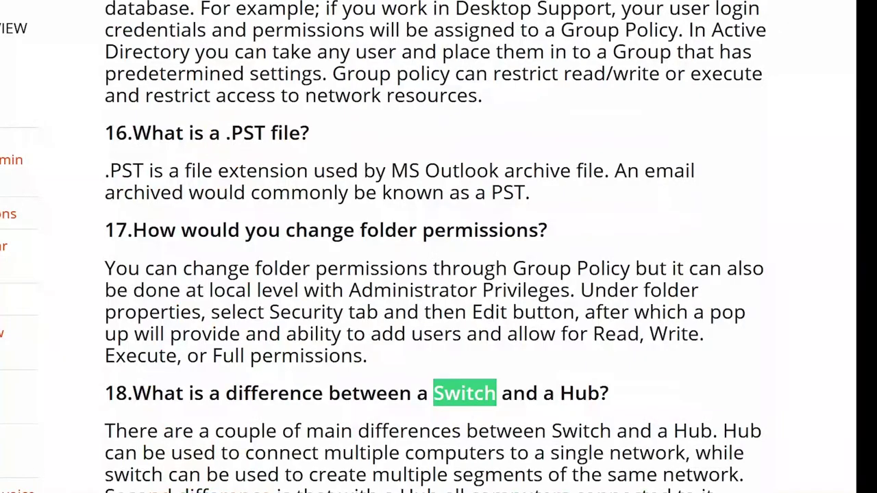
# - Select question 18's switch versus hub heading and answer, then clear the selection
pyautogui.press('Escape')
pyautogui.scroll(-3, 310, 417)
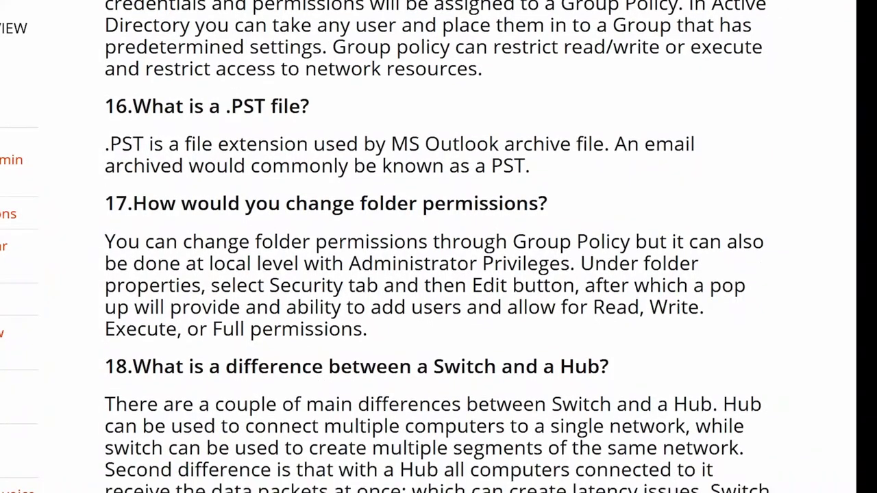
pyautogui.moveTo(618, 192); pyautogui.dragTo(365, 361)
pyautogui.click(103, 198)
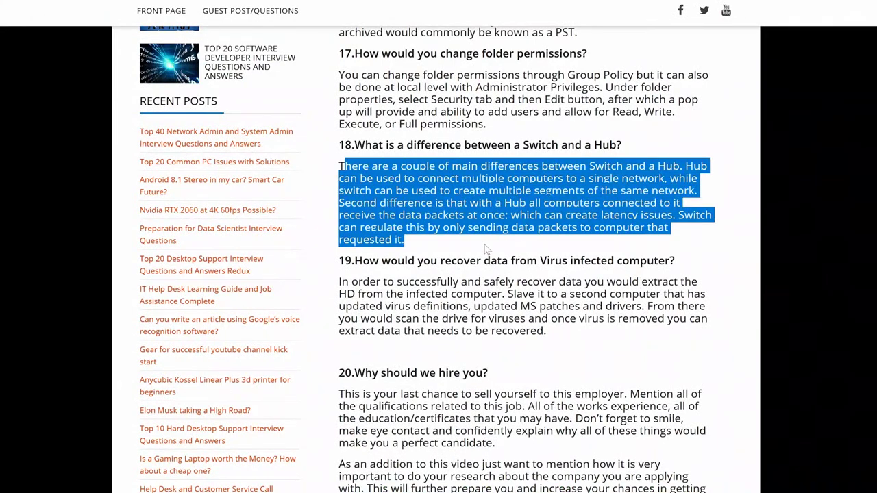
pyautogui.scroll(1, 484, 244)
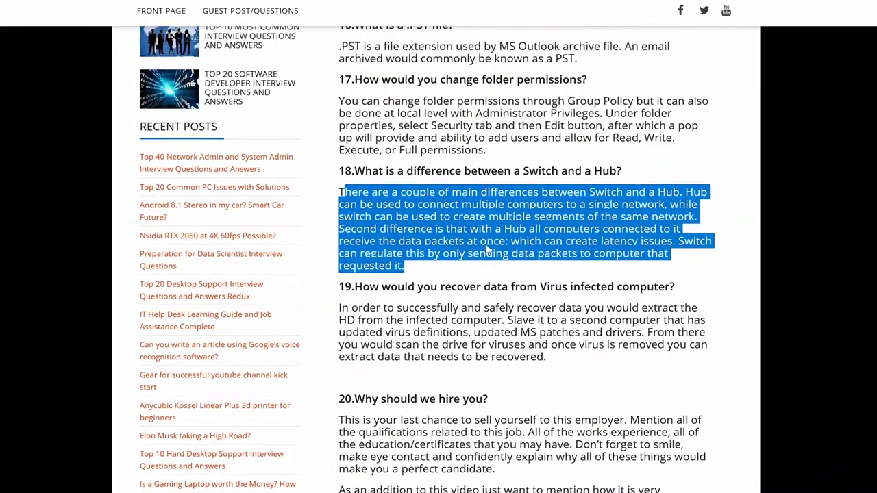
pyautogui.click(562, 438)
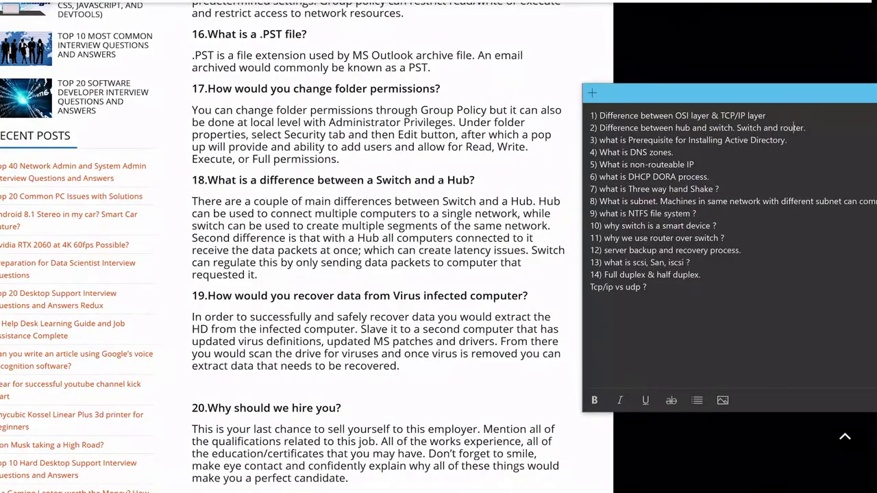
# - Select the Active Directory prerequisite and hub and switch questions in the note
pyautogui.moveTo(600, 140); pyautogui.dragTo(789, 139)
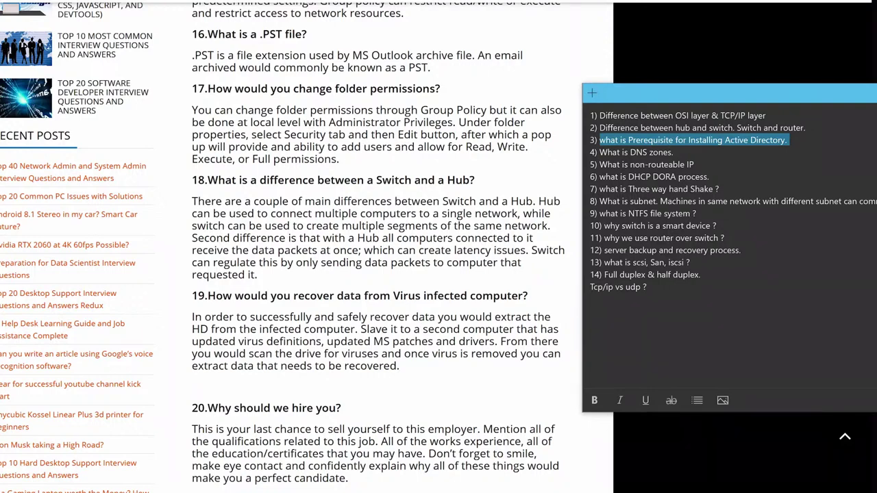
pyautogui.click(675, 152)
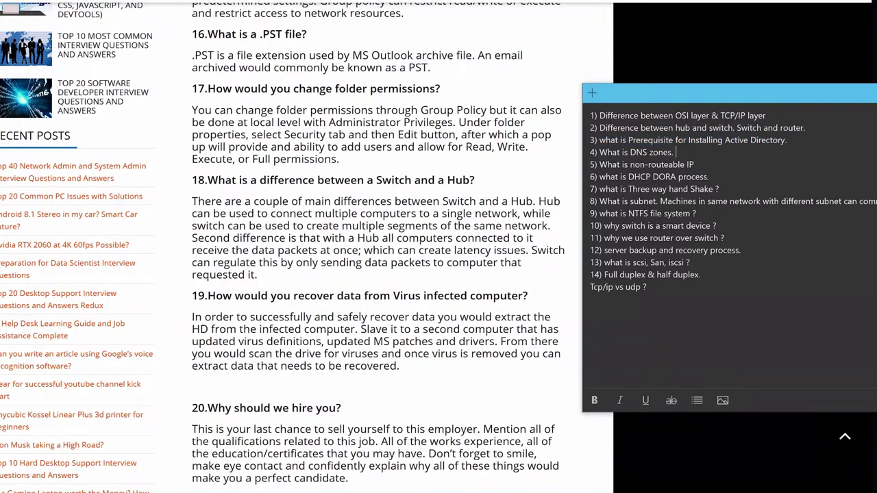
pyautogui.moveTo(600, 128); pyautogui.dragTo(806, 128)
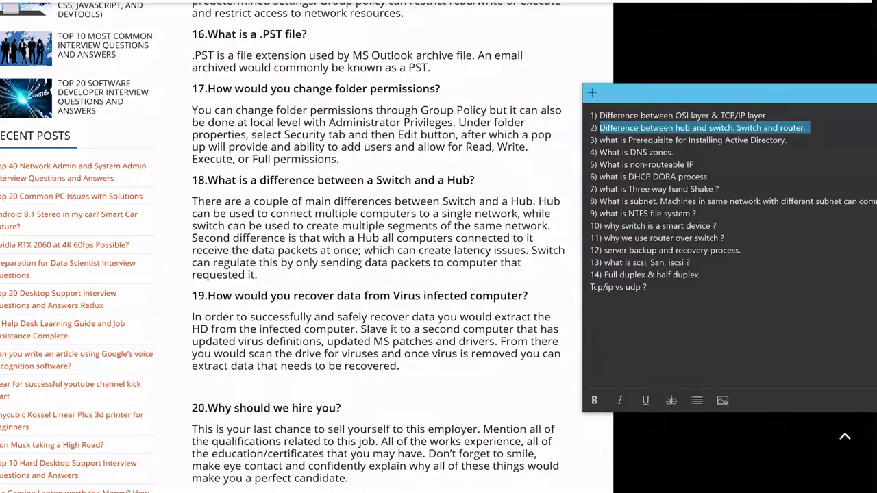
pyautogui.hotkey('alt', 'Tab')
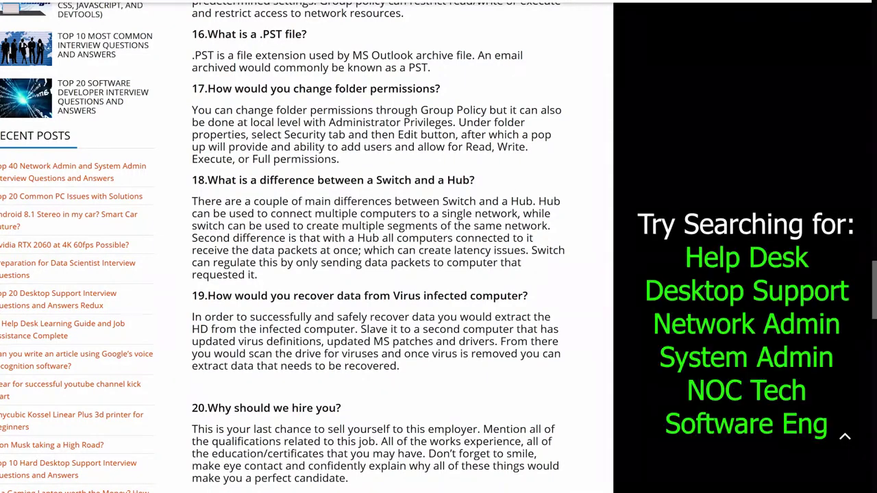
pyautogui.scroll(3, 386, 293)
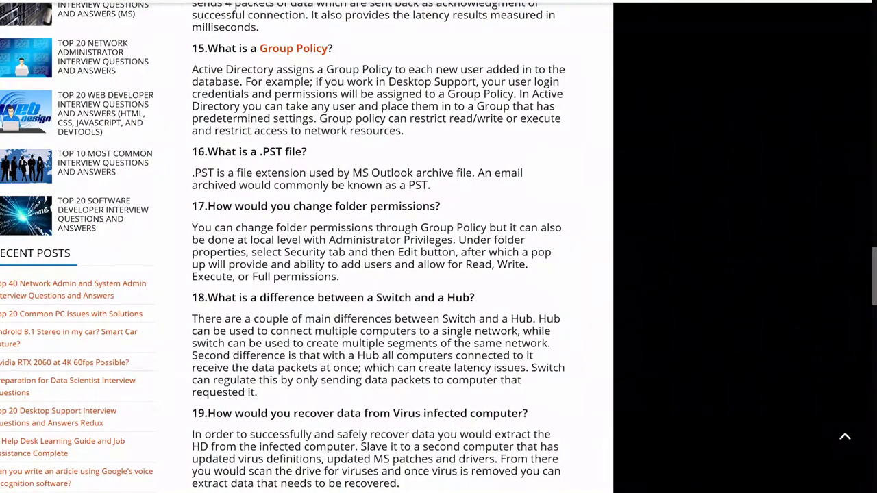
pyautogui.click(664, 164)
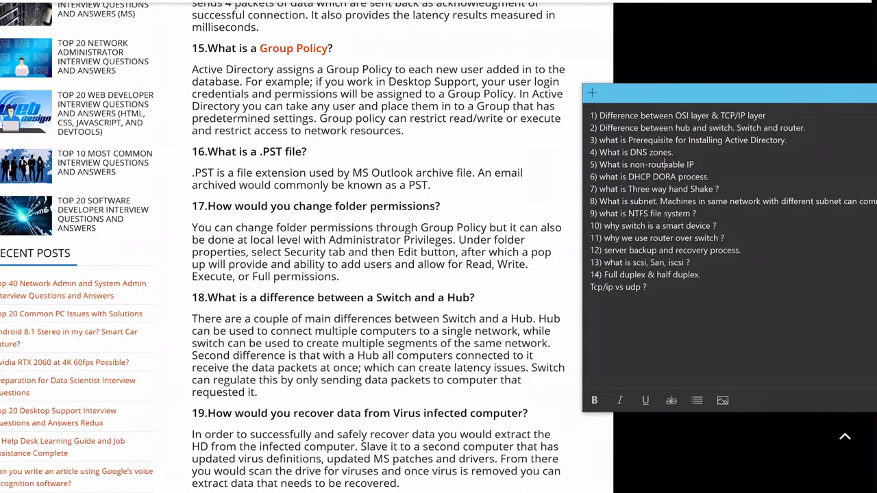
# - Pick out the word DNS from question 4 and scroll through the 'dns' search results
pyautogui.moveTo(603, 237); pyautogui.dragTo(726, 237)
pyautogui.click(726, 237)
pyautogui.doubleClick(637, 152)
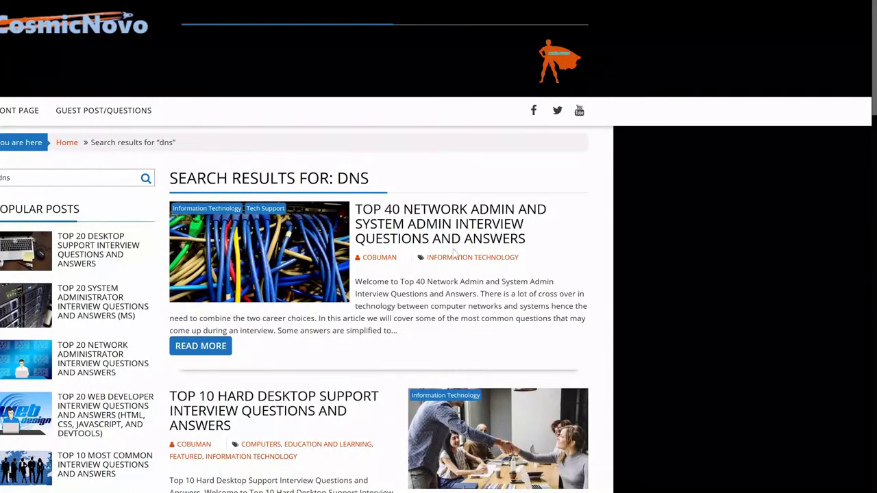
pyautogui.scroll(-6, 453, 253)
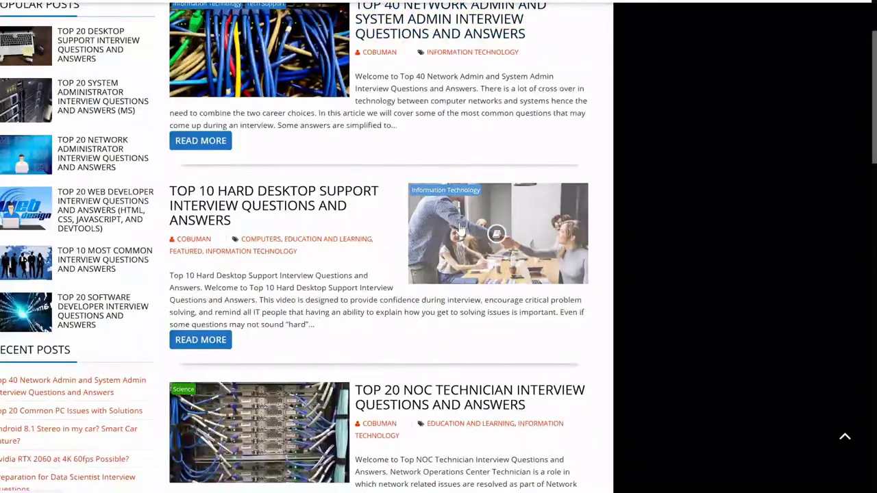
pyautogui.scroll(-6, 460, 224)
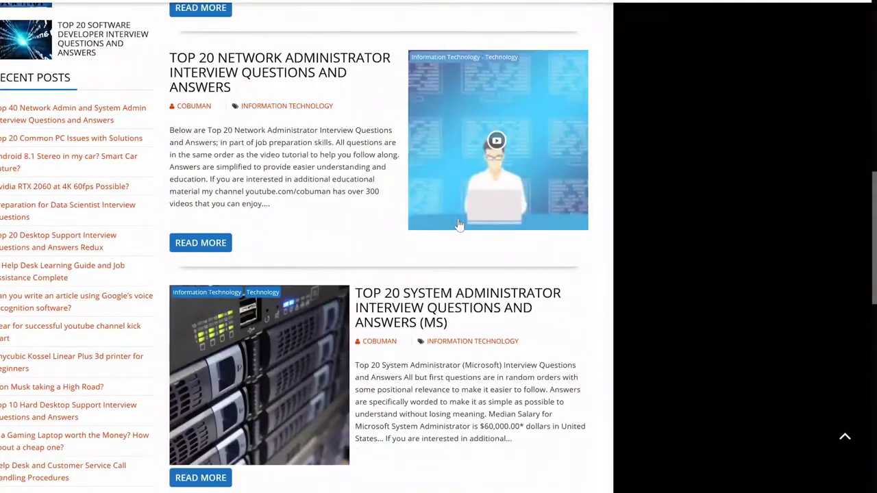
pyautogui.scroll(-3, 461, 224)
pyautogui.scroll(12, 460, 225)
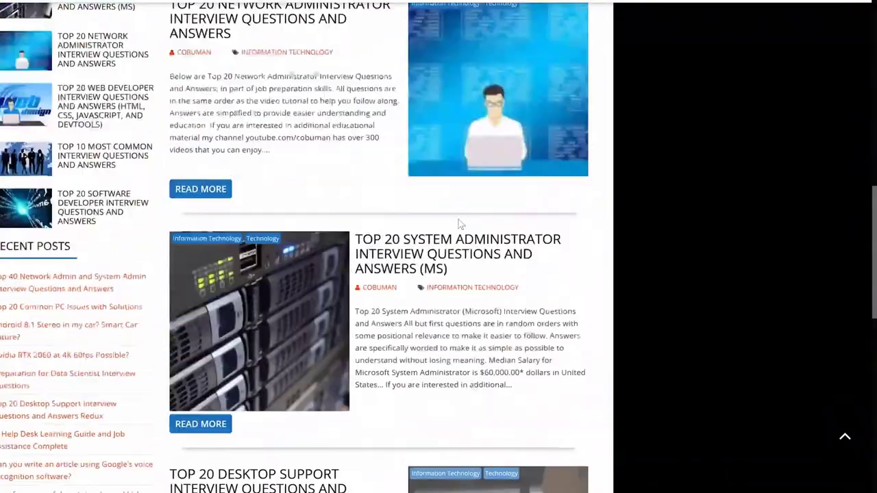
pyautogui.scroll(4, 458, 225)
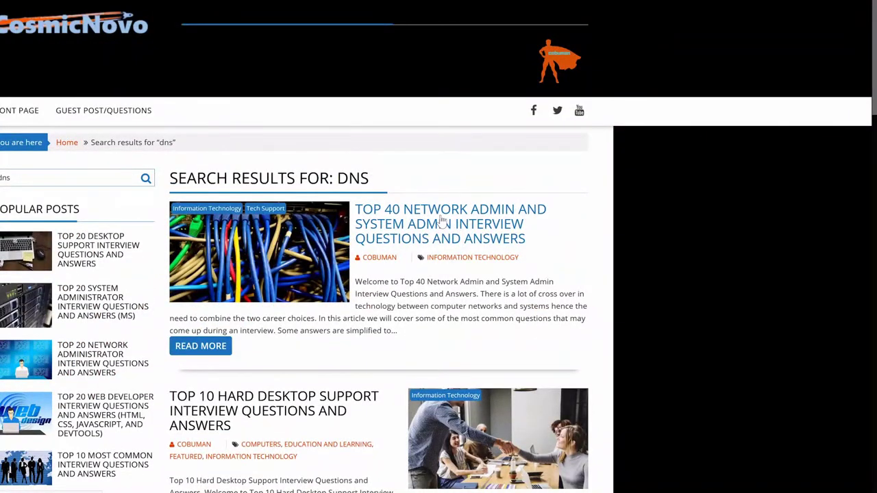
# - Open the Top 40 Network Admin and System Admin Interview Questions article from the results
pyautogui.click(442, 219)
pyautogui.scroll(-12, 444, 221)
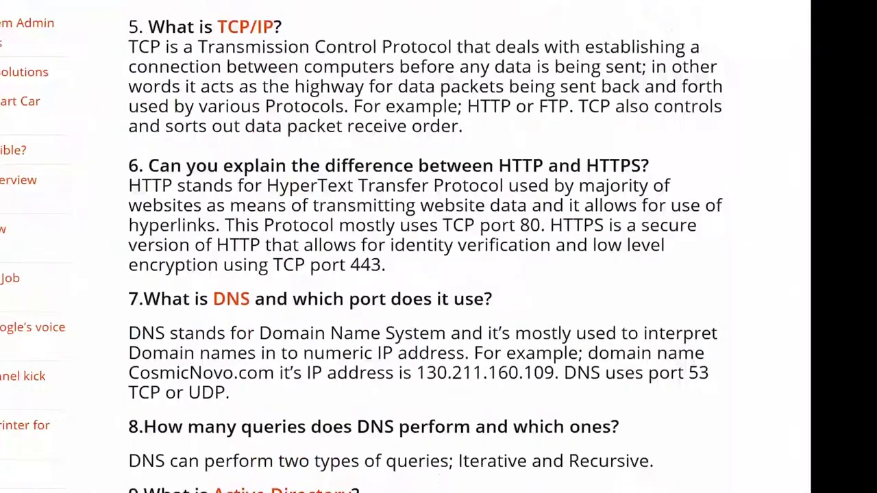
pyautogui.scroll(-1, 296, 235)
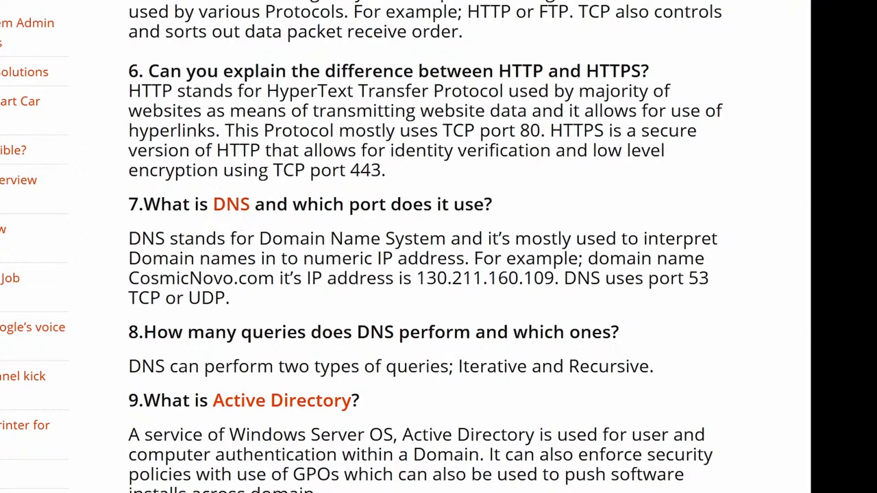
# - Step through the article's DNS matches down to question 37, then return to the top
pyautogui.press('Return')
pyautogui.press('Return')
pyautogui.press('Return')
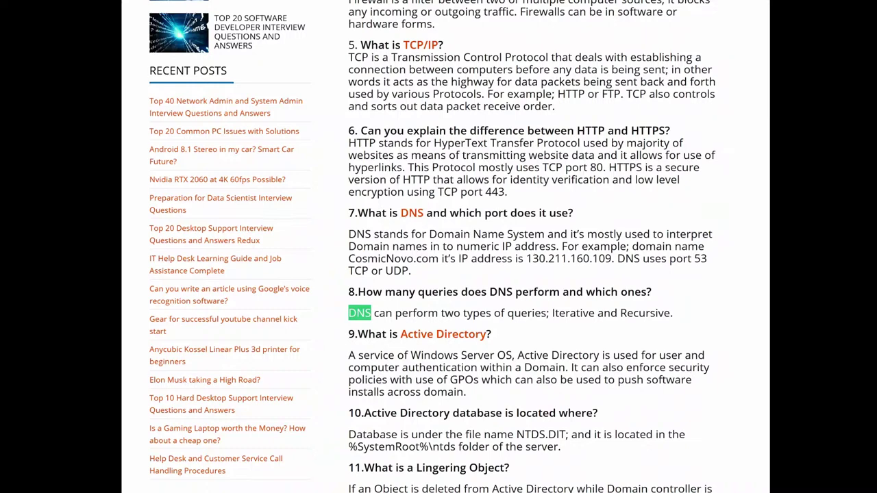
pyautogui.press('Return')
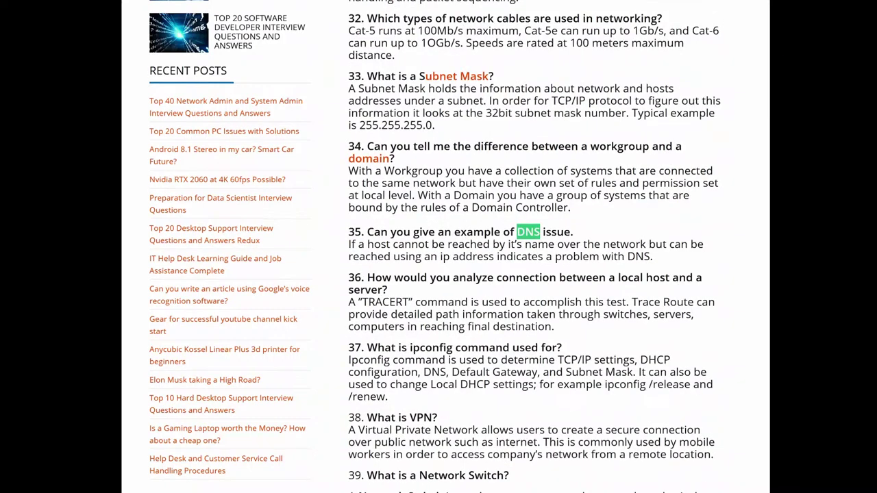
pyautogui.press('Return')
pyautogui.press('Return')
pyautogui.press('Return')
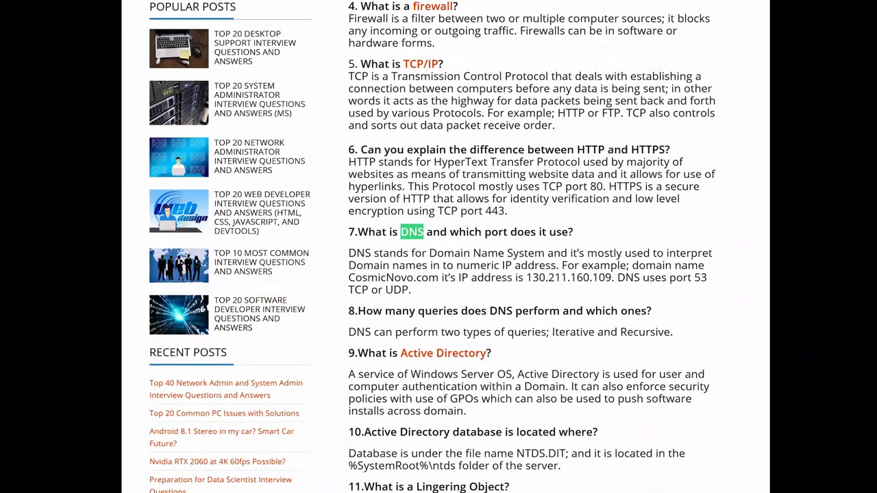
pyautogui.press('Return')
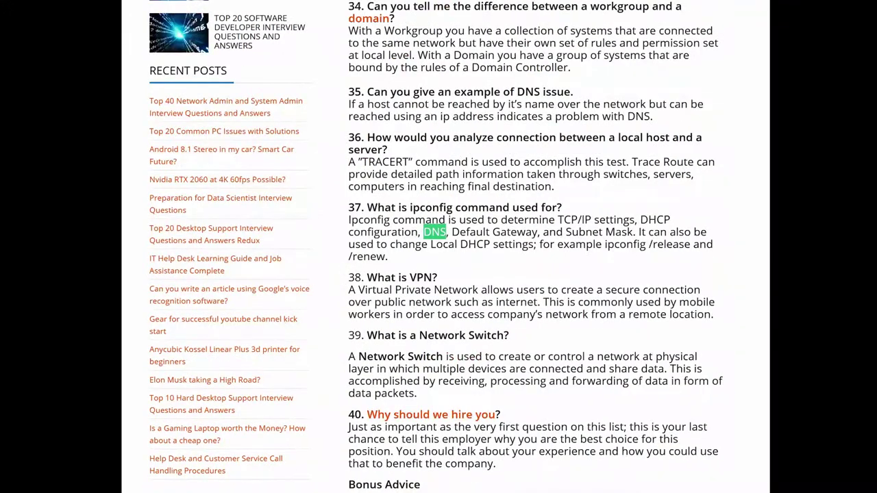
pyautogui.click(474, 301)
pyautogui.scroll(20, 404, 251)
pyautogui.scroll(4, 404, 251)
pyautogui.scroll(15, 404, 250)
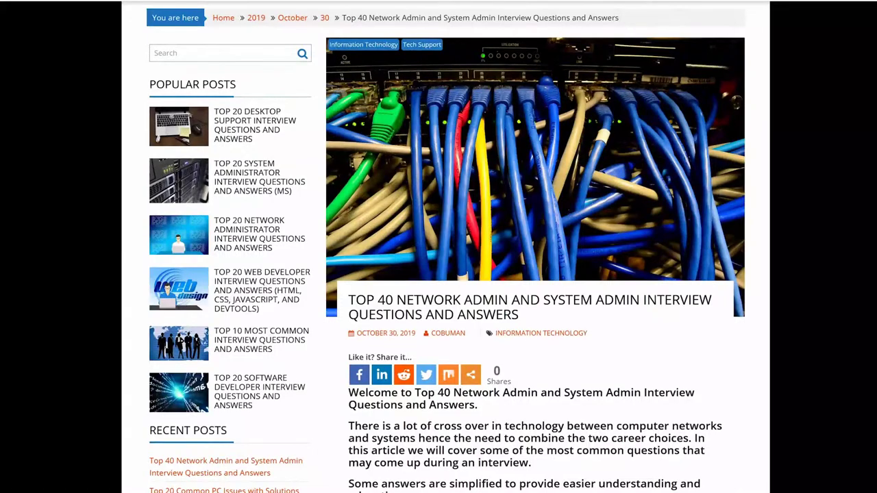
pyautogui.scroll(2, 438, 247)
pyautogui.scroll(-8, 439, 246)
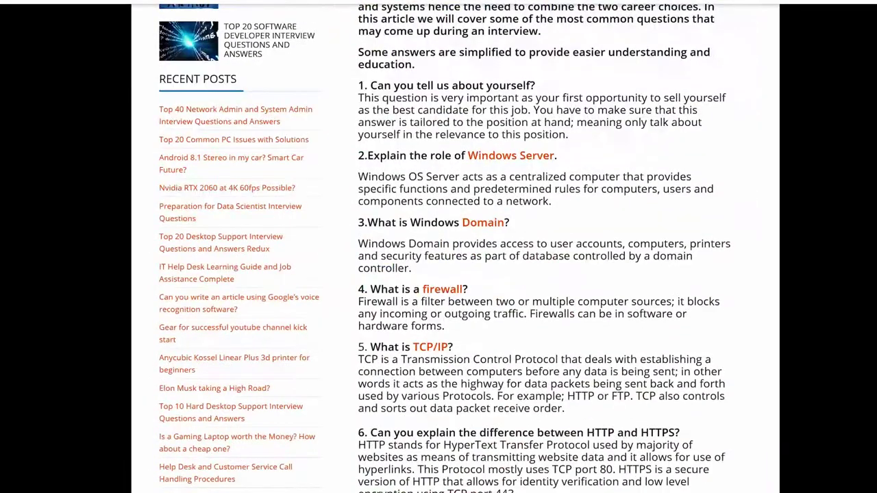
pyautogui.scroll(6, 553, 277)
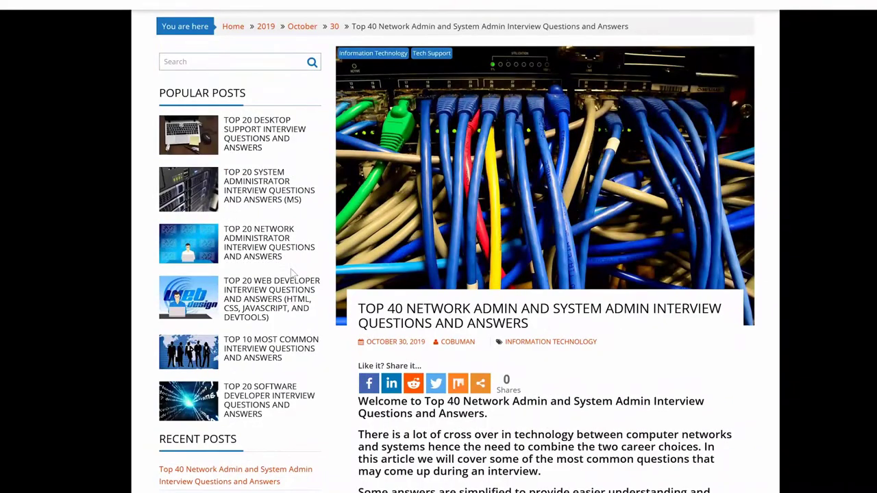
pyautogui.click(572, 350)
pyautogui.scroll(-10, 562, 342)
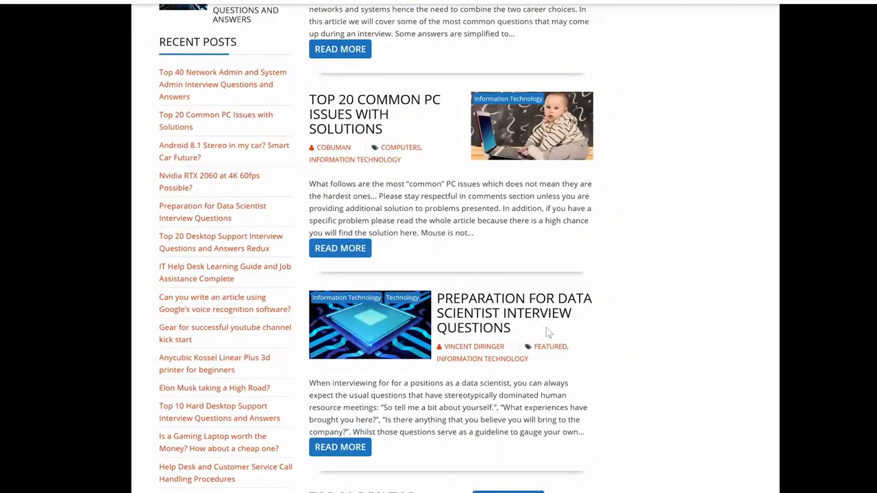
pyautogui.scroll(-3, 546, 327)
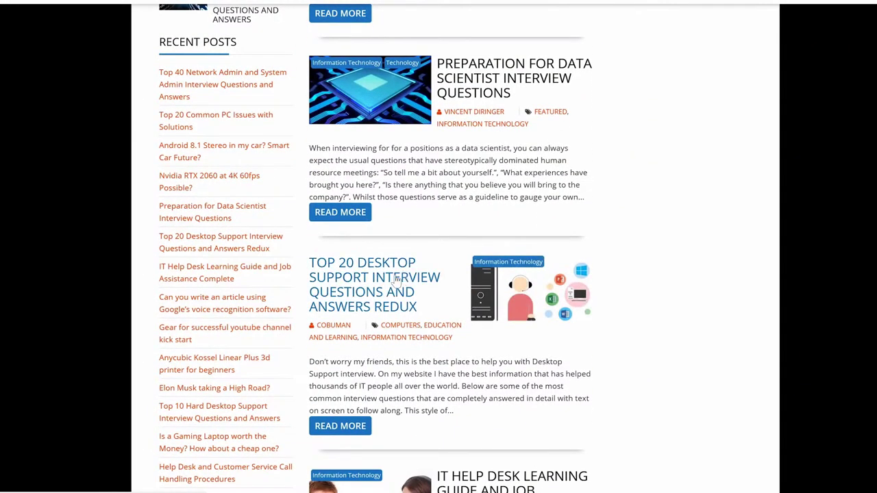
pyautogui.scroll(4, 396, 279)
pyautogui.scroll(2, 392, 190)
pyautogui.scroll(2, 392, 191)
pyautogui.scroll(-3, 471, 186)
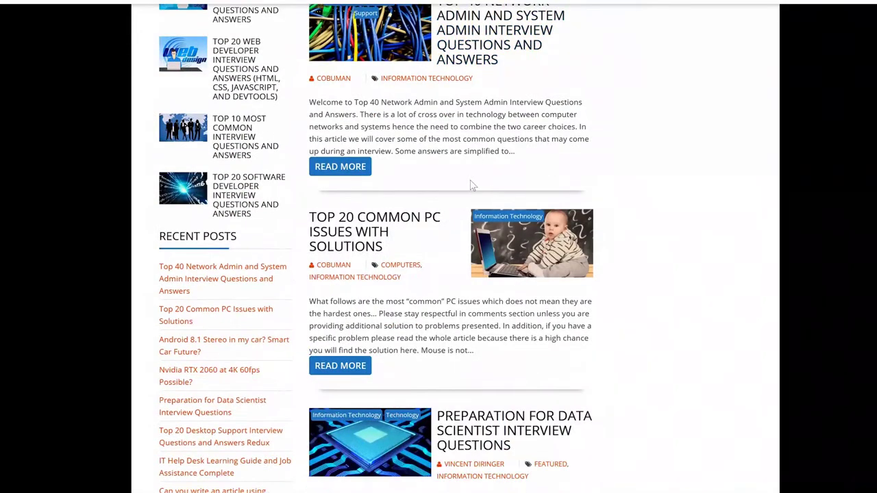
pyautogui.scroll(-10, 471, 186)
pyautogui.scroll(1, 483, 145)
pyautogui.scroll(-3, 491, 422)
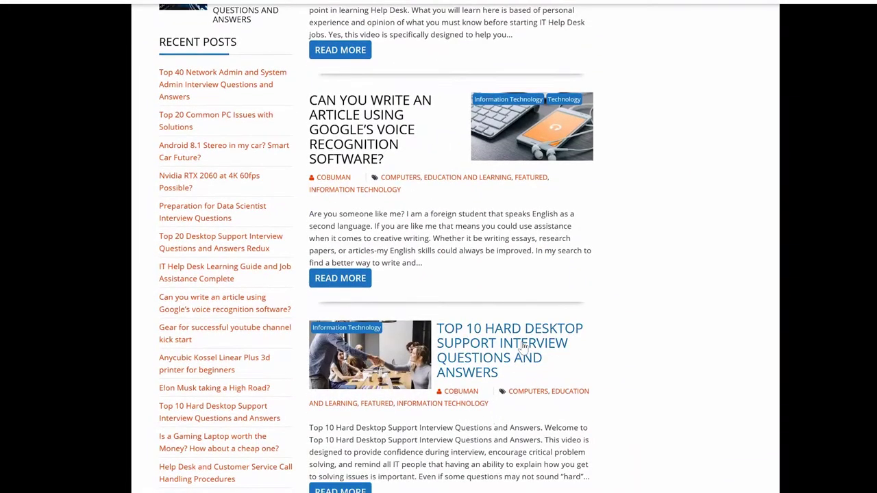
pyautogui.scroll(-3, 522, 349)
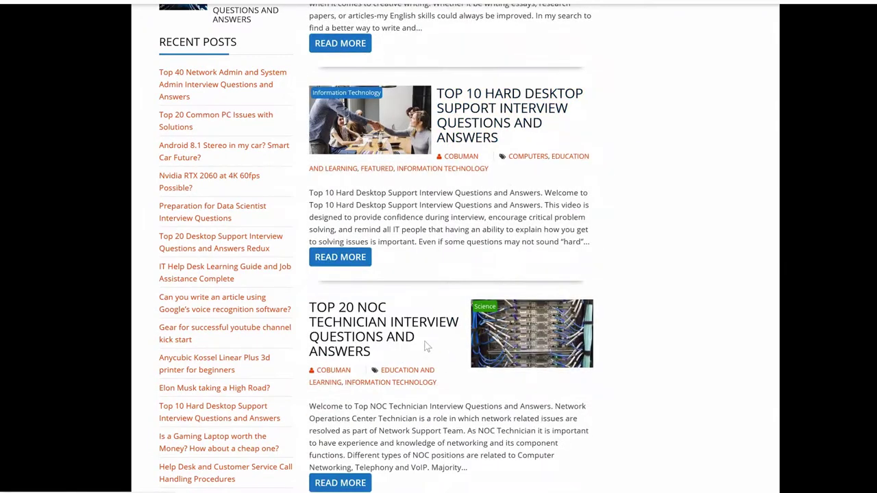
pyautogui.scroll(-2, 350, 319)
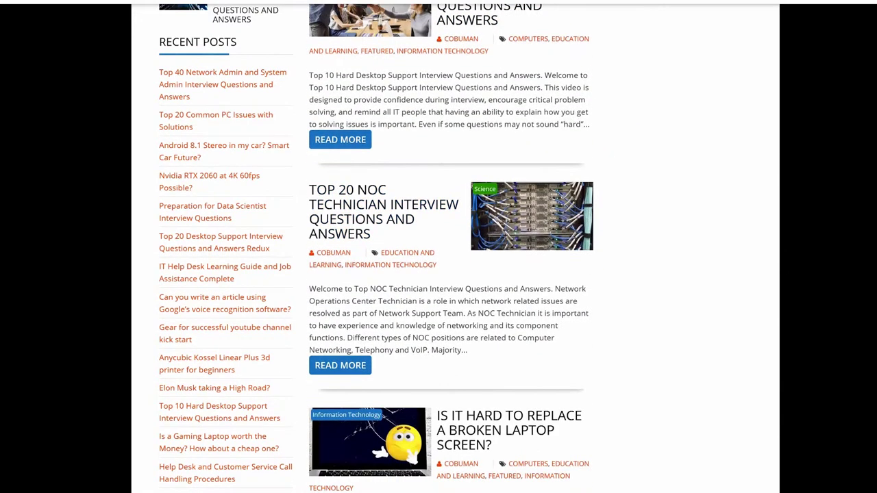
pyautogui.scroll(-3, 385, 323)
pyautogui.scroll(8, 385, 319)
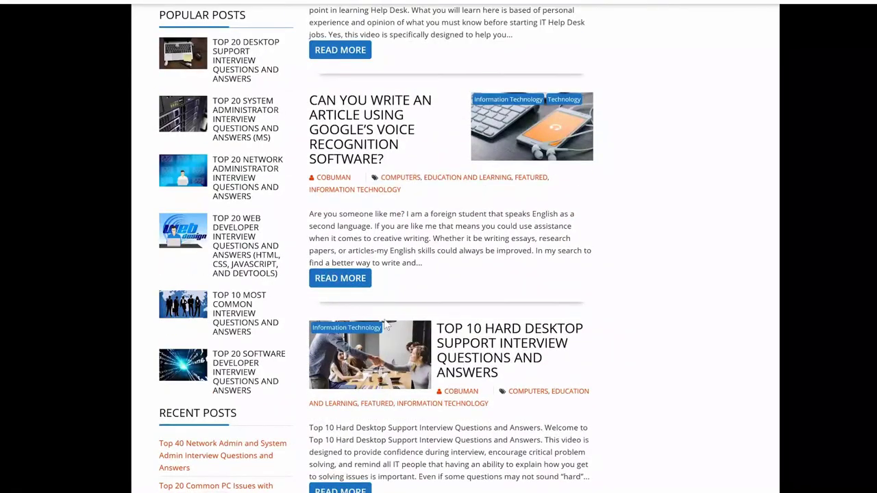
pyautogui.scroll(4, 385, 327)
pyautogui.scroll(3, 468, 356)
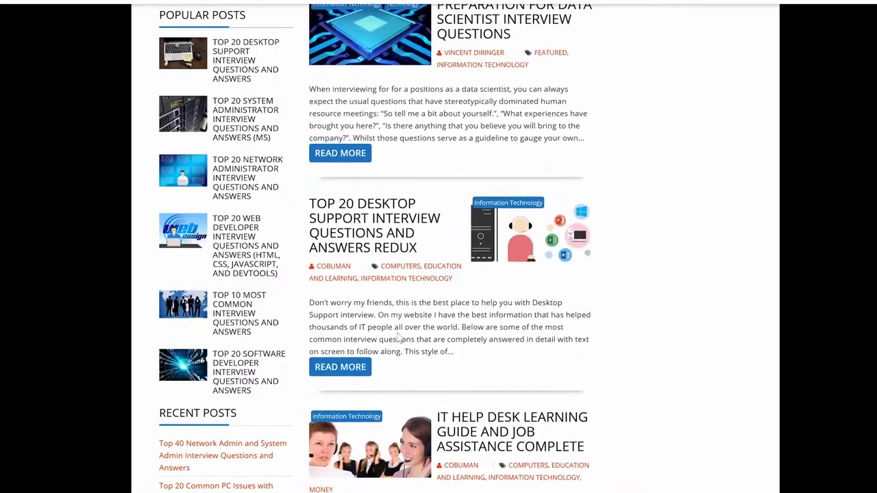
pyautogui.scroll(1, 457, 355)
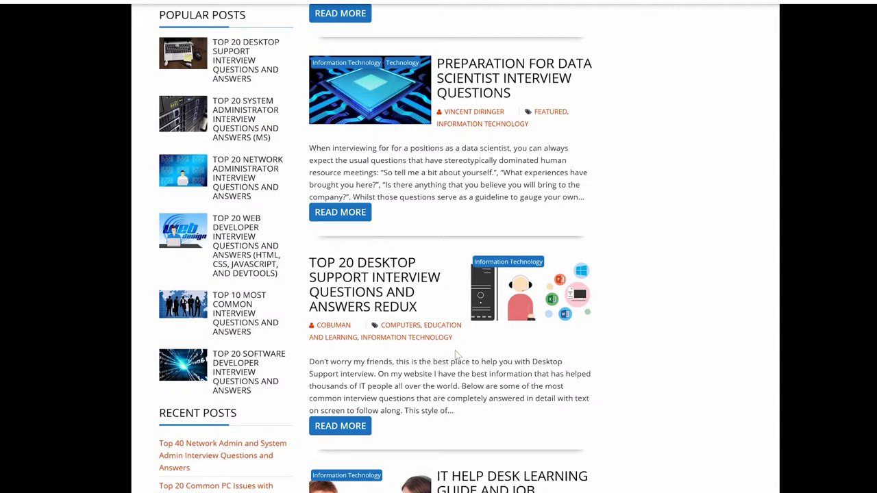
pyautogui.scroll(10, 457, 355)
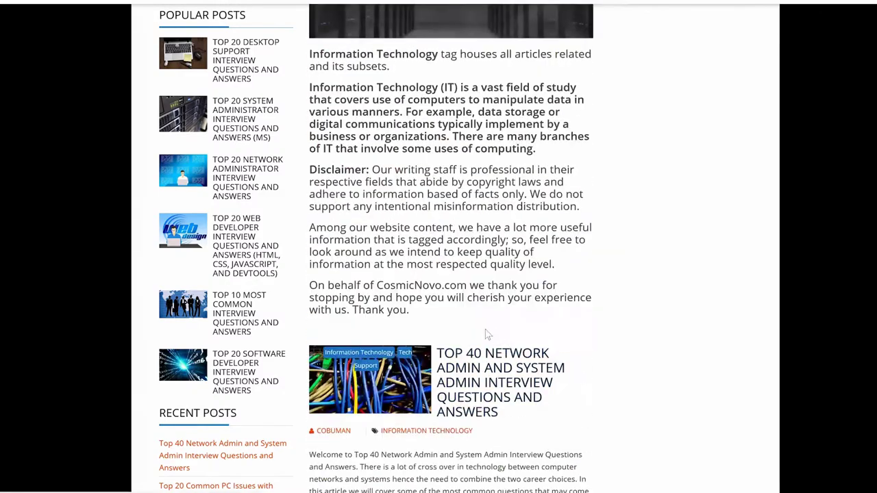
pyautogui.scroll(4, 486, 334)
pyautogui.scroll(-3, 486, 333)
pyautogui.scroll(-7, 451, 246)
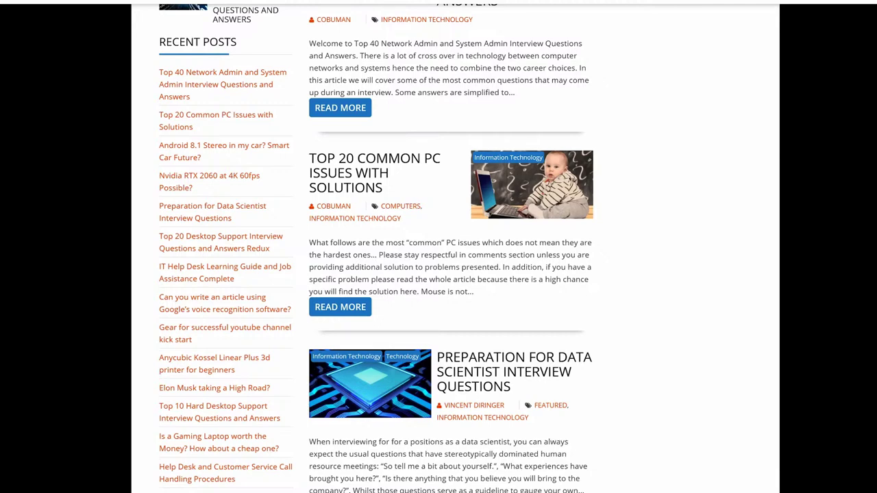
pyautogui.scroll(-4, 471, 268)
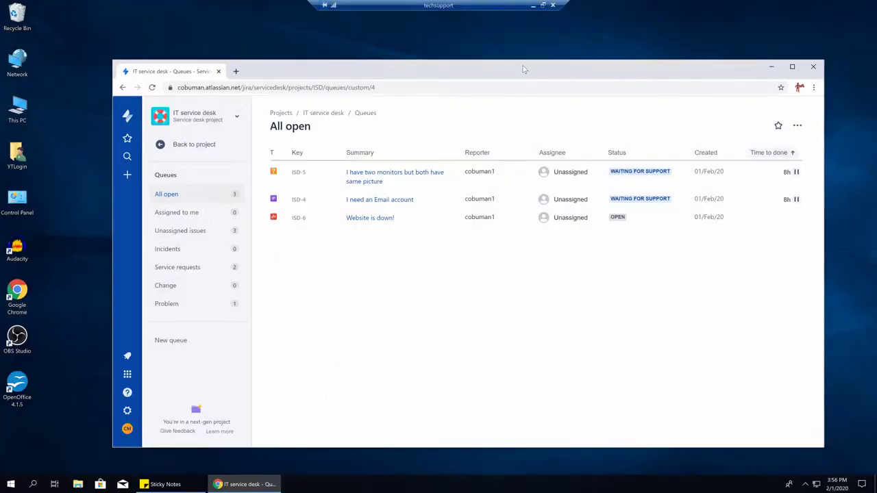
pyautogui.moveTo(519, 68); pyautogui.dragTo(518, 82)
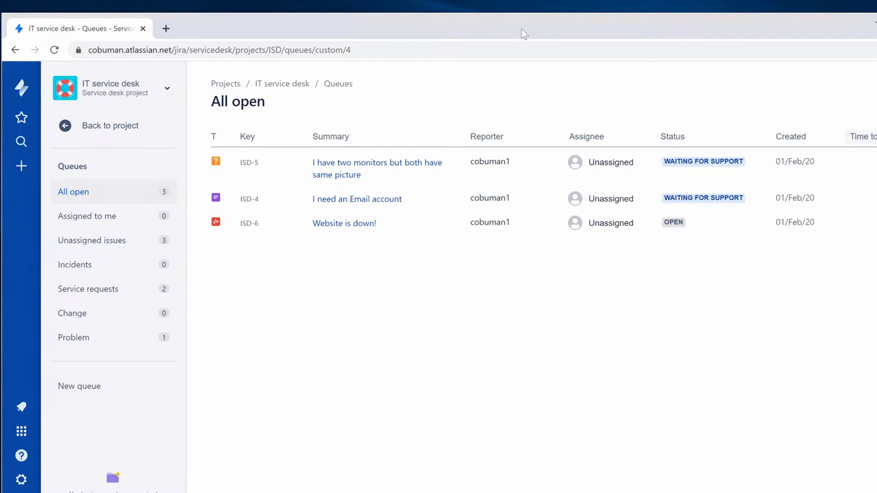
pyautogui.moveTo(524, 26); pyautogui.dragTo(531, 18)
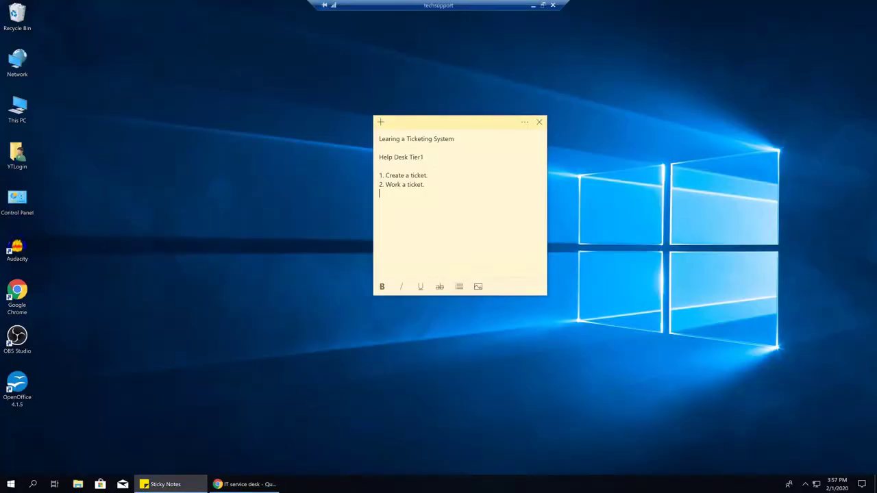
pyautogui.moveTo(428, 176); pyautogui.dragTo(379, 175)
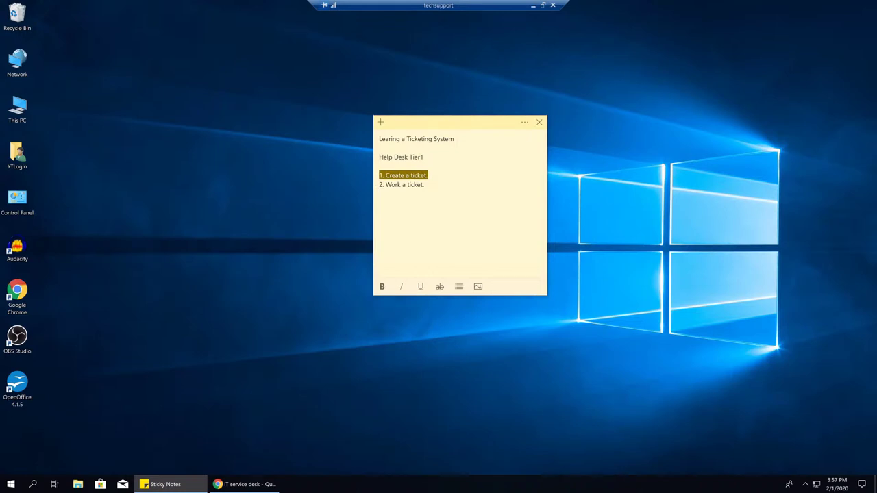
# - Deselect the '1. Create a ticket.' line in the note and return to the Jira queue
pyautogui.click(379, 194)
pyautogui.click(246, 485)
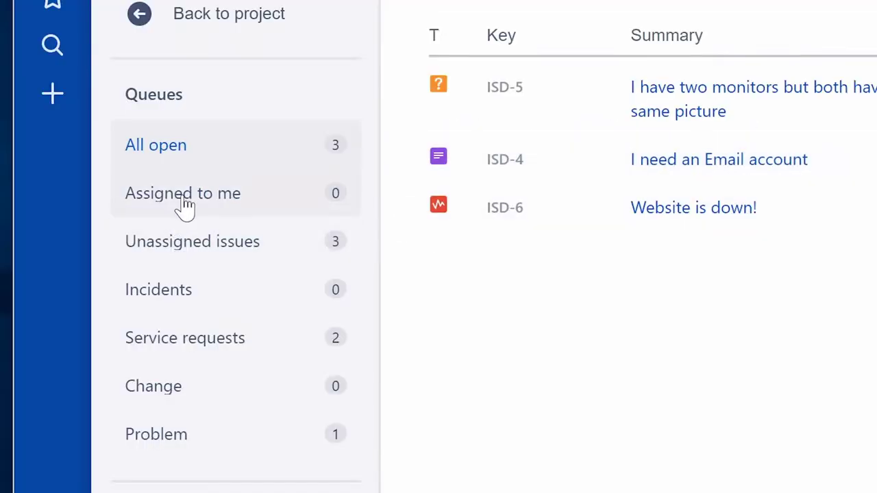
# - Check the Assigned to me and Unassigned issues queues, then return to All open
pyautogui.click(184, 197)
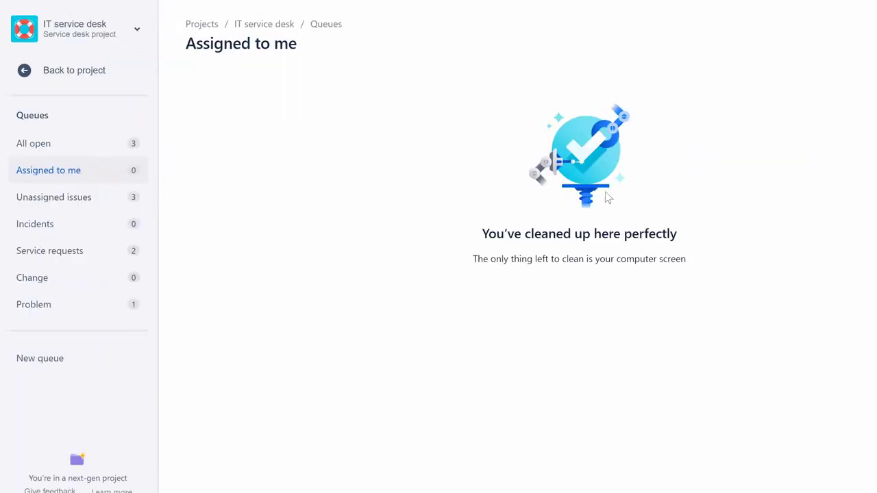
pyautogui.click(62, 201)
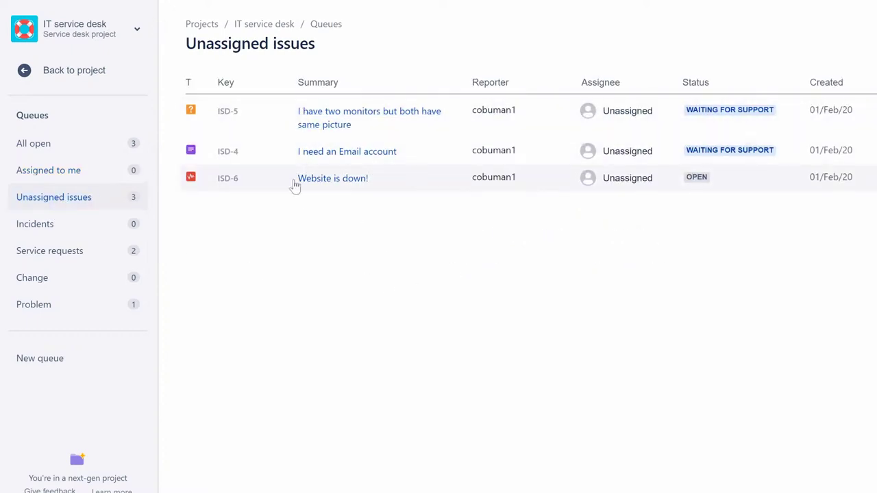
pyautogui.click(64, 143)
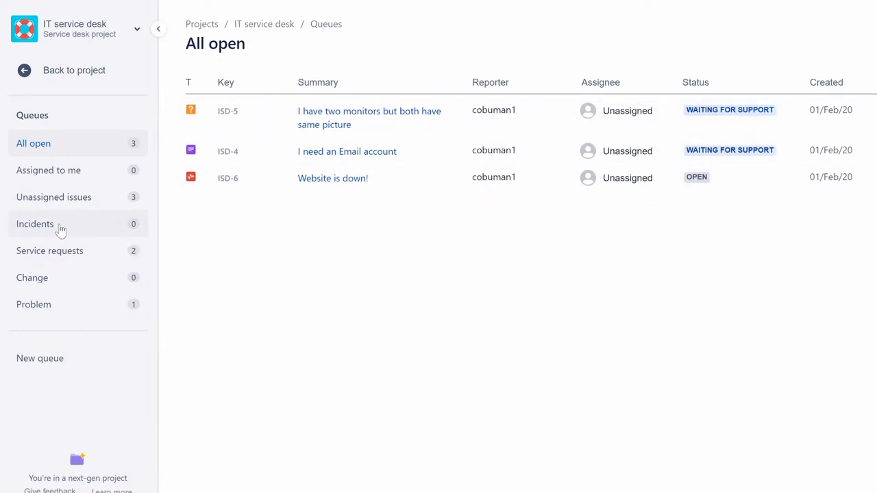
# - Review the Incidents, Service requests, Change and Problem queues, then start creating a new issue
pyautogui.click(60, 228)
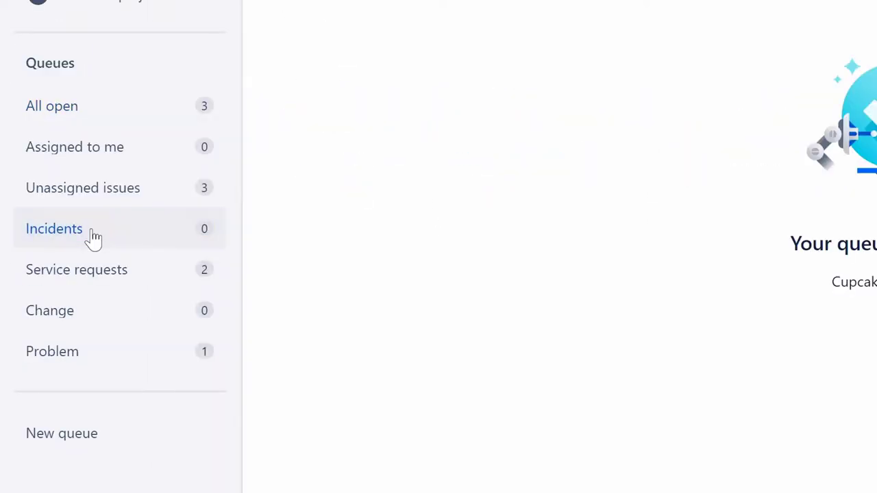
pyautogui.click(87, 279)
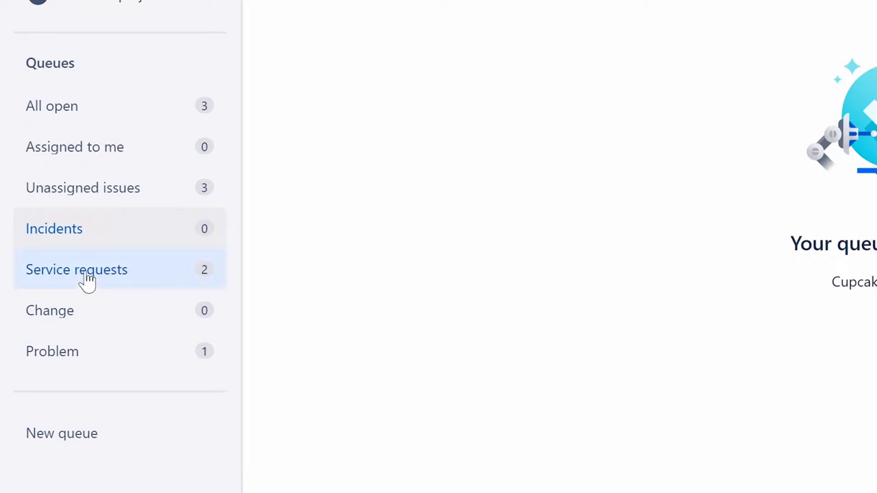
pyautogui.click(83, 318)
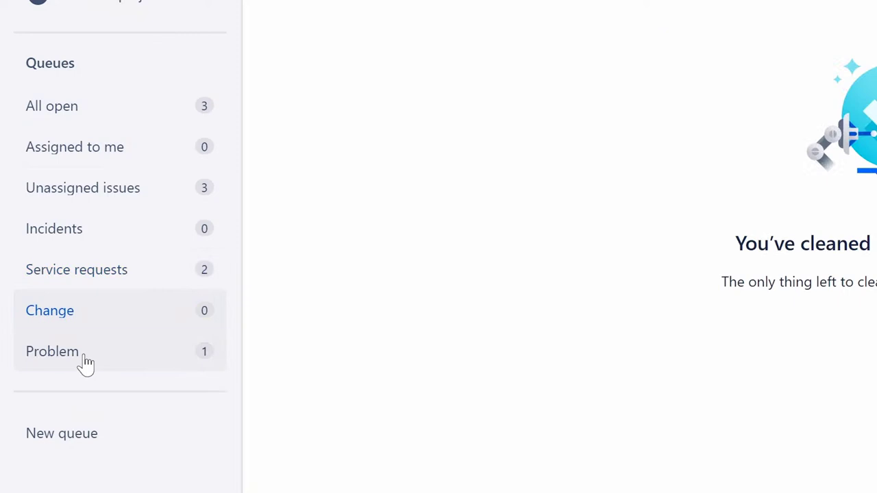
pyautogui.click(82, 362)
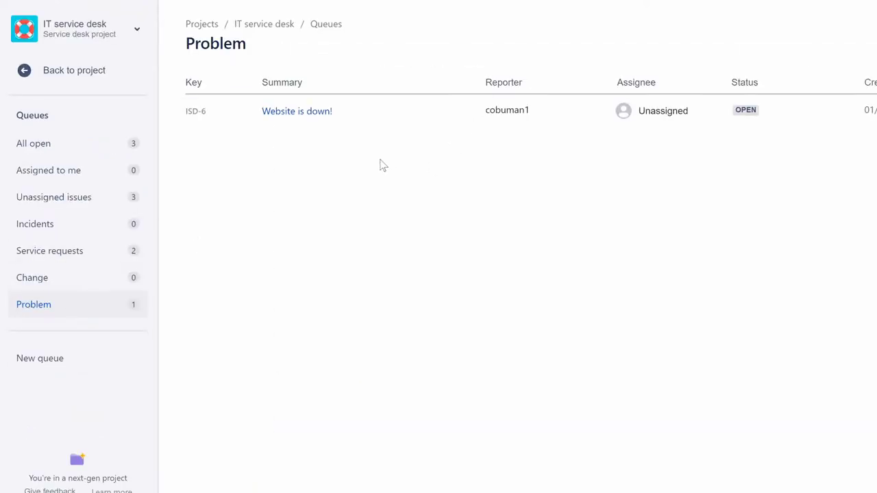
pyautogui.click(77, 147)
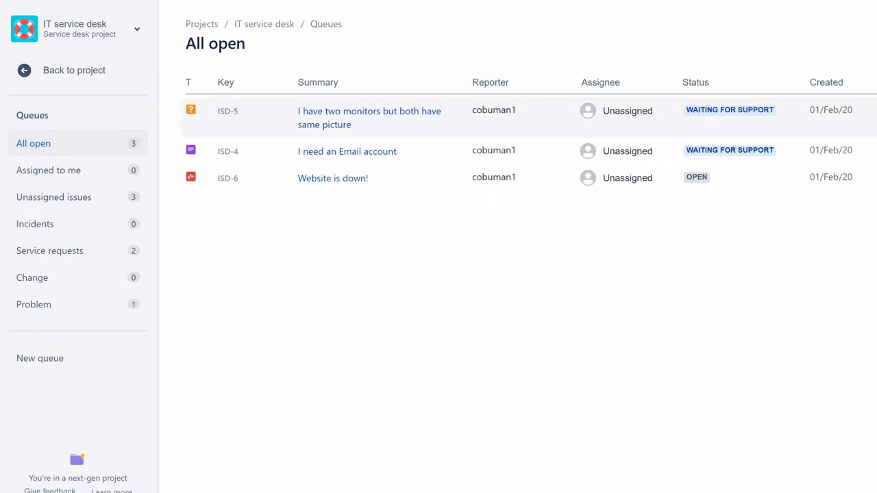
pyautogui.moveTo(521, 111); pyautogui.dragTo(472, 111)
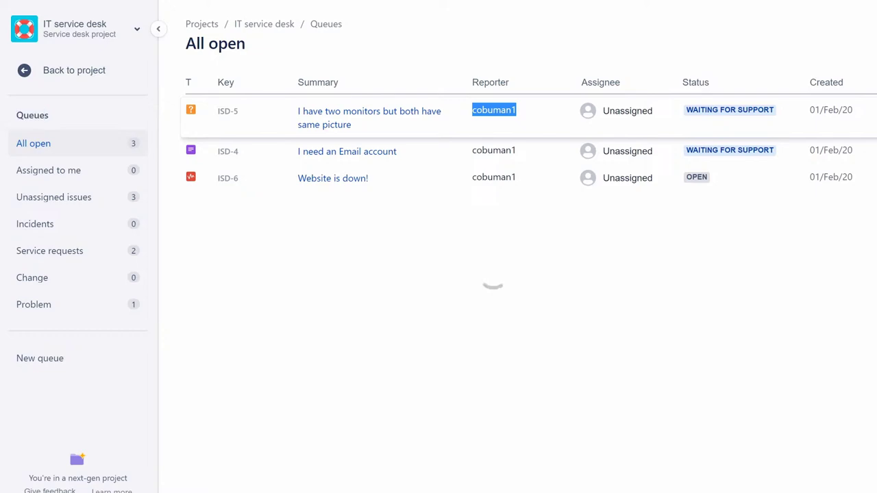
pyautogui.press('c')
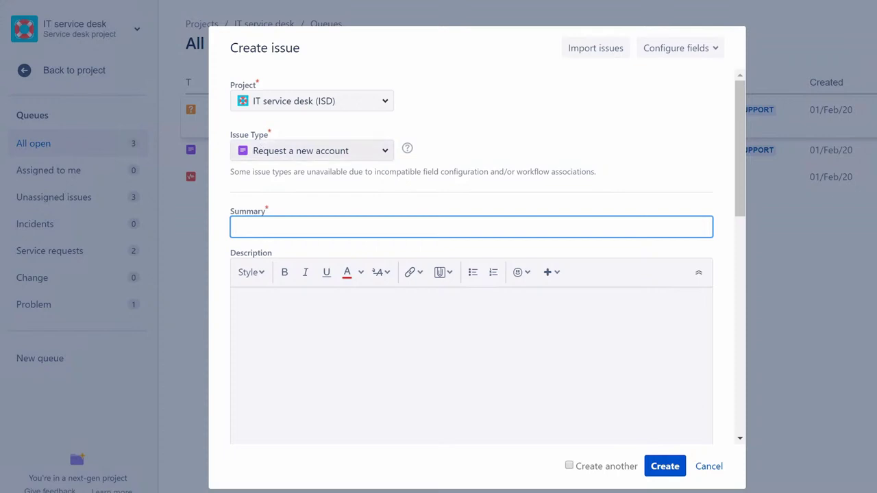
# - Choose Get IT help as the issue type, replacing an initial Report an incident pick
pyautogui.click(308, 150)
pyautogui.click(466, 123)
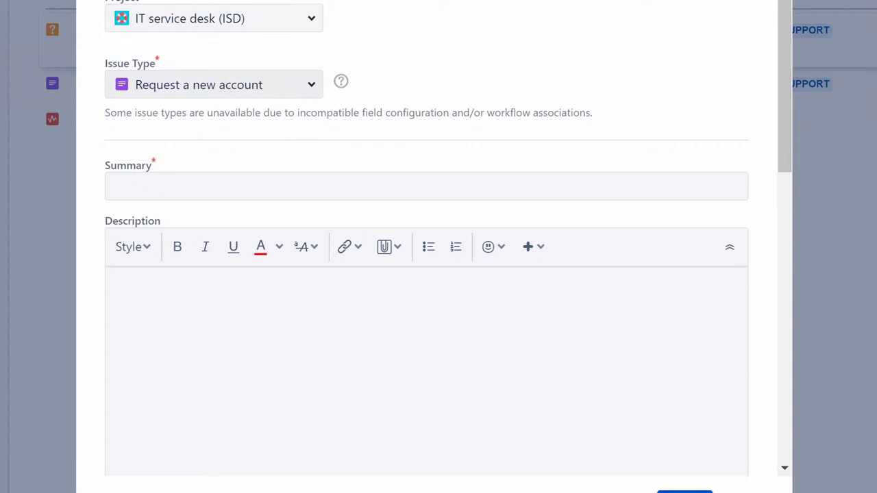
pyautogui.click(214, 84)
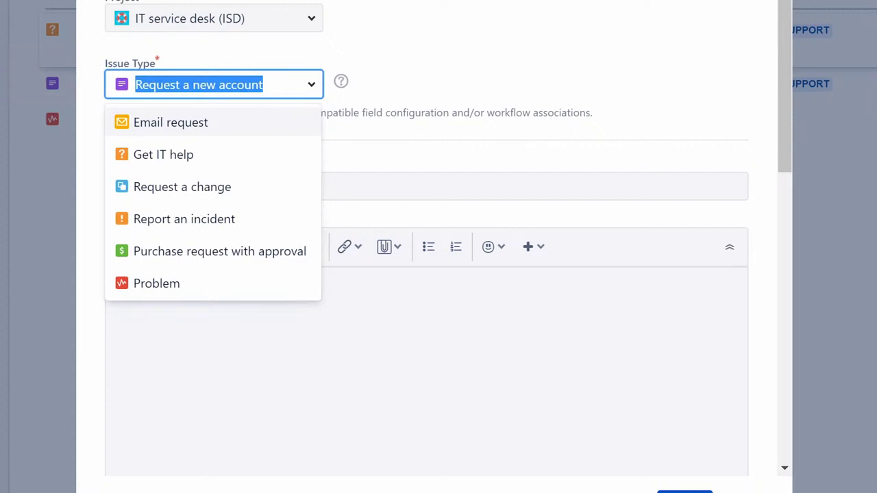
pyautogui.write('re')
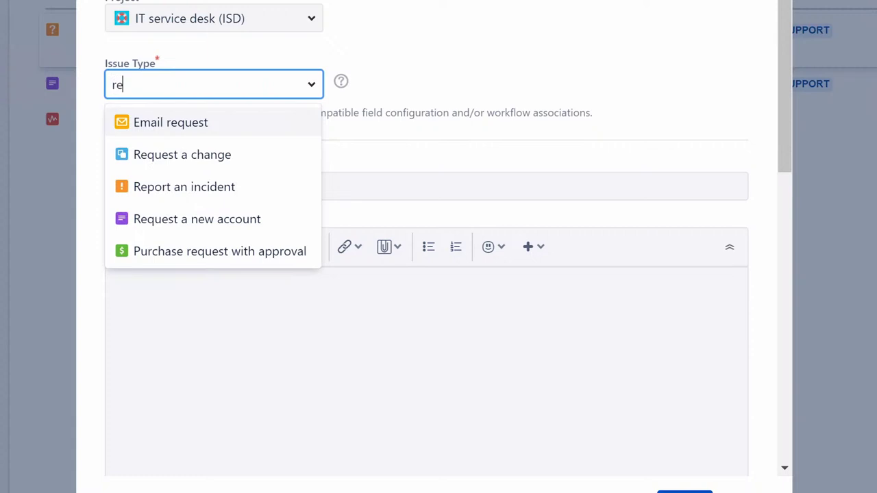
pyautogui.write('port')
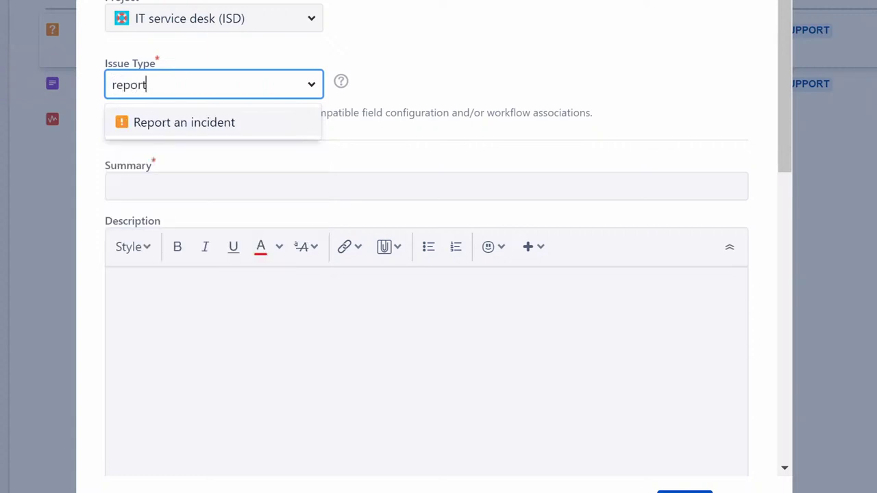
pyautogui.click(206, 129)
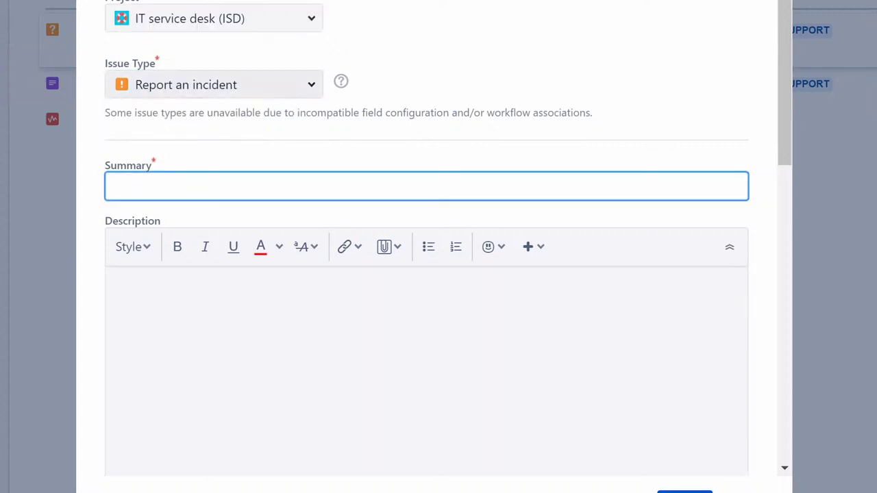
pyautogui.click(214, 84)
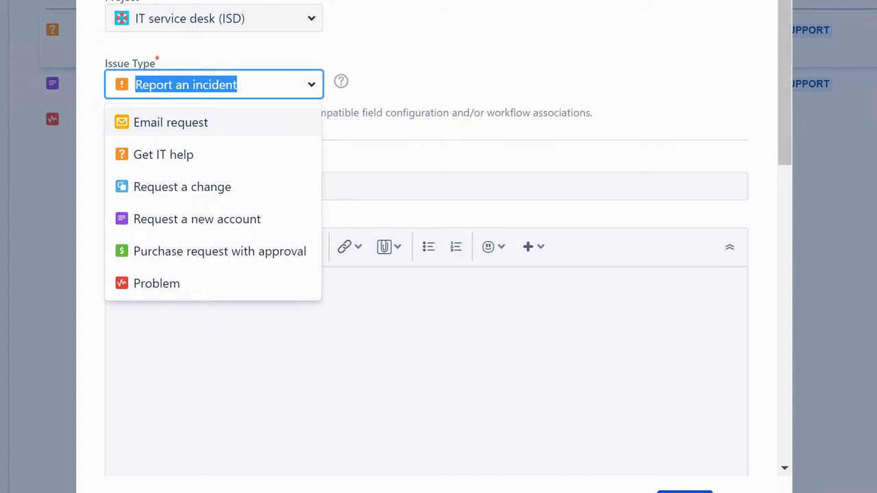
pyautogui.write('get')
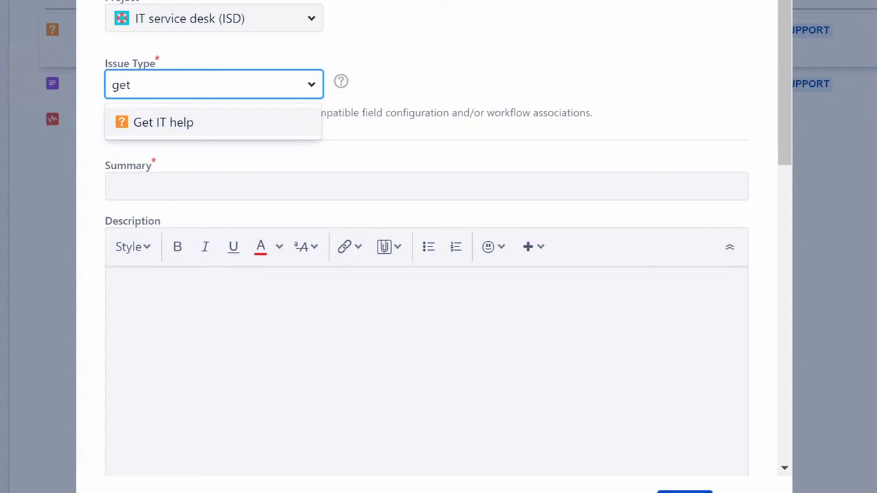
pyautogui.press('Return')
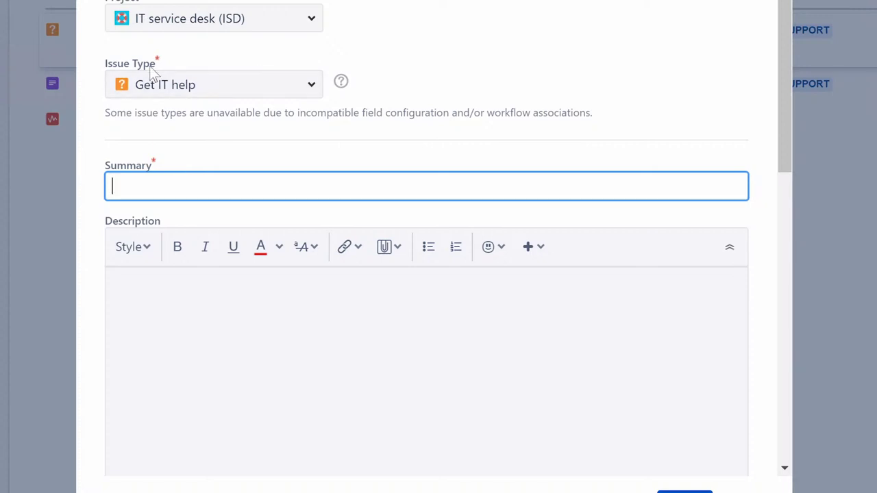
pyautogui.moveTo(167, 67); pyautogui.dragTo(98, 64)
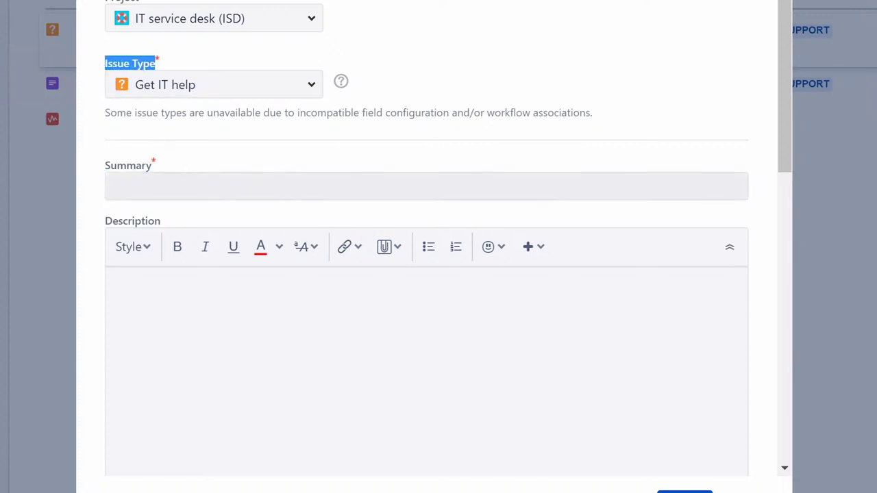
# - Enter TEST in both the Summary and the Description fields of the request
pyautogui.click(329, 186)
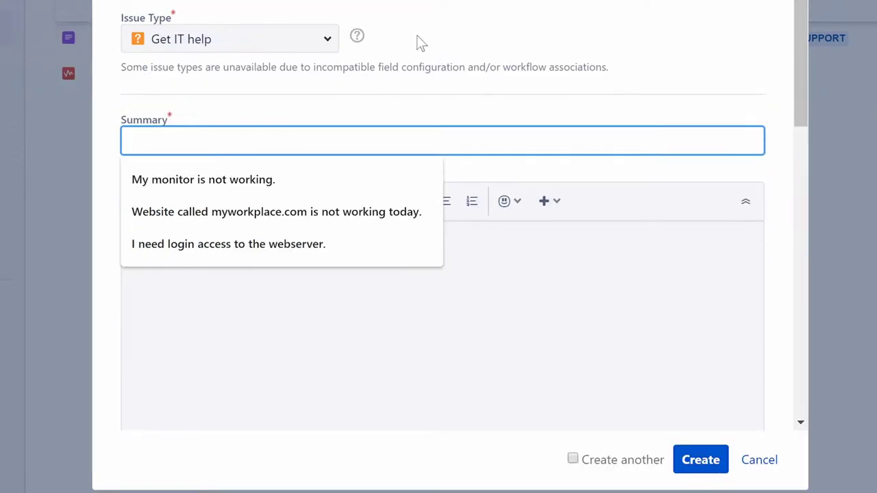
pyautogui.press('Down')
pyautogui.press('Down')
pyautogui.press('Down')
pyautogui.press('Tab')
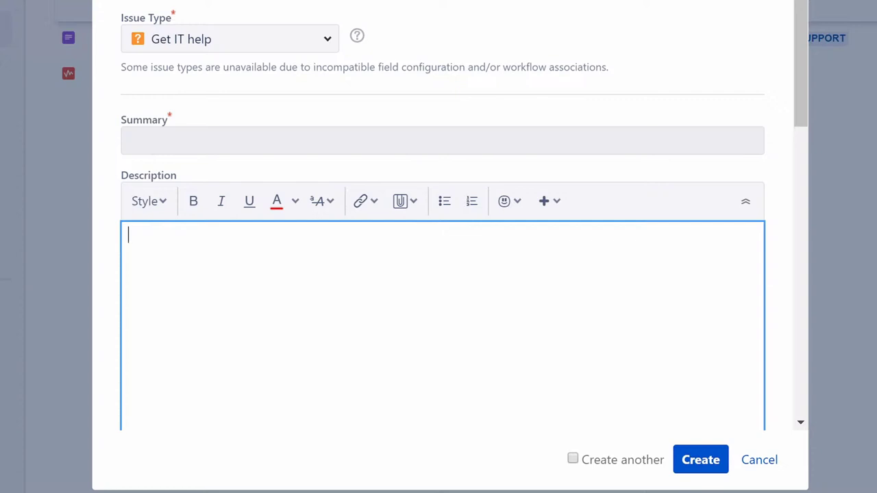
pyautogui.hotkey('shift', 'Tab')
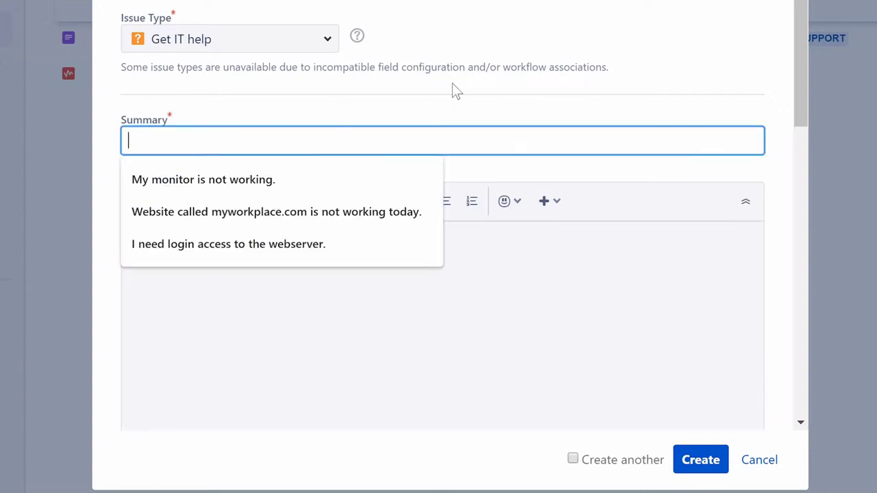
pyautogui.write('TEST')
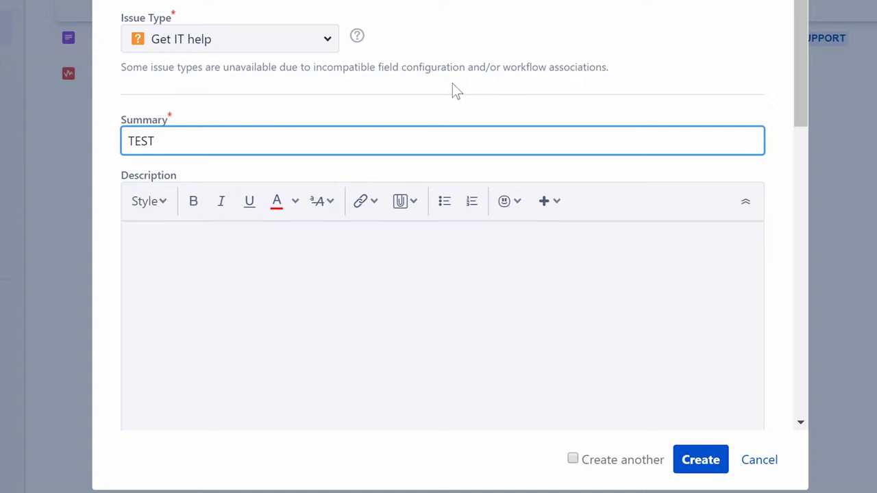
pyautogui.press('Tab')
pyautogui.write('TEST')
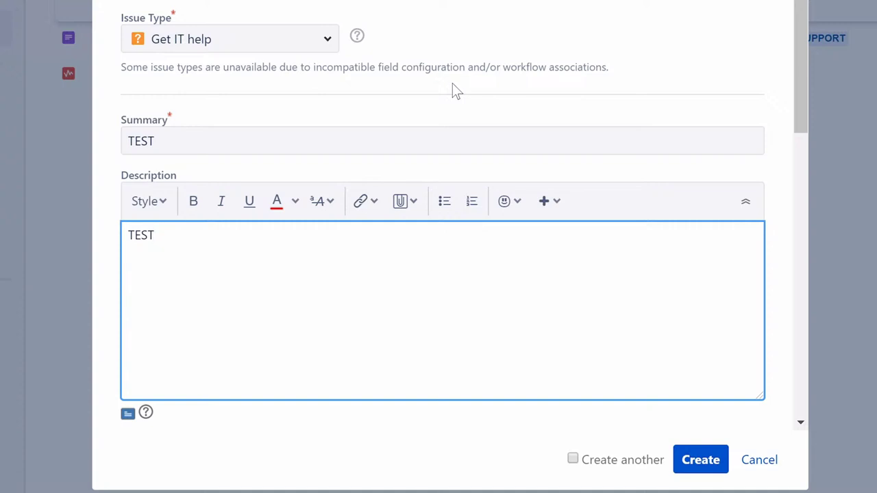
pyautogui.scroll(-3, 604, 289)
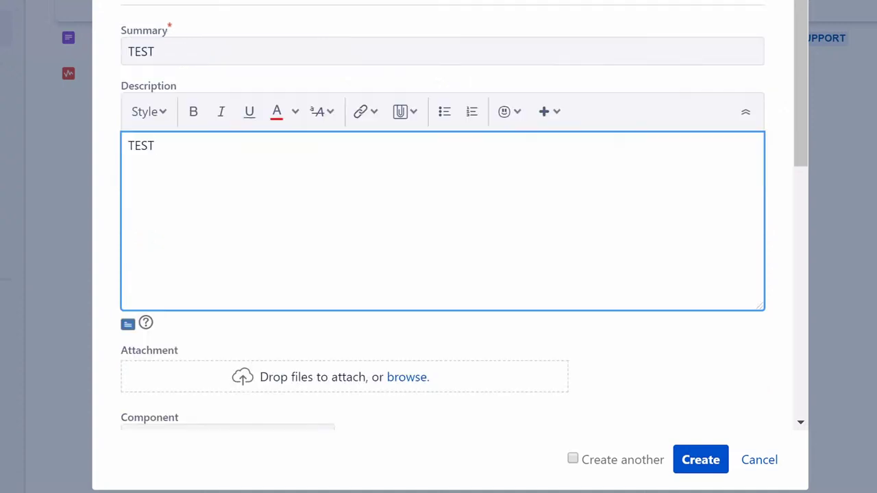
pyautogui.scroll(-3, 604, 289)
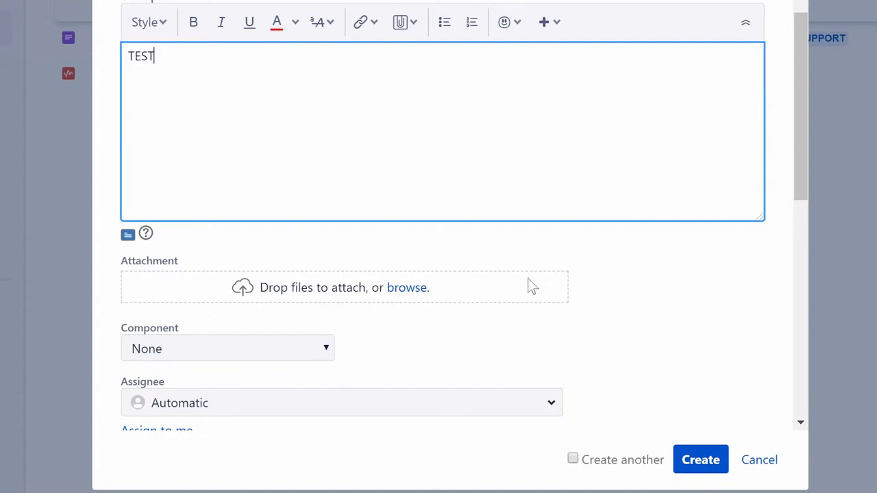
pyautogui.scroll(-2, 522, 274)
pyautogui.scroll(-2, 521, 274)
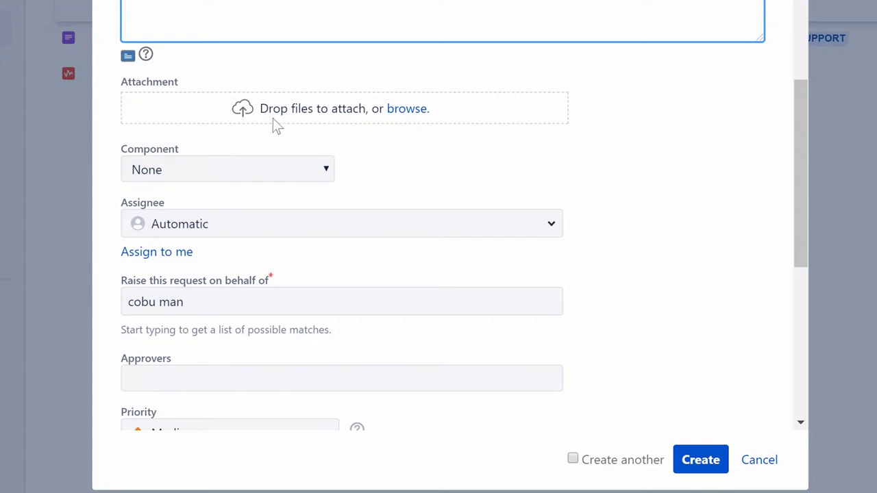
pyautogui.scroll(-1, 273, 119)
# - Set the Component to Active Directory, keeping the Assignee at Automatic
pyautogui.click(265, 79)
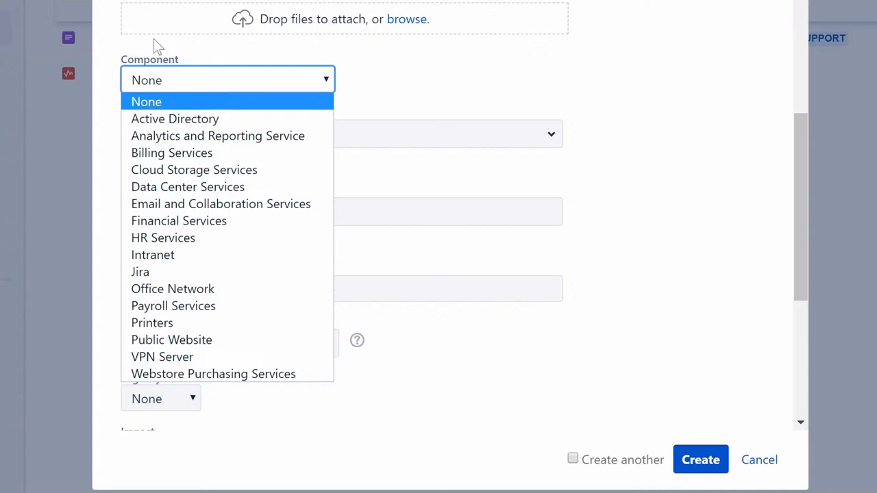
pyautogui.click(170, 119)
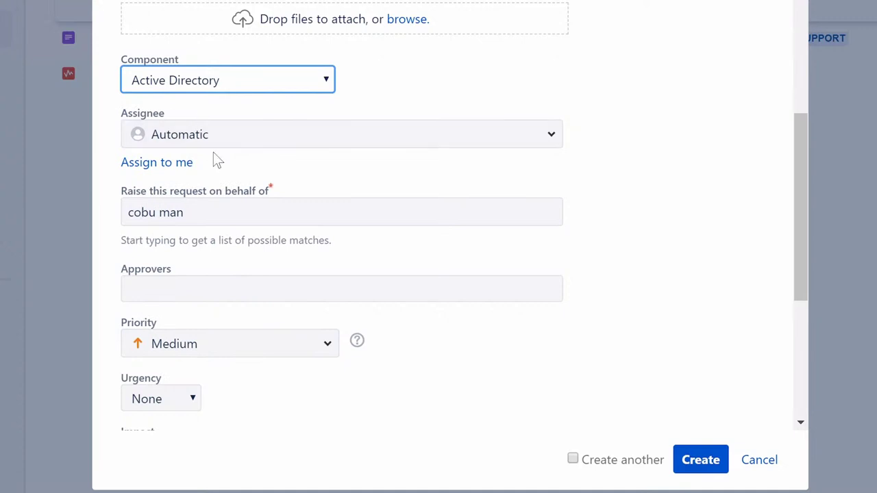
pyautogui.click(551, 134)
pyautogui.click(664, 102)
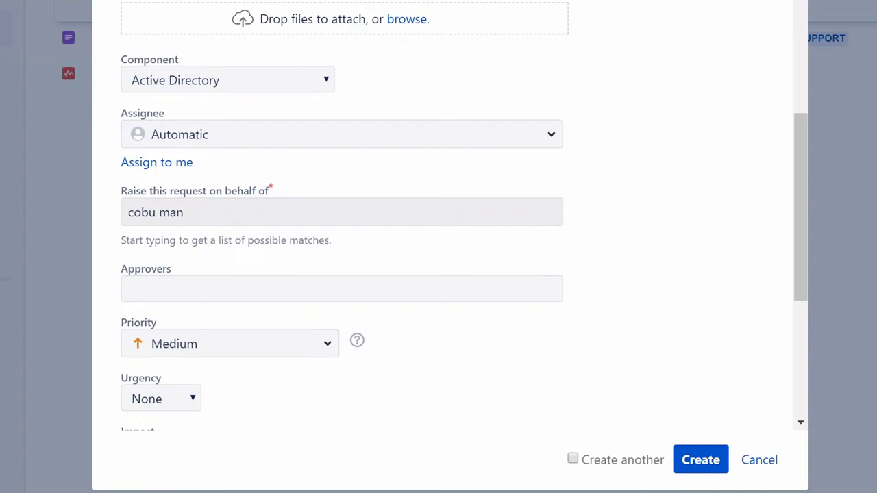
# - Raise the request on behalf of the matching customer account
pyautogui.click(341, 212)
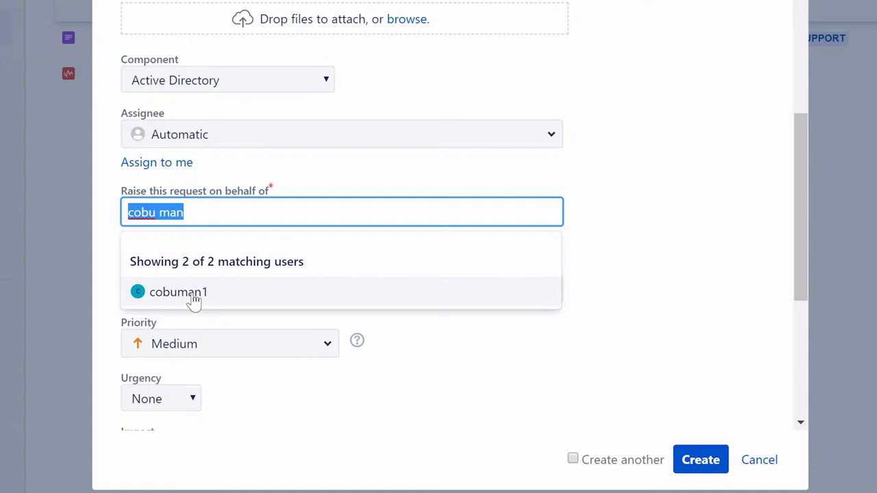
pyautogui.click(192, 299)
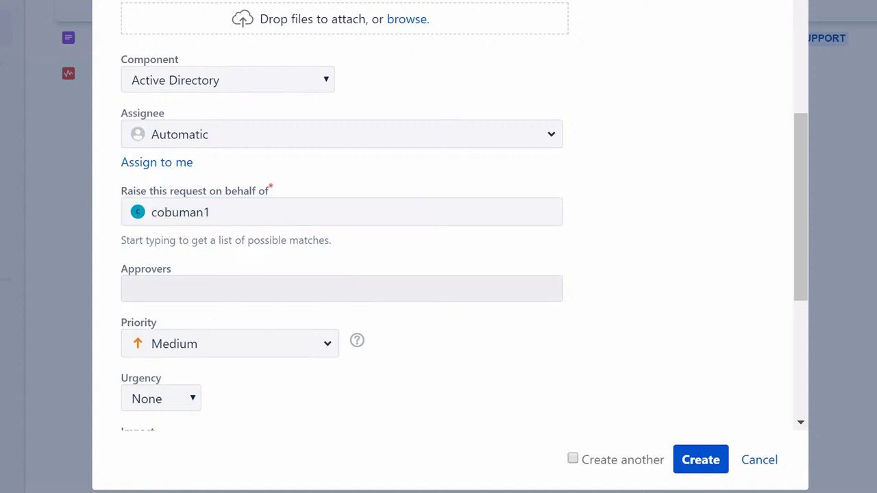
pyautogui.scroll(-2, 796, 137)
pyautogui.scroll(-3, 786, 174)
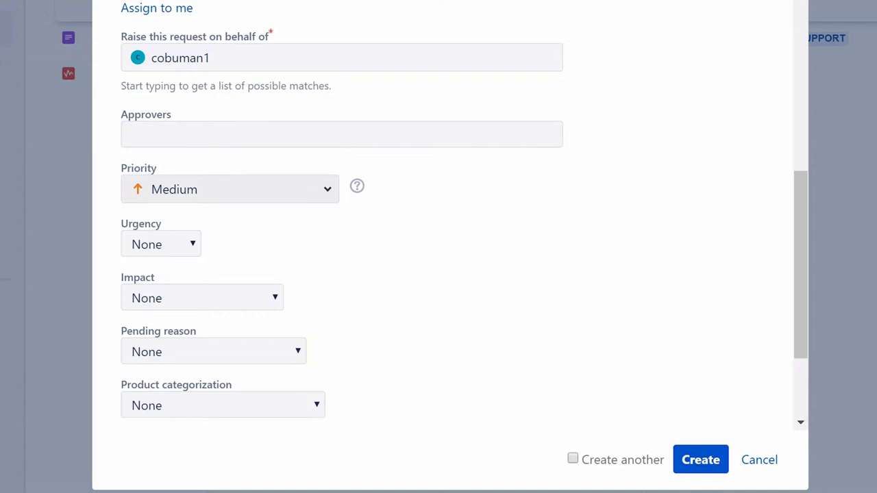
# - Leave Approvers empty and set Priority to Highest and Urgency to Critical
pyautogui.click(127, 134)
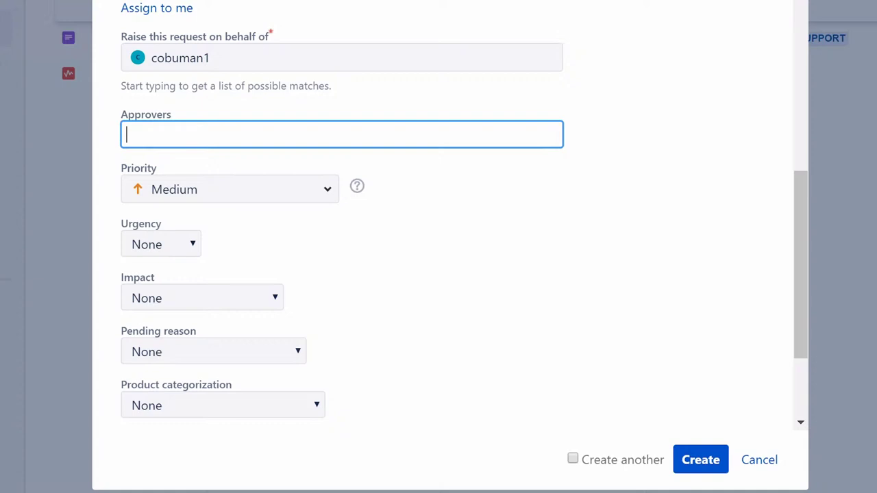
pyautogui.click(417, 211)
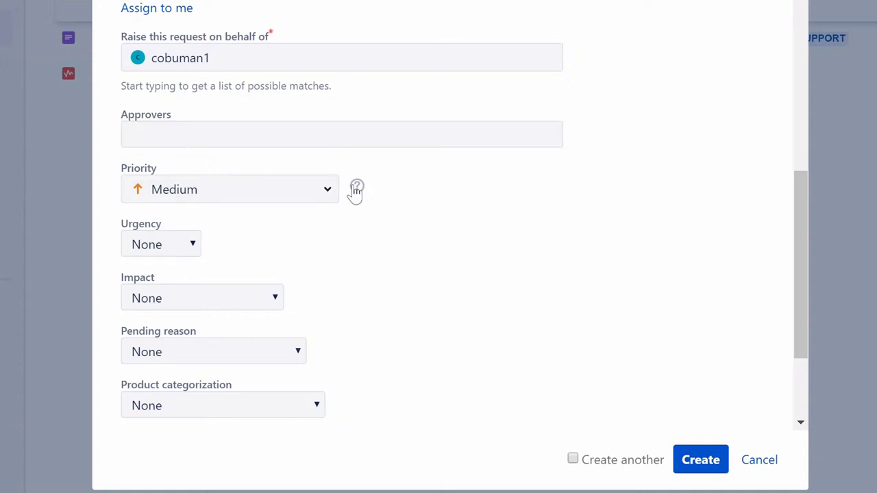
pyautogui.click(233, 189)
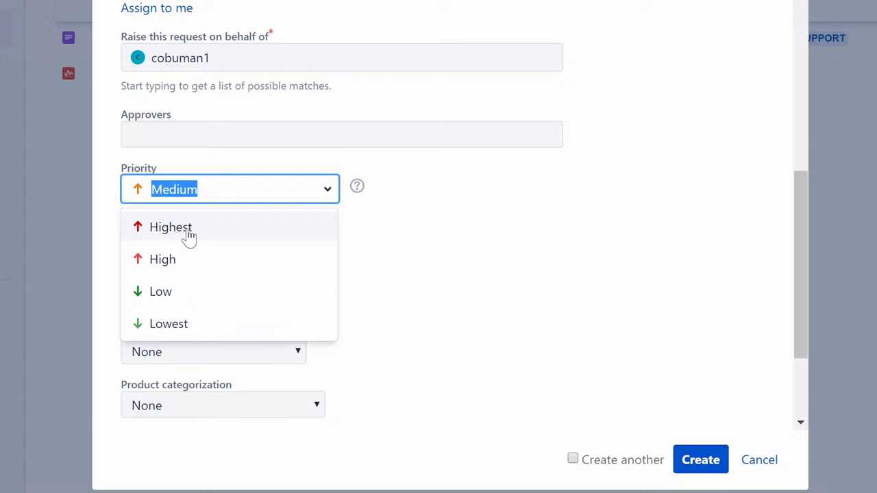
pyautogui.click(190, 235)
pyautogui.click(332, 243)
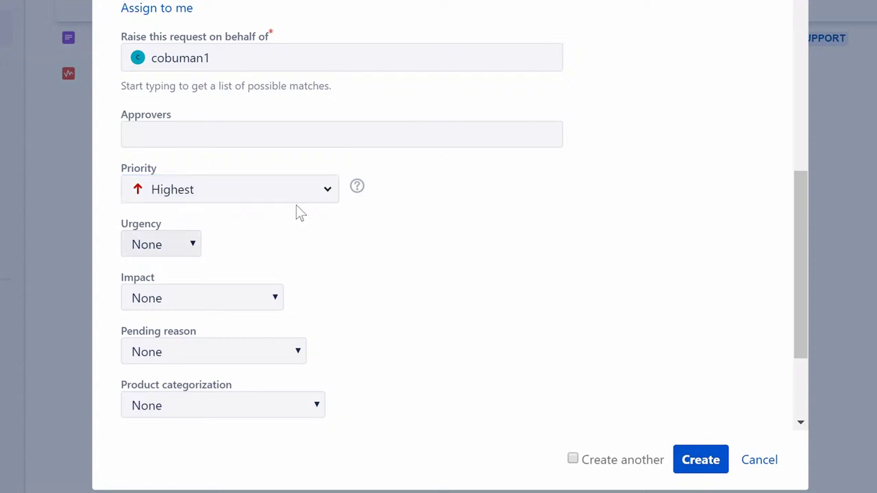
pyautogui.click(230, 189)
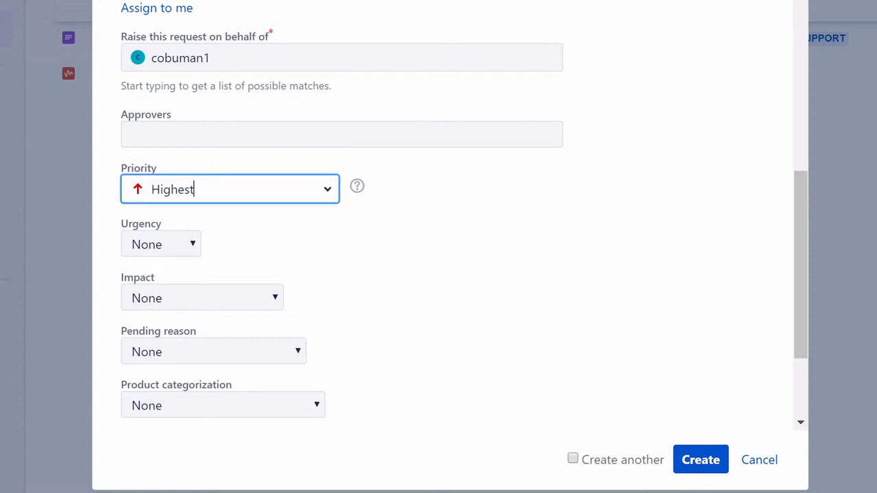
pyautogui.click(431, 252)
pyautogui.click(177, 254)
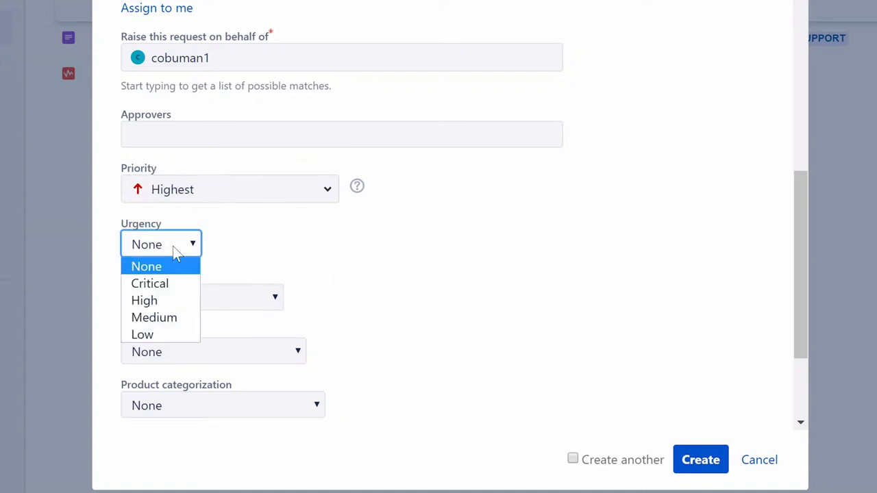
pyautogui.click(149, 283)
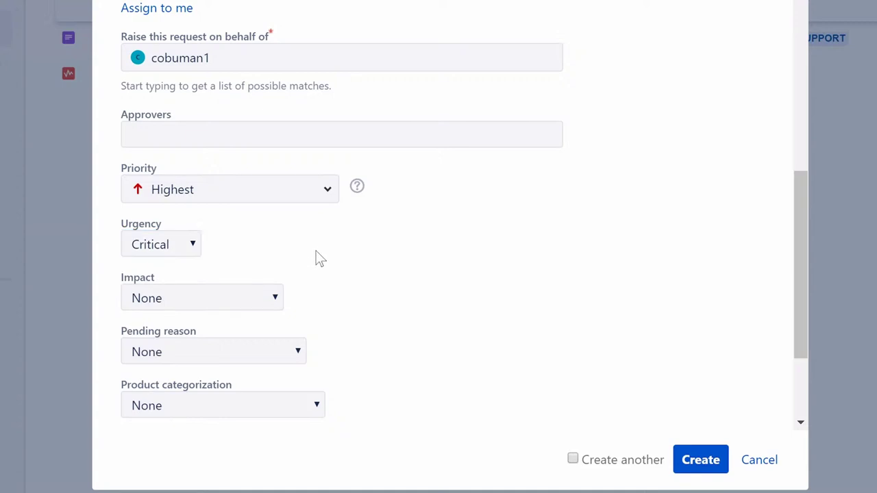
pyautogui.scroll(-1, 315, 257)
# - Set Impact to Extensive / Widespread, leaving Pending reason and Product categorization as None
pyautogui.click(192, 213)
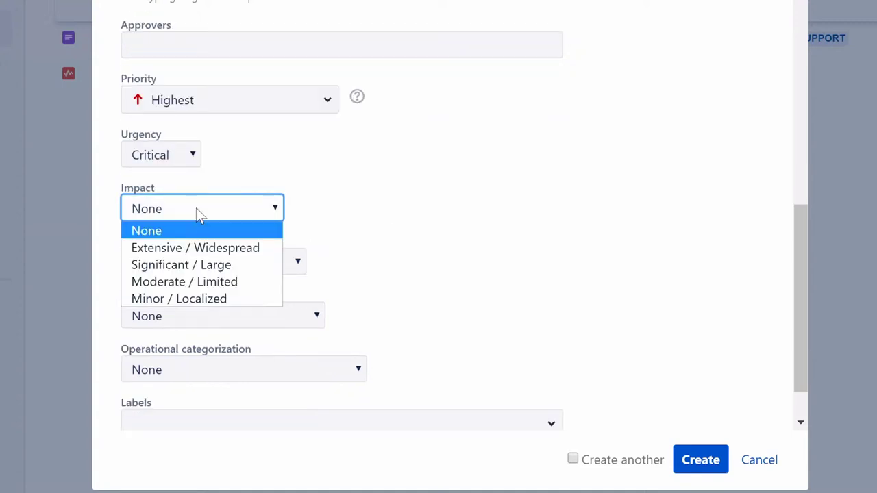
pyautogui.click(204, 250)
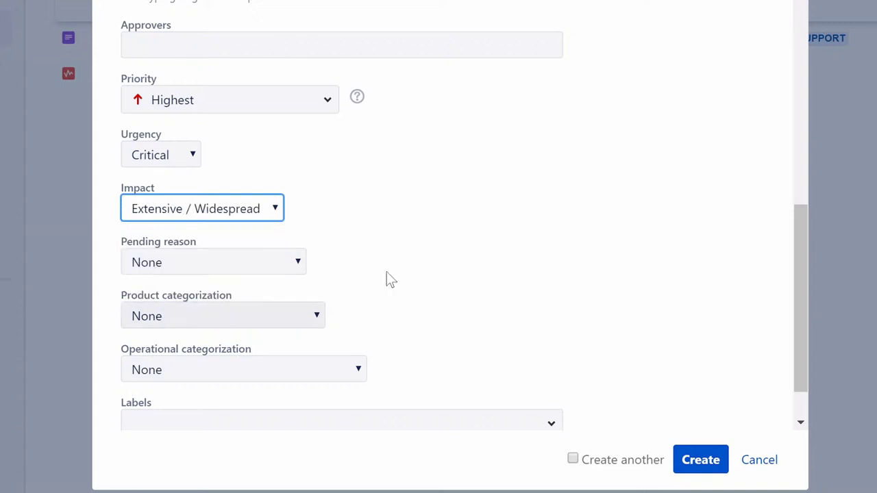
pyautogui.click(205, 208)
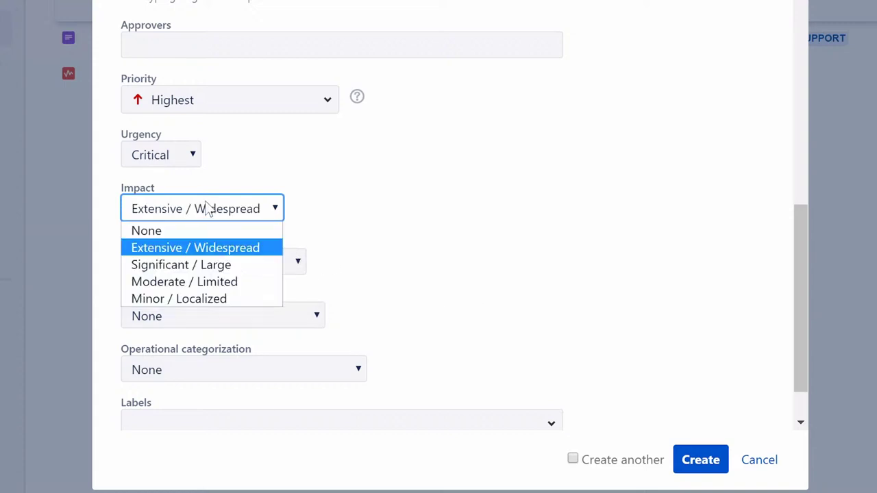
pyautogui.press('Tab')
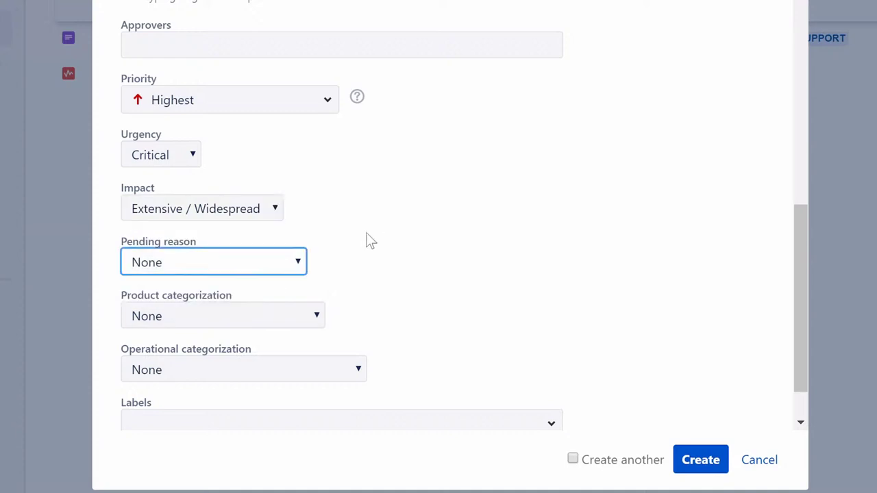
pyautogui.click(217, 264)
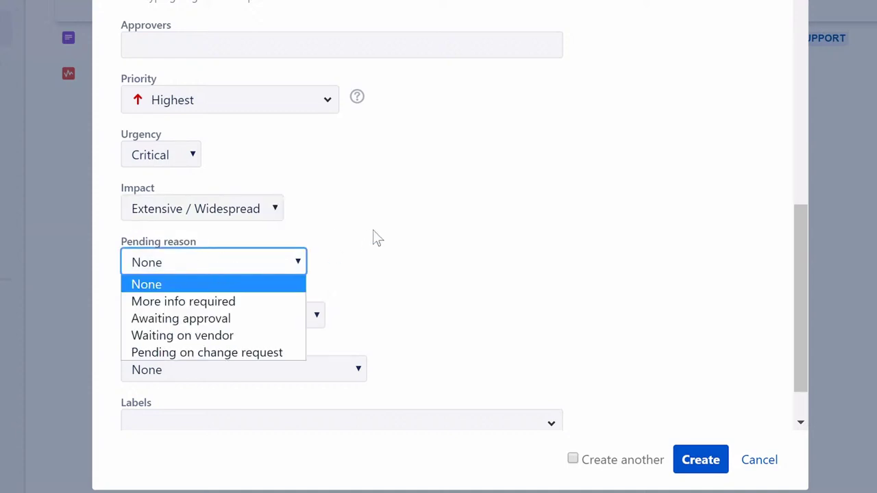
pyautogui.press('Escape')
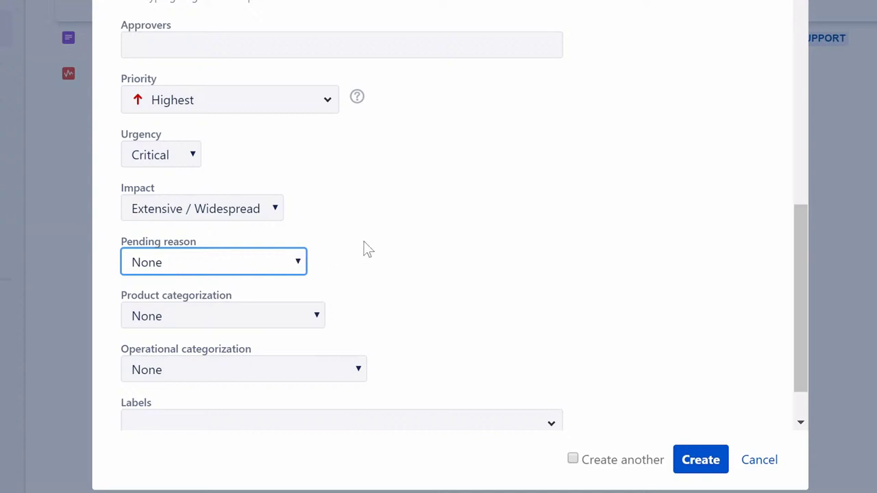
pyautogui.scroll(-2, 368, 249)
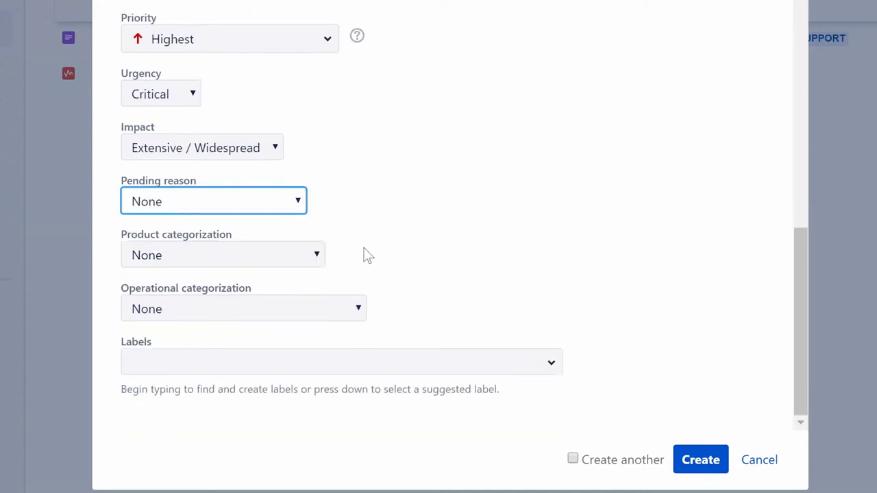
pyautogui.click(196, 253)
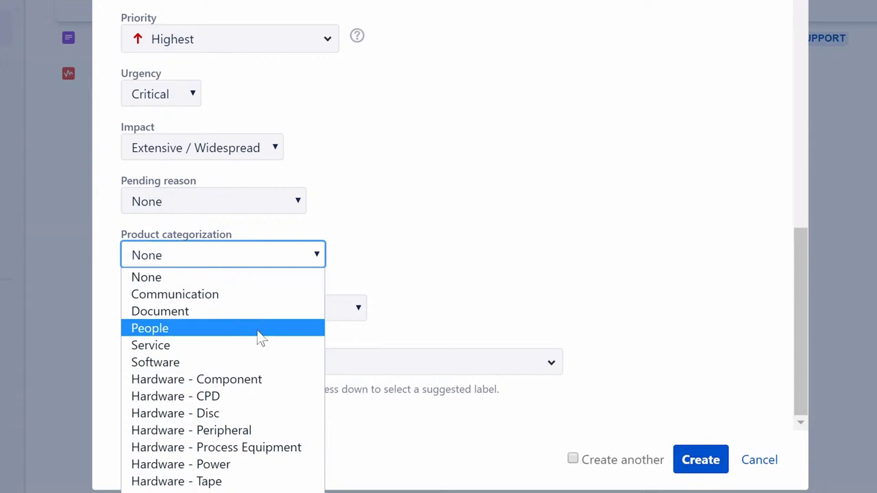
pyautogui.click(377, 256)
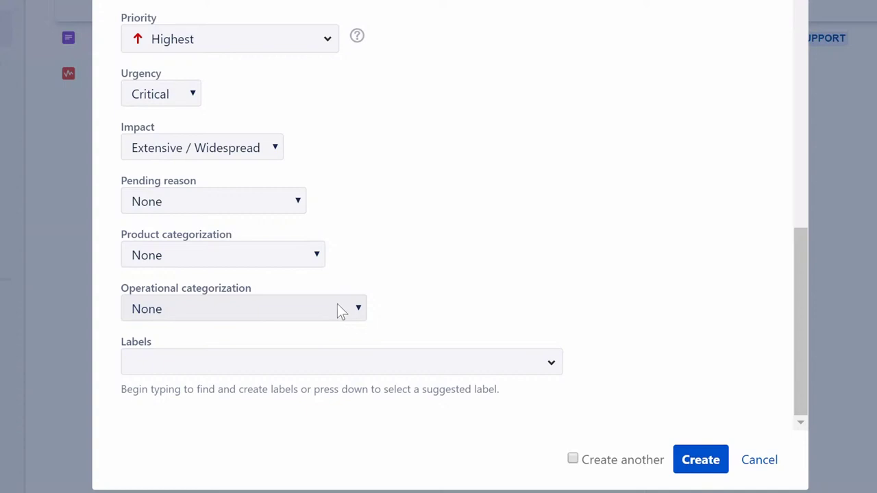
# - Set Operational categorization to Connectivity, leave Labels empty, and create the ticket
pyautogui.click(340, 312)
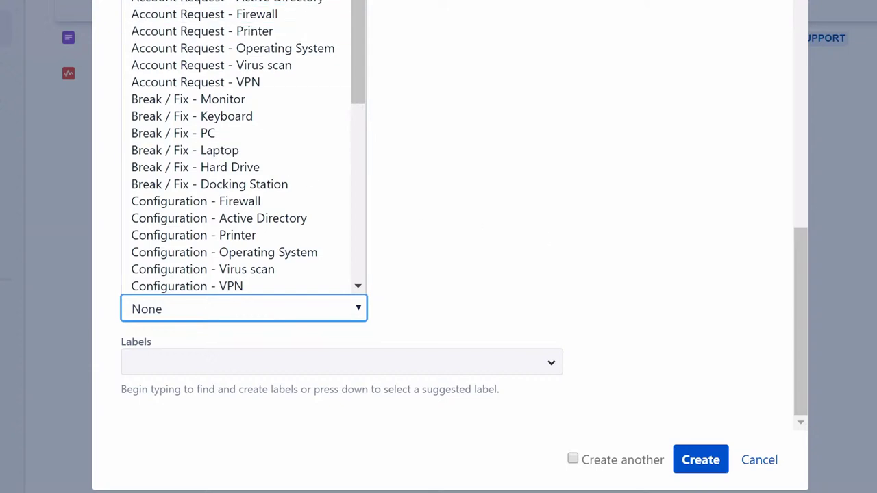
pyautogui.press('Return')
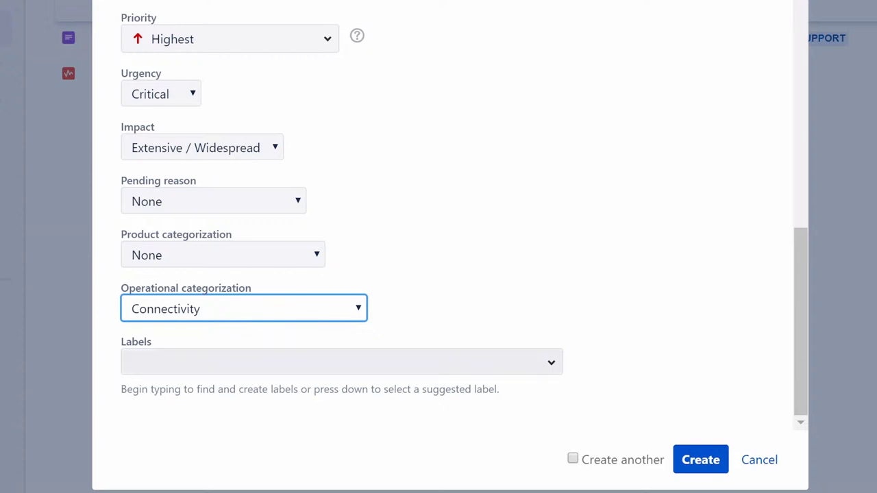
pyautogui.click(449, 248)
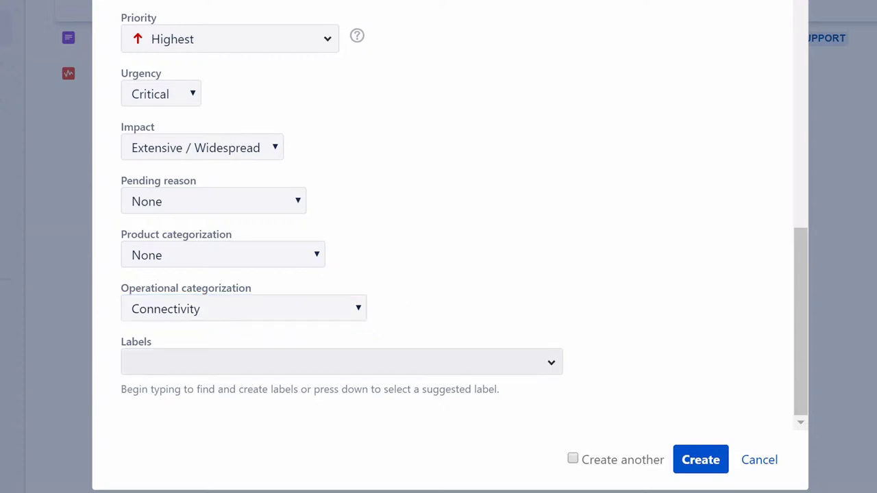
pyautogui.click(550, 363)
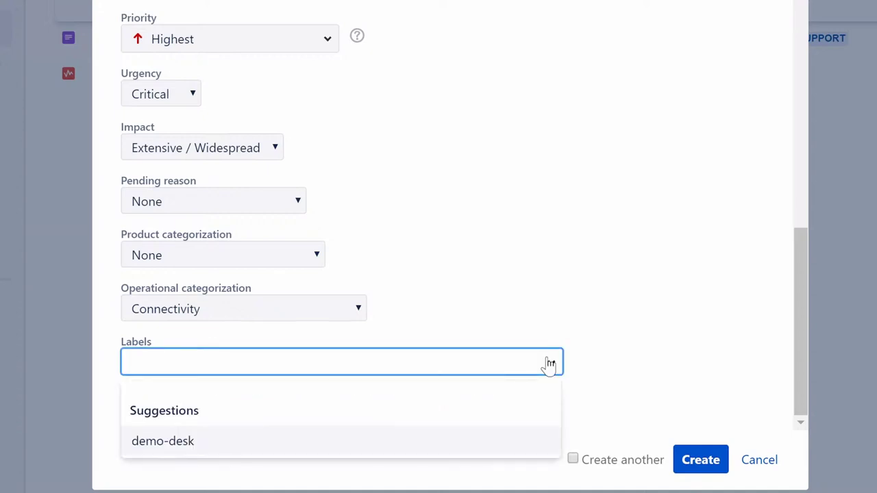
pyautogui.click(602, 297)
pyautogui.click(699, 461)
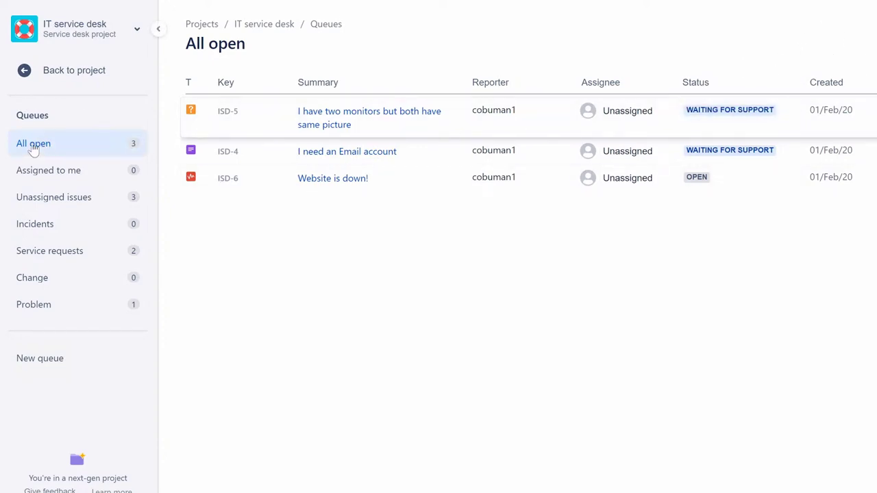
# - Refresh the All open queue to show ISD-7 TEST at the top
pyautogui.click(110, 147)
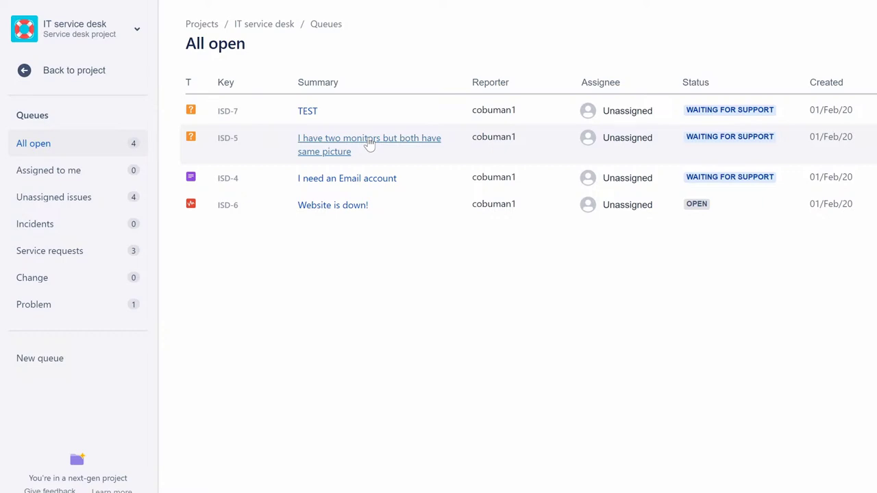
# - Make yourself the assignee of ISD-5, then go back to the All open queue
pyautogui.click(369, 144)
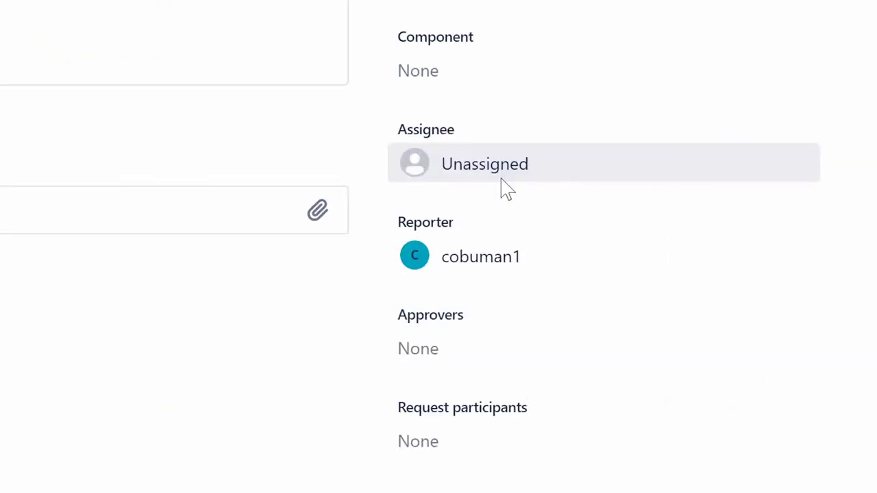
pyautogui.click(485, 163)
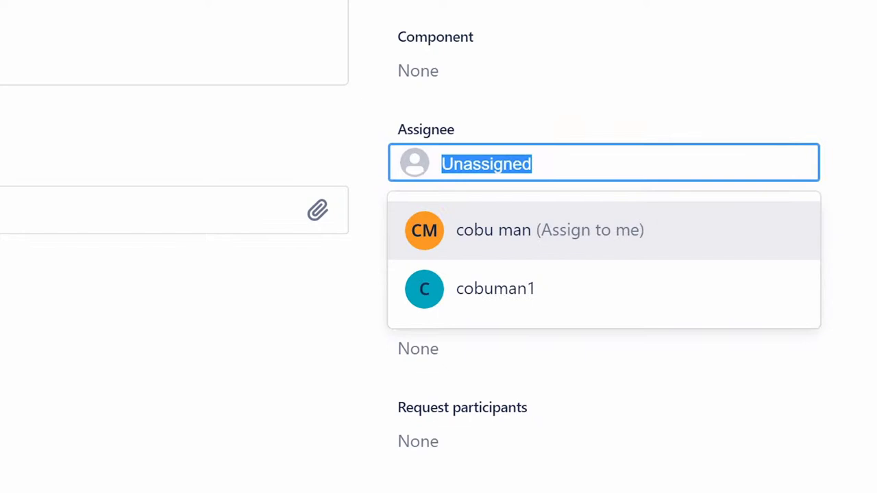
pyautogui.click(574, 238)
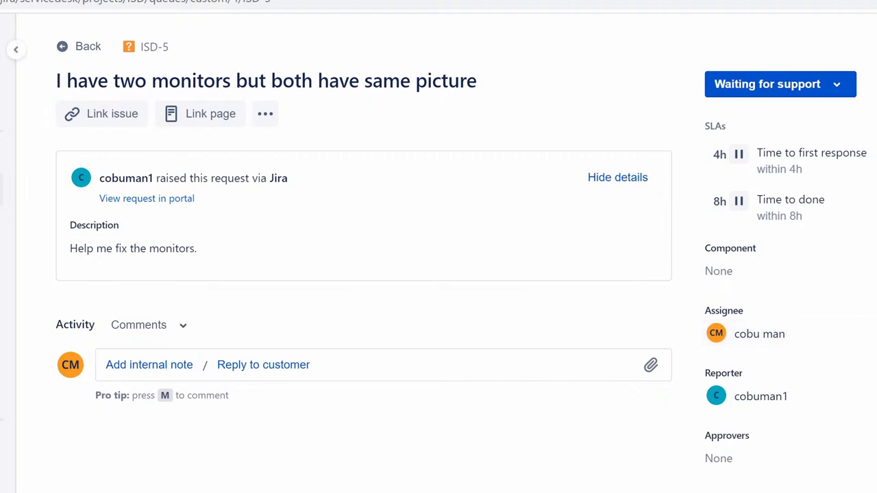
pyautogui.hotkey('alt', 'Left')
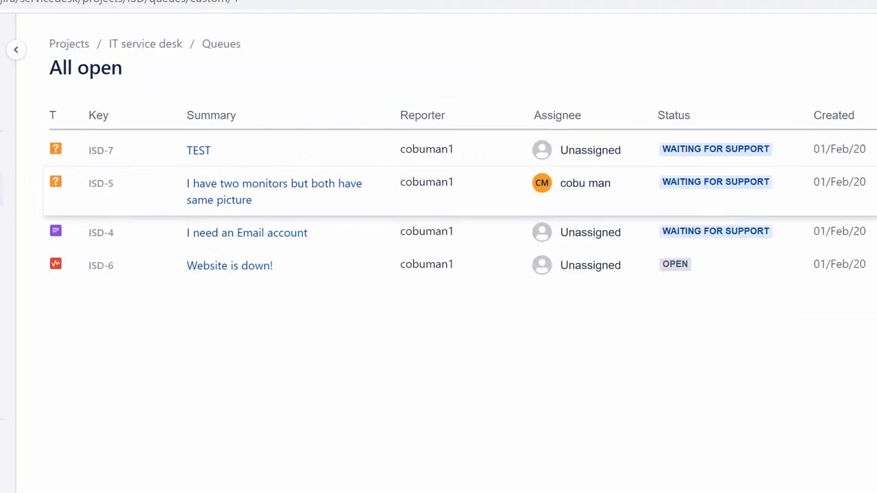
# - Open ISD-5, 'I have two monitors but both have same picture', from the queue
pyautogui.moveTo(594, 188)
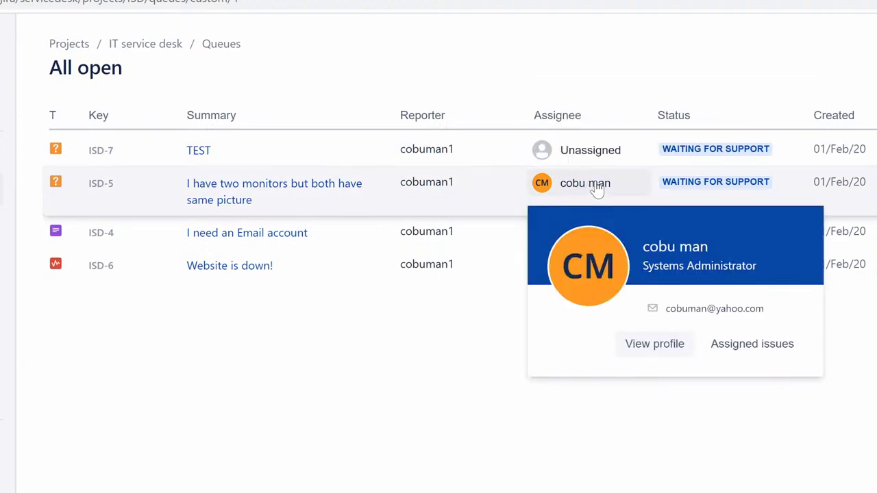
pyautogui.click(269, 190)
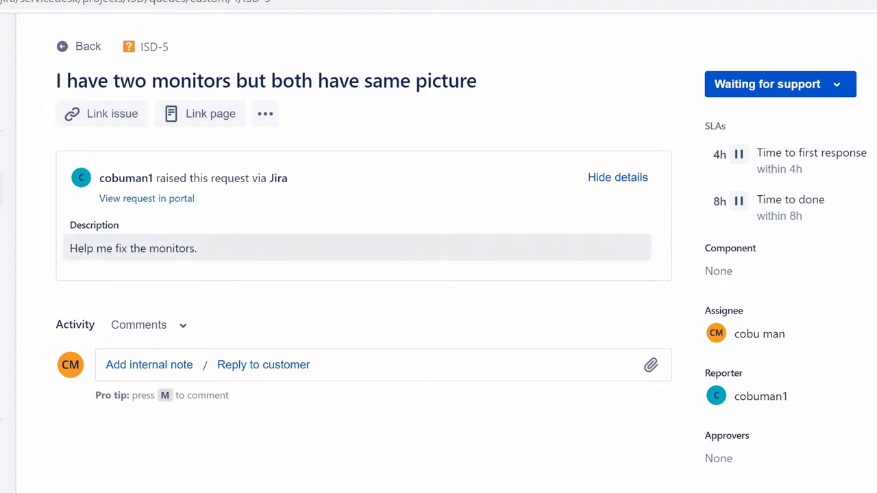
pyautogui.click(135, 202)
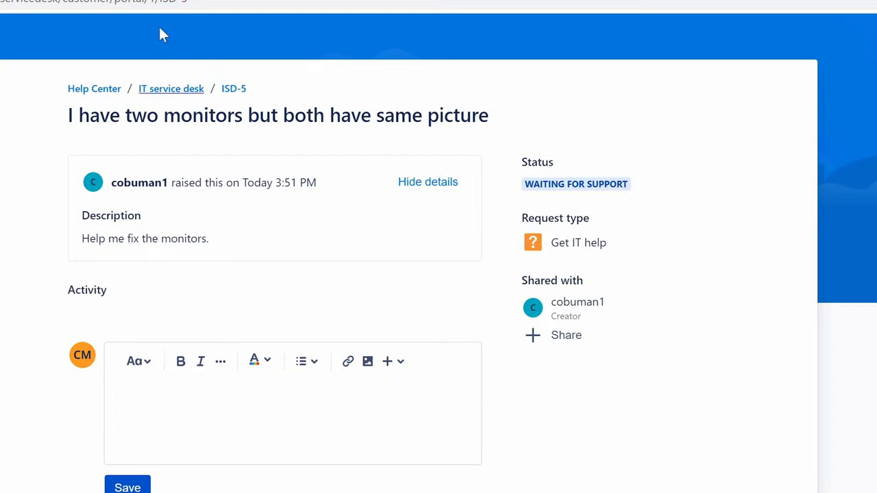
pyautogui.click(82, 0)
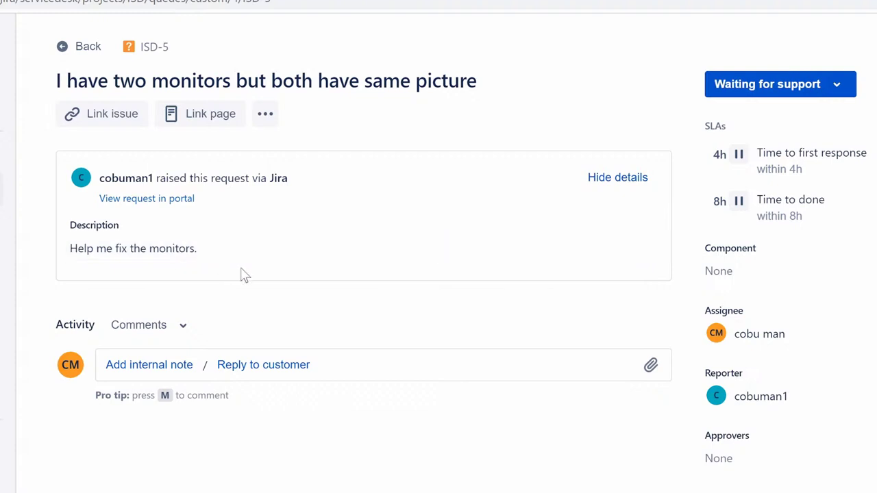
# - Start a customer reply on ISD-5 after selecting and deselecting part of the ticket title
pyautogui.click(267, 370)
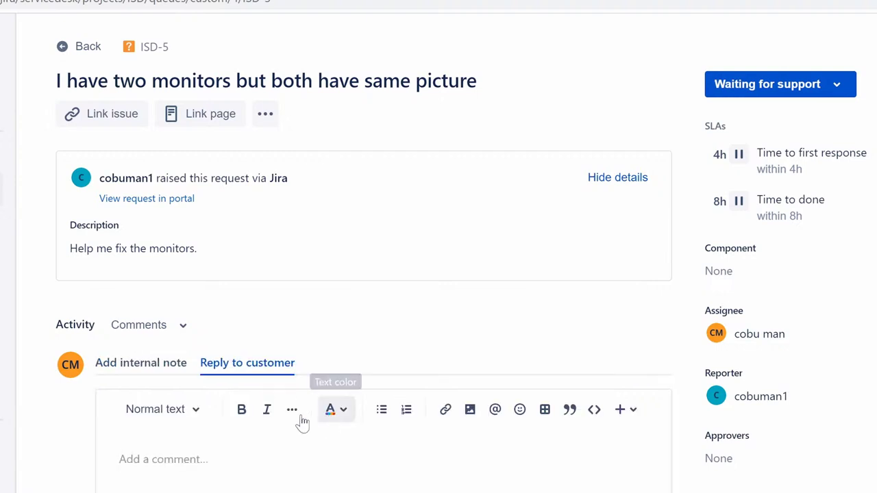
pyautogui.click(58, 80)
pyautogui.moveTo(57, 81); pyautogui.dragTo(477, 82)
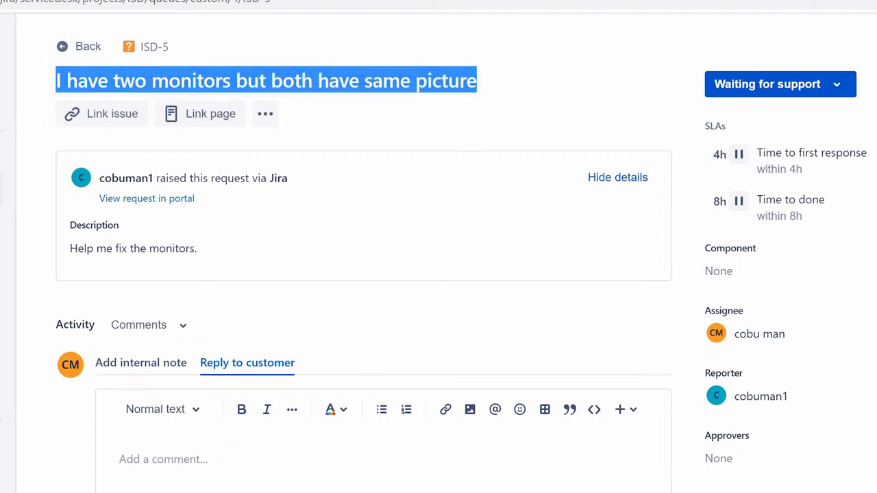
pyautogui.click(472, 81)
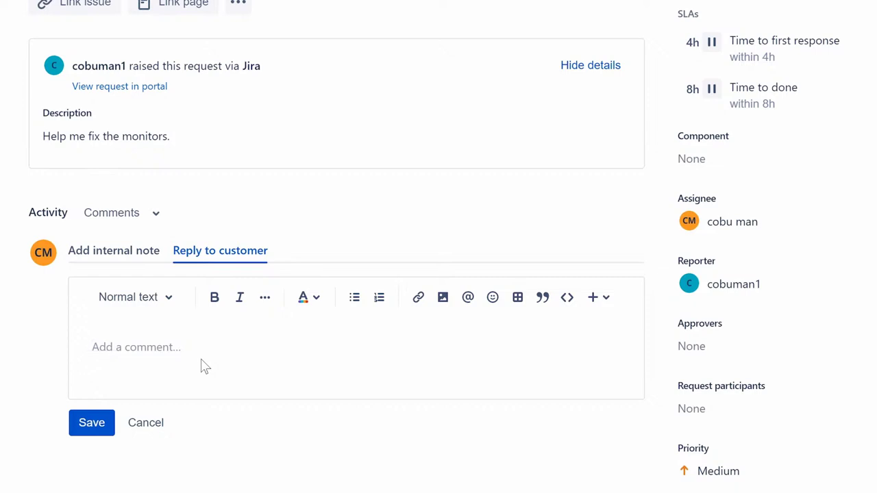
# - Write a greeting with the agent's name from Tech Support at STL, MO, acknowledging the monitor ticket
pyautogui.write('He')
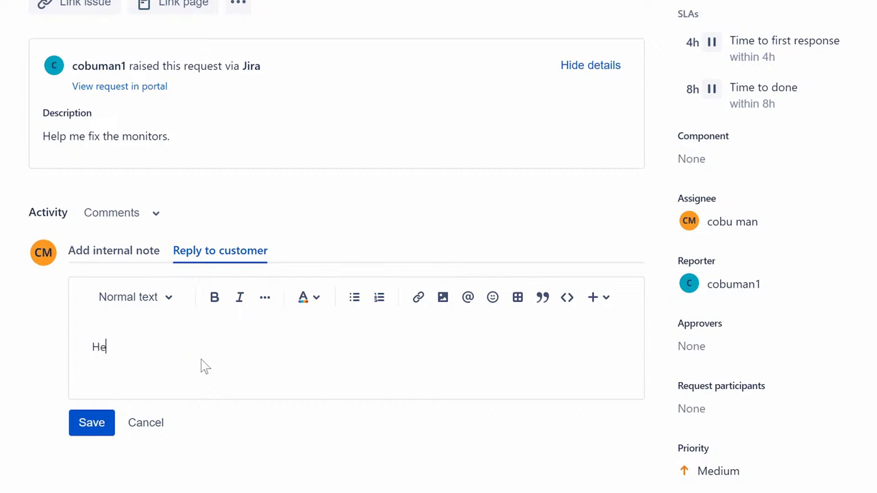
pyautogui.write('llo, my name is Ervin ')
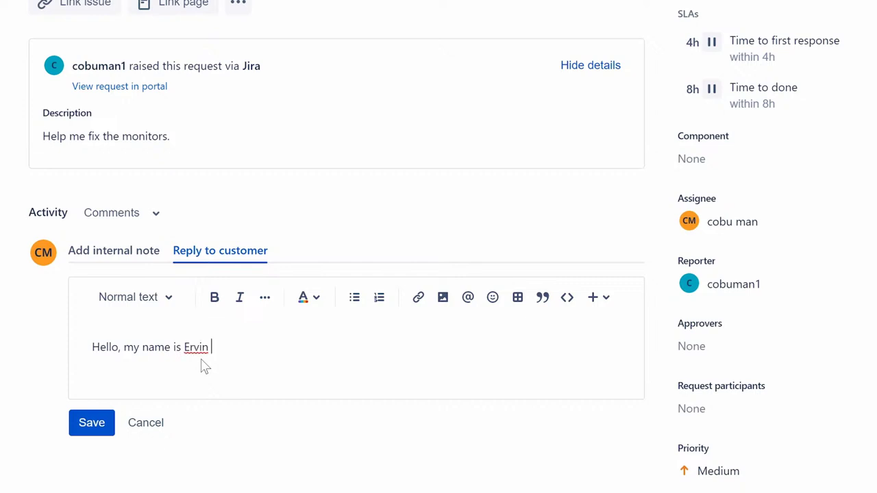
pyautogui.write('at')
pyautogui.press('BackSpace')
pyautogui.press('BackSpace')
pyautogui.write('with Tech SuPport')
pyautogui.press('BackSpace')
pyautogui.press('BackSpace')
pyautogui.press('BackSpace')
pyautogui.press('BackSpace')
pyautogui.press('BackSpace')
pyautogui.write('po')
pyautogui.press('BackSpace')
pyautogui.write('port at ')
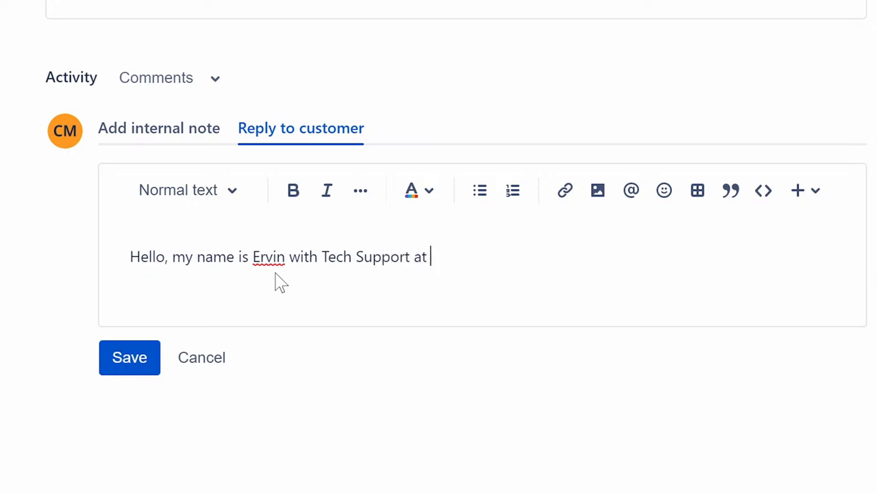
pyautogui.write('STL, MO.')
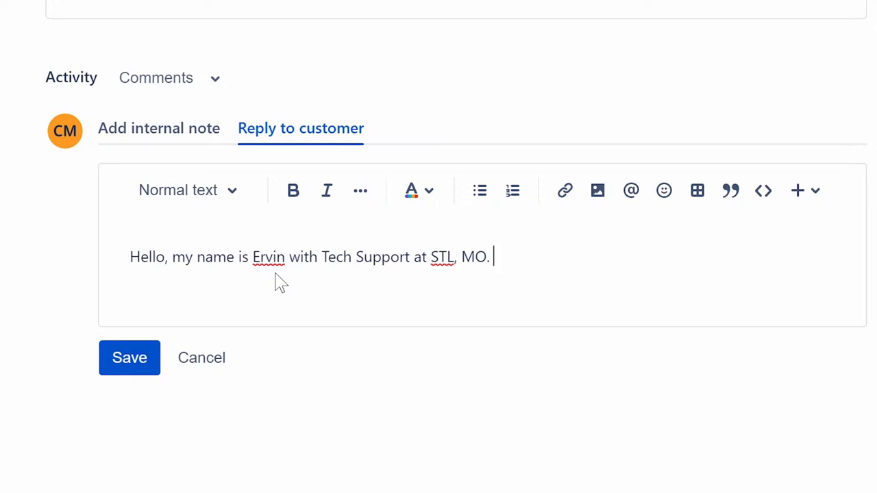
pyautogui.write('I have your ticket abou')
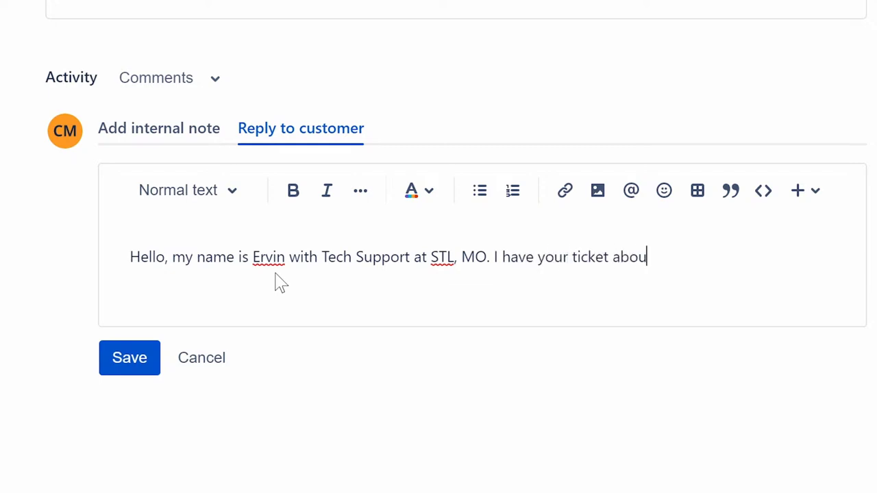
pyautogui.write('t a monitor.')
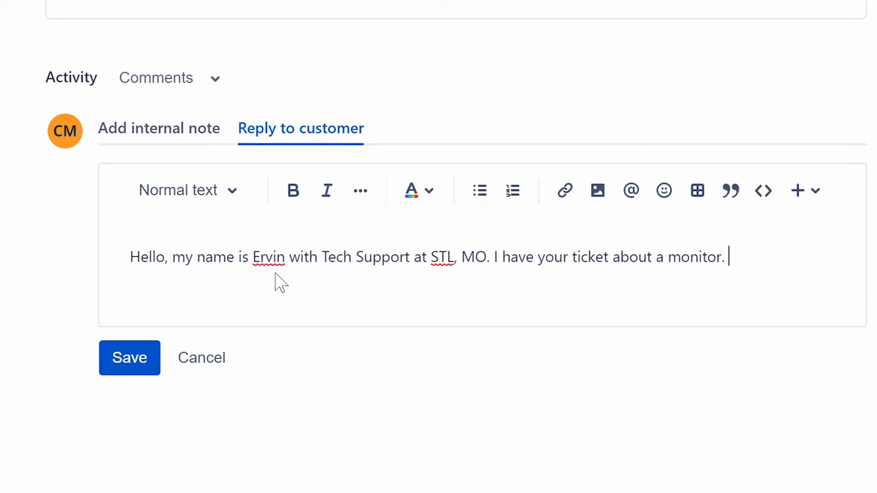
# - Add the question 'Have you tried Expanding your Desktop on to 2nd monitor?' to the reply
pyautogui.press('Return')
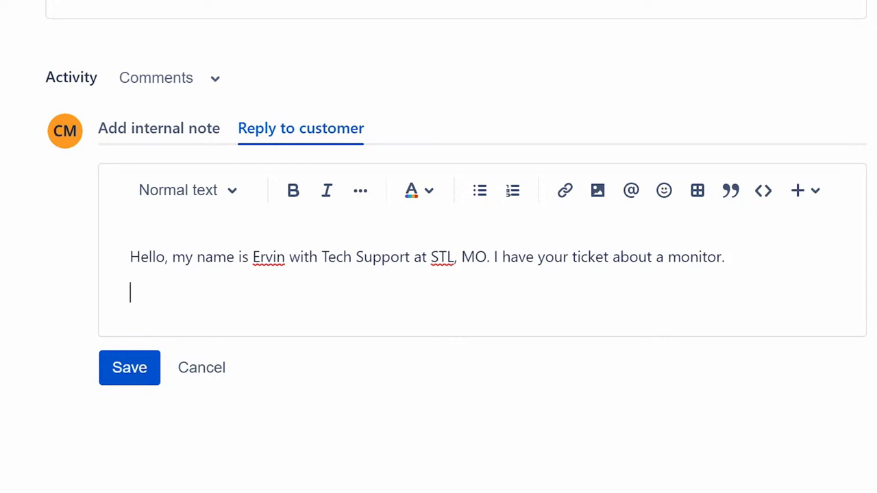
pyautogui.write('Have you tried ')
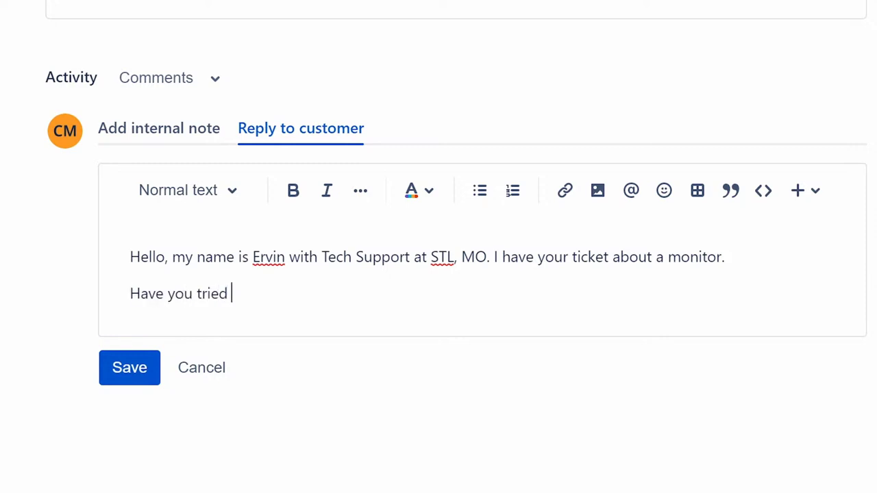
pyautogui.write('e')
pyautogui.press('BackSpace')
pyautogui.write('Expanding')
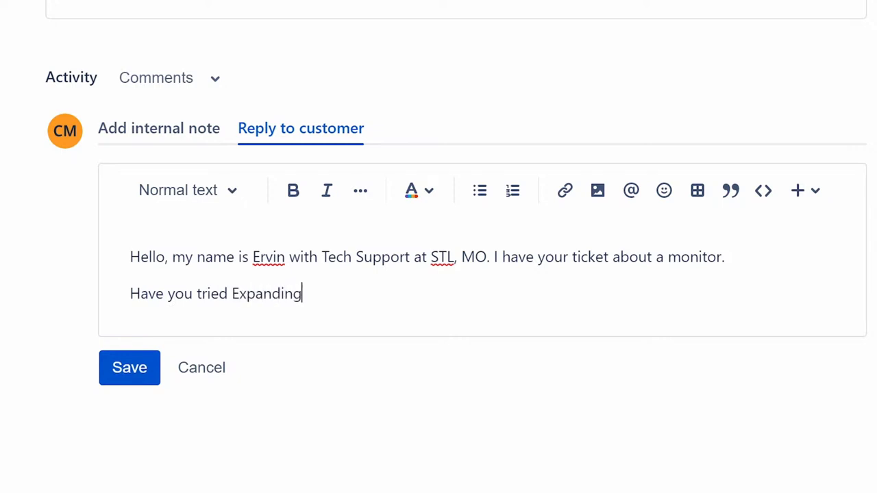
pyautogui.write(' your Desktop ')
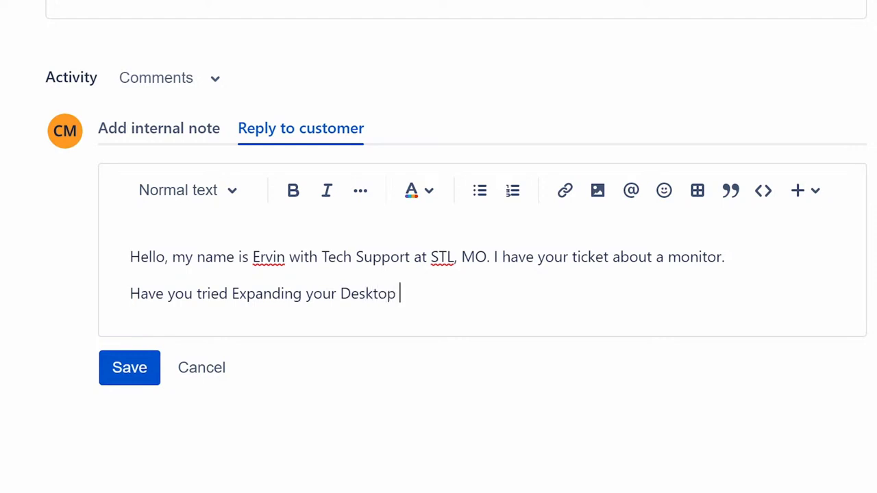
pyautogui.write('on to s')
pyautogui.press('BackSpace')
pyautogui.write('2nd monitor.')
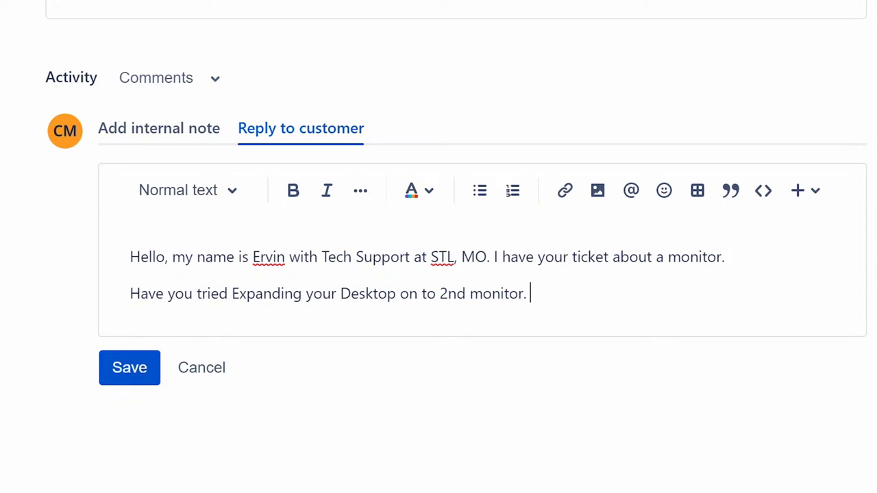
pyautogui.press('BackSpace')
pyautogui.press('BackSpace')
pyautogui.write('?')
# - Add 'May I stop by to take a look? When would be good for you?' and post the reply
pyautogui.press('Return')
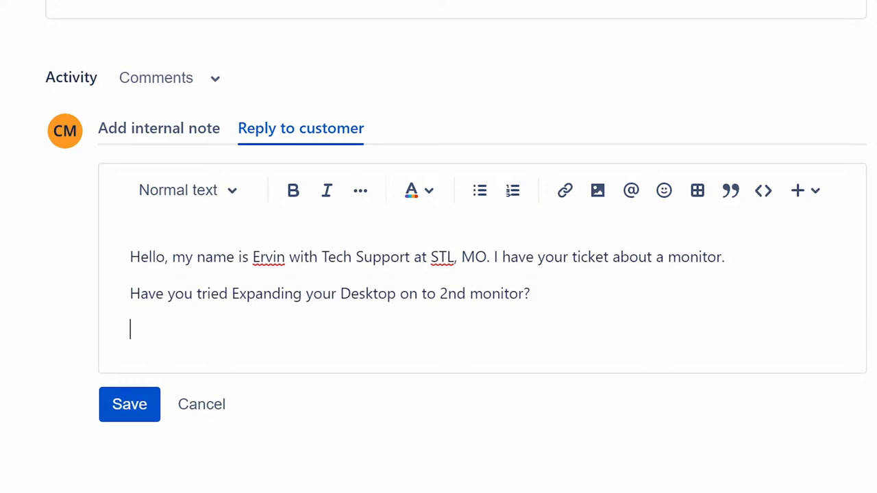
pyautogui.write('May I stop by to tka')
pyautogui.press('BackSpace')
pyautogui.press('BackSpace')
pyautogui.write('ake a ')
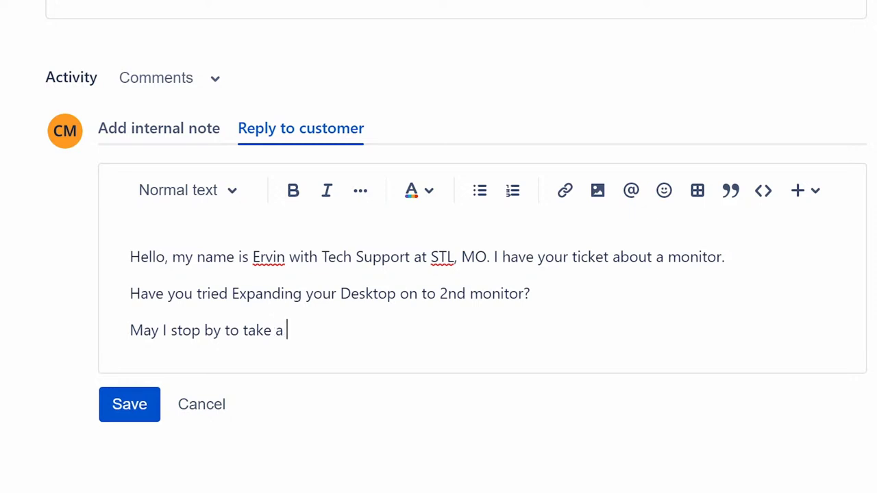
pyautogui.write('look? When would ')
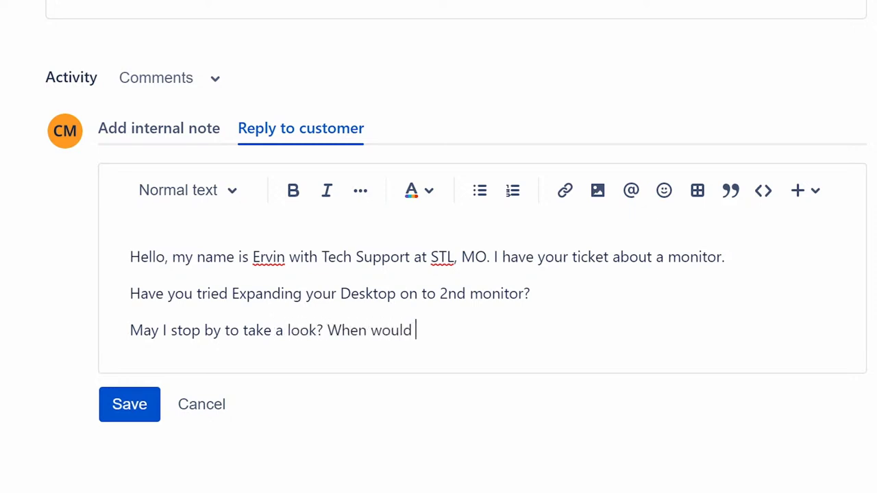
pyautogui.write('be good for you?')
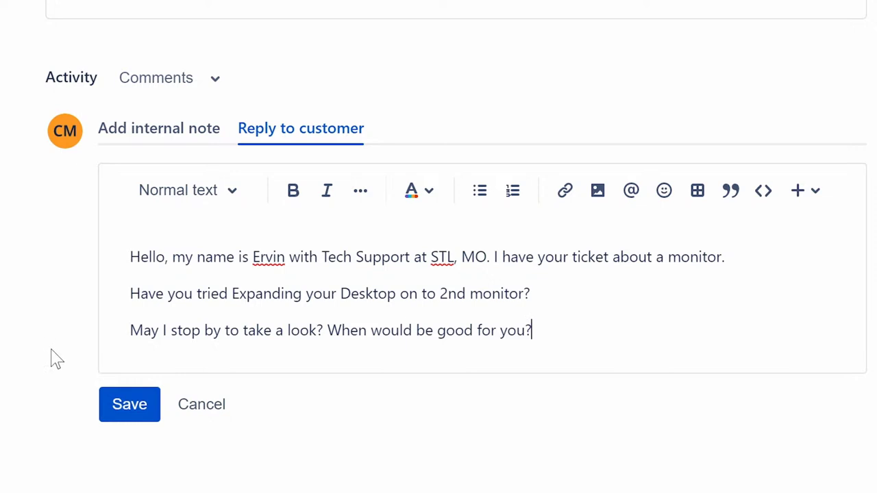
pyautogui.click(119, 414)
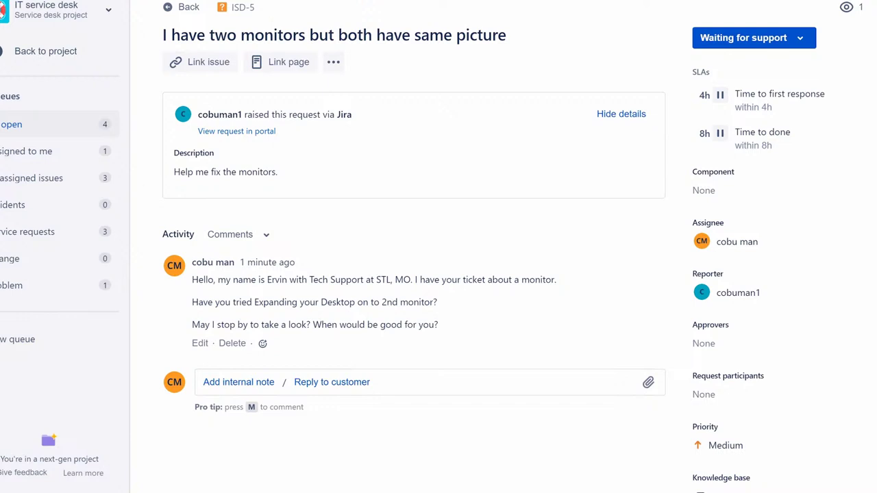
# - Open an empty internal note editor below the posted customer reply on ISD-5
pyautogui.moveTo(266, 279); pyautogui.dragTo(287, 280)
pyautogui.scroll(-1, 384, 286)
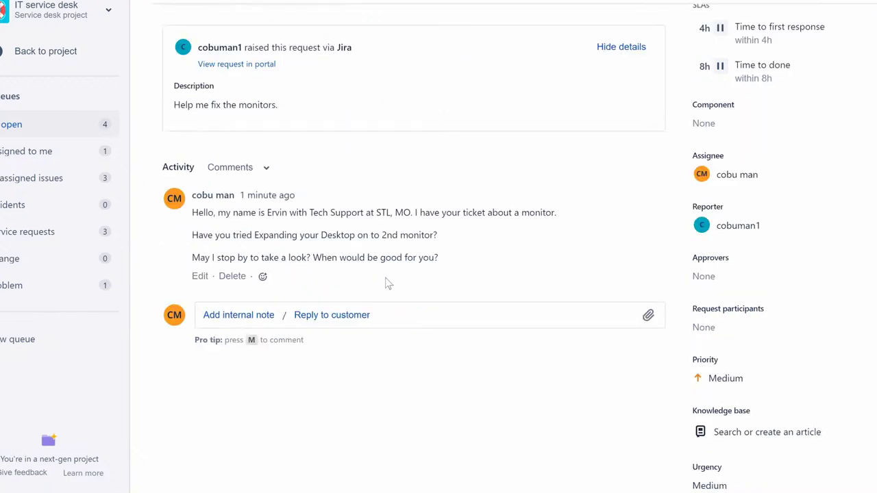
pyautogui.click(251, 317)
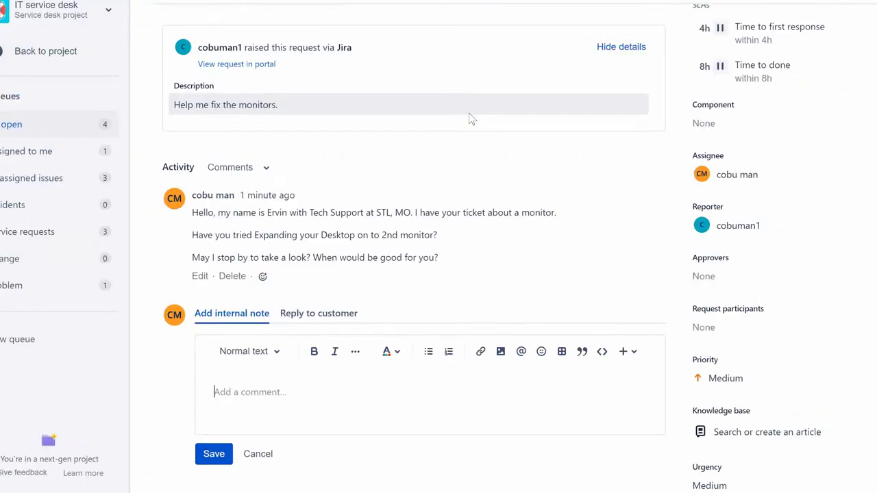
# - Post the internal note 'Reached out to user and awaiting feedback.' on ISD-5
pyautogui.write('Reached out')
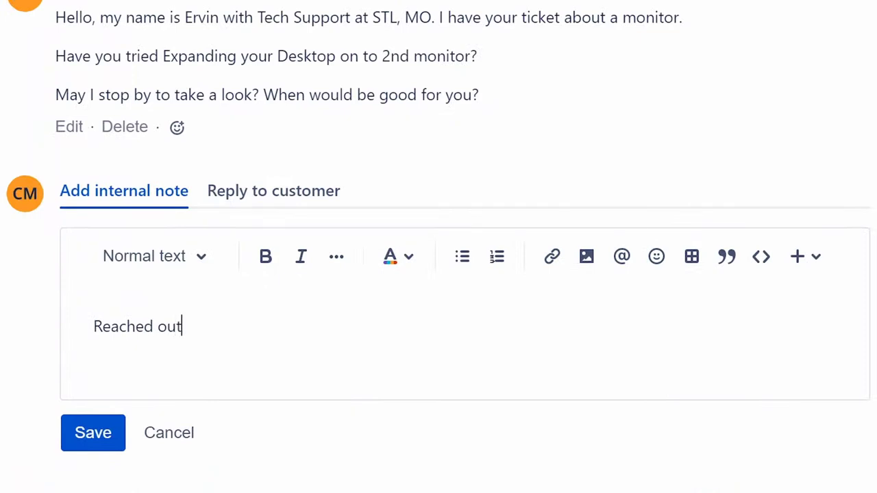
pyautogui.write(' to compus')
pyautogui.press('BackSpace')
pyautogui.press('BackSpace')
pyautogui.press('BackSpace')
pyautogui.press('BackSpace')
pyautogui.press('BackSpace')
pyautogui.press('BackSpace')
pyautogui.write('user and ')
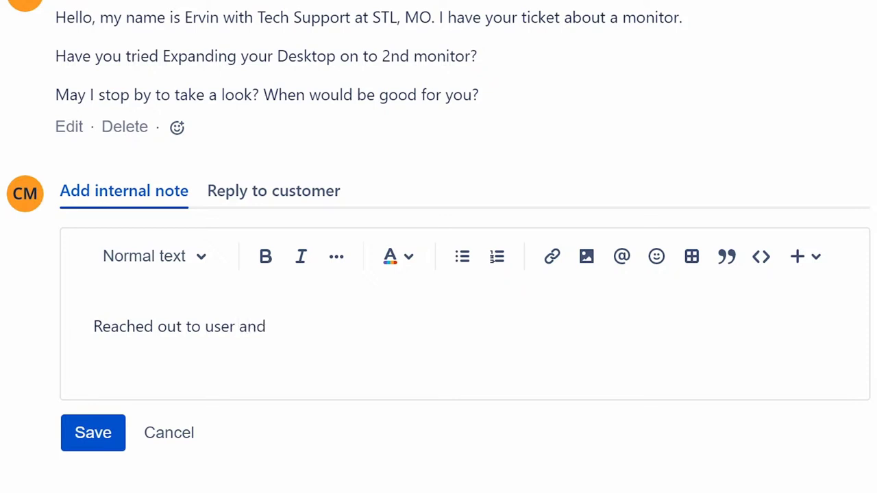
pyautogui.write('awaiting ')
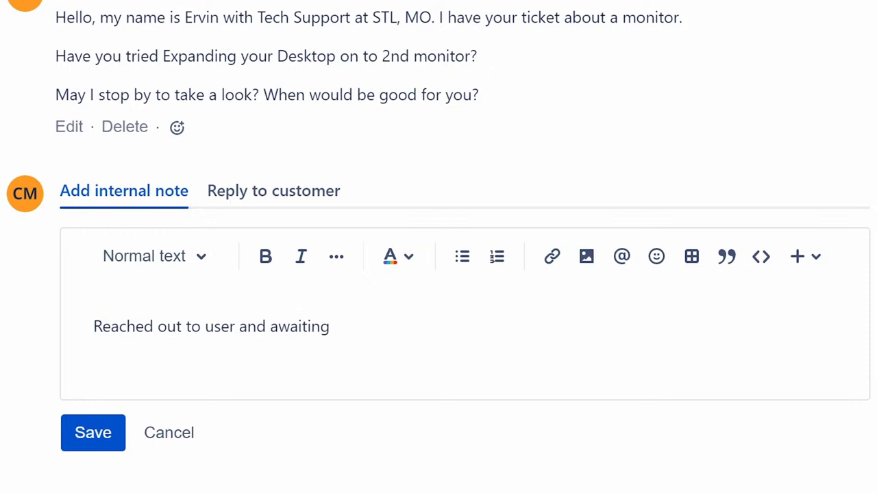
pyautogui.write('feedback.')
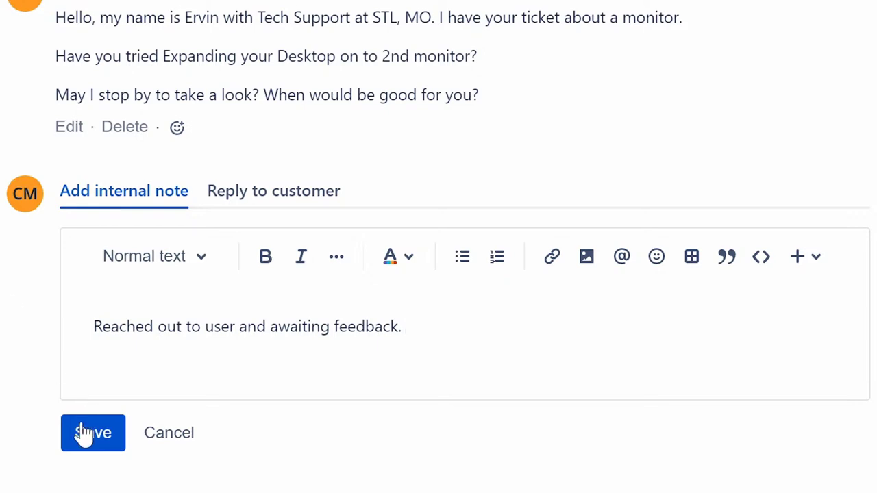
pyautogui.click(97, 442)
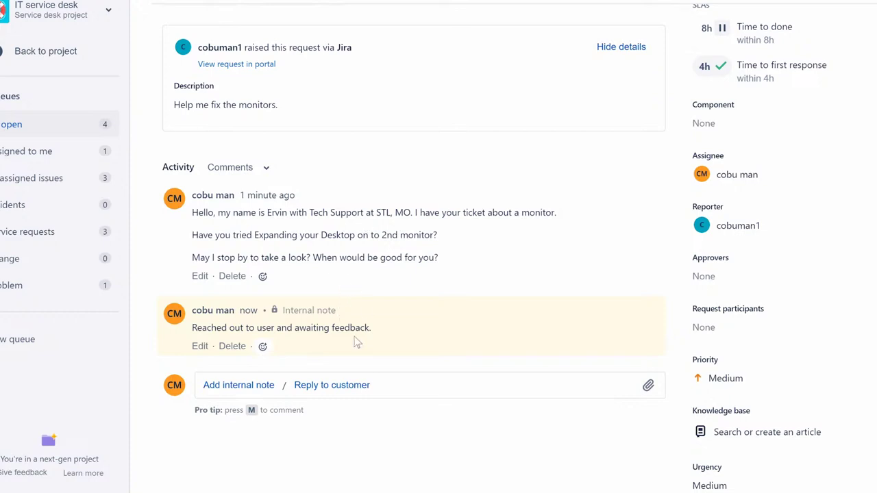
pyautogui.scroll(1, 356, 343)
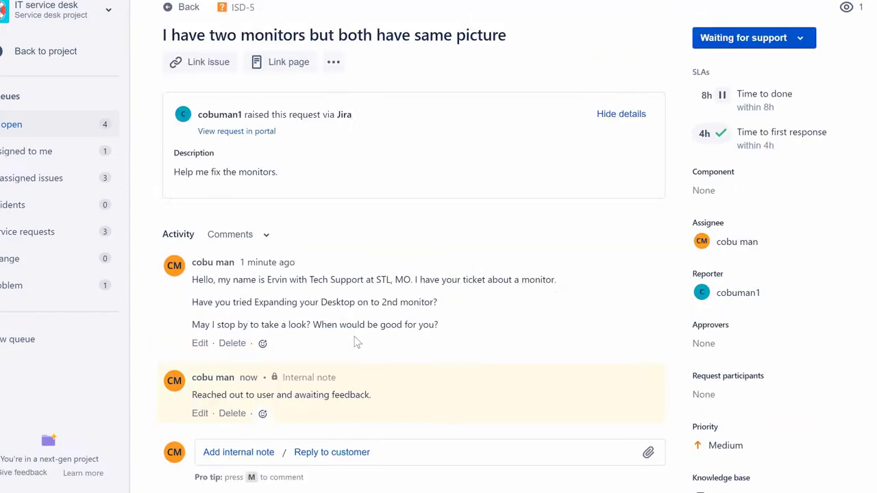
pyautogui.scroll(-1, 356, 342)
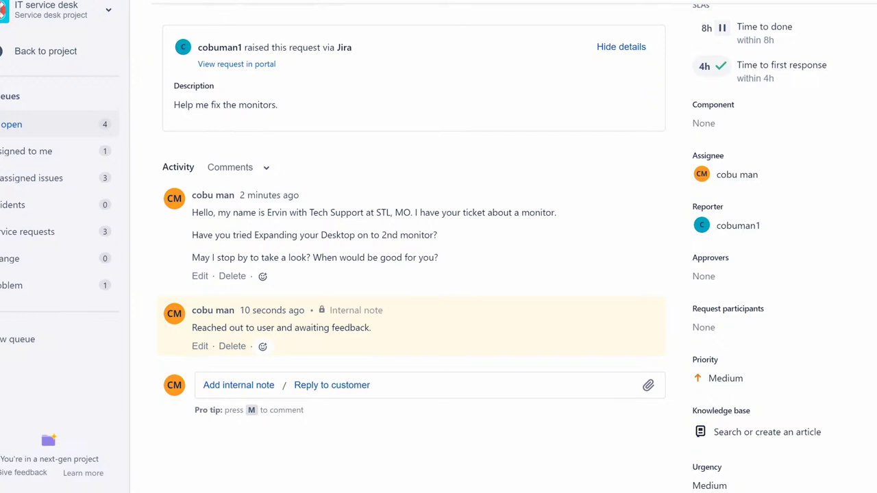
pyautogui.scroll(1, 411, 274)
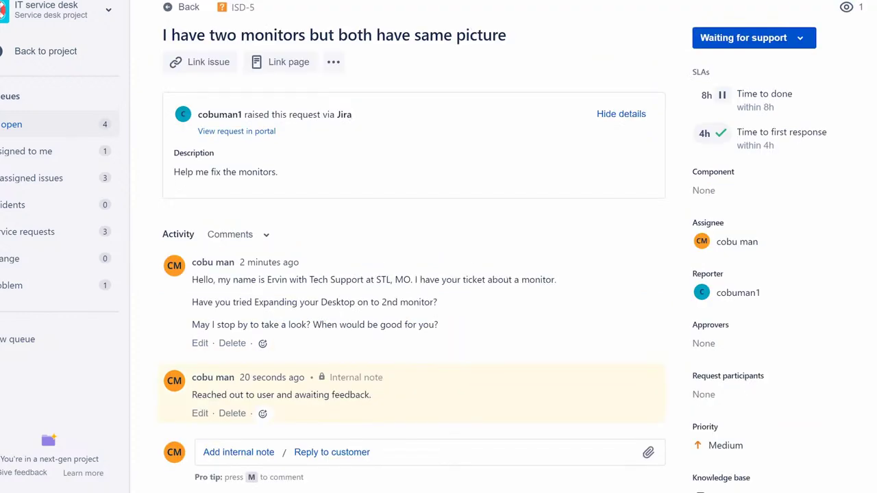
pyautogui.scroll(-1, 356, 305)
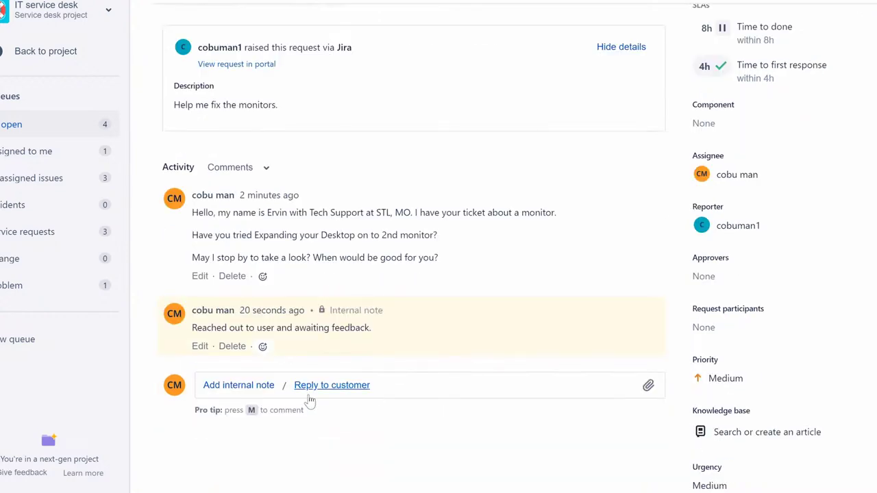
# - Post a second internal note on ISD-5 reading 'Configured dual monitor.'
pyautogui.click(254, 388)
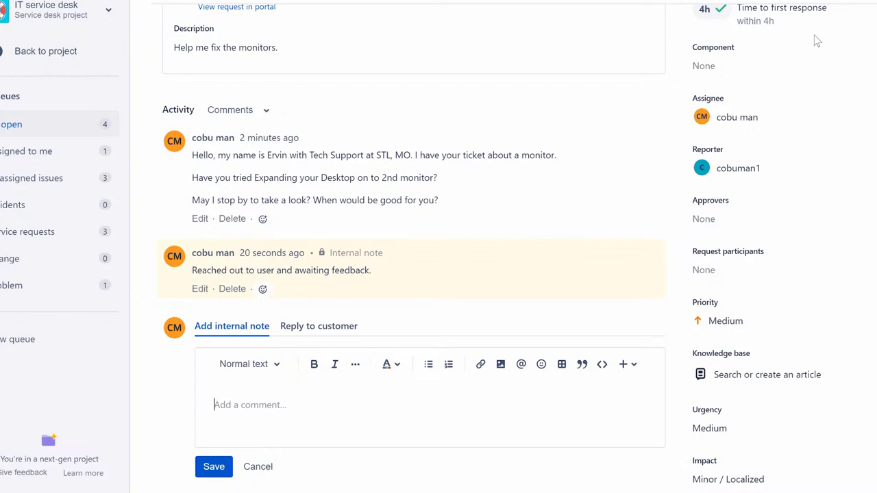
pyautogui.write('Configured dual monitor')
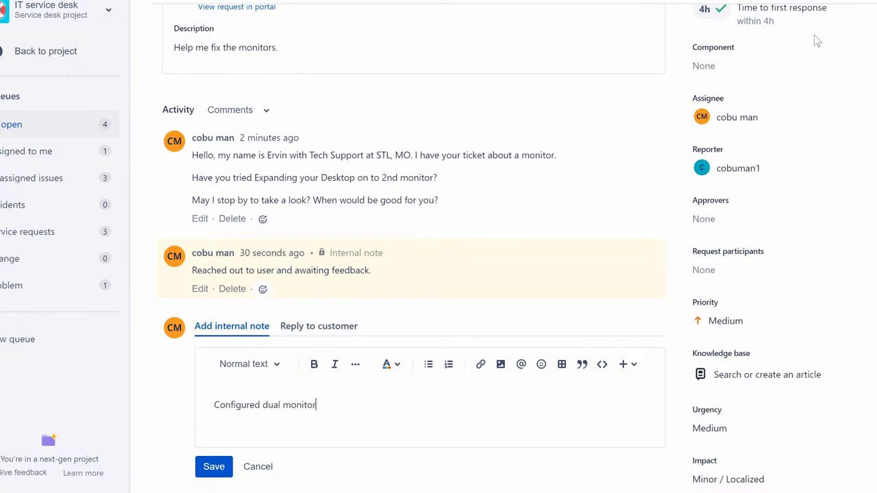
pyautogui.write('.')
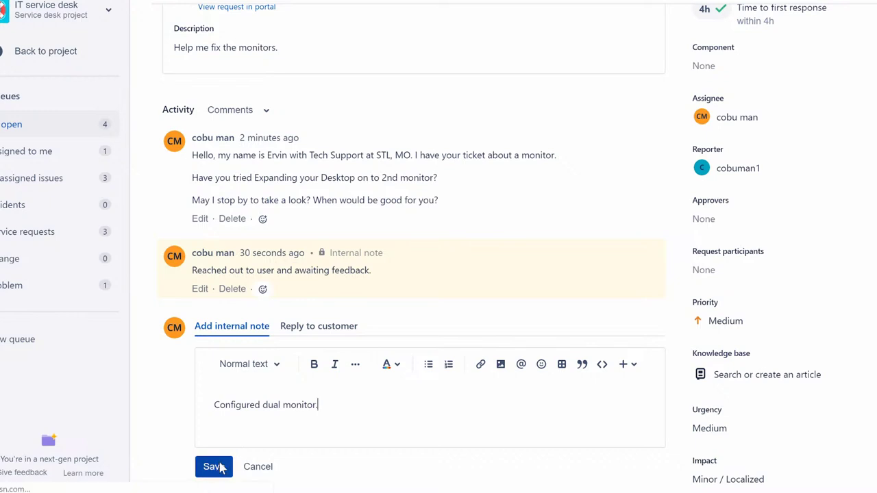
pyautogui.click(214, 466)
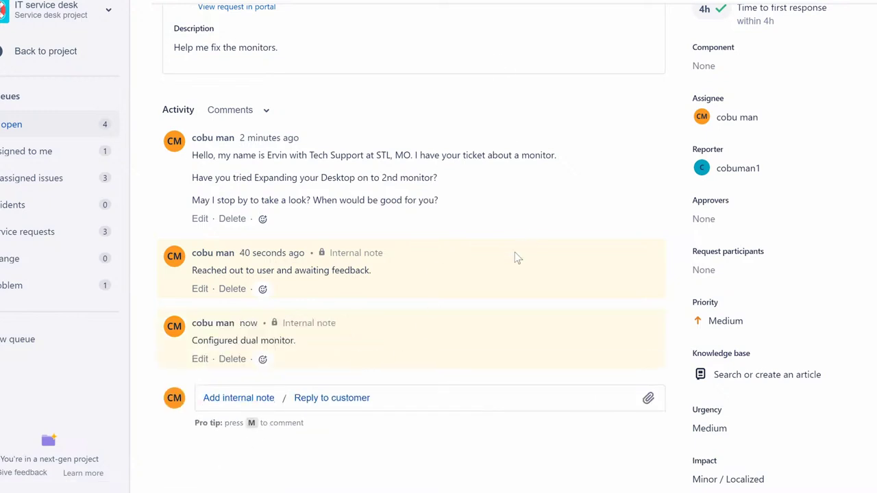
pyautogui.scroll(1, 513, 256)
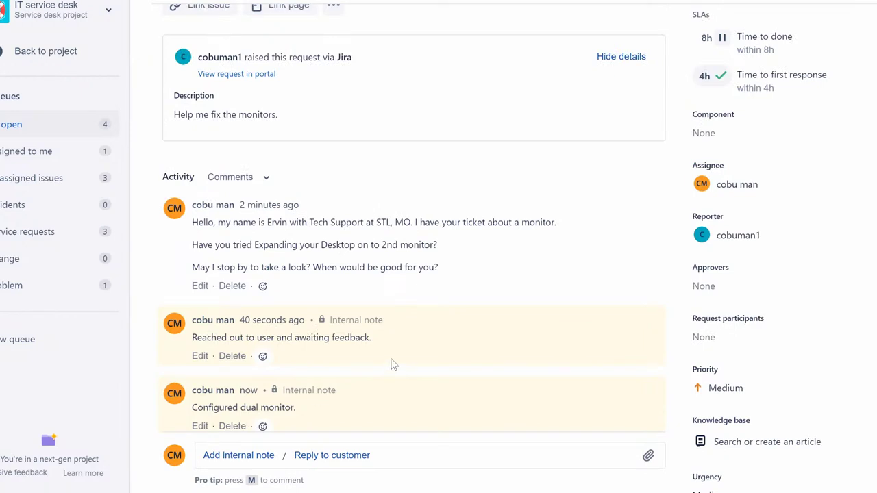
pyautogui.scroll(2, 391, 363)
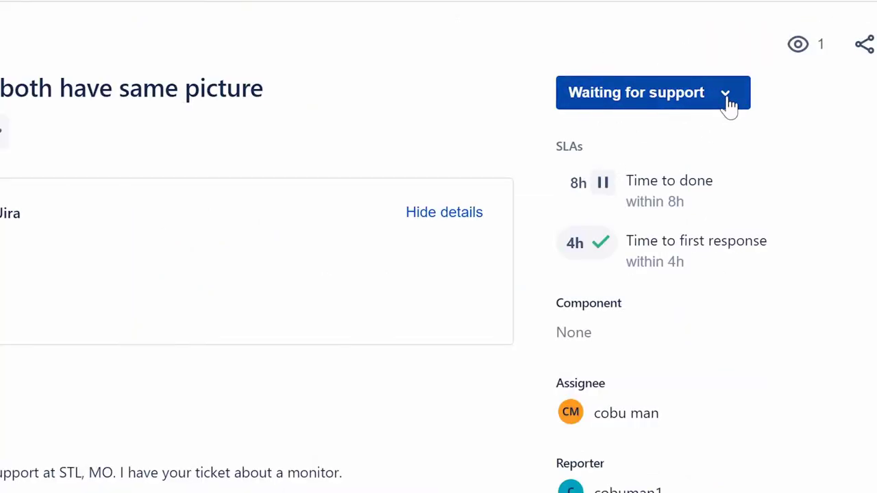
# - Move ISD-5 from Waiting for support to Completed, then show its watchers list
pyautogui.click(720, 104)
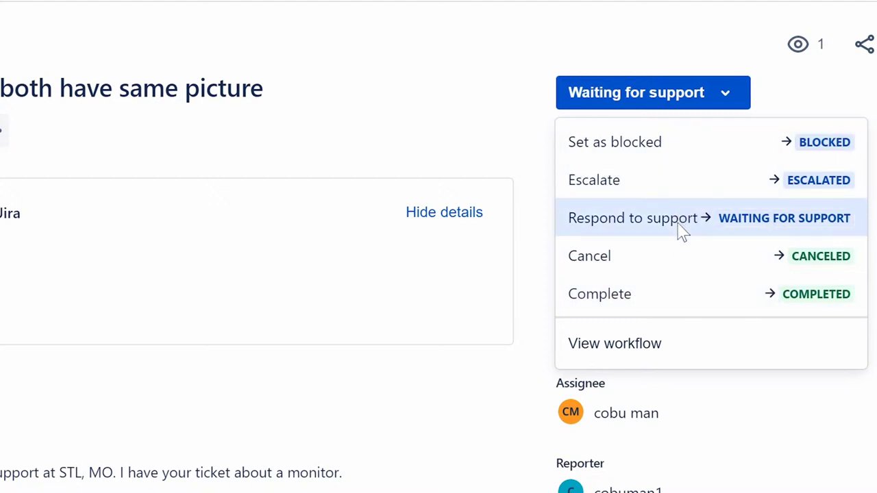
pyautogui.click(680, 309)
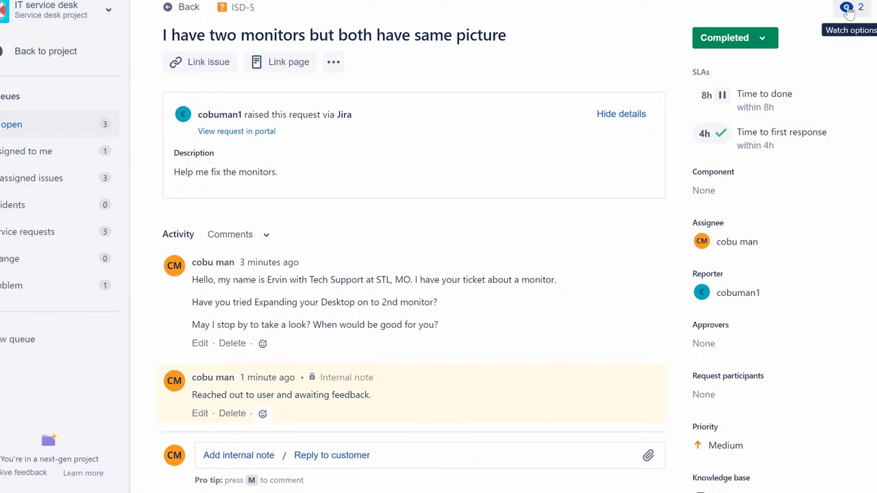
pyautogui.click(846, 11)
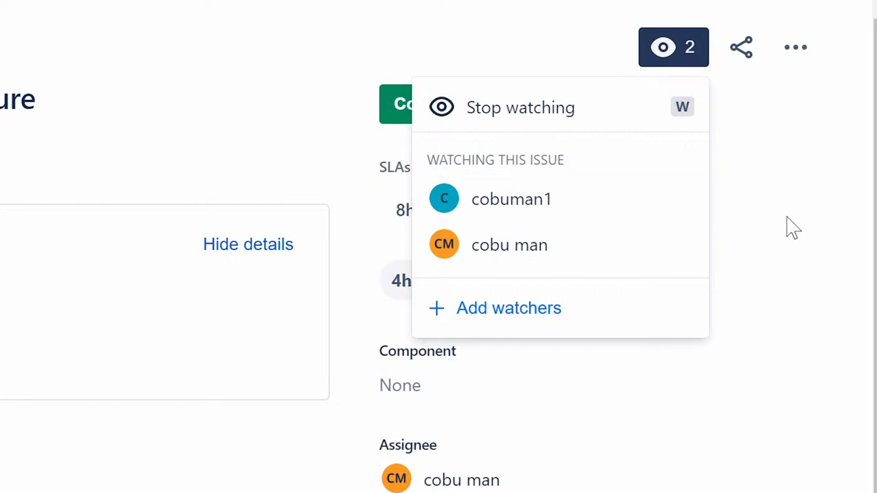
# - Close the Watchers list and go to the All open queue
pyautogui.click(794, 228)
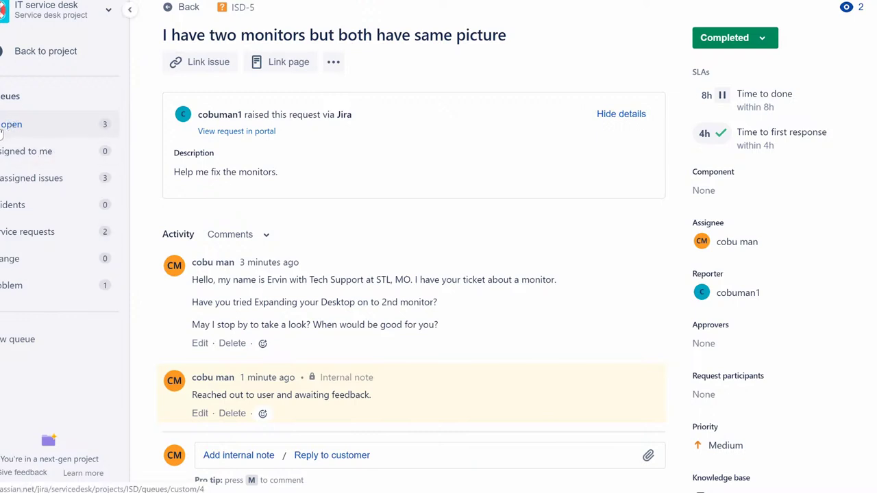
pyautogui.click(30, 131)
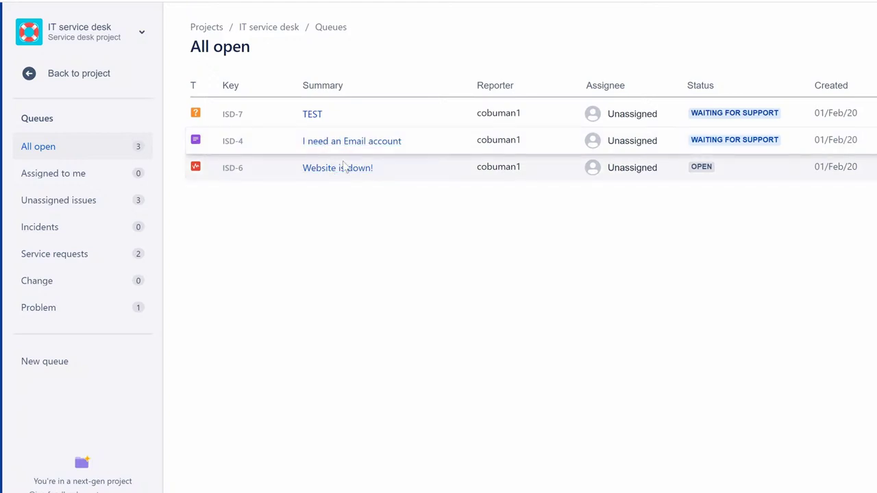
# - Open ISD-6 'Website is down!' from the All open queue and review its details
pyautogui.click(335, 173)
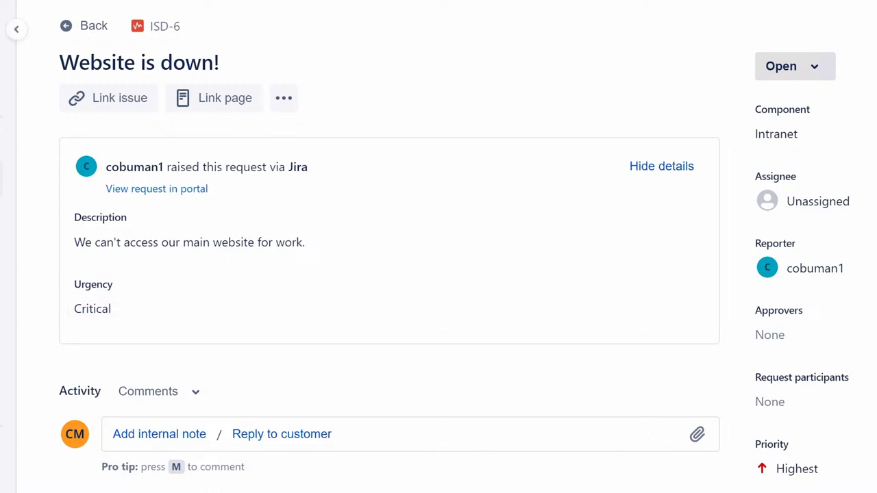
pyautogui.click(84, 25)
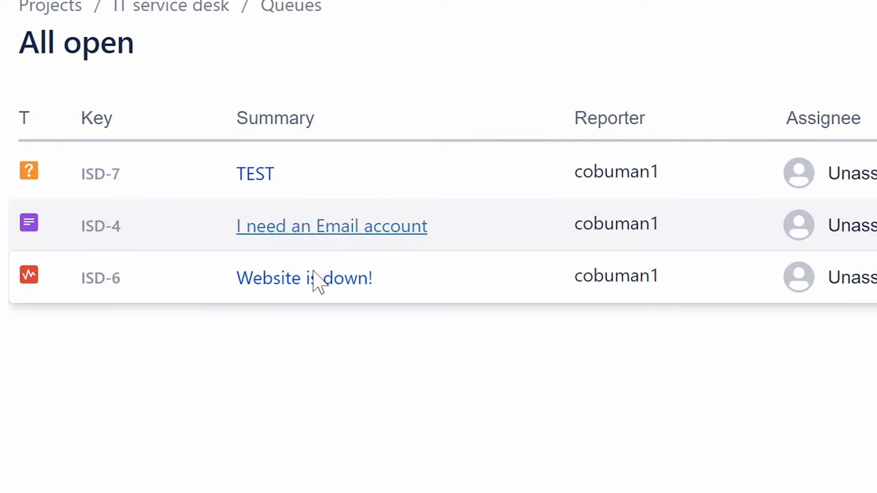
pyautogui.click(237, 210)
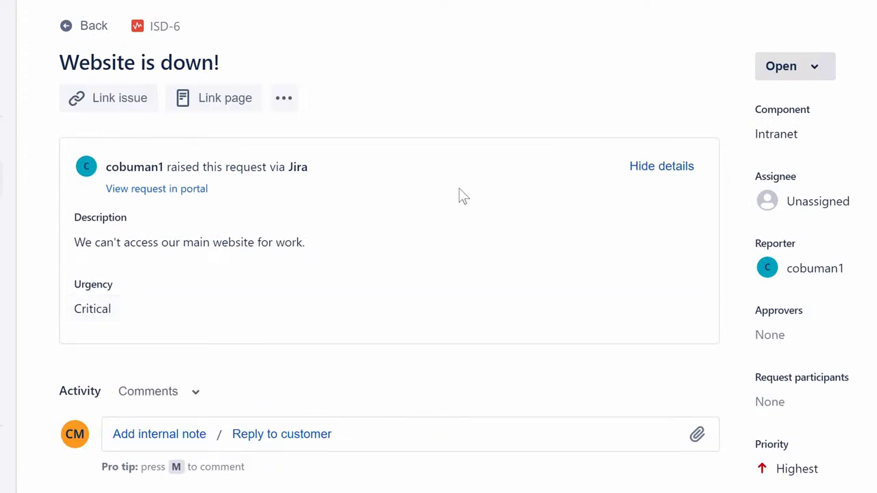
pyautogui.scroll(-2, 443, 297)
pyautogui.scroll(2, 443, 298)
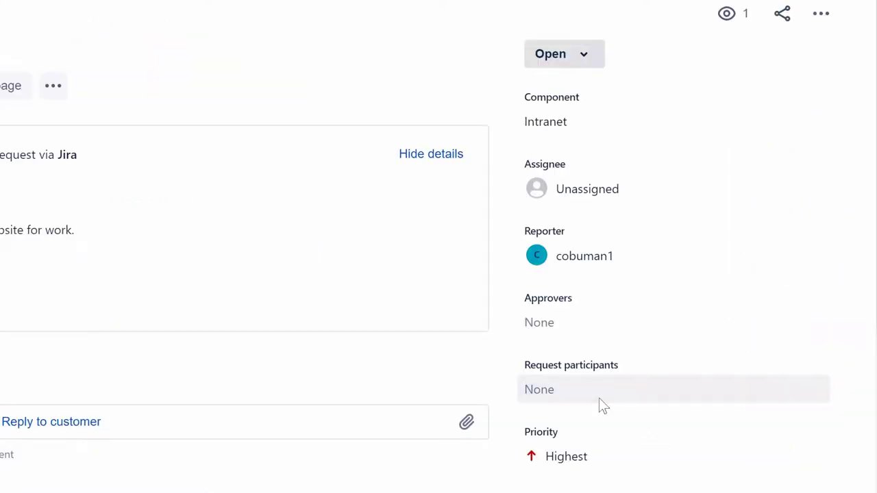
pyautogui.scroll(-3, 596, 395)
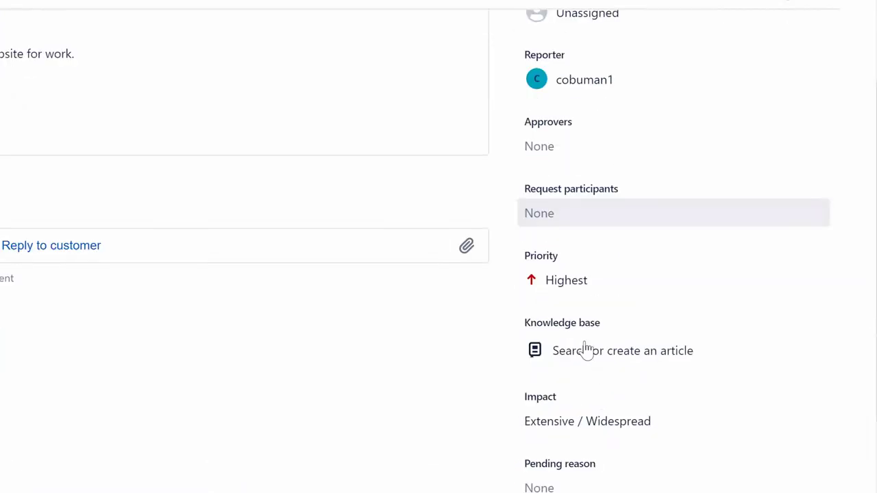
pyautogui.click(583, 214)
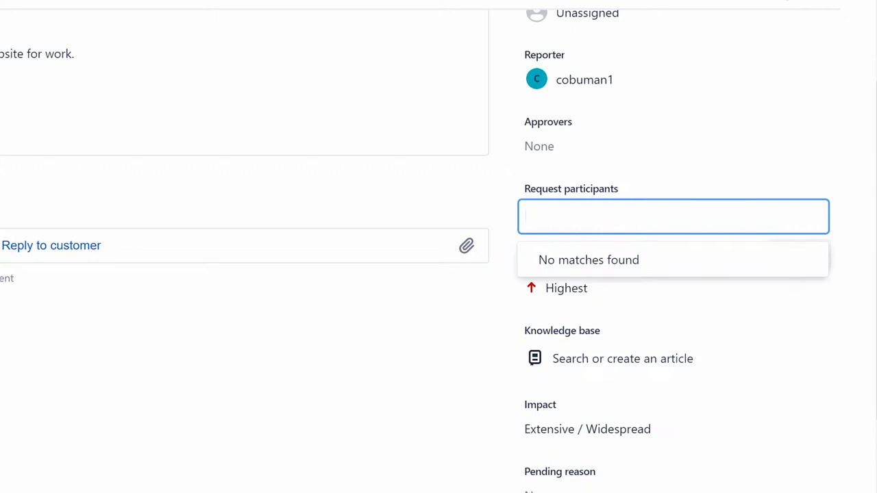
pyautogui.write('Joe ')
pyautogui.write('Sm')
pyautogui.press('BackSpace')
pyautogui.write('hsmo')
pyautogui.press('BackSpace')
pyautogui.press('BackSpace')
pyautogui.press('BackSpace')
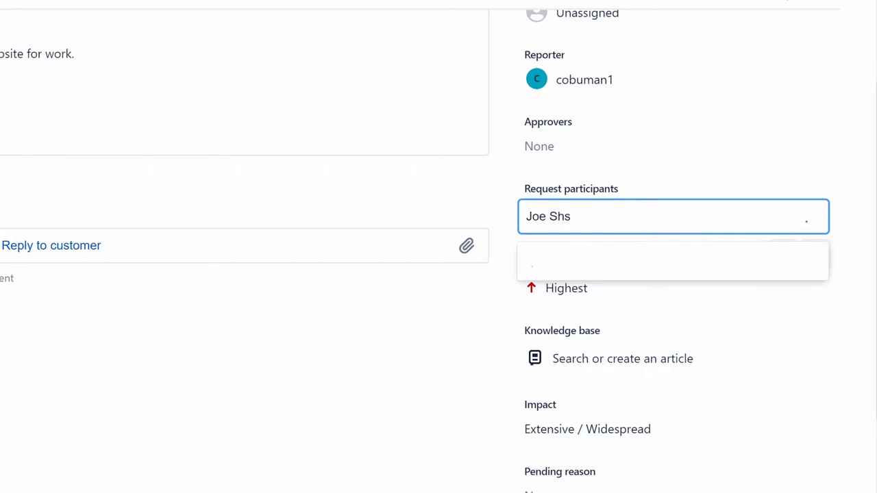
pyautogui.write('mo')
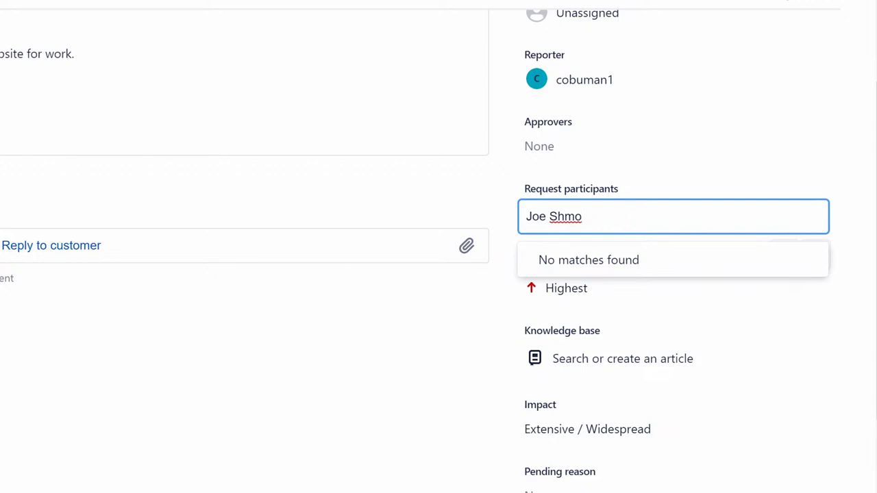
pyautogui.write(', Bo')
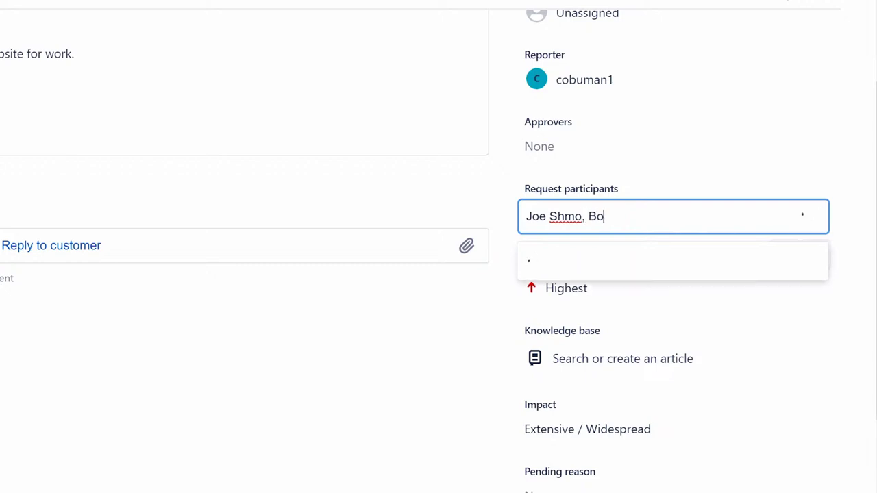
pyautogui.write('b Itsaboy')
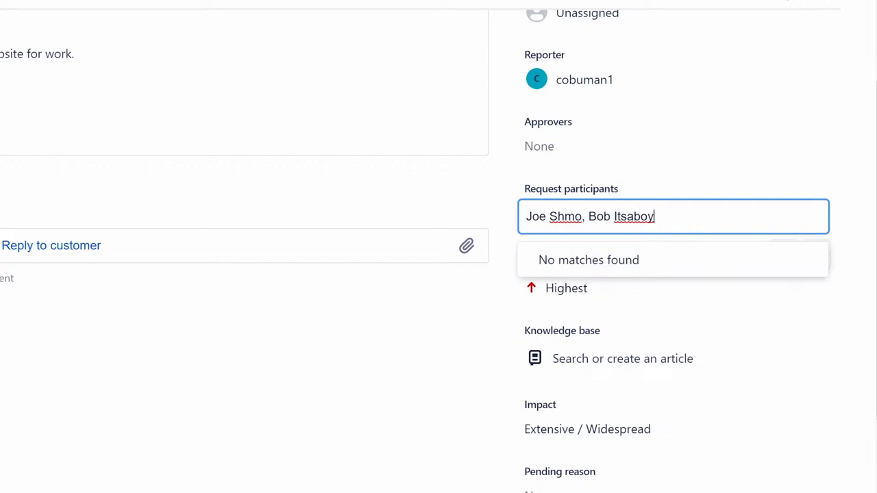
pyautogui.press('BackSpace')
pyautogui.press('BackSpace')
pyautogui.press('BackSpace')
pyautogui.press('BackSpace')
pyautogui.press('BackSpace')
pyautogui.press('BackSpace')
pyautogui.press('BackSpace')
pyautogui.press('BackSpace')
pyautogui.press('BackSpace')
pyautogui.press('BackSpace')
pyautogui.press('BackSpace')
pyautogui.press('BackSpace')
pyautogui.press('BackSpace')
pyautogui.press('BackSpace')
pyautogui.press('BackSpace')
pyautogui.press('BackSpace')
pyautogui.press('BackSpace')
pyautogui.press('BackSpace')
pyautogui.press('BackSpace')
pyautogui.press('BackSpace')
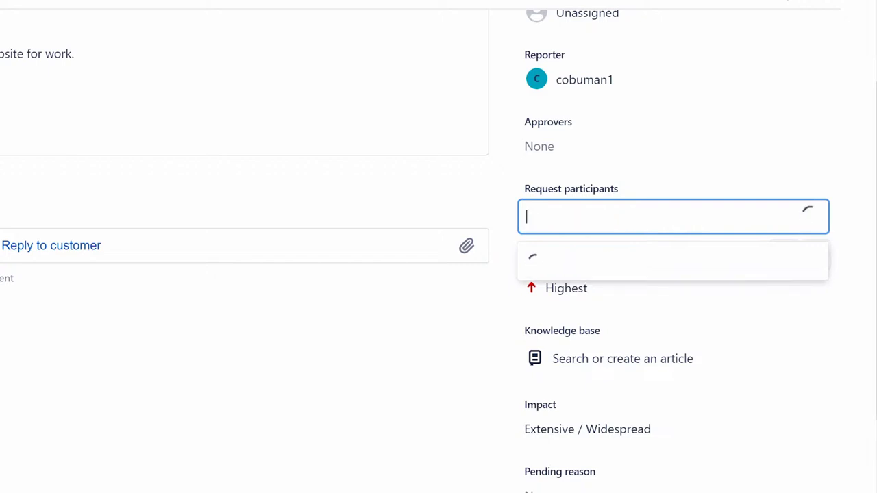
pyautogui.click(404, 376)
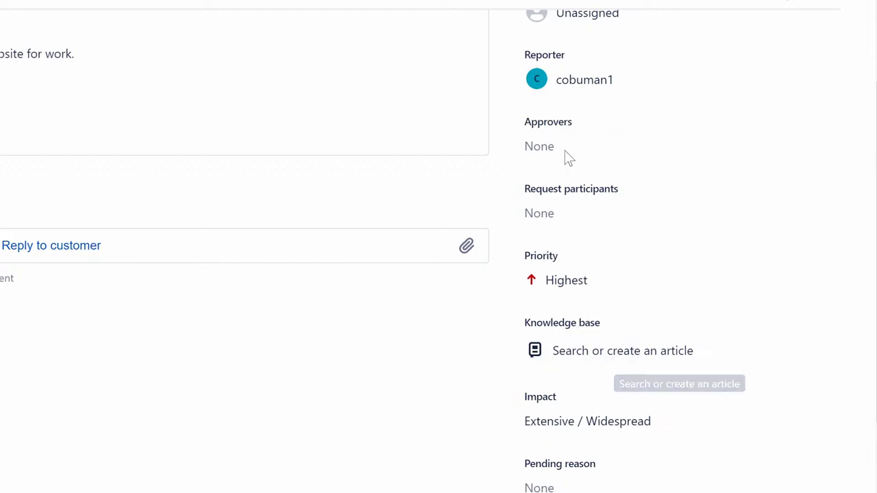
pyautogui.scroll(2, 516, 381)
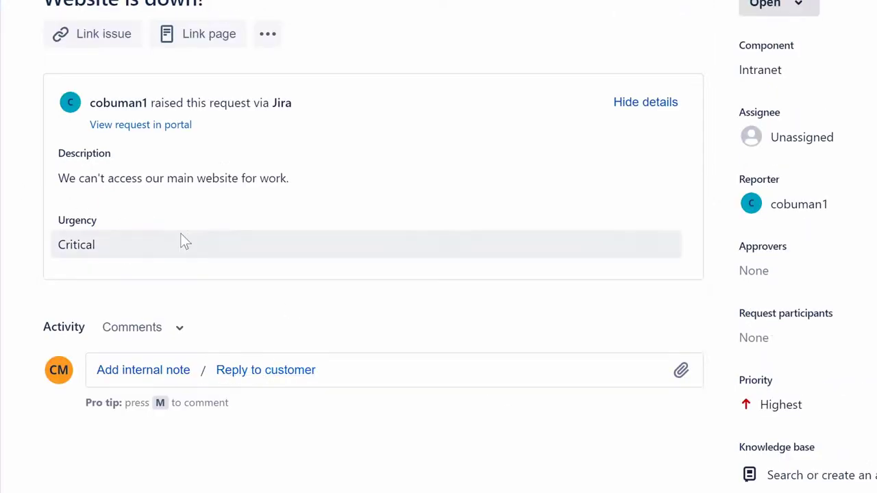
# - Start a customer reply asking 'How many people are impacted?' and 'When was the last time it worked?'
pyautogui.click(299, 364)
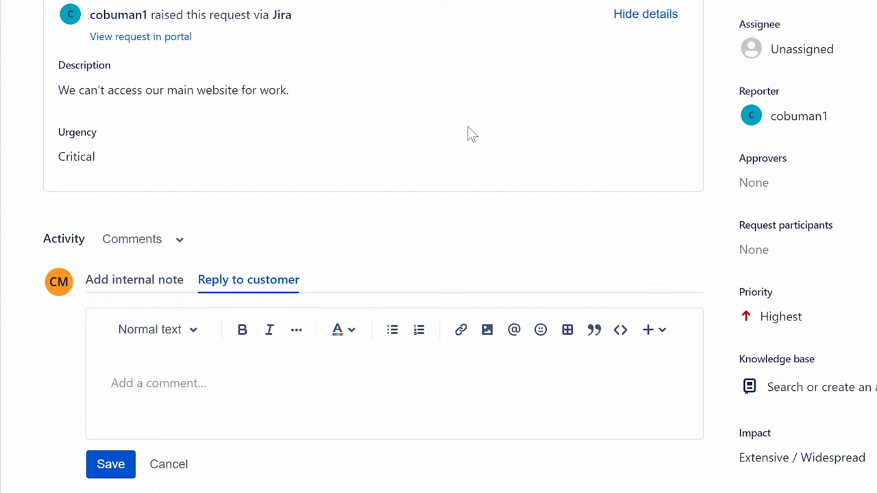
pyautogui.write('How many u')
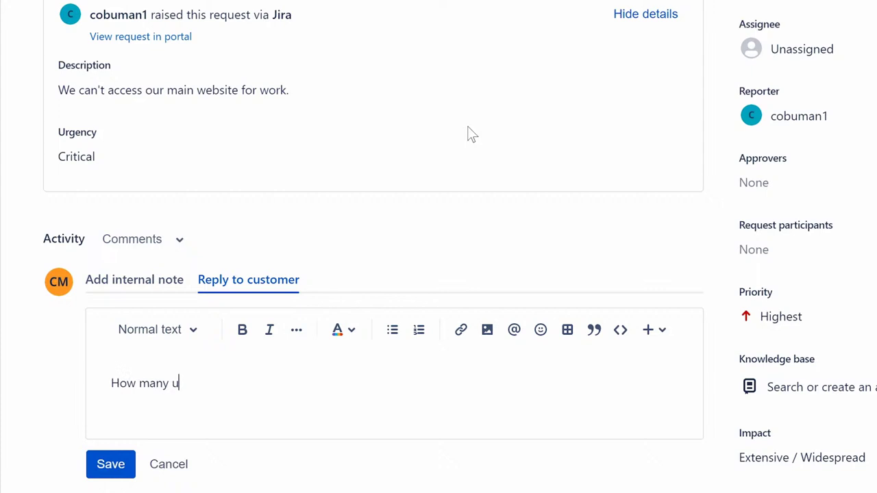
pyautogui.press('BackSpace')
pyautogui.write('people are impacted.')
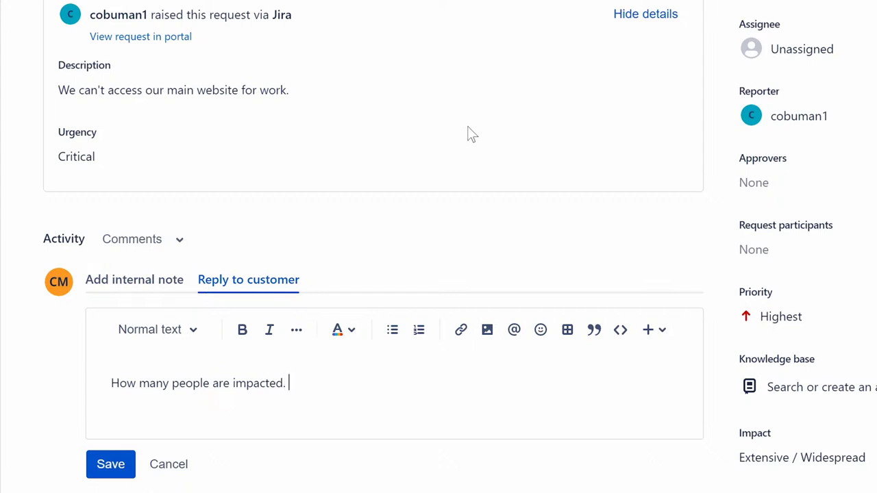
pyautogui.write('?')
pyautogui.press('Return')
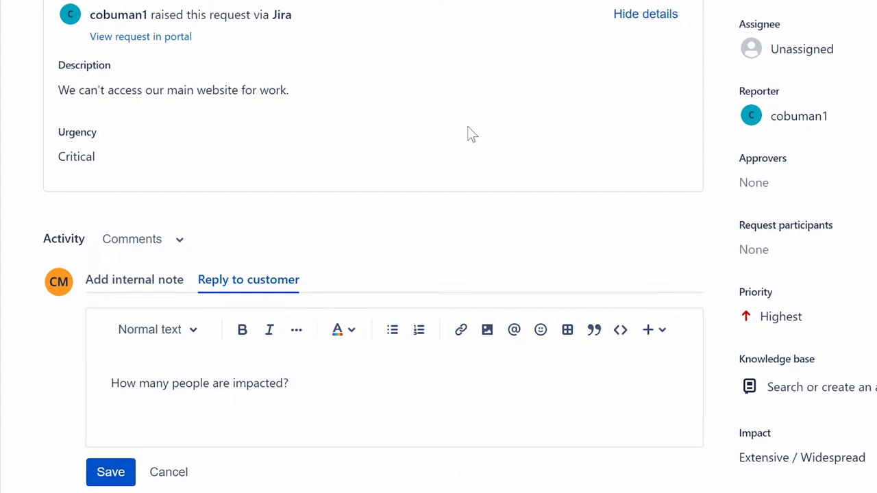
pyautogui.write('When was the last time ')
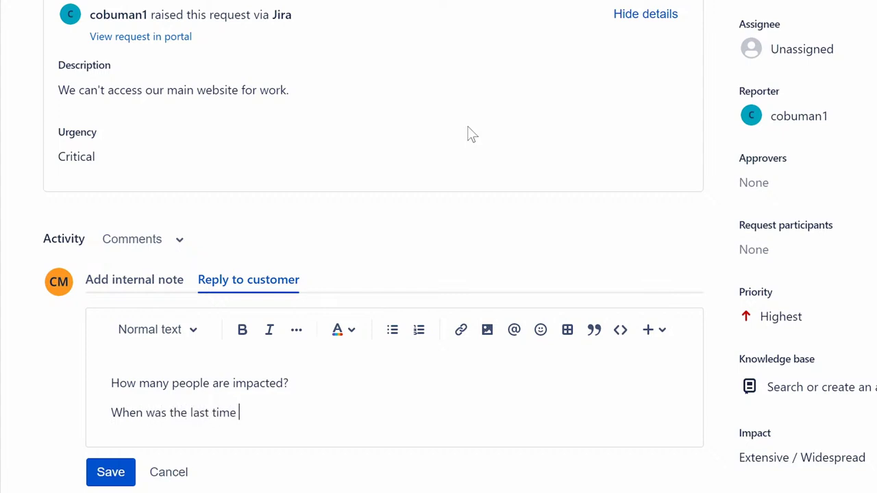
pyautogui.write('it worked?')
# - Add 'Are you using the correct link?' as a third line and post the reply
pyautogui.press('Return')
pyautogui.write('Are you use')
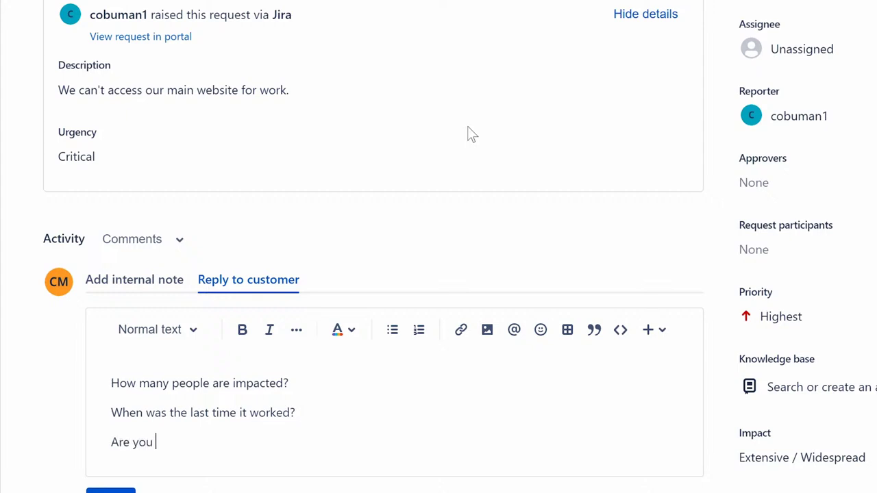
pyautogui.press('BackSpace')
pyautogui.write('ing the correct link?')
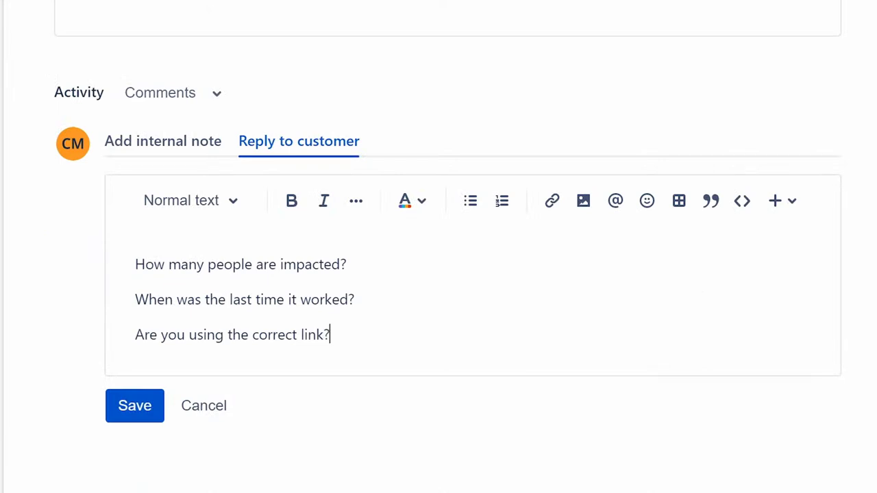
pyautogui.press('Return')
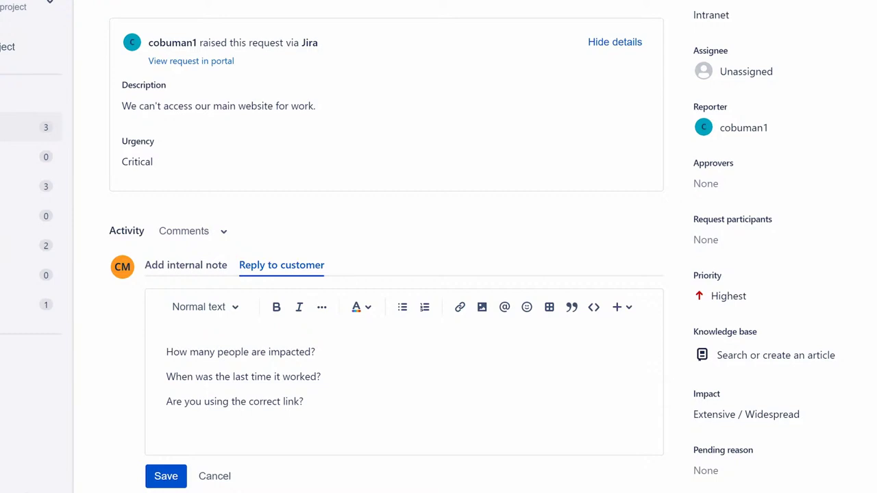
pyautogui.click(167, 479)
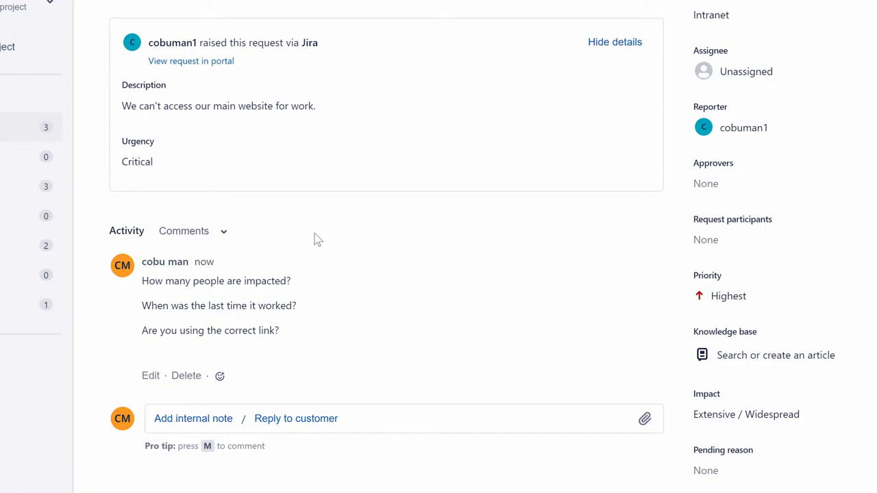
# - Post the internal note 'Contacted user requesting more information.' on ISD-6
pyautogui.scroll(2, 317, 238)
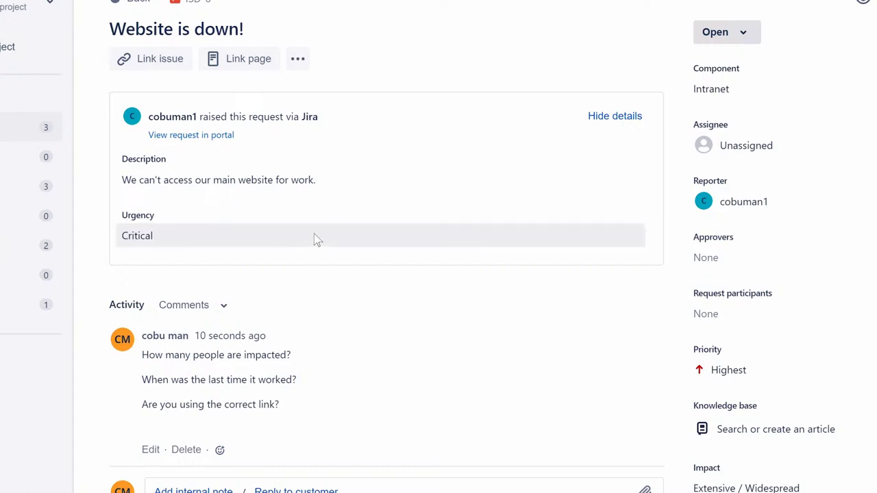
pyautogui.scroll(-2, 315, 231)
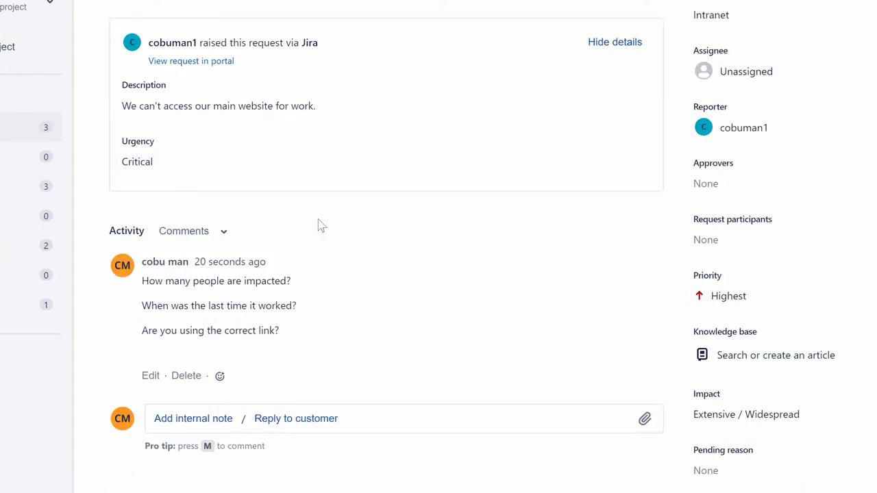
pyautogui.click(201, 418)
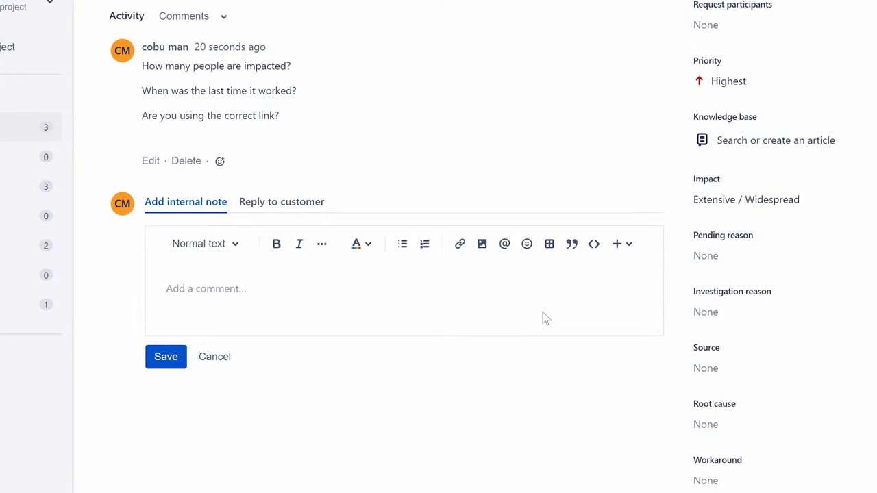
pyautogui.write('Contacte')
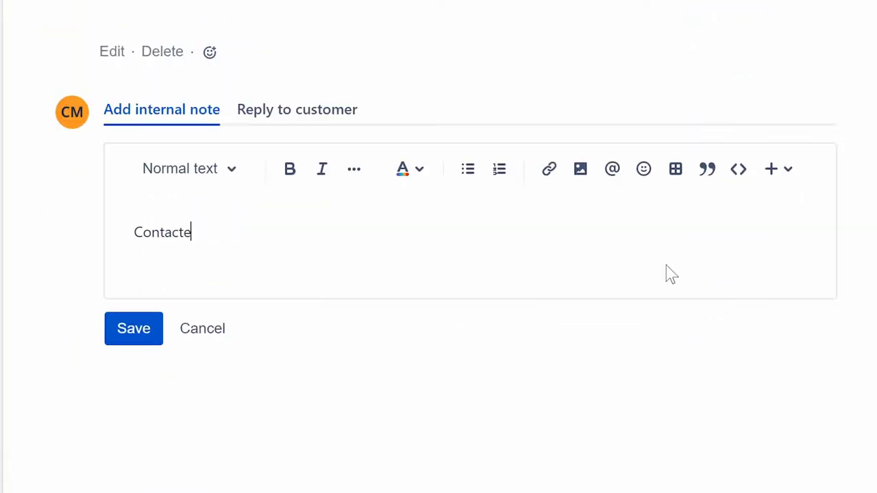
pyautogui.write('d user with mor')
pyautogui.write('e')
pyautogui.press('BackSpace')
pyautogui.press('BackSpace')
pyautogui.press('BackSpace')
pyautogui.press('BackSpace')
pyautogui.press('BackSpace')
pyautogui.press('BackSpace')
pyautogui.press('BackSpace')
pyautogui.press('BackSpace')
pyautogui.press('BackSpace')
pyautogui.press('BackSpace')
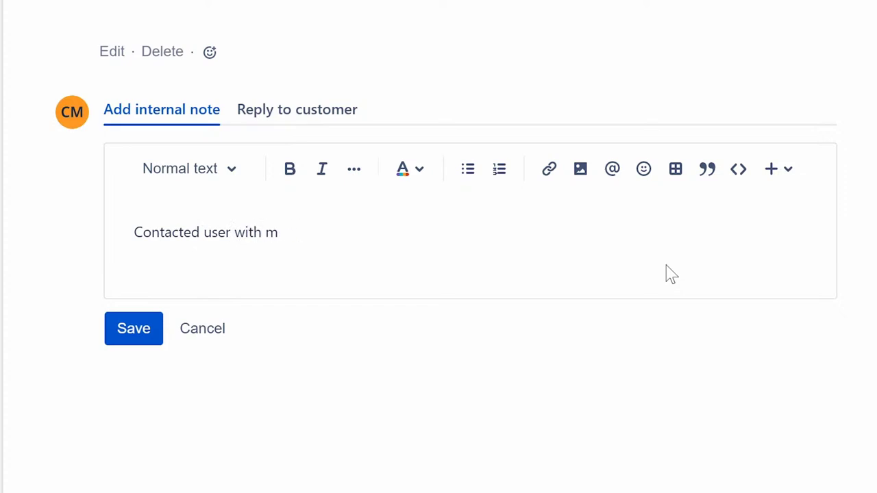
pyautogui.write('requesting mor einfo')
pyautogui.press('BackSpace')
pyautogui.press('BackSpace')
pyautogui.press('BackSpace')
pyautogui.press('BackSpace')
pyautogui.press('BackSpace')
pyautogui.press('BackSpace')
pyautogui.write('e information')
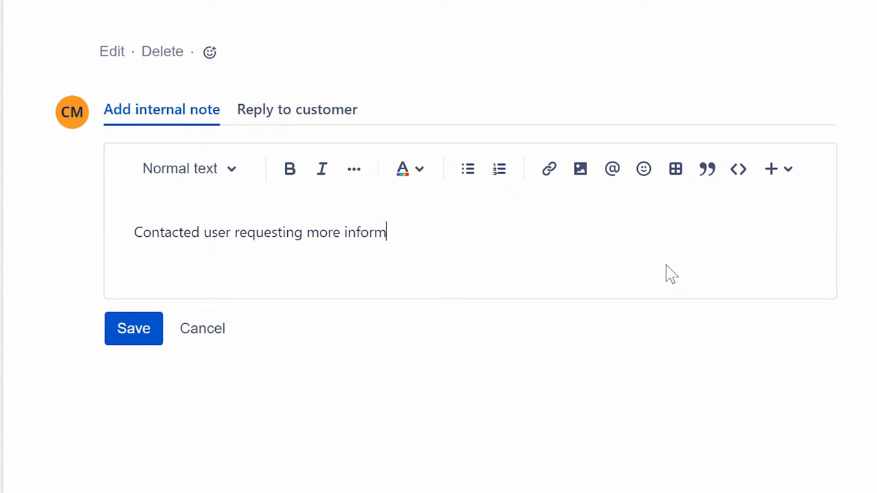
pyautogui.write('.')
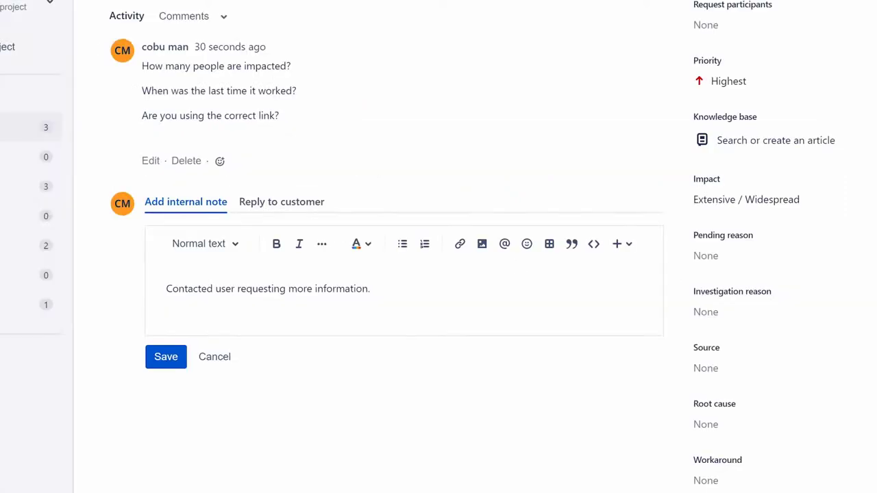
pyautogui.click(142, 337)
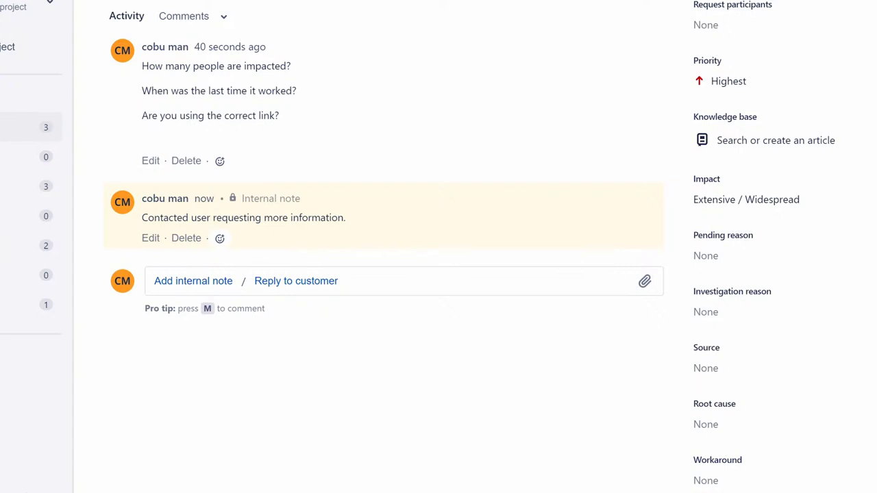
pyautogui.moveTo(191, 218); pyautogui.dragTo(350, 221)
pyautogui.click(350, 222)
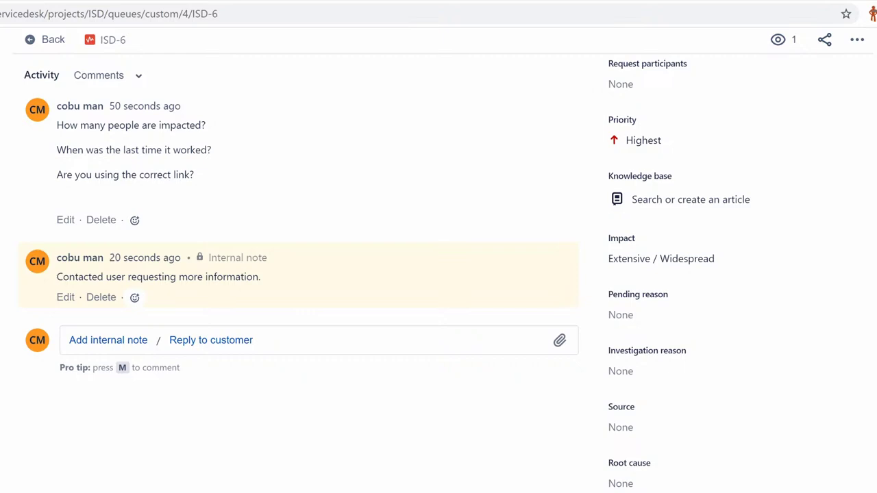
pyautogui.scroll(2, 302, 274)
pyautogui.scroll(2, 137, 284)
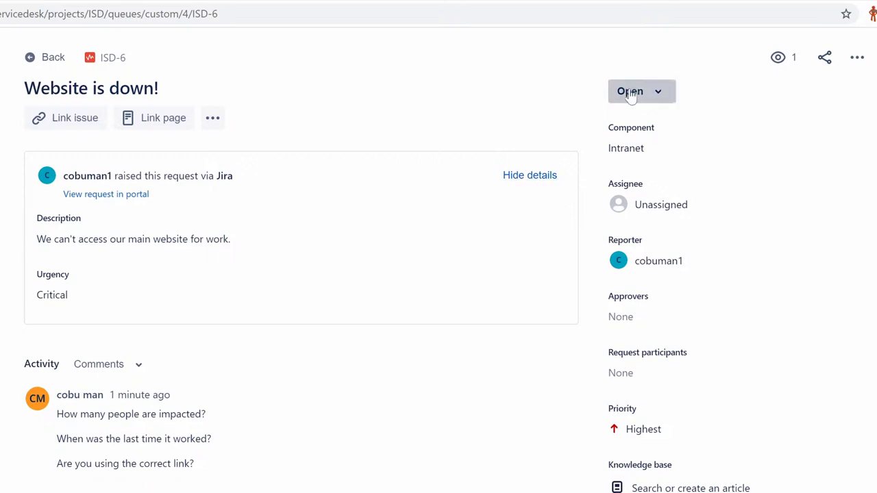
pyautogui.click(658, 91)
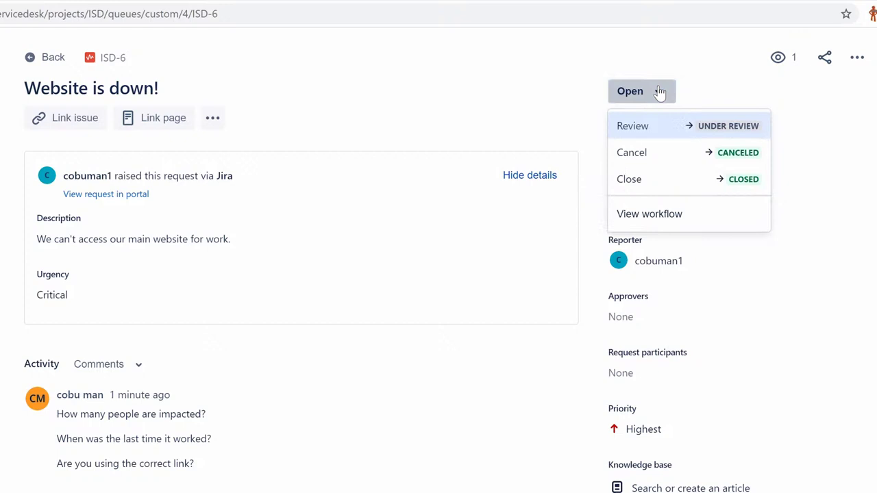
pyautogui.click(658, 91)
pyautogui.click(658, 92)
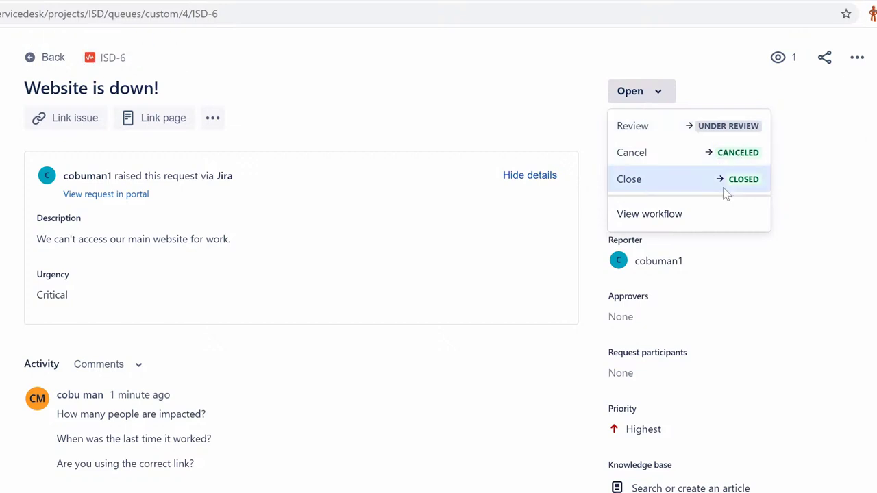
pyautogui.click(830, 183)
pyautogui.scroll(-7, 830, 183)
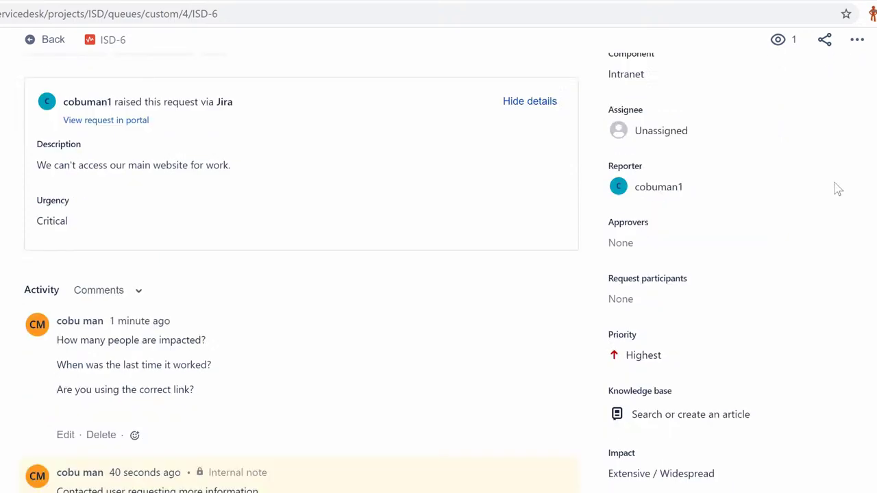
pyautogui.scroll(1, 837, 189)
pyautogui.scroll(6, 834, 188)
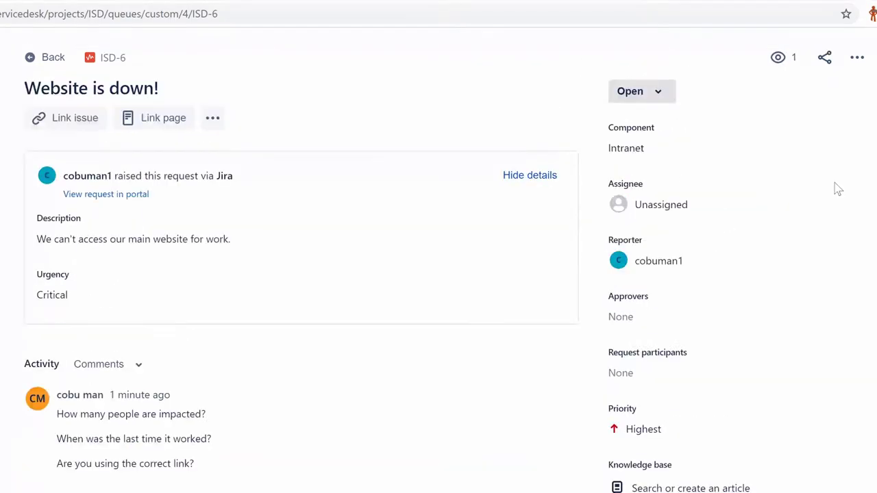
pyautogui.click(647, 96)
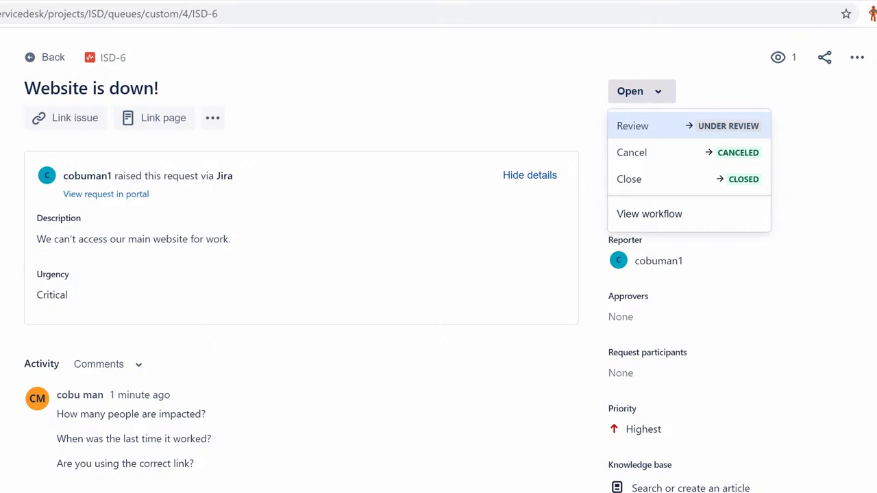
pyautogui.press('Escape')
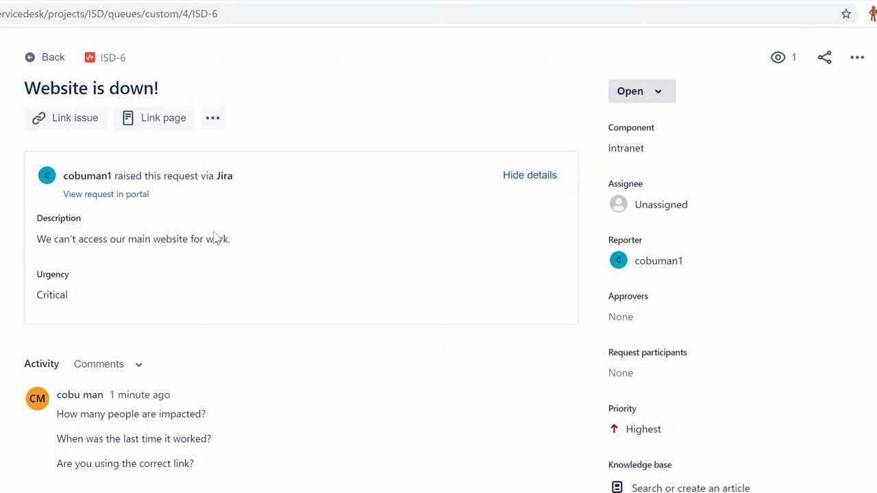
# - Assign ISD-6 to yourself with 'Assign to me' in the Assignee field
pyautogui.click(200, 248)
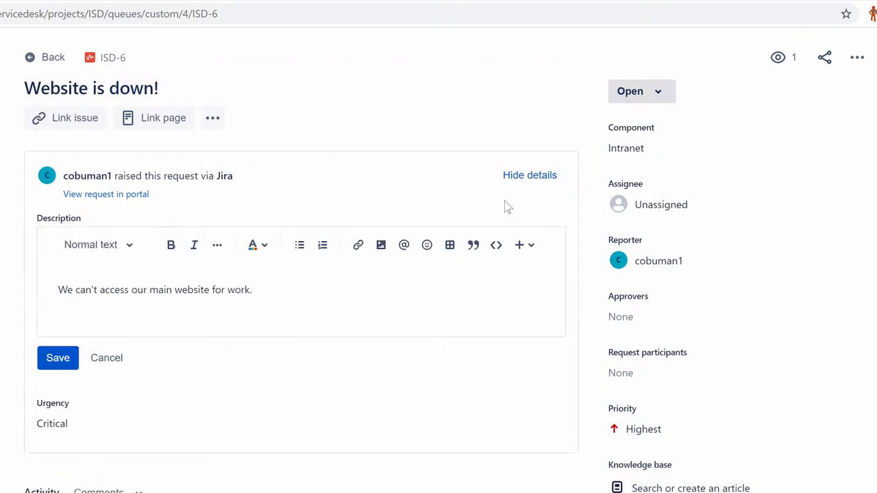
pyautogui.click(855, 204)
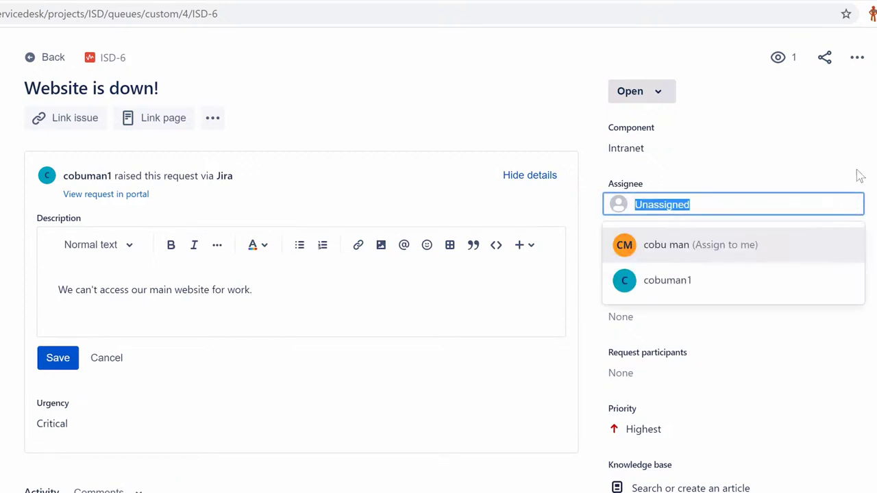
pyautogui.press('Escape')
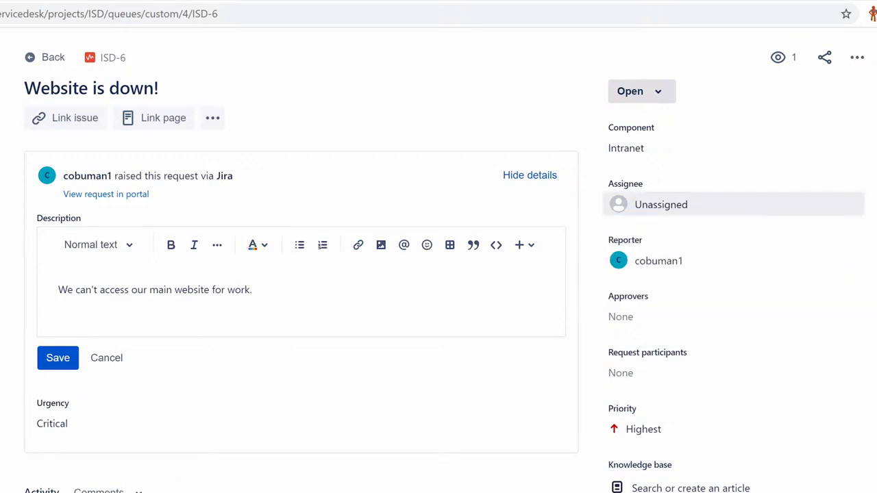
pyautogui.click(685, 204)
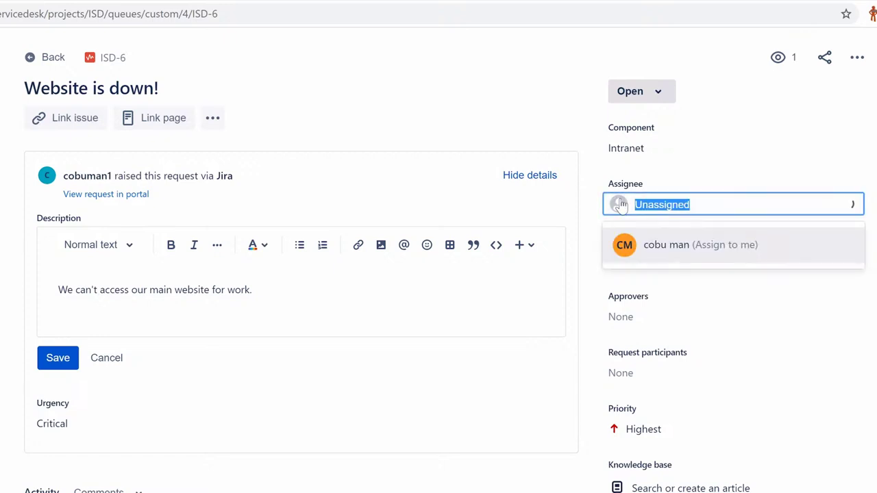
pyautogui.click(691, 253)
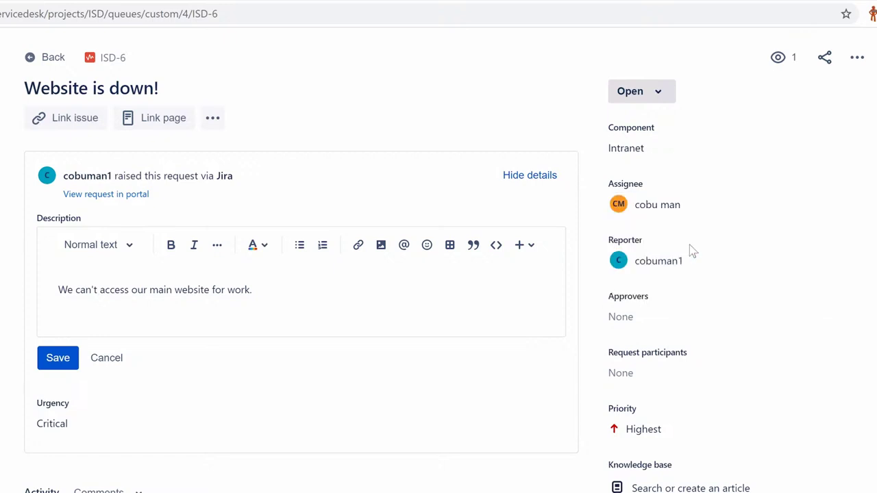
# - Check the status transitions, leaving ISD-6 Open, and return to the All open queue
pyautogui.click(656, 91)
pyautogui.click(656, 92)
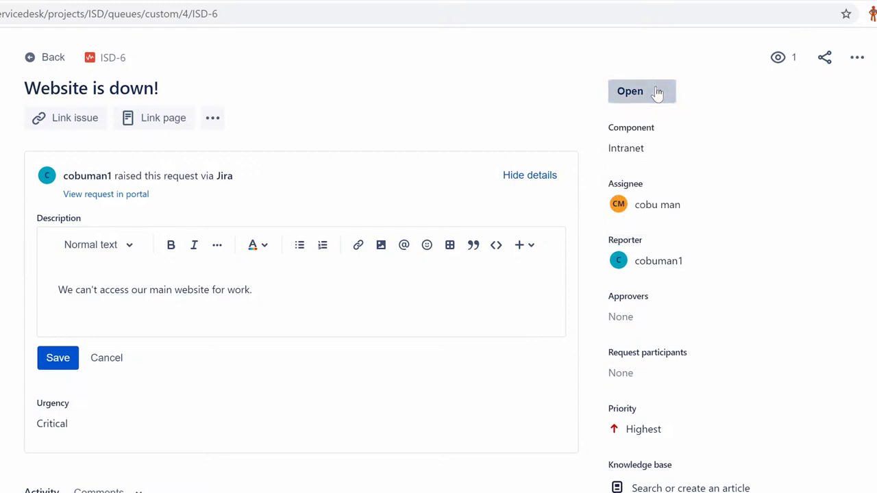
pyautogui.moveTo(618, 261)
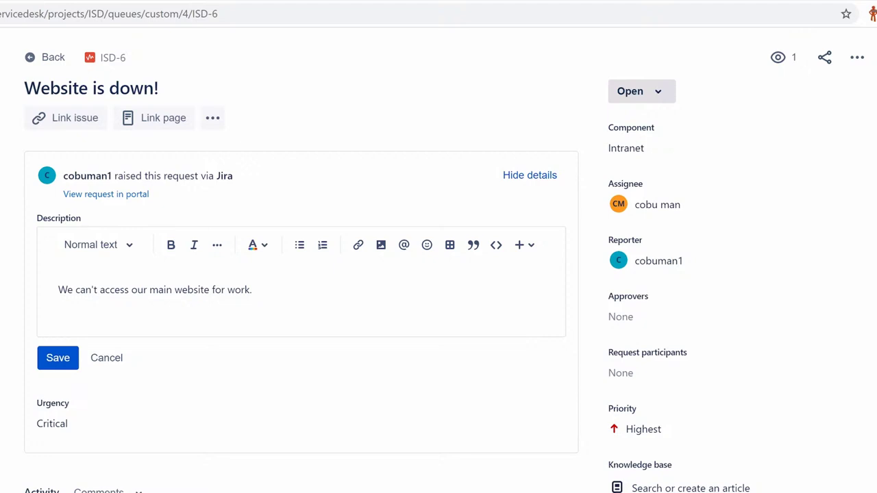
pyautogui.hotkey('alt', 'Left')
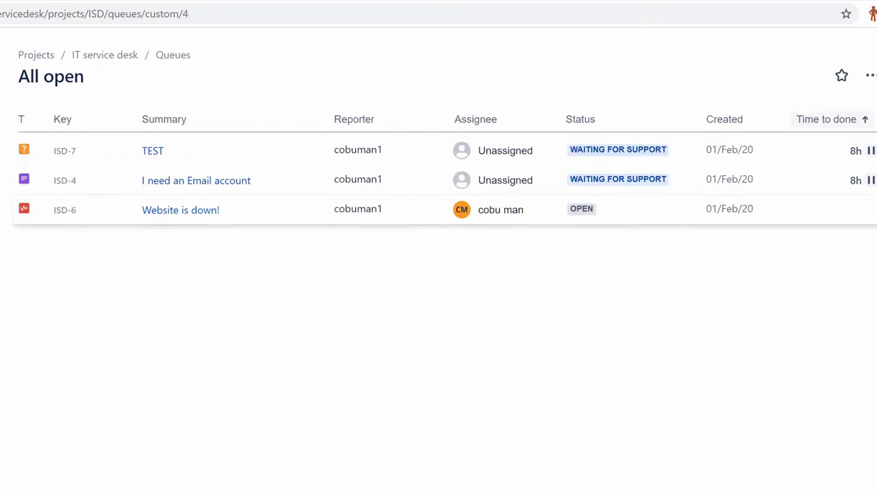
pyautogui.moveTo(558, 213)
pyautogui.click(69, 185)
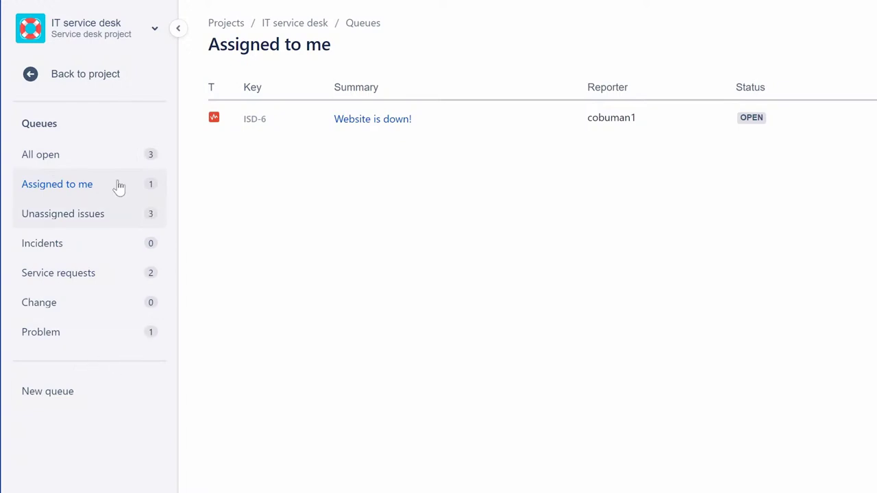
pyautogui.click(84, 151)
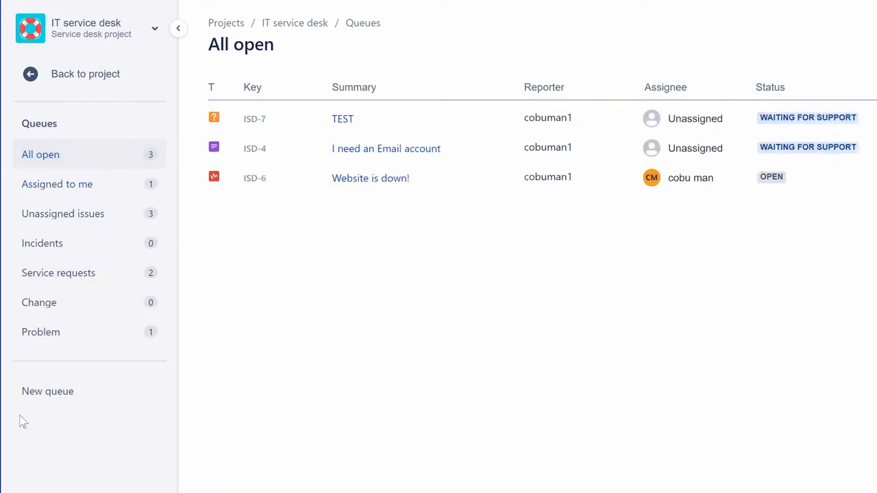
pyautogui.click(2, 446)
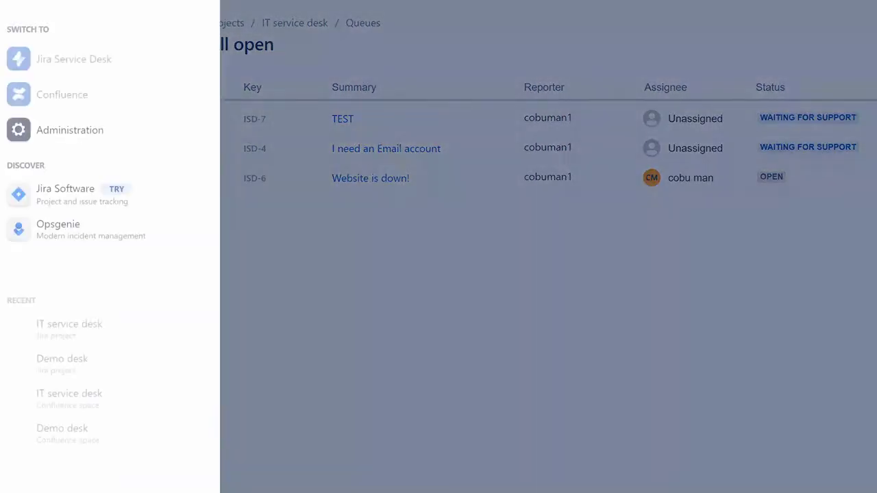
pyautogui.press('Escape')
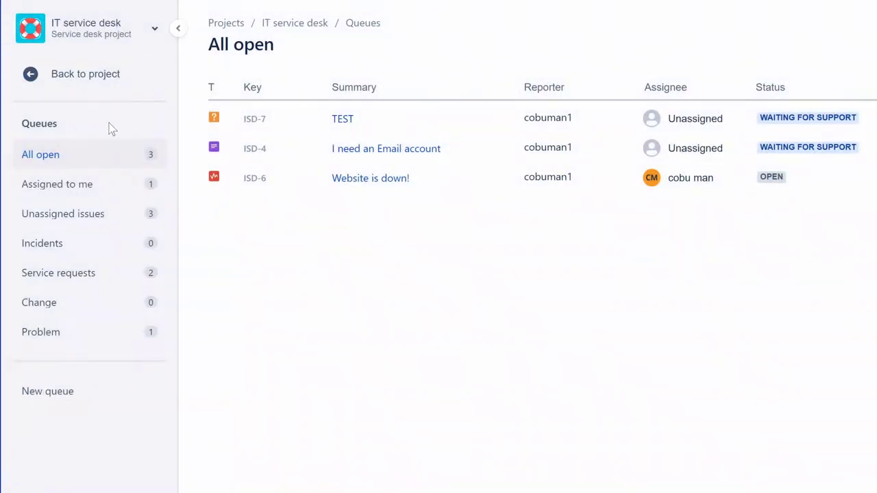
pyautogui.click(59, 79)
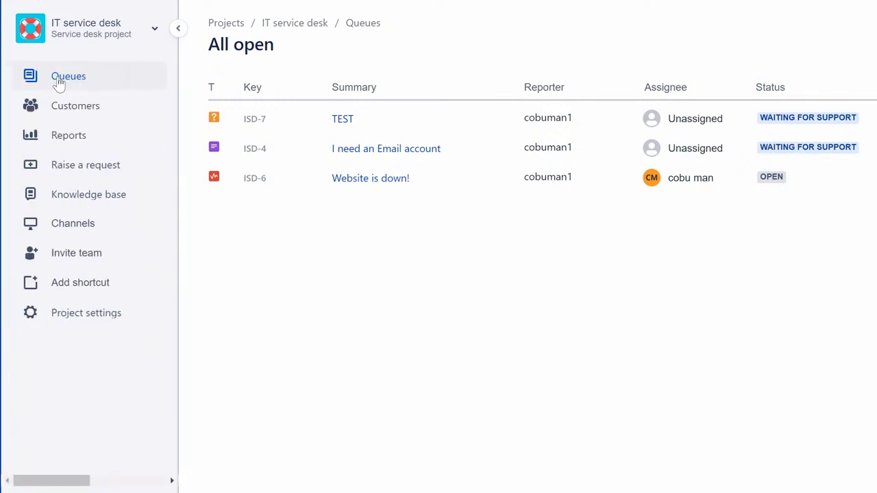
pyautogui.click(60, 139)
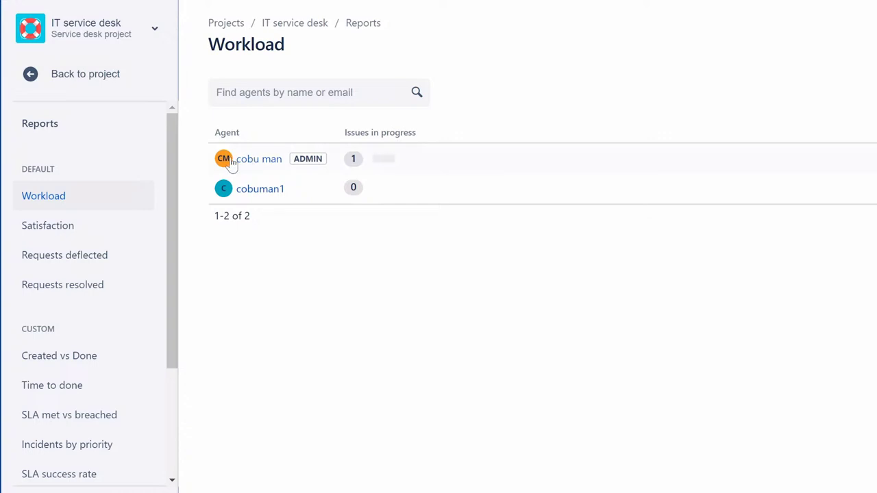
pyautogui.click(387, 165)
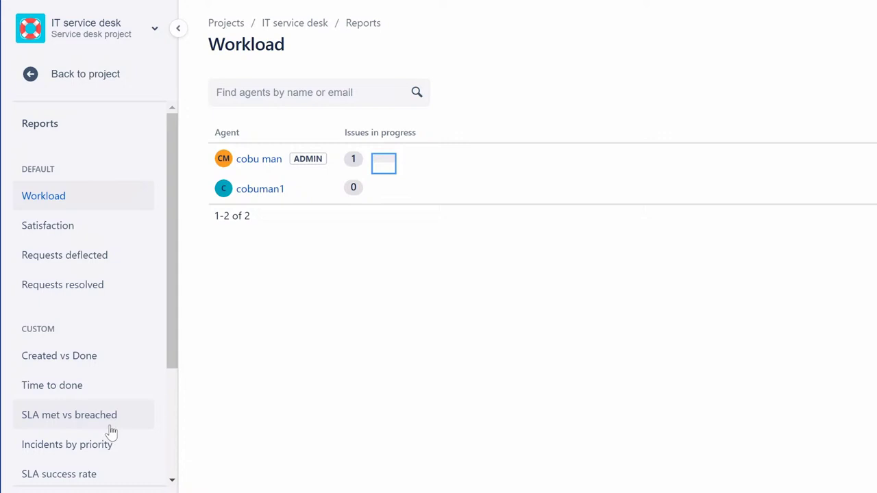
pyautogui.click(34, 77)
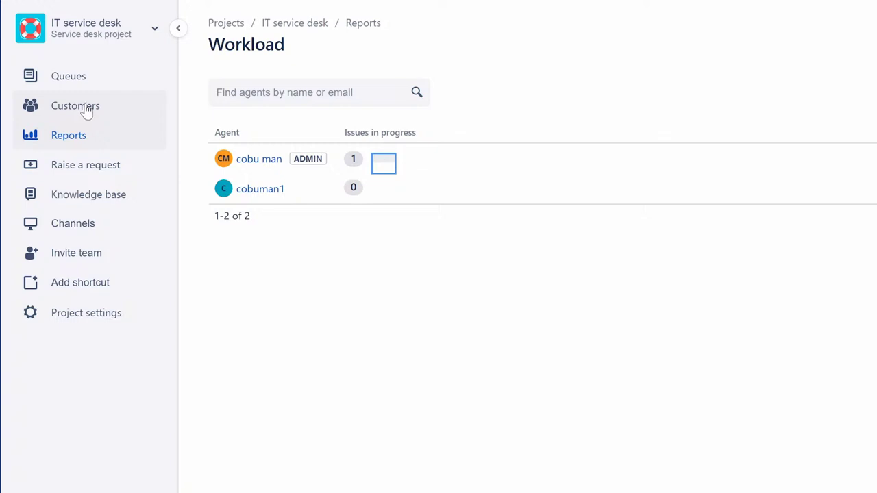
pyautogui.click(91, 76)
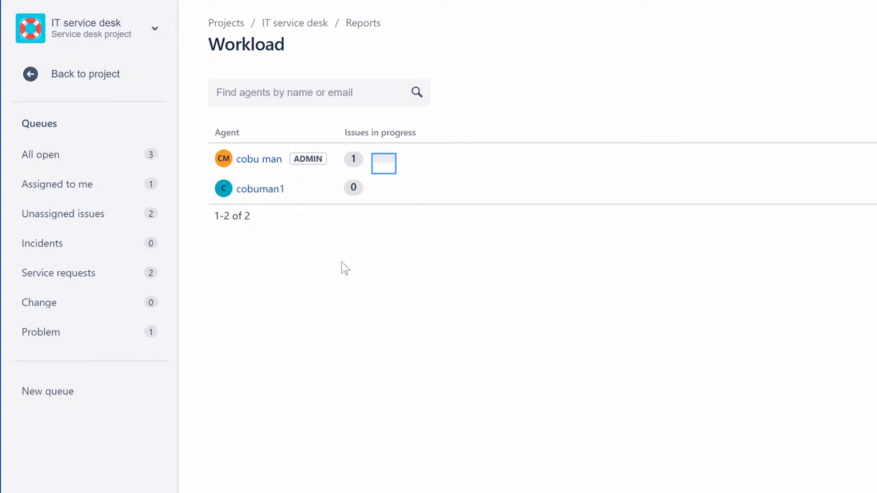
pyautogui.click(67, 159)
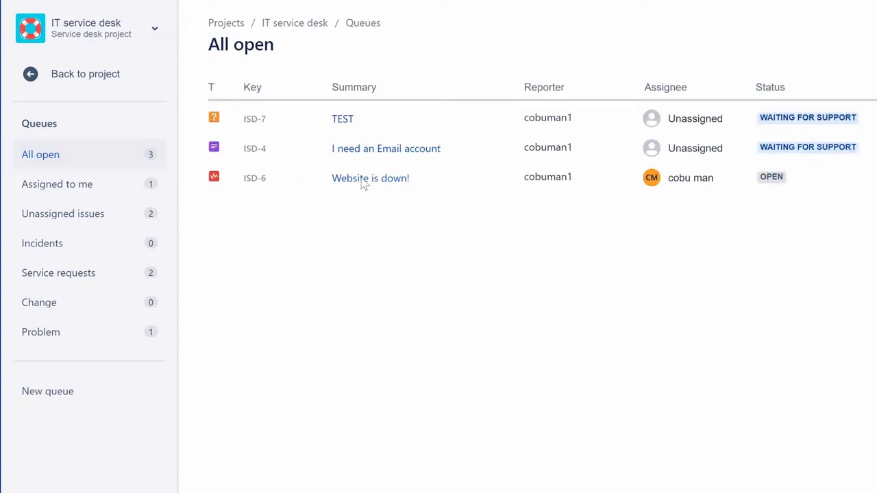
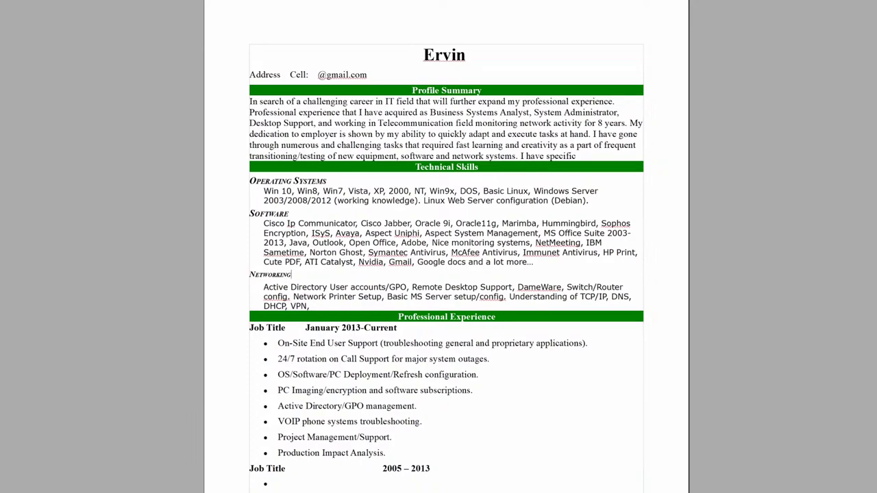
# - After reviewing the summary and skills text, type the surname initial after the first name in the heading
pyautogui.scroll(-2, 446, 274)
pyautogui.scroll(-1, 446, 274)
pyautogui.scroll(3, 446, 274)
pyautogui.moveTo(250, 102); pyautogui.dragTo(579, 156)
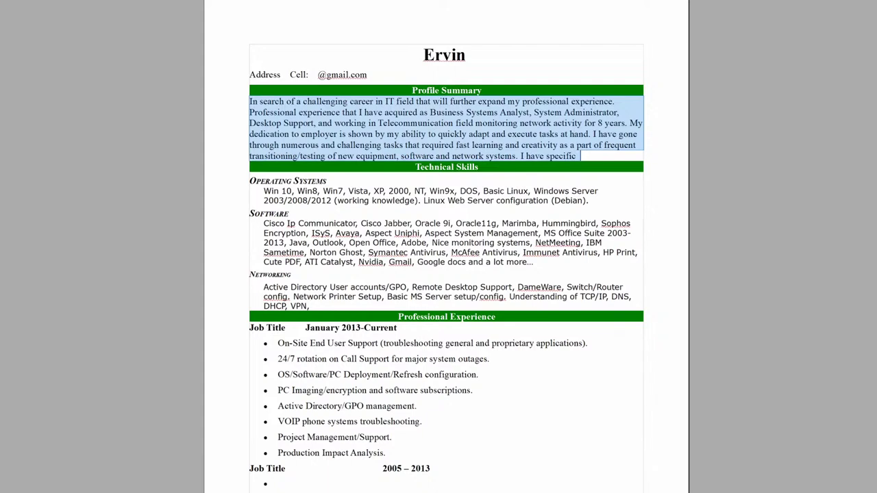
pyautogui.click(456, 191)
pyautogui.moveTo(249, 181); pyautogui.dragTo(527, 297)
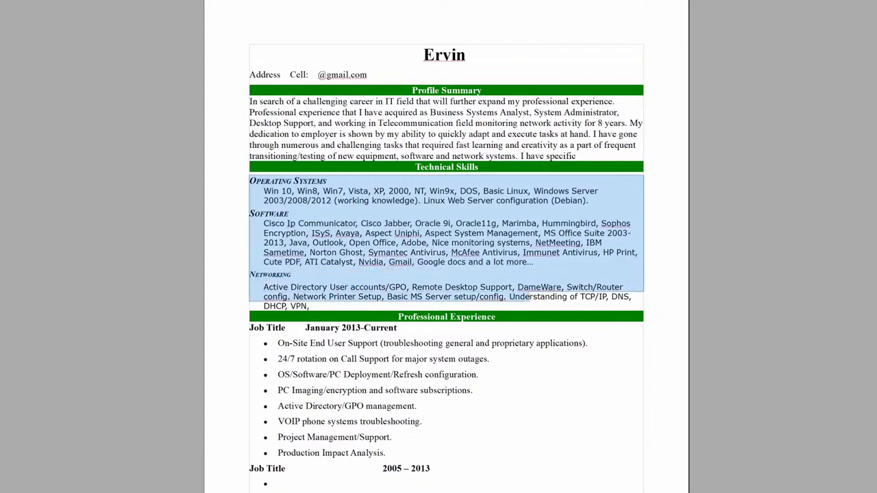
pyautogui.click(493, 359)
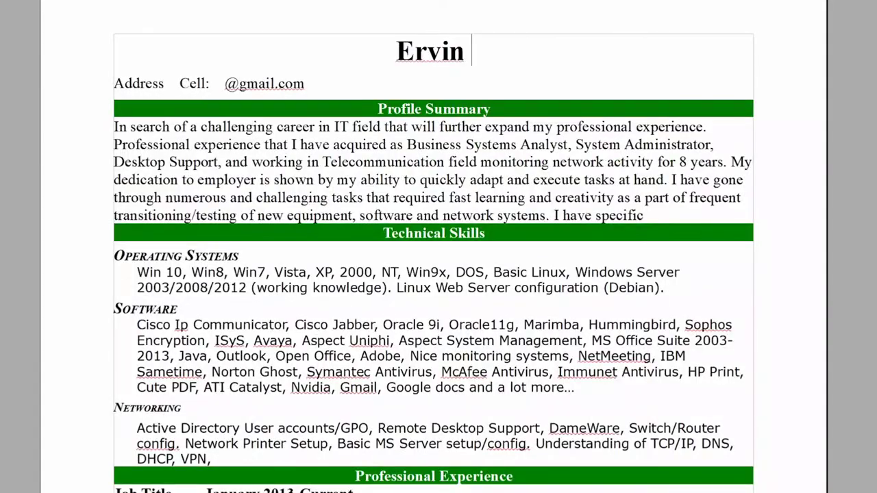
pyautogui.write('D')
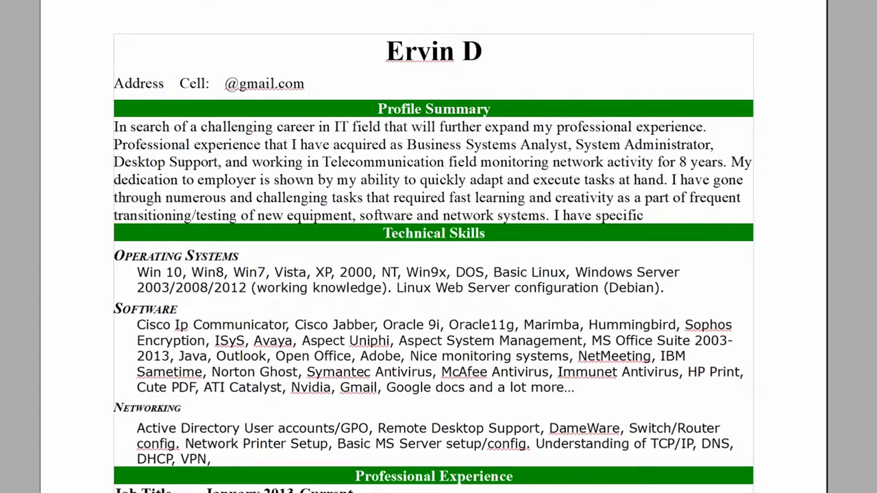
# - Shrink the name heading's font size by one step
pyautogui.hotkey('shift', 'Left')
pyautogui.hotkey('shift', 'Left')
pyautogui.hotkey('shift', 'Left')
pyautogui.hotkey('shift', 'Left')
pyautogui.hotkey('shift', 'Left')
pyautogui.hotkey('shift', 'Left')
pyautogui.hotkey('shift', 'Left')
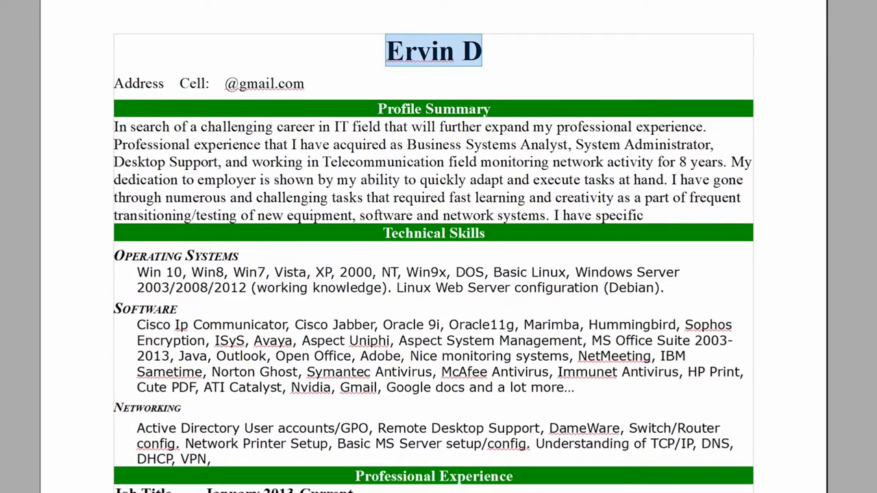
pyautogui.hotkey('ctrl', '[')
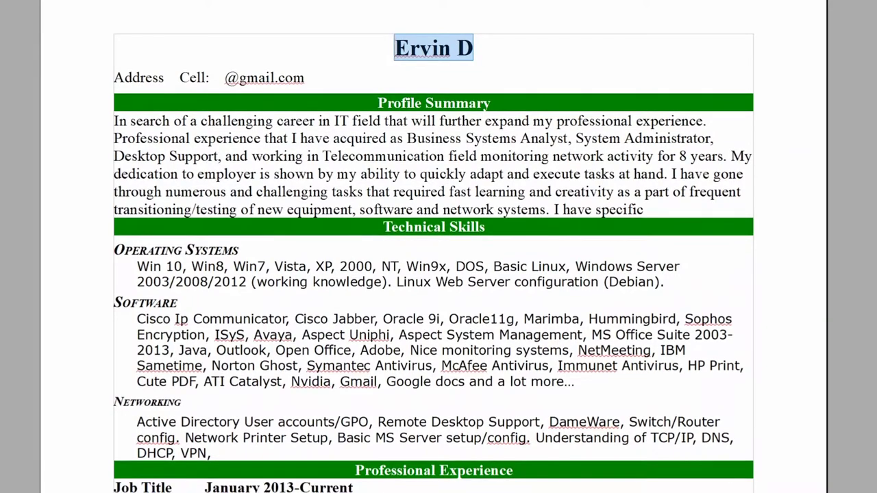
pyautogui.click(305, 78)
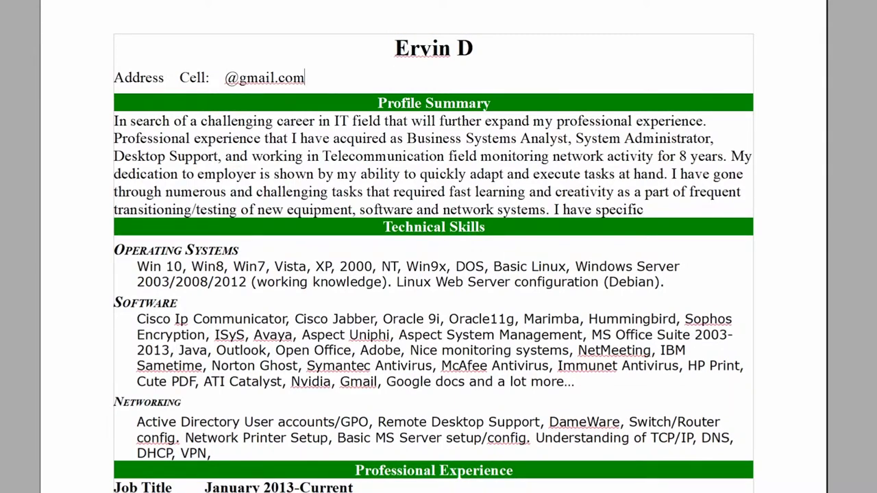
pyautogui.click(457, 47)
pyautogui.click(473, 46)
# - Replace the Address placeholder with the street address, city, state and ZIP
pyautogui.doubleClick(138, 77)
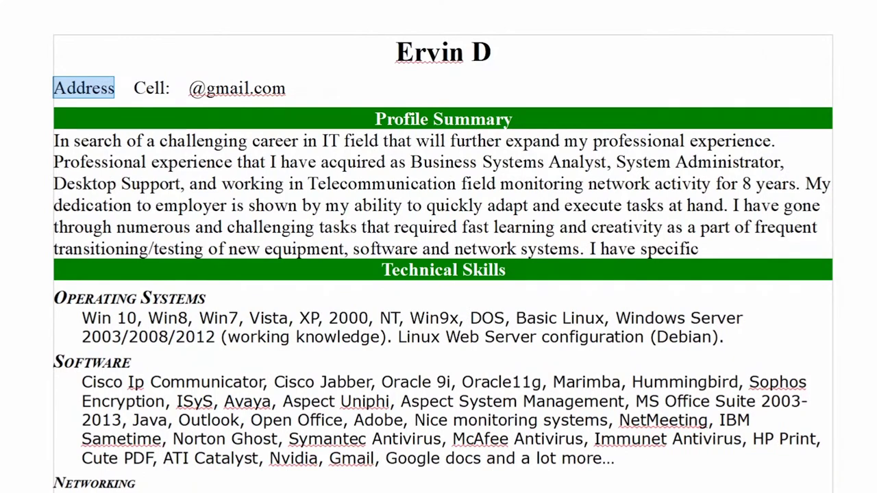
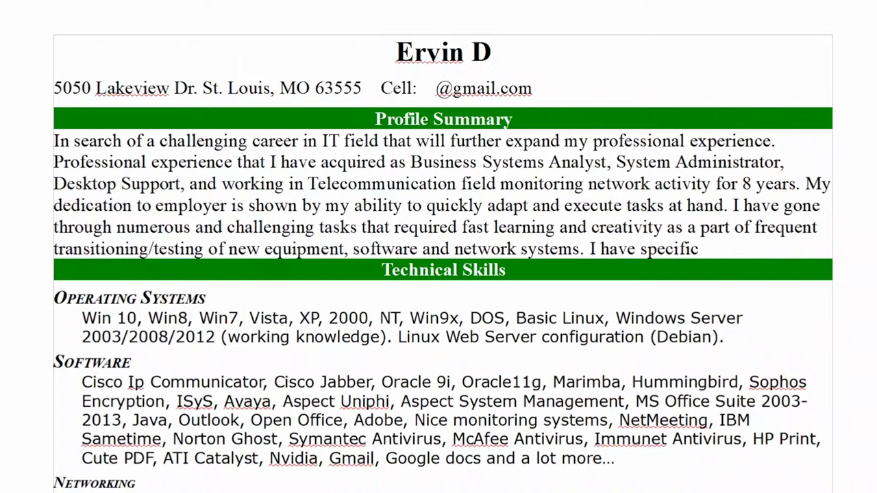
# - Fill in the cell phone number after the Cell label
pyautogui.click(421, 88)
pyautogui.hotkey('shift', 'Left')
pyautogui.hotkey('shift', 'Left')
pyautogui.hotkey('shift', 'Left')
pyautogui.hotkey('shift', 'Left')
pyautogui.hotkey('shift', 'Left')
pyautogui.press('Right')
pyautogui.press('Left')
pyautogui.press('Left')
pyautogui.hotkey('shift', 'Left')
pyautogui.hotkey('shift', 'Left')
pyautogui.hotkey('shift', 'Left')
pyautogui.hotkey('shift', 'Left')
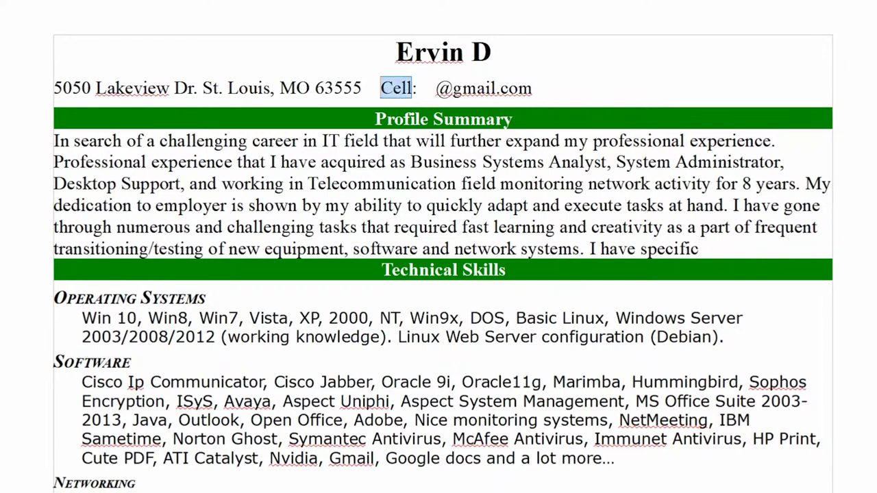
pyautogui.press('Right')
pyautogui.press('Right')
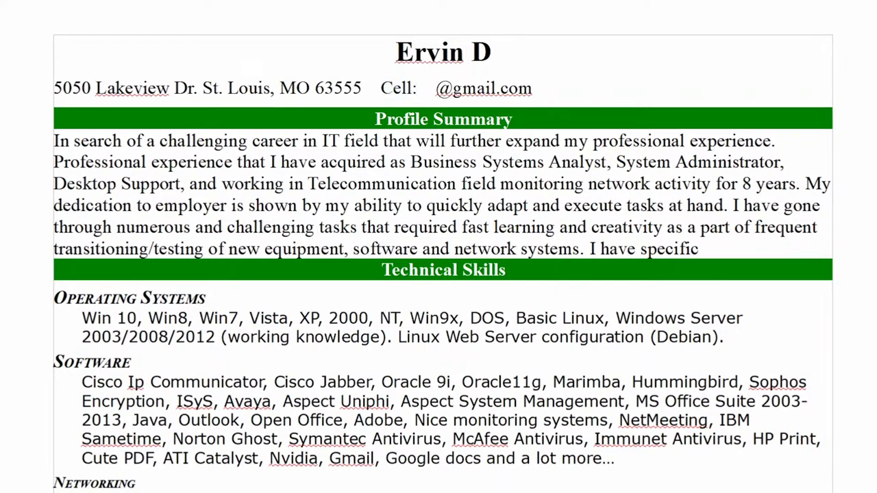
pyautogui.write('555-555')
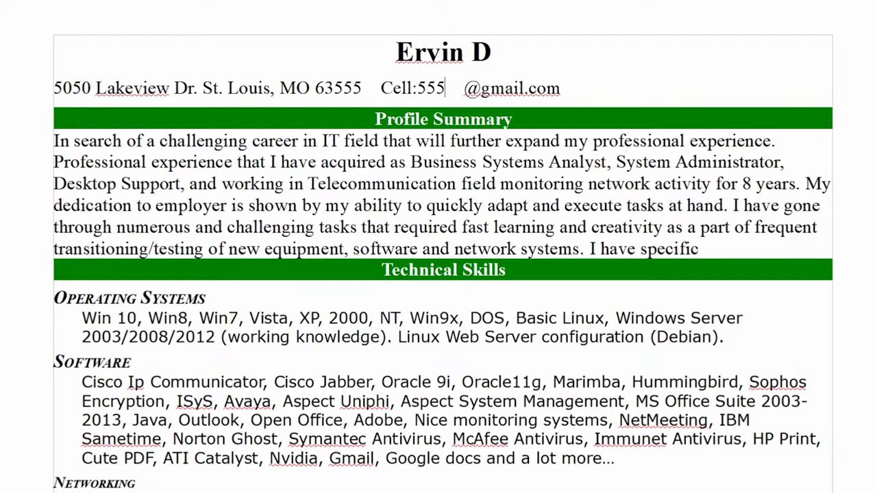
pyautogui.write('-5555')
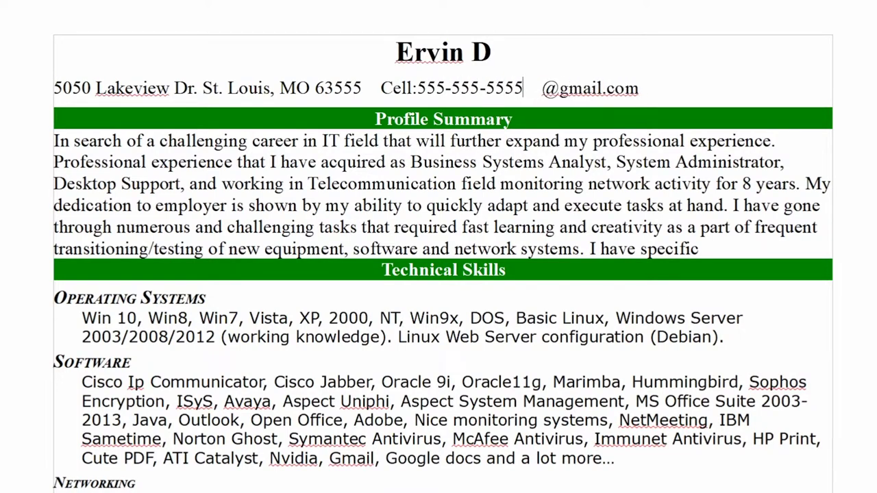
# - Type the e-mail username in front of the e-mail domain on the contact line
pyautogui.click(541, 88)
pyautogui.write('ervin')
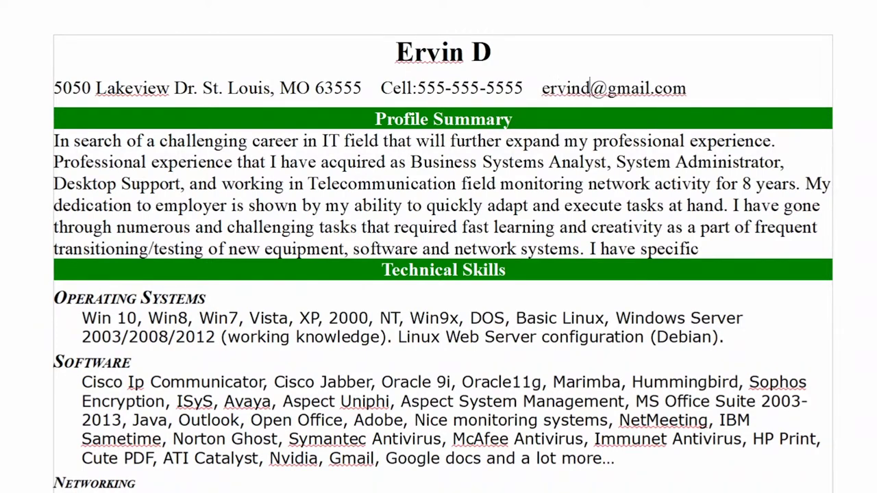
pyautogui.write('d')
pyautogui.moveTo(687, 88); pyautogui.dragTo(54, 87)
pyautogui.click(222, 140)
pyautogui.moveTo(465, 52); pyautogui.dragTo(395, 52)
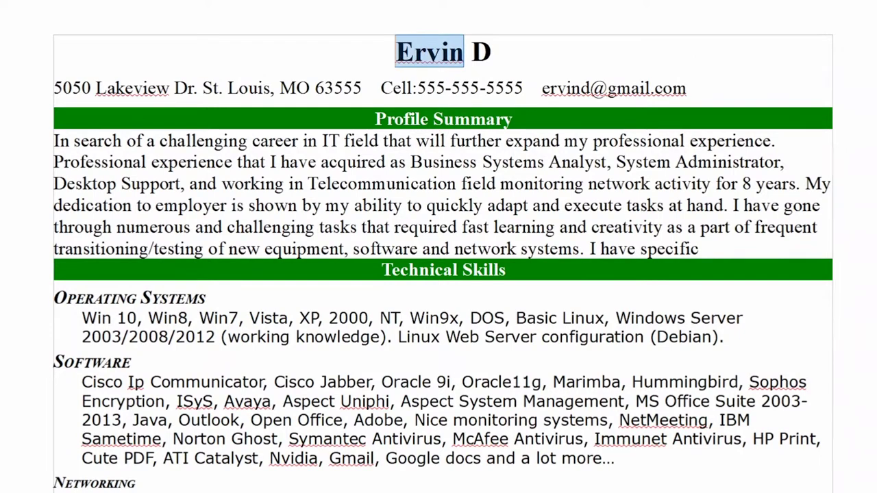
pyautogui.click(491, 52)
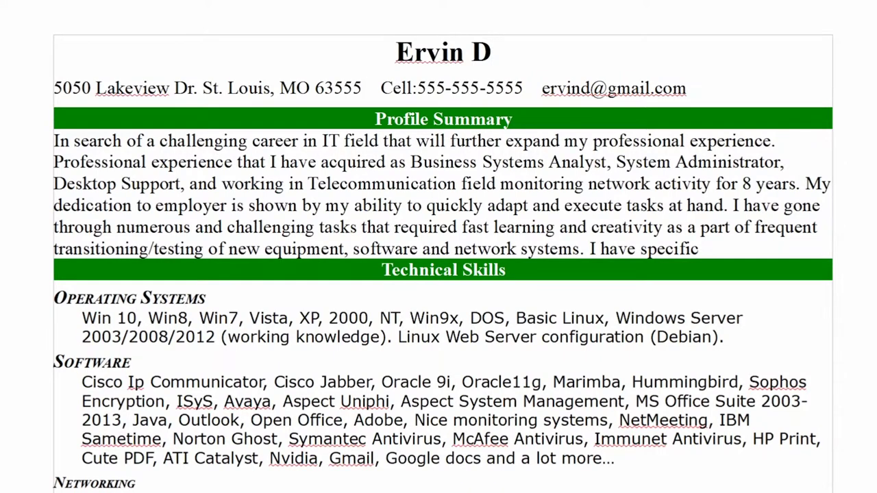
pyautogui.hotkey('shift', 'Home')
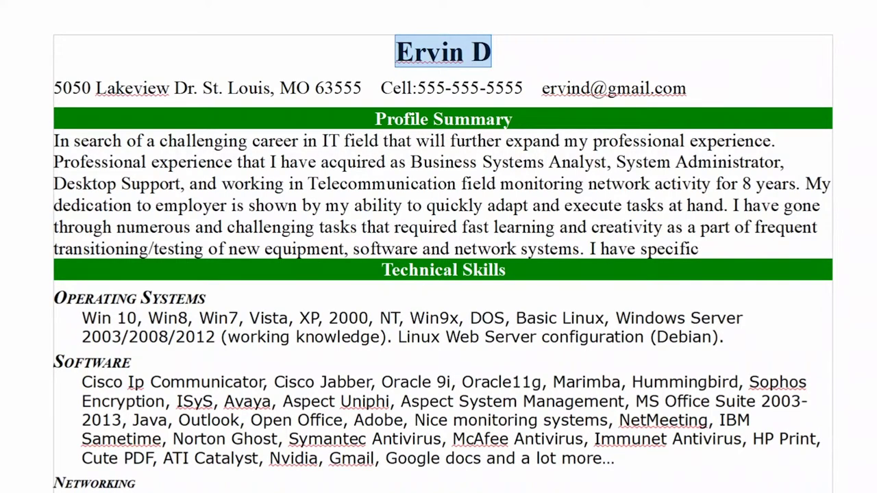
pyautogui.click(463, 52)
pyautogui.hotkey('shift', 'Left')
pyautogui.hotkey('shift', 'Left')
pyautogui.hotkey('shift', 'Left')
pyautogui.hotkey('shift', 'Left')
pyautogui.hotkey('shift', 'Left')
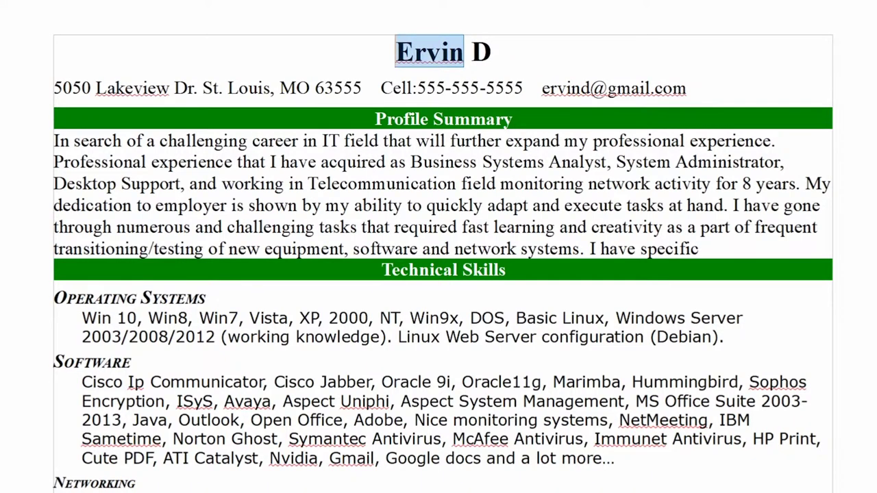
pyautogui.click(491, 52)
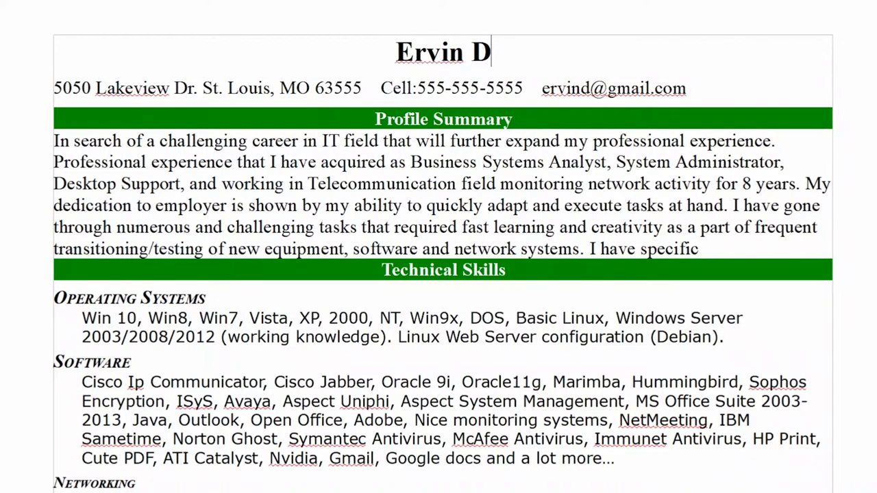
pyautogui.hotkey('shift', 'Home')
pyautogui.moveTo(381, 88); pyautogui.dragTo(687, 88)
pyautogui.click(687, 87)
pyautogui.press('Up')
pyautogui.scroll(-4, 438, 274)
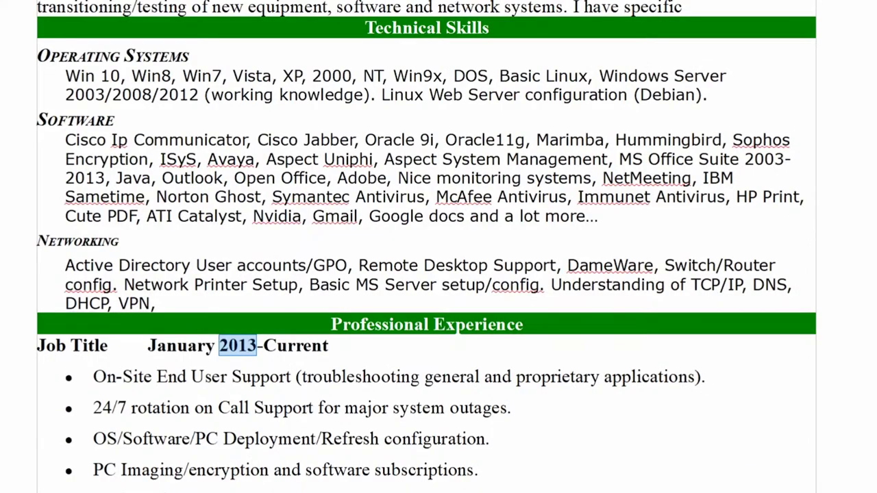
pyautogui.scroll(4, 438, 273)
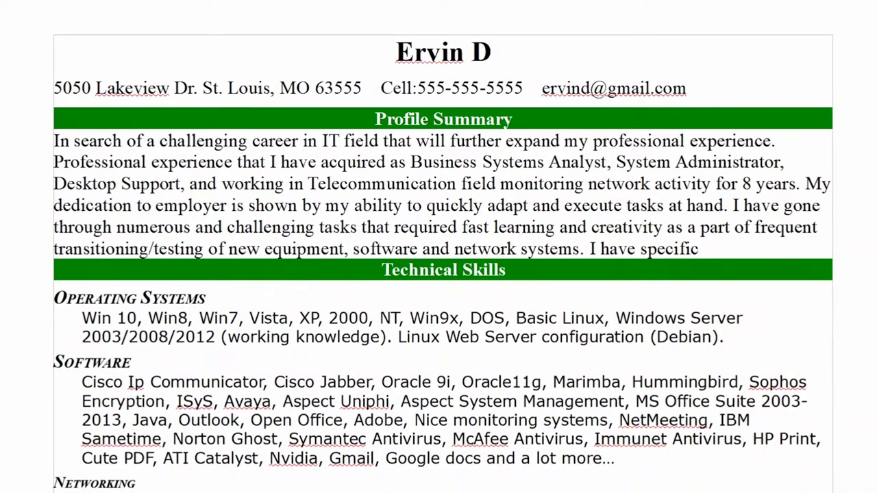
pyautogui.click(54, 141)
pyautogui.moveTo(512, 119); pyautogui.dragTo(374, 119)
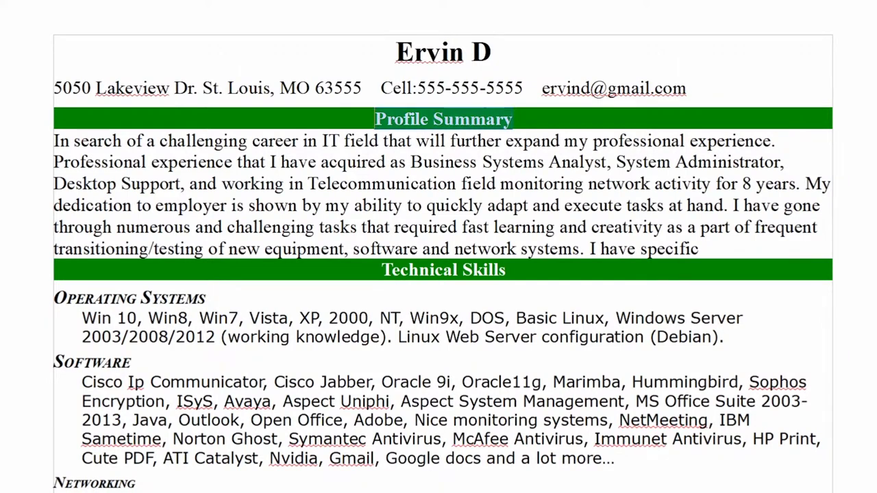
pyautogui.click(375, 162)
pyautogui.click(54, 140)
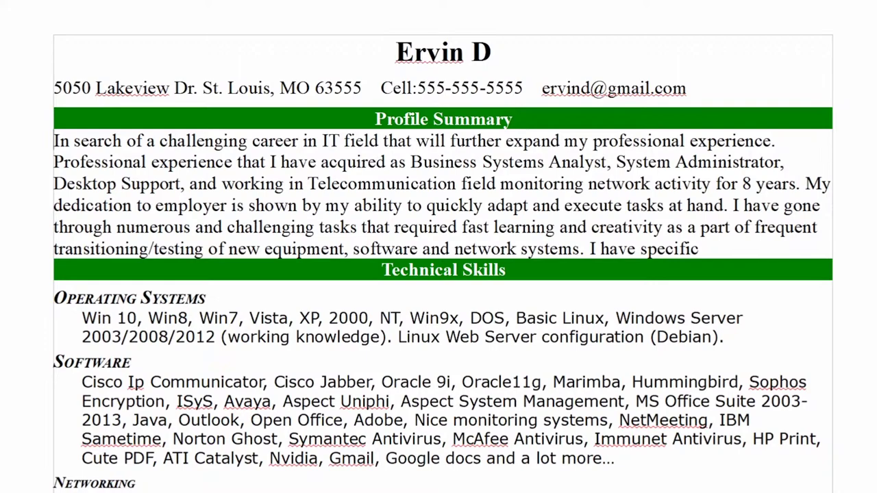
pyautogui.moveTo(54, 141); pyautogui.dragTo(708, 248)
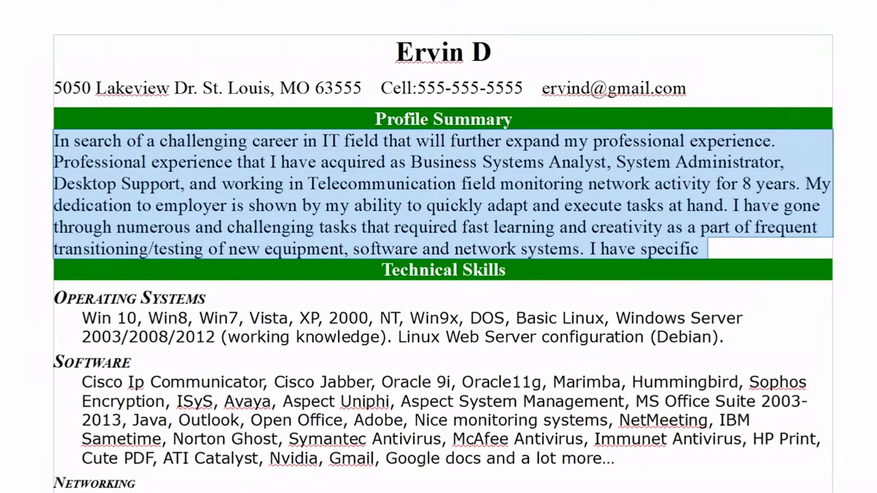
pyautogui.click(605, 336)
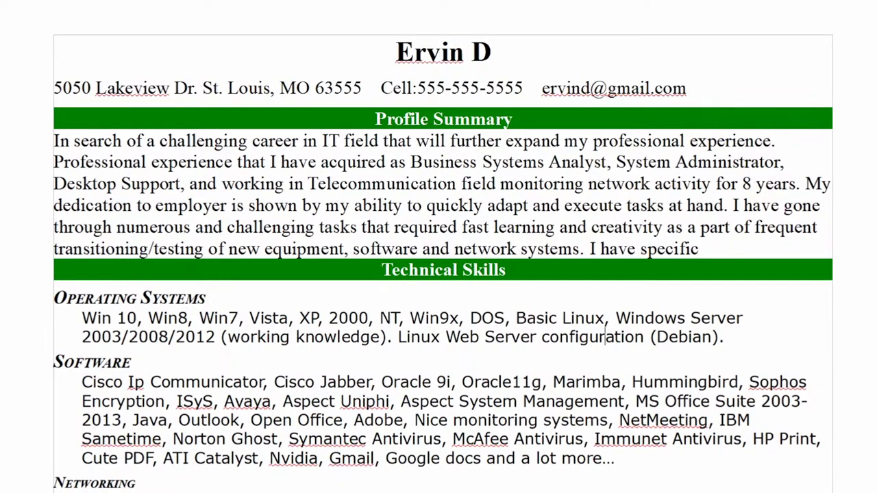
pyautogui.click(54, 140)
pyautogui.moveTo(54, 140); pyautogui.dragTo(301, 140)
pyautogui.hotkey('shift', 'Up')
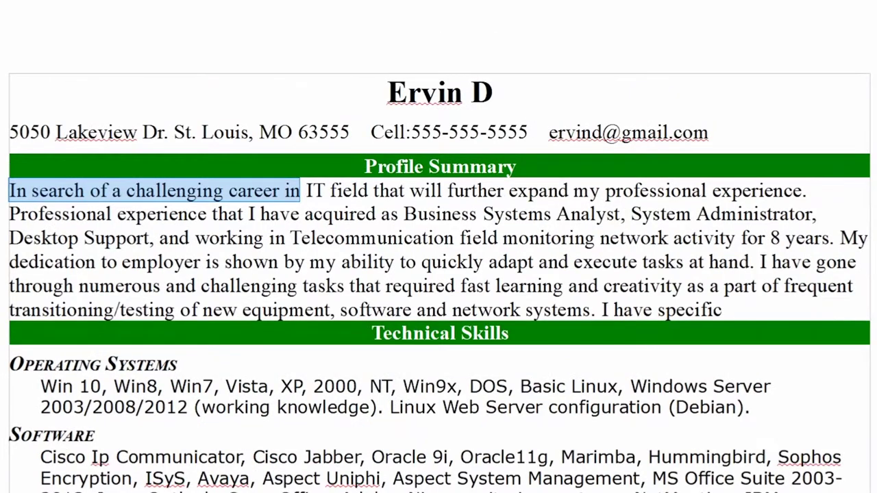
pyautogui.hotkey('shift', 'Right')
pyautogui.hotkey('shift', 'Right')
pyautogui.hotkey('shift', 'Right')
pyautogui.hotkey('shift', 'Right')
pyautogui.hotkey('shift', 'Right')
pyautogui.hotkey('shift', 'Right')
pyautogui.hotkey('shift', 'Right')
pyautogui.hotkey('shift', 'Right')
pyautogui.hotkey('shift', 'Right')
pyautogui.hotkey('shift', 'Right')
pyautogui.hotkey('shift', 'Right')
pyautogui.hotkey('shift', 'Right')
pyautogui.hotkey('shift', 'Right')
pyautogui.hotkey('shift', 'Right')
pyautogui.hotkey('shift', 'Right')
pyautogui.hotkey('shift', 'Right')
pyautogui.hotkey('shift', 'Right')
pyautogui.hotkey('shift', 'Right')
pyautogui.hotkey('shift', 'Right')
pyautogui.hotkey('shift', 'Right')
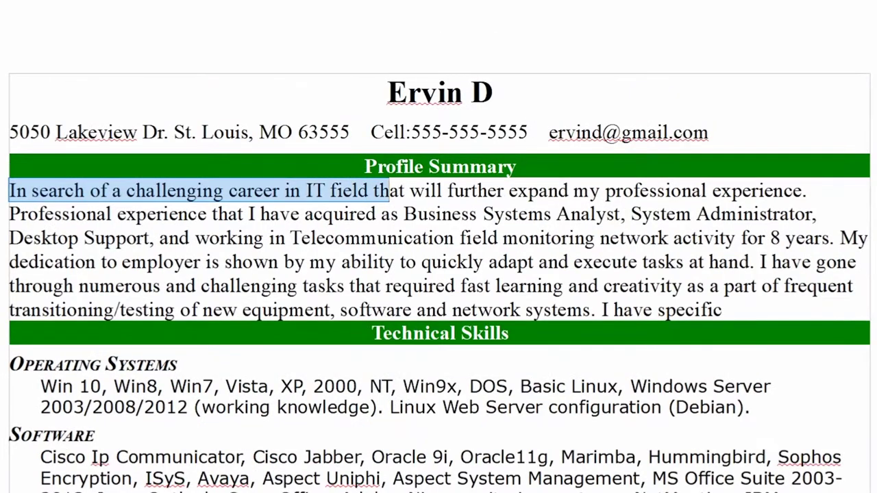
pyautogui.hotkey('shift', 'Right')
pyautogui.hotkey('shift', 'Right')
pyautogui.hotkey('shift', 'Right')
pyautogui.hotkey('shift', 'Right')
pyautogui.hotkey('shift', 'Right')
pyautogui.hotkey('shift', 'Right')
pyautogui.hotkey('shift', 'Right')
pyautogui.hotkey('shift', 'Right')
pyautogui.hotkey('shift', 'Right')
pyautogui.hotkey('shift', 'Right')
pyautogui.hotkey('shift', 'Right')
pyautogui.hotkey('shift', 'Right')
pyautogui.hotkey('shift', 'Right')
pyautogui.hotkey('shift', 'Right')
pyautogui.hotkey('shift', 'Right')
pyautogui.hotkey('shift', 'Right')
pyautogui.hotkey('shift', 'Right')
pyautogui.hotkey('shift', 'Right')
pyautogui.hotkey('shift', 'Right')
pyautogui.hotkey('shift', 'Right')
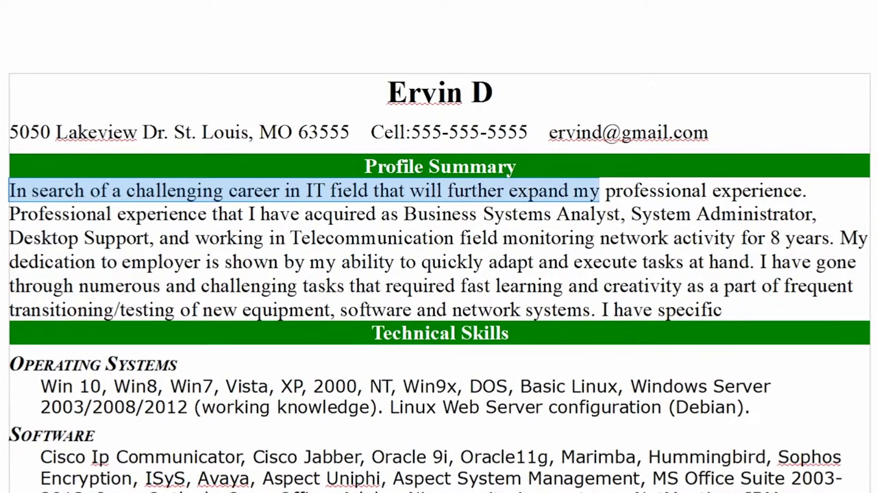
pyautogui.press('Right')
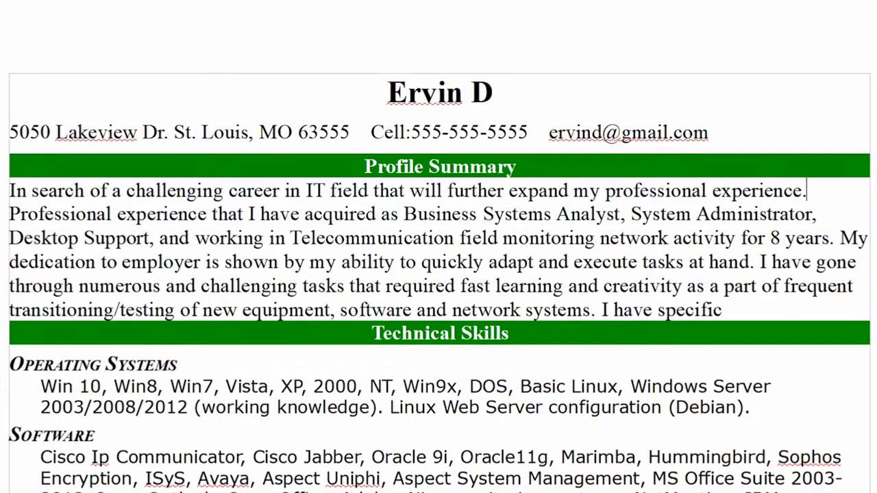
pyautogui.press('Right')
pyautogui.hotkey('shift', 'Right')
pyautogui.hotkey('shift', 'Right')
pyautogui.hotkey('shift', 'Right')
pyautogui.hotkey('shift', 'Right')
pyautogui.hotkey('shift', 'Right')
pyautogui.hotkey('shift', 'Right')
pyautogui.hotkey('shift', 'Right')
pyautogui.hotkey('shift', 'Right')
pyautogui.hotkey('shift', 'Right')
pyautogui.hotkey('shift', 'Right')
pyautogui.hotkey('shift', 'Right')
pyautogui.hotkey('shift', 'Right')
pyautogui.hotkey('shift', 'Right')
pyautogui.hotkey('shift', 'Right')
pyautogui.hotkey('shift', 'Right')
pyautogui.hotkey('shift', 'Right')
pyautogui.hotkey('shift', 'Right')
pyautogui.hotkey('shift', 'Right')
pyautogui.hotkey('shift', 'Right')
pyautogui.hotkey('shift', 'Right')
pyautogui.hotkey('shift', 'Right')
pyautogui.hotkey('shift', 'Right')
pyautogui.hotkey('shift', 'Right')
pyautogui.hotkey('shift', 'Right')
pyautogui.hotkey('shift', 'Right')
pyautogui.hotkey('shift', 'Right')
pyautogui.hotkey('shift', 'Right')
pyautogui.hotkey('shift', 'Right')
pyautogui.hotkey('shift', 'Right')
pyautogui.hotkey('shift', 'Right')
pyautogui.hotkey('shift', 'Right')
pyautogui.hotkey('shift', 'Right')
pyautogui.hotkey('shift', 'Right')
pyautogui.hotkey('shift', 'Right')
pyautogui.hotkey('shift', 'Right')
pyautogui.hotkey('shift', 'Right')
pyautogui.hotkey('shift', 'Right')
pyautogui.hotkey('shift', 'Right')
pyautogui.hotkey('shift', 'Right')
pyautogui.hotkey('shift', 'Right')
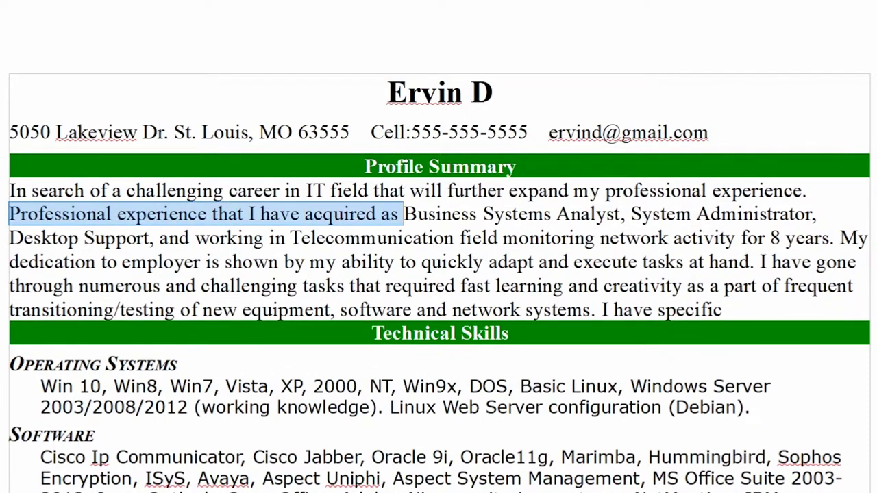
pyautogui.hotkey('shift', 'Right')
pyautogui.hotkey('shift', 'Right')
pyautogui.hotkey('shift', 'Right')
pyautogui.hotkey('shift', 'Right')
pyautogui.hotkey('shift', 'Right')
pyautogui.hotkey('shift', 'Right')
pyautogui.hotkey('shift', 'Right')
pyautogui.hotkey('shift', 'Right')
pyautogui.hotkey('shift', 'Right')
pyautogui.hotkey('shift', 'Right')
pyautogui.hotkey('shift', 'Right')
pyautogui.hotkey('shift', 'Right')
pyautogui.hotkey('shift', 'Right')
pyautogui.hotkey('shift', 'Right')
pyautogui.hotkey('shift', 'Right')
pyautogui.hotkey('shift', 'Right')
pyautogui.hotkey('shift', 'Right')
pyautogui.hotkey('shift', 'Right')
pyautogui.hotkey('shift', 'Right')
pyautogui.hotkey('shift', 'Right')
pyautogui.hotkey('shift', 'Down')
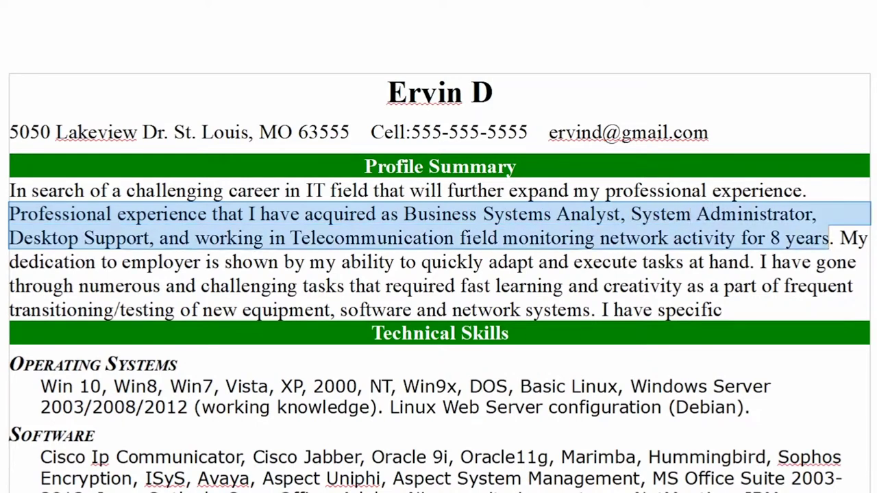
pyautogui.hotkey('shift', 'Up')
pyautogui.hotkey('shift', 'Down')
pyautogui.hotkey('ctrl', 'shift', 'Left')
pyautogui.hotkey('ctrl', 'shift', 'Left')
pyautogui.hotkey('ctrl', 'shift', 'Left')
pyautogui.hotkey('ctrl', 'shift', 'Left')
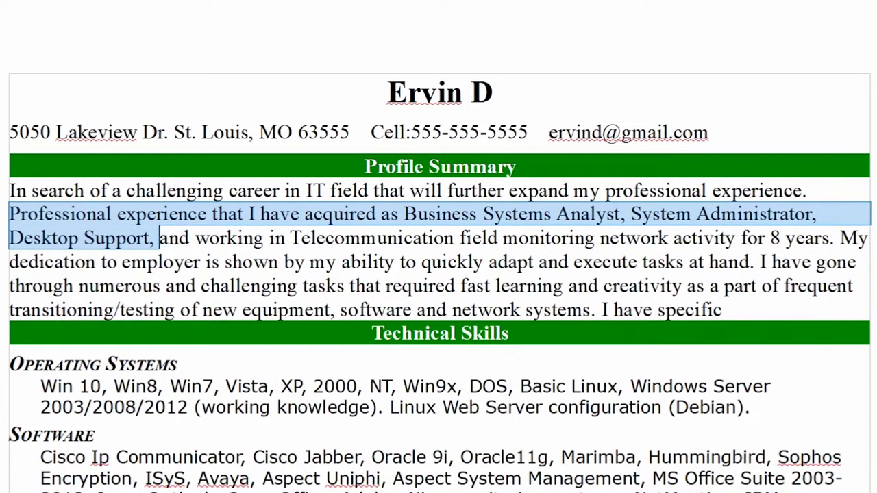
pyautogui.hotkey('shift', 'Right')
pyautogui.hotkey('shift', 'Right')
pyautogui.hotkey('shift', 'Right')
pyautogui.hotkey('shift', 'Right')
pyautogui.hotkey('shift', 'Right')
pyautogui.hotkey('shift', 'Right')
pyautogui.hotkey('shift', 'Right')
pyautogui.hotkey('shift', 'Right')
pyautogui.hotkey('shift', 'Right')
pyautogui.hotkey('shift', 'Right')
pyautogui.hotkey('shift', 'Right')
pyautogui.hotkey('shift', 'Right')
pyautogui.hotkey('shift', 'Right')
pyautogui.hotkey('shift', 'Right')
pyautogui.hotkey('shift', 'Right')
pyautogui.hotkey('shift', 'Right')
pyautogui.hotkey('shift', 'Right')
pyautogui.hotkey('shift', 'Right')
pyautogui.hotkey('shift', 'Right')
pyautogui.hotkey('shift', 'Right')
pyautogui.hotkey('shift', 'Right')
pyautogui.hotkey('shift', 'Right')
pyautogui.hotkey('shift', 'Right')
pyautogui.hotkey('shift', 'Right')
pyautogui.hotkey('shift', 'Right')
pyautogui.hotkey('shift', 'Right')
pyautogui.hotkey('shift', 'Right')
pyautogui.hotkey('shift', 'Right')
pyautogui.hotkey('shift', 'Right')
pyautogui.hotkey('shift', 'Right')
pyautogui.hotkey('shift', 'Right')
pyautogui.hotkey('shift', 'Right')
pyautogui.hotkey('shift', 'Right')
pyautogui.hotkey('shift', 'Right')
pyautogui.hotkey('shift', 'Right')
pyautogui.hotkey('shift', 'Right')
pyautogui.hotkey('shift', 'Right')
pyautogui.hotkey('shift', 'Right')
pyautogui.hotkey('shift', 'Right')
pyautogui.hotkey('shift', 'Right')
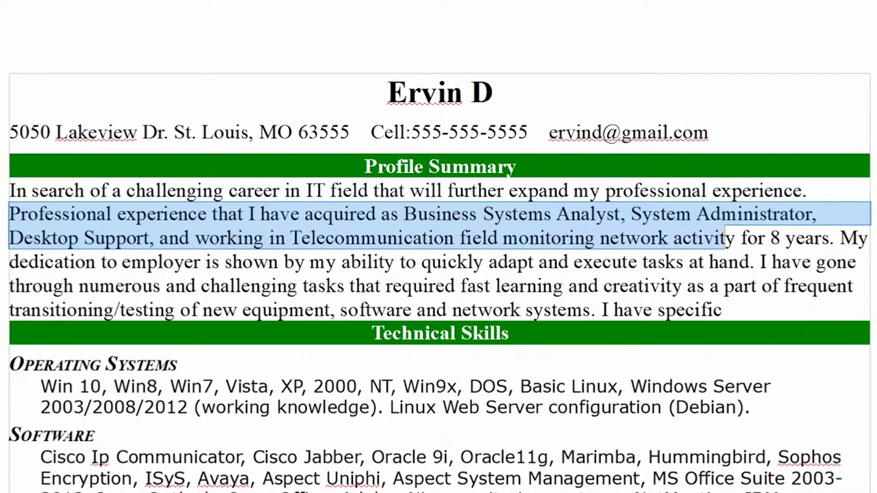
pyautogui.press('Right')
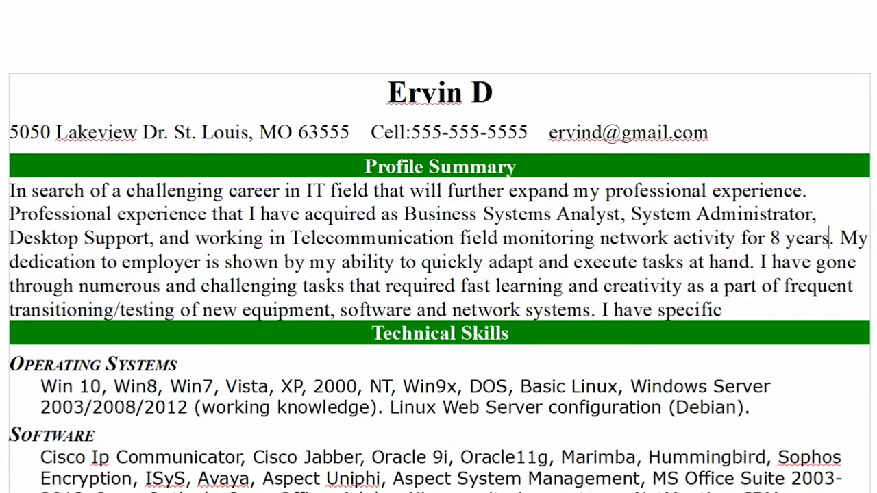
pyautogui.press('Up')
pyautogui.press('Home')
pyautogui.hotkey('shift', 'Right')
pyautogui.hotkey('shift', 'Right')
pyautogui.hotkey('shift', 'Right')
pyautogui.hotkey('shift', 'Right')
pyautogui.hotkey('shift', 'Right')
pyautogui.hotkey('shift', 'Right')
pyautogui.hotkey('shift', 'Right')
pyautogui.hotkey('shift', 'Right')
pyautogui.hotkey('shift', 'Right')
pyautogui.hotkey('shift', 'Right')
pyautogui.hotkey('shift', 'Right')
pyautogui.hotkey('shift', 'Right')
pyautogui.hotkey('shift', 'Right')
pyautogui.hotkey('shift', 'Right')
pyautogui.hotkey('shift', 'Right')
pyautogui.hotkey('shift', 'Right')
pyautogui.hotkey('shift', 'Right')
pyautogui.hotkey('shift', 'Right')
pyautogui.hotkey('shift', 'Right')
pyautogui.hotkey('shift', 'Right')
pyautogui.hotkey('shift', 'Right')
pyautogui.hotkey('shift', 'Right')
pyautogui.hotkey('shift', 'Right')
pyautogui.hotkey('shift', 'Right')
pyautogui.hotkey('shift', 'Right')
pyautogui.hotkey('shift', 'Right')
pyautogui.hotkey('shift', 'Right')
pyautogui.hotkey('shift', 'Right')
pyautogui.hotkey('shift', 'Right')
pyautogui.hotkey('shift', 'Right')
pyautogui.hotkey('shift', 'Right')
pyautogui.hotkey('shift', 'Right')
pyautogui.hotkey('shift', 'Right')
pyautogui.hotkey('shift', 'Right')
pyautogui.hotkey('shift', 'Right')
pyautogui.hotkey('shift', 'Right')
pyautogui.hotkey('shift', 'Right')
pyautogui.hotkey('shift', 'Right')
pyautogui.hotkey('shift', 'Right')
pyautogui.hotkey('shift', 'Right')
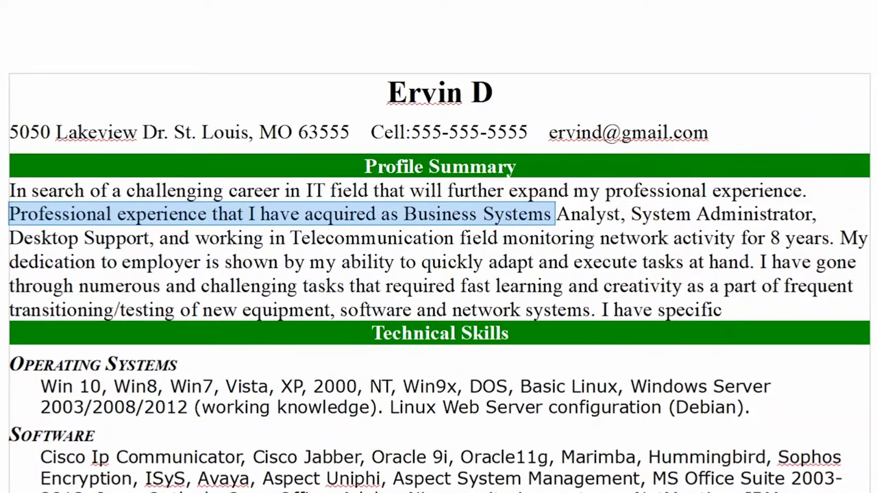
pyautogui.press('Right')
pyautogui.press('Right')
pyautogui.press('Right')
pyautogui.press('Right')
pyautogui.press('Right')
pyautogui.press('Right')
pyautogui.press('Right')
pyautogui.press('Right')
pyautogui.press('Right')
pyautogui.press('Right')
pyautogui.press('Right')
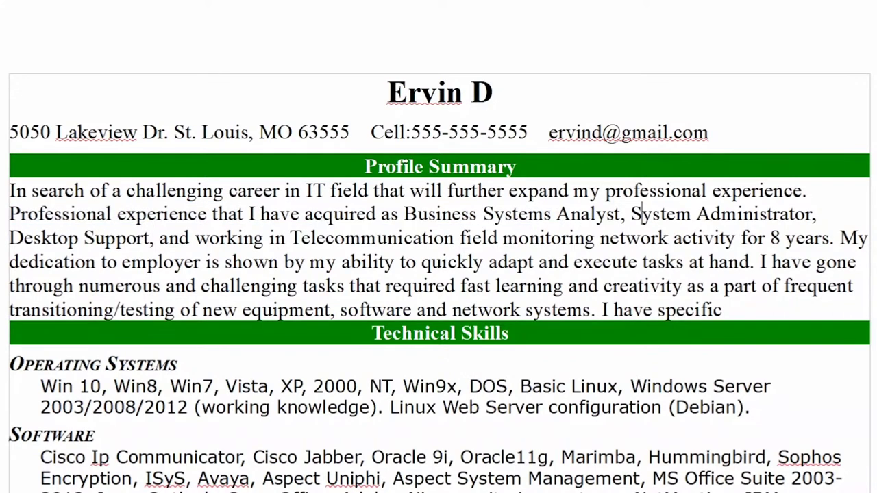
pyautogui.press('Left')
pyautogui.hotkey('shift', 'End')
pyautogui.hotkey('ctrl', 'shift', 'Left')
pyautogui.hotkey('ctrl', 'shift', 'Left')
pyautogui.hotkey('ctrl', 'shift', 'Left')
pyautogui.hotkey('ctrl', 'shift', 'Left')
pyautogui.hotkey('ctrl', 'shift', 'Left')
pyautogui.hotkey('ctrl', 'shift', 'Left')
pyautogui.hotkey('ctrl', 'shift', 'Left')
pyautogui.hotkey('ctrl', 'shift', 'Right')
pyautogui.hotkey('ctrl', 'shift', 'Right')
pyautogui.hotkey('ctrl', 'shift', 'Right')
pyautogui.hotkey('ctrl', 'shift', 'Right')
pyautogui.hotkey('ctrl', 'shift', 'Right')
pyautogui.hotkey('ctrl', 'shift', 'Right')
pyautogui.hotkey('ctrl', 'shift', 'Right')
pyautogui.hotkey('ctrl', 'shift', 'Right')
pyautogui.hotkey('ctrl', 'shift', 'Right')
pyautogui.hotkey('ctrl', 'shift', 'Right')
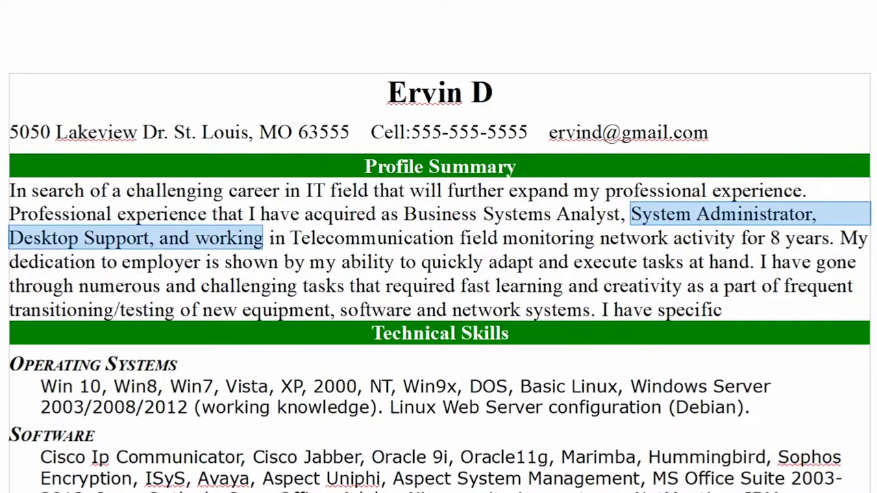
pyautogui.hotkey('shift', 'Right')
pyautogui.hotkey('shift', 'Right')
pyautogui.hotkey('shift', 'Right')
pyautogui.hotkey('shift', 'Right')
pyautogui.hotkey('shift', 'Right')
pyautogui.hotkey('shift', 'Right')
pyautogui.hotkey('shift', 'Right')
pyautogui.hotkey('shift', 'Right')
pyautogui.hotkey('shift', 'Right')
pyautogui.hotkey('shift', 'Right')
pyautogui.hotkey('shift', 'Right')
pyautogui.hotkey('shift', 'Right')
pyautogui.hotkey('shift', 'Right')
pyautogui.hotkey('shift', 'Right')
pyautogui.hotkey('shift', 'Right')
pyautogui.hotkey('shift', 'Right')
pyautogui.hotkey('shift', 'Right')
pyautogui.hotkey('shift', 'Right')
pyautogui.hotkey('shift', 'Right')
pyautogui.hotkey('shift', 'Right')
pyautogui.hotkey('shift', 'Right')
pyautogui.hotkey('shift', 'Right')
pyautogui.hotkey('shift', 'Right')
pyautogui.hotkey('shift', 'Right')
pyautogui.hotkey('shift', 'Right')
pyautogui.hotkey('shift', 'Right')
pyautogui.hotkey('shift', 'Right')
pyautogui.hotkey('shift', 'Right')
pyautogui.hotkey('shift', 'Right')
pyautogui.hotkey('shift', 'Right')
pyautogui.hotkey('shift', 'Right')
pyautogui.hotkey('shift', 'Right')
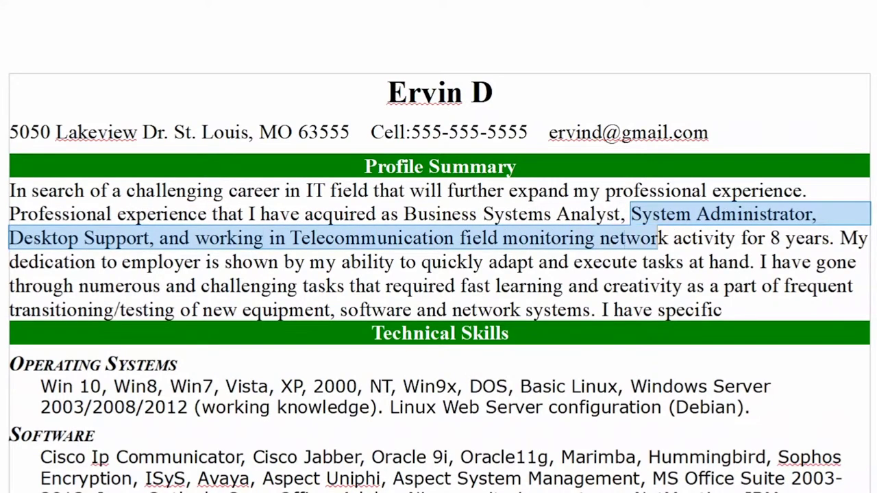
pyautogui.press('Right')
pyautogui.press('Right')
pyautogui.press('Right')
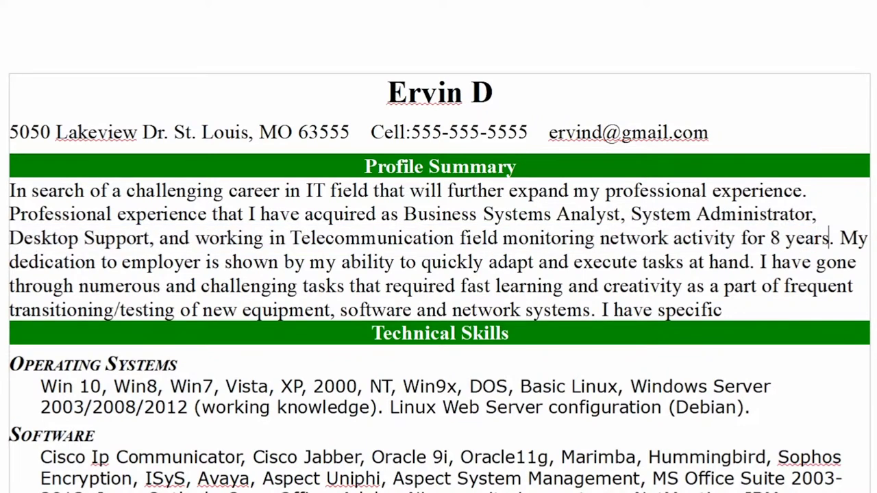
pyautogui.moveTo(178, 237); pyautogui.dragTo(835, 237)
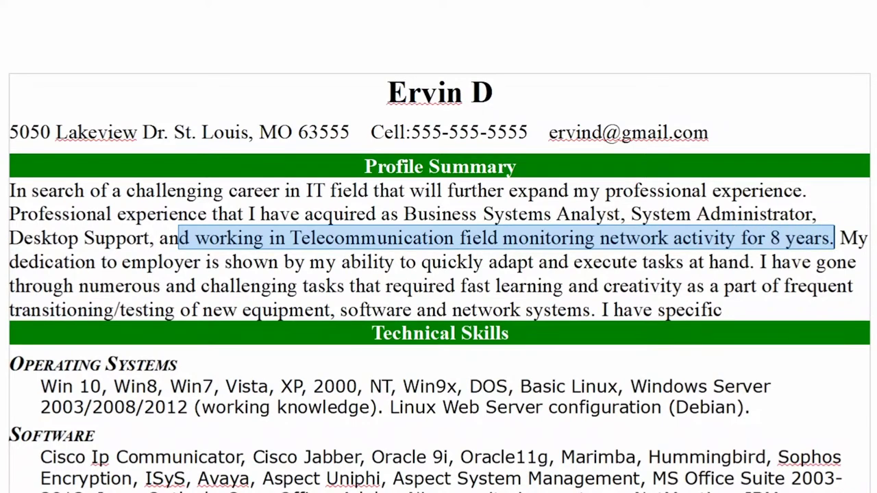
pyautogui.moveTo(834, 237); pyautogui.dragTo(829, 238)
pyautogui.click(834, 238)
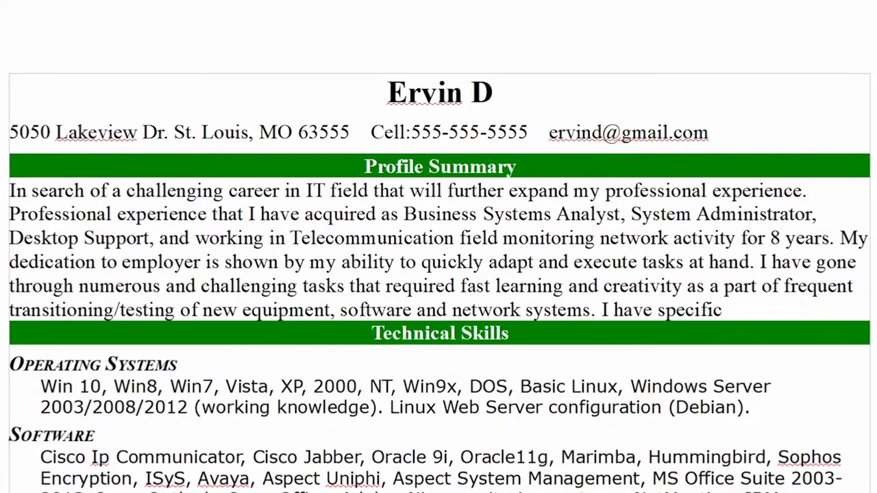
pyautogui.moveTo(289, 237); pyautogui.dragTo(829, 238)
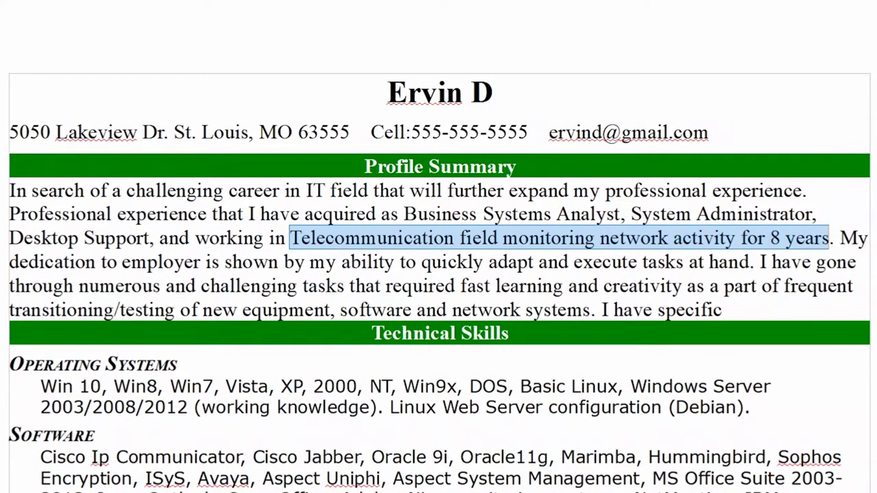
pyautogui.click(834, 238)
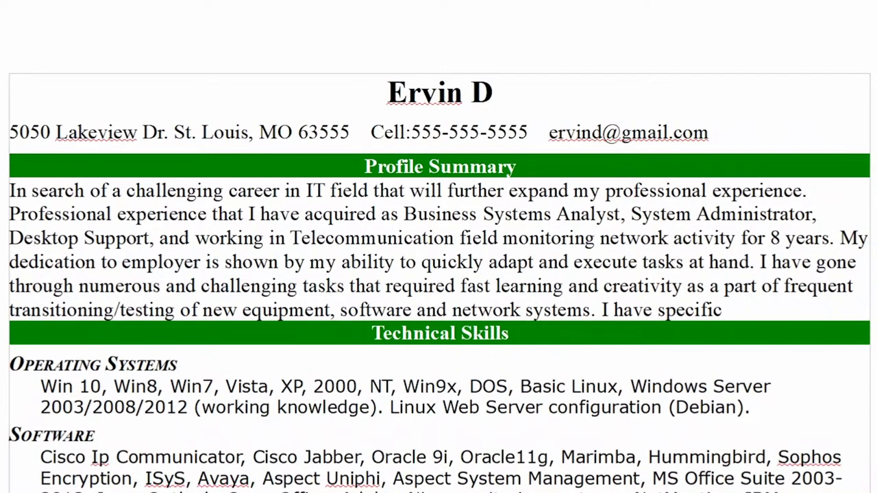
pyautogui.click(840, 238)
pyautogui.hotkey('shift', 'End')
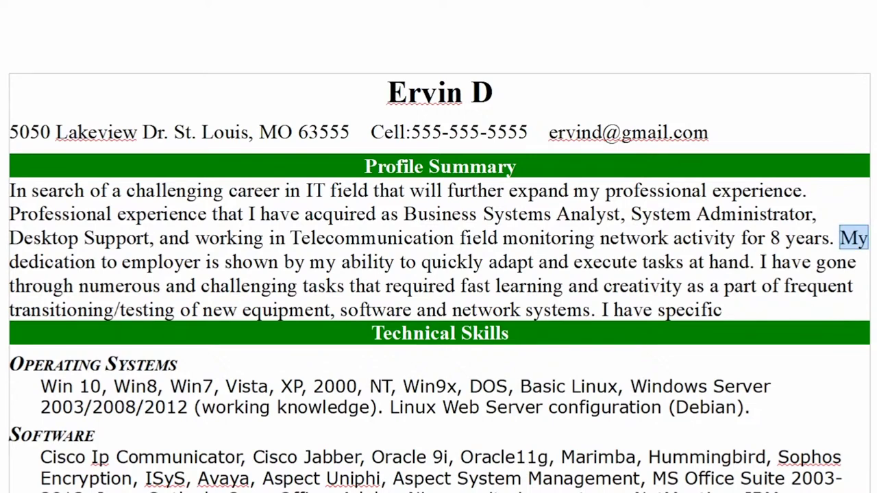
pyautogui.moveTo(840, 237); pyautogui.dragTo(749, 262)
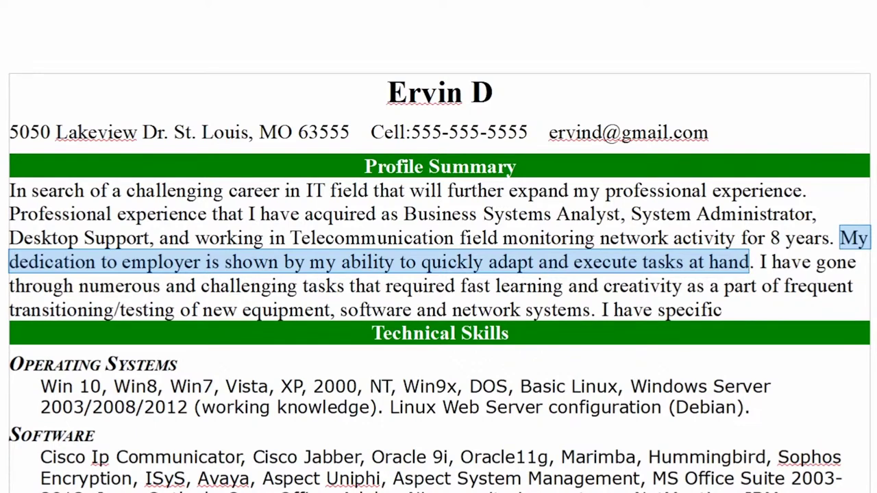
pyautogui.click(517, 261)
pyautogui.moveTo(383, 262); pyautogui.dragTo(749, 262)
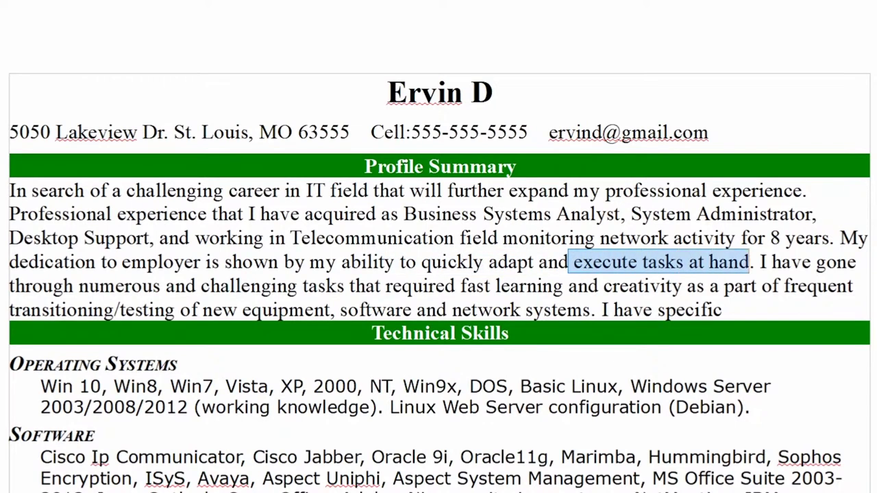
pyautogui.click(753, 261)
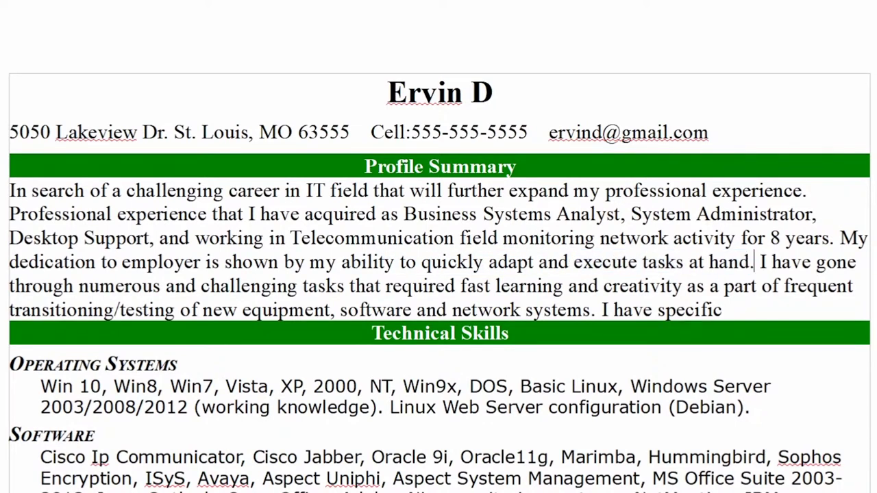
pyautogui.moveTo(754, 262); pyautogui.dragTo(839, 237)
pyautogui.click(754, 262)
pyautogui.moveTo(754, 261); pyautogui.dragTo(840, 237)
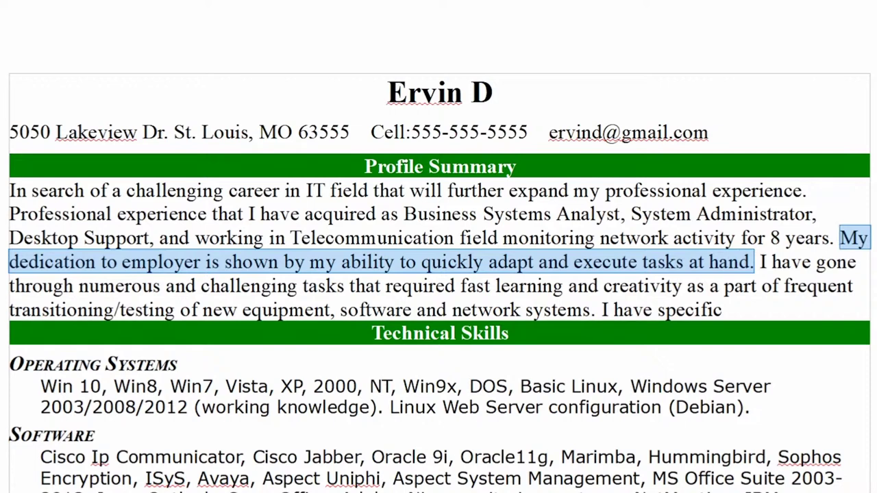
pyautogui.moveTo(759, 261); pyautogui.dragTo(856, 262)
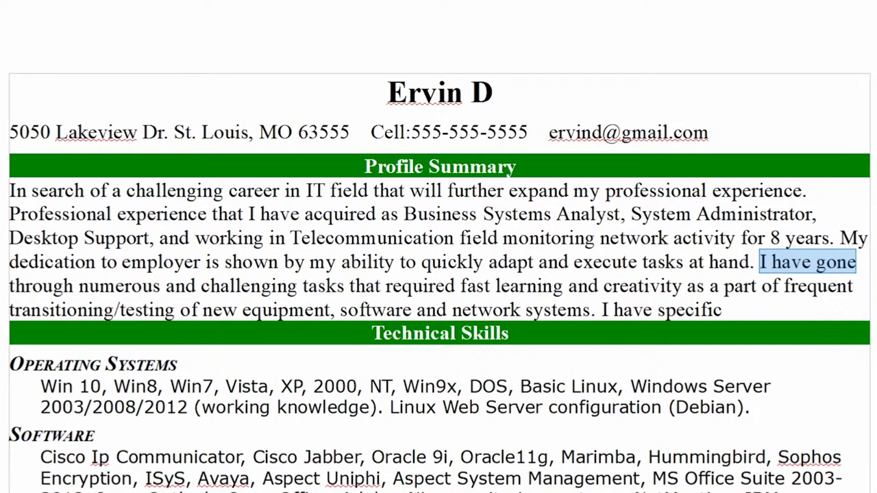
pyautogui.moveTo(856, 262); pyautogui.dragTo(582, 309)
pyautogui.click(597, 311)
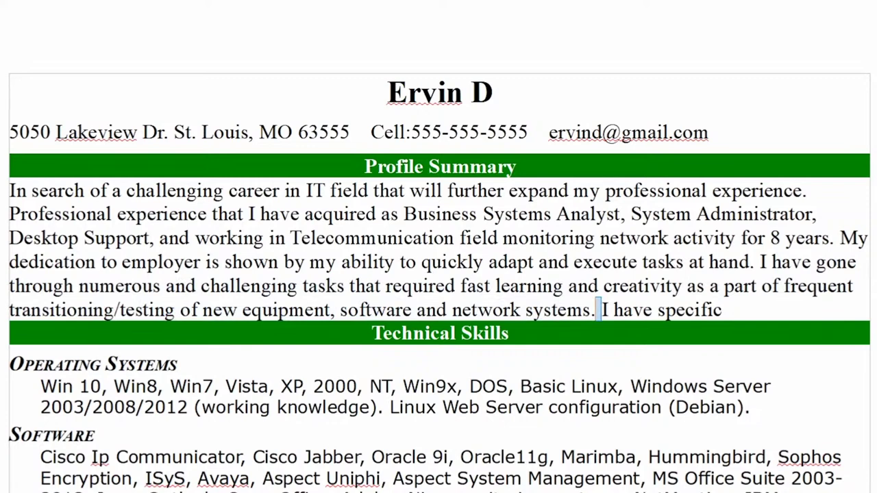
pyautogui.moveTo(592, 310); pyautogui.dragTo(749, 262)
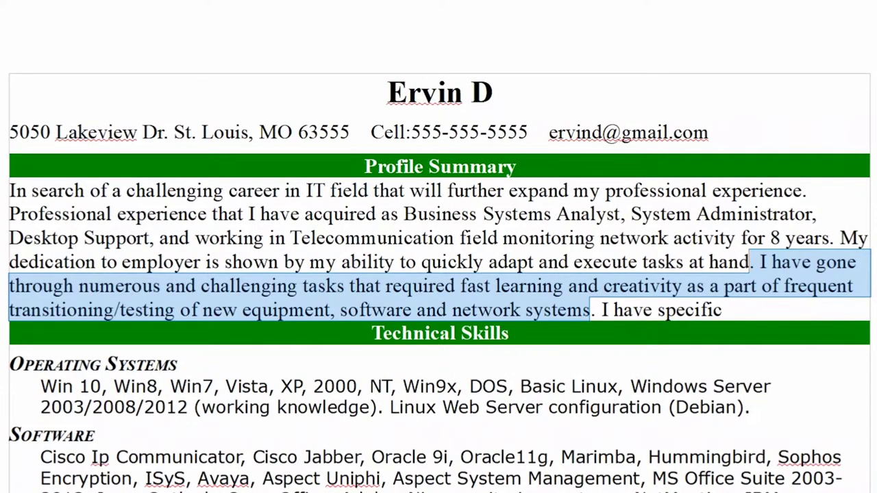
pyautogui.moveTo(385, 286); pyautogui.dragTo(594, 310)
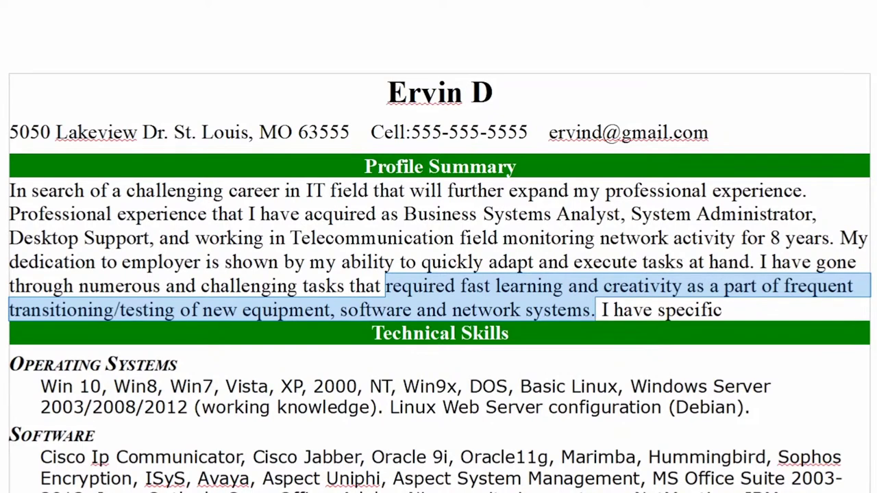
pyautogui.click(597, 285)
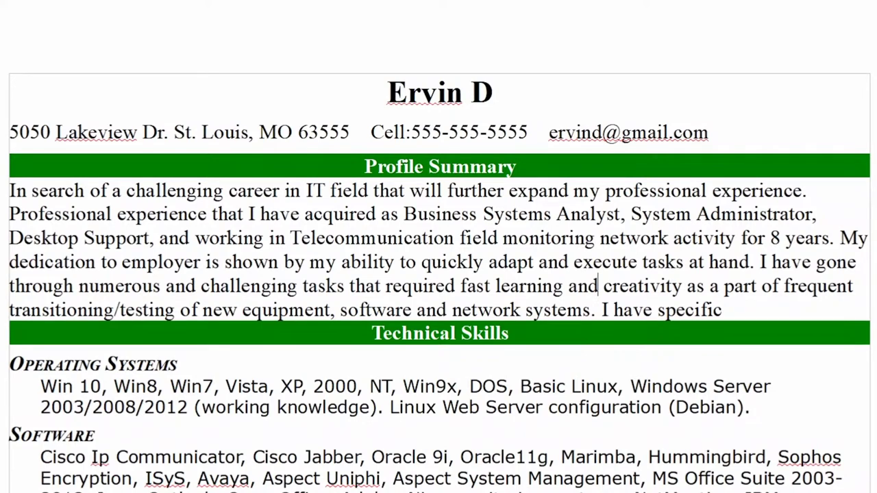
pyautogui.moveTo(833, 238); pyautogui.dragTo(854, 286)
pyautogui.click(754, 261)
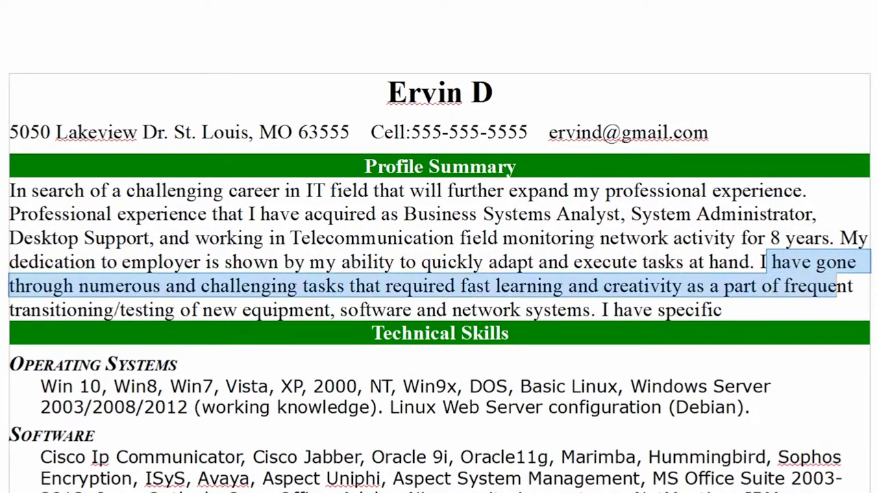
pyautogui.click(759, 261)
pyautogui.moveTo(759, 261); pyautogui.dragTo(594, 310)
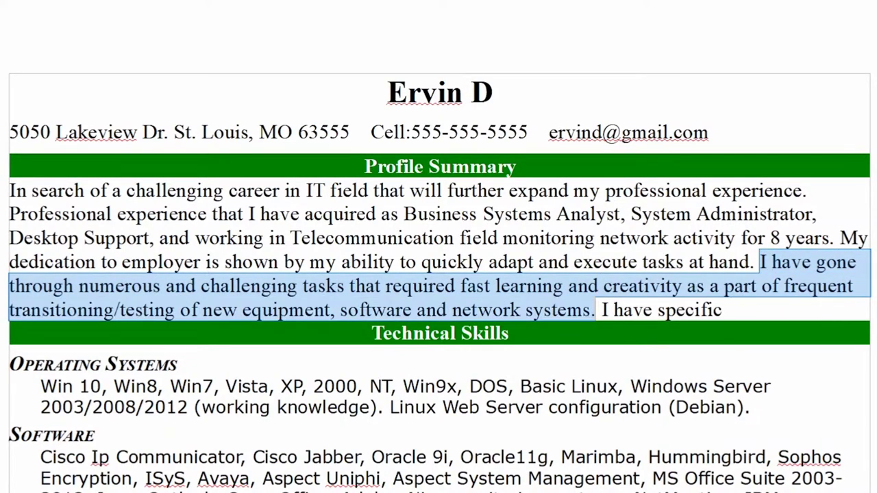
pyautogui.click(595, 310)
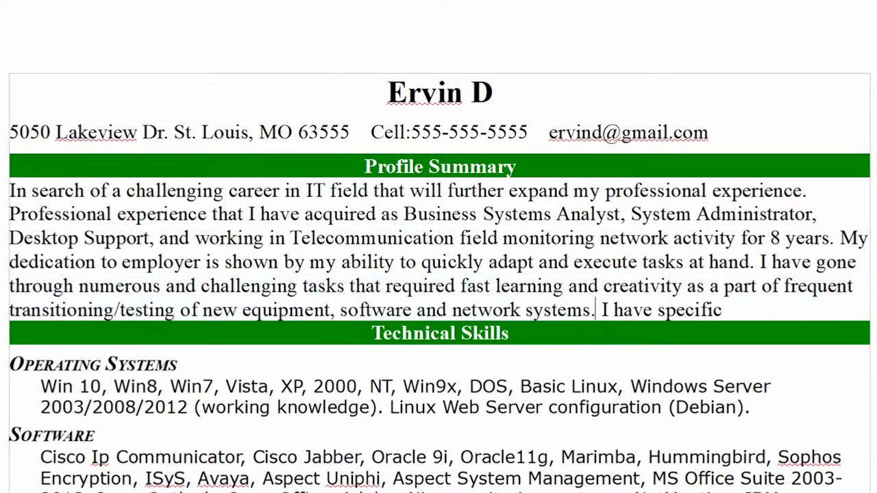
pyautogui.moveTo(600, 310); pyautogui.dragTo(732, 310)
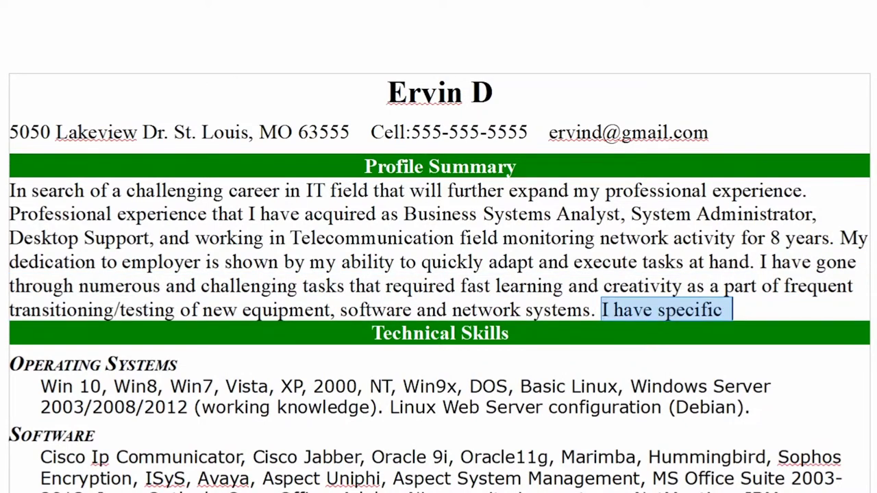
pyautogui.click(728, 310)
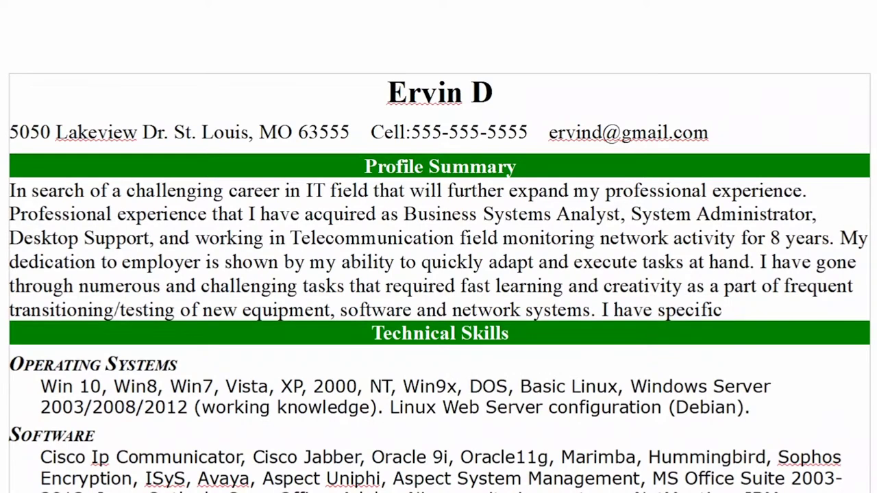
pyautogui.moveTo(600, 309); pyautogui.dragTo(731, 310)
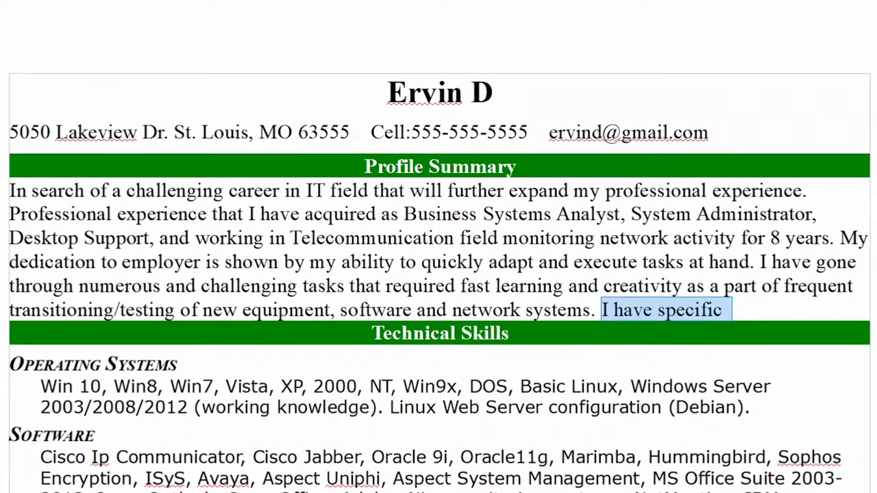
pyautogui.click(723, 309)
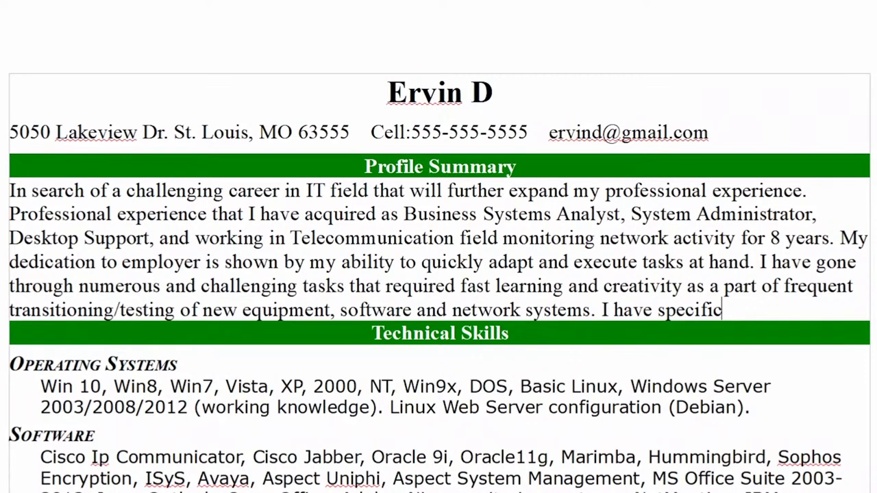
# - Finish the last summary sentence as 'I have specific experience working this job...', correcting the wording
pyautogui.click(728, 310)
pyautogui.write('experience')
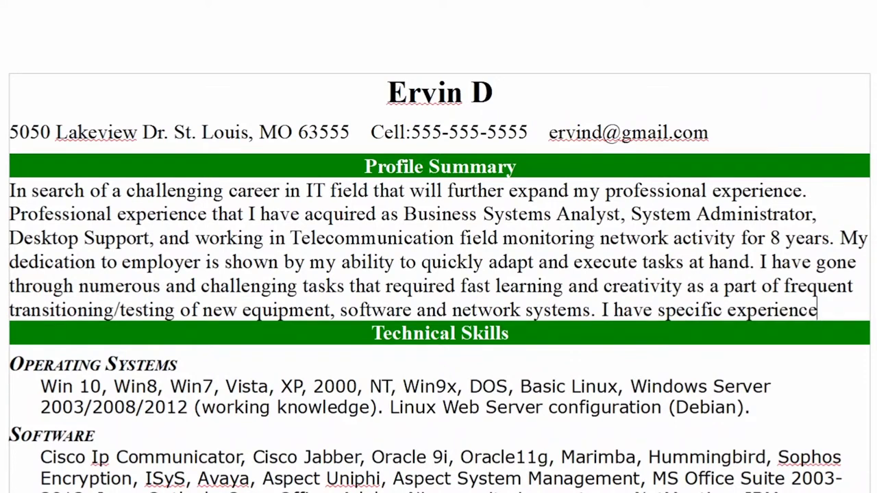
pyautogui.write(' working on this system')
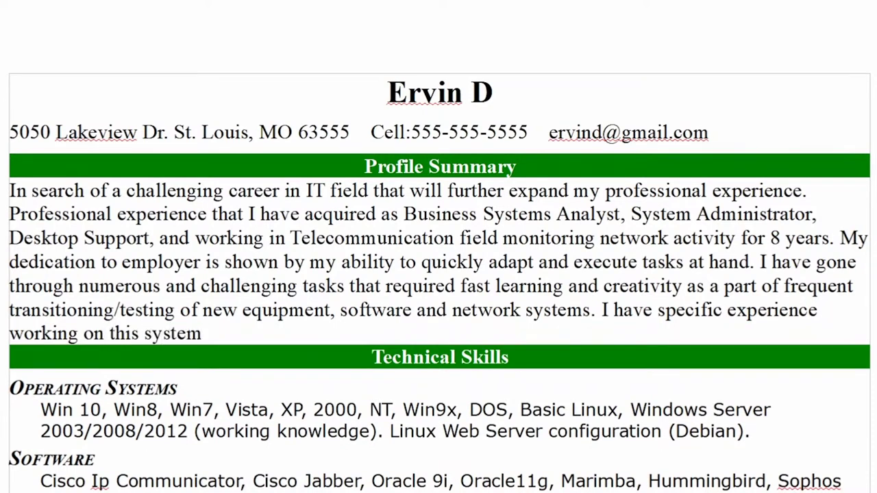
pyautogui.press('BackSpace')
pyautogui.press('BackSpace')
pyautogui.press('BackSpace')
pyautogui.press('BackSpace')
pyautogui.press('BackSpace')
pyautogui.press('BackSpace')
pyautogui.press('BackSpace')
pyautogui.press('BackSpace')
pyautogui.press('BackSpace')
pyautogui.press('BackSpace')
pyautogui.press('BackSpace')
pyautogui.press('BackSpace')
pyautogui.press('BackSpace')
pyautogui.press('BackSpace')
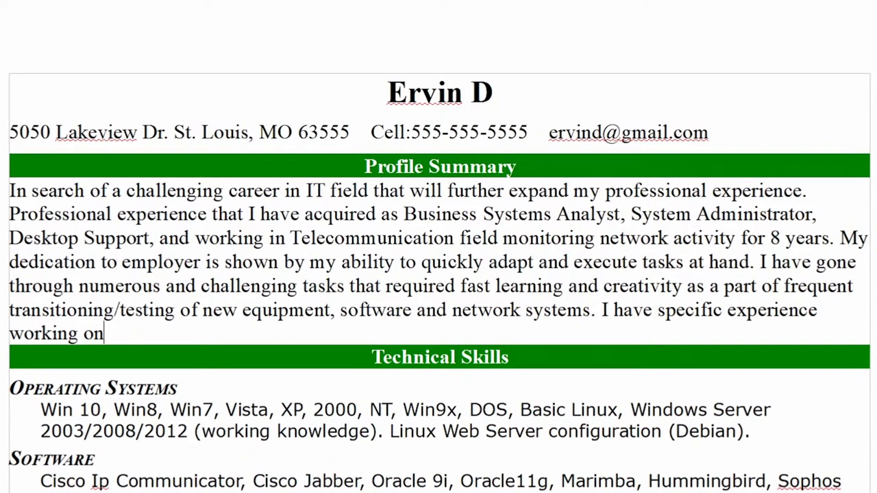
pyautogui.write('this job...')
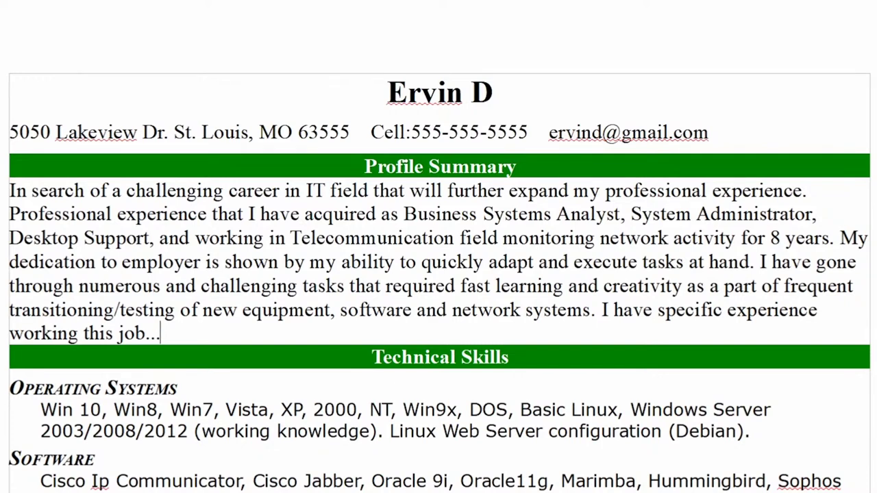
pyautogui.hotkey('ctrl', 'shift', 'Left')
pyautogui.hotkey('ctrl', 'shift', 'Left')
pyautogui.hotkey('ctrl', 'shift', 'Left')
pyautogui.hotkey('ctrl', 'shift', 'Left')
pyautogui.hotkey('ctrl', 'shift', 'Left')
pyautogui.hotkey('ctrl', 'shift', 'Left')
pyautogui.hotkey('ctrl', 'shift', 'Left')
pyautogui.hotkey('ctrl', 'shift', 'Left')
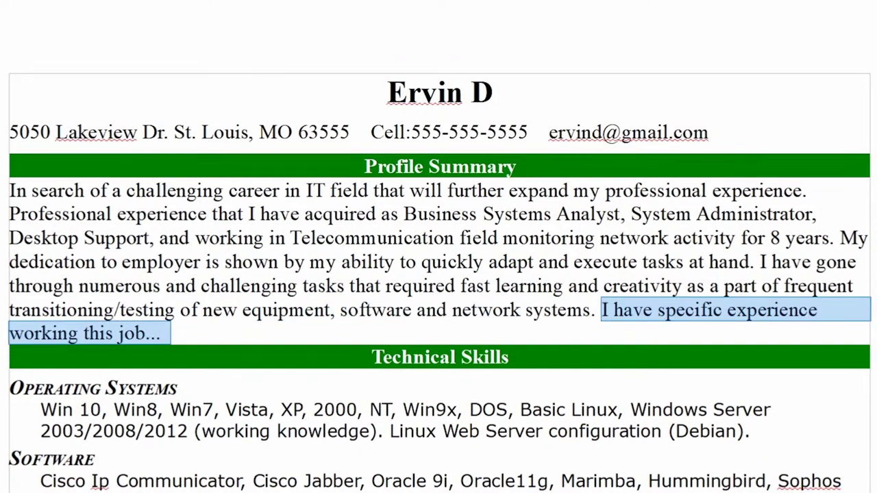
pyautogui.press('Right')
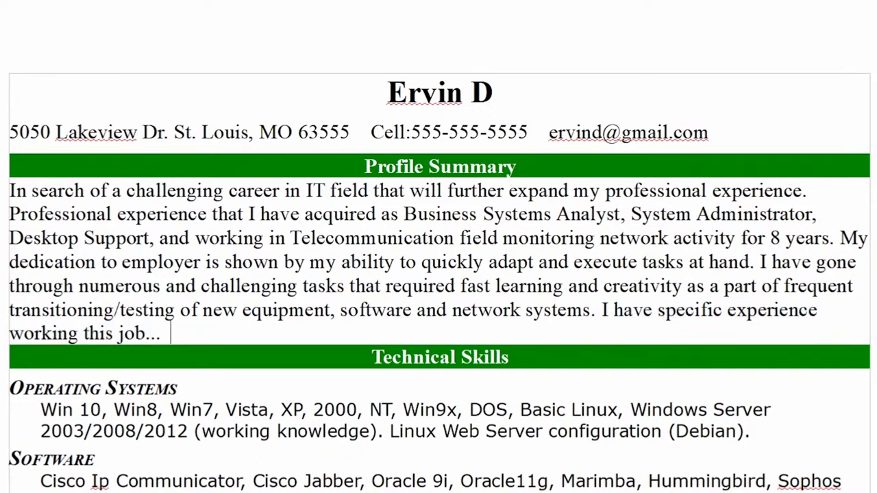
pyautogui.moveTo(19, 214); pyautogui.dragTo(555, 214)
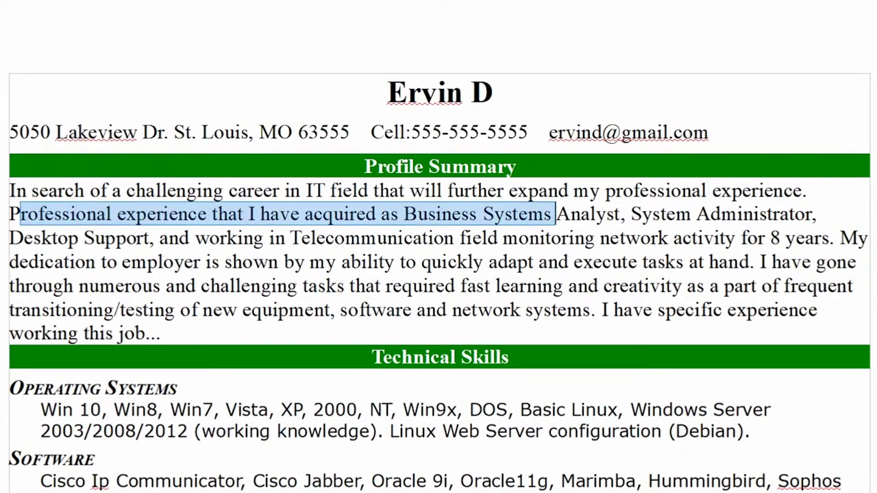
# - Delete the opening career-search sentence and its leading space from the summary
pyautogui.click(589, 213)
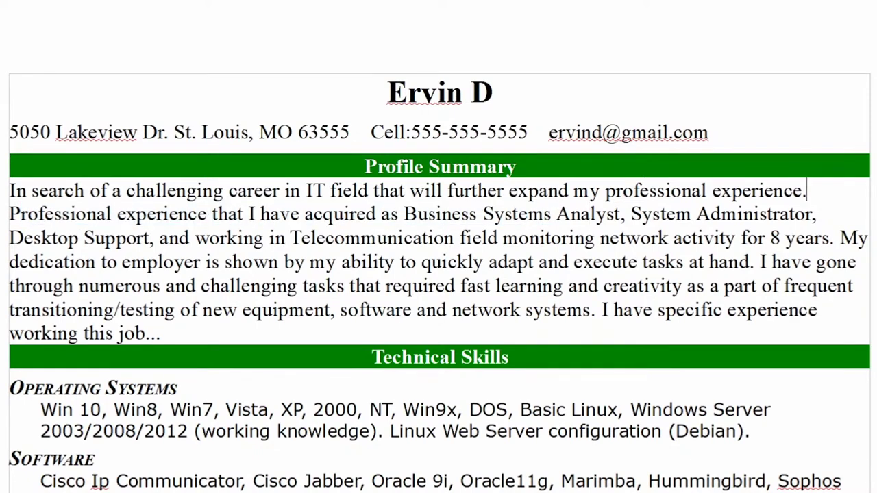
pyautogui.moveTo(806, 191); pyautogui.dragTo(8, 190)
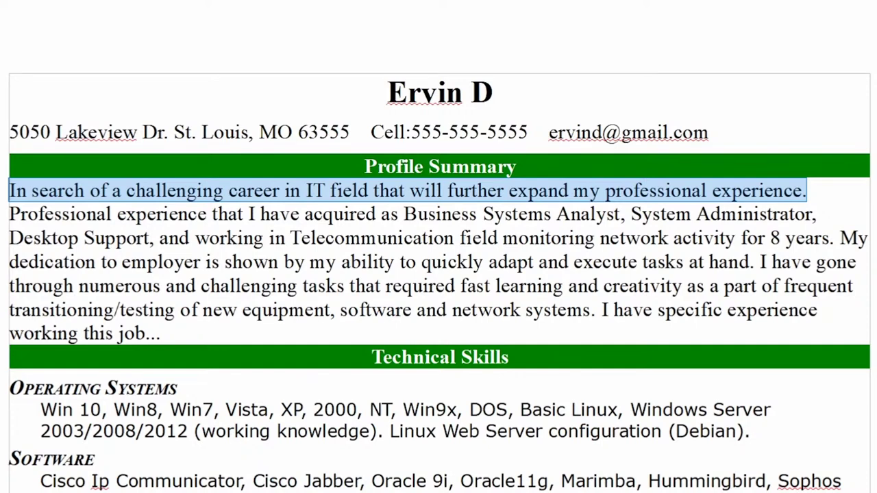
pyautogui.press('Delete')
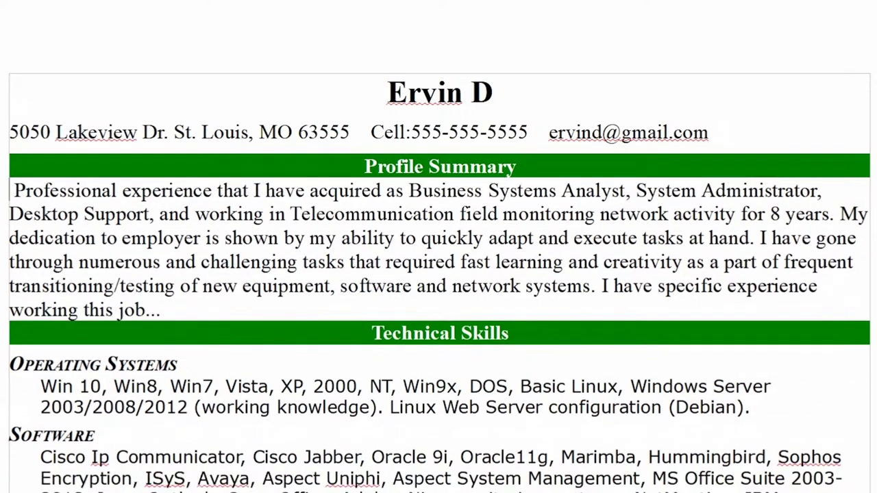
pyautogui.press('Right')
pyautogui.press('BackSpace')
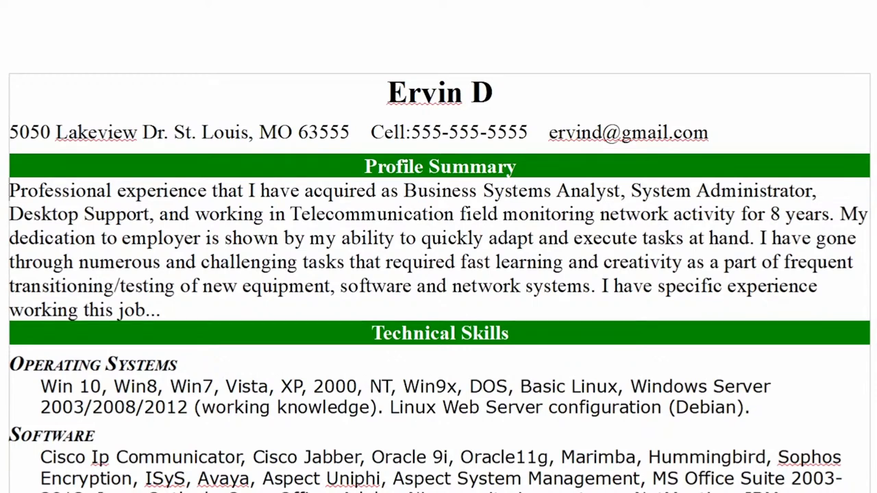
# - Move 'I have specific experience working this job...' onto a new first summary line
pyautogui.click(602, 285)
pyautogui.keyDown('shift'); pyautogui.click(170, 311); pyautogui.keyUp('shift')
pyautogui.hotkey('ctrl', 'c')
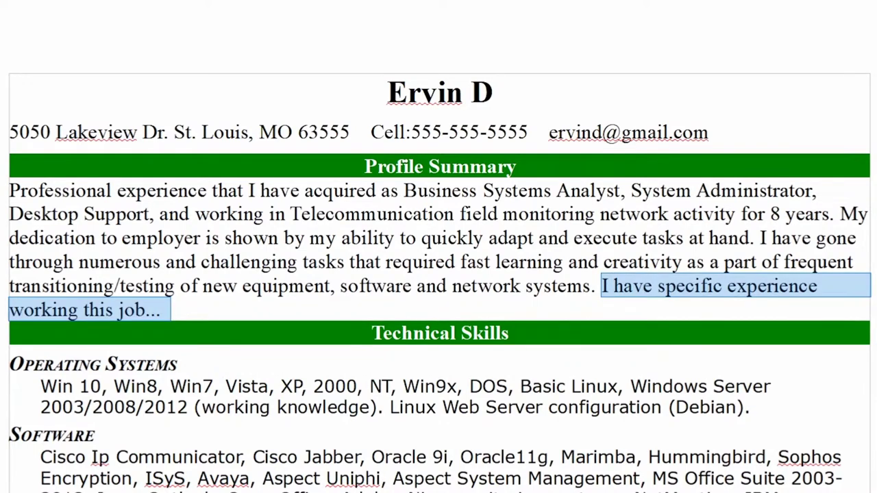
pyautogui.rightClick(651, 281)
pyautogui.press('Delete')
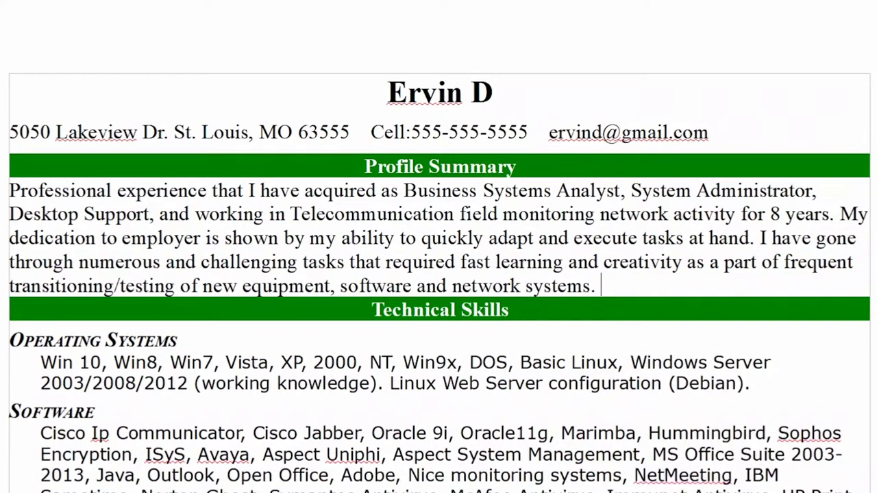
pyautogui.press('Return')
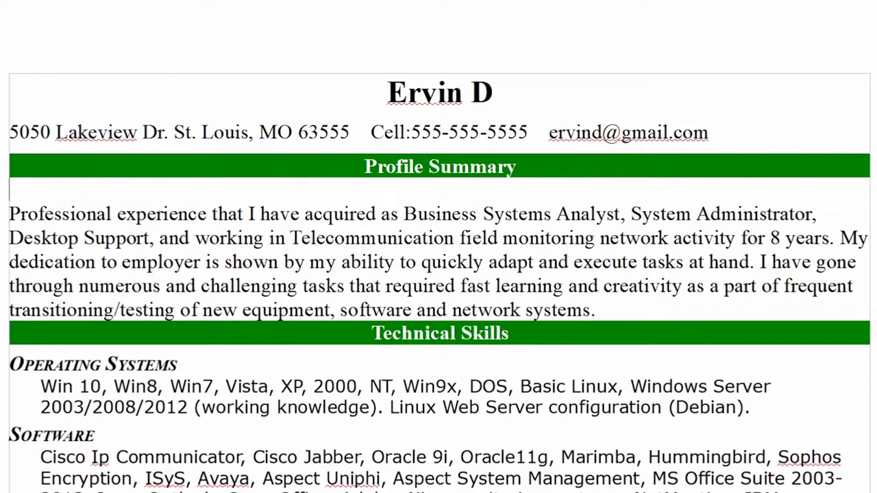
pyautogui.hotkey('ctrl', 'v')
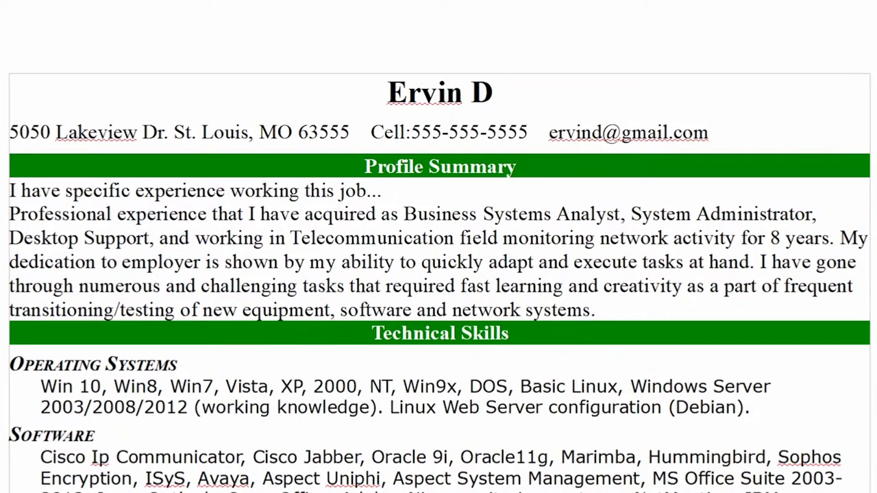
pyautogui.moveTo(8, 190); pyautogui.dragTo(392, 191)
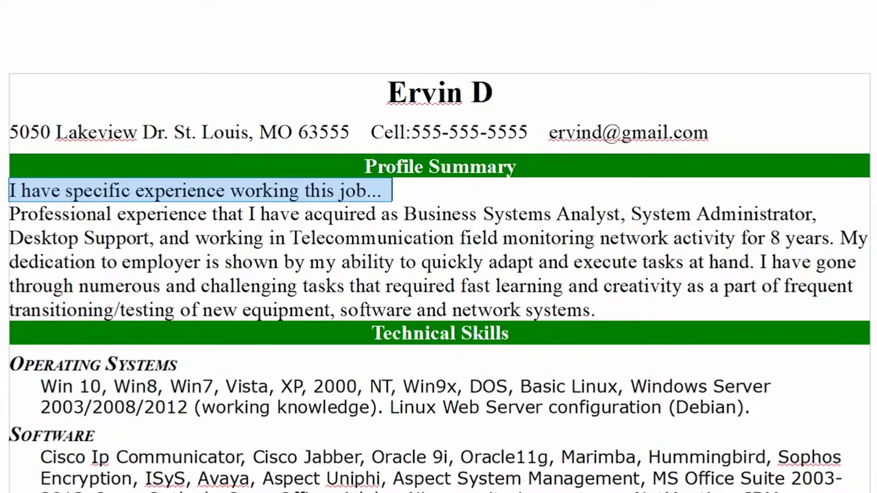
# - Replace the Business Systems Analyst role list with 'Help Desk, Desktop Support, Call Center Rep,'
pyautogui.click(392, 190)
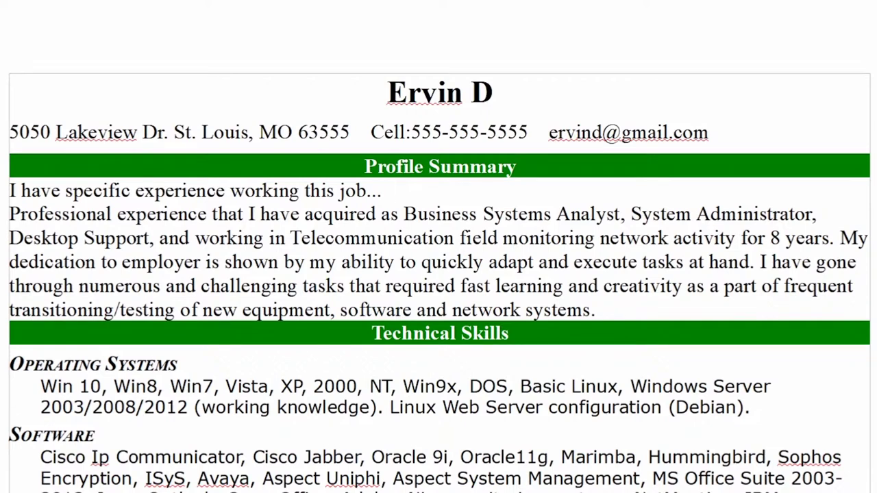
pyautogui.moveTo(8, 214); pyautogui.dragTo(461, 214)
pyautogui.click(494, 214)
pyautogui.click(402, 214)
pyautogui.moveTo(402, 214); pyautogui.dragTo(839, 237)
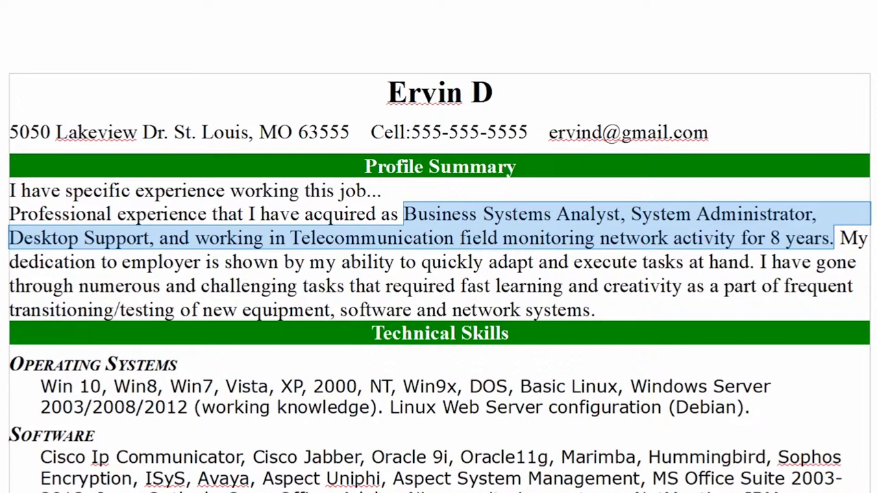
pyautogui.press('BackSpace')
pyautogui.write('Help D')
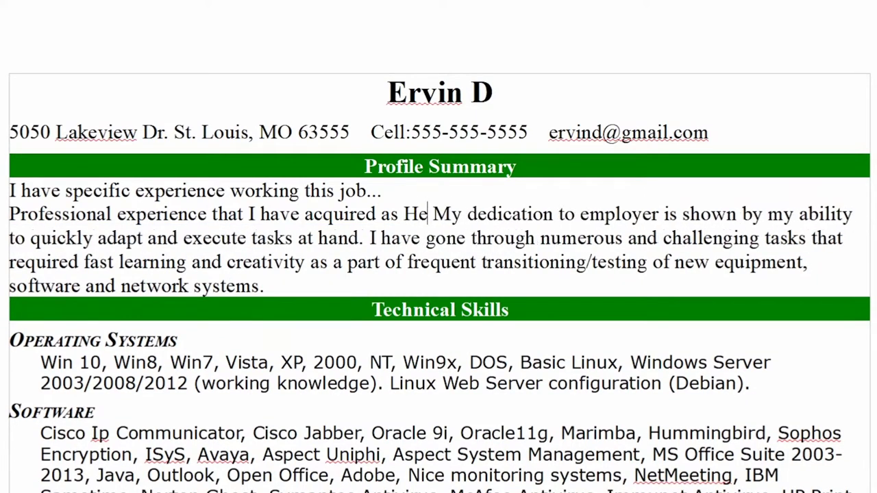
pyautogui.write('esk, Des')
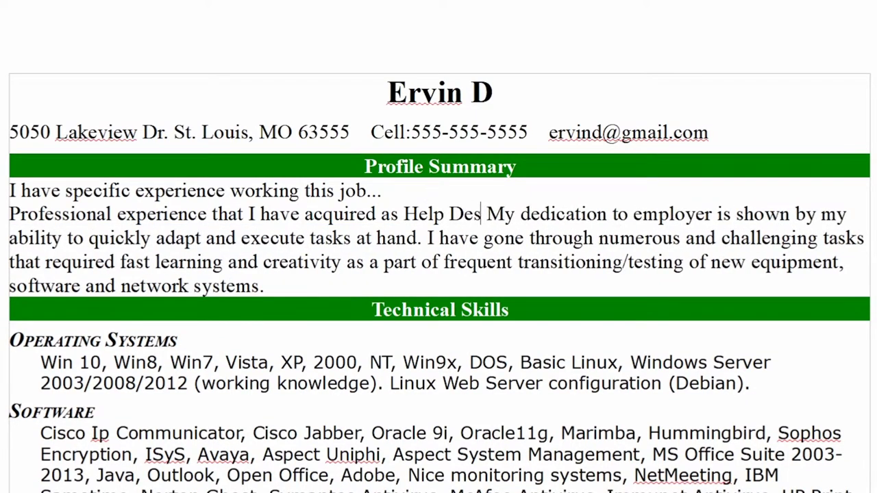
pyautogui.write('ktop Support')
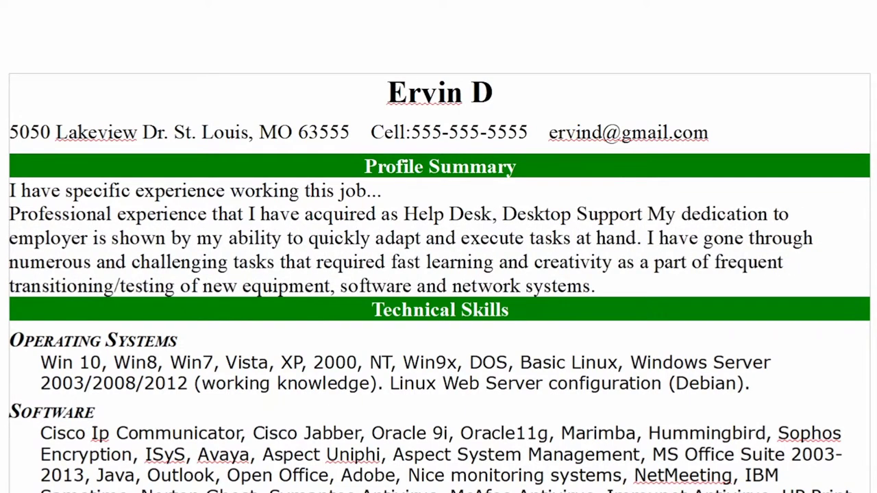
pyautogui.write(', Call Cent')
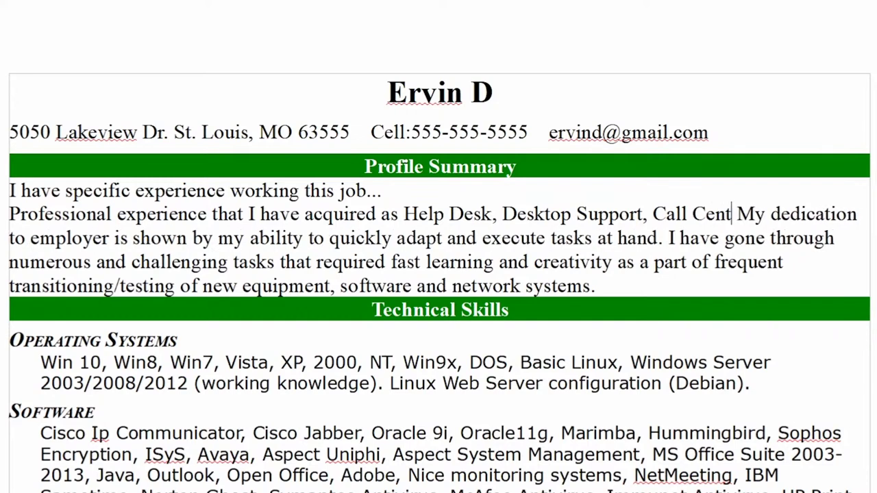
pyautogui.write('er Rep,')
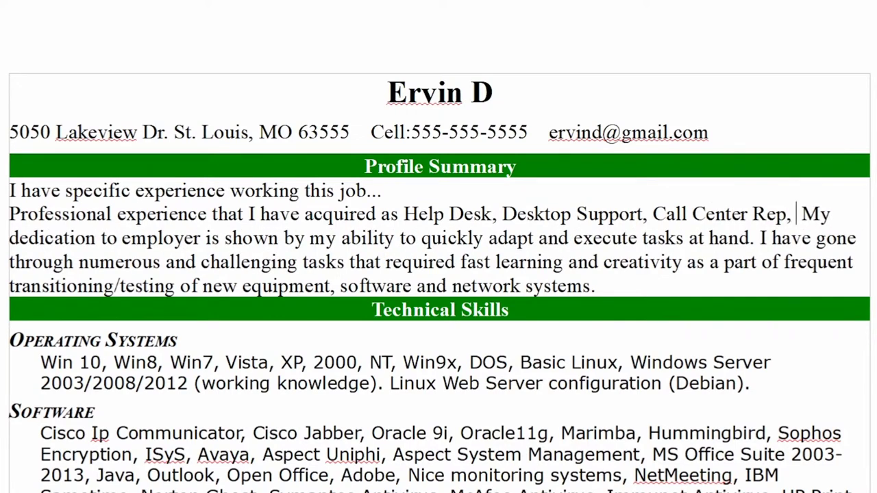
# - Append 'Customer Service Rep.' to the roles, leaving one space before 'My dedication'
pyautogui.click(786, 214)
pyautogui.moveTo(786, 213); pyautogui.dragTo(652, 214)
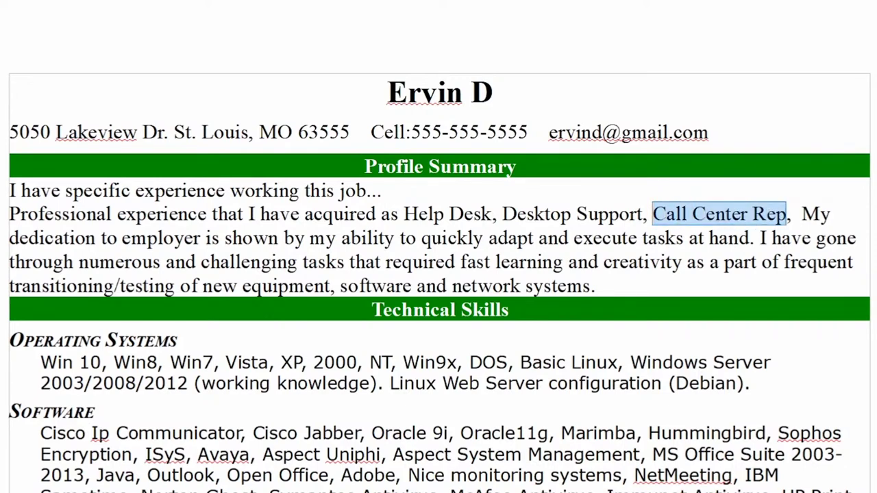
pyautogui.click(790, 213)
pyautogui.click(796, 214)
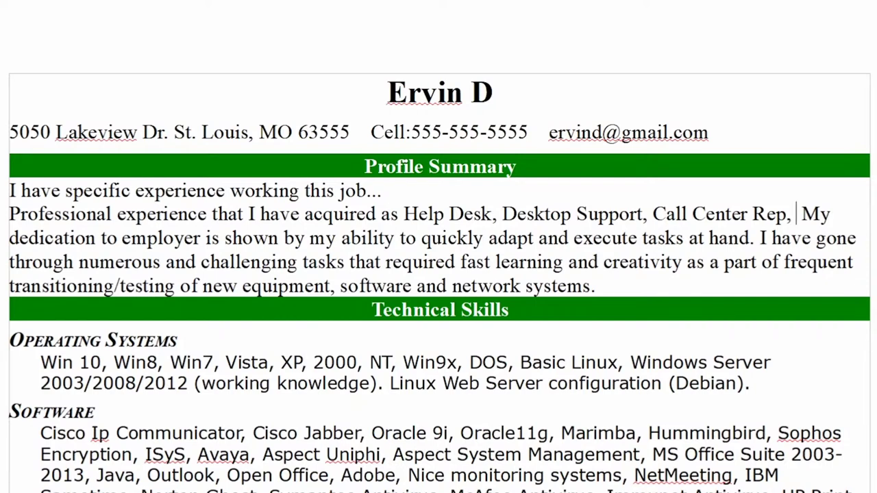
pyautogui.write('Cu ')
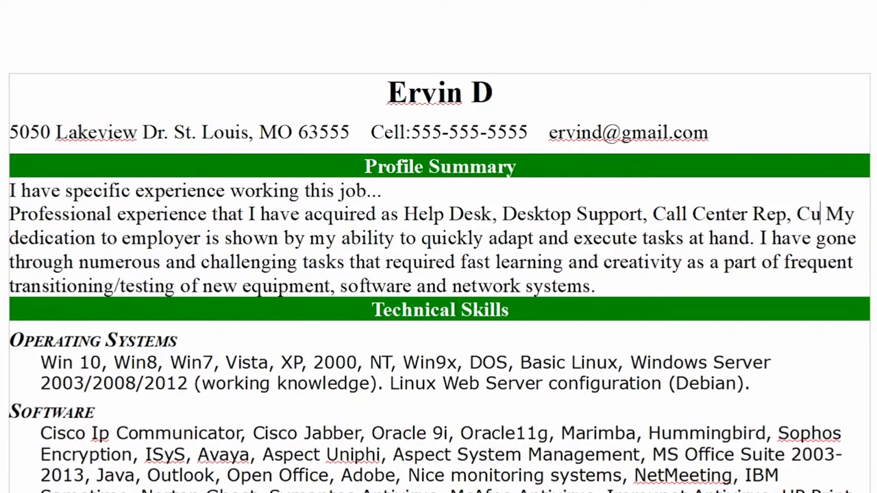
pyautogui.write('stomer Serv')
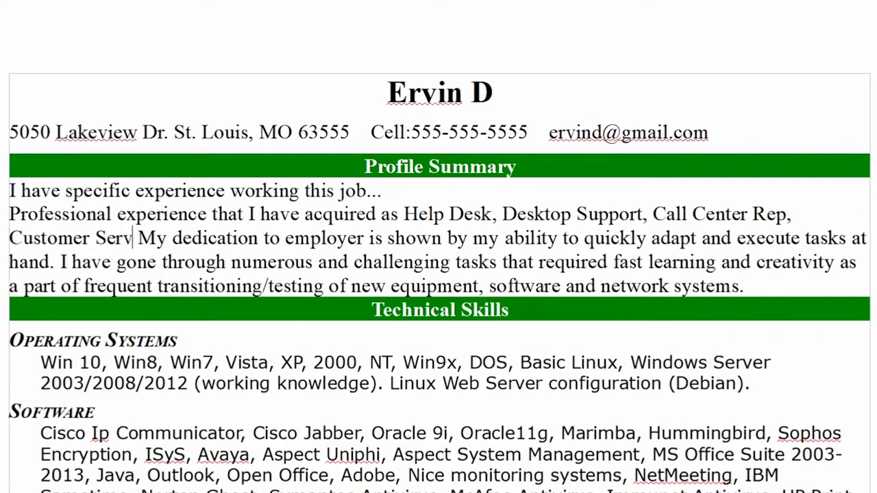
pyautogui.write('ice Rep ')
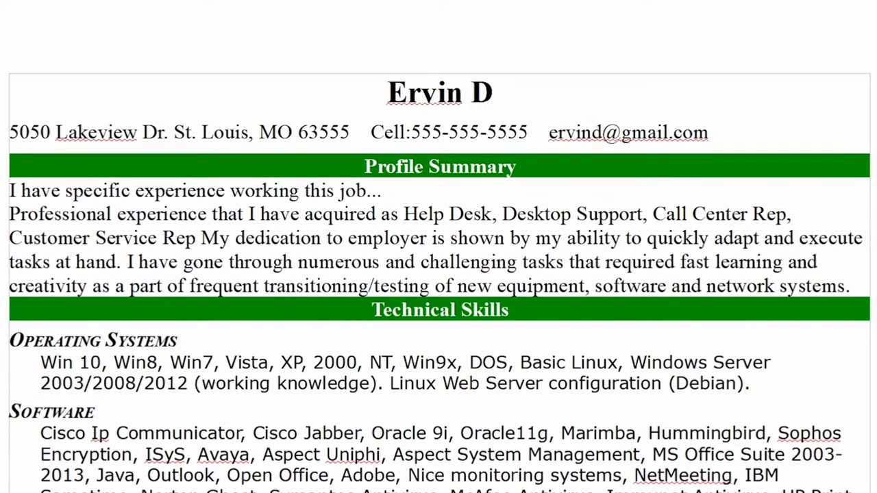
pyautogui.write('.')
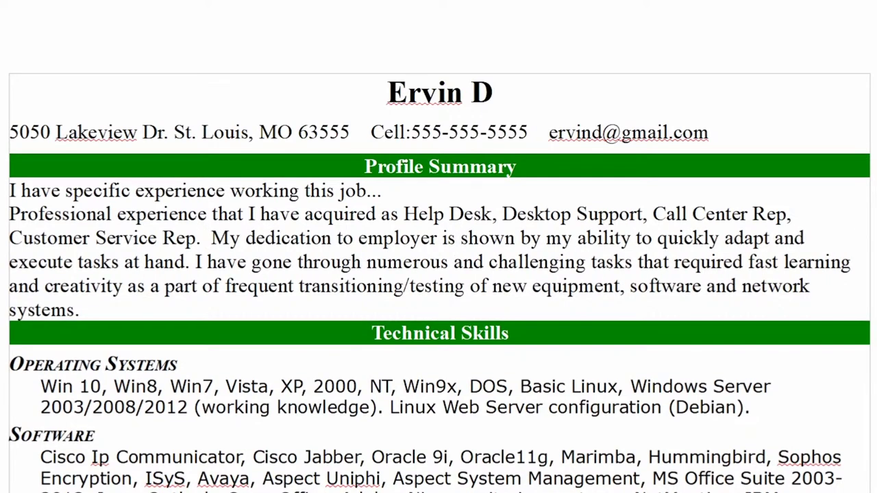
pyautogui.press('BackSpace')
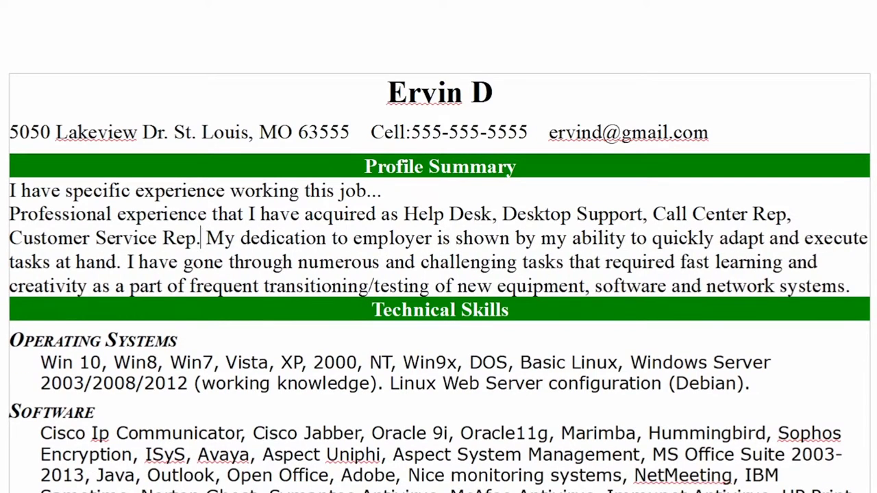
# - Replace 'experience working this job' with 'working experience for this job acquire from school training'
pyautogui.moveTo(367, 191); pyautogui.dragTo(135, 191)
pyautogui.write('eworki')
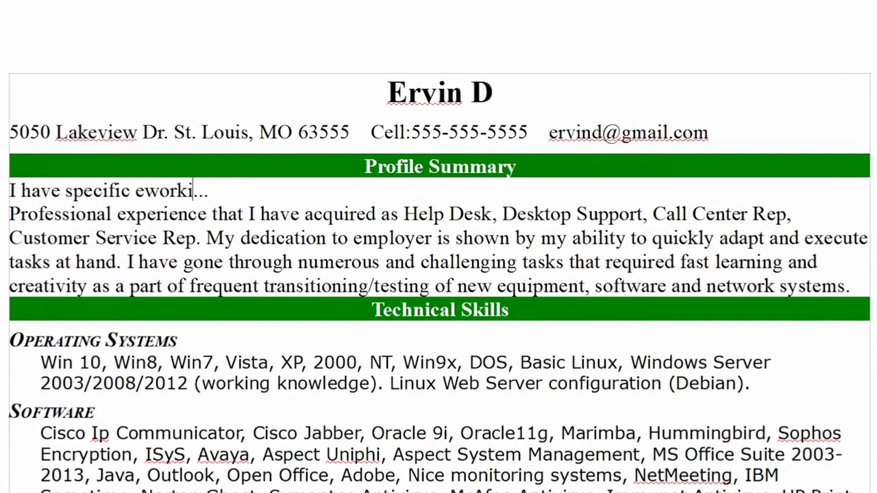
pyautogui.press('BackSpace')
pyautogui.press('BackSpace')
pyautogui.press('BackSpace')
pyautogui.press('BackSpace')
pyautogui.press('BackSpace')
pyautogui.press('BackSpace')
pyautogui.write('working exp')
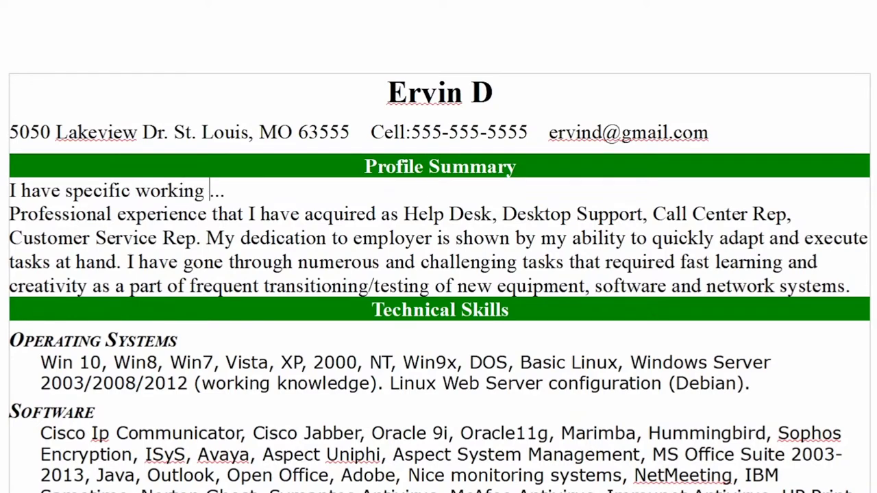
pyautogui.write('erience')
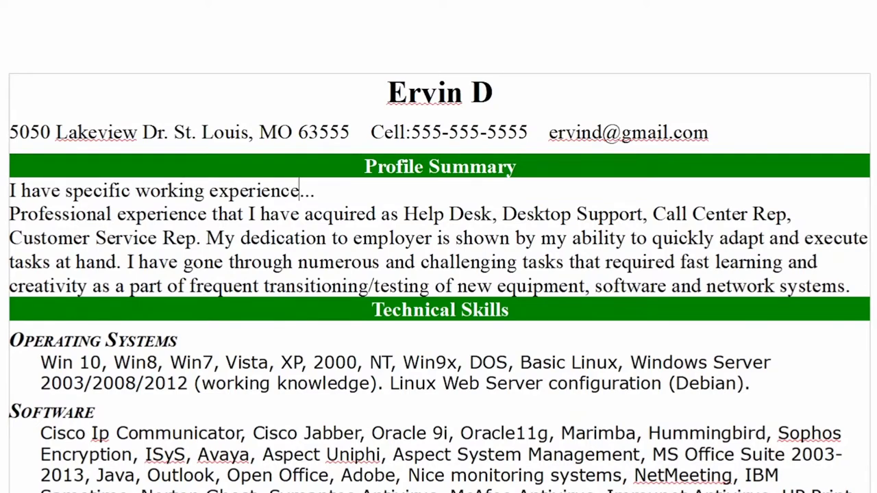
pyautogui.write(' for this')
pyautogui.write(' job acqui')
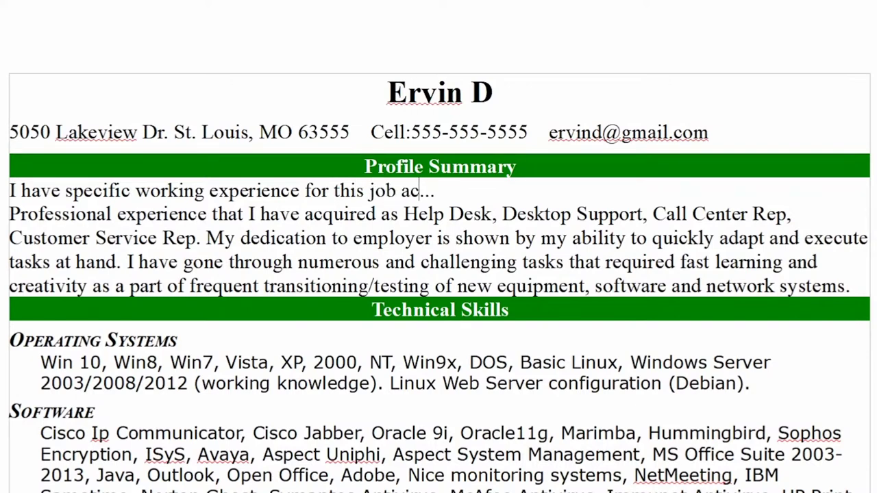
pyautogui.write('re from schoo')
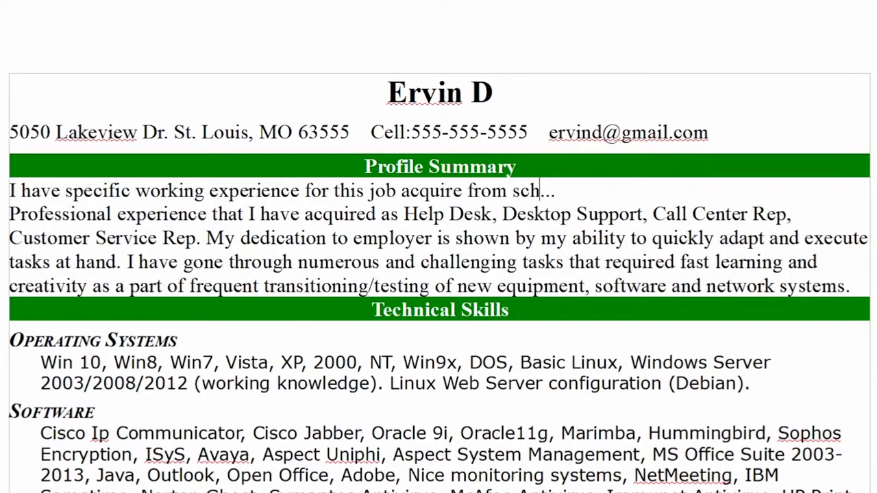
pyautogui.write('l training')
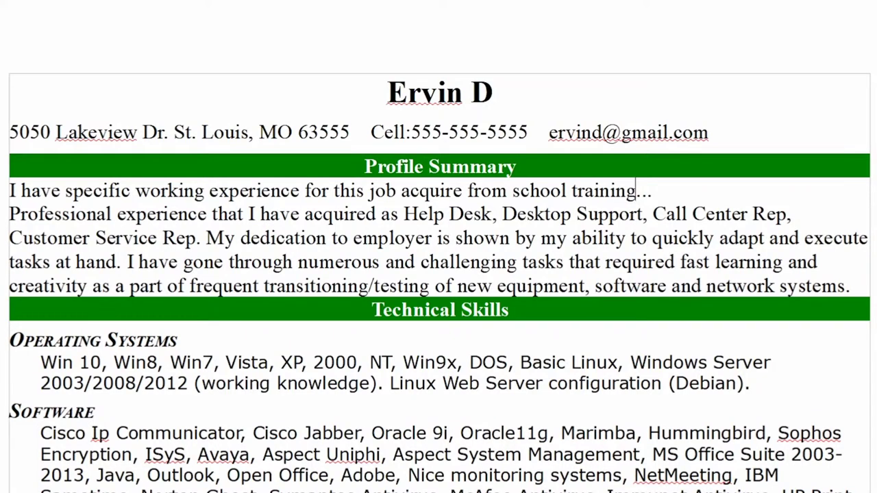
pyautogui.moveTo(656, 191); pyautogui.dragTo(9, 191)
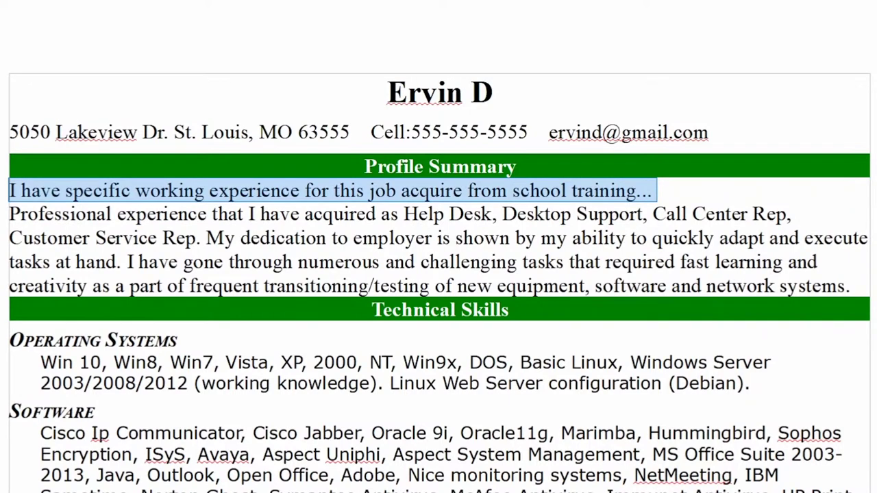
pyautogui.click(662, 191)
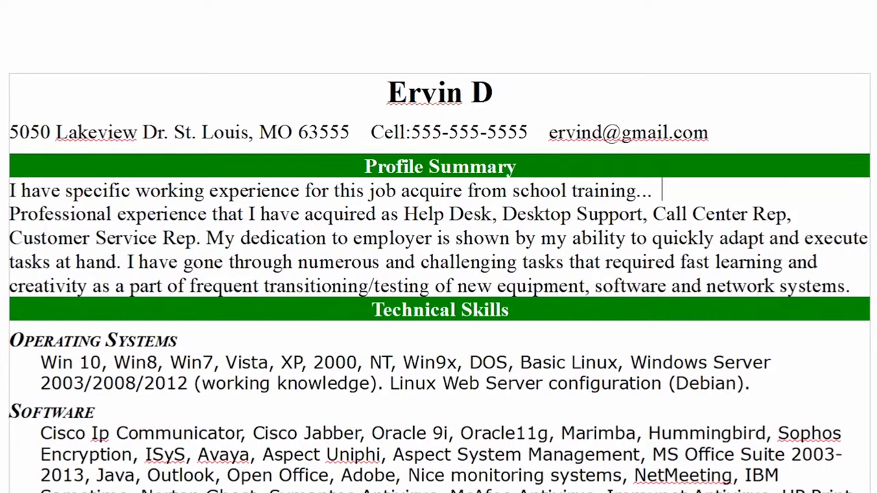
pyautogui.moveTo(661, 190); pyautogui.dragTo(8, 190)
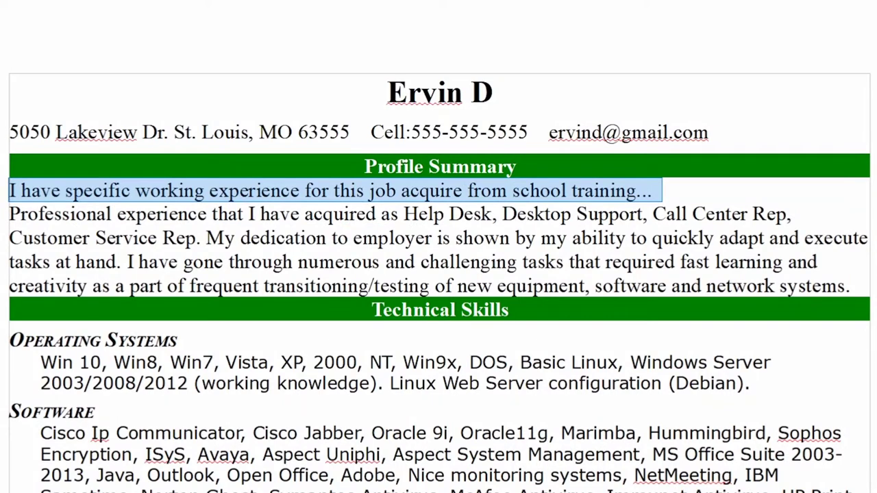
pyautogui.click(280, 191)
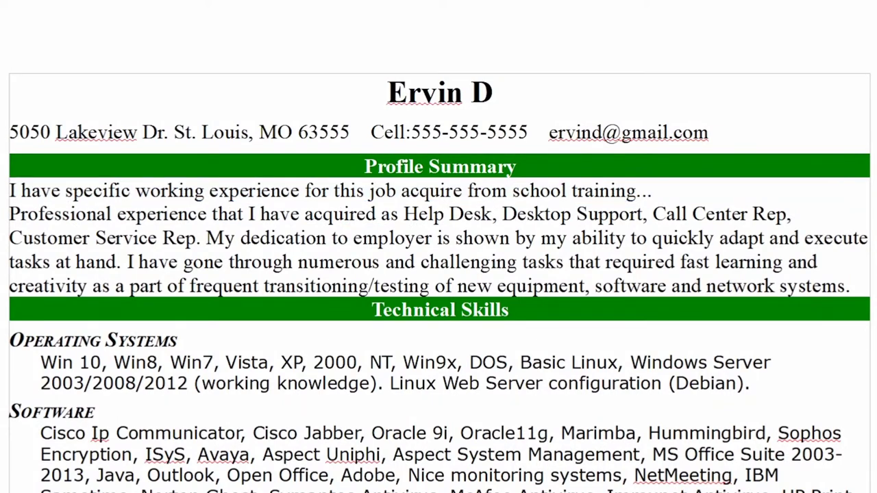
pyautogui.click(836, 285)
pyautogui.moveTo(205, 238); pyautogui.dragTo(9, 214)
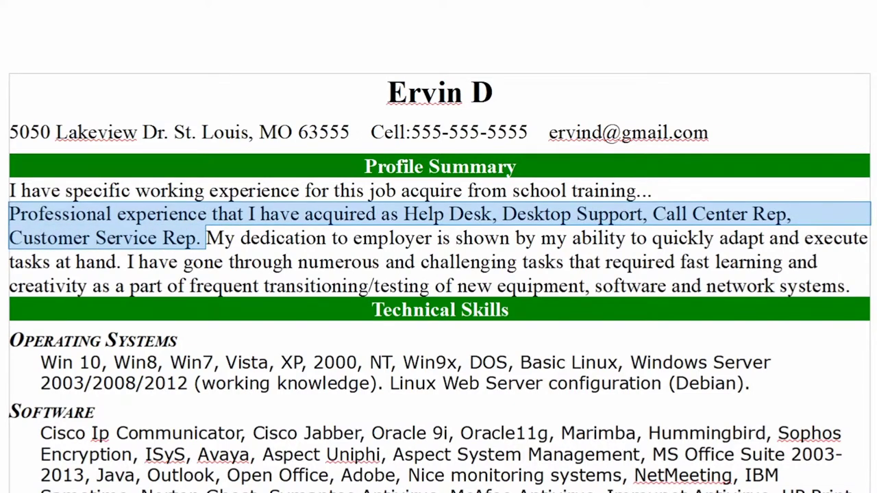
pyautogui.click(206, 237)
pyautogui.moveTo(206, 237); pyautogui.dragTo(9, 214)
pyautogui.click(205, 237)
pyautogui.moveTo(205, 238); pyautogui.dragTo(122, 262)
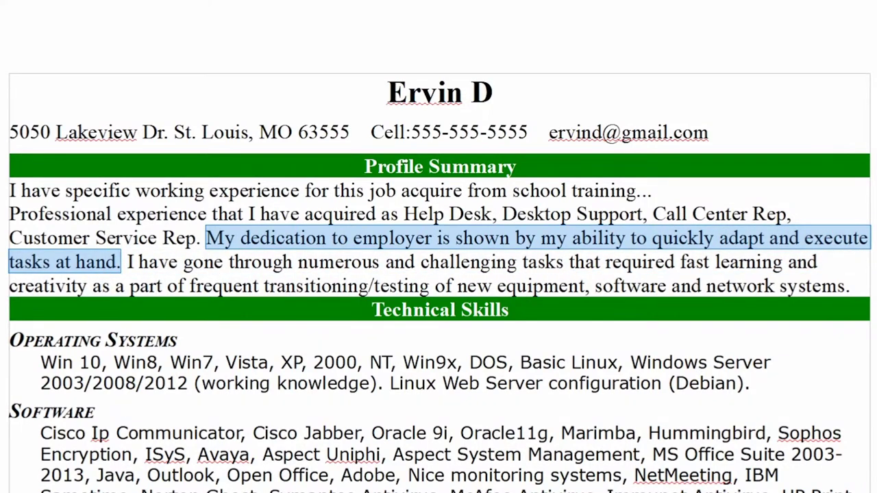
pyautogui.click(135, 261)
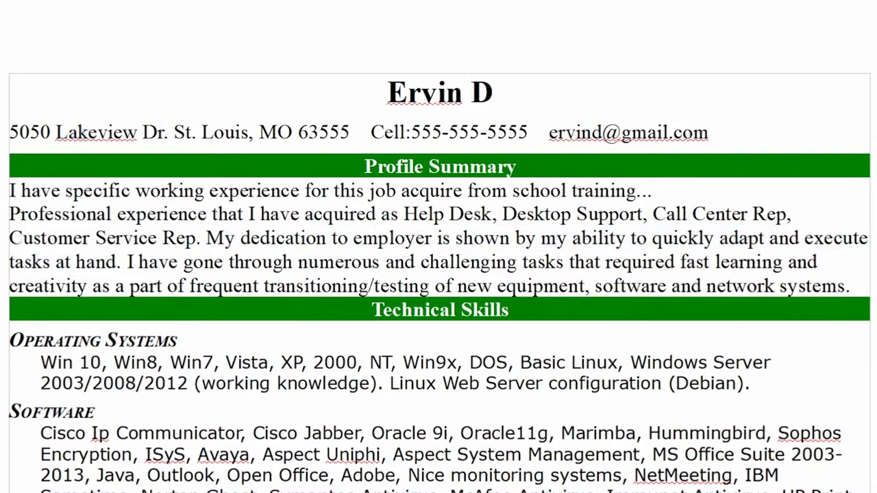
pyautogui.moveTo(120, 262); pyautogui.dragTo(849, 285)
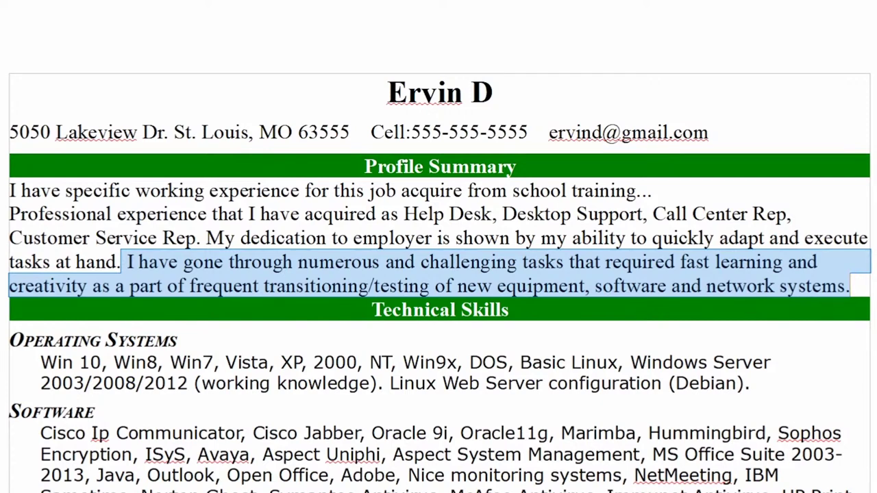
pyautogui.press('Right')
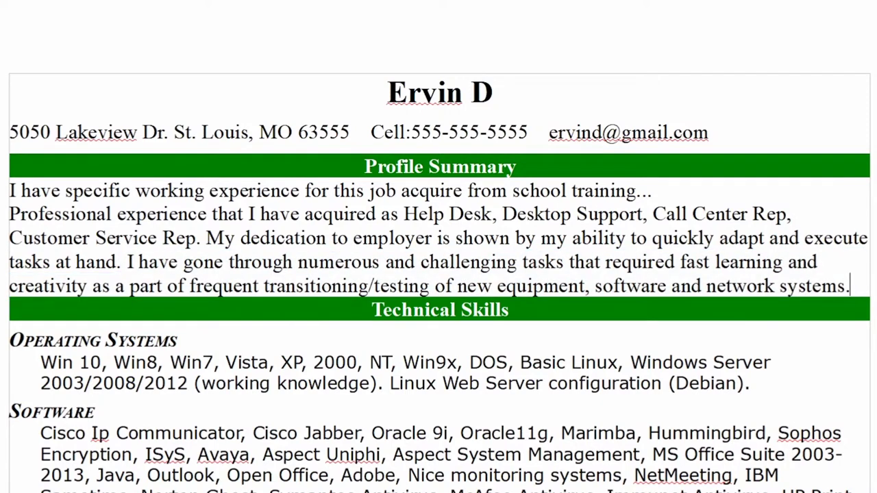
pyautogui.moveTo(851, 286); pyautogui.dragTo(711, 262)
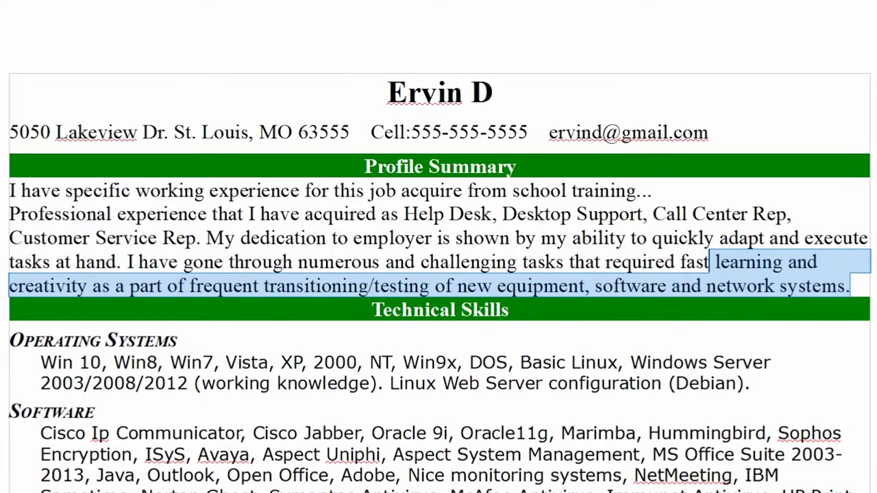
# - Replace the sentence's old ending with 'deployment of new OS builds,'
pyautogui.press('BackSpace')
pyautogui.write('deployment')
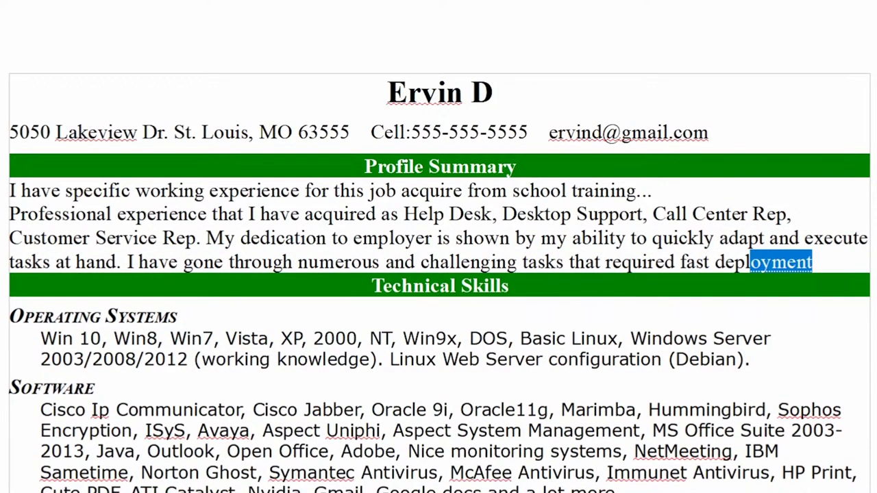
pyautogui.press('Return')
pyautogui.write('of')
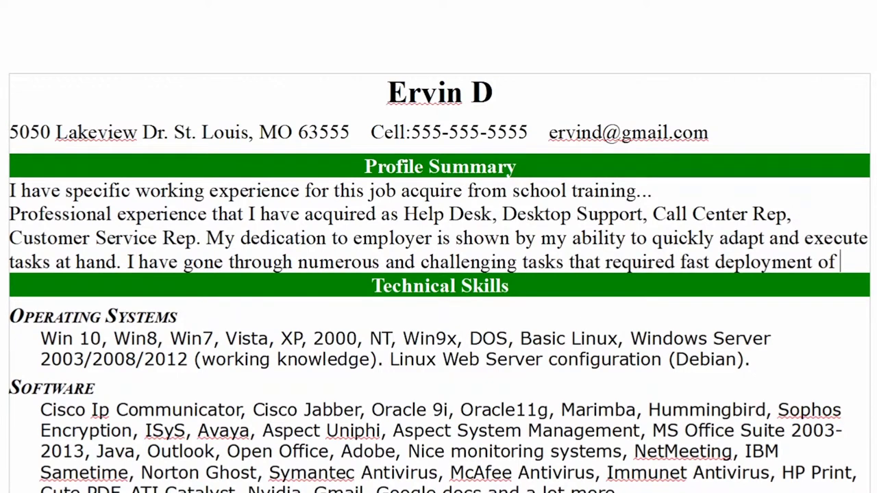
pyautogui.write('new ')
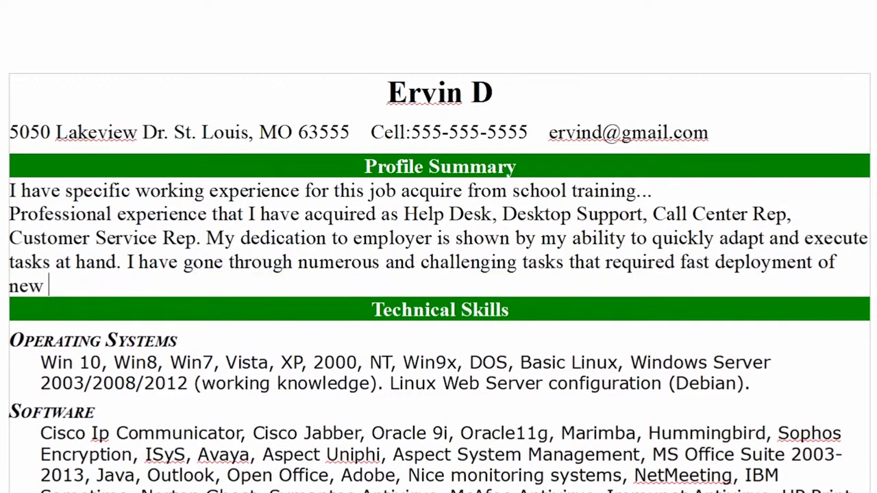
pyautogui.write('OS builds,')
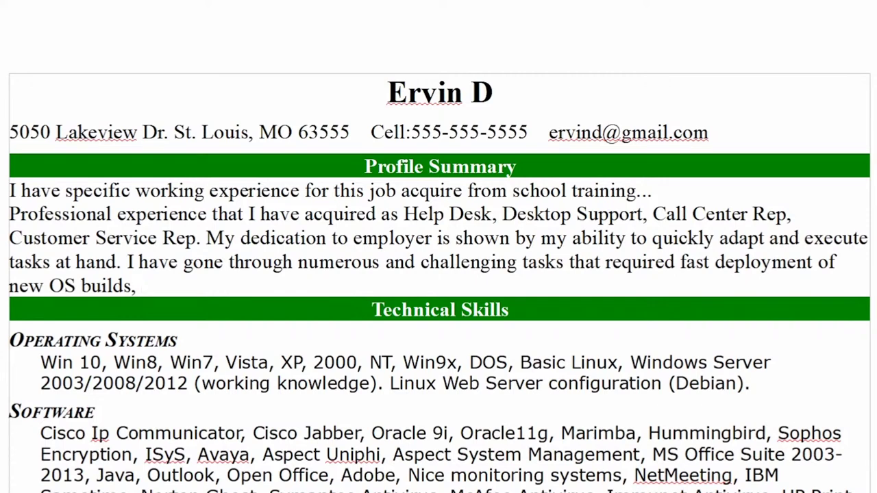
# - Finish the sentence with 'fast thinking and problem solving.', lowercasing the F
pyautogui.write('Fast thi')
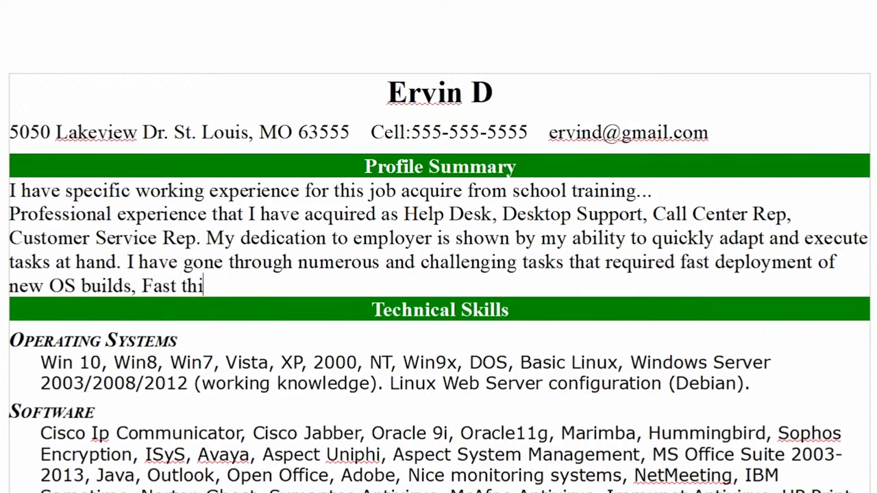
pyautogui.write('nking')
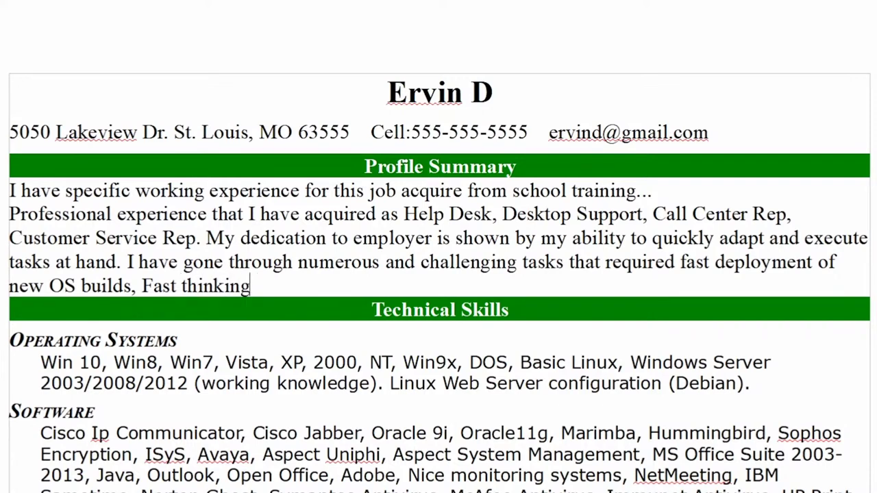
pyautogui.press('Left')
pyautogui.press('Left')
pyautogui.press('Left')
pyautogui.press('Left')
pyautogui.press('Left')
pyautogui.press('Left')
pyautogui.press('Left')
pyautogui.press('Left')
pyautogui.press('Left')
pyautogui.press('Left')
pyautogui.press('Left')
pyautogui.press('Left')
pyautogui.press('BackSpace')
pyautogui.write('f')
pyautogui.press('Right')
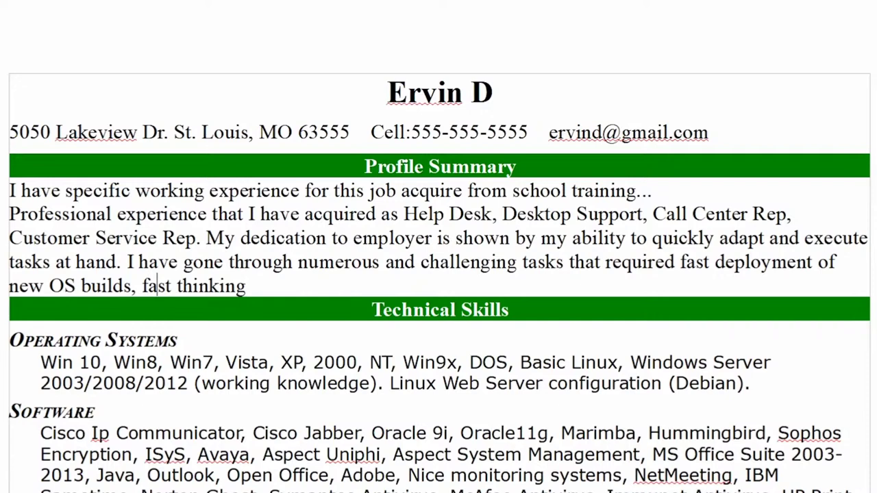
pyautogui.press('Right')
pyautogui.press('Right')
pyautogui.press('Right')
pyautogui.press('Right')
pyautogui.press('Right')
pyautogui.press('Right')
pyautogui.press('Right')
pyautogui.press('Right')
pyautogui.press('Right')
pyautogui.press('Right')
pyautogui.press('Right')
pyautogui.write('and problem s')
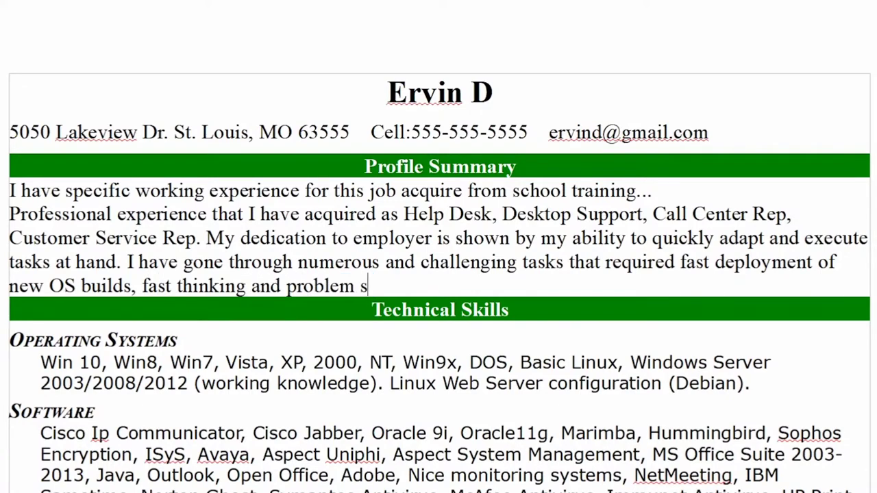
pyautogui.write('olving.')
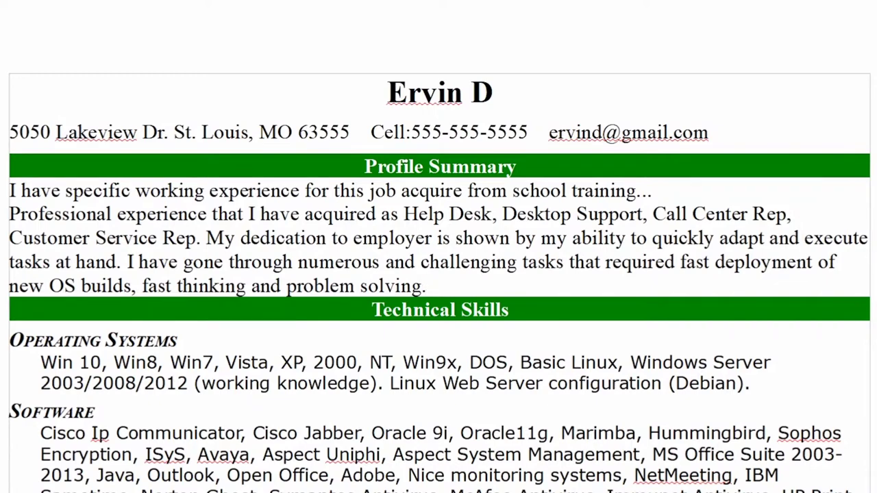
pyautogui.click(510, 309)
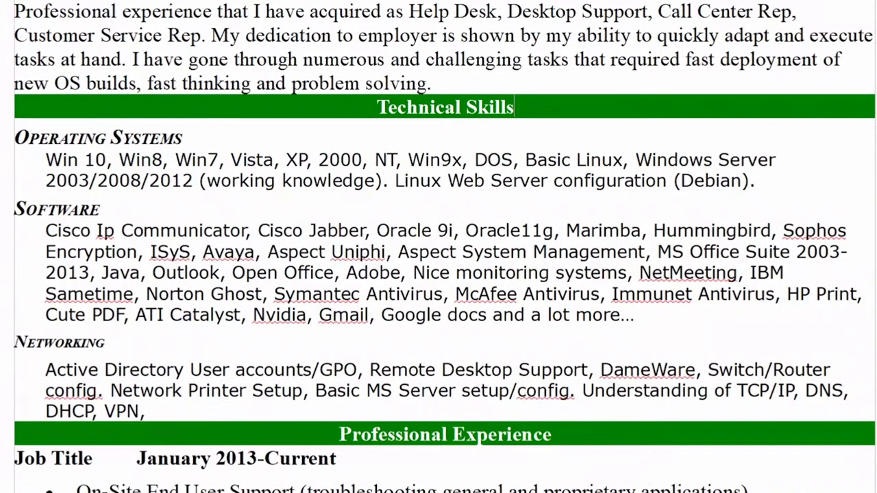
pyautogui.hotkey('shift', 'Left')
pyautogui.hotkey('shift', 'Left')
pyautogui.hotkey('shift', 'Left')
pyautogui.hotkey('shift', 'Left')
pyautogui.hotkey('shift', 'Left')
pyautogui.hotkey('shift', 'Left')
pyautogui.hotkey('shift', 'Left')
pyautogui.hotkey('shift', 'Left')
pyautogui.hotkey('shift', 'Left')
pyautogui.hotkey('shift', 'Left')
pyautogui.hotkey('shift', 'Left')
pyautogui.hotkey('shift', 'Left')
pyautogui.hotkey('shift', 'Left')
pyautogui.hotkey('shift', 'Left')
pyautogui.hotkey('shift', 'Left')
pyautogui.hotkey('shift', 'Left')
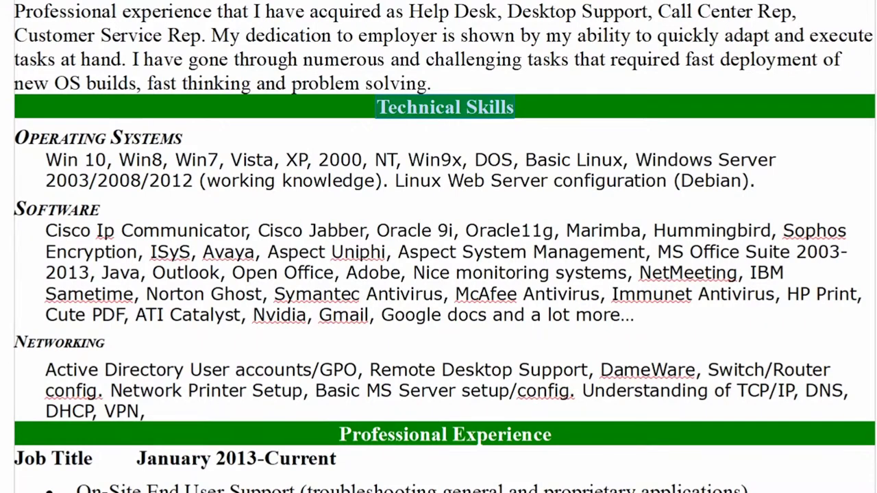
pyautogui.click(184, 139)
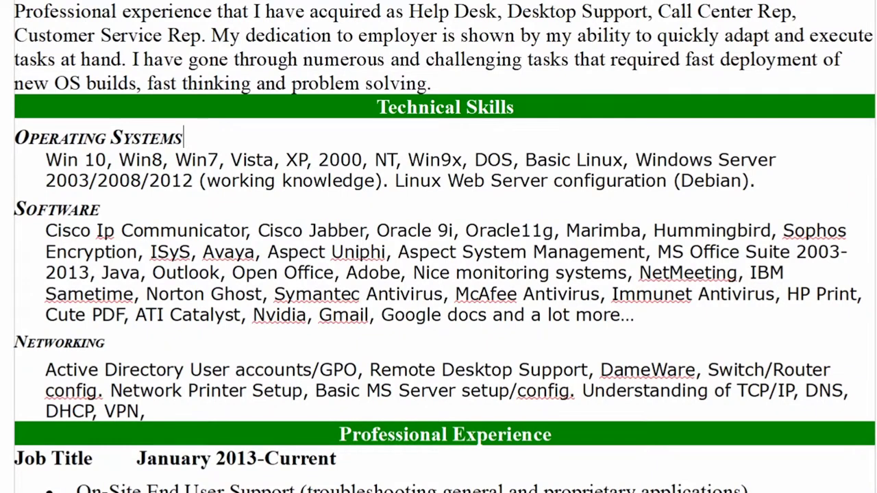
pyautogui.hotkey('shift', 'Left')
pyautogui.hotkey('shift', 'Left')
pyautogui.hotkey('shift', 'Left')
pyautogui.hotkey('shift', 'Left')
pyautogui.hotkey('shift', 'Left')
pyautogui.hotkey('shift', 'Left')
pyautogui.hotkey('shift', 'Left')
pyautogui.hotkey('shift', 'Left')
pyautogui.hotkey('shift', 'Left')
pyautogui.hotkey('shift', 'Left')
pyautogui.hotkey('shift', 'Left')
pyautogui.hotkey('shift', 'Left')
pyautogui.hotkey('shift', 'Left')
pyautogui.hotkey('shift', 'Left')
pyautogui.hotkey('shift', 'Left')
pyautogui.hotkey('shift', 'Left')
pyautogui.hotkey('shift', 'Left')
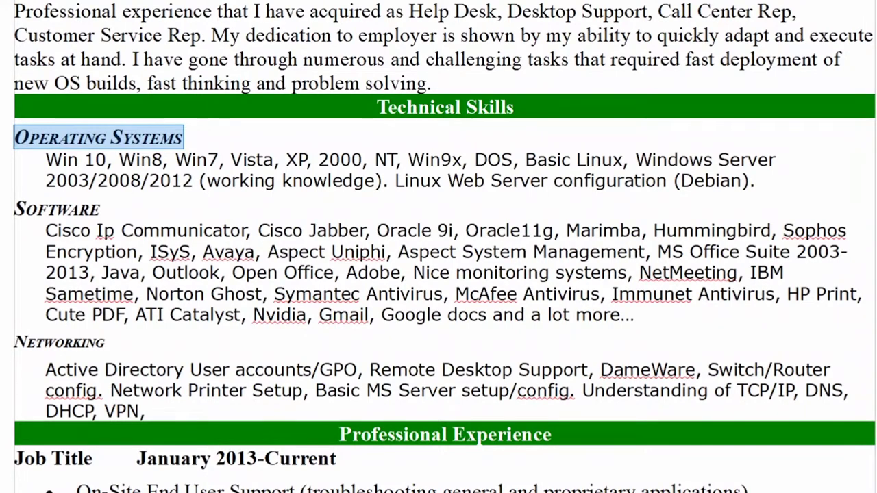
pyautogui.click(149, 136)
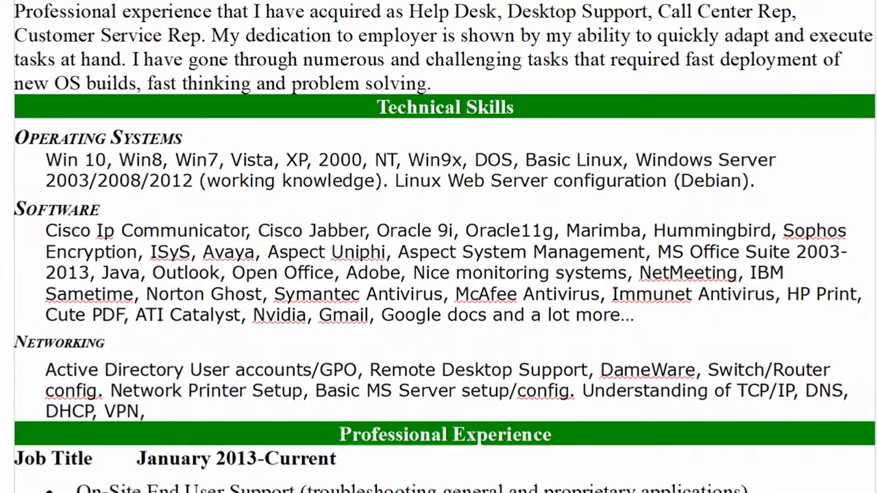
pyautogui.click(107, 159)
pyautogui.hotkey('shift', 'Left')
pyautogui.hotkey('shift', 'Left')
pyautogui.hotkey('shift', 'Left')
pyautogui.hotkey('shift', 'Left')
pyautogui.hotkey('shift', 'Left')
pyautogui.hotkey('shift', 'Left')
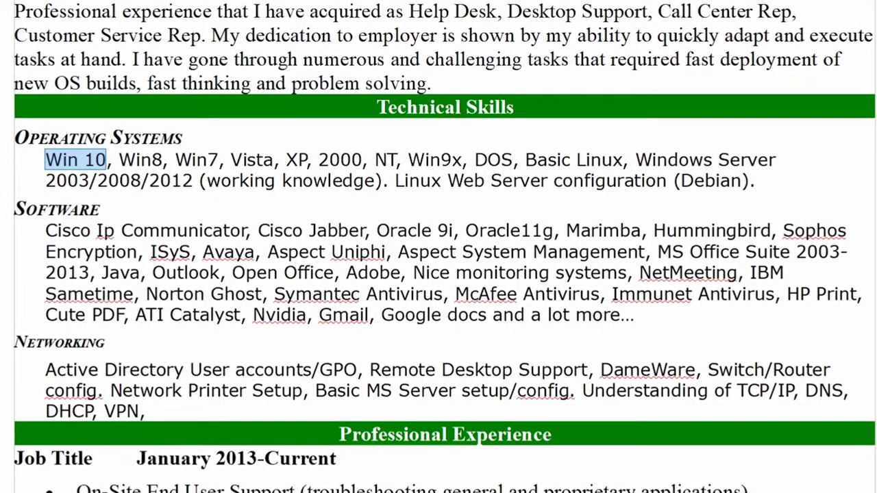
pyautogui.click(136, 160)
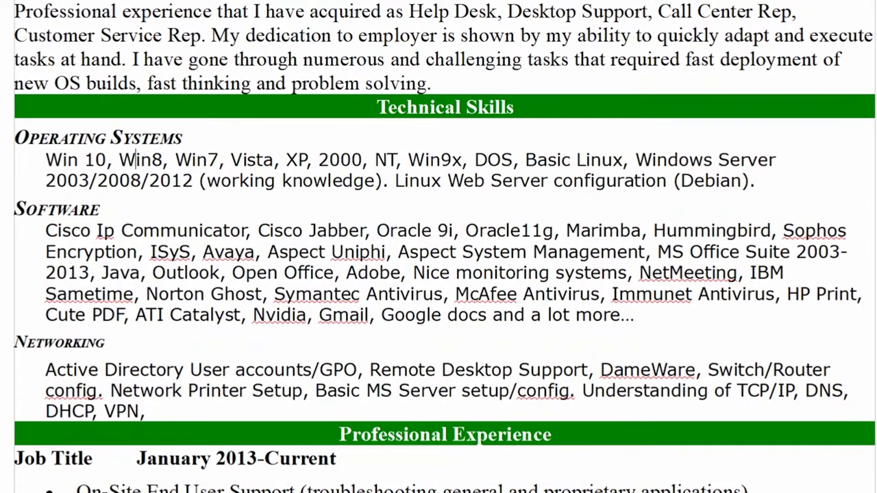
pyautogui.moveTo(231, 160); pyautogui.dragTo(622, 160)
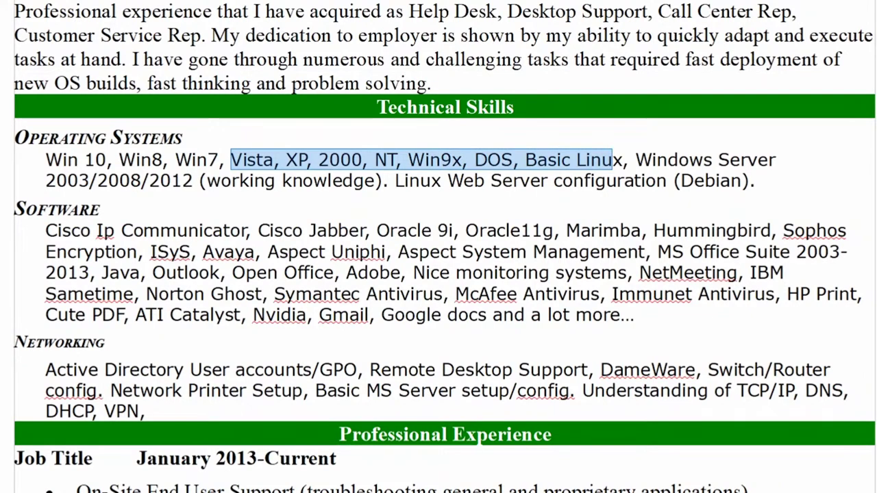
pyautogui.click(760, 180)
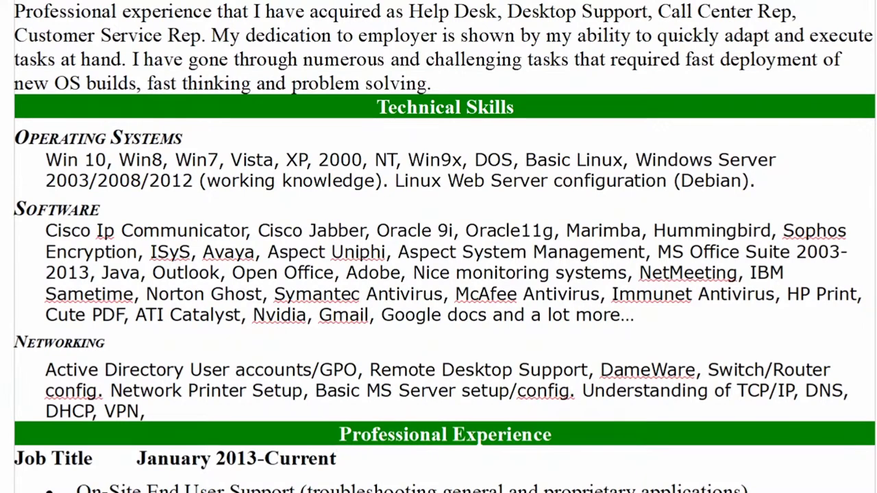
pyautogui.moveTo(760, 180); pyautogui.dragTo(46, 159)
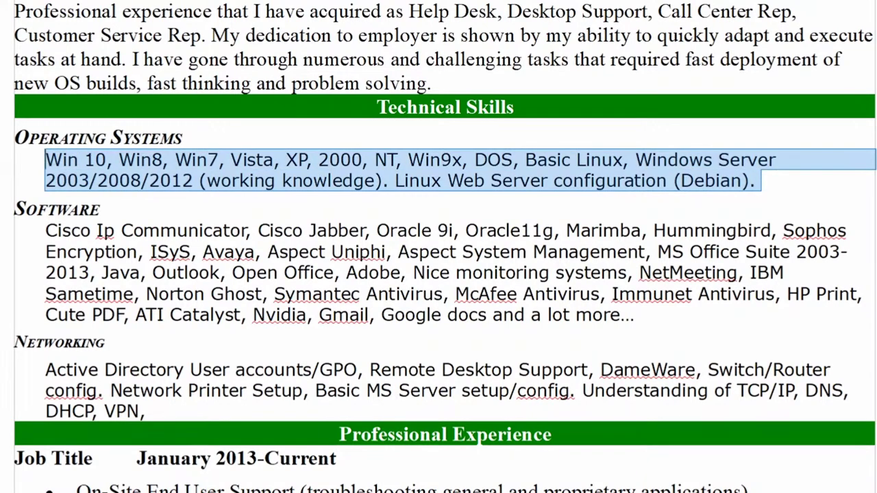
# - Add '/2016/2019' after 2012 in the Windows Server entry
pyautogui.click(89, 180)
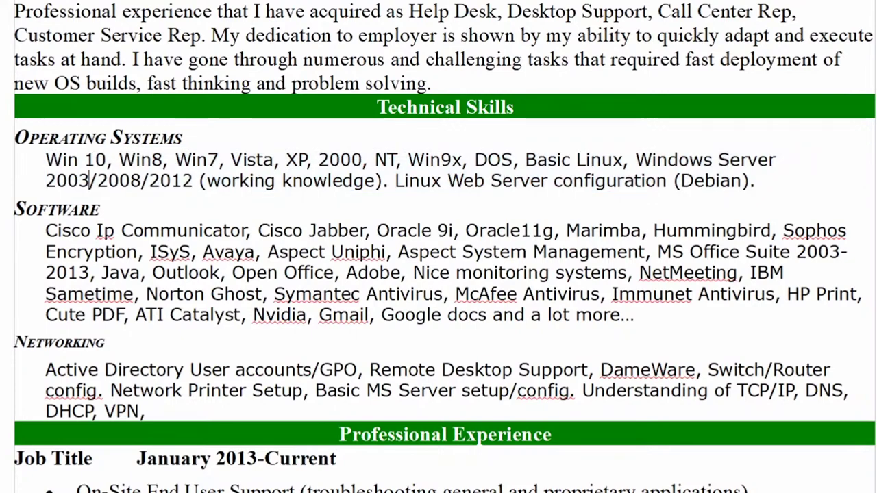
pyautogui.moveTo(635, 160); pyautogui.dragTo(382, 181)
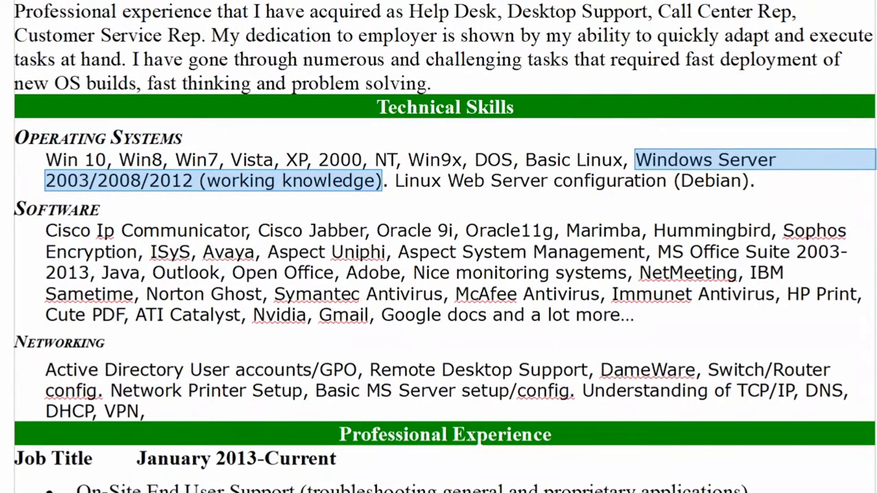
pyautogui.hotkey('shift', 'Right')
pyautogui.click(193, 181)
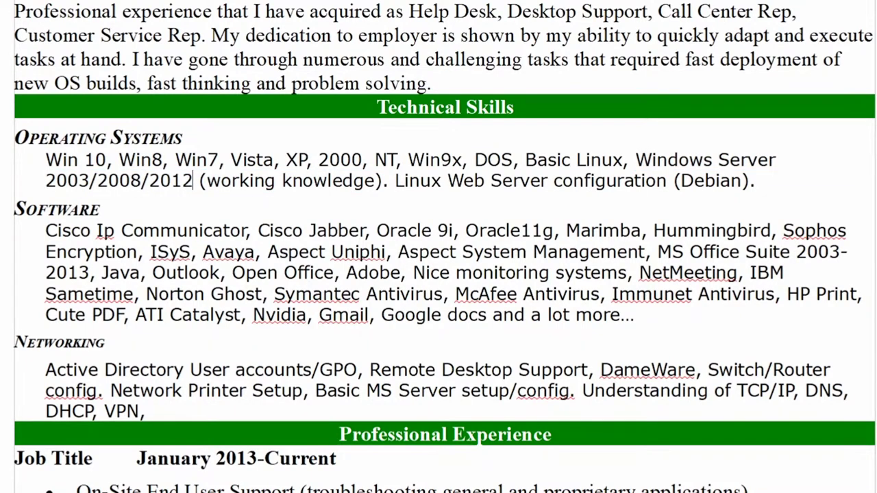
pyautogui.doubleClick(229, 458)
pyautogui.click(223, 251)
pyautogui.moveTo(183, 139); pyautogui.dragTo(776, 160)
pyautogui.click(776, 160)
pyautogui.moveTo(634, 160); pyautogui.dragTo(388, 180)
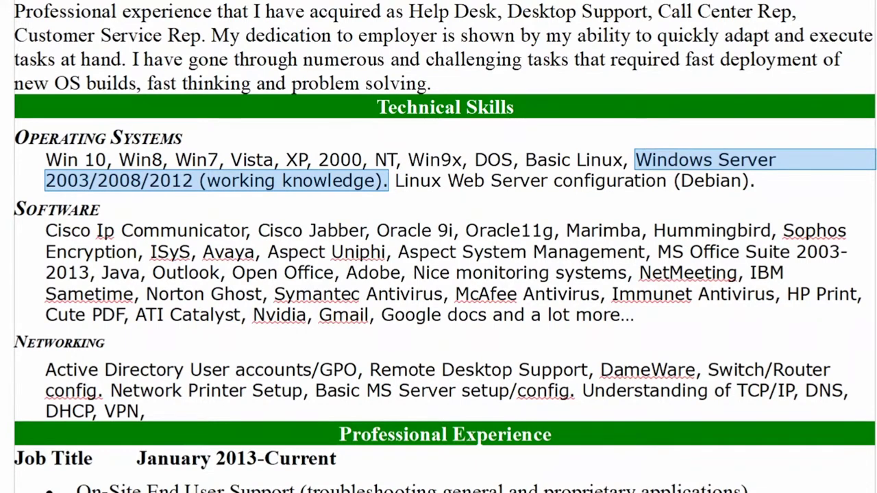
pyautogui.click(193, 180)
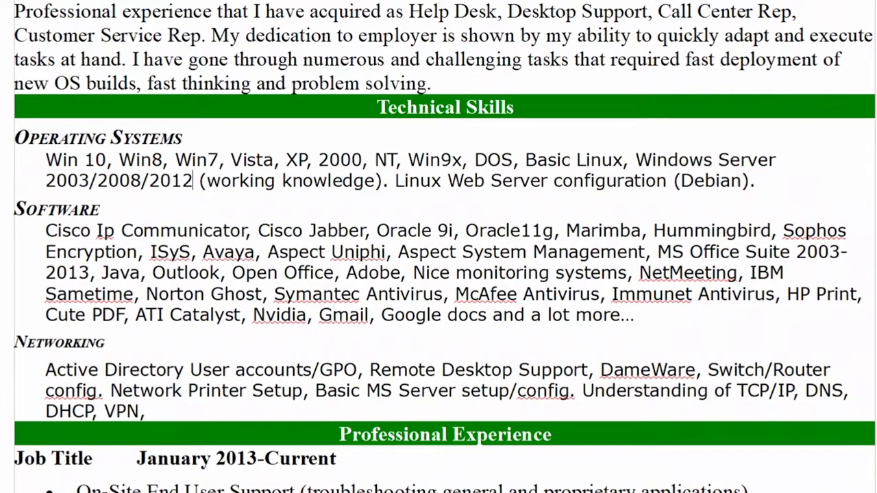
pyautogui.write('/2016')
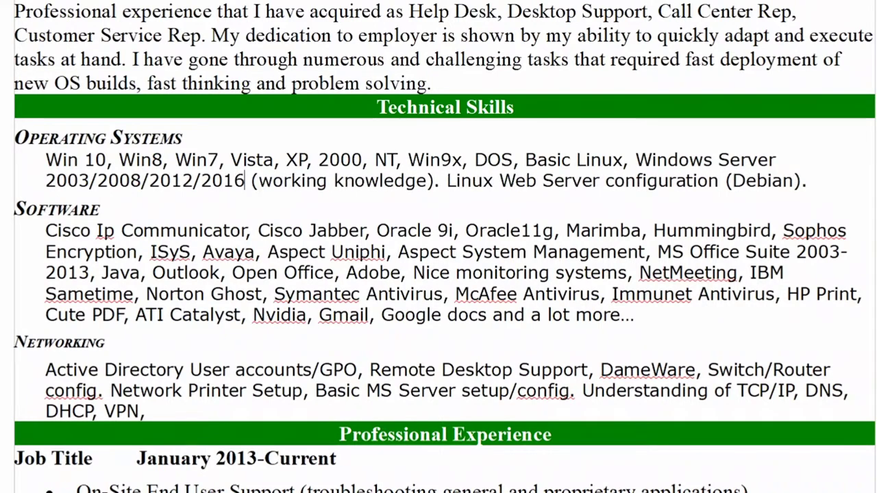
pyautogui.write('/201')
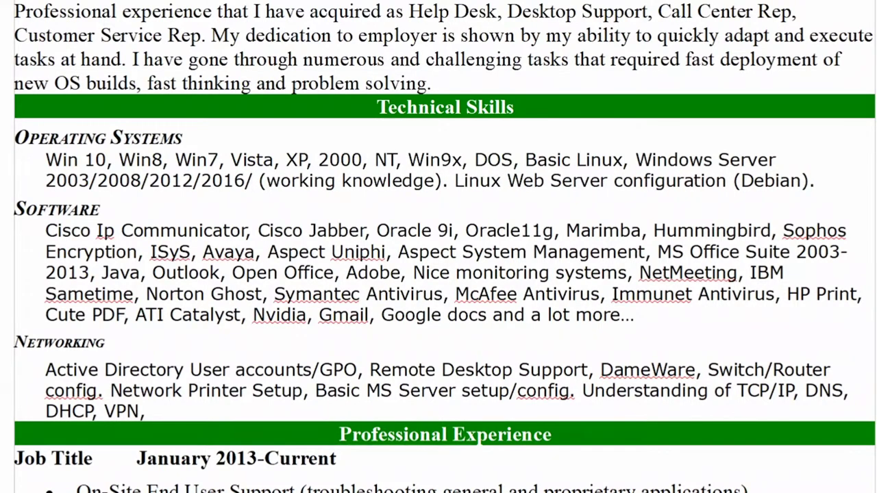
pyautogui.write('9')
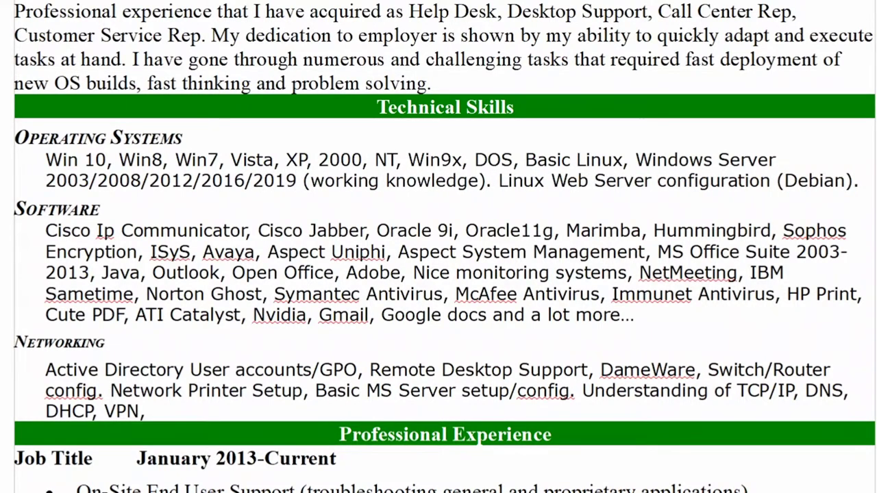
# - Remove the '(working knowledge)' note after the server versions
pyautogui.press('Right')
pyautogui.press('Right')
pyautogui.press('Right')
pyautogui.press('Right')
pyautogui.press('Right')
pyautogui.press('Right')
pyautogui.press('Right')
pyautogui.press('Right')
pyautogui.press('Right')
pyautogui.press('Right')
pyautogui.press('Right')
pyautogui.press('Right')
pyautogui.press('Right')
pyautogui.press('Right')
pyautogui.press('Right')
pyautogui.press('Right')
pyautogui.press('Right')
pyautogui.press('Right')
pyautogui.press('Right')
pyautogui.press('Delete')
pyautogui.press('BackSpace')
pyautogui.press('BackSpace')
pyautogui.press('BackSpace')
pyautogui.press('BackSpace')
pyautogui.press('BackSpace')
pyautogui.press('BackSpace')
pyautogui.press('BackSpace')
pyautogui.press('BackSpace')
pyautogui.press('BackSpace')
pyautogui.press('BackSpace')
pyautogui.press('BackSpace')
pyautogui.press('BackSpace')
pyautogui.press('BackSpace')
pyautogui.press('BackSpace')
pyautogui.press('BackSpace')
pyautogui.press('BackSpace')
pyautogui.press('BackSpace')
pyautogui.press('BackSpace')
pyautogui.press('BackSpace')
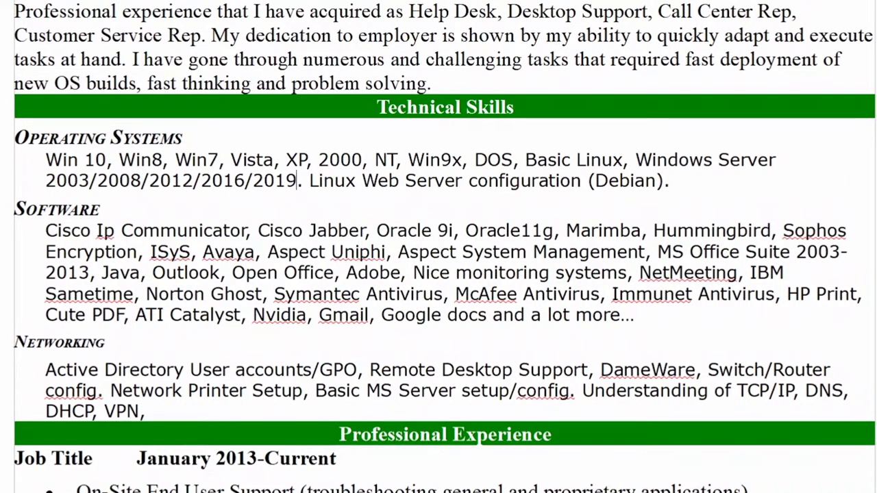
# - Swap 'Linux Web Server configuration (Debian).' for 'LAMP Server configuration.' in Operating Systems
pyautogui.hotkey('shift', 'Down')
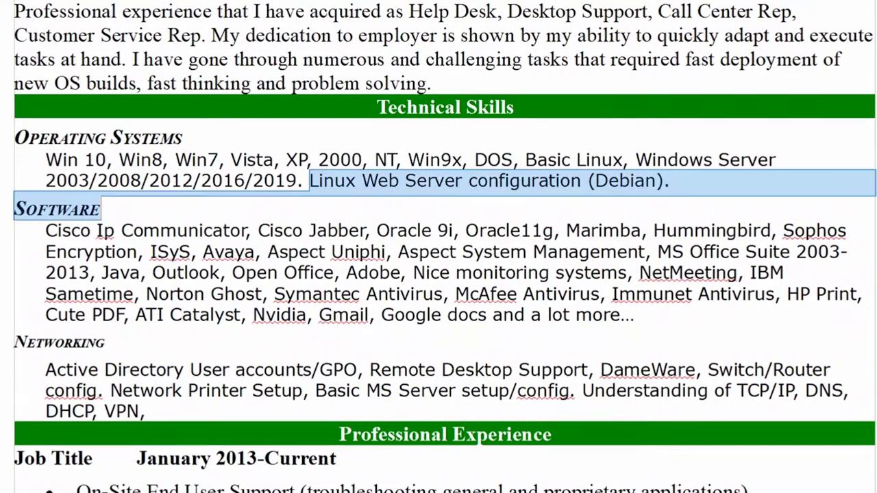
pyautogui.click(504, 184)
pyautogui.moveTo(669, 181); pyautogui.dragTo(463, 181)
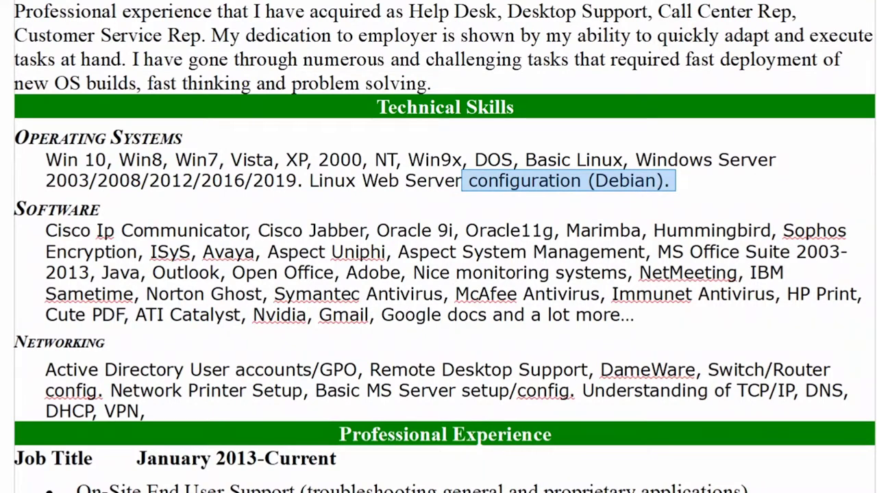
pyautogui.press('BackSpace')
pyautogui.press('BackSpace')
pyautogui.press('BackSpace')
pyautogui.press('BackSpace')
pyautogui.press('BackSpace')
pyautogui.press('BackSpace')
pyautogui.press('BackSpace')
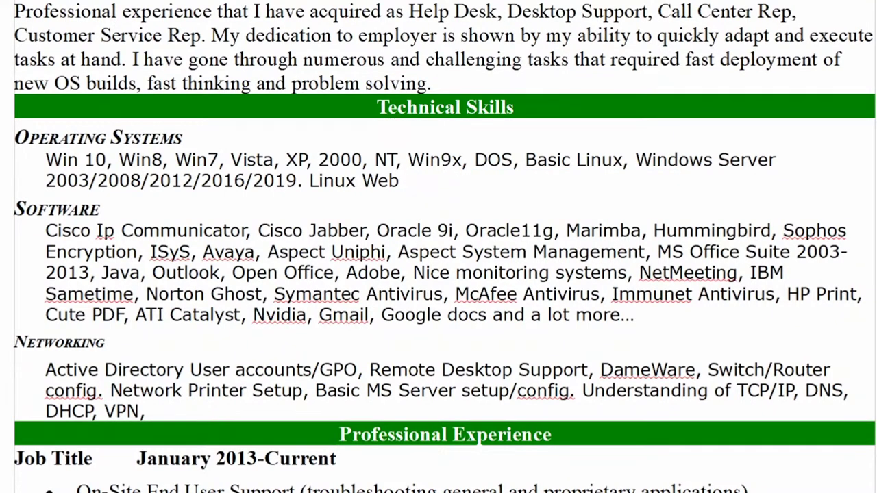
pyautogui.press('BackSpace')
pyautogui.press('BackSpace')
pyautogui.press('BackSpace')
pyautogui.press('BackSpace')
pyautogui.press('BackSpace')
pyautogui.press('BackSpace')
pyautogui.press('BackSpace')
pyautogui.press('BackSpace')
pyautogui.write('A')
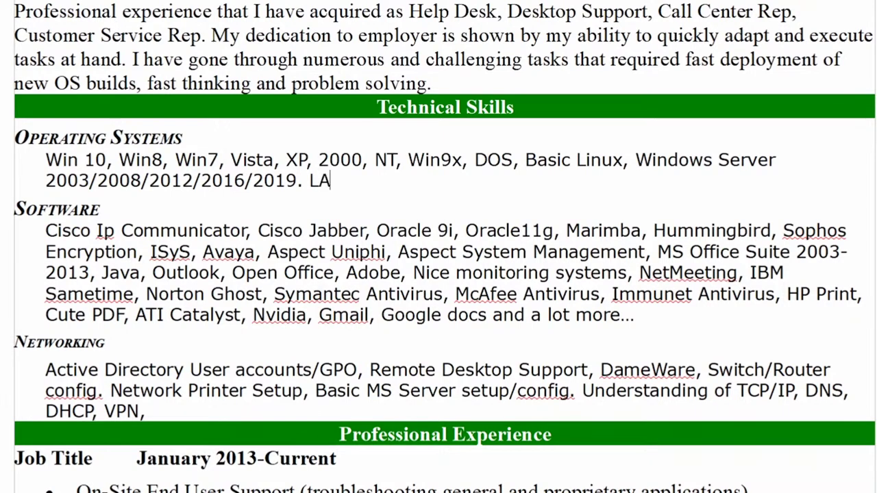
pyautogui.write('MP Serv')
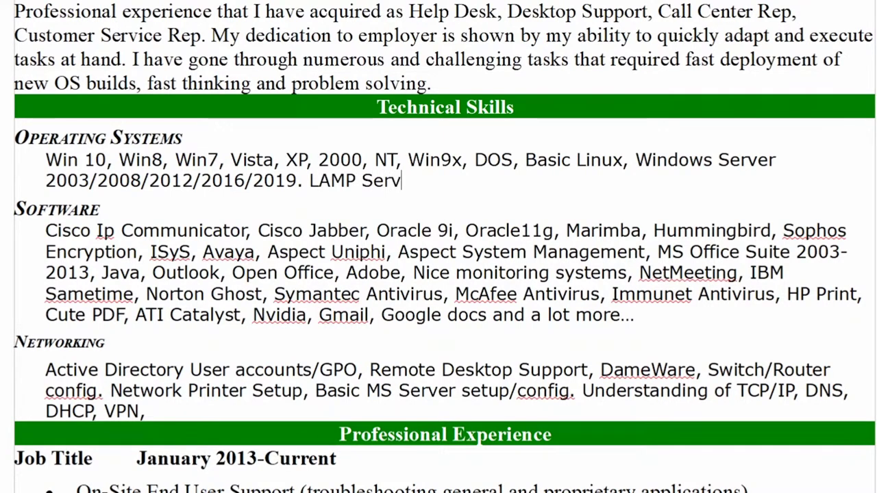
pyautogui.write('er configuration.')
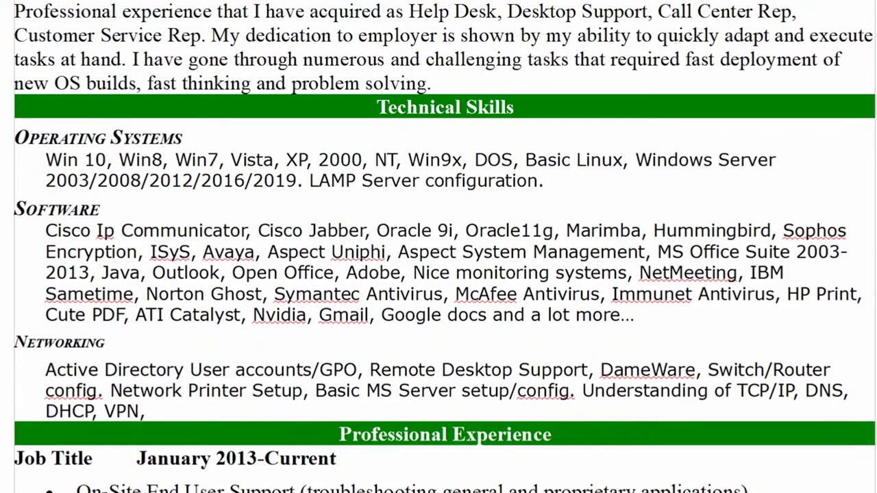
pyautogui.moveTo(550, 180); pyautogui.dragTo(45, 159)
pyautogui.click(551, 180)
pyautogui.moveTo(551, 180); pyautogui.dragTo(45, 159)
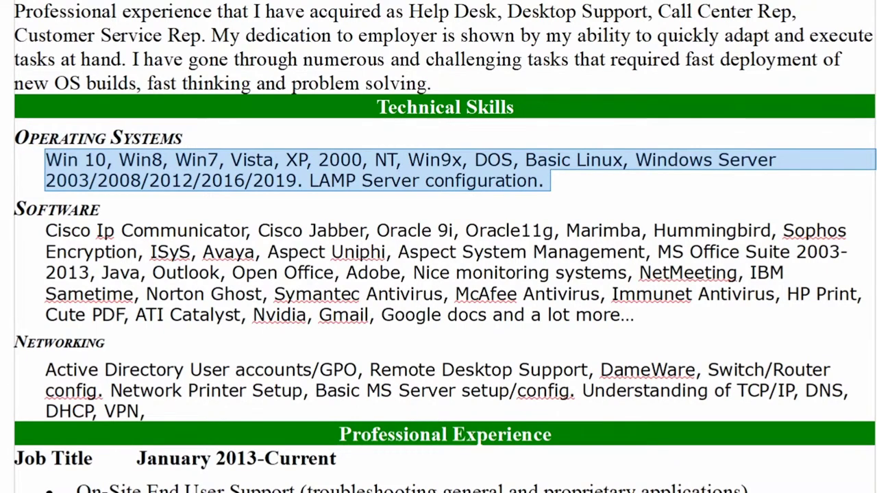
pyautogui.click(550, 180)
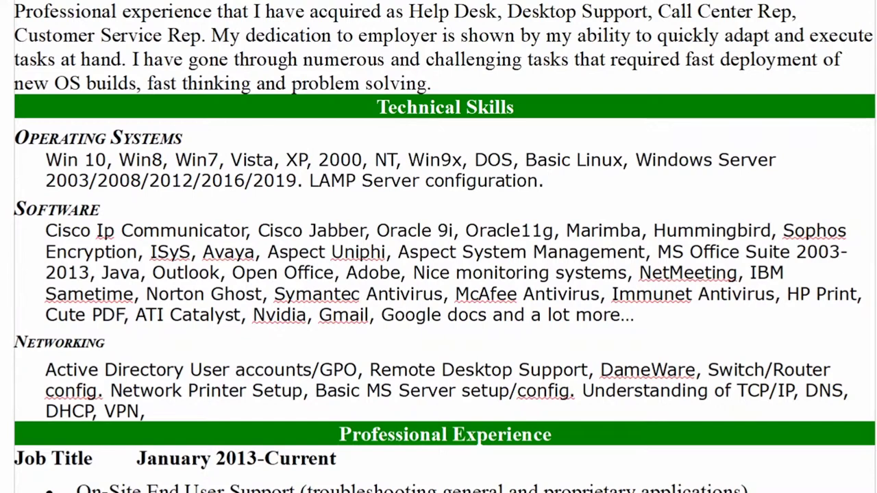
pyautogui.hotkey('ctrl', 'shift', 'Up')
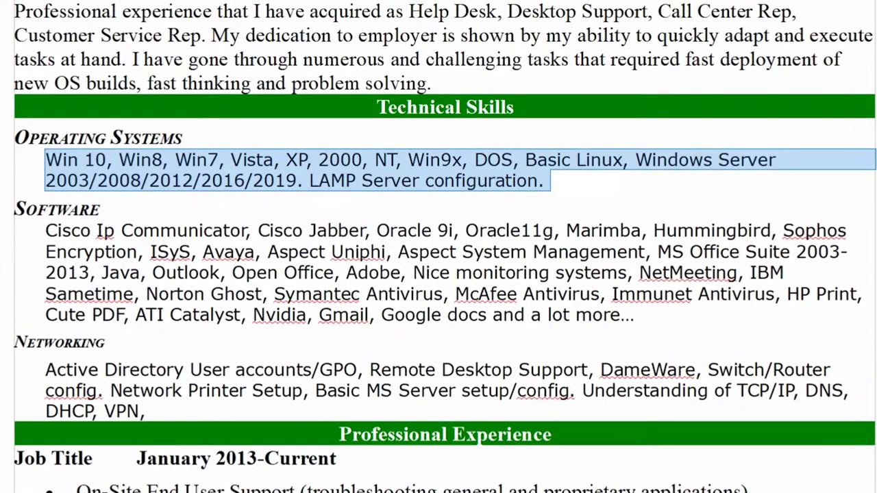
pyautogui.click(550, 181)
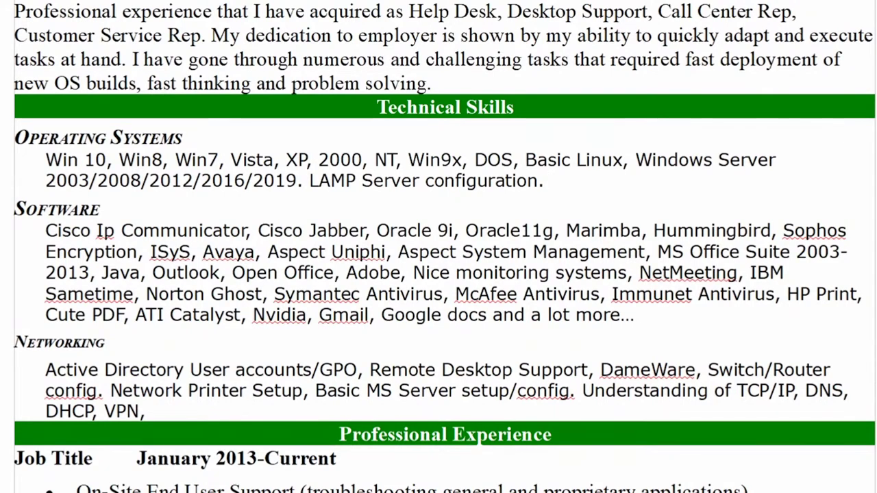
pyautogui.moveTo(14, 209); pyautogui.dragTo(102, 209)
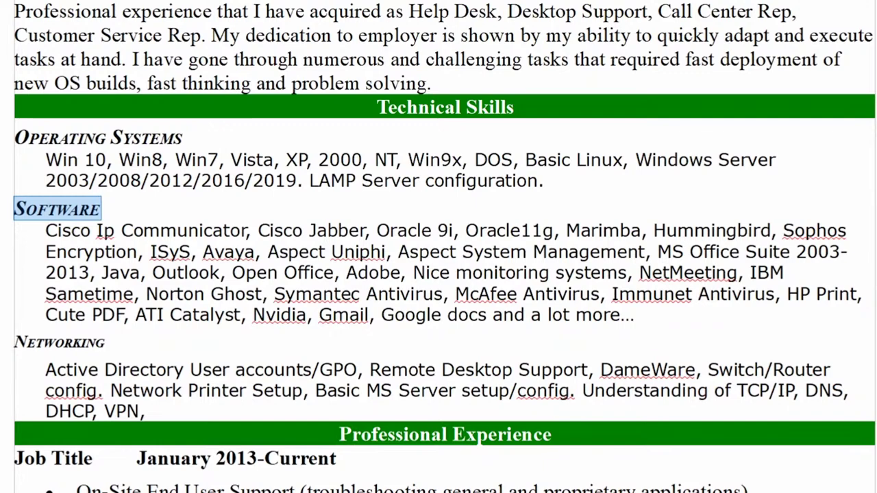
pyautogui.click(101, 209)
pyautogui.moveTo(45, 230); pyautogui.dragTo(635, 314)
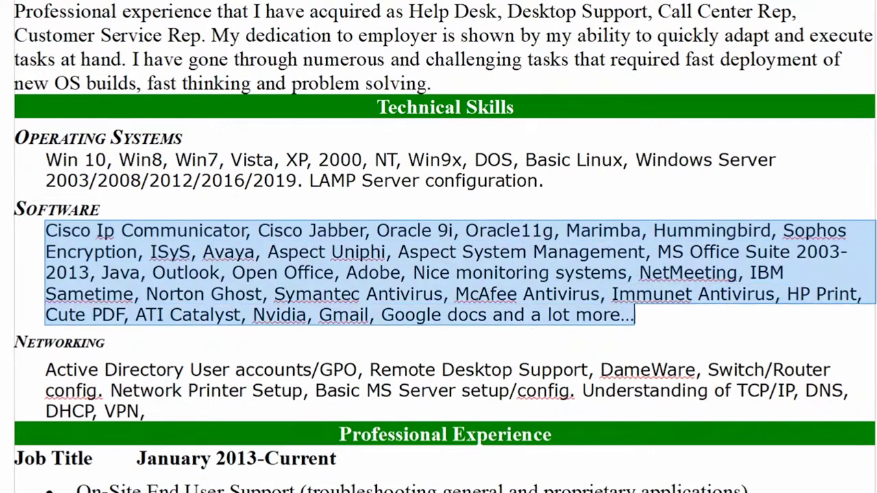
pyautogui.click(106, 342)
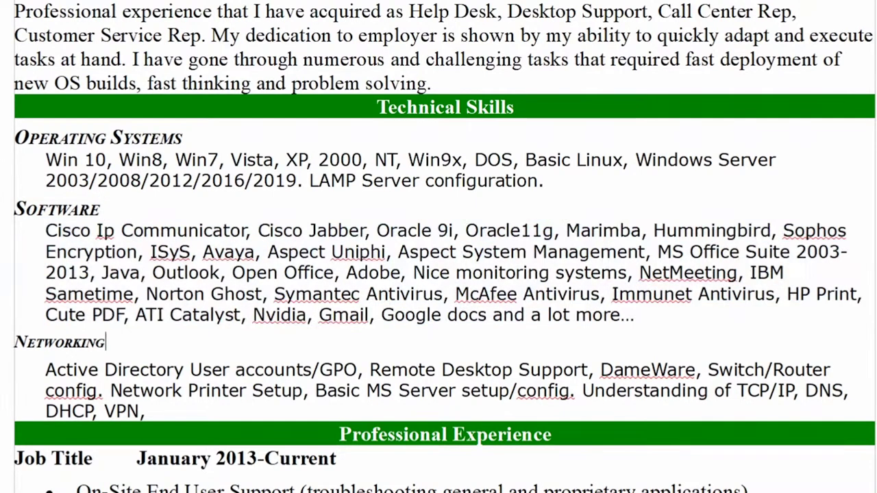
pyautogui.click(634, 314)
pyautogui.moveTo(634, 314); pyautogui.dragTo(44, 231)
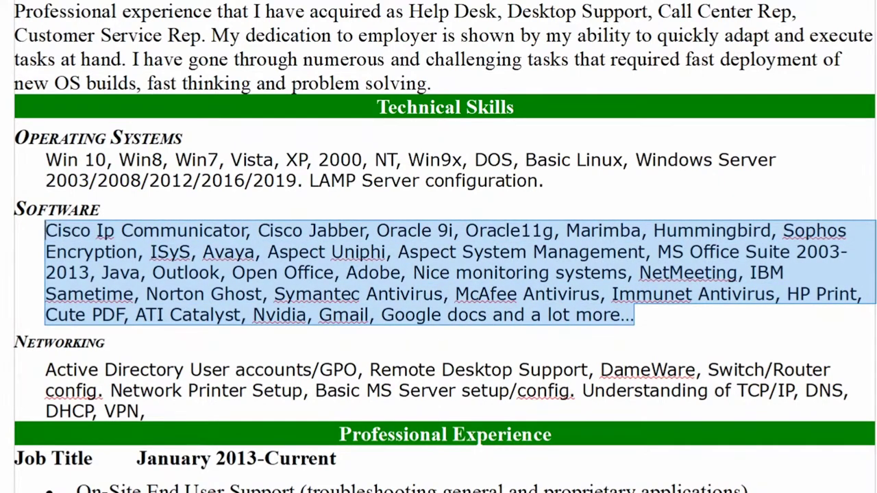
pyautogui.click(178, 251)
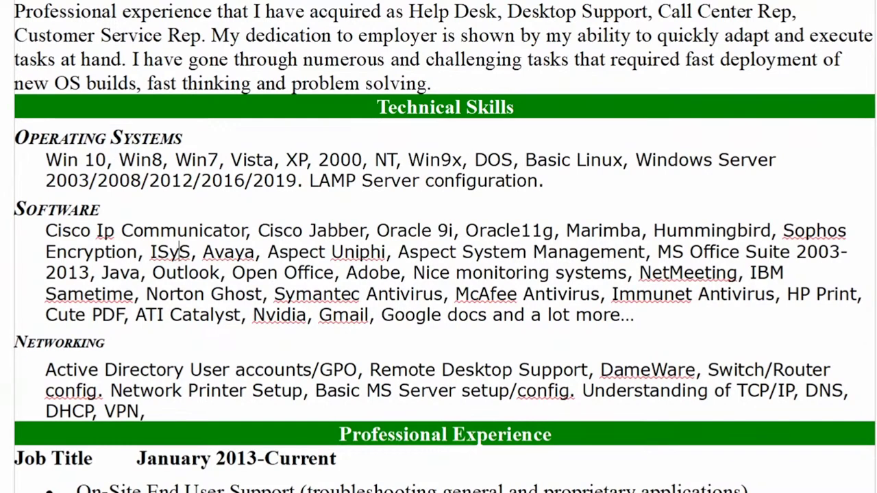
pyautogui.click(635, 314)
# - Replace the period after 'LAMP Server configuration' with ', AWS, Google Cloud, Azure.'
pyautogui.press('BackSpace')
pyautogui.write(', AWS, ')
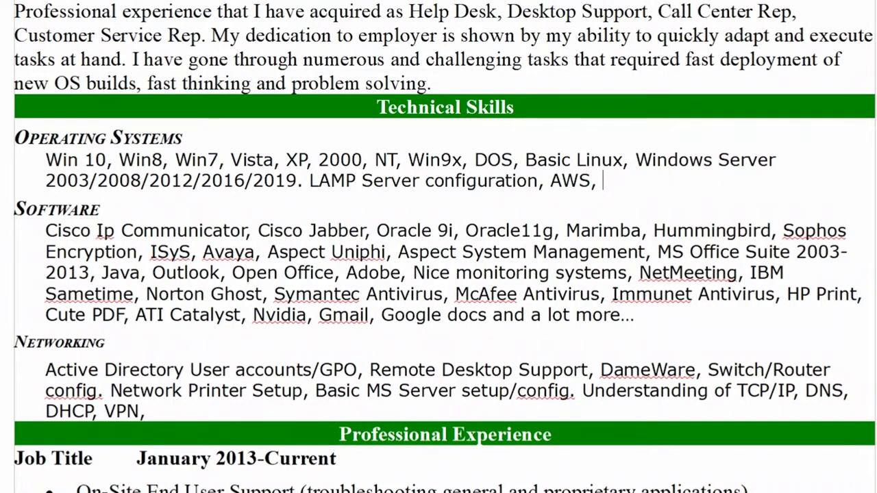
pyautogui.write('Gogle')
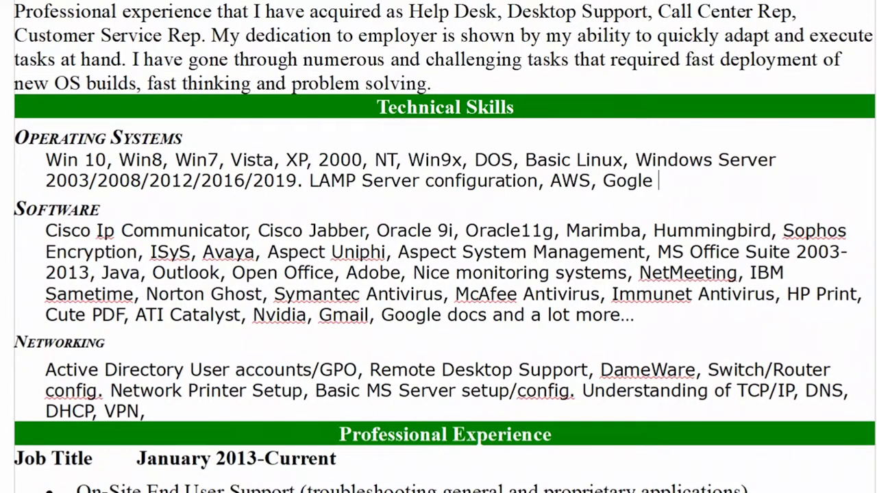
pyautogui.press('BackSpace')
pyautogui.press('BackSpace')
pyautogui.press('BackSpace')
pyautogui.write('ogle Cloud')
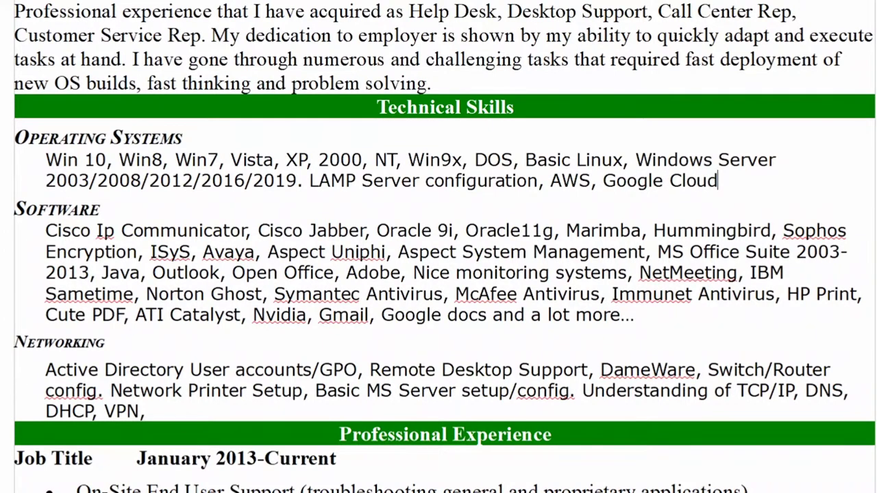
pyautogui.write(', Azure.')
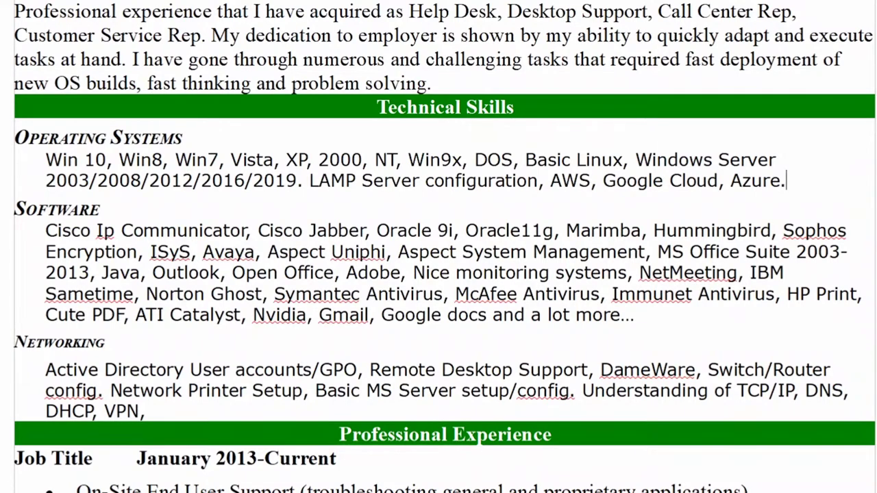
pyautogui.moveTo(45, 231); pyautogui.dragTo(473, 252)
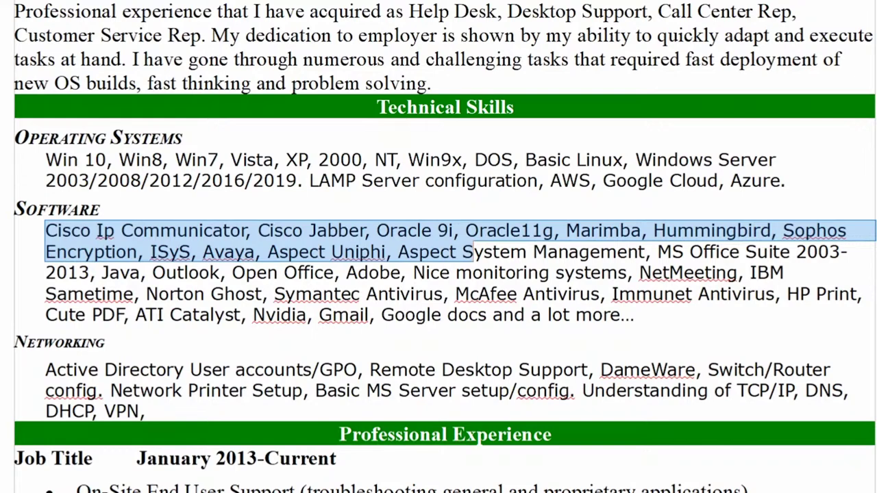
pyautogui.click(473, 252)
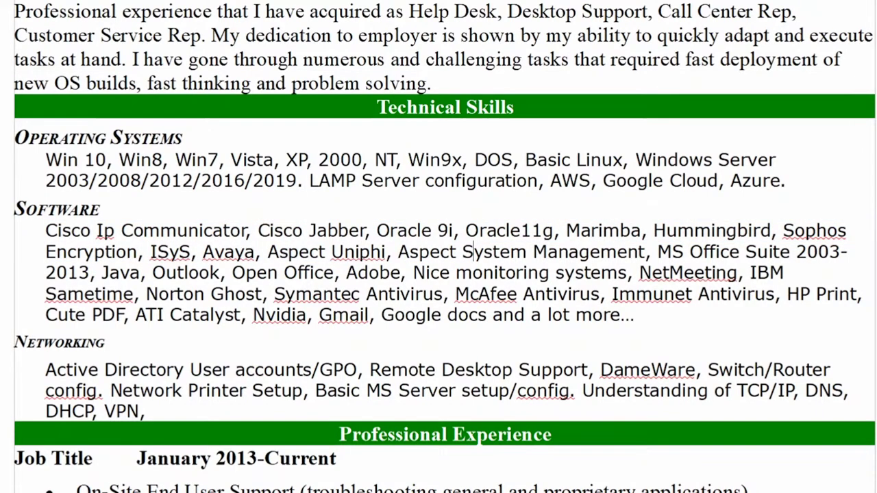
pyautogui.moveTo(640, 315); pyautogui.dragTo(293, 293)
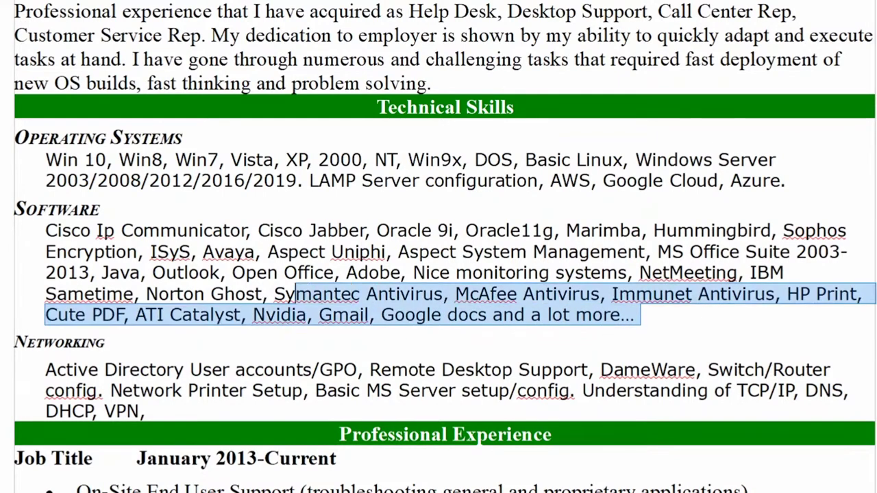
pyautogui.click(295, 294)
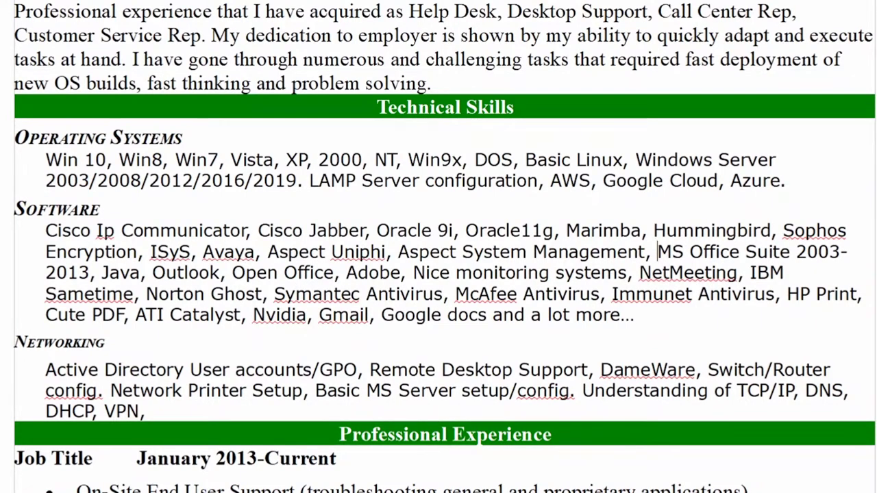
pyautogui.moveTo(658, 252); pyautogui.dragTo(839, 252)
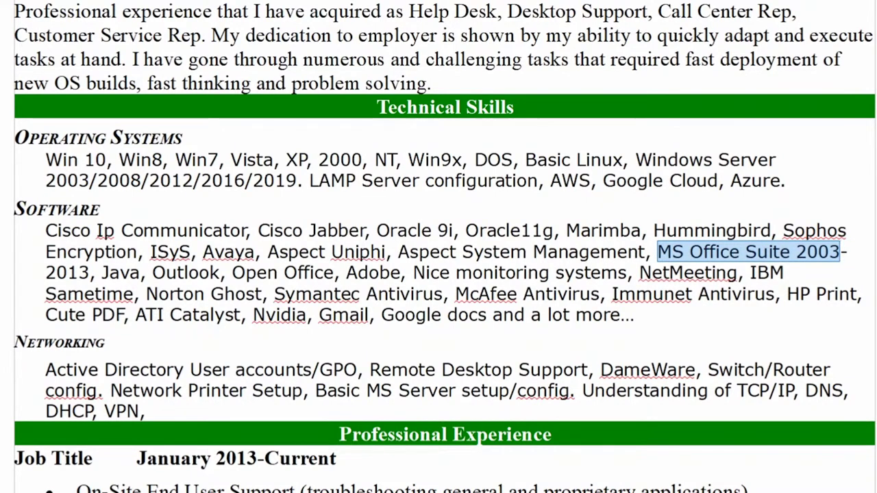
pyautogui.click(840, 251)
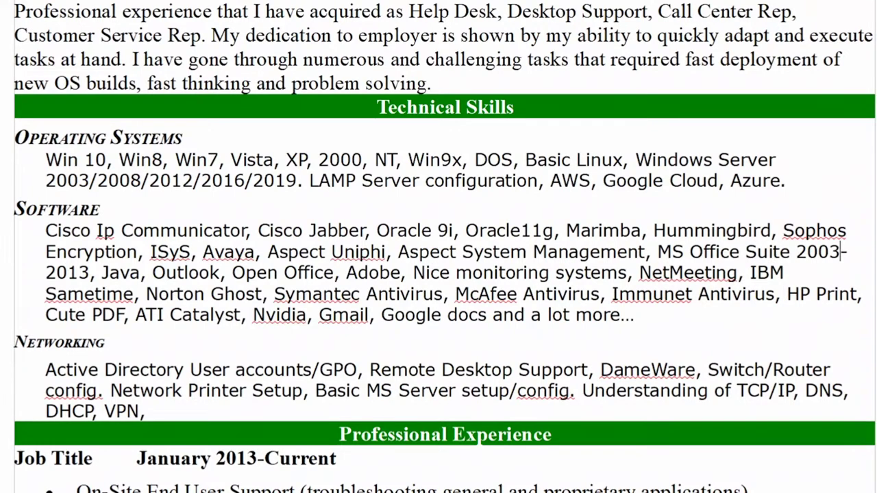
pyautogui.hotkey('shift', 'Left')
pyautogui.hotkey('shift', 'Left')
pyautogui.press('Right')
pyautogui.scroll(-3, 438, 246)
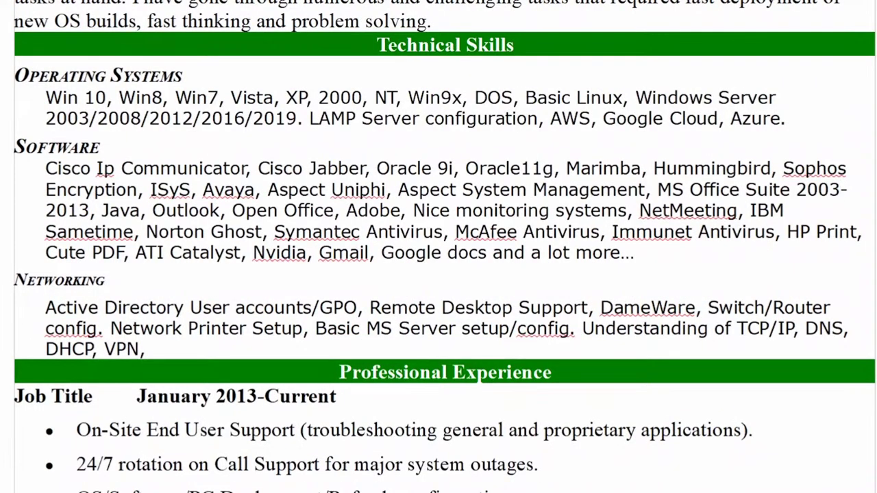
pyautogui.moveTo(14, 280); pyautogui.dragTo(106, 280)
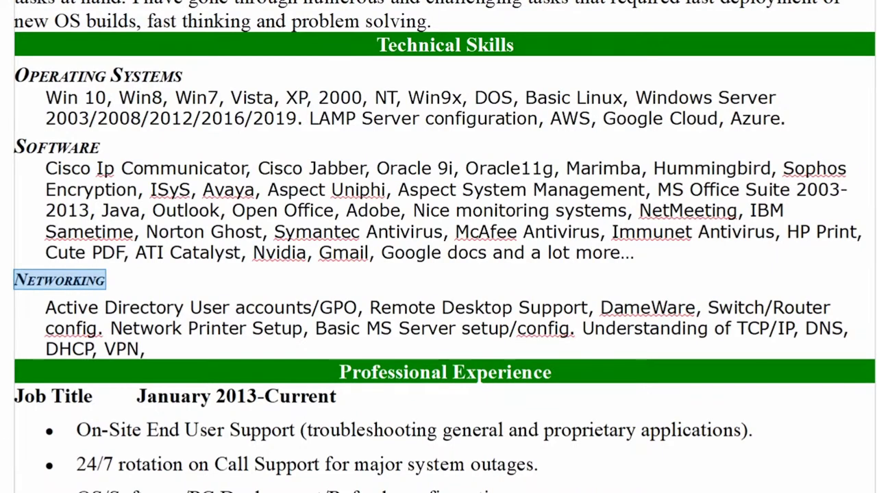
pyautogui.click(105, 280)
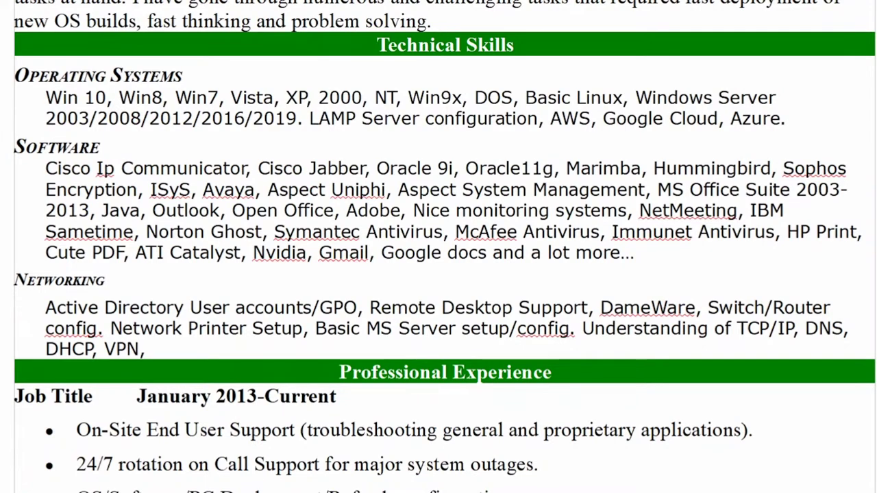
pyautogui.hotkey('shift', 'Home')
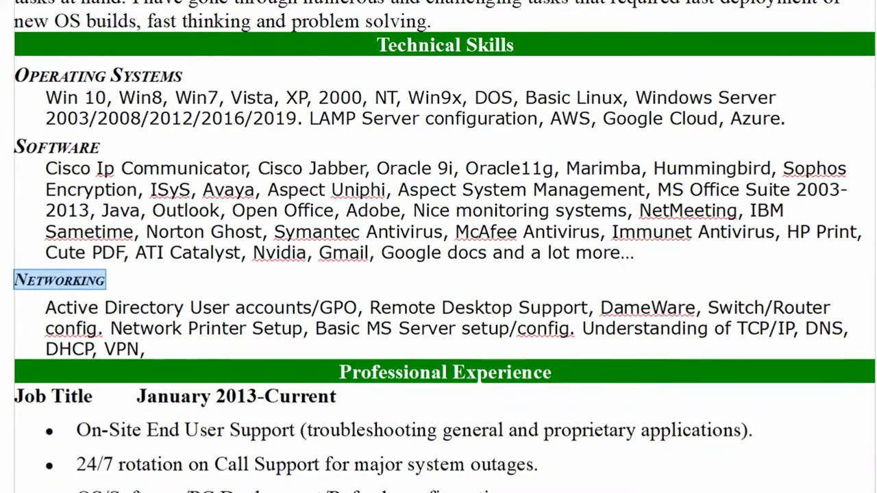
pyautogui.click(107, 280)
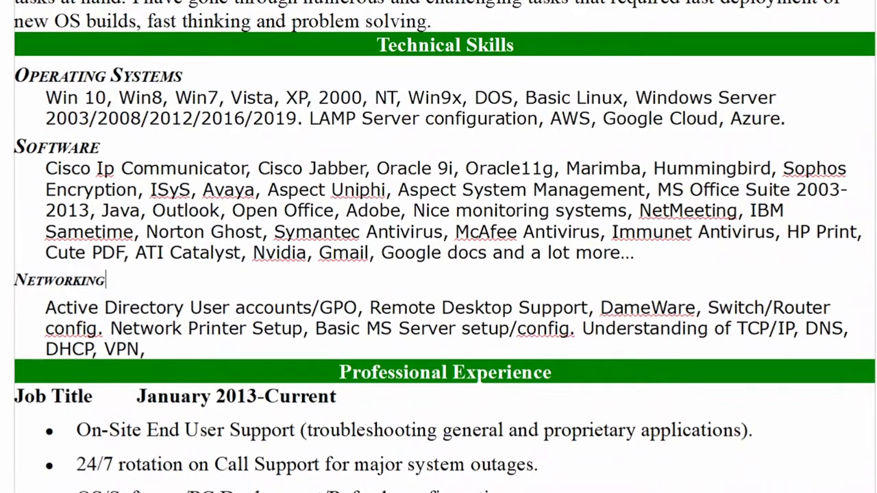
pyautogui.click(337, 328)
pyautogui.doubleClick(58, 280)
pyautogui.click(105, 280)
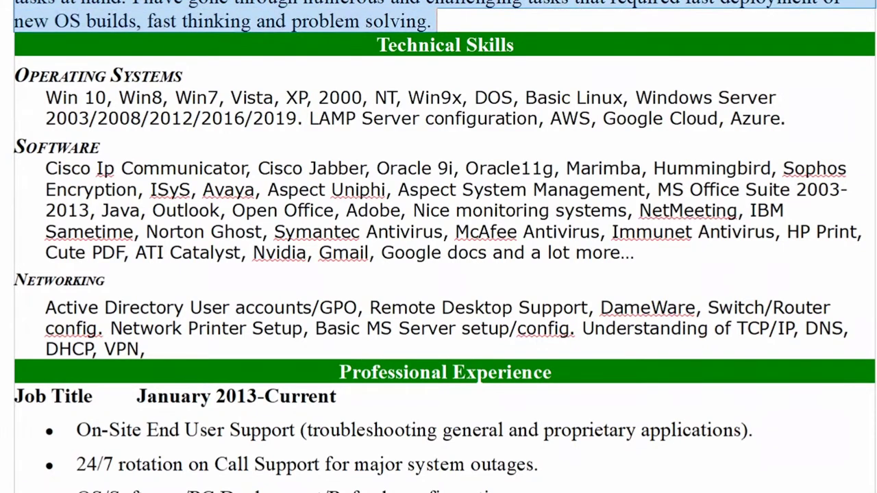
pyautogui.click(437, 20)
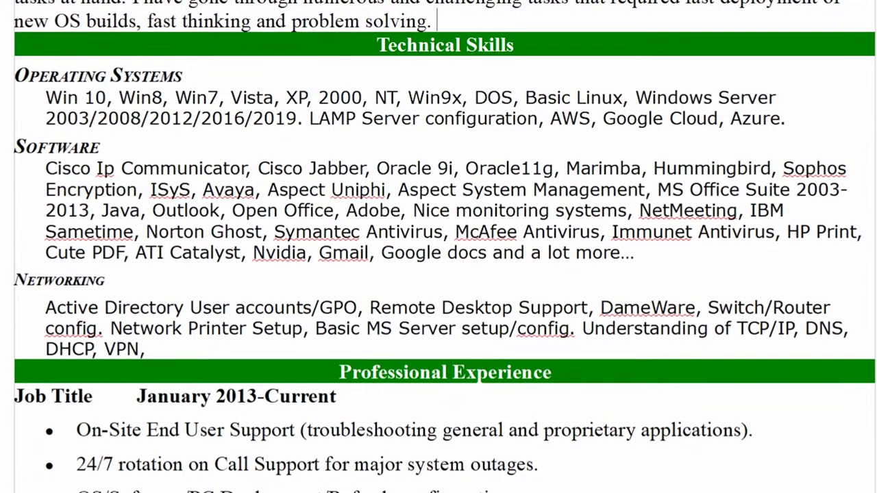
pyautogui.moveTo(45, 307); pyautogui.dragTo(146, 350)
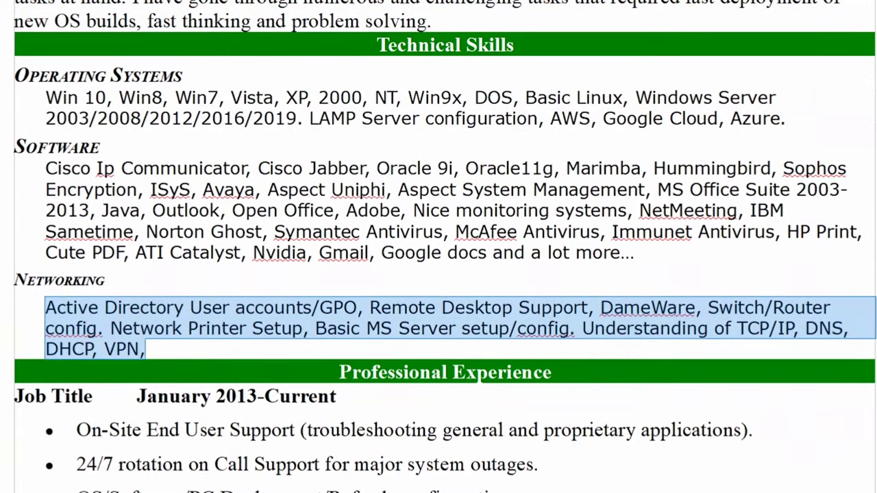
pyautogui.click(222, 308)
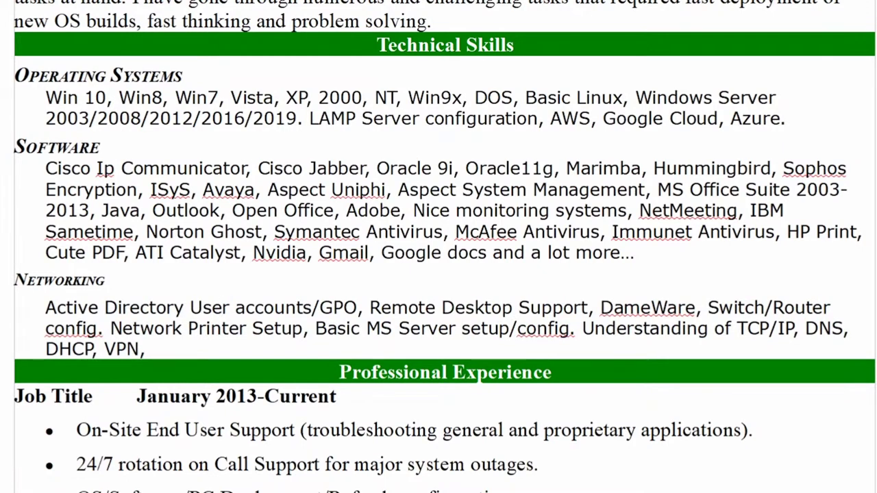
pyautogui.moveTo(145, 349); pyautogui.dragTo(45, 308)
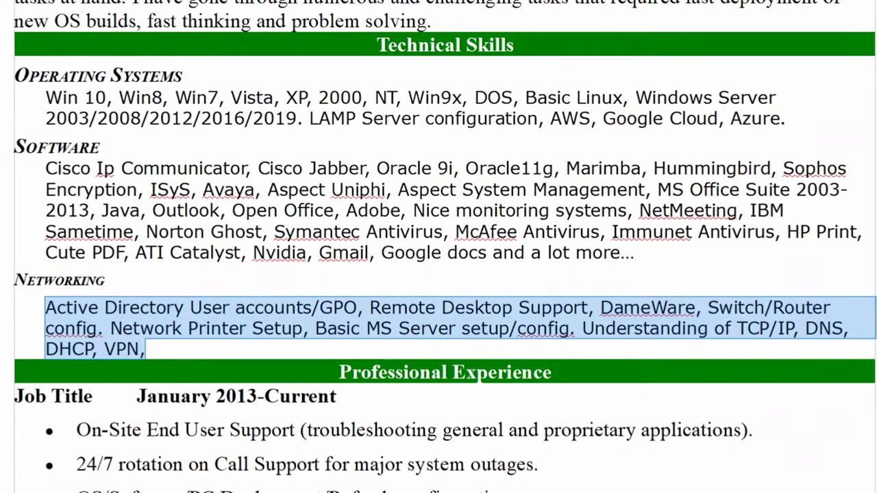
# - Rename the Networking heading to Help Desk and append 'Jira ticketing Sytem' to its skills
pyautogui.moveTo(106, 280); pyautogui.dragTo(13, 281)
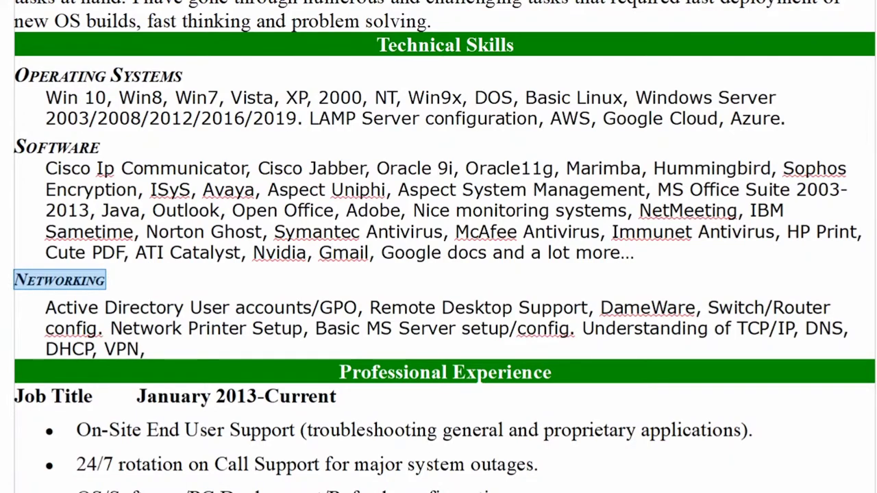
pyautogui.write('Help Desk')
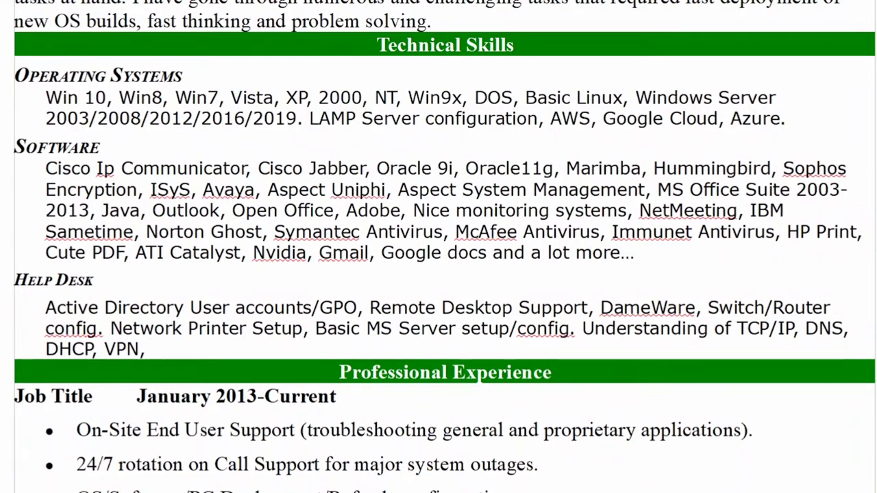
pyautogui.write('J')
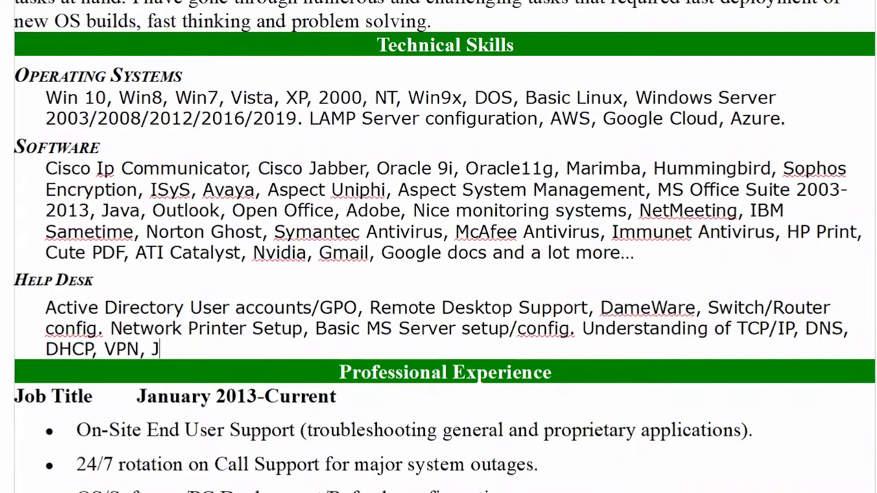
pyautogui.write('ira tic')
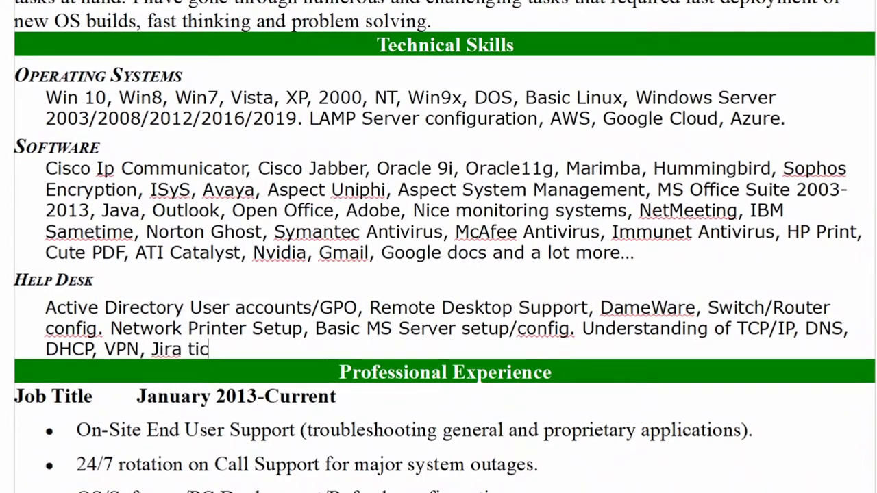
pyautogui.write('keting Sy')
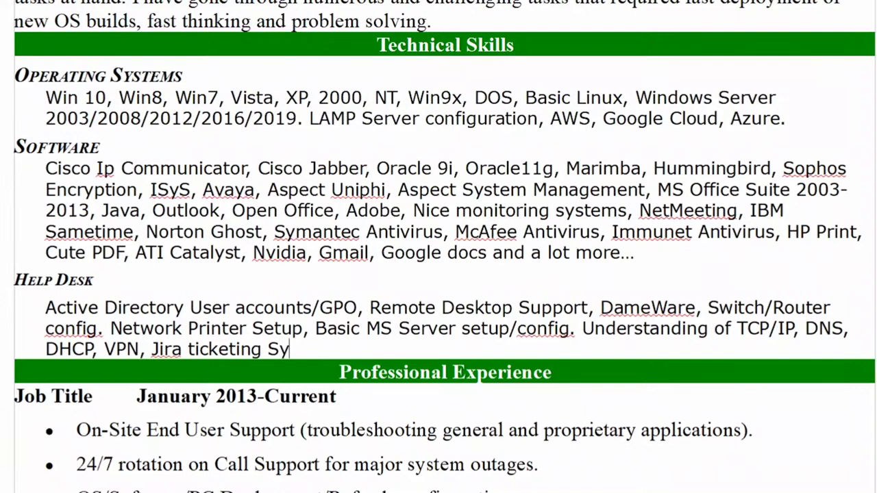
pyautogui.write('tem, ')
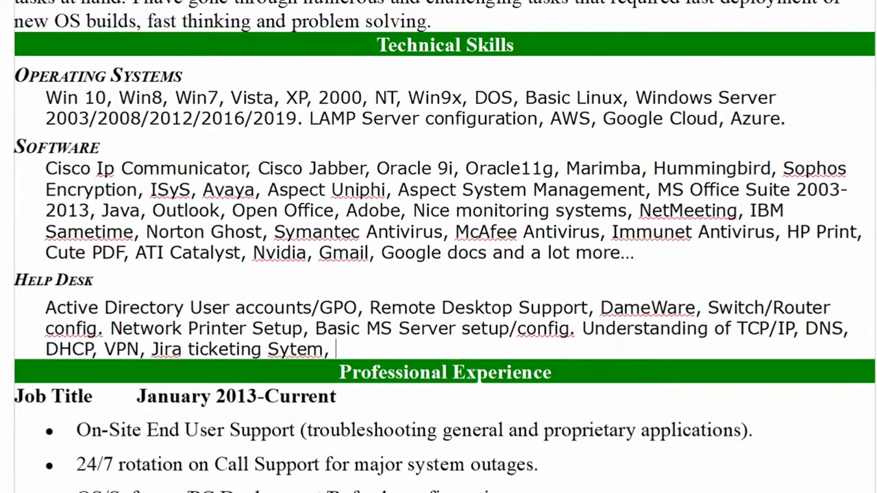
pyautogui.write('A')
pyautogui.press('BackSpace')
# - Delete the Network Printer Setup through VPN entries from the Help Desk skills
pyautogui.moveTo(357, 307); pyautogui.dragTo(45, 307)
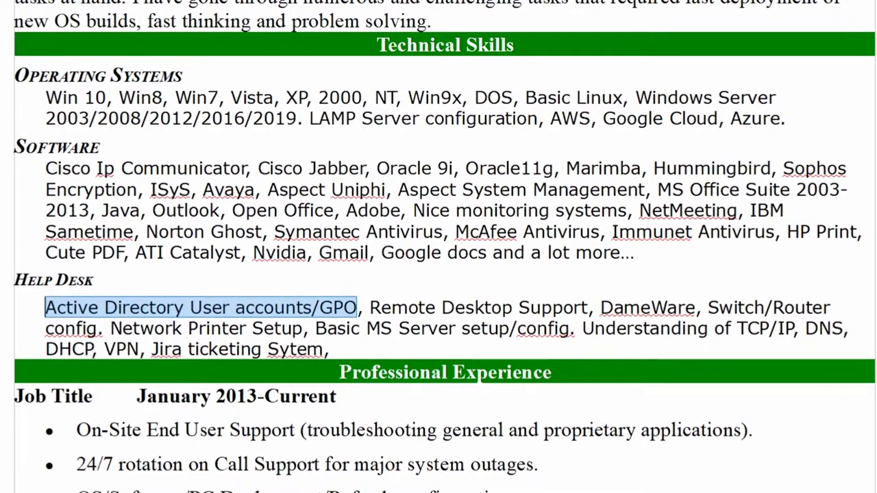
pyautogui.click(501, 308)
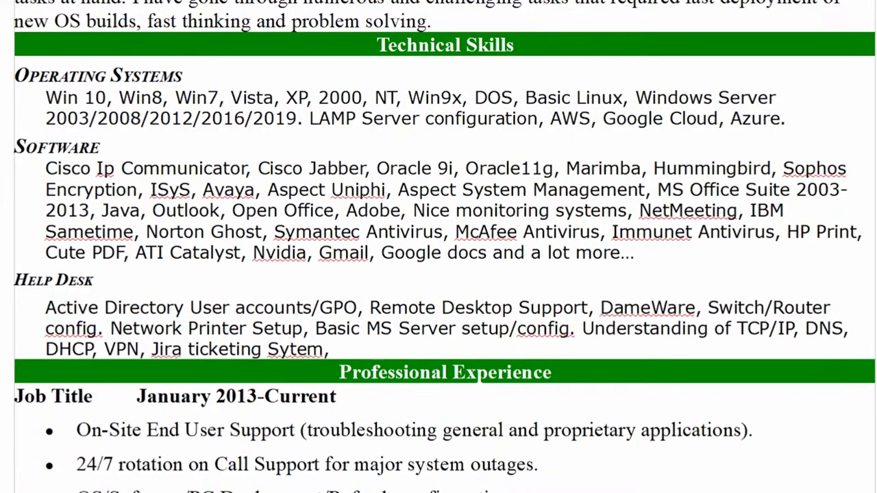
pyautogui.click(708, 308)
pyautogui.moveTo(109, 328); pyautogui.dragTo(145, 349)
pyautogui.press('BackSpace')
pyautogui.press('BackSpace')
pyautogui.press('BackSpace')
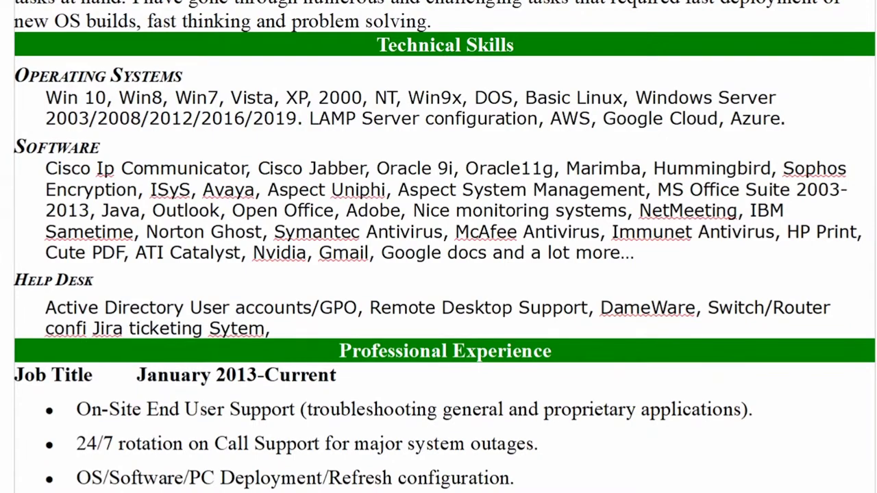
# - Complete 'Switch/Router configuration' using autocomplete and follow it with a comma
pyautogui.write('g')
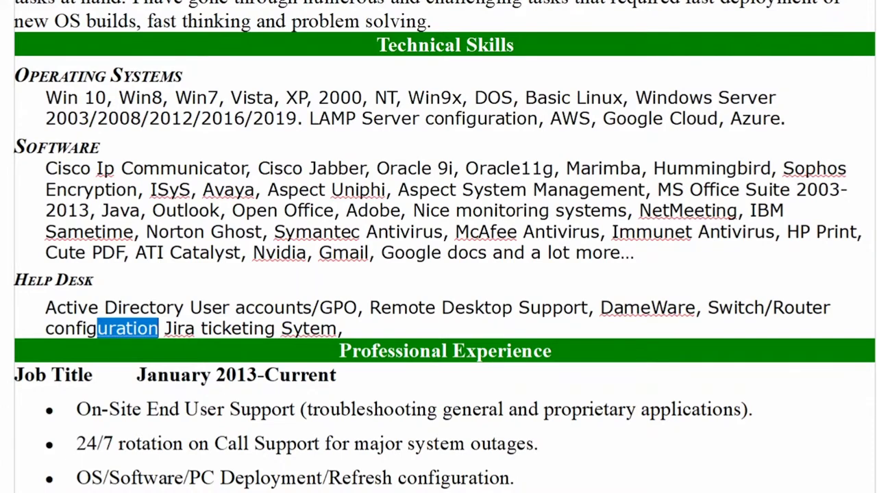
pyautogui.press('Return')
pyautogui.write(',')
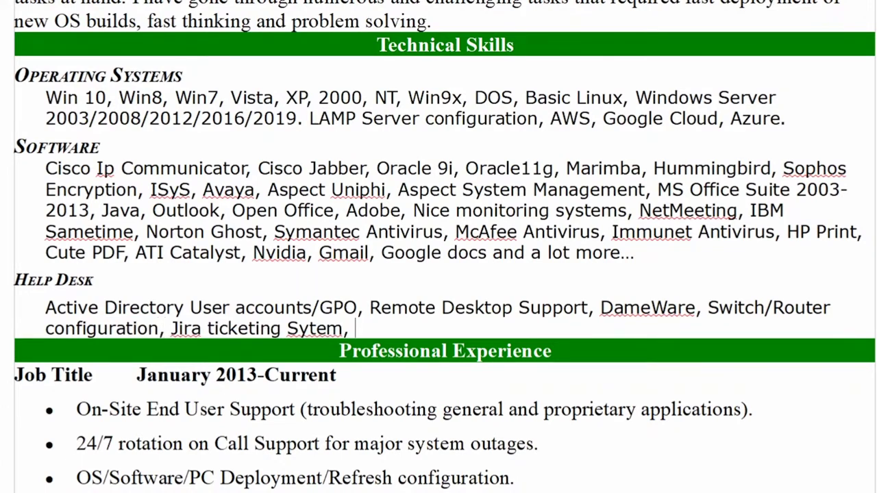
pyautogui.moveTo(45, 307); pyautogui.dragTo(357, 308)
pyautogui.click(363, 307)
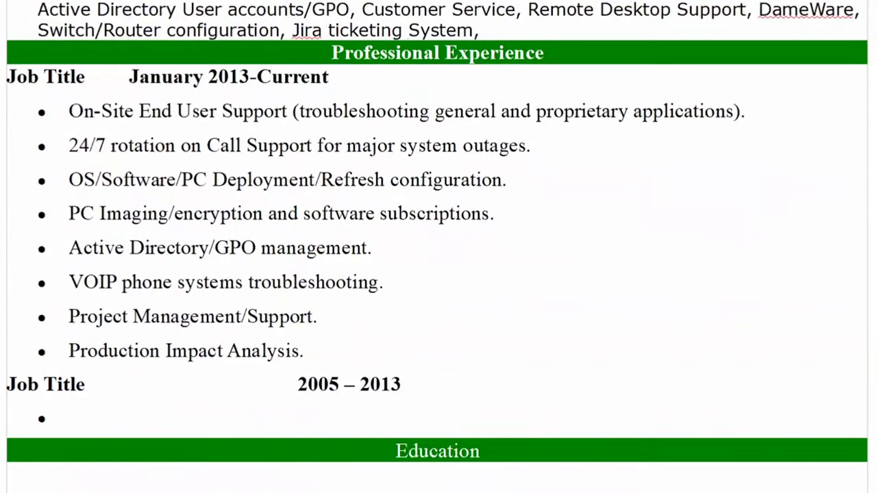
# - Place the cursor after the first job's dates in Professional Experience
pyautogui.moveTo(544, 53); pyautogui.dragTo(332, 53)
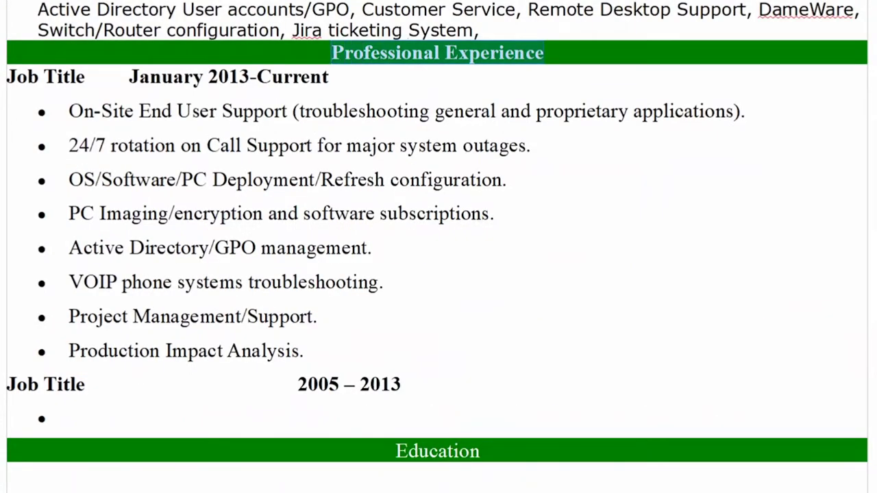
pyautogui.click(343, 76)
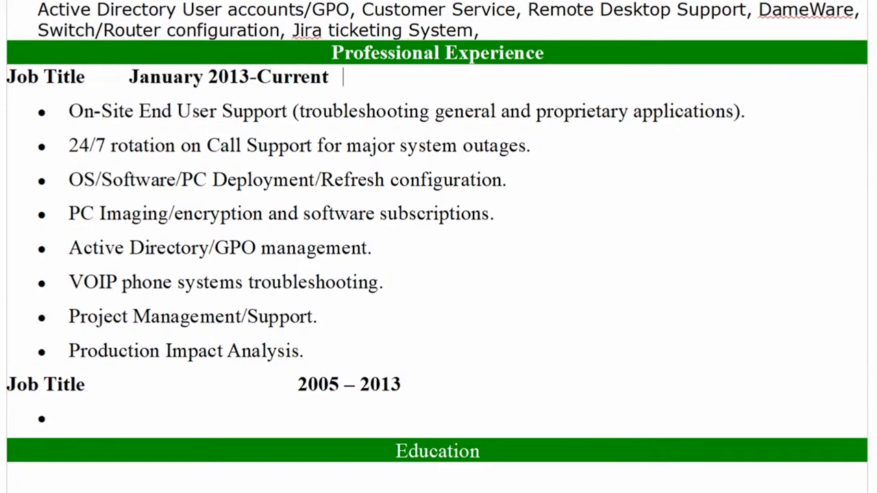
pyautogui.moveTo(128, 77); pyautogui.dragTo(333, 77)
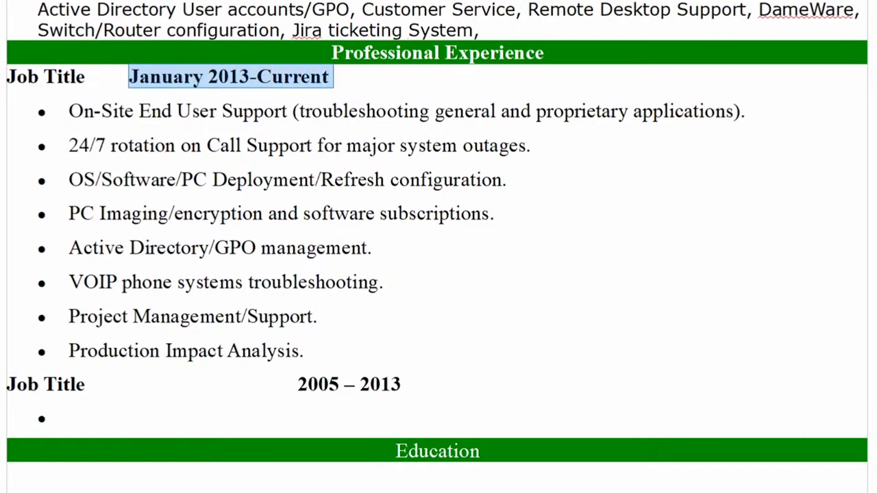
pyautogui.click(111, 143)
pyautogui.moveTo(129, 77); pyautogui.dragTo(329, 76)
pyautogui.click(329, 76)
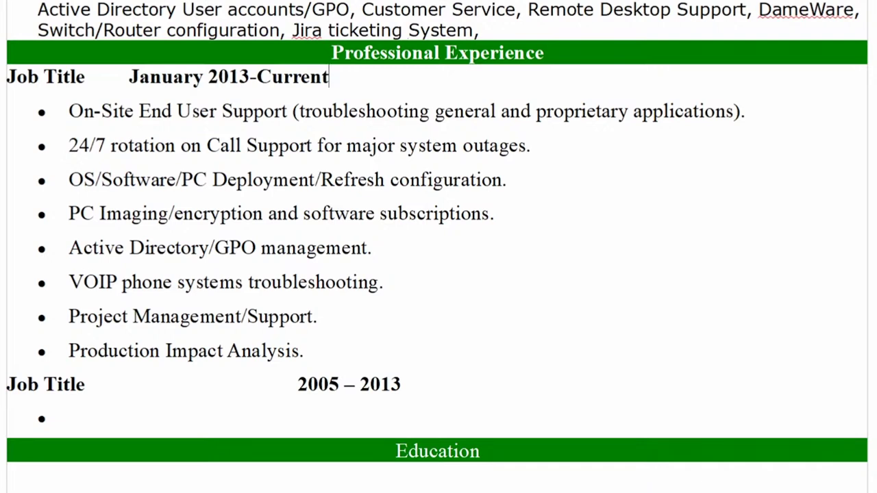
pyautogui.moveTo(300, 350); pyautogui.dragTo(76, 145)
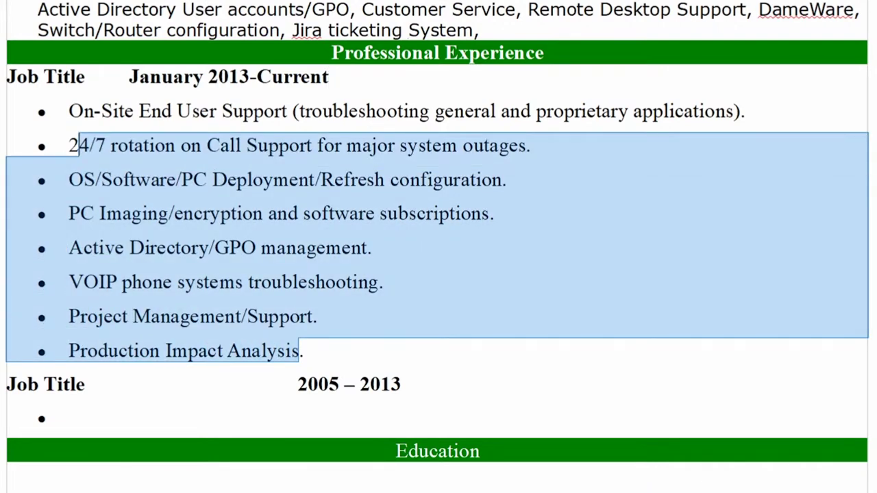
pyautogui.click(76, 146)
pyautogui.moveTo(69, 111); pyautogui.dragTo(745, 111)
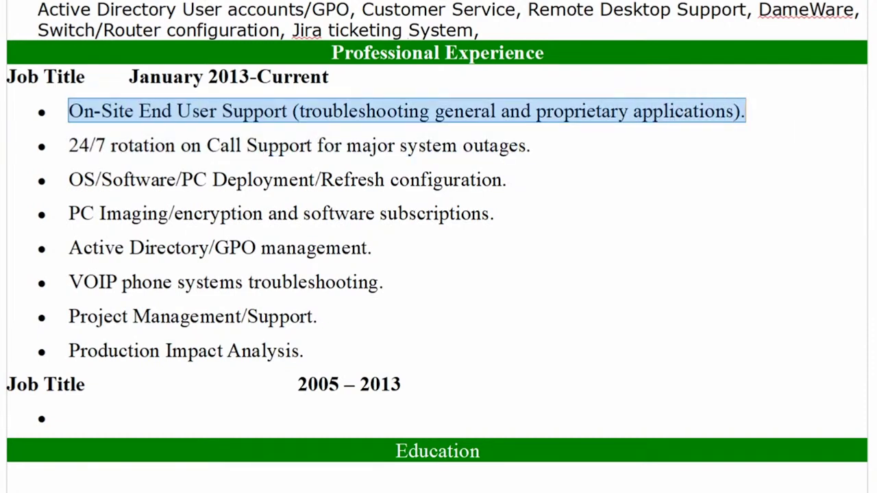
pyautogui.click(745, 111)
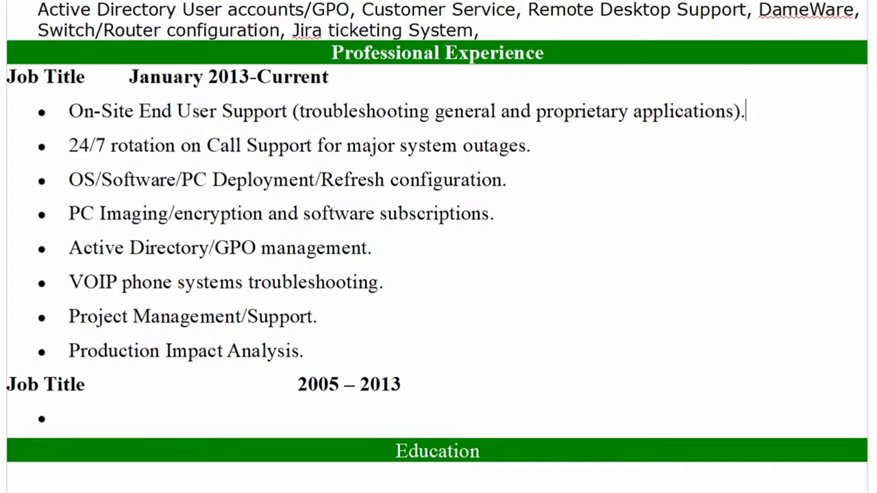
pyautogui.moveTo(68, 111); pyautogui.dragTo(745, 110)
pyautogui.click(746, 111)
pyautogui.moveTo(69, 145); pyautogui.dragTo(541, 145)
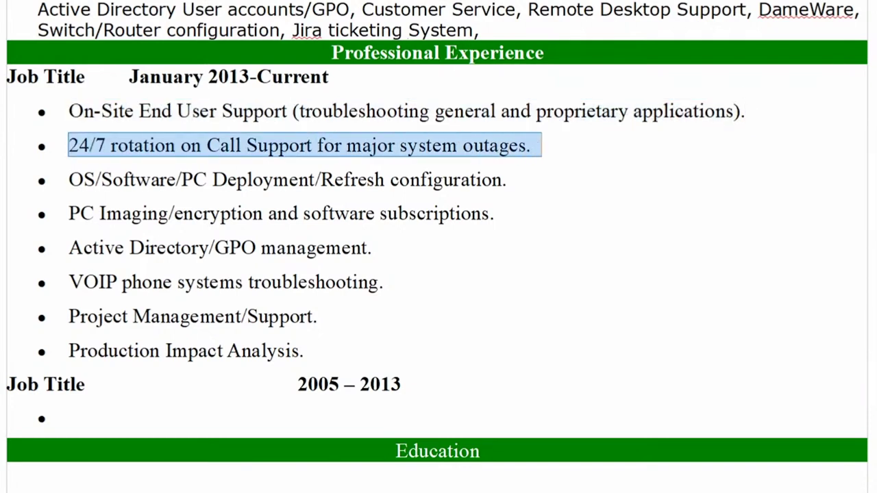
pyautogui.click(541, 145)
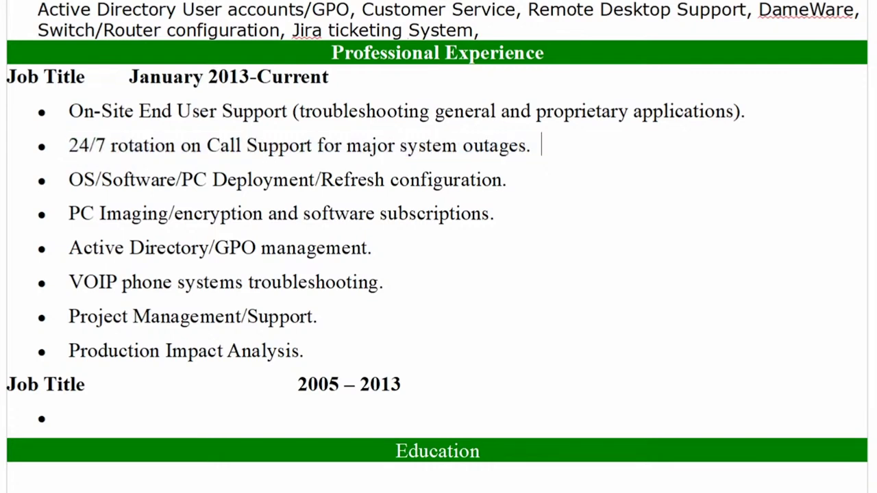
pyautogui.moveTo(69, 179); pyautogui.dragTo(507, 179)
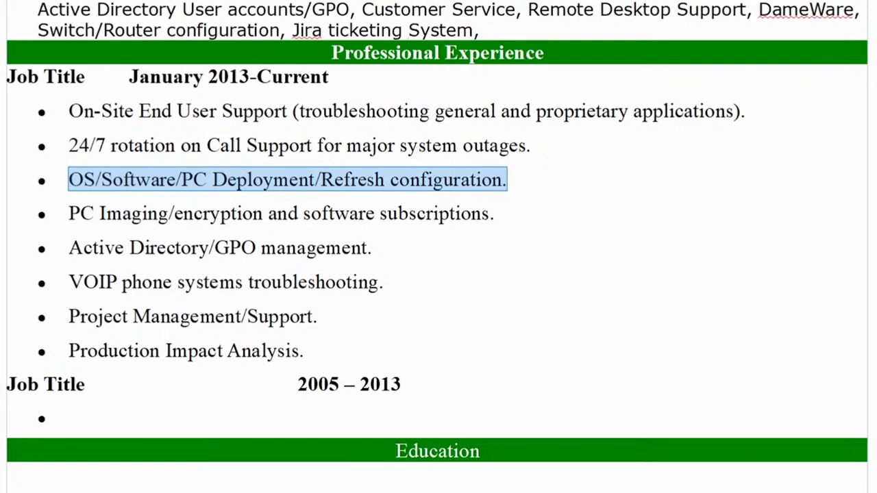
pyautogui.moveTo(69, 214); pyautogui.dragTo(494, 214)
pyautogui.moveTo(68, 283); pyautogui.dragTo(384, 282)
pyautogui.moveTo(316, 317); pyautogui.dragTo(68, 316)
pyautogui.click(309, 351)
pyautogui.moveTo(310, 351); pyautogui.dragTo(68, 351)
pyautogui.click(316, 248)
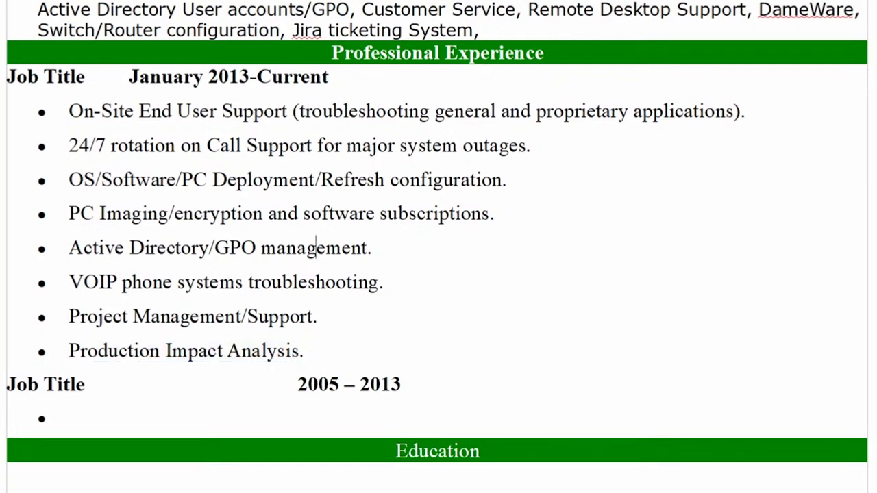
pyautogui.click(69, 111)
pyautogui.moveTo(69, 111); pyautogui.dragTo(310, 350)
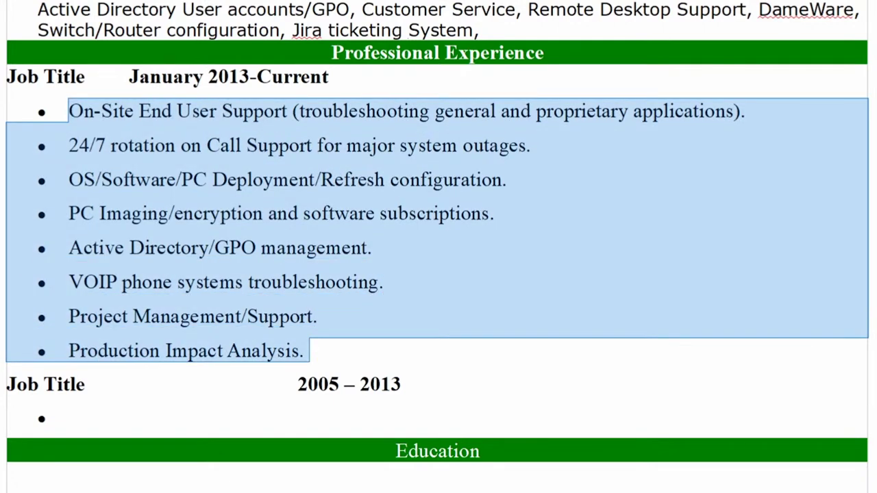
pyautogui.click(85, 77)
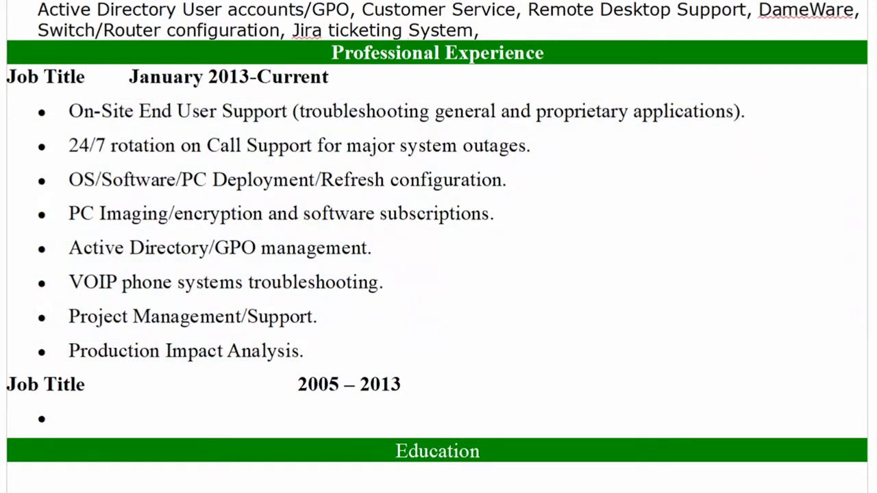
# - Enter 'Business Systems Analyst' as the first job title, pushing January 2013-Current further right
pyautogui.write('Business Sy')
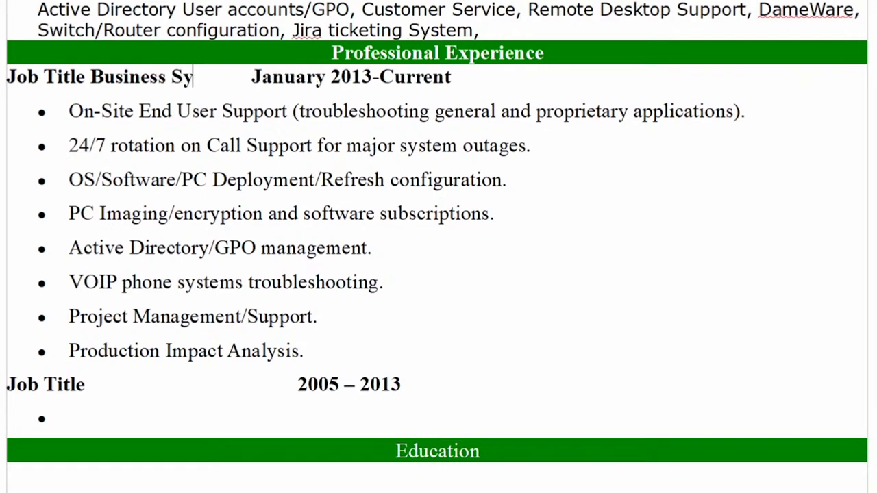
pyautogui.write('stems A')
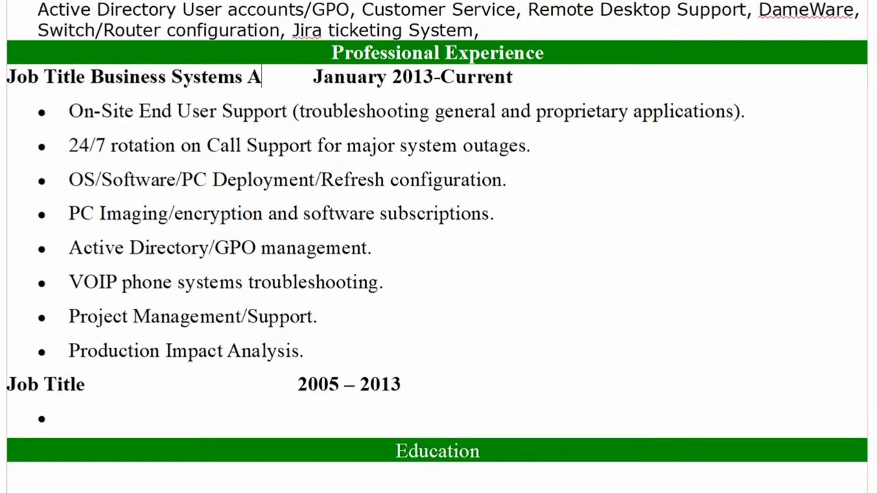
pyautogui.write('nalyst')
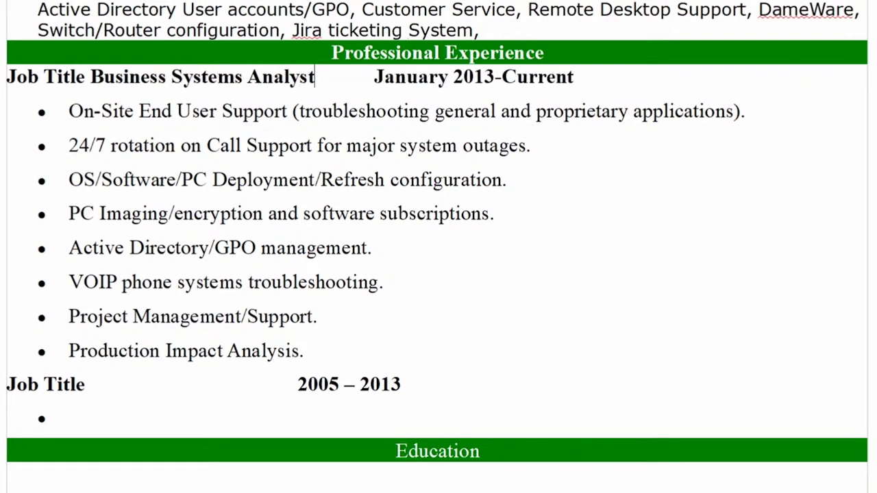
pyautogui.press('Tab')
pyautogui.press('Tab')
pyautogui.press('Tab')
pyautogui.press('Tab')
pyautogui.press('Tab')
pyautogui.press('Tab')
pyautogui.press('Tab')
pyautogui.press('Tab')
pyautogui.press('Tab')
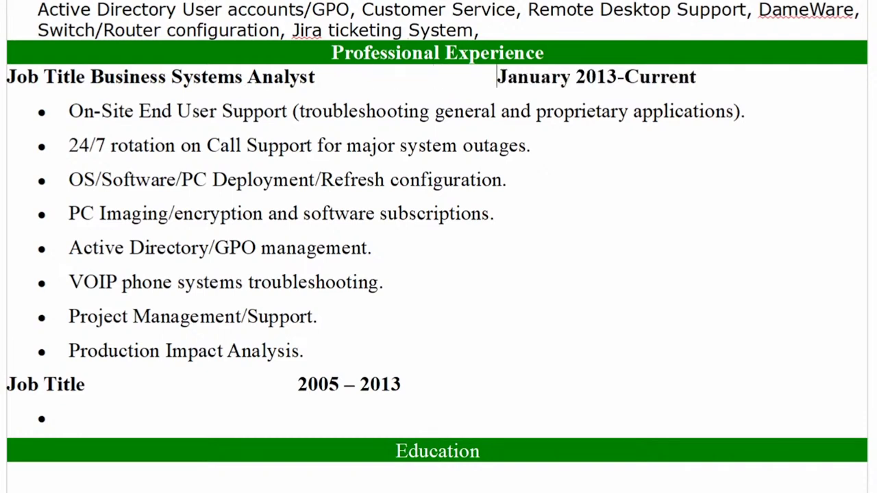
pyautogui.press('BackSpace')
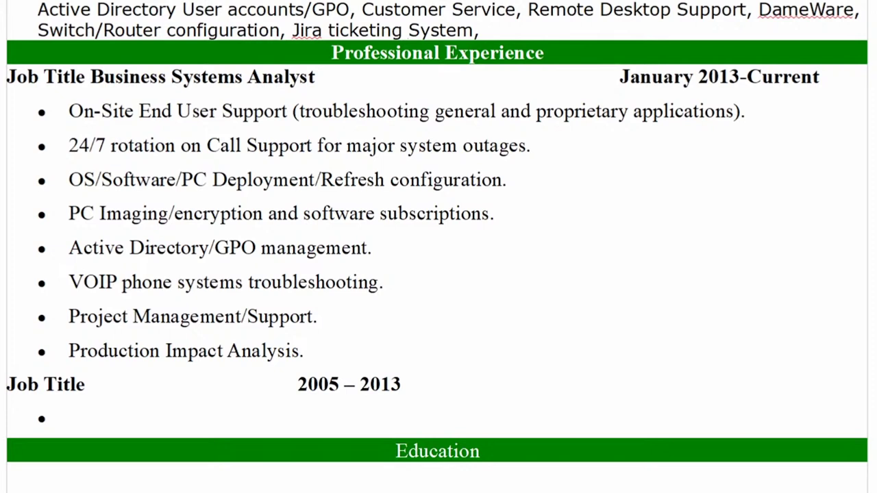
# - Delete the 'Job Title' label and indent the Business Systems Analyst line
pyautogui.click(90, 77)
pyautogui.hotkey('ctrl', 'shift', 'Left')
pyautogui.hotkey('ctrl', 'shift', 'Left')
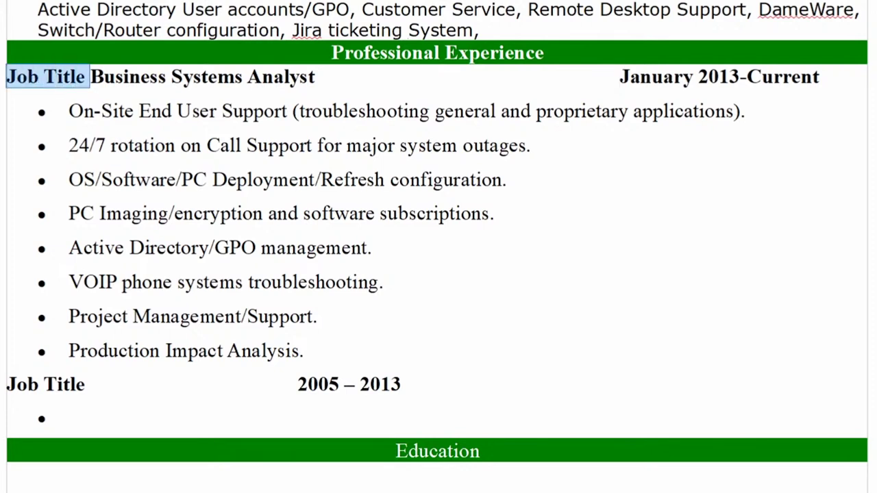
pyautogui.press('BackSpace')
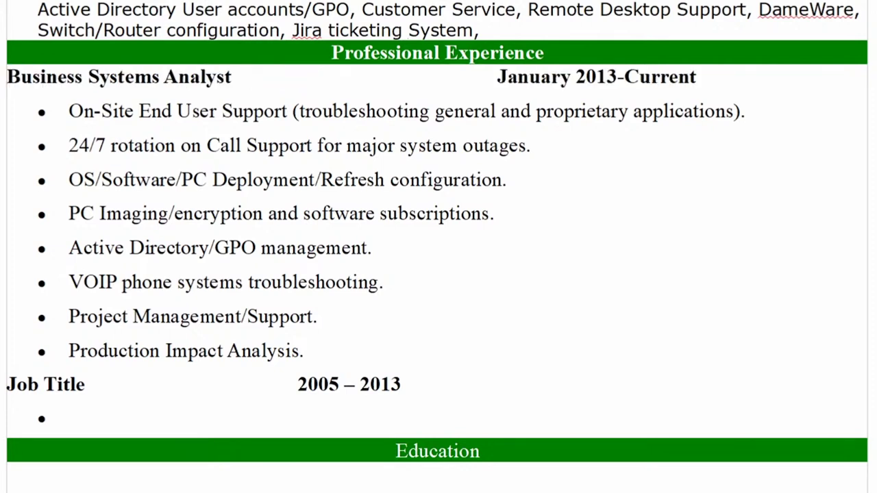
pyautogui.press('Right')
pyautogui.press('Home')
pyautogui.press('Tab')
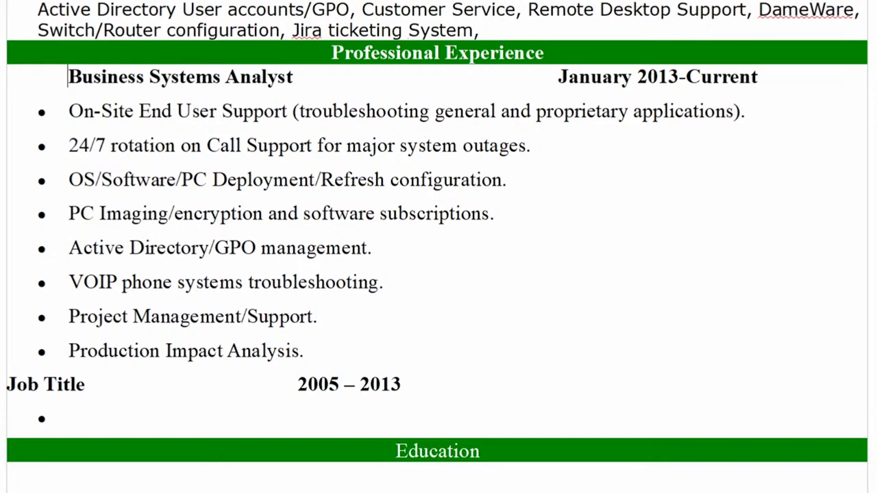
pyautogui.scroll(-3, 439, 246)
pyautogui.click(401, 254)
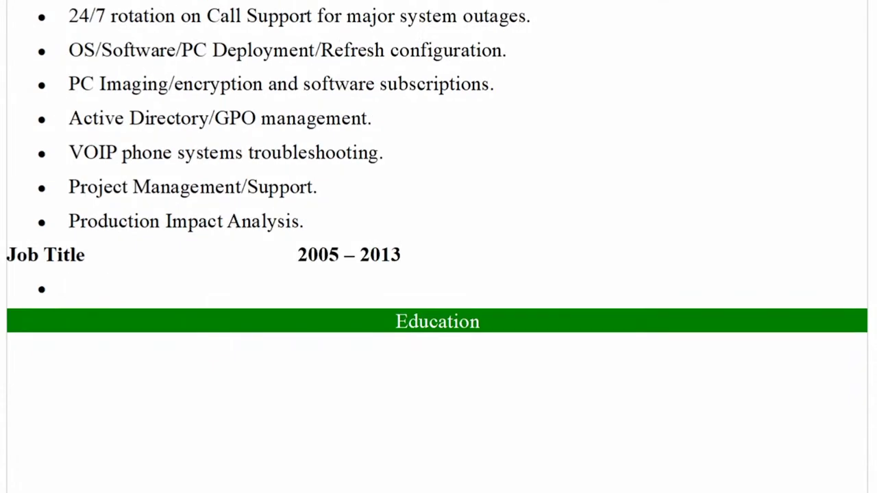
# - Replace the second 'Job Title' placeholder with 'Help Desk' and indent it
pyautogui.click(126, 254)
pyautogui.moveTo(86, 254); pyautogui.dragTo(6, 254)
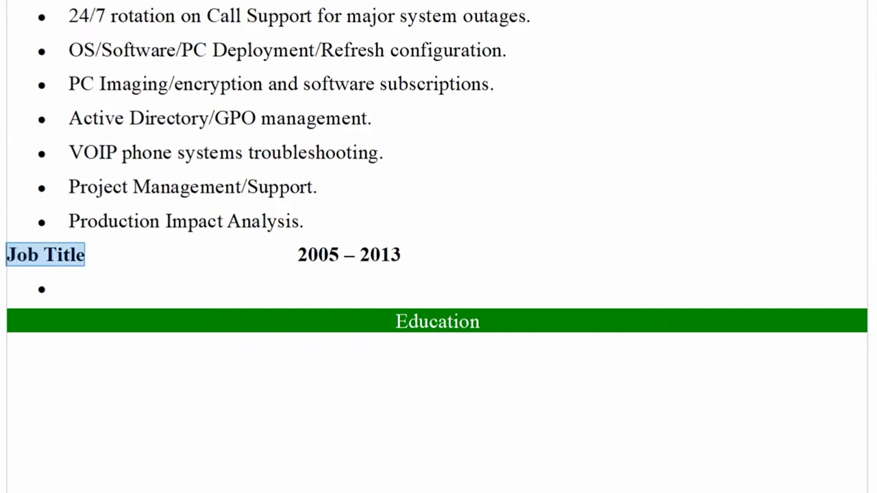
pyautogui.write('Help Desk')
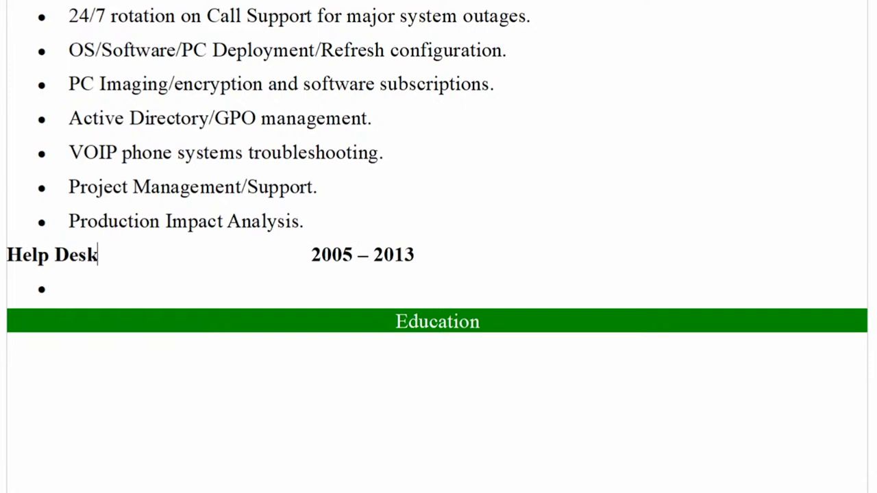
pyautogui.press('Left')
pyautogui.press('Left')
pyautogui.press('Left')
pyautogui.press('Left')
pyautogui.press('Left')
pyautogui.press('Left')
pyautogui.press('Left')
pyautogui.press('Left')
pyautogui.press('Left')
pyautogui.press('Tab')
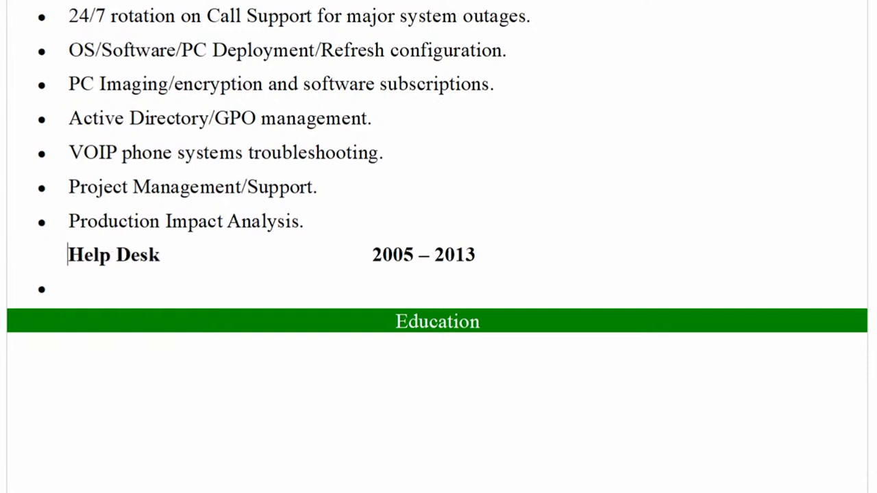
# - Move the 2005 – 2013 dates toward the right margin with tab stops
pyautogui.click(373, 254)
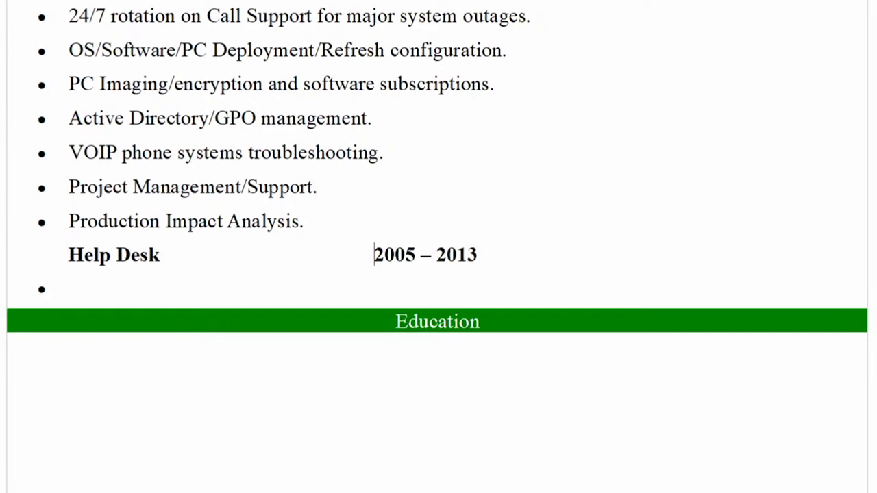
pyautogui.press('Tab')
pyautogui.press('Tab')
pyautogui.press('Tab')
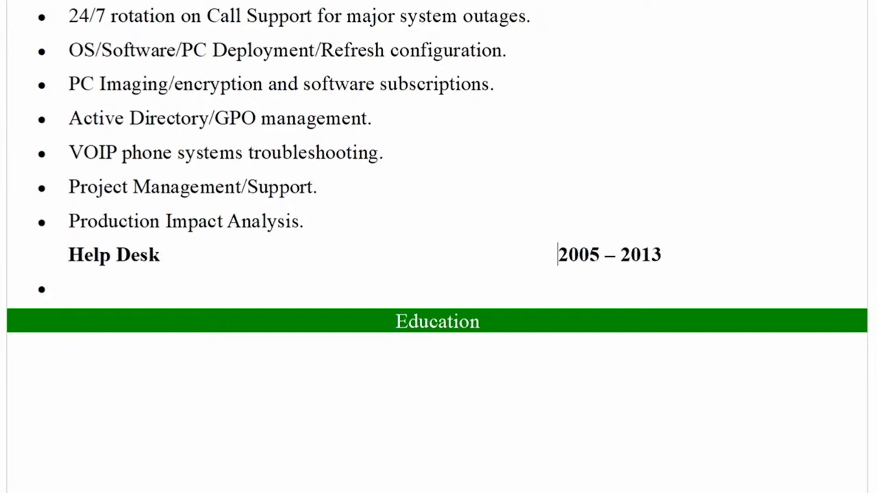
pyautogui.press('Tab')
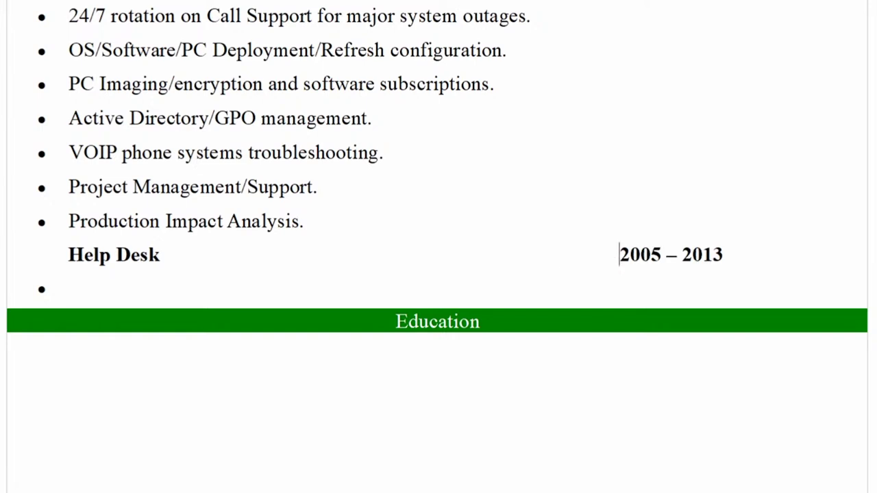
pyautogui.press('Tab')
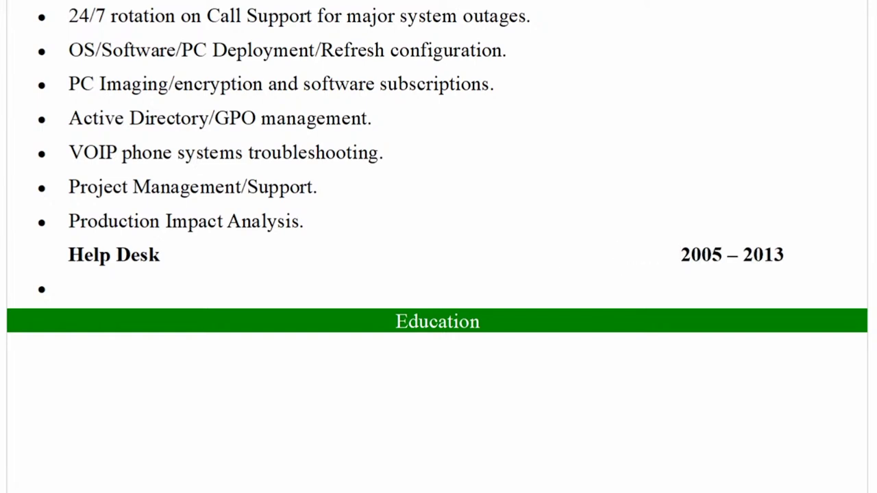
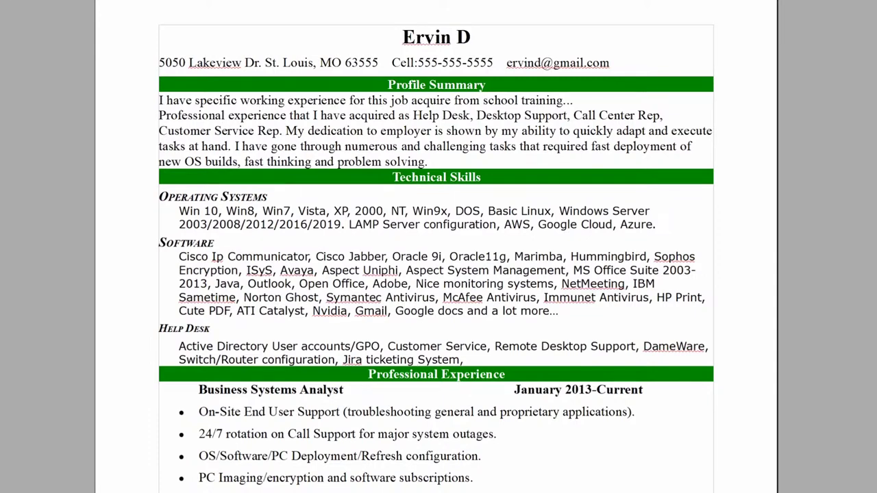
pyautogui.moveTo(356, 389); pyautogui.dragTo(199, 390)
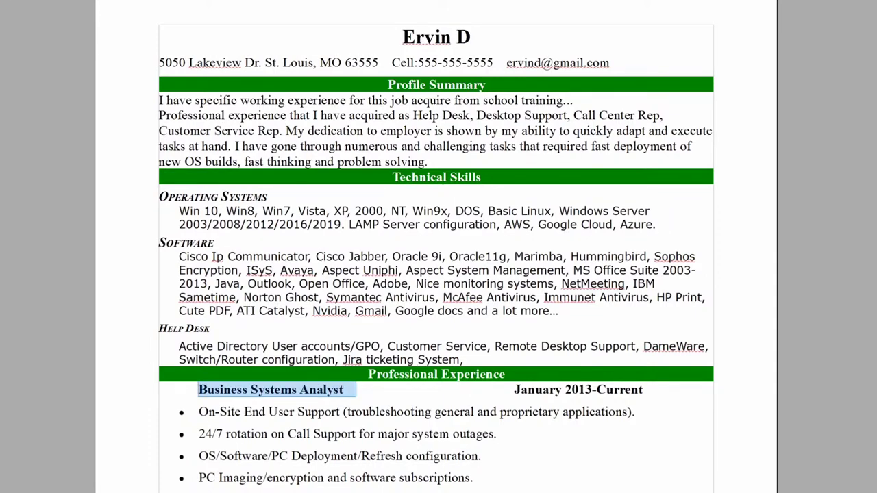
pyautogui.click(400, 297)
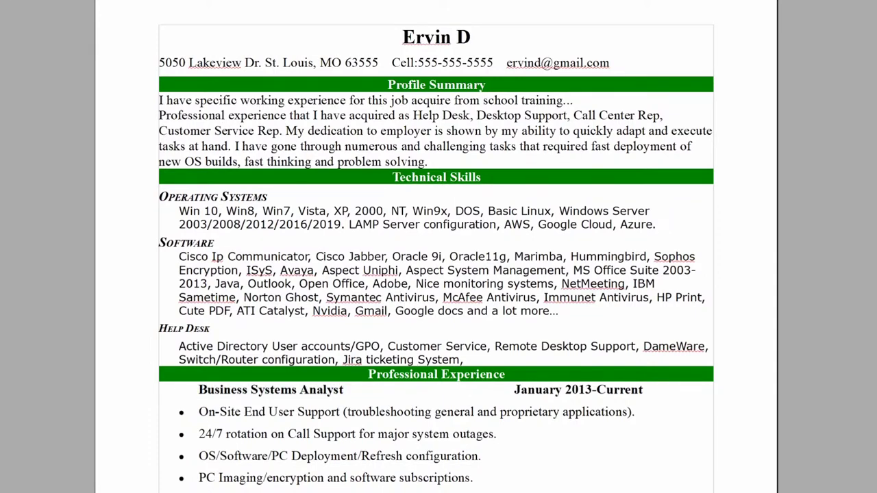
pyautogui.scroll(-3, 436, 274)
pyautogui.scroll(3, 435, 274)
pyautogui.moveTo(159, 100); pyautogui.dragTo(428, 161)
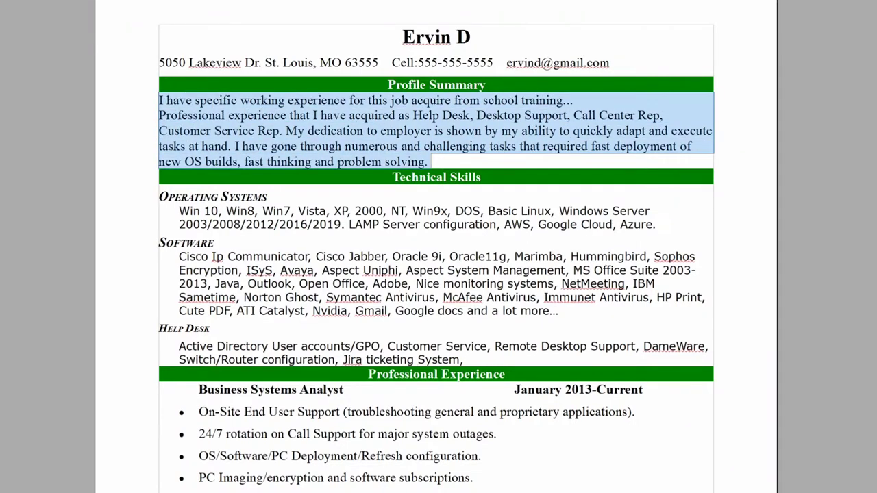
pyautogui.click(489, 225)
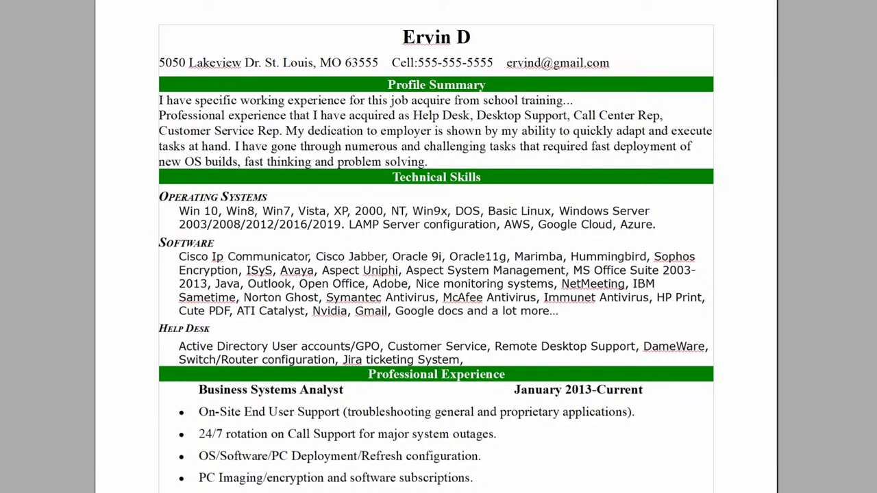
pyautogui.moveTo(309, 115); pyautogui.dragTo(662, 115)
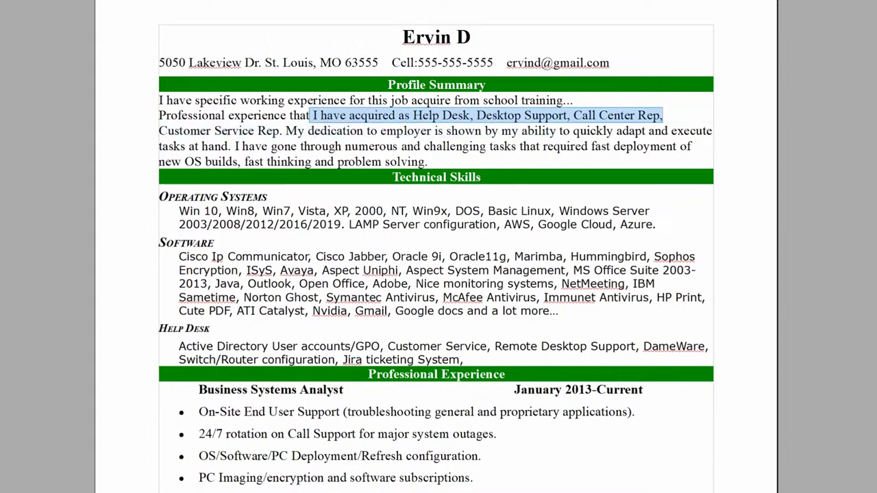
pyautogui.click(375, 297)
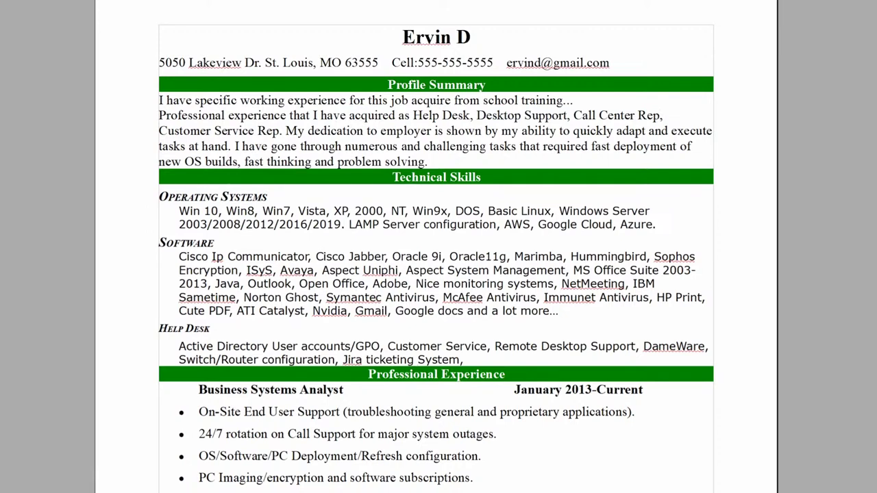
pyautogui.moveTo(179, 211); pyautogui.dragTo(442, 225)
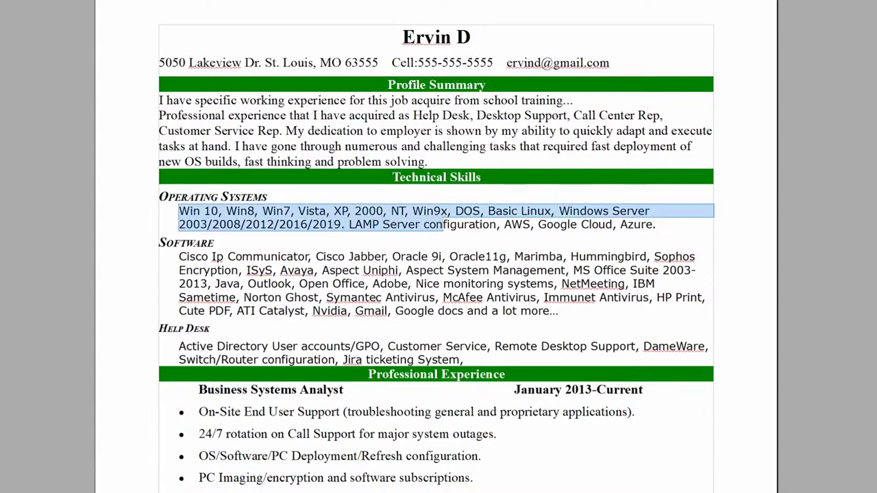
pyautogui.click(279, 284)
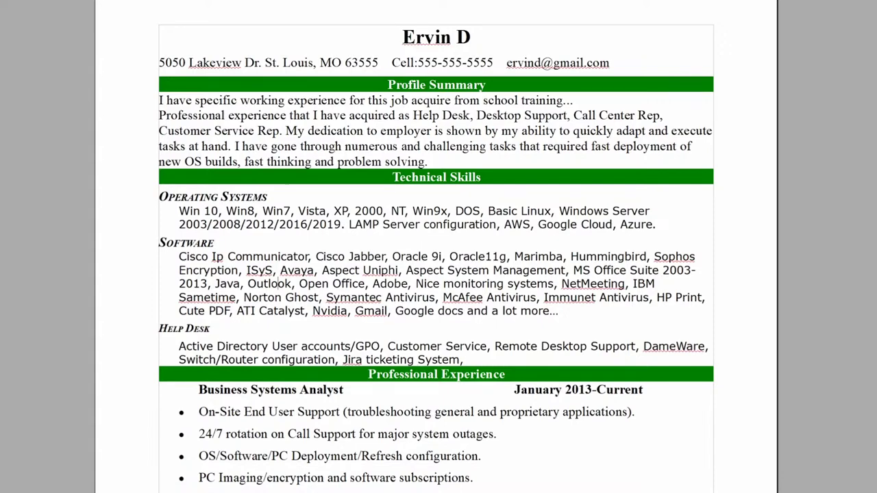
pyautogui.scroll(-2, 436, 274)
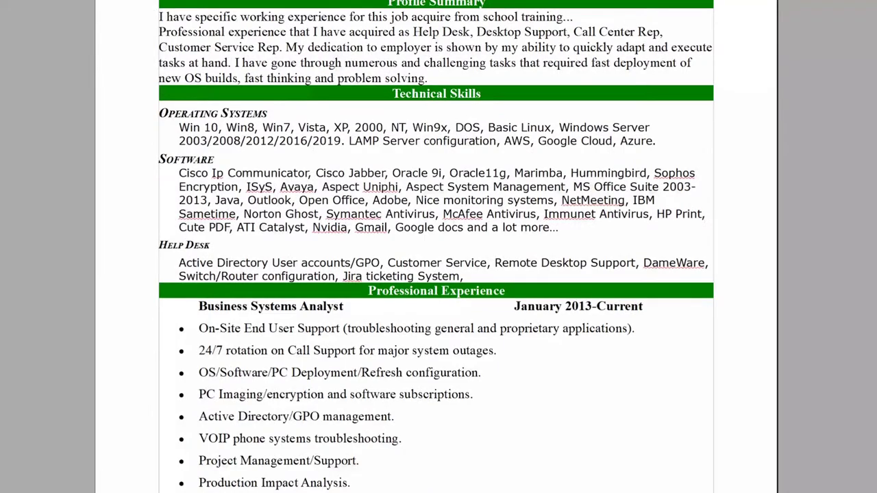
pyautogui.scroll(-2, 436, 274)
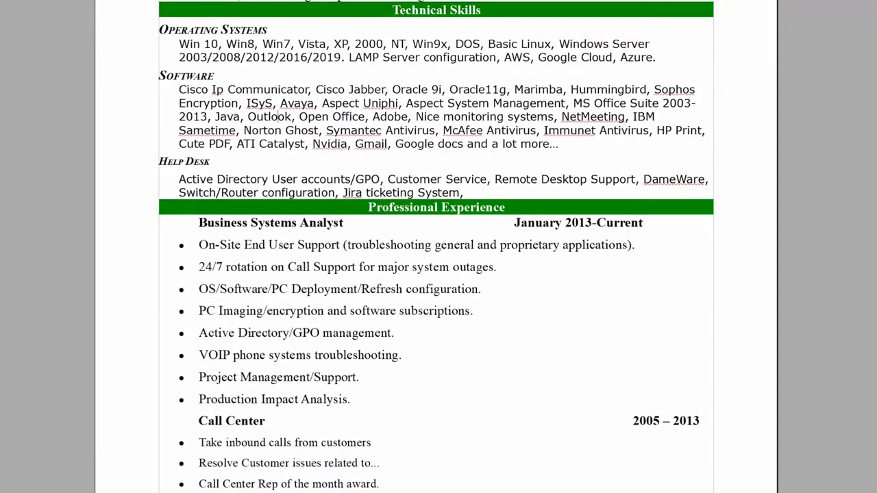
pyautogui.scroll(4, 435, 274)
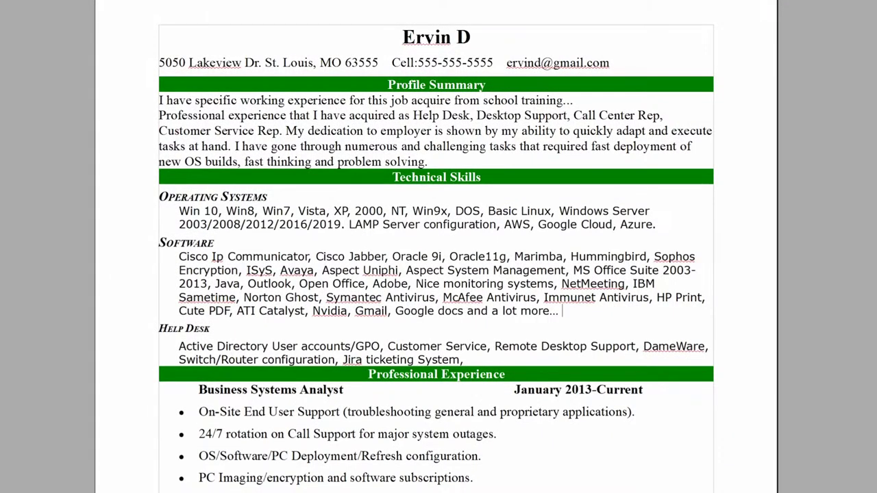
pyautogui.click(563, 310)
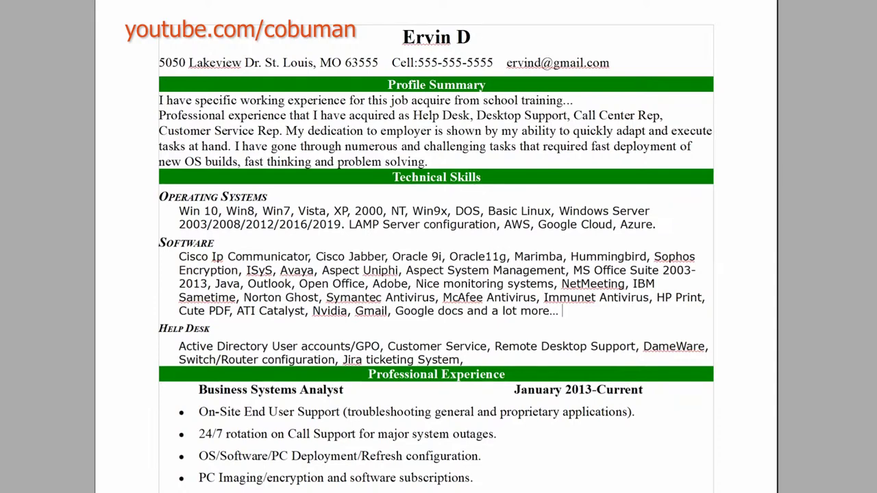
# - Scroll down through the Word résumé before moving to Jira's All open queue
pyautogui.scroll(-3, 438, 273)
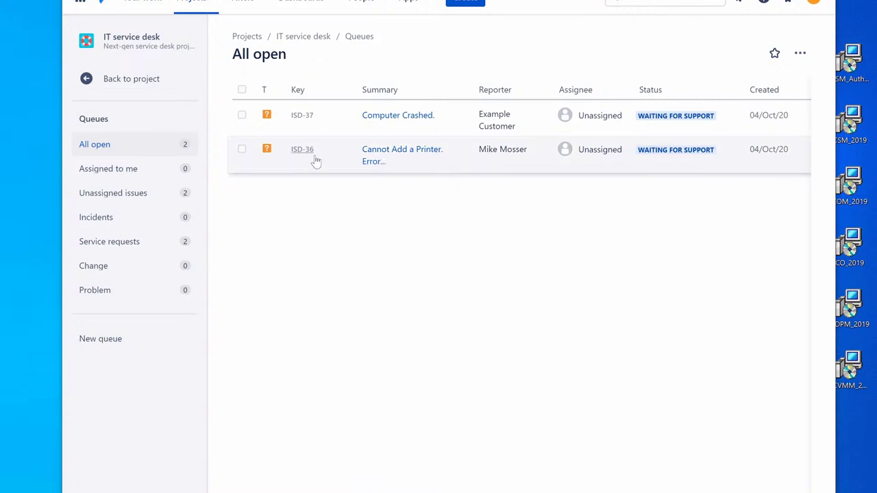
# - Open ISD-36, highlight its printer problem description, and enlarge the attached error screenshot
pyautogui.click(411, 152)
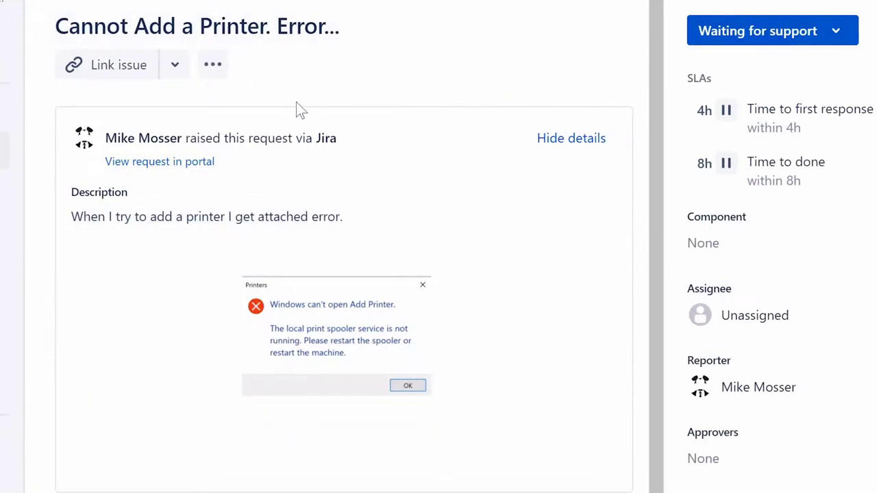
pyautogui.moveTo(104, 138); pyautogui.dragTo(182, 138)
pyautogui.click(346, 214)
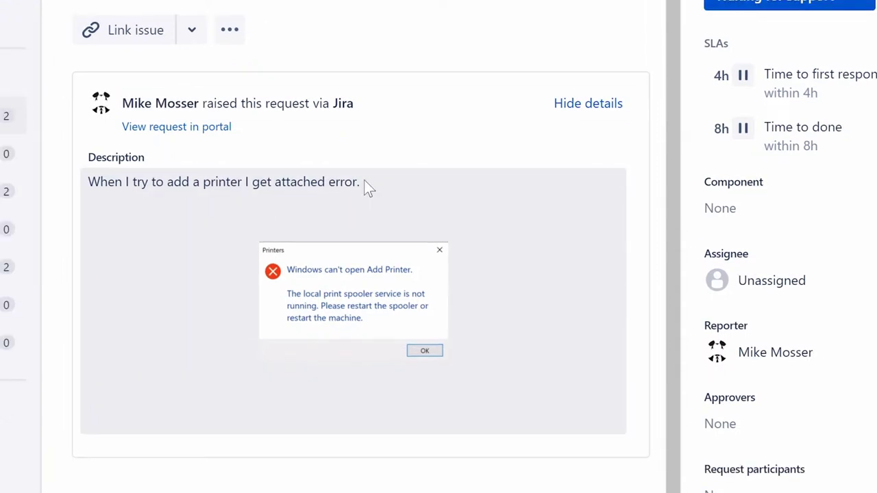
pyautogui.moveTo(364, 180); pyautogui.dragTo(88, 182)
pyautogui.moveTo(365, 183); pyautogui.dragTo(87, 183)
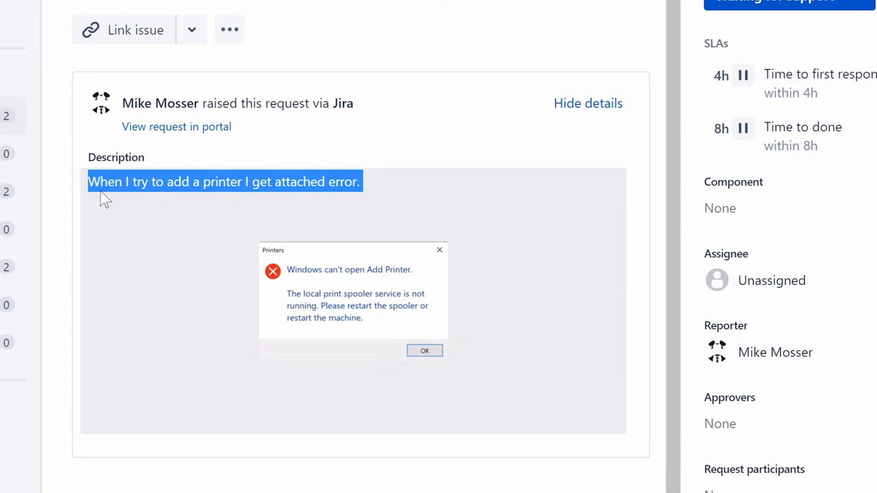
pyautogui.click(305, 288)
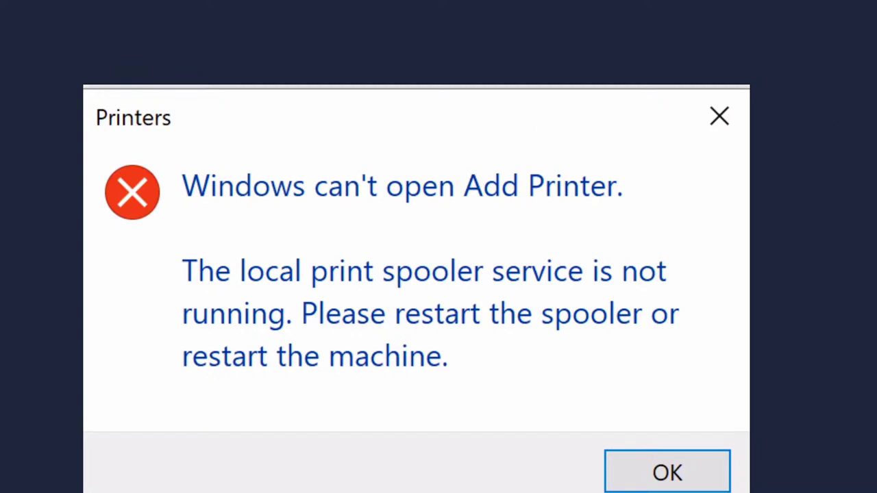
# - Close the enlarged error screenshot with Esc, then enlarge it once more
pyautogui.press('Escape')
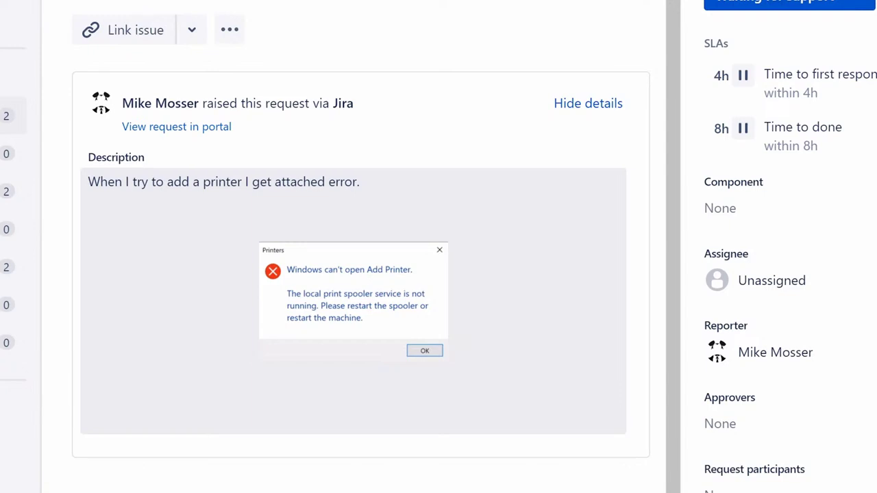
pyautogui.click(359, 280)
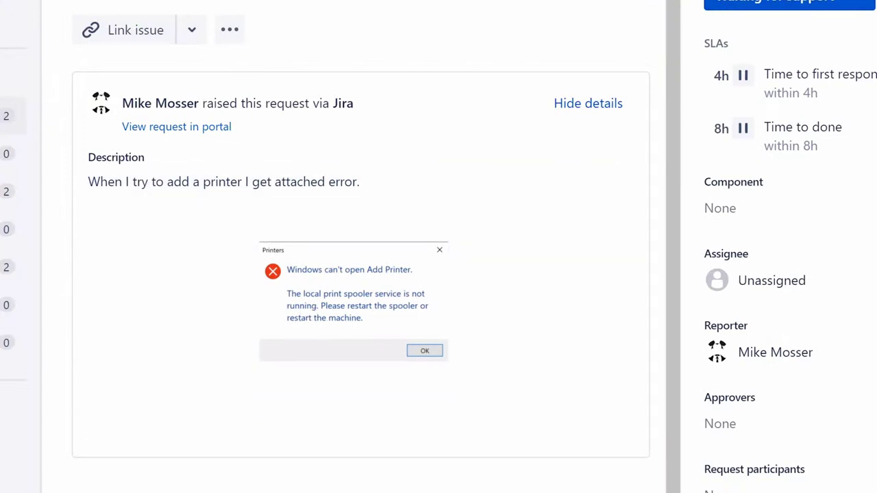
# - Search Windows for 'printer', open Printers & scanners, and choose 'The printer that I want isn't listed'
pyautogui.press('super')
pyautogui.write('remote')
pyautogui.press('BackSpace')
pyautogui.press('BackSpace')
pyautogui.press('BackSpace')
pyautogui.press('BackSpace')
pyautogui.press('BackSpace')
pyautogui.press('BackSpace')
pyautogui.write('device')
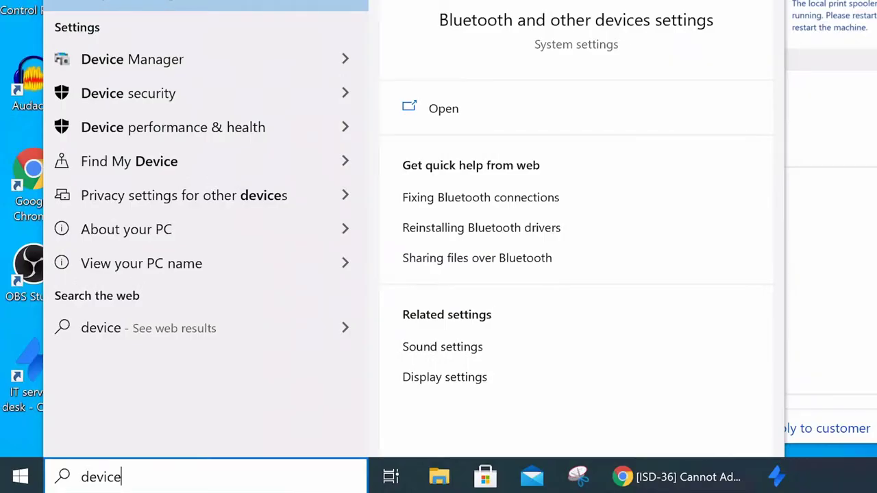
pyautogui.press('BackSpace')
pyautogui.press('BackSpace')
pyautogui.press('BackSpace')
pyautogui.press('BackSpace')
pyautogui.press('BackSpace')
pyautogui.press('BackSpace')
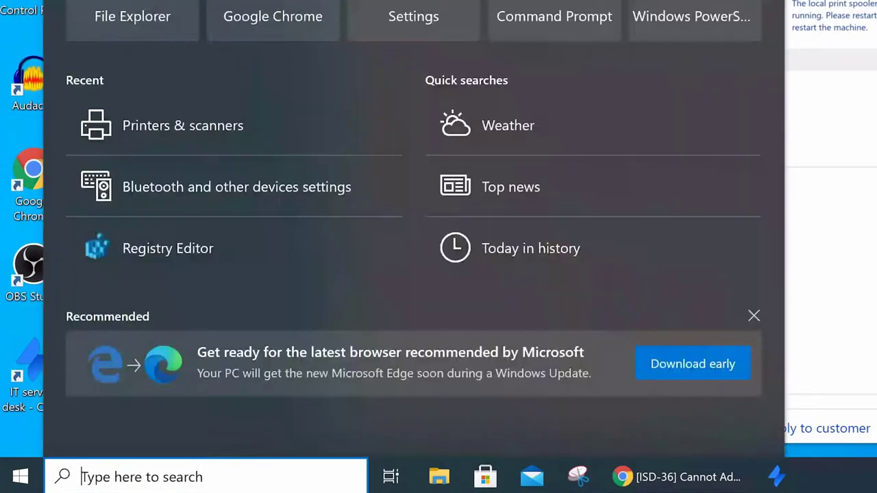
pyautogui.write('printer')
pyautogui.press('Return')
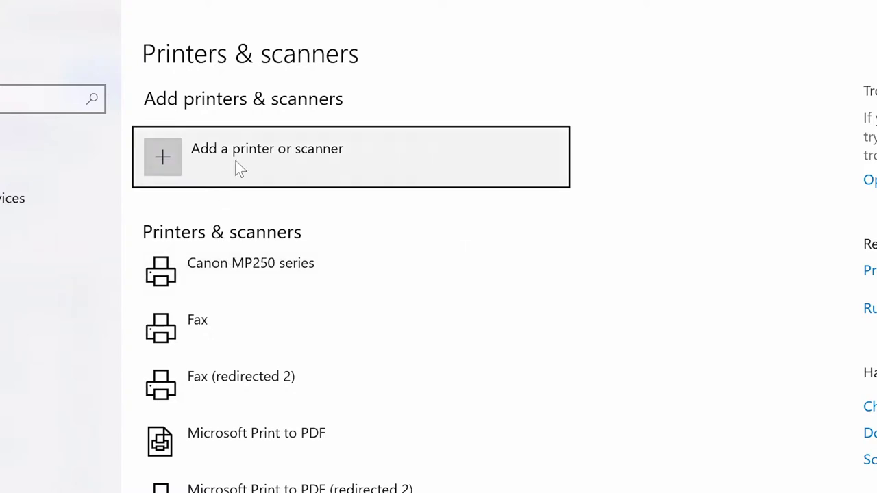
pyautogui.click(273, 169)
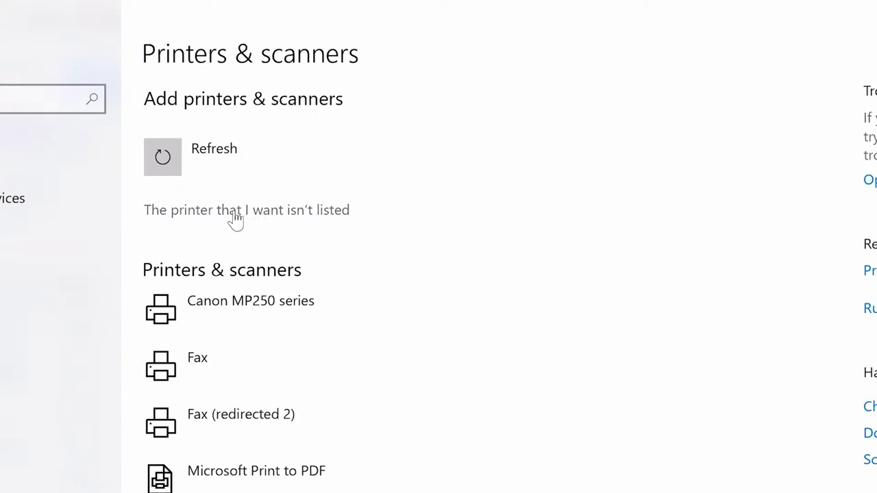
pyautogui.click(236, 216)
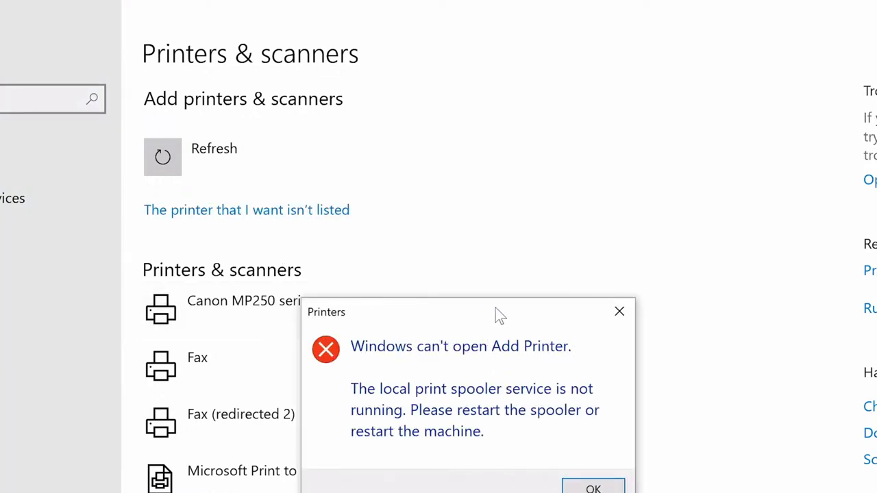
# - Drag the print spooler error dialog higher up the screen, clear of the Printers page
pyautogui.moveTo(495, 313); pyautogui.dragTo(477, 288)
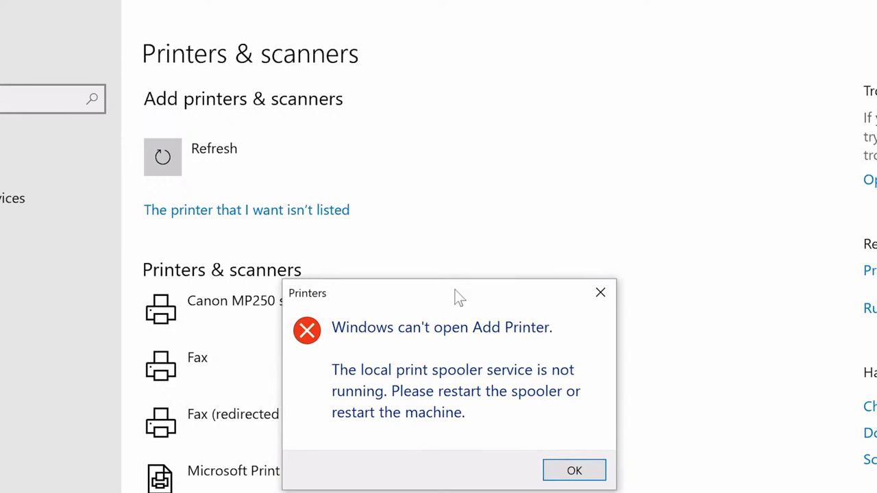
pyautogui.moveTo(454, 288); pyautogui.dragTo(440, 190)
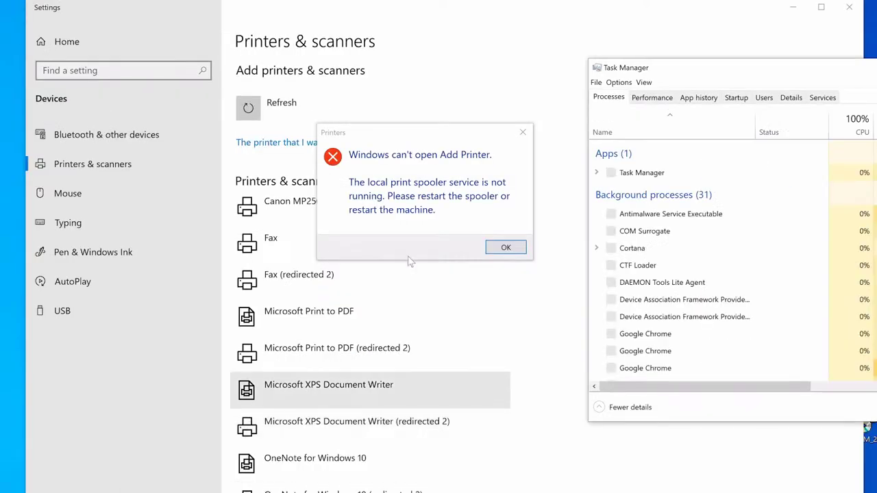
# - Bring Task Manager fully on screen, show its Services tab, and launch the Services console
pyautogui.moveTo(657, 72); pyautogui.dragTo(533, 77)
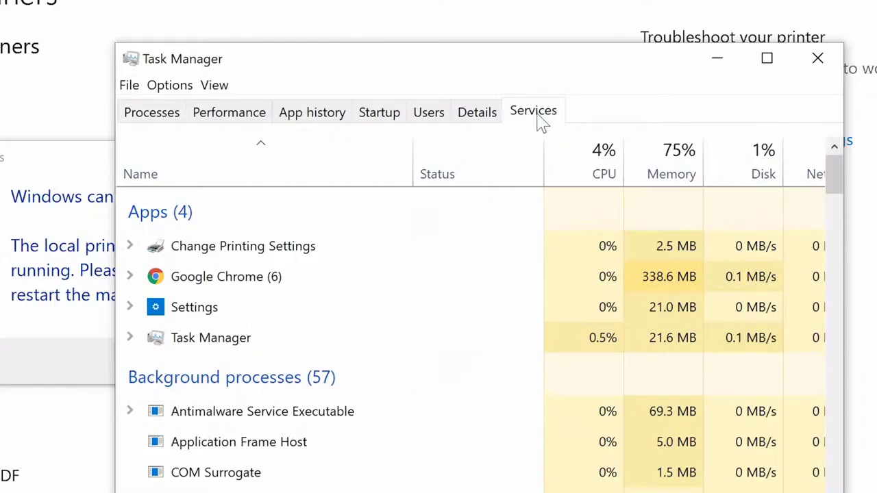
pyautogui.click(641, 108)
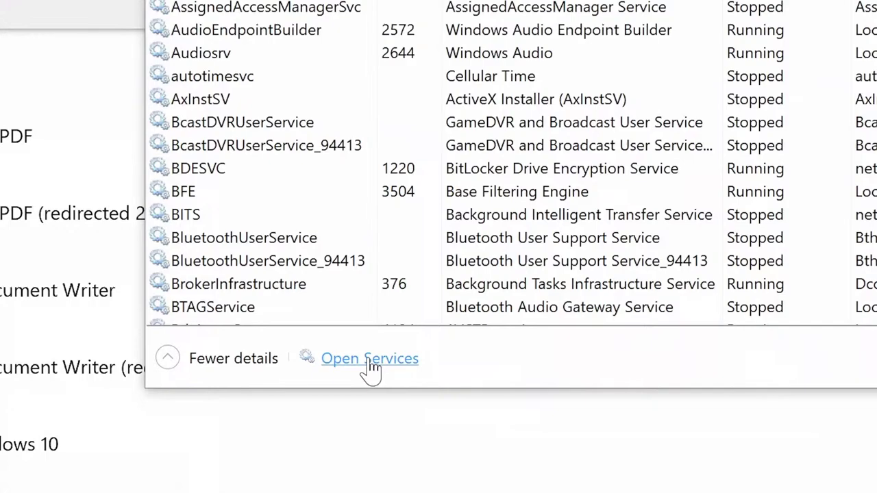
pyautogui.click(370, 361)
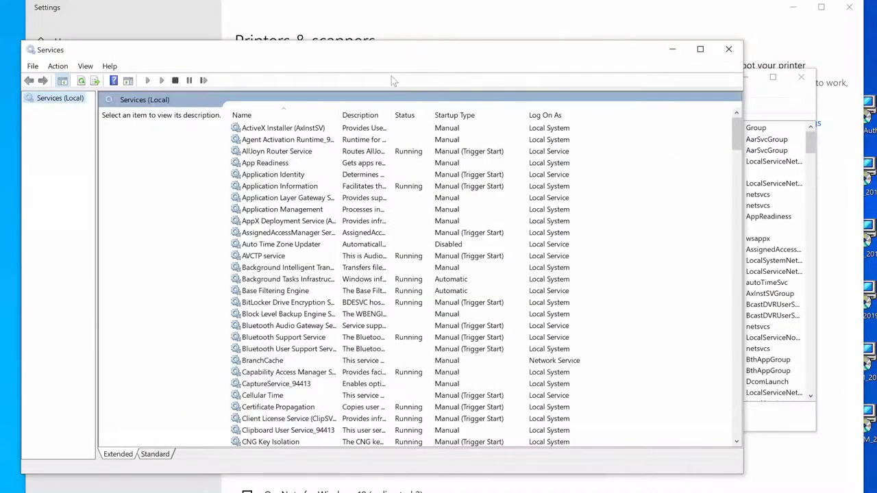
# - Arrange the Services console and Task Manager side by side, narrowing Services
pyautogui.moveTo(415, 58); pyautogui.dragTo(340, 57)
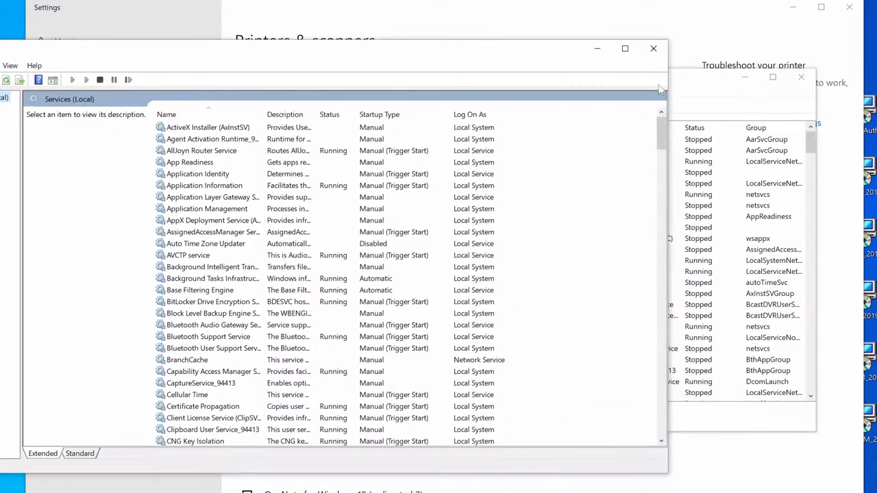
pyautogui.moveTo(707, 87); pyautogui.dragTo(516, 68)
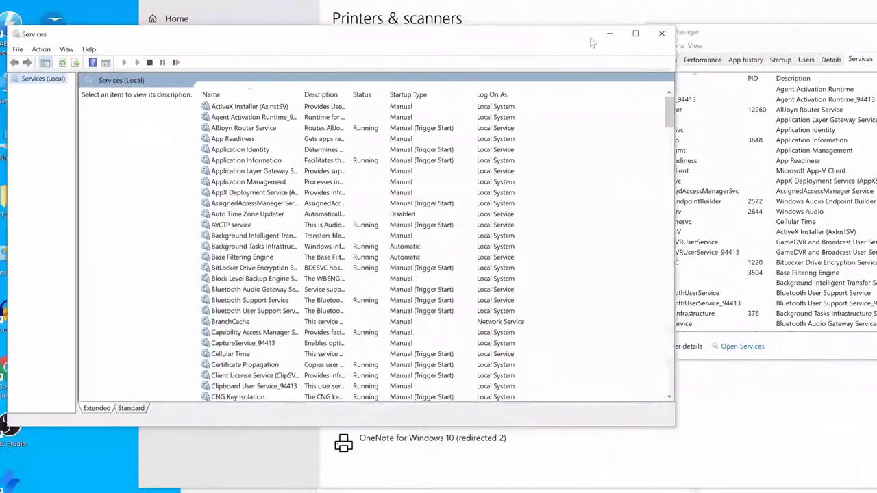
pyautogui.moveTo(591, 43); pyautogui.dragTo(636, 36)
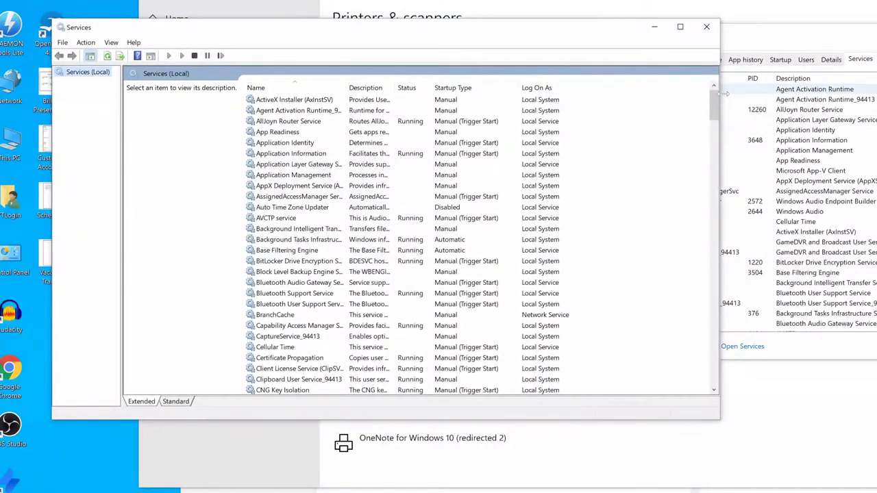
pyautogui.moveTo(718, 94); pyautogui.dragTo(626, 93)
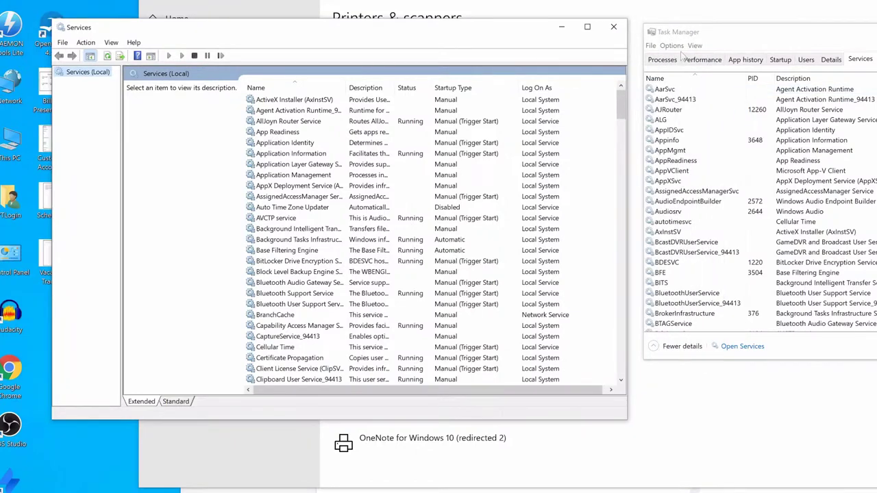
pyautogui.moveTo(698, 28); pyautogui.dragTo(686, 22)
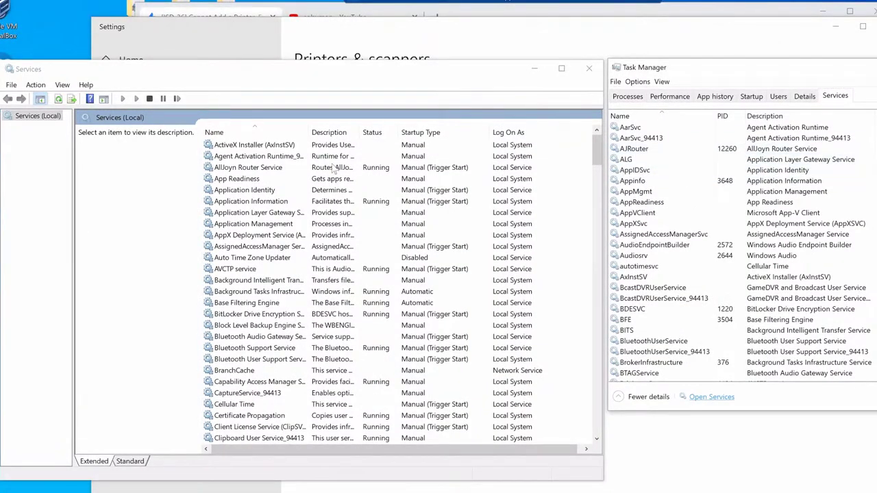
# - Point out matching services in both lists: AJRouter, AarSvc, ActiveX Installer, Audiosrv, AxInstSV
pyautogui.click(234, 156)
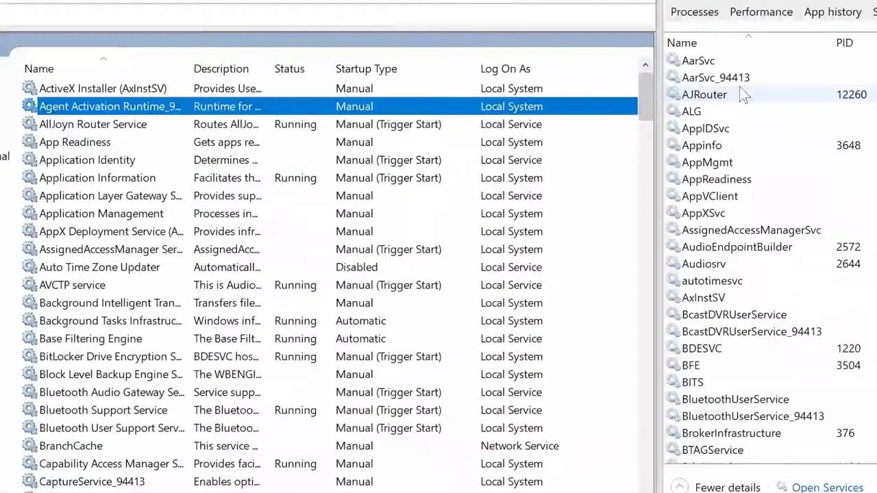
pyautogui.click(655, 146)
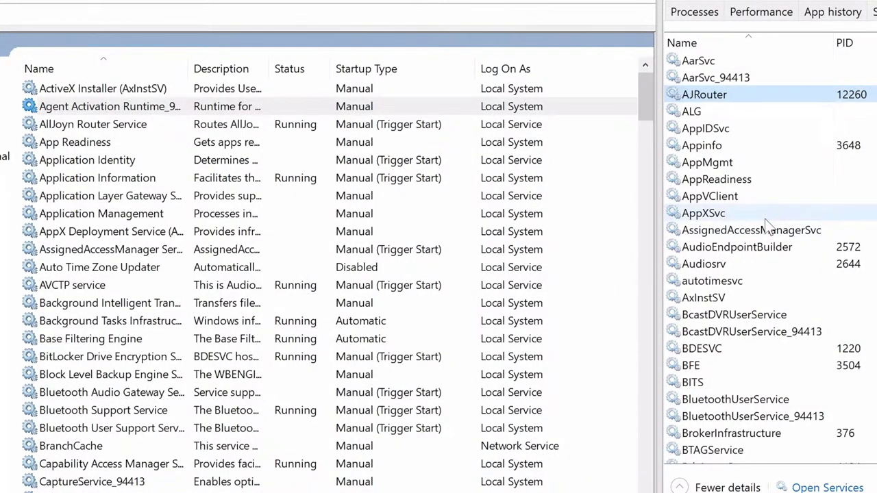
pyautogui.click(723, 58)
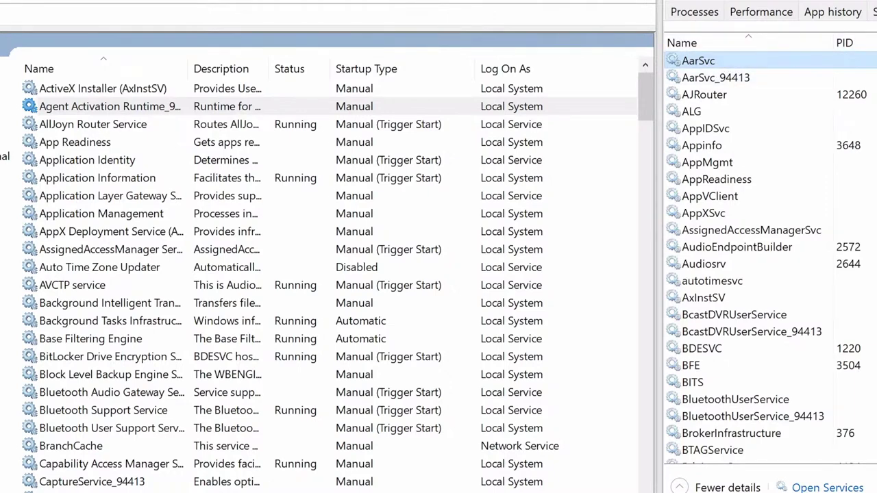
pyautogui.click(74, 91)
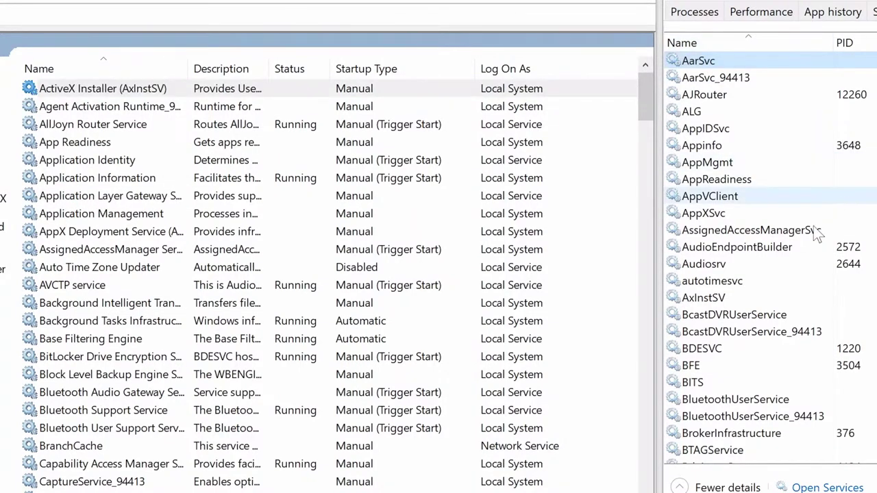
pyautogui.click(795, 263)
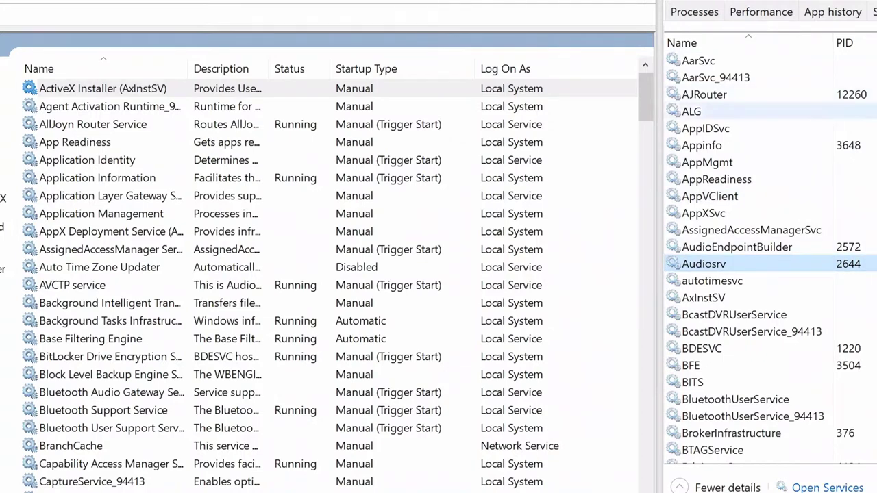
pyautogui.click(765, 302)
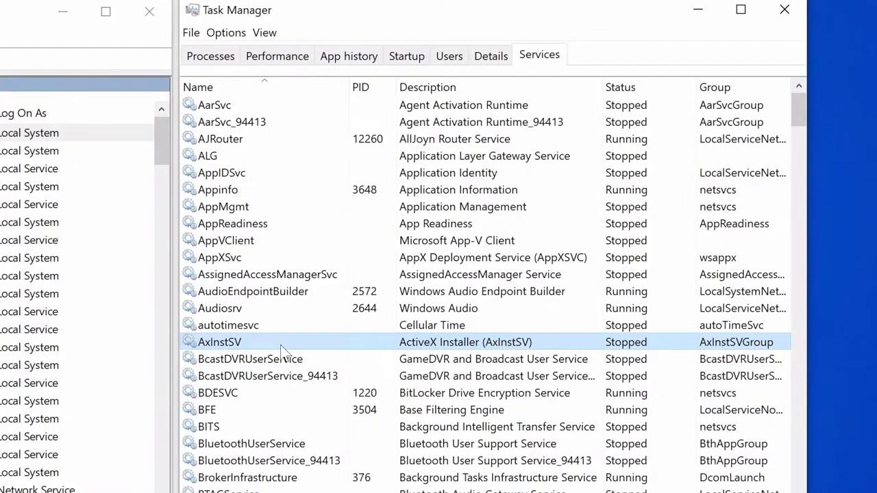
# - Type 'print' in Task Manager's Services list and inspect PrintWorkflowUserSvc entries, ending on PrintNotify
pyautogui.write('print')
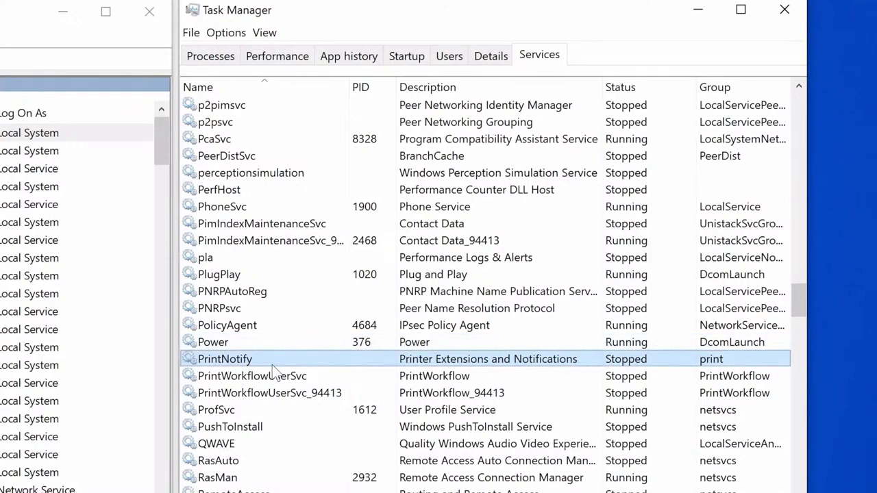
pyautogui.click(234, 382)
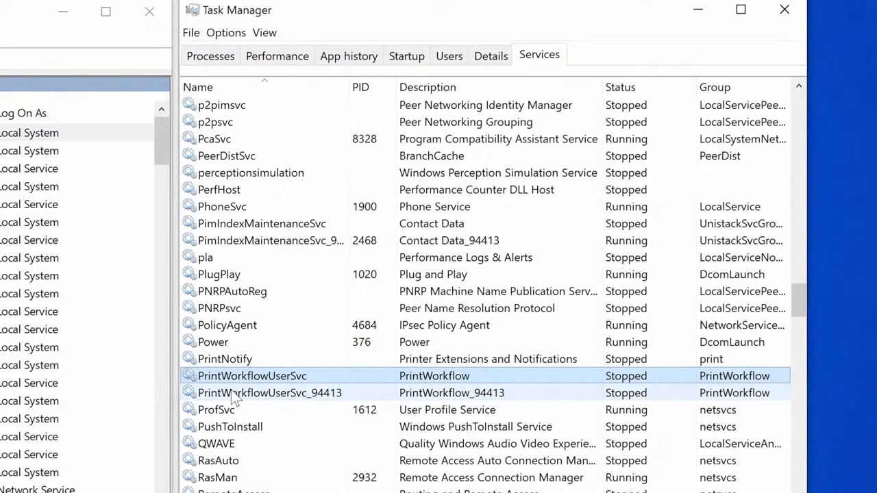
pyautogui.click(234, 397)
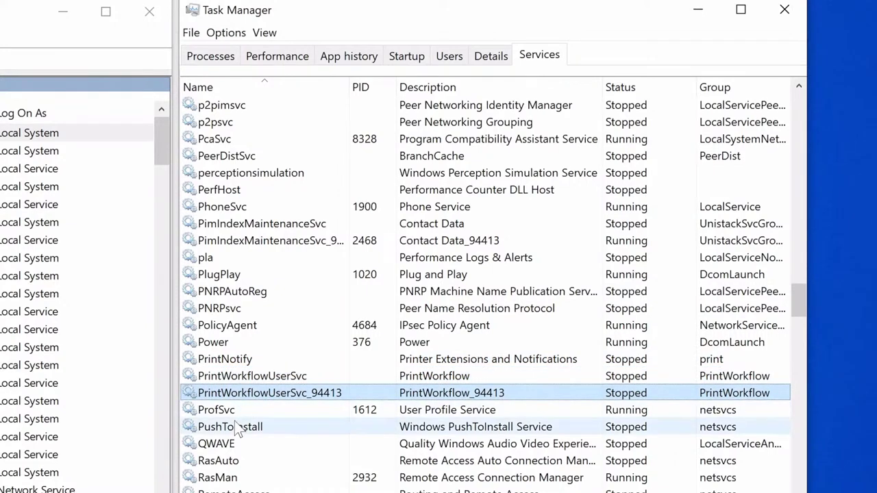
pyautogui.click(252, 359)
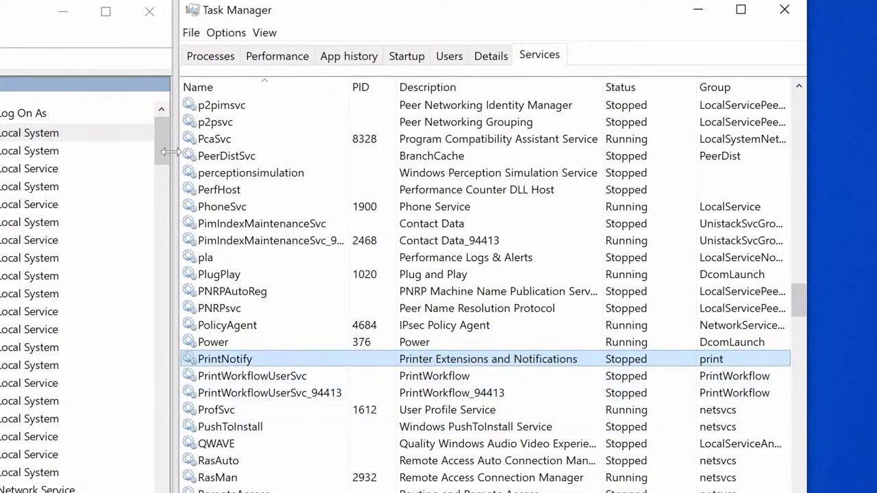
# - Jump to Print Spooler in the Services console by typing P then R
pyautogui.click(156, 128)
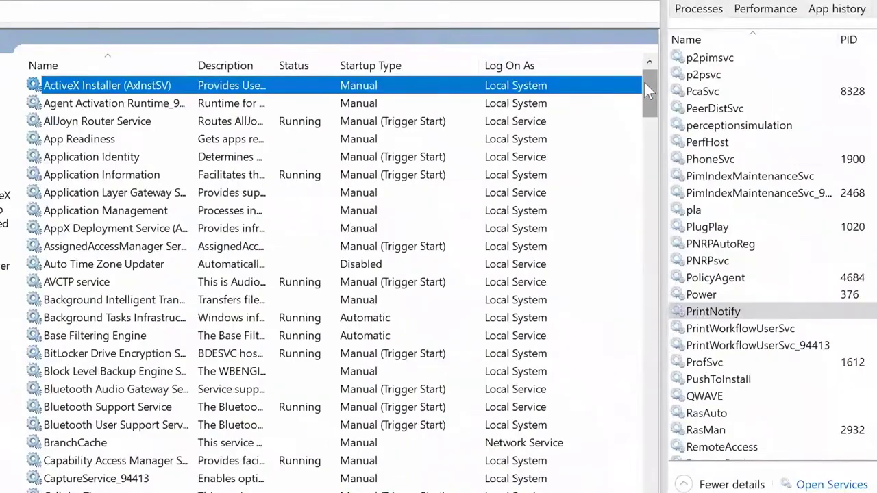
pyautogui.moveTo(155, 128); pyautogui.dragTo(149, 161)
pyautogui.moveTo(637, 115); pyautogui.dragTo(628, 140)
pyautogui.click(197, 235)
pyautogui.press('p')
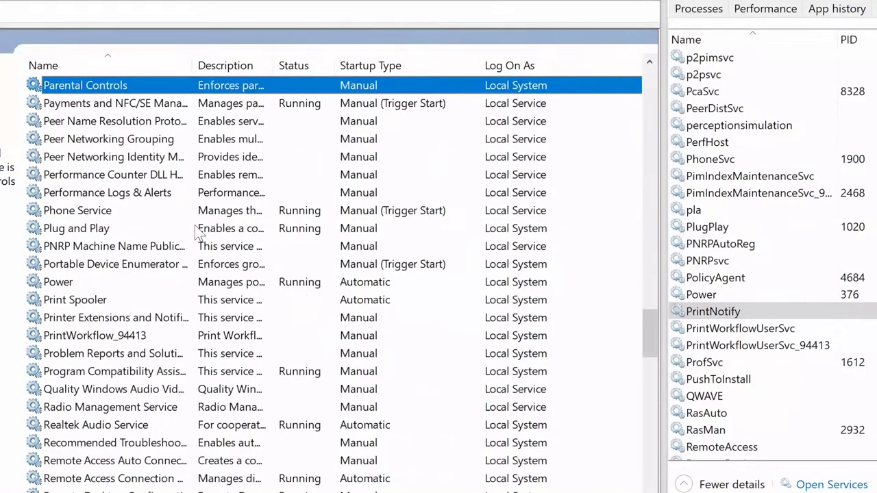
pyautogui.press('r')
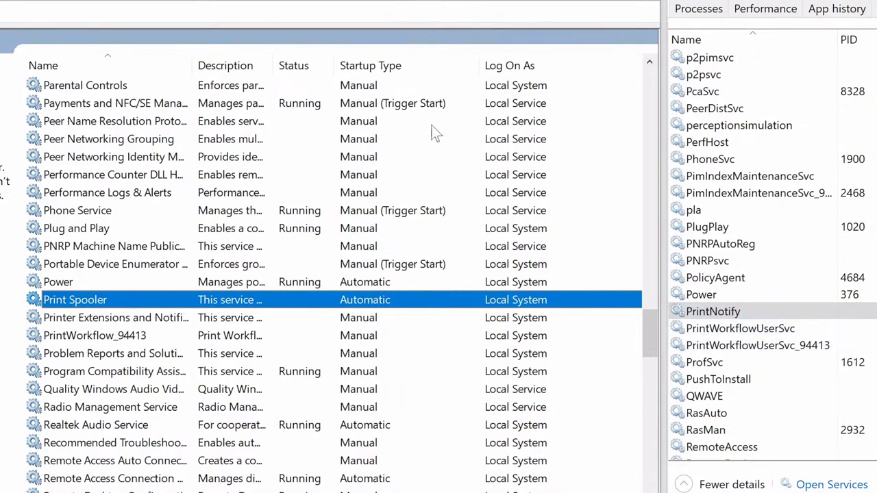
# - Compare with PrintNotify and PNRPAutoReg in Task Manager, then nudge Task Manager aside
pyautogui.click(713, 311)
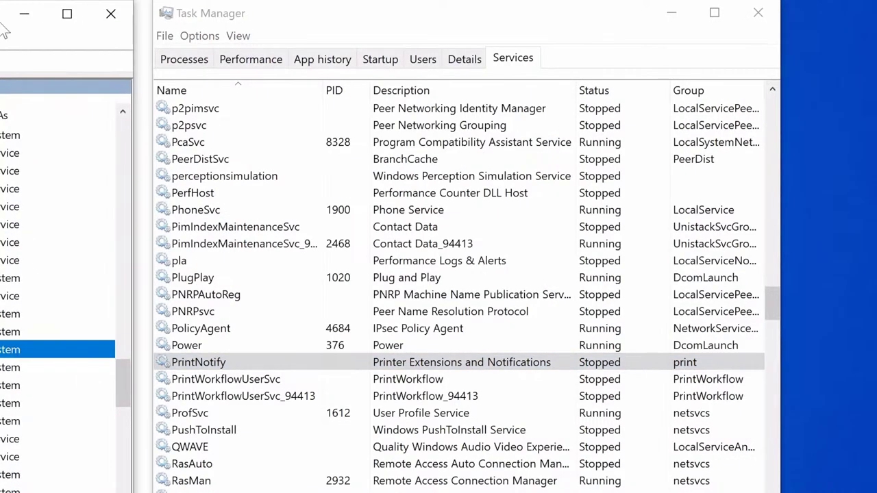
pyautogui.click(286, 11)
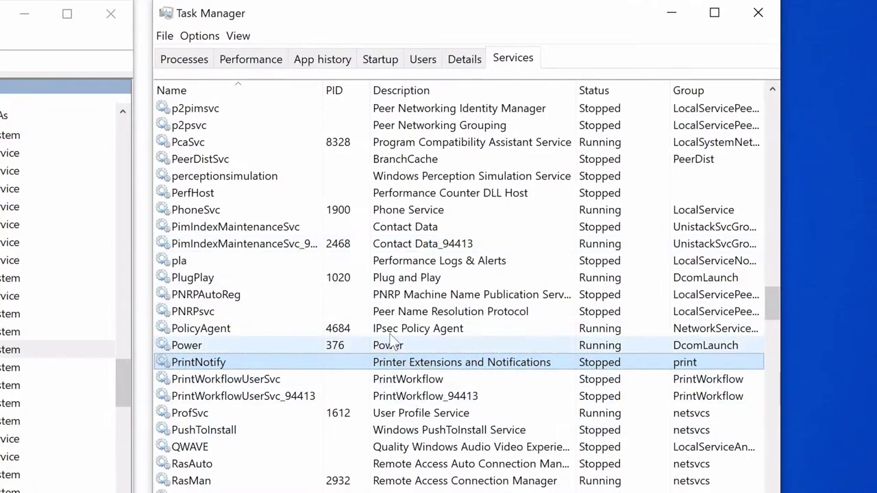
pyautogui.click(407, 299)
pyautogui.moveTo(437, 25); pyautogui.dragTo(418, 18)
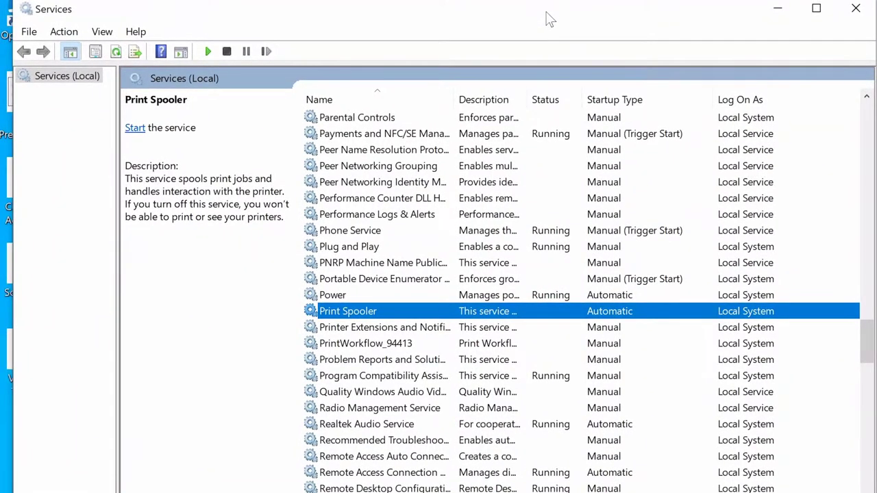
# - Start Print Spooler from its right-click menu and check that it now shows Running
pyautogui.rightClick(368, 315)
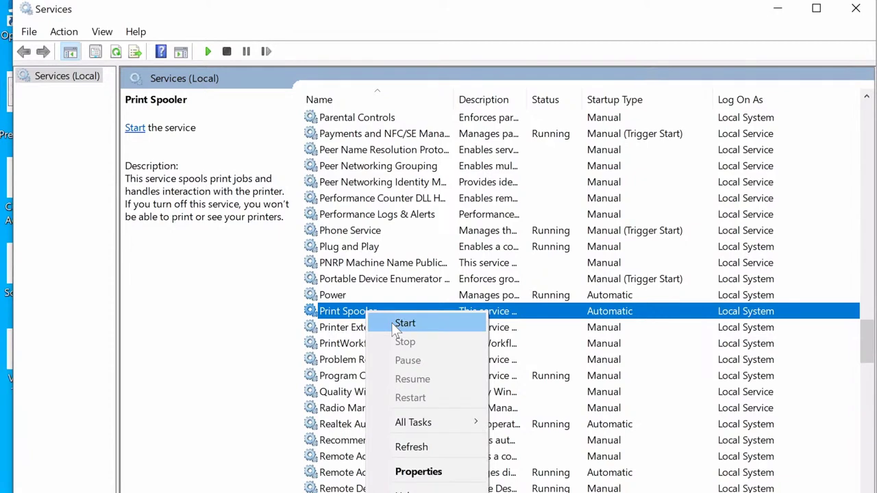
pyautogui.rightClick(343, 316)
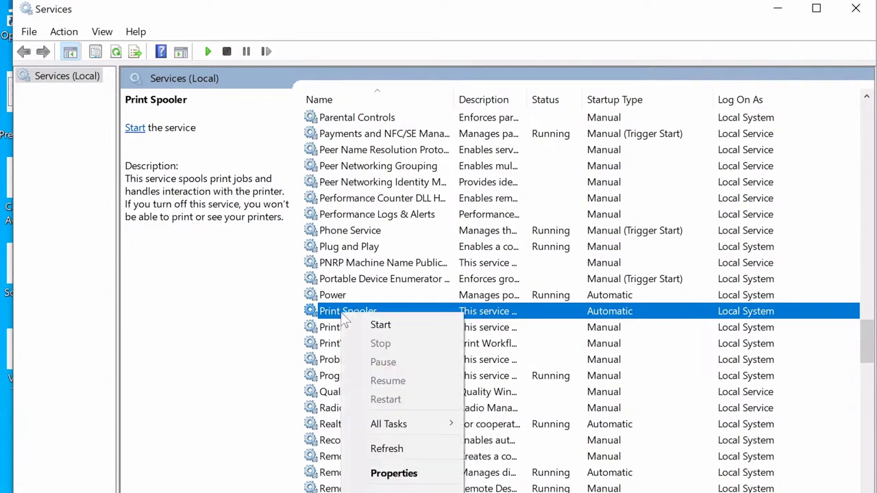
pyautogui.click(372, 323)
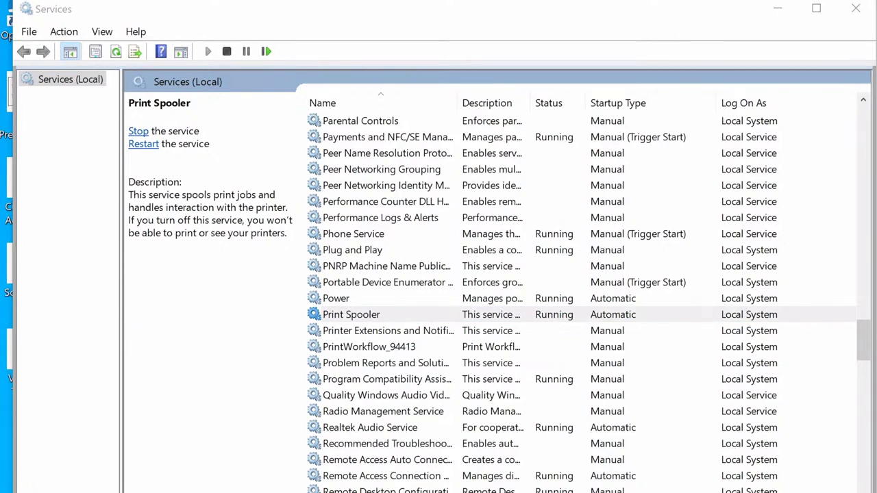
pyautogui.click(381, 21)
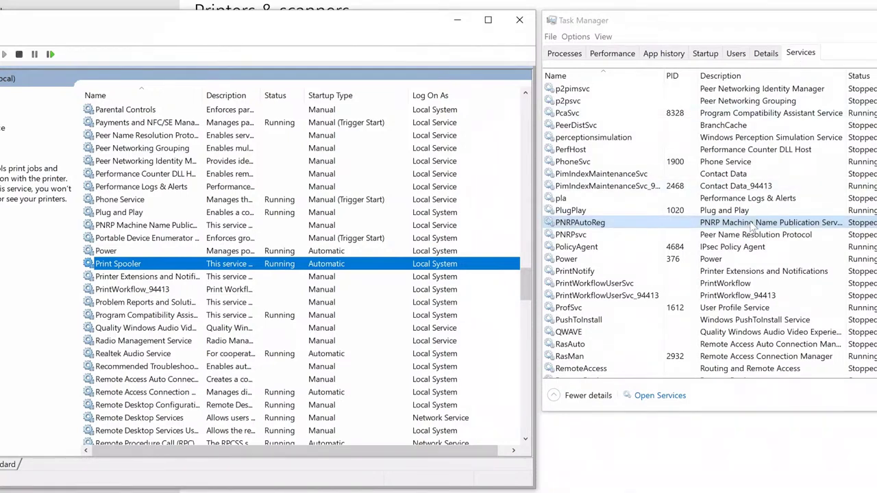
pyautogui.click(686, 24)
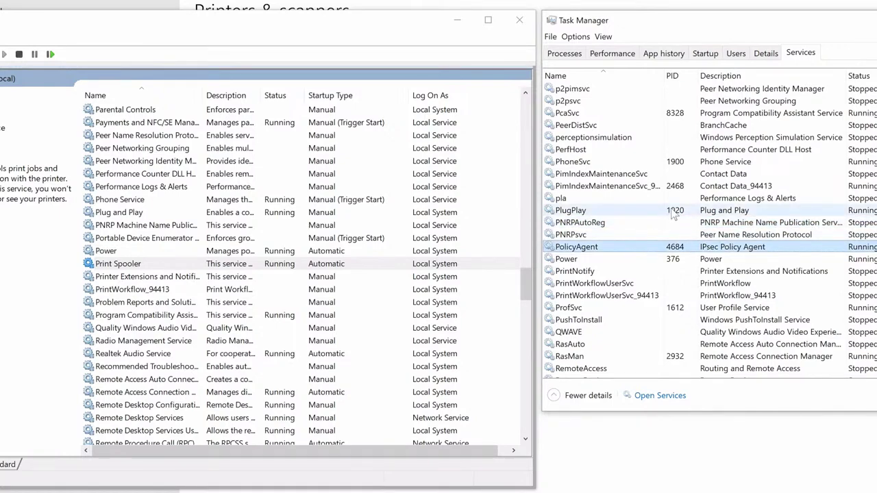
pyautogui.press('Up')
pyautogui.scroll(-2, 709, 226)
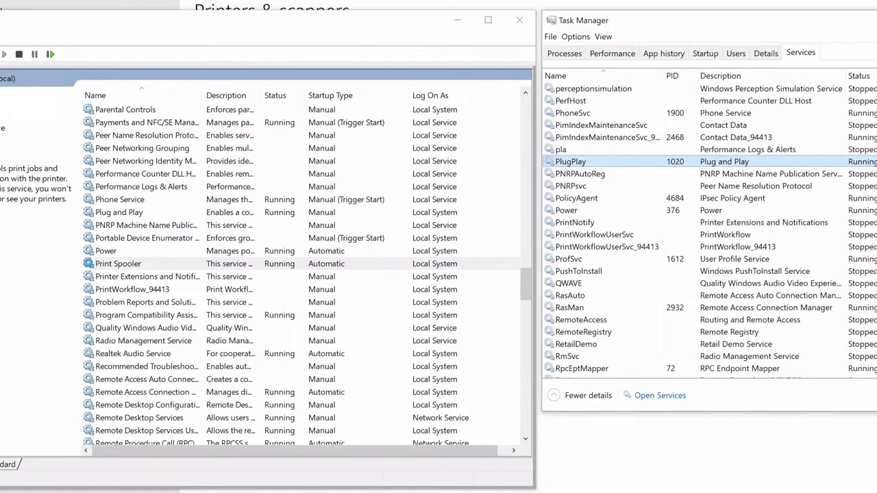
pyautogui.scroll(3, 709, 226)
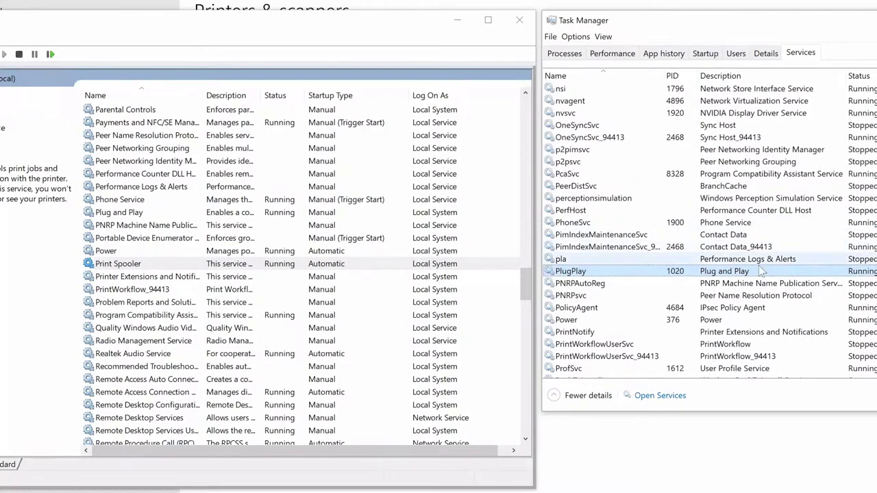
pyautogui.click(232, 29)
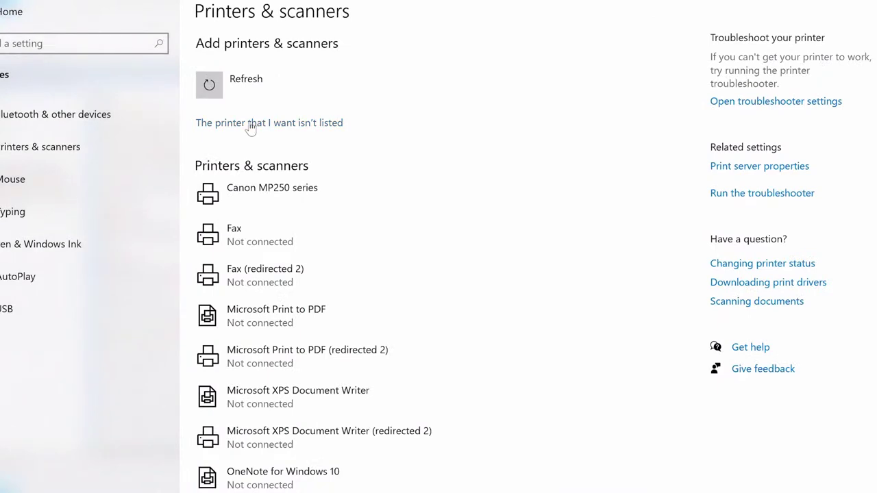
pyautogui.click(247, 125)
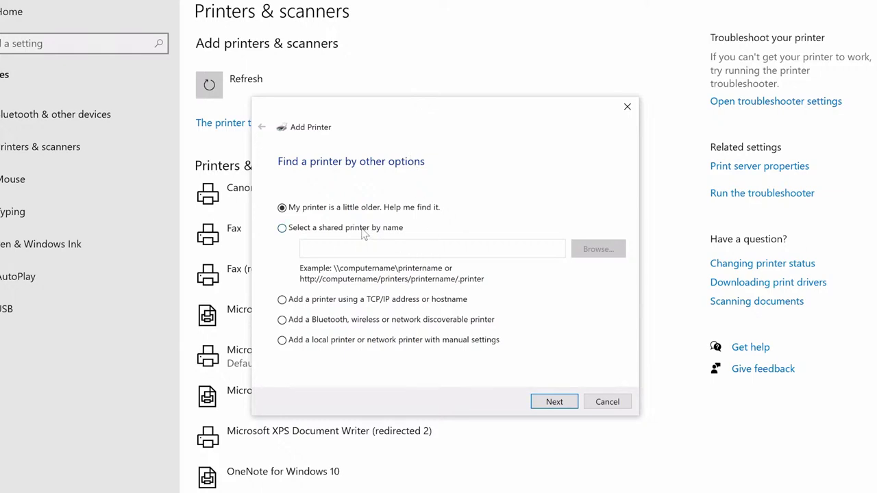
pyautogui.click(306, 302)
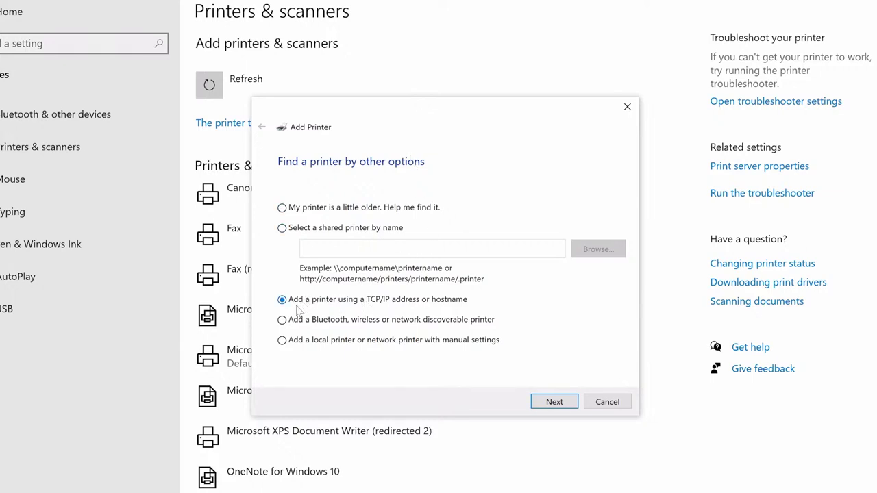
pyautogui.click(608, 402)
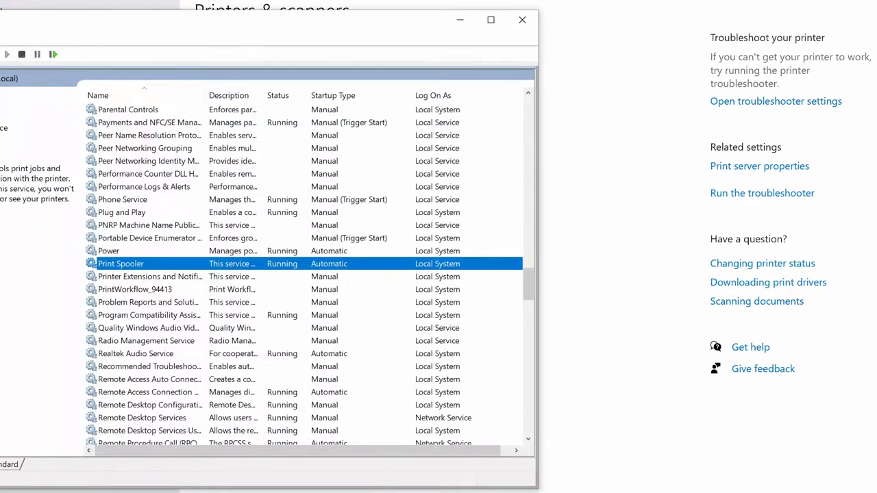
# - Stop the Print Spooler service from its right-click menu and widen the Description column slightly
pyautogui.rightClick(165, 261)
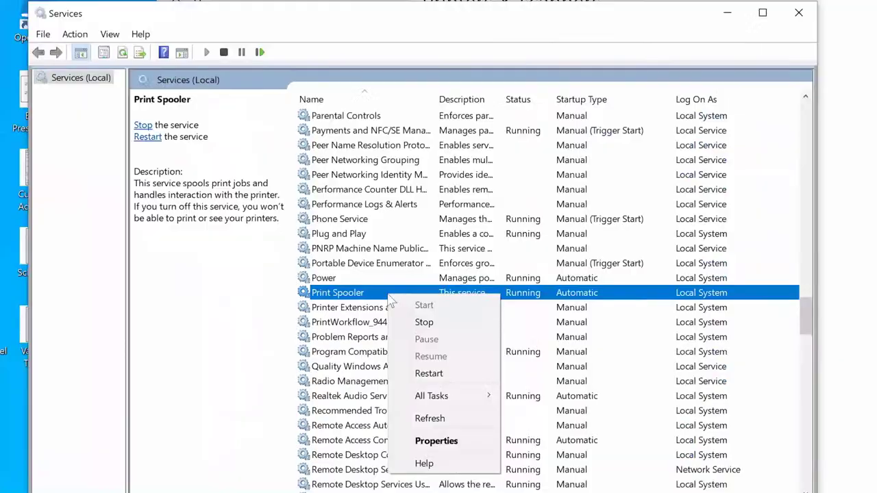
pyautogui.click(431, 328)
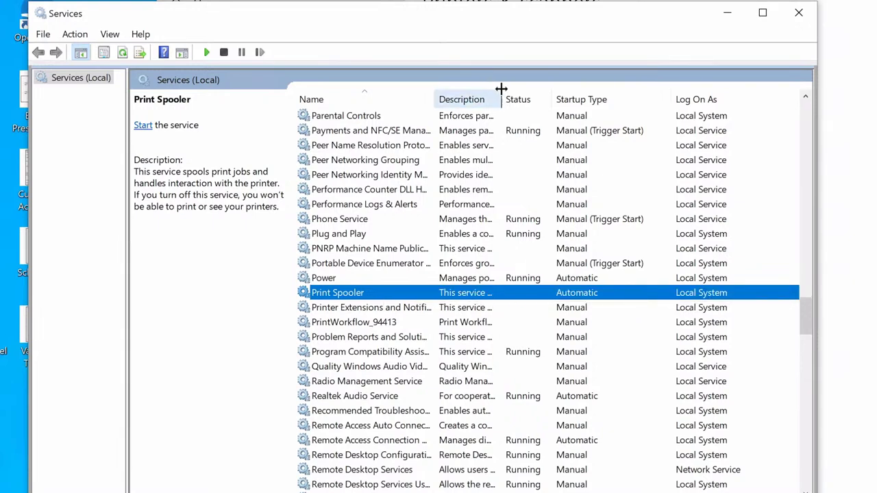
pyautogui.moveTo(502, 88); pyautogui.dragTo(518, 87)
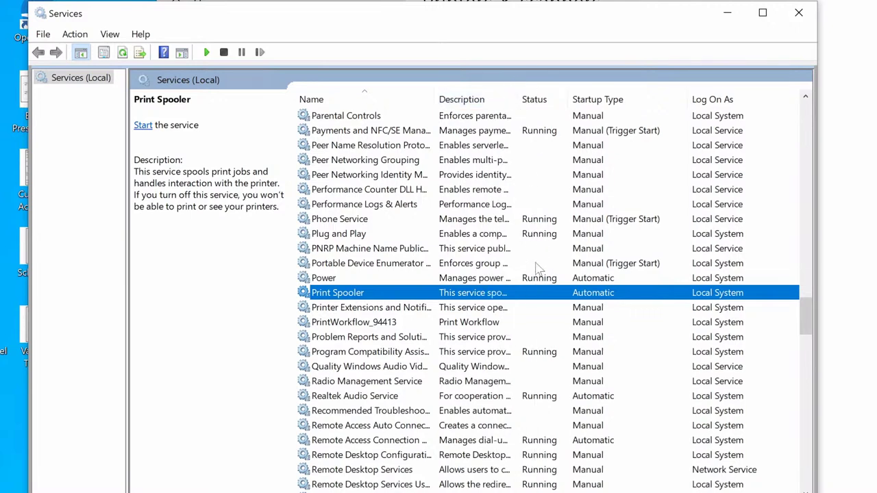
# - Set the Print Spooler service's startup type to Disabled and apply it
pyautogui.rightClick(422, 298)
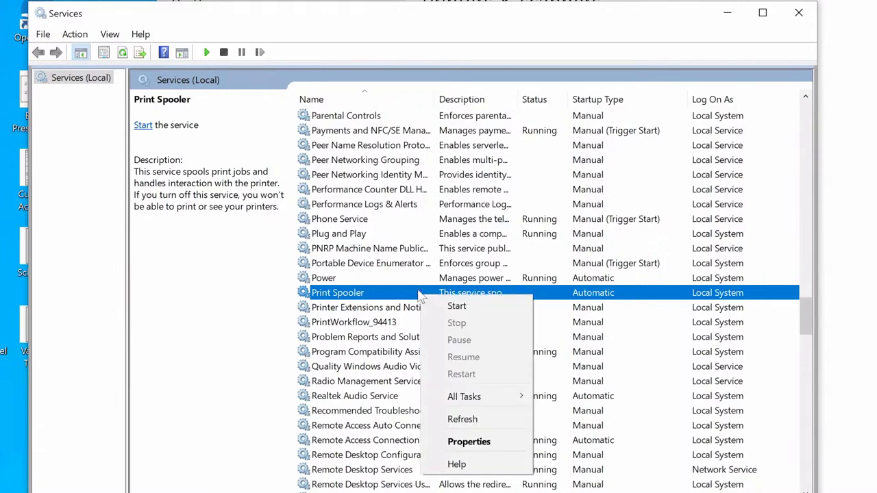
pyautogui.click(478, 443)
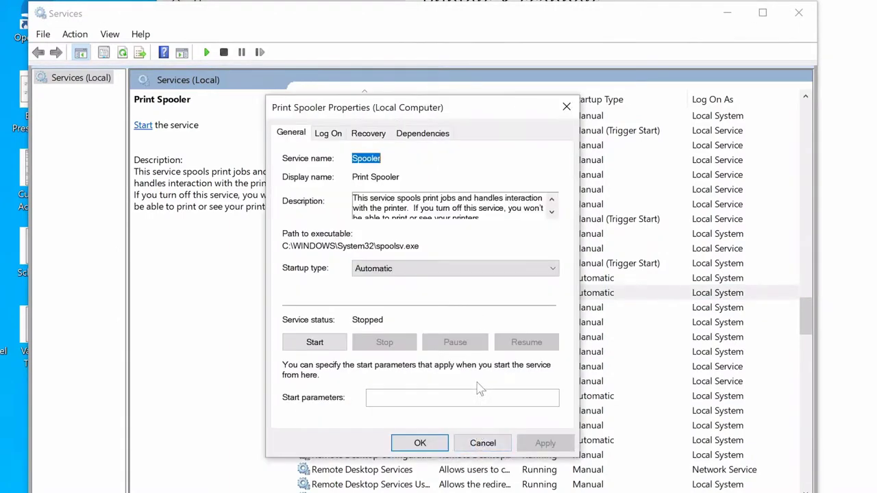
pyautogui.moveTo(500, 119); pyautogui.dragTo(739, 124)
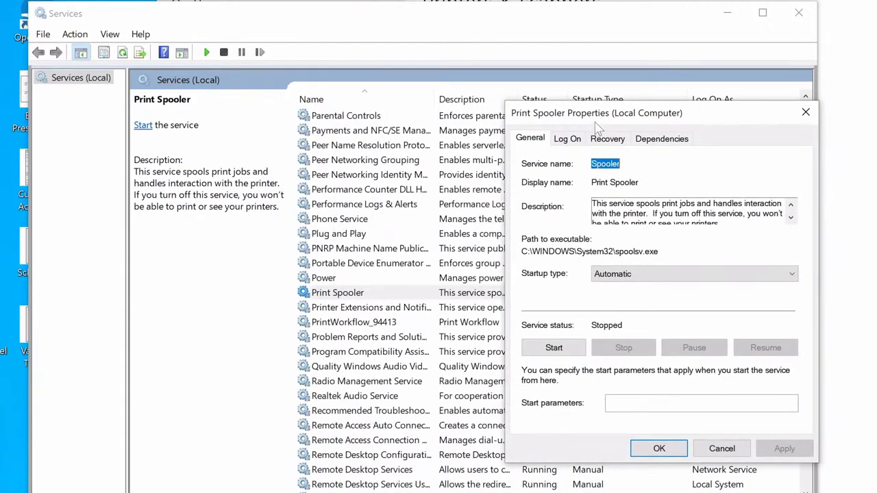
pyautogui.click(634, 274)
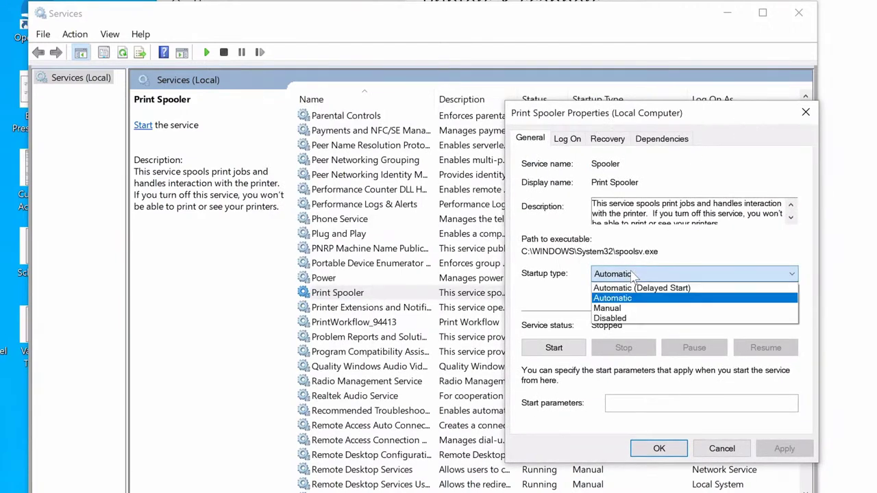
pyautogui.click(616, 318)
pyautogui.click(786, 453)
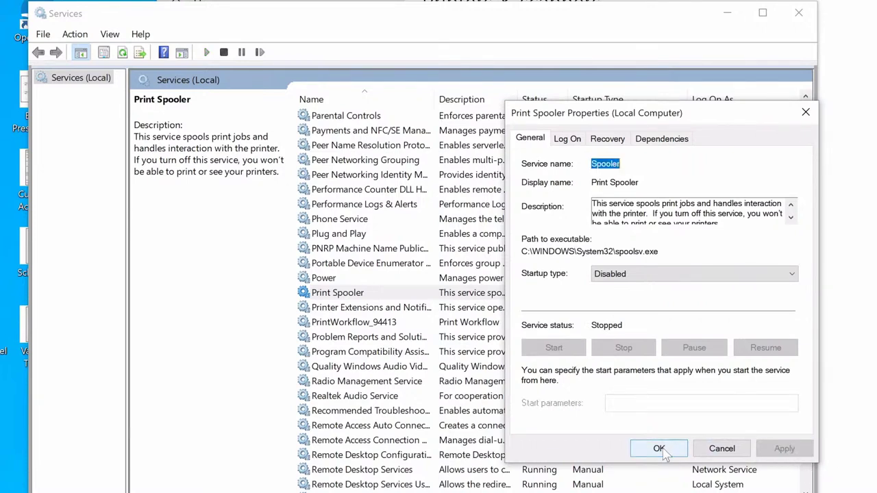
# - Change Print Spooler's startup type back to Automatic, apply, and close its properties
pyautogui.click(679, 274)
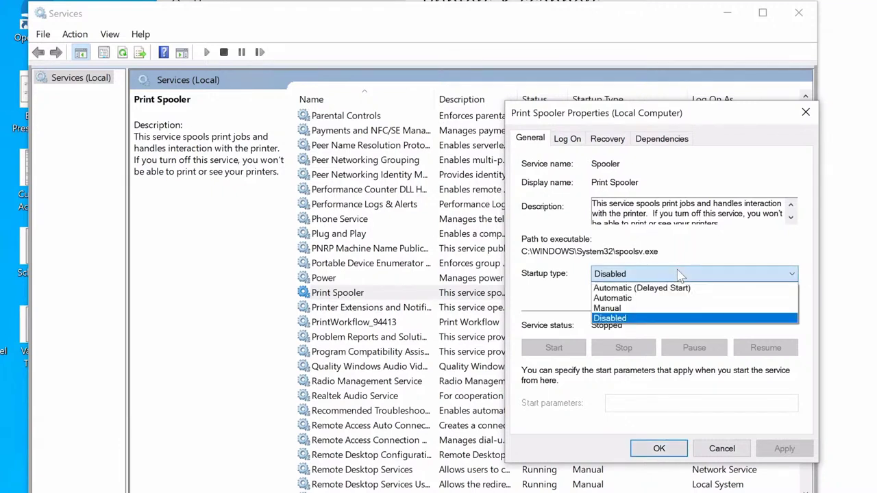
pyautogui.click(642, 298)
pyautogui.click(784, 447)
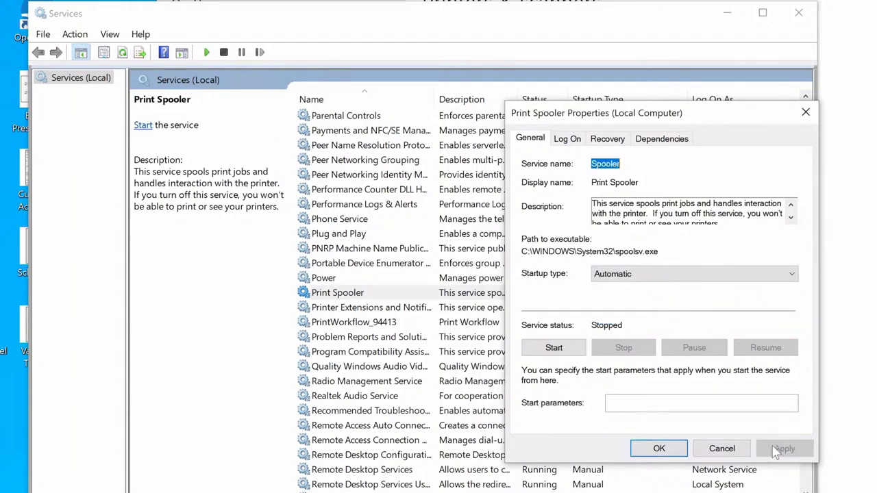
pyautogui.click(643, 450)
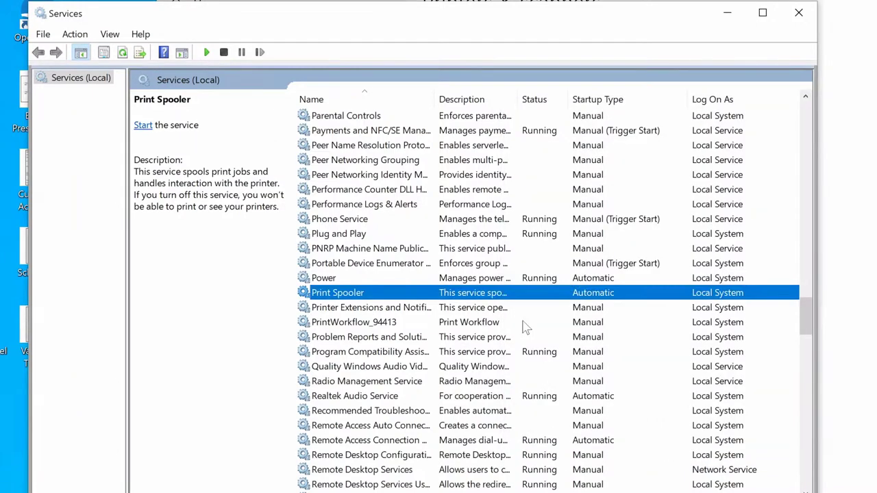
pyautogui.rightClick(485, 296)
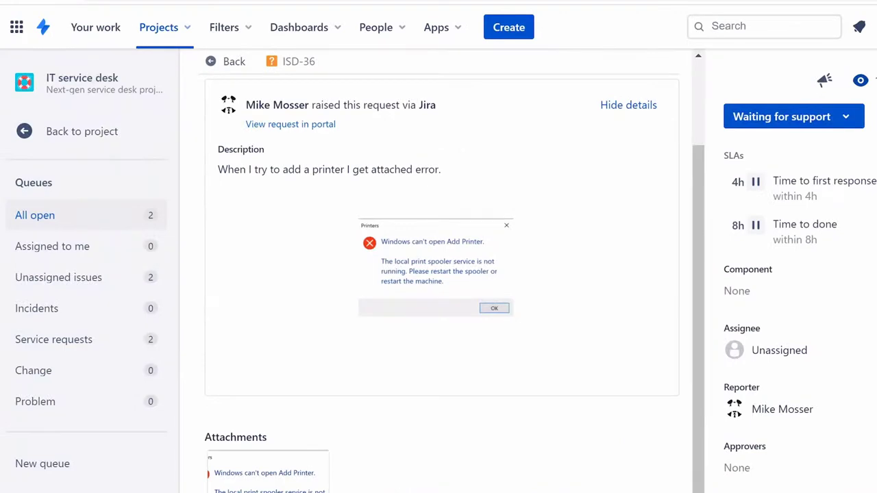
# - Launch the Services console from Windows search and move its window lower
pyautogui.press('super')
pyautogui.write('services')
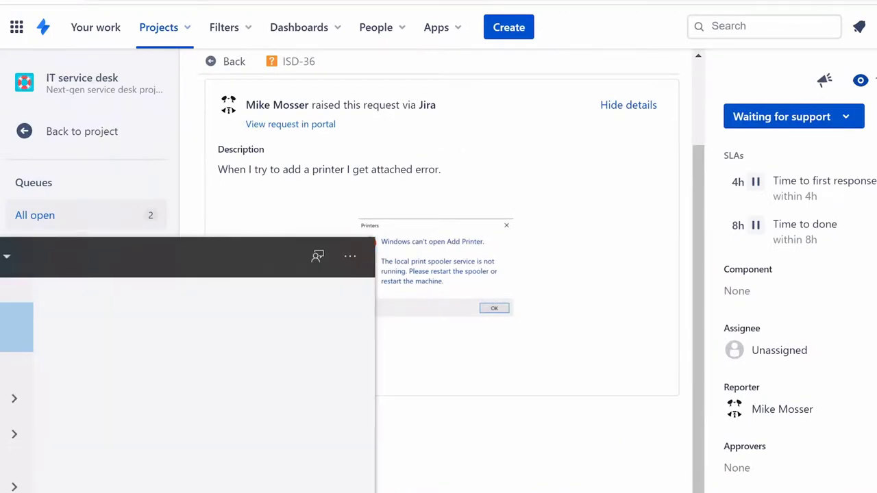
pyautogui.press('Return')
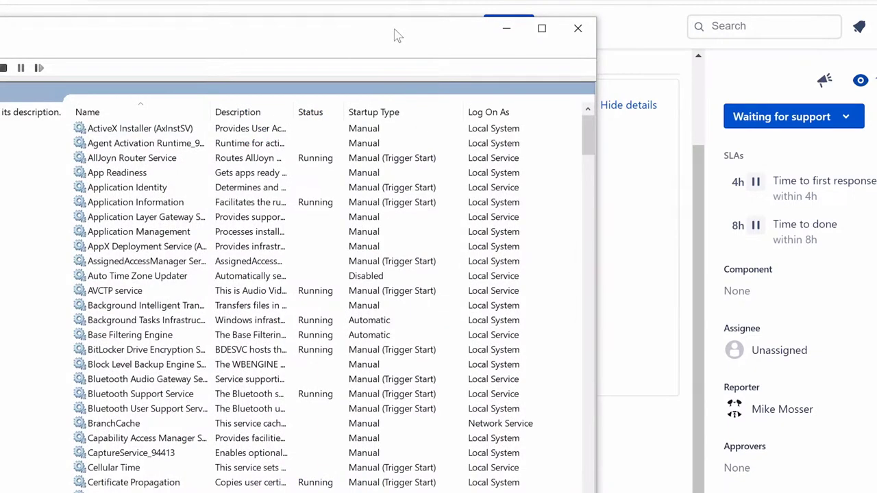
pyautogui.moveTo(396, 34); pyautogui.dragTo(601, 157)
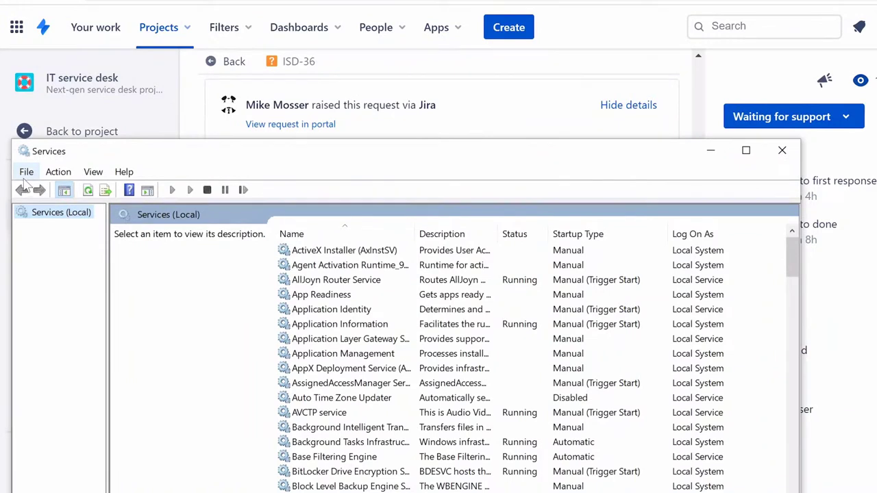
# - Start connecting to another computer by name, cancel, and keep the local services list
pyautogui.click(26, 173)
pyautogui.moveTo(59, 177)
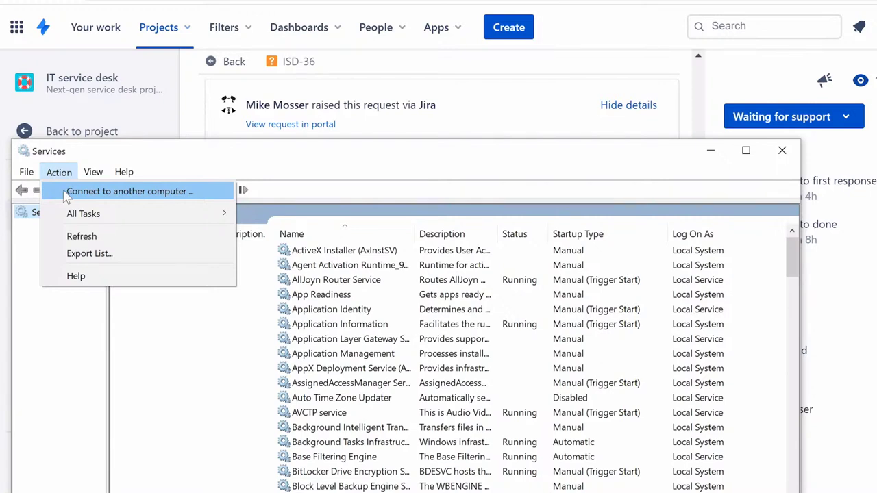
pyautogui.click(70, 193)
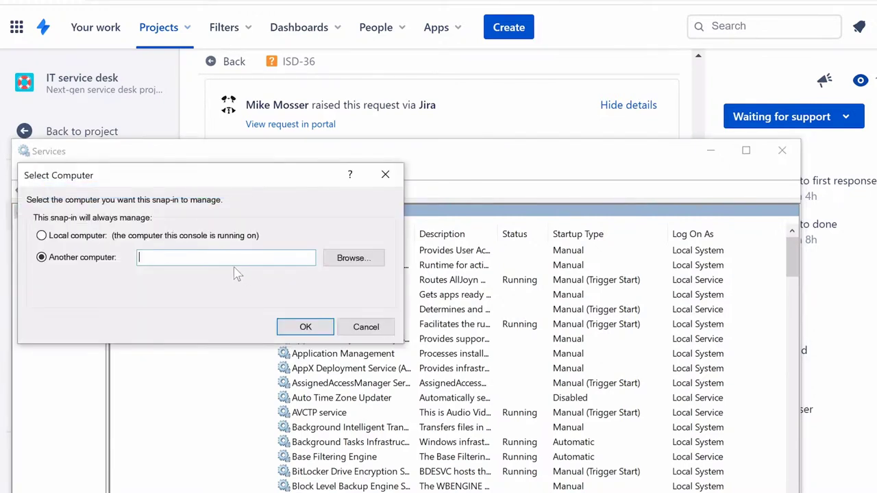
pyautogui.write('mikescomputername')
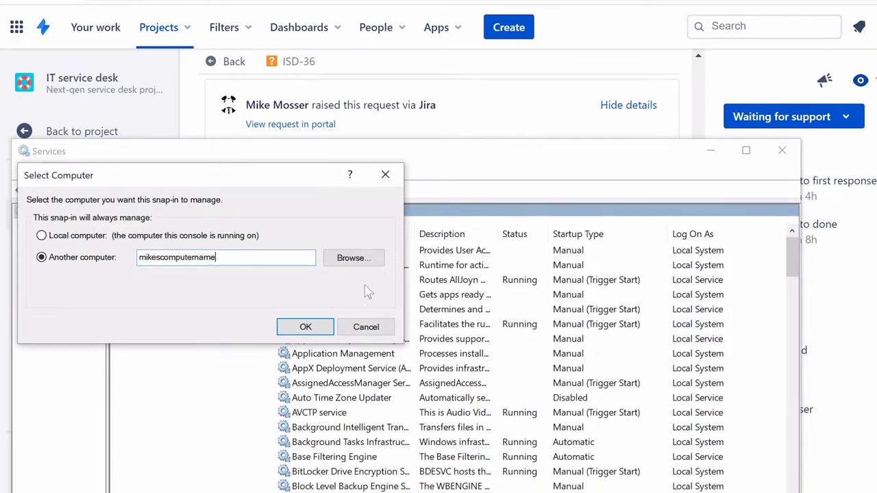
pyautogui.click(388, 333)
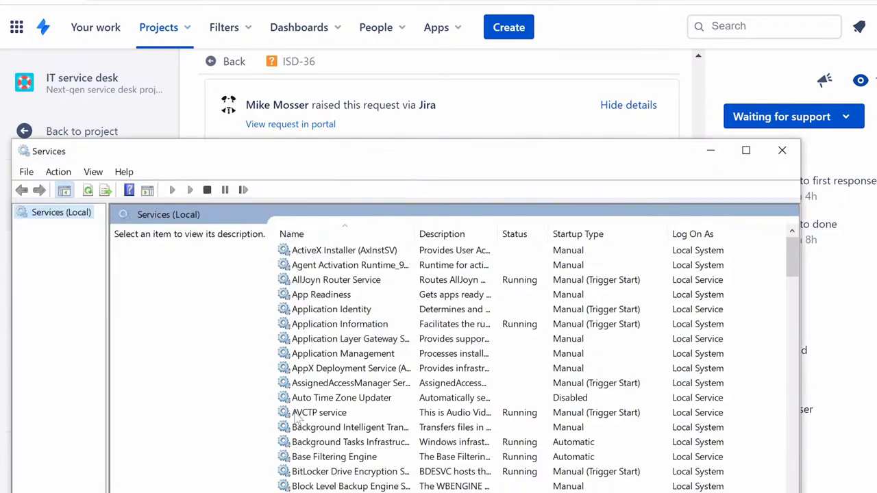
pyautogui.moveTo(366, 152); pyautogui.dragTo(338, 67)
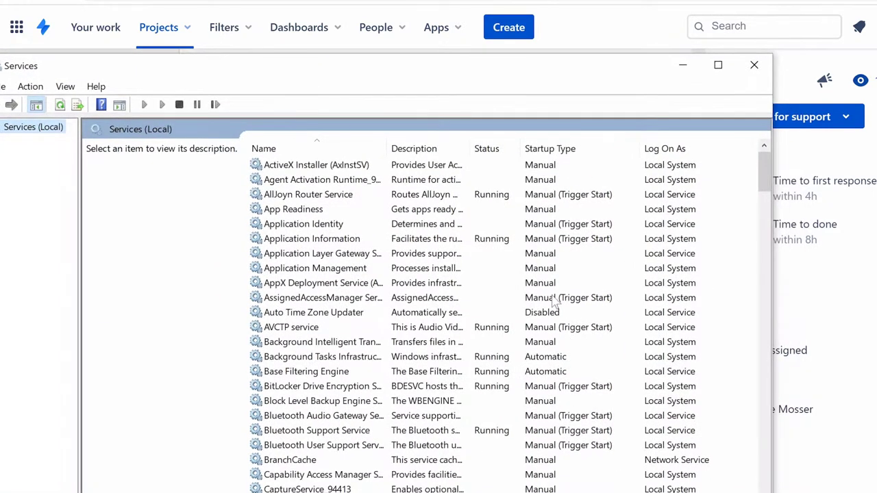
# - Reply to the ISD-36 customer that printing is enabled on their computer and ask them to retry
pyautogui.click(754, 62)
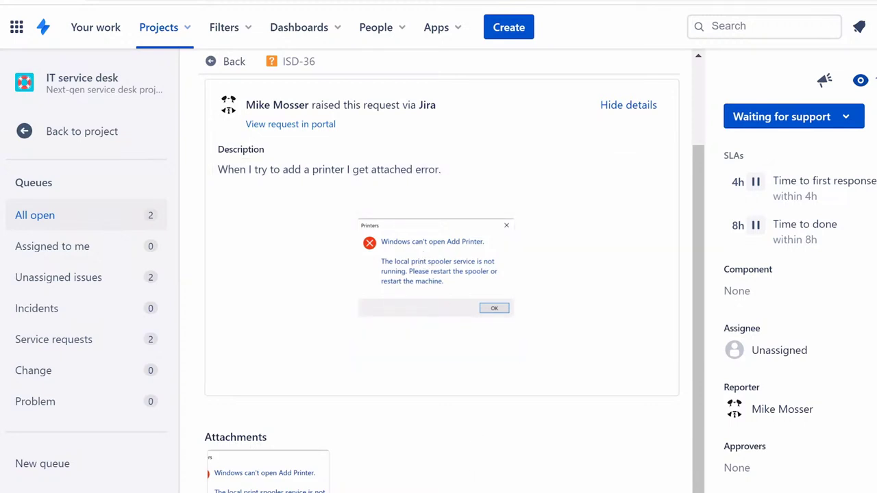
pyautogui.scroll(-3, 442, 284)
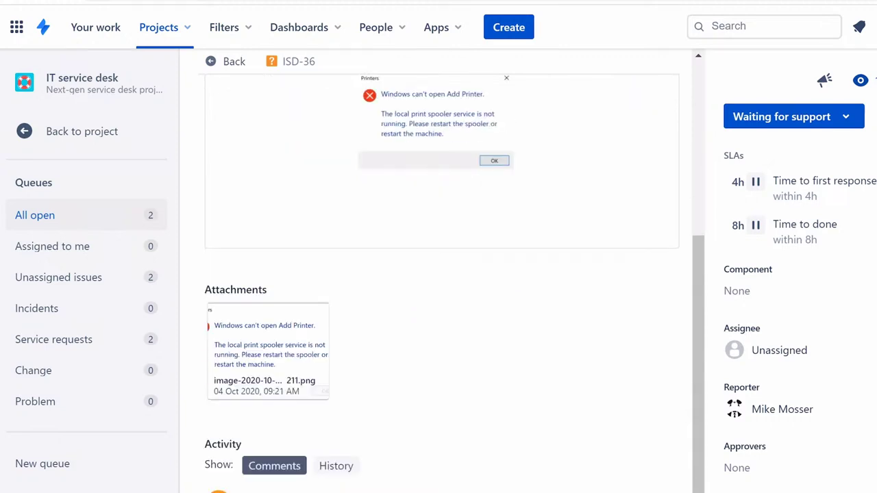
pyautogui.write('Helo')
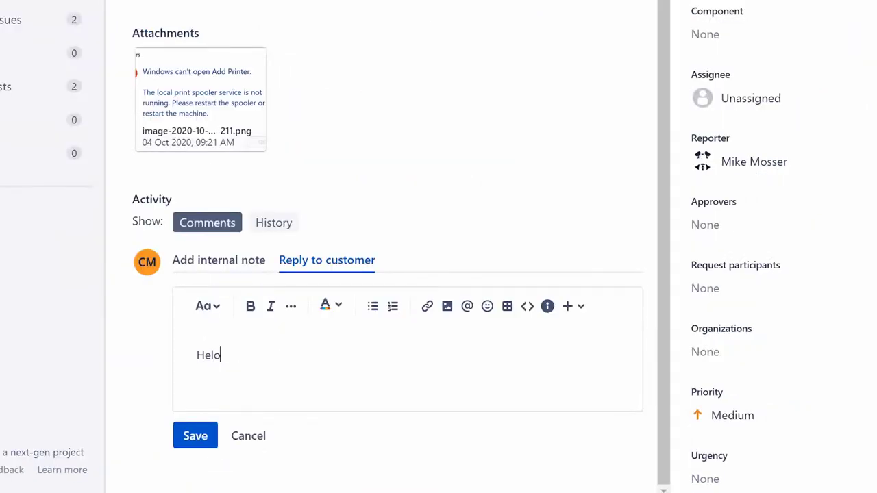
pyautogui.press('BackSpace')
pyautogui.write('lo Mike, I have e')
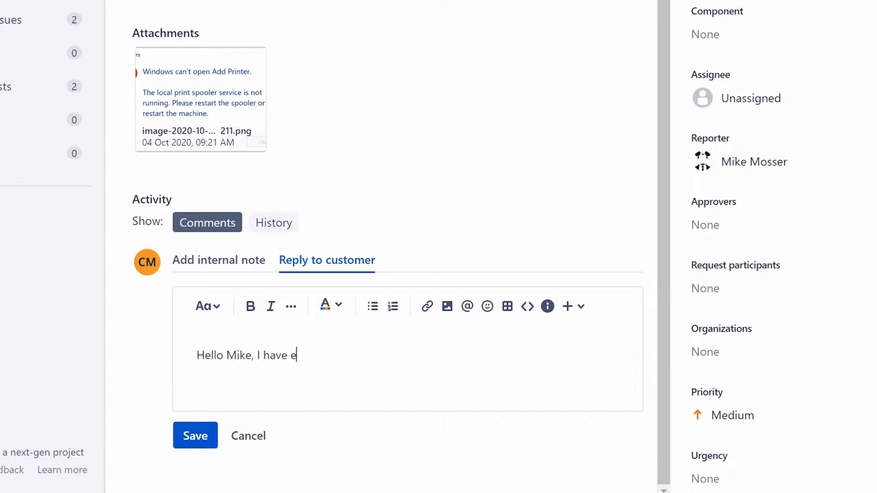
pyautogui.write('nabled Printing on yuour')
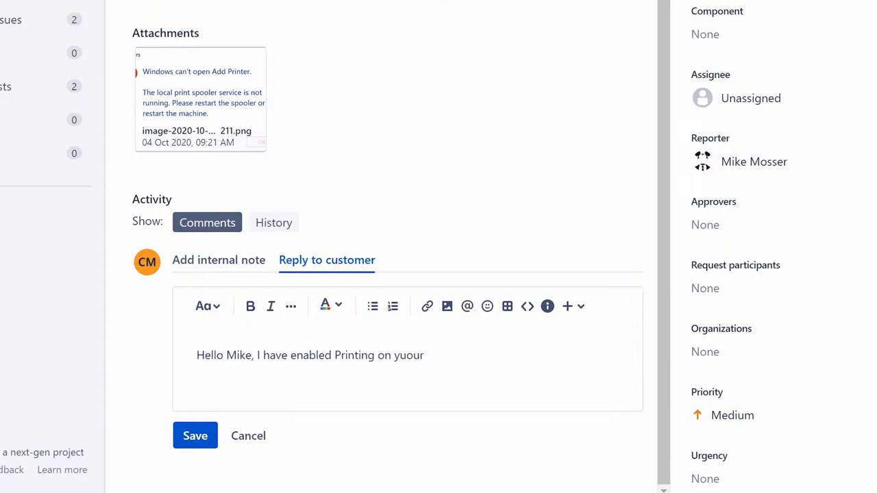
pyautogui.press('BackSpace')
pyautogui.press('BackSpace')
pyautogui.press('BackSpace')
pyautogui.press('BackSpace')
pyautogui.write('our compu')
pyautogui.write('te4r')
pyautogui.write('. Pl')
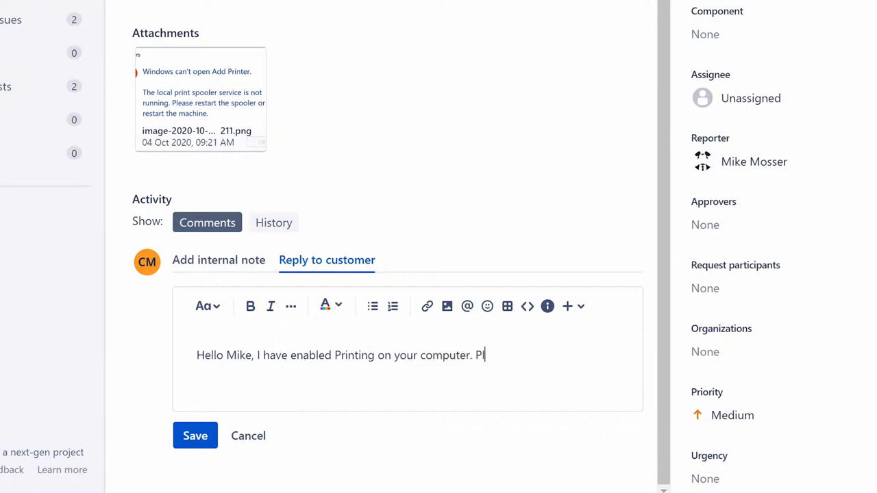
pyautogui.write('ease try again ')
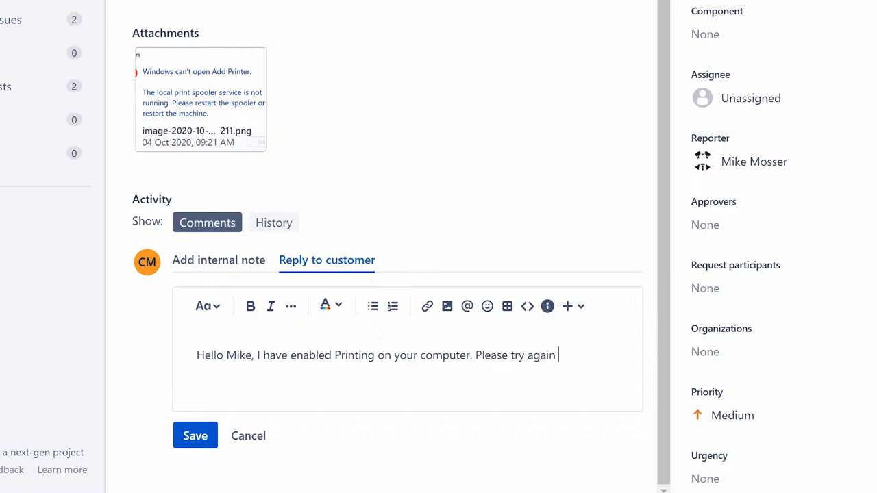
pyautogui.write('and let me know')
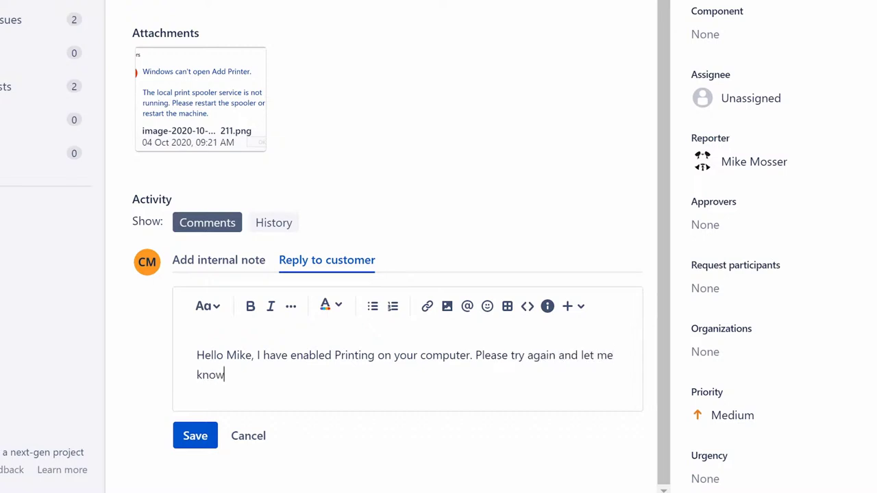
pyautogui.write(' if any issues. Er')
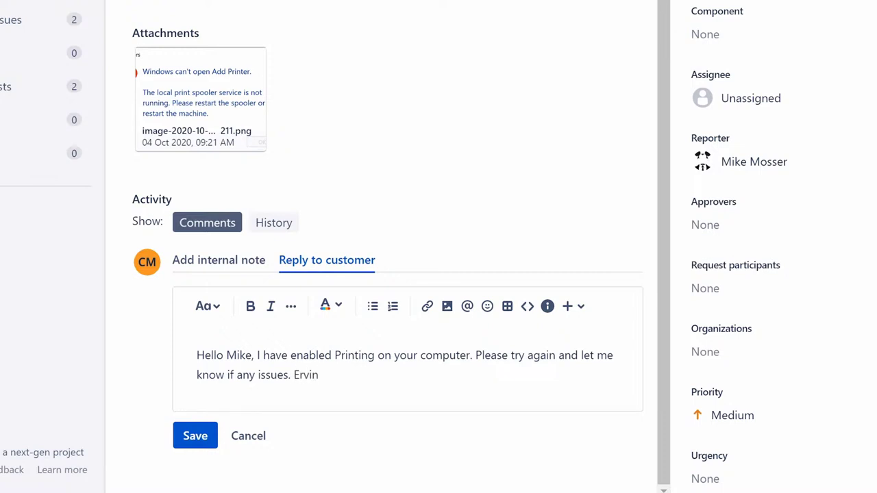
pyautogui.write('vin')
pyautogui.click(187, 439)
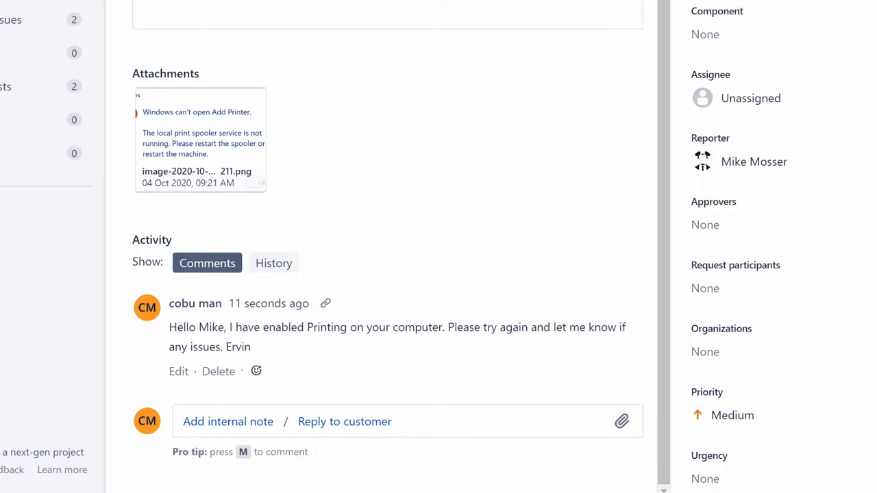
pyautogui.moveTo(448, 327); pyautogui.dragTo(484, 347)
# - Save an internal note 'Printing now works fine.' signed with the agent's name
pyautogui.click(483, 346)
pyautogui.click(241, 425)
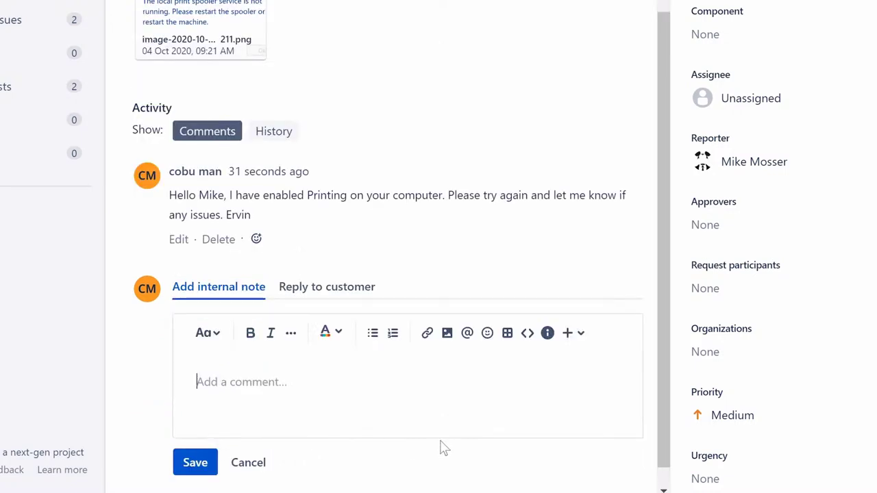
pyautogui.write('Prin')
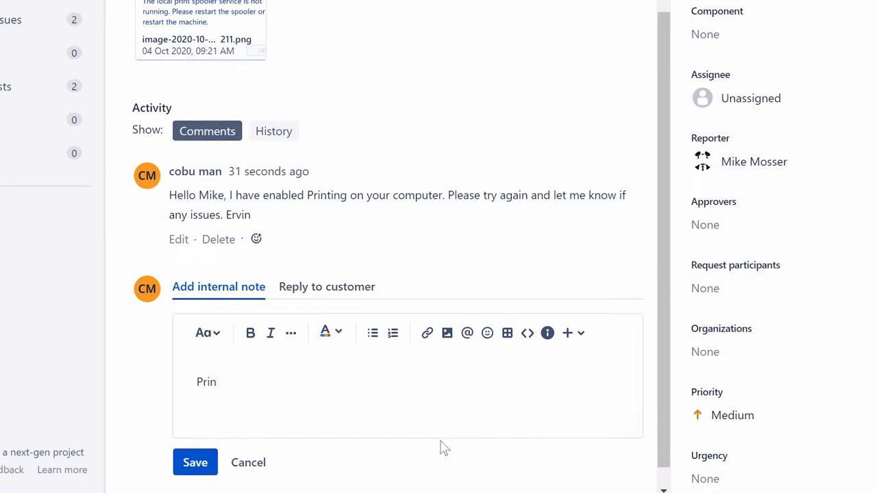
pyautogui.write('ting now workis')
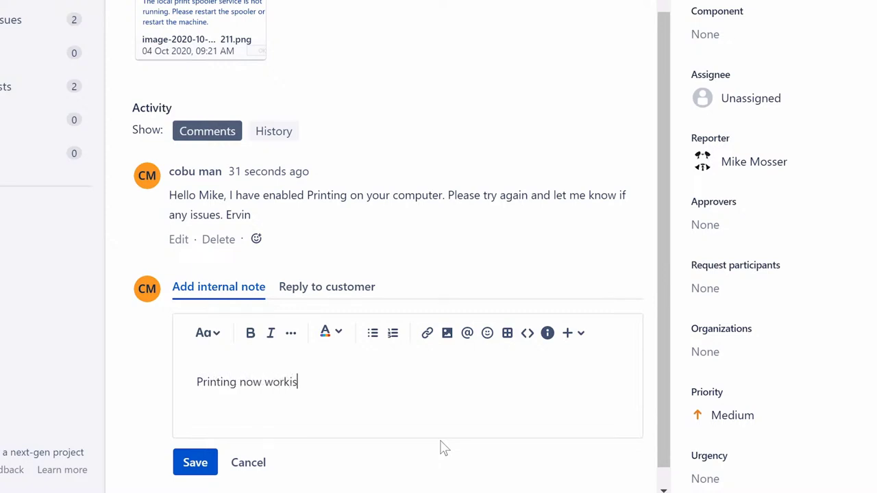
pyautogui.press('BackSpace')
pyautogui.press('BackSpace')
pyautogui.write('s fine. Ervin')
pyautogui.click(196, 461)
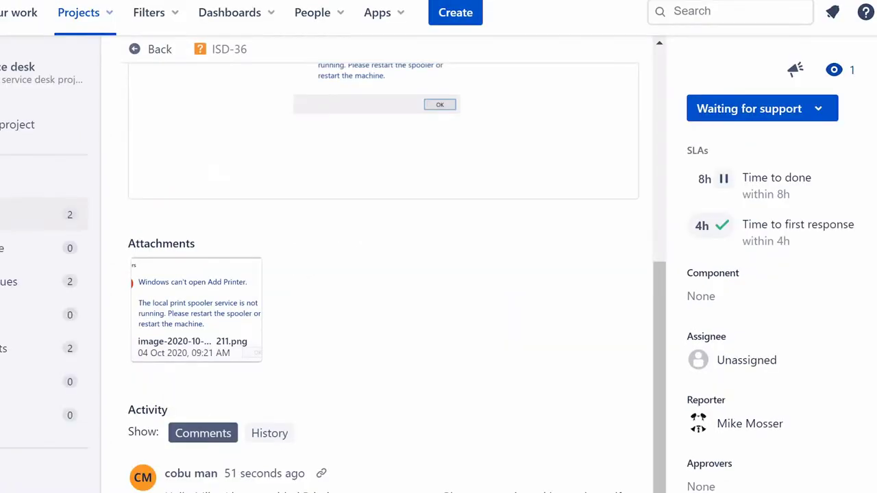
# - Change ISD-36's status from Waiting for support to Complete
pyautogui.scroll(3, 384, 274)
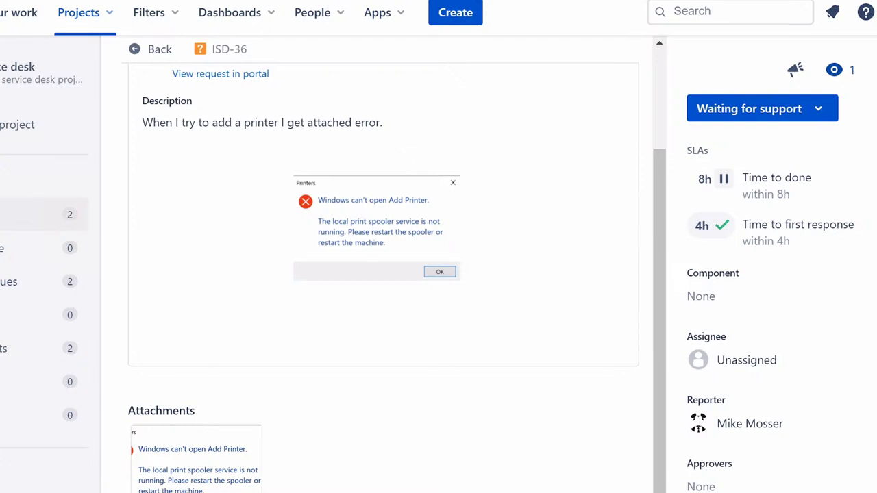
pyautogui.scroll(-3, 384, 274)
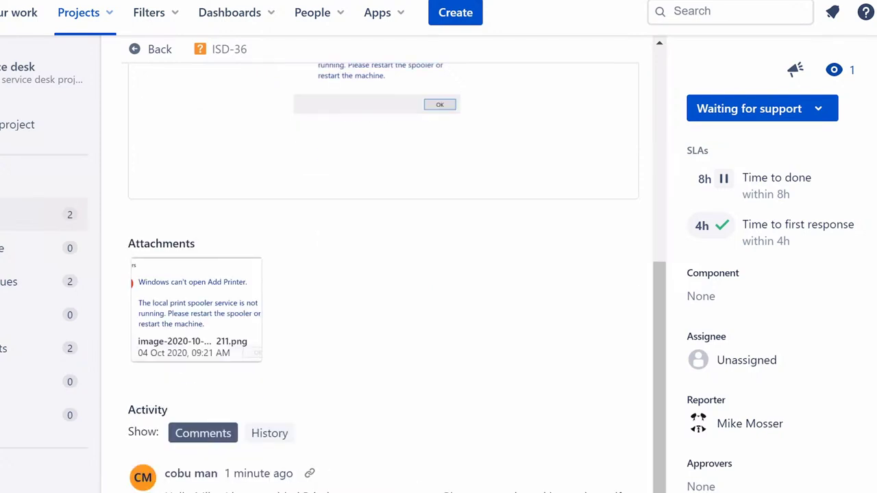
pyautogui.scroll(4, 384, 274)
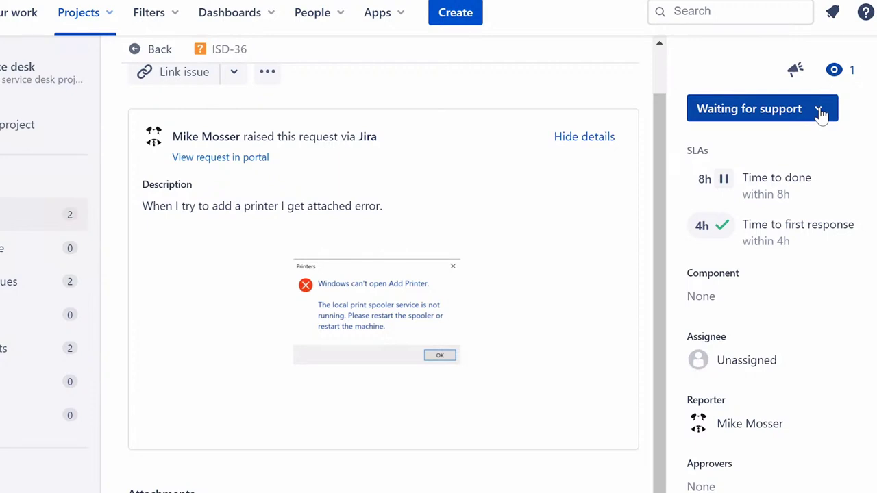
pyautogui.click(820, 113)
pyautogui.click(770, 273)
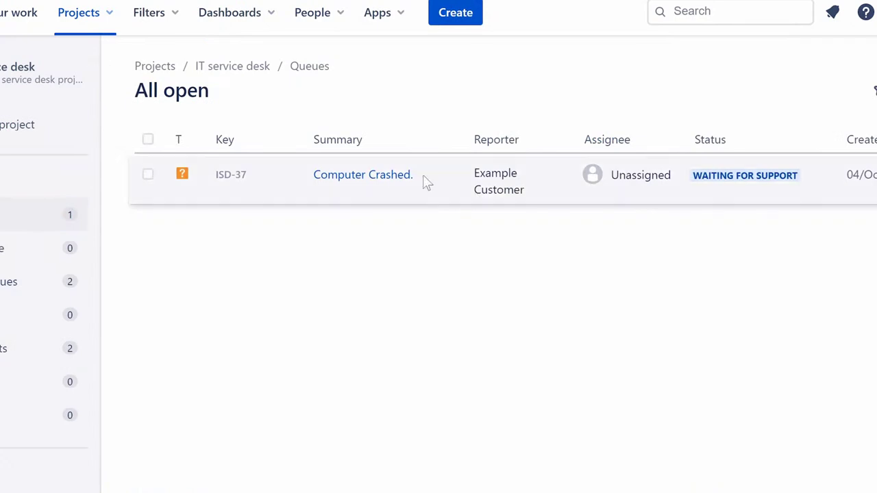
# - Open ISD-37 'Computer Crashed.' and highlight its description lines about the burning plastic smell
pyautogui.click(378, 176)
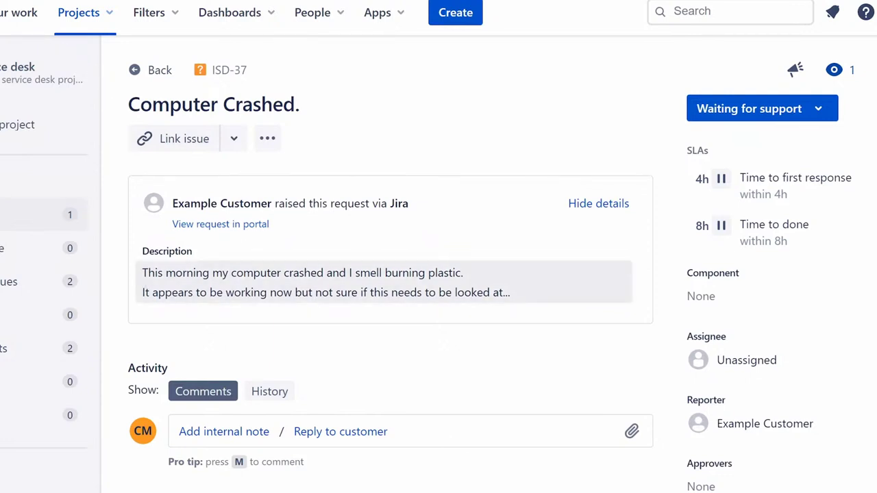
pyautogui.moveTo(148, 273); pyautogui.dragTo(464, 272)
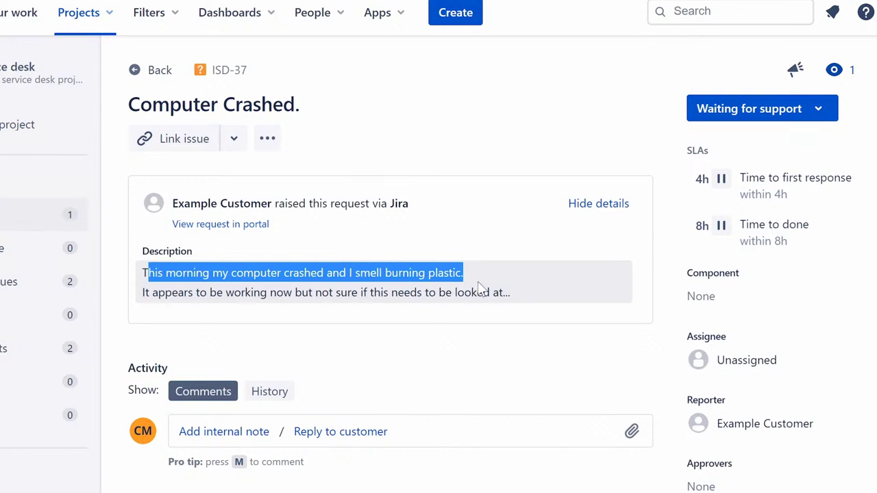
pyautogui.click(138, 296)
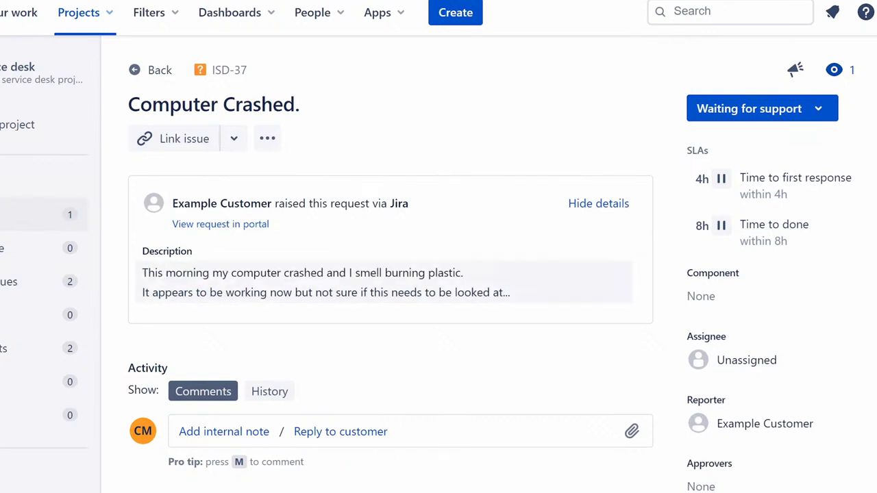
pyautogui.tripleClick(182, 294)
pyautogui.moveTo(509, 293)
pyautogui.mouseDown()
pyautogui.moveTo(143, 293)
pyautogui.moveTo(509, 293)
pyautogui.mouseUp()
pyautogui.click(329, 293)
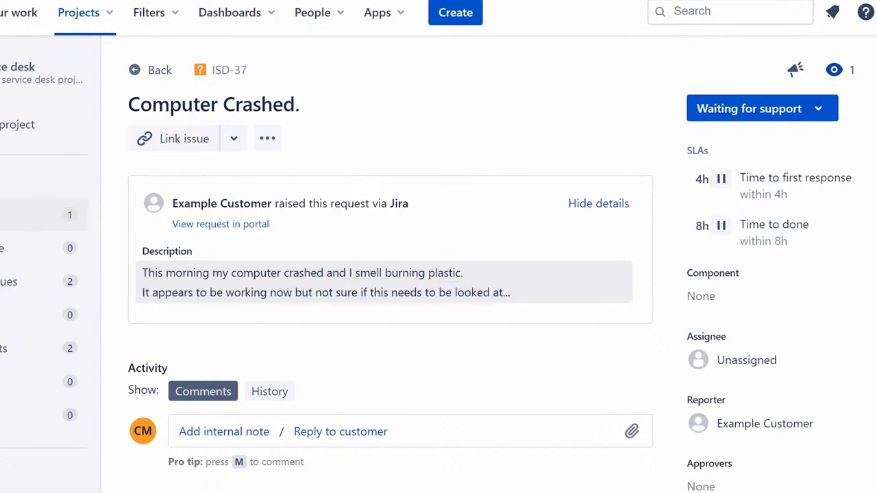
pyautogui.moveTo(150, 293)
pyautogui.mouseDown()
pyautogui.moveTo(509, 293)
pyautogui.moveTo(142, 293)
pyautogui.mouseUp()
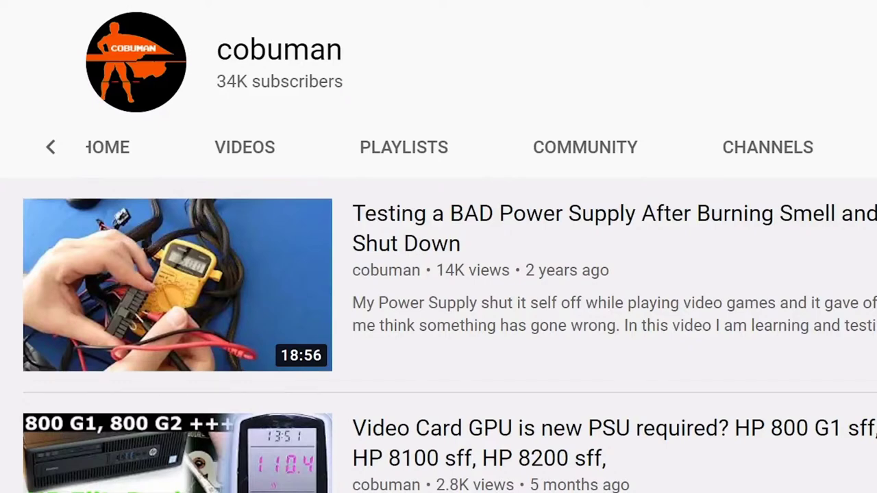
# - Show the channel's video list topped by the 18:56 bad power supply testing video
pyautogui.moveTo(626, 368)
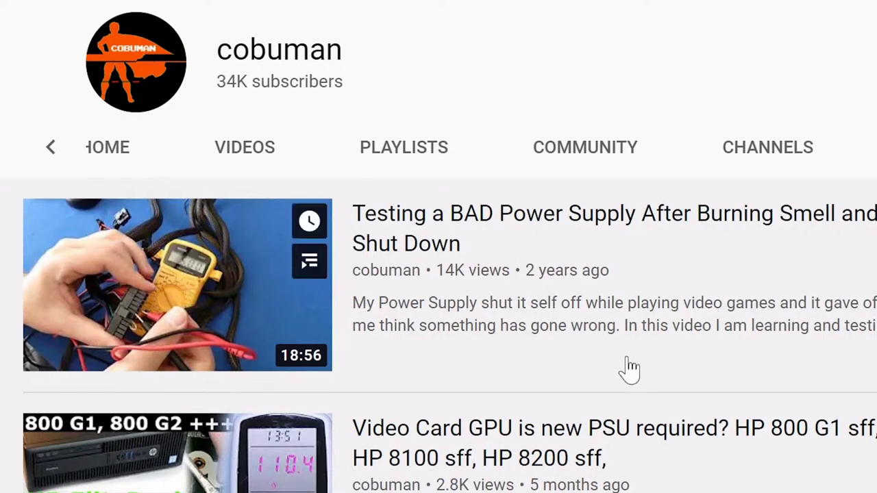
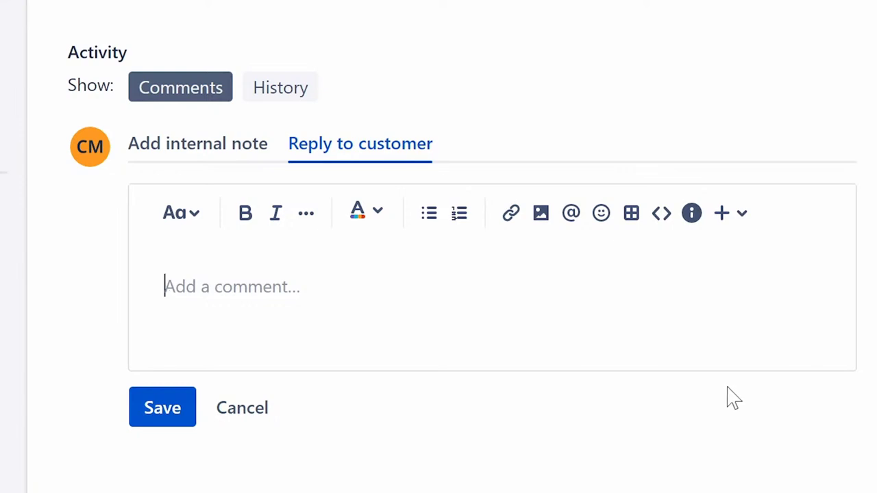
# - Reply that they likely have a bad PSU and a local PC tech should take a look, signed with the agent's name
pyautogui.write('Ple')
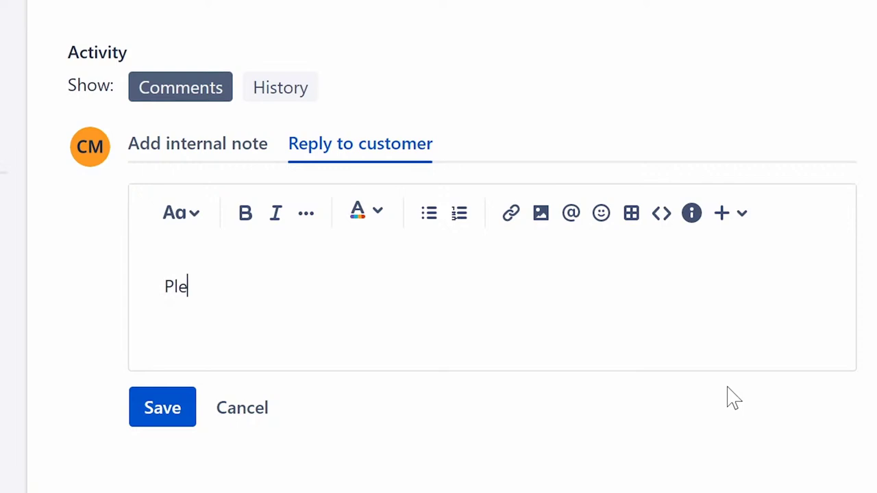
pyautogui.write('ase')
pyautogui.press('BackSpace')
pyautogui.press('BackSpace')
pyautogui.press('BackSpace')
pyautogui.press('BackSpace')
pyautogui.press('BackSpace')
pyautogui.press('BackSpace')
pyautogui.press('BackSpace')
pyautogui.write('Hello, it sou')
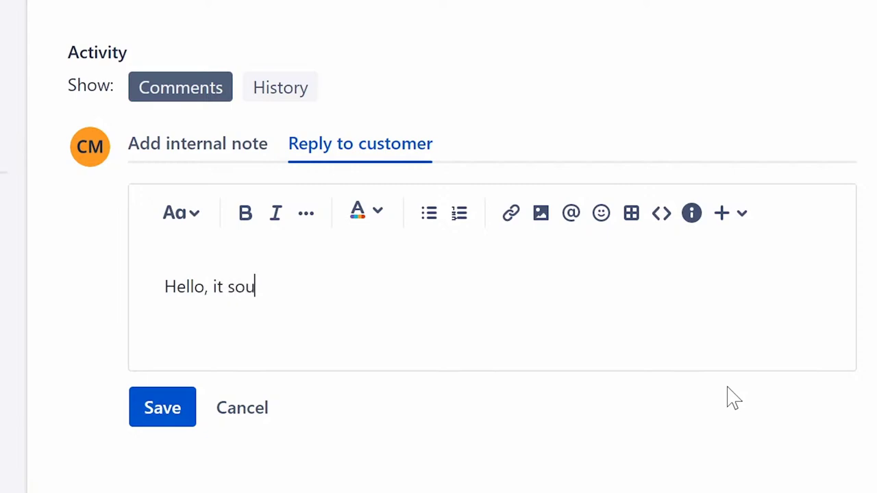
pyautogui.write('nds like you ha')
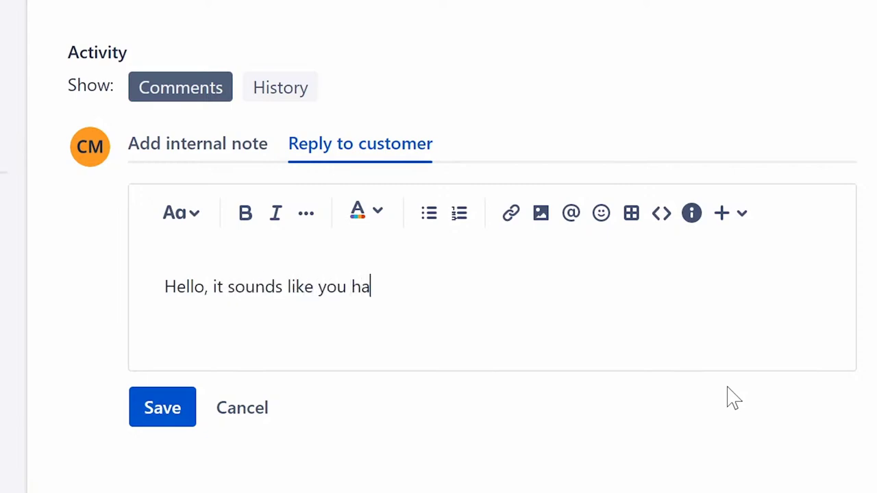
pyautogui.write('ve a bad')
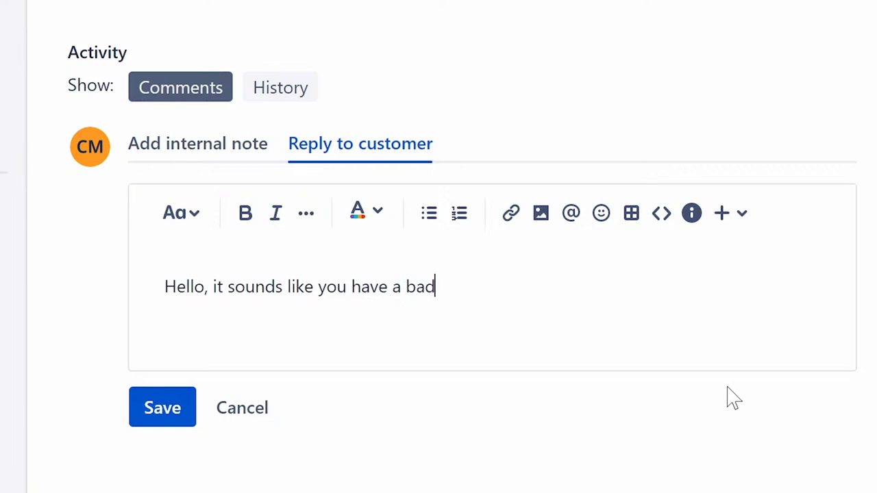
pyautogui.write(' PSU. Ple')
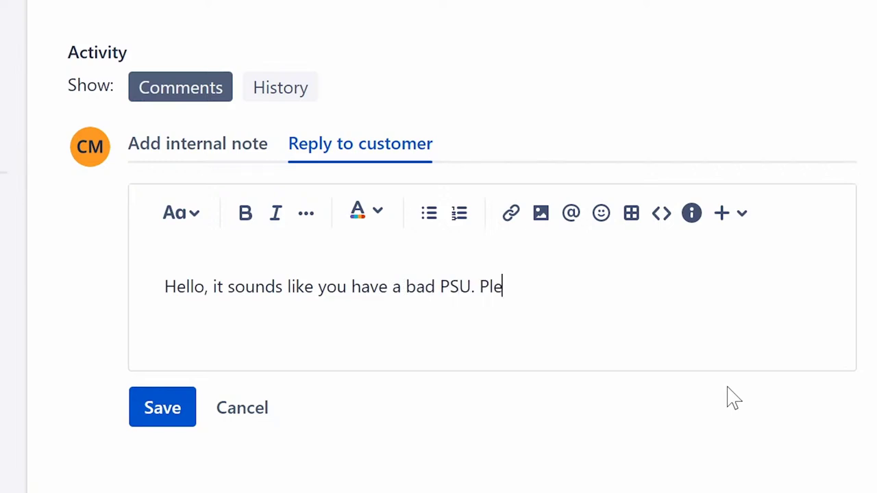
pyautogui.write('ase take ')
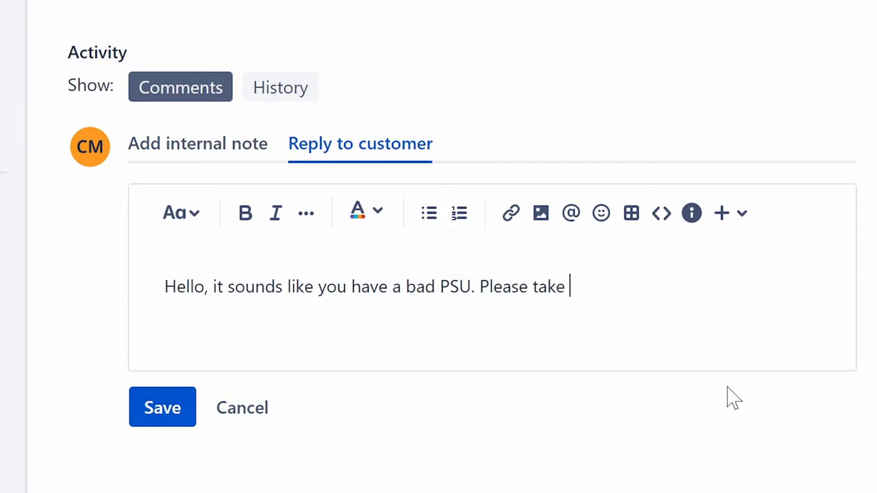
pyautogui.write('your computer ')
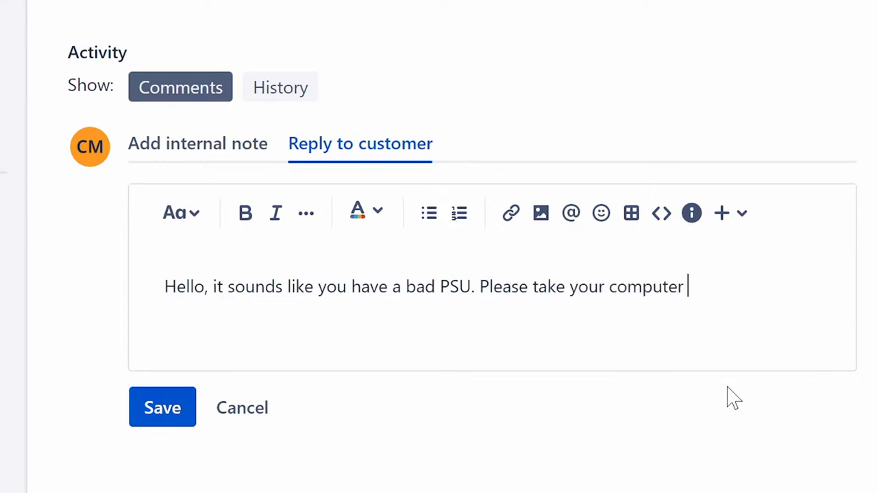
pyautogui.write('to local Pc ')
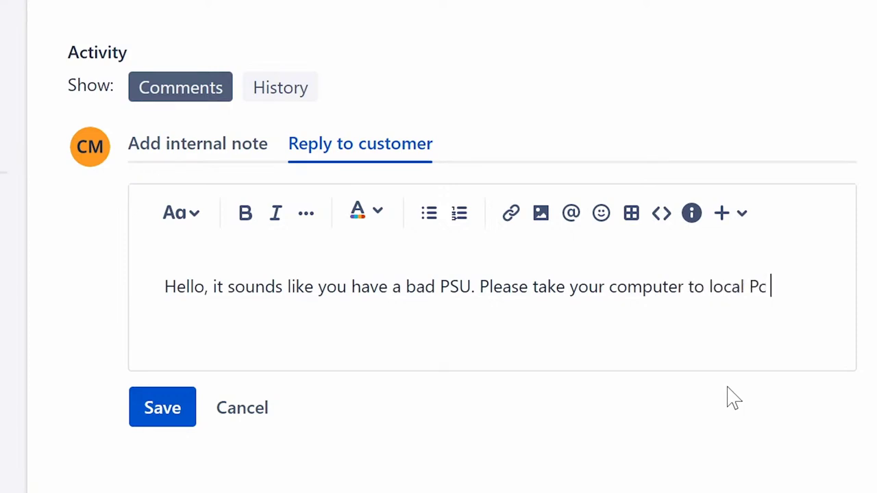
pyautogui.write('tech to ')
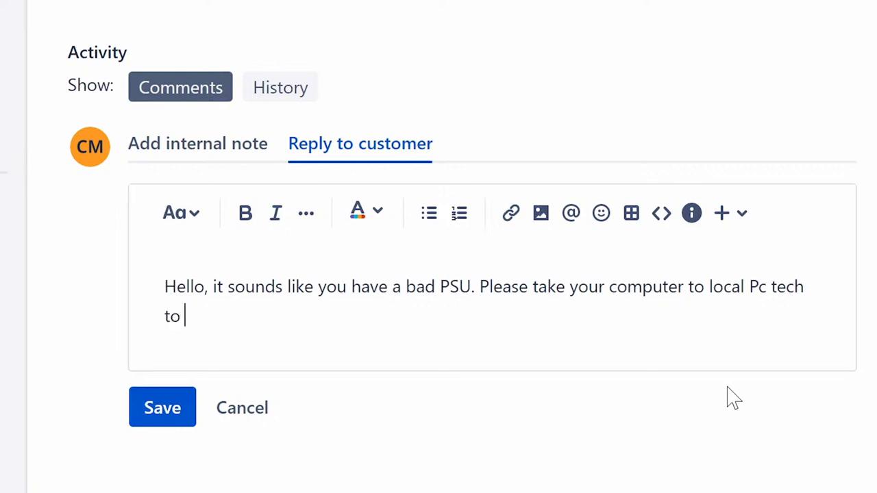
pyautogui.write('ha')
pyautogui.press('BackSpace')
pyautogui.press('BackSpace')
pyautogui.write('take a l')
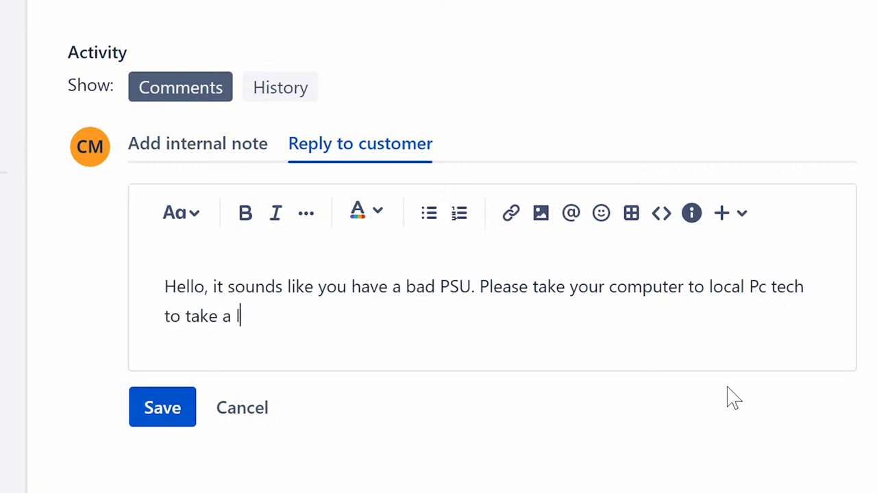
pyautogui.write('ook. Ervin')
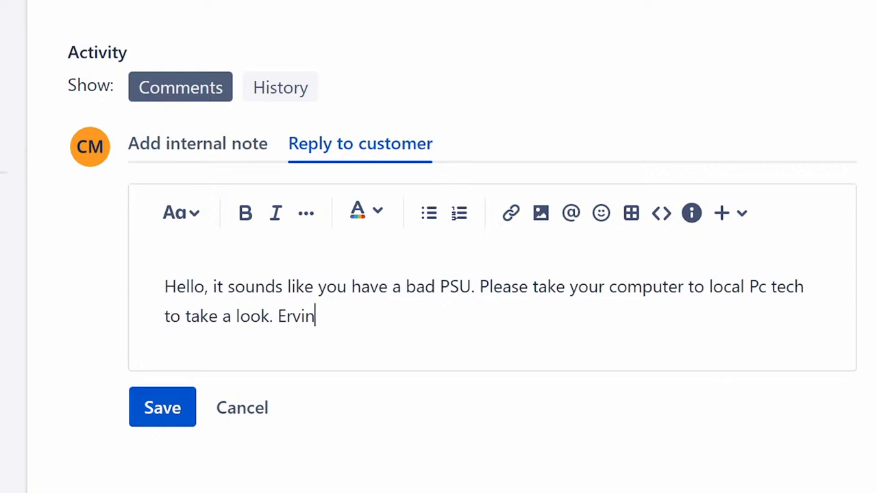
pyautogui.click(392, 287)
pyautogui.click(528, 287)
pyautogui.click(151, 415)
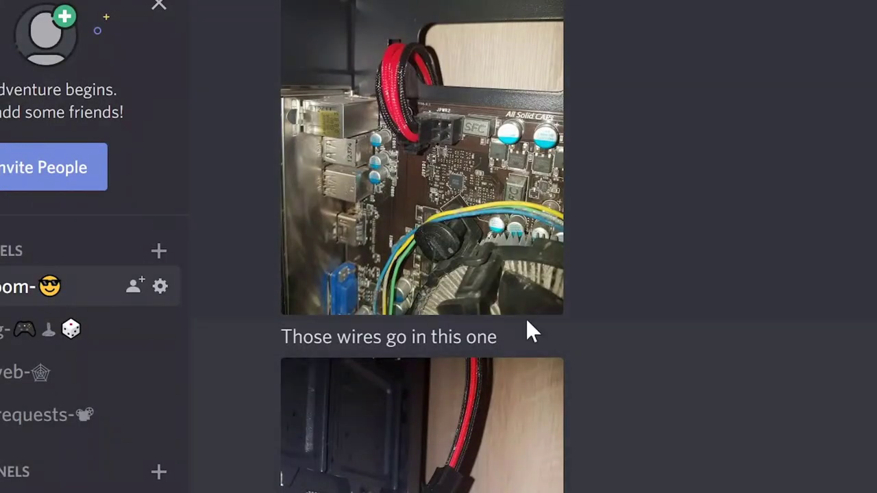
# - Scroll through the Discord power-supply chat to look over the PSU product card
pyautogui.scroll(-10, 524, 329)
pyautogui.scroll(2, 572, 284)
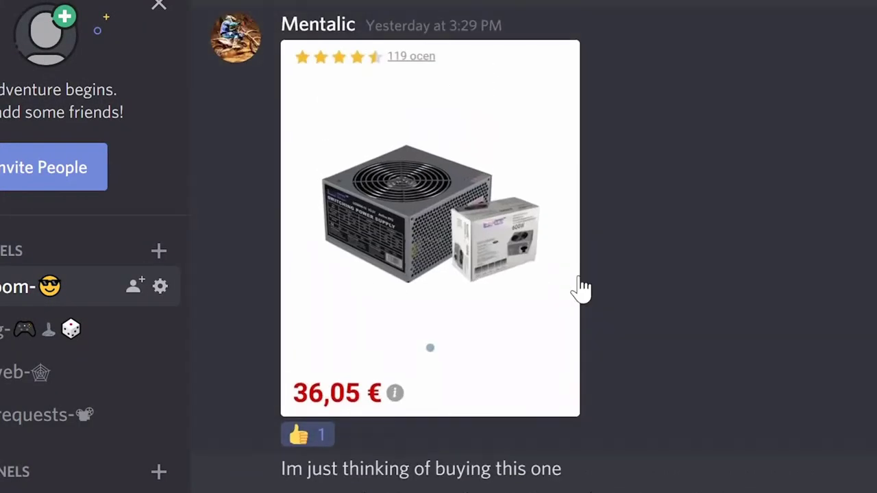
pyautogui.scroll(2, 657, 356)
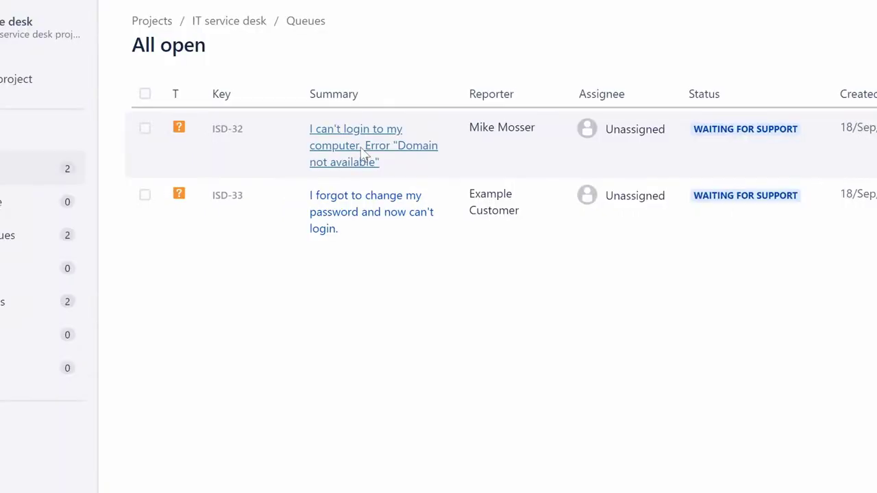
# - Open ticket ISD-32 and read its 'Domain not available' title, reporter and description
pyautogui.click(386, 207)
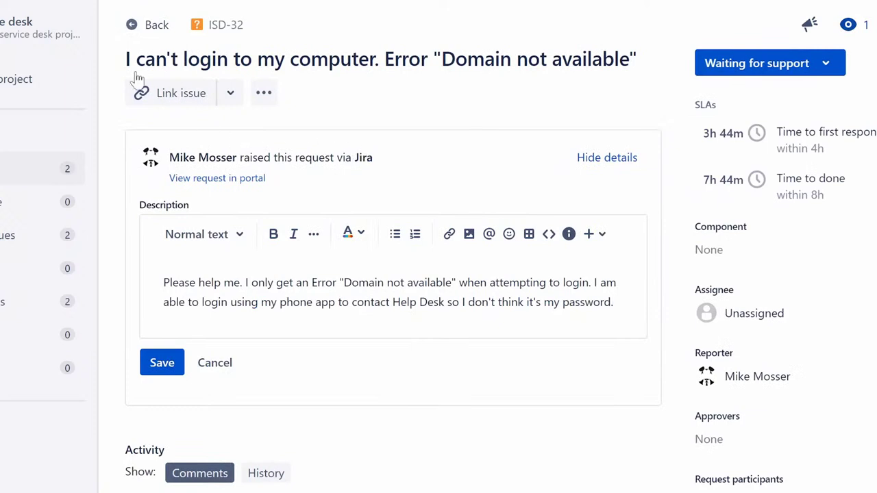
pyautogui.moveTo(125, 69)
pyautogui.mouseDown()
pyautogui.moveTo(319, 68)
pyautogui.moveTo(127, 67)
pyautogui.mouseUp()
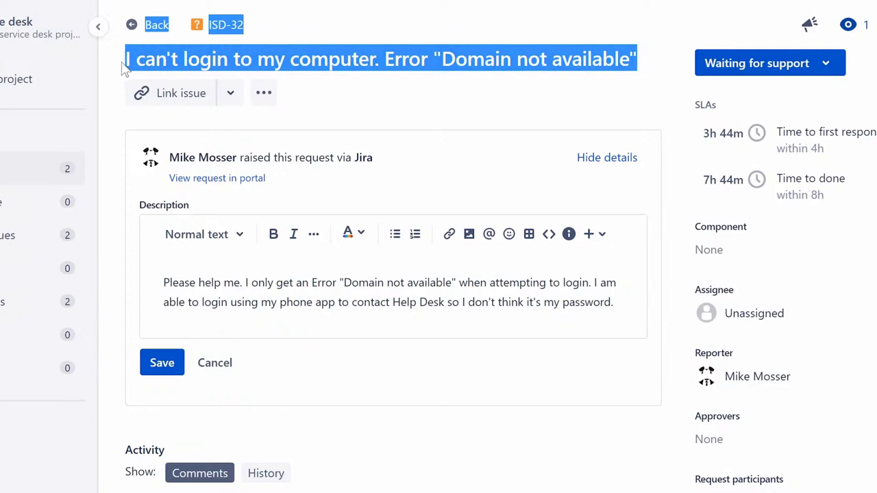
pyautogui.click(128, 66)
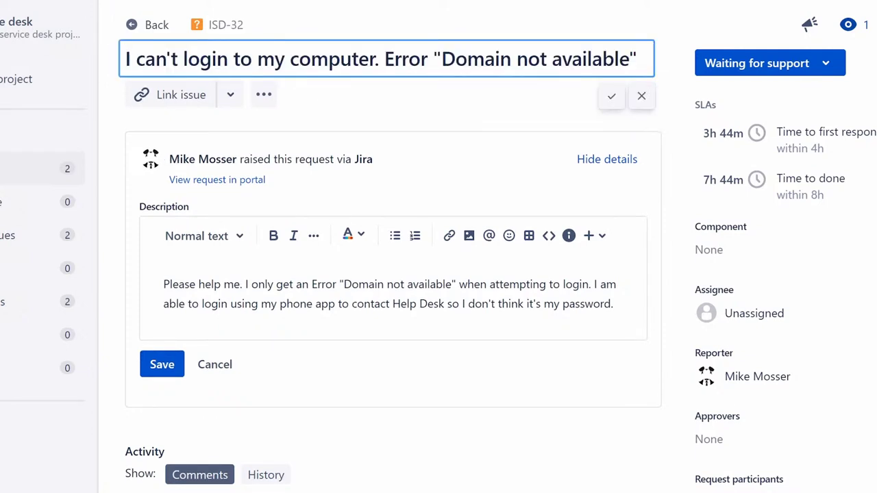
pyautogui.doubleClick(179, 159)
pyautogui.moveTo(195, 158); pyautogui.dragTo(227, 158)
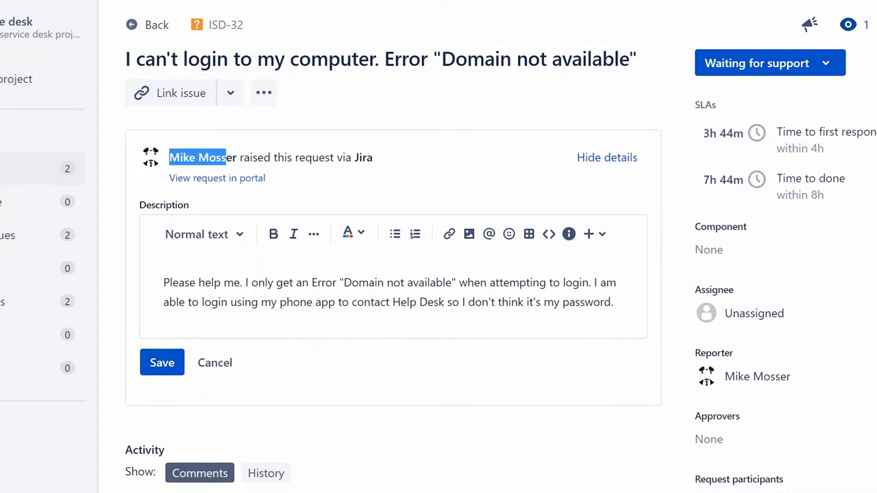
pyautogui.moveTo(163, 282); pyautogui.dragTo(613, 302)
pyautogui.click(593, 282)
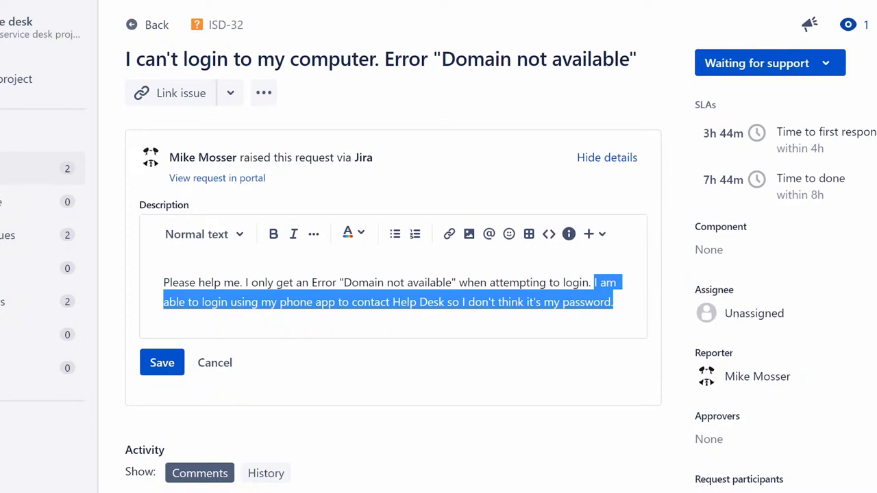
# - Drag-highlight the 'Domain not available' error text in the ISD-32 description
pyautogui.click(613, 302)
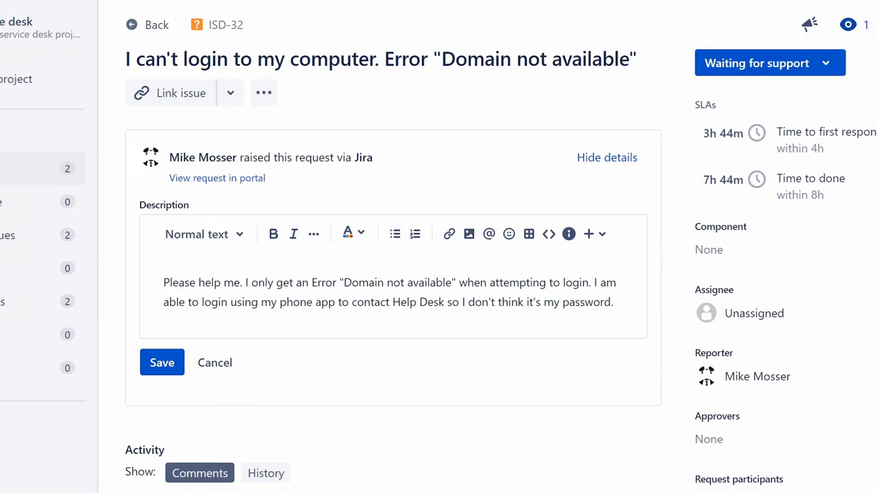
pyautogui.moveTo(339, 282); pyautogui.dragTo(456, 282)
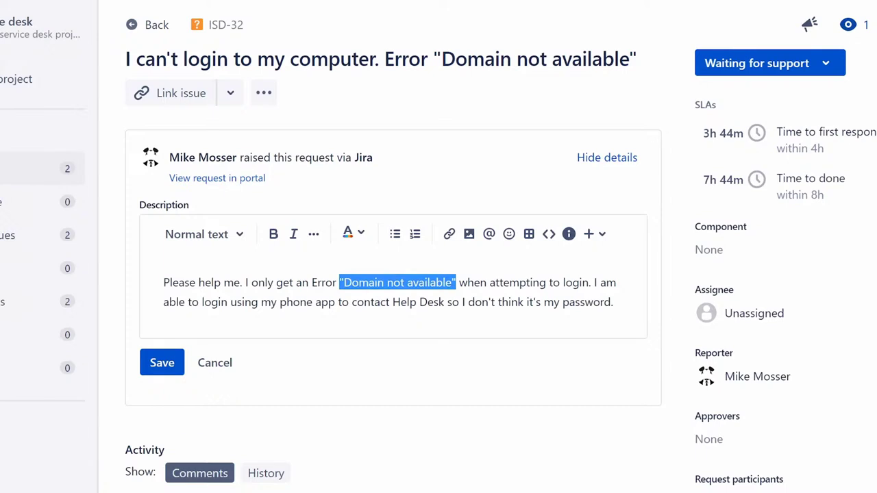
pyautogui.click(456, 282)
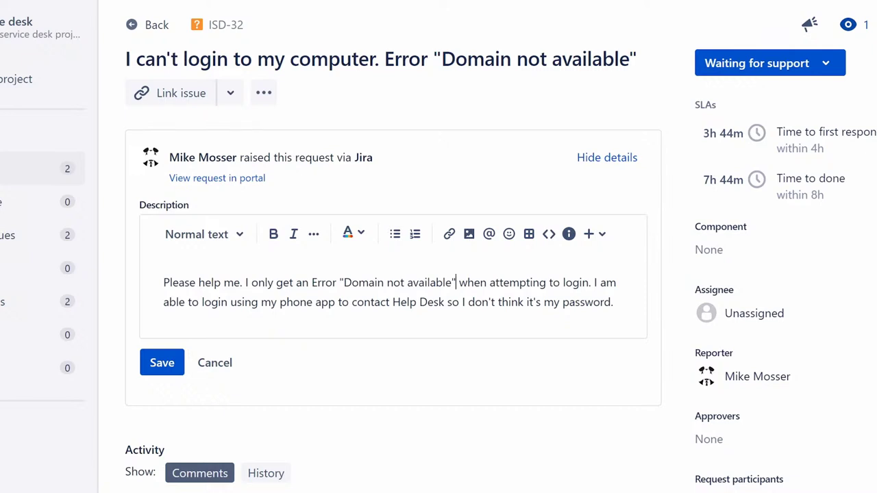
pyautogui.click(339, 283)
pyautogui.moveTo(339, 282); pyautogui.dragTo(457, 282)
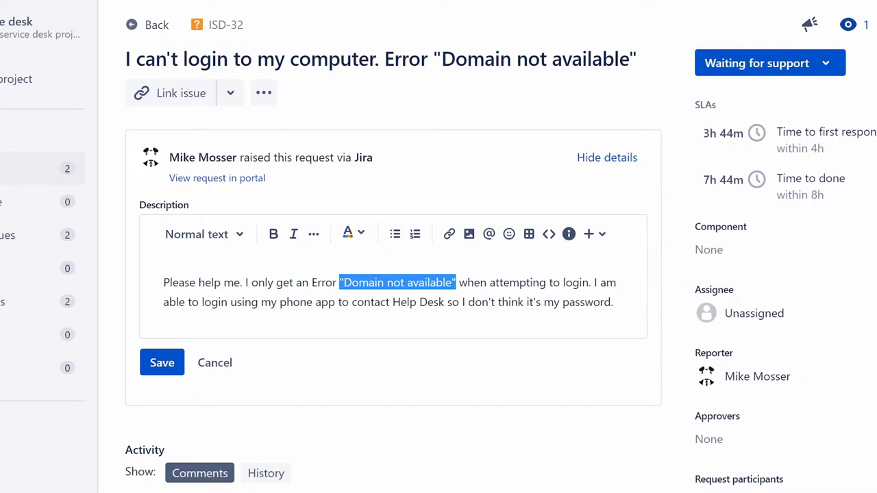
pyautogui.click(456, 282)
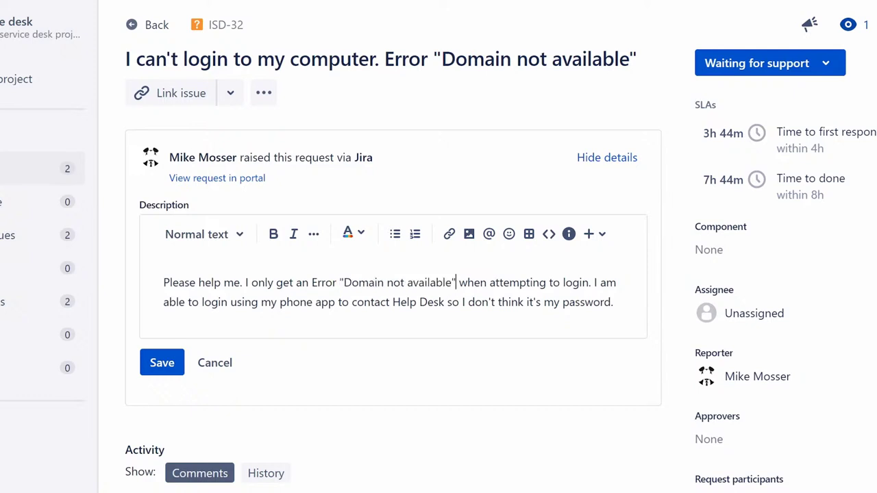
# - Refine the selection with Shift+arrow keys so it covers the quoted error exactly
pyautogui.hotkey('shift', 'Right')
pyautogui.hotkey('shift', 'Right')
pyautogui.hotkey('shift', 'Right')
pyautogui.hotkey('shift', 'Right')
pyautogui.hotkey('shift', 'Right')
pyautogui.hotkey('shift', 'Right')
pyautogui.hotkey('shift', 'Right')
pyautogui.hotkey('shift', 'Right')
pyautogui.hotkey('shift', 'Right')
pyautogui.hotkey('shift', 'Right')
pyautogui.hotkey('shift', 'Right')
pyautogui.hotkey('shift', 'Right')
pyautogui.hotkey('shift', 'Right')
pyautogui.hotkey('shift', 'Right')
pyautogui.hotkey('shift', 'Right')
pyautogui.hotkey('shift', 'Right')
pyautogui.hotkey('shift', 'Right')
pyautogui.hotkey('shift', 'Right')
pyautogui.hotkey('shift', 'Right')
pyautogui.hotkey('shift', 'Right')
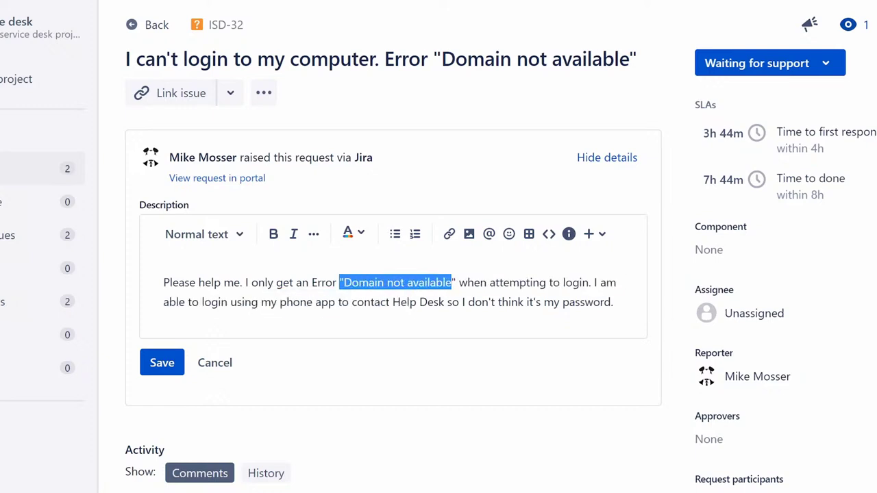
pyautogui.click(456, 282)
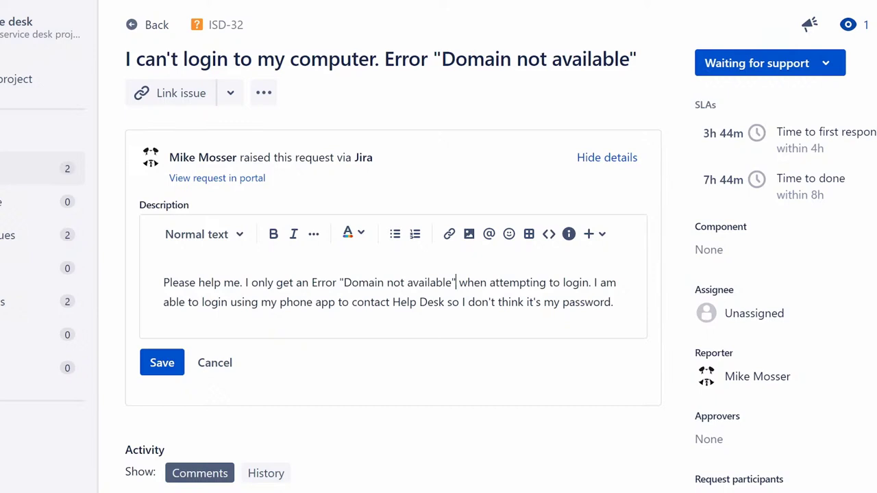
pyautogui.hotkey('shift', 'Left')
pyautogui.hotkey('shift', 'Left')
pyautogui.hotkey('shift', 'Left')
pyautogui.hotkey('shift', 'Left')
pyautogui.hotkey('shift', 'Left')
pyautogui.hotkey('shift', 'Left')
pyautogui.hotkey('shift', 'Left')
pyautogui.hotkey('shift', 'Left')
pyautogui.hotkey('shift', 'Left')
pyautogui.hotkey('shift', 'Left')
pyautogui.hotkey('shift', 'Left')
pyautogui.hotkey('shift', 'Left')
pyautogui.hotkey('shift', 'Left')
pyautogui.hotkey('shift', 'Left')
pyautogui.hotkey('shift', 'Left')
pyautogui.hotkey('shift', 'Left')
pyautogui.hotkey('shift', 'Left')
pyautogui.hotkey('shift', 'Left')
pyautogui.hotkey('shift', 'Left')
pyautogui.hotkey('shift', 'Left')
pyautogui.hotkey('shift', 'Left')
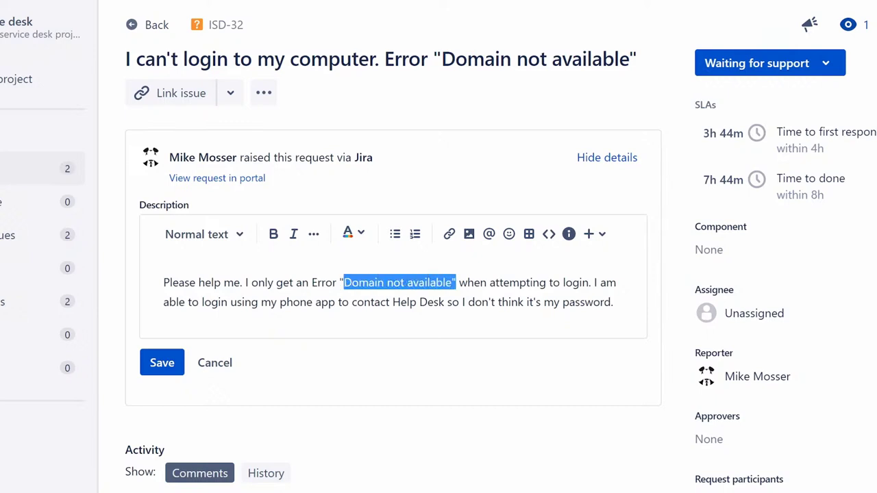
pyautogui.hotkey('shift', 'Left')
pyautogui.press('Left')
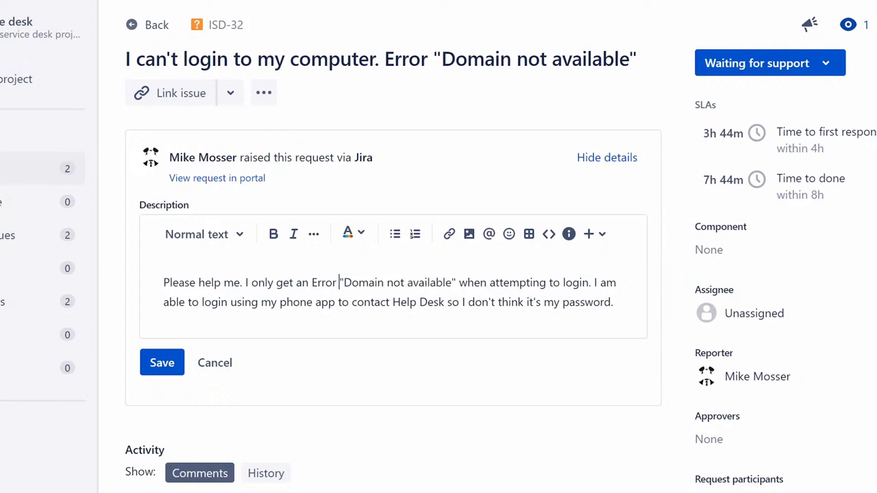
pyautogui.hotkey('shift', 'Right')
pyautogui.hotkey('shift', 'Right')
pyautogui.hotkey('shift', 'Right')
pyautogui.hotkey('shift', 'Right')
pyautogui.hotkey('shift', 'Right')
pyautogui.hotkey('shift', 'Right')
pyautogui.hotkey('shift', 'Right')
pyautogui.hotkey('shift', 'Right')
pyautogui.hotkey('shift', 'Right')
pyautogui.hotkey('shift', 'Right')
pyautogui.hotkey('shift', 'Right')
pyautogui.hotkey('shift', 'Right')
pyautogui.hotkey('shift', 'Right')
pyautogui.hotkey('shift', 'Right')
pyautogui.hotkey('shift', 'Right')
pyautogui.hotkey('shift', 'Right')
pyautogui.hotkey('shift', 'Right')
pyautogui.hotkey('shift', 'Right')
pyautogui.hotkey('shift', 'Right')
pyautogui.hotkey('shift', 'Right')
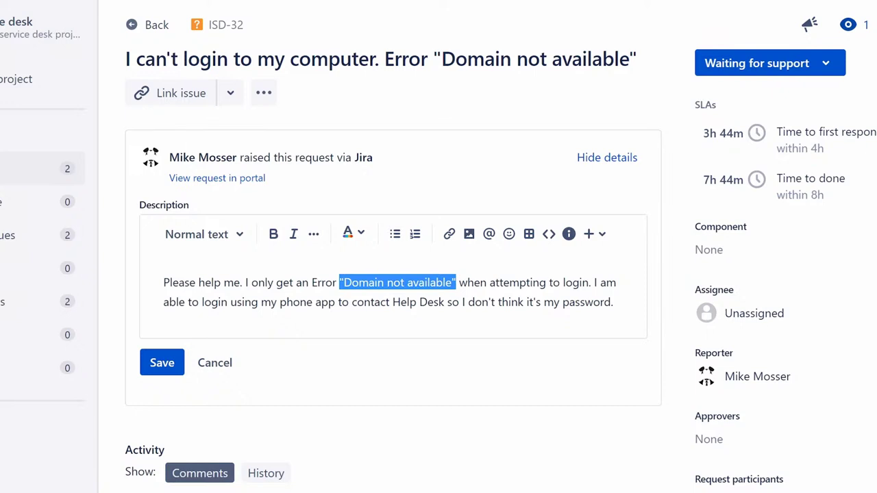
pyautogui.hotkey('shift', 'Left')
pyautogui.hotkey('shift', 'Left')
pyautogui.hotkey('shift', 'Left')
pyautogui.hotkey('shift', 'Left')
pyautogui.hotkey('shift', 'Right')
pyautogui.hotkey('shift', 'Right')
pyautogui.hotkey('shift', 'Right')
pyautogui.hotkey('shift', 'Right')
pyautogui.click(435, 282)
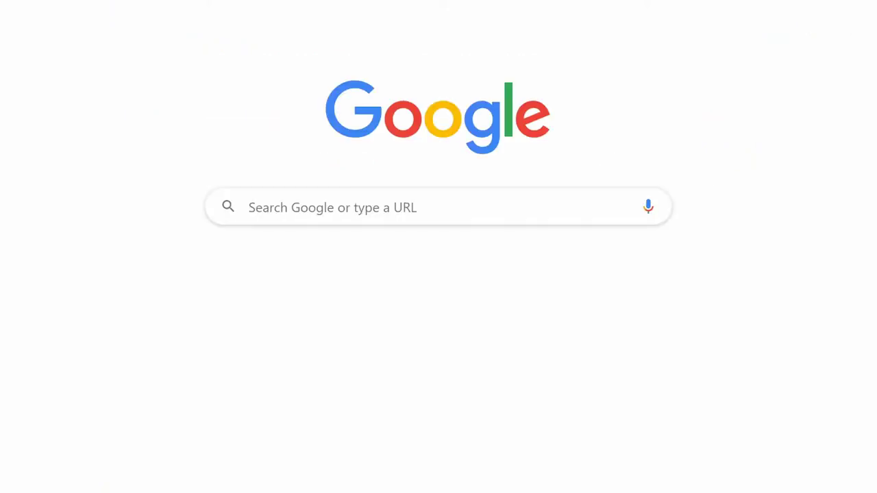
pyautogui.write('cos')
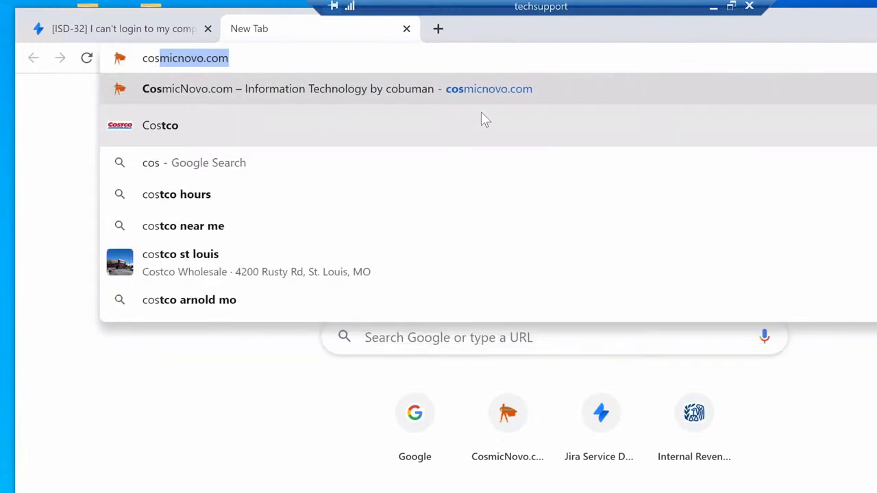
pyautogui.press('Return')
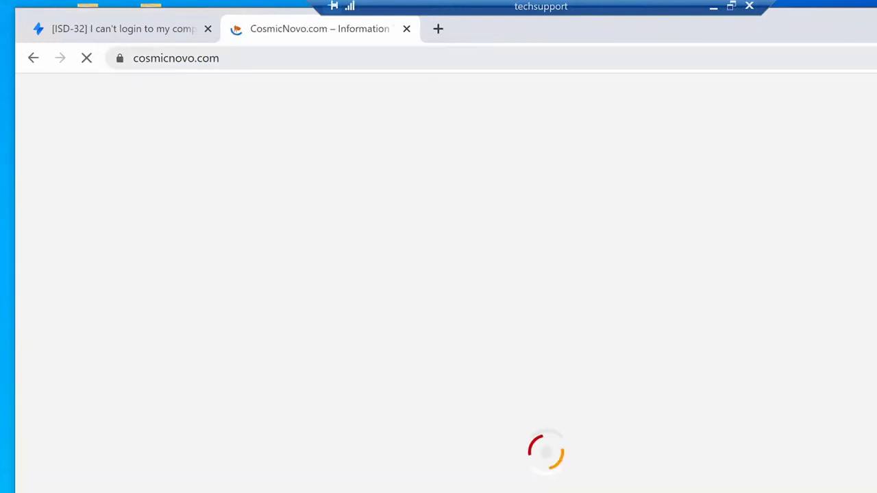
pyautogui.click(145, 60)
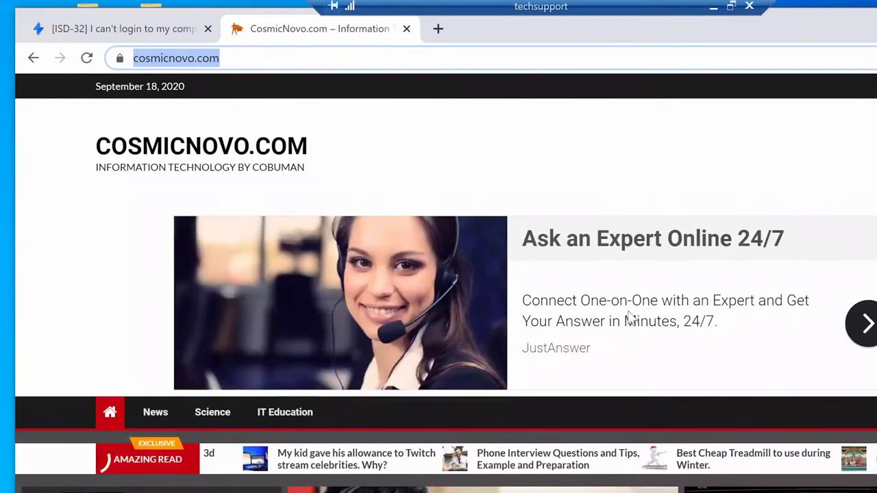
pyautogui.scroll(-4, 629, 316)
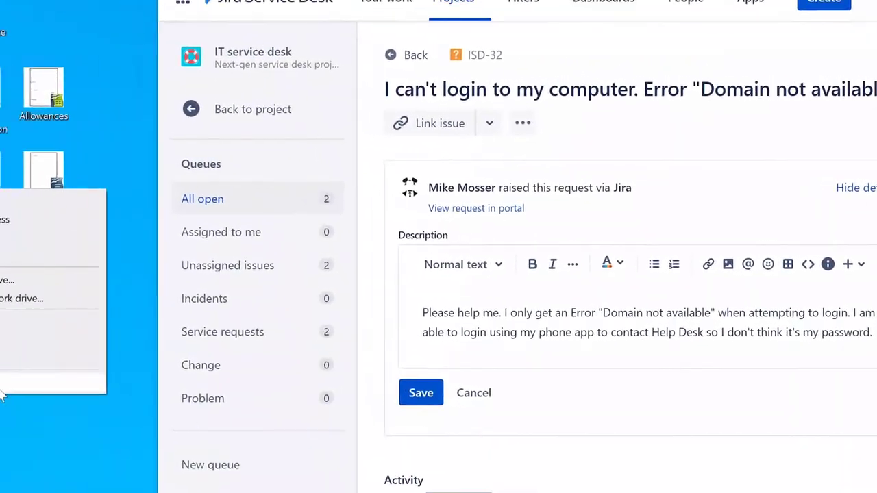
# - Open This PC's Properties to view the computer's system information
pyautogui.click(37, 389)
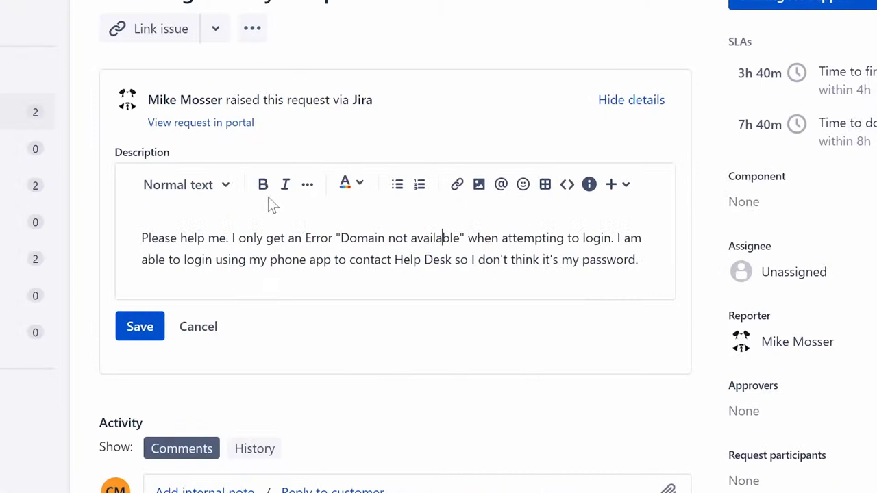
# - Select the quoted 'Domain not available' error in the description, trimming the trailing space
pyautogui.click(340, 238)
pyautogui.moveTo(335, 238); pyautogui.dragTo(467, 238)
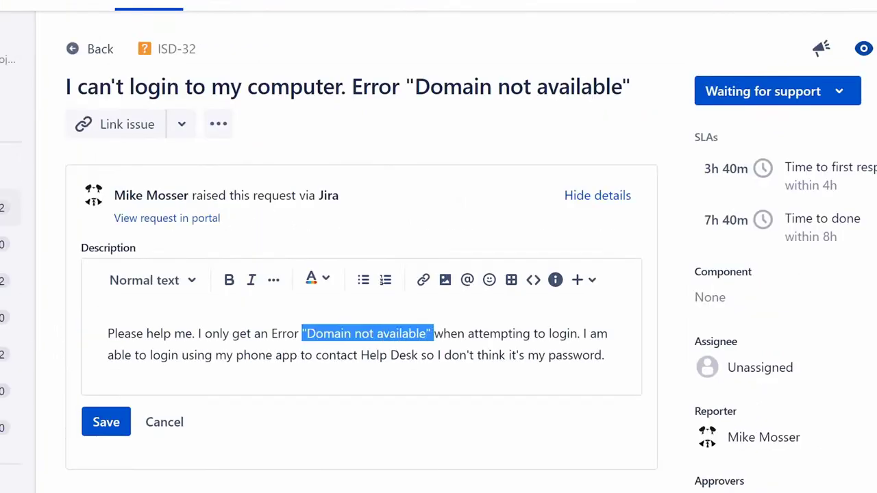
pyautogui.hotkey('shift', 'Left')
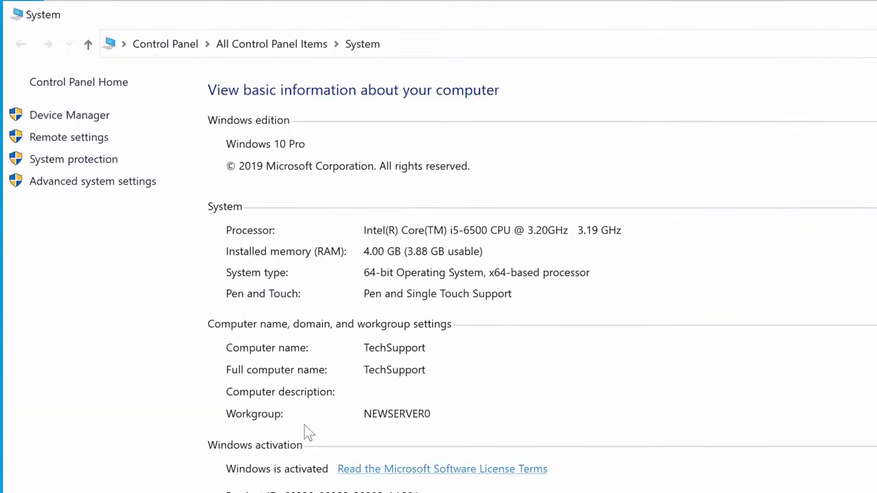
# - Make computer TechSupport a member of domain techsupport.cobuman.com in the Computer Name settings
pyautogui.click(100, 184)
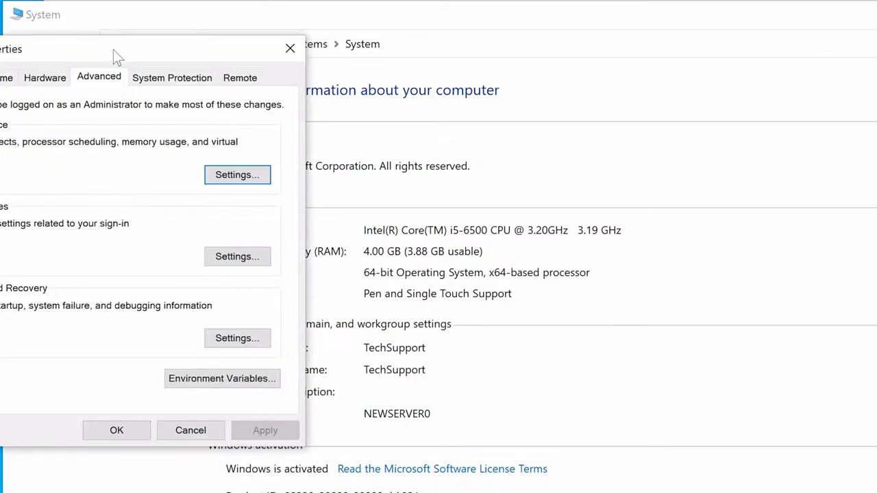
pyautogui.moveTo(115, 58); pyautogui.dragTo(402, 84)
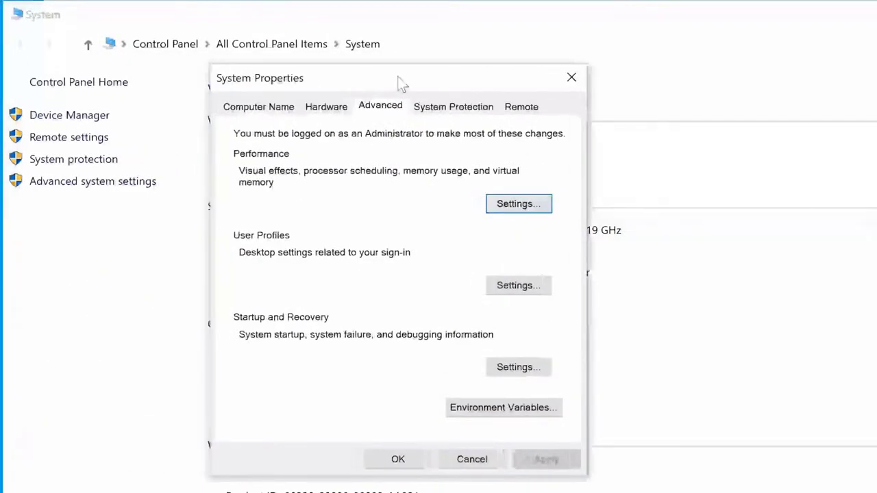
pyautogui.click(249, 106)
pyautogui.moveTo(348, 79); pyautogui.dragTo(437, 71)
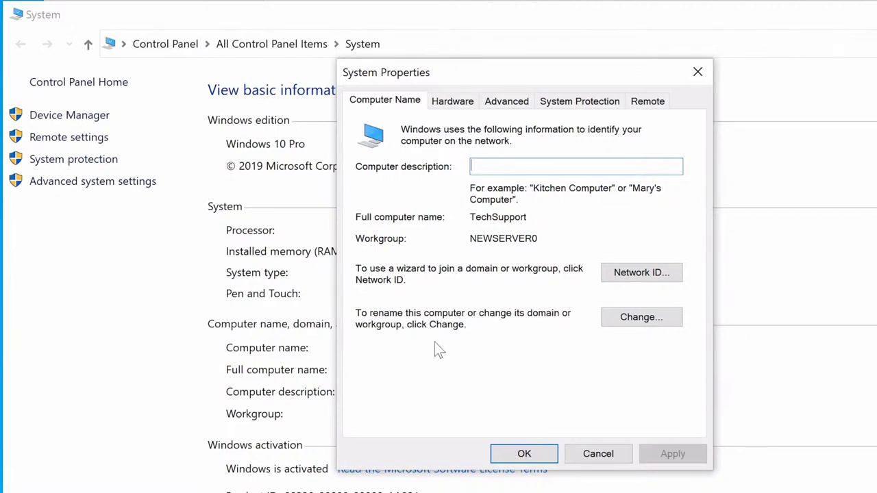
pyautogui.click(625, 316)
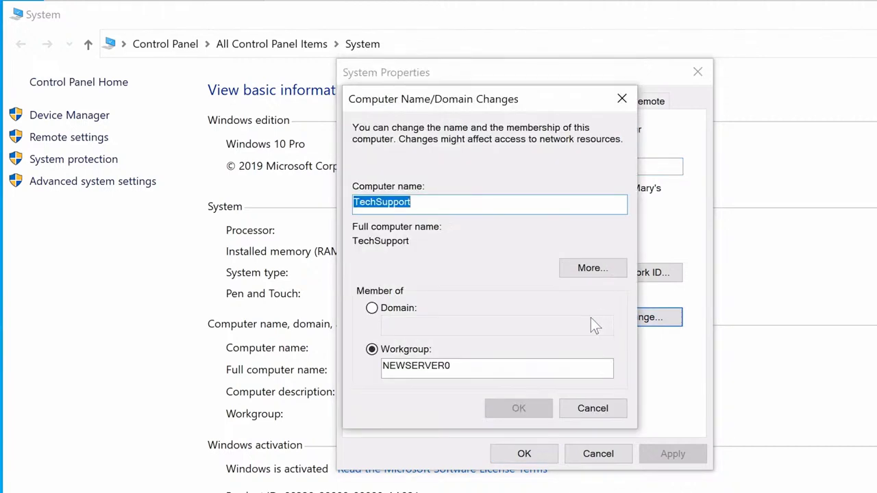
pyautogui.click(372, 308)
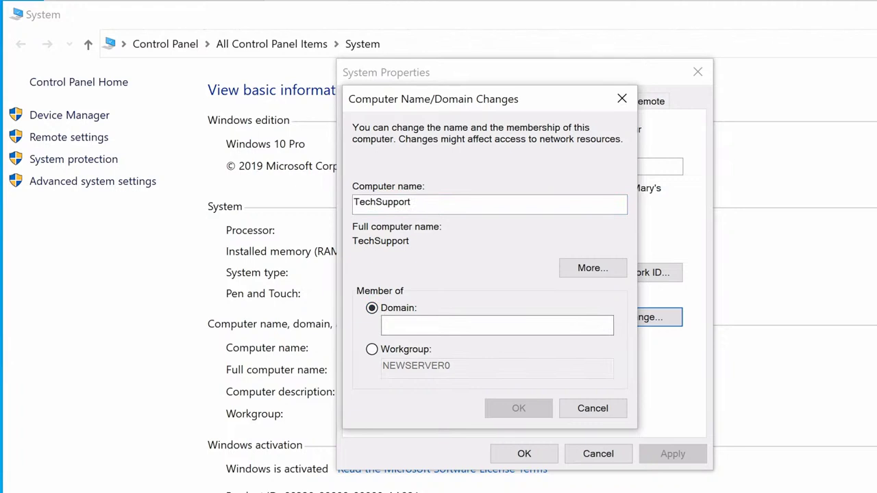
pyautogui.write('techj')
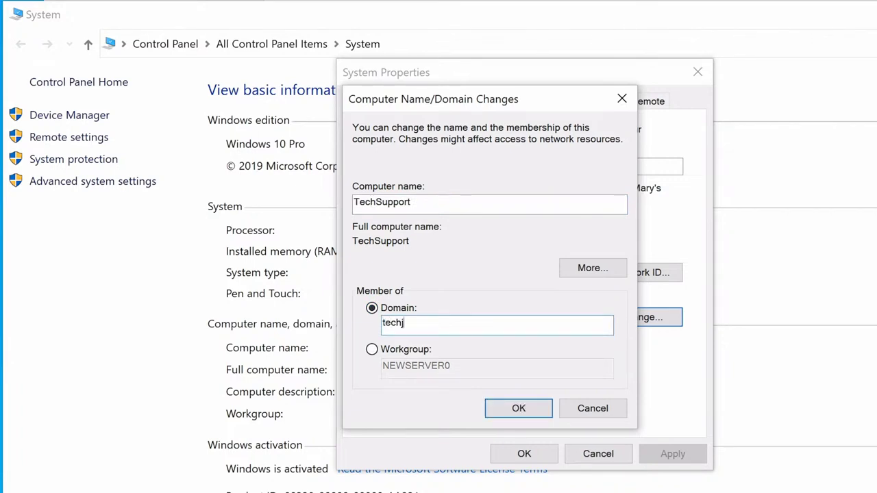
pyautogui.press('BackSpace')
pyautogui.write('support.cobuma')
pyautogui.press('BackSpace')
pyautogui.write('man.com')
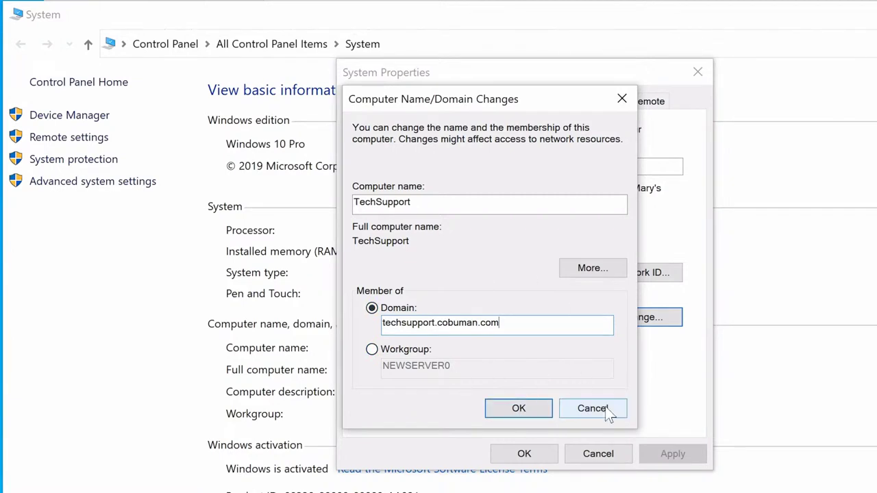
# - Attempt the domain join twice, dismiss the domain controller error, and cancel both dialogs
pyautogui.click(519, 408)
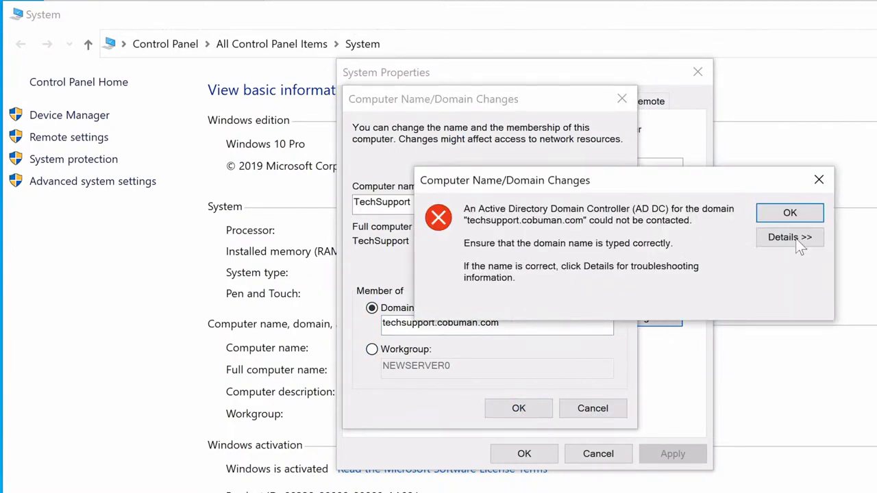
pyautogui.click(818, 179)
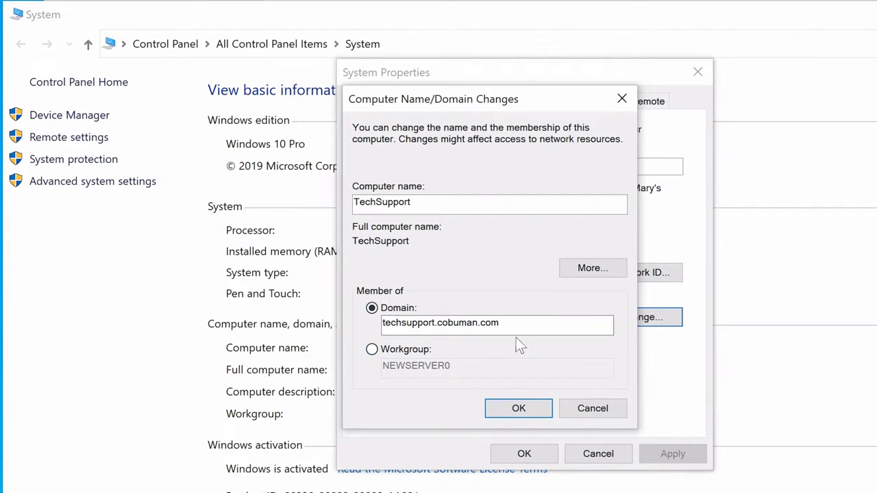
pyautogui.click(522, 410)
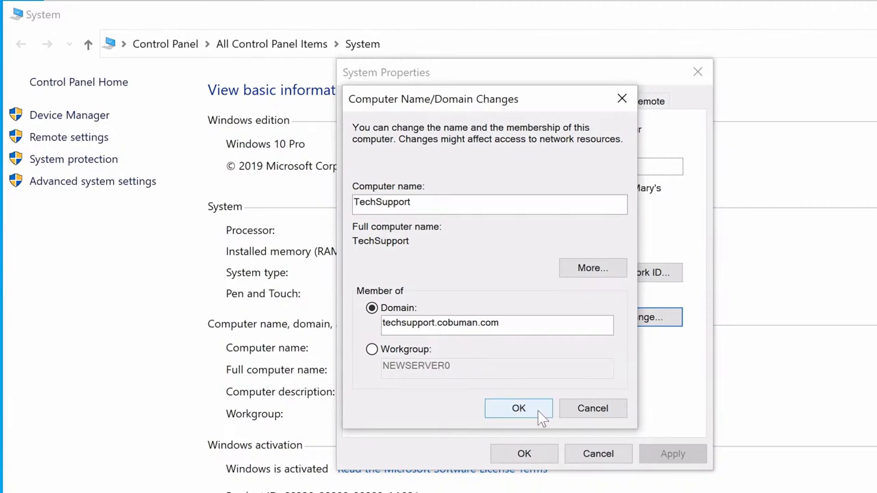
pyautogui.click(575, 411)
pyautogui.click(593, 458)
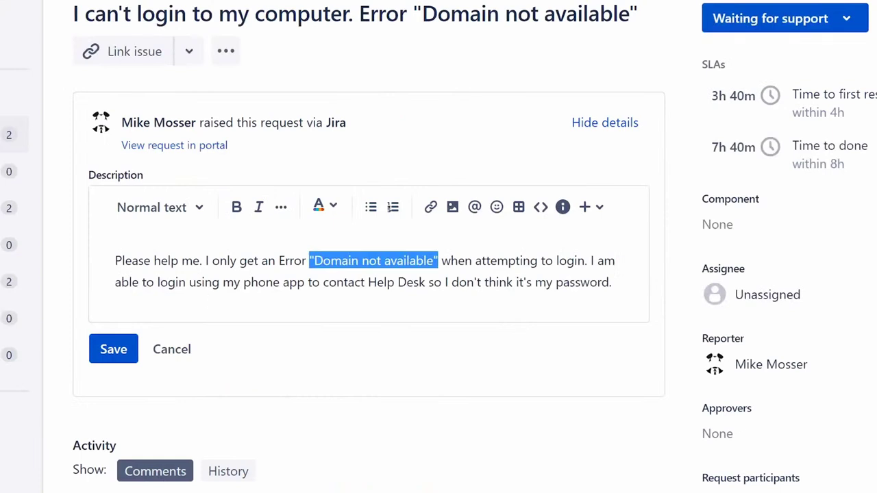
pyautogui.click(425, 260)
pyautogui.moveTo(439, 261); pyautogui.dragTo(309, 260)
pyautogui.click(308, 260)
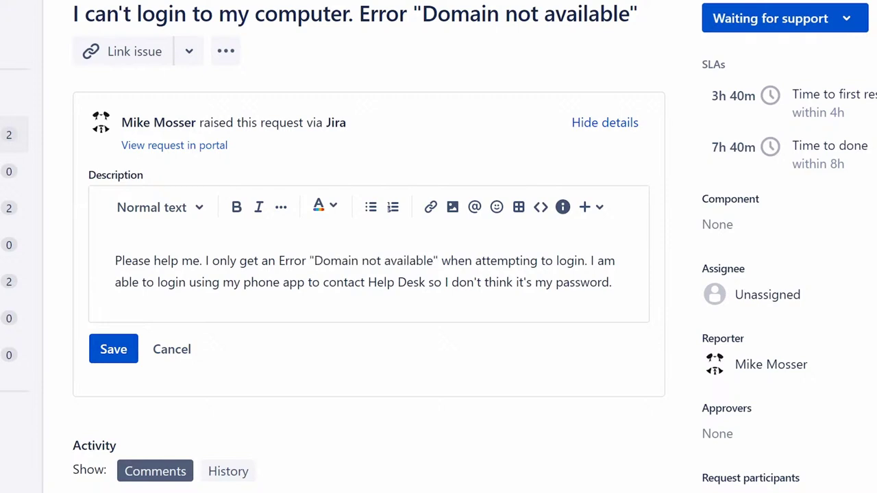
pyautogui.moveTo(309, 261); pyautogui.dragTo(437, 260)
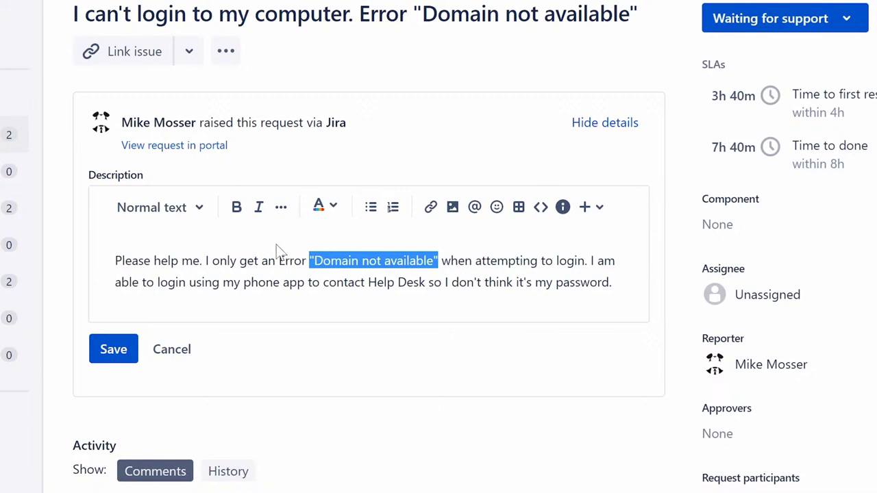
pyautogui.click(309, 261)
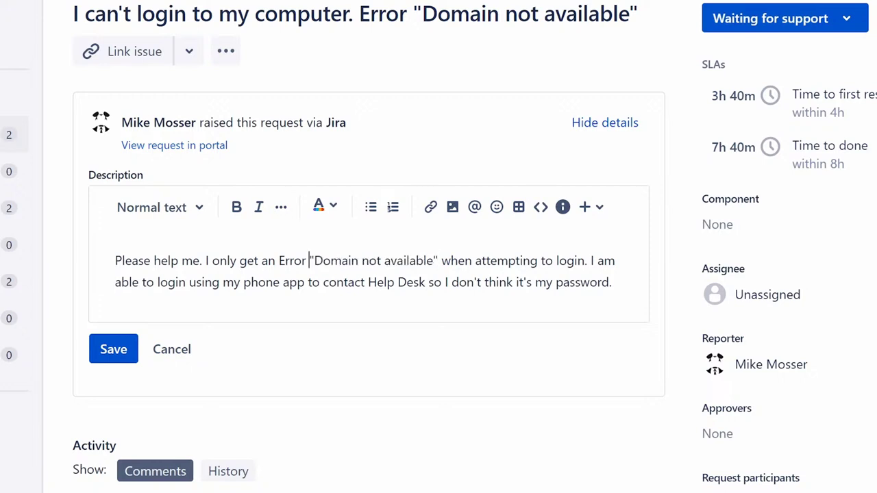
pyautogui.moveTo(309, 260); pyautogui.dragTo(438, 261)
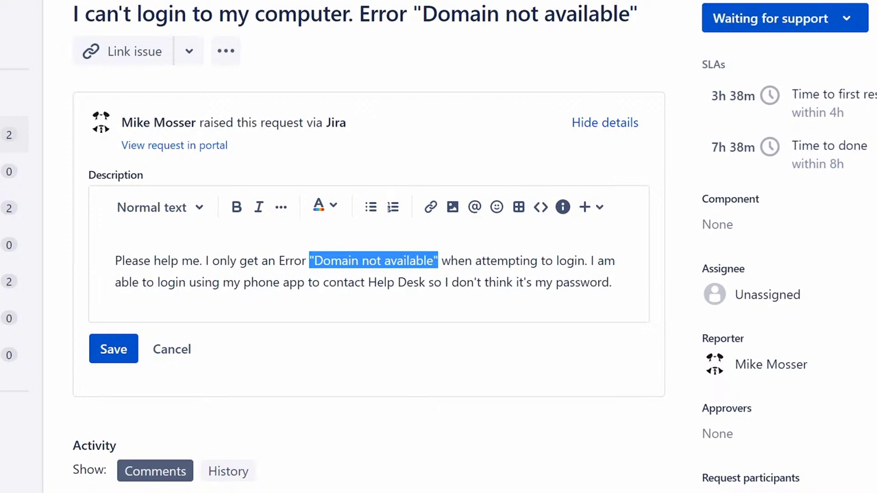
pyautogui.click(309, 260)
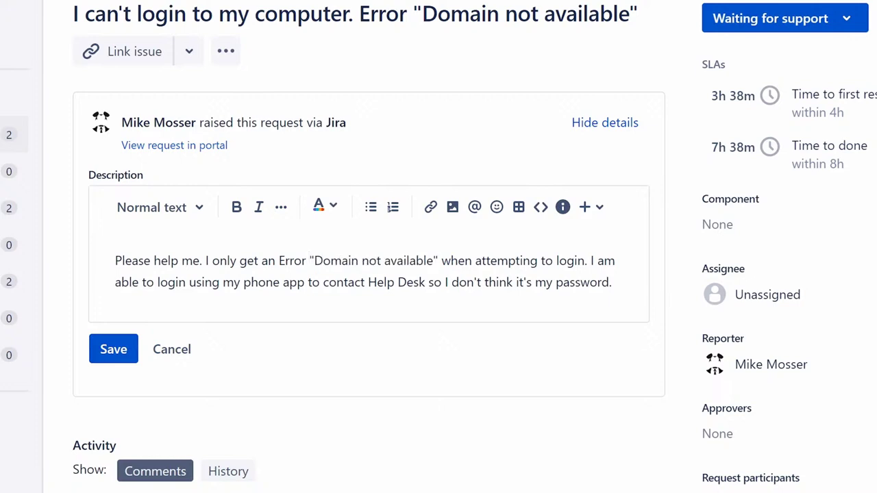
pyautogui.moveTo(308, 260); pyautogui.dragTo(437, 260)
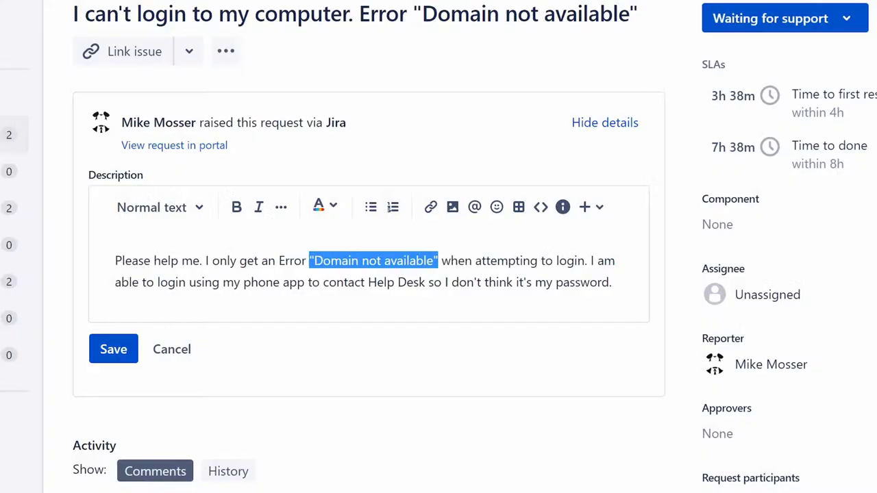
pyautogui.click(450, 260)
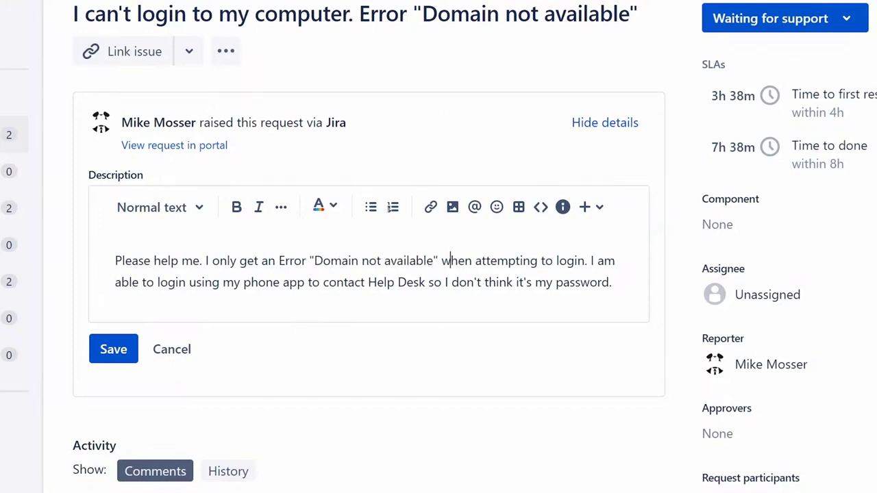
pyautogui.moveTo(309, 260); pyautogui.dragTo(437, 261)
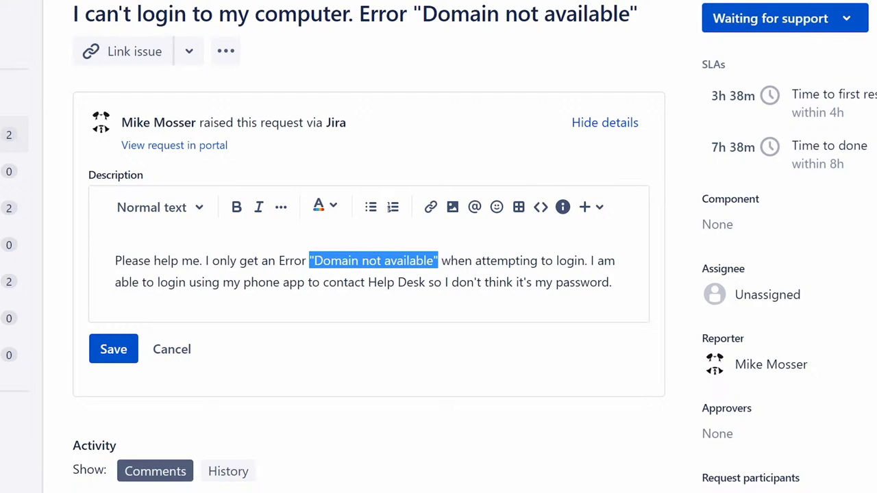
pyautogui.click(450, 260)
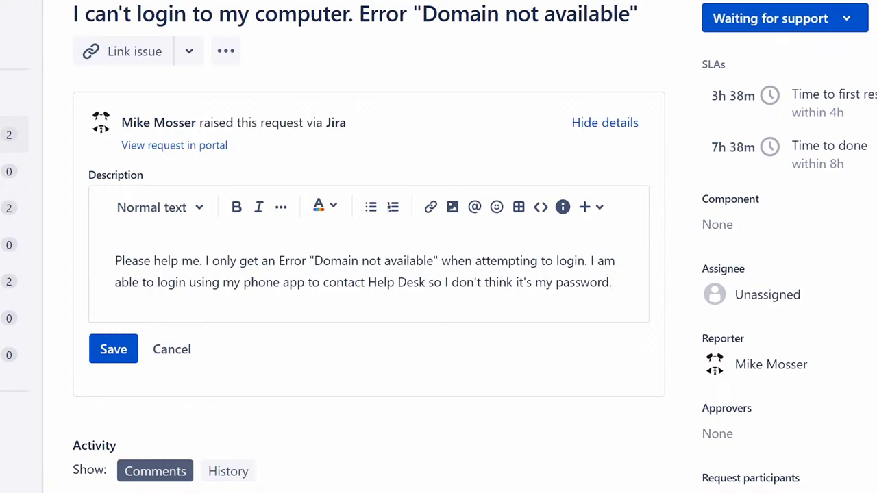
pyautogui.moveTo(438, 261); pyautogui.dragTo(313, 252)
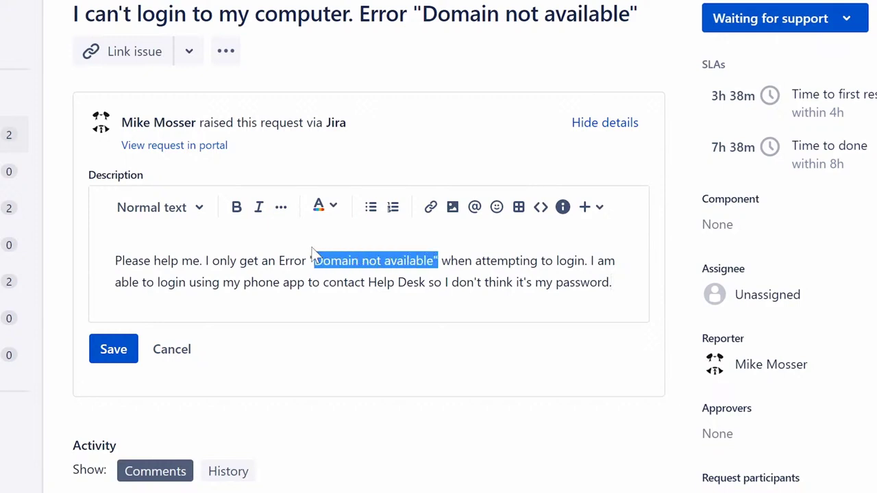
pyautogui.click(332, 261)
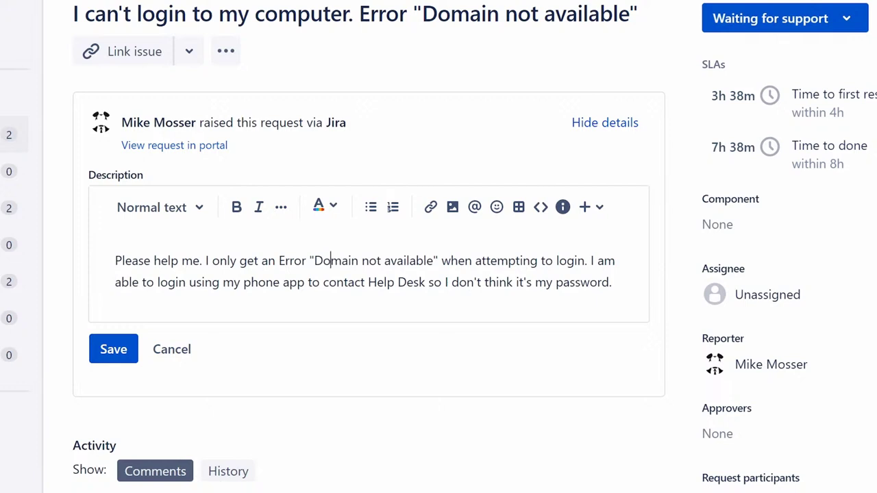
pyautogui.moveTo(308, 260); pyautogui.dragTo(437, 261)
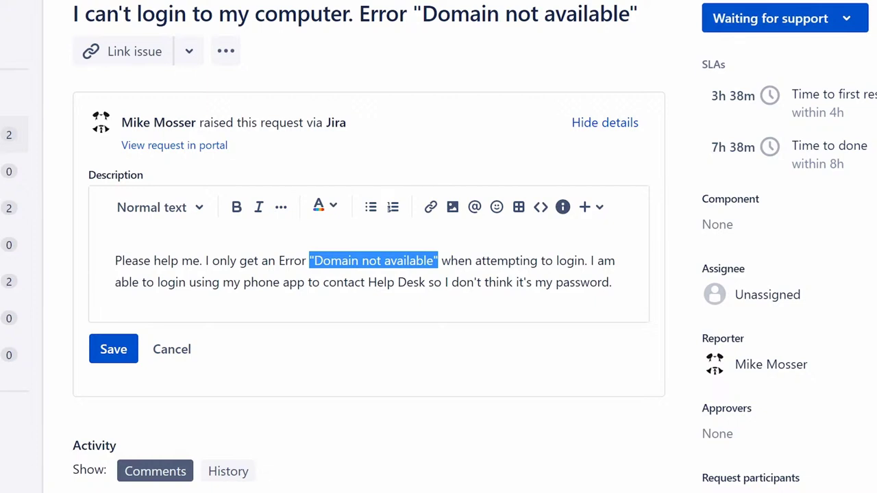
pyautogui.click(439, 261)
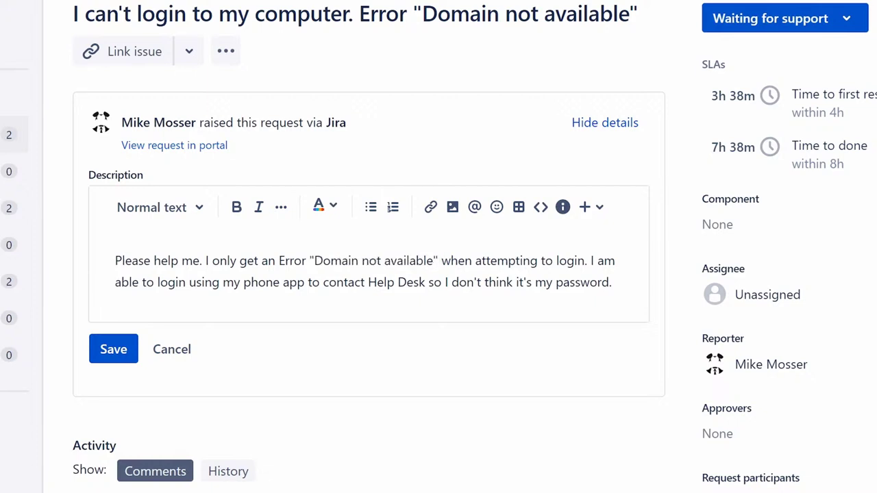
pyautogui.moveTo(438, 260); pyautogui.dragTo(309, 261)
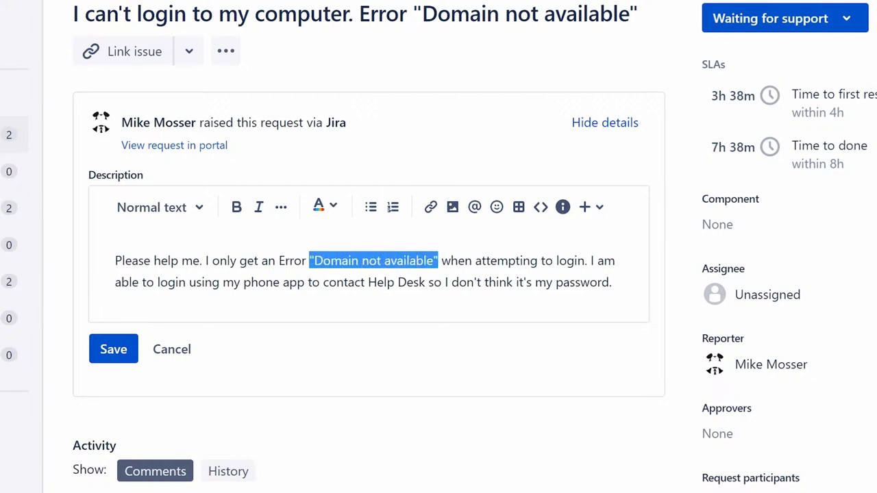
pyautogui.click(314, 260)
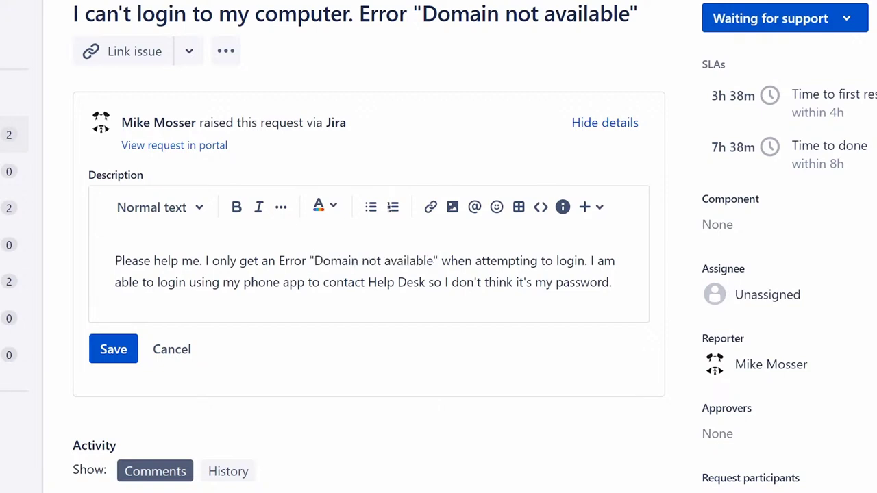
pyautogui.moveTo(308, 260); pyautogui.dragTo(438, 260)
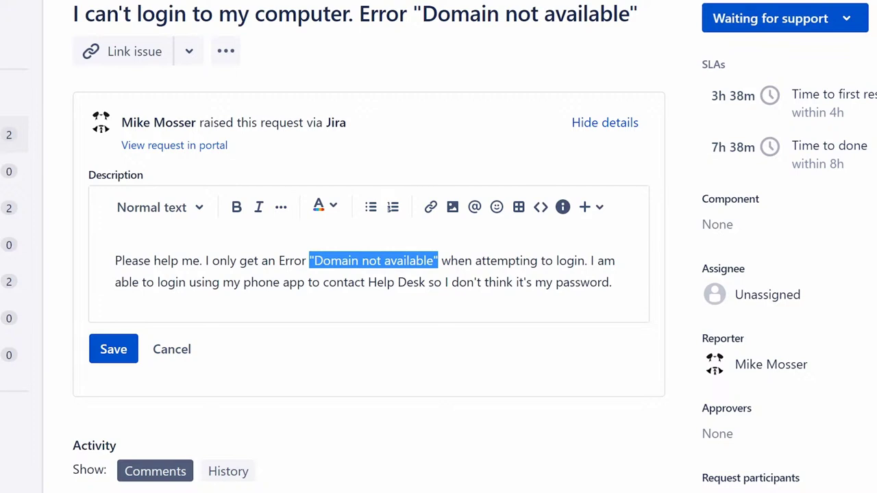
pyautogui.click(438, 260)
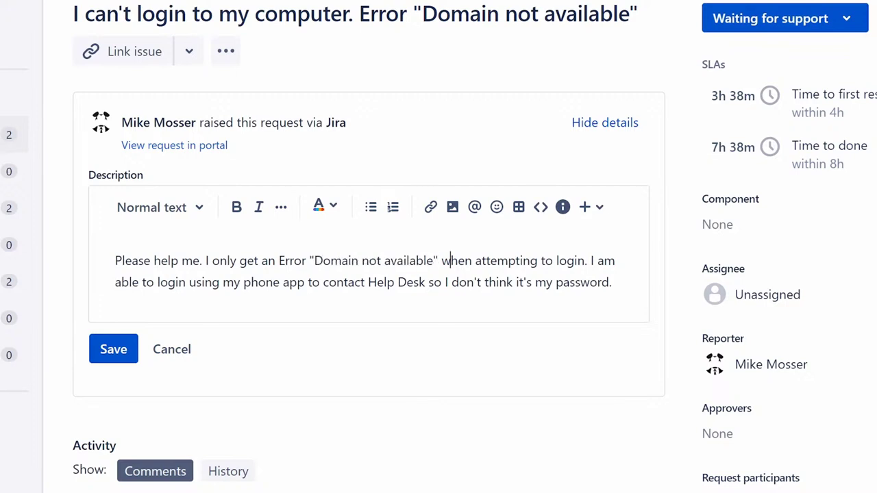
pyautogui.moveTo(438, 260); pyautogui.dragTo(309, 260)
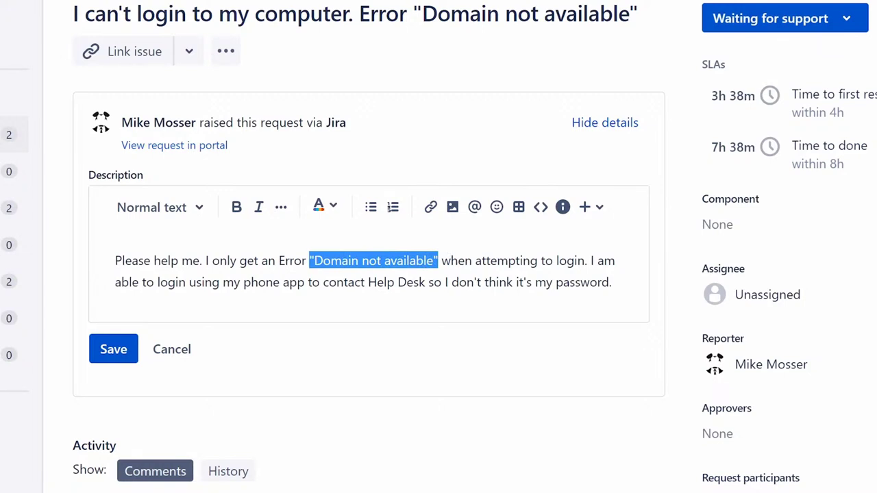
pyautogui.moveTo(309, 260); pyautogui.dragTo(438, 260)
pyautogui.press('Right')
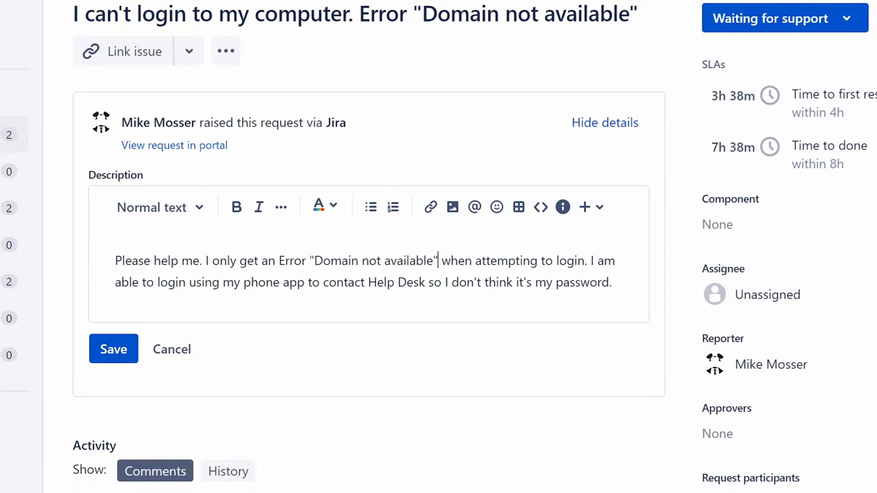
pyautogui.hotkey('shift', 'Left')
pyautogui.hotkey('shift', 'Left')
pyautogui.hotkey('shift', 'Left')
pyautogui.hotkey('shift', 'Left')
pyautogui.hotkey('shift', 'Left')
pyautogui.hotkey('shift', 'Left')
pyautogui.hotkey('shift', 'Left')
pyautogui.hotkey('shift', 'Left')
pyautogui.hotkey('shift', 'Left')
pyautogui.hotkey('shift', 'Left')
pyautogui.hotkey('shift', 'Left')
pyautogui.hotkey('shift', 'Left')
pyautogui.hotkey('shift', 'Left')
pyautogui.hotkey('shift', 'Left')
pyautogui.hotkey('shift', 'Left')
pyautogui.hotkey('shift', 'Left')
pyautogui.hotkey('shift', 'Left')
pyautogui.hotkey('shift', 'Left')
pyautogui.hotkey('shift', 'Left')
pyautogui.hotkey('shift', 'Left')
pyautogui.hotkey('shift', 'Left')
pyautogui.hotkey('shift', 'Left')
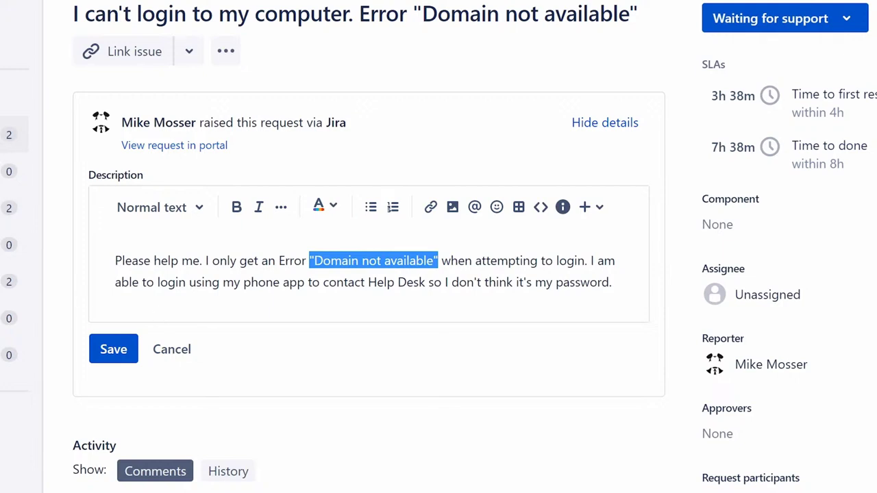
pyautogui.click(312, 261)
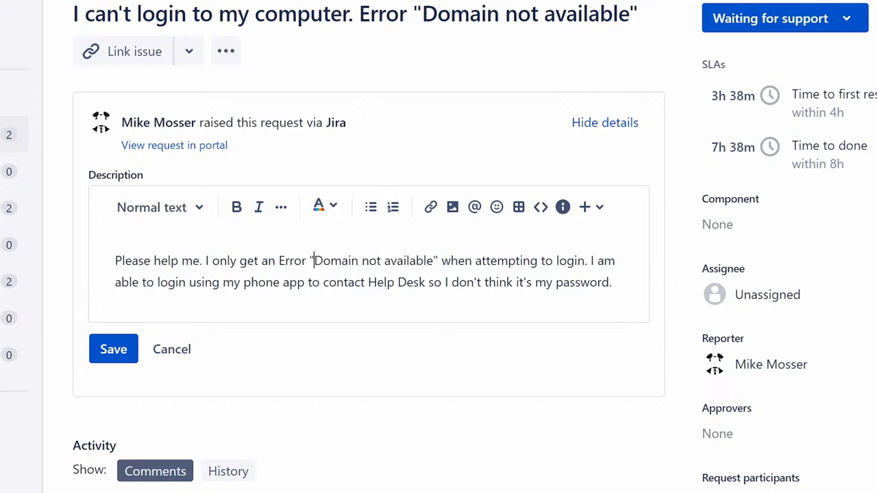
pyautogui.moveTo(309, 260); pyautogui.dragTo(438, 261)
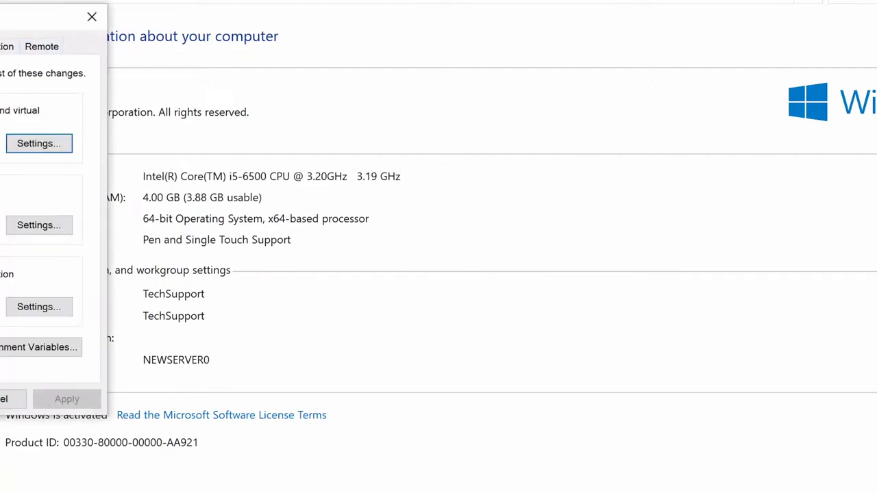
# - Review the Computer Name membership showing workgroup NEWSERVER0, then cancel both dialogs unchanged
pyautogui.moveTo(27, 16); pyautogui.dragTo(489, 108)
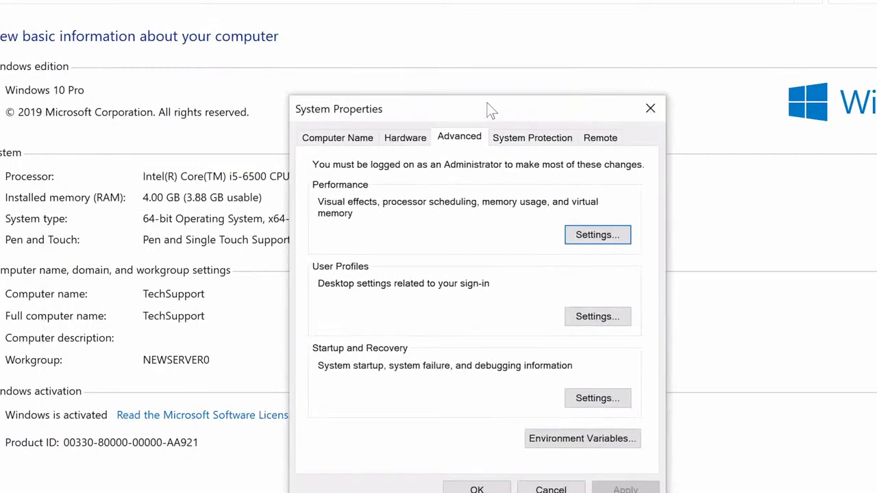
pyautogui.click(327, 140)
pyautogui.moveTo(396, 109); pyautogui.dragTo(259, 22)
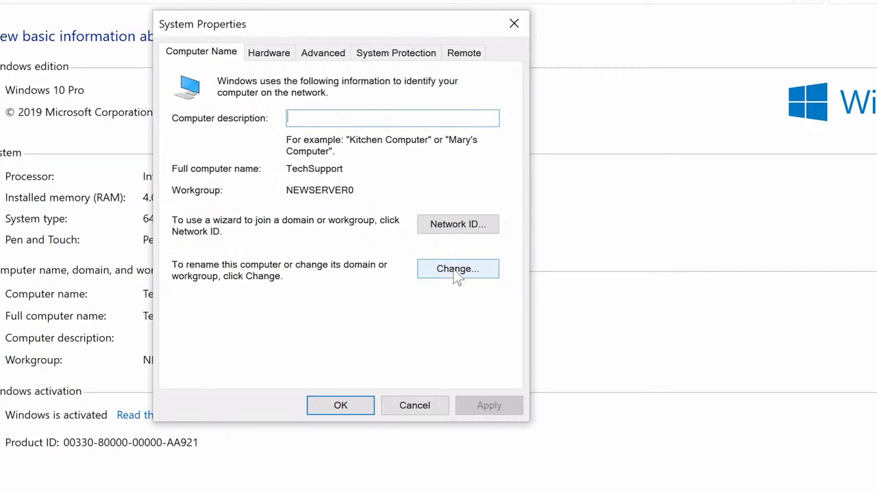
pyautogui.click(465, 275)
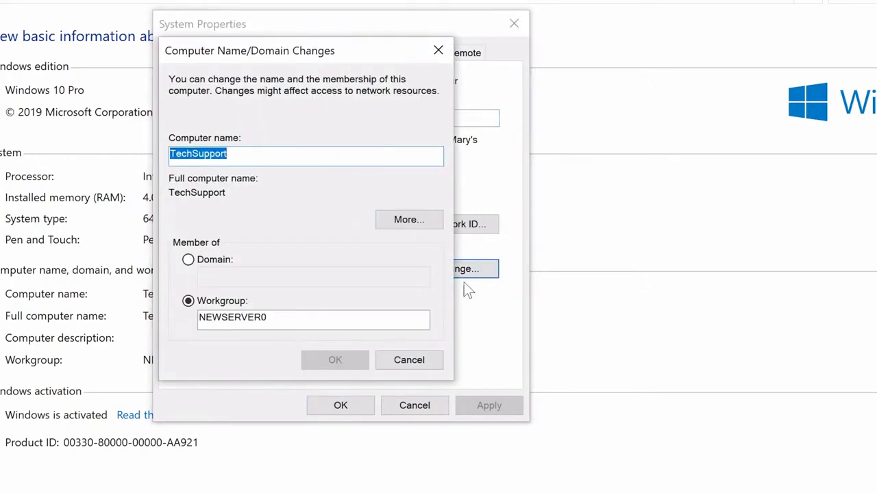
pyautogui.click(425, 361)
pyautogui.click(406, 408)
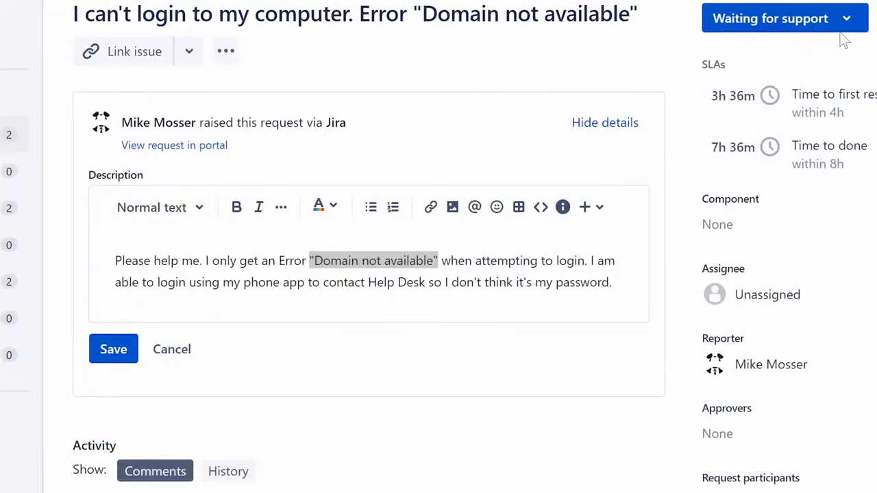
# - Leave the ISD-32 description edit without saving changes
pyautogui.click(419, 282)
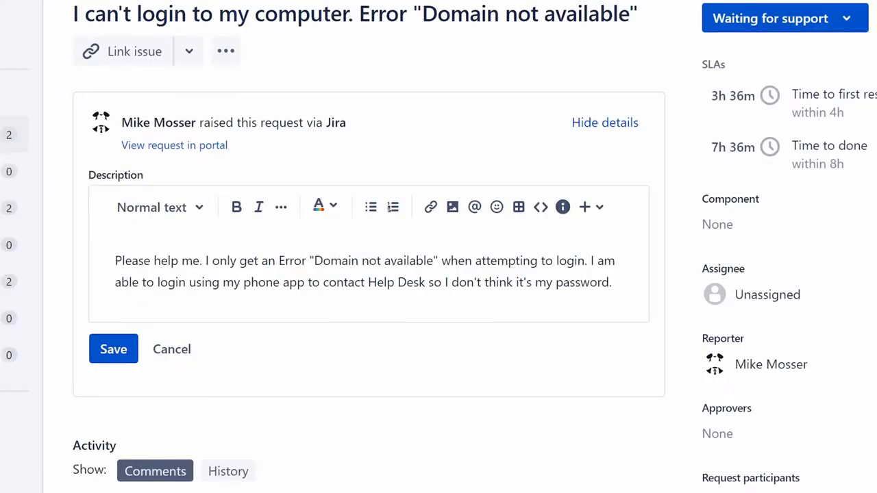
pyautogui.click(438, 260)
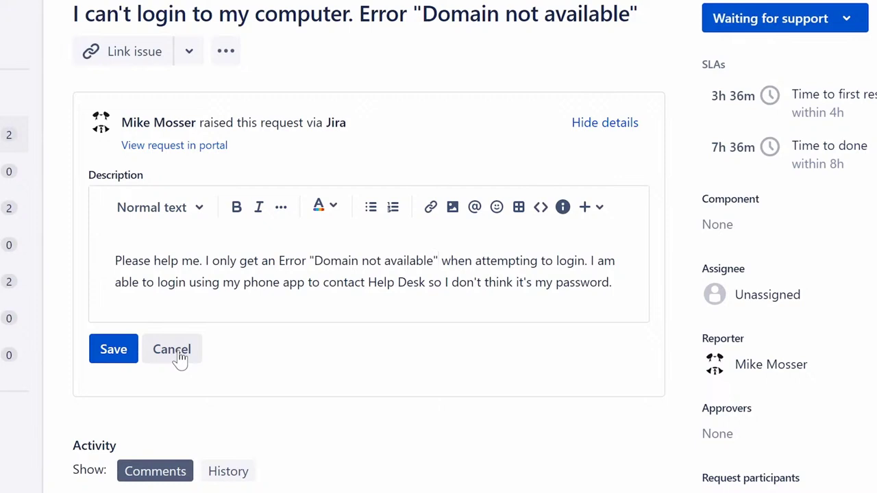
pyautogui.click(180, 358)
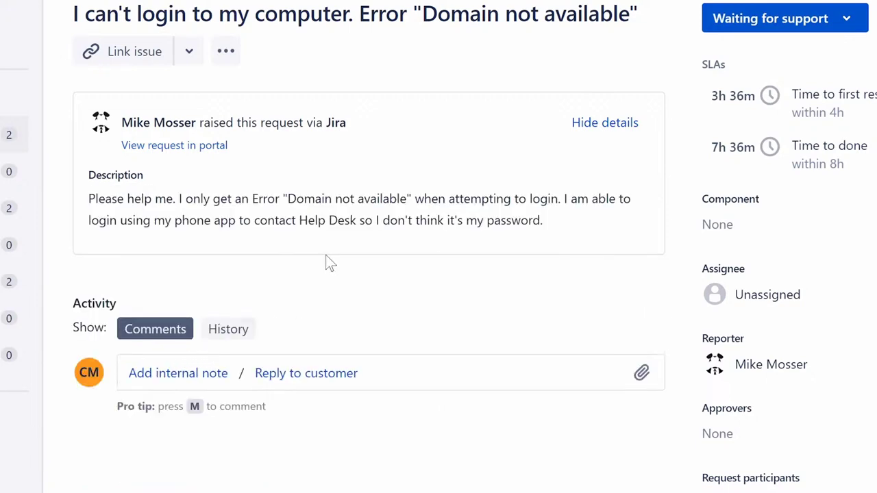
# - Reply asking the customer to bring the computer to the office, as it needs adding to Domain
pyautogui.click(308, 374)
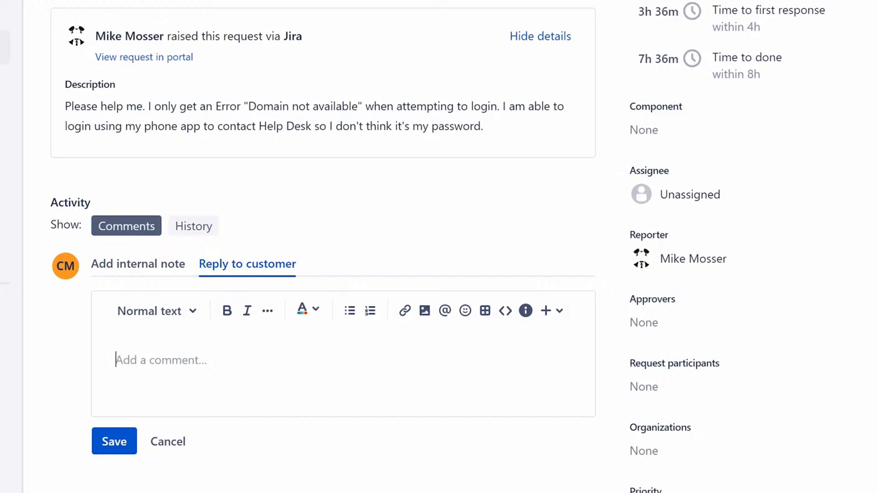
pyautogui.write('Can you p')
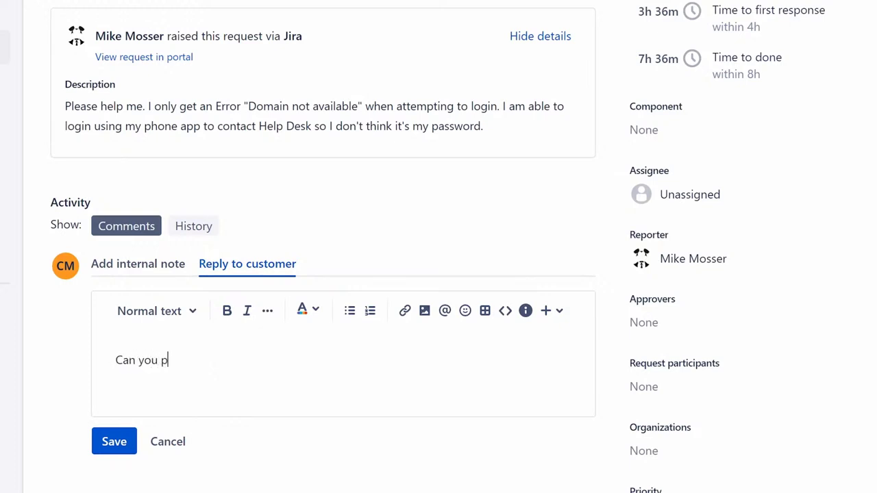
pyautogui.write('lease bring b')
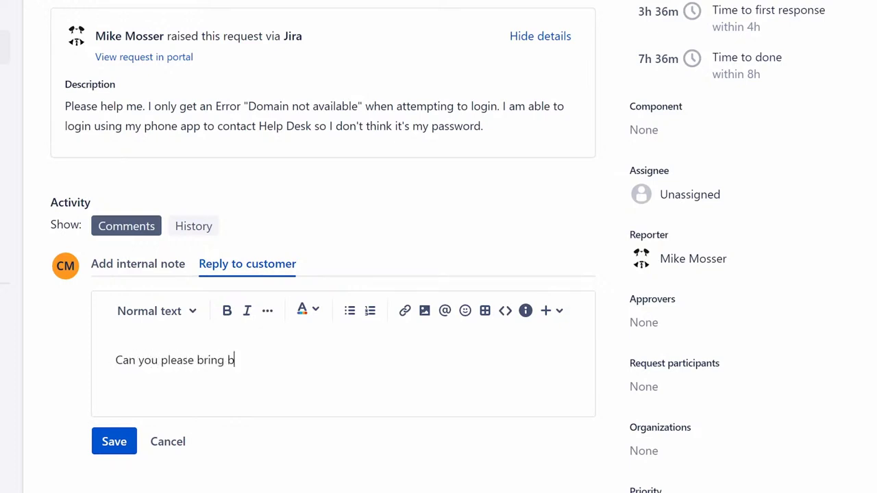
pyautogui.write('ack the computer')
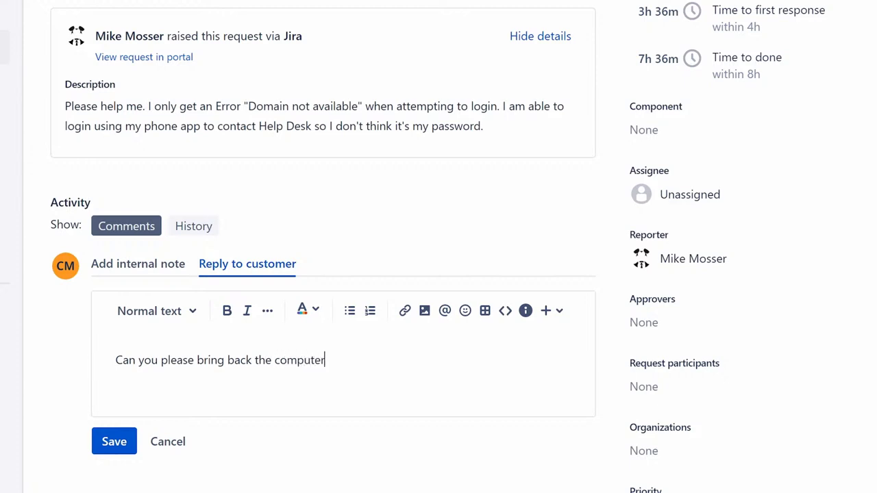
pyautogui.write(' to the office so we ca')
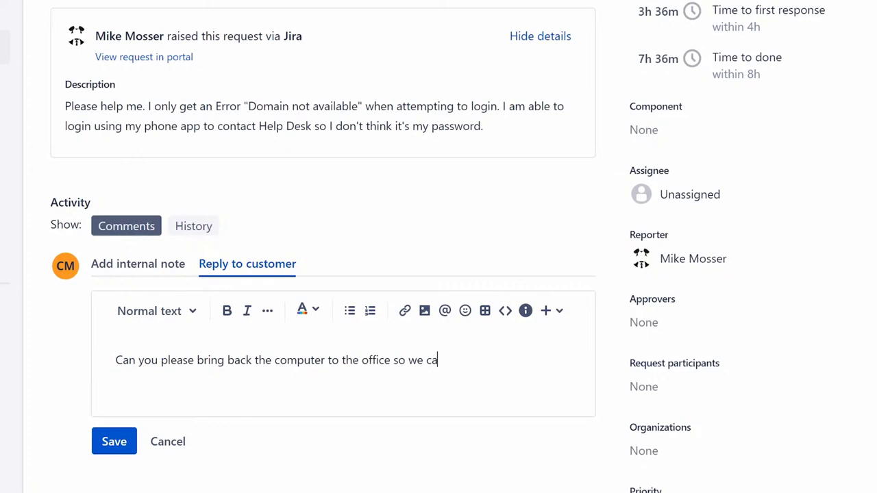
pyautogui.write('n fix it. Ervin')
pyautogui.click(111, 443)
pyautogui.click(471, 360)
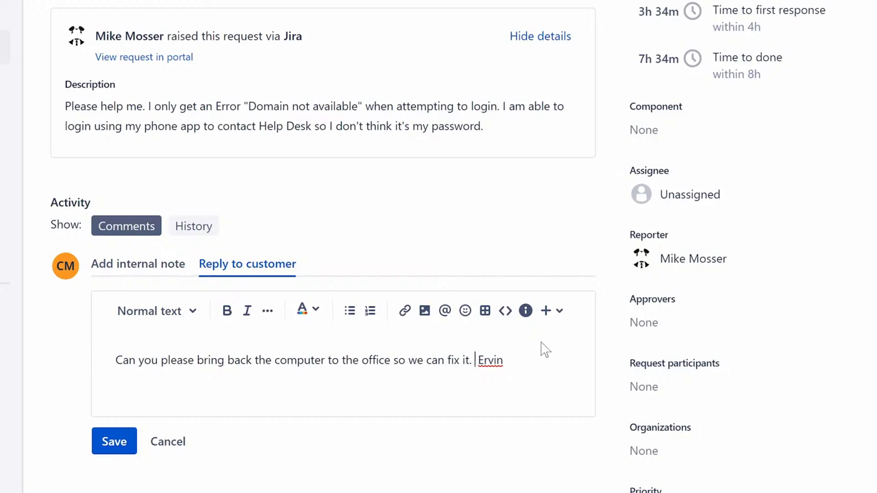
pyautogui.write('Compu')
pyautogui.write('ter need')
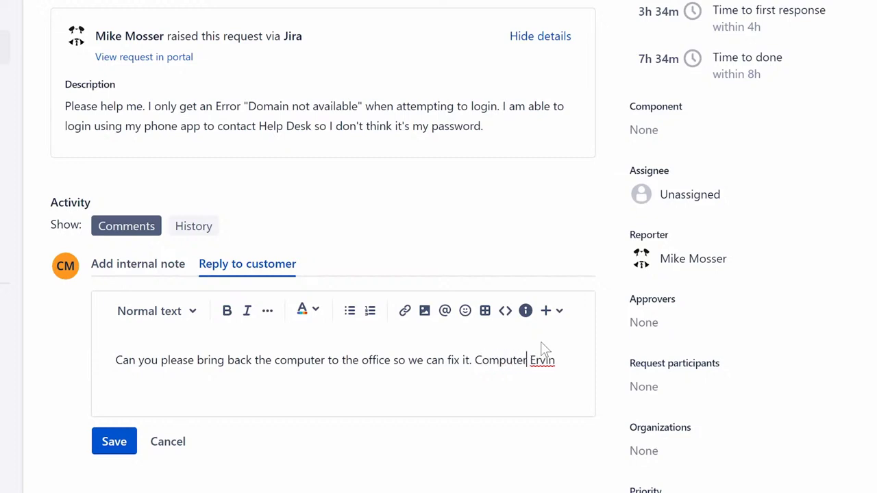
pyautogui.write('s to be added ')
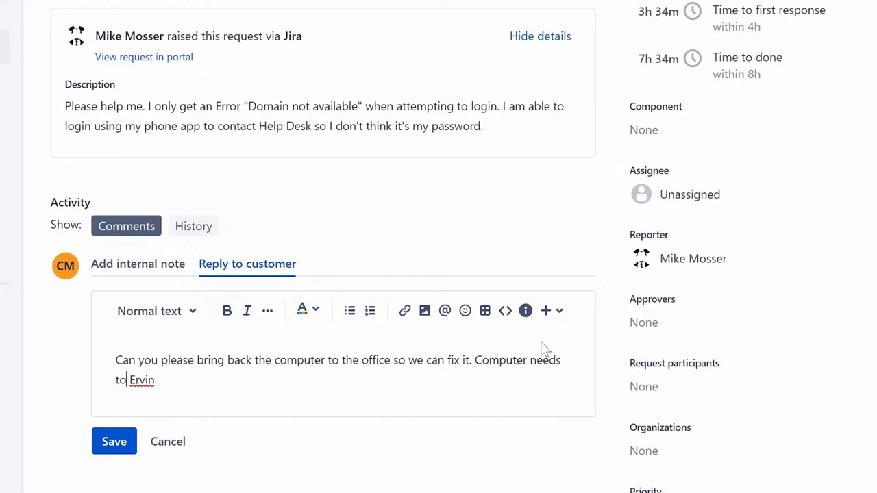
pyautogui.write('to Domain')
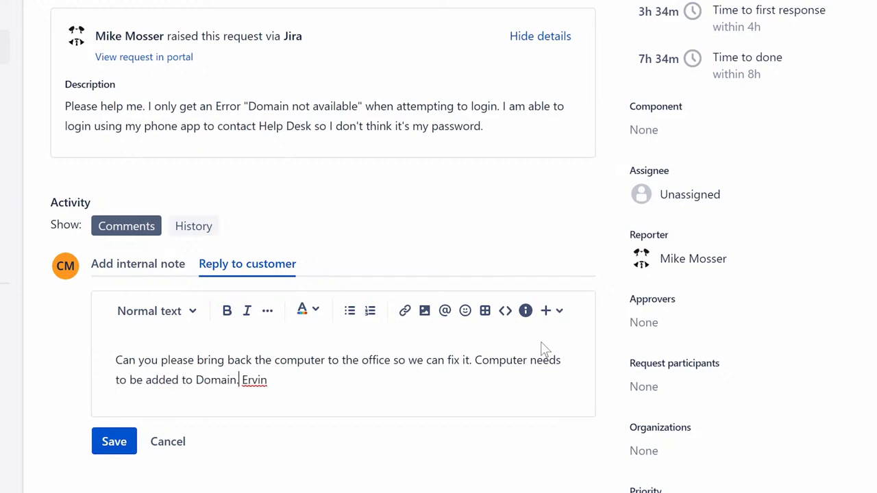
pyautogui.write('.')
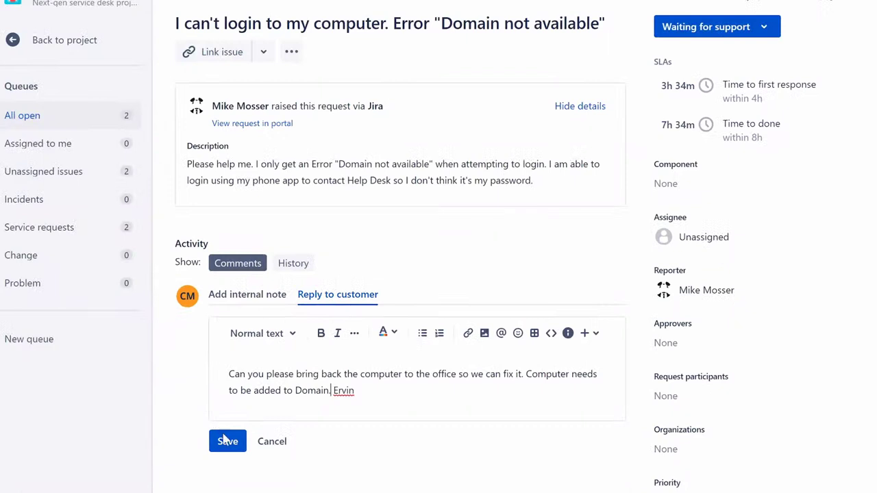
pyautogui.click(228, 443)
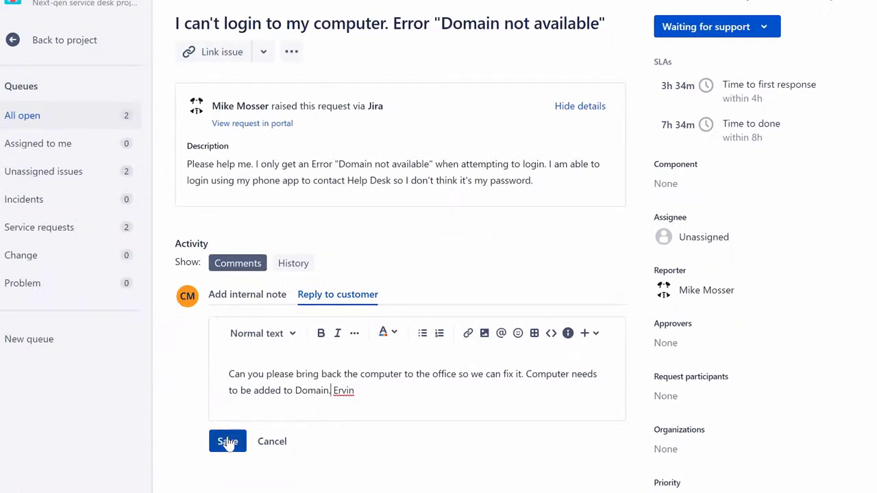
# - Post the reply on ISD-32, assign it to yourself, and return to the All open queue
pyautogui.click(228, 442)
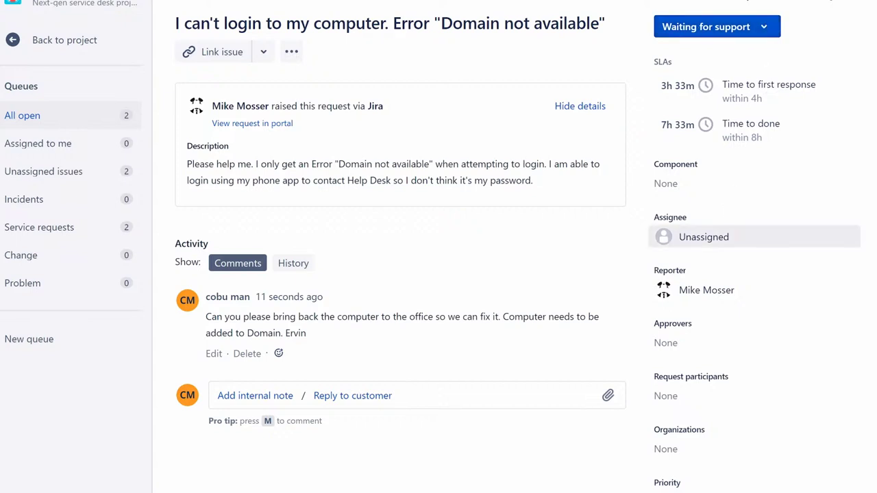
pyautogui.click(703, 237)
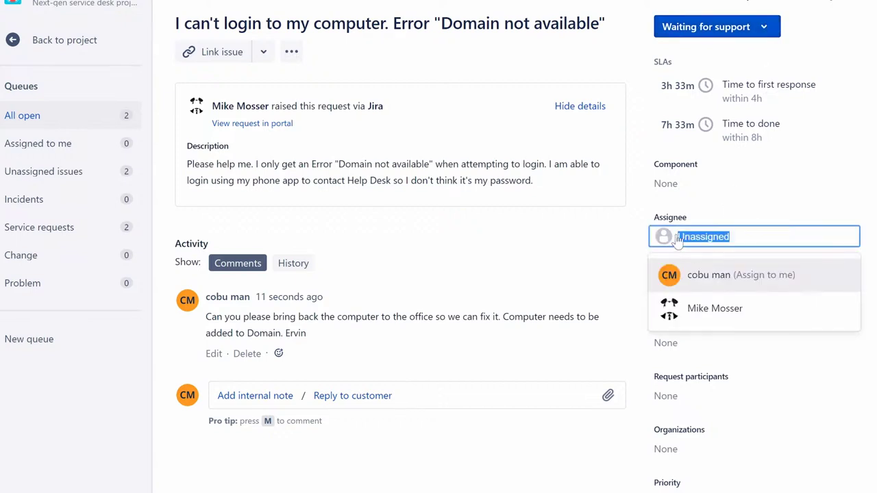
pyautogui.click(733, 276)
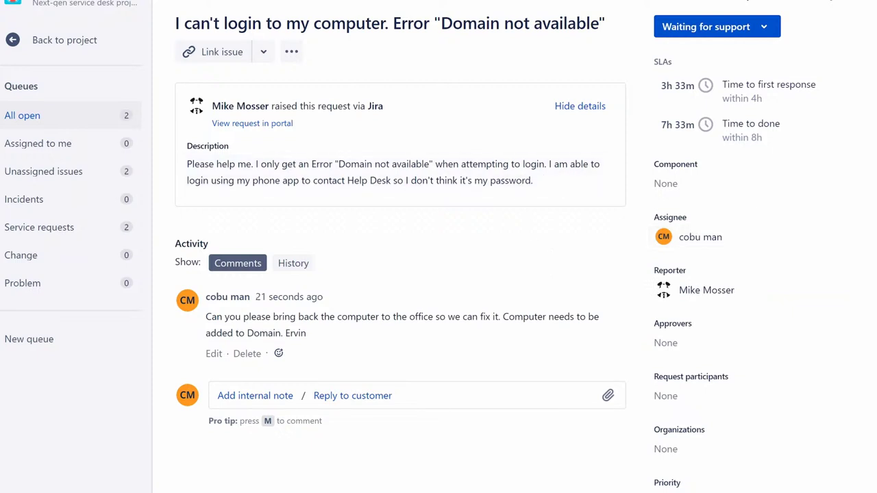
pyautogui.scroll(-1, 733, 247)
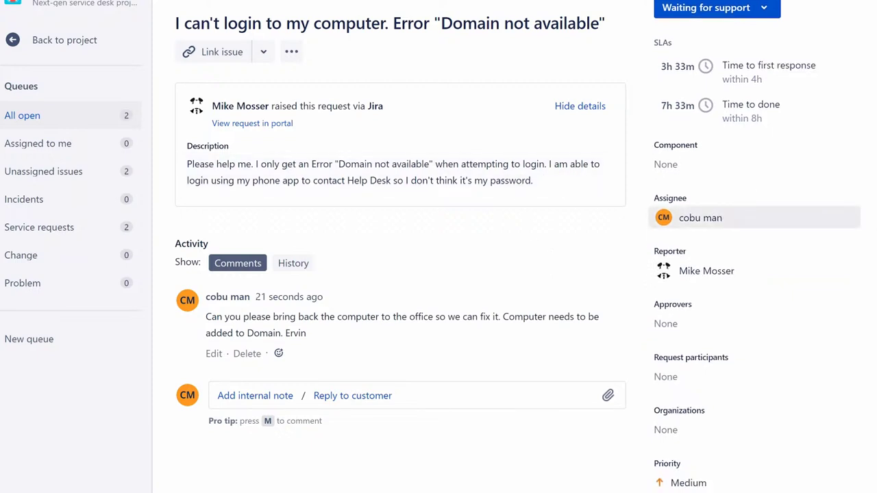
pyautogui.click(41, 118)
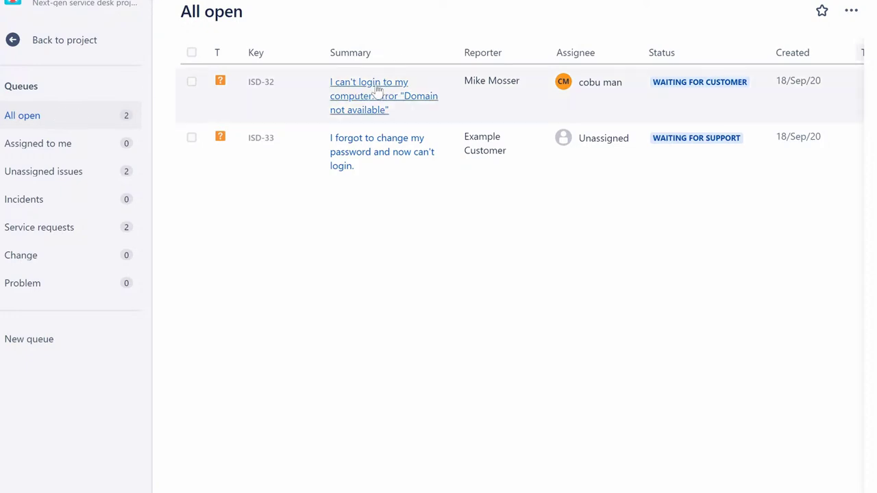
# - Open ISD-33, the expired-password request, from the All open queue
pyautogui.moveTo(617, 89)
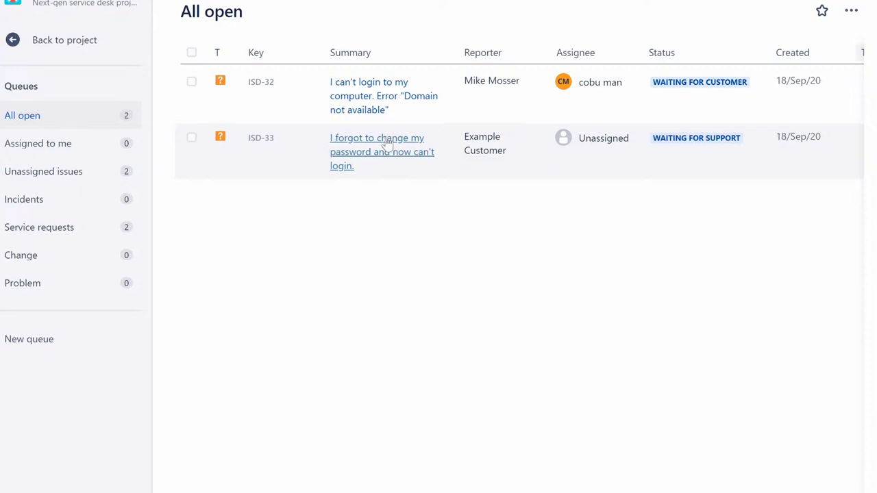
pyautogui.click(388, 142)
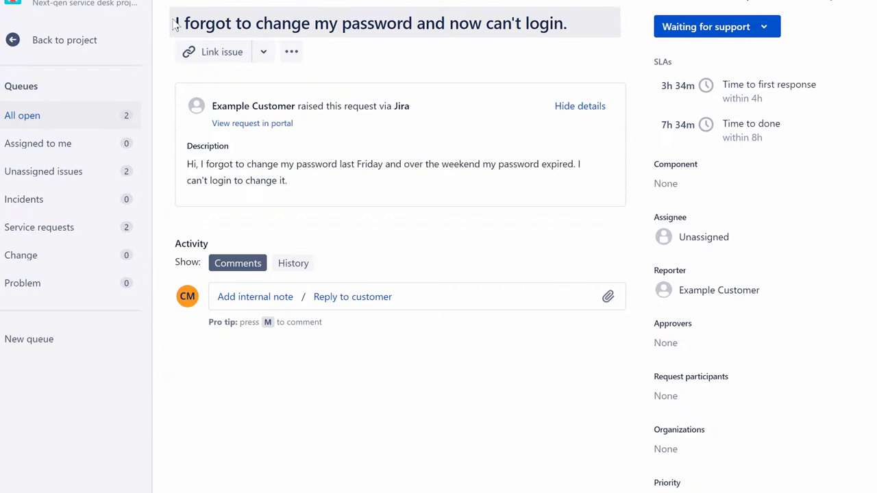
# - Read ISD-33's title and description, then assign the ticket to yourself
pyautogui.moveTo(176, 23); pyautogui.dragTo(568, 23)
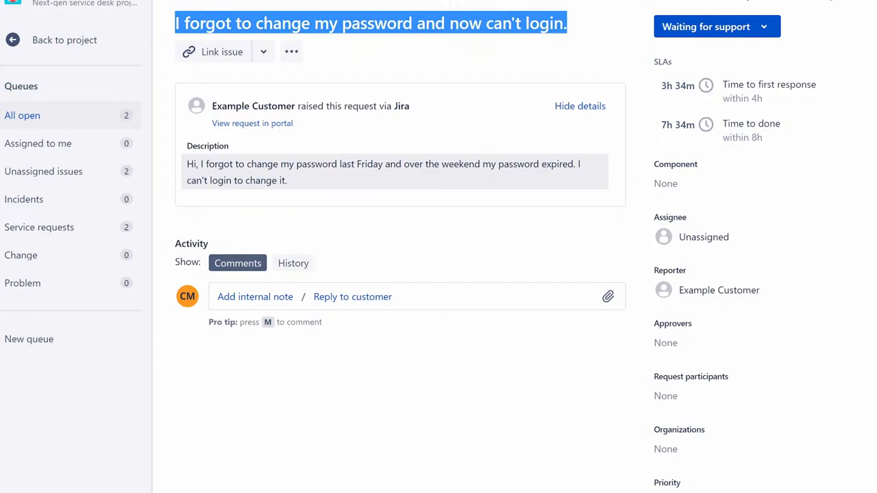
pyautogui.moveTo(187, 168); pyautogui.dragTo(303, 166)
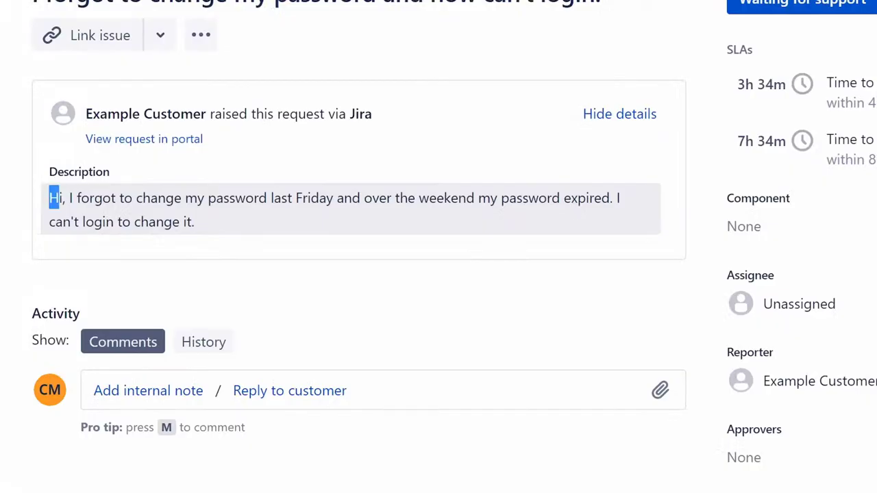
pyautogui.moveTo(217, 198); pyautogui.dragTo(245, 214)
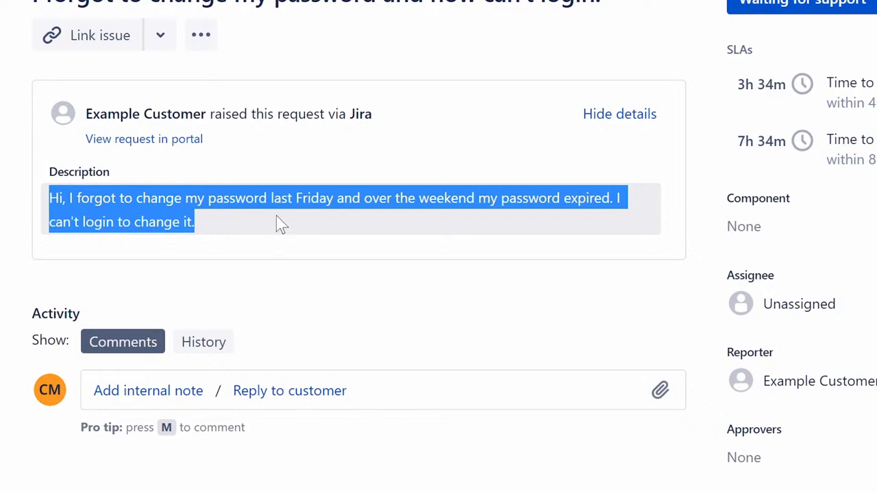
pyautogui.click(279, 222)
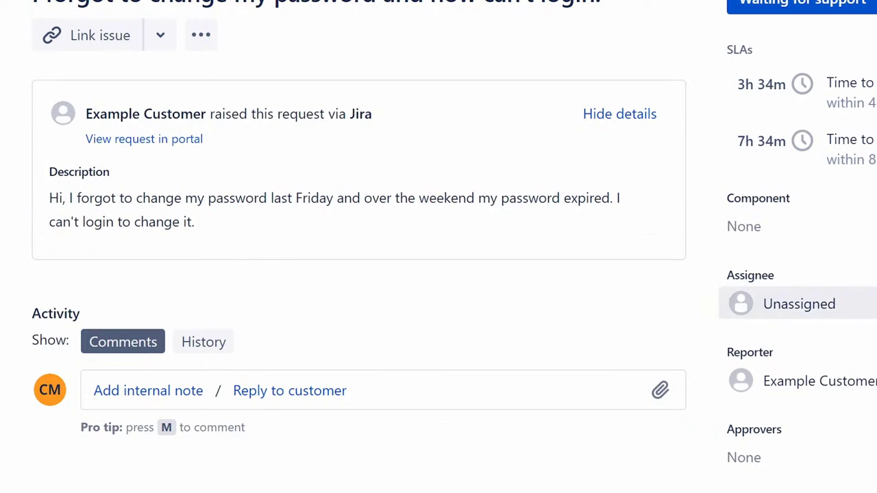
pyautogui.click(788, 303)
pyautogui.click(749, 366)
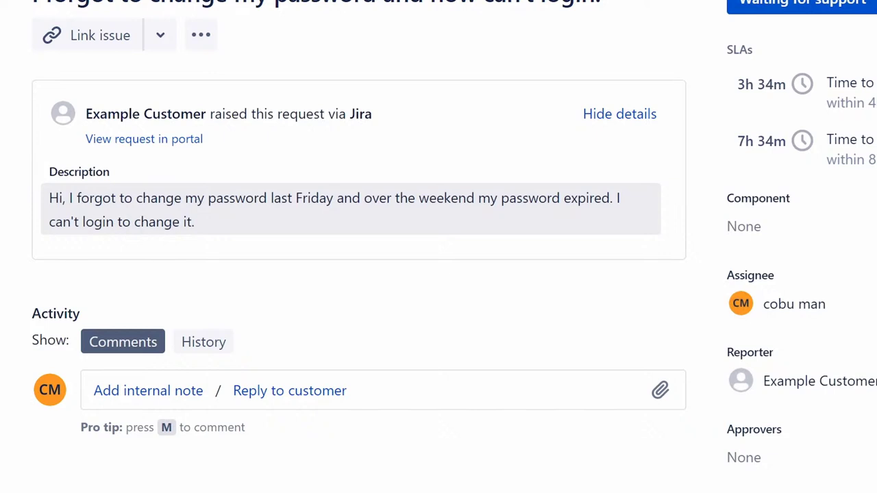
# - Review the expired-password sentence, then open the description editor and save it unchanged
pyautogui.moveTo(66, 198); pyautogui.dragTo(610, 198)
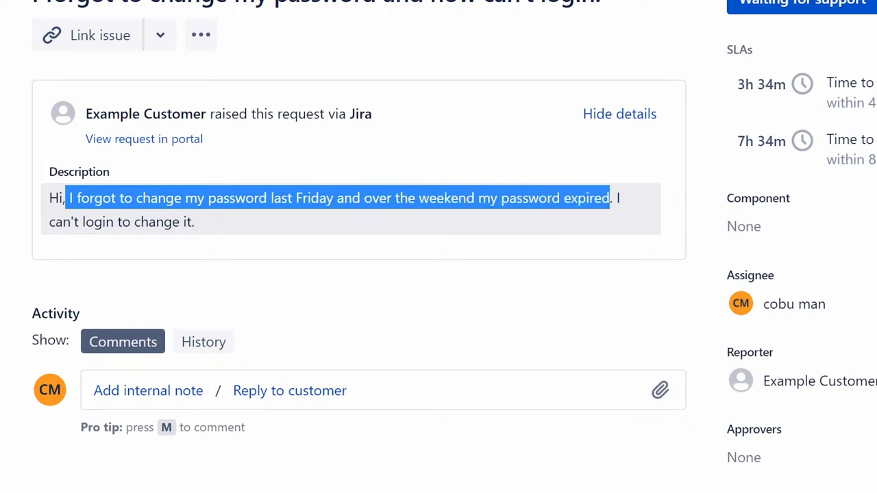
pyautogui.click(217, 220)
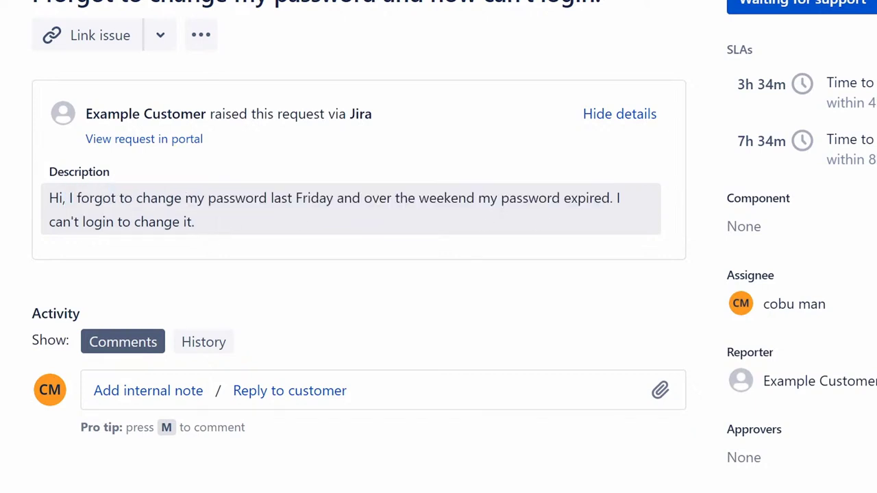
pyautogui.click(241, 205)
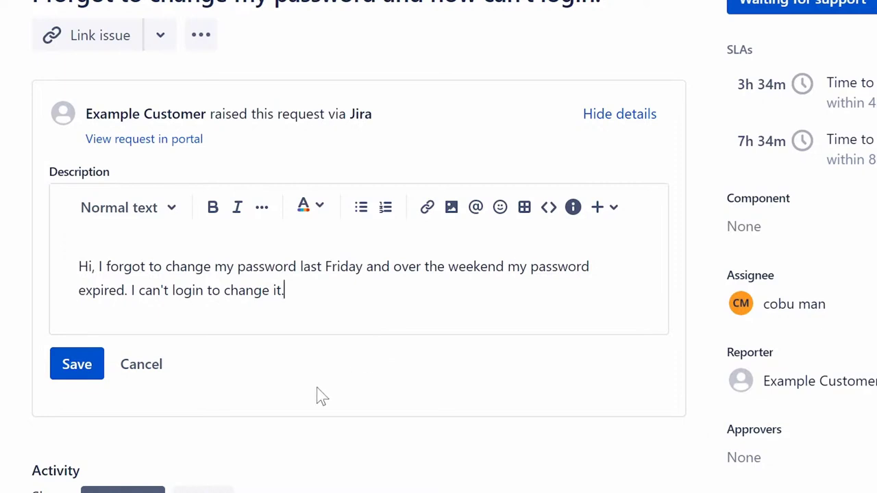
pyautogui.click(84, 364)
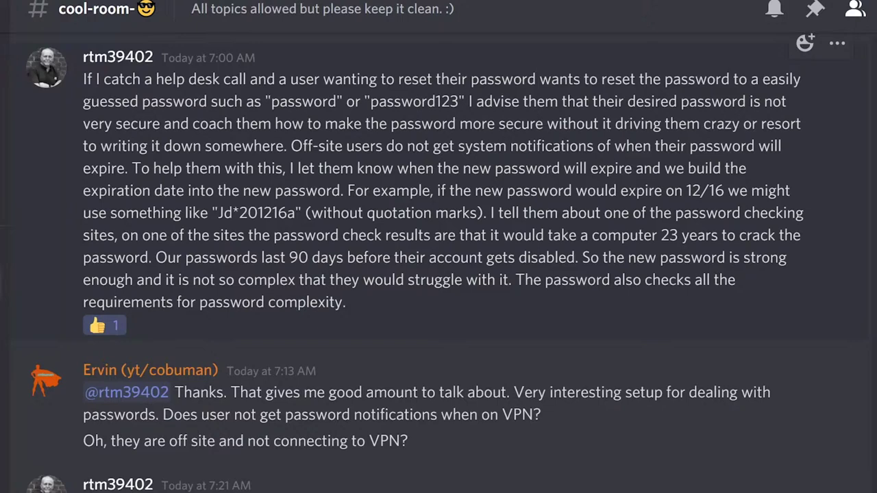
pyautogui.moveTo(369, 79); pyautogui.dragTo(435, 101)
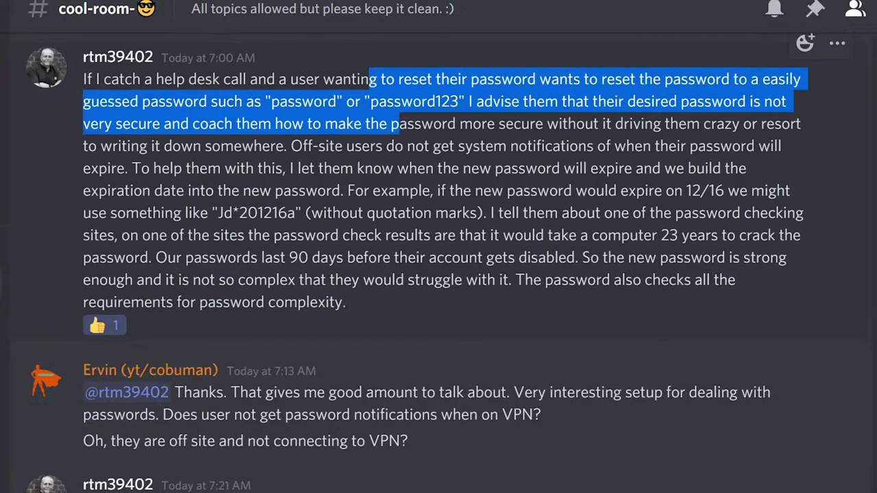
pyautogui.moveTo(399, 123); pyautogui.dragTo(287, 146)
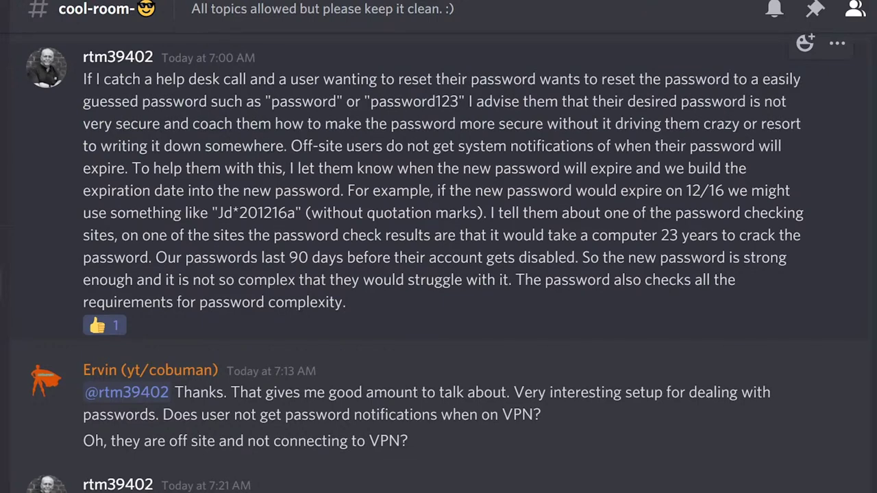
pyautogui.moveTo(291, 145); pyautogui.dragTo(342, 146)
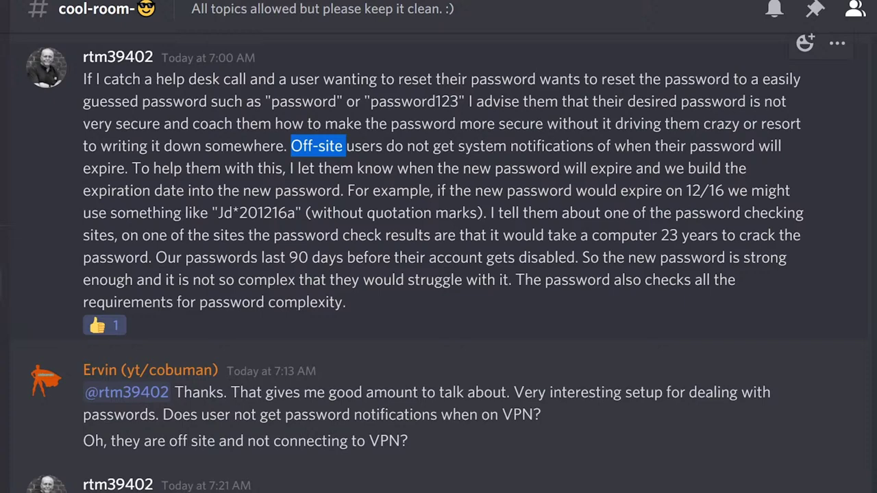
pyautogui.moveTo(103, 79); pyautogui.dragTo(246, 79)
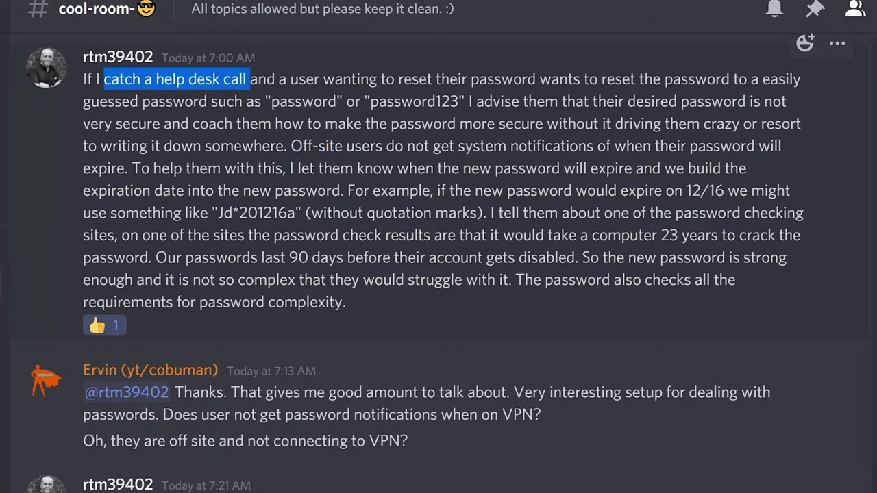
pyautogui.click(95, 314)
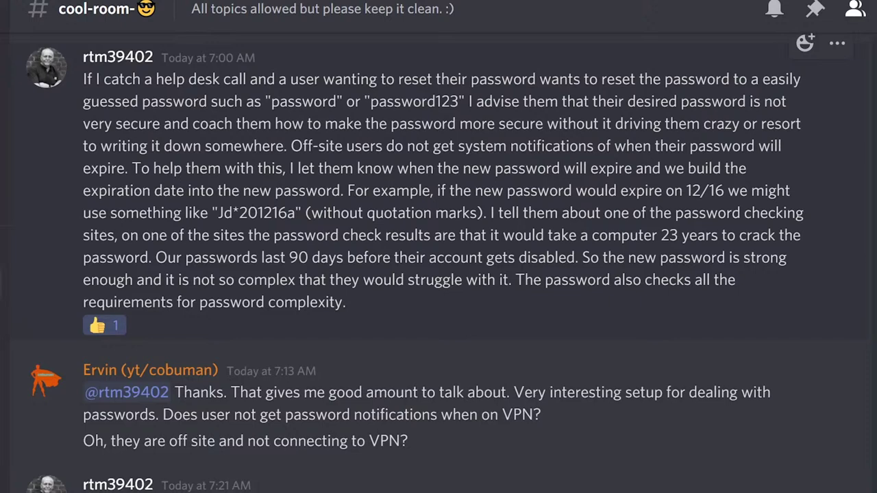
pyautogui.moveTo(291, 145); pyautogui.dragTo(130, 169)
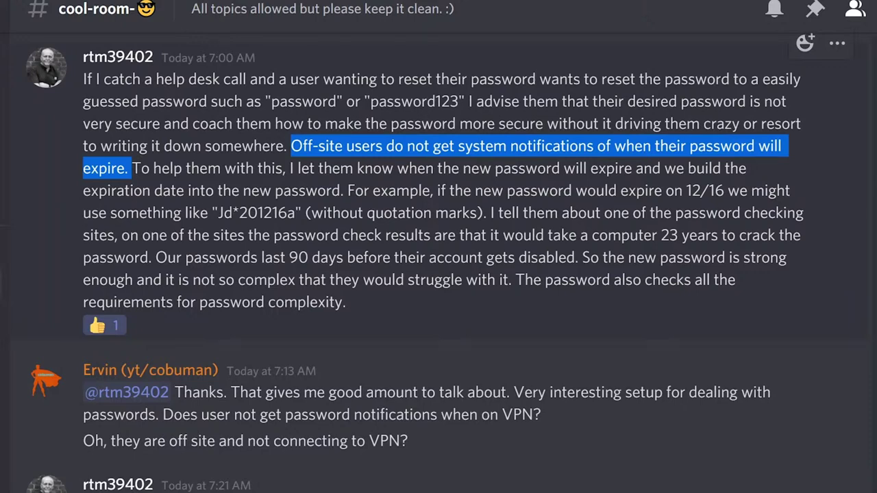
pyautogui.click(131, 168)
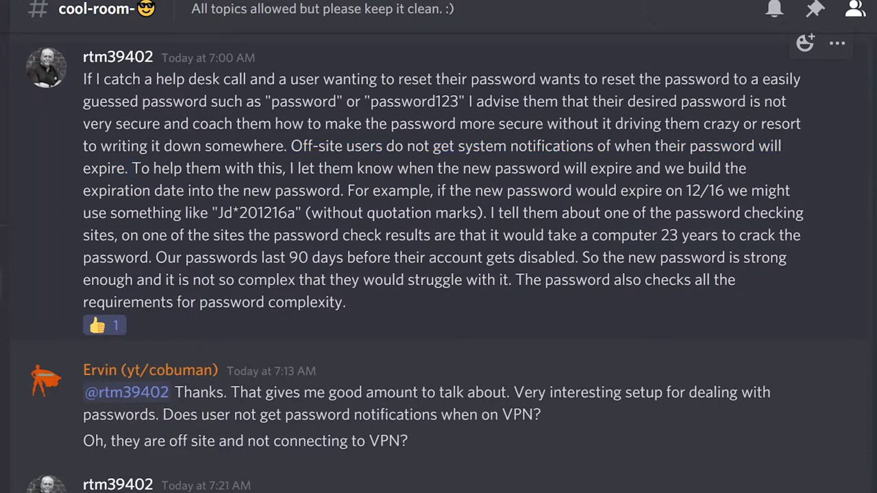
pyautogui.moveTo(132, 168); pyautogui.dragTo(347, 190)
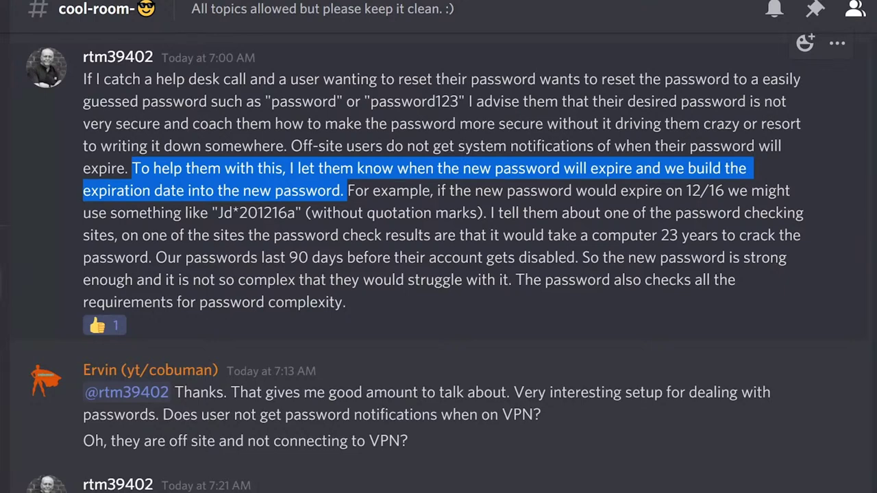
pyautogui.click(95, 313)
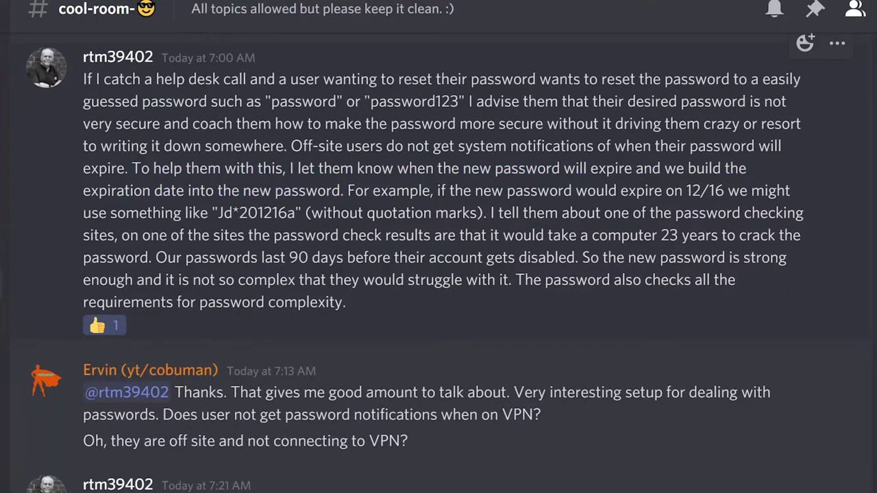
pyautogui.moveTo(340, 190); pyautogui.dragTo(275, 191)
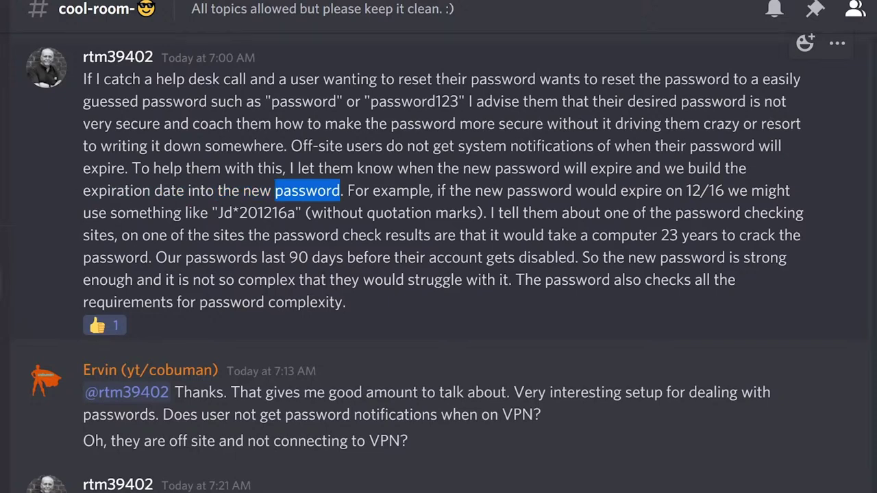
pyautogui.click(275, 190)
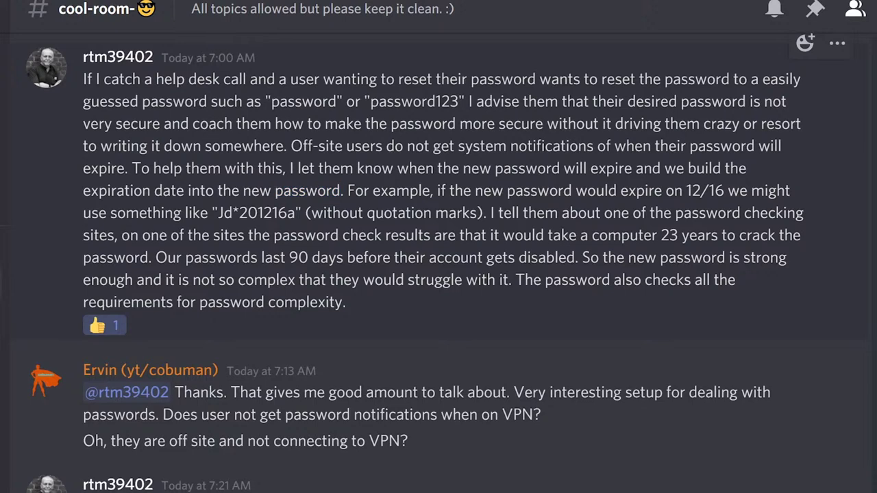
pyautogui.moveTo(347, 190); pyautogui.dragTo(356, 191)
pyautogui.moveTo(356, 190); pyautogui.dragTo(486, 213)
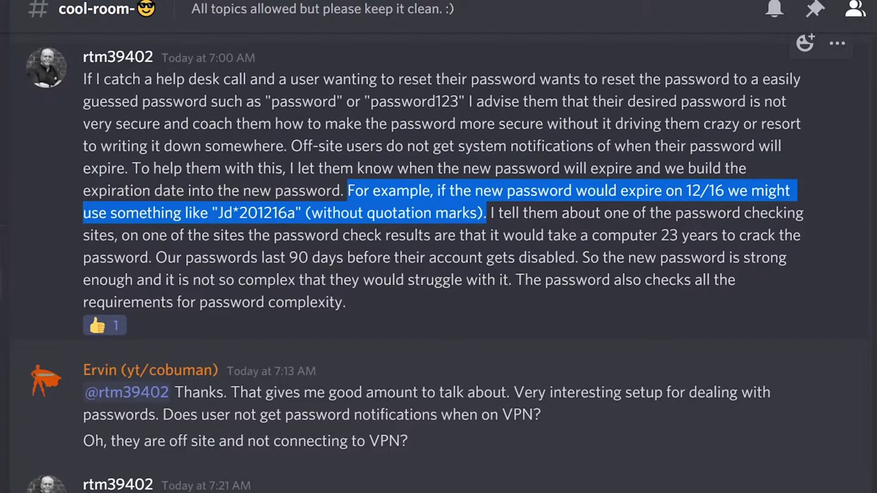
pyautogui.moveTo(296, 212); pyautogui.dragTo(218, 213)
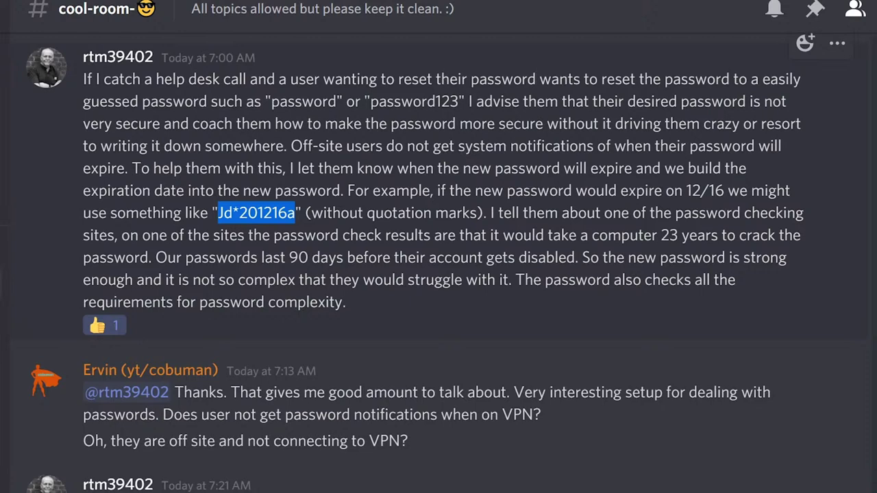
pyautogui.click(96, 314)
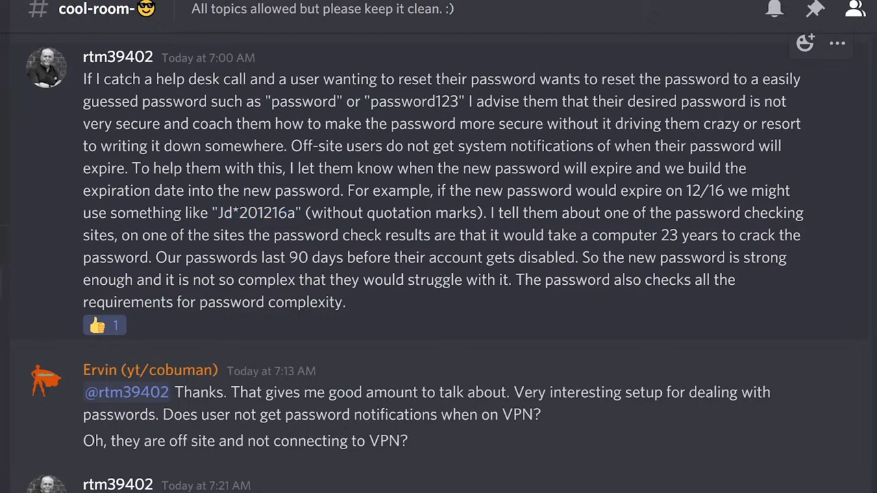
pyautogui.moveTo(239, 212); pyautogui.dragTo(278, 212)
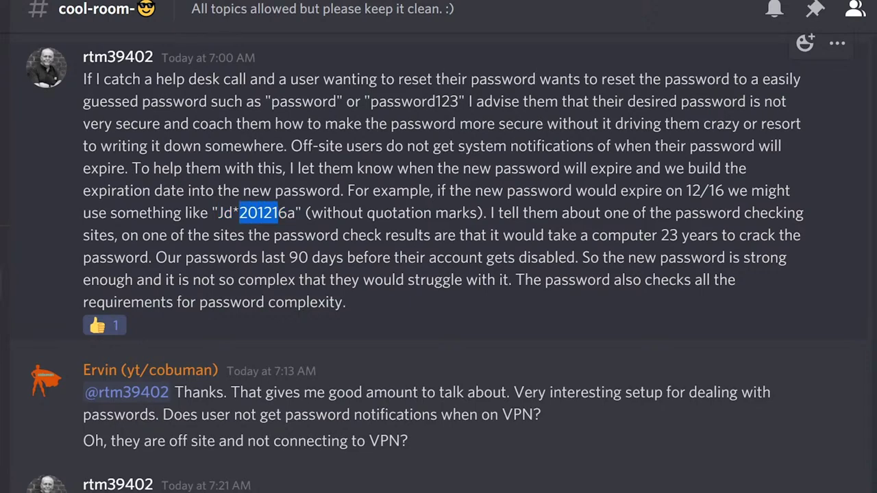
pyautogui.click(311, 204)
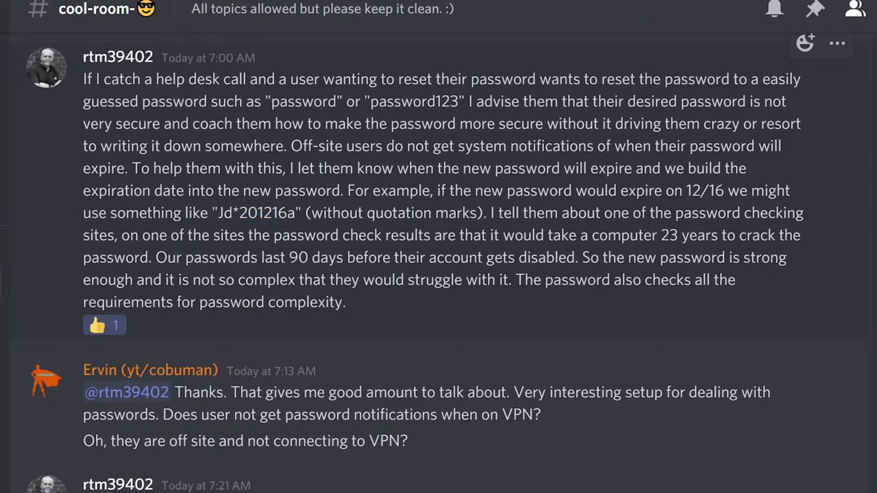
pyautogui.moveTo(489, 213); pyautogui.dragTo(796, 213)
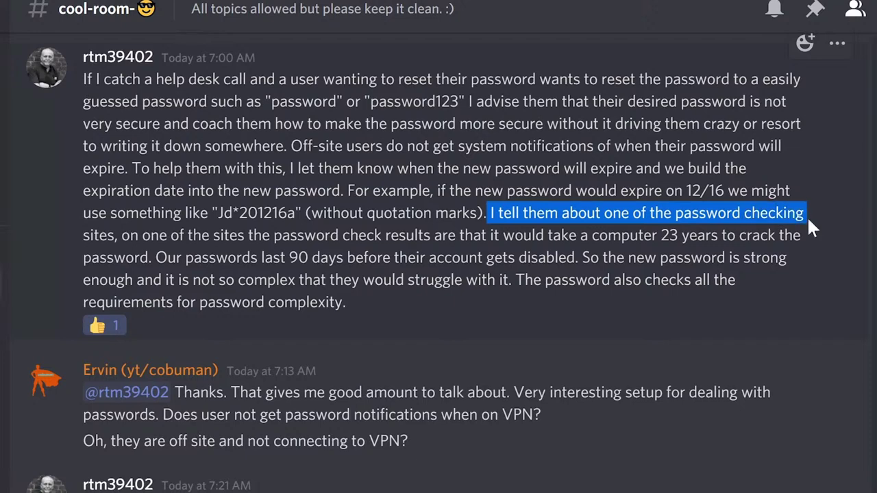
pyautogui.moveTo(808, 228); pyautogui.dragTo(151, 258)
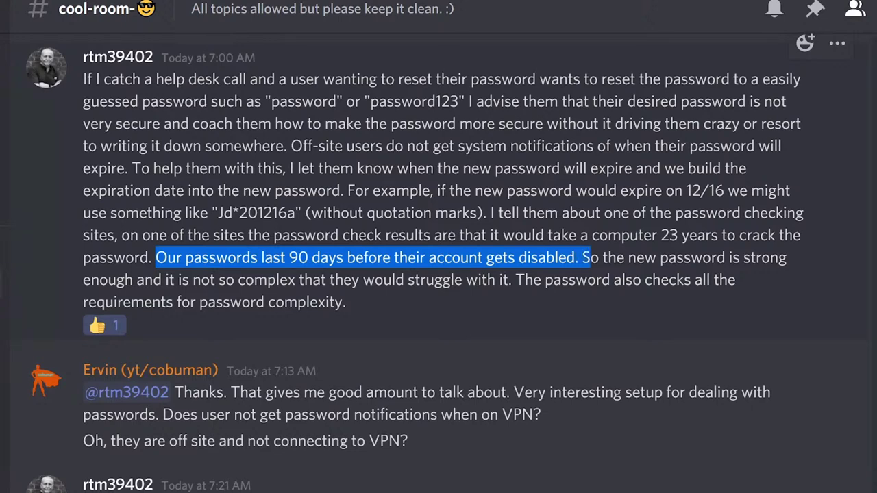
pyautogui.moveTo(583, 257); pyautogui.dragTo(546, 303)
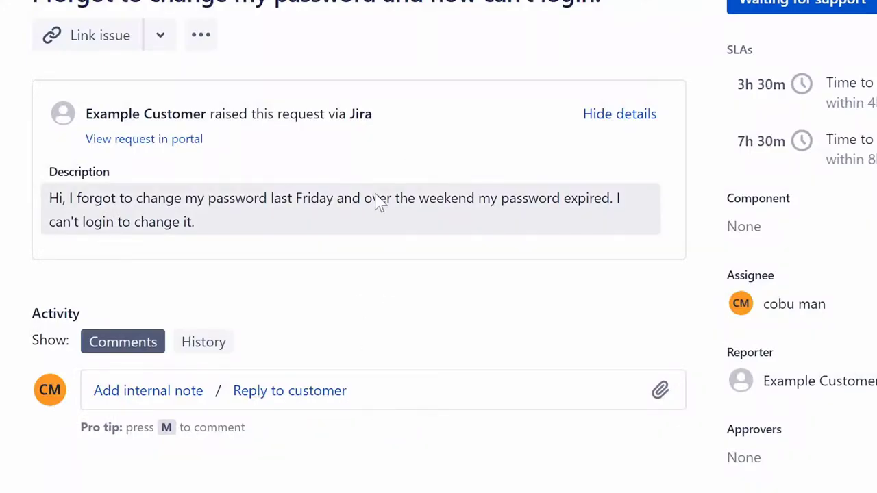
pyautogui.click(340, 202)
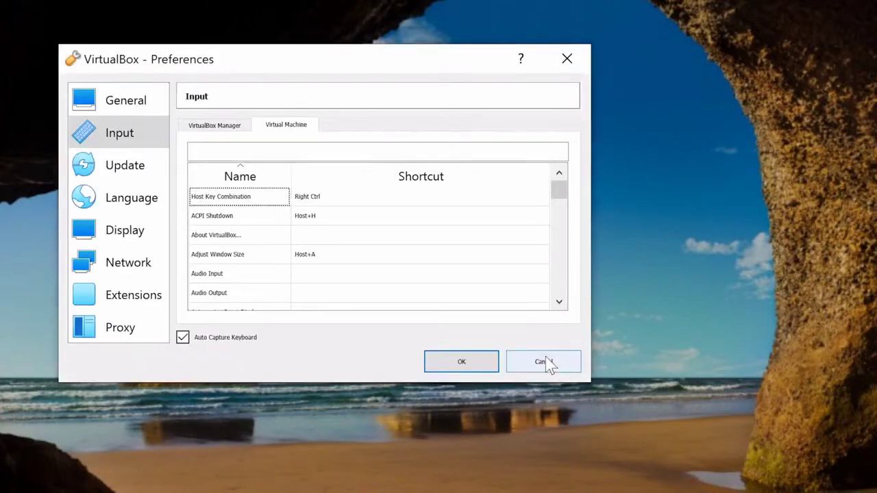
# - Sign in to the Windows Server VM as Administrator with Ctrl+Alt+Del and the admin password
pyautogui.click(543, 361)
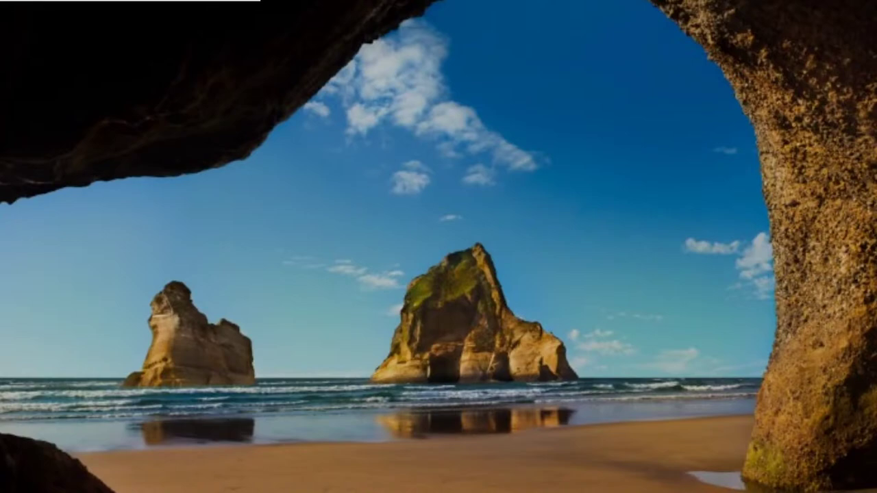
pyautogui.hotkey('ctrl', 'alt', 'Delete')
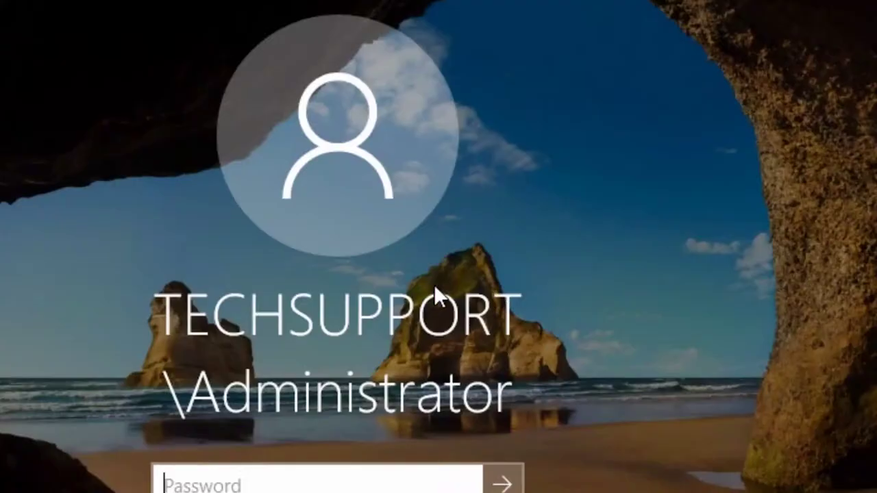
pyautogui.write('******')
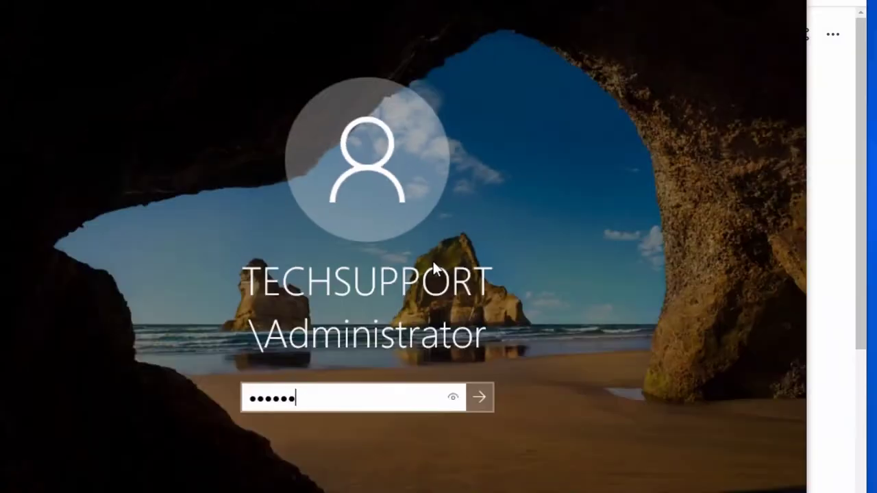
pyautogui.press('Return')
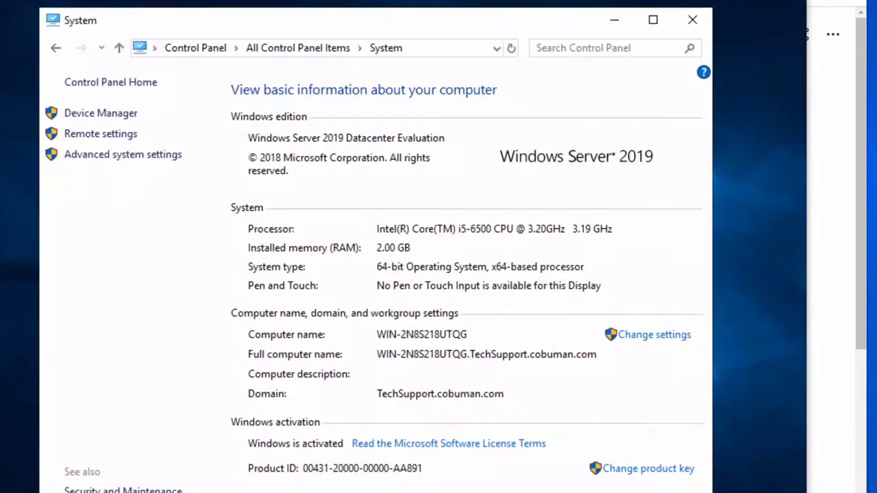
# - Search the Users container for the affected user's name and select the second matching account
pyautogui.hotkey('alt', 'Tab')
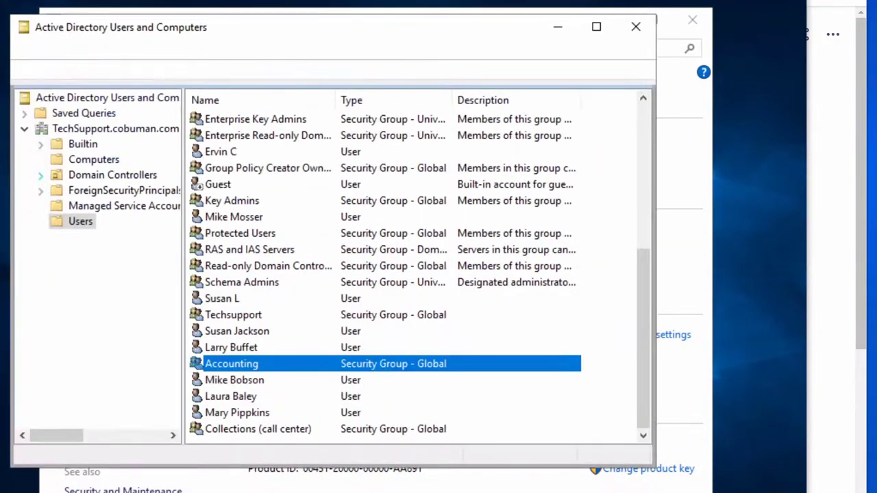
pyautogui.click(312, 234)
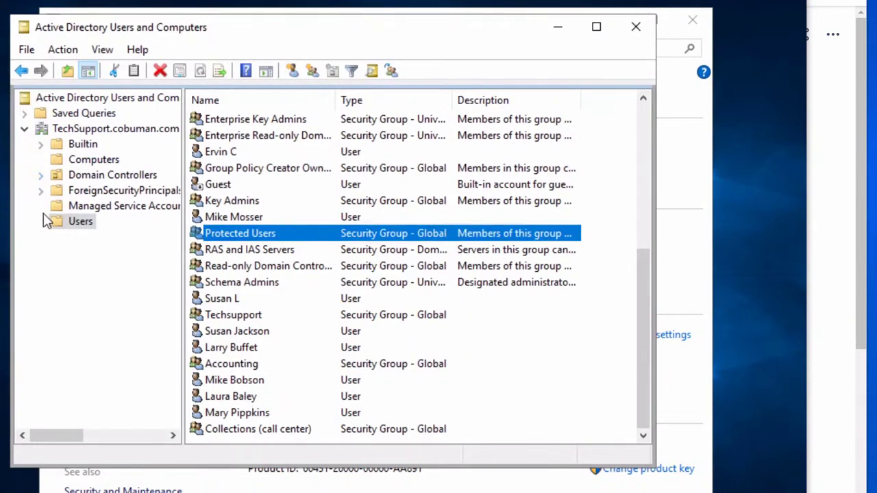
pyautogui.rightClick(66, 223)
pyautogui.click(108, 249)
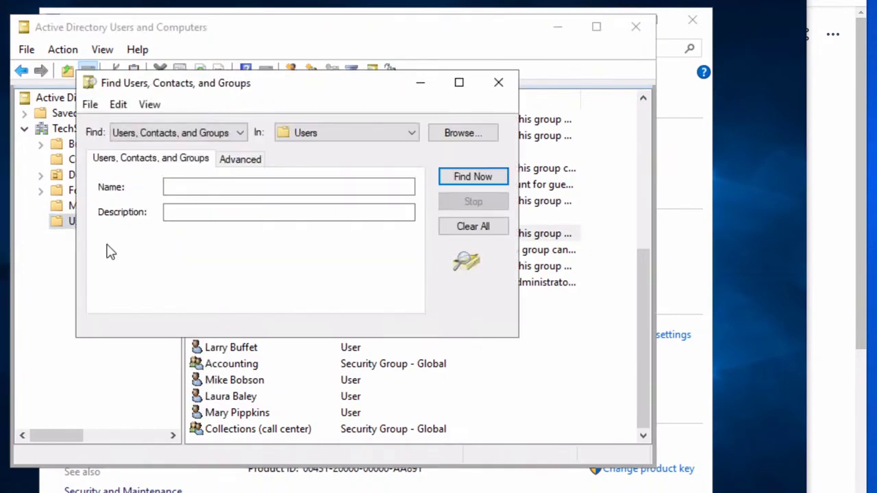
pyautogui.click(262, 181)
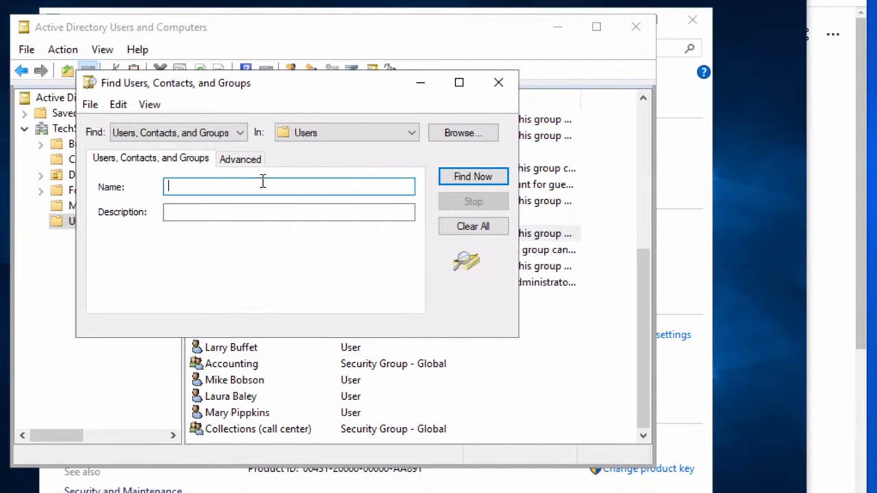
pyautogui.write('mike')
pyautogui.click(464, 179)
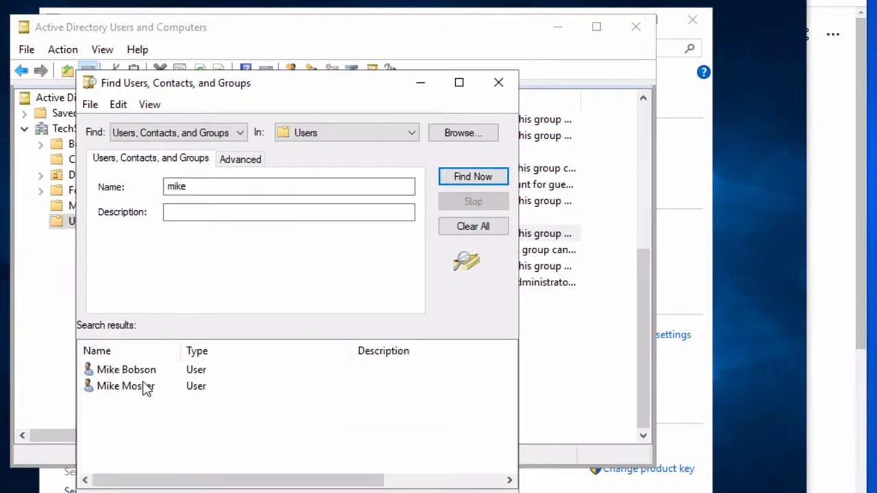
pyautogui.click(145, 388)
# - Open Reset Password for that account and move between the new and confirm password fields
pyautogui.rightClick(143, 384)
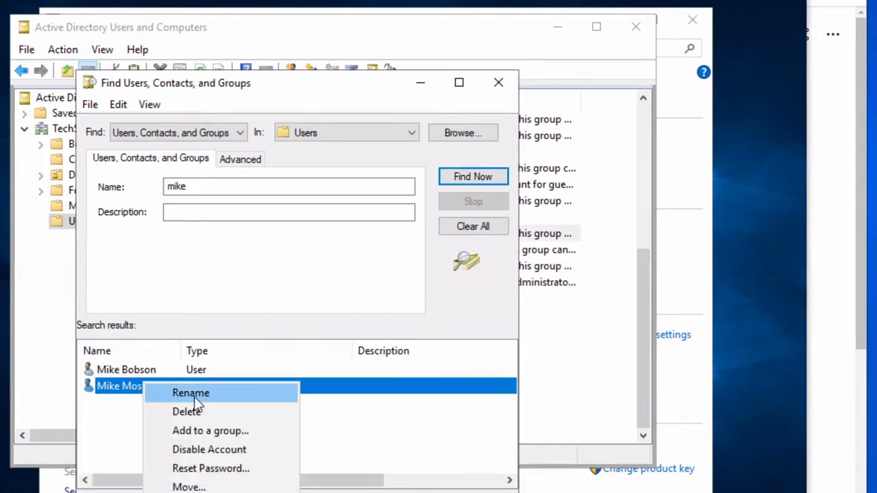
pyautogui.click(219, 468)
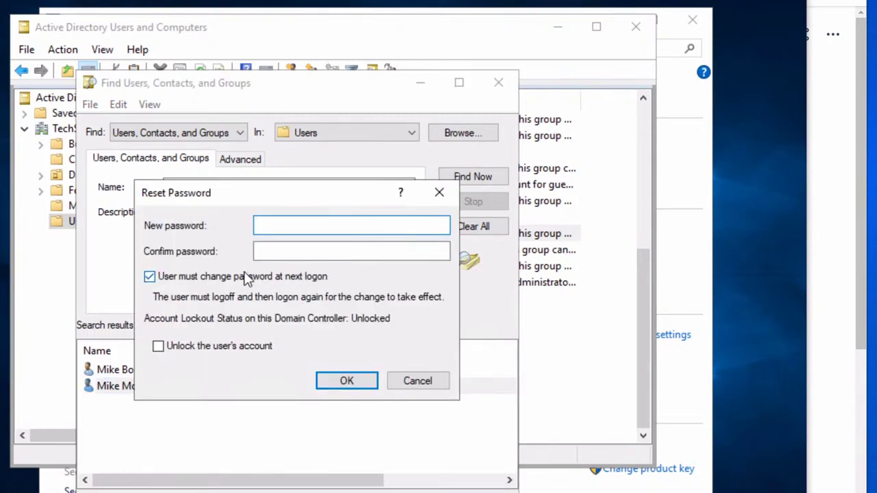
pyautogui.click(272, 247)
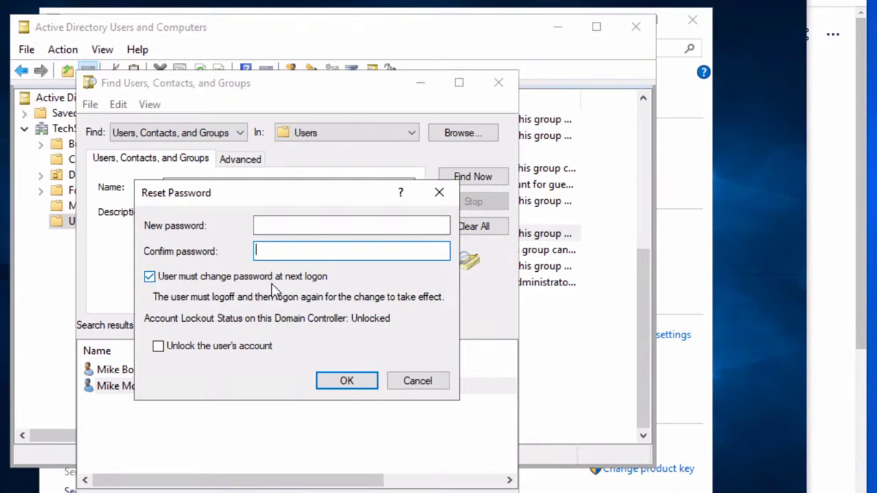
pyautogui.click(321, 227)
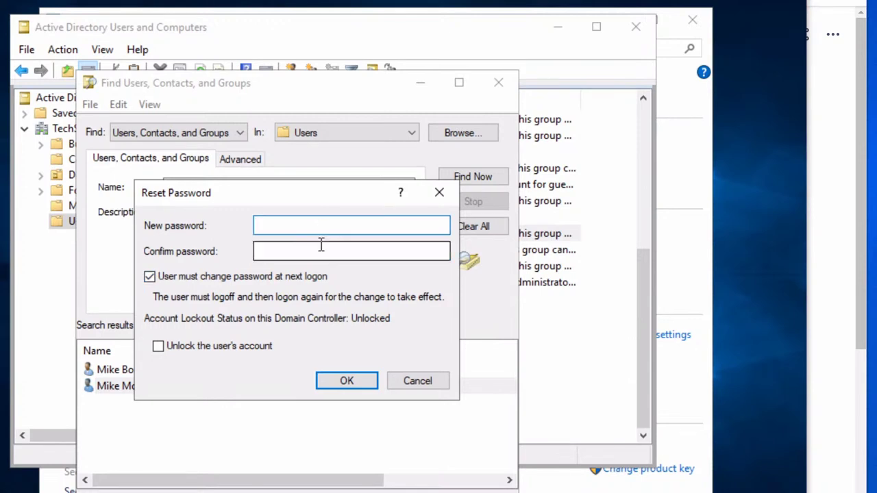
pyautogui.click(319, 251)
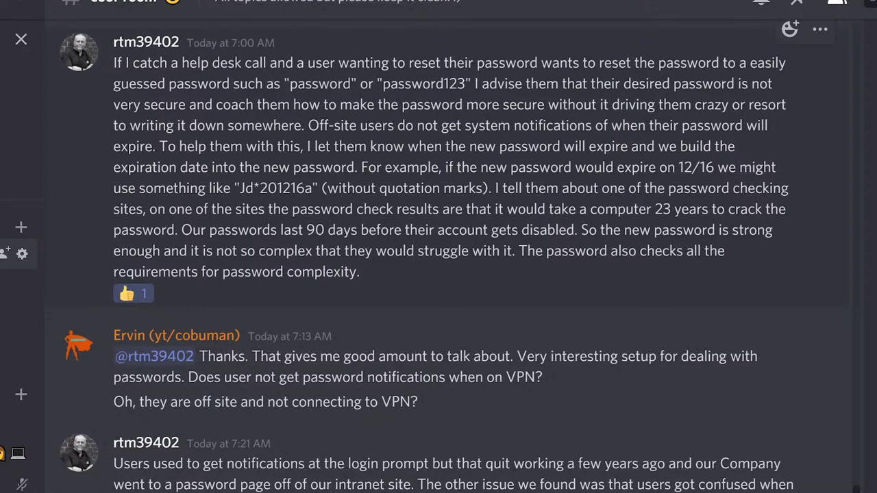
pyautogui.moveTo(240, 188); pyautogui.dragTo(306, 187)
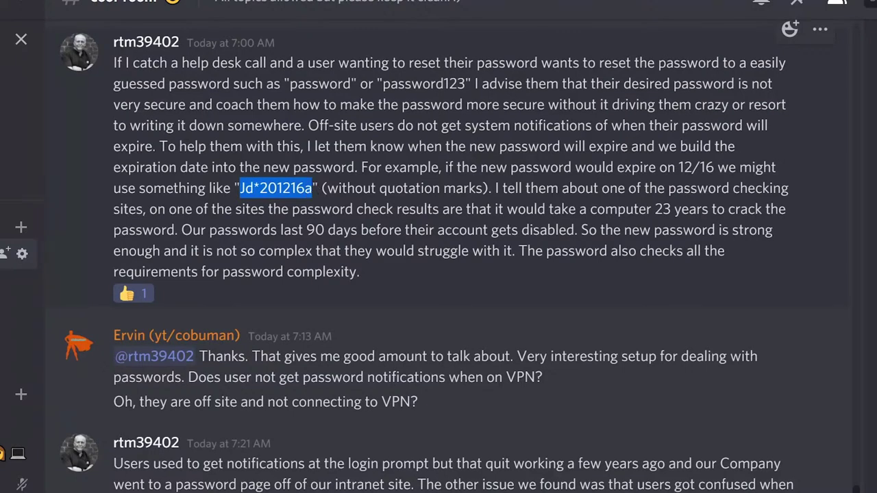
pyautogui.moveTo(312, 187); pyautogui.dragTo(239, 188)
pyautogui.moveTo(309, 125); pyautogui.dragTo(359, 125)
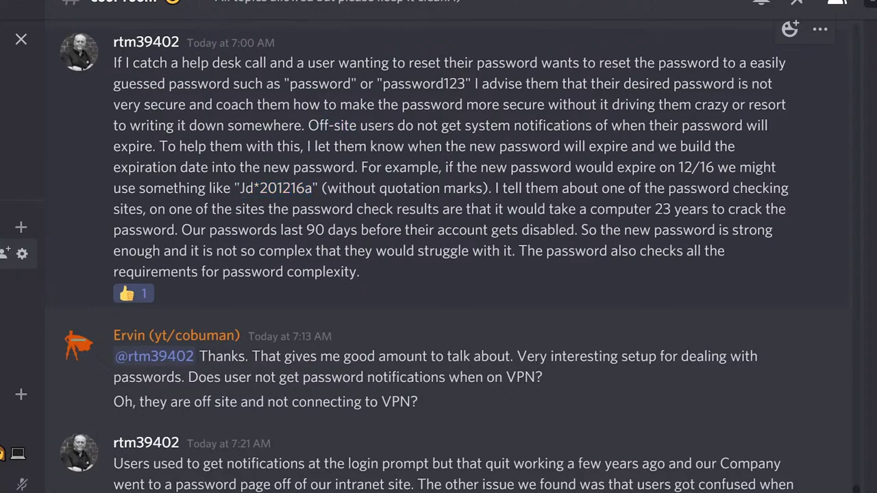
pyautogui.moveTo(239, 188); pyautogui.dragTo(312, 188)
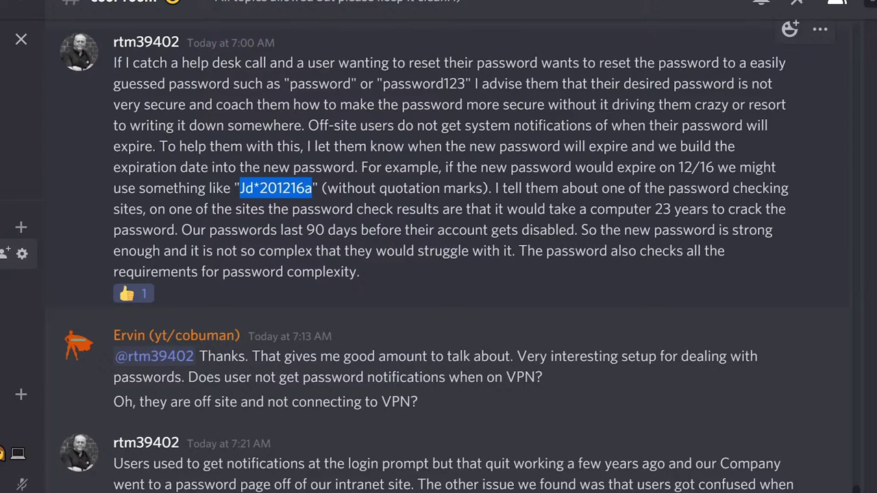
pyautogui.press('Escape')
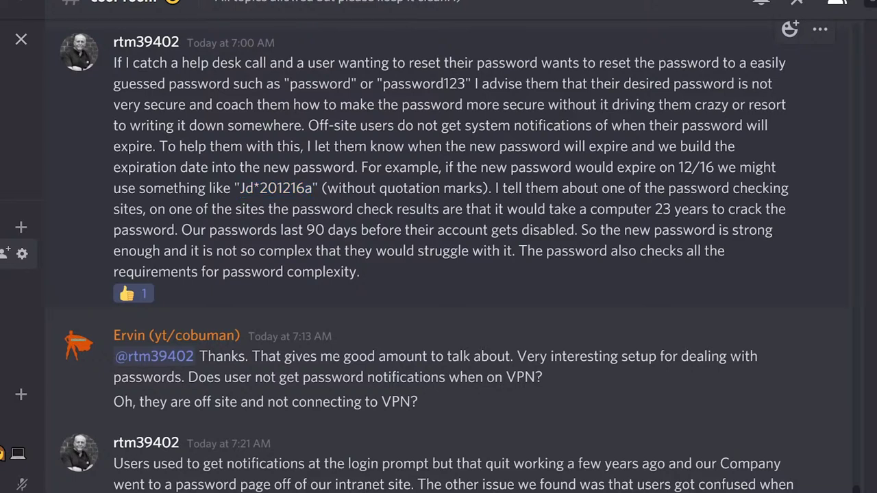
pyautogui.moveTo(240, 187); pyautogui.dragTo(312, 188)
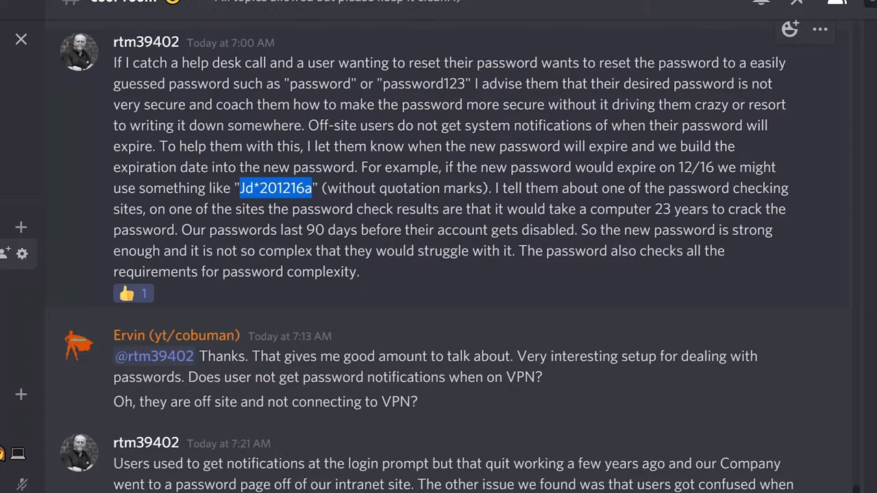
pyautogui.press('Escape')
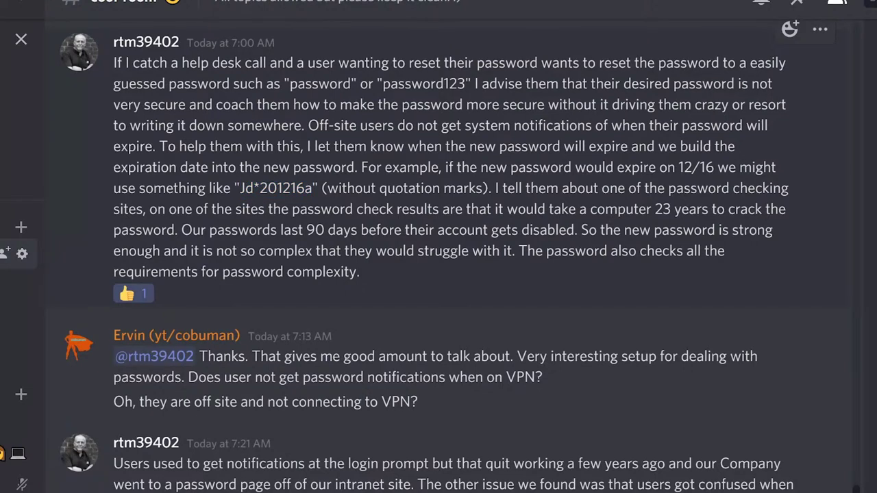
pyautogui.moveTo(240, 188); pyautogui.dragTo(298, 188)
pyautogui.scroll(-3, 527, 220)
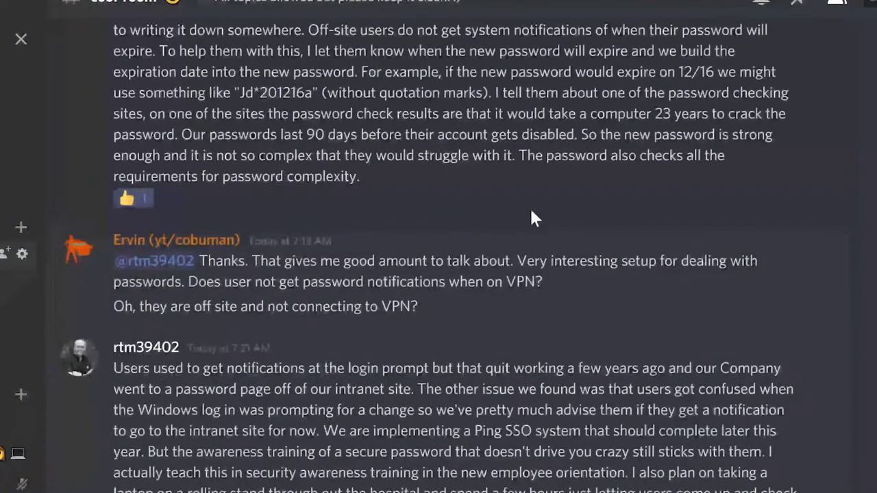
pyautogui.scroll(-3, 517, 225)
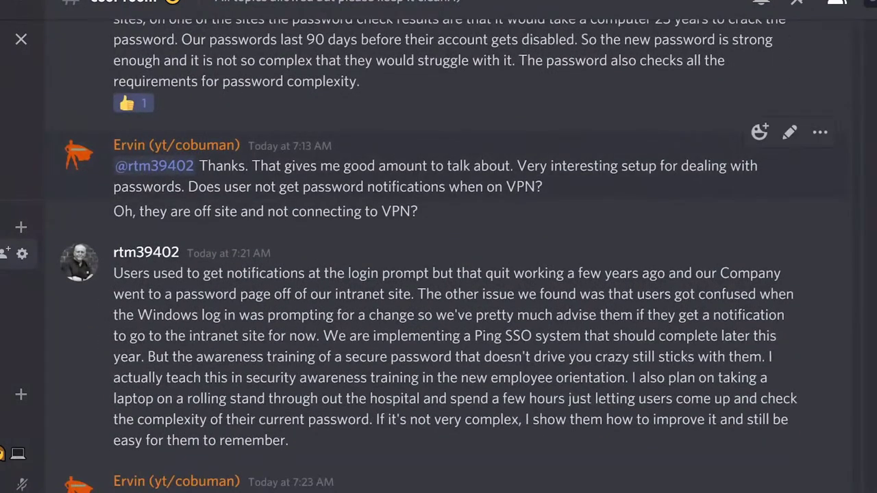
pyautogui.moveTo(199, 165); pyautogui.dragTo(373, 166)
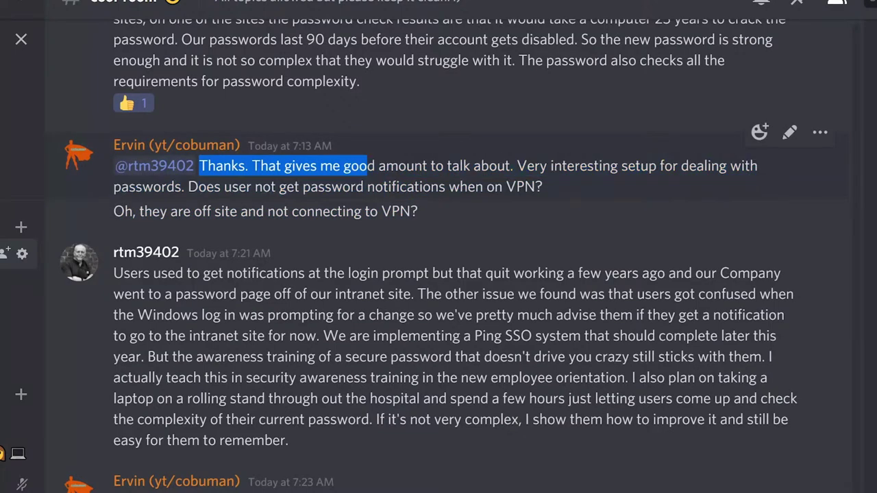
pyautogui.click(374, 166)
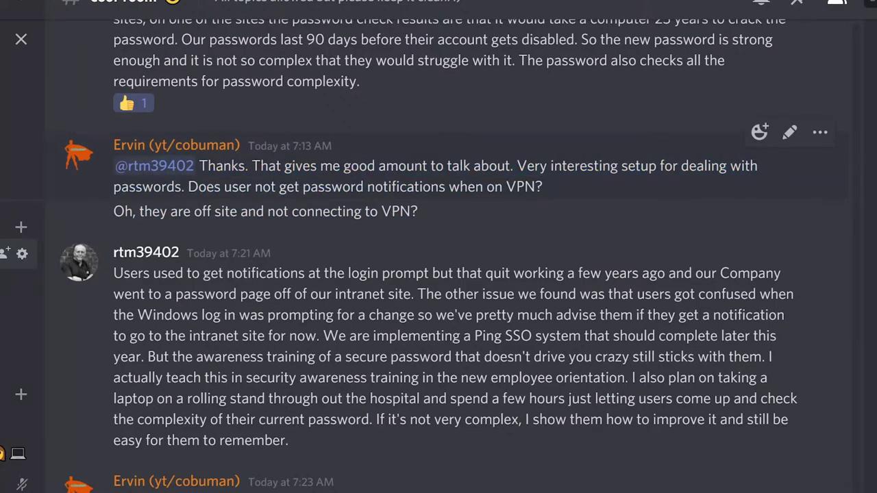
pyautogui.scroll(3, 364, 174)
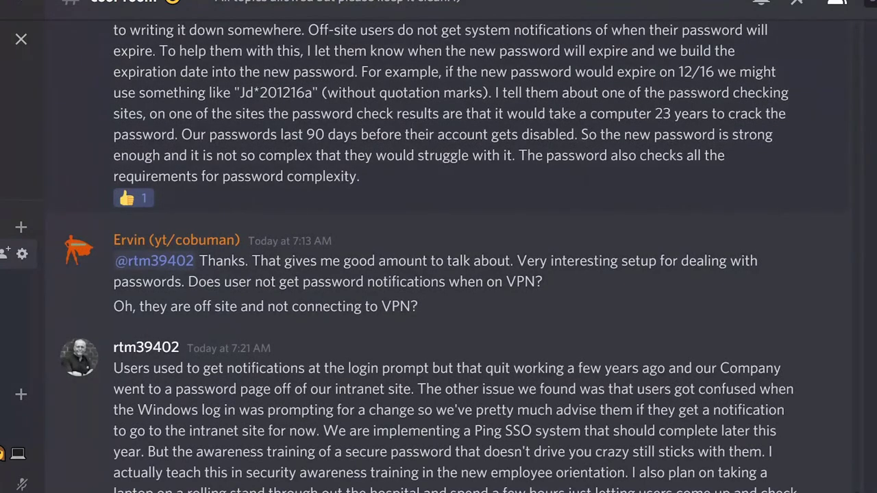
pyautogui.moveTo(239, 92); pyautogui.dragTo(313, 93)
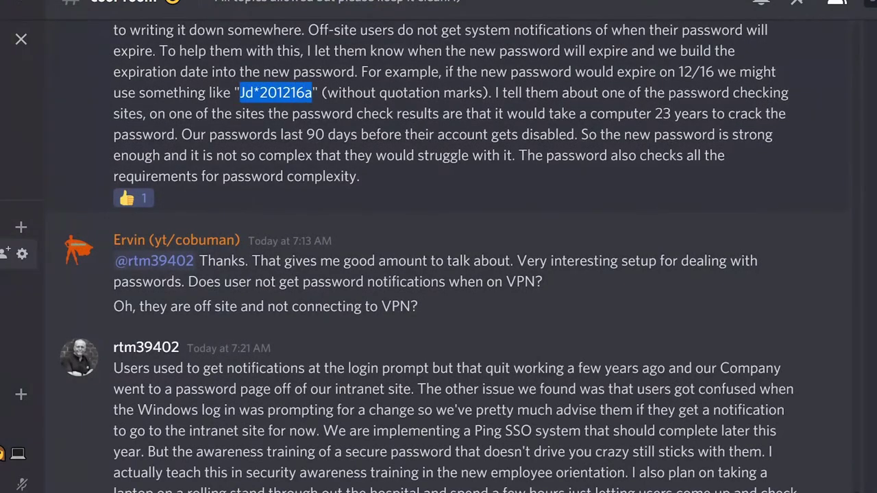
pyautogui.click(312, 93)
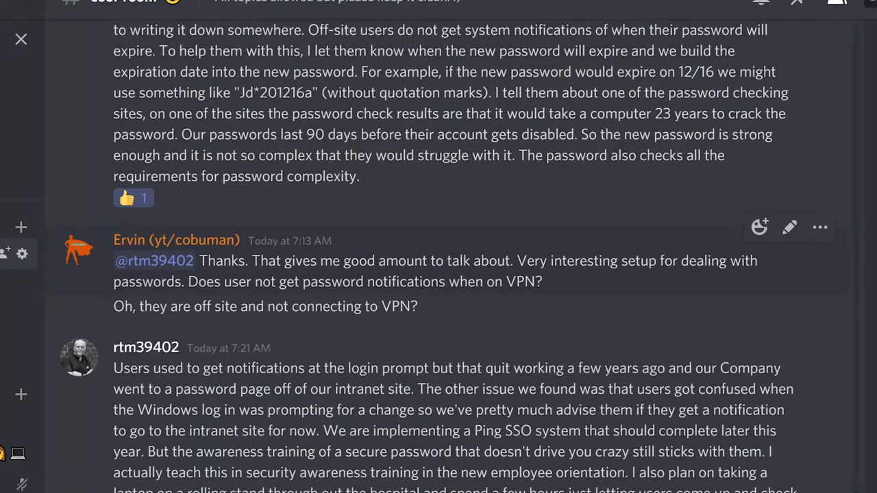
pyautogui.moveTo(199, 261); pyautogui.dragTo(517, 261)
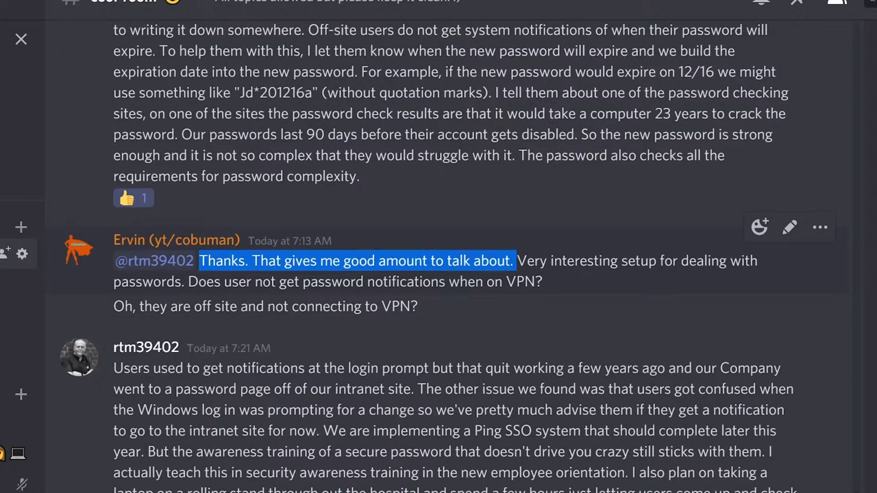
pyautogui.click(516, 261)
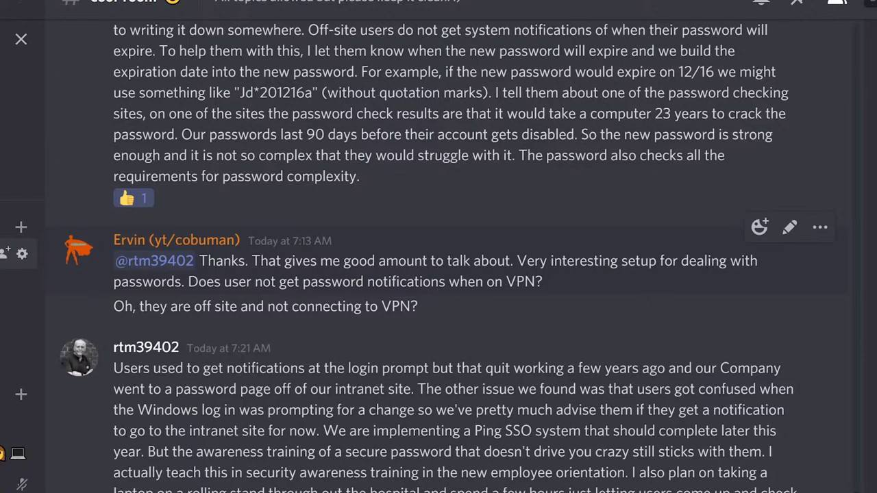
pyautogui.scroll(-4, 312, 280)
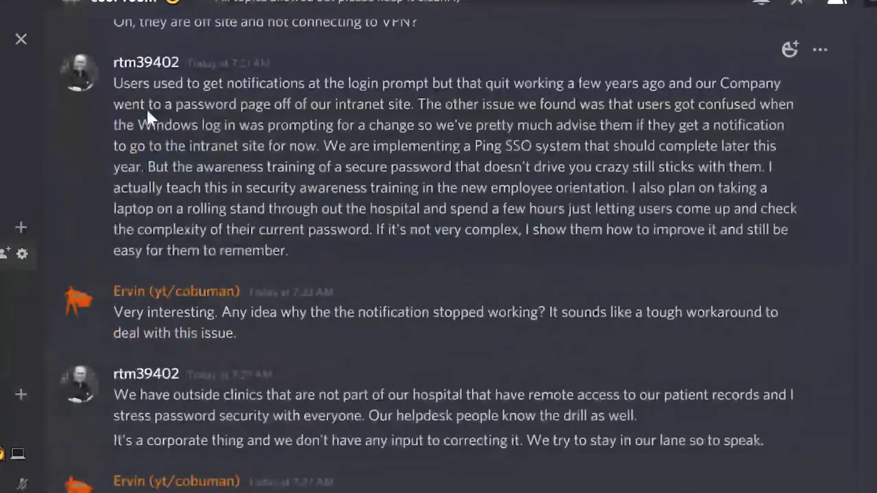
pyautogui.moveTo(113, 83); pyautogui.dragTo(223, 83)
pyautogui.scroll(1, 232, 79)
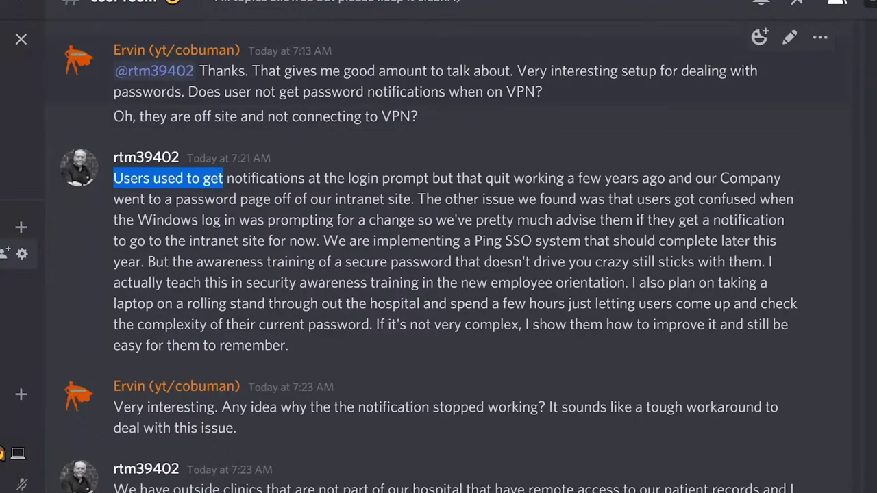
pyautogui.moveTo(186, 92); pyautogui.dragTo(545, 89)
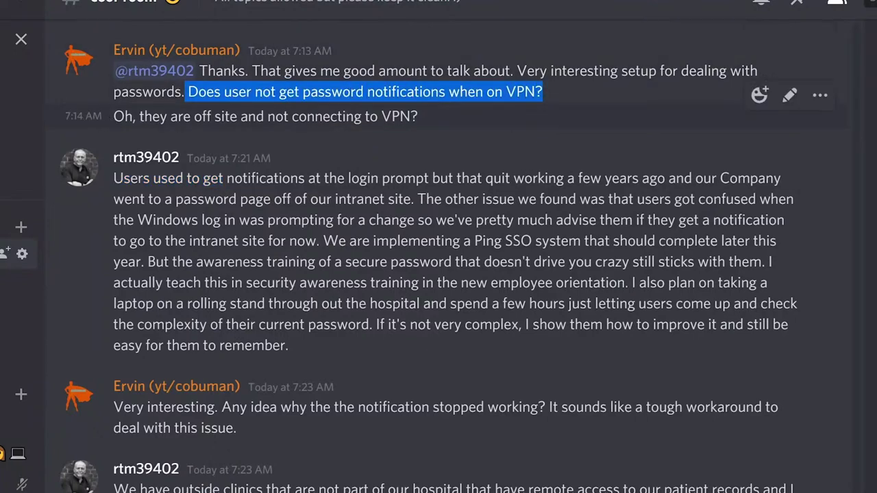
pyautogui.moveTo(113, 116); pyautogui.dragTo(404, 126)
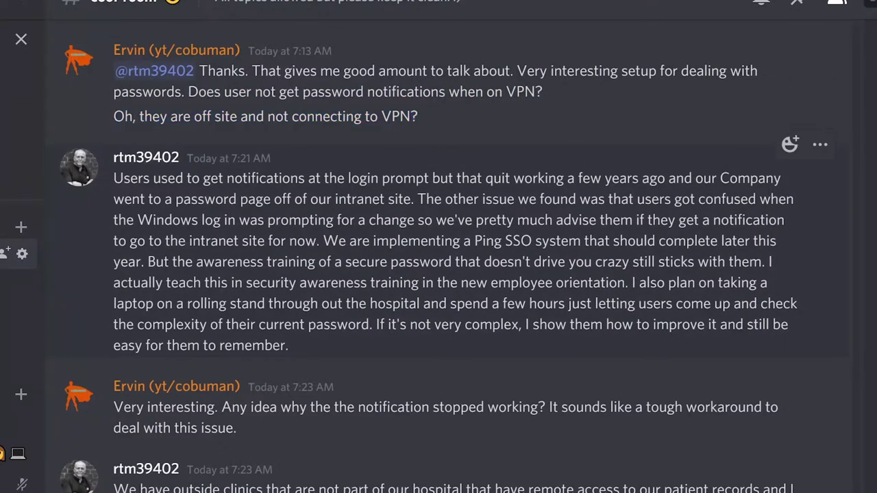
pyautogui.moveTo(114, 180); pyautogui.dragTo(418, 199)
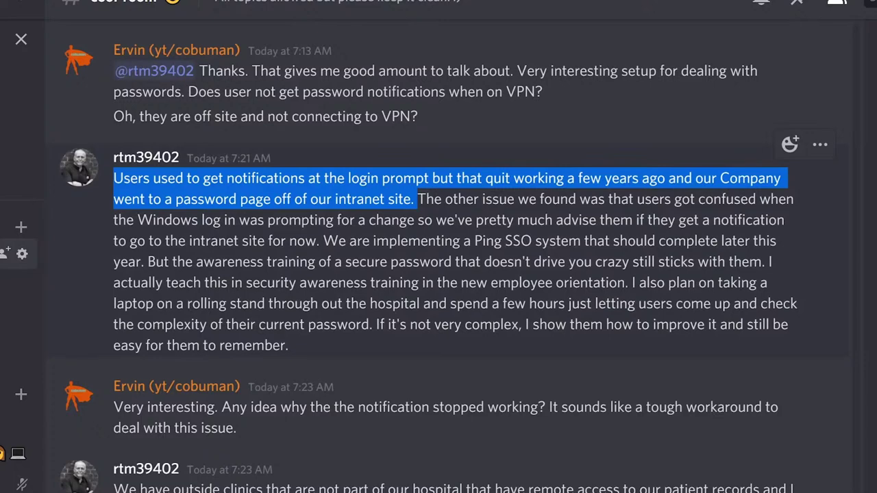
pyautogui.click(96, 192)
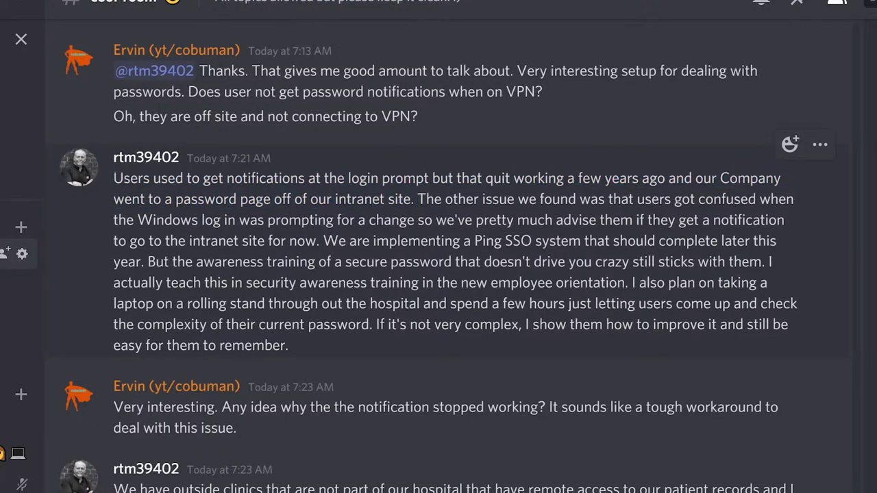
pyautogui.moveTo(113, 178); pyautogui.dragTo(668, 179)
pyautogui.click(398, 168)
pyautogui.moveTo(397, 168); pyautogui.dragTo(373, 199)
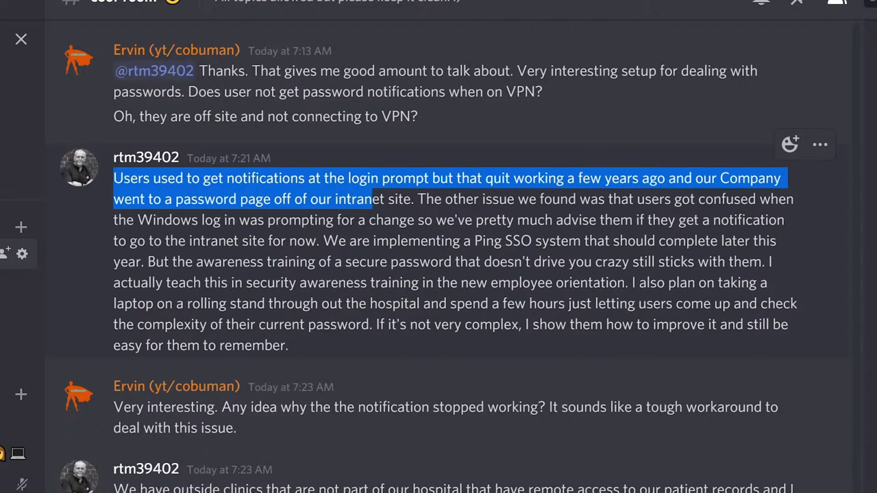
pyautogui.moveTo(373, 199); pyautogui.dragTo(414, 198)
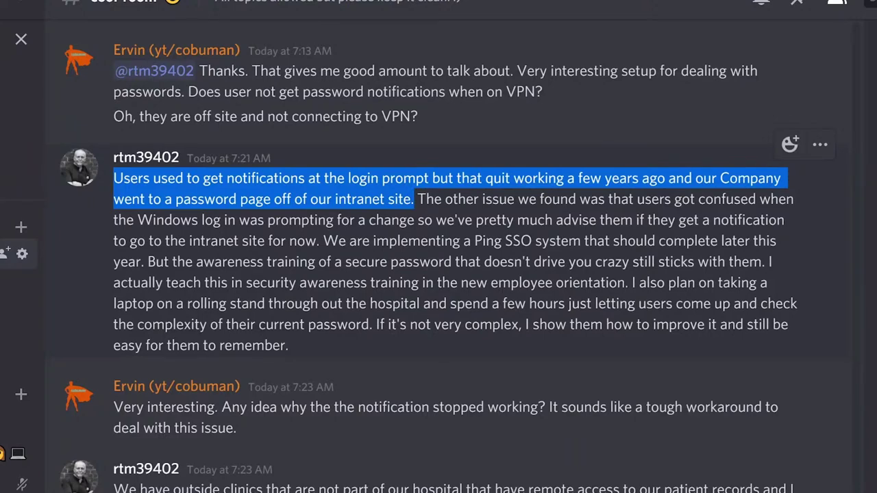
pyautogui.press('Escape')
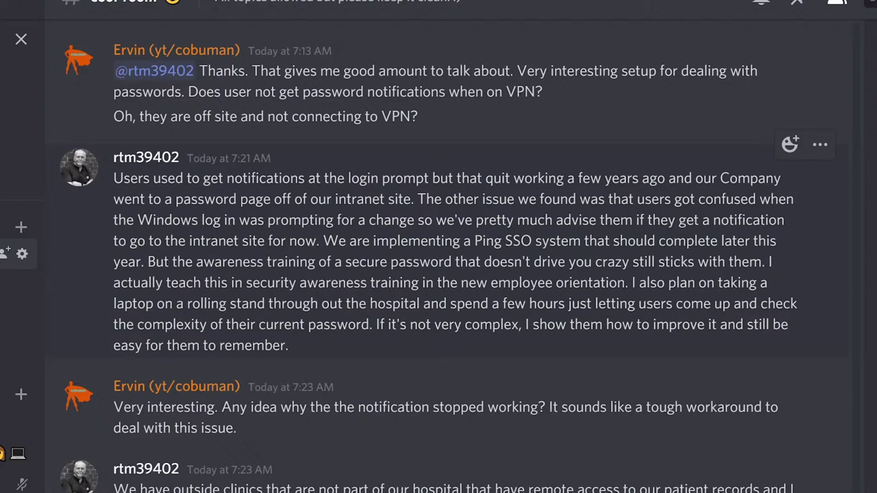
pyautogui.moveTo(417, 199); pyautogui.dragTo(427, 199)
pyautogui.moveTo(427, 198); pyautogui.dragTo(445, 199)
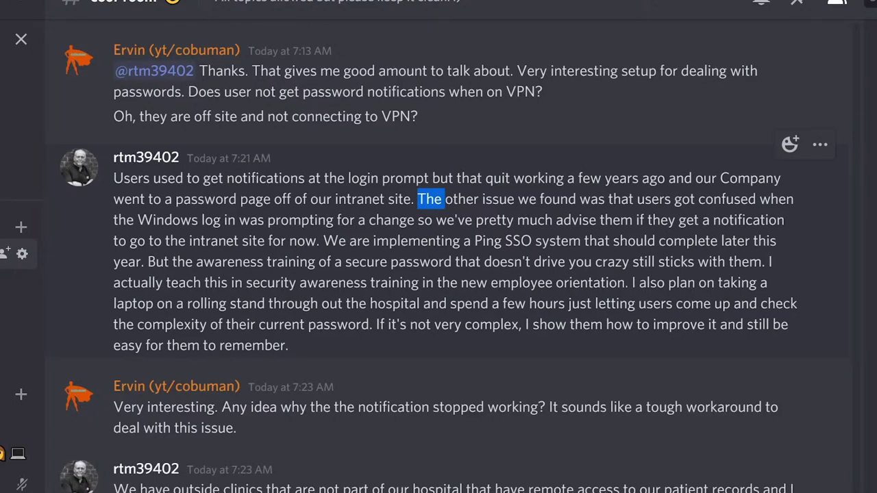
pyautogui.moveTo(446, 198); pyautogui.dragTo(474, 199)
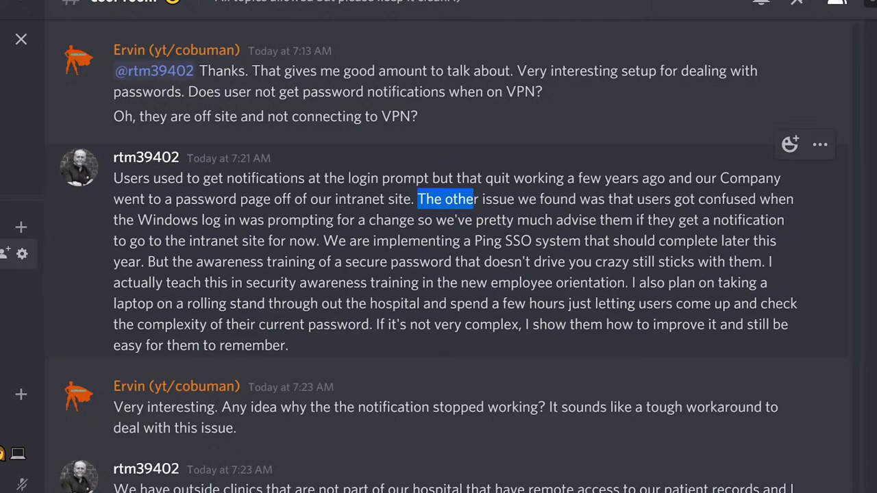
pyautogui.moveTo(477, 199); pyautogui.dragTo(479, 198)
pyautogui.moveTo(479, 199); pyautogui.dragTo(479, 199)
pyautogui.moveTo(479, 199); pyautogui.dragTo(472, 220)
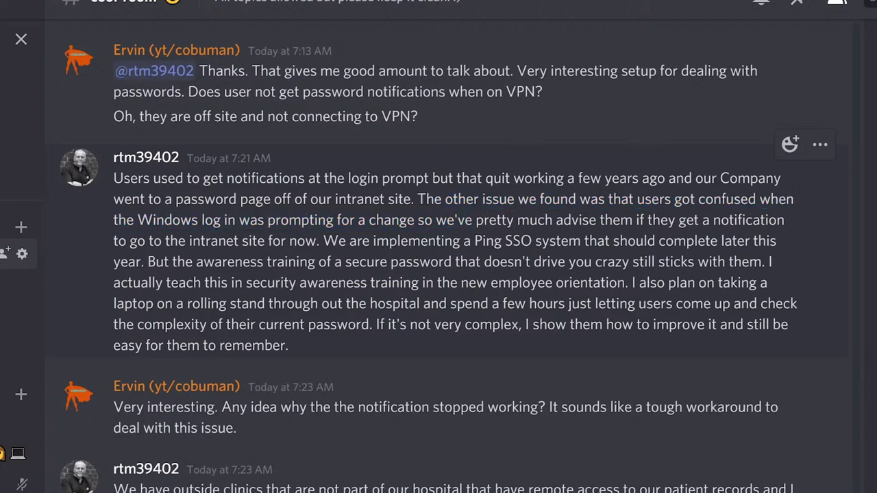
pyautogui.moveTo(418, 199); pyautogui.dragTo(316, 240)
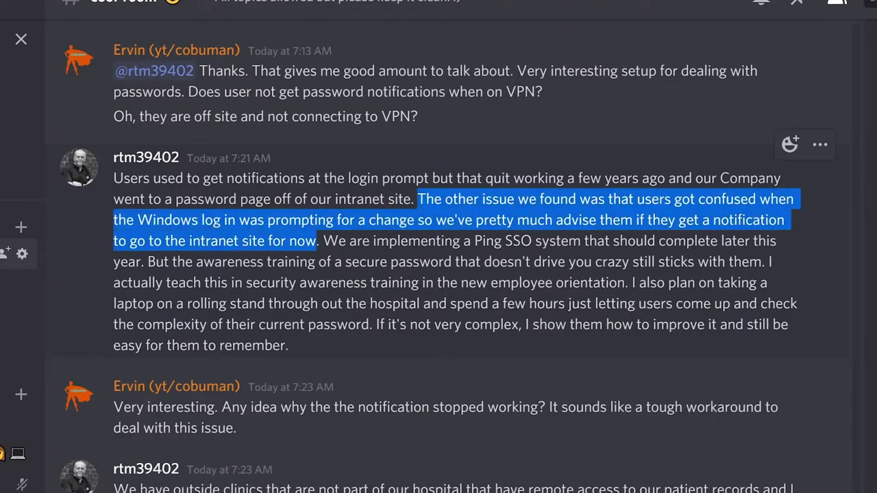
pyautogui.click(202, 242)
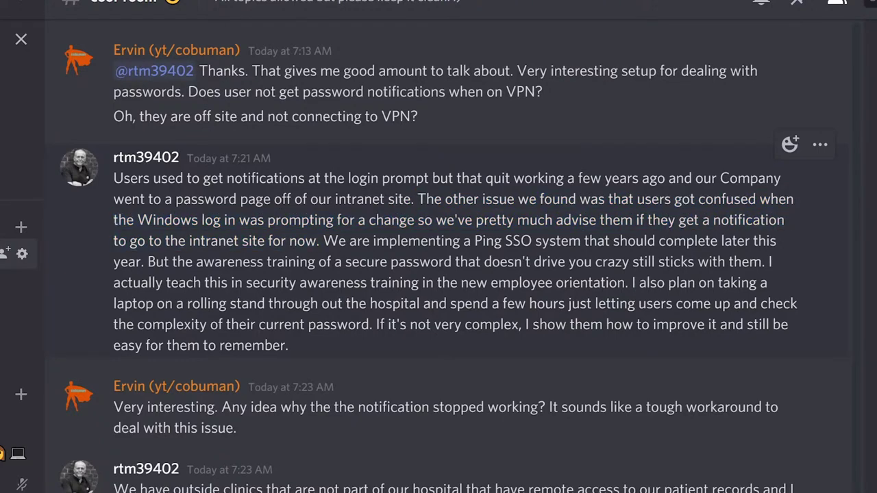
pyautogui.moveTo(322, 241); pyautogui.dragTo(521, 240)
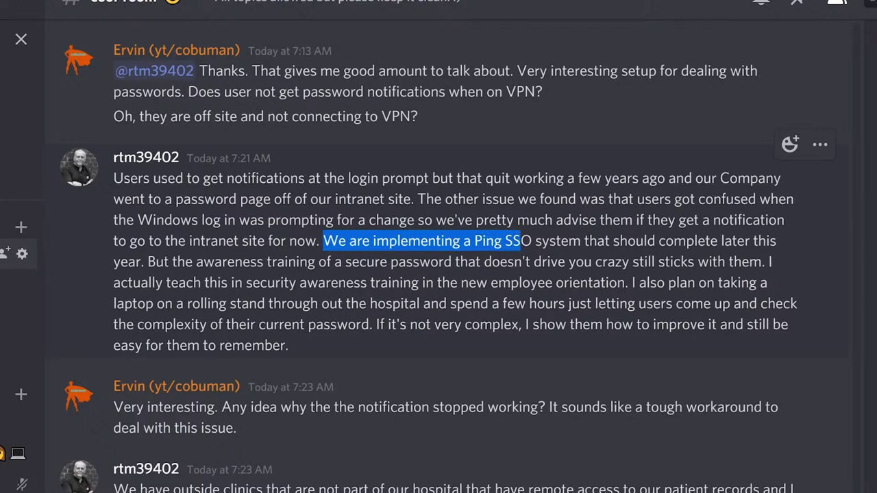
pyautogui.moveTo(521, 240); pyautogui.dragTo(761, 261)
pyautogui.click(148, 262)
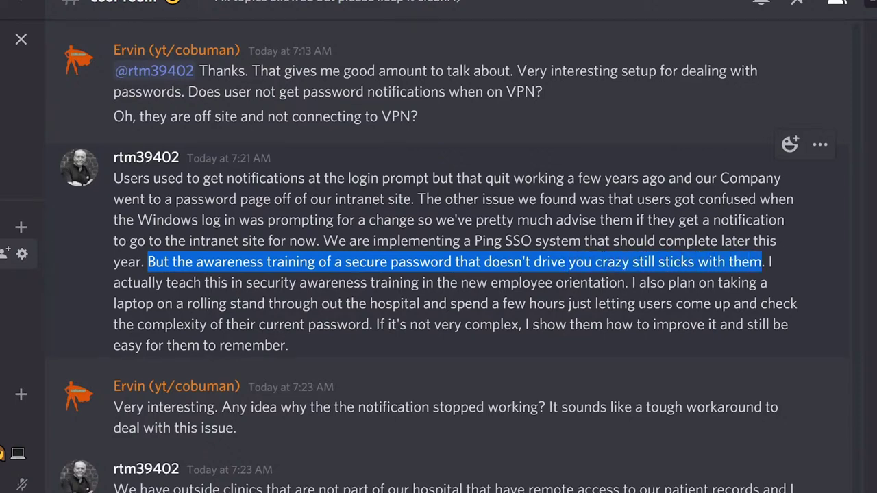
pyautogui.click(762, 262)
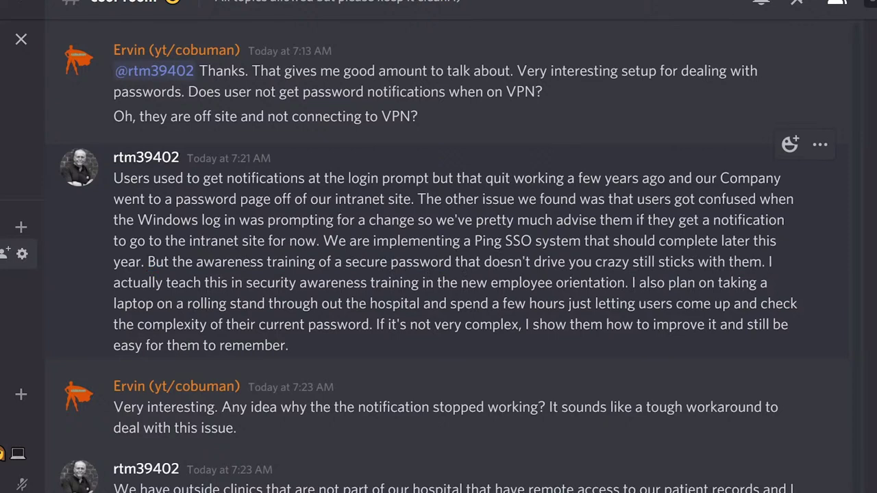
pyautogui.moveTo(764, 261); pyautogui.dragTo(147, 261)
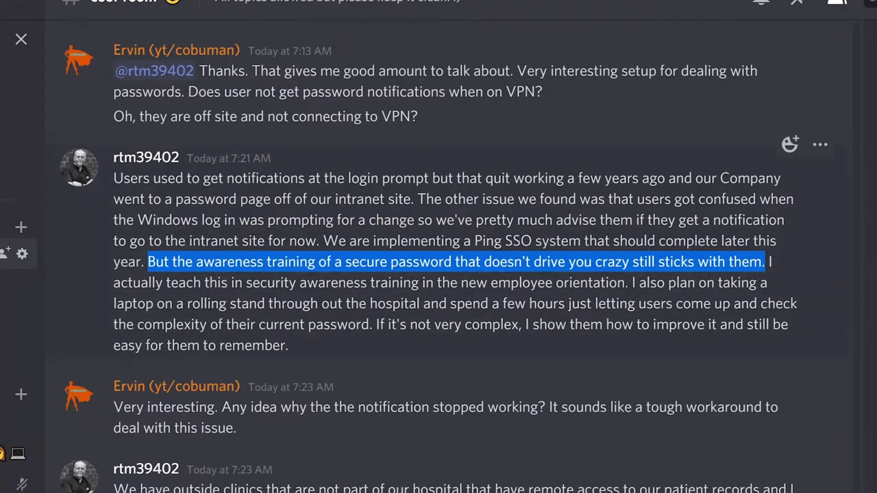
pyautogui.moveTo(767, 262); pyautogui.dragTo(627, 283)
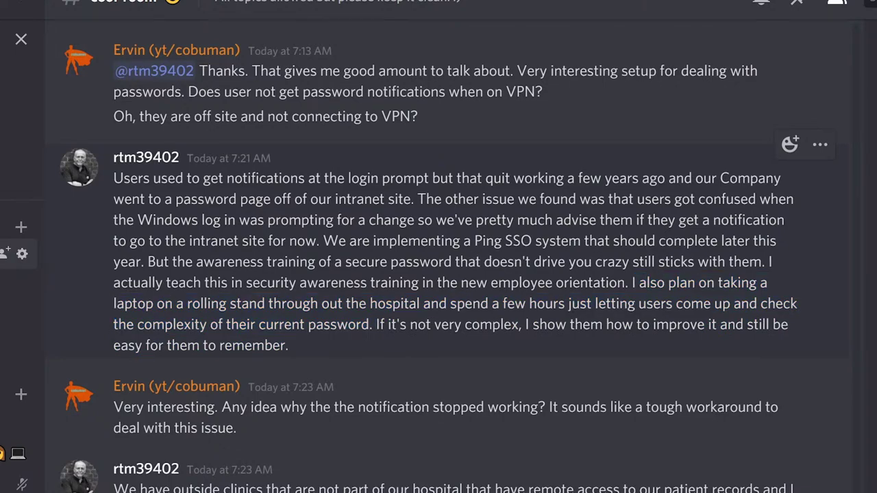
pyautogui.moveTo(631, 282); pyautogui.dragTo(376, 324)
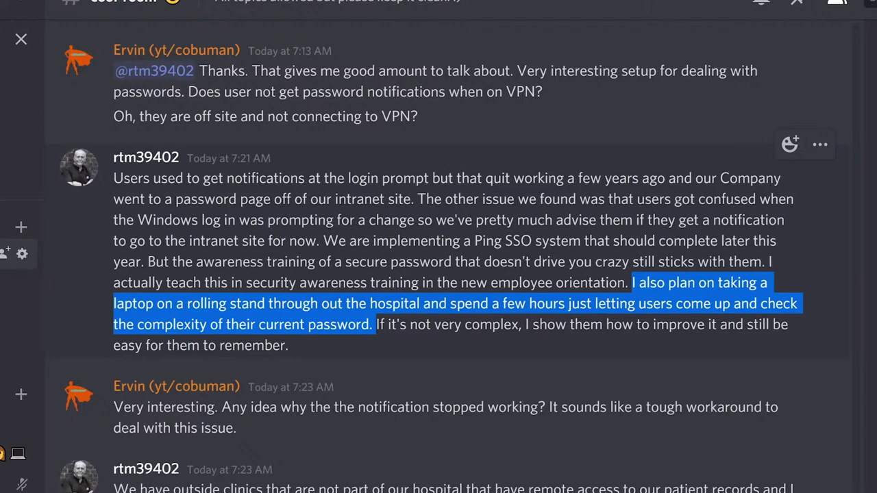
pyautogui.moveTo(372, 324)
pyautogui.mouseDown()
pyautogui.moveTo(361, 324)
pyautogui.moveTo(374, 324)
pyautogui.mouseUp()
pyautogui.click(373, 324)
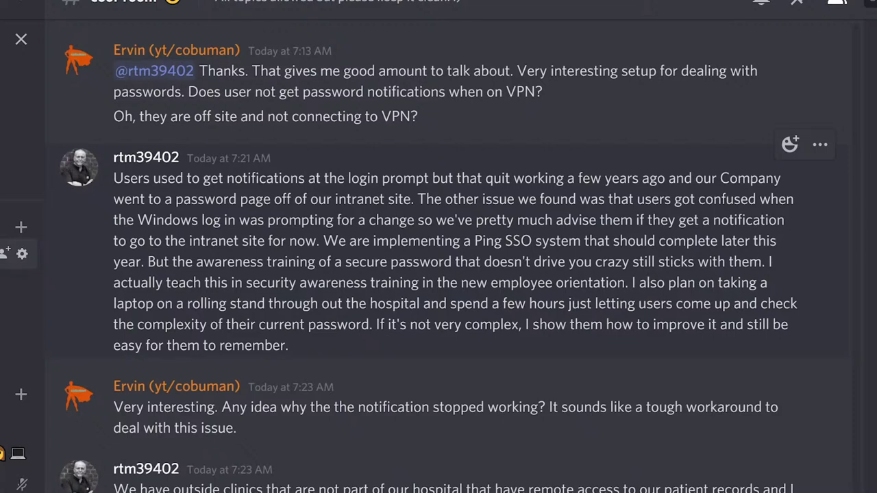
pyautogui.moveTo(631, 282); pyautogui.dragTo(697, 283)
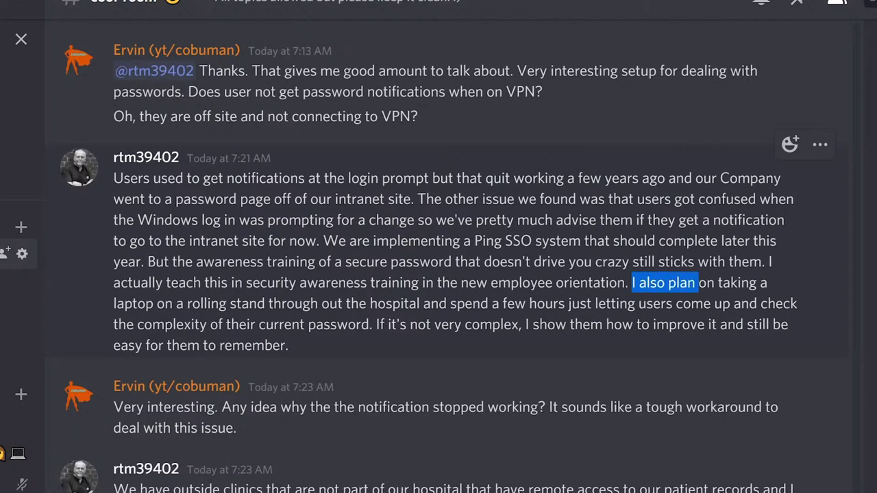
pyautogui.click(697, 282)
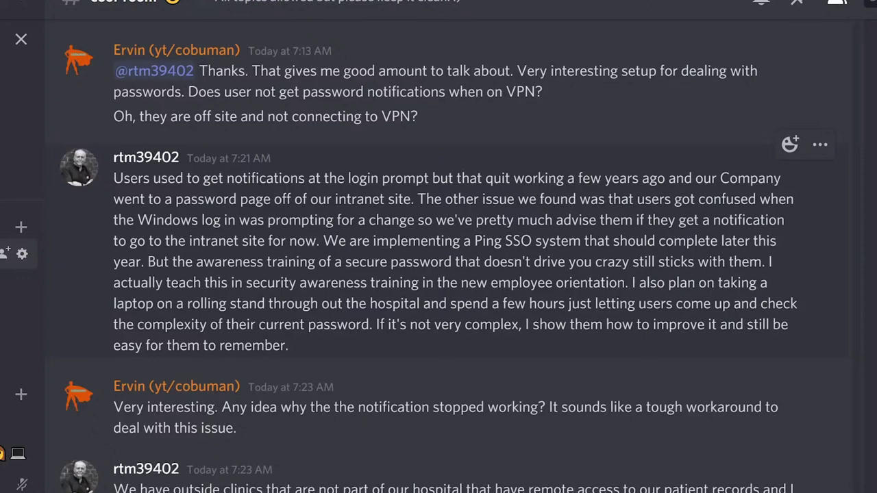
pyautogui.moveTo(376, 324); pyautogui.dragTo(660, 349)
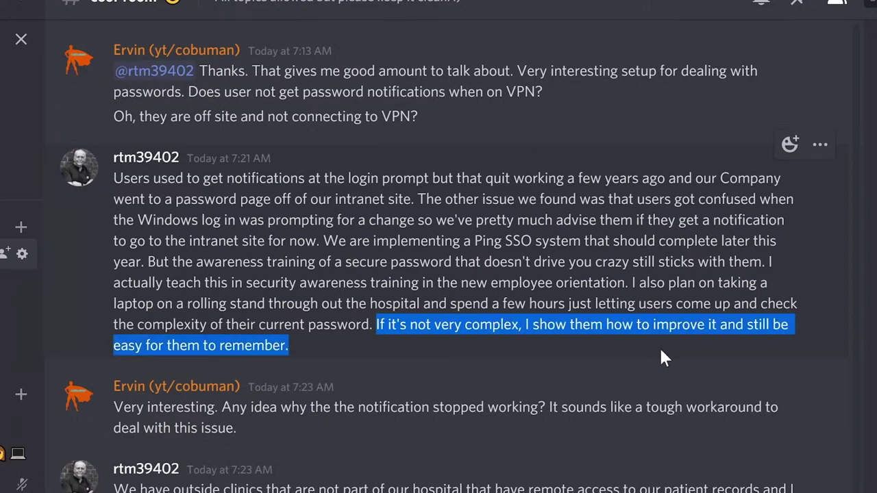
pyautogui.press('Escape')
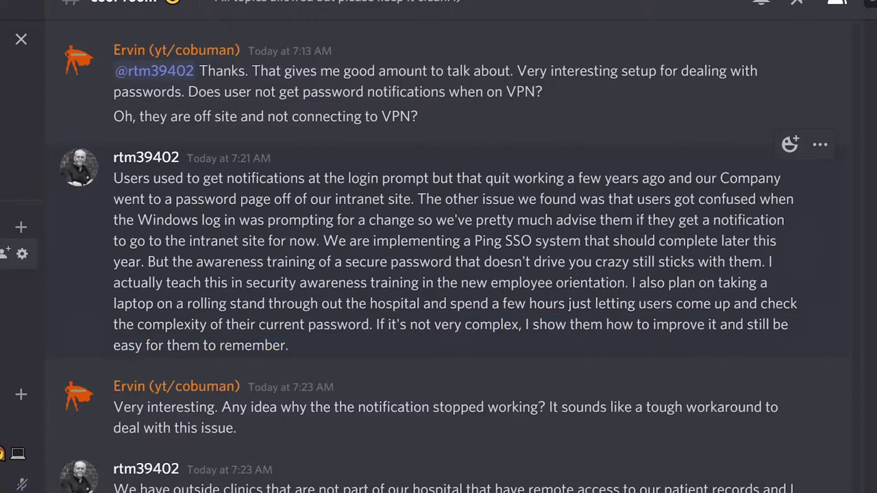
pyautogui.scroll(-3, 638, 327)
pyautogui.scroll(-2, 638, 327)
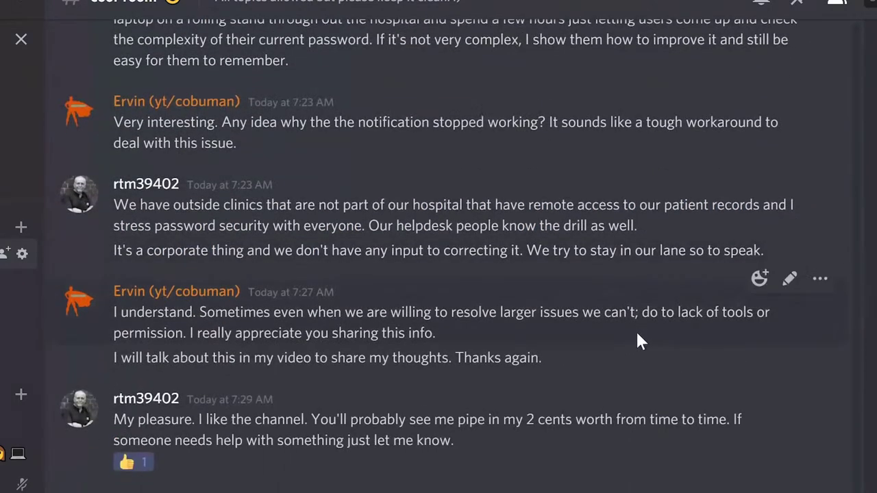
pyautogui.scroll(-1, 633, 340)
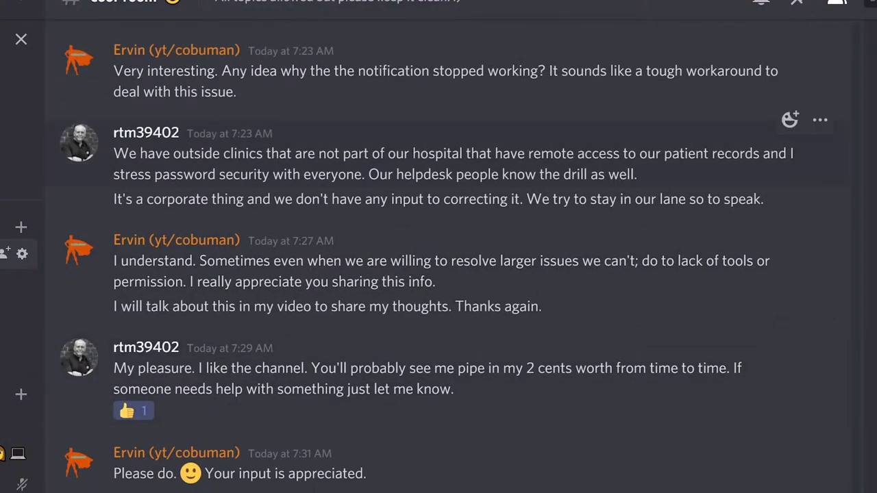
pyautogui.moveTo(114, 154); pyautogui.dragTo(292, 153)
pyautogui.click(341, 144)
pyautogui.moveTo(114, 153); pyautogui.dragTo(371, 153)
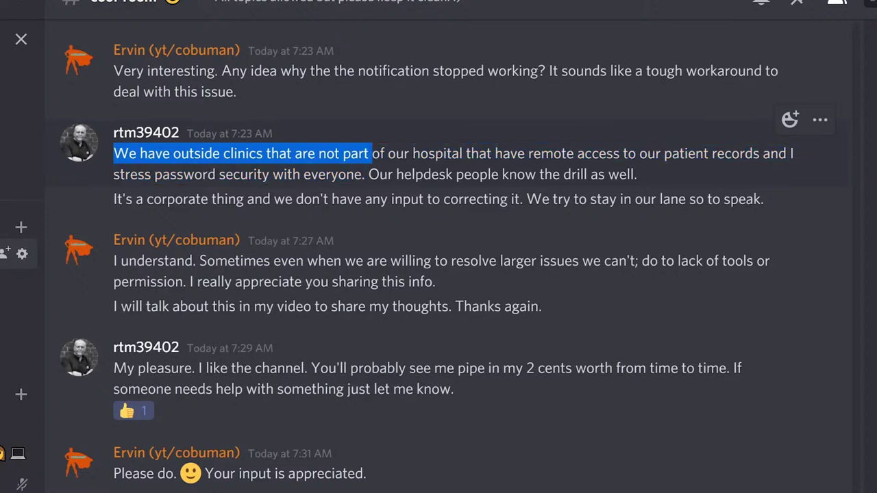
pyautogui.moveTo(369, 174); pyautogui.dragTo(110, 154)
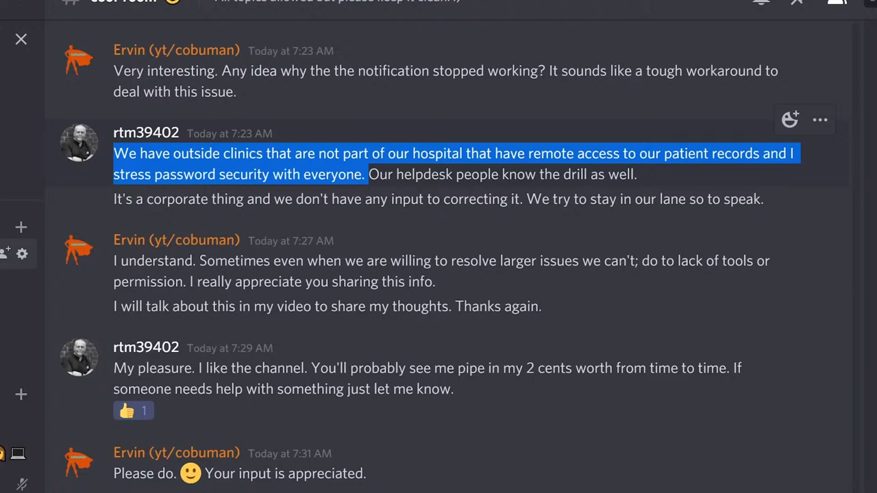
pyautogui.press('Escape')
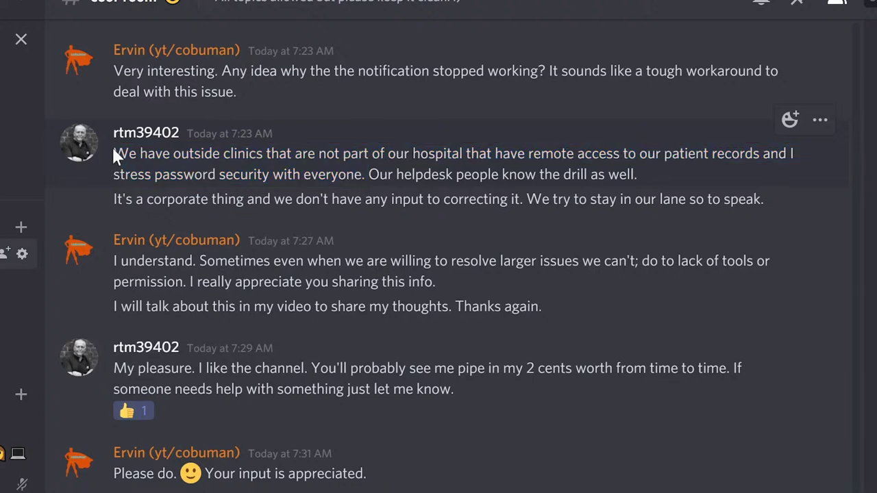
pyautogui.moveTo(111, 149); pyautogui.dragTo(221, 153)
pyautogui.press('Escape')
pyautogui.moveTo(113, 153); pyautogui.dragTo(365, 174)
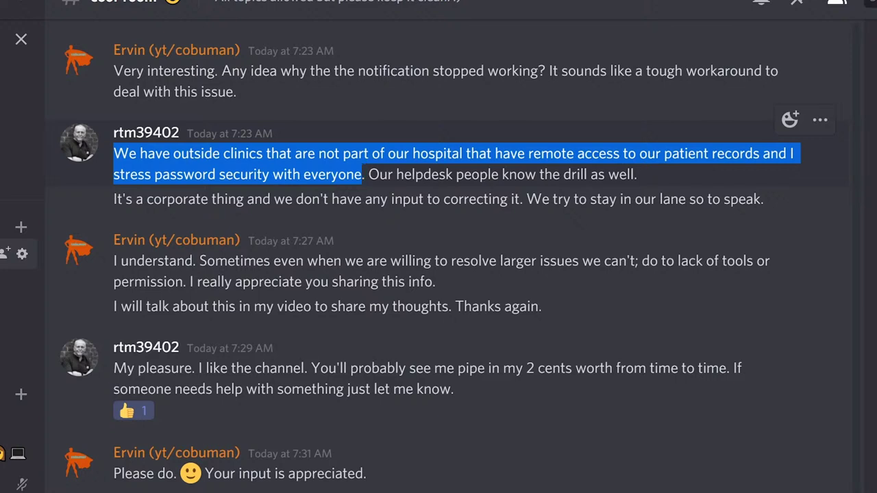
pyautogui.click(365, 174)
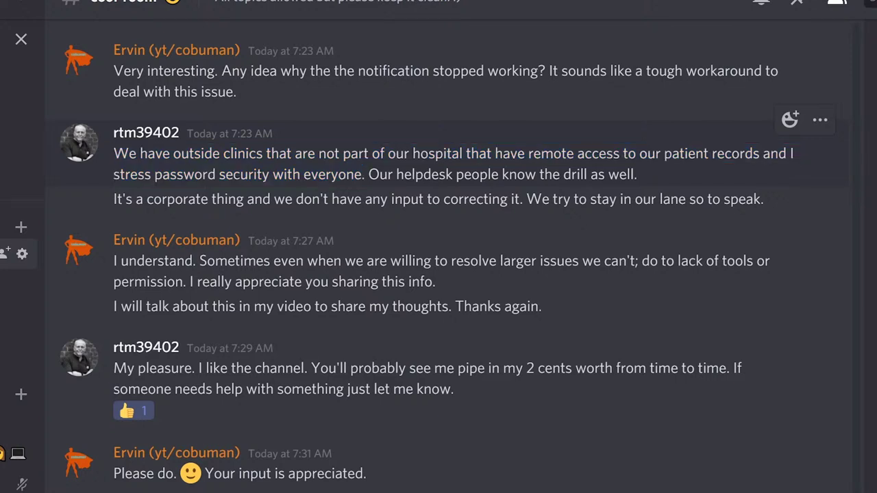
pyautogui.moveTo(368, 174); pyautogui.dragTo(659, 180)
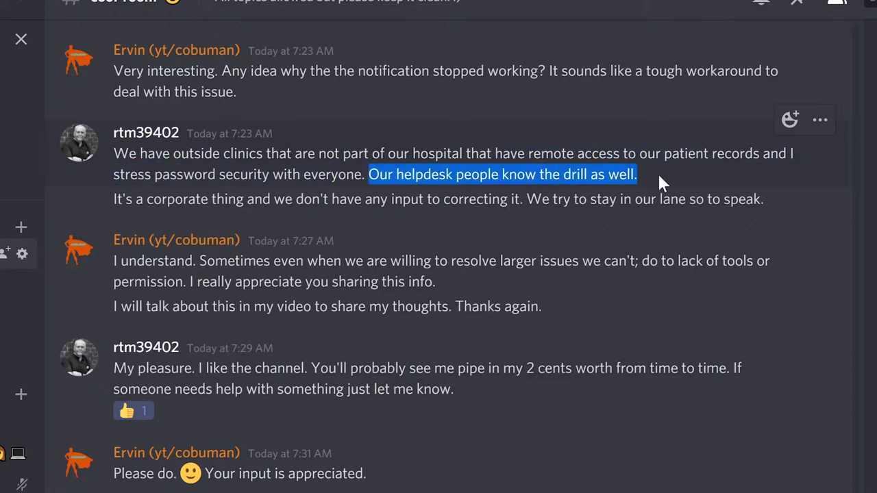
pyautogui.click(657, 173)
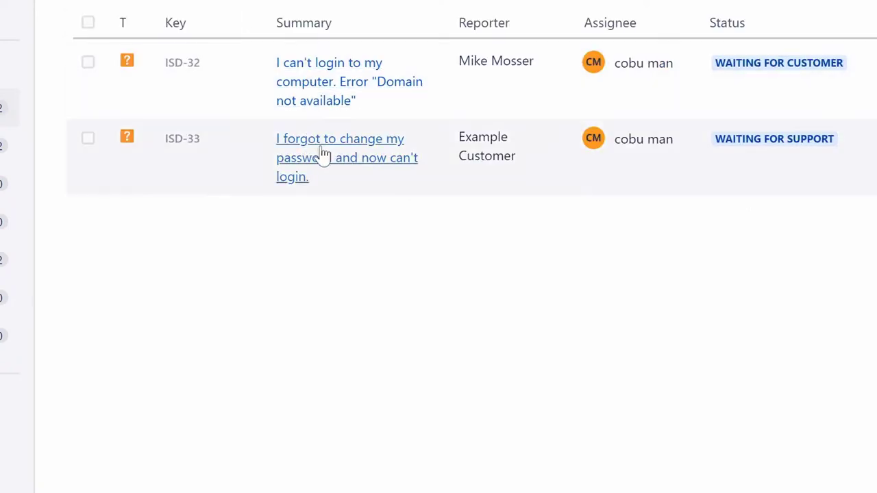
# - Reopen ISD-33, cancel the open description editor, and review the customer's problem description
pyautogui.click(323, 153)
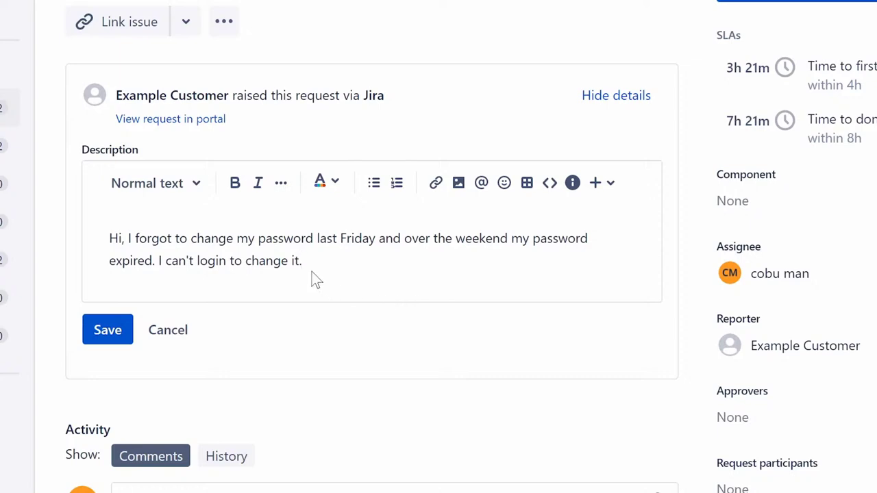
pyautogui.click(182, 331)
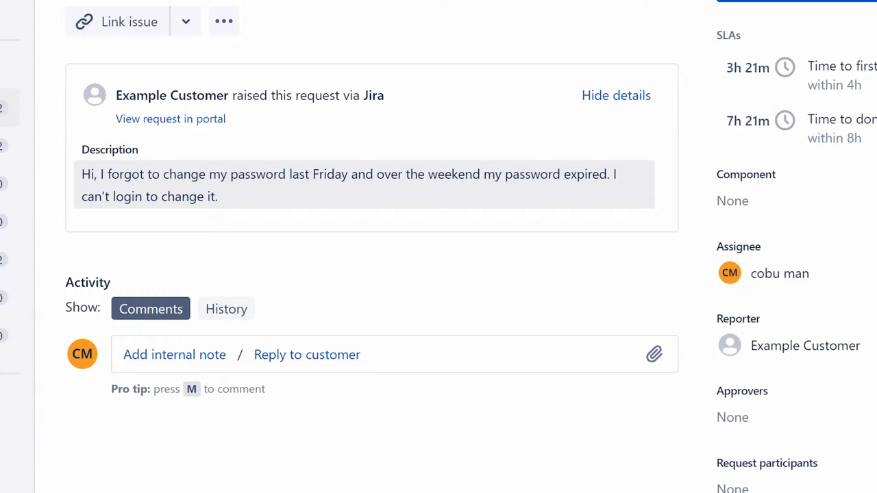
pyautogui.moveTo(82, 174); pyautogui.dragTo(216, 197)
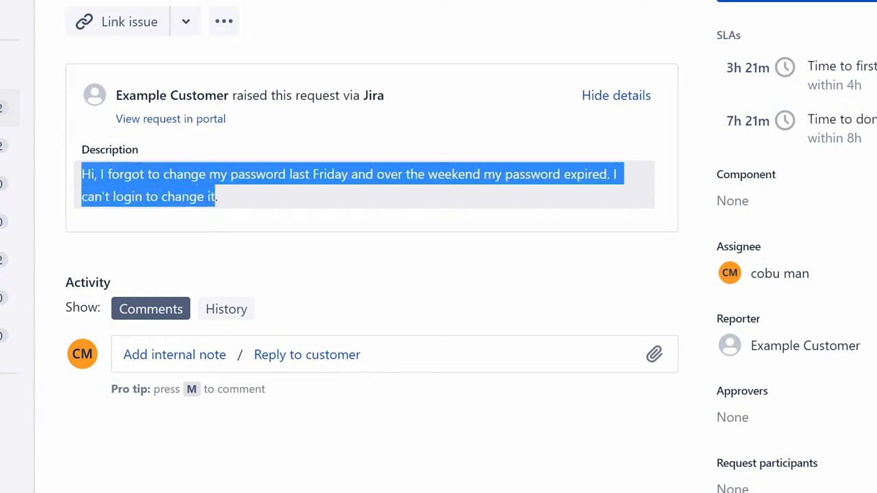
pyautogui.click(230, 195)
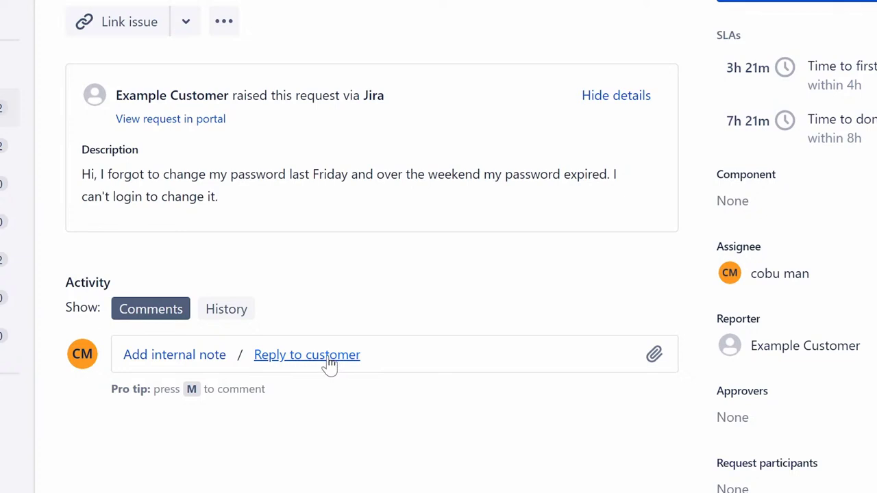
# - Write an internal note on ISD-33 reading "I've reset user's password." signed with the agent's name
pyautogui.click(330, 356)
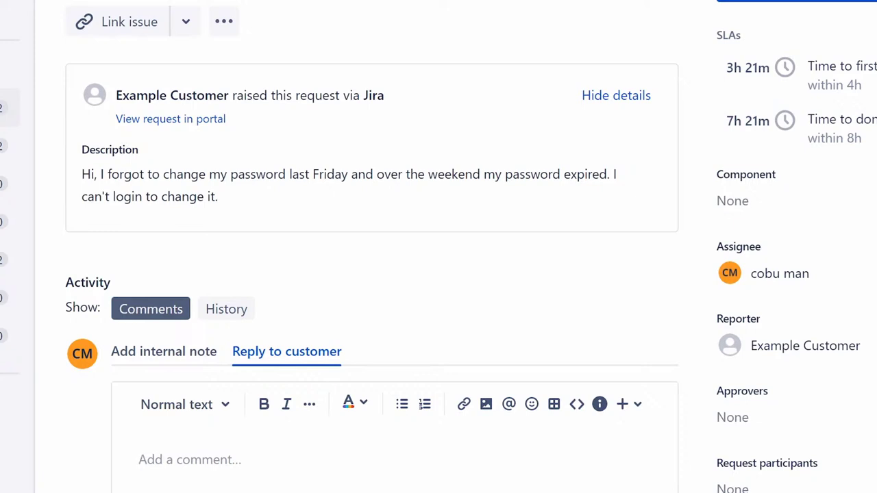
pyautogui.click(193, 354)
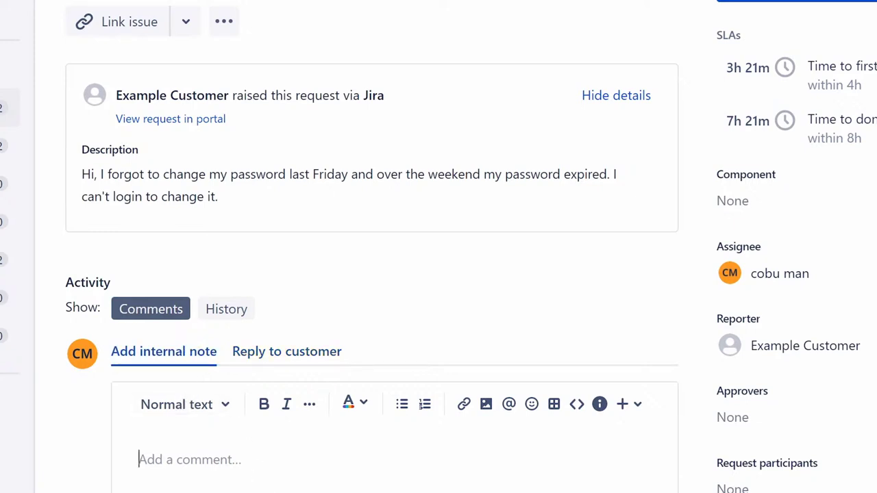
pyautogui.write('e ')
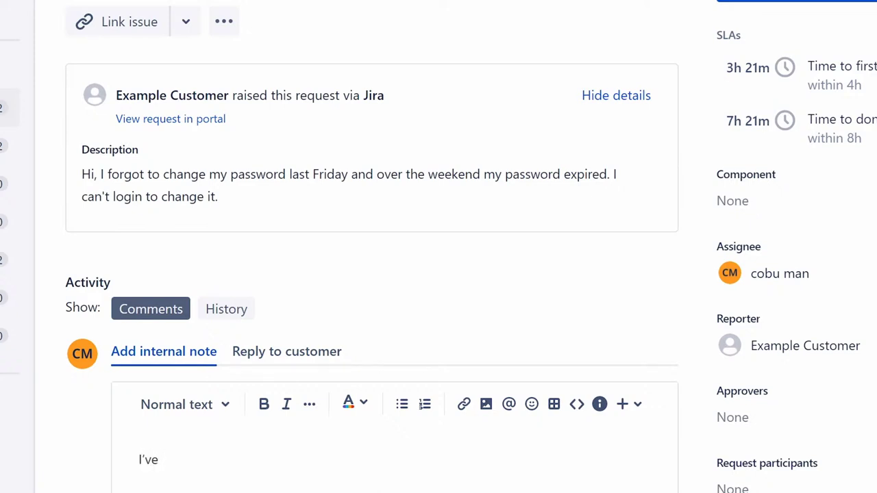
pyautogui.write("reset user's passwor")
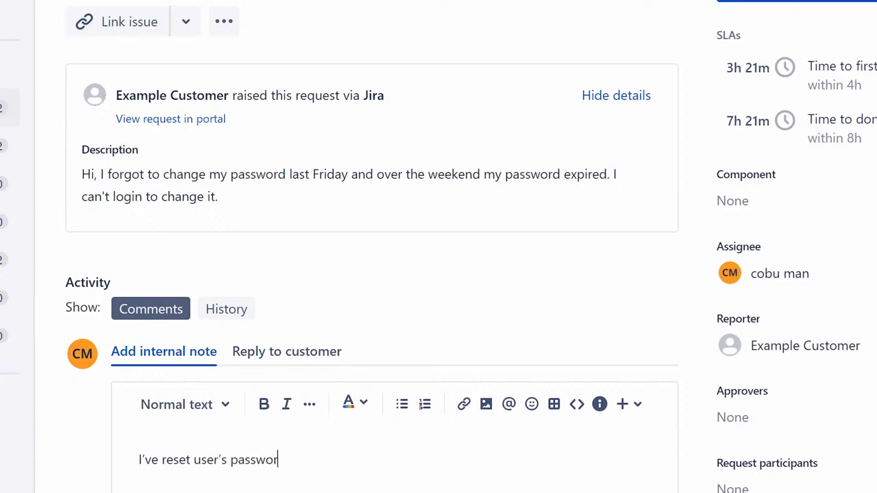
pyautogui.write('d. Ervin')
# - Save the internal note "I've reset user's password." to ISD-33 with Ctrl+Enter
pyautogui.hotkey('ctrl', 'Return')
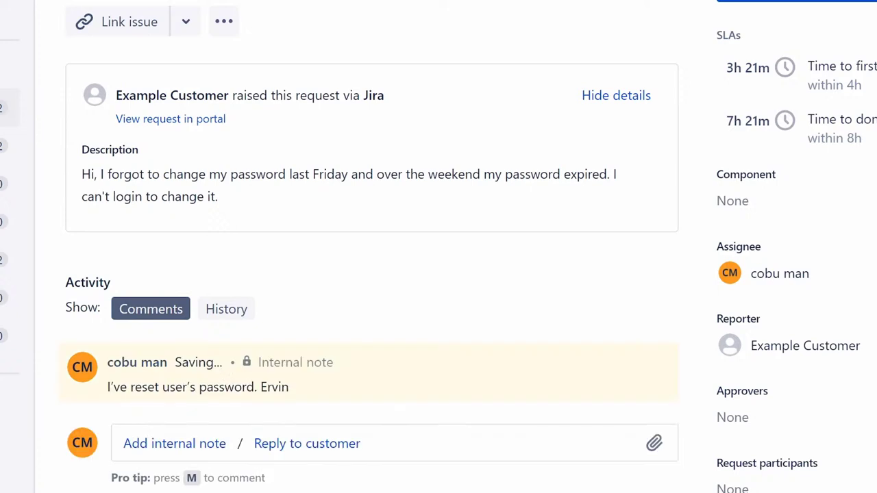
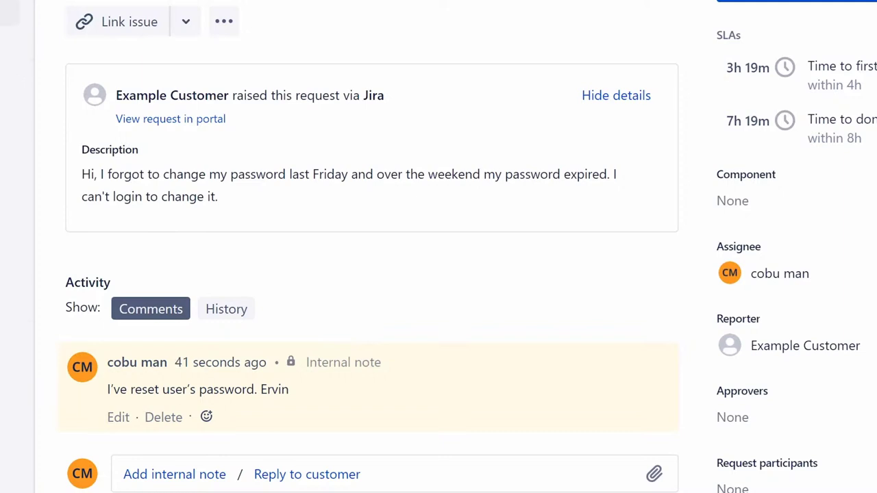
# - Change the expired-password request's status to Complete
pyautogui.click(860, 3)
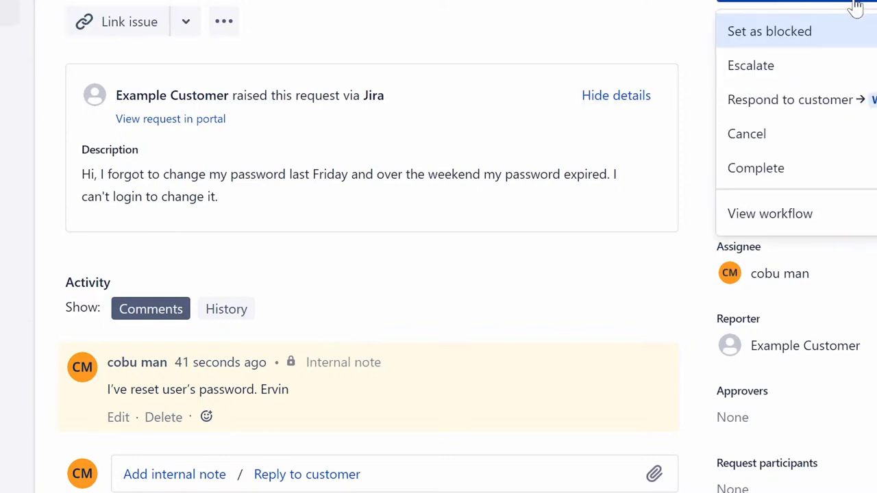
pyautogui.click(854, 173)
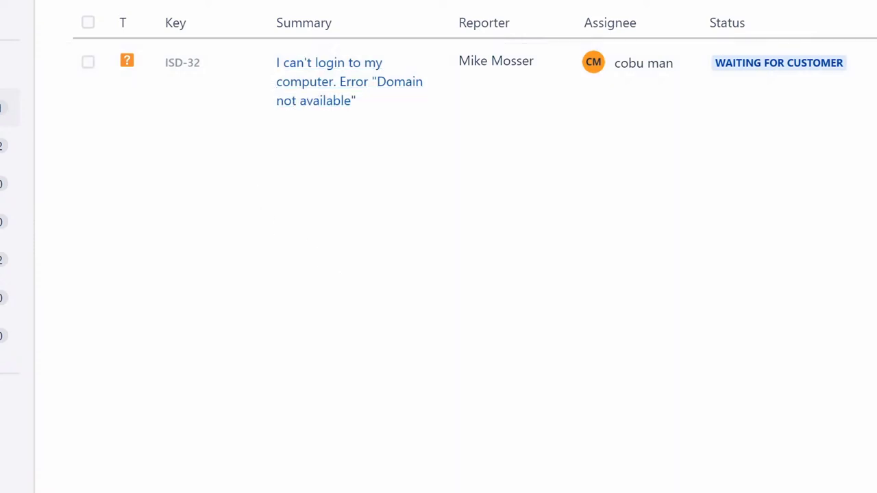
# - Scroll the issue table sideways to check ISD-32's Created date
pyautogui.hscroll(3, 471, 62)
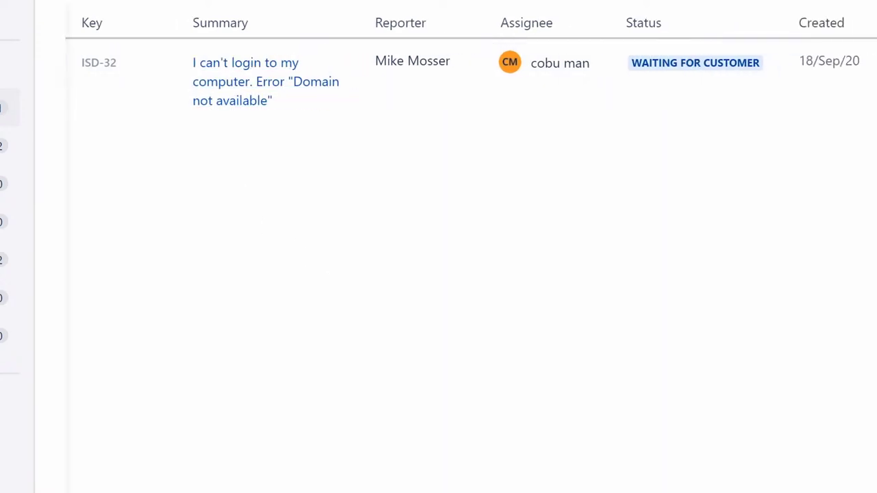
pyautogui.hscroll(-3, 471, 62)
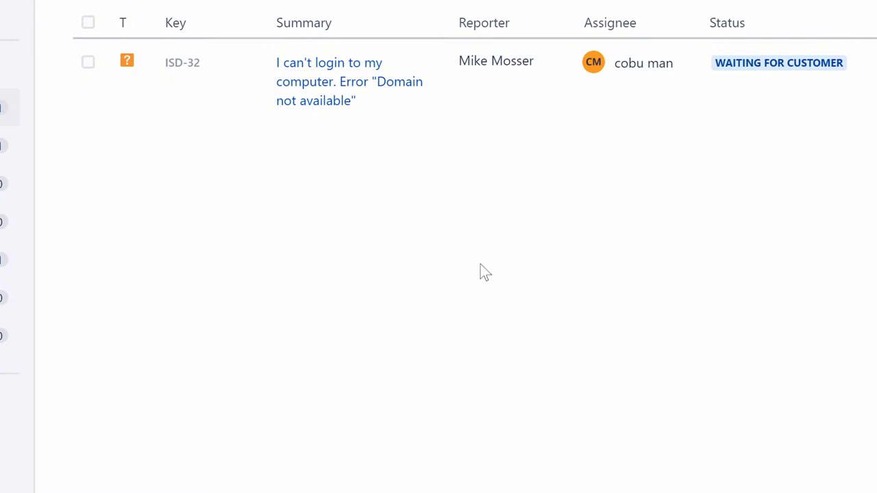
pyautogui.hscroll(5, 455, 62)
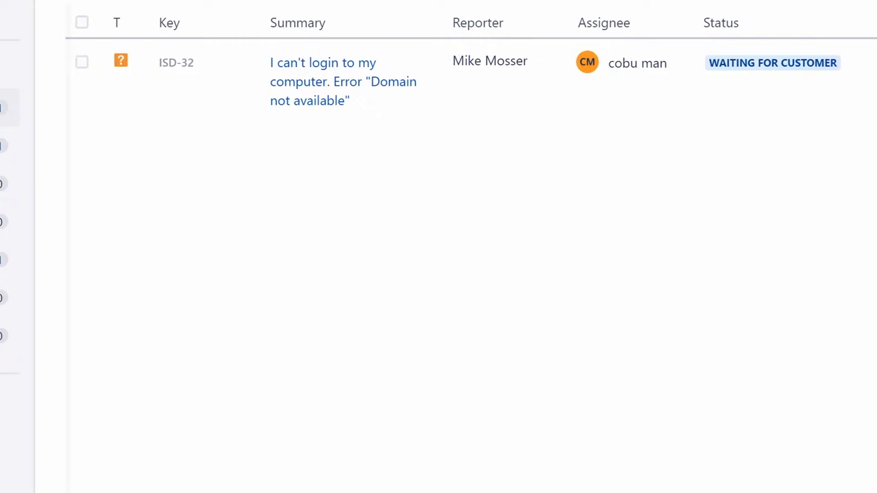
pyautogui.hscroll(-5, 456, 62)
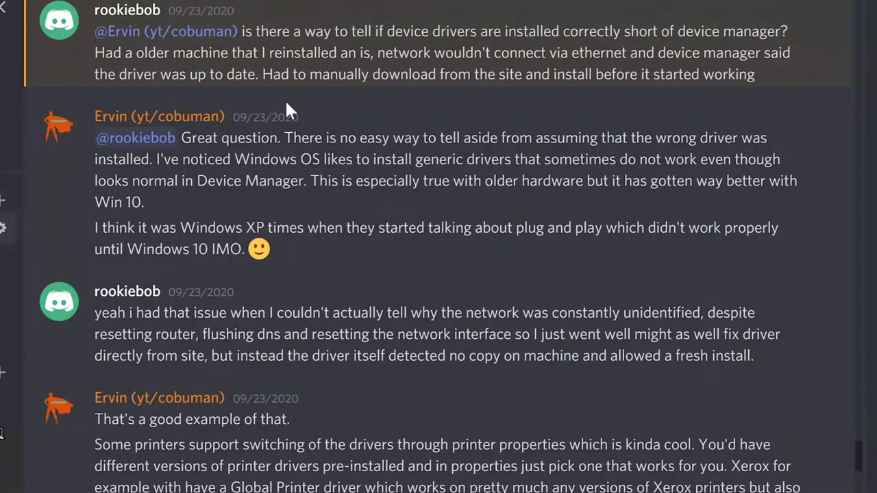
# - Highlight the member's question about checking device drivers in cool-room-, then clear the highlight
pyautogui.moveTo(286, 103)
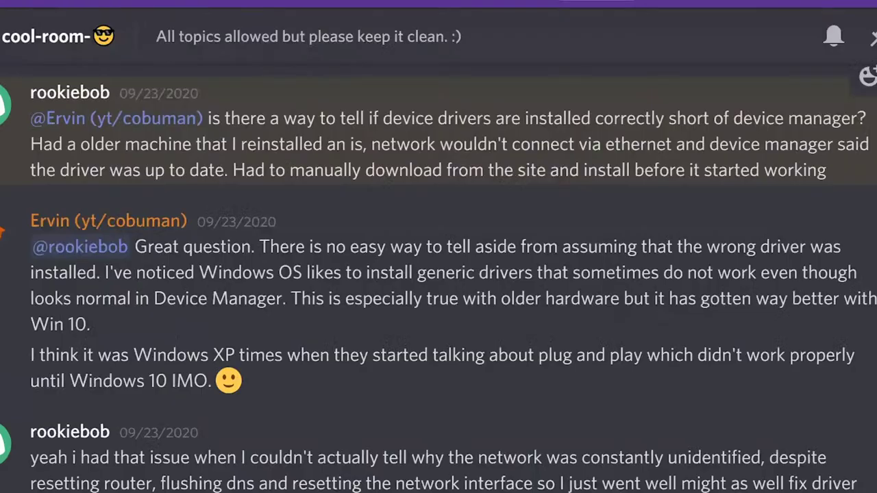
pyautogui.moveTo(225, 118); pyautogui.dragTo(829, 172)
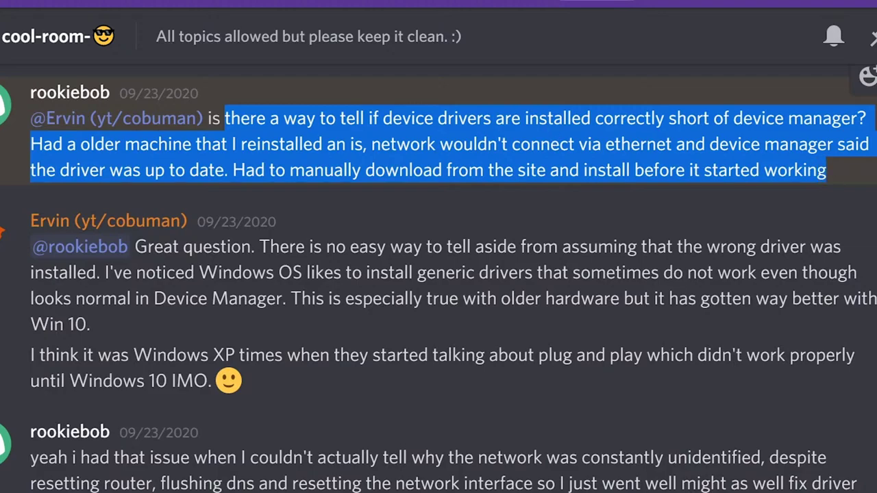
pyautogui.click(329, 170)
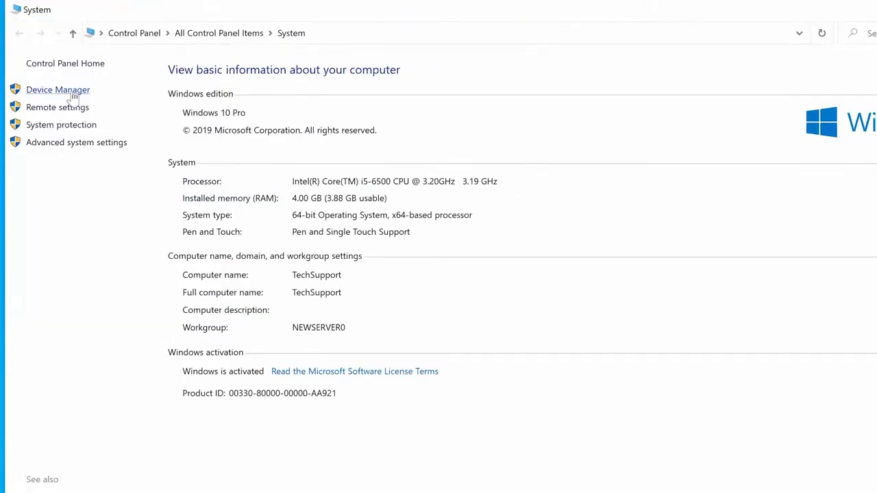
# - Open Device Manager from the System window and expand Network adapters
pyautogui.click(68, 91)
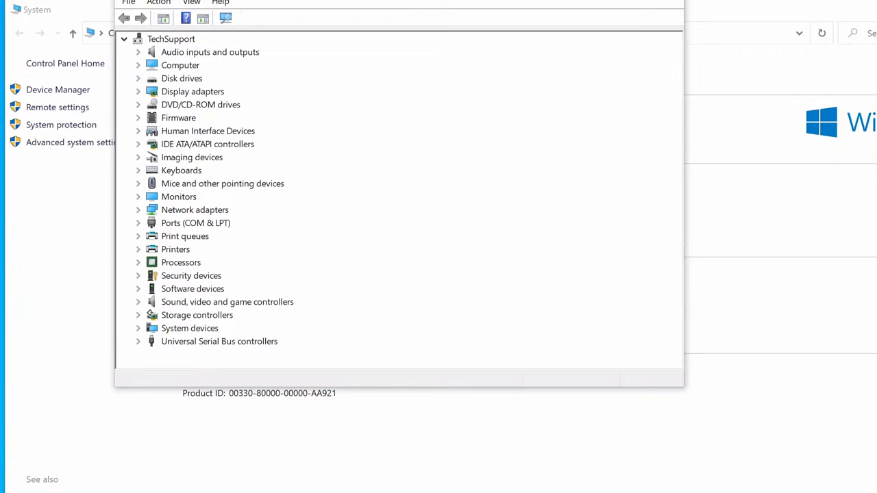
pyautogui.moveTo(295, 1); pyautogui.dragTo(331, 34)
pyautogui.click(195, 258)
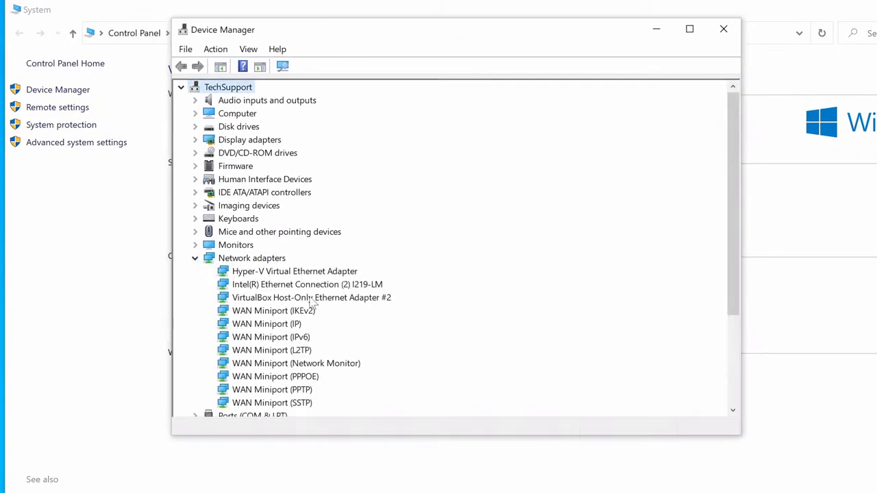
# - Select the Intel I219-LM, VirtualBox Host-Only #2 and Hyper-V adapters in turn
pyautogui.click(291, 286)
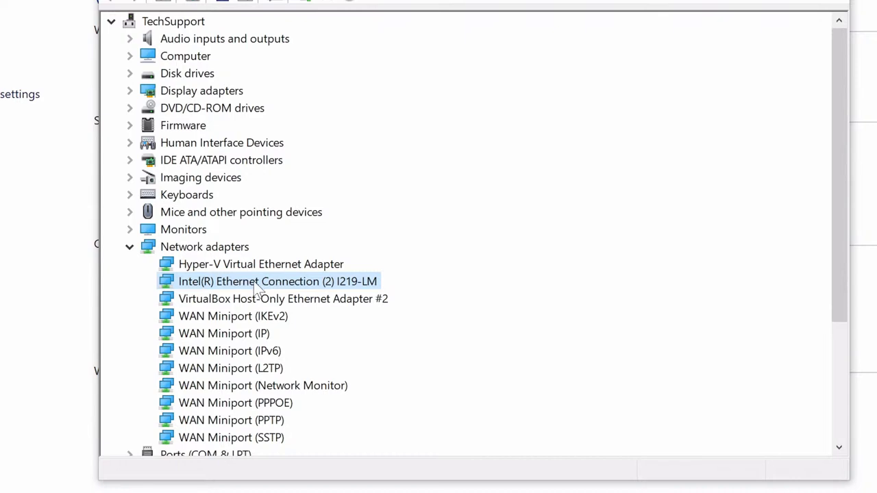
pyautogui.click(233, 300)
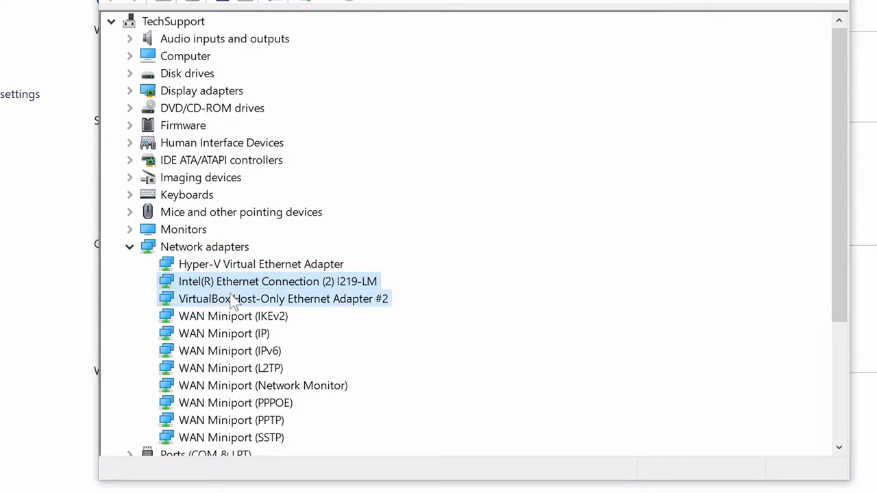
pyautogui.click(256, 266)
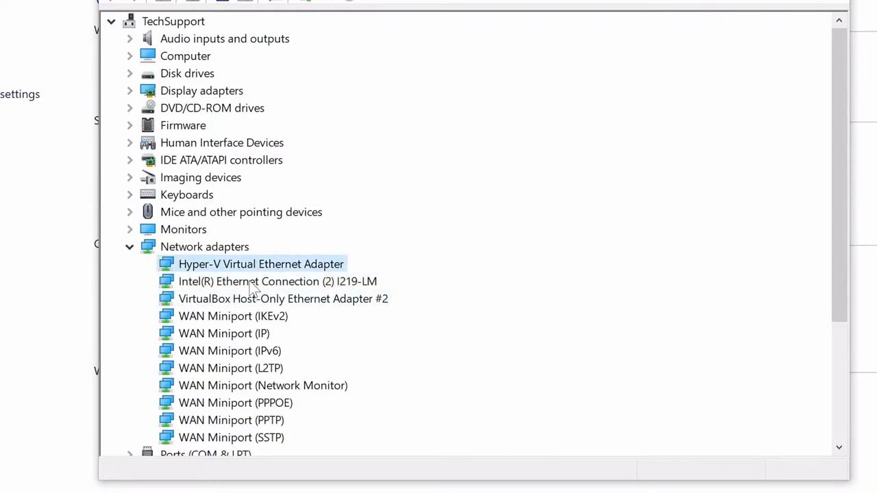
pyautogui.click(251, 283)
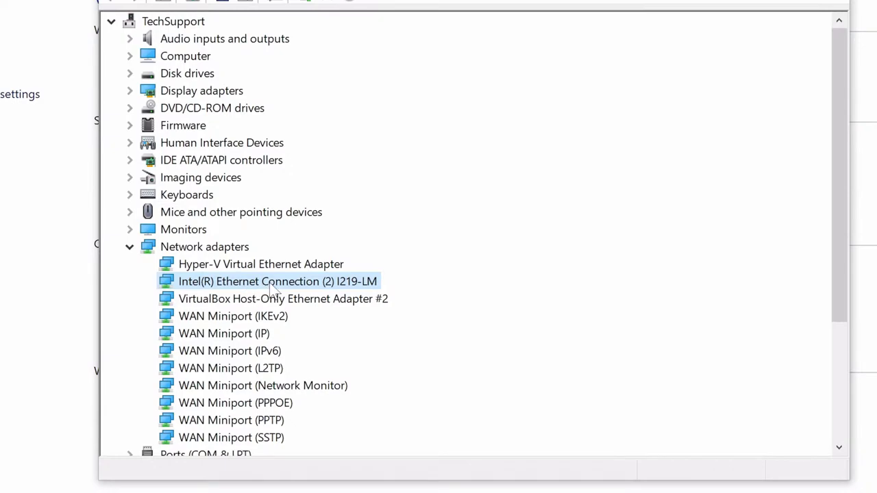
pyautogui.scroll(-4, 274, 291)
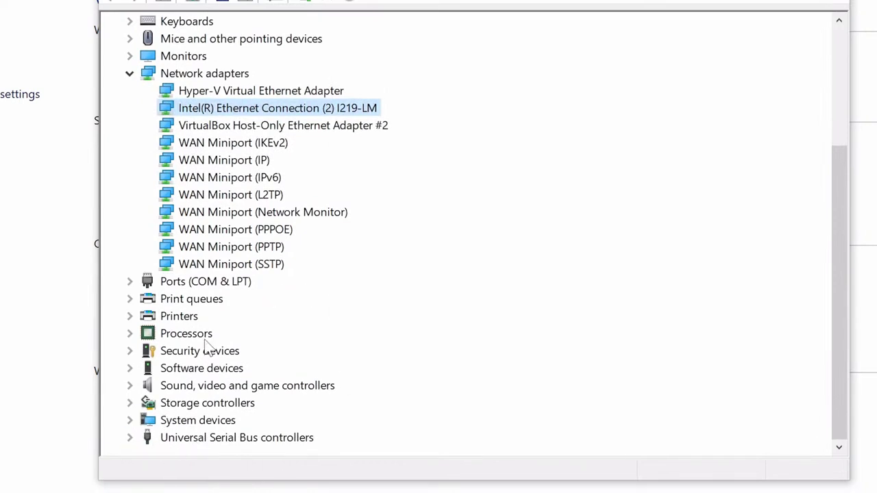
pyautogui.scroll(2, 209, 349)
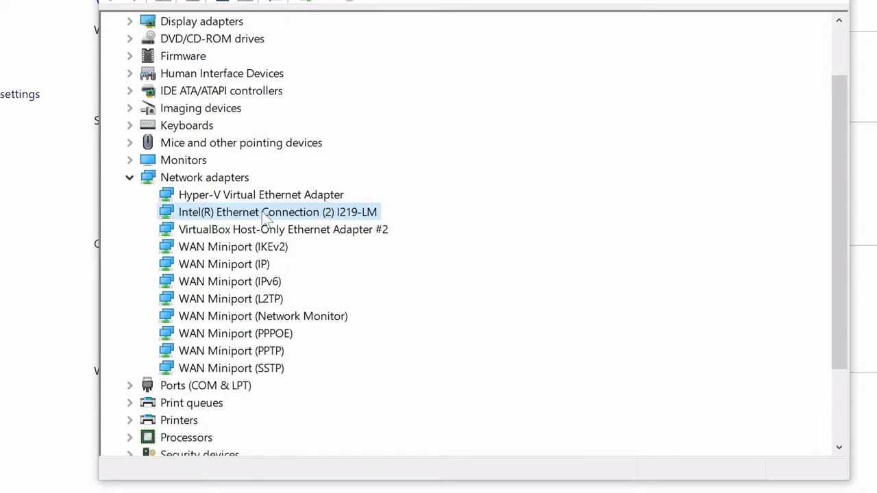
pyautogui.rightClick(262, 211)
pyautogui.click(326, 327)
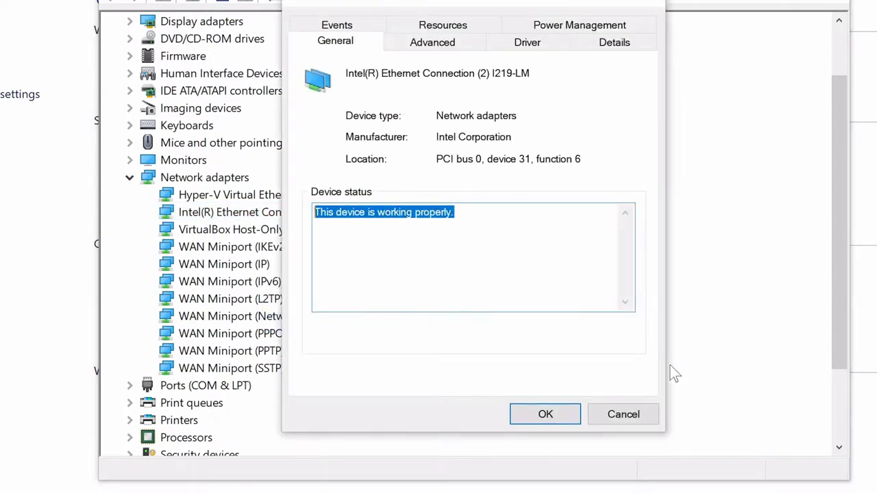
pyautogui.click(455, 213)
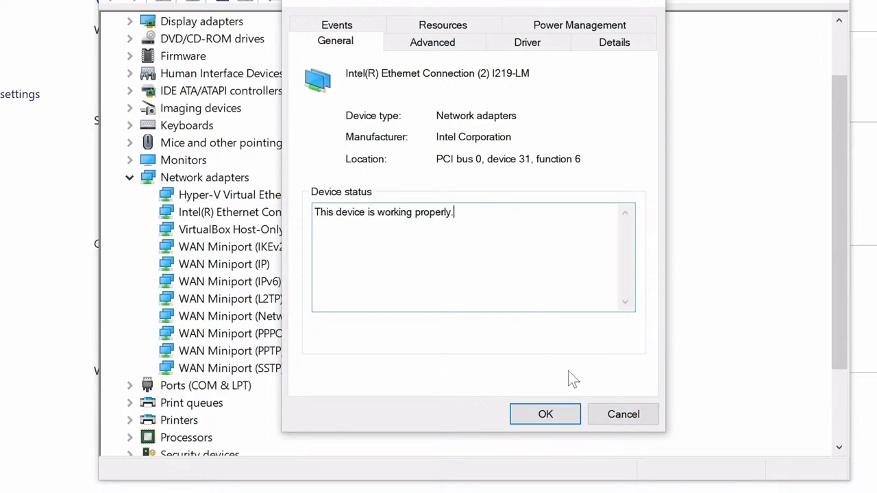
pyautogui.moveTo(507, 4); pyautogui.dragTo(609, 44)
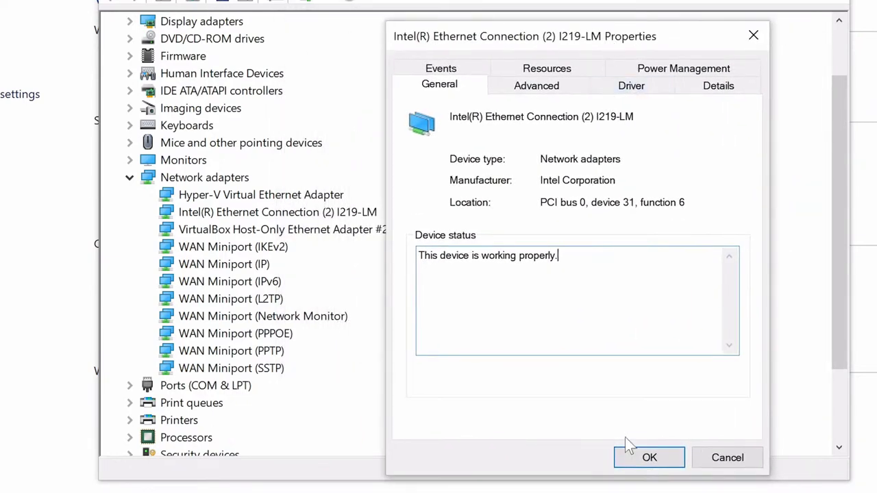
pyautogui.click(726, 465)
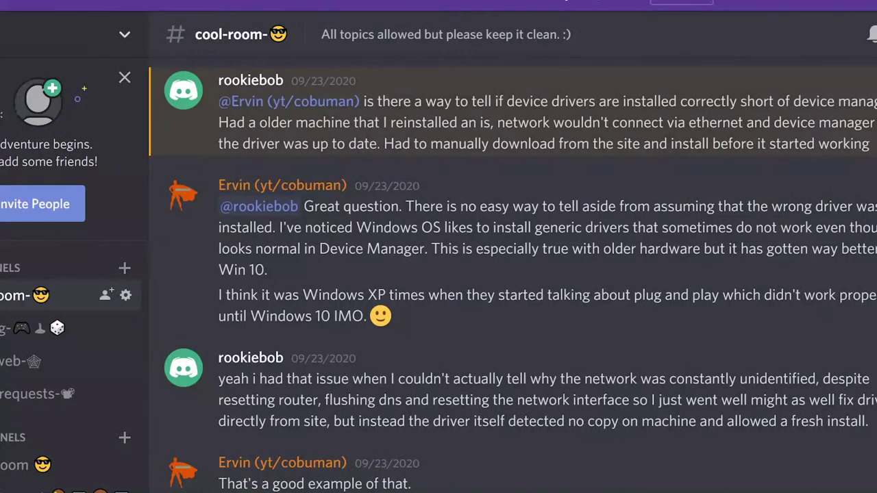
# - Highlight sentences of the driver reply, ending on the remark about older hardware and Win 10
pyautogui.moveTo(229, 123); pyautogui.dragTo(512, 122)
pyautogui.moveTo(405, 206); pyautogui.dragTo(443, 206)
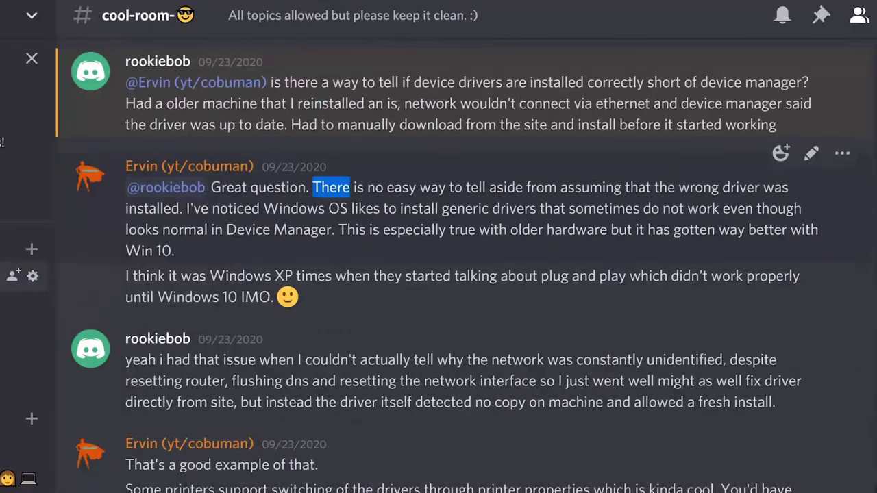
pyautogui.moveTo(350, 187); pyautogui.dragTo(870, 191)
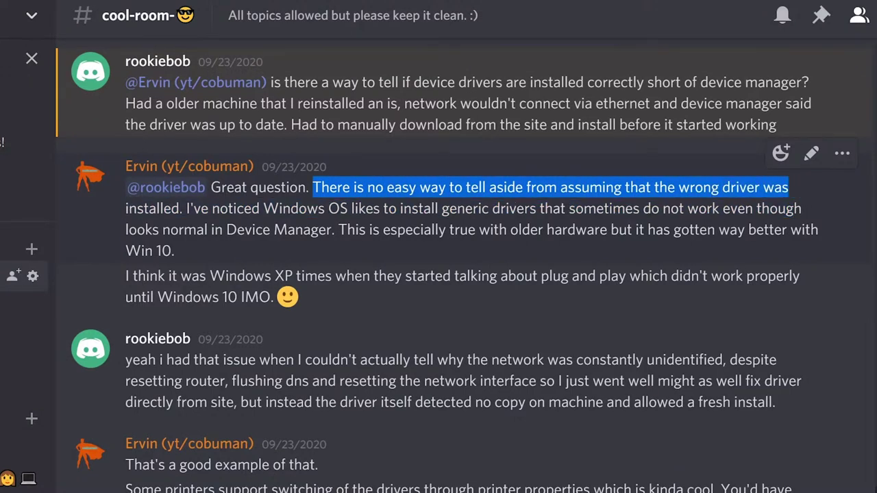
pyautogui.moveTo(789, 187); pyautogui.dragTo(335, 229)
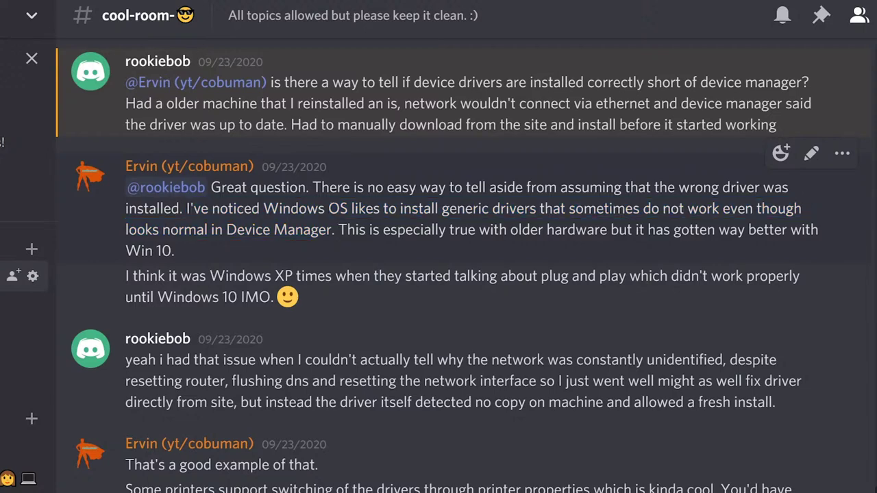
pyautogui.moveTo(337, 229); pyautogui.dragTo(348, 246)
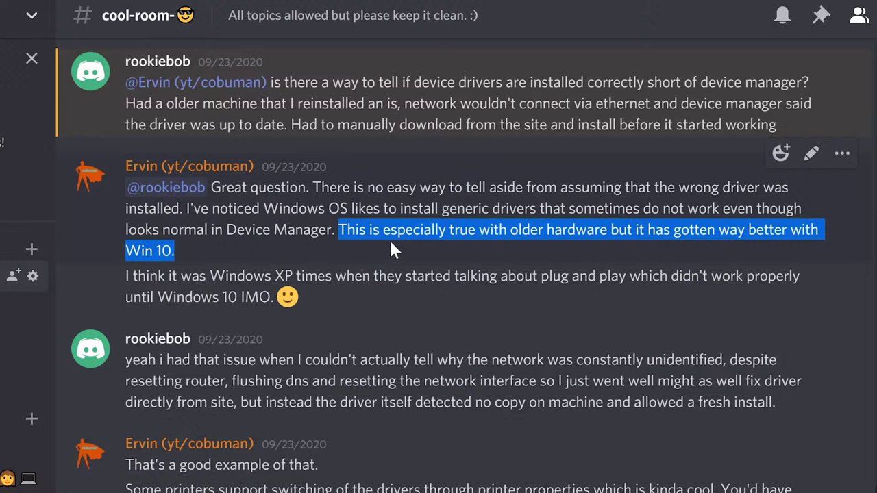
pyautogui.moveTo(390, 245); pyautogui.dragTo(553, 246)
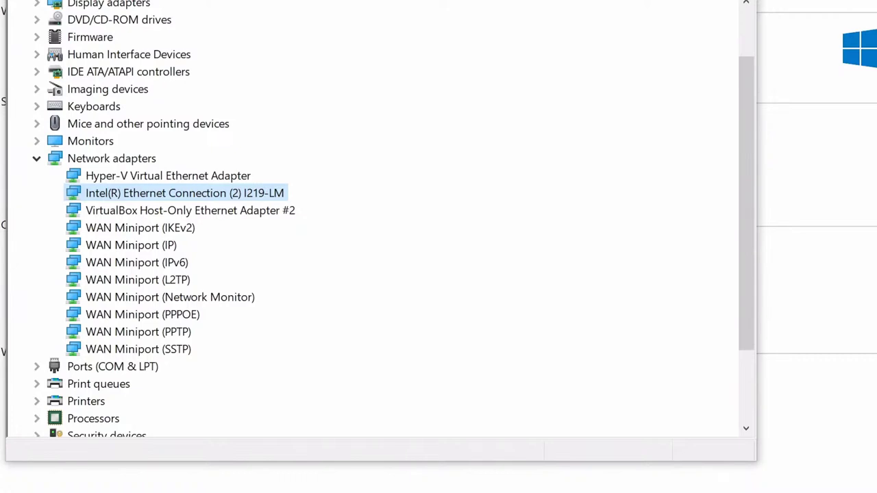
pyautogui.rightClick(144, 198)
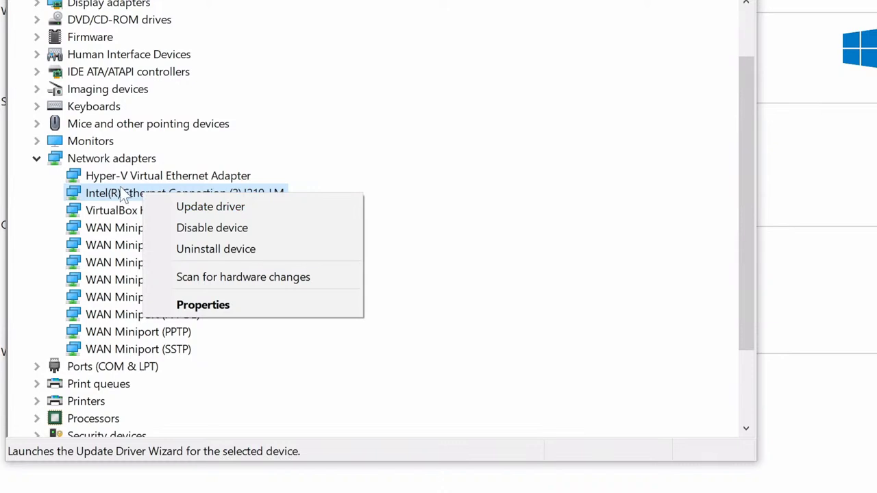
pyautogui.click(121, 190)
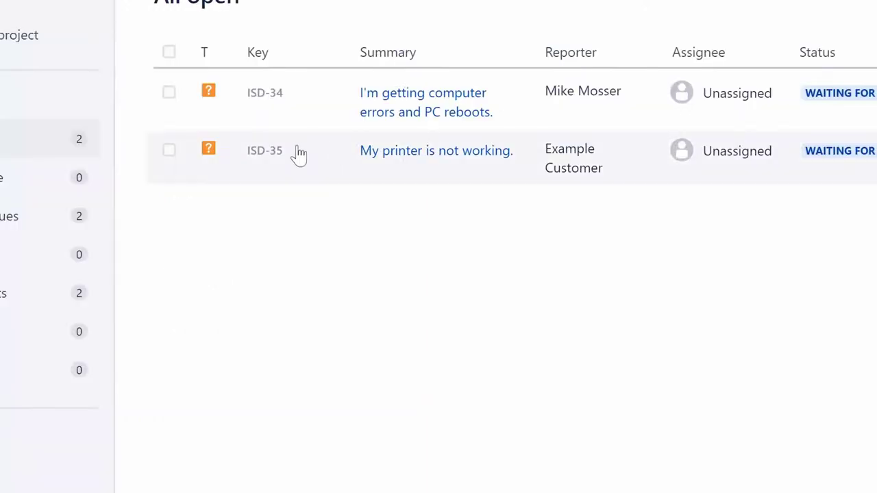
# - Open ISD-35 'My printer is not working.' and assign it to the support agent
pyautogui.click(410, 152)
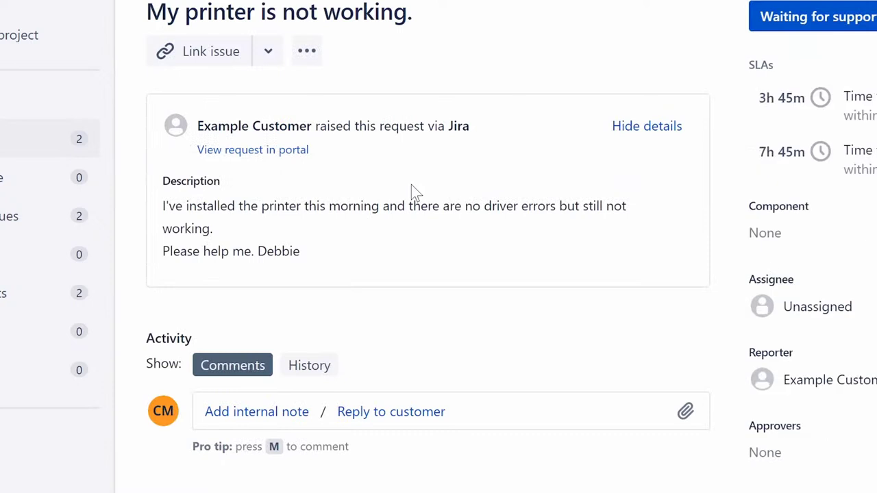
pyautogui.click(860, 307)
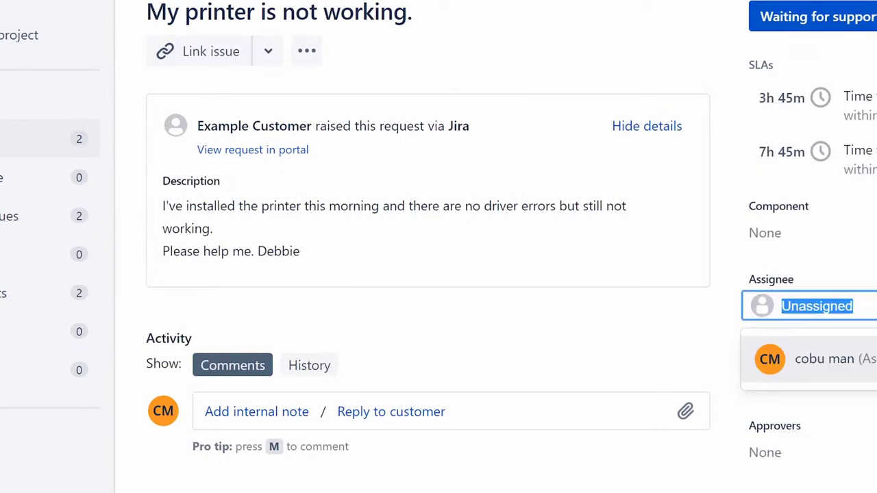
pyautogui.click(855, 367)
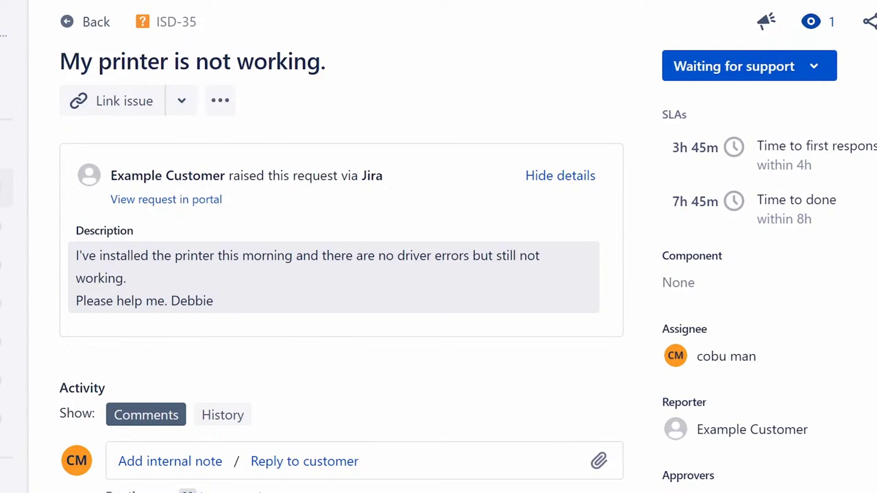
# - Select the ISD-35 title and description text, then clear the selection
pyautogui.moveTo(60, 61); pyautogui.dragTo(370, 84)
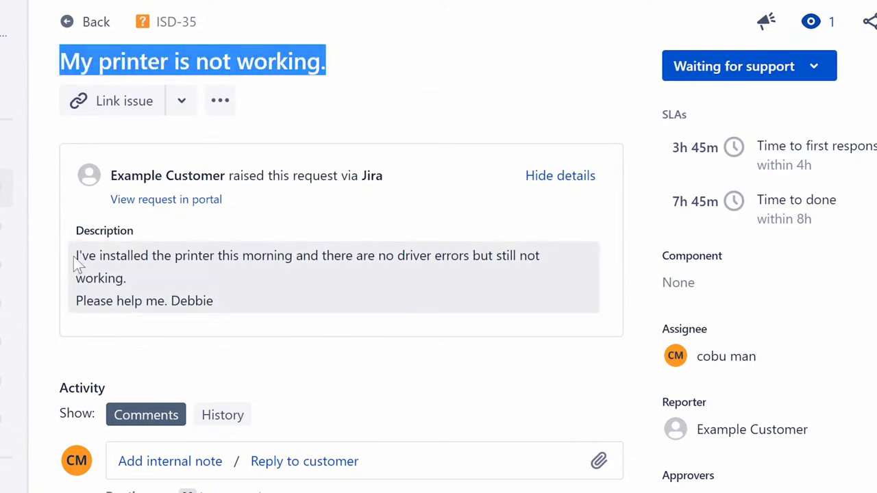
pyautogui.tripleClick(83, 260)
pyautogui.click(74, 255)
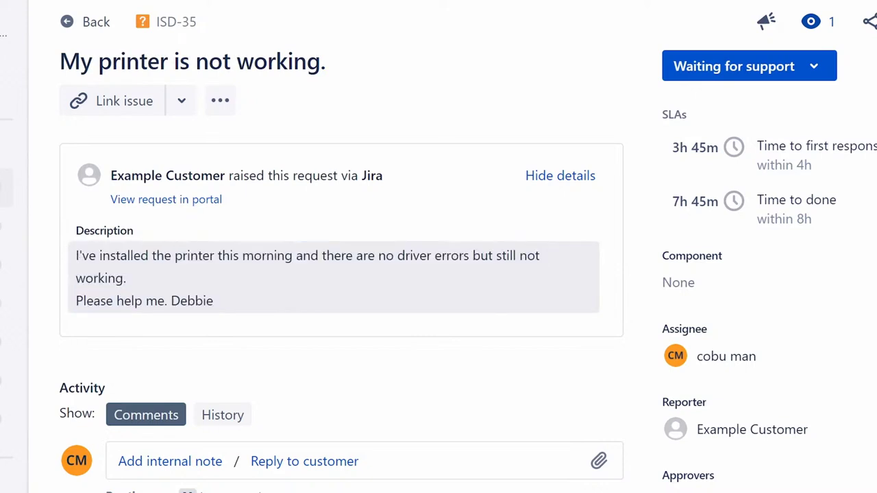
pyautogui.tripleClick(86, 260)
pyautogui.moveTo(115, 257); pyautogui.dragTo(120, 257)
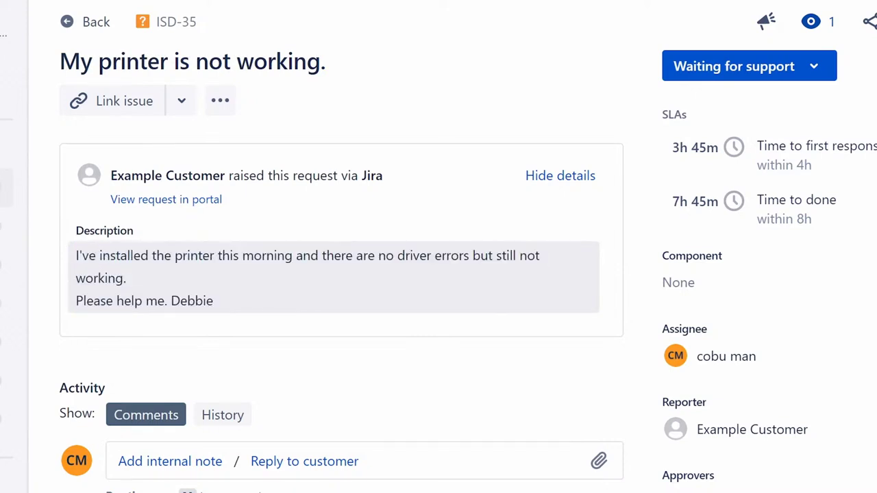
pyautogui.tripleClick(79, 260)
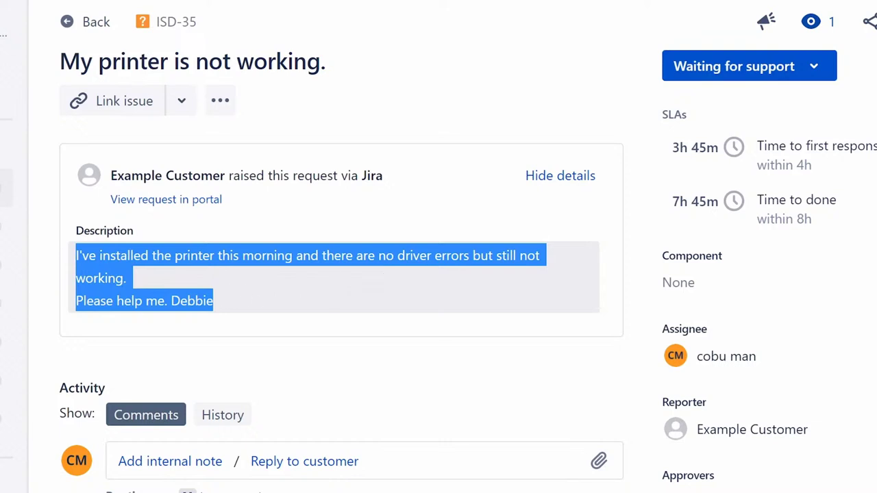
pyautogui.click(237, 303)
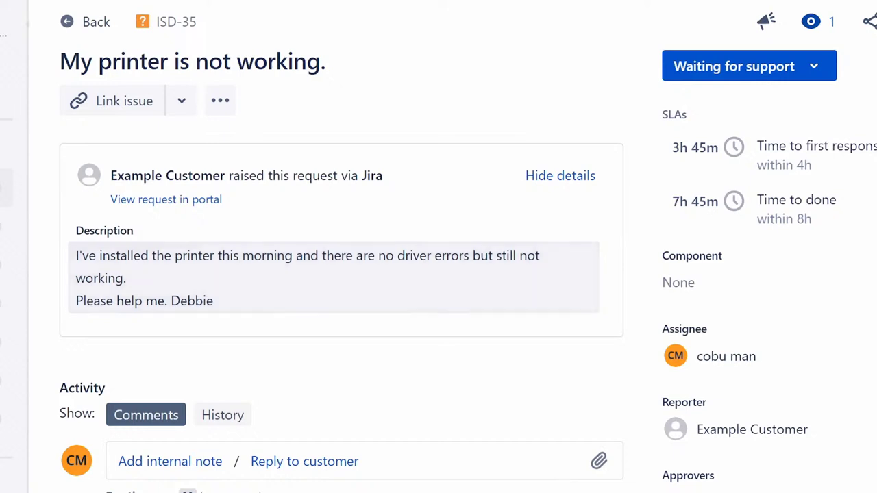
# - Search Start for 'printer' to open Printers & scanners and select the Canon MP250 series
pyautogui.press('super')
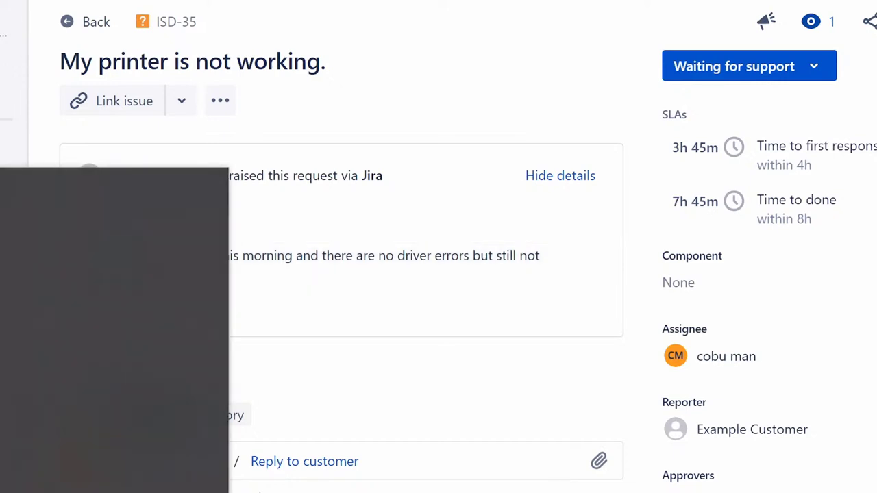
pyautogui.write('developer')
pyautogui.press('BackSpace')
pyautogui.press('BackSpace')
pyautogui.press('BackSpace')
pyautogui.press('BackSpace')
pyautogui.press('BackSpace')
pyautogui.press('BackSpace')
pyautogui.write('ic')
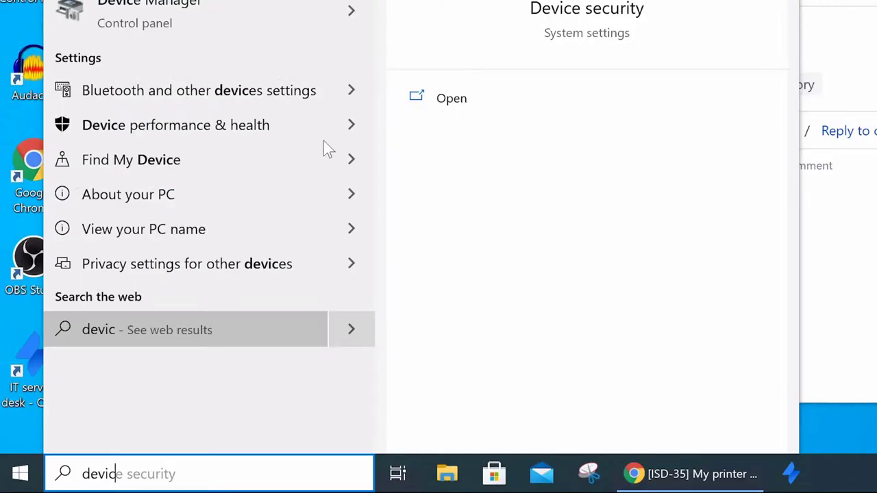
pyautogui.press('BackSpace')
pyautogui.press('BackSpace')
pyautogui.press('BackSpace')
pyautogui.press('BackSpace')
pyautogui.press('BackSpace')
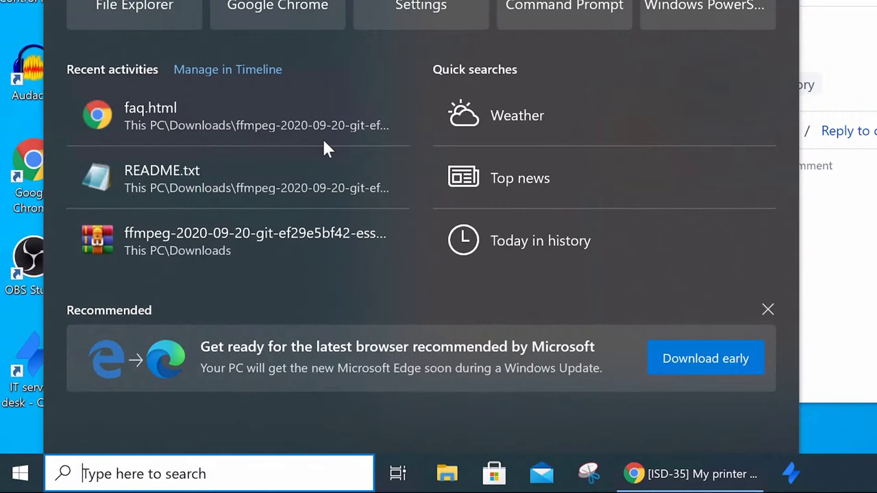
pyautogui.write('printer')
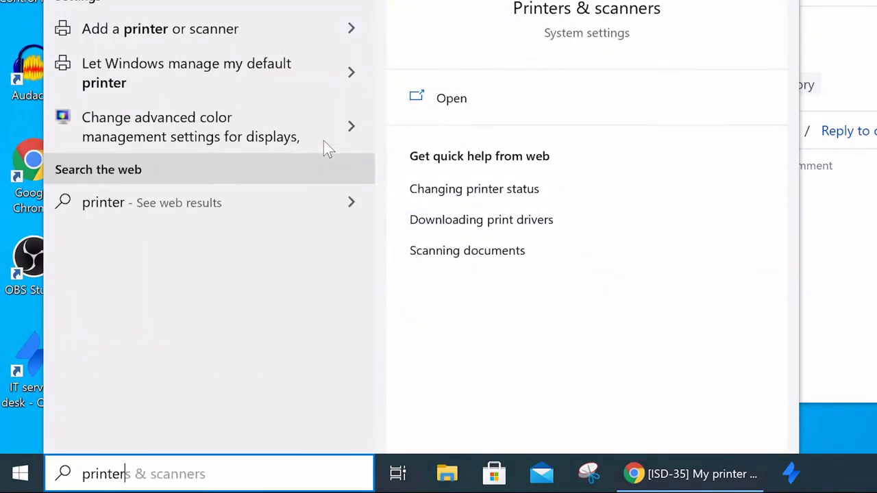
pyautogui.press('Return')
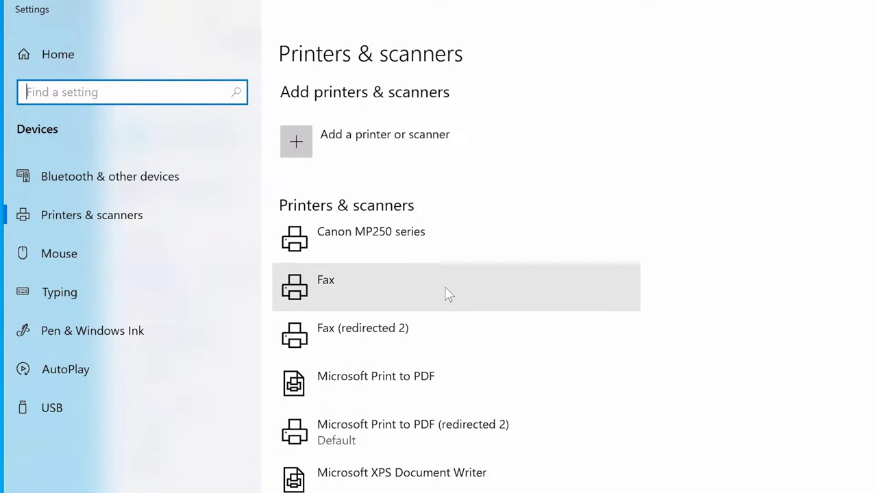
pyautogui.click(438, 256)
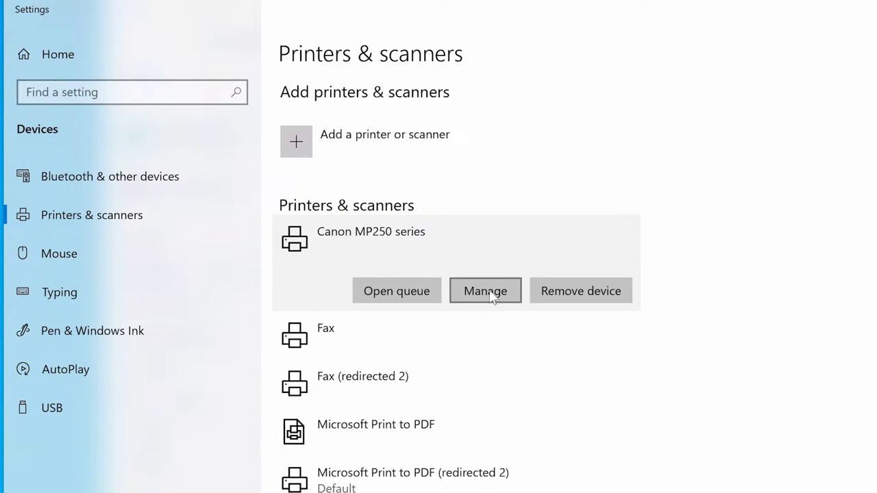
# - Open the Canon MP250 series Manage page and shift the Settings window slightly right
pyautogui.click(491, 296)
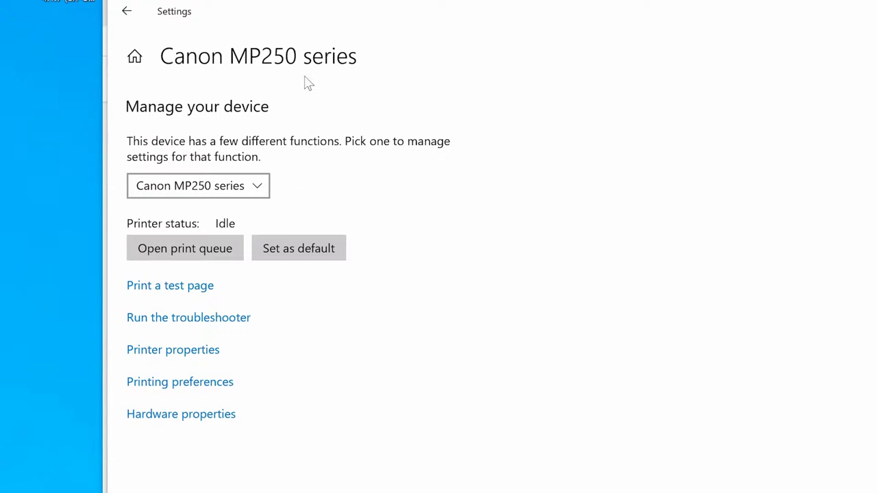
pyautogui.moveTo(278, 30); pyautogui.dragTo(328, 22)
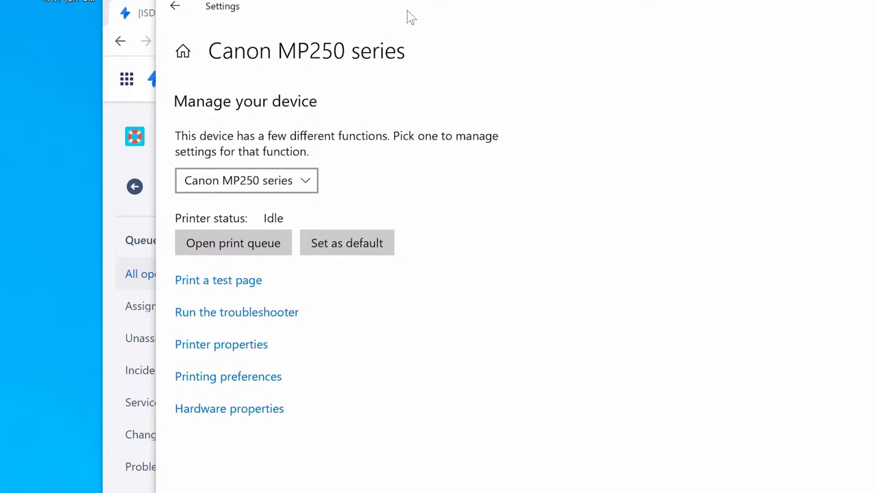
# - Move Settings beside the ISD-35 ticket and open the Canon MP250 series Printer properties
pyautogui.moveTo(409, 16); pyautogui.dragTo(747, 16)
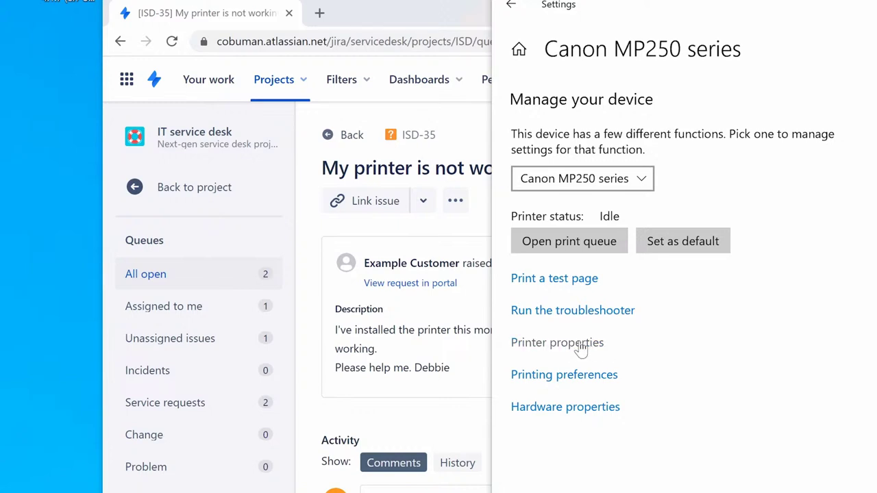
pyautogui.click(581, 344)
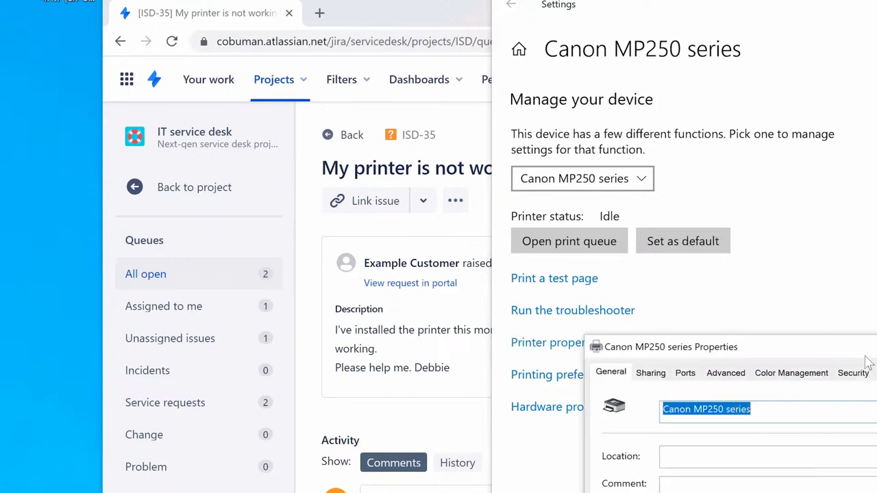
# - Center the Canon MP250 series Properties dialog, click Location, and switch to Advanced settings
pyautogui.moveTo(867, 348); pyautogui.dragTo(597, 150)
pyautogui.click(493, 205)
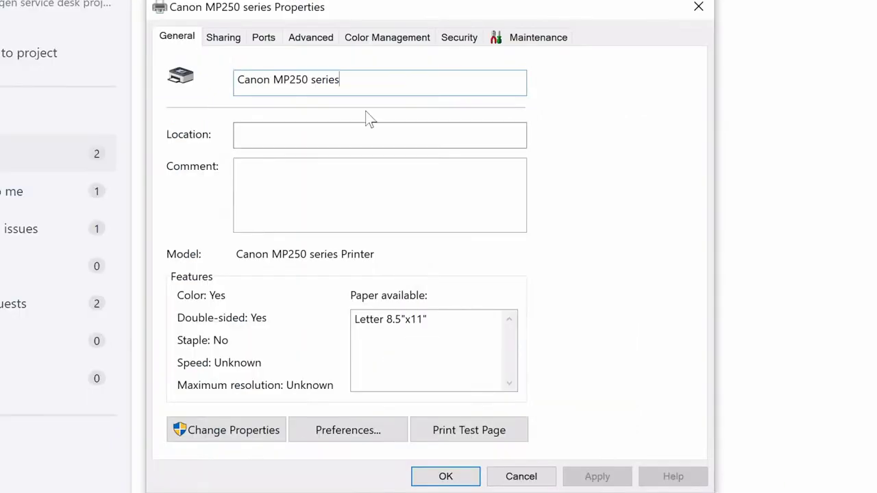
pyautogui.click(500, 251)
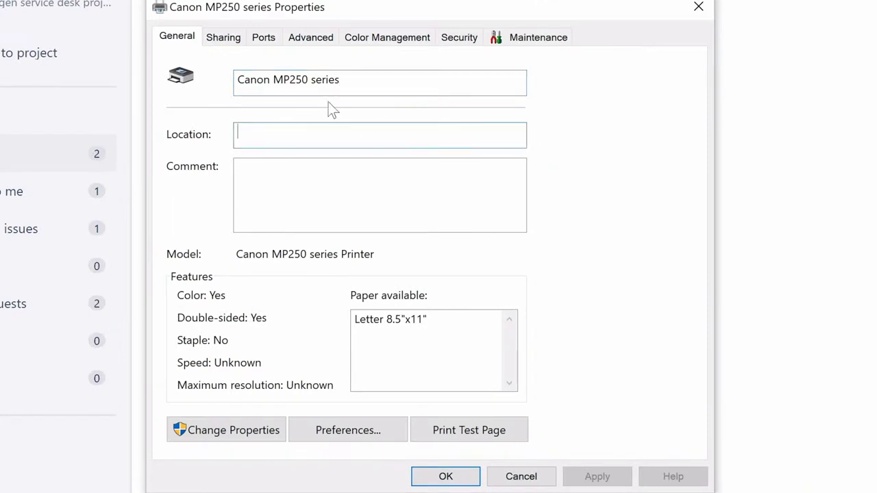
pyautogui.moveTo(428, 7); pyautogui.dragTo(428, 20)
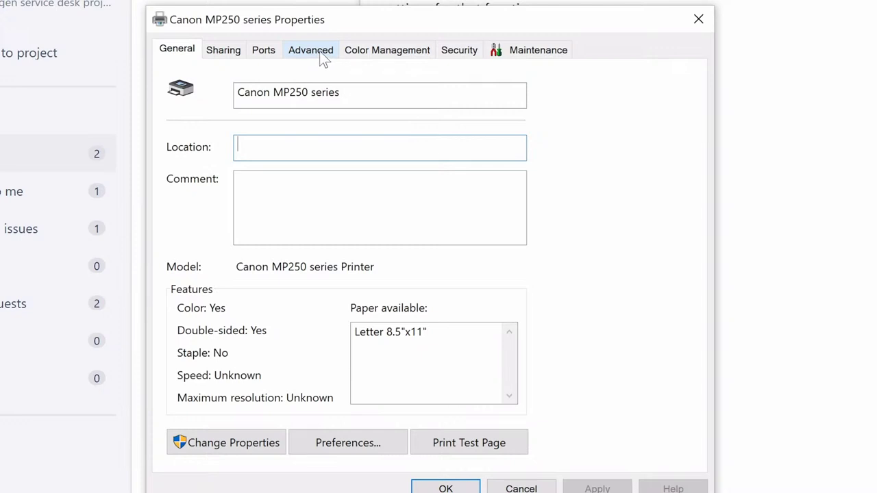
pyautogui.click(319, 54)
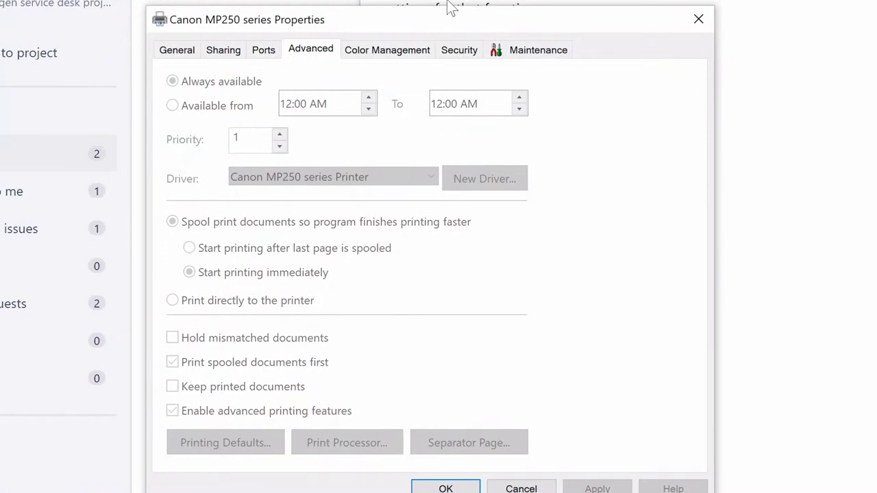
# - Move the Canon MP250 printer properties window aside and reopen the ISD-35 description for editing
pyautogui.moveTo(432, 17); pyautogui.dragTo(431, 20)
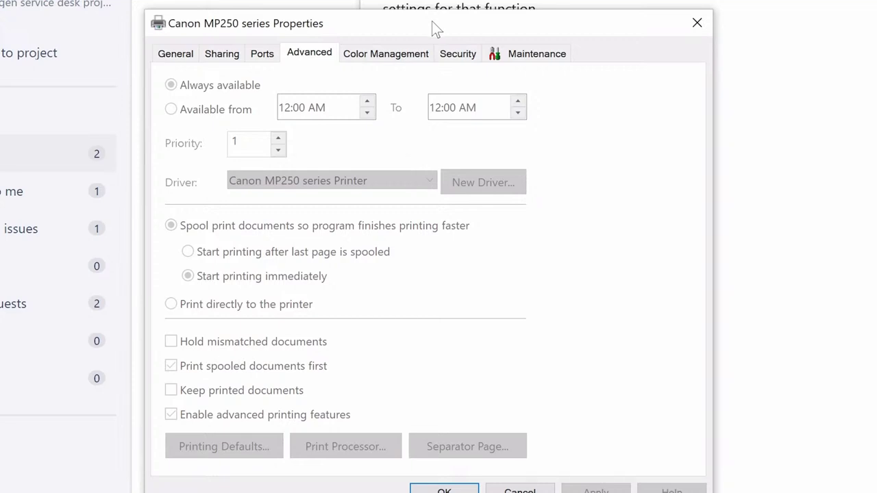
pyautogui.moveTo(452, 25); pyautogui.dragTo(627, 43)
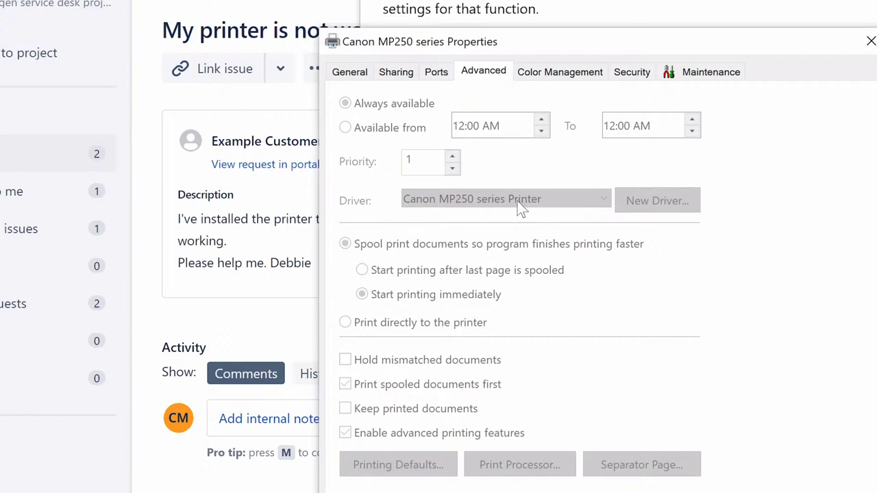
pyautogui.click(244, 278)
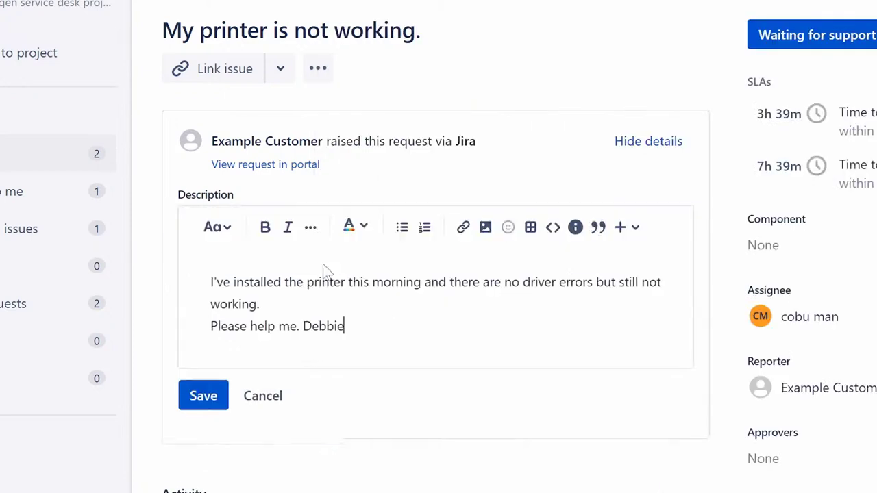
# - Move the caret through the ISD-35 description, from 'working.' to the customer's signature, without changing text
pyautogui.press('Left')
pyautogui.press('Left')
pyautogui.press('Left')
pyautogui.press('Left')
pyautogui.press('Left')
pyautogui.press('Left')
pyautogui.press('Left')
pyautogui.press('Left')
pyautogui.press('Up')
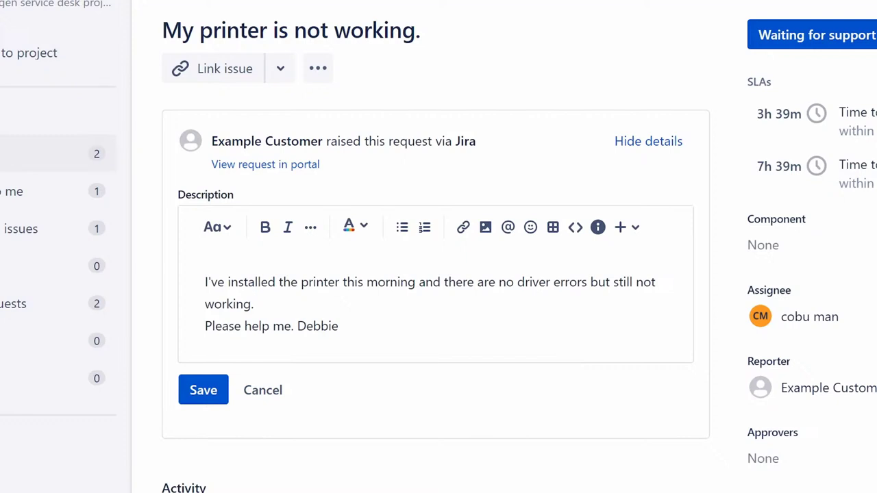
pyautogui.click(378, 282)
pyautogui.click(255, 303)
pyautogui.click(305, 325)
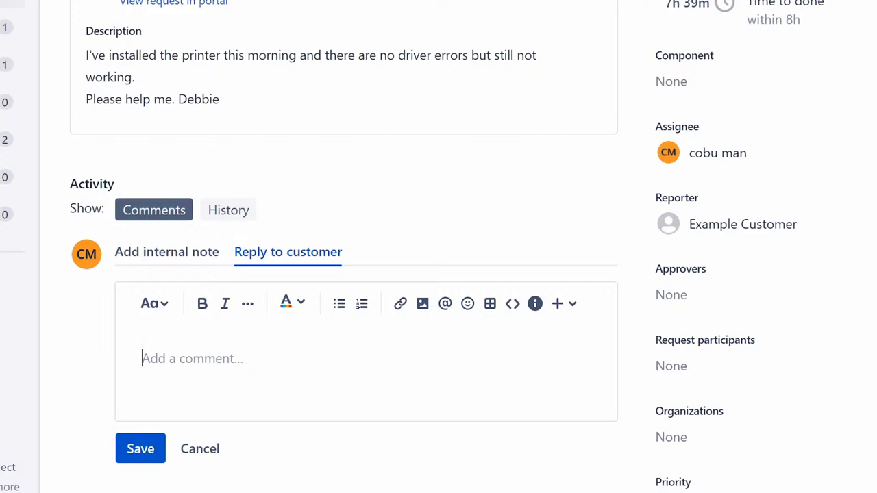
# - Post the internal note 'Configured printer as requested by user/customer.' signed with the agent's name
pyautogui.click(212, 259)
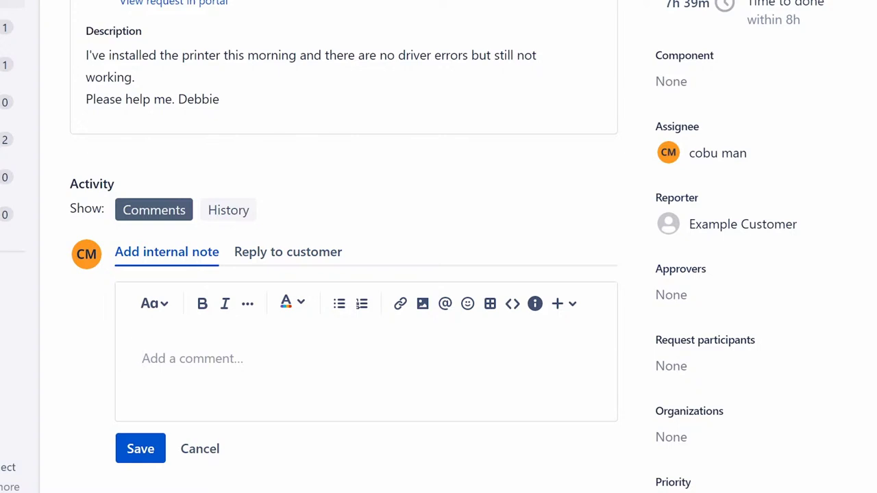
pyautogui.write('Config')
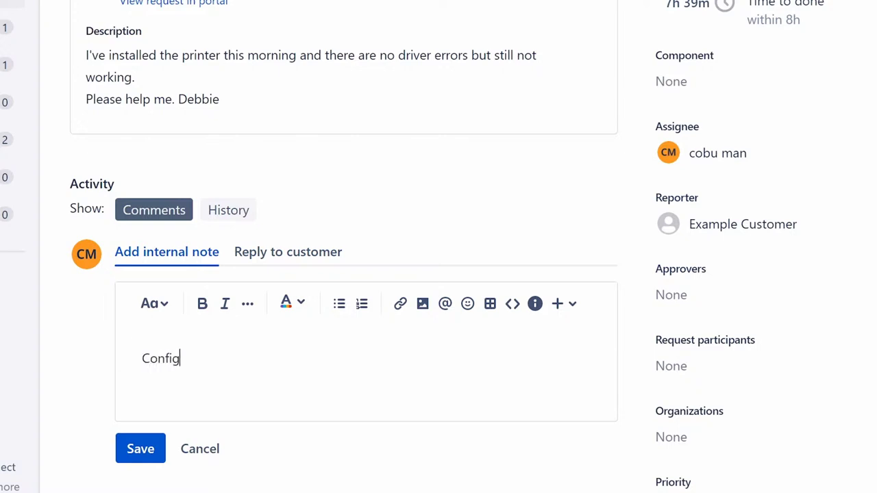
pyautogui.write('ured printer ')
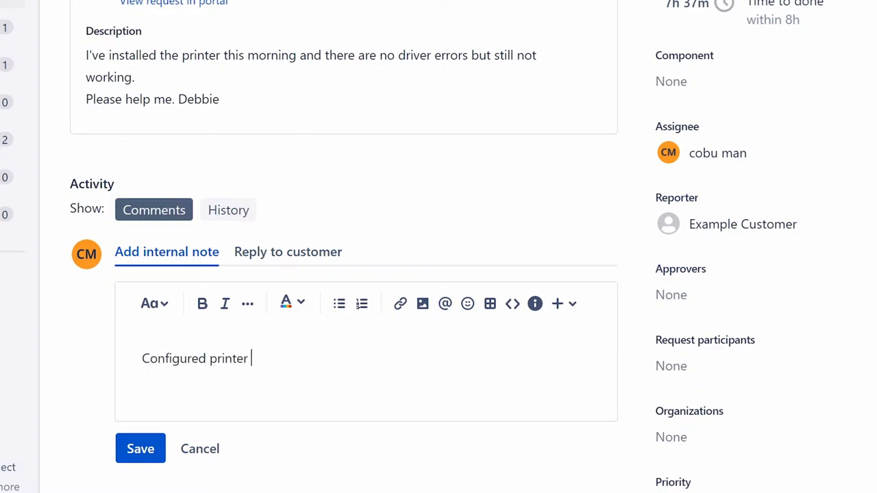
pyautogui.write('as requested ')
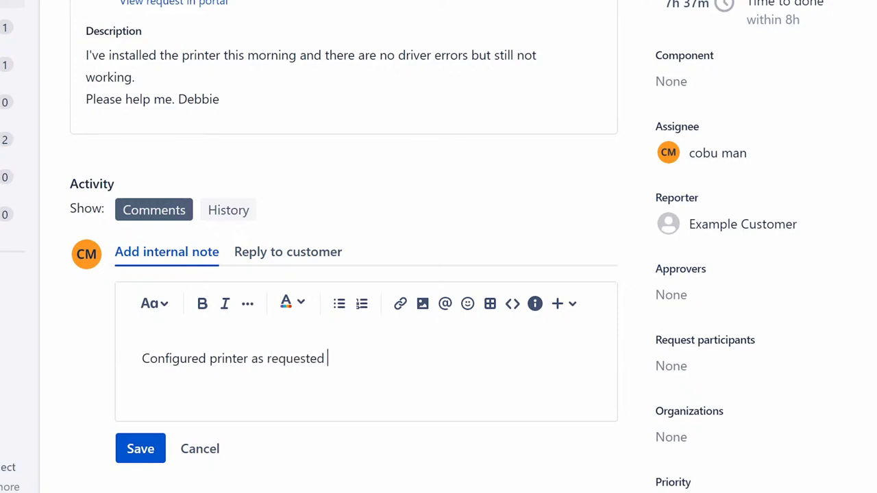
pyautogui.write('by user/customer. Ervin')
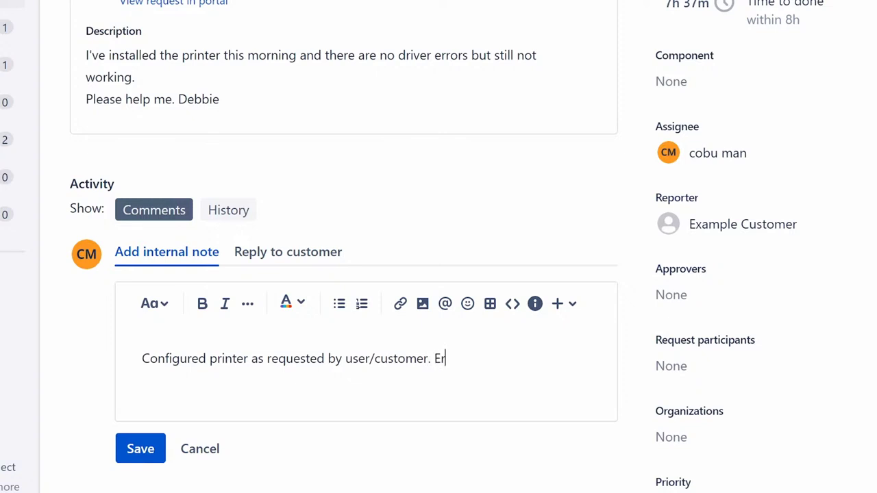
pyautogui.click(133, 453)
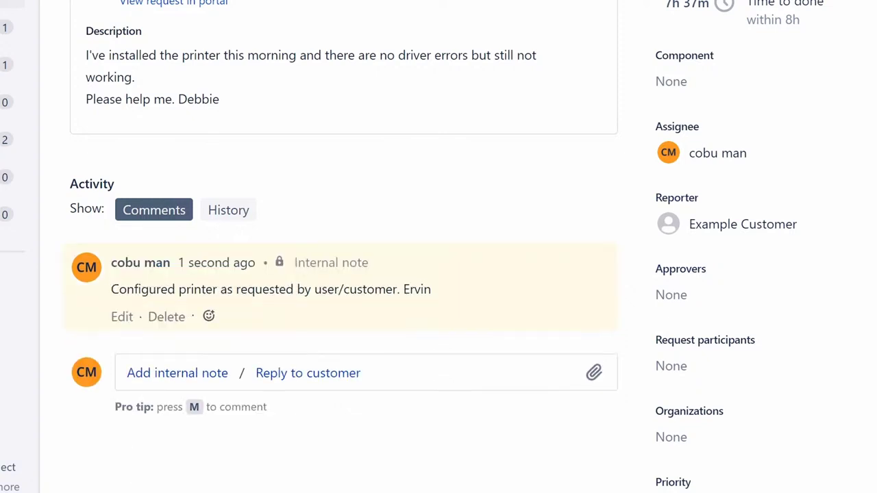
# - Change ISD-35 from Waiting for support to Completed and go back to the All open queue
pyautogui.click(738, 0)
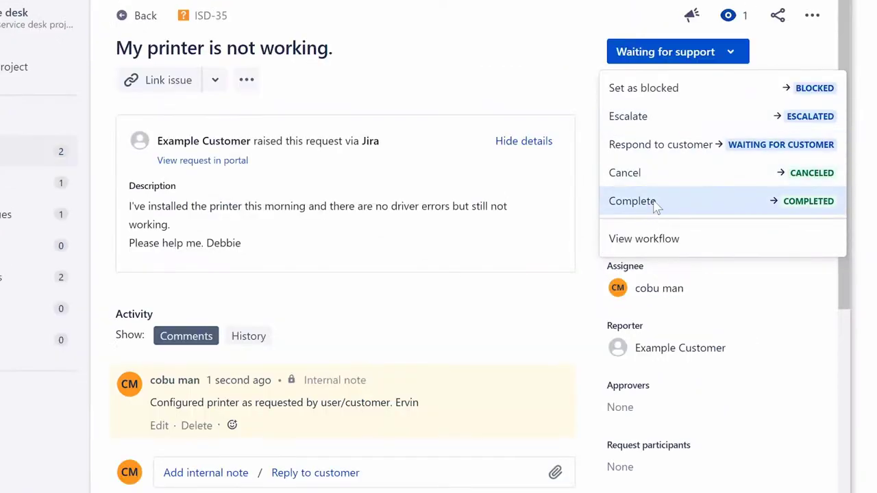
pyautogui.click(654, 204)
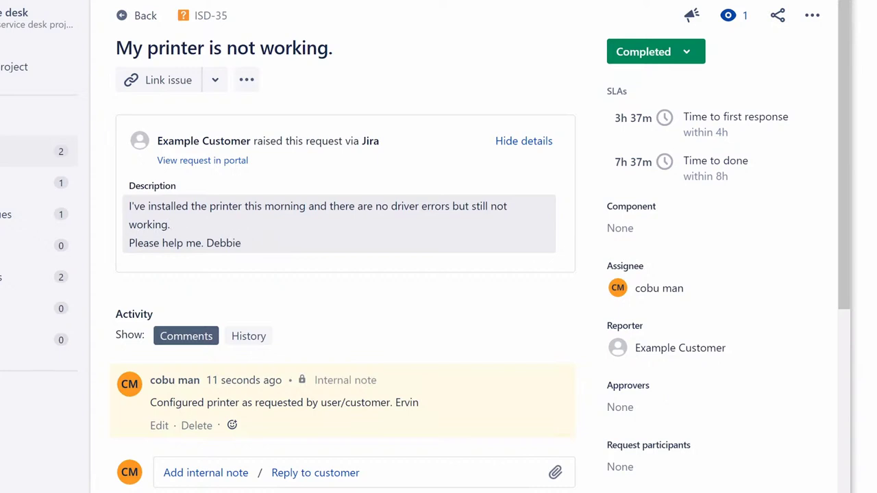
pyautogui.click(207, 227)
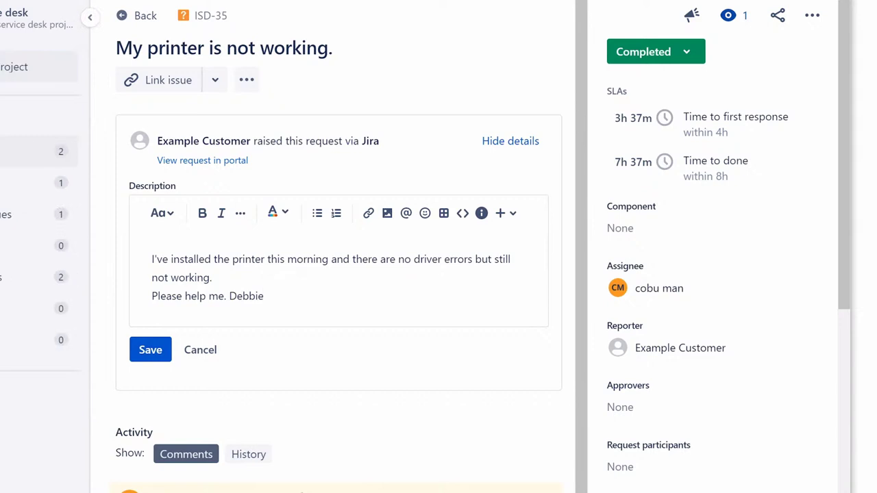
pyautogui.click(7, 151)
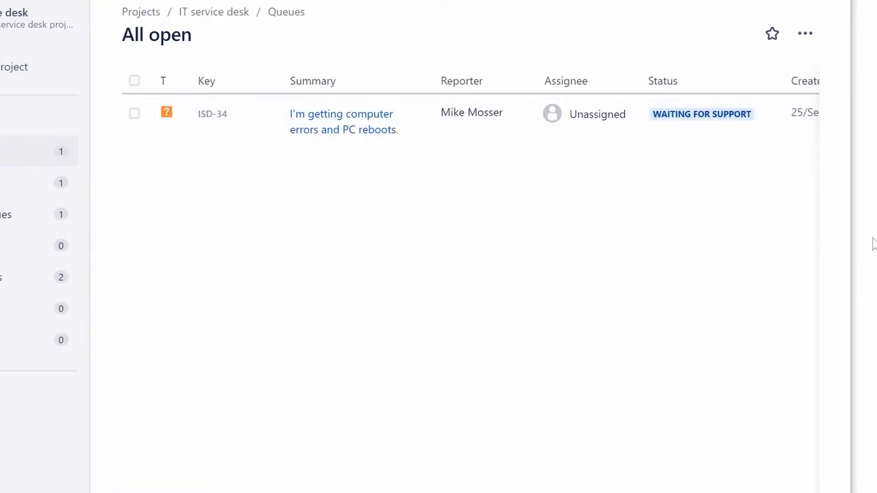
pyautogui.hscroll(3, 470, 104)
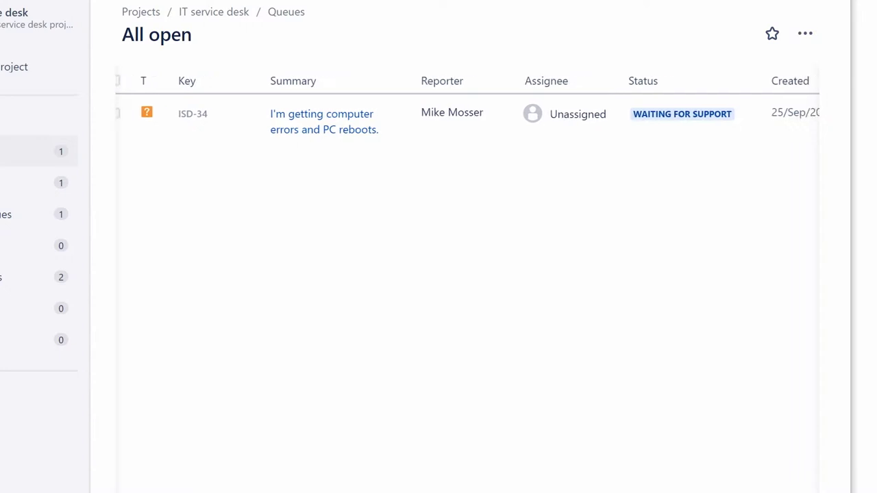
pyautogui.hscroll(-3, 470, 104)
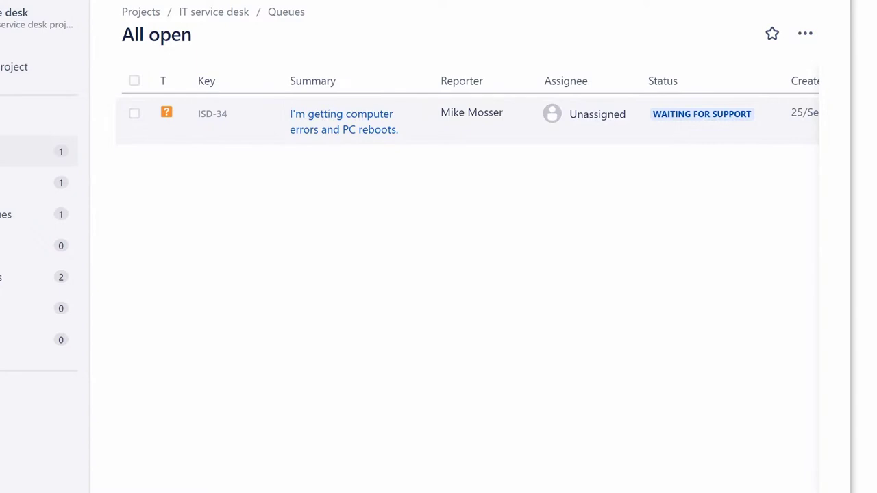
# - Open ISD-34 and highlight its title and first three description lines while reading
pyautogui.click(319, 121)
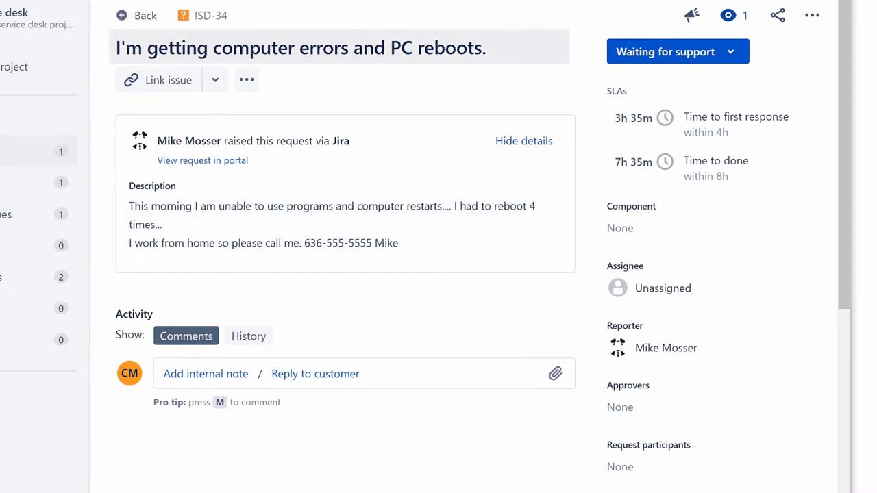
pyautogui.moveTo(117, 48); pyautogui.dragTo(505, 55)
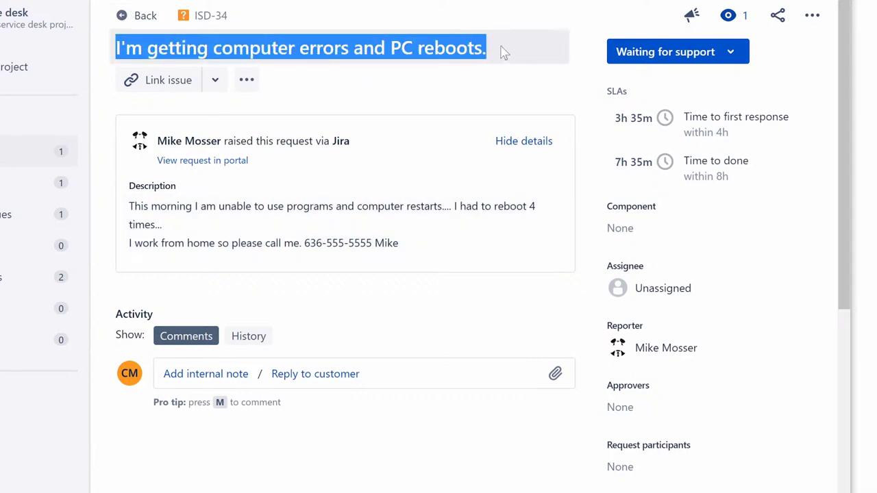
pyautogui.moveTo(128, 206); pyautogui.dragTo(309, 230)
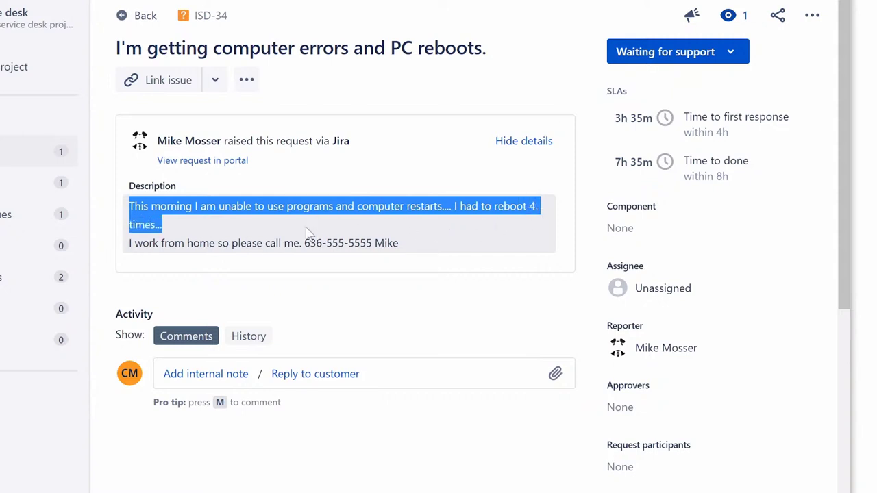
pyautogui.click(130, 238)
pyautogui.moveTo(130, 239)
pyautogui.mouseDown()
pyautogui.moveTo(236, 252)
pyautogui.moveTo(143, 249)
pyautogui.mouseUp()
# - Open the ISD-34 description editor and place the caret after 'reboot 4 times' and before 'please'
pyautogui.click(130, 246)
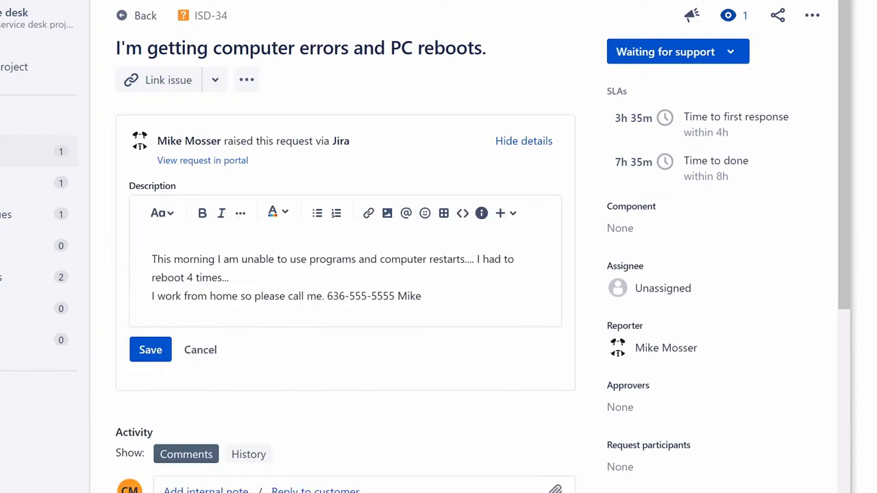
pyautogui.click(228, 278)
pyautogui.click(448, 313)
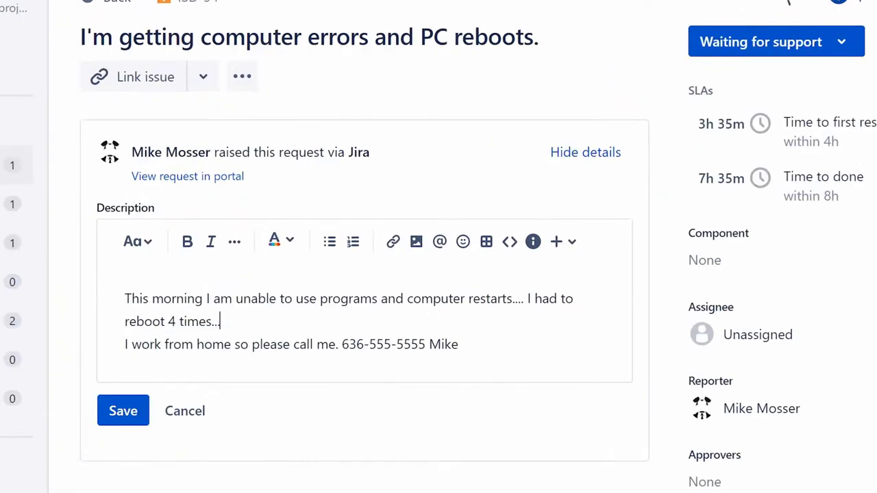
pyautogui.click(251, 344)
# - Highlight and clear the reboot sentence, the first line and 'to use programs', leaving text unchanged
pyautogui.moveTo(220, 321); pyautogui.dragTo(527, 299)
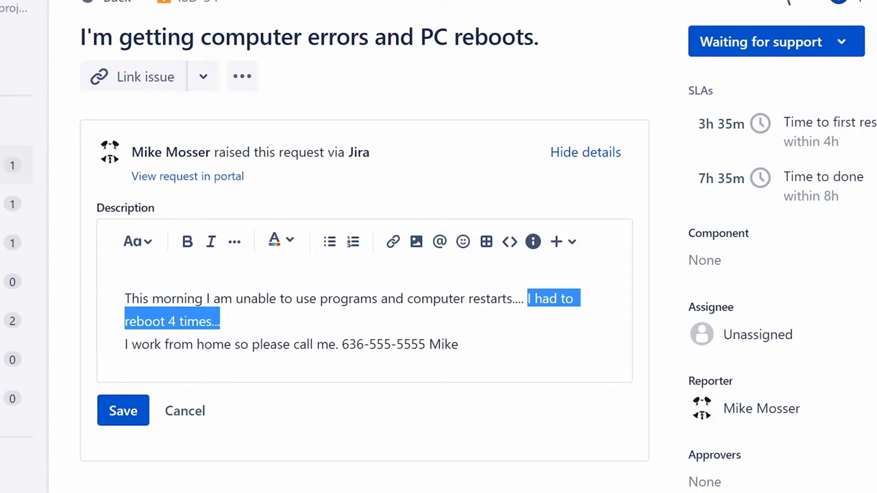
pyautogui.click(220, 321)
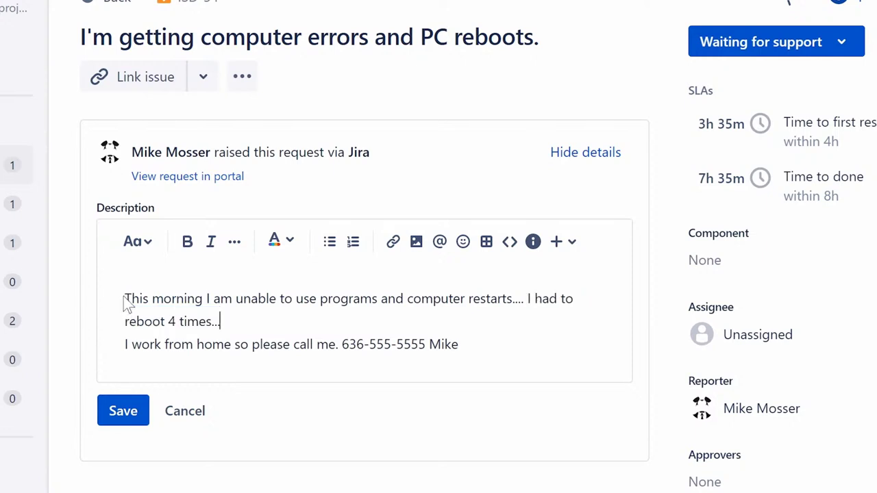
pyautogui.moveTo(131, 298); pyautogui.dragTo(490, 299)
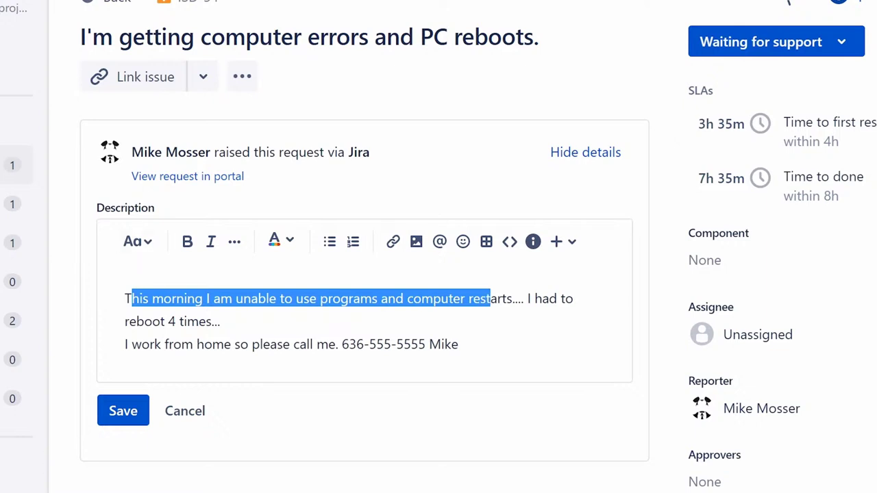
pyautogui.click(217, 321)
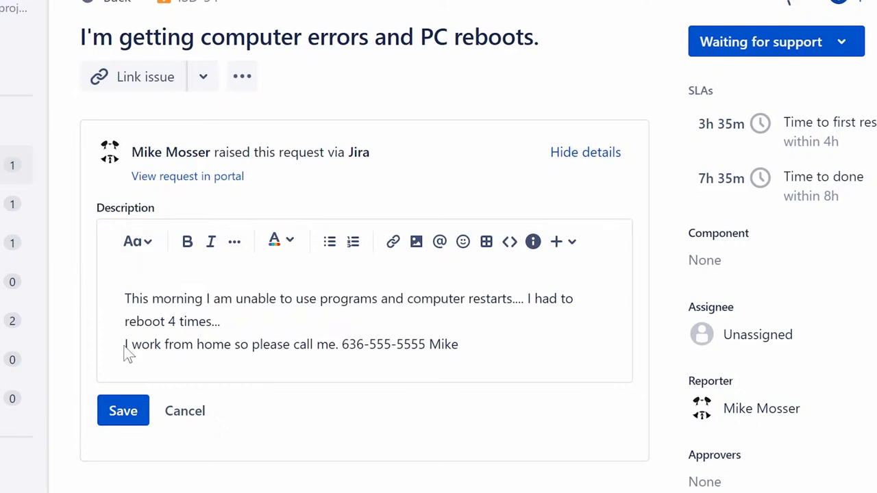
pyautogui.hotkey('ctrl', 'End')
pyautogui.moveTo(125, 299); pyautogui.dragTo(523, 299)
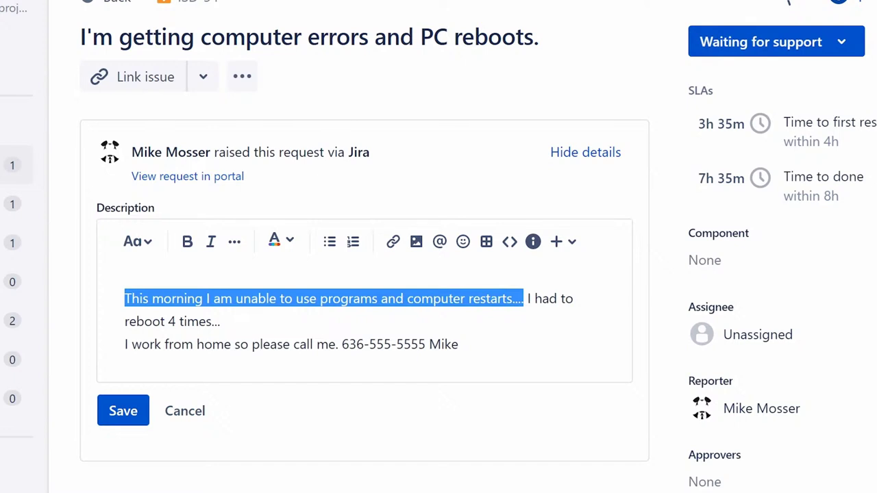
pyautogui.click(220, 321)
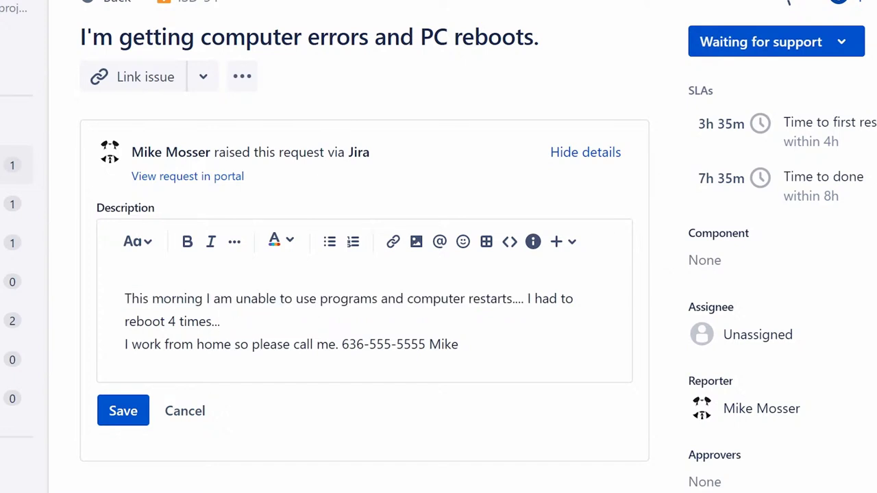
pyautogui.moveTo(279, 299); pyautogui.dragTo(378, 299)
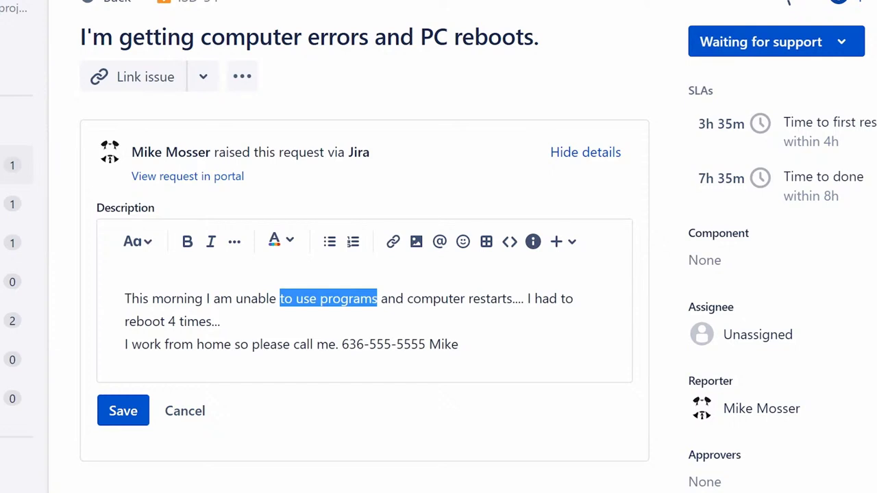
pyautogui.click(219, 321)
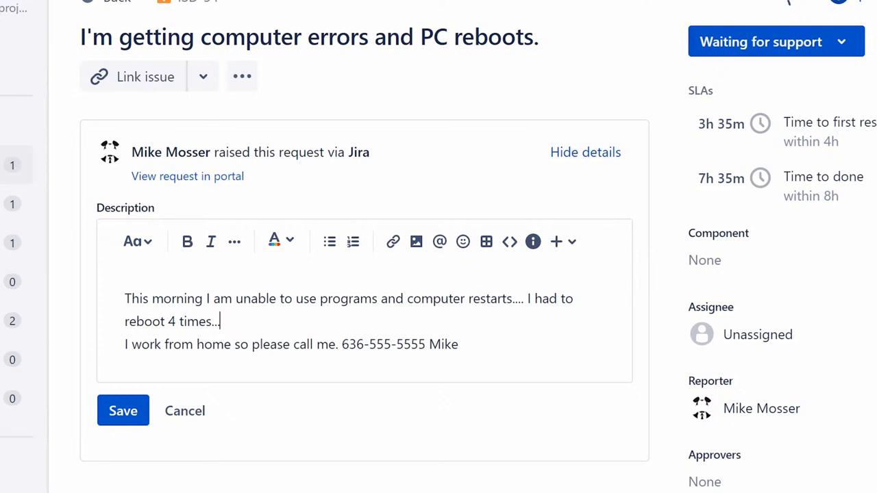
pyautogui.moveTo(281, 299)
pyautogui.mouseDown()
pyautogui.moveTo(329, 299)
pyautogui.moveTo(276, 298)
pyautogui.mouseUp()
pyautogui.click(359, 299)
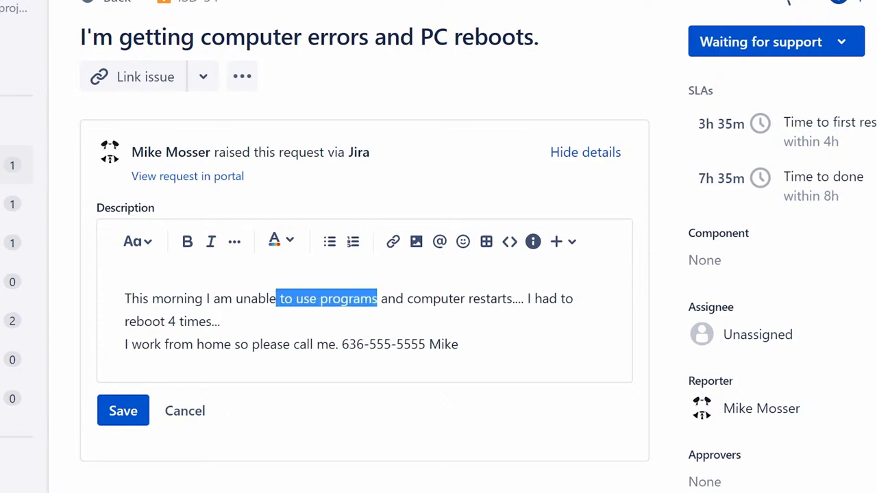
pyautogui.click(280, 298)
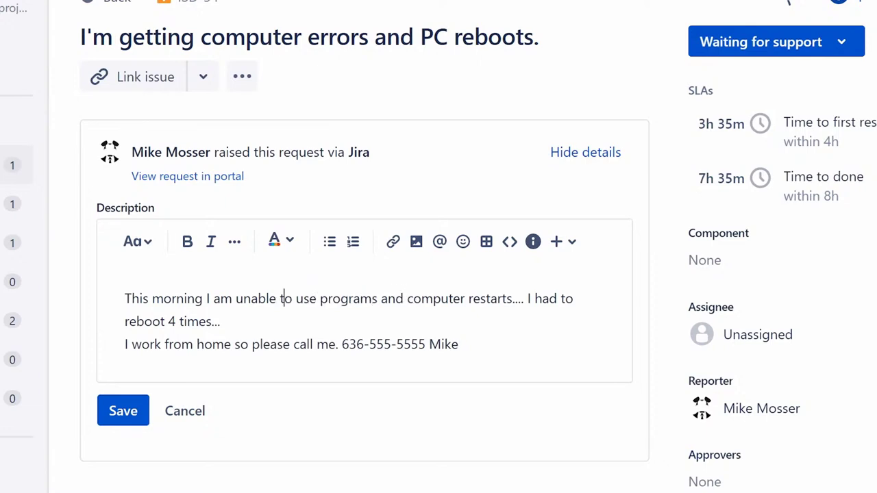
pyautogui.moveTo(407, 299); pyautogui.dragTo(513, 299)
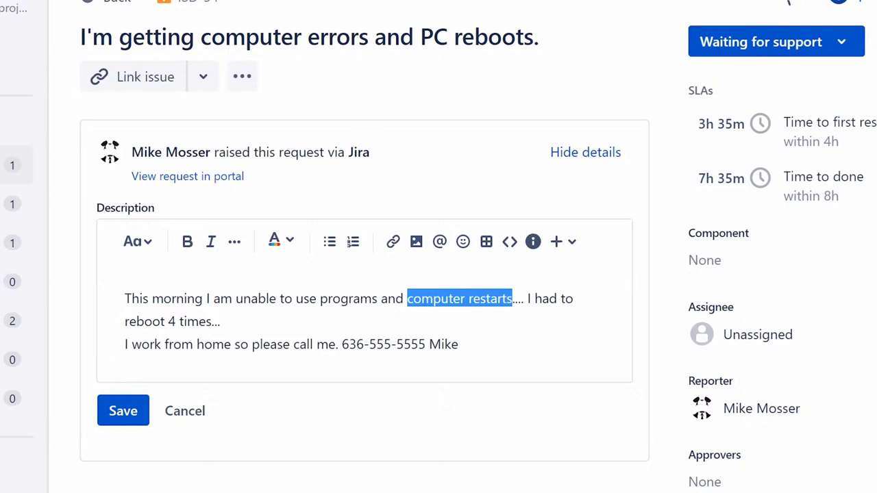
pyautogui.click(521, 299)
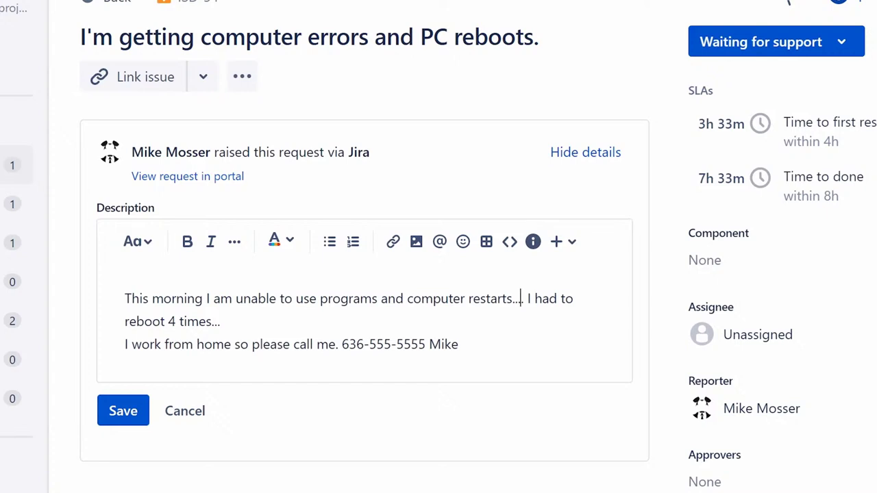
pyautogui.moveTo(405, 299); pyautogui.dragTo(515, 298)
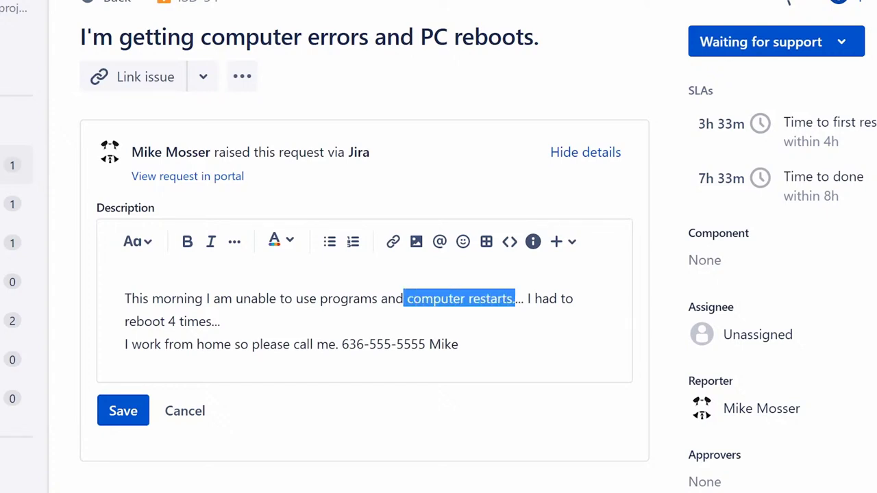
pyautogui.click(486, 299)
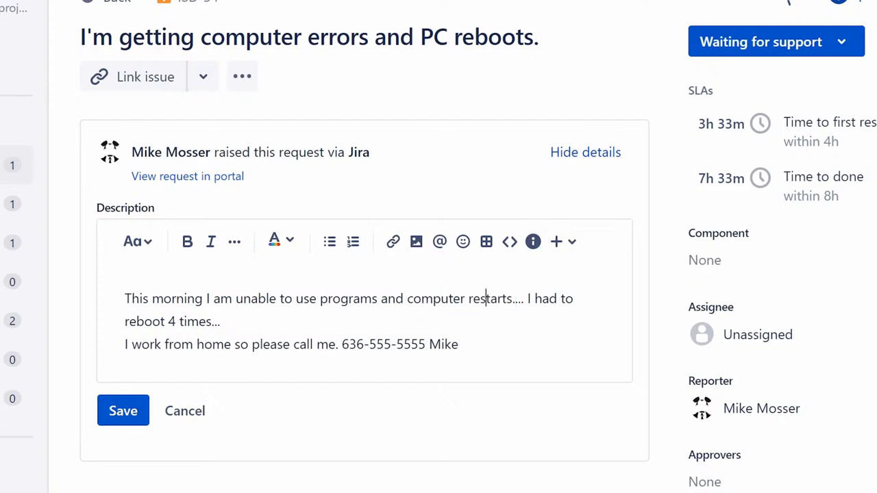
pyautogui.moveTo(407, 298); pyautogui.dragTo(508, 299)
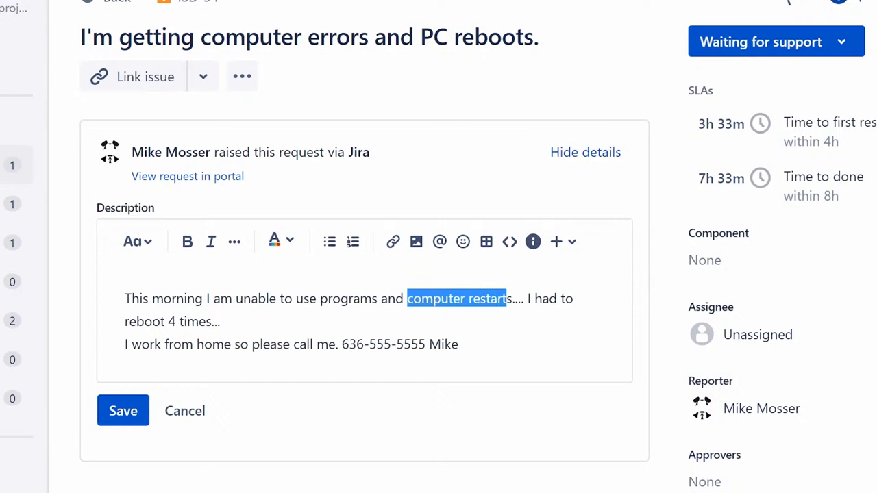
pyautogui.moveTo(378, 299); pyautogui.dragTo(125, 299)
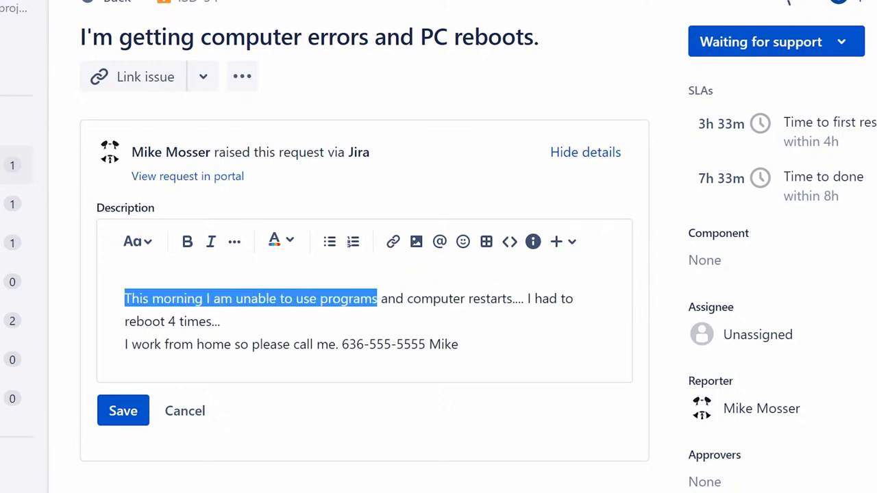
pyautogui.click(204, 298)
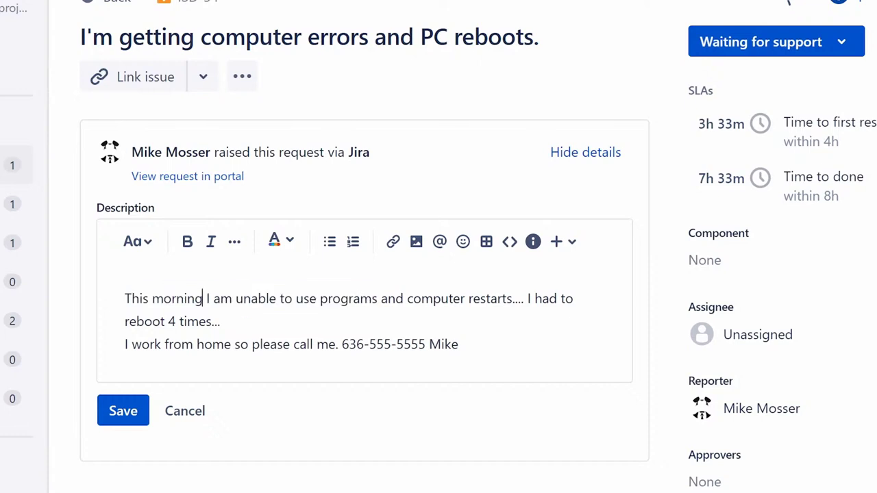
pyautogui.moveTo(251, 298); pyautogui.dragTo(381, 298)
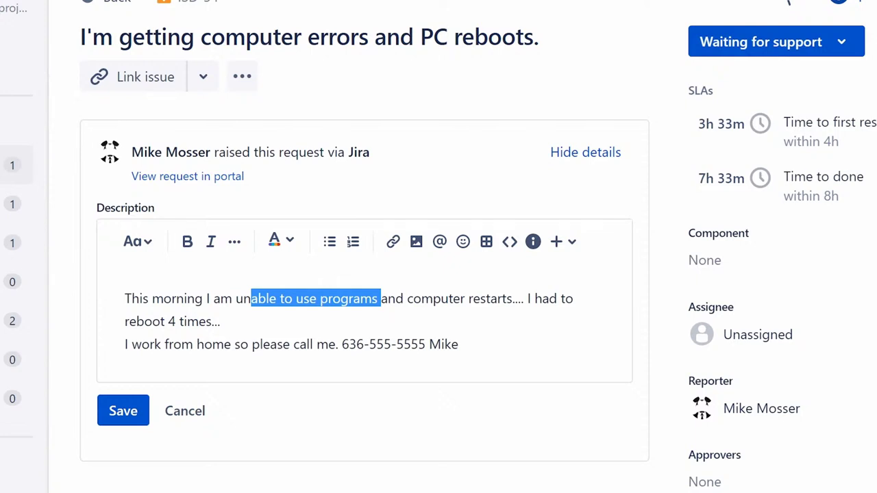
pyautogui.click(281, 298)
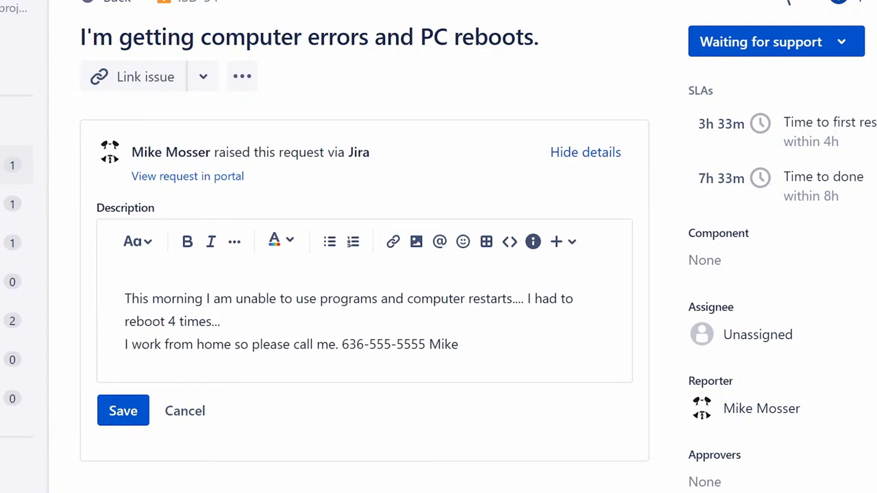
pyautogui.click(220, 321)
pyautogui.moveTo(220, 321); pyautogui.dragTo(527, 299)
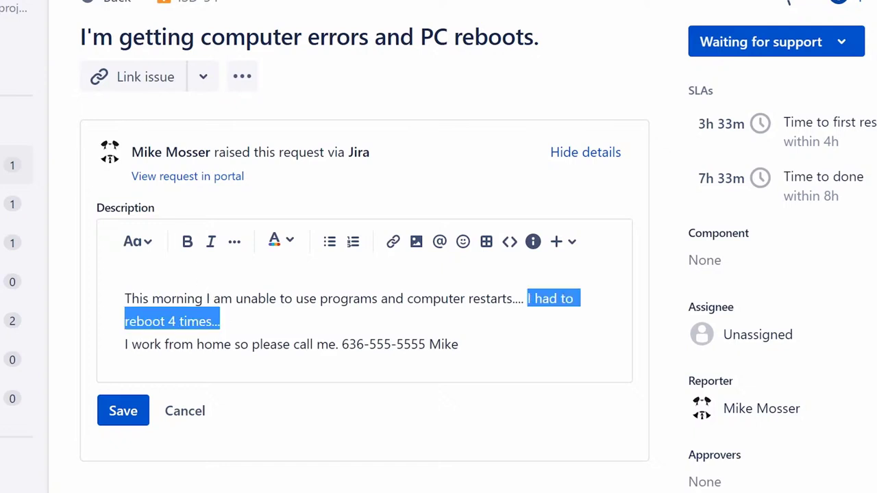
pyautogui.click(220, 321)
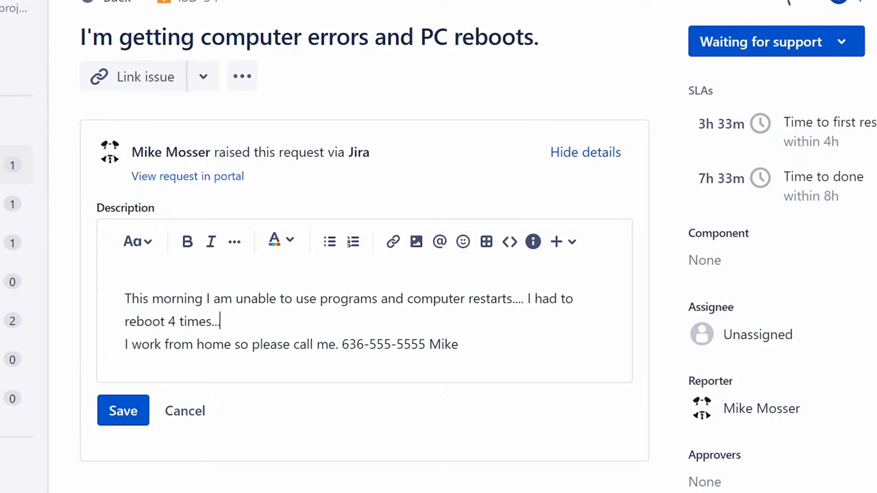
pyautogui.moveTo(220, 321); pyautogui.dragTo(527, 278)
pyautogui.click(486, 299)
pyautogui.moveTo(528, 298); pyautogui.dragTo(220, 321)
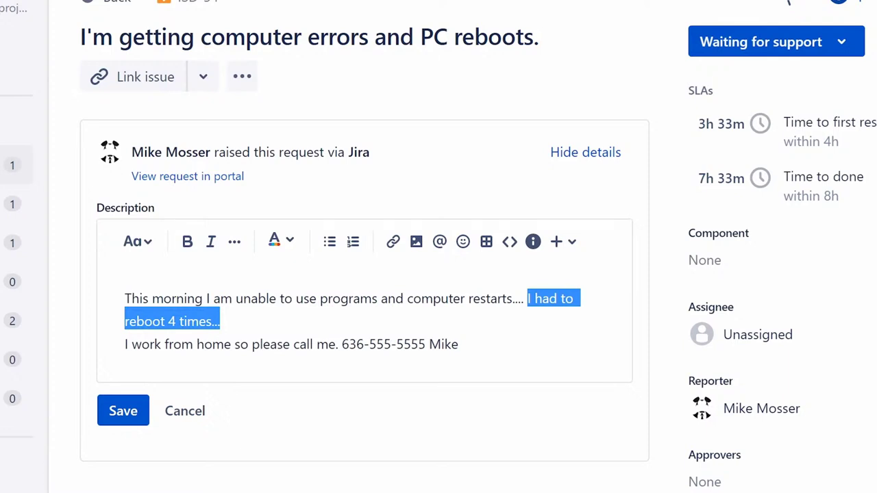
pyautogui.click(404, 344)
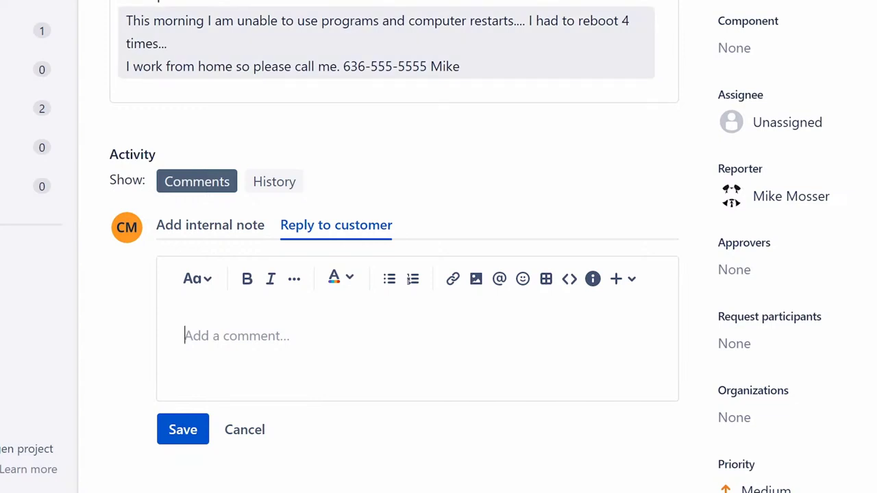
# - Type 'Good morning,' and ask whether they turn the computer off at end of shift or keep it on
pyautogui.write('Good mron')
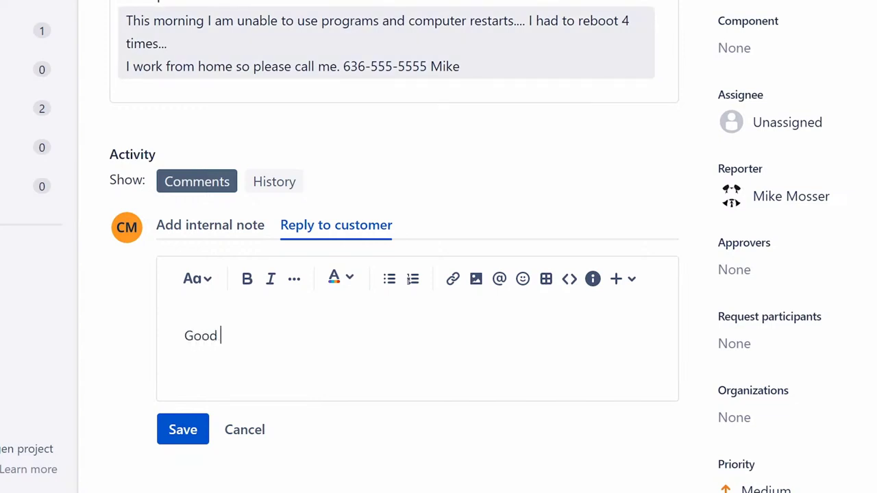
pyautogui.press('BackSpace')
pyautogui.press('BackSpace')
pyautogui.write('orning,')
pyautogui.press('Return')
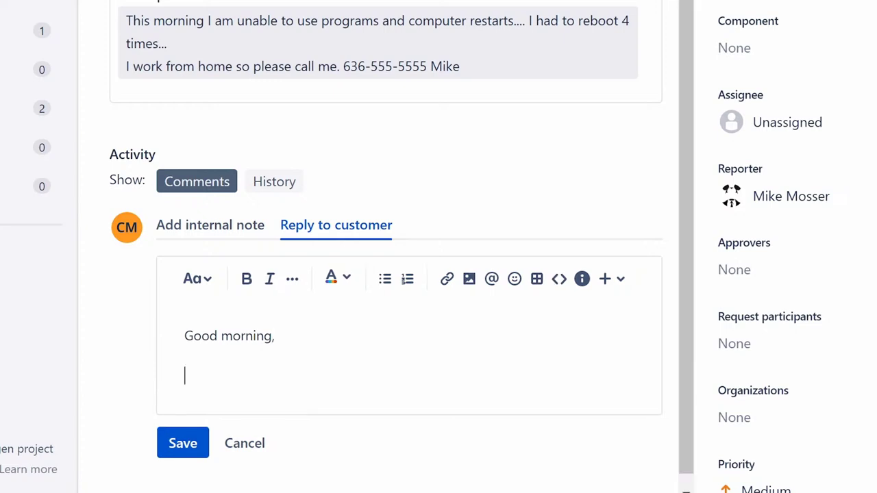
pyautogui.write('Do you turn off your computer ad')
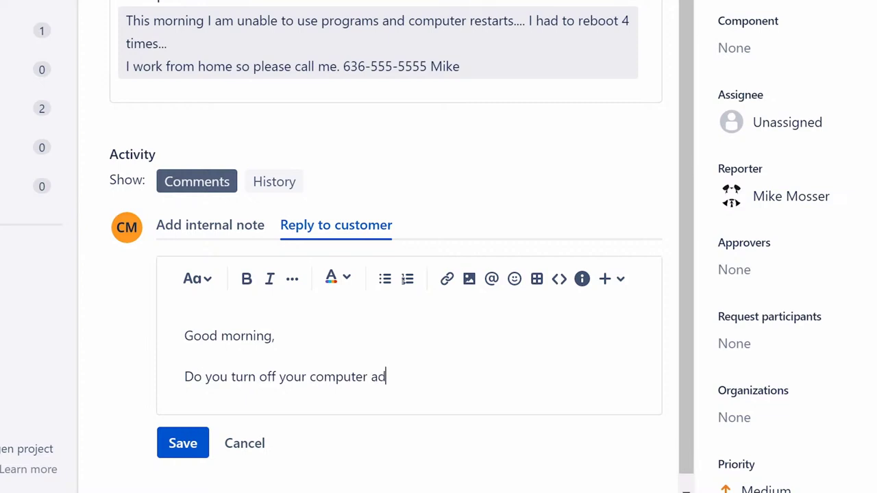
pyautogui.press('BackSpace')
pyautogui.write('t the end of shift ')
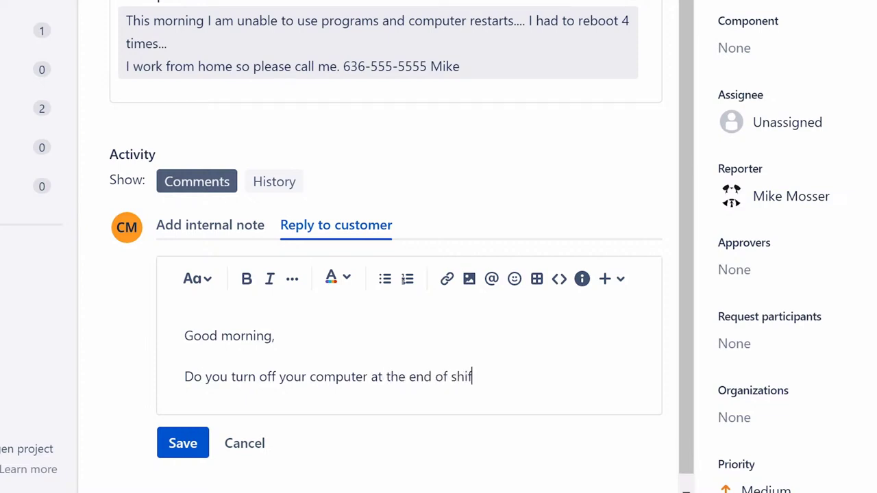
pyautogui.write('or do you keep in o')
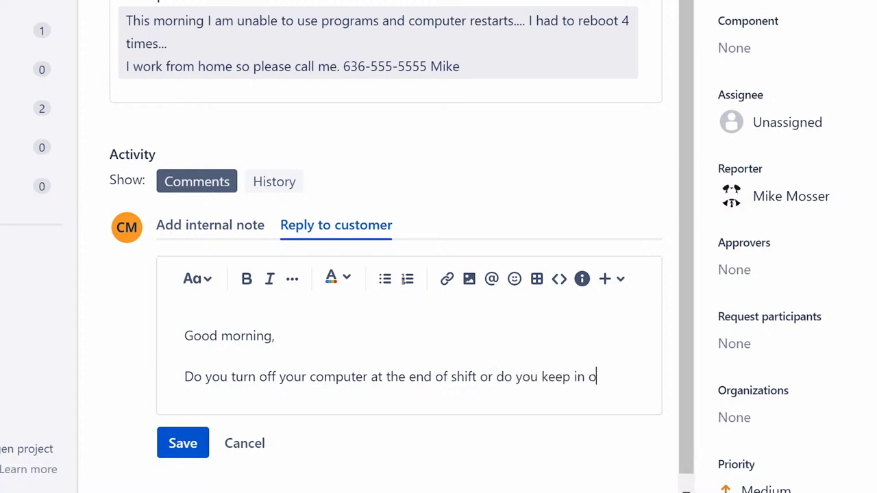
pyautogui.write('n?')
# - Record the customer's answer that they turn it off or shut down, then begin 'Me: Please'
pyautogui.press('Return')
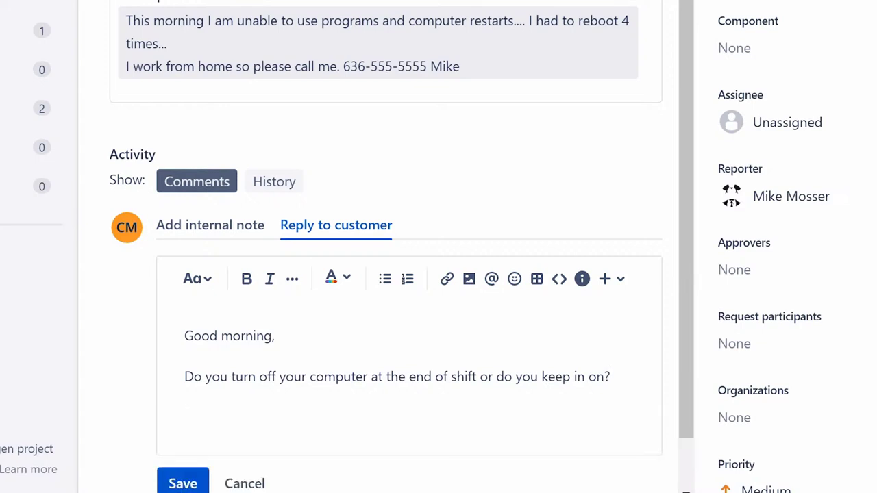
pyautogui.write('Mike: I turne')
pyautogui.press('BackSpace')
pyautogui.write('it ')
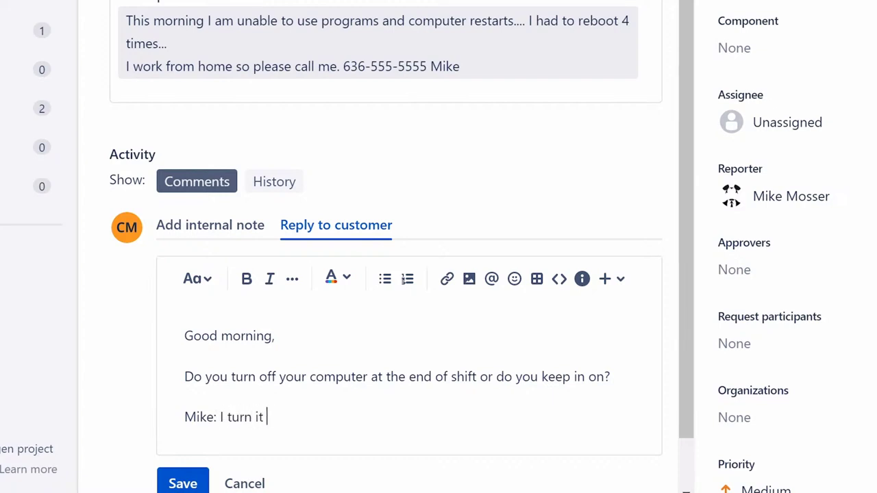
pyautogui.write('off or shutdo')
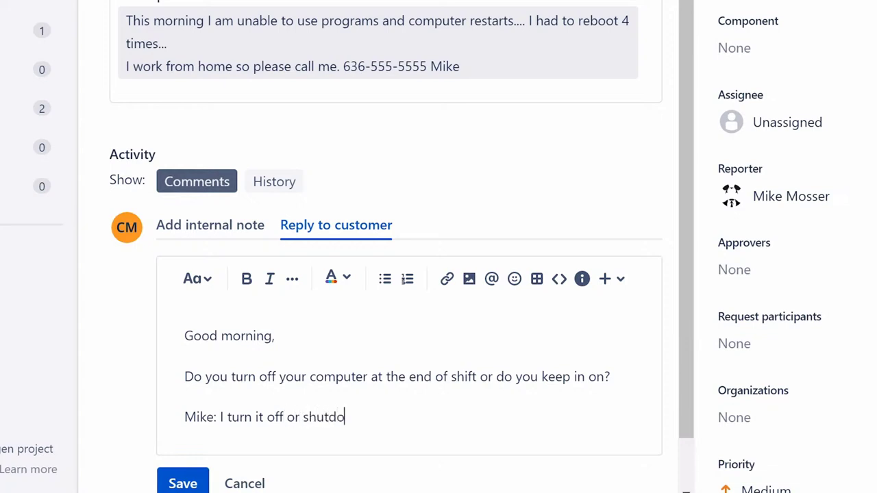
pyautogui.write('wn...')
pyautogui.press('Return')
pyautogui.write('Me: Please')
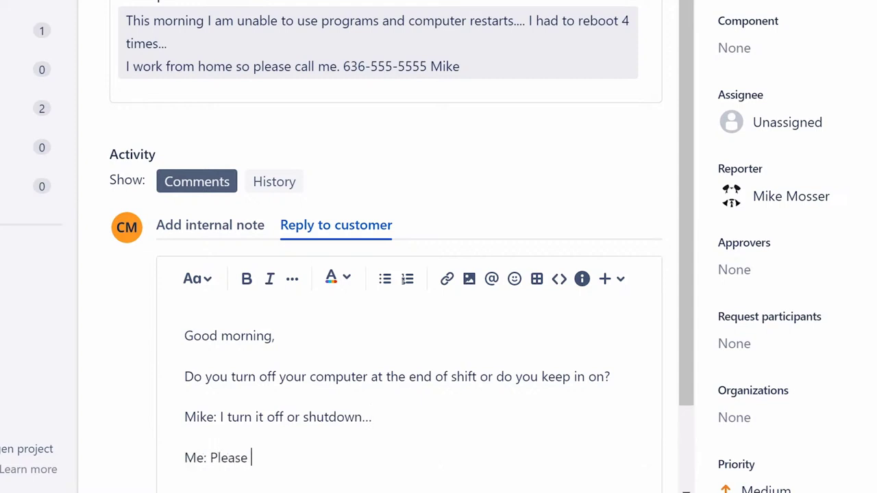
# - Continue the reply: ensure they leave the computer on after work so it can get updates
pyautogui.scroll(-2, 419, 118)
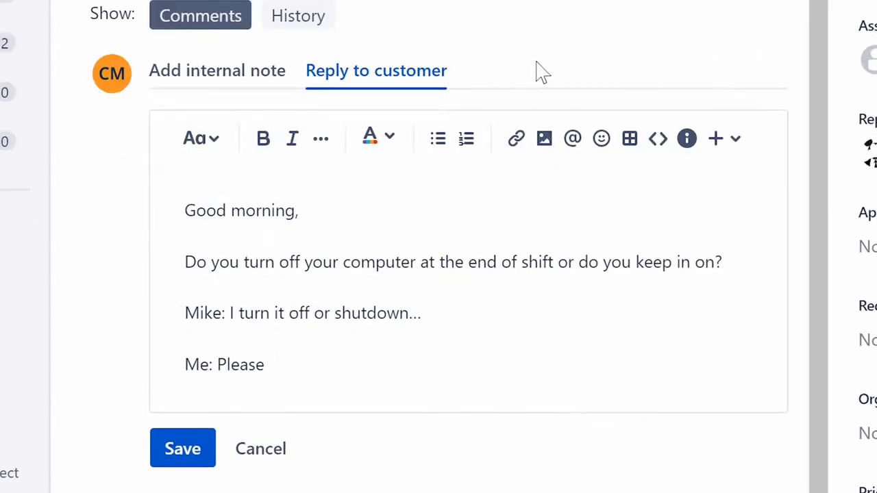
pyautogui.write('insure')
pyautogui.press('BackSpace')
pyautogui.press('BackSpace')
pyautogui.press('BackSpace')
pyautogui.press('BackSpace')
pyautogui.press('BackSpace')
pyautogui.press('BackSpace')
pyautogui.write('leave')
pyautogui.press('BackSpace')
pyautogui.press('BackSpace')
pyautogui.press('BackSpace')
pyautogui.press('BackSpace')
pyautogui.press('BackSpace')
pyautogui.write('inus')
pyautogui.press('BackSpace')
pyautogui.press('BackSpace')
pyautogui.write('sure that')
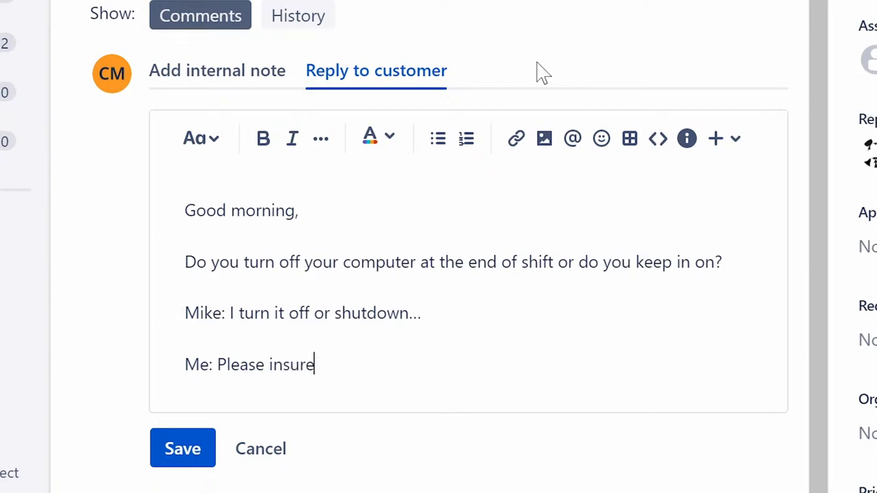
pyautogui.press('BackSpace')
pyautogui.press('BackSpace')
pyautogui.press('BackSpace')
pyautogui.press('BackSpace')
pyautogui.press('BackSpace')
pyautogui.press('BackSpace')
pyautogui.press('BackSpace')
pyautogui.press('BackSpace')
pyautogui.press('BackSpace')
pyautogui.press('BackSpace')
pyautogui.press('BackSpace')
pyautogui.write('leave computer')
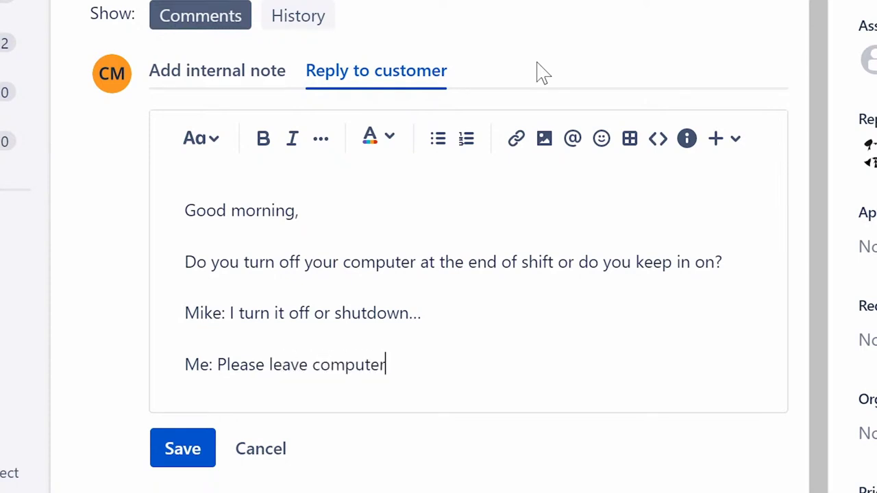
pyautogui.write(' on after wor')
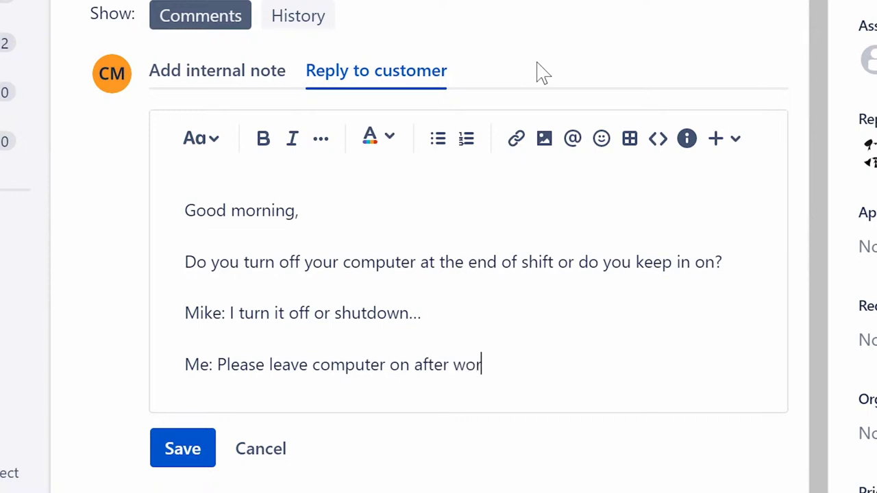
pyautogui.write('k so that it ca')
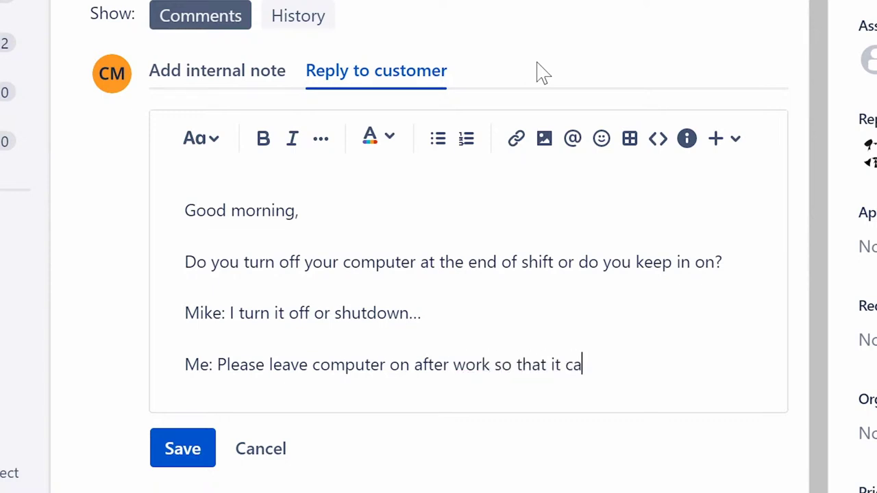
pyautogui.write('n get updates')
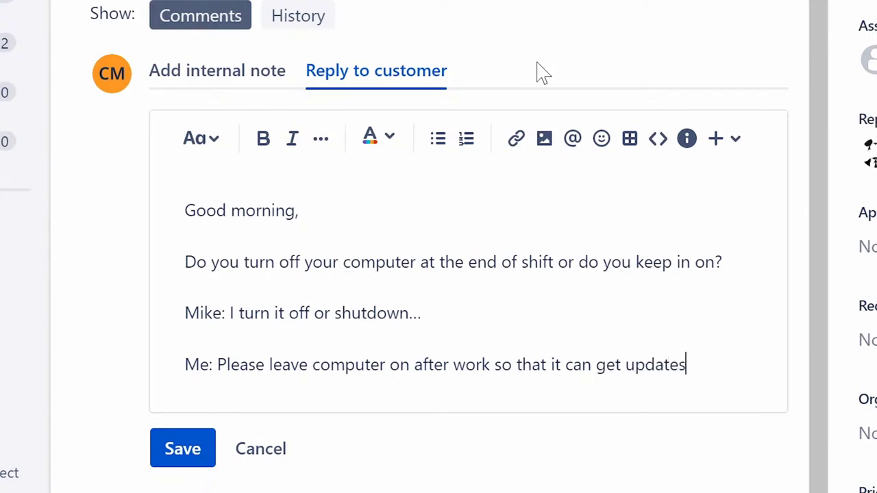
pyautogui.write('. t')
# - Add the sentence 'This will minimize restarts and will allow for faster login.'
pyautogui.press('BackSpace')
pyautogui.write('This will ')
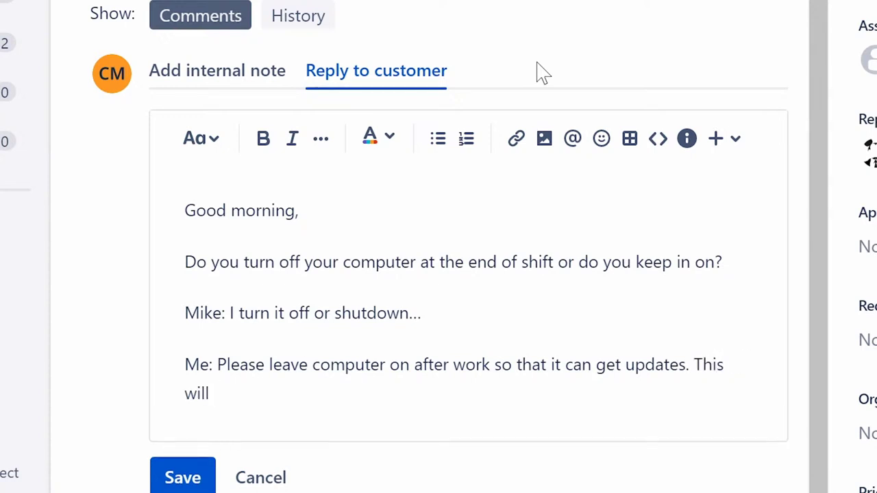
pyautogui.write('minimize ')
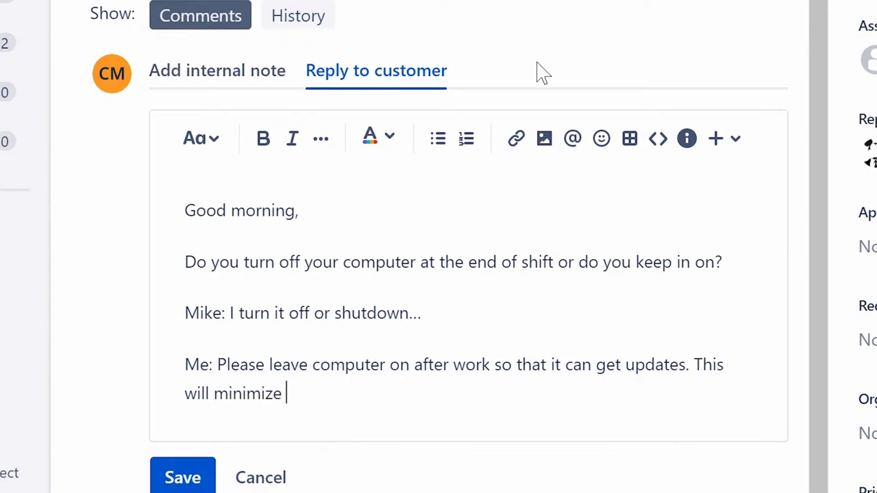
pyautogui.write('restarts')
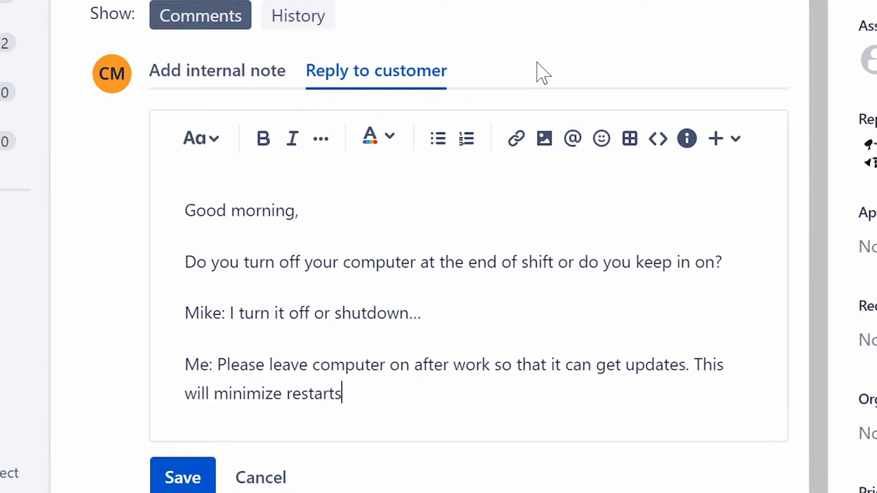
pyautogui.write(' and will a')
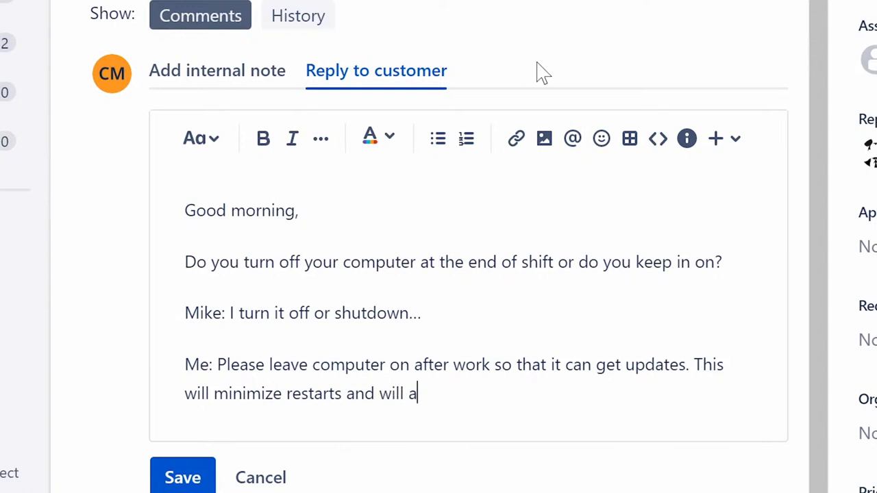
pyautogui.write('llow for fast')
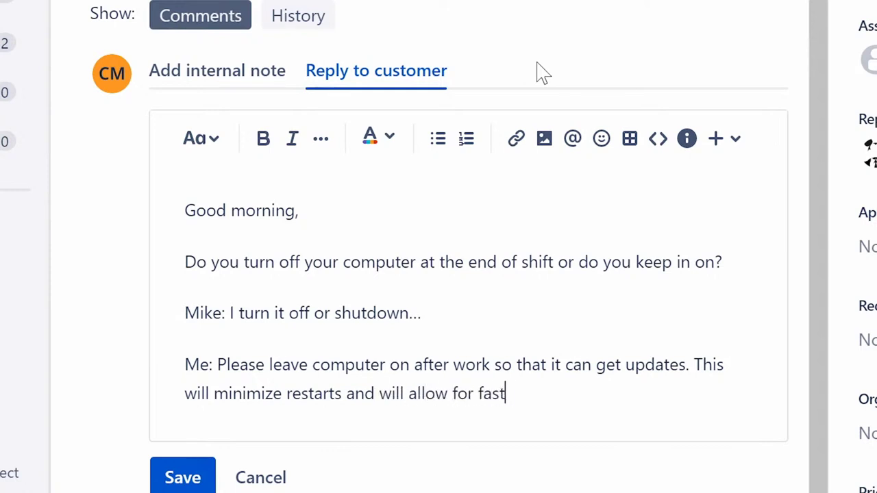
pyautogui.write('er login.')
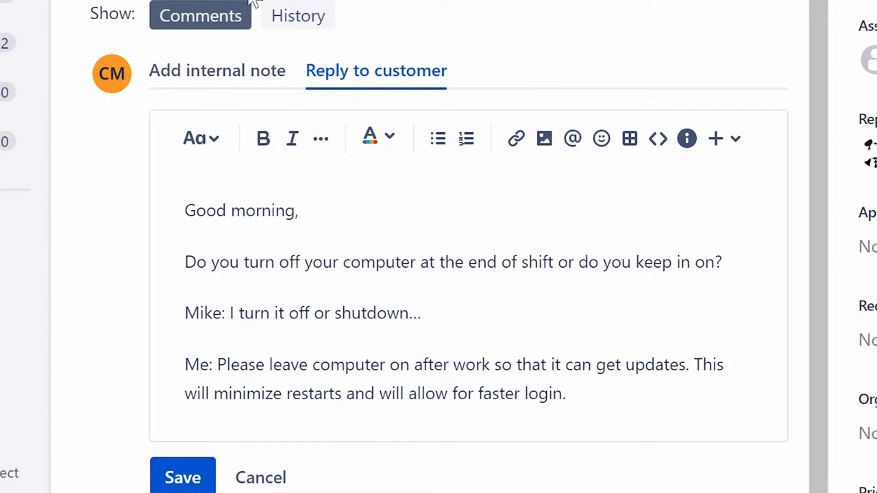
pyautogui.scroll(-1, 440, 247)
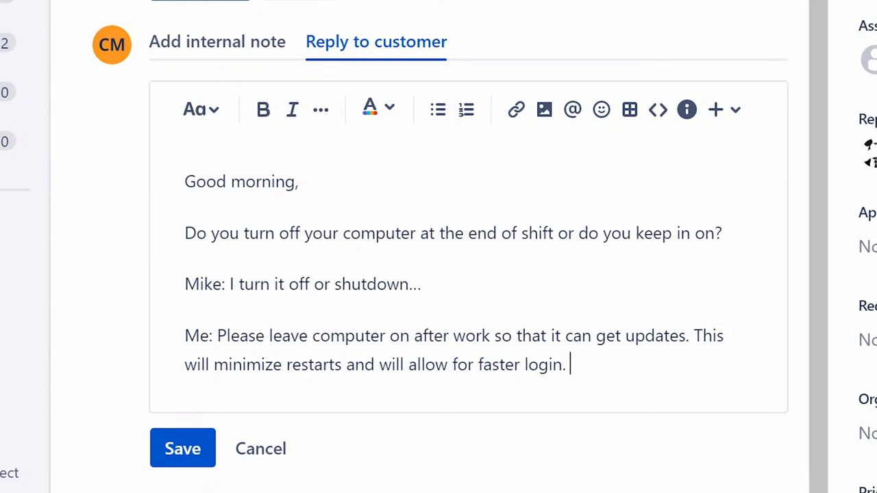
pyautogui.moveTo(399, 336); pyautogui.dragTo(689, 336)
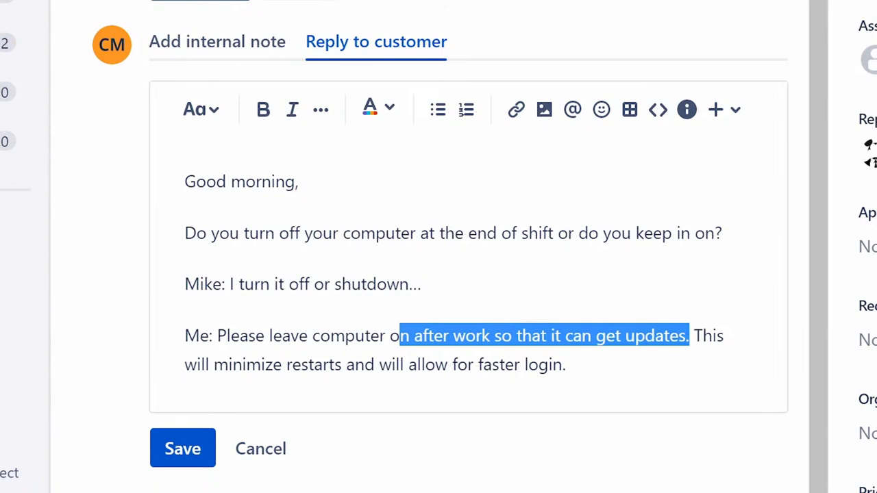
pyautogui.click(570, 365)
pyautogui.scroll(6, 439, 247)
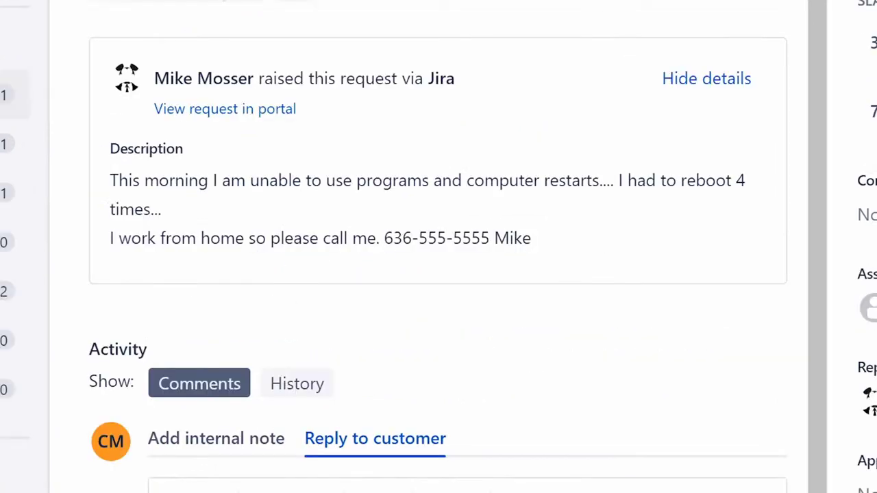
pyautogui.moveTo(618, 180); pyautogui.dragTo(172, 219)
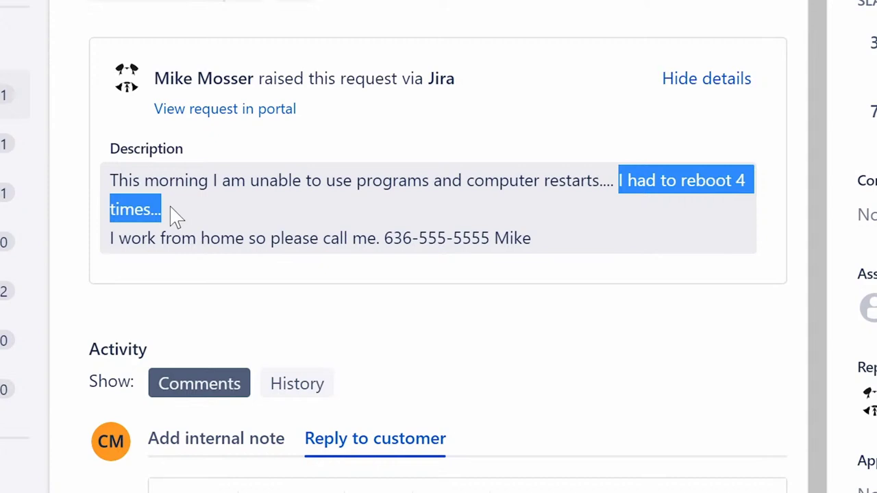
pyautogui.click(192, 214)
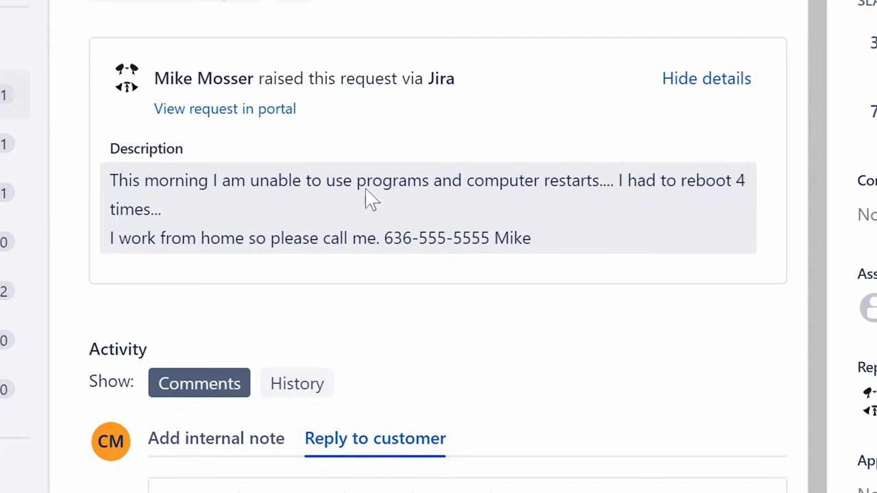
pyautogui.moveTo(619, 180); pyautogui.dragTo(732, 209)
pyautogui.moveTo(619, 180); pyautogui.dragTo(326, 216)
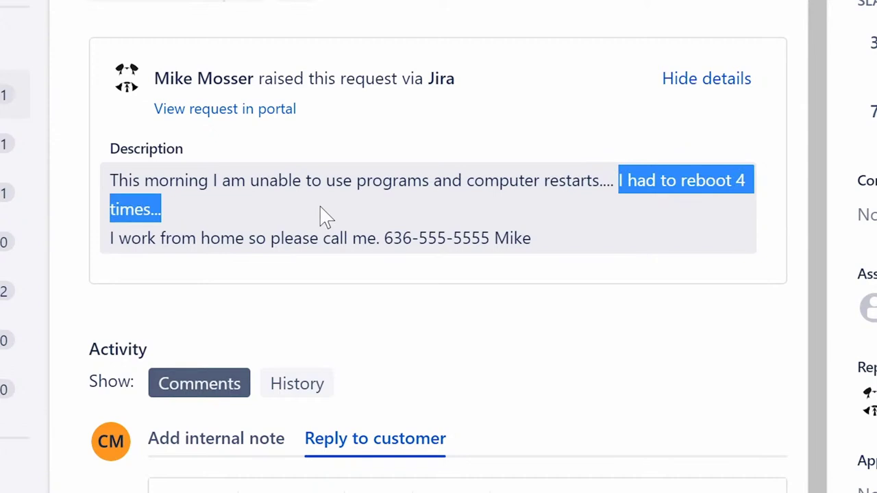
pyautogui.click(326, 217)
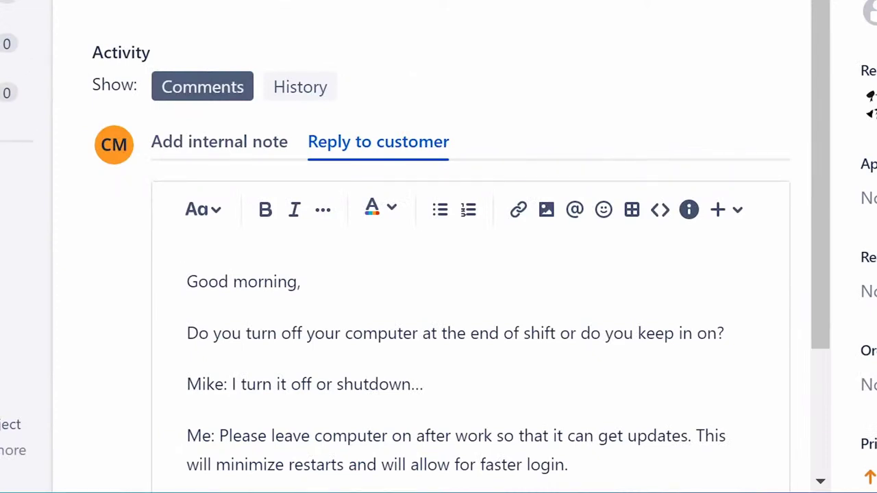
# - Start a new 'Me:' paragraph saying the idle computer uses very little power, around 8 watts
pyautogui.scroll(-2, 470, 274)
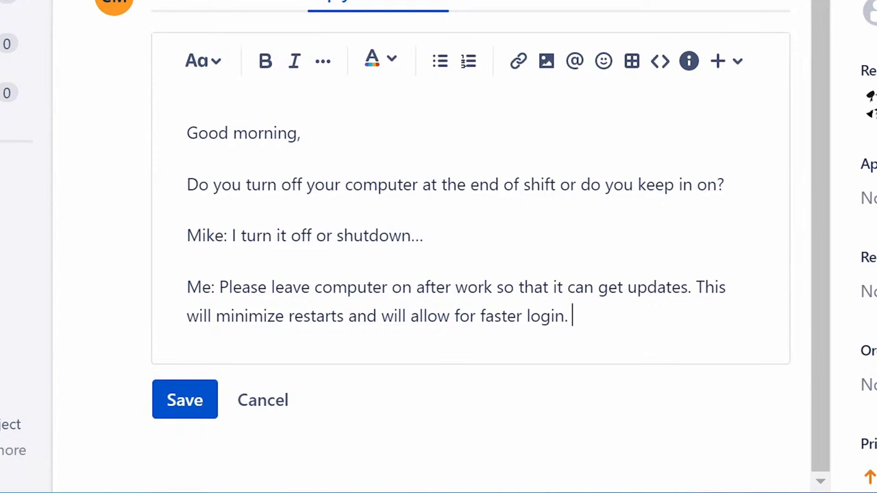
pyautogui.press('Return')
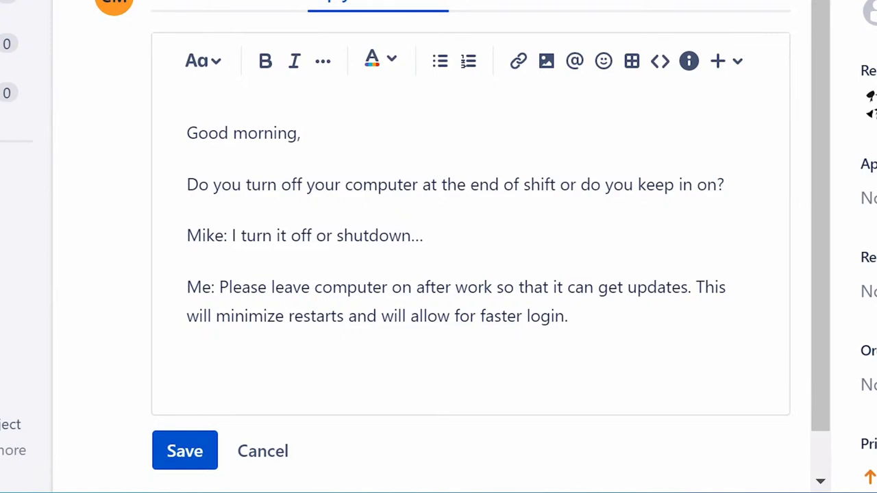
pyautogui.write('Me')
pyautogui.write(':')
pyautogui.write(' The')
pyautogui.press('BackSpace')
pyautogui.press('BackSpace')
pyautogui.press('BackSpace')
pyautogui.press('BackSpace')
pyautogui.write('Comp')
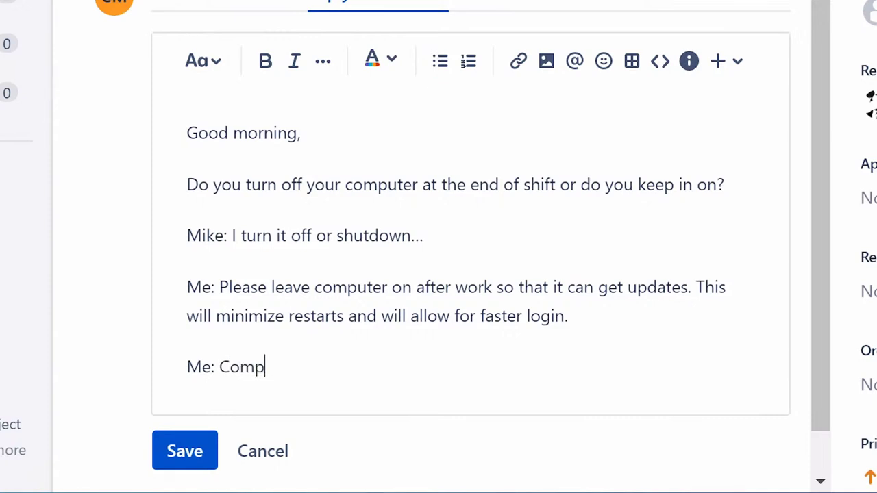
pyautogui.write('uter uses ve')
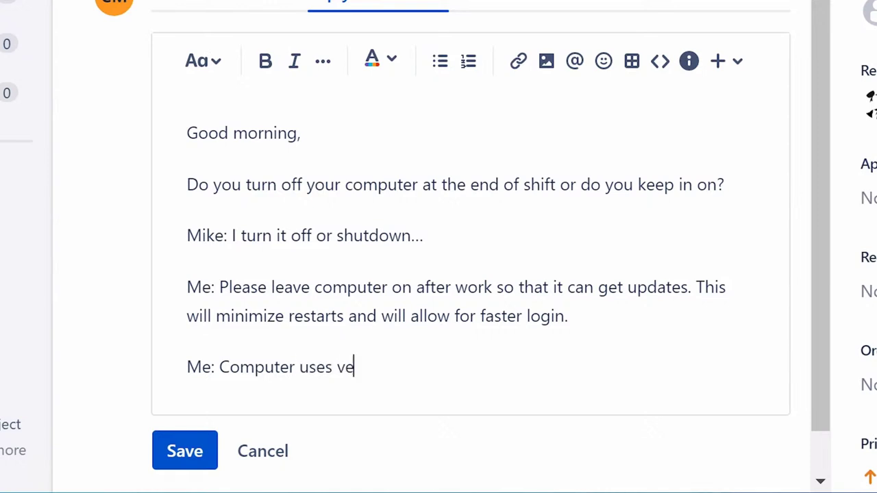
pyautogui.write('ry little power')
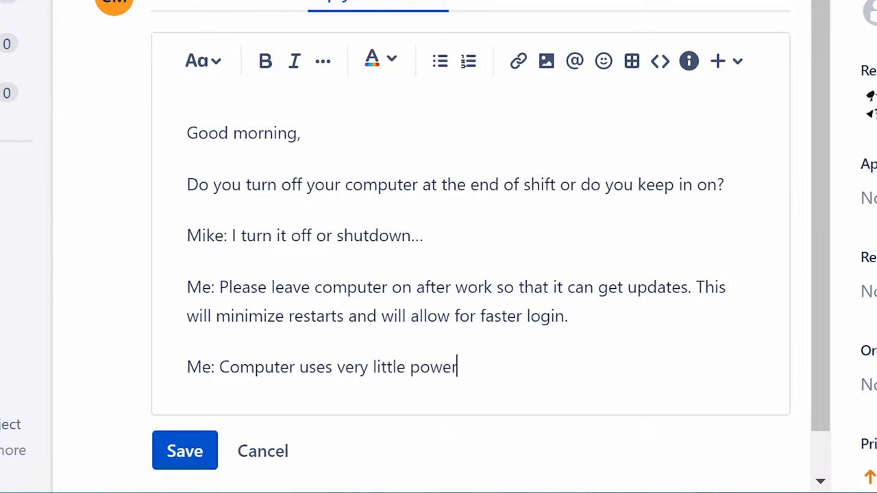
pyautogui.write(' when o')
pyautogui.press('BackSpace')
pyautogui.write('n')
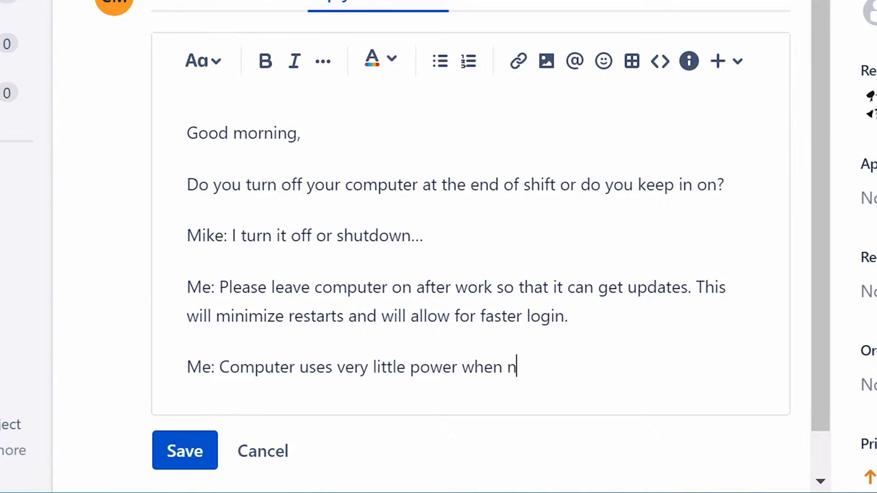
pyautogui.write('ot in use.')
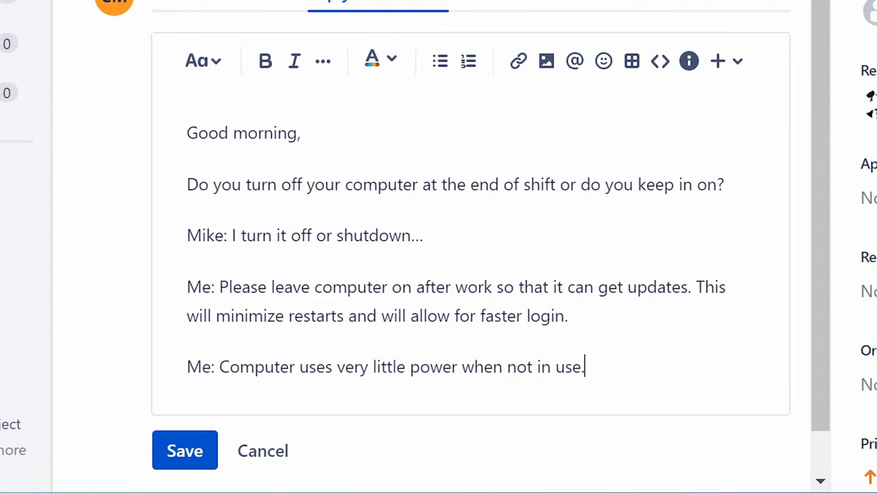
pyautogui.write('.. it uses around ')
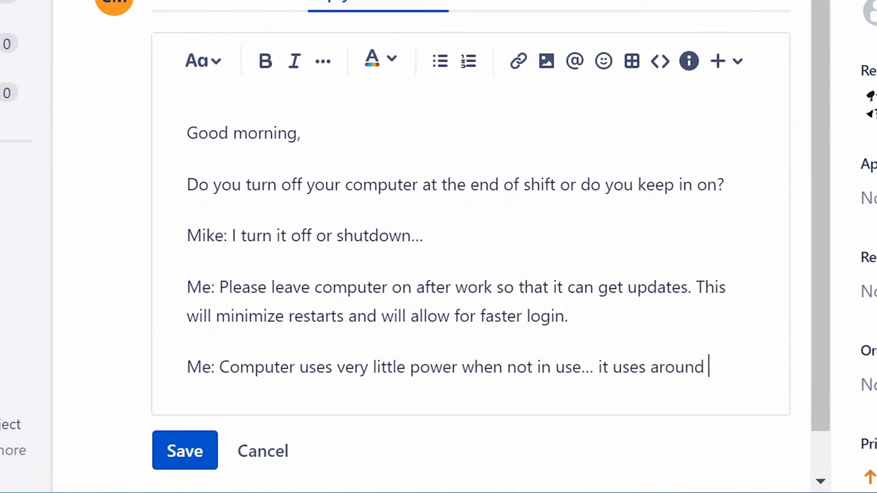
pyautogui.write('8 watts ')
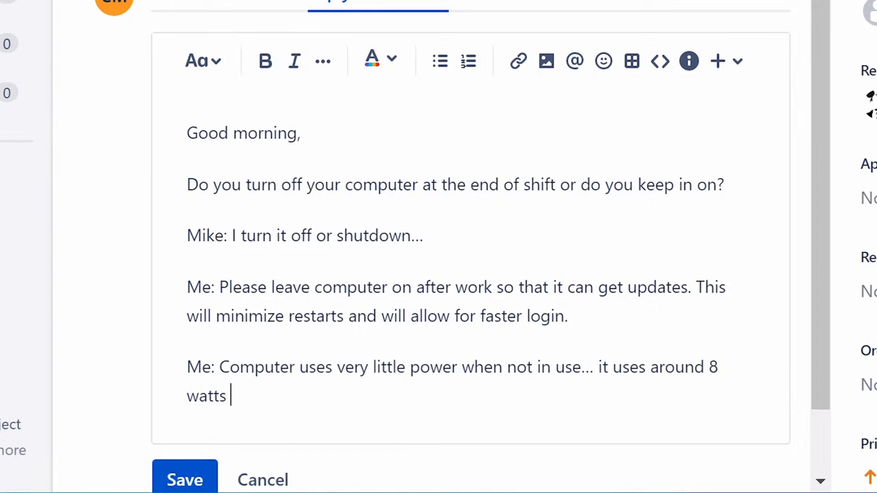
pyautogui.write('compare')
# - Finish the comparison to a light bulb at around 60 w and start a new line
pyautogui.press('BackSpace')
pyautogui.write('re')
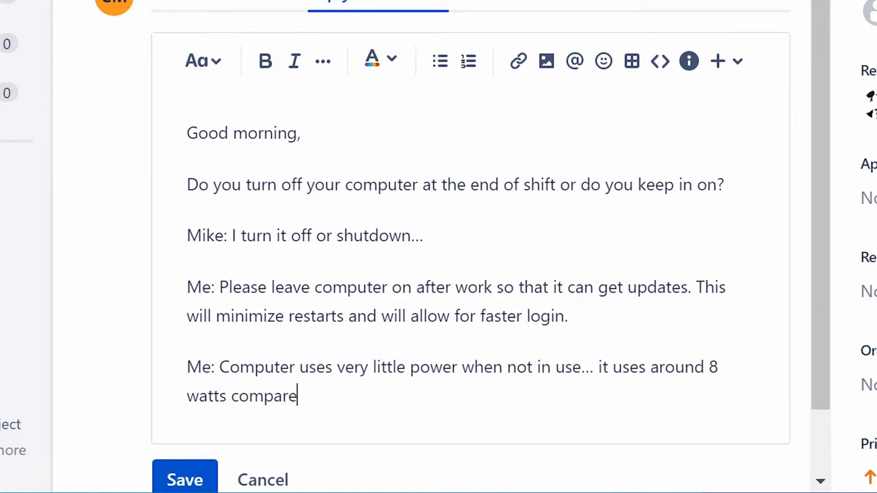
pyautogui.write('d to a light bu')
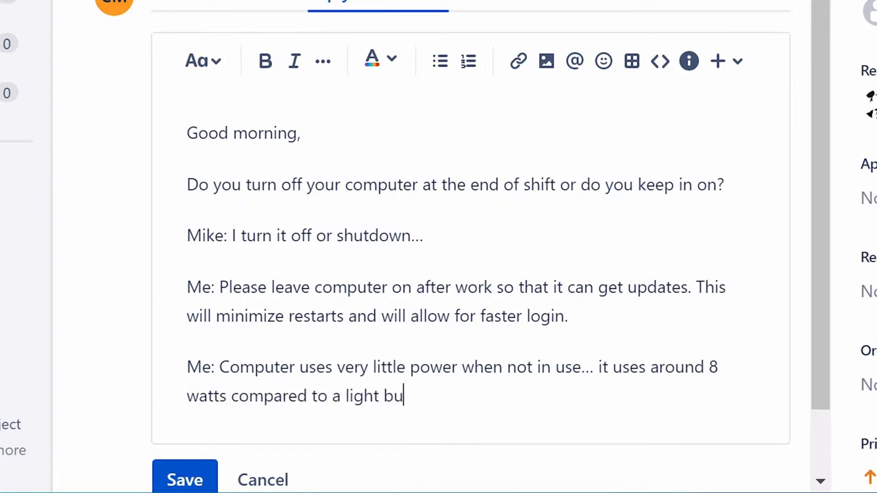
pyautogui.write('lb which is arou')
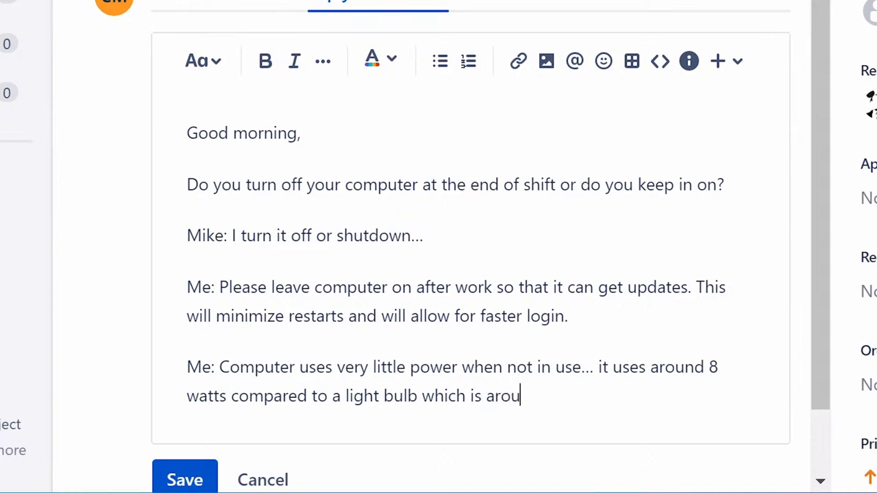
pyautogui.write('nd 60 w...')
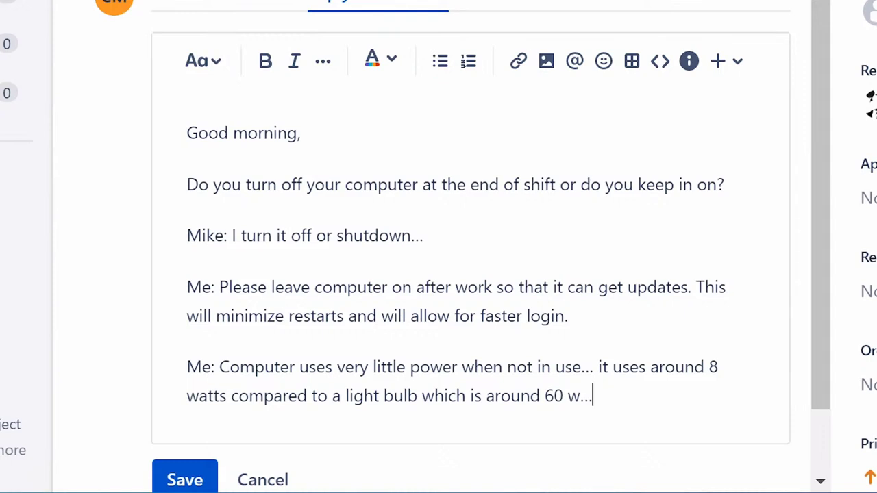
pyautogui.press('Return')
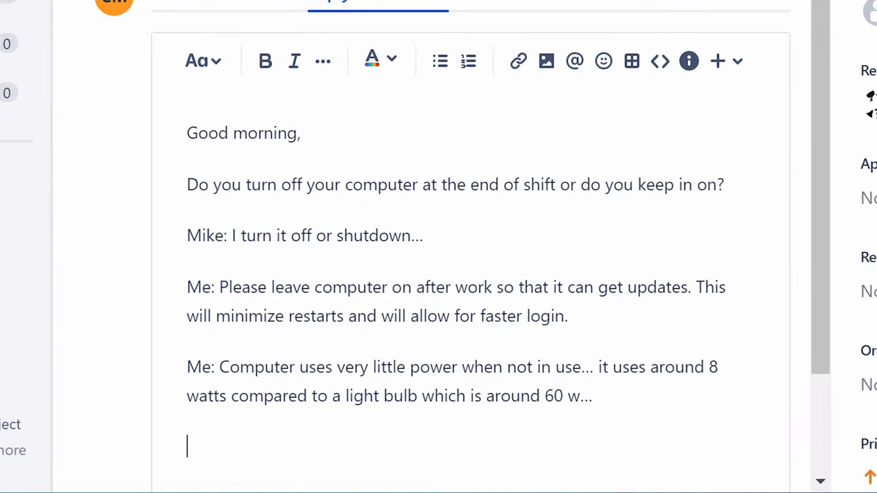
# - Select and then deselect the '8 watts' figure in the reply draft
pyautogui.scroll(-2, 671, 352)
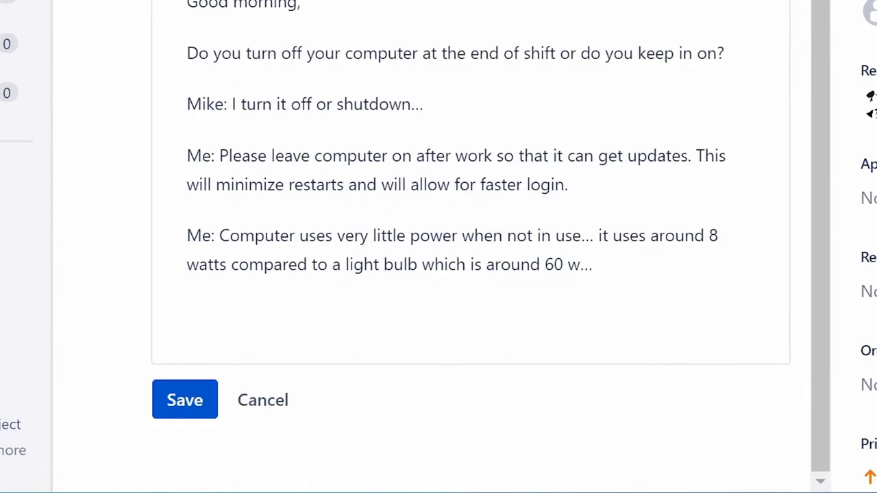
pyautogui.click(708, 236)
pyautogui.moveTo(707, 235); pyautogui.dragTo(226, 265)
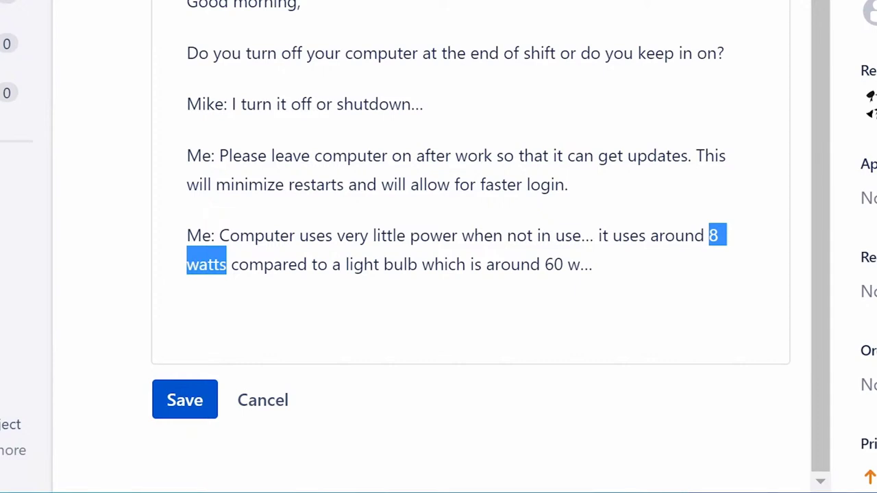
pyautogui.click(263, 265)
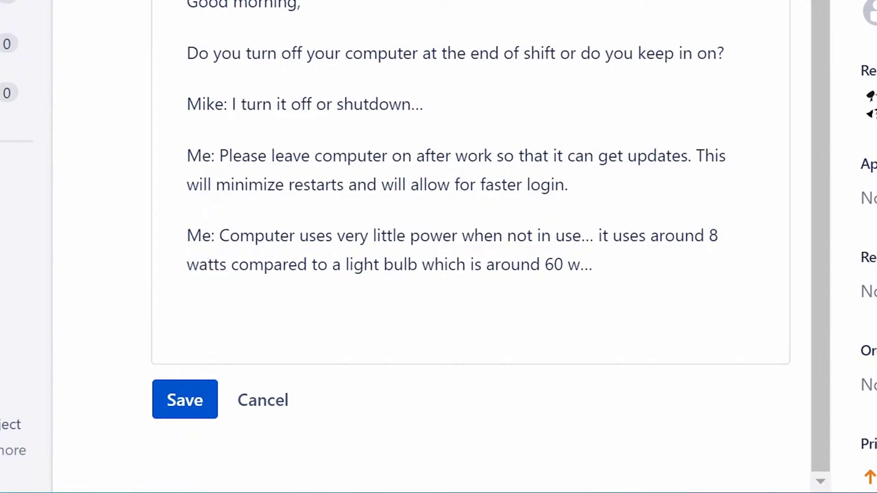
# - Add the customer's response 'okay, np.' on the last line and begin a new 'Me' line
pyautogui.click(188, 315)
pyautogui.write('Mike: okay')
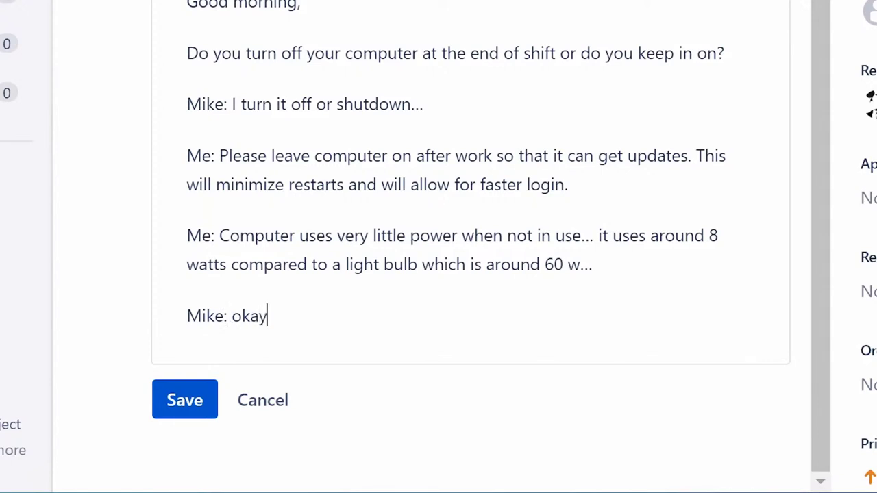
pyautogui.write(', np.')
pyautogui.press('Return')
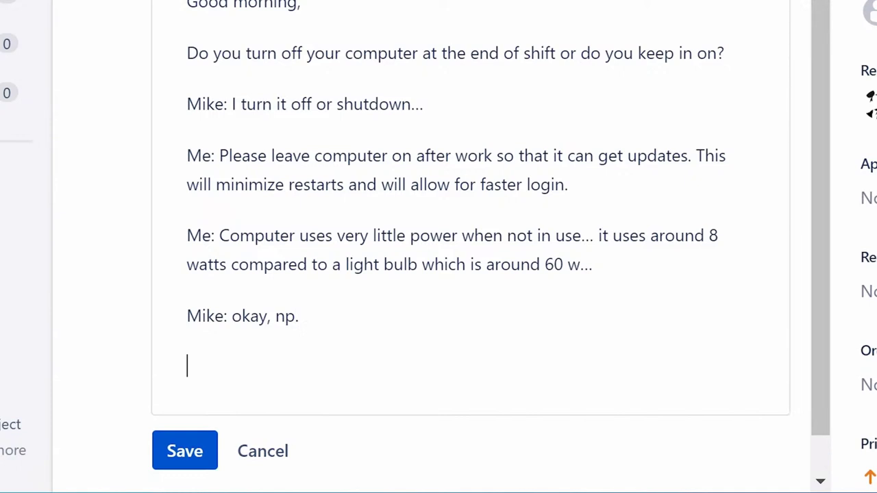
pyautogui.write('Me;')
pyautogui.press('BackSpace')
# - After 'Me:', type 'A good way to insure programs work properly when working from home', fixing typos
pyautogui.write(':')
pyautogui.scroll(2, 470, 247)
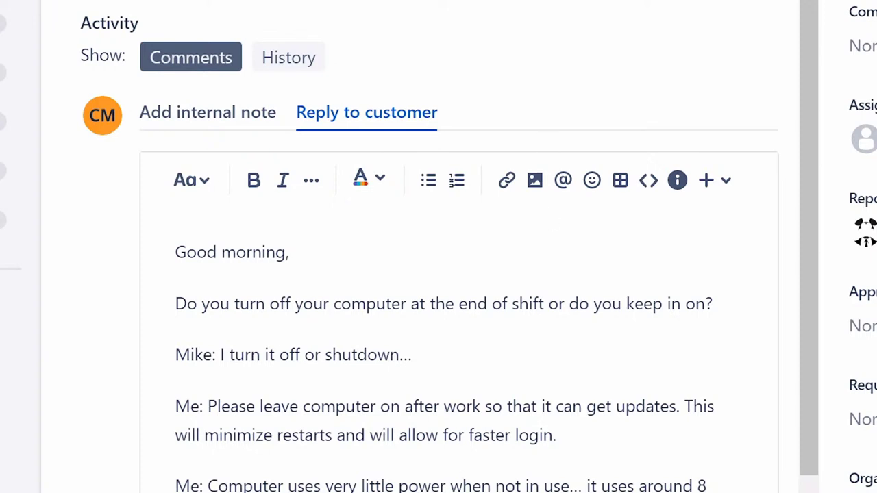
pyautogui.scroll(-2, 460, 254)
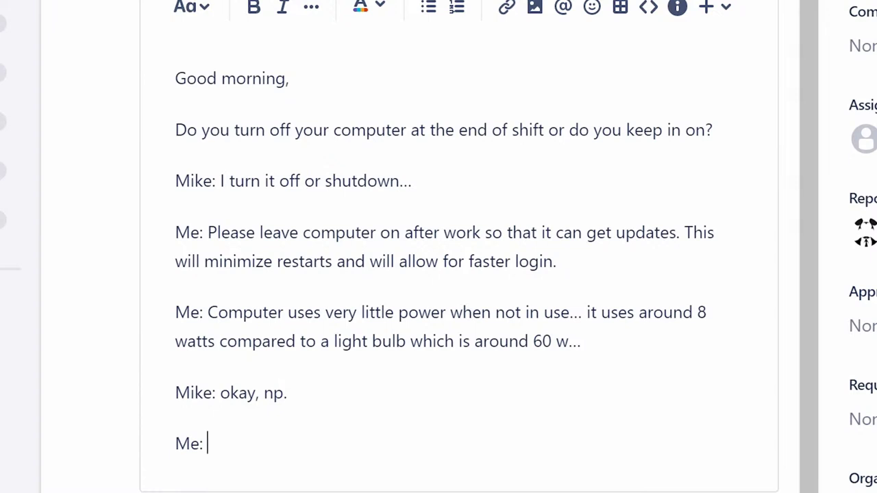
pyautogui.write('a Good')
pyautogui.press('BackSpace')
pyautogui.press('BackSpace')
pyautogui.press('BackSpace')
pyautogui.press('BackSpace')
pyautogui.press('BackSpace')
pyautogui.press('BackSpace')
pyautogui.write('A good way to ')
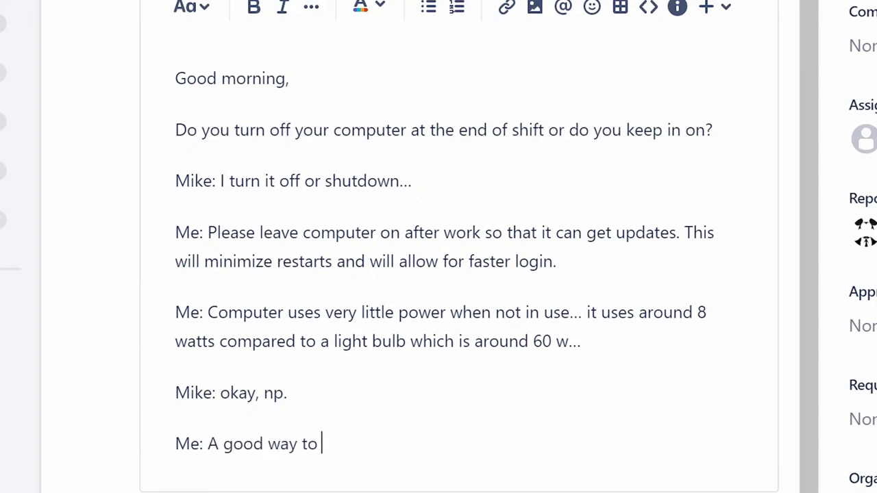
pyautogui.write('insure')
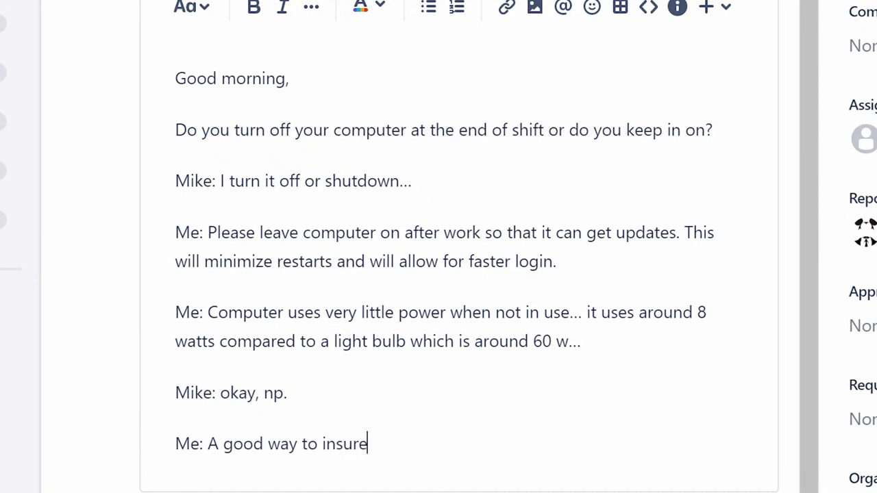
pyautogui.write(' programs wor')
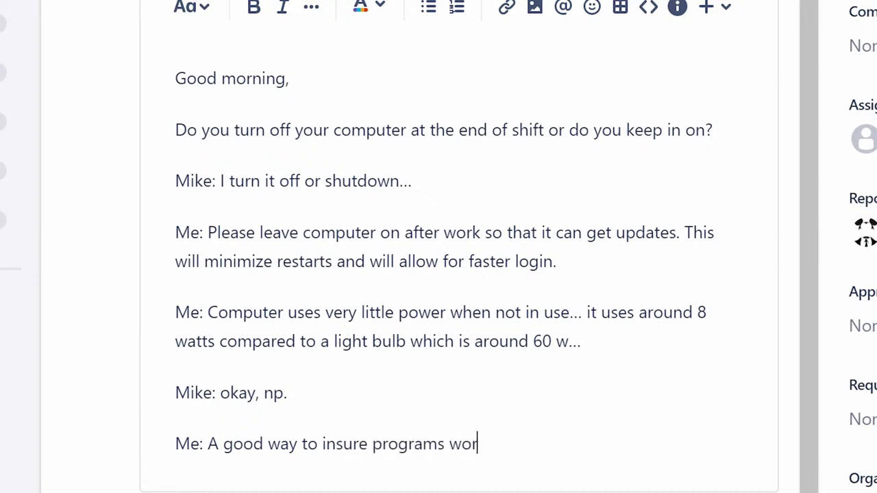
pyautogui.write('k proep')
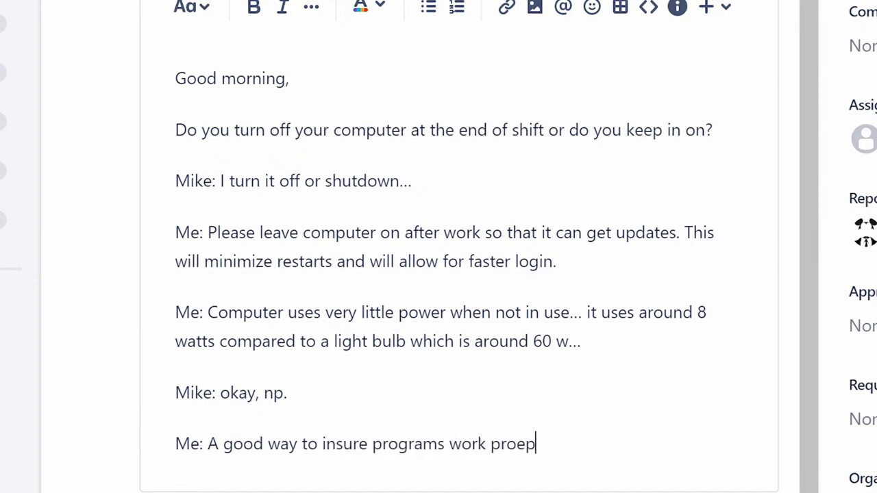
pyautogui.press('BackSpace')
pyautogui.press('BackSpace')
pyautogui.write('reply wh')
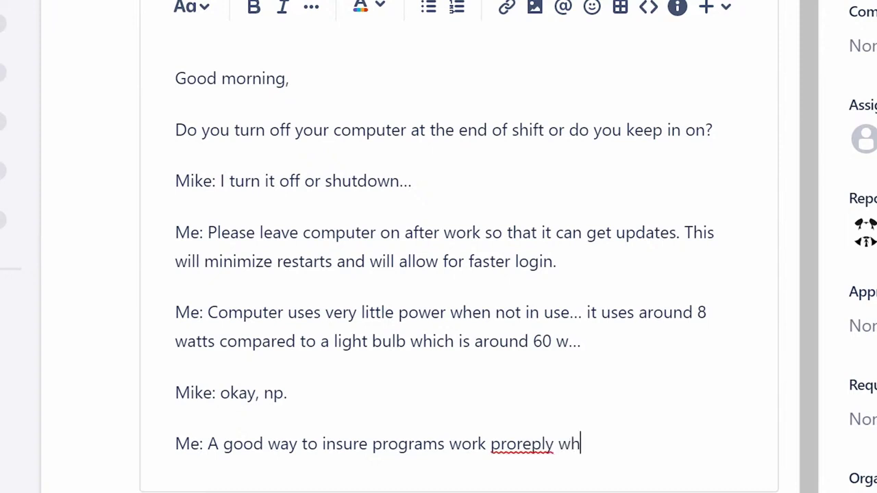
pyautogui.write('en working from')
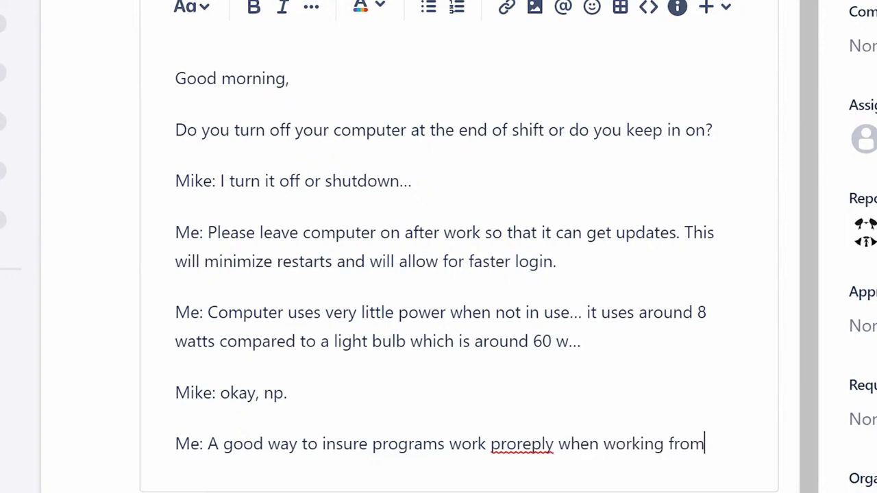
pyautogui.write(' home')
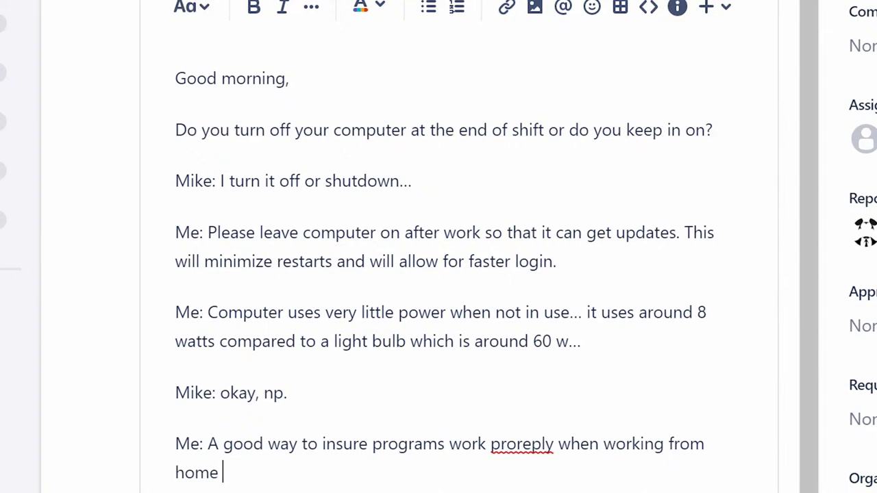
# - Correct 'proreply' to 'properly', then add 'is to Login in this order: Login to VPN first, then your IP Phone and then everything else...'
pyautogui.rightClick(515, 445)
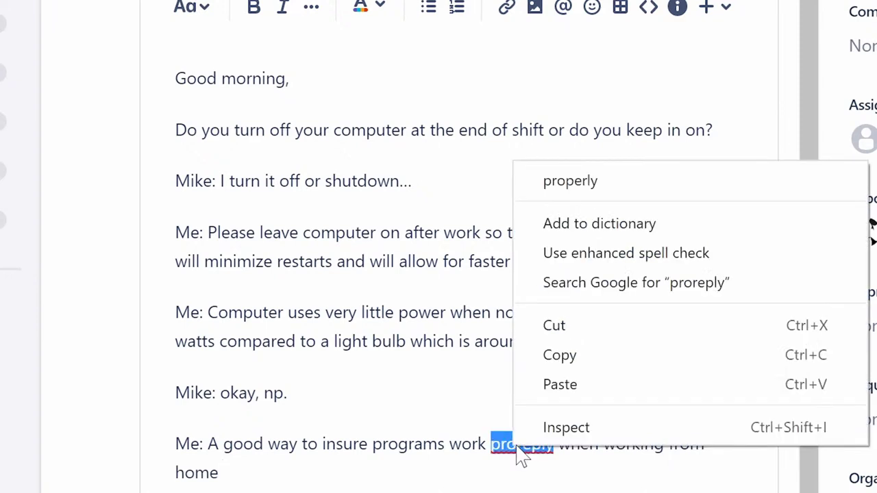
pyautogui.click(635, 185)
pyautogui.click(226, 472)
pyautogui.write('is ')
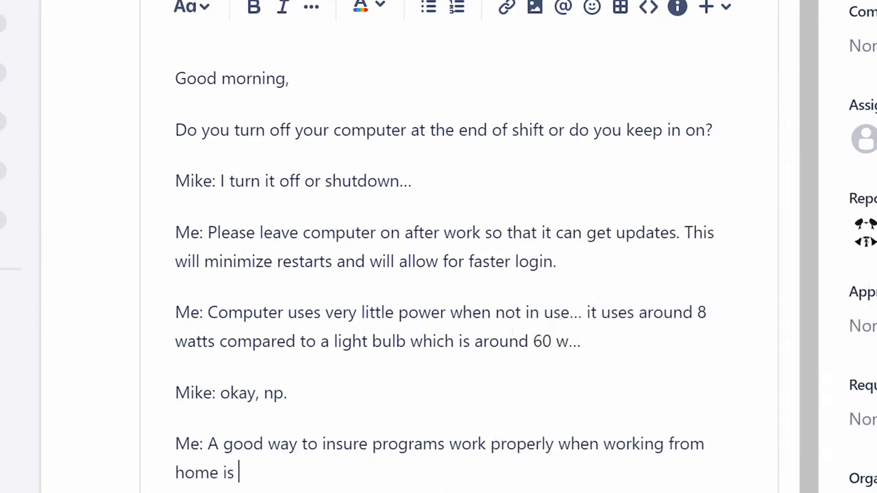
pyautogui.write('to Login')
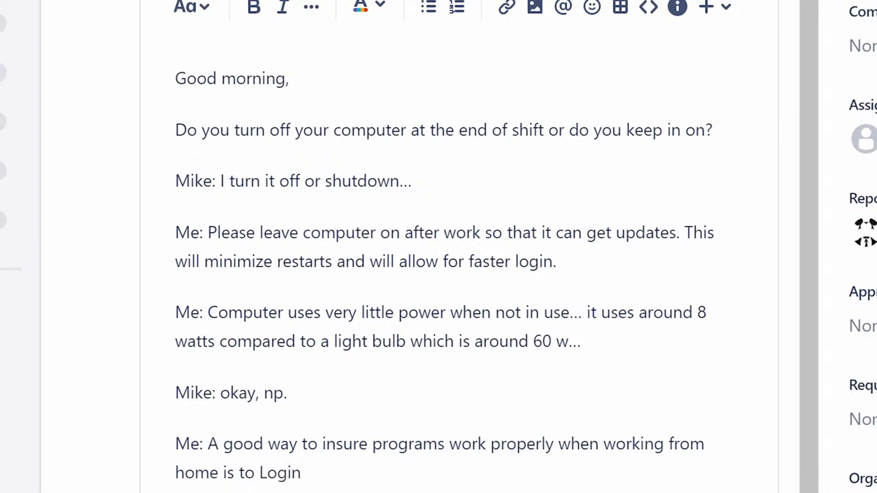
pyautogui.write(' in this order:')
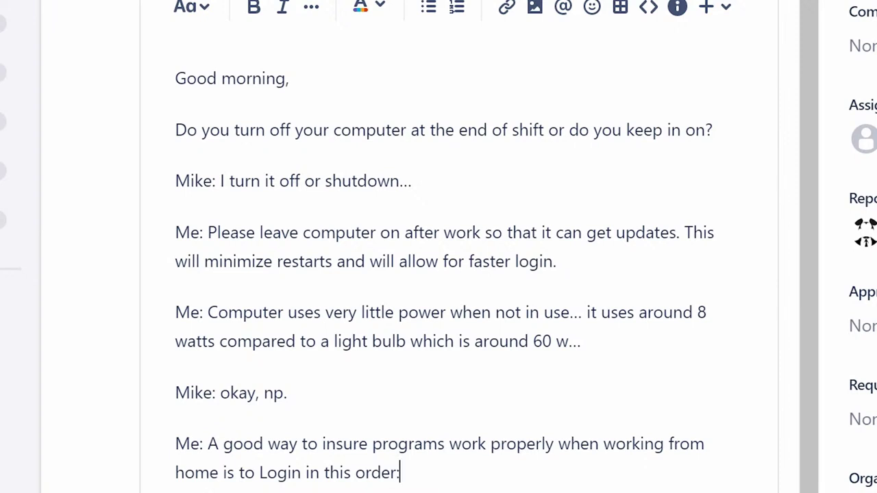
pyautogui.scroll(-2, 439, 246)
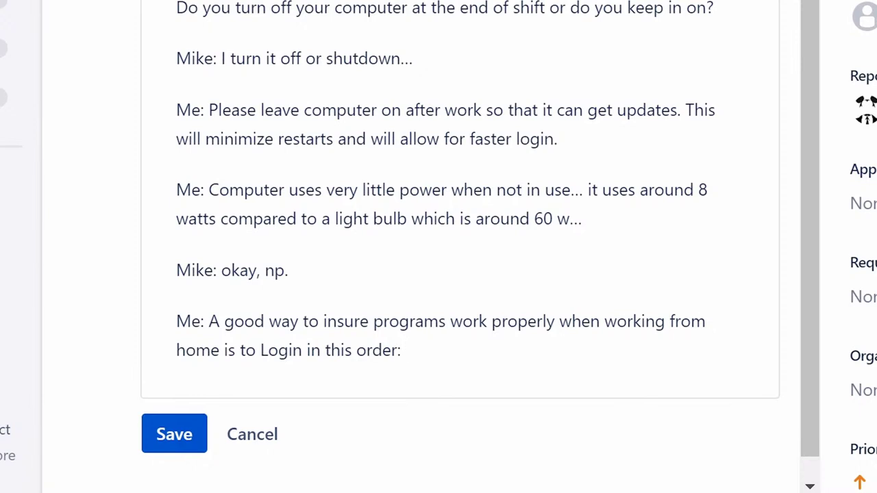
pyautogui.write('Login ')
pyautogui.write('to ')
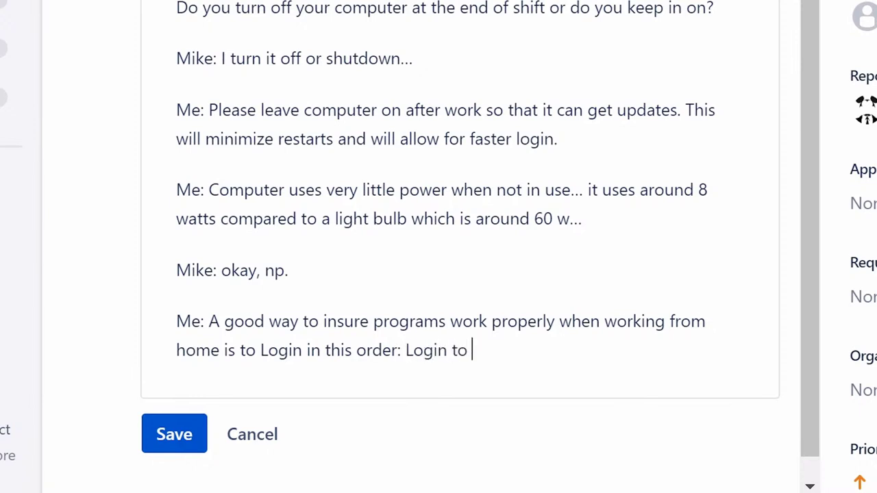
pyautogui.write('VPN first, ')
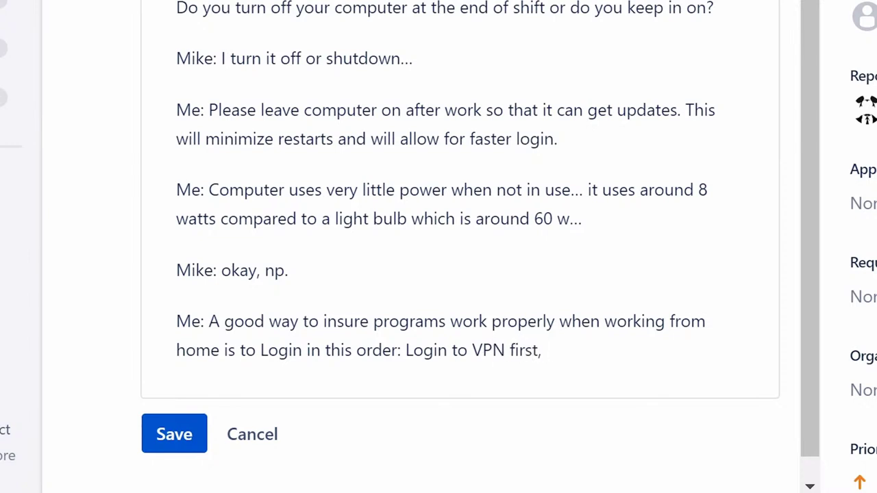
pyautogui.write('then your ')
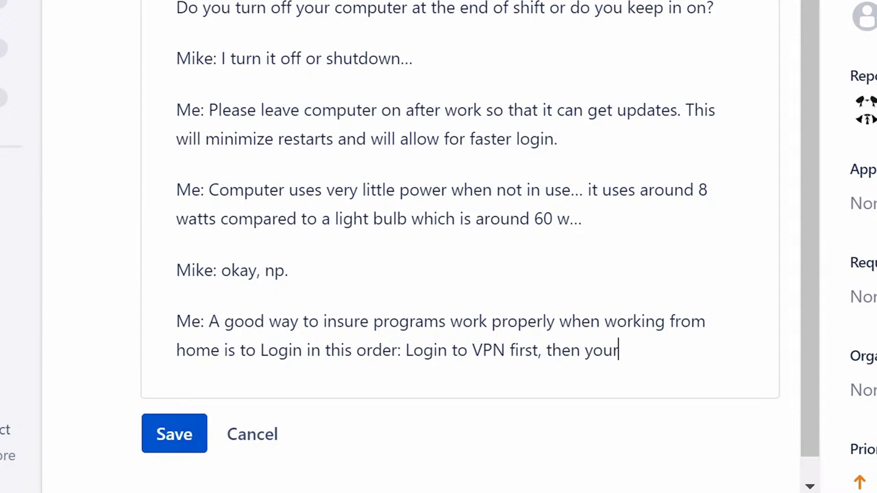
pyautogui.write('IP Phone')
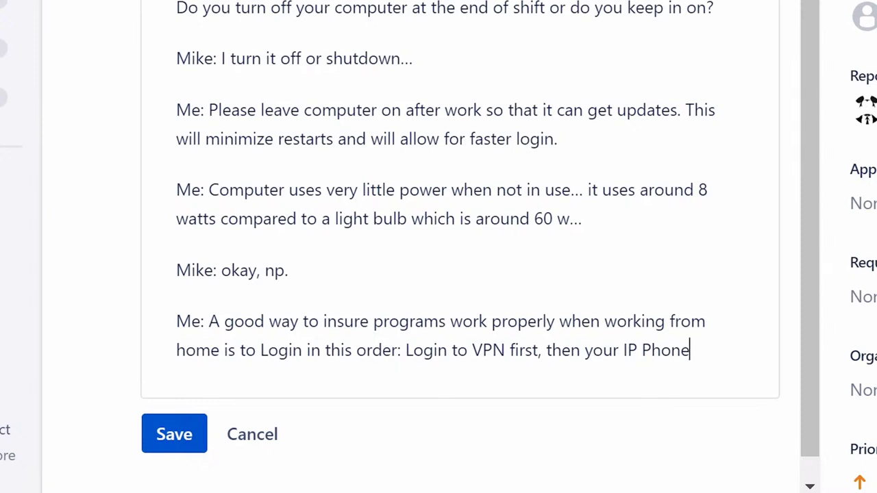
pyautogui.write(' and then ')
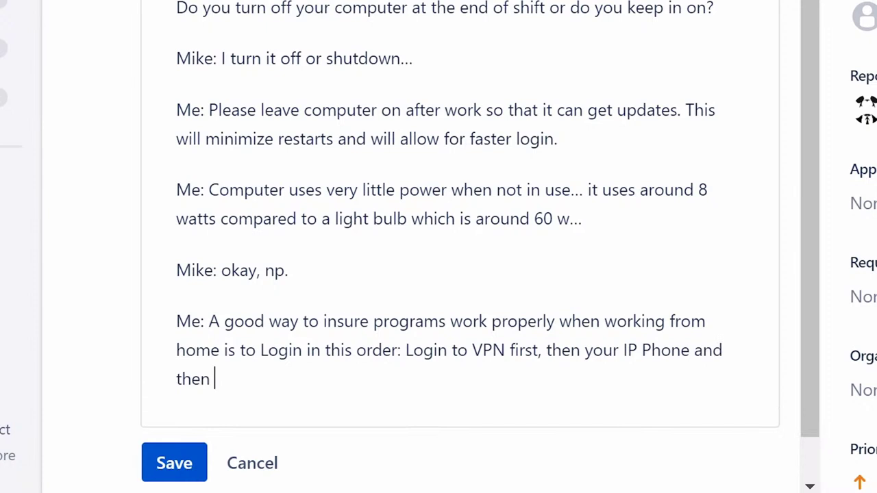
pyautogui.write('everything else')
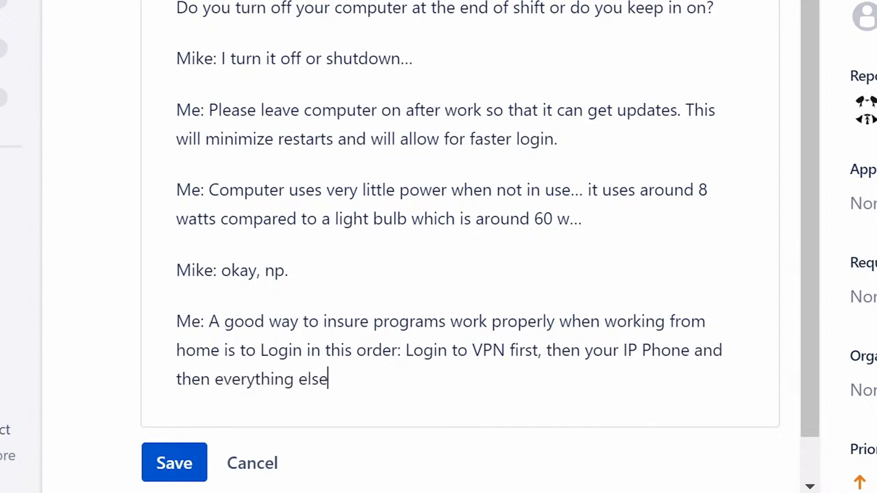
pyautogui.write('...')
pyautogui.write(' that')
# - Finish the paragraph with 'this will insure a proactive work day.', fixing typos
pyautogui.press('BackSpace')
pyautogui.press('BackSpace')
pyautogui.write('is will in')
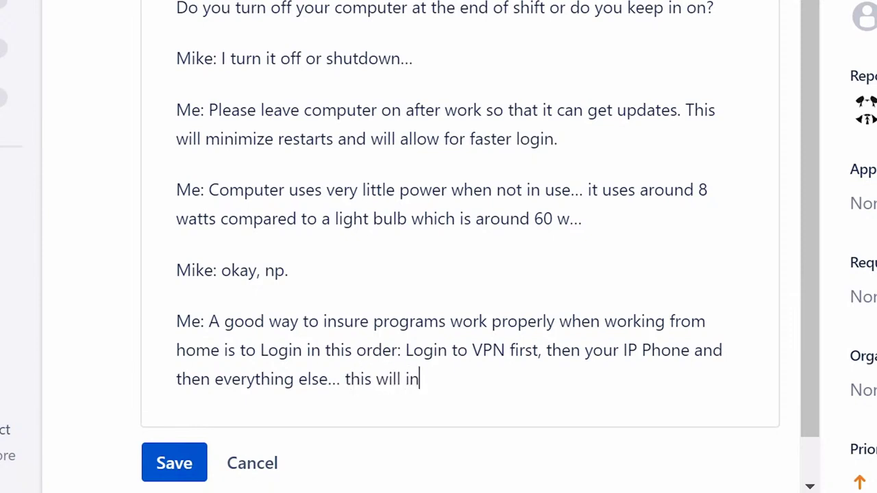
pyautogui.write('sure safe')
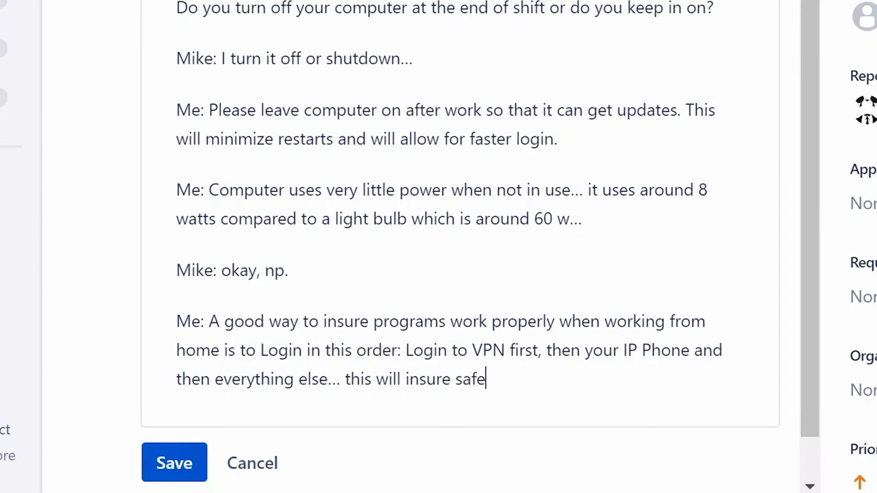
pyautogui.press('BackSpace')
pyautogui.press('BackSpace')
pyautogui.press('BackSpace')
pyautogui.press('BackSpace')
pyautogui.write('po')
pyautogui.press('BackSpace')
pyautogui.write('roactive')
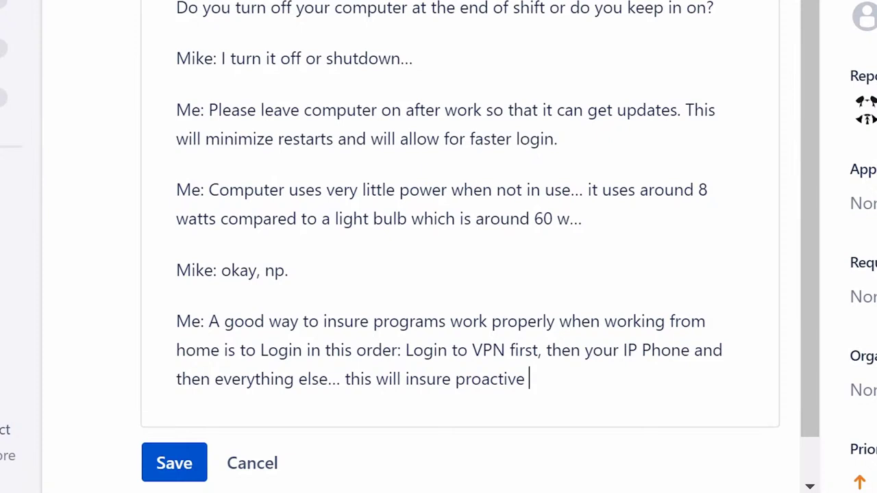
pyautogui.write('work day.')
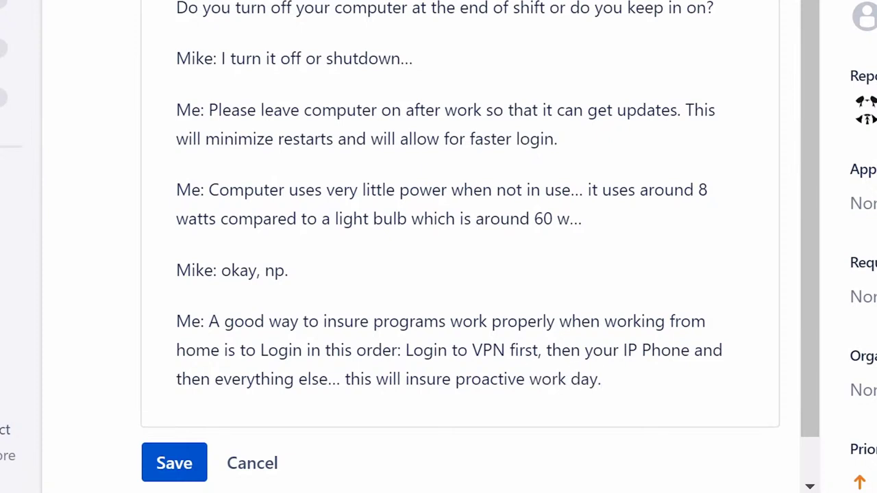
pyautogui.click(599, 379)
pyautogui.press('Left')
pyautogui.press('Left')
pyautogui.press('Left')
pyautogui.press('Left')
pyautogui.press('Left')
pyautogui.press('Left')
pyautogui.press('Left')
pyautogui.press('Left')
pyautogui.press('Left')
pyautogui.press('Left')
pyautogui.press('Left')
pyautogui.press('Left')
pyautogui.press('Left')
pyautogui.press('Left')
pyautogui.press('Left')
pyautogui.press('Left')
pyautogui.press('Left')
pyautogui.press('Left')
pyautogui.write('a')
pyautogui.press('Right')
pyautogui.press('Right')
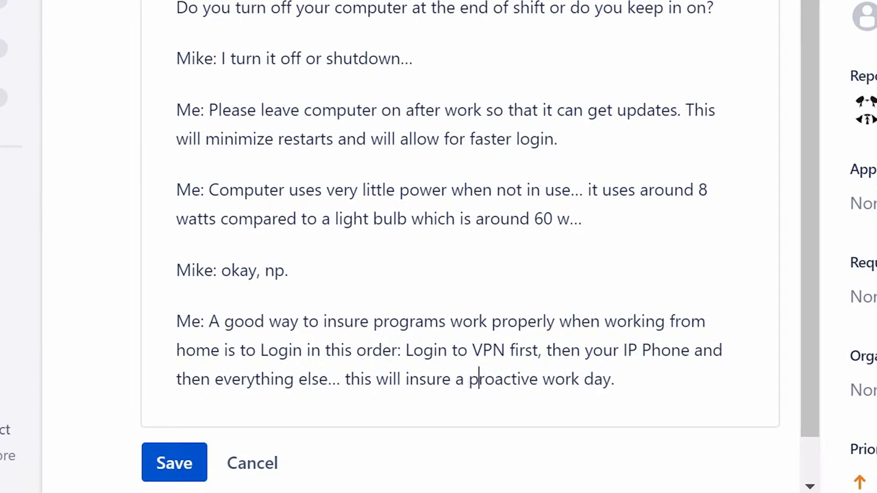
pyautogui.click(615, 378)
pyautogui.moveTo(545, 350); pyautogui.dragTo(351, 379)
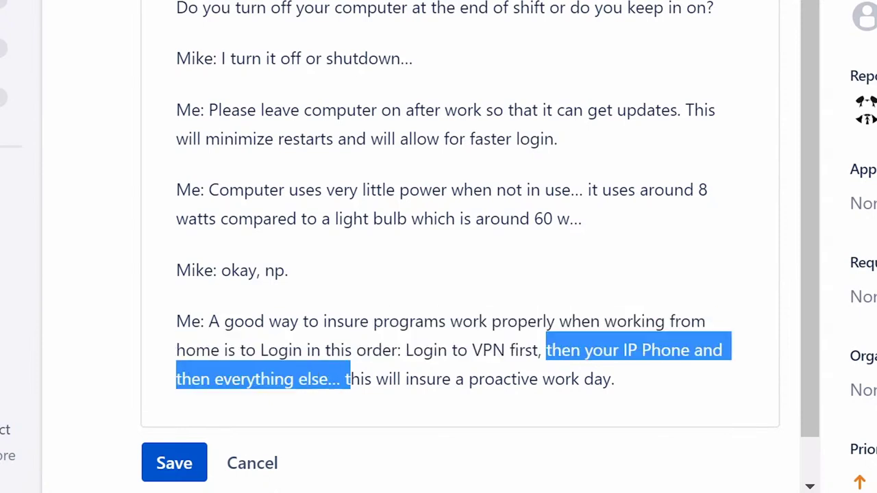
pyautogui.moveTo(533, 350); pyautogui.dragTo(405, 350)
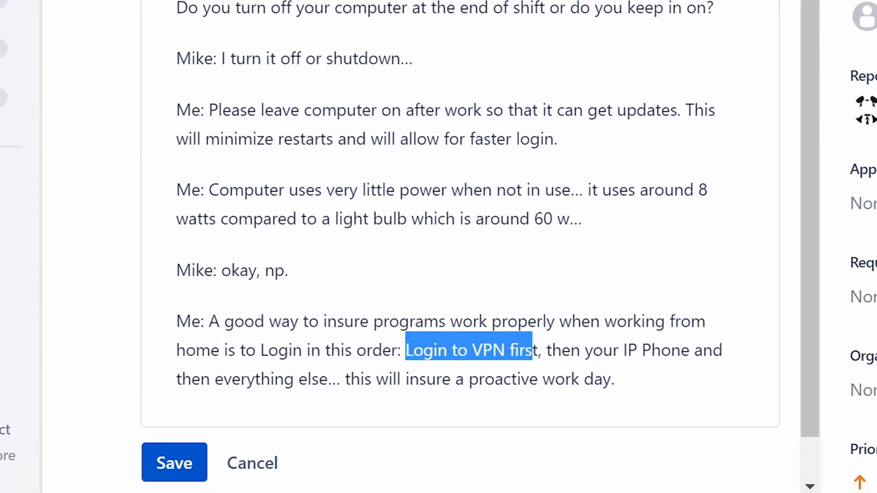
pyautogui.click(433, 350)
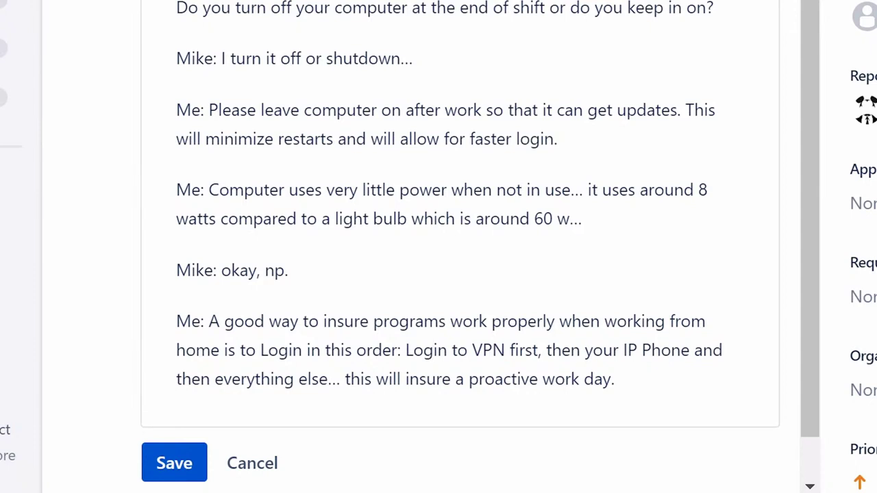
pyautogui.scroll(-1, 439, 246)
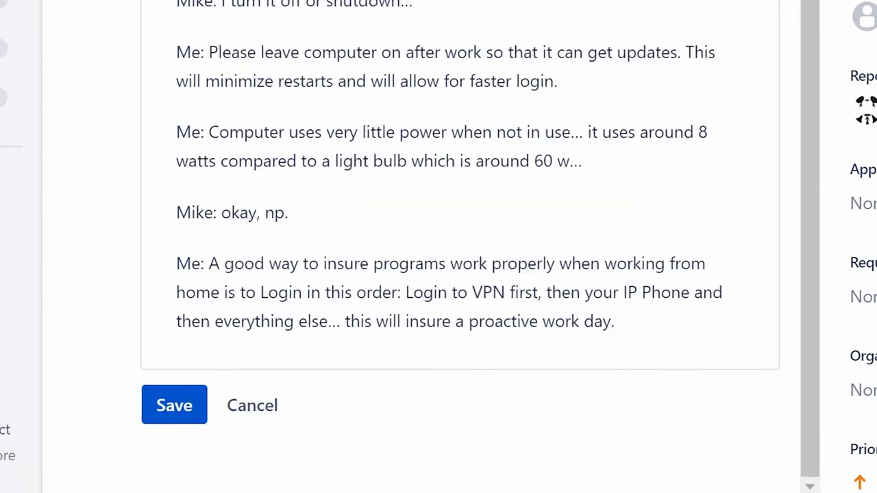
pyautogui.hotkey('ctrl', 'End')
pyautogui.scroll(5, 459, 246)
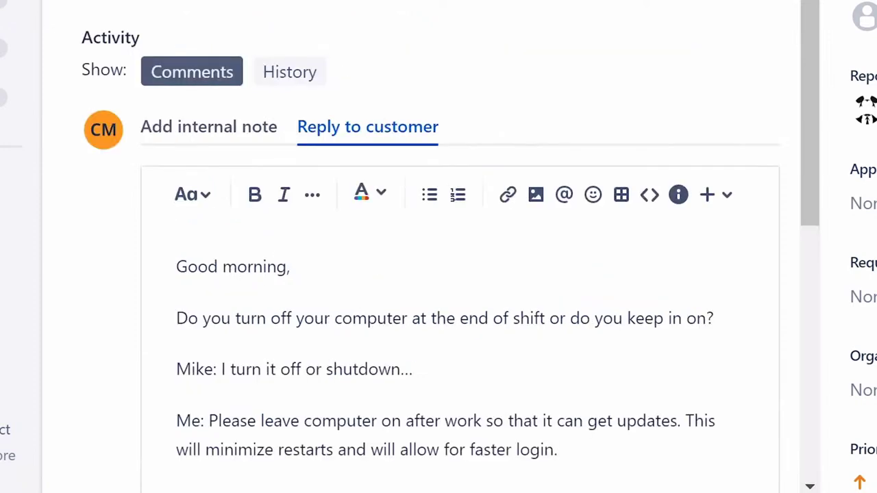
pyautogui.scroll(-5, 459, 247)
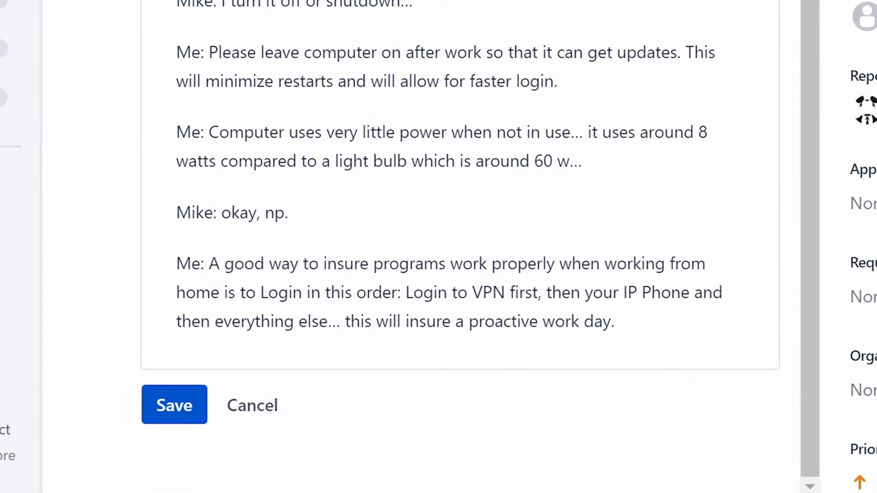
pyautogui.click(289, 212)
pyautogui.scroll(3, 458, 247)
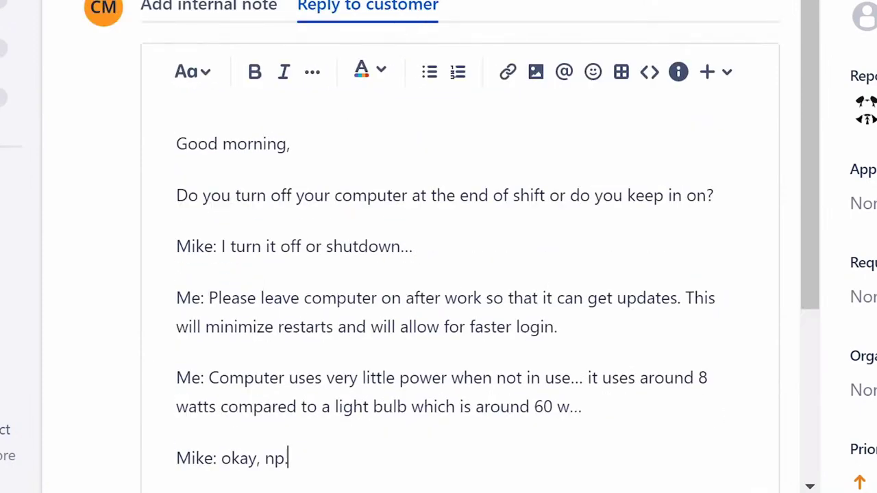
pyautogui.scroll(2, 459, 247)
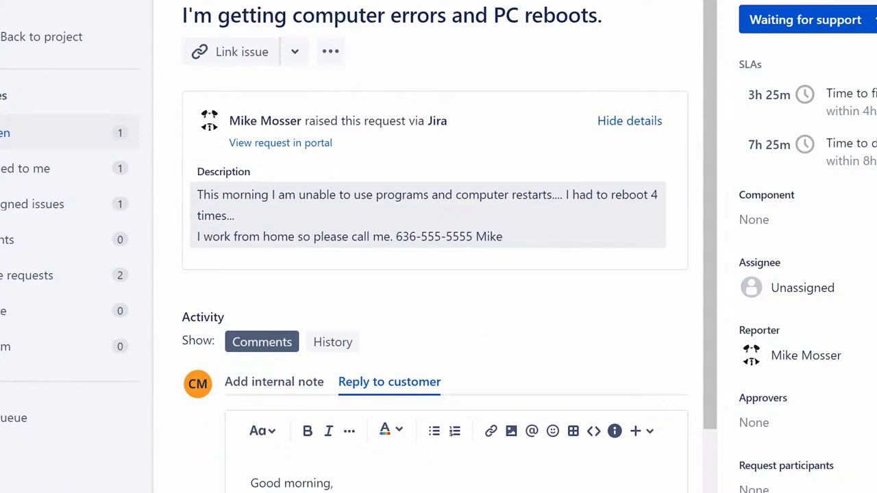
pyautogui.scroll(-4, 435, 274)
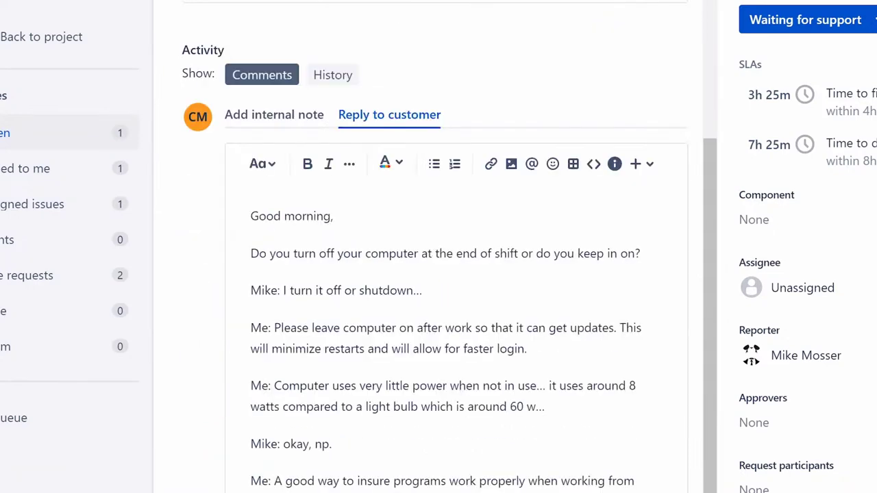
pyautogui.scroll(4, 435, 274)
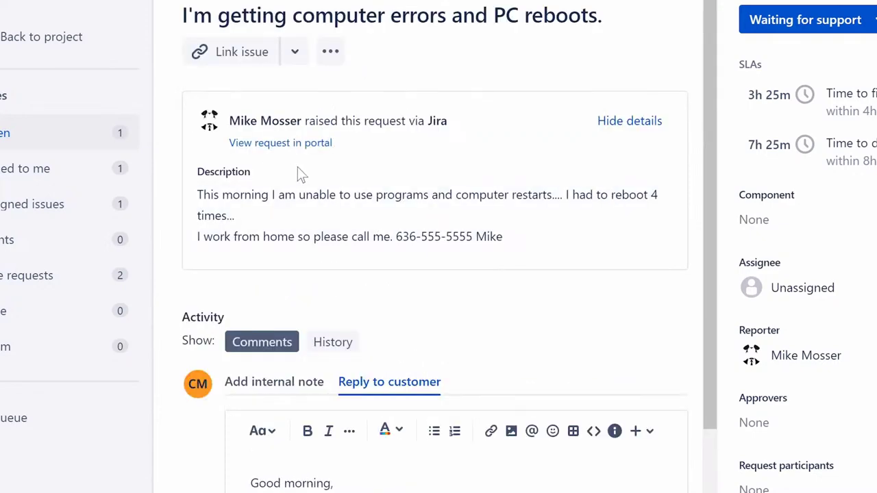
pyautogui.scroll(-4, 288, 192)
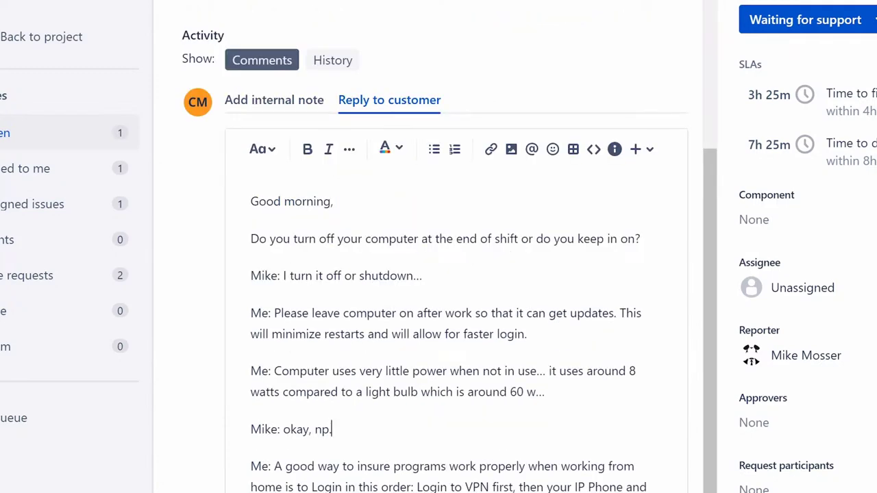
# - Submit the reply about leaving the computer on as a ticket comment with Ctrl+Enter
pyautogui.hotkey('ctrl', 'Return')
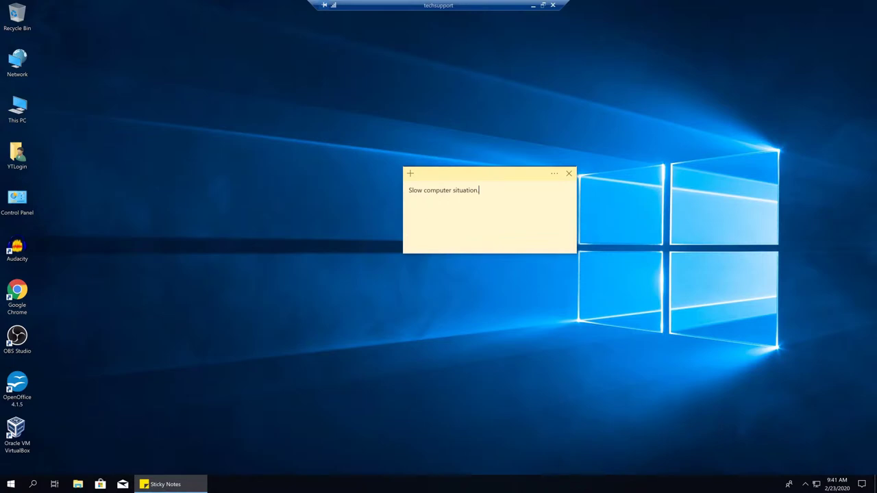
pyautogui.hotkey('shift', 'Left')
pyautogui.hotkey('shift', 'Left')
pyautogui.hotkey('shift', 'Left')
pyautogui.hotkey('shift', 'Left')
pyautogui.hotkey('shift', 'Left')
pyautogui.hotkey('shift', 'Left')
pyautogui.hotkey('shift', 'Left')
pyautogui.hotkey('shift', 'Left')
pyautogui.hotkey('shift', 'Left')
pyautogui.hotkey('shift', 'Left')
pyautogui.hotkey('shift', 'Left')
pyautogui.hotkey('shift', 'Left')
pyautogui.hotkey('shift', 'Left')
pyautogui.hotkey('shift', 'Left')
pyautogui.hotkey('shift', 'Left')
pyautogui.hotkey('shift', 'Left')
pyautogui.hotkey('shift', 'Left')
pyautogui.hotkey('shift', 'Left')
pyautogui.hotkey('shift', 'Left')
pyautogui.hotkey('shift', 'Left')
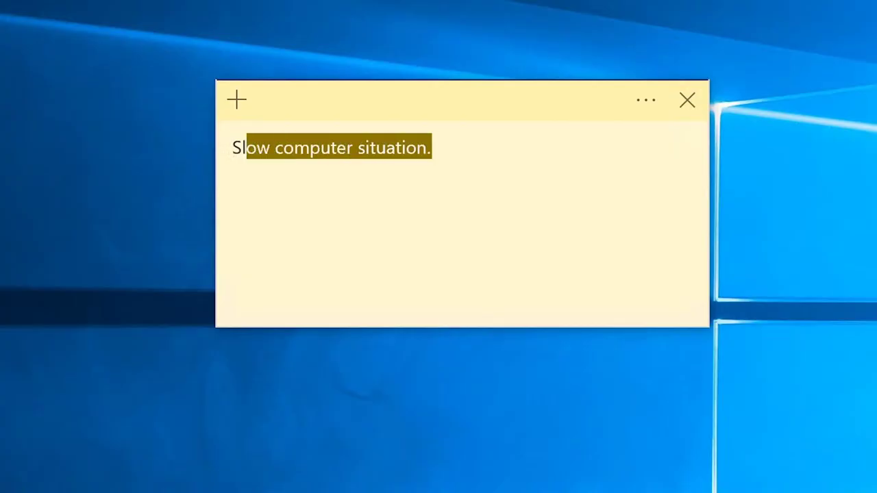
pyautogui.press('Right')
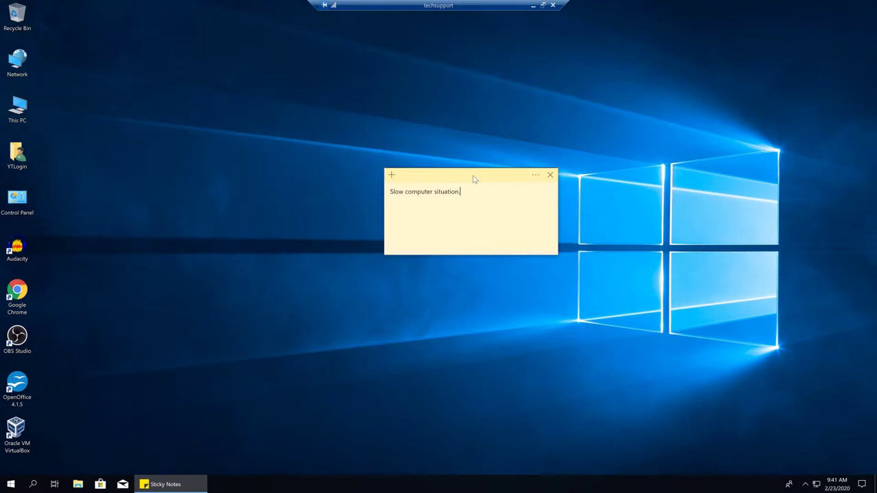
# - Search 'update' from Start to open the Check for updates settings page
pyautogui.click(32, 484)
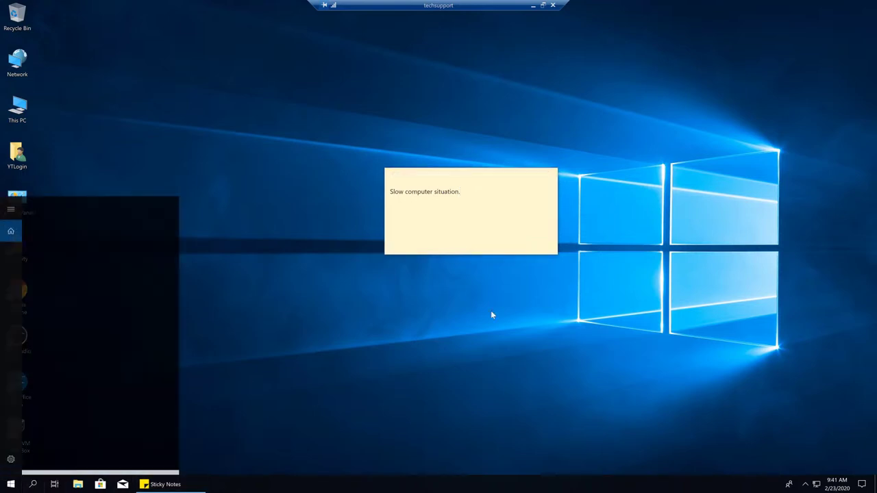
pyautogui.write('update')
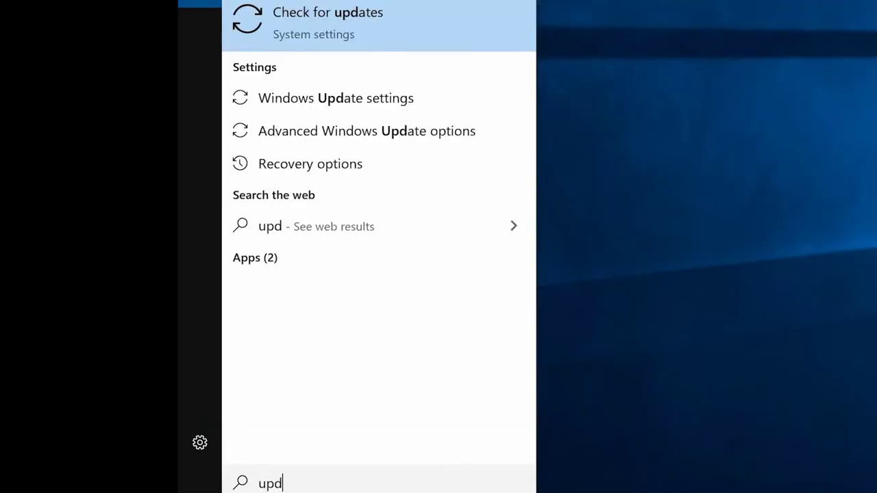
pyautogui.press('Return')
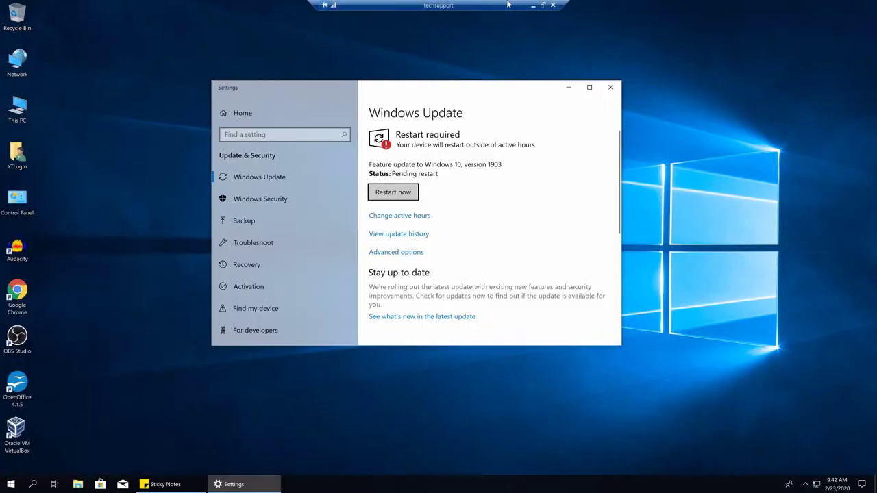
# - Reposition the Settings window so the pending version 1903 feature update is fully visible
pyautogui.moveTo(471, 95); pyautogui.dragTo(492, 121)
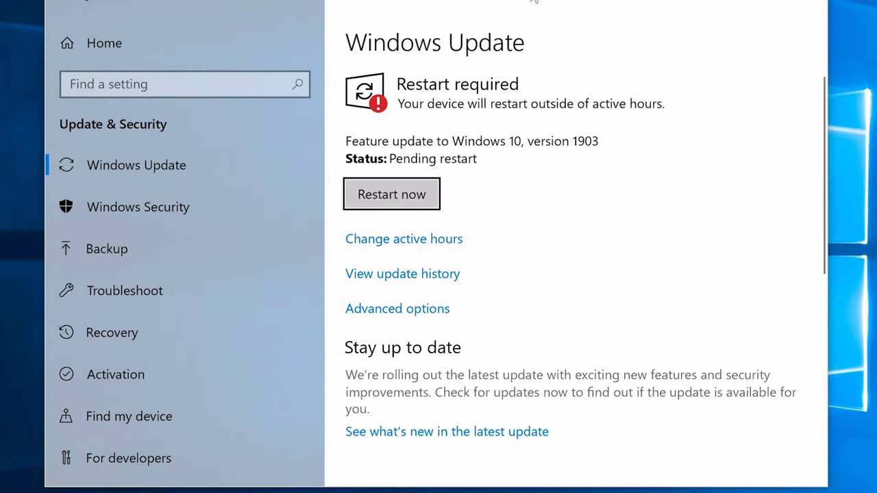
pyautogui.moveTo(538, 3); pyautogui.dragTo(542, 0)
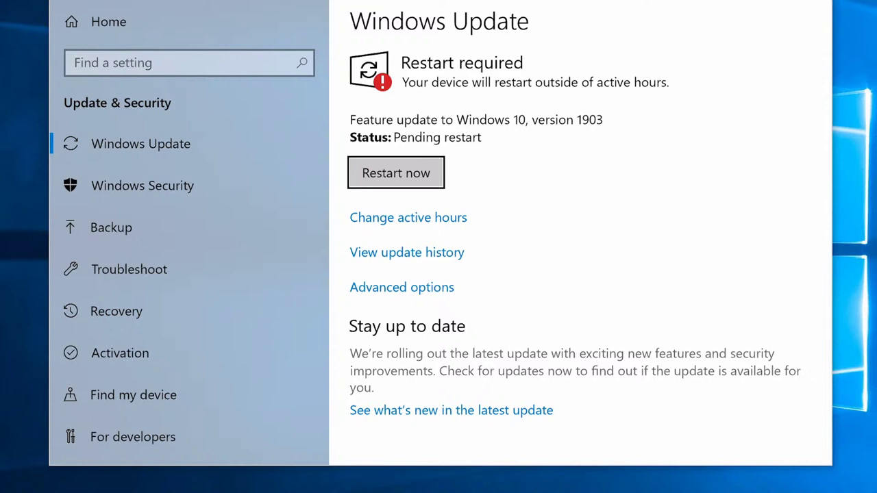
pyautogui.moveTo(512, 0); pyautogui.dragTo(492, 2)
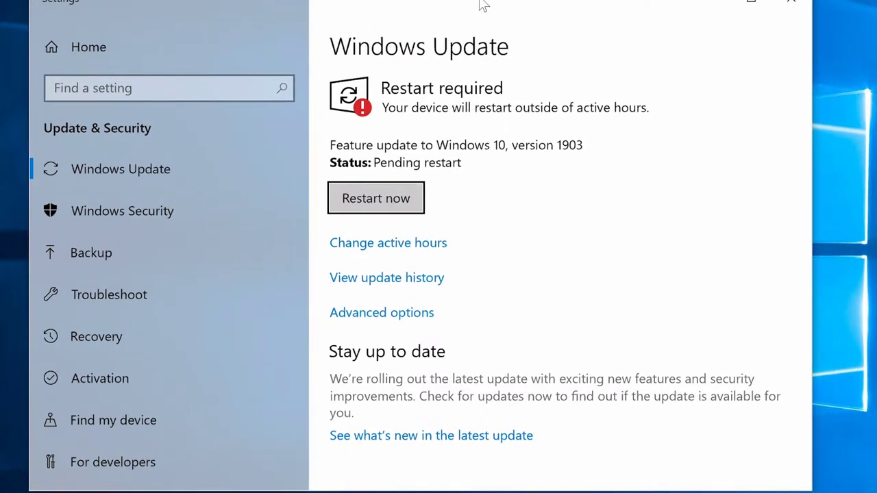
pyautogui.moveTo(478, 5); pyautogui.dragTo(476, 10)
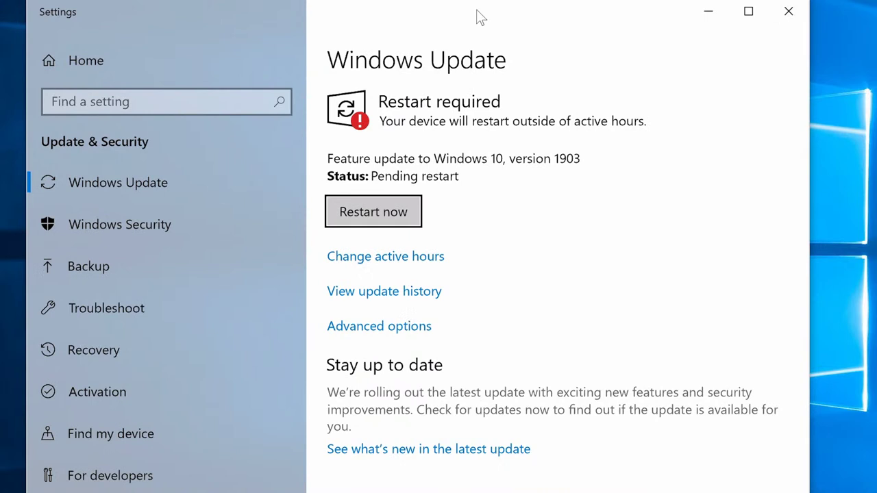
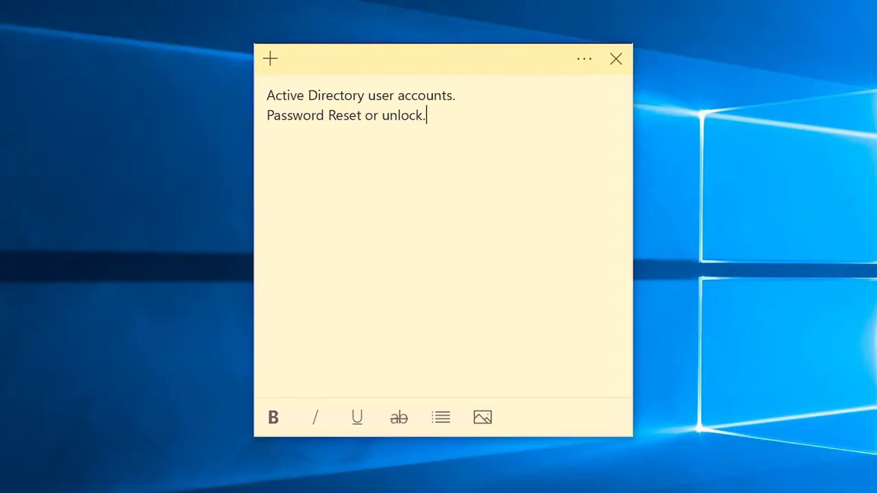
pyautogui.press('Up')
pyautogui.press('End')
pyautogui.hotkey('ctrl', 'shift', 'Left')
pyautogui.hotkey('ctrl', 'shift', 'Left')
pyautogui.hotkey('ctrl', 'shift', 'Left')
pyautogui.hotkey('ctrl', 'shift', 'Left')
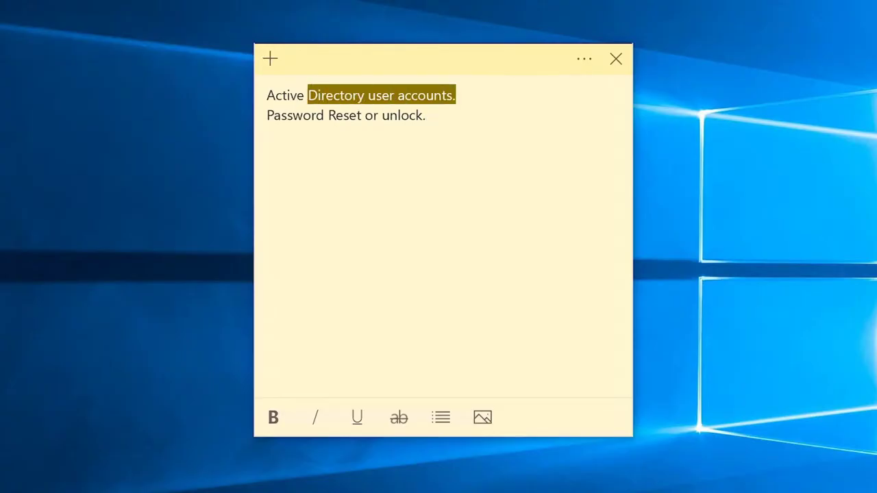
pyautogui.press('Down')
pyautogui.hotkey('ctrl', 'Right')
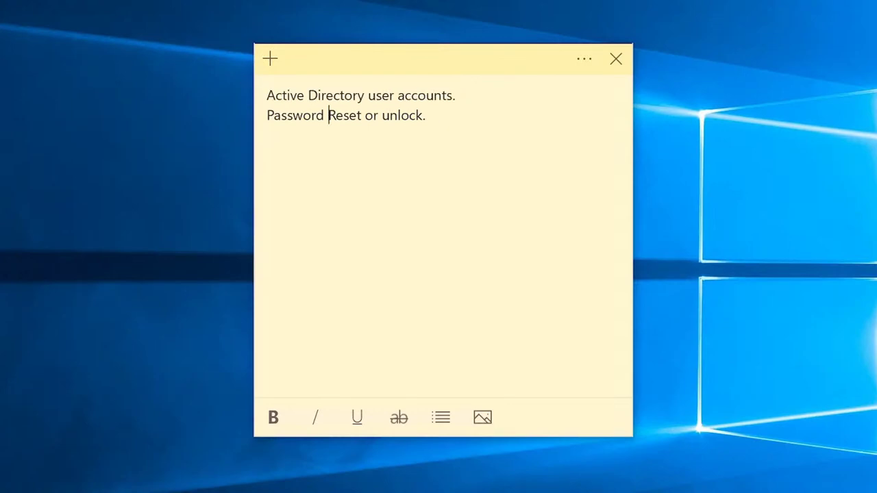
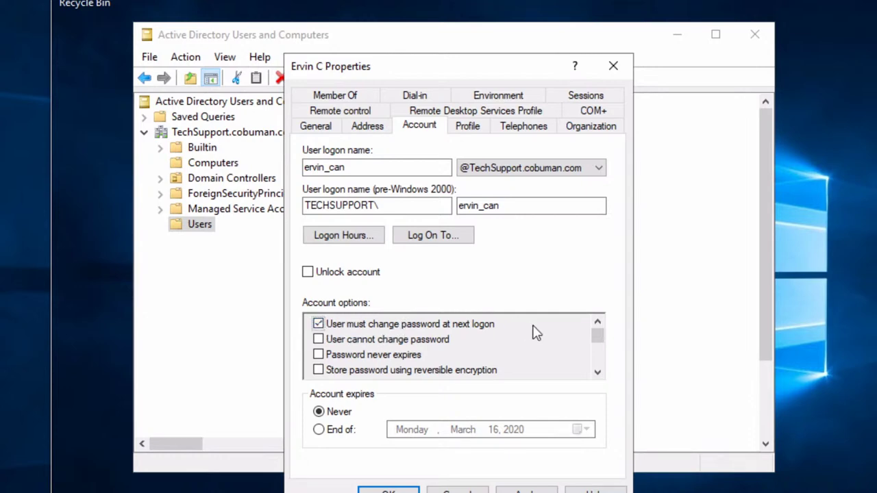
# - Close the user's Properties dialog, then bring up the account's actions menu and dismiss it
pyautogui.moveTo(598, 333)
pyautogui.mouseDown()
pyautogui.moveTo(596, 362)
pyautogui.moveTo(599, 337)
pyautogui.mouseUp()
pyautogui.press('Return')
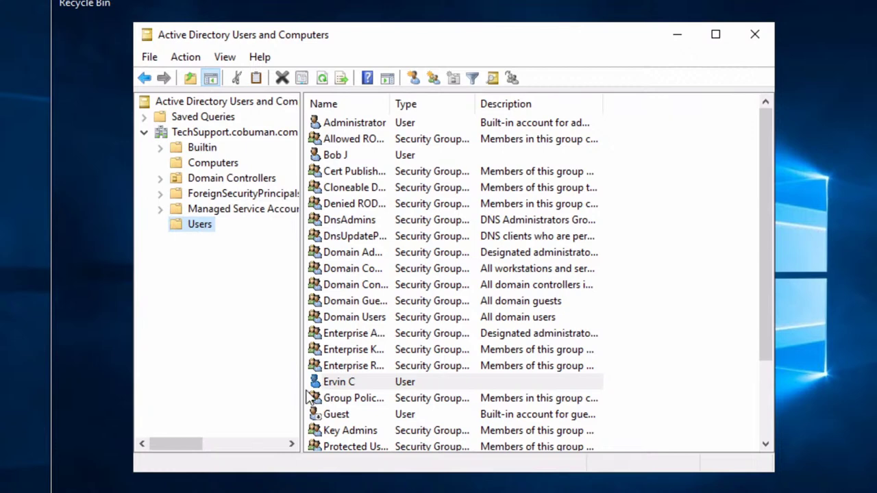
pyautogui.click(333, 383)
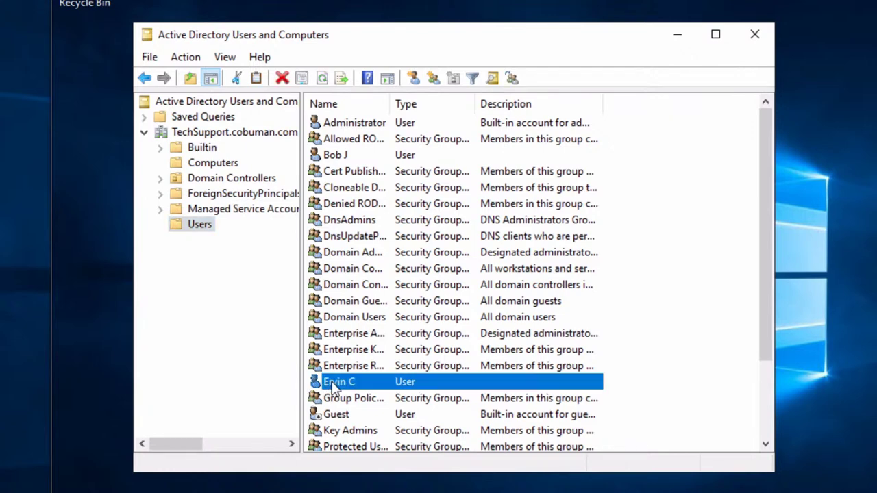
pyautogui.rightClick(333, 384)
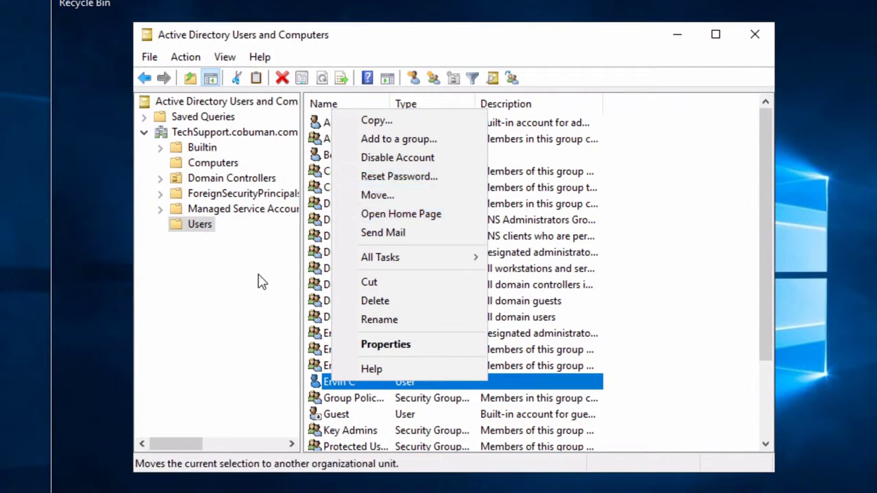
pyautogui.click(248, 320)
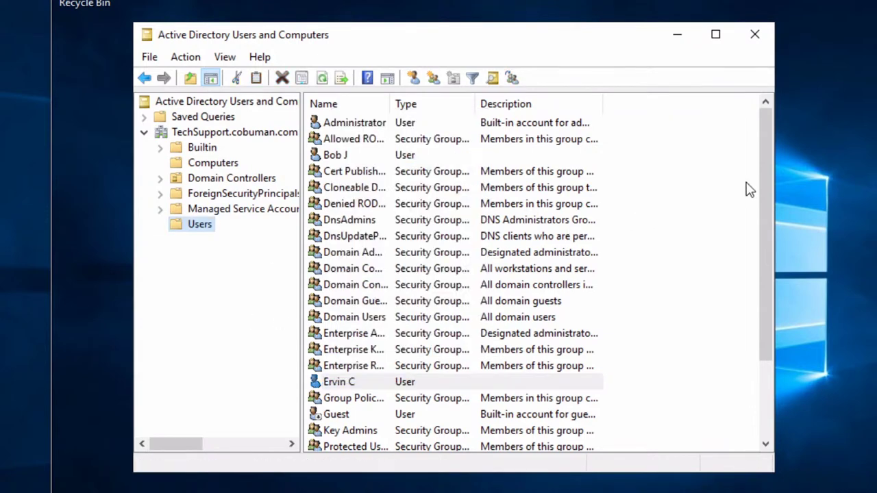
# - Start a Find Users, Contacts, and Groups search in the Users folder
pyautogui.moveTo(762, 168); pyautogui.dragTo(758, 198)
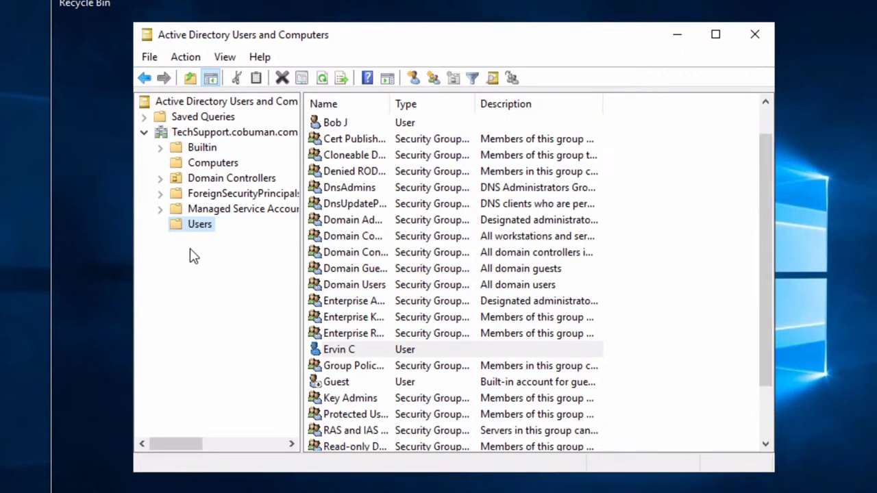
pyautogui.rightClick(200, 228)
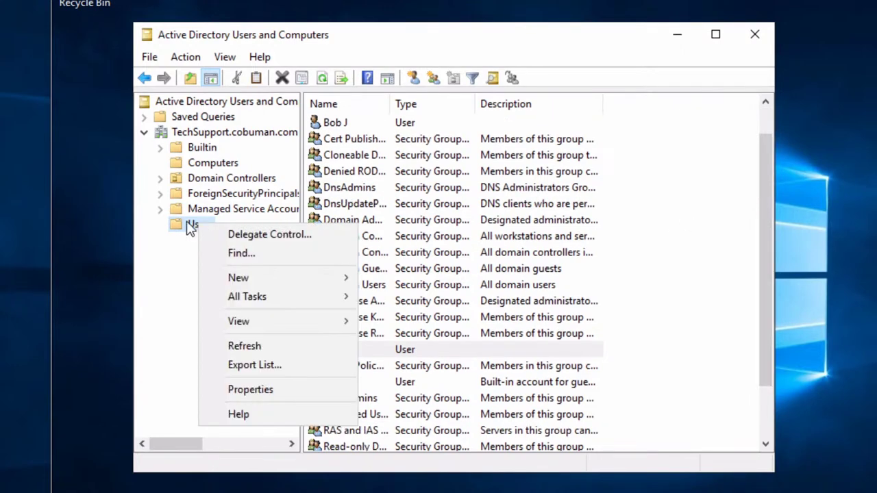
pyautogui.click(245, 254)
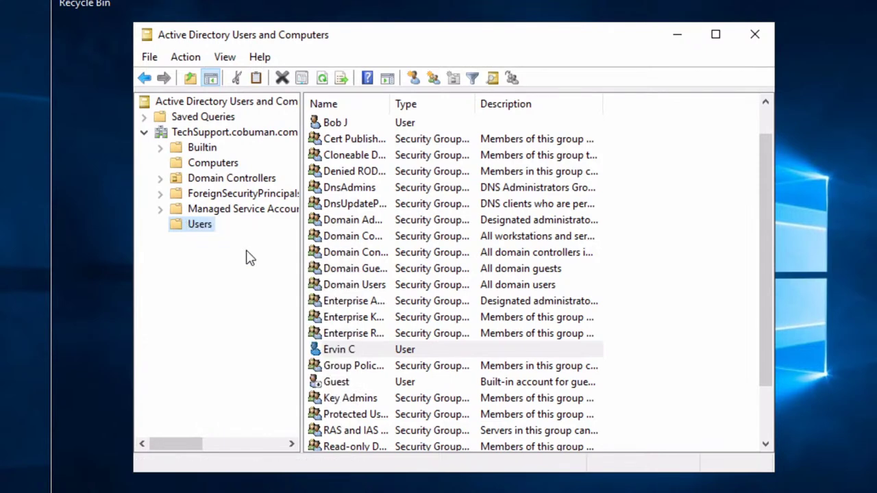
# - Search the Users folder by the user's logon name and right-click the matching account
pyautogui.click(401, 195)
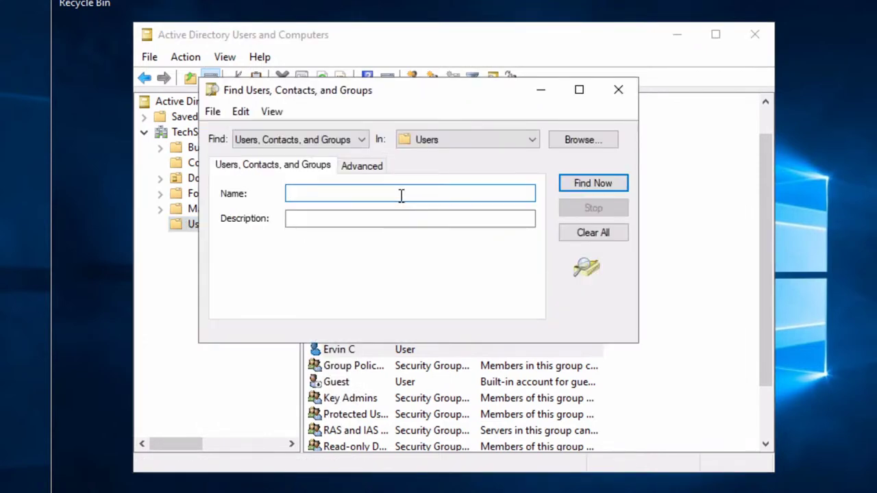
pyautogui.write('ervin_can')
pyautogui.press('Return')
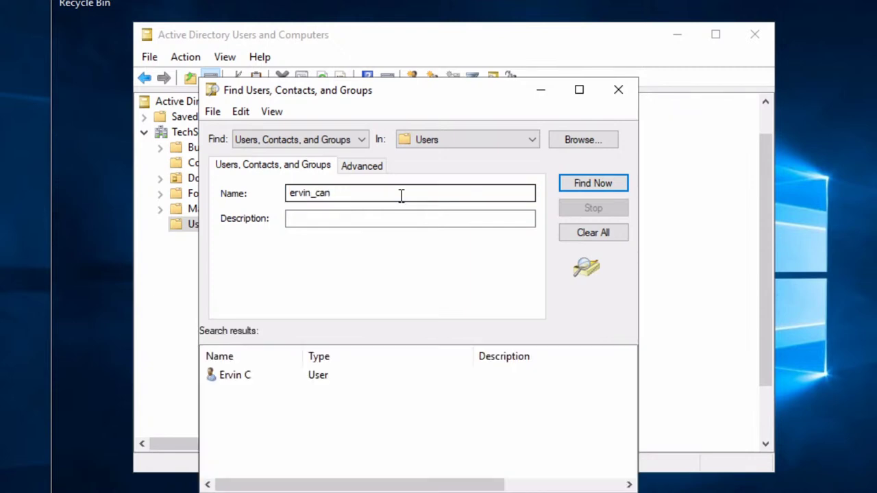
pyautogui.click(232, 382)
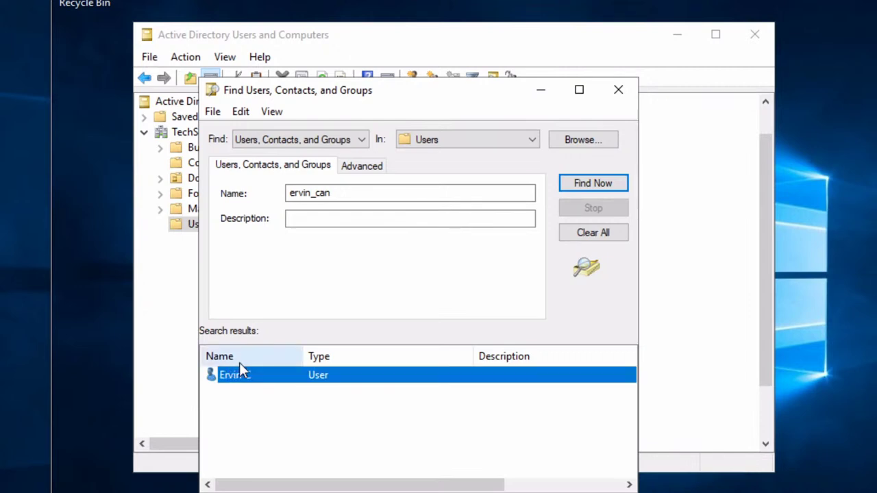
pyautogui.rightClick(241, 381)
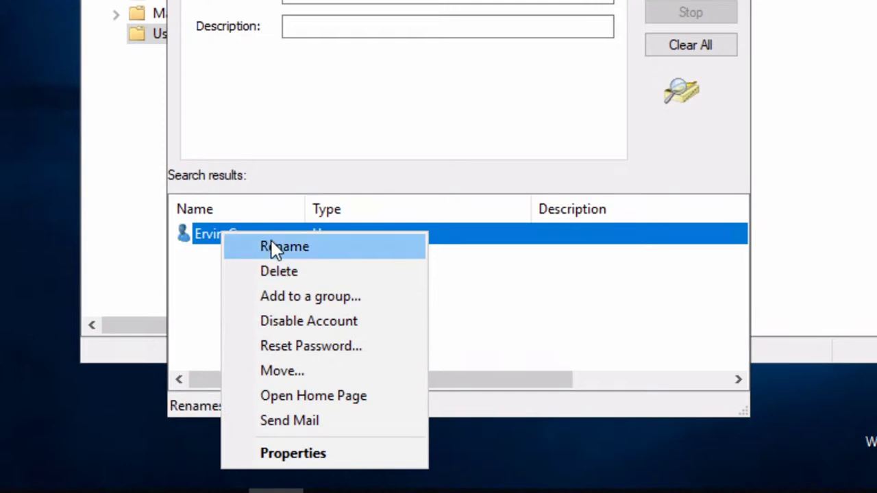
# - Reset the user's password to a new confirmed value, unlock the account, and acknowledge the confirmation
pyautogui.click(329, 349)
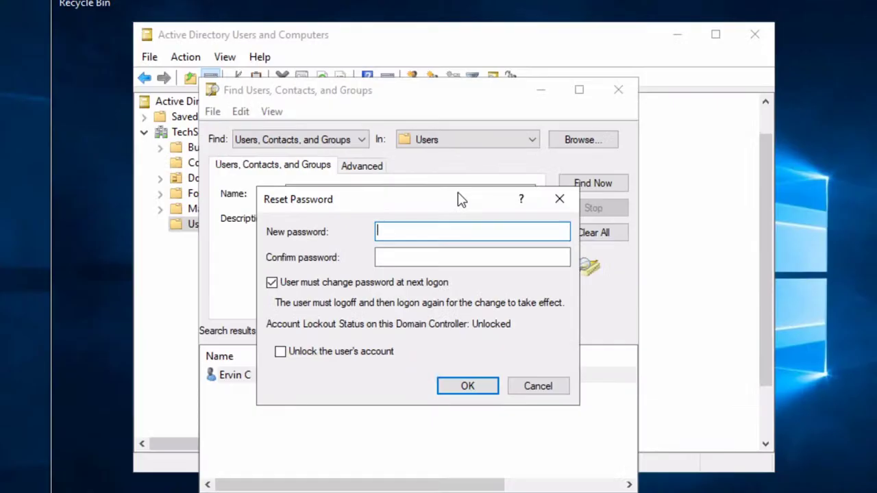
pyautogui.write('********')
pyautogui.press('Tab')
pyautogui.write('********')
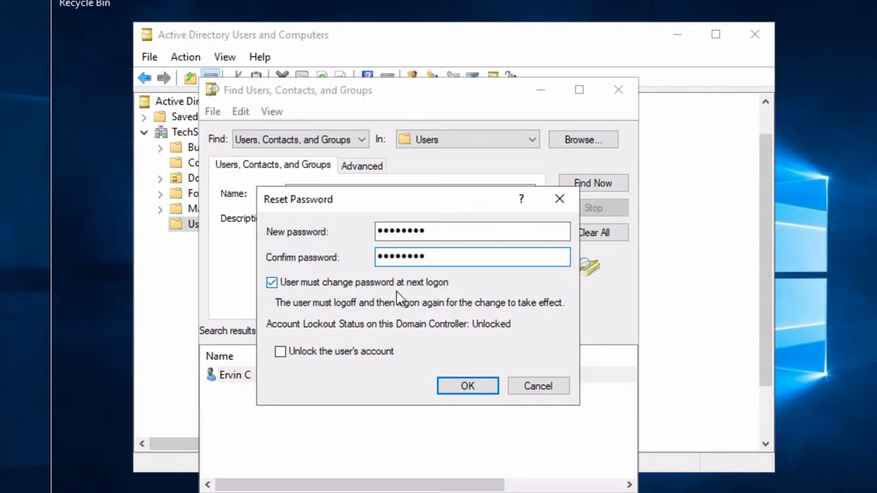
pyautogui.click(467, 386)
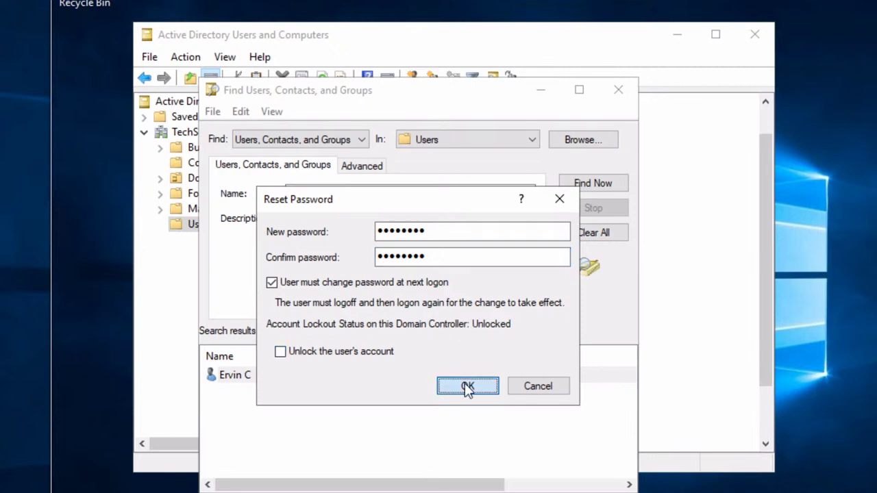
pyautogui.click(282, 354)
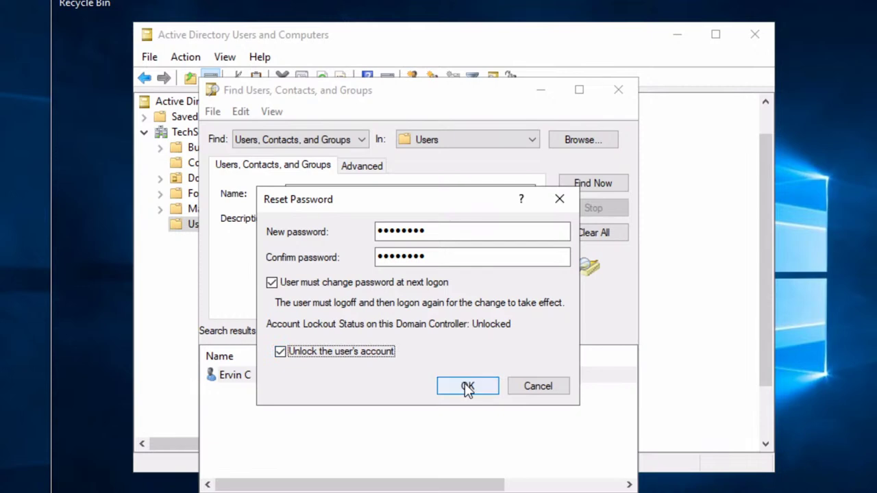
pyautogui.click(466, 385)
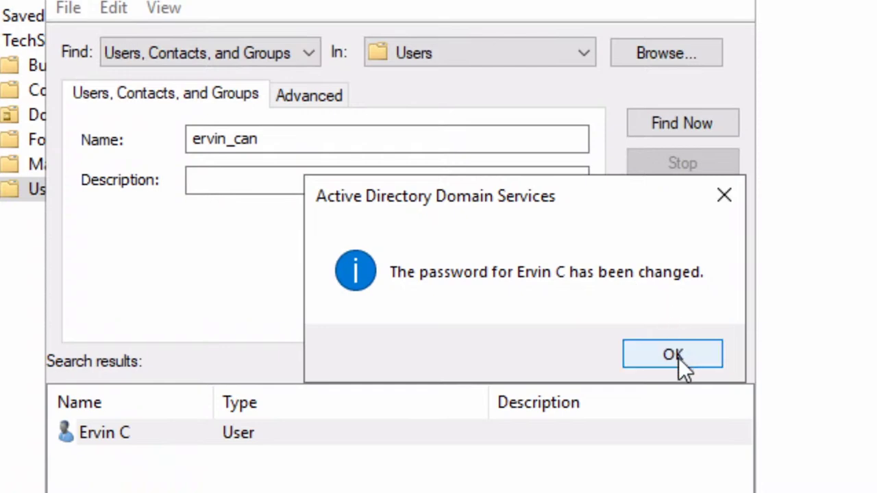
pyautogui.click(682, 352)
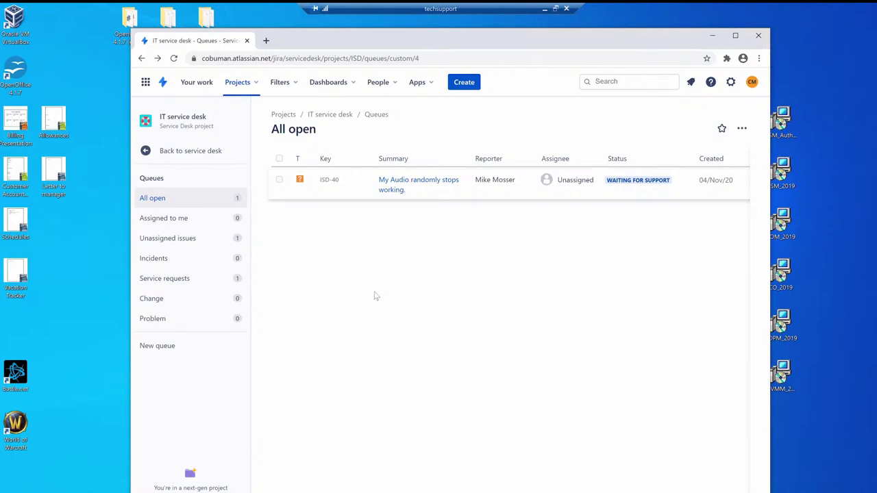
# - Open ticket ISD-40 and read its title and description about audio randomly stopping
pyautogui.click(416, 184)
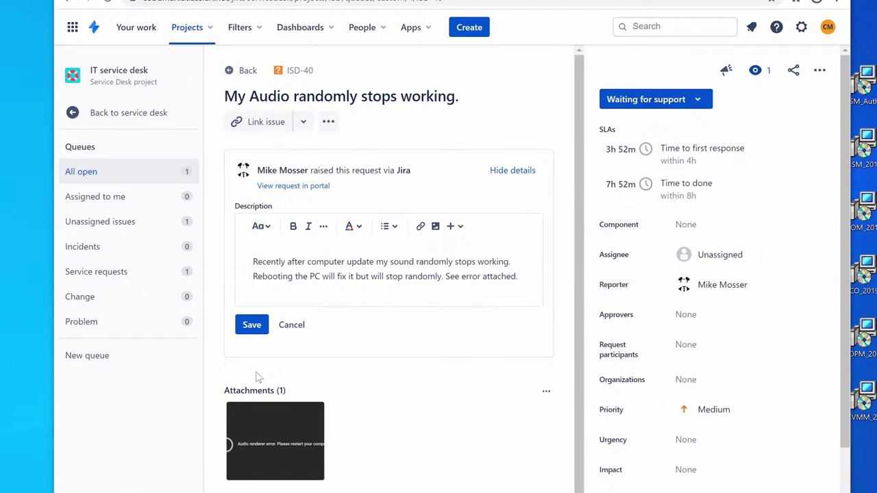
pyautogui.moveTo(225, 96); pyautogui.dragTo(460, 99)
pyautogui.click(262, 276)
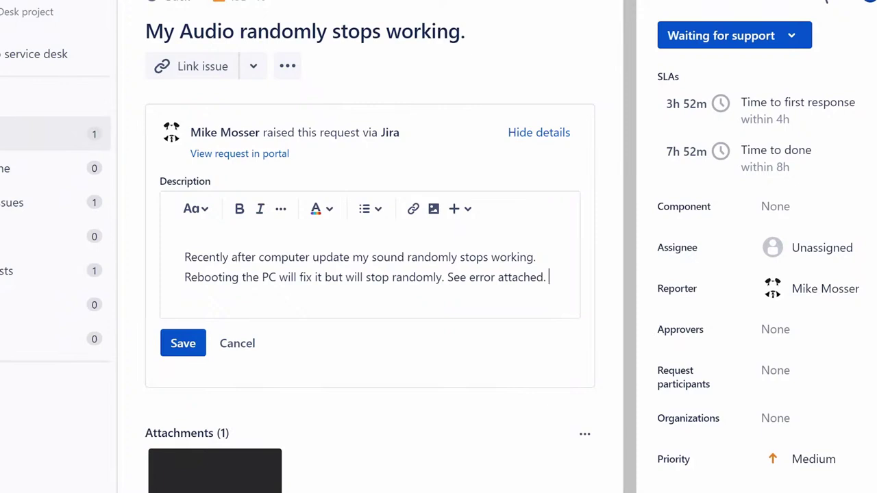
pyautogui.moveTo(186, 257); pyautogui.dragTo(202, 258)
pyautogui.moveTo(342, 257); pyautogui.dragTo(534, 256)
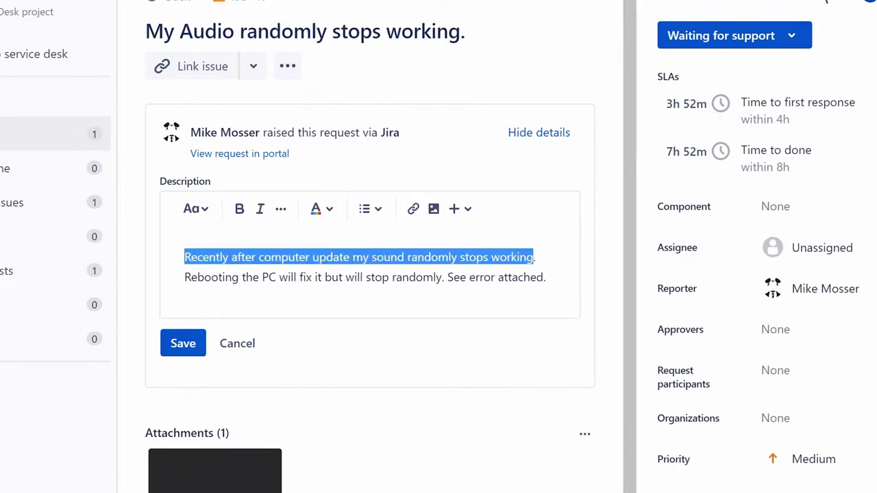
pyautogui.click(537, 257)
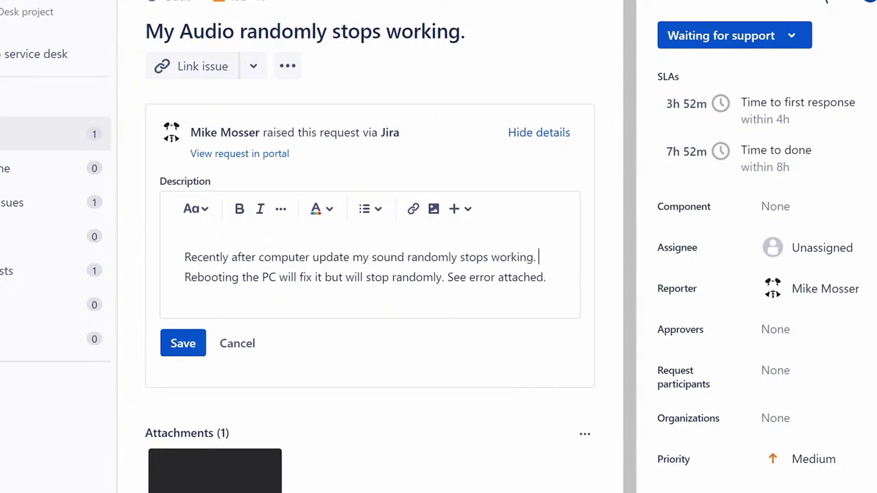
pyautogui.moveTo(407, 257); pyautogui.dragTo(538, 257)
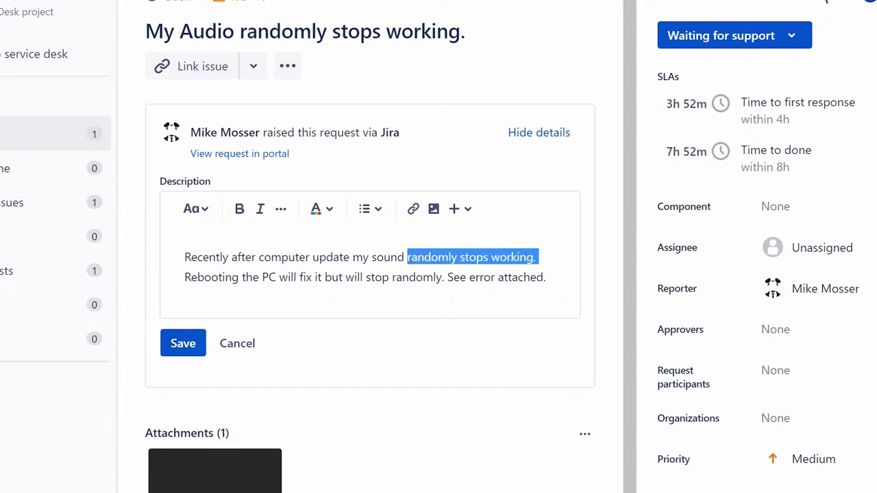
pyautogui.click(538, 257)
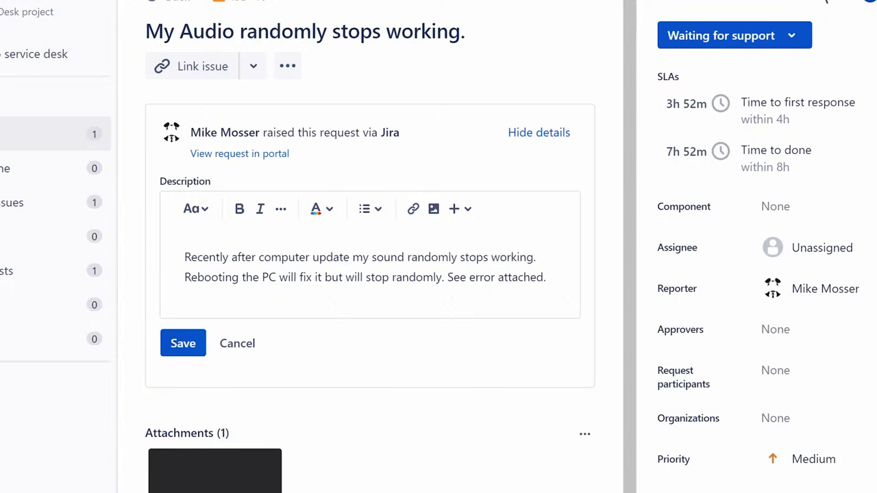
pyautogui.moveTo(184, 276); pyautogui.dragTo(548, 277)
pyautogui.click(444, 276)
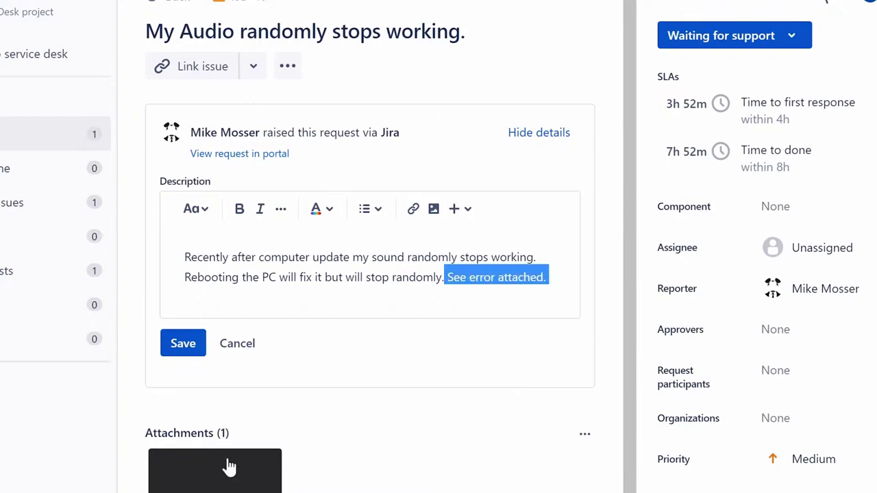
# - Preview the attached audio renderer error screenshot full size, then return to the description
pyautogui.click(225, 466)
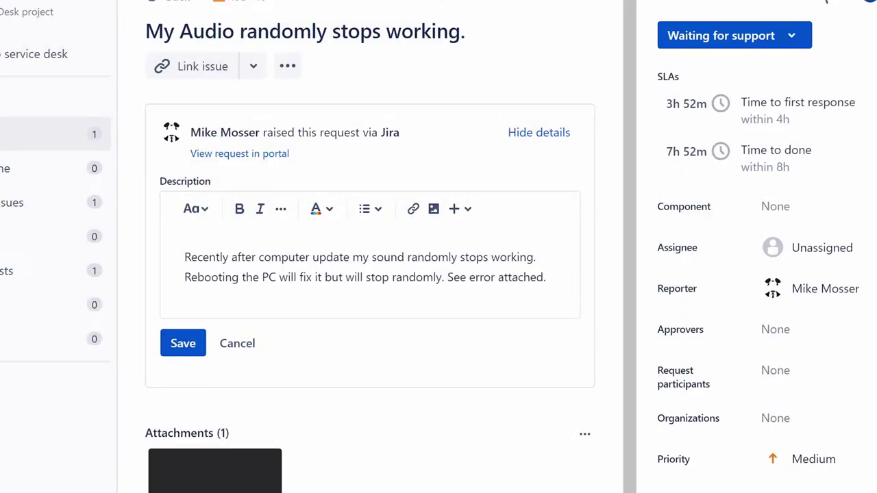
pyautogui.moveTo(255, 257); pyautogui.dragTo(417, 257)
pyautogui.click(374, 277)
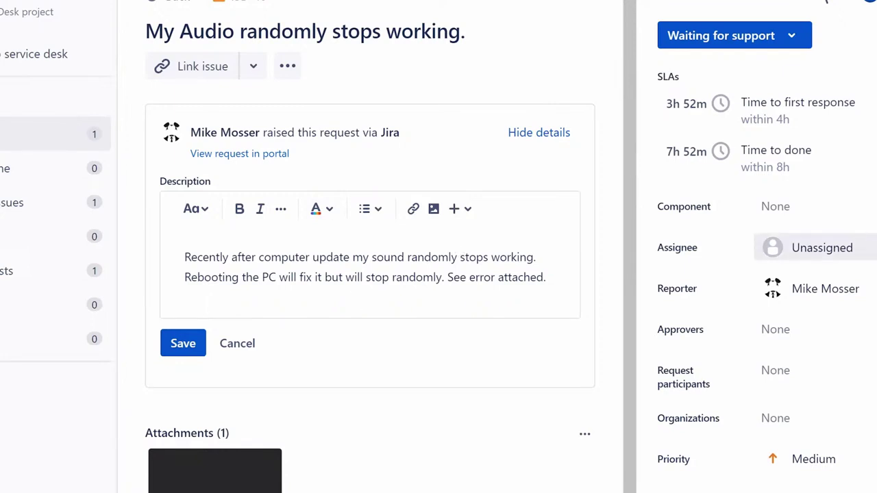
# - Assign ticket ISD-40 to the support agent and leave the description unedited
pyautogui.click(860, 247)
pyautogui.click(819, 293)
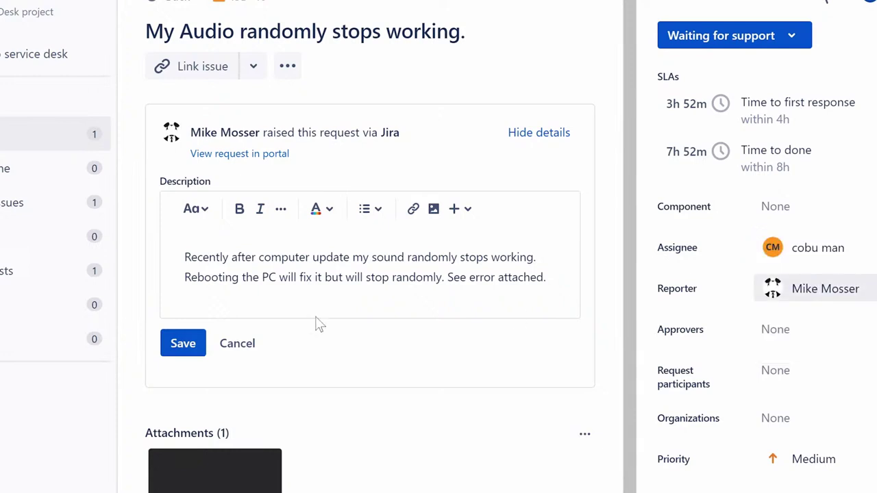
pyautogui.scroll(-1, 332, 273)
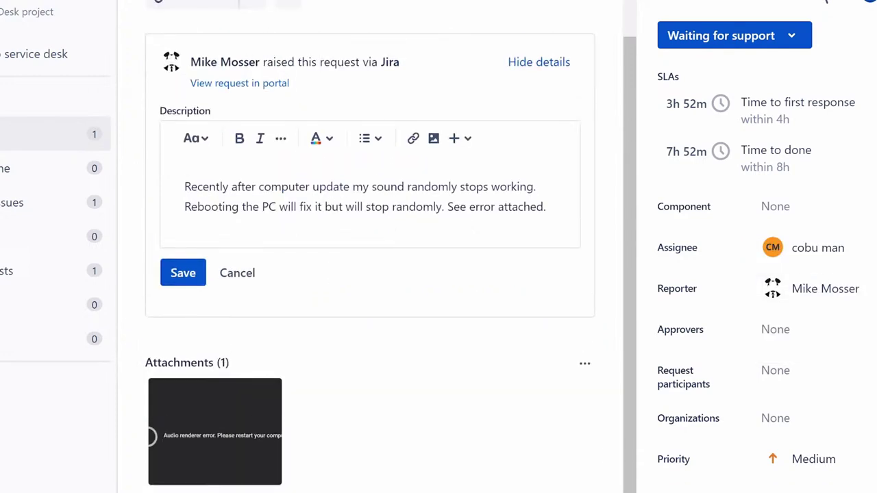
pyautogui.click(333, 273)
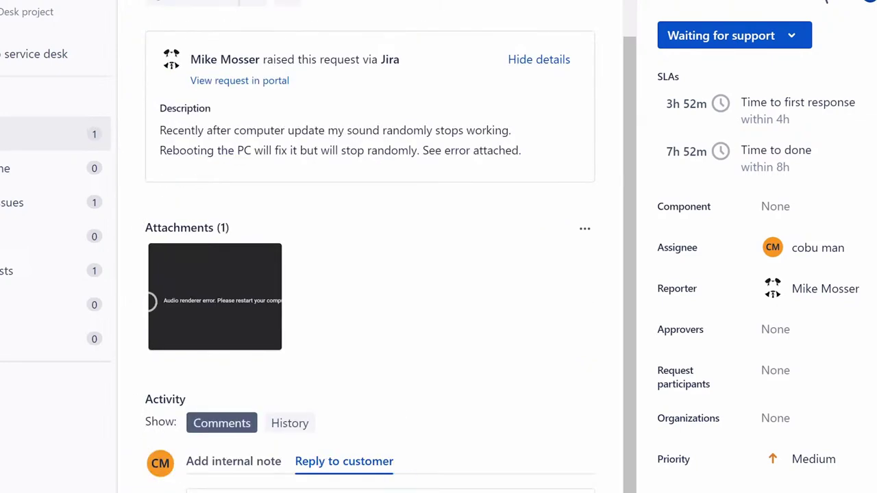
# - Draft the reply 'Hello, when would be a good time to take a look at this issue?'
pyautogui.write('Hello, ')
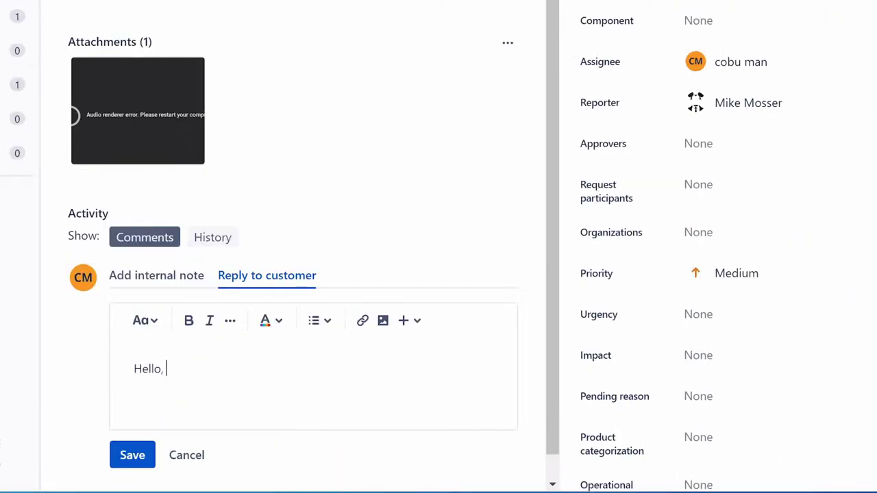
pyautogui.write('when would')
pyautogui.write('be a ')
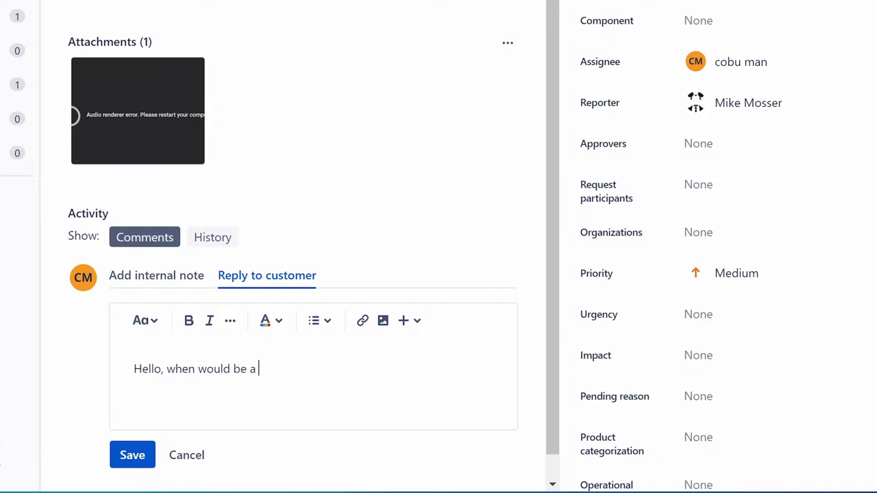
pyautogui.write('good tiime to')
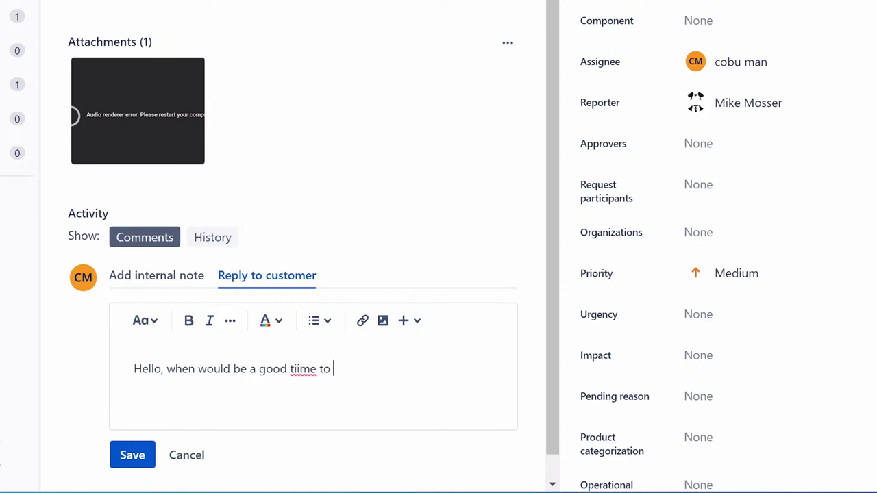
pyautogui.doubleClick(303, 368)
pyautogui.write('time')
pyautogui.press('End')
pyautogui.write('take ')
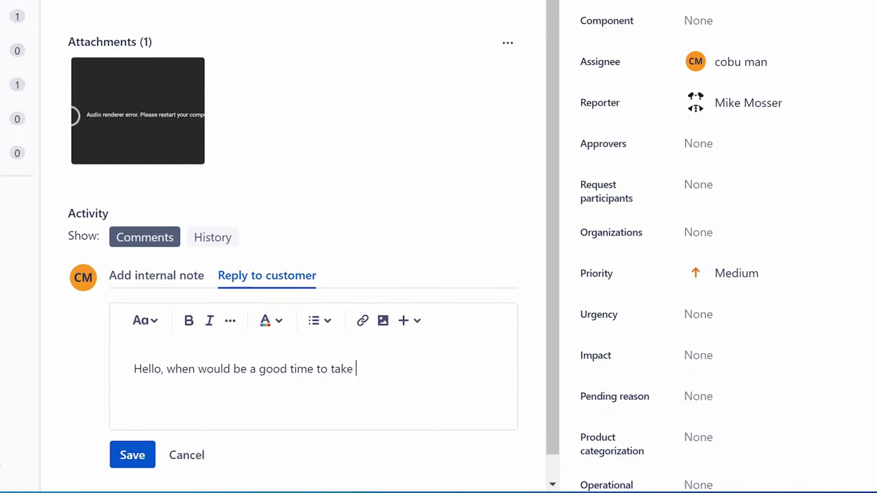
pyautogui.write('a look at this issue?')
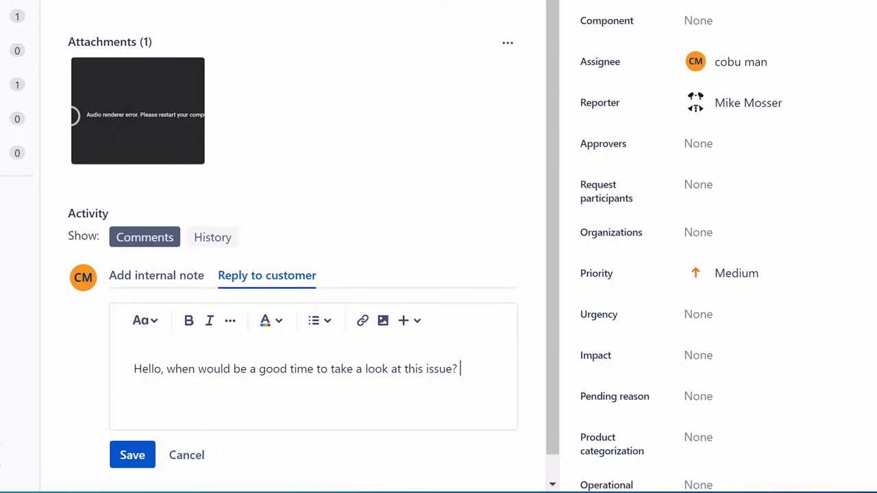
# - Add a self-introduction as PC support, capitalise 'When', and post the reply
pyautogui.moveTo(163, 369); pyautogui.dragTo(133, 369)
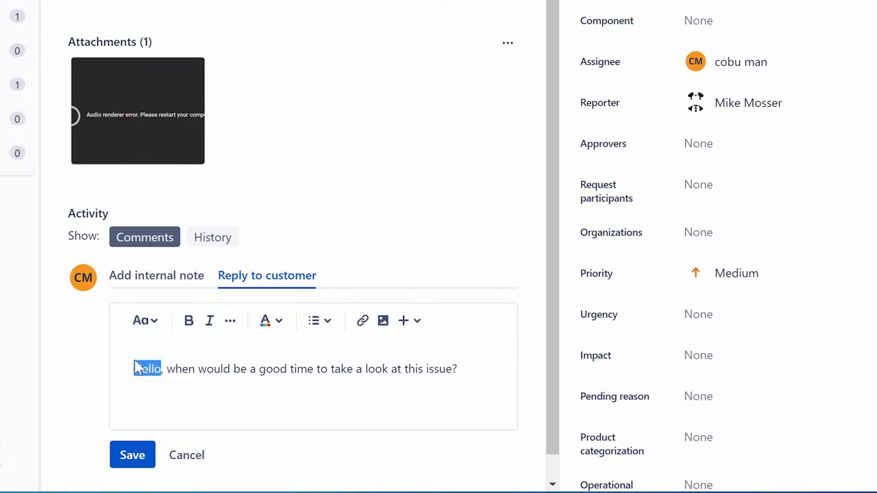
pyautogui.click(175, 369)
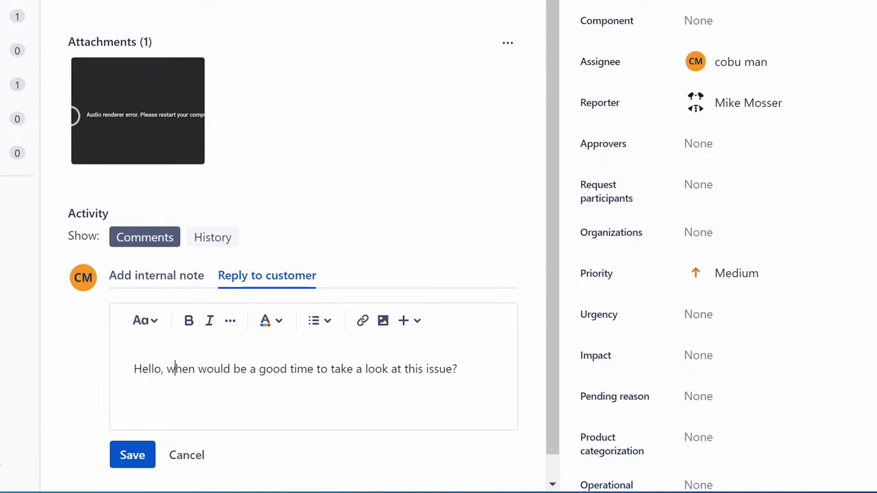
pyautogui.click(280, 369)
pyautogui.press('Home')
pyautogui.hotkey('ctrl', 'Right')
pyautogui.write('my name is ')
pyautogui.write('Ervin with P')
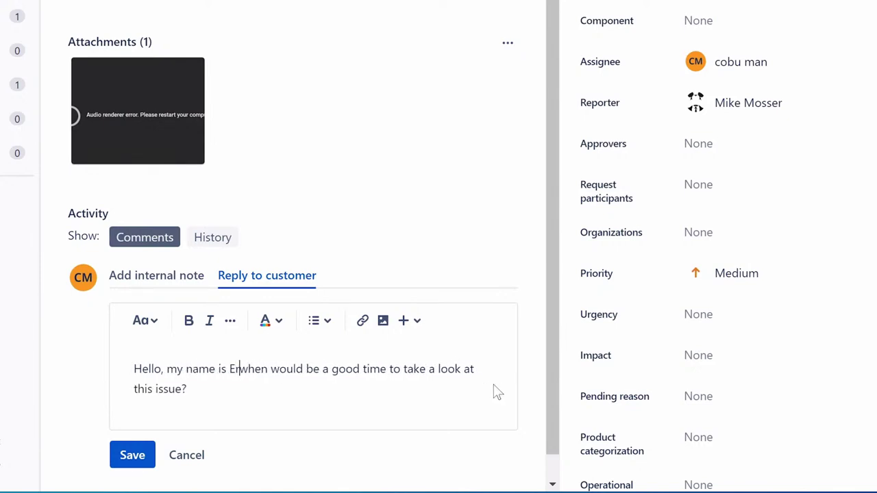
pyautogui.write('C support.')
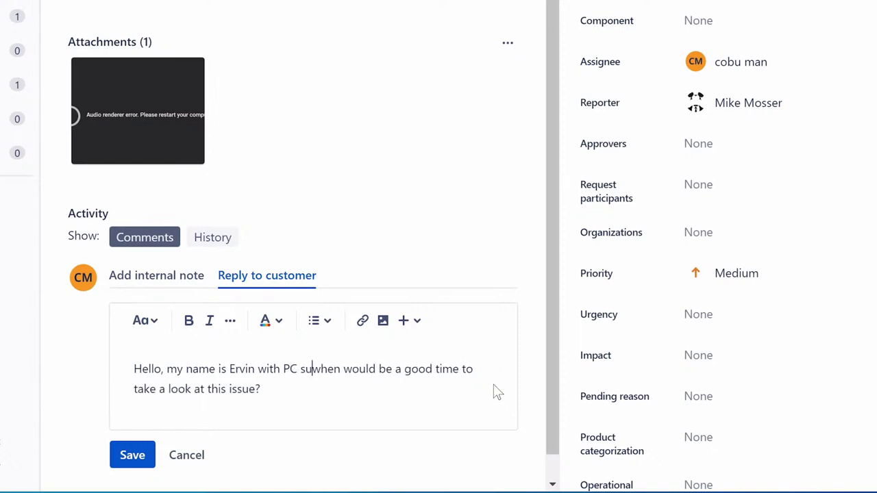
pyautogui.press('Delete')
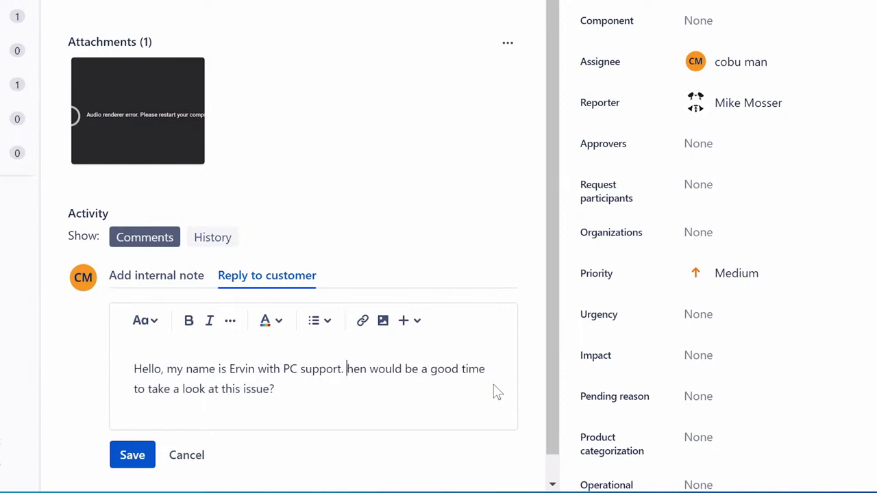
pyautogui.write('W')
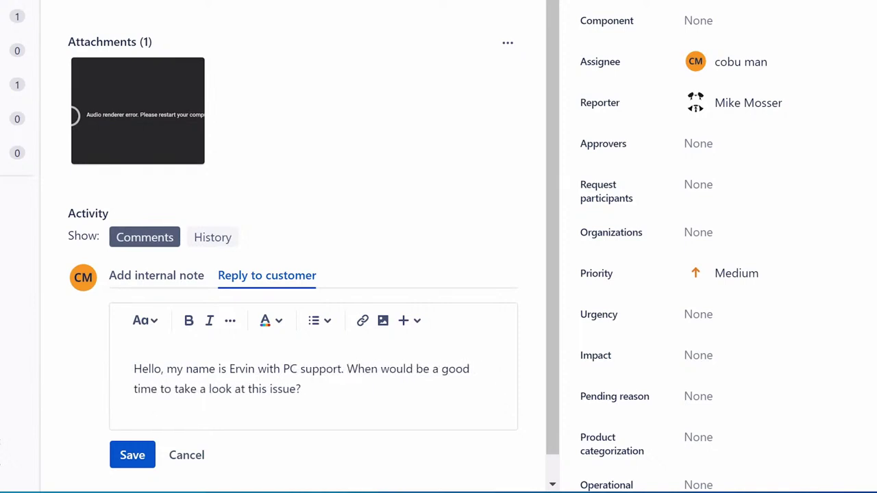
pyautogui.click(317, 409)
pyautogui.press('BackSpace')
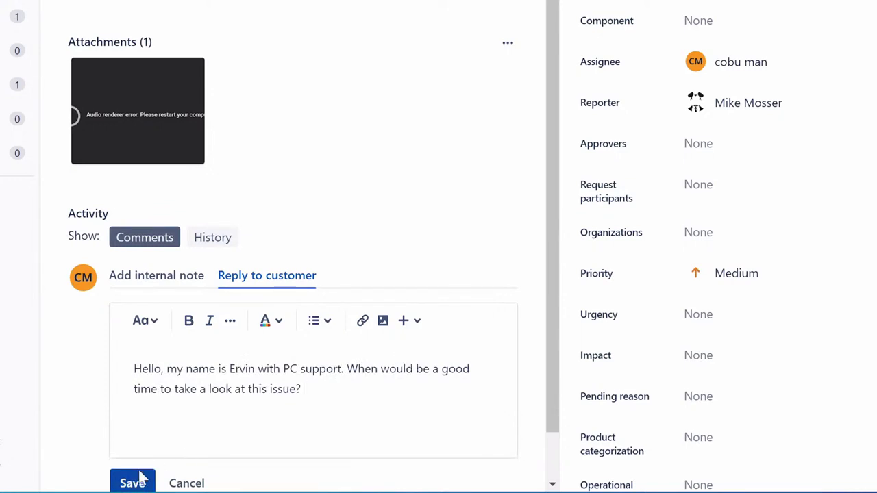
pyautogui.click(139, 478)
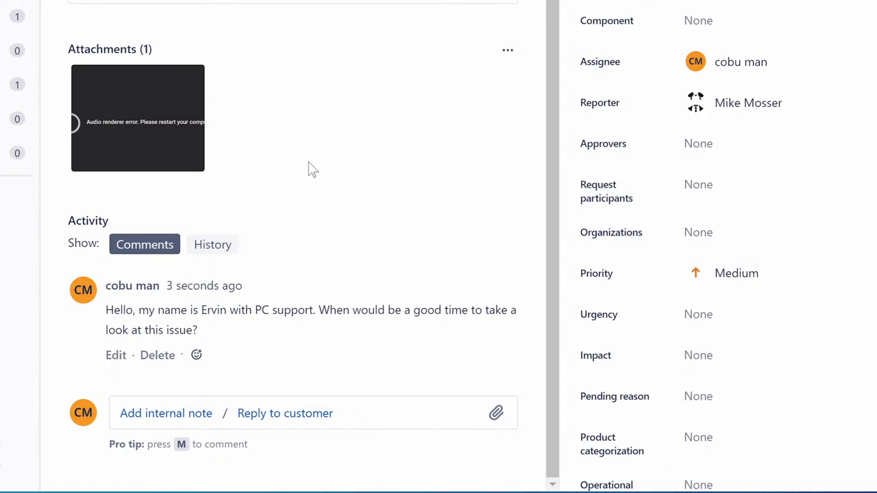
# - Post a second reply: 'Great, what is the name of your computer or your ip address?'
pyautogui.scroll(1, 375, 285)
pyautogui.scroll(-1, 374, 285)
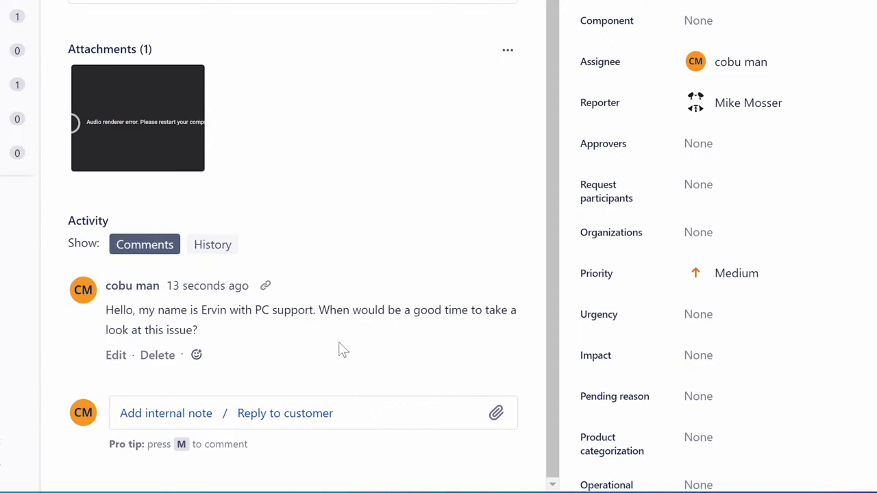
pyautogui.click(296, 418)
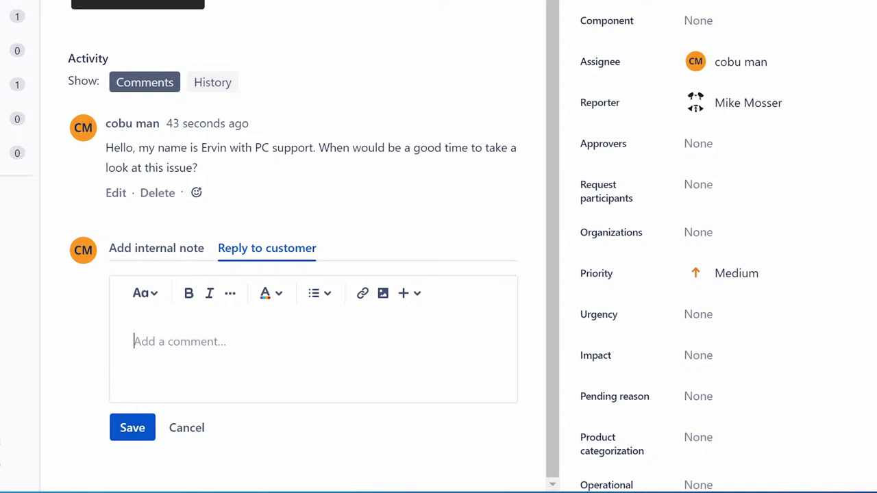
pyautogui.write('Great,')
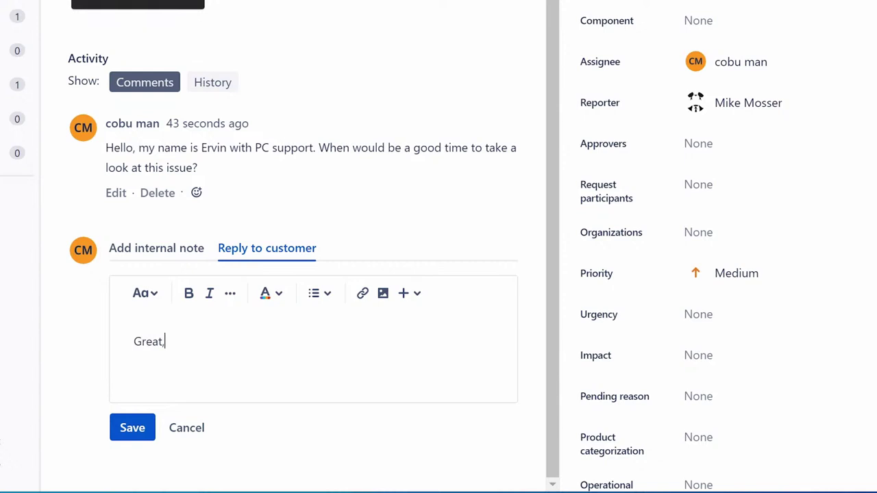
pyautogui.write(' what is the name of yo')
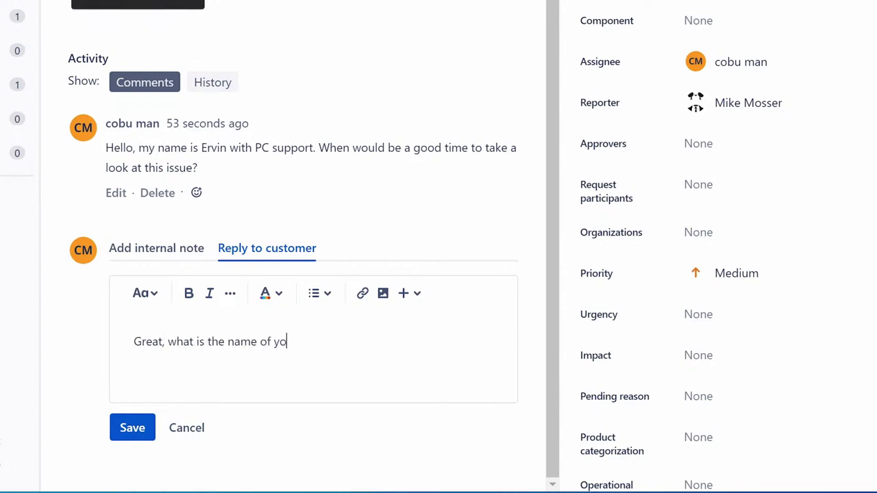
pyautogui.write('ur computer o')
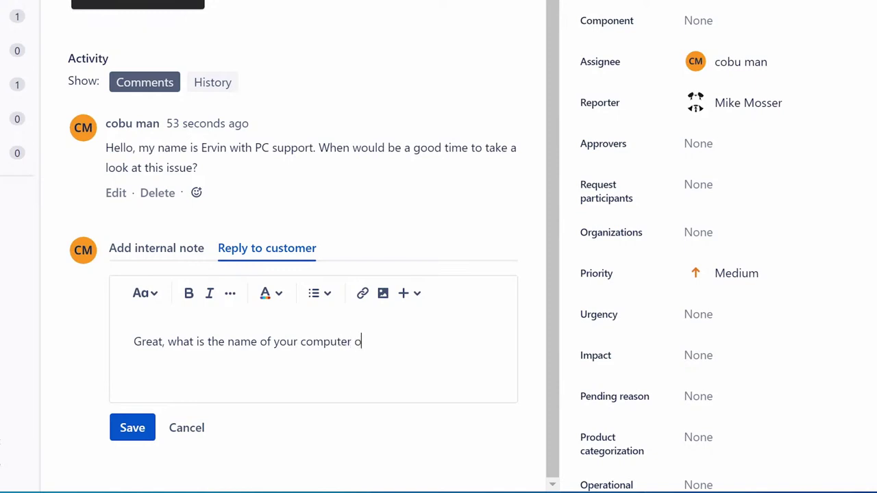
pyautogui.write('r your ip address?')
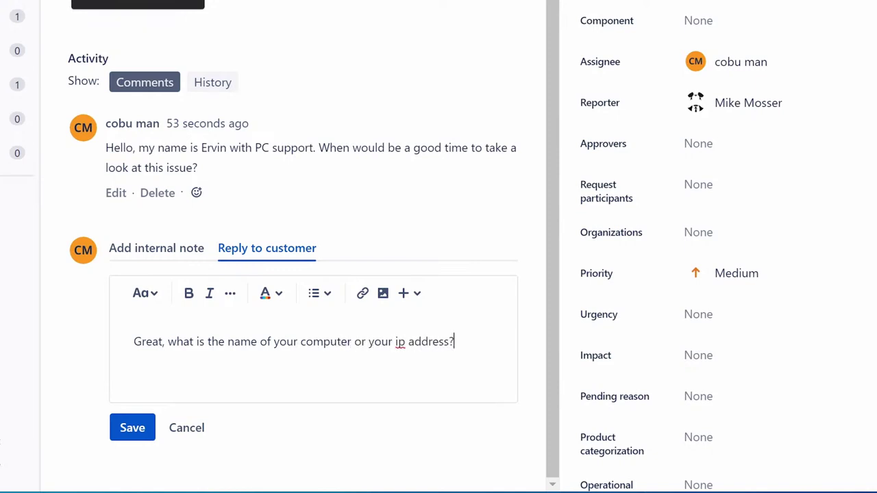
pyautogui.click(137, 432)
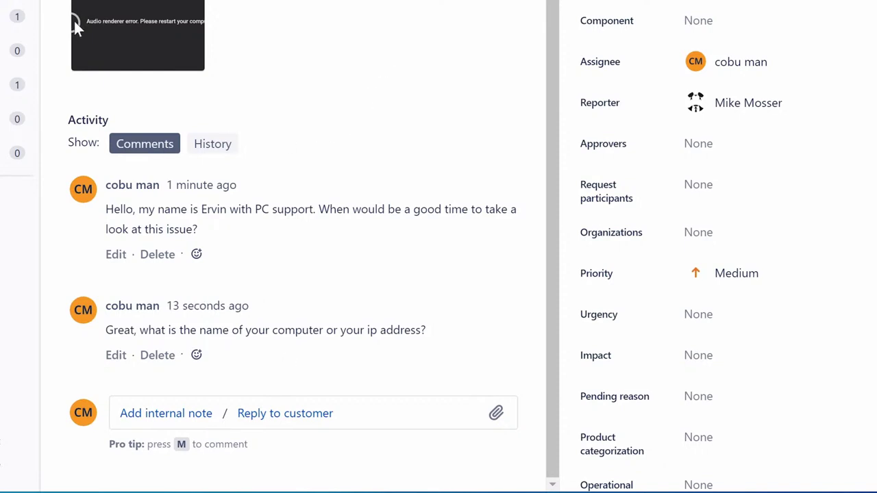
pyautogui.moveTo(103, 3)
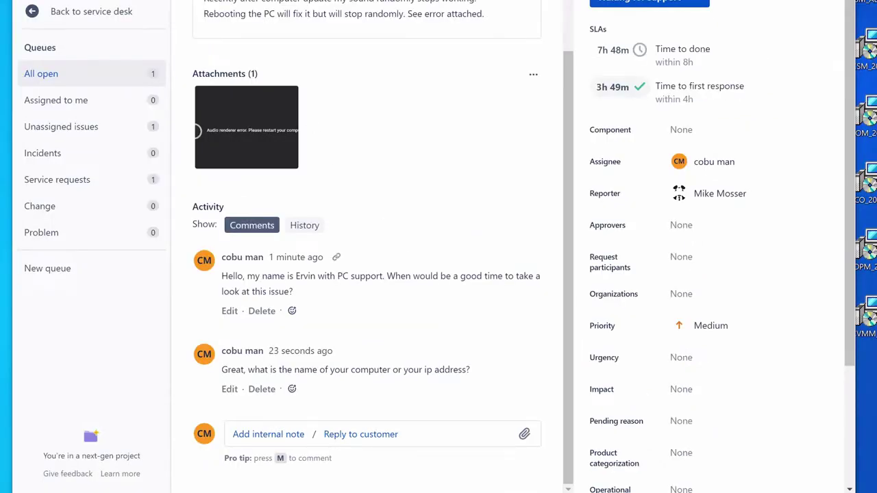
pyautogui.moveTo(255, 134)
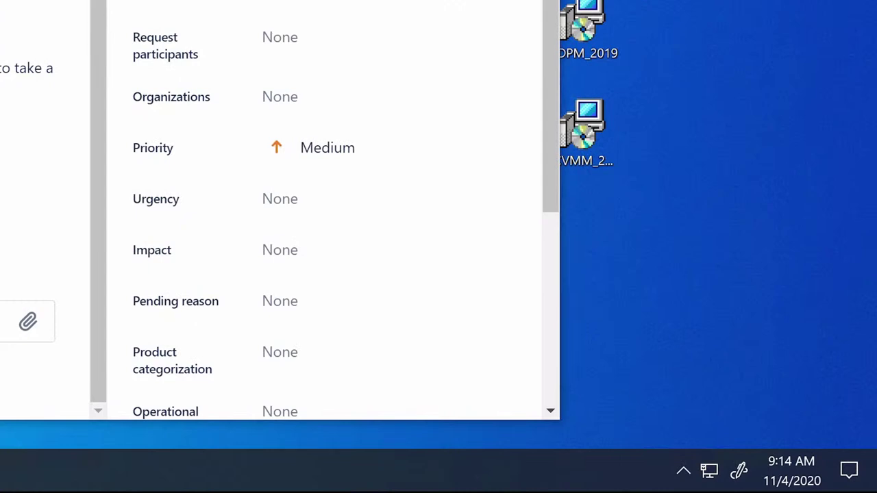
# - Open Windows Sound settings from the speaker icon in the system tray
pyautogui.press('super+d')
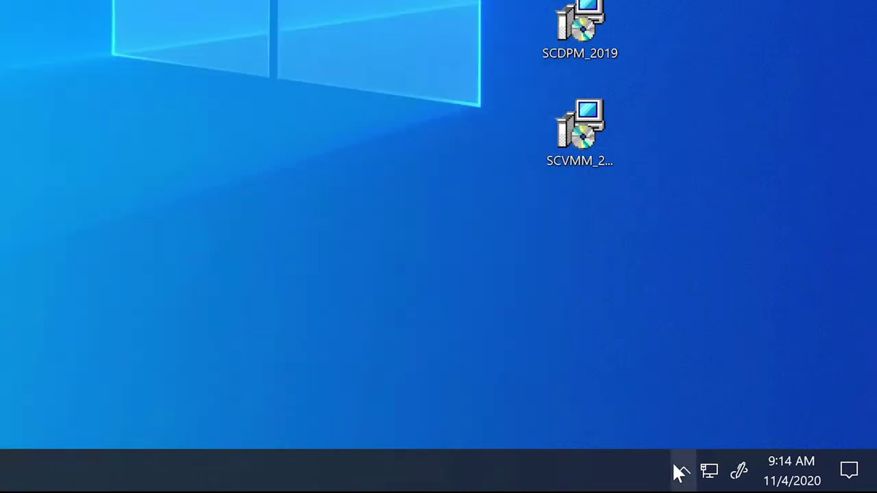
pyautogui.click(675, 470)
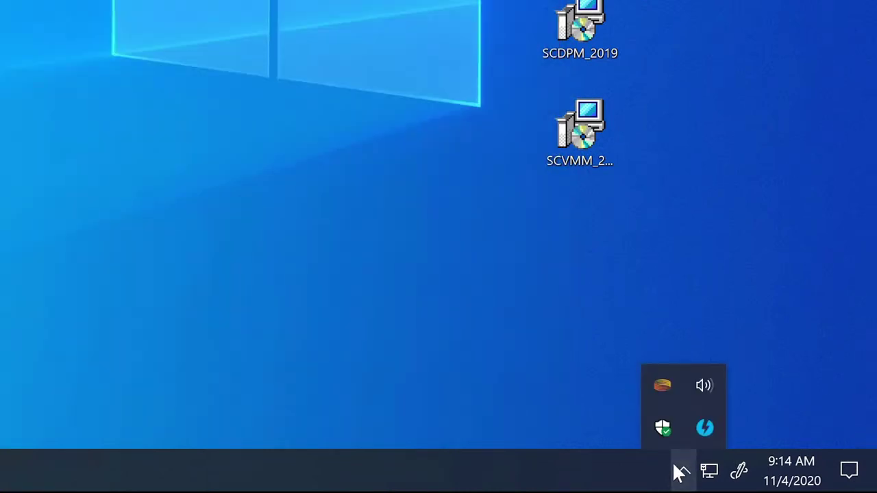
pyautogui.rightClick(702, 380)
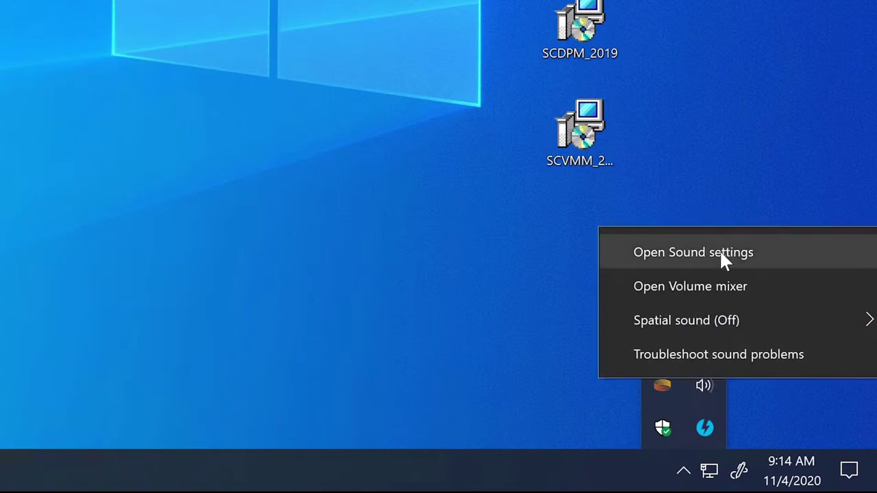
pyautogui.click(721, 253)
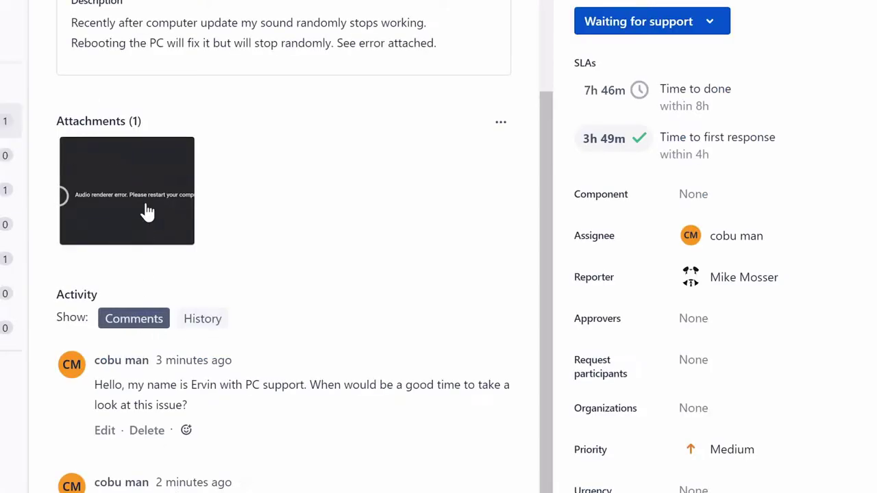
pyautogui.click(146, 207)
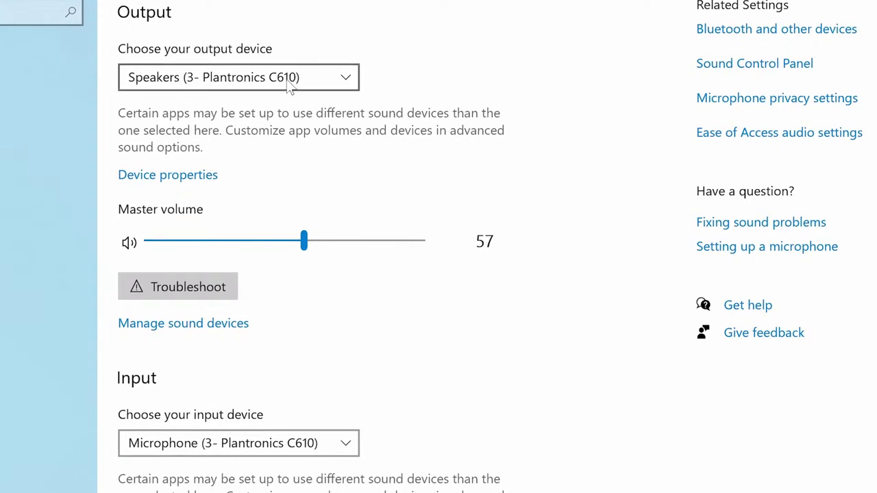
# - Keep Plantronics C610 as output and input device, then open the classic Sound control panel
pyautogui.click(334, 83)
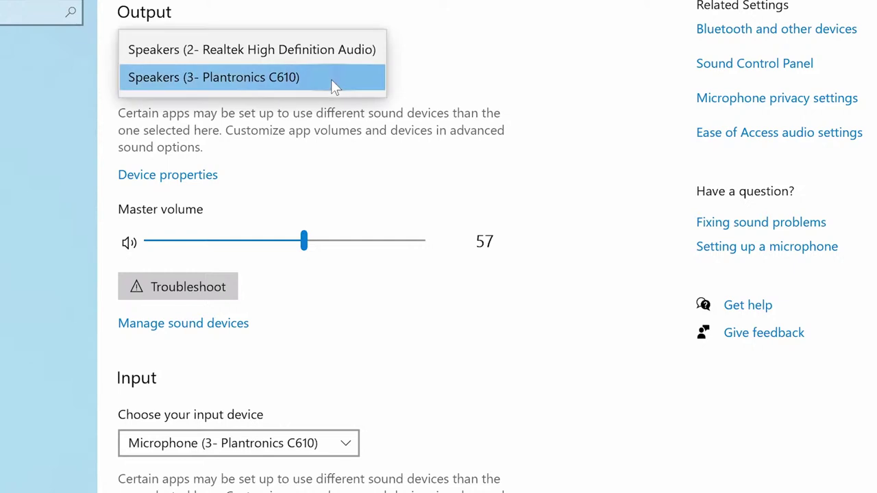
pyautogui.click(442, 123)
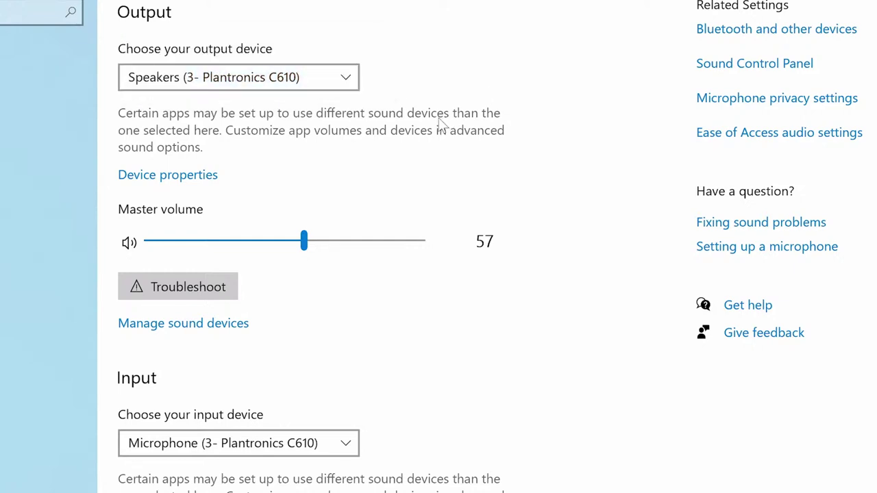
pyautogui.click(309, 82)
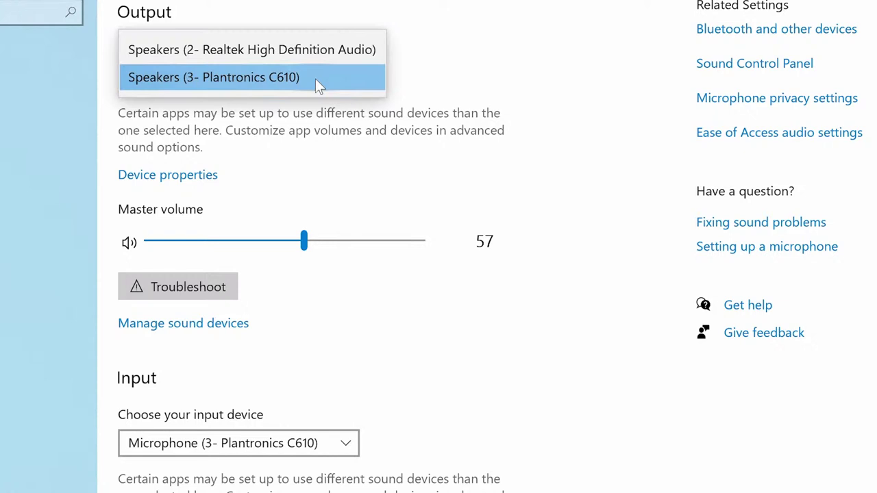
pyautogui.click(316, 78)
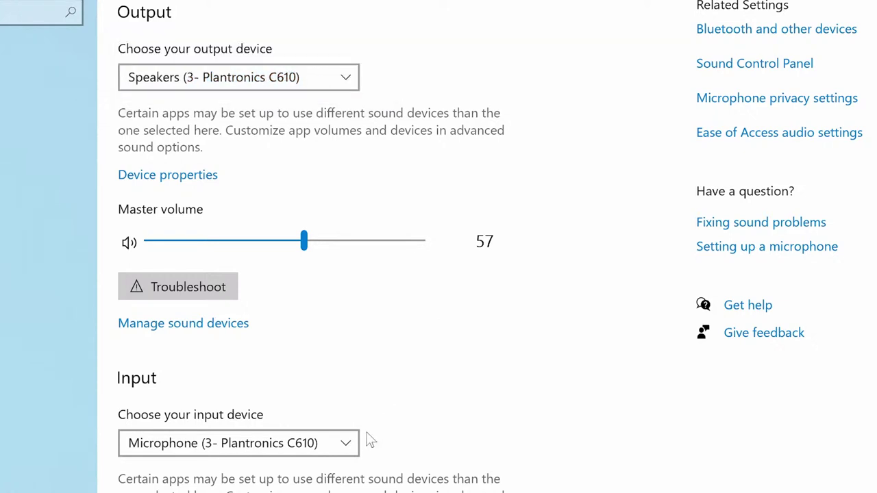
pyautogui.click(335, 446)
pyautogui.click(335, 443)
pyautogui.click(259, 77)
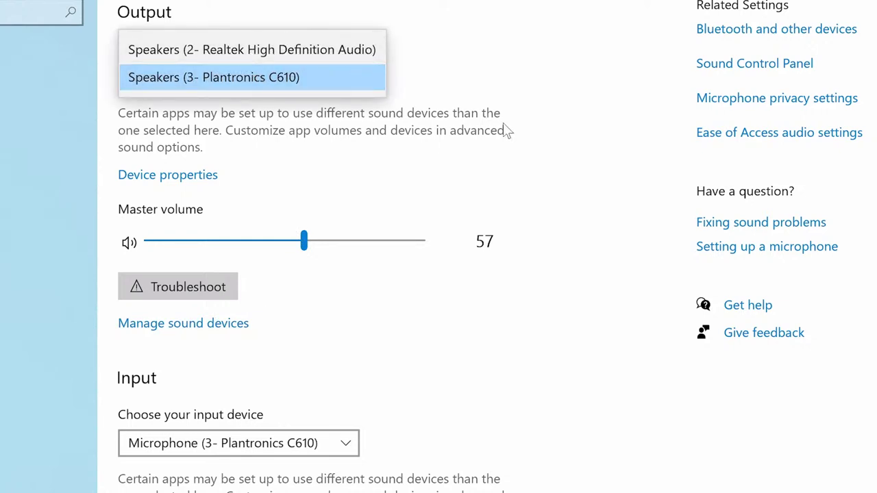
pyautogui.click(433, 132)
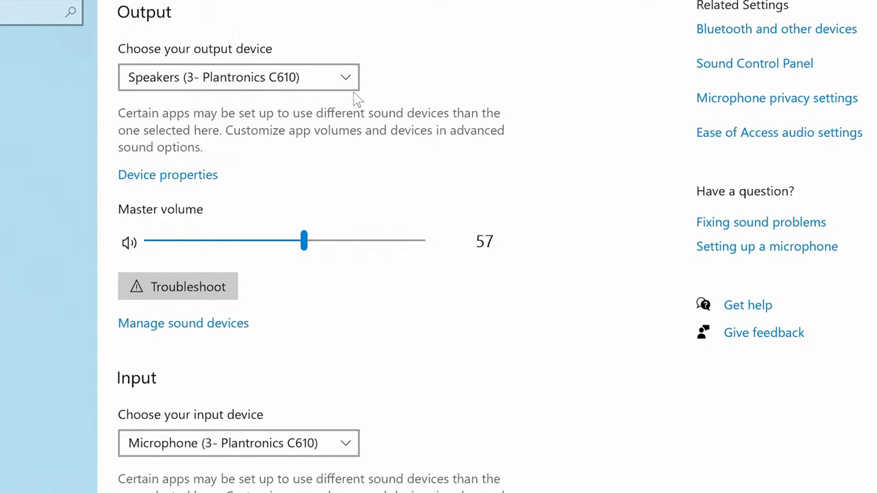
pyautogui.click(753, 72)
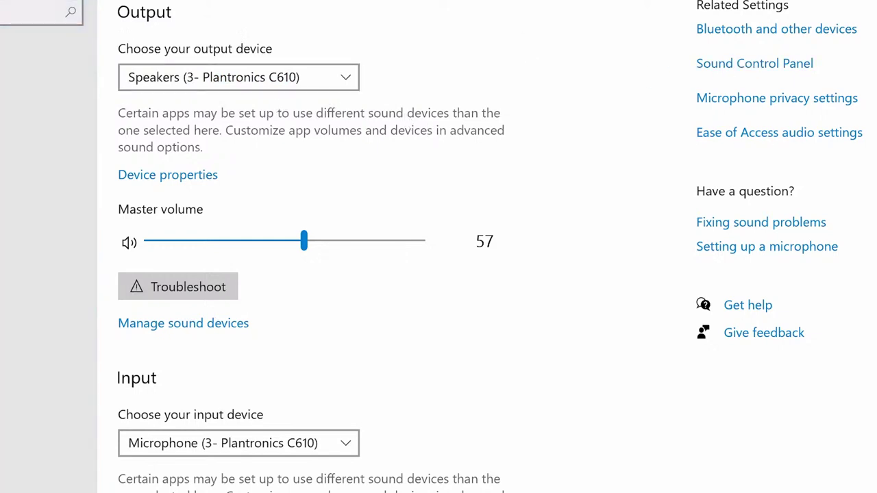
pyautogui.moveTo(2, 9); pyautogui.dragTo(322, 13)
# - Review the Realtek speakers under Playback and the Realtek Microphone and Line In recording devices
pyautogui.click(250, 98)
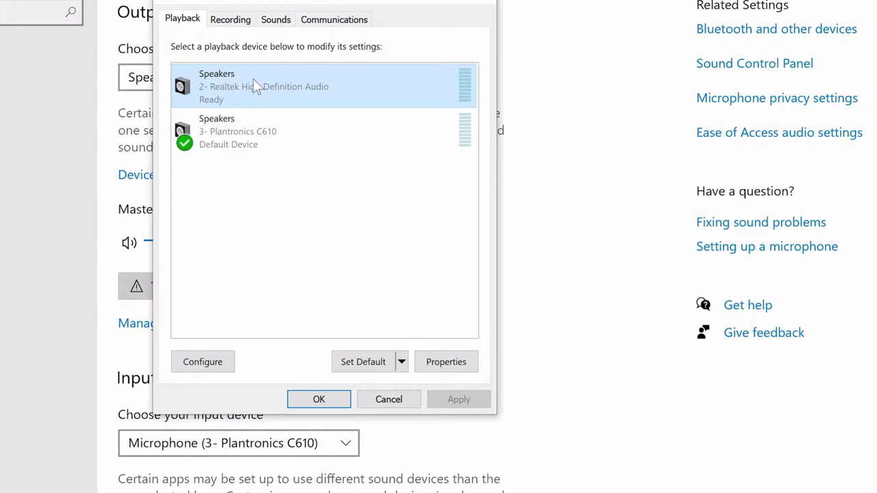
pyautogui.click(224, 22)
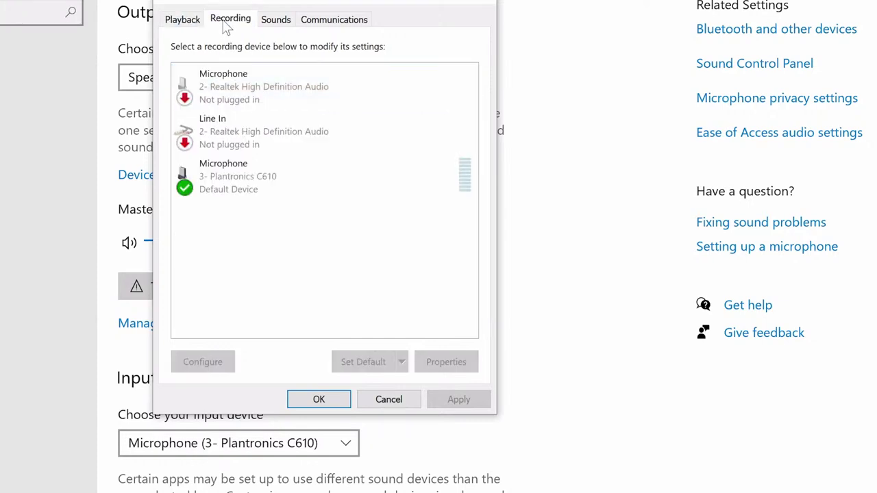
pyautogui.click(183, 20)
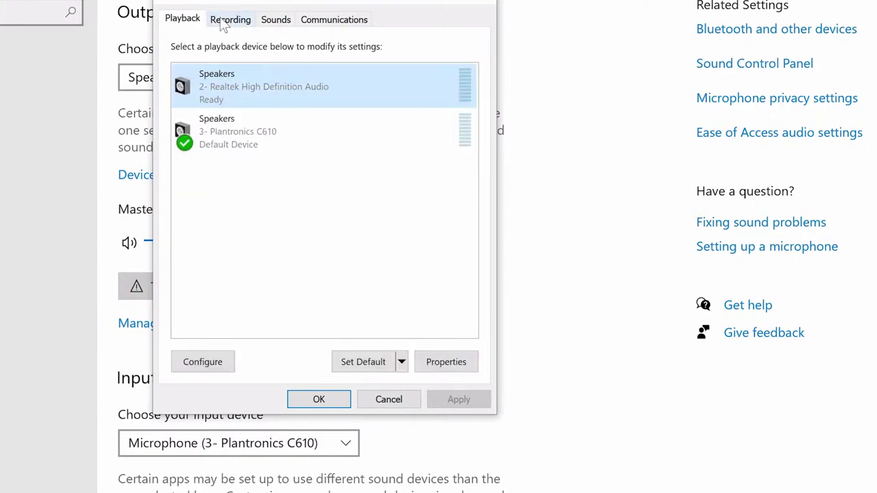
pyautogui.click(223, 23)
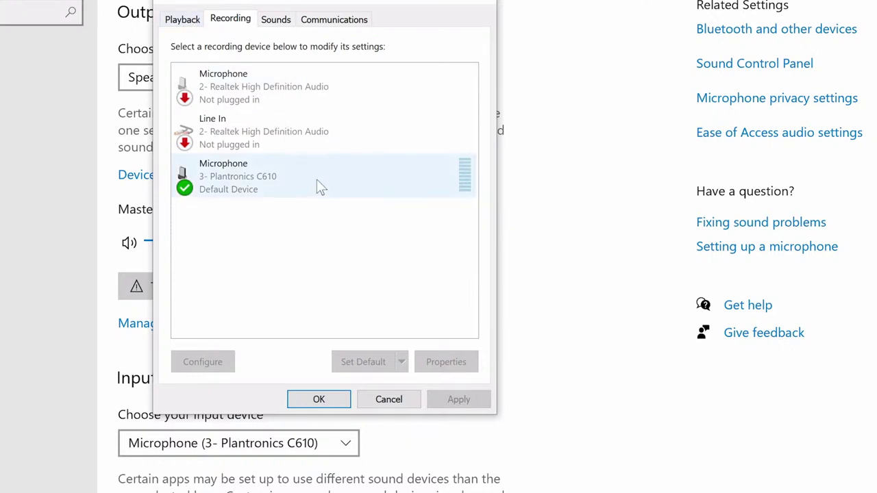
pyautogui.click(266, 92)
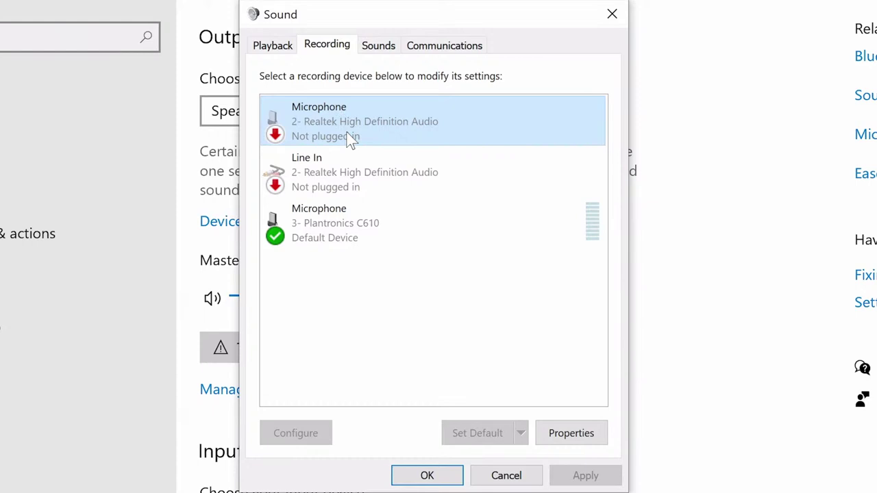
pyautogui.click(363, 177)
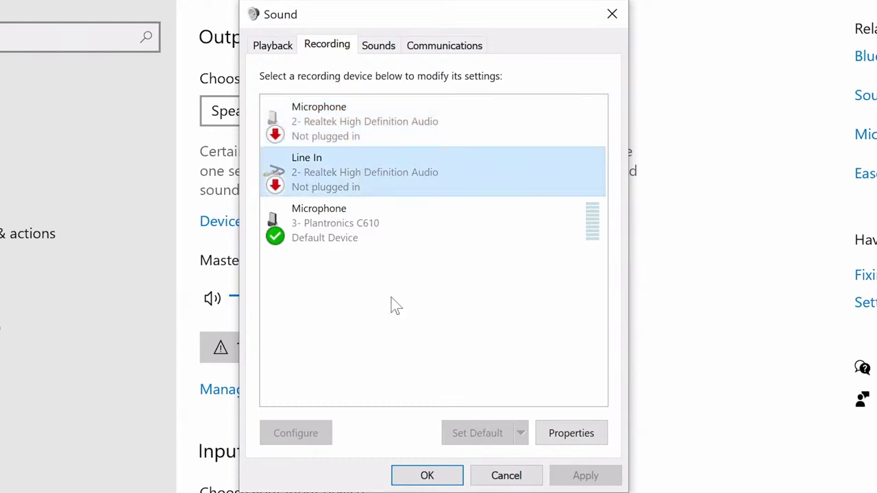
pyautogui.click(371, 134)
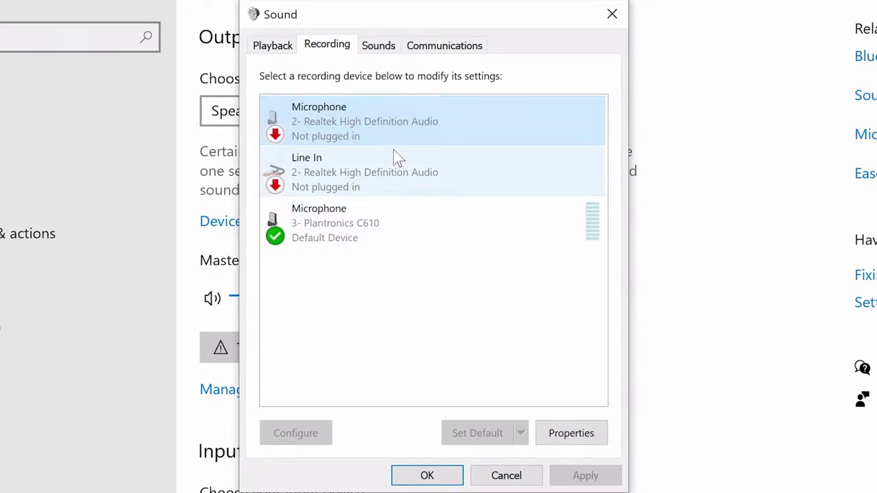
pyautogui.click(363, 177)
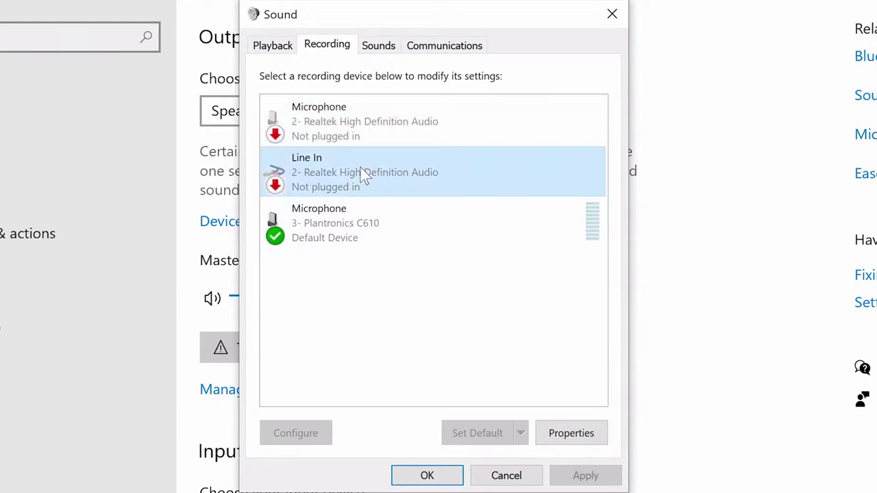
pyautogui.click(380, 125)
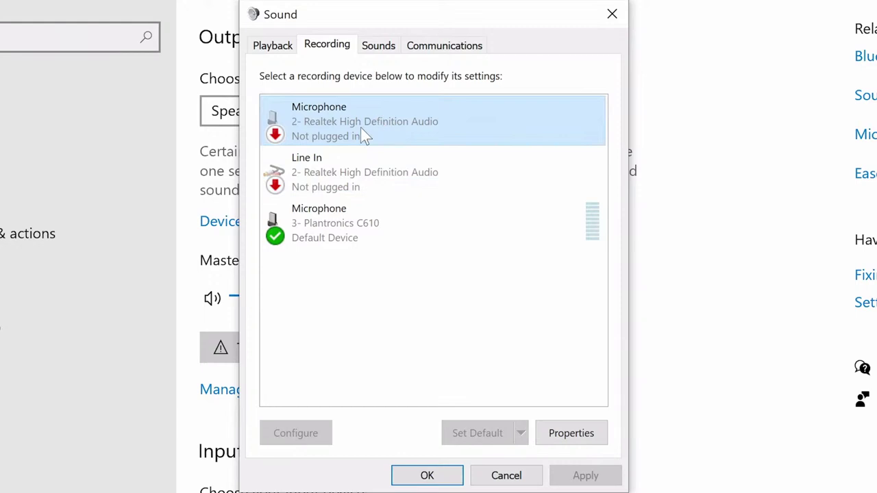
pyautogui.click(357, 177)
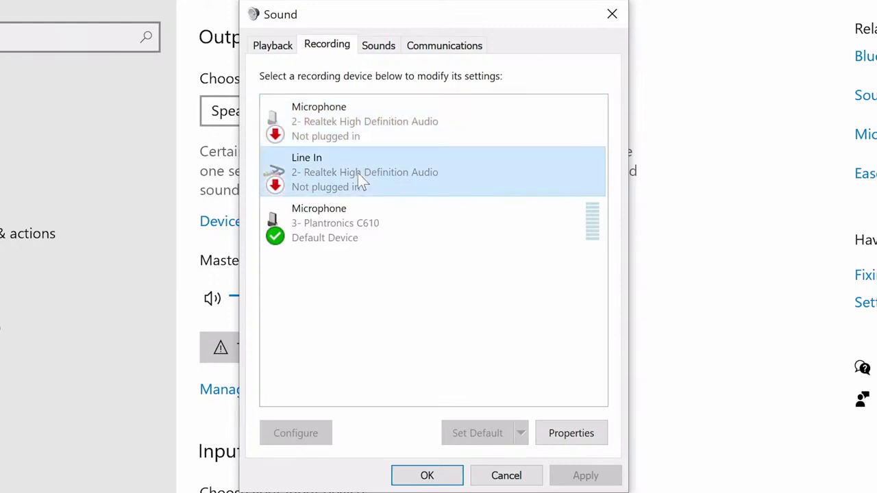
pyautogui.click(366, 117)
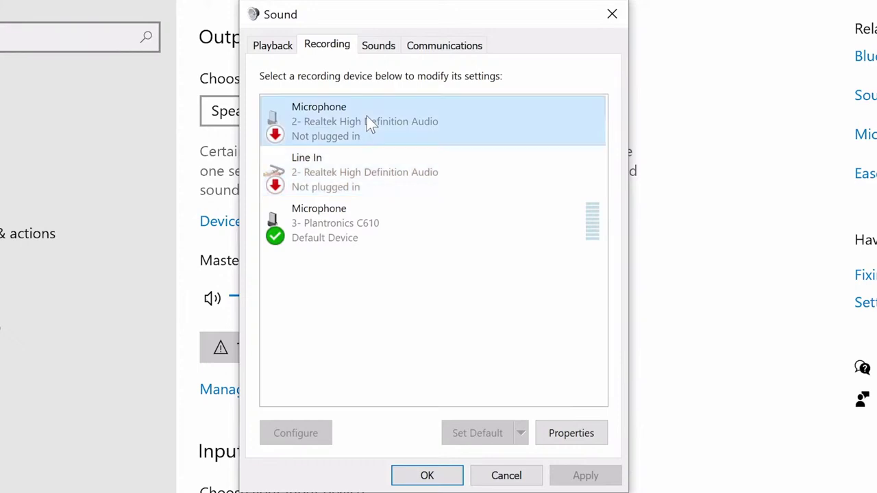
pyautogui.click(361, 156)
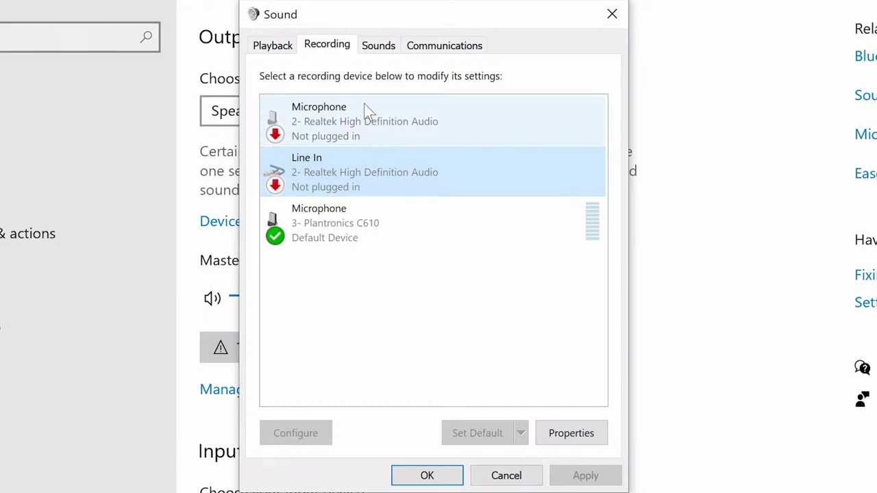
# - Cancel the Sound window without changes and minimise Settings
pyautogui.click(291, 50)
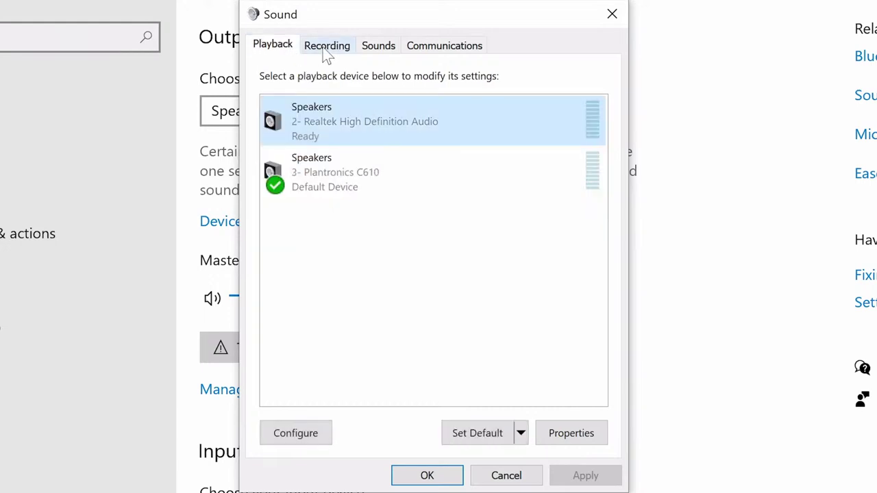
pyautogui.click(326, 48)
pyautogui.click(514, 476)
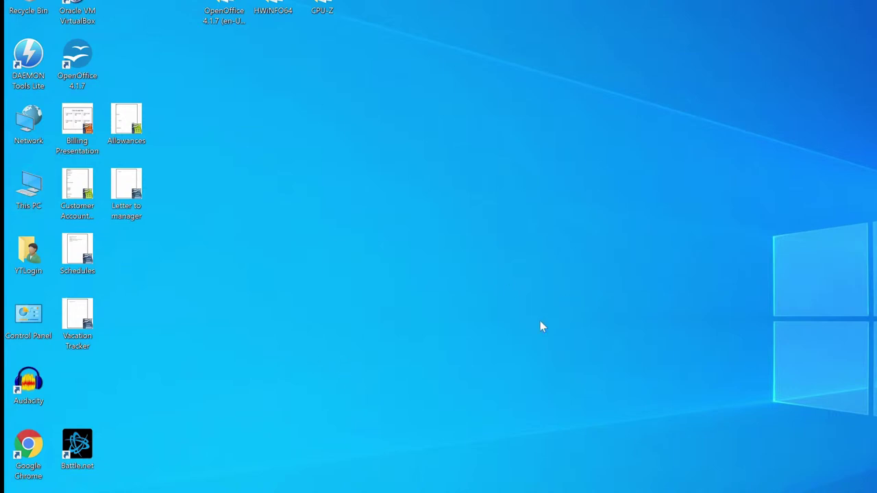
# - Open Device Manager from This PC's system properties
pyautogui.rightClick(29, 191)
pyautogui.click(96, 335)
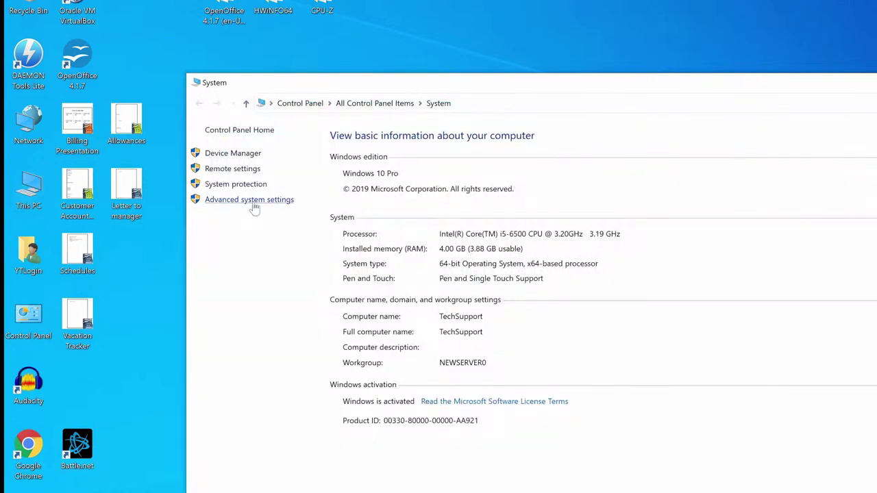
pyautogui.click(233, 153)
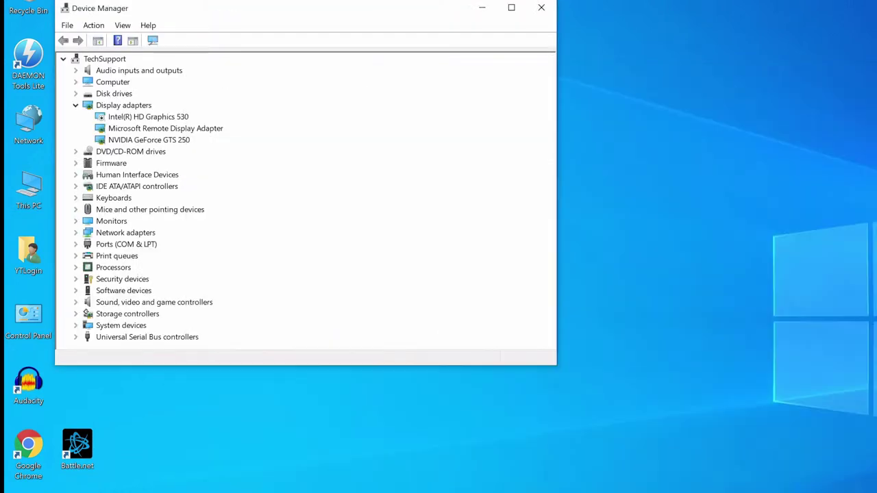
pyautogui.moveTo(315, 10); pyautogui.dragTo(529, 105)
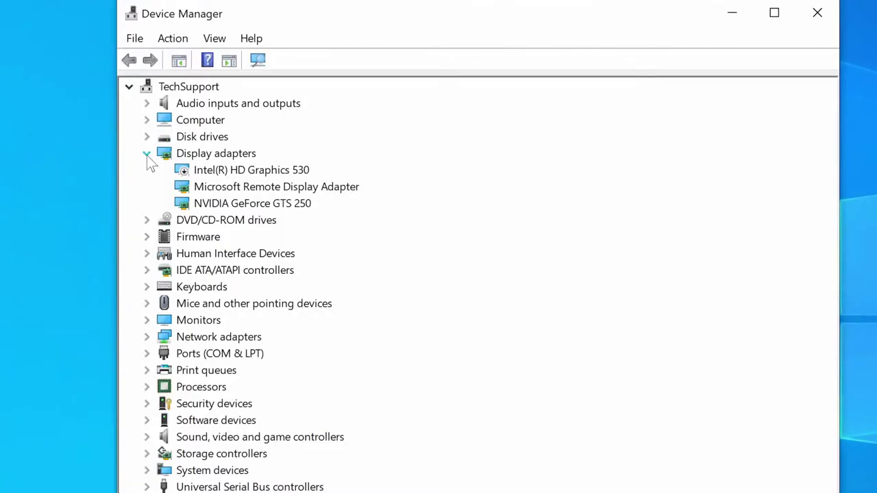
# - Expand Audio inputs and outputs and select the Plantronics devices, ending on the Realtek speakers
pyautogui.click(290, 199)
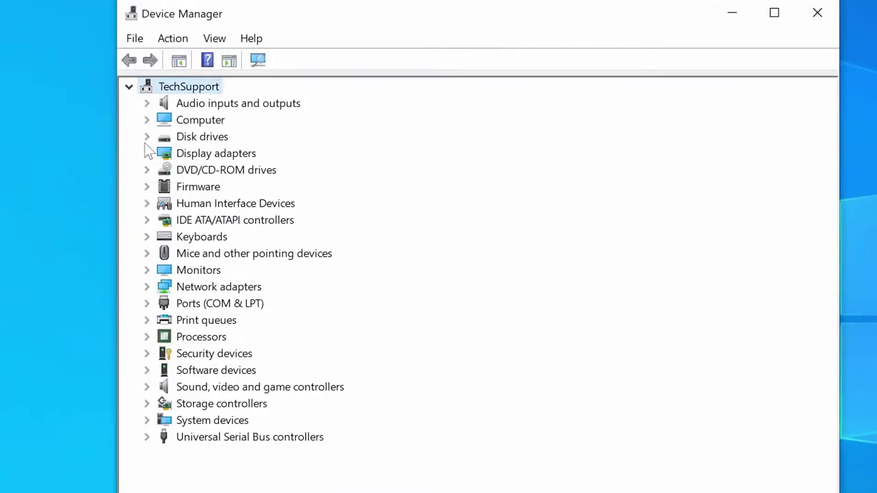
pyautogui.click(148, 104)
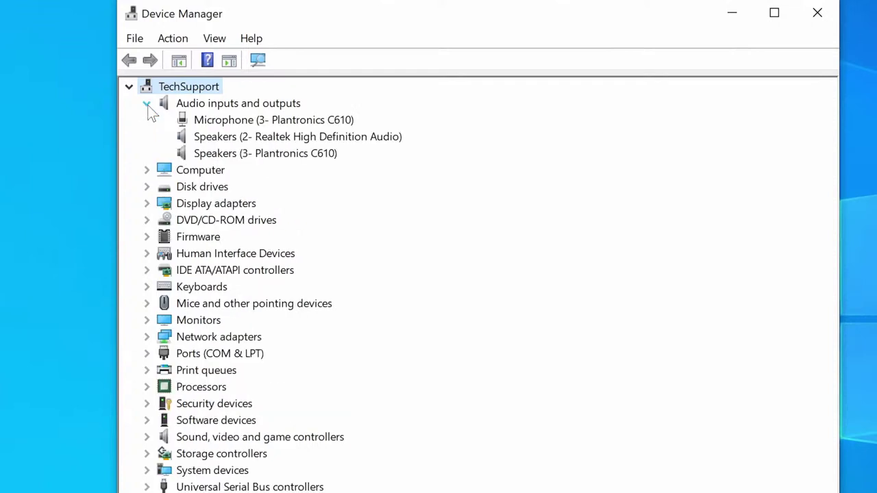
pyautogui.click(250, 123)
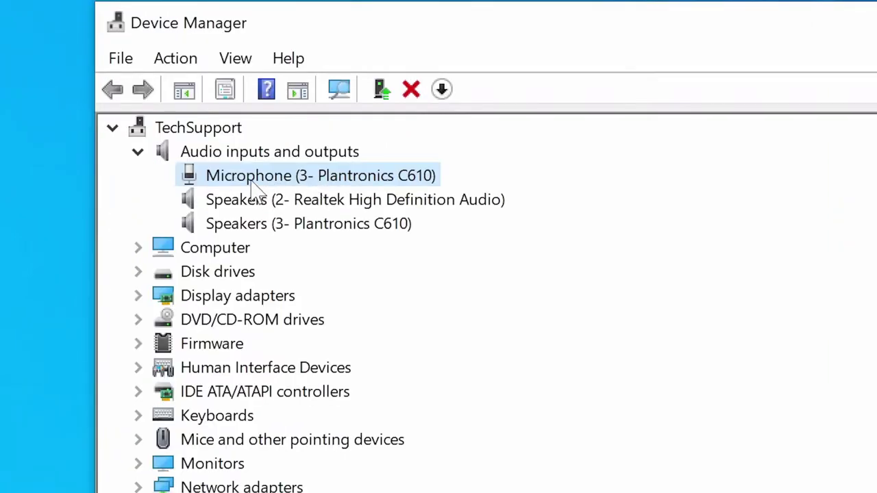
pyautogui.click(252, 223)
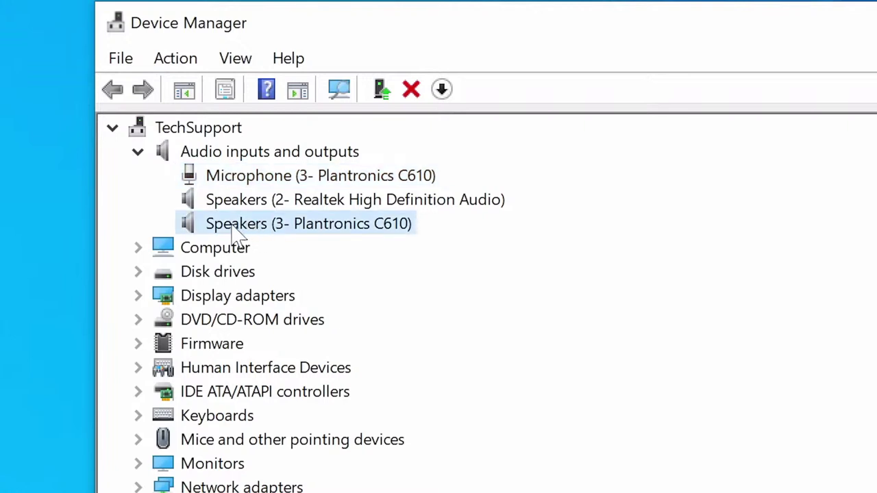
pyautogui.click(249, 177)
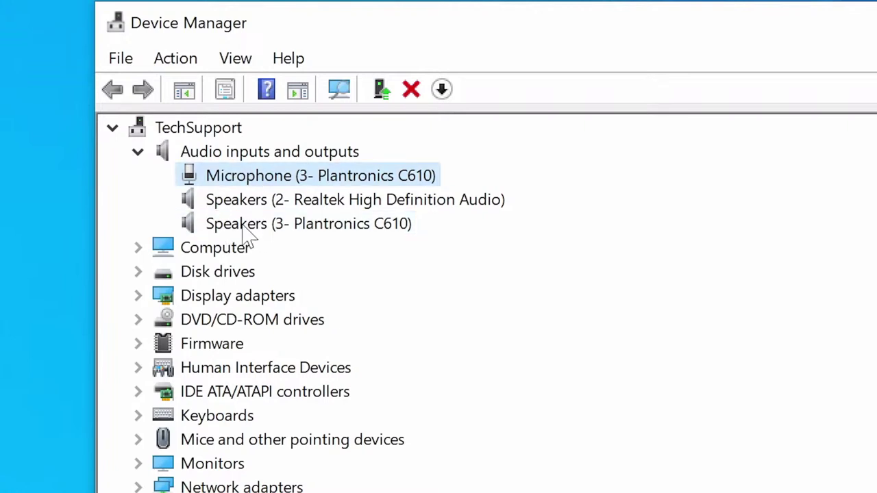
pyautogui.click(243, 228)
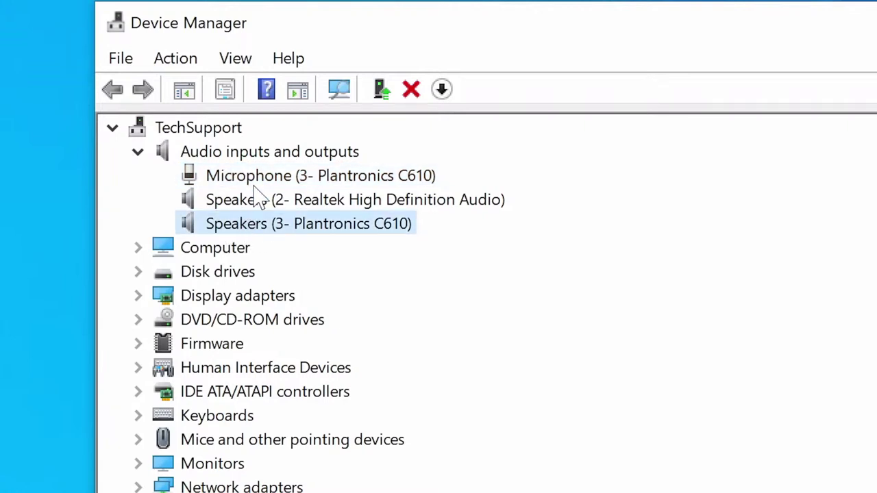
pyautogui.click(256, 199)
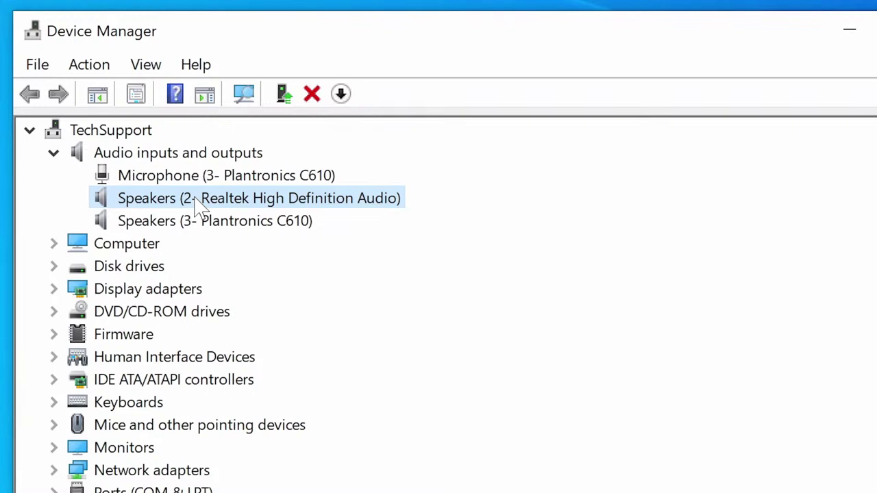
# - Show the Realtek speakers' Driver tab: Microsoft driver 10.0.18362.1 dated 3/18/2019
pyautogui.rightClick(197, 196)
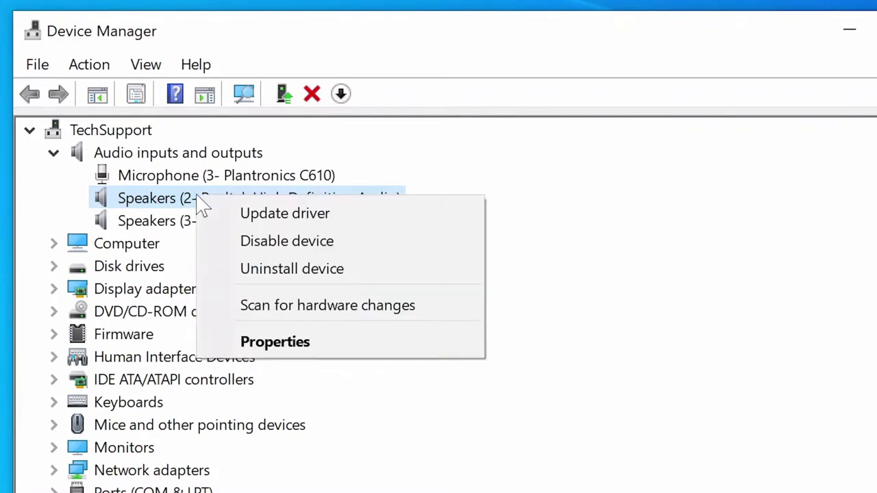
pyautogui.click(288, 341)
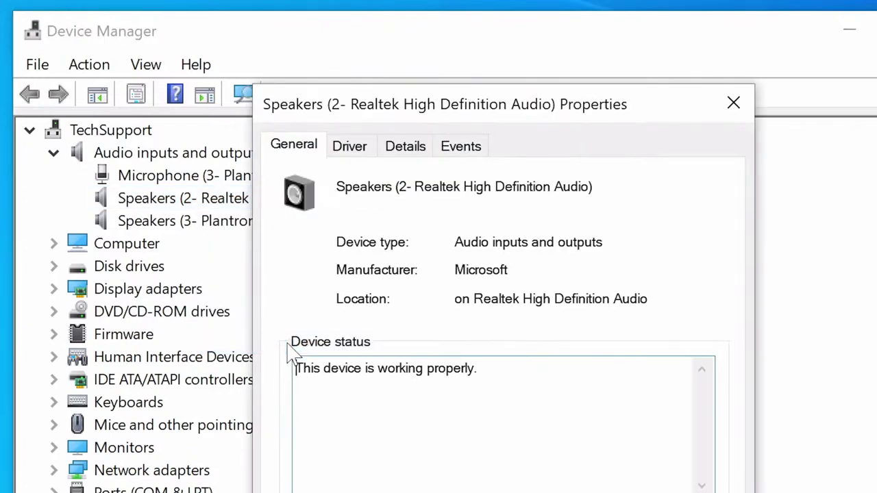
pyautogui.click(356, 152)
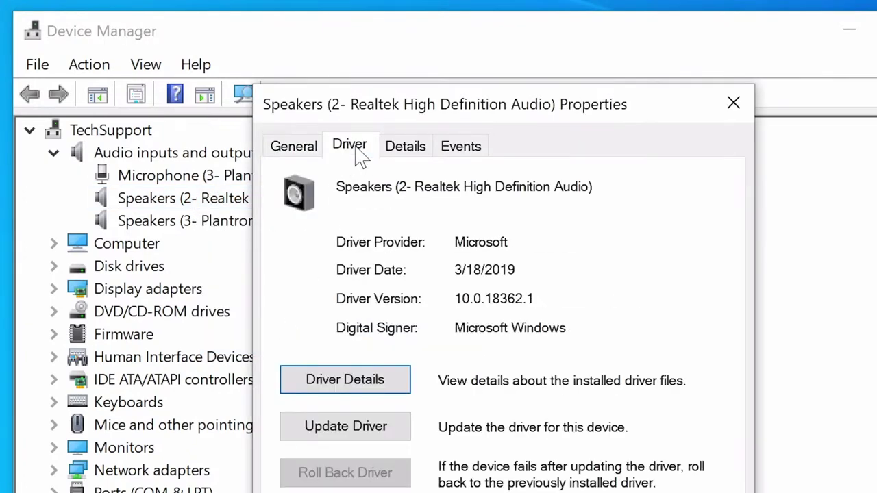
pyautogui.moveTo(385, 104); pyautogui.dragTo(373, 101)
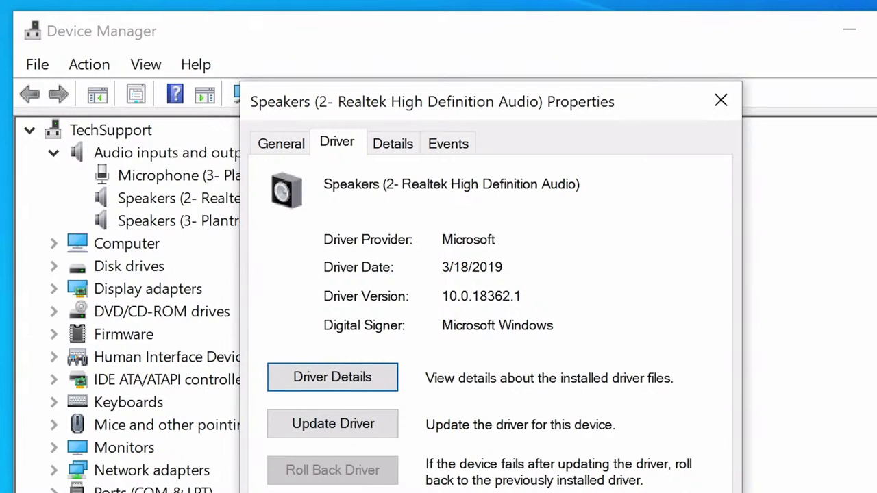
pyautogui.moveTo(459, 104); pyautogui.dragTo(452, 233)
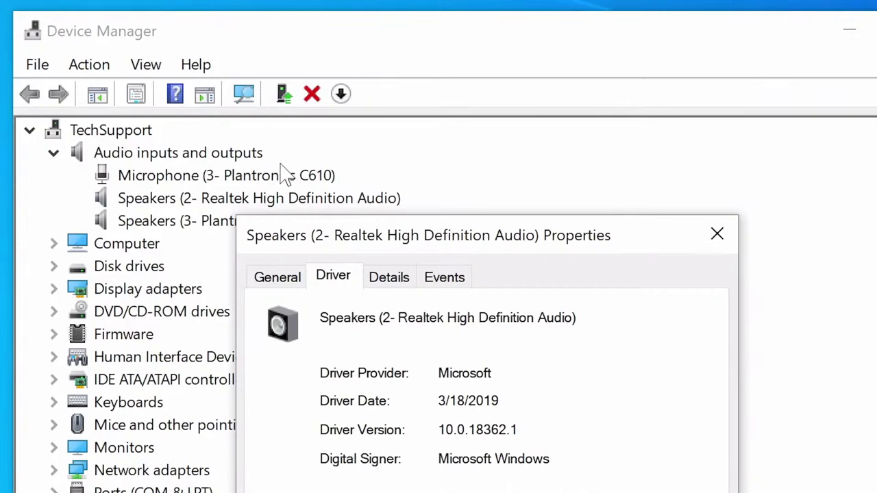
pyautogui.moveTo(402, 234); pyautogui.dragTo(388, 56)
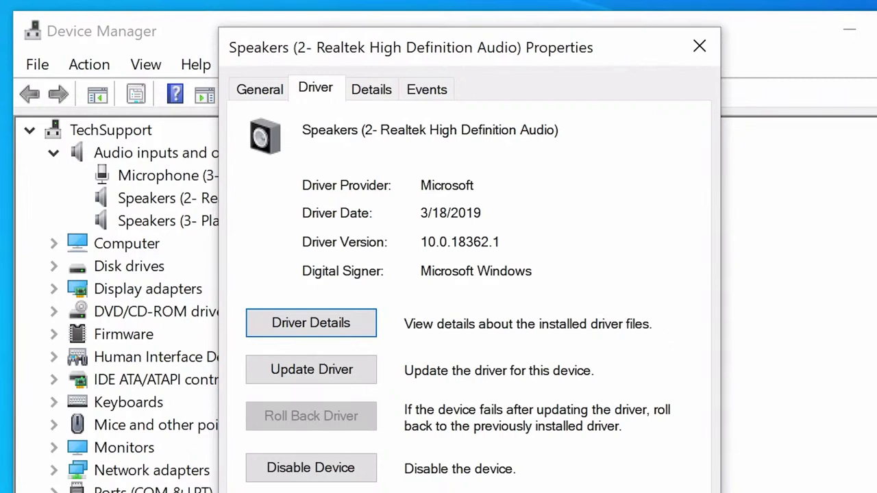
pyautogui.moveTo(419, 213); pyautogui.dragTo(482, 213)
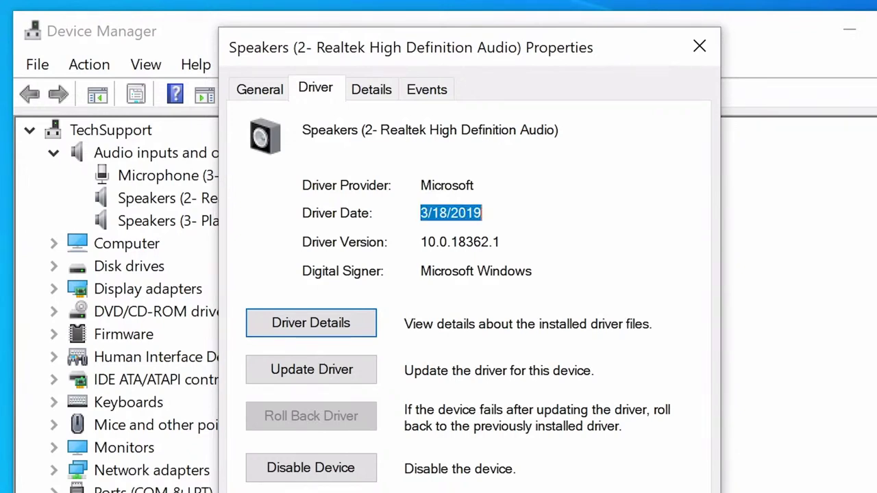
# - Search automatically for a newer Realtek speaker driver, confirm the best is installed, and close both windows
pyautogui.click(320, 374)
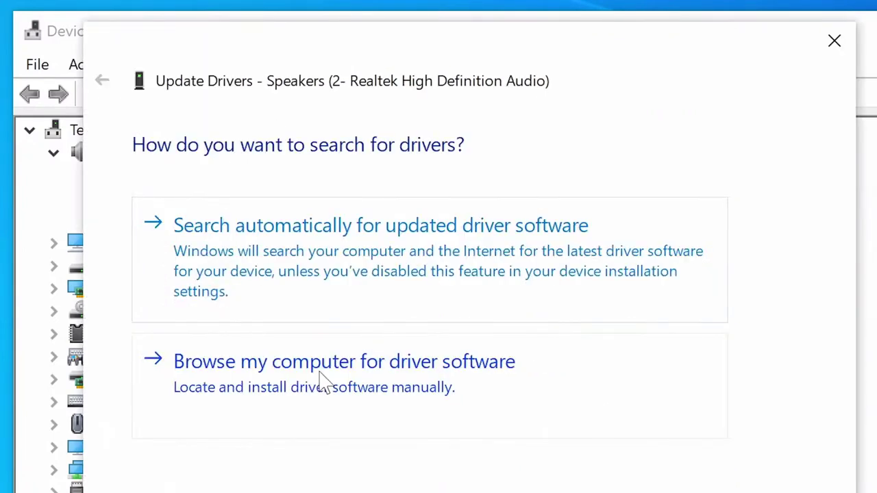
pyautogui.click(449, 261)
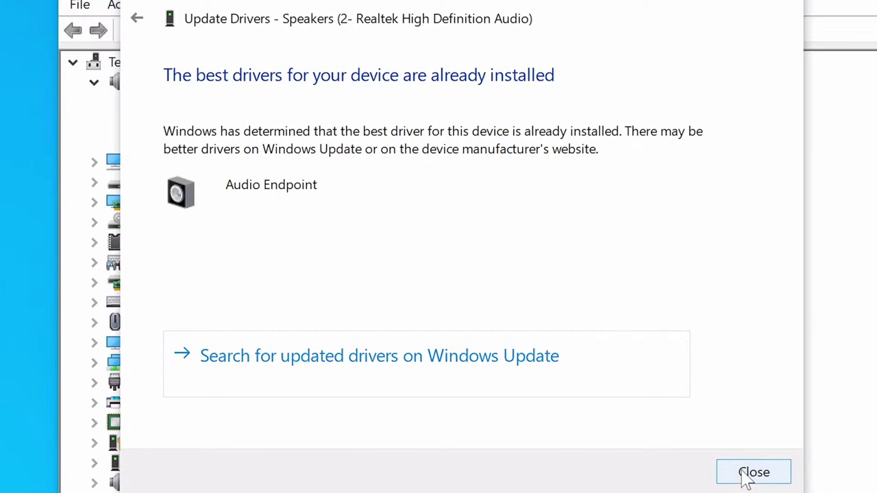
pyautogui.click(741, 470)
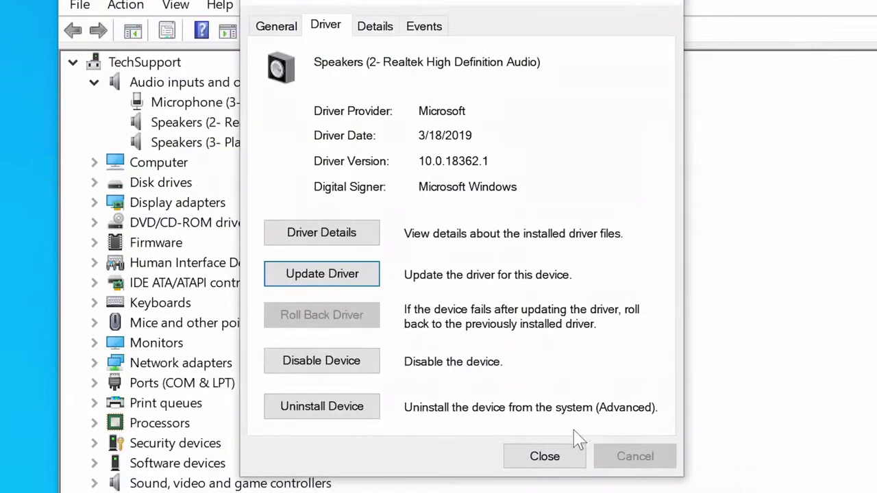
pyautogui.click(556, 456)
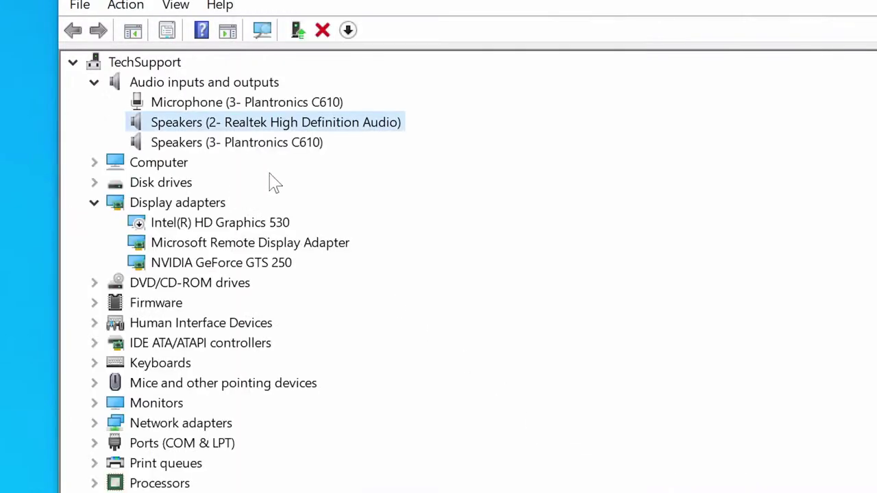
# - Collapse the display adapters list and search Google for 'hp 840 g3 drivers'
pyautogui.click(94, 202)
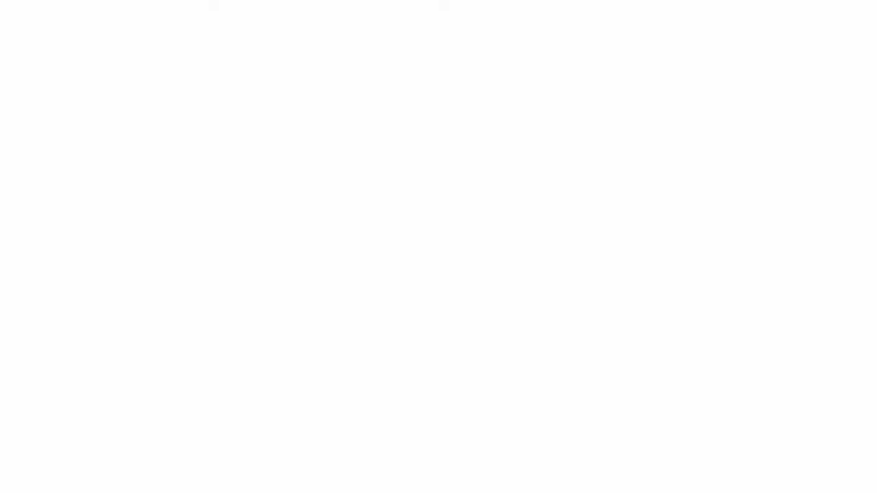
pyautogui.write('g')
pyautogui.press('Return')
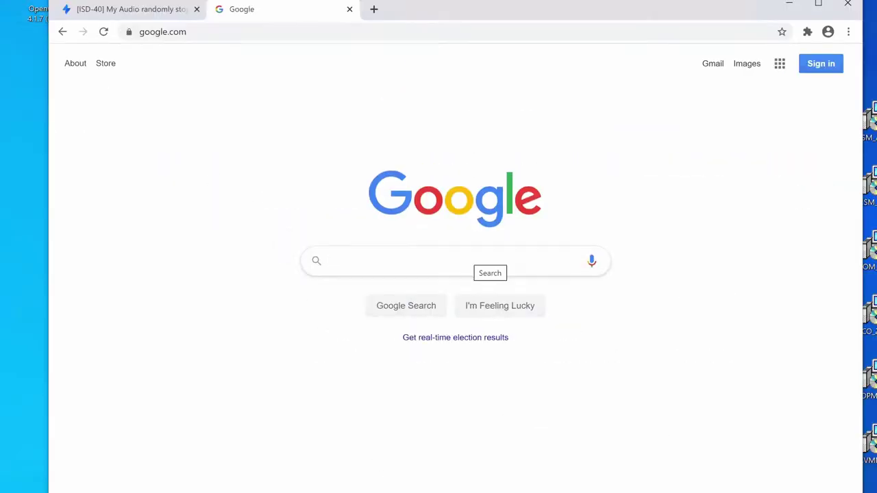
pyautogui.write('hp ')
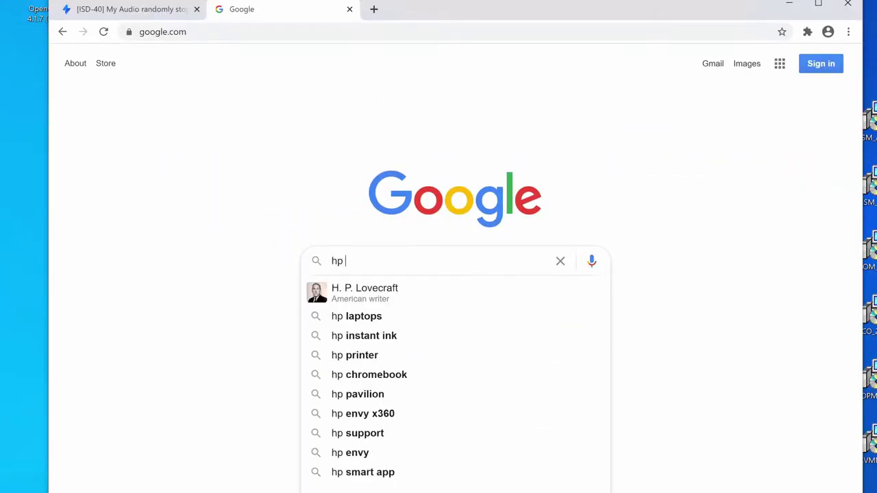
pyautogui.write('840 ')
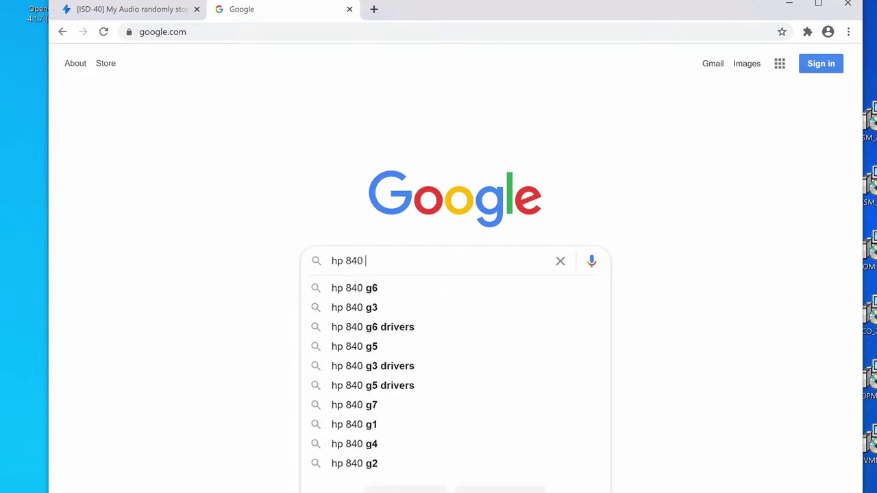
pyautogui.write('g3 drivers')
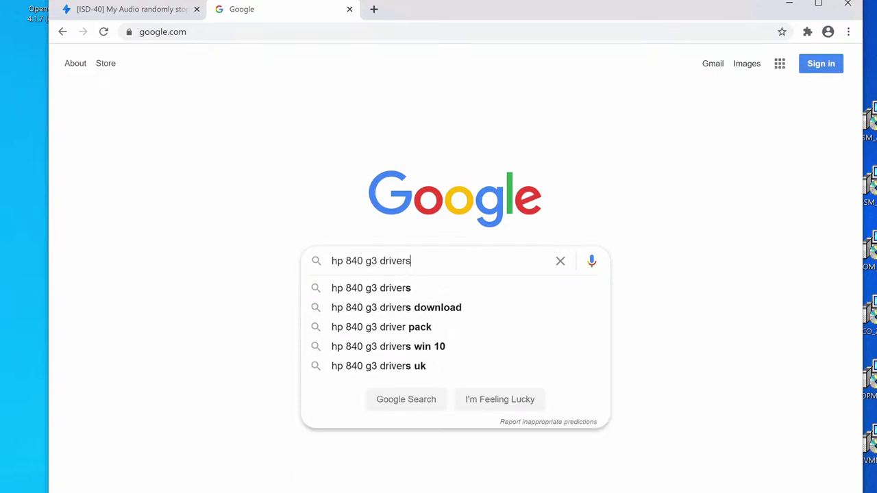
pyautogui.press('Return')
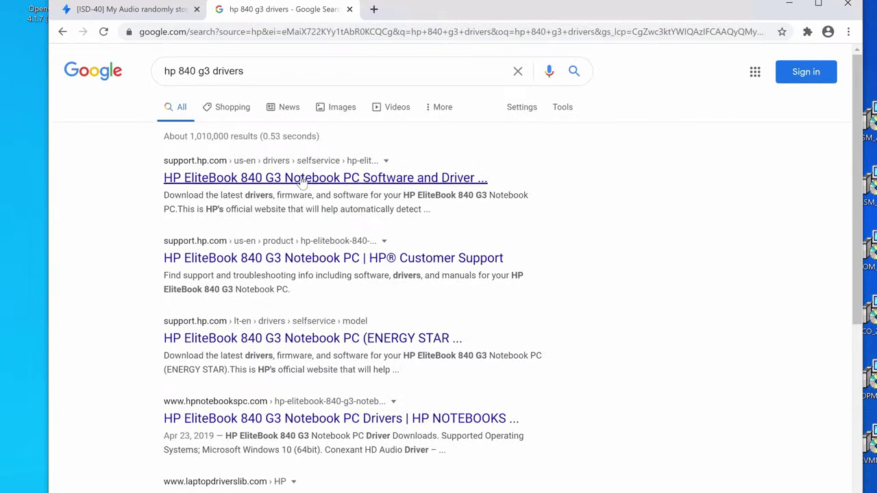
# - On HP's EliteBook 840 G3 drivers page, review Driver-Audio and highlight the Conexant driver's release date
pyautogui.click(301, 179)
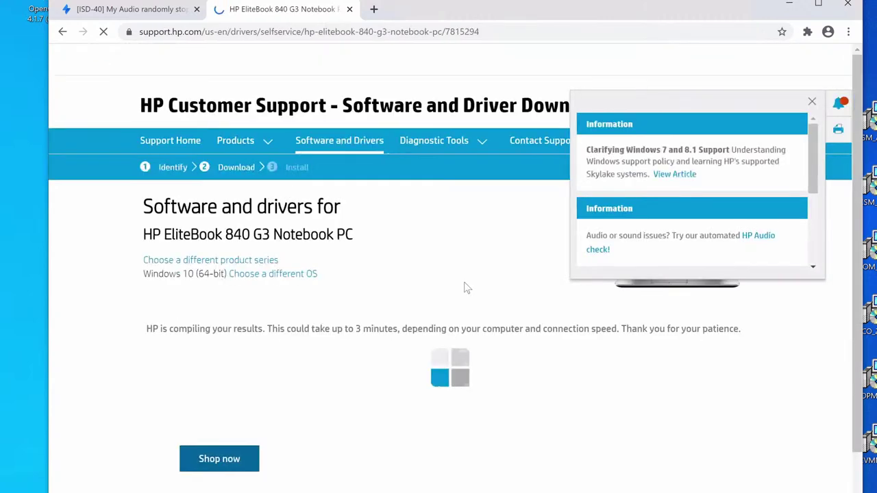
pyautogui.scroll(-1, 500, 313)
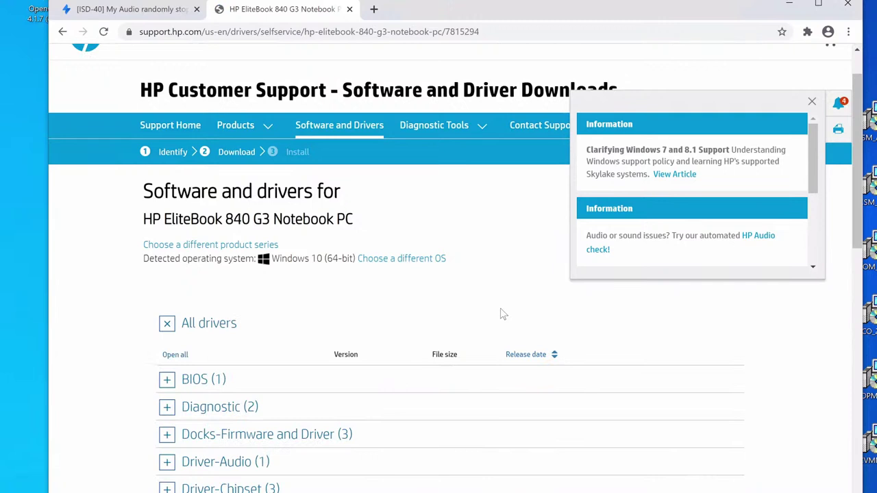
pyautogui.scroll(-1, 501, 313)
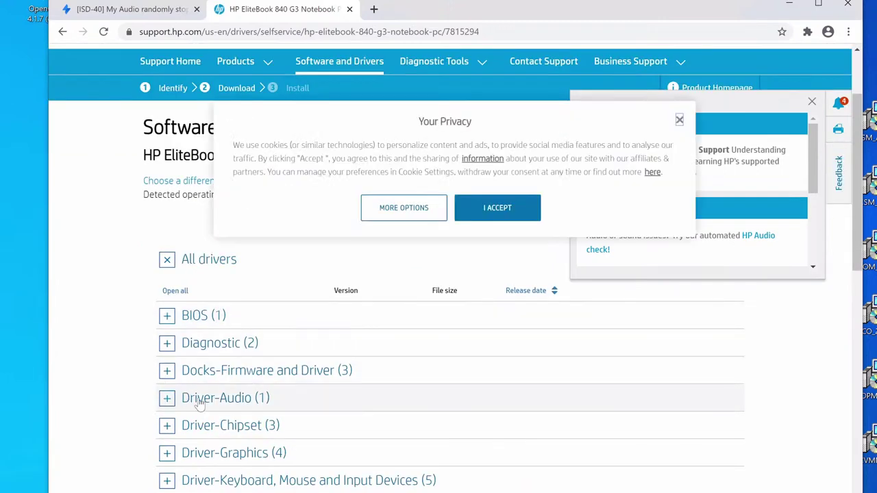
pyautogui.click(197, 399)
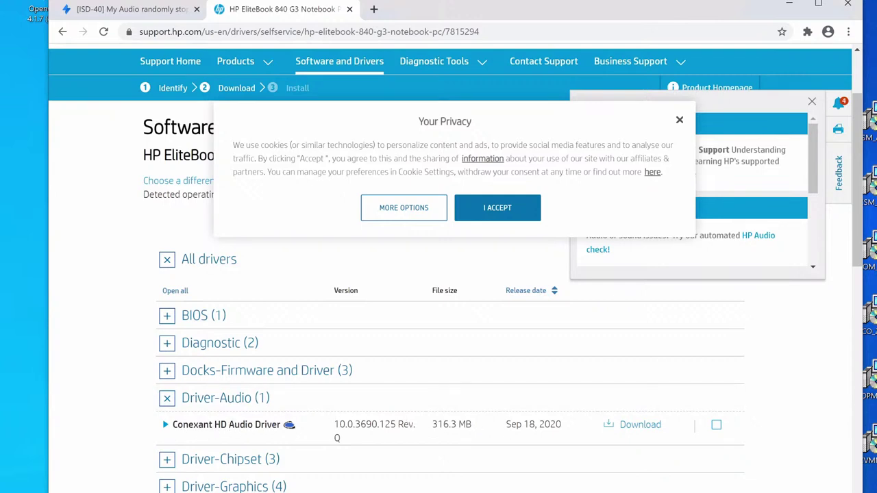
pyautogui.moveTo(506, 424); pyautogui.dragTo(561, 424)
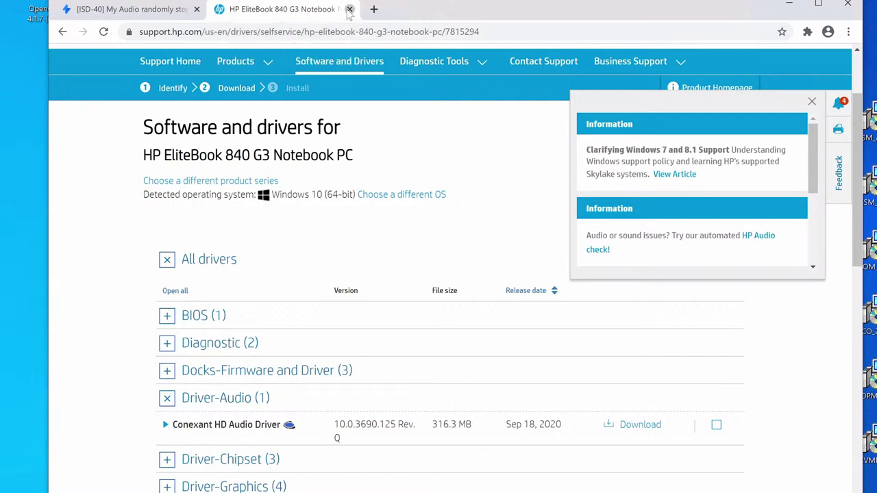
# - Close the HP page, view ISD-40's Error.PNG attachment from the All open queue, then return to Device Manager
pyautogui.click(349, 9)
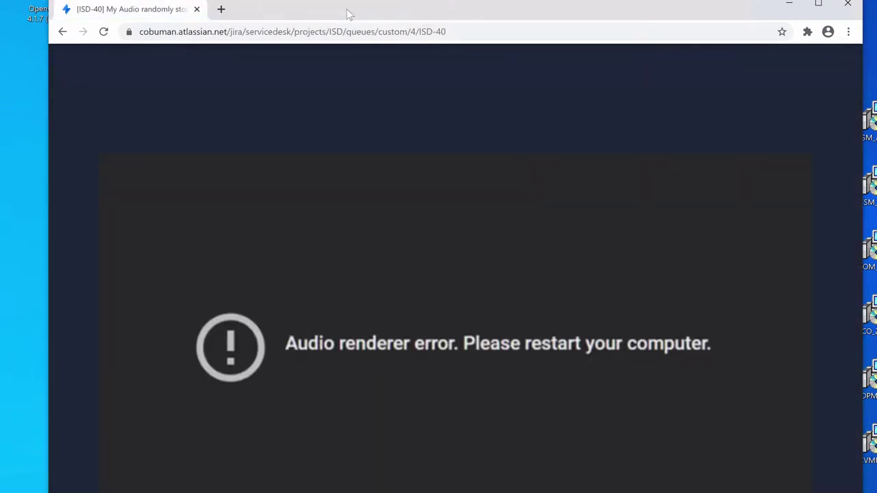
pyautogui.click(62, 32)
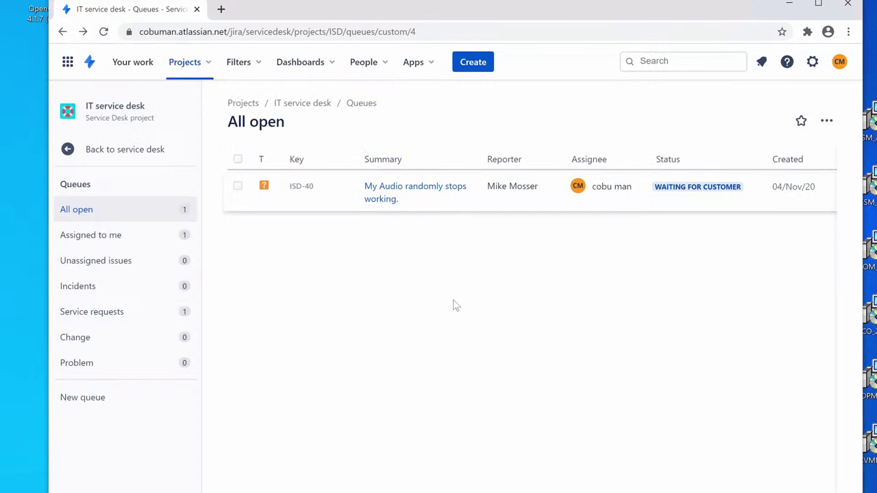
pyautogui.click(394, 188)
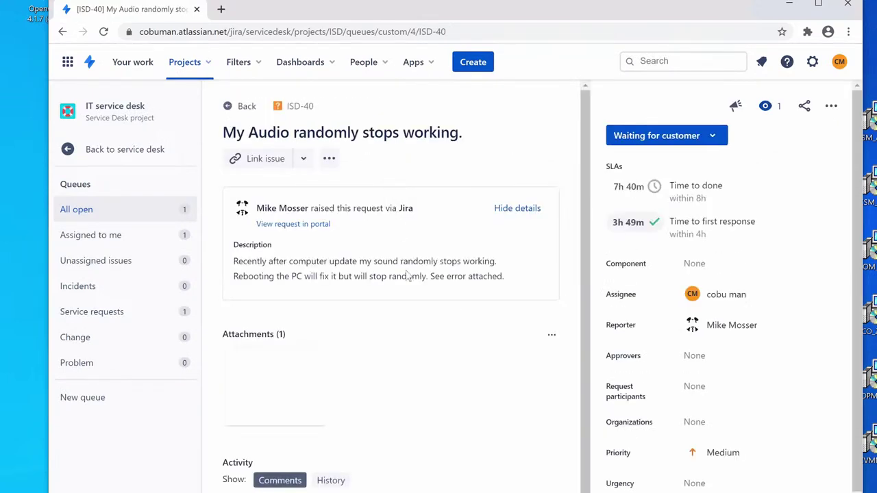
pyautogui.click(267, 382)
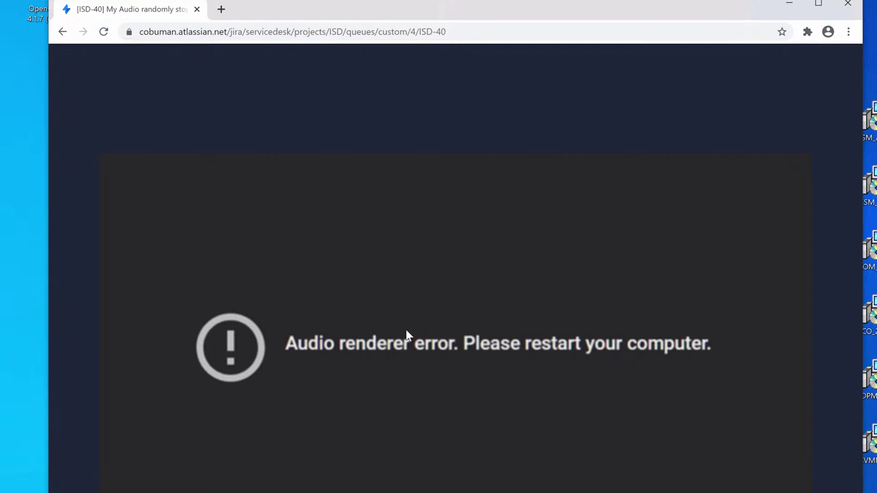
pyautogui.moveTo(348, 317)
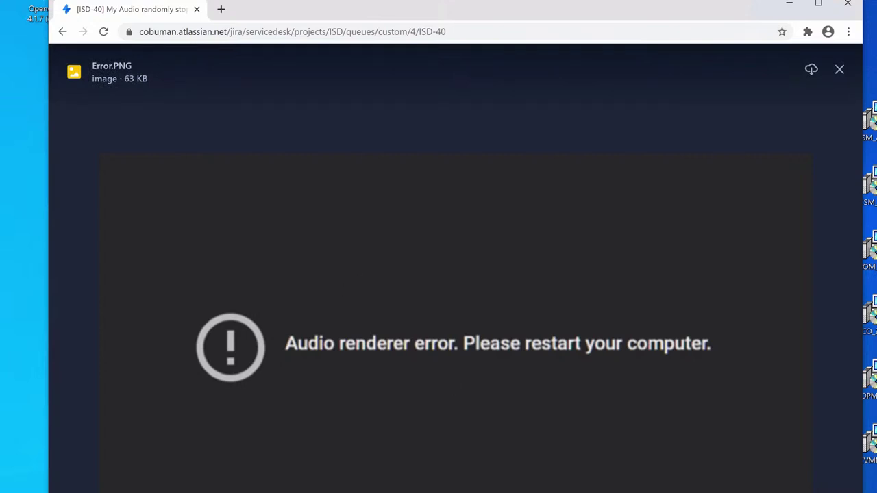
pyautogui.hotkey('alt', 'Tab')
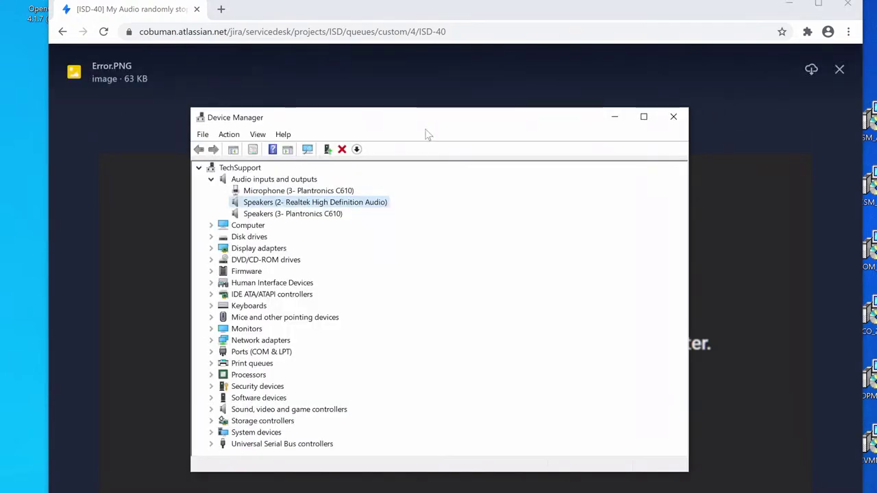
pyautogui.moveTo(439, 120)
pyautogui.mouseDown()
pyautogui.moveTo(328, 121)
pyautogui.moveTo(426, 129)
pyautogui.mouseUp()
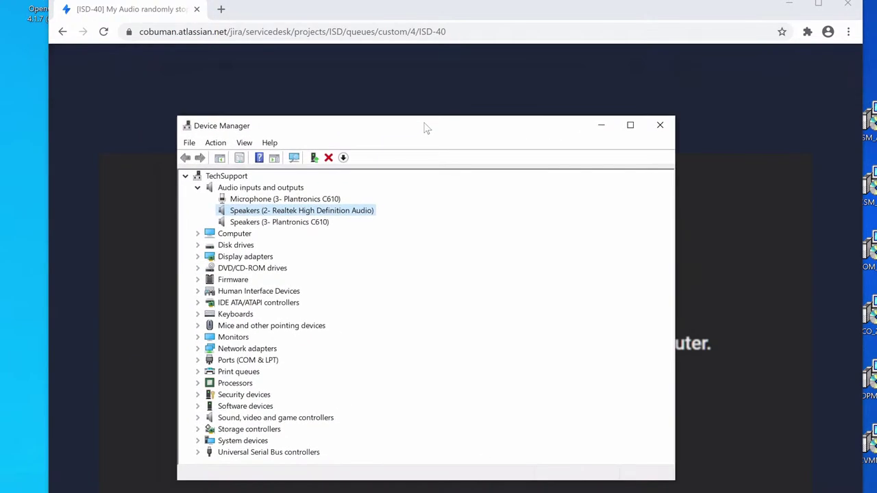
pyautogui.click(198, 187)
pyautogui.click(197, 188)
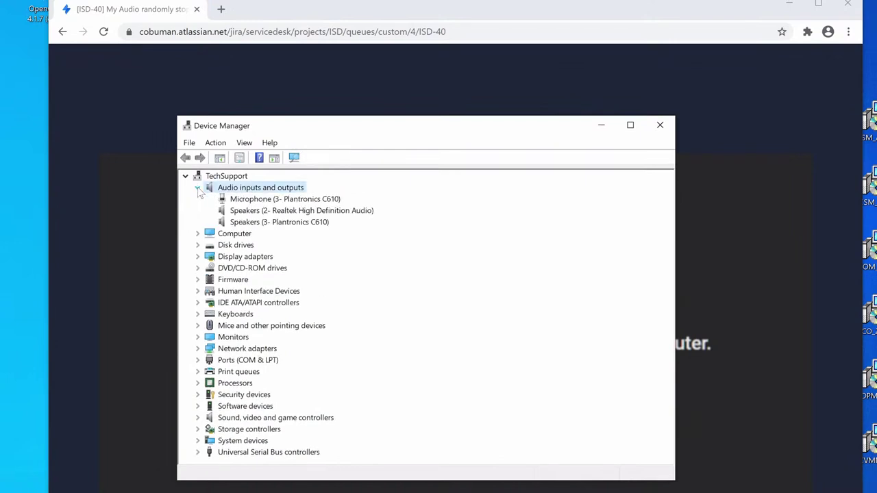
pyautogui.click(258, 212)
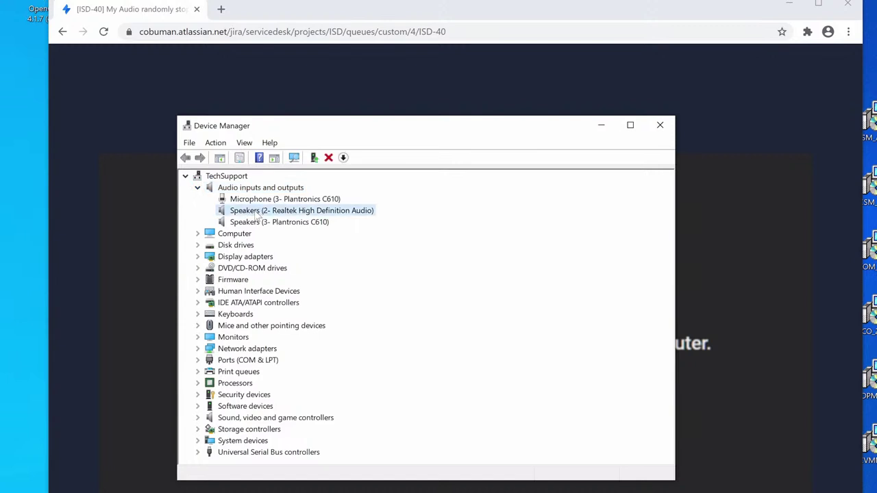
pyautogui.click(254, 223)
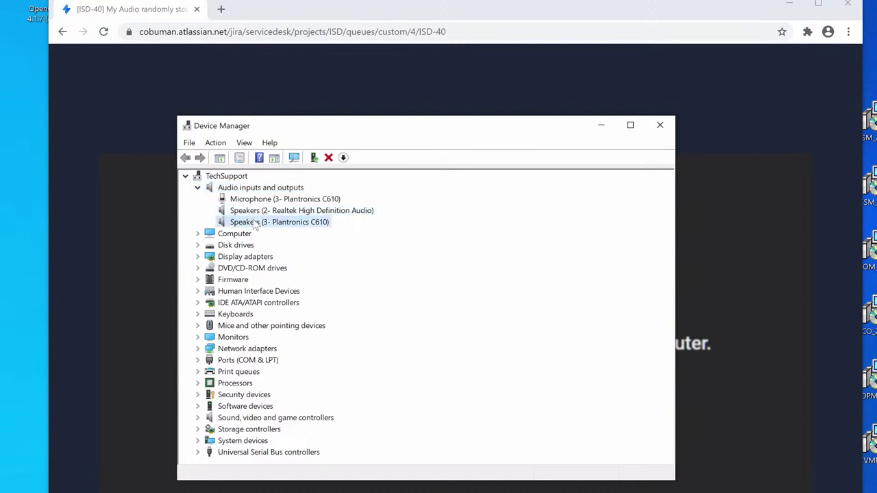
pyautogui.click(267, 200)
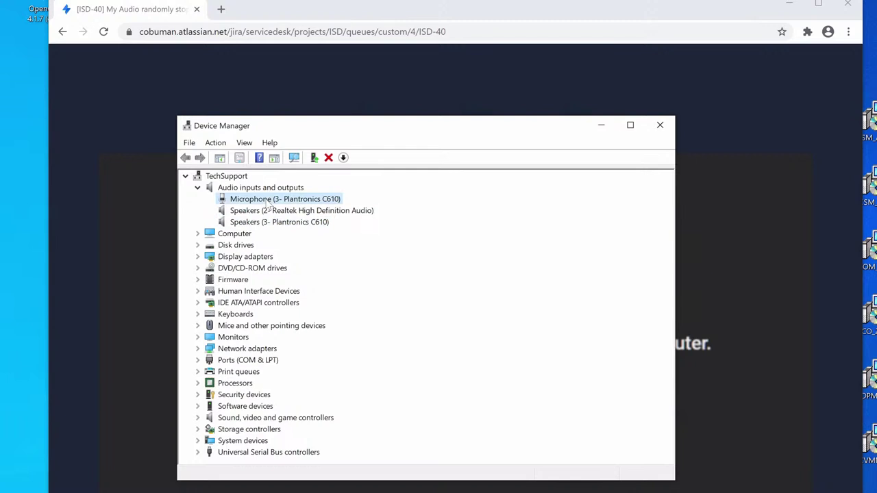
pyautogui.click(266, 222)
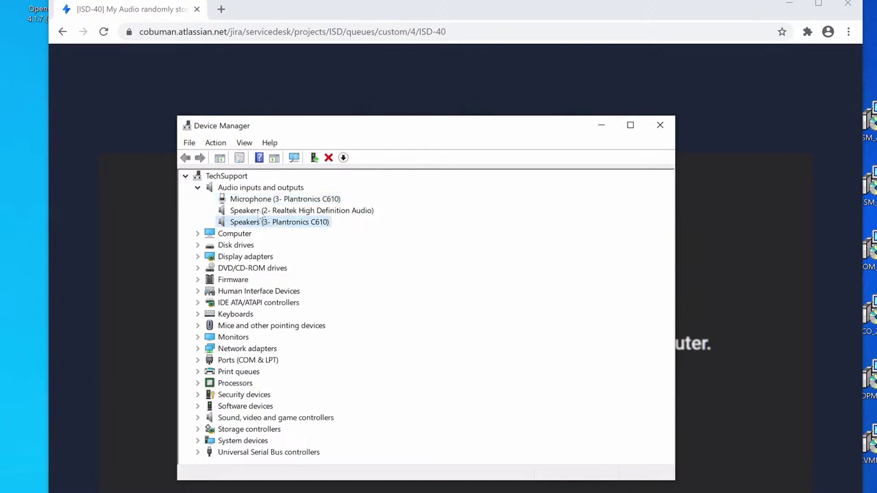
pyautogui.click(261, 211)
pyautogui.click(265, 200)
pyautogui.click(264, 223)
pyautogui.click(261, 211)
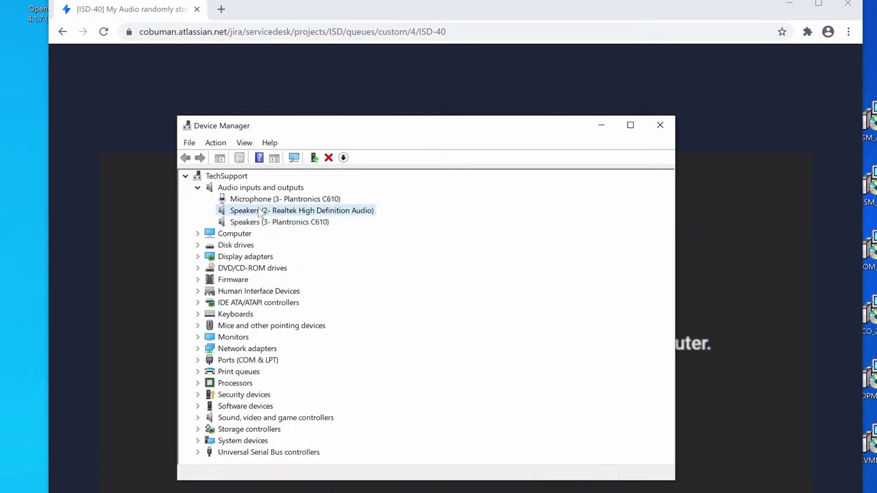
pyautogui.click(263, 200)
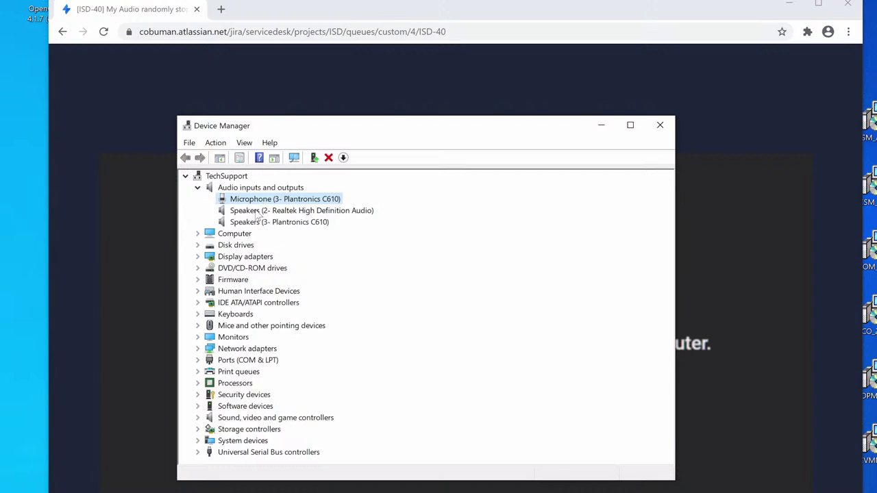
pyautogui.click(258, 212)
pyautogui.click(255, 223)
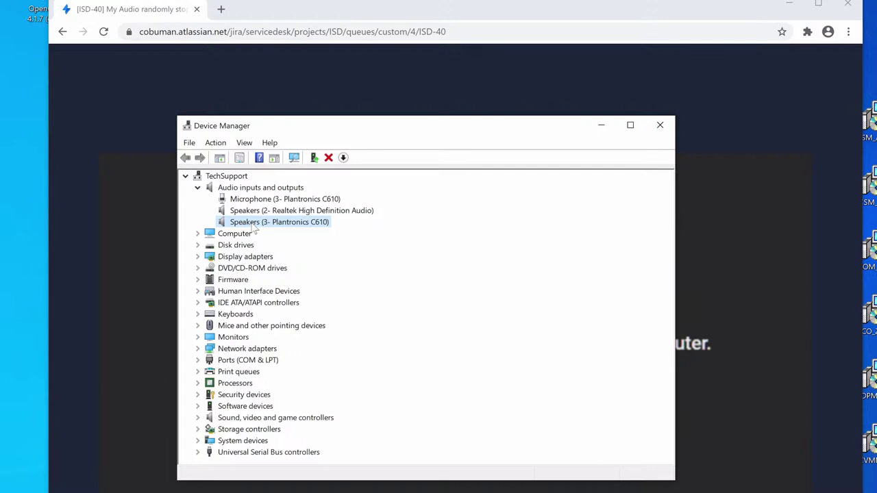
pyautogui.click(268, 212)
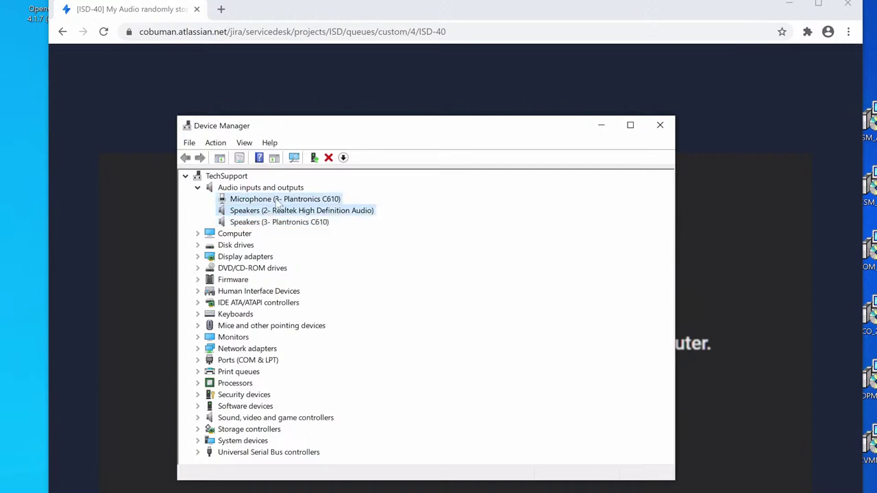
pyautogui.click(278, 200)
pyautogui.click(272, 211)
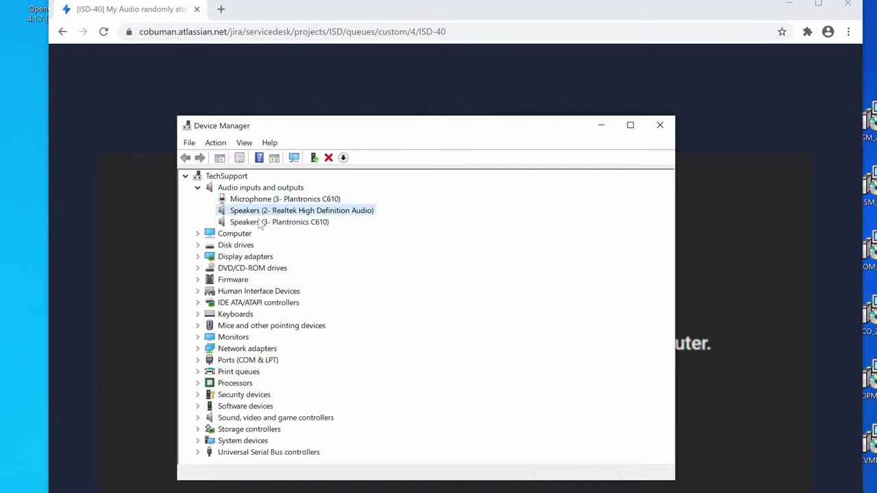
pyautogui.click(261, 224)
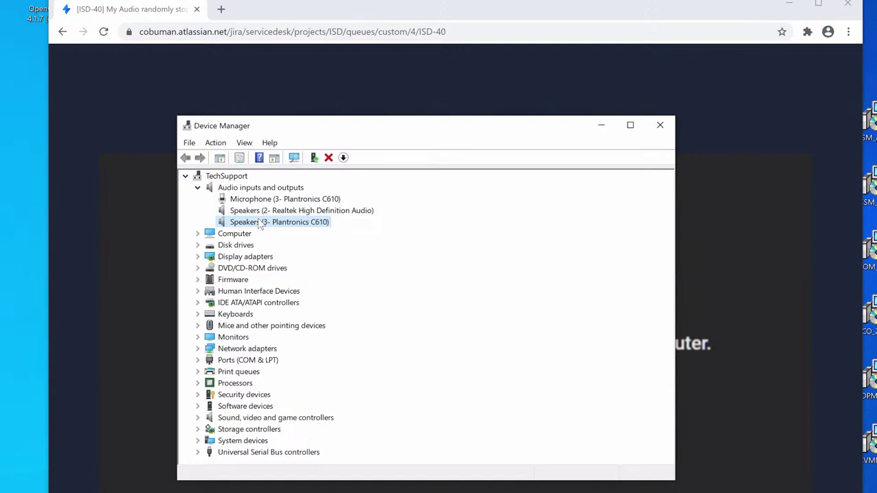
pyautogui.click(277, 214)
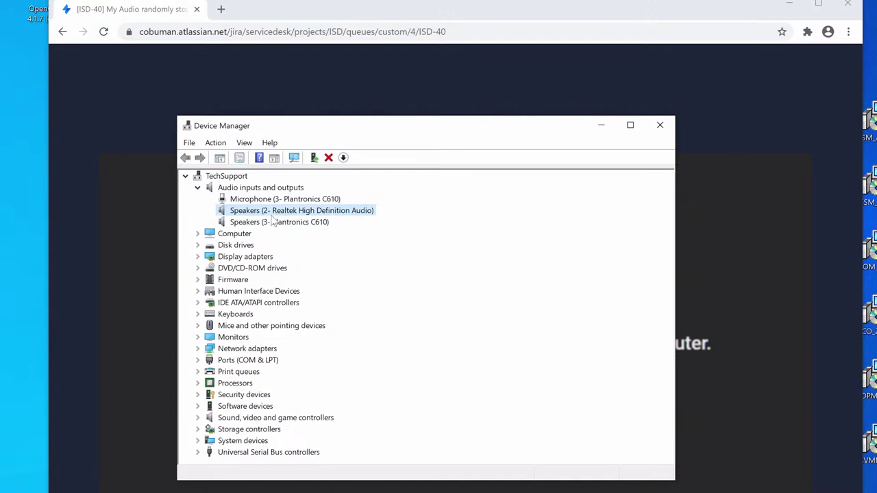
pyautogui.click(283, 202)
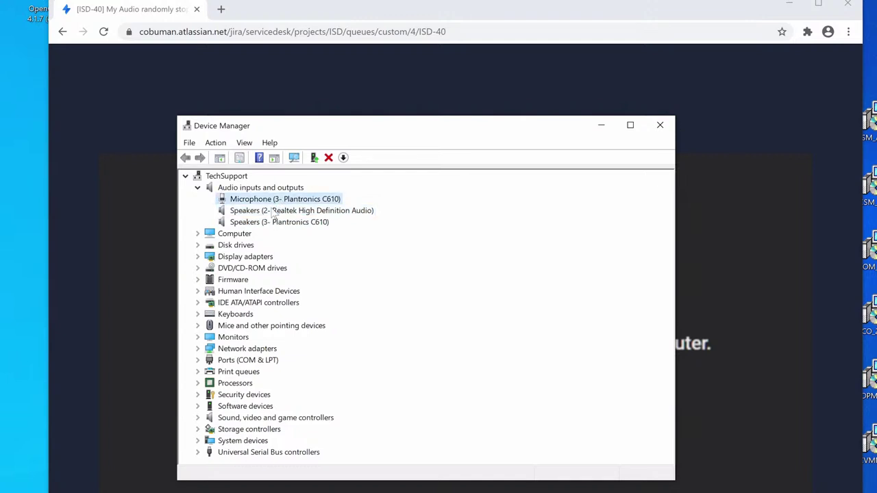
pyautogui.click(271, 213)
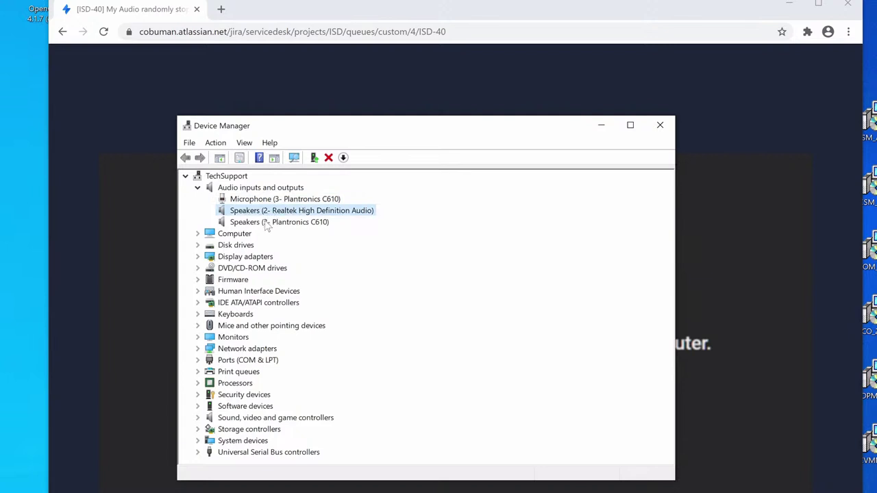
pyautogui.click(266, 224)
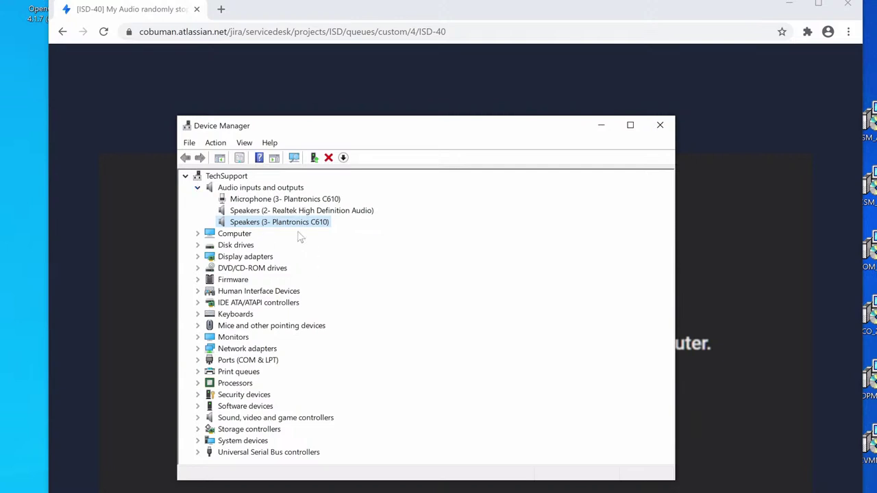
pyautogui.click(284, 211)
pyautogui.click(291, 200)
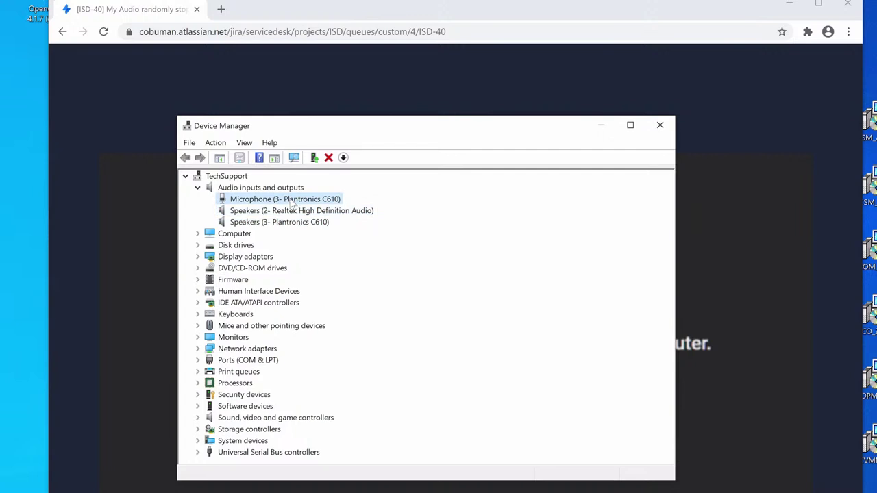
pyautogui.moveTo(495, 127)
pyautogui.mouseDown()
pyautogui.moveTo(221, 119)
pyautogui.moveTo(143, 143)
pyautogui.moveTo(477, 355)
pyautogui.moveTo(502, 385)
pyautogui.moveTo(511, 368)
pyautogui.moveTo(505, 114)
pyautogui.mouseUp()
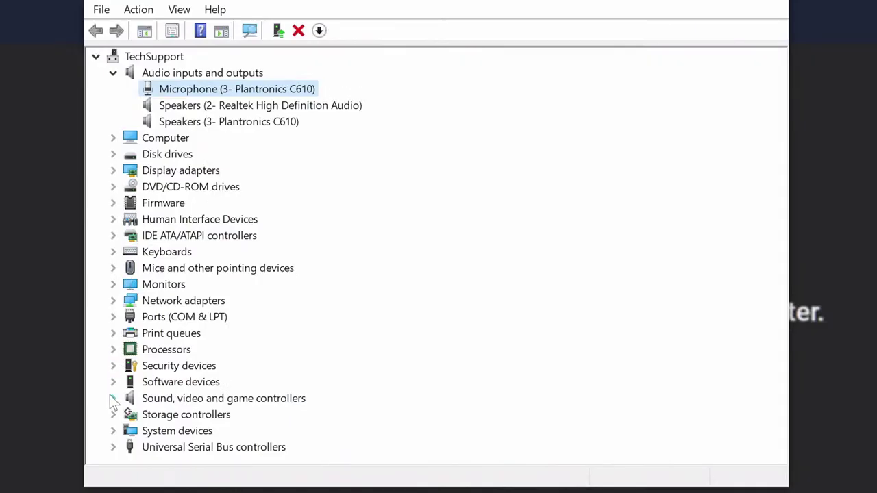
# - Disable Intel(R) Display Audio under Sound, video and game controllers, confirming with Yes
pyautogui.click(208, 405)
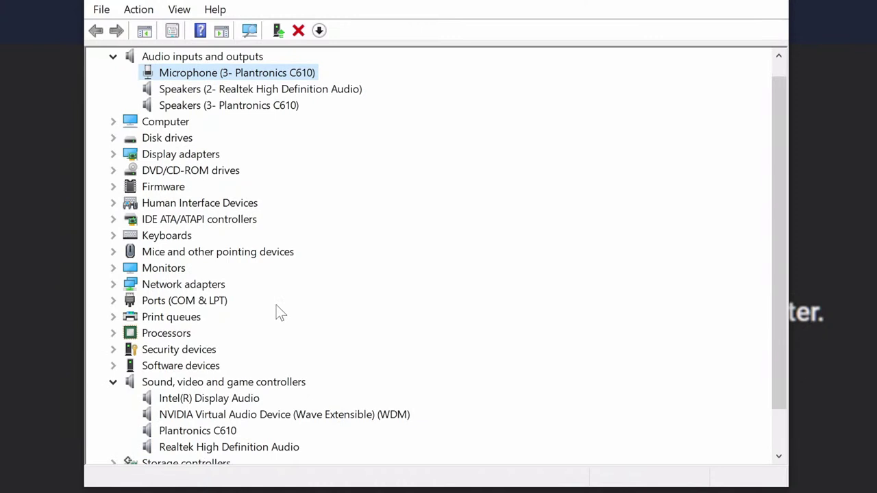
pyautogui.scroll(-1, 281, 312)
pyautogui.click(210, 351)
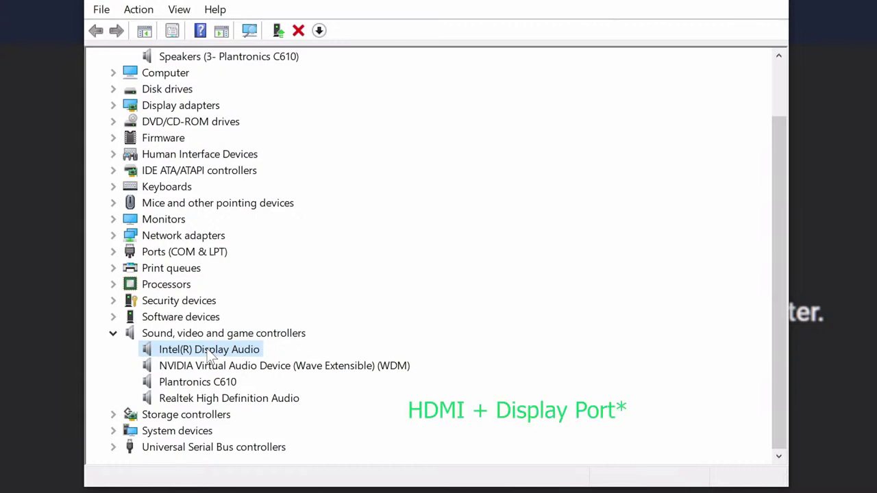
pyautogui.rightClick(207, 350)
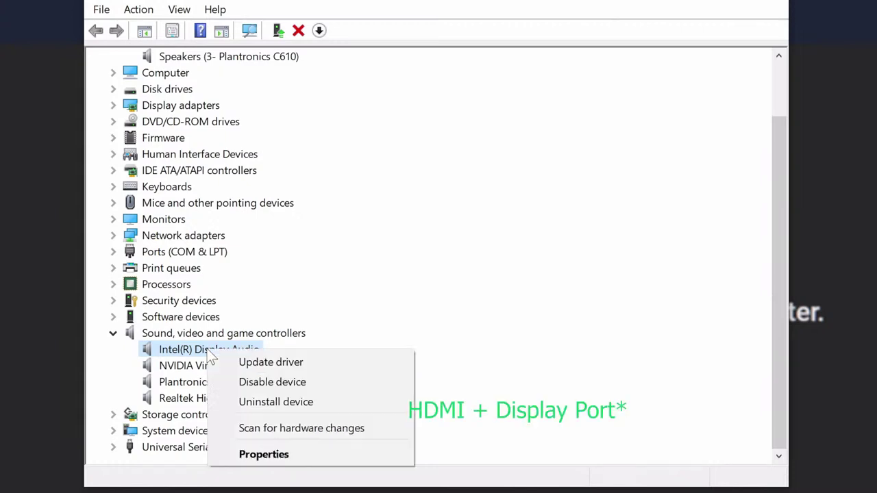
pyautogui.click(299, 382)
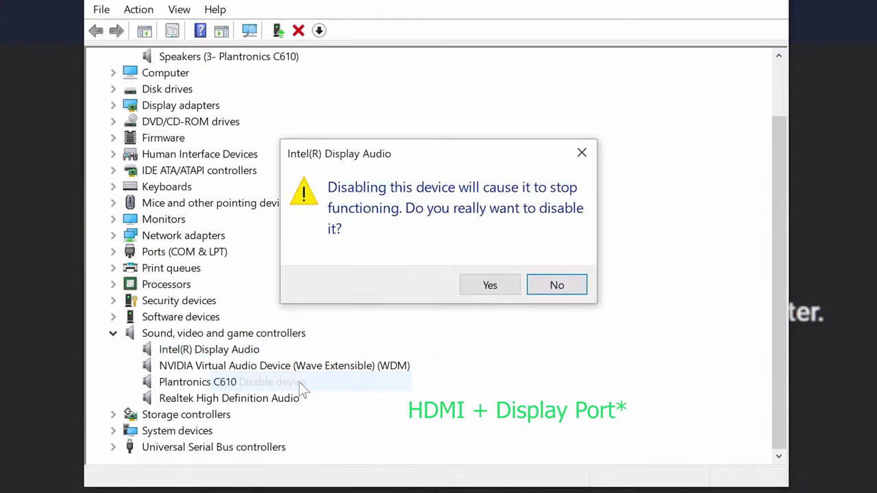
pyautogui.click(489, 287)
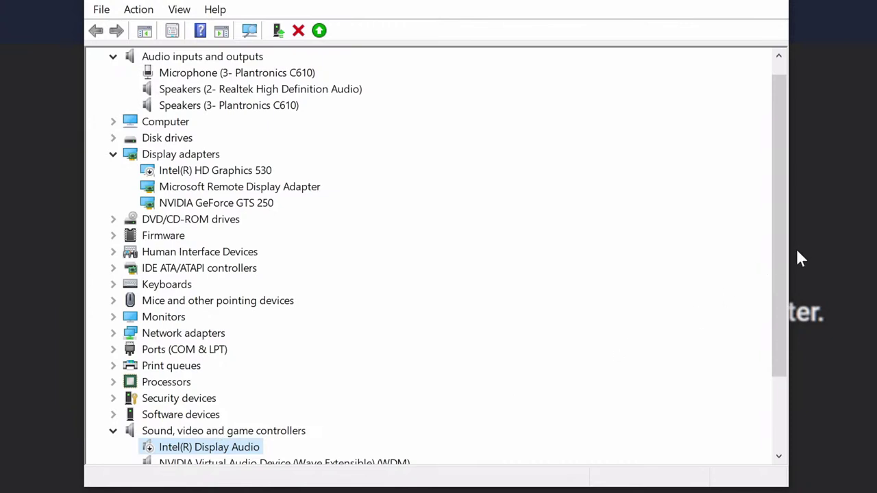
# - Inspect the Realtek High Definition Audio speakers, Plantronics C610 speakers and Plantronics microphone entries
pyautogui.moveTo(781, 267); pyautogui.dragTo(772, 172)
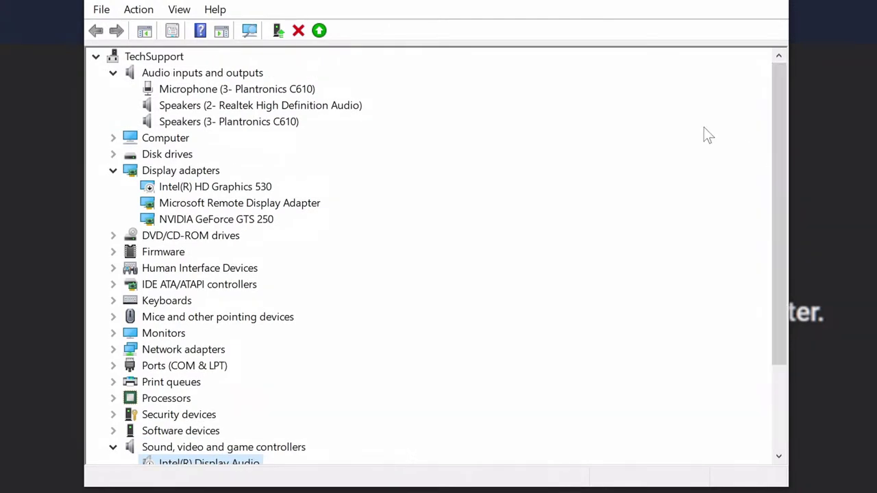
pyautogui.click(249, 109)
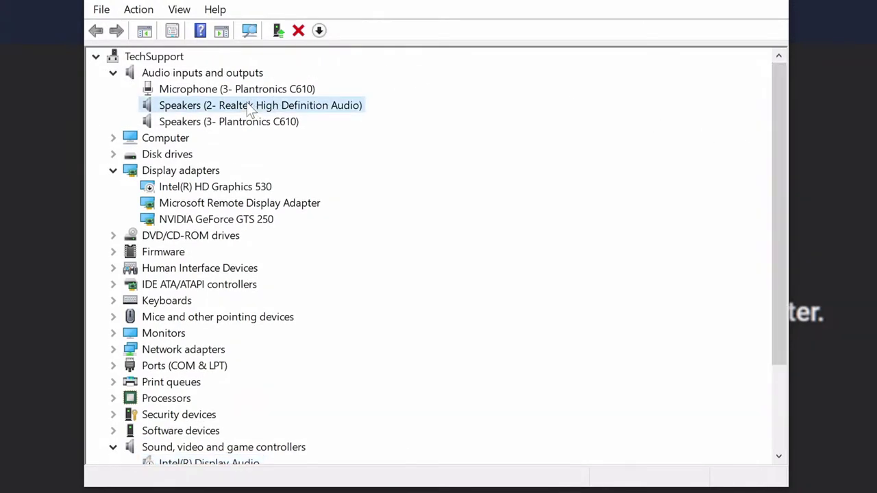
pyautogui.rightClick(256, 104)
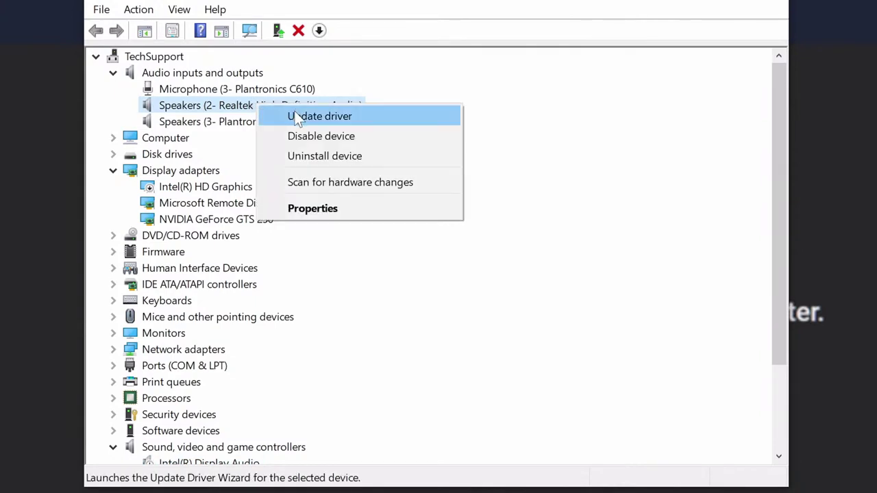
pyautogui.click(205, 110)
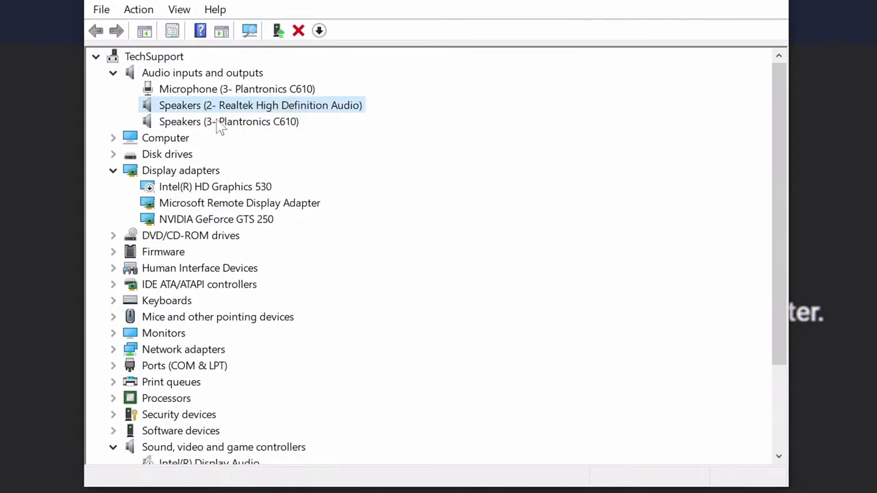
pyautogui.click(222, 125)
pyautogui.keyDown('ctrl'); pyautogui.click(236, 96); pyautogui.keyUp('ctrl')
pyautogui.click(235, 96)
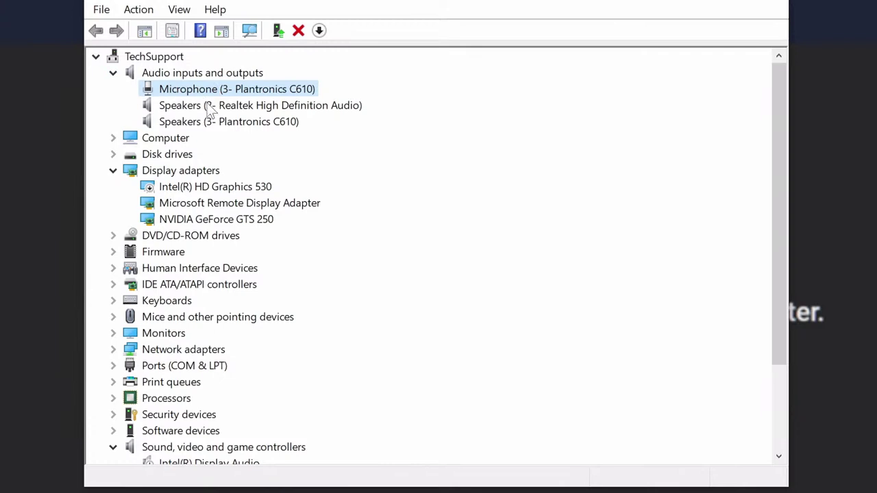
pyautogui.click(208, 109)
pyautogui.click(215, 110)
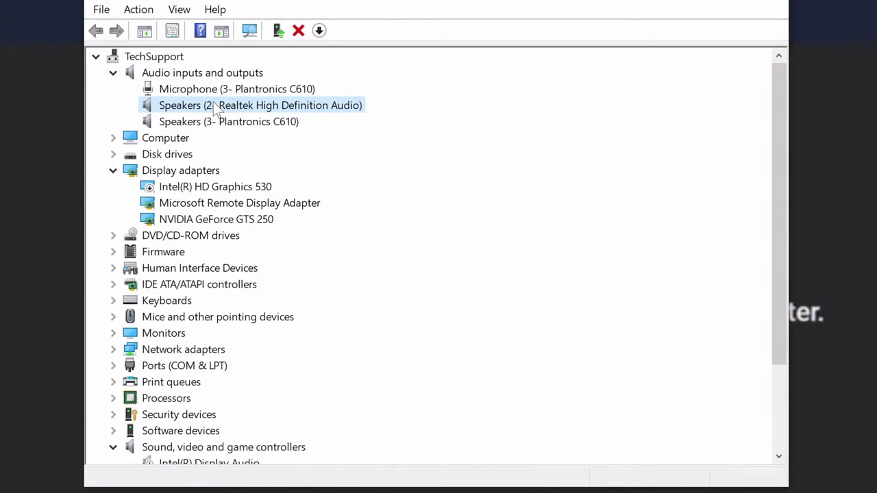
pyautogui.click(220, 92)
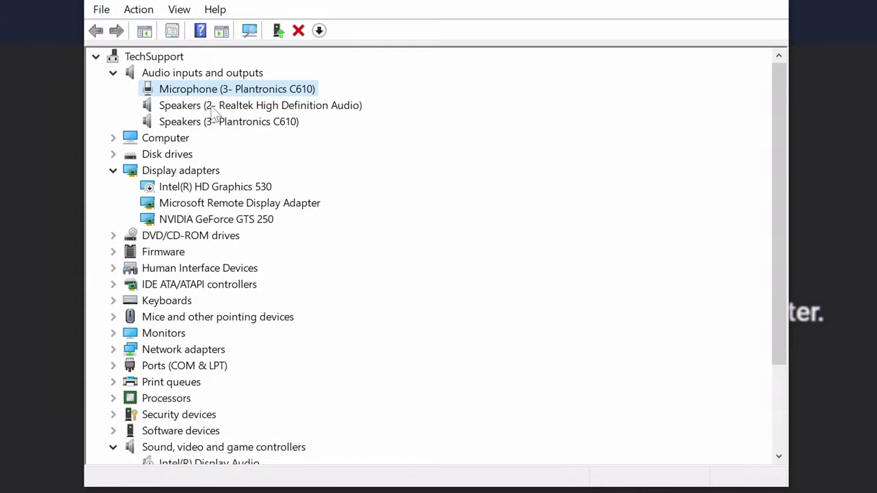
pyautogui.click(214, 109)
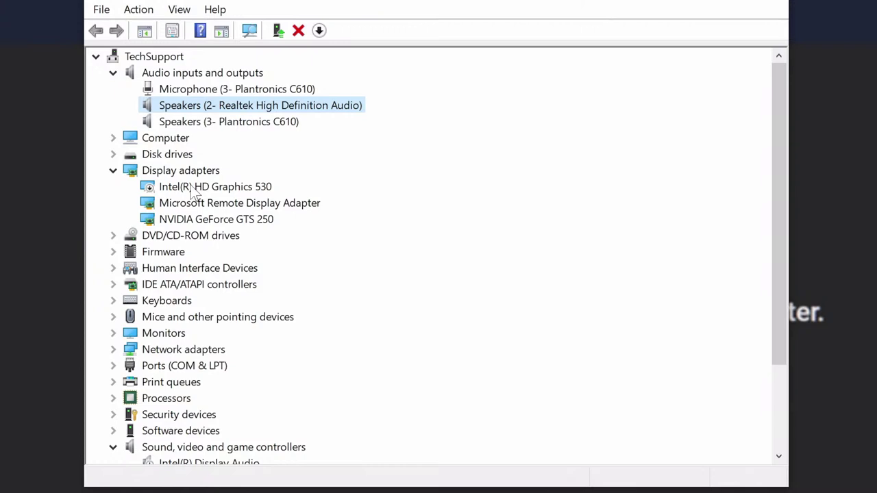
# - Collapse Display adapters and select the now disabled Intel(R) Display Audio device
pyautogui.click(113, 171)
pyautogui.scroll(-2, 260, 226)
pyautogui.click(179, 350)
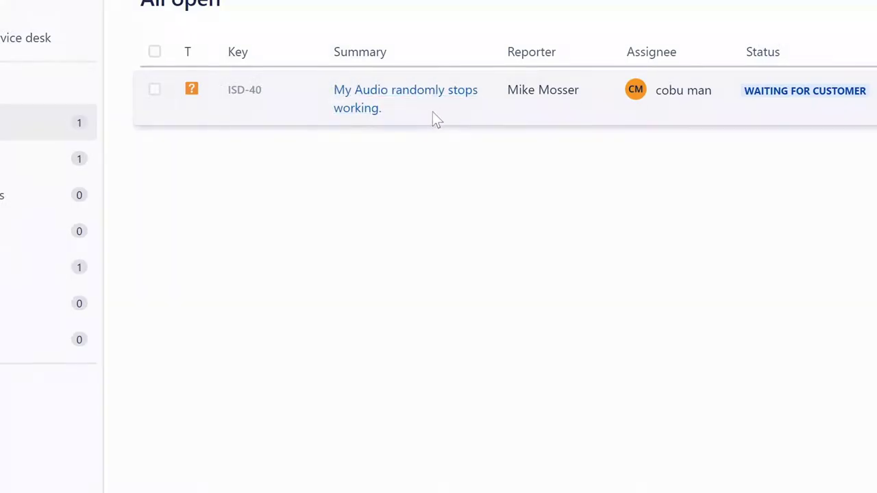
# - Open ticket ISD-40 about audio stopping randomly and start an empty Reply to customer under Activity
pyautogui.click(430, 101)
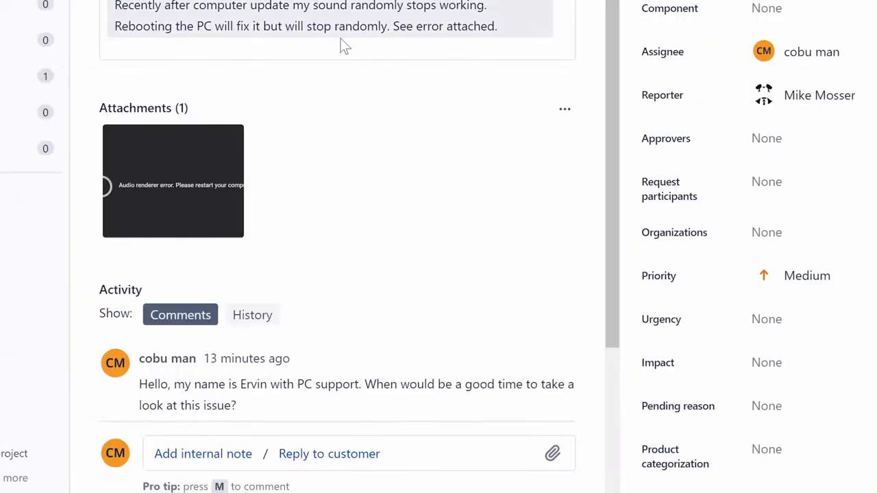
pyautogui.scroll(-2, 378, 239)
pyautogui.scroll(-1, 344, 43)
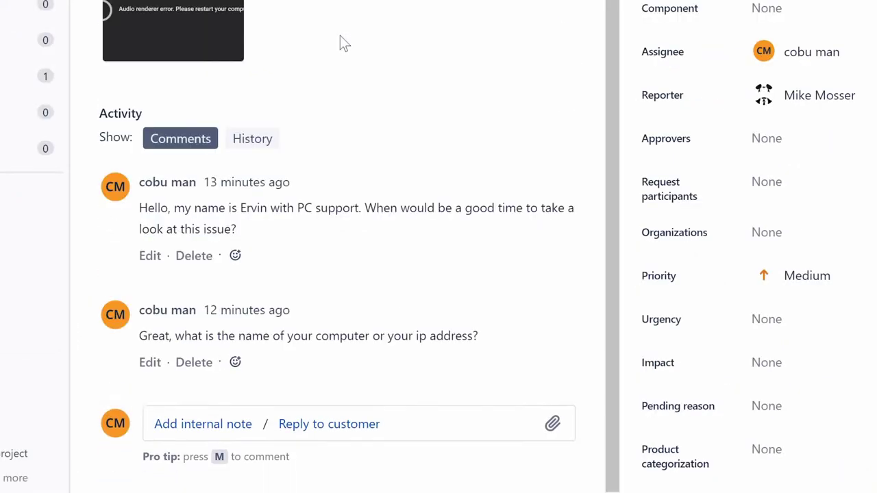
pyautogui.click(329, 426)
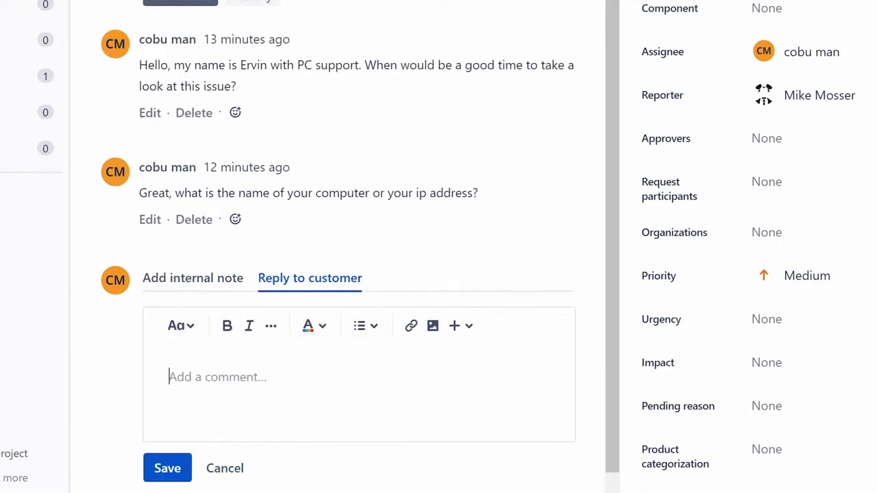
# - Post the reply 'Updated Audio drivers and disabled Intel Audio Device.' signed with the agent's name
pyautogui.write('Up')
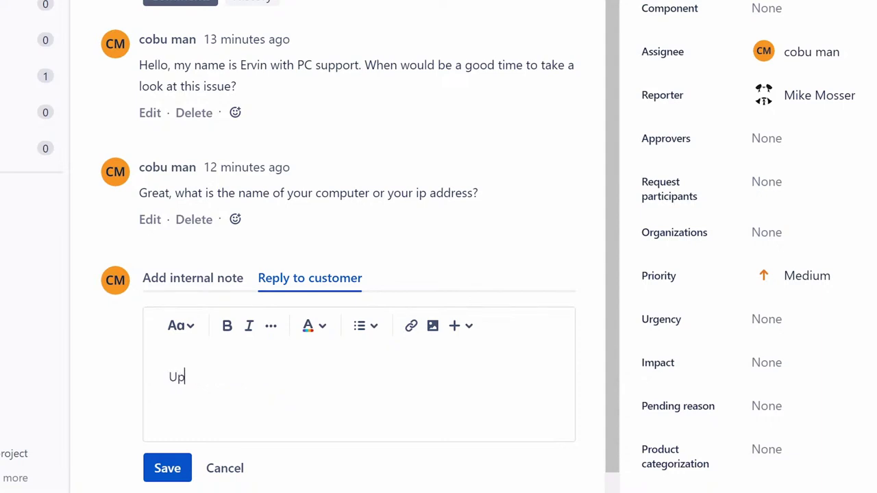
pyautogui.write('dated Audio drvier')
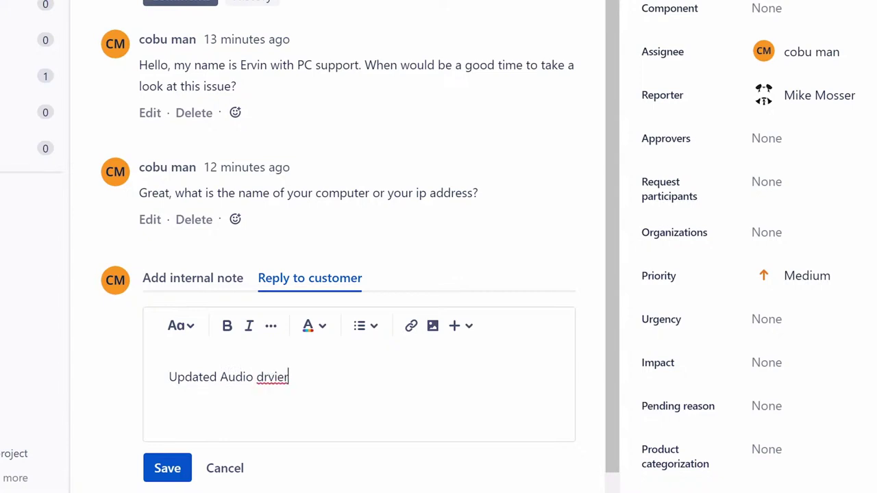
pyautogui.press('BackSpace')
pyautogui.press('BackSpace')
pyautogui.press('BackSpace')
pyautogui.press('BackSpace')
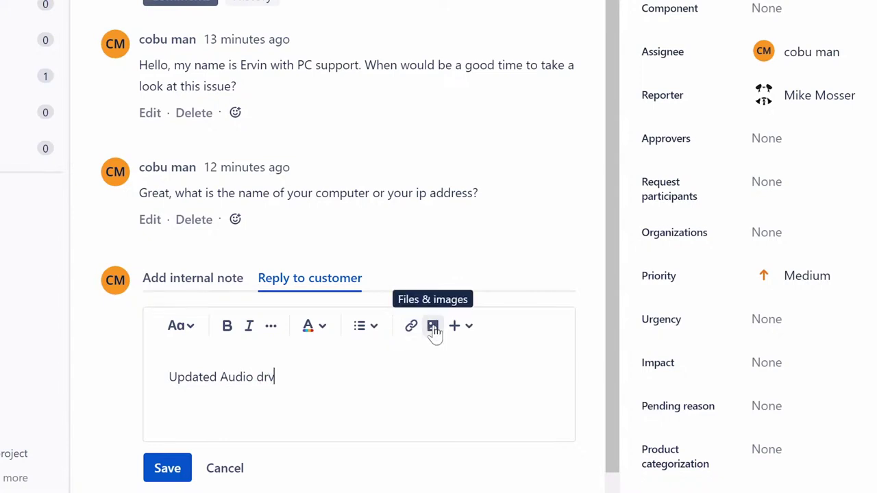
pyautogui.write('ivers')
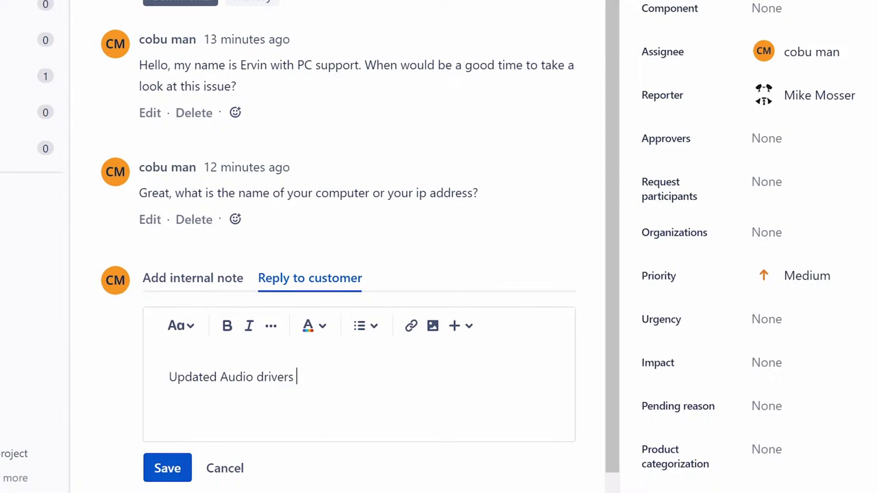
pyautogui.write('for user')
pyautogui.write('s')
pyautogui.press('BackSpace')
pyautogui.press('BackSpace')
pyautogui.press('BackSpace')
pyautogui.press('BackSpace')
pyautogui.press('BackSpace')
pyautogui.press('BackSpace')
pyautogui.press('BackSpace')
pyautogui.press('BackSpace')
pyautogui.press('BackSpace')
pyautogui.press('BackSpace')
pyautogui.write('and s')
pyautogui.press('BackSpace')
pyautogui.write('disabled Intel Audi')
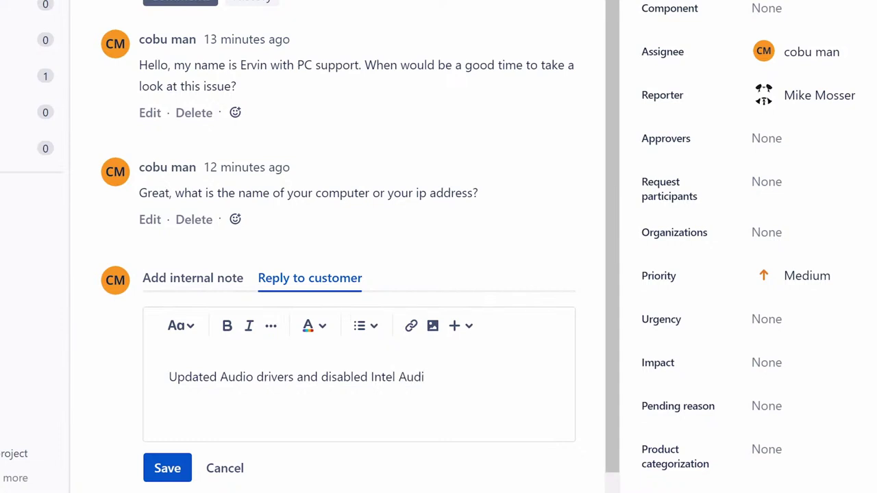
pyautogui.write('o Device. Ervin')
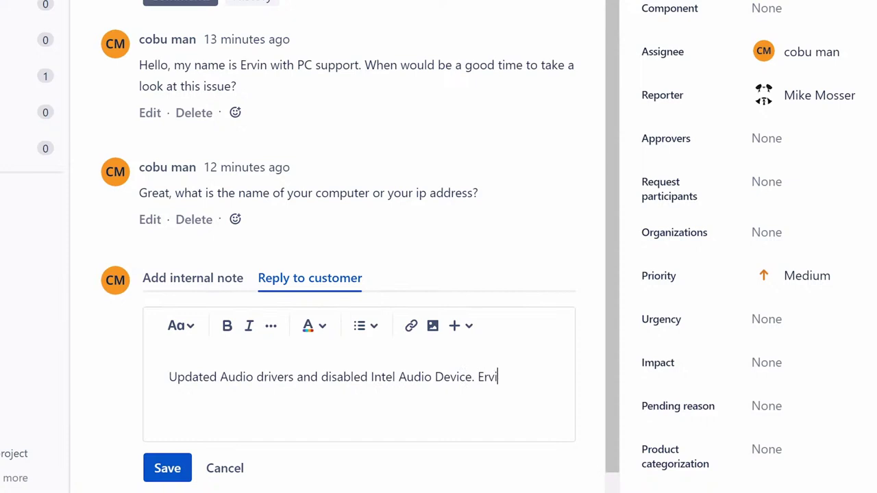
pyautogui.click(167, 468)
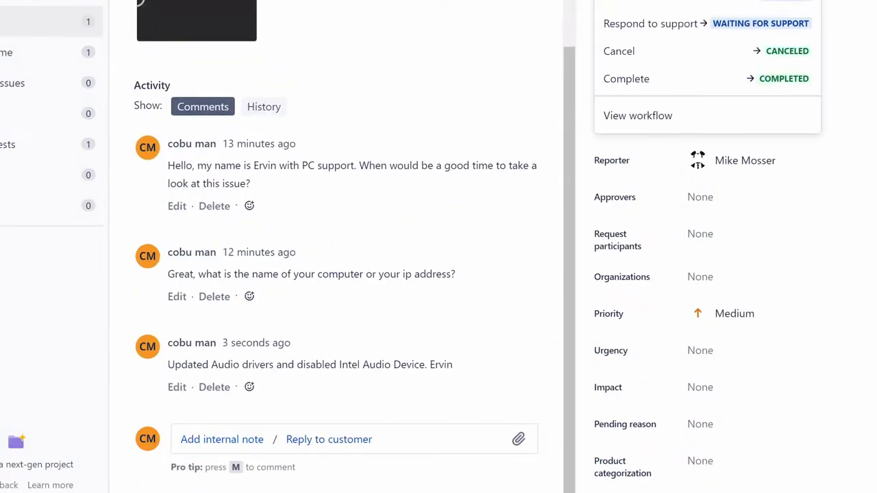
# - Dismiss the status transitions dropdown and scroll up to ISD-40's Description and Attachments
pyautogui.click(651, 81)
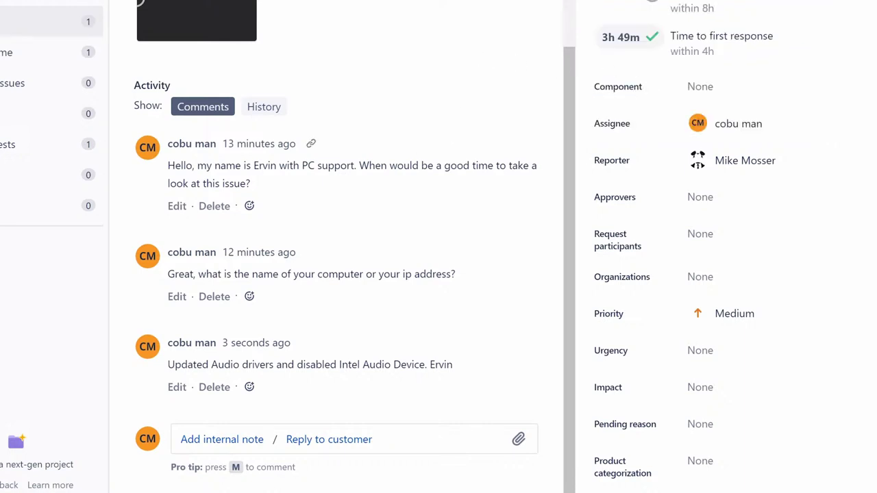
pyautogui.scroll(2, 395, 170)
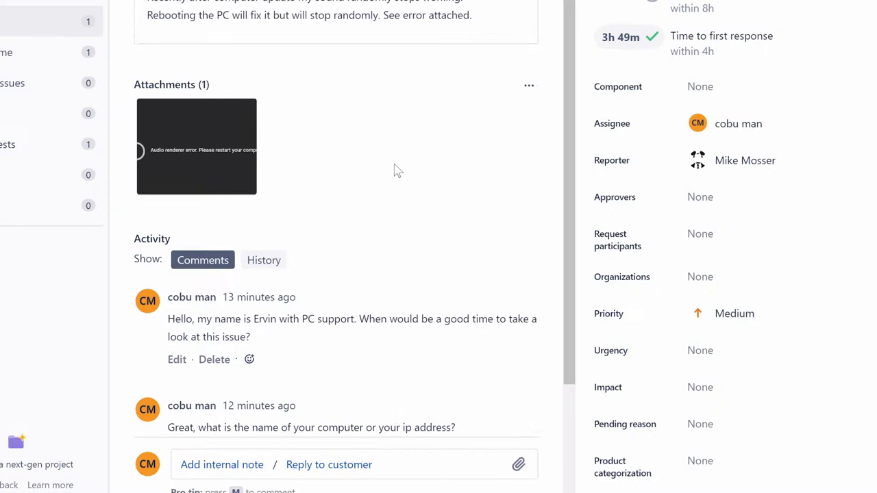
pyautogui.scroll(1, 395, 170)
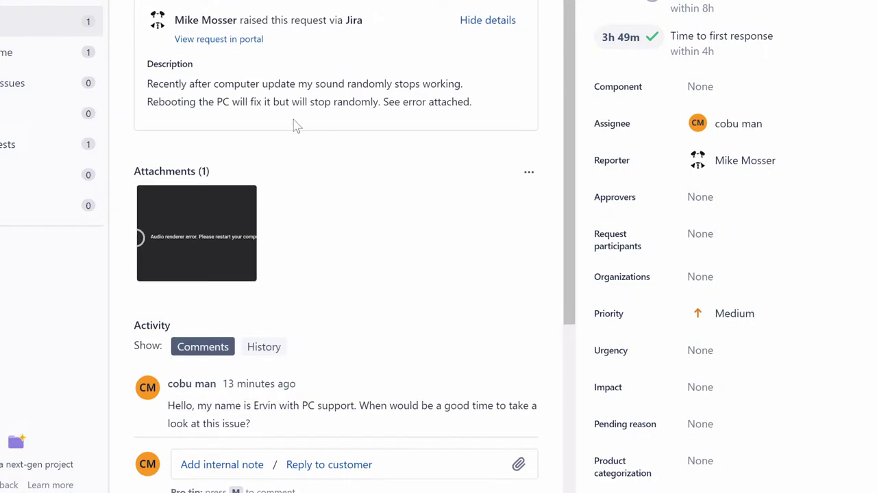
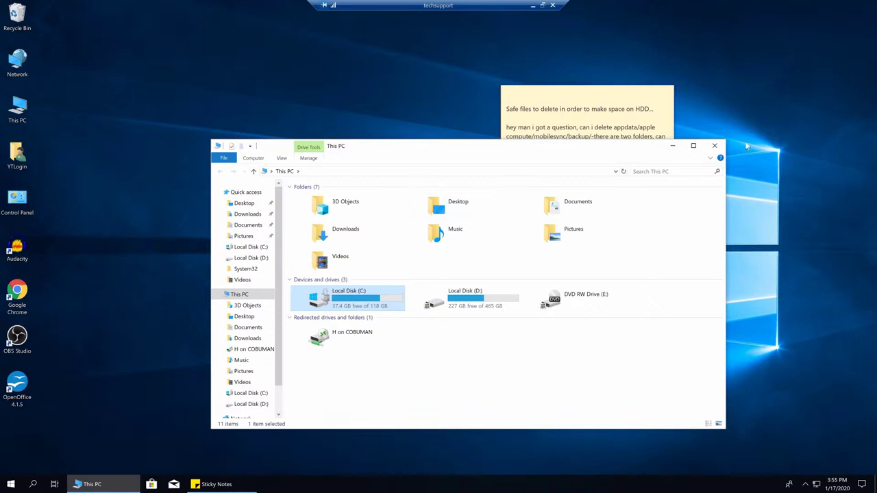
# - Minimize Explorer and read the note asking whether the appdata/apple backup folders (24gigs+) can go
pyautogui.click(672, 145)
pyautogui.click(626, 145)
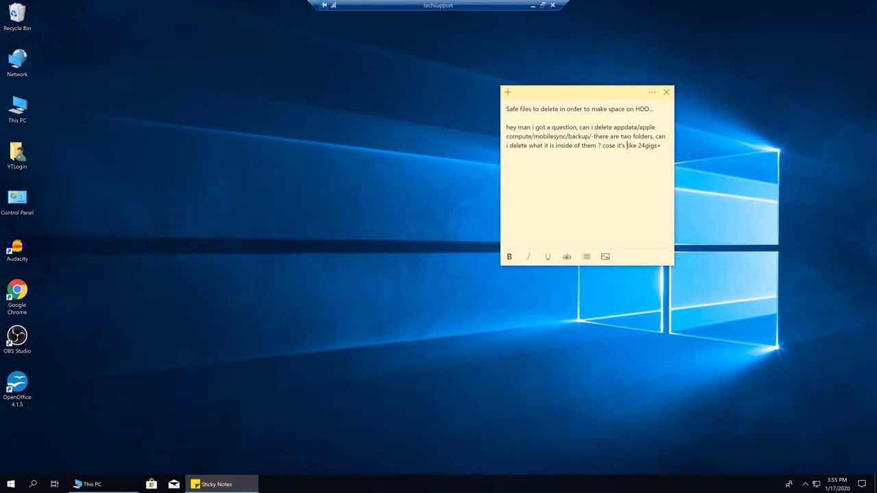
pyautogui.moveTo(616, 127); pyautogui.dragTo(652, 127)
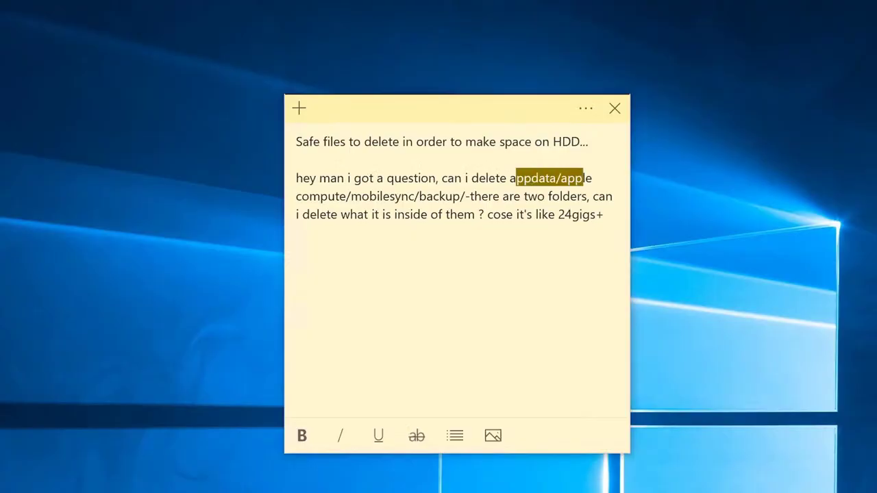
pyautogui.moveTo(510, 178); pyautogui.dragTo(308, 231)
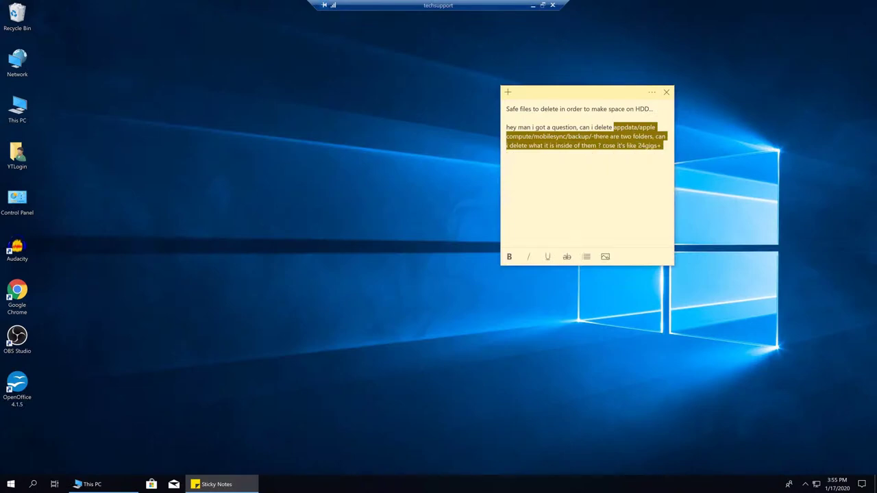
pyautogui.click(662, 145)
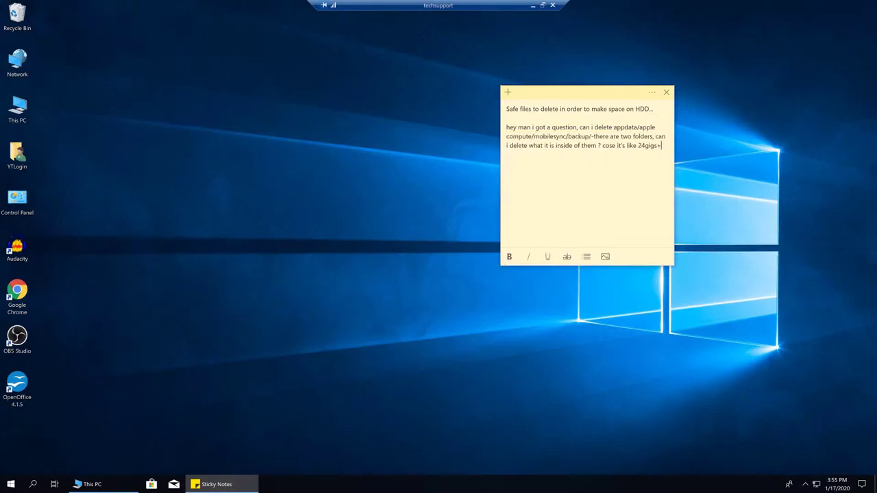
pyautogui.moveTo(662, 145)
pyautogui.mouseDown()
pyautogui.moveTo(637, 146)
pyautogui.moveTo(664, 145)
pyautogui.mouseUp()
pyautogui.click(641, 145)
pyautogui.click(507, 154)
# - Restore This PC and check Local Disk (C:): 37.4 GB free of 118 GB
pyautogui.click(113, 484)
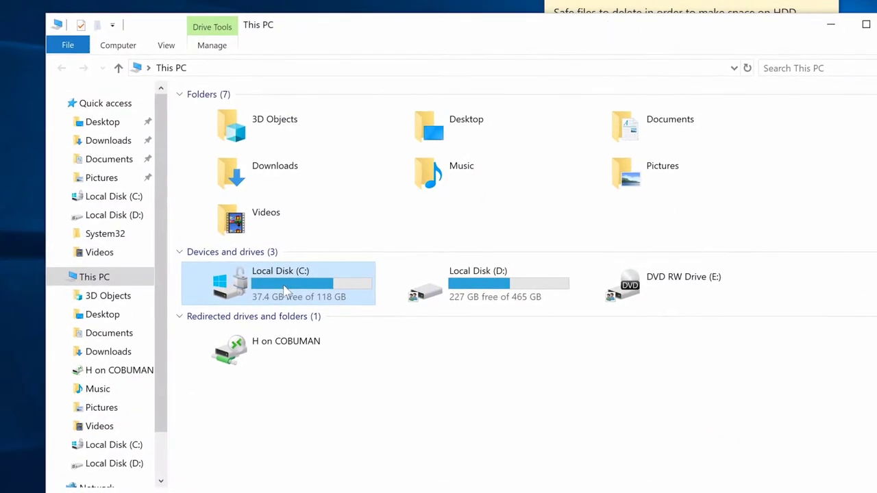
pyautogui.moveTo(287, 290)
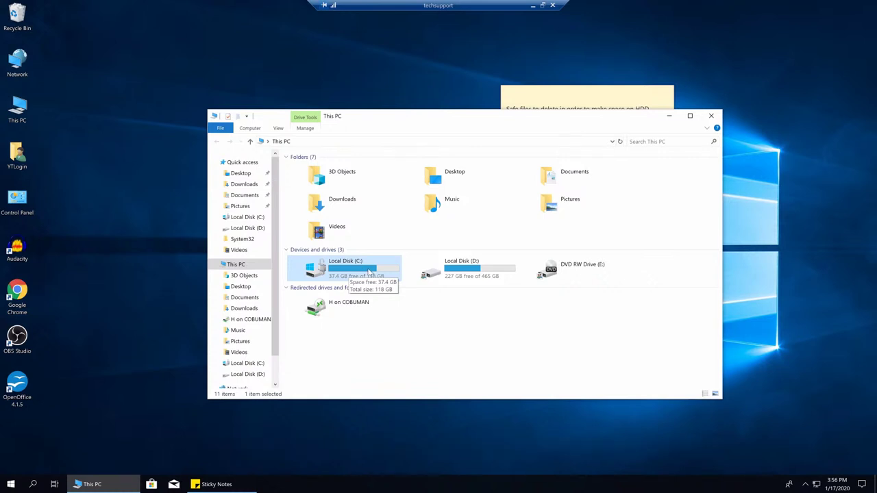
# - Open Local Disk (C:) and move the sticky note up out of the way
pyautogui.doubleClick(363, 274)
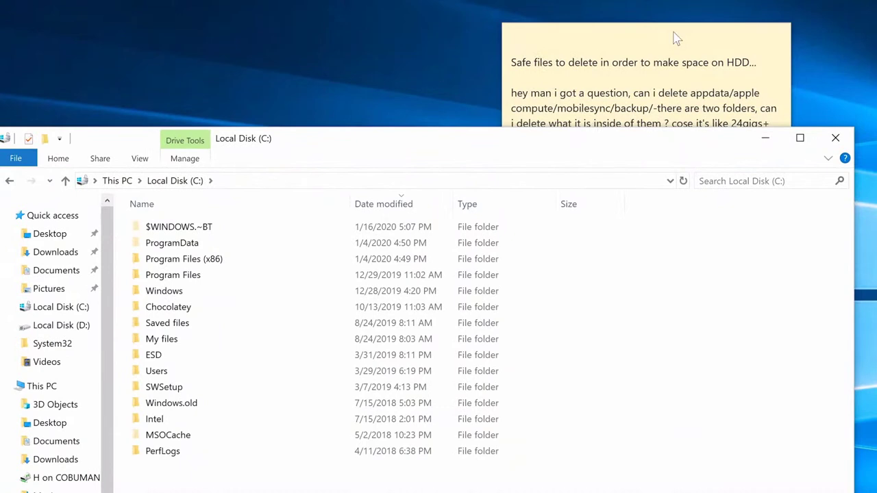
pyautogui.click(675, 35)
pyautogui.moveTo(668, 26); pyautogui.dragTo(698, 0)
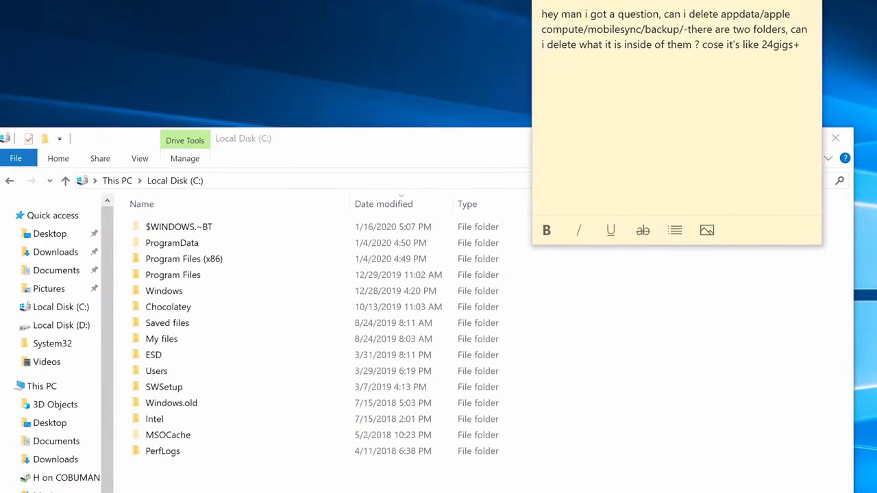
pyautogui.click(427, 141)
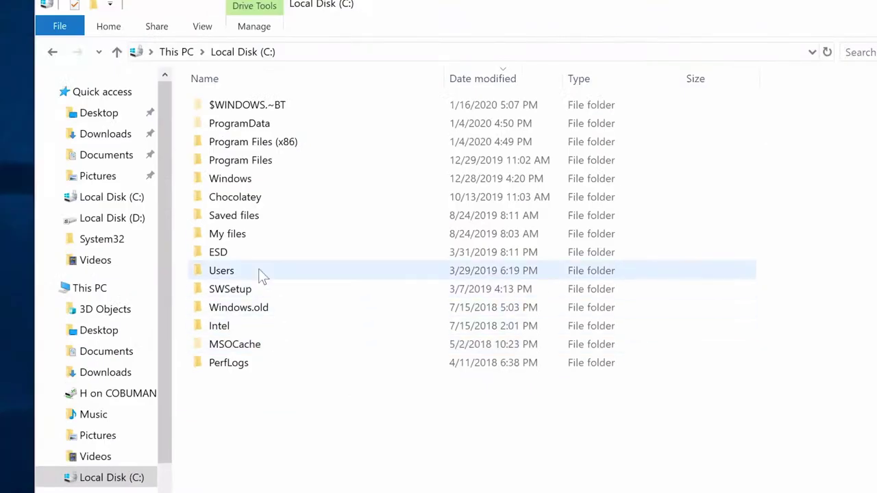
# - Open the Users folder and check the first profile folder's size of 43.5 GB
pyautogui.moveTo(258, 271)
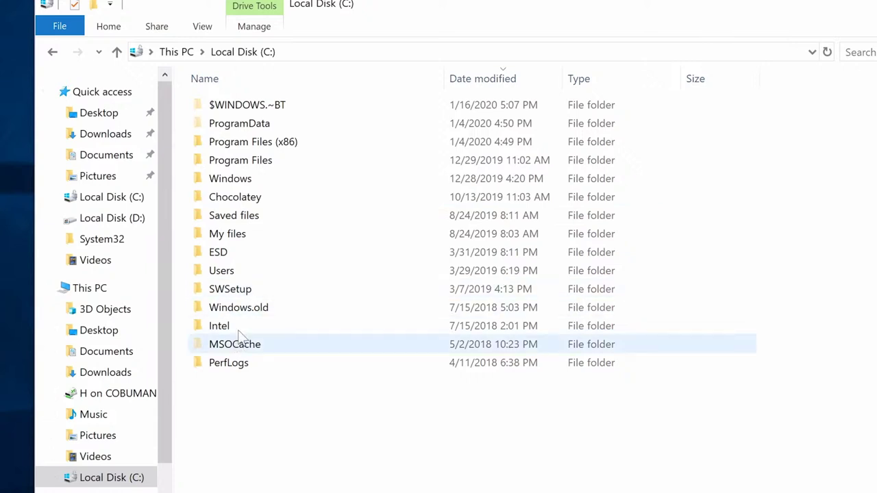
pyautogui.click(250, 272)
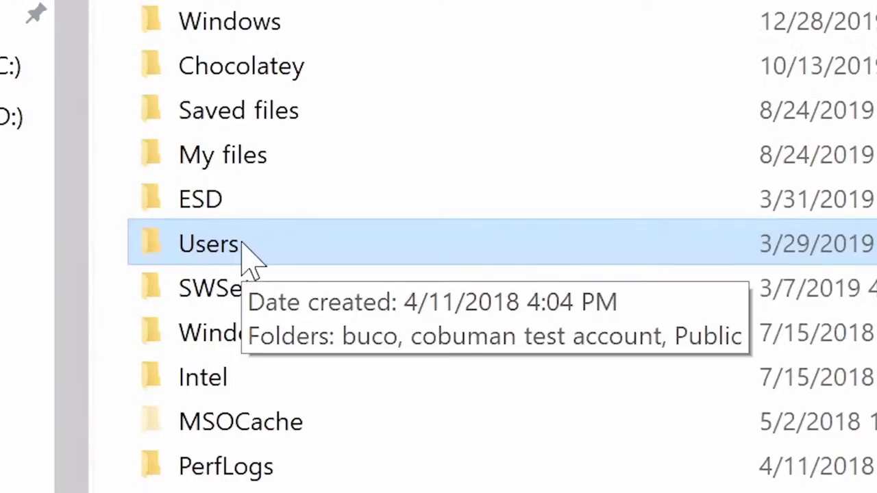
pyautogui.doubleClick(262, 244)
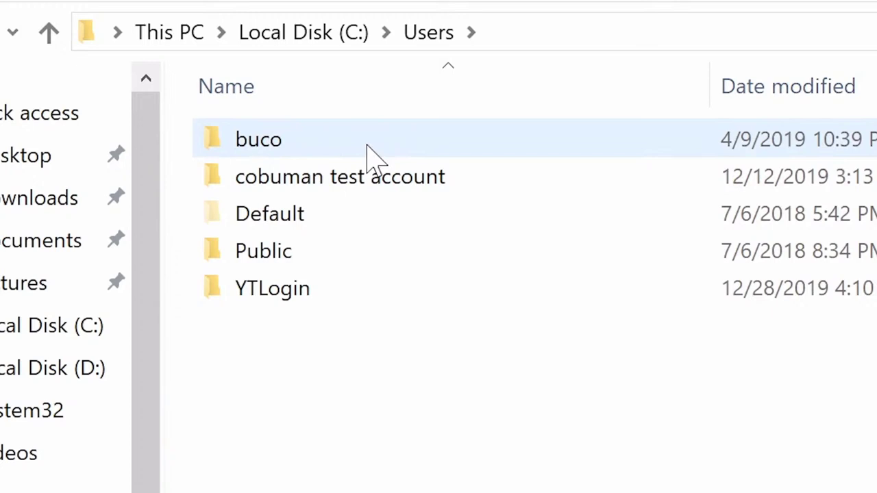
pyautogui.moveTo(368, 158)
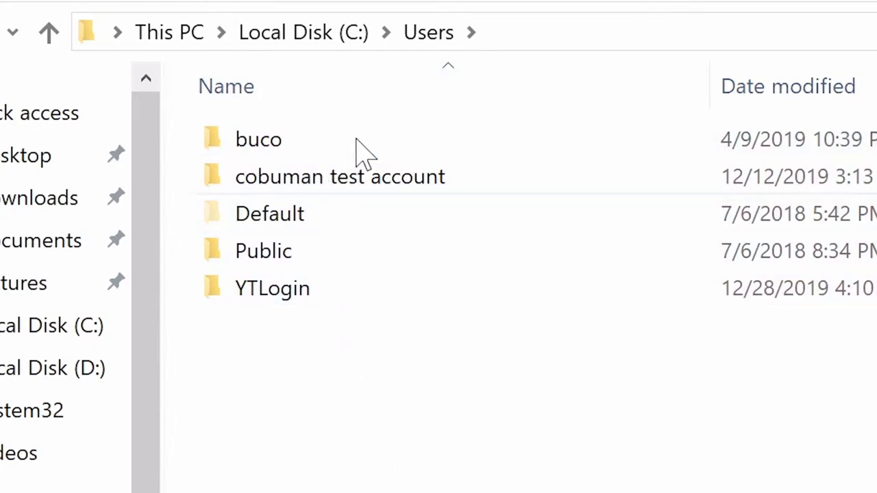
pyautogui.moveTo(351, 138)
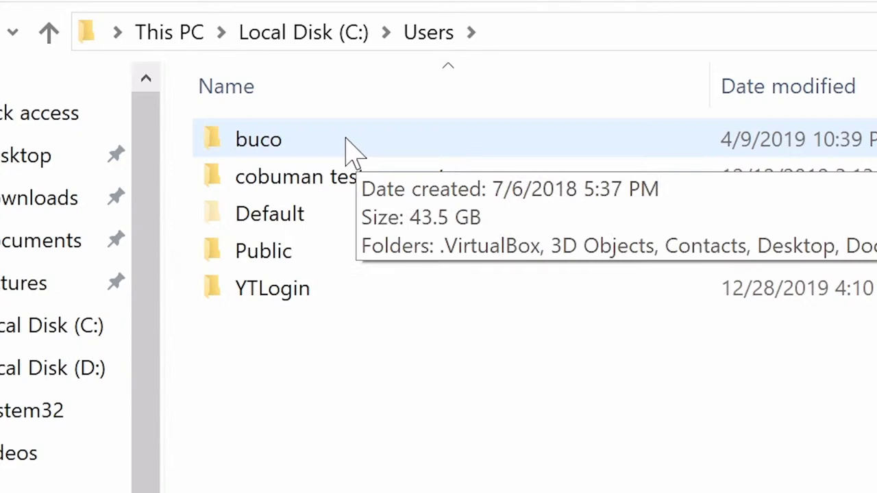
# - Open the 43.5 GB user profile folder and select its AppData folder
pyautogui.doubleClick(282, 143)
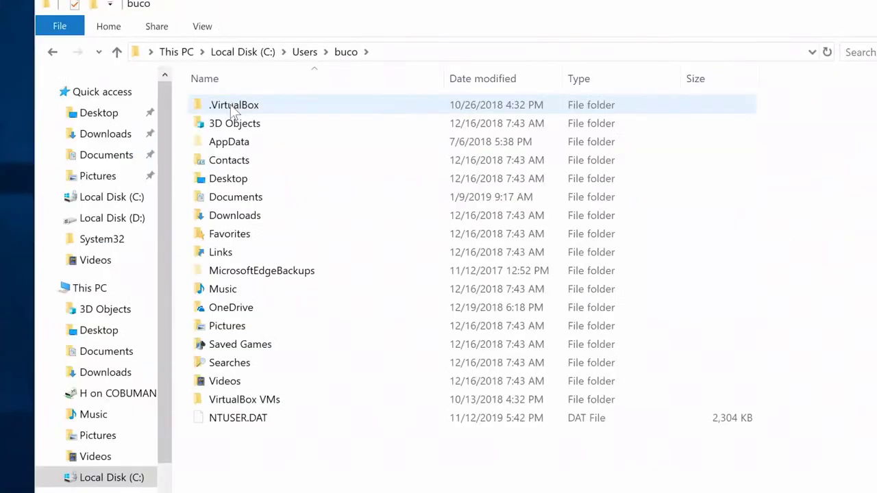
pyautogui.click(53, 53)
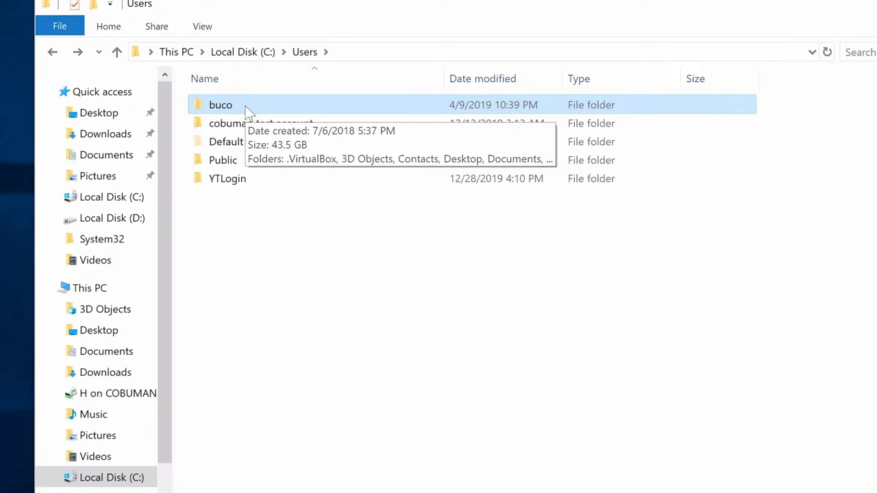
pyautogui.doubleClick(245, 111)
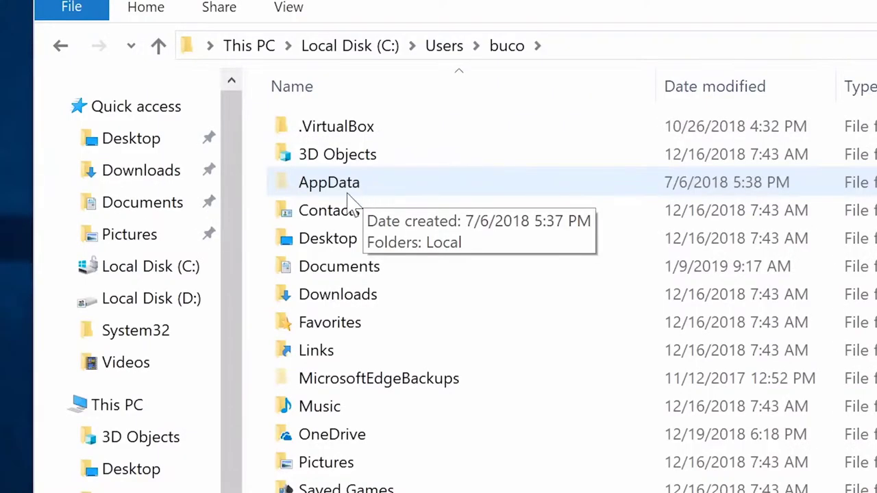
pyautogui.click(353, 193)
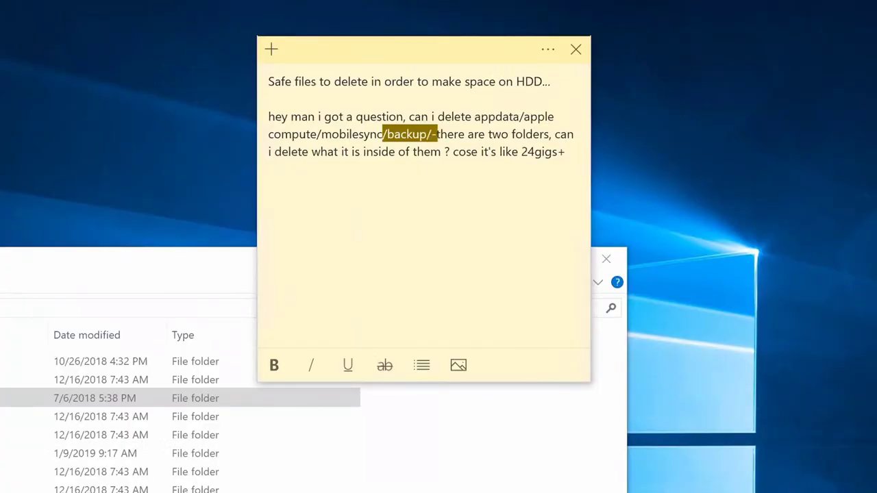
# - Reread the note's mention of two folders totalling 24gigs, then return to Explorer
pyautogui.click(476, 134)
pyautogui.moveTo(491, 134); pyautogui.dragTo(558, 151)
pyautogui.click(520, 152)
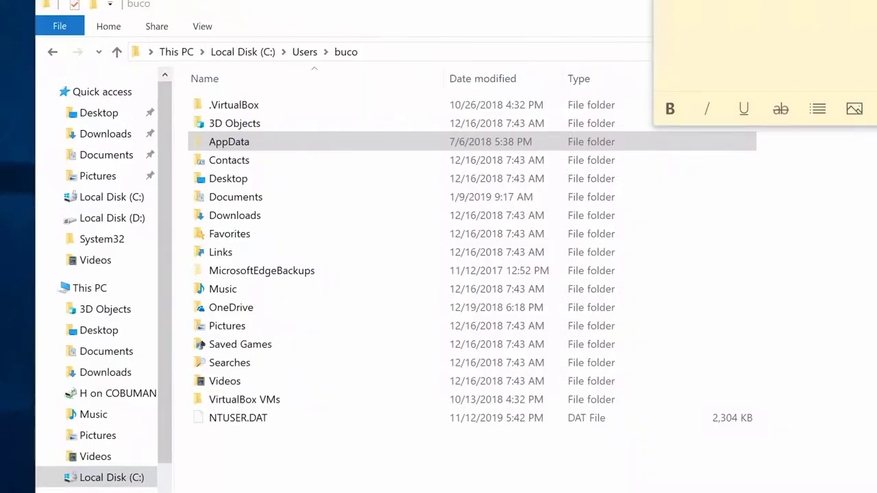
pyautogui.click(361, 11)
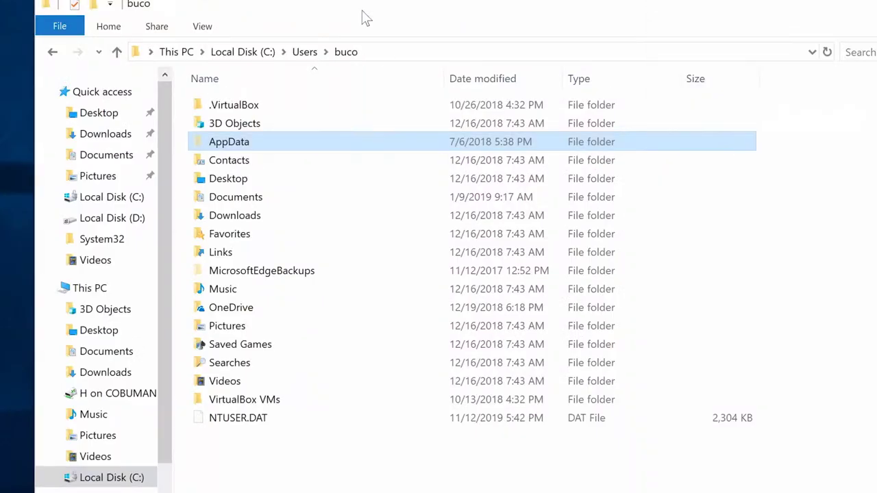
# - Open AppData\Local and look over the ATI, Blizzard and Blizzard Entertainment folders
pyautogui.doubleClick(238, 146)
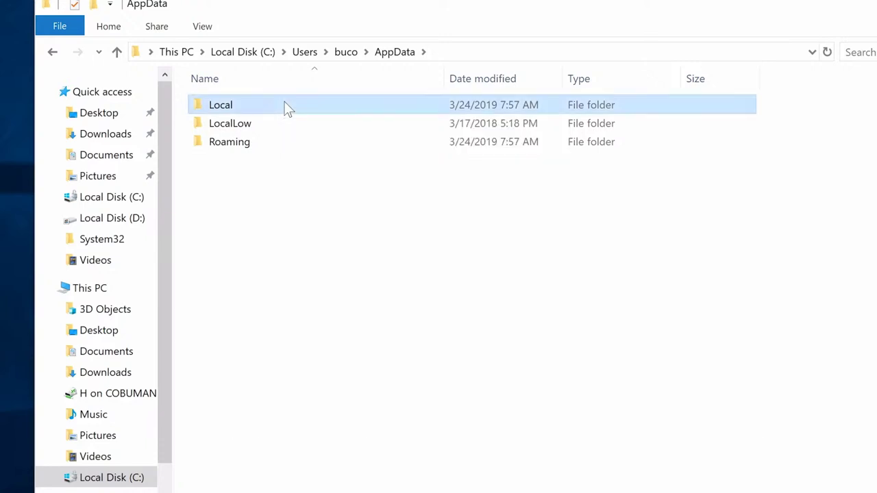
pyautogui.doubleClick(288, 106)
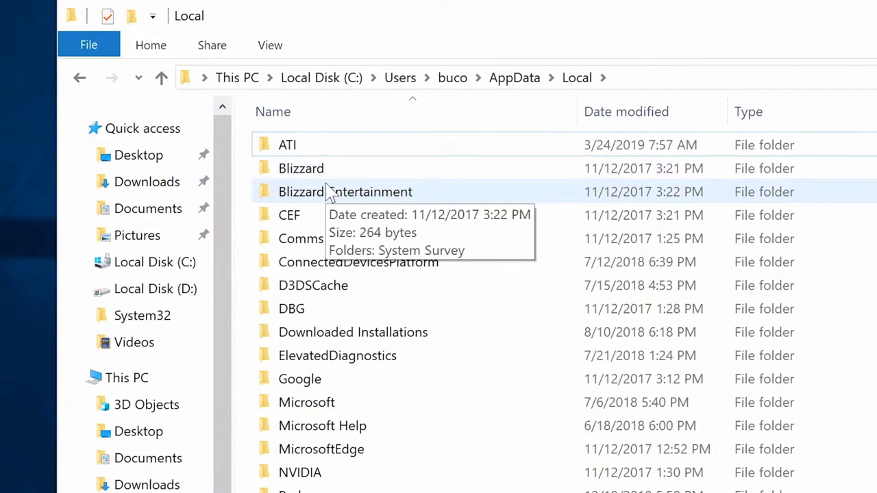
pyautogui.click(329, 192)
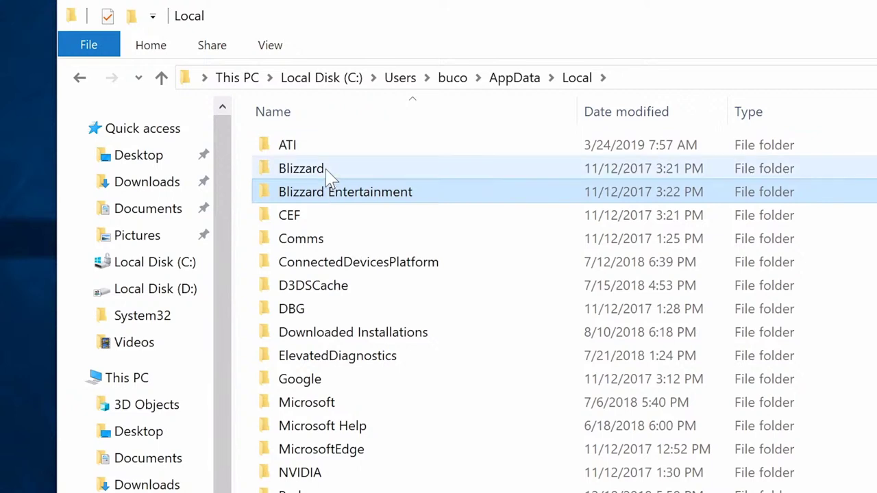
pyautogui.click(328, 170)
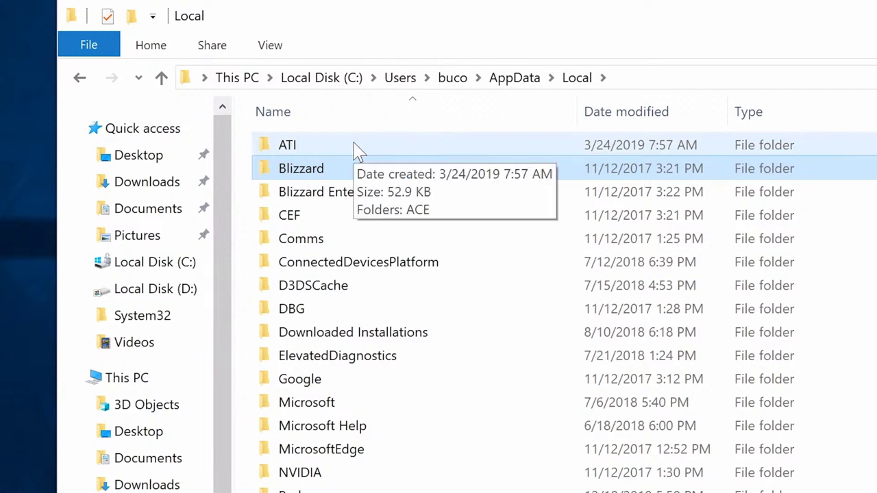
pyautogui.click(354, 149)
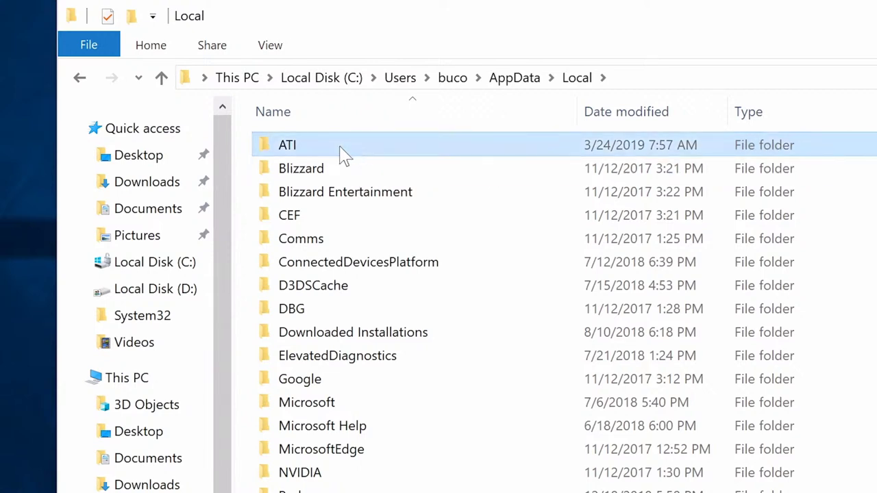
pyautogui.click(310, 175)
pyautogui.click(346, 199)
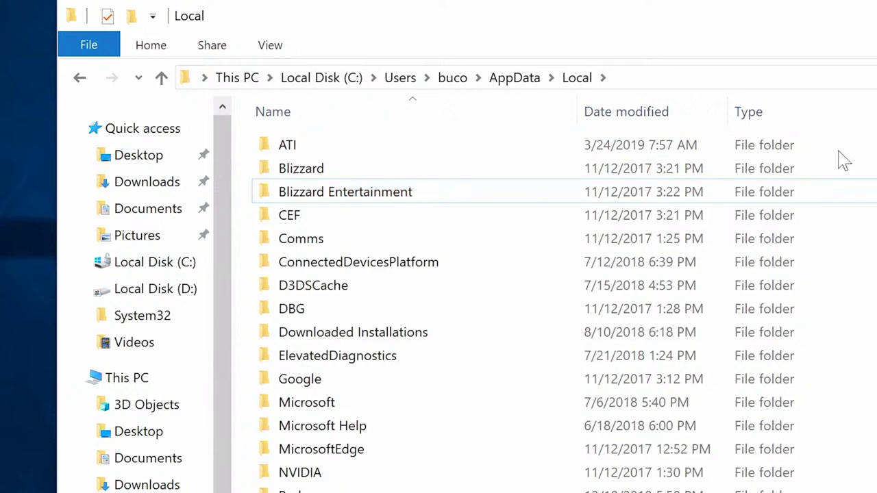
# - Delete the ATI, Blizzard and Blizzard Entertainment folders, then check remaining folder sizes
pyautogui.moveTo(846, 134); pyautogui.dragTo(576, 166)
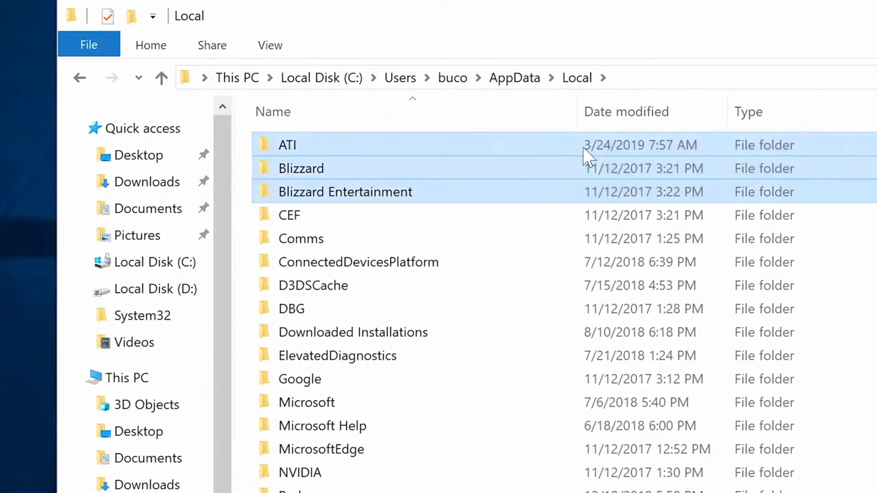
pyautogui.press('Delete')
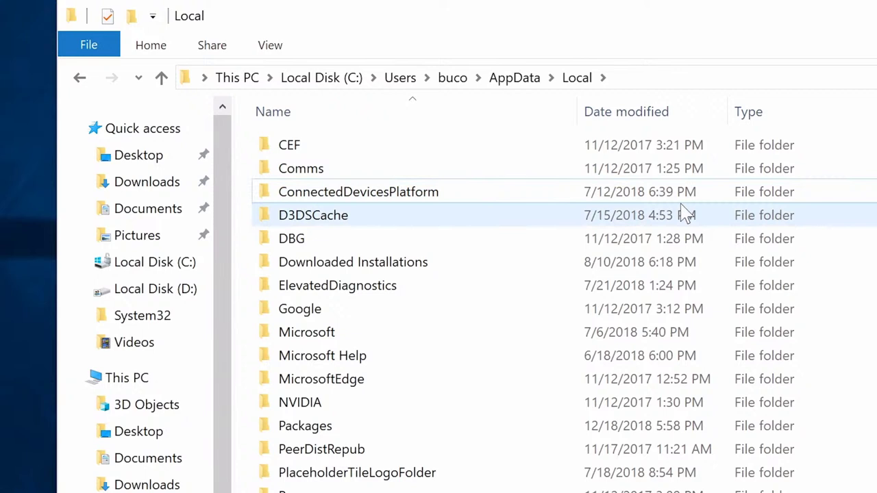
pyautogui.moveTo(320, 167)
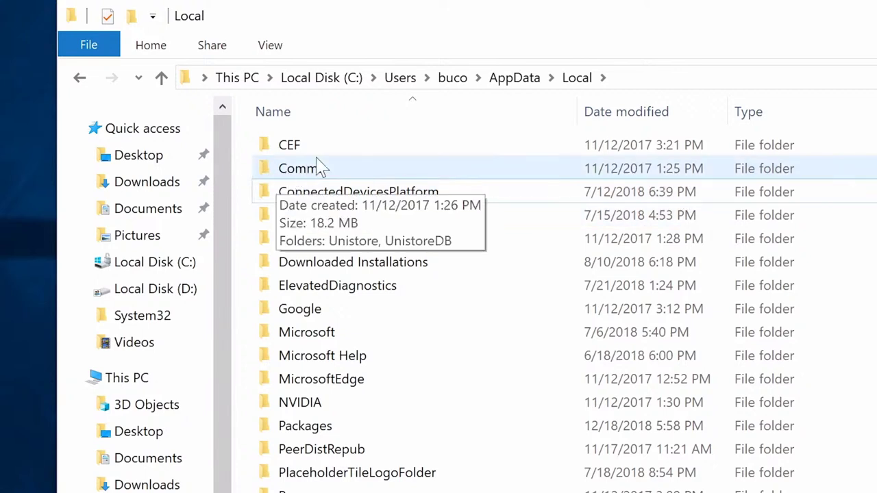
pyautogui.moveTo(333, 277)
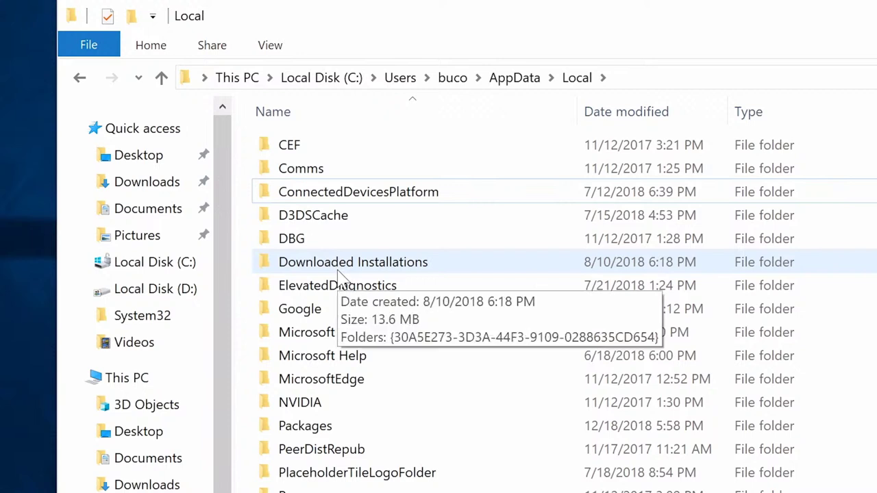
pyautogui.moveTo(401, 356)
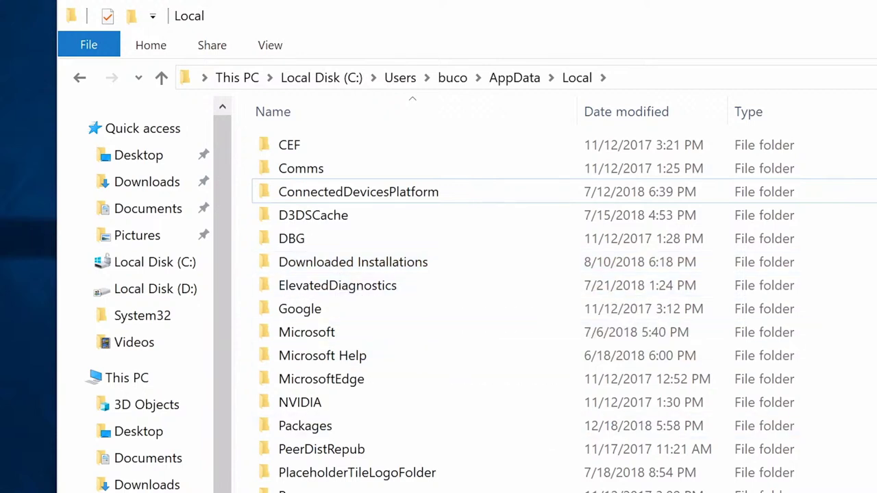
pyautogui.moveTo(410, 329)
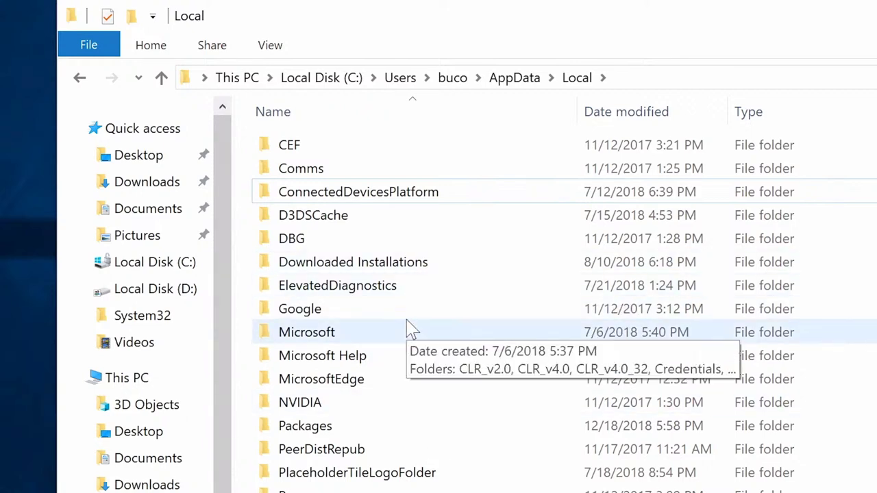
# - Browse CEF's User Data folder, then back out and open Comms (Unistore, UnistoreDB)
pyautogui.doubleClick(380, 146)
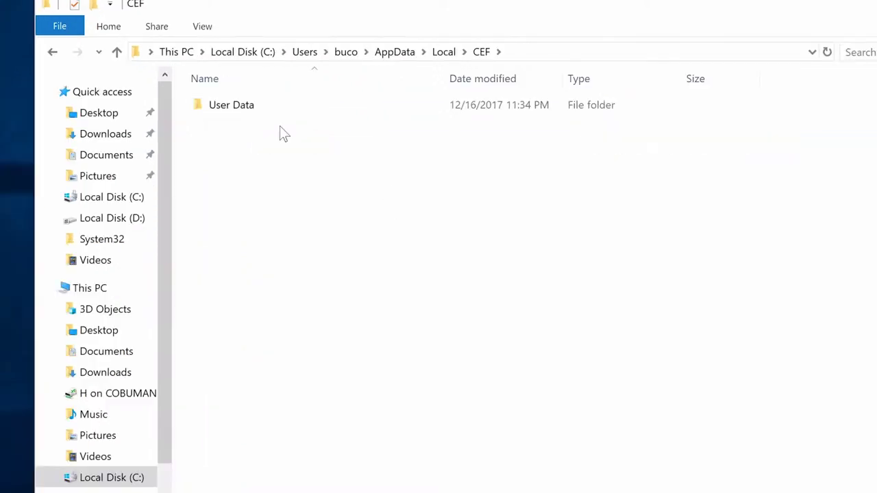
pyautogui.doubleClick(294, 110)
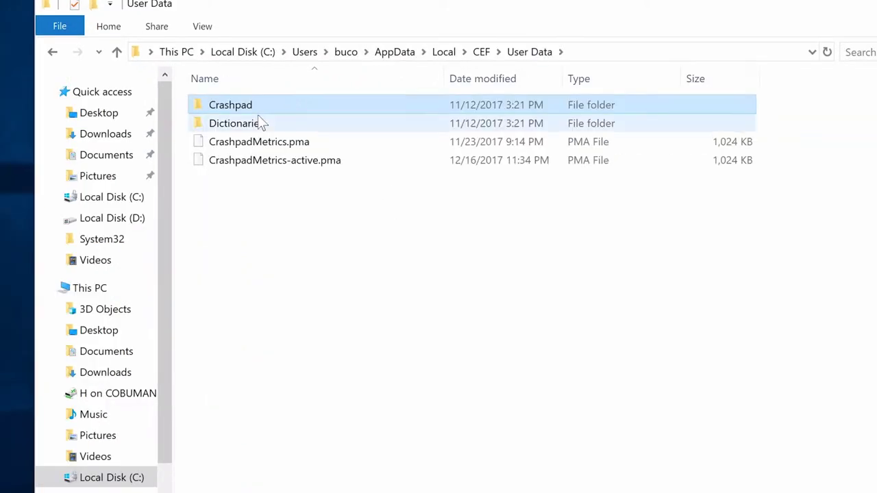
pyautogui.click(54, 53)
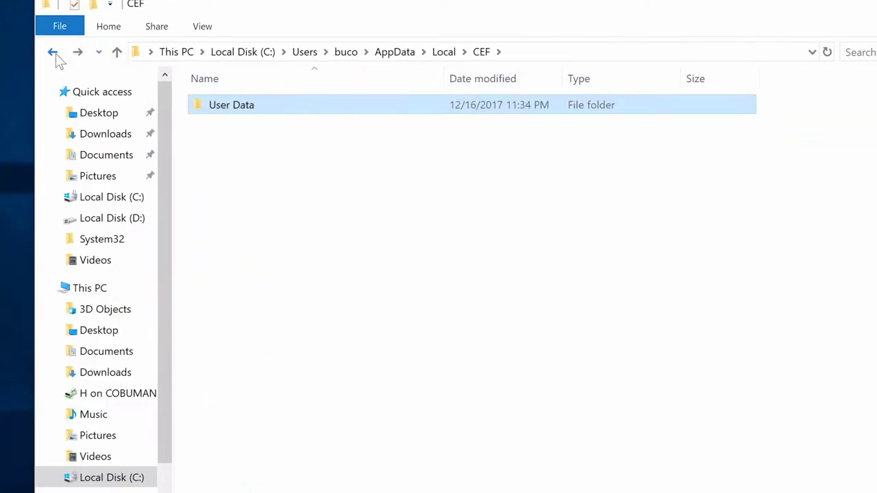
pyautogui.click(54, 53)
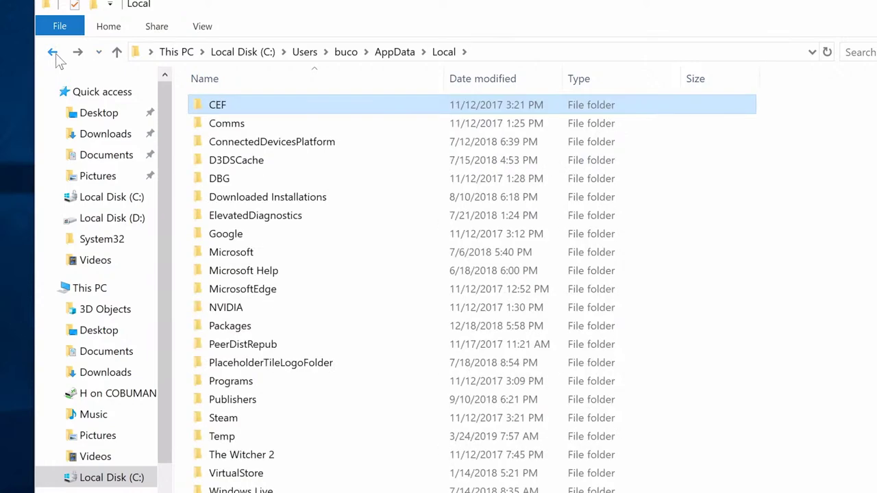
pyautogui.click(235, 126)
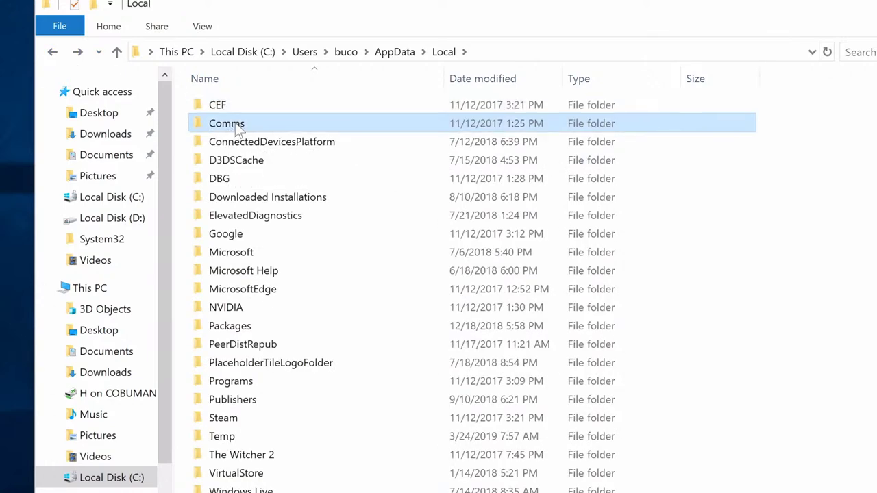
pyautogui.doubleClick(235, 125)
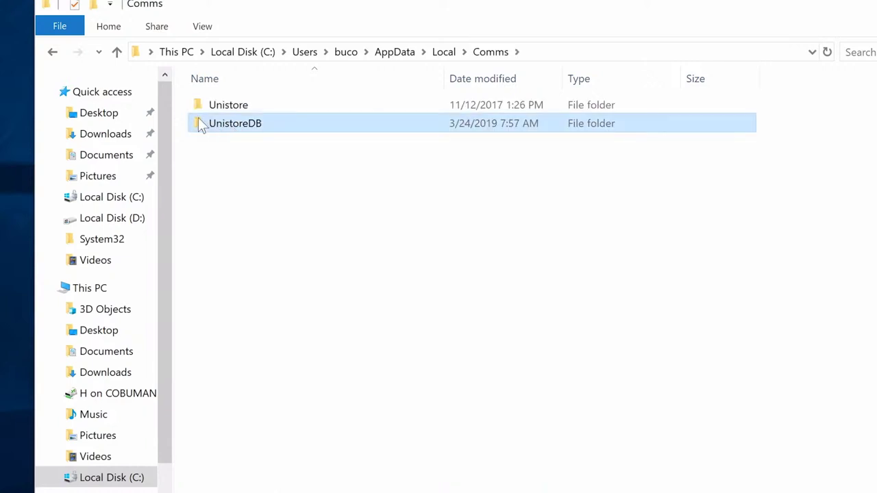
# - Go back from Comms to the AppData\Local listing
pyautogui.click(53, 52)
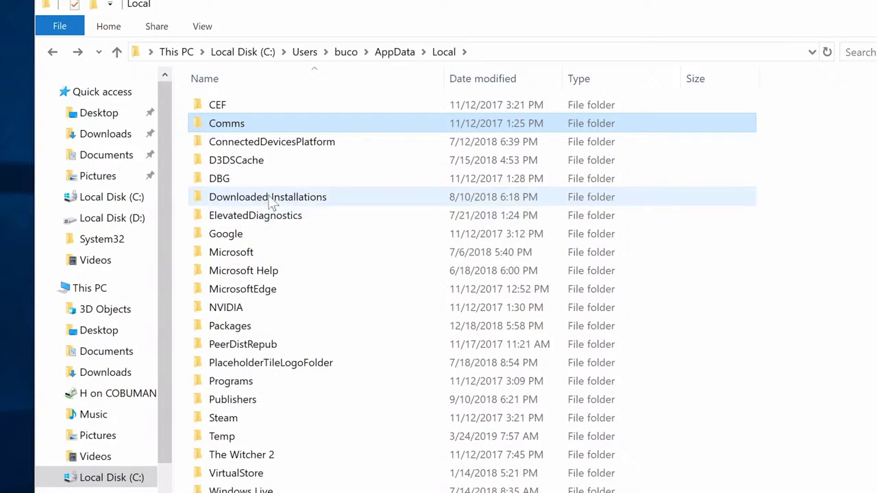
# - Inspect Downloaded Installations' GUID folder, holding the TP-Link PLC Utility installer package
pyautogui.moveTo(270, 197)
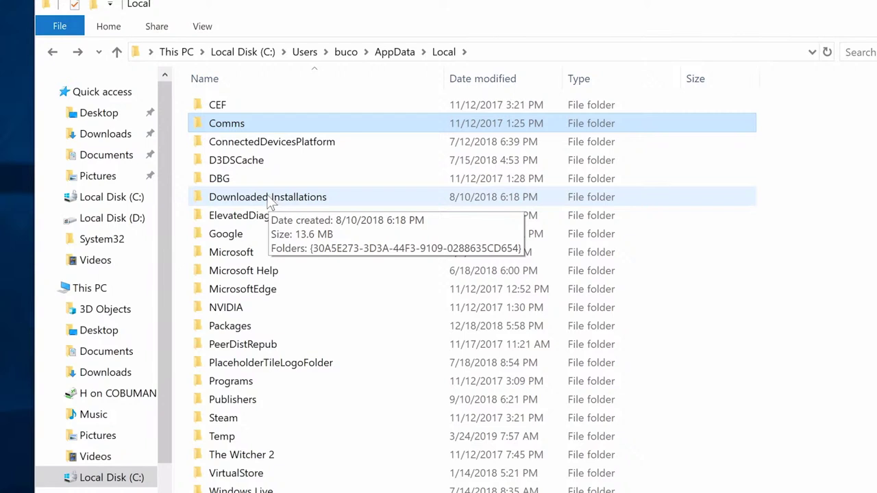
pyautogui.click(266, 197)
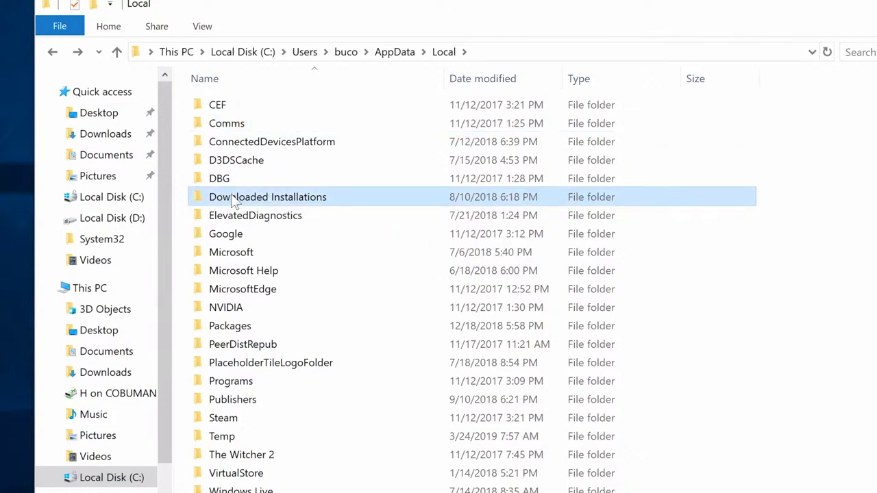
pyautogui.moveTo(252, 204)
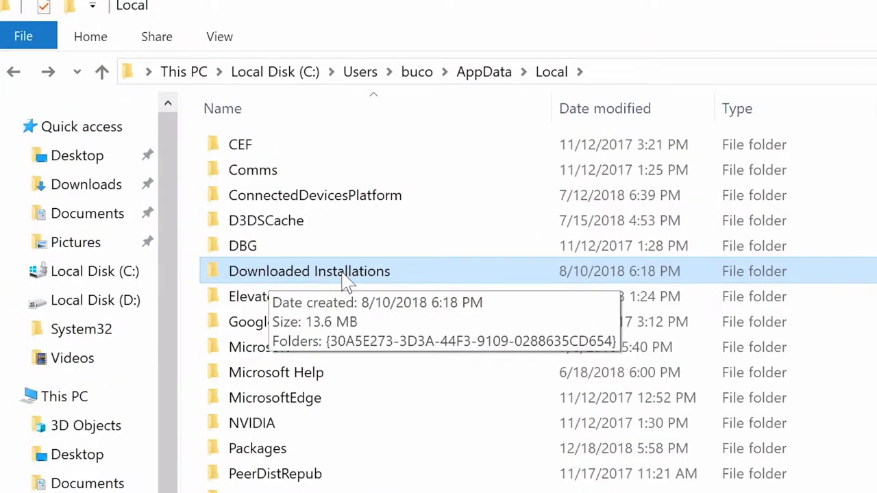
pyautogui.doubleClick(346, 281)
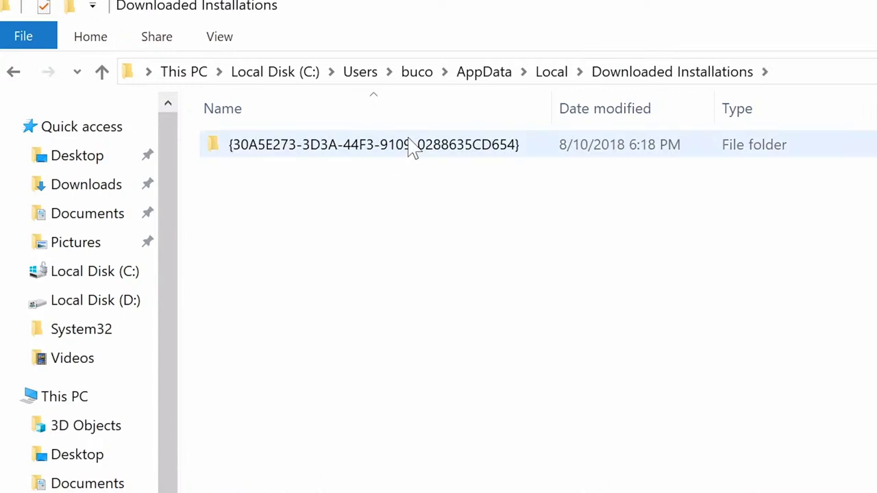
pyautogui.moveTo(408, 153)
pyautogui.moveTo(287, 152)
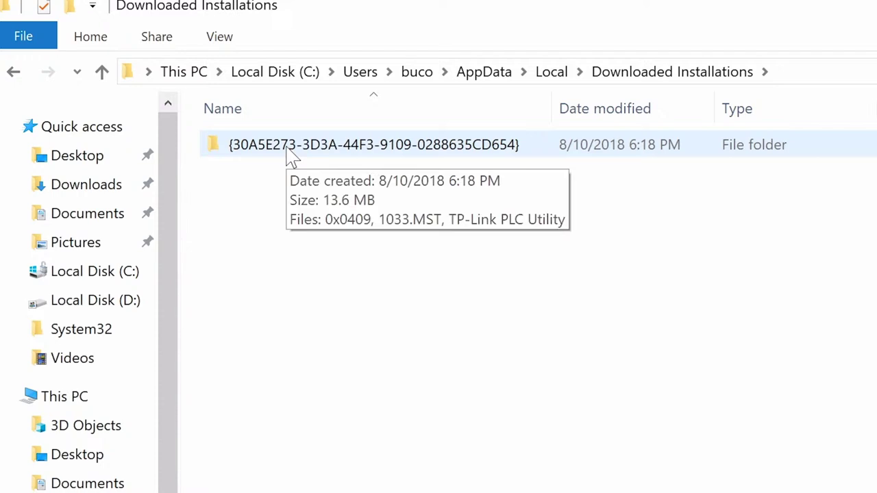
pyautogui.doubleClick(290, 152)
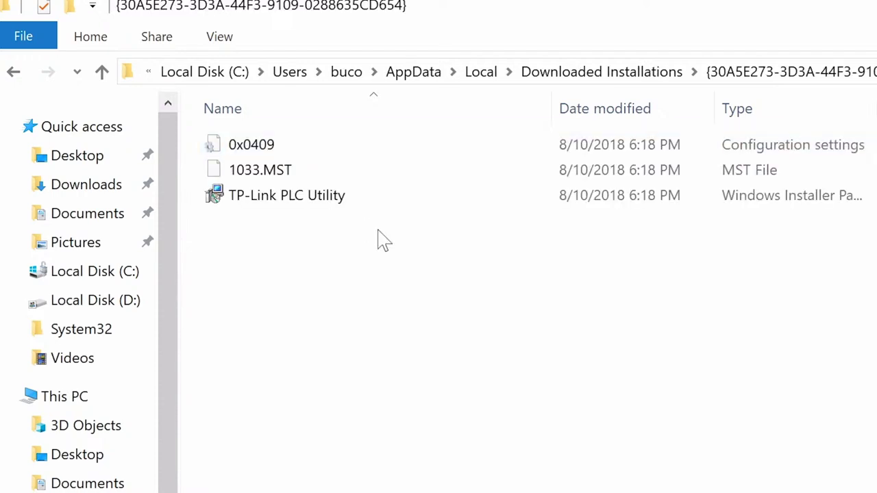
pyautogui.click(281, 198)
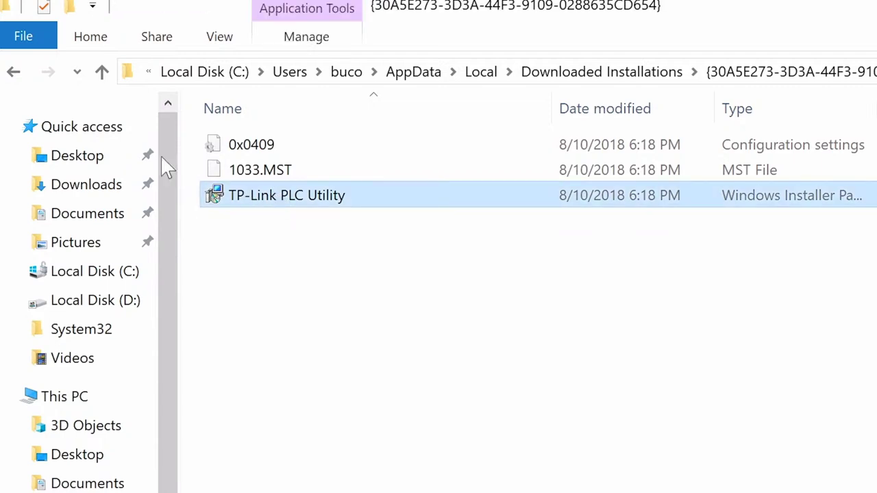
pyautogui.click(13, 72)
pyautogui.click(14, 74)
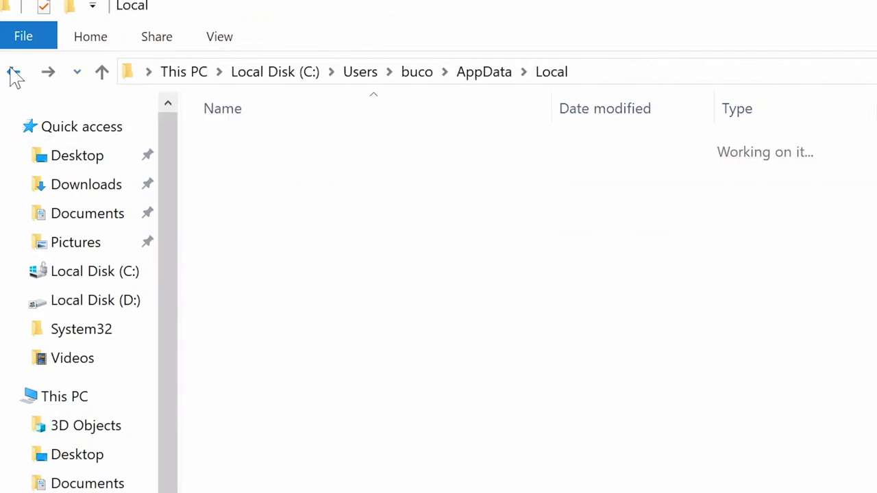
# - Delete the GUID installer folder, then the empty Downloaded Installations folder
pyautogui.doubleClick(378, 276)
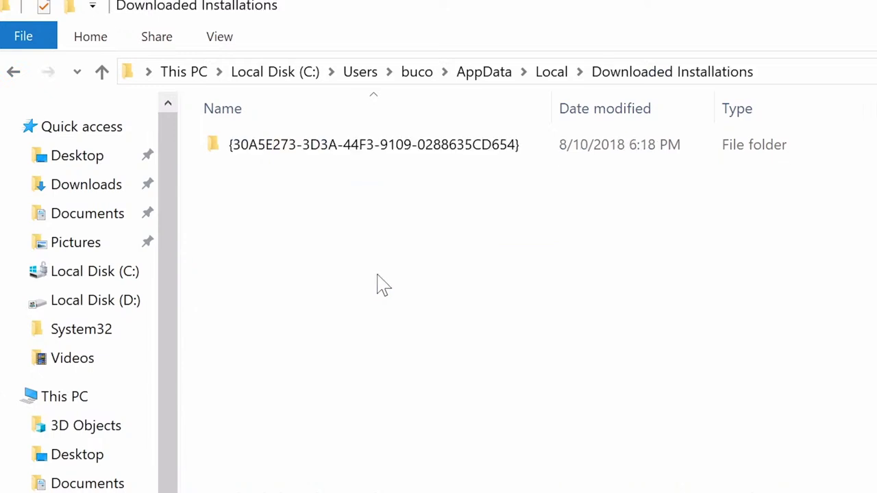
pyautogui.click(391, 146)
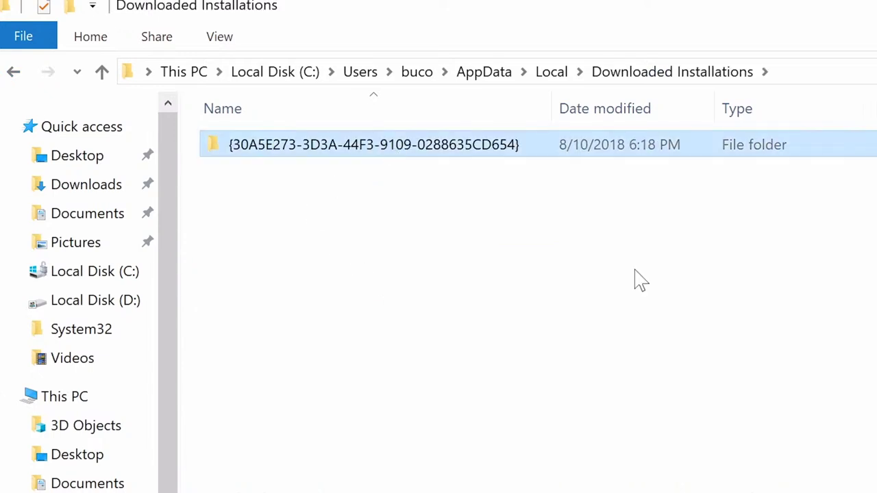
pyautogui.press('Delete')
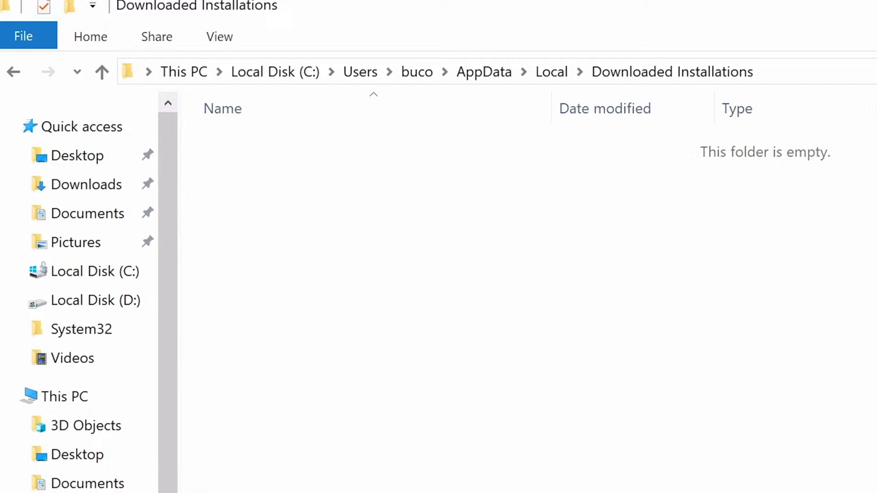
pyautogui.click(14, 72)
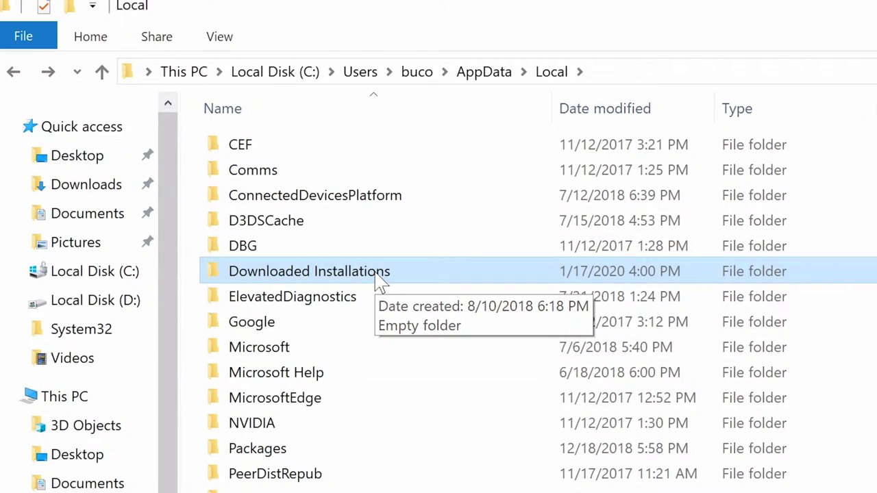
pyautogui.press('Delete')
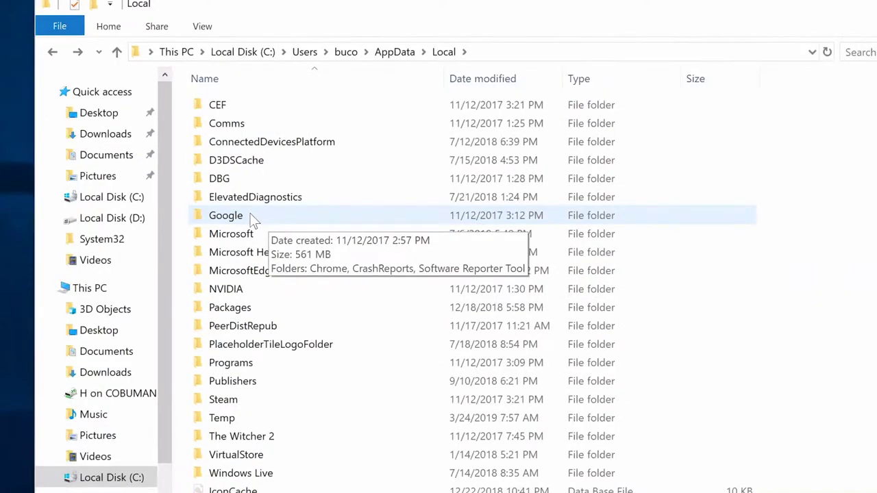
# - Open Google\Chrome\User Data inside AppData\Local
pyautogui.click(252, 219)
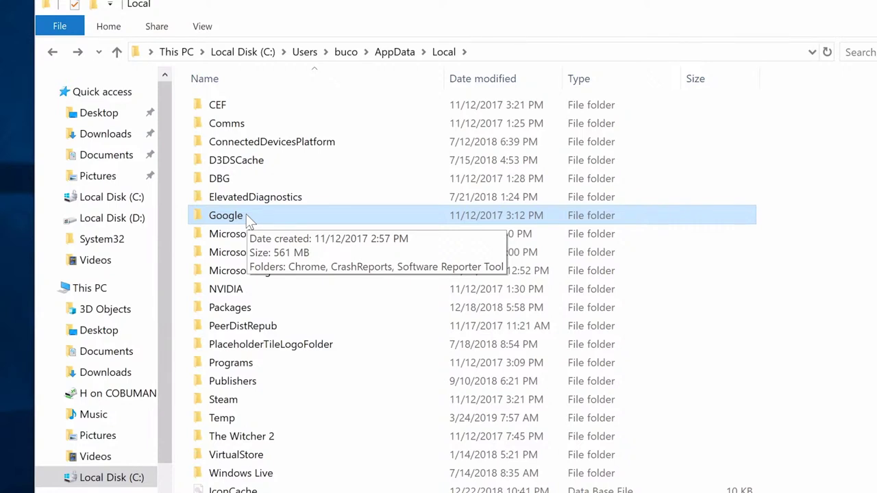
pyautogui.doubleClick(246, 214)
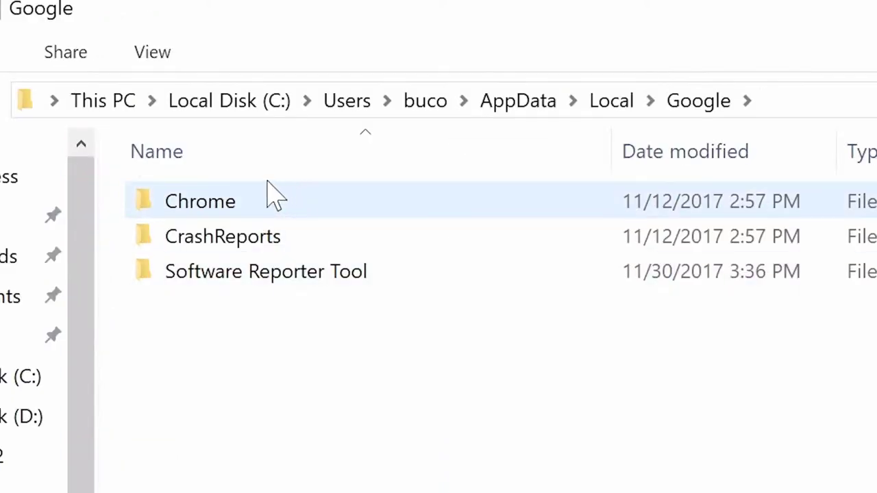
pyautogui.doubleClick(250, 210)
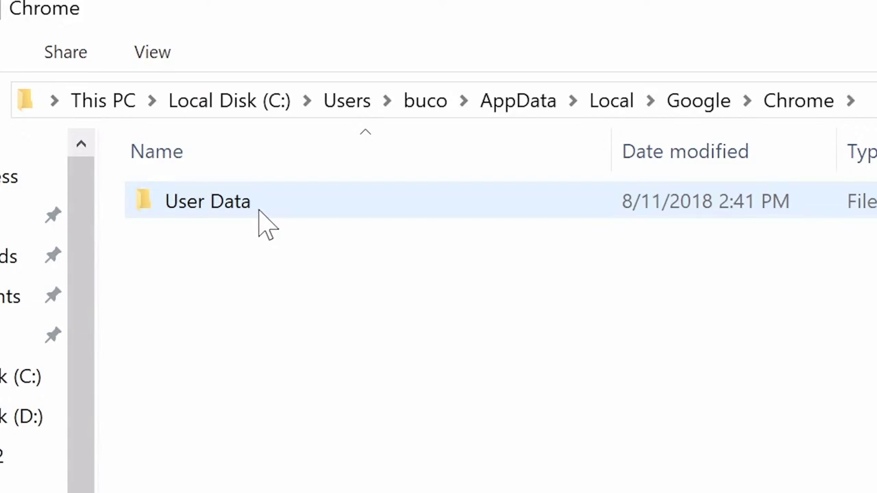
pyautogui.doubleClick(259, 216)
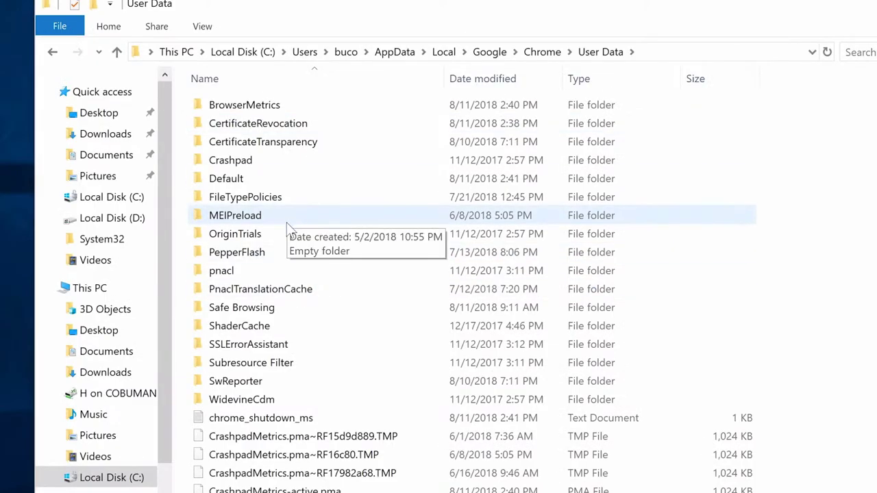
pyautogui.scroll(-3, 287, 223)
pyautogui.scroll(3, 287, 229)
# - Look at the Bookmarks and Cookies files in Chrome's Default profile, then back out to Local
pyautogui.doubleClick(255, 179)
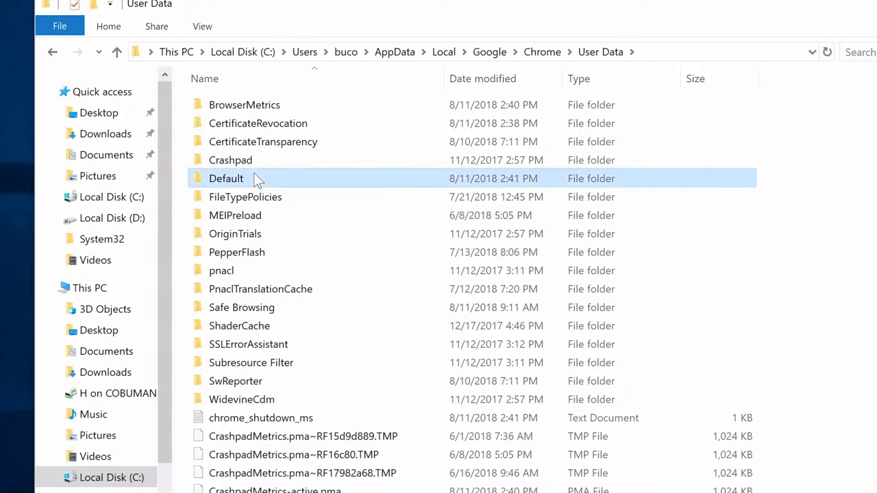
pyautogui.scroll(-6, 456, 332)
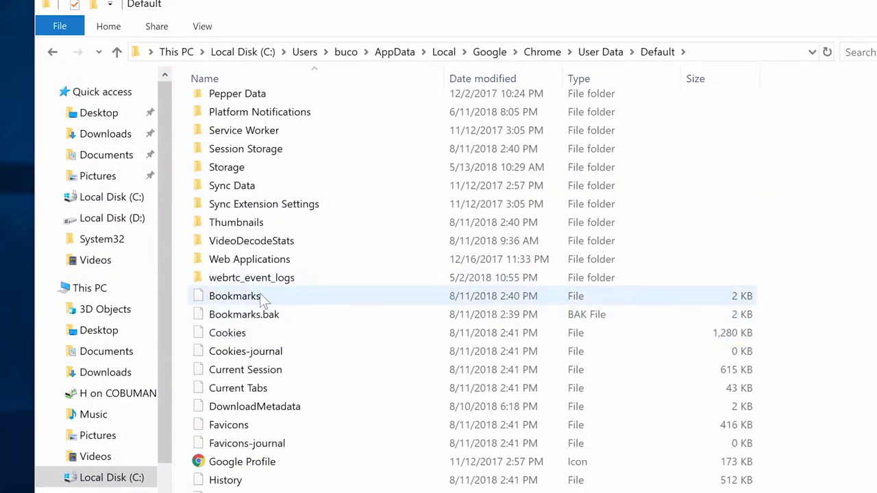
pyautogui.click(260, 296)
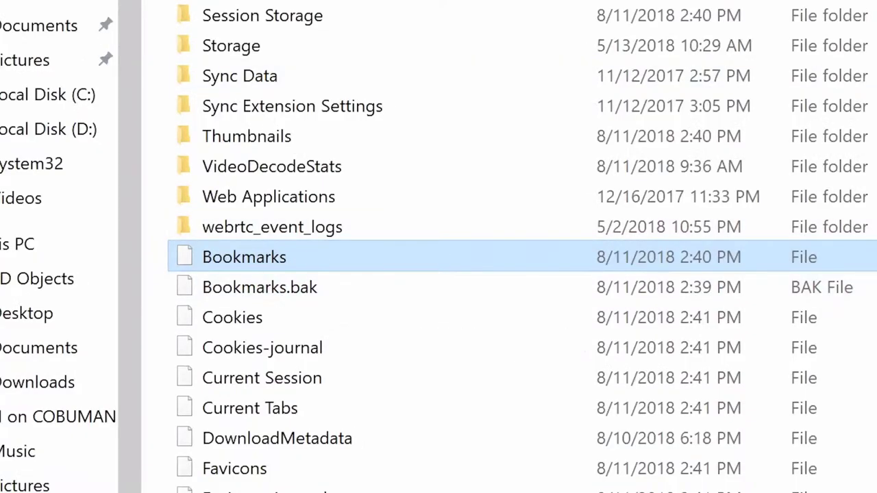
pyautogui.click(263, 319)
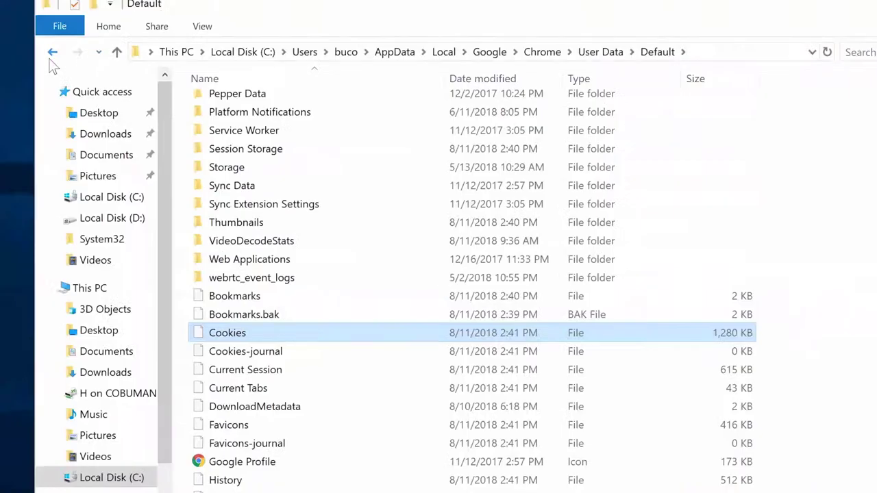
pyautogui.click(52, 55)
pyautogui.click(52, 55)
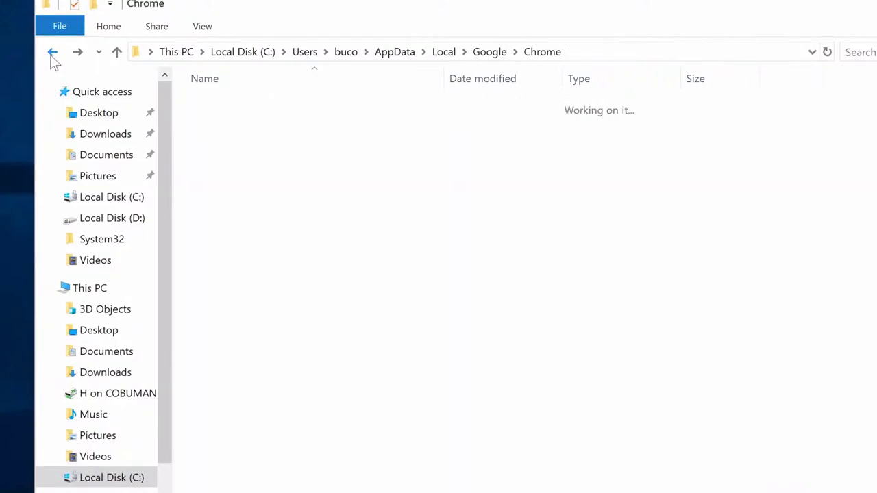
pyautogui.click(52, 54)
pyautogui.click(52, 55)
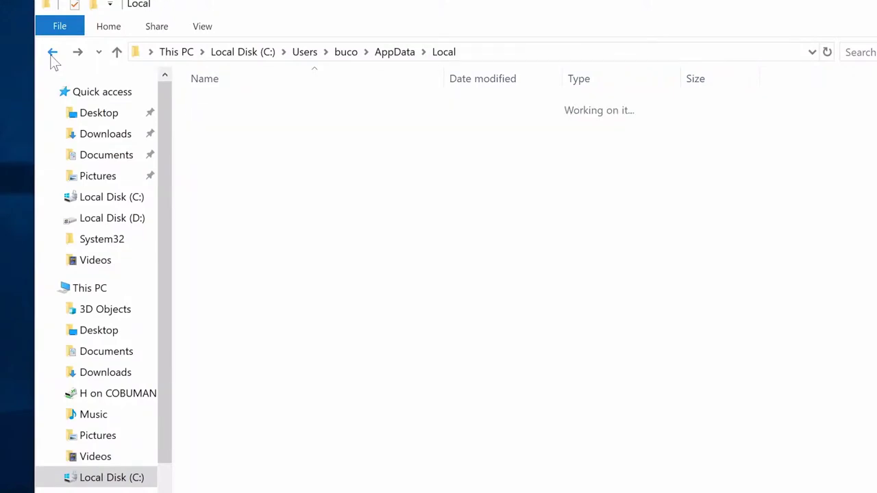
# - Confirm permanent deletion of the 12 items, then inspect the Microsoft, MicrosoftEdge and Microsoft Help folders
pyautogui.click(267, 240)
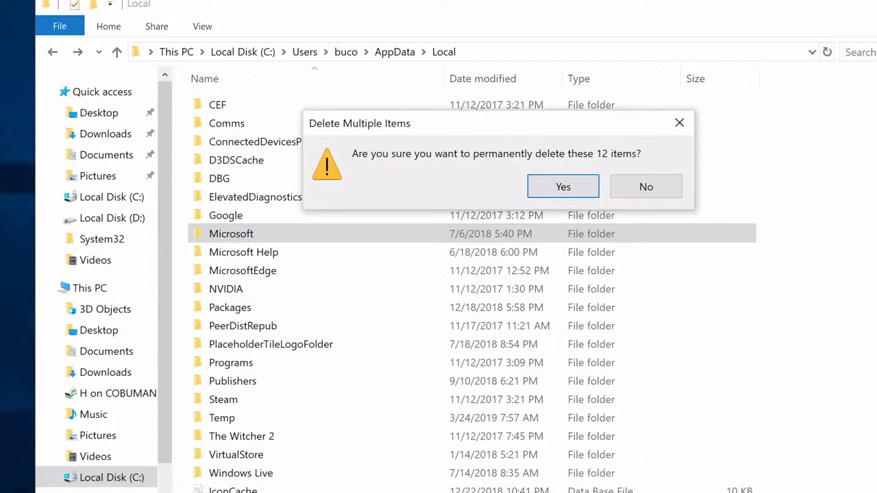
pyautogui.click(543, 193)
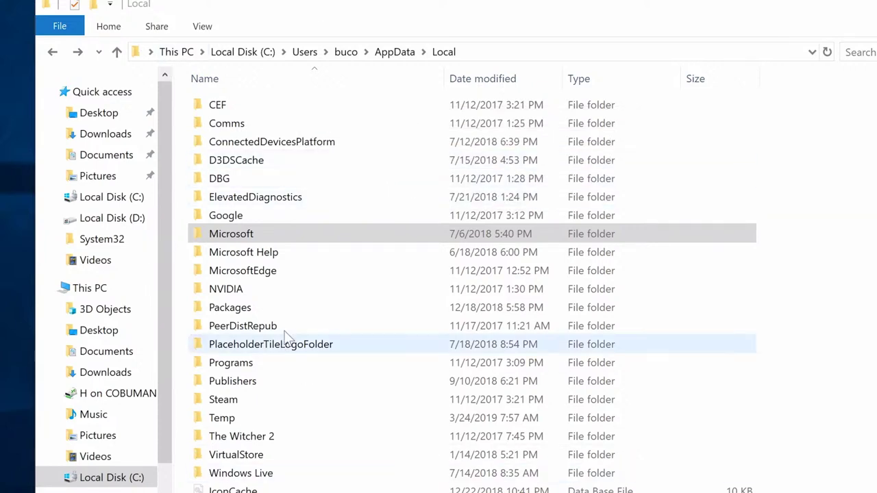
pyautogui.click(288, 272)
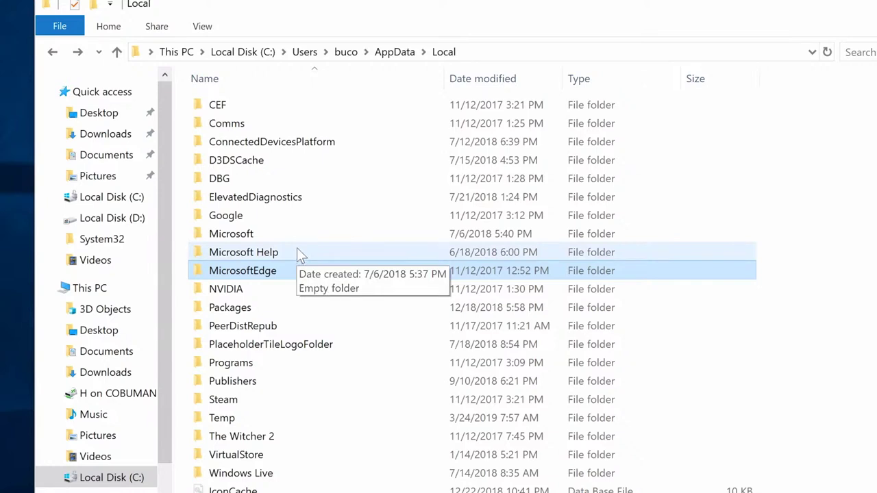
pyautogui.click(298, 251)
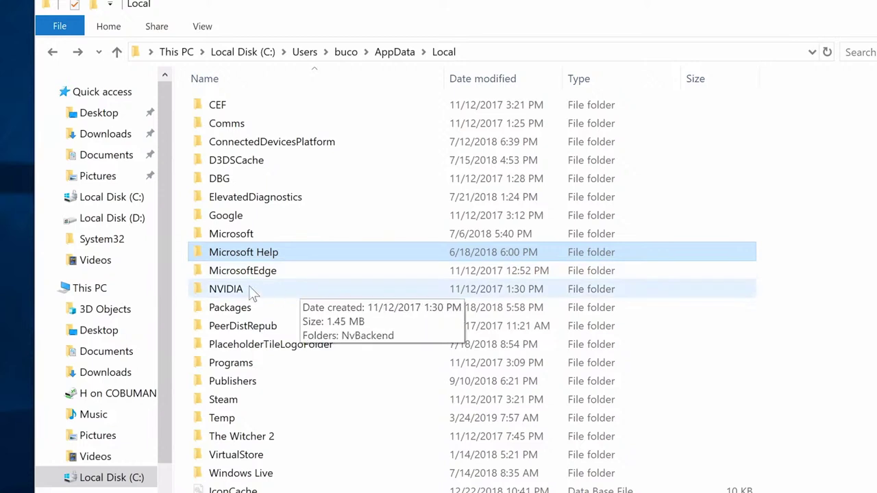
pyautogui.click(254, 233)
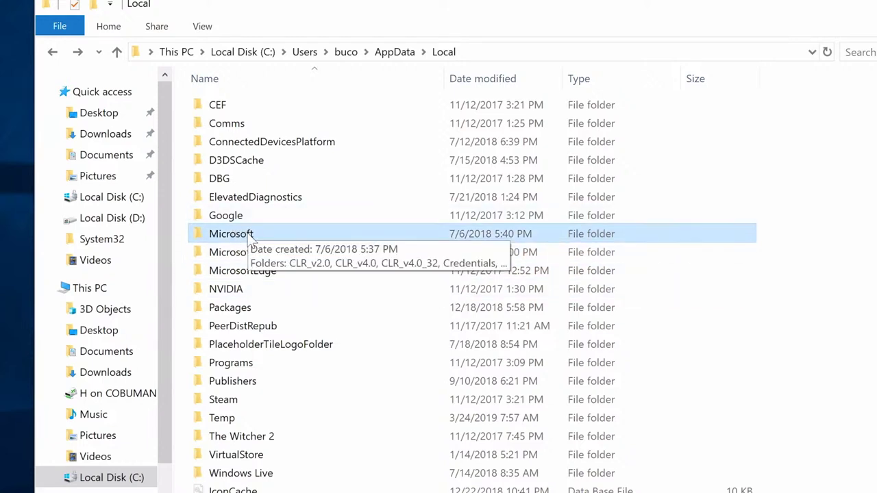
pyautogui.doubleClick(247, 237)
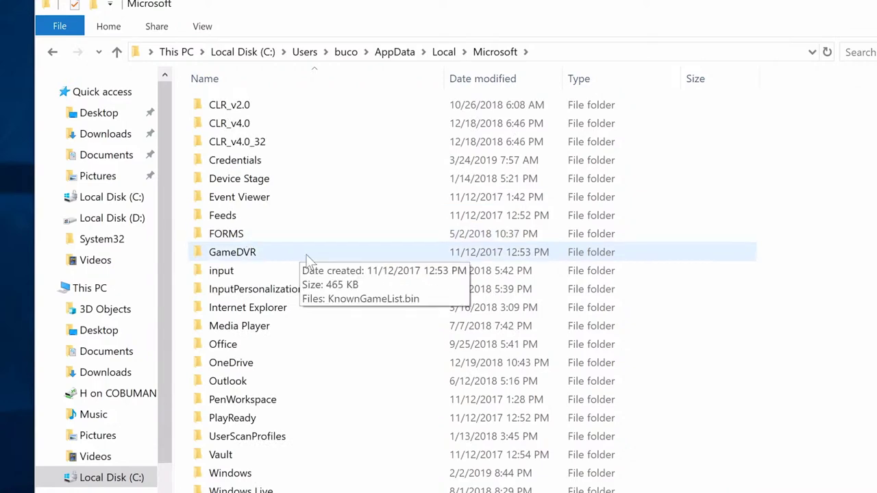
pyautogui.scroll(-2, 308, 261)
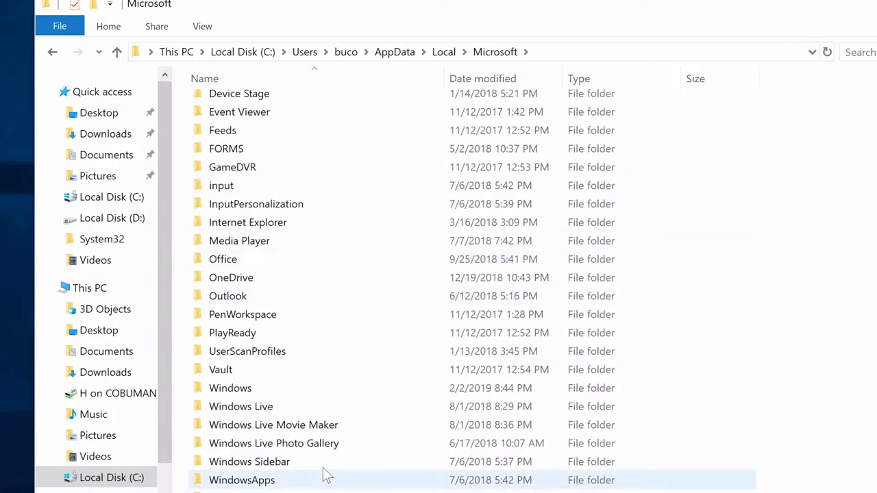
pyautogui.scroll(1, 322, 473)
pyautogui.scroll(1, 323, 472)
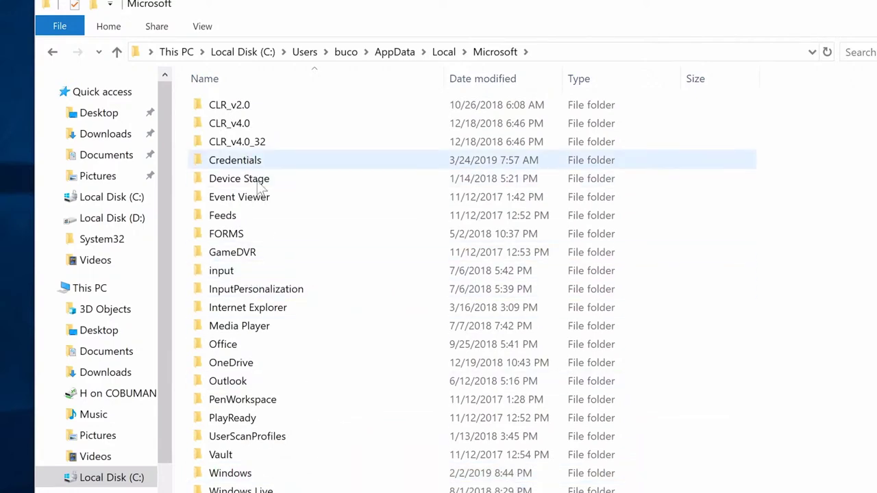
pyautogui.click(53, 52)
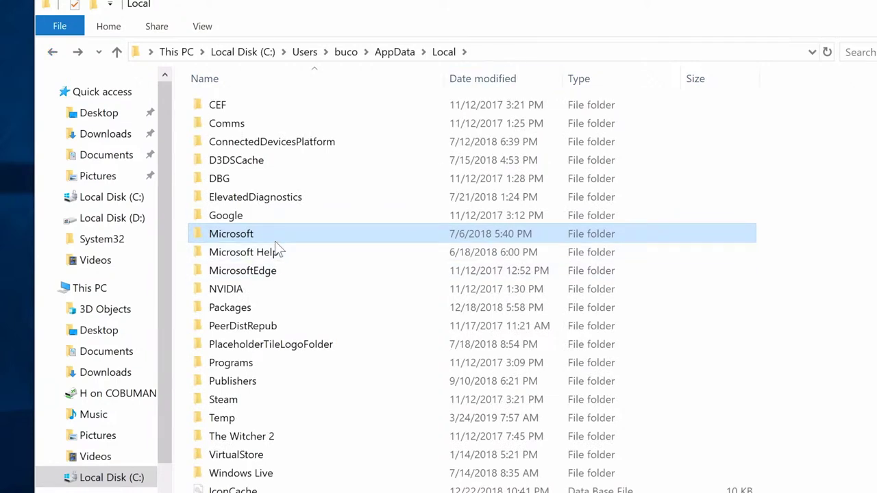
# - Delete the NVIDIA folder from AppData Local
pyautogui.click(264, 275)
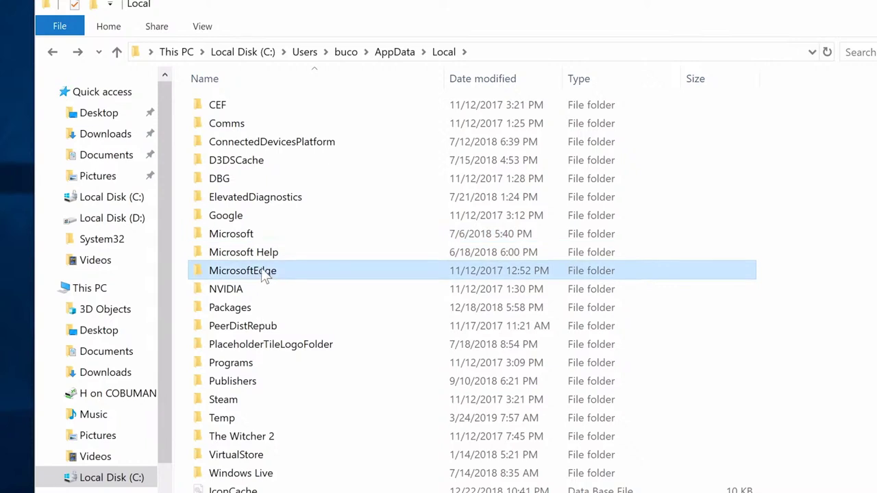
pyautogui.click(248, 296)
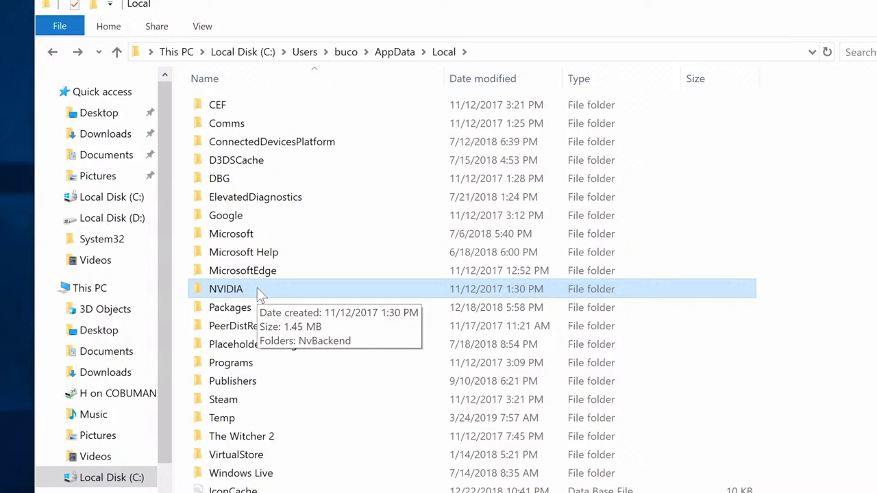
pyautogui.press('Delete')
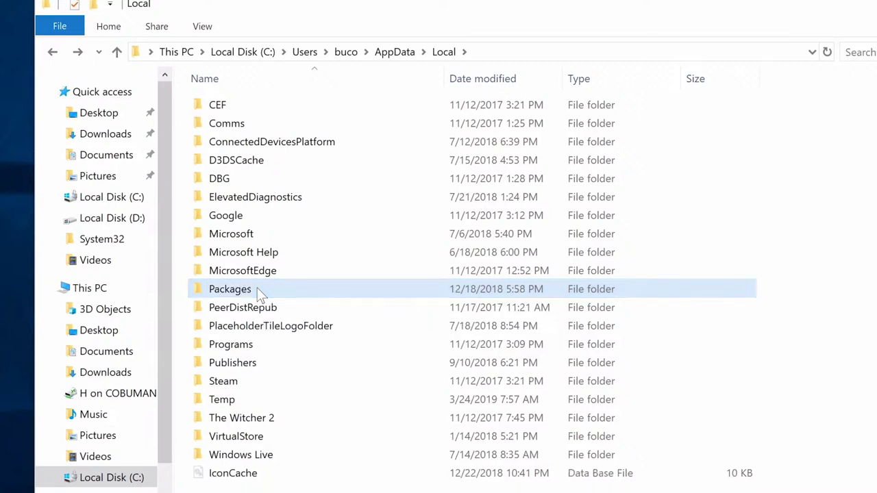
# - Check The Witcher 2's temp folder, delete The Witcher 2 folder, then edit the path
pyautogui.click(258, 419)
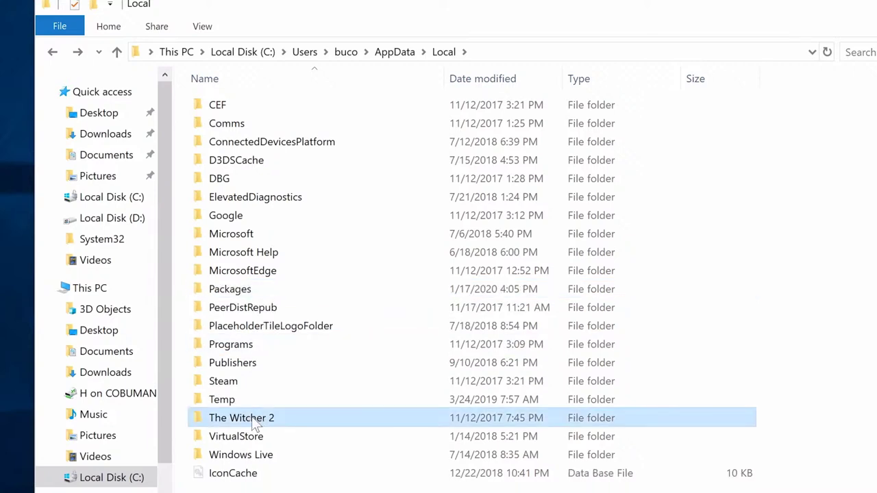
pyautogui.doubleClick(288, 419)
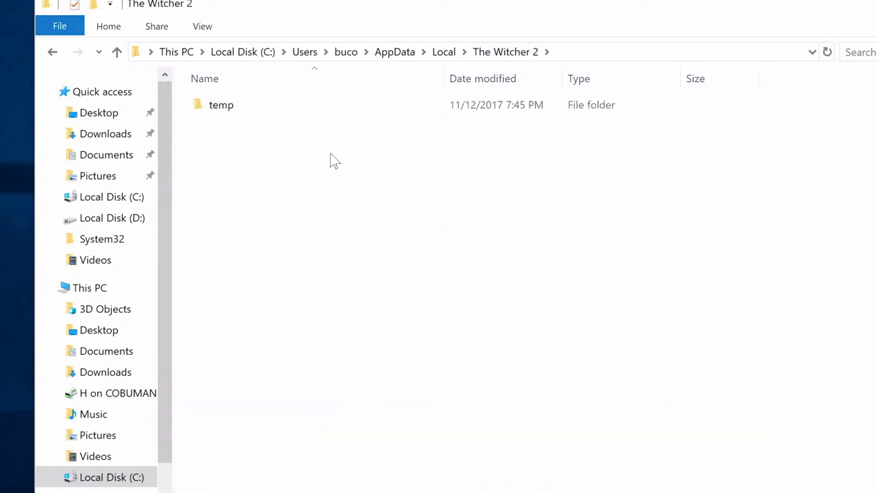
pyautogui.doubleClick(362, 106)
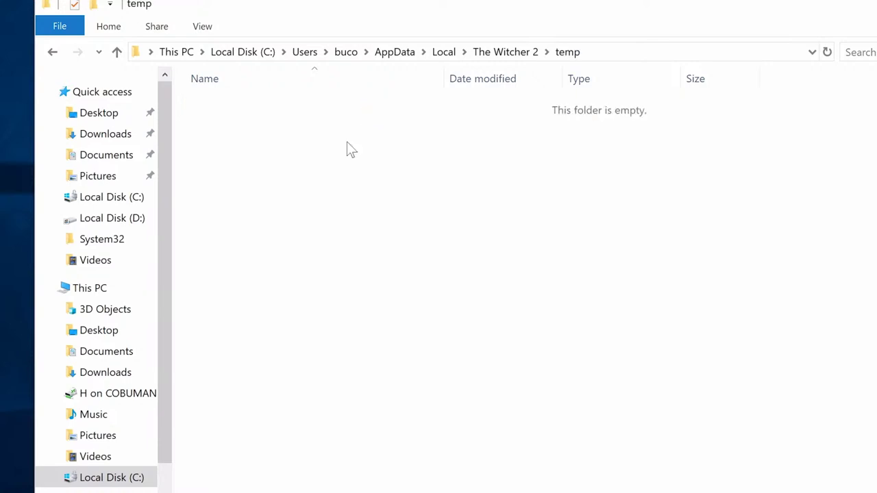
pyautogui.click(54, 53)
pyautogui.click(54, 52)
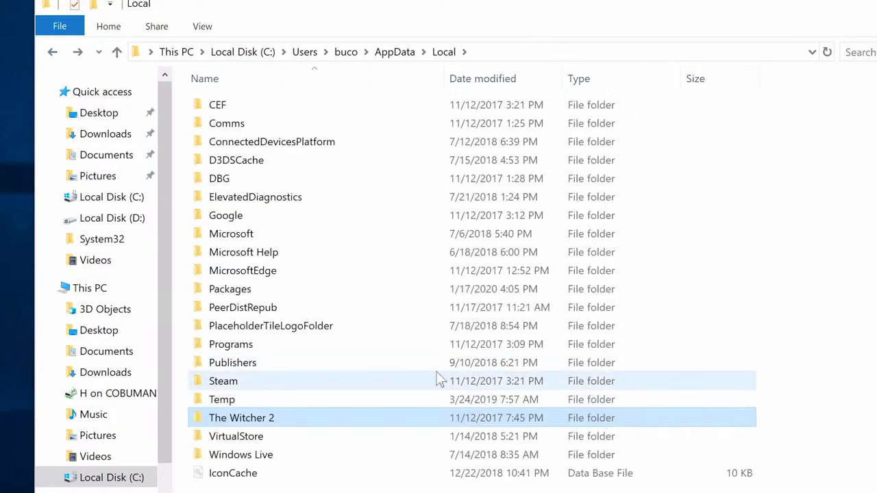
pyautogui.press('Delete')
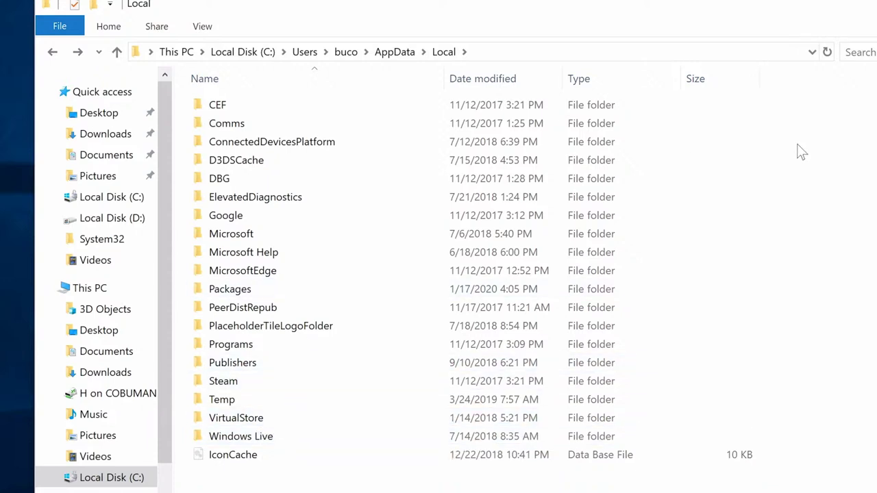
pyautogui.click(526, 51)
pyautogui.click(284, 52)
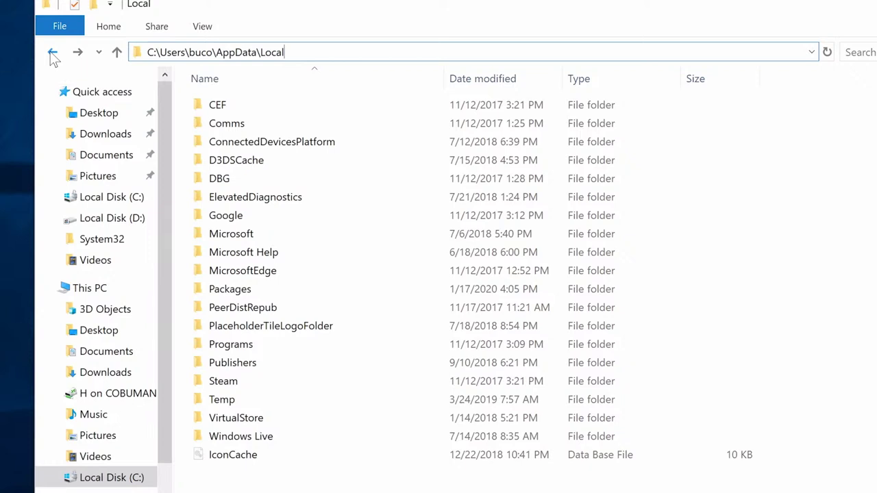
# - Move into AppData Roaming and delete the ATI folder
pyautogui.click(52, 54)
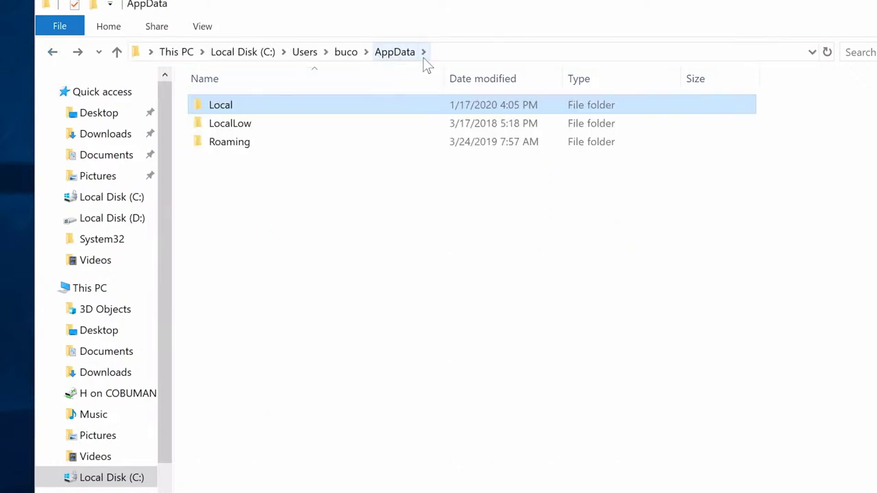
pyautogui.doubleClick(245, 142)
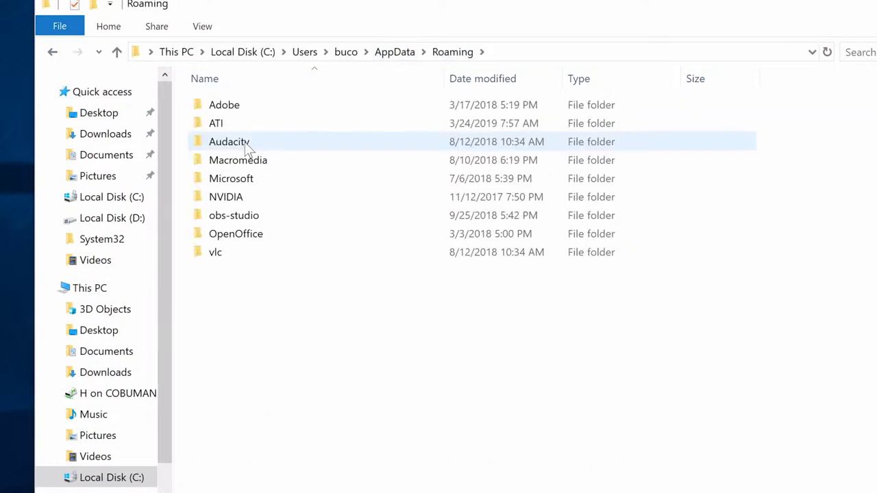
pyautogui.click(249, 123)
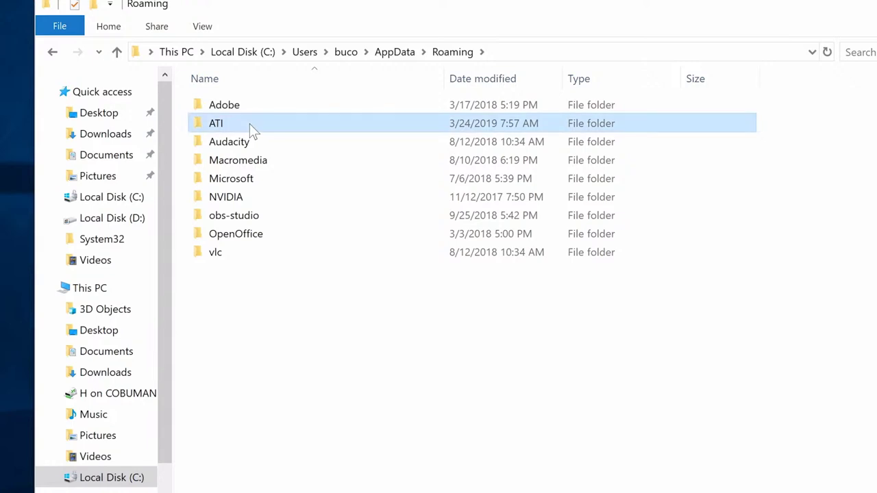
pyautogui.press('Delete')
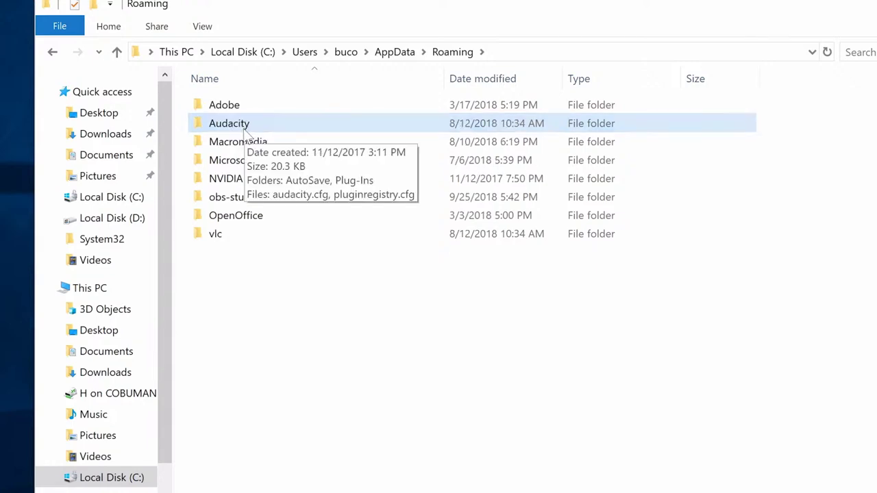
# - Delete the Roaming NVIDIA folder and open the vlc folder
pyautogui.click(233, 200)
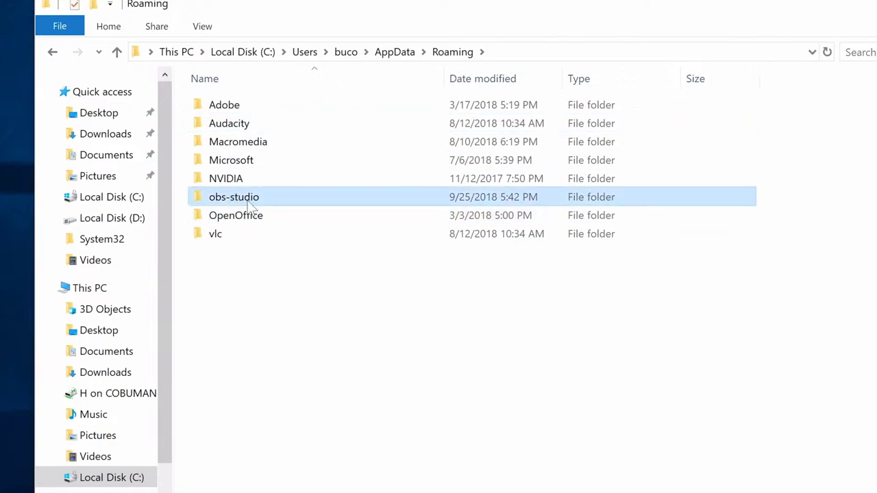
pyautogui.click(240, 180)
pyautogui.press('Delete')
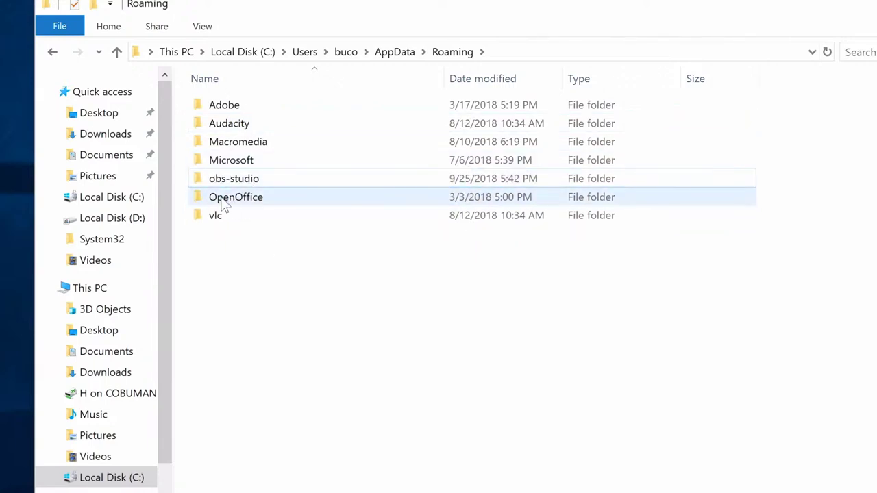
pyautogui.click(226, 218)
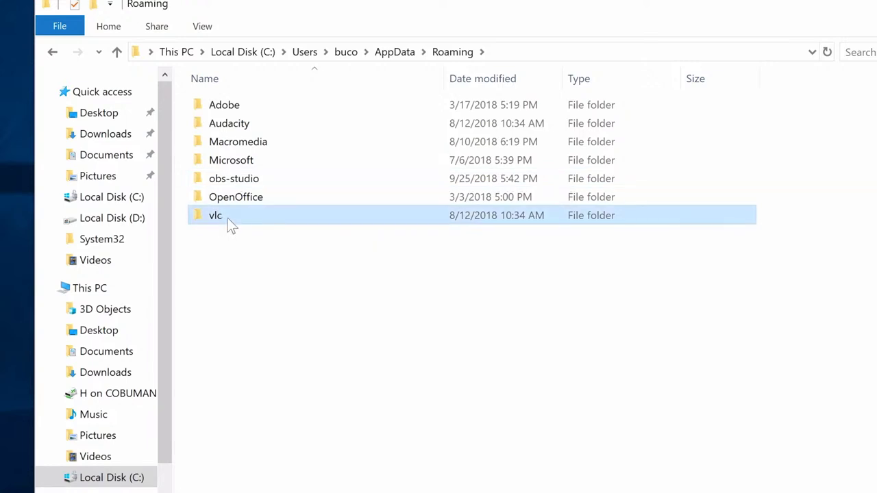
pyautogui.doubleClick(232, 217)
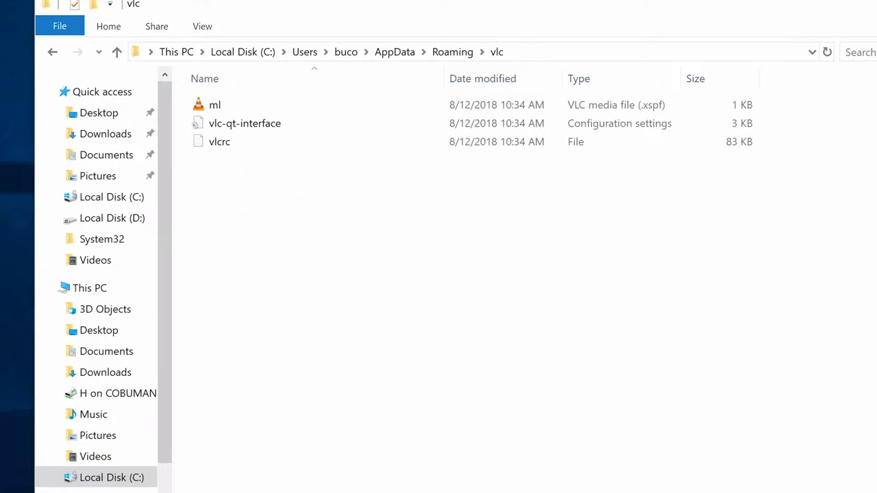
pyautogui.press('super')
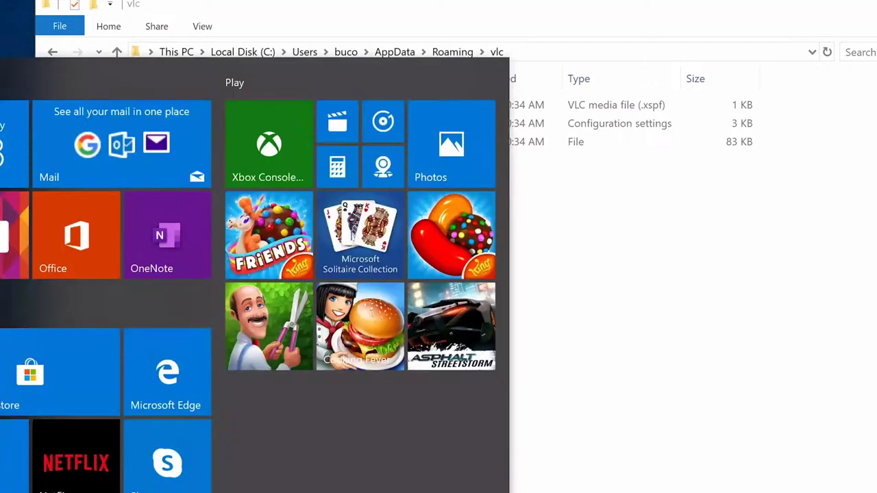
pyautogui.press('Escape')
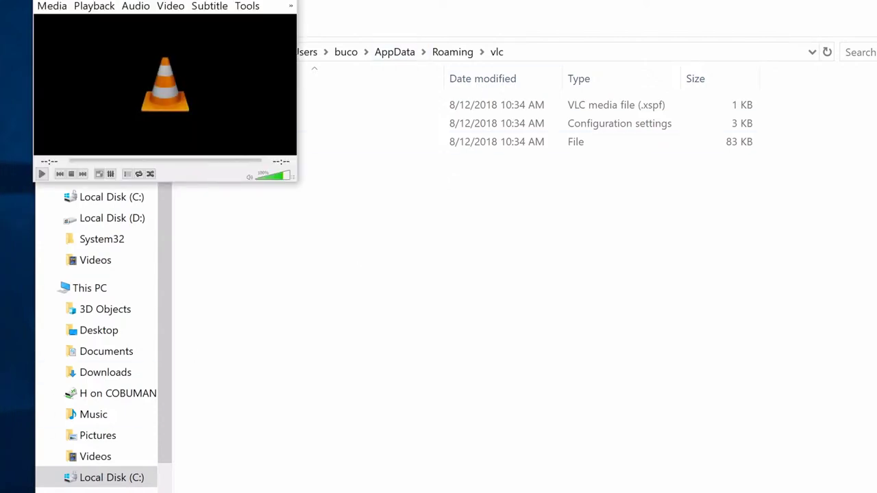
pyautogui.click(571, 204)
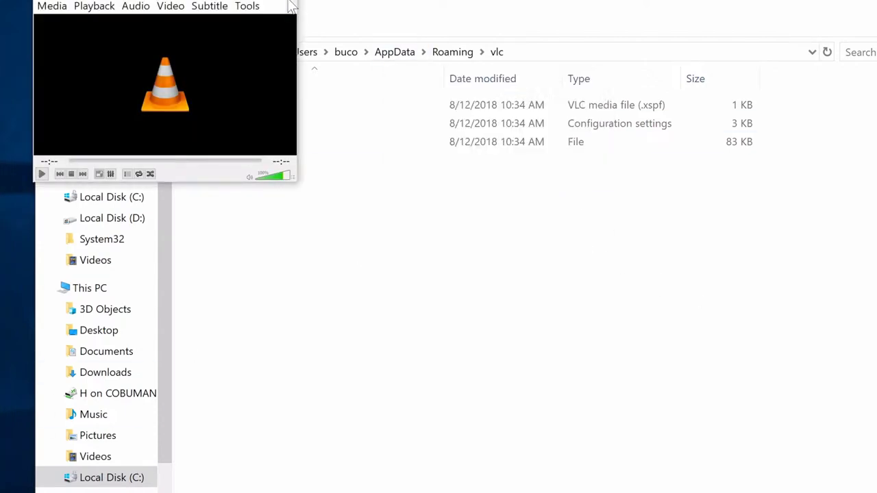
pyautogui.click(289, 2)
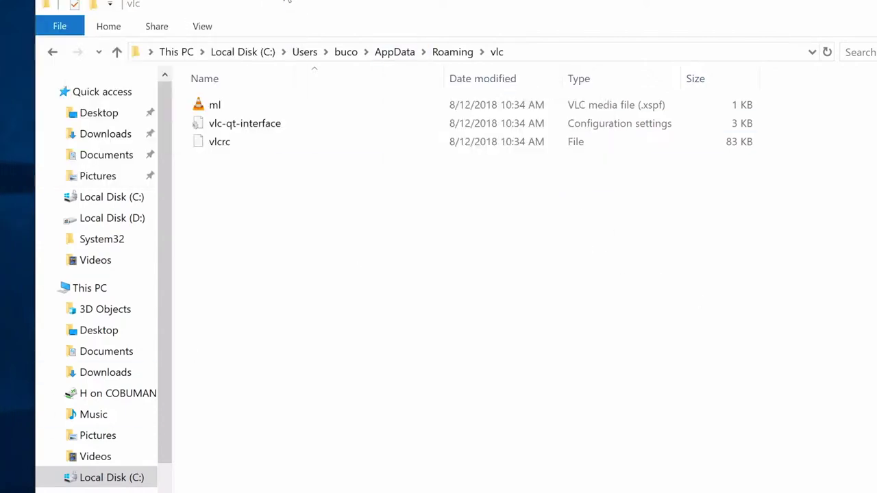
pyautogui.click(510, 124)
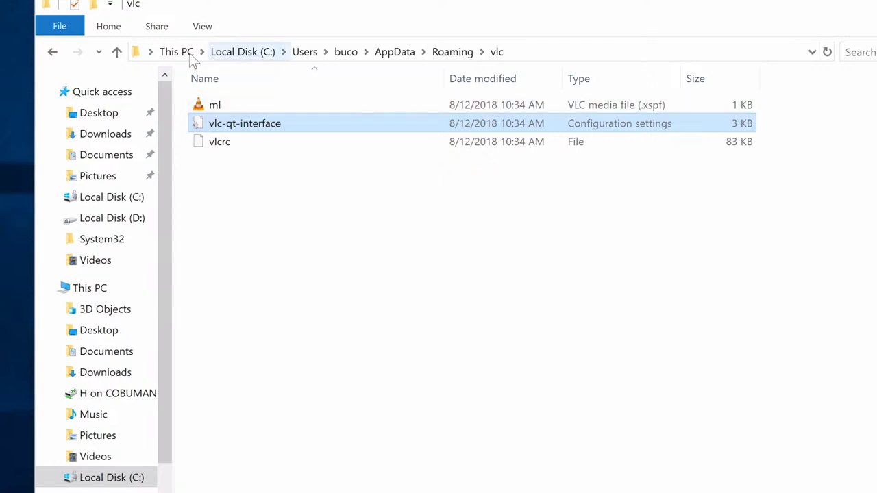
# - Go back from vlc through Roaming and AppData to the user's profile folder
pyautogui.click(52, 55)
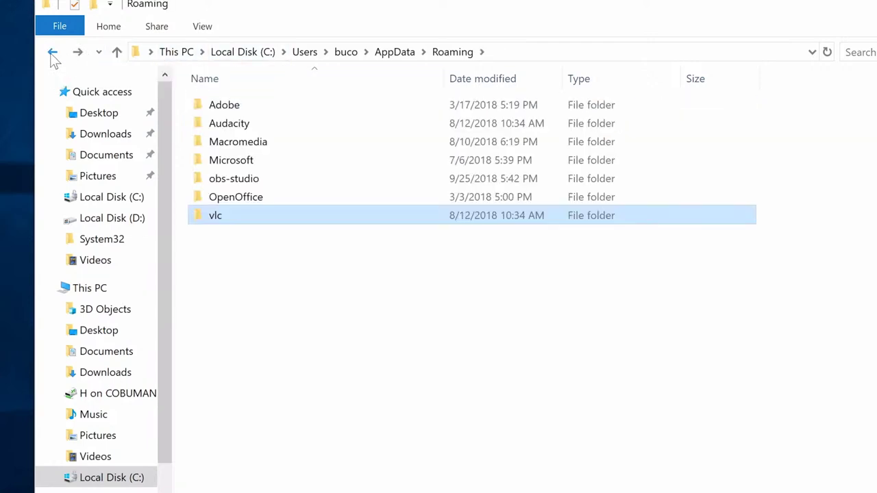
pyautogui.click(52, 54)
pyautogui.click(52, 54)
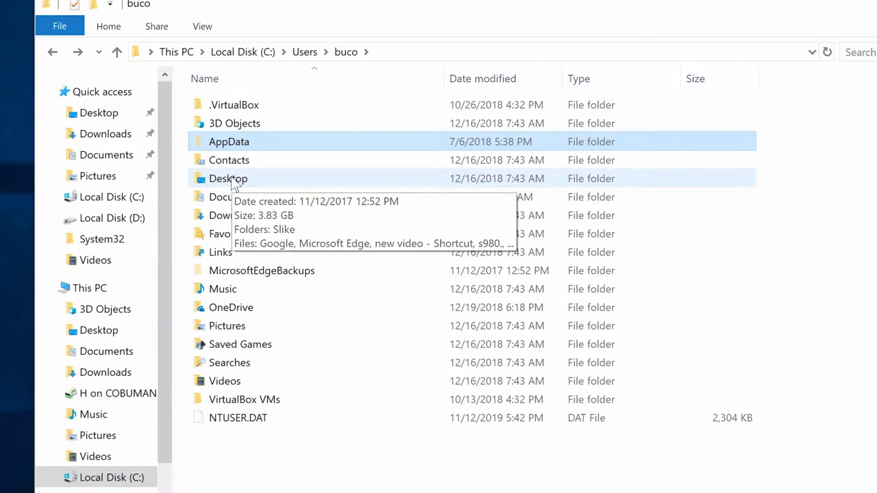
# - Permanently delete both 6,808,810 KB Windows Server 2016 ISOs from Downloads, then return to the profile
pyautogui.doubleClick(226, 222)
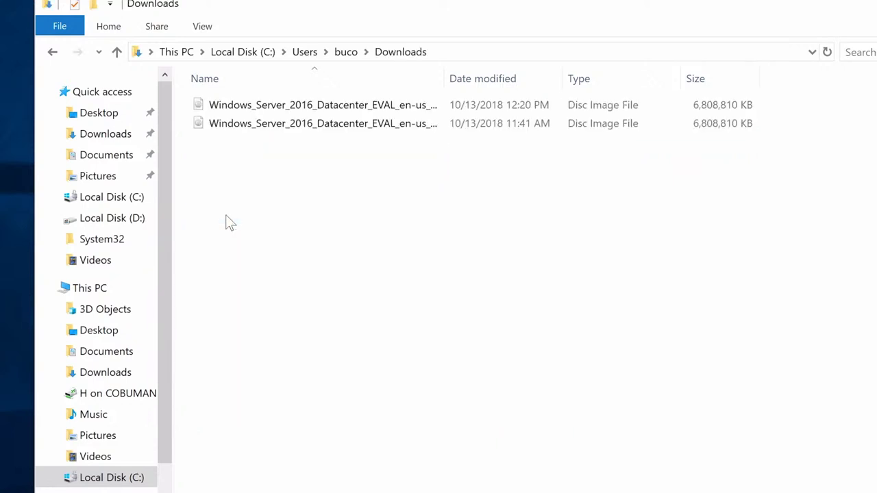
pyautogui.moveTo(260, 165); pyautogui.dragTo(536, 74)
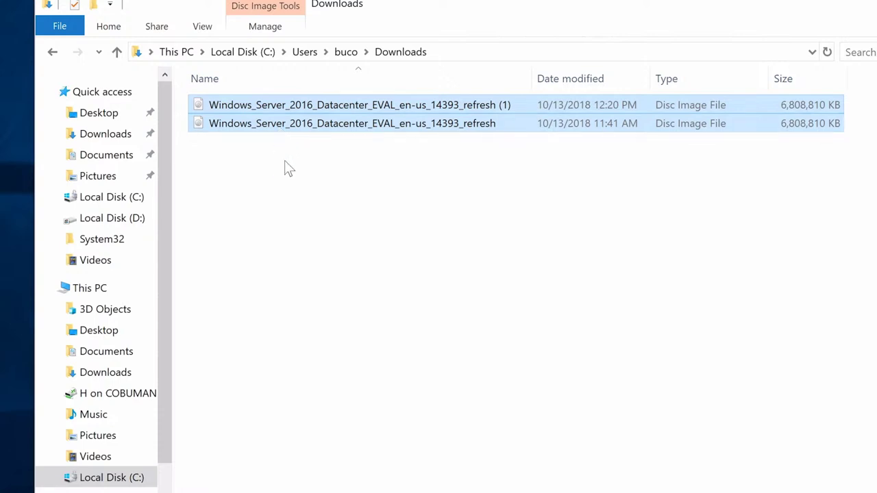
pyautogui.press('Delete')
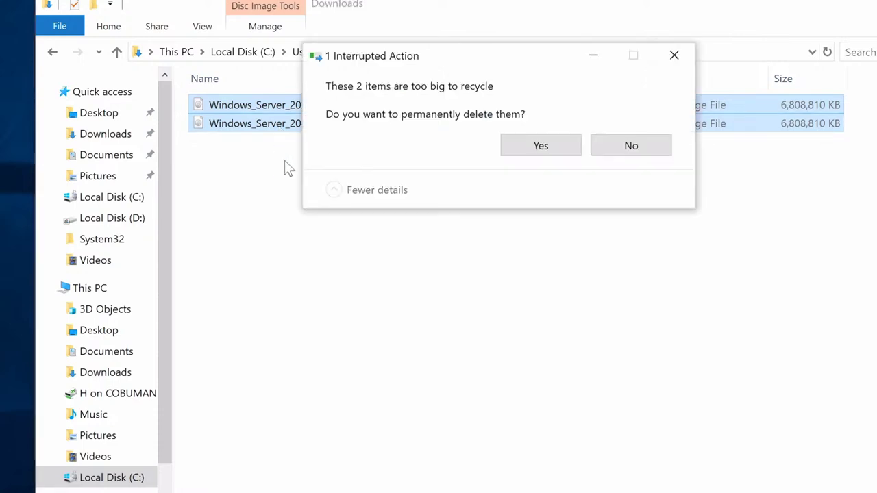
pyautogui.click(531, 146)
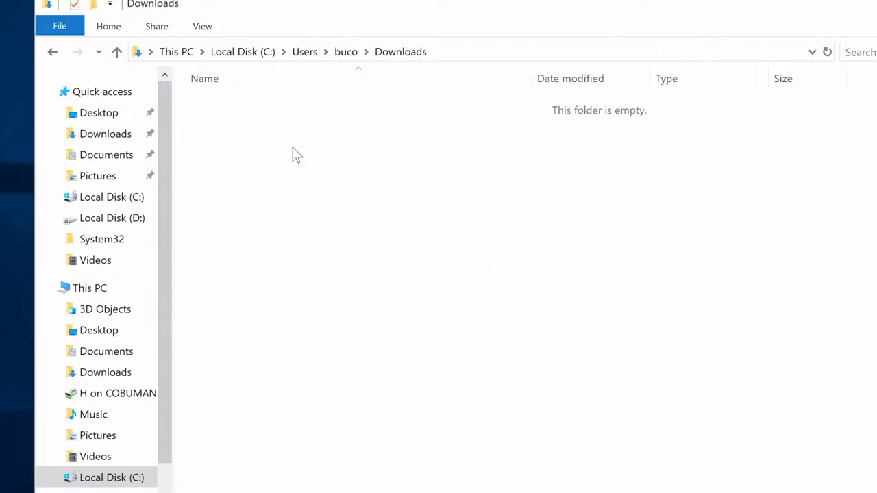
pyautogui.click(53, 54)
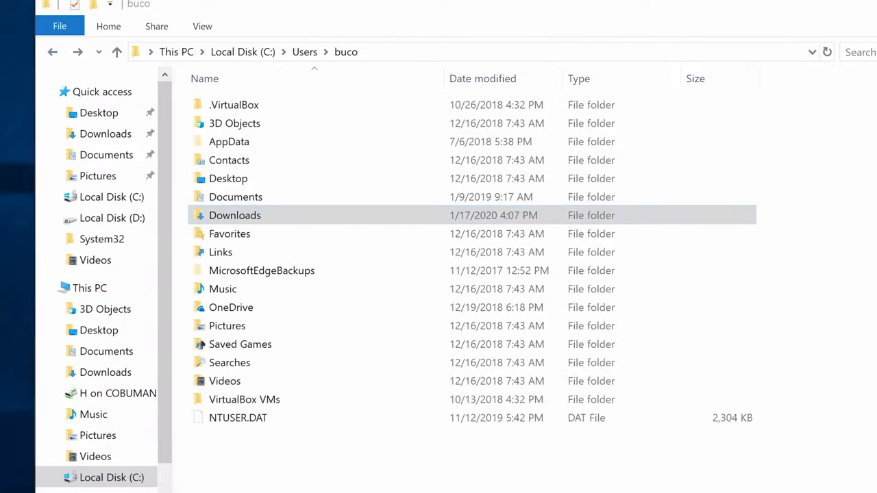
# - Confirm deleting the 98 items and go through Users to the root of drive C:
pyautogui.click(562, 186)
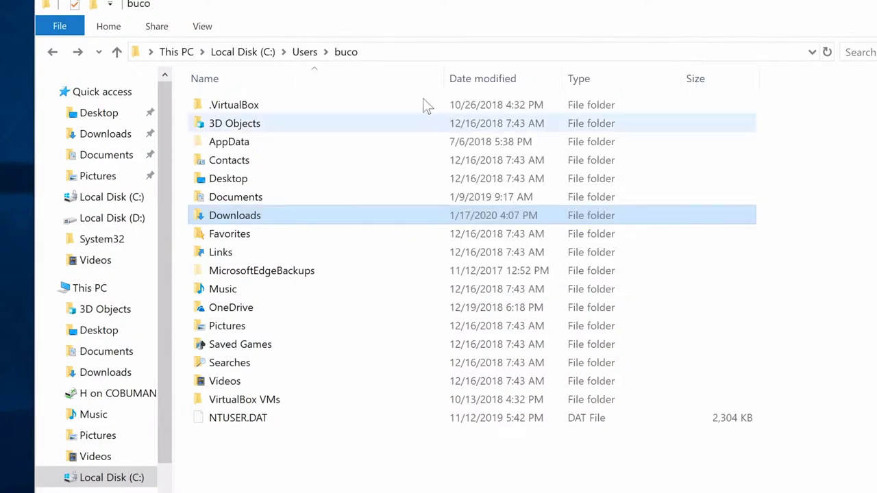
pyautogui.click(302, 60)
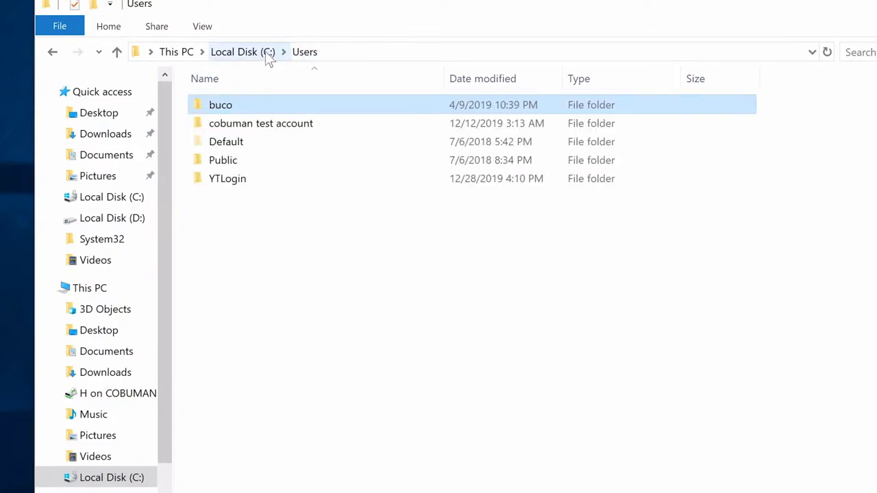
pyautogui.click(267, 52)
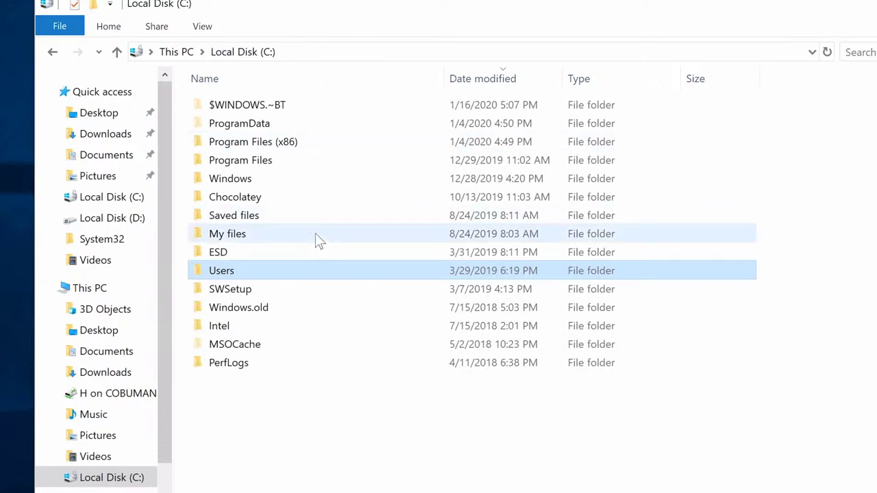
# - Try deleting Windows.old, retry, then cancel after the item-not-found error
pyautogui.moveTo(315, 233)
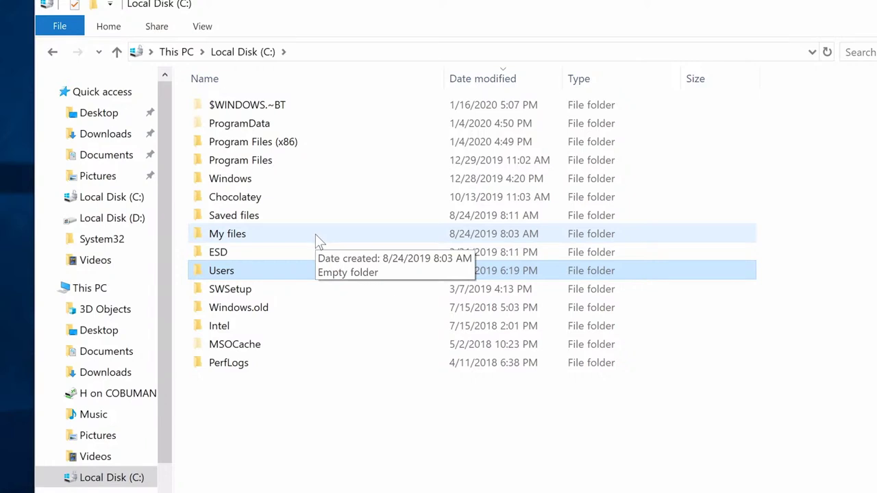
pyautogui.click(256, 307)
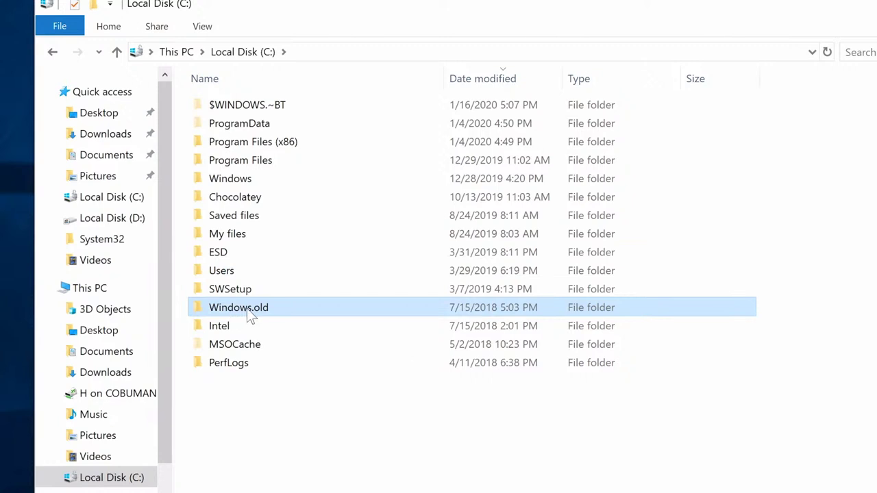
pyautogui.moveTo(248, 309)
pyautogui.press('Delete')
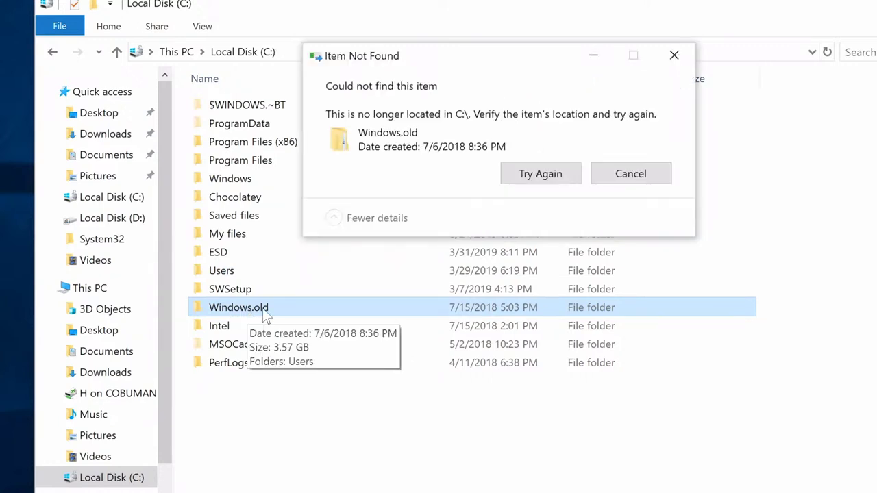
pyautogui.click(543, 172)
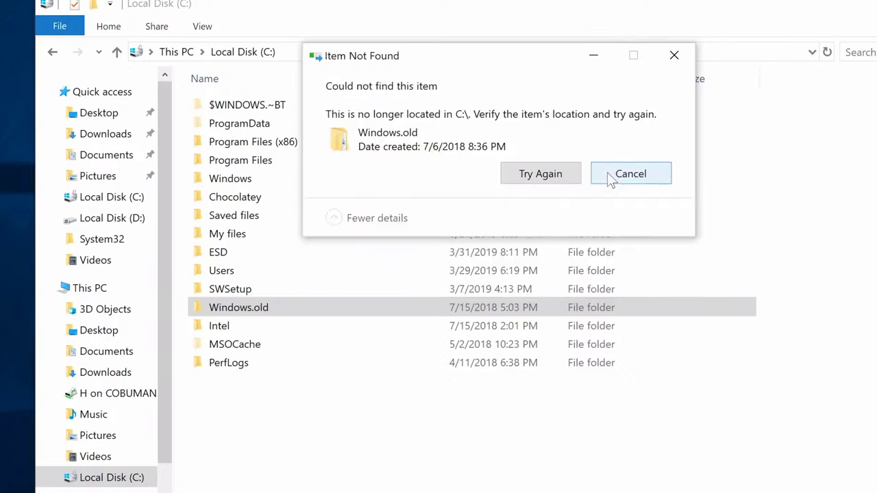
pyautogui.click(607, 172)
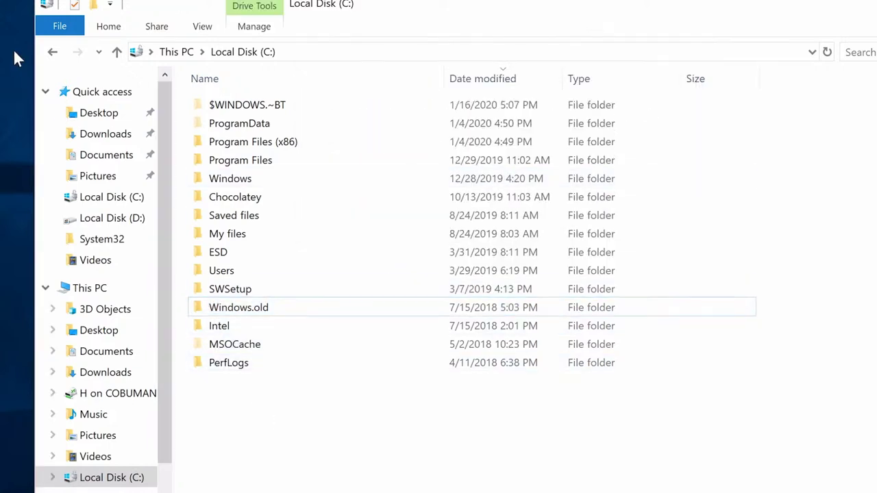
# - Return to Users and open This PC to see drive C:'s 50.5 GB free
pyautogui.click(53, 52)
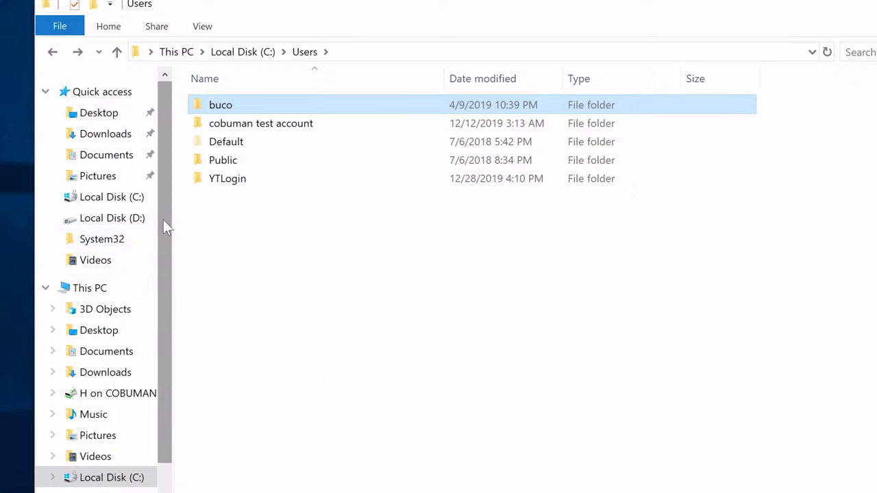
pyautogui.moveTo(163, 220); pyautogui.dragTo(164, 376)
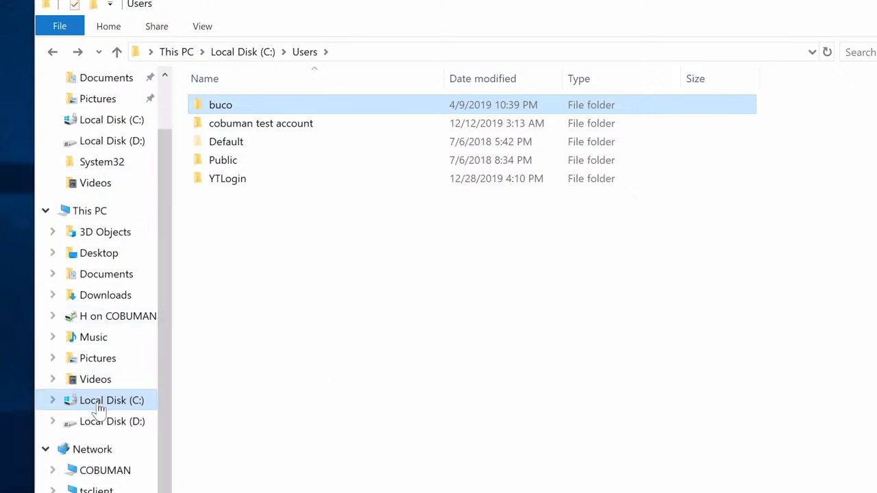
pyautogui.click(89, 210)
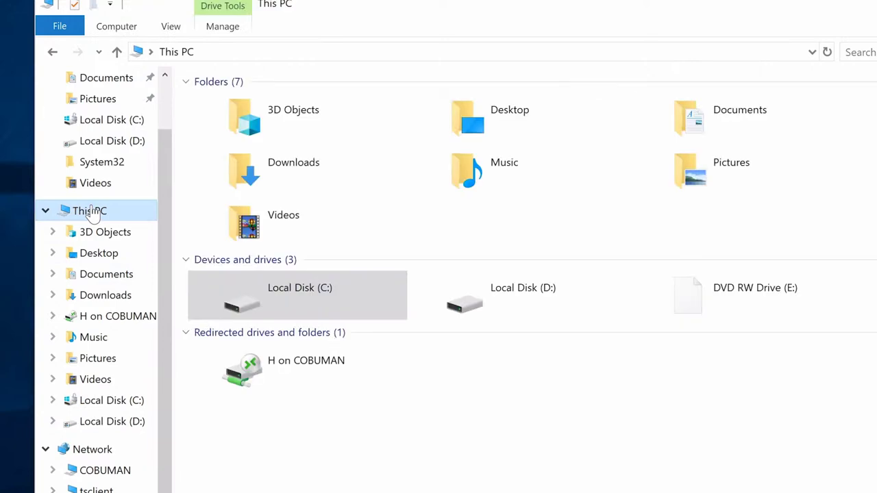
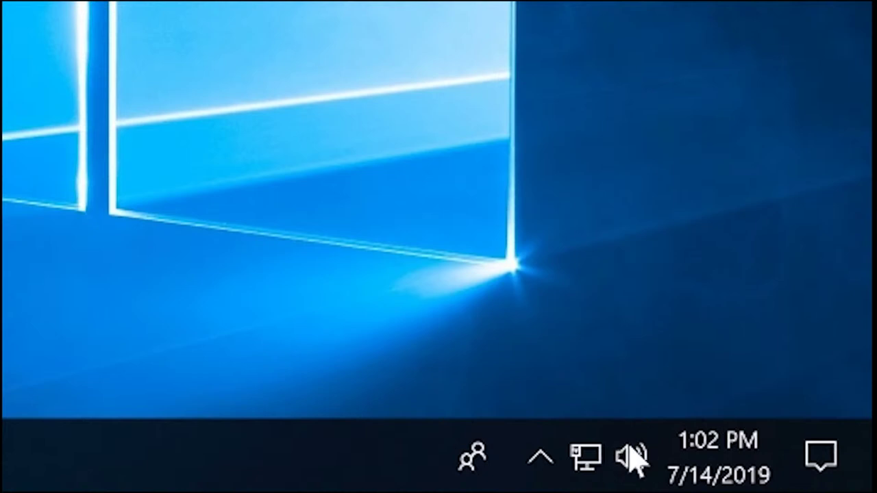
# - From the taskbar speaker icon, drop the volume to 0, settle it at 45, then open Sound settings
pyautogui.click(632, 457)
pyautogui.click(622, 365)
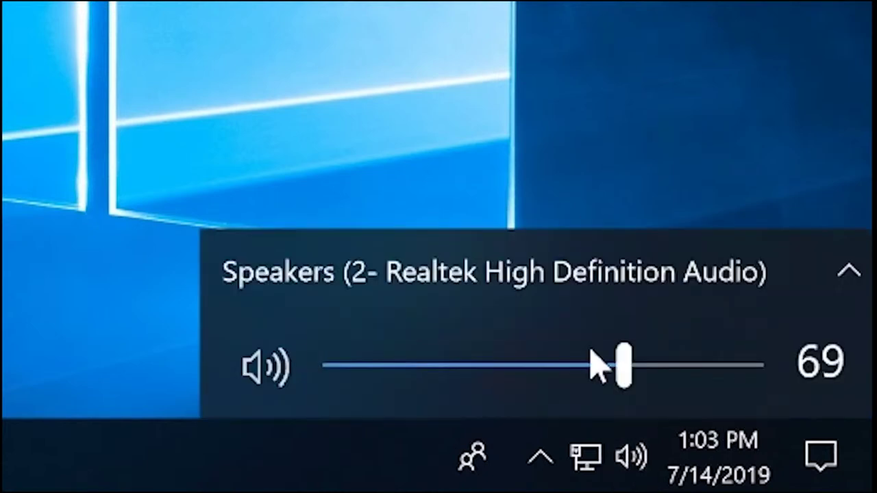
pyautogui.moveTo(615, 373); pyautogui.dragTo(319, 362)
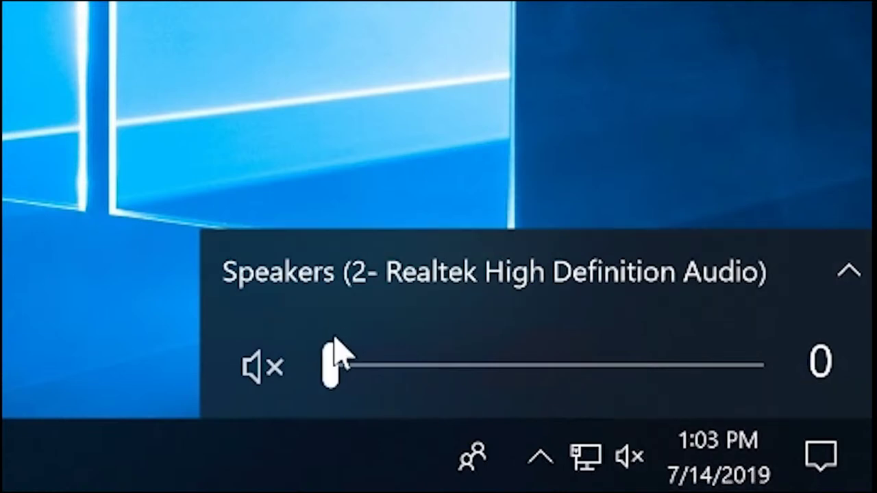
pyautogui.moveTo(333, 375); pyautogui.dragTo(532, 368)
pyautogui.click(610, 123)
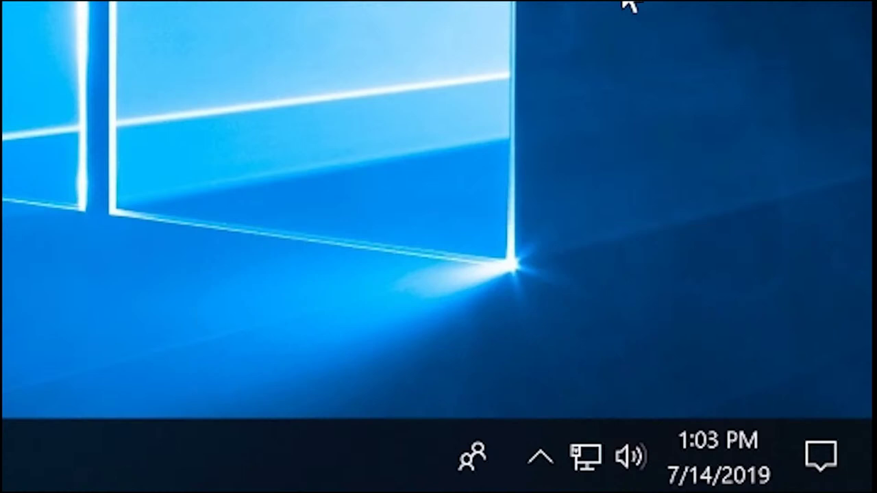
pyautogui.rightClick(631, 455)
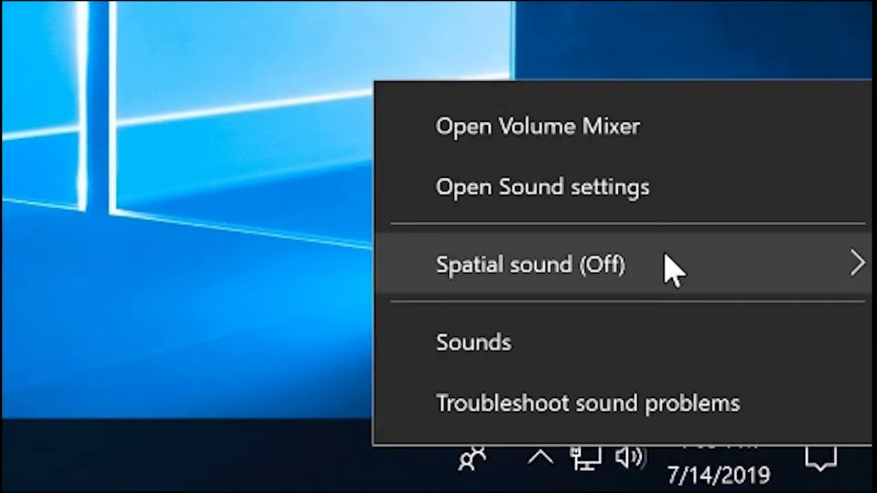
pyautogui.click(643, 183)
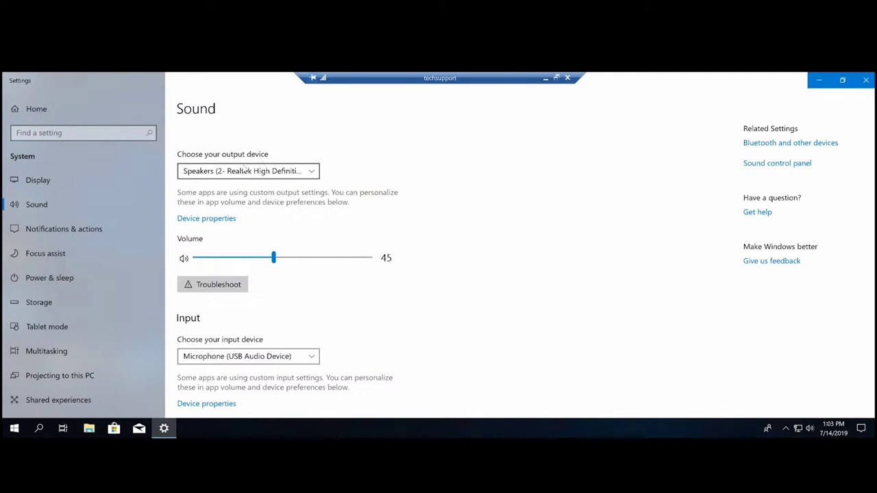
# - Switch the output between the Realtek and USB Audio Device speakers, ending back on Realtek
pyautogui.click(254, 171)
pyautogui.click(281, 173)
pyautogui.click(312, 172)
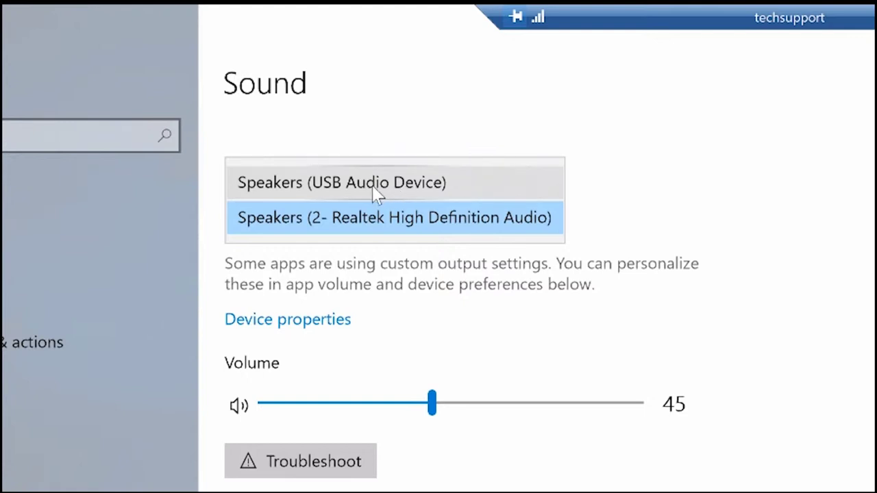
pyautogui.click(422, 191)
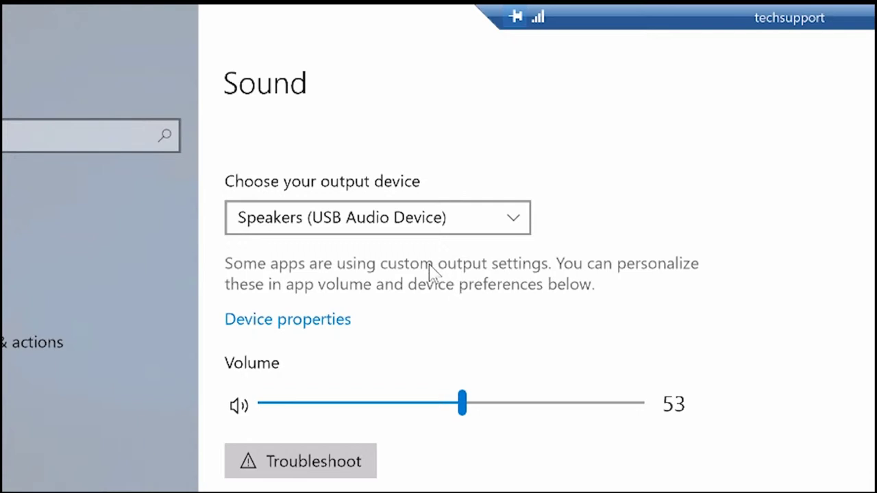
pyautogui.click(477, 219)
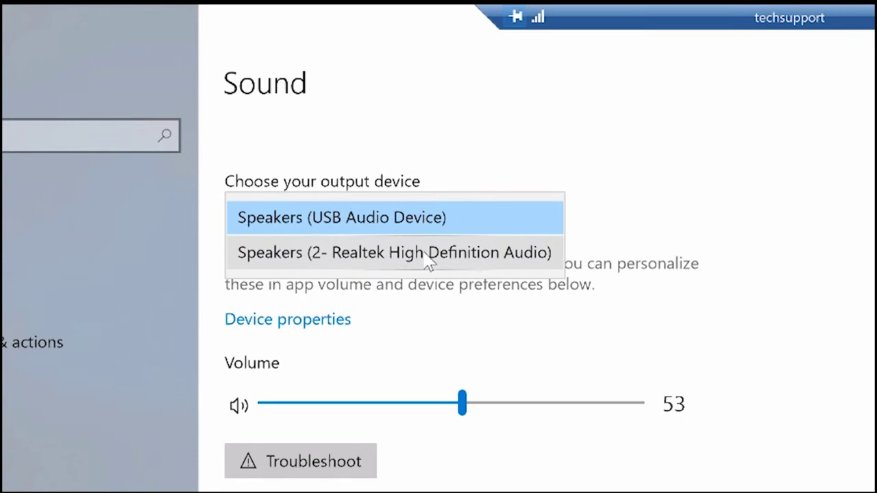
pyautogui.click(394, 254)
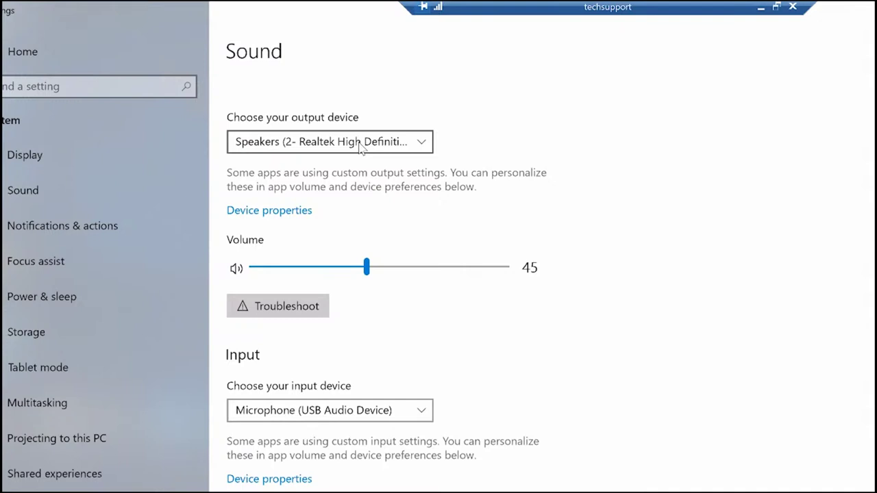
# - Make Speakers (USB Audio Device) the output device and raise their volume to 70
pyautogui.click(359, 145)
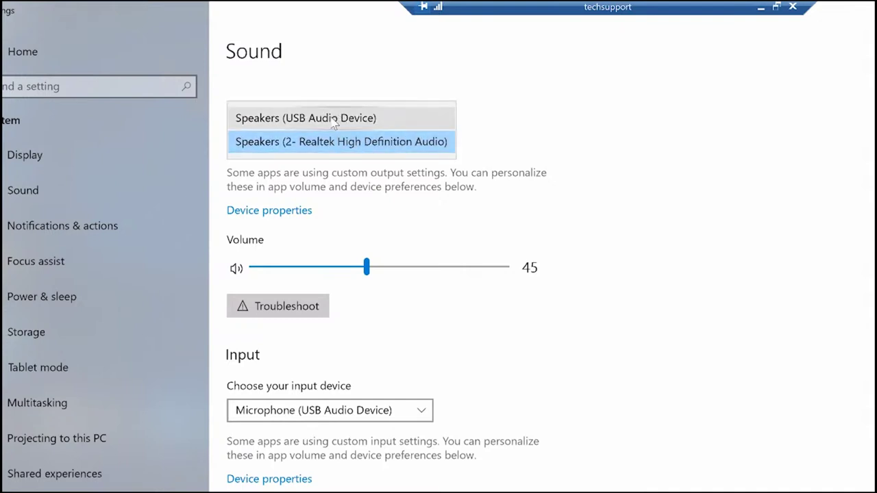
pyautogui.click(338, 119)
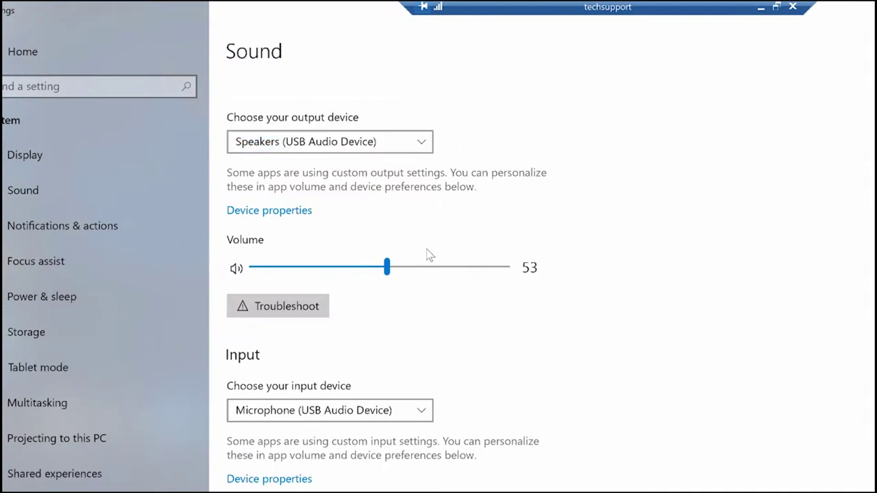
pyautogui.moveTo(385, 266); pyautogui.dragTo(445, 269)
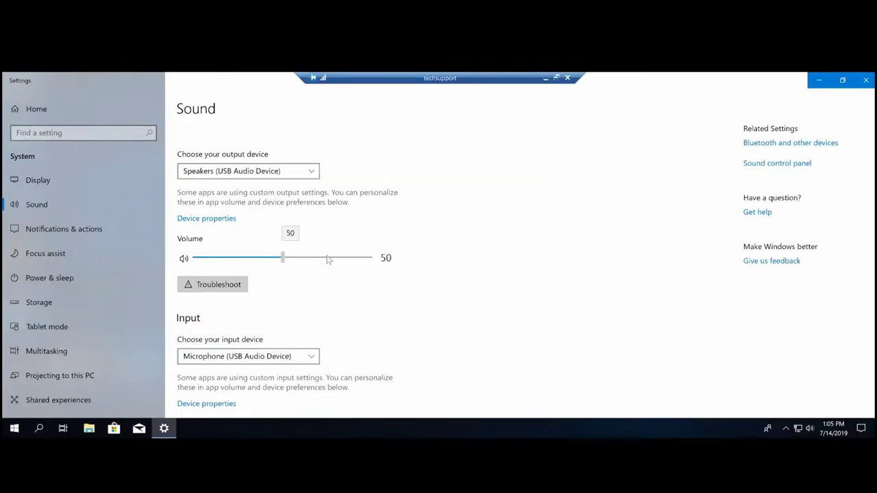
pyautogui.moveTo(327, 259); pyautogui.dragTo(317, 257)
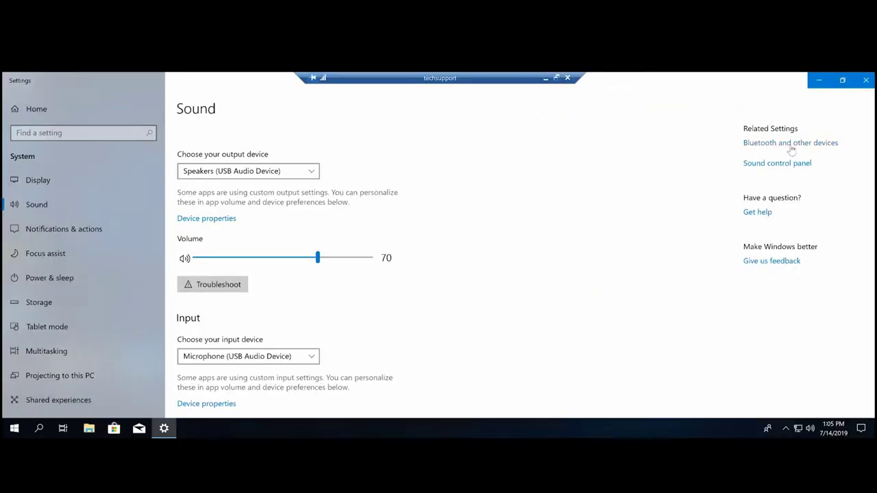
# - Attempt to pair a Bluetooth device, cancel the Couldn't connect message, and close Settings
pyautogui.click(785, 144)
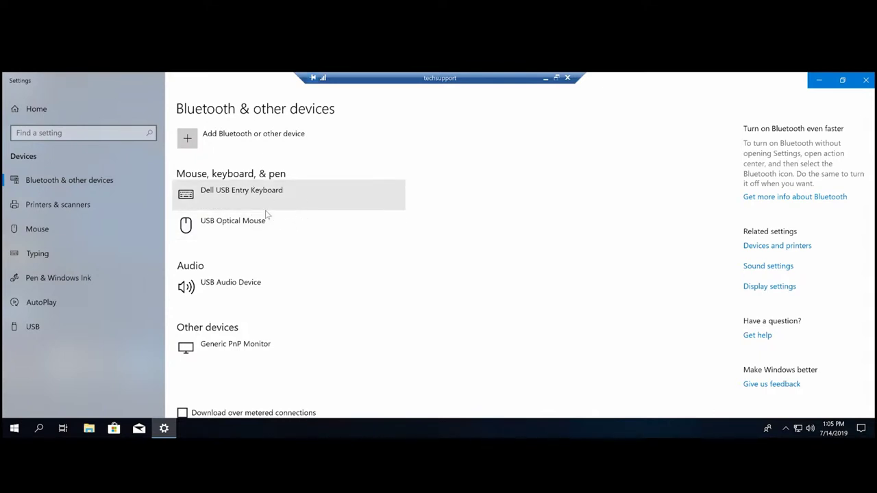
pyautogui.click(238, 144)
pyautogui.click(405, 161)
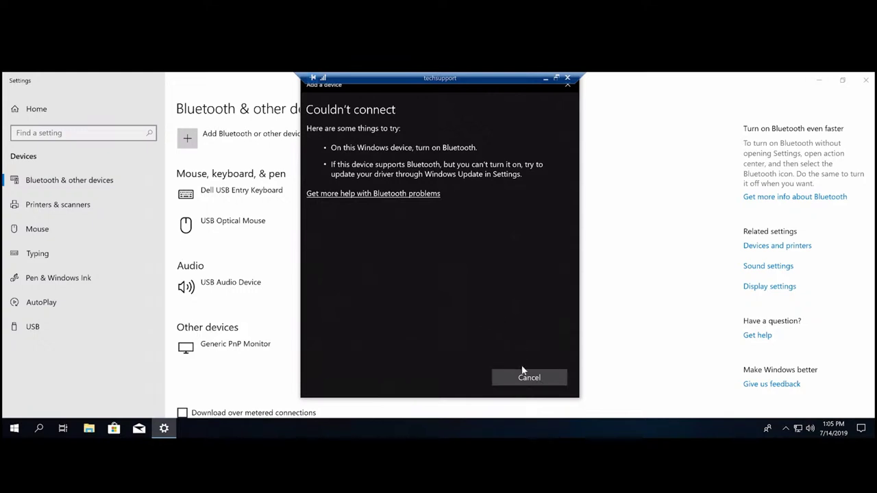
pyautogui.click(528, 379)
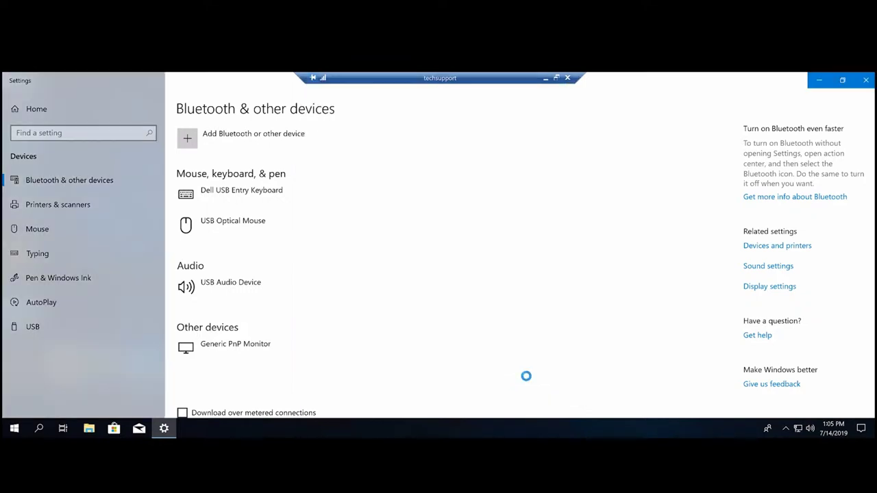
pyautogui.click(865, 80)
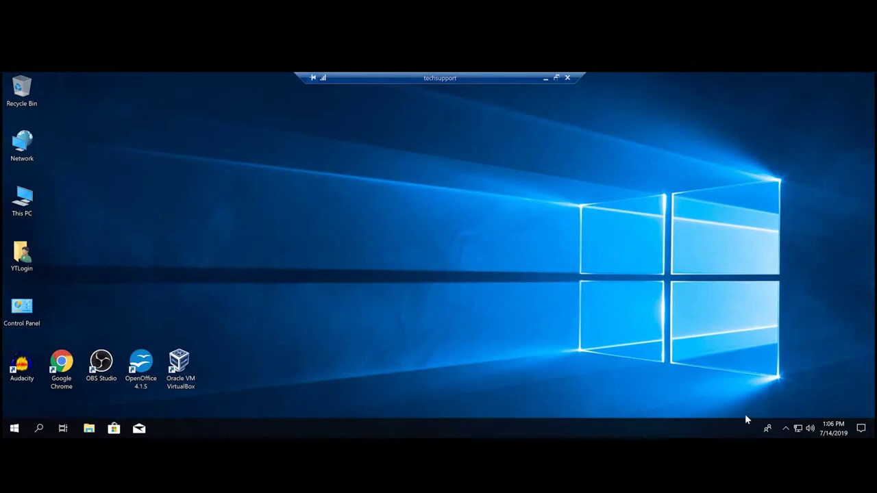
# - Open the classic Sound control panel via Sound settings, then close the Settings window
pyautogui.rightClick(809, 428)
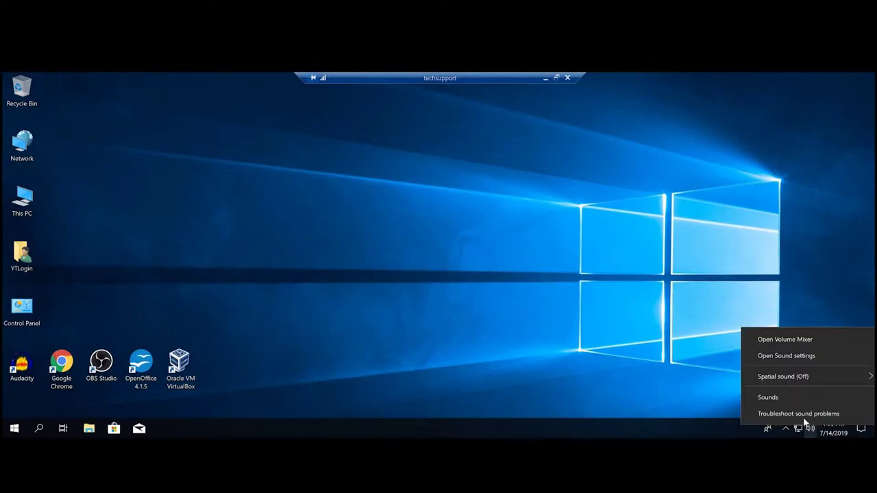
pyautogui.click(789, 357)
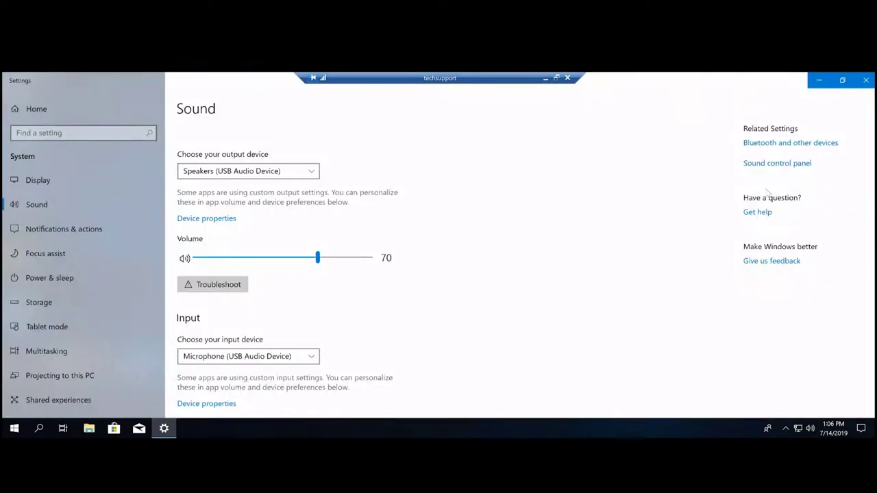
pyautogui.click(782, 170)
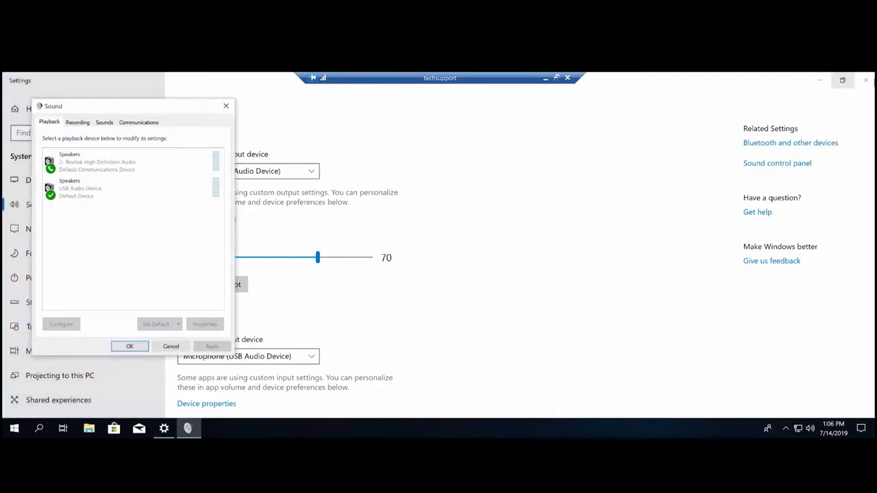
pyautogui.click(866, 80)
# - Center the Sound dialog and set the Realtek speakers as the default playback device
pyautogui.moveTo(171, 107); pyautogui.dragTo(501, 136)
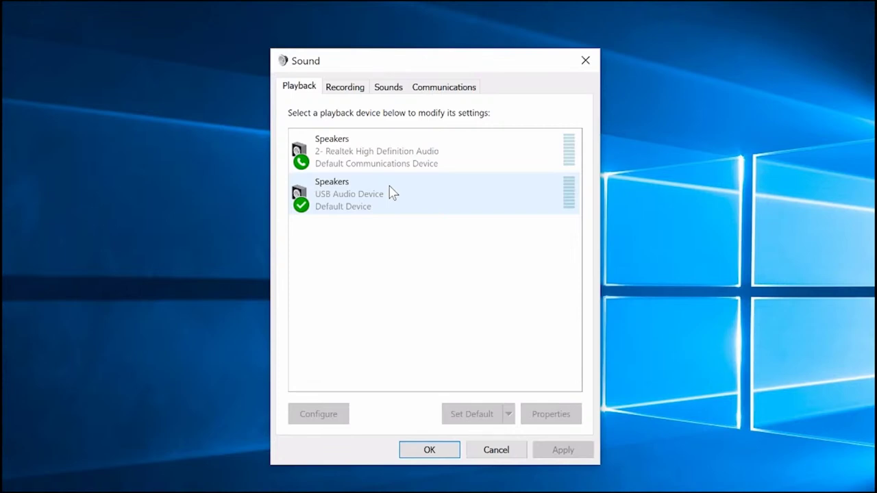
pyautogui.click(370, 169)
pyautogui.click(471, 415)
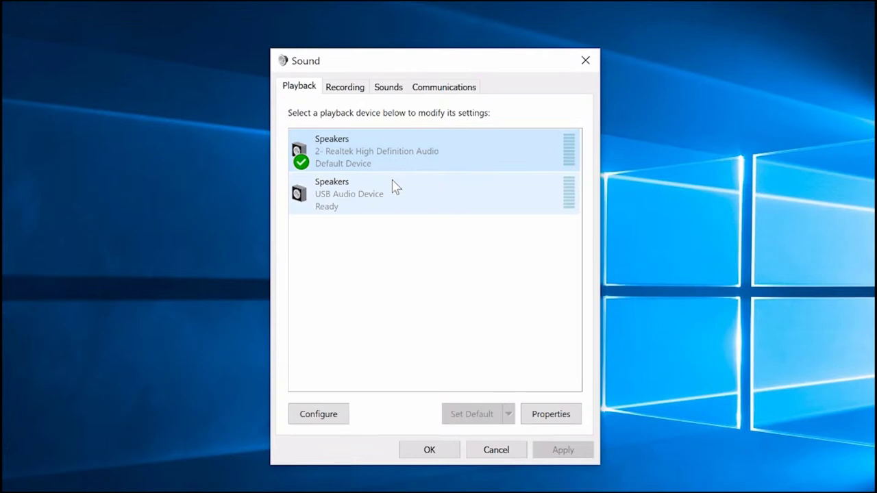
# - Make the USB Audio Device speakers the default, then disable them
pyautogui.click(359, 198)
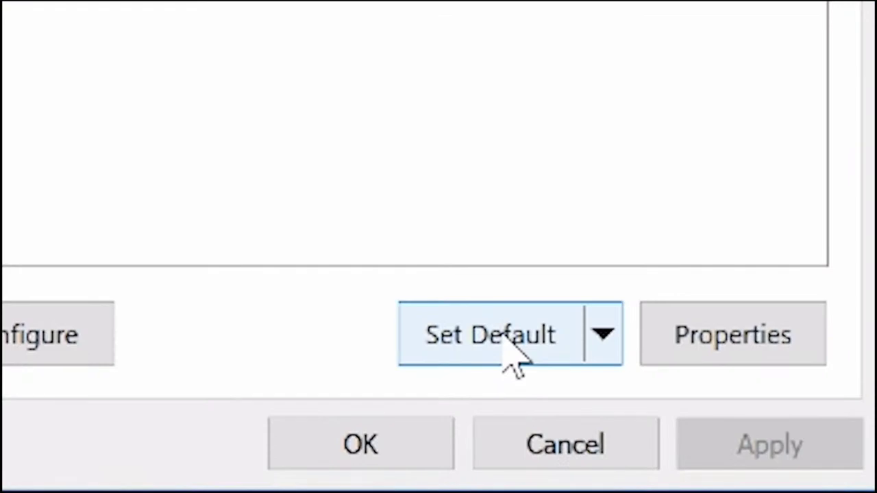
pyautogui.click(507, 344)
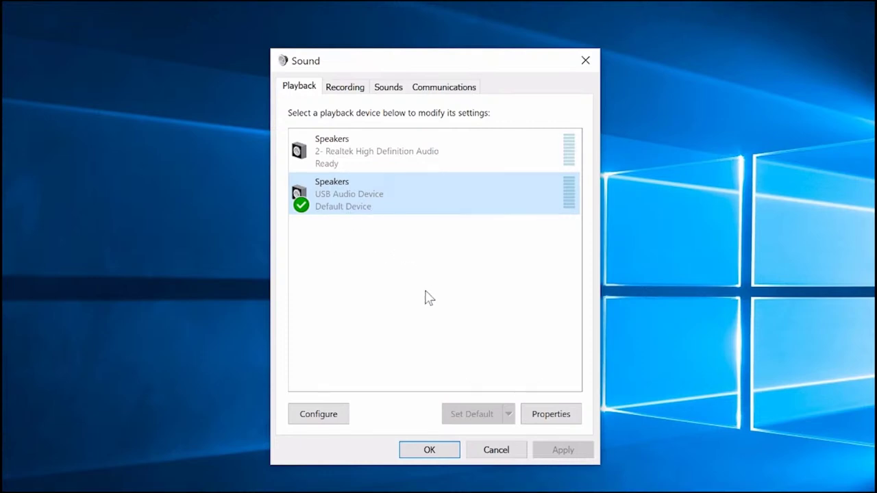
pyautogui.rightClick(357, 200)
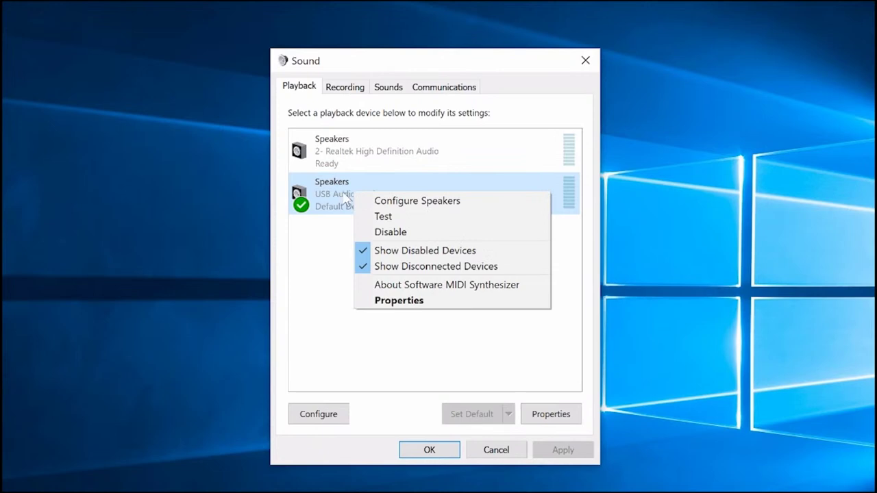
pyautogui.click(425, 237)
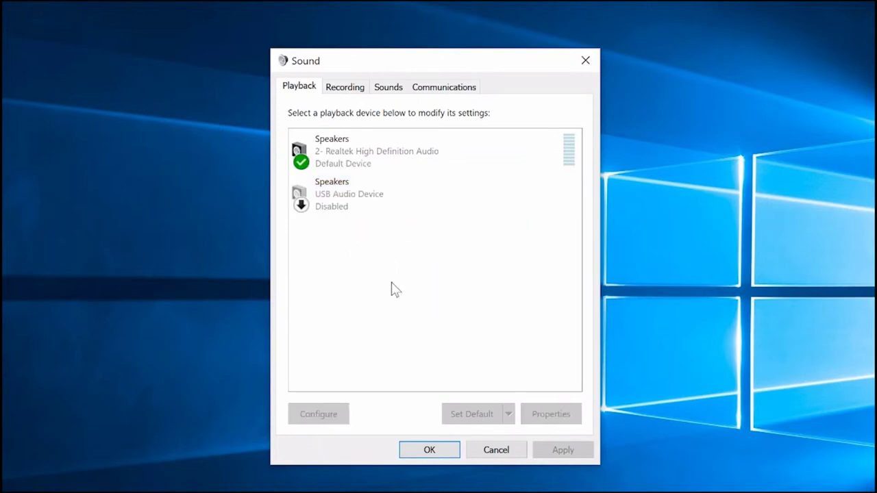
# - Toggle Show Disabled Devices off and on, then re-enable the USB Audio Device speakers
pyautogui.rightClick(366, 241)
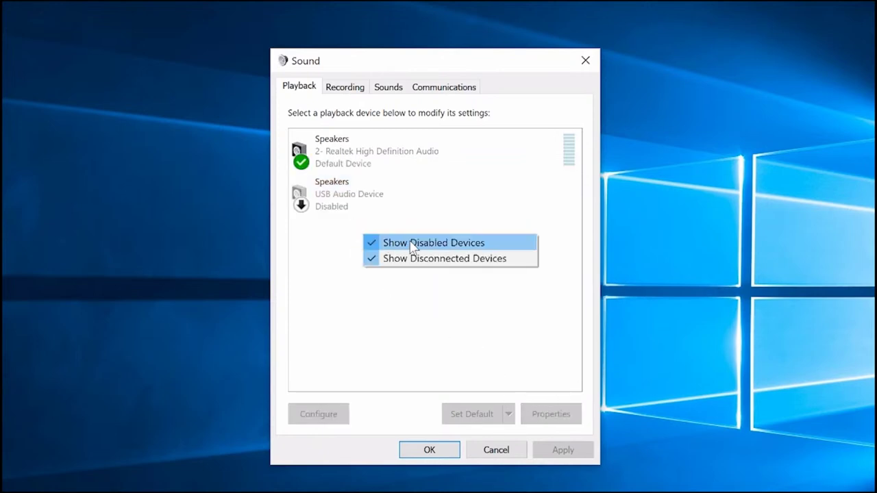
pyautogui.click(409, 242)
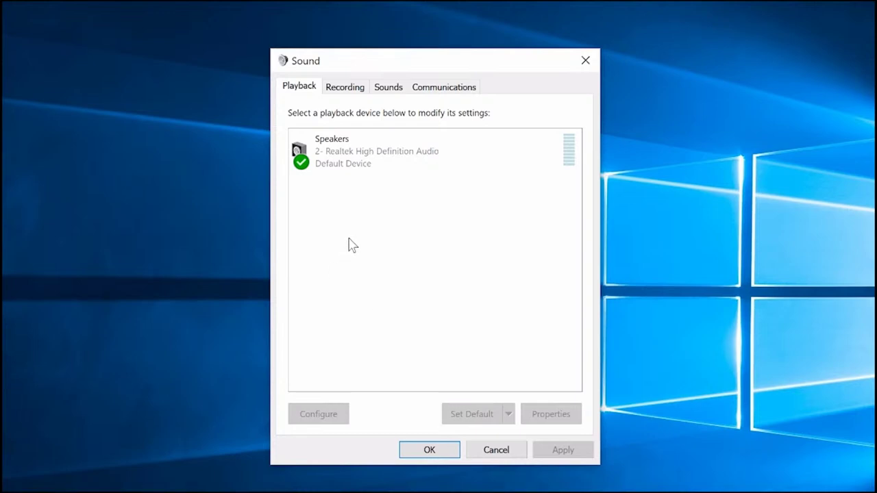
pyautogui.rightClick(415, 287)
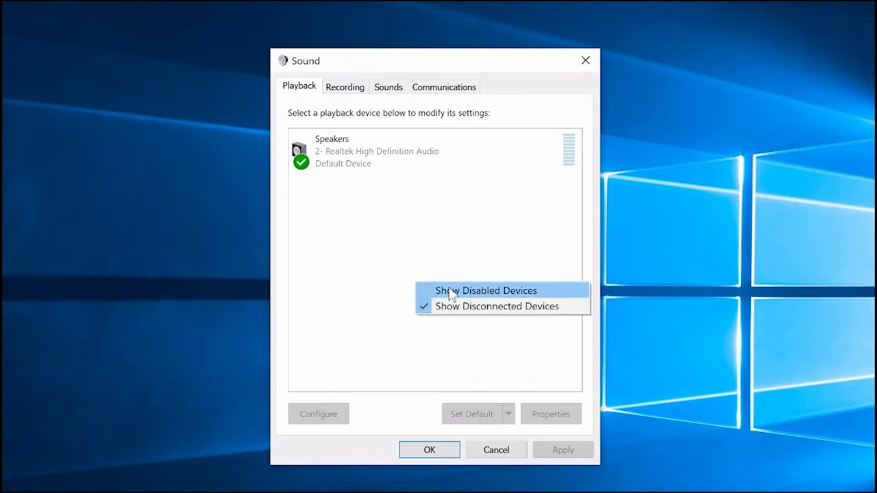
pyautogui.click(449, 292)
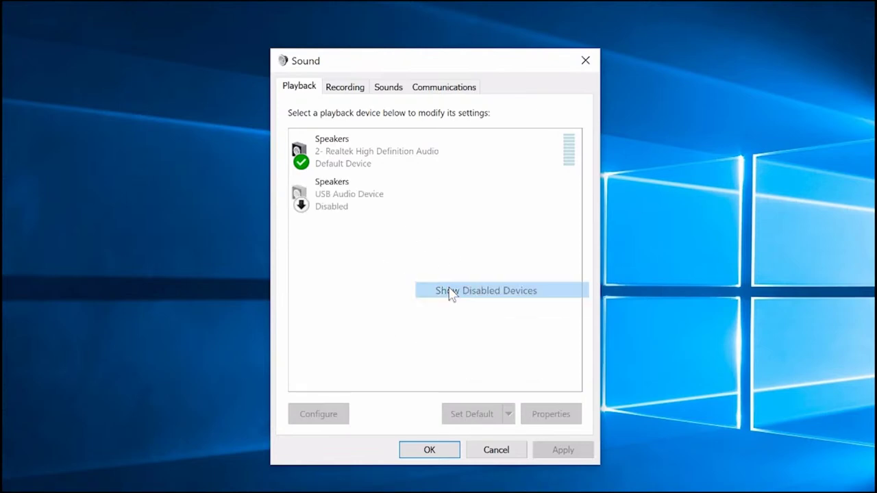
pyautogui.click(351, 195)
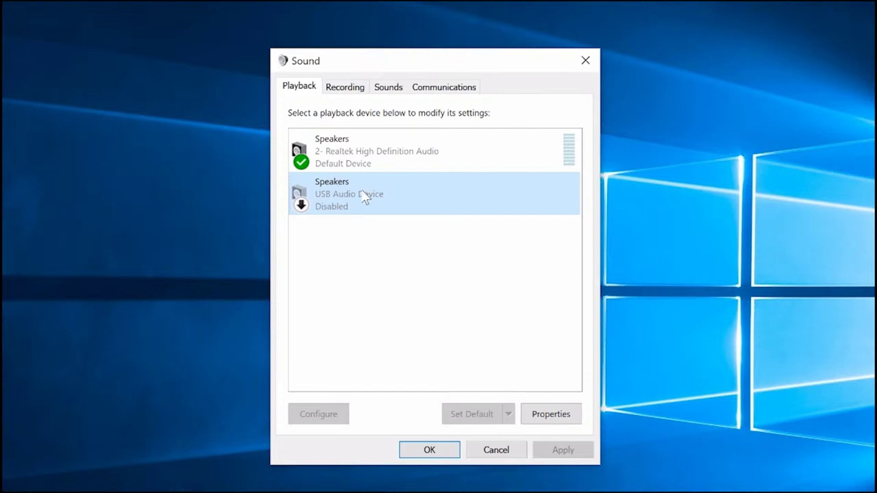
pyautogui.rightClick(366, 196)
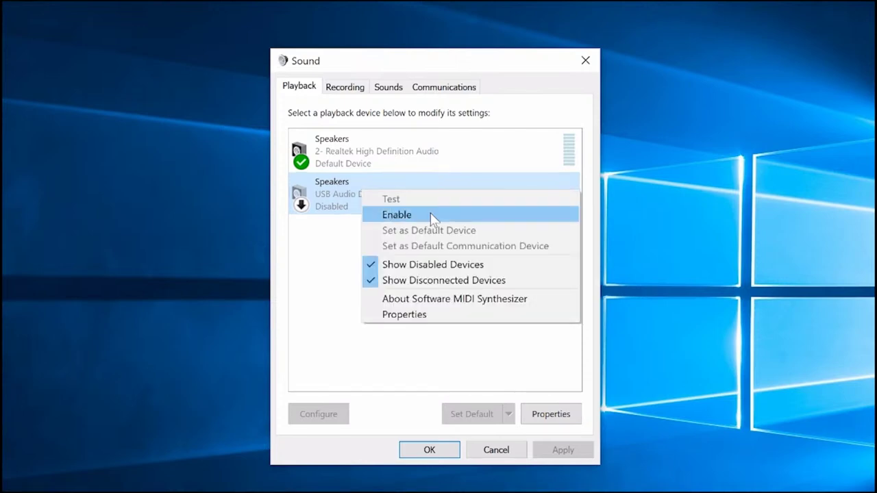
pyautogui.click(431, 217)
pyautogui.click(386, 279)
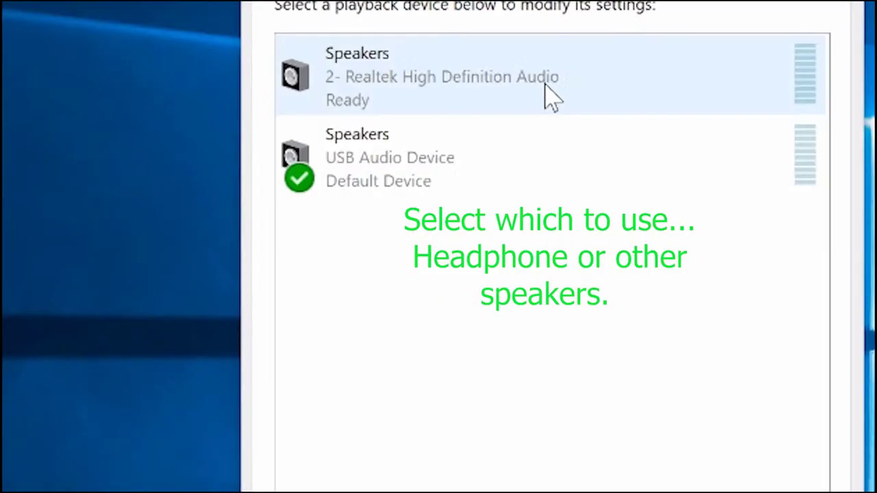
# - Open the Realtek speakers' properties, view the Levels tab, and close it
pyautogui.doubleClick(474, 91)
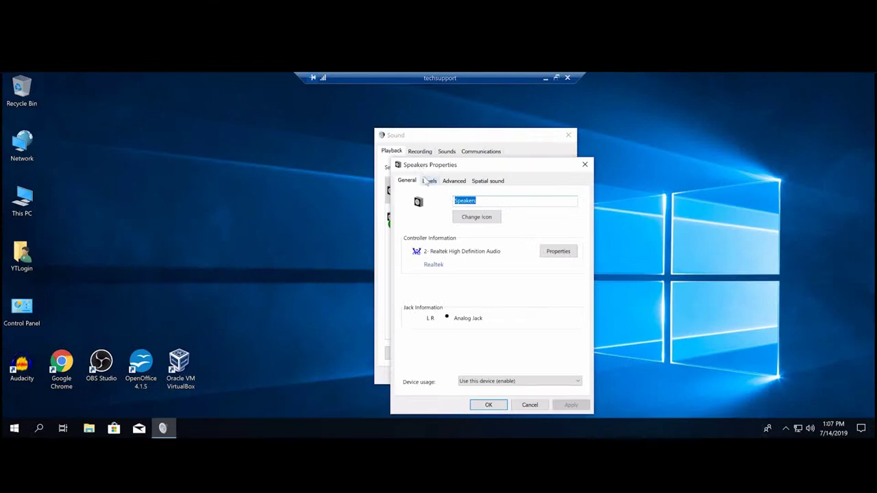
pyautogui.click(427, 181)
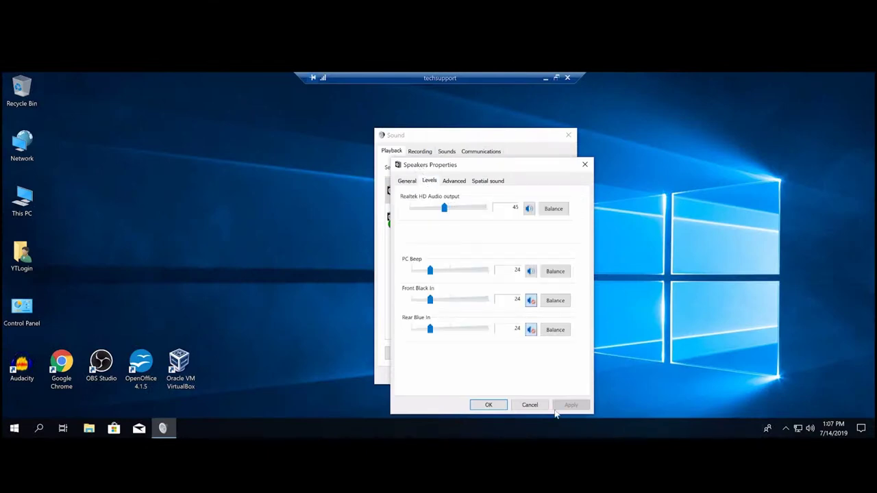
pyautogui.click(529, 405)
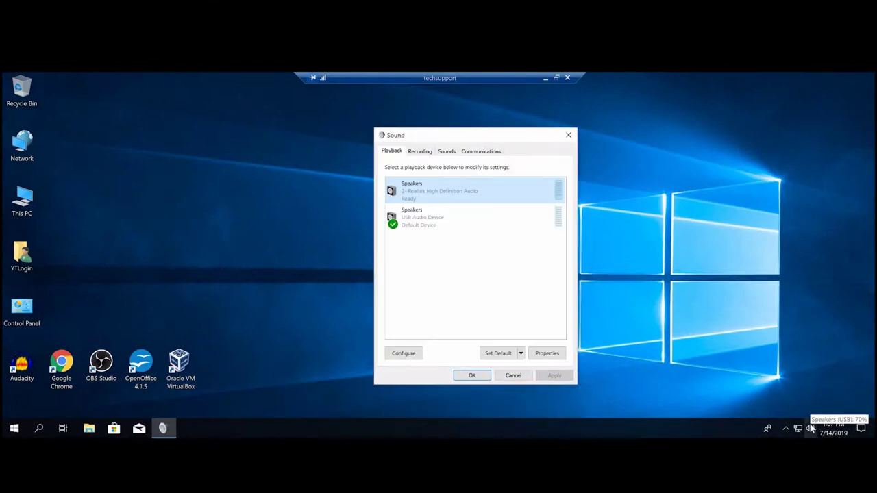
# - Lower the USB speakers' volume to 65 from the taskbar and clear the list selection
pyautogui.click(811, 428)
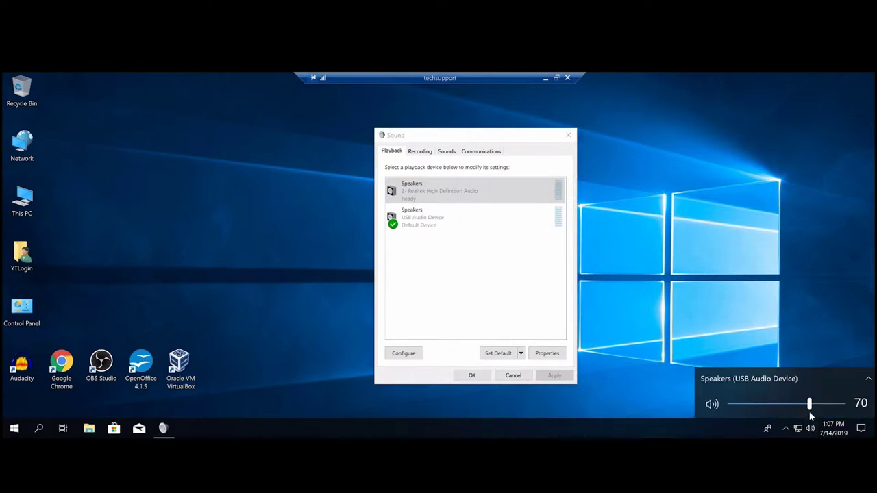
pyautogui.moveTo(808, 404); pyautogui.dragTo(804, 404)
pyautogui.click(382, 226)
pyautogui.click(417, 220)
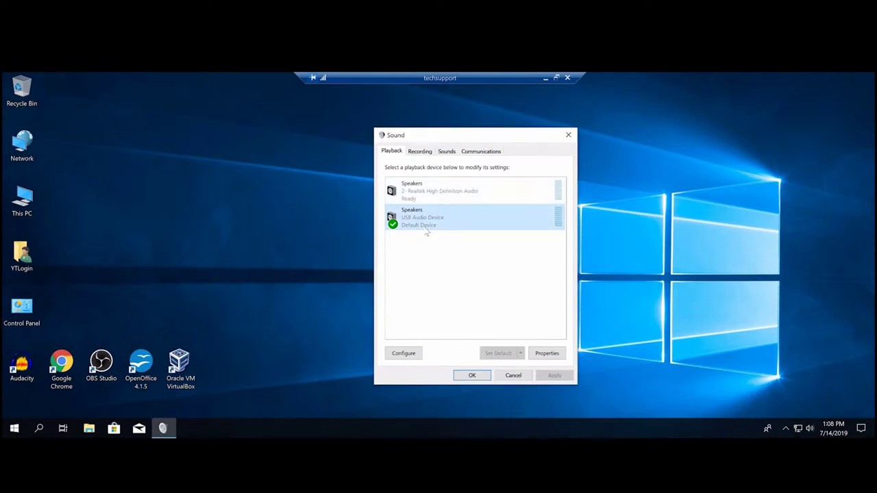
pyautogui.click(406, 241)
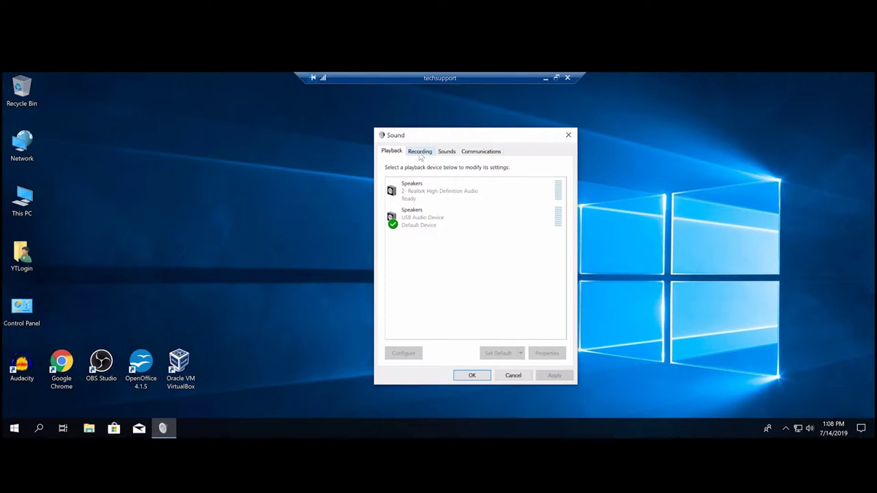
# - Show the Recording devices list with disabled devices like Stereo Mix hidden
pyautogui.click(420, 152)
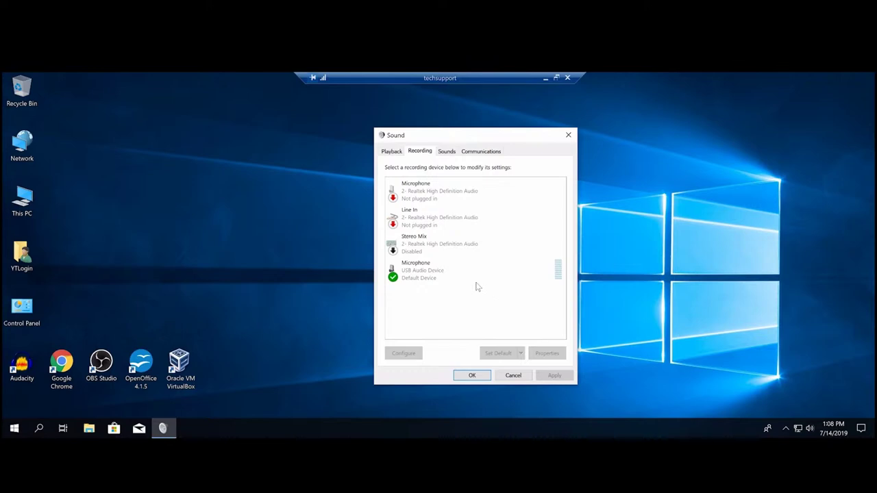
pyautogui.rightClick(449, 310)
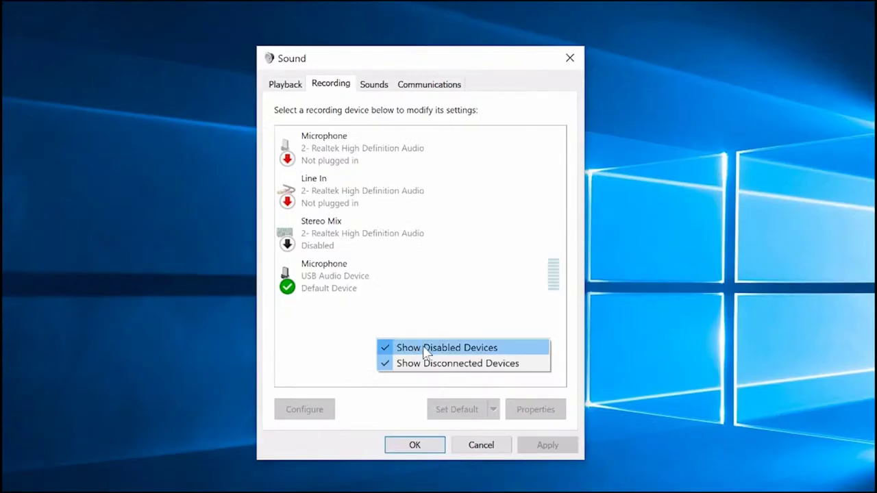
pyautogui.click(424, 350)
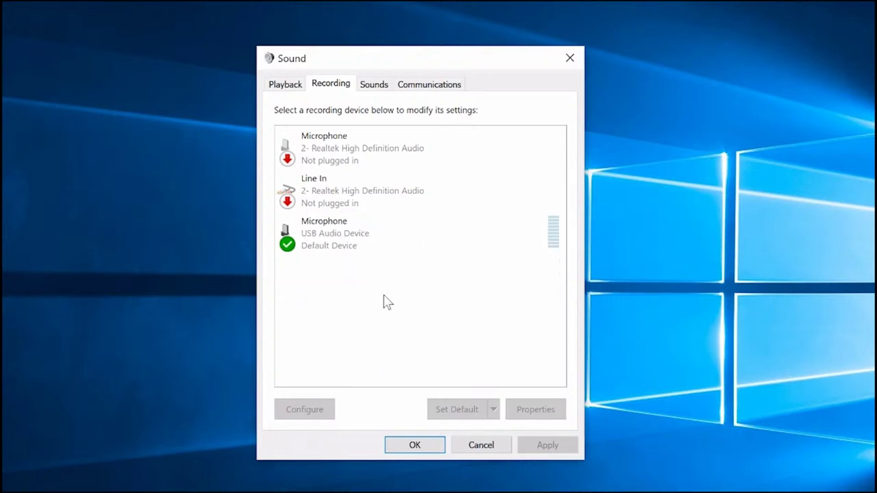
# - Select the Line In, Realtek microphone and USB Audio Device microphone rows in turn
pyautogui.click(379, 182)
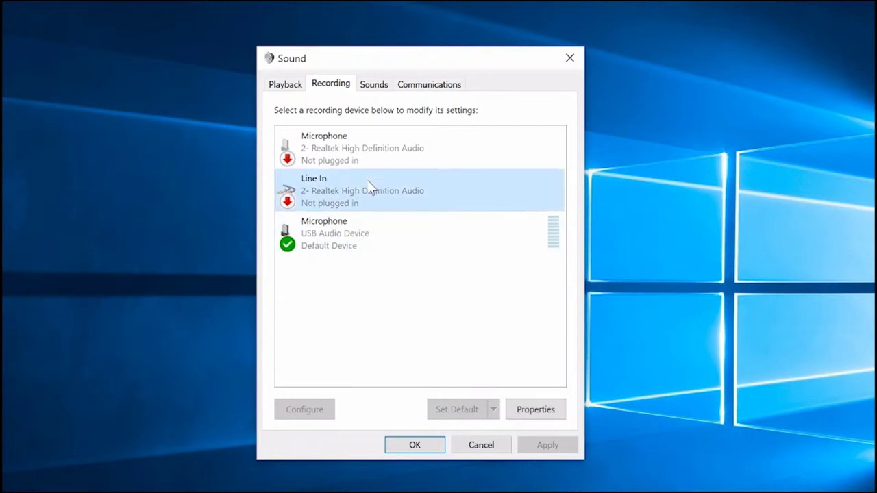
pyautogui.click(366, 158)
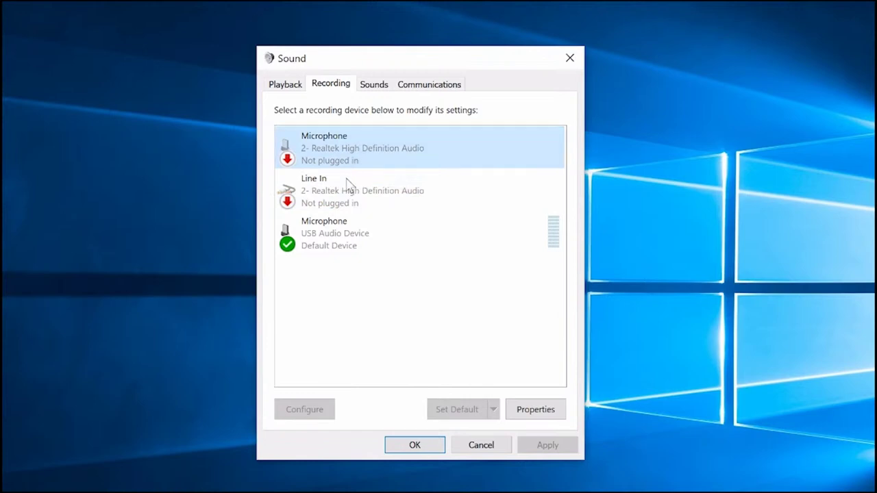
pyautogui.click(341, 202)
pyautogui.click(352, 154)
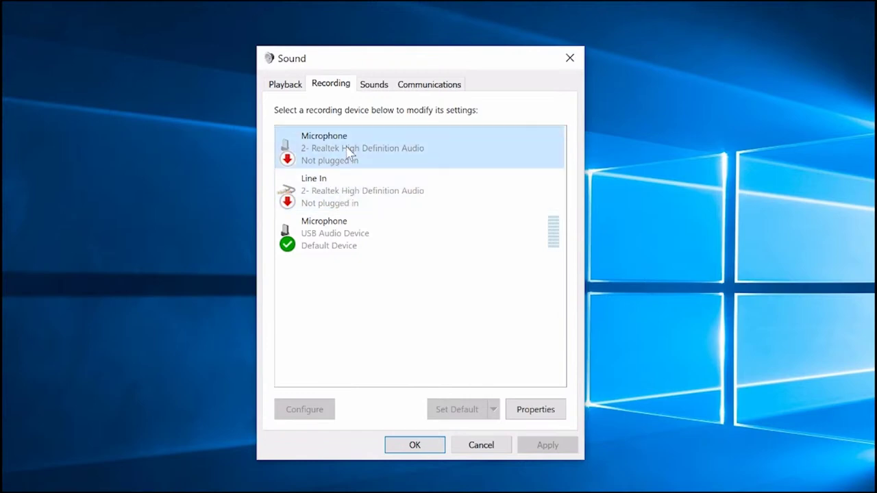
pyautogui.click(355, 194)
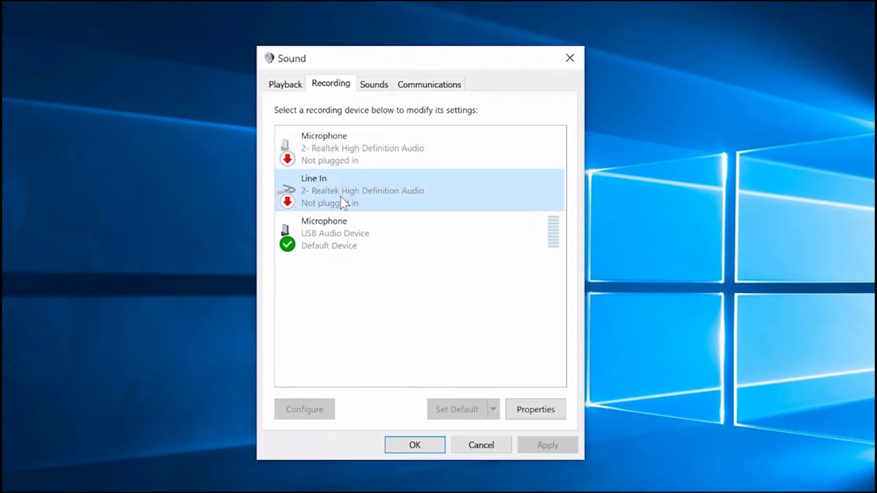
pyautogui.click(366, 149)
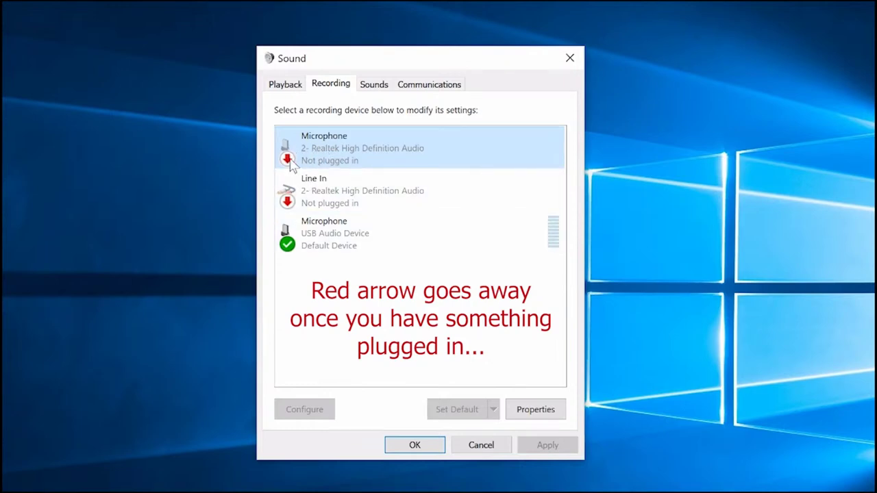
pyautogui.click(357, 240)
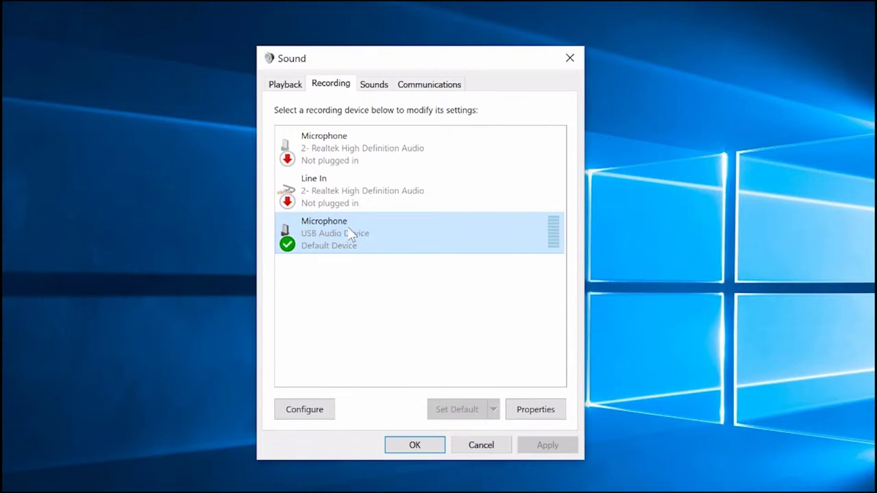
pyautogui.click(372, 159)
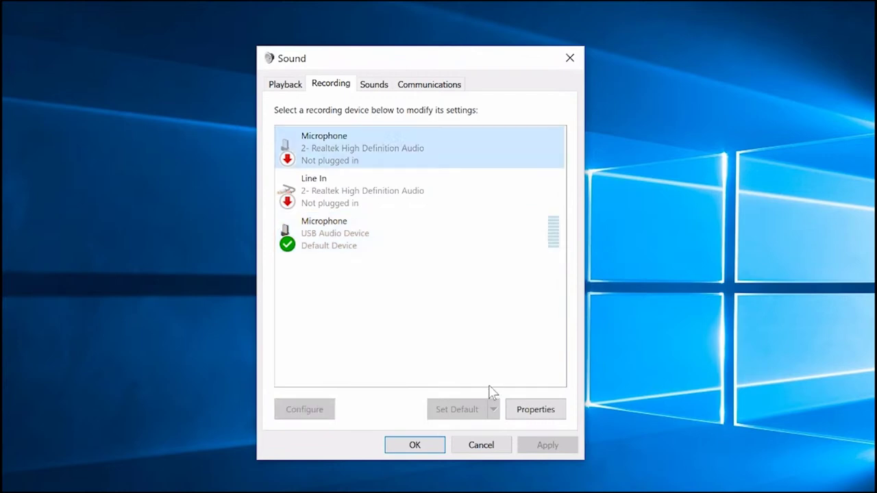
pyautogui.click(350, 247)
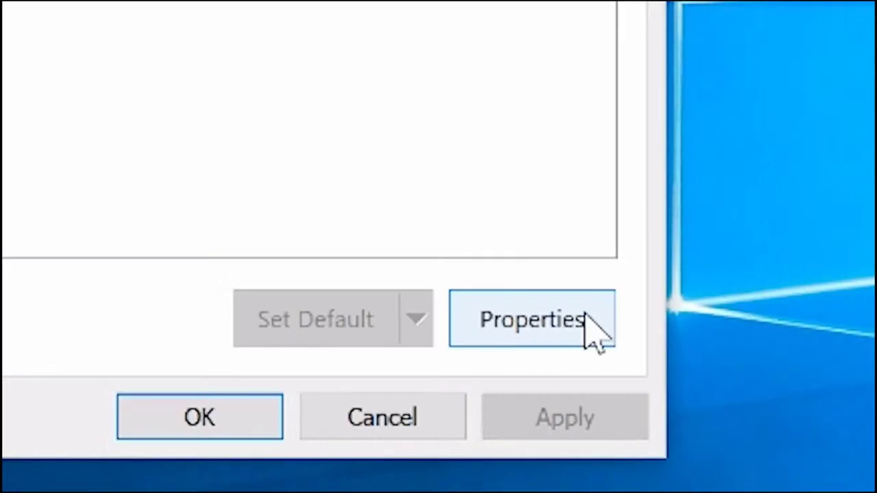
# - In the USB microphone's Listen settings, enable and apply Listen to this device, then disable and apply
pyautogui.doubleClick(382, 241)
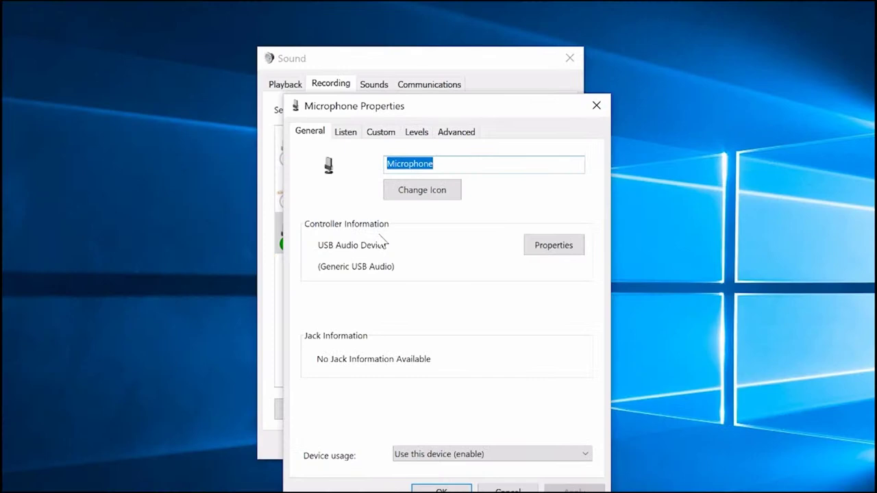
pyautogui.moveTo(530, 110); pyautogui.dragTo(516, 55)
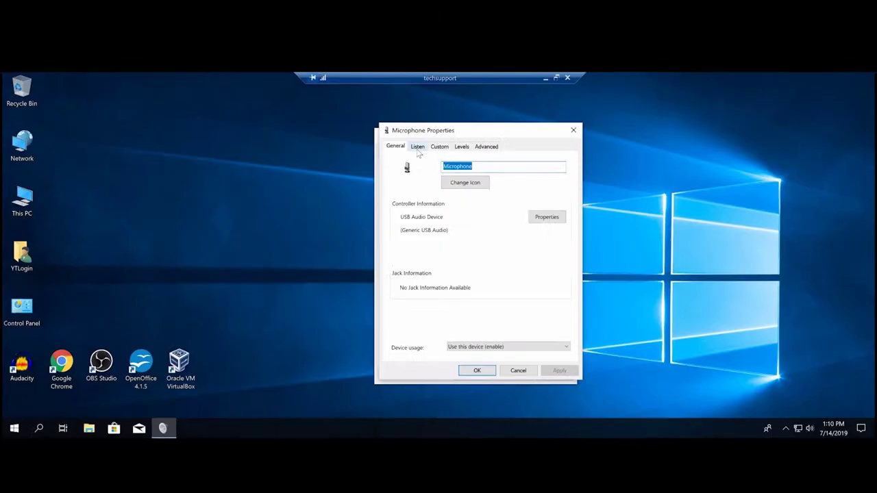
pyautogui.click(417, 147)
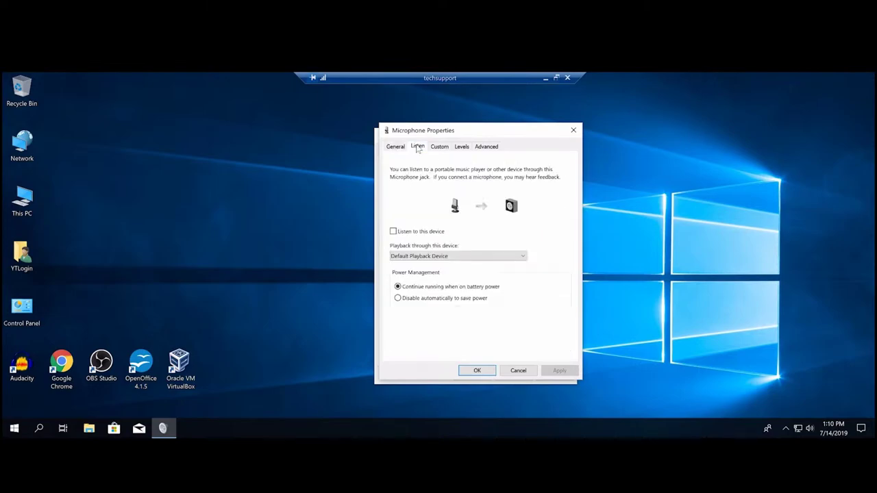
pyautogui.click(283, 205)
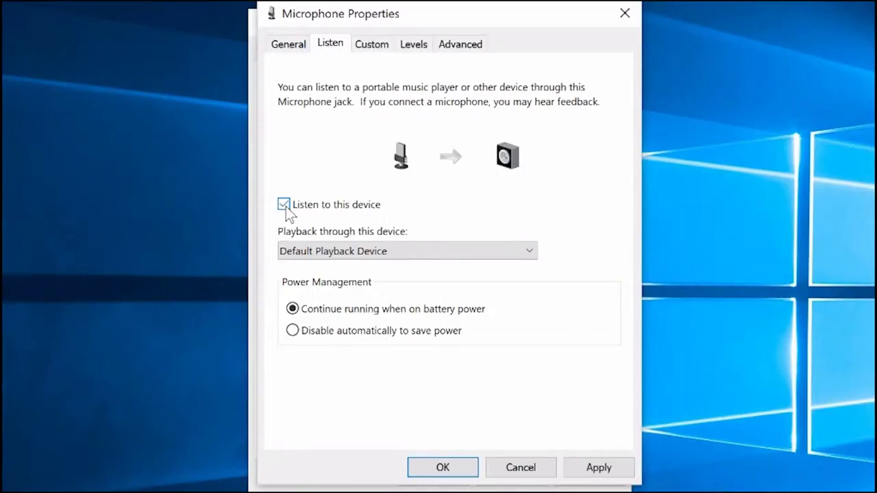
pyautogui.click(616, 477)
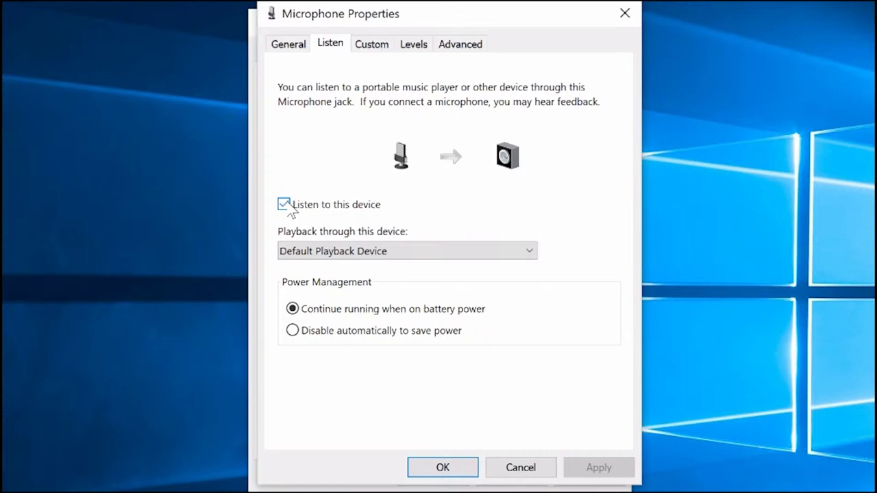
pyautogui.click(285, 204)
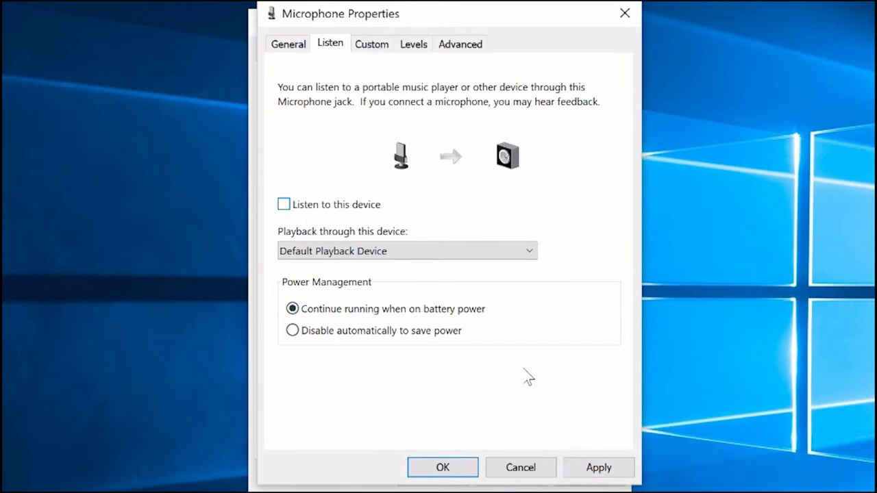
pyautogui.click(593, 468)
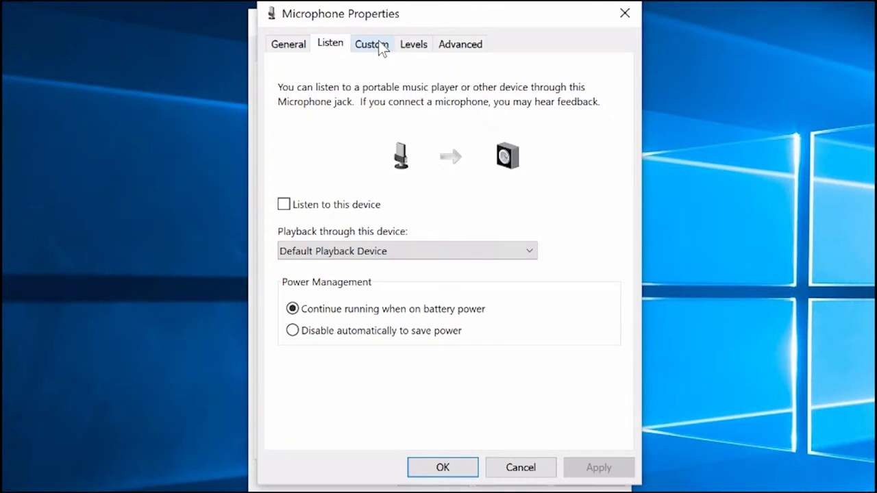
# - View the microphone's custom AGC setting and lower its recording level from 100 to 65
pyautogui.click(371, 45)
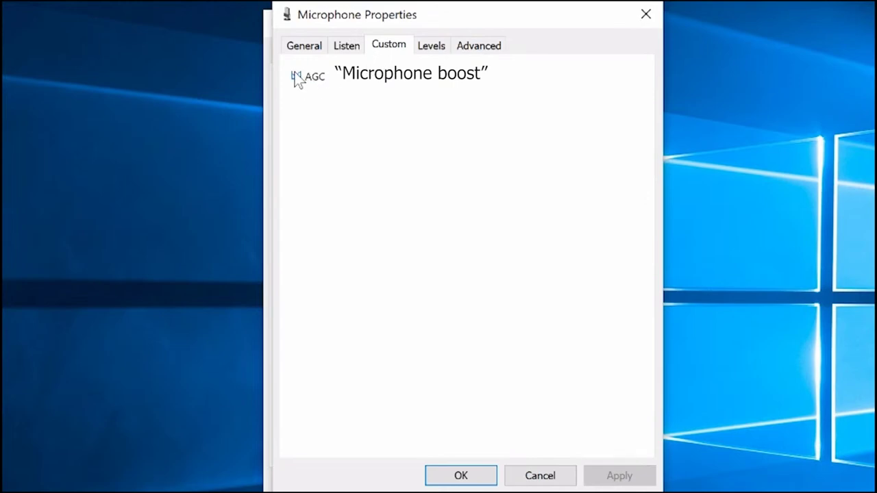
pyautogui.click(436, 52)
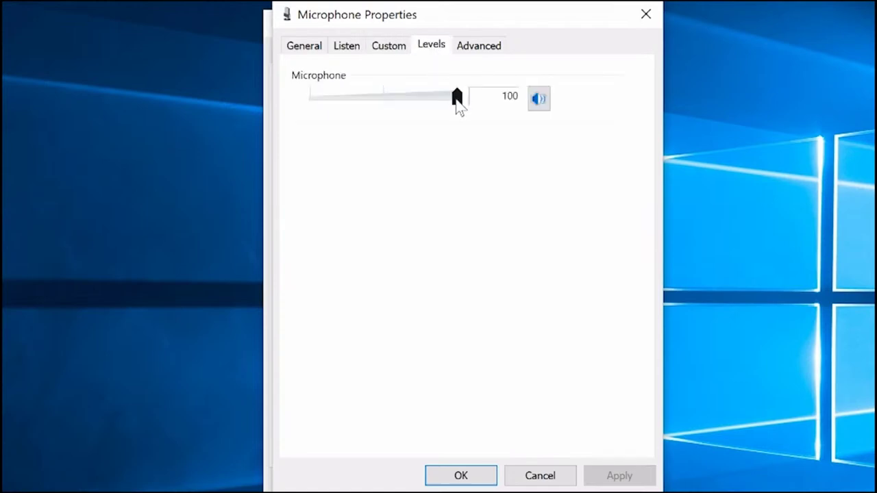
pyautogui.moveTo(442, 106); pyautogui.dragTo(461, 99)
# - Return to the microphone's Listen settings and move the Audacity shortcut beside Google Chrome
pyautogui.click(385, 47)
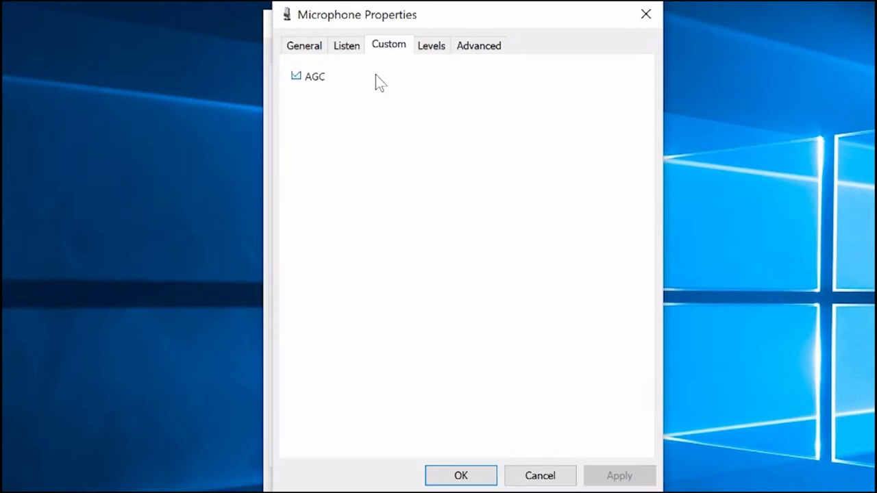
pyautogui.click(355, 55)
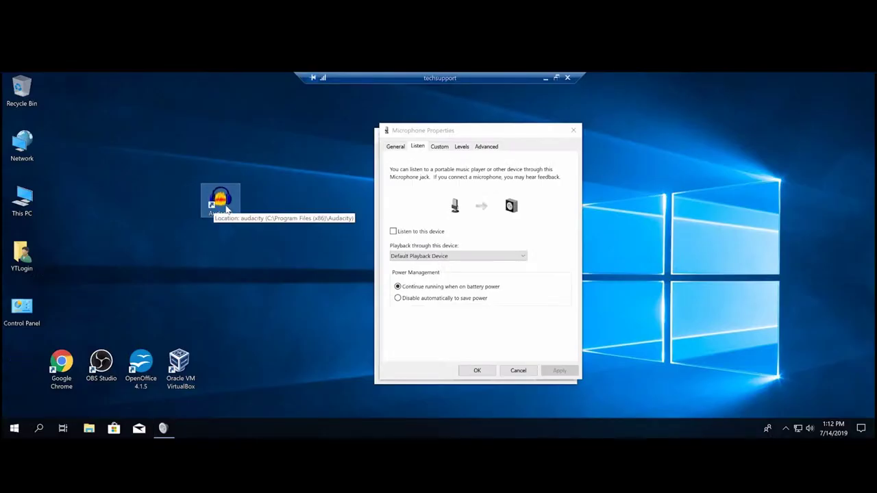
pyautogui.moveTo(226, 209); pyautogui.dragTo(22, 369)
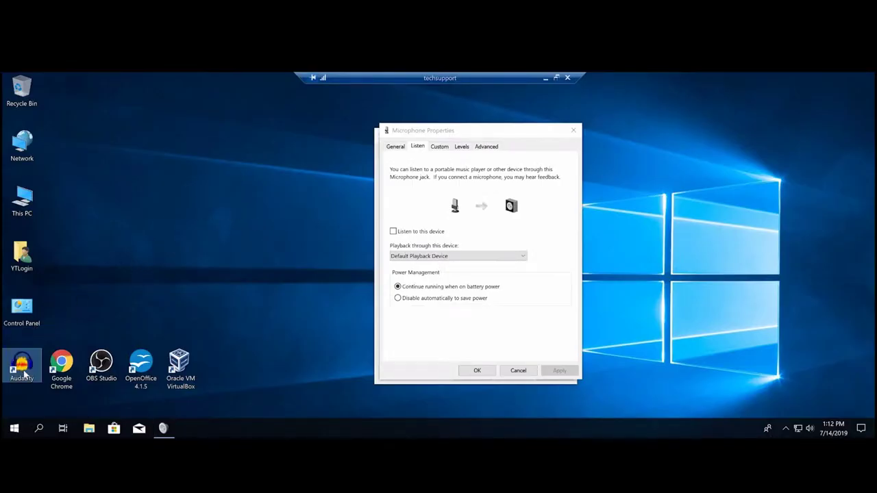
# - Close Microphone Properties, flip between the Playback and Recording lists, and close the Sound dialog
pyautogui.click(231, 282)
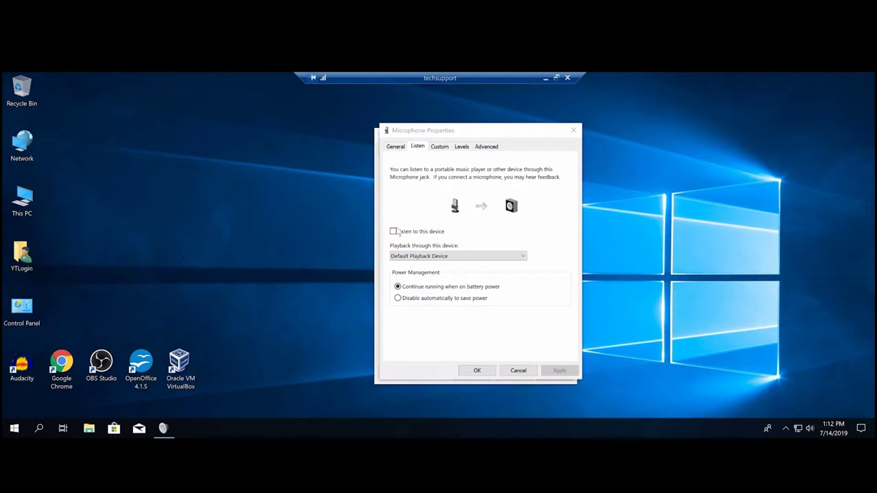
pyautogui.click(392, 147)
pyautogui.click(517, 370)
pyautogui.click(392, 152)
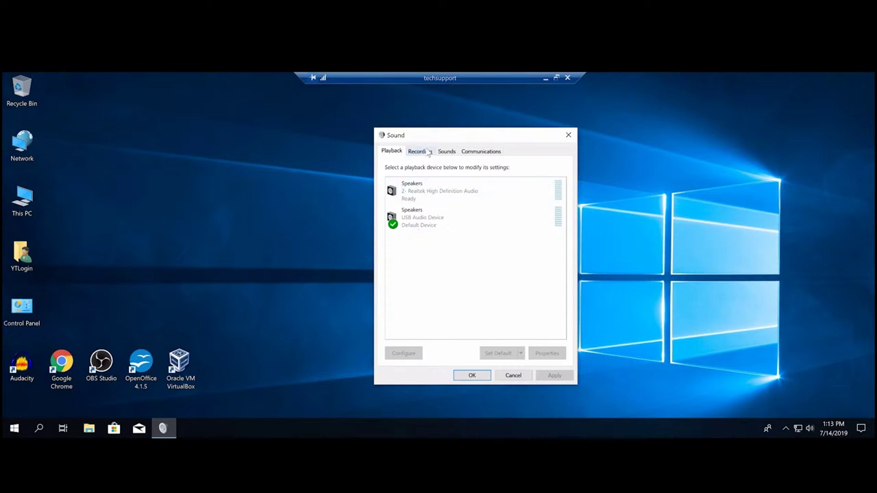
pyautogui.click(424, 152)
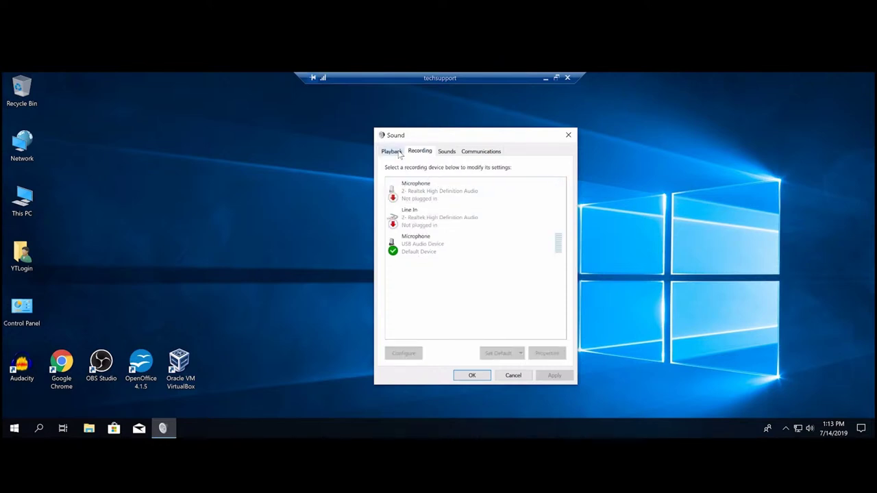
pyautogui.click(392, 153)
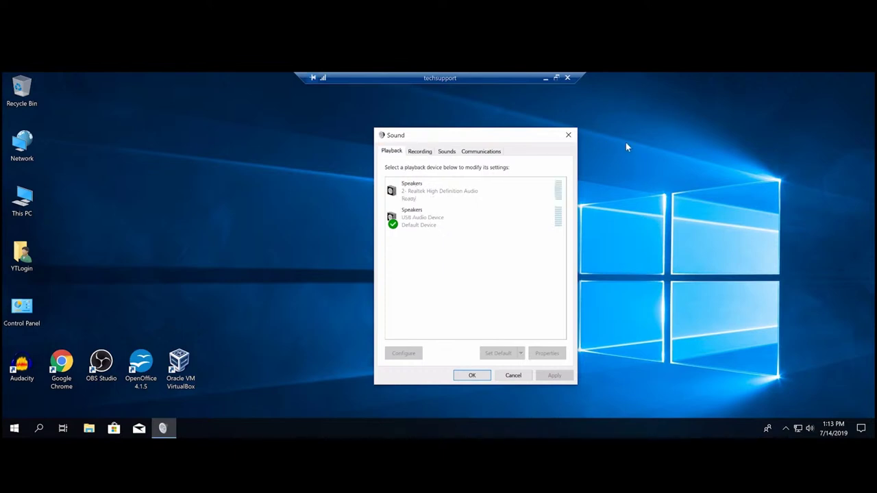
pyautogui.click(569, 135)
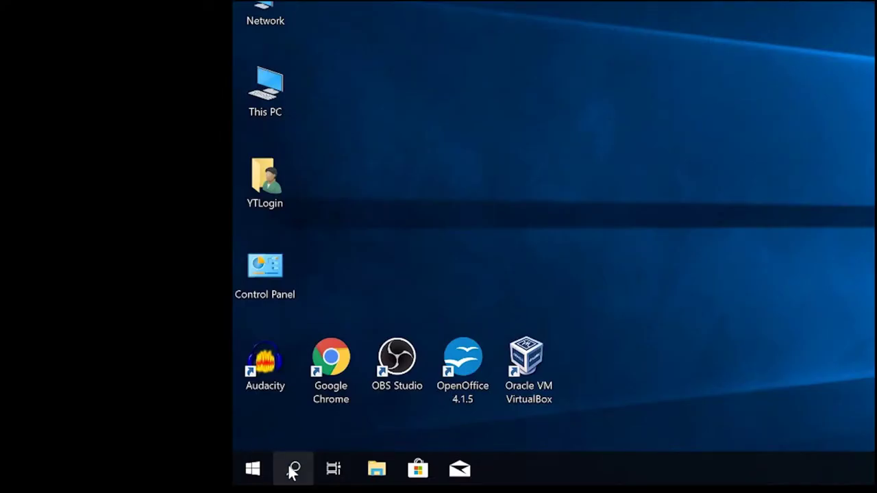
# - Launch Device Manager from the Start button's quick-access menu
pyautogui.click(37, 429)
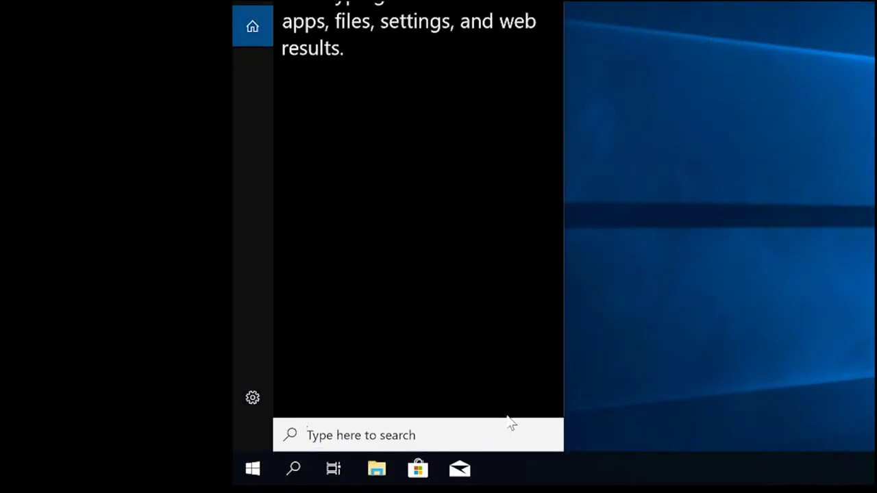
pyautogui.write('de')
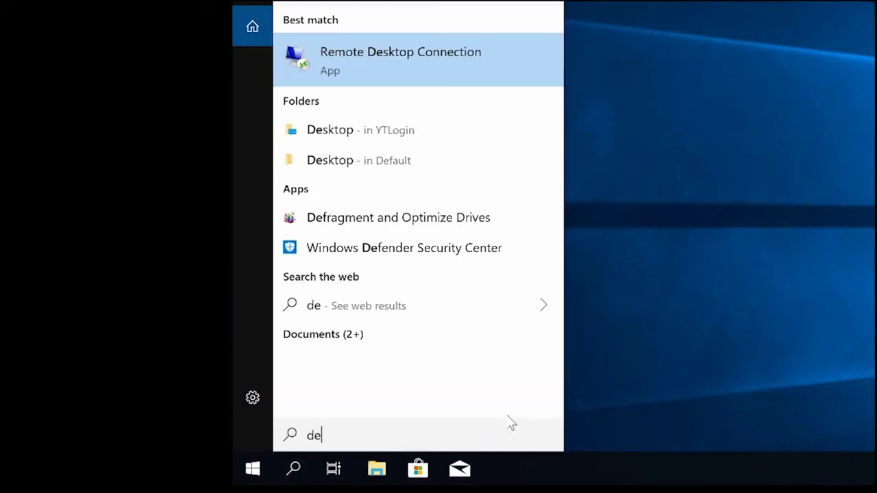
pyautogui.write('vice manager')
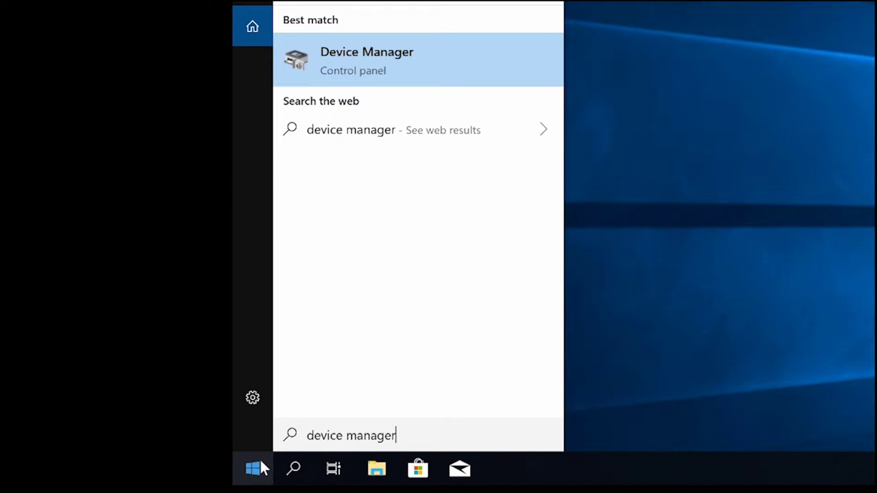
pyautogui.rightClick(250, 470)
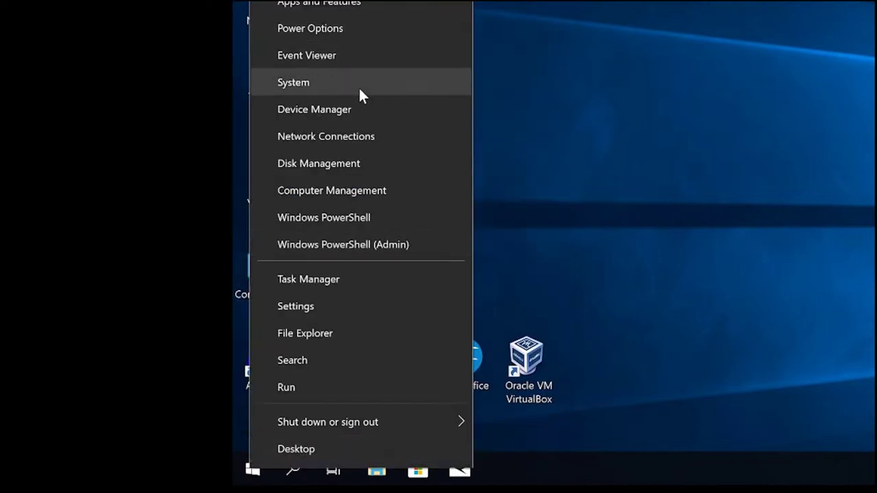
pyautogui.click(336, 109)
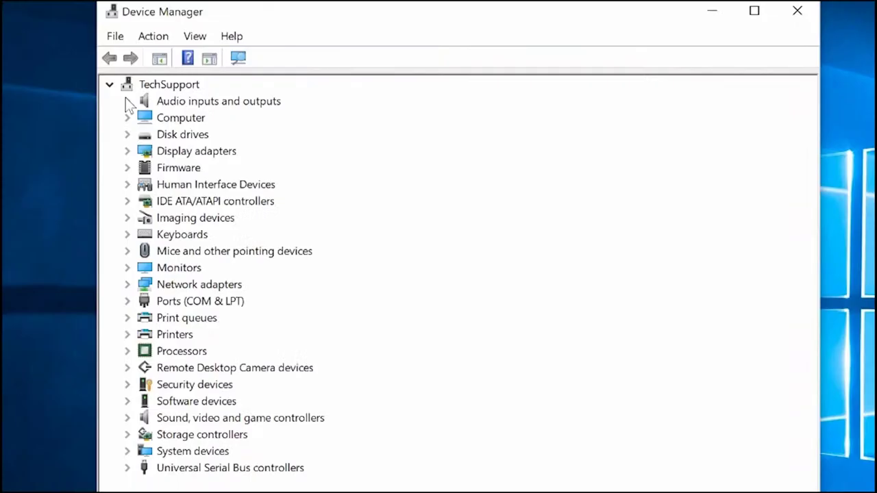
# - Expand Audio inputs and outputs and select the USB microphone, USB speakers and Realtek speakers
pyautogui.click(267, 166)
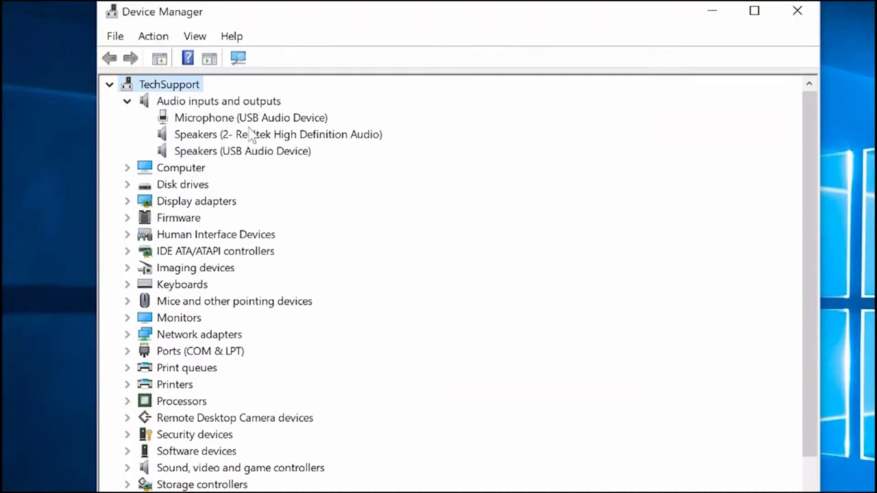
pyautogui.click(217, 151)
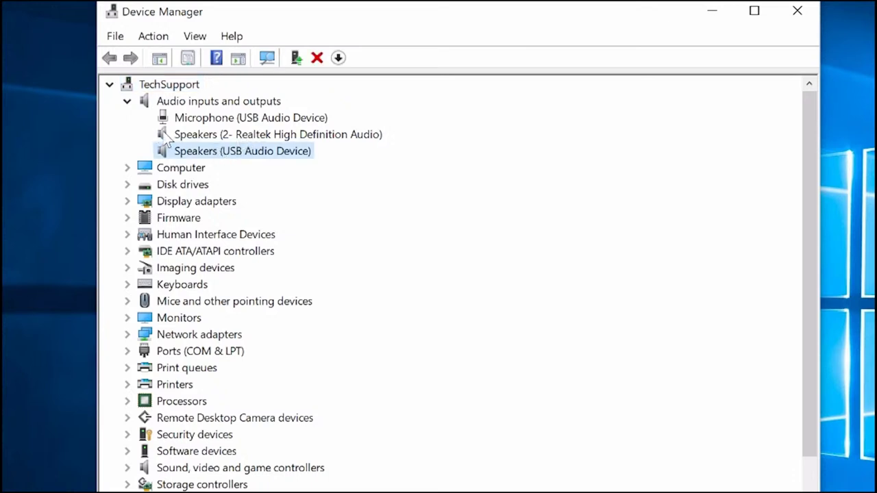
pyautogui.click(213, 135)
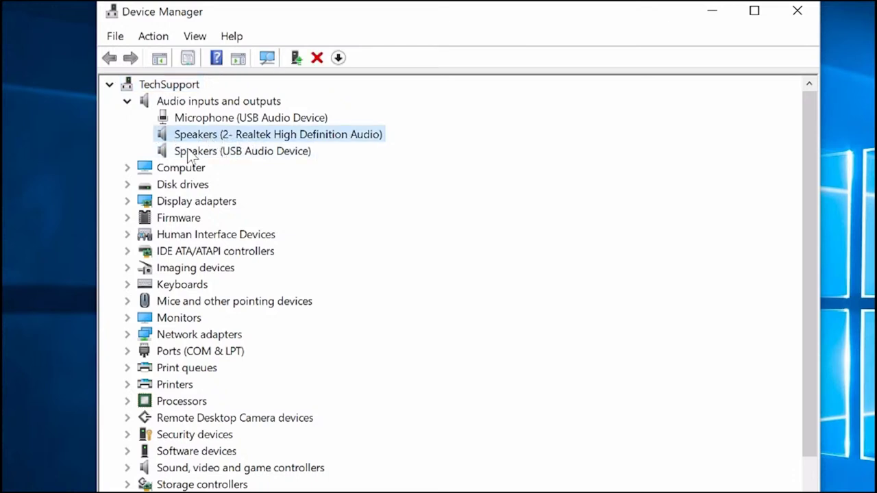
pyautogui.click(192, 153)
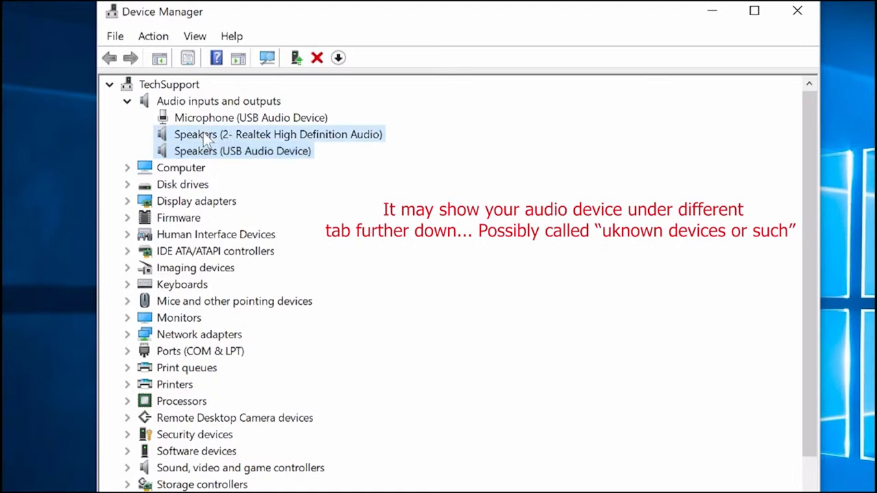
pyautogui.click(205, 137)
pyautogui.press('Up')
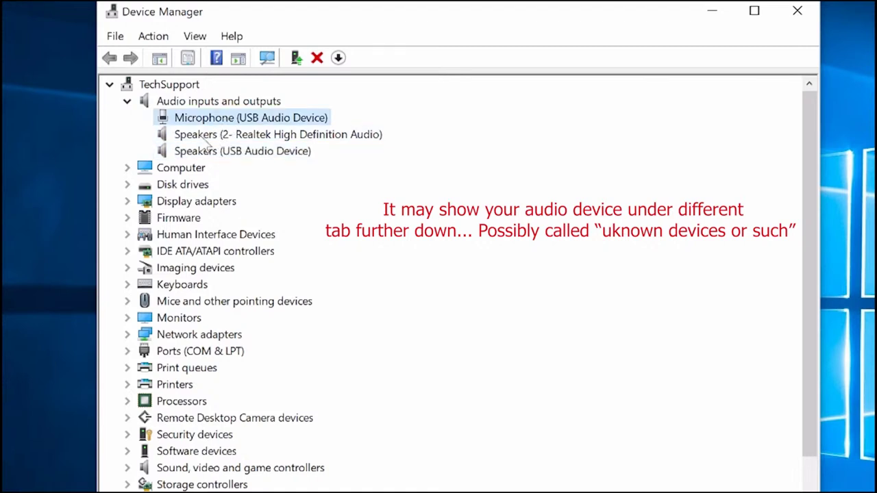
pyautogui.click(228, 155)
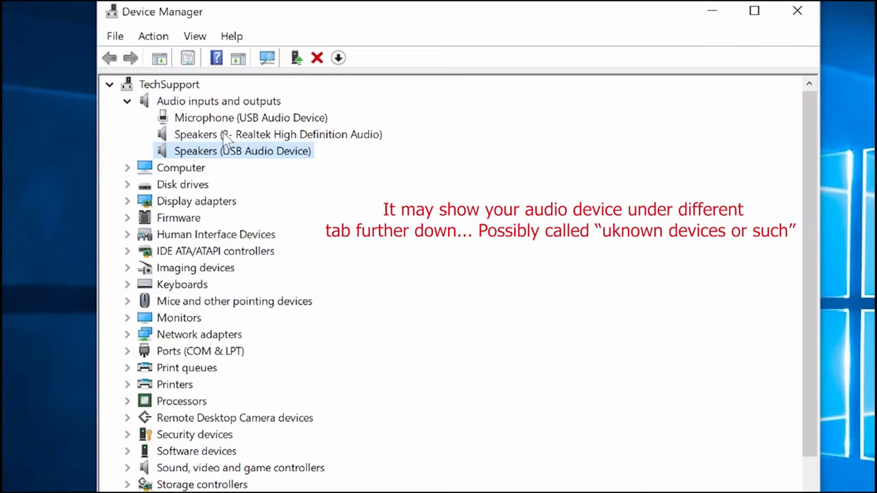
pyautogui.click(223, 134)
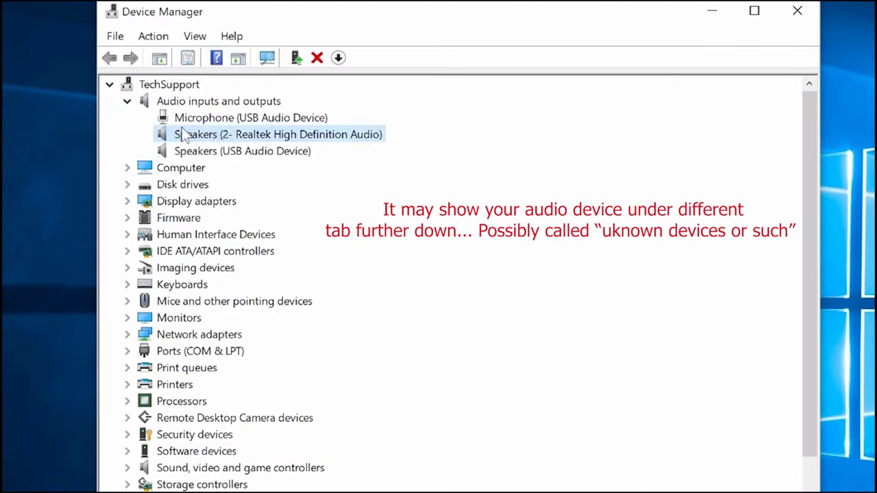
pyautogui.click(185, 149)
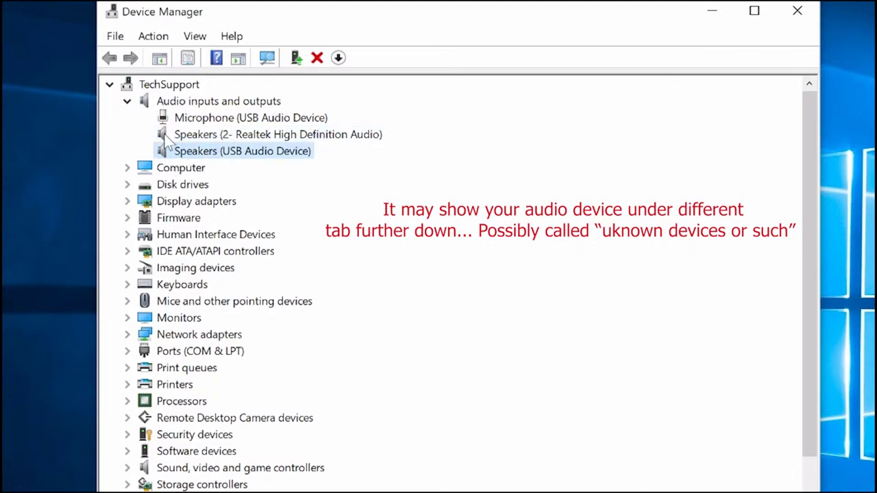
pyautogui.click(182, 135)
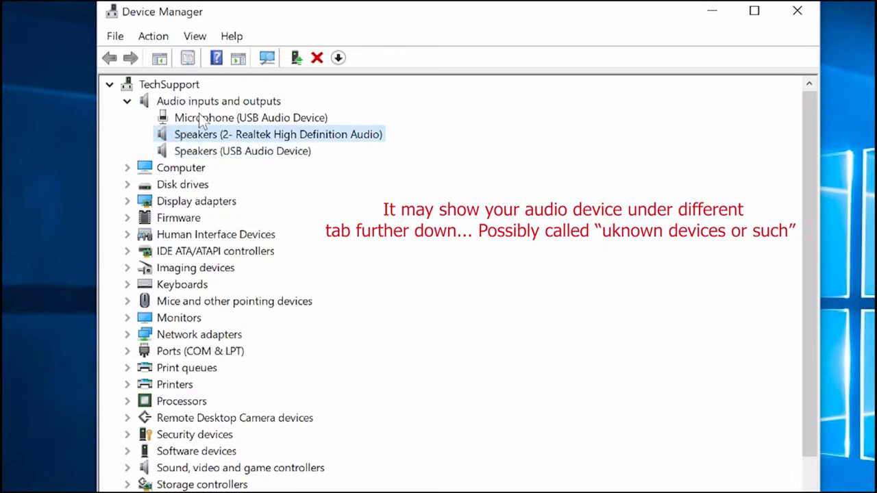
pyautogui.click(200, 118)
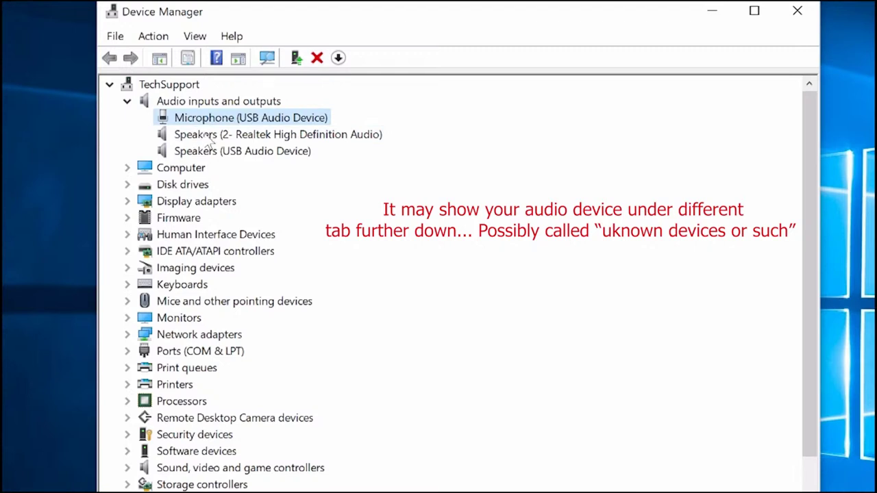
pyautogui.click(247, 142)
pyautogui.click(247, 152)
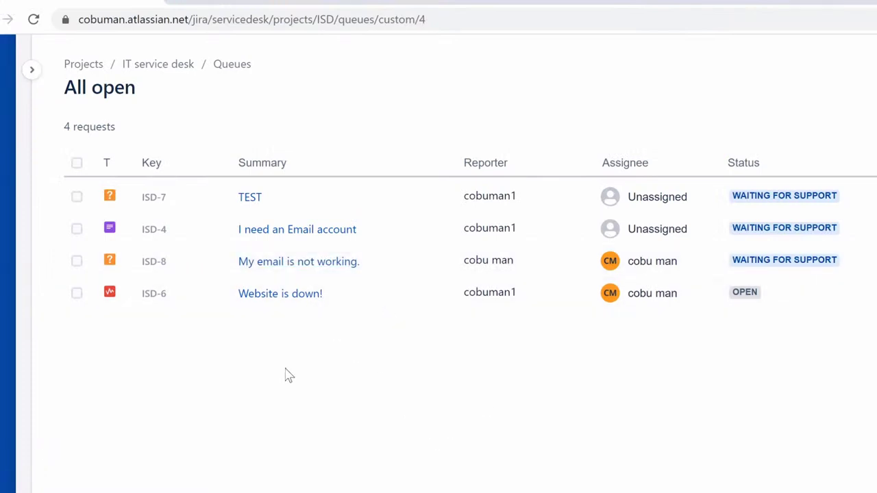
# - Open the 'My email is not working' request and highlight its description text
pyautogui.click(317, 267)
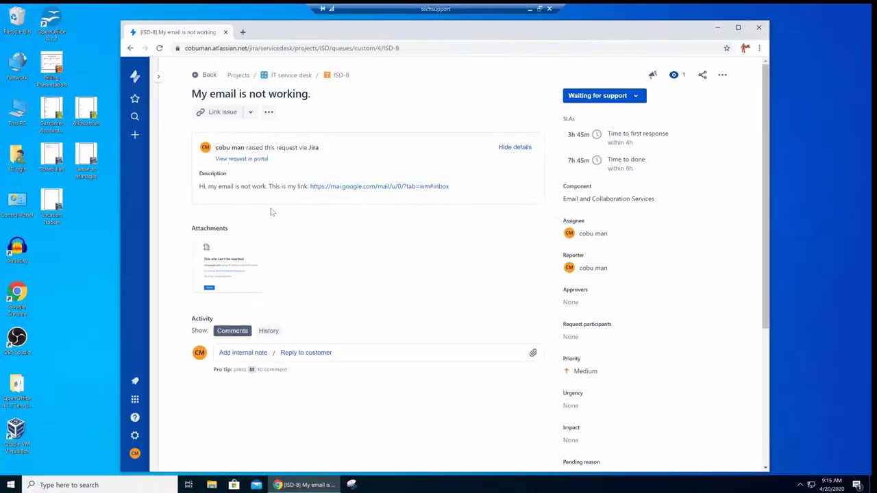
pyautogui.moveTo(199, 186); pyautogui.dragTo(308, 186)
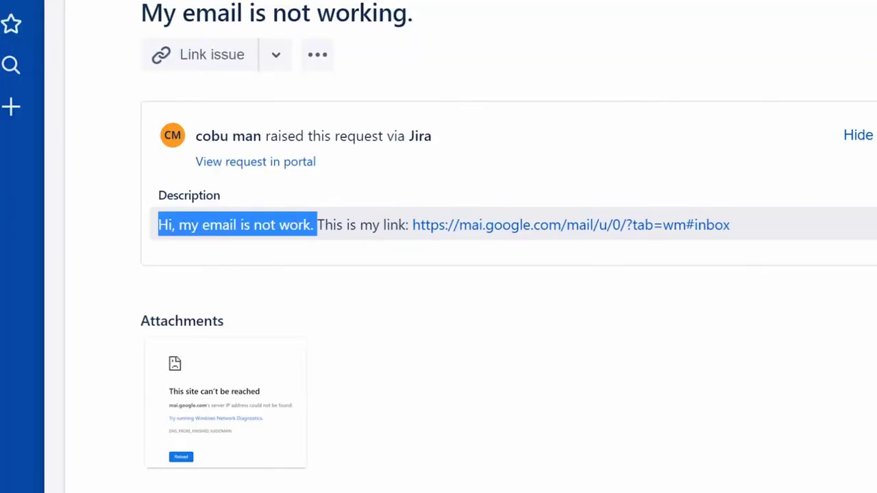
pyautogui.moveTo(405, 225); pyautogui.dragTo(788, 237)
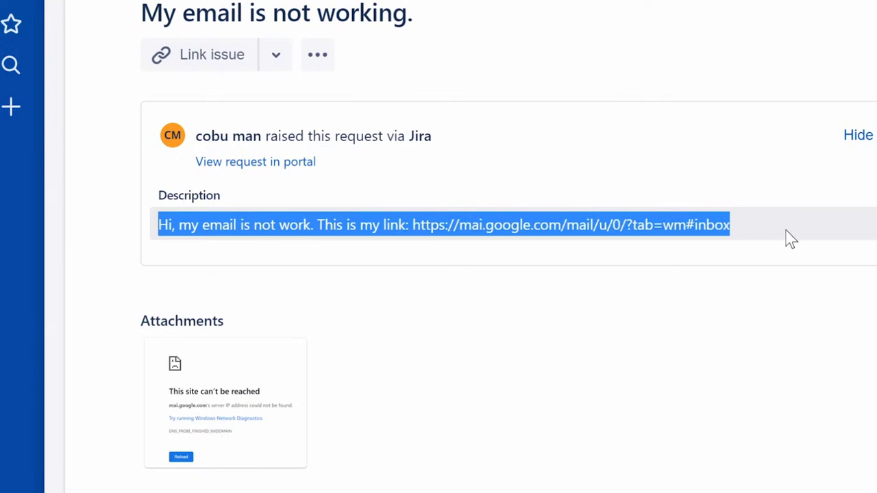
pyautogui.click(781, 197)
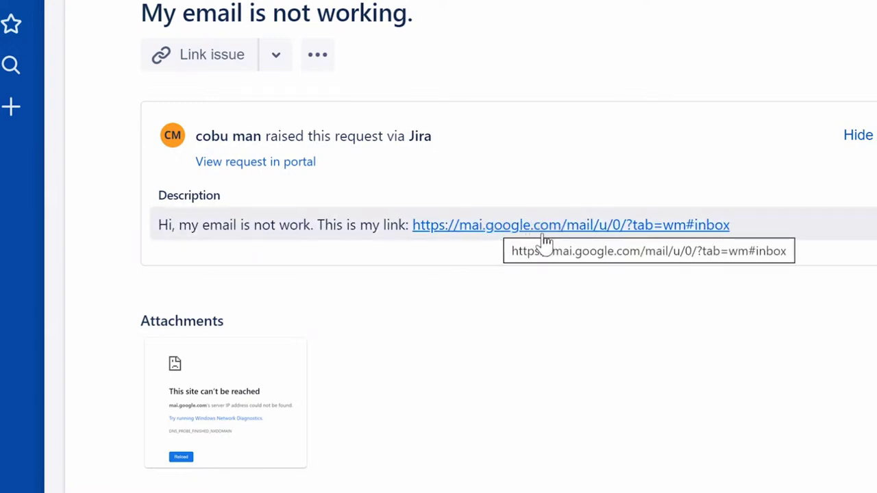
# - Preview the error mail.PNG attachment, then reopen the ISD-8 request
pyautogui.moveTo(176, 407)
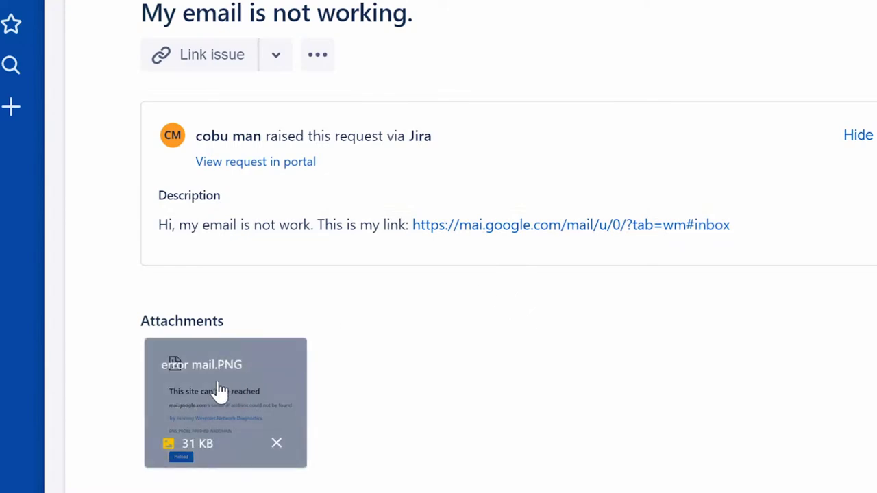
pyautogui.click(220, 391)
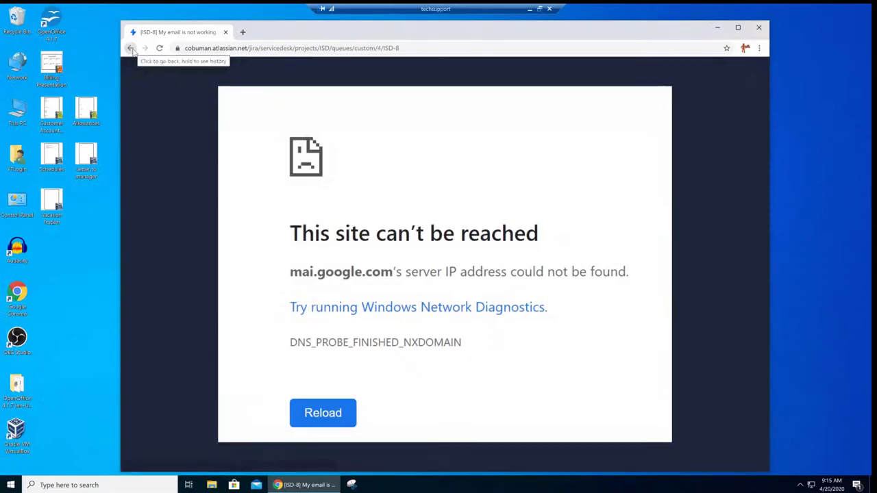
pyautogui.hotkey('alt', 'Left')
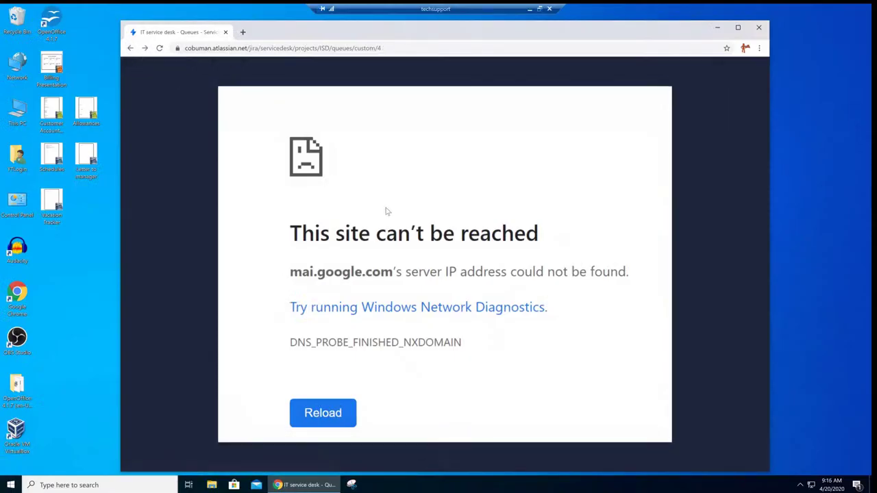
pyautogui.click(308, 185)
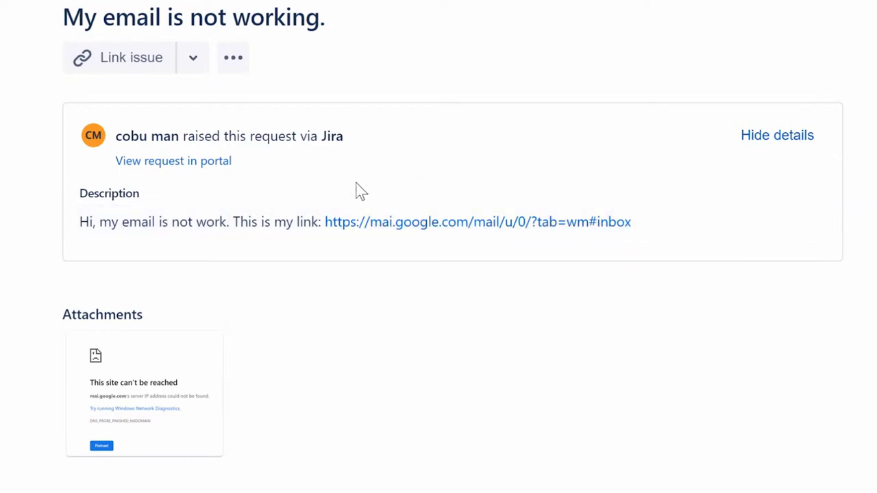
# - Follow the ticket's mai.google.com link, correct it to mail.google.com, then return to the ticket
pyautogui.click(397, 229)
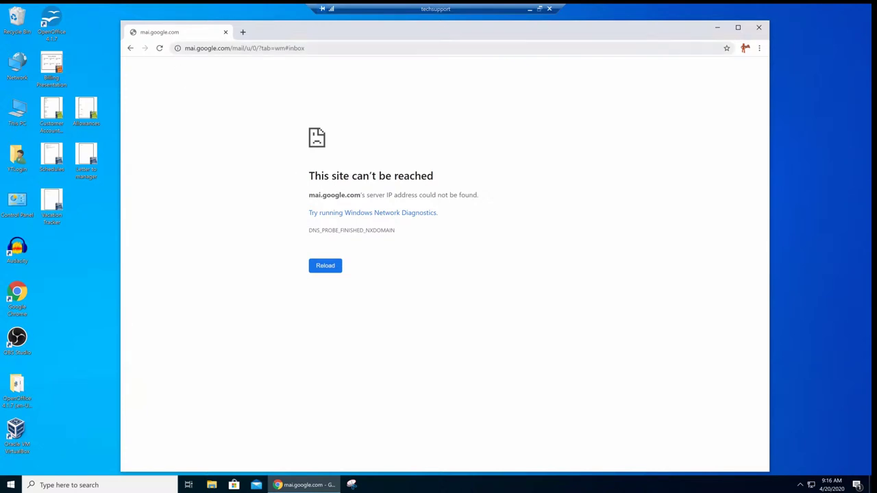
pyautogui.click(220, 52)
pyautogui.press('End')
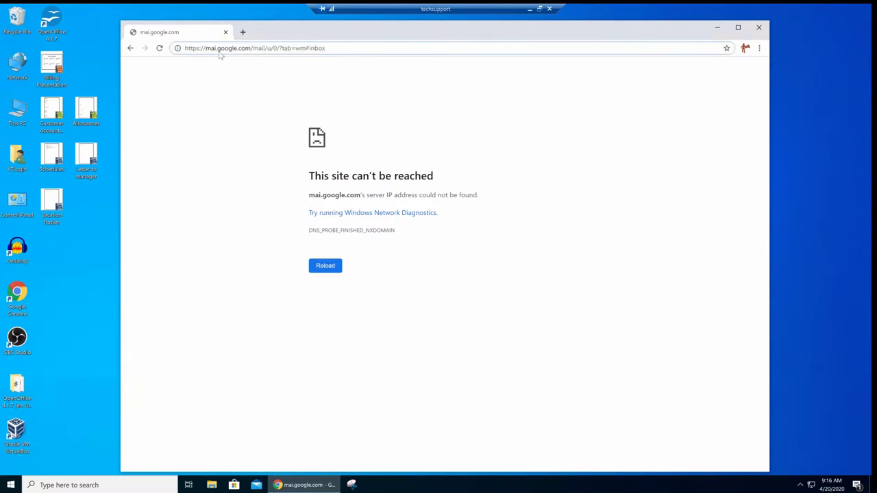
pyautogui.press('Left')
pyautogui.press('Left')
pyautogui.press('Left')
pyautogui.press('Left')
pyautogui.press('Left')
pyautogui.press('Left')
pyautogui.press('Left')
pyautogui.press('Left')
pyautogui.press('Left')
pyautogui.press('Left')
pyautogui.press('Left')
pyautogui.press('Left')
pyautogui.press('Left')
pyautogui.press('Left')
pyautogui.press('Left')
pyautogui.press('Left')
pyautogui.press('Left')
pyautogui.press('Left')
pyautogui.press('Left')
pyautogui.press('Left')
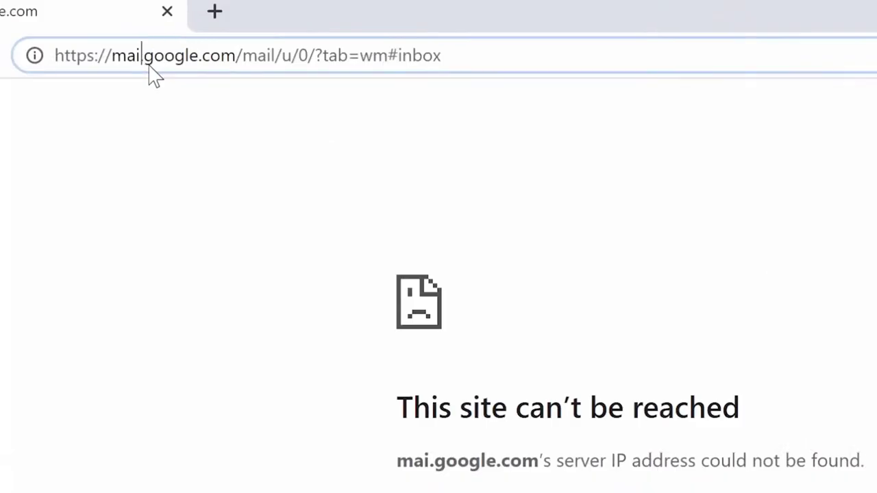
pyautogui.write('l')
pyautogui.press('Return')
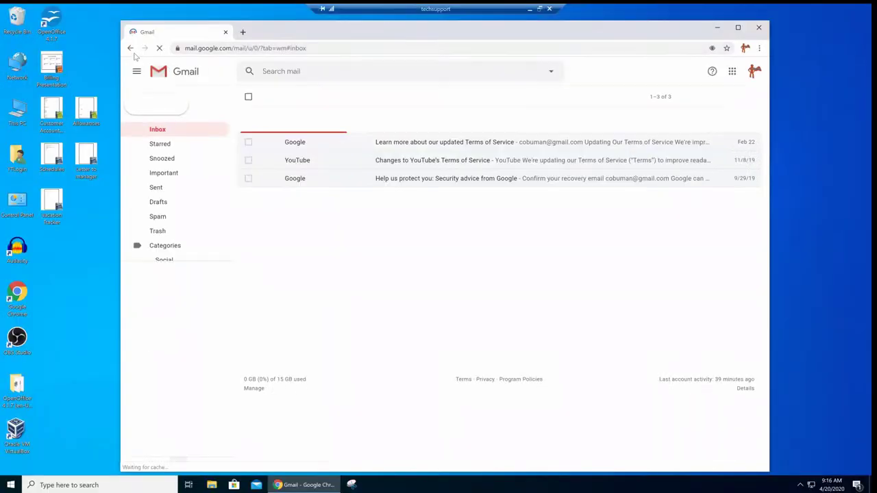
pyautogui.click(130, 48)
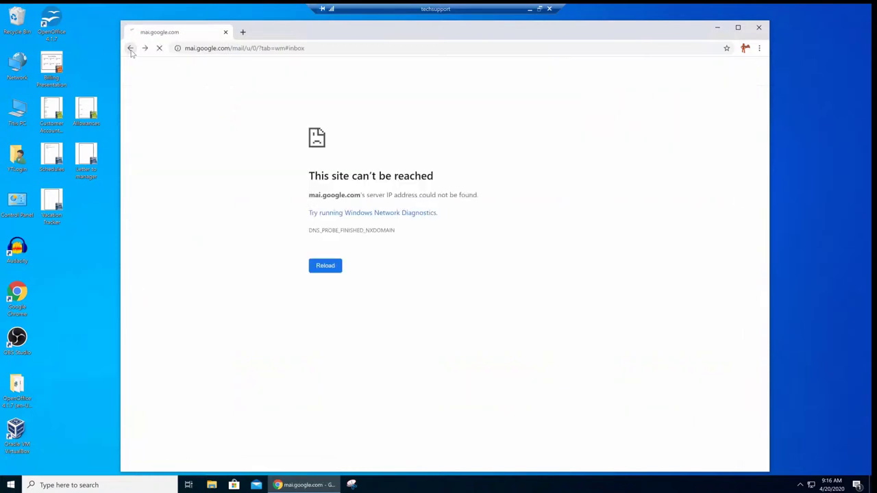
pyautogui.click(130, 48)
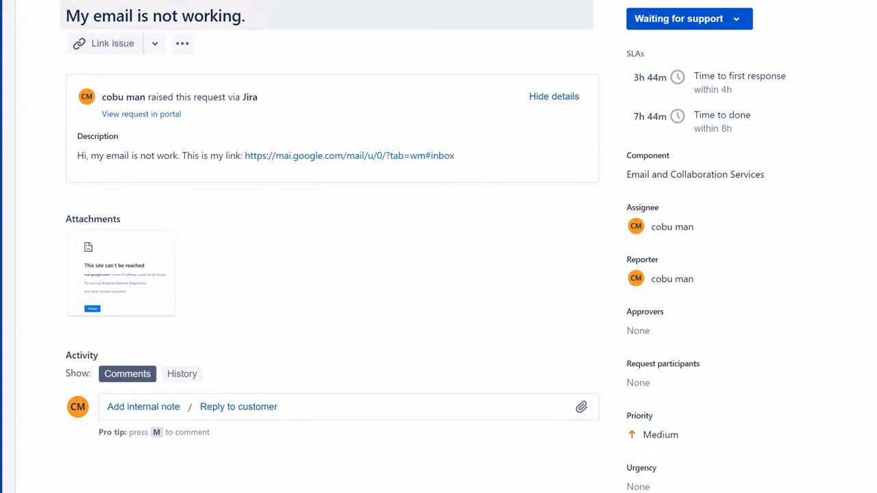
pyautogui.click(202, 55)
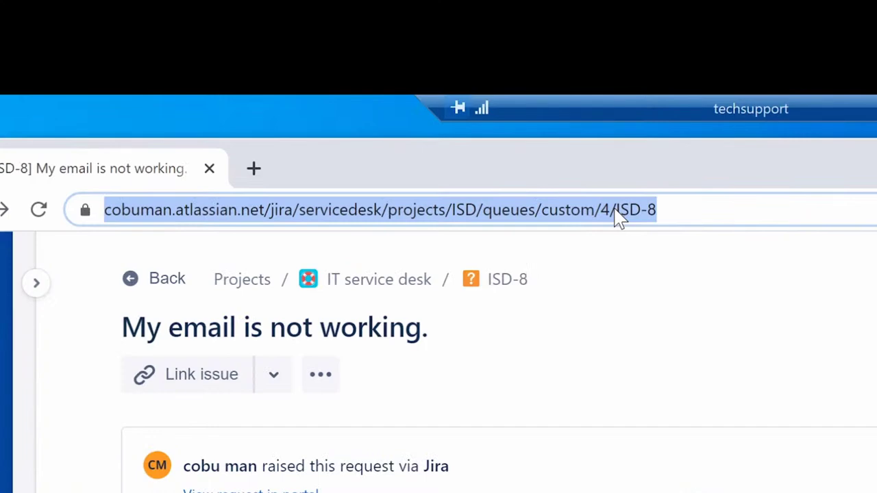
pyautogui.click(619, 218)
pyautogui.press('End')
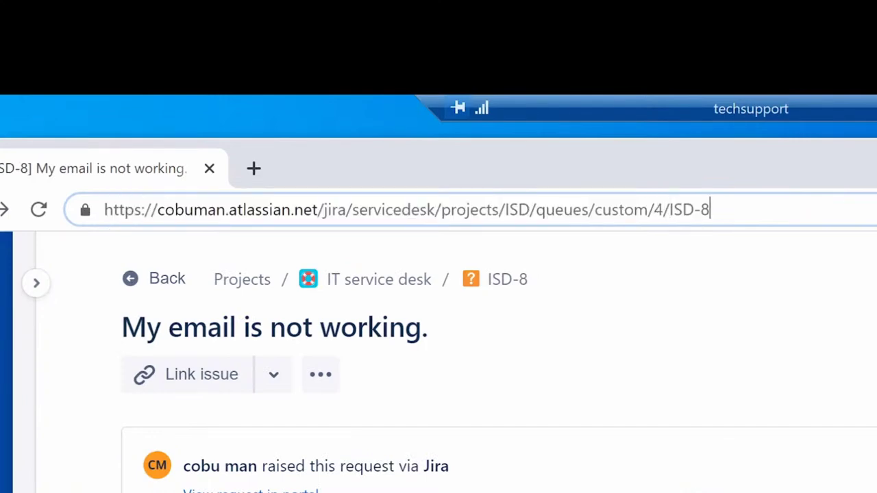
pyautogui.press('BackSpace')
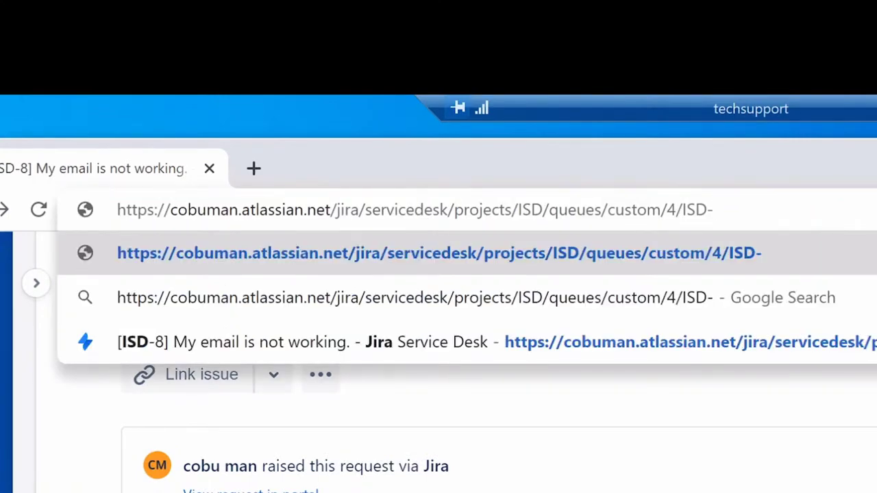
pyautogui.write('*')
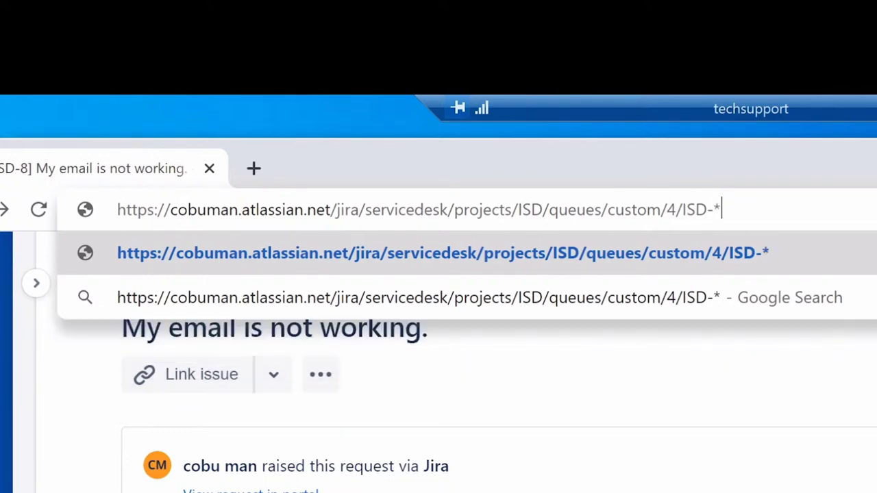
pyautogui.press('BackSpace')
pyautogui.write('8')
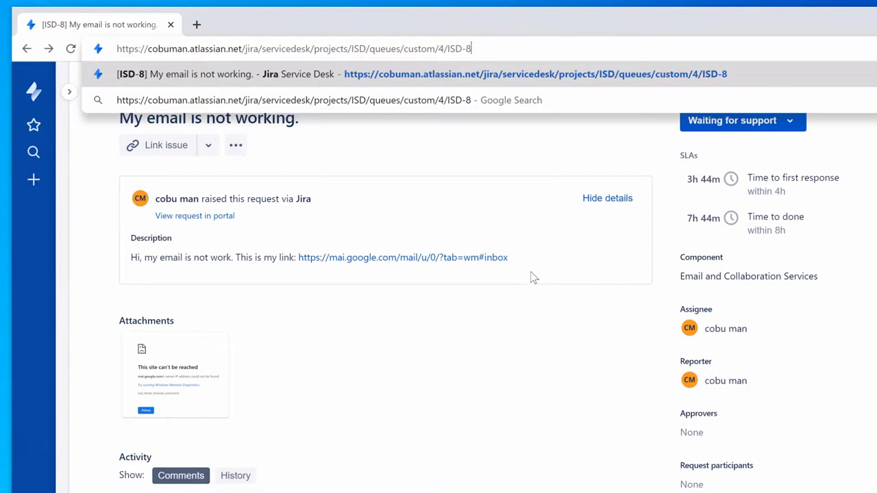
pyautogui.click(532, 336)
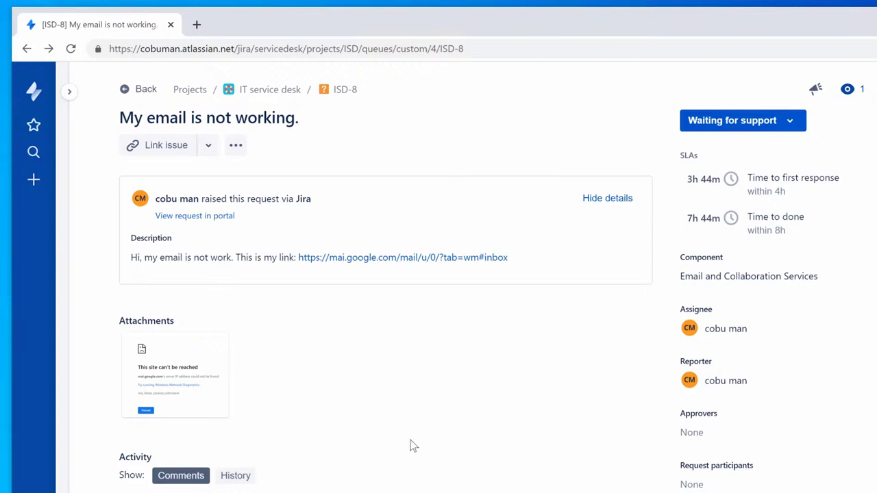
pyautogui.scroll(-2, 411, 445)
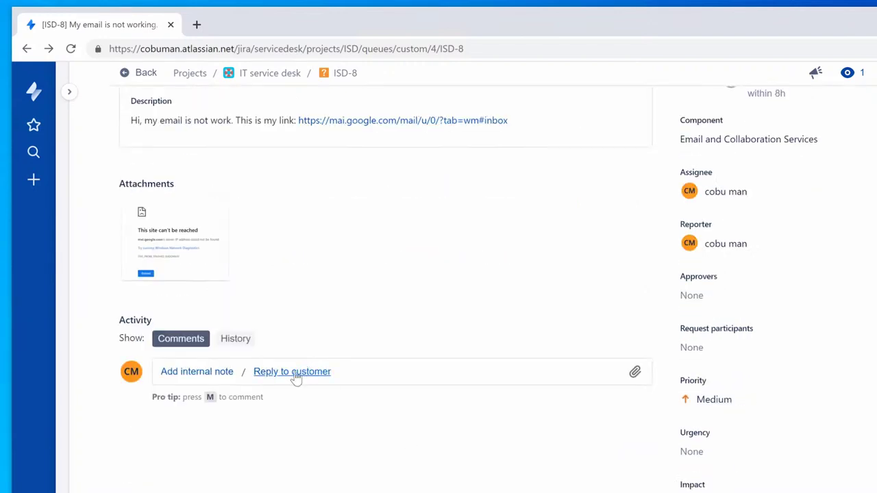
# - Post a reply greeting the customer about the broken link and asking if others can access the website
pyautogui.click(295, 375)
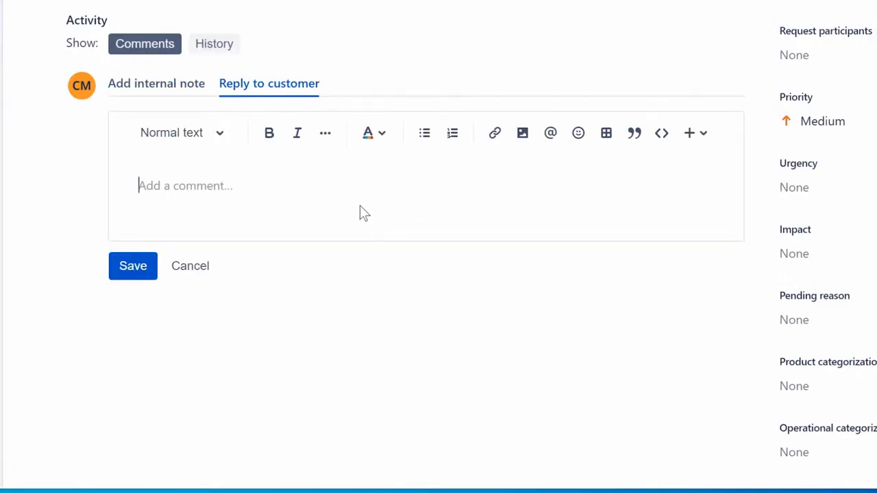
pyautogui.write('Hello, ')
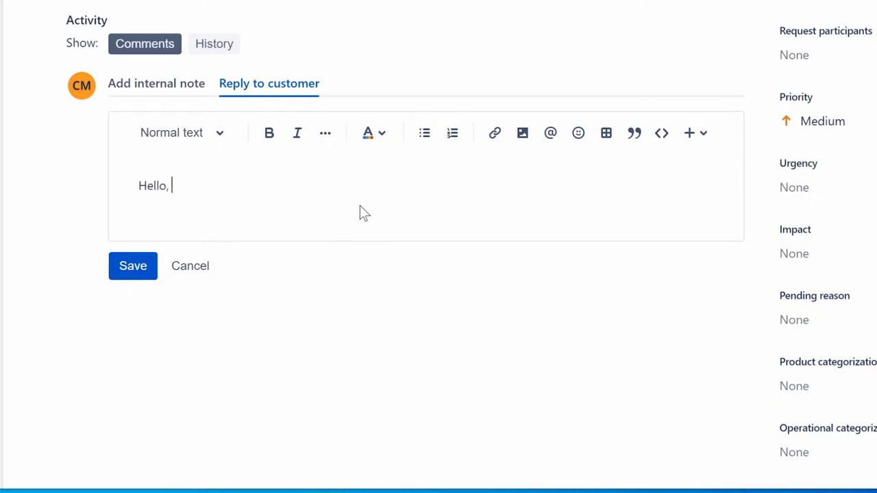
pyautogui.write('my name is Ervin with')
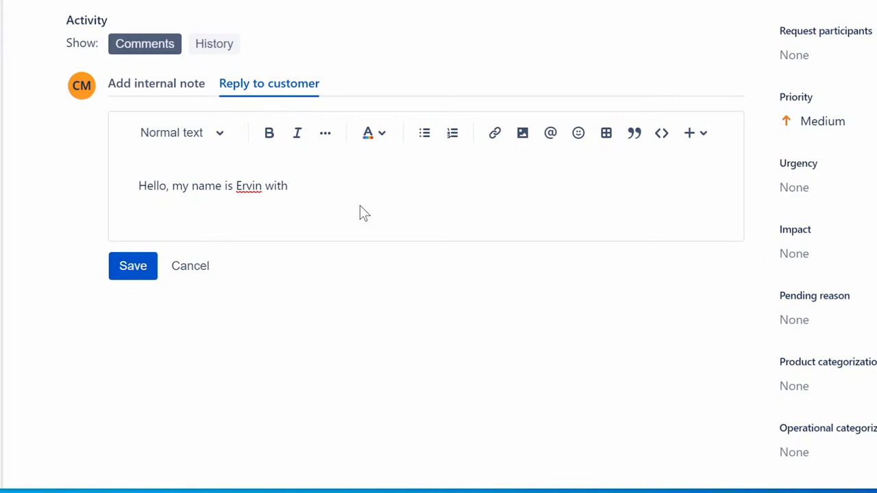
pyautogui.write(' Help Desk. I have your ticke')
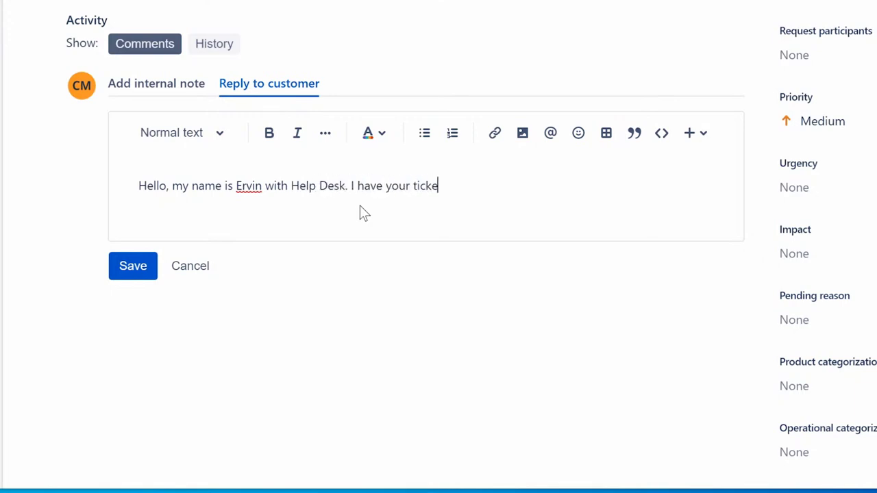
pyautogui.write('t about broken link.')
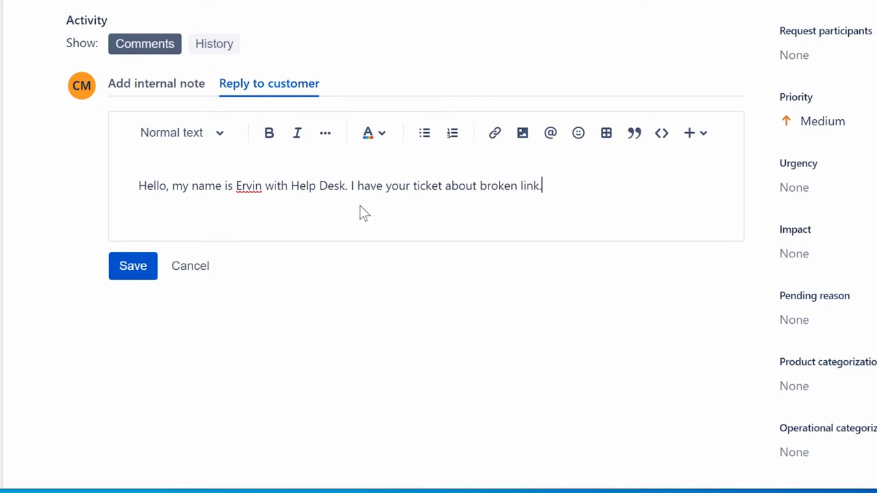
pyautogui.press('Return')
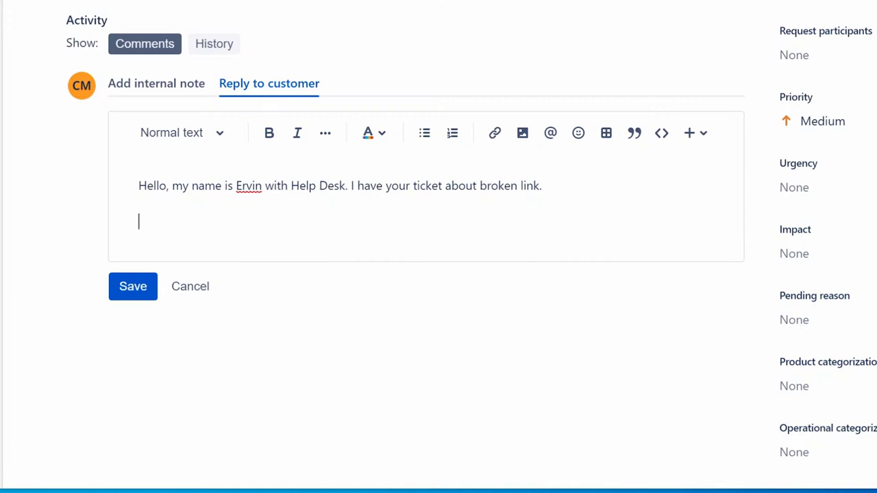
pyautogui.write('Is anybody else in your group having this issue')
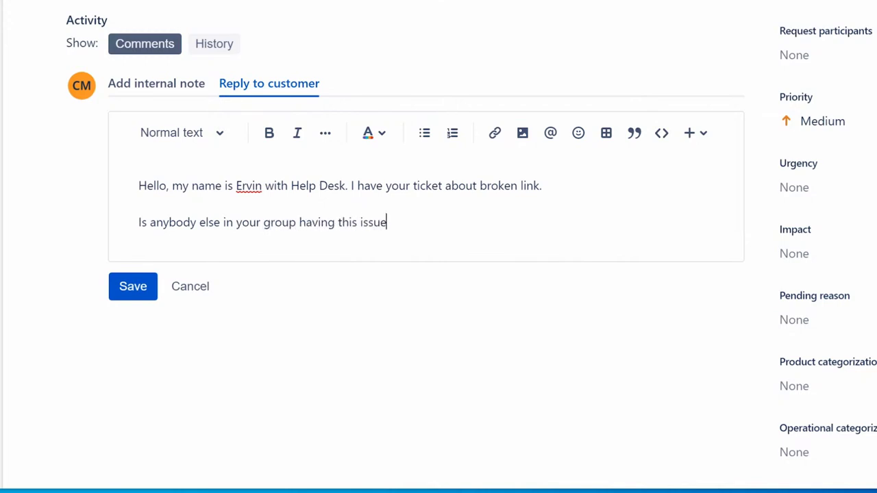
pyautogui.press('BackSpace')
pyautogui.press('BackSpace')
pyautogui.press('BackSpace')
pyautogui.press('BackSpace')
pyautogui.press('BackSpace')
pyautogui.press('BackSpace')
pyautogui.press('BackSpace')
pyautogui.press('BackSpace')
pyautogui.press('BackSpace')
pyautogui.press('BackSpace')
pyautogui.press('BackSpace')
pyautogui.press('BackSpace')
pyautogui.press('BackSpace')
pyautogui.press('BackSpace')
pyautogui.press('BackSpace')
pyautogui.press('BackSpace')
pyautogui.press('BackSpace')
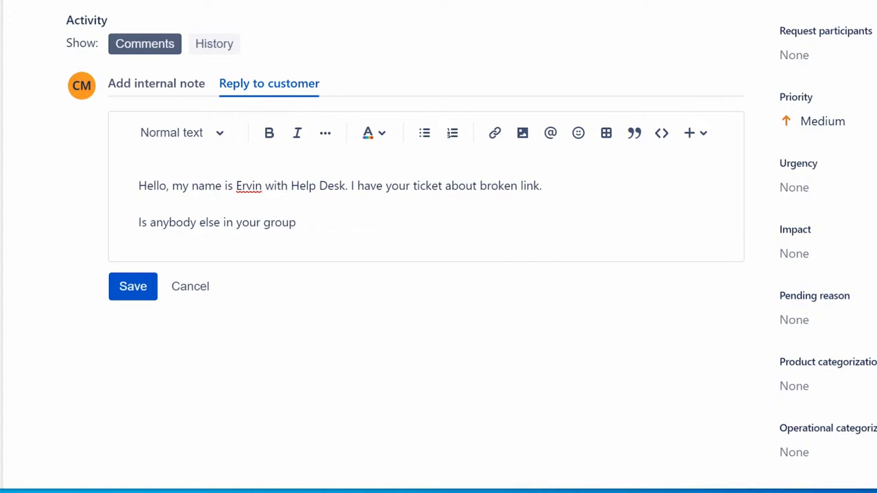
pyautogui.write('able to access this website?')
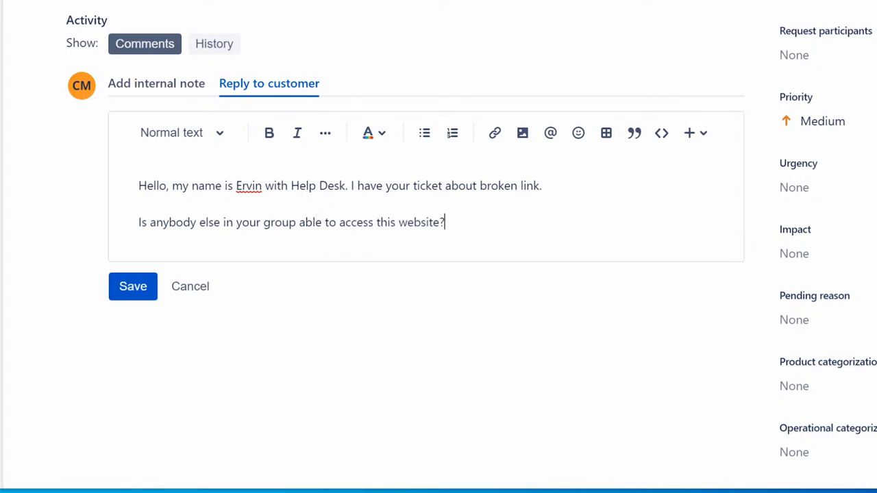
pyautogui.click(124, 291)
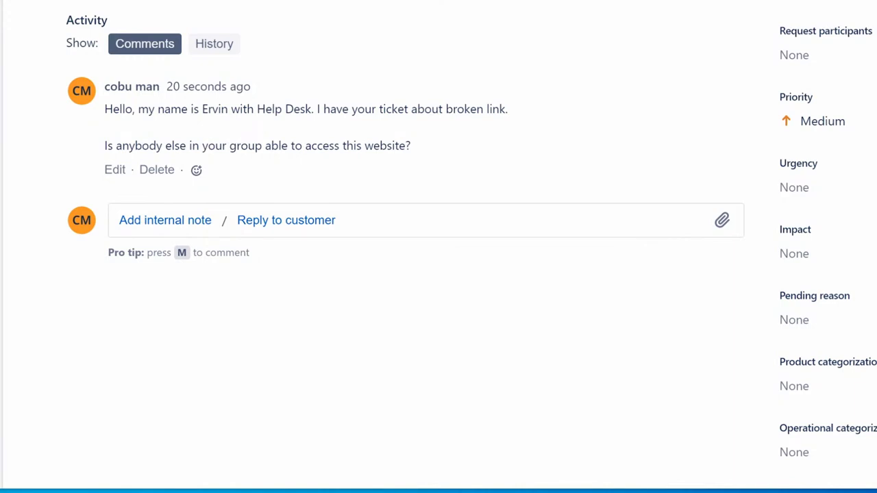
# - Start a fresh reply to the customer on ISD-8
pyautogui.click(283, 228)
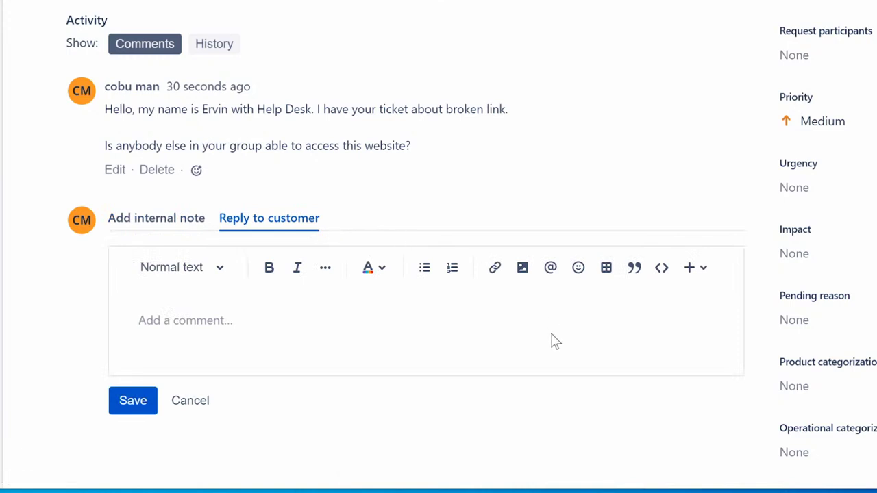
# - Type three lines: customer confirms the link, agent asks to check another person, customer says it's working
pyautogui.write('Customer')
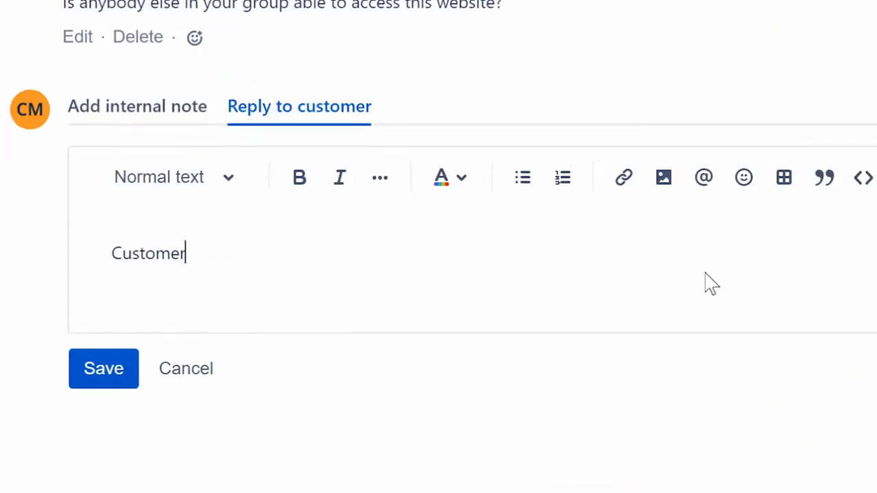
pyautogui.write(': Yes, that is the c')
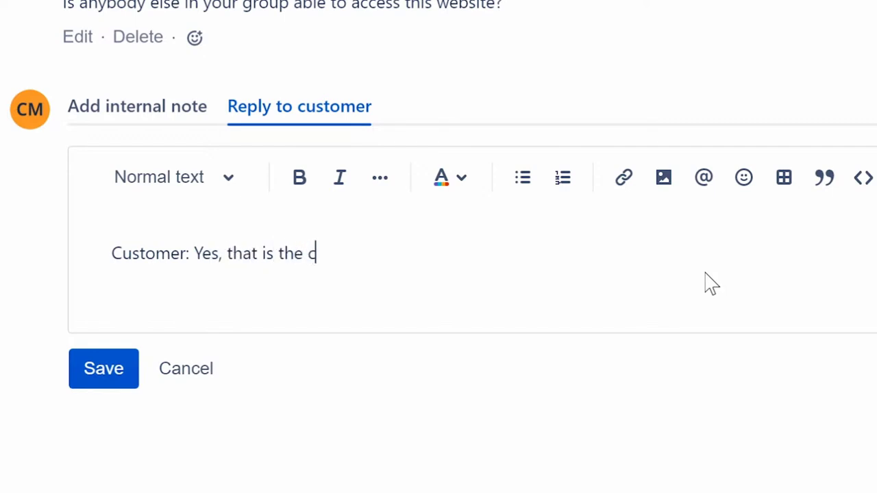
pyautogui.write('orrect link...')
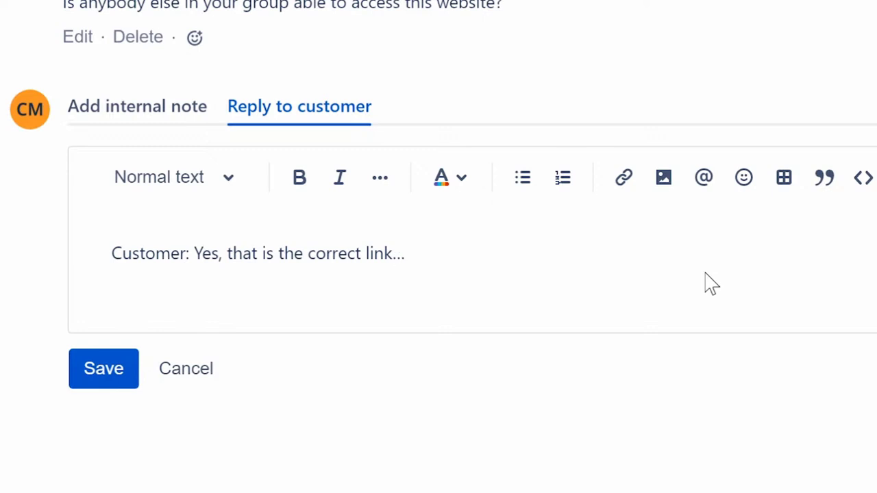
pyautogui.press('Return')
pyautogui.write('Er')
pyautogui.write('vin: Can you ')
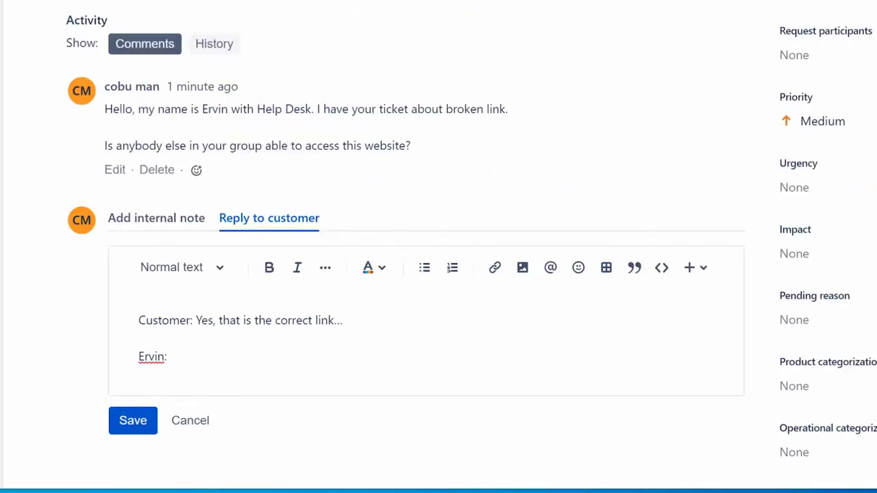
pyautogui.write('please check ')
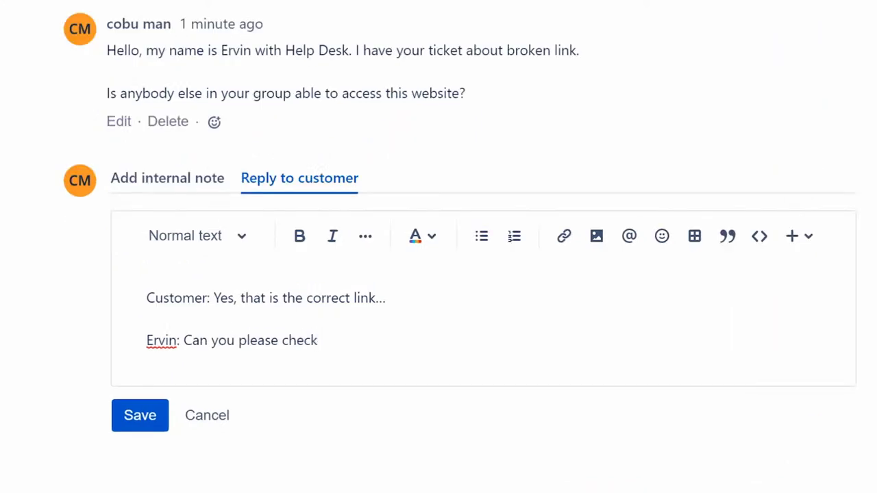
pyautogui.write('with one other person ')
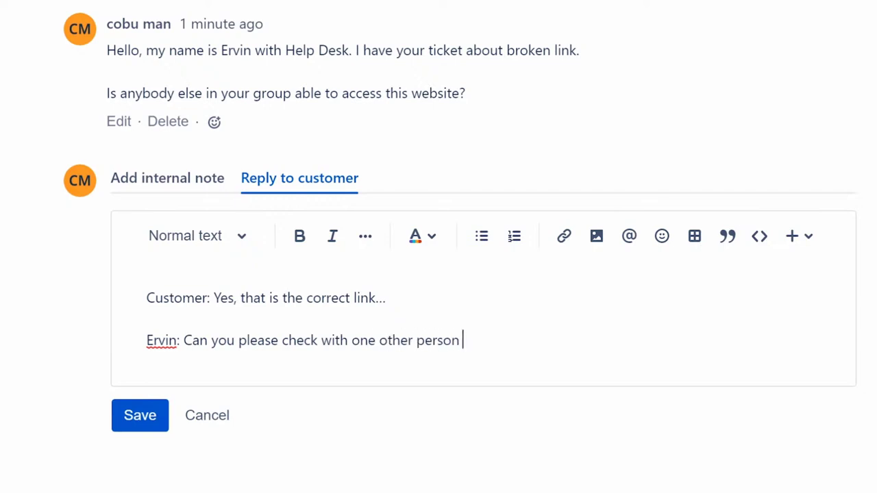
pyautogui.write('just to be sur')
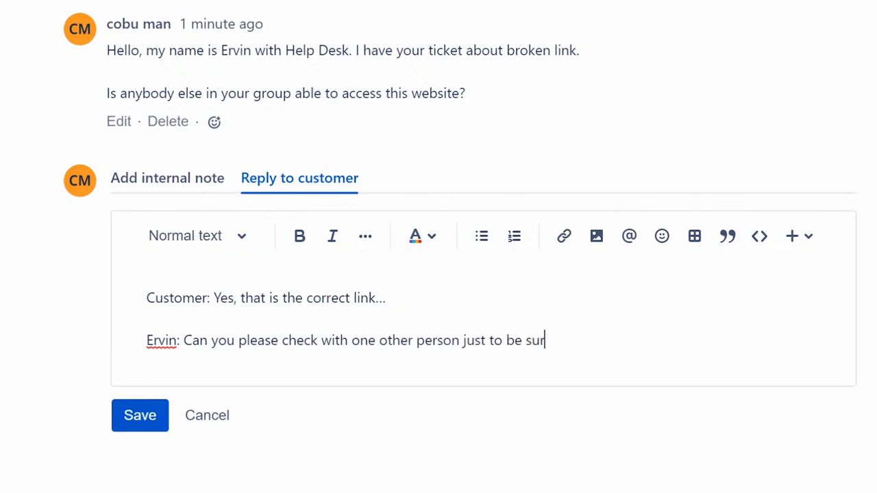
pyautogui.write('e?')
pyautogui.press('Return')
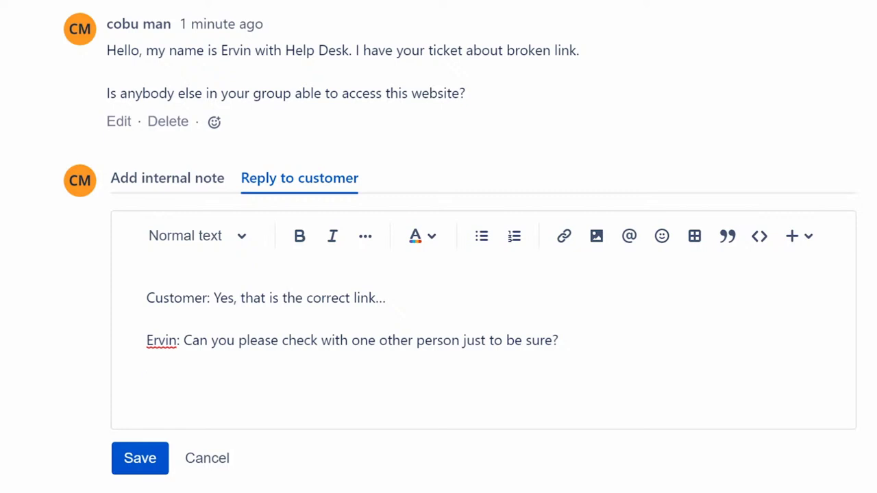
pyautogui.write('Customer: Yes, its')
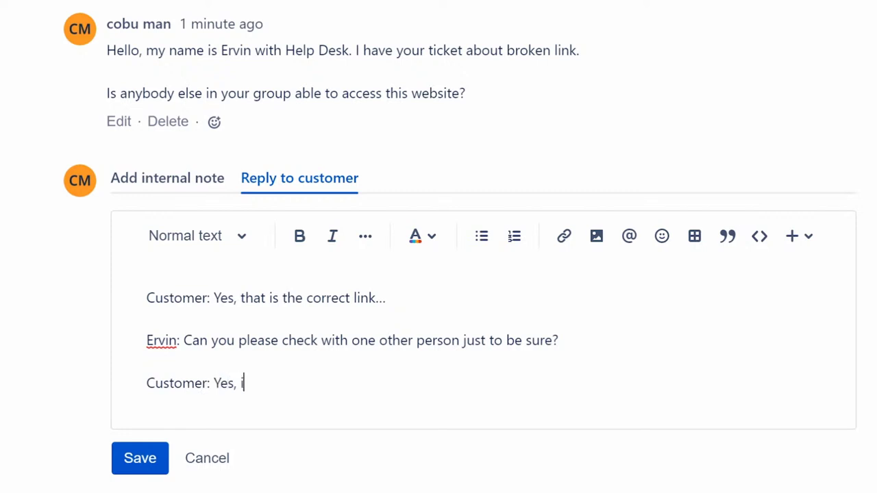
pyautogui.press('BackSpace')
pyautogui.write("'s working for them...")
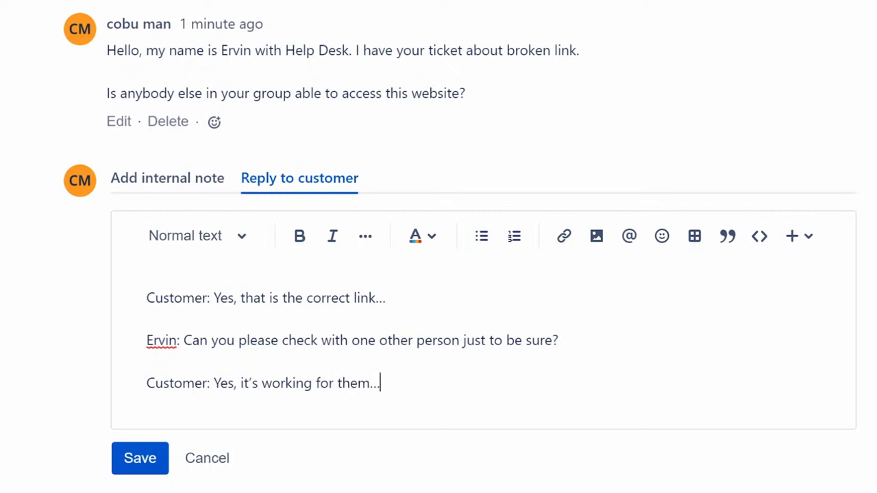
pyautogui.scroll(-3, 457, 205)
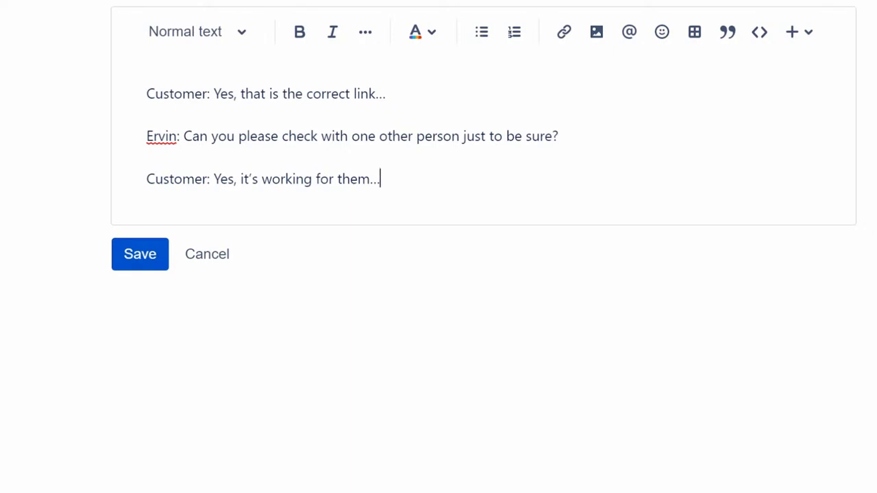
# - Add the customer line 'They are using the same link as me...' to the reply
pyautogui.moveTo(176, 135); pyautogui.dragTo(146, 136)
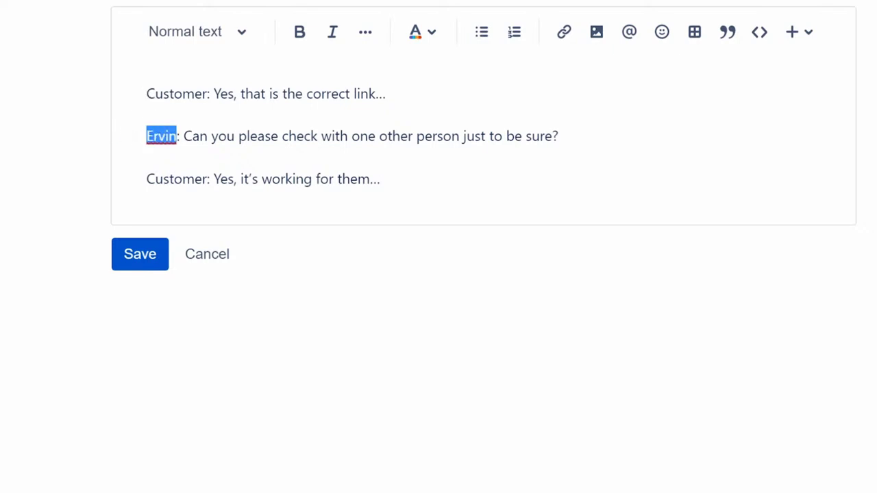
pyautogui.moveTo(146, 94)
pyautogui.mouseDown()
pyautogui.moveTo(207, 94)
pyautogui.moveTo(146, 94)
pyautogui.mouseUp()
pyautogui.click(208, 94)
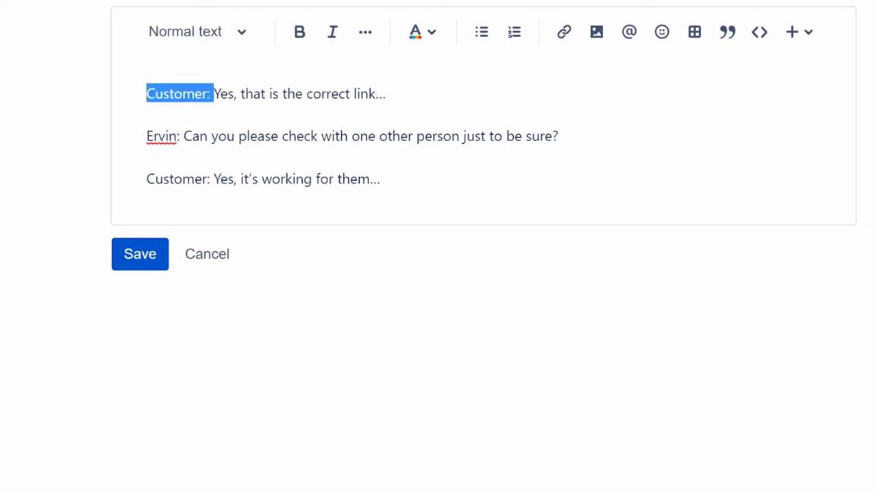
pyautogui.click(546, 205)
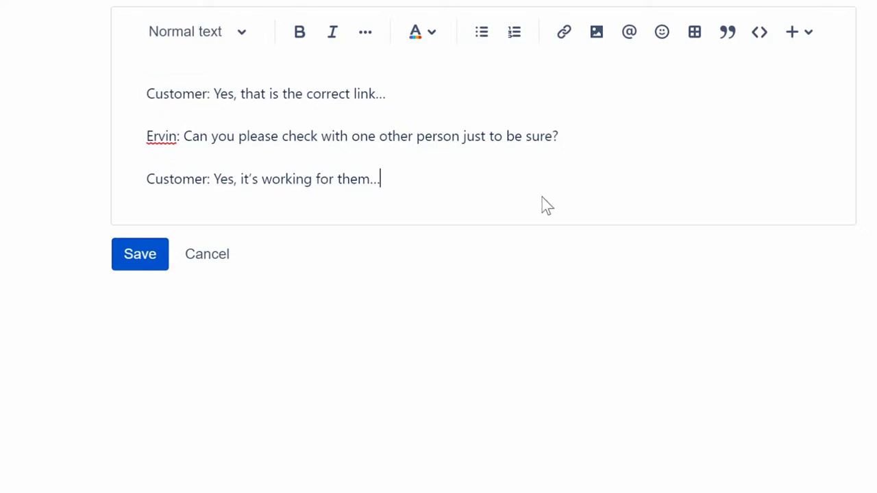
pyautogui.press('Return')
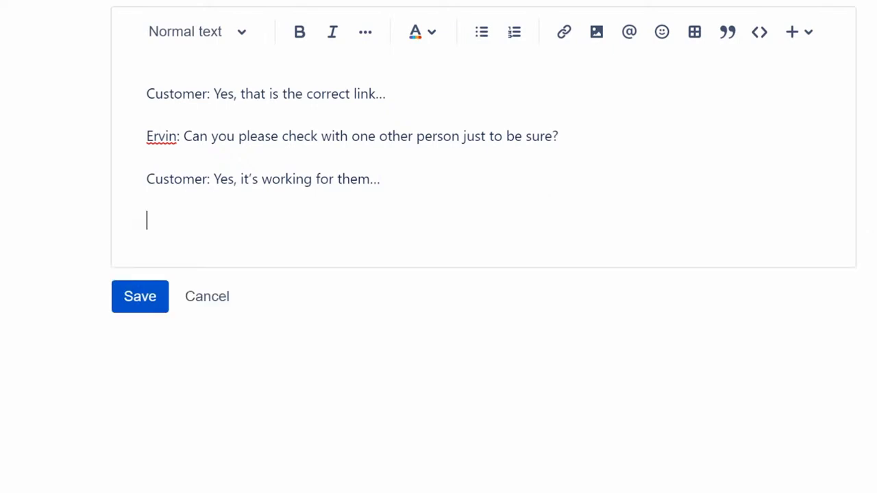
pyautogui.write('Customer')
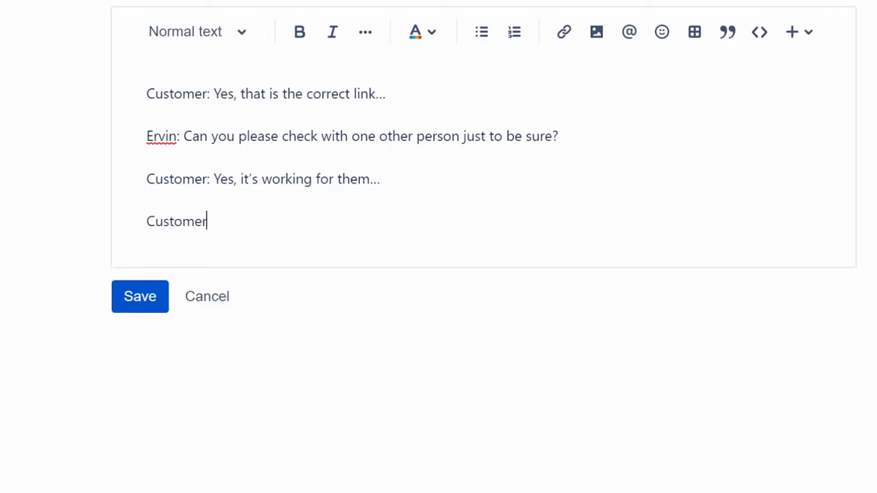
pyautogui.write(': They are using the smae')
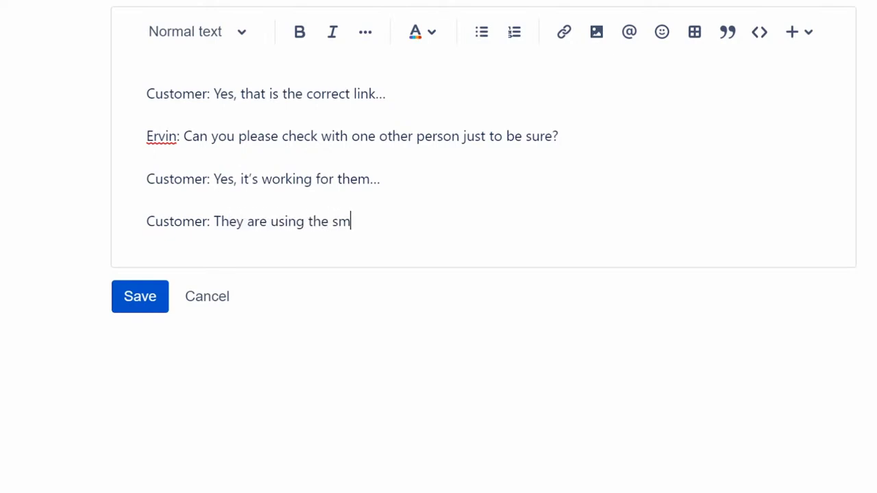
pyautogui.press('BackSpace')
pyautogui.press('BackSpace')
pyautogui.press('BackSpace')
pyautogui.write('ame link as me')
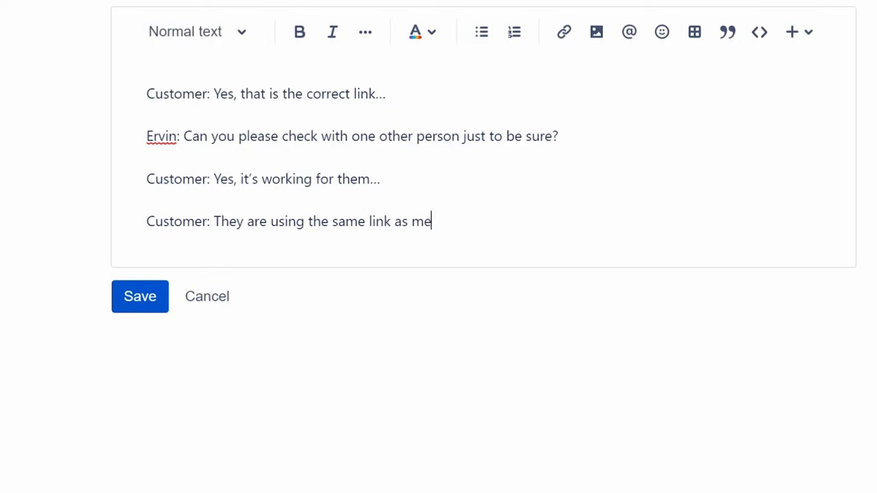
pyautogui.write('...')
# - Add the agent's request for a screenshot of the working website and 'Customer: with screenshot'
pyautogui.press('Return')
pyautogui.write('E')
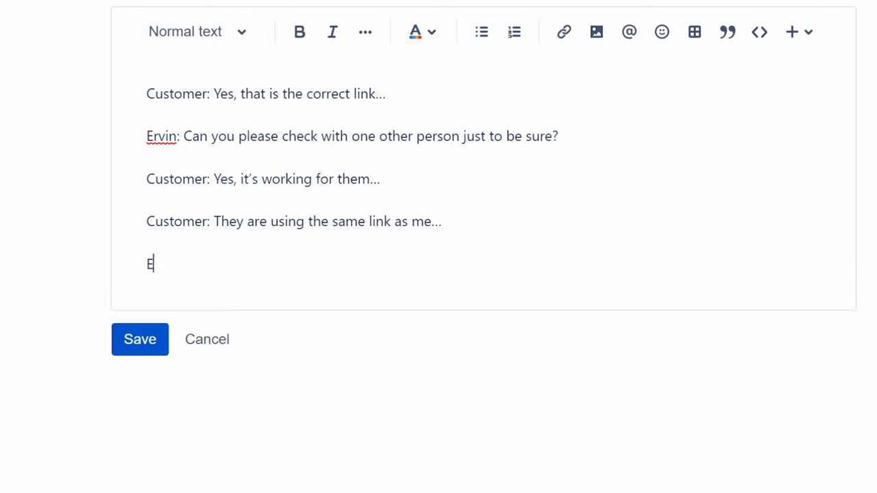
pyautogui.write('rvin: Can yop')
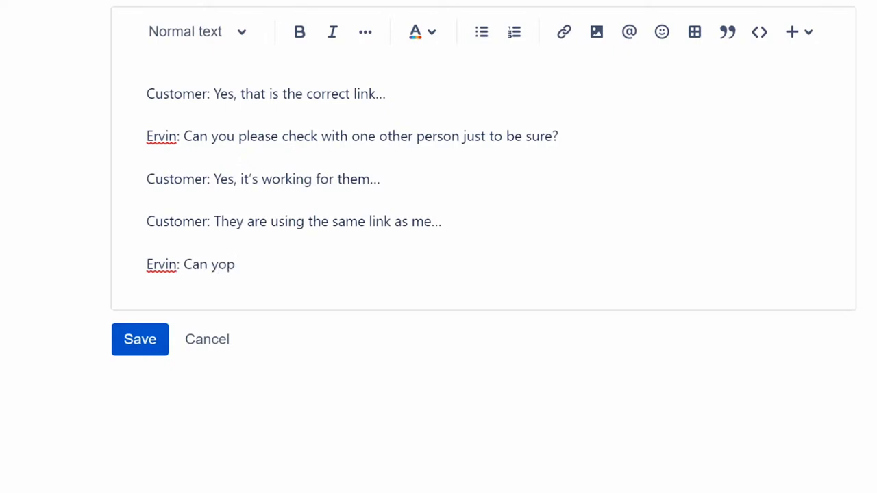
pyautogui.press('BackSpace')
pyautogui.write('u please show me the screenshot of working webstie')
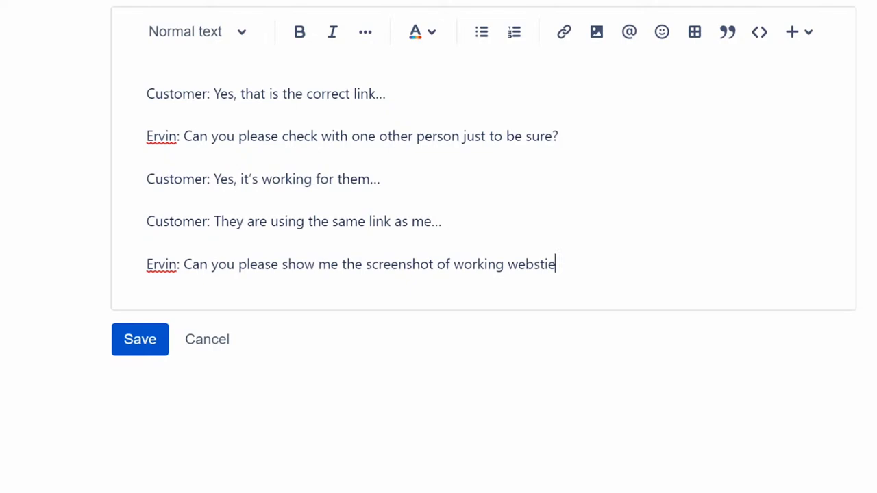
pyautogui.press('BackSpace')
pyautogui.press('BackSpace')
pyautogui.write('ite.')
pyautogui.press('BackSpace')
pyautogui.press('BackSpace')
pyautogui.write('?')
pyautogui.press('Return')
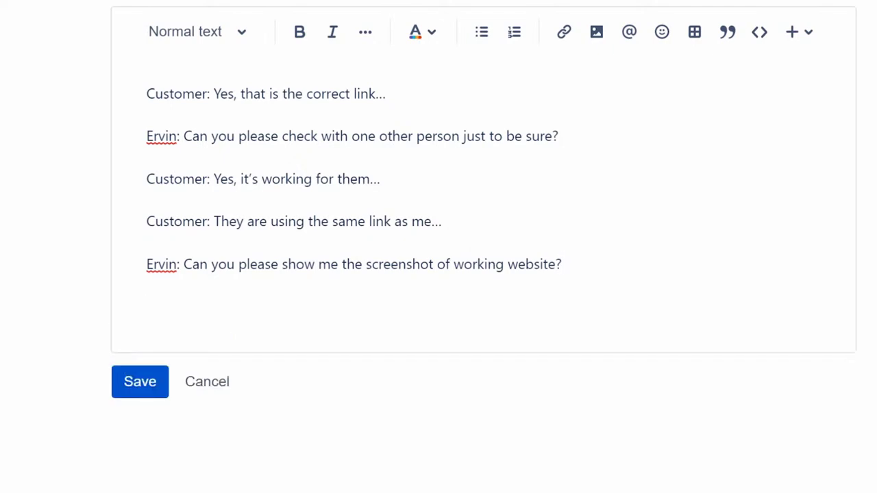
pyautogui.write('Cust')
pyautogui.write('o')
pyautogui.press('BackSpace')
pyautogui.write('tomer:')
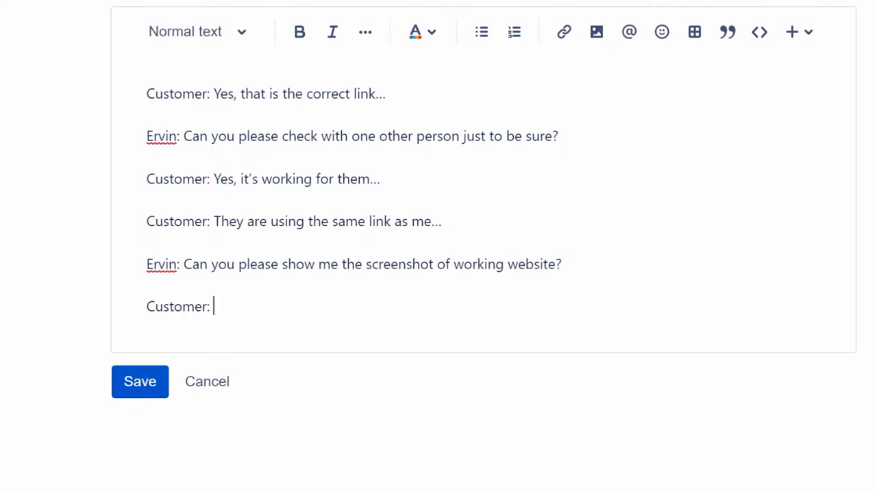
pyautogui.write(' with screenshot')
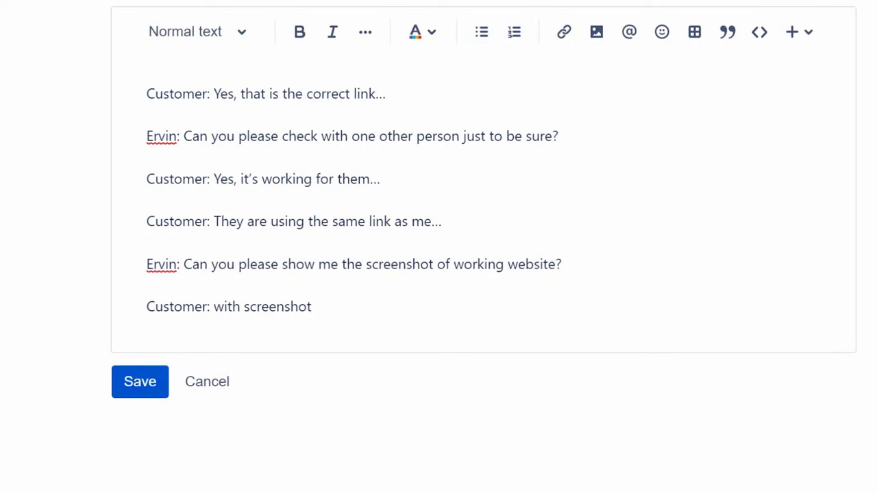
pyautogui.scroll(-1, 483, 206)
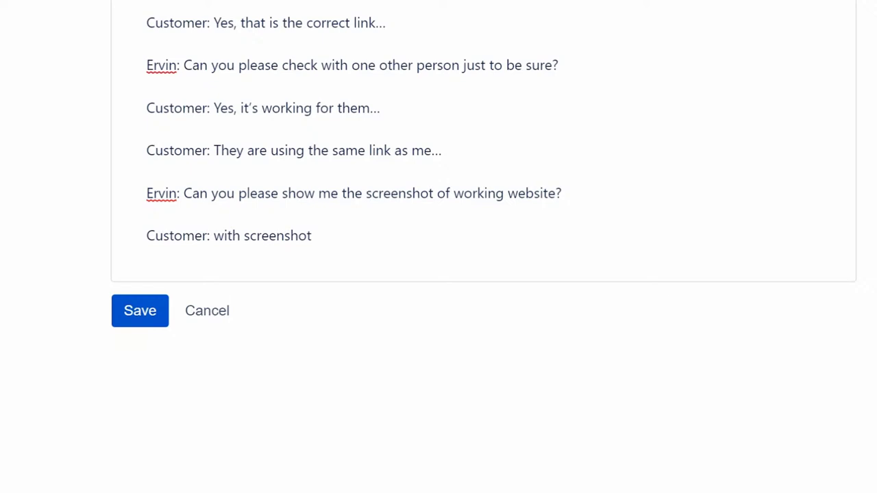
# - In a new tab, load the broken mai.google.com version of the Gmail link, then close it
pyautogui.hotkey('ctrl', 't')
pyautogui.write('https://mail.google.com/mail/u/0/?tab=wm#inbox')
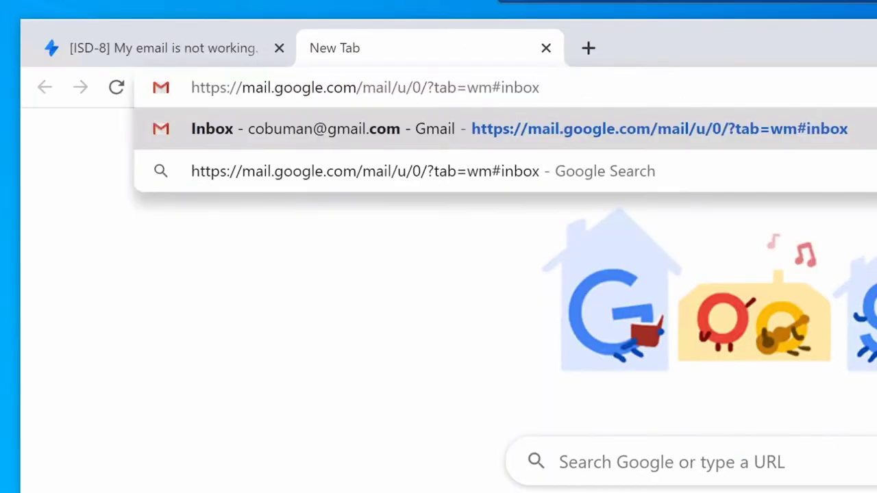
pyautogui.click(270, 88)
pyautogui.press('BackSpace')
pyautogui.press('Return')
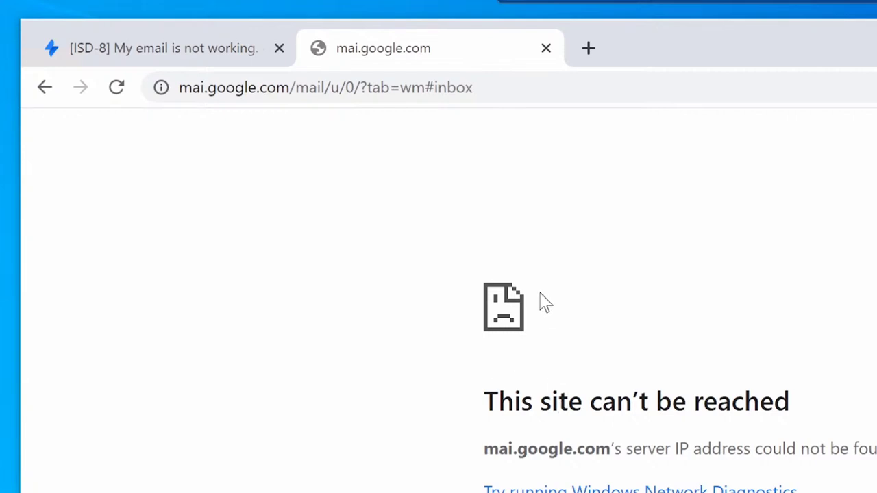
pyautogui.click(547, 49)
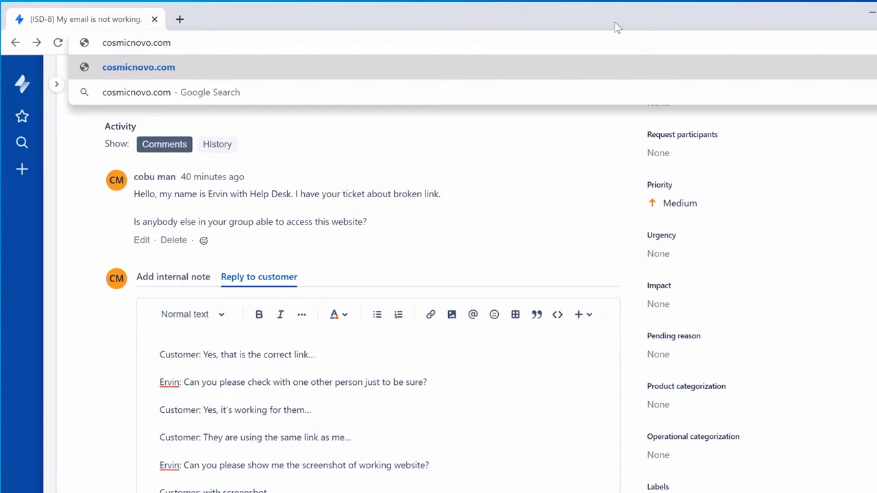
# - Load cosmicnovo.com and browse its home page and Information Technology posts
pyautogui.press('Return')
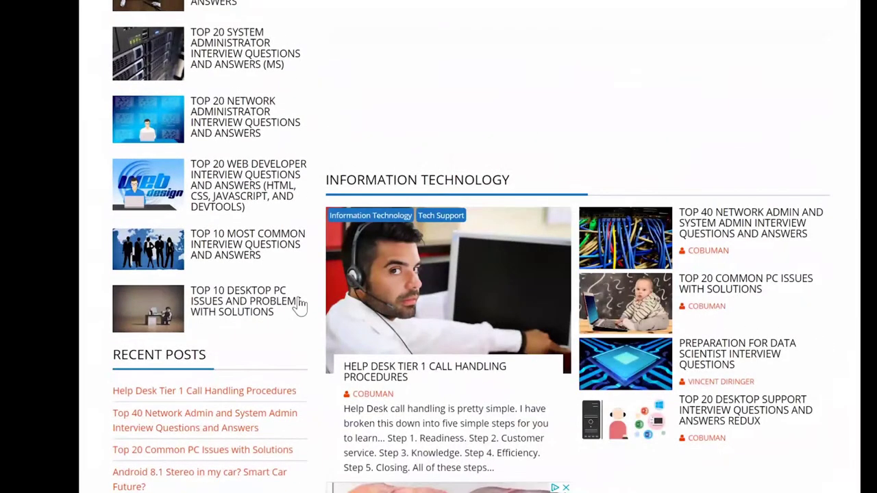
pyautogui.scroll(5, 298, 302)
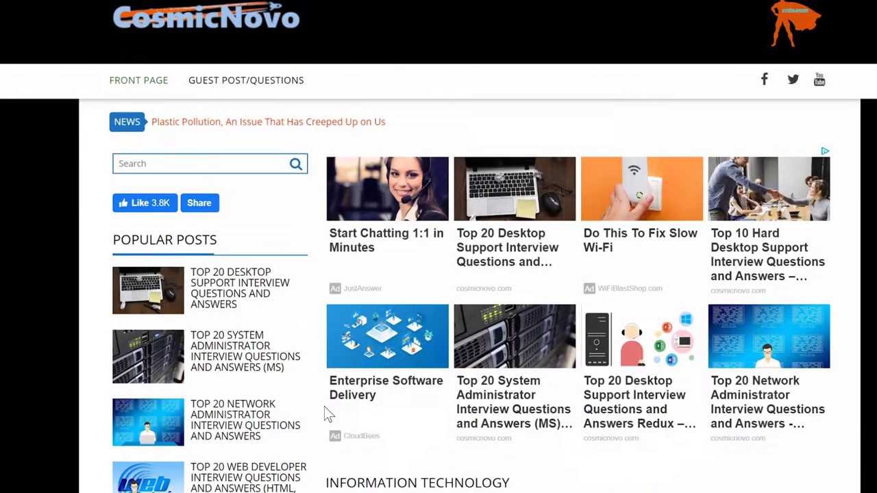
pyautogui.scroll(-5, 363, 370)
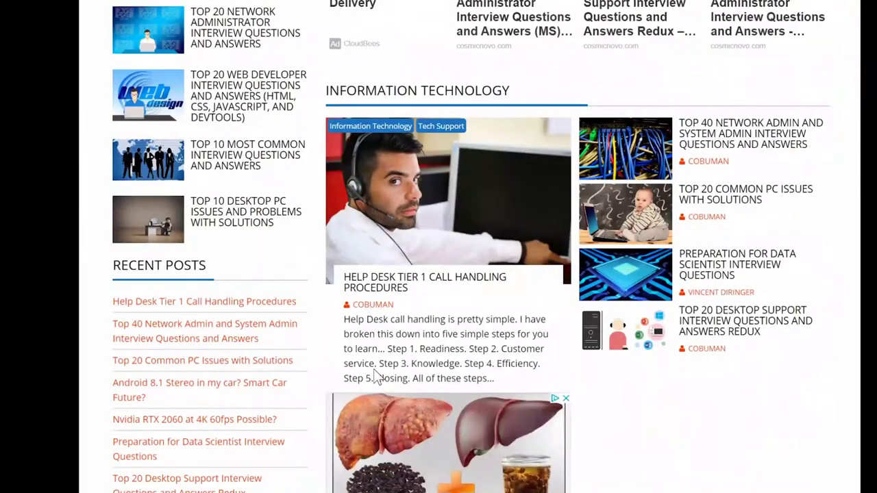
pyautogui.click(376, 377)
pyautogui.scroll(-4, 375, 373)
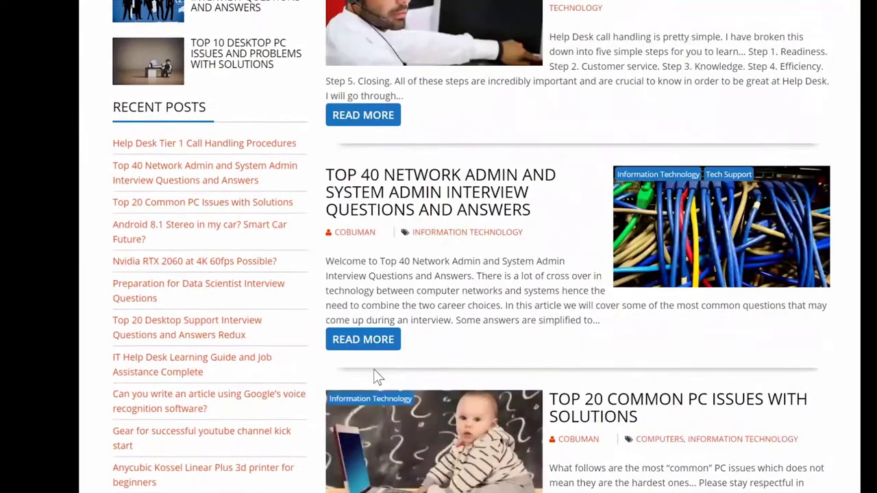
pyautogui.scroll(-3, 421, 368)
pyautogui.scroll(5, 420, 366)
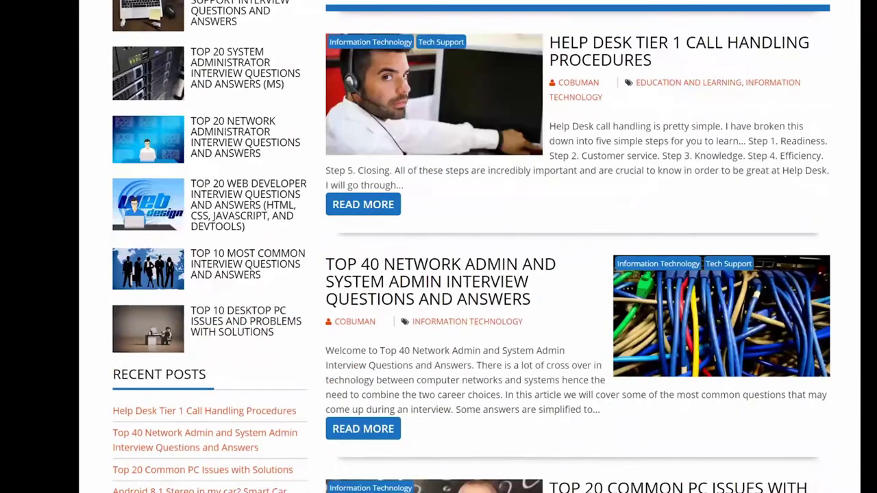
pyautogui.scroll(8, 407, 368)
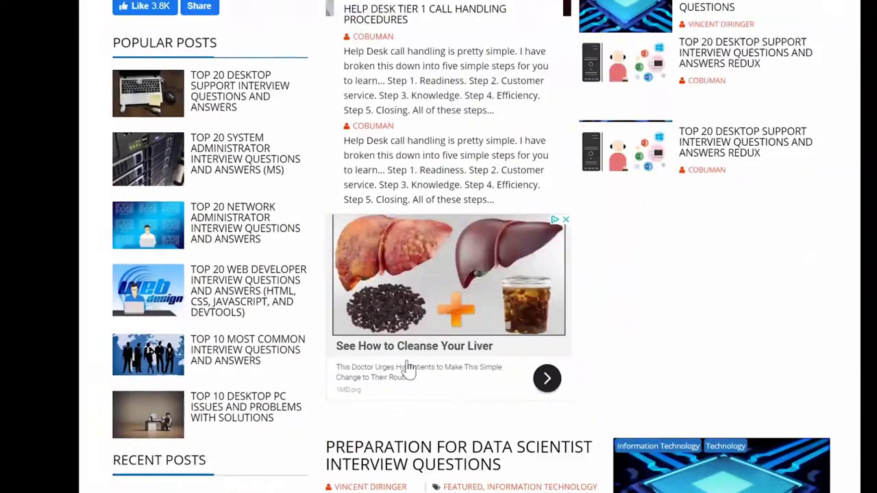
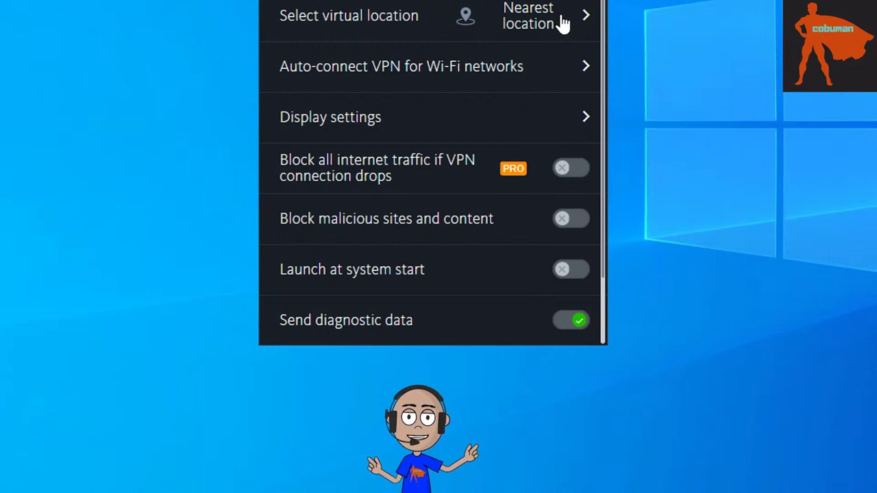
# - Open Avira Phantom VPN's virtual location list and scroll through the available countries
pyautogui.click(562, 23)
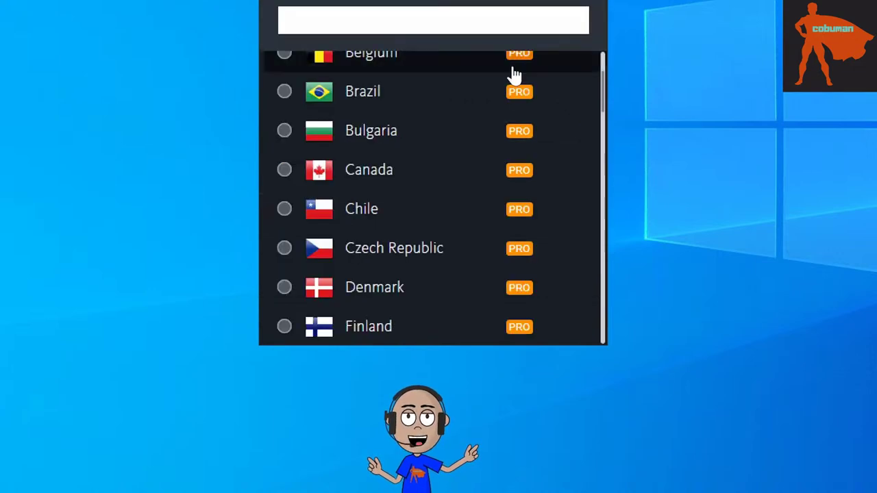
pyautogui.scroll(2, 454, 130)
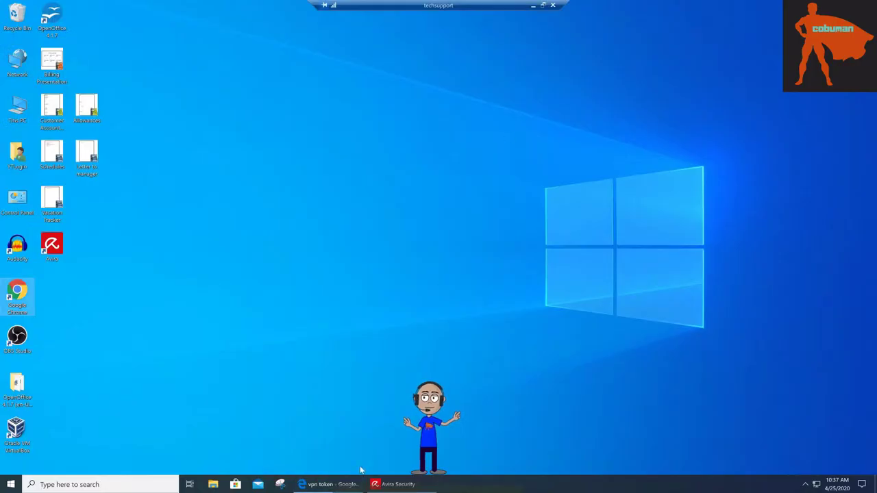
# - Restore Edge with the vpn token results, switch to the vpn login tab, and nudge the window up-left
pyautogui.moveTo(331, 486)
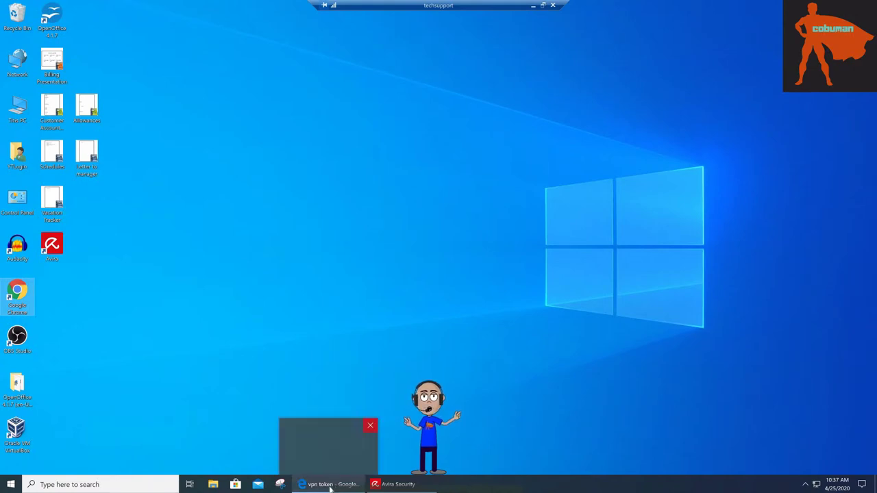
pyautogui.click(330, 485)
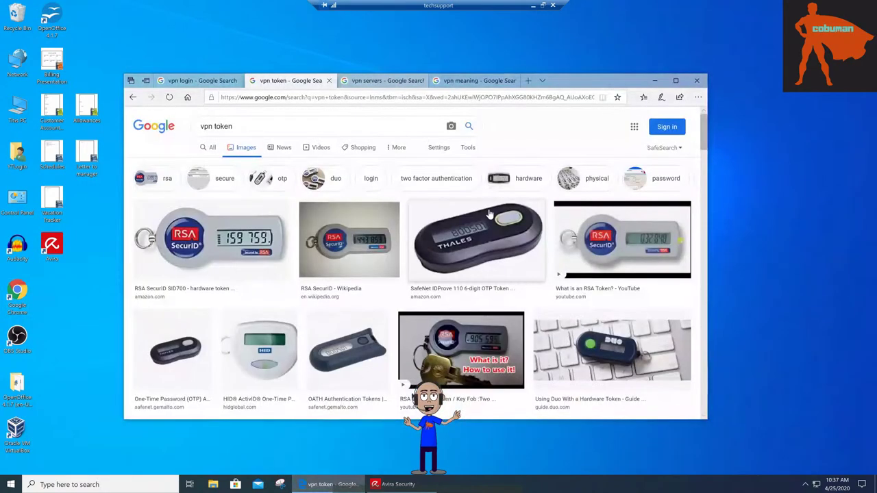
pyautogui.click(203, 85)
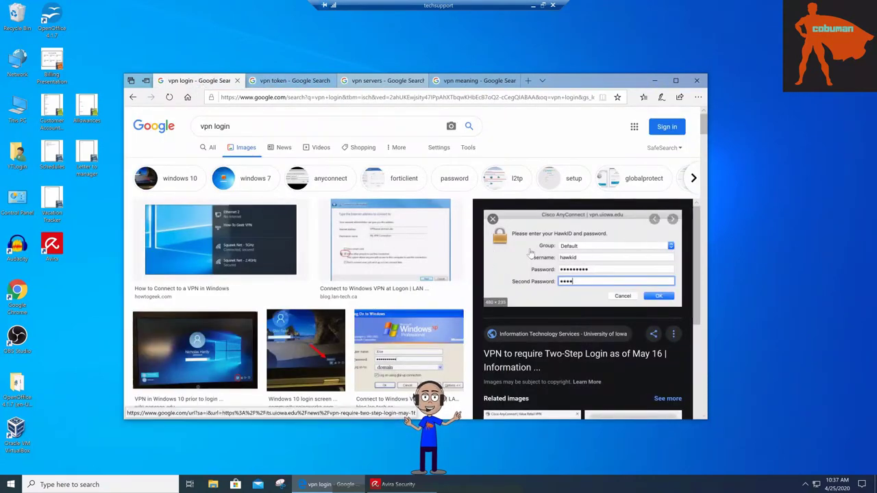
pyautogui.moveTo(561, 79); pyautogui.dragTo(530, 34)
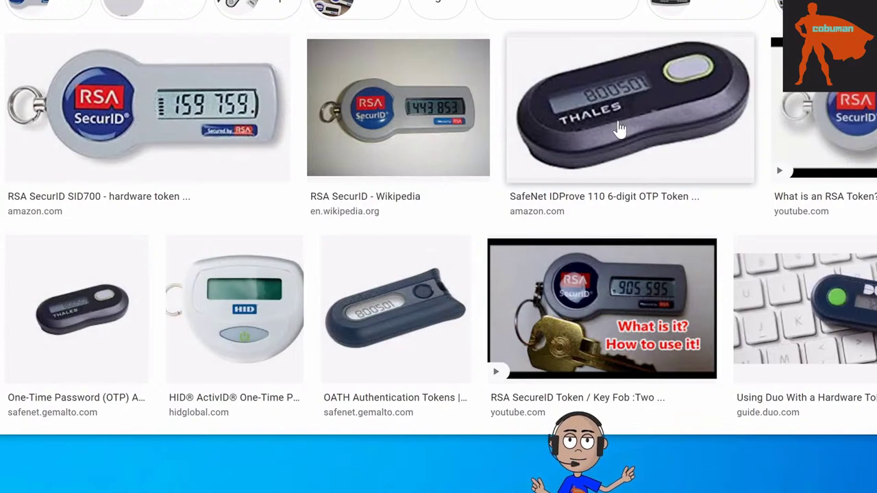
# - Scroll down the vpn token image results to the Cisco AnyConnect and RSA SecurID login screens
pyautogui.scroll(-3, 619, 128)
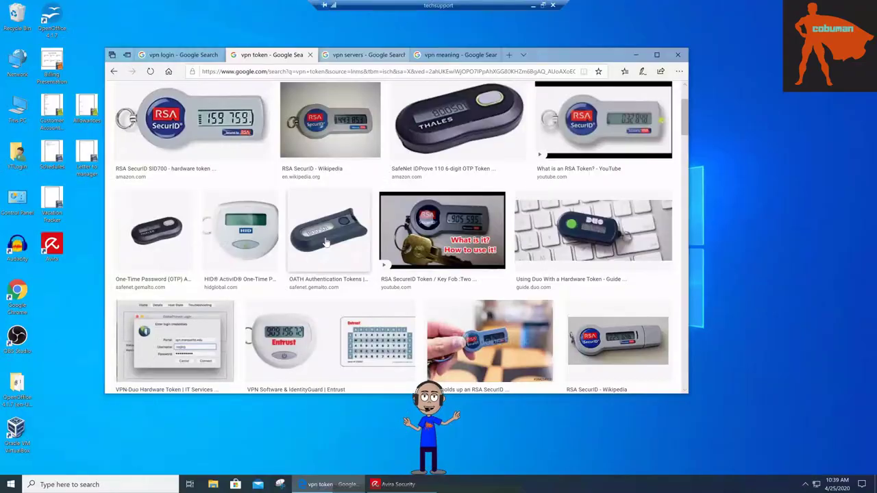
pyautogui.scroll(-5, 391, 157)
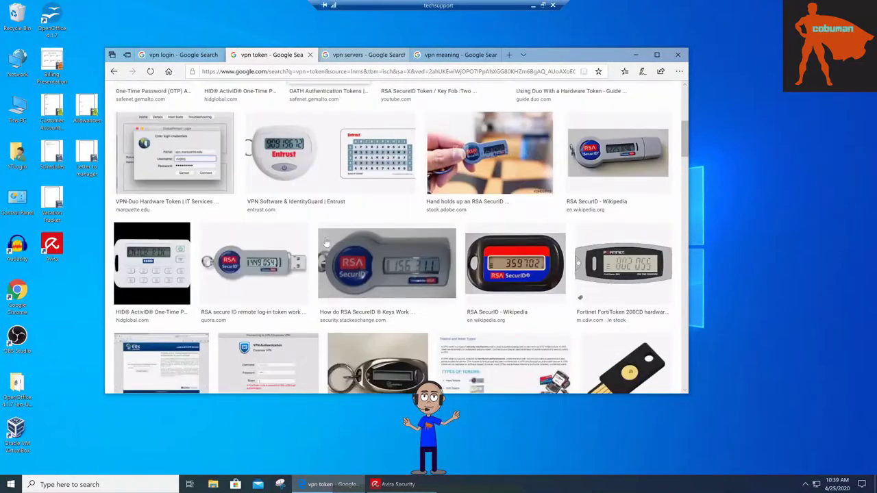
pyautogui.scroll(-3, 326, 243)
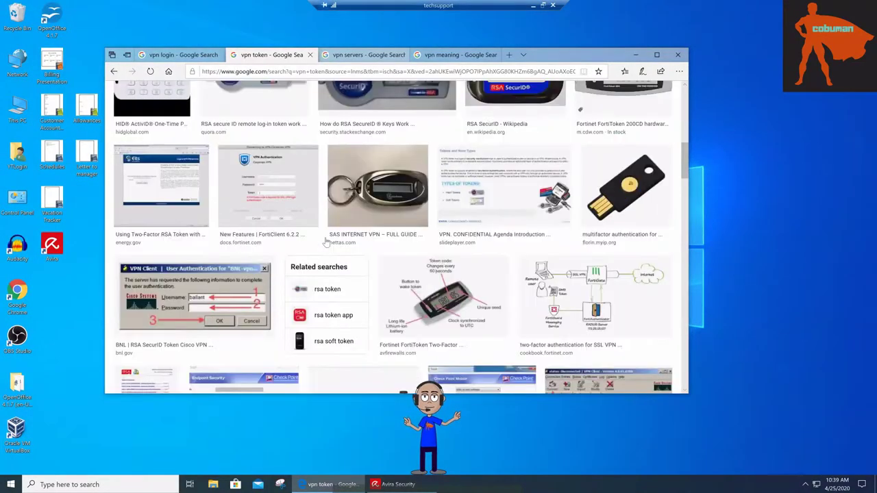
pyautogui.scroll(-3, 327, 241)
pyautogui.scroll(-2, 338, 231)
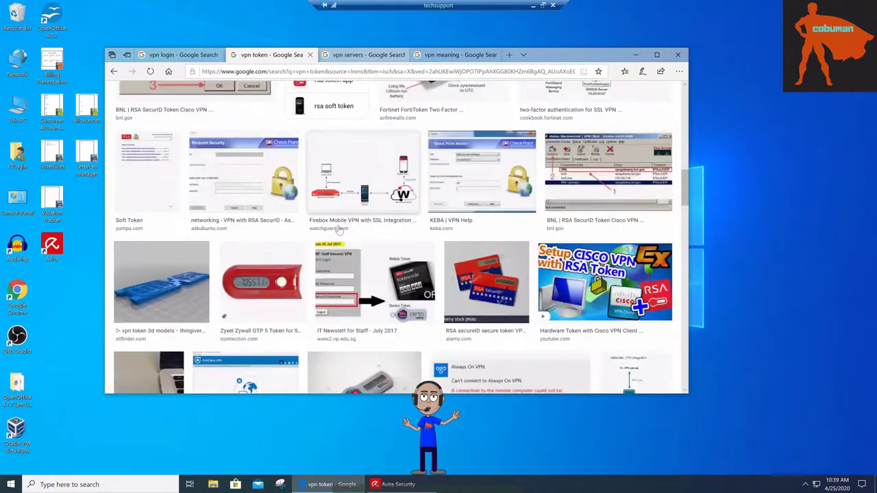
pyautogui.scroll(-6, 337, 231)
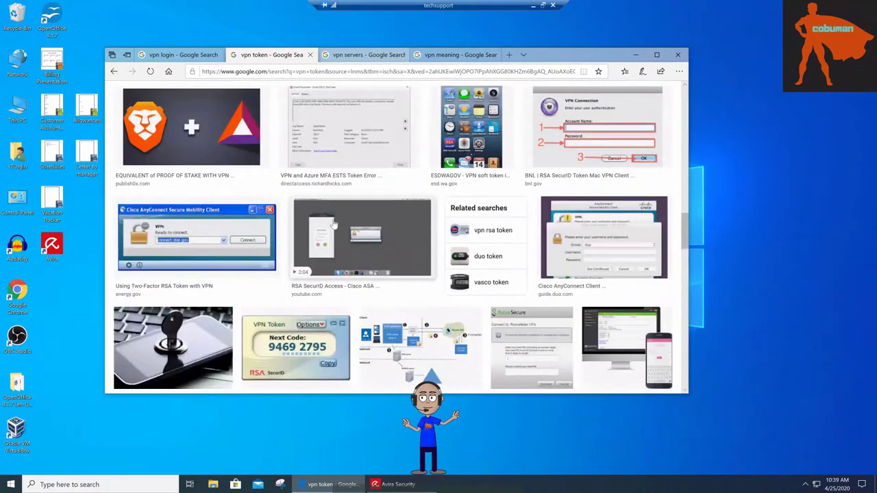
pyautogui.scroll(-2, 333, 224)
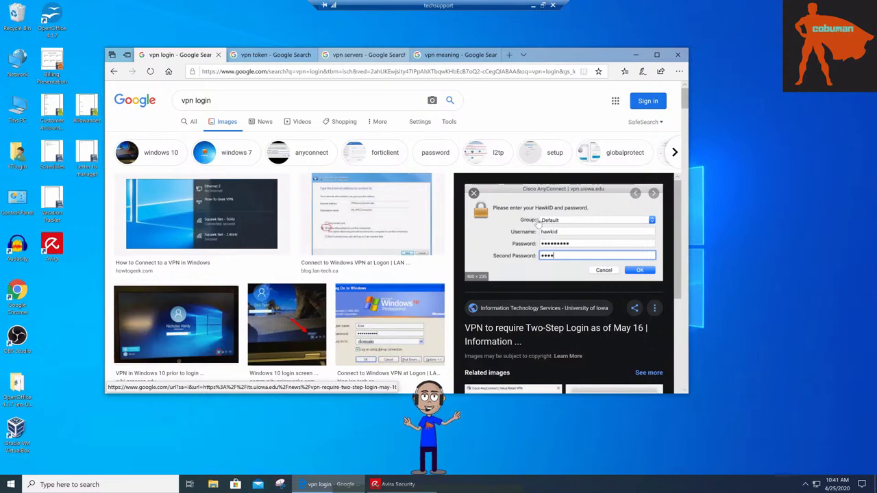
# - Show the vpn servers results, preview the VPN server locations image, and move the window lower-right
pyautogui.click(356, 56)
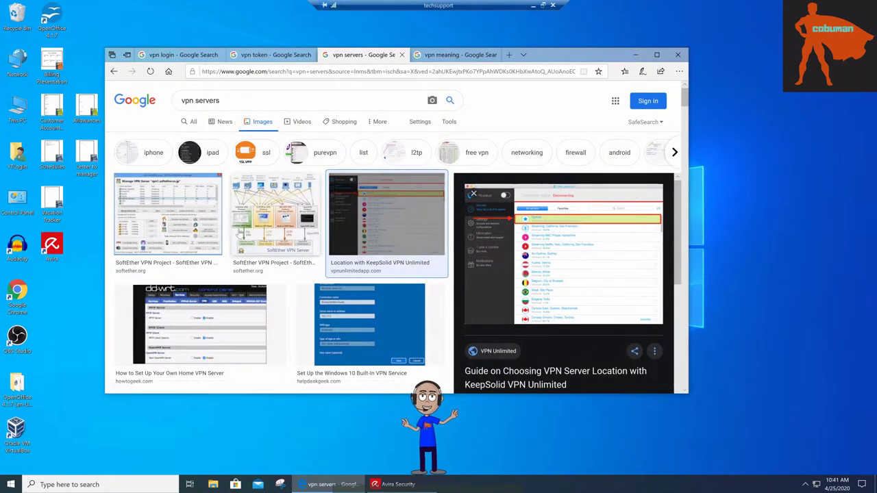
pyautogui.scroll(-3, 238, 232)
pyautogui.click(174, 207)
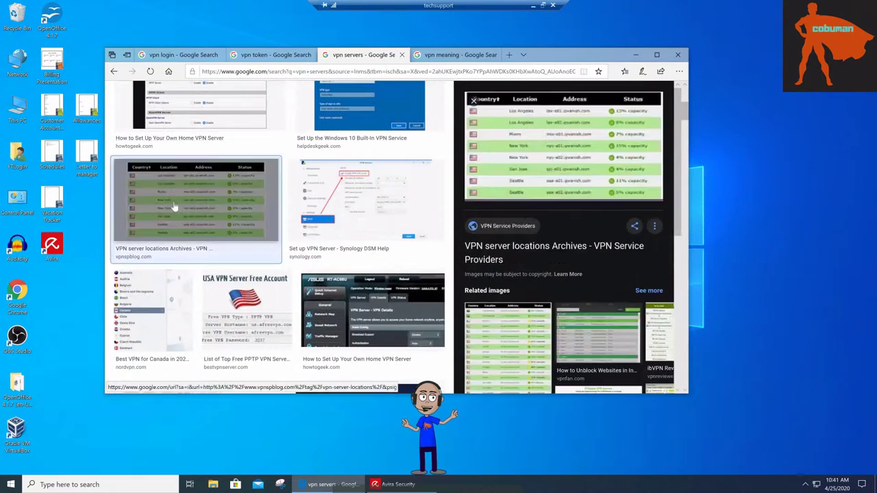
pyautogui.scroll(1, 449, 229)
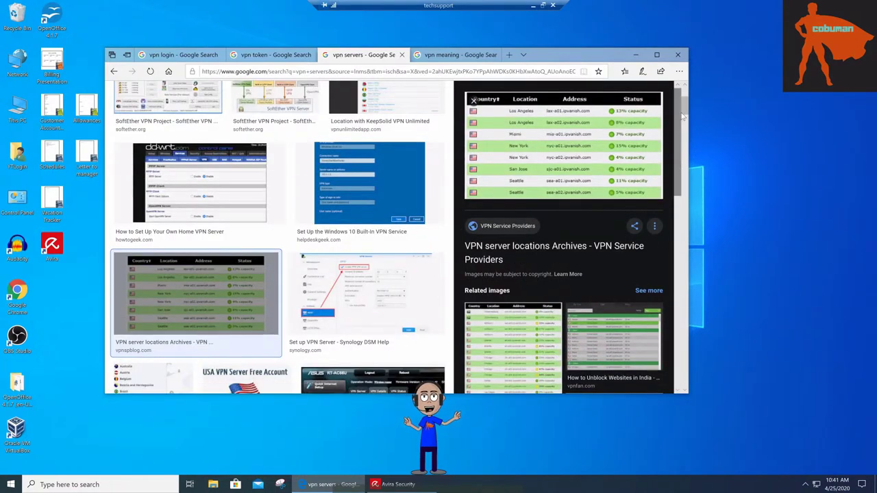
pyautogui.moveTo(564, 50); pyautogui.dragTo(500, 118)
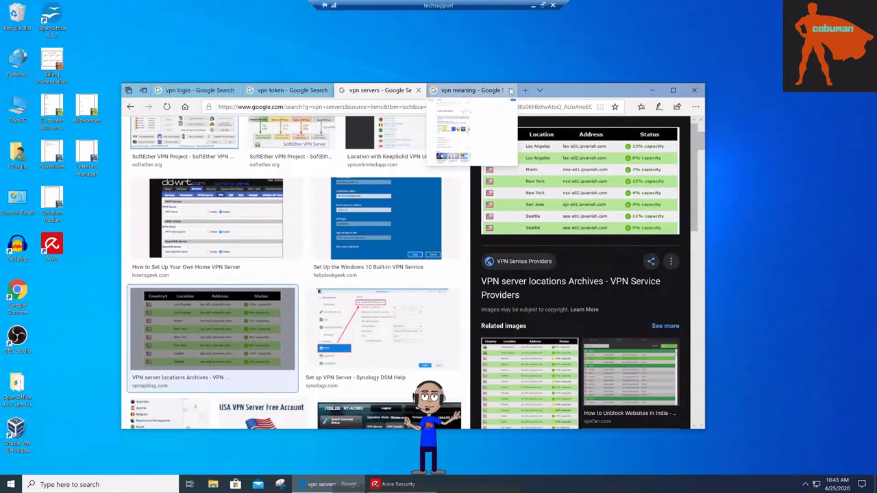
pyautogui.click(510, 91)
pyautogui.click(434, 91)
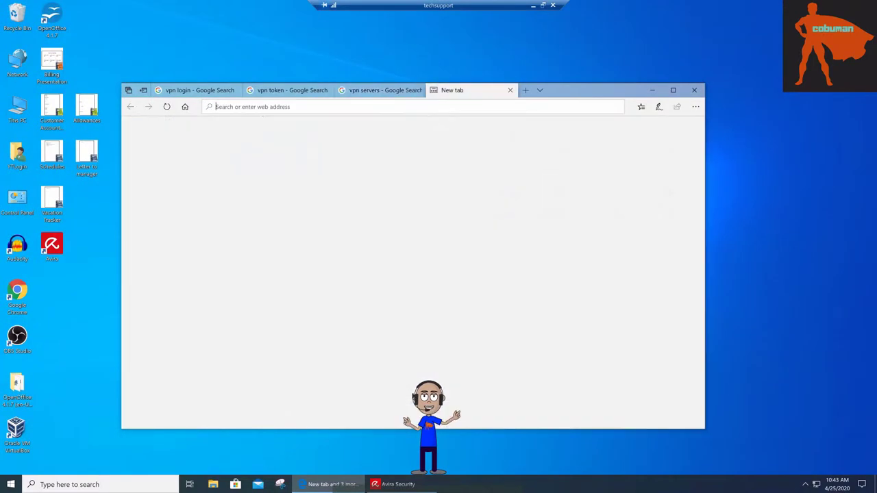
pyautogui.write('http')
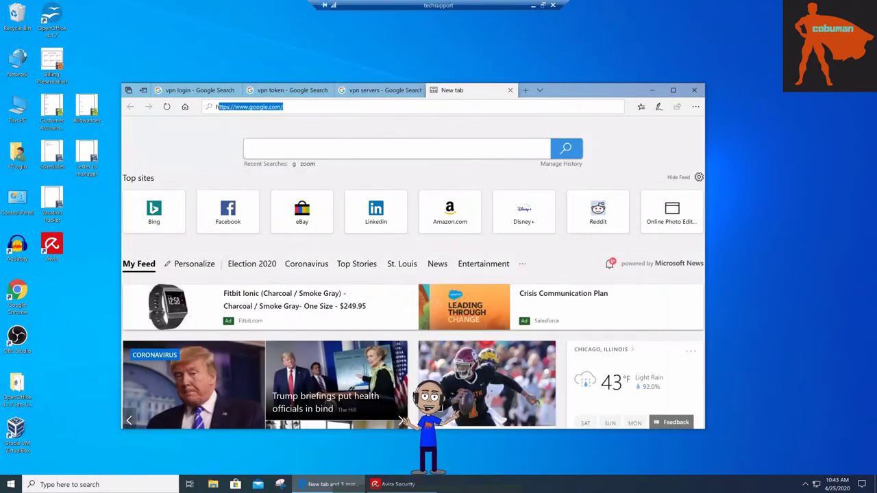
pyautogui.write('s')
pyautogui.press('Right')
pyautogui.press('BackSpace')
pyautogui.press('BackSpace')
pyautogui.press('BackSpace')
pyautogui.press('BackSpace')
pyautogui.press('BackSpace')
pyautogui.press('BackSpace')
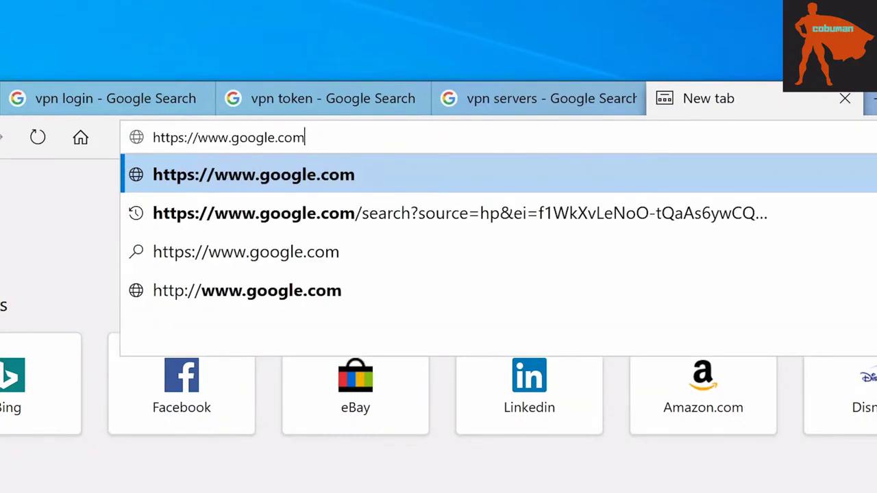
pyautogui.press('BackSpace')
pyautogui.press('BackSpace')
pyautogui.press('BackSpace')
pyautogui.press('BackSpace')
pyautogui.press('BackSpace')
pyautogui.write('ge')
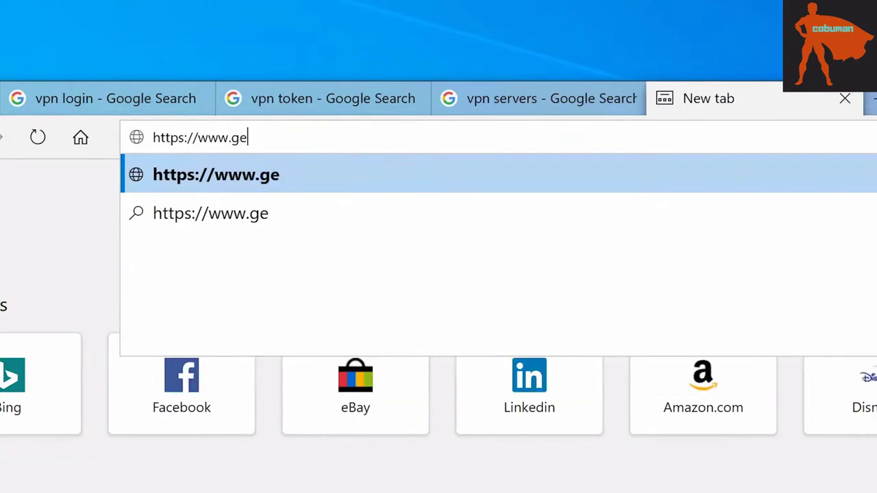
pyautogui.write('tmyvpn')
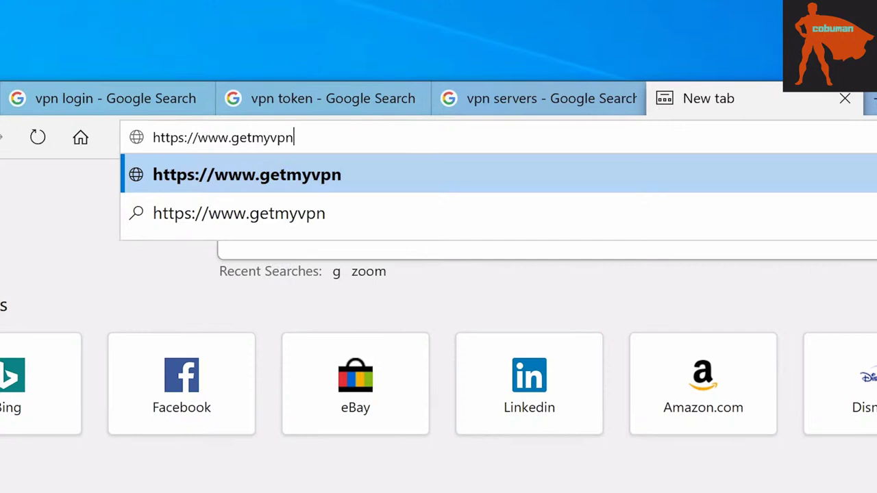
pyautogui.write('software.')
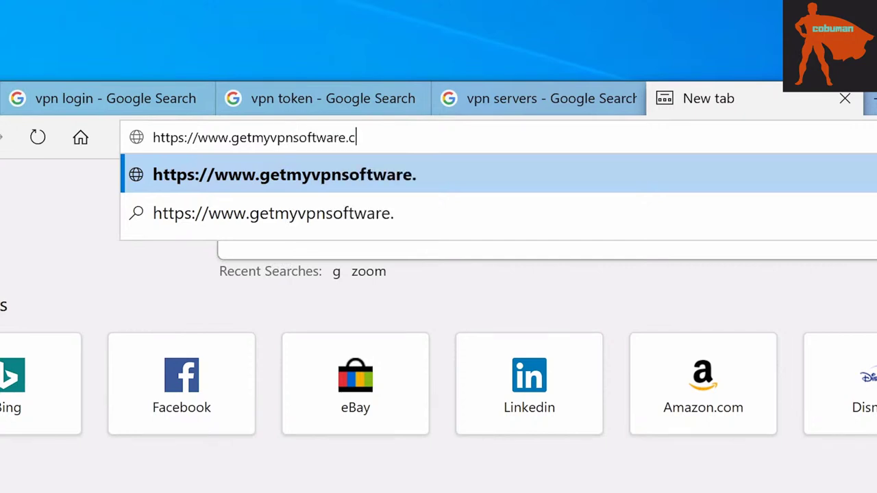
pyautogui.write('com')
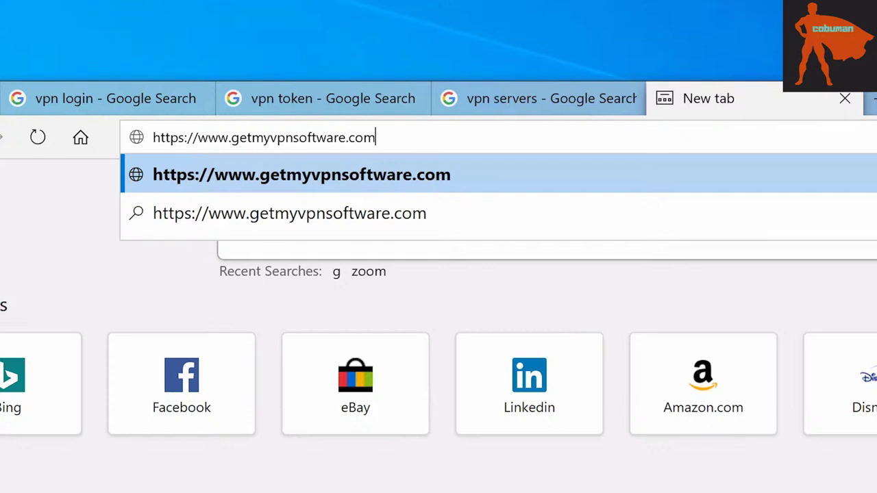
pyautogui.hotkey('shift', 'Left')
pyautogui.hotkey('shift', 'Left')
pyautogui.hotkey('shift', 'Left')
pyautogui.hotkey('shift', 'Left')
pyautogui.hotkey('shift', 'Left')
pyautogui.hotkey('shift', 'Left')
pyautogui.hotkey('shift', 'Left')
pyautogui.hotkey('shift', 'Left')
pyautogui.hotkey('shift', 'Left')
pyautogui.hotkey('shift', 'Left')
pyautogui.hotkey('shift', 'Left')
pyautogui.hotkey('shift', 'Left')
pyautogui.hotkey('shift', 'Left')
pyautogui.hotkey('shift', 'Left')
pyautogui.hotkey('shift', 'Left')
pyautogui.hotkey('shift', 'Left')
pyautogui.hotkey('shift', 'Left')
pyautogui.hotkey('shift', 'Left')
pyautogui.hotkey('shift', 'Left')
pyautogui.hotkey('shift', 'Left')
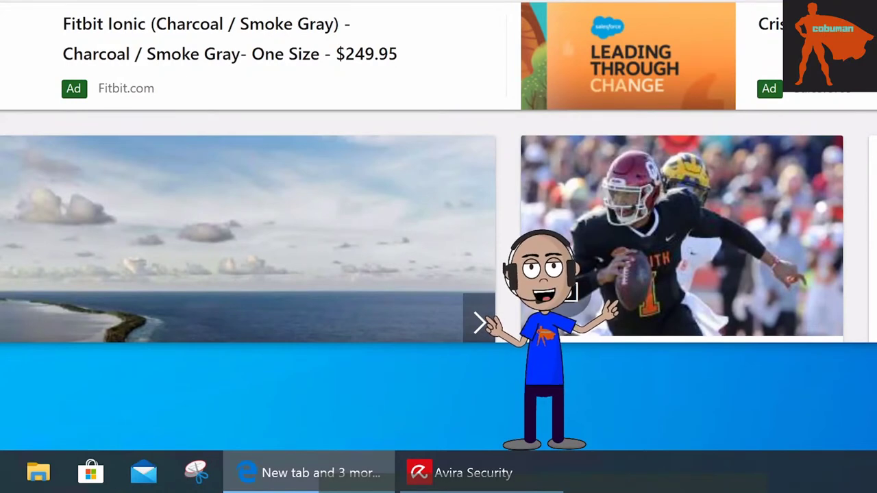
# - Page through three news carousel stories, then close the new tab and return to vpn login results
pyautogui.click(479, 322)
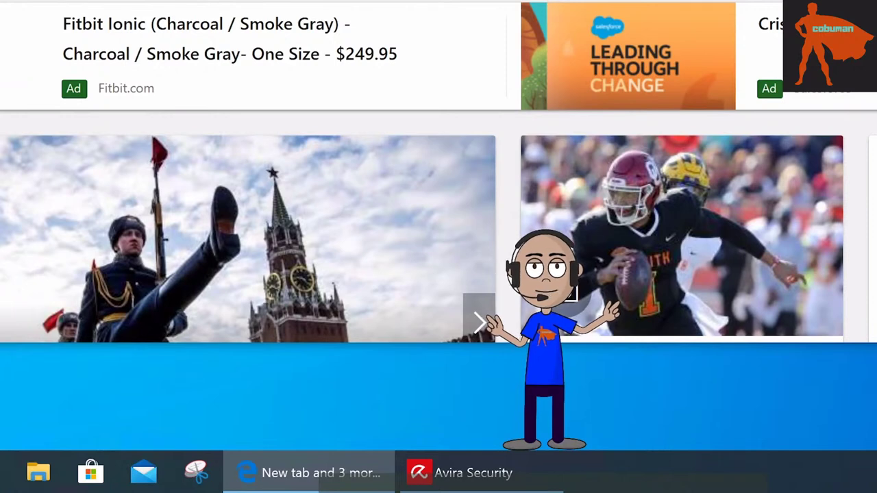
pyautogui.click(478, 322)
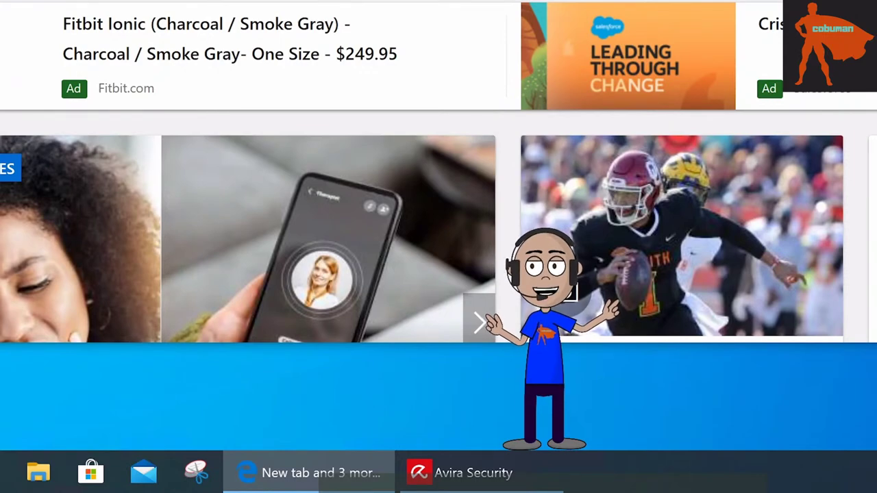
pyautogui.click(479, 322)
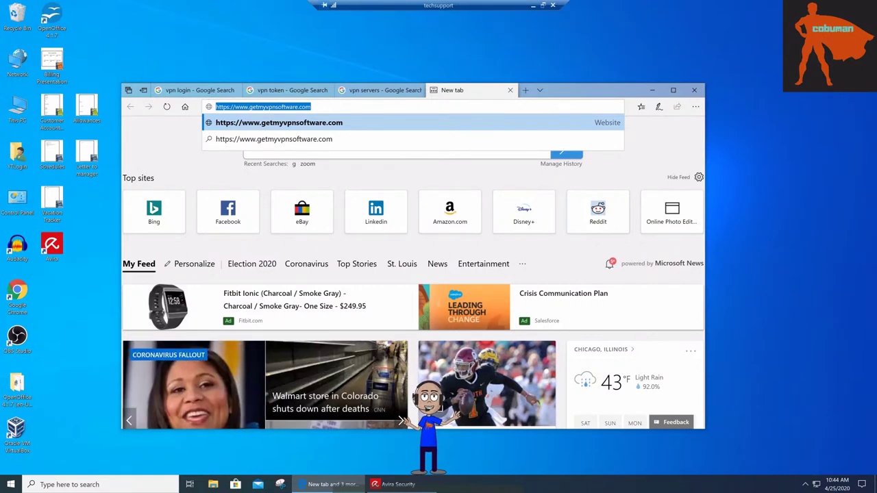
pyautogui.click(511, 91)
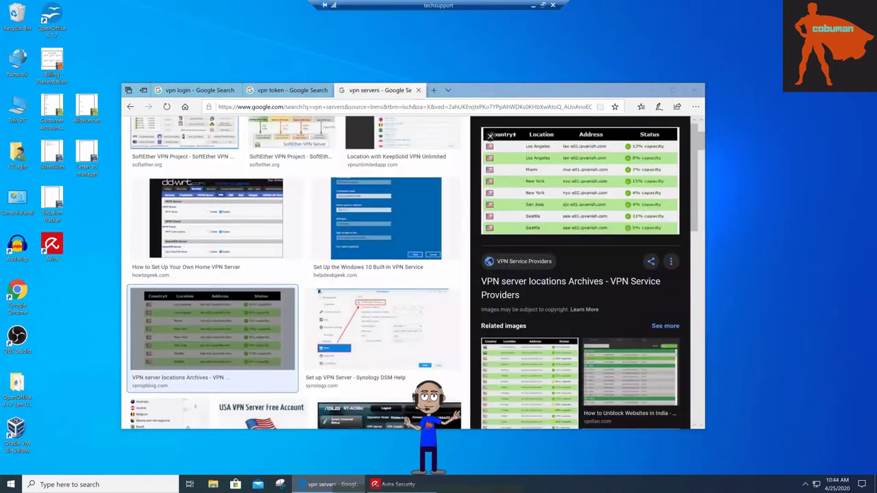
pyautogui.click(198, 88)
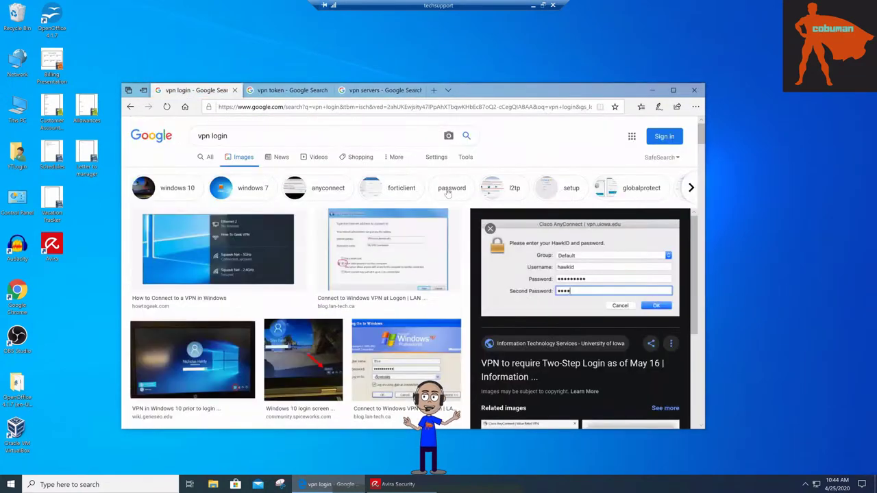
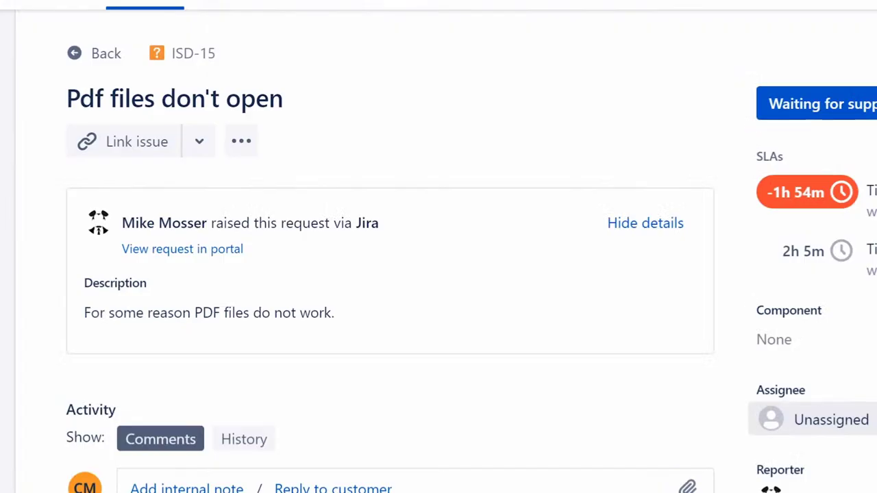
# - Assign ISD-15 'Pdf files don't open' to yourself
pyautogui.click(677, 239)
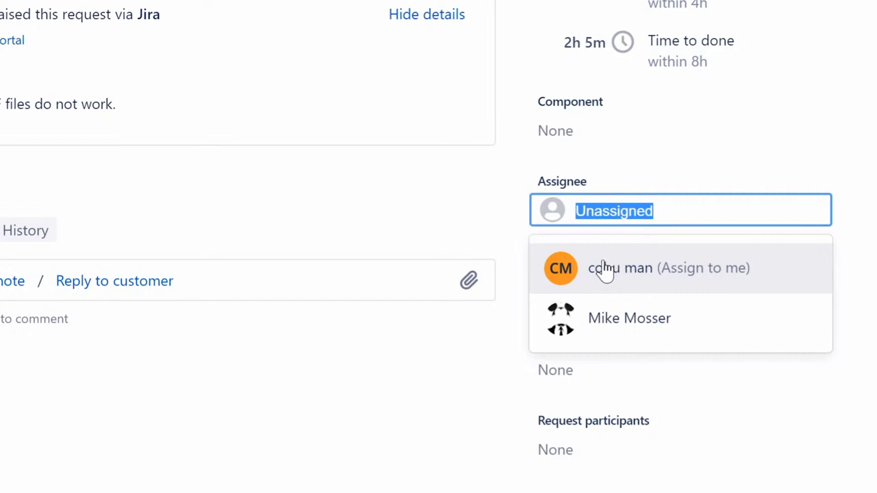
pyautogui.click(604, 269)
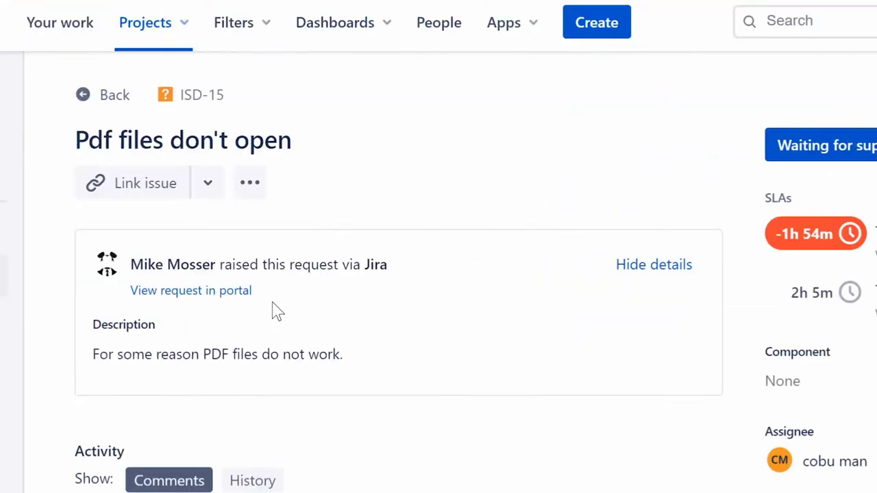
pyautogui.moveTo(295, 146)
pyautogui.mouseDown()
pyautogui.moveTo(213, 141)
pyautogui.moveTo(273, 490)
pyautogui.moveTo(295, 146)
pyautogui.mouseUp()
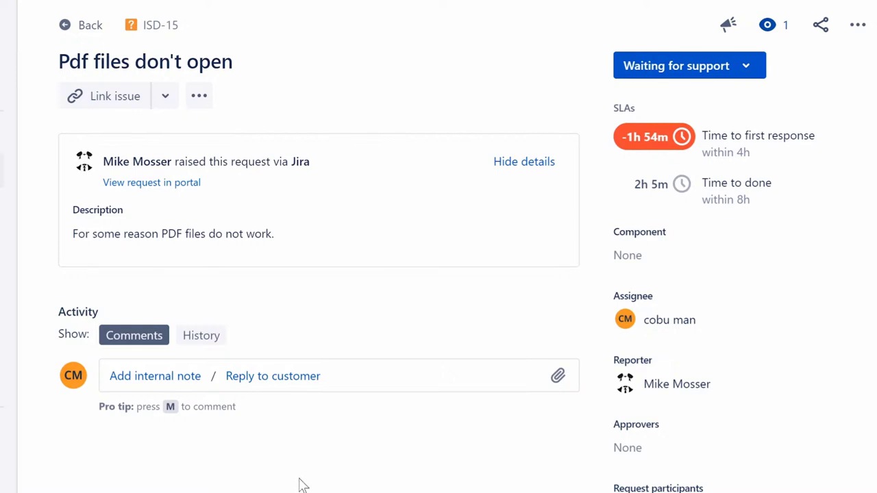
# - Post a reply on ISD-15 introducing yourself from Help Desk support, asking for the computer name or IP address
pyautogui.click(288, 379)
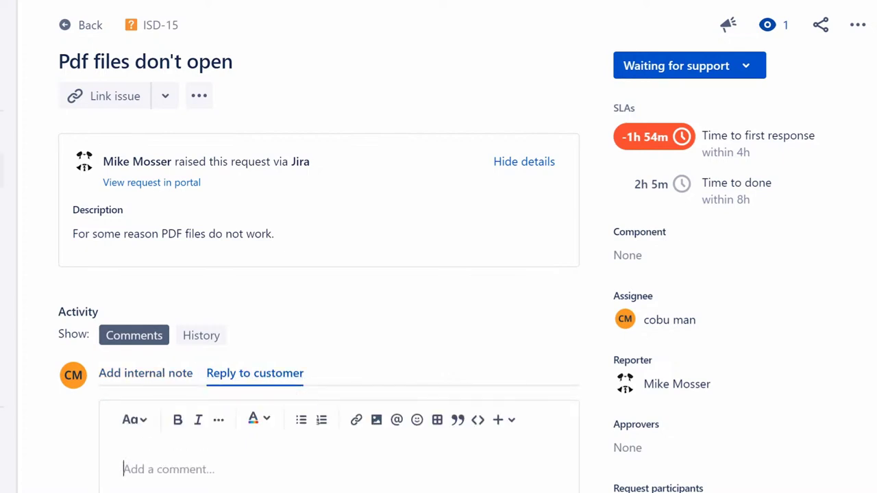
pyautogui.write('Hello, ')
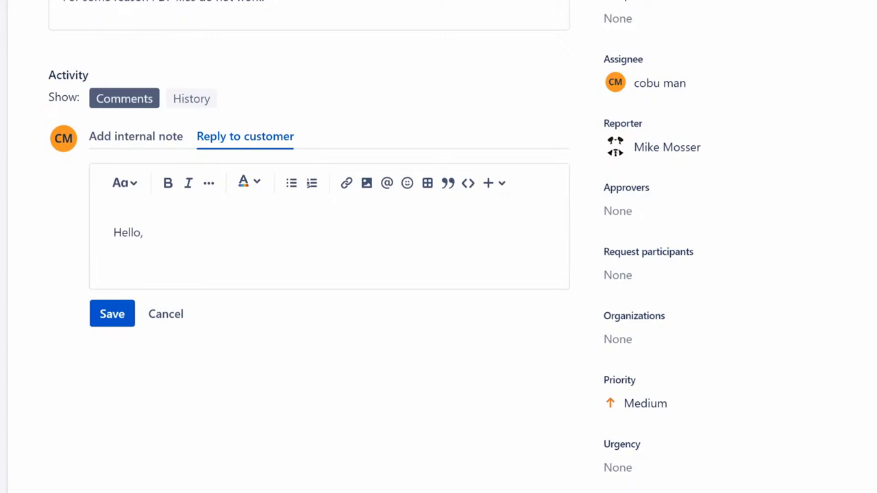
pyautogui.write('My nam eis')
pyautogui.press('BackSpace')
pyautogui.press('BackSpace')
pyautogui.press('BackSpace')
pyautogui.press('BackSpace')
pyautogui.write('e is Ervin wtih')
pyautogui.press('BackSpace')
pyautogui.press('BackSpace')
pyautogui.write('ih')
pyautogui.press('BackSpace')
pyautogui.press('BackSpace')
pyautogui.press('BackSpace')
pyautogui.write('ith Help Desk support. I have your ticket ')
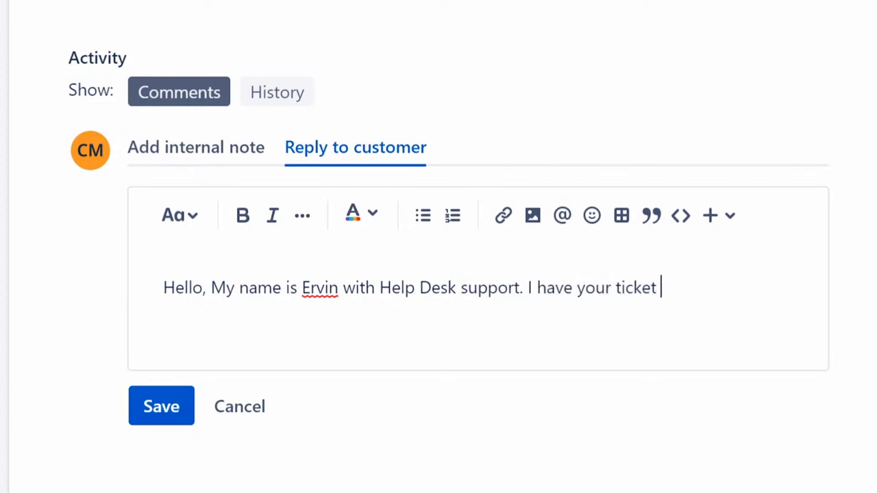
pyautogui.write('about pdf fi')
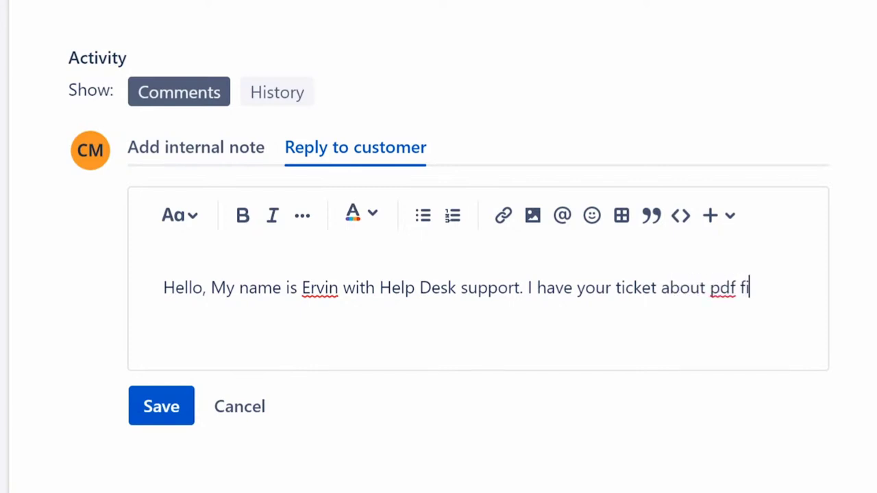
pyautogui.write('les not working.')
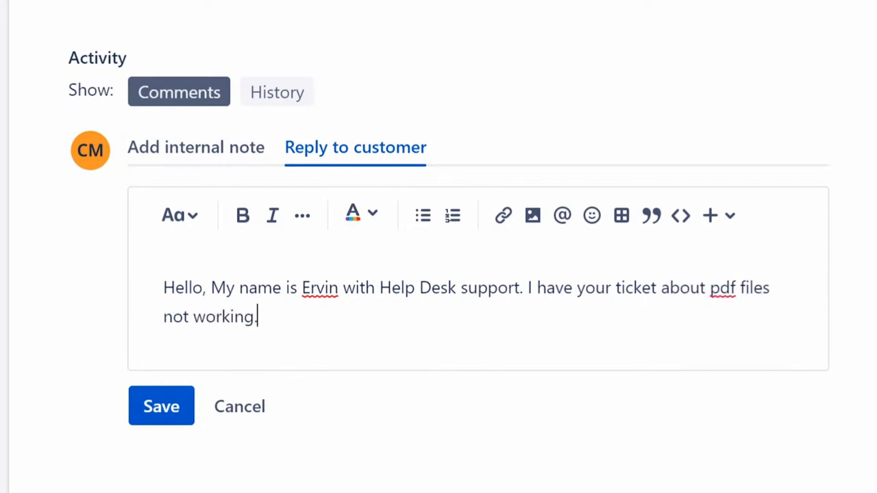
pyautogui.write(' Can you plea')
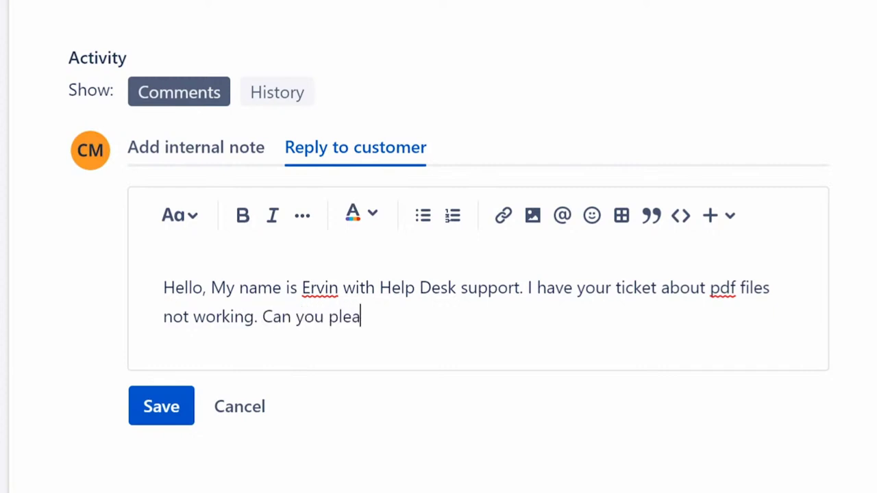
pyautogui.write('se send me ')
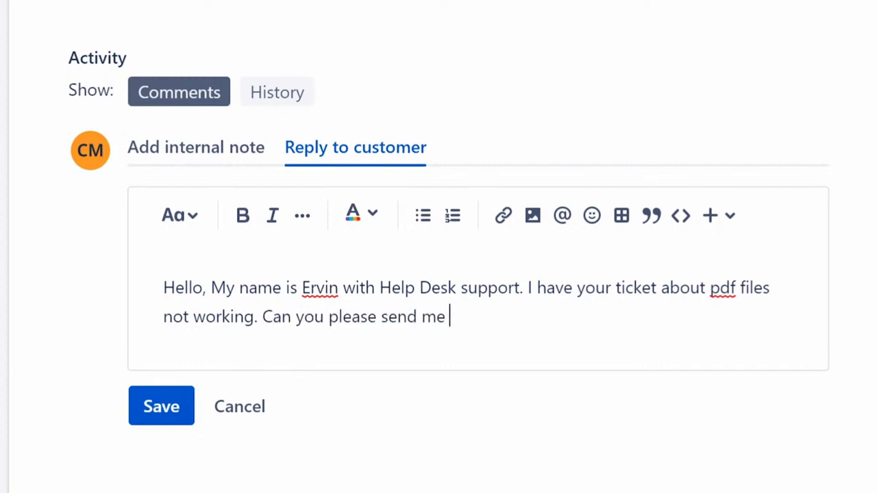
pyautogui.write('your computer')
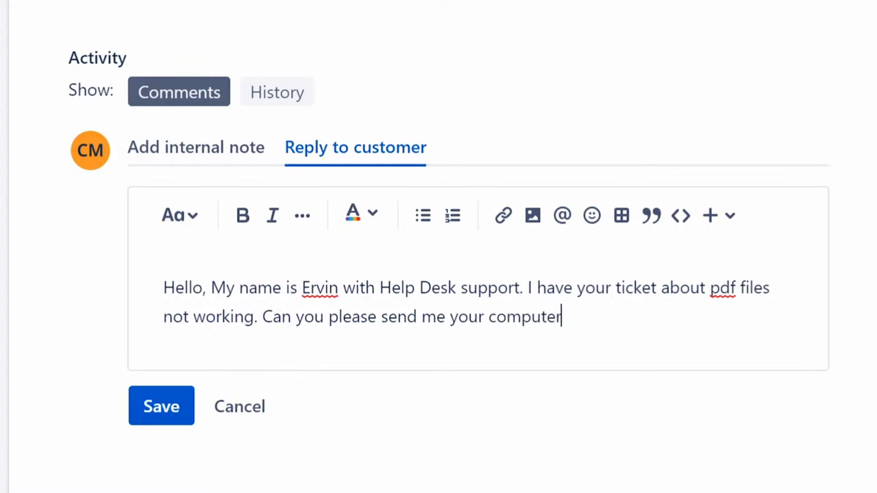
pyautogui.write(' name or ip')
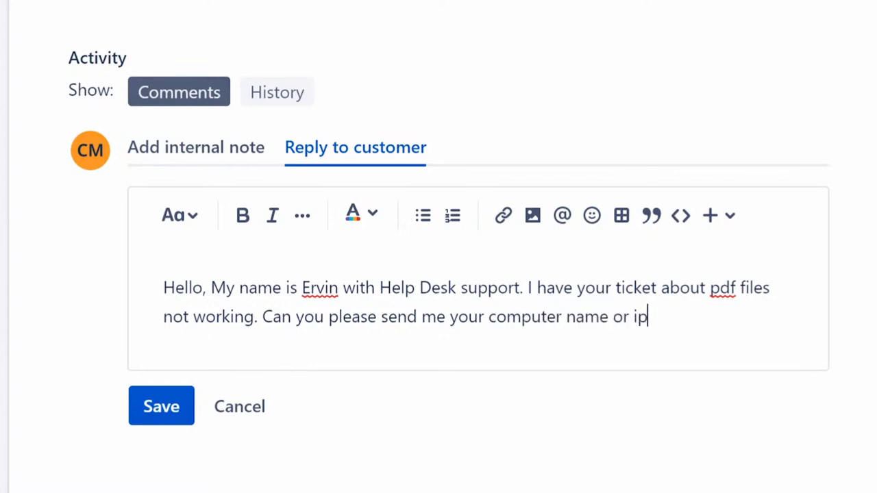
pyautogui.write(' address.')
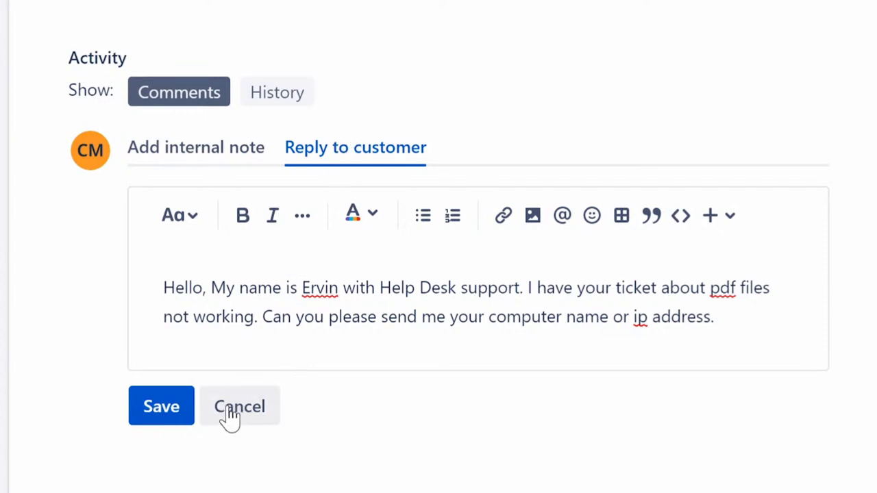
pyautogui.click(164, 411)
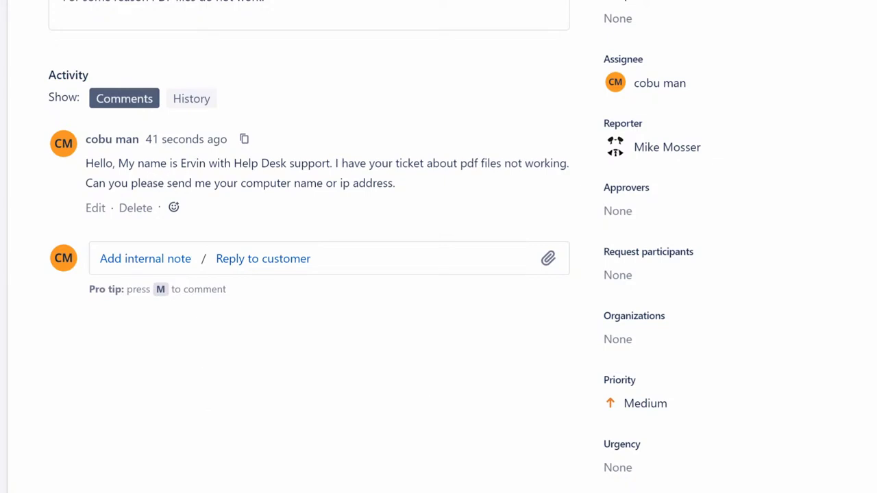
pyautogui.moveTo(241, 183); pyautogui.dragTo(323, 183)
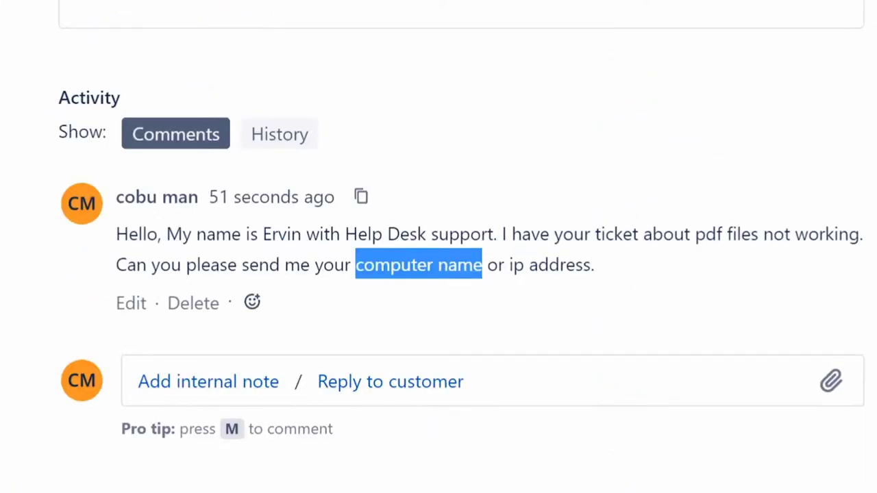
pyautogui.moveTo(509, 265); pyautogui.dragTo(594, 265)
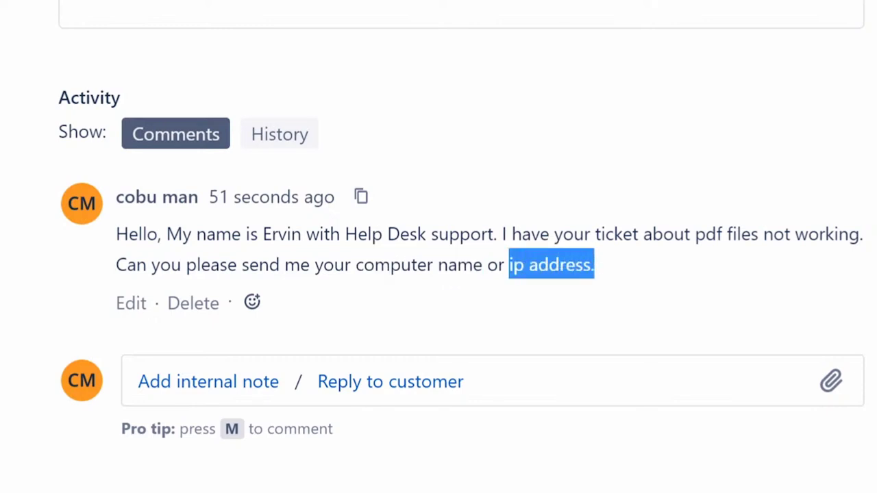
pyautogui.click(612, 274)
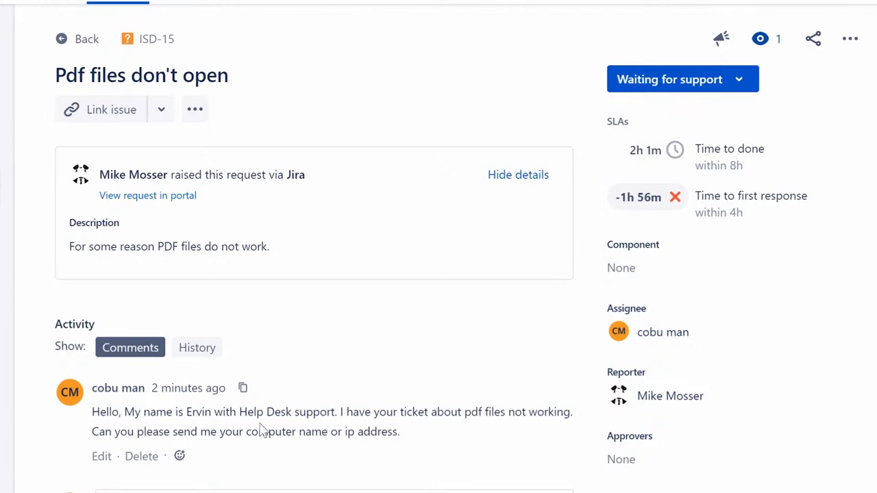
# - Save an internal note on ISD-15 reading 'Users's pc name is cobuman1.'
pyautogui.click(273, 490)
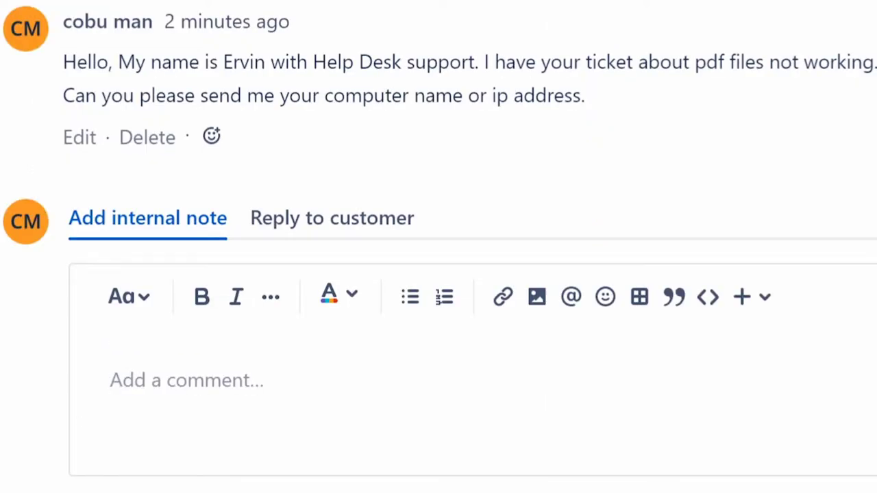
pyautogui.write('cobuman')
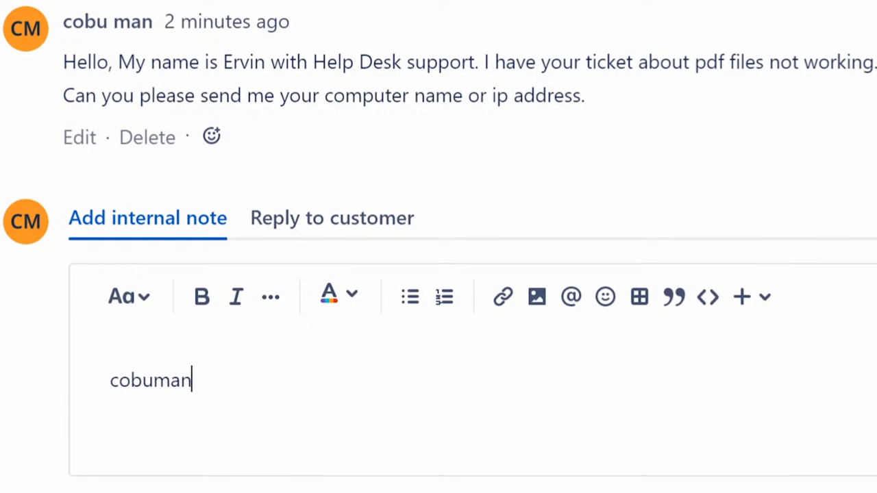
pyautogui.write('1')
pyautogui.click(192, 380)
pyautogui.click(111, 380)
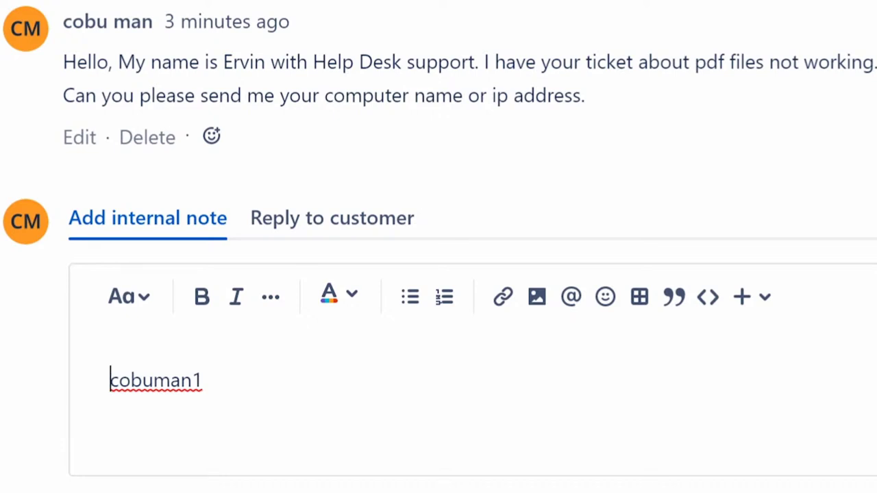
pyautogui.write('cus')
pyautogui.press('BackSpace')
pyautogui.press('BackSpace')
pyautogui.press('BackSpace')
pyautogui.write('user')
pyautogui.press('BackSpace')
pyautogui.press('BackSpace')
pyautogui.press('BackSpace')
pyautogui.press('BackSpace')
pyautogui.write("Users's pc ")
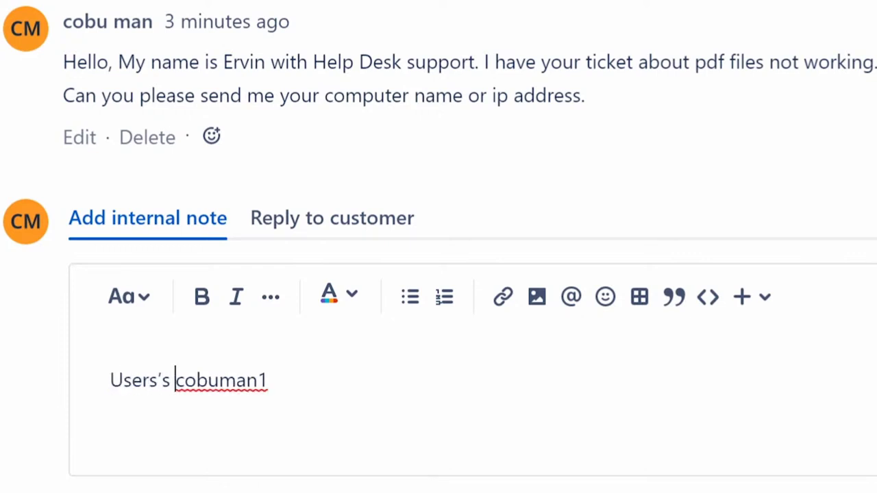
pyautogui.write('name is')
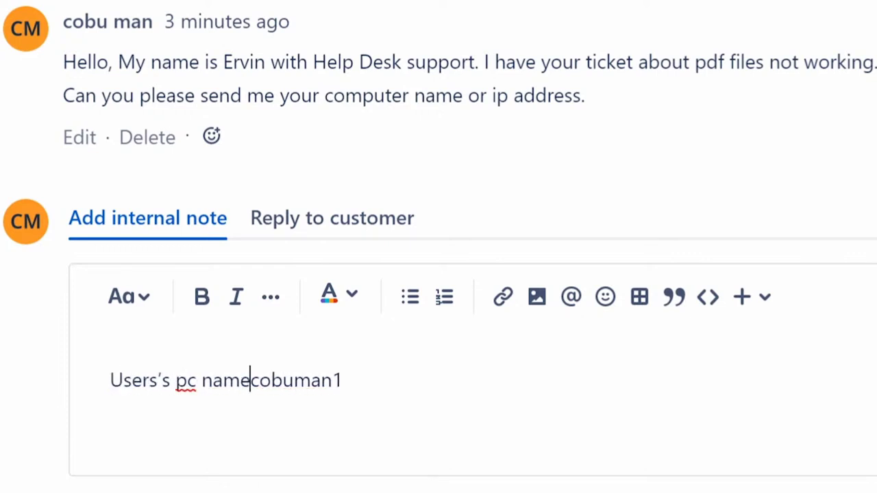
pyautogui.press('Right')
pyautogui.press('Right')
pyautogui.press('Right')
pyautogui.press('Right')
pyautogui.press('Right')
pyautogui.press('Right')
pyautogui.press('Right')
pyautogui.press('Right')
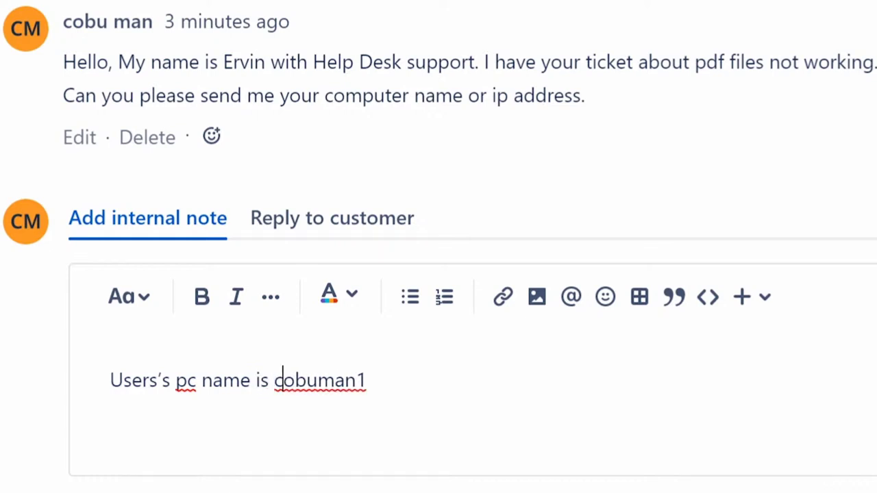
pyautogui.write('.')
pyautogui.hotkey('ctrl', 'Return')
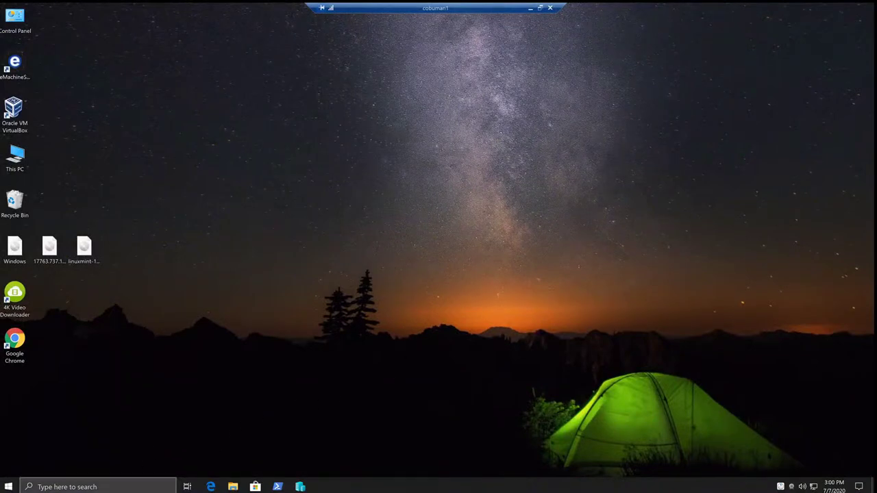
# - Search the remote PC's Start menu for 'adobe', then for 'file asso'
pyautogui.click(103, 486)
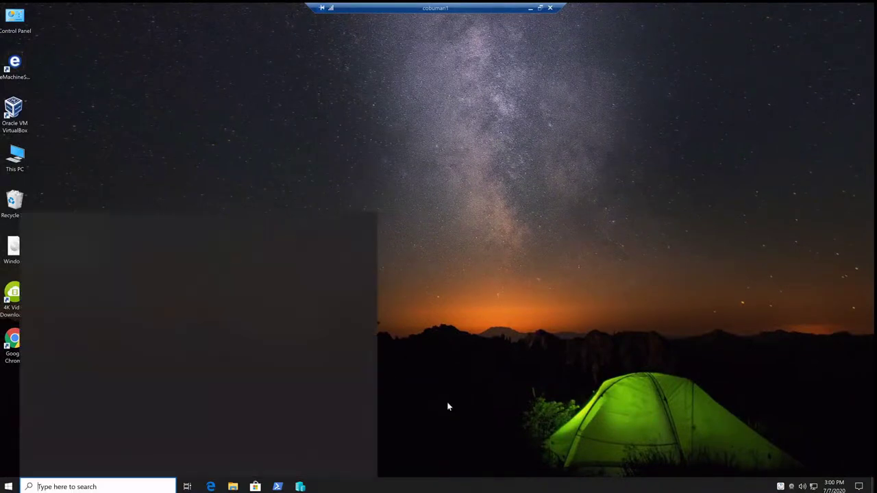
pyautogui.write('adobe')
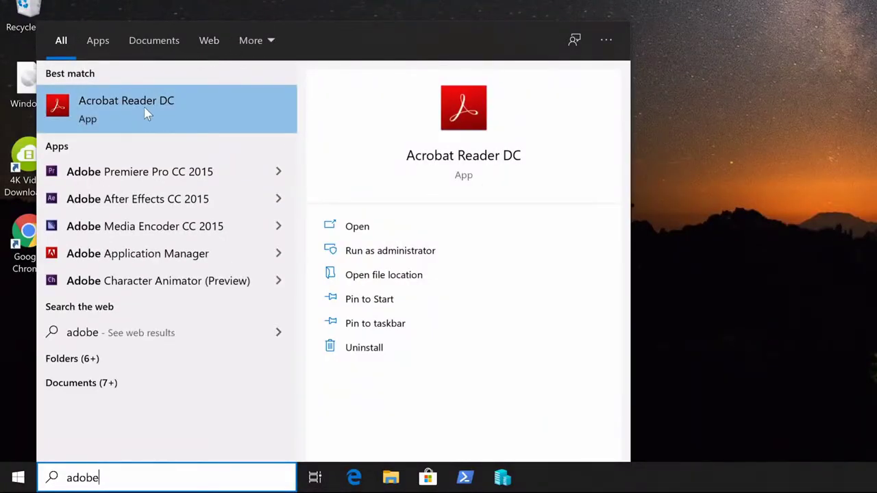
pyautogui.click(19, 478)
pyautogui.click(19, 478)
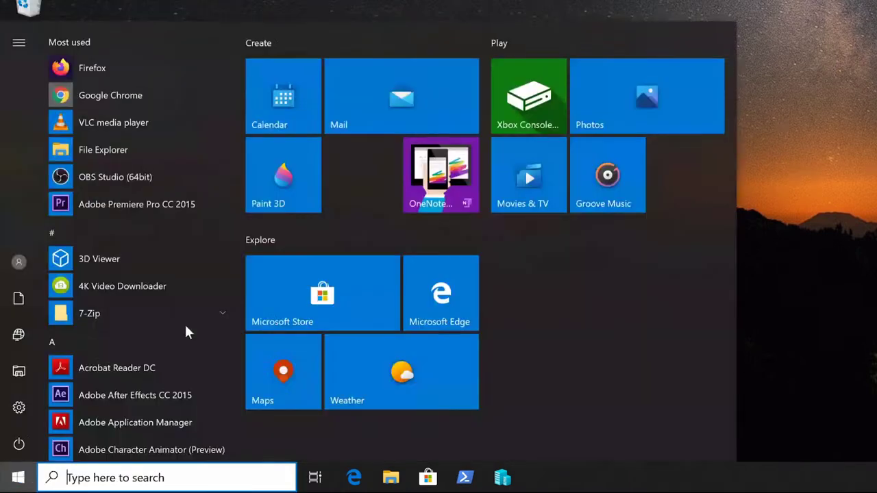
pyautogui.click(19, 477)
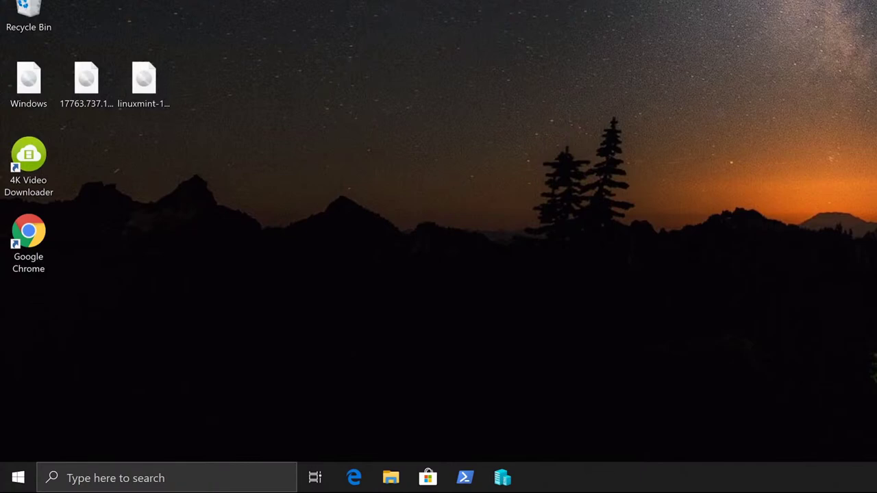
pyautogui.click(181, 477)
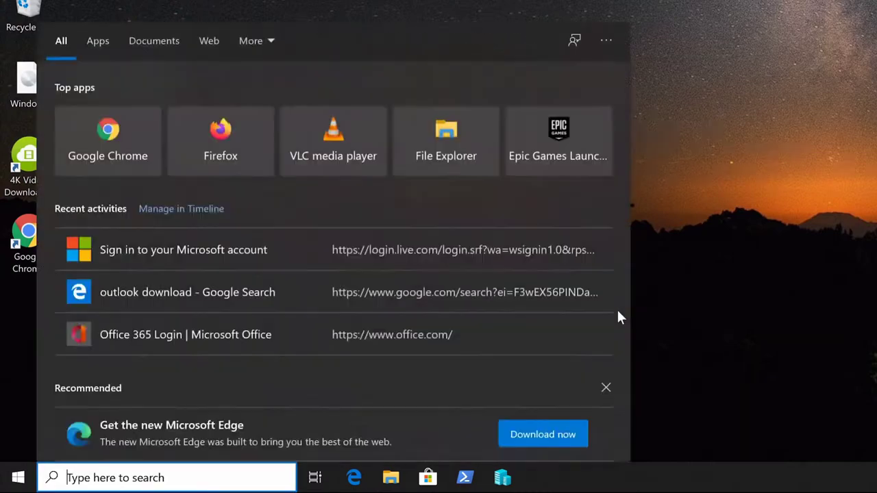
pyautogui.write('file')
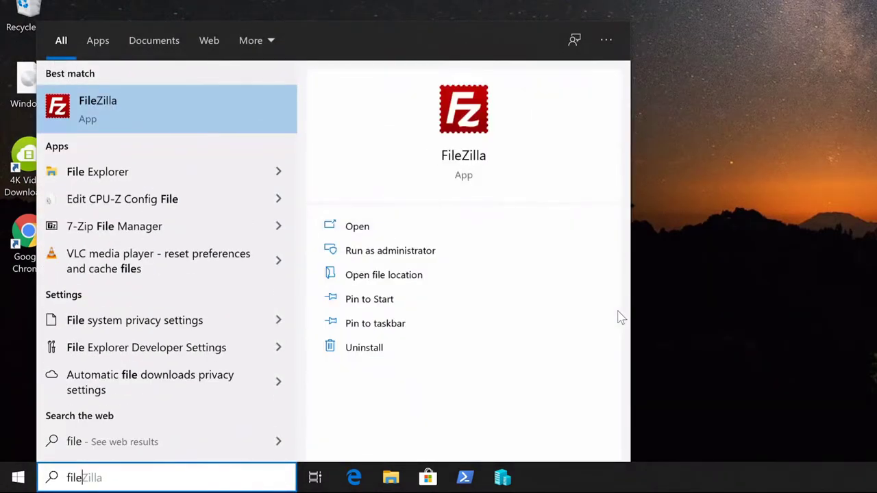
pyautogui.write(' asso')
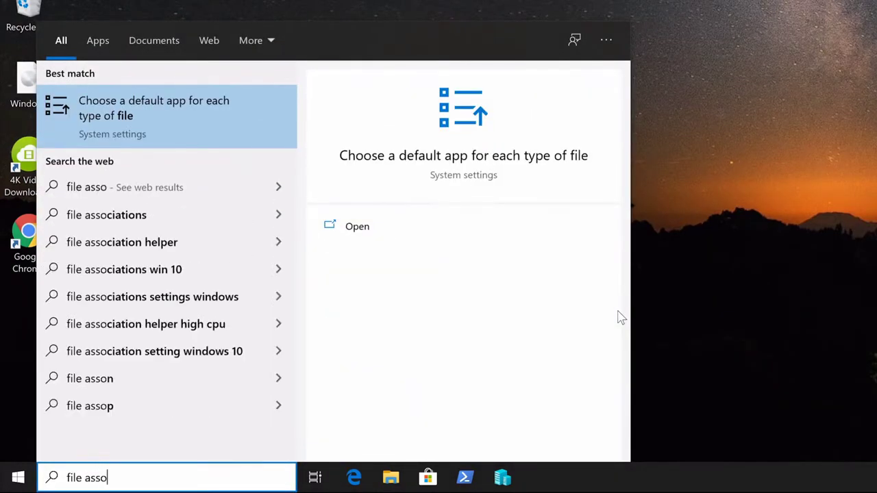
# - In default apps by file type, switch .pdf from Microsoft Edge to Adobe Acrobat Reader DC
pyautogui.click(170, 118)
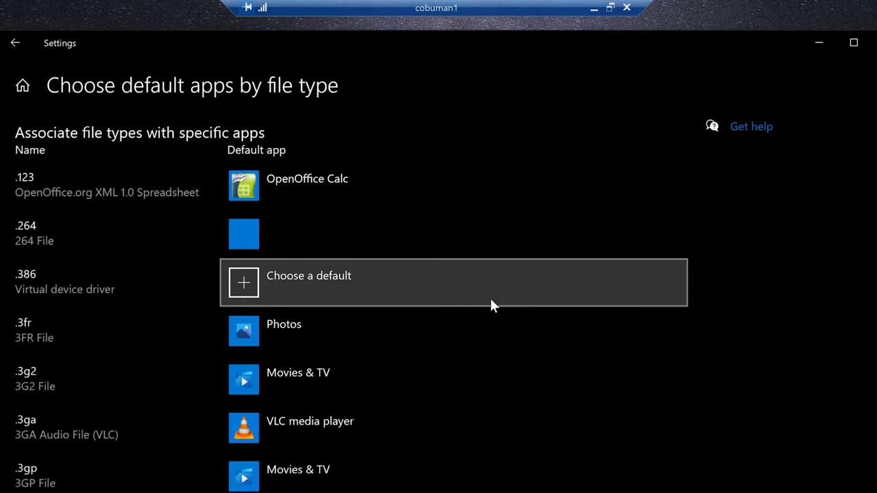
pyautogui.scroll(-10, 490, 304)
pyautogui.scroll(-10, 490, 307)
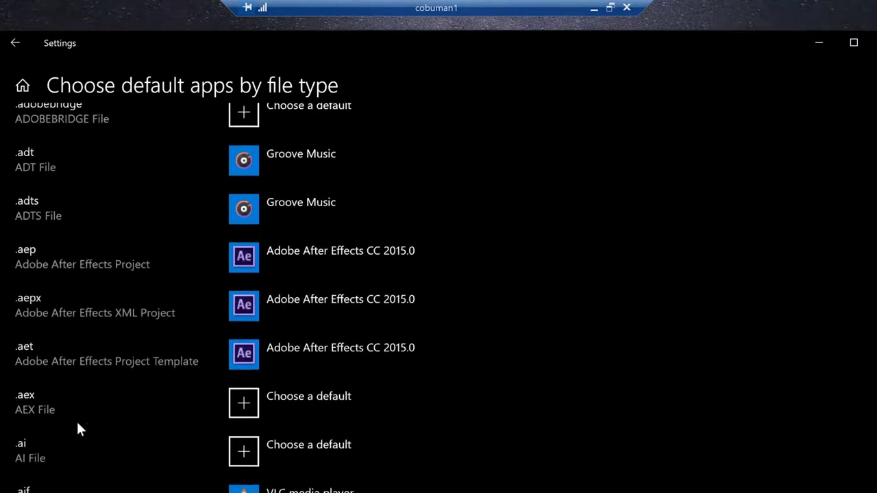
pyautogui.moveTo(366, 35); pyautogui.dragTo(493, 29)
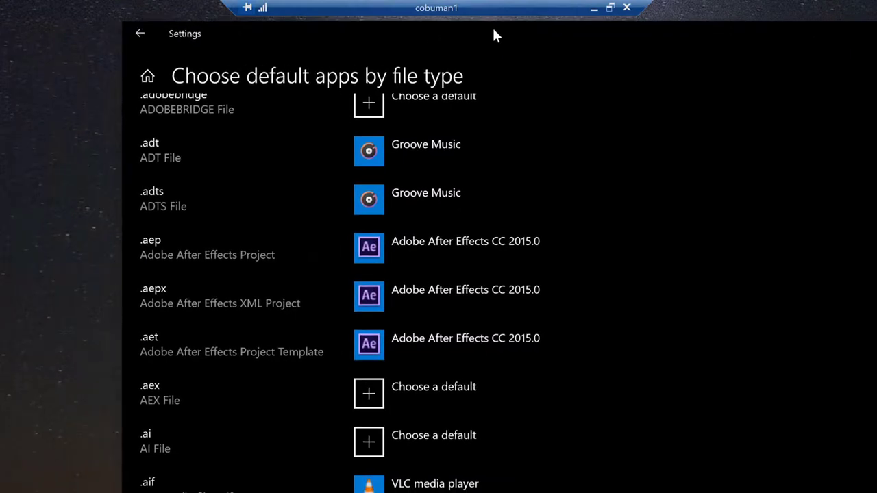
pyautogui.scroll(-15, 206, 394)
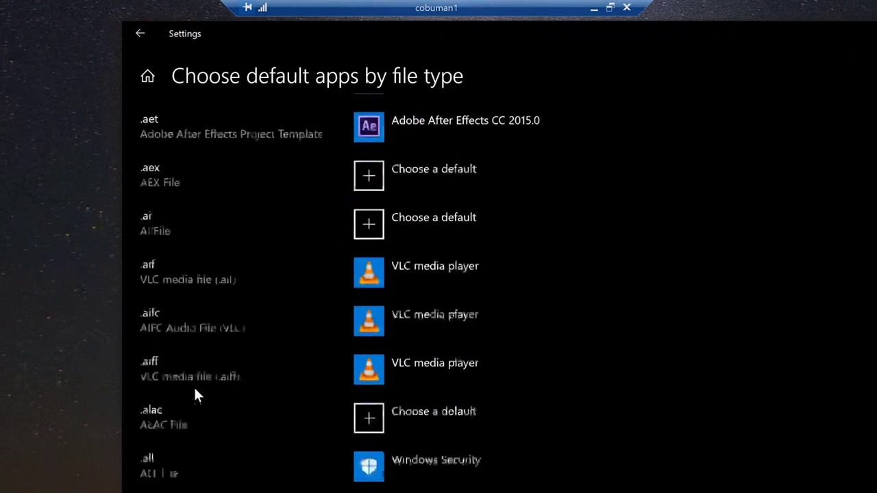
pyautogui.scroll(-20, 197, 390)
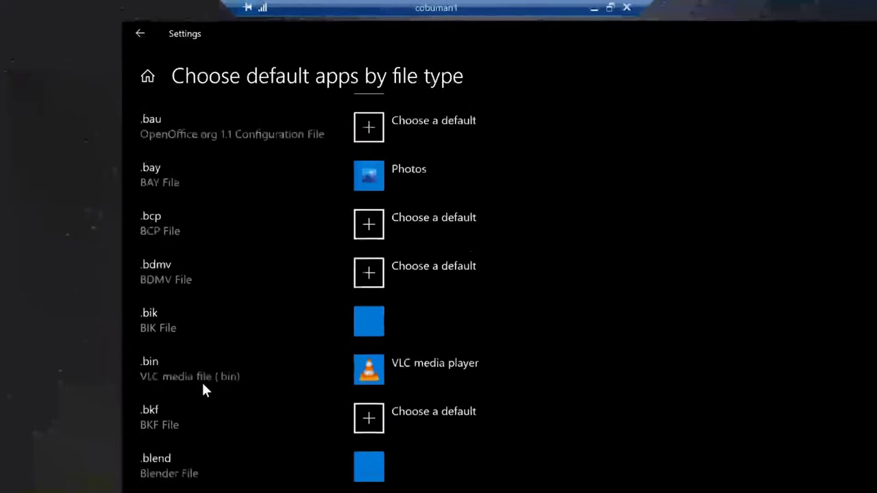
pyautogui.scroll(-20, 203, 383)
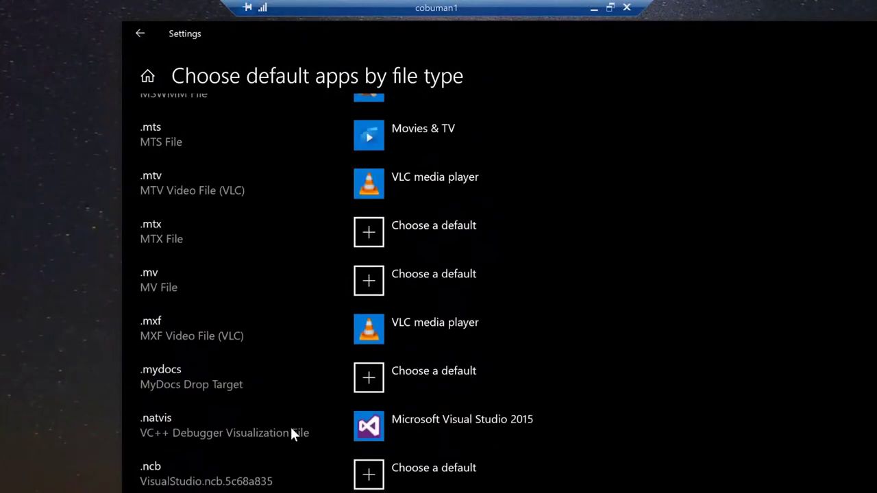
pyautogui.scroll(-15, 289, 430)
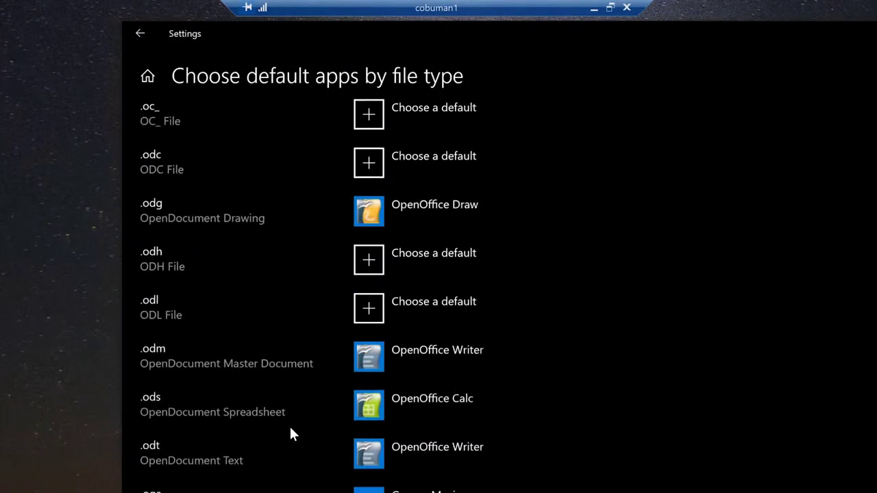
pyautogui.scroll(-8, 289, 430)
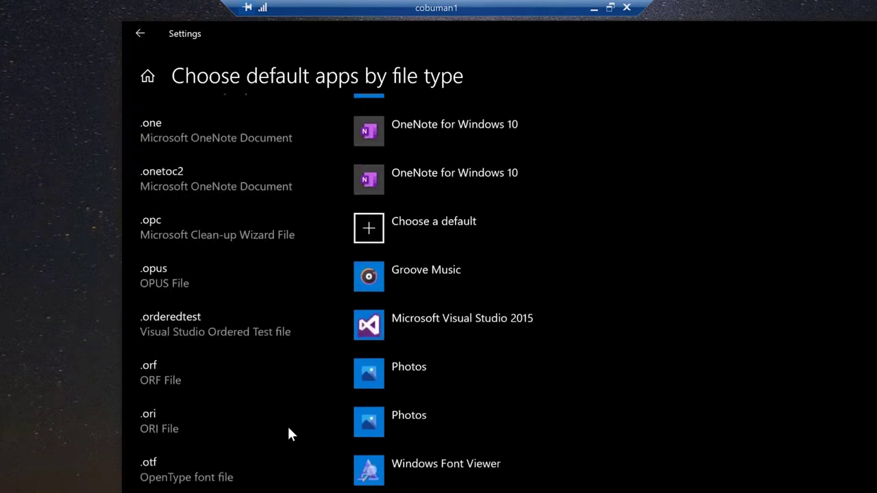
pyautogui.scroll(-5, 289, 431)
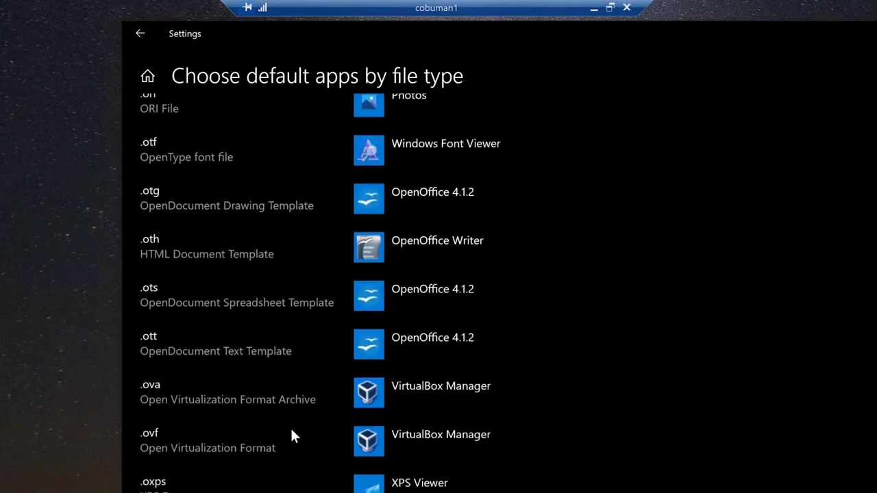
pyautogui.scroll(-6, 291, 436)
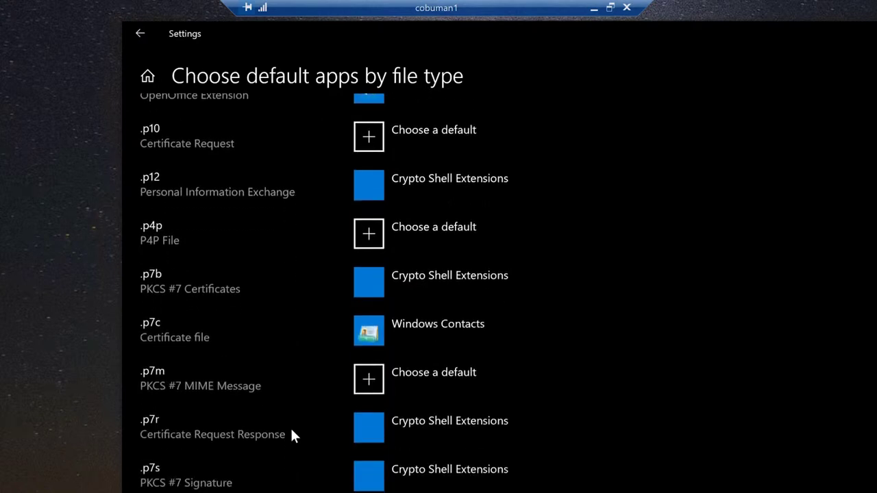
pyautogui.scroll(-5, 291, 436)
pyautogui.scroll(-3, 240, 452)
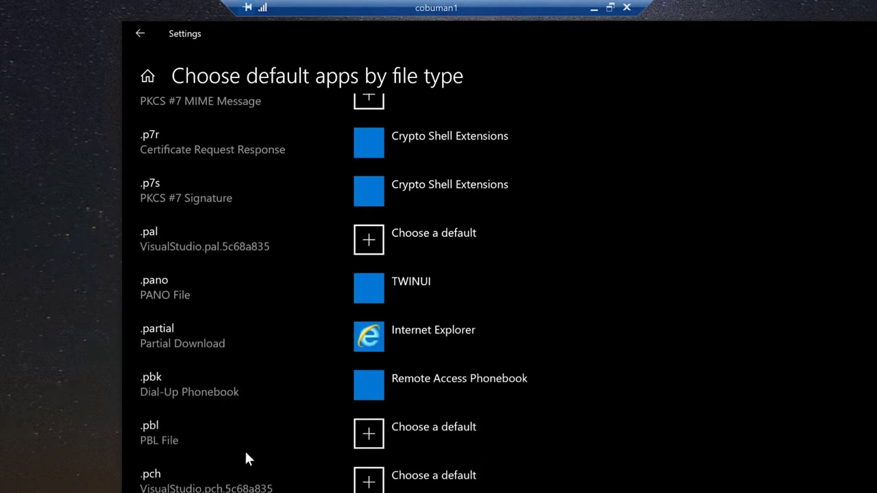
pyautogui.scroll(-3, 219, 439)
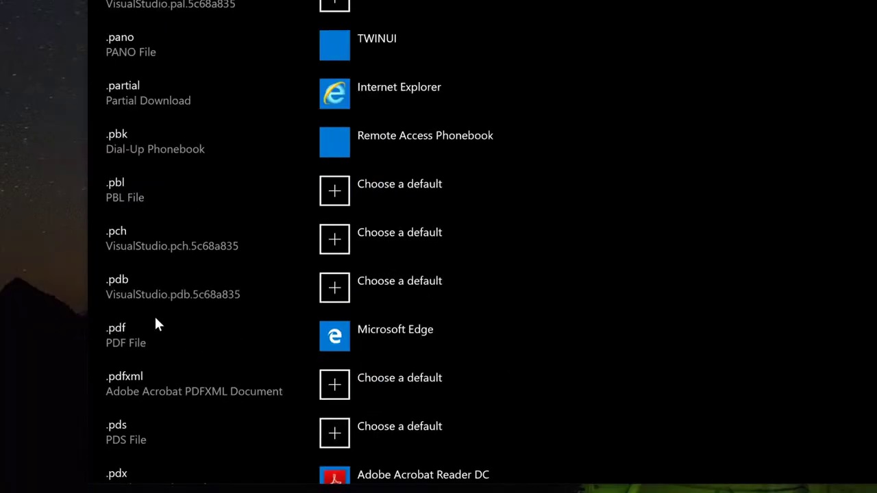
pyautogui.scroll(-2, 155, 324)
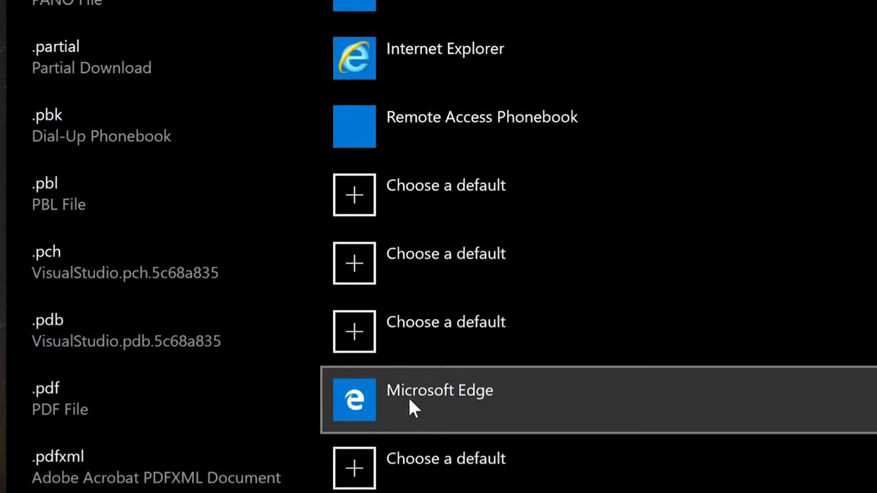
pyautogui.click(438, 405)
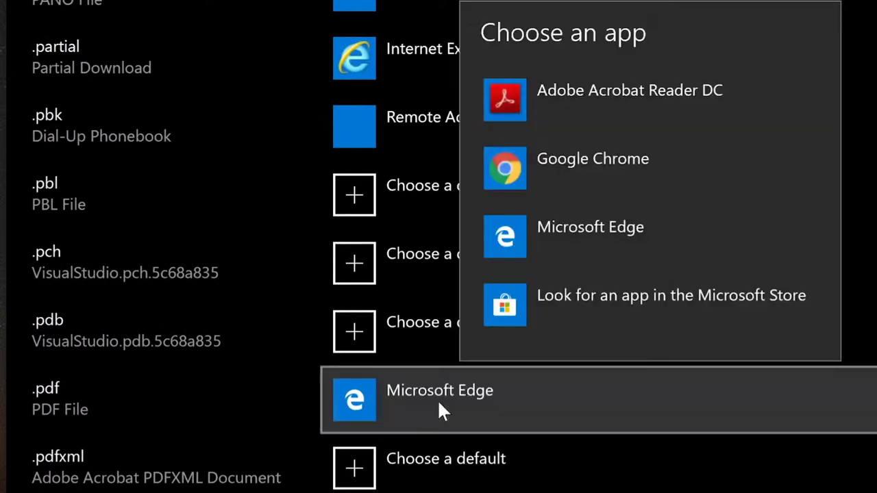
pyautogui.click(621, 91)
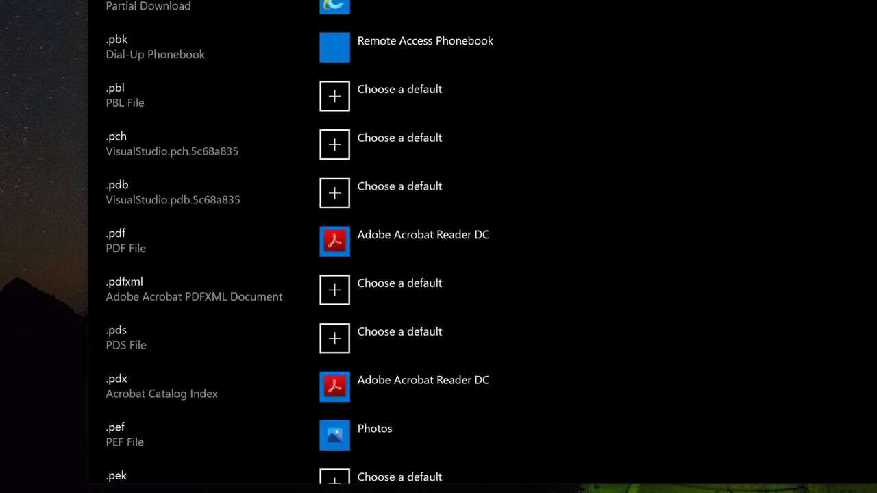
# - Close Settings and add an internal note: 'Changed file association to resolve .pdf issues.'
pyautogui.hotkey('alt', 'F4')
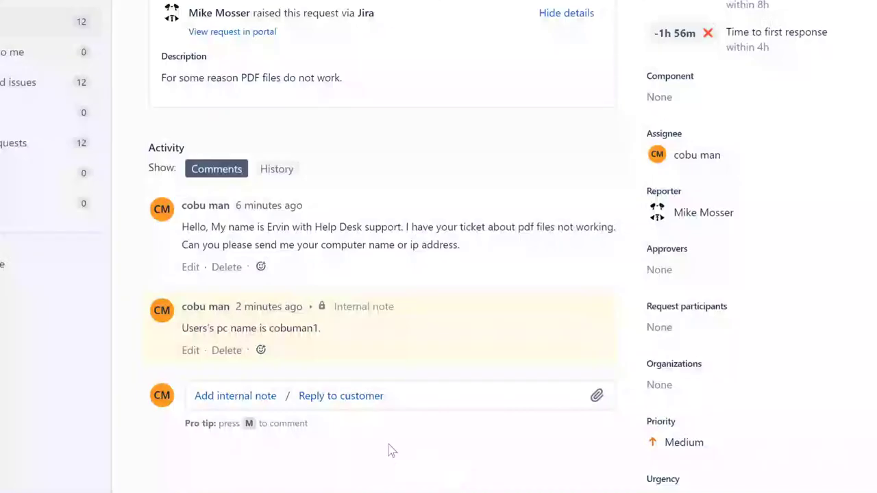
pyautogui.click(245, 401)
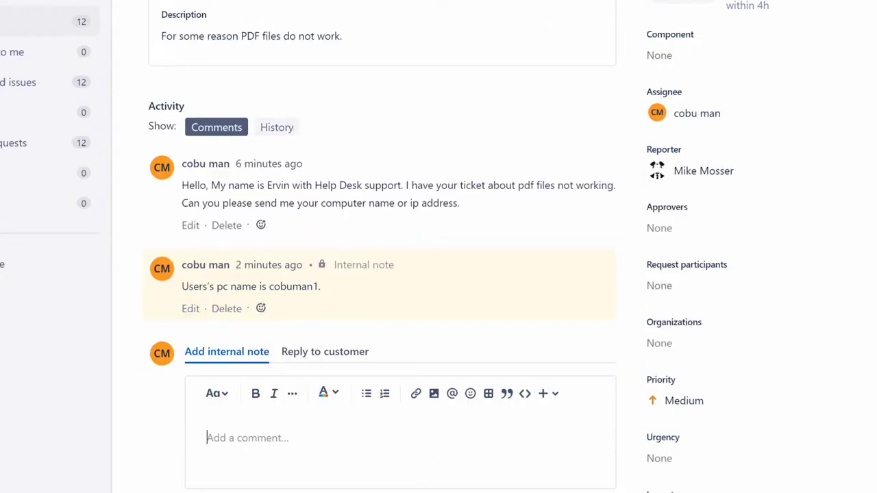
pyautogui.write('Changed ff')
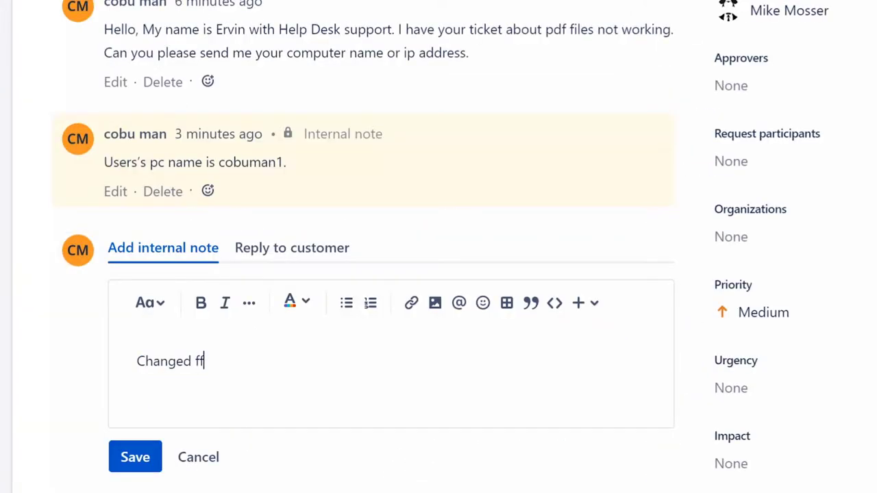
pyautogui.press('BackSpace')
pyautogui.write('ile associtaion')
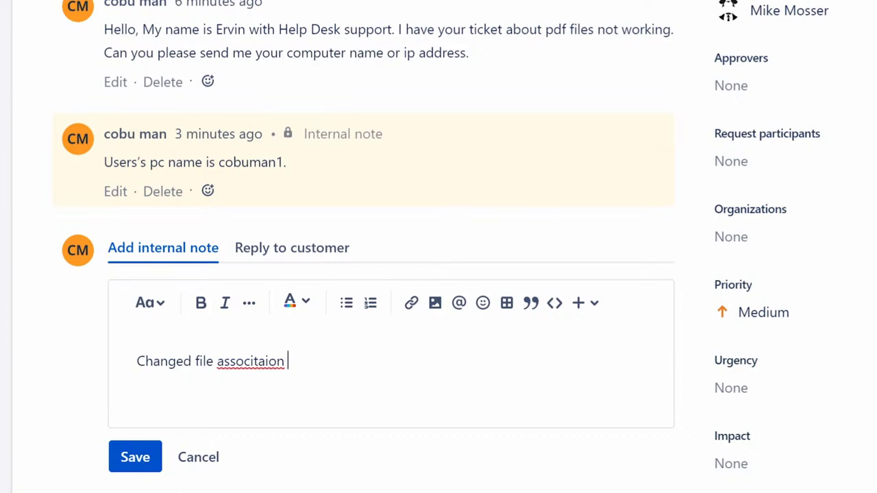
pyautogui.rightClick(266, 361)
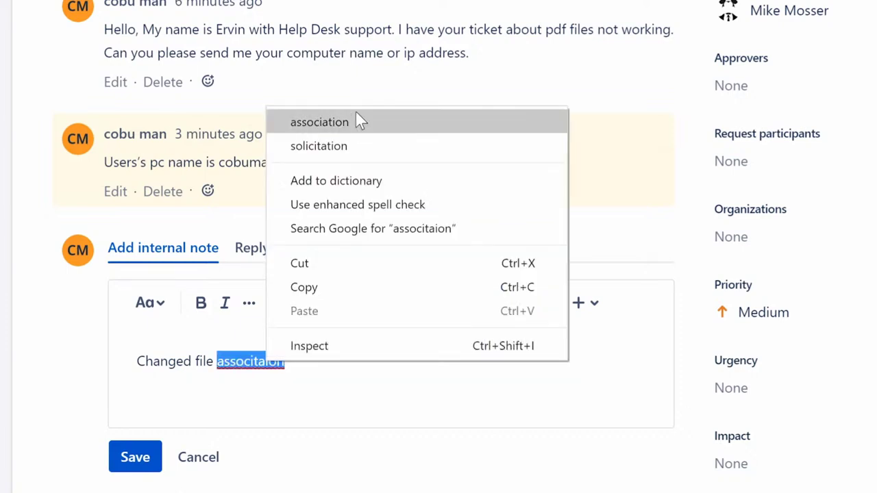
pyautogui.click(356, 121)
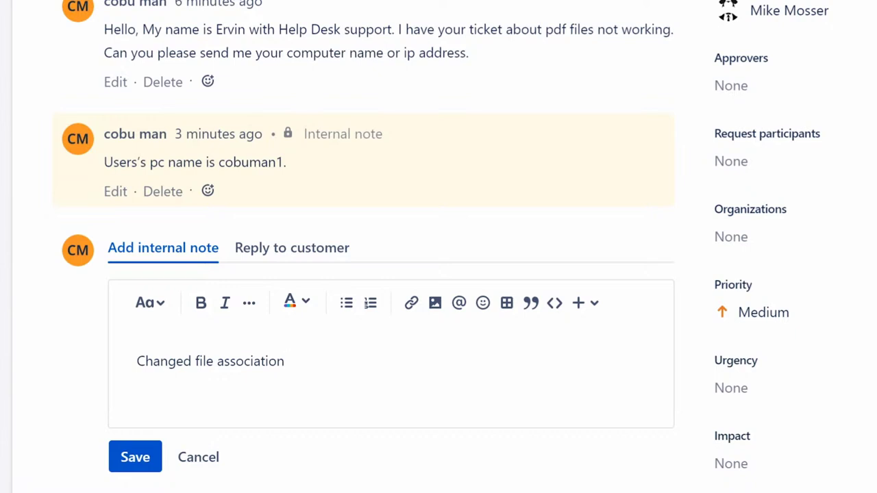
pyautogui.write('to resolve .pd')
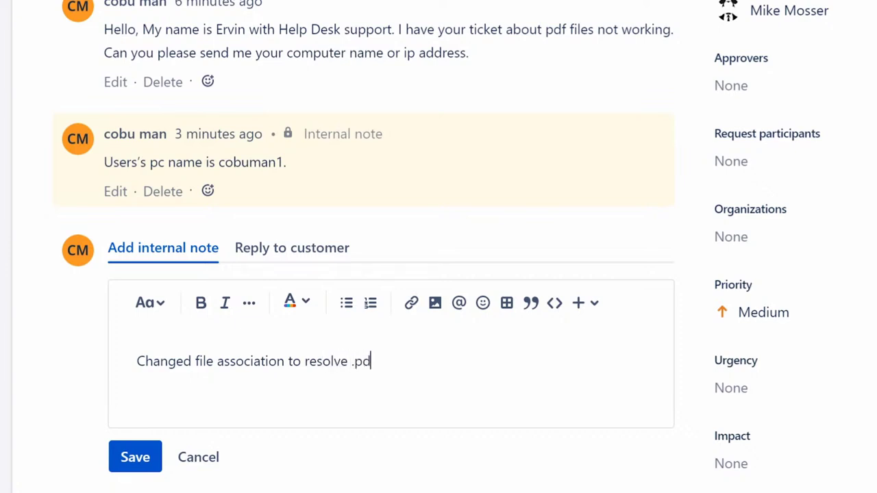
pyautogui.write('f issues. Ervin')
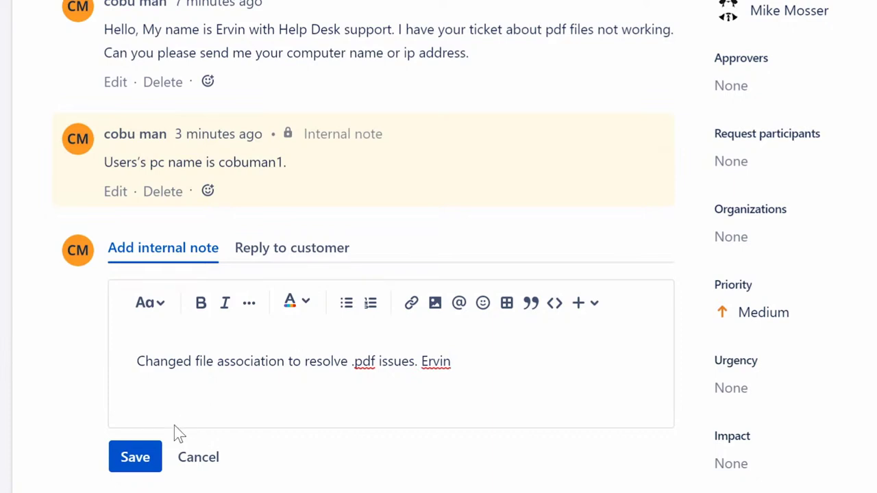
pyautogui.click(138, 461)
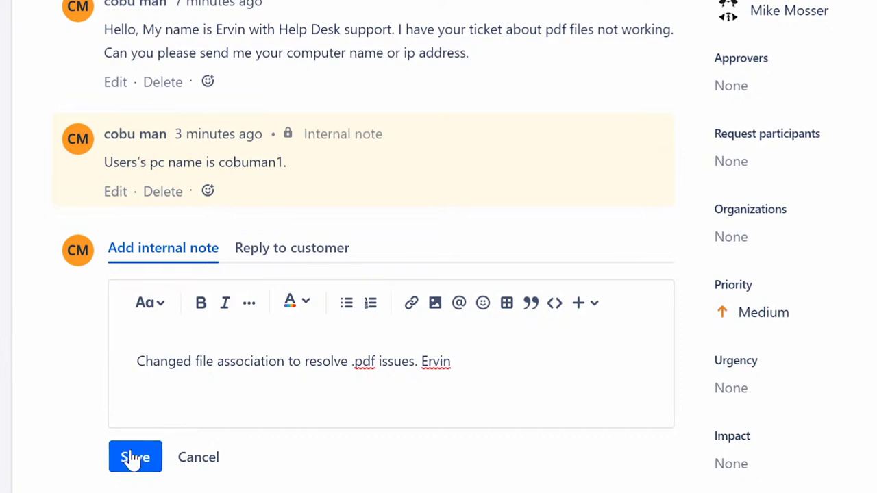
pyautogui.click(135, 460)
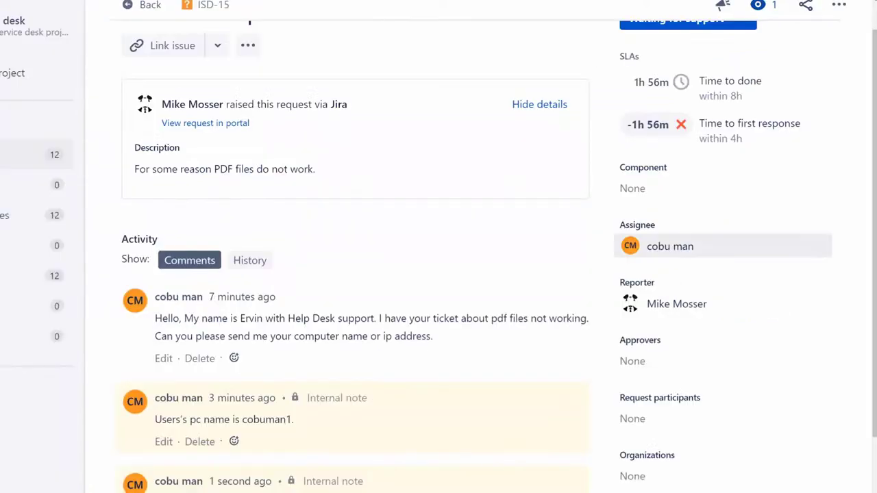
# - Mark ISD-15 as Completed and return to the ticket queue
pyautogui.scroll(1, 779, 185)
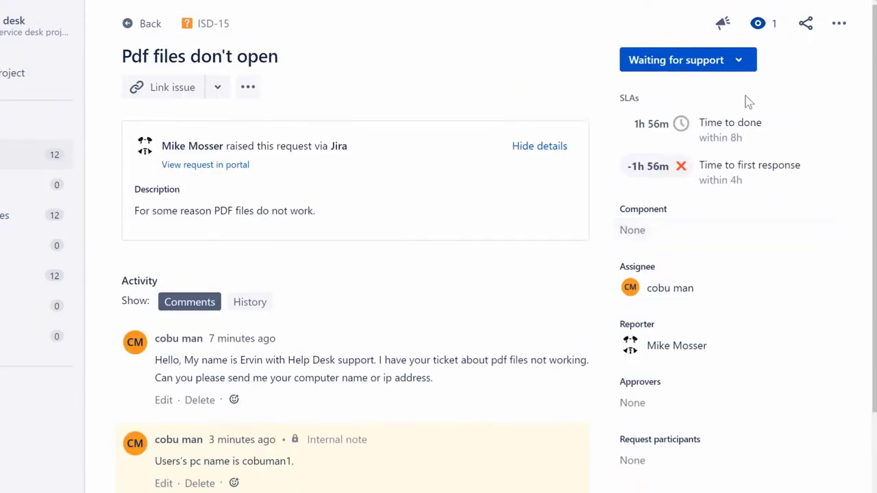
pyautogui.click(704, 71)
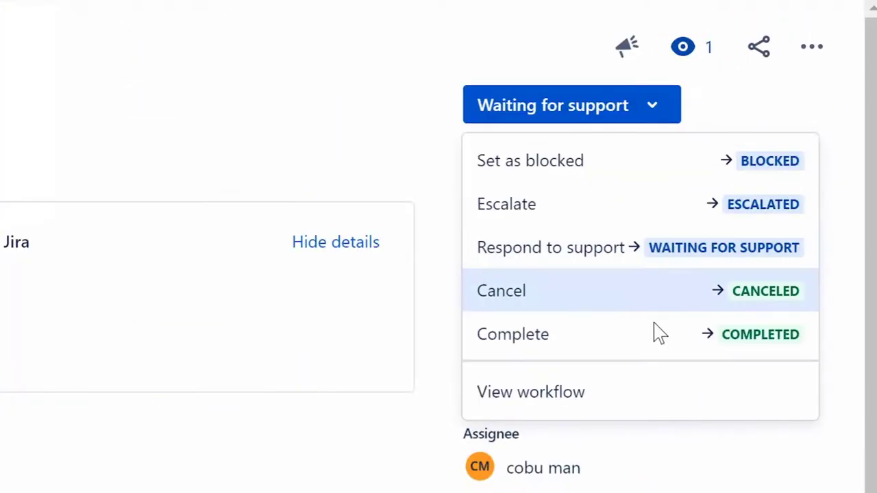
pyautogui.click(654, 329)
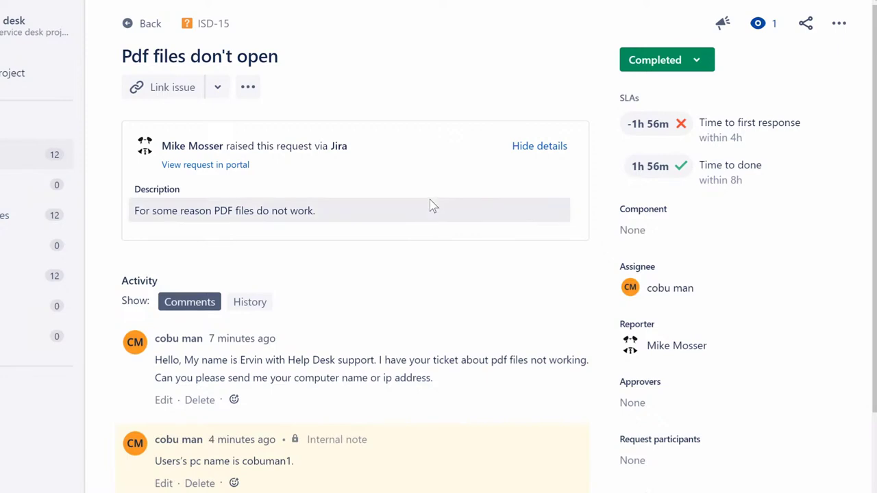
pyautogui.click(151, 28)
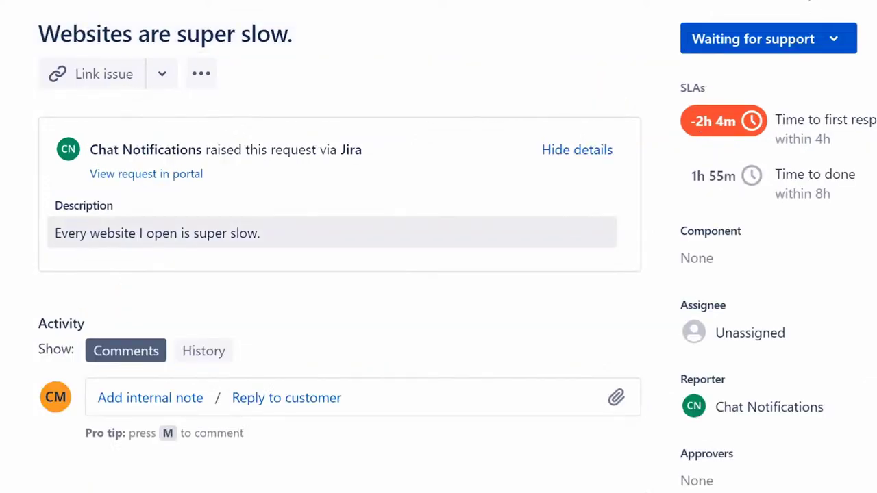
# - Assign ISD-16 'Websites are super slow.' to yourself and cancel the description edit
pyautogui.click(249, 243)
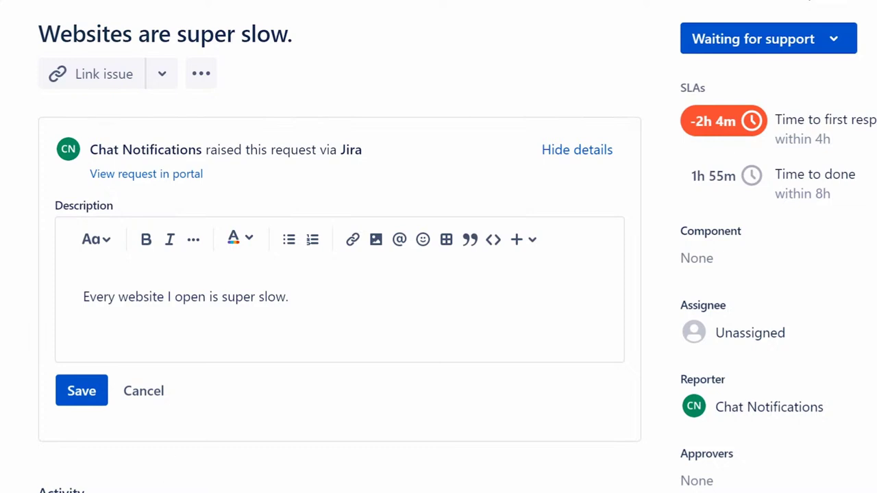
pyautogui.click(794, 336)
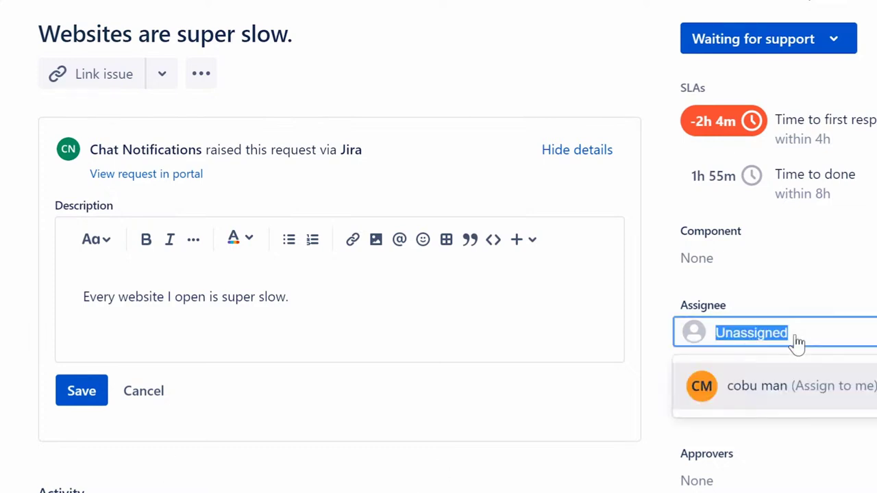
pyautogui.click(820, 393)
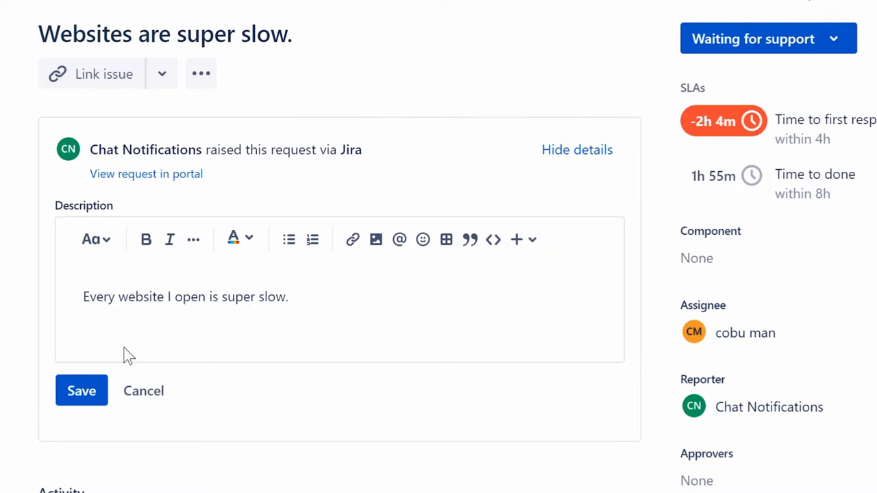
pyautogui.click(157, 398)
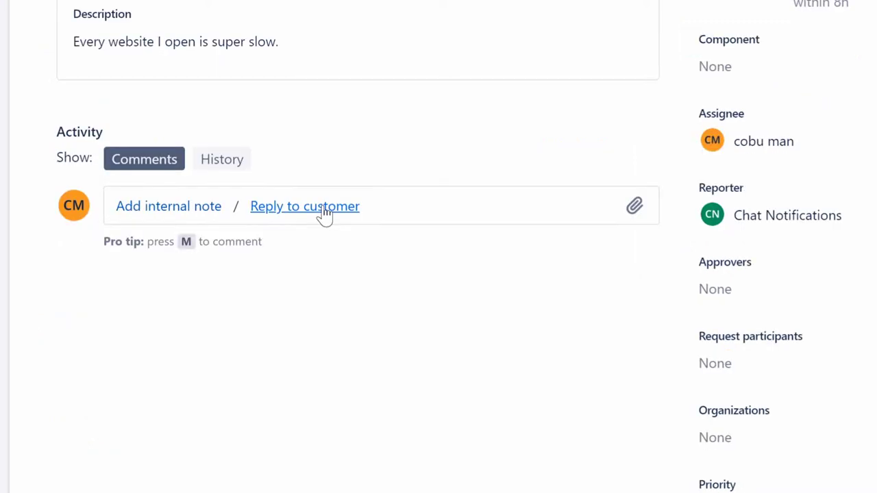
# - Reply to the ISD-16 customer offering help with slow websites and requesting the PC name or IP address
pyautogui.click(324, 214)
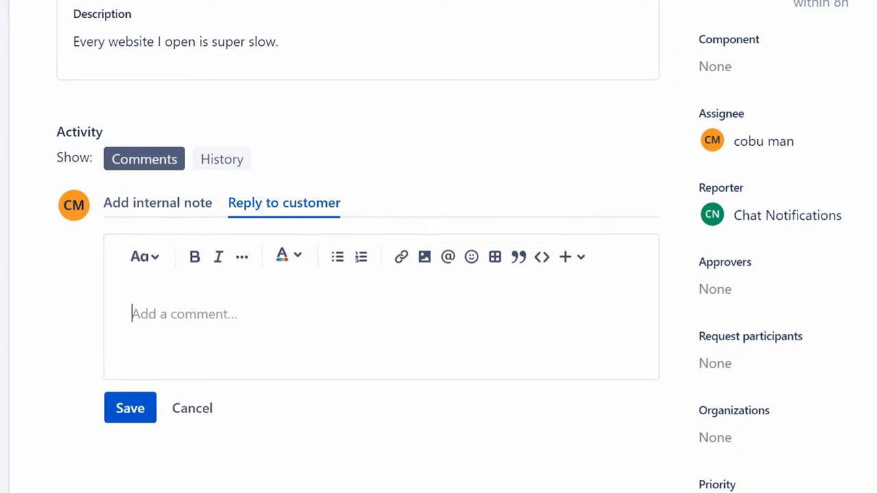
pyautogui.write('H')
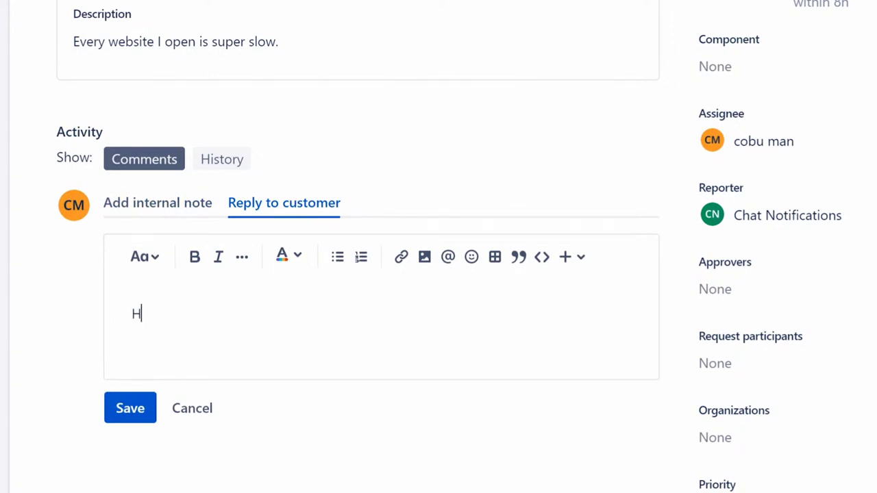
pyautogui.write('ello, my name is Ervin')
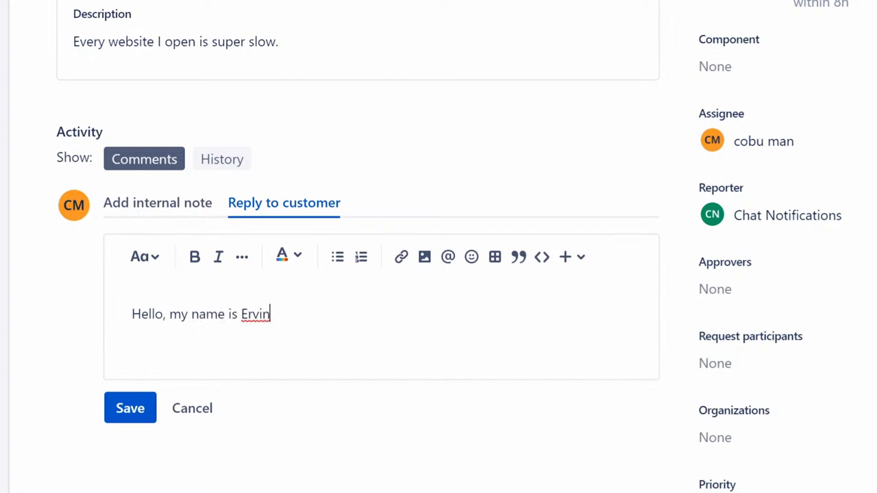
pyautogui.write(' with Tech Suppo')
pyautogui.write('rt. C')
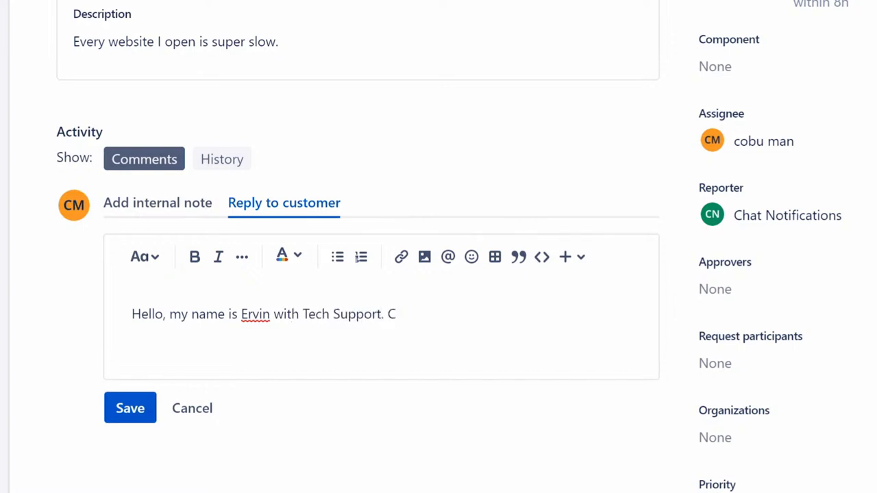
pyautogui.press('BackSpace')
pyautogui.write('I can help you with s')
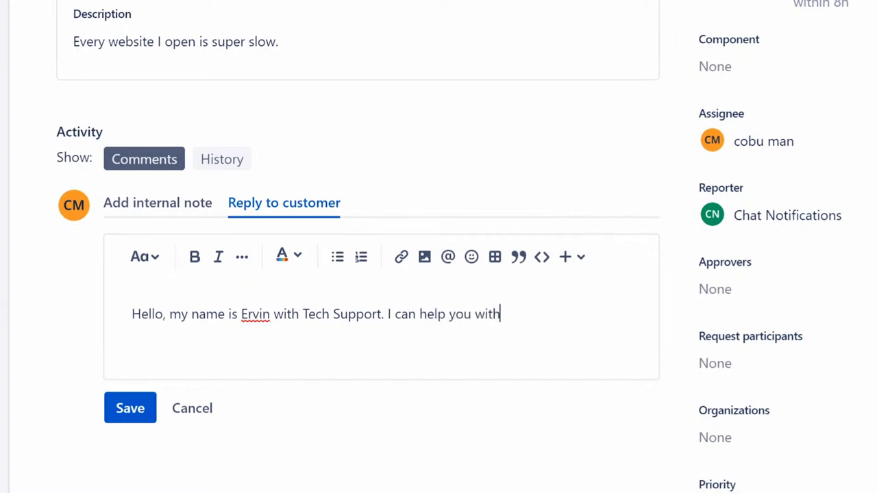
pyautogui.write('low website issue')
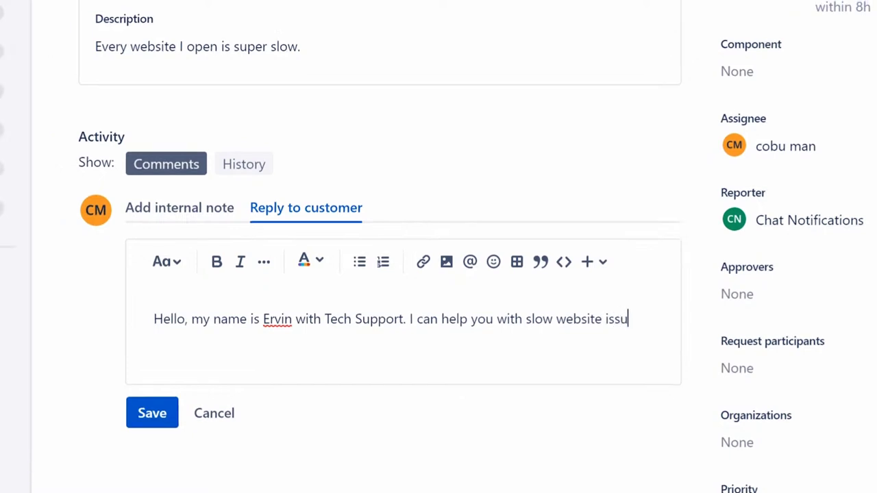
pyautogui.write('...')
pyautogui.press('Return')
pyautogui.write('can you please provide pc name o')
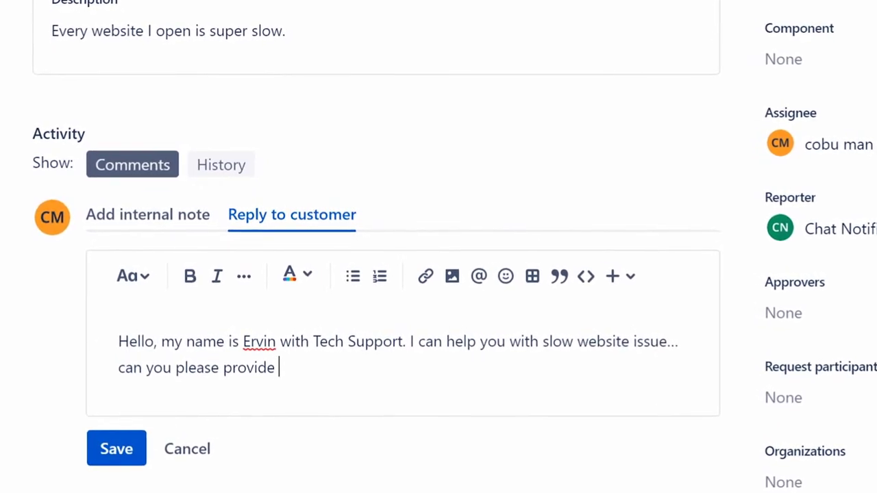
pyautogui.write('r ip add')
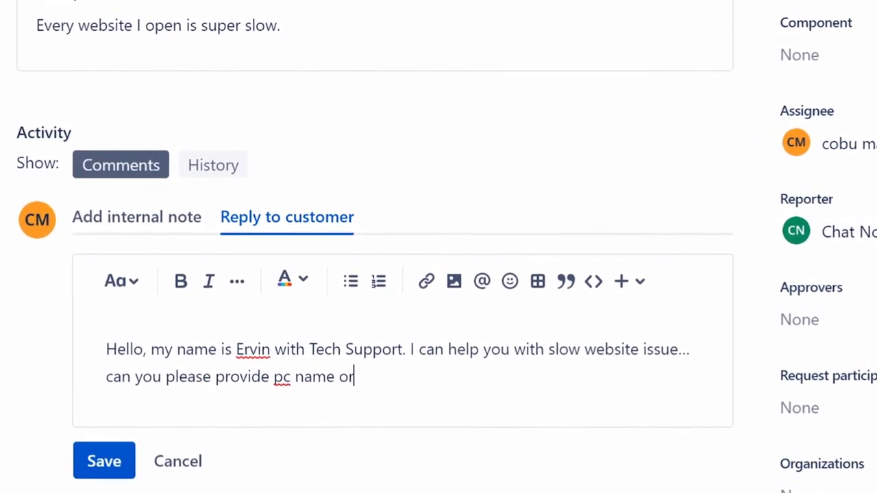
pyautogui.write('ress so ')
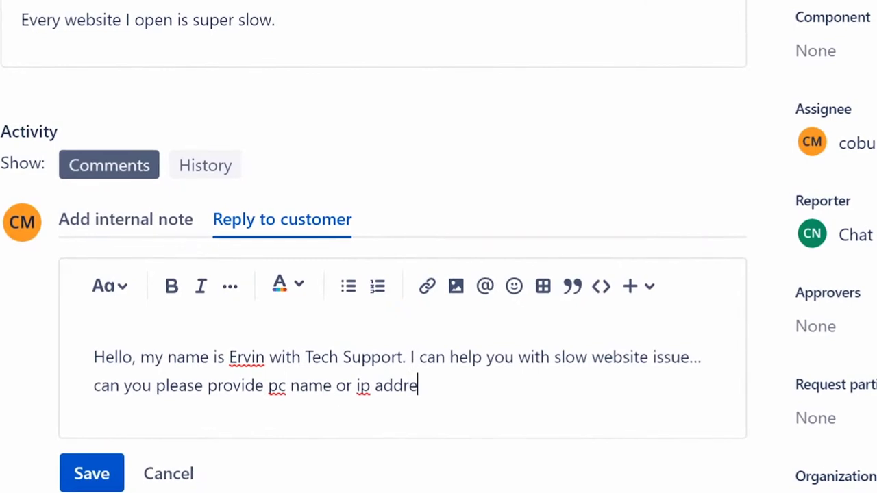
pyautogui.write('that I can ta')
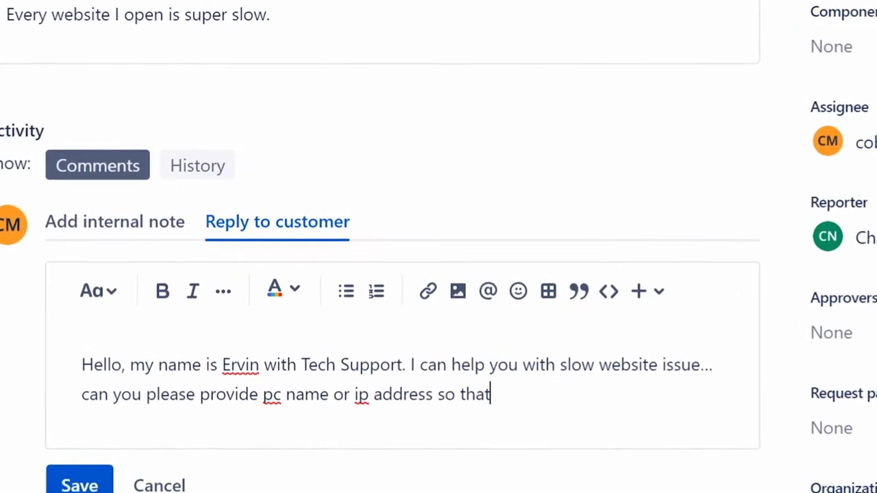
pyautogui.write('ke a look.')
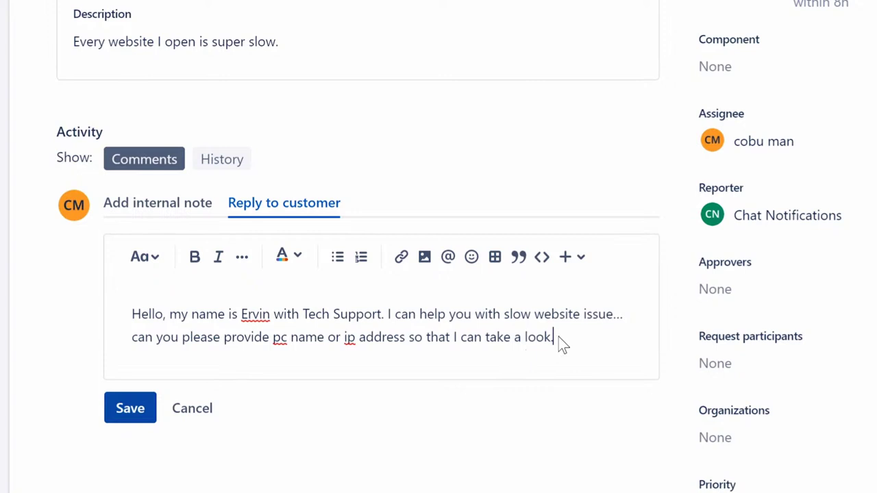
pyautogui.hotkey('ctrl', 'Return')
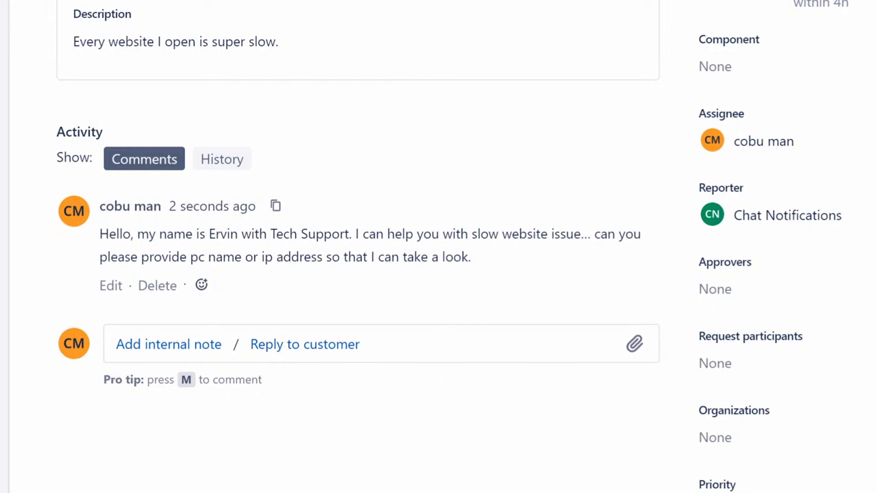
pyautogui.doubleClick(132, 44)
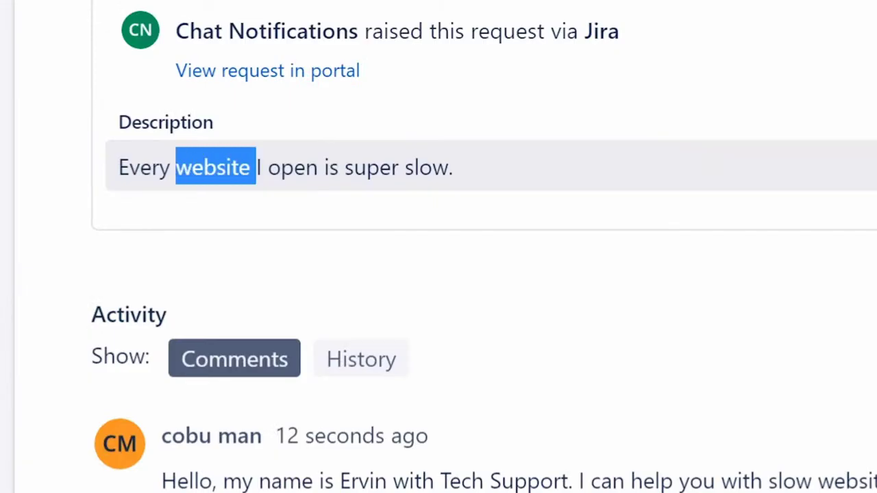
pyautogui.hotkey('shift', 'Left')
pyautogui.hotkey('shift', 'Left')
pyautogui.hotkey('shift', 'Left')
pyautogui.hotkey('shift', 'Left')
pyautogui.hotkey('shift', 'Left')
pyautogui.hotkey('shift', 'Left')
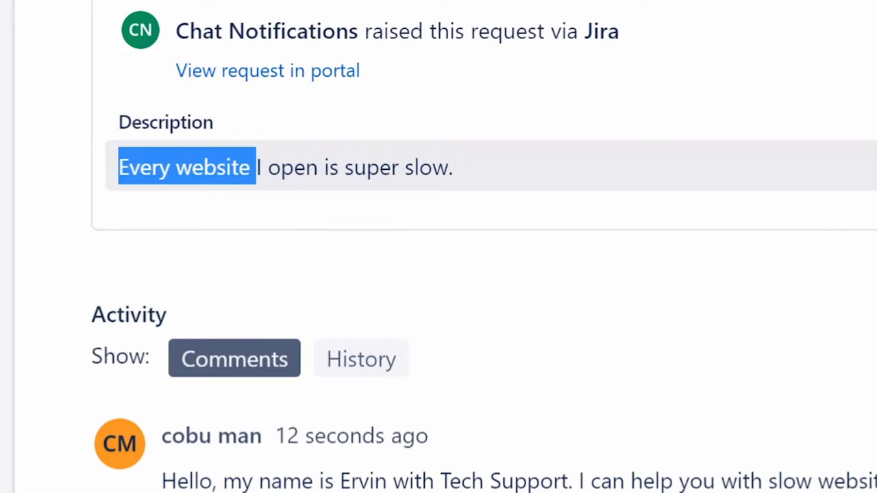
pyautogui.press('Right')
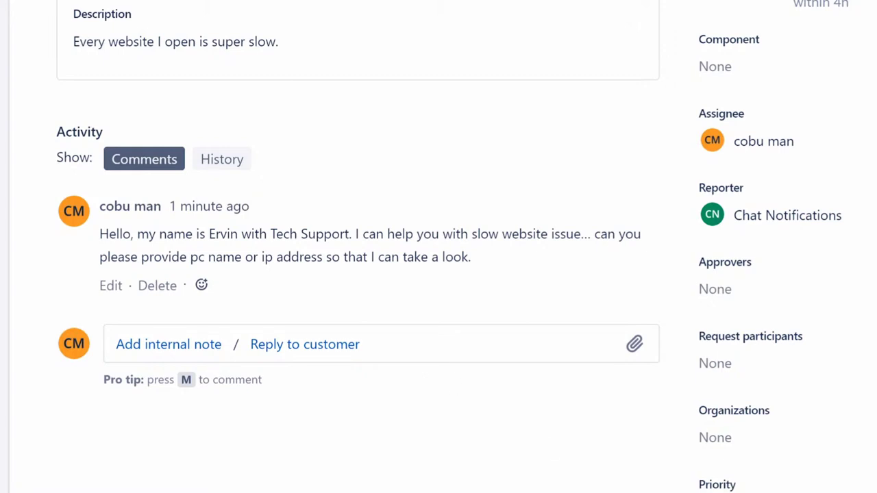
# - Save an internal note on ISD-16 stating cobuman1 is the user's PC name
pyautogui.click(176, 352)
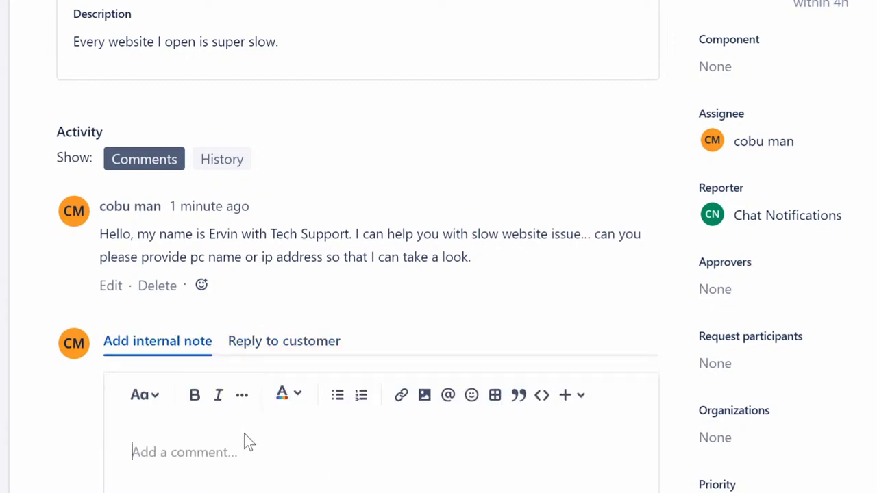
pyautogui.write('cobuman1')
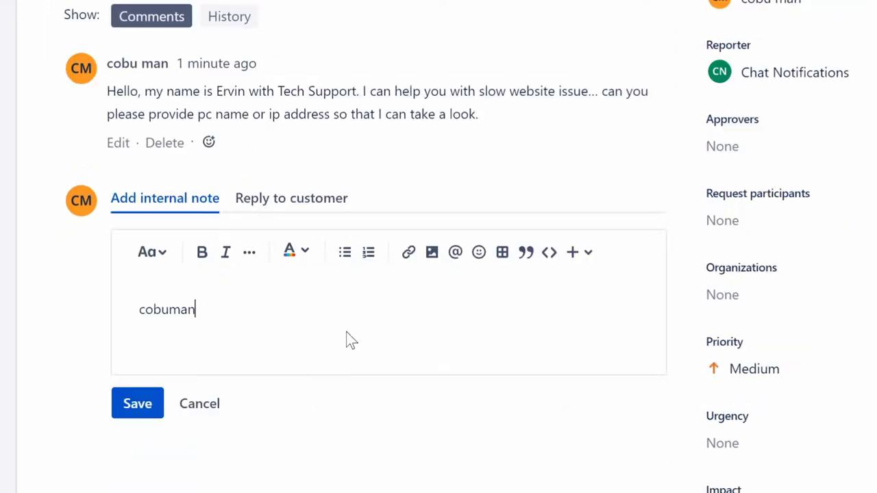
pyautogui.write(" is user'")
pyautogui.write('s pc name.')
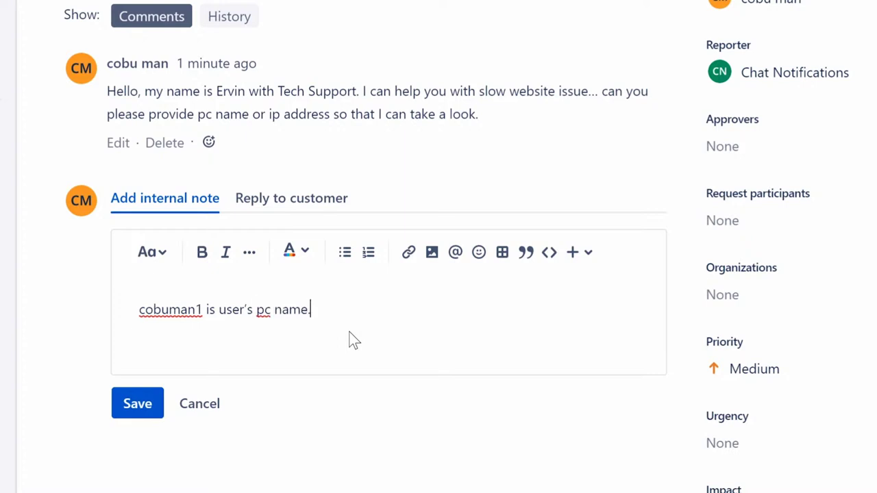
pyautogui.write(' Ervin')
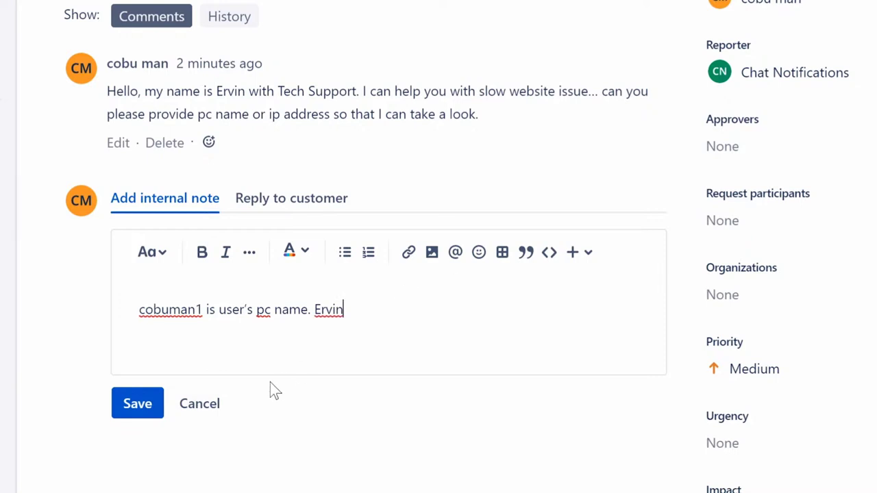
pyautogui.click(137, 402)
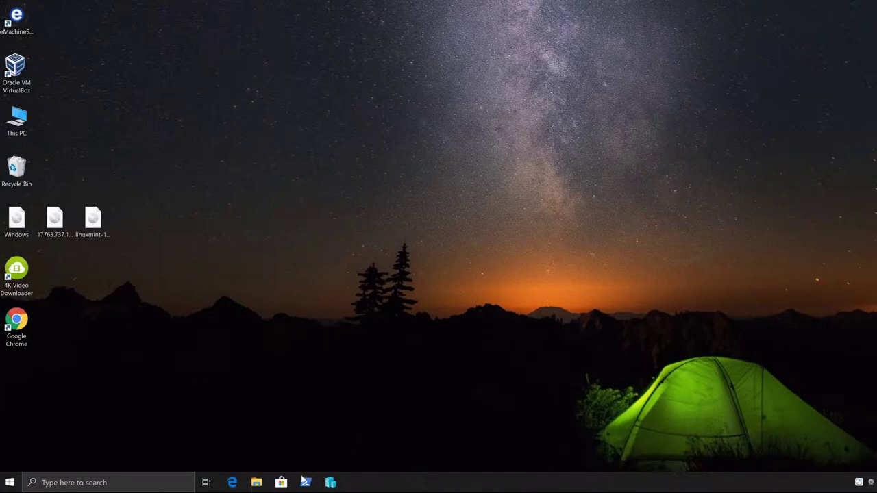
# - Switch to the local desktop and start a Windows Update check from the 'update' search
pyautogui.click(102, 483)
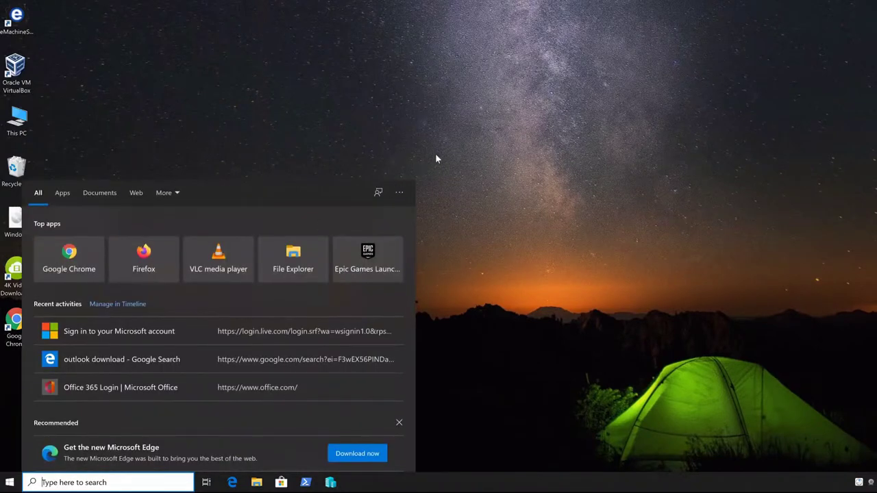
pyautogui.click(476, 147)
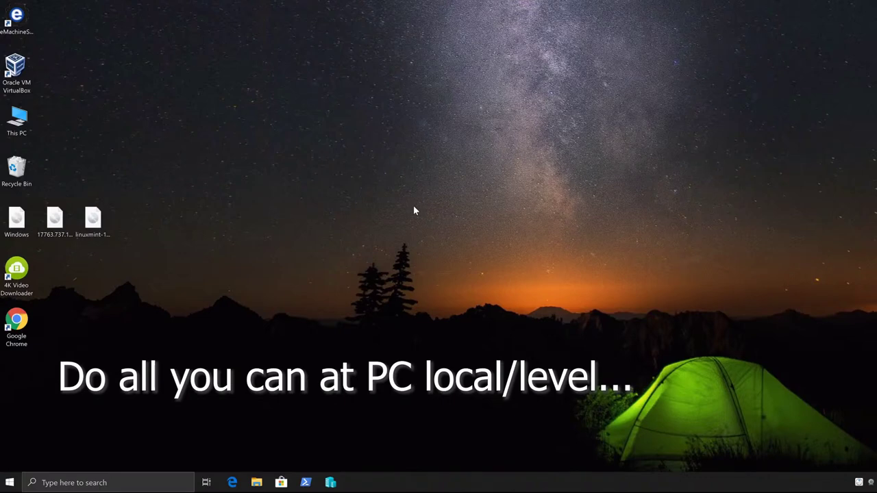
pyautogui.press('super+s')
pyautogui.write('update')
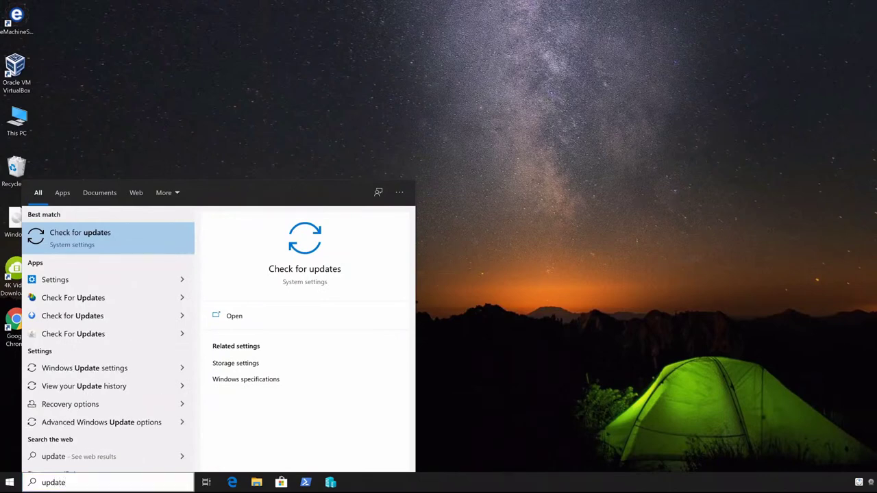
pyautogui.press('Return')
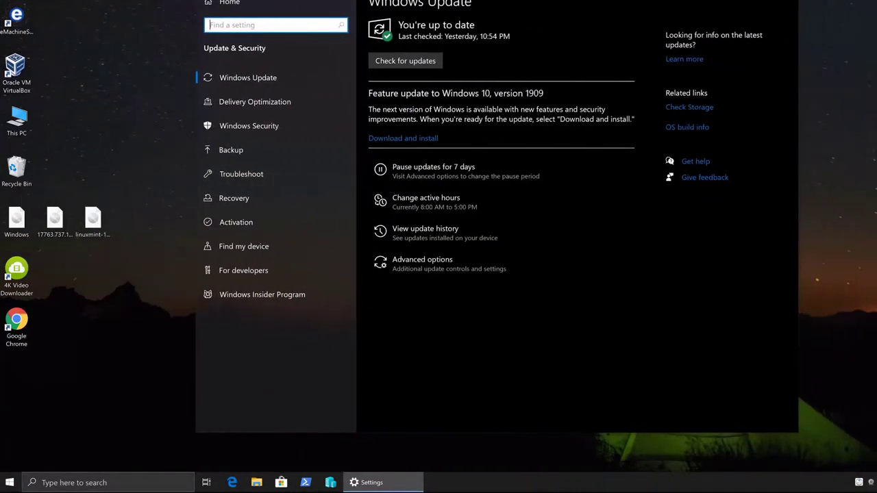
pyautogui.click(427, 60)
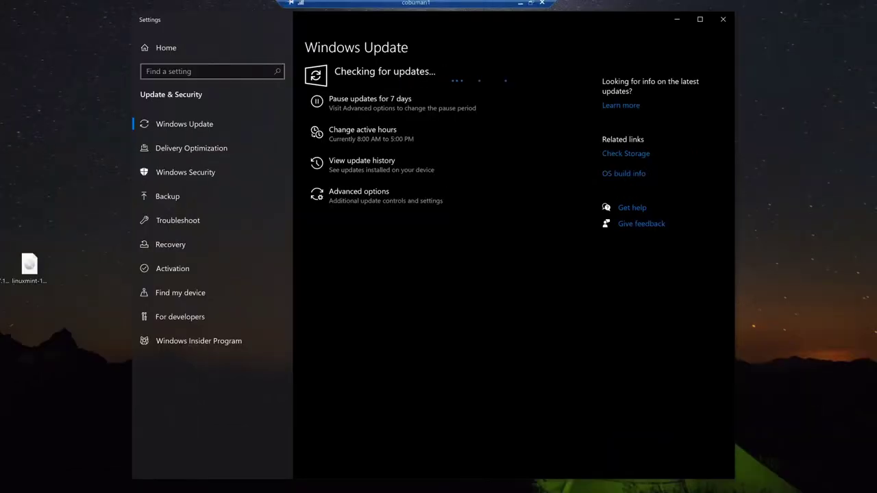
# - Open Task Manager from the taskbar and position it beside the Windows Update window
pyautogui.rightClick(593, 492)
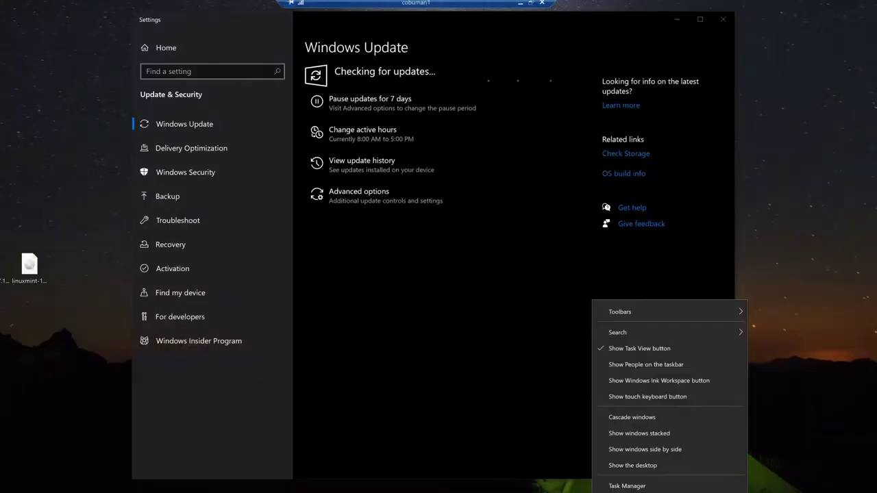
pyautogui.click(647, 487)
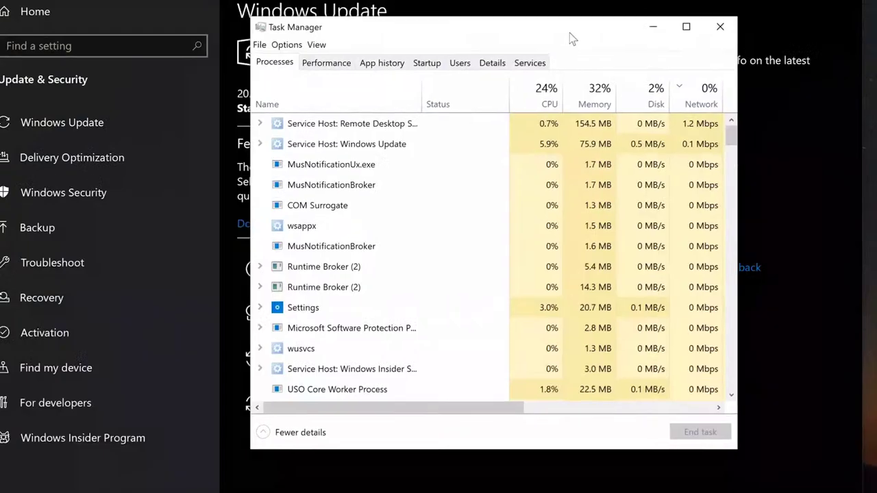
pyautogui.moveTo(572, 39); pyautogui.dragTo(686, 206)
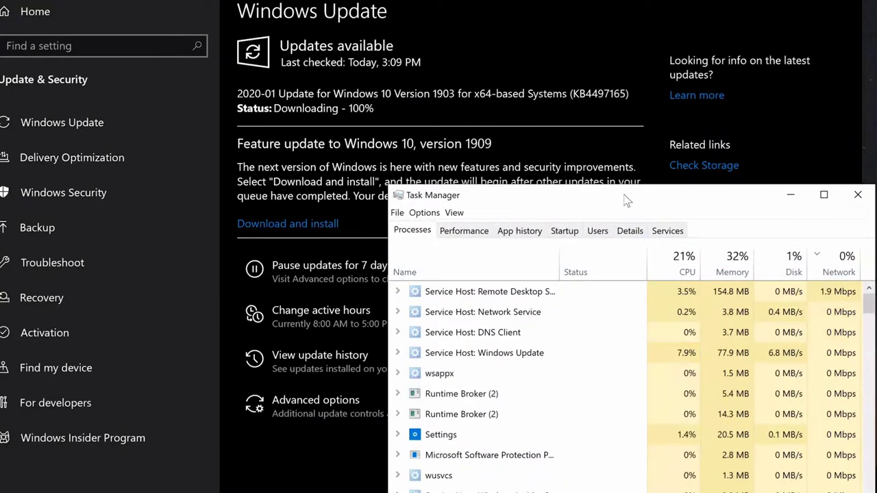
pyautogui.moveTo(626, 198); pyautogui.dragTo(623, 212)
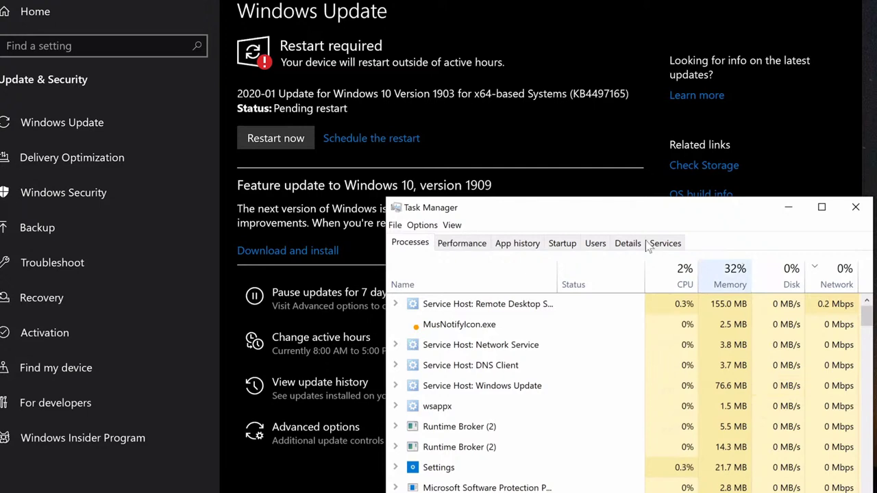
pyautogui.moveTo(554, 213); pyautogui.dragTo(525, 193)
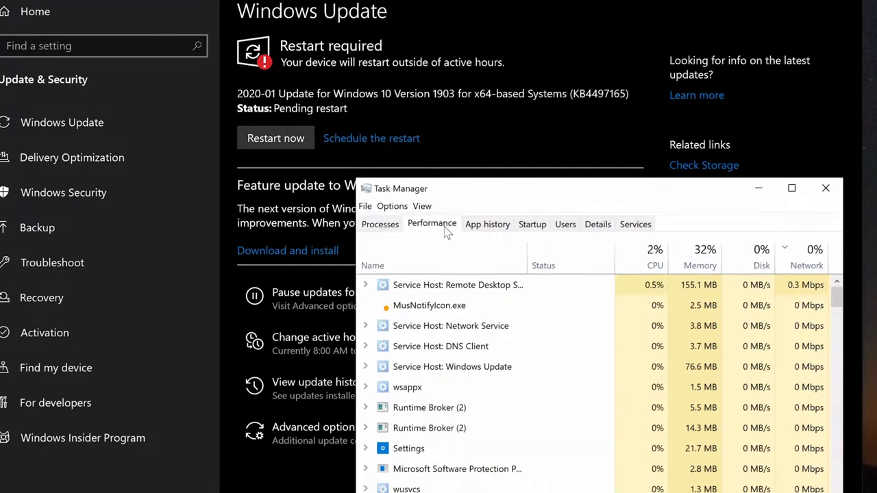
# - Show the Ethernet adapter's live throughput graph in Performance, sending about 384 Kbps
pyautogui.click(445, 229)
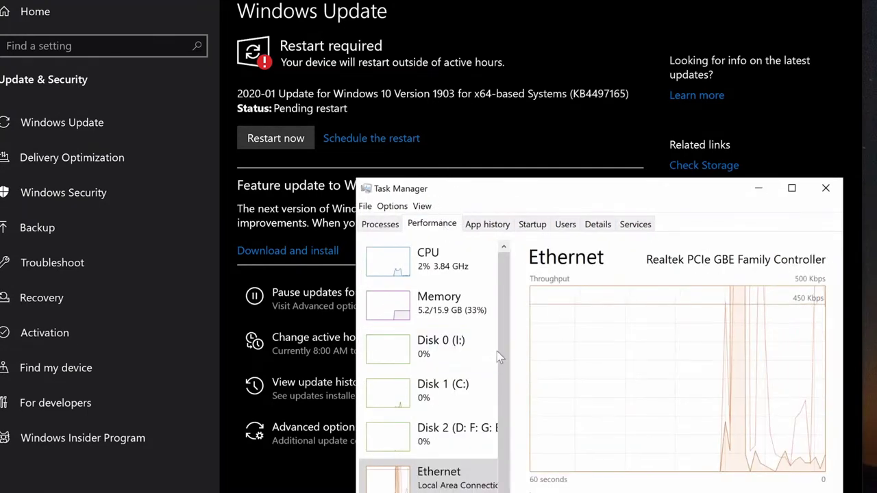
pyautogui.scroll(-2, 439, 479)
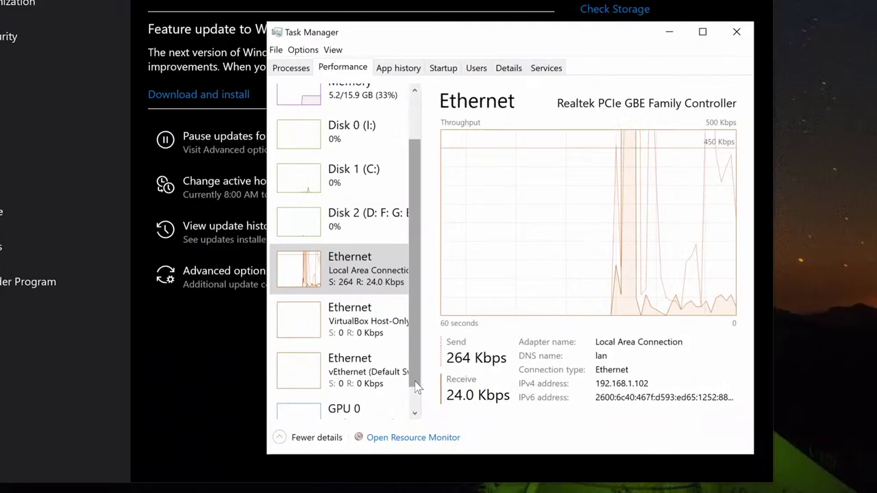
pyautogui.scroll(-1, 416, 387)
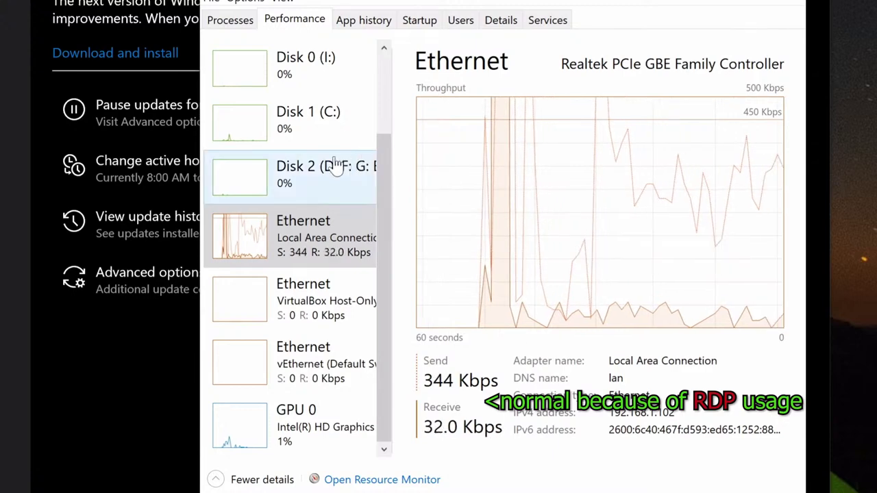
pyautogui.moveTo(381, 241); pyautogui.dragTo(393, 152)
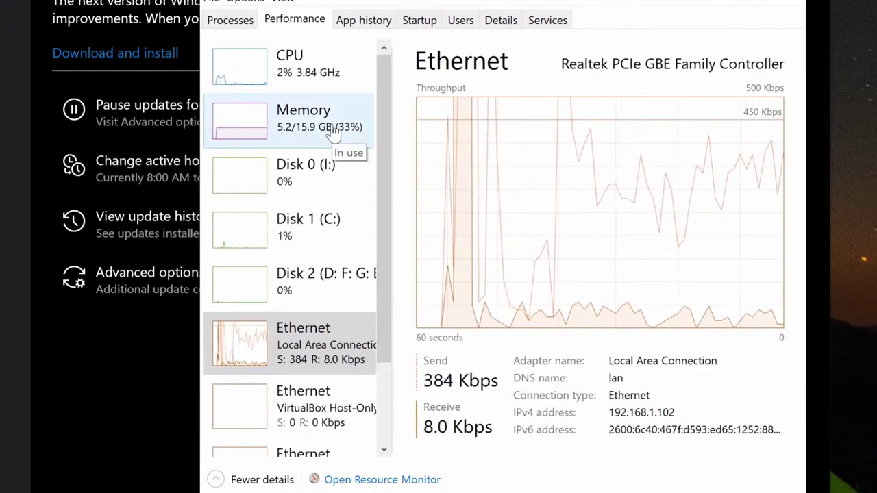
# - Sort processes by CPU, expand Service Host: Remote Desktop, then close Task Manager
pyautogui.click(232, 20)
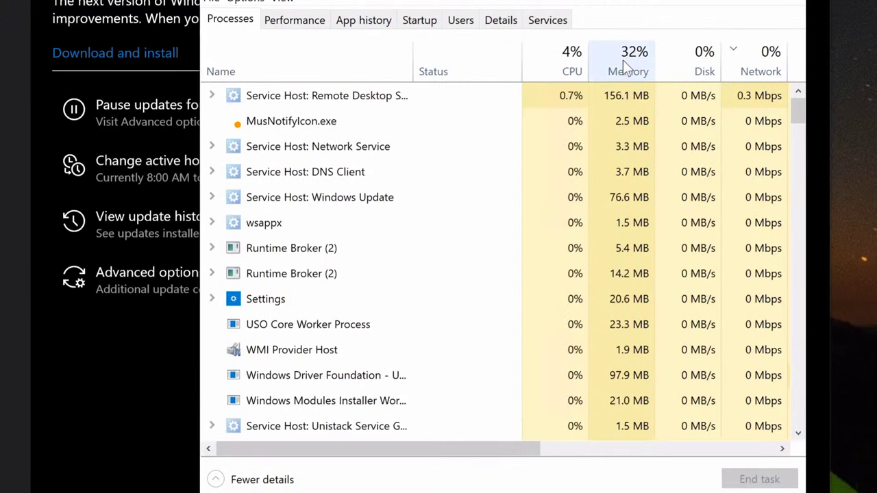
pyautogui.click(554, 56)
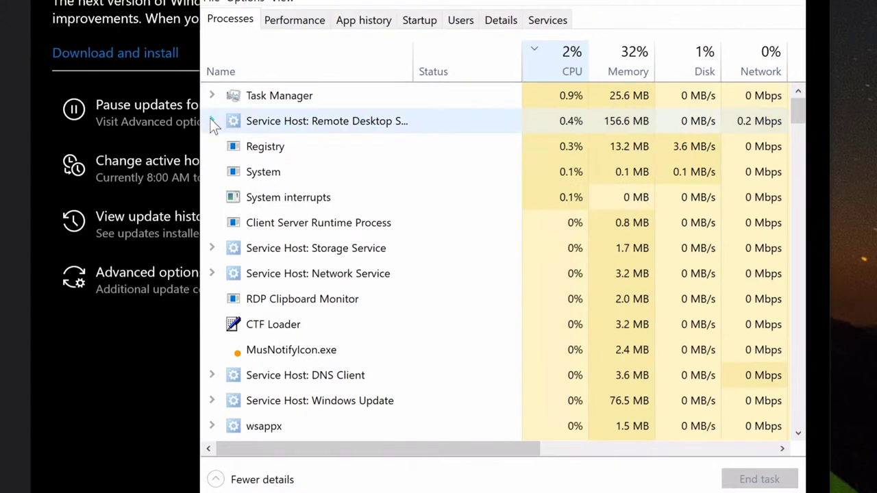
pyautogui.click(212, 121)
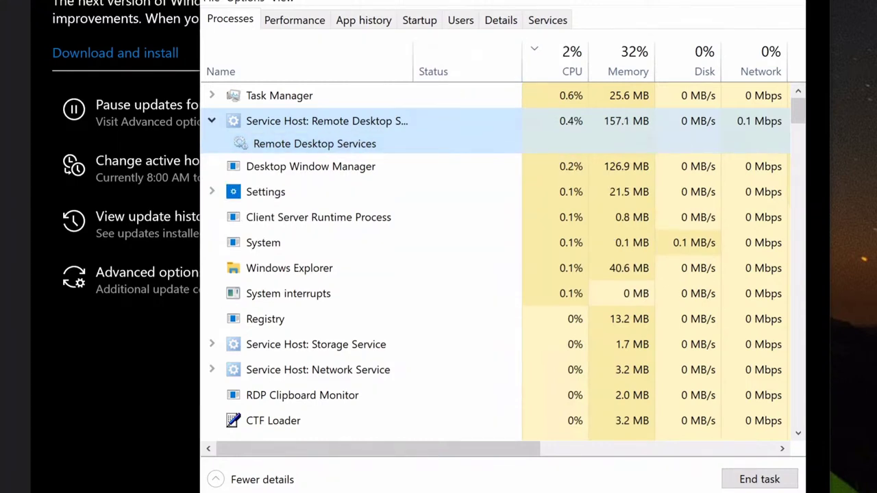
pyautogui.hotkey('alt', 'F4')
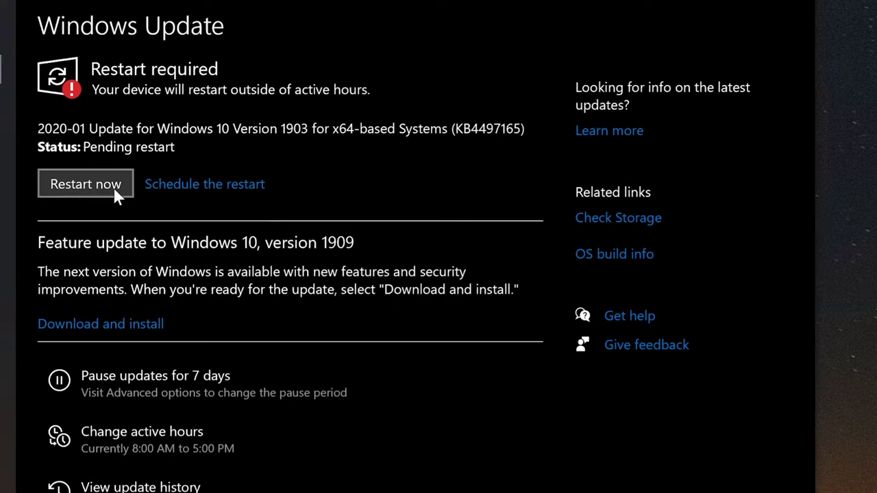
# - Reopen Task Manager's Performance view and widen the window and device list to recheck Ethernet throughput
pyautogui.hotkey('ctrl', 'shift', 'Escape')
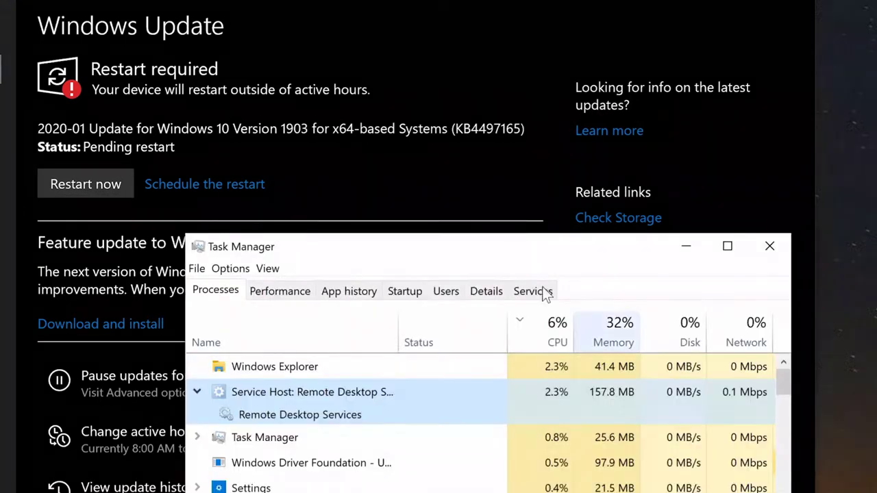
pyautogui.click(281, 290)
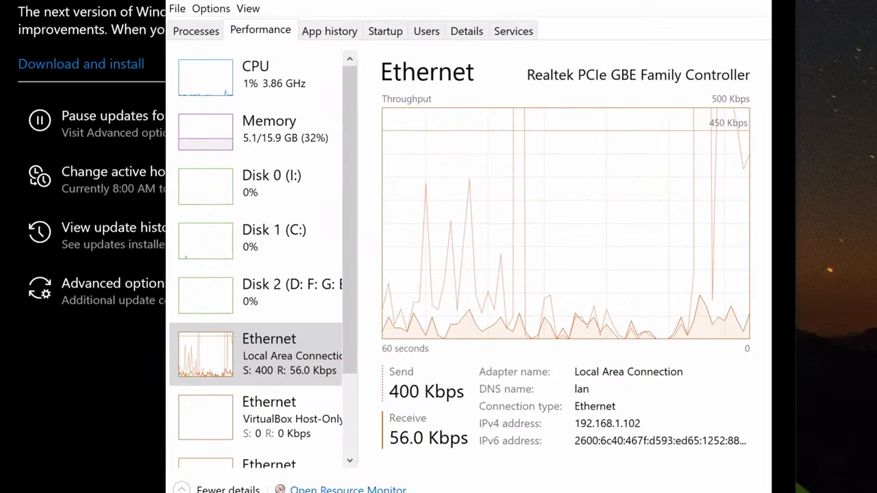
pyautogui.moveTo(528, 0); pyautogui.dragTo(352, 8)
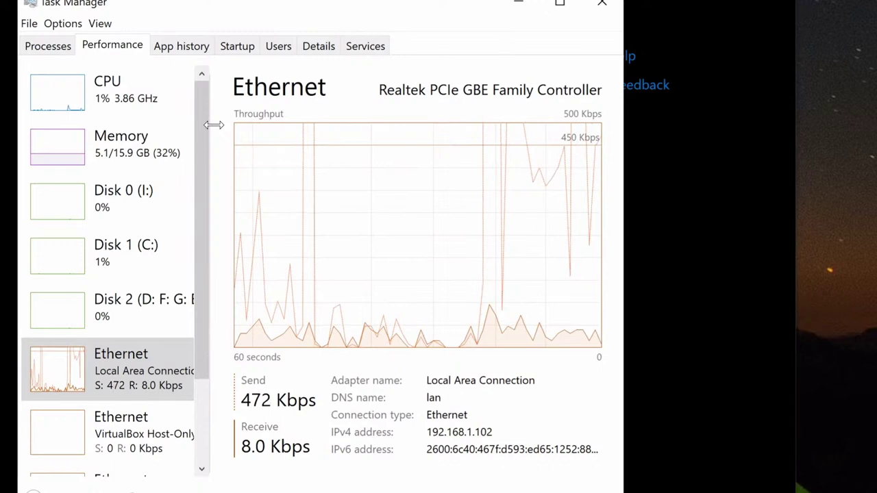
pyautogui.moveTo(214, 122); pyautogui.dragTo(260, 115)
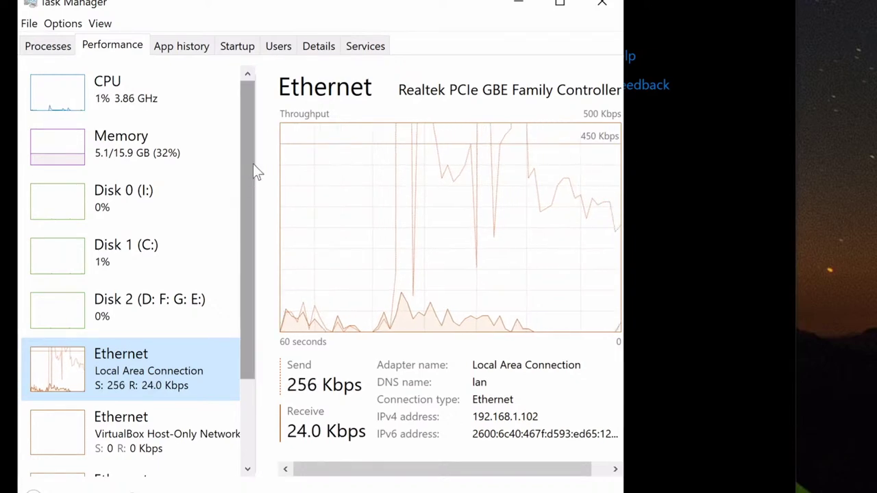
pyautogui.moveTo(257, 160)
pyautogui.mouseDown()
pyautogui.moveTo(288, 143)
pyautogui.moveTo(253, 151)
pyautogui.mouseUp()
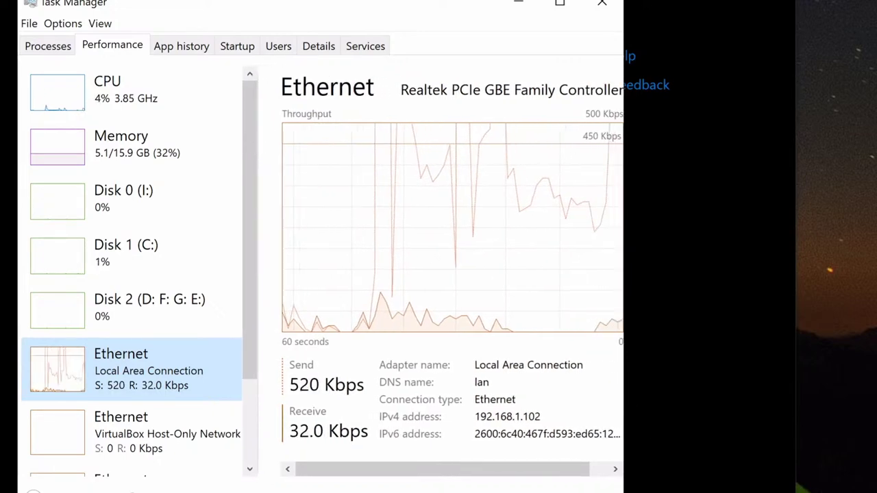
pyautogui.moveTo(629, 39); pyautogui.dragTo(757, 39)
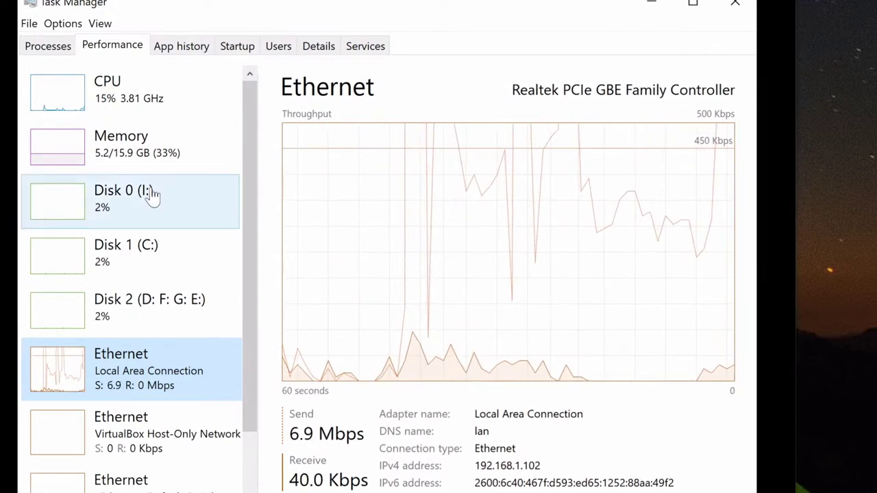
pyautogui.moveTo(262, 162); pyautogui.dragTo(308, 156)
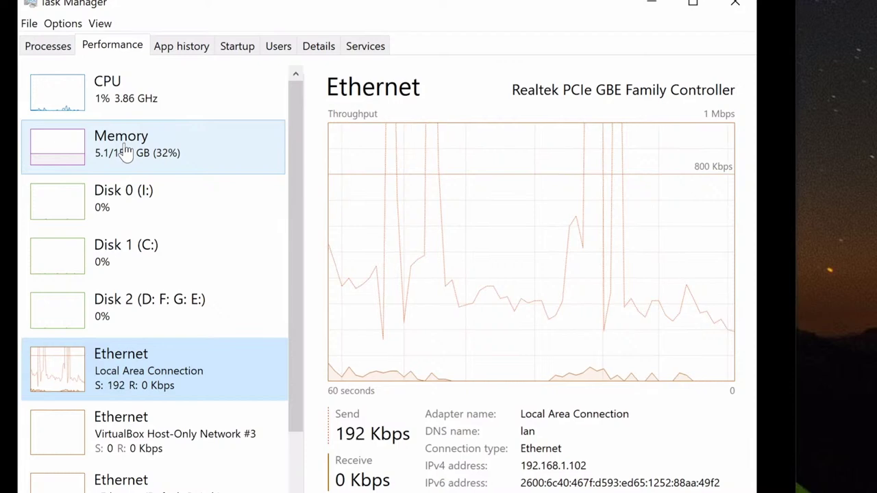
pyautogui.click(48, 41)
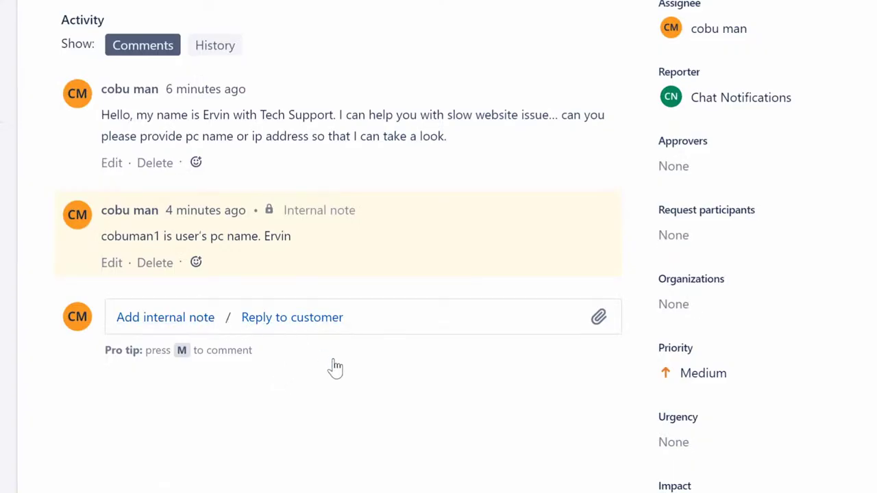
# - Save an internal note: no issues at the moment, ticket kept open 24hrs to monitor, signed by the agent
pyautogui.click(155, 315)
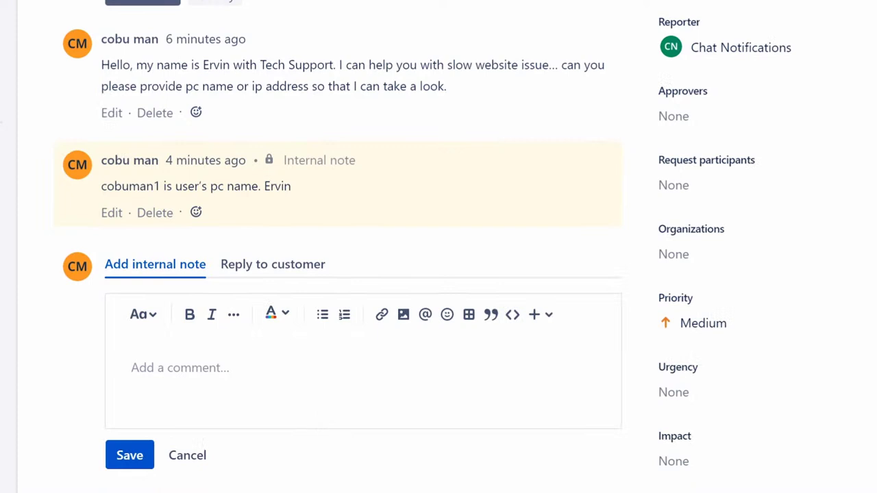
pyautogui.write('here ')
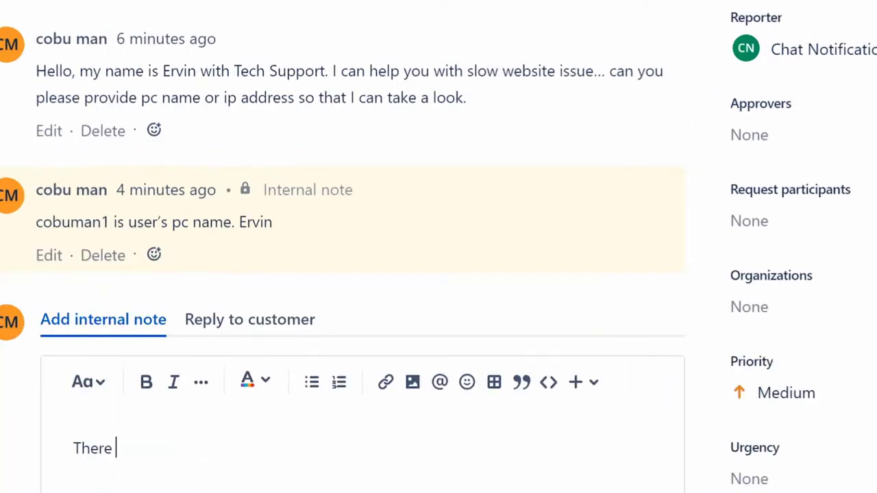
pyautogui.write('are no issu')
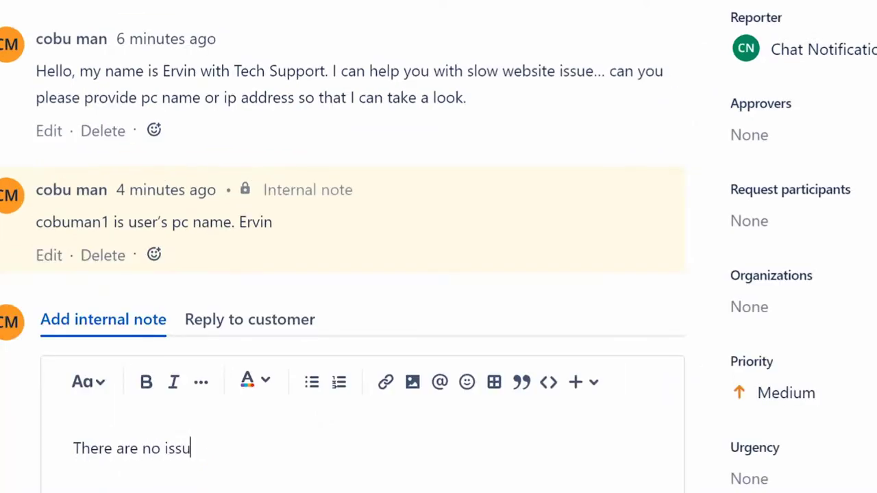
pyautogui.write('es at the moment.')
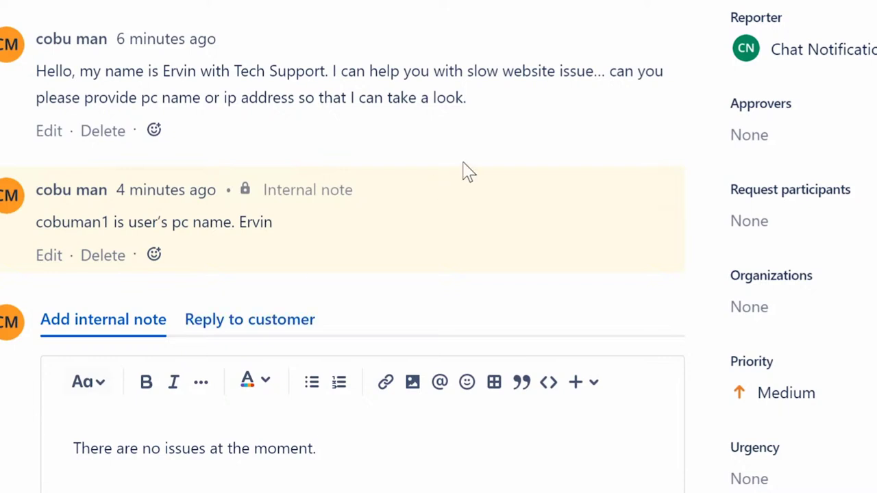
pyautogui.scroll(1, 443, 189)
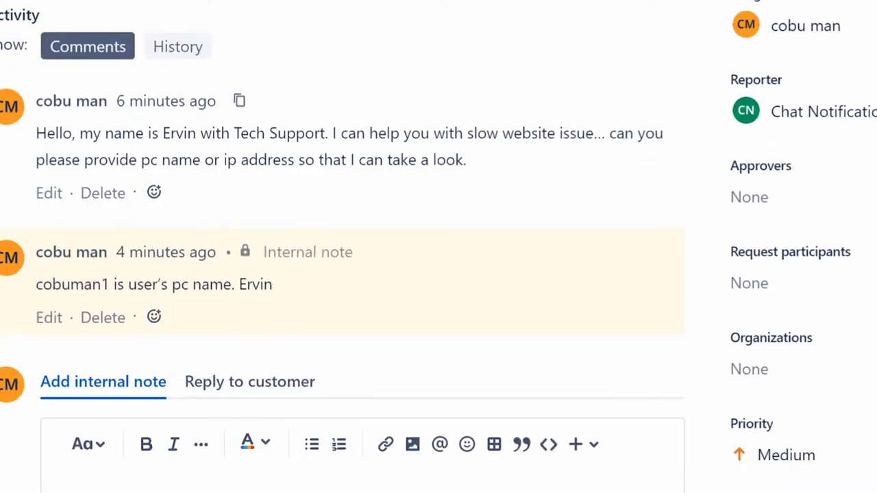
pyautogui.scroll(-3, 478, 134)
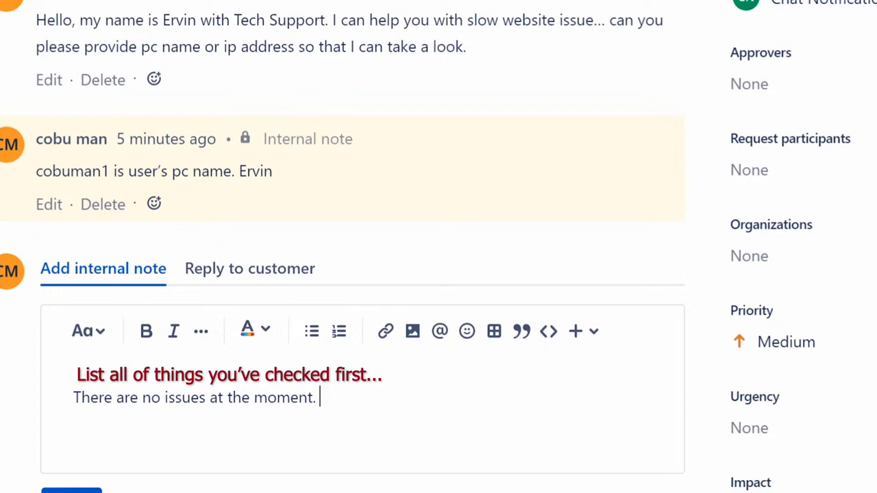
pyautogui.write('I will keep ')
pyautogui.write('the ticke topne')
pyautogui.press('BackSpace')
pyautogui.press('BackSpace')
pyautogui.press('BackSpace')
pyautogui.press('BackSpace')
pyautogui.press('BackSpace')
pyautogui.press('BackSpace')
pyautogui.write('t open for 24hrs ')
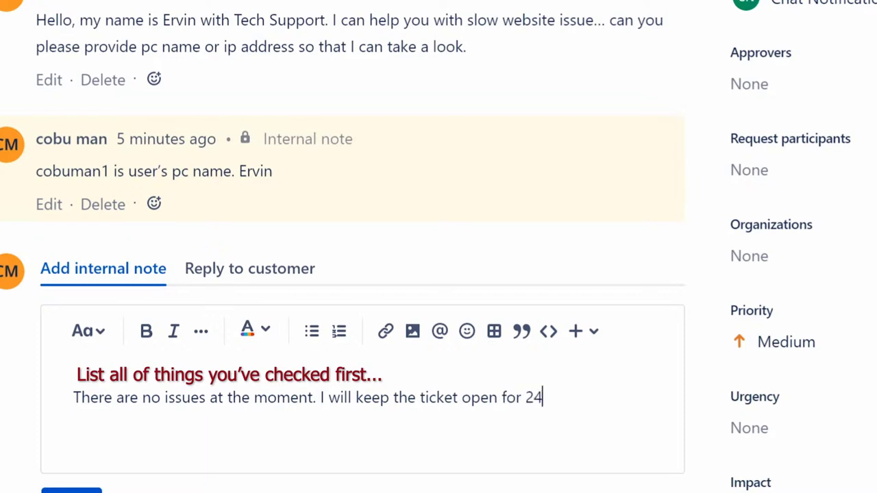
pyautogui.write('to monitor.')
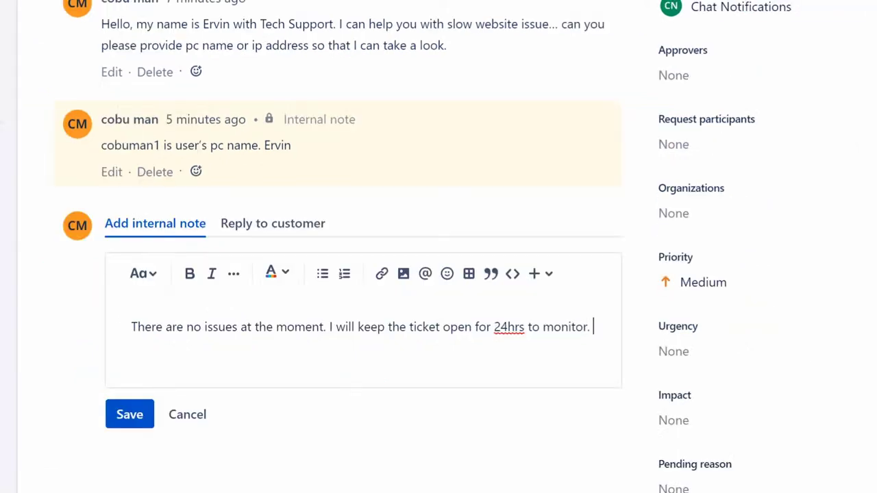
pyautogui.press('Return')
pyautogui.write('Ervin')
pyautogui.click(142, 419)
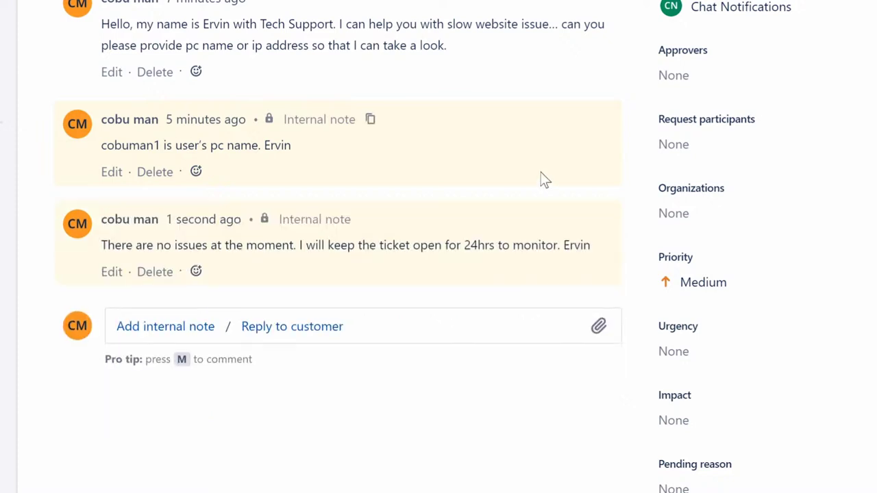
pyautogui.scroll(2, 541, 157)
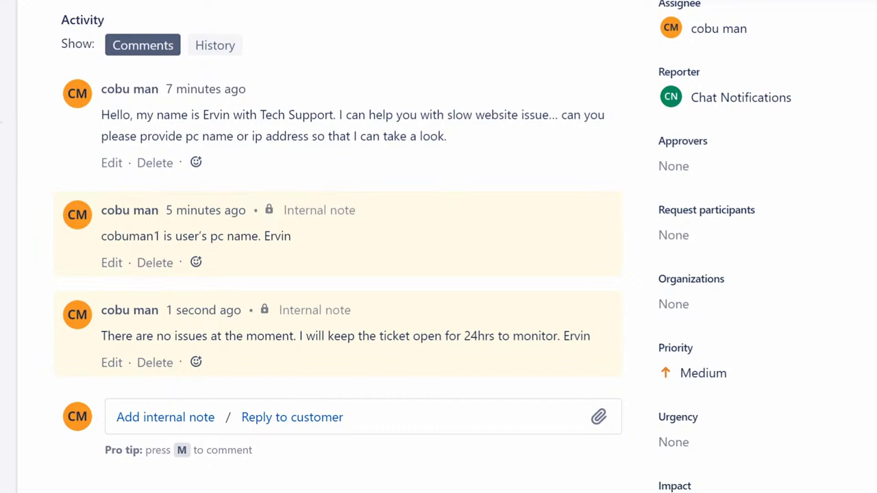
# - Transition ISD-16 to Waiting for customer, then return to the All open queue
pyautogui.click(648, 32)
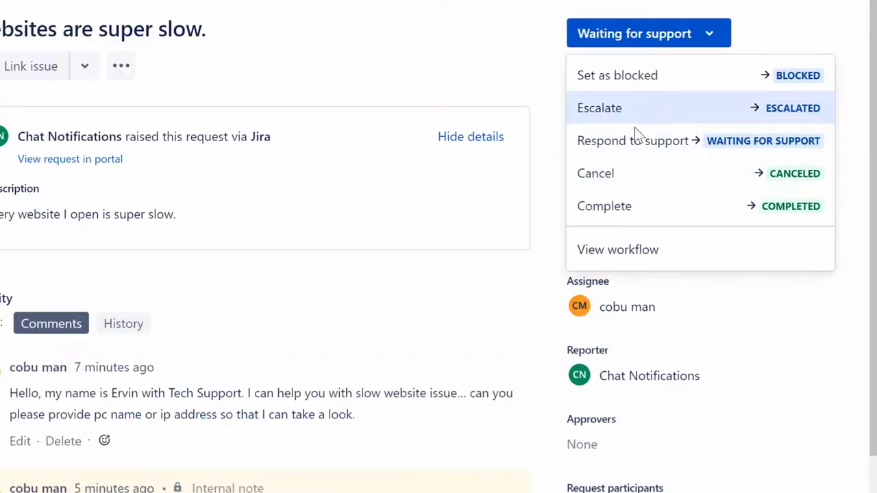
pyautogui.click(669, 141)
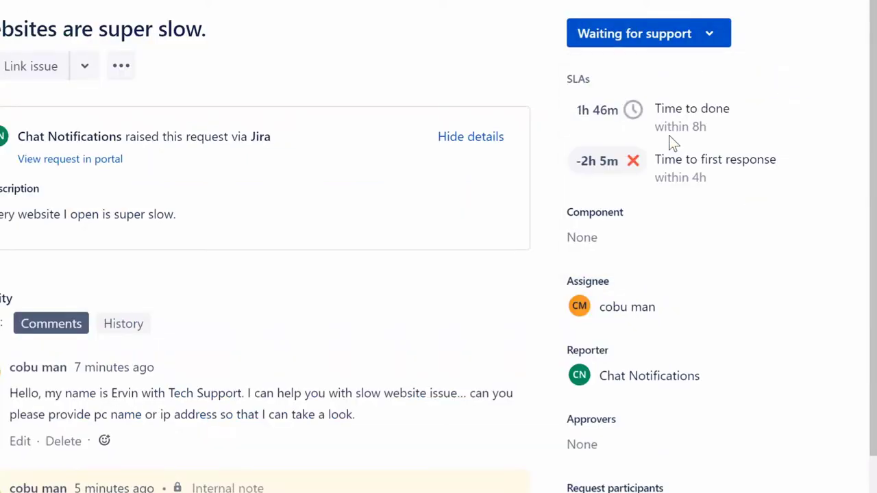
pyautogui.click(698, 34)
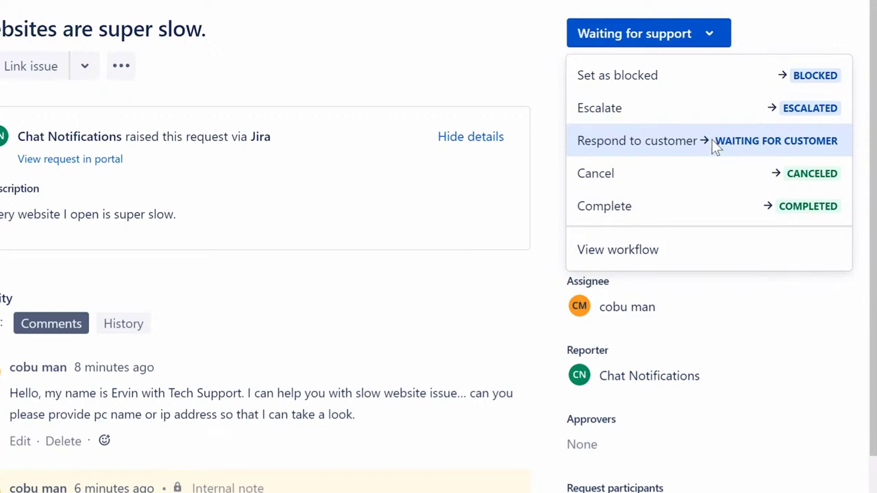
pyautogui.click(711, 140)
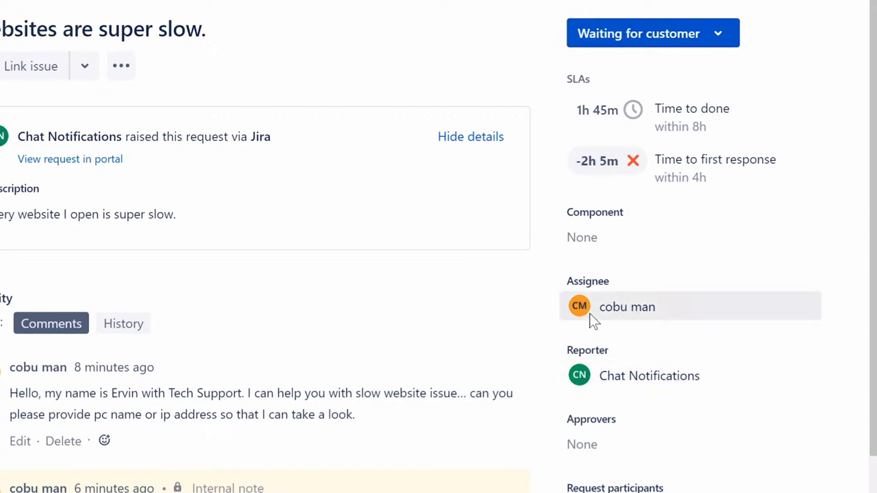
pyautogui.moveTo(592, 319)
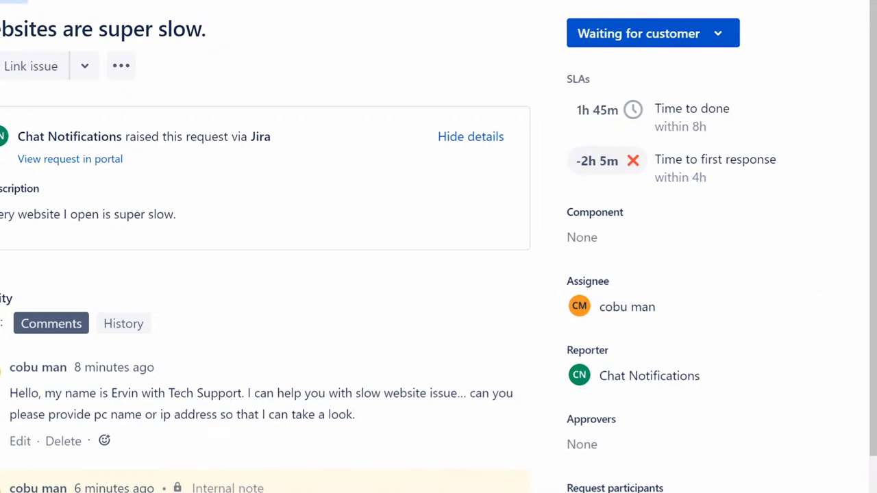
pyautogui.click(25, 33)
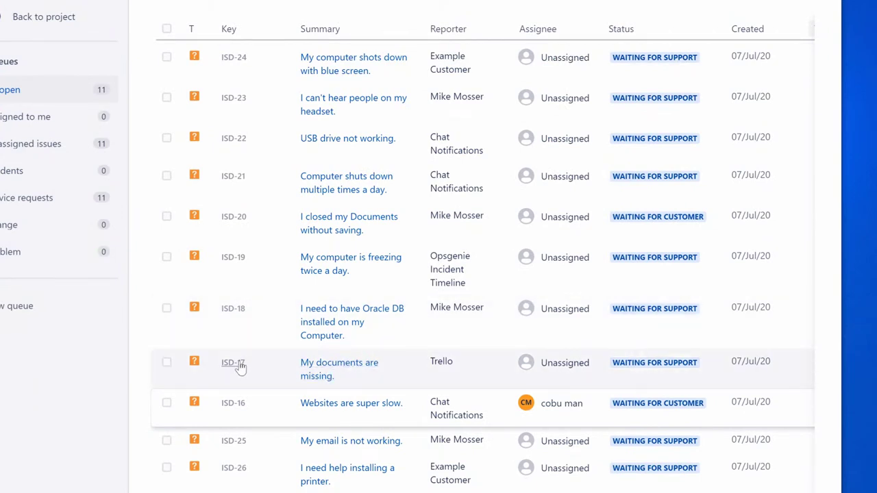
# - Open ISD-17 "My documents are missing.", assign it to yourself, and review its description
pyautogui.click(355, 369)
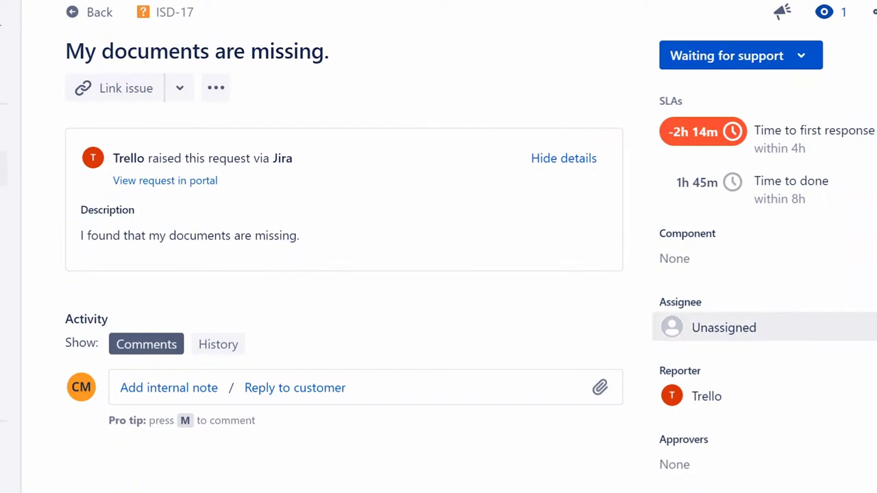
pyautogui.press('a')
pyautogui.click(758, 381)
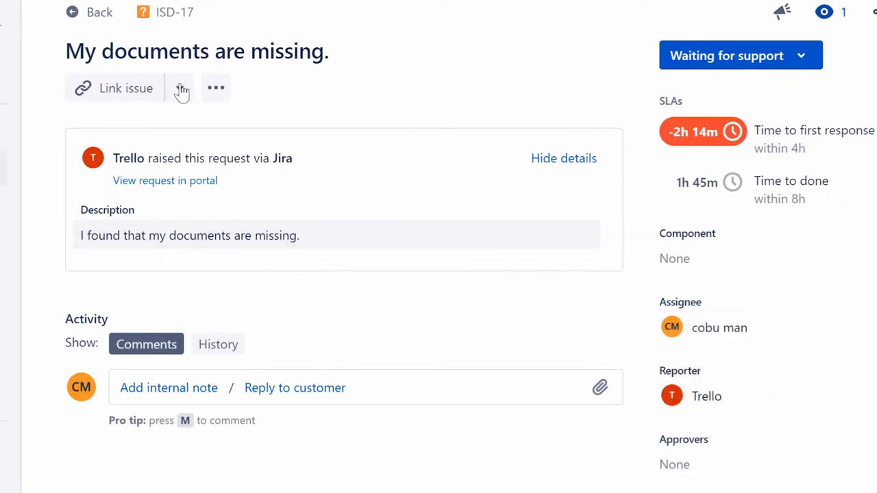
pyautogui.moveTo(341, 52); pyautogui.dragTo(22, 38)
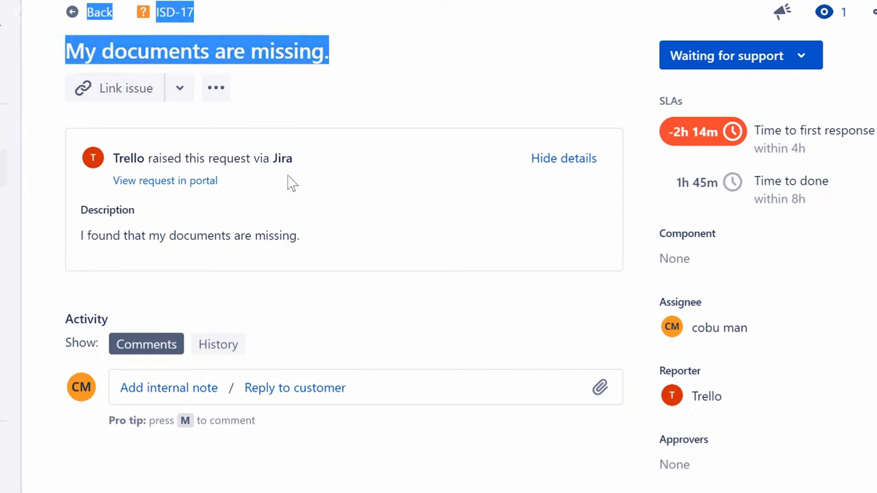
pyautogui.moveTo(306, 238); pyautogui.dragTo(84, 236)
pyautogui.click(85, 236)
pyautogui.tripleClick(84, 241)
pyautogui.click(84, 241)
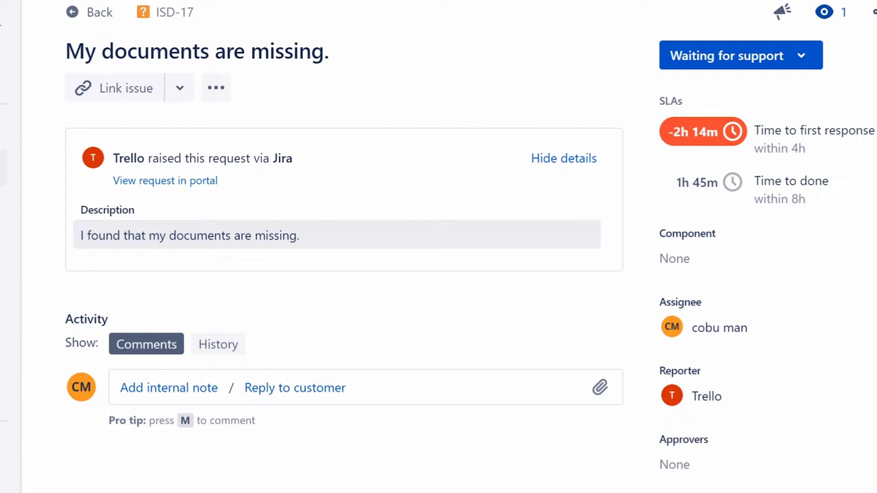
# - Post a Pc support reply about the missing files asking for the Pc name, correcting 'missiling' to 'missing'
pyautogui.click(306, 392)
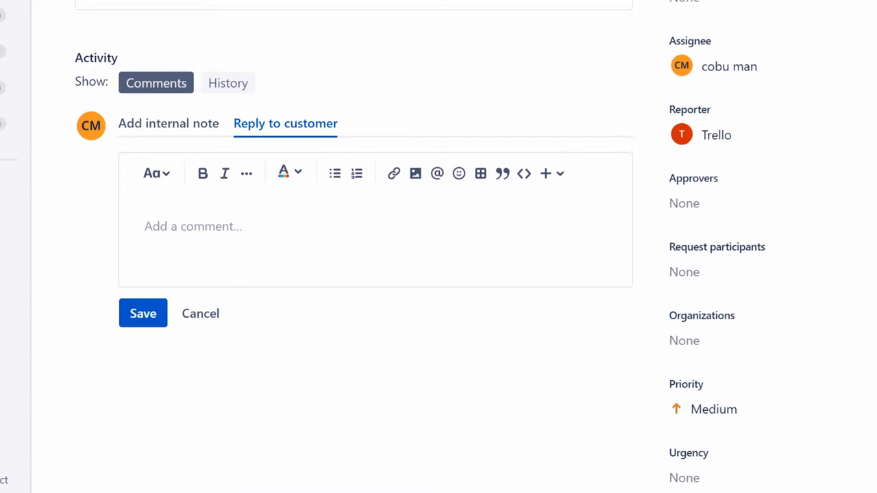
pyautogui.write('Hello, this is')
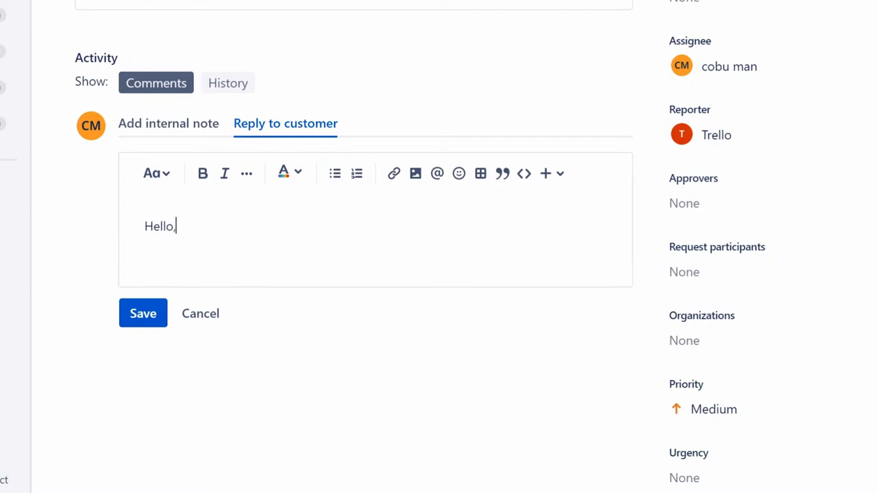
pyautogui.write(' Ervin')
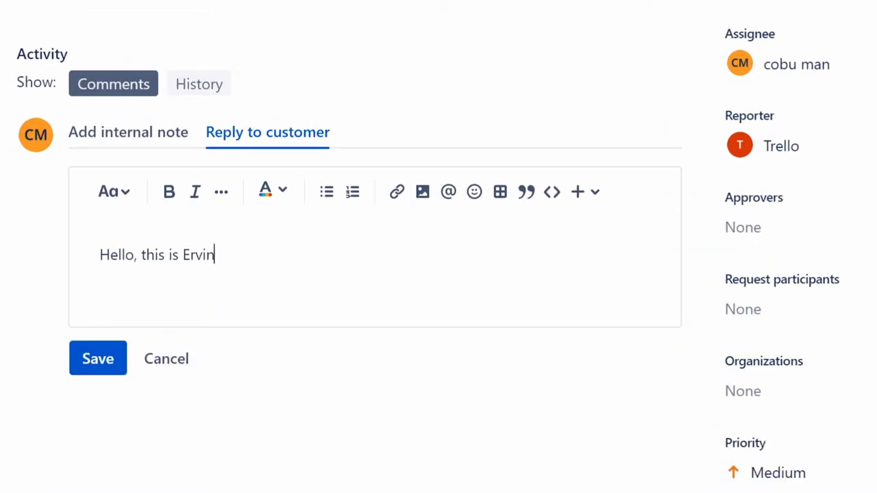
pyautogui.write(' with Pc')
pyautogui.press('BackSpace')
pyautogui.write('Pc support')
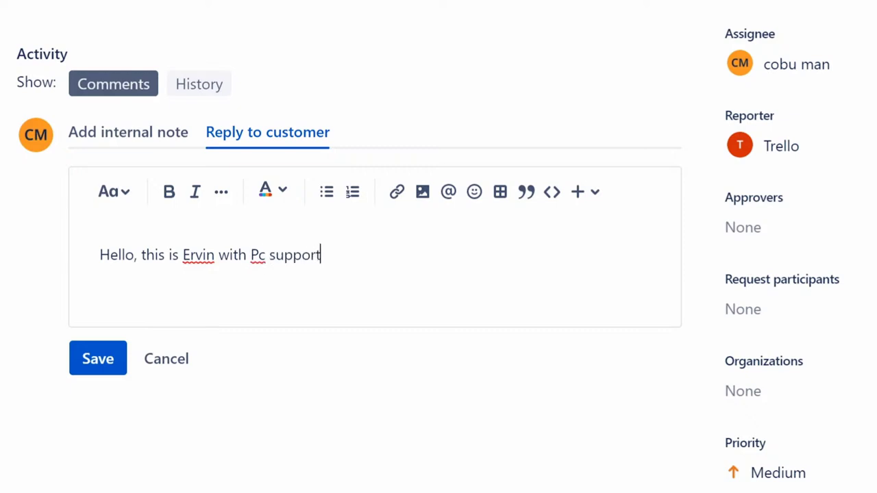
pyautogui.write('. I have your ticket about ')
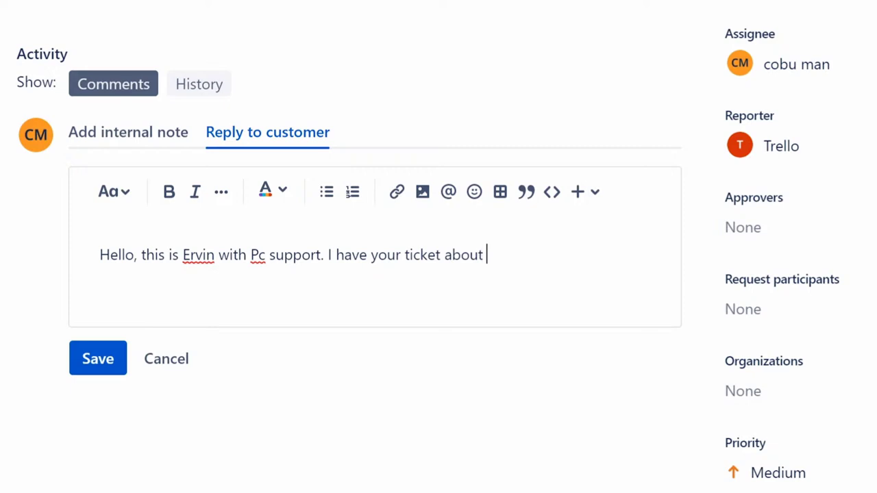
pyautogui.write('missiling files')
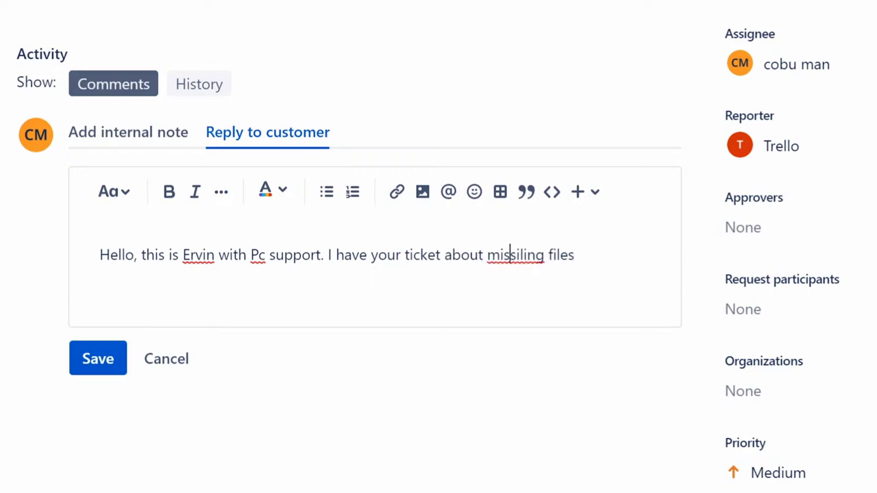
pyautogui.rightClick(513, 255)
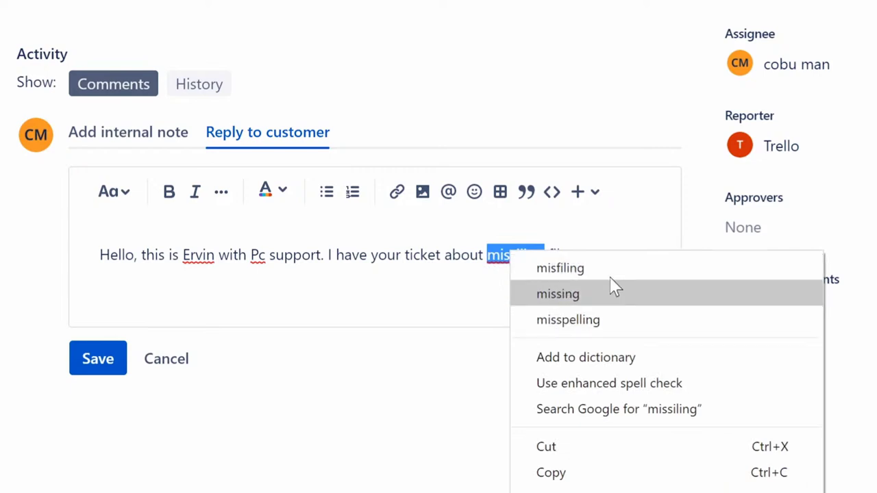
pyautogui.press('Escape')
pyautogui.write('missing')
pyautogui.press('End')
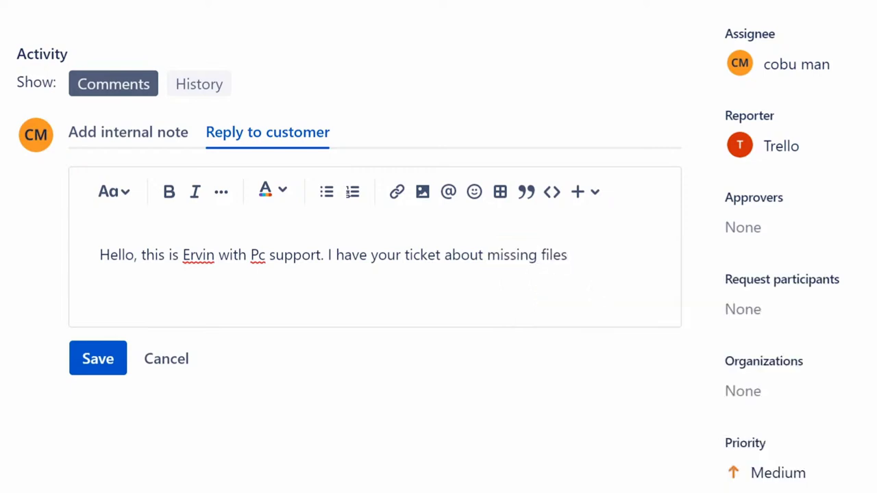
pyautogui.write('. Can you please prov')
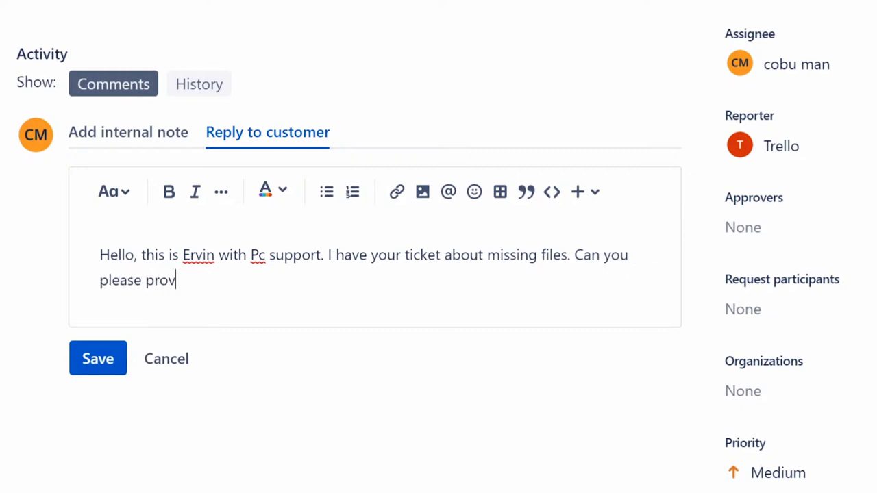
pyautogui.write('ide your Pc nam')
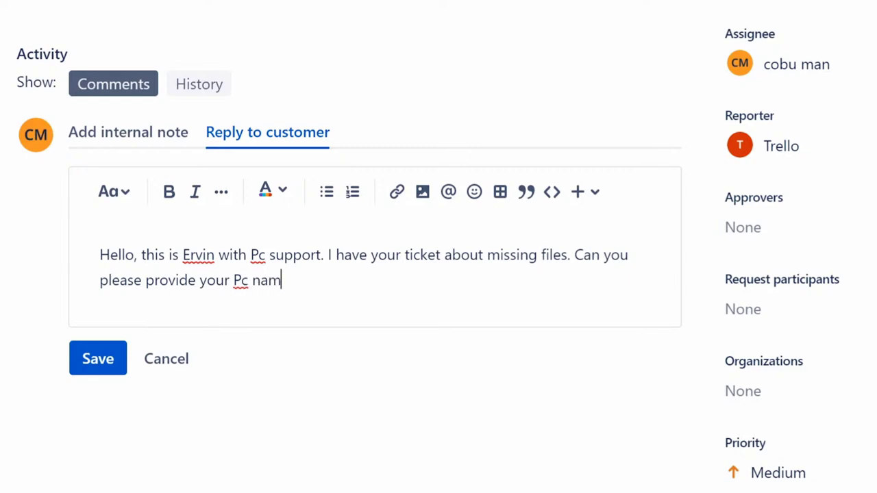
pyautogui.write('e?')
pyautogui.press('Left')
pyautogui.press('Left')
pyautogui.press('Left')
pyautogui.press('Left')
pyautogui.press('Left')
pyautogui.press('Left')
pyautogui.press('Left')
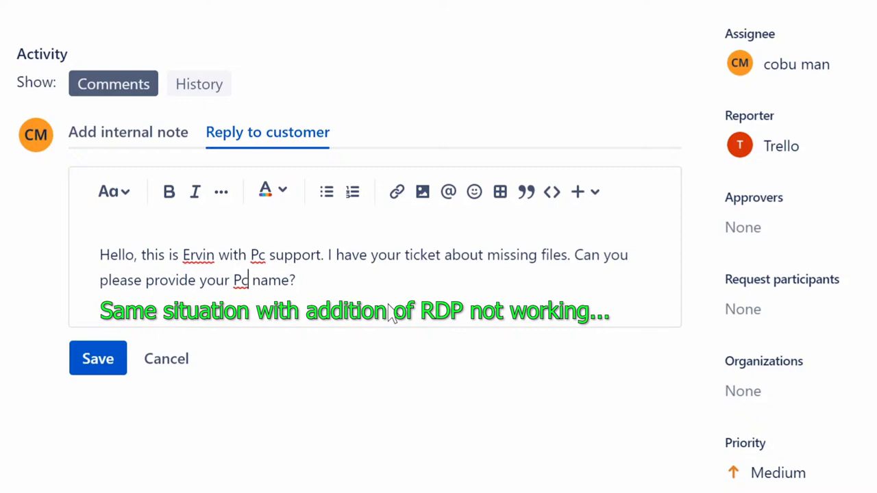
pyautogui.click(117, 366)
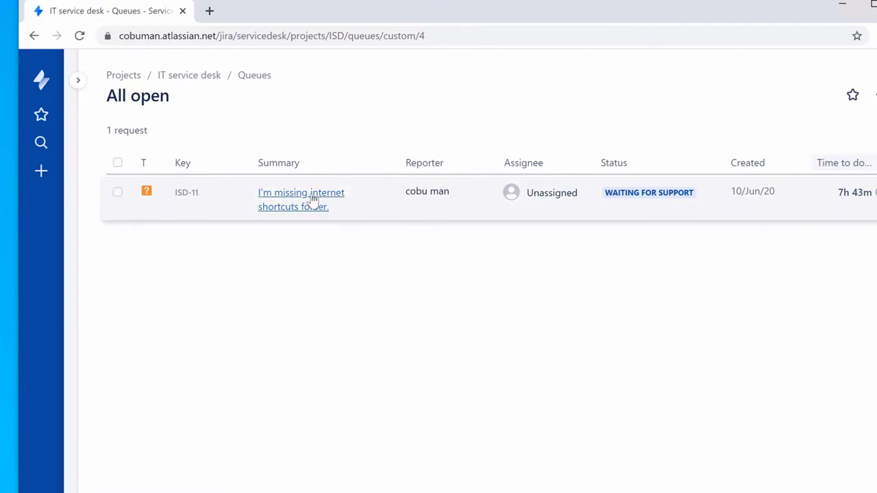
# - Open ISD-11 "I'm missing internet shortcuts folder.", review its description, and assign it to yourself
pyautogui.click(313, 197)
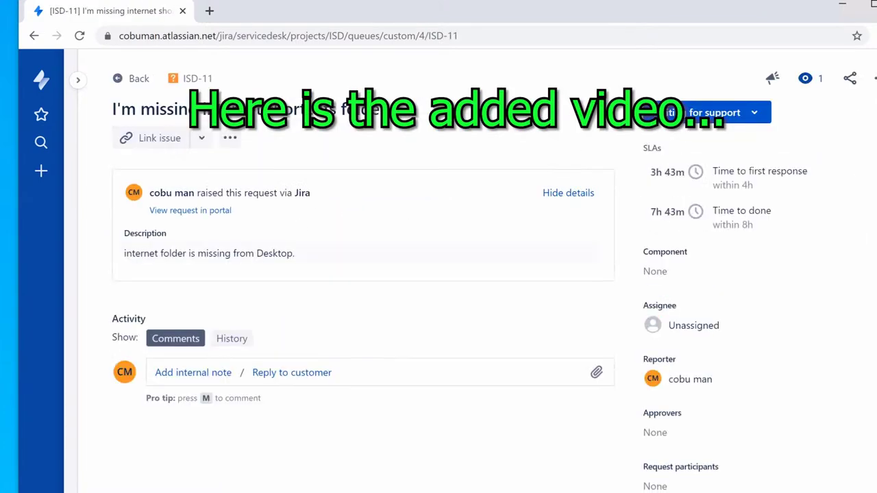
pyautogui.moveTo(113, 109); pyautogui.dragTo(387, 109)
pyautogui.click(113, 109)
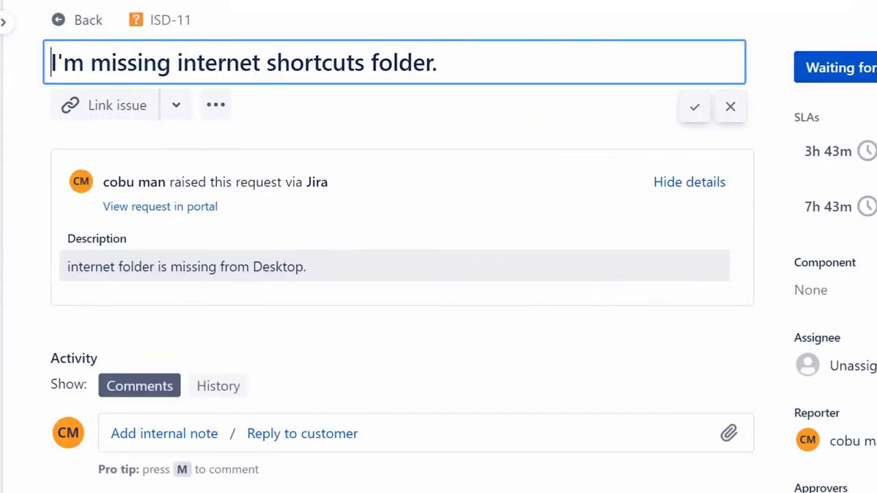
pyautogui.moveTo(294, 254); pyautogui.dragTo(155, 255)
pyautogui.click(274, 254)
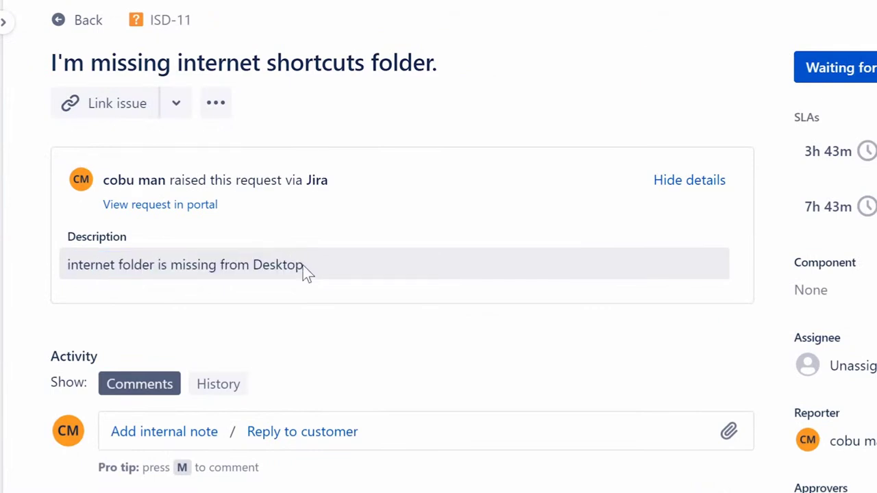
pyautogui.click(303, 273)
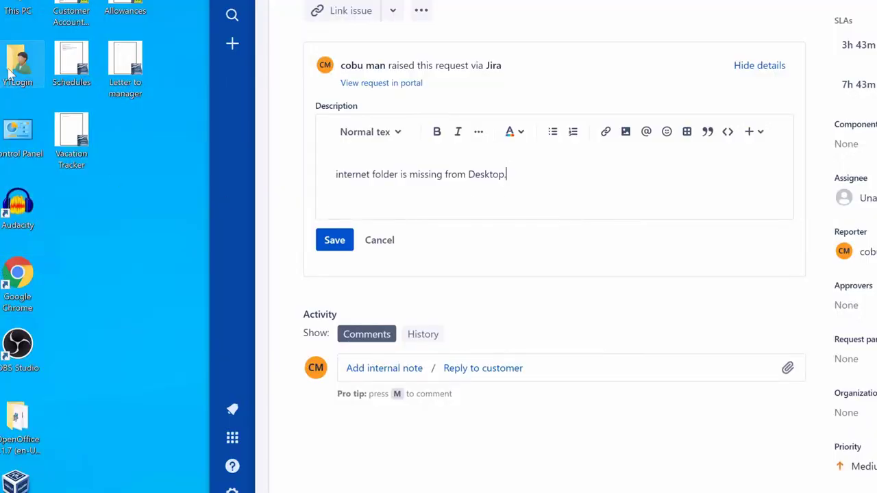
pyautogui.moveTo(17, 414)
pyautogui.mouseDown()
pyautogui.moveTo(88, 305)
pyautogui.moveTo(101, 232)
pyautogui.moveTo(65, 287)
pyautogui.moveTo(93, 302)
pyautogui.moveTo(175, 133)
pyautogui.moveTo(83, 353)
pyautogui.moveTo(8, 414)
pyautogui.mouseUp()
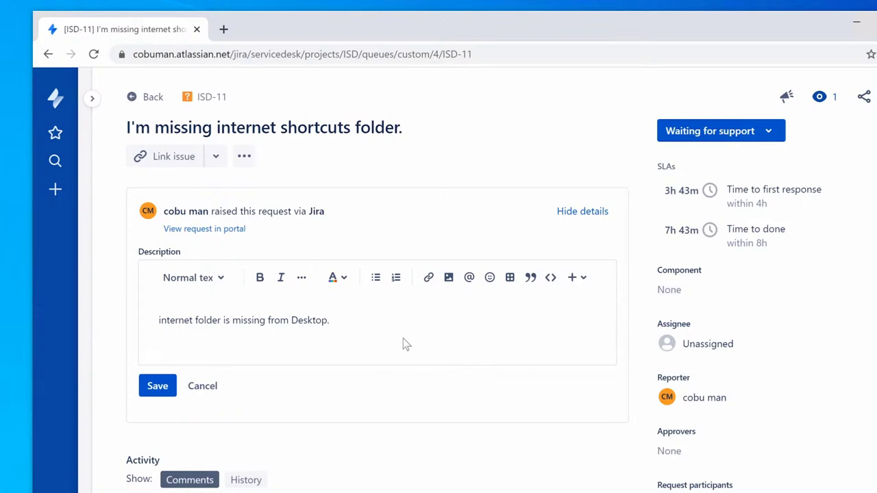
pyautogui.press('Return')
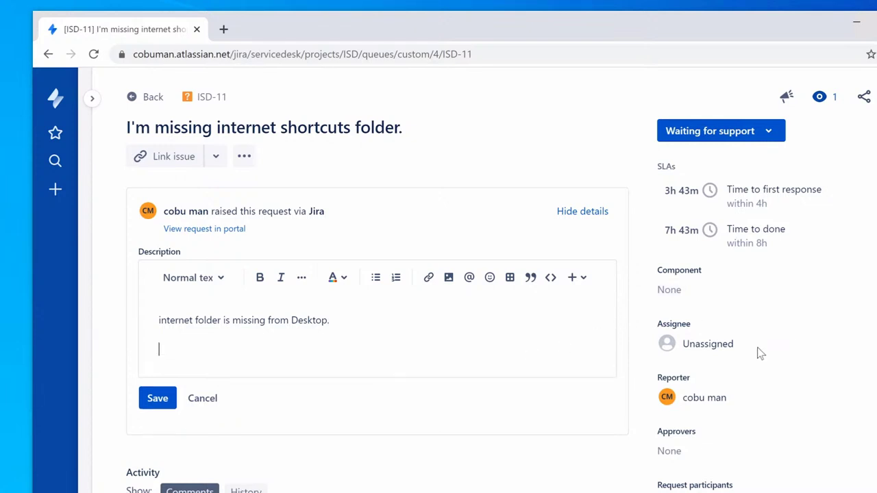
pyautogui.click(712, 344)
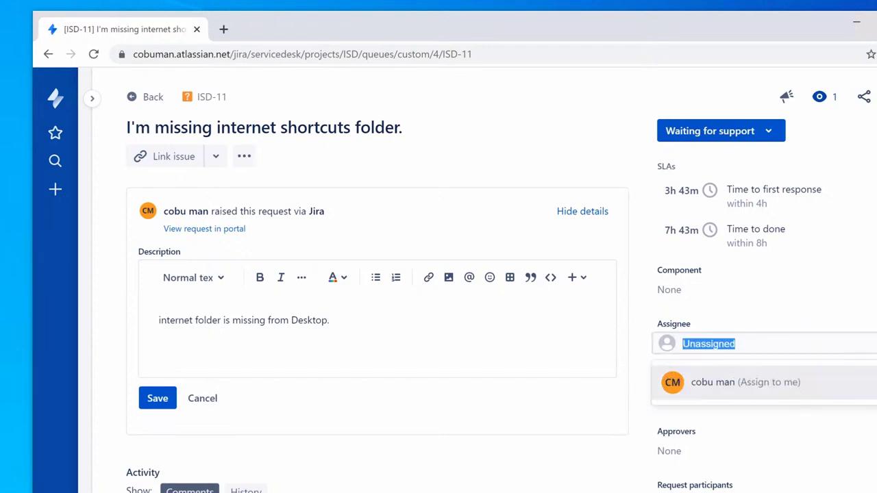
pyautogui.click(744, 385)
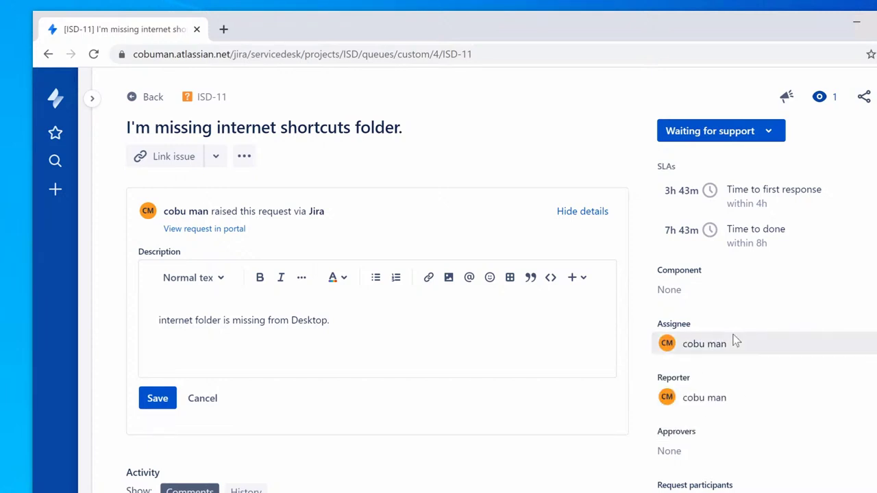
pyautogui.scroll(-2, 377, 308)
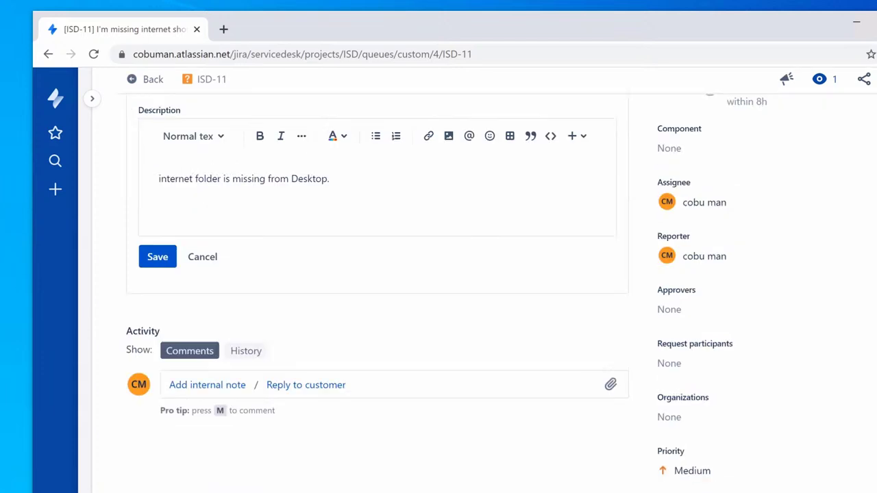
# - Post a Help Desk reply asking for the PC name to restore the folder, signed off with thanks
pyautogui.click(290, 329)
pyautogui.write('Hello, th')
pyautogui.write('is is Ervin with EUS')
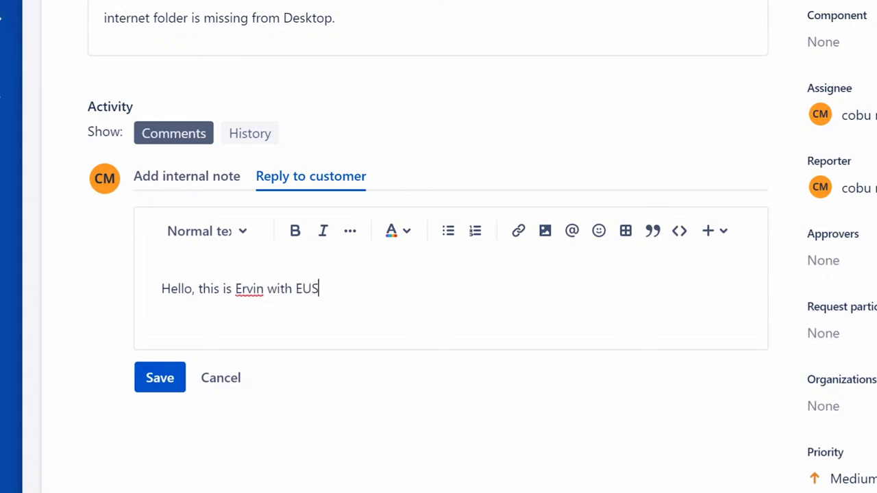
pyautogui.press('BackSpace')
pyautogui.press('BackSpace')
pyautogui.press('BackSpace')
pyautogui.write('tech support.')
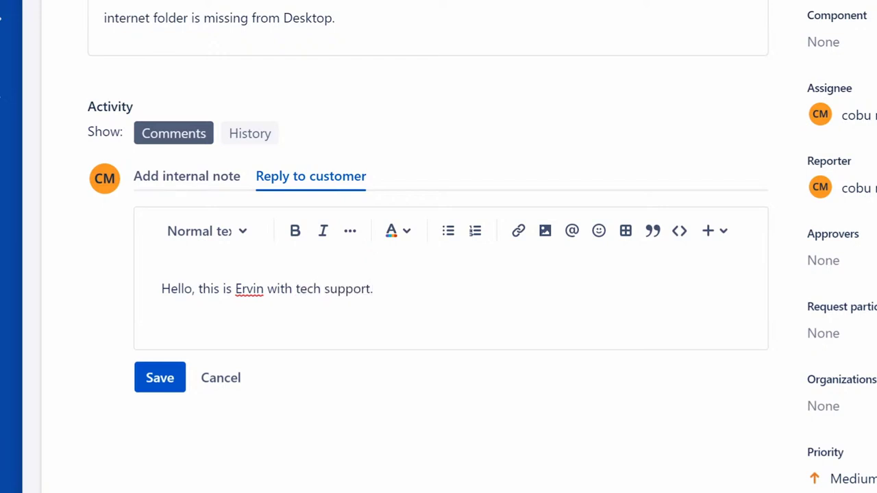
pyautogui.press('BackSpace')
pyautogui.press('BackSpace')
pyautogui.press('BackSpace')
pyautogui.press('BackSpace')
pyautogui.press('BackSpace')
pyautogui.press('BackSpace')
pyautogui.press('BackSpace')
pyautogui.press('BackSpace')
pyautogui.press('BackSpace')
pyautogui.press('BackSpace')
pyautogui.press('BackSpace')
pyautogui.press('BackSpace')
pyautogui.press('BackSpace')
pyautogui.press('BackSpace')
pyautogui.write('Help ')
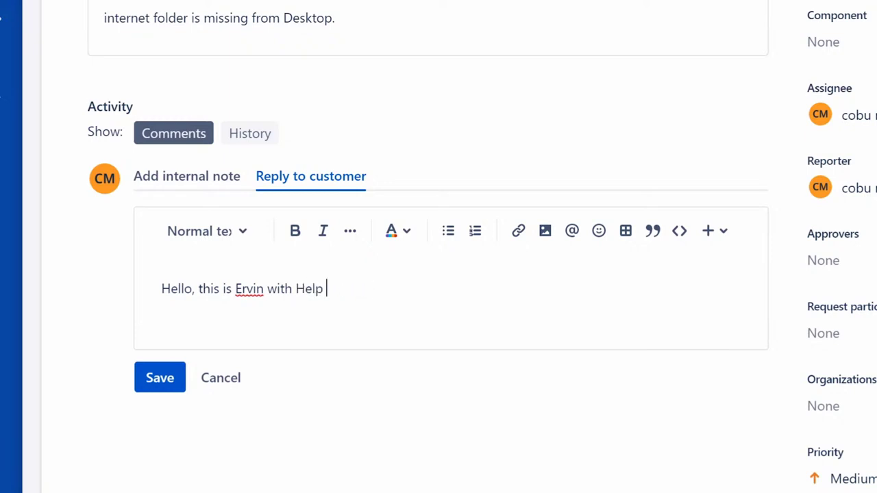
pyautogui.write('Desk. Can you')
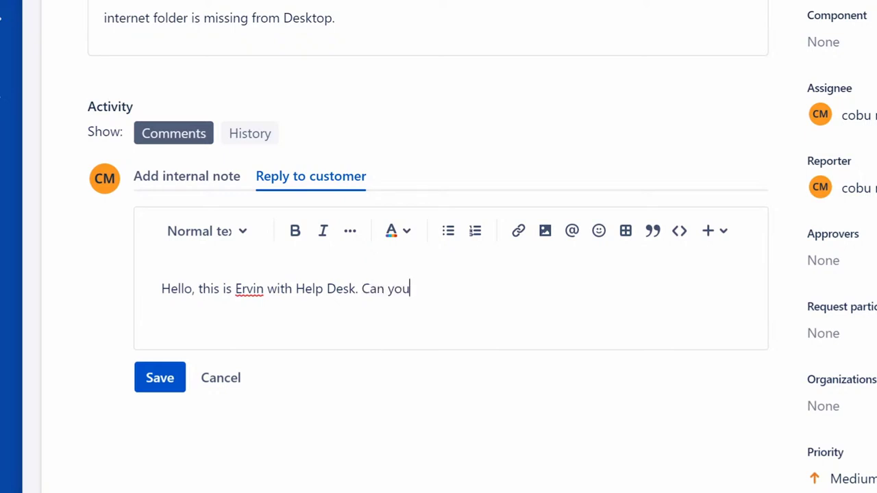
pyautogui.write(' please provid')
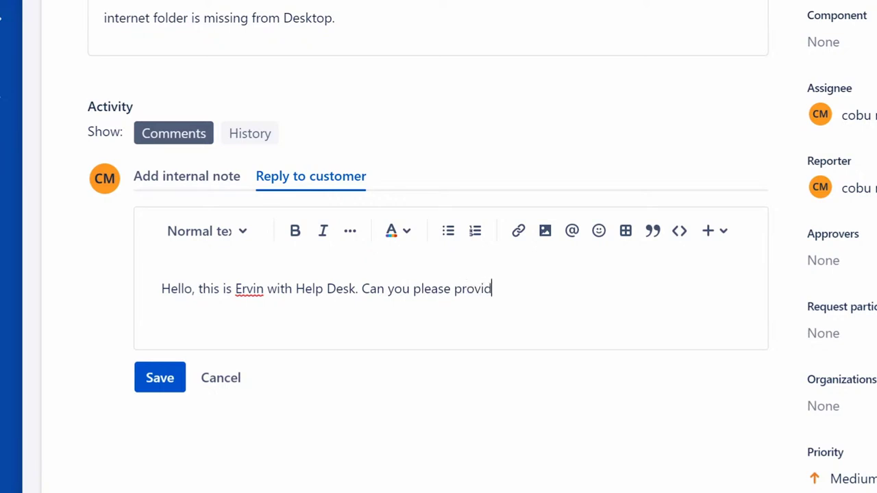
pyautogui.write('e your PC nam')
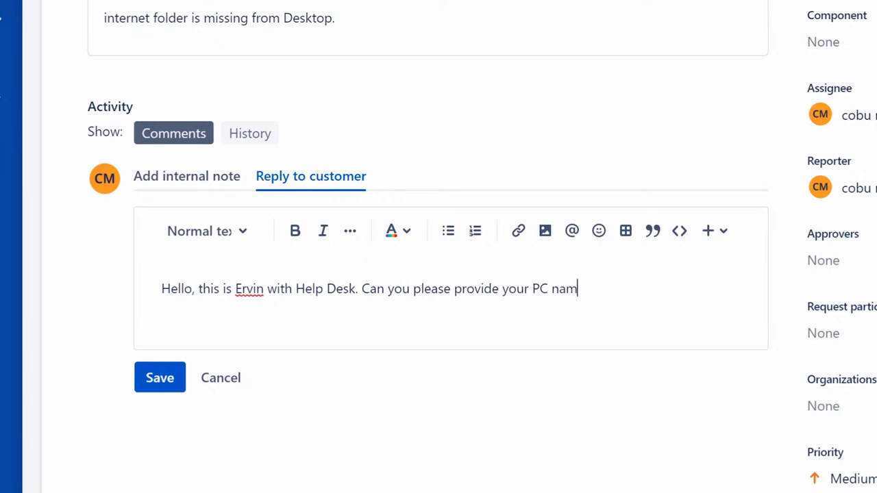
pyautogui.write('e so that I can restore ')
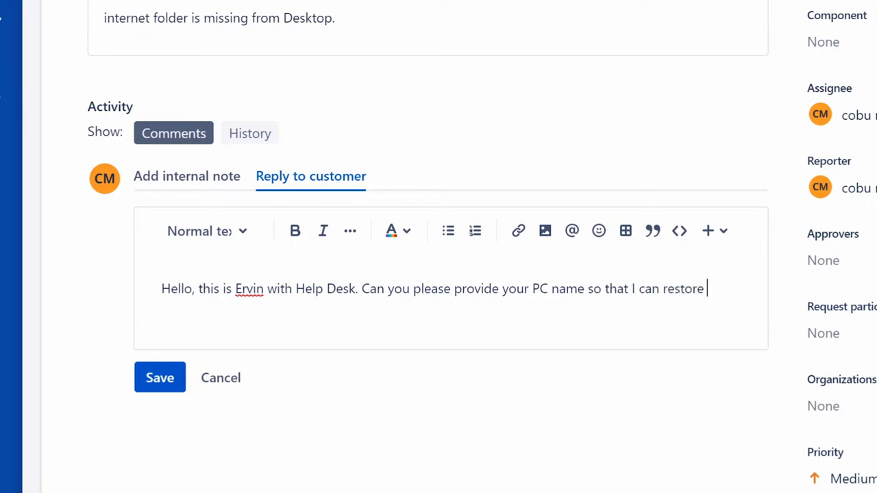
pyautogui.write('your folder?')
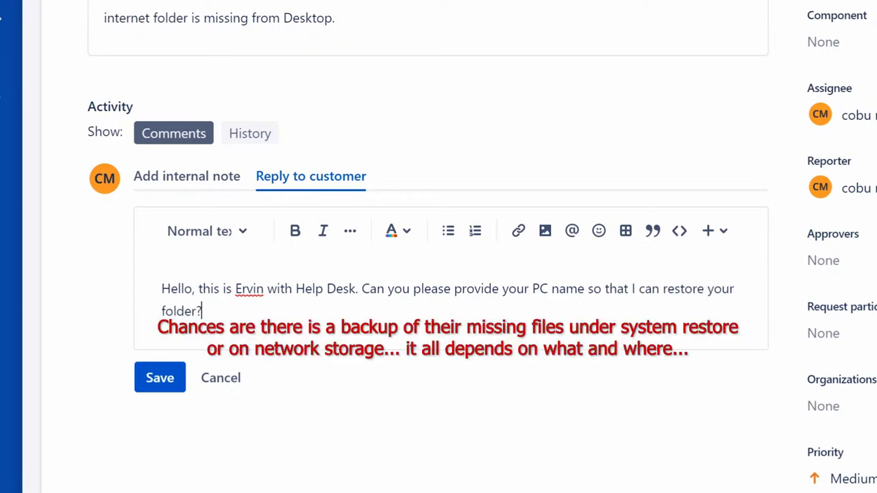
pyautogui.write(' Thanks yo')
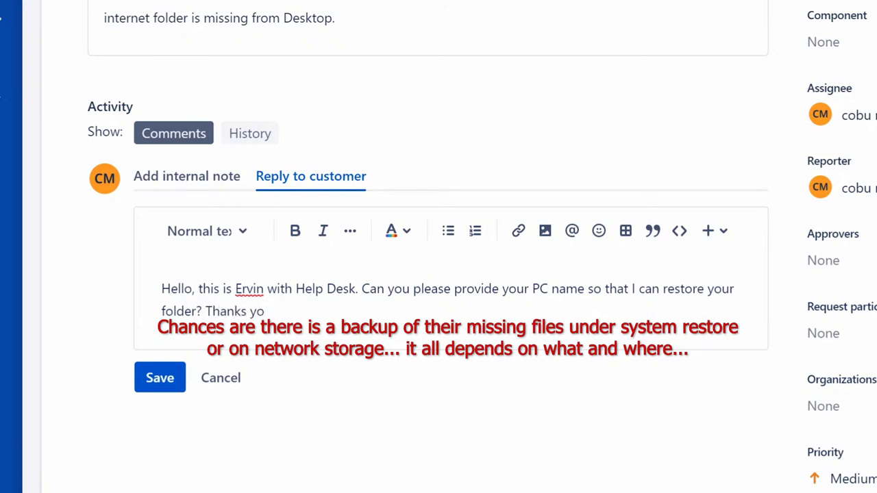
pyautogui.press('BackSpace')
pyautogui.press('BackSpace')
pyautogui.press('BackSpace')
pyautogui.write(', Ervin.')
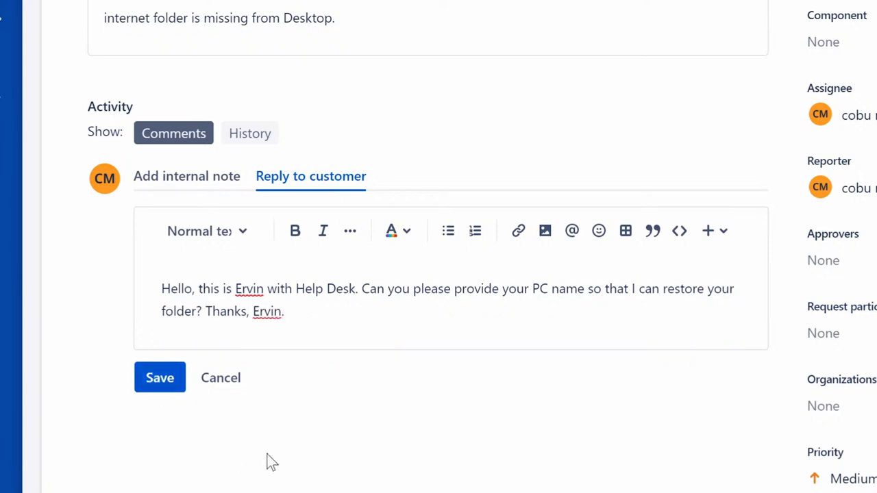
pyautogui.click(155, 376)
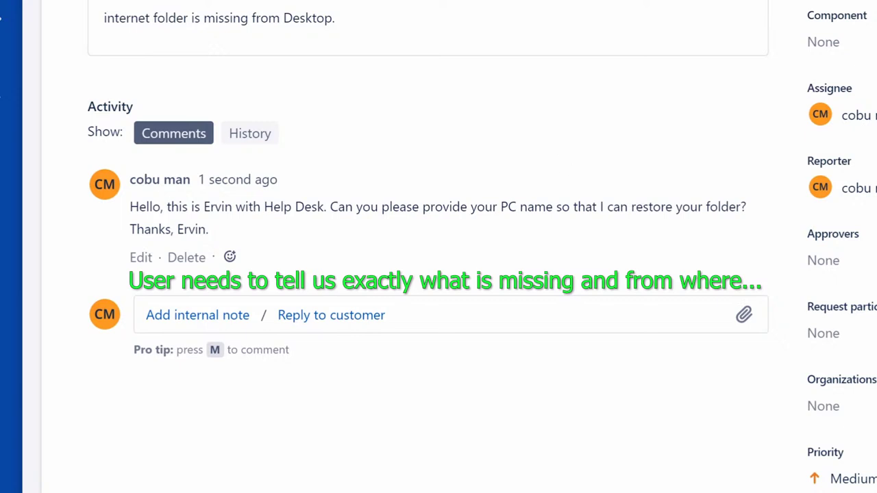
# - Post an internal note on ISD-11 saying the user's PC name is cobuman1, then return to File Explorer
pyautogui.scroll(3, 462, 289)
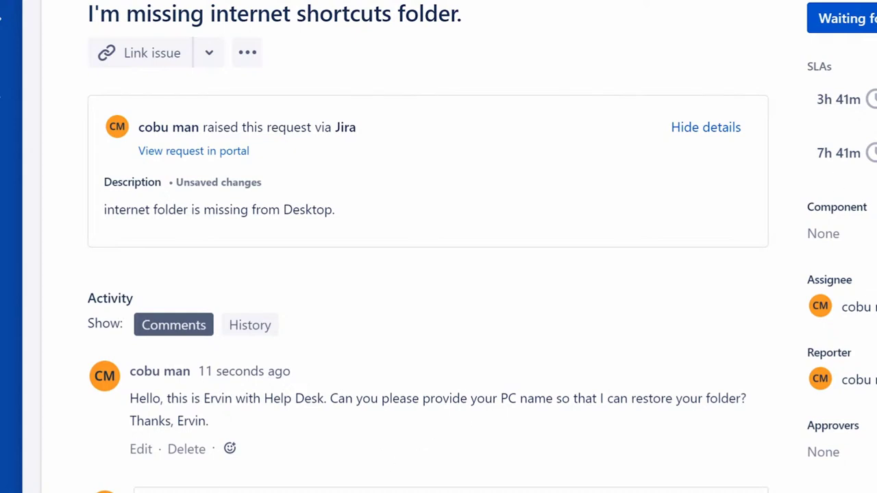
pyautogui.scroll(-4, 439, 274)
pyautogui.click(423, 349)
pyautogui.write('cobu')
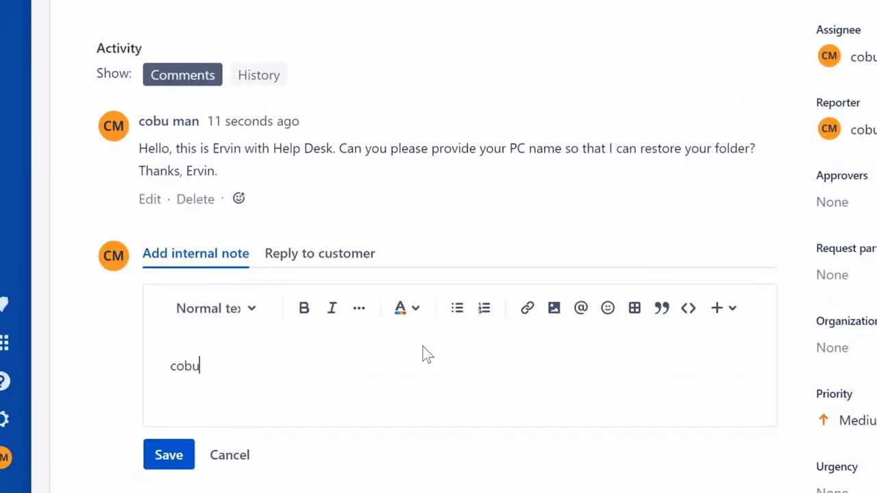
pyautogui.press('BackSpace')
pyautogui.press('BackSpace')
pyautogui.press('BackSpace')
pyautogui.press('BackSpace')
pyautogui.write('the pc')
pyautogui.press('BackSpace')
pyautogui.press('BackSpace')
pyautogui.press('BackSpace')
pyautogui.press('BackSpace')
pyautogui.press('BackSpace')
pyautogui.press('BackSpace')
pyautogui.write('user')
pyautogui.write("'s ")
pyautogui.write('Pc')
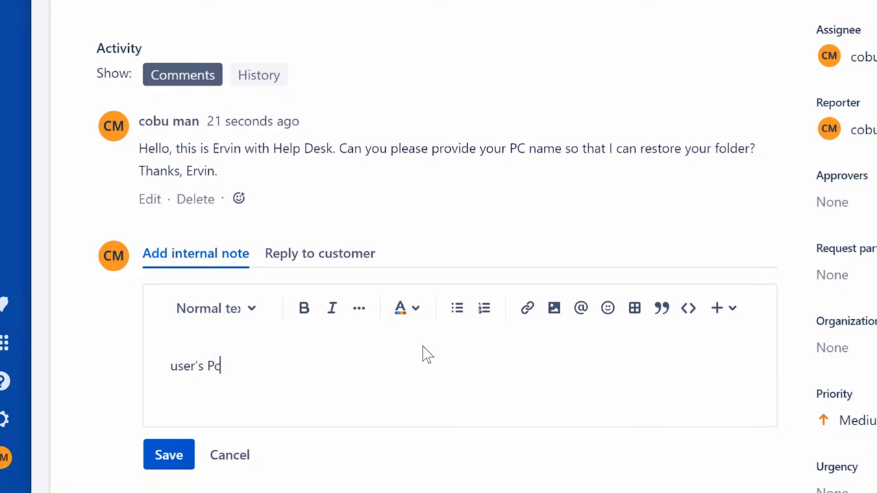
pyautogui.write(' name is cobuman1')
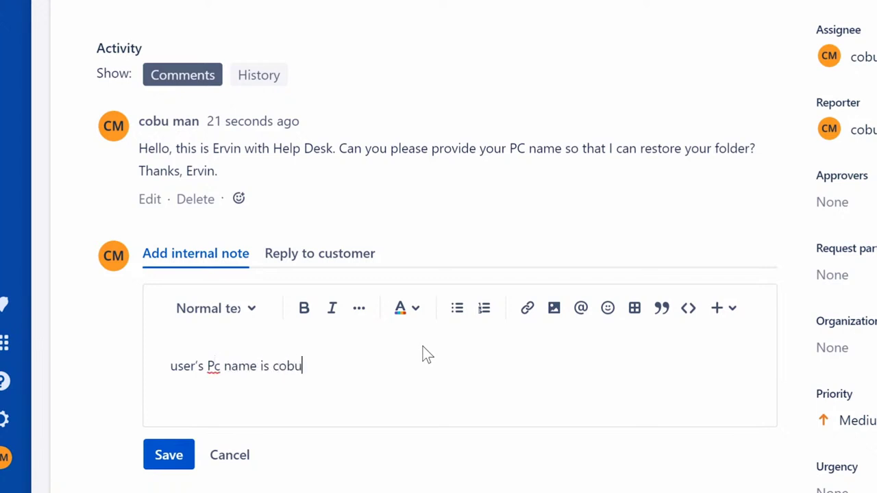
pyautogui.click(165, 457)
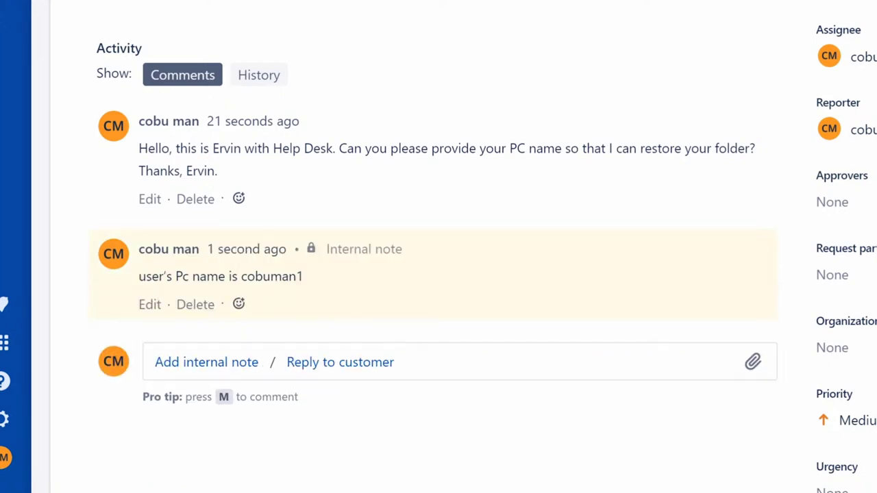
pyautogui.moveTo(154, 492)
pyautogui.click(155, 473)
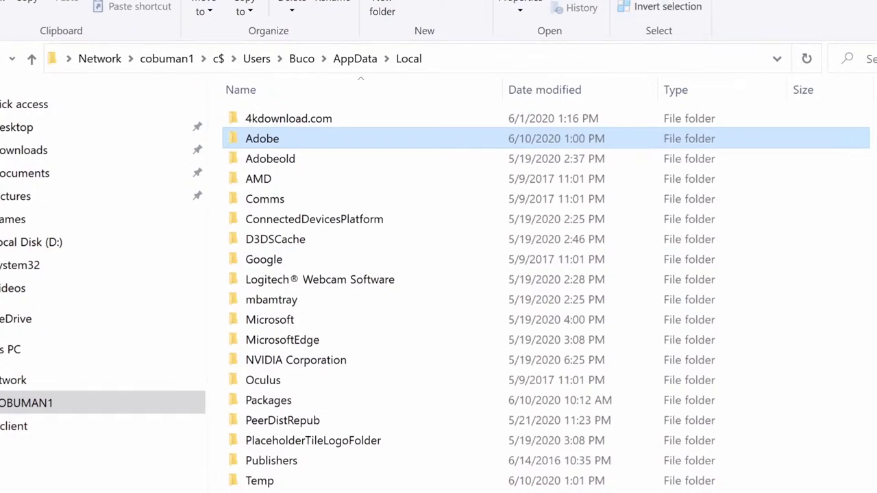
# - In the user's Desktop folder, create a new folder named 'Internet Shortcuts'
pyautogui.click(302, 59)
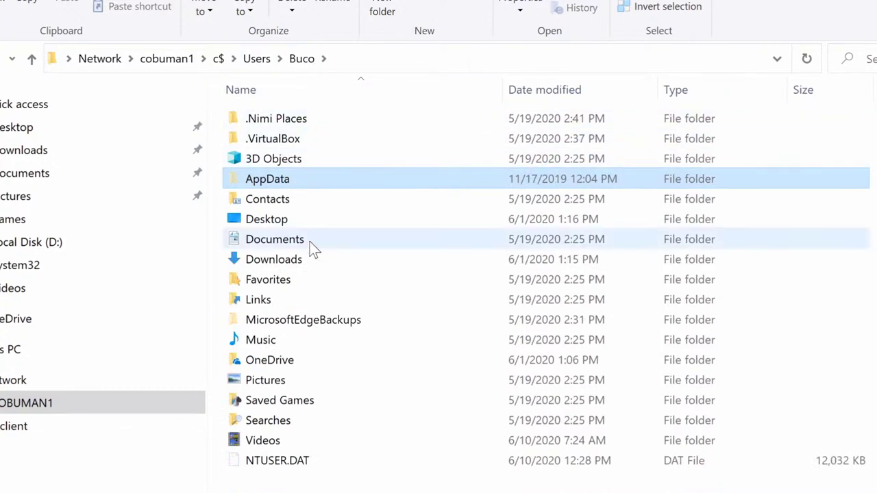
pyautogui.doubleClick(305, 220)
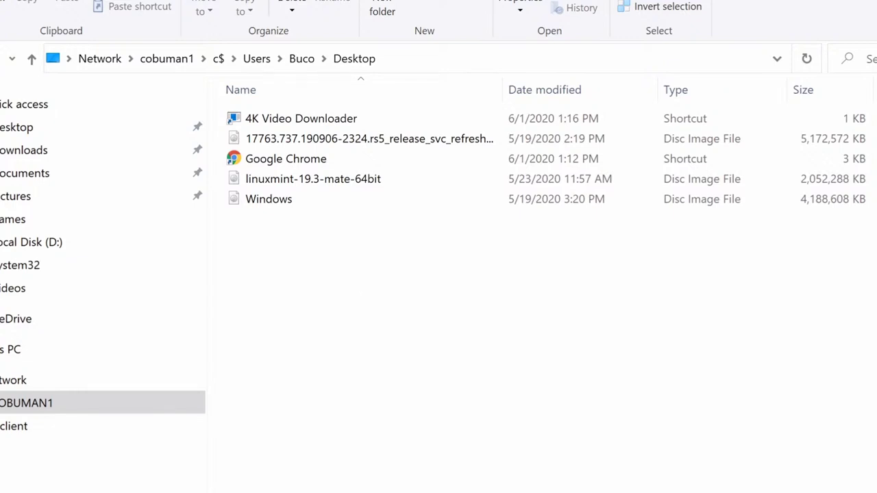
pyautogui.rightClick(20, 273)
pyautogui.click(370, 235)
pyautogui.write('Int')
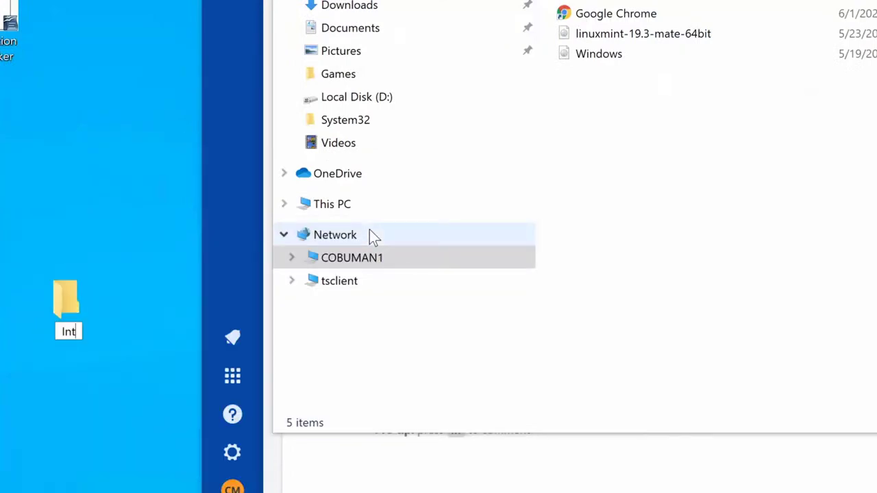
pyautogui.write('ernet Shortcuts')
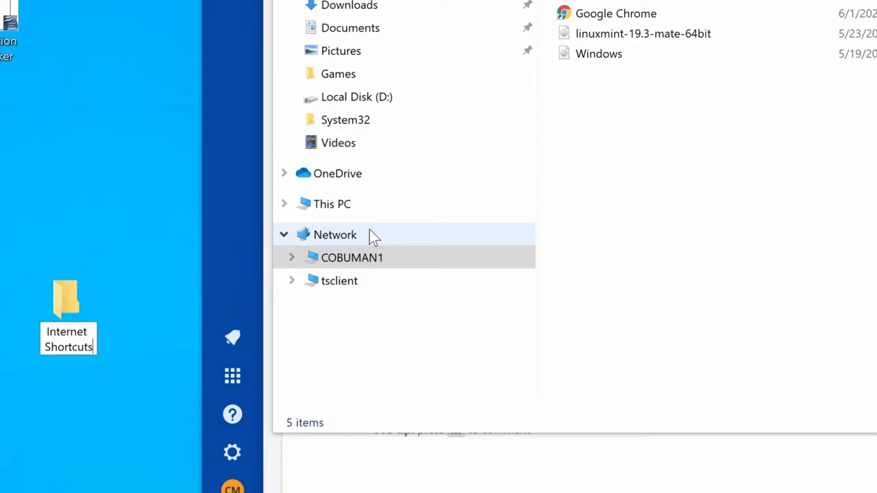
pyautogui.press('Return')
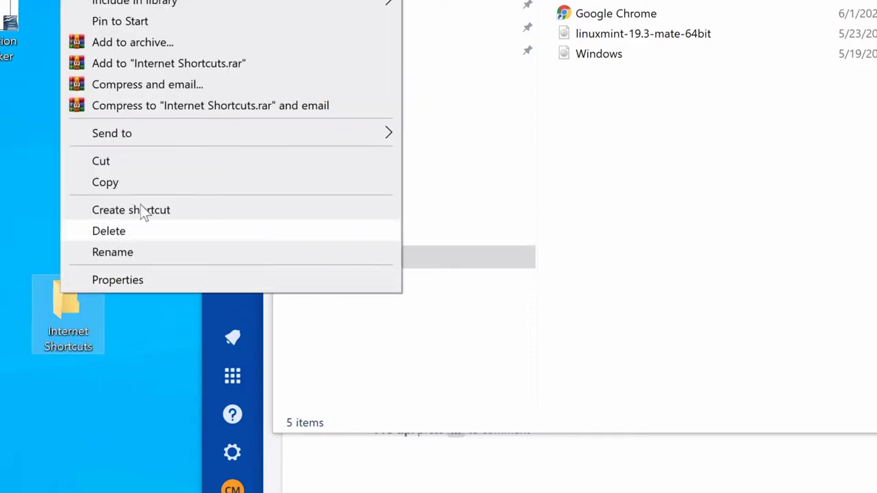
# - Copy the Internet Shortcuts folder onto the remote Desktop and drag it to the middle
pyautogui.click(146, 185)
pyautogui.rightClick(699, 179)
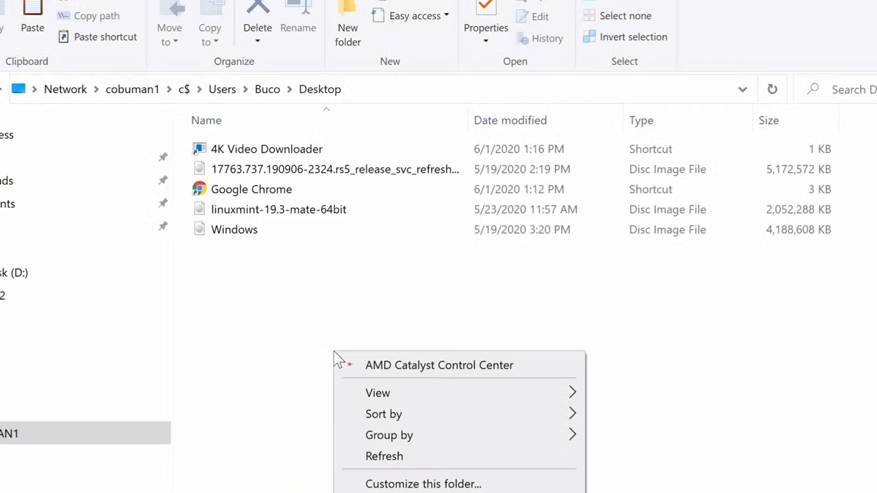
pyautogui.click(742, 335)
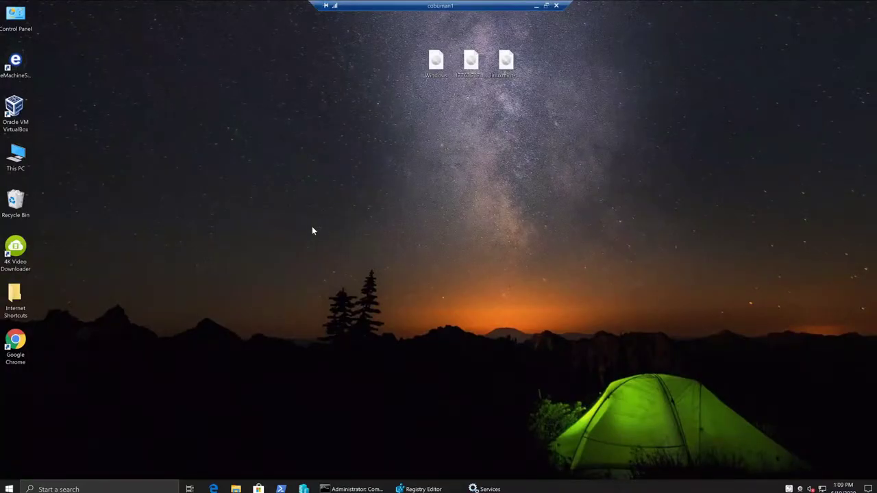
pyautogui.moveTo(15, 296); pyautogui.dragTo(347, 177)
pyautogui.click(275, 213)
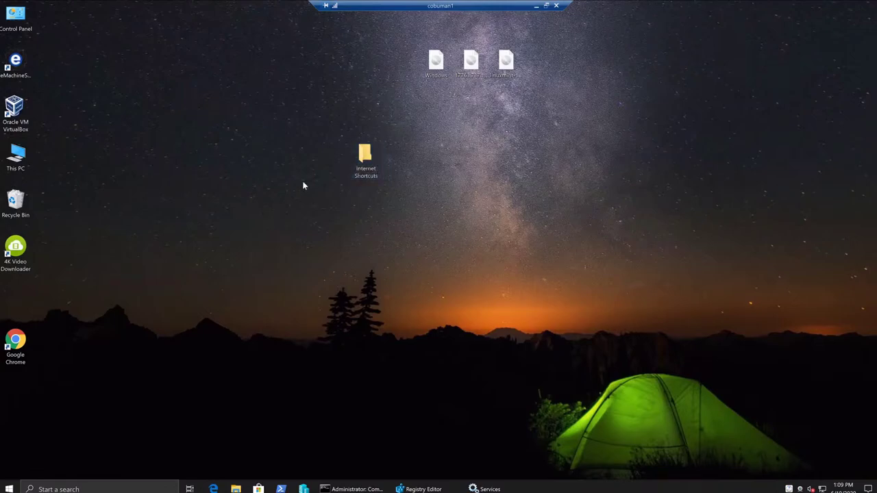
pyautogui.click(364, 157)
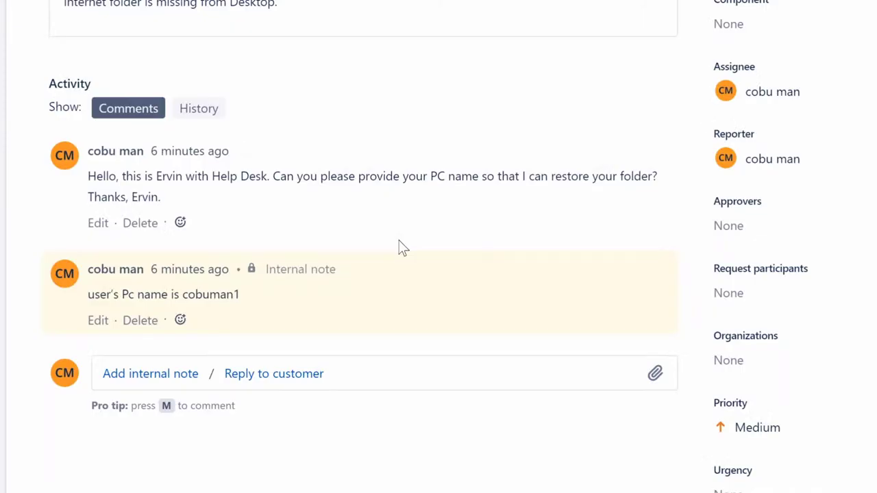
# - Reply 'made a copy of internet folder to desktop', signed with the agent's name, then mark ISD-11 Complete
pyautogui.scroll(-2, 400, 248)
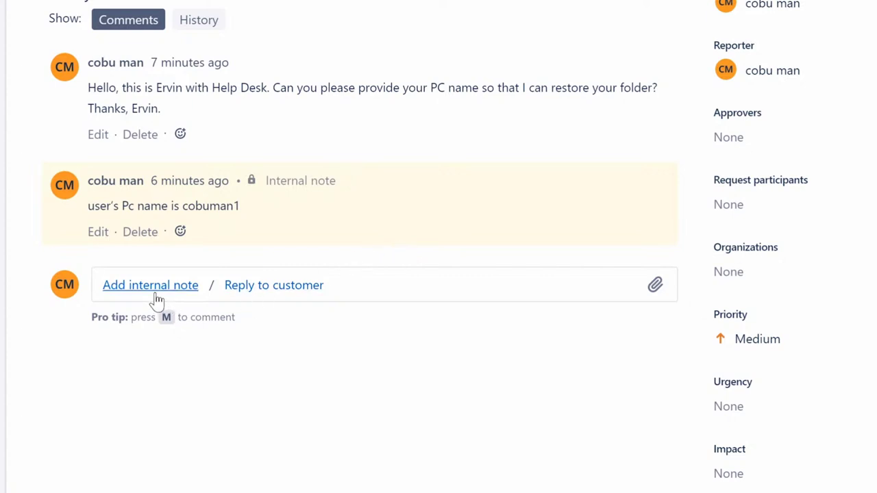
pyautogui.click(267, 293)
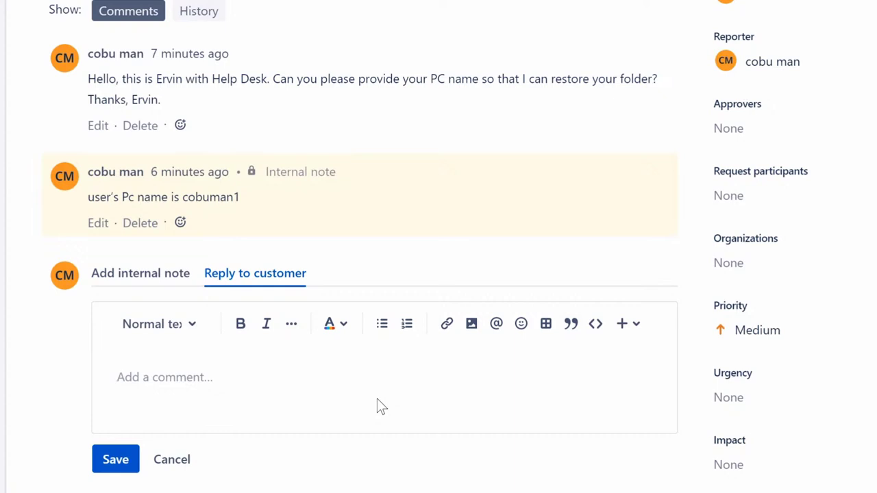
pyautogui.write('made a cop')
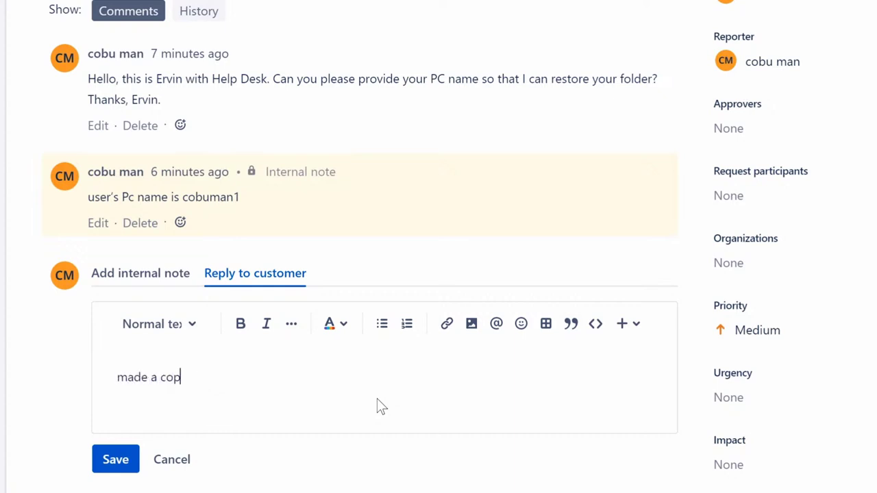
pyautogui.write('y of internet f')
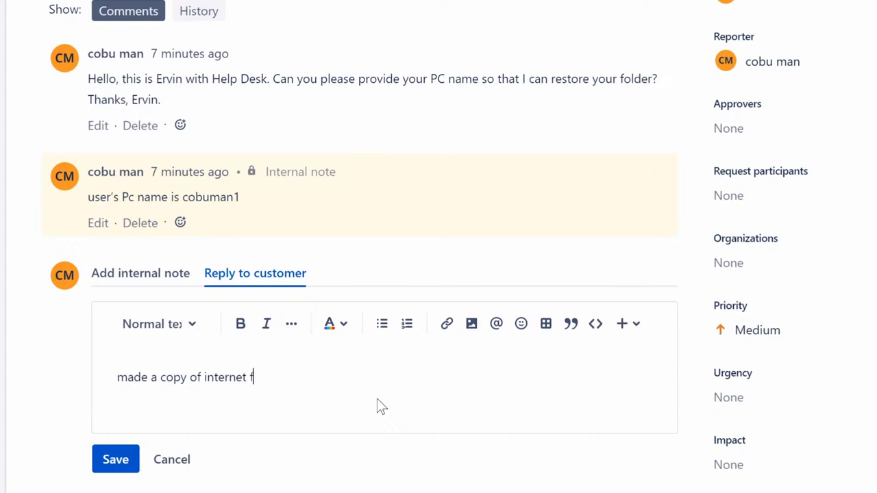
pyautogui.write('older to desktop. Ervin')
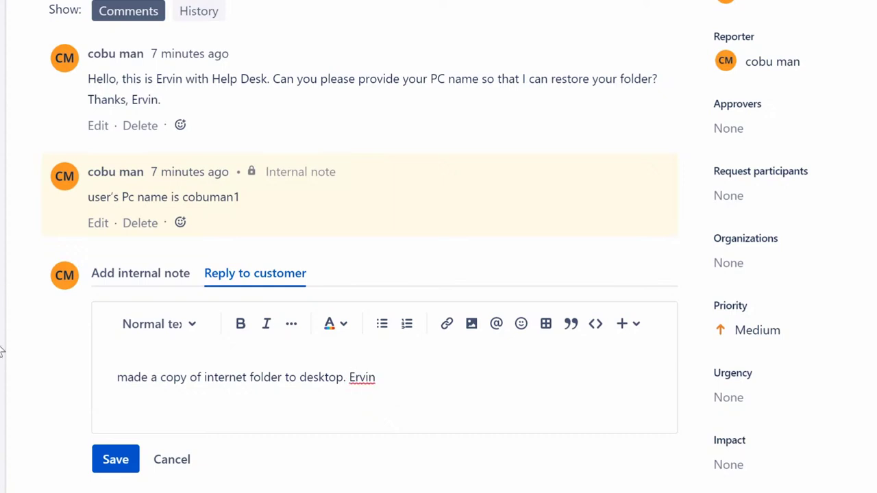
pyautogui.click(112, 458)
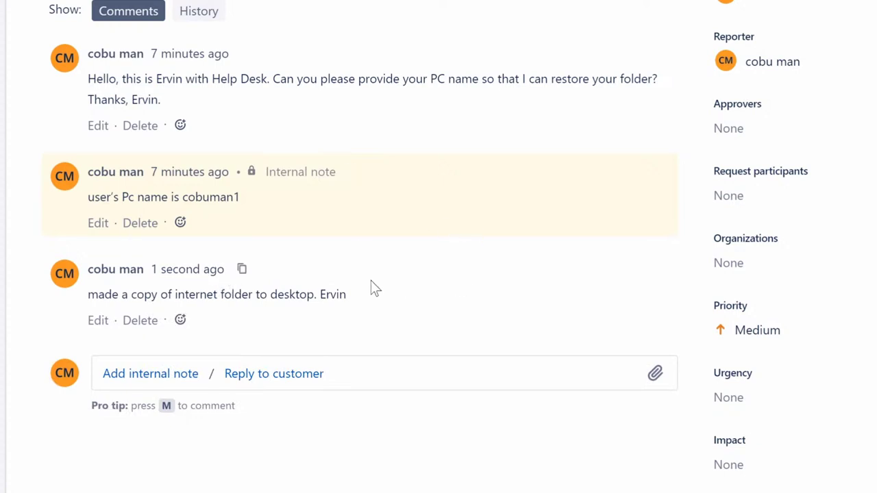
pyautogui.scroll(2, 438, 247)
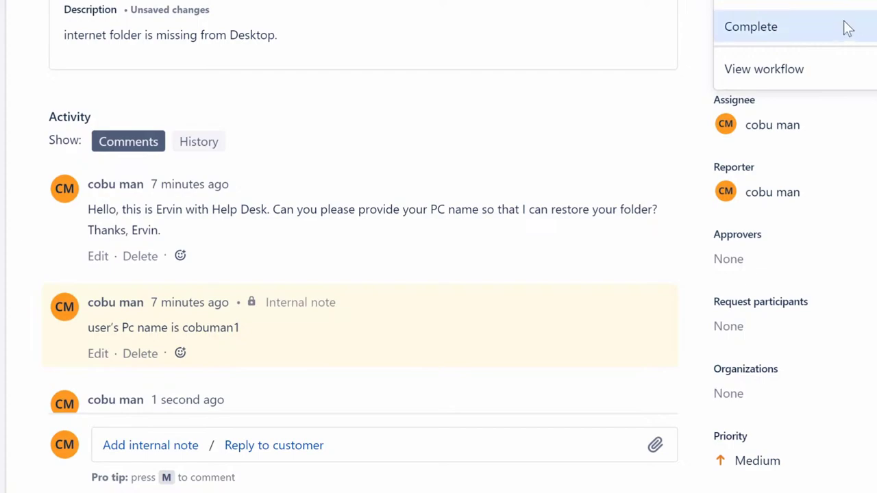
pyautogui.click(846, 28)
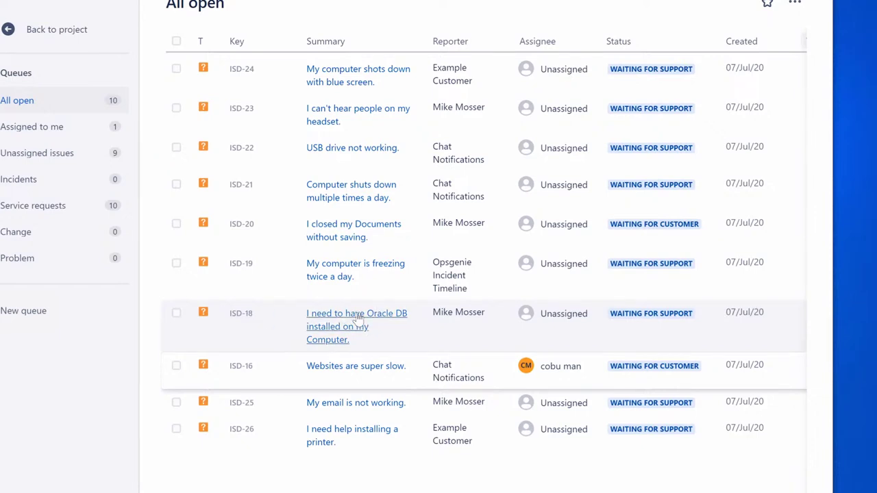
# - Open ISD-18, the Oracle DB installation request, and assign it to yourself instead of Unassigned
pyautogui.click(357, 317)
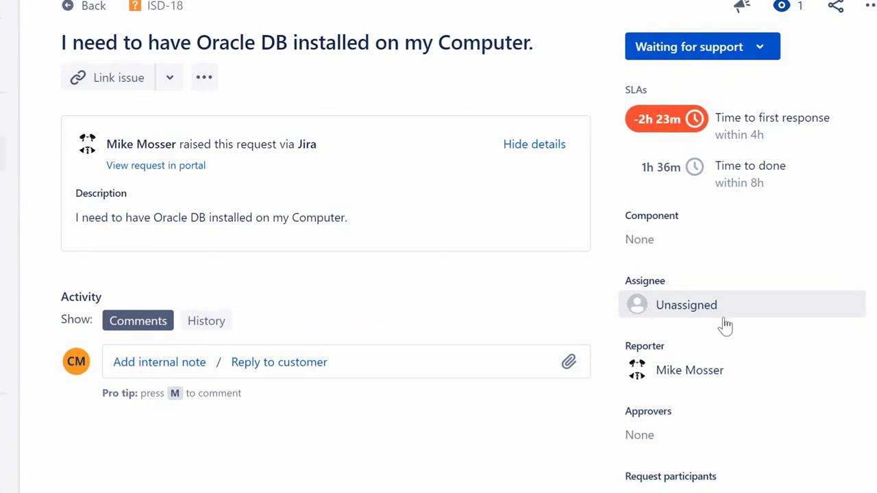
pyautogui.click(720, 311)
pyautogui.click(675, 352)
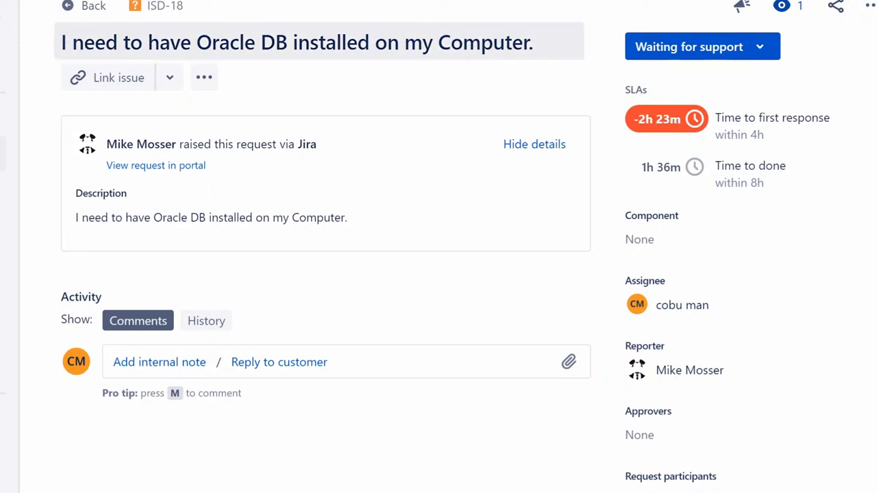
pyautogui.moveTo(61, 43); pyautogui.dragTo(546, 54)
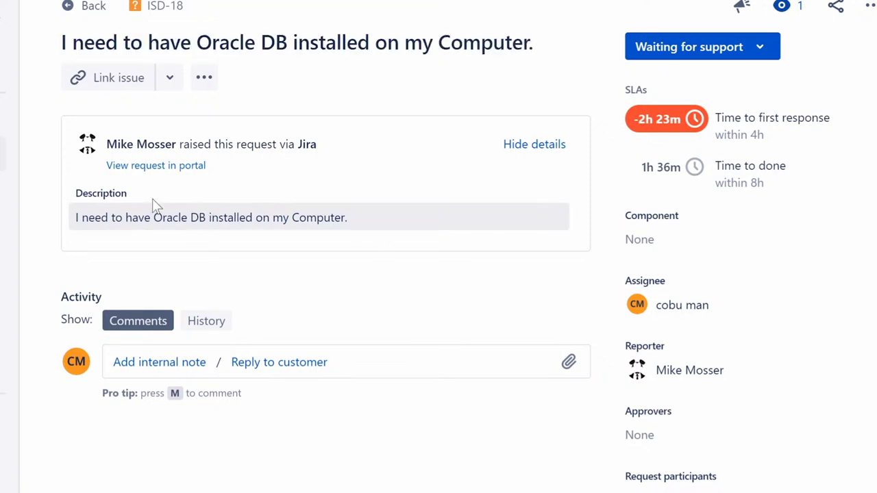
pyautogui.moveTo(177, 144); pyautogui.dragTo(108, 151)
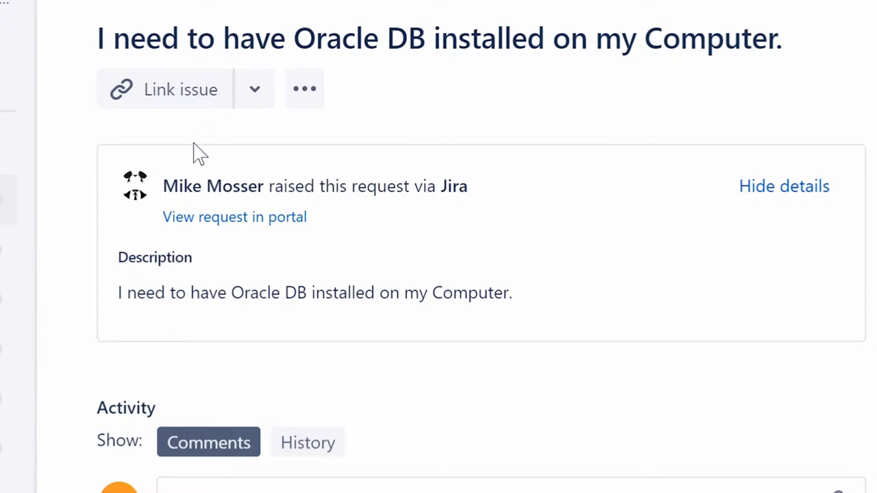
pyautogui.moveTo(162, 186); pyautogui.dragTo(267, 190)
pyautogui.click(248, 172)
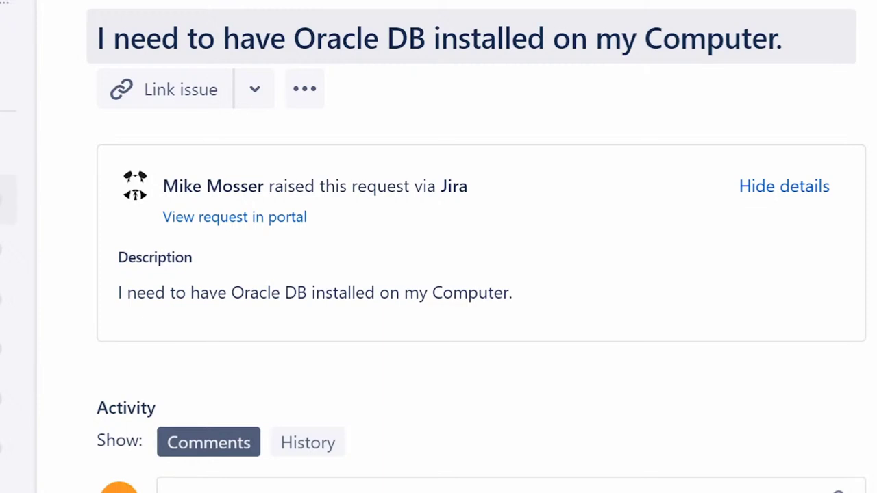
pyautogui.click(407, 37)
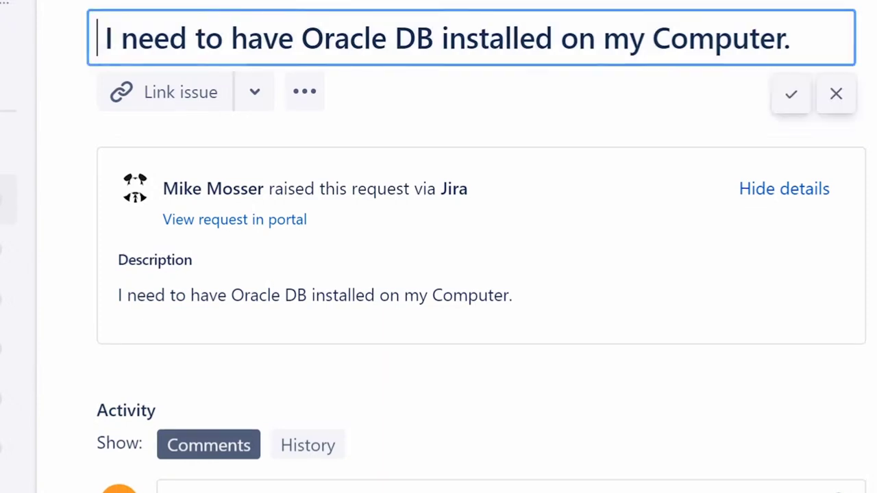
pyautogui.click(424, 38)
pyautogui.click(303, 305)
# - Start the ISD-18 customer reply introducing the agent from PC support about the Oracle DB install ticket
pyautogui.hotkey('ctrl', 'Return')
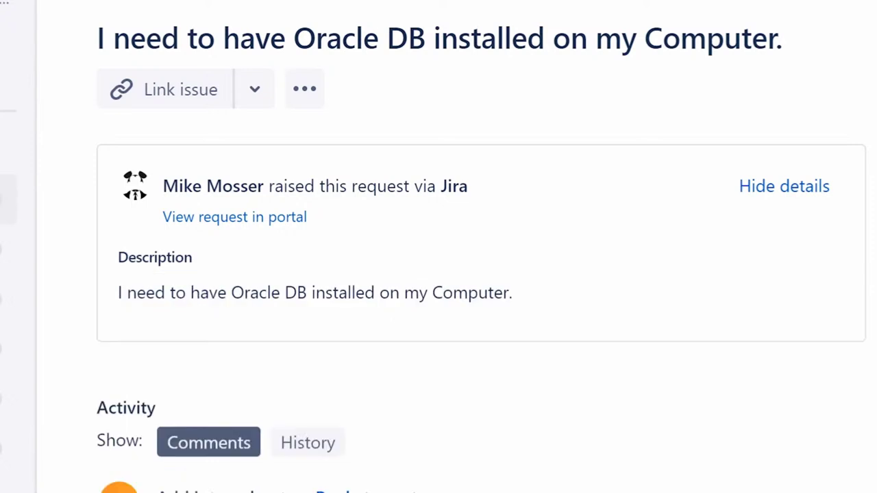
pyautogui.write('mHello, m')
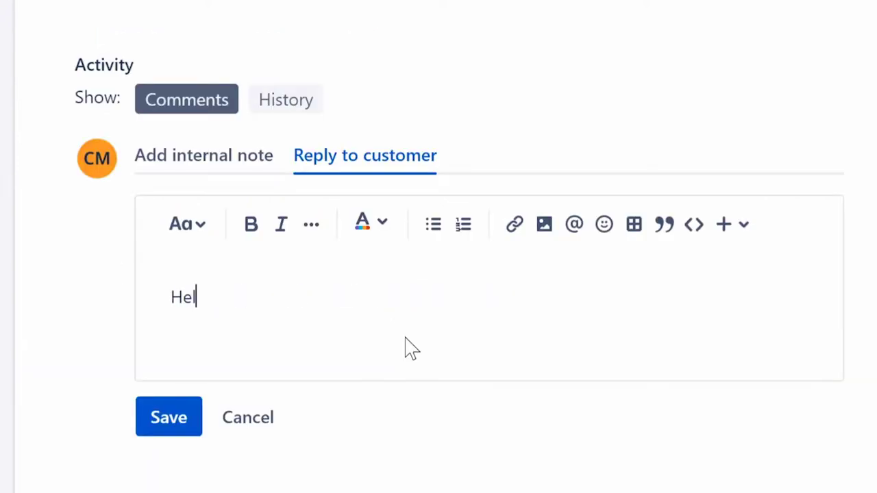
pyautogui.write('ames is Ervin')
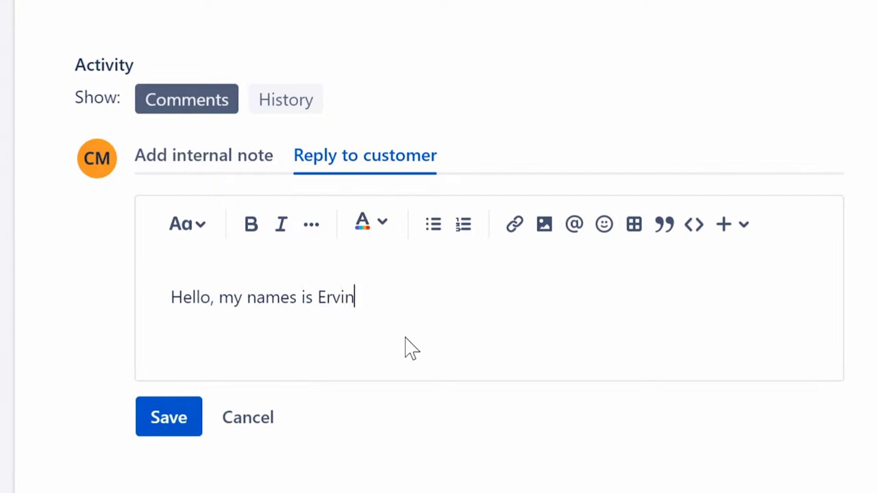
pyautogui.write('.')
pyautogui.press('BackSpace')
pyautogui.write('with ')
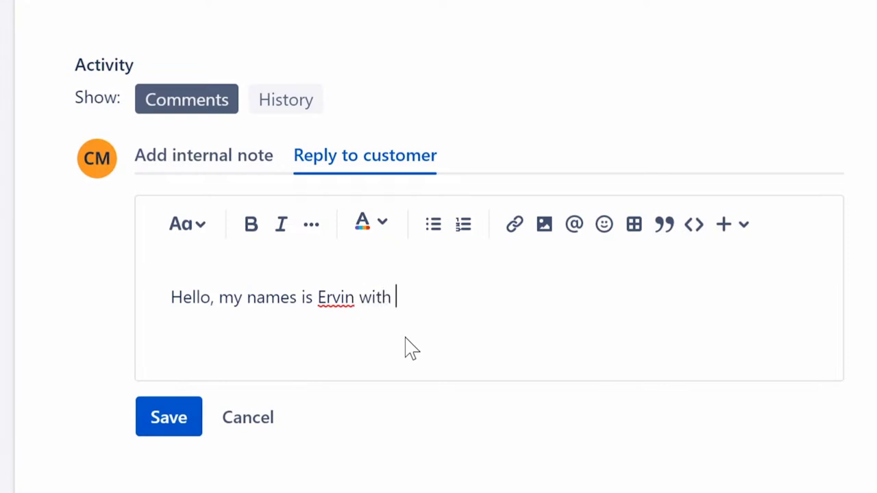
pyautogui.write('Pc support. I have your ticket about installing o')
pyautogui.press('BackSpace')
pyautogui.write('Oracle DB')
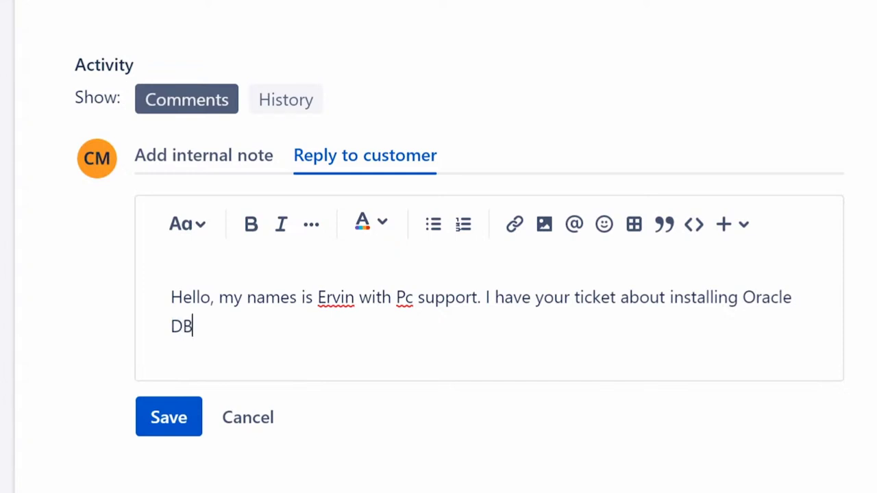
pyautogui.write('; do you have')
pyautogui.press('BackSpace')
pyautogui.press('BackSpace')
pyautogui.press('BackSpace')
pyautogui.press('BackSpace')
pyautogui.press('BackSpace')
pyautogui.press('BackSpace')
pyautogui.press('BackSpace')
pyautogui.press('BackSpace')
pyautogui.press('BackSpace')
pyautogui.press('BackSpace')
pyautogui.press('BackSpace')
pyautogui.write('id you request a license for this fot')
pyautogui.press('BackSpace')
pyautogui.write('ftwar')
pyautogui.press('BackSpace')
pyautogui.press('BackSpace')
pyautogui.press('BackSpace')
pyautogui.press('BackSpace')
pyautogui.press('BackSpace')
pyautogui.press('BackSpace')
pyautogui.press('BackSpace')
pyautogui.write('software')
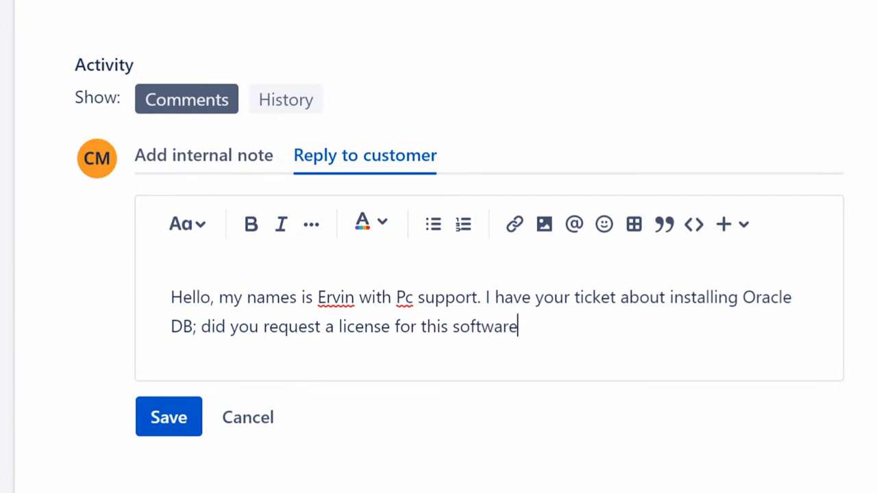
pyautogui.write('.')
pyautogui.press('BackSpace')
pyautogui.write('?')
# - Finish the reply saying Oracle DB must be checked against the approved software list, and save it
pyautogui.press('BackSpace')
pyautogui.press('BackSpace')
pyautogui.press('BackSpace')
pyautogui.press('BackSpace')
pyautogui.press('BackSpace')
pyautogui.press('BackSpace')
pyautogui.press('BackSpace')
pyautogui.press('BackSpace')
pyautogui.press('BackSpace')
pyautogui.press('BackSpace')
pyautogui.press('BackSpace')
pyautogui.press('BackSpace')
pyautogui.press('BackSpace')
pyautogui.press('BackSpace')
pyautogui.press('BackSpace')
pyautogui.press('BackSpace')
pyautogui.press('BackSpace')
pyautogui.press('BackSpace')
pyautogui.press('BackSpace')
pyautogui.press('BackSpace')
pyautogui.press('BackSpace')
pyautogui.press('BackSpace')
pyautogui.press('BackSpace')
pyautogui.press('BackSpace')
pyautogui.press('BackSpace')
pyautogui.press('BackSpace')
pyautogui.press('BackSpace')
pyautogui.press('BackSpace')
pyautogui.press('BackSpace')
pyautogui.press('BackSpace')
pyautogui.press('BackSpace')
pyautogui.press('BackSpace')
pyautogui.press('BackSpace')
pyautogui.press('BackSpace')
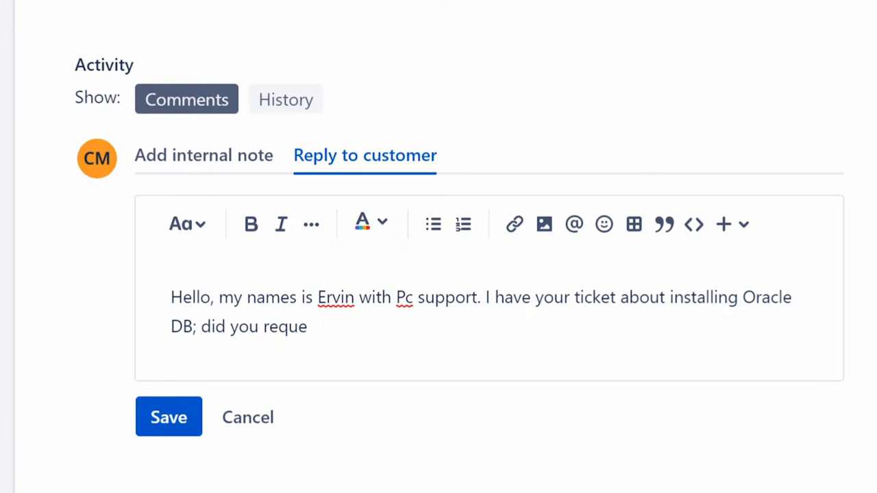
pyautogui.press('BackSpace')
pyautogui.press('BackSpace')
pyautogui.press('BackSpace')
pyautogui.press('BackSpace')
pyautogui.press('BackSpace')
pyautogui.press('BackSpace')
pyautogui.press('BackSpace')
pyautogui.press('BackSpace')
pyautogui.press('BackSpace')
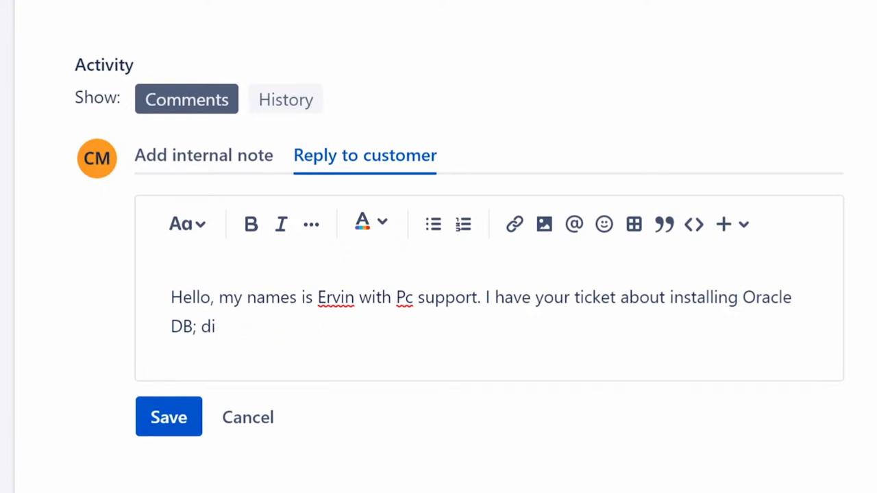
pyautogui.press('BackSpace')
pyautogui.write('before I ')
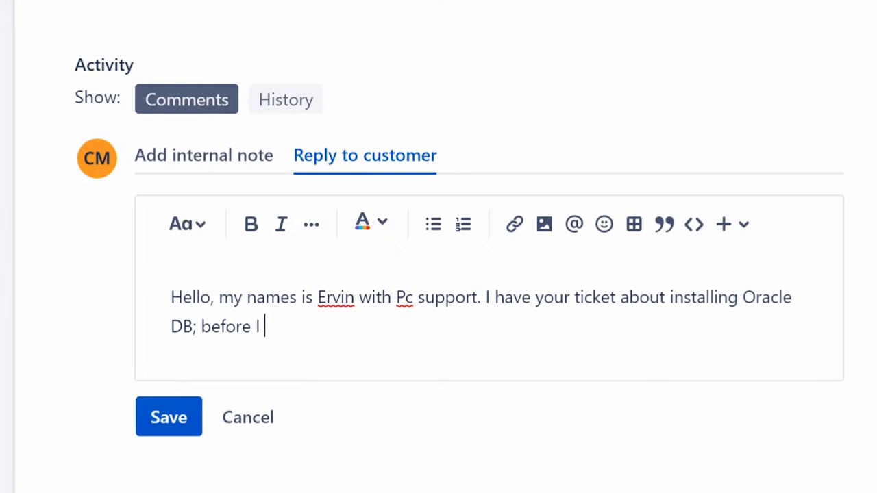
pyautogui.write('install this fo')
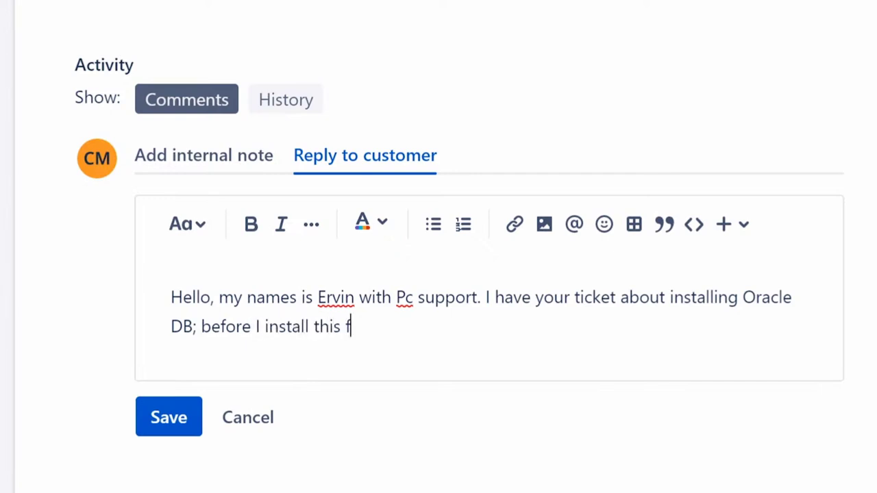
pyautogui.press('BackSpace')
pyautogui.press('BackSpace')
pyautogui.write('software')
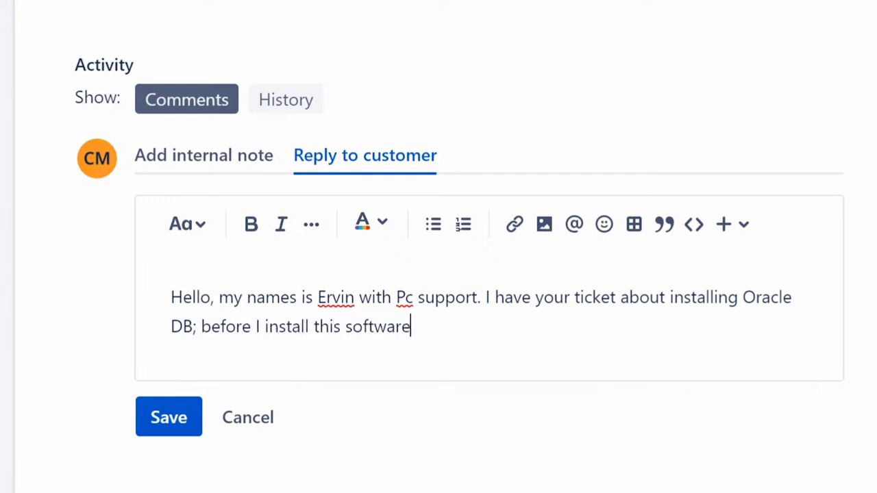
pyautogui.write(' I have check to see if')
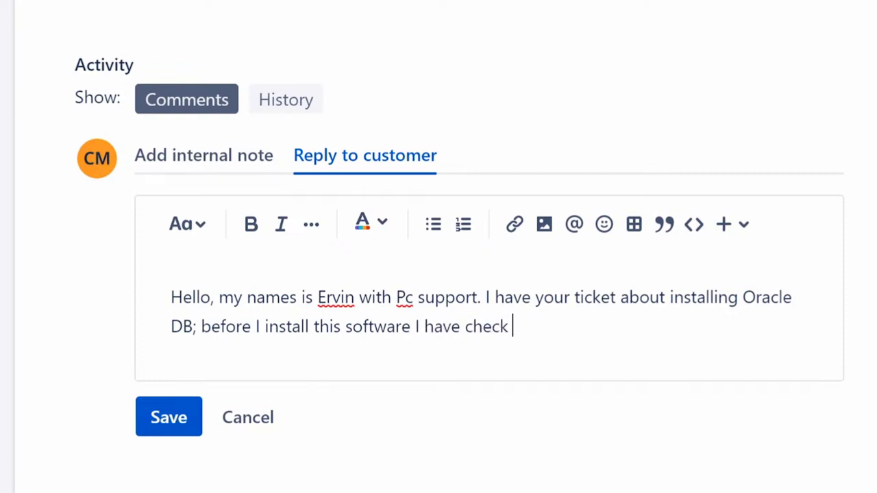
pyautogui.write(' it')
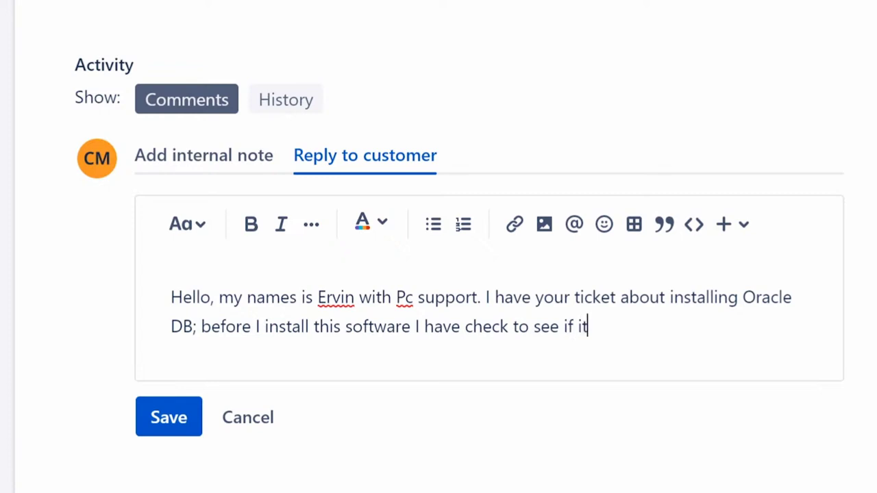
pyautogui.write("'s on app")
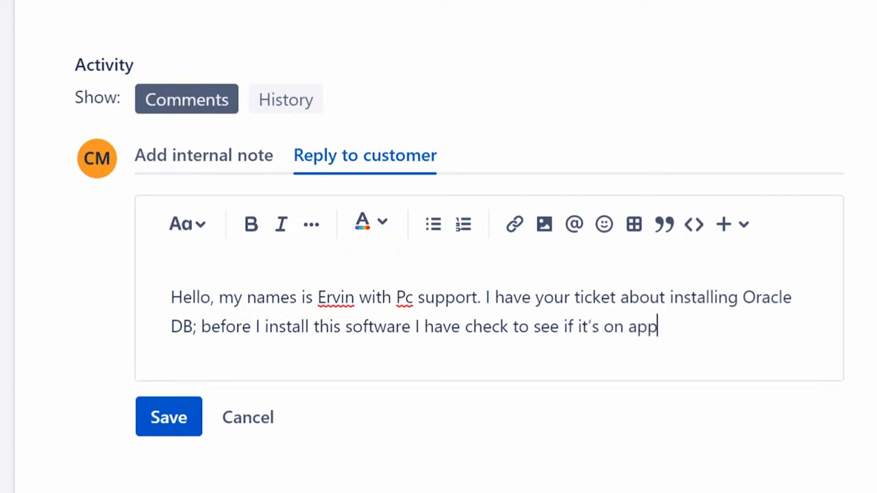
pyautogui.write('roved soft')
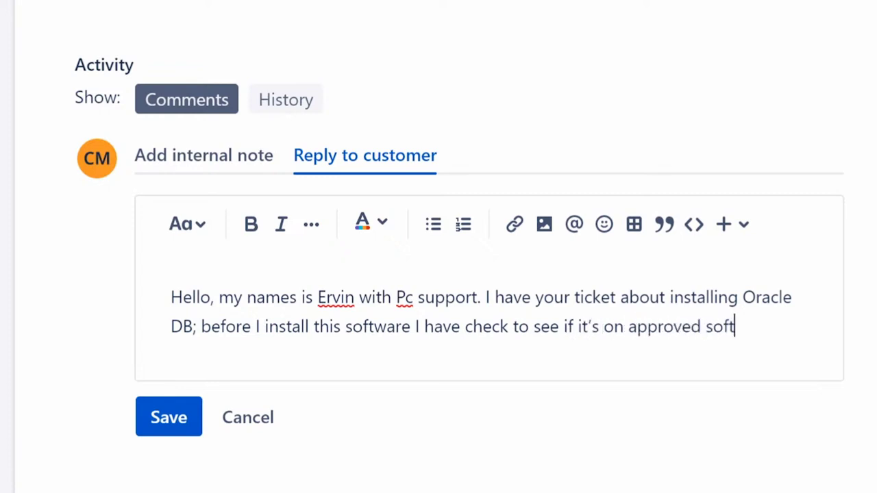
pyautogui.write('ware list...')
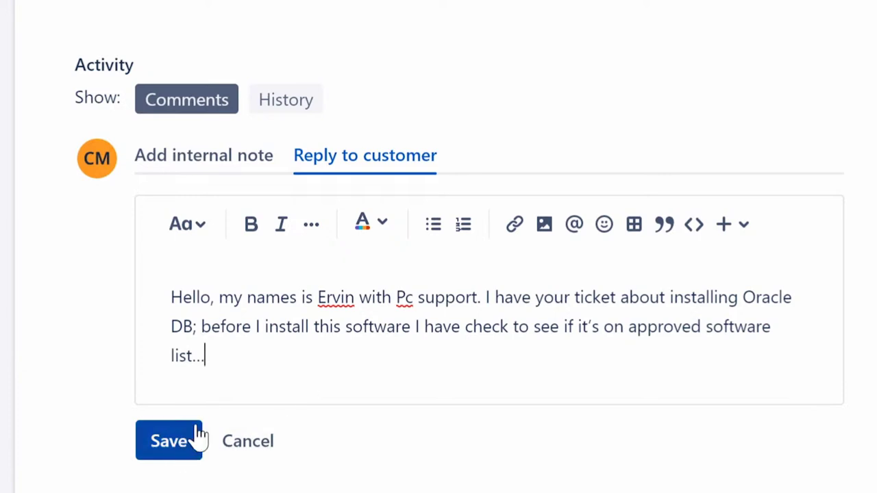
pyautogui.click(169, 441)
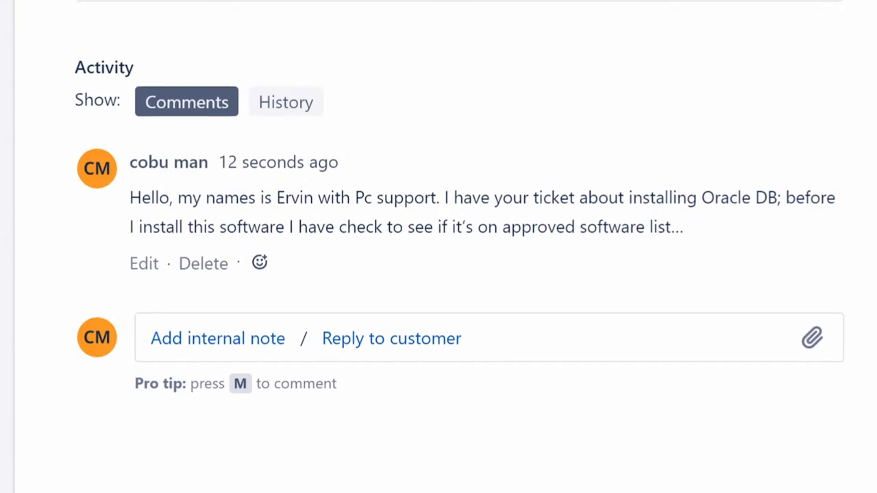
# - Open the ISD-18 description for editing with the cursor at the end of its text
pyautogui.click(438, 227)
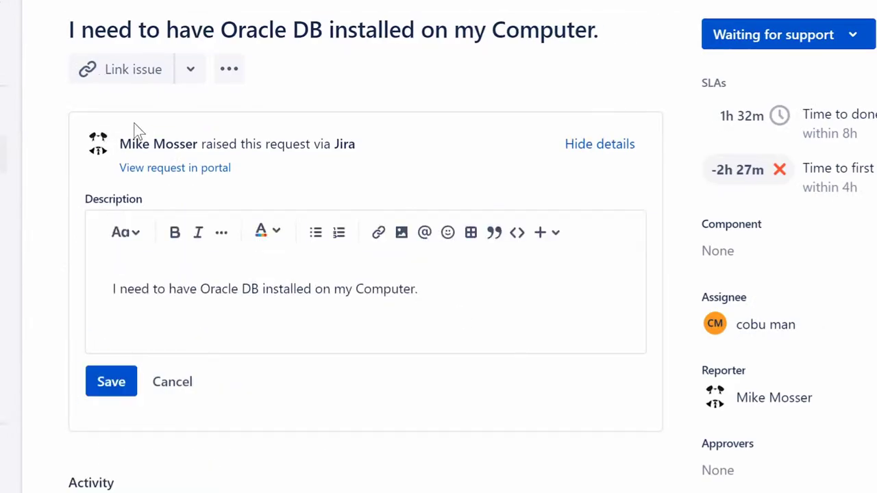
pyautogui.moveTo(120, 144); pyautogui.dragTo(194, 144)
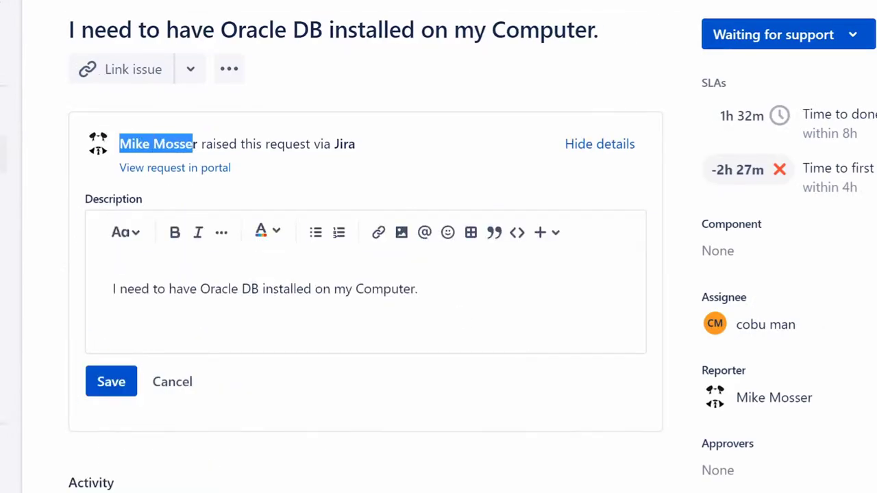
pyautogui.click(419, 289)
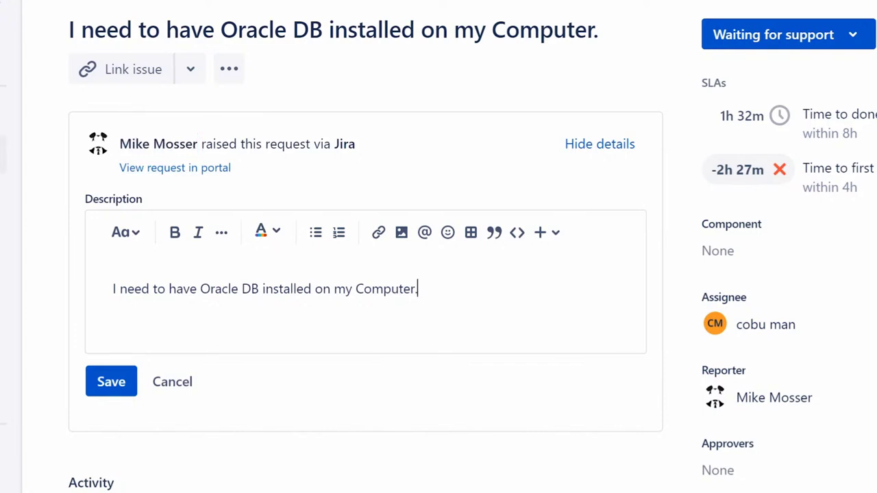
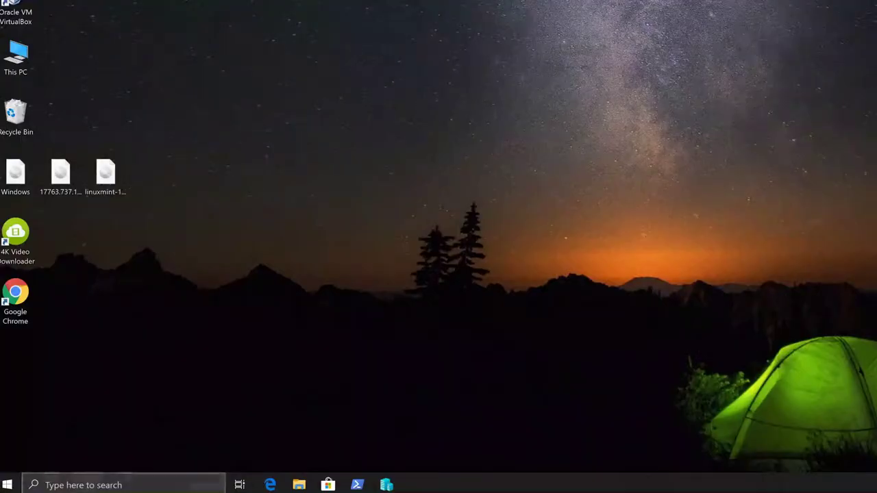
# - Open Windows Control Panel by searching 'control panel' from the Start menu
pyautogui.press('super')
pyautogui.write('control panel')
pyautogui.press('Return')
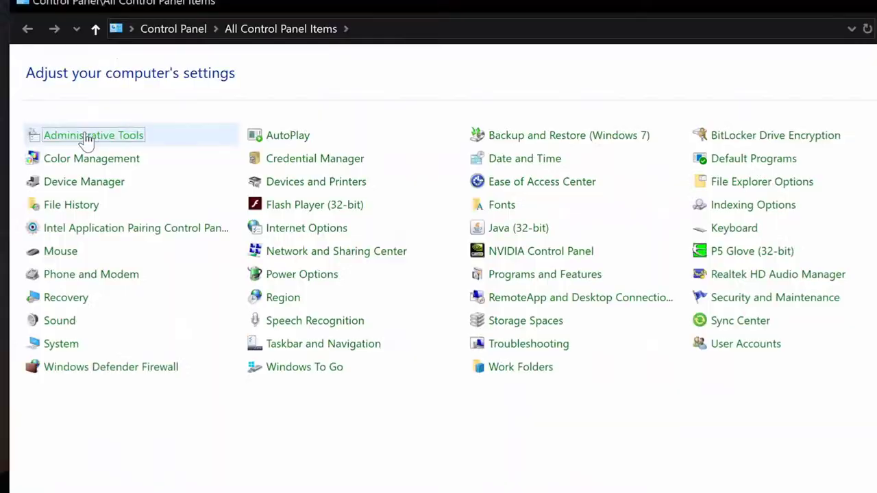
# - Open ODBC Data Sources (64-bit) in Administrative Tools and review the DSN tabs and installed SQL Server driver
pyautogui.click(195, 164)
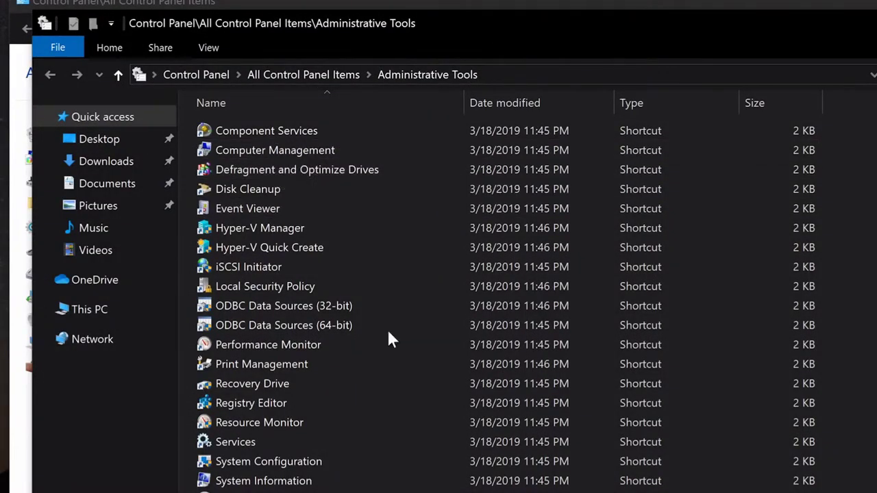
pyautogui.doubleClick(277, 325)
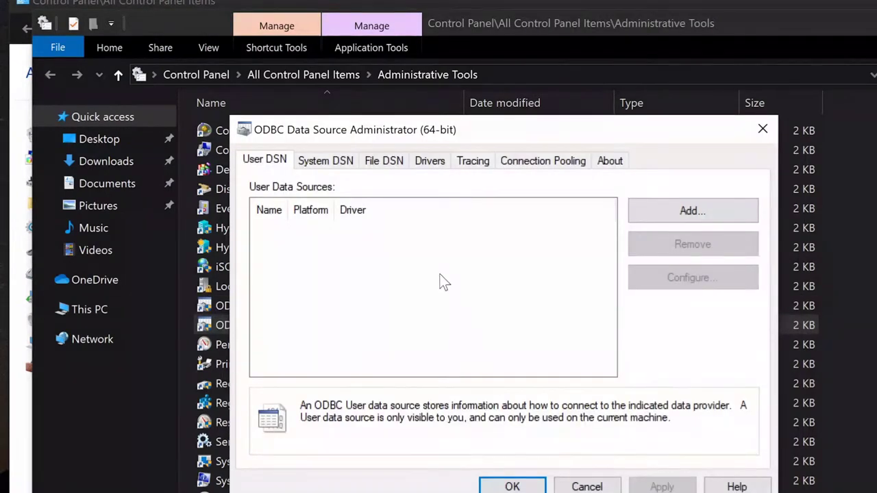
pyautogui.click(375, 161)
pyautogui.click(330, 161)
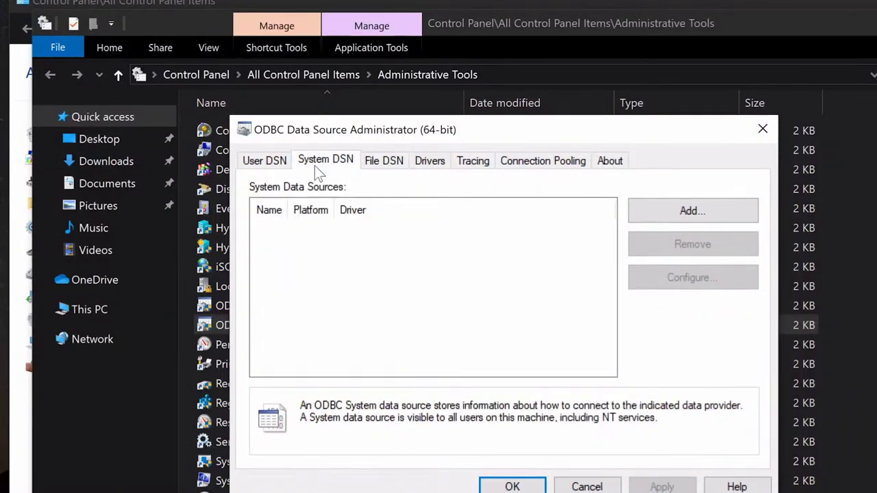
pyautogui.click(263, 163)
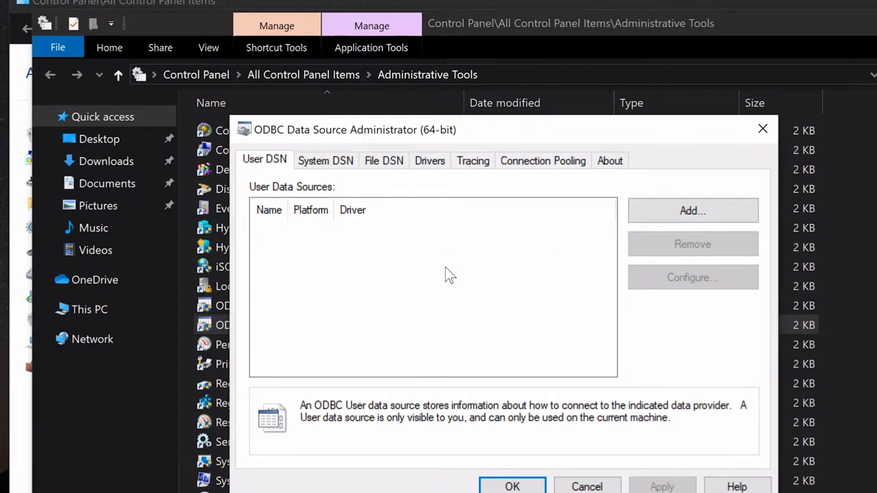
pyautogui.click(430, 162)
pyautogui.click(302, 275)
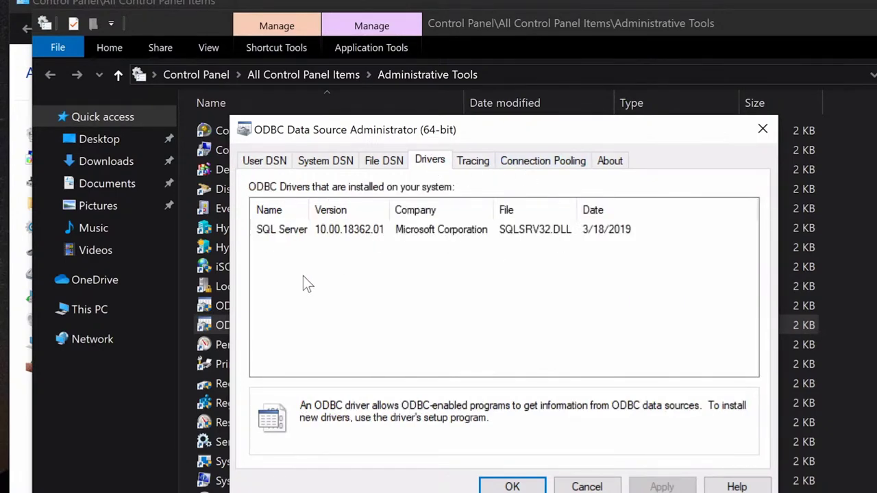
pyautogui.click(280, 231)
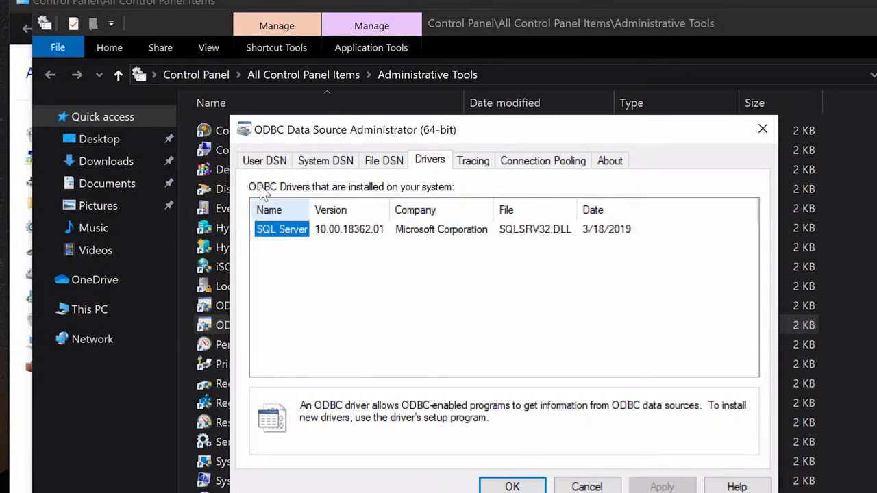
# - Try adding a new System DSN, then cancel and close the ODBC manager without changes
pyautogui.click(264, 161)
pyautogui.click(331, 162)
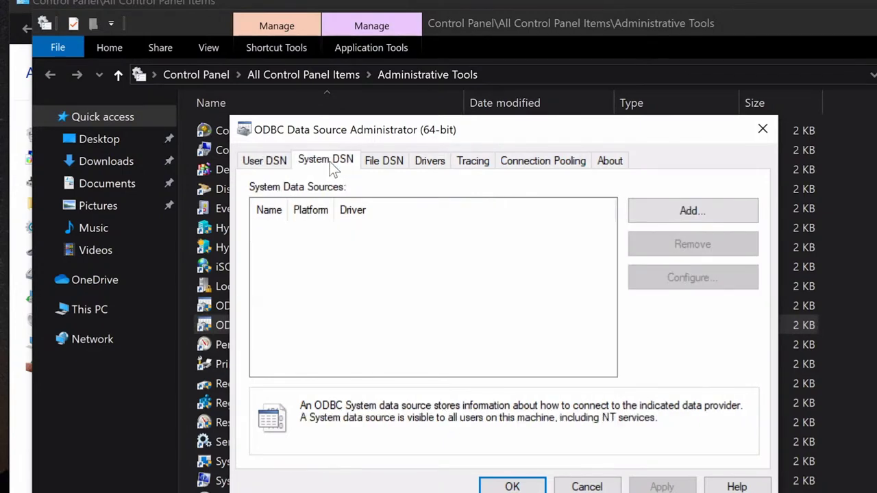
pyautogui.click(689, 211)
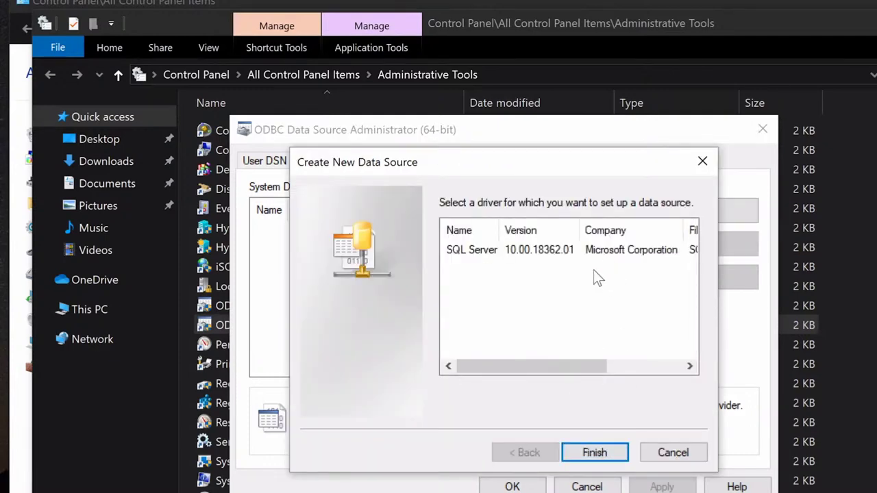
pyautogui.click(670, 446)
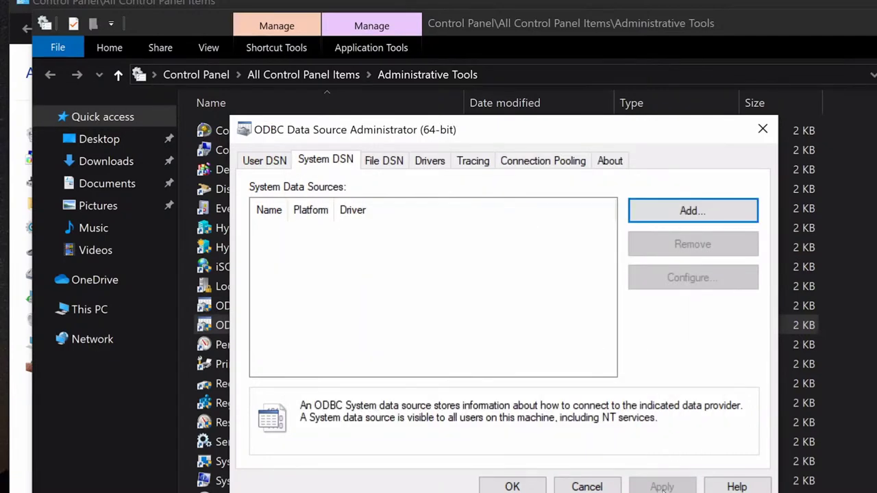
pyautogui.click(605, 486)
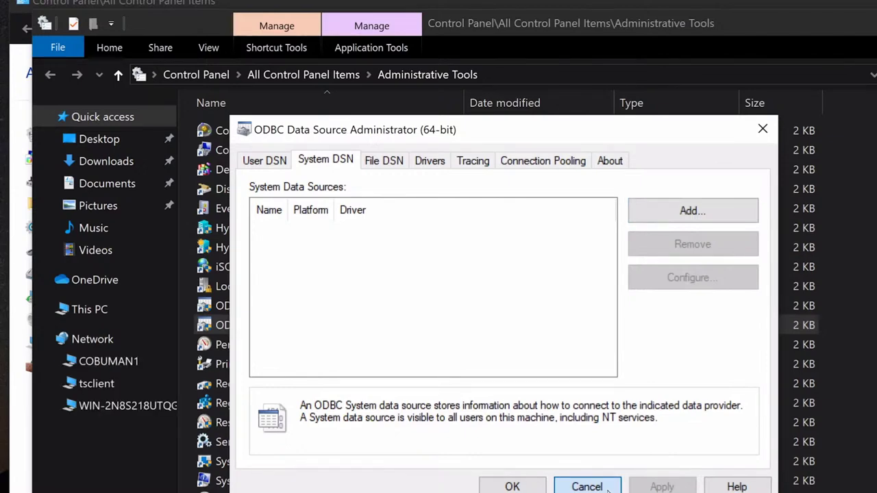
pyautogui.click(595, 487)
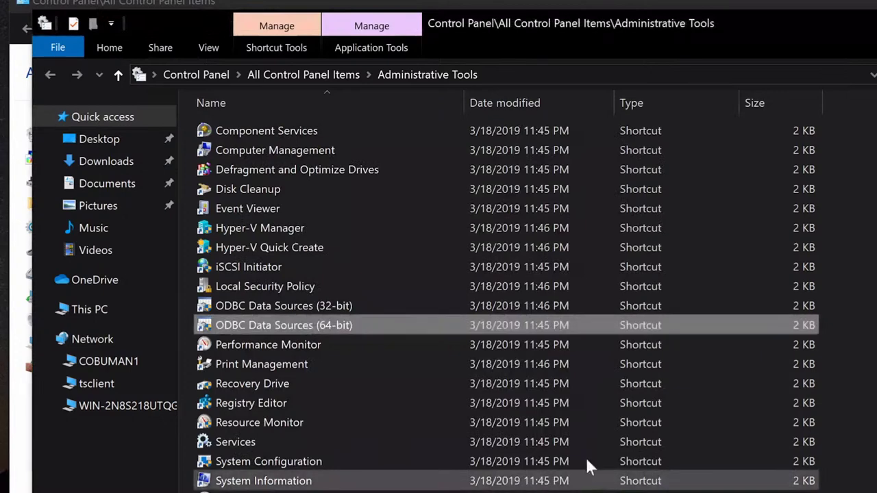
# - Browse the ODBC (32-bit), iSCSI Initiator and Hyper-V Quick Create entries in Administrative Tools
pyautogui.click(516, 298)
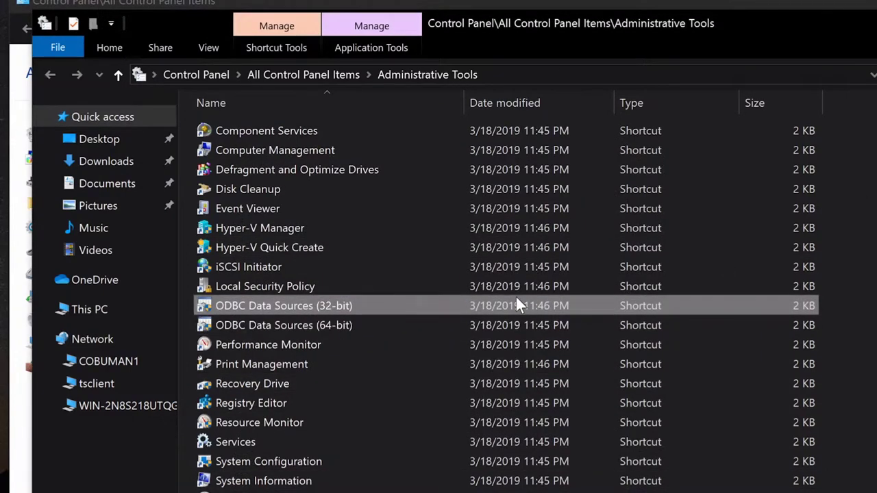
pyautogui.click(528, 264)
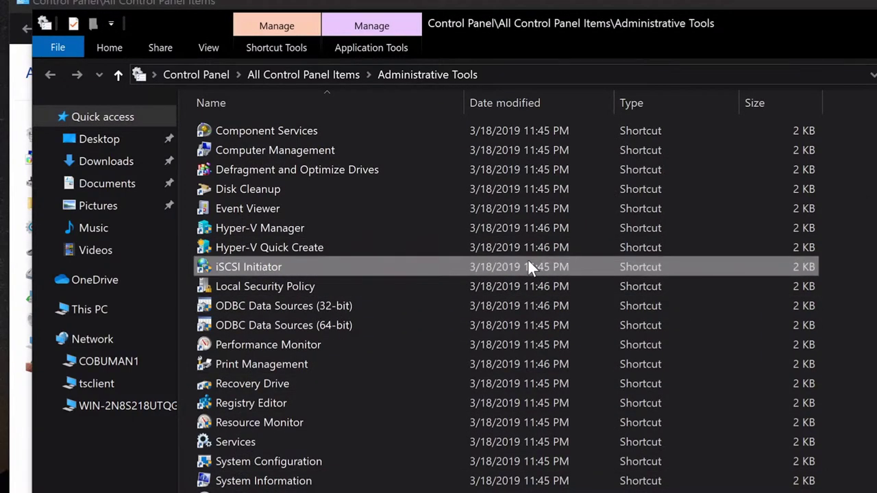
pyautogui.click(515, 248)
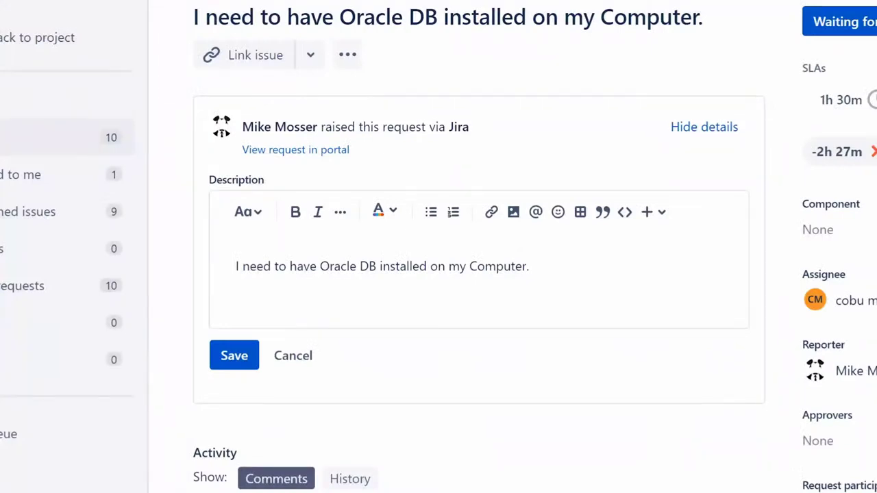
# - Save the internal note 'Subscribed PC to Oracle DB/installed software as requested.', signed with the technician's name
pyautogui.scroll(-3, 480, 274)
pyautogui.click(300, 469)
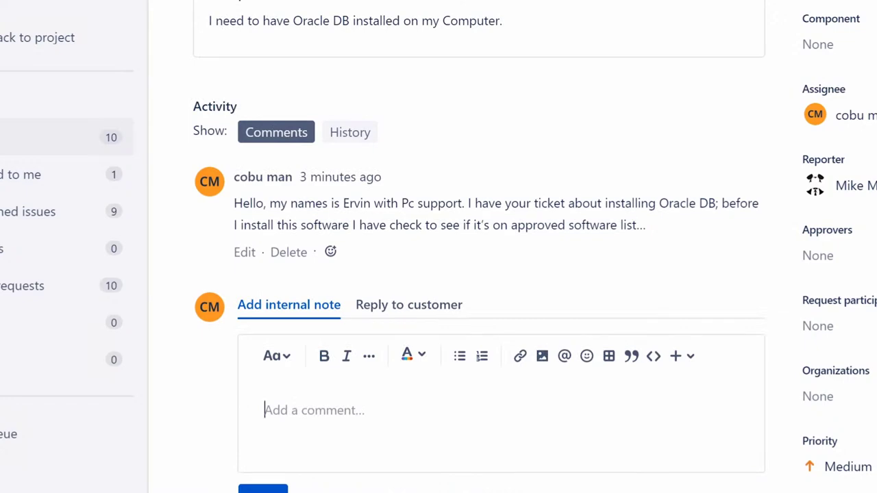
pyautogui.write('IN')
pyautogui.press('BackSpace')
pyautogui.write('nstall')
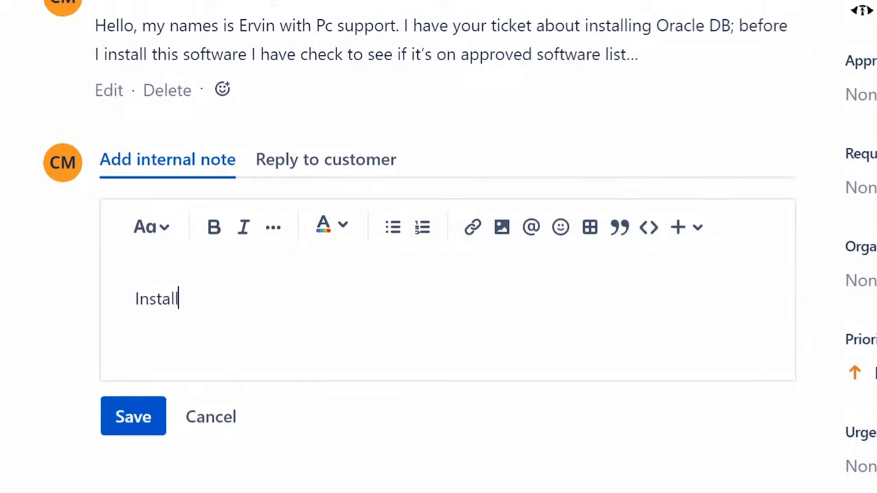
pyautogui.press('BackSpace')
pyautogui.press('BackSpace')
pyautogui.press('BackSpace')
pyautogui.press('BackSpace')
pyautogui.press('BackSpace')
pyautogui.press('BackSpace')
pyautogui.press('BackSpace')
pyautogui.write('Subscribed Pc')
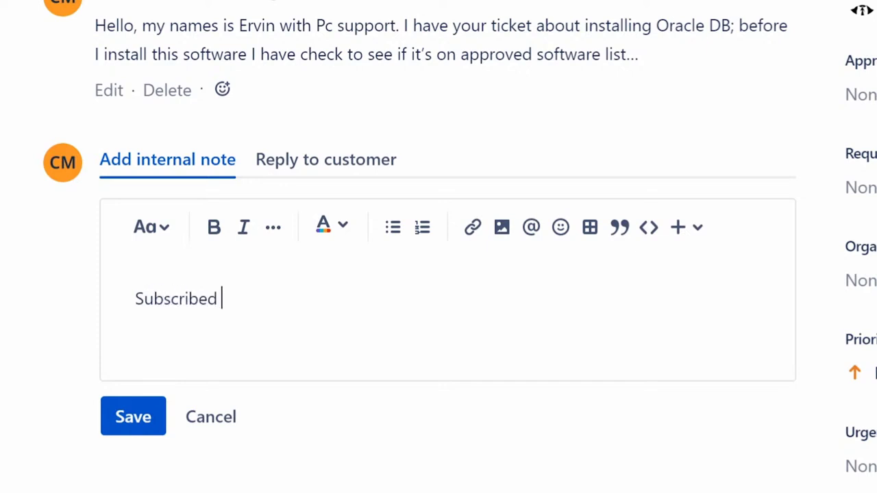
pyautogui.press('BackSpace')
pyautogui.press('BackSpace')
pyautogui.write('C to O')
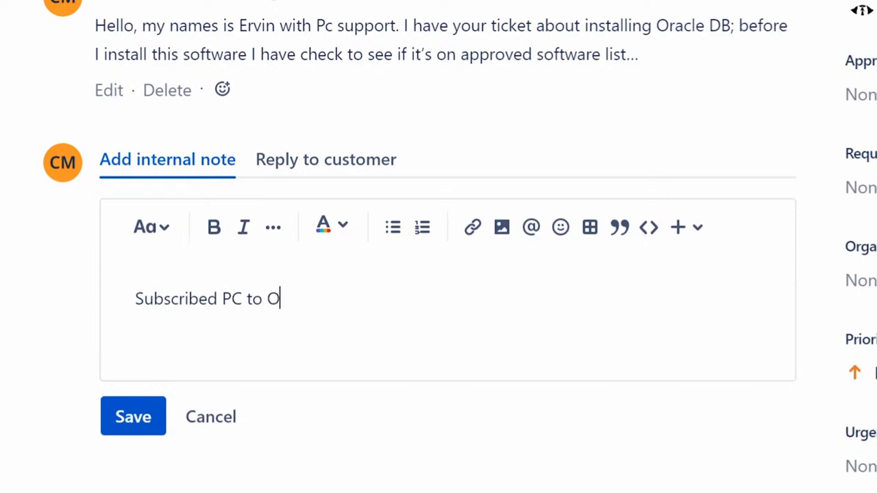
pyautogui.write('racle DB,')
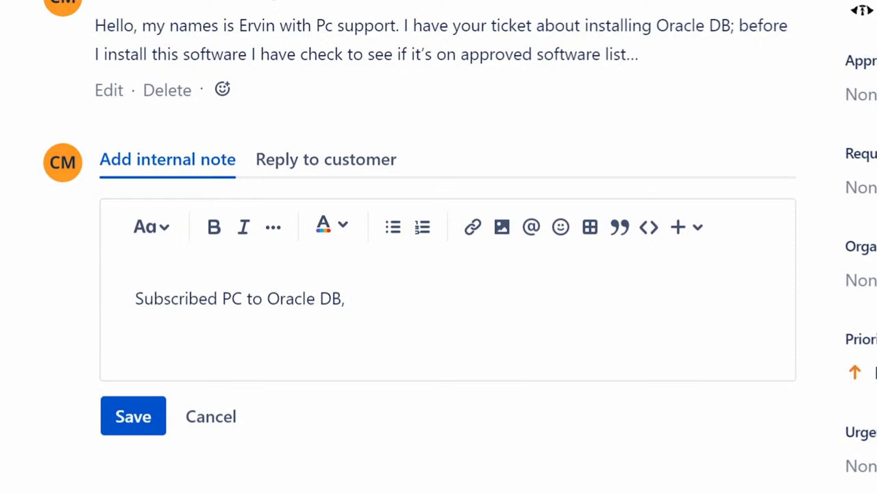
pyautogui.press('BackSpace')
pyautogui.press('BackSpace')
pyautogui.write('/installed software as')
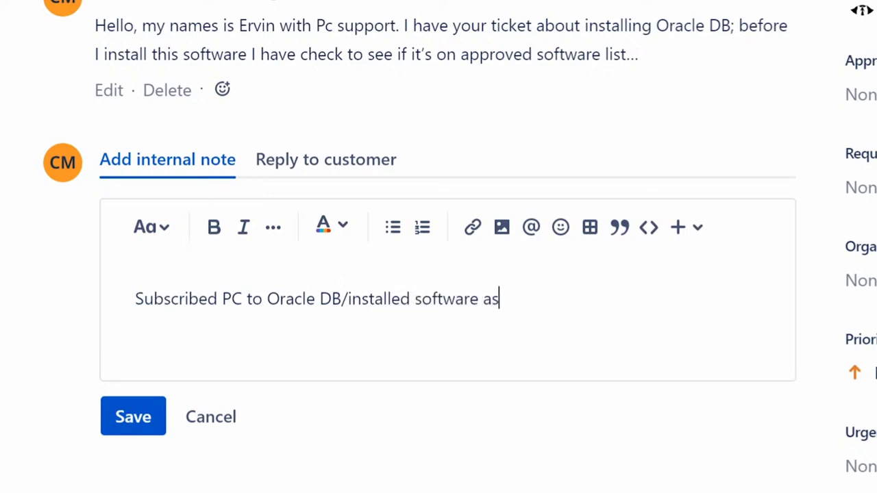
pyautogui.write(' requested. Ervin')
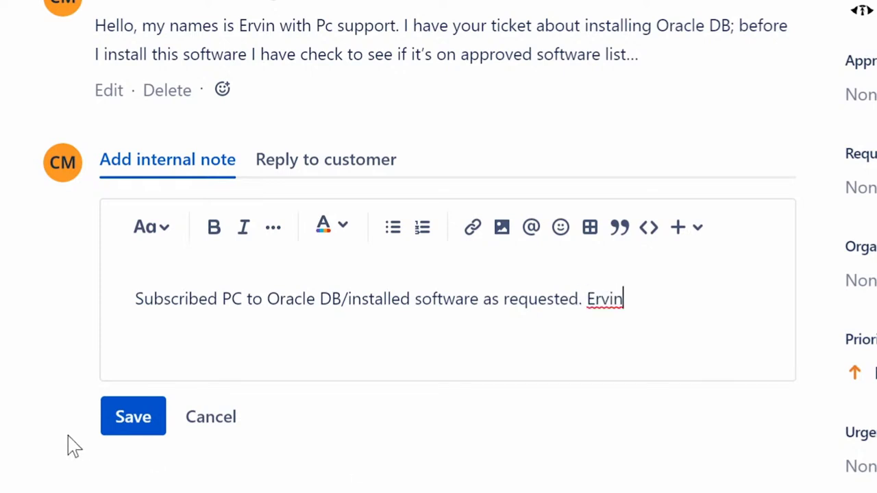
pyautogui.click(143, 420)
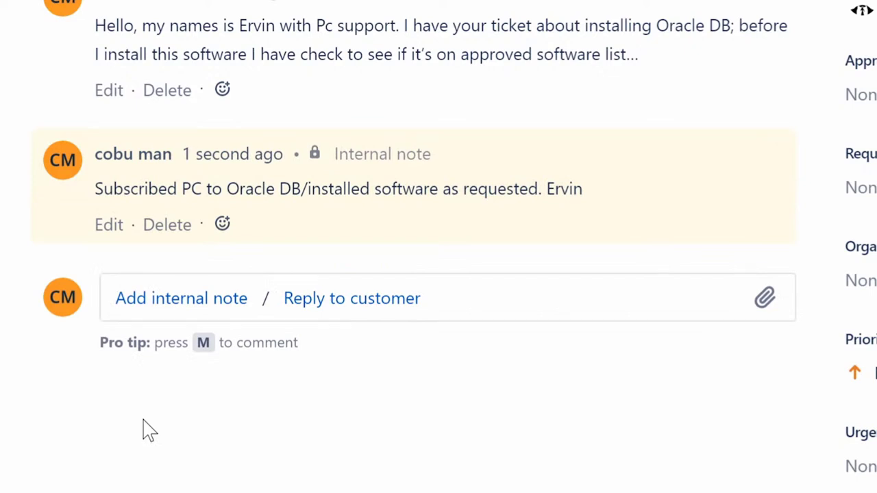
pyautogui.scroll(5, 493, 210)
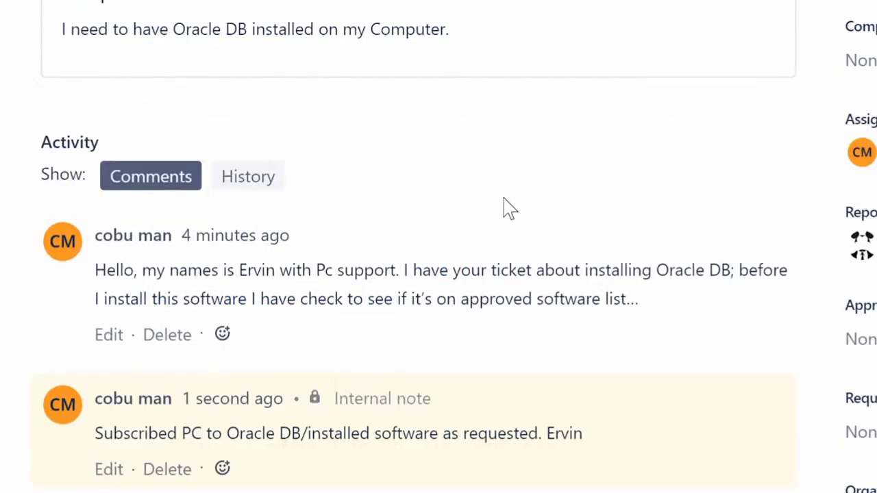
# - Mark ISD-18 as Completed, then open ISD-19 'My computer is freezing twice a day.' from the All open queue
pyautogui.click(734, 59)
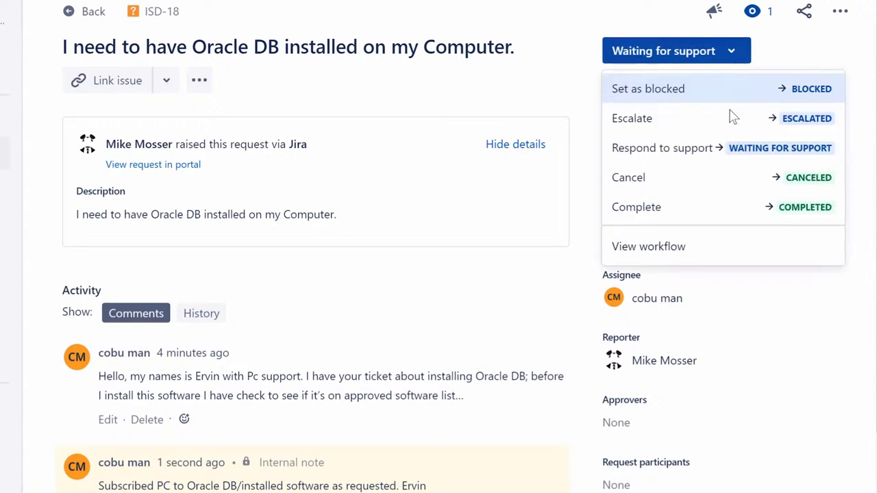
pyautogui.click(712, 207)
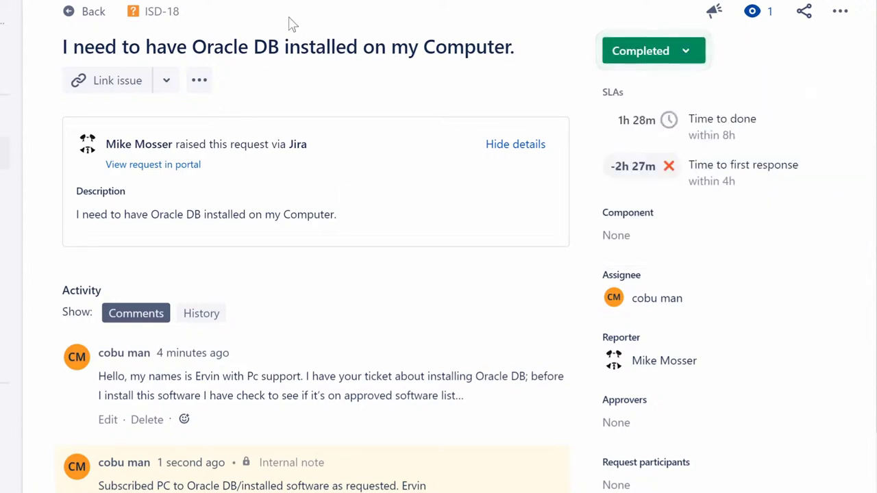
pyautogui.click(85, 15)
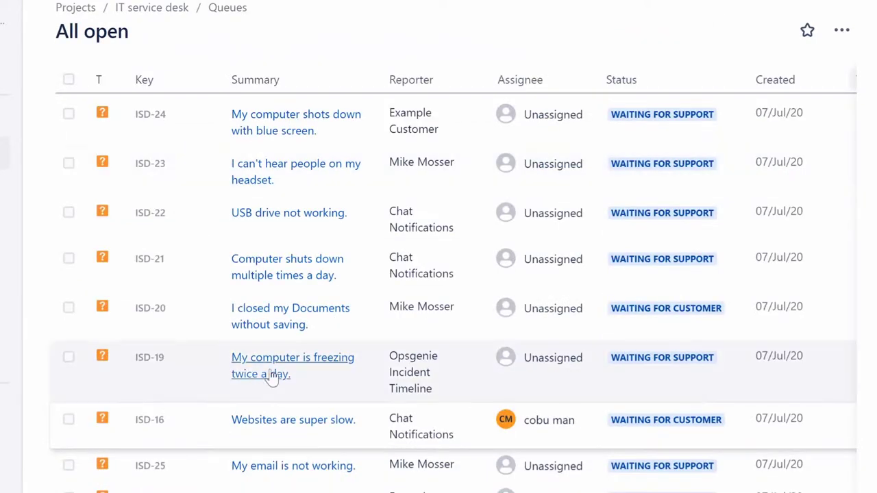
pyautogui.click(317, 364)
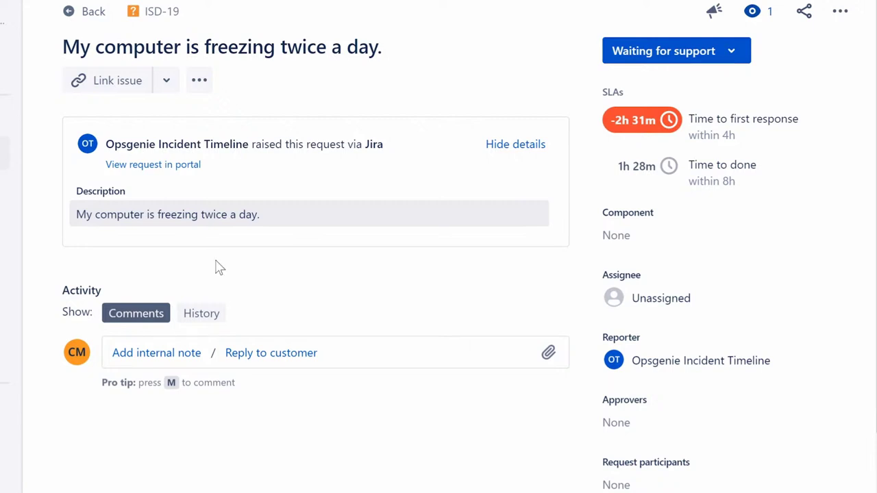
# - Assign ISD-19 to yourself using 'Assign to me' in the Assignee field
pyautogui.click(685, 298)
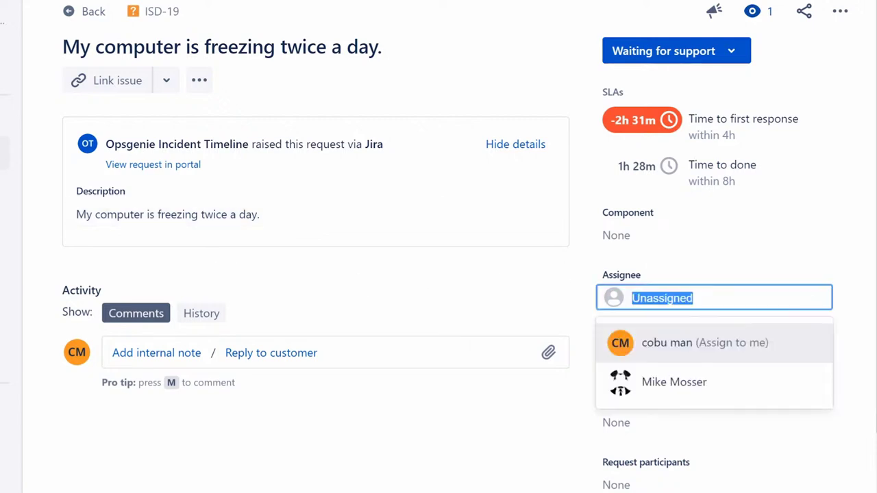
pyautogui.click(698, 355)
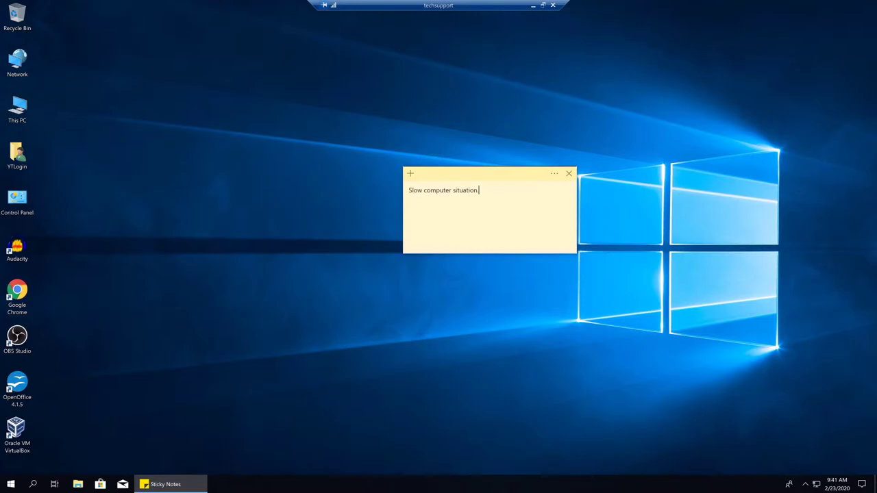
# - Select and deselect the 'Slow computer situation.' note text, then bring up Windows search
pyautogui.hotkey('shift', 'Left')
pyautogui.hotkey('shift', 'Left')
pyautogui.hotkey('shift', 'Left')
pyautogui.hotkey('shift', 'Left')
pyautogui.hotkey('shift', 'Left')
pyautogui.hotkey('shift', 'Left')
pyautogui.hotkey('shift', 'Left')
pyautogui.hotkey('shift', 'Left')
pyautogui.hotkey('shift', 'Left')
pyautogui.hotkey('shift', 'Left')
pyautogui.hotkey('shift', 'Left')
pyautogui.hotkey('shift', 'Left')
pyautogui.hotkey('shift', 'Left')
pyautogui.hotkey('shift', 'Left')
pyautogui.hotkey('shift', 'Left')
pyautogui.hotkey('shift', 'Left')
pyautogui.hotkey('shift', 'Left')
pyautogui.hotkey('shift', 'Left')
pyautogui.hotkey('shift', 'Left')
pyautogui.hotkey('shift', 'Left')
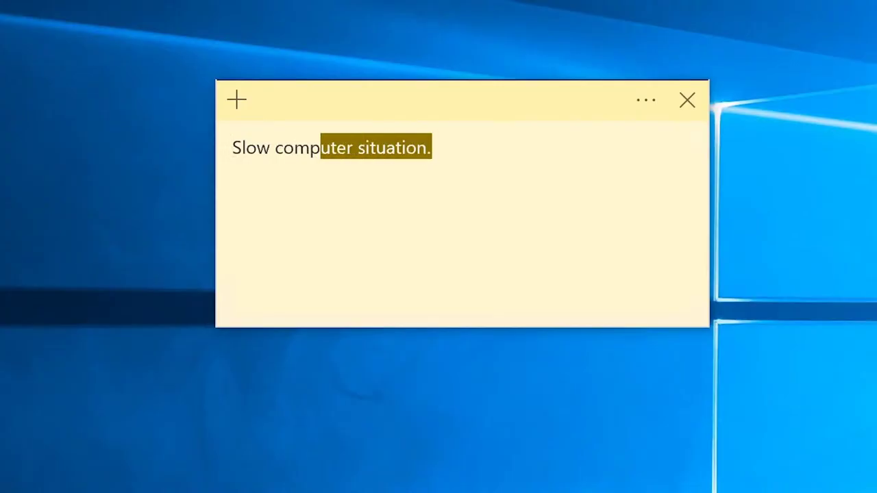
pyautogui.press('Right')
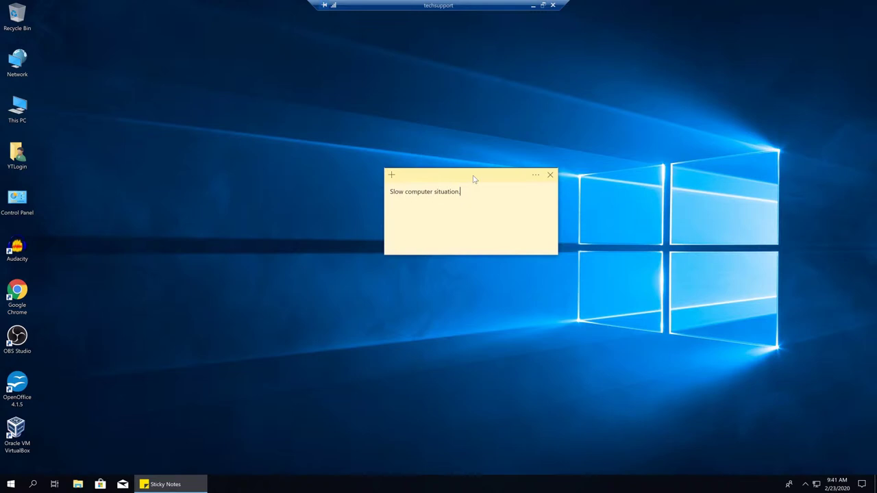
pyautogui.click(11, 484)
# - Open Windows Update settings by searching 'update' and reposition the Settings window
pyautogui.write('upda')
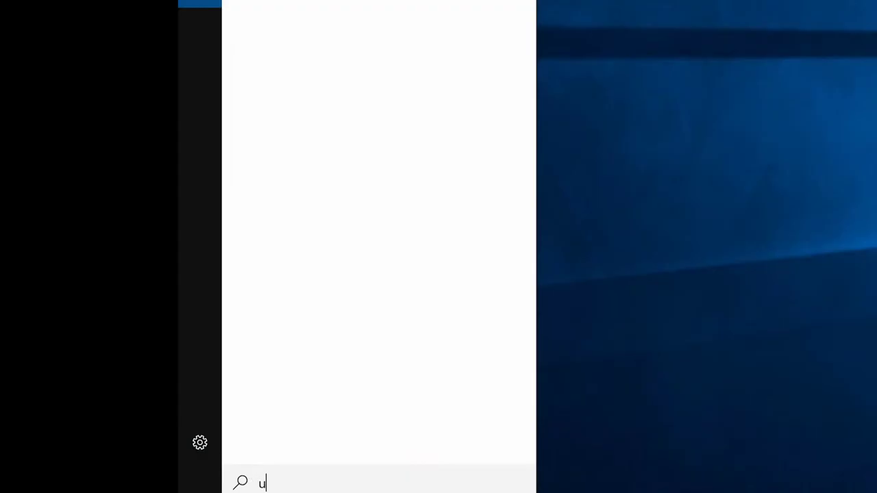
pyautogui.write('te')
pyautogui.press('Return')
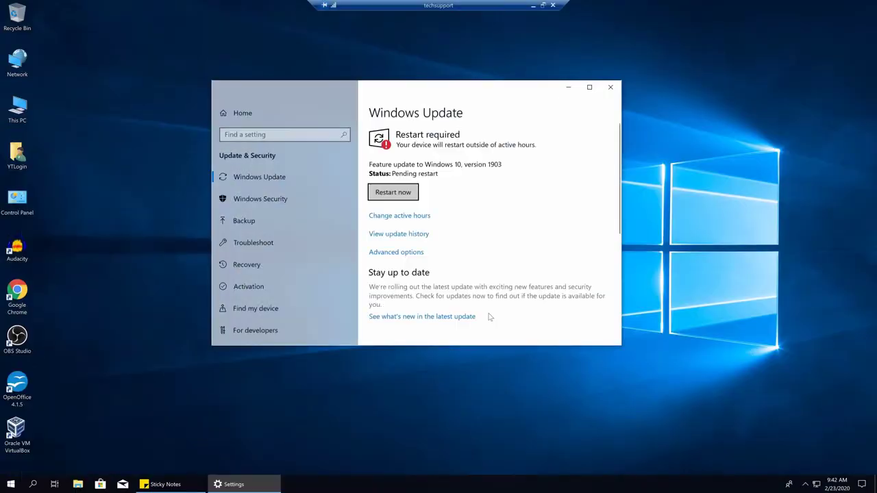
pyautogui.moveTo(459, 94); pyautogui.dragTo(480, 121)
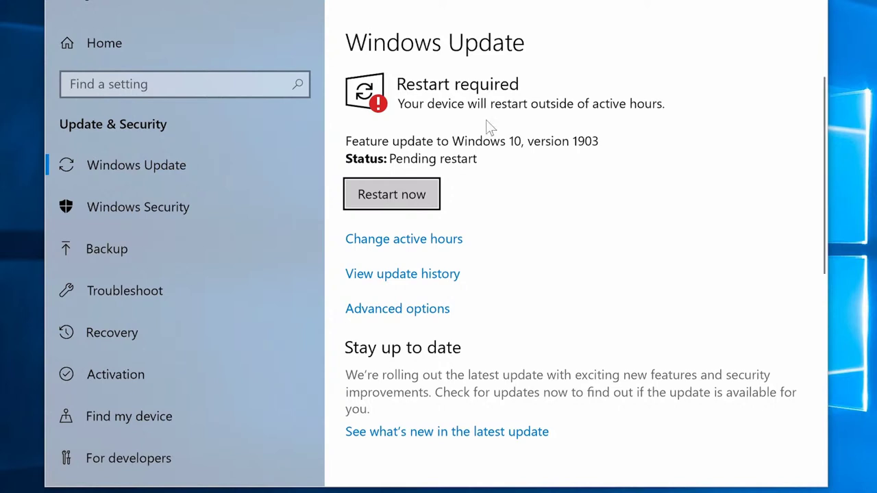
pyautogui.moveTo(539, 2); pyautogui.dragTo(544, 0)
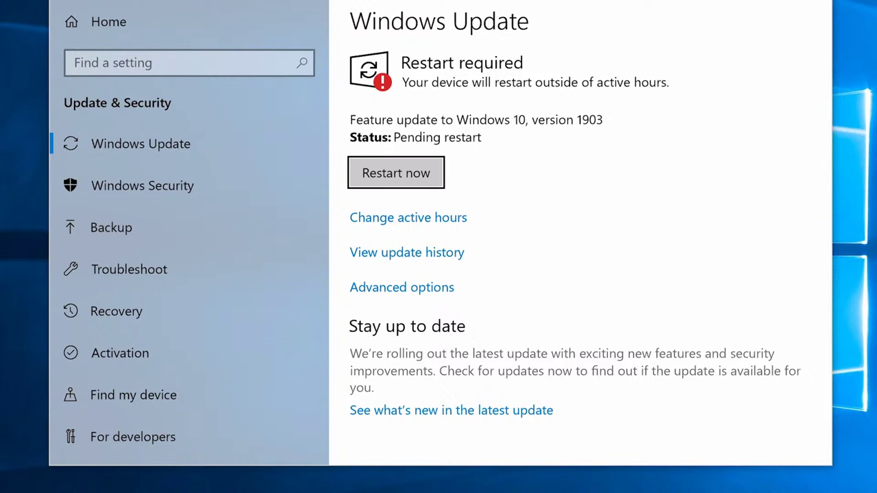
pyautogui.moveTo(512, 0); pyautogui.dragTo(491, 3)
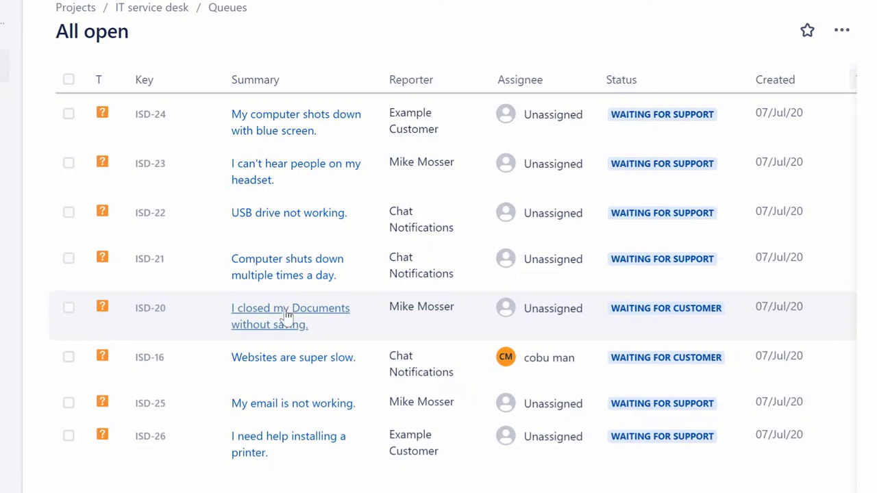
# - Open ISD-20 'I closed my Documents without saving.' and assign it to yourself
pyautogui.click(333, 317)
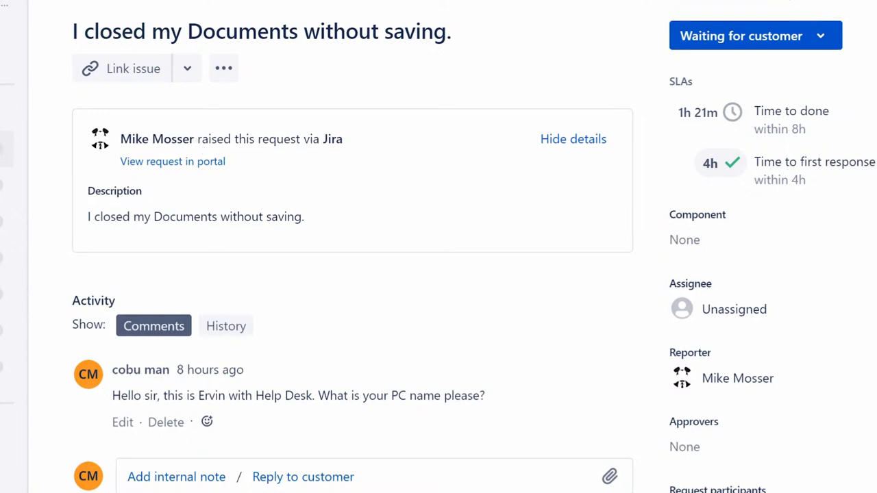
pyautogui.click(745, 309)
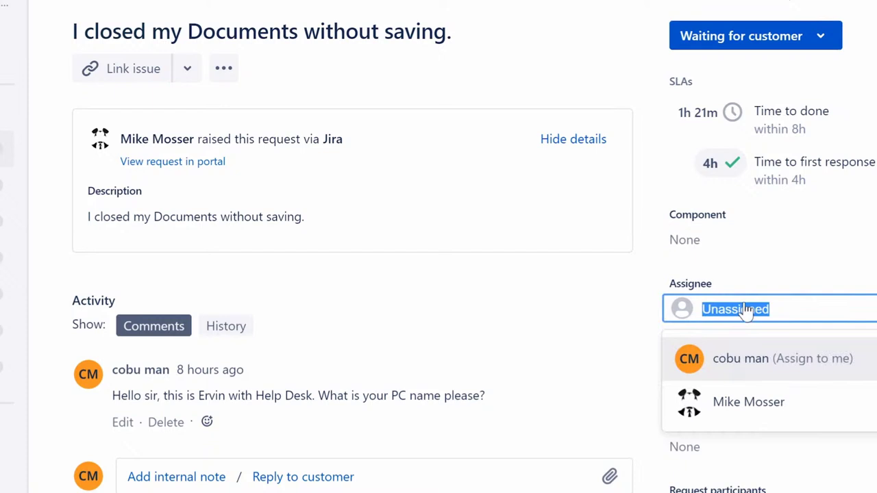
pyautogui.click(740, 360)
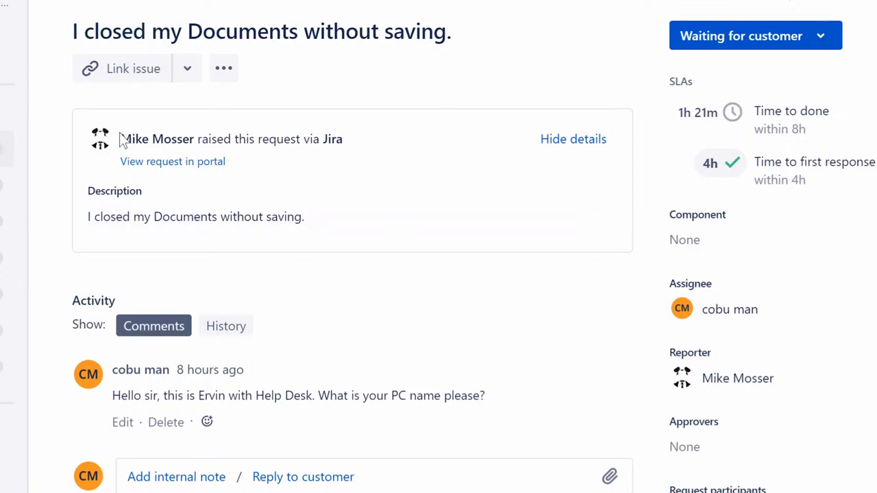
pyautogui.moveTo(131, 139); pyautogui.dragTo(173, 139)
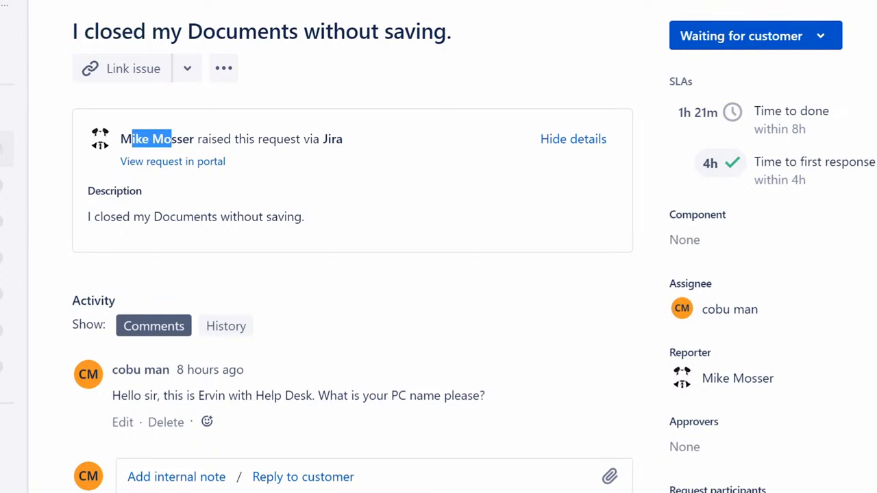
pyautogui.click(198, 145)
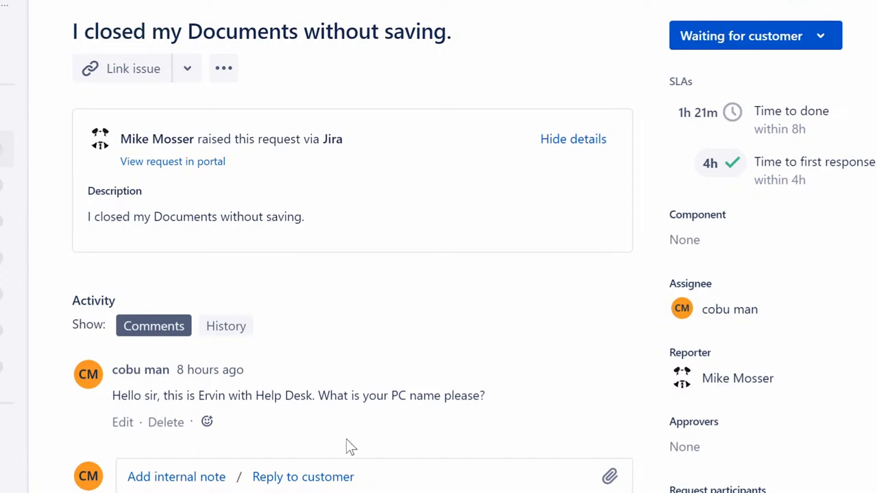
pyautogui.scroll(-4, 354, 443)
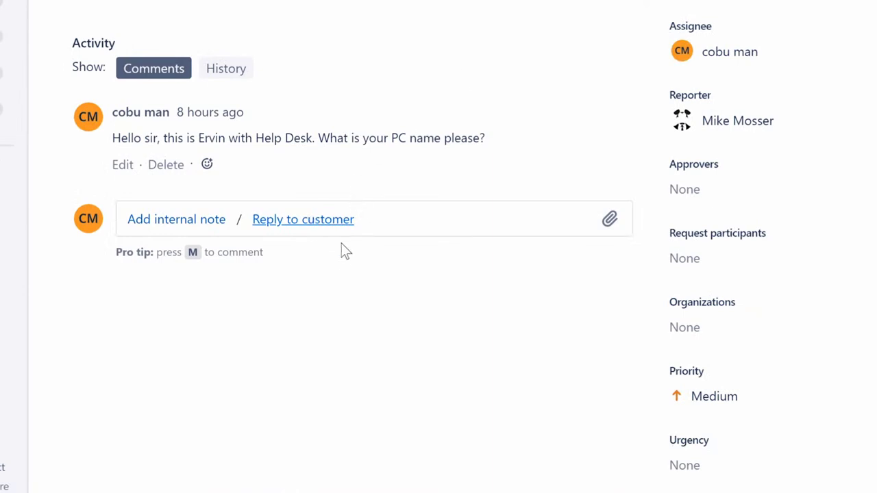
# - Begin a customer reply introducing yourself from Help Desk Tier1 about the unsaved-document ticket
pyautogui.click(316, 220)
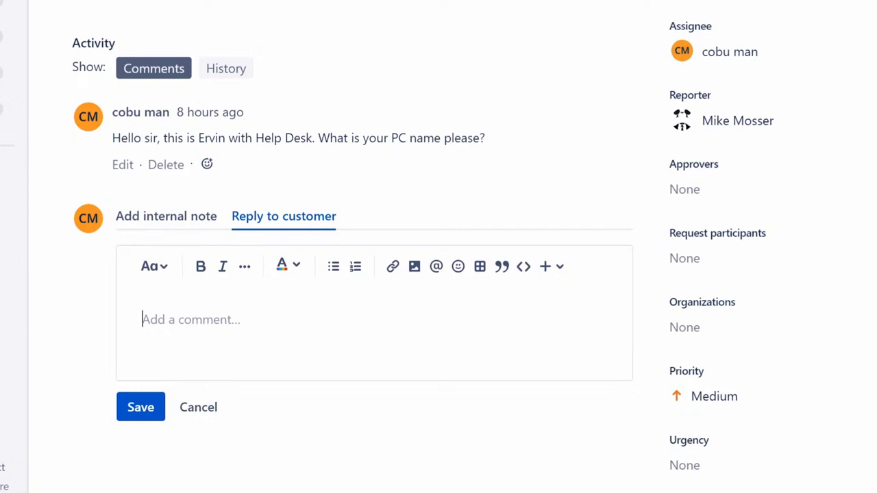
pyautogui.write('Hello, my ')
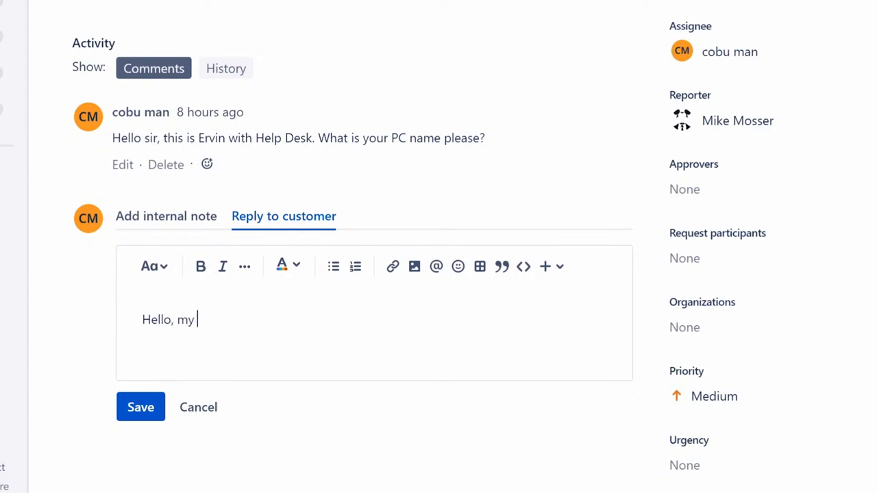
pyautogui.write('name is Ervin ')
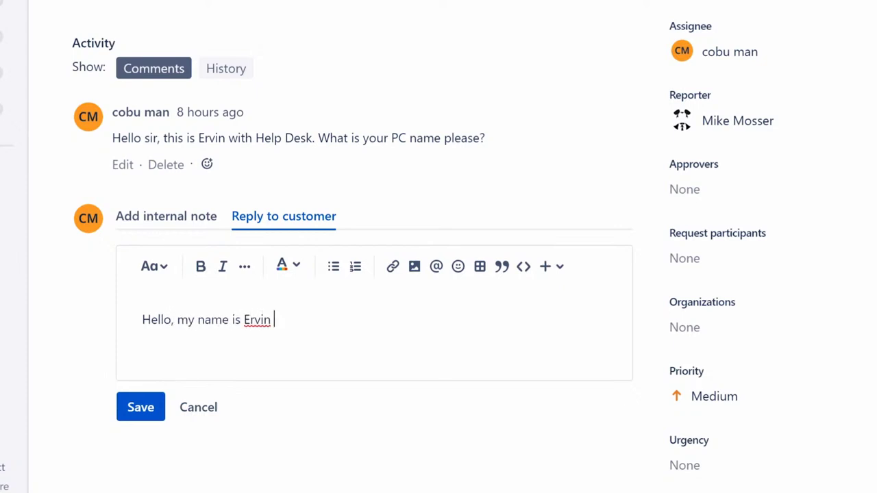
pyautogui.write('with with Help Desk')
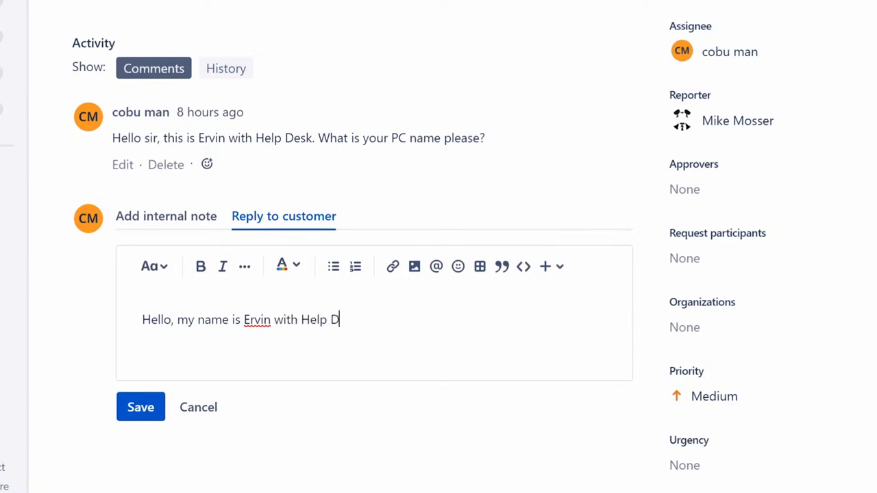
pyautogui.write(' Tie')
pyautogui.write('r1')
pyautogui.write(',')
pyautogui.press('BackSpace')
pyautogui.press('BackSpace')
pyautogui.write('. ')
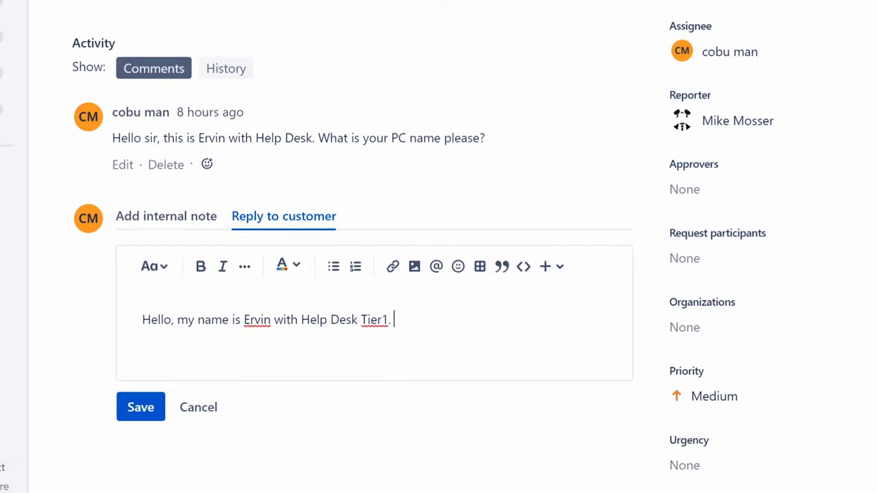
pyautogui.write('I have your ticket about')
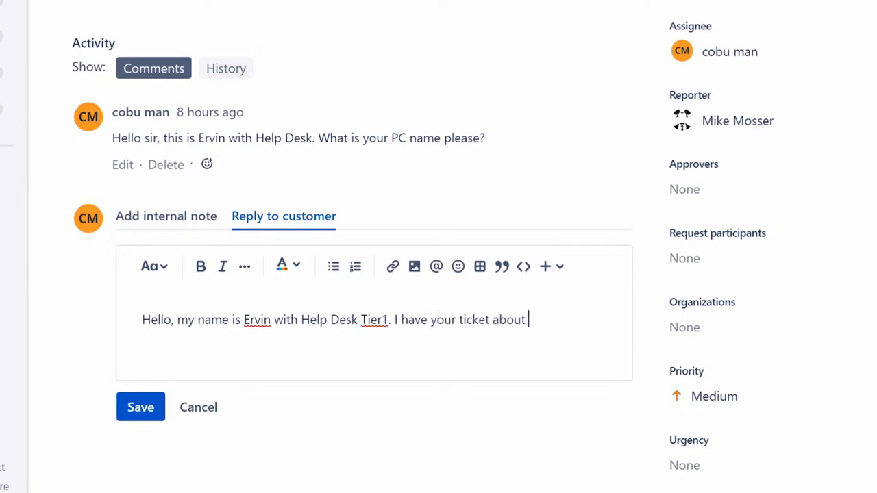
pyautogui.write(' closing a docu')
pyautogui.press('BackSpace')
pyautogui.press('BackSpace')
pyautogui.press('BackSpace')
pyautogui.write('oc')
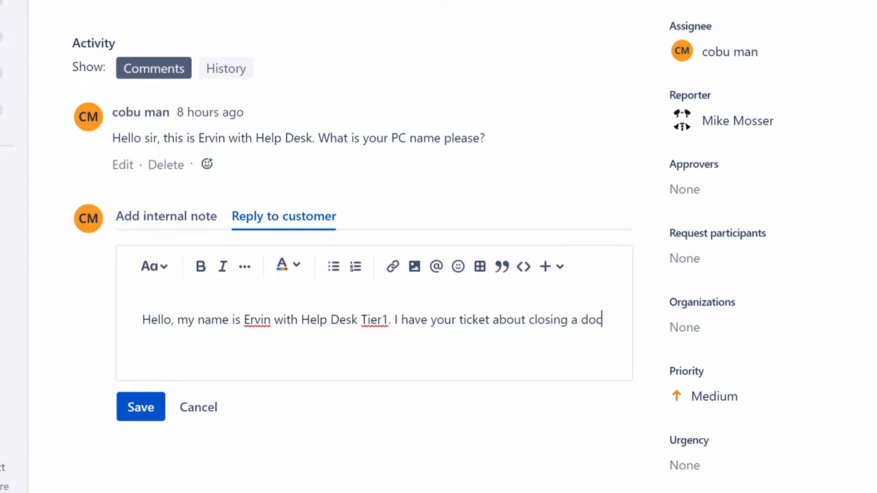
pyautogui.write('ument without saving it... ')
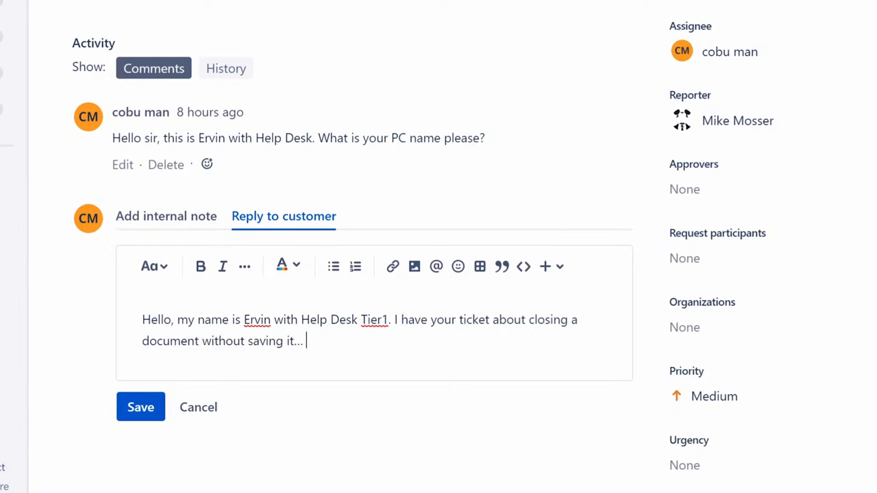
pyautogui.write('Did you happen to')
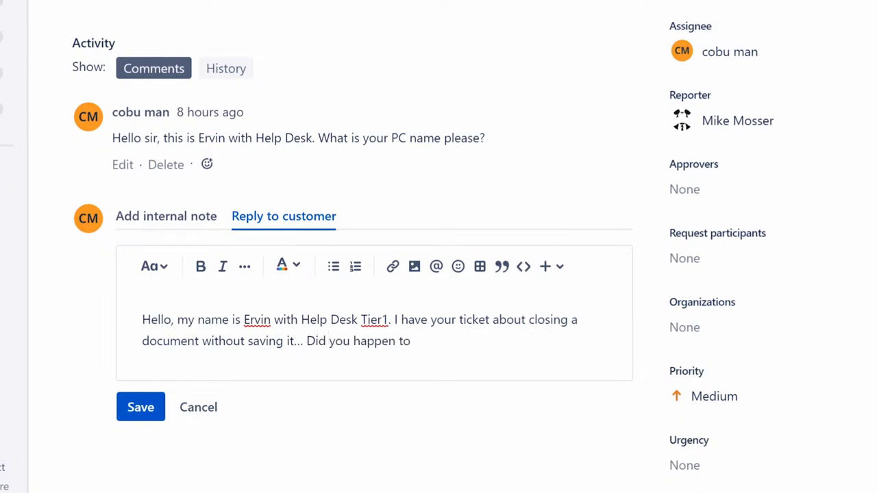
pyautogui.write(' save it somewh')
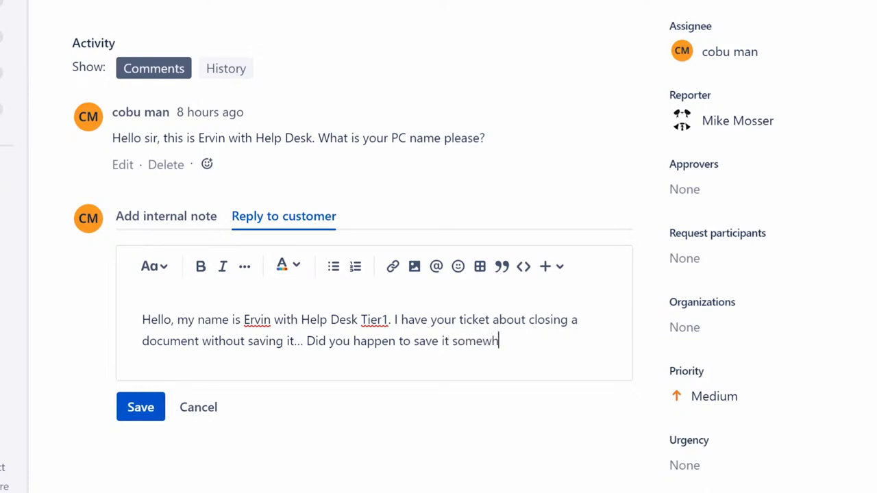
pyautogui.write('ere else? ')
pyautogui.write('or')
# - Ask whether they saved it elsewhere or just closed the window, add a smiling emoji, and post
pyautogui.press('BackSpace')
pyautogui.press('BackSpace')
pyautogui.press('BackSpace')
pyautogui.press('BackSpace')
pyautogui.write('or did just')
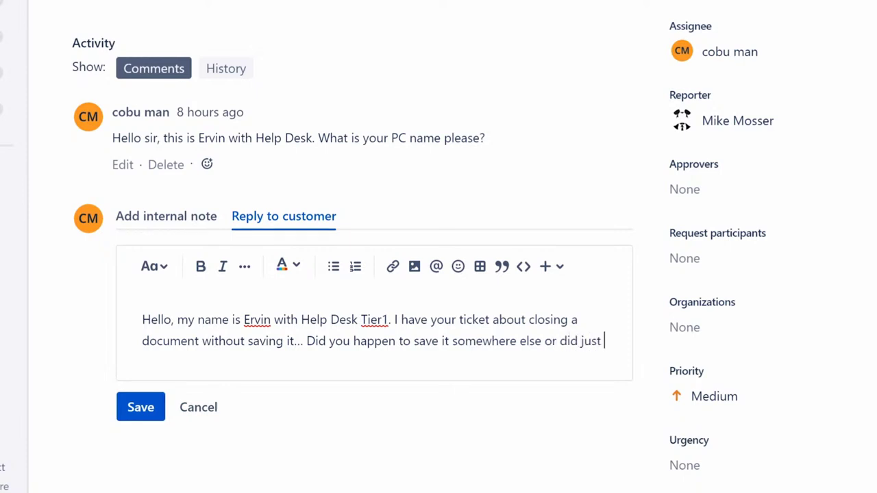
pyautogui.write(' close the d')
pyautogui.press('BackSpace')
pyautogui.write('window?')
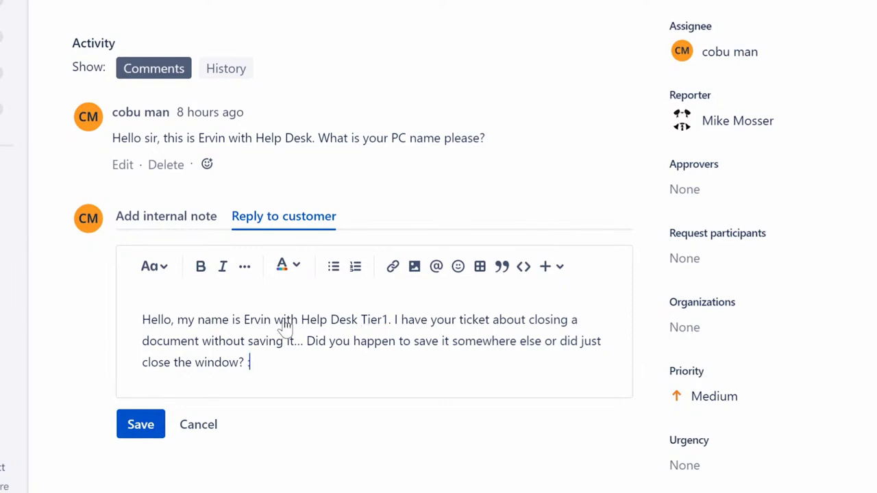
pyautogui.write(':)')
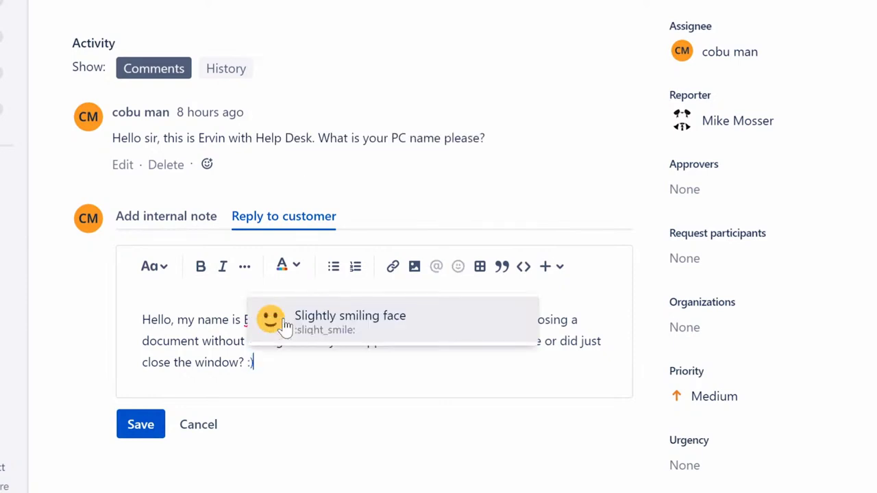
pyautogui.press('Return')
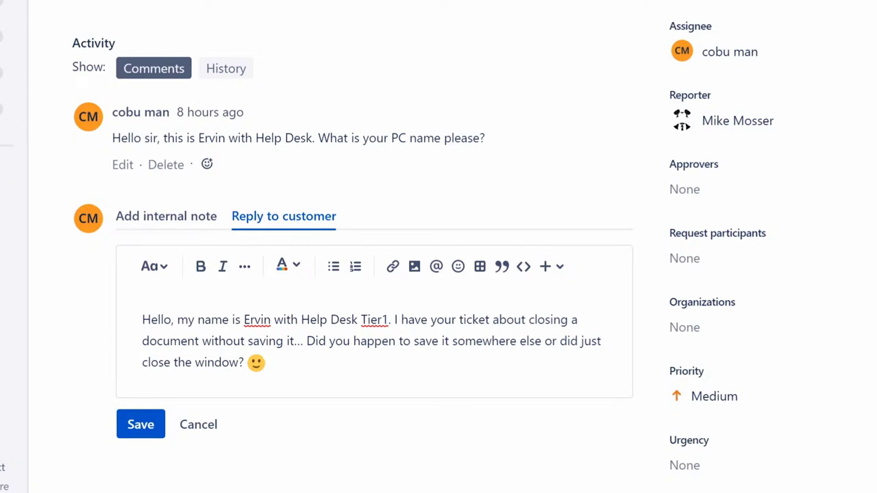
pyautogui.click(147, 430)
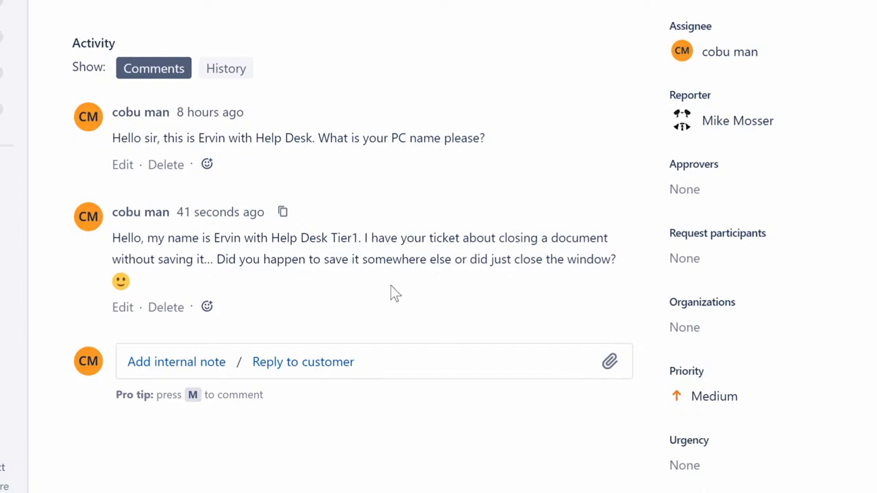
# - Draft a reply saying the file can't be recovered once the window is closed, correcting 'Unfortunately'
pyautogui.click(304, 366)
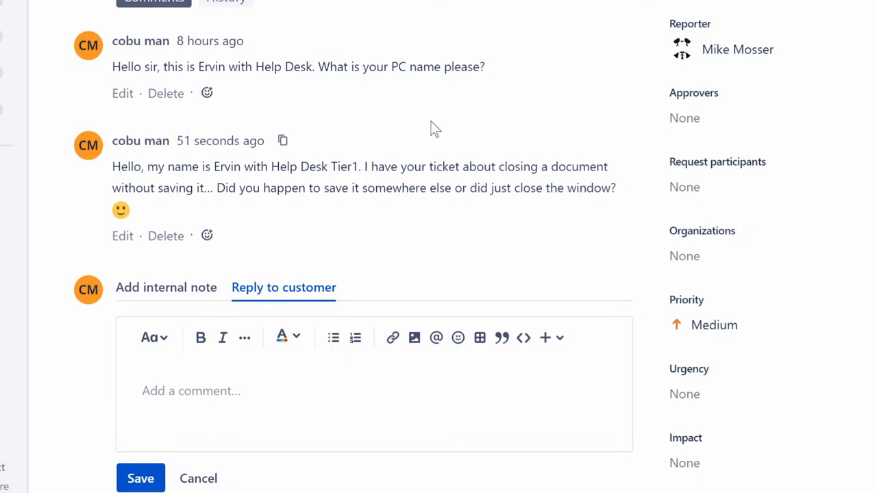
pyautogui.write('Unfor')
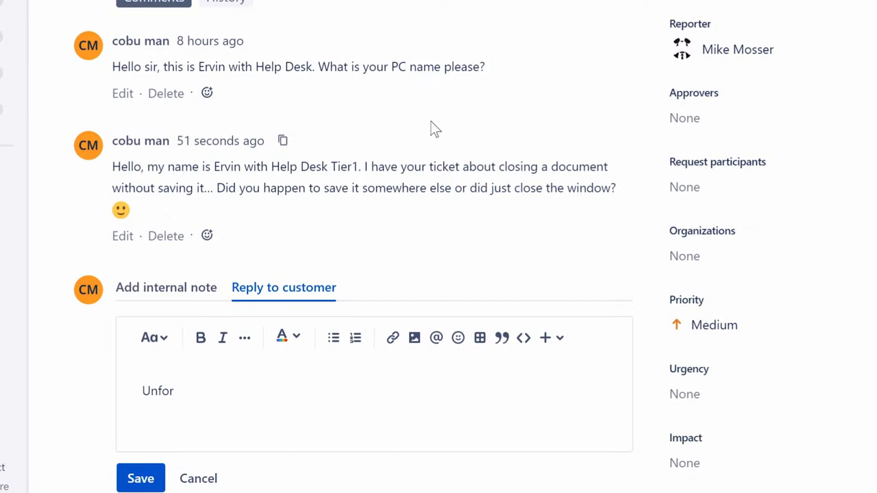
pyautogui.write("tunatelly, we dont'")
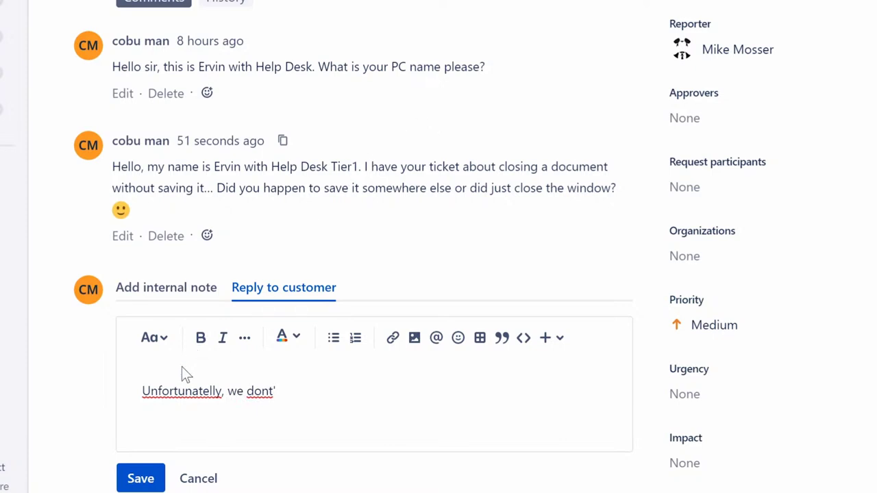
pyautogui.doubleClick(182, 392)
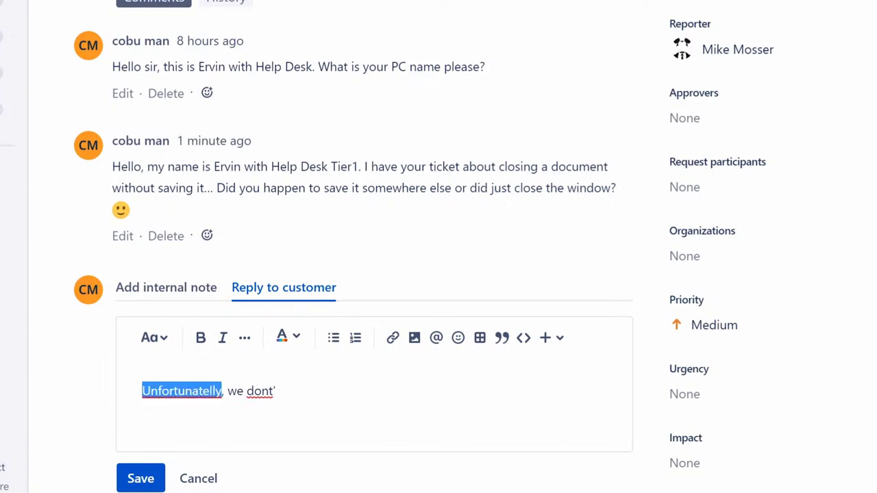
pyautogui.rightClick(203, 389)
pyautogui.click(326, 156)
pyautogui.click(274, 391)
pyautogui.press('BackSpace')
pyautogui.press('BackSpace')
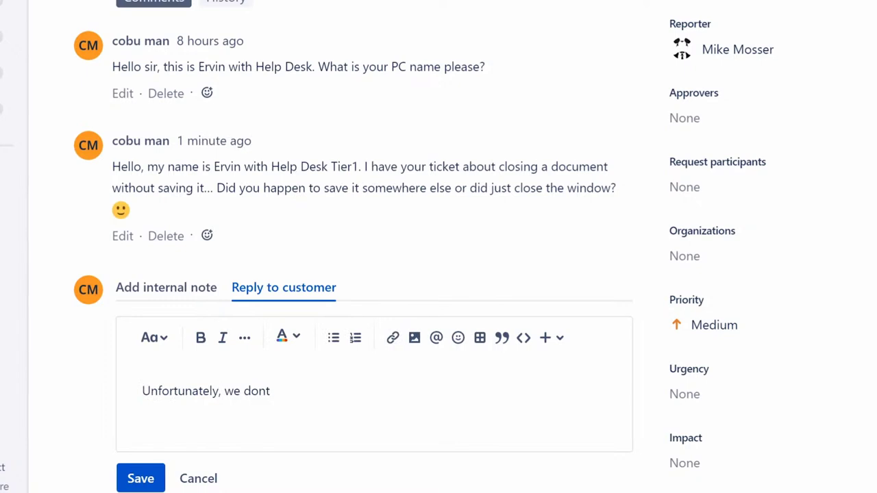
pyautogui.write("'t")
pyautogui.write('have a way r')
pyautogui.press('BackSpace')
pyautogui.write('to reco')
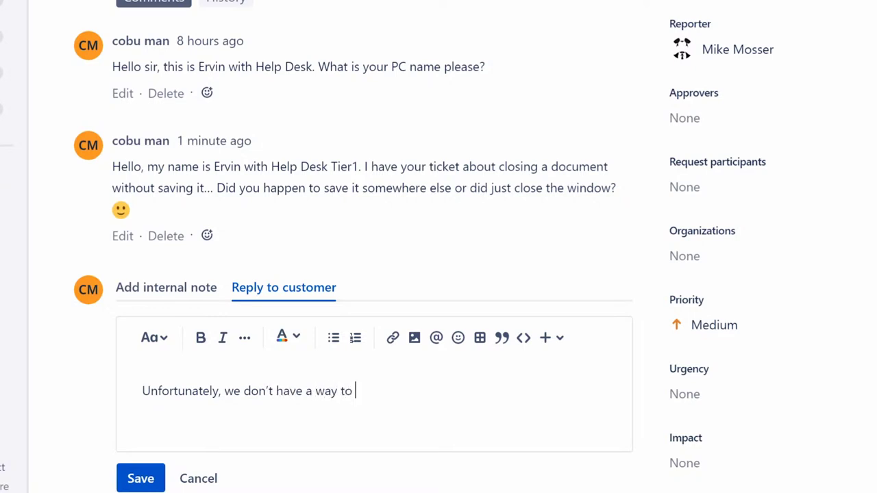
pyautogui.write('ver ')
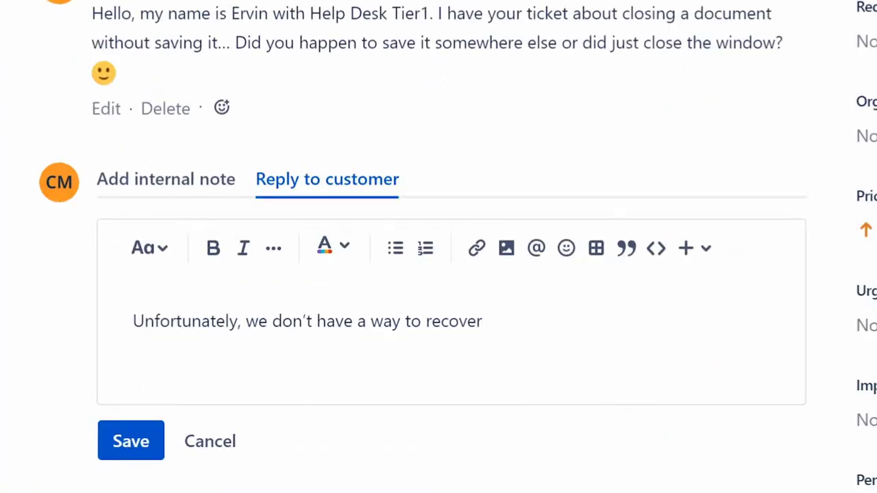
pyautogui.write('that file')
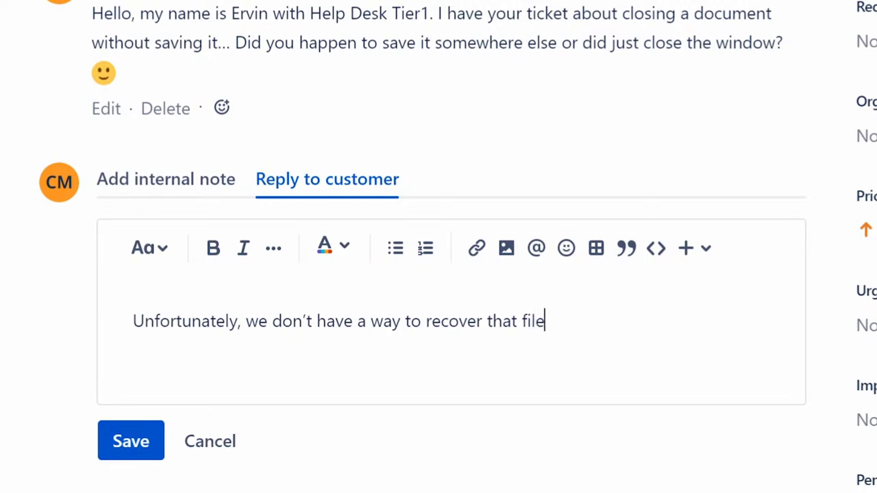
pyautogui.write('... once you close the window like that it')
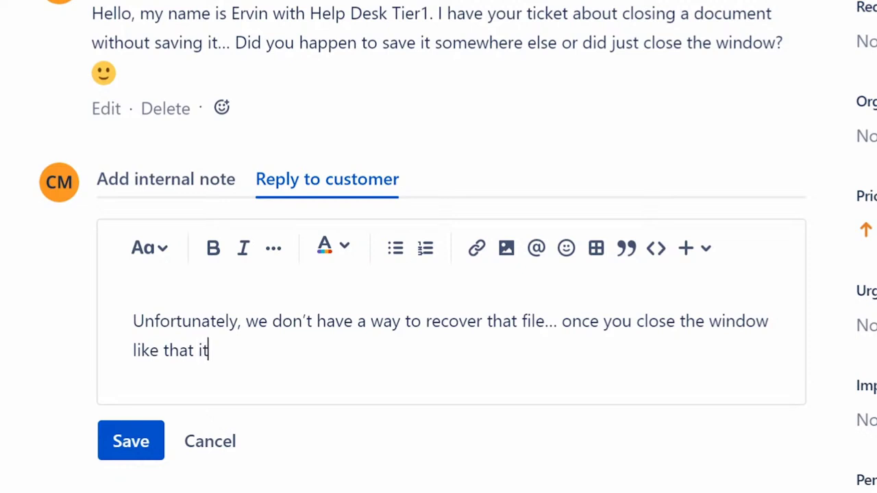
pyautogui.write(' is gone for ever. :(')
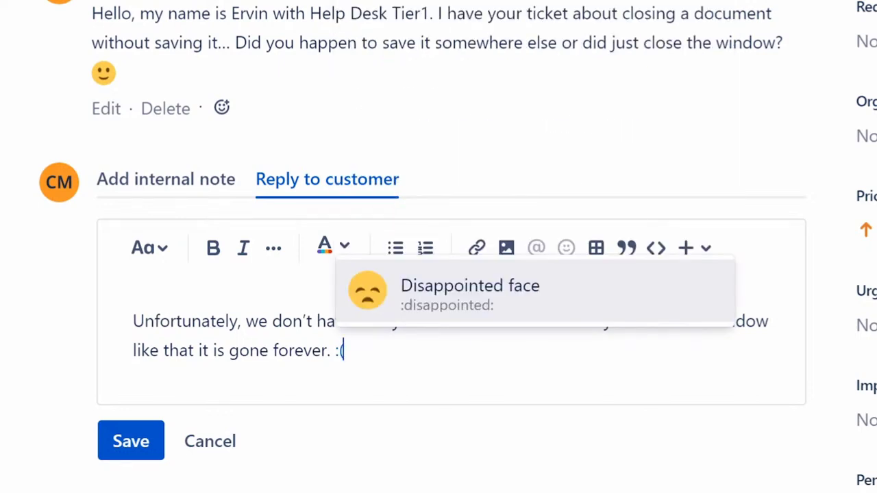
# - Add a disappointed-face emoji and write 'However, I can take a look at your PC to see if I can find a time based backup'
pyautogui.click(483, 302)
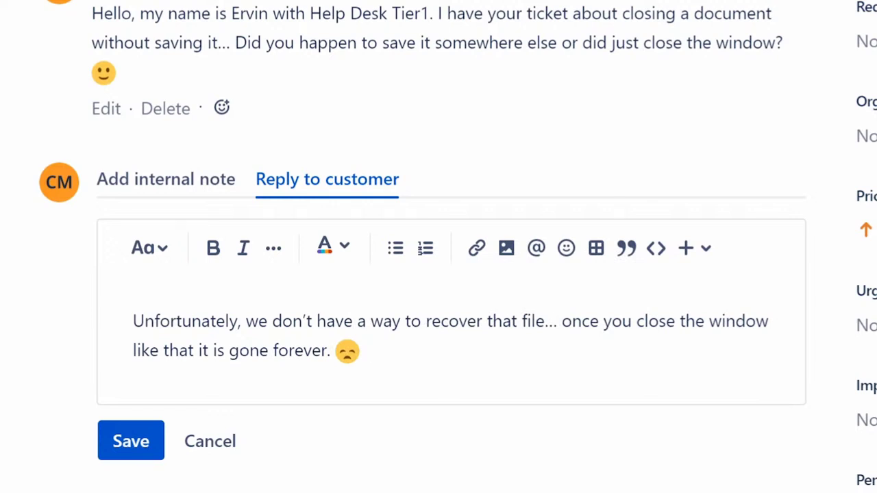
pyautogui.write('Howev')
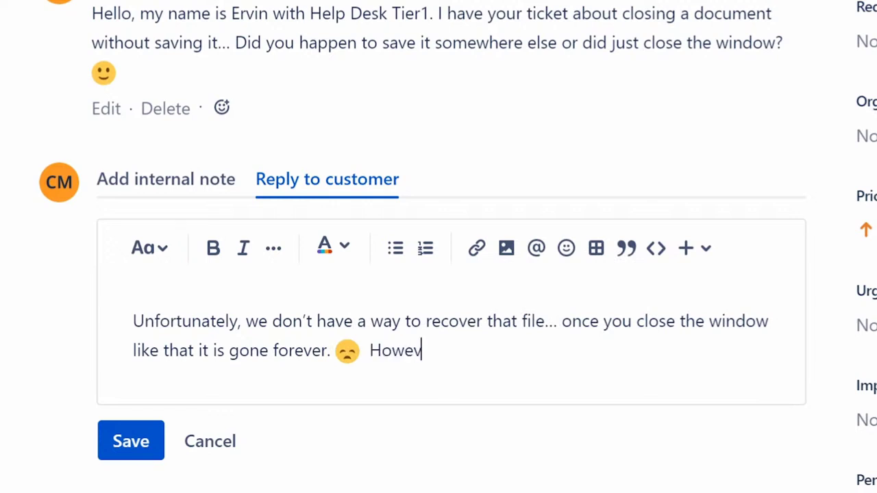
pyautogui.write('er, I can t')
pyautogui.press('BackSpace')
pyautogui.write('n take a loo')
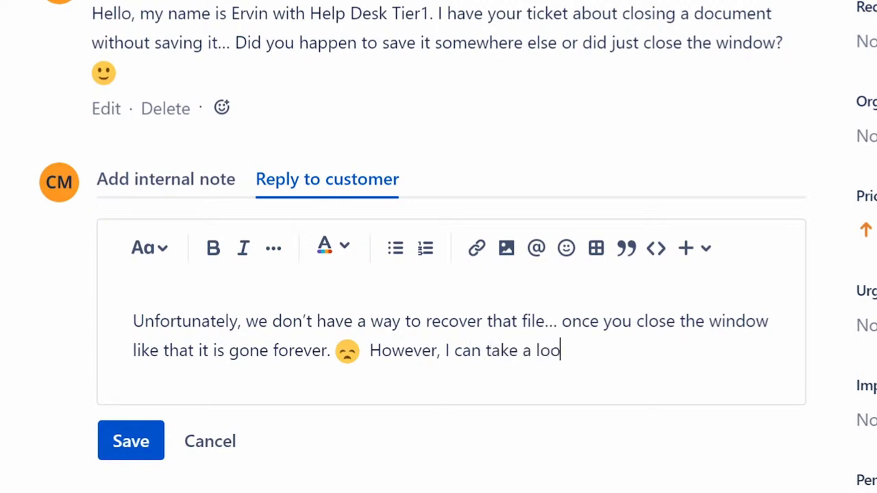
pyautogui.write('k at your Pc')
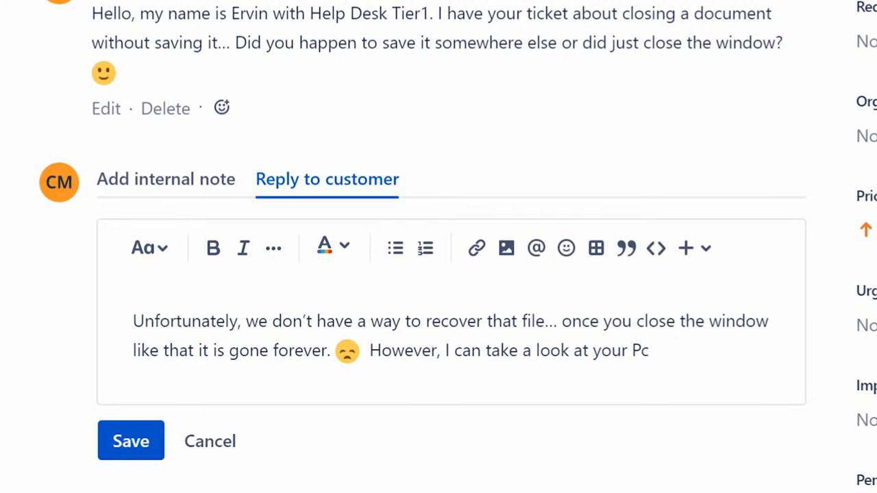
pyautogui.press('BackSpace')
pyautogui.write('C to see if ')
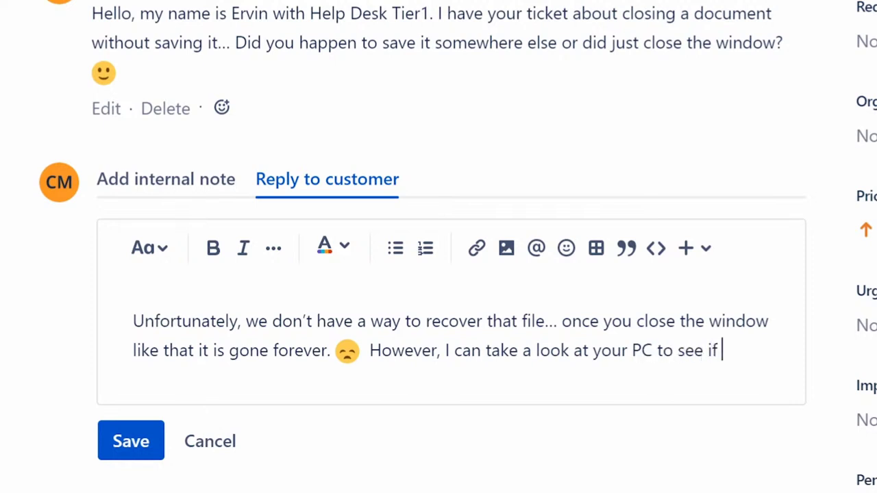
pyautogui.write('I can find')
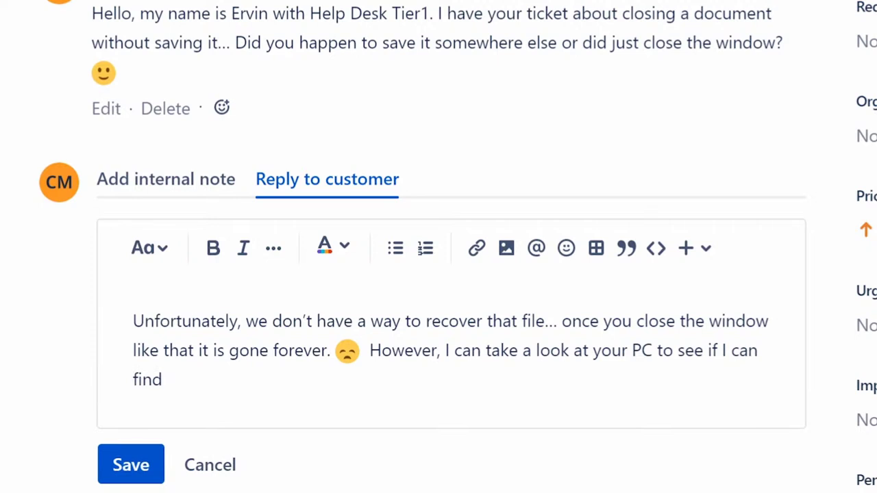
pyautogui.write(' a time based backup')
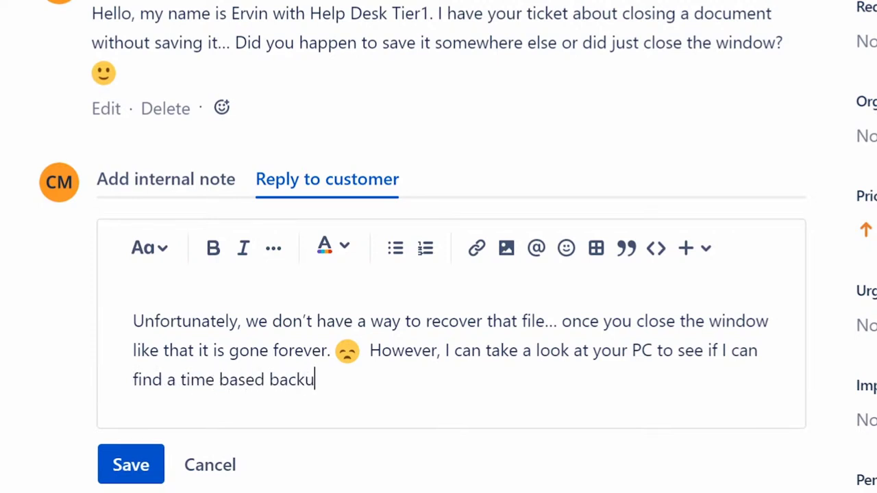
# - Insert 'saved' before 'backup' and end with '... but I'm not 100% sure there is something there.'
pyautogui.press('Left')
pyautogui.press('Left')
pyautogui.press('Left')
pyautogui.press('Left')
pyautogui.press('Left')
pyautogui.press('Left')
pyautogui.write('saved')
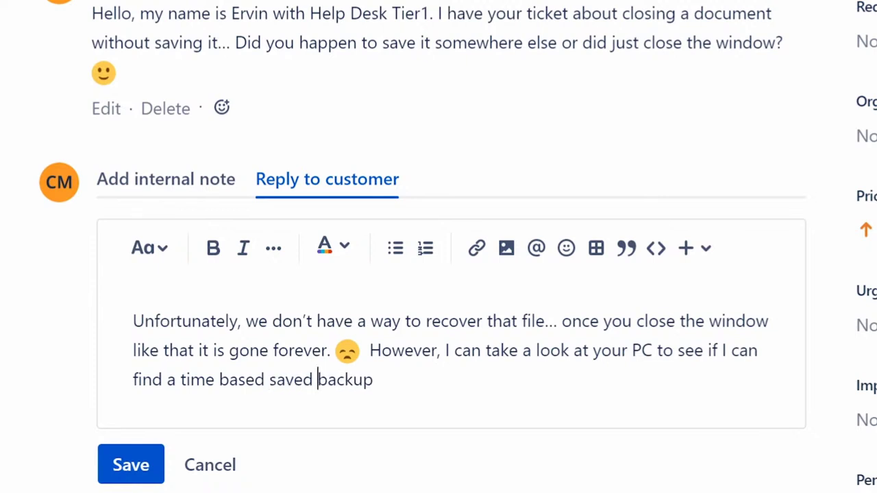
pyautogui.press('Right')
pyautogui.press('Right')
pyautogui.press('Right')
pyautogui.press('Right')
pyautogui.press('Right')
pyautogui.press('Right')
pyautogui.write("... but I'm n")
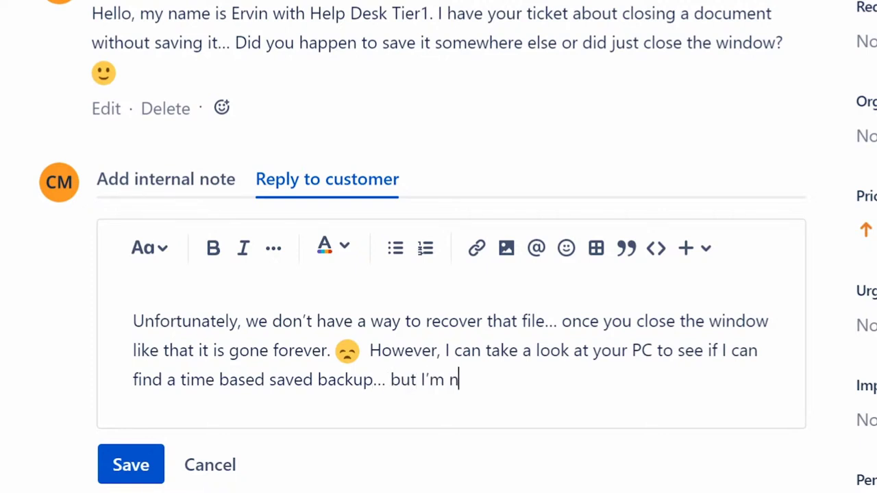
pyautogui.write('ot con')
pyautogui.press('BackSpace')
pyautogui.press('BackSpace')
pyautogui.press('BackSpace')
pyautogui.write('100% sure there ')
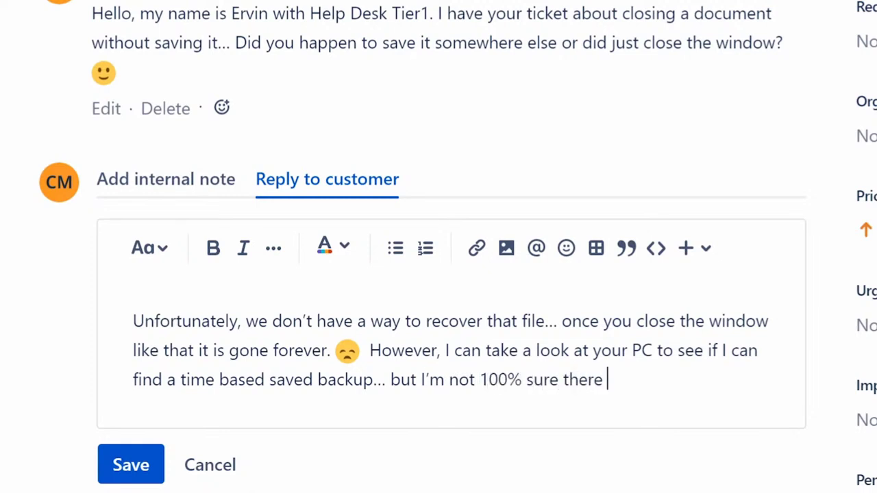
pyautogui.write('is something there')
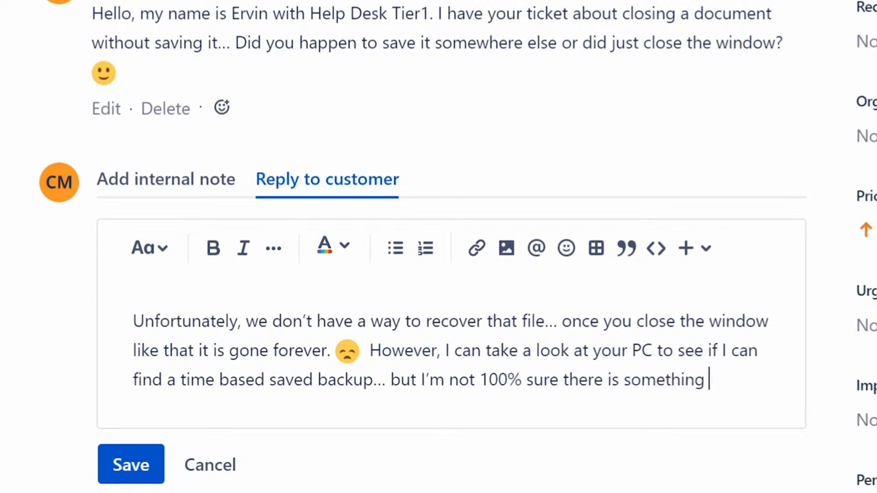
pyautogui.write('.')
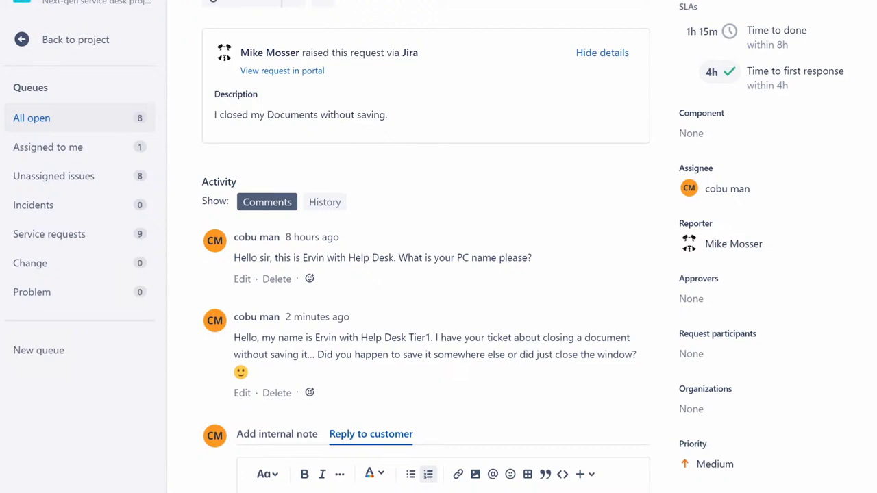
# - Post the saved-backup reply to the customer, then return to the top of the ticket
pyautogui.scroll(-3, 428, 474)
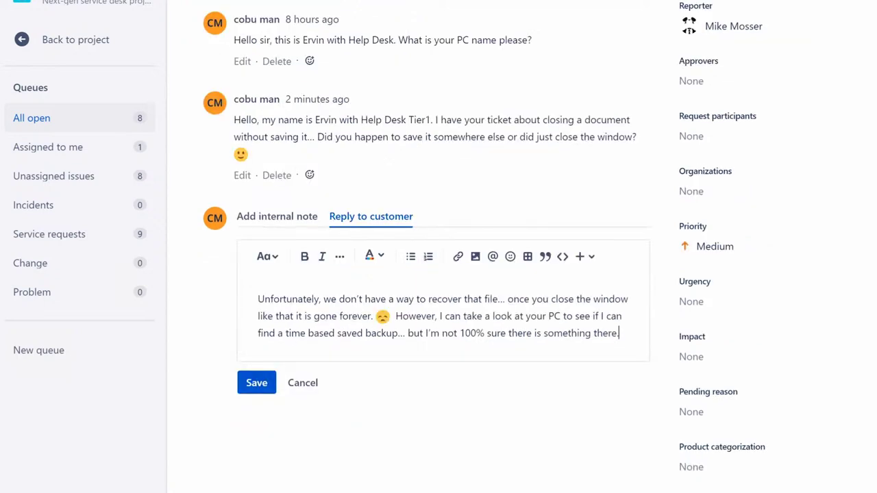
pyautogui.click(256, 382)
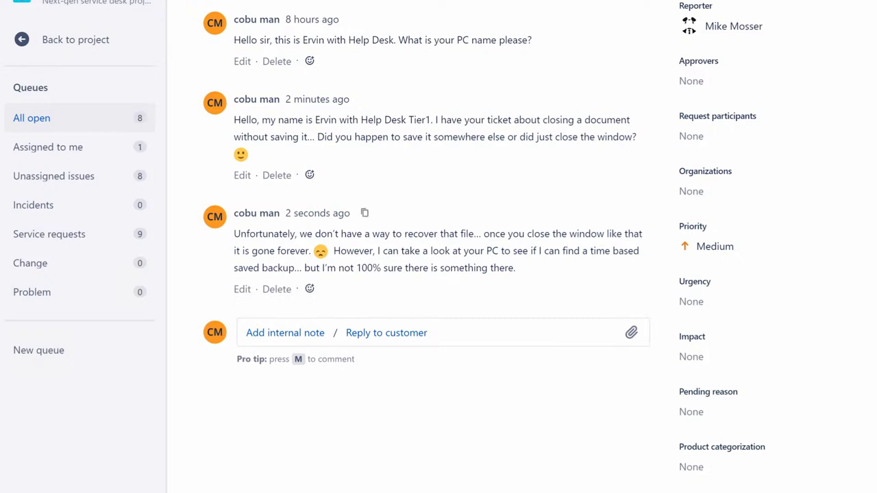
pyautogui.scroll(1, 397, 270)
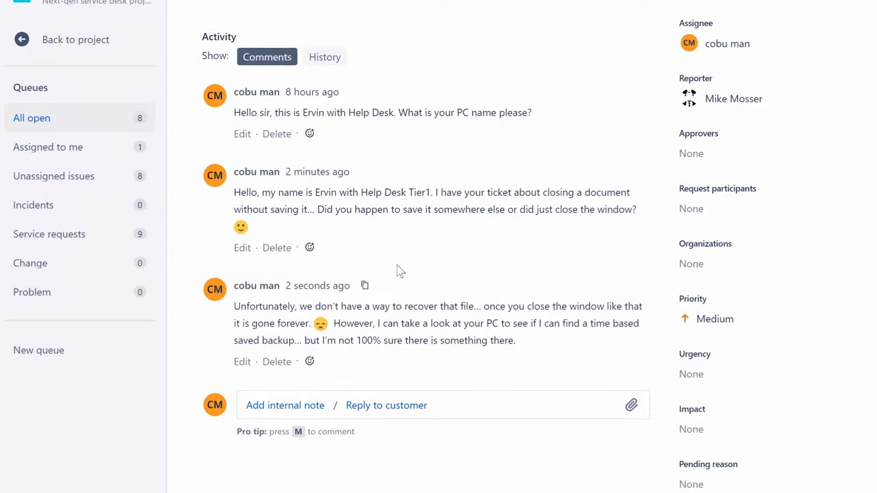
pyautogui.scroll(2, 397, 270)
pyautogui.scroll(1, 622, 319)
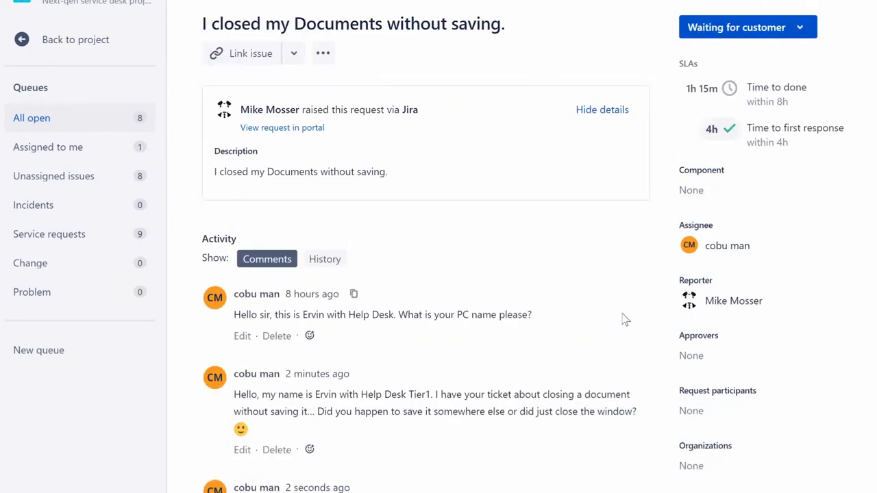
# - Mark ISD-20 as Completed and return to the All open queue, now showing 7 requests
pyautogui.click(796, 28)
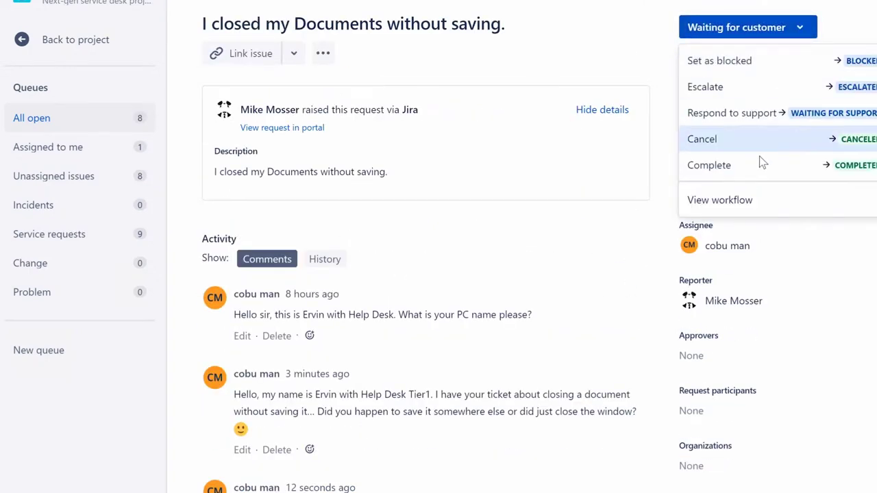
pyautogui.click(757, 164)
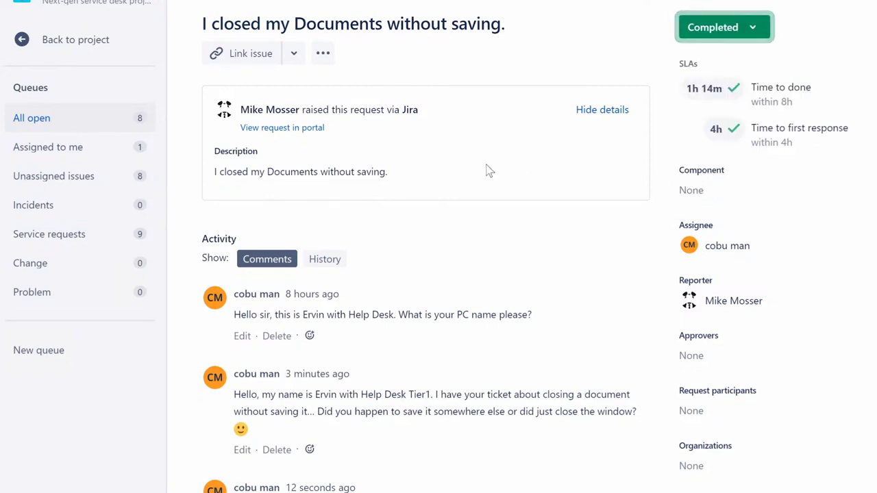
pyautogui.click(379, 183)
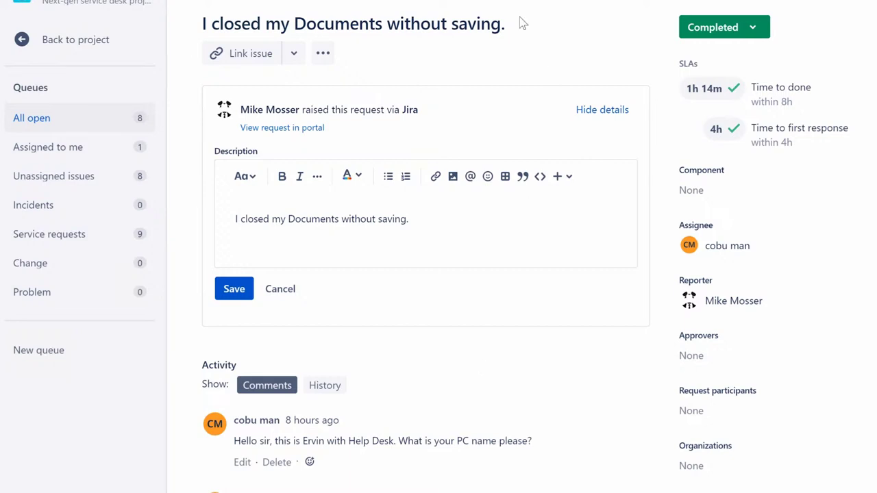
pyautogui.click(206, 23)
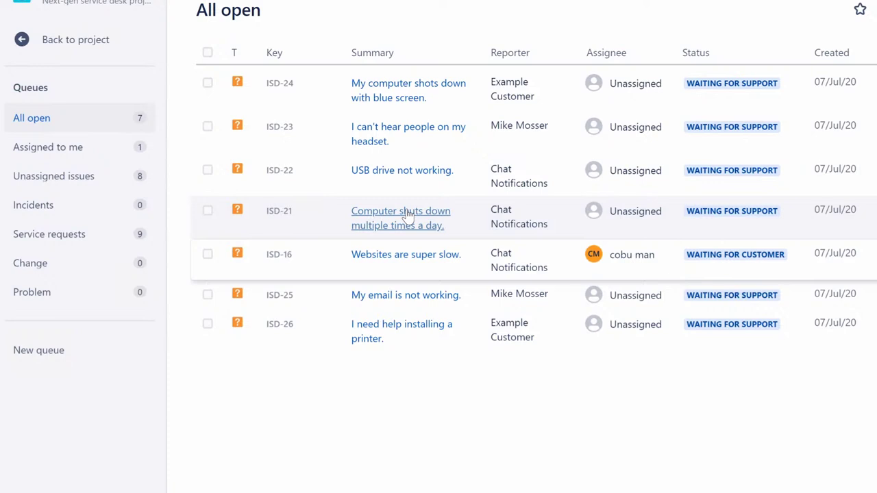
# - Open ISD-21 'Computer shuts down multiple times a day.', assign it to yourself, and begin a customer reply
pyautogui.click(407, 215)
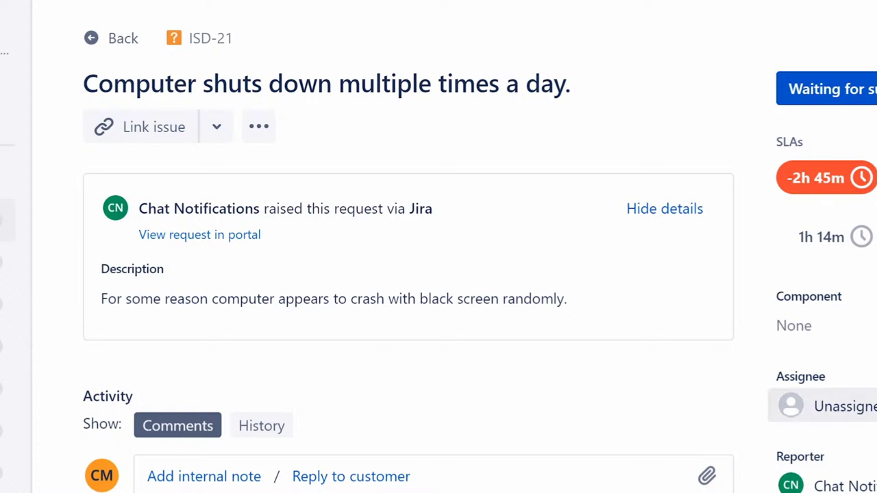
pyautogui.click(842, 405)
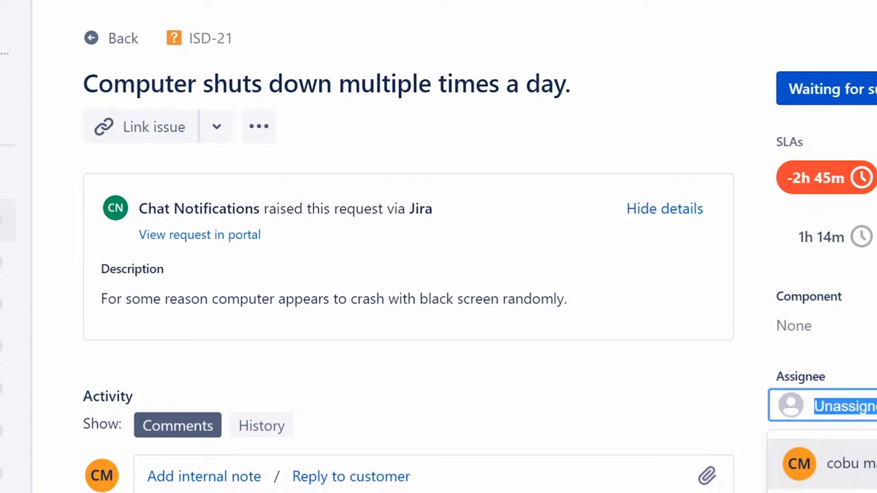
pyautogui.click(867, 479)
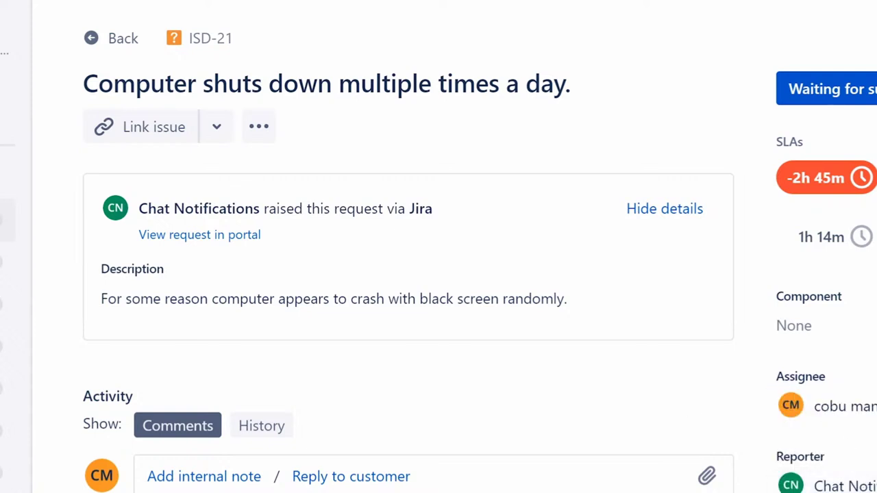
pyautogui.click(351, 476)
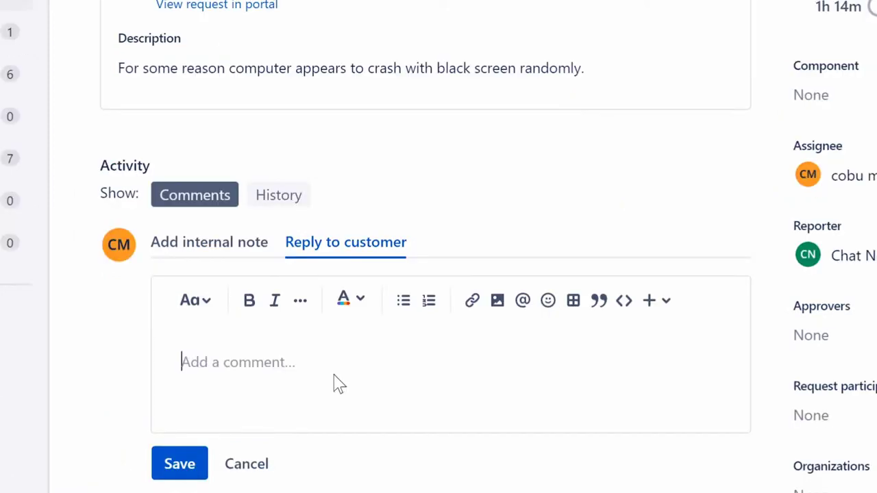
# - Post a greeting from PC support asking whether shutdowns show an error or the screen simply goes dark
pyautogui.write('Hello, this is Ervin with Pc support. When you')
pyautogui.press('BackSpace')
pyautogui.write('r computer d')
pyautogui.press('BackSpace')
pyautogui.write('shutd')
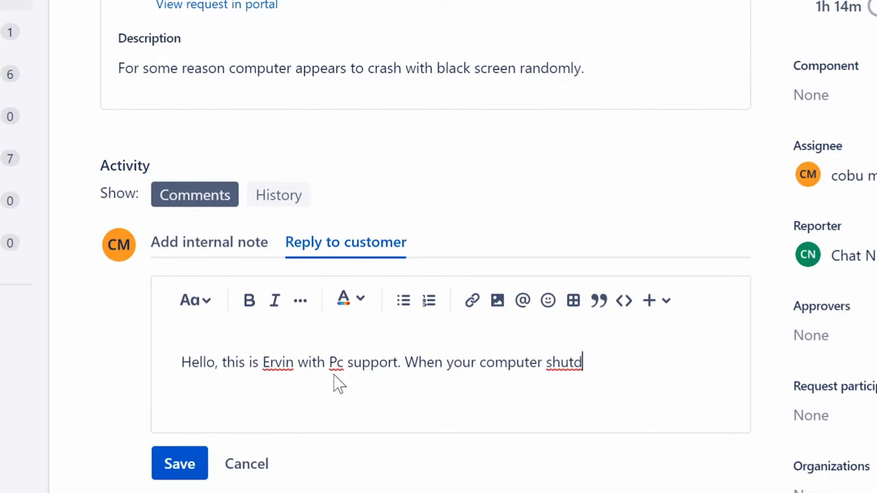
pyautogui.press('BackSpace')
pyautogui.write('s down... does it give you any error or does screen simply go ')
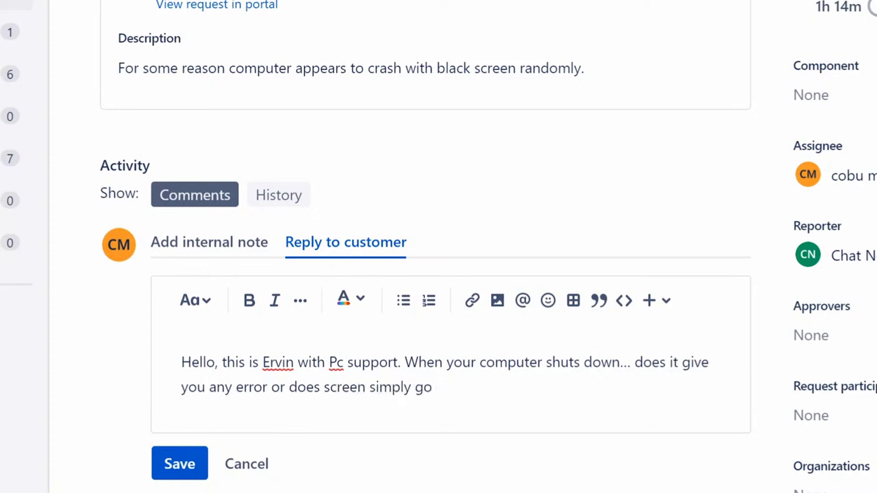
pyautogui.write('dark?')
pyautogui.press('BackSpace')
pyautogui.press('BackSpace')
pyautogui.press('BackSpace')
pyautogui.press('BackSpace')
pyautogui.press('BackSpace')
pyautogui.press('BackSpace')
pyautogui.press('BackSpace')
pyautogui.press('BackSpace')
pyautogui.press('BackSpace')
pyautogui.press('BackSpace')
pyautogui.press('BackSpace')
pyautogui.press('BackSpace')
pyautogui.press('BackSpace')
pyautogui.press('BackSpace')
pyautogui.press('BackSpace')
pyautogui.press('BackSpace')
pyautogui.press('BackSpace')
pyautogui.press('BackSpace')
pyautogui.press('BackSpace')
pyautogui.press('BackSpace')
pyautogui.press('BackSpace')
pyautogui.press('BackSpace')
pyautogui.press('BackSpace')
pyautogui.write('does screen simply go dark?')
pyautogui.click(162, 476)
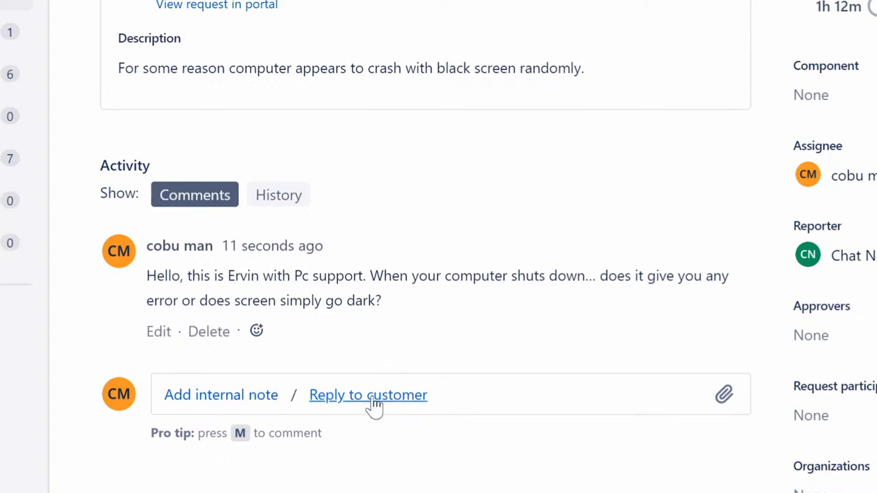
# - Start a new reply: 'It sounds like it could a hardware issue... We will need to perform a'
pyautogui.click(354, 243)
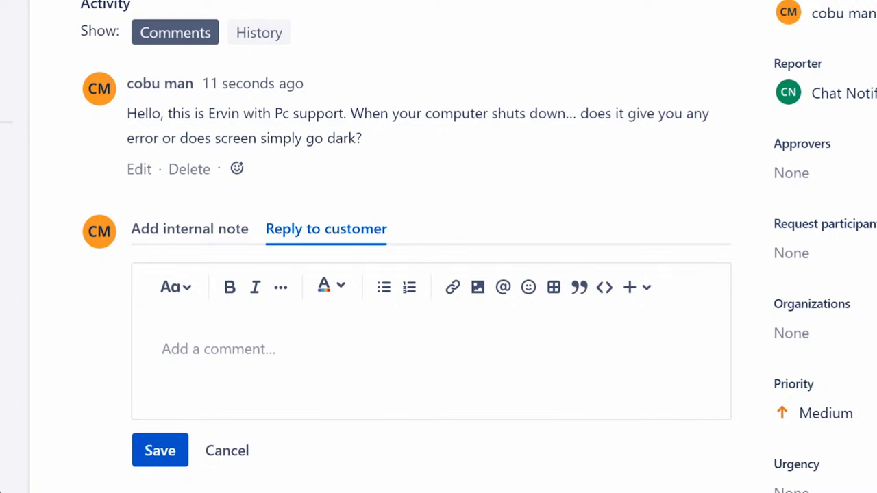
pyautogui.write('It ')
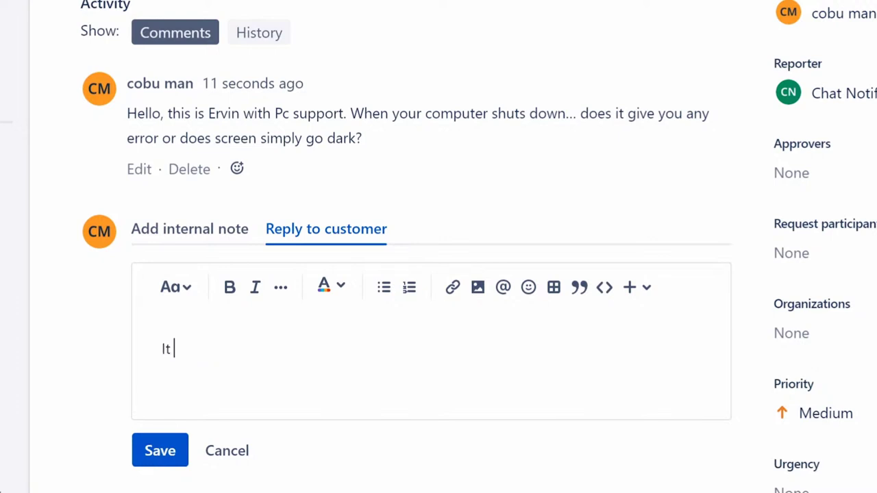
pyautogui.write('sounds like i')
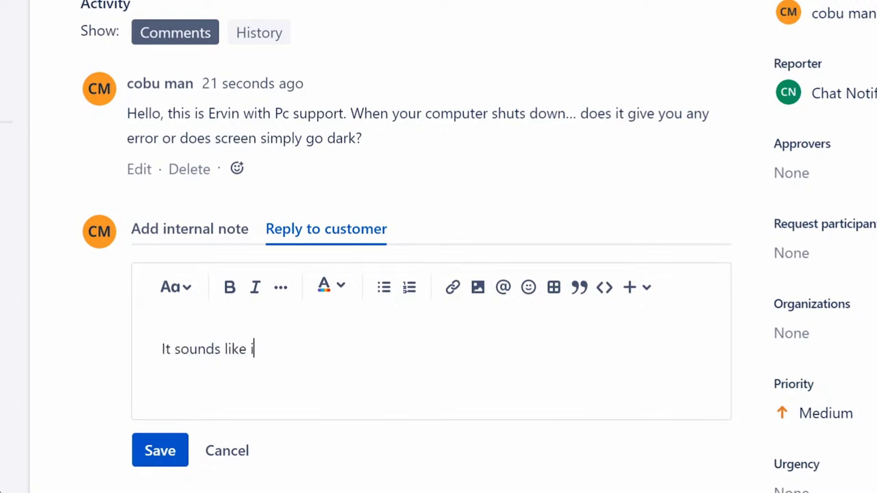
pyautogui.write('t could a hardware ')
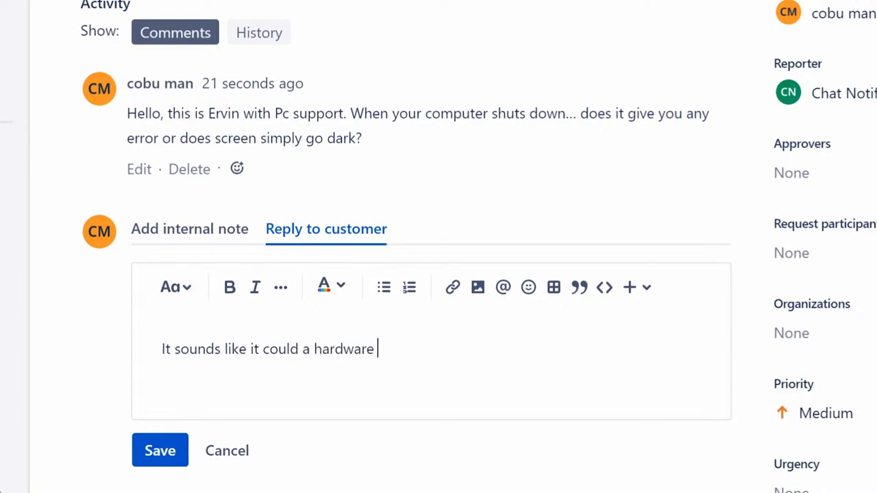
pyautogui.write('issue... We wil')
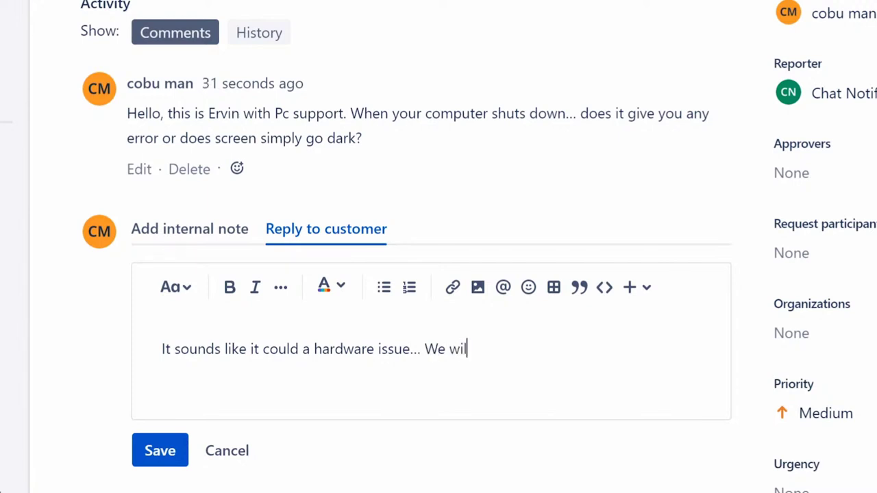
pyautogui.write('l need to di')
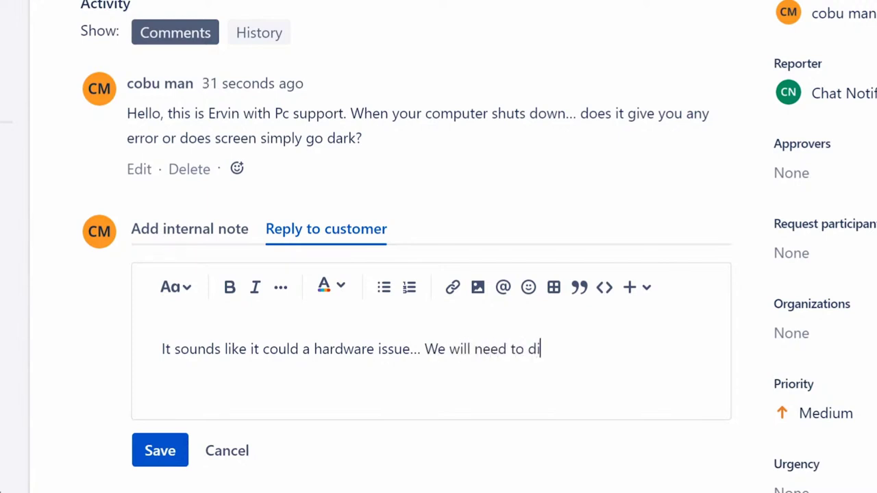
pyautogui.press('BackSpace')
pyautogui.press('BackSpace')
pyautogui.write('perform a')
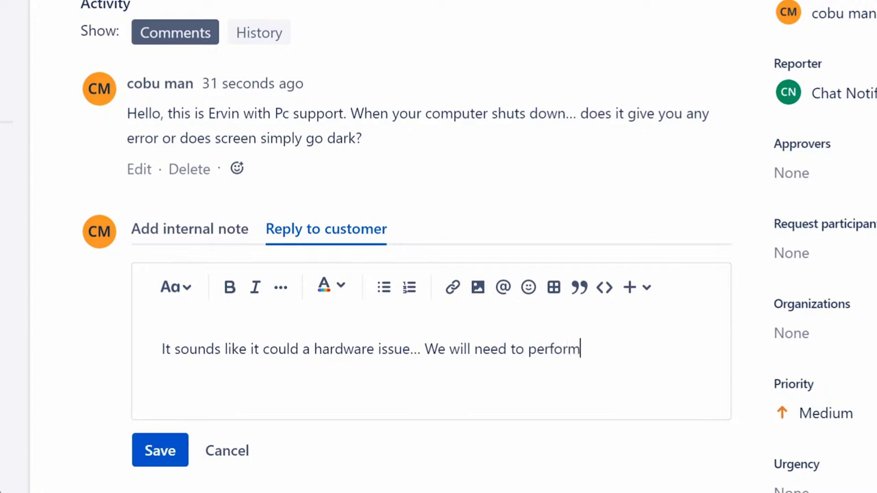
pyautogui.press('BackSpace')
pyautogui.write('a ')
pyautogui.write('di')
# - Finish with 'hardware diagnostics on this computer.', fixing 'diagionstic' via the spell-check suggestion 'diagnostics'
pyautogui.press('BackSpace')
pyautogui.press('BackSpace')
pyautogui.write('hardware diagionsit')
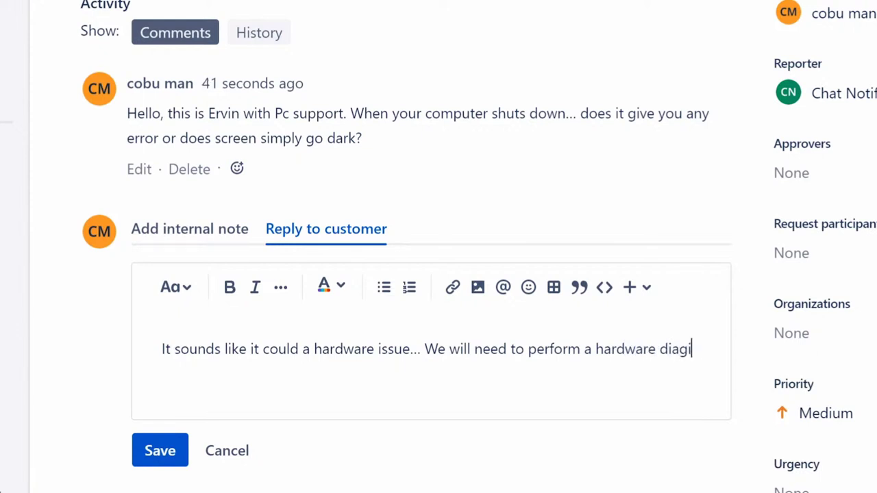
pyautogui.press('BackSpace')
pyautogui.press('BackSpace')
pyautogui.write('t')
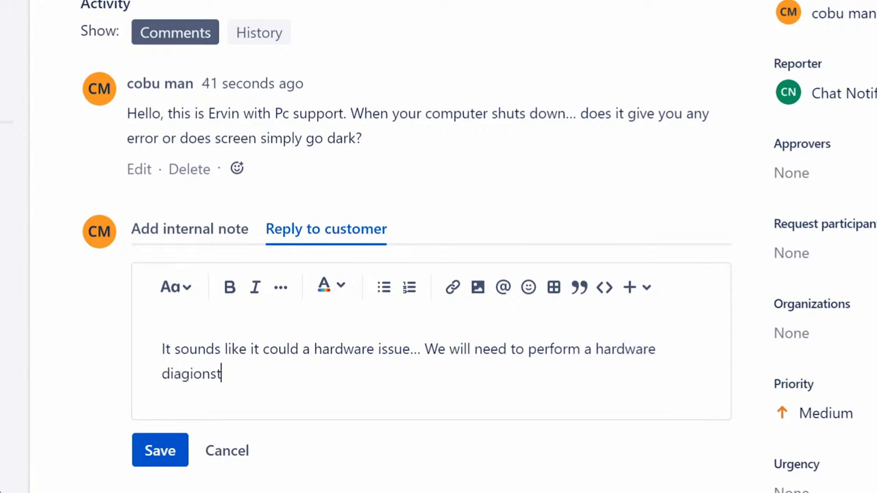
pyautogui.write('ic on this P')
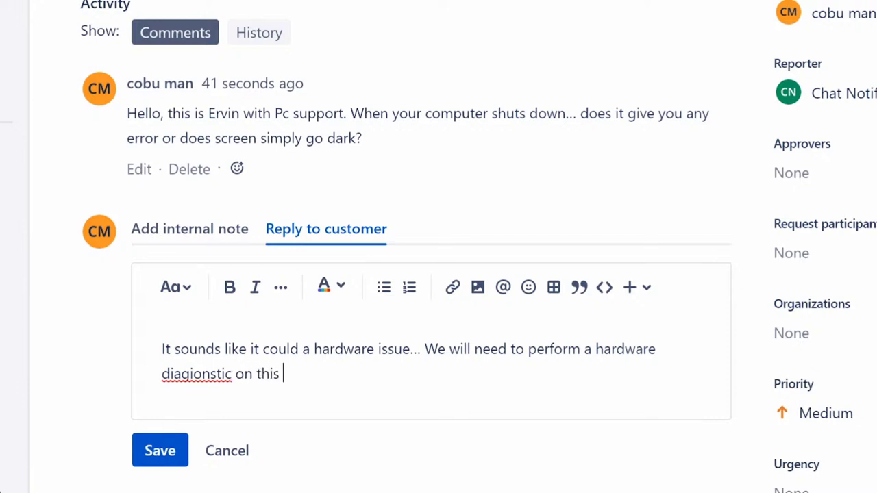
pyautogui.press('BackSpace')
pyautogui.write('computer.')
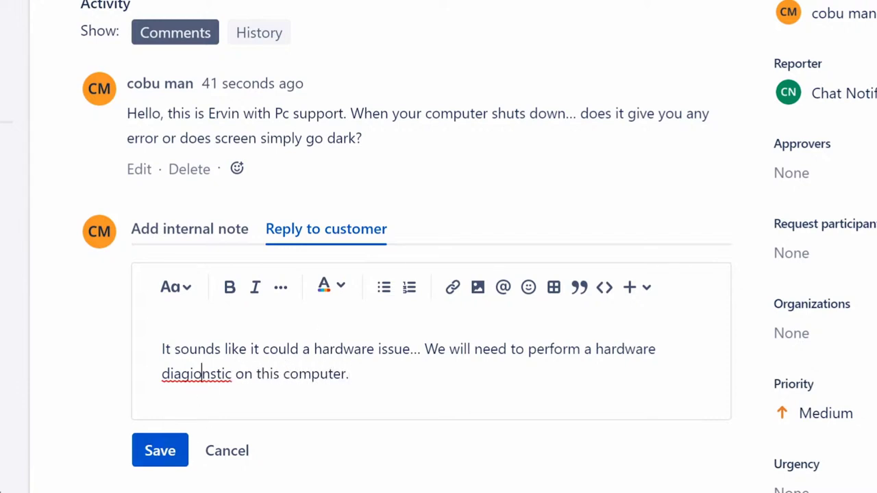
pyautogui.rightClick(202, 372)
pyautogui.click(340, 106)
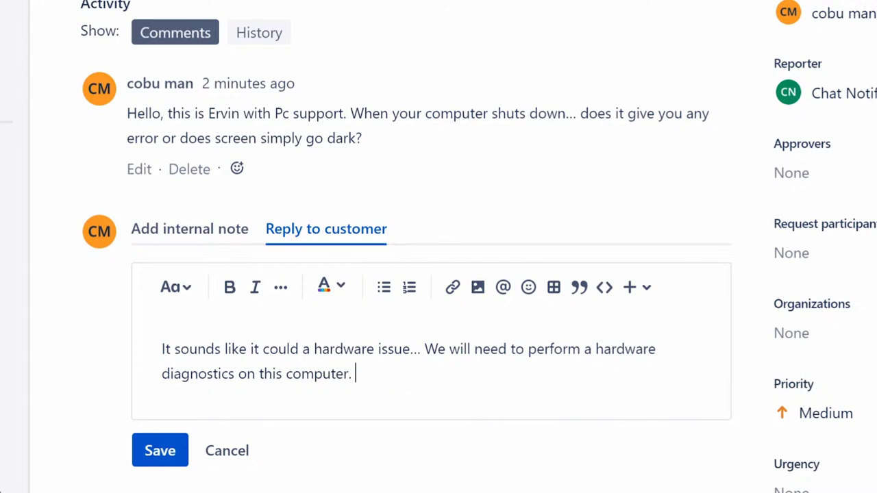
# - Post the hardware-diagnostics reply on ISD-21 and open an empty internal note
pyautogui.click(159, 452)
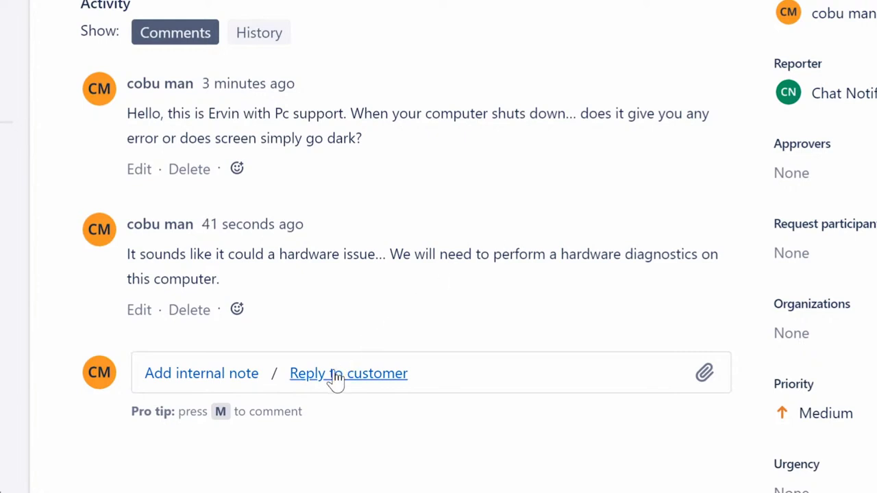
pyautogui.moveTo(364, 285)
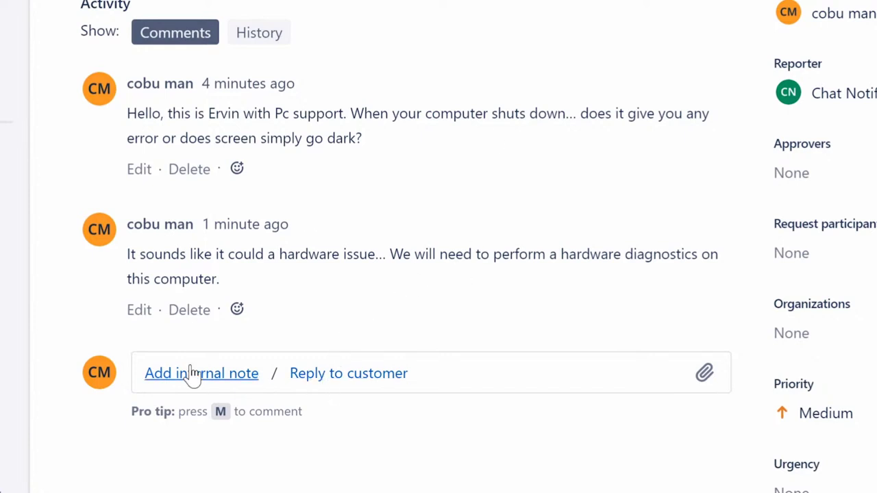
pyautogui.click(572, 391)
# - Save an internal note on ISD-21 stating the user's PC name, signed by the technician
pyautogui.click(279, 470)
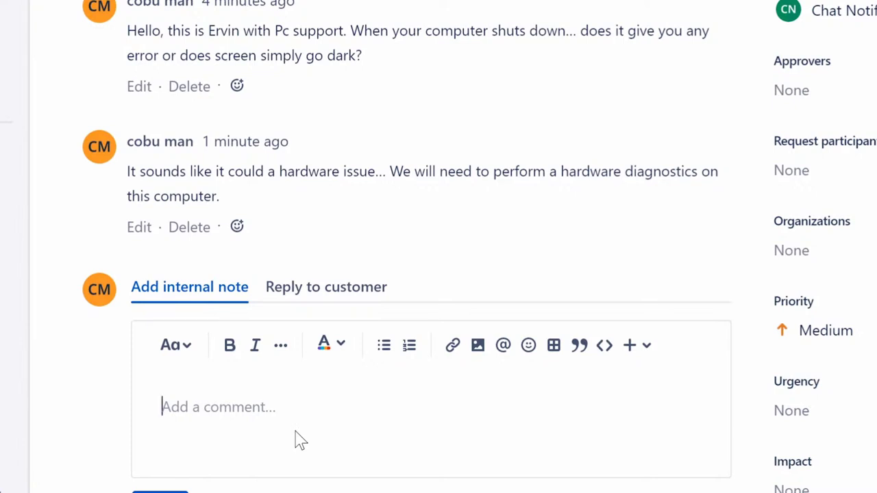
pyautogui.write("User's P")
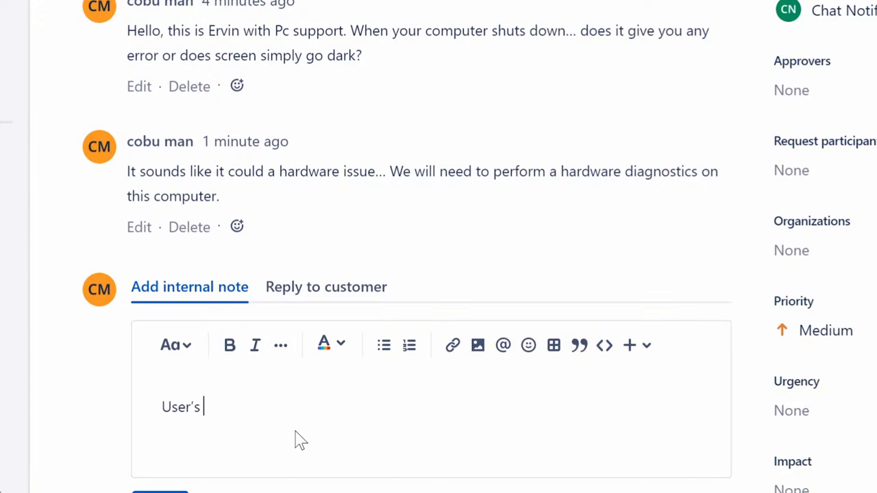
pyautogui.write('c name is ')
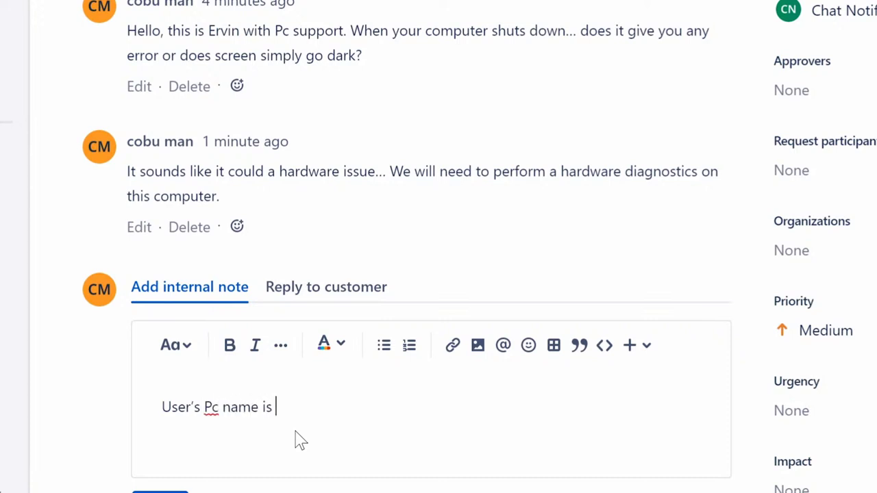
pyautogui.write('cobuman1. Ervin')
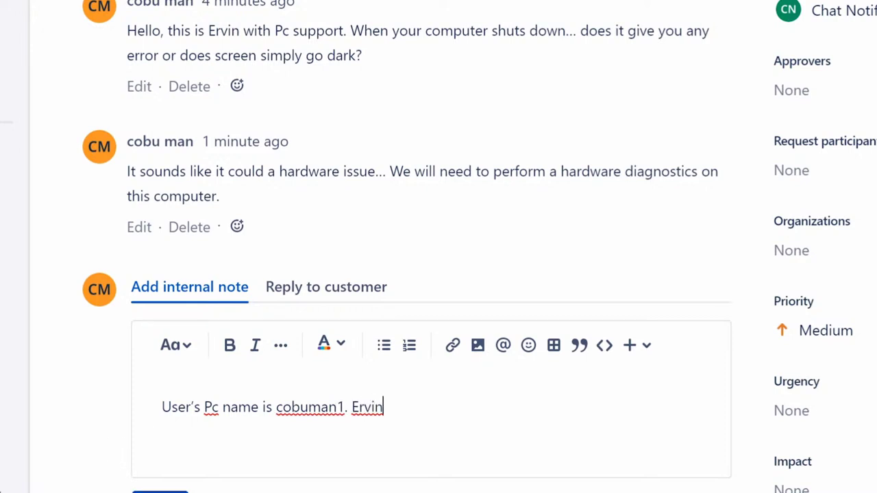
pyautogui.click(158, 491)
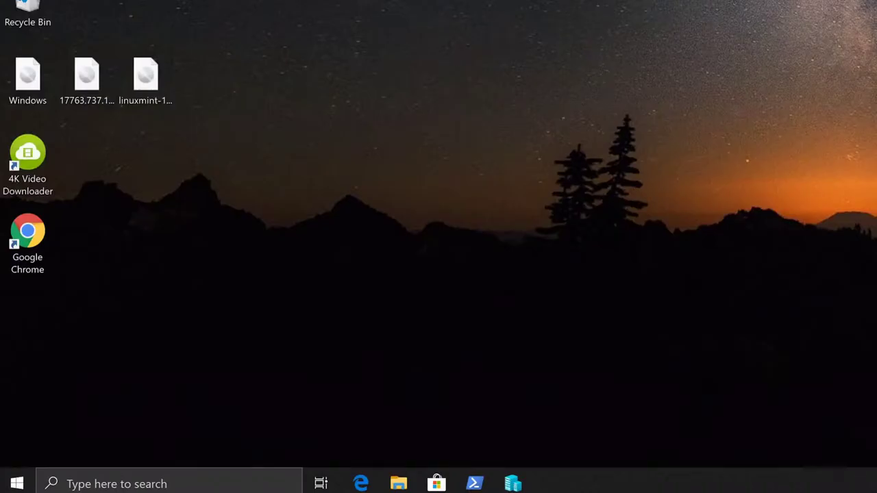
# - Right-click the Start button to bring up the Win+X power-user menu
pyautogui.rightClick(17, 484)
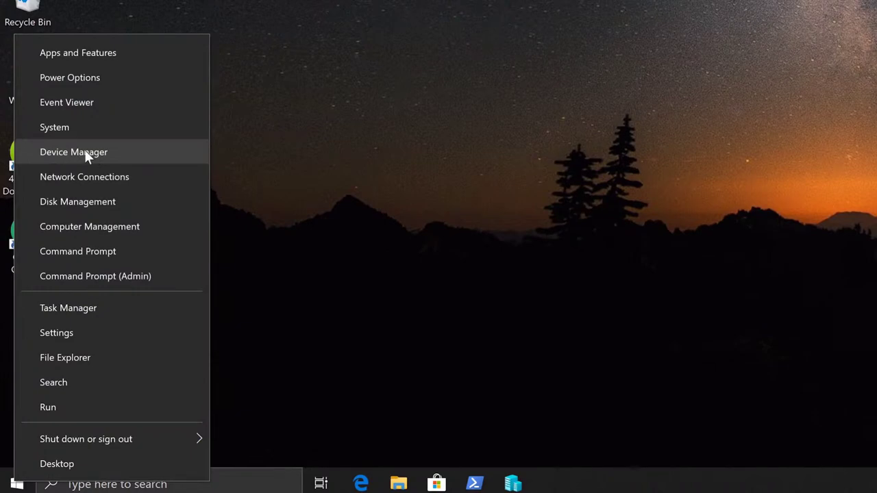
# - Launch Event Viewer, enlarge its window, and show the Windows Logs > System log with 8,145 events
pyautogui.click(100, 103)
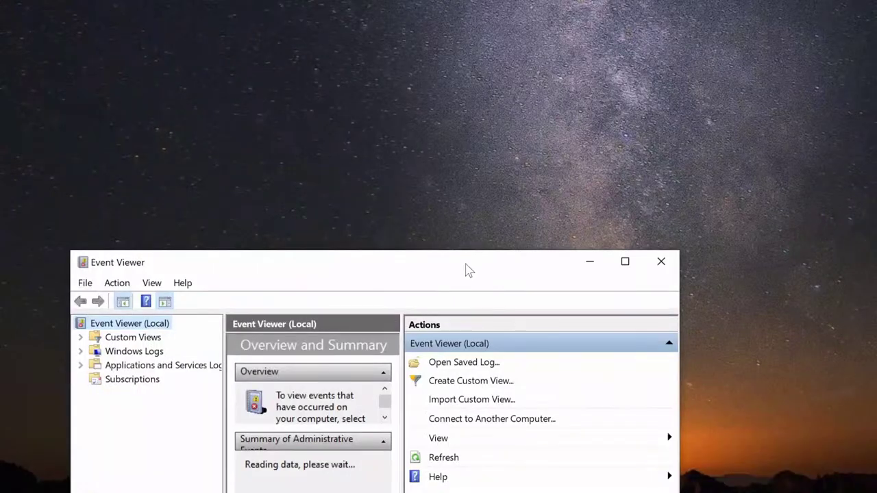
pyautogui.moveTo(466, 267); pyautogui.dragTo(496, 23)
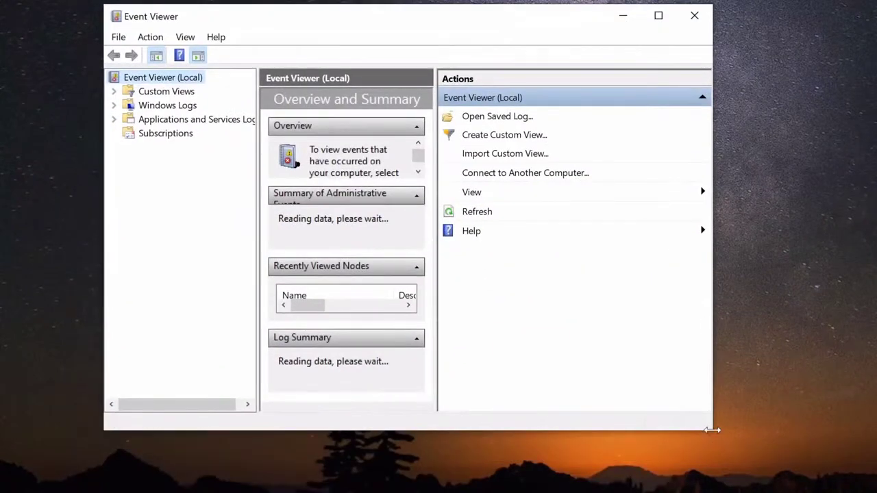
pyautogui.moveTo(717, 434); pyautogui.dragTo(851, 492)
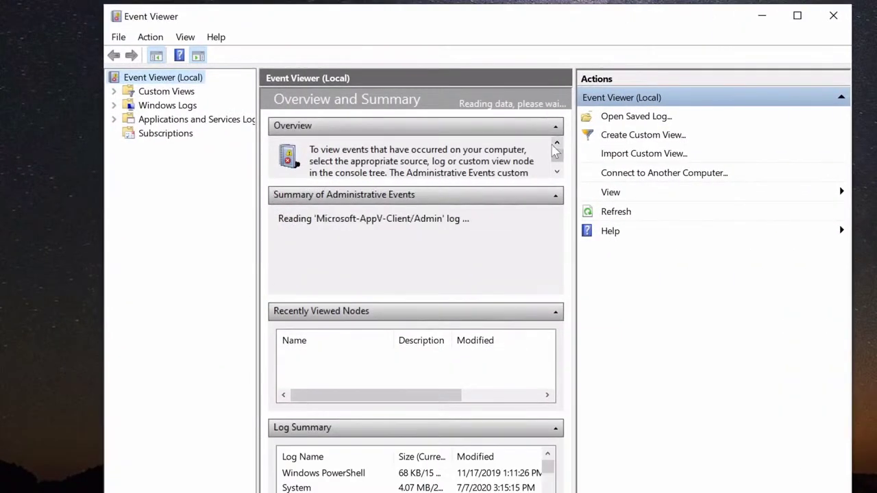
pyautogui.click(114, 105)
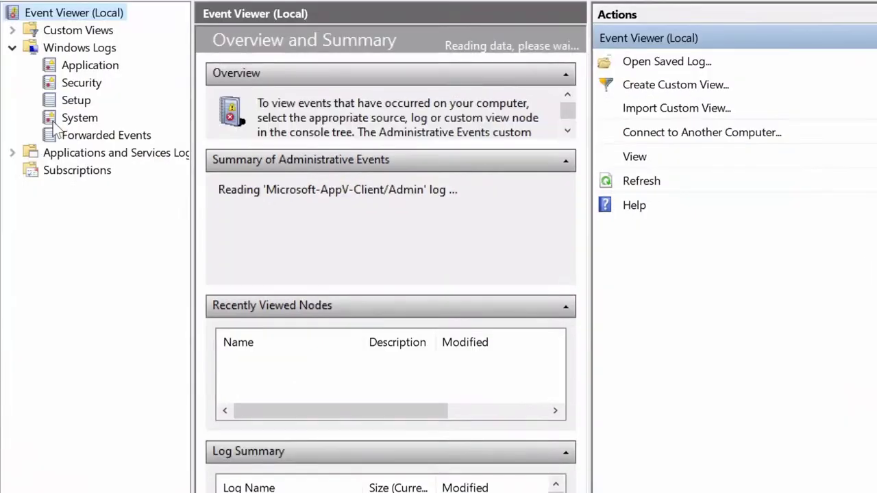
pyautogui.click(164, 162)
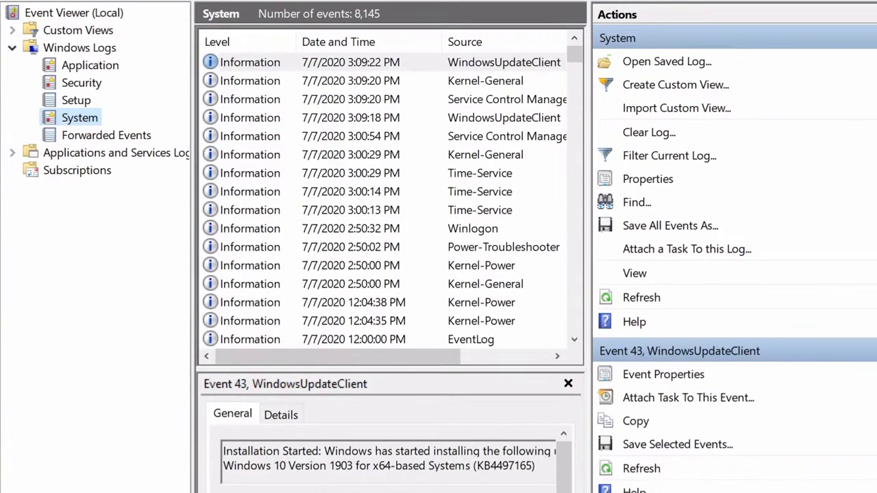
pyautogui.press('super+Up')
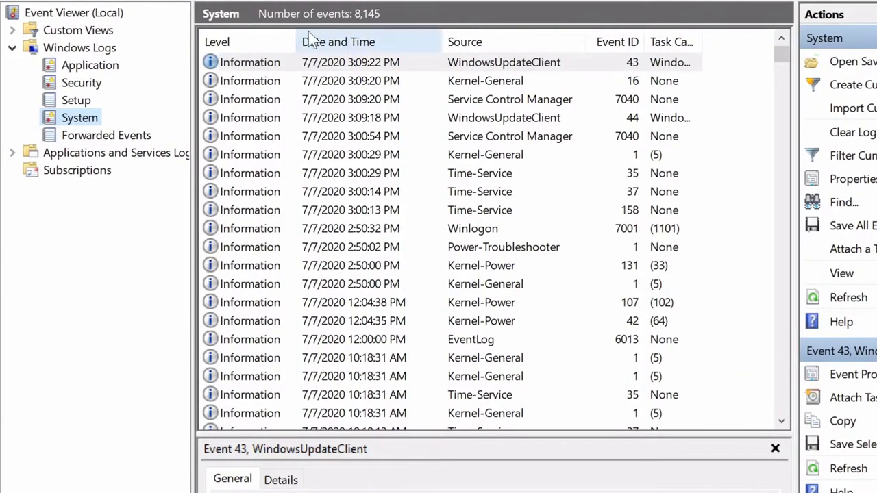
# - Sort the System log by level and scroll to the 5/13/2020 events
pyautogui.click(233, 38)
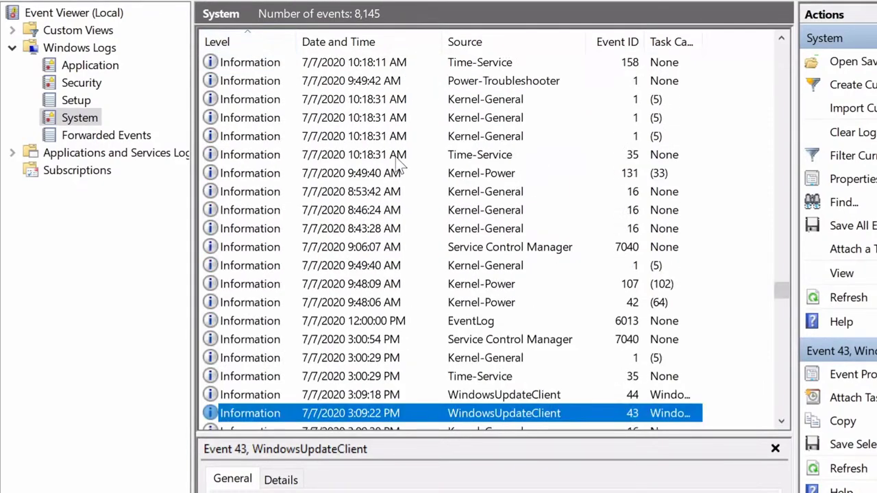
pyautogui.scroll(-2, 411, 178)
pyautogui.scroll(10, 621, 229)
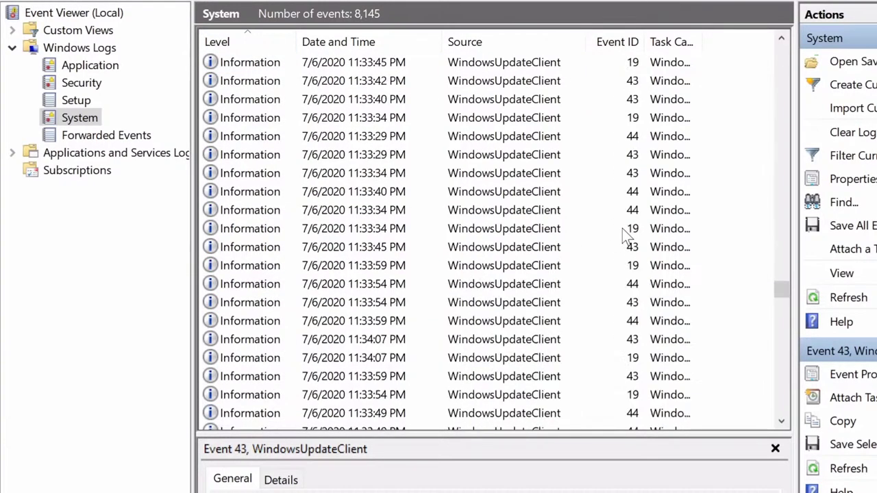
pyautogui.scroll(10, 616, 236)
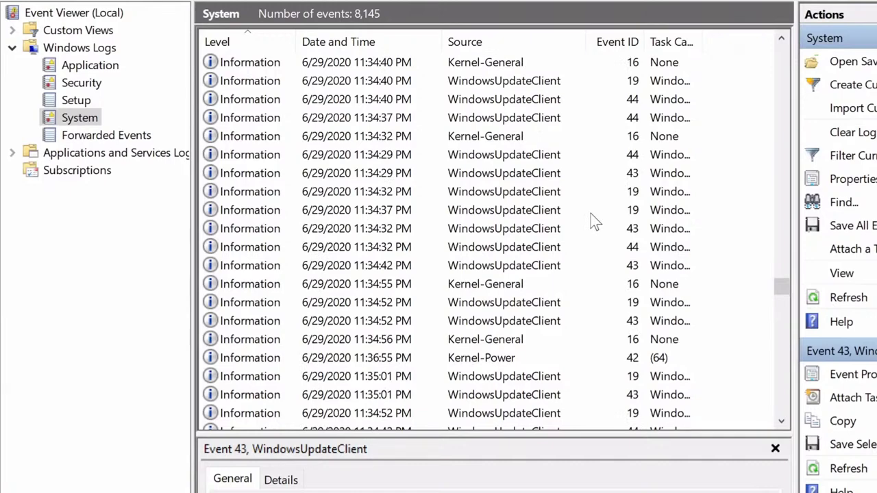
pyautogui.scroll(-10, 600, 164)
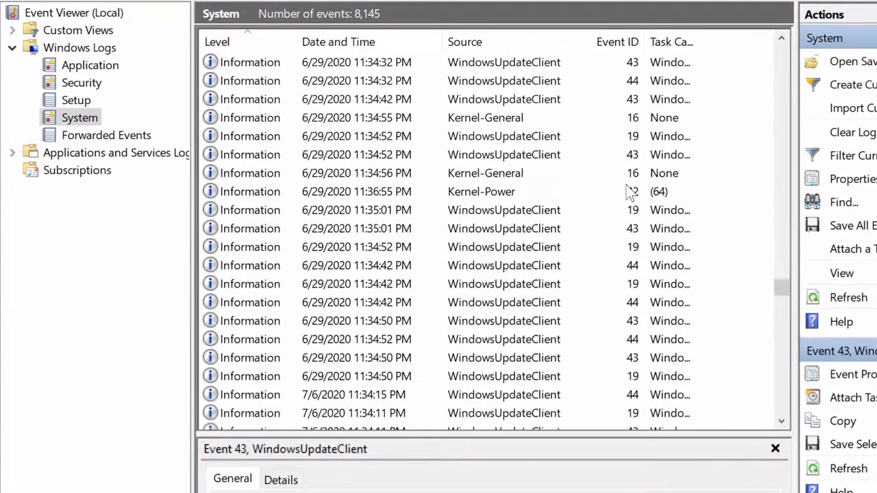
pyautogui.scroll(-10, 643, 216)
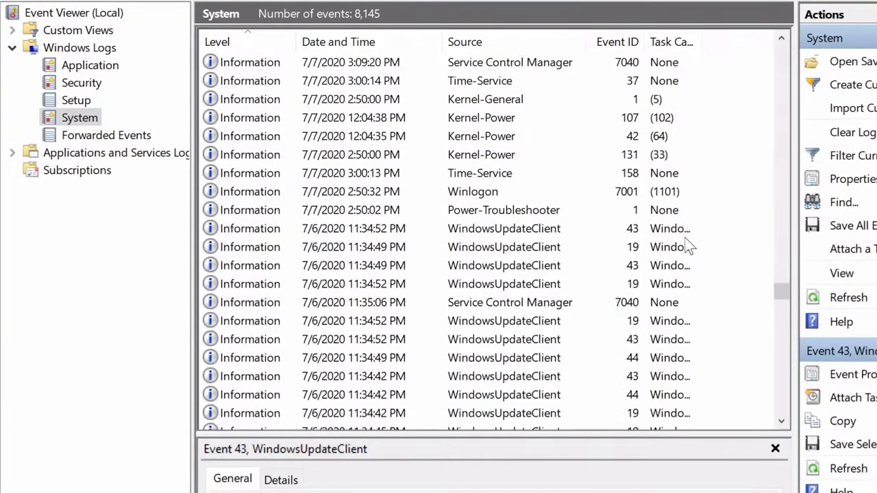
pyautogui.scroll(-10, 616, 219)
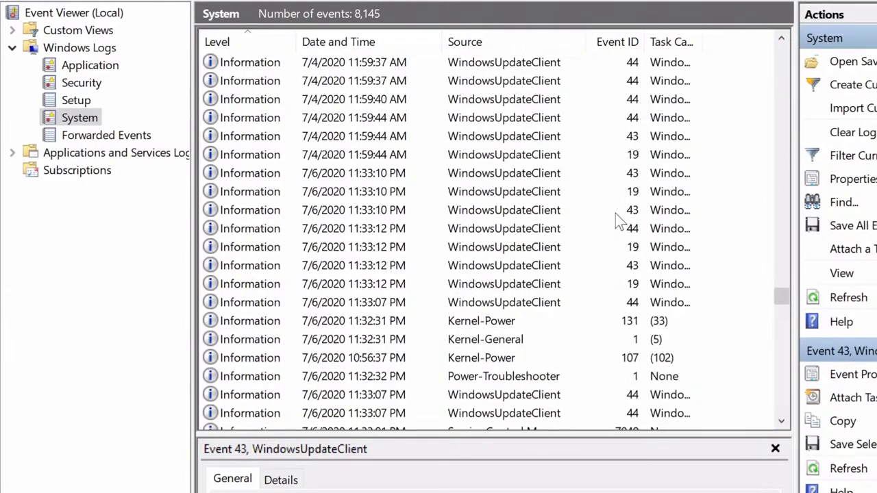
pyautogui.hscroll(1, 171, 77)
pyautogui.scroll(-5, 412, 138)
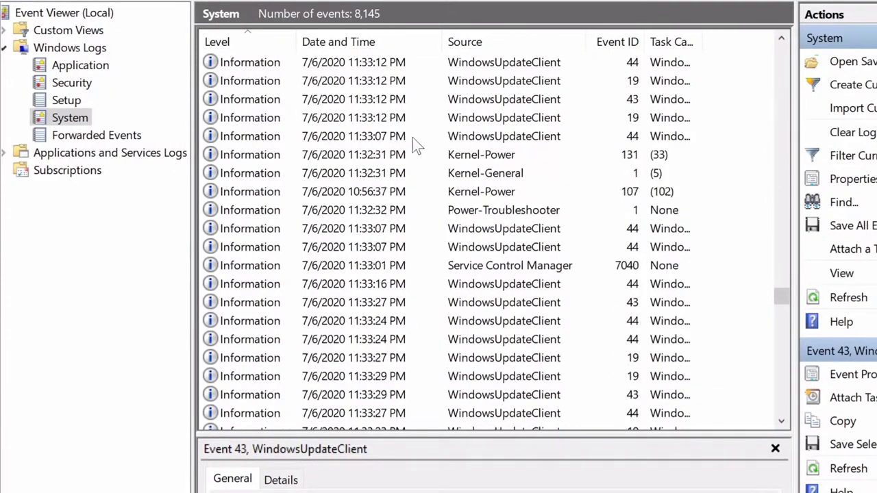
pyautogui.scroll(-10, 425, 144)
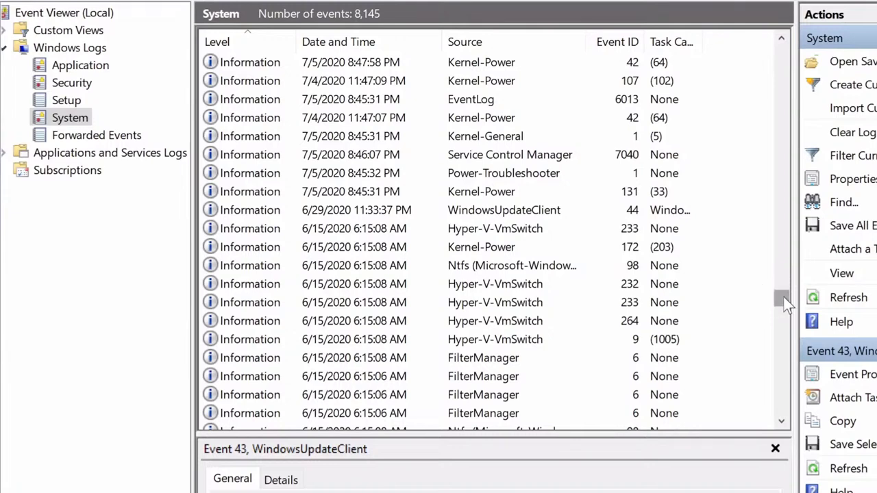
pyautogui.moveTo(782, 387); pyautogui.dragTo(783, 401)
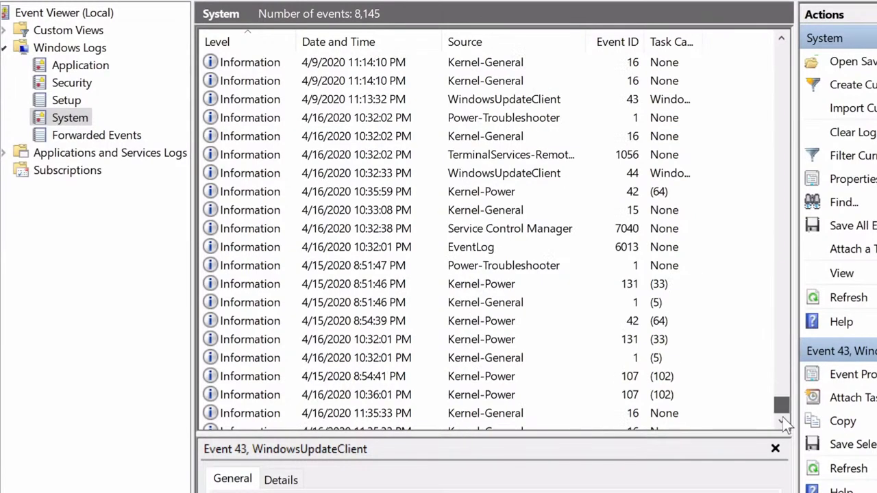
pyautogui.click(782, 417)
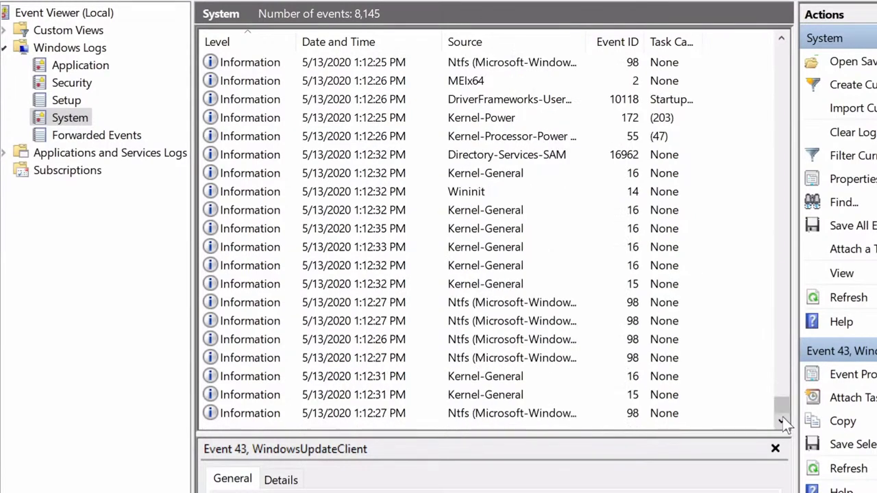
# - Read the Ntfs Event 98 health messages for volumes F, E and G
pyautogui.click(482, 320)
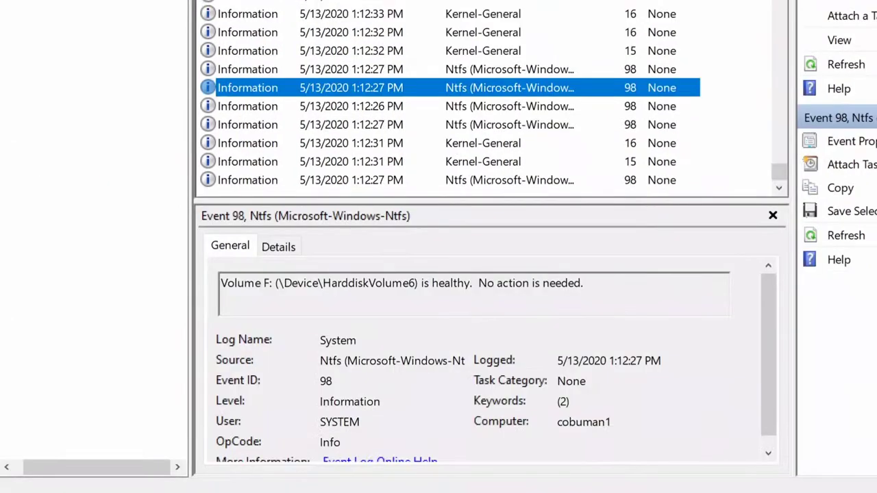
pyautogui.moveTo(583, 283); pyautogui.dragTo(220, 283)
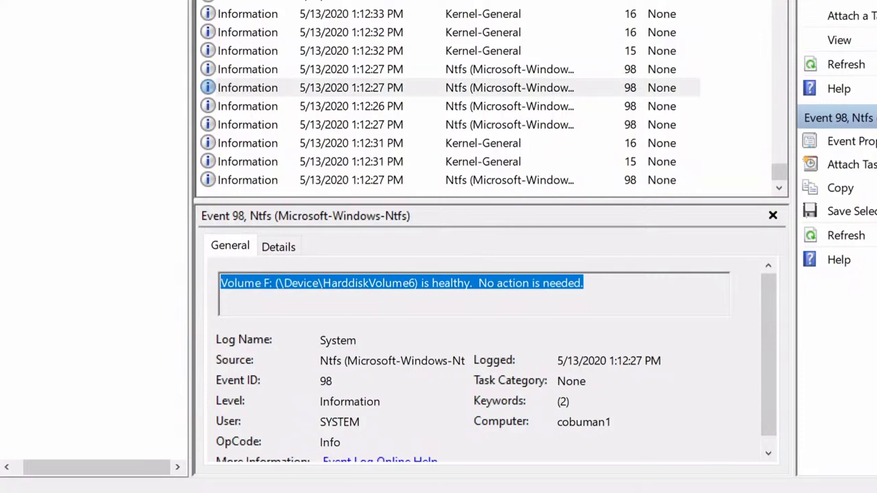
pyautogui.click(319, 108)
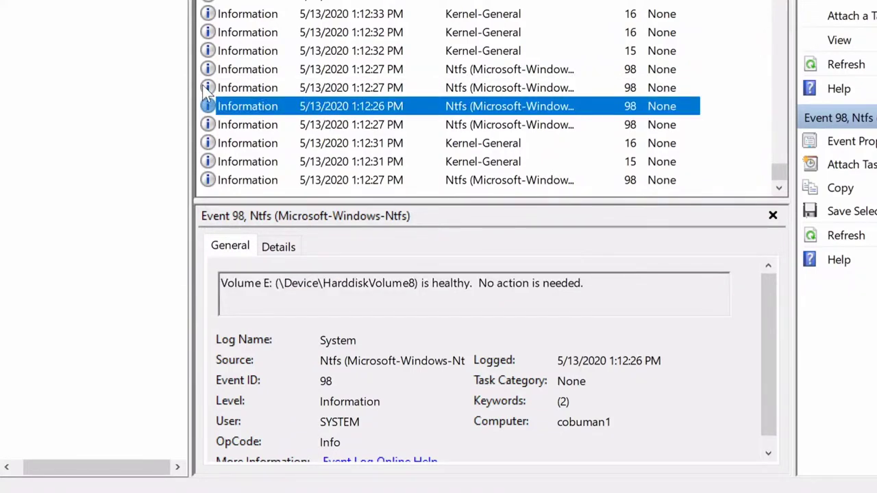
pyautogui.click(223, 71)
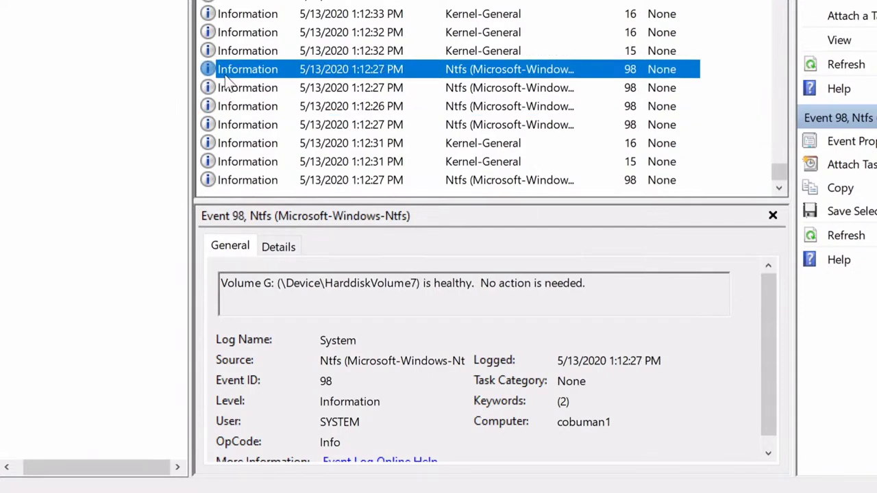
pyautogui.scroll(5, 220, 75)
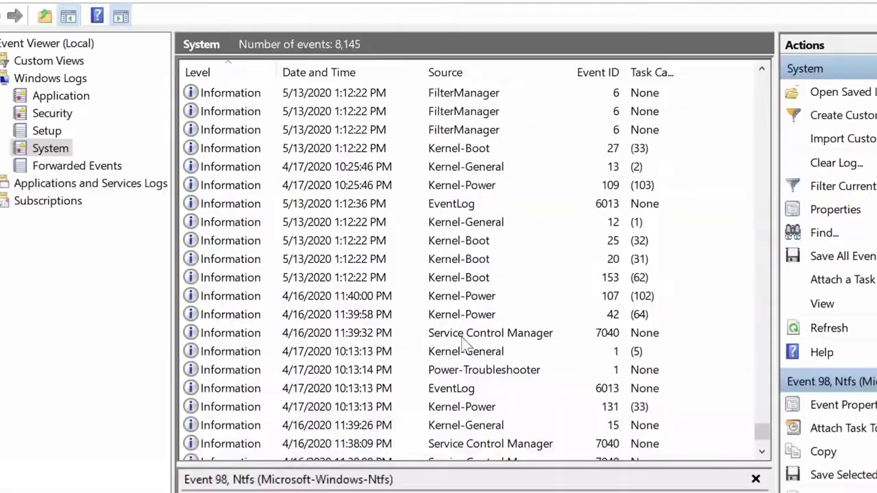
# - Inspect the Kernel-PnP warning, HttpEvent 15016 error and DistributedCOM 10010 error
pyautogui.scroll(5, 479, 103)
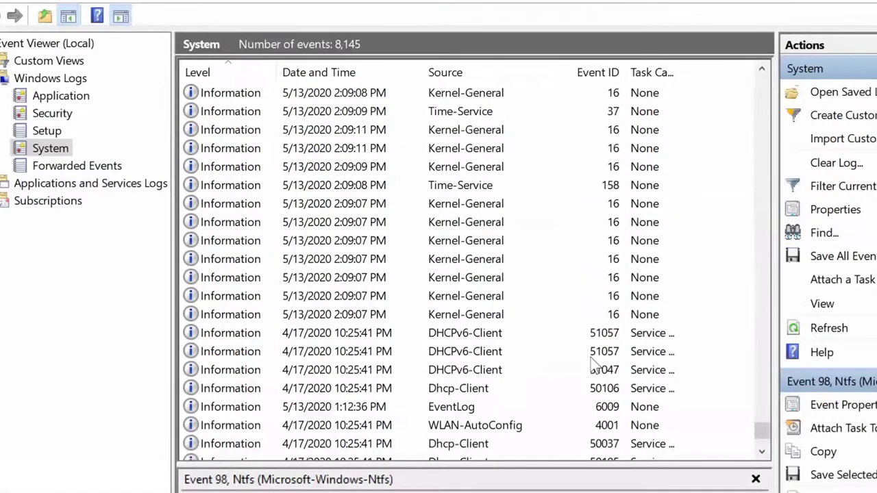
pyautogui.moveTo(765, 431); pyautogui.dragTo(761, 86)
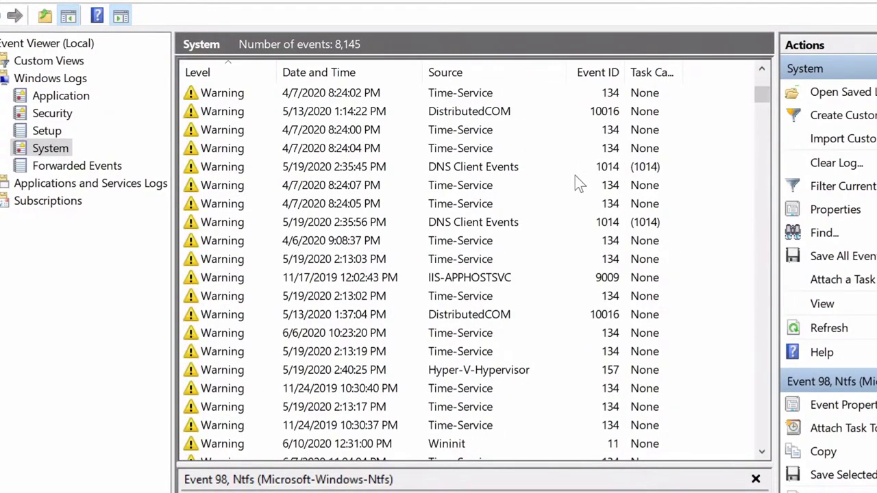
pyautogui.scroll(6, 233, 250)
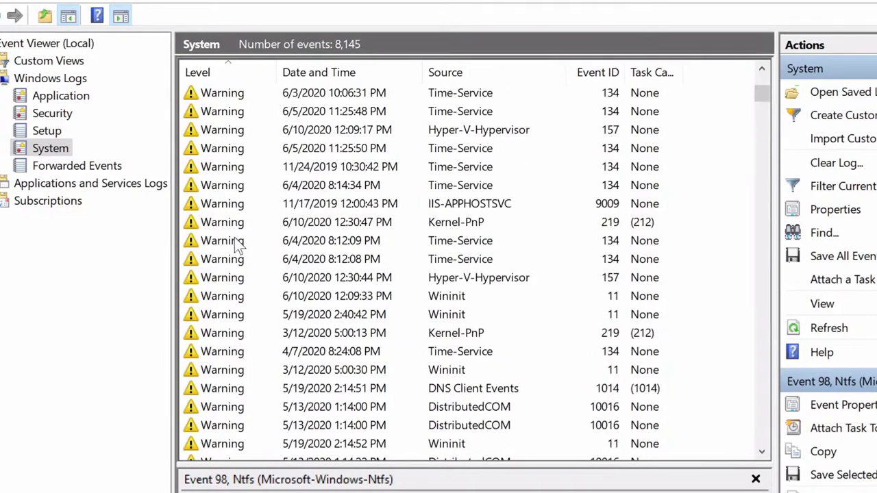
pyautogui.click(215, 150)
pyautogui.scroll(10, 214, 151)
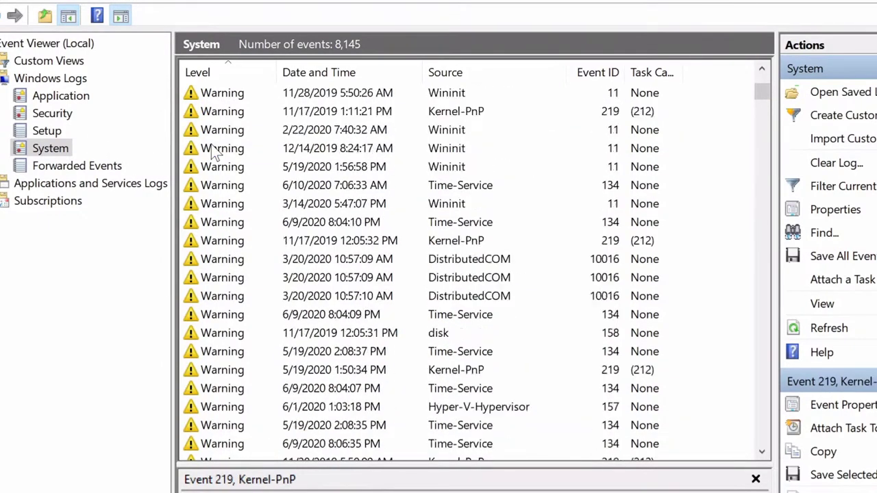
pyautogui.scroll(3, 218, 151)
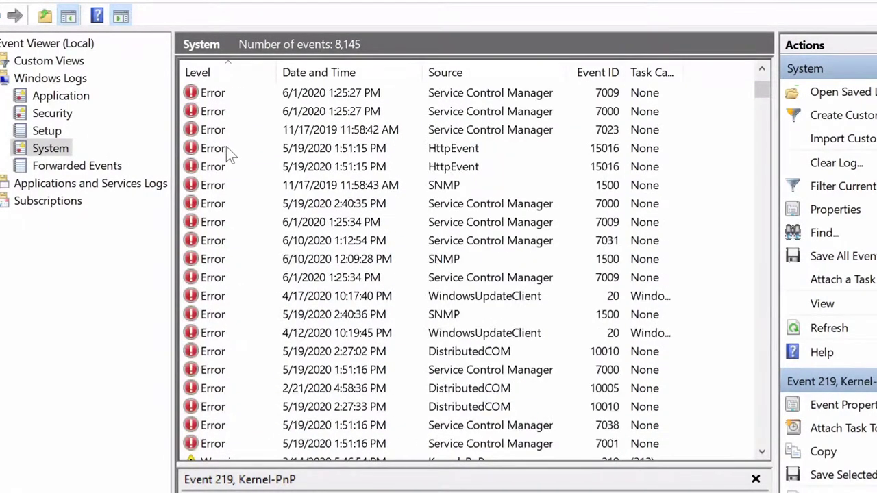
pyautogui.click(231, 167)
pyautogui.scroll(8, 231, 164)
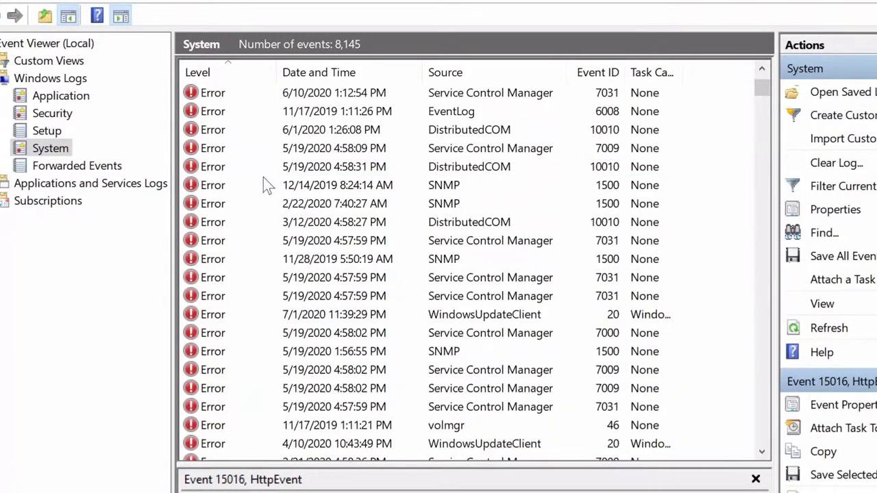
pyautogui.scroll(6, 263, 177)
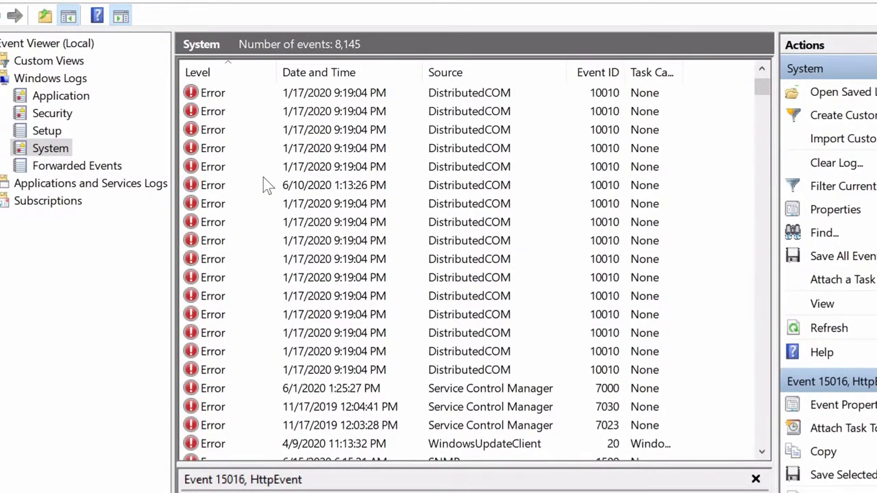
pyautogui.scroll(7, 527, 317)
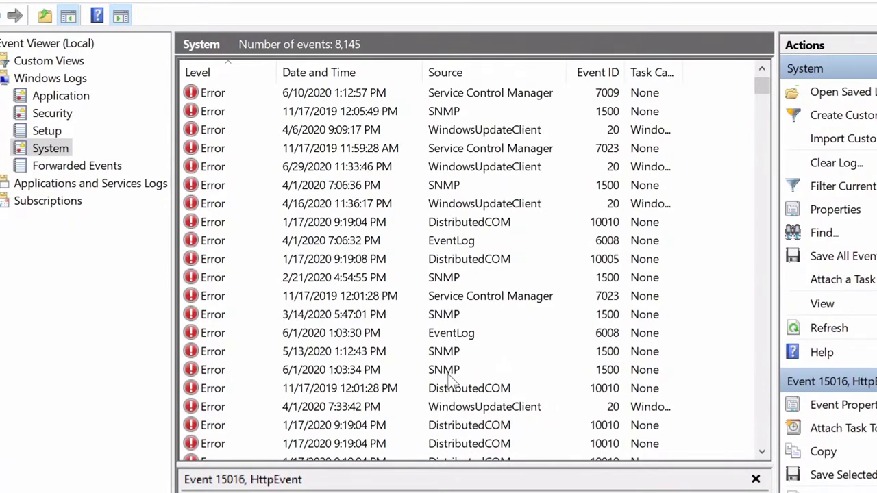
pyautogui.scroll(-6, 453, 380)
pyautogui.click(450, 333)
# - Scroll through the System log and inspect the 5/19/2020 DistributedCOM error
pyautogui.scroll(5, 450, 333)
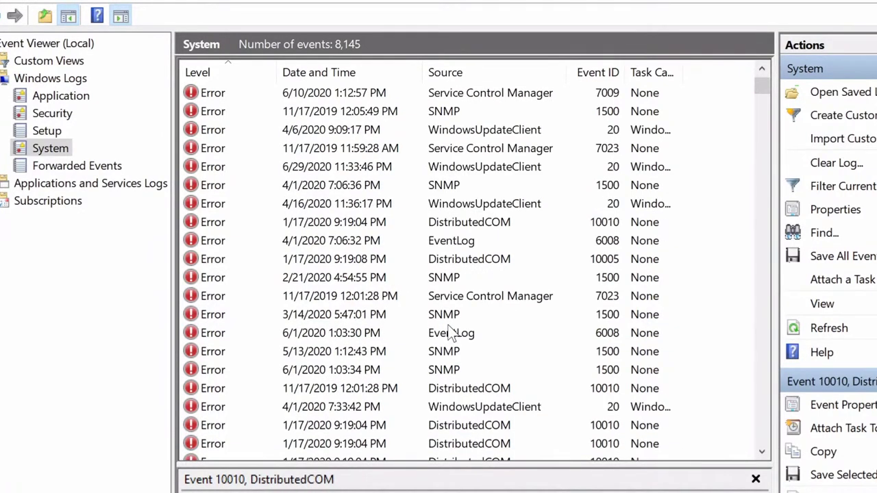
pyautogui.scroll(10, 450, 333)
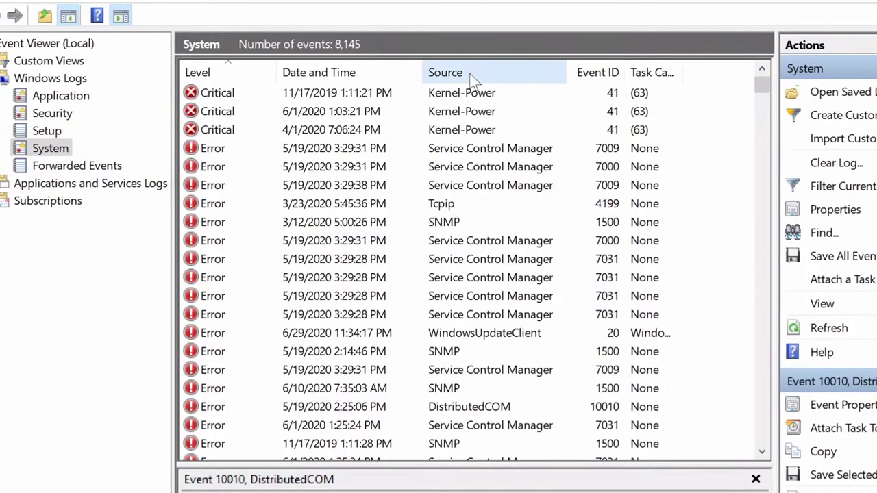
pyautogui.scroll(-10, 471, 206)
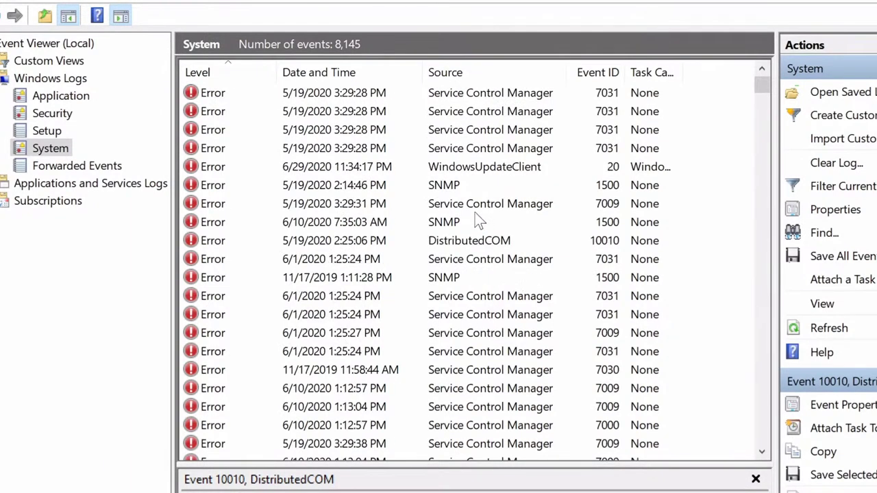
pyautogui.scroll(-12, 479, 217)
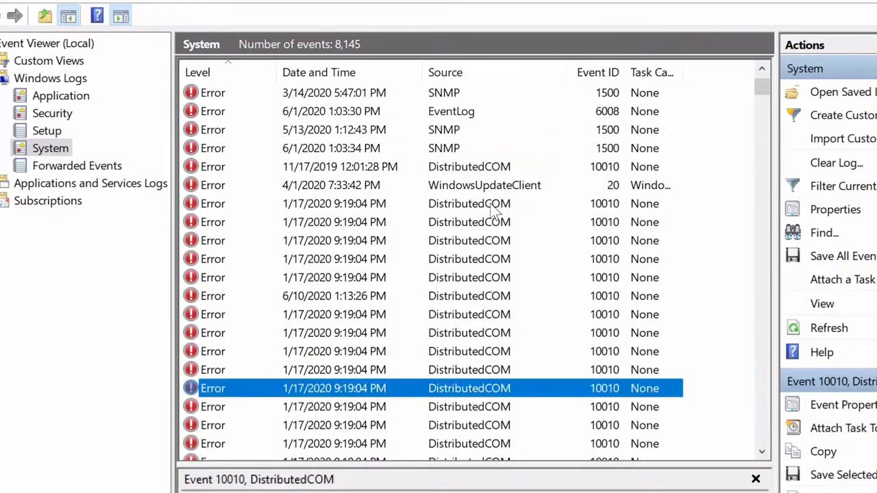
pyautogui.scroll(-12, 495, 213)
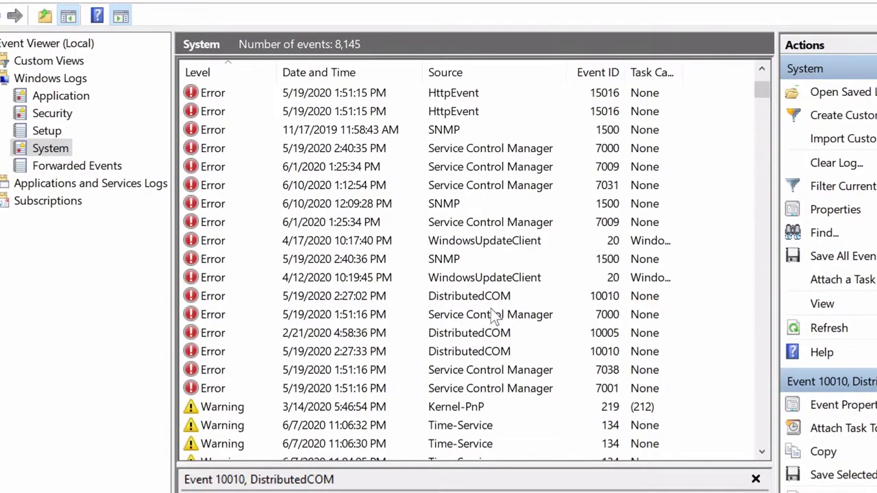
pyautogui.scroll(3, 494, 317)
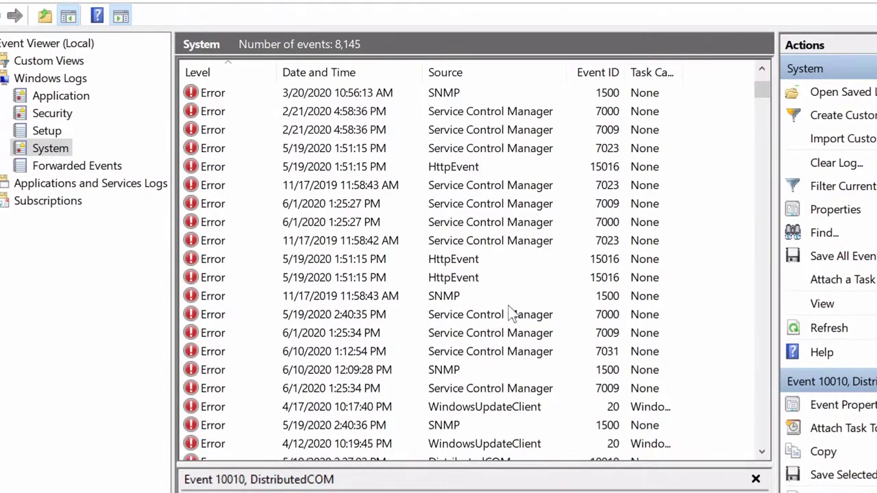
pyautogui.scroll(-4, 512, 318)
pyautogui.click(224, 302)
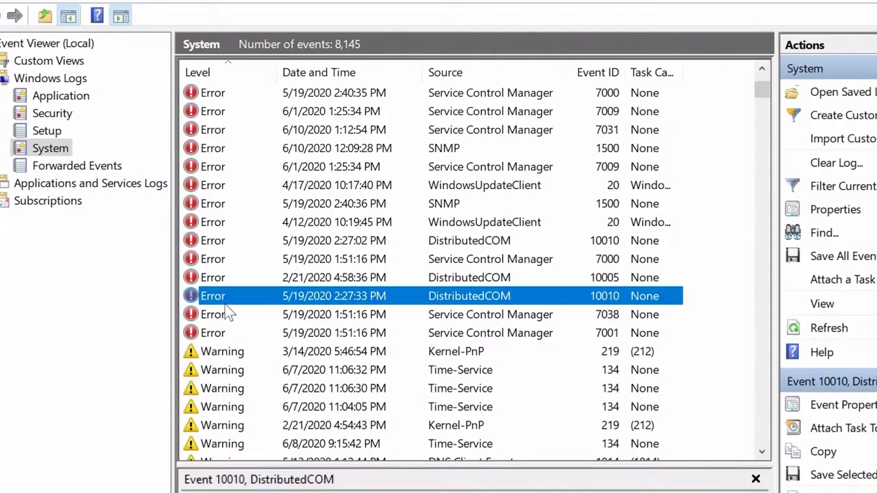
pyautogui.scroll(-9, 446, 318)
pyautogui.scroll(10, 446, 315)
pyautogui.scroll(16, 438, 305)
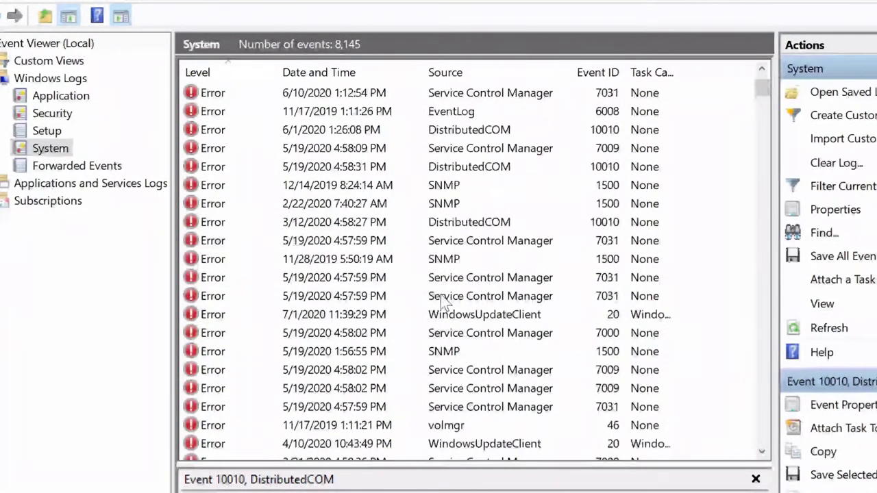
# - Select the SNMP Event 1500 error and scroll through the surrounding events
pyautogui.click(505, 298)
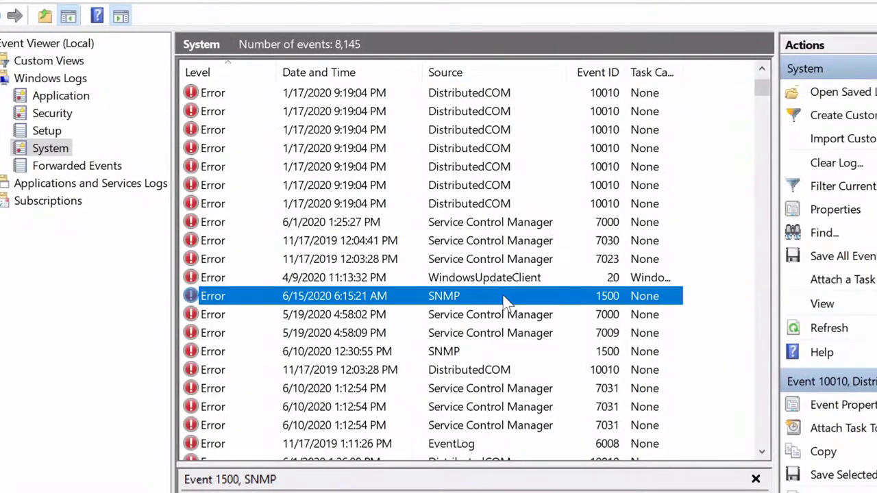
pyautogui.scroll(-4, 505, 303)
pyautogui.scroll(-15, 505, 304)
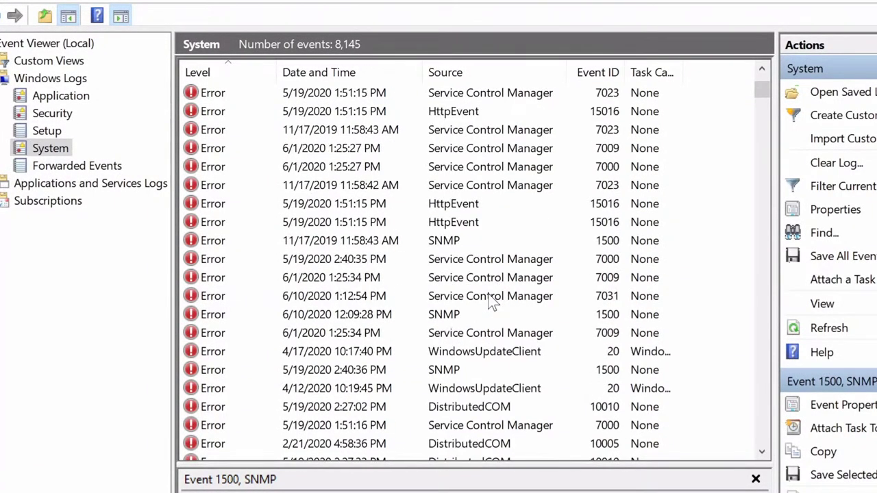
pyautogui.scroll(-20, 504, 302)
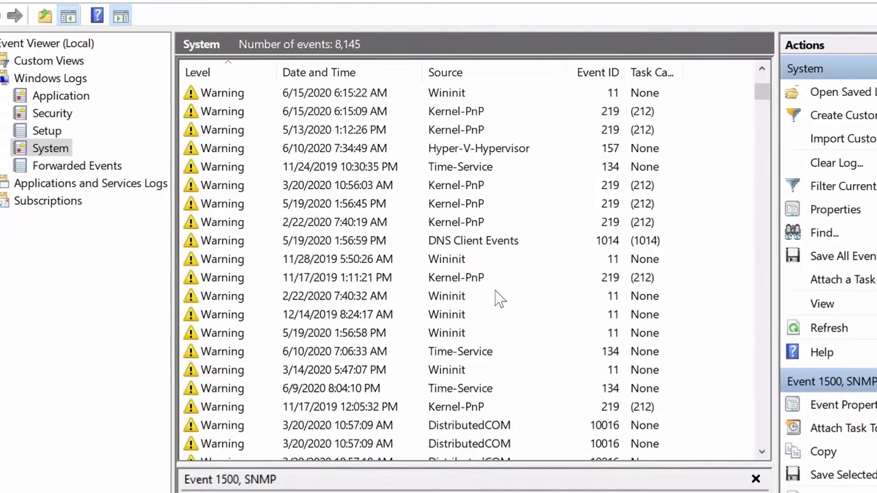
pyautogui.scroll(-20, 500, 289)
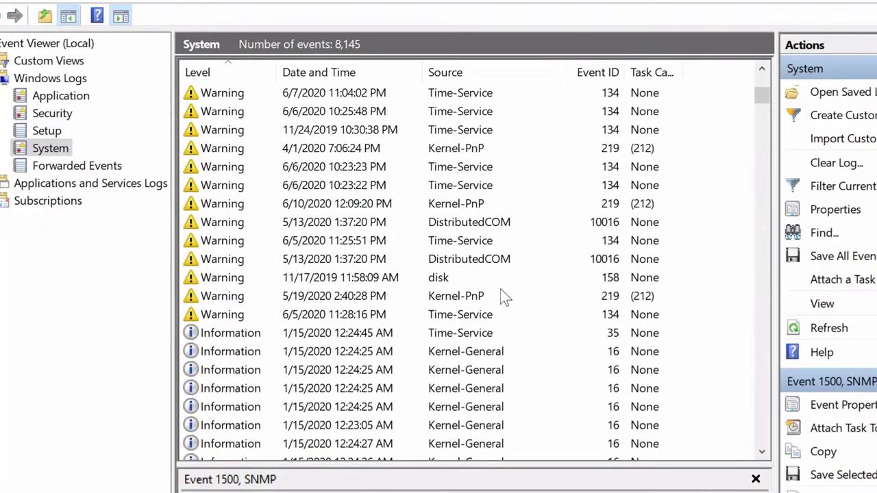
pyautogui.scroll(-20, 510, 281)
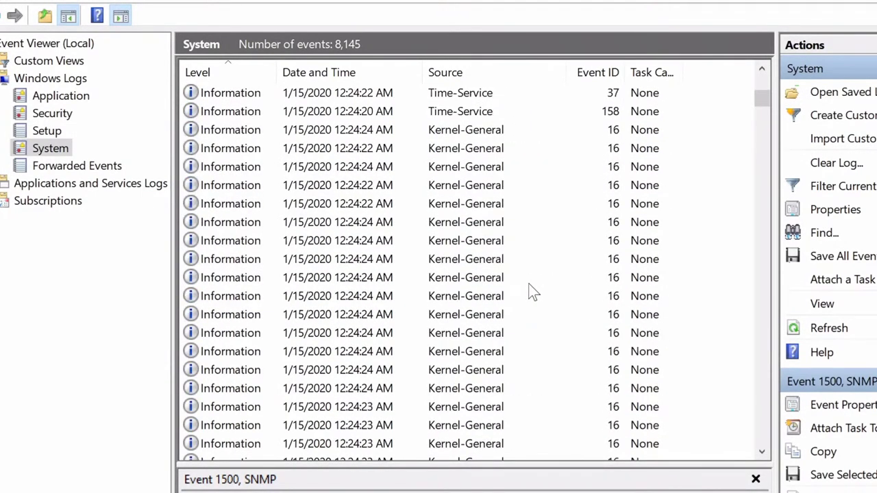
pyautogui.scroll(-20, 519, 286)
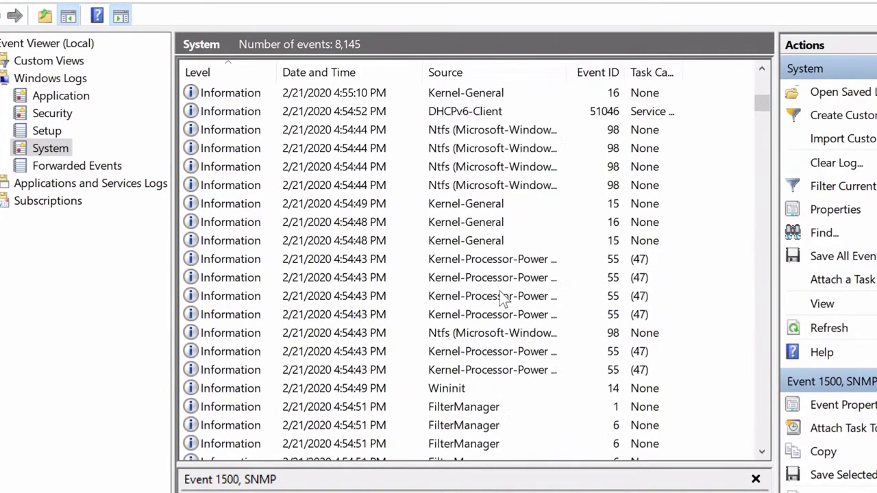
pyautogui.scroll(20, 504, 293)
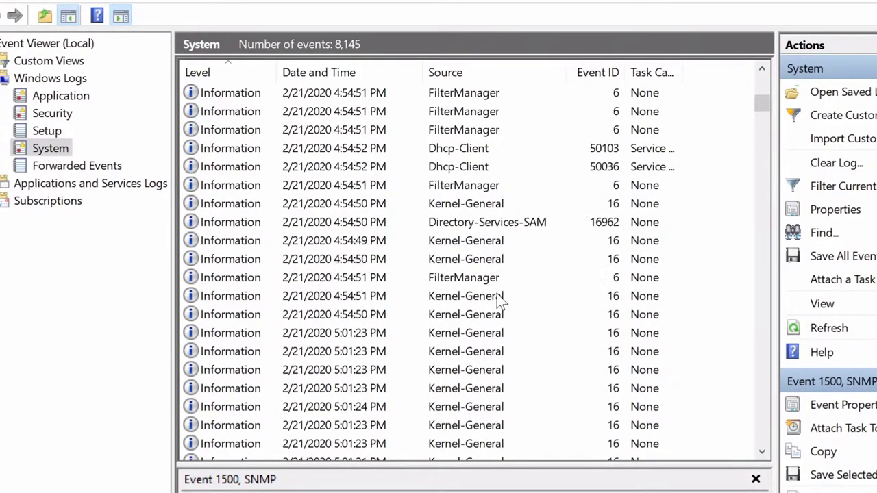
pyautogui.scroll(20, 504, 286)
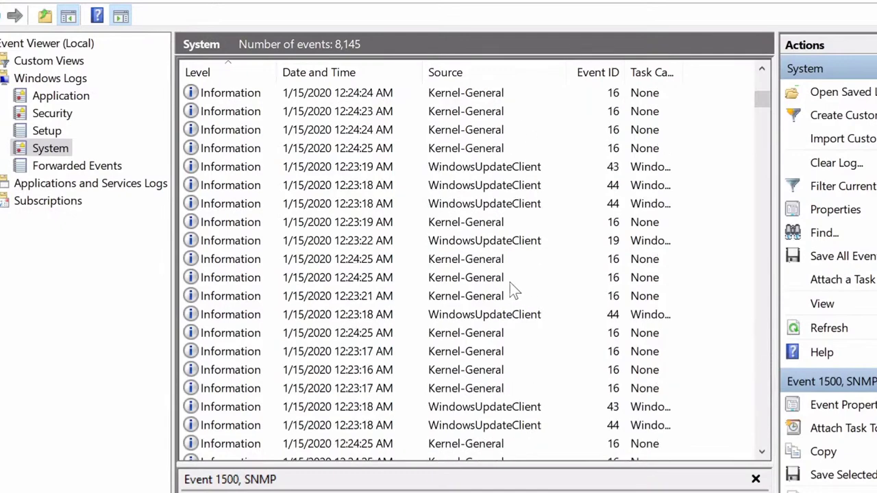
pyautogui.scroll(20, 511, 291)
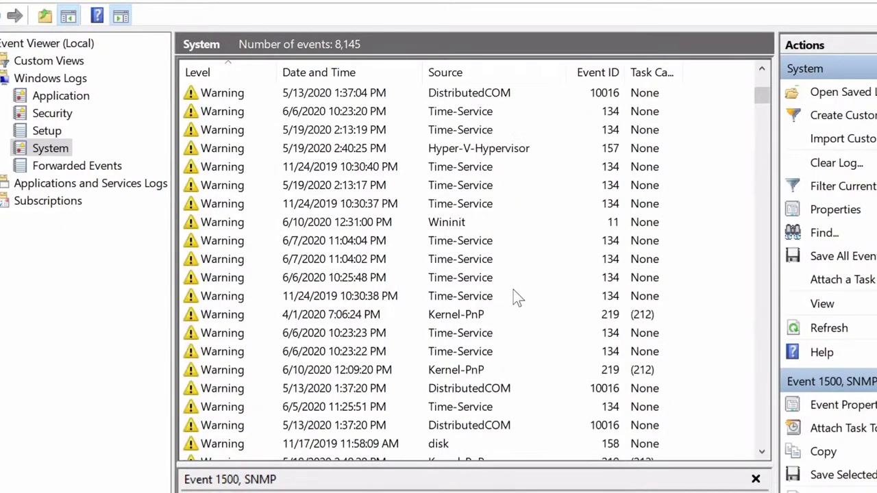
pyautogui.scroll(15, 520, 305)
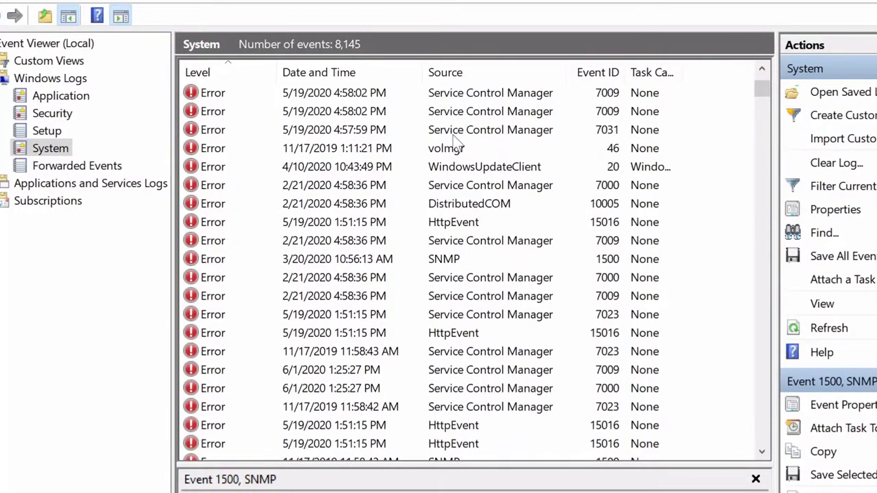
# - Read the Service Control Manager 7009 timeout and 7000 Audiosrv logon-failure errors
pyautogui.click(471, 111)
pyautogui.click(483, 185)
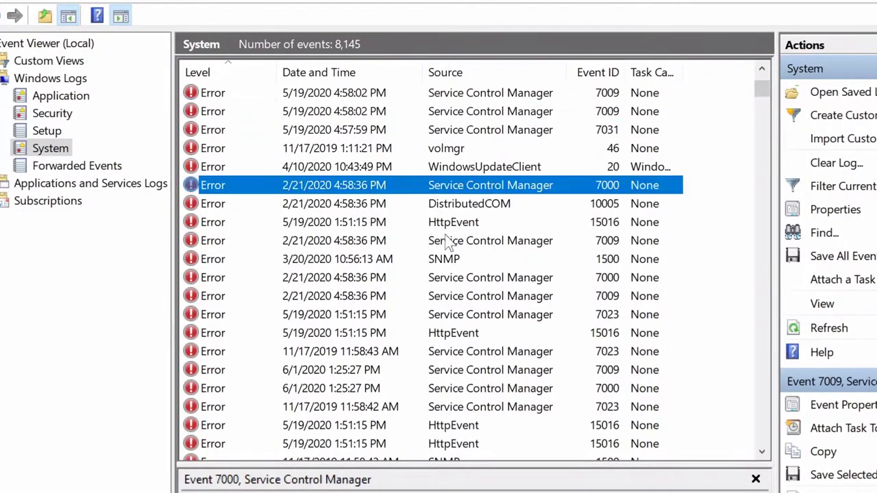
pyautogui.moveTo(590, 295); pyautogui.dragTo(196, 280)
pyautogui.click(528, 103)
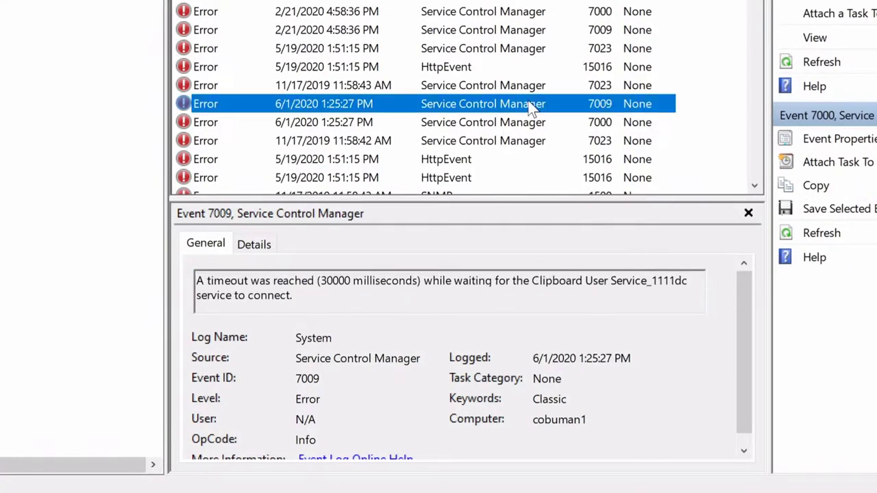
pyautogui.scroll(-4, 531, 137)
pyautogui.scroll(-4, 541, 144)
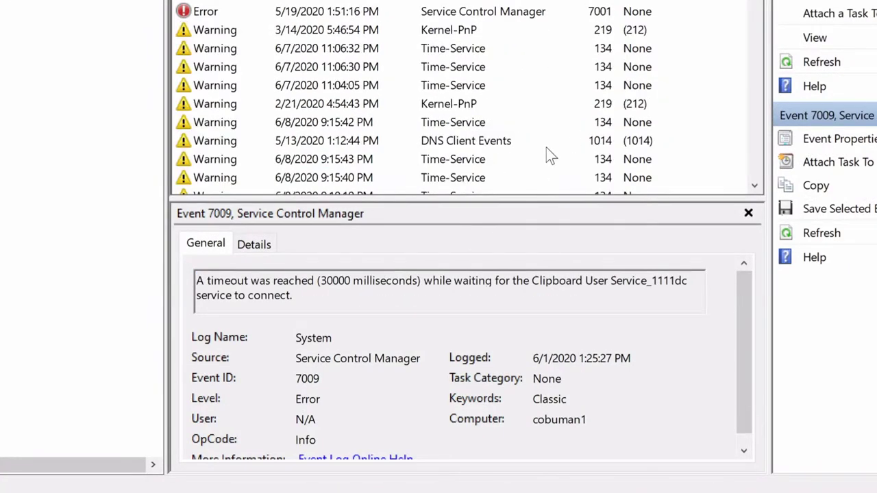
pyautogui.scroll(3, 545, 151)
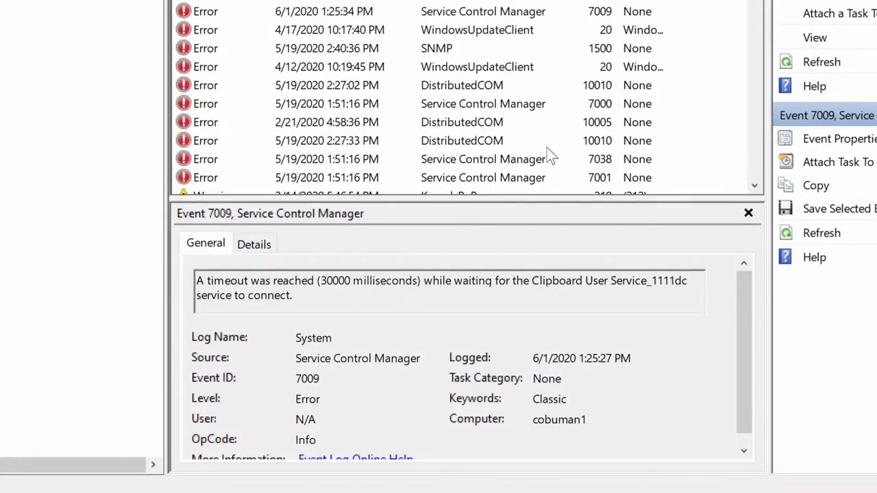
pyautogui.click(278, 108)
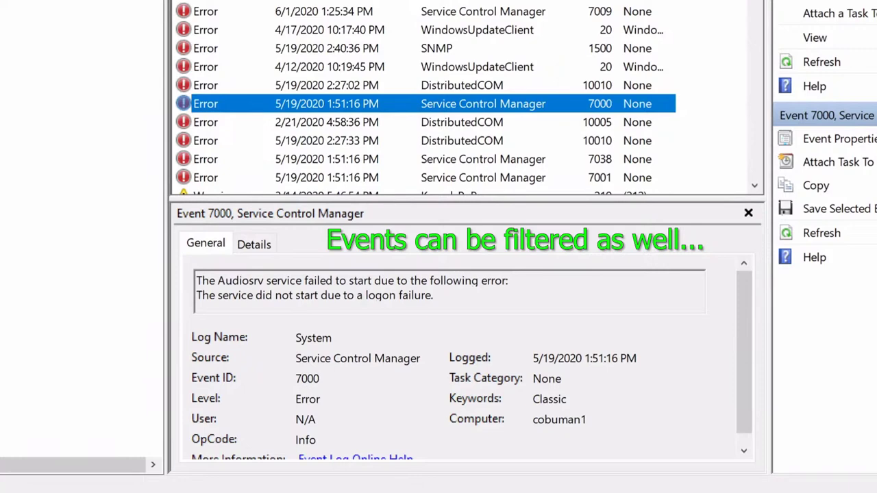
# - Launch Control Panel from Windows search with 'contro' and open Security and Maintenance
pyautogui.press('super')
pyautogui.write('r')
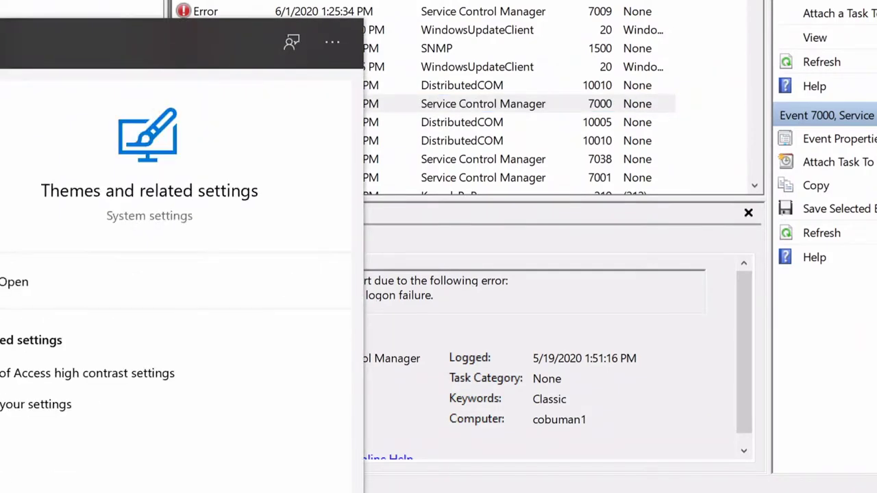
pyautogui.write('it')
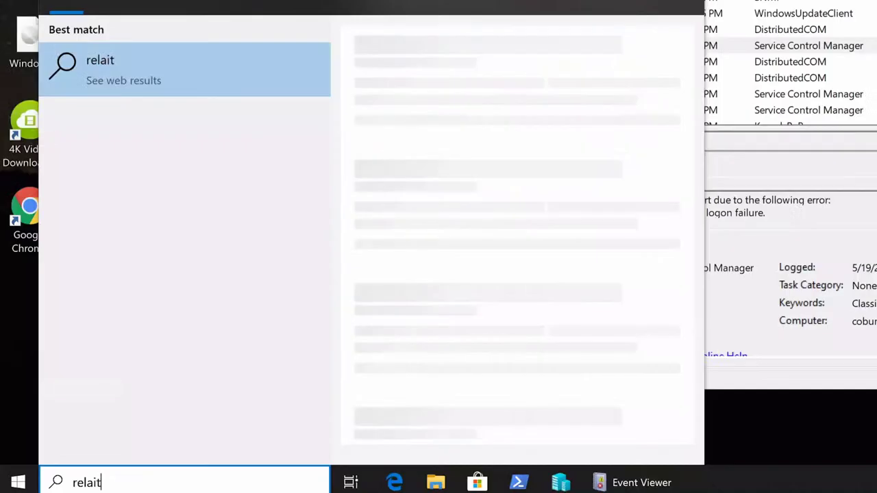
pyautogui.press('BackSpace')
pyautogui.press('BackSpace')
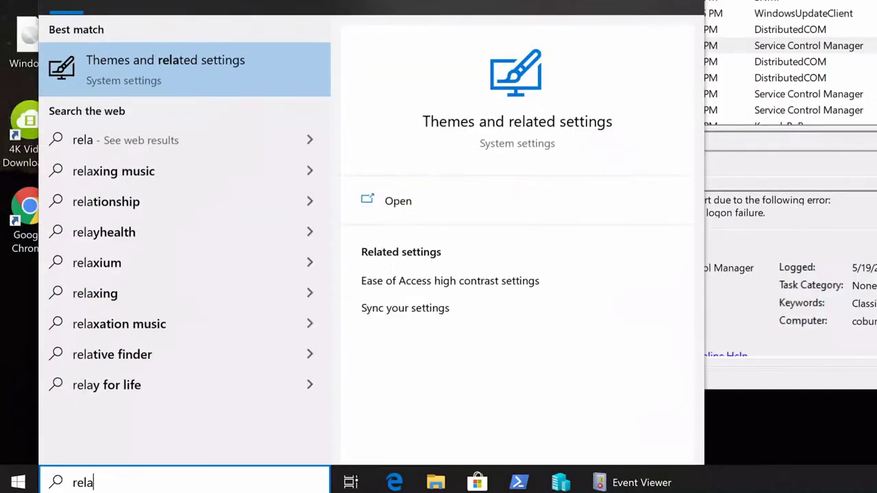
pyautogui.write('i')
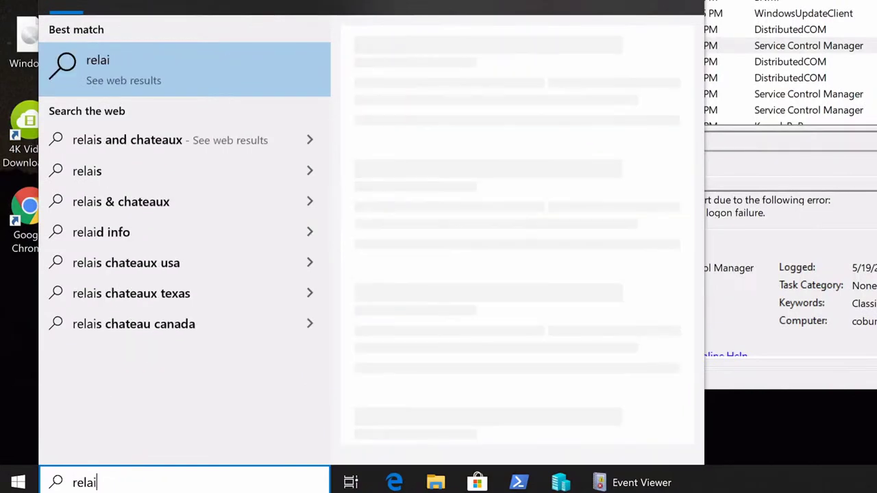
pyautogui.write('bility montor')
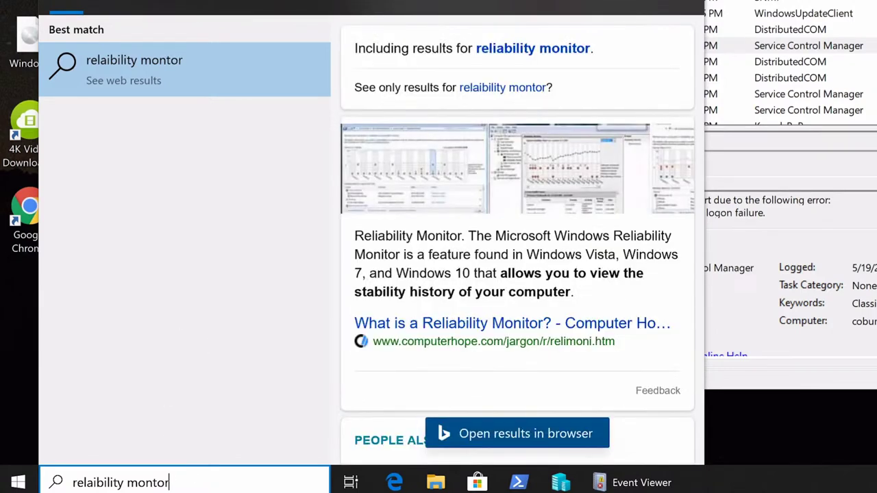
pyautogui.hotkey('ctrl', 'a')
pyautogui.write('contro')
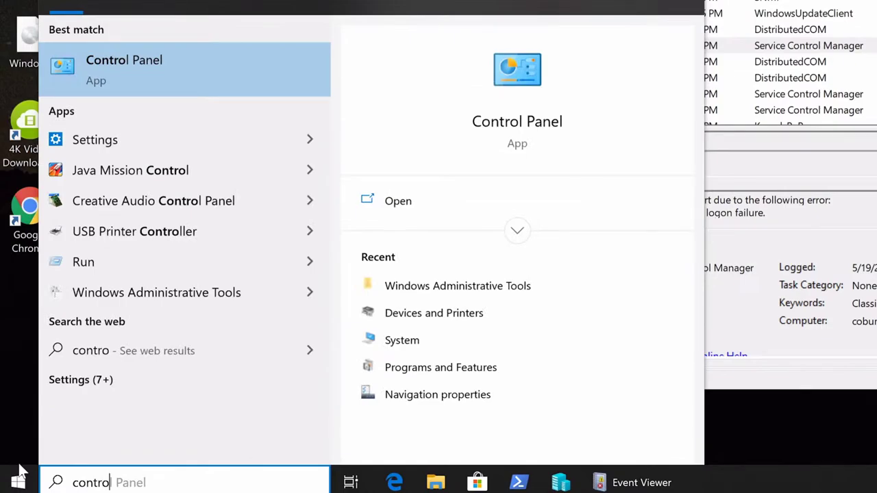
pyautogui.press('Return')
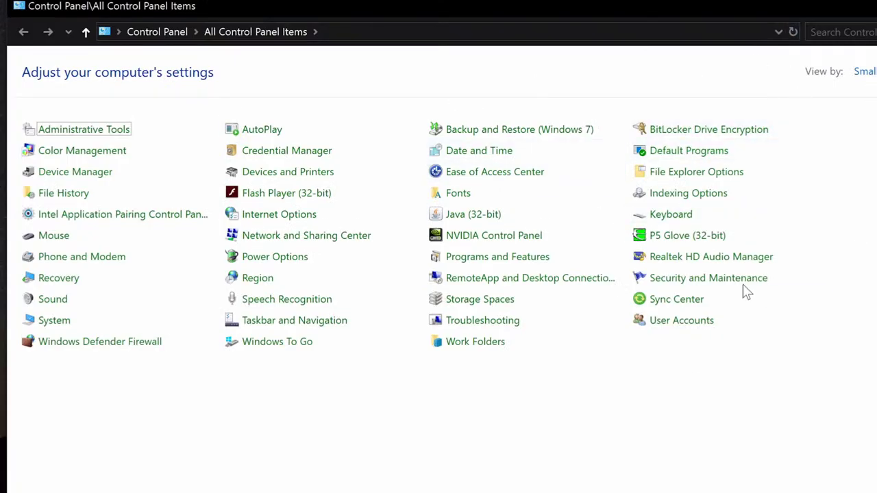
pyautogui.click(685, 280)
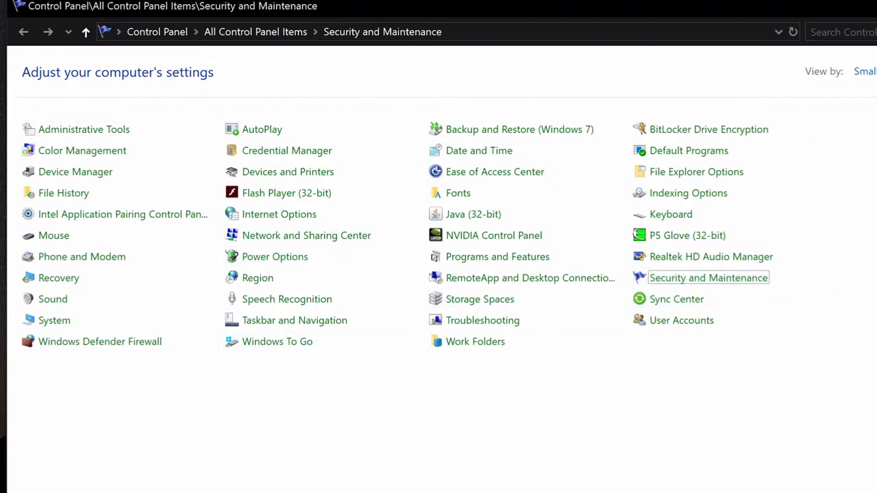
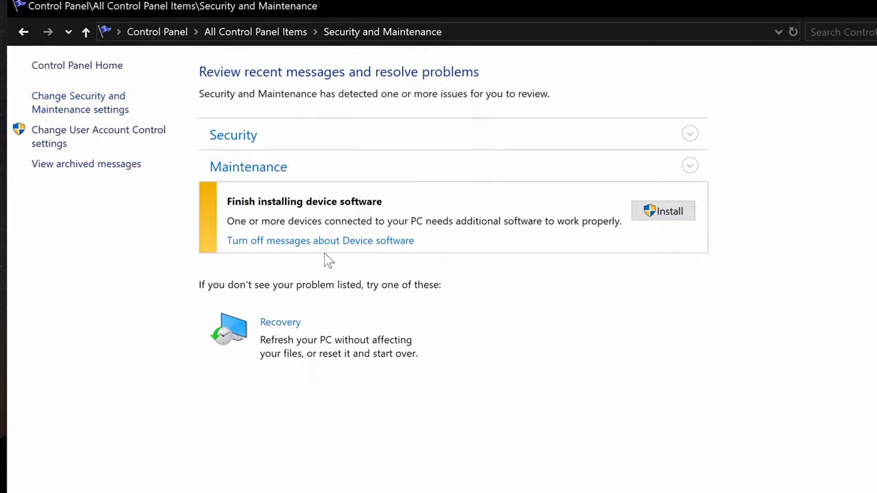
# - Review the Security and Maintenance message settings, then list Control Panel items matching 're'
pyautogui.click(256, 137)
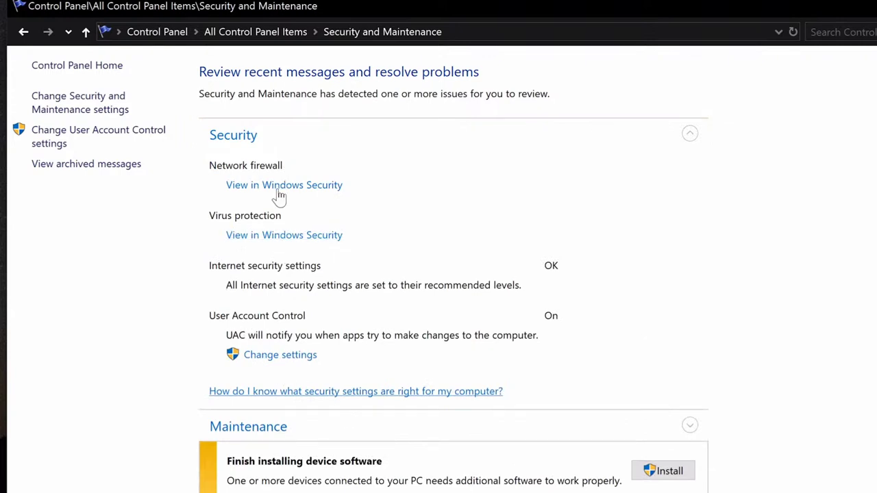
pyautogui.scroll(-1, 342, 384)
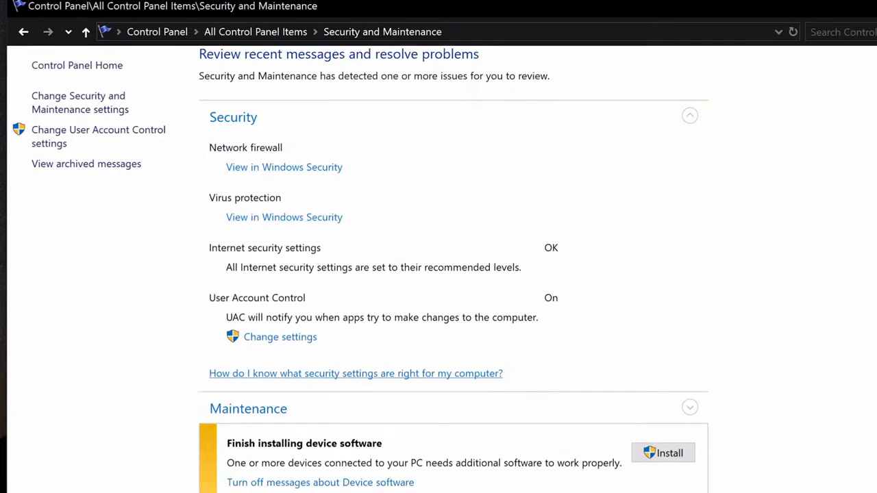
pyautogui.click(78, 107)
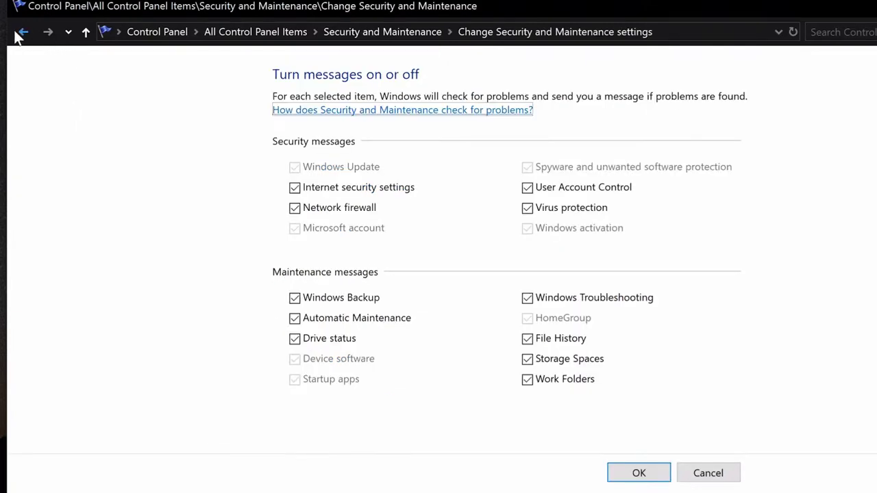
pyautogui.click(23, 32)
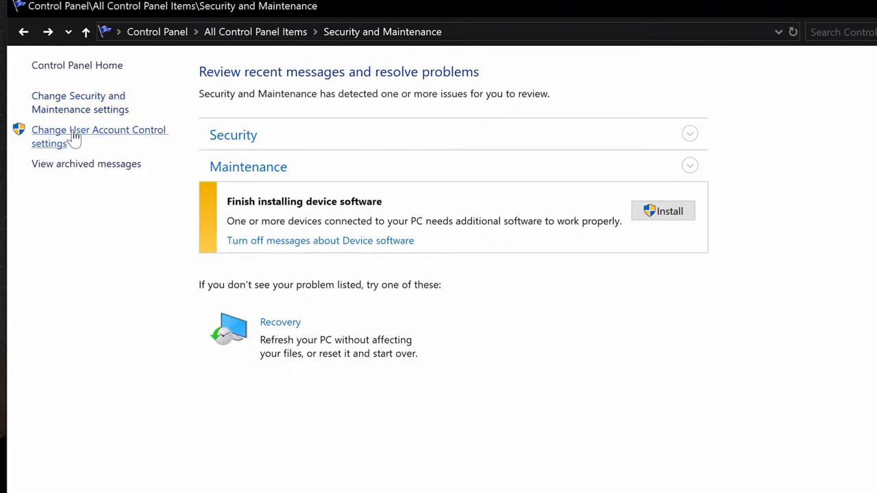
pyautogui.click(254, 144)
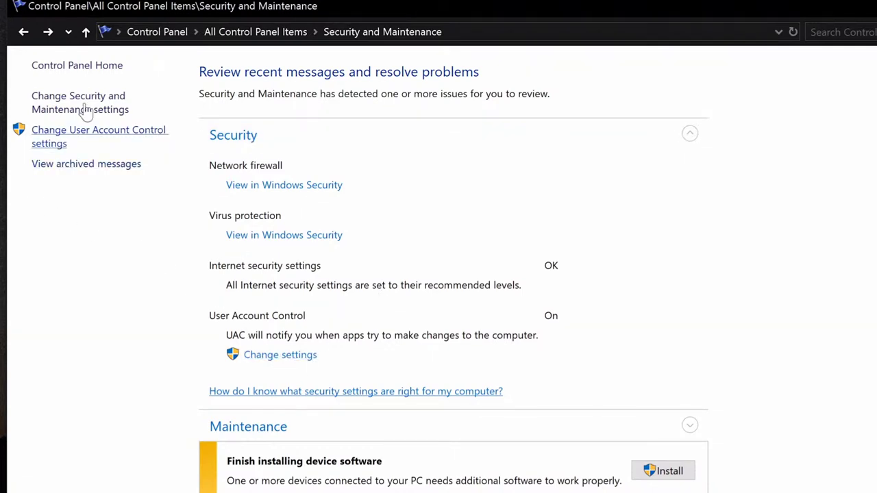
pyautogui.click(84, 69)
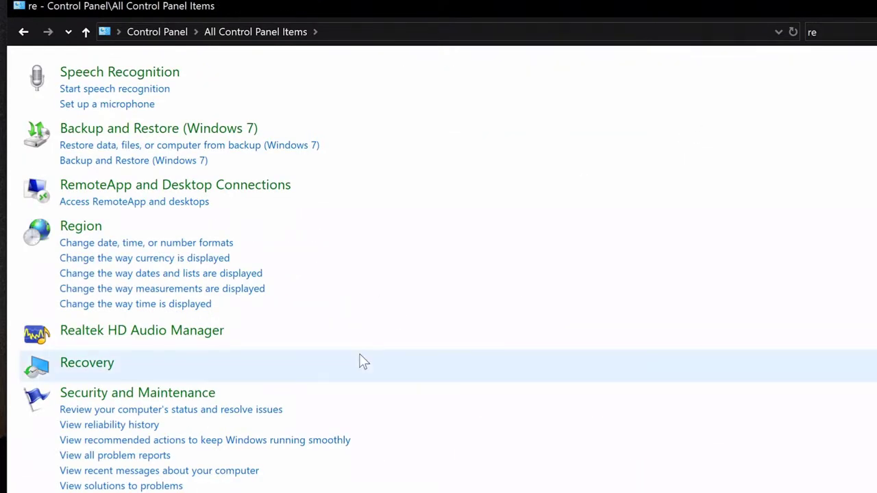
# - In Reliability Monitor, select 6/27/2020, widen the Date column and open the Windows Hardware error
pyautogui.click(116, 425)
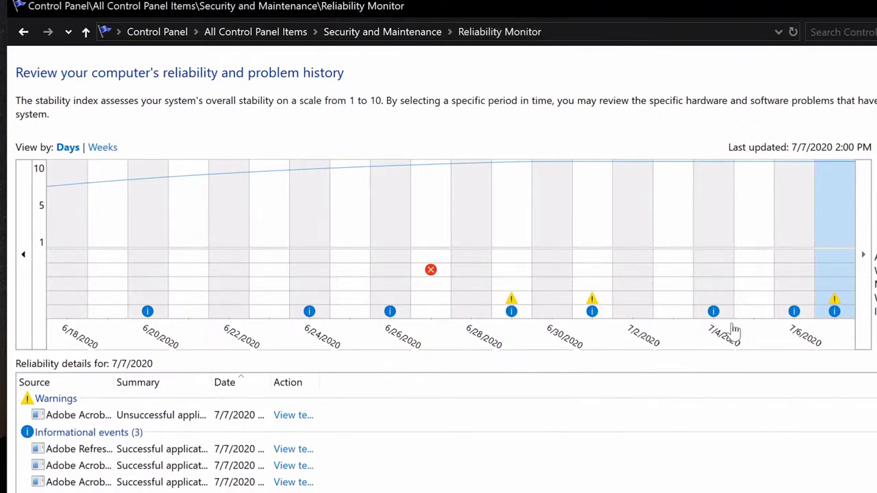
pyautogui.click(432, 277)
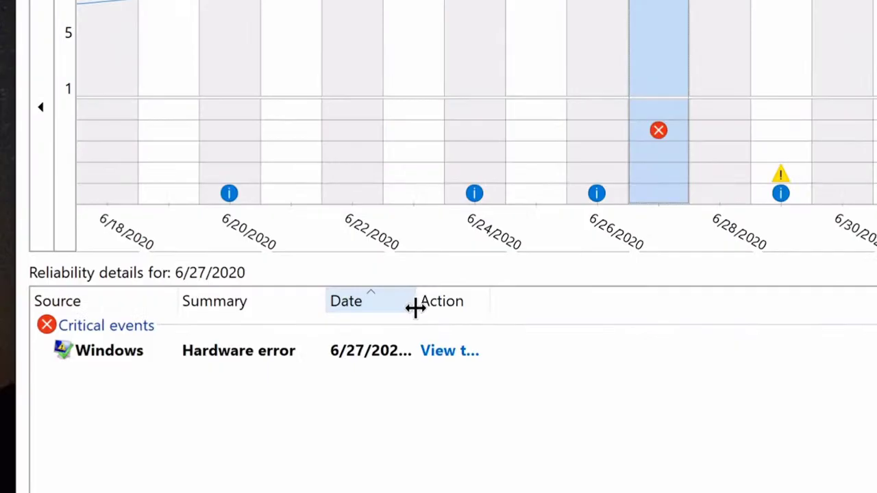
pyautogui.moveTo(270, 383); pyautogui.dragTo(322, 384)
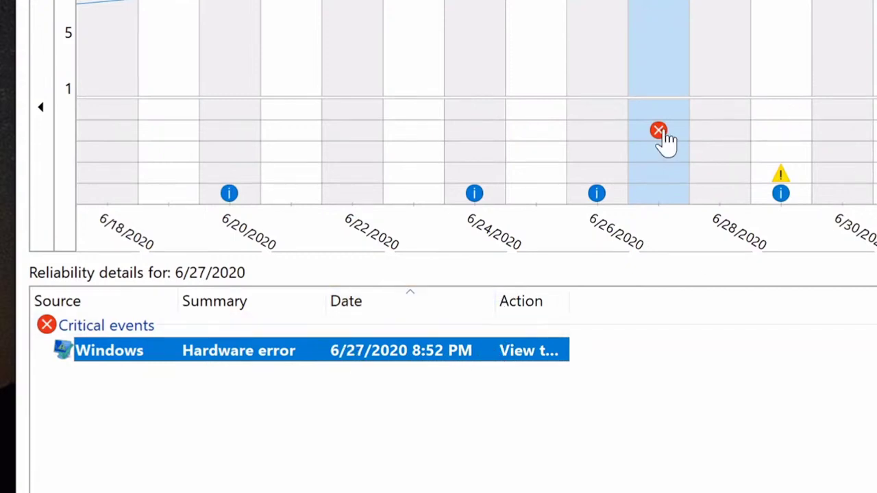
pyautogui.doubleClick(127, 363)
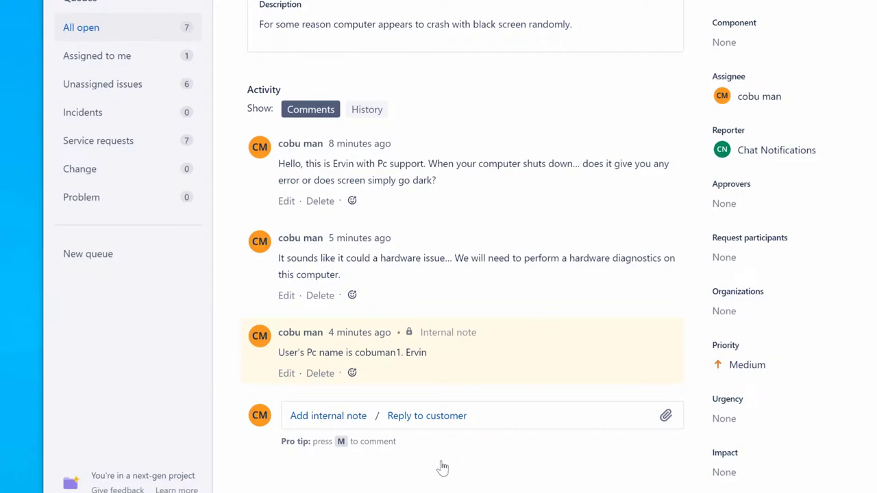
# - Write the internal note 'Routed issue to local pc support to troubleshoot hardware issues.' with corrected spelling
pyautogui.click(430, 414)
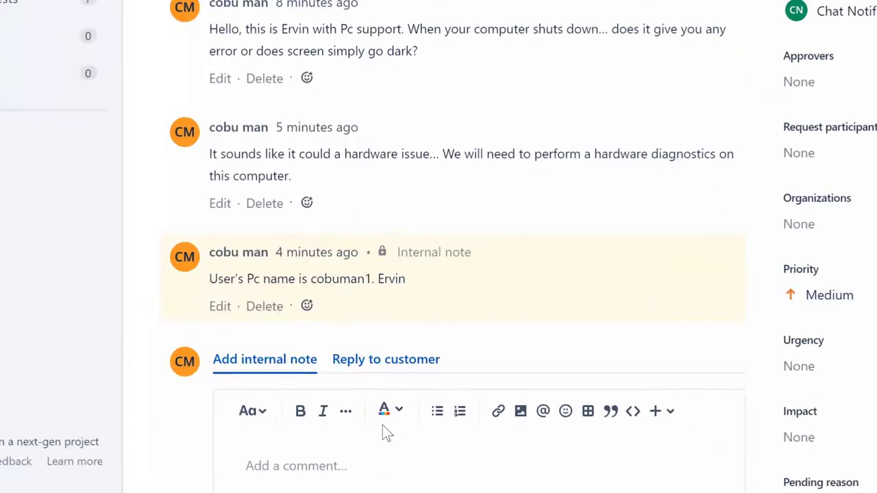
pyautogui.scroll(-4, 409, 468)
pyautogui.click(358, 232)
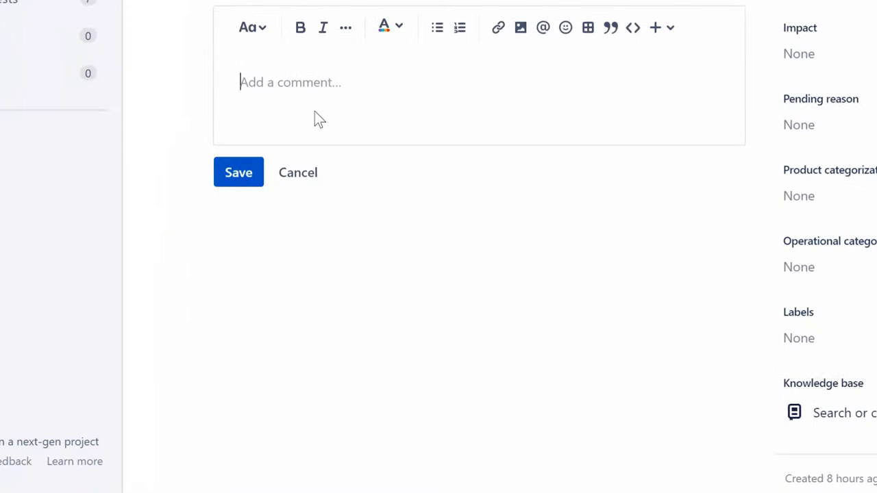
pyautogui.write('Routed issu')
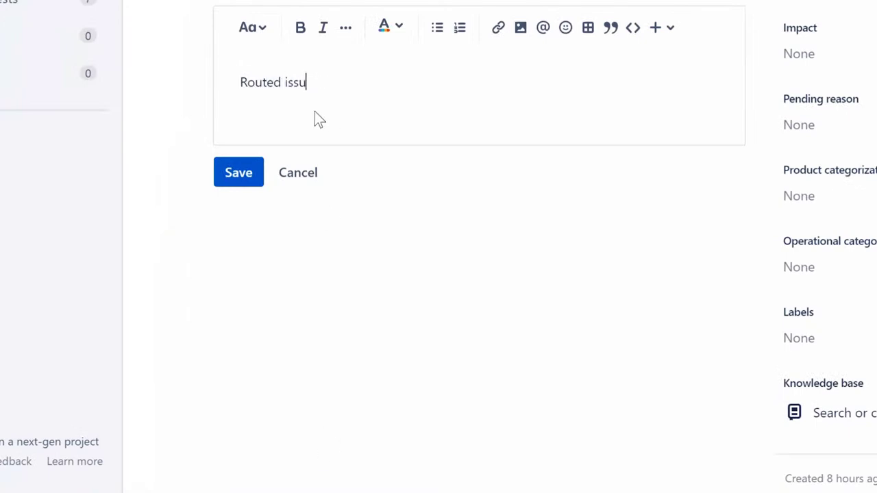
pyautogui.write('e to local ')
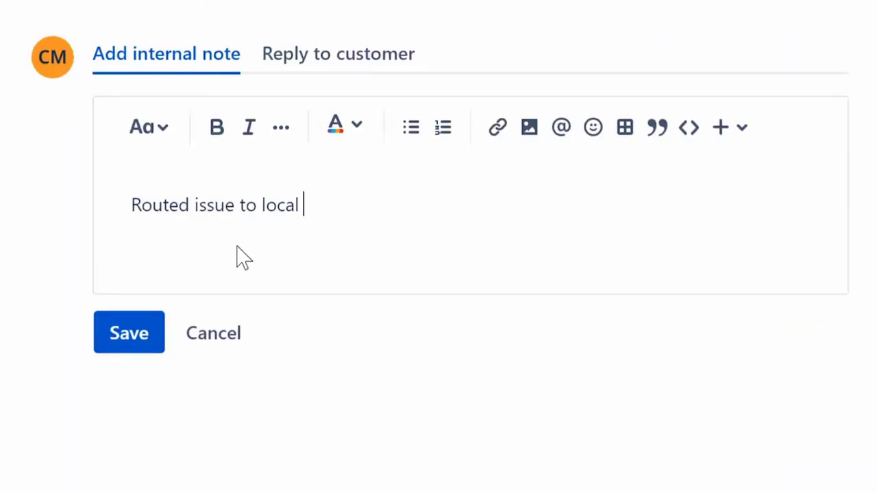
pyautogui.write('pc ss')
pyautogui.press('BackSpace')
pyautogui.write('upport to ')
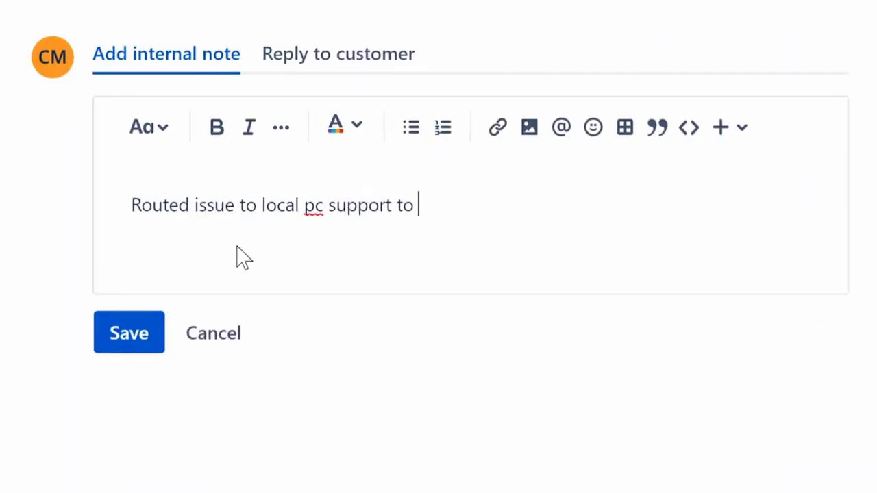
pyautogui.write('troub')
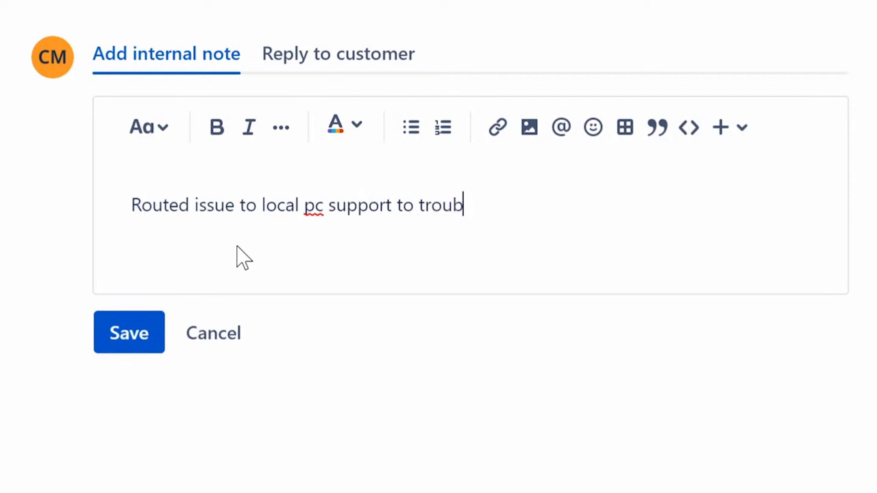
pyautogui.write('lshoot har')
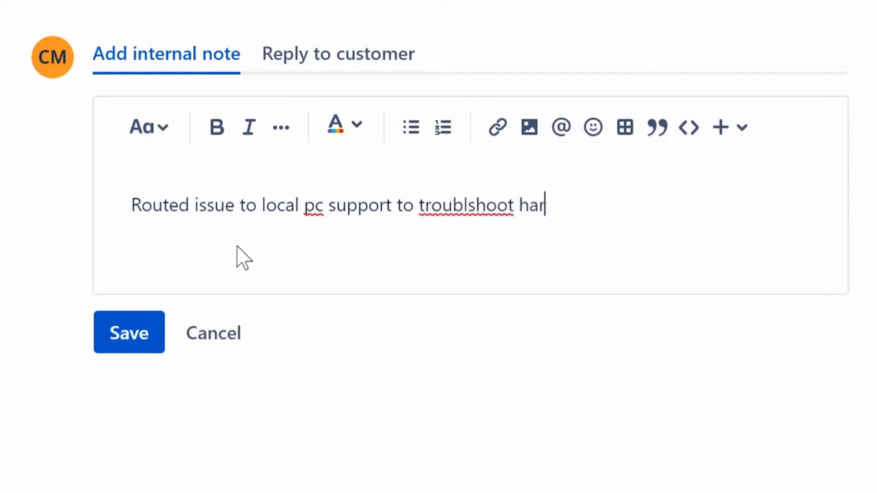
pyautogui.write('dware issues. ')
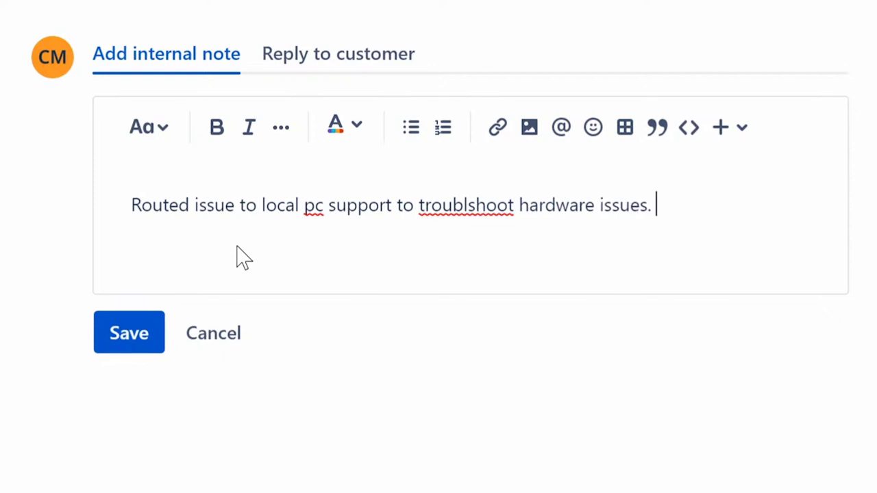
pyautogui.write('Ervin')
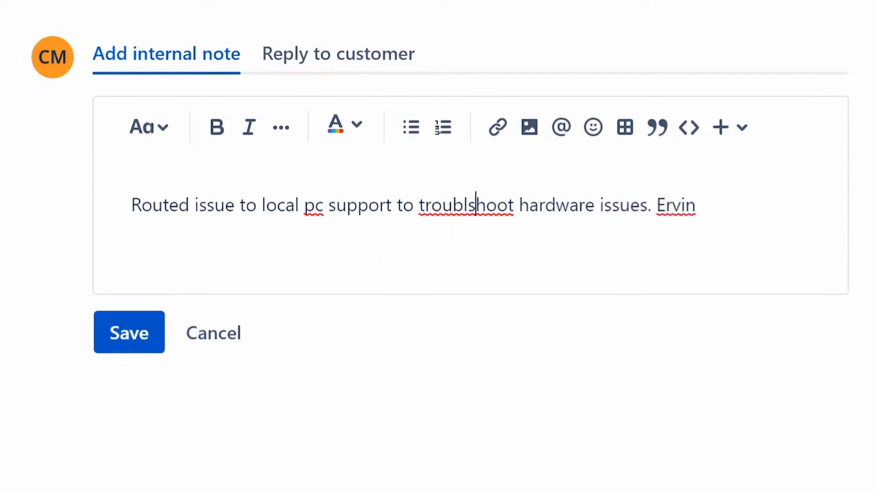
pyautogui.rightClick(476, 209)
pyautogui.click(558, 237)
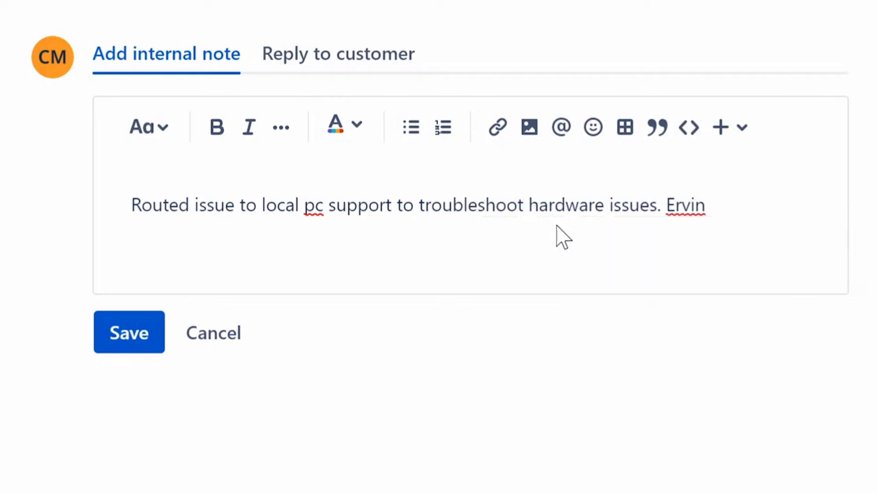
# - Save the internal note on ISD-21 and bring up its status transitions
pyautogui.click(132, 335)
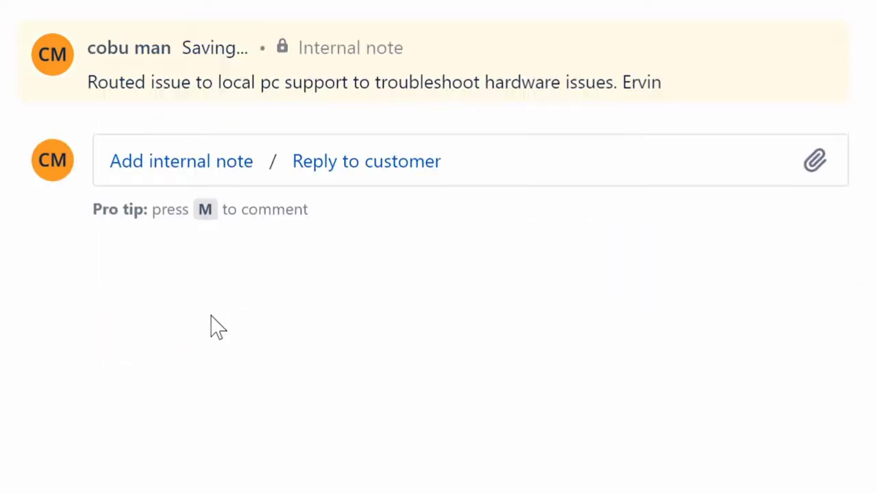
pyautogui.scroll(10, 438, 292)
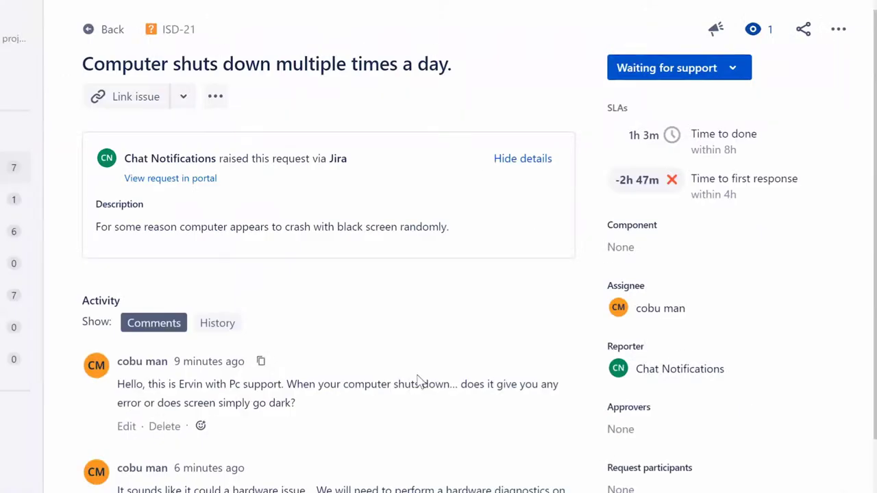
pyautogui.click(730, 69)
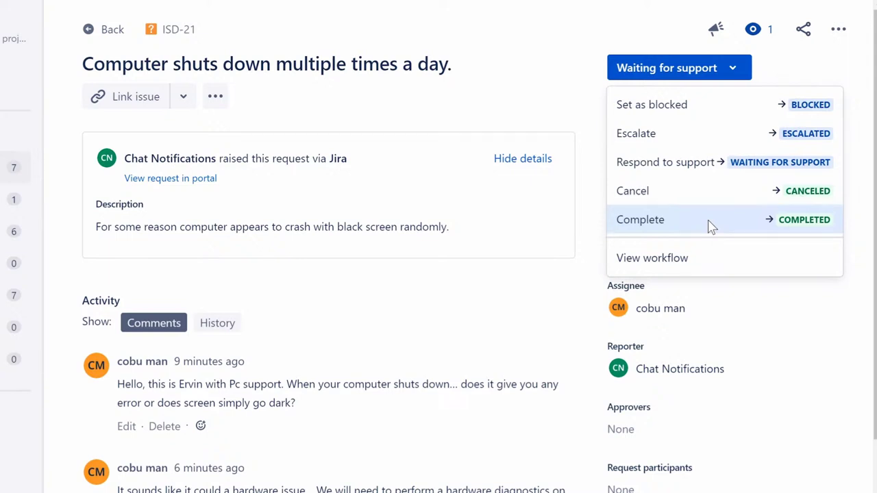
# - Mark ISD-21 Complete and return to the All open queue
pyautogui.click(710, 226)
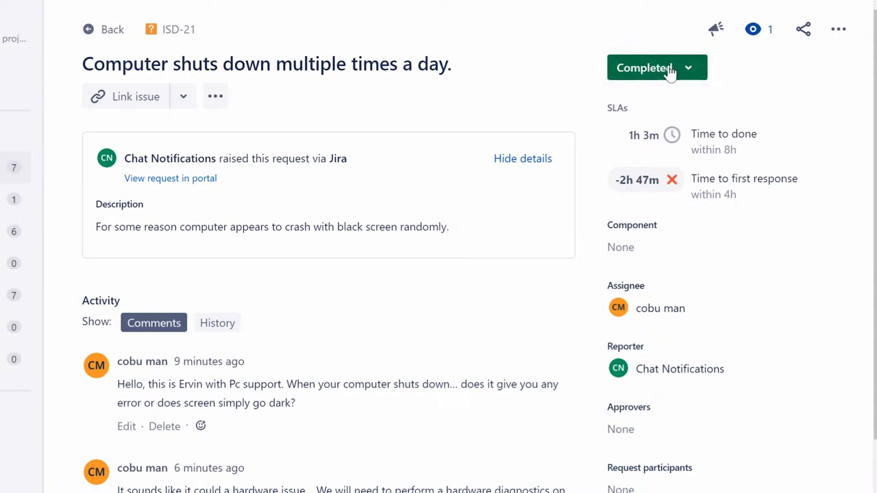
pyautogui.click(98, 29)
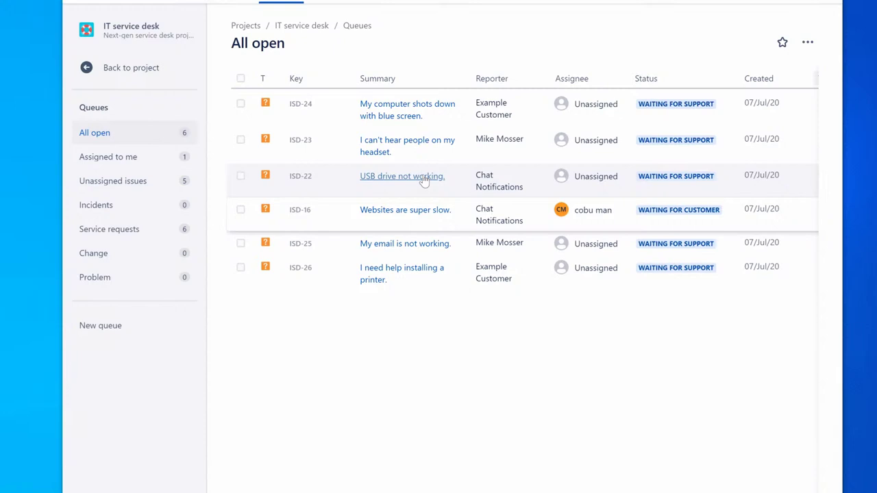
pyautogui.click(424, 177)
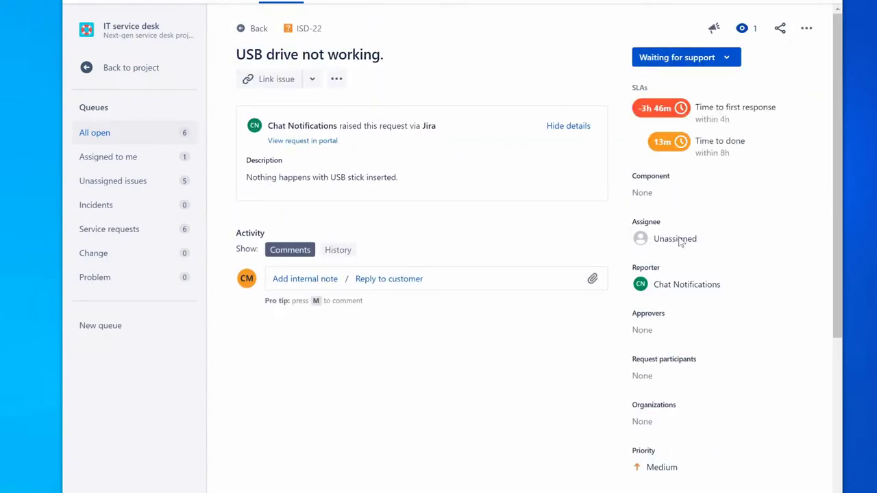
pyautogui.click(675, 241)
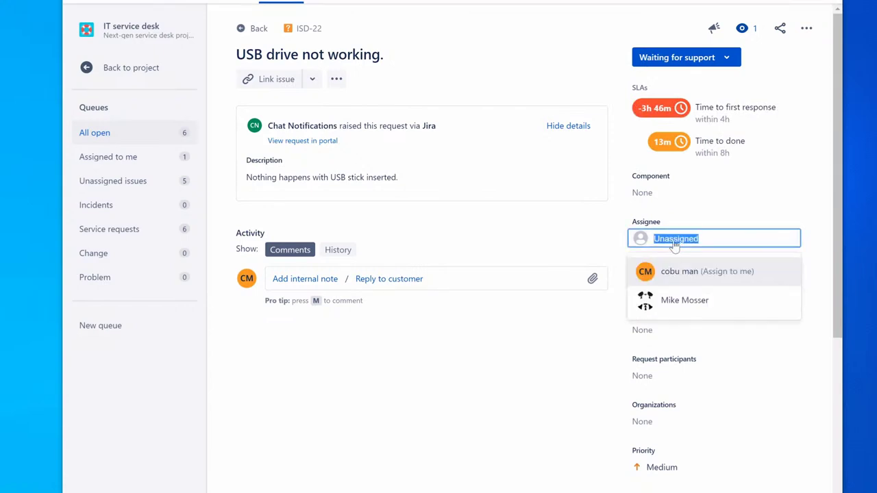
pyautogui.click(690, 274)
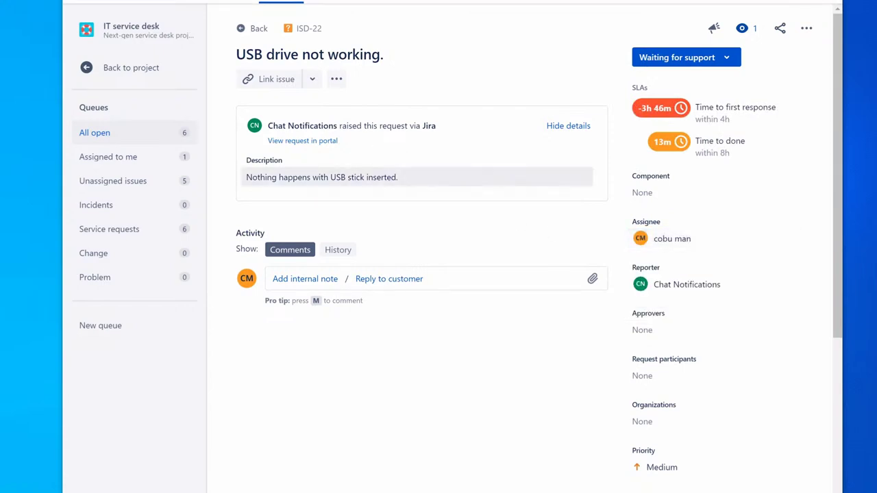
pyautogui.moveTo(384, 55); pyautogui.dragTo(234, 55)
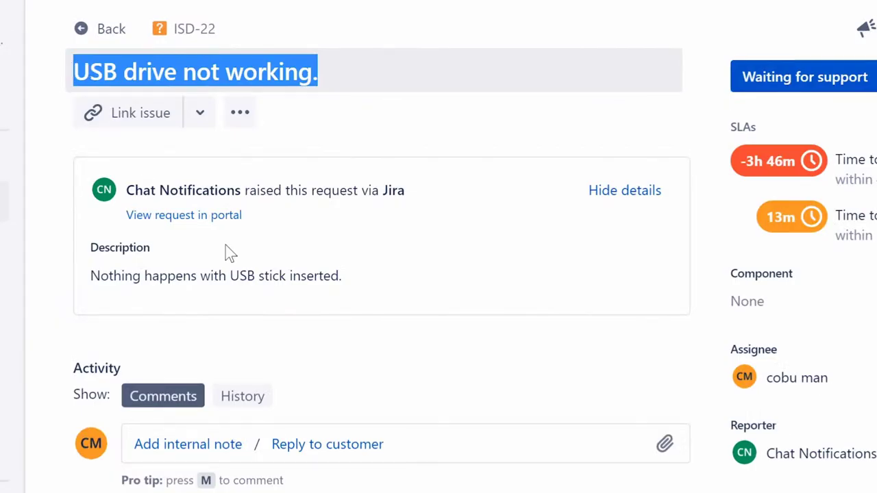
pyautogui.moveTo(342, 275); pyautogui.dragTo(111, 276)
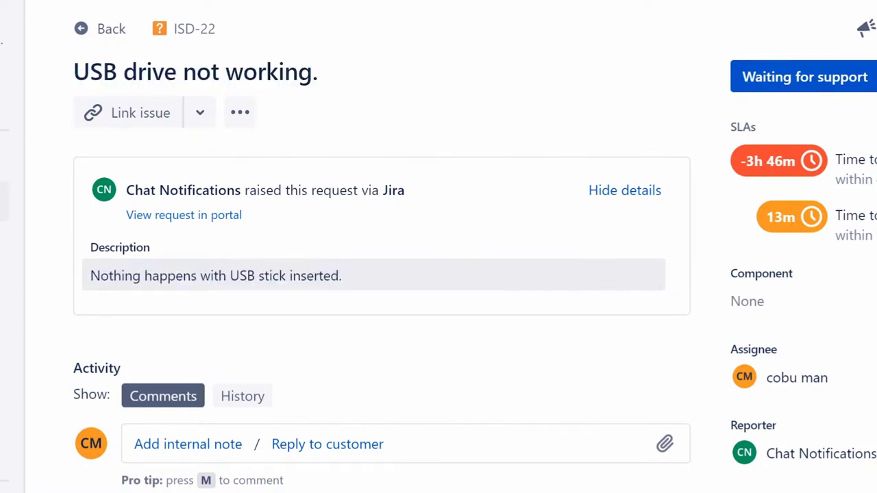
pyautogui.tripleClick(112, 275)
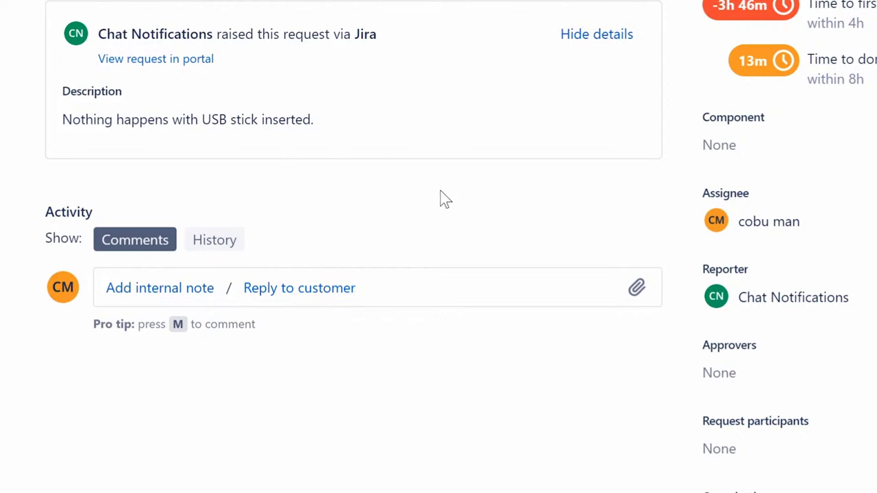
pyautogui.moveTo(324, 118); pyautogui.dragTo(61, 107)
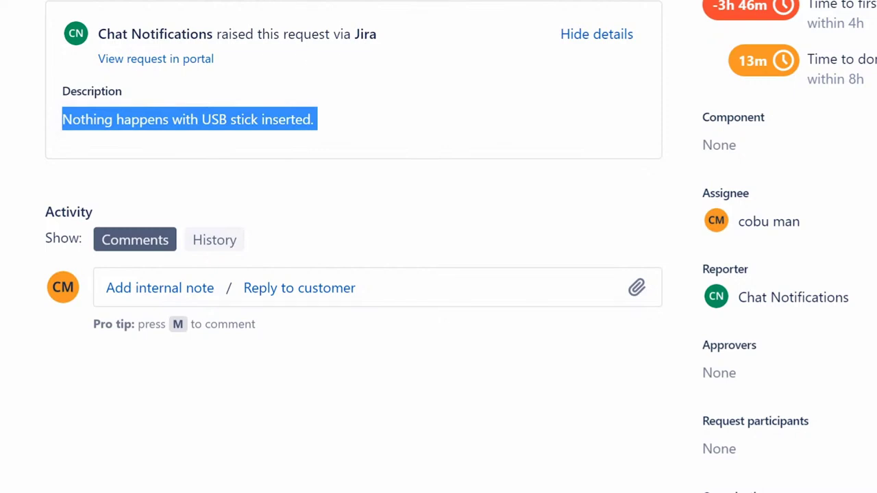
pyautogui.press('Escape')
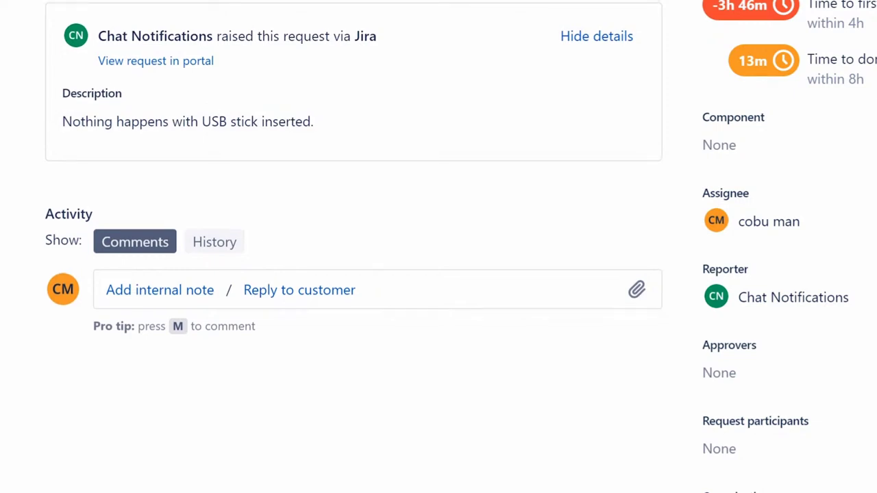
# - Open ISD-22's description editor, cancel without changes, then reopen it
pyautogui.click(203, 131)
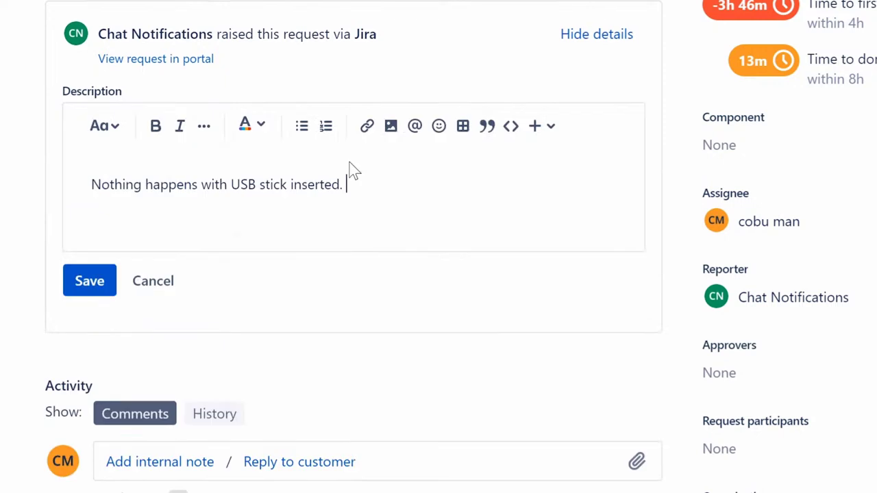
pyautogui.click(162, 280)
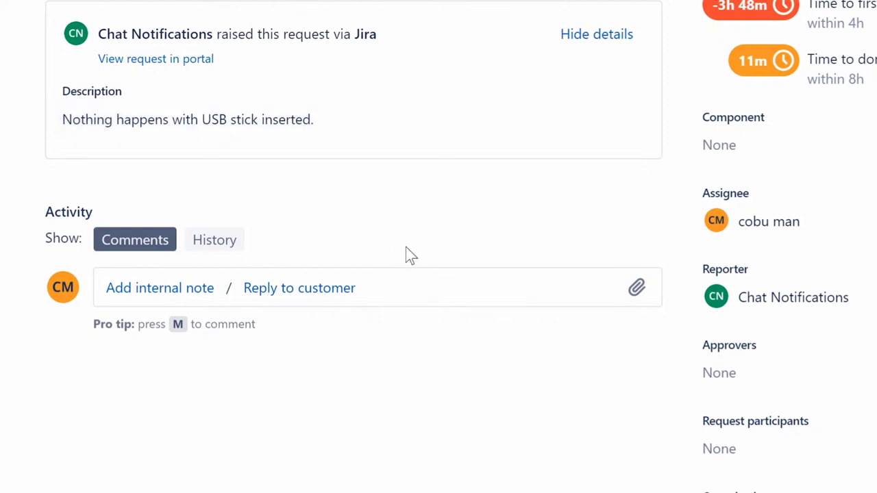
pyautogui.click(332, 118)
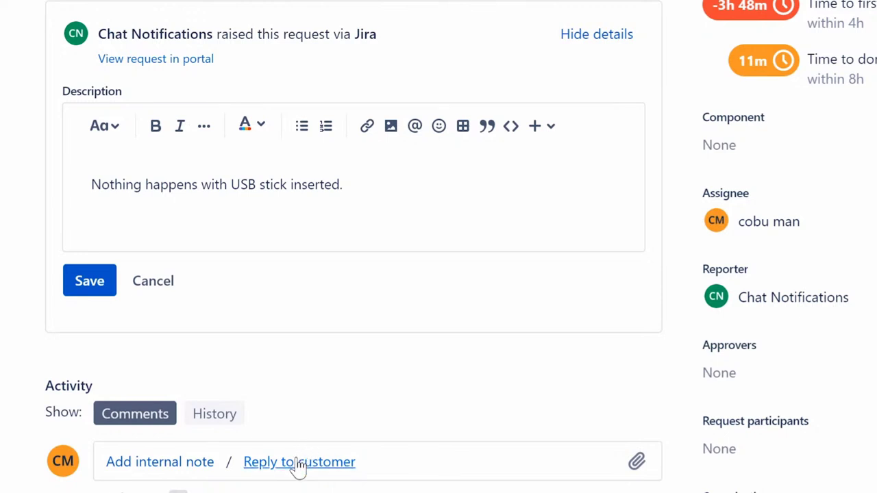
# - Start the customer reply introducing the agent from Tech Support, correcting the spelling of 'Unfortunately,'
pyautogui.click(346, 463)
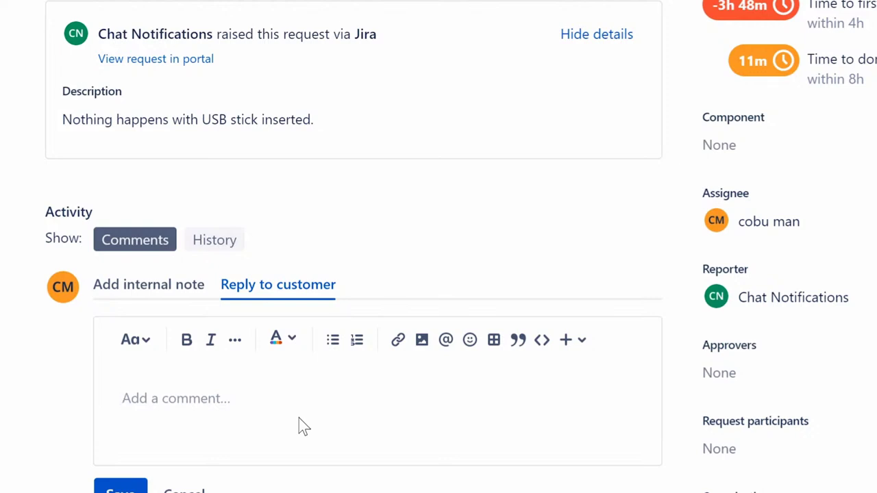
pyautogui.write('Hello, ')
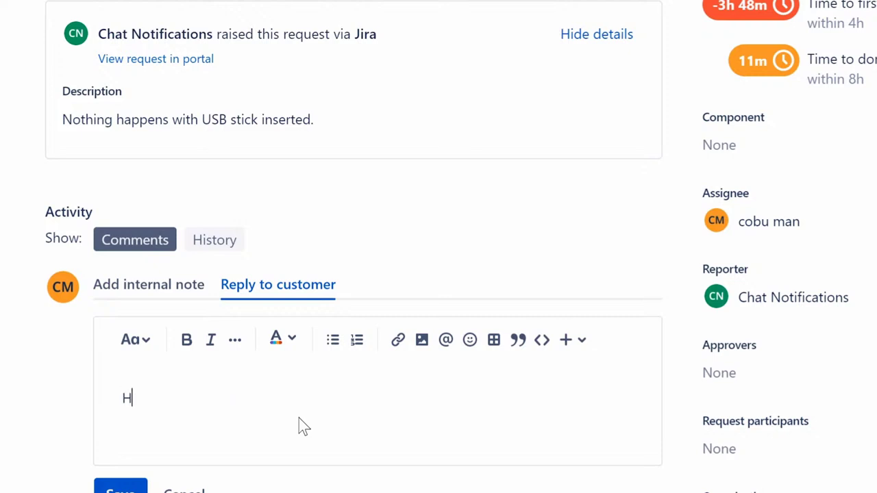
pyautogui.write('m')
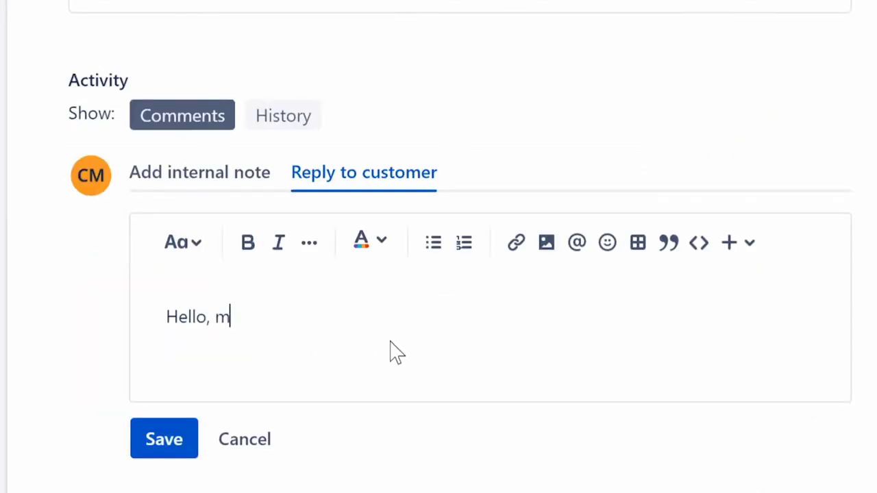
pyautogui.write('y name ')
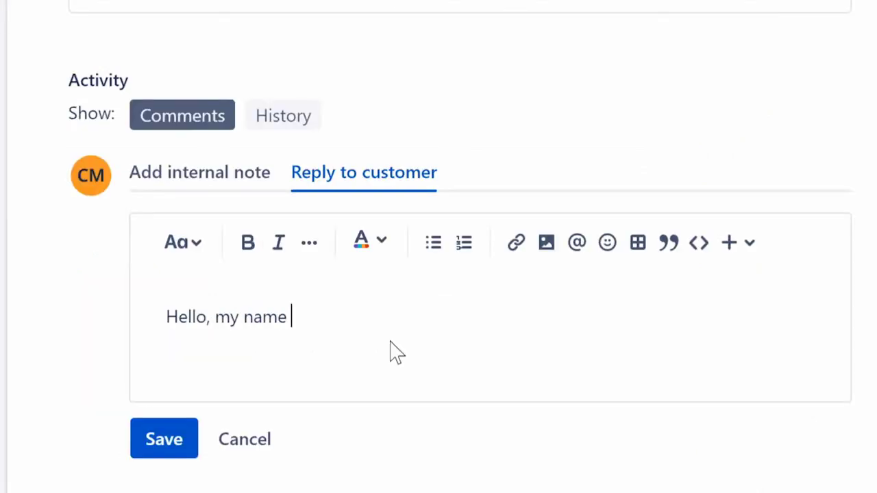
pyautogui.write('is Ervin with ')
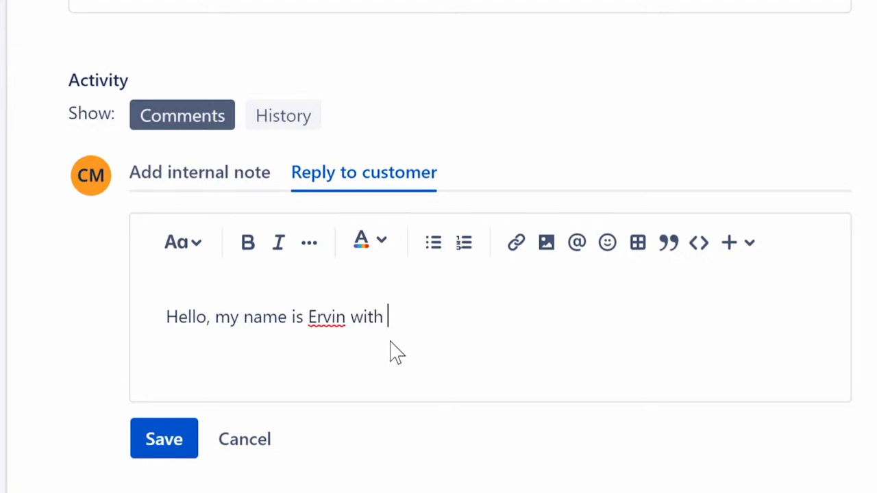
pyautogui.write('Tech Su')
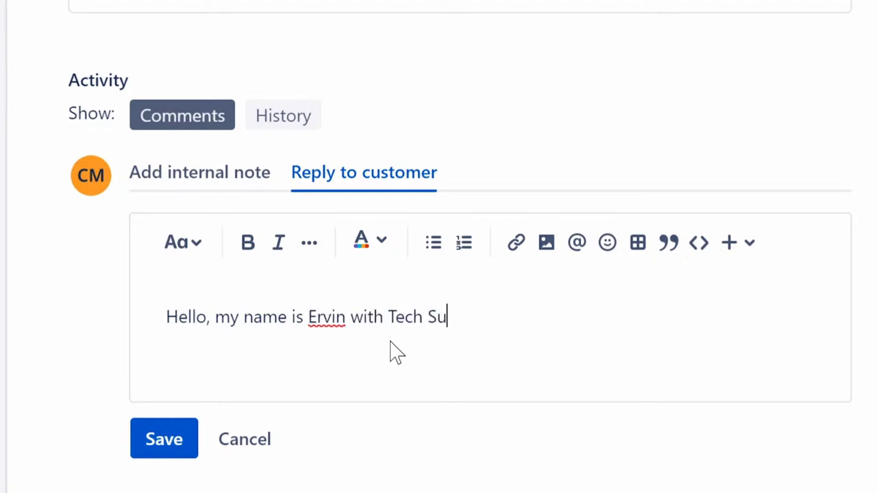
pyautogui.write('pport. U')
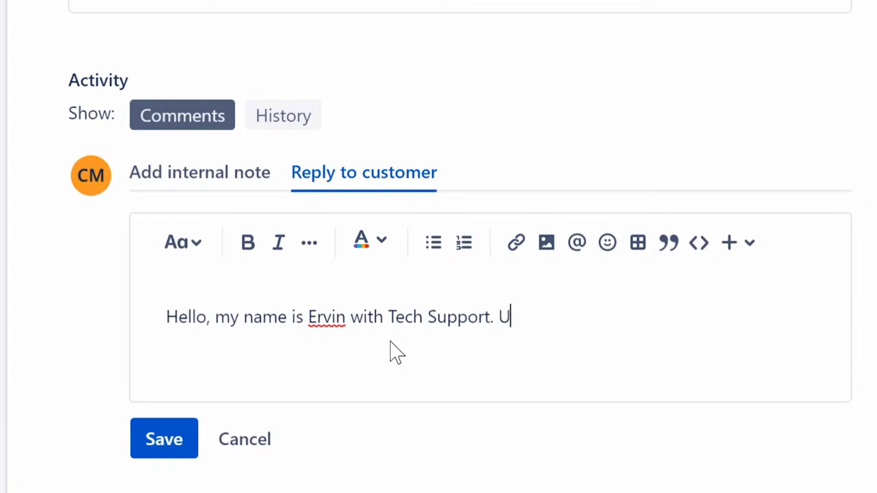
pyautogui.write('nfortunatlly,')
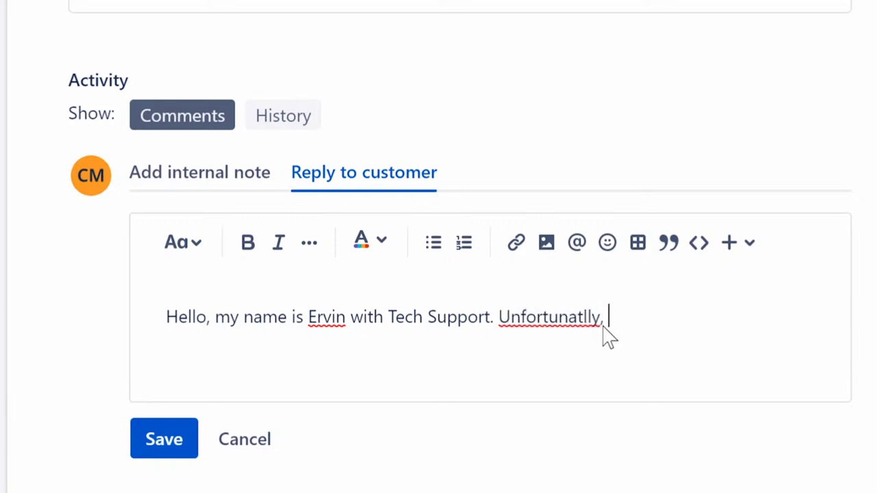
pyautogui.rightClick(587, 317)
pyautogui.click(646, 333)
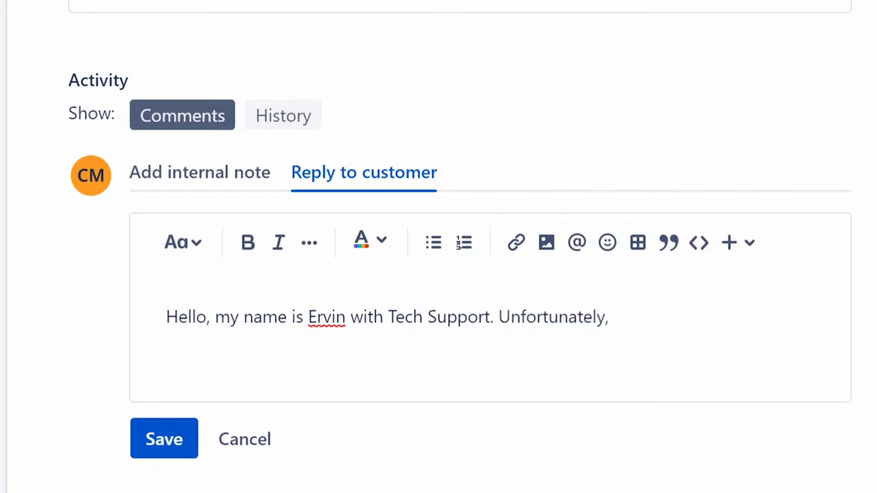
# - Add 'our company has USB port disabled as part of company security policy.' to the reply
pyautogui.write('our compan')
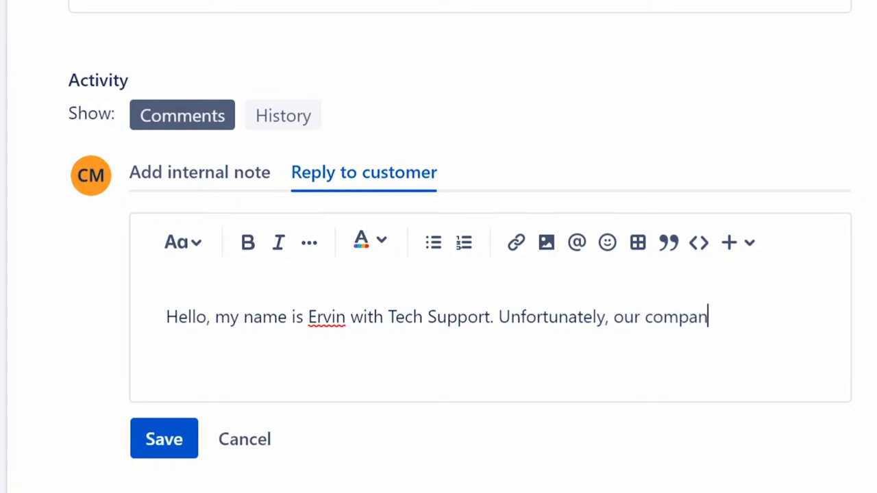
pyautogui.write('y has USB')
pyautogui.write(' prot')
pyautogui.press('BackSpace')
pyautogui.press('BackSpace')
pyautogui.press('BackSpace')
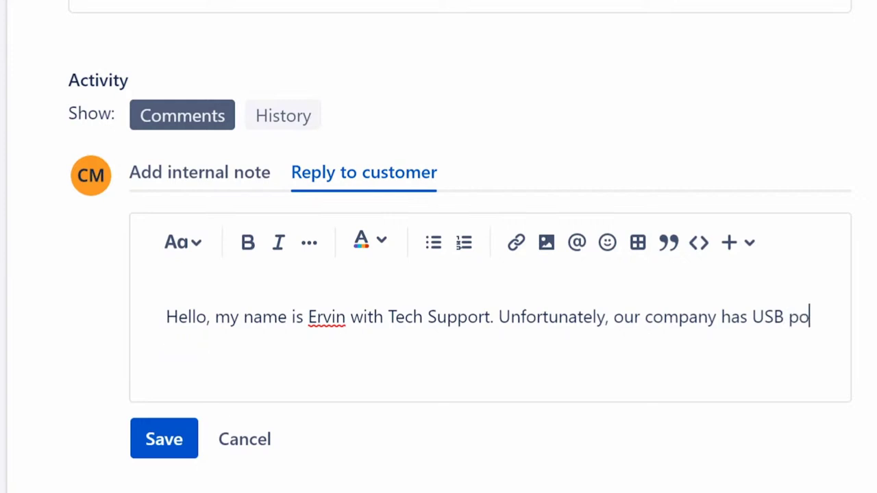
pyautogui.write('ort disabled by')
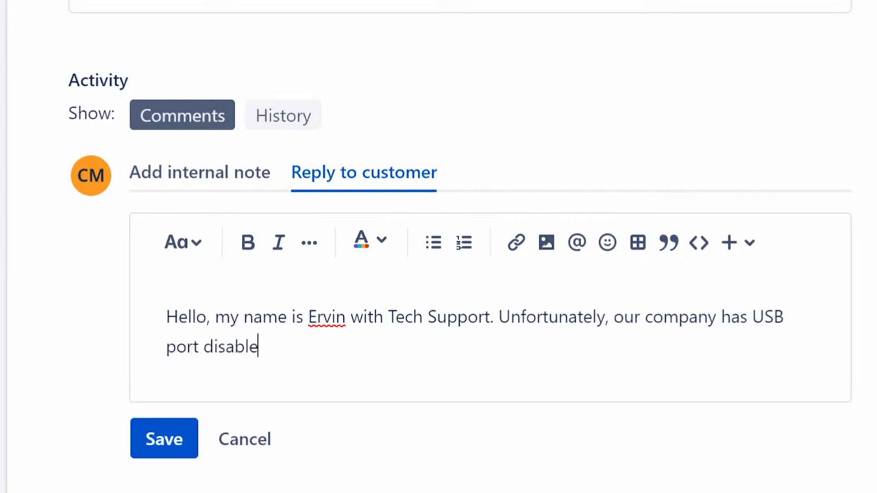
pyautogui.press('BackSpace')
pyautogui.press('BackSpace')
pyautogui.press('BackSpace')
pyautogui.write('as po')
pyautogui.press('BackSpace')
pyautogui.write('art of compan')
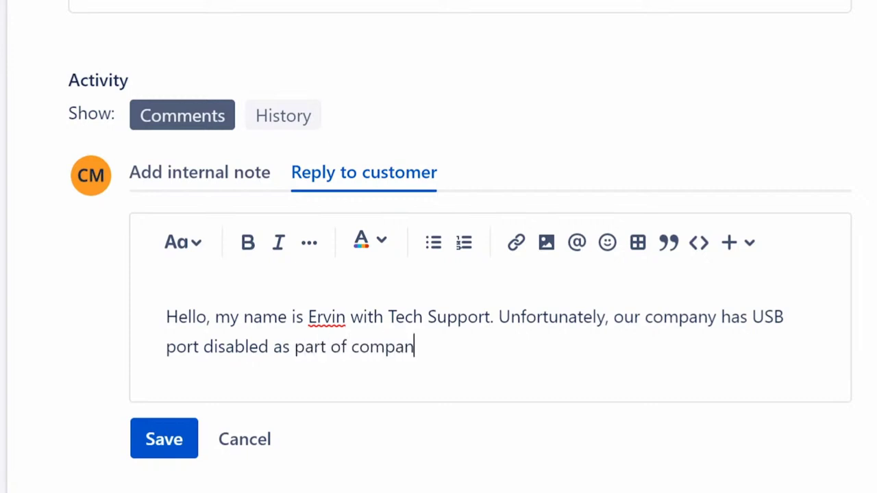
pyautogui.write('ie')
pyautogui.press('BackSpace')
pyautogui.press('BackSpace')
pyautogui.write('y pol')
pyautogui.press('BackSpace')
pyautogui.press('BackSpace')
pyautogui.press('BackSpace')
pyautogui.write('security ')
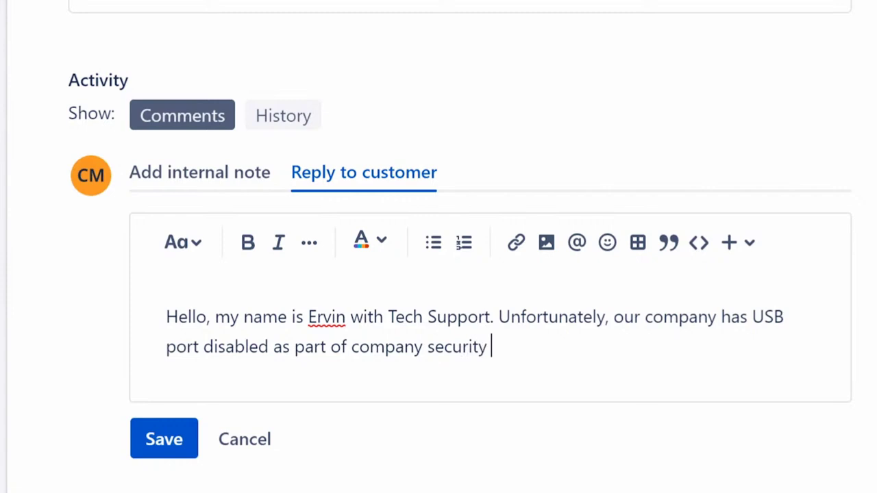
pyautogui.write('policy.')
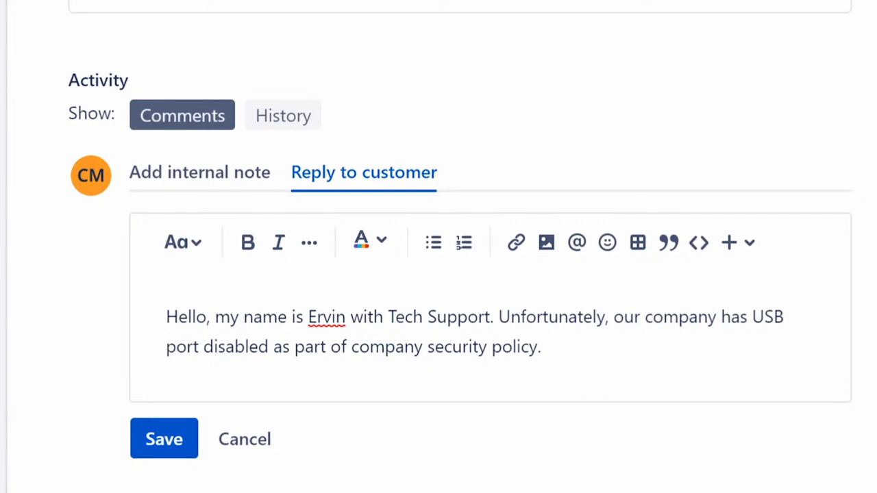
# - Add 'If you need further assistance please let me know...' to the reply
pyautogui.write('If you need further ')
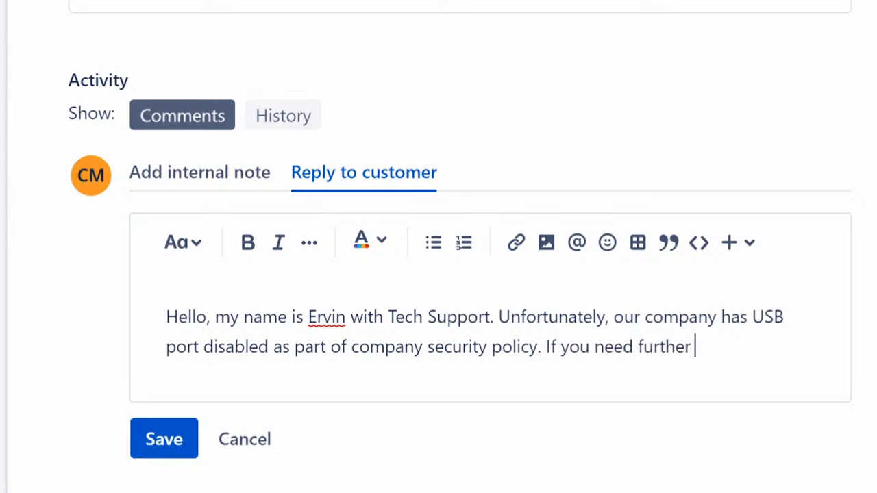
pyautogui.write('assistanc')
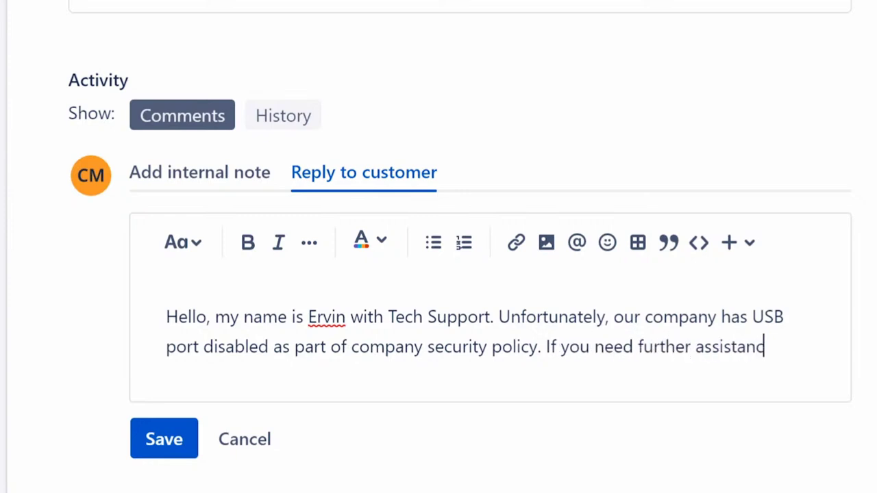
pyautogui.write('e please let me know')
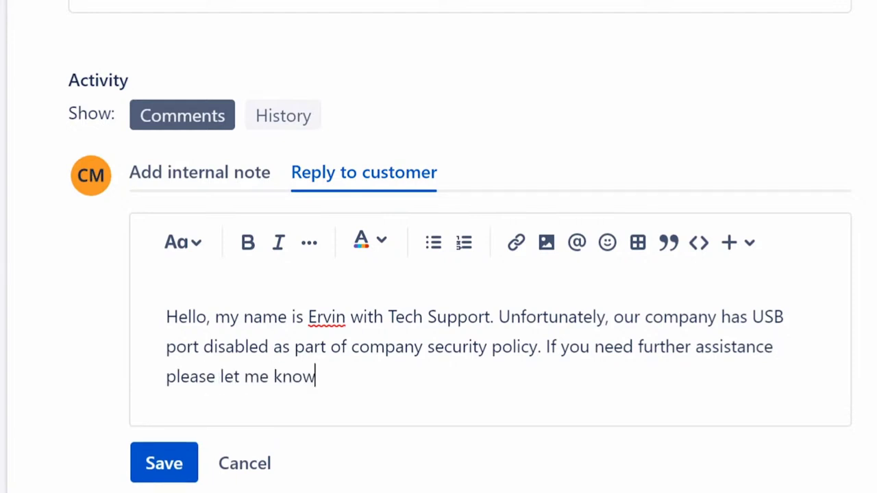
pyautogui.write('...')
# - Extend the closing sentence with 'but, when it comes to USB ports this is something controlled by Security team.'
pyautogui.moveTo(166, 346); pyautogui.dragTo(541, 346)
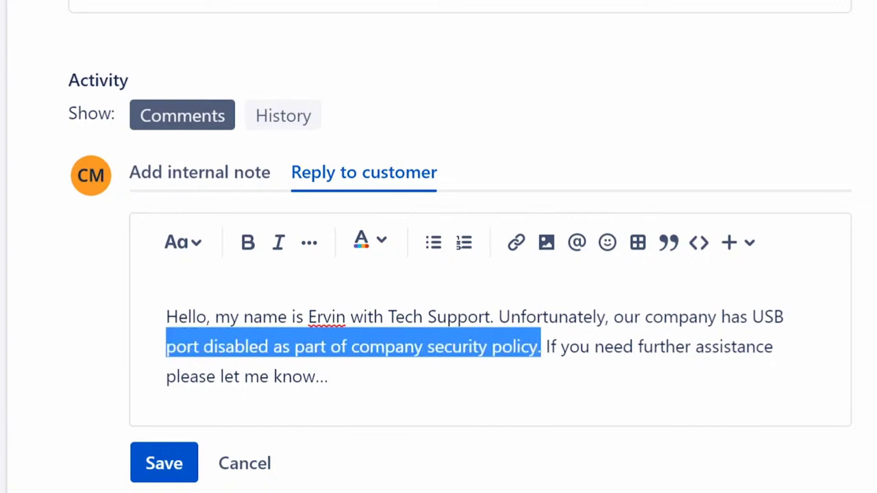
pyautogui.click(329, 376)
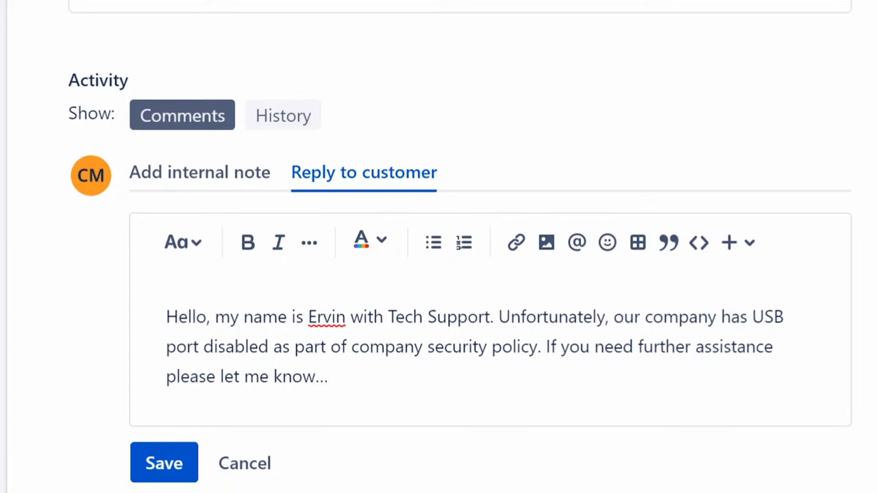
pyautogui.keyDown('shift'); pyautogui.click(549, 346); pyautogui.keyUp('shift')
pyautogui.hotkey('shift', 'Left')
pyautogui.hotkey('shift', 'Left')
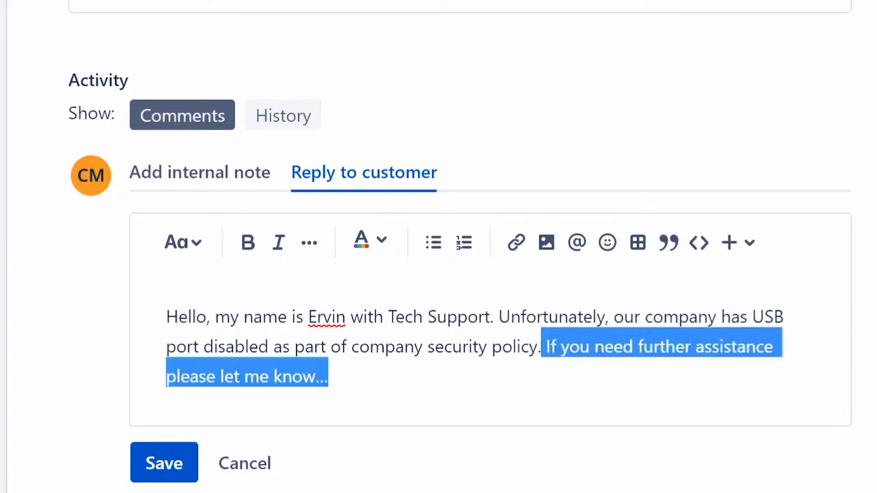
pyautogui.hotkey('shift', 'Right')
pyautogui.hotkey('shift', 'Right')
pyautogui.hotkey('shift', 'Right')
pyautogui.hotkey('shift', 'Left')
pyautogui.hotkey('shift', 'Left')
pyautogui.press('Right')
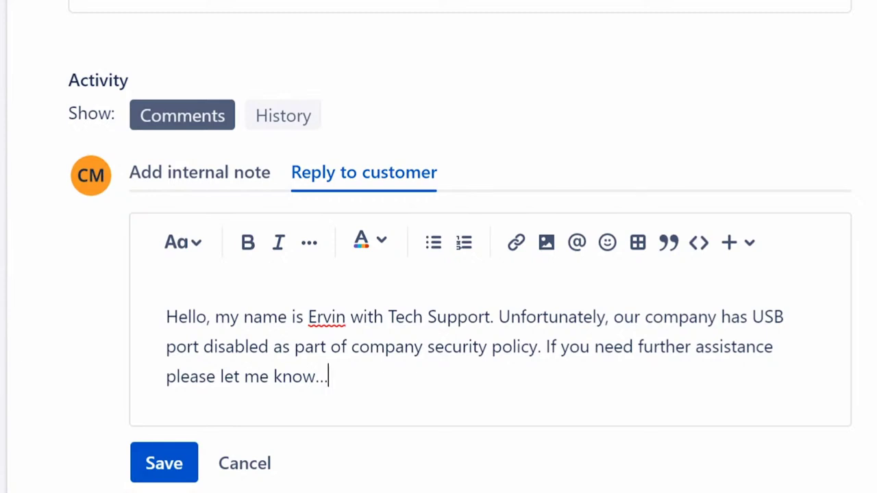
pyautogui.write('but')
pyautogui.press('BackSpace')
pyautogui.write(', when it ')
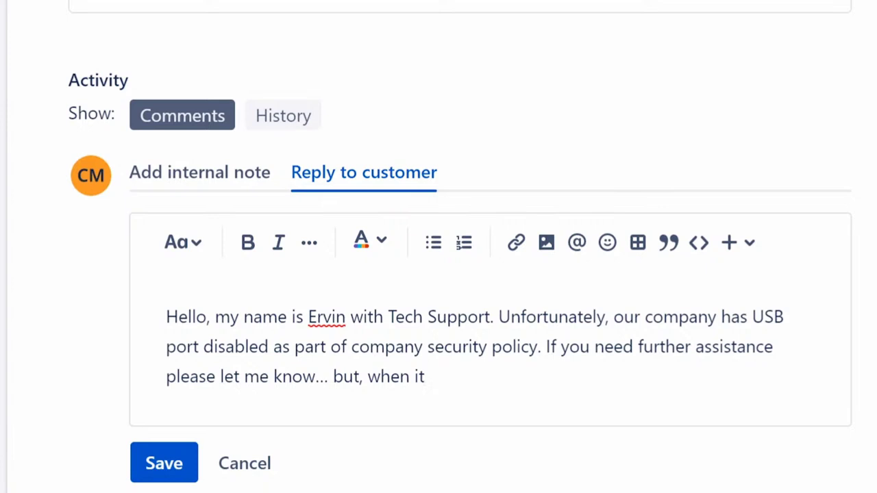
pyautogui.write('comes ')
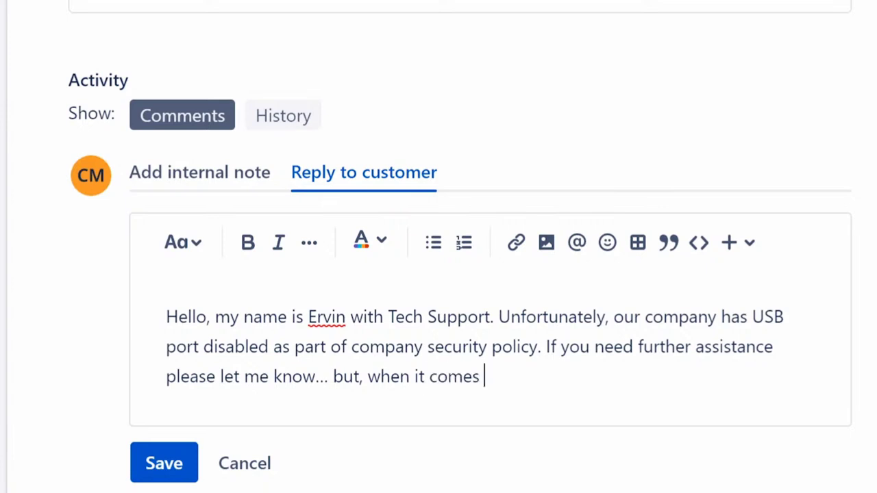
pyautogui.write('to USB ports this is something controlled ')
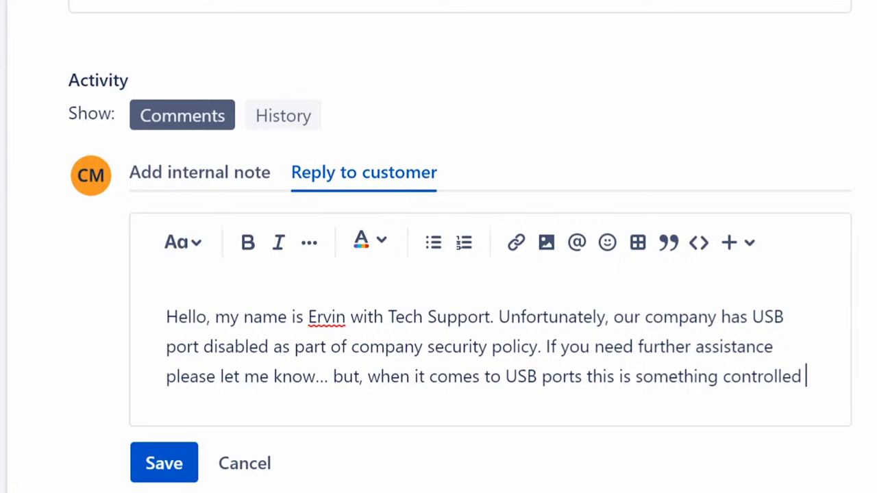
pyautogui.write('by ')
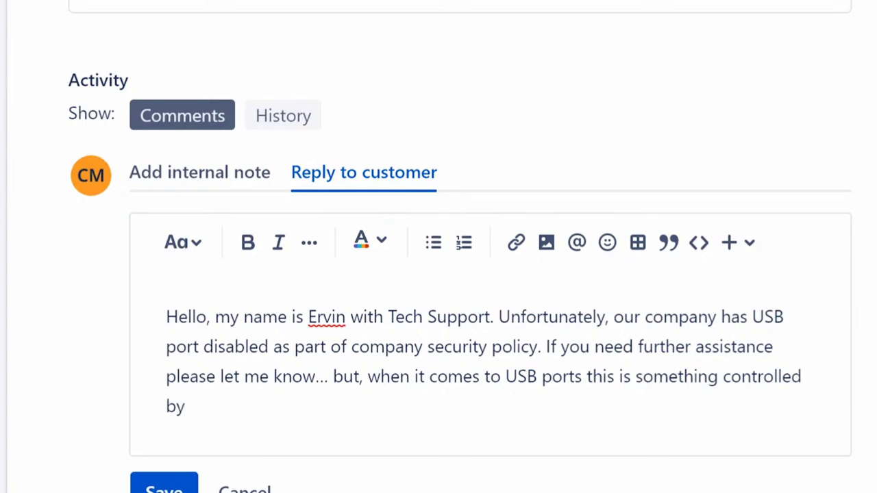
pyautogui.write('Security team.')
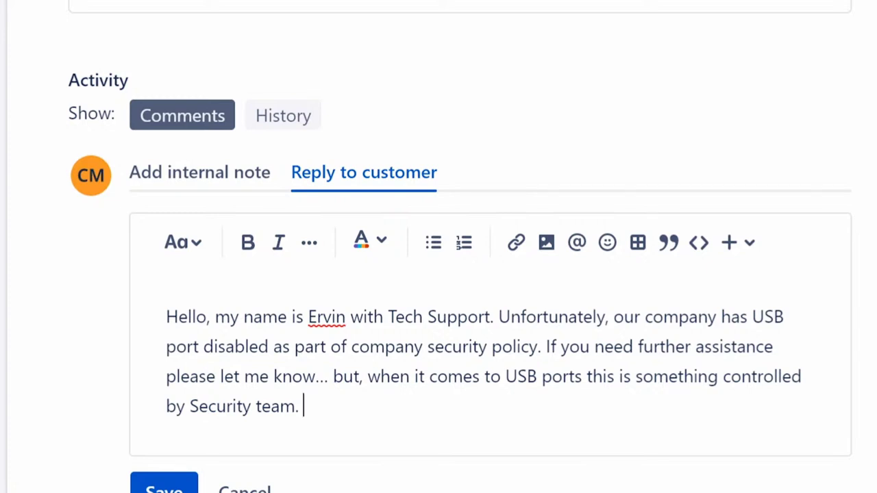
# - Post the customer reply on ISD-22
pyautogui.click(171, 486)
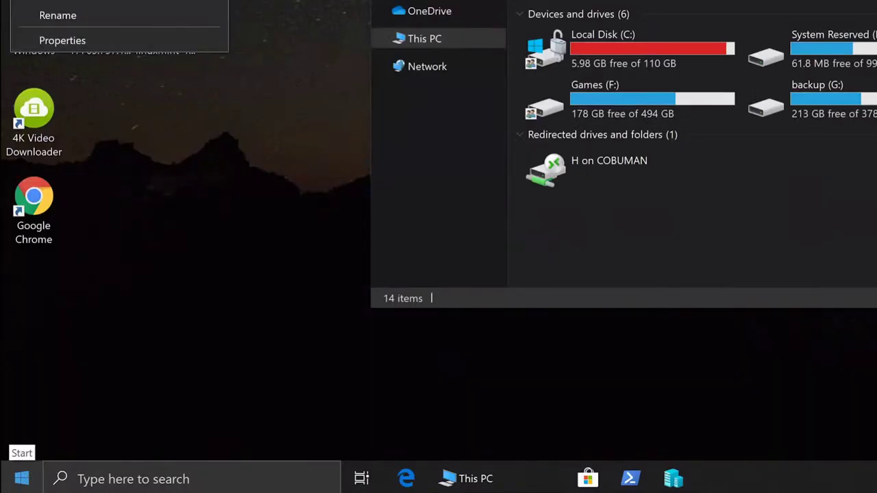
# - Open Device Manager and select the Unknown USB Device under Universal Serial Bus controllers
pyautogui.rightClick(15, 483)
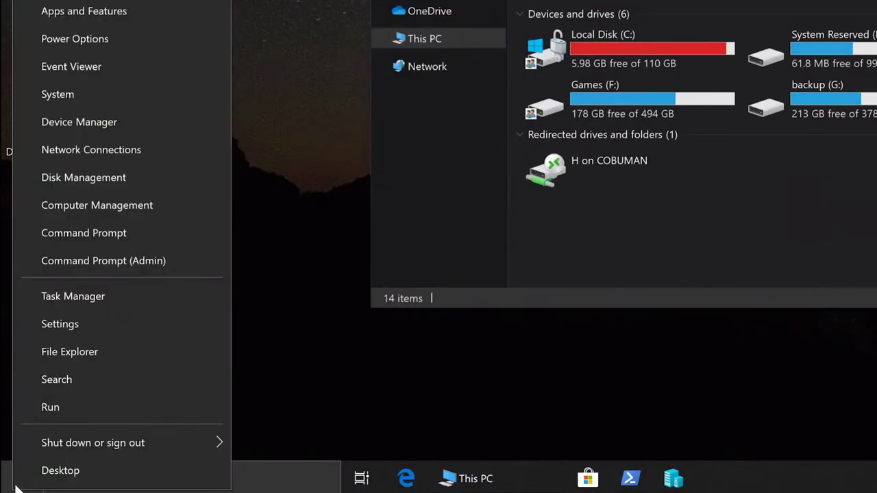
pyautogui.click(82, 122)
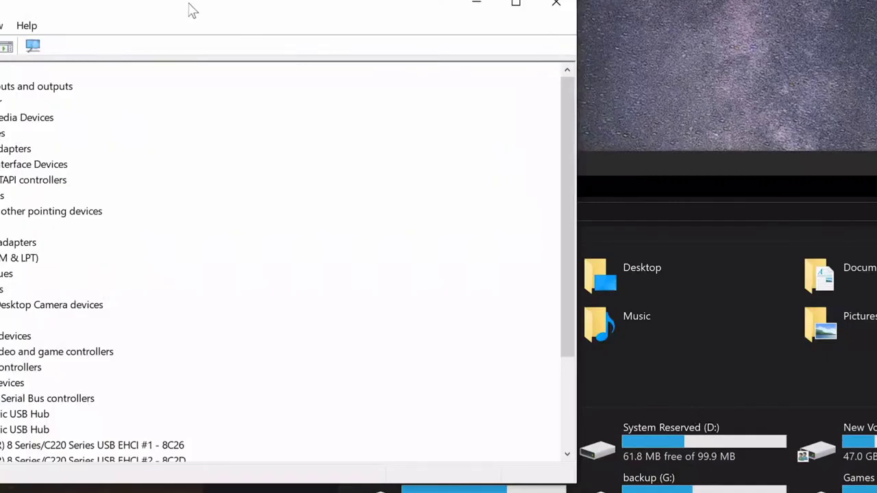
pyautogui.scroll(-3, 419, 394)
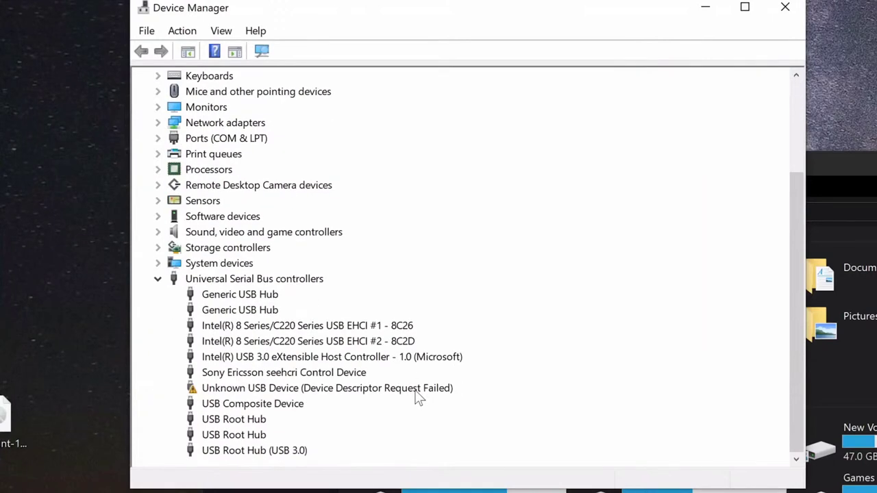
pyautogui.click(313, 392)
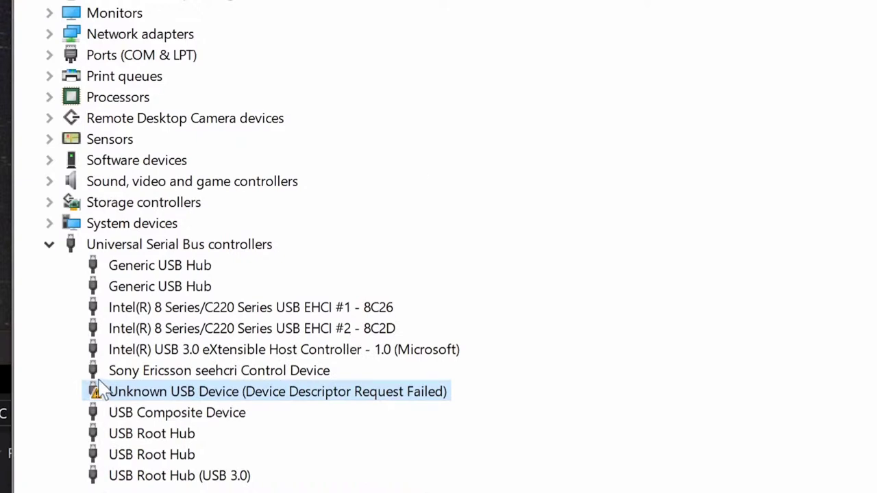
# - Review the Unknown USB Device's Code 43 status in its Properties dialog, then close it
pyautogui.rightClick(134, 394)
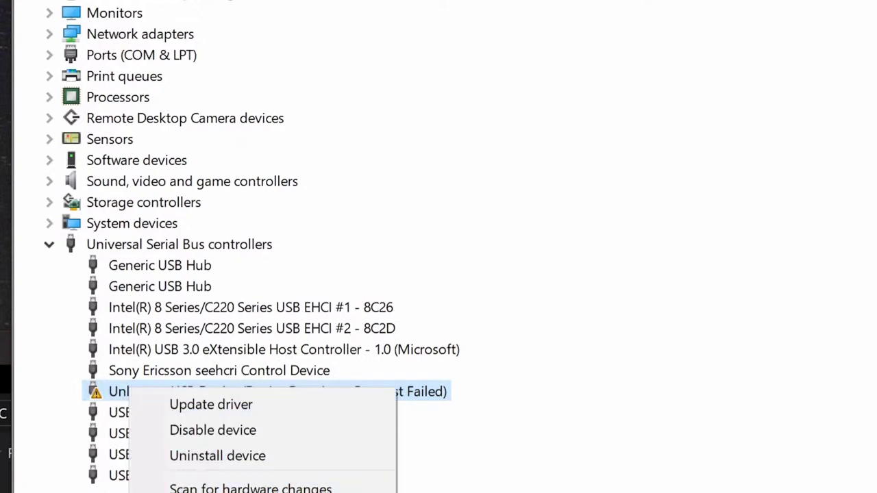
pyautogui.press('r')
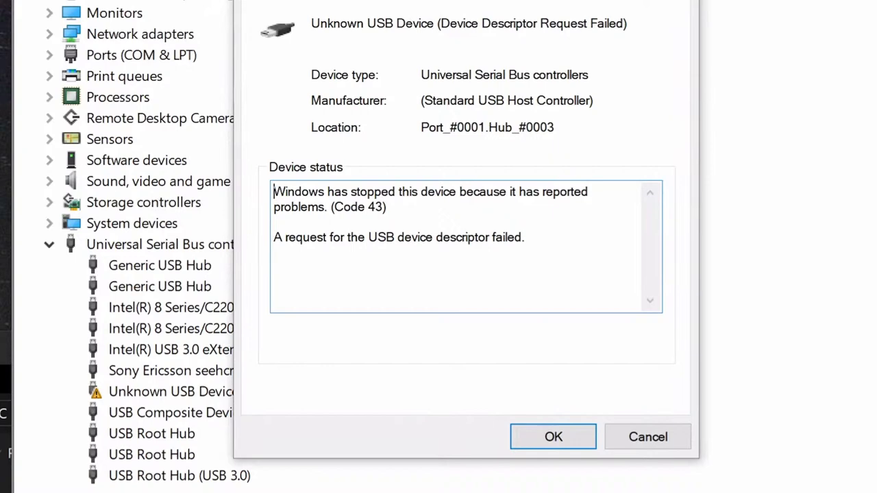
pyautogui.moveTo(388, 207); pyautogui.dragTo(273, 192)
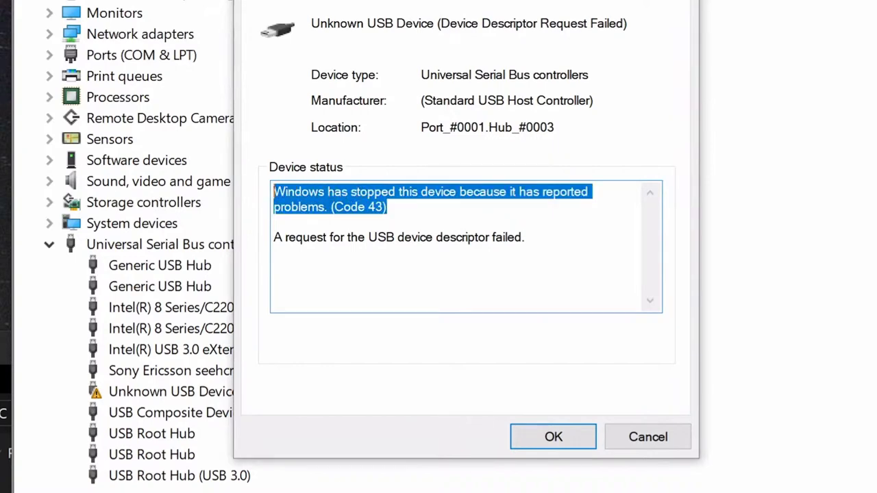
pyautogui.click(383, 207)
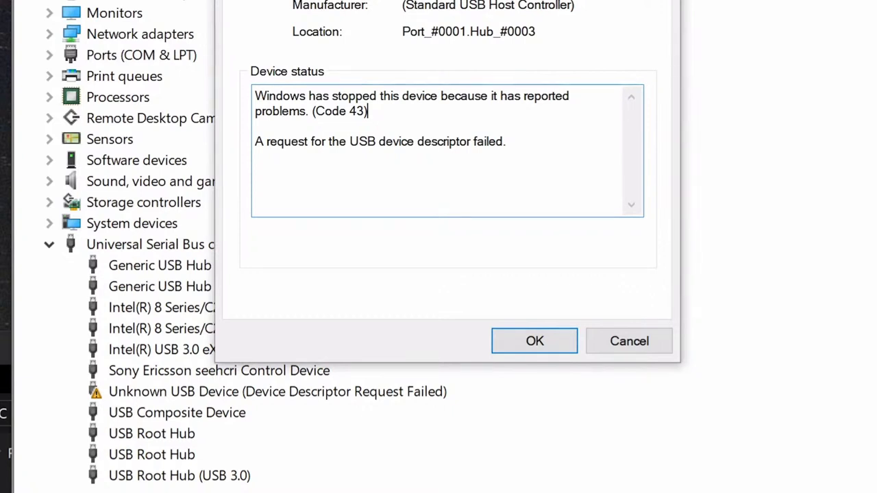
pyautogui.press('Escape')
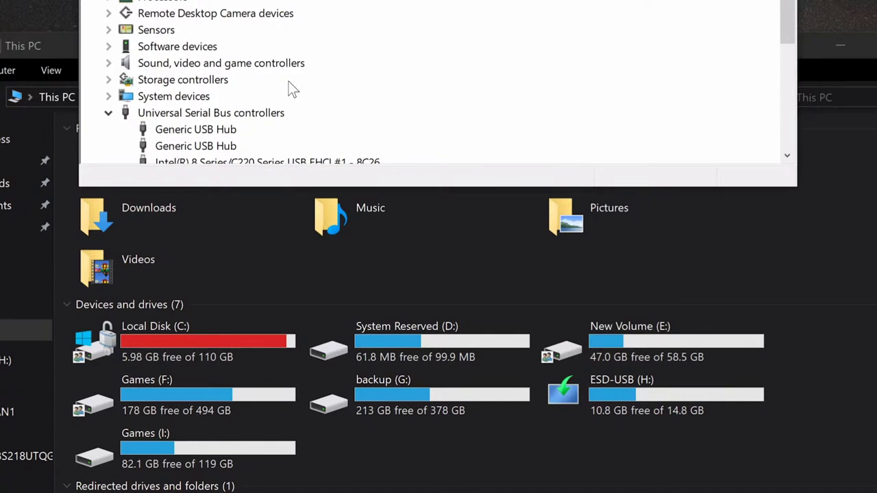
# - Bring This PC forward and select the new ESD-USB (H:) drive
pyautogui.scroll(-3, 291, 89)
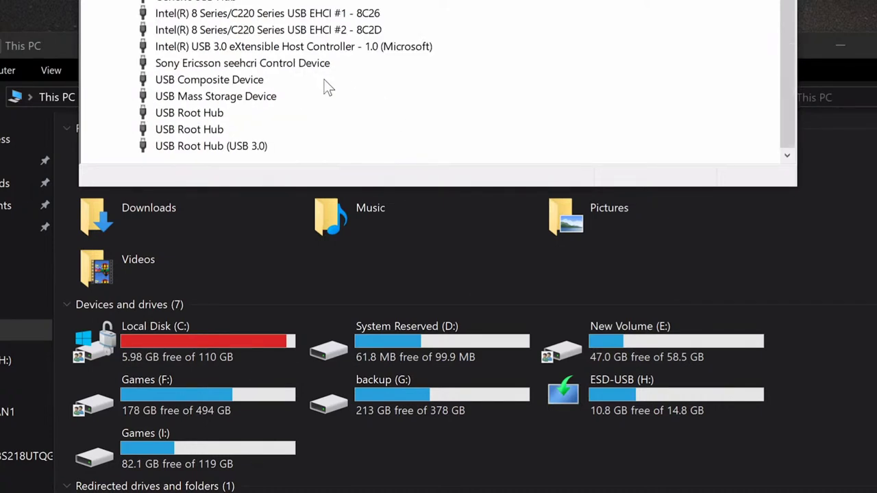
pyautogui.scroll(3, 328, 87)
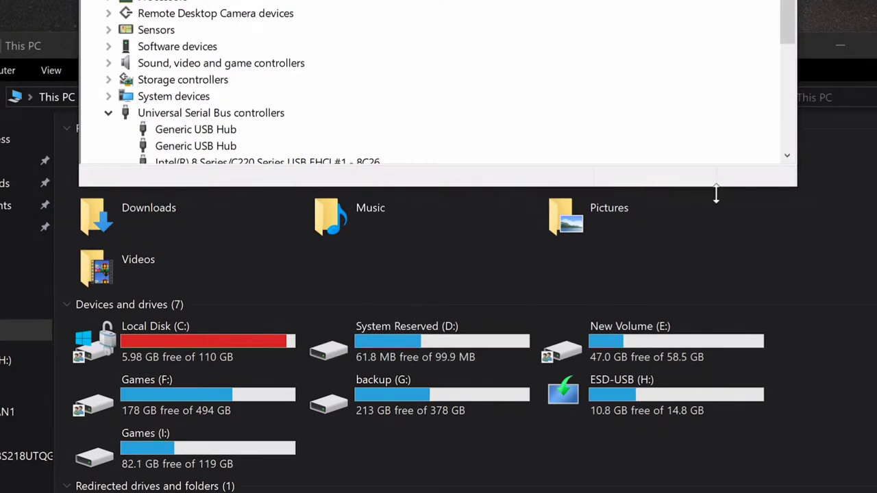
pyautogui.click(816, 54)
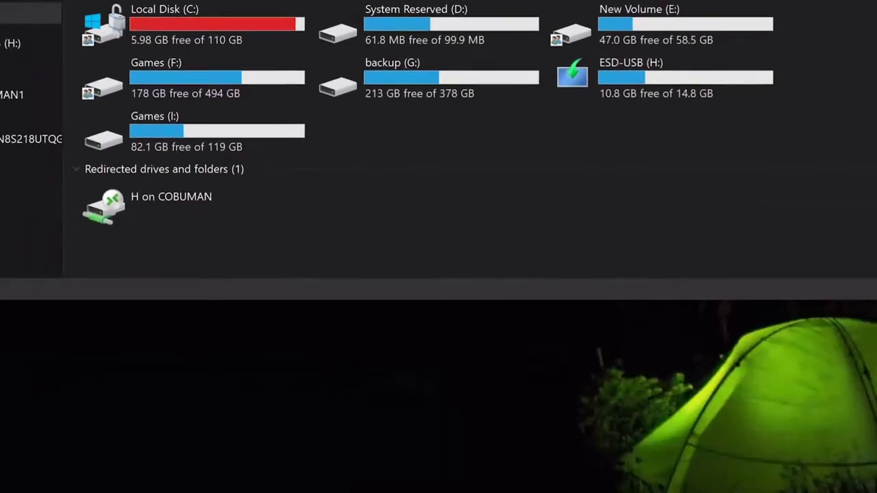
pyautogui.click(665, 74)
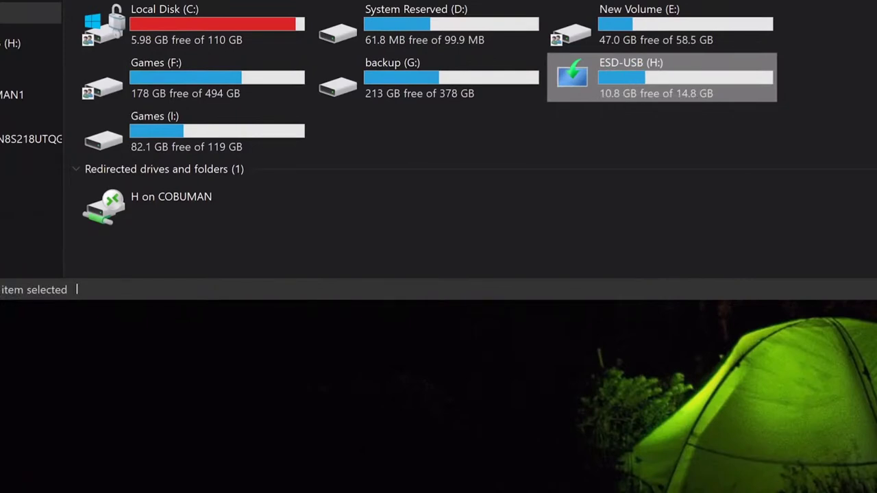
# - Confirm USB Mass Storage Device is listed in Device Manager, then close Device Manager
pyautogui.hotkey('alt', 'Tab')
pyautogui.scroll(-3, 439, 82)
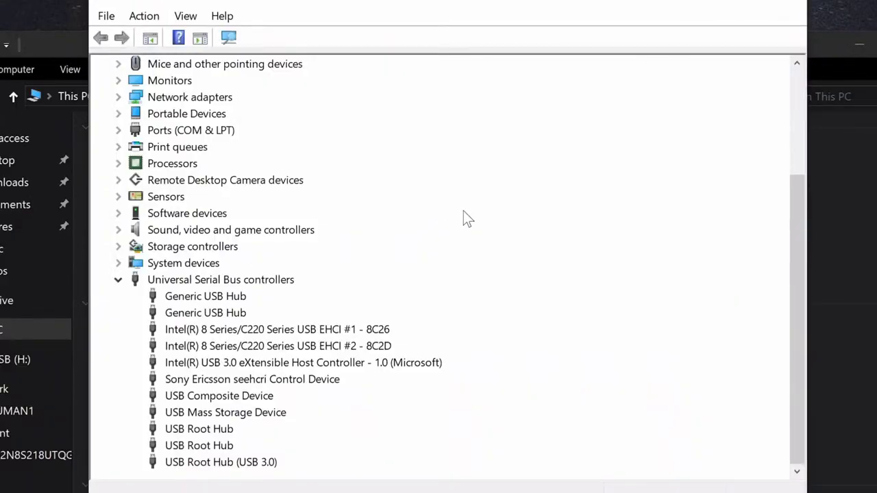
pyautogui.click(119, 246)
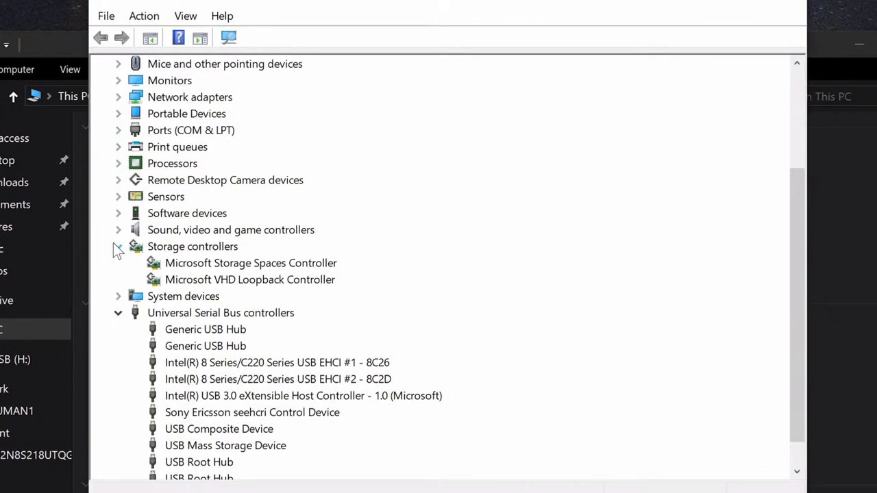
pyautogui.click(117, 247)
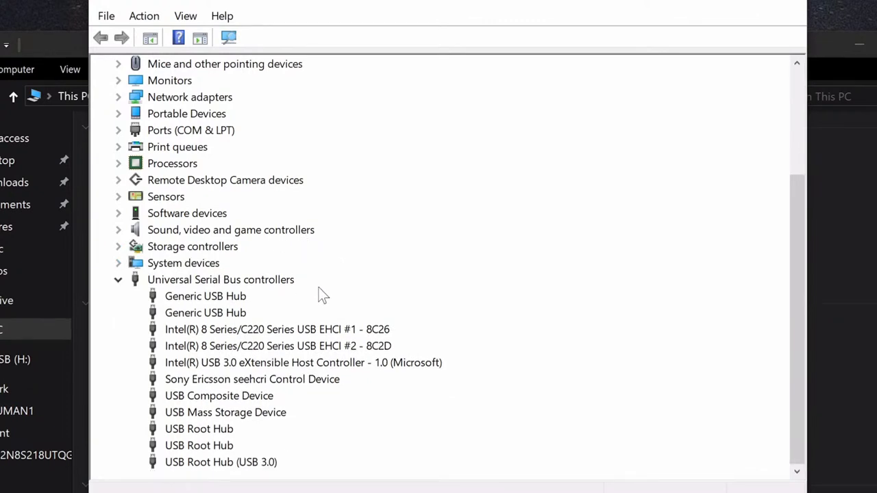
pyautogui.moveTo(548, 5); pyautogui.dragTo(527, 169)
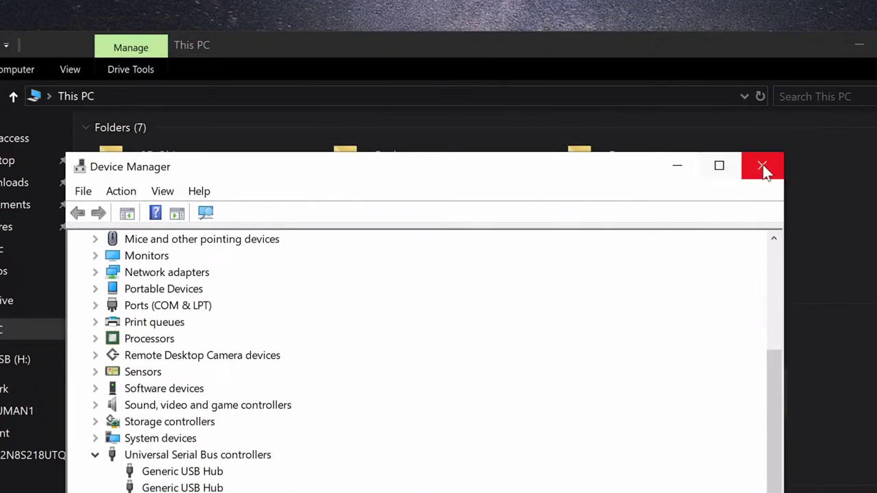
pyautogui.click(762, 169)
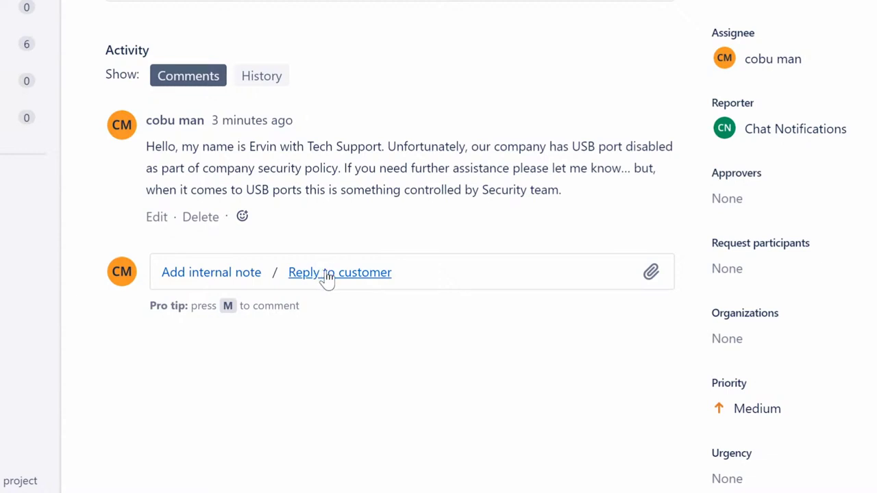
# - Save an ISD-22 internal note: user notified of security policy, USB ports disabled by default, signed by the agent
pyautogui.click(237, 272)
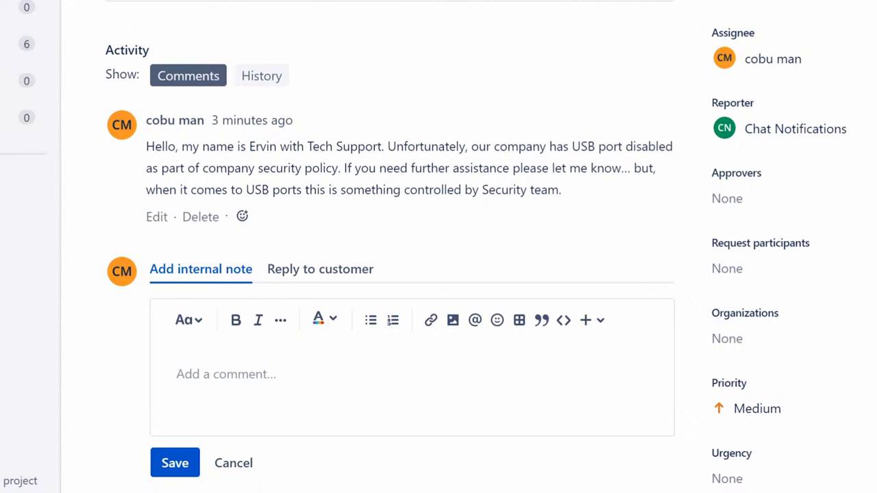
pyautogui.write('NOt')
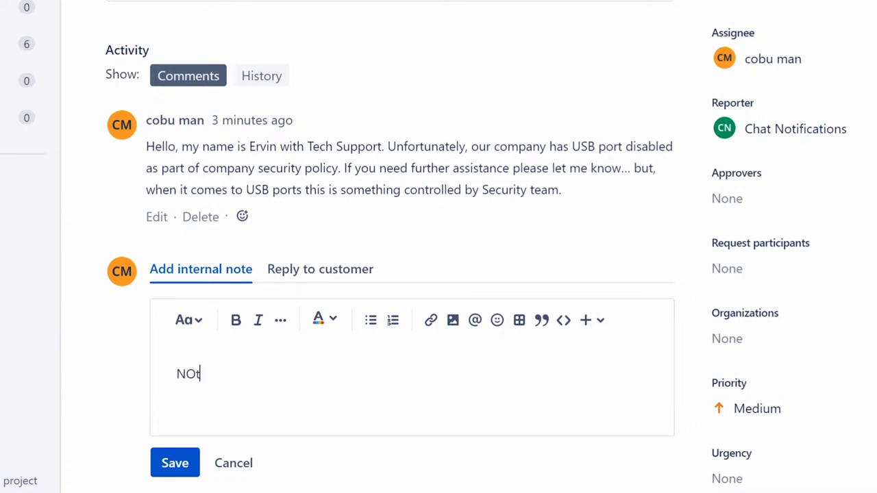
pyautogui.press('BackSpace')
pyautogui.press('BackSpace')
pyautogui.write('otified user of ')
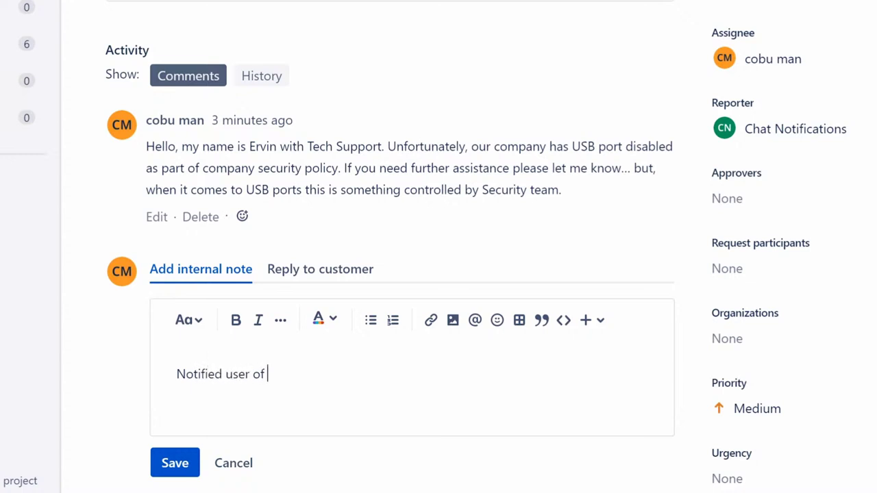
pyautogui.write('company se')
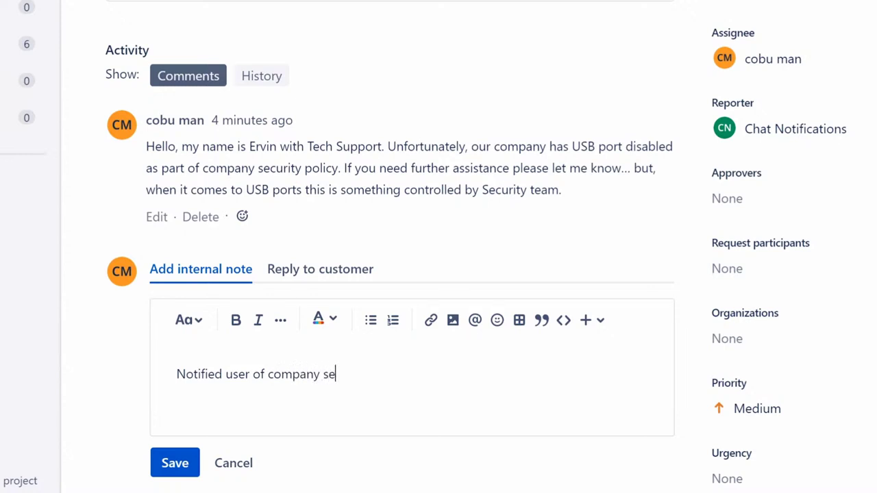
pyautogui.write('curity poli')
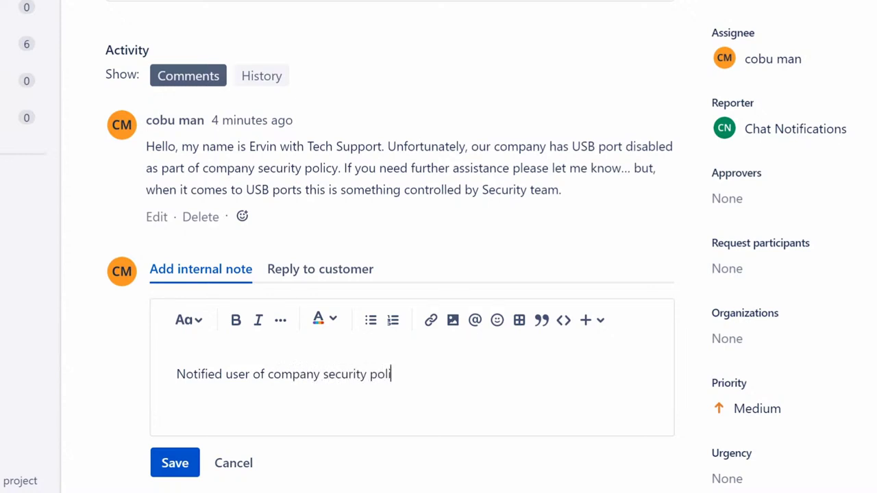
pyautogui.write('cy in regeard')
pyautogui.press('BackSpace')
pyautogui.press('BackSpace')
pyautogui.press('BackSpace')
pyautogui.press('BackSpace')
pyautogui.write('ard')
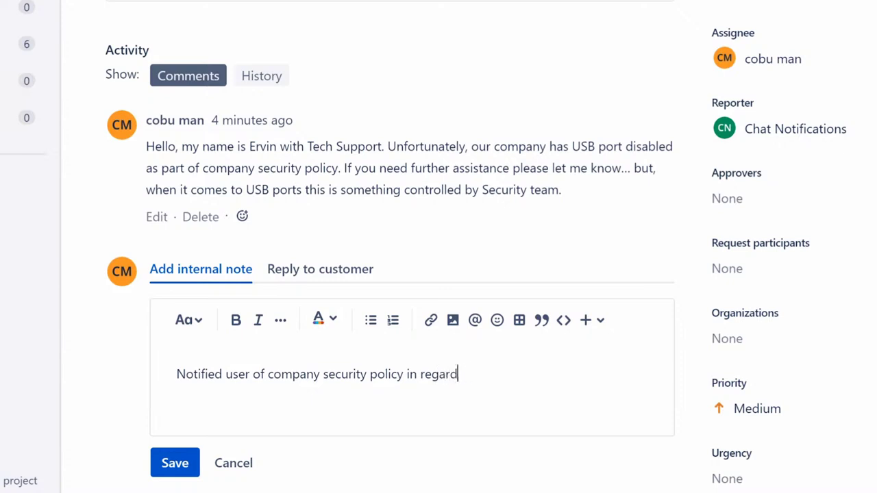
pyautogui.write('s to Usb ports')
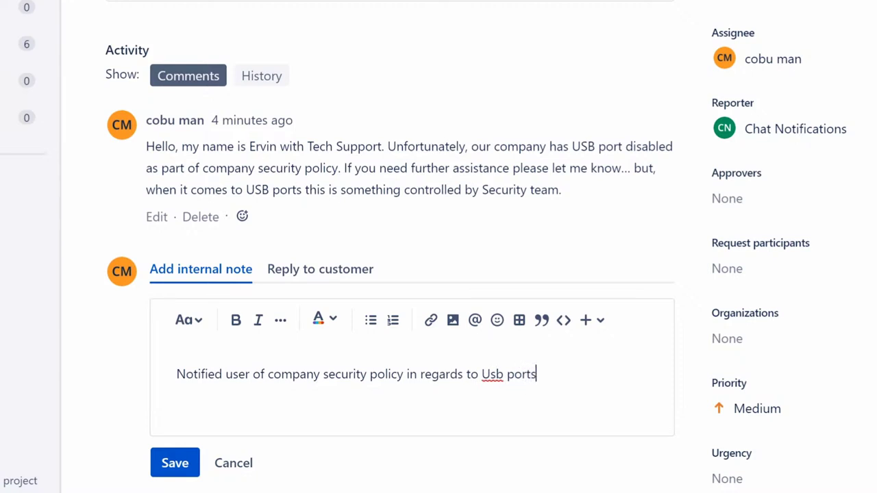
pyautogui.write('. The are disabled ')
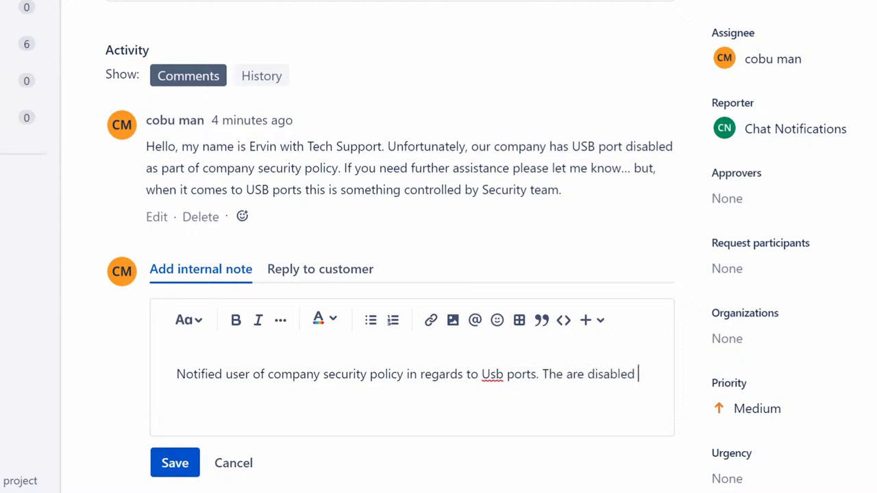
pyautogui.write('by default. ERvin')
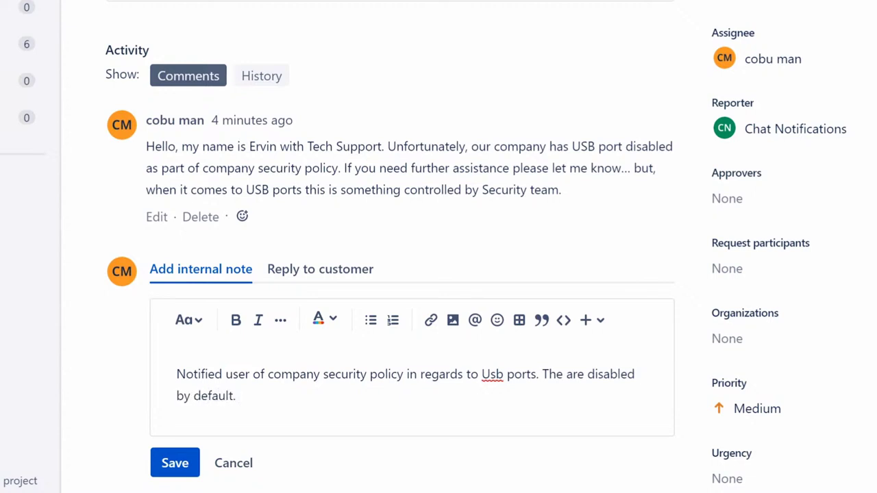
pyautogui.press('BackSpace')
pyautogui.press('BackSpace')
pyautogui.press('BackSpace')
pyautogui.press('BackSpace')
pyautogui.write('rvin')
pyautogui.moveTo(322, 374); pyautogui.dragTo(404, 374)
pyautogui.hotkey('ctrl', 'shift', 'Right')
pyautogui.hotkey('ctrl', 'shift', 'Right')
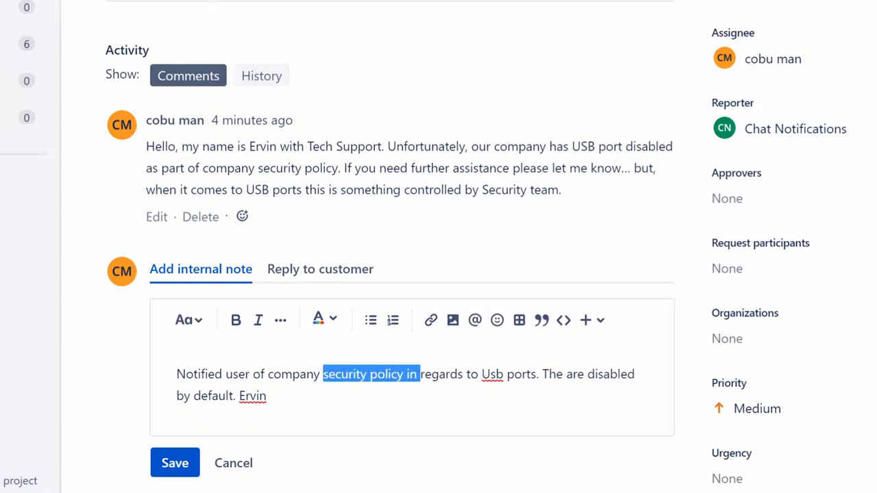
pyautogui.click(175, 464)
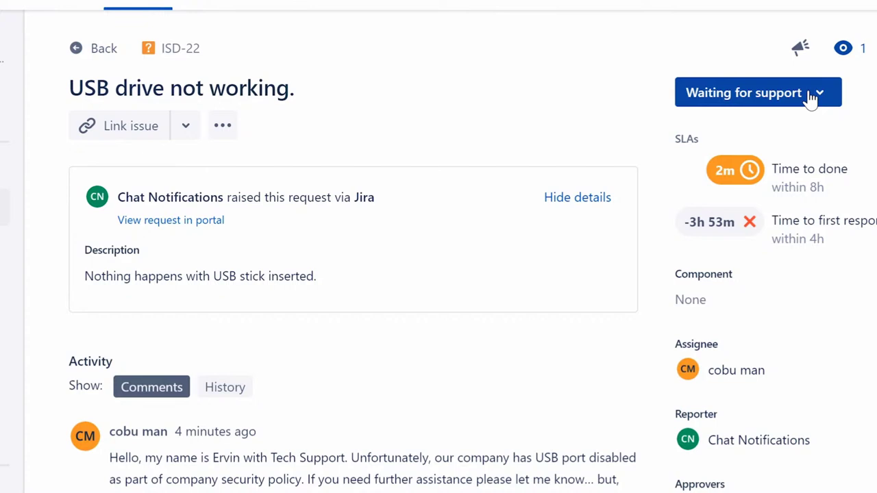
# - Change ISD-22's status from Waiting for support to Completed and return to the All open queue
pyautogui.click(813, 96)
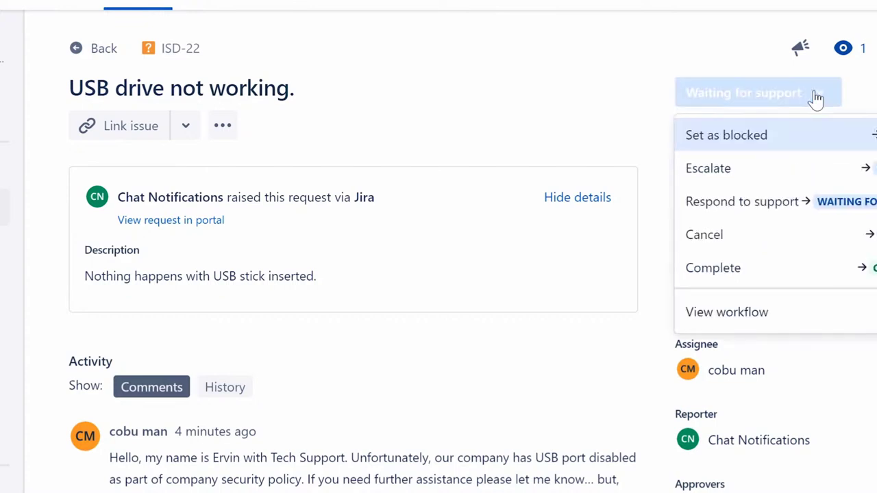
pyautogui.click(772, 269)
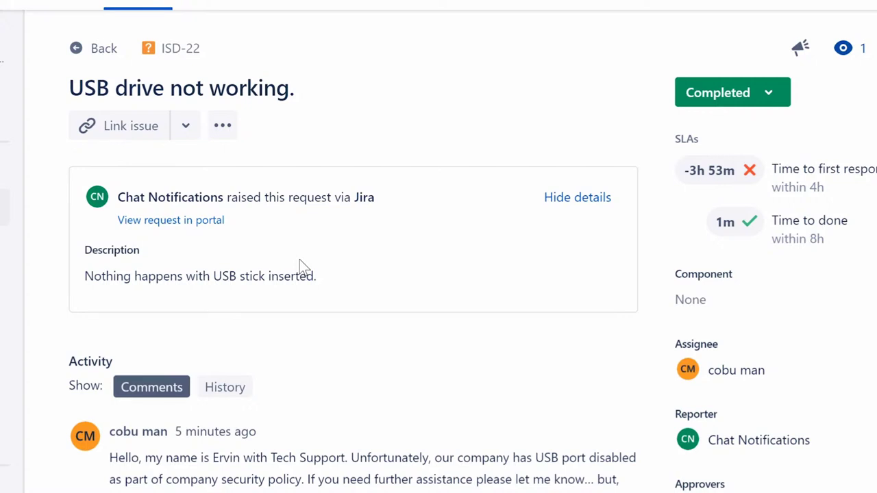
pyautogui.click(89, 54)
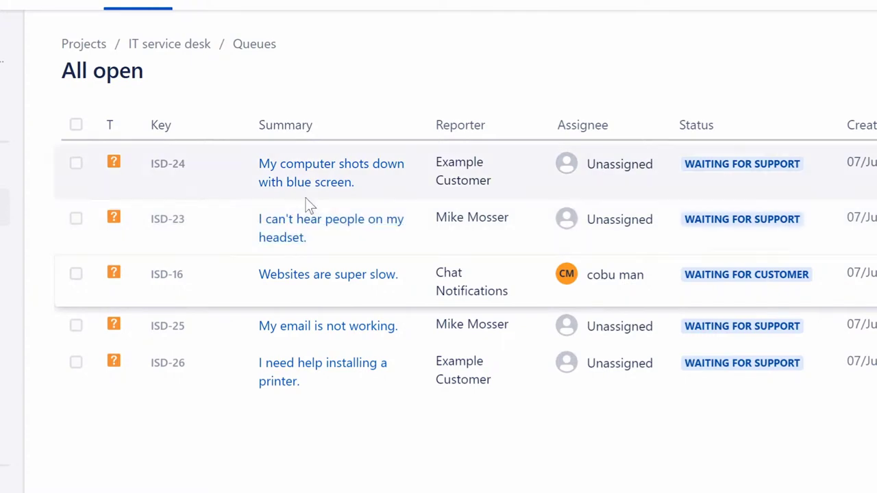
# - Open headset ticket ISD-23 and set its assignee to yourself, leaving the description unchanged
pyautogui.click(339, 231)
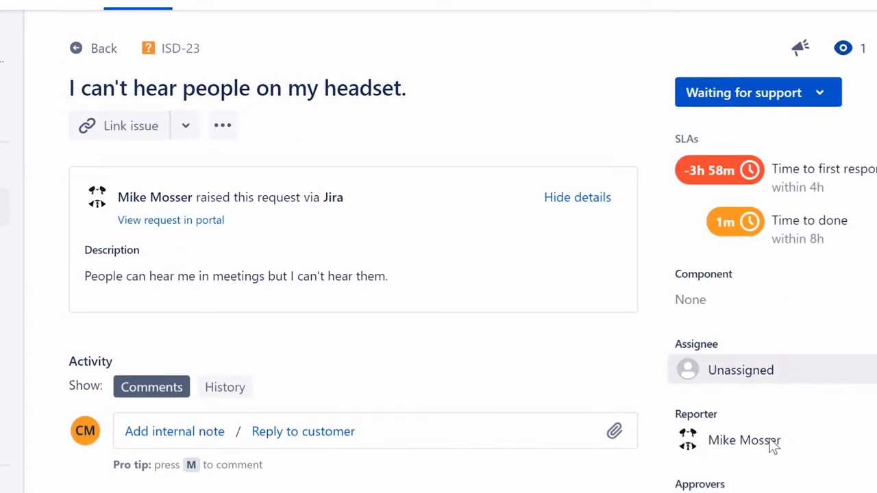
pyautogui.press('a')
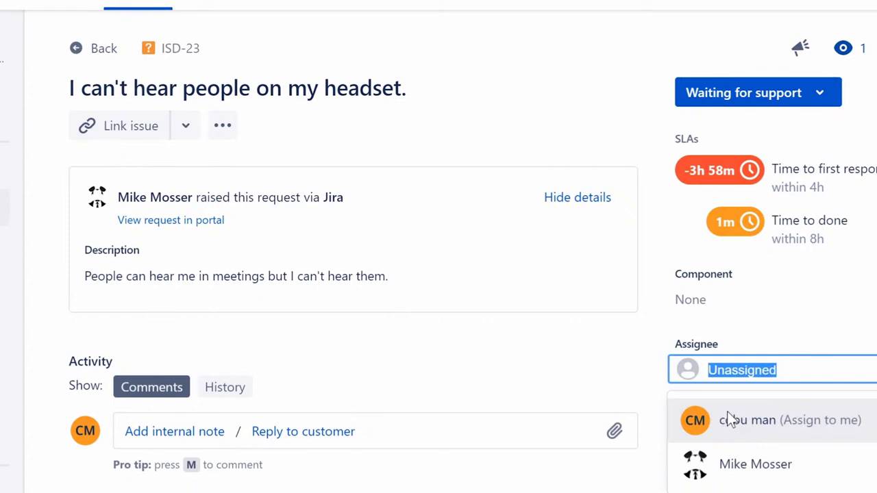
pyautogui.click(727, 413)
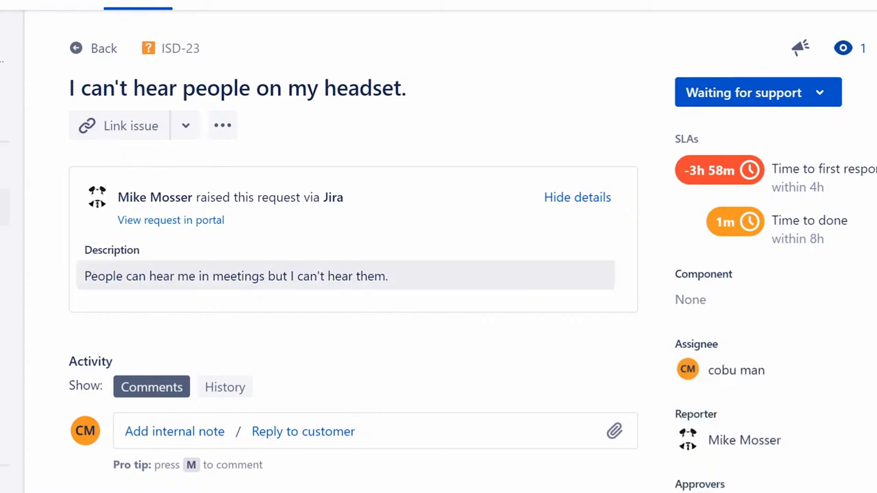
pyautogui.moveTo(84, 276); pyautogui.dragTo(409, 291)
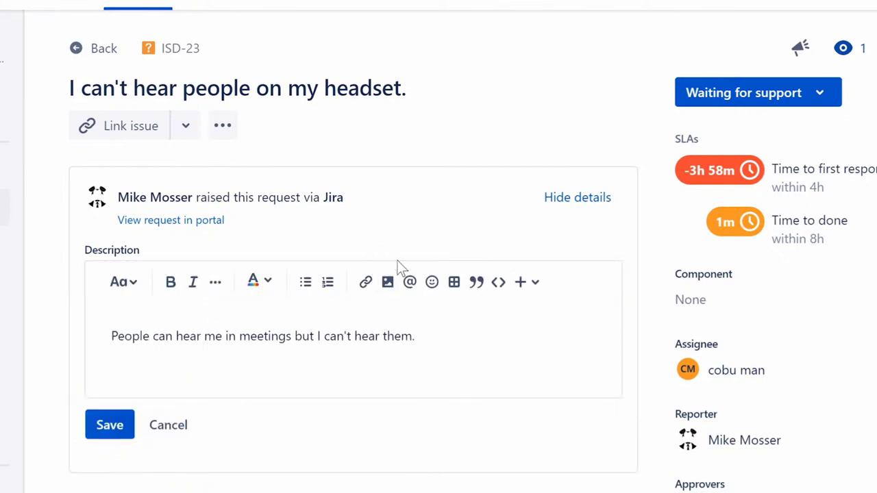
pyautogui.click(180, 425)
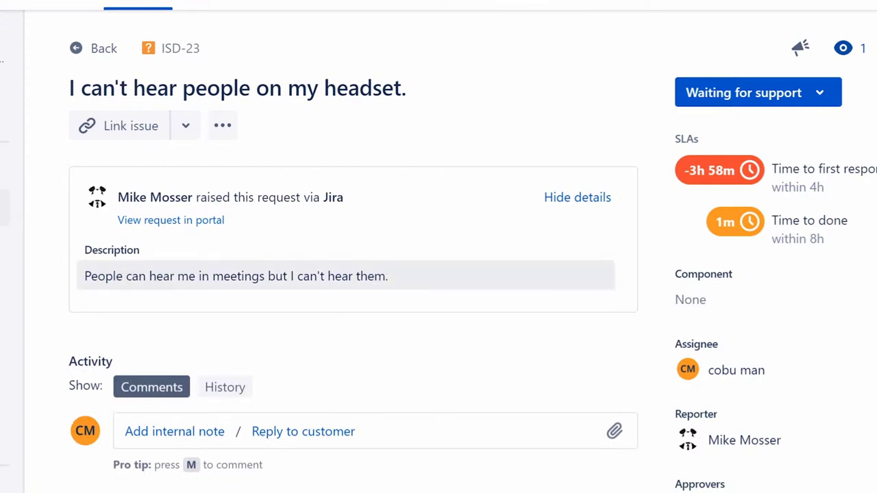
# - Post a customer reply offering to take control of the computer and asking for the PC name or IP address
pyautogui.click(327, 433)
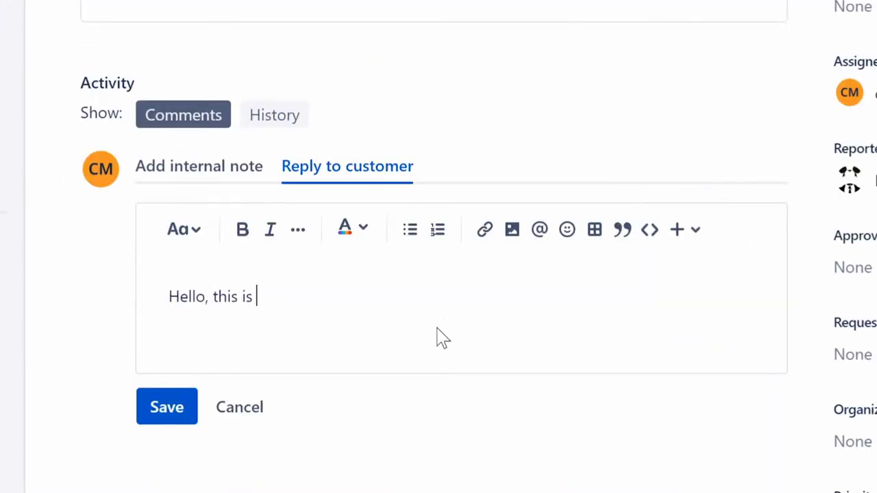
pyautogui.write('Ervi')
pyautogui.write('n with Help Desk')
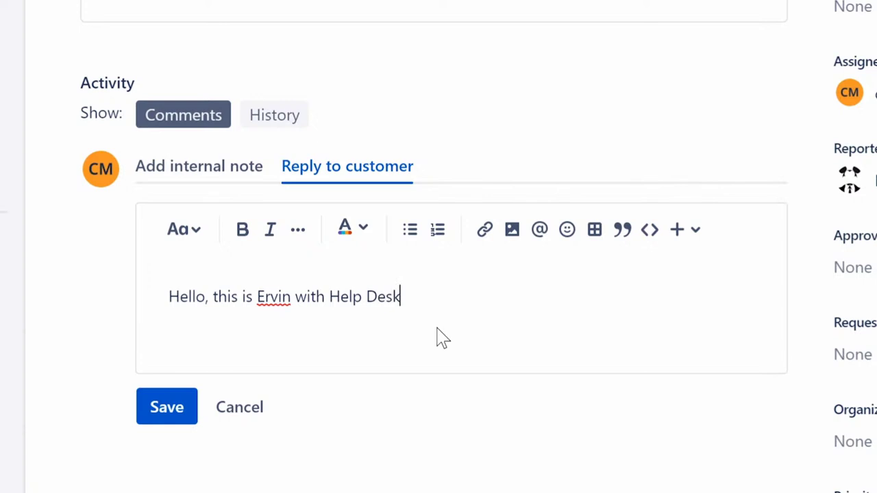
pyautogui.write('. I can help you w')
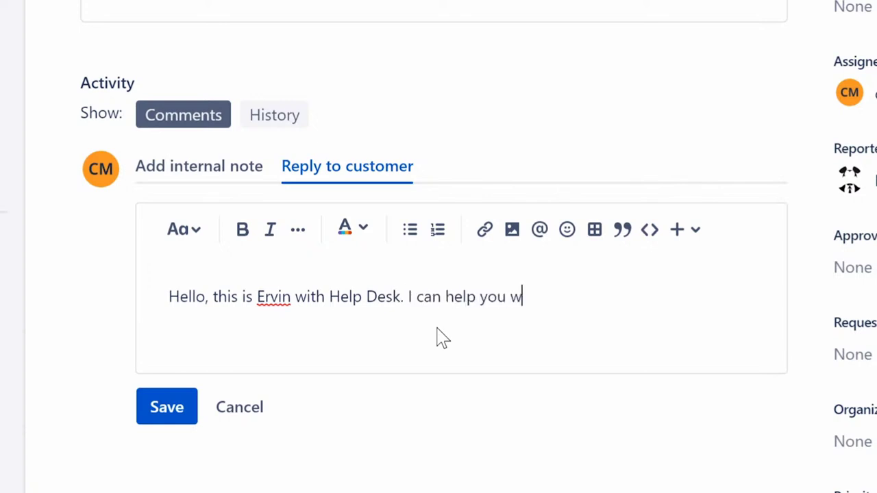
pyautogui.write('ith headset issue. May I take t')
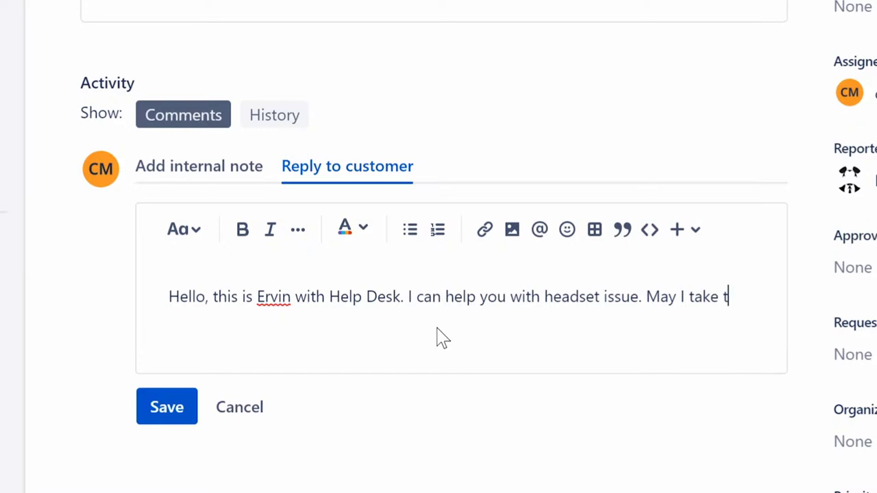
pyautogui.write('ontrol of ryou')
pyautogui.press('BackSpace')
pyautogui.press('BackSpace')
pyautogui.press('BackSpace')
pyautogui.press('BackSpace')
pyautogui.write('your ')
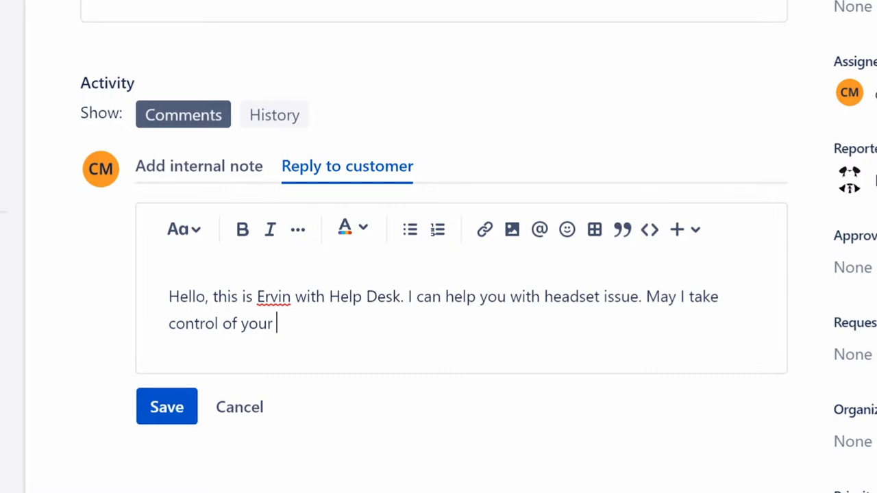
pyautogui.write('computer to ')
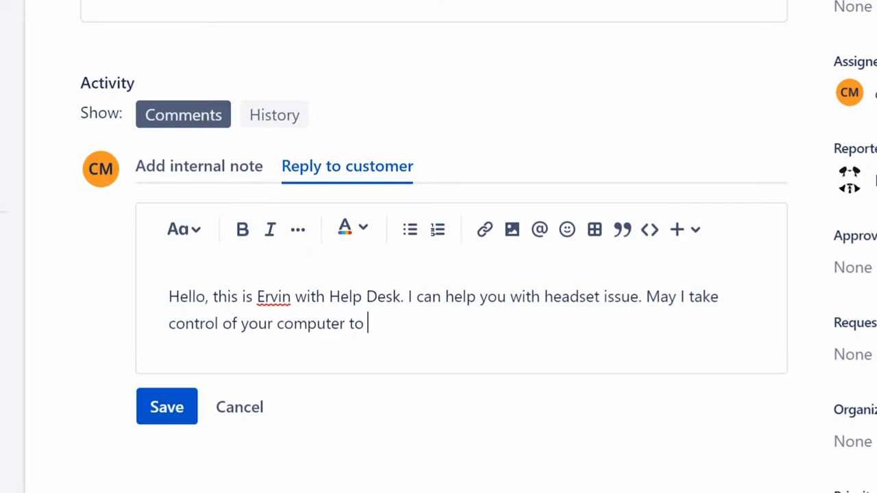
pyautogui.write('fix it?')
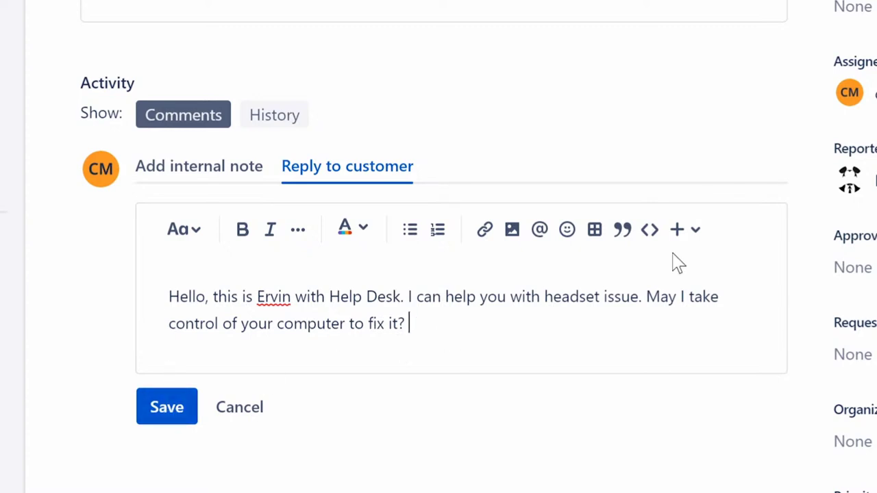
pyautogui.write('If so, please sen')
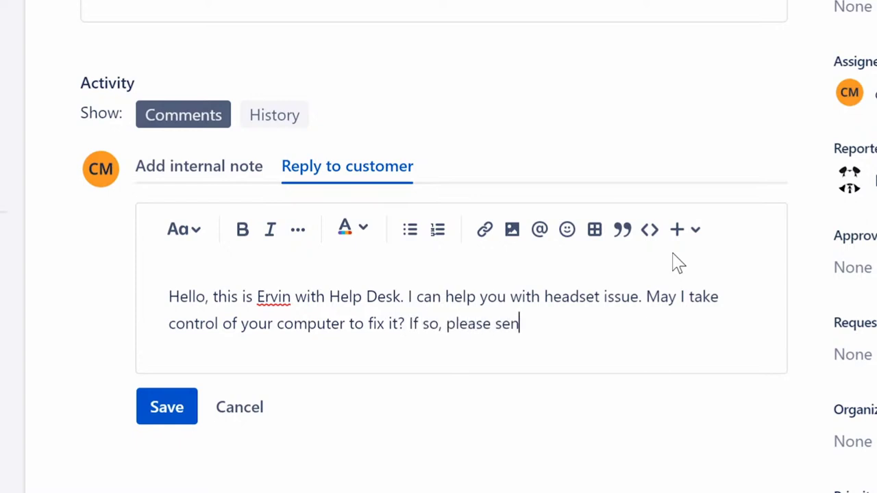
pyautogui.write('d me your P')
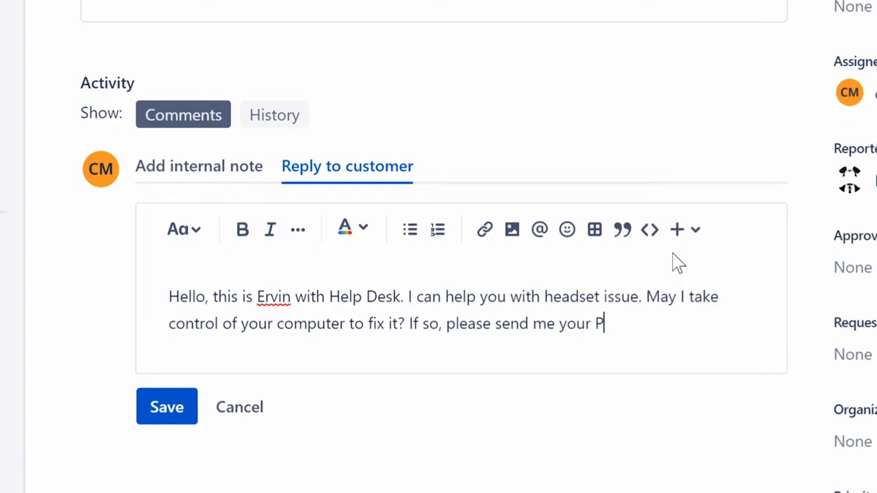
pyautogui.write('C name or ip addr')
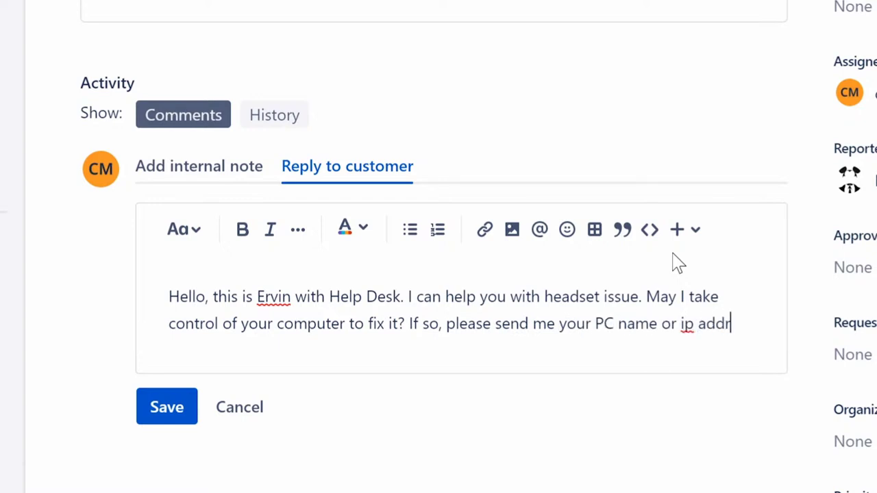
pyautogui.write('ess.')
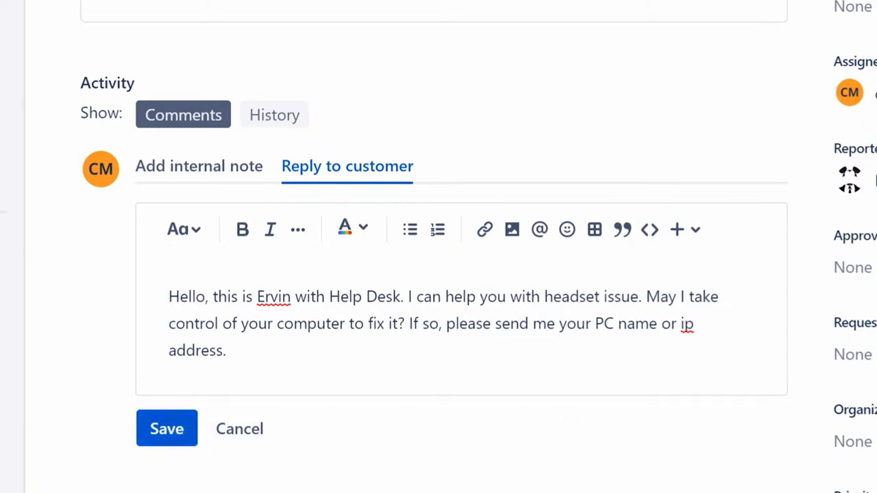
pyautogui.click(157, 432)
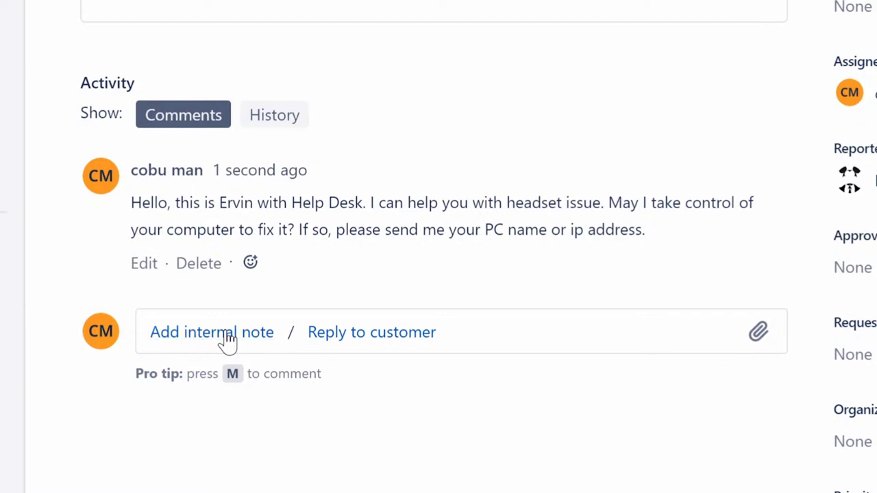
# - Save an internal note on ISD-23 reading 'user's pc name is cobuman1'
pyautogui.click(227, 340)
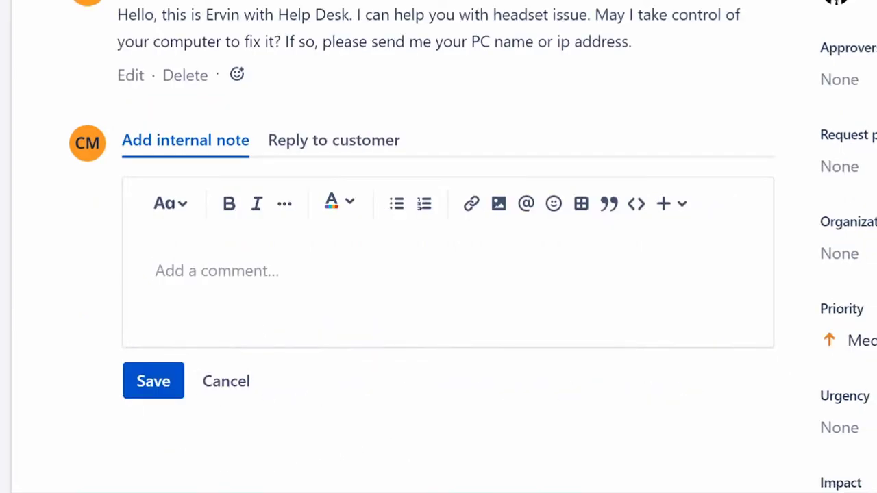
pyautogui.write("user's pc nam")
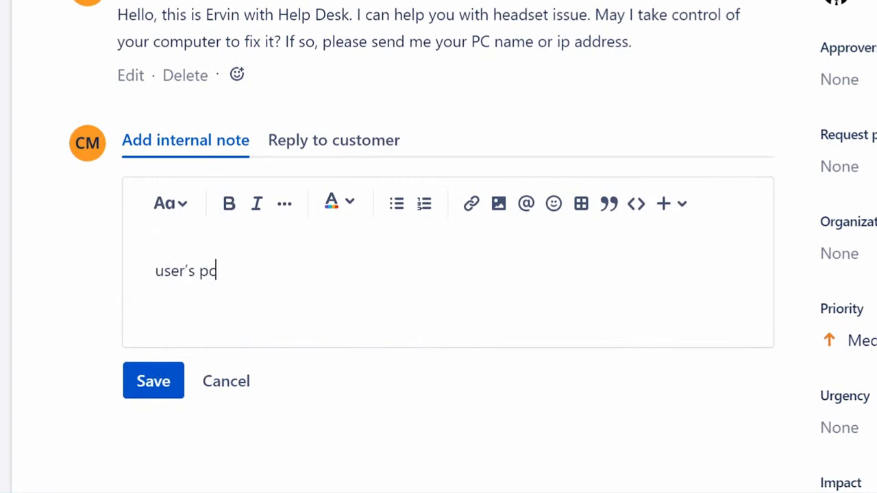
pyautogui.write('e is ')
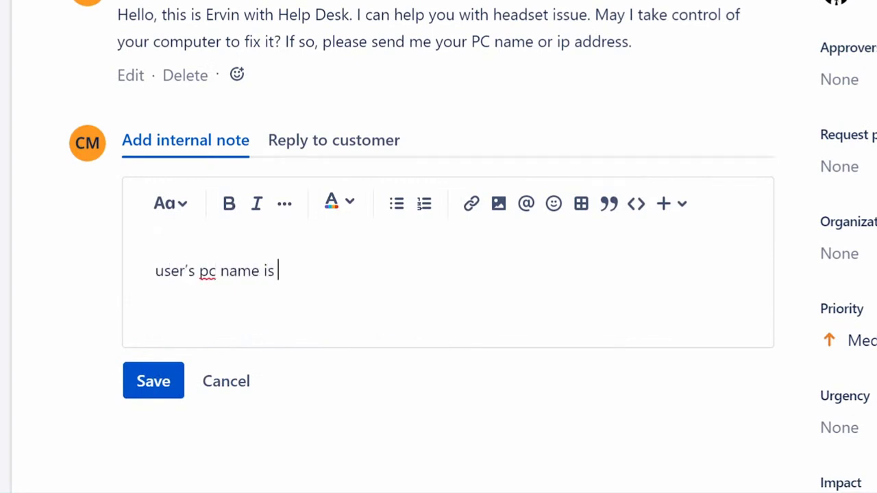
pyautogui.write('cobuman1')
pyautogui.click(141, 393)
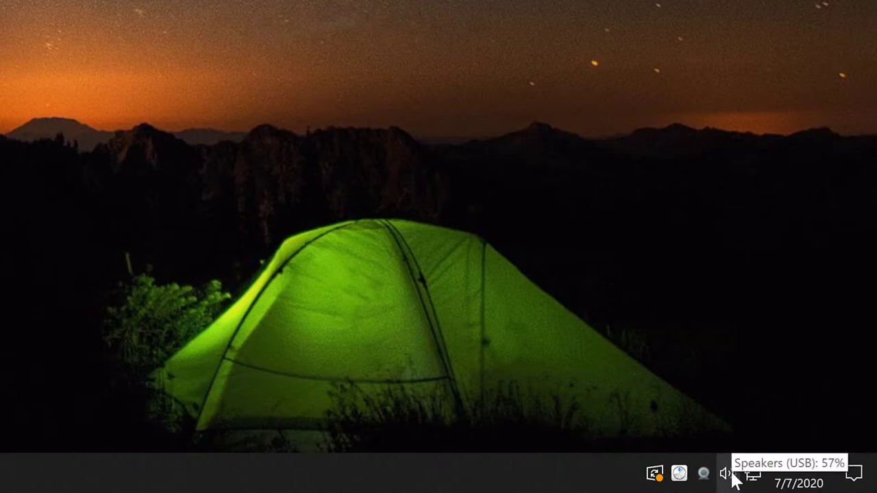
# - Check the speaker volume and output devices in Sound settings, then open the Sound Control Panel
pyautogui.click(727, 473)
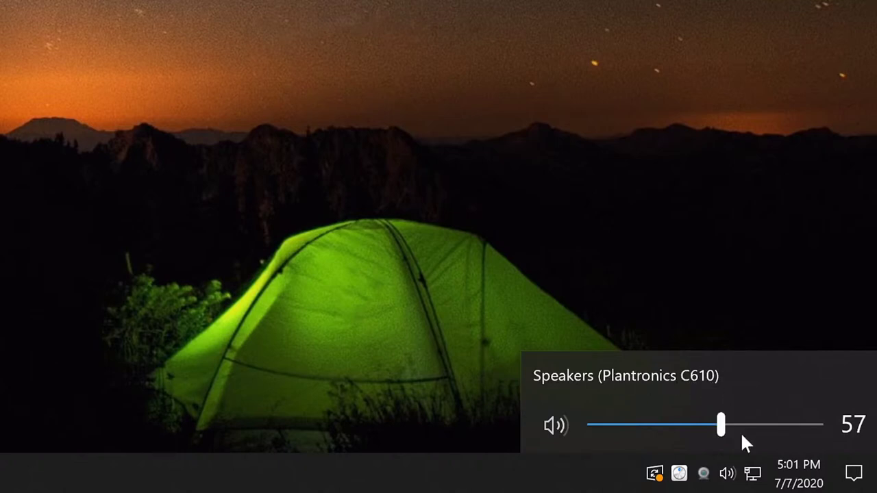
pyautogui.rightClick(728, 474)
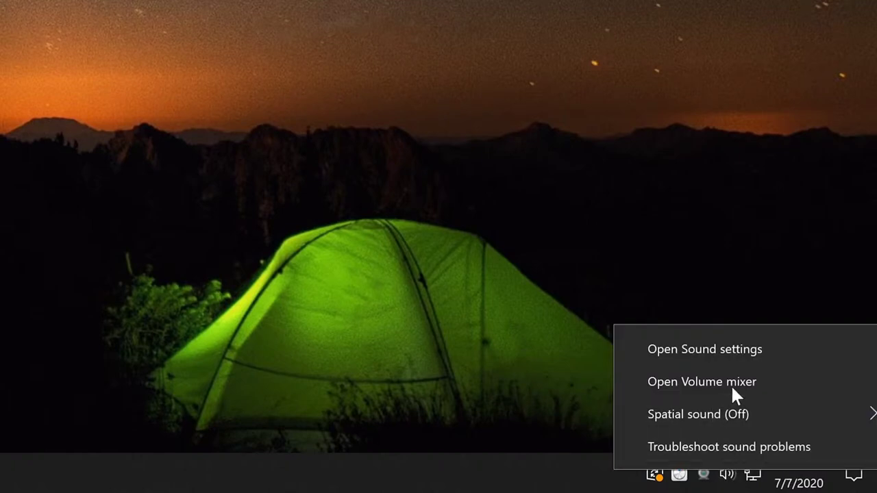
pyautogui.click(752, 353)
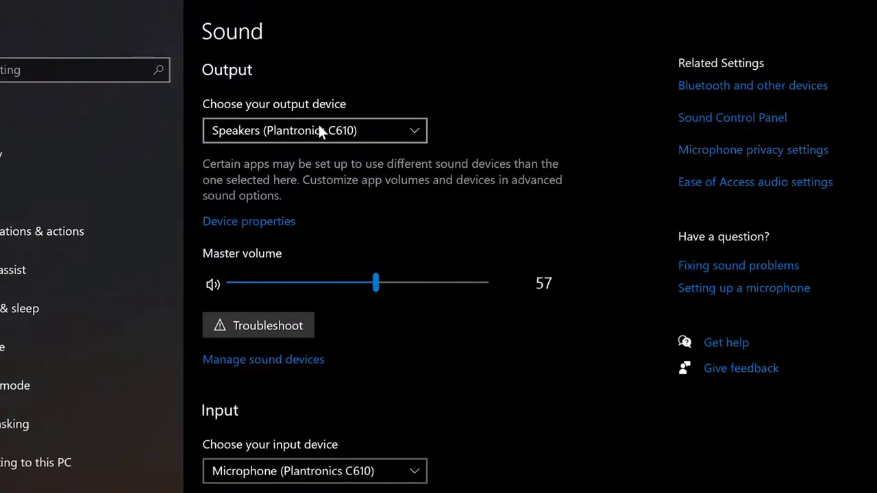
pyautogui.click(281, 130)
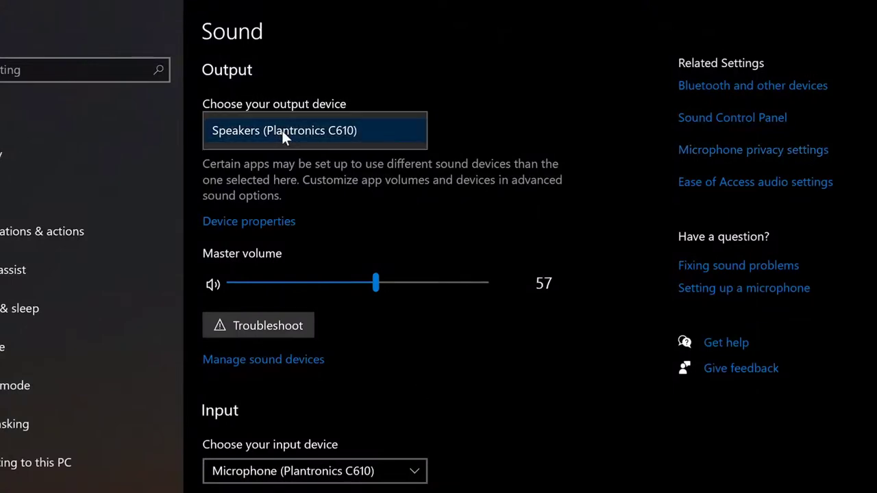
pyautogui.click(439, 162)
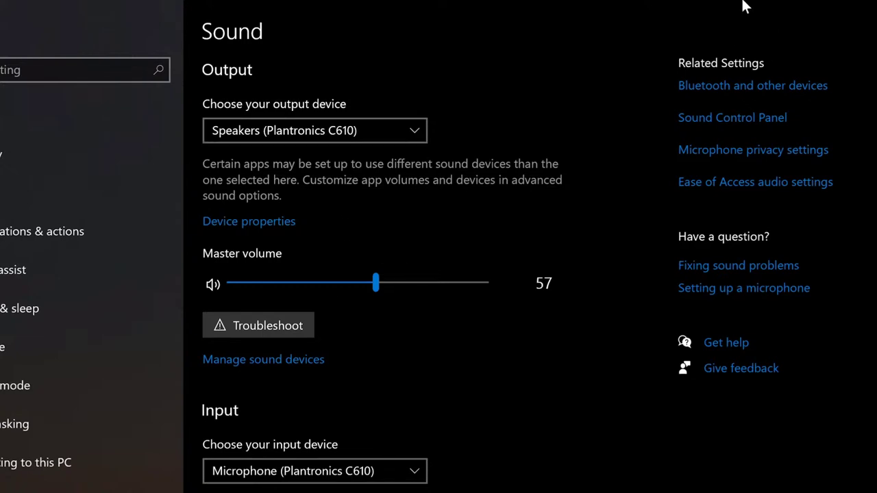
pyautogui.click(757, 122)
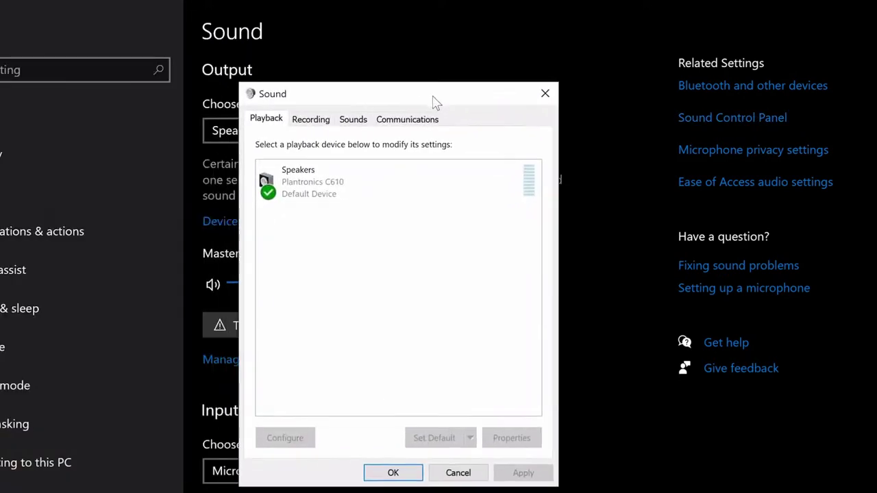
# - Show disabled playback devices, then disable and re-enable the Speakers as the default device
pyautogui.rightClick(368, 272)
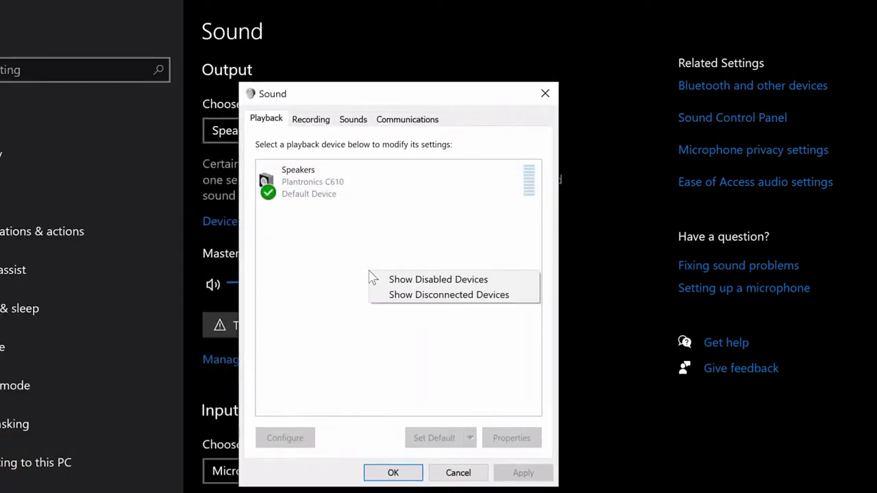
pyautogui.rightClick(324, 250)
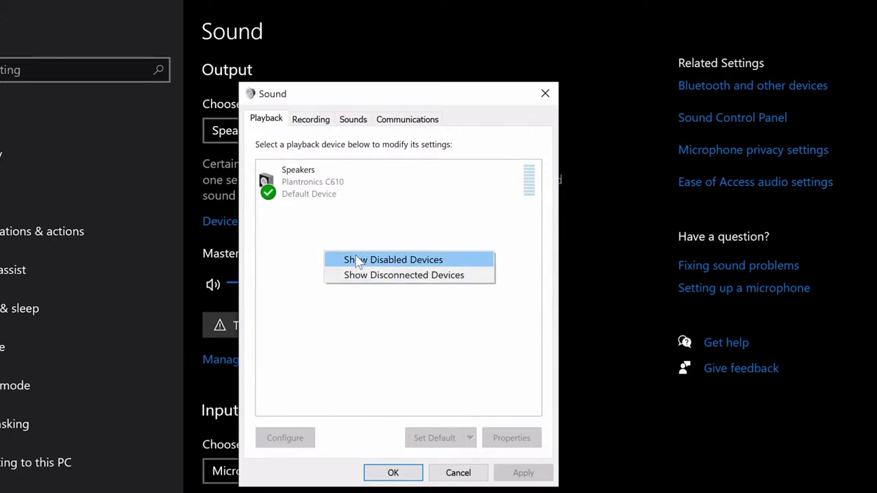
pyautogui.click(357, 260)
pyautogui.rightClick(384, 326)
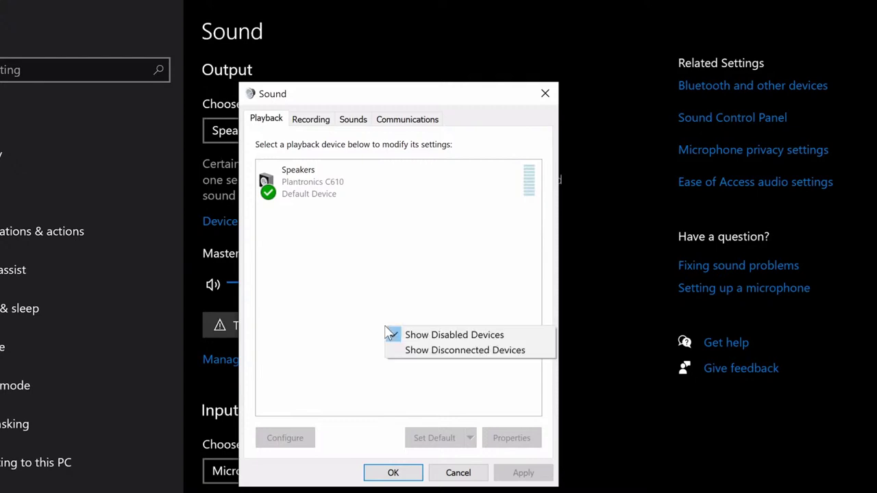
pyautogui.click(314, 283)
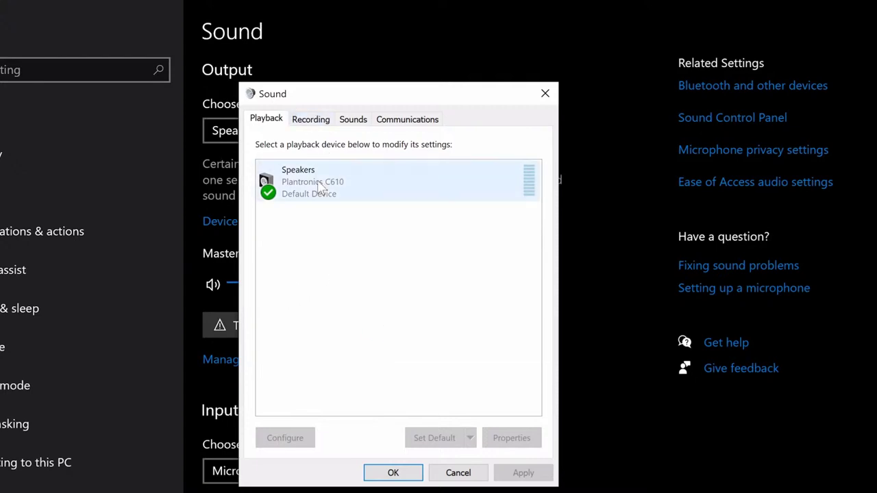
pyautogui.click(322, 186)
pyautogui.rightClick(330, 294)
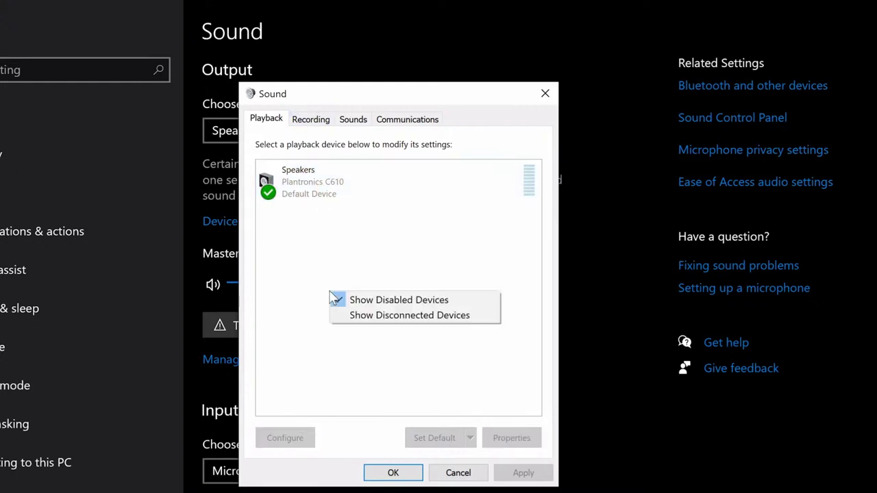
pyautogui.rightClick(310, 186)
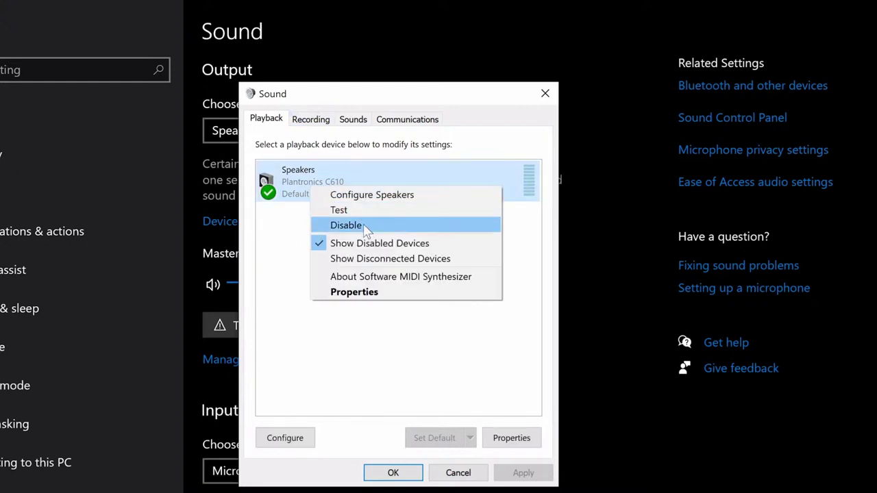
pyautogui.click(365, 230)
pyautogui.rightClick(310, 171)
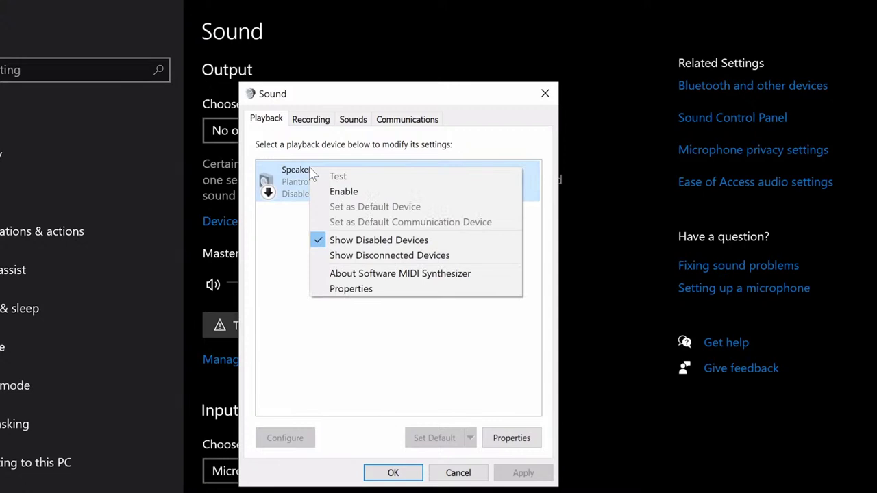
pyautogui.click(370, 197)
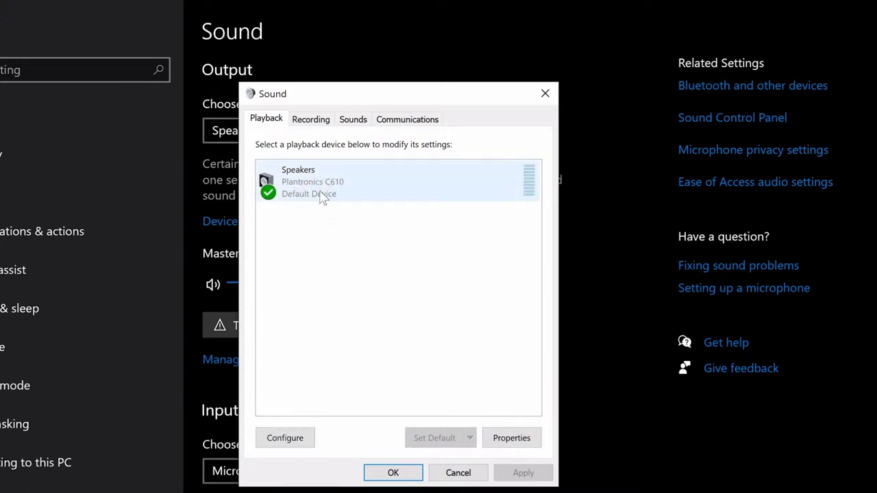
# - Raise the Microphone recording level from 57 to 77 and confirm both Sound dialogs
pyautogui.click(315, 121)
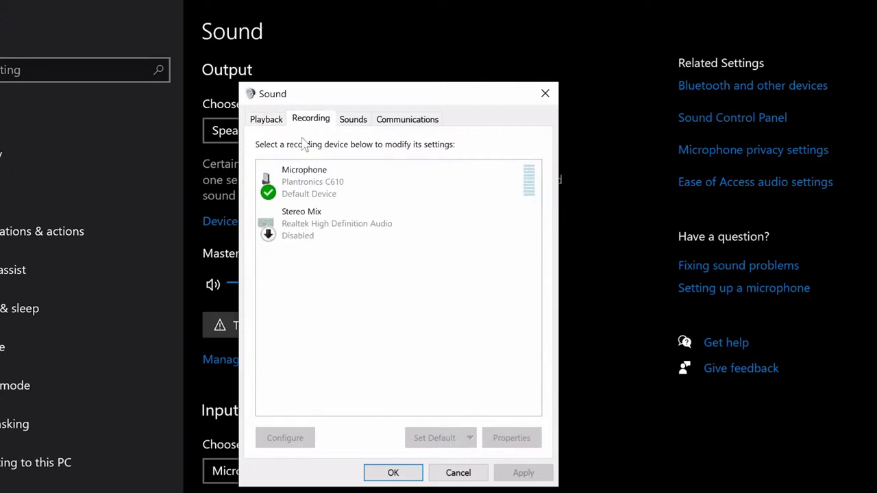
pyautogui.click(345, 194)
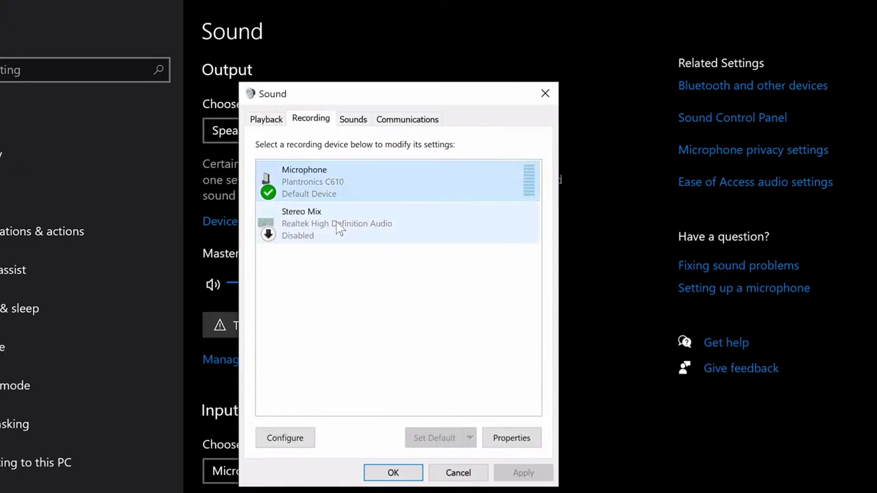
pyautogui.click(337, 229)
pyautogui.click(333, 197)
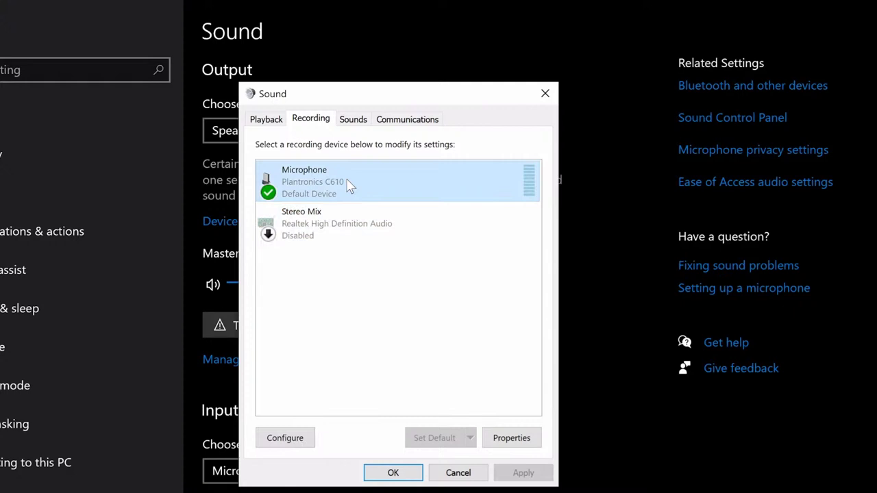
pyautogui.doubleClick(349, 186)
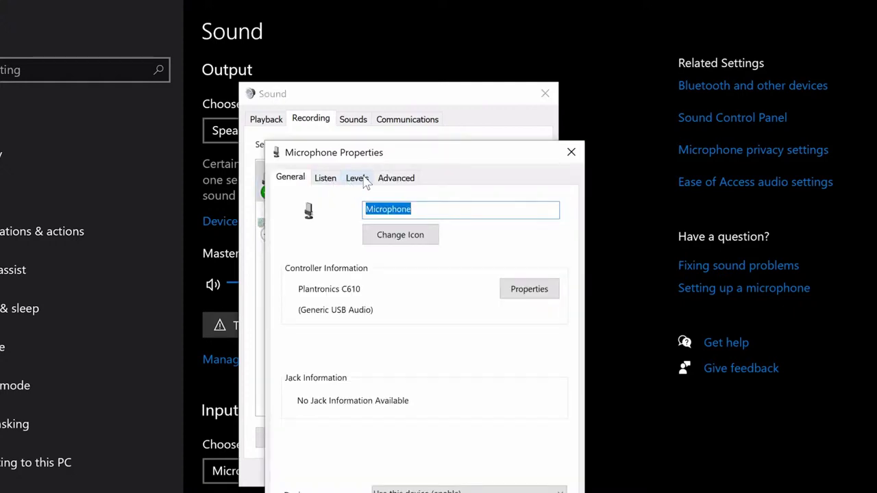
pyautogui.click(359, 178)
pyautogui.moveTo(365, 220); pyautogui.dragTo(388, 221)
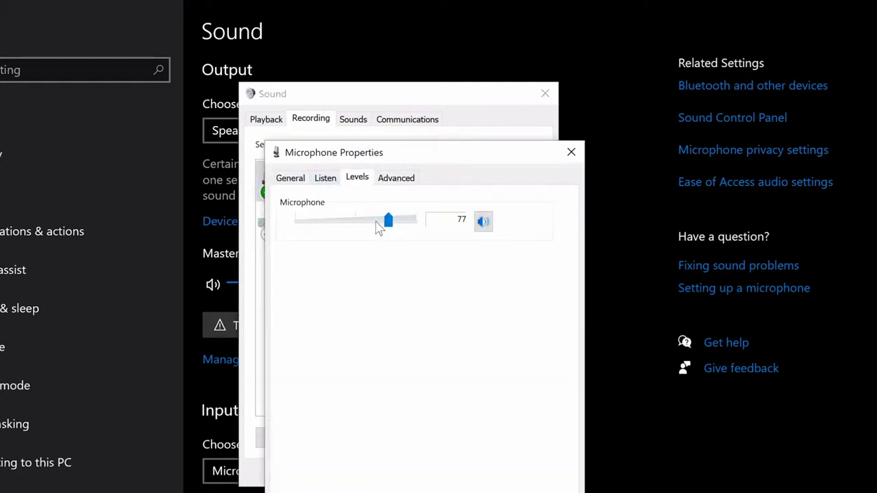
pyautogui.press('Return')
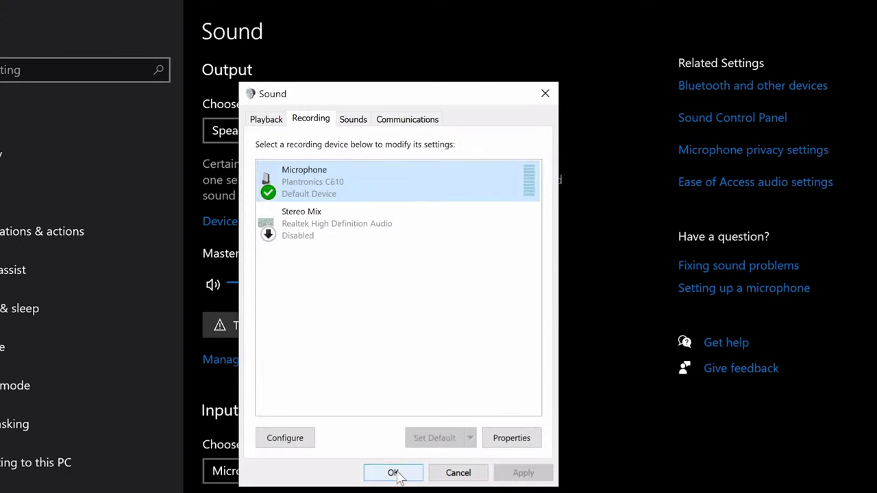
pyautogui.click(392, 472)
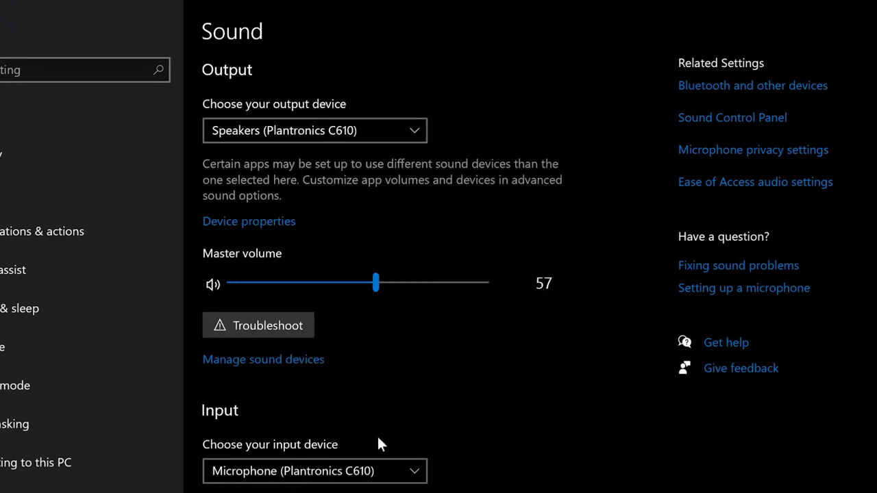
# - Check the output device choices in Sound settings
pyautogui.click(308, 127)
pyautogui.click(324, 130)
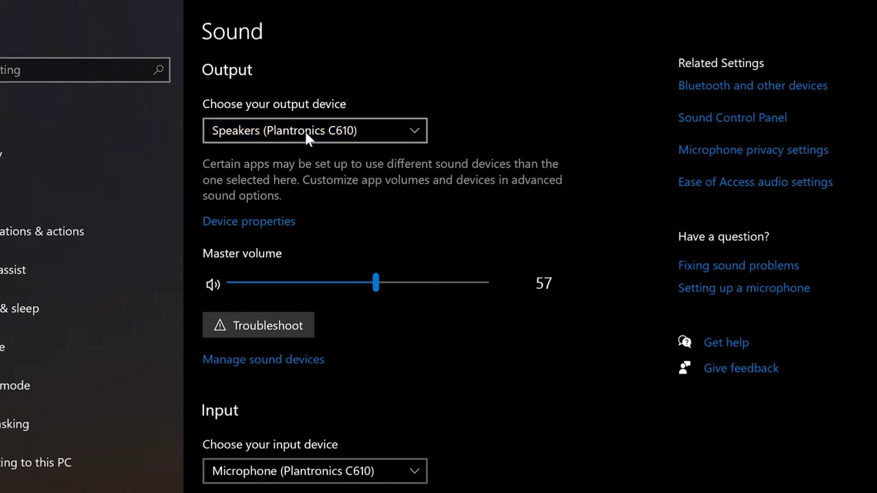
pyautogui.click(305, 132)
pyautogui.click(368, 157)
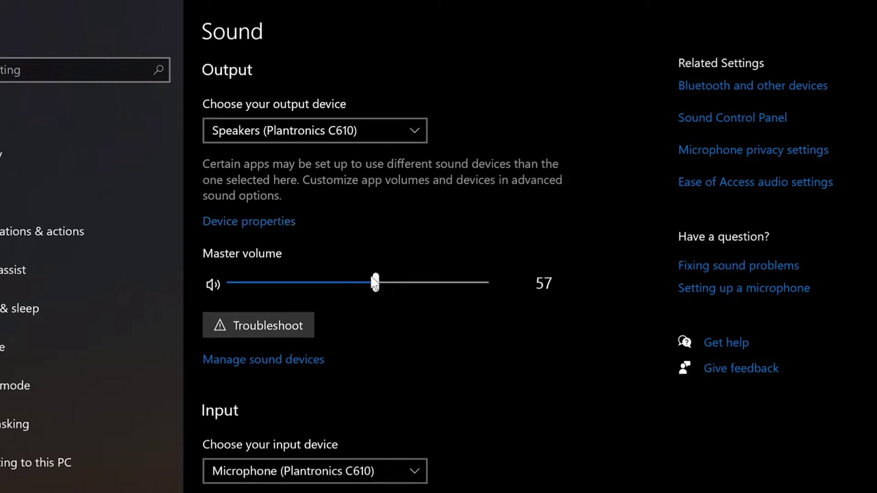
pyautogui.moveTo(376, 283)
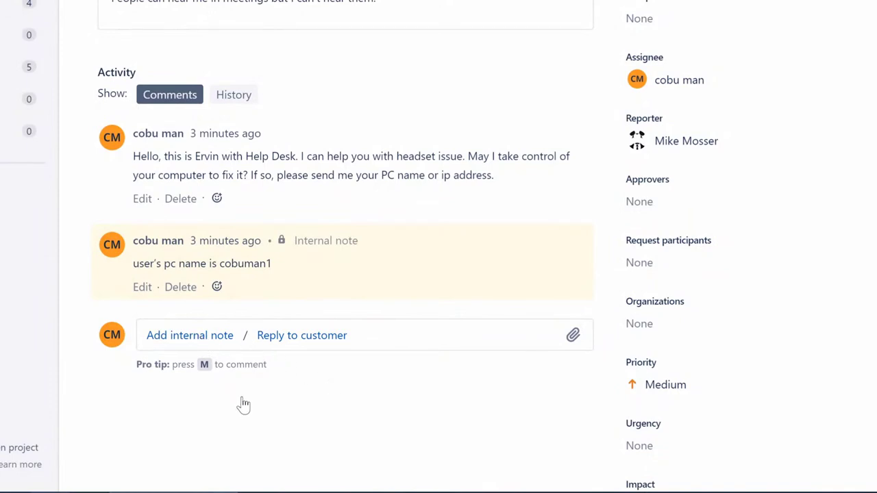
# - Note 'I have configured the headset and tested' on ISD-23, mark it Completed, return to the queue
pyautogui.write('m')
pyautogui.write('I have configu')
pyautogui.write('red the ')
pyautogui.write('head')
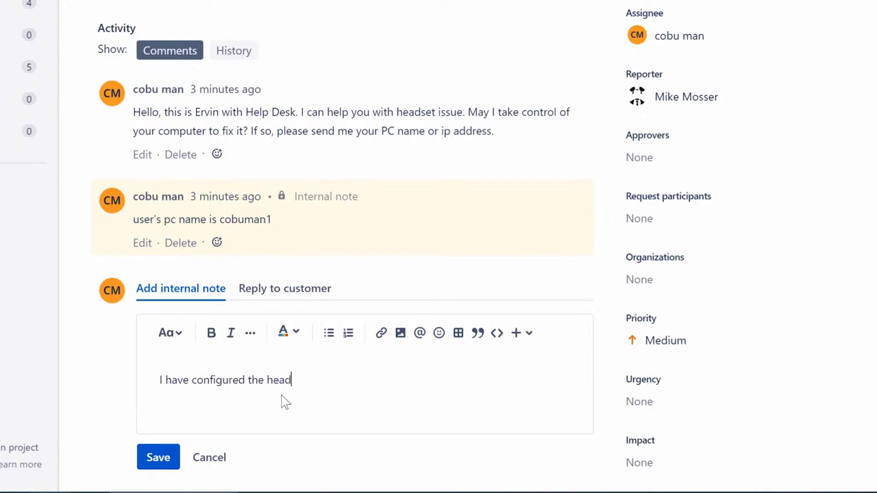
pyautogui.write('set and tested.')
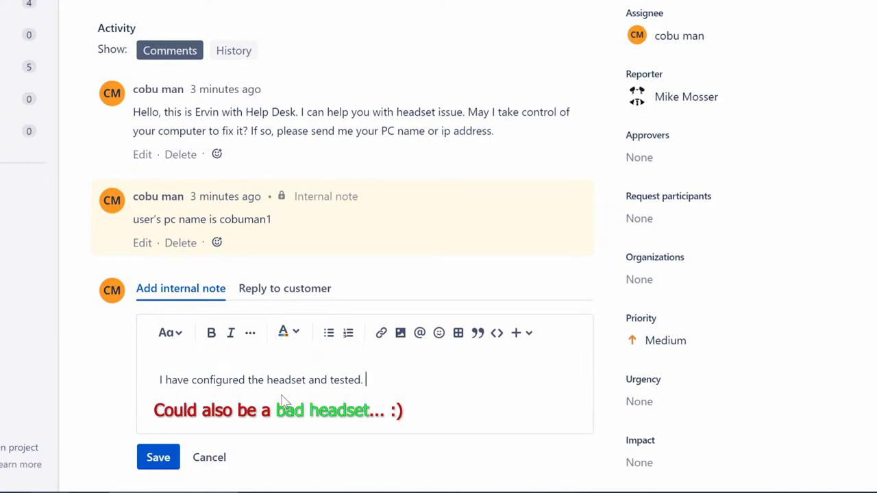
pyautogui.write(' Ervin')
pyautogui.click(158, 457)
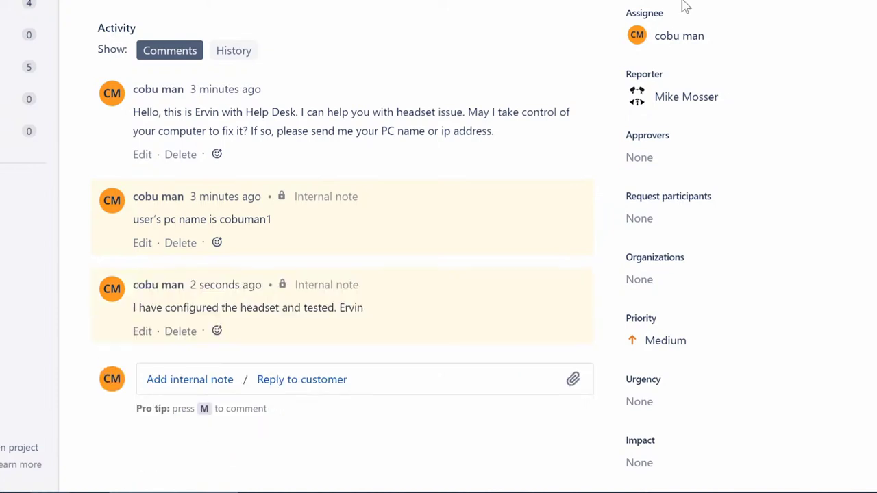
pyautogui.scroll(1, 709, 30)
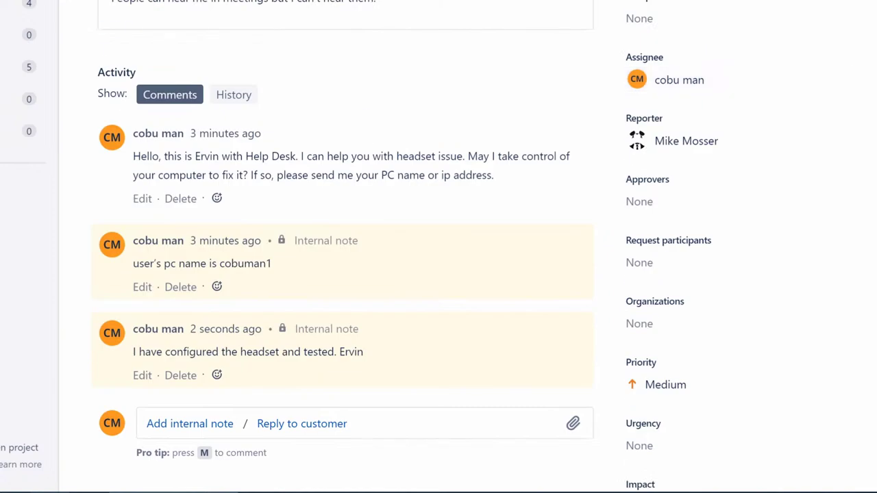
pyautogui.click(678, 45)
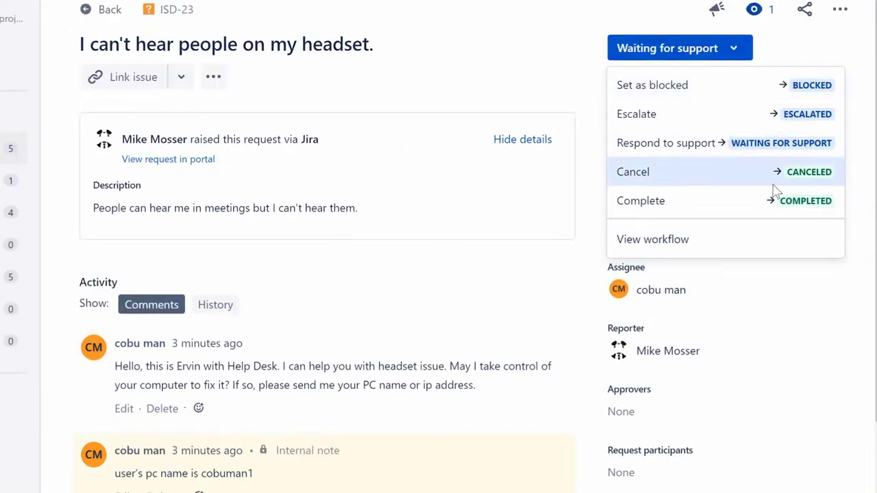
pyautogui.click(766, 201)
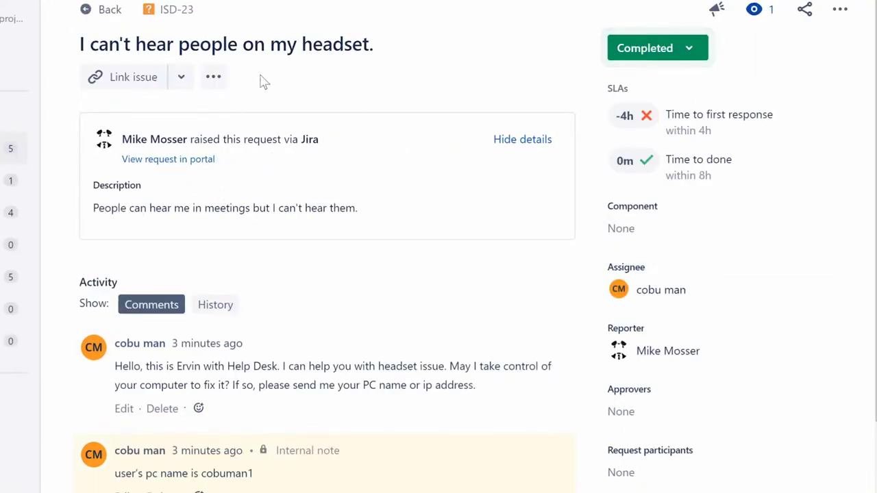
pyautogui.click(104, 16)
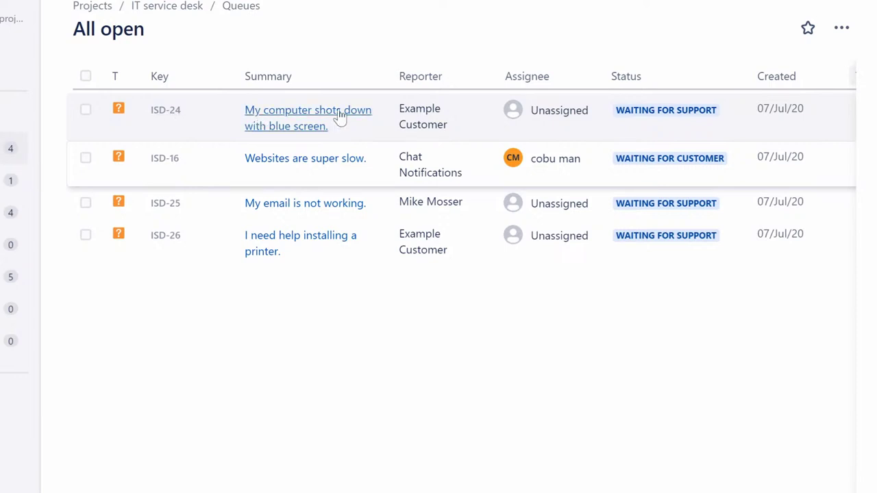
# - Open blue-screen ticket ISD-24 and assign it to yourself
pyautogui.click(339, 117)
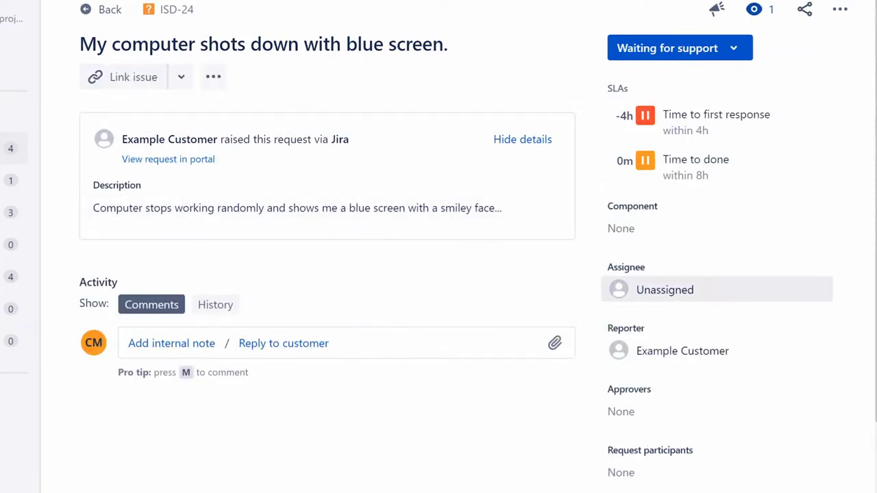
pyautogui.click(664, 290)
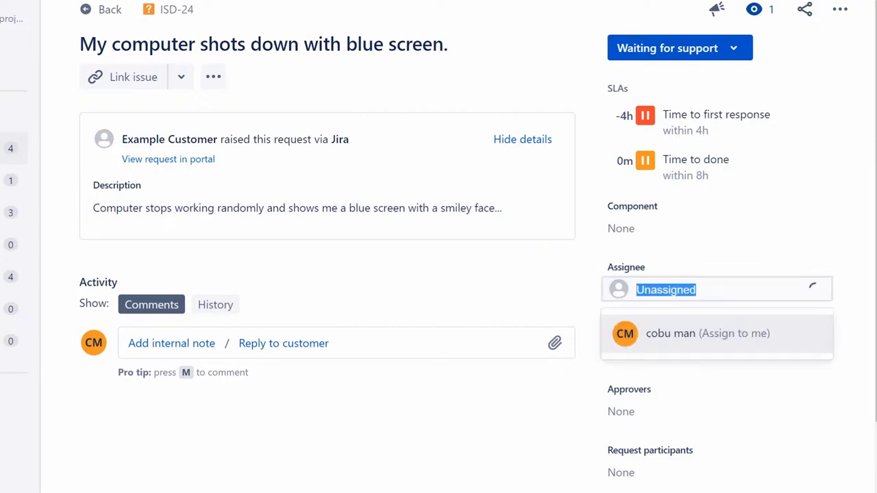
pyautogui.click(664, 336)
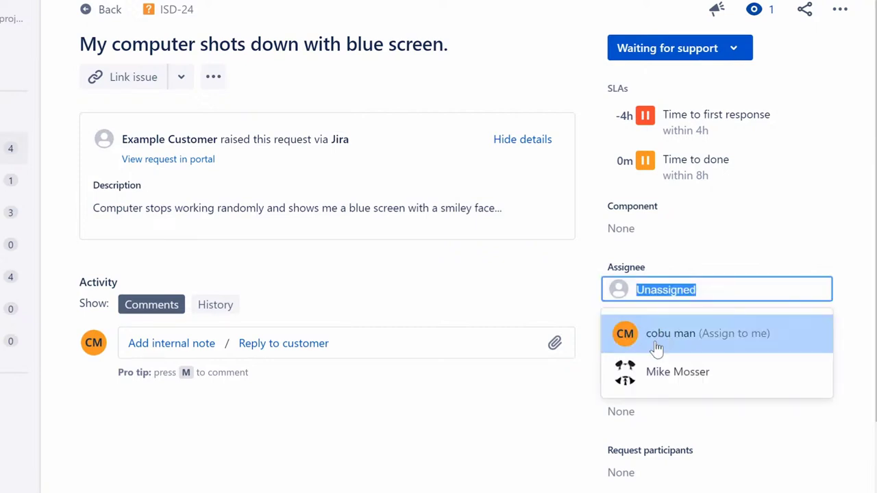
# - Open ISD-24's description for editing and select its blue screen wording
pyautogui.click(319, 218)
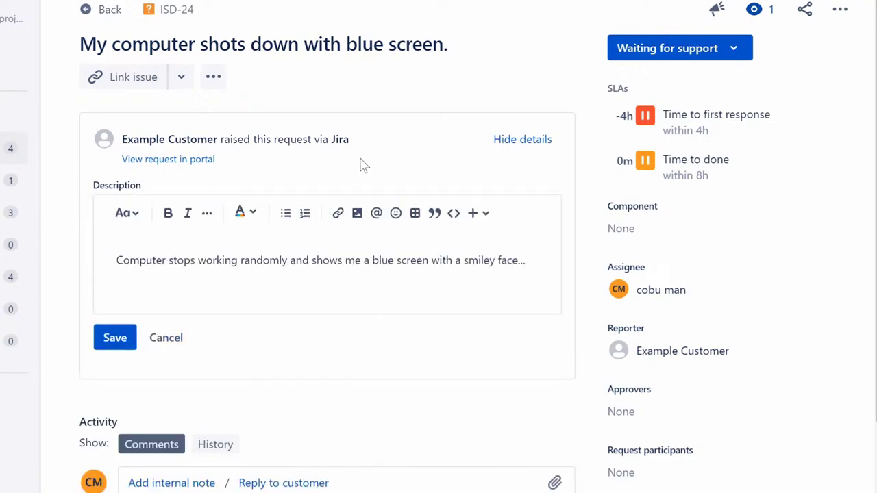
pyautogui.moveTo(107, 44); pyautogui.dragTo(472, 36)
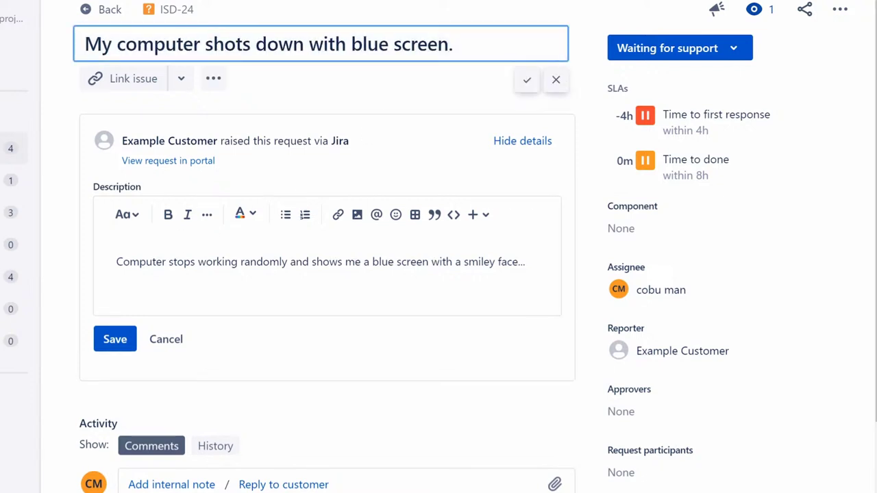
pyautogui.click(118, 260)
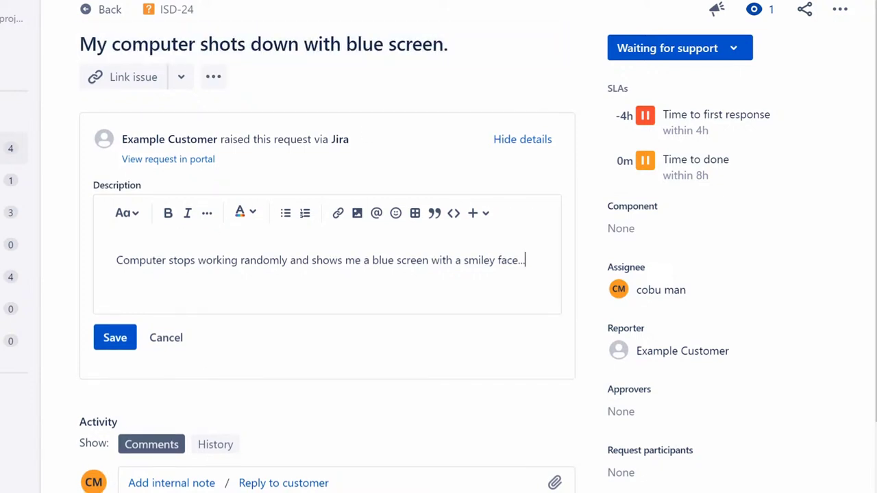
pyautogui.moveTo(525, 261); pyautogui.dragTo(123, 260)
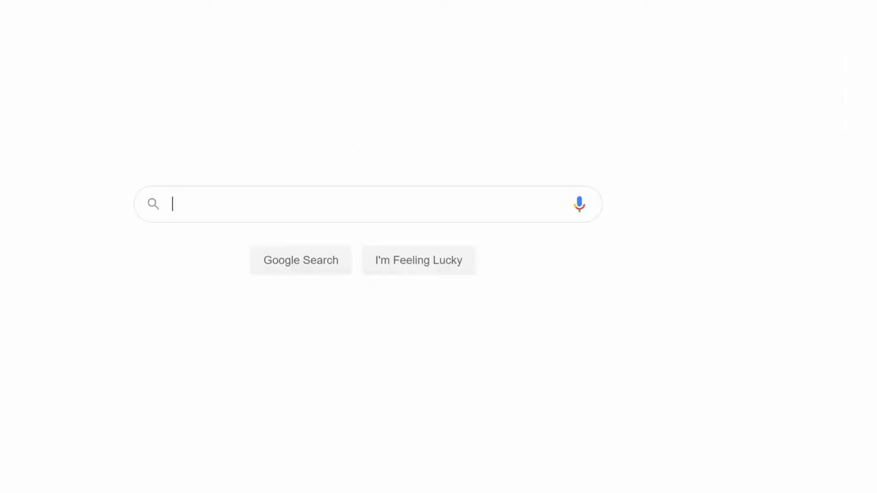
# - Search Google for 'blue screen with smiley face' and view the image results
pyautogui.write('blue screen')
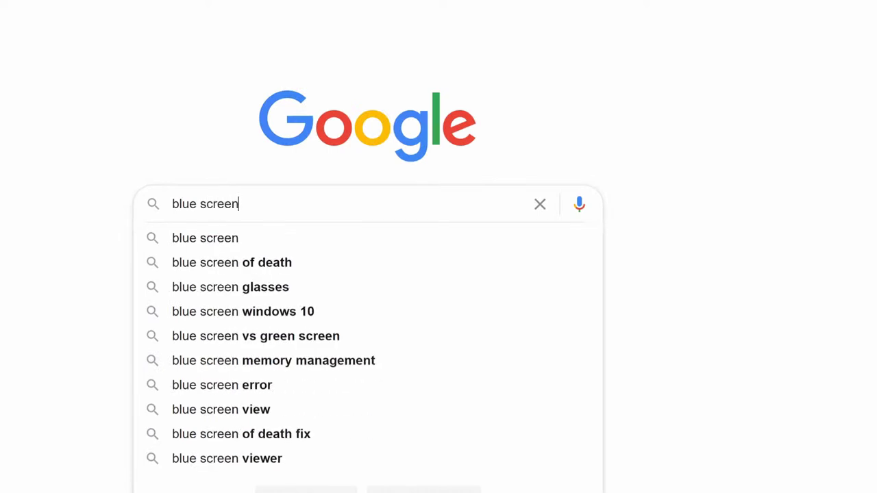
pyautogui.write(' with s')
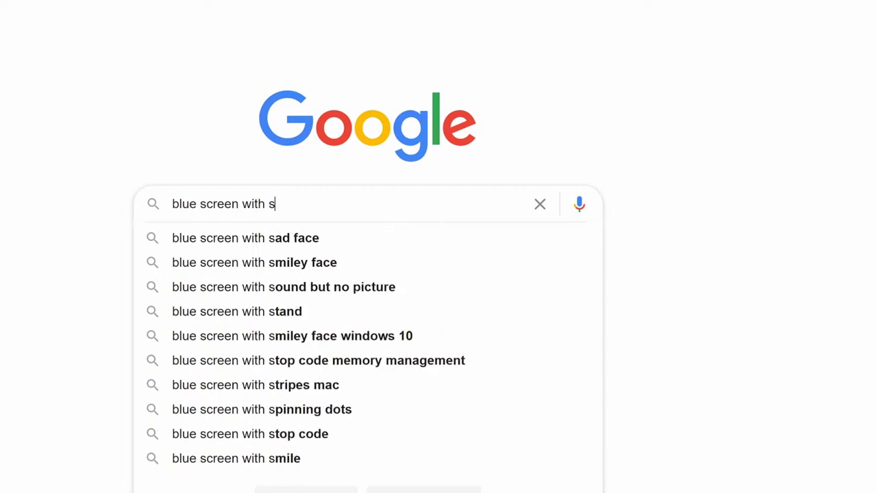
pyautogui.press('Down')
pyautogui.press('Down')
pyautogui.press('Return')
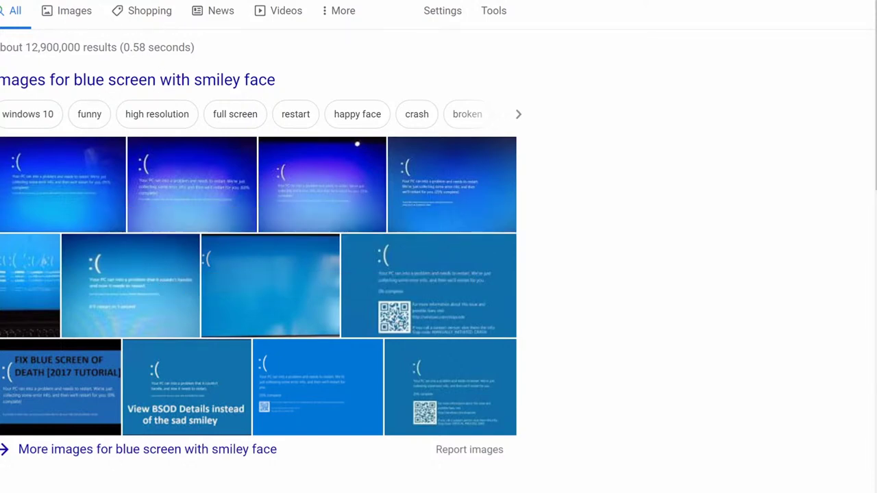
pyautogui.click(57, 181)
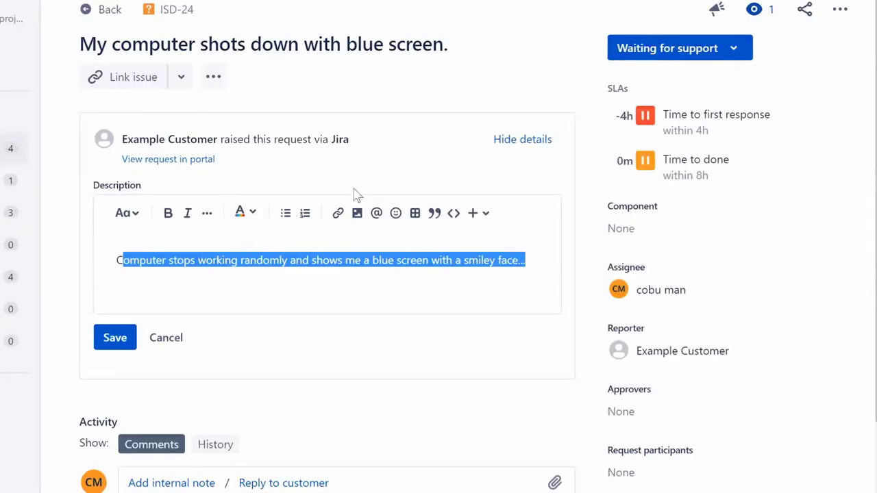
# - Start an ISD-24 internal note: 'Talked to user to confirm that the issue is BSOD.'
pyautogui.click(387, 450)
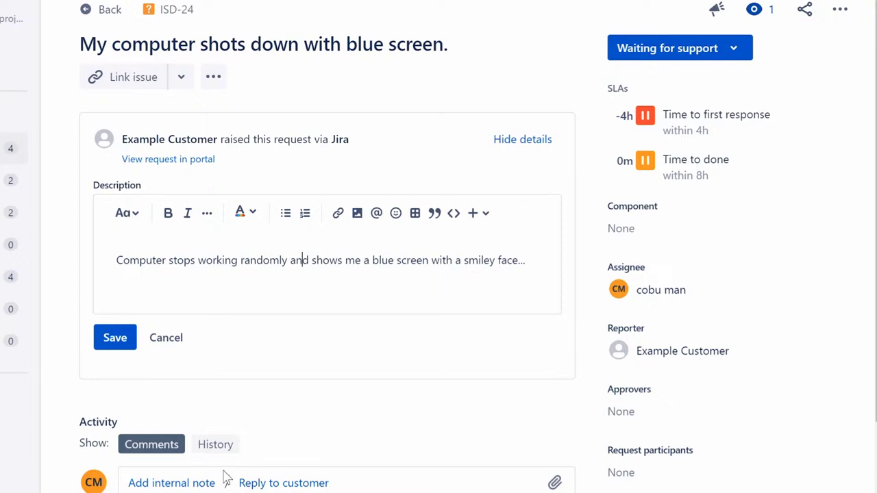
pyautogui.click(162, 483)
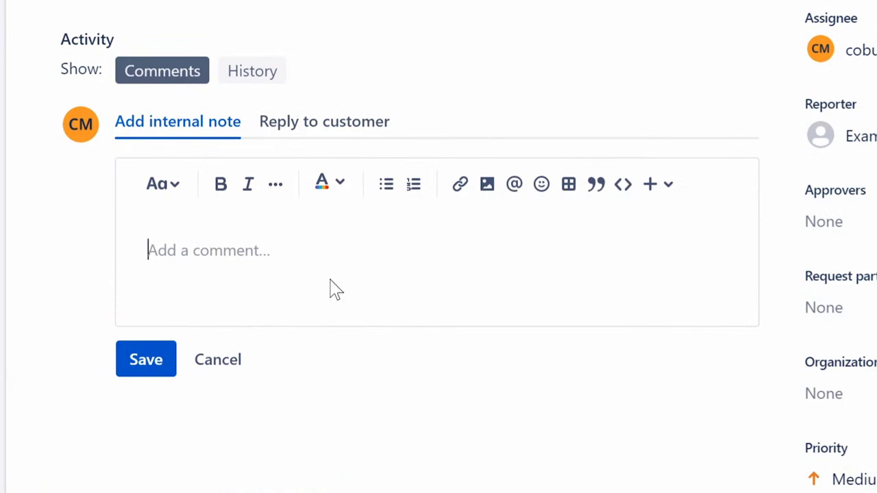
pyautogui.write('Talke')
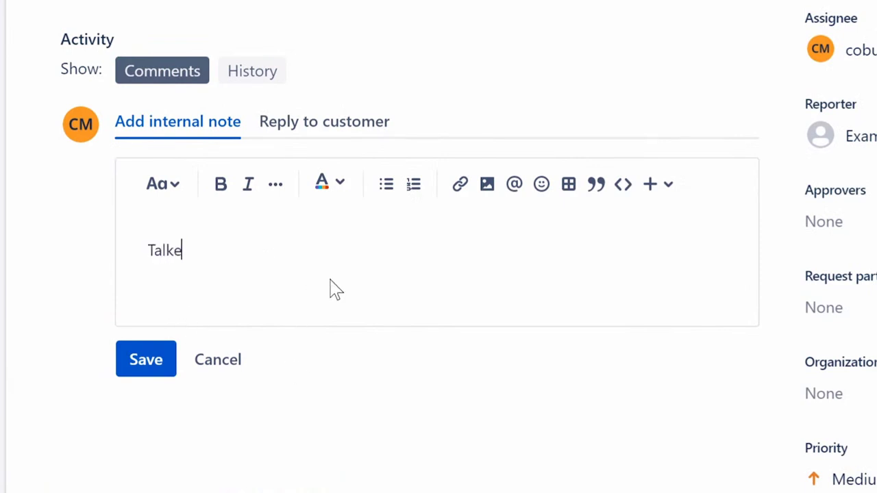
pyautogui.write('d to user and')
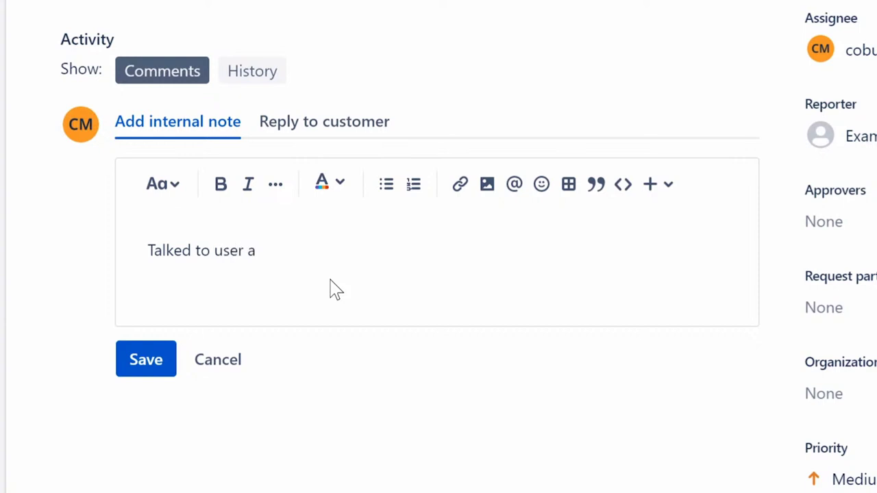
pyautogui.press('BackSpace')
pyautogui.press('BackSpace')
pyautogui.press('BackSpace')
pyautogui.press('BackSpace')
pyautogui.write('to confir')
pyautogui.press('BackSpace')
pyautogui.write('m that the i')
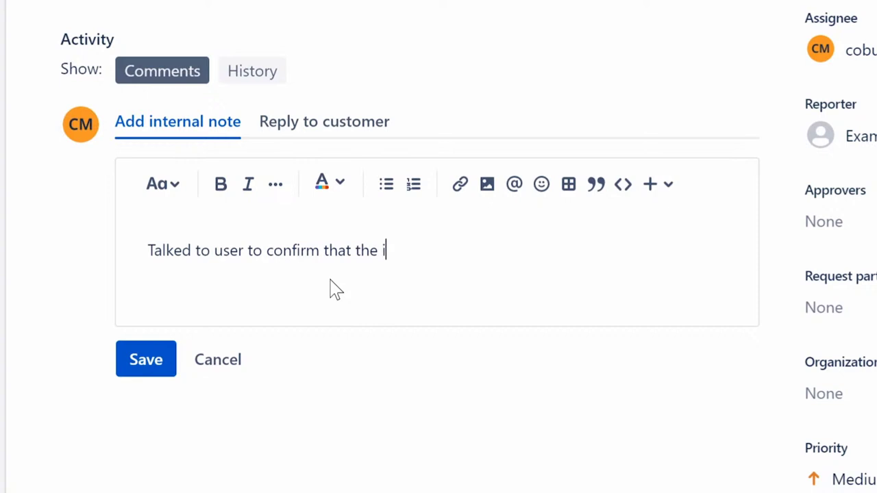
pyautogui.write('ssue is B')
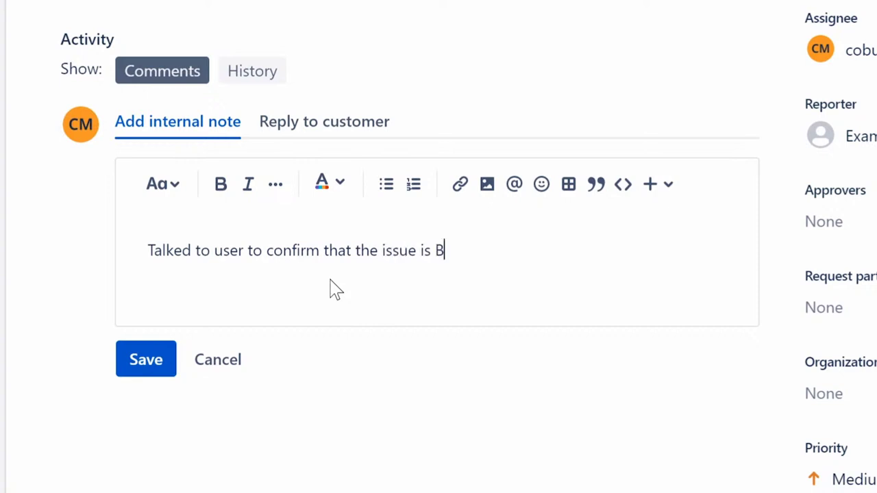
pyautogui.write('SOD.')
# - Add a recommendation for hardware diagnostic at local PC support, spell-checking 'Recommended', and begin the sign-off
pyautogui.write('Recoo')
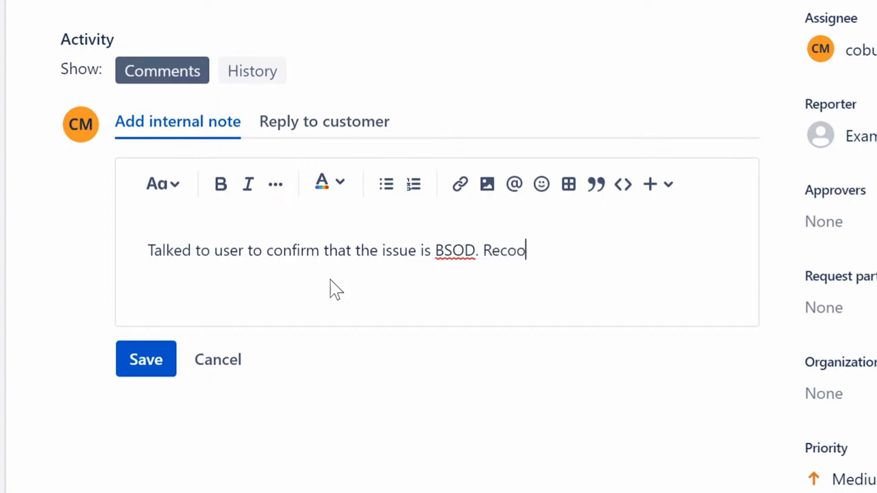
pyautogui.press('BackSpace')
pyautogui.write('mmended to us')
pyautogui.write('er')
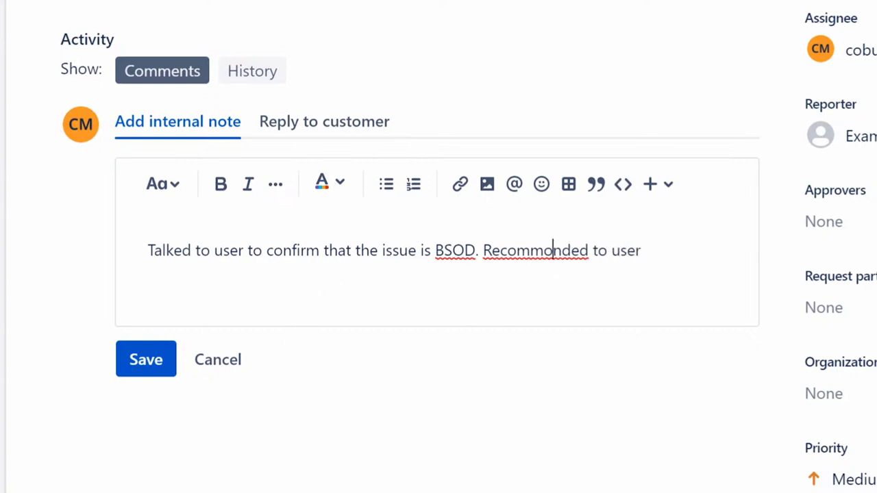
pyautogui.doubleClick(582, 252)
pyautogui.rightClick(587, 254)
pyautogui.click(644, 274)
pyautogui.click(639, 251)
pyautogui.write('t')
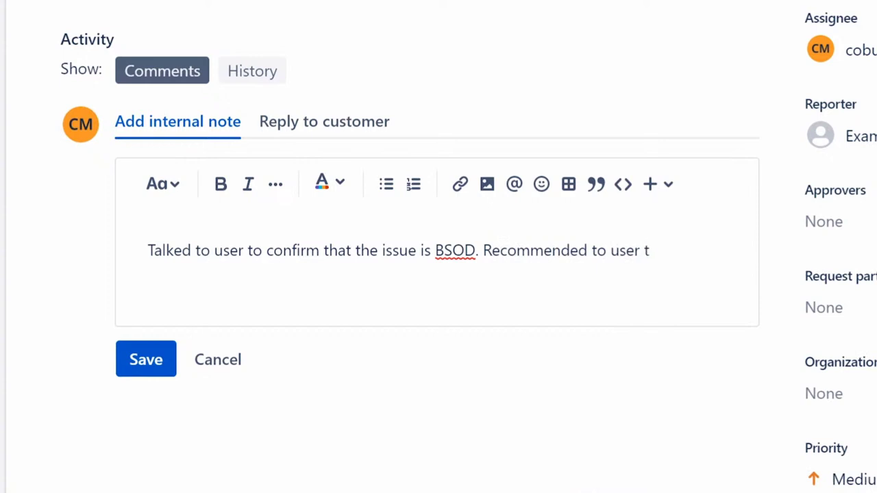
pyautogui.write('o take computer ')
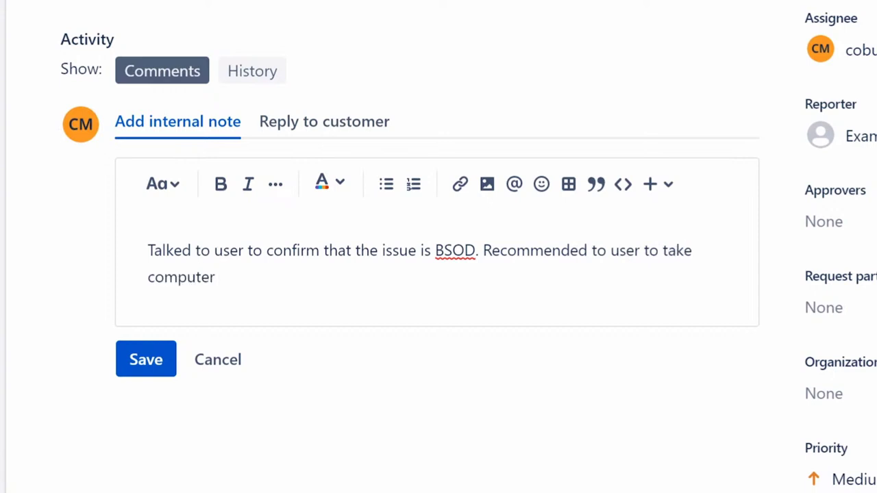
pyautogui.write('for hardware di')
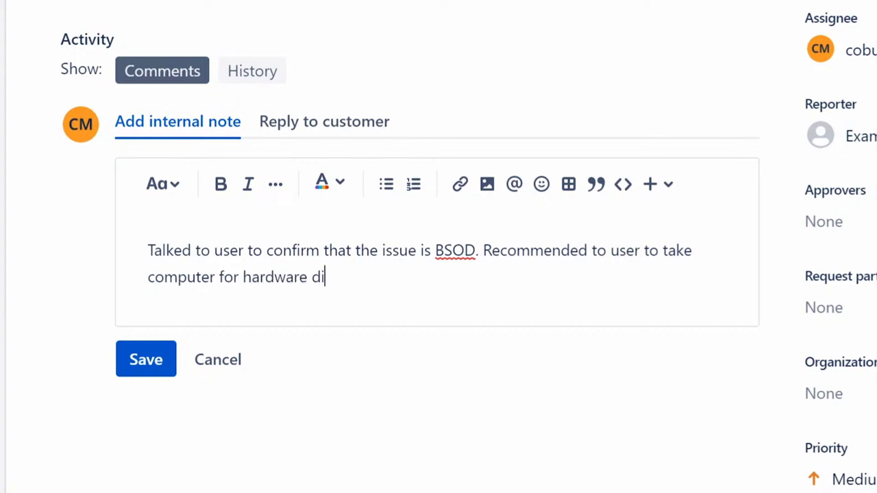
pyautogui.write('agnostic')
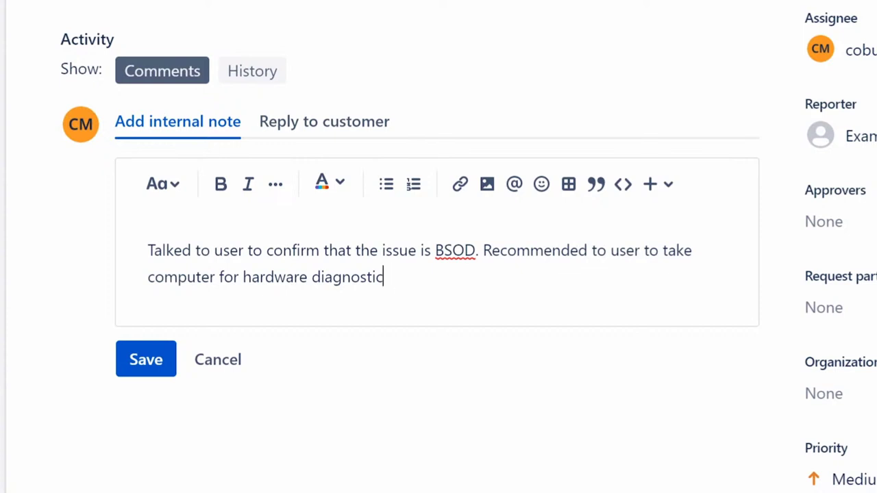
pyautogui.write(' ; to he')
pyautogui.press('BackSpace')
pyautogui.press('BackSpace')
pyautogui.write('her local')
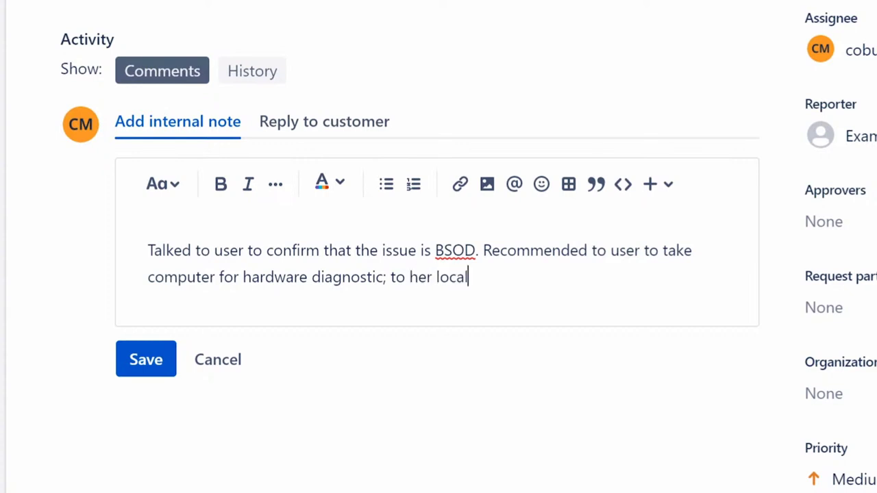
pyautogui.write(' Pc support.')
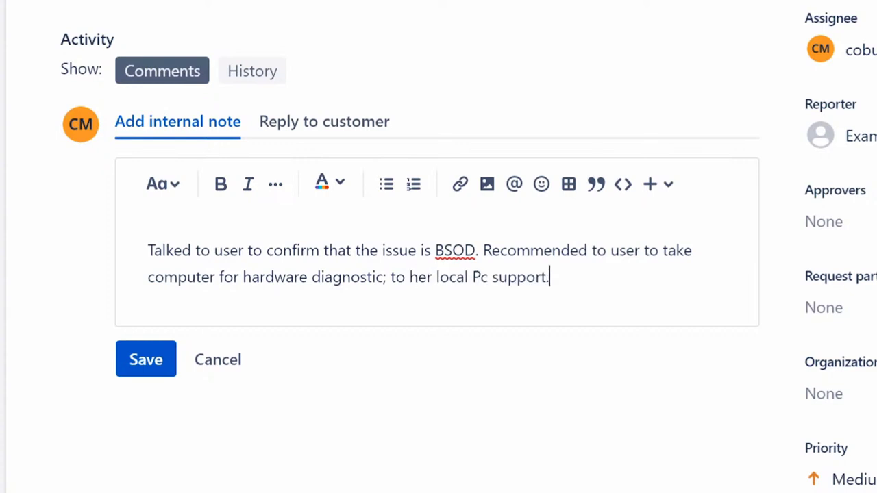
pyautogui.write(' ERvi')
pyautogui.press('BackSpace')
pyautogui.press('BackSpace')
pyautogui.press('BackSpace')
pyautogui.write('rvin')
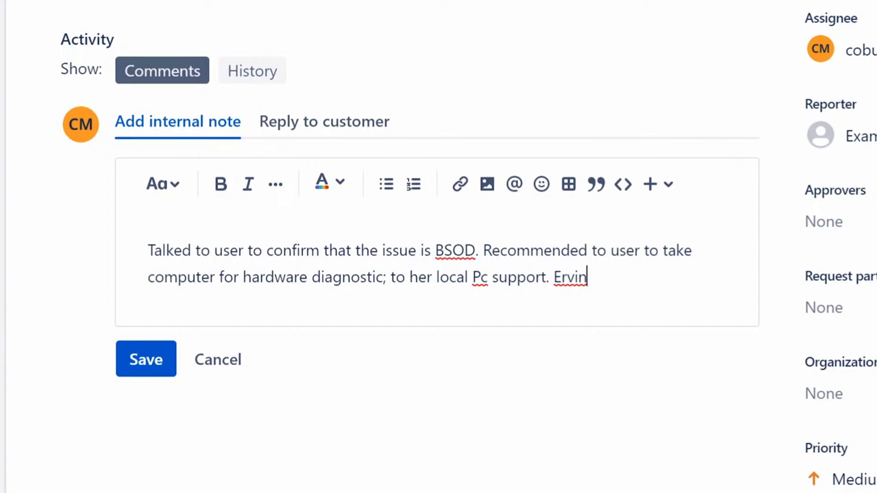
# - Capitalize 'PC', add 'Routed ticket to local Pc support.', and highlight 'hardware diagnostic'
pyautogui.press('Left')
pyautogui.press('Left')
pyautogui.press('Left')
pyautogui.press('Left')
pyautogui.press('Left')
pyautogui.press('Left')
pyautogui.press('Left')
pyautogui.press('Left')
pyautogui.press('Left')
pyautogui.press('Left')
pyautogui.press('Left')
pyautogui.press('Left')
pyautogui.press('Left')
pyautogui.press('Left')
pyautogui.press('Left')
pyautogui.press('BackSpace')
pyautogui.write('C')
pyautogui.press('Right')
pyautogui.press('Right')
pyautogui.press('Right')
pyautogui.press('Right')
pyautogui.press('Right')
pyautogui.press('Right')
pyautogui.press('Right')
pyautogui.press('Right')
pyautogui.press('Right')
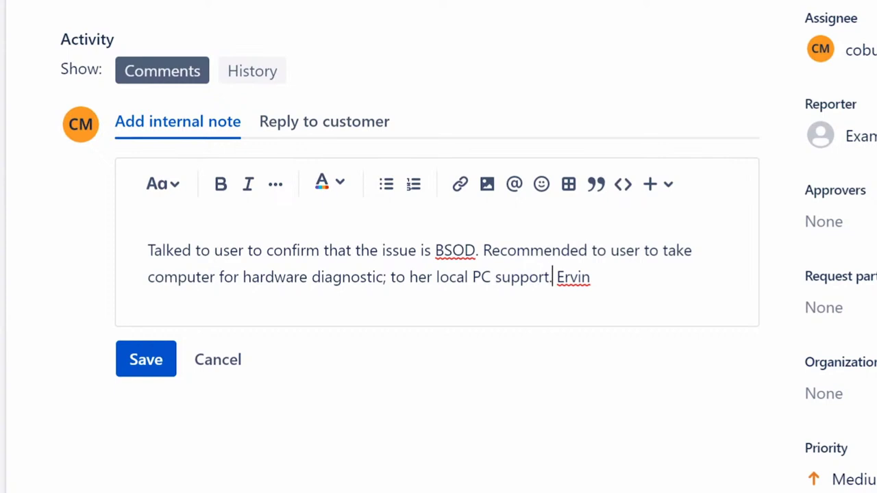
pyautogui.press('Right')
pyautogui.write('Ro')
pyautogui.write('uted ti')
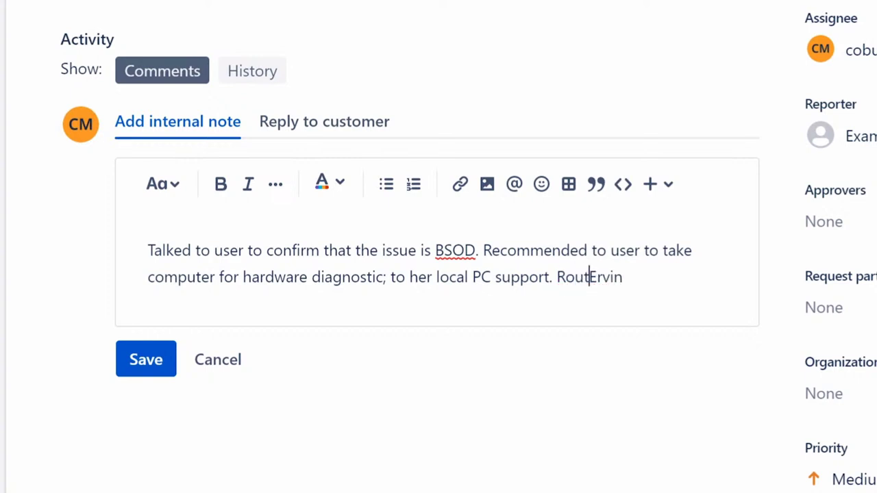
pyautogui.write('cket to loc')
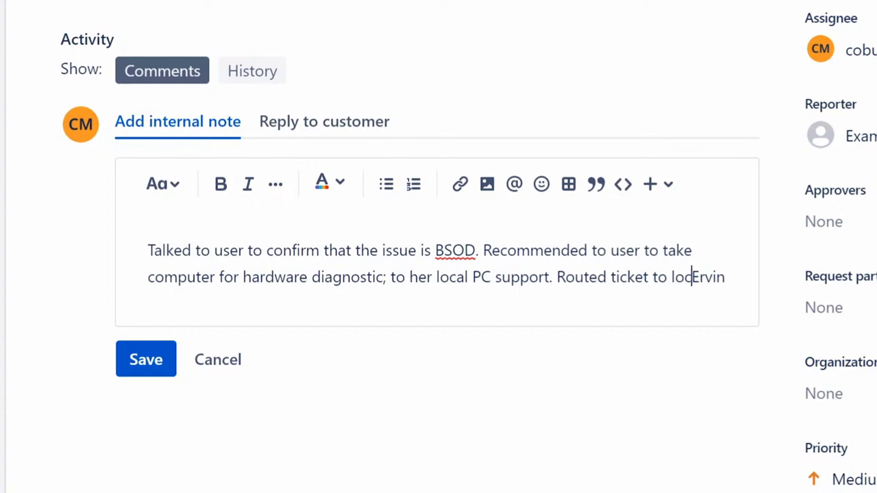
pyautogui.write('al Pc support.')
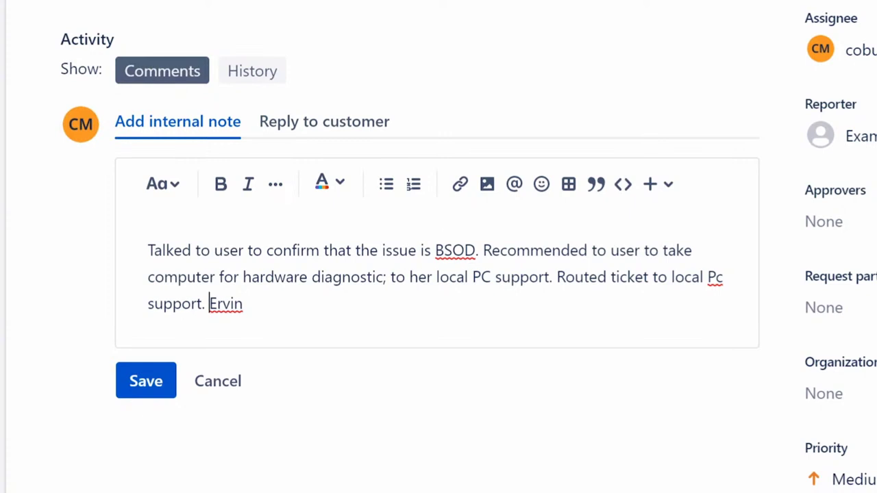
pyautogui.moveTo(243, 277); pyautogui.dragTo(384, 277)
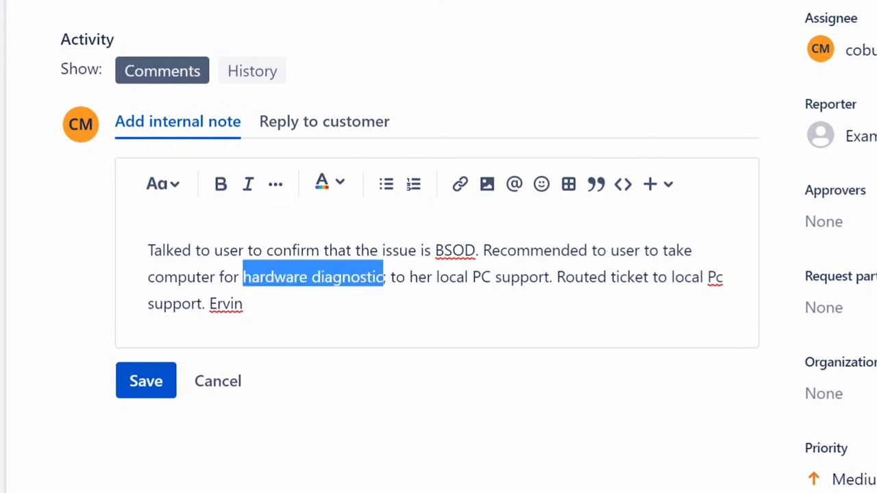
# - Save the BSOD internal note and set ISD-24's status to Completed
pyautogui.click(140, 384)
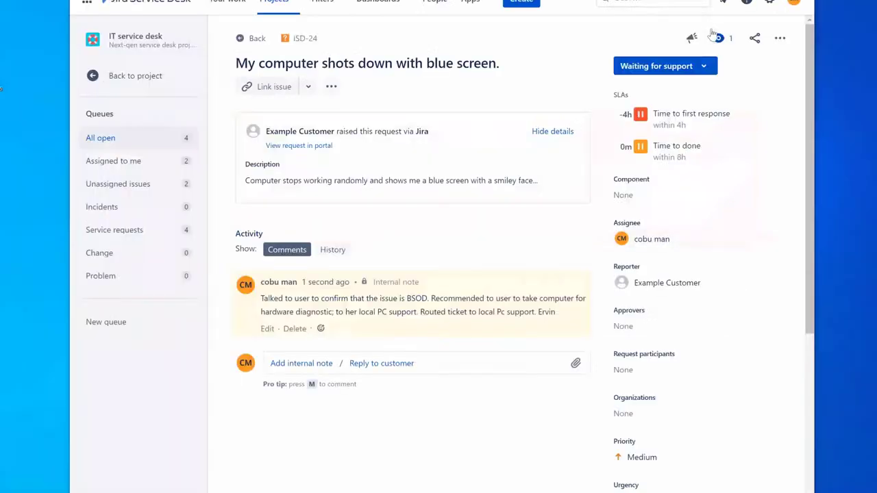
pyautogui.click(658, 66)
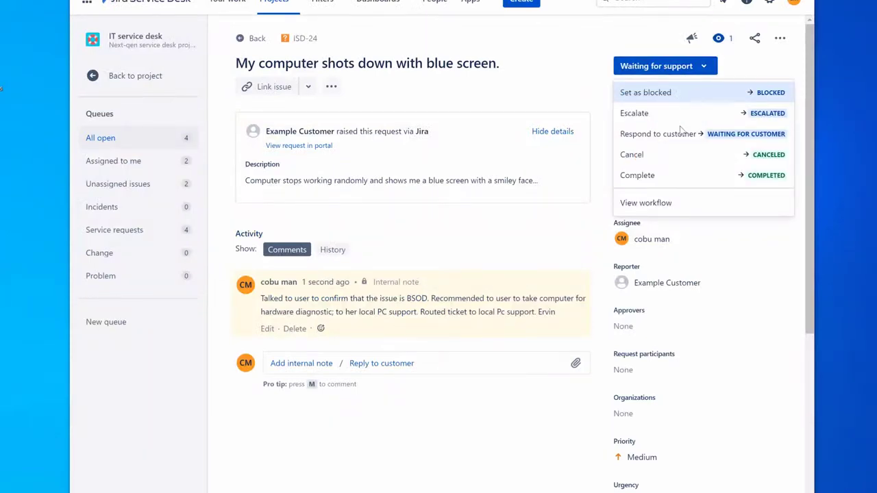
pyautogui.click(673, 175)
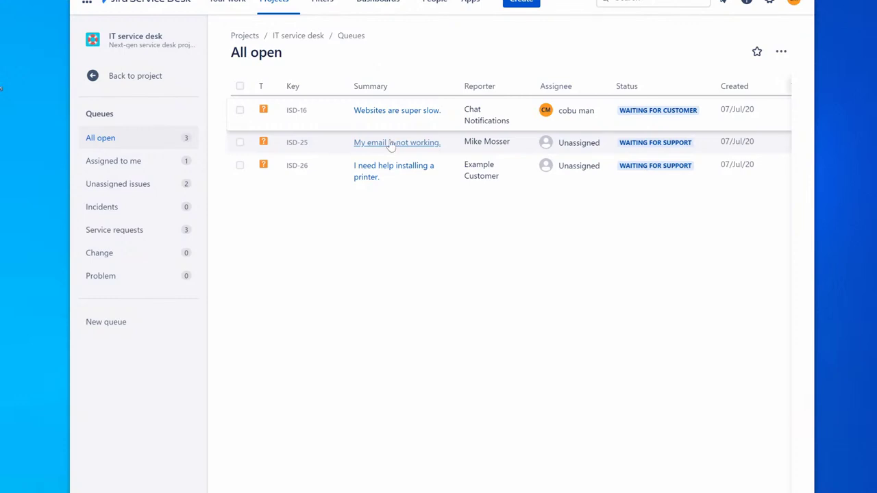
# - Open ISD-25 'My email is not working.', view its Outlook screenshot, and assign it to yourself
pyautogui.click(391, 144)
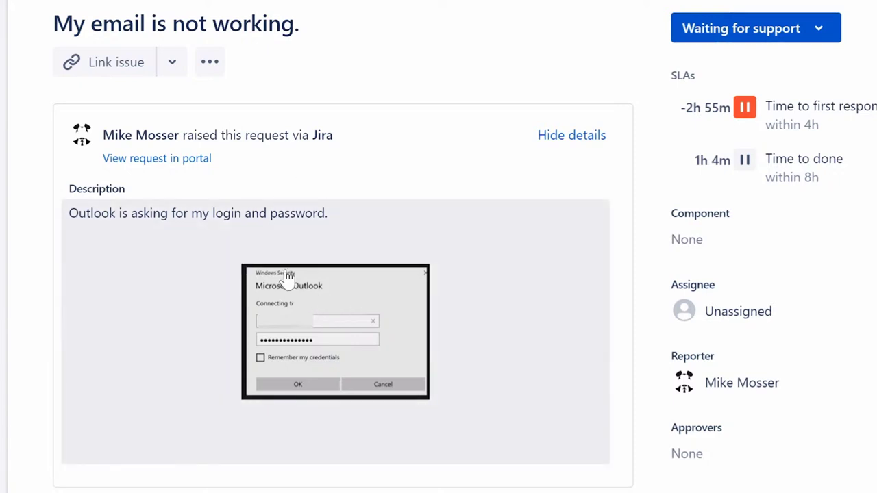
pyautogui.click(348, 333)
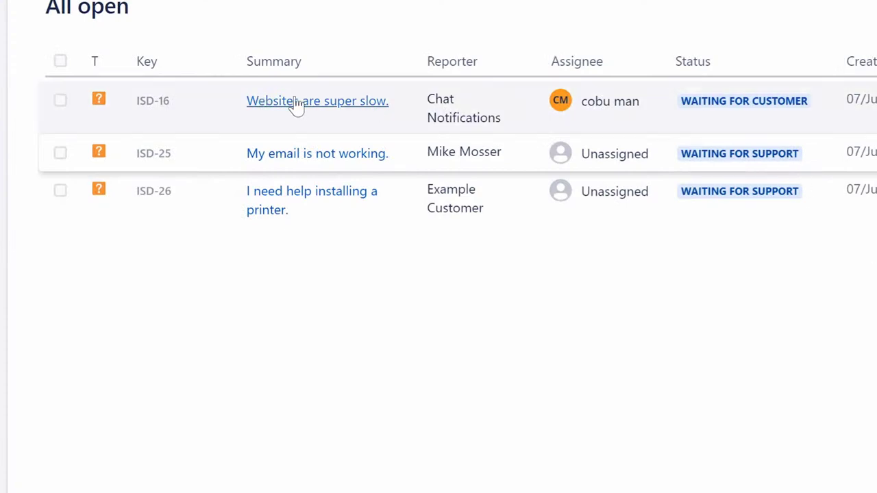
pyautogui.click(315, 152)
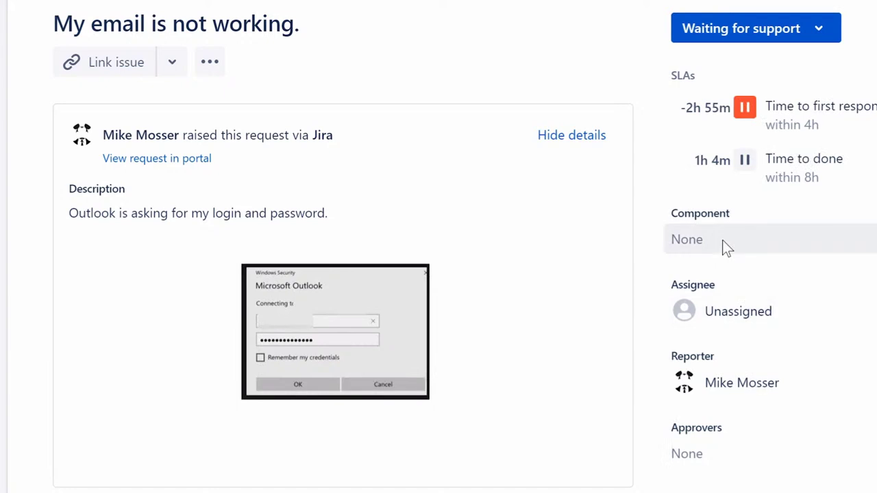
pyautogui.click(738, 311)
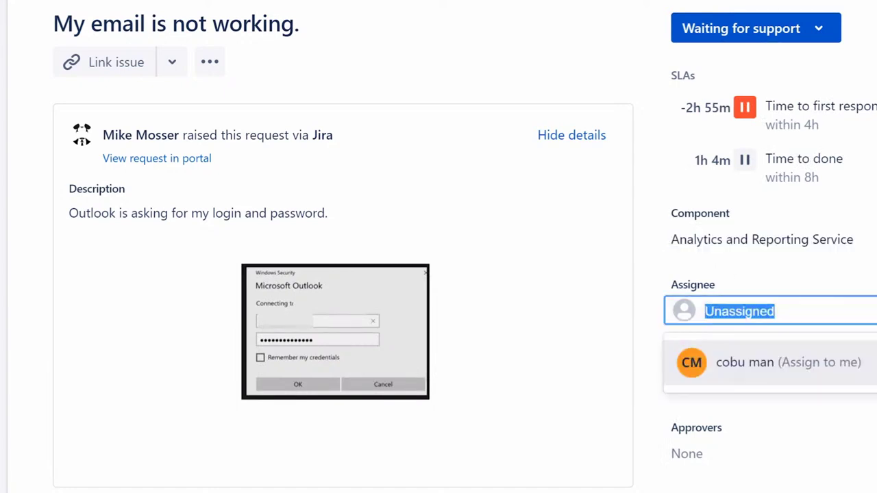
pyautogui.click(727, 360)
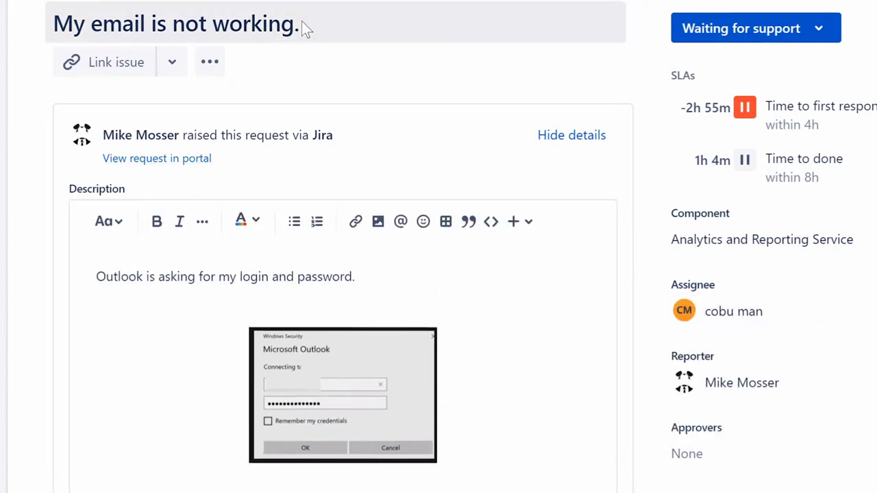
# - Review ISD-25's title, problem description and embedded Outlook login screenshot
pyautogui.moveTo(301, 26); pyautogui.dragTo(28, 10)
pyautogui.moveTo(95, 276); pyautogui.dragTo(358, 276)
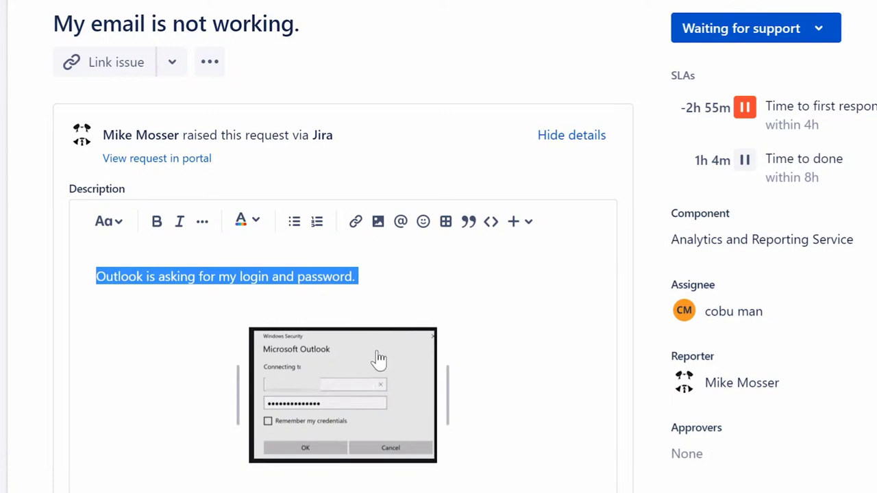
pyautogui.scroll(-3, 378, 358)
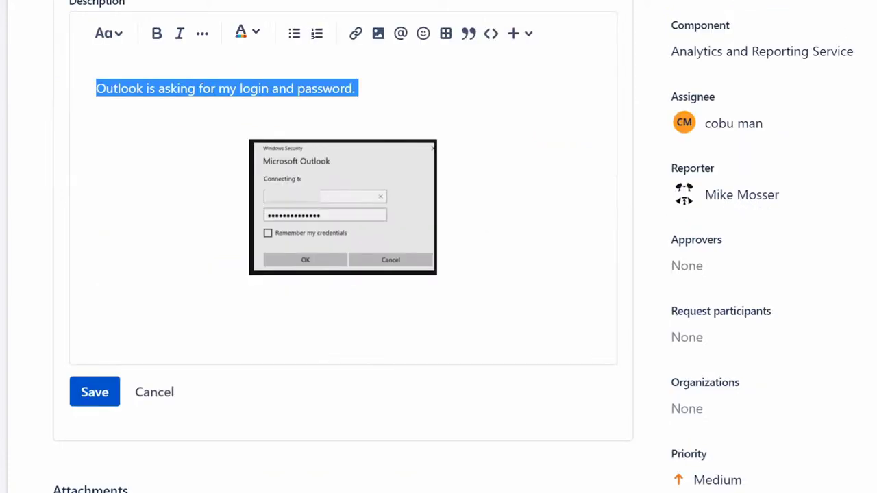
pyautogui.scroll(-3, 343, 246)
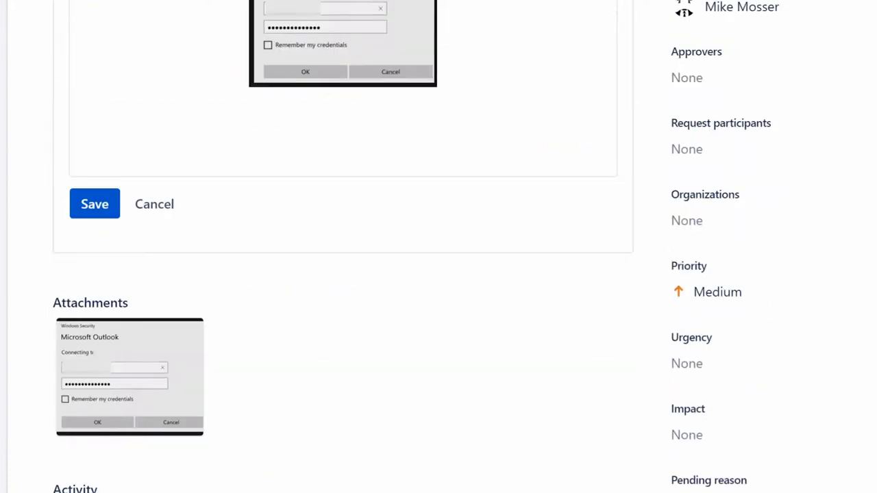
pyautogui.scroll(6, 333, 405)
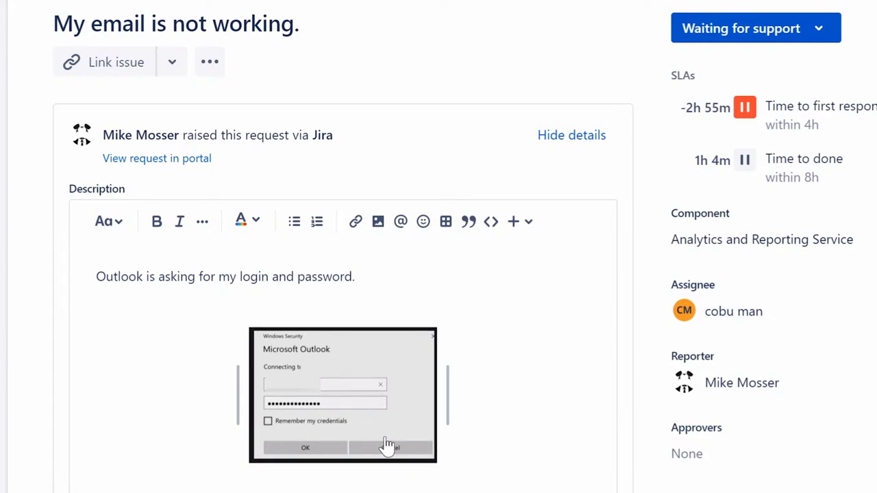
pyautogui.click(336, 375)
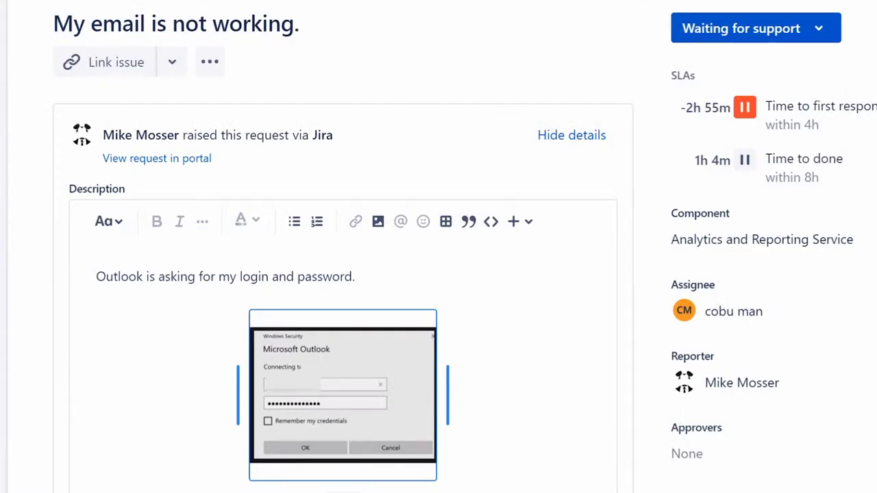
pyautogui.scroll(-4, 445, 472)
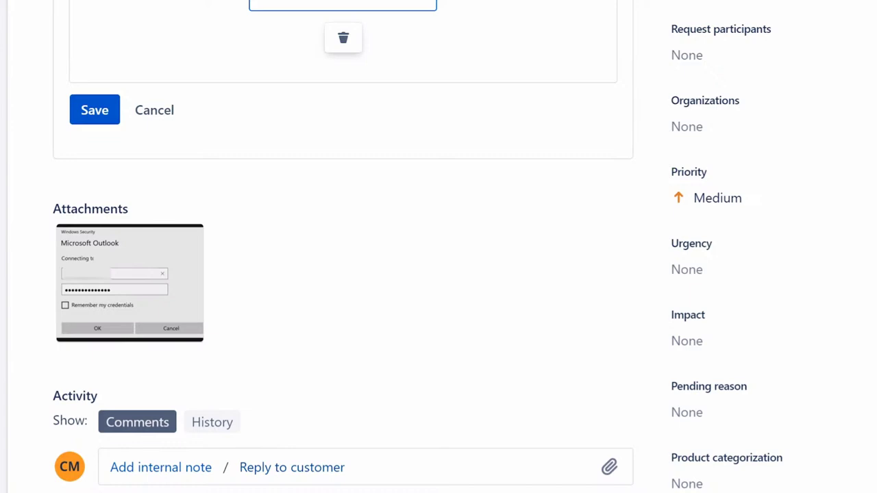
# - Start a customer reply introducing yourself from Pc support and acknowledging the email-not-working ticket
pyautogui.click(291, 467)
pyautogui.write('Hello, my name is Ervin with Pc su')
pyautogui.write('pport.')
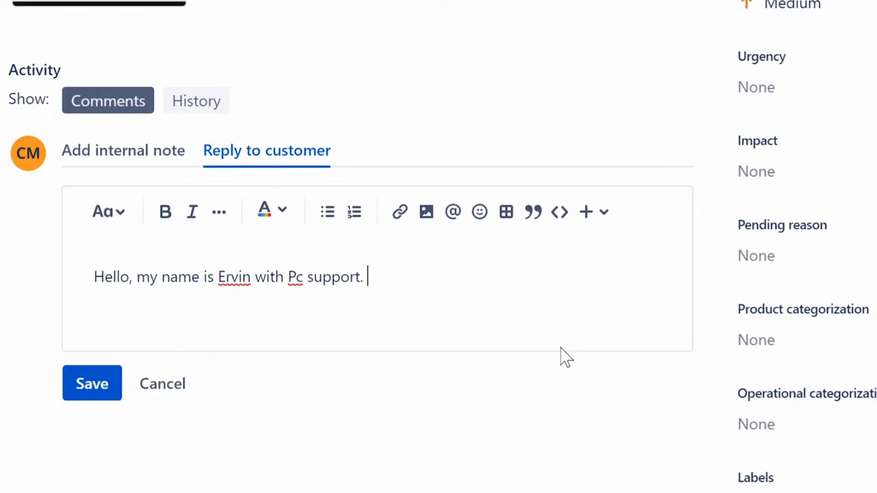
pyautogui.scroll(5, 566, 356)
pyautogui.scroll(3, 566, 356)
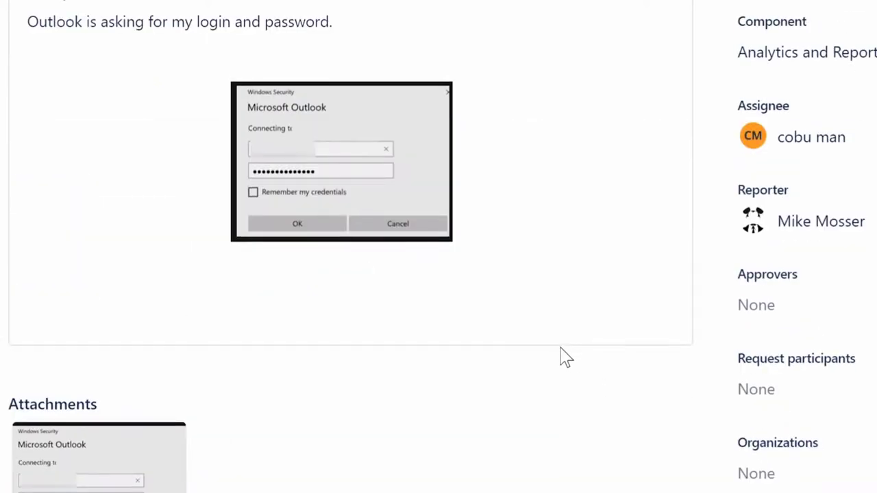
pyautogui.scroll(-9, 563, 356)
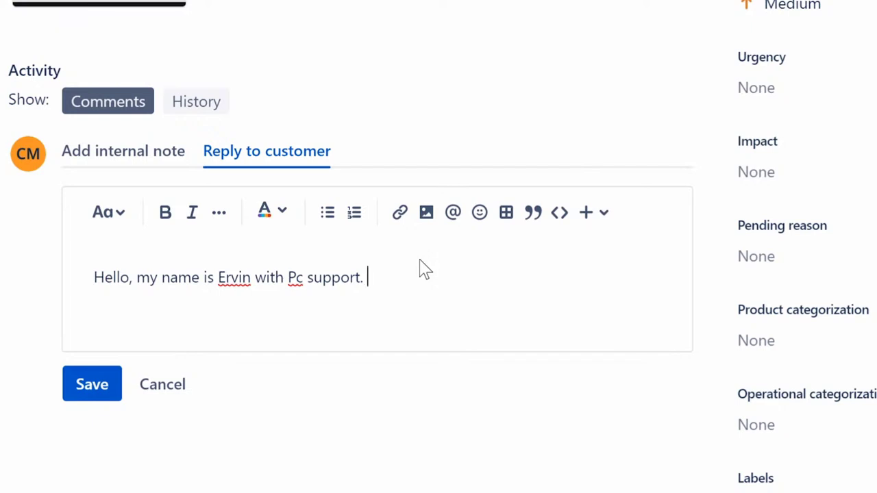
pyautogui.write('I have your jti')
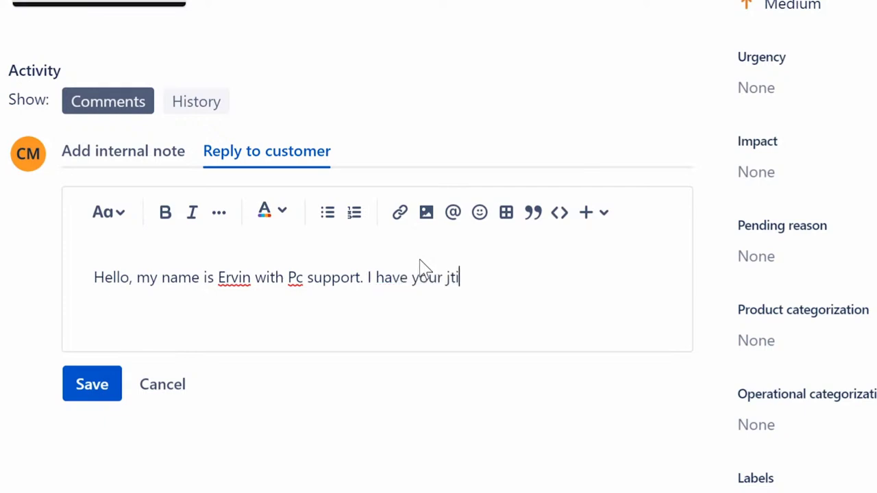
pyautogui.press('BackSpace')
pyautogui.press('BackSpace')
pyautogui.press('BackSpace')
pyautogui.write('ticket about email not working.')
# - Ask 'Did you by chance change you password recently?', post the reply, and select the reporter's name
pyautogui.press('Return')
pyautogui.write('Did you by')
pyautogui.write(' chance chang')
pyautogui.write('e you ')
pyautogui.write('password rec')
pyautogui.write('ene')
pyautogui.press('BackSpace')
pyautogui.write('tly?')
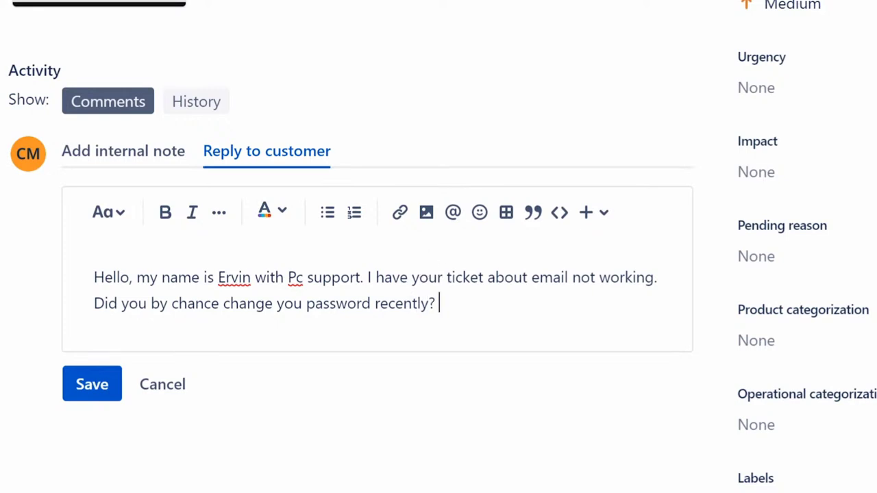
pyautogui.click(87, 395)
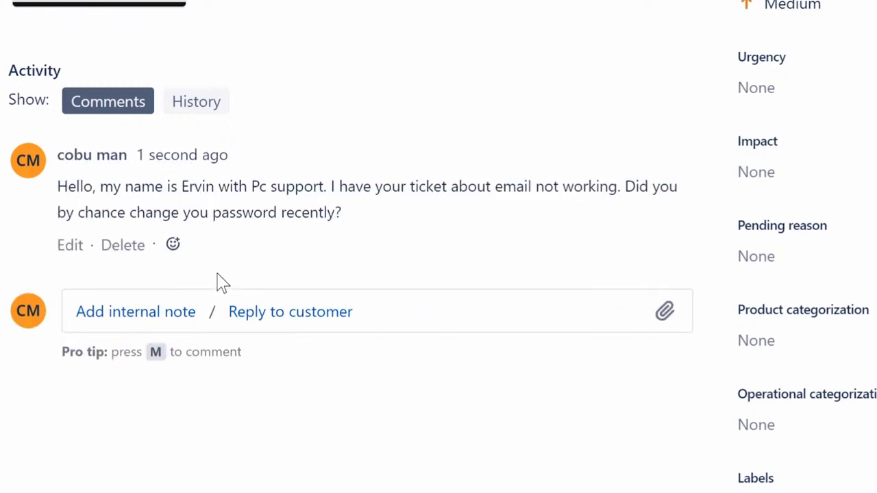
pyautogui.scroll(10, 319, 215)
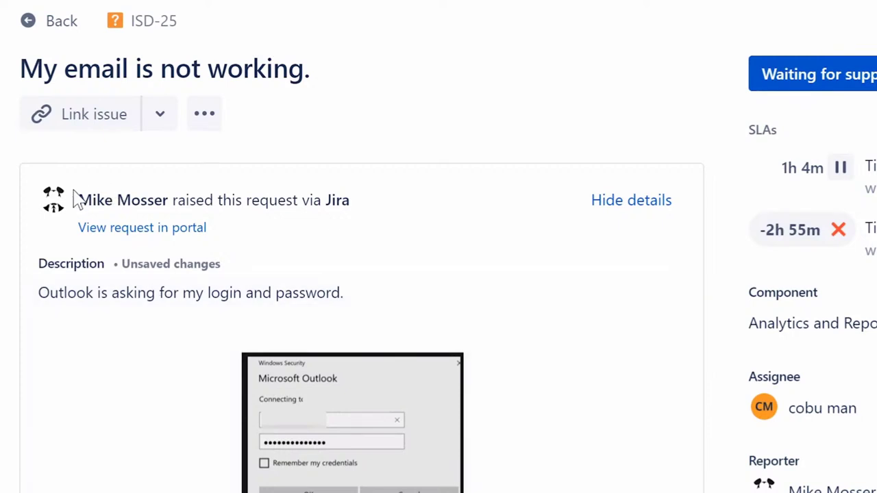
pyautogui.moveTo(78, 200); pyautogui.dragTo(167, 200)
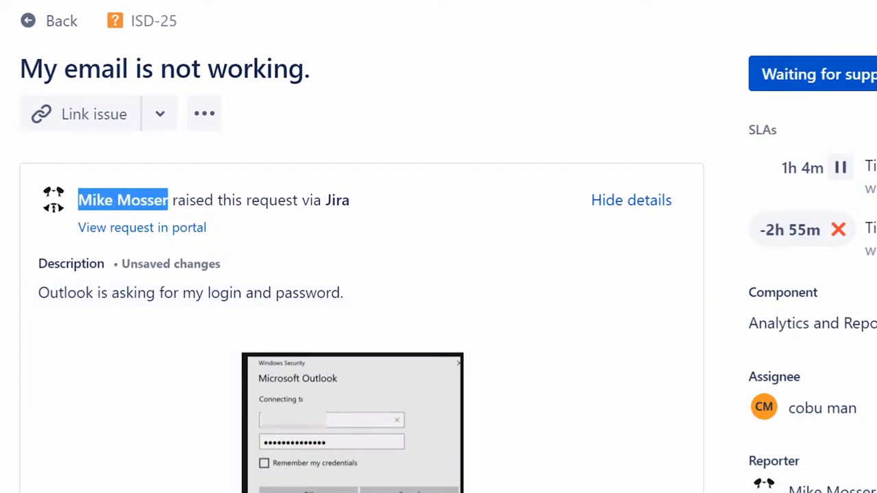
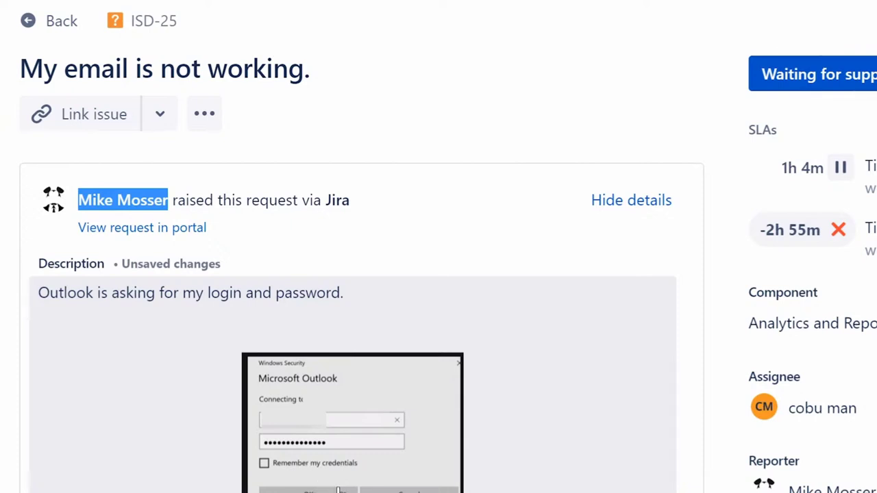
# - Scroll through ticket ISD-25's description, attachments and activity to read the request
pyautogui.scroll(-6, 337, 488)
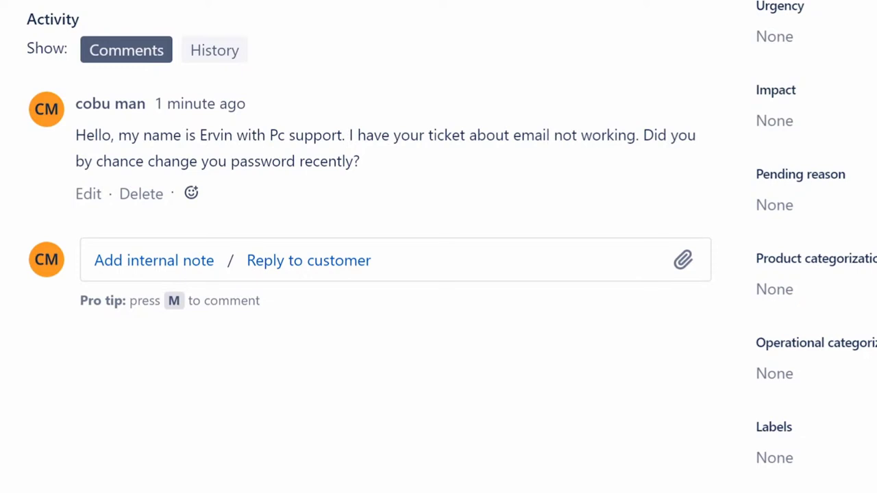
pyautogui.scroll(5, 461, 404)
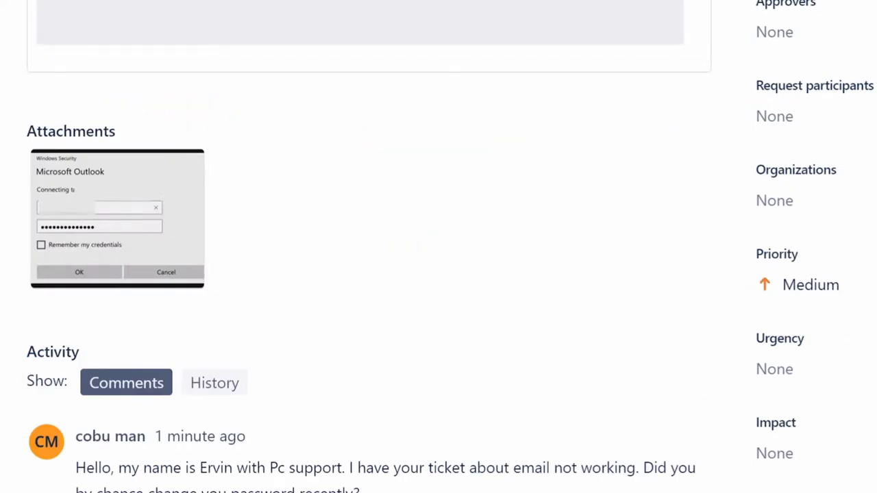
pyautogui.scroll(3, 411, 206)
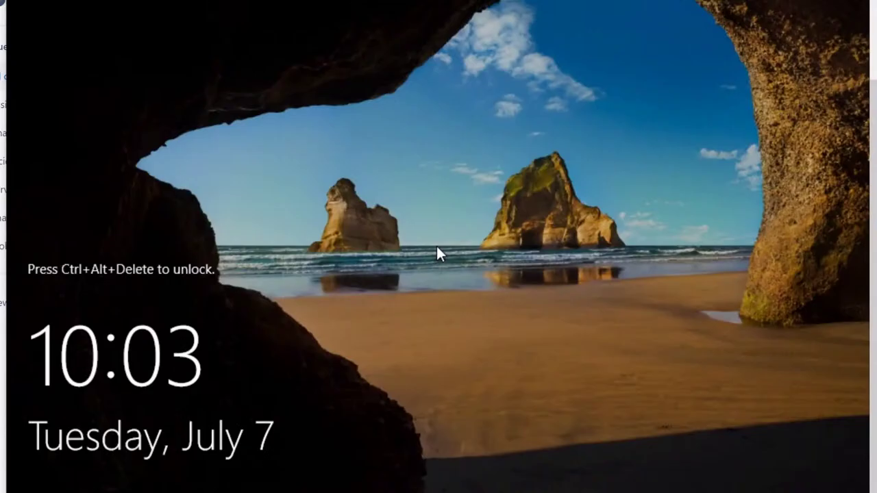
# - Unlock the server VM with Ctrl+Alt+Del and sign in with the Administrator password
pyautogui.click(243, 3)
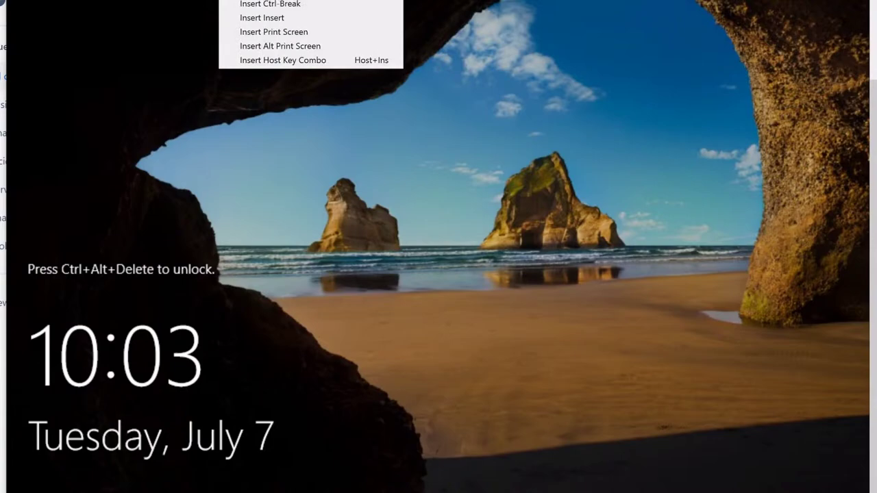
pyautogui.click(276, 2)
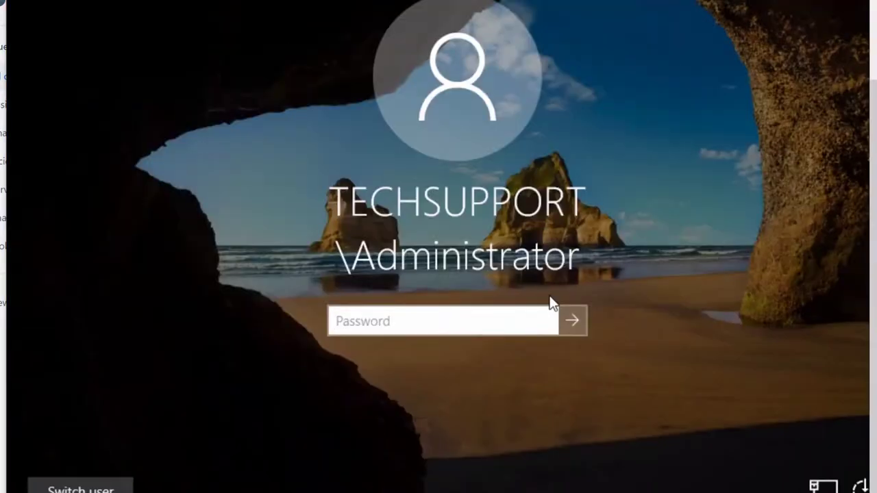
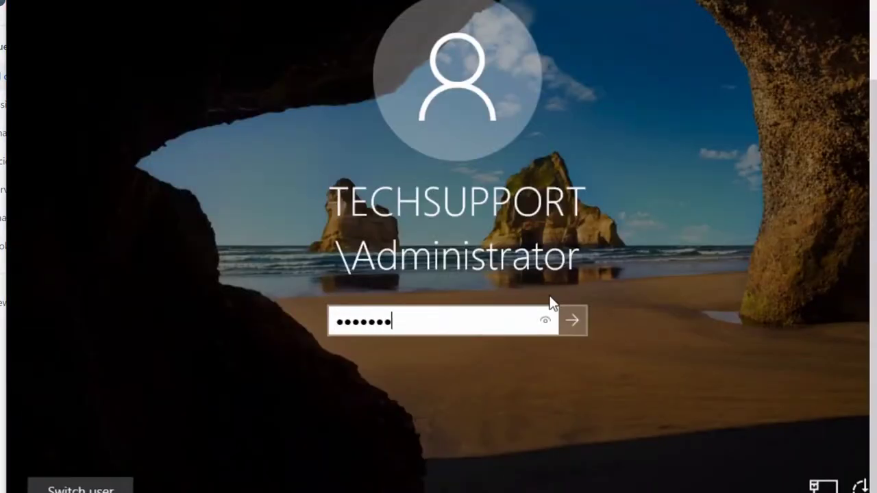
pyautogui.press('Return')
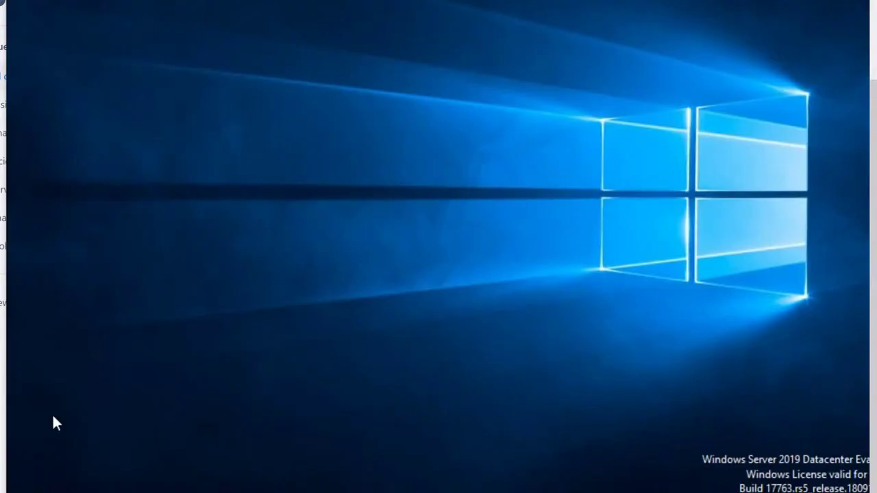
# - Launch Active Directory Users and Computers from Windows Administrative Tools
pyautogui.click(14, 488)
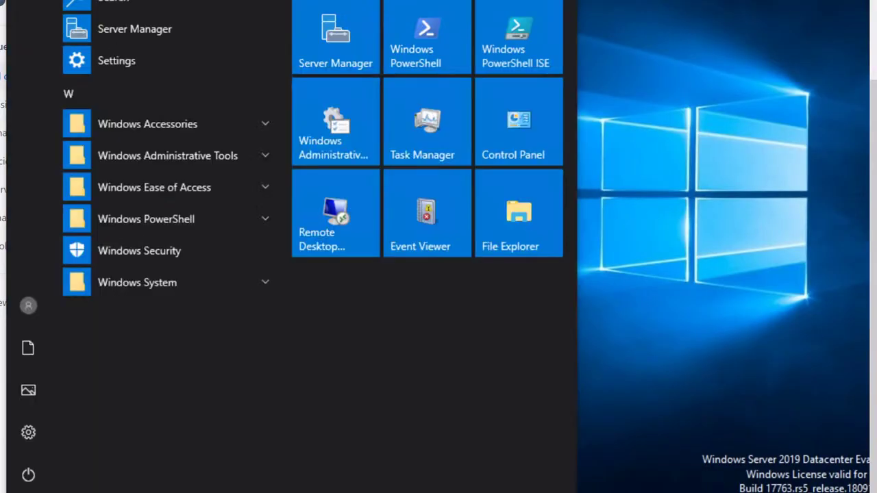
pyautogui.click(197, 157)
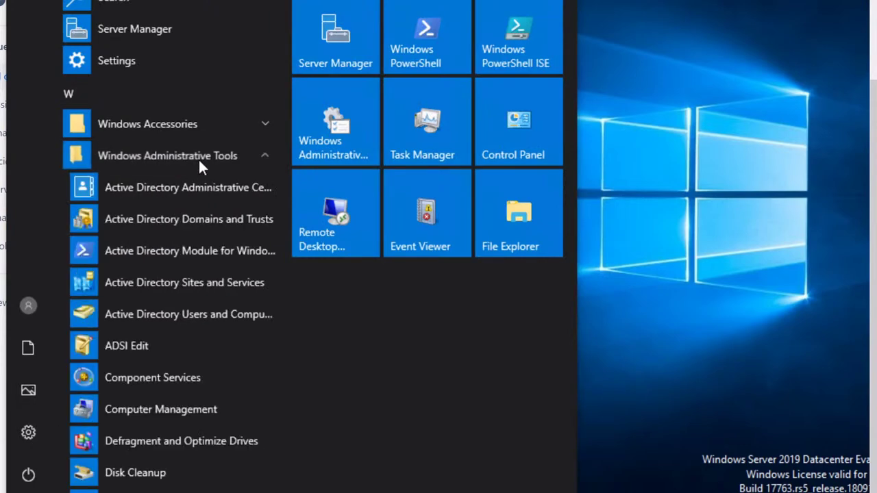
pyautogui.click(155, 313)
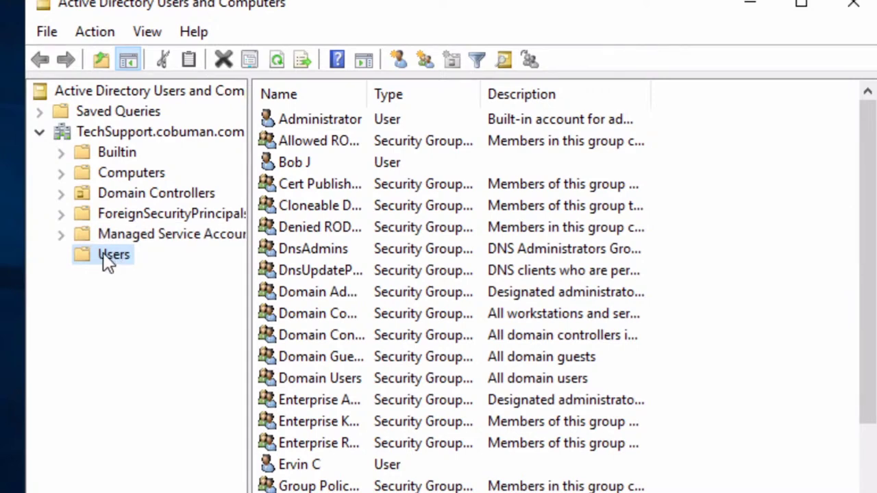
# - Search the Users container for the ticket requester's account by name
pyautogui.click(106, 258)
pyautogui.rightClick(117, 261)
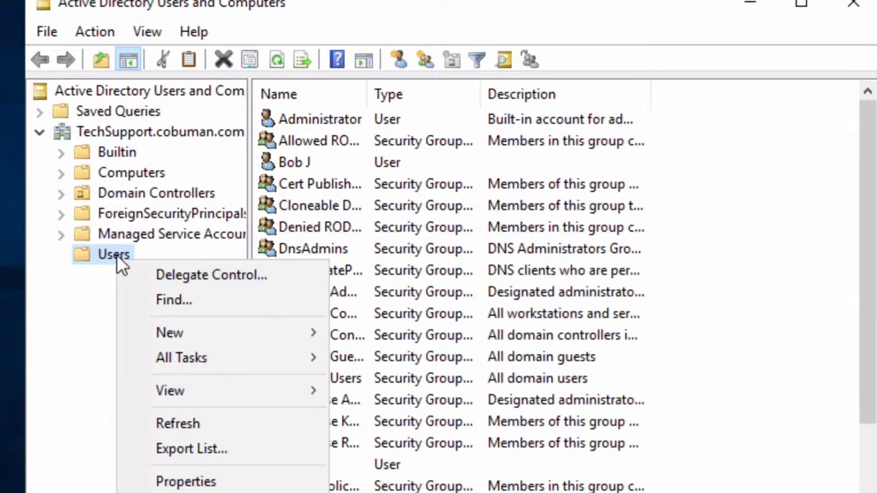
pyautogui.click(164, 298)
pyautogui.click(271, 213)
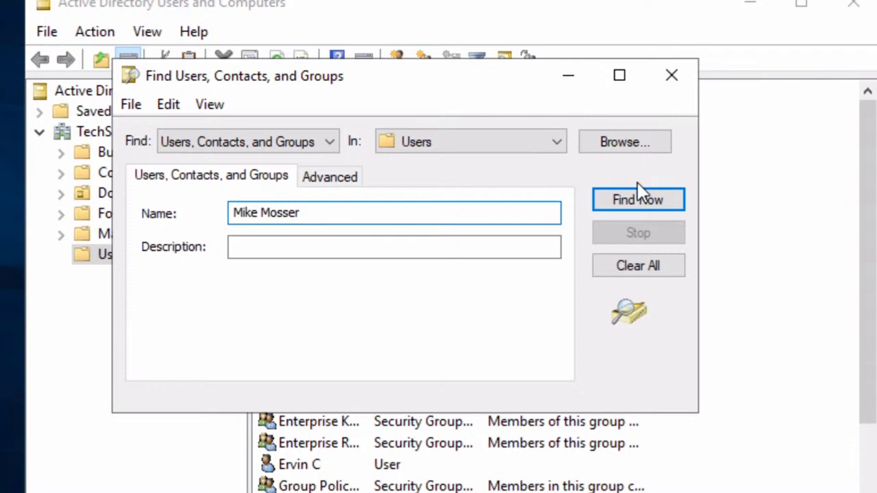
pyautogui.click(625, 203)
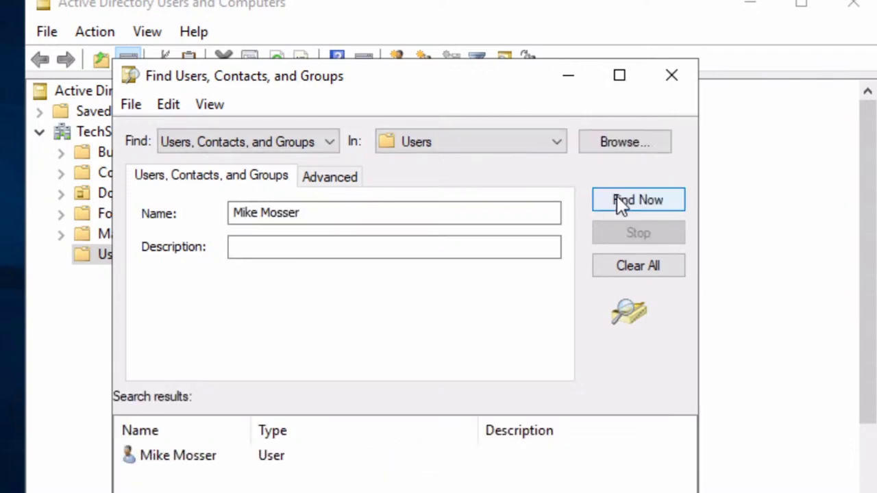
# - Open Reset Password for the found user account
pyautogui.click(200, 468)
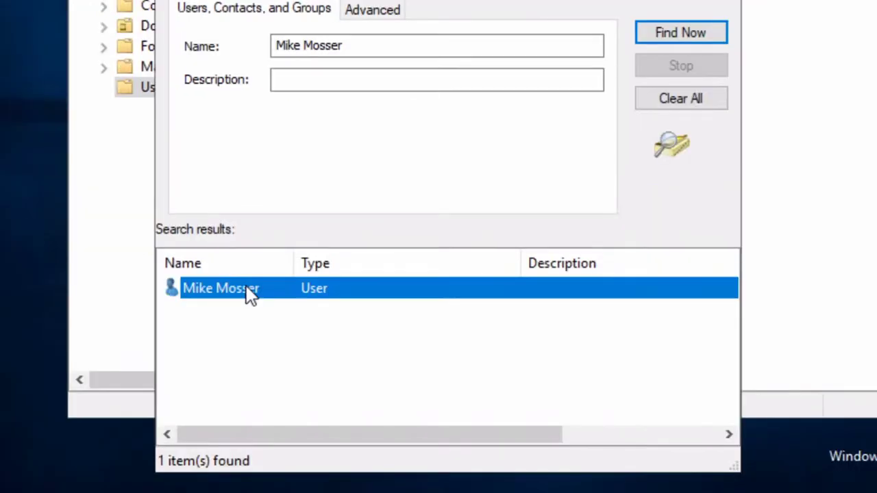
pyautogui.rightClick(248, 292)
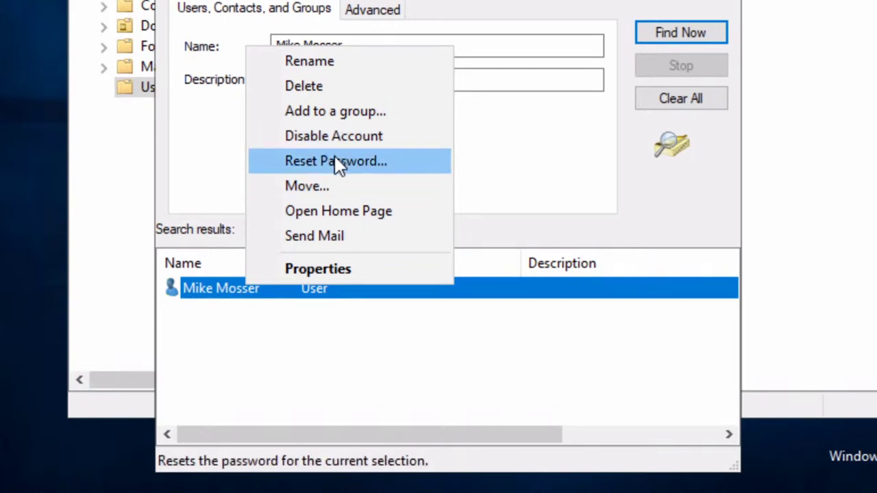
pyautogui.click(335, 165)
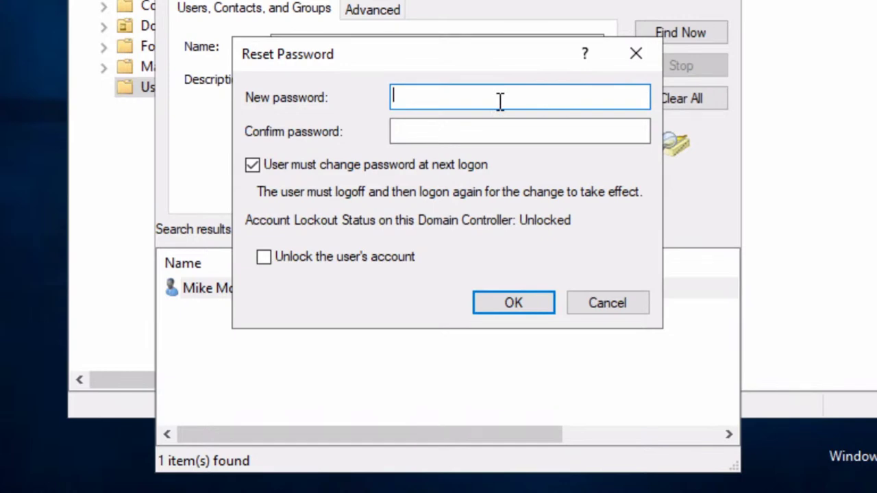
# - Enter and confirm the user's new password in the Reset Password dialog
pyautogui.write('•••••••••••••')
pyautogui.press('Tab')
pyautogui.write('••••••••••••••')
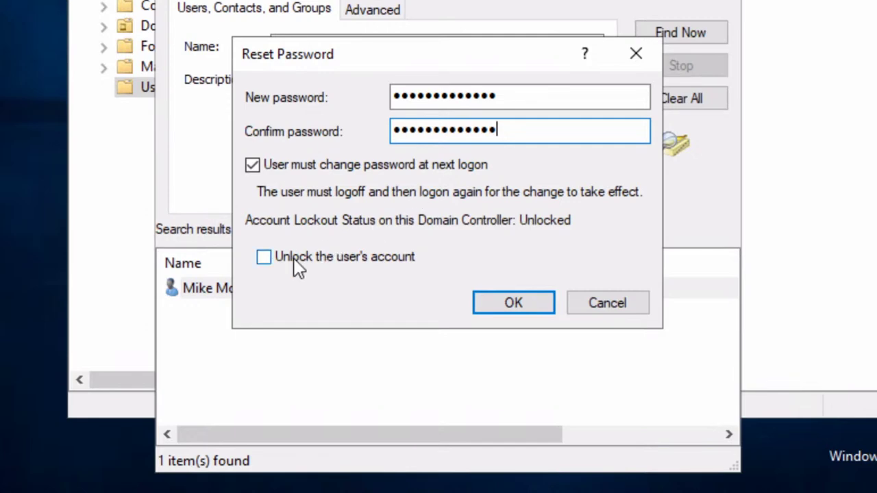
pyautogui.click(511, 97)
pyautogui.click(510, 130)
pyautogui.click(521, 98)
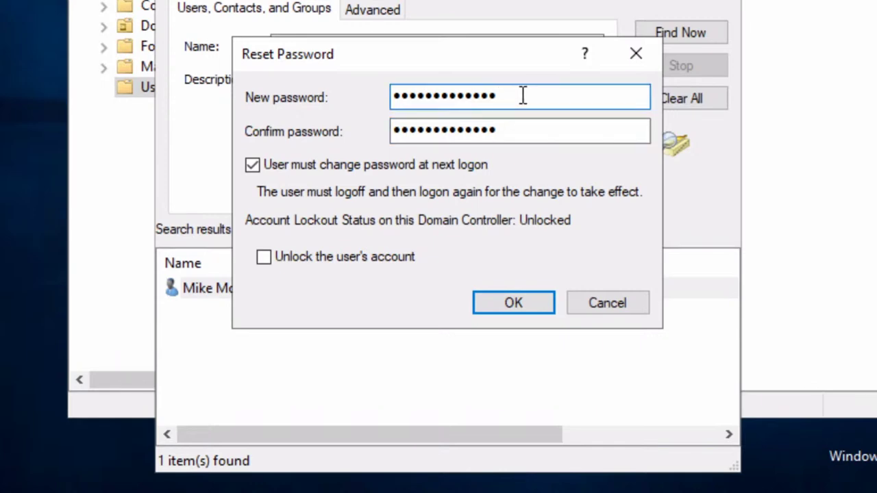
pyautogui.click(505, 126)
pyautogui.click(514, 96)
pyautogui.click(500, 130)
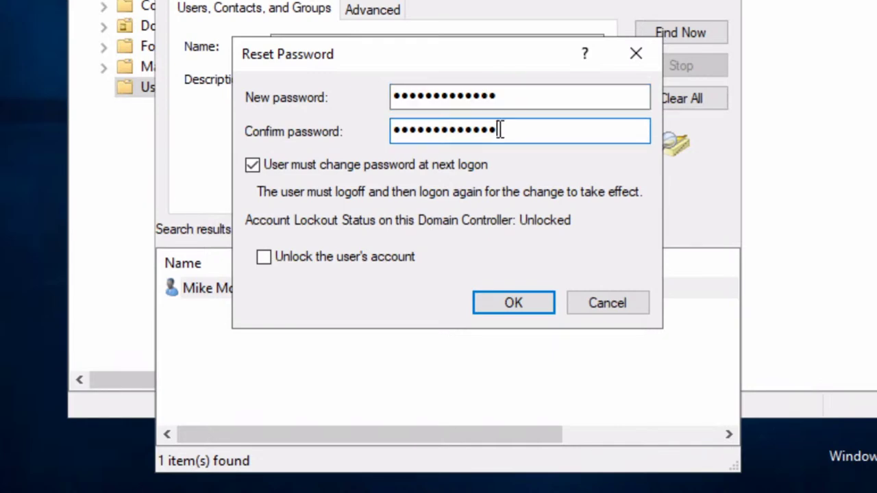
pyautogui.click(521, 100)
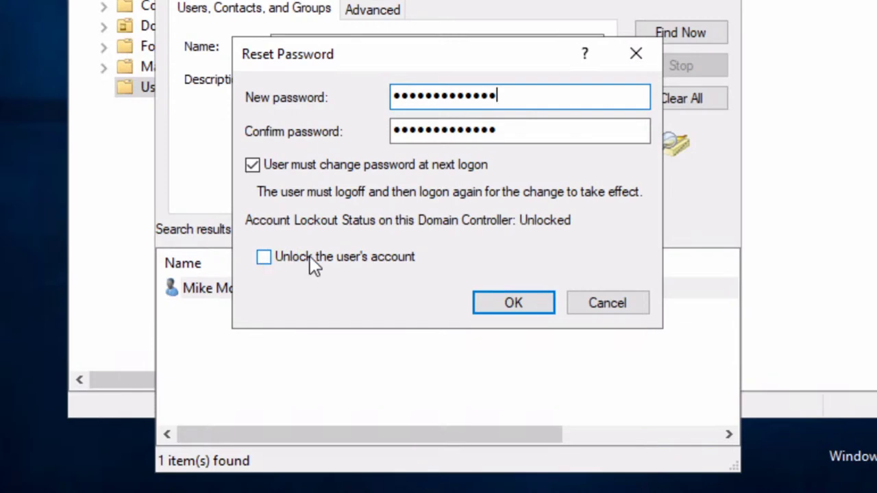
# - Tick 'Unlock the user's account', apply the reset and dismiss the confirmation
pyautogui.click(265, 258)
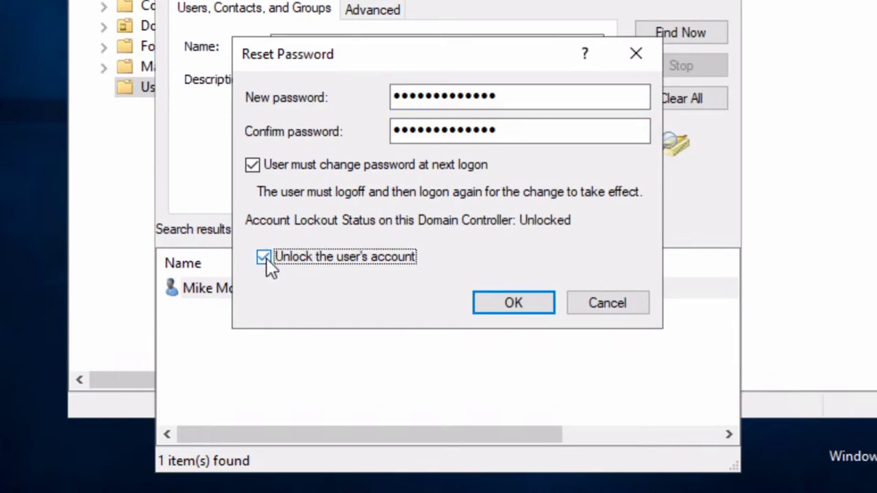
pyautogui.click(494, 303)
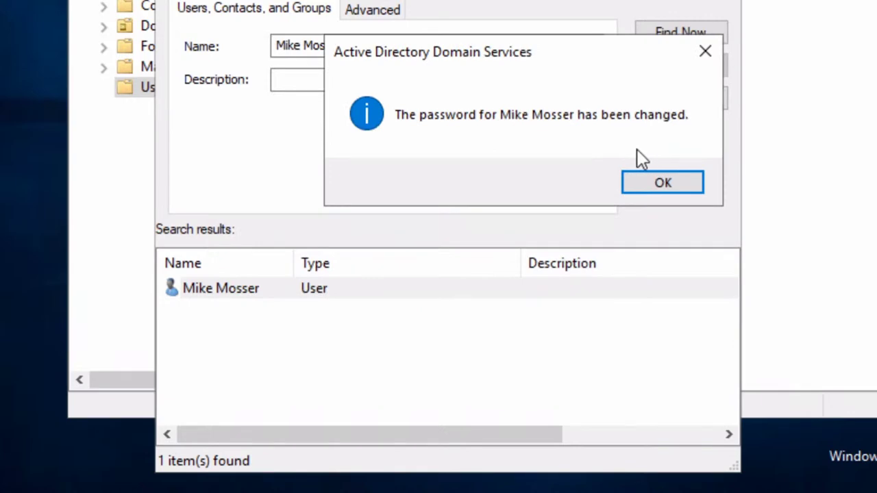
pyautogui.click(649, 182)
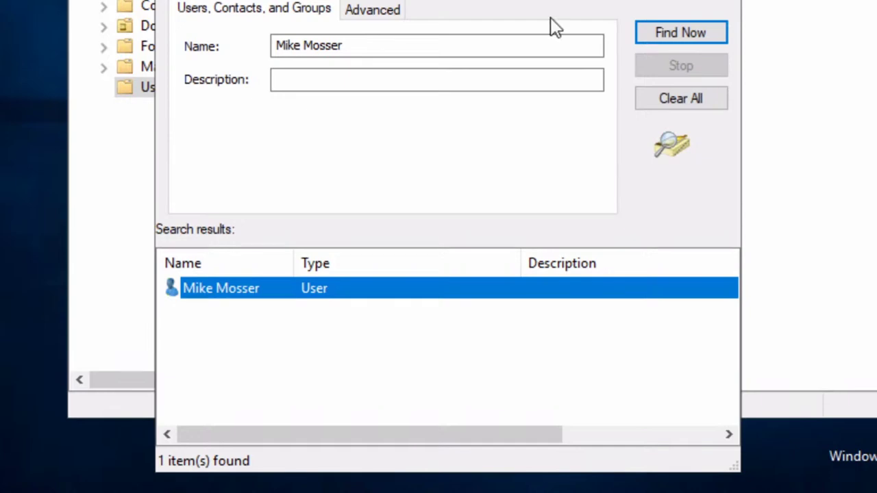
# - Lock the server session and bring the VM to its Administrator sign-in screen
pyautogui.click(24, 490)
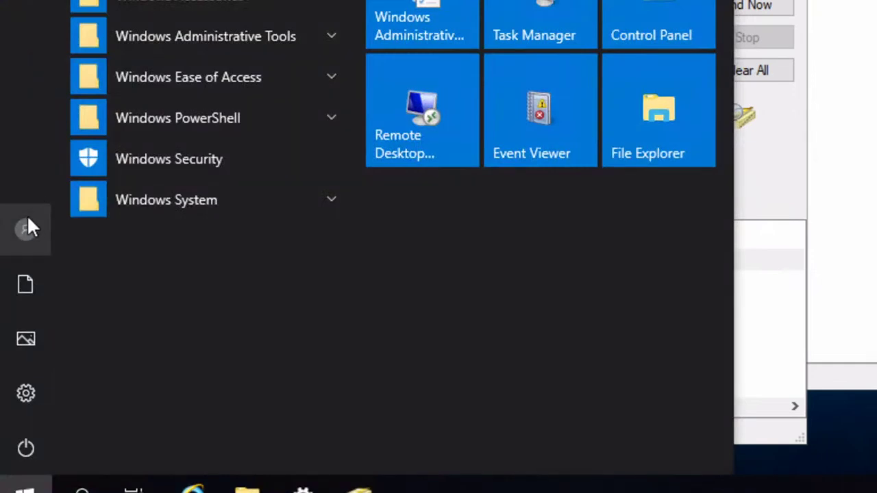
pyautogui.click(27, 227)
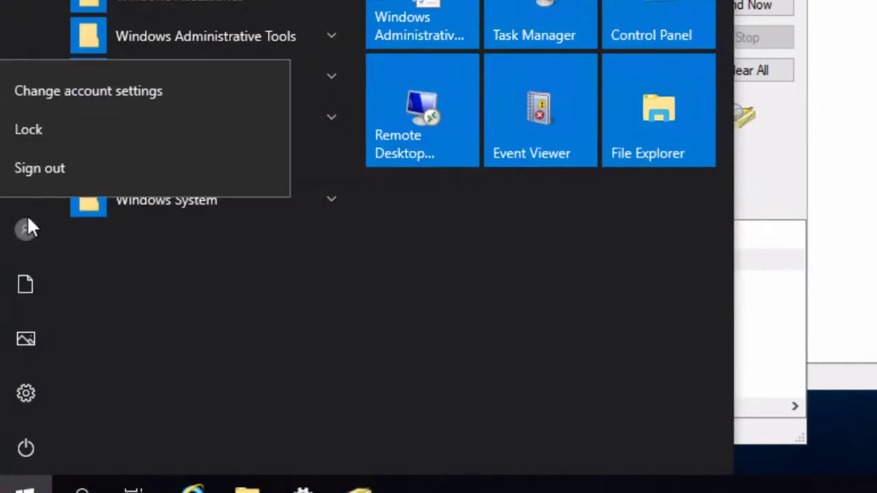
pyautogui.click(72, 130)
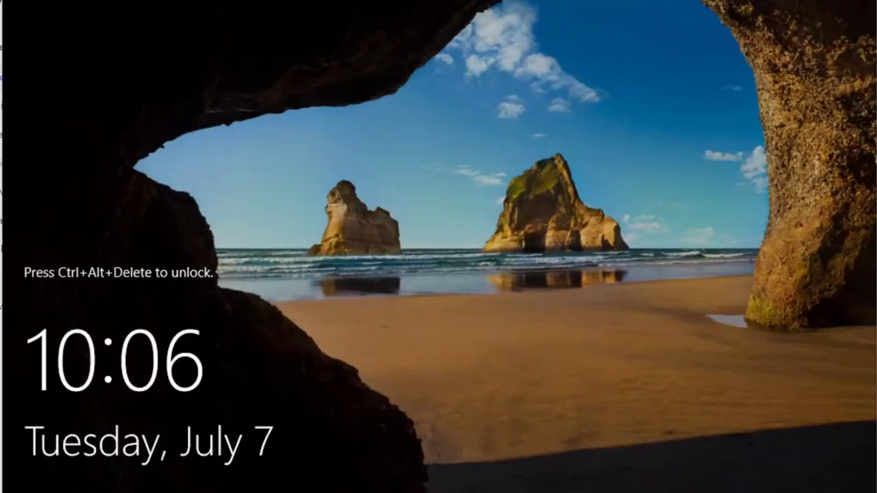
pyautogui.click(265, 2)
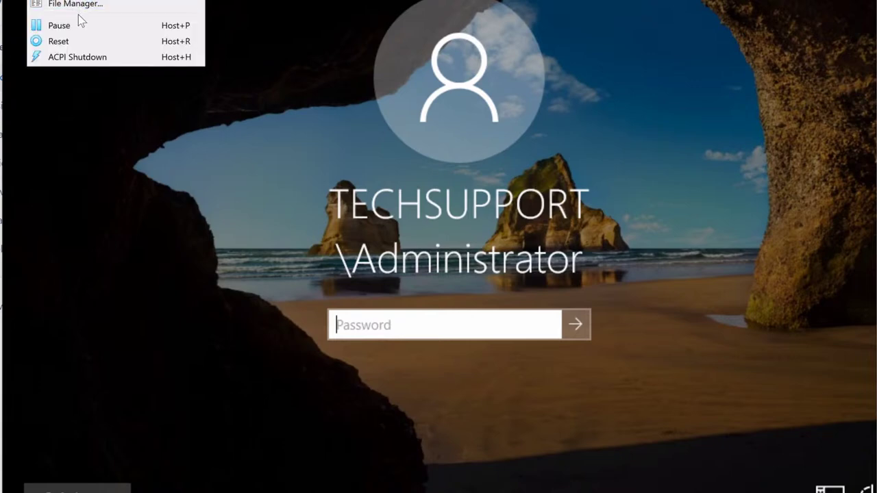
pyautogui.click(78, 26)
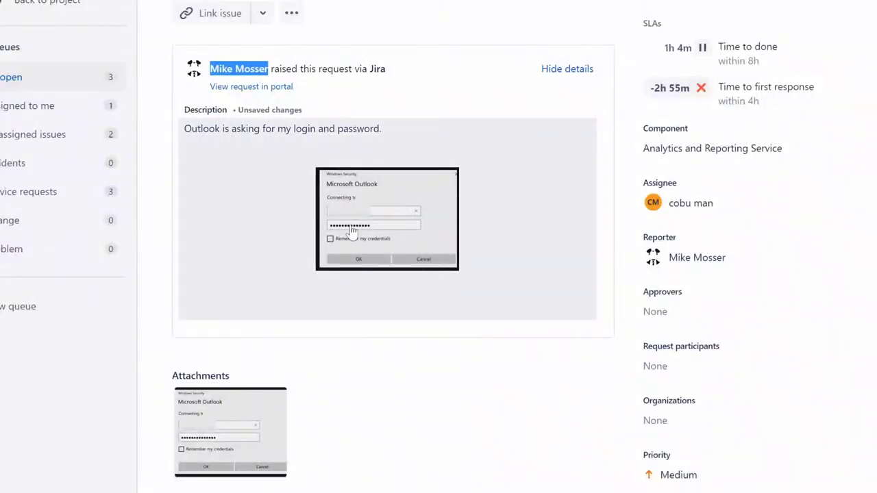
# - Post internal note 'Resolved issue by password reset.' signed with the agent's name on ISD-25
pyautogui.click(243, 410)
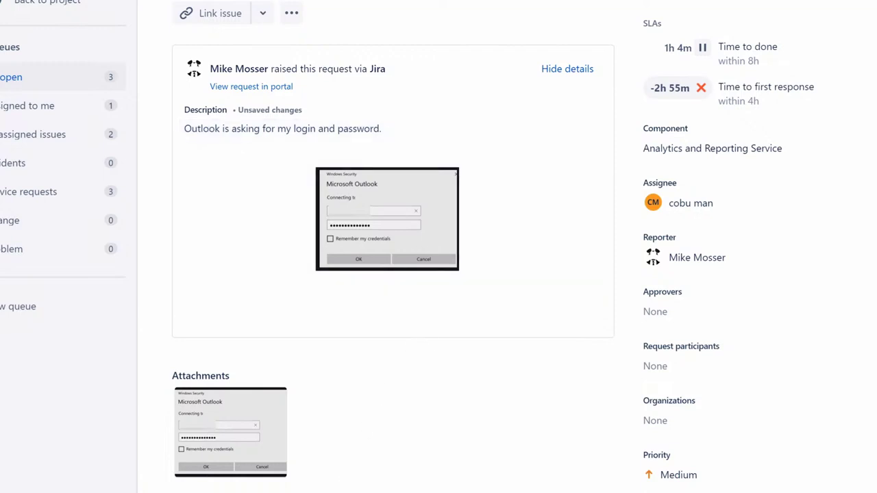
pyautogui.scroll(-3, 418, 372)
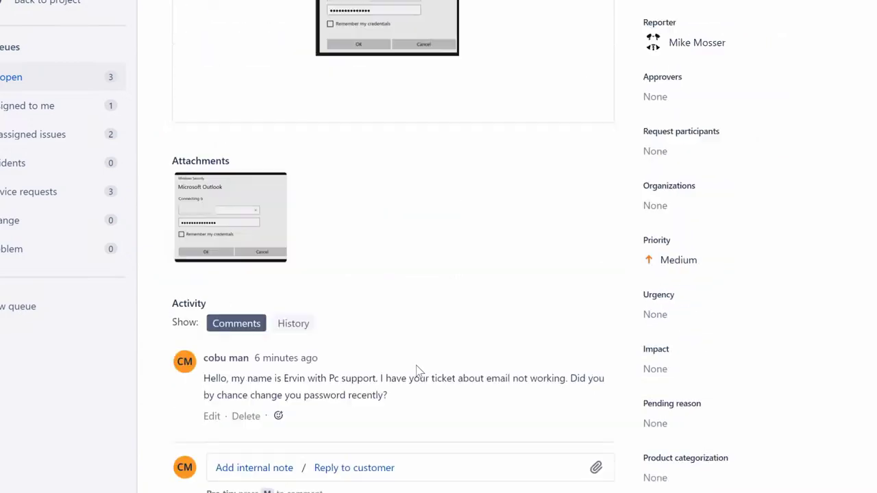
pyautogui.click(350, 459)
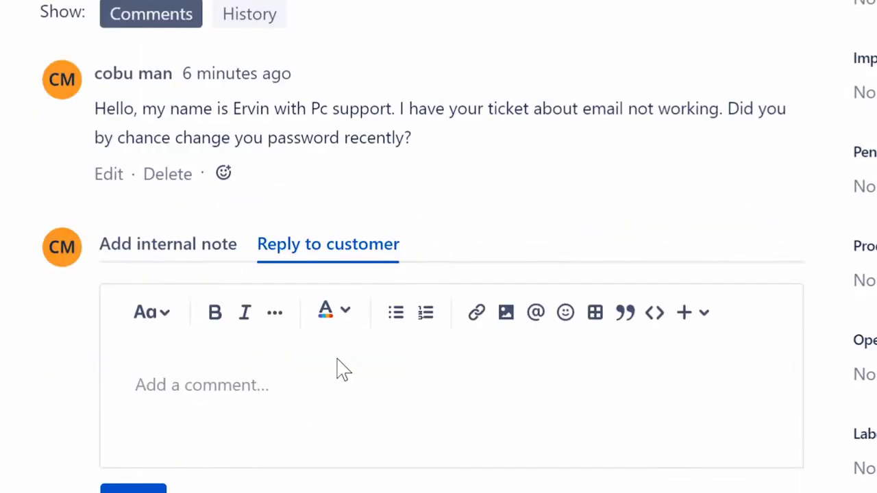
pyautogui.click(200, 256)
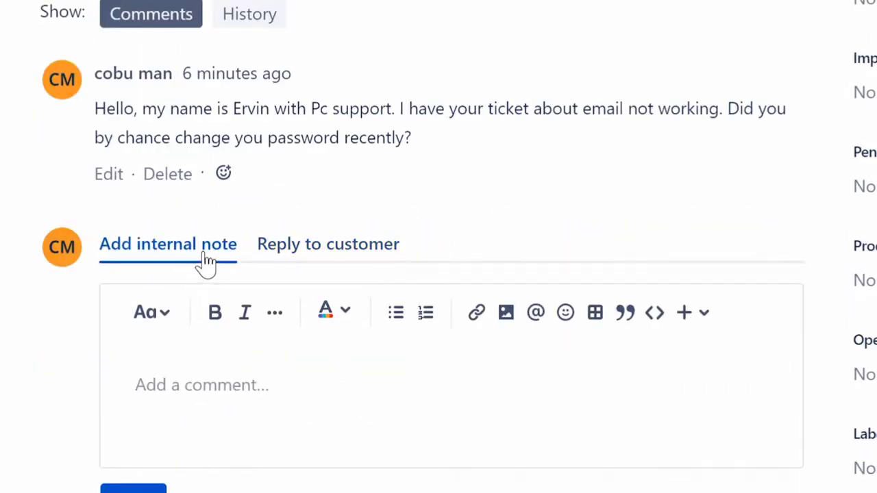
pyautogui.click(367, 415)
pyautogui.write('Resolved is')
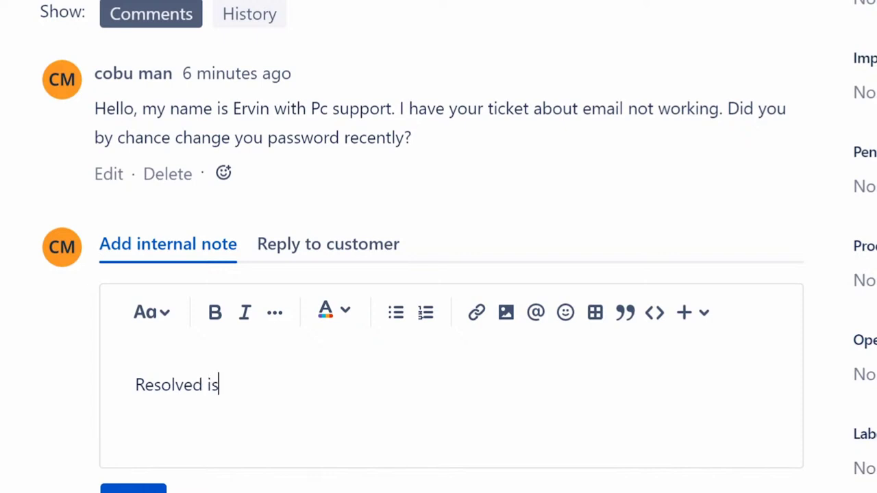
pyautogui.write('sue by passwor')
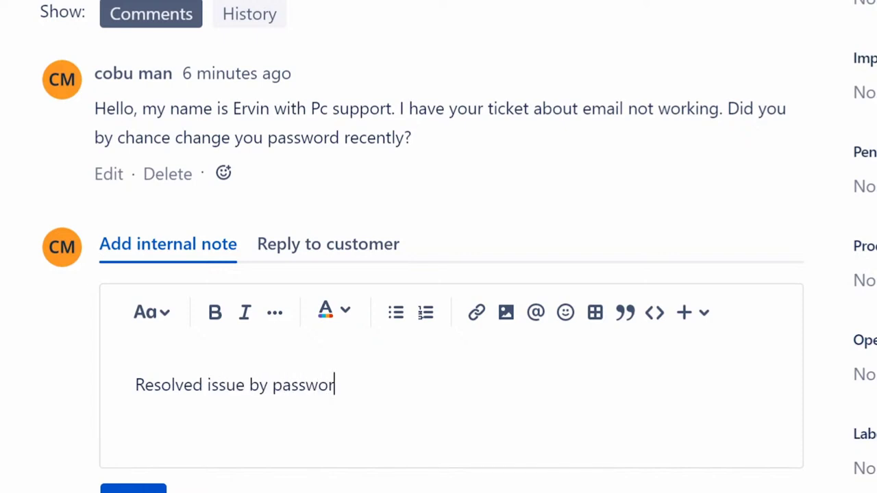
pyautogui.write('d reset')
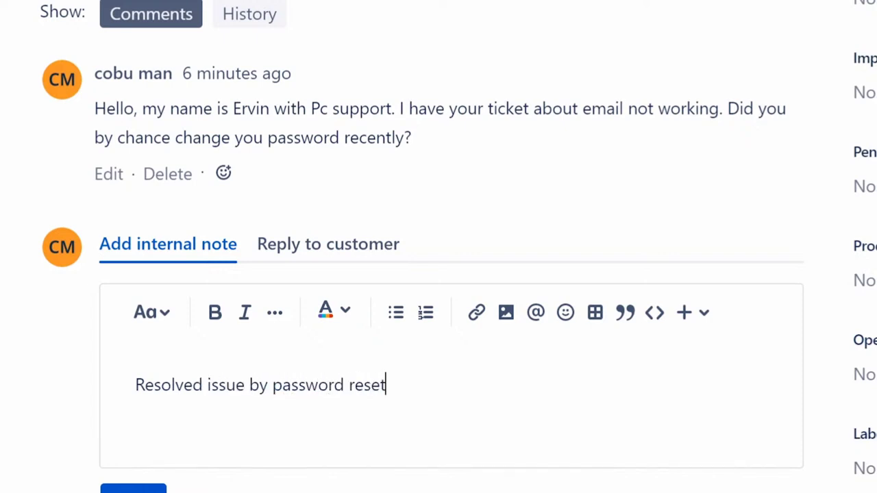
pyautogui.write('. Ervin')
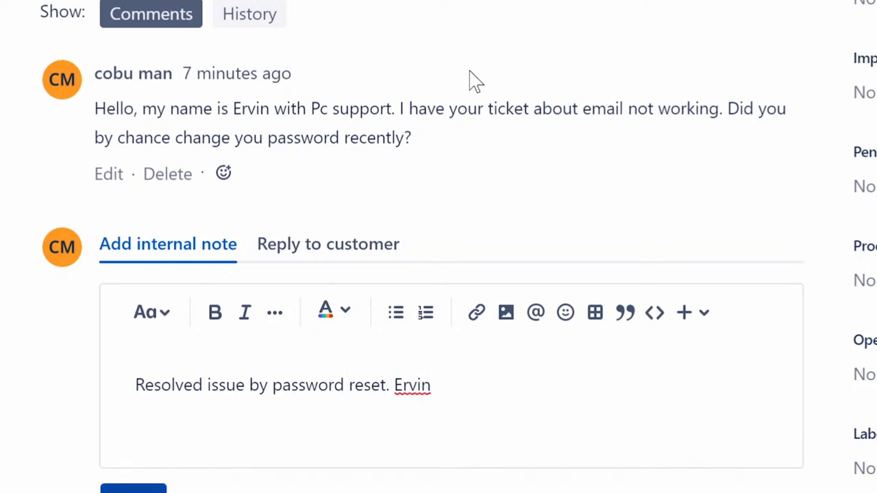
pyautogui.hotkey('ctrl', 'Return')
pyautogui.scroll(5, 572, 34)
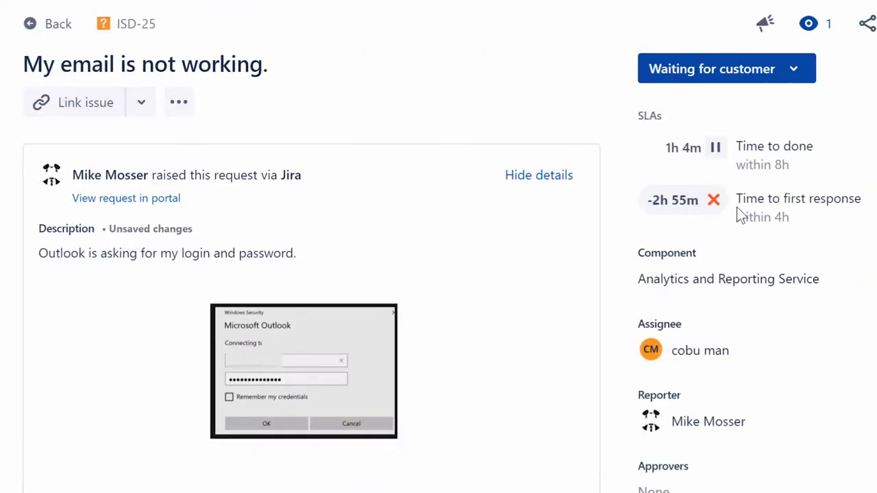
# - Set ISD-25 to Completed and return to the All open queue
pyautogui.click(723, 246)
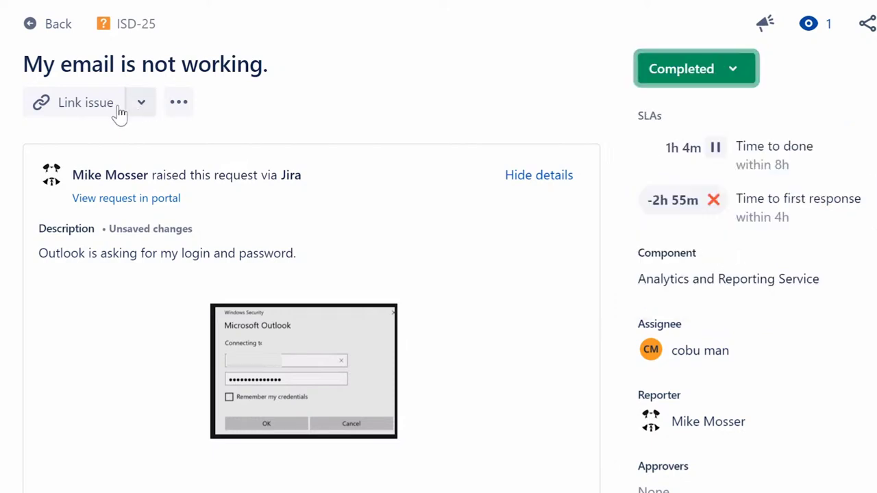
pyautogui.click(60, 29)
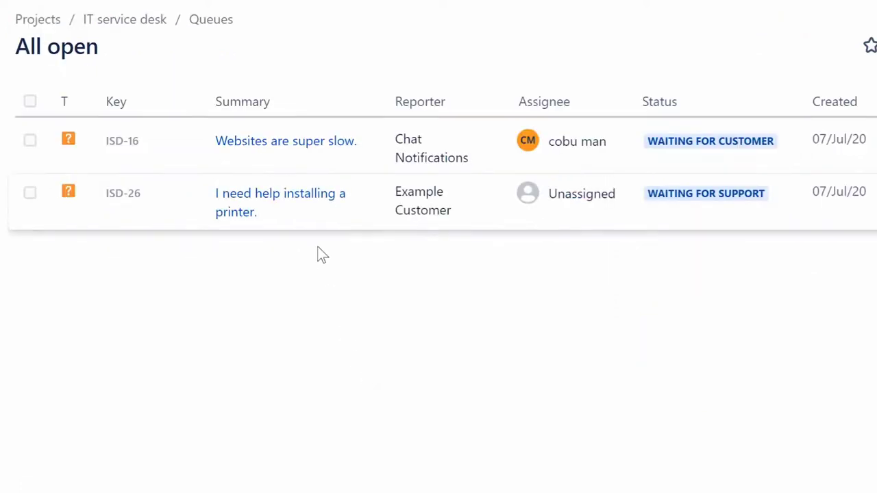
# - Open printer ticket ISD-26 and assign it to yourself
pyautogui.click(289, 198)
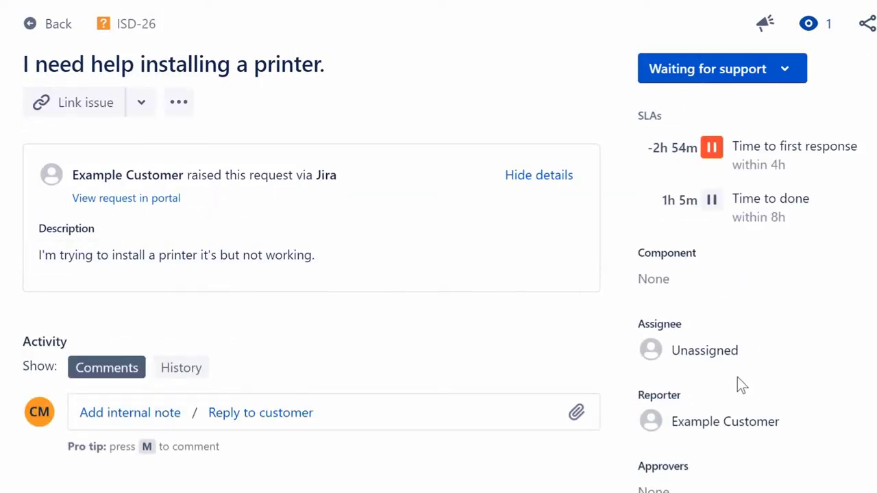
pyautogui.click(704, 350)
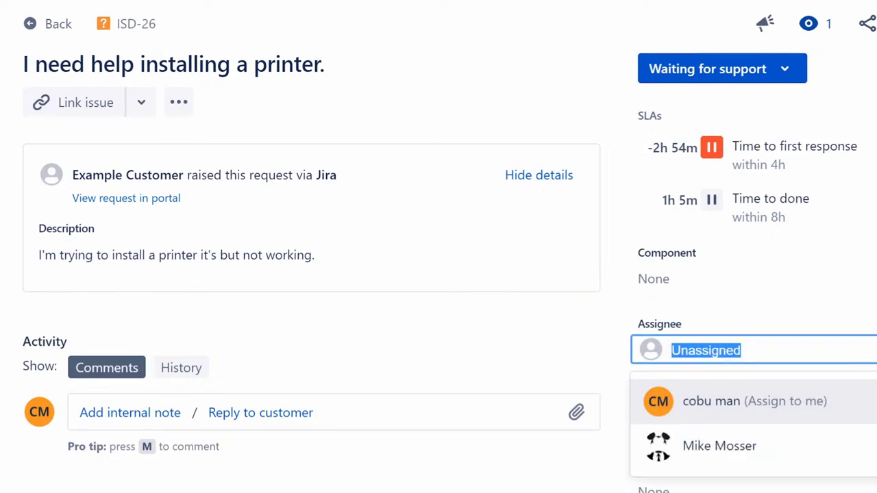
pyautogui.click(717, 401)
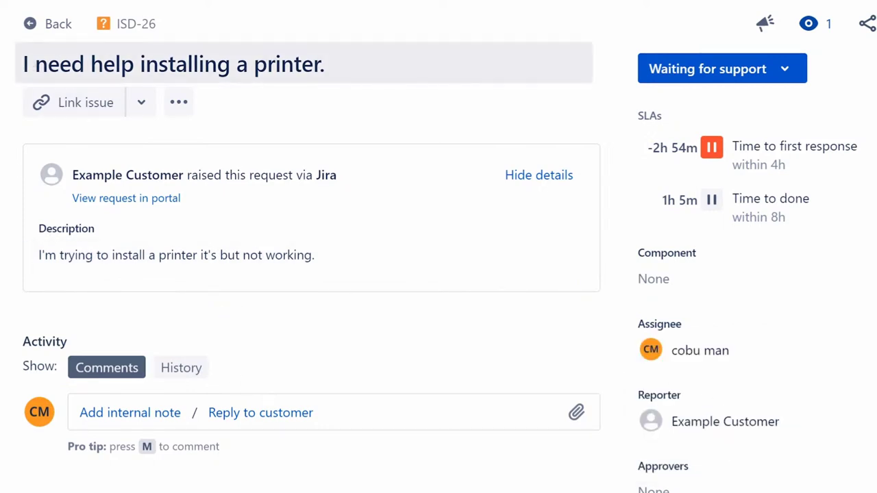
# - Select the ticket title and description text to review them, leaving both unchanged
pyautogui.moveTo(324, 65); pyautogui.dragTo(287, 63)
pyautogui.moveTo(51, 68); pyautogui.dragTo(12, 102)
pyautogui.click(39, 256)
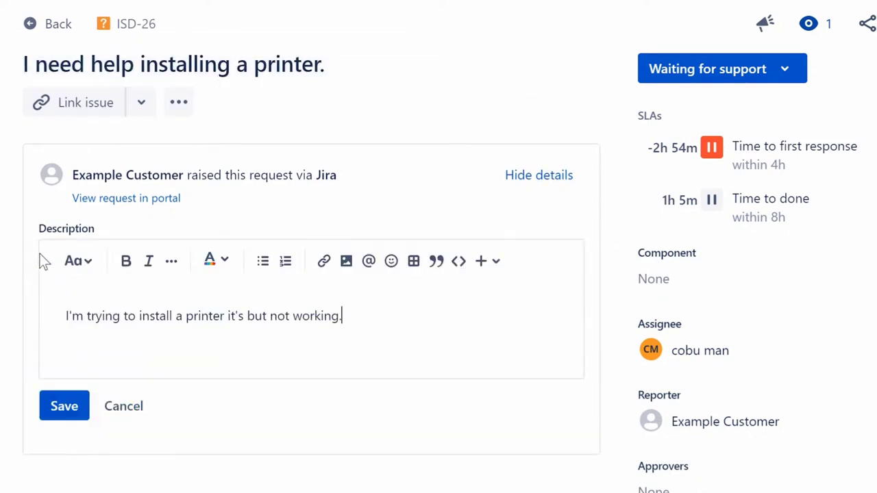
pyautogui.moveTo(341, 316); pyautogui.dragTo(266, 315)
pyautogui.moveTo(164, 307); pyautogui.dragTo(63, 307)
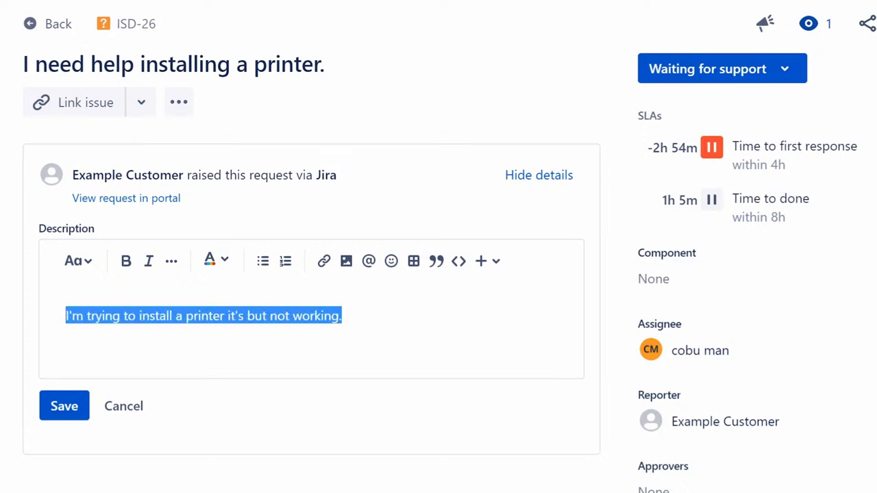
pyautogui.click(342, 315)
pyautogui.moveTo(343, 315); pyautogui.dragTo(59, 317)
pyautogui.press('Right')
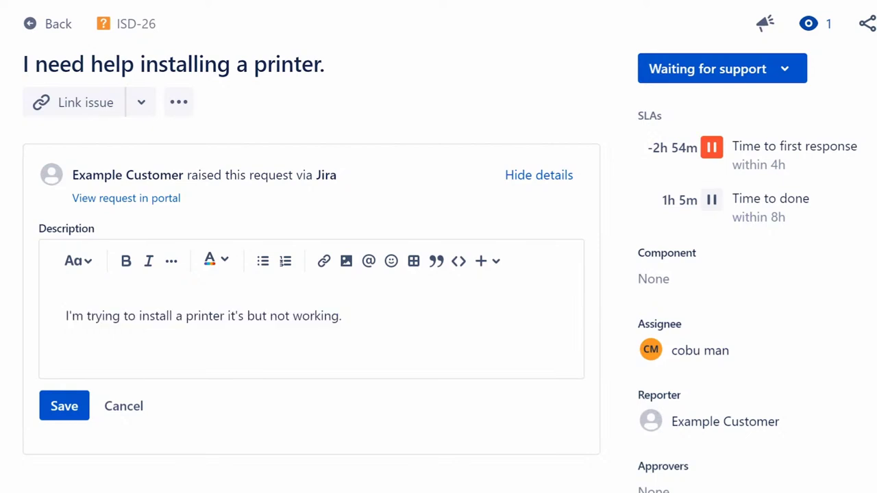
# - Draft a customer reply asking what kind of printer: local or network printer?
pyautogui.click(271, 492)
pyautogui.write('Hello, ')
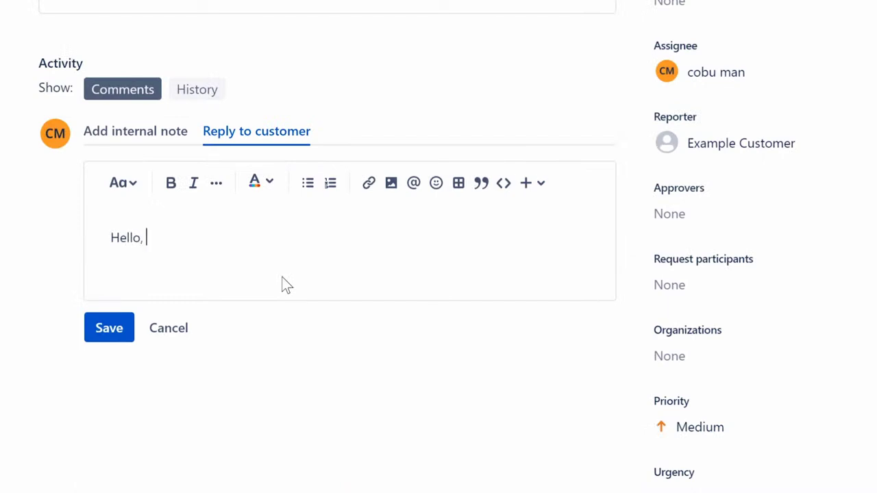
pyautogui.write('my name is Ervin')
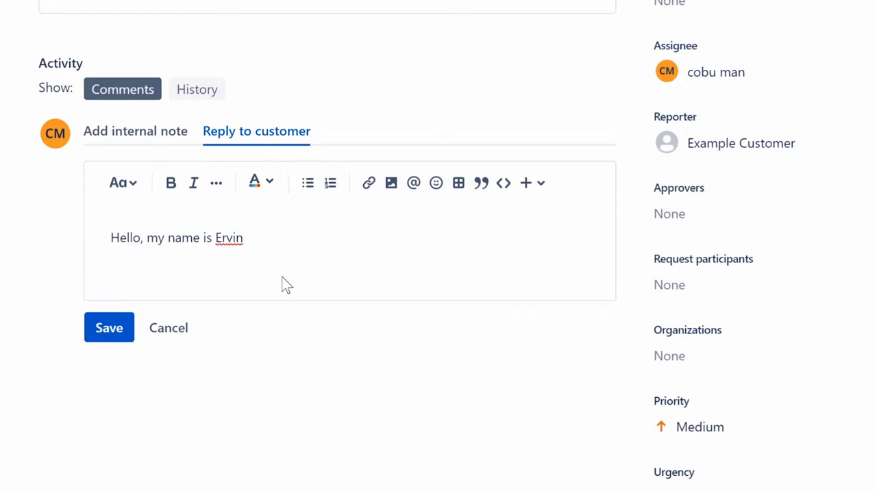
pyautogui.write(' with Help Desk. What kind of printer are you trying to add?')
pyautogui.press('Return')
pyautogui.write('Local printer or Network prin')
pyautogui.press('BackSpace')
pyautogui.press('BackSpace')
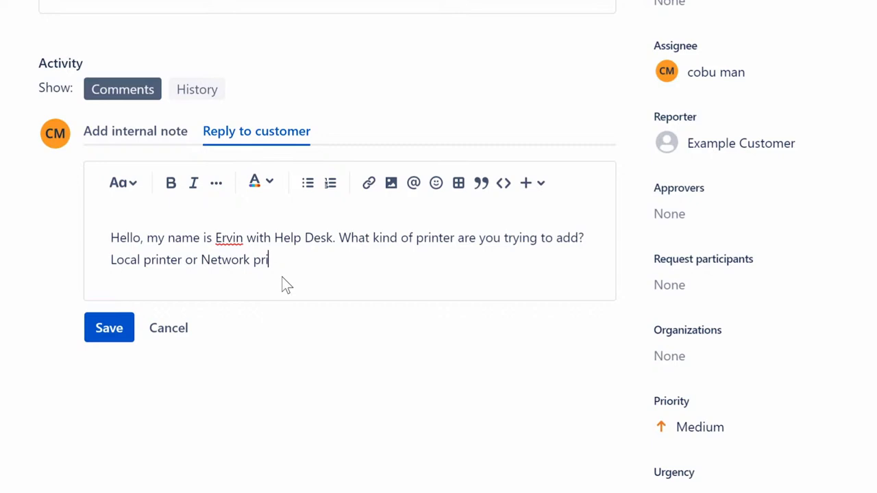
pyautogui.write('inter?')
# - Drop the unfinished PC-name request and post the reply ending at 'Network printer?'
pyautogui.moveTo(200, 260); pyautogui.dragTo(299, 276)
pyautogui.hotkey('shift', 'Left')
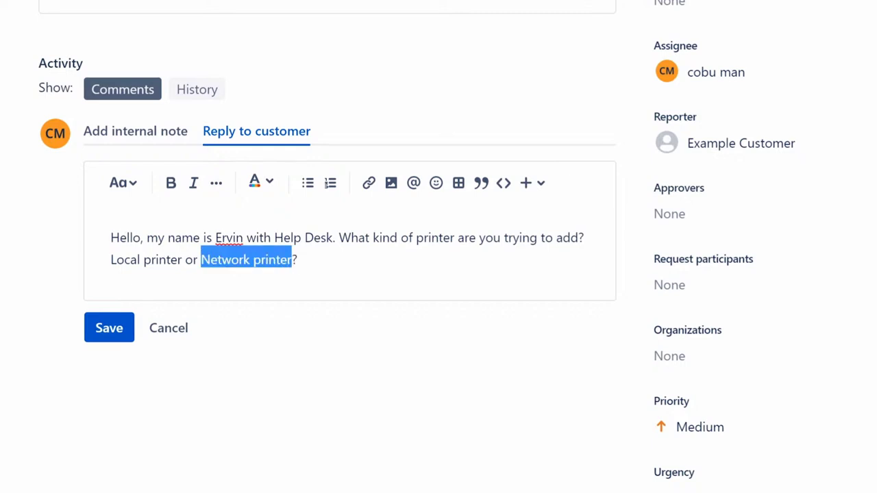
pyautogui.click(297, 259)
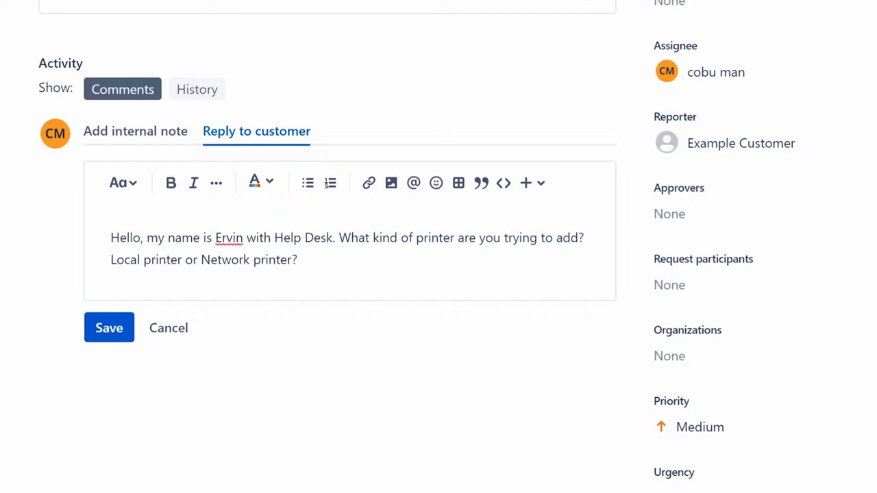
pyautogui.moveTo(210, 259); pyautogui.dragTo(292, 259)
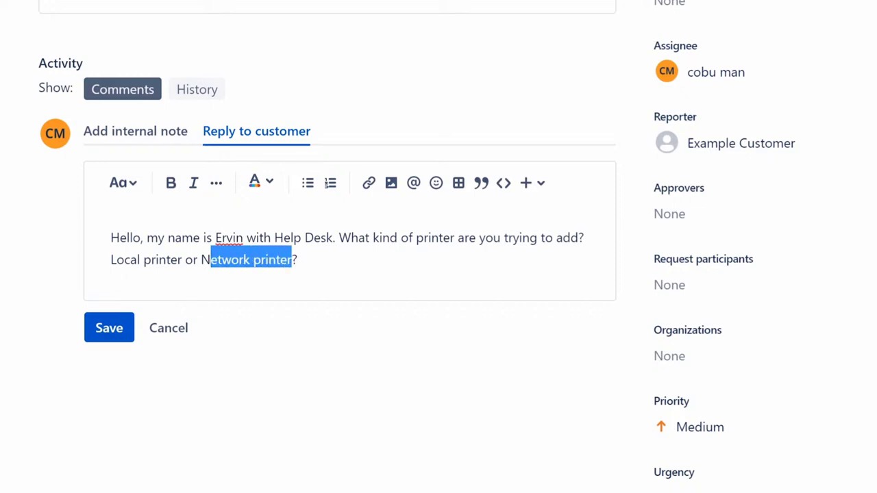
pyautogui.click(298, 260)
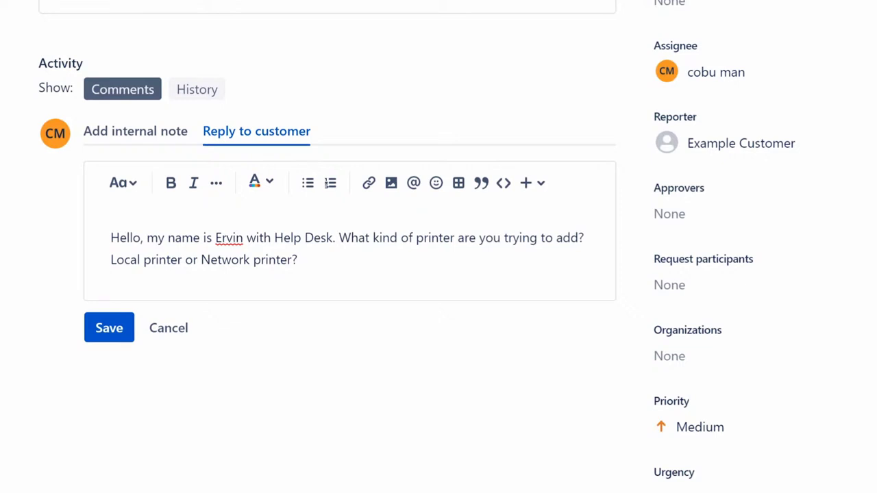
pyautogui.write('Also, can youp')
pyautogui.press('BackSpace')
pyautogui.write('please sne')
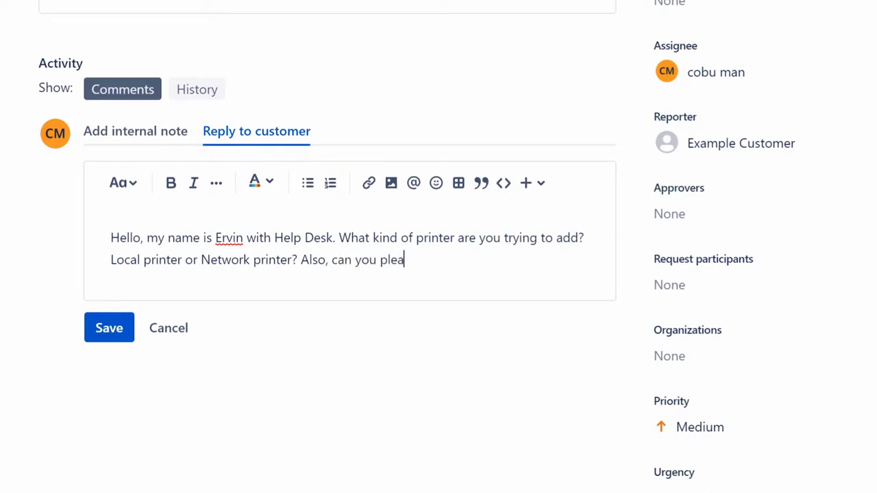
pyautogui.press('BackSpace')
pyautogui.press('BackSpace')
pyautogui.press('BackSpace')
pyautogui.write('end me your Pc')
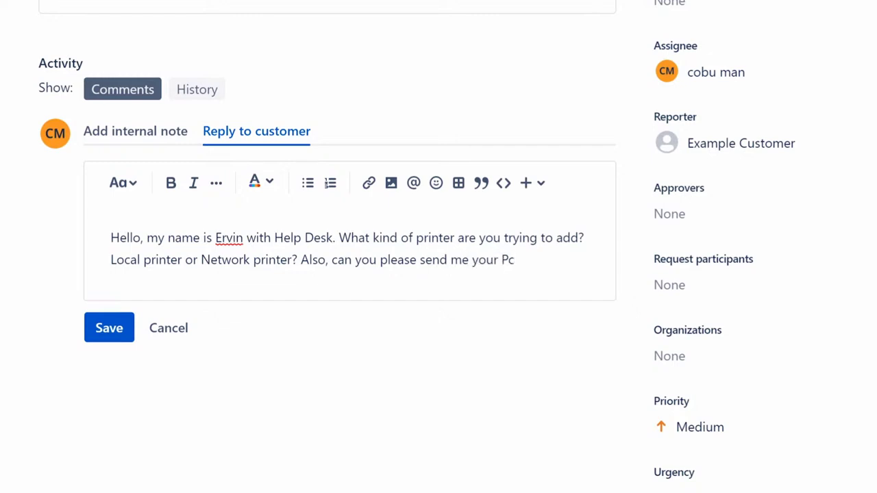
pyautogui.press('BackSpace')
pyautogui.write('C name with')
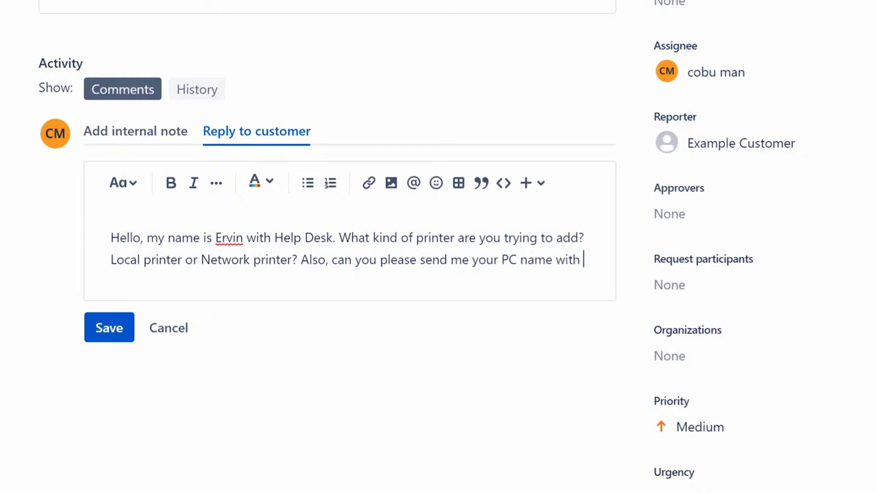
pyautogui.press('BackSpace')
pyautogui.press('BackSpace')
pyautogui.press('BackSpace')
pyautogui.press('BackSpace')
pyautogui.press('BackSpace')
pyautogui.press('BackSpace')
pyautogui.press('BackSpace')
pyautogui.press('BackSpace')
pyautogui.press('BackSpace')
pyautogui.press('BackSpace')
pyautogui.press('BackSpace')
pyautogui.press('BackSpace')
pyautogui.press('BackSpace')
pyautogui.press('BackSpace')
pyautogui.press('BackSpace')
pyautogui.press('BackSpace')
pyautogui.press('BackSpace')
pyautogui.press('BackSpace')
pyautogui.press('BackSpace')
pyautogui.press('BackSpace')
pyautogui.press('BackSpace')
pyautogui.press('BackSpace')
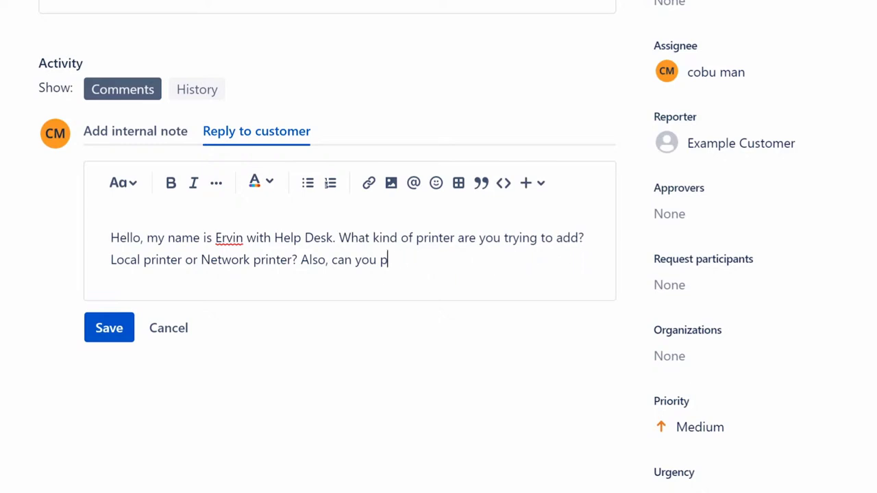
pyautogui.press('BackSpace')
pyautogui.press('BackSpace')
pyautogui.press('BackSpace')
pyautogui.press('BackSpace')
pyautogui.press('BackSpace')
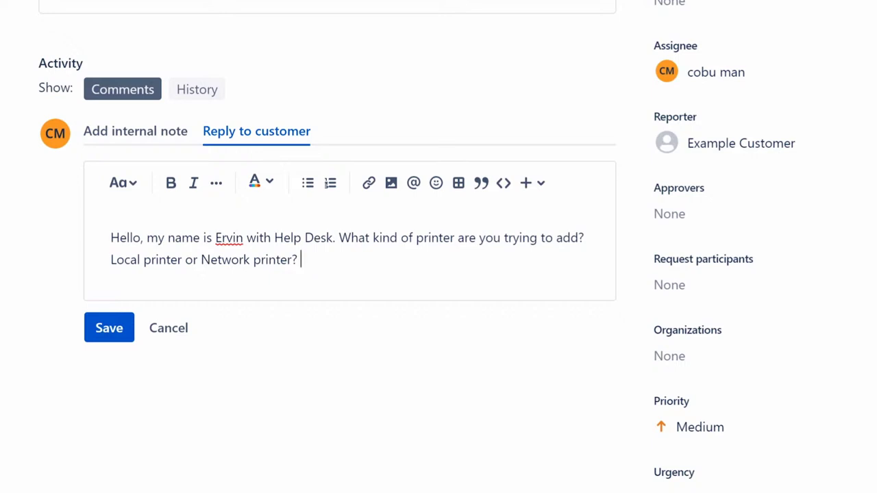
pyautogui.click(113, 331)
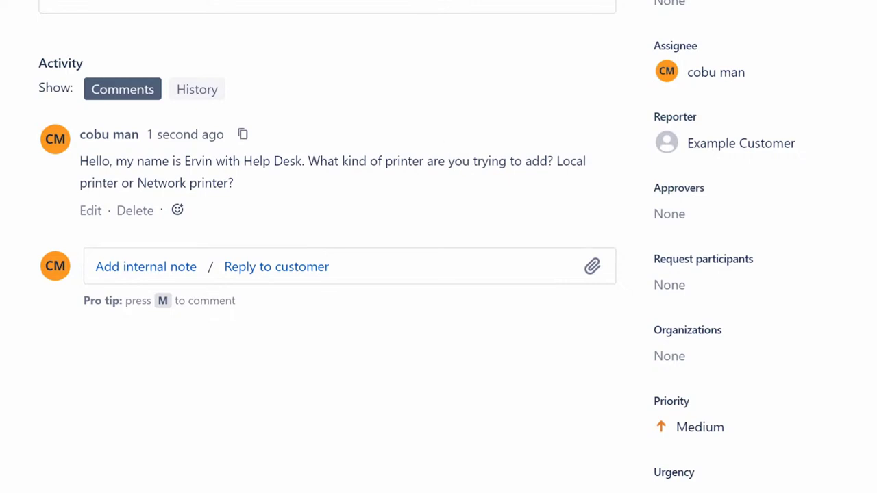
pyautogui.moveTo(556, 161); pyautogui.dragTo(317, 173)
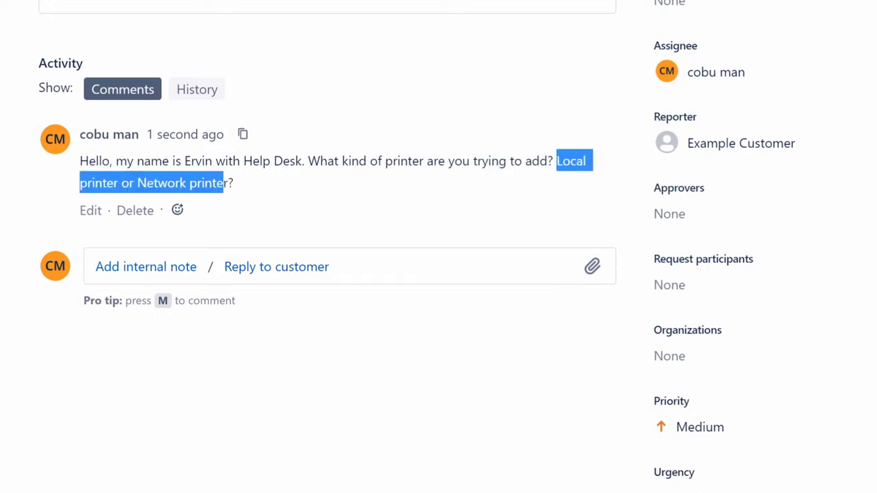
pyautogui.click(241, 179)
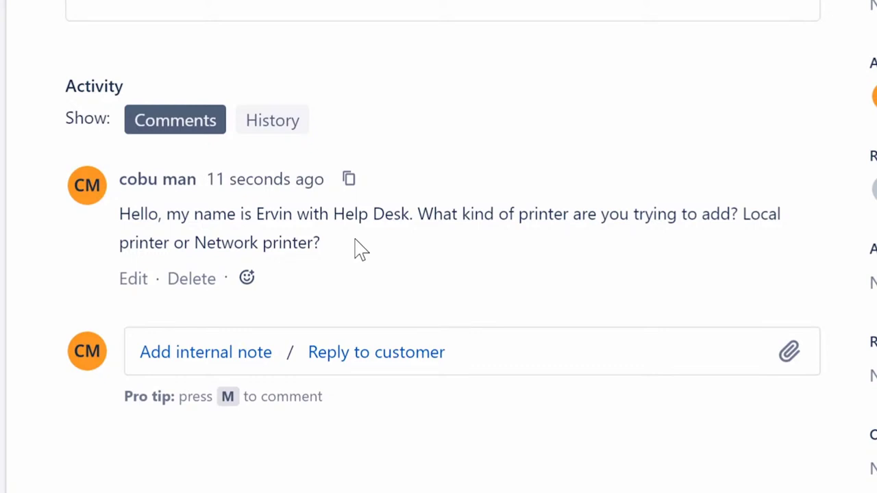
pyautogui.moveTo(743, 214); pyautogui.dragTo(173, 244)
pyautogui.moveTo(194, 242); pyautogui.dragTo(313, 242)
pyautogui.click(342, 252)
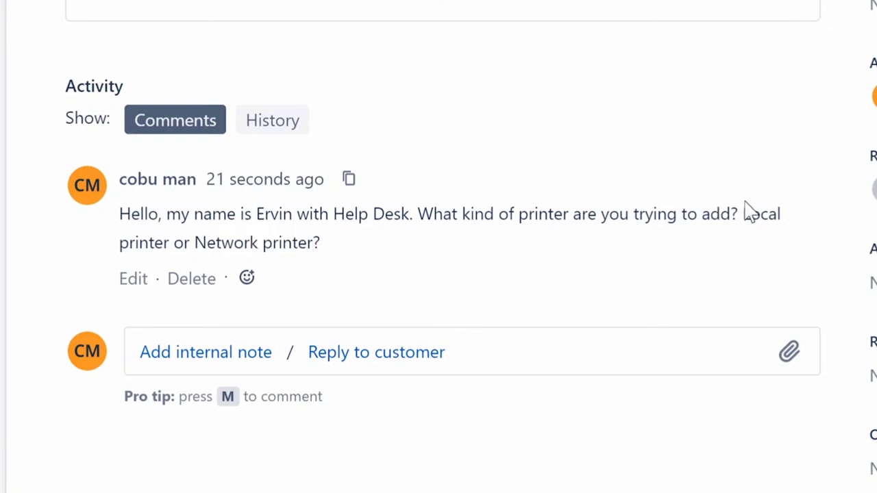
pyautogui.moveTo(742, 213); pyautogui.dragTo(169, 243)
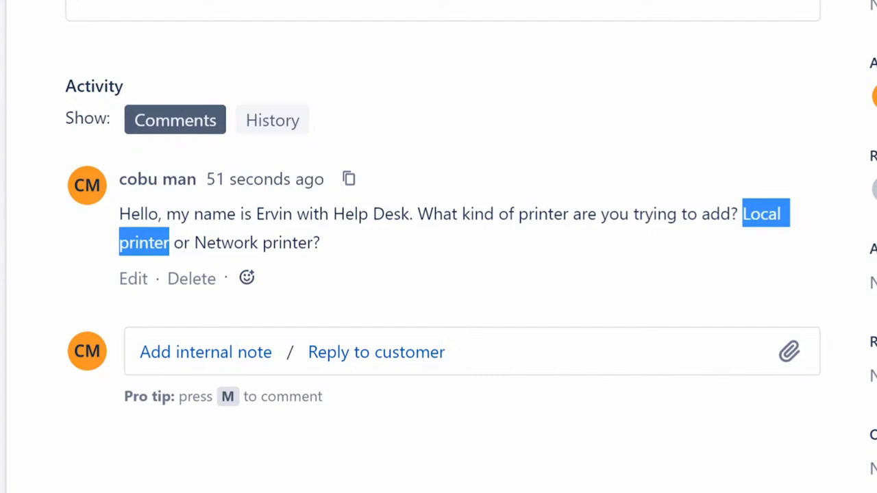
pyautogui.click(313, 206)
pyautogui.moveTo(195, 242); pyautogui.dragTo(312, 242)
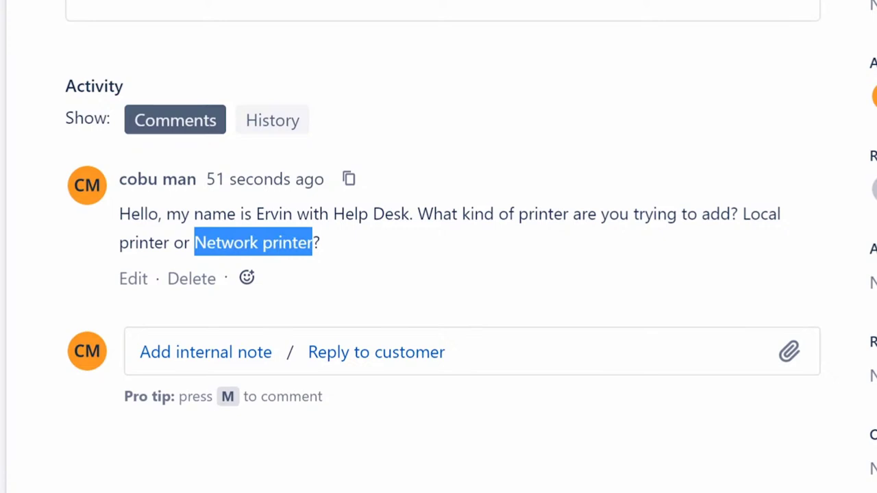
pyautogui.click(326, 248)
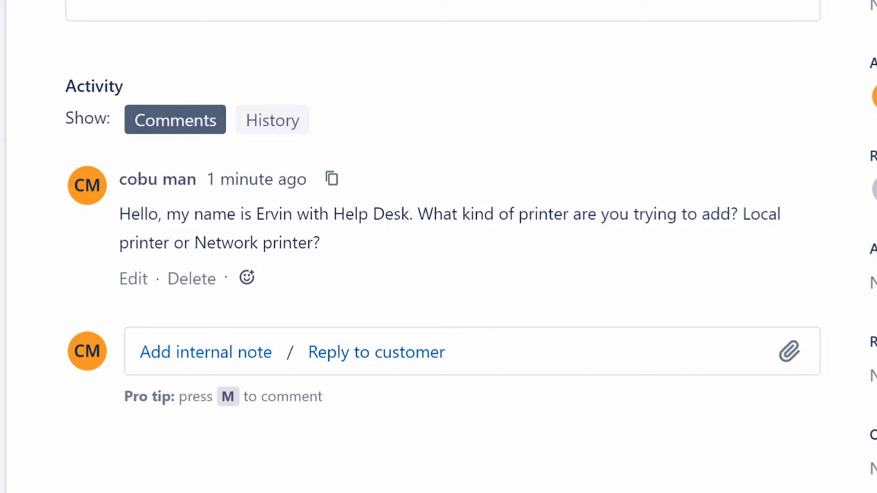
pyautogui.moveTo(195, 242); pyautogui.dragTo(320, 243)
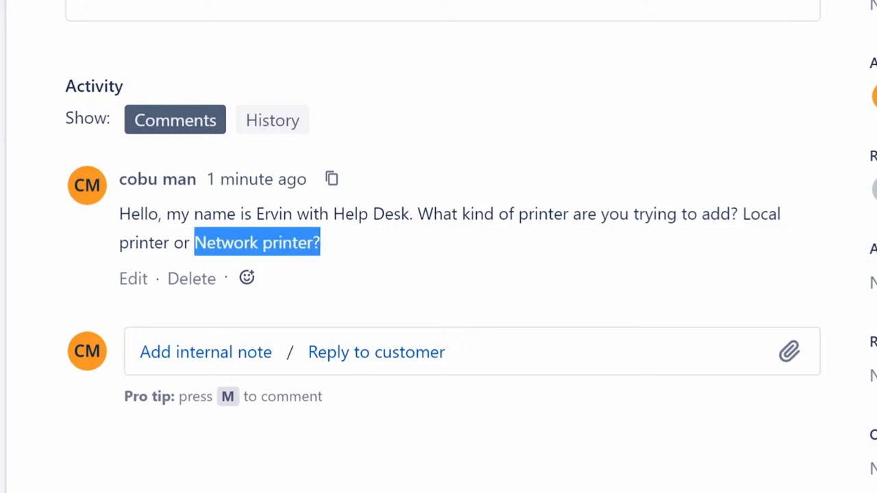
pyautogui.click(336, 252)
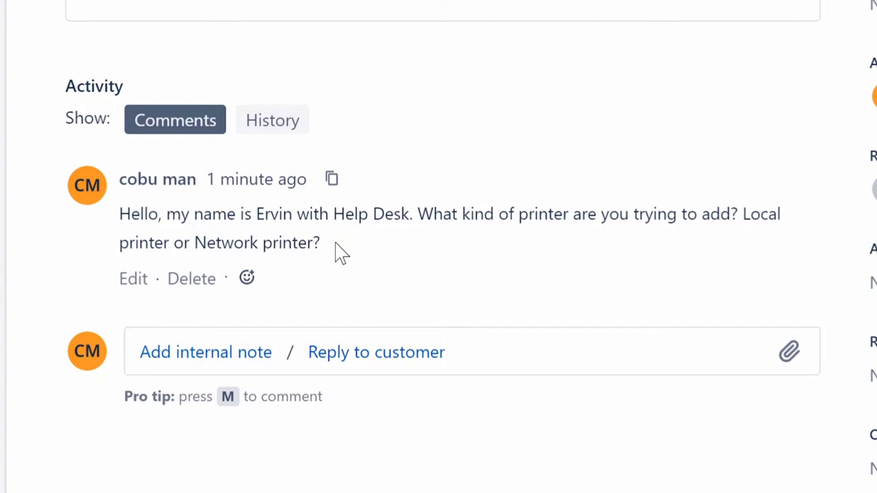
pyautogui.moveTo(195, 243); pyautogui.dragTo(317, 242)
pyautogui.click(333, 254)
pyautogui.moveTo(329, 245); pyautogui.dragTo(116, 221)
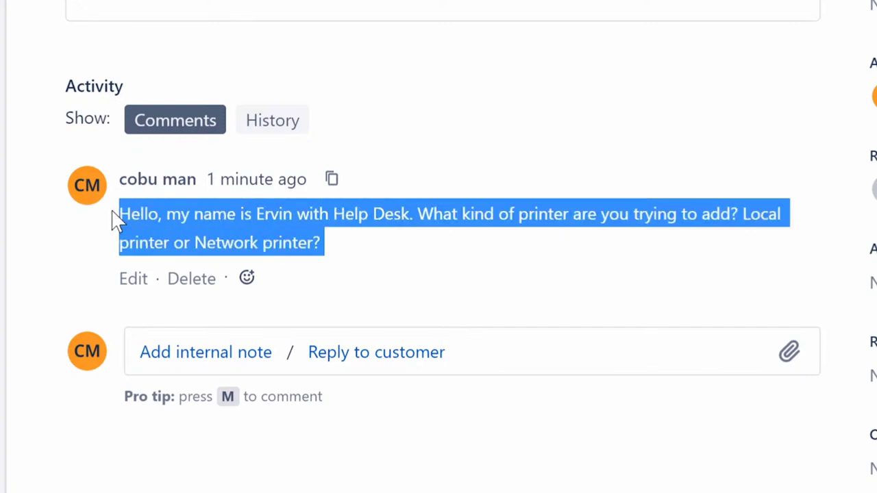
pyautogui.click(313, 239)
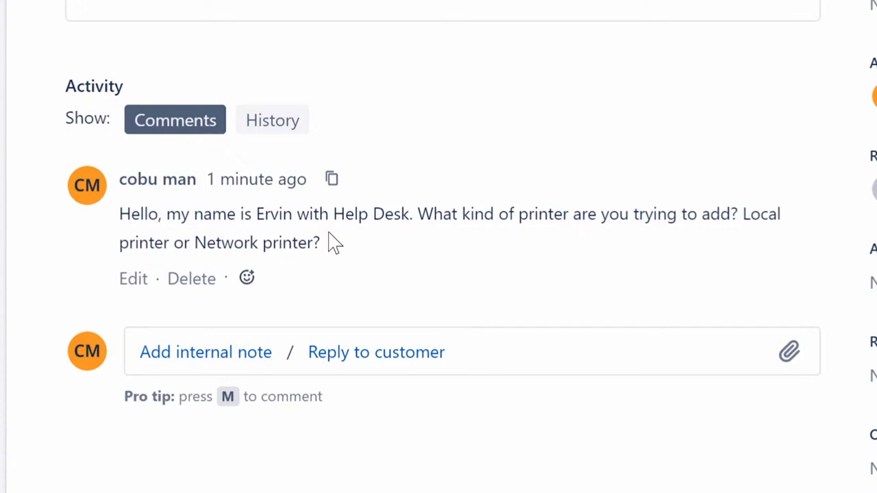
# - Start a new reply asking the customer for the printer's IP address
pyautogui.click(392, 354)
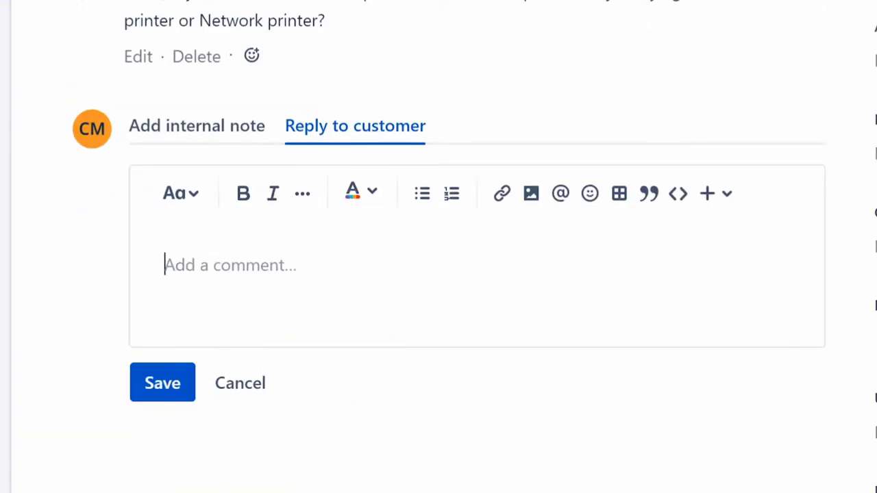
pyautogui.write('Ok')
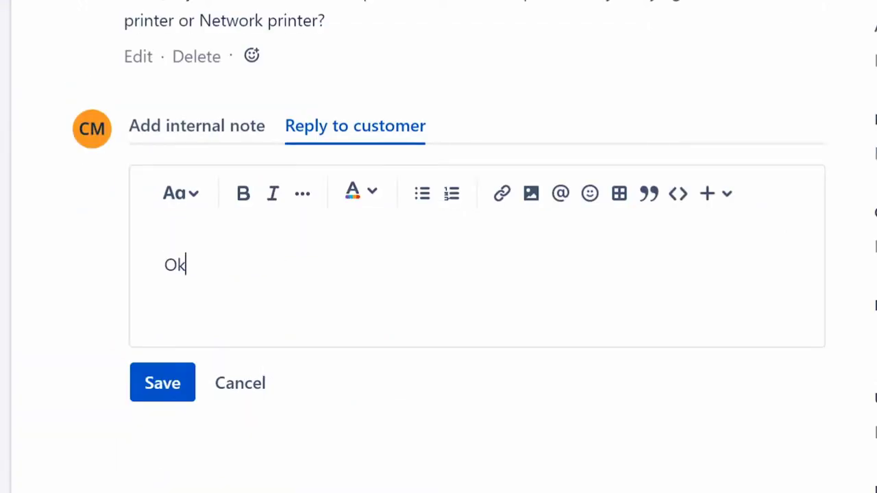
pyautogui.write('ay, in that case can ')
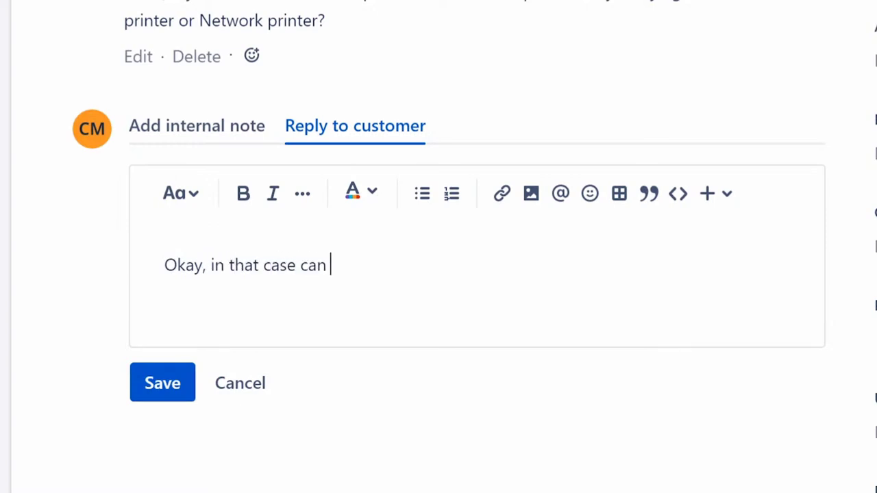
pyautogui.write('ypu')
pyautogui.press('BackSpace')
pyautogui.press('BackSpace')
pyautogui.write('ou please send ')
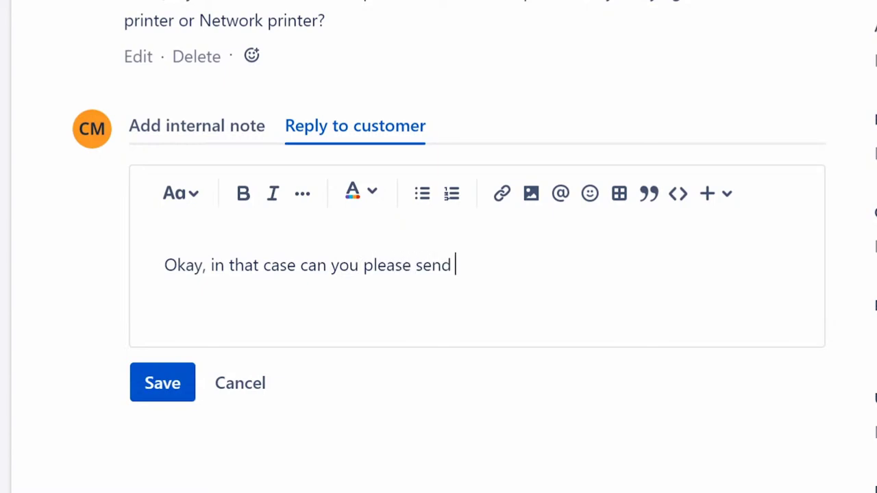
pyautogui.write('me the ip a')
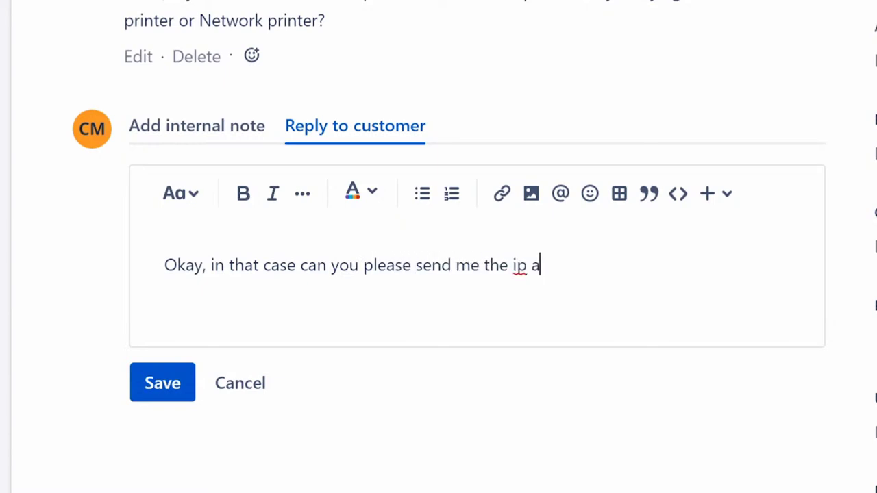
pyautogui.write('ddress of')
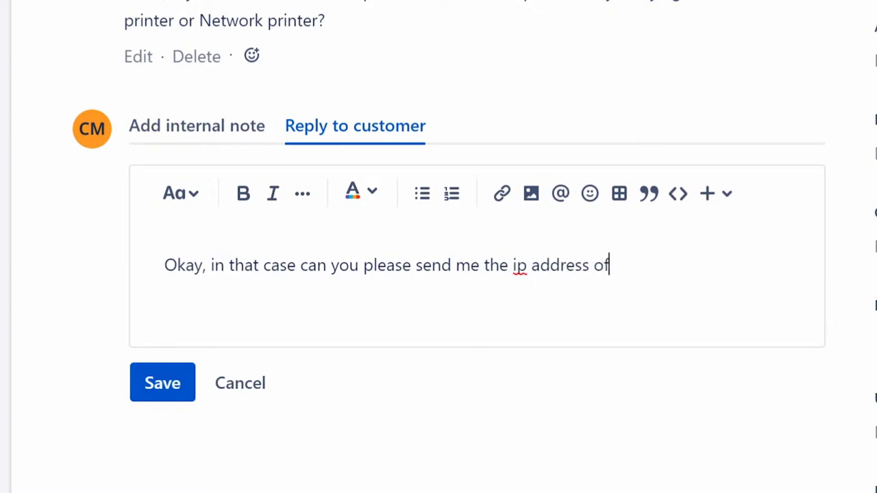
pyautogui.write(' the printer y')
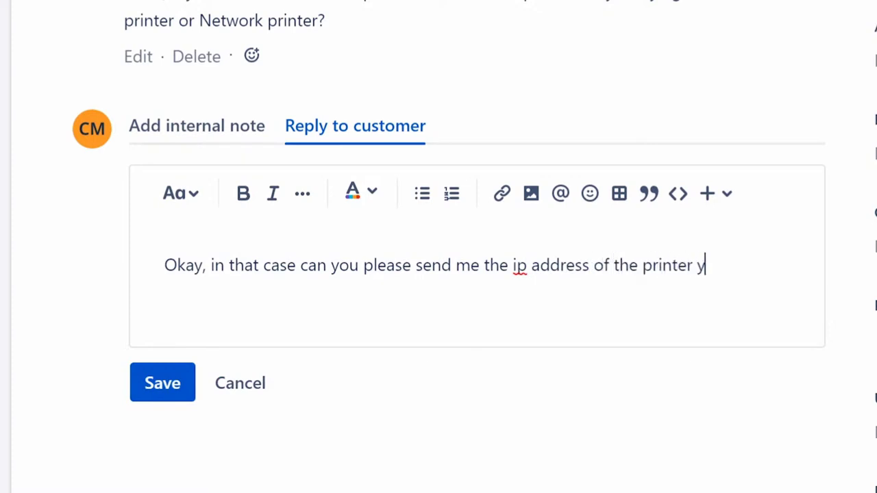
pyautogui.write("ou're trying to add")
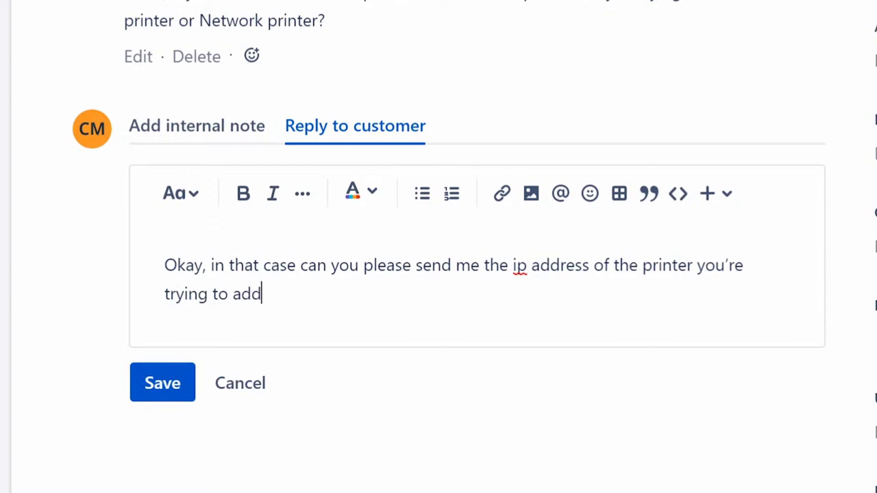
pyautogui.write('?')
# - Insert 'I can add the printer for you; however, I need your PC name to take control remotly,' after 'Okay,'
pyautogui.press('Up')
pyautogui.press('Left')
pyautogui.press('Left')
pyautogui.press('Left')
pyautogui.press('Left')
pyautogui.press('Left')
pyautogui.press('Left')
pyautogui.press('Left')
pyautogui.press('Left')
pyautogui.press('Left')
pyautogui.press('Left')
pyautogui.press('Right')
pyautogui.press('Right')
pyautogui.write('I can add the ')
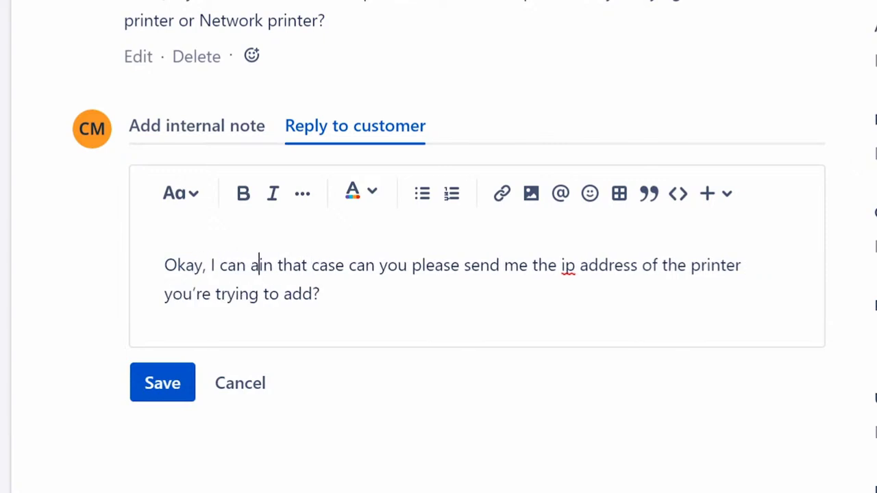
pyautogui.write('printer')
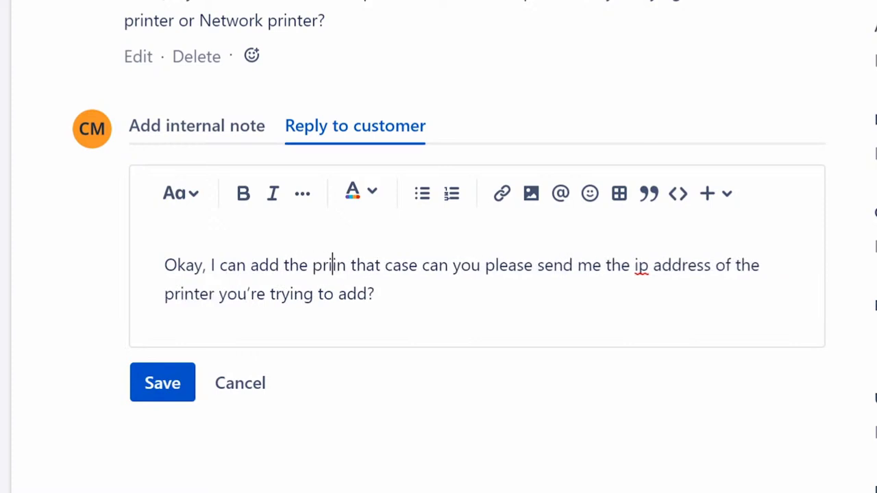
pyautogui.write(' for y')
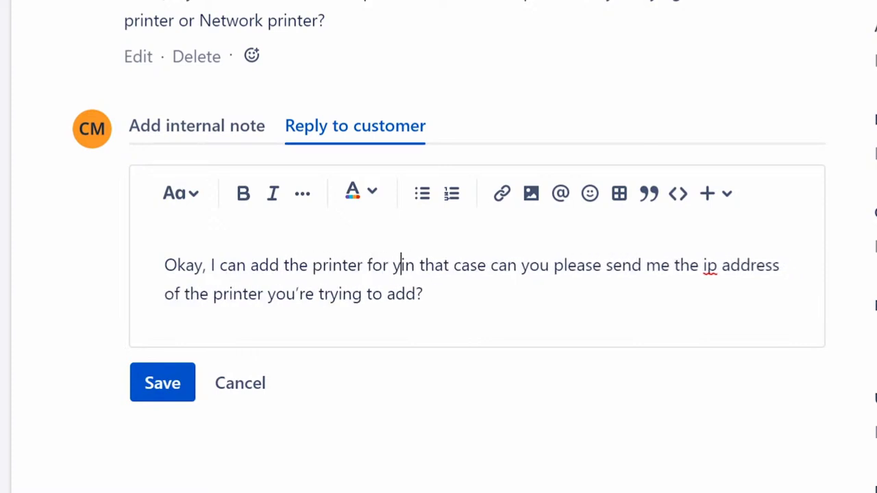
pyautogui.write('ou; ')
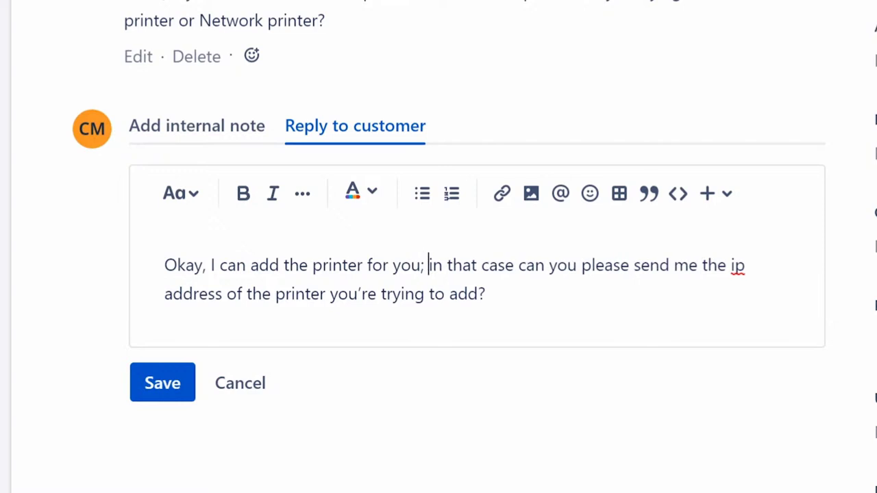
pyautogui.write('however,')
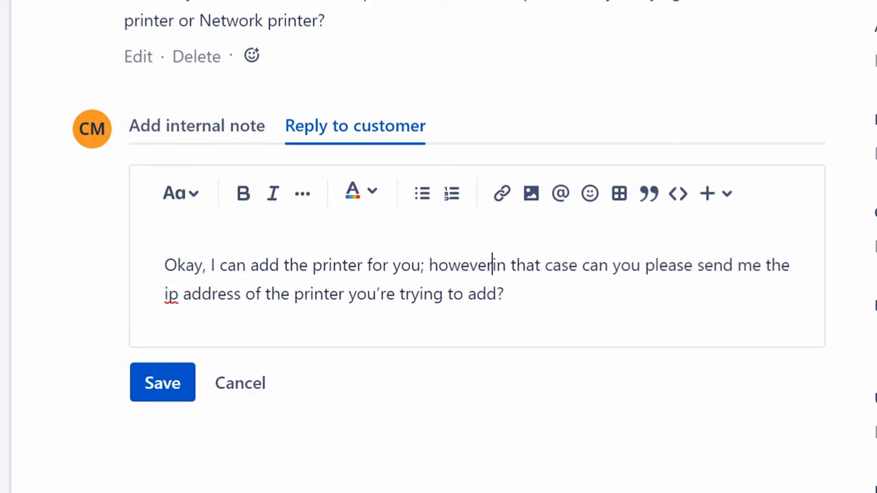
pyautogui.write(' I need your')
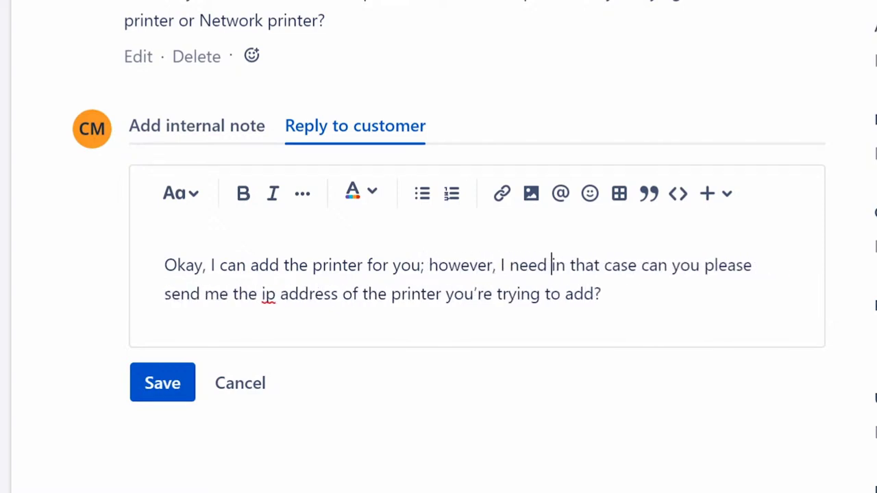
pyautogui.write(' Pcin')
pyautogui.press('BackSpace')
pyautogui.press('BackSpace')
pyautogui.write('C name')
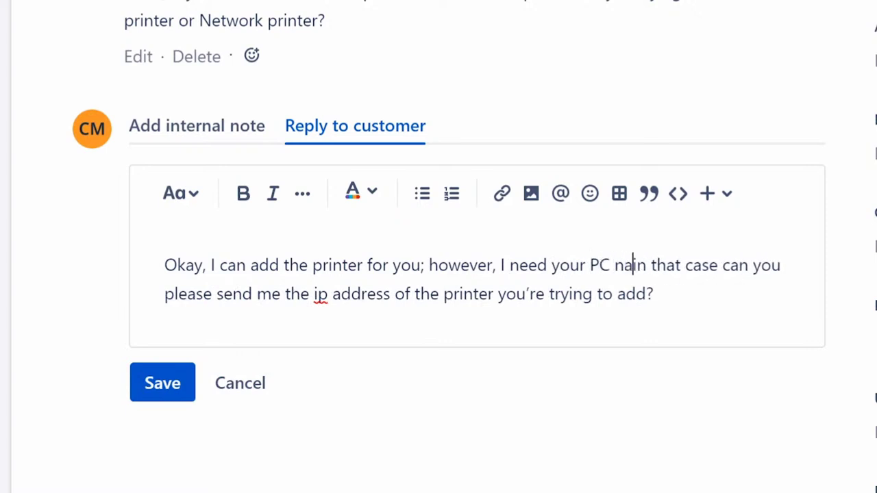
pyautogui.write(' to tak')
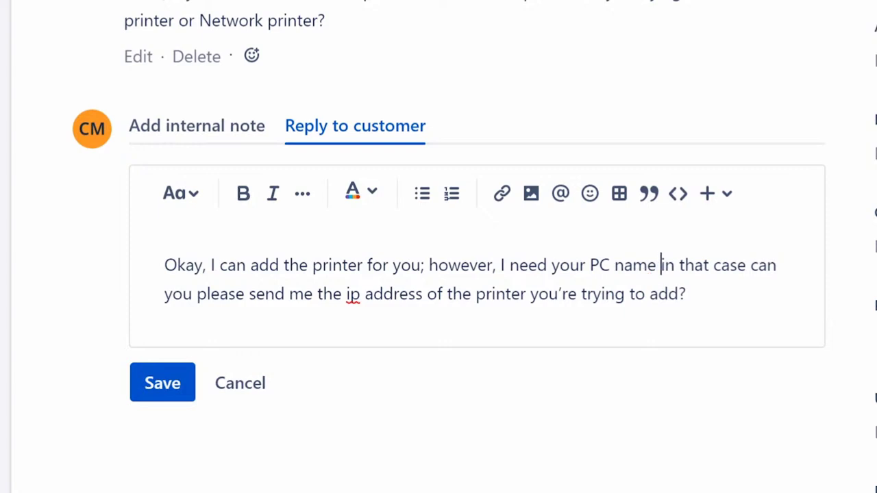
pyautogui.write('e contro')
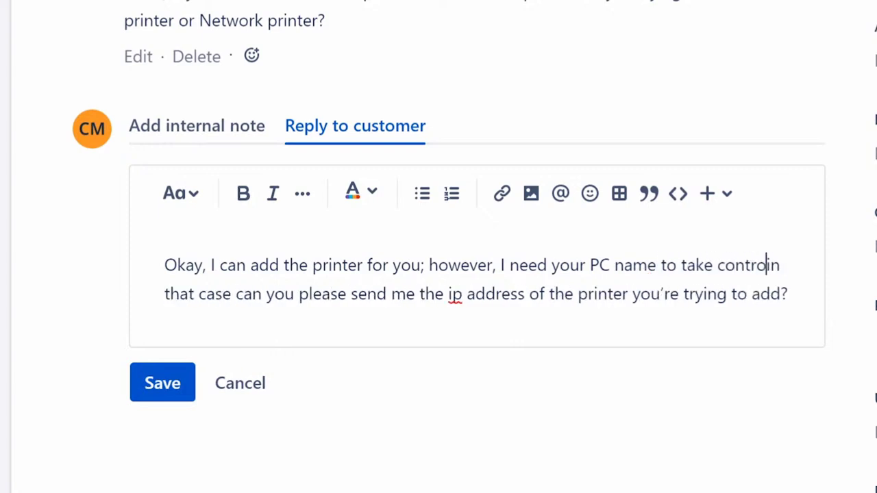
pyautogui.write('l remotly')
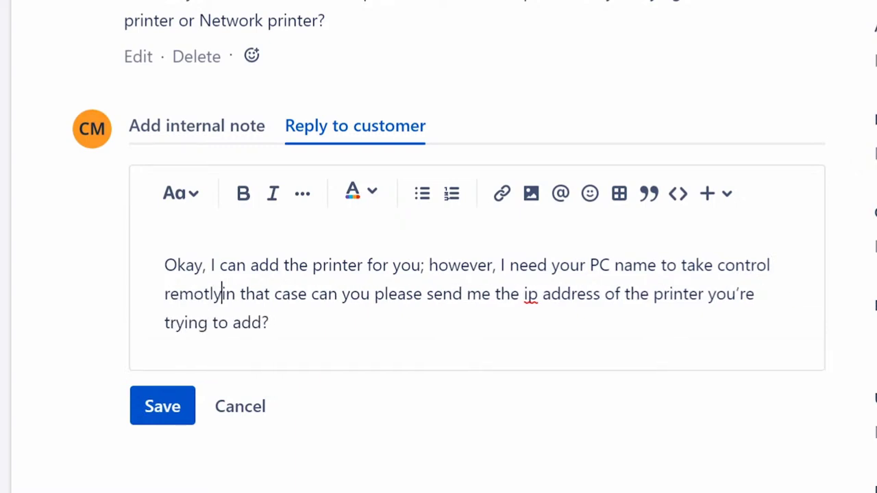
pyautogui.write(',')
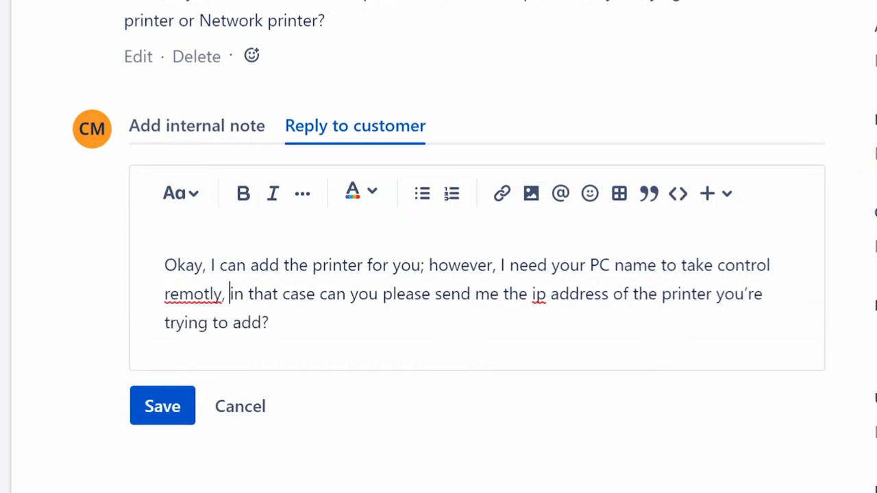
# - Fix the reply: 'remotly' to 'remotely', ', in that case' to 'and', and add 'of your PC'
pyautogui.rightClick(198, 294)
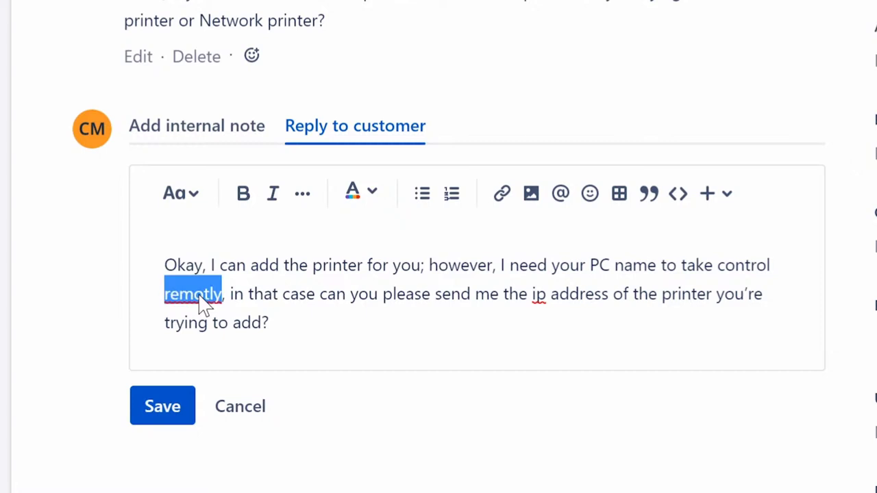
pyautogui.click(305, 3)
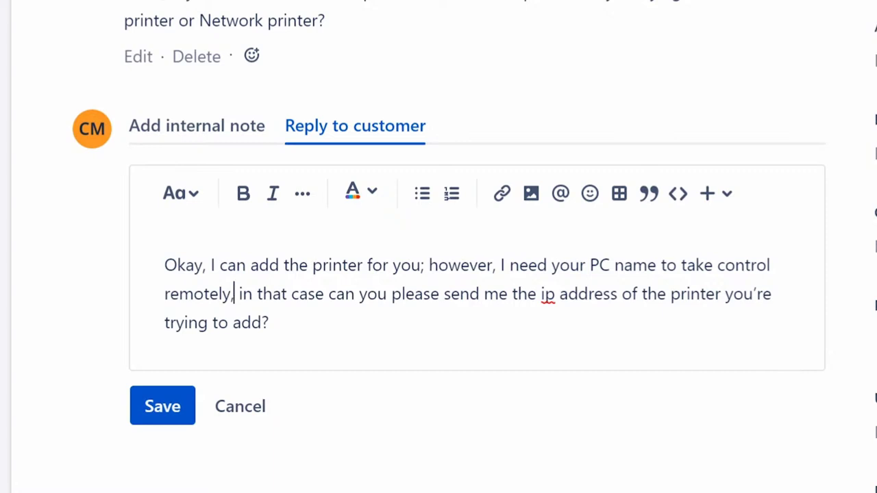
pyautogui.moveTo(323, 294); pyautogui.dragTo(231, 294)
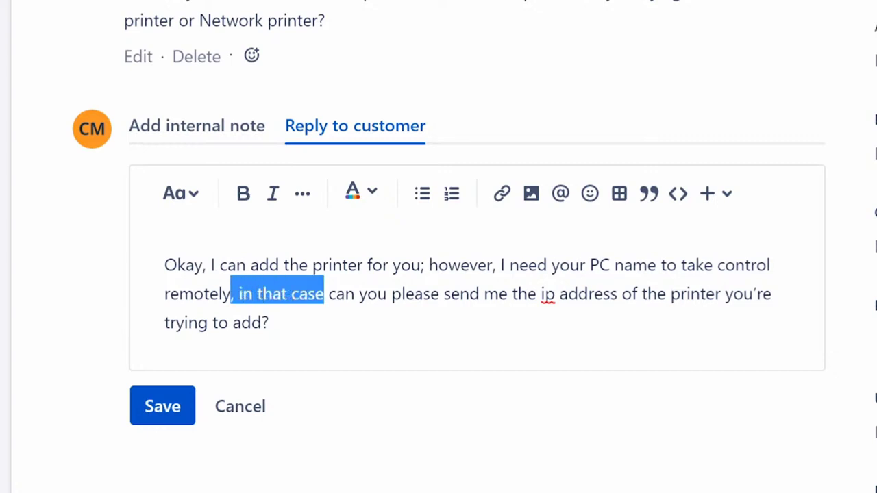
pyautogui.write('and')
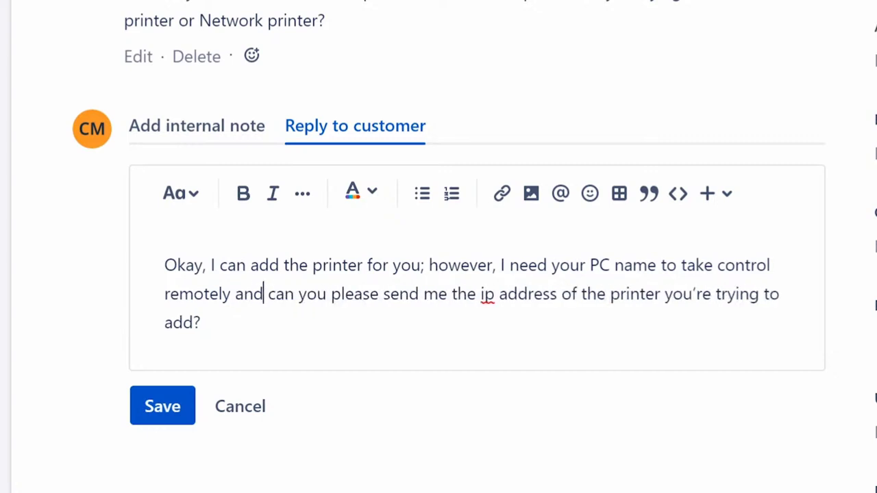
pyautogui.click(500, 265)
pyautogui.moveTo(164, 265); pyautogui.dragTo(203, 323)
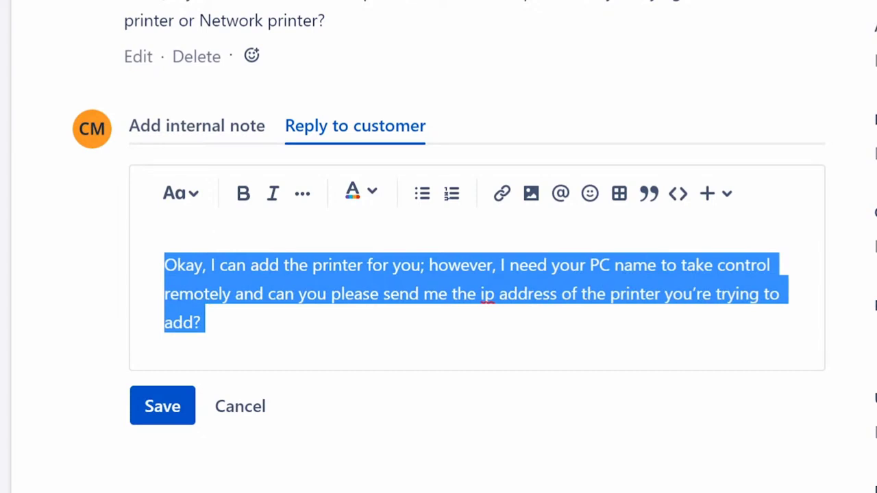
pyautogui.click(409, 294)
pyautogui.click(797, 265)
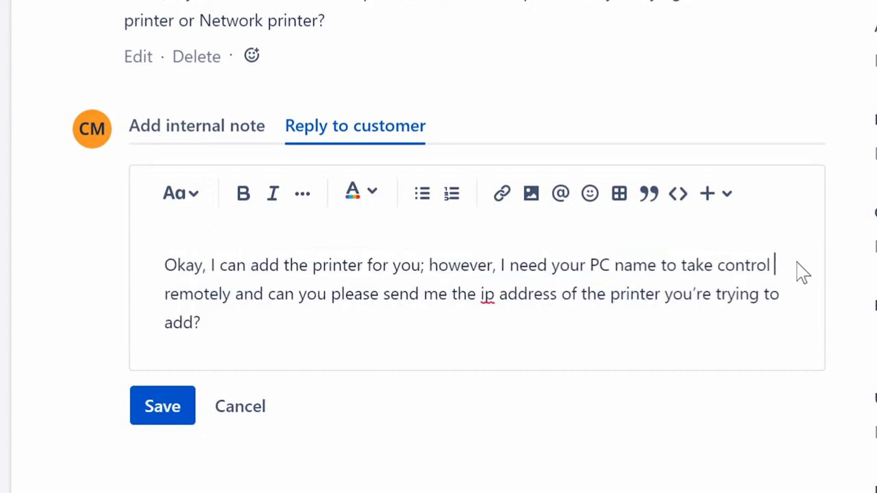
pyautogui.write('of y')
pyautogui.write('our Pc')
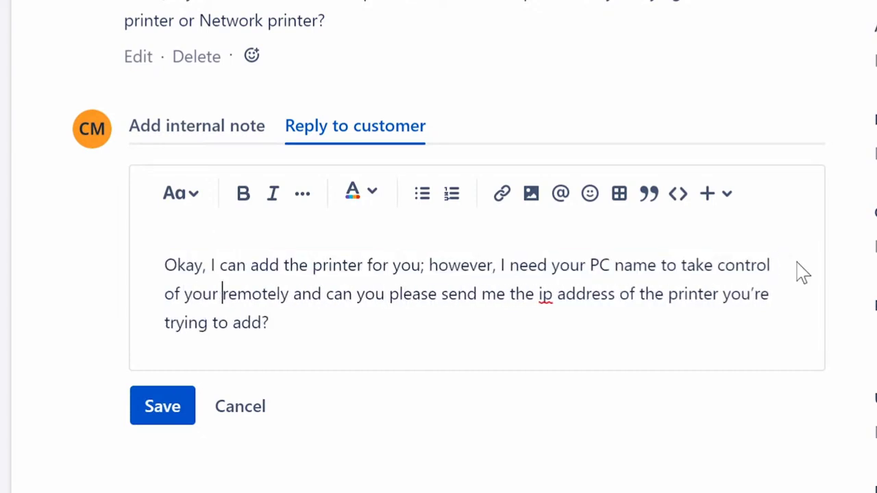
pyautogui.press('BackSpace')
pyautogui.press('BackSpace')
pyautogui.write('C')
# - Proofread the corrected reply asking for the PC name and printer IP, then post it
pyautogui.hotkey('ctrl', 'End')
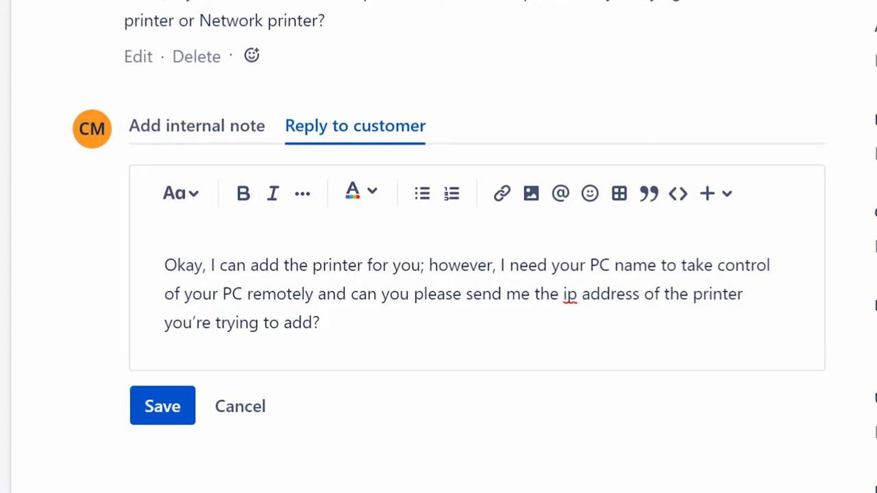
pyautogui.click(427, 294)
pyautogui.hotkey('shift', 'Right')
pyautogui.hotkey('shift', 'Right')
pyautogui.hotkey('shift', 'Right')
pyautogui.hotkey('shift', 'Right')
pyautogui.hotkey('shift', 'Right')
pyautogui.hotkey('shift', 'Right')
pyautogui.hotkey('shift', 'Right')
pyautogui.hotkey('shift', 'Right')
pyautogui.hotkey('shift', 'Right')
pyautogui.hotkey('shift', 'Right')
pyautogui.hotkey('shift', 'Right')
pyautogui.hotkey('shift', 'Right')
pyautogui.hotkey('shift', 'Right')
pyautogui.hotkey('shift', 'Right')
pyautogui.hotkey('shift', 'Right')
pyautogui.hotkey('shift', 'Right')
pyautogui.hotkey('shift', 'Right')
pyautogui.hotkey('shift', 'Right')
pyautogui.hotkey('shift', 'Right')
pyautogui.hotkey('shift', 'Right')
pyautogui.hotkey('ctrl', 'shift', 'End')
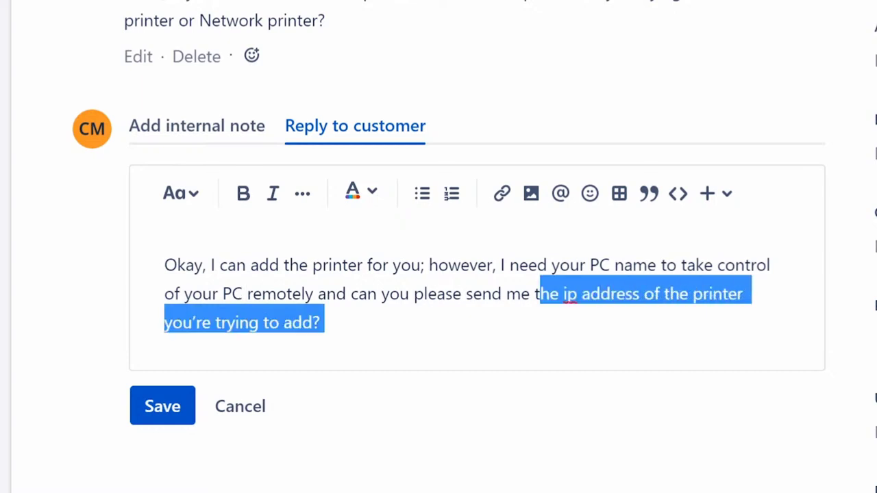
pyautogui.press('Right')
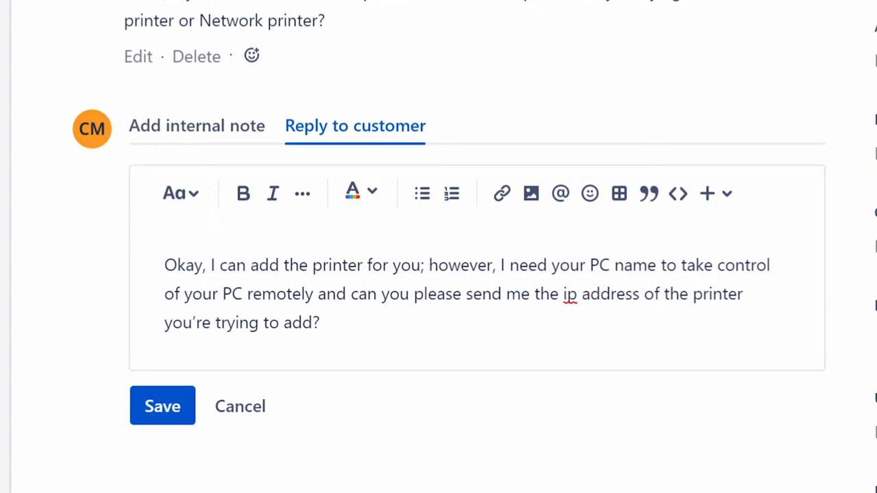
pyautogui.click(713, 265)
pyautogui.click(539, 294)
pyautogui.click(325, 322)
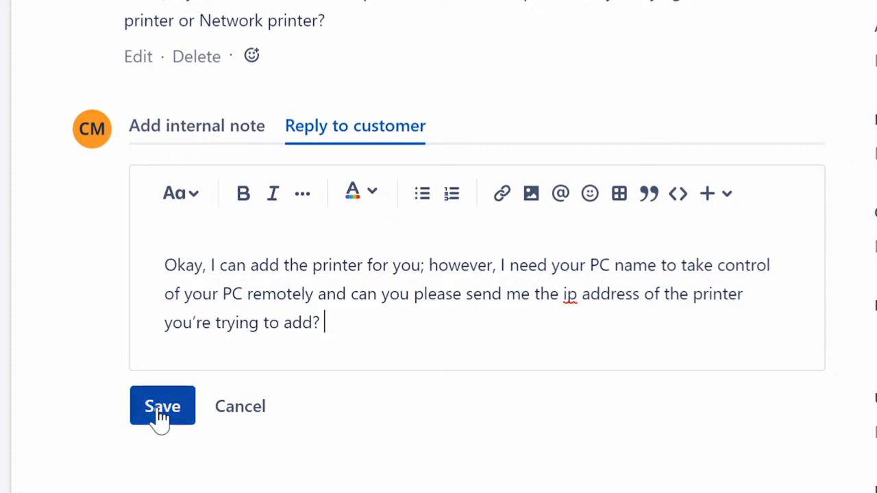
pyautogui.hotkey('ctrl', 'Return')
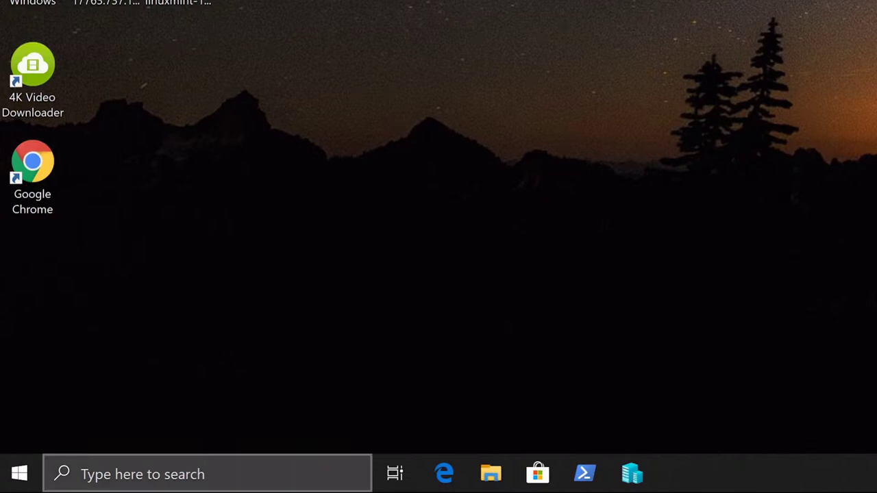
# - Search Windows for 'devices' and open the Printers & scanners settings
pyautogui.click(205, 474)
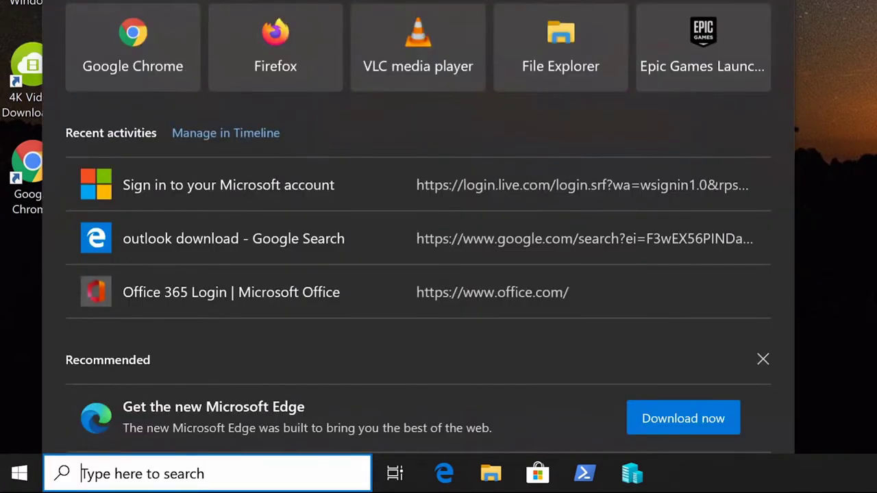
pyautogui.write('de')
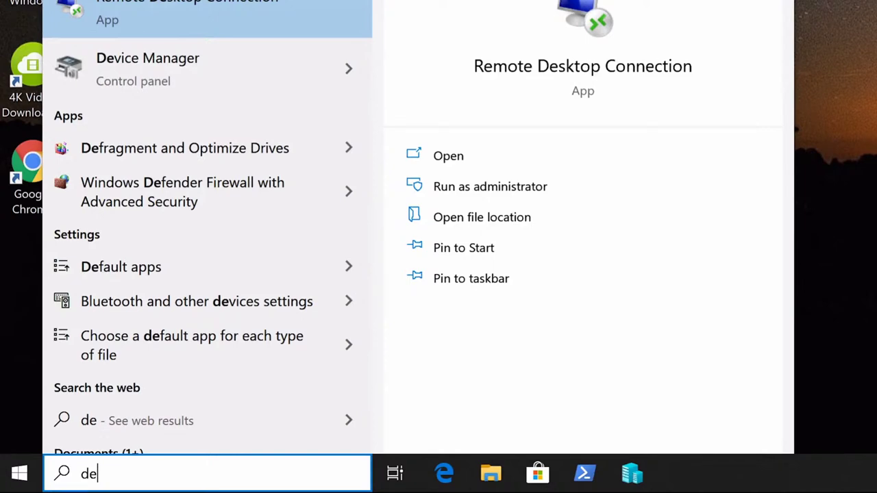
pyautogui.press('BackSpace')
pyautogui.write('evice')
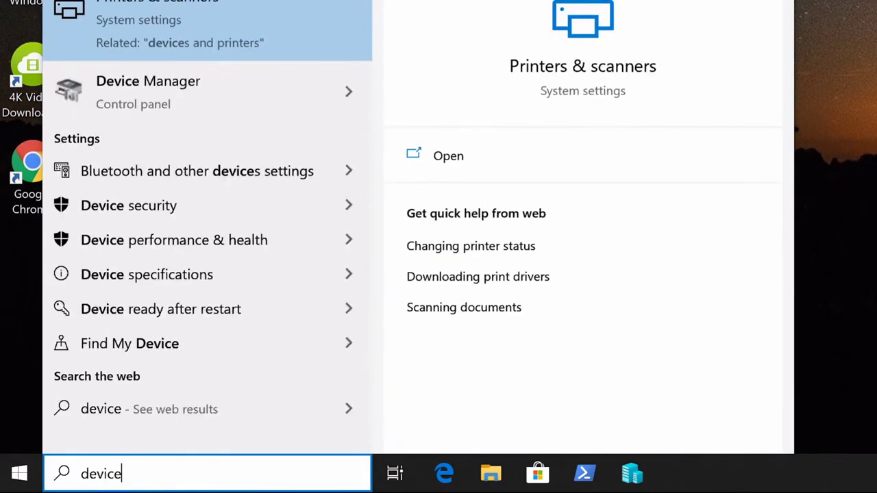
pyautogui.write('s')
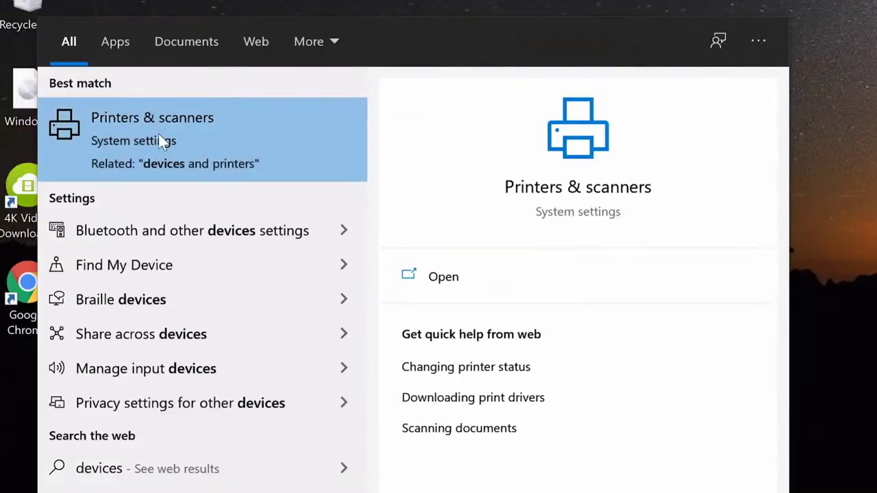
pyautogui.click(158, 14)
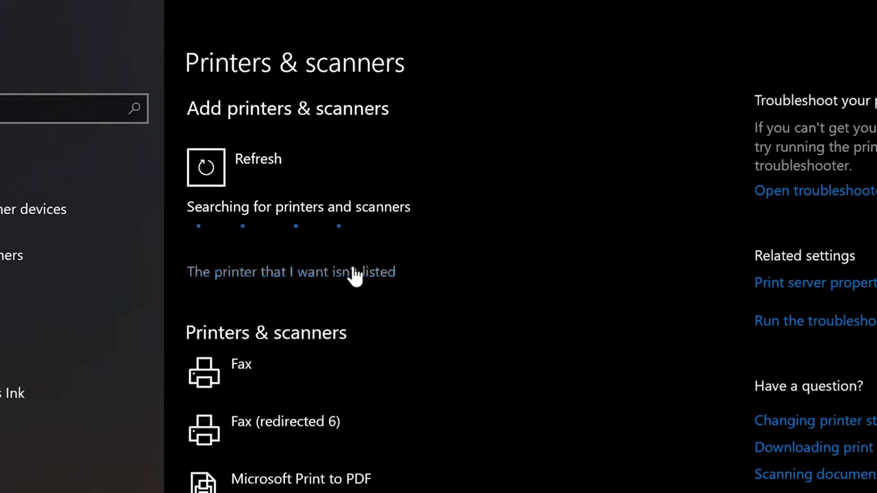
# - Open the Add Printer window for an unlisted printer, then close it
pyautogui.click(293, 273)
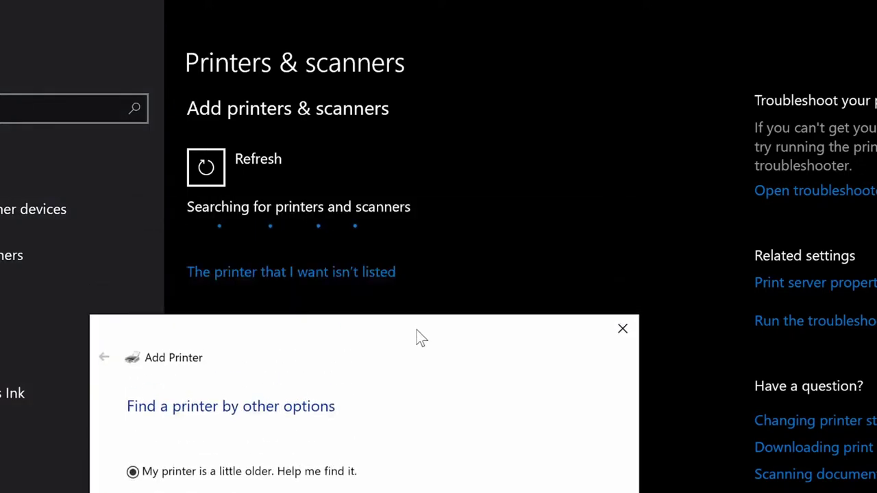
pyautogui.moveTo(421, 338); pyautogui.dragTo(461, 131)
pyautogui.press('Escape')
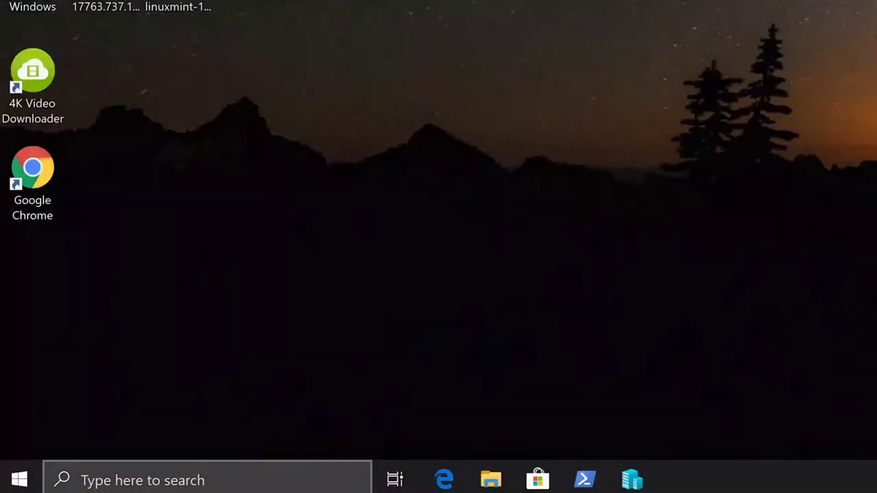
# - Open Control Panel from Windows search and go to Devices and Printers
pyautogui.press('super+s')
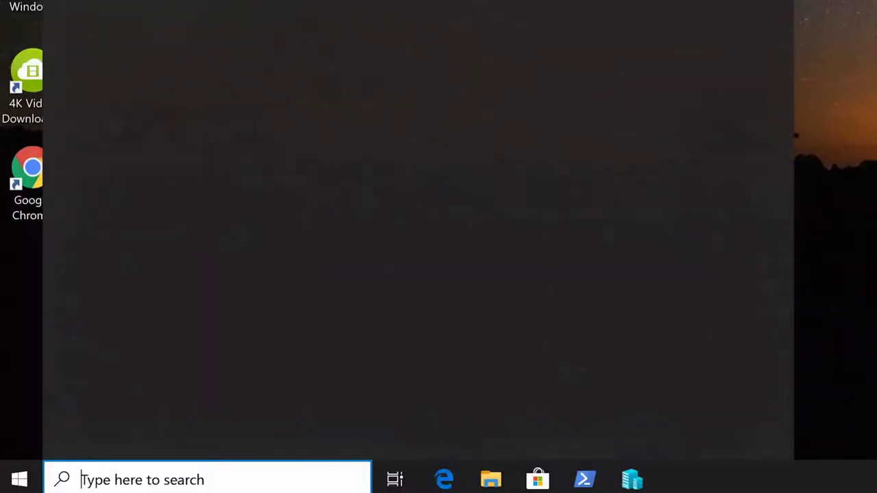
pyautogui.write('contor')
pyautogui.press('Return')
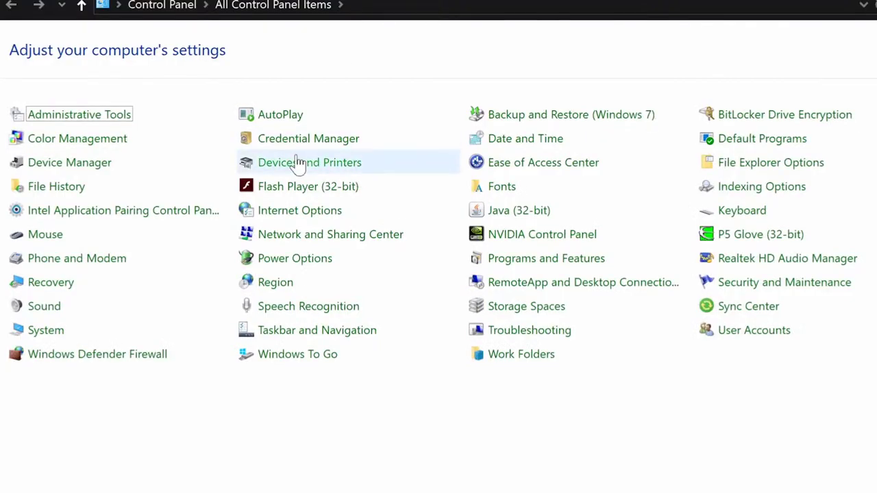
pyautogui.click(305, 166)
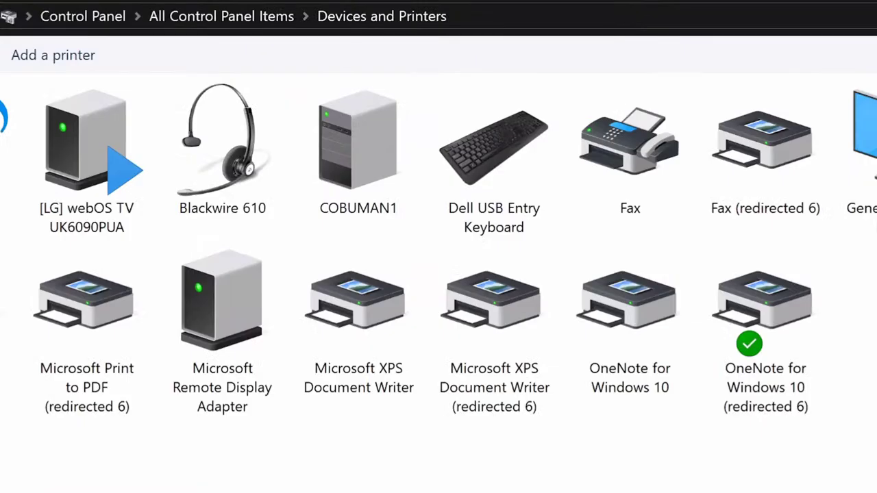
# - Select the listed device tiles and the Blackwire 610 headset, then clear the selection
pyautogui.moveTo(7, 469); pyautogui.dragTo(876, 126)
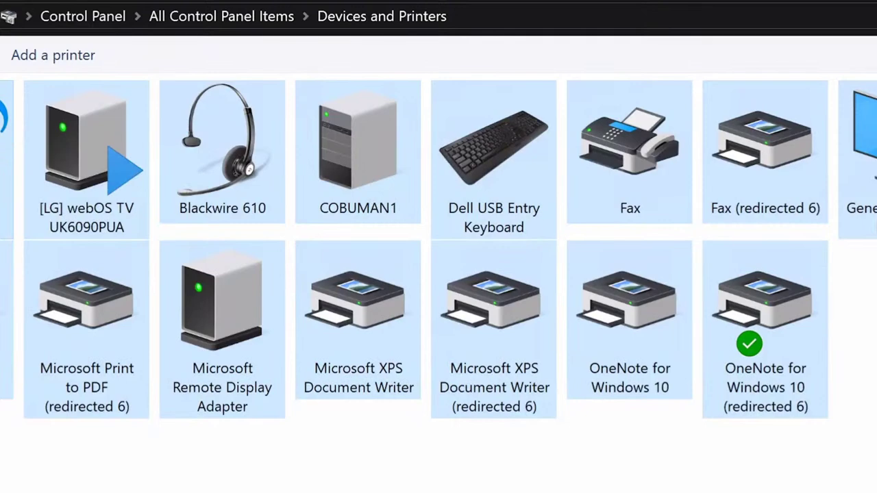
pyautogui.press('Escape')
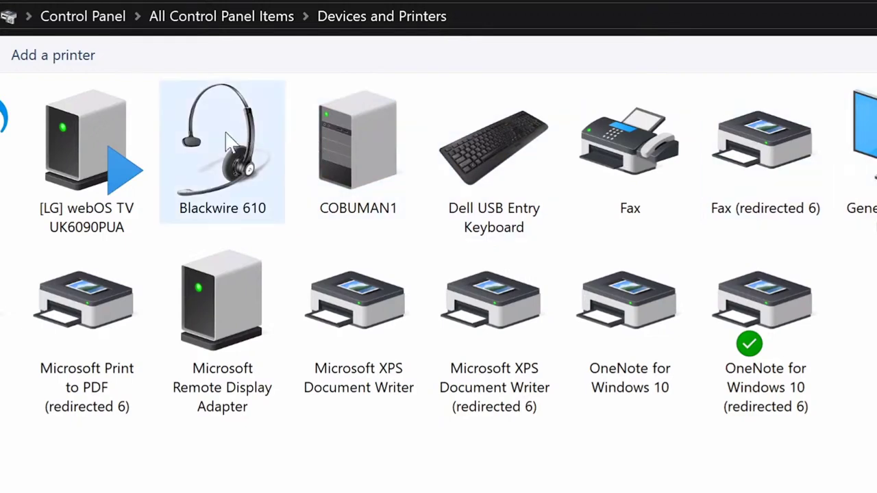
pyautogui.click(204, 137)
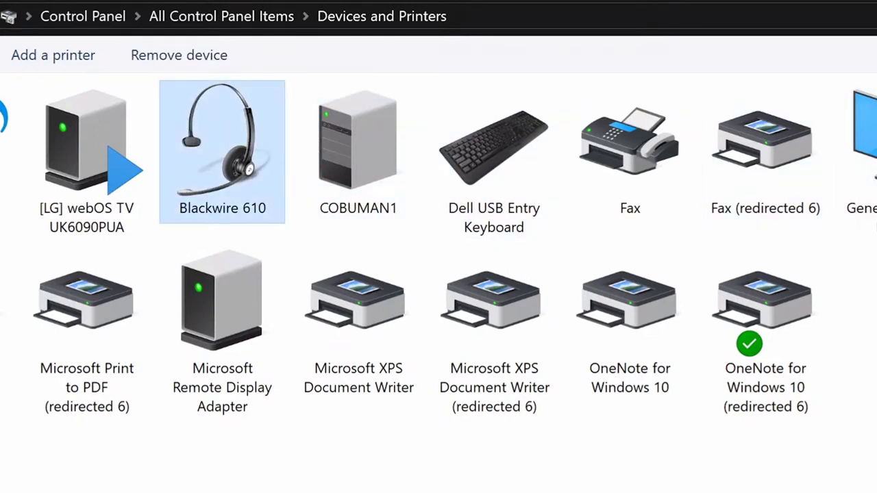
pyautogui.click(589, 479)
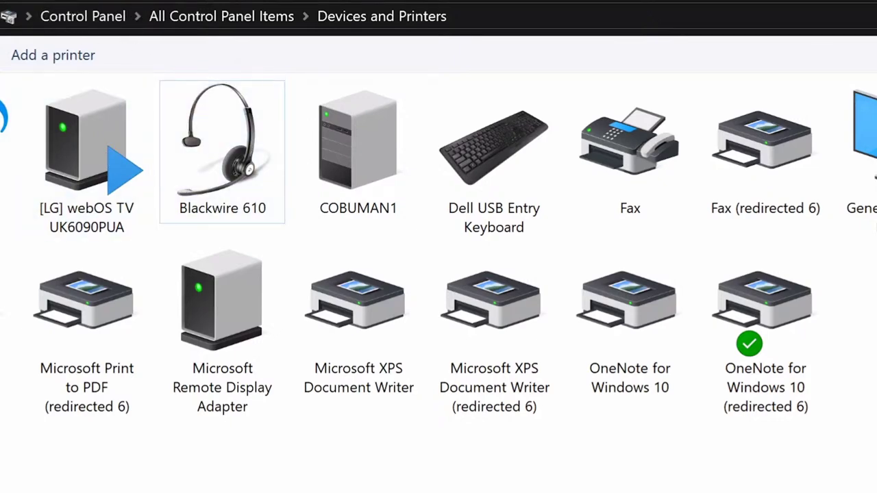
# - Start the Add Printer wizard for an unlisted printer, choosing to add it by TCP/IP address or hostname
pyautogui.click(57, 58)
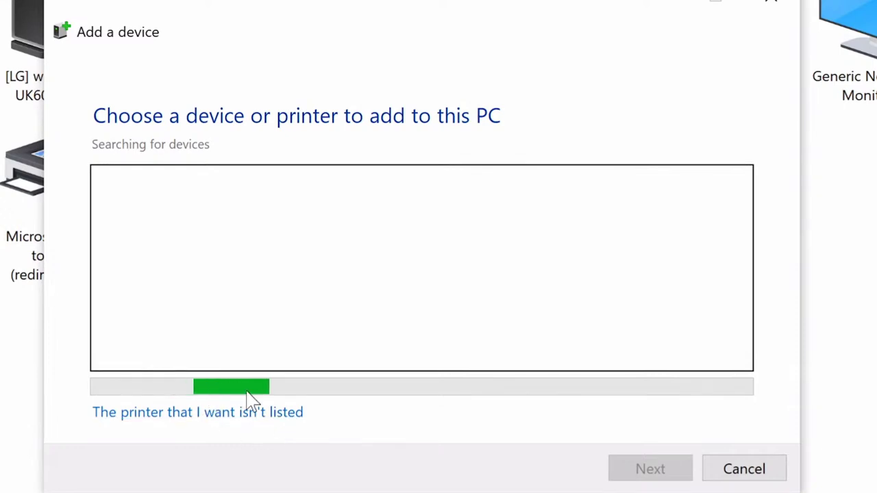
pyautogui.click(238, 413)
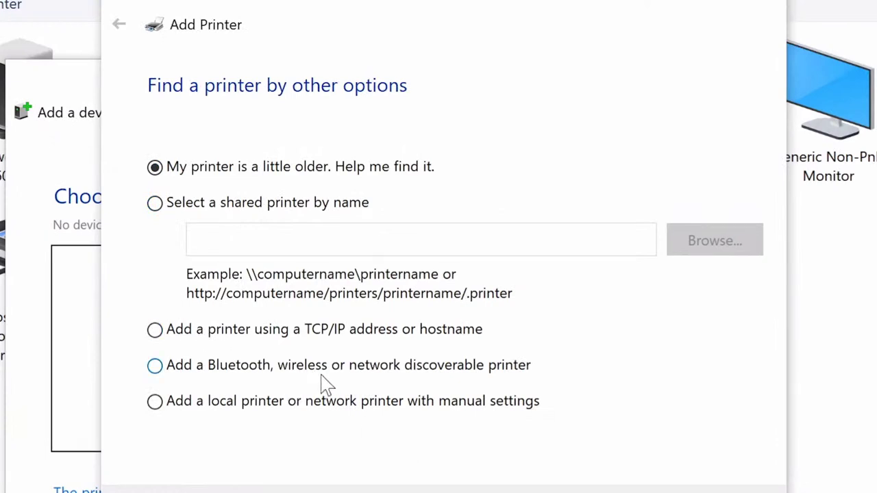
pyautogui.click(278, 404)
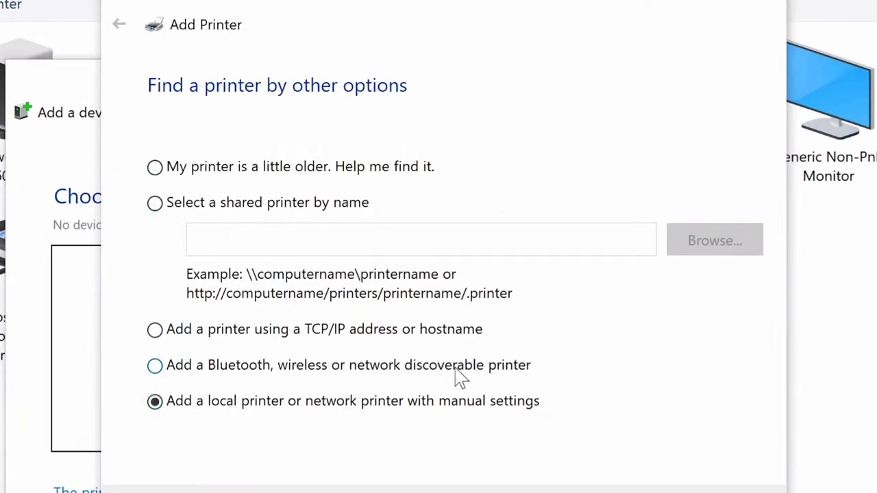
pyautogui.click(173, 335)
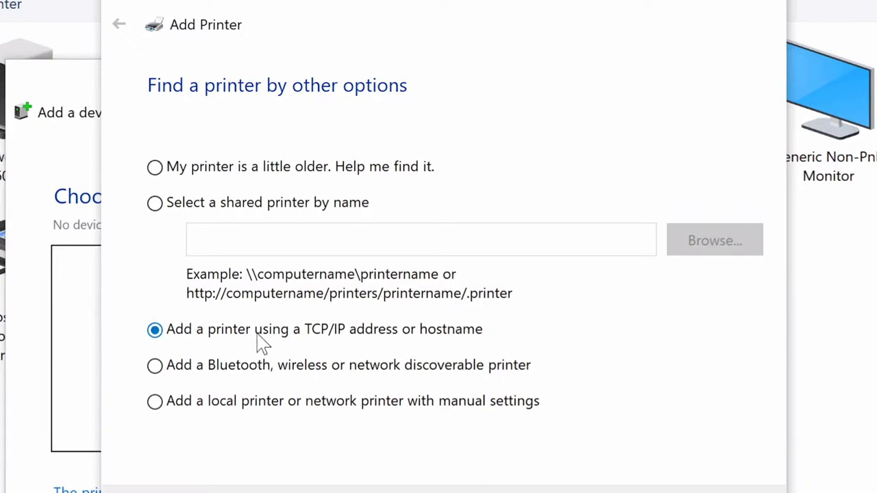
pyautogui.press('Return')
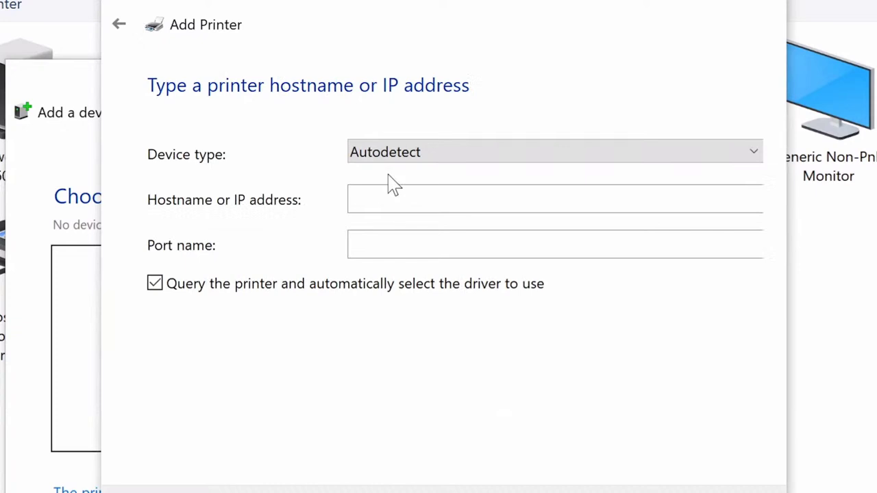
# - Enter 192.168.2.1 as the printer's hostname or IP address and finish the wizard
pyautogui.click(390, 196)
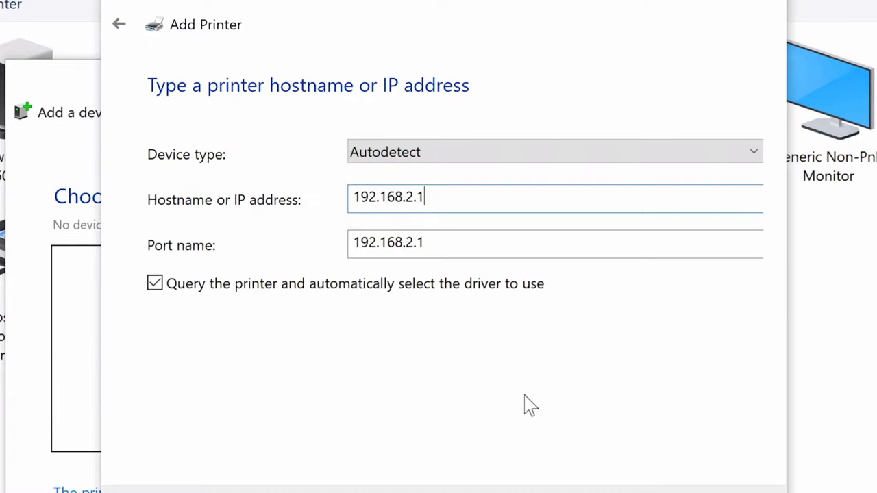
pyautogui.press('Return')
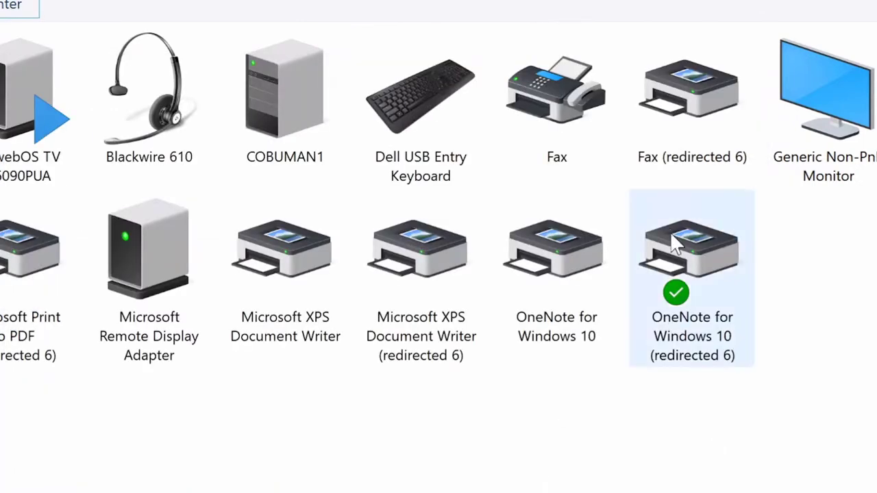
# - Set OneNote for Windows 10 (redirected 6) as the default printer
pyautogui.click(680, 267)
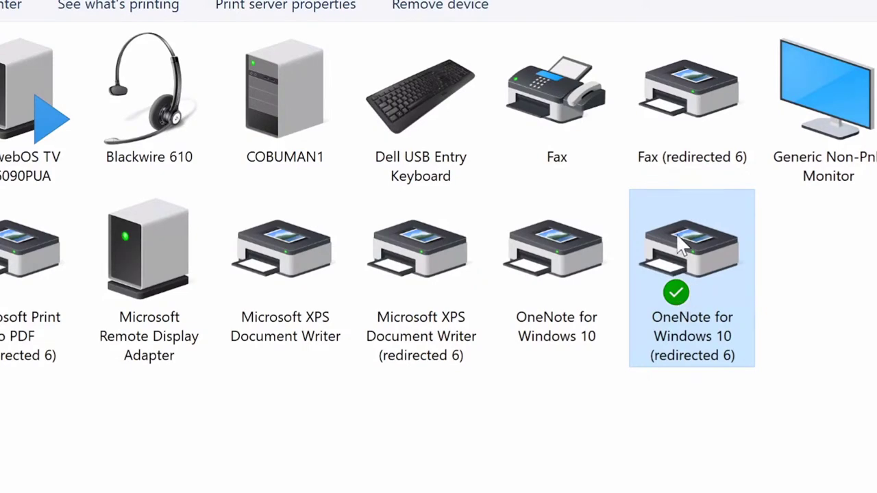
pyautogui.rightClick(687, 254)
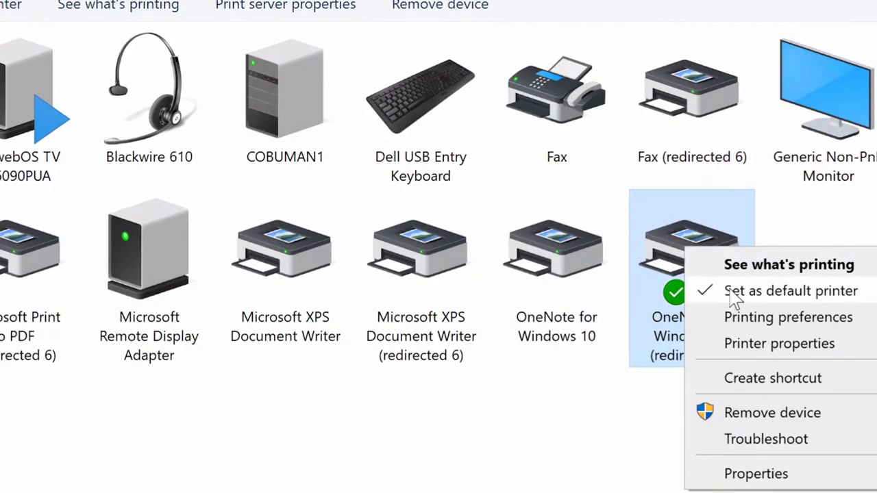
pyautogui.click(735, 299)
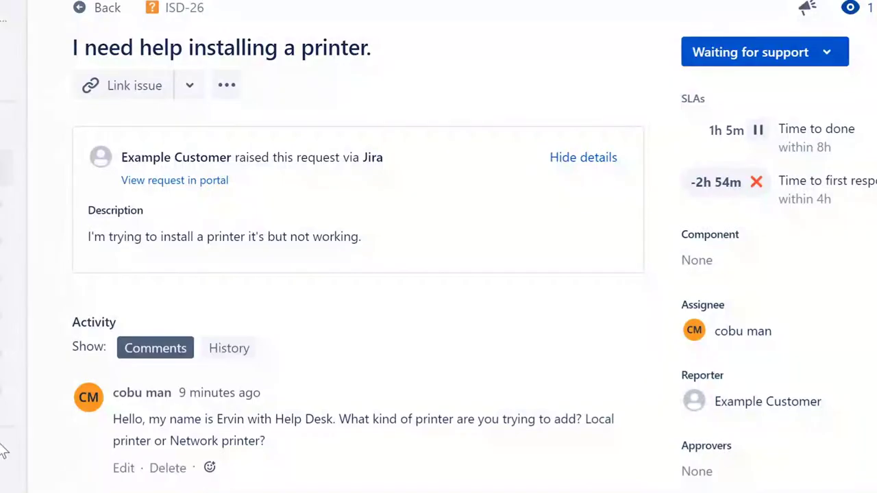
# - Save the internal note 'Added printer as requested.', signed with the agent's name, on ISD-26
pyautogui.scroll(-3, 356, 274)
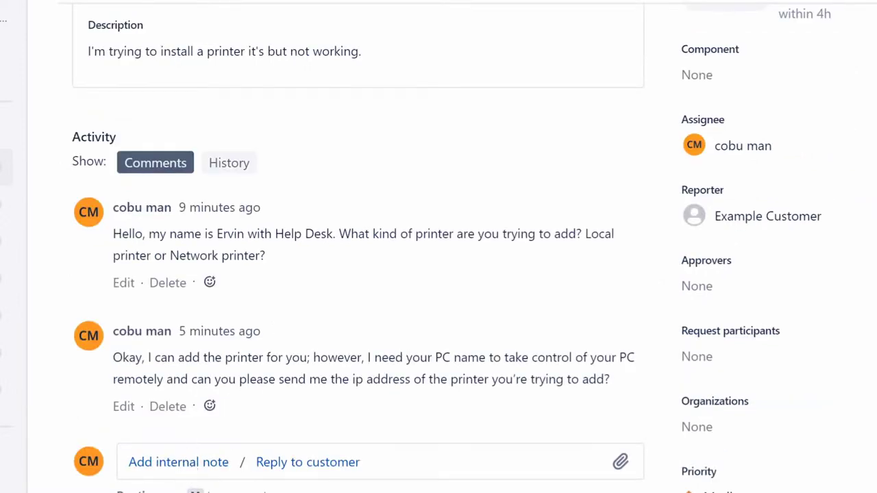
pyautogui.click(181, 463)
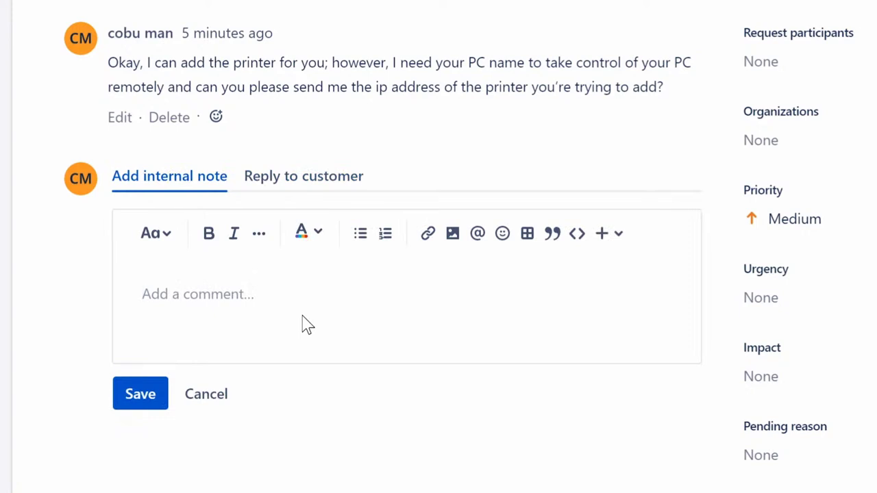
pyautogui.write('Adde')
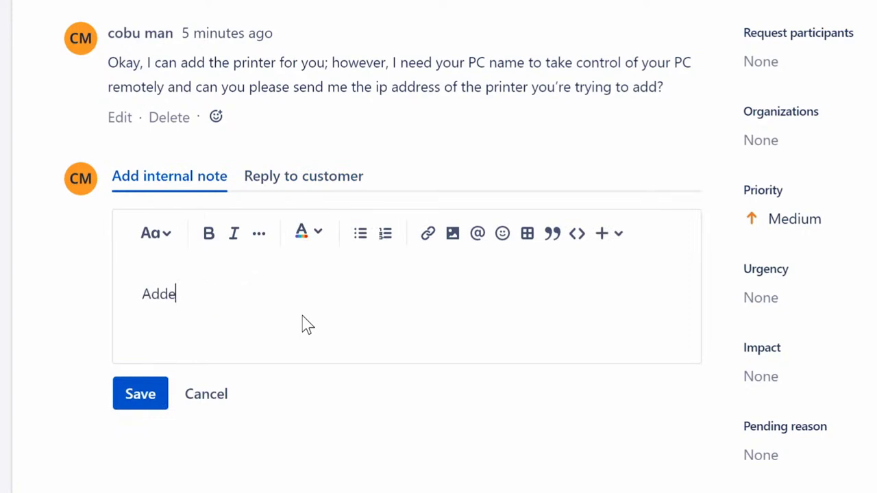
pyautogui.write('d printer as requeste')
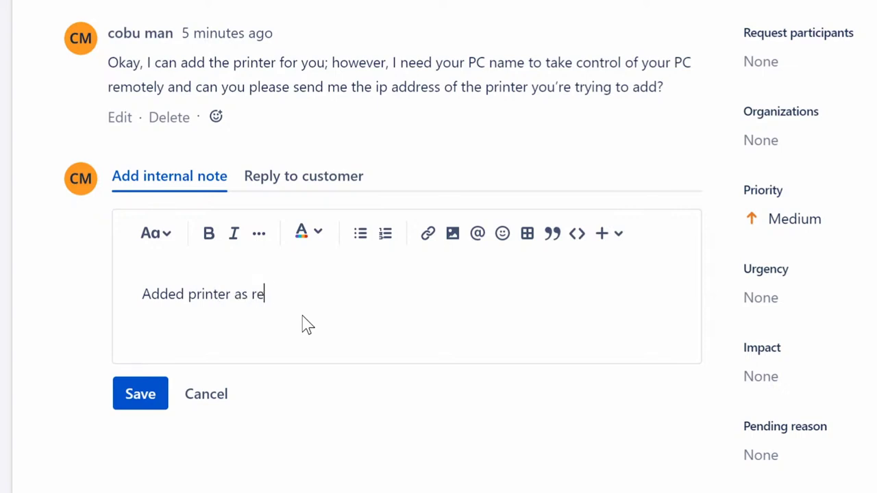
pyautogui.write('d. Ervin')
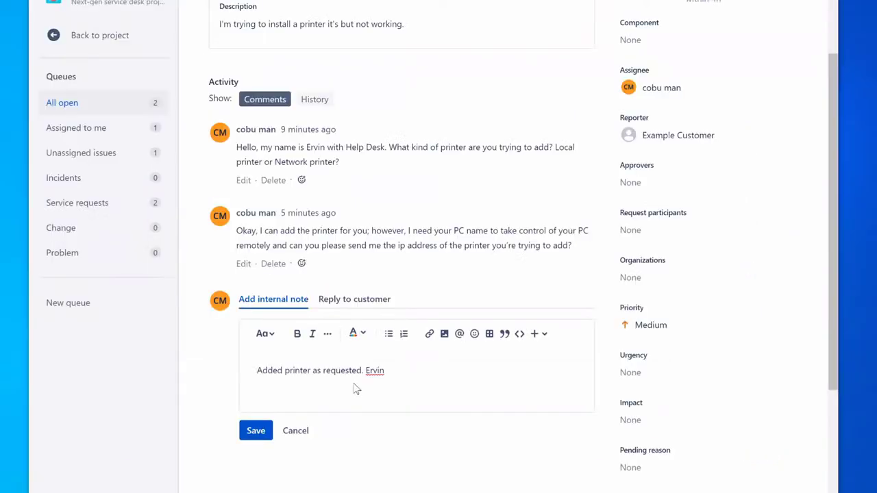
pyautogui.click(256, 433)
pyautogui.scroll(2, 714, 163)
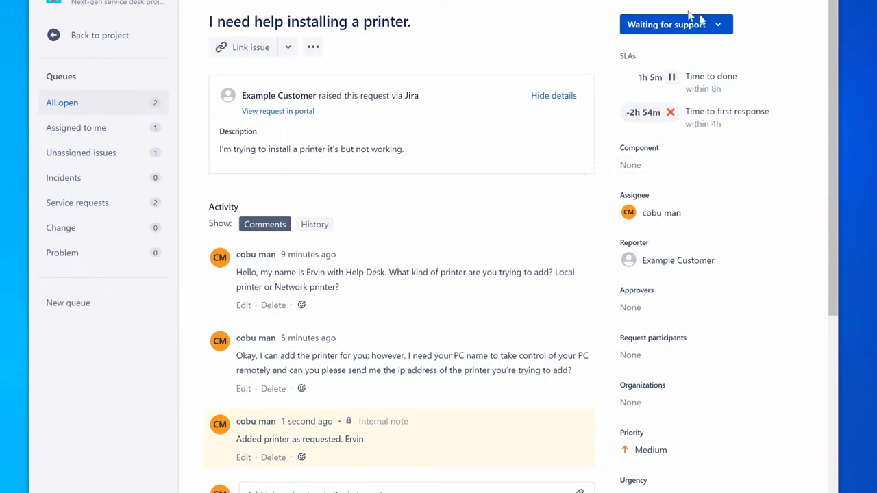
# - Change ISD-26's status to Completed, then open ISD-16 'Websites are super slow.' from All open
pyautogui.click(717, 24)
pyautogui.click(680, 145)
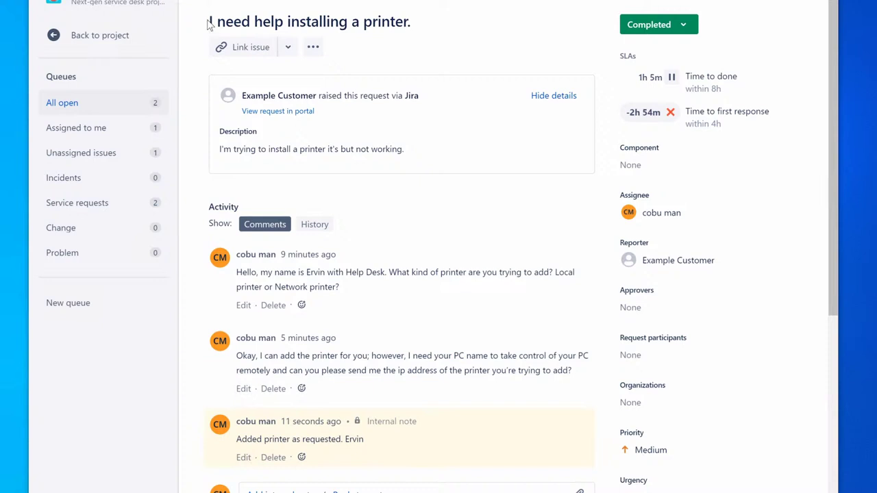
pyautogui.click(229, 4)
pyautogui.click(373, 75)
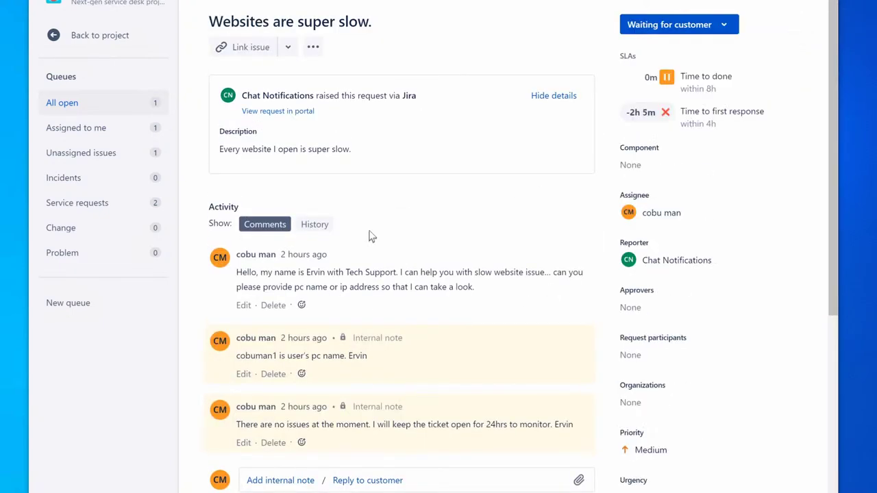
pyautogui.moveTo(241, 425); pyautogui.dragTo(570, 428)
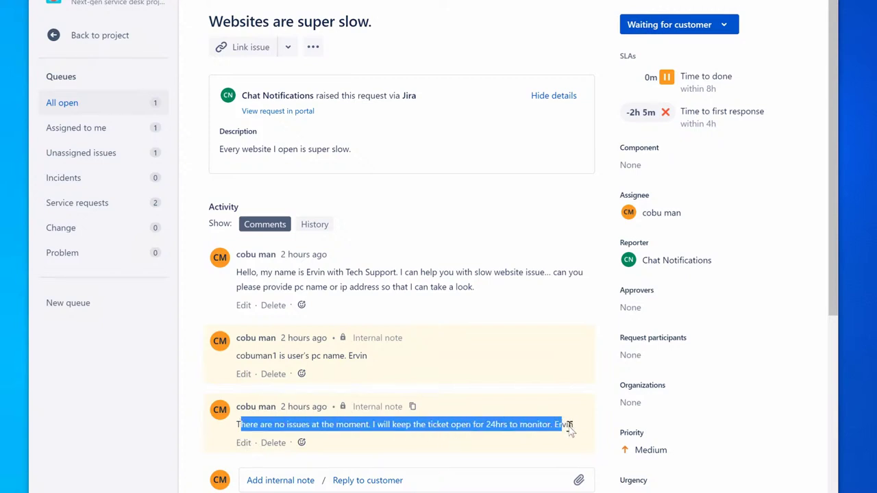
pyautogui.click(569, 427)
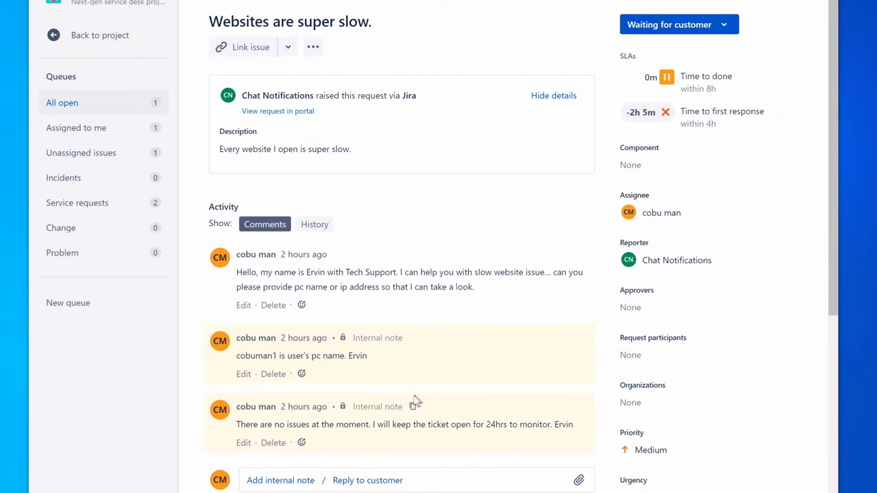
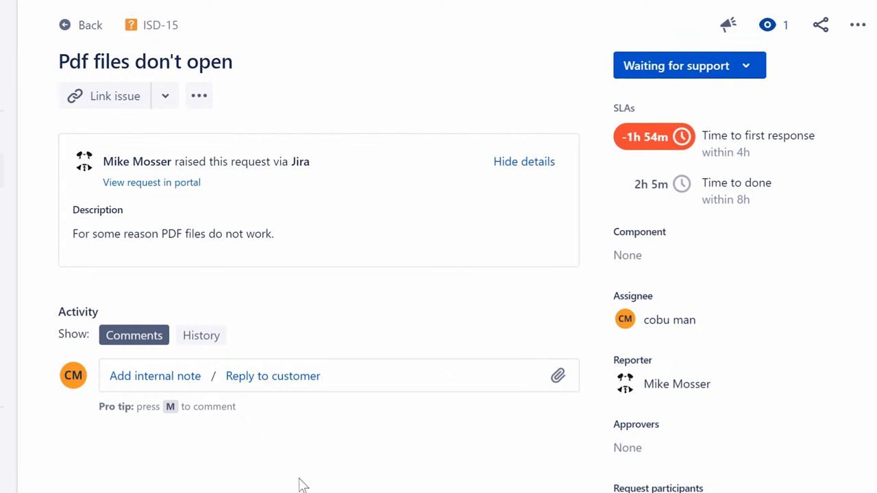
# - Reply to the customer on ISD-15, introducing Help Desk support and requesting their computer name or IP address
pyautogui.click(288, 382)
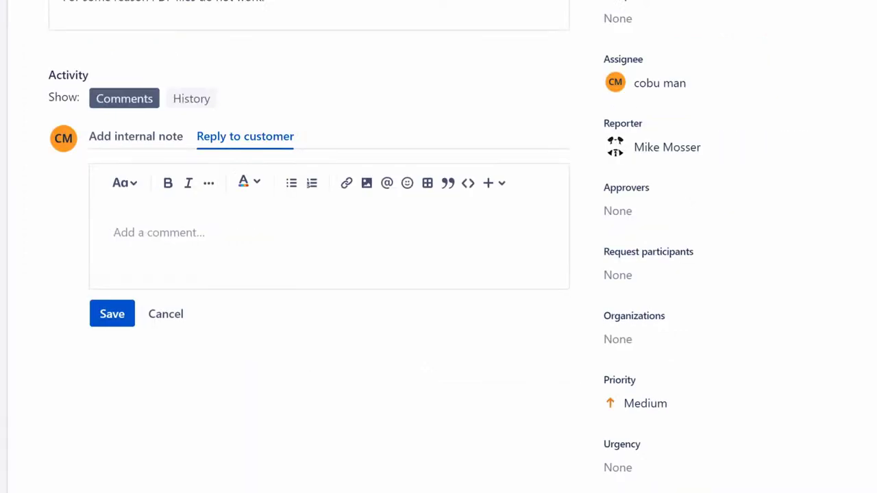
pyautogui.write('Hello, ')
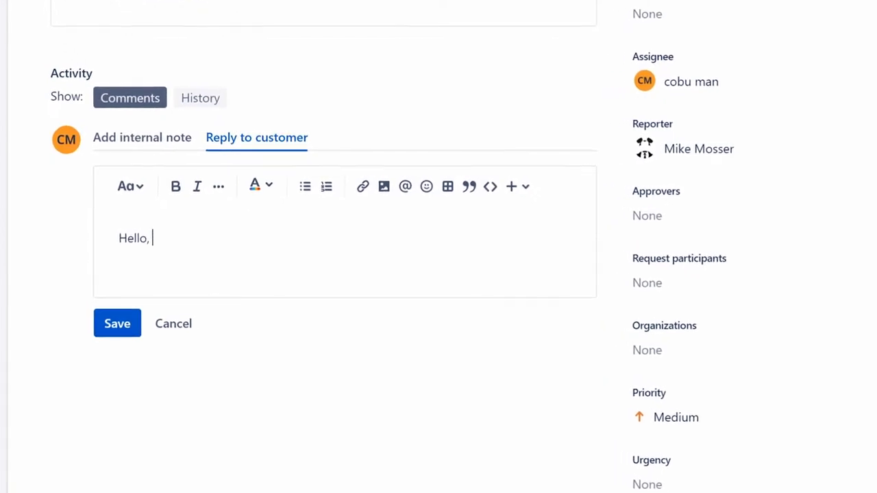
pyautogui.write('My nam eis')
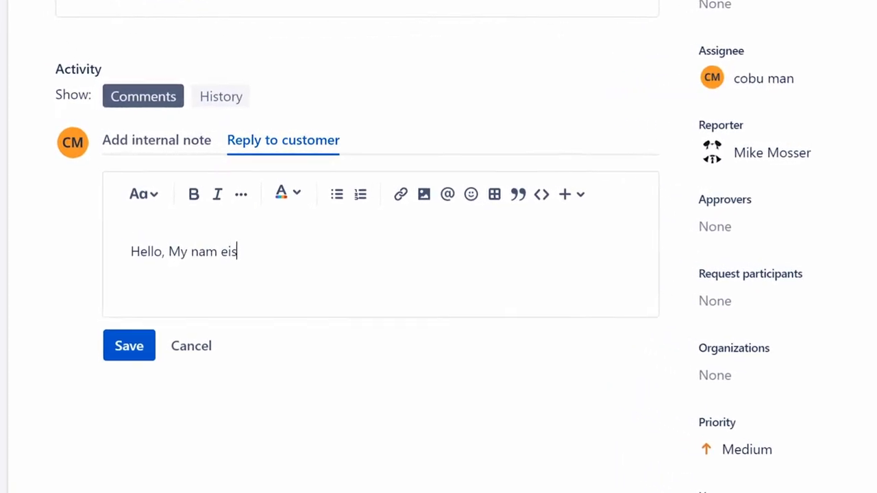
pyautogui.press('BackSpace')
pyautogui.press('BackSpace')
pyautogui.press('BackSpace')
pyautogui.press('BackSpace')
pyautogui.write('e is Ervin w')
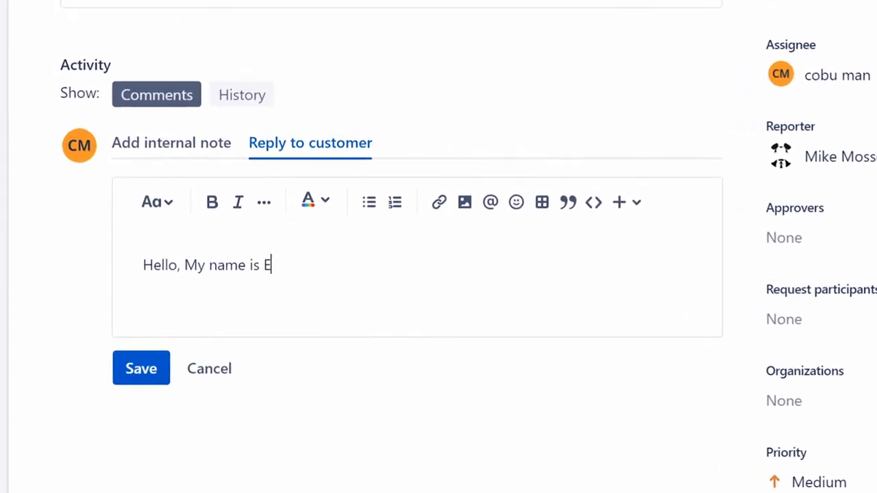
pyautogui.write('tih')
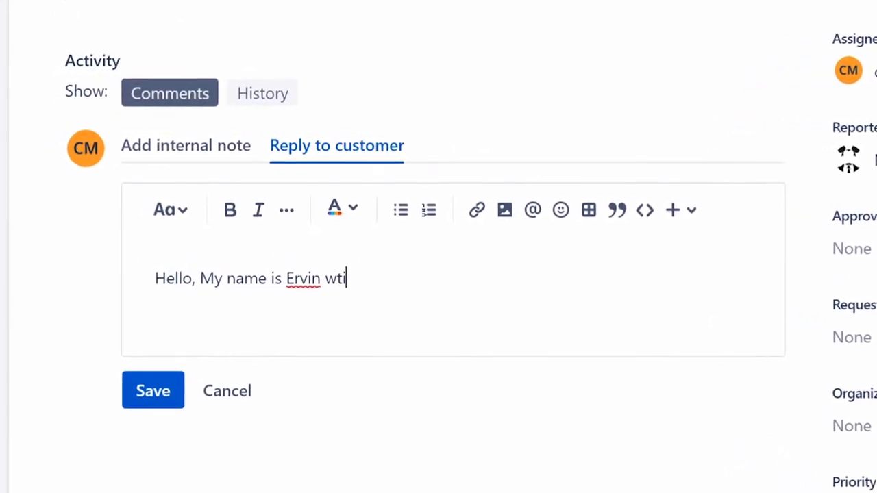
pyautogui.press('BackSpace')
pyautogui.press('BackSpace')
pyautogui.press('BackSpace')
pyautogui.press('BackSpace')
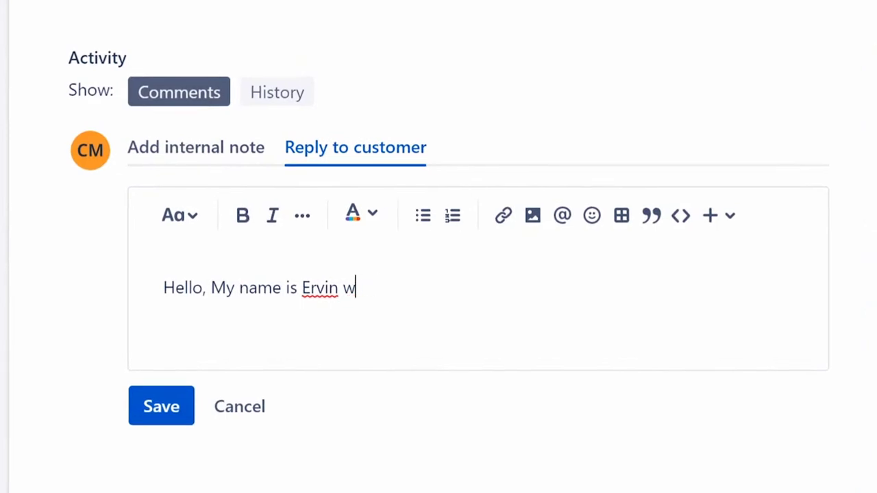
pyautogui.write('ith Hel')
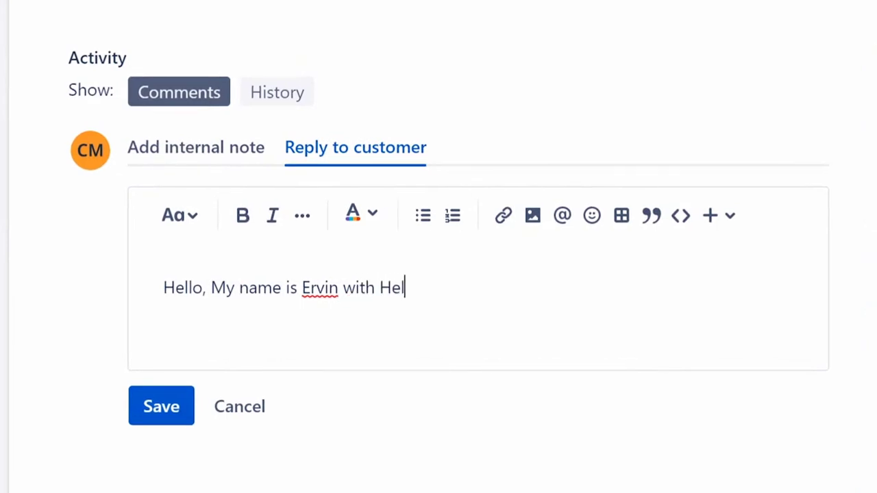
pyautogui.write('p Desk su')
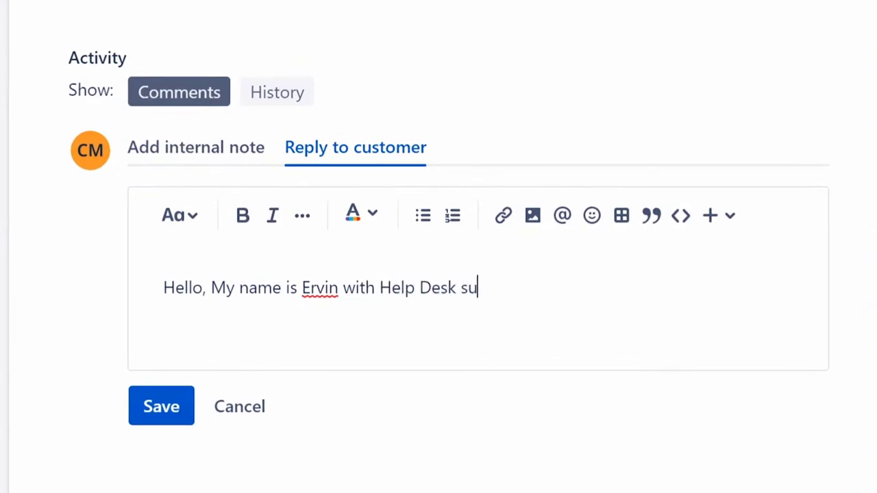
pyautogui.write('pport. I have ')
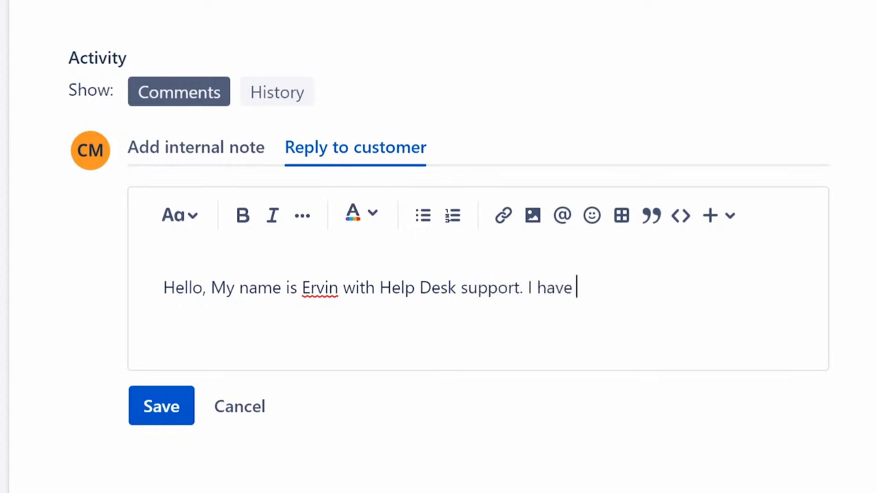
pyautogui.write('your ticket ')
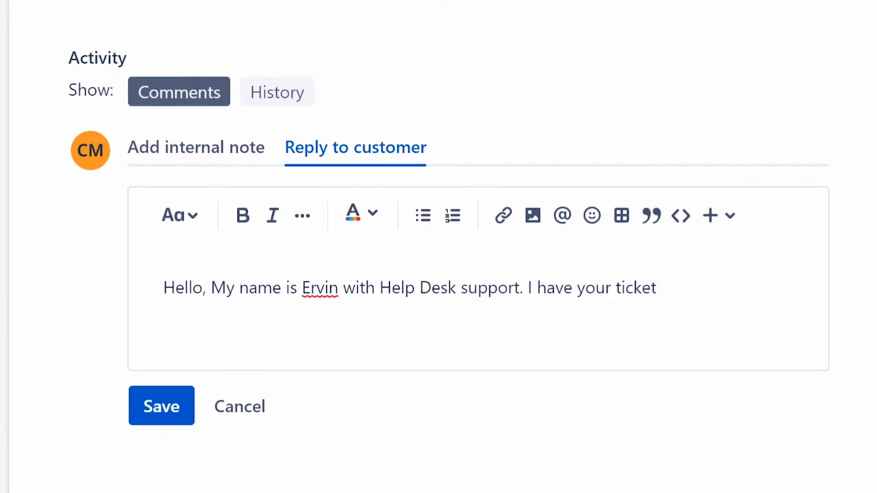
pyautogui.write('about pdf ')
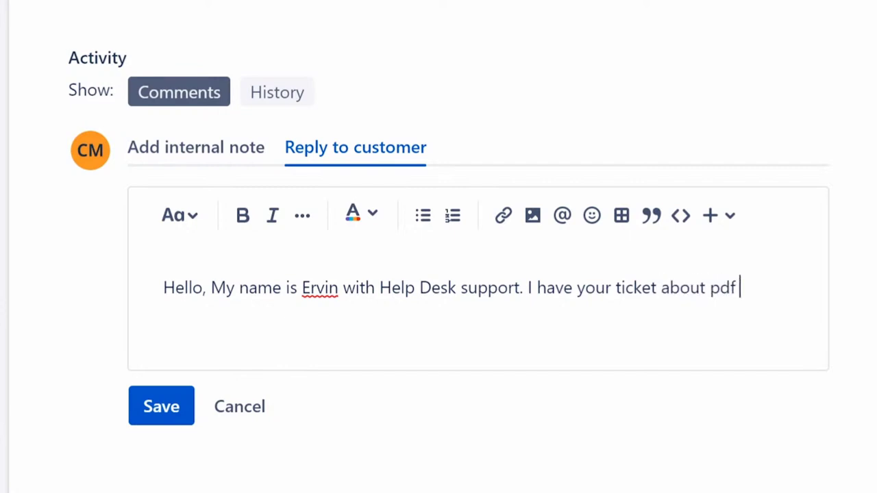
pyautogui.write('files not worki')
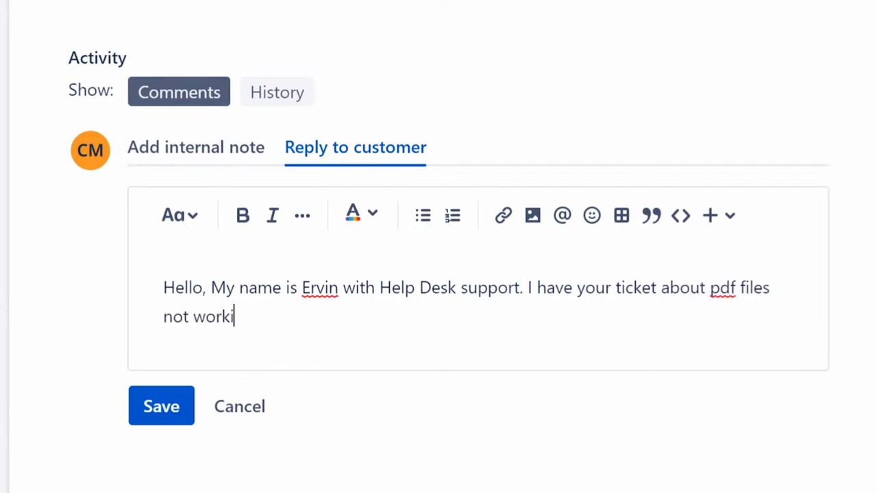
pyautogui.write('ng. Can you p')
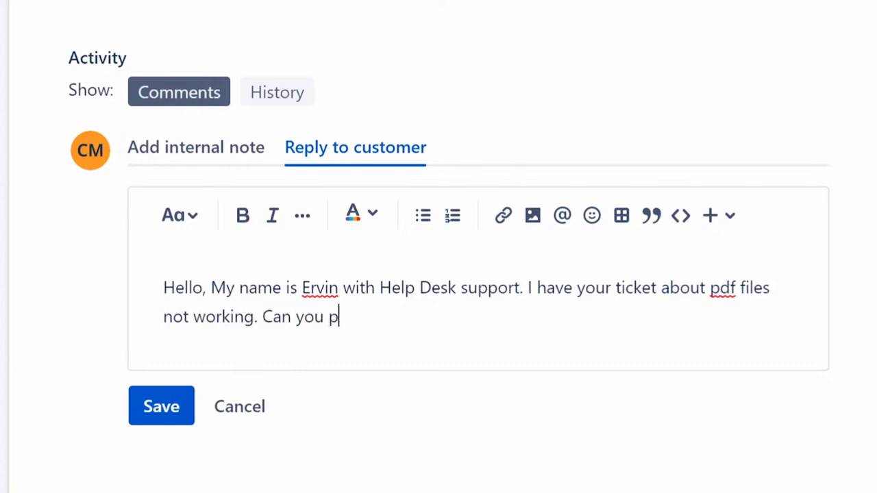
pyautogui.write('lease send ')
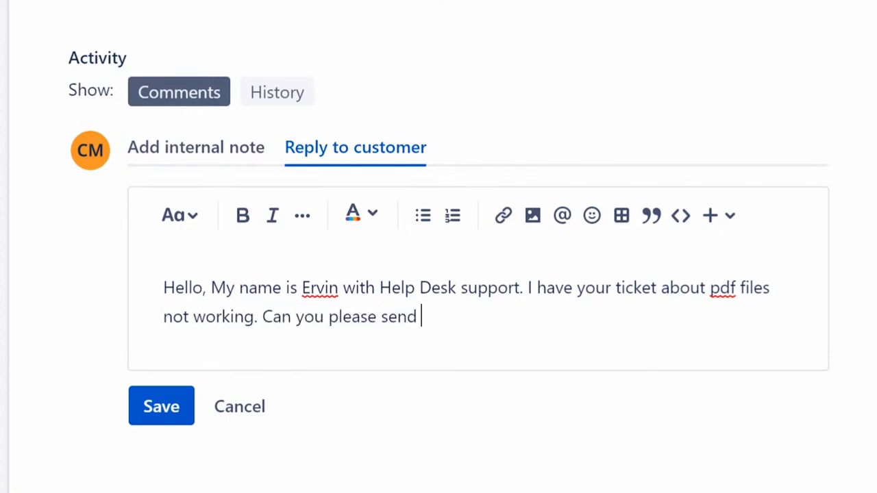
pyautogui.write('me your com')
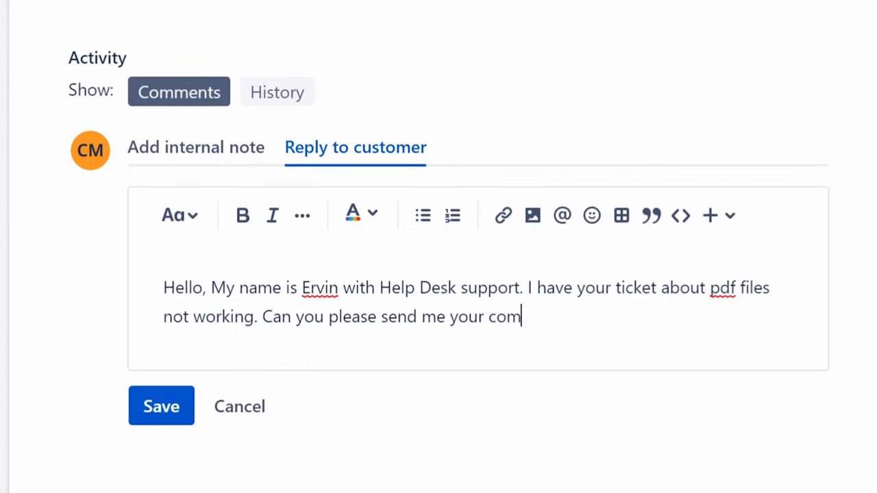
pyautogui.write('puter name or ')
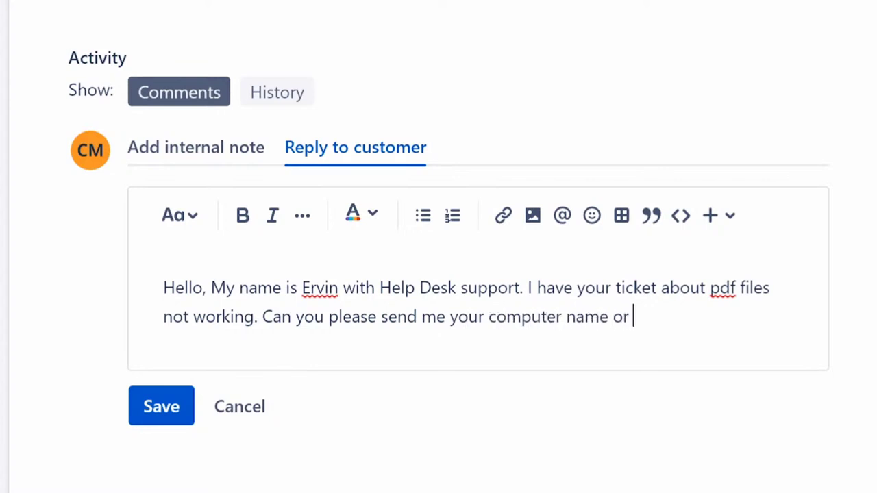
pyautogui.write('ip address.')
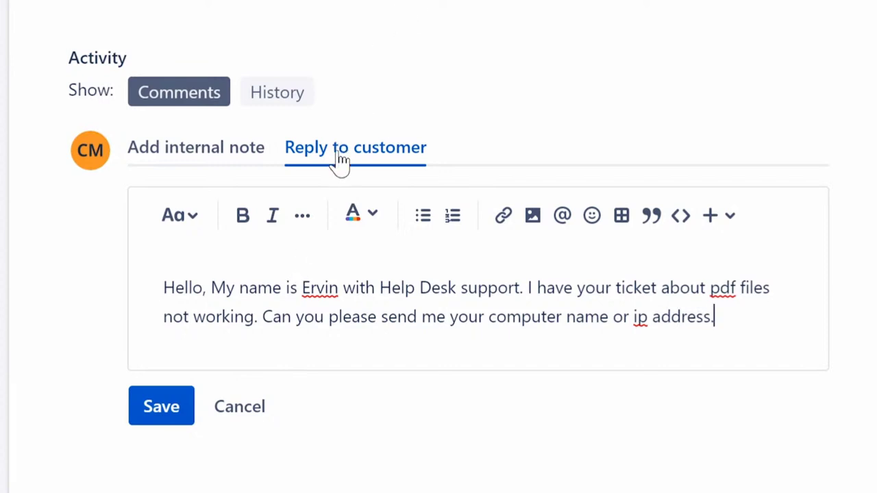
pyautogui.click(165, 414)
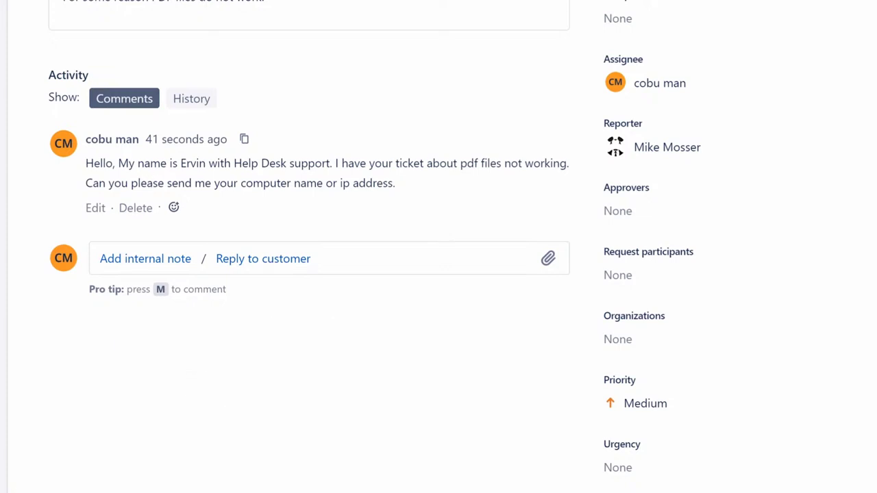
pyautogui.moveTo(241, 183); pyautogui.dragTo(322, 183)
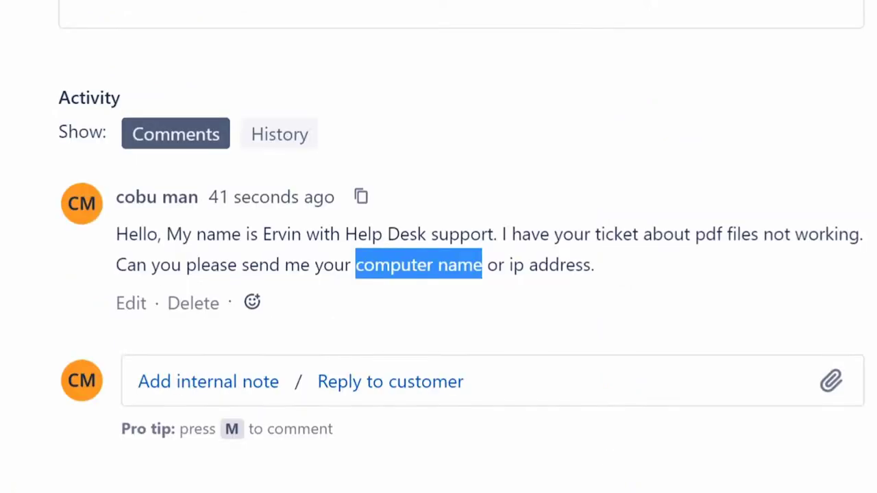
pyautogui.moveTo(508, 264); pyautogui.dragTo(595, 264)
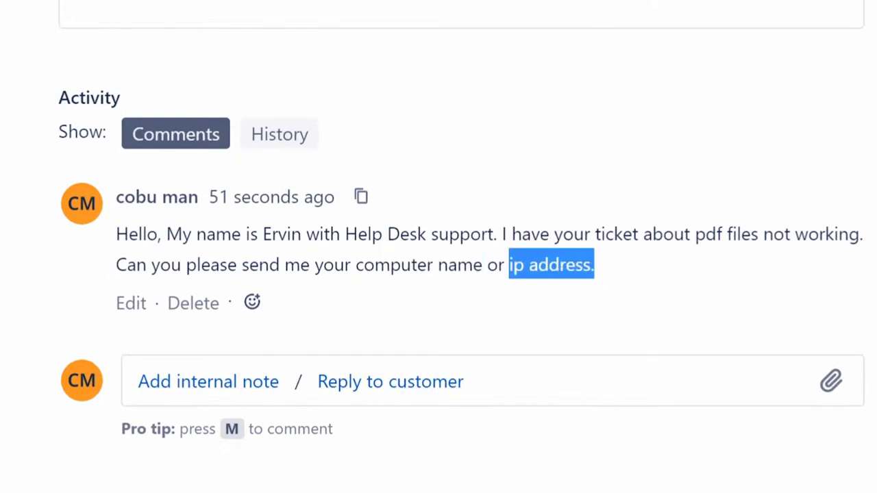
pyautogui.click(607, 272)
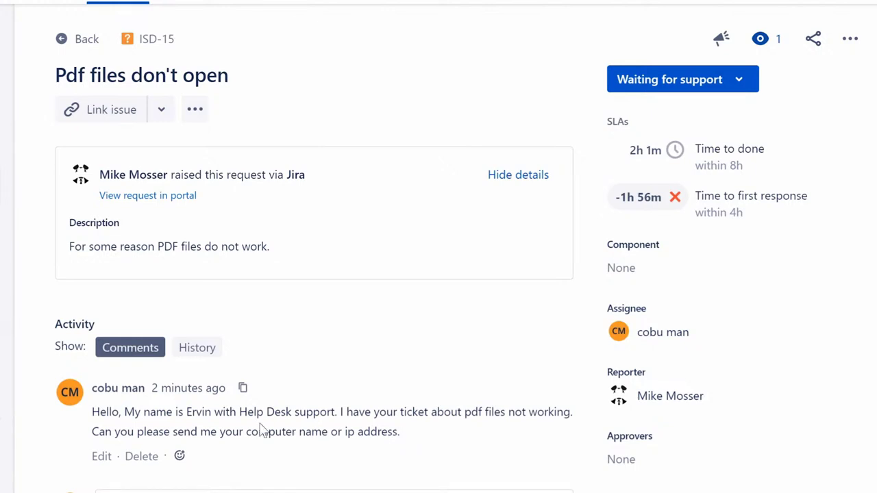
# - Draft the internal note 'Users's pc name is cobuman1.' on the ticket
pyautogui.scroll(-3, 274, 411)
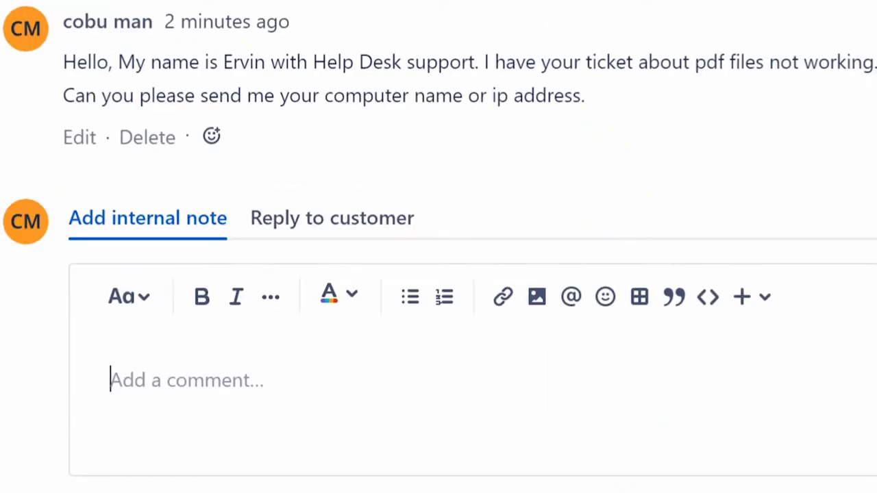
pyautogui.write('cobuman')
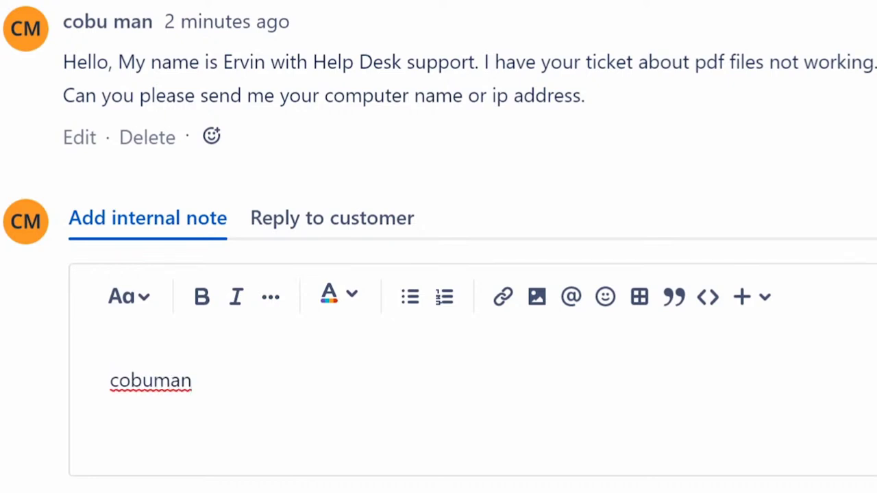
pyautogui.write('1')
pyautogui.press('Left')
pyautogui.press('Left')
pyautogui.press('Left')
pyautogui.press('Left')
pyautogui.press('Left')
pyautogui.press('Left')
pyautogui.press('Left')
pyautogui.press('Left')
pyautogui.write('cus')
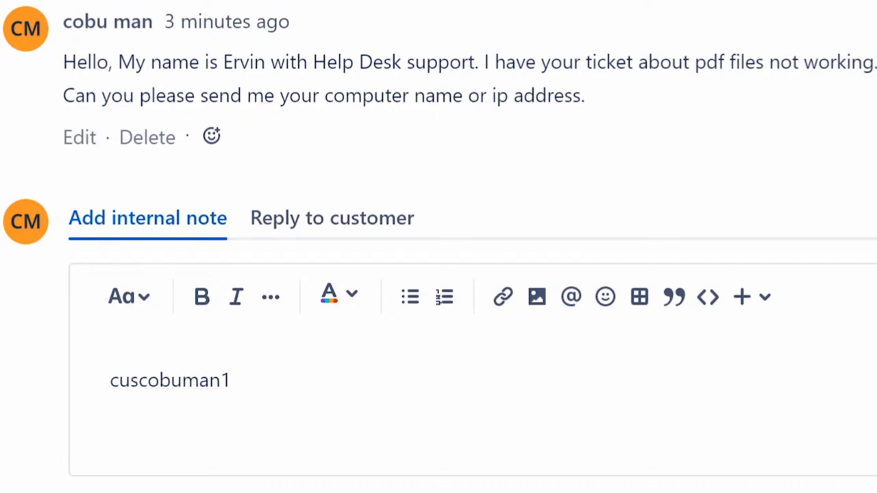
pyautogui.press('BackSpace')
pyautogui.press('BackSpace')
pyautogui.press('BackSpace')
pyautogui.write('user')
pyautogui.press('BackSpace')
pyautogui.press('BackSpace')
pyautogui.press('BackSpace')
pyautogui.press('BackSpace')
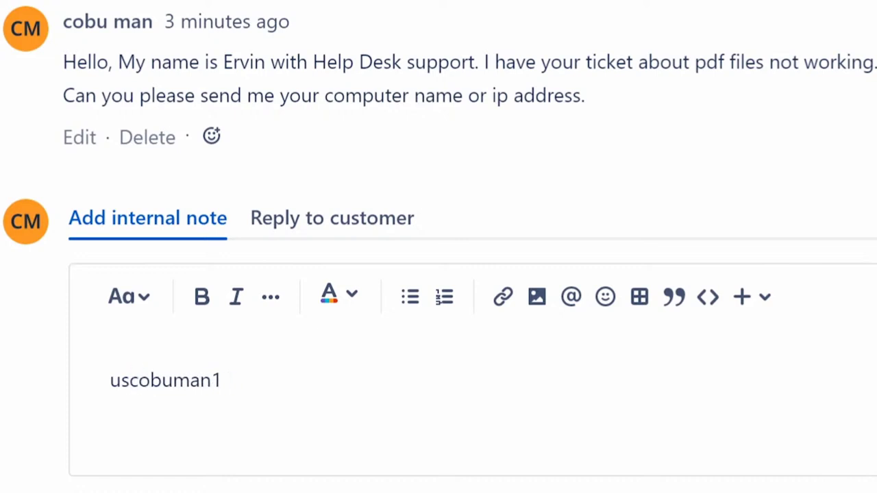
pyautogui.write("Users's ")
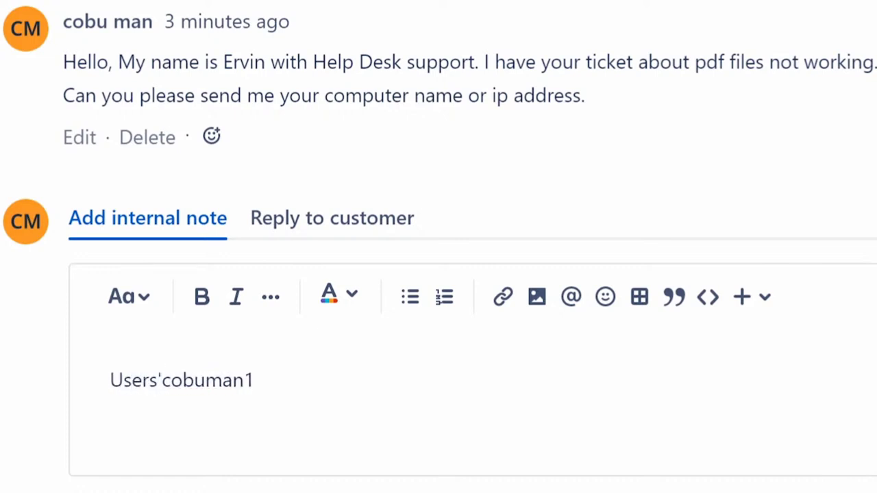
pyautogui.write('pc name ')
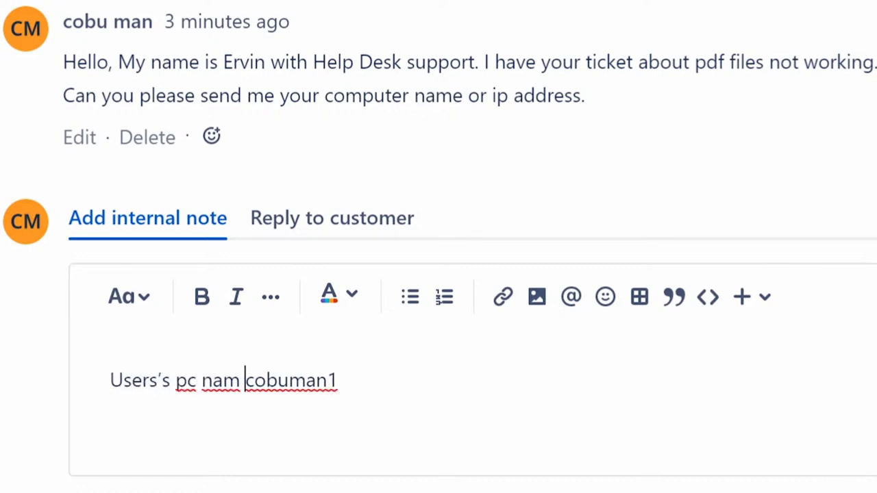
pyautogui.write('is')
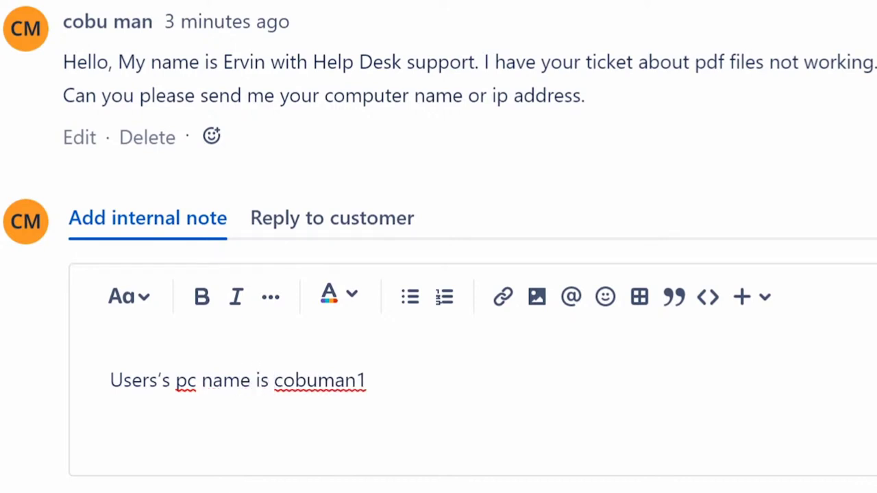
pyautogui.click(281, 380)
pyautogui.click(366, 381)
pyautogui.write('.')
# - Save the cobuman1 internal note, then search the remote PC for Adobe apps
pyautogui.click(136, 484)
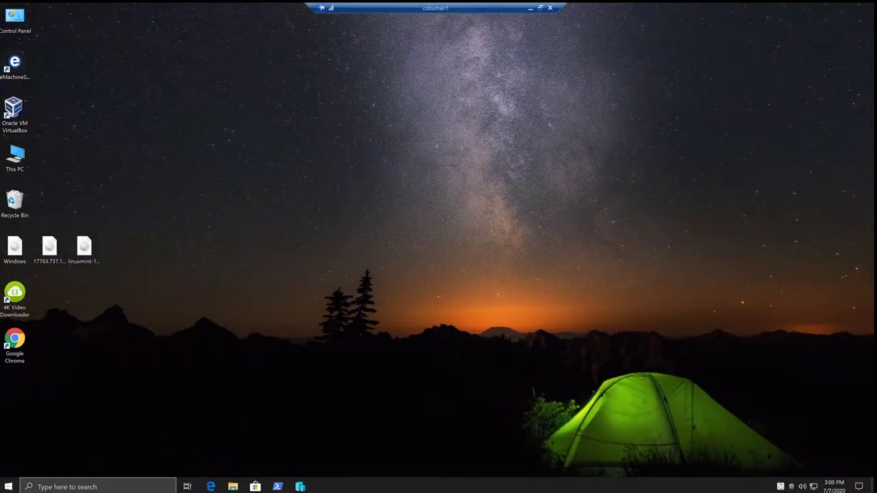
pyautogui.click(96, 486)
pyautogui.write('adobe')
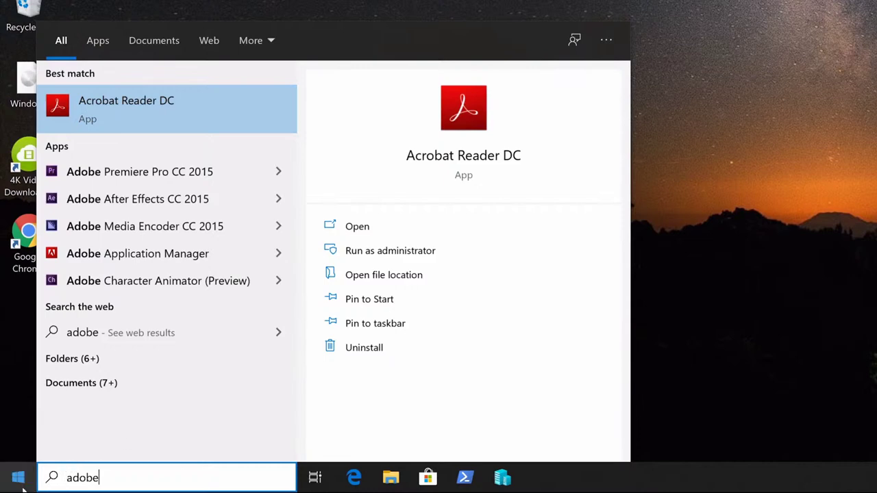
pyautogui.press('Escape')
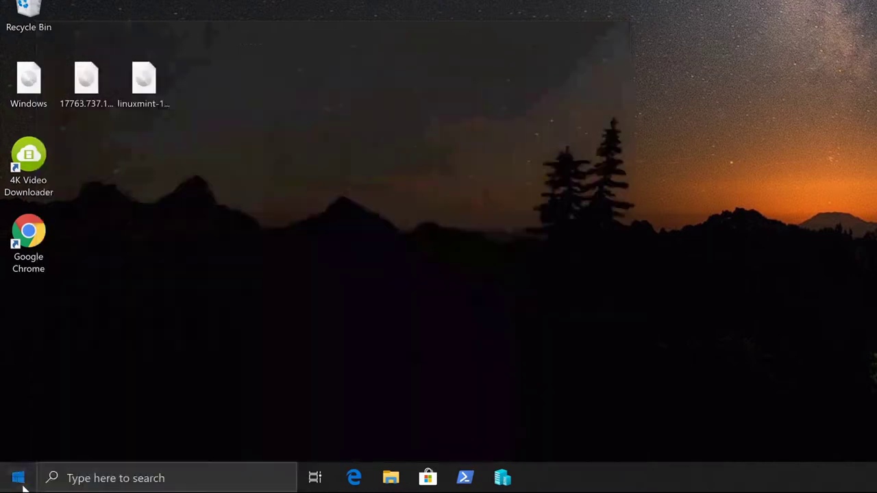
pyautogui.press('super')
pyautogui.press('super')
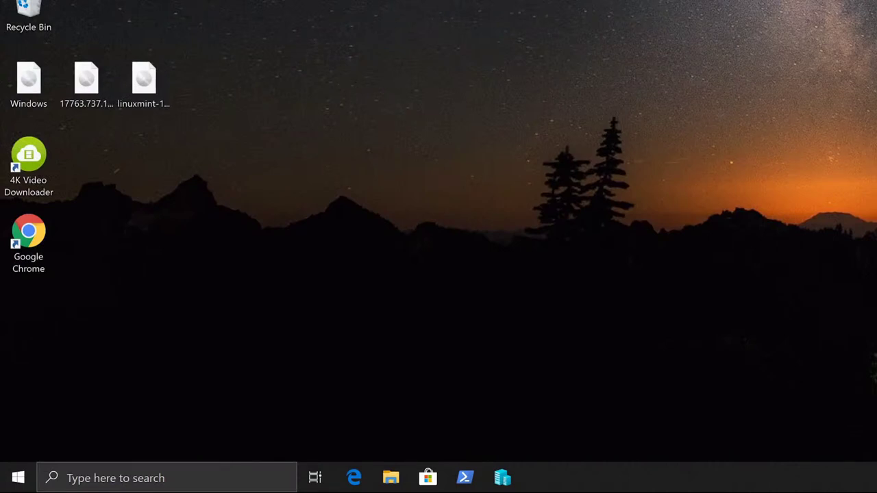
# - Search 'file asso' on the remote PC and open 'Choose a default app for each type of file'
pyautogui.click(156, 464)
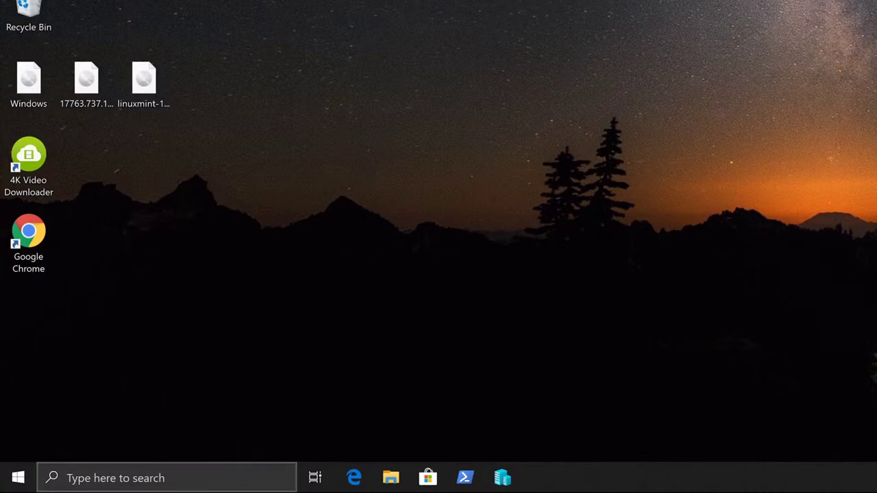
pyautogui.write('fil')
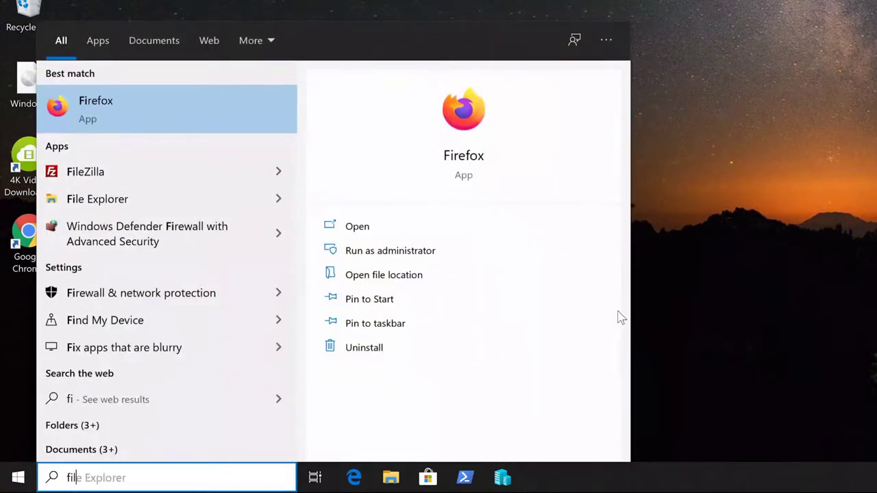
pyautogui.write('e asso')
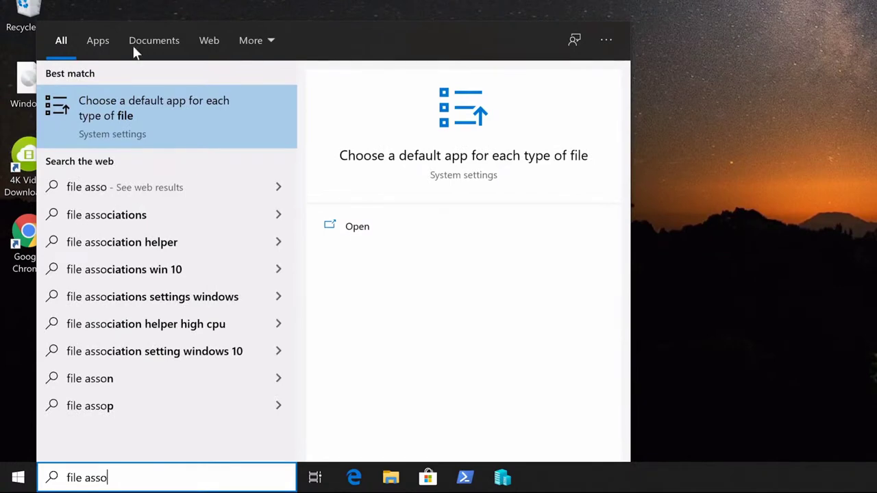
pyautogui.click(169, 118)
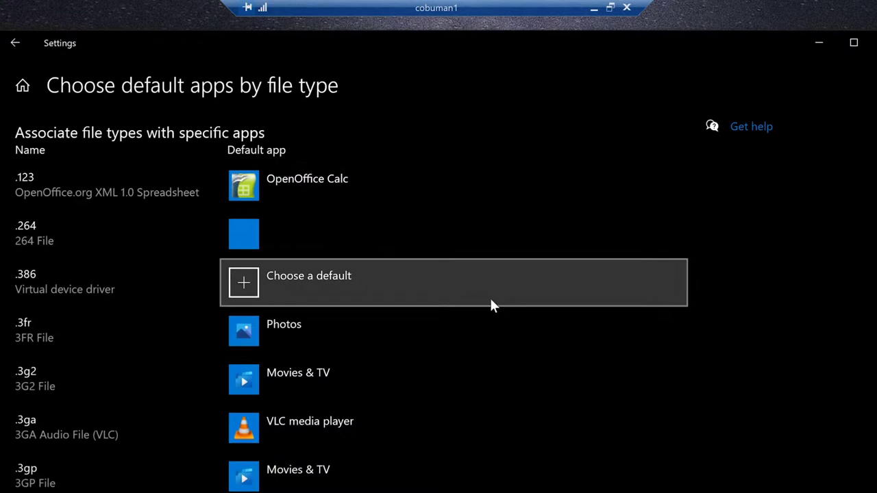
# - Scroll the file-type list to .pdf and switch its default from Microsoft Edge to Adobe Acrobat Reader DC
pyautogui.scroll(-10, 490, 299)
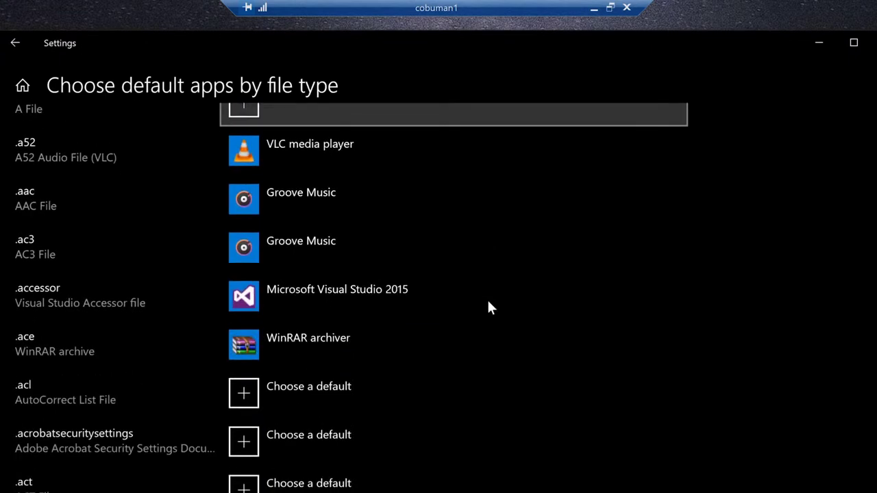
pyautogui.scroll(-5, 488, 302)
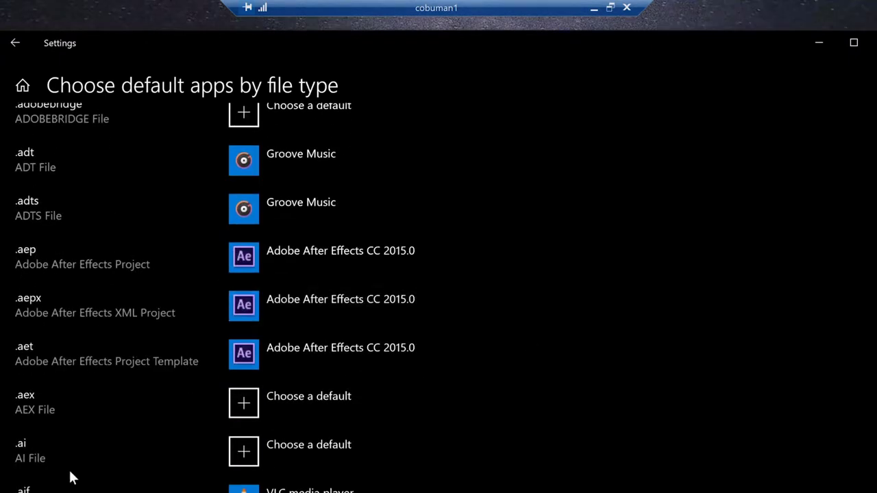
pyautogui.moveTo(367, 36); pyautogui.dragTo(491, 26)
pyautogui.scroll(-15, 206, 394)
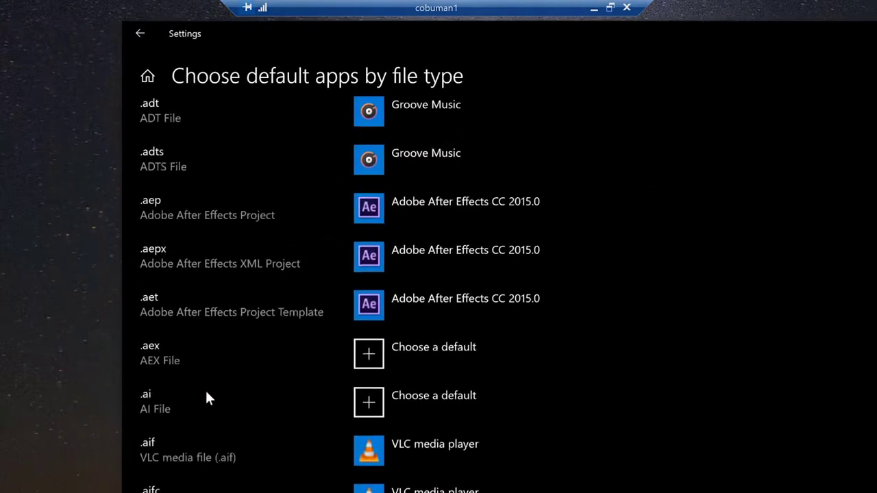
pyautogui.scroll(-20, 198, 387)
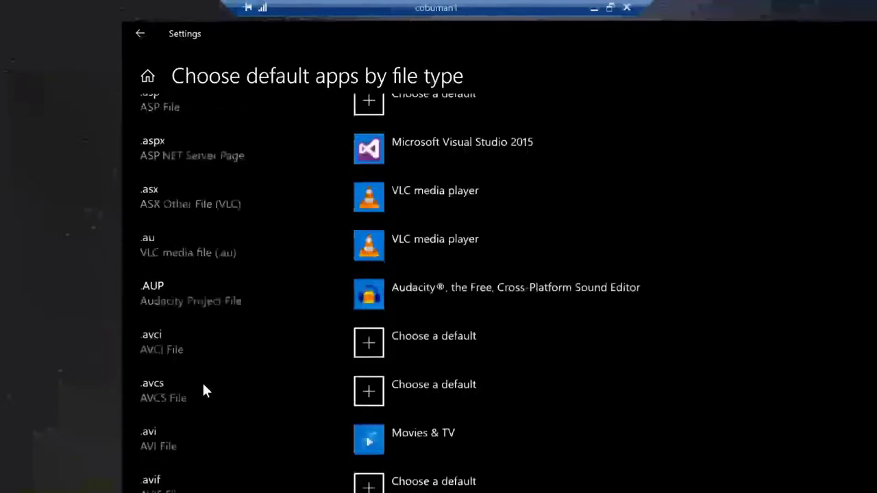
pyautogui.scroll(-20, 202, 386)
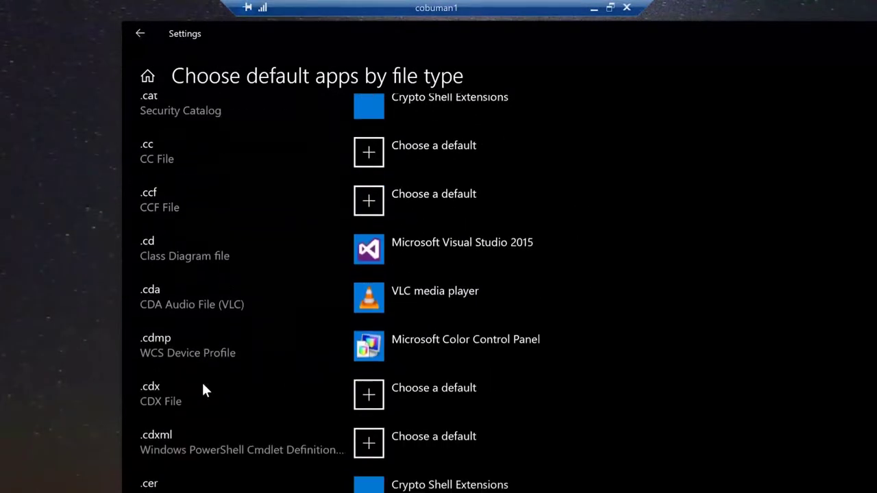
pyautogui.scroll(-10, 290, 434)
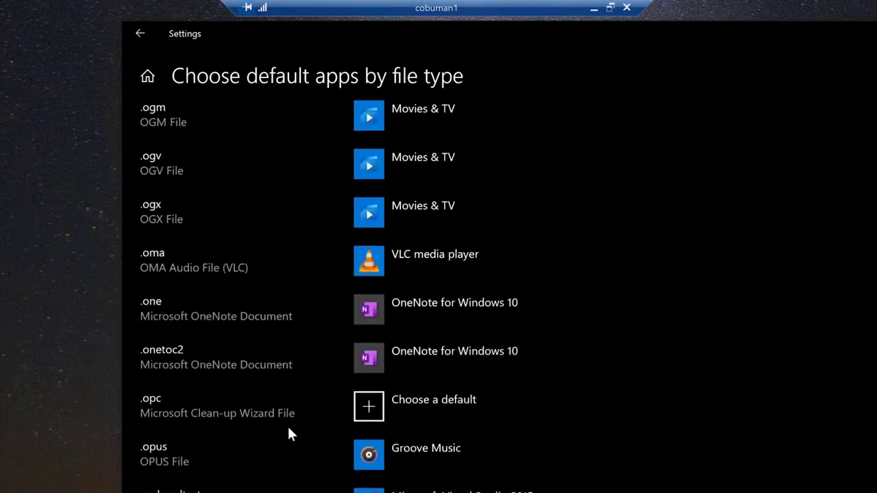
pyautogui.scroll(-7, 288, 430)
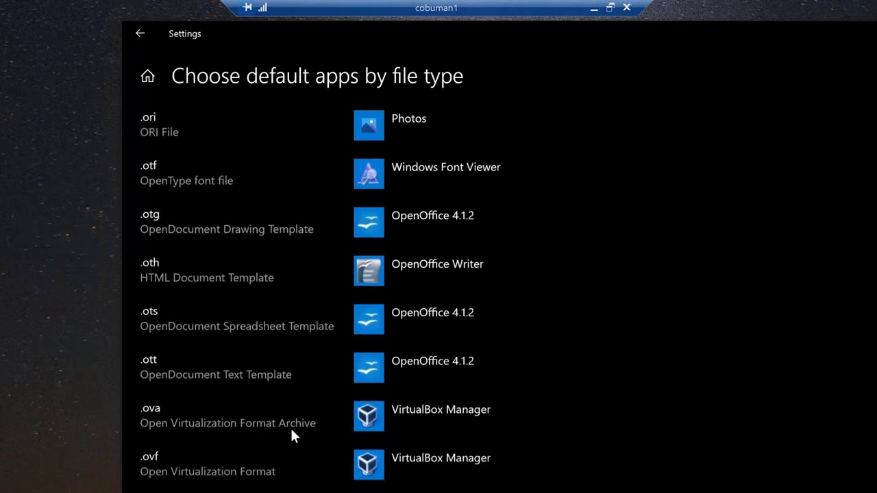
pyautogui.scroll(-3, 291, 430)
pyautogui.scroll(-5, 291, 432)
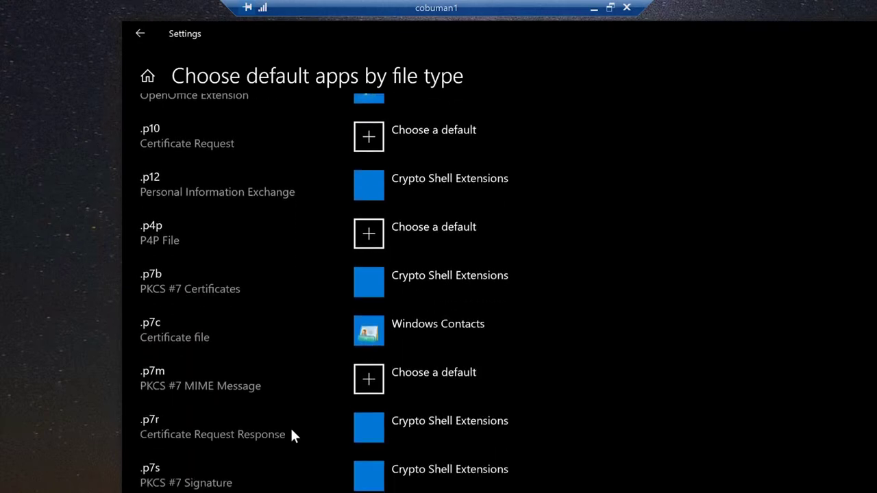
pyautogui.scroll(-3, 291, 431)
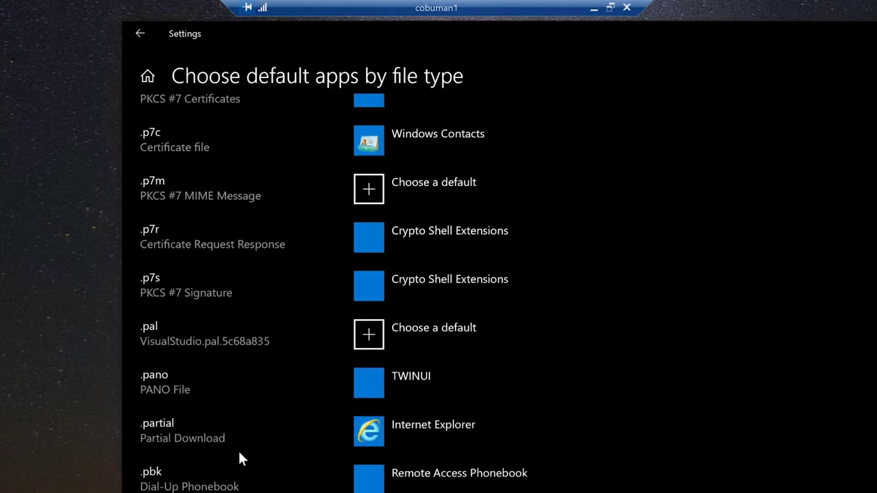
pyautogui.scroll(-2, 239, 452)
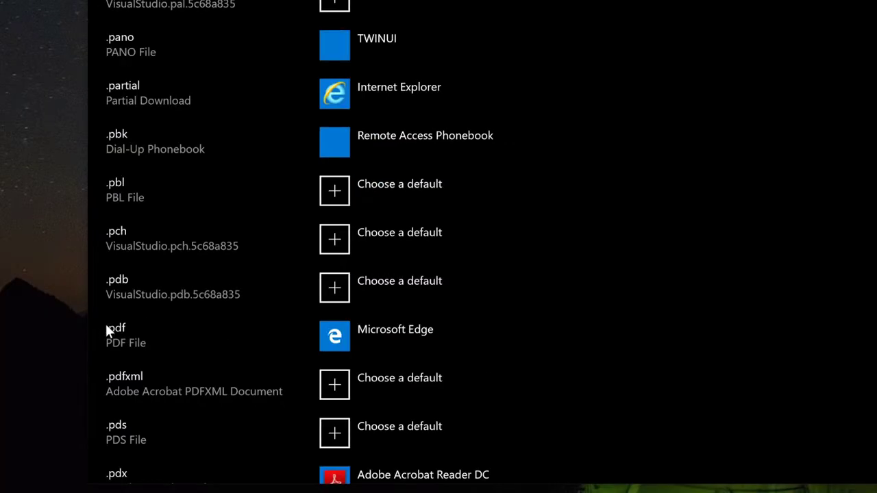
pyautogui.scroll(-2, 155, 325)
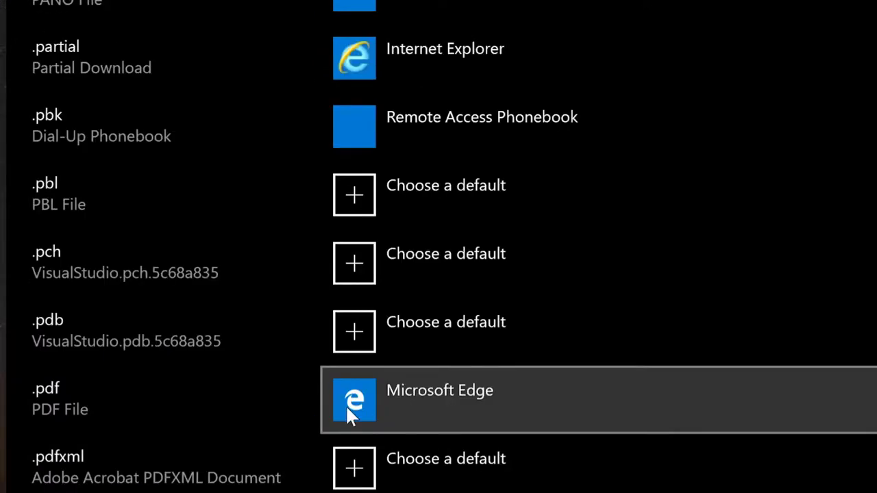
pyautogui.click(438, 409)
pyautogui.click(621, 91)
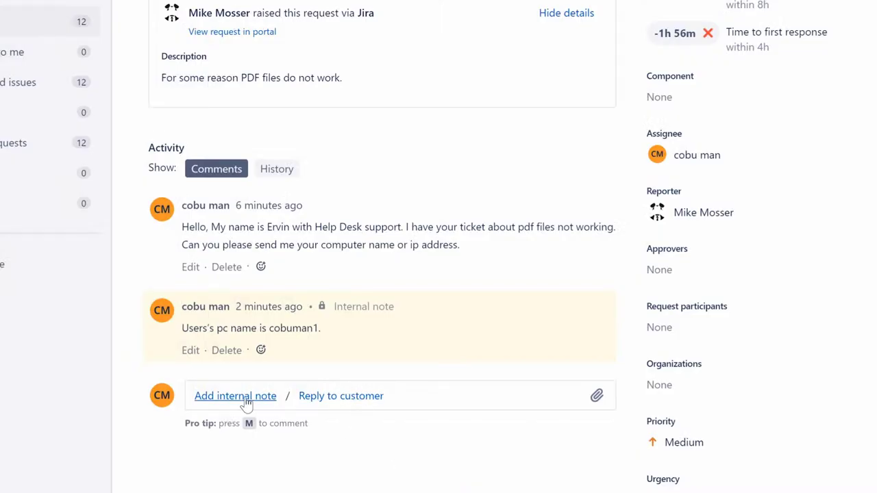
# - Post the internal note 'Changed file association to resolve .pdf issues.', signed with the agent's name
pyautogui.click(246, 404)
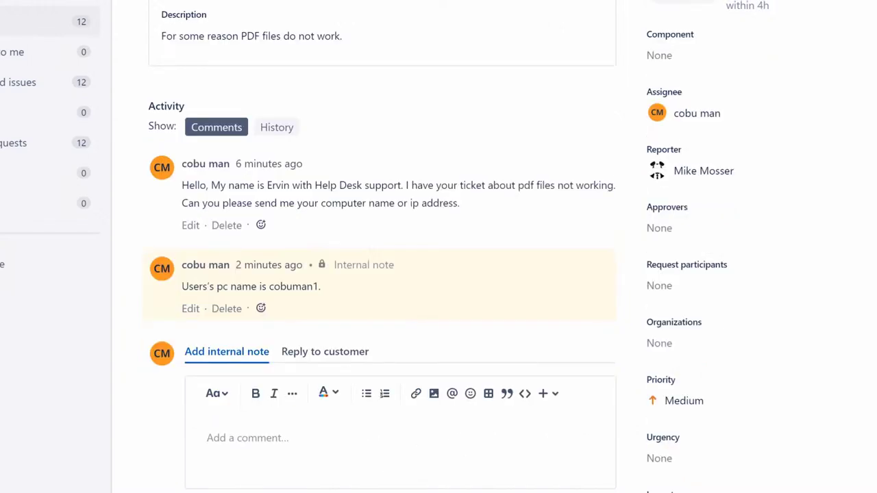
pyautogui.write('Changed ff')
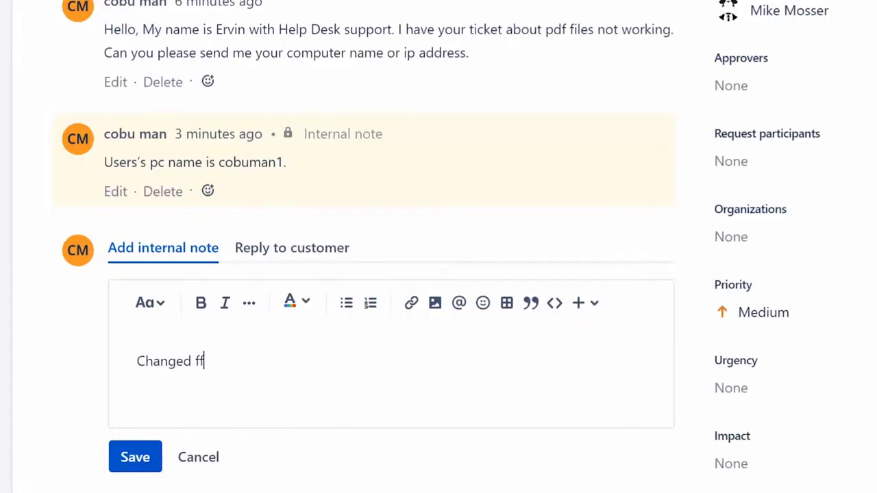
pyautogui.press('BackSpace')
pyautogui.write('ile associ')
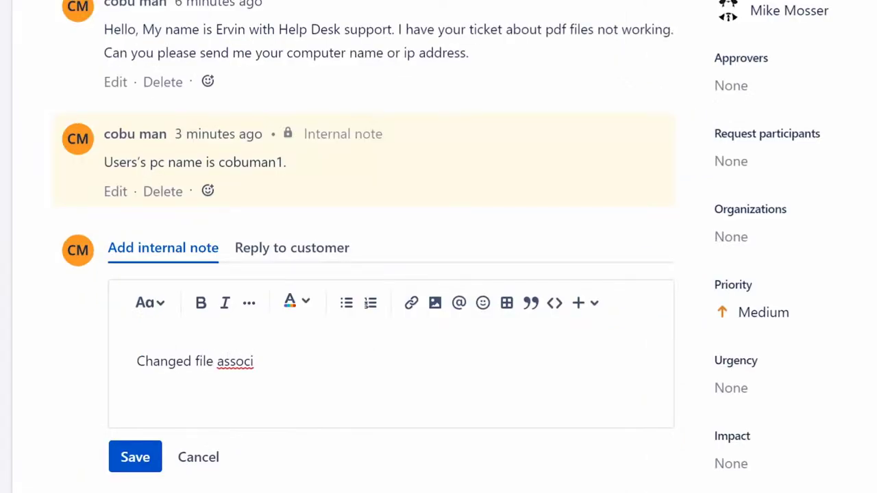
pyautogui.write('taion')
pyautogui.rightClick(283, 361)
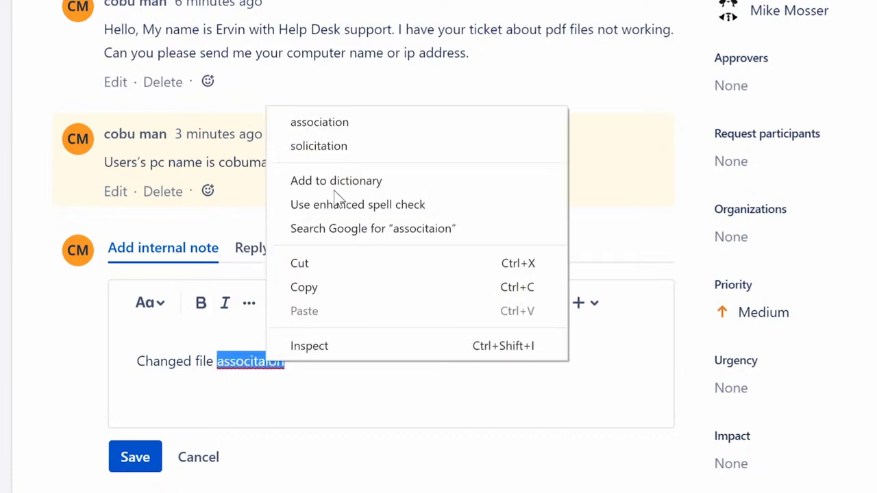
pyautogui.click(356, 118)
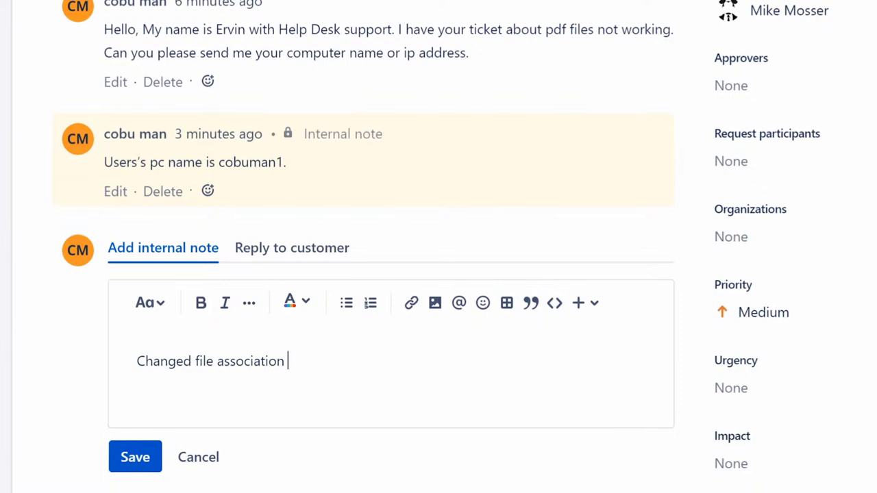
pyautogui.write('to allow pdf')
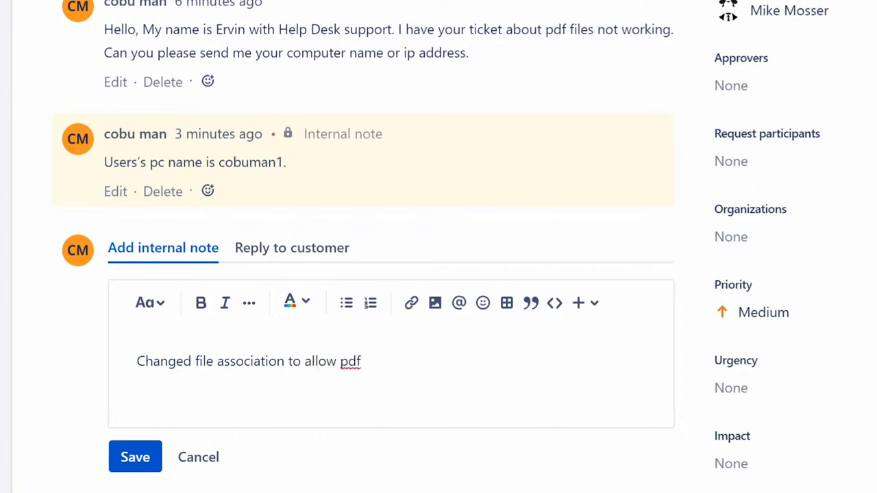
pyautogui.press('BackSpace')
pyautogui.press('BackSpace')
pyautogui.press('BackSpace')
pyautogui.press('BackSpace')
pyautogui.press('BackSpace')
pyautogui.write('resolve')
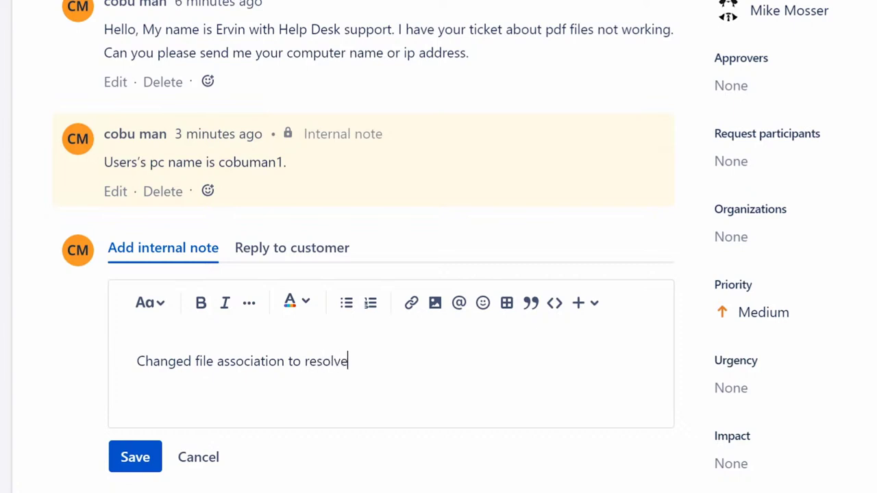
pyautogui.write(' .pdf issues')
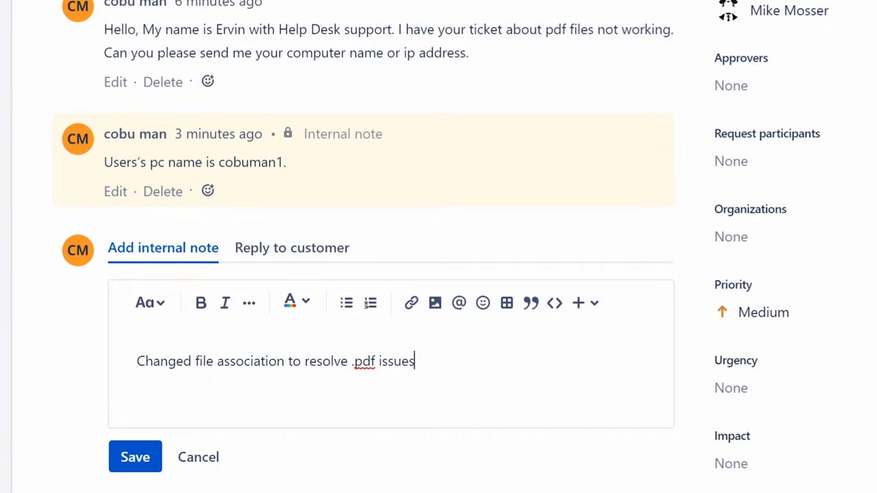
pyautogui.write('. Ervin')
pyautogui.click(135, 459)
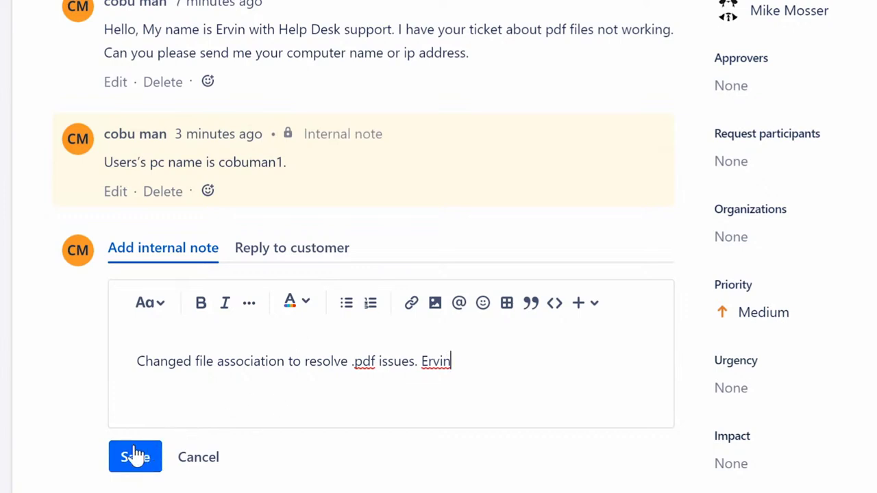
pyautogui.click(134, 459)
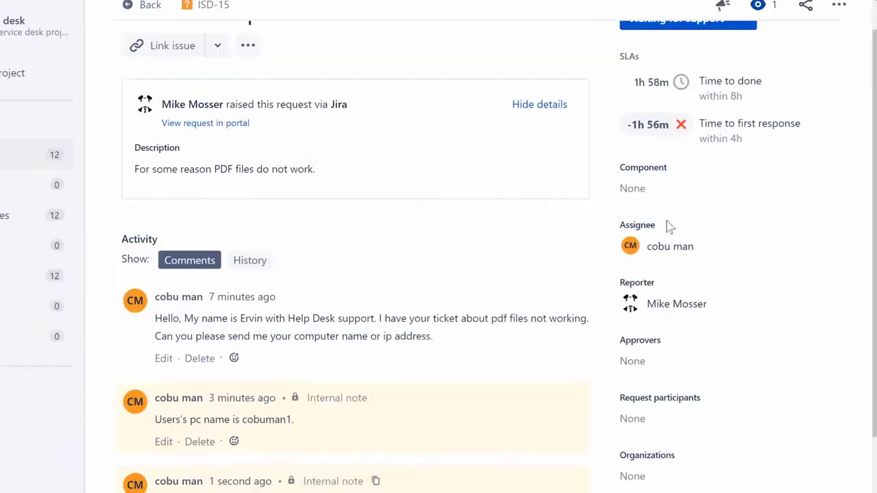
# - Change ISD-15's status from Waiting for support to Completed, then go back
pyautogui.scroll(2, 777, 183)
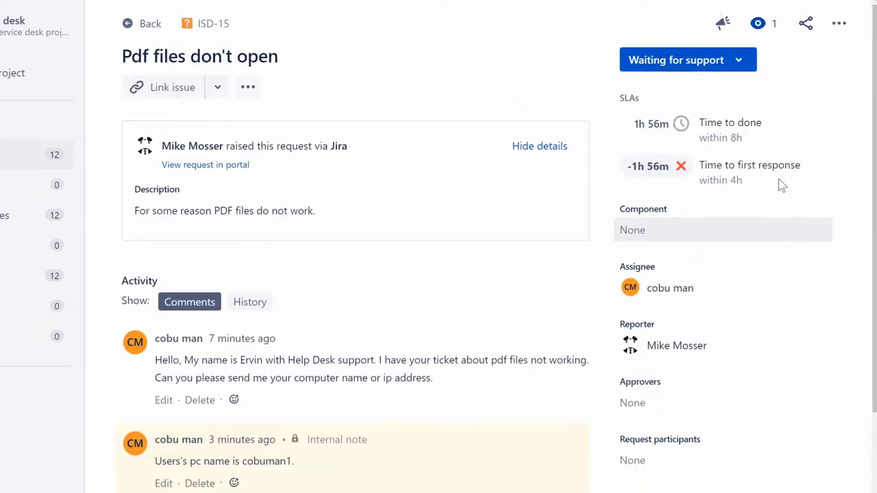
pyautogui.click(702, 69)
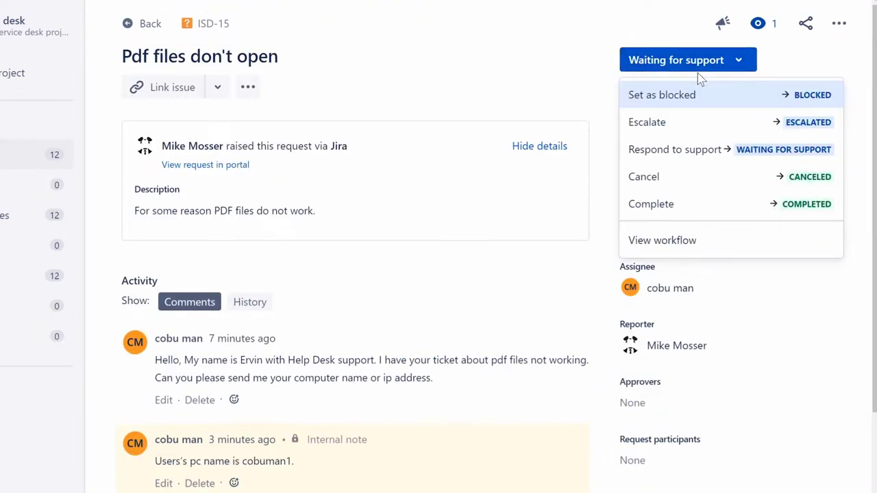
pyautogui.click(658, 333)
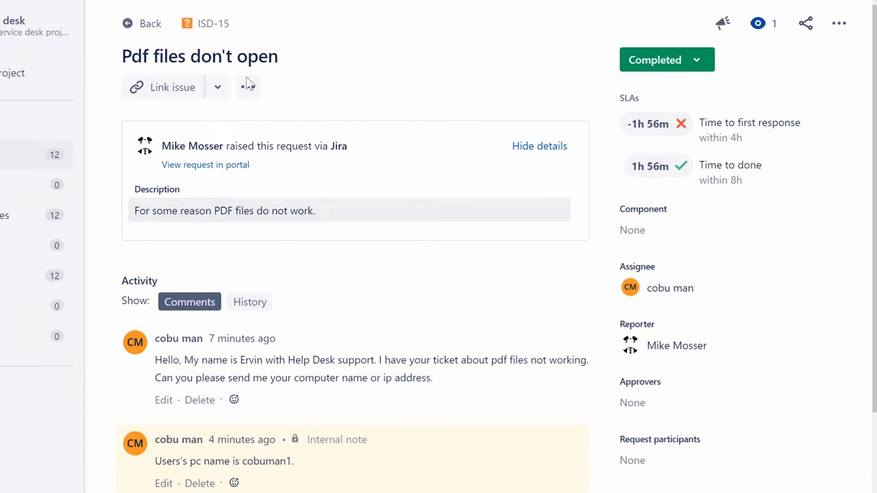
pyautogui.click(152, 31)
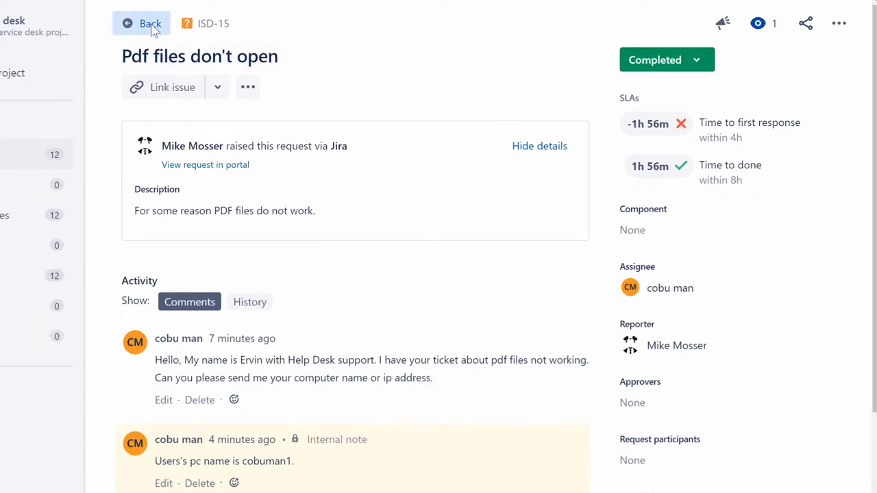
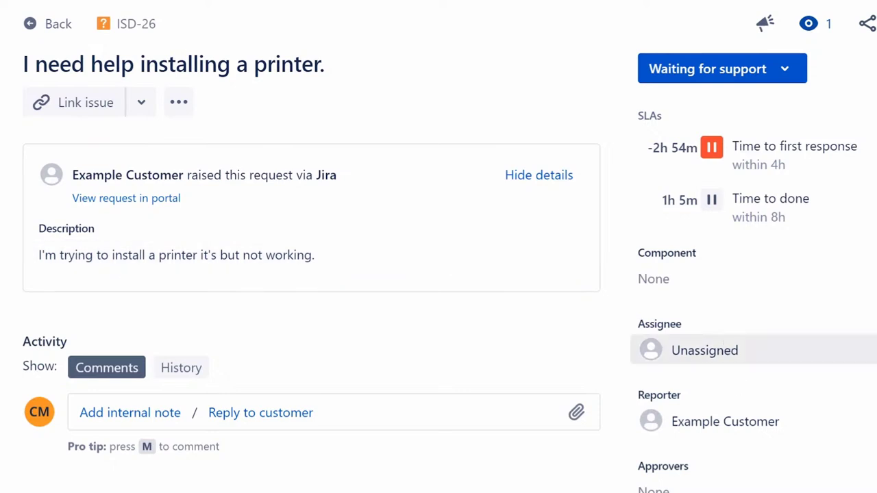
# - Assign ISD-26 to yourself in the Assignee field
pyautogui.click(717, 352)
pyautogui.click(718, 407)
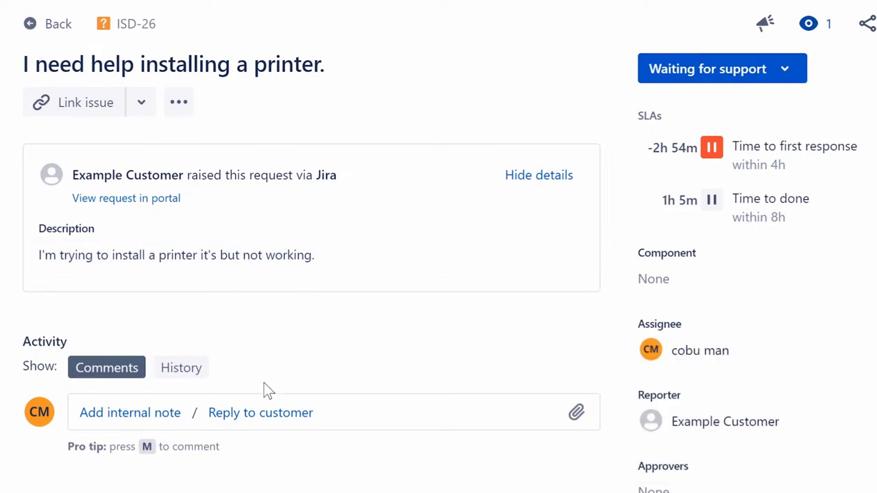
pyautogui.moveTo(326, 64); pyautogui.dragTo(26, 67)
# - Review the description 'I'm trying to install a printer it's but not working.' and close it unchanged
pyautogui.click(39, 260)
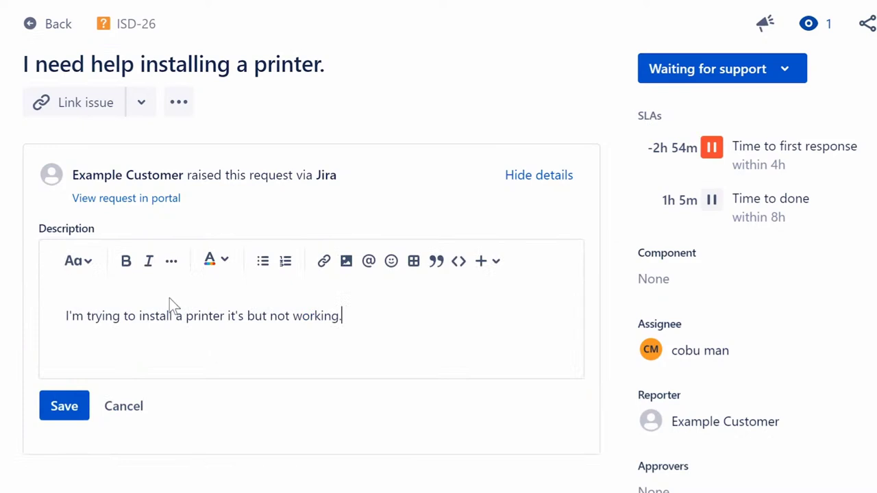
pyautogui.moveTo(343, 316); pyautogui.dragTo(62, 301)
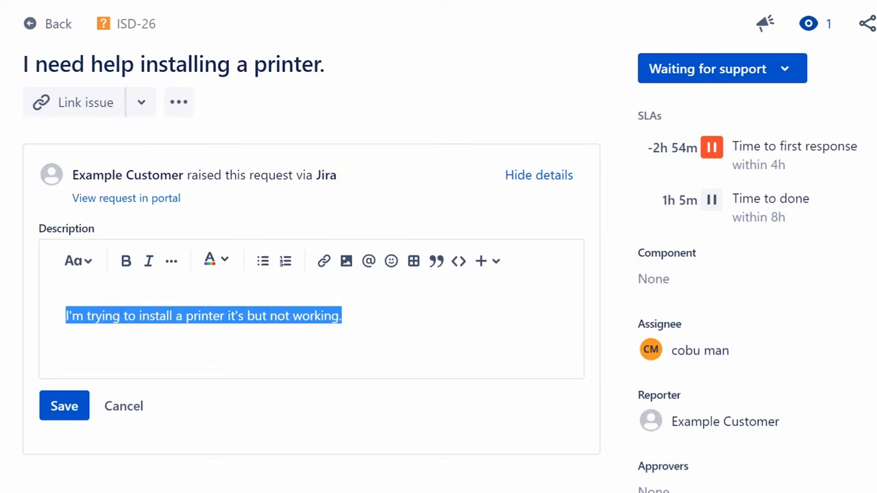
pyautogui.press('Right')
pyautogui.hotkey('shift', 'Left')
pyautogui.hotkey('shift', 'Left')
pyautogui.hotkey('shift', 'Left')
pyautogui.hotkey('shift', 'Left')
pyautogui.hotkey('shift', 'Left')
pyautogui.hotkey('shift', 'Left')
pyautogui.hotkey('shift', 'Left')
pyautogui.hotkey('shift', 'Left')
pyautogui.hotkey('shift', 'Left')
pyautogui.hotkey('shift', 'Left')
pyautogui.hotkey('shift', 'Left')
pyautogui.hotkey('shift', 'Left')
pyautogui.hotkey('shift', 'Left')
pyautogui.hotkey('shift', 'Left')
pyautogui.hotkey('shift', 'Left')
pyautogui.hotkey('shift', 'Left')
pyautogui.hotkey('shift', 'Left')
pyautogui.hotkey('shift', 'Left')
pyautogui.hotkey('shift', 'Left')
pyautogui.hotkey('shift', 'Left')
pyautogui.hotkey('shift', 'Left')
pyautogui.hotkey('shift', 'Left')
pyautogui.hotkey('shift', 'Left')
pyautogui.hotkey('shift', 'Left')
pyautogui.hotkey('shift', 'Left')
pyautogui.hotkey('shift', 'Left')
pyautogui.hotkey('shift', 'Left')
pyautogui.hotkey('shift', 'Left')
pyautogui.hotkey('shift', 'Left')
pyautogui.hotkey('shift', 'Left')
pyautogui.hotkey('shift', 'Left')
pyautogui.hotkey('shift', 'Left')
pyautogui.hotkey('shift', 'Left')
pyautogui.hotkey('shift', 'Left')
pyautogui.hotkey('shift', 'Left')
pyautogui.hotkey('shift', 'Left')
pyautogui.hotkey('shift', 'Left')
pyautogui.hotkey('shift', 'Left')
pyautogui.hotkey('shift', 'Left')
pyautogui.hotkey('shift', 'Left')
pyautogui.press('Right')
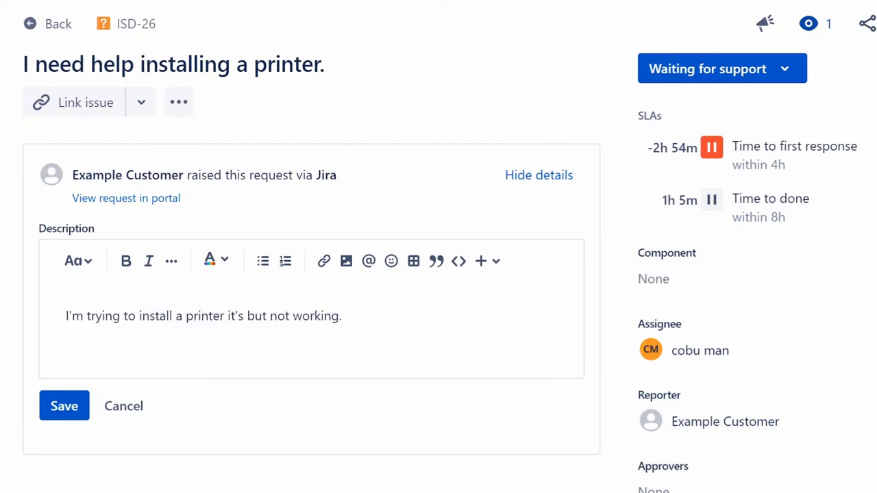
pyautogui.press('Escape')
# - Write a Help Desk greeting asking what kind of printer, then 'Local printer or Network printer?'
pyautogui.write('H')
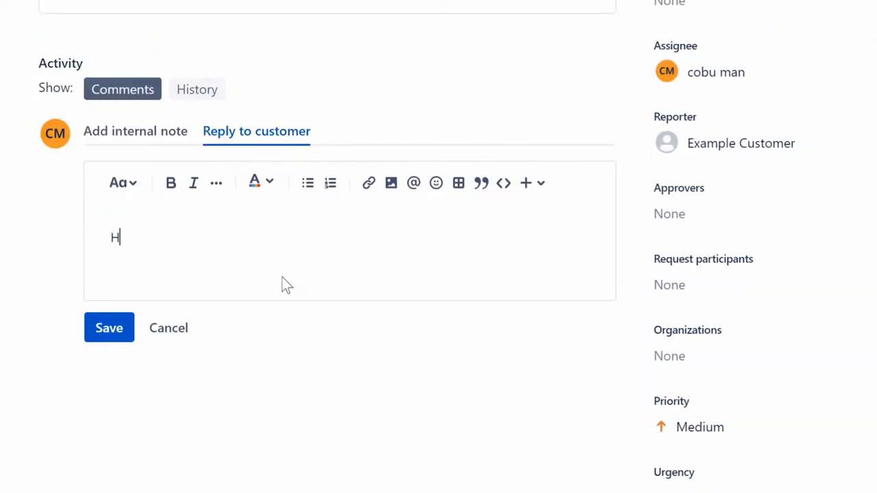
pyautogui.write('ello, my name is ')
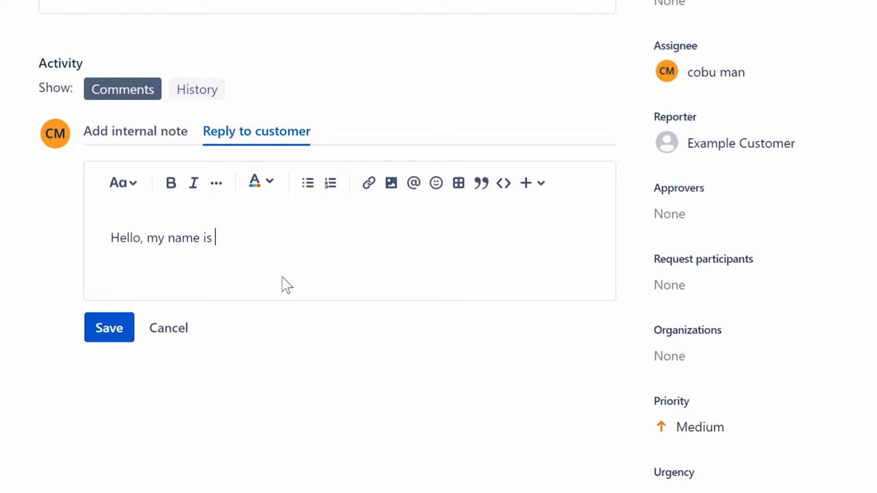
pyautogui.write('Ervin with He')
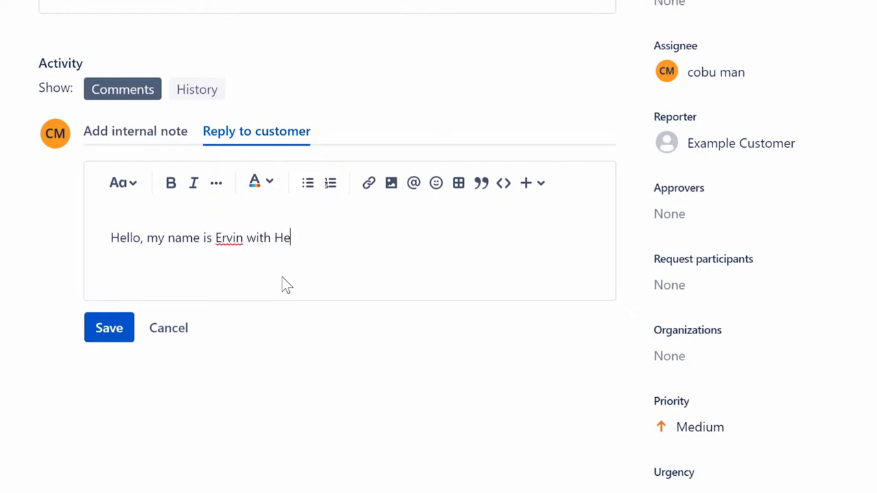
pyautogui.write('lp Desk. What kind ')
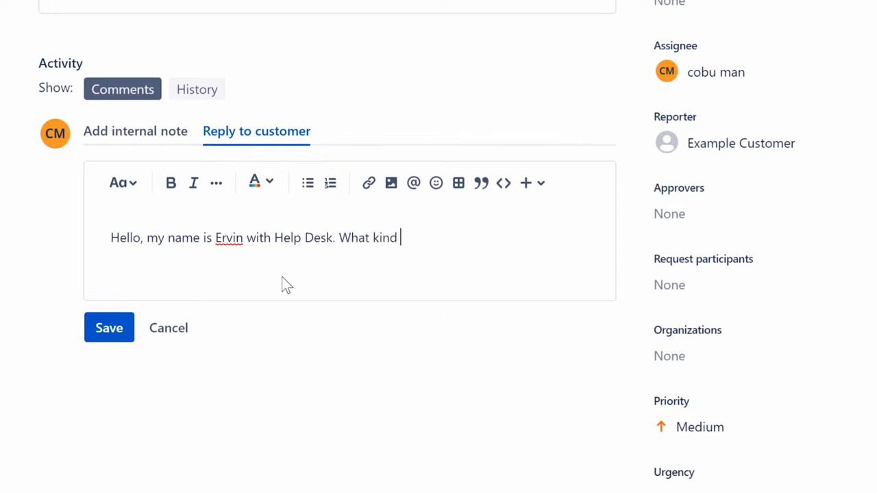
pyautogui.write('of printer ar')
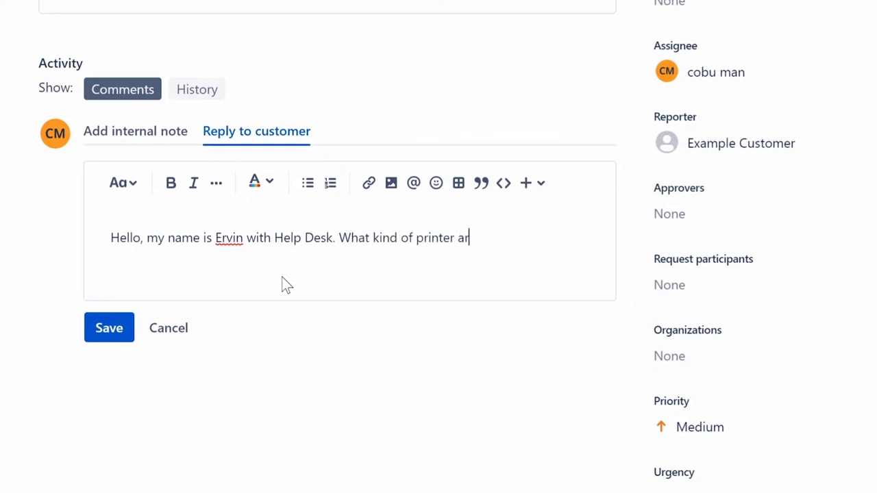
pyautogui.write('e you trying to ')
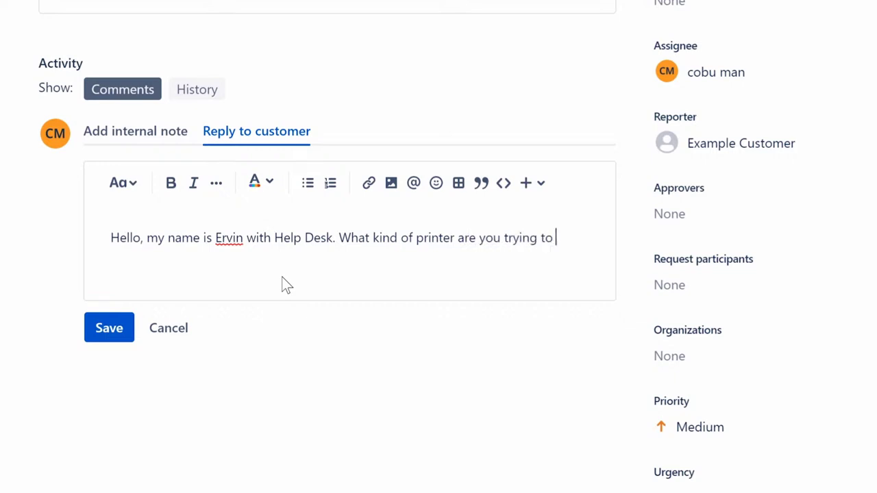
pyautogui.write('add?')
pyautogui.press('Return')
pyautogui.write('Local print')
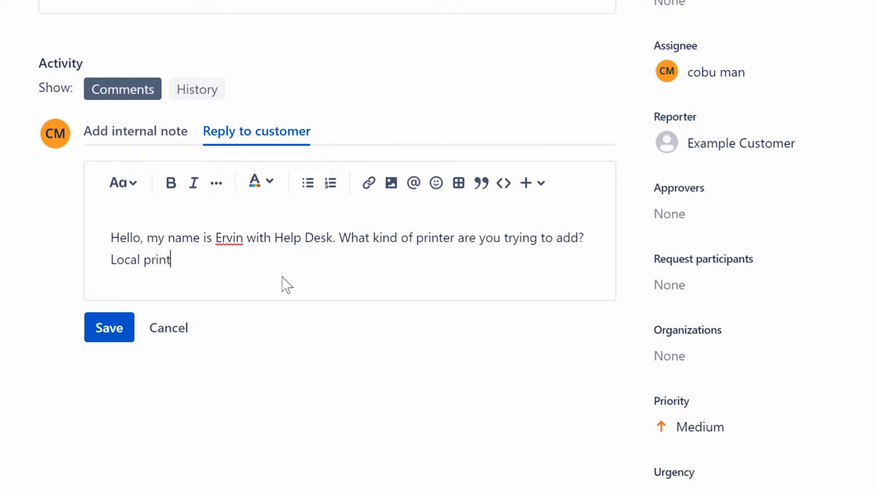
pyautogui.write('er or Network ')
pyautogui.write('prin')
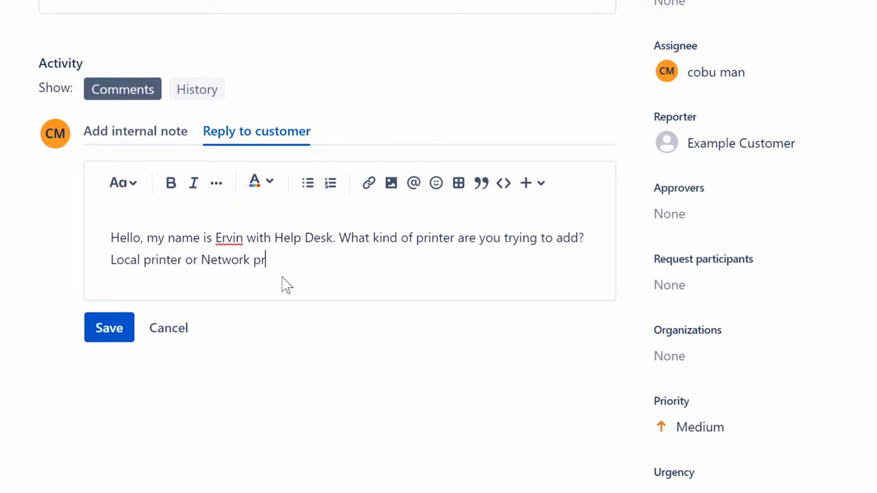
pyautogui.press('BackSpace')
pyautogui.press('BackSpace')
pyautogui.write('inter?')
pyautogui.click(200, 260)
pyautogui.hotkey('shift', 'End')
pyautogui.hotkey('shift', 'Left')
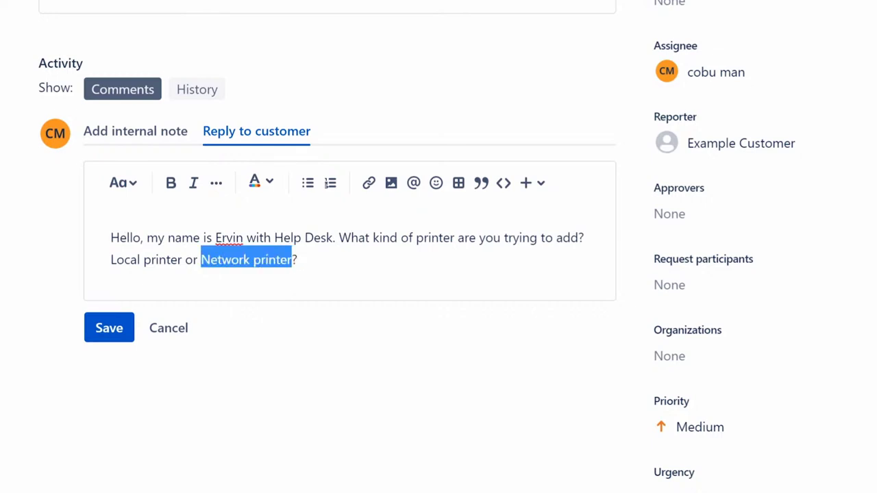
pyautogui.press('End')
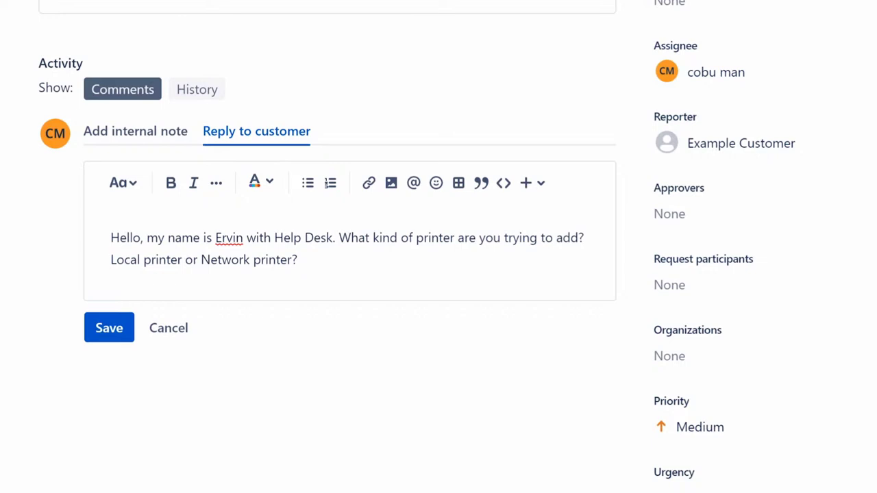
pyautogui.moveTo(209, 259); pyautogui.dragTo(291, 260)
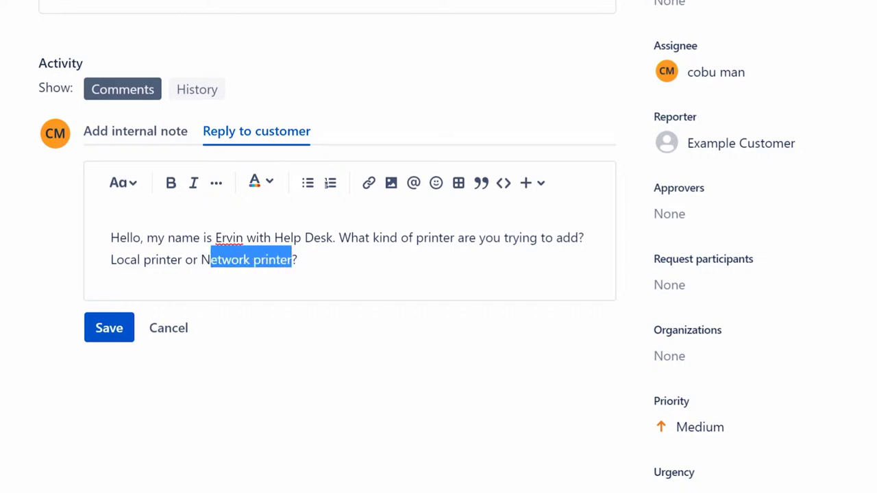
pyautogui.click(298, 259)
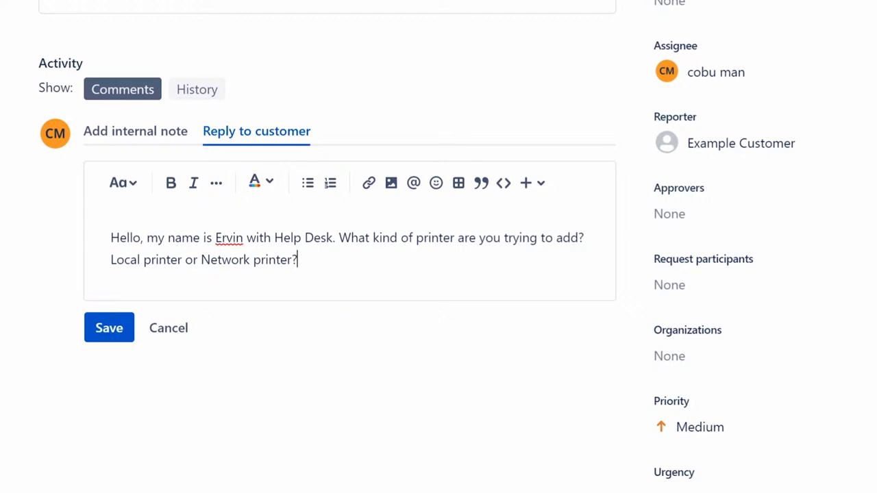
# - Start a follow-up sentence asking for the PC name, then delete the unfinished text
pyautogui.write('Also, can you  please sne')
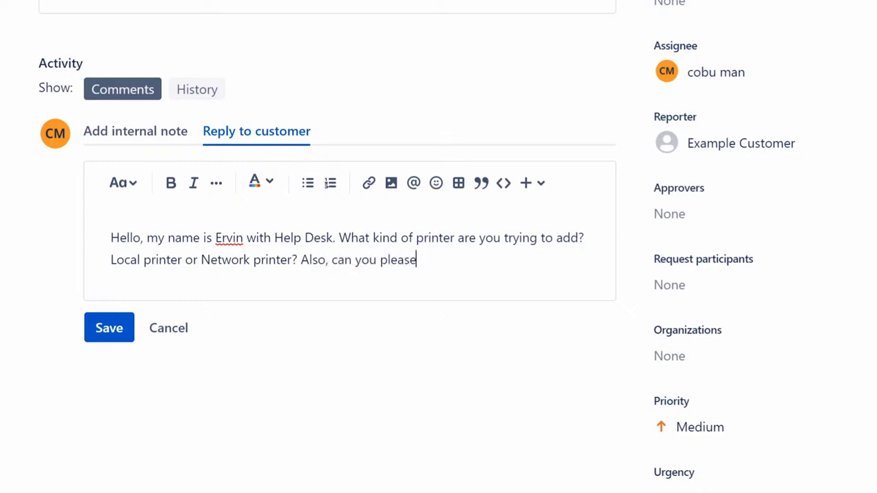
pyautogui.press('BackSpace')
pyautogui.press('BackSpace')
pyautogui.write('end me your Pc')
pyautogui.press('BackSpace')
pyautogui.write('C ')
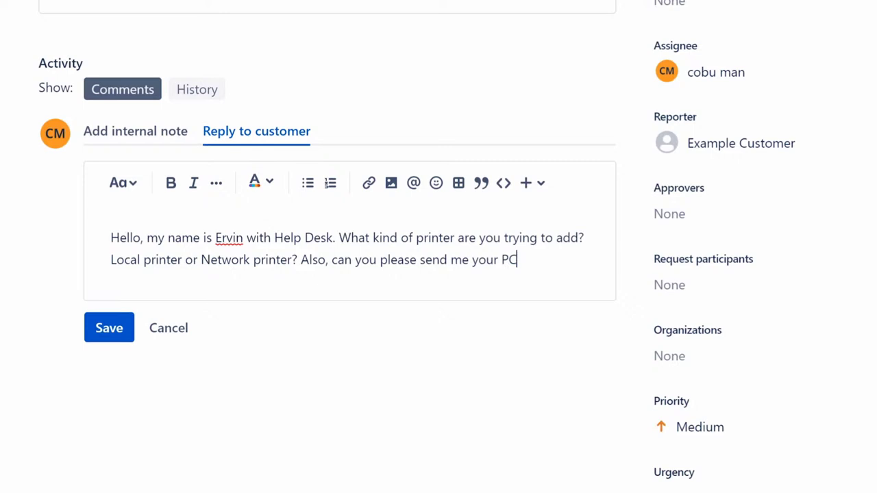
pyautogui.write('name with')
pyautogui.press('BackSpace')
pyautogui.press('BackSpace')
pyautogui.press('BackSpace')
pyautogui.press('BackSpace')
pyautogui.press('BackSpace')
pyautogui.press('BackSpace')
pyautogui.press('BackSpace')
pyautogui.press('BackSpace')
pyautogui.press('BackSpace')
pyautogui.press('BackSpace')
pyautogui.press('BackSpace')
pyautogui.press('BackSpace')
pyautogui.press('BackSpace')
pyautogui.press('BackSpace')
pyautogui.press('BackSpace')
pyautogui.press('BackSpace')
pyautogui.press('BackSpace')
pyautogui.press('BackSpace')
pyautogui.press('BackSpace')
pyautogui.press('BackSpace')
pyautogui.press('BackSpace')
pyautogui.press('BackSpace')
pyautogui.press('BackSpace')
pyautogui.press('BackSpace')
pyautogui.press('BackSpace')
pyautogui.press('BackSpace')
pyautogui.press('BackSpace')
pyautogui.press('BackSpace')
pyautogui.press('BackSpace')
pyautogui.press('BackSpace')
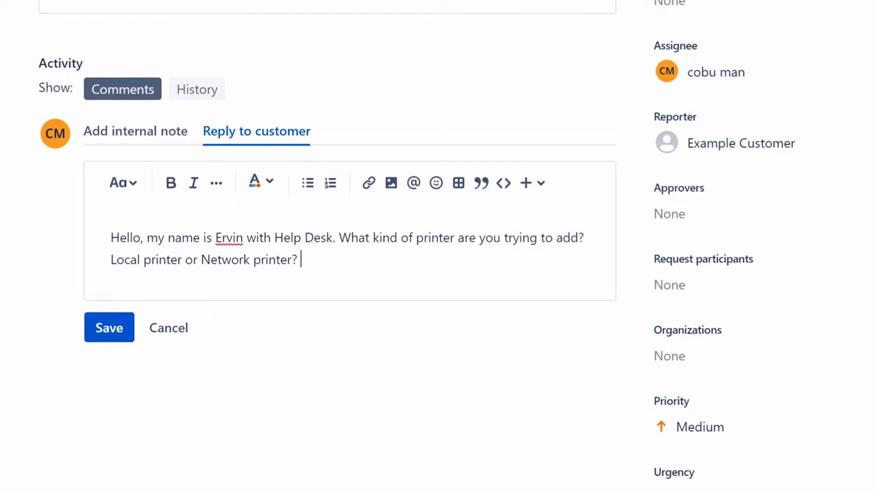
# - Post the reply asking whether the printer is local or network
pyautogui.click(135, 315)
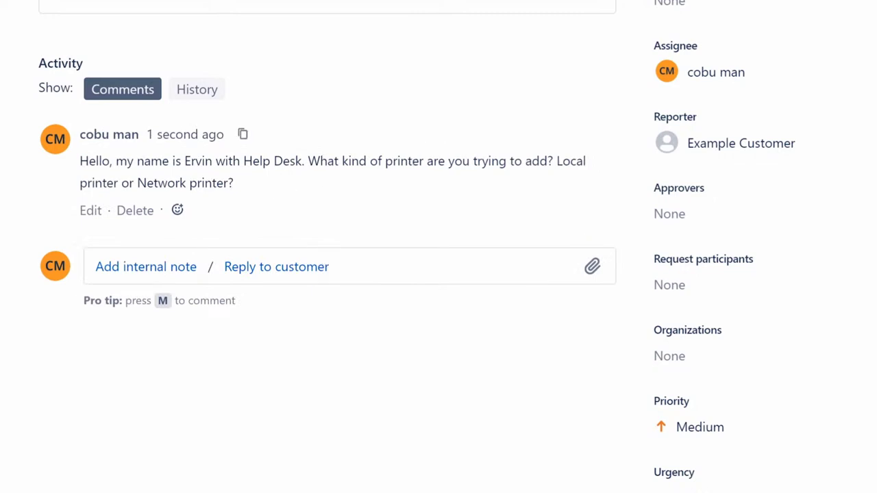
pyautogui.moveTo(556, 161); pyautogui.dragTo(244, 185)
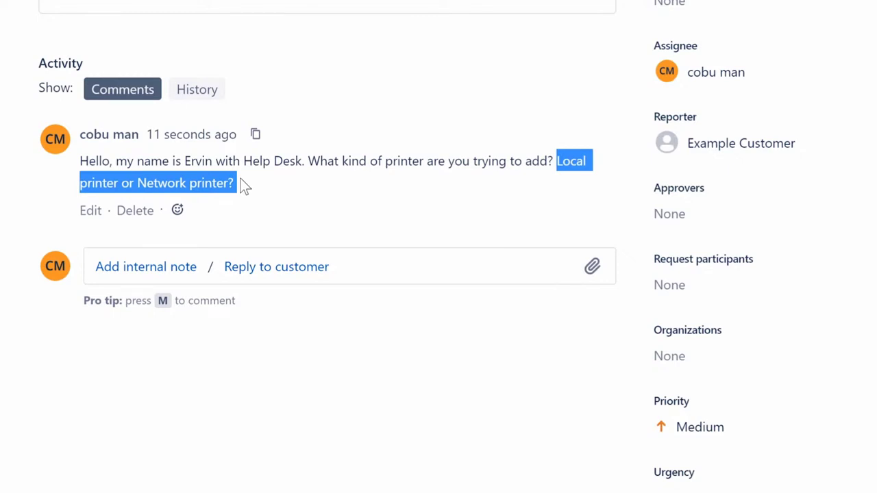
pyautogui.click(240, 179)
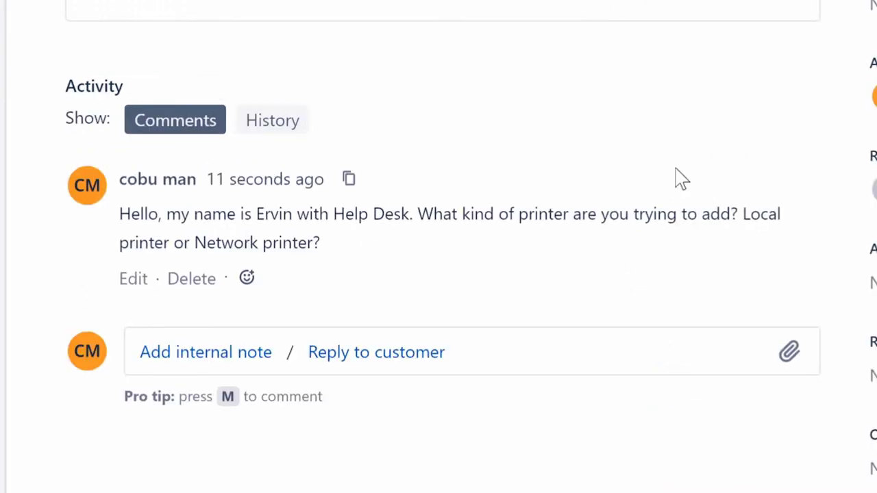
# - Review the posted reply, highlighting the Local printer and Network printer options
pyautogui.moveTo(743, 214); pyautogui.dragTo(173, 243)
pyautogui.moveTo(195, 242); pyautogui.dragTo(312, 242)
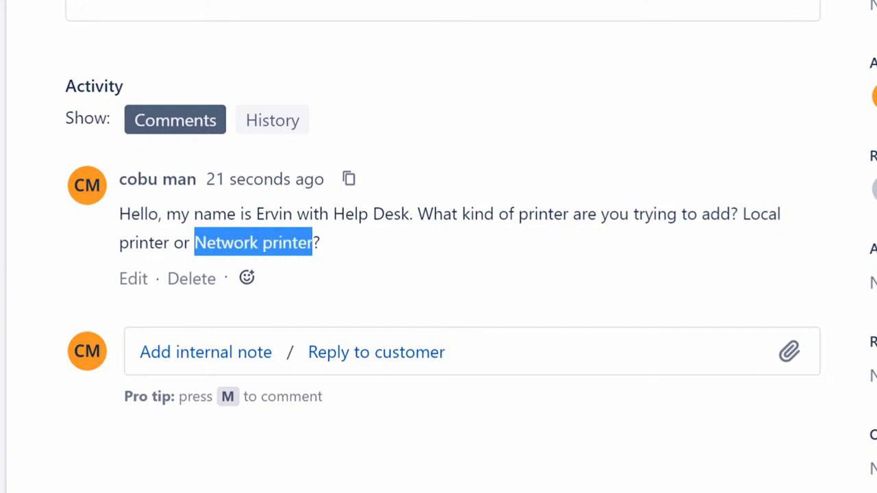
pyautogui.click(336, 251)
pyautogui.moveTo(742, 213); pyautogui.dragTo(169, 242)
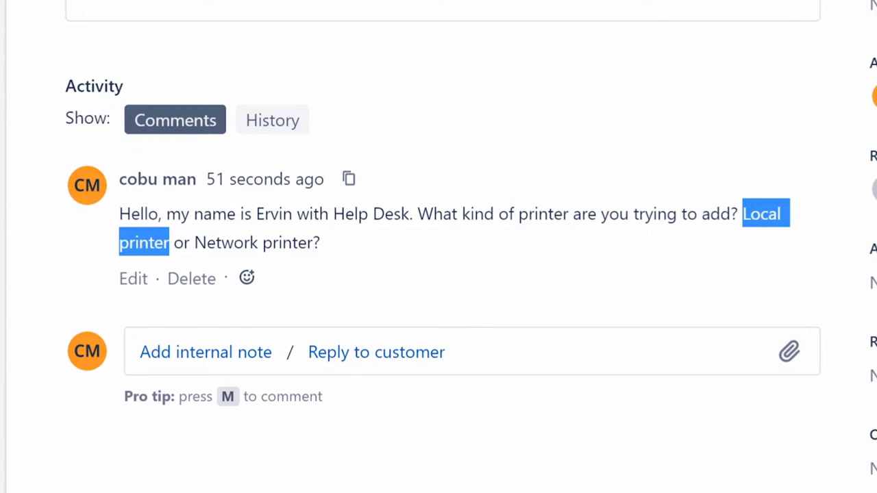
pyautogui.click(291, 214)
pyautogui.moveTo(194, 242); pyautogui.dragTo(312, 243)
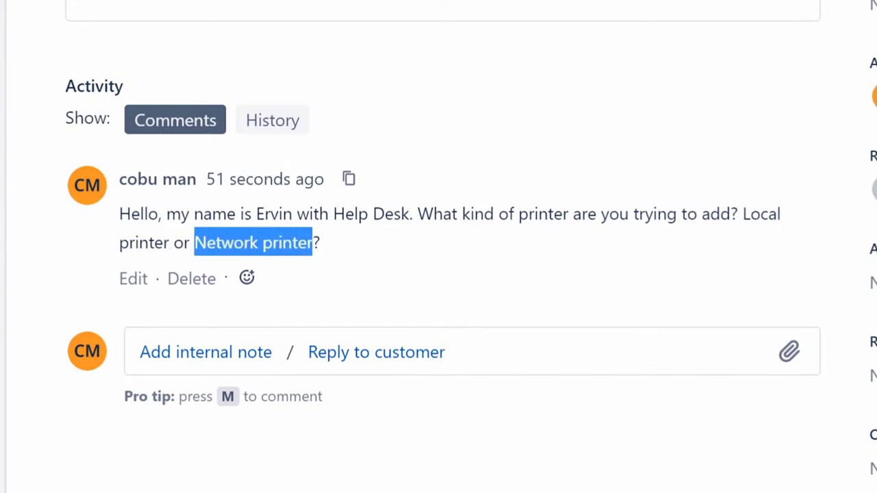
pyautogui.click(332, 248)
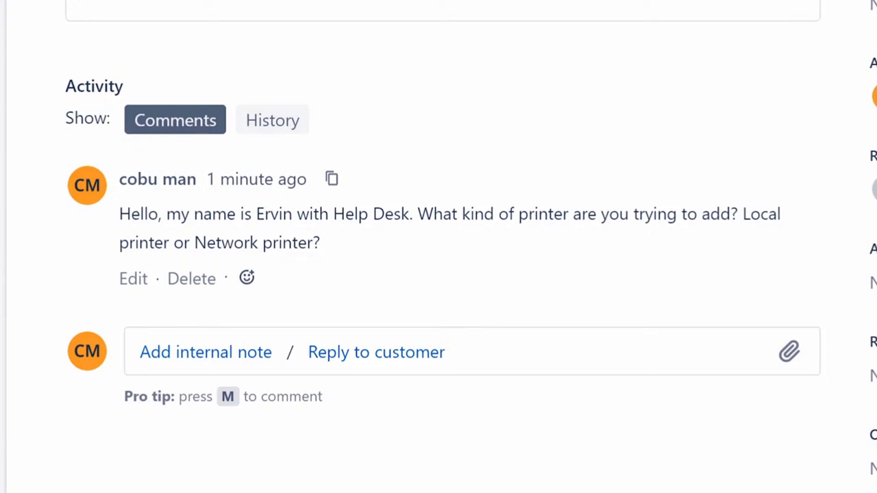
pyautogui.moveTo(194, 243); pyautogui.dragTo(320, 243)
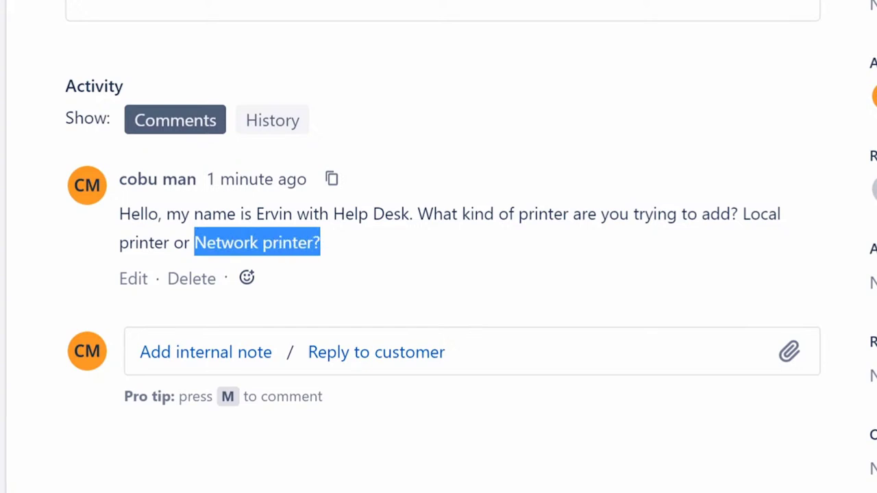
pyautogui.click(335, 243)
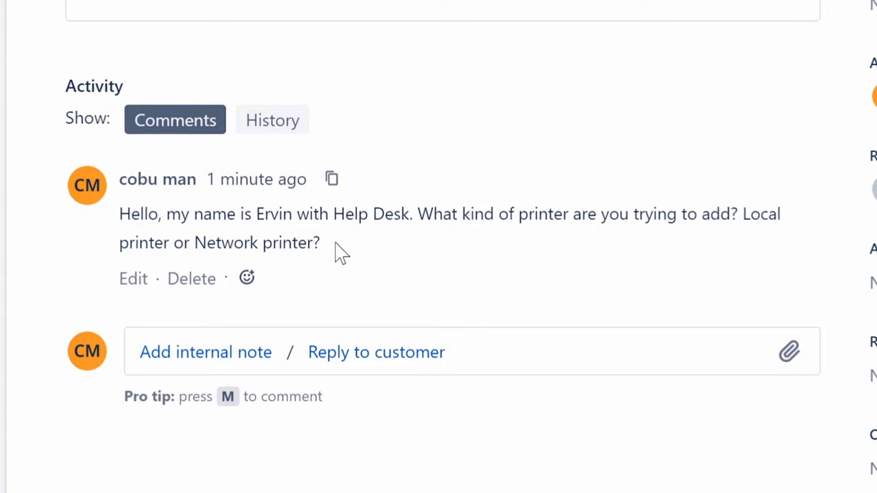
pyautogui.moveTo(195, 242); pyautogui.dragTo(317, 244)
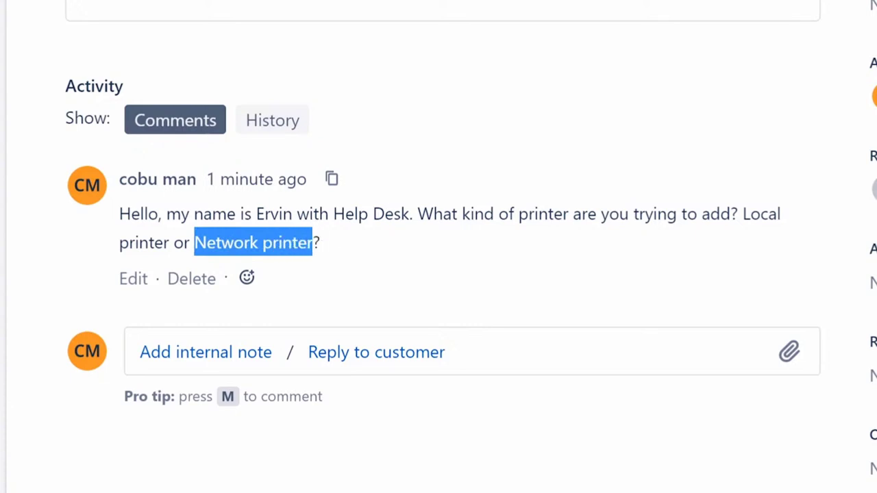
pyautogui.click(335, 254)
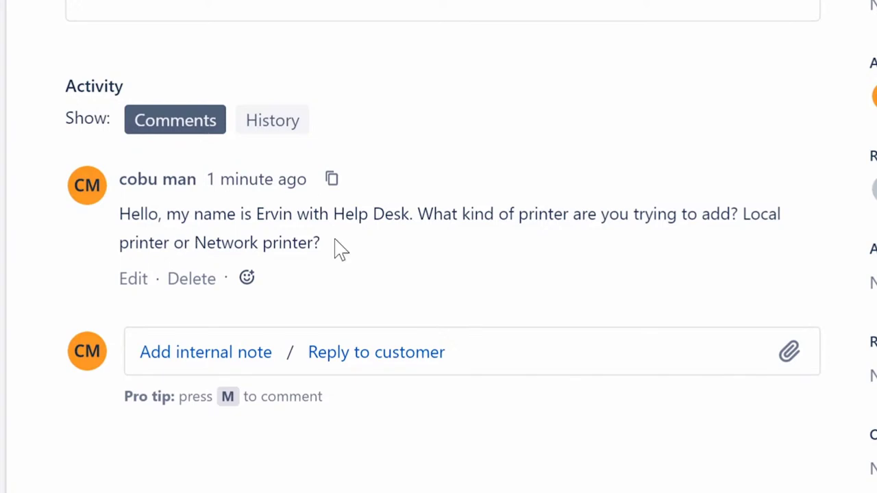
pyautogui.moveTo(333, 245); pyautogui.dragTo(114, 219)
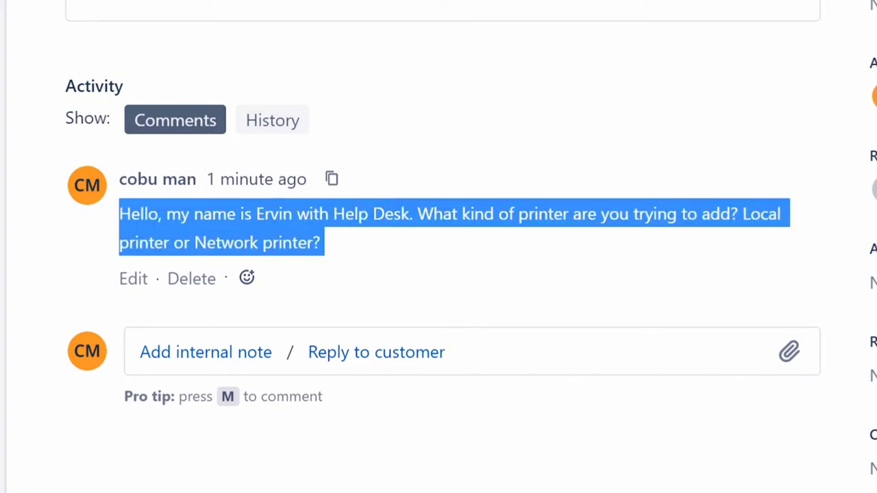
pyautogui.click(314, 241)
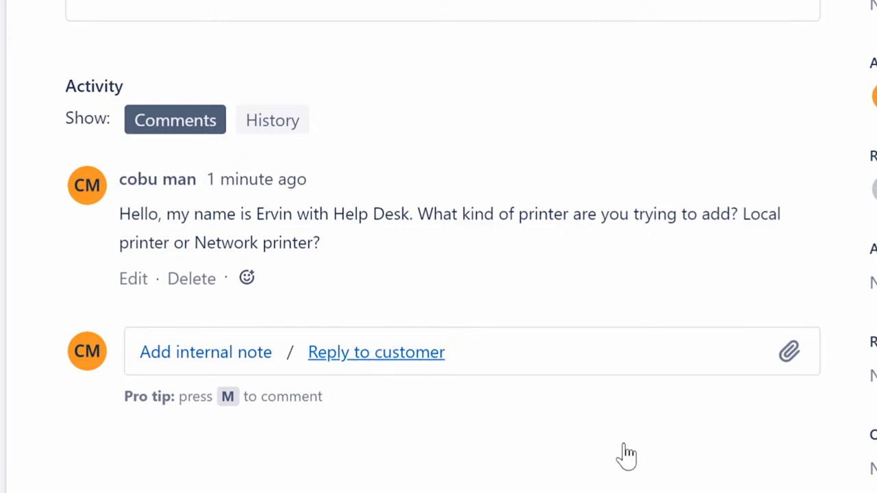
# - Start a reply: 'Okay, in that case can you please send me the ip address of the printer you're trying to add?'
pyautogui.press('m')
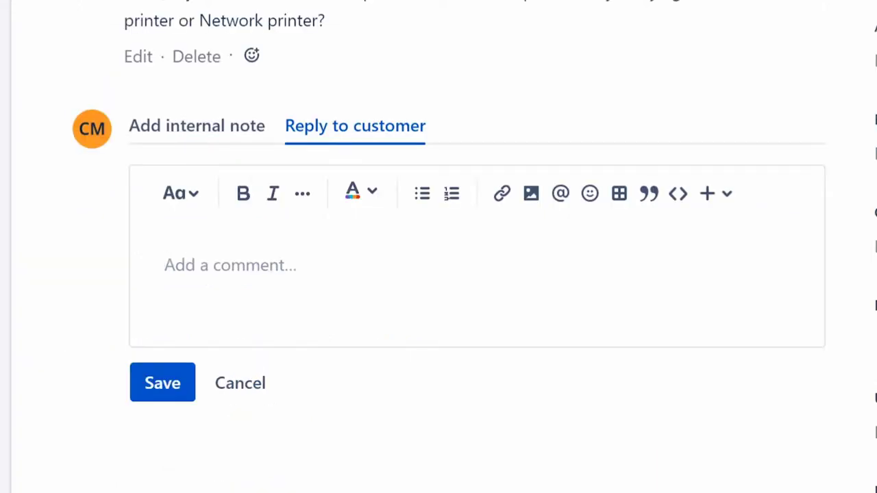
pyautogui.write('Okay')
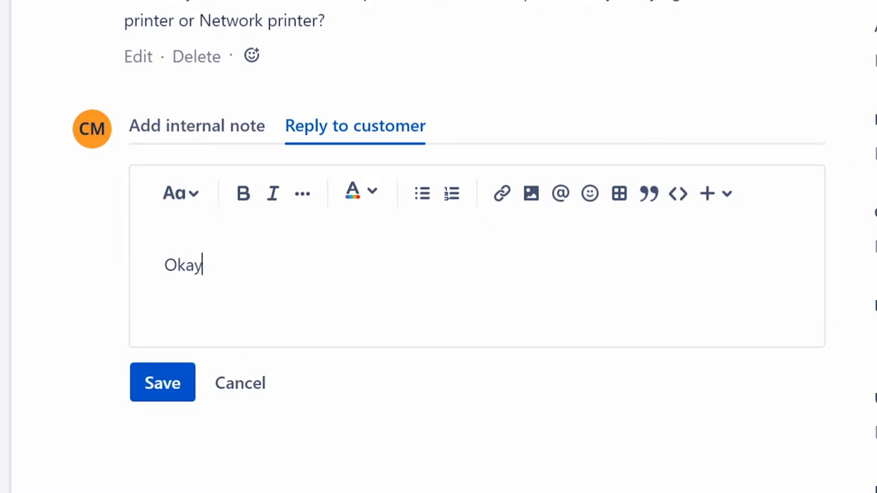
pyautogui.write(', in that case can ypu')
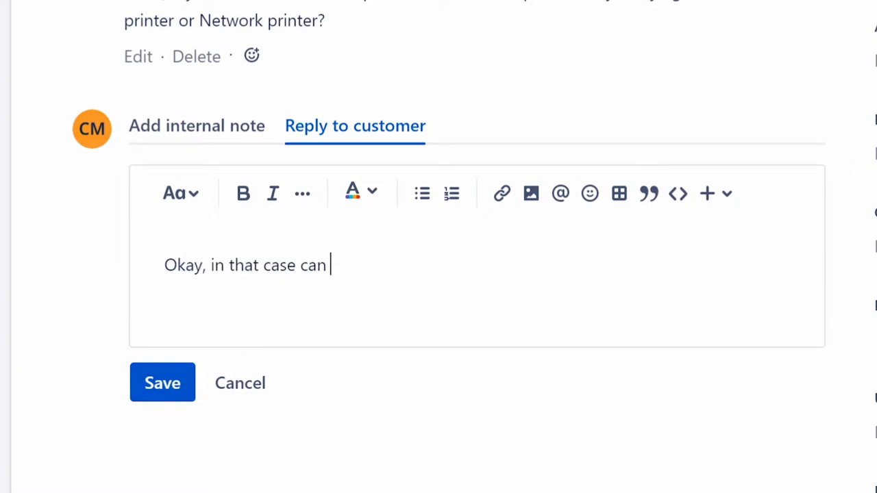
pyautogui.press('BackSpace')
pyautogui.press('BackSpace')
pyautogui.write('ou please send me the ip add')
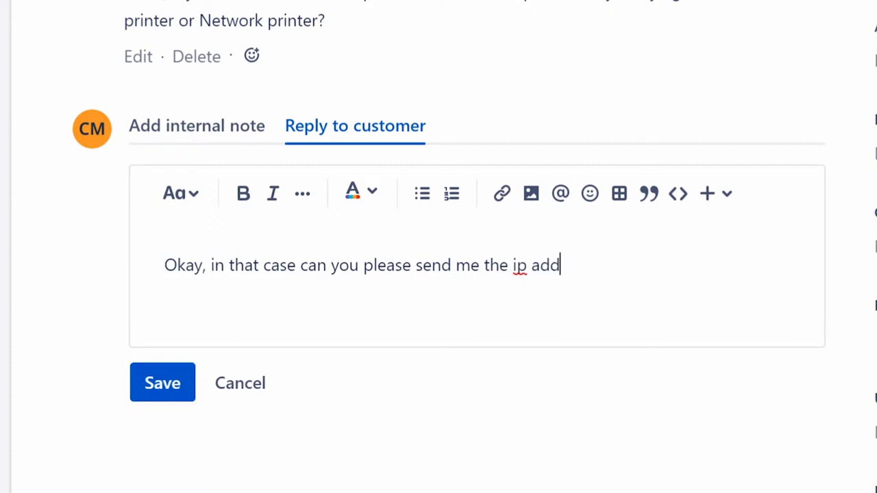
pyautogui.write('ress of th')
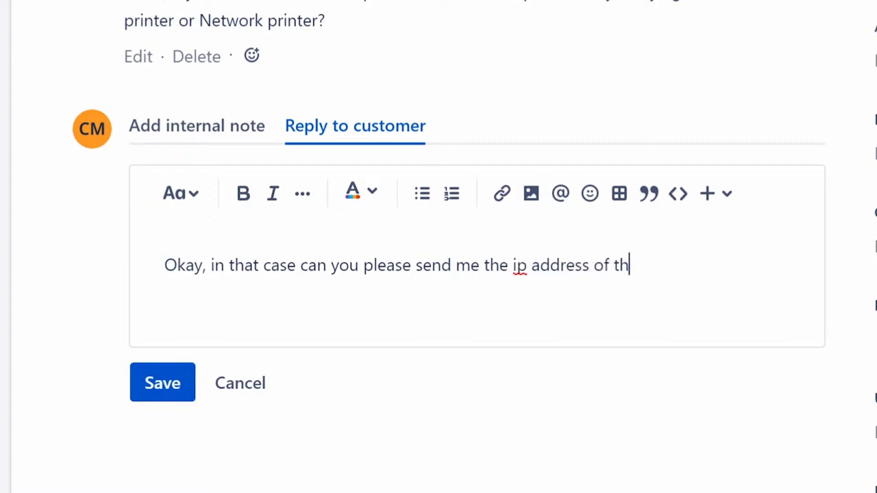
pyautogui.write('e printer you')
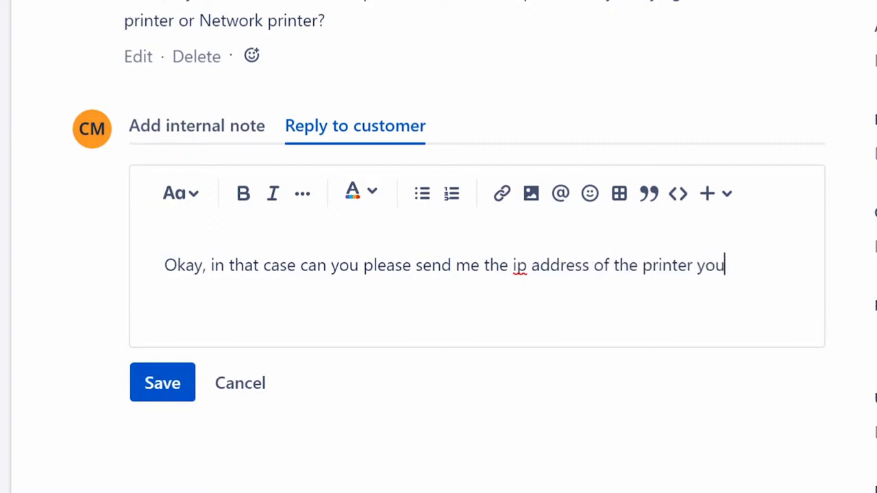
pyautogui.write("'re trying to add")
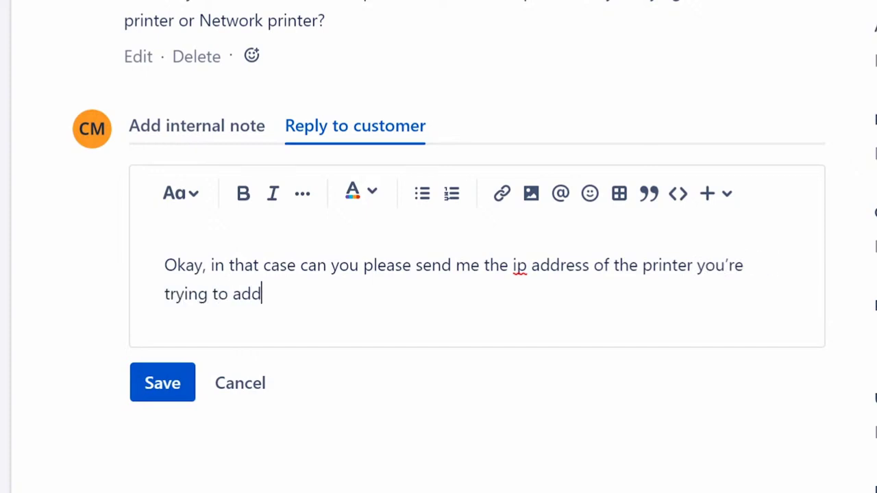
pyautogui.write('?')
# - Insert 'I can add the printer for you; however, I need your PC name to take control remotly,' after Okay
pyautogui.press('Up')
pyautogui.press('Left')
pyautogui.press('Left')
pyautogui.press('Left')
pyautogui.press('Left')
pyautogui.press('Left')
pyautogui.press('Left')
pyautogui.press('Left')
pyautogui.press('Left')
pyautogui.press('Left')
pyautogui.press('Left')
pyautogui.press('Left')
pyautogui.press('Left')
pyautogui.press('Left')
pyautogui.press('Right')
pyautogui.press('Right')
pyautogui.press('Right')
pyautogui.write('I can add the')
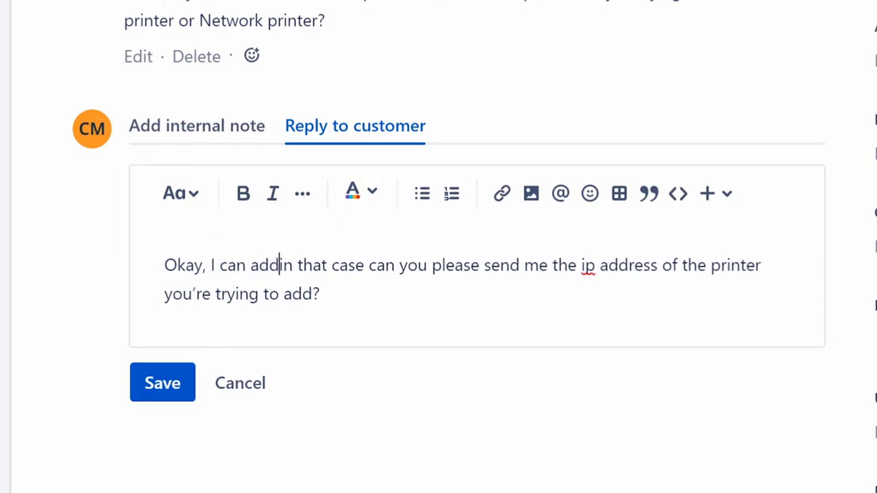
pyautogui.write(' printer')
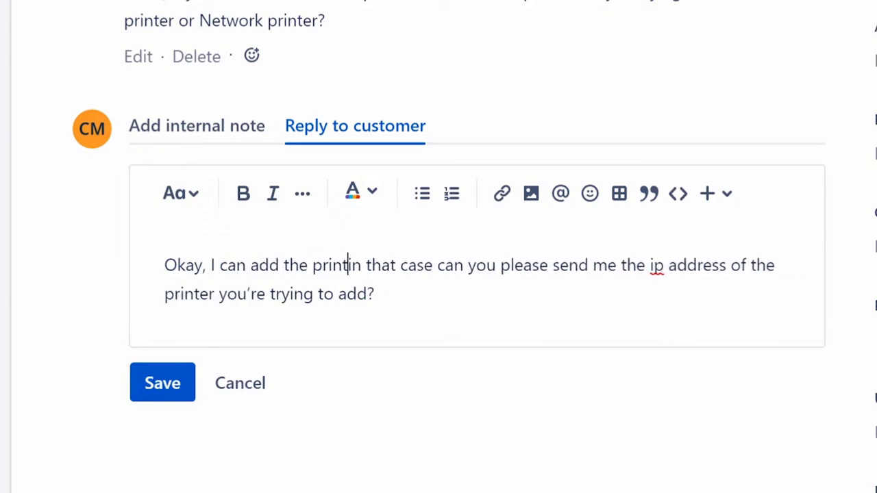
pyautogui.write(' for you')
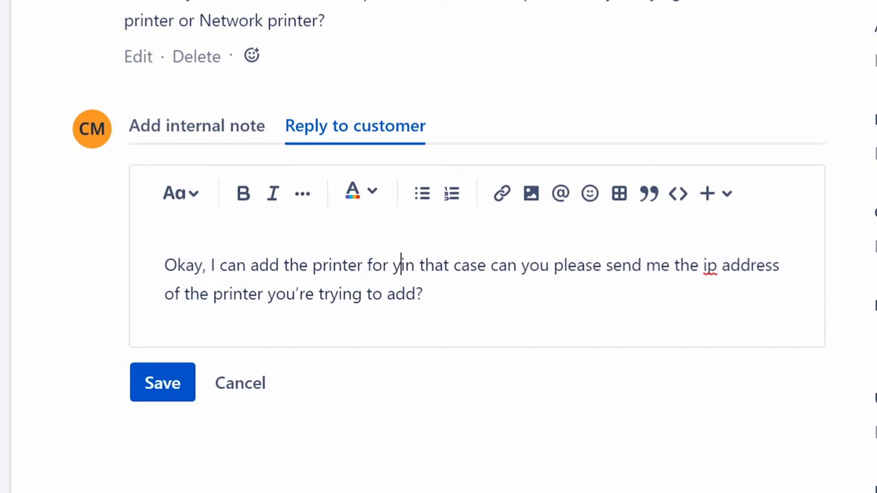
pyautogui.write('; ho')
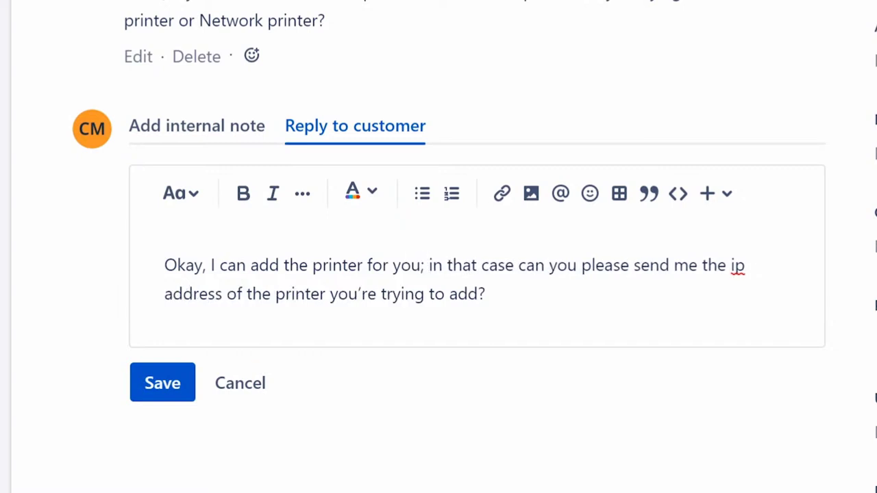
pyautogui.write('wever, ')
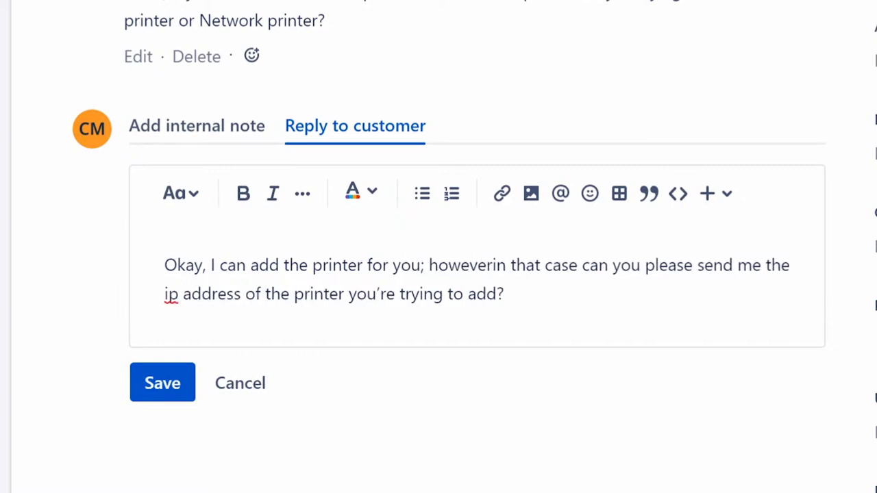
pyautogui.write('I need your ')
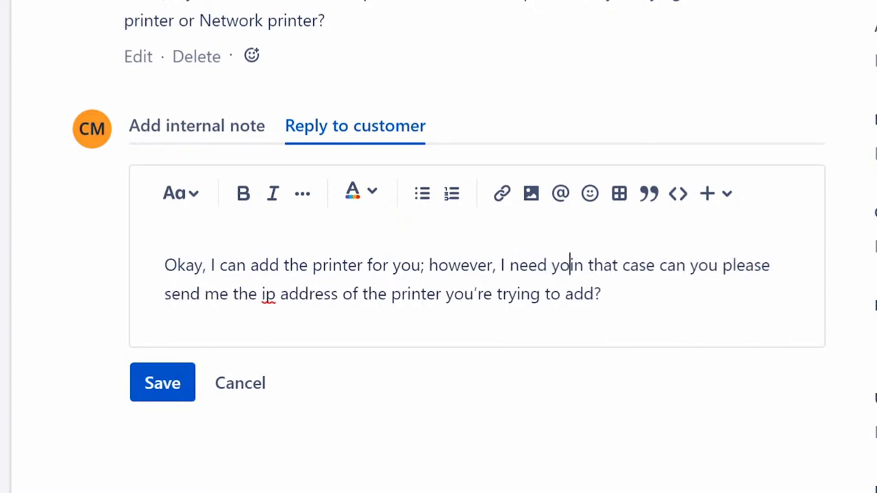
pyautogui.write('Pcin')
pyautogui.press('BackSpace')
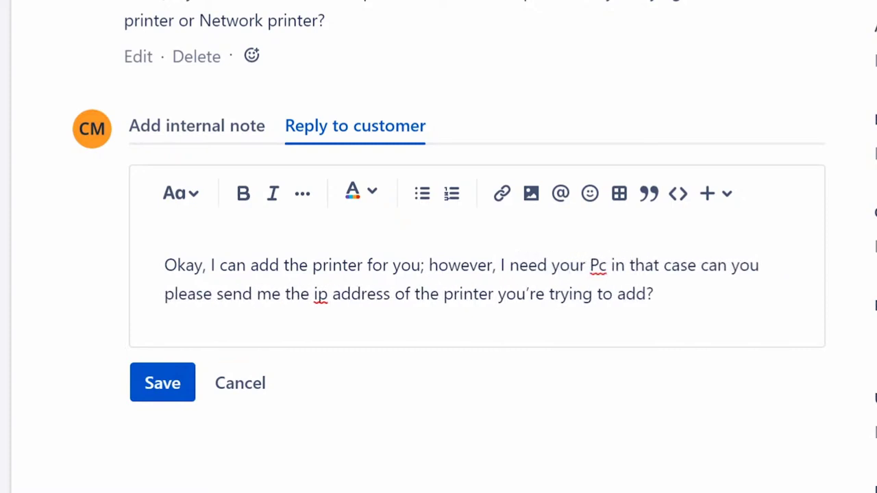
pyautogui.press('BackSpace')
pyautogui.write('C name')
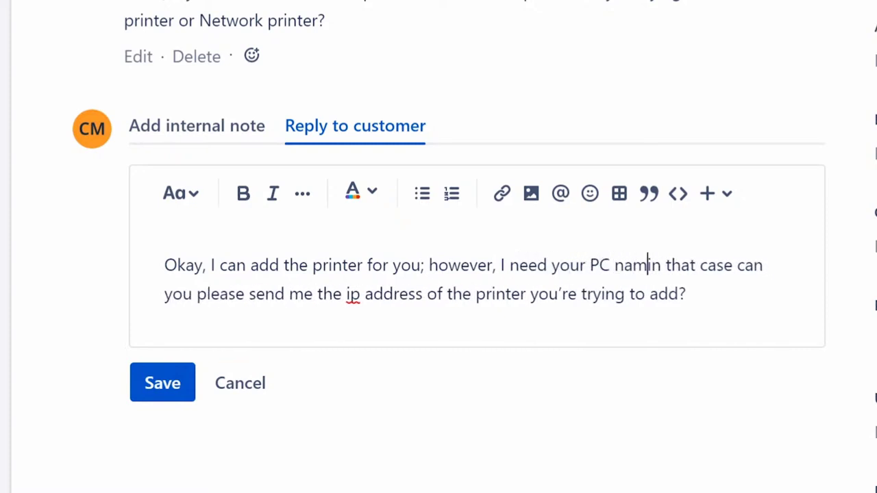
pyautogui.write(' to t')
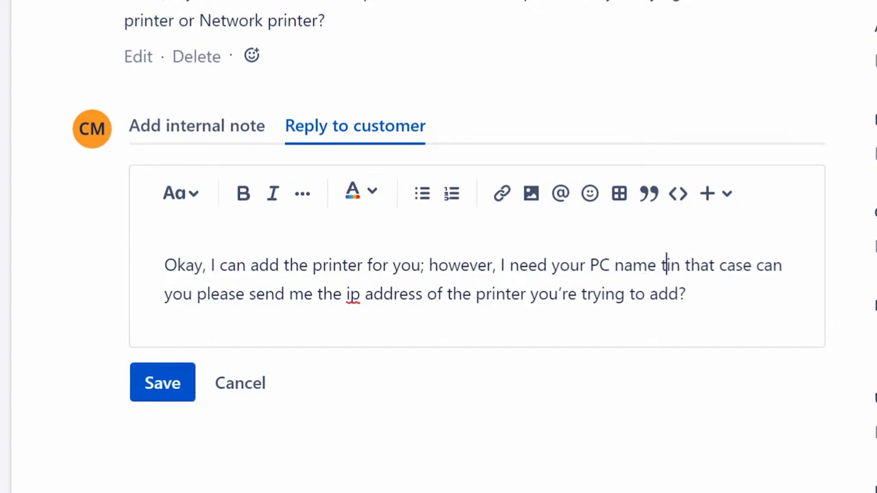
pyautogui.write('ake contro')
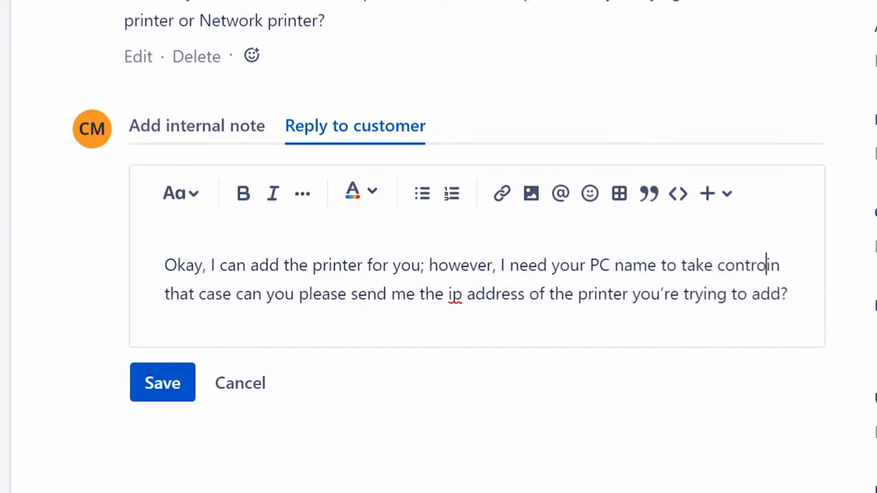
pyautogui.write('l remotly,')
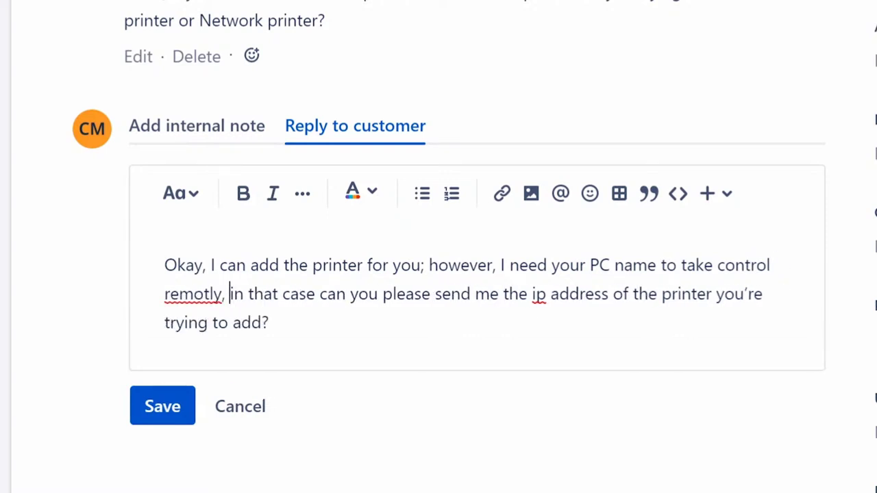
# - Correct 'remotly' to 'remotely' and replace 'in that case' with 'and'
pyautogui.click(193, 294)
pyautogui.rightClick(199, 298)
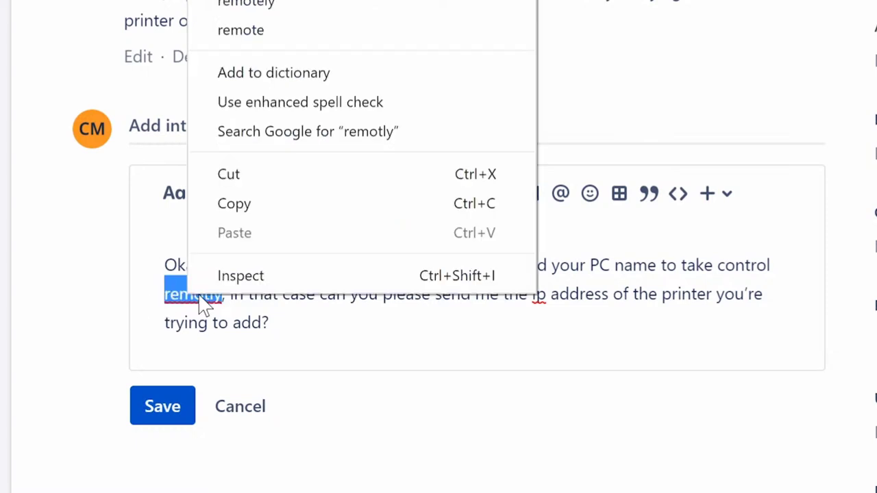
pyautogui.click(306, 4)
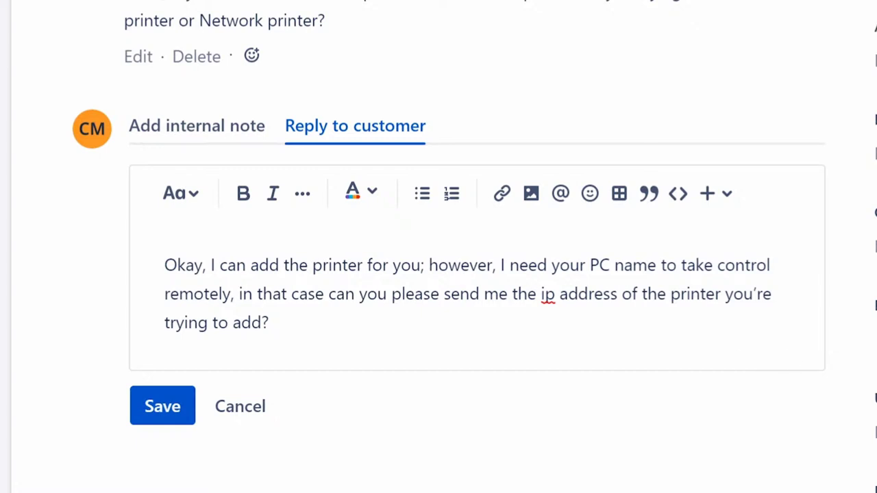
pyautogui.moveTo(281, 294); pyautogui.dragTo(231, 294)
pyautogui.write('and')
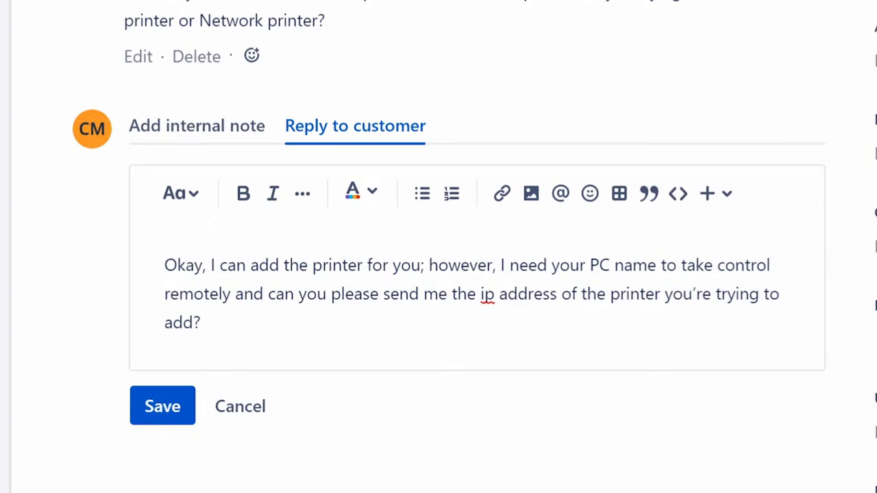
# - Add 'of your PC' after 'take control' in the reply
pyautogui.click(500, 265)
pyautogui.moveTo(164, 265); pyautogui.dragTo(205, 322)
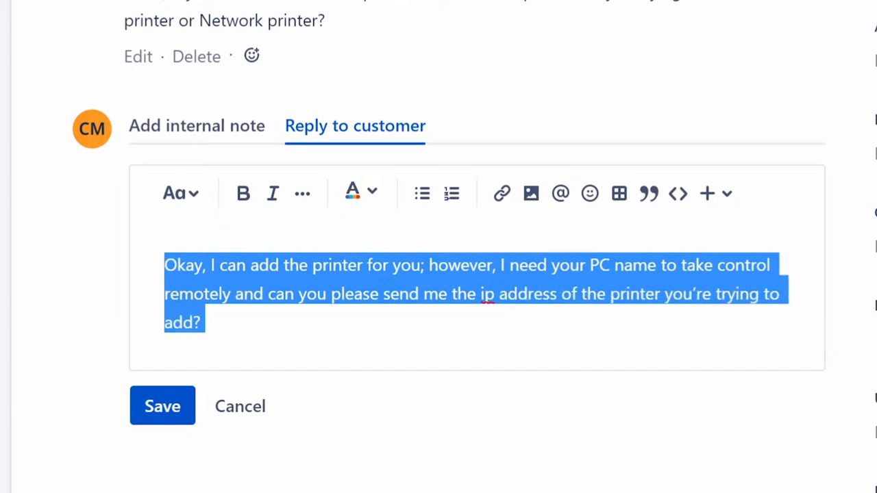
pyautogui.click(409, 294)
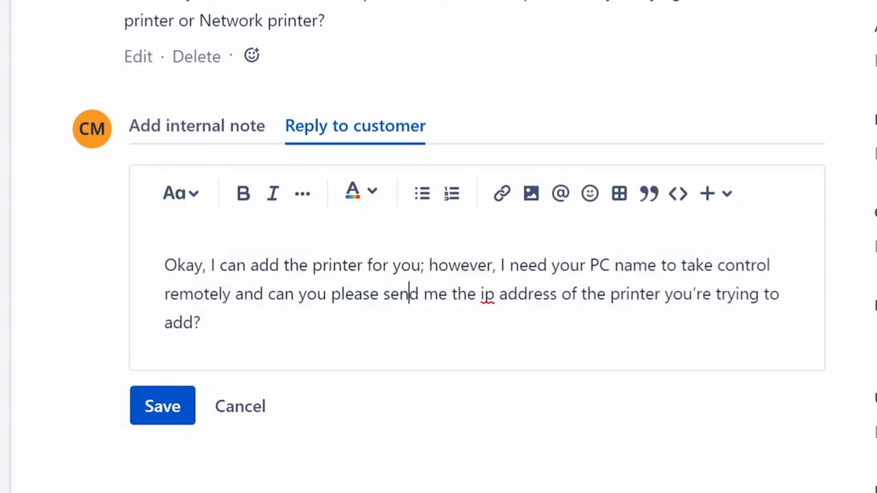
pyautogui.click(797, 266)
pyautogui.write('of your Pc')
pyautogui.press('BackSpace')
pyautogui.write('C')
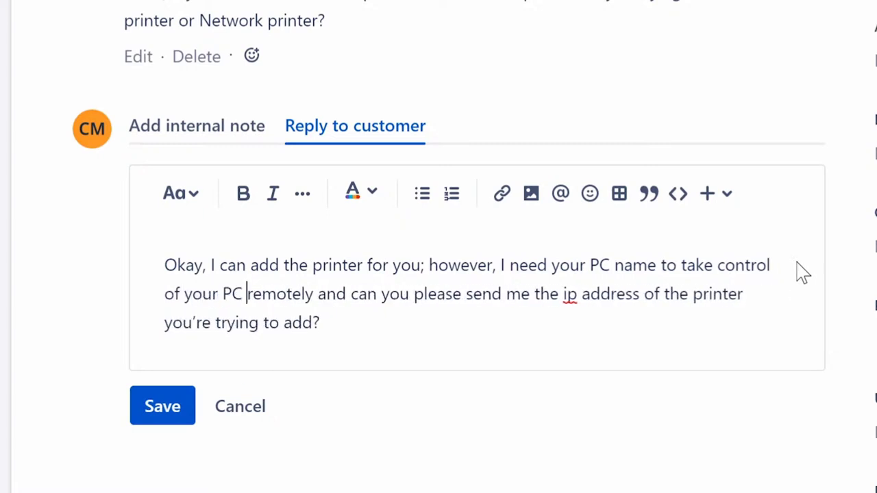
# - Check the IP address request wording and post the reply with Ctrl+Enter
pyautogui.hotkey('ctrl', 'End')
pyautogui.click(243, 294)
pyautogui.click(427, 294)
pyautogui.moveTo(540, 294); pyautogui.dragTo(323, 322)
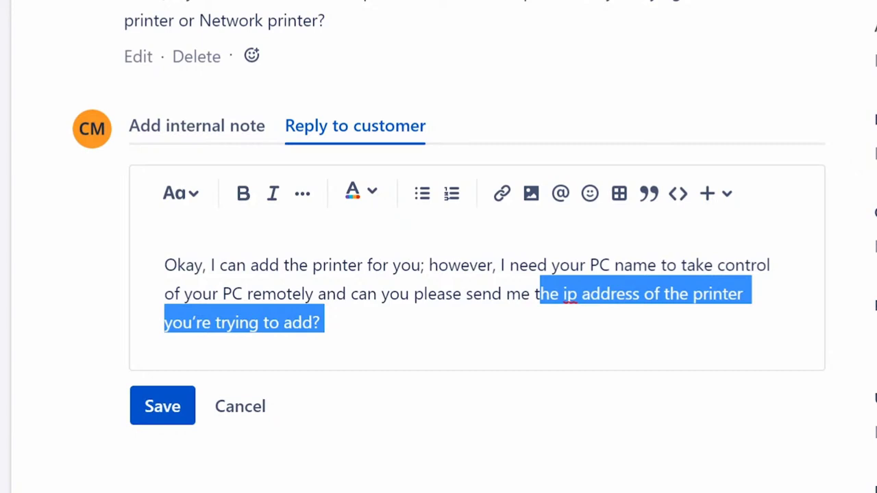
pyautogui.click(323, 322)
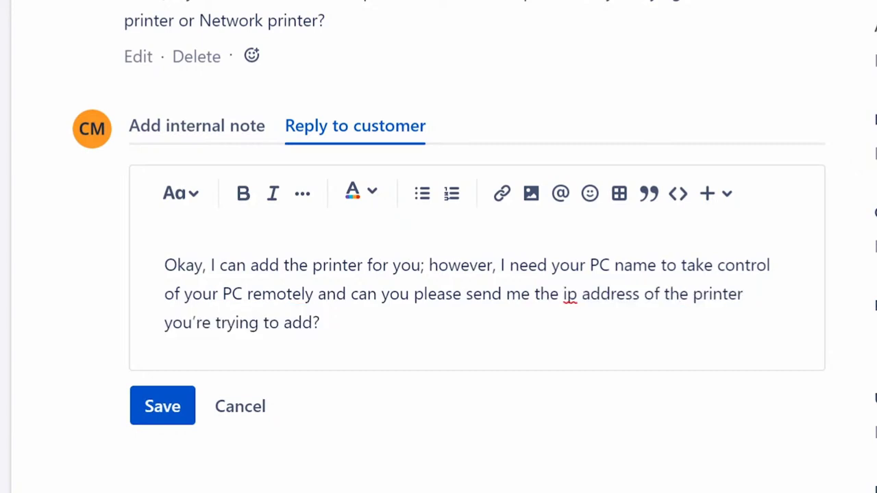
pyautogui.click(713, 265)
pyautogui.click(539, 294)
pyautogui.click(324, 322)
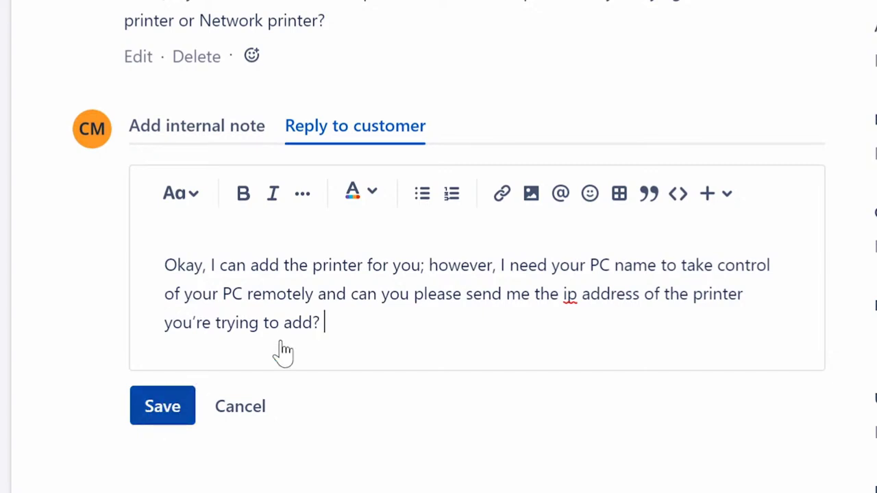
pyautogui.hotkey('ctrl', 'Return')
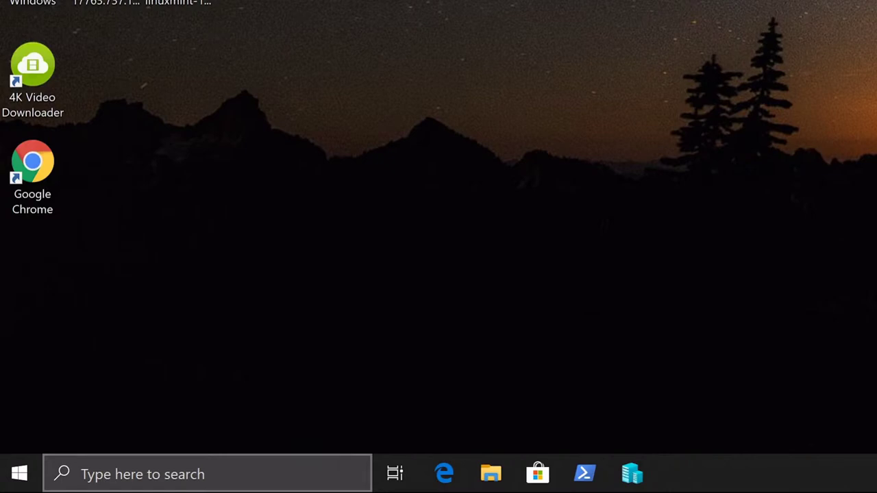
# - Search Windows for 'devices' so Printers & scanners shows as the best match
pyautogui.click(235, 480)
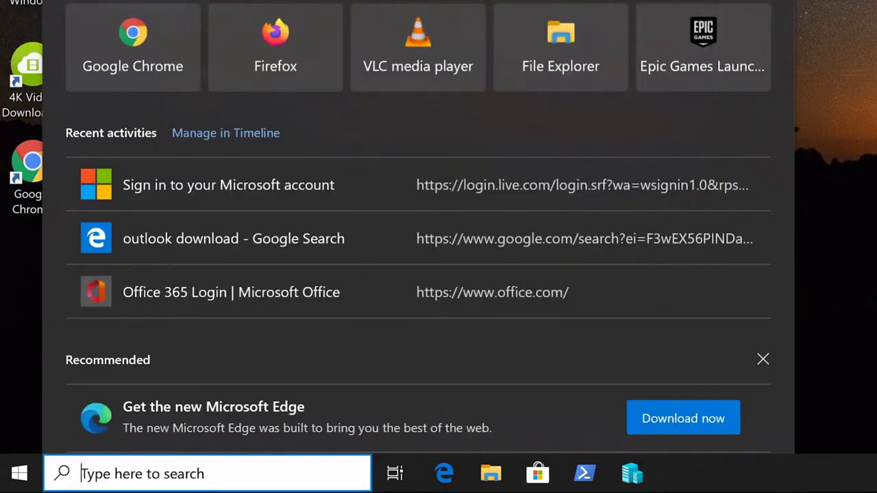
pyautogui.write('de')
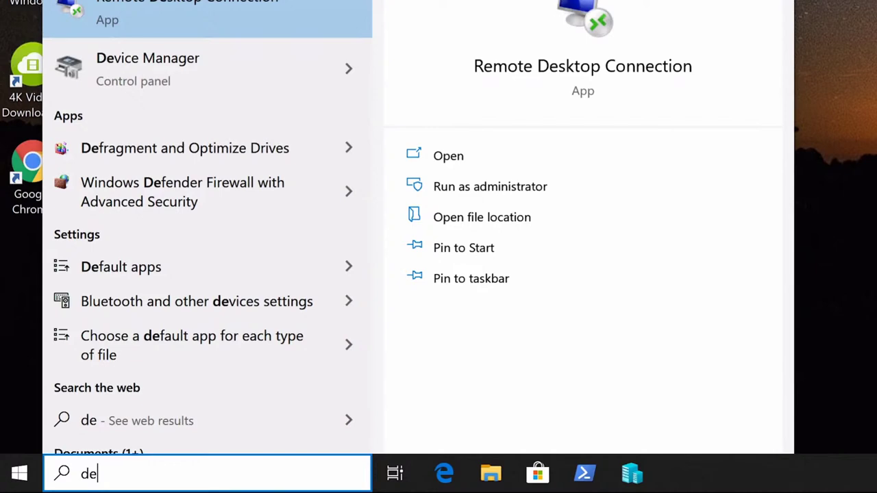
pyautogui.press('BackSpace')
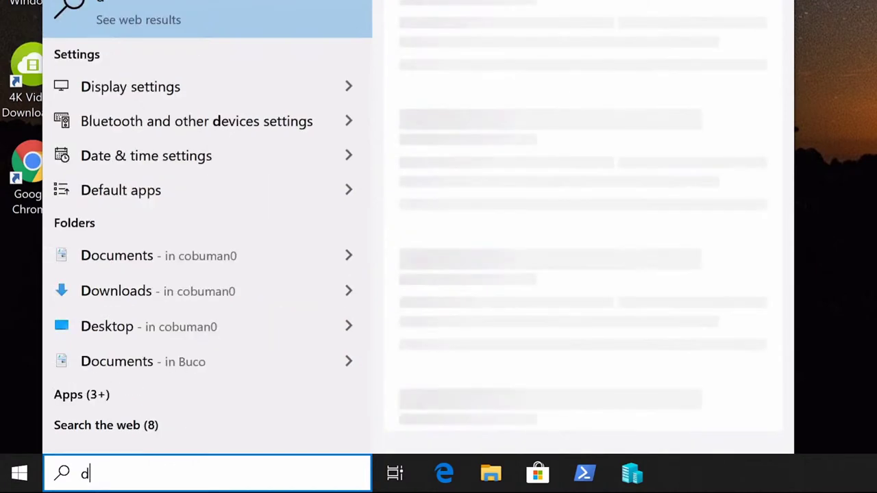
pyautogui.write('evices')
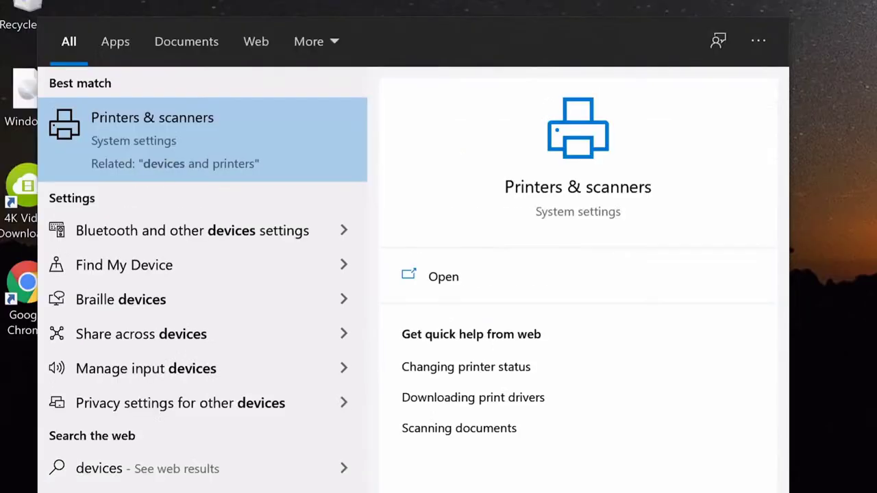
# - Open Printers & scanners settings and start Add a printer or scanner
pyautogui.click(158, 13)
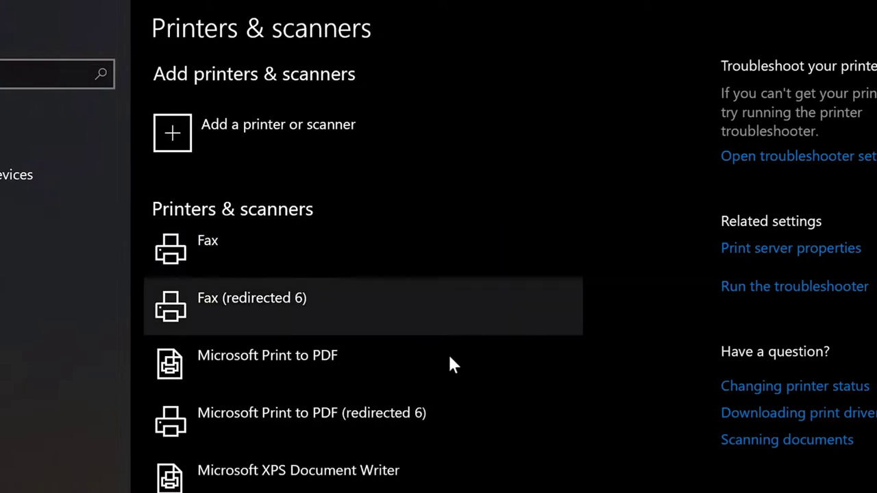
pyautogui.click(347, 442)
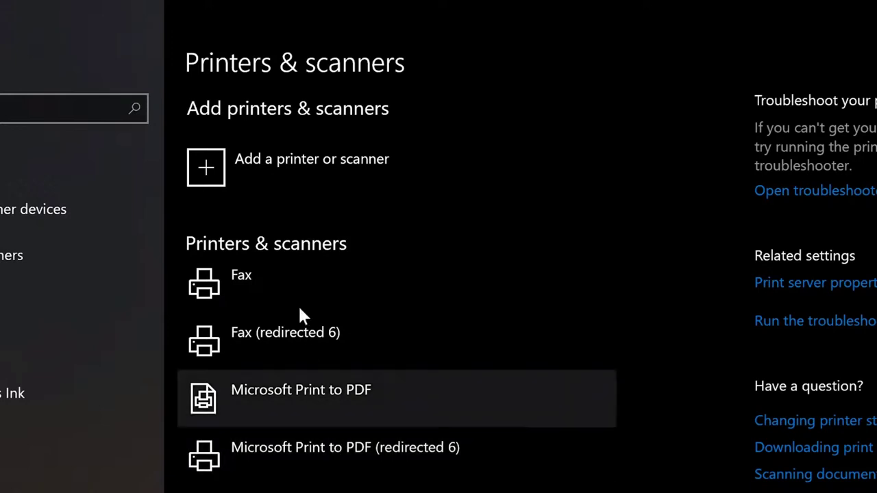
pyautogui.click(296, 153)
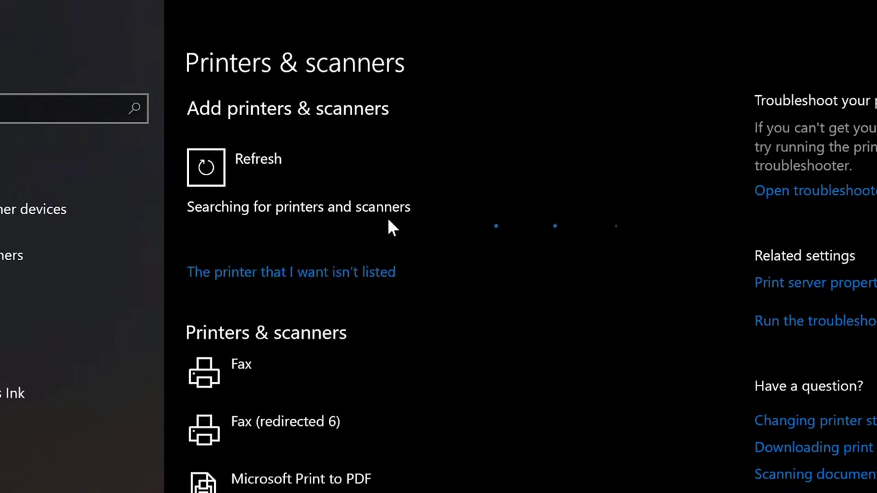
# - Open the 'The printer that I want isn't listed' wizard, then close it
pyautogui.click(355, 273)
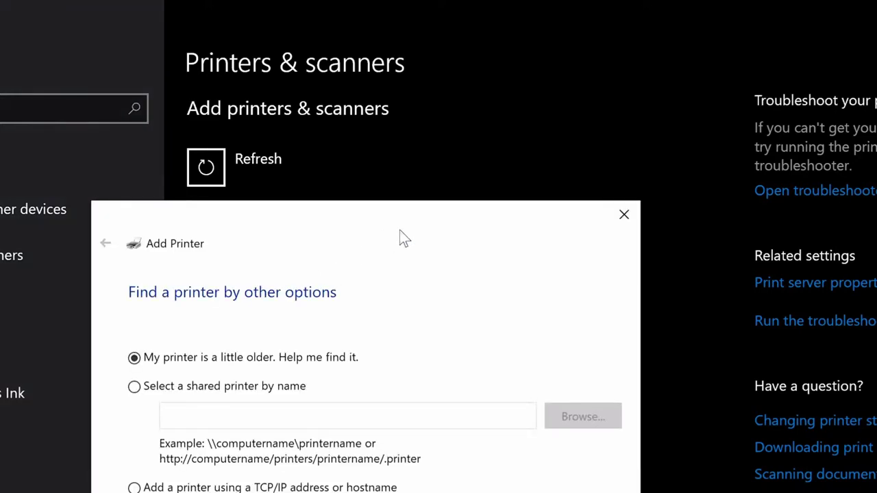
pyautogui.moveTo(420, 243); pyautogui.dragTo(459, 126)
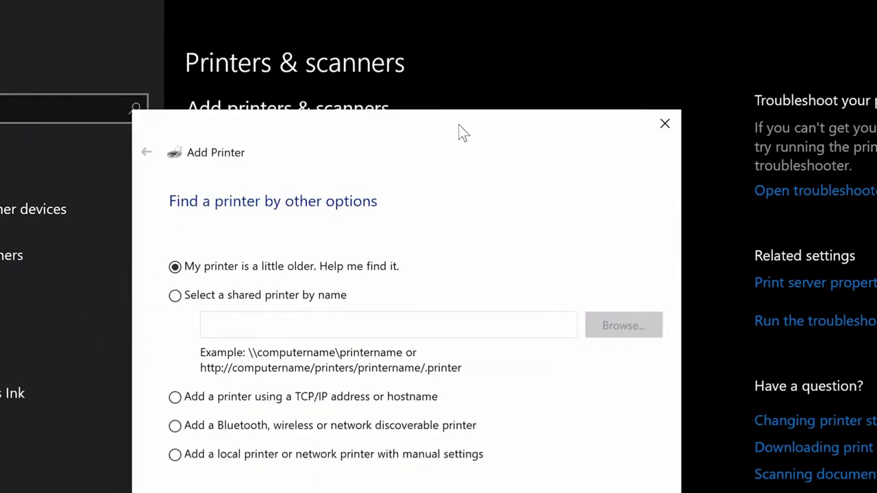
pyautogui.press('Escape')
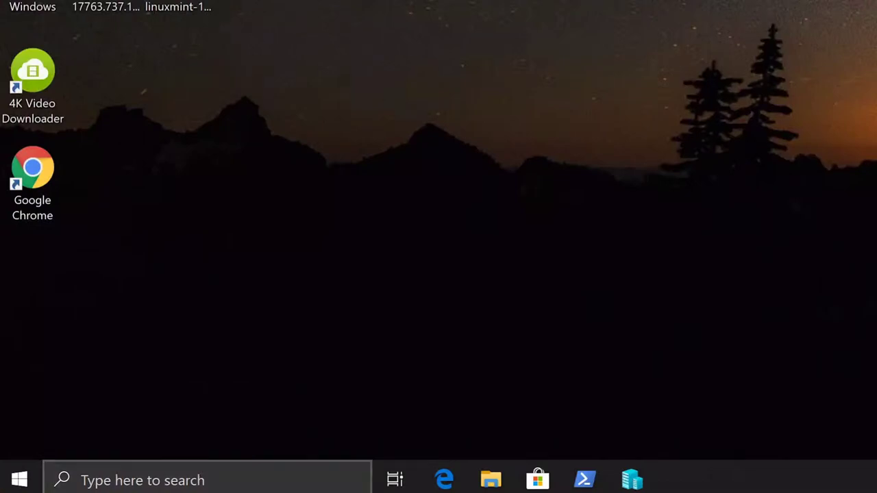
# - Open Control Panel via a 'cont' search and go to Devices and Printers
pyautogui.press('super+s')
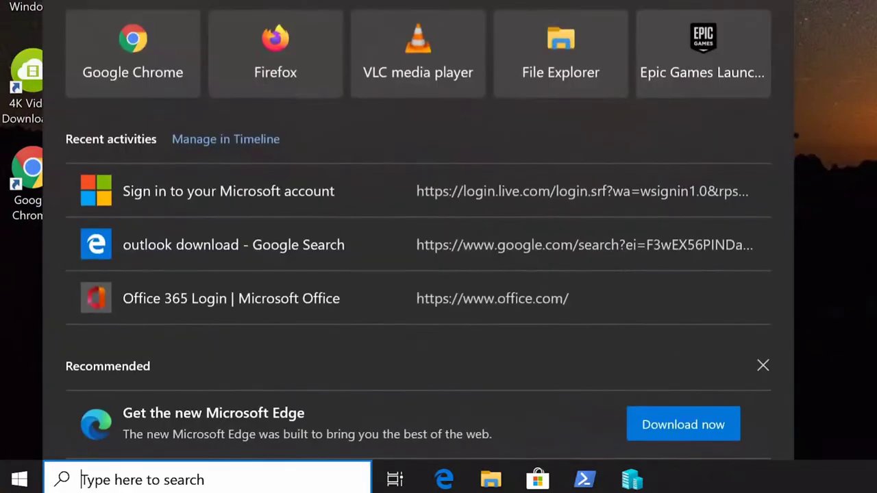
pyautogui.write('cont')
pyautogui.press('Return')
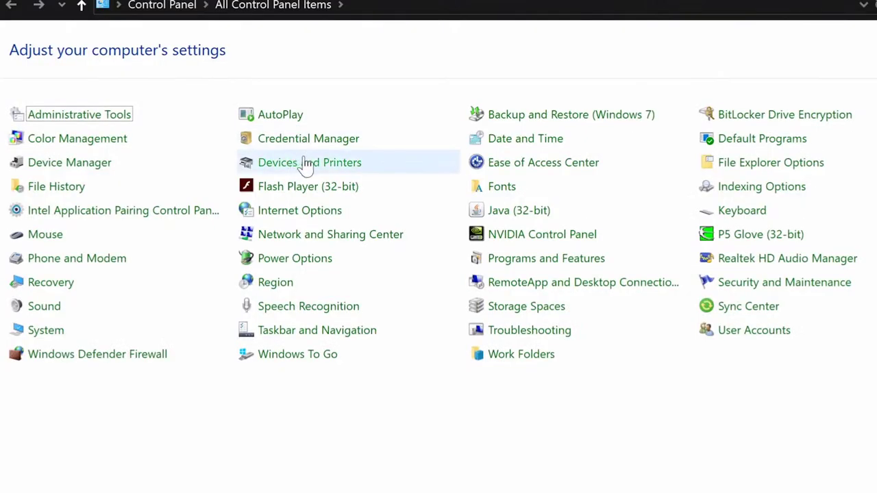
pyautogui.click(306, 164)
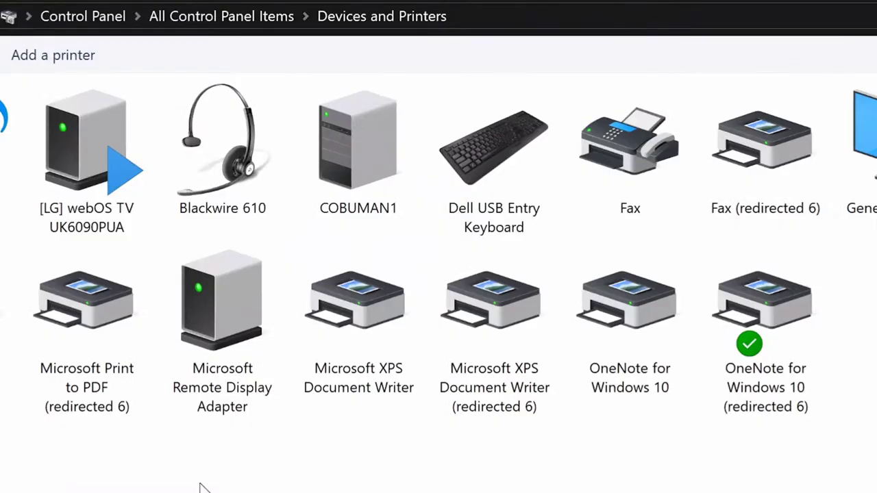
# - Select the Blackwire 610 headset, then start adding a new printer
pyautogui.moveTo(8, 472); pyautogui.dragTo(876, 115)
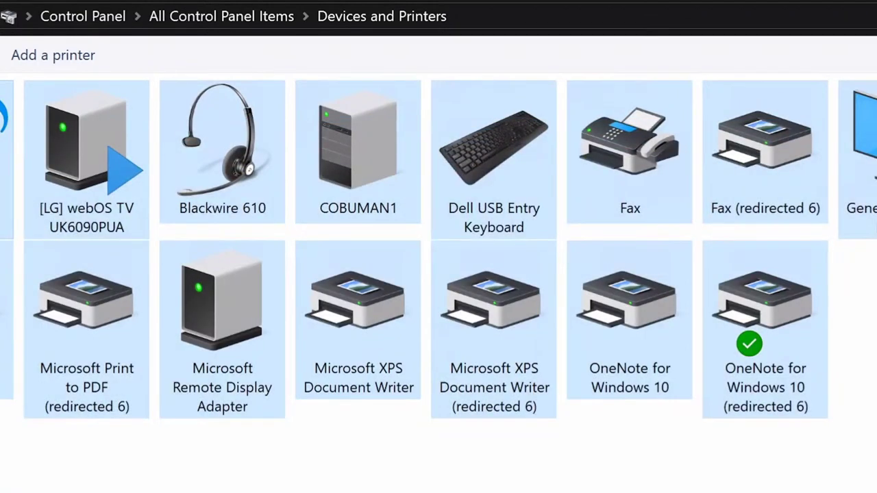
pyautogui.press('Escape')
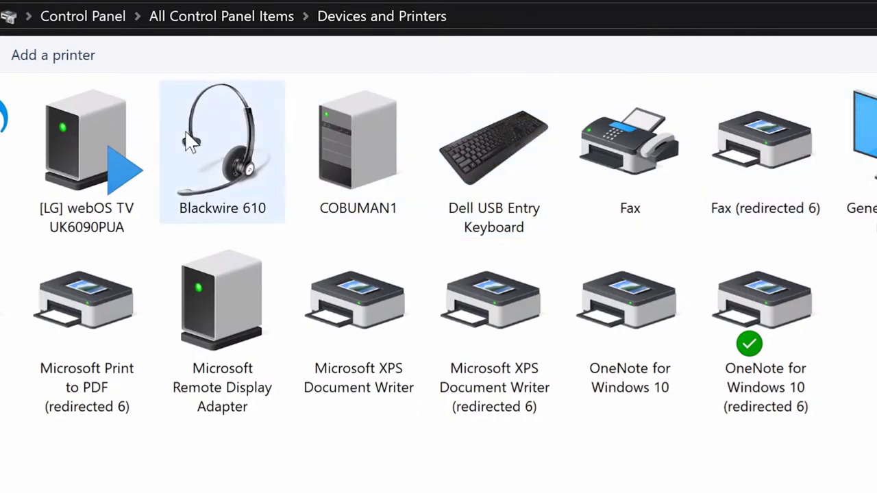
pyautogui.click(203, 140)
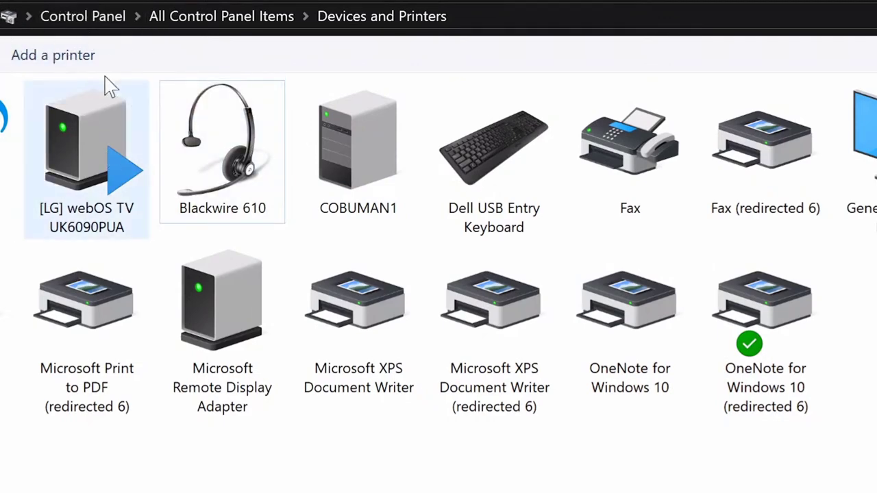
pyautogui.click(59, 65)
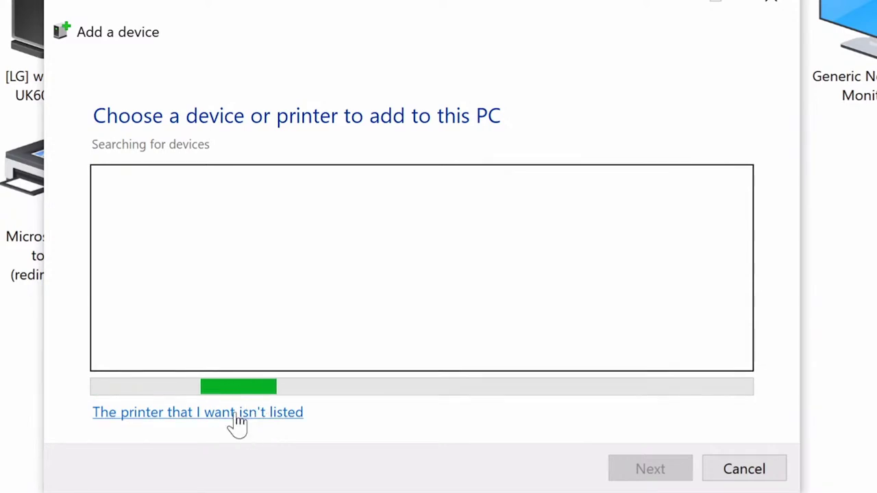
# - Add the unlisted printer by TCP/IP address 192.168.2.1 and submit it
pyautogui.click(236, 415)
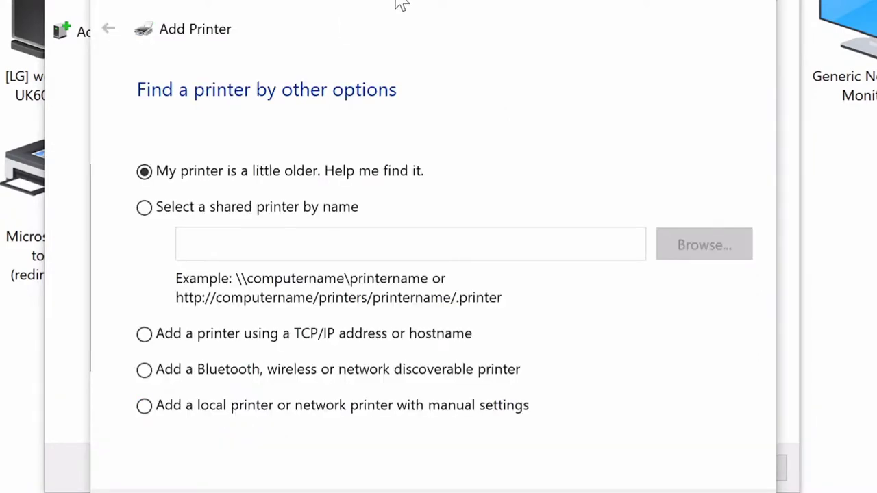
pyautogui.moveTo(401, 5); pyautogui.dragTo(604, 0)
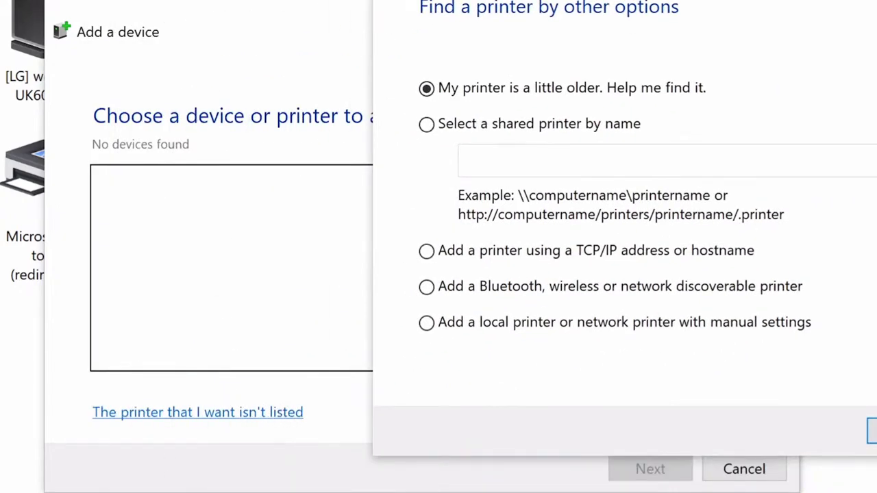
pyautogui.moveTo(605, 2); pyautogui.dragTo(371, 0)
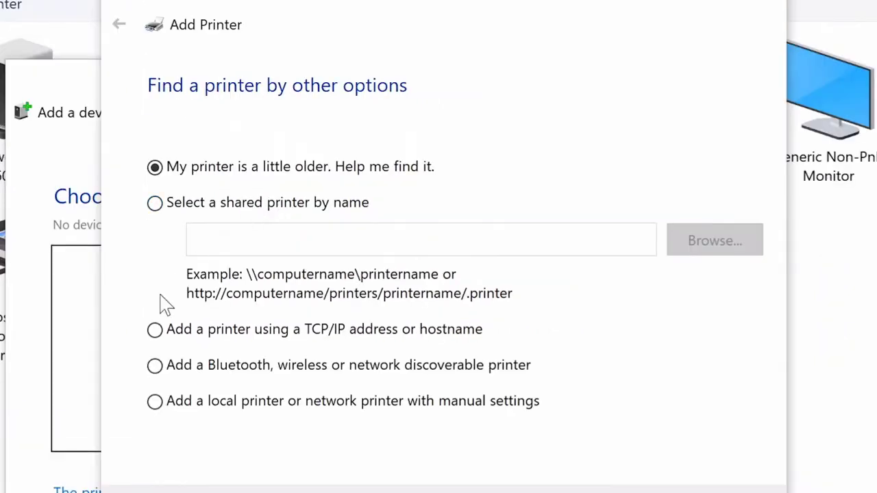
pyautogui.click(278, 404)
pyautogui.press('Return')
pyautogui.click(390, 194)
pyautogui.write('192.168.2.1')
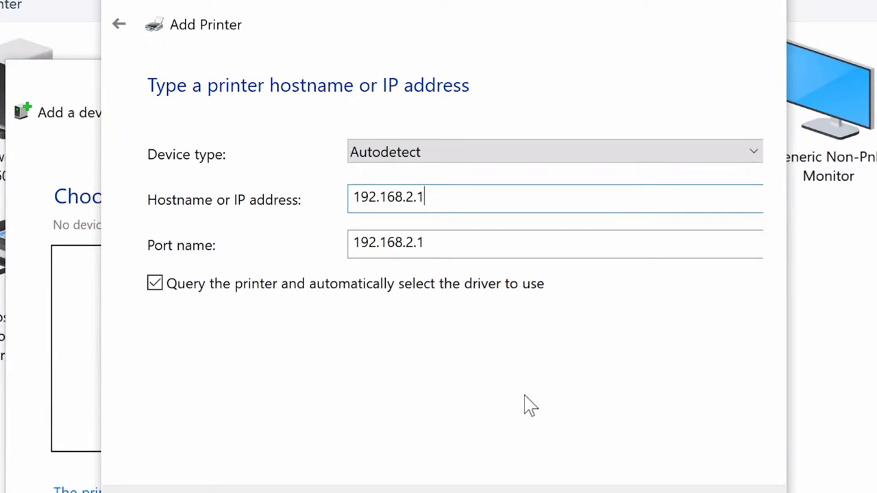
pyautogui.click(653, 489)
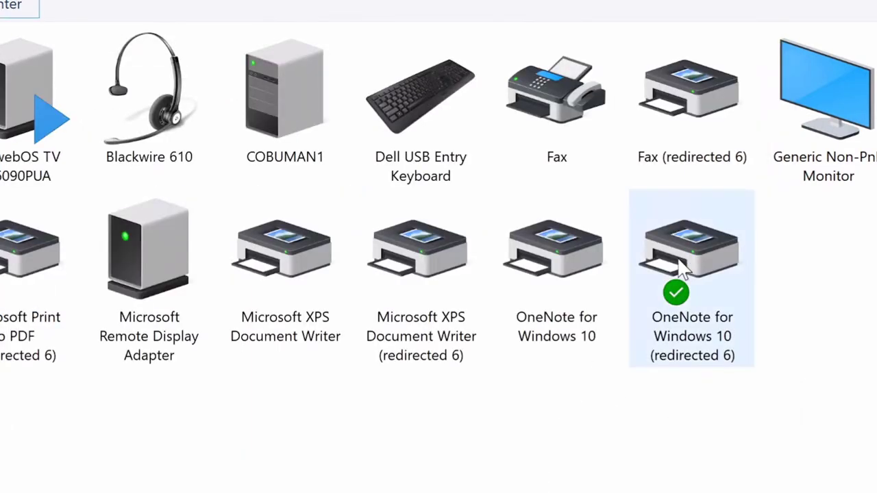
# - Make the OneNote for Windows 10 (redirected 6) printer the Windows default printer
pyautogui.click(683, 269)
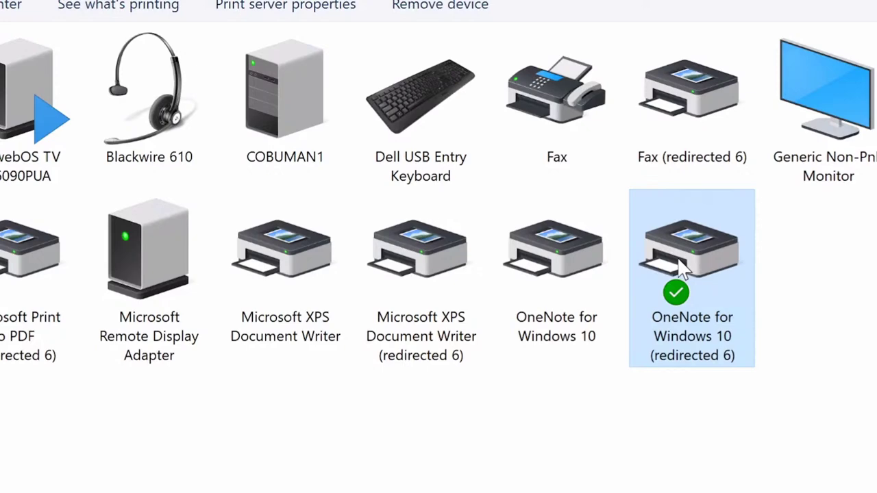
pyautogui.moveTo(678, 241)
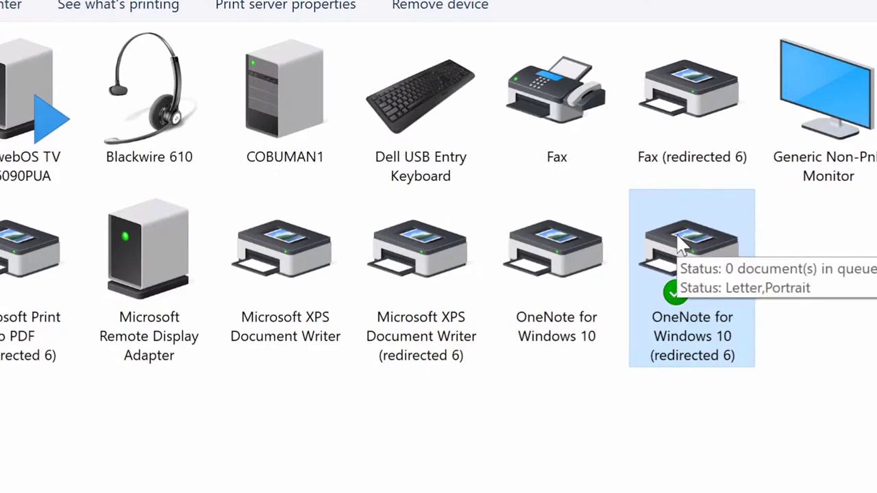
pyautogui.rightClick(688, 257)
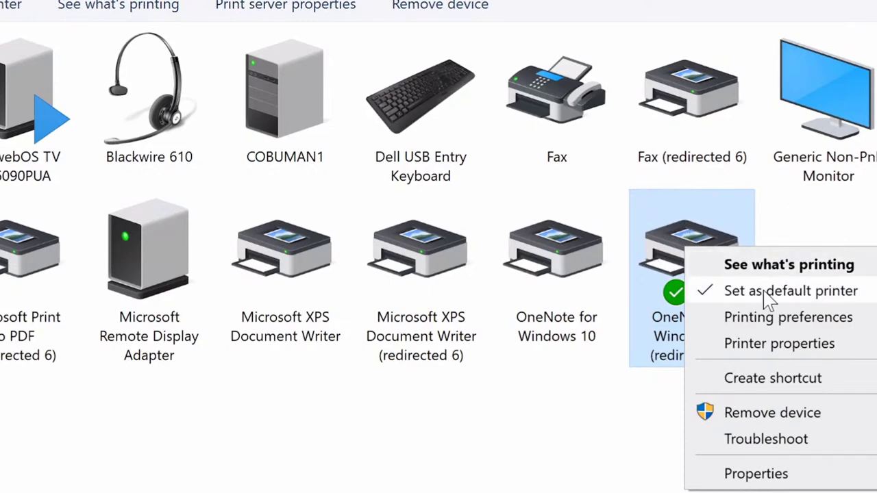
pyautogui.click(732, 296)
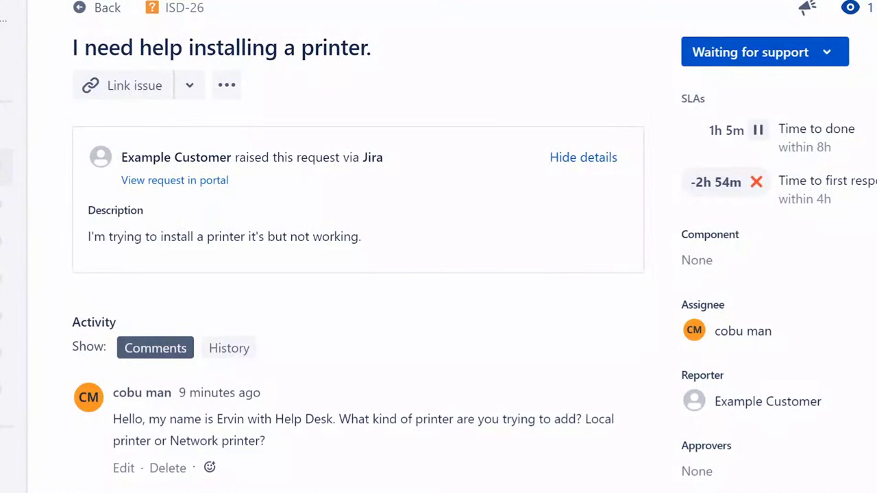
# - Post the internal note 'Added printer as requested.' on ISD-26, signed with the agent's name, and show its status transitions
pyautogui.scroll(-3, 188, 466)
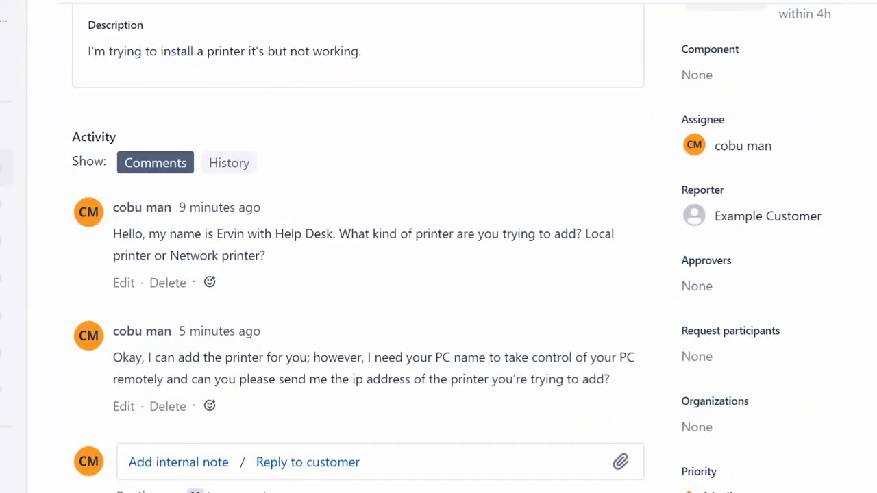
pyautogui.scroll(-4, 184, 466)
pyautogui.click(184, 463)
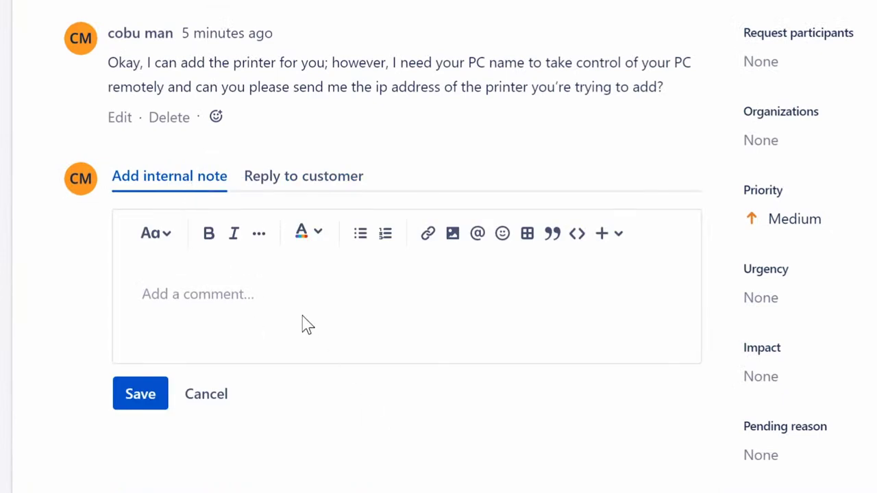
pyautogui.write('Added print')
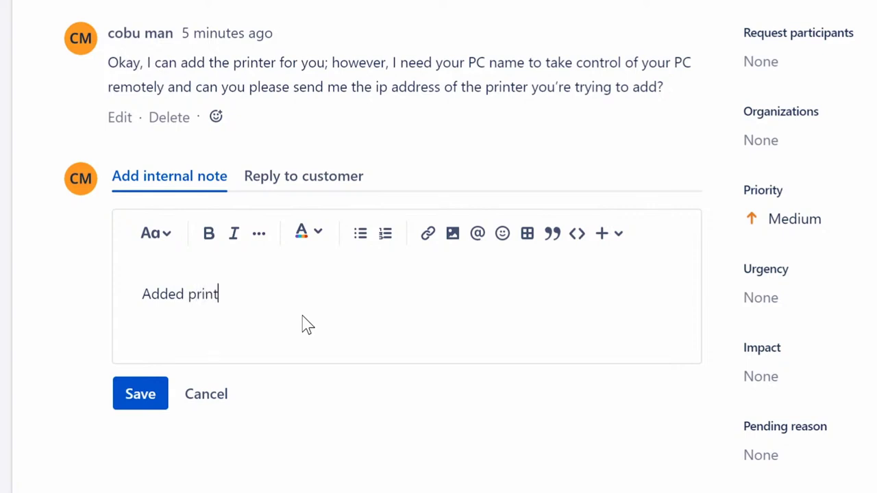
pyautogui.write('er as requested. ')
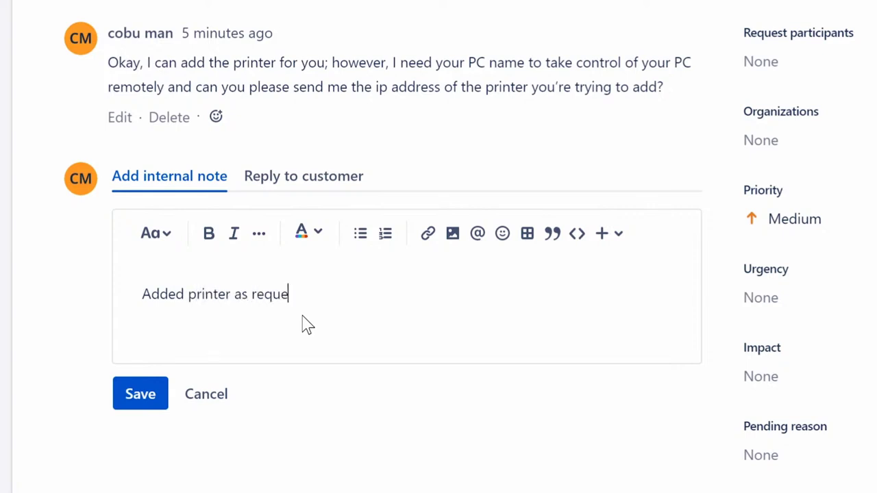
pyautogui.write('Ervin')
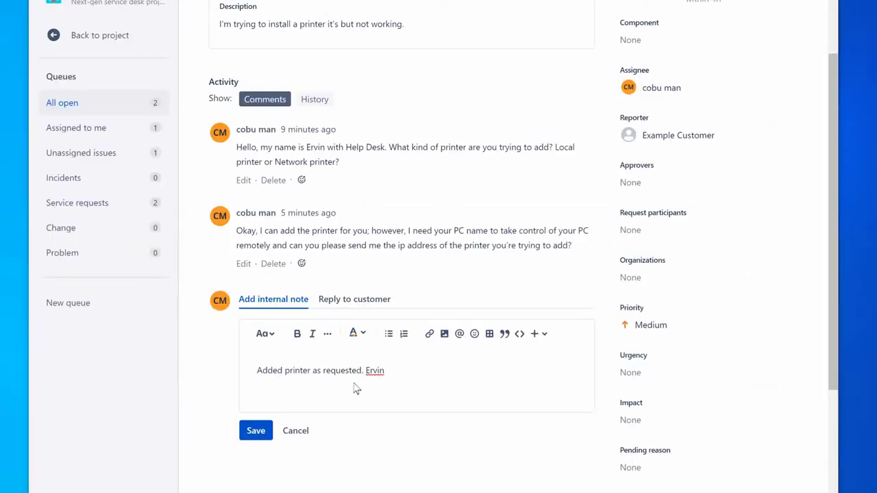
pyautogui.click(256, 436)
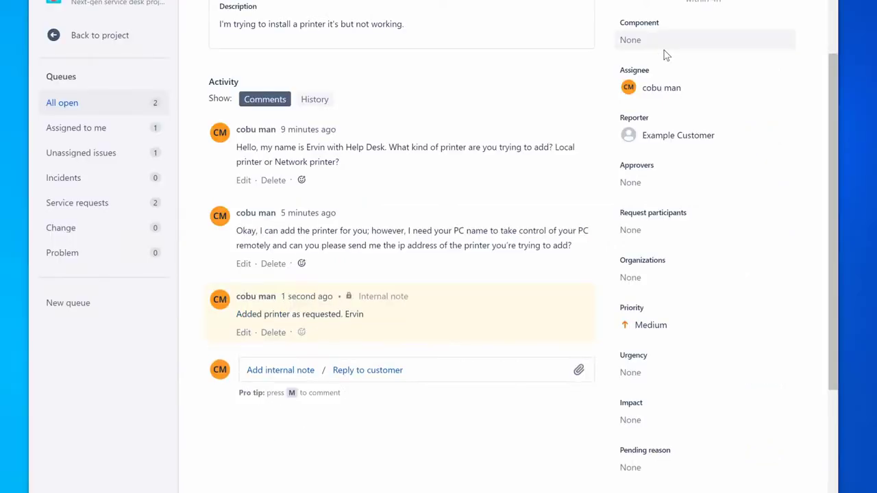
pyautogui.scroll(2, 658, 160)
pyautogui.click(716, 24)
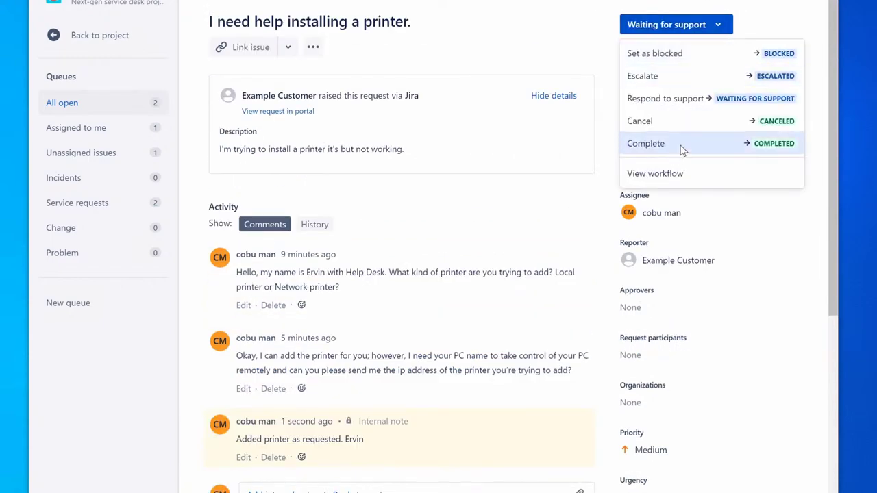
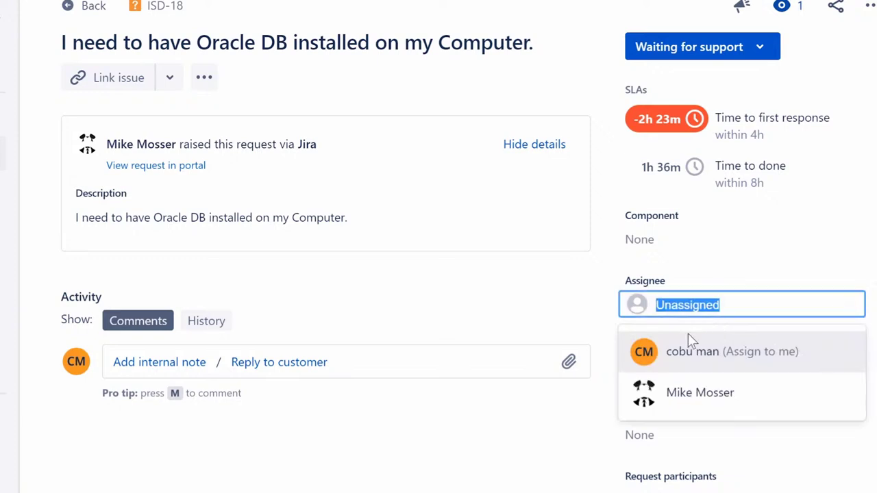
# - Assign ISD-18 to yourself, then highlight the ticket title and the requester's name
pyautogui.click(689, 349)
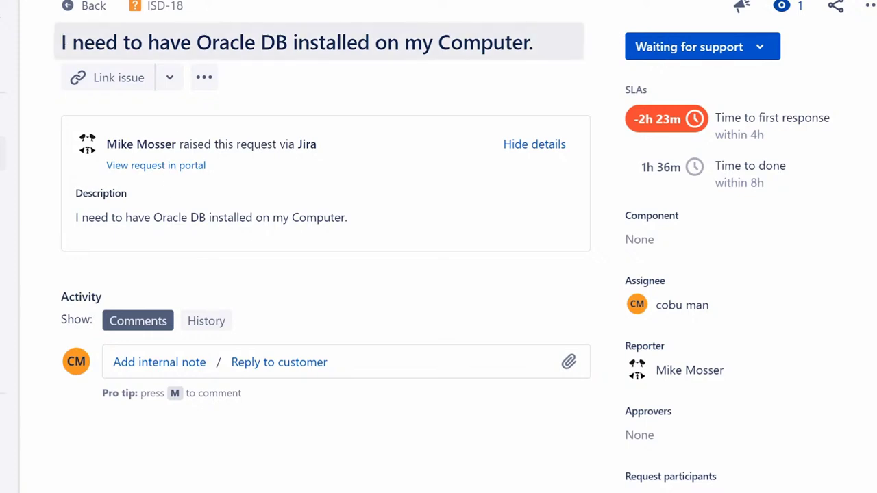
pyautogui.moveTo(62, 42); pyautogui.dragTo(544, 52)
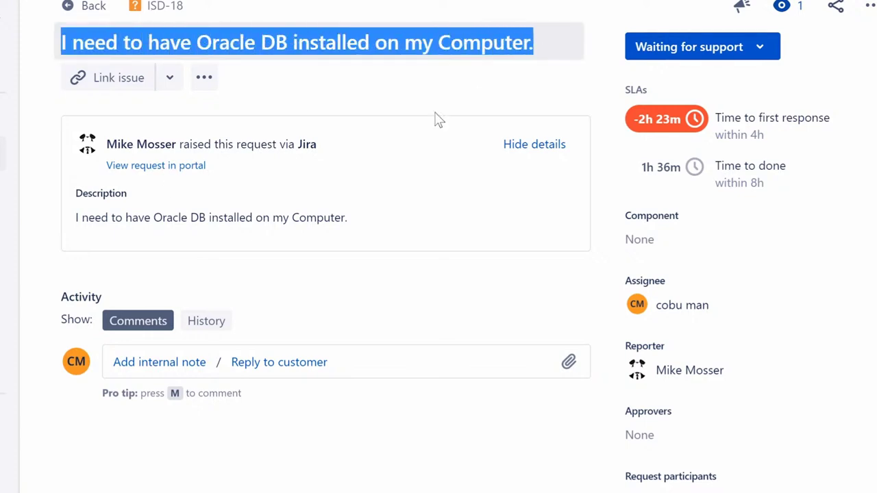
pyautogui.click(377, 233)
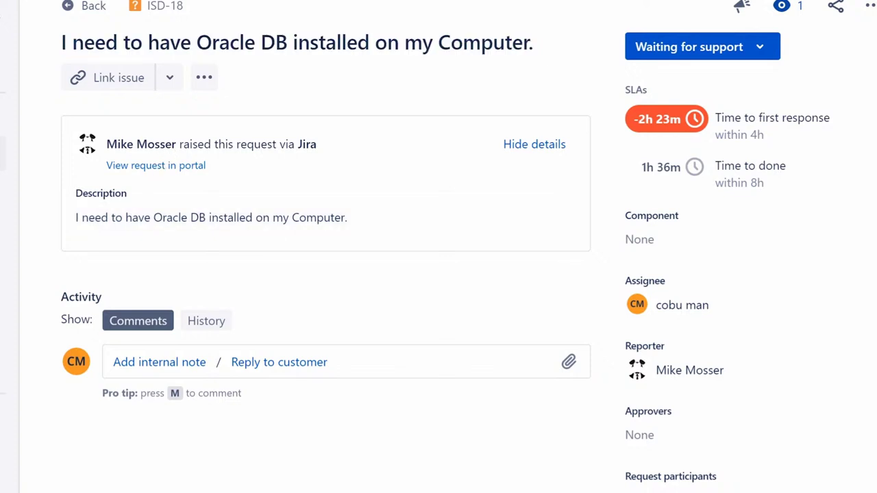
pyautogui.moveTo(178, 145); pyautogui.dragTo(107, 146)
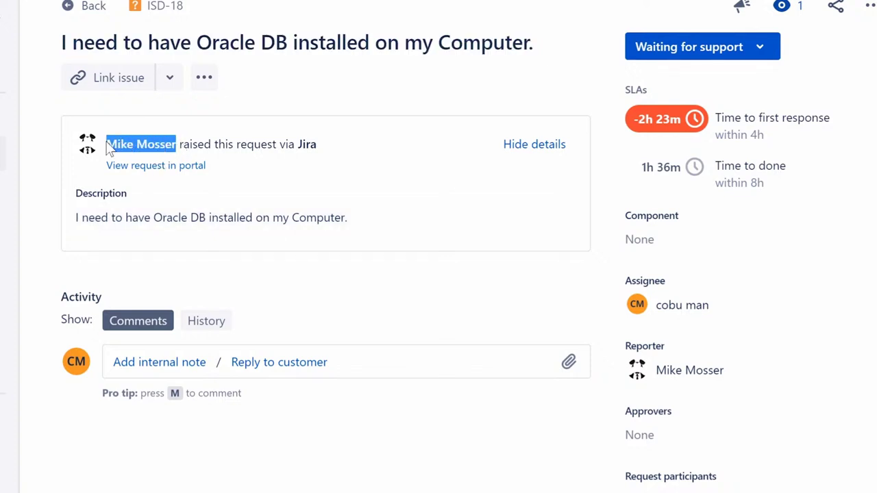
pyautogui.click(308, 288)
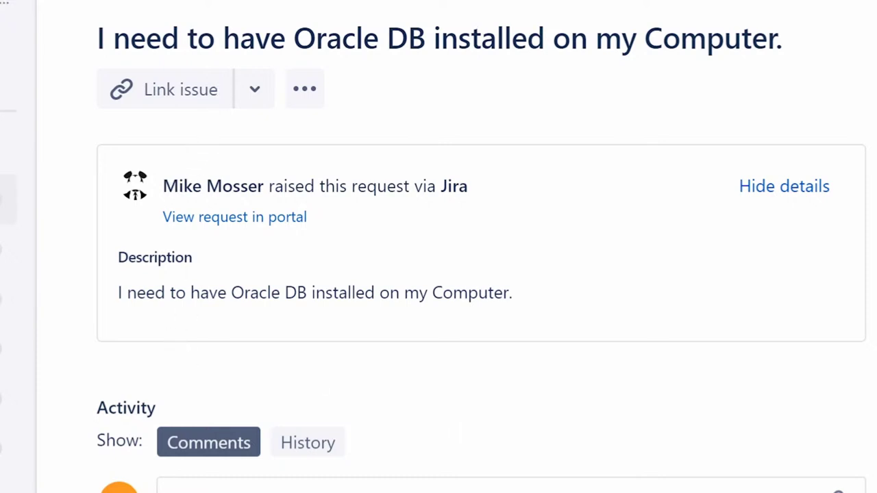
pyautogui.moveTo(162, 186); pyautogui.dragTo(267, 190)
pyautogui.click(267, 190)
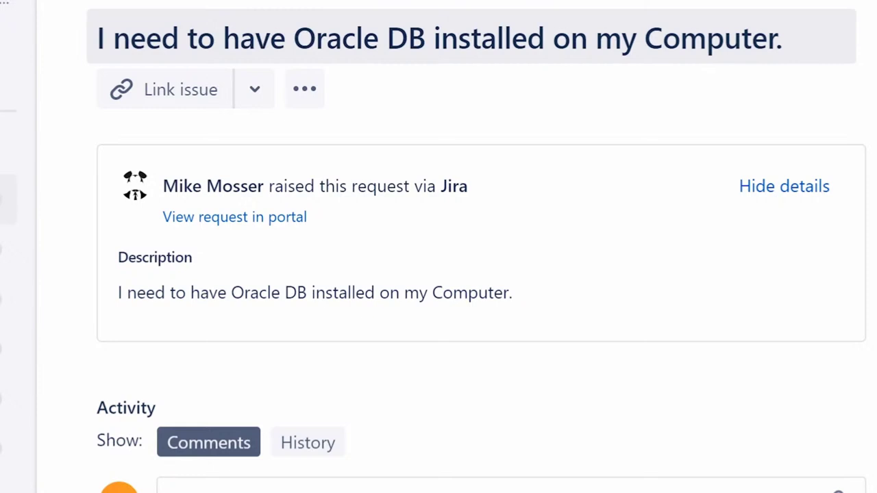
pyautogui.click(407, 37)
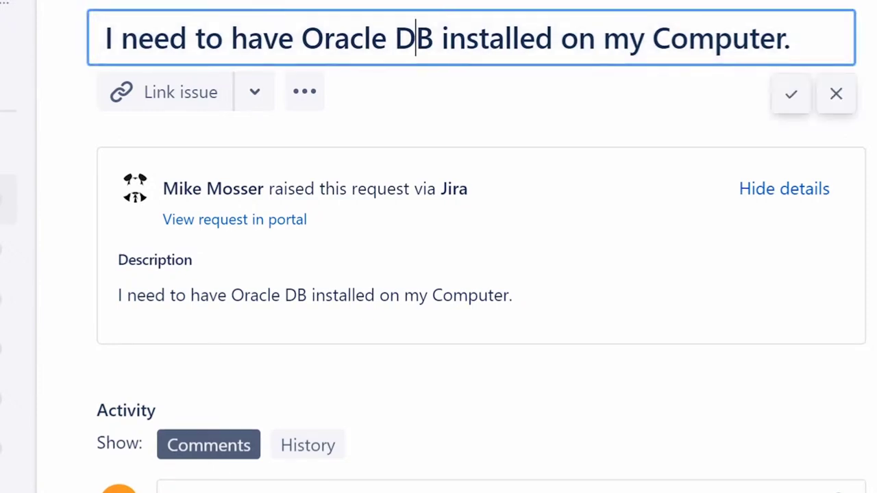
pyautogui.click(425, 37)
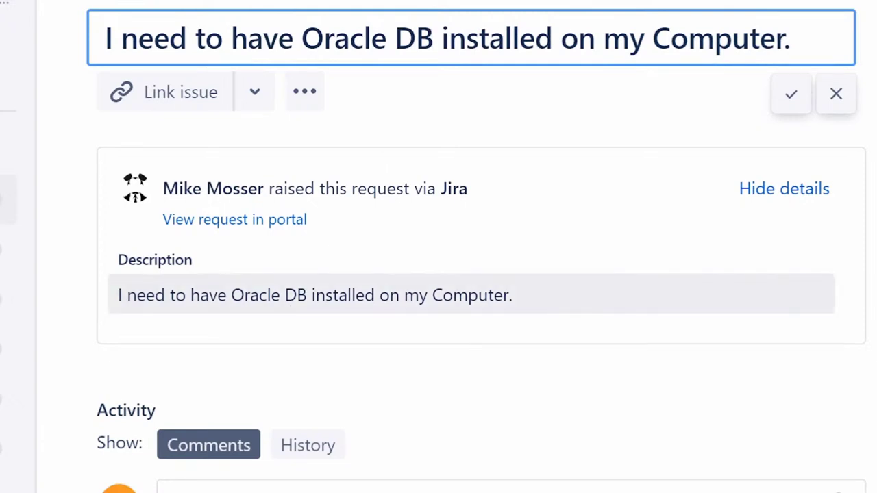
pyautogui.click(305, 306)
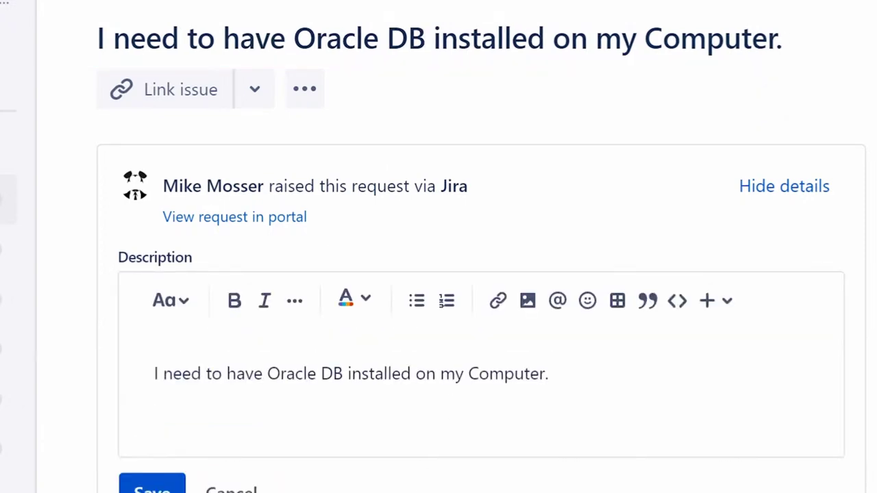
pyautogui.press('Escape')
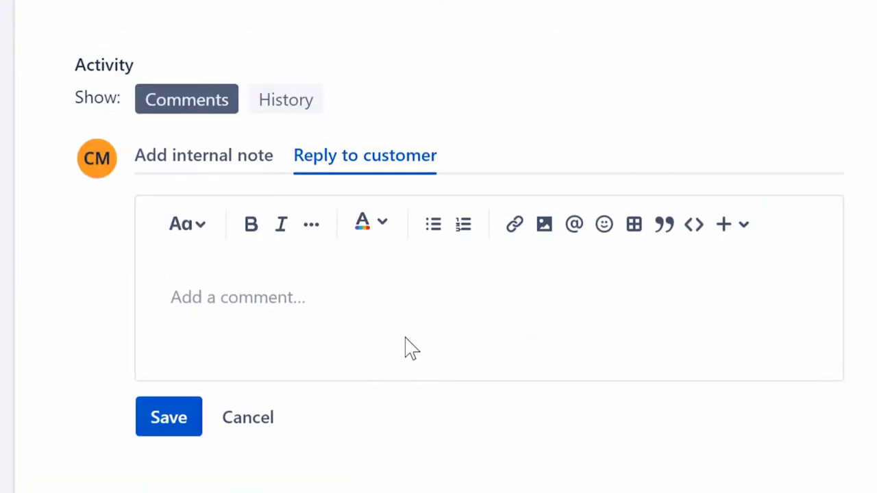
# - Post a customer reply: before installing Oracle DB, it must be checked against the approved software list
pyautogui.write('Hello')
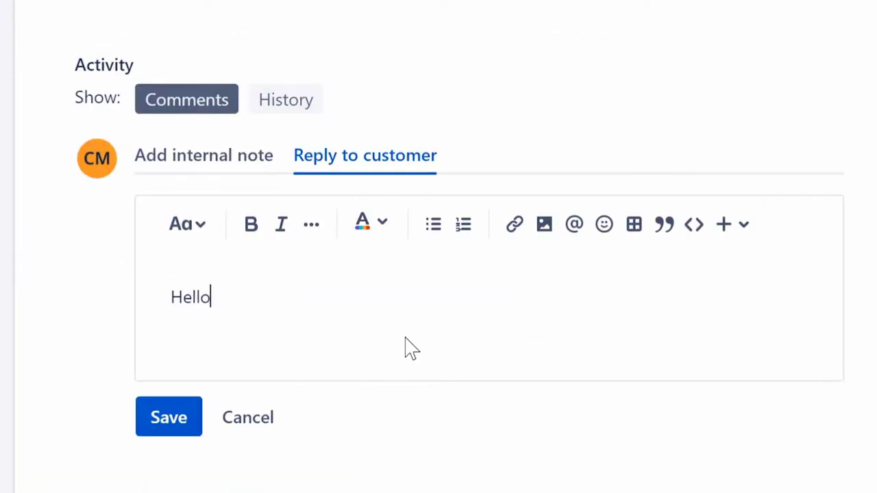
pyautogui.write(', my names')
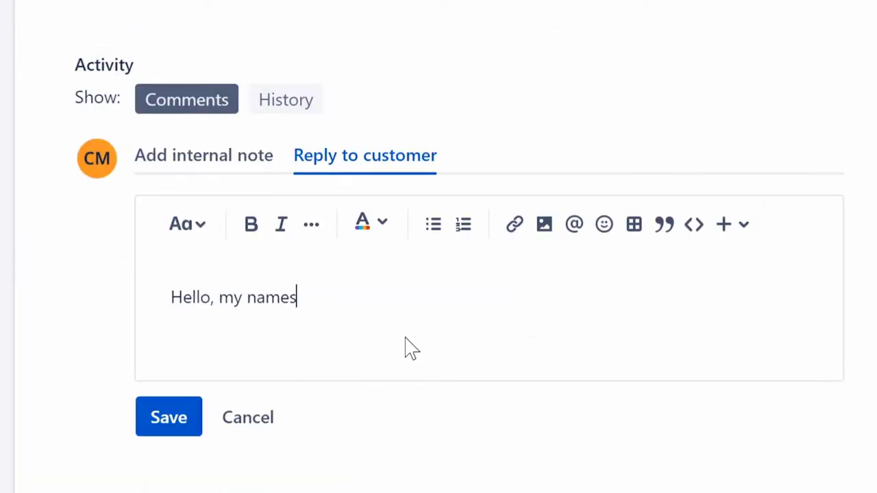
pyautogui.write(' is Ervin.')
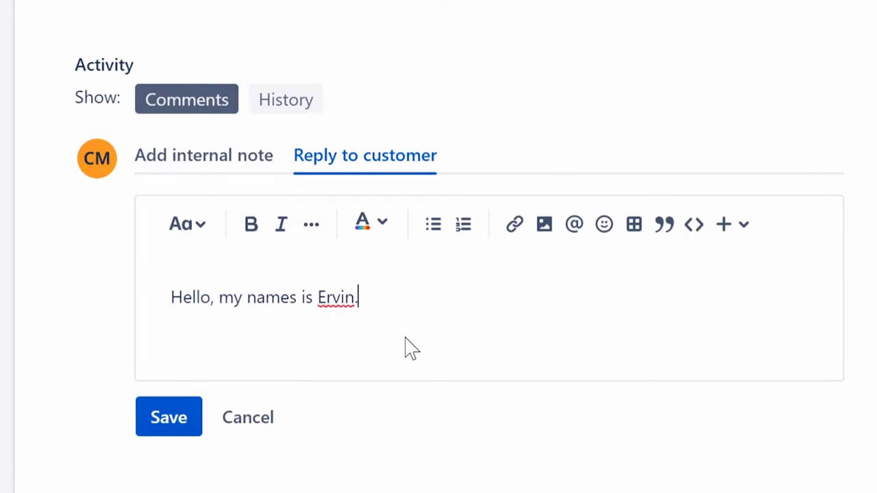
pyautogui.press('BackSpace')
pyautogui.write('with Pc support')
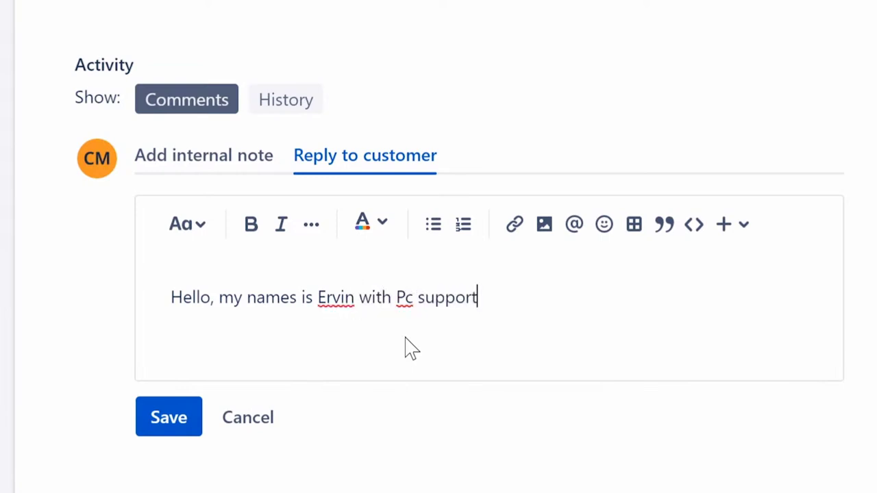
pyautogui.write('. I have ')
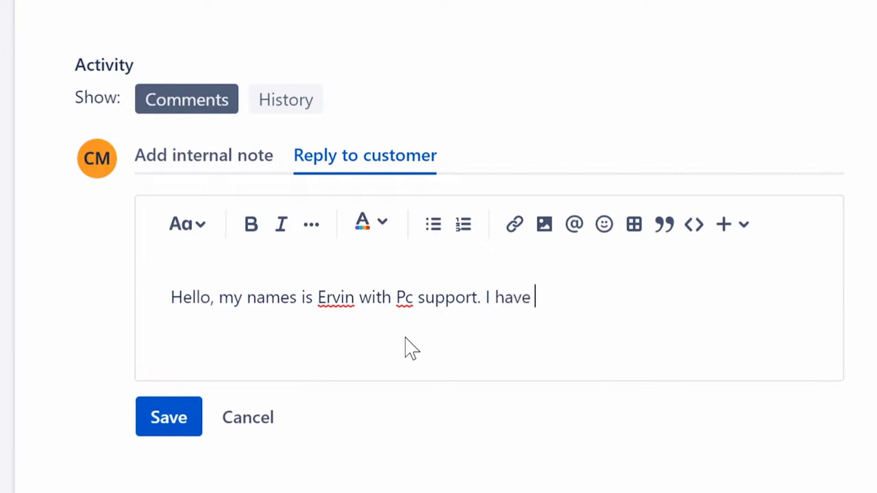
pyautogui.write('your ticket about')
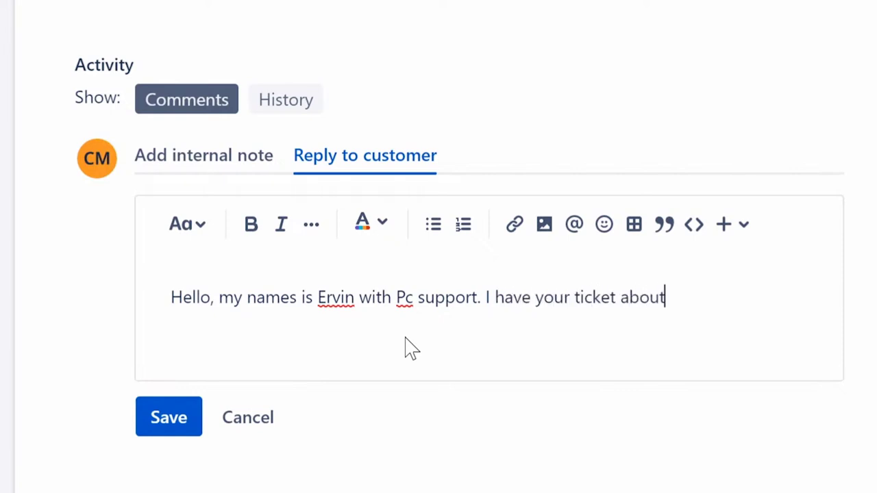
pyautogui.write(' installing o')
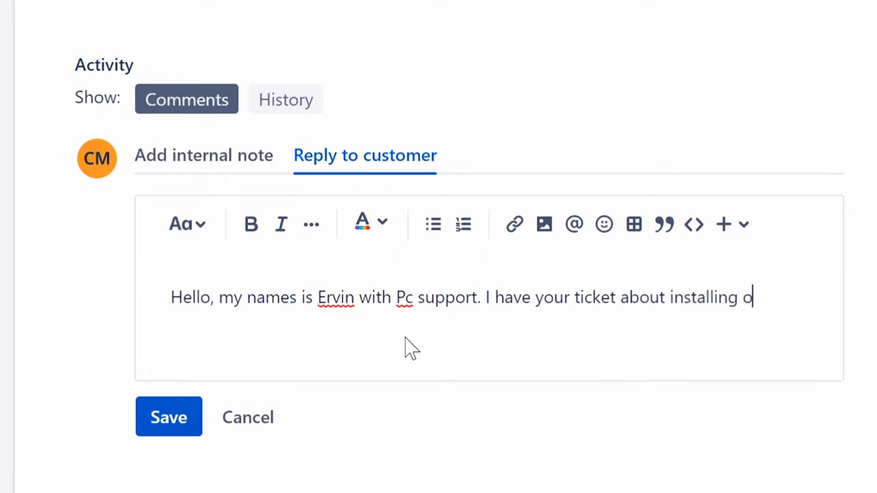
pyautogui.press('BackSpace')
pyautogui.write('Oracle DB')
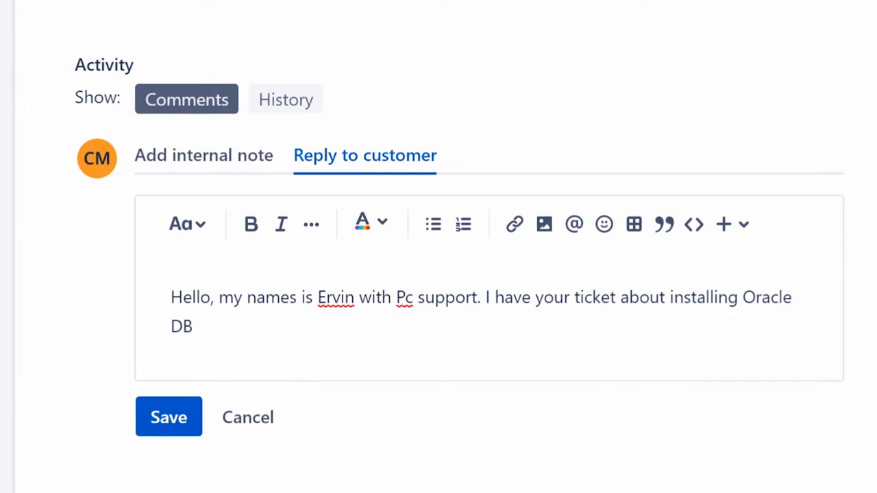
pyautogui.write('; do you have')
pyautogui.press('BackSpace')
pyautogui.press('BackSpace')
pyautogui.press('BackSpace')
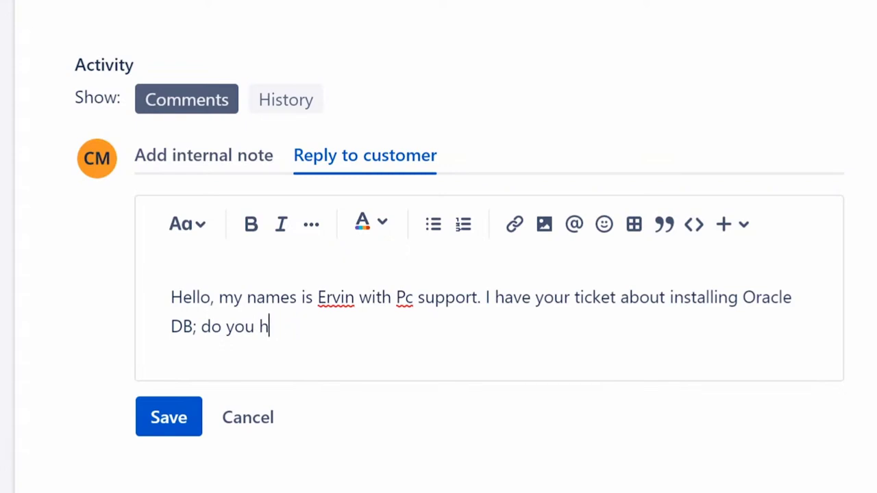
pyautogui.press('BackSpace')
pyautogui.press('BackSpace')
pyautogui.press('BackSpace')
pyautogui.press('BackSpace')
pyautogui.press('BackSpace')
pyautogui.press('BackSpace')
pyautogui.press('BackSpace')
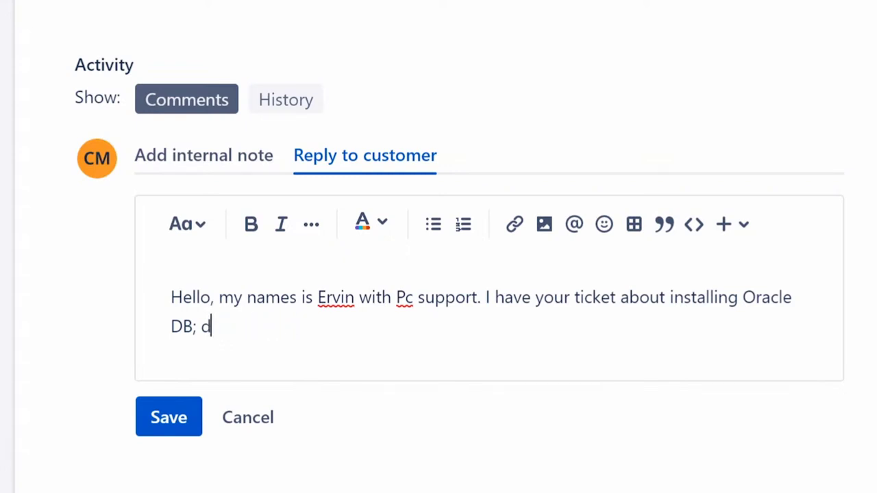
pyautogui.write('id you requ')
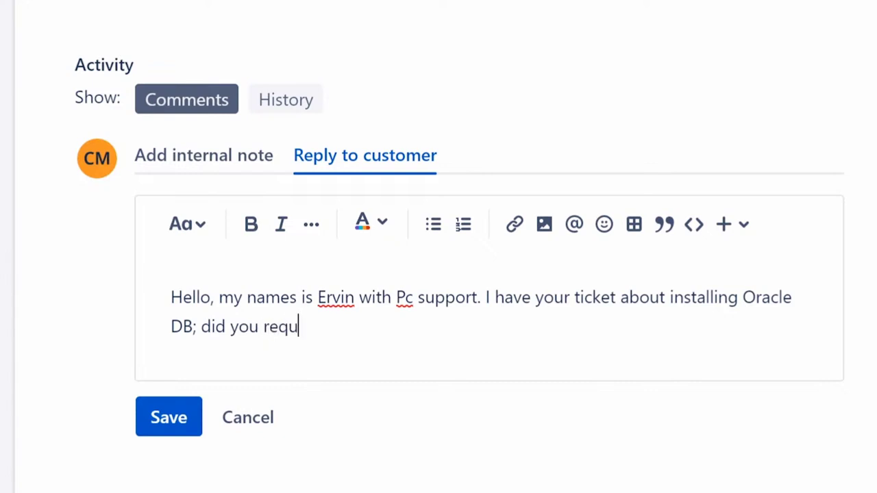
pyautogui.write('est a license for t')
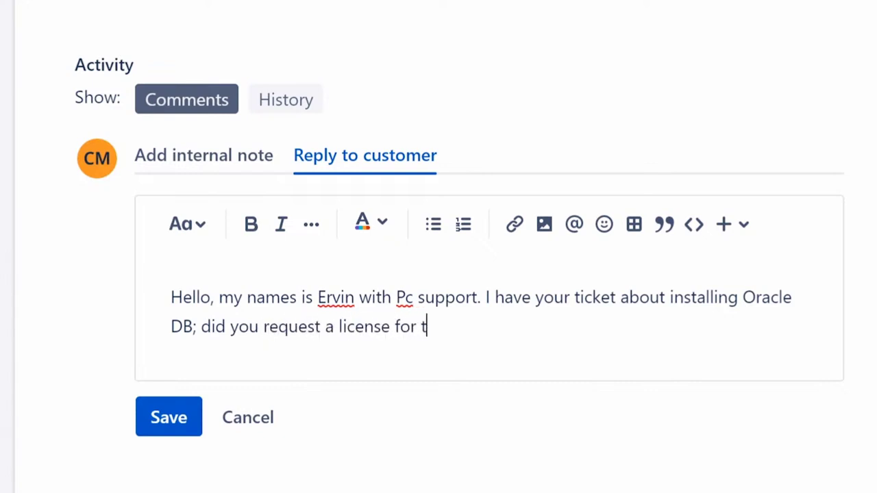
pyautogui.write('his foftw')
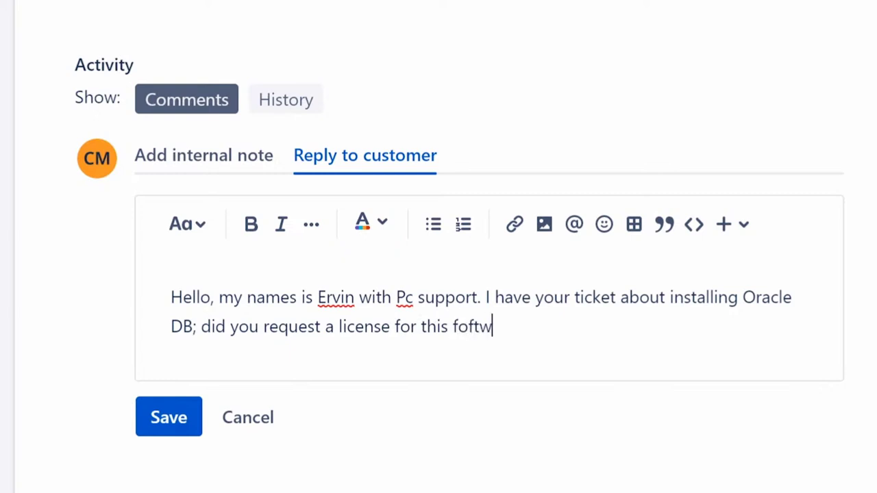
pyautogui.write('ar')
pyautogui.press('BackSpace')
pyautogui.press('BackSpace')
pyautogui.press('BackSpace')
pyautogui.press('BackSpace')
pyautogui.press('BackSpace')
pyautogui.press('BackSpace')
pyautogui.press('BackSpace')
pyautogui.write('software')
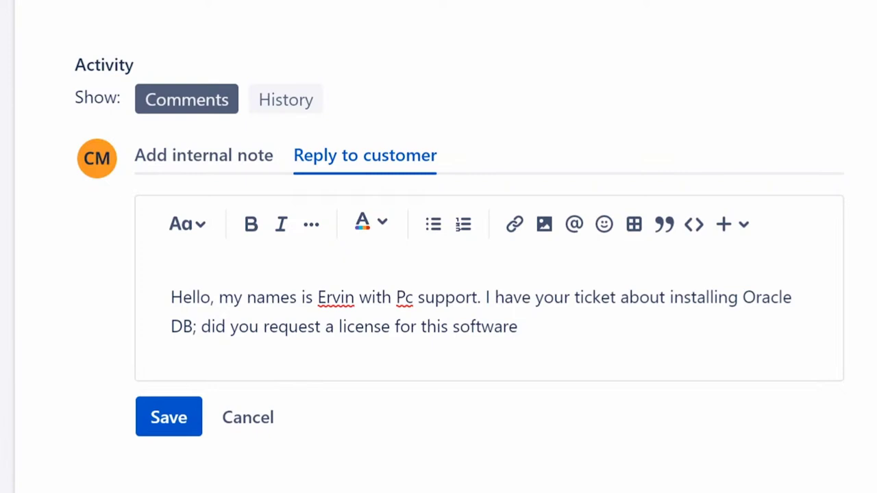
pyautogui.write('.')
pyautogui.press('BackSpace')
pyautogui.write('?')
pyautogui.press('BackSpace')
pyautogui.press('BackSpace')
pyautogui.press('BackSpace')
pyautogui.press('BackSpace')
pyautogui.press('BackSpace')
pyautogui.press('BackSpace')
pyautogui.press('BackSpace')
pyautogui.press('BackSpace')
pyautogui.press('BackSpace')
pyautogui.press('BackSpace')
pyautogui.press('BackSpace')
pyautogui.press('BackSpace')
pyautogui.press('BackSpace')
pyautogui.press('BackSpace')
pyautogui.press('BackSpace')
pyautogui.press('BackSpace')
pyautogui.press('BackSpace')
pyautogui.press('BackSpace')
pyautogui.press('BackSpace')
pyautogui.press('BackSpace')
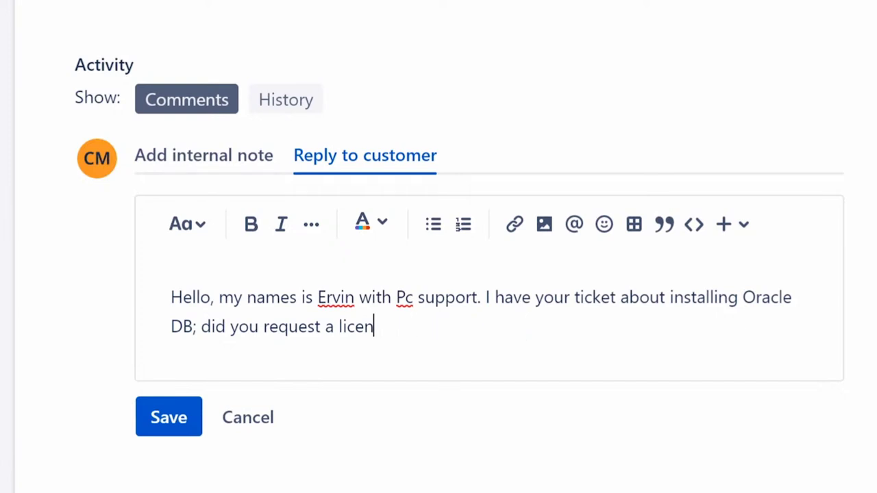
pyautogui.press('BackSpace')
pyautogui.press('BackSpace')
pyautogui.press('BackSpace')
pyautogui.press('BackSpace')
pyautogui.press('BackSpace')
pyautogui.press('BackSpace')
pyautogui.press('BackSpace')
pyautogui.press('BackSpace')
pyautogui.press('BackSpace')
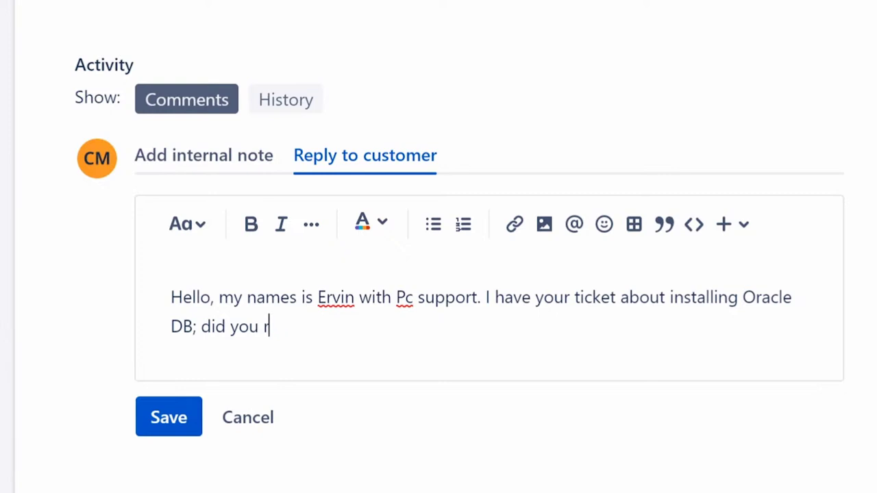
pyautogui.press('BackSpace')
pyautogui.press('BackSpace')
pyautogui.press('BackSpace')
pyautogui.press('BackSpace')
pyautogui.press('BackSpace')
pyautogui.press('BackSpace')
pyautogui.press('BackSpace')
pyautogui.press('BackSpace')
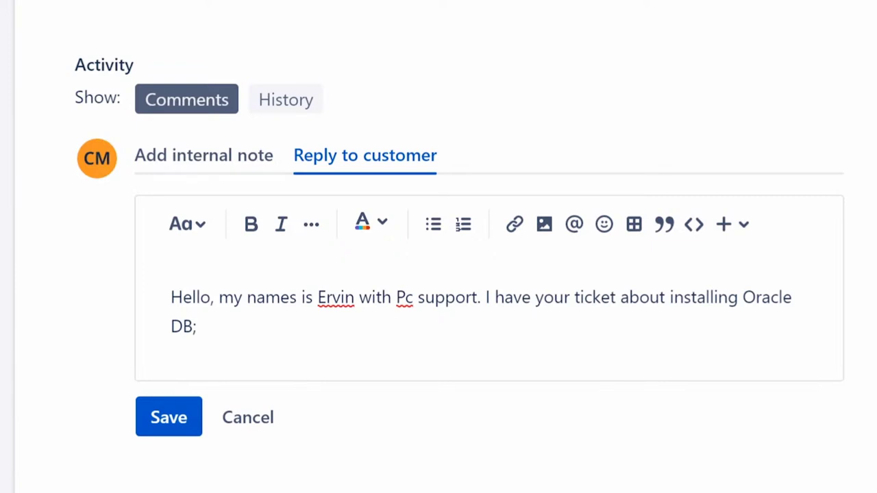
pyautogui.write('before I inst')
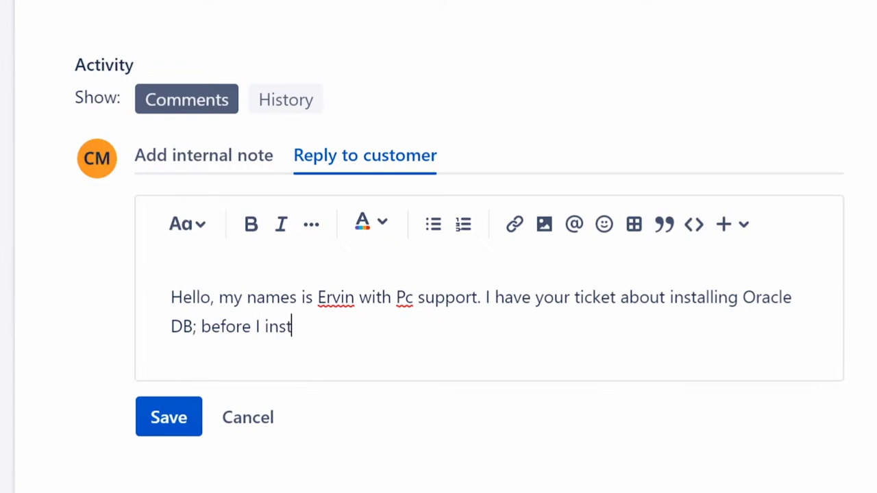
pyautogui.write('all this fo')
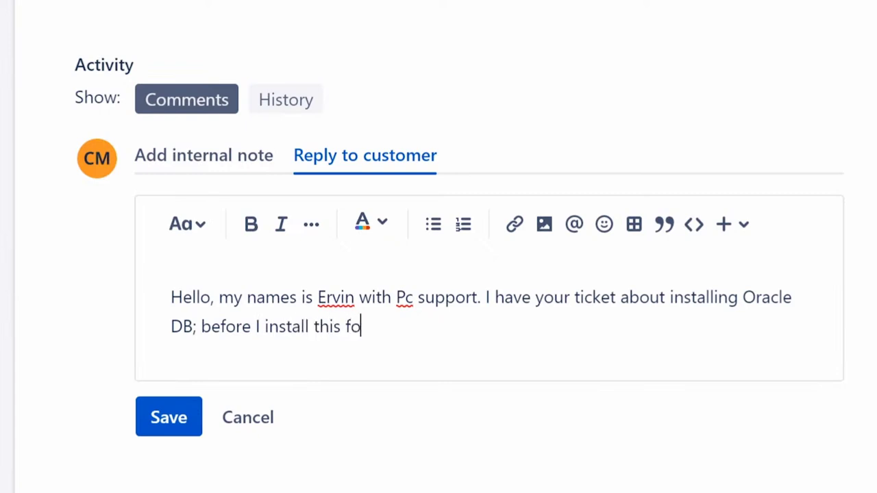
pyautogui.press('BackSpace')
pyautogui.press('BackSpace')
pyautogui.write('software ')
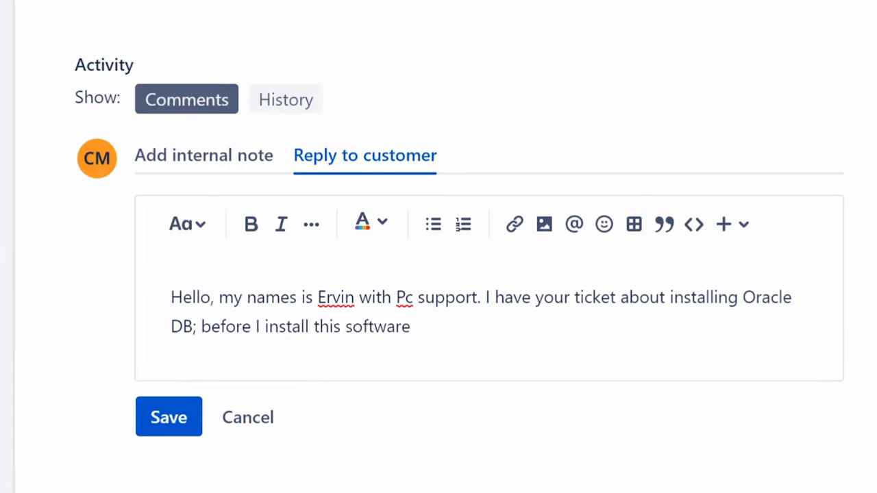
pyautogui.write('I have ch')
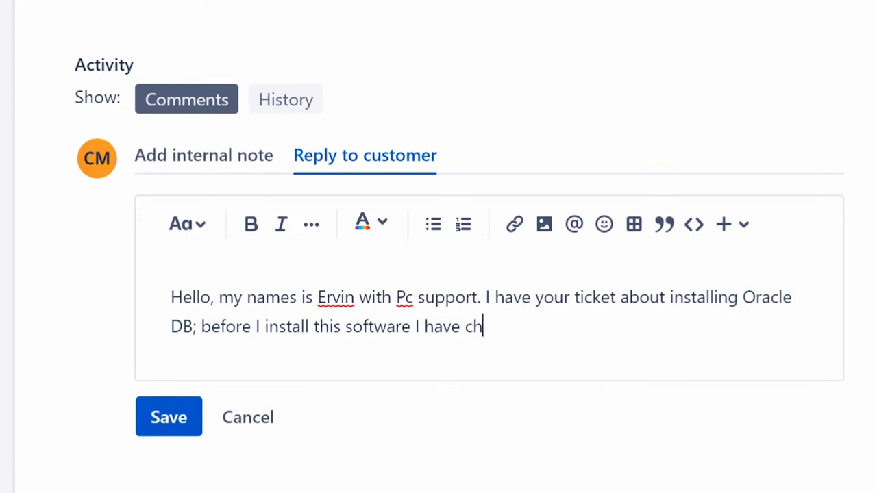
pyautogui.write('eck to s')
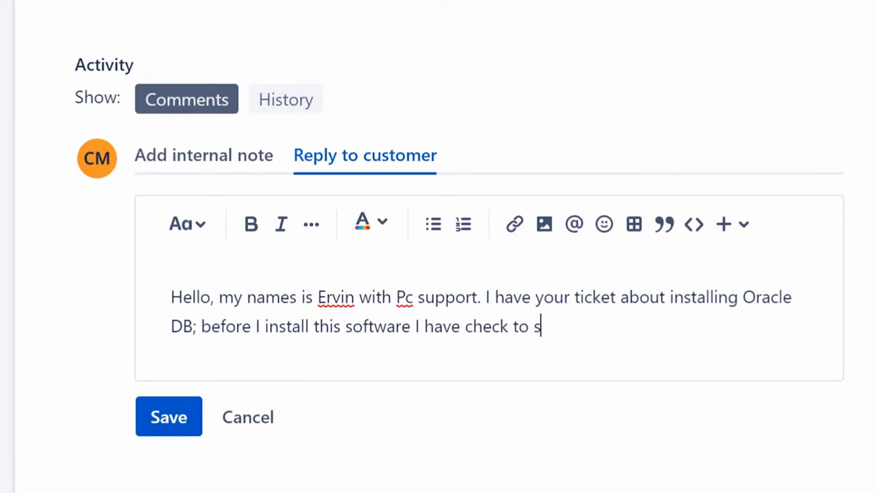
pyautogui.write("ee if it's ")
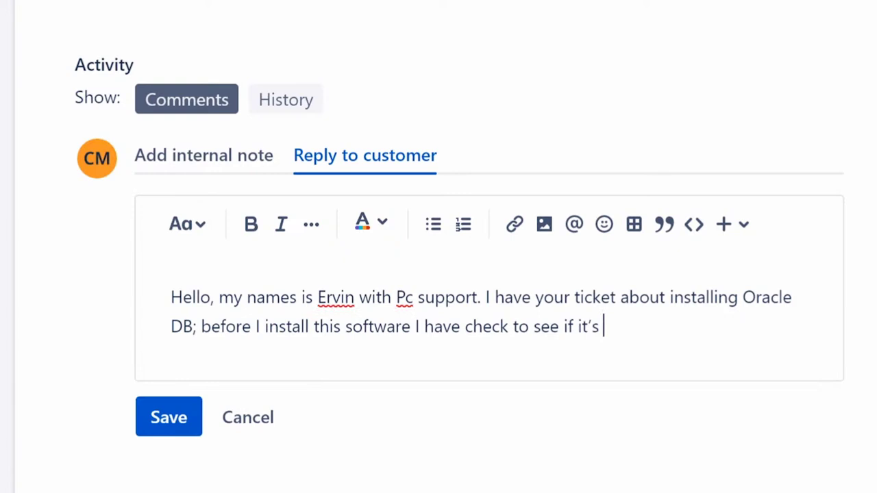
pyautogui.write('on approve')
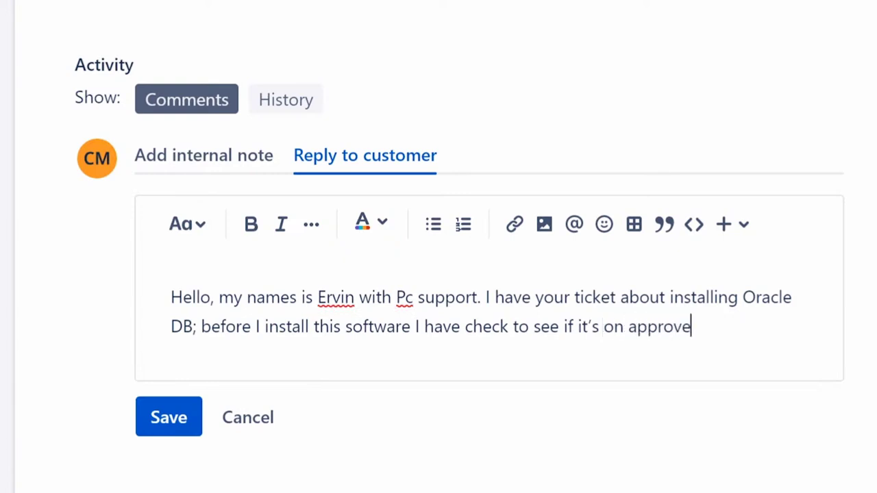
pyautogui.write('d software ')
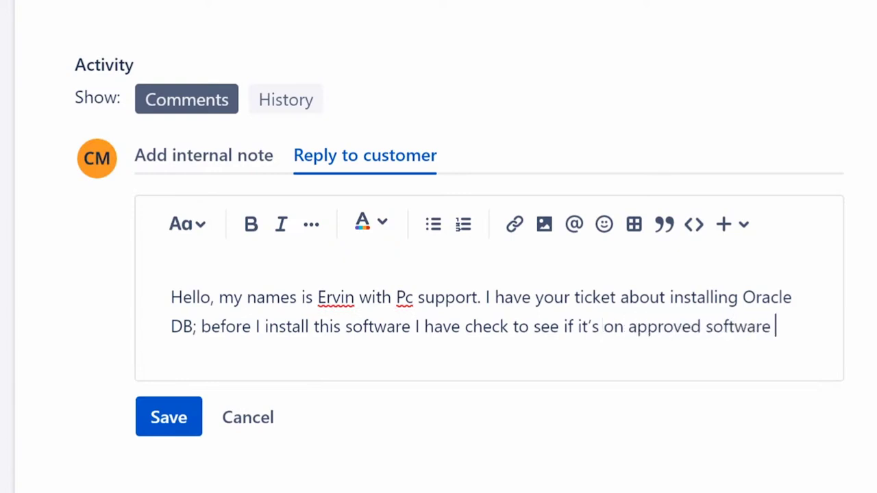
pyautogui.write('list...')
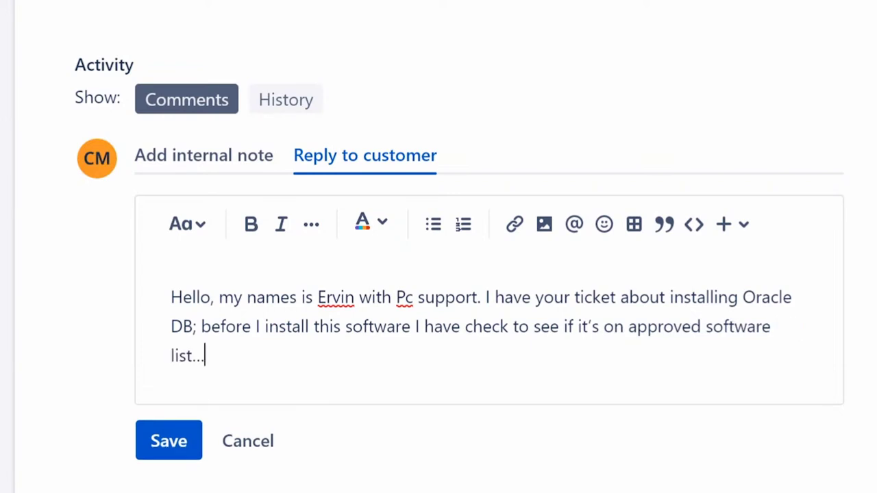
pyautogui.click(175, 452)
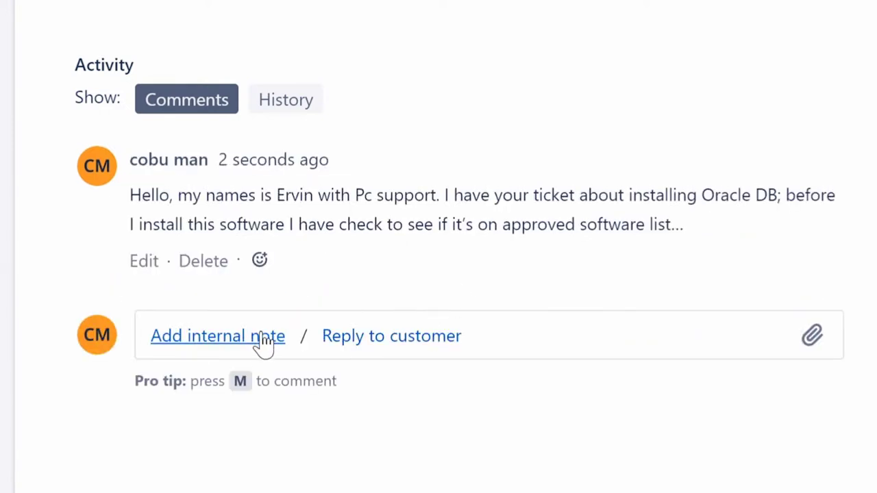
pyautogui.moveTo(345, 261)
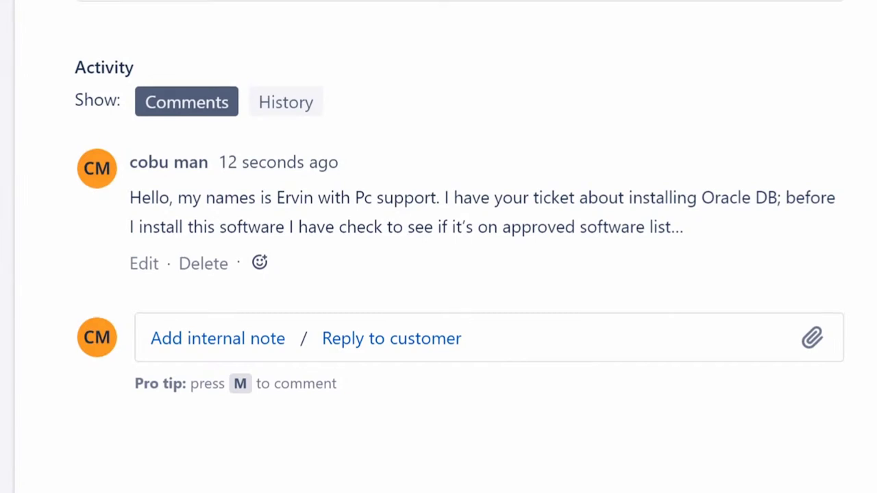
# - Open the request description for editing and highlight the reporter's name in the header
pyautogui.scroll(5, 98, 79)
pyautogui.click(116, 141)
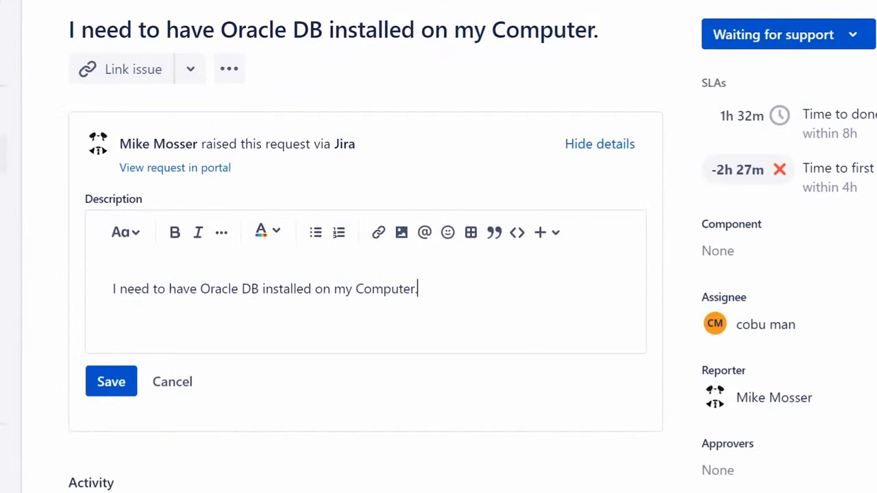
pyautogui.moveTo(120, 144); pyautogui.dragTo(204, 143)
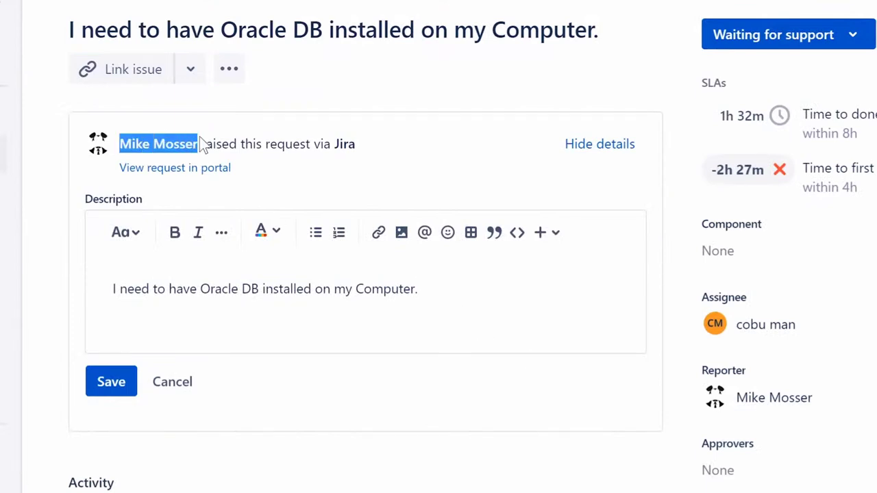
pyautogui.click(418, 289)
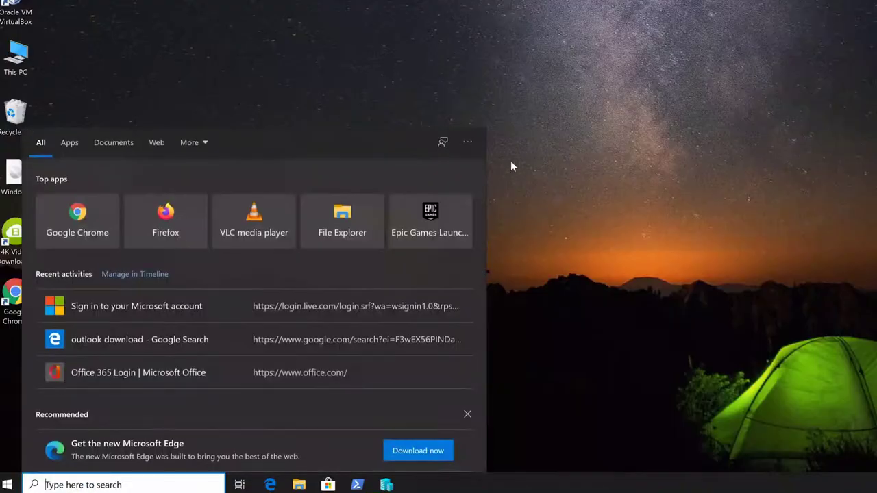
# - Open Control Panel's Administrative Tools and launch ODBC Data Sources (64-bit)
pyautogui.write('co')
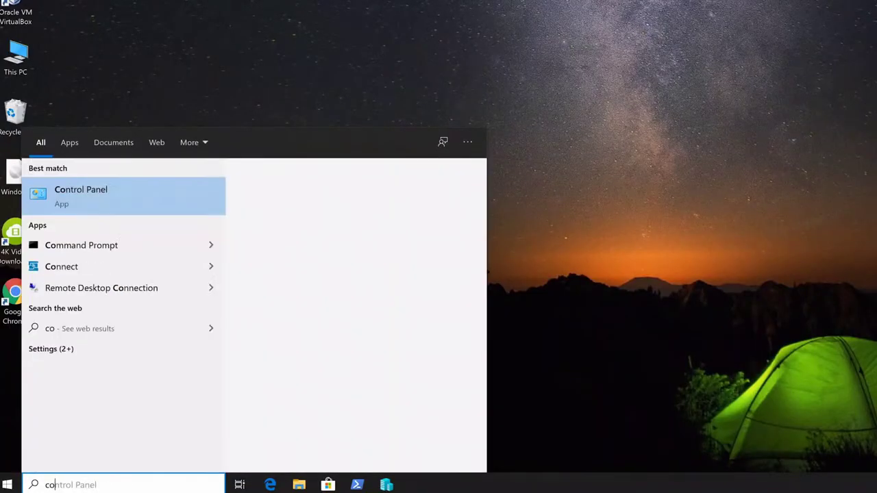
pyautogui.press('Return')
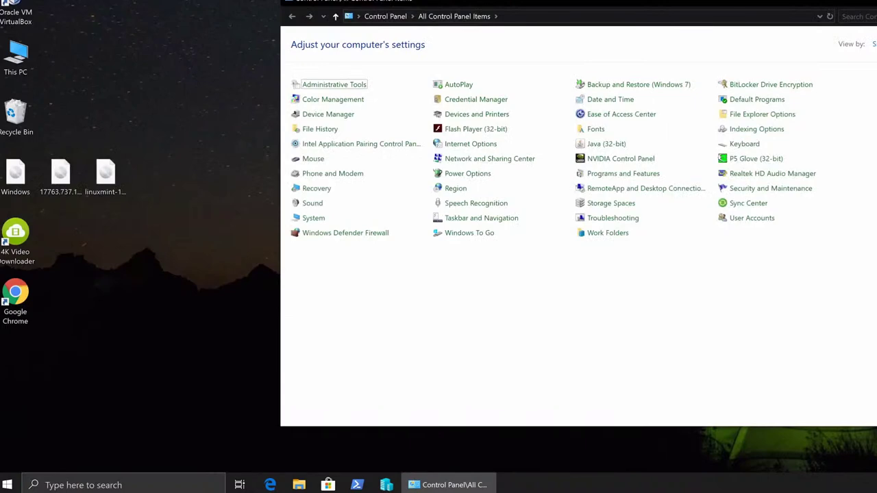
pyautogui.moveTo(619, 2); pyautogui.dragTo(586, 0)
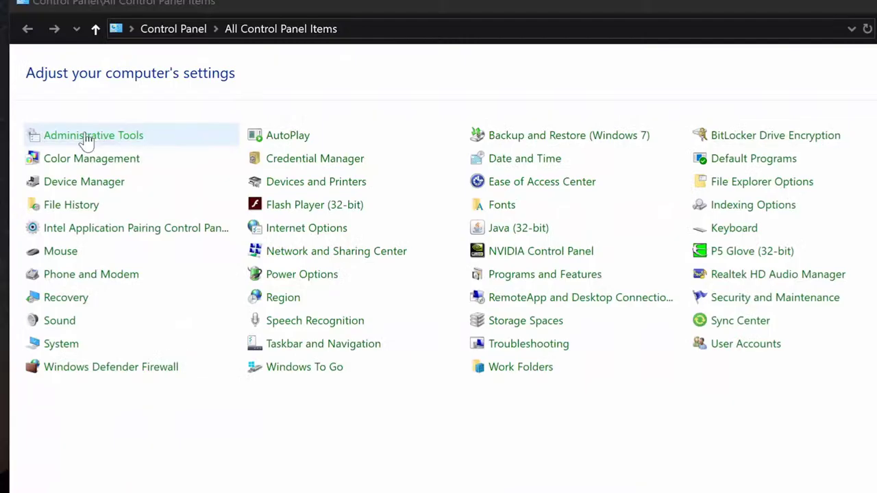
pyautogui.click(88, 136)
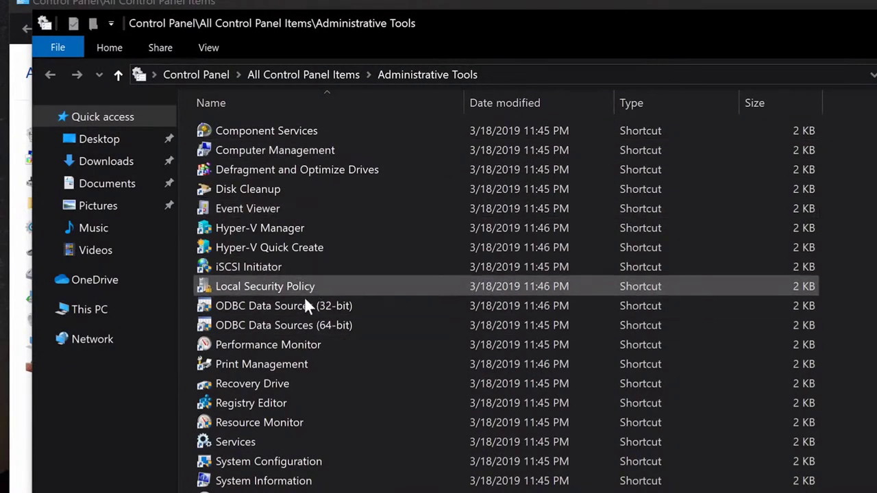
pyautogui.doubleClick(277, 325)
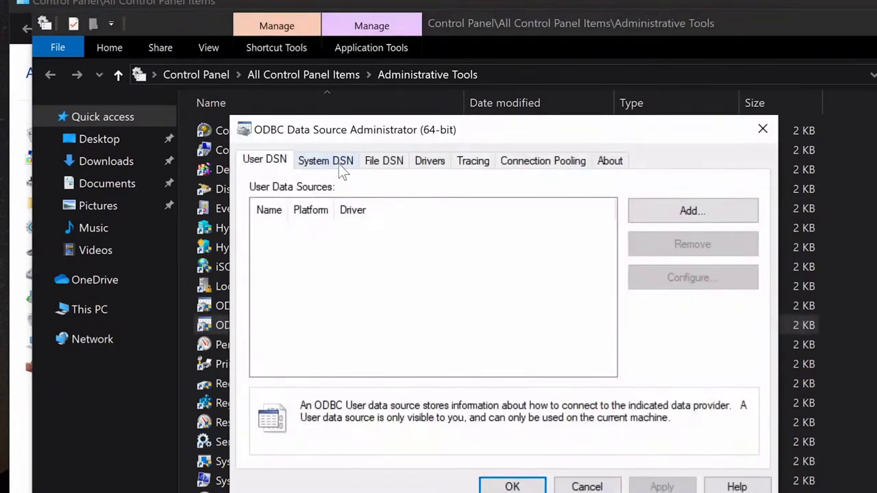
# - Review the File DSN, System DSN, User DSN and Drivers tabs, including the SQL Server driver
pyautogui.click(376, 165)
pyautogui.click(338, 165)
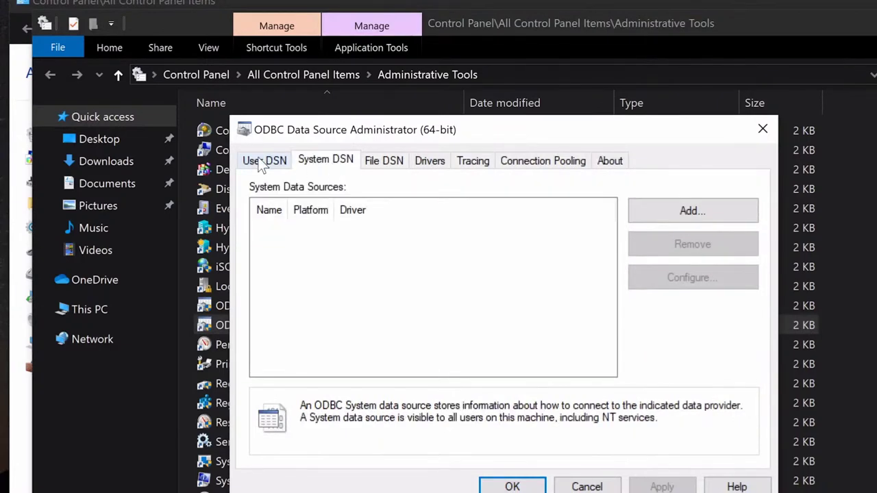
pyautogui.click(260, 163)
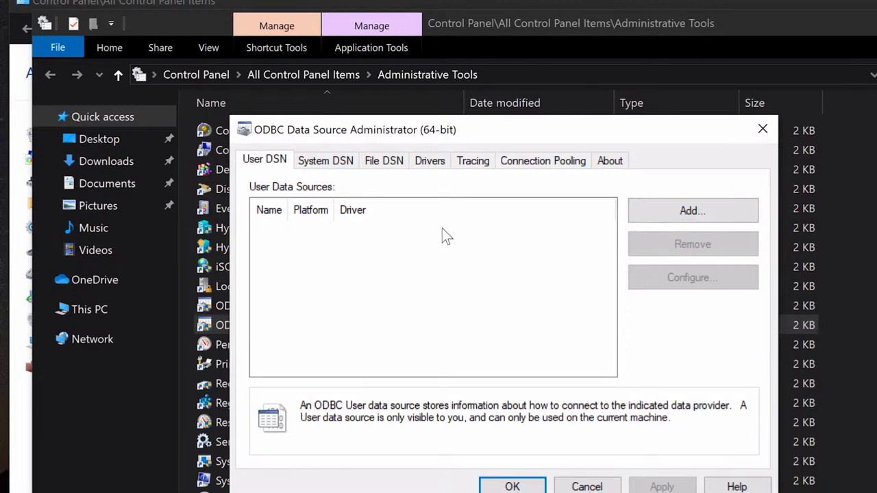
pyautogui.click(430, 162)
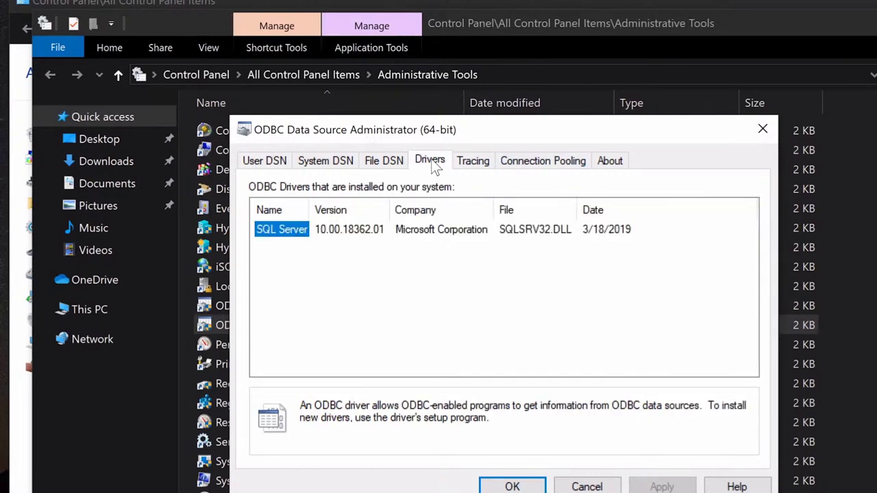
pyautogui.click(333, 277)
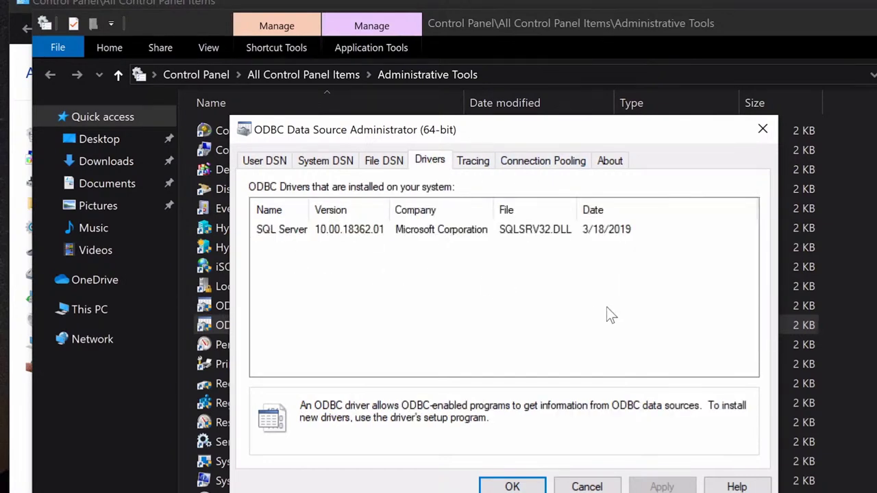
pyautogui.click(281, 229)
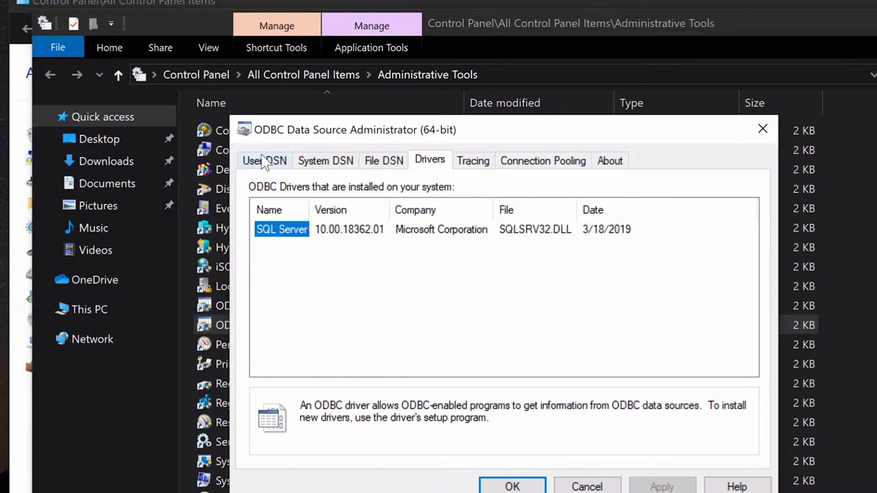
pyautogui.click(264, 162)
pyautogui.click(330, 165)
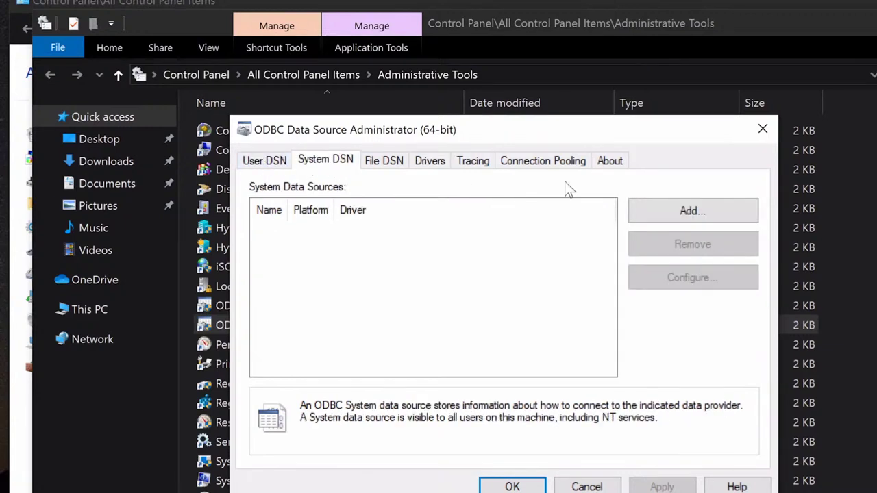
# - Cancel adding a system data source and close the ODBC administrator without changes
pyautogui.click(692, 210)
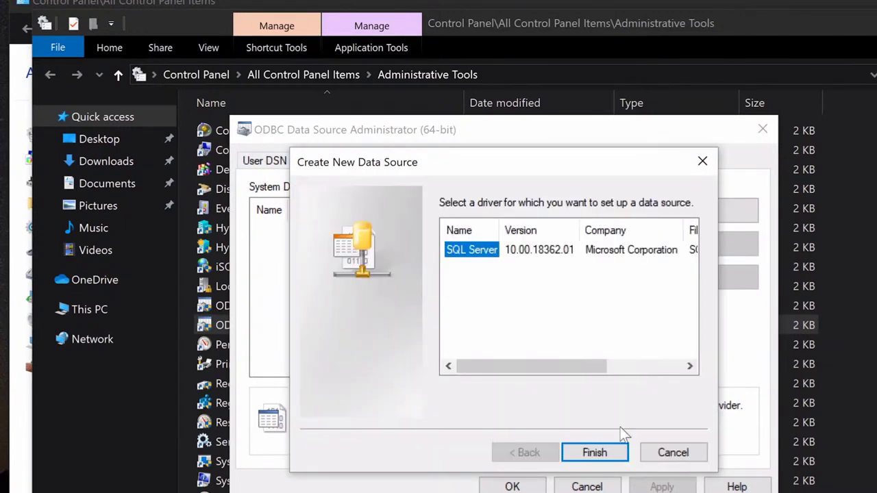
pyautogui.click(593, 270)
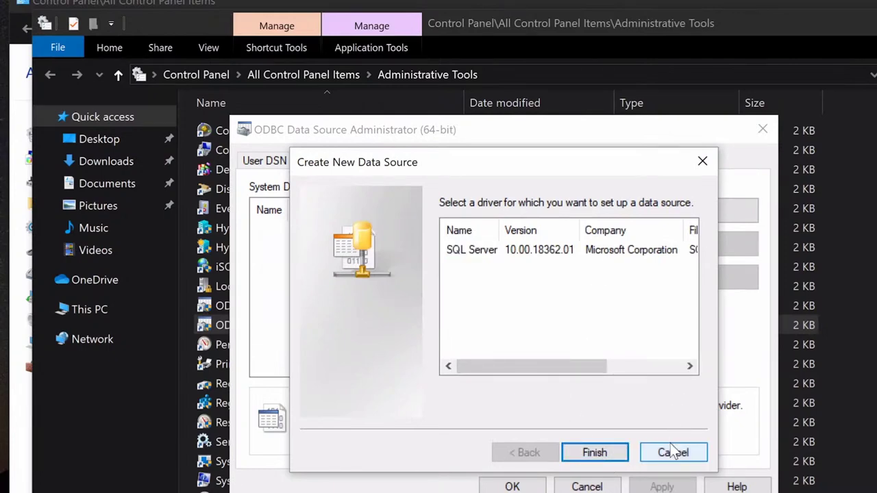
pyautogui.click(671, 451)
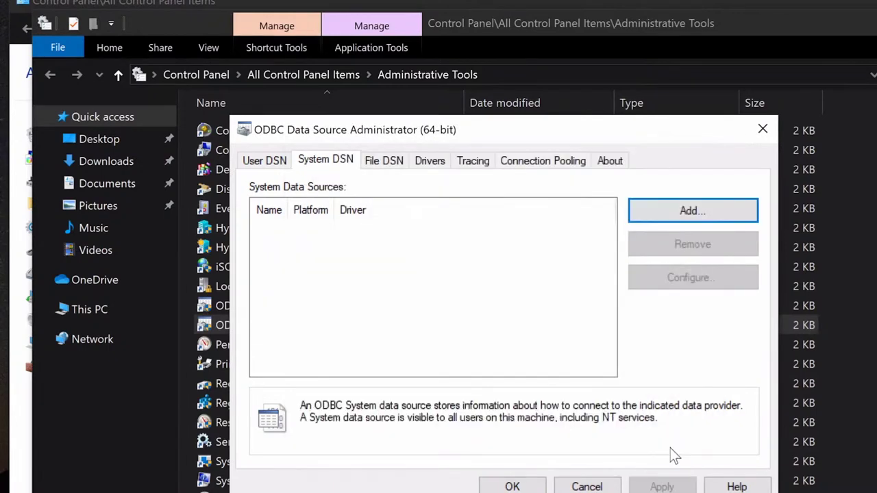
pyautogui.click(607, 487)
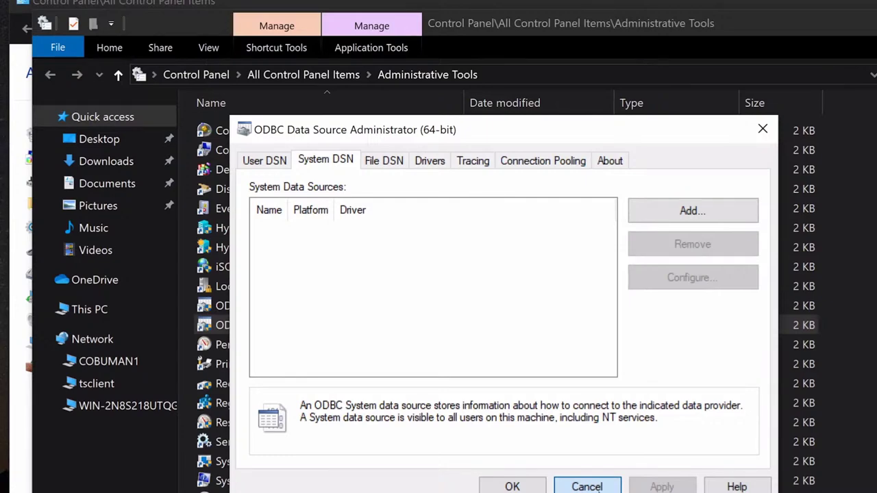
pyautogui.click(600, 488)
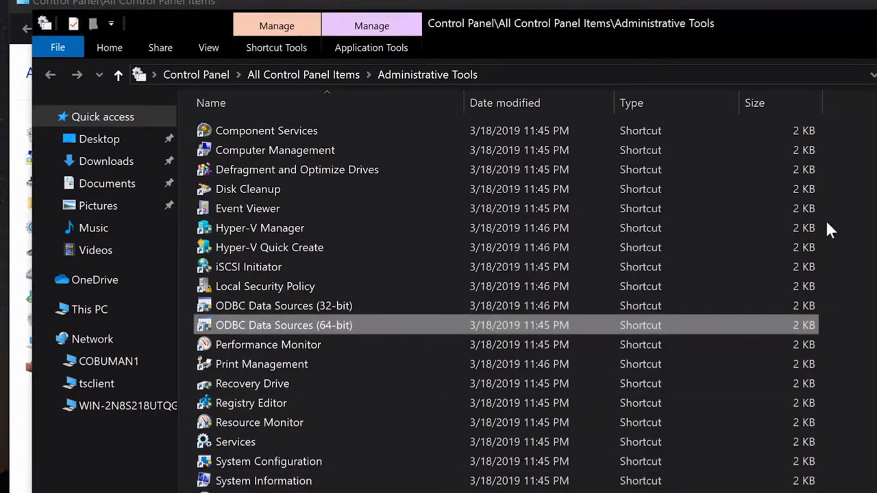
pyautogui.click(516, 299)
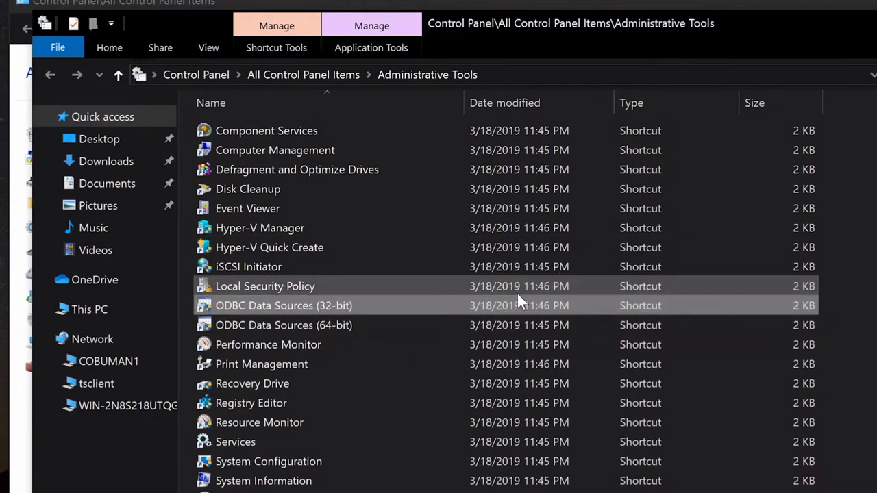
pyautogui.click(527, 260)
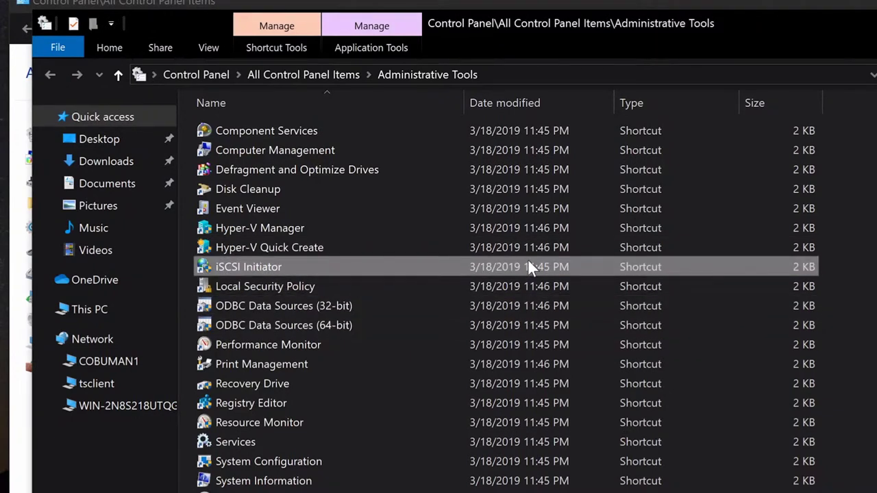
pyautogui.click(515, 247)
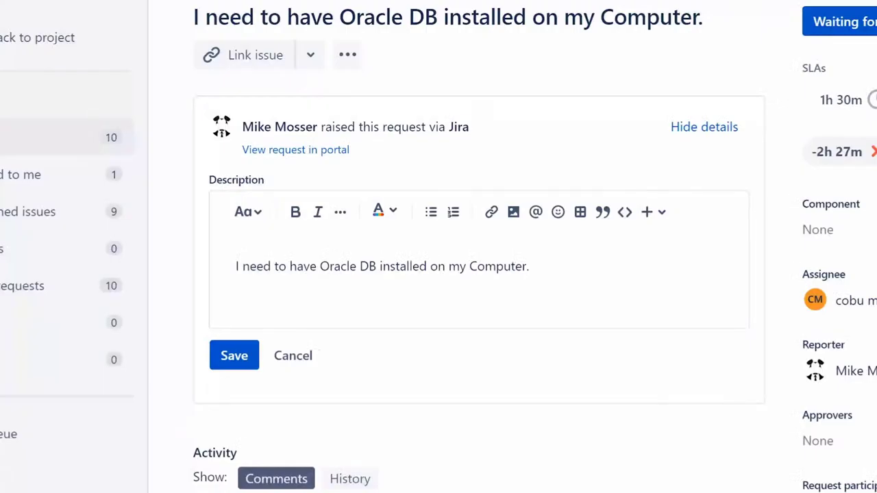
# - Save the internal note 'Subscribed PC to Oracle DB/installed software as requested.' on ISD-18
pyautogui.scroll(-3, 461, 489)
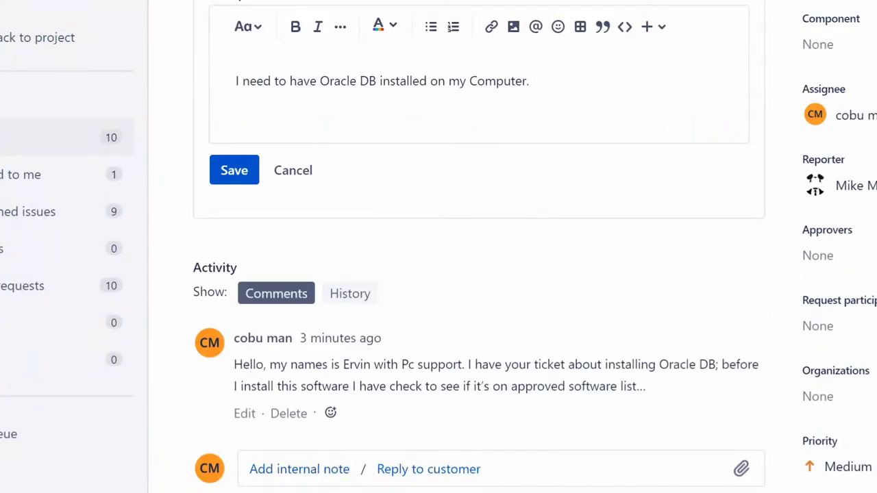
pyautogui.click(316, 470)
pyautogui.write('IN')
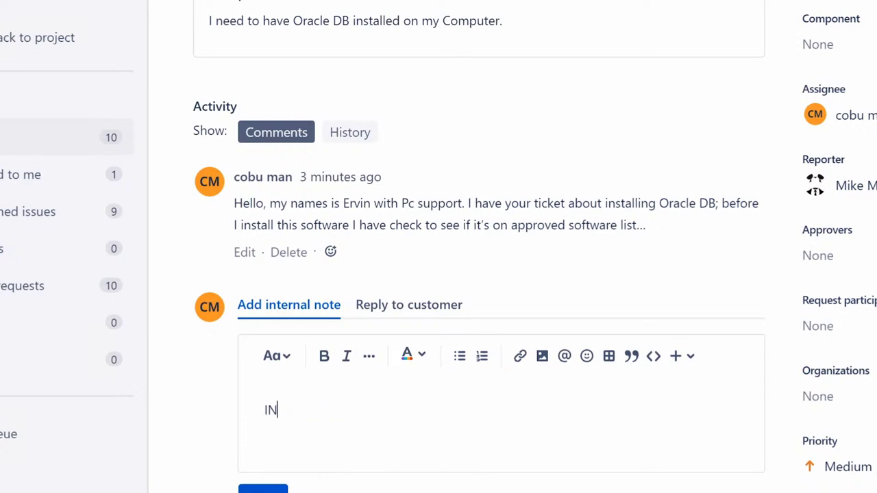
pyautogui.press('BackSpace')
pyautogui.write('nstalle')
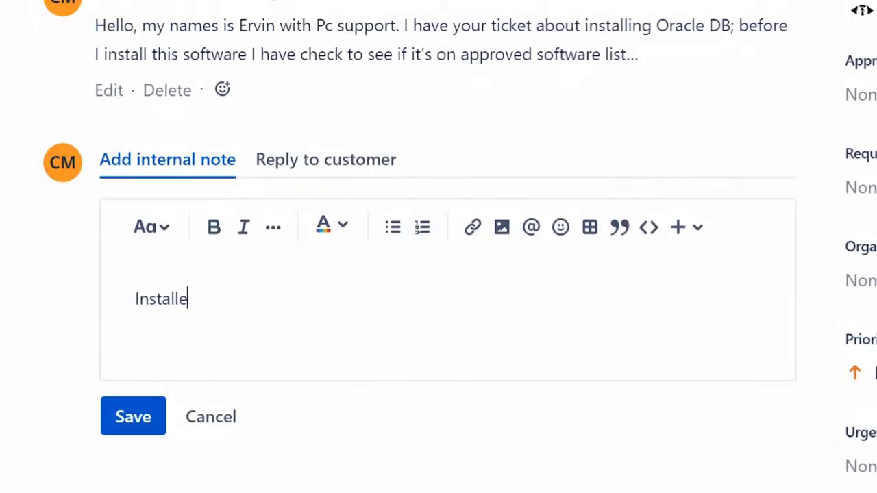
pyautogui.press('BackSpace')
pyautogui.press('BackSpace')
pyautogui.press('BackSpace')
pyautogui.press('BackSpace')
pyautogui.press('BackSpace')
pyautogui.press('BackSpace')
pyautogui.press('BackSpace')
pyautogui.press('BackSpace')
pyautogui.write('Subscribed P')
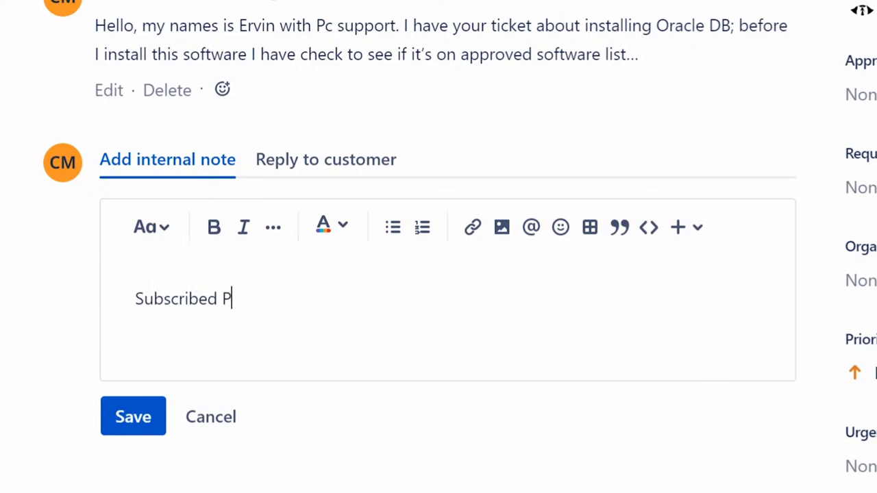
pyautogui.write('c')
pyautogui.press('BackSpace')
pyautogui.write('C to Oracl')
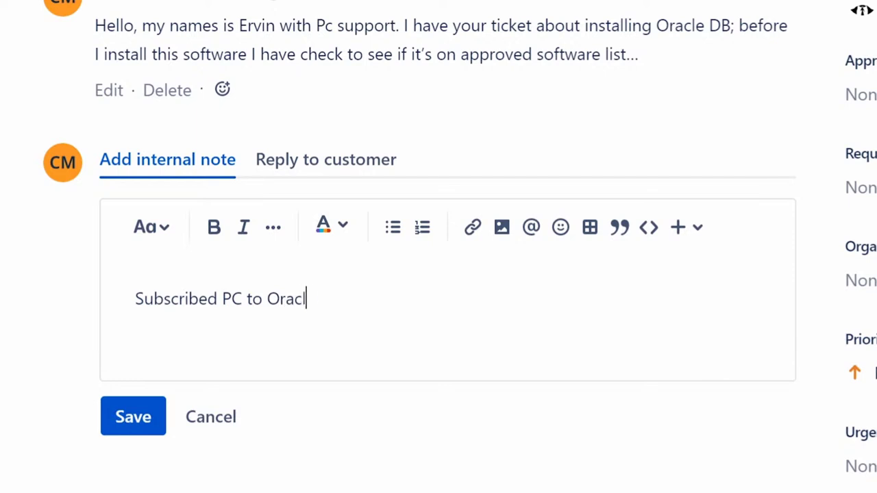
pyautogui.write('e DB')
pyautogui.write(',')
pyautogui.write('/instal')
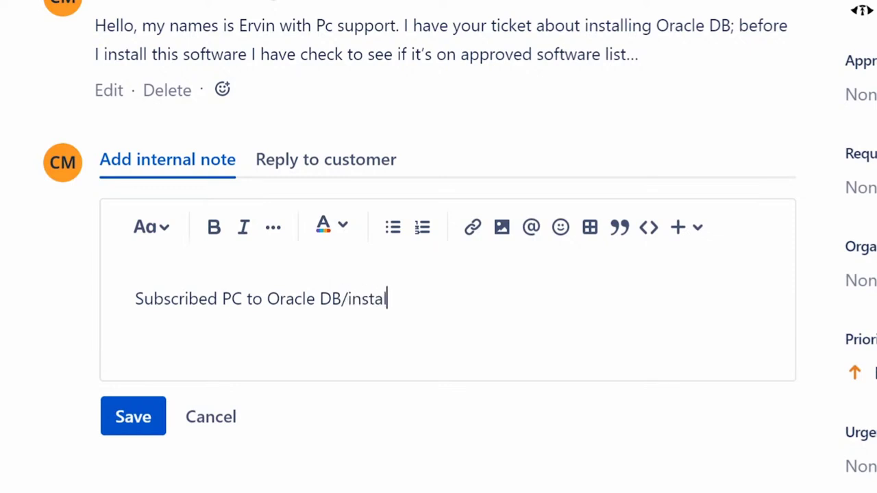
pyautogui.write('led sof')
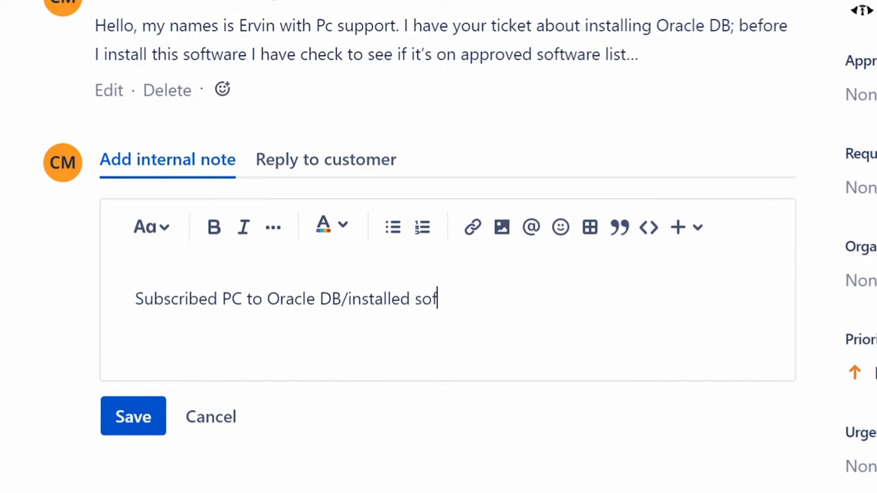
pyautogui.write('tware as re')
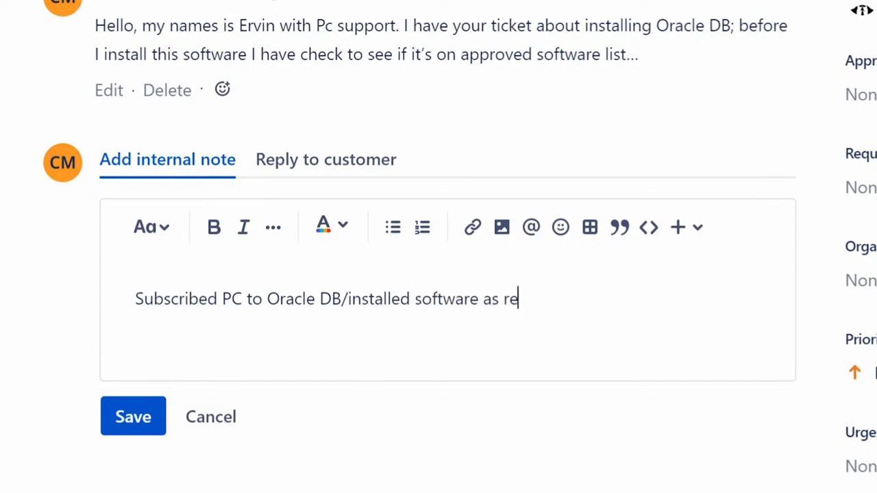
pyautogui.write('quested. Ervin')
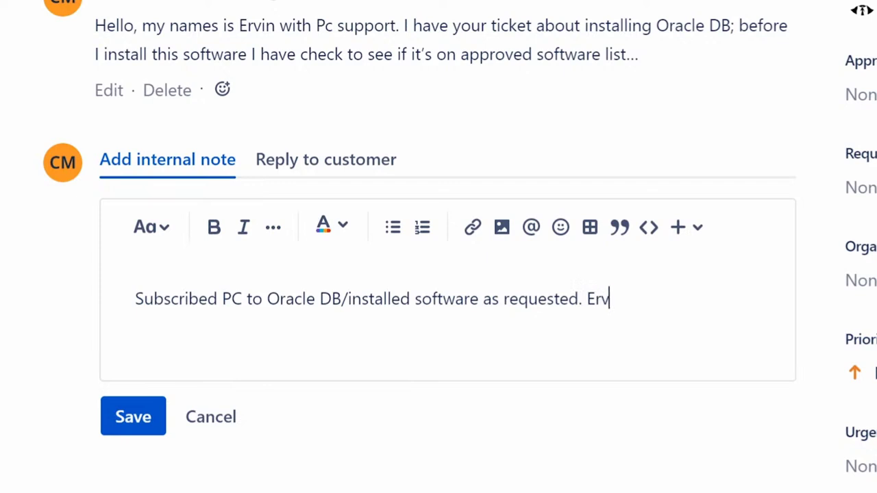
pyautogui.click(141, 429)
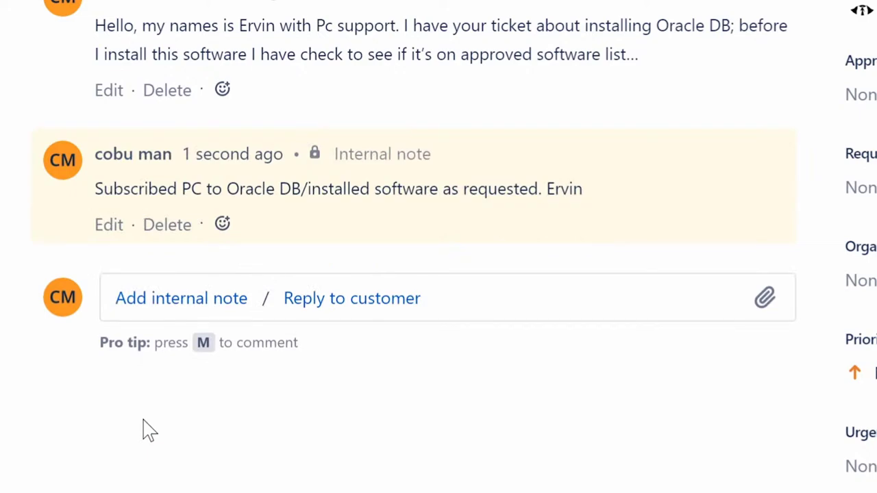
pyautogui.scroll(5, 472, 206)
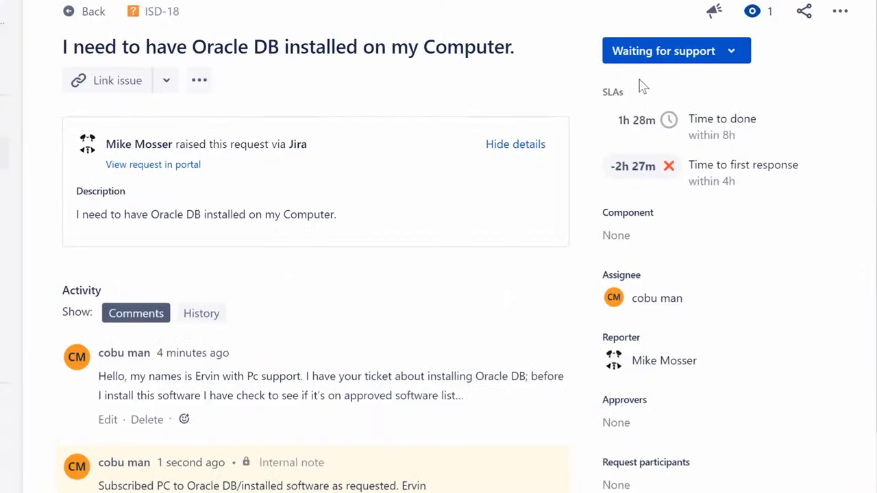
# - Change ISD-18 from Waiting for support to Completed and return to the queue
pyautogui.click(734, 64)
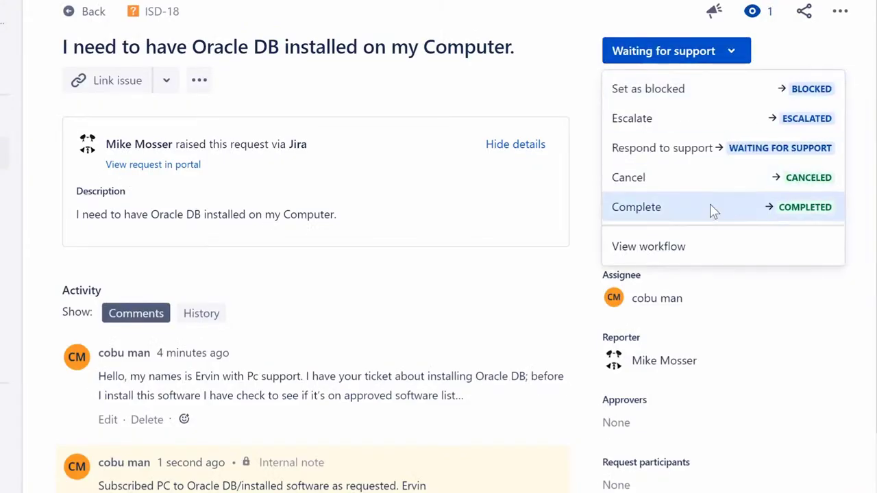
pyautogui.click(707, 211)
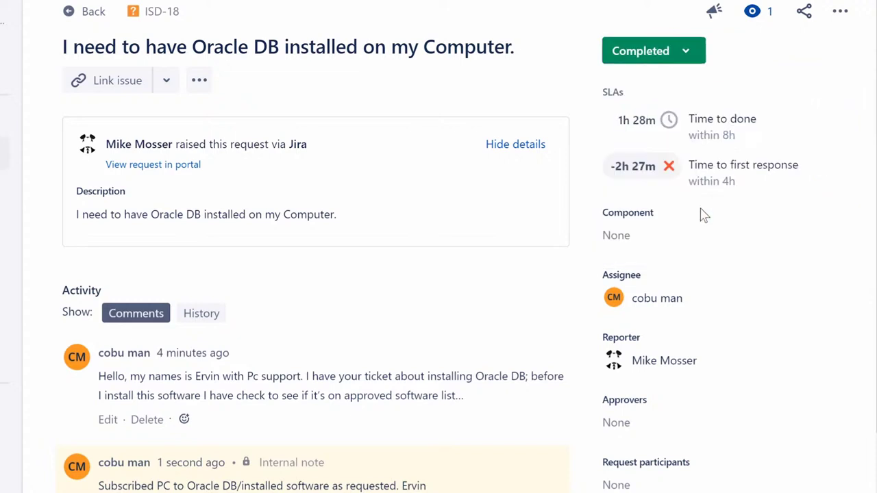
pyautogui.click(84, 21)
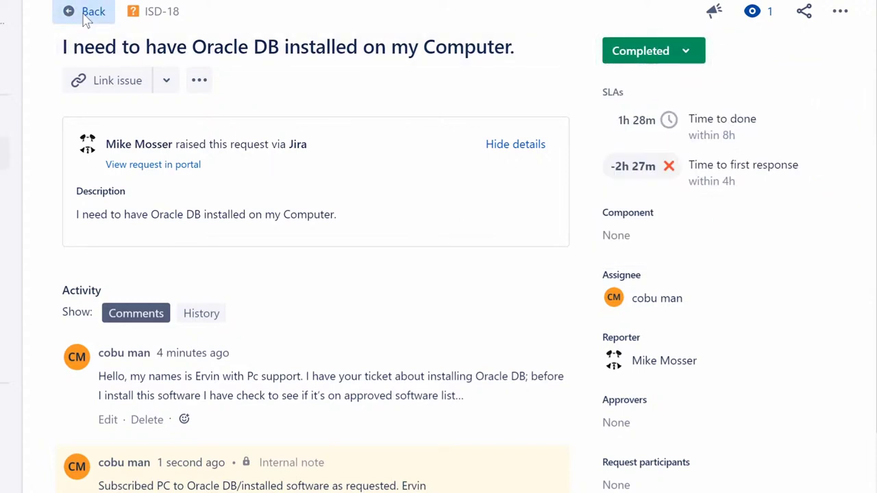
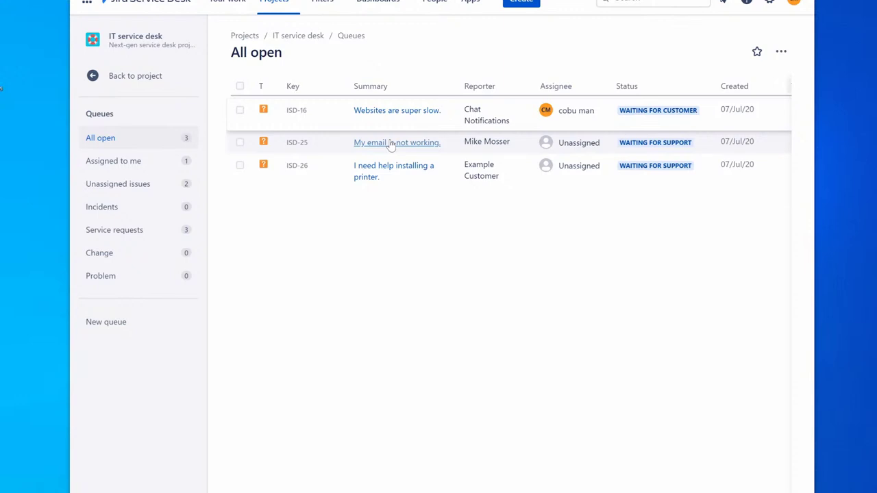
# - Open ticket ISD-25 'My email is not working.' and enlarge its attached Outlook login screenshot
pyautogui.click(392, 144)
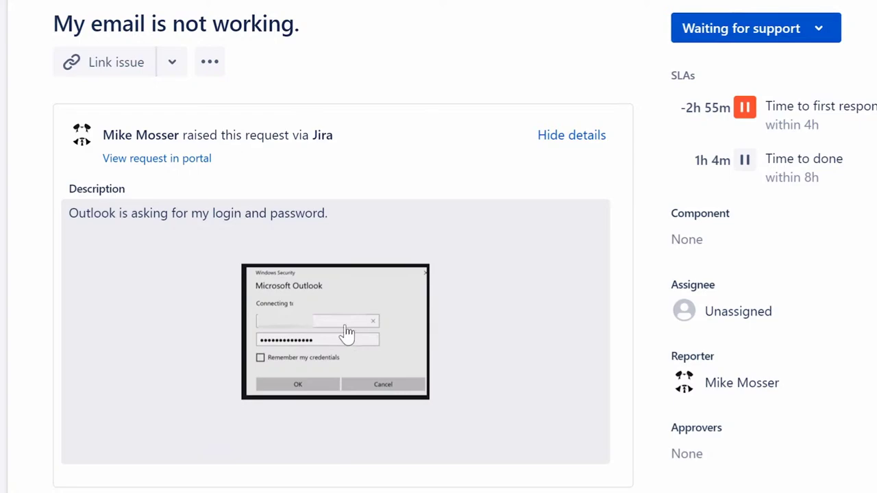
pyautogui.click(346, 332)
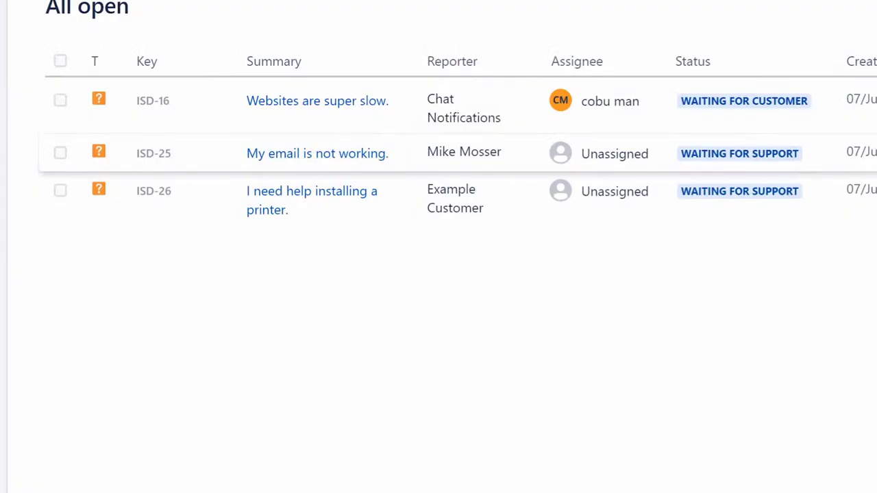
pyautogui.click(315, 155)
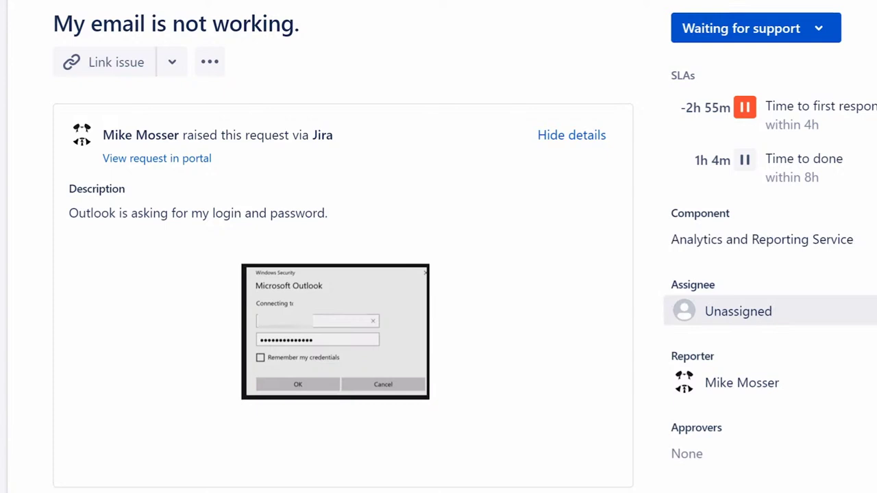
# - Assign ISD-25 to yourself instead of Unassigned
pyautogui.click(738, 311)
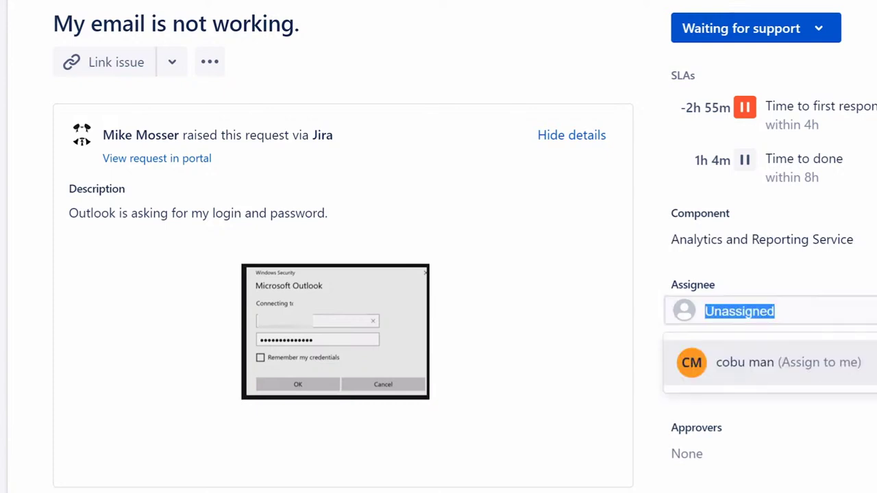
pyautogui.click(728, 356)
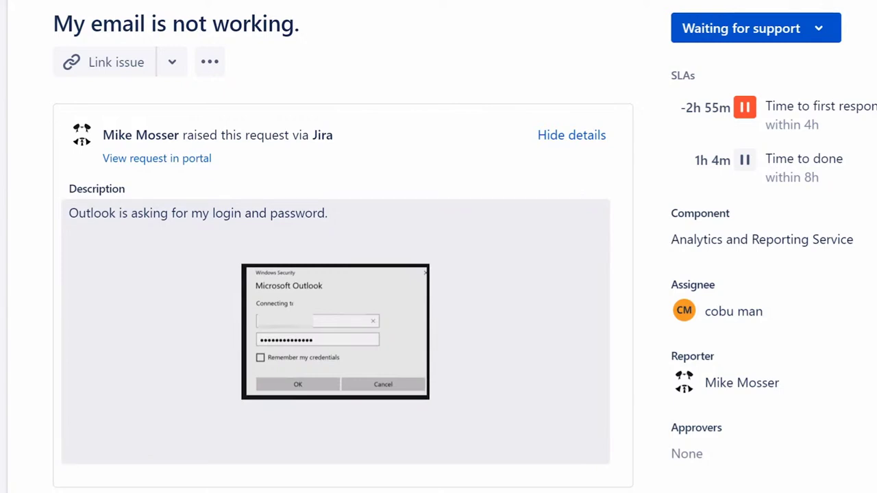
pyautogui.click(205, 232)
# - Highlight the ticket title and description text, view the embedded Outlook screenshot, then move down to Activity
pyautogui.moveTo(302, 26); pyautogui.dragTo(30, 10)
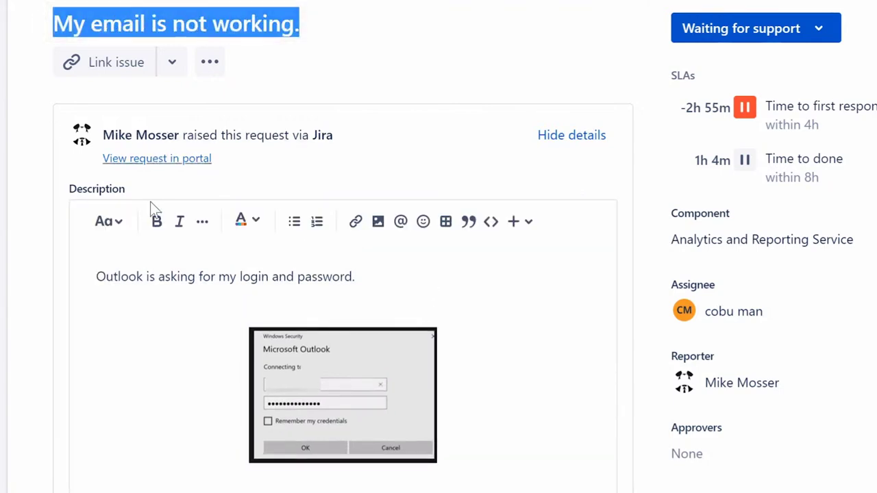
pyautogui.moveTo(96, 277); pyautogui.dragTo(358, 277)
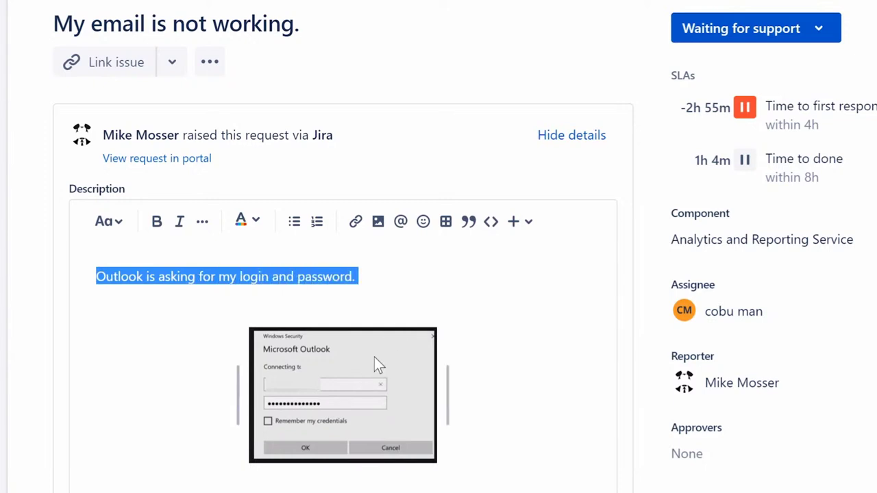
pyautogui.scroll(-3, 377, 357)
pyautogui.scroll(-3, 438, 247)
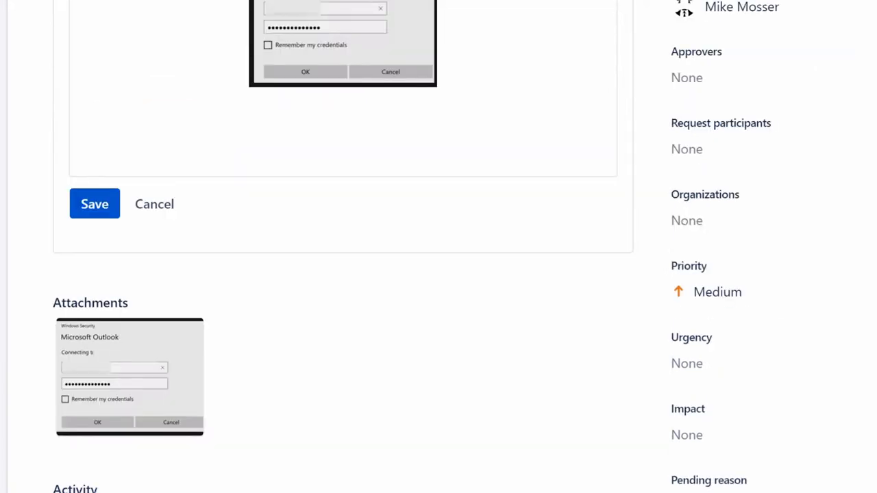
pyautogui.scroll(6, 333, 398)
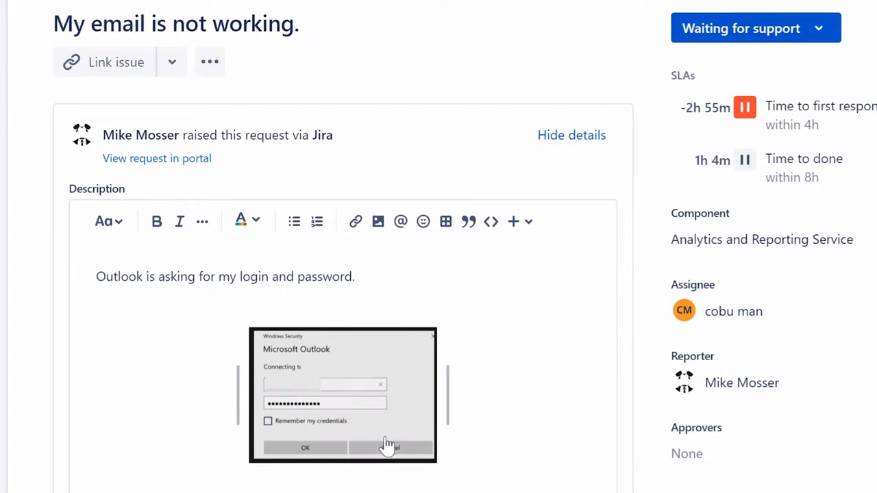
pyautogui.click(336, 374)
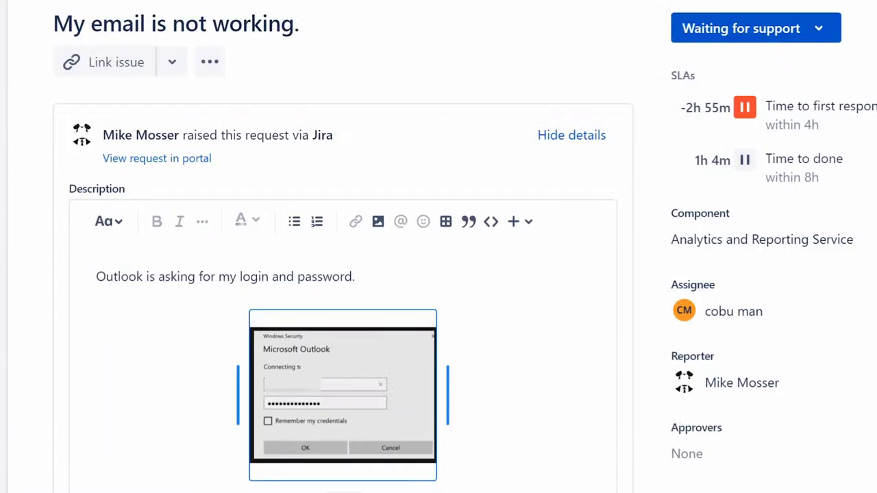
pyautogui.scroll(-3, 343, 247)
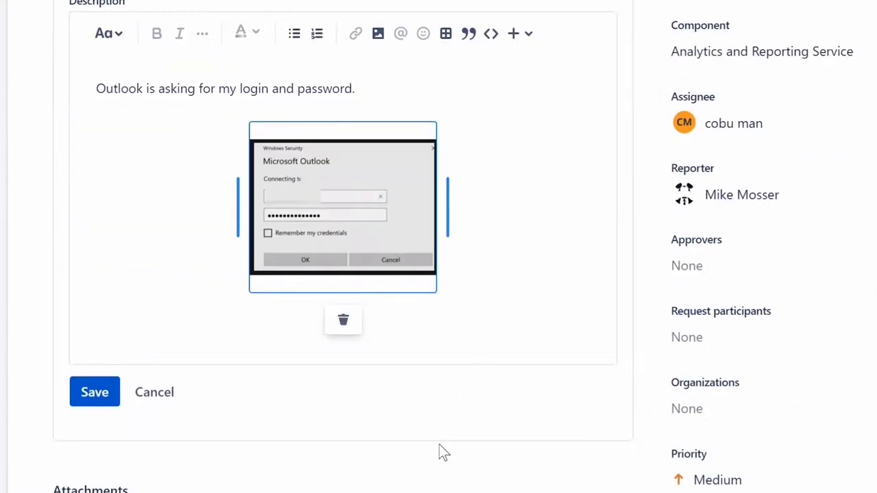
pyautogui.scroll(-3, 459, 461)
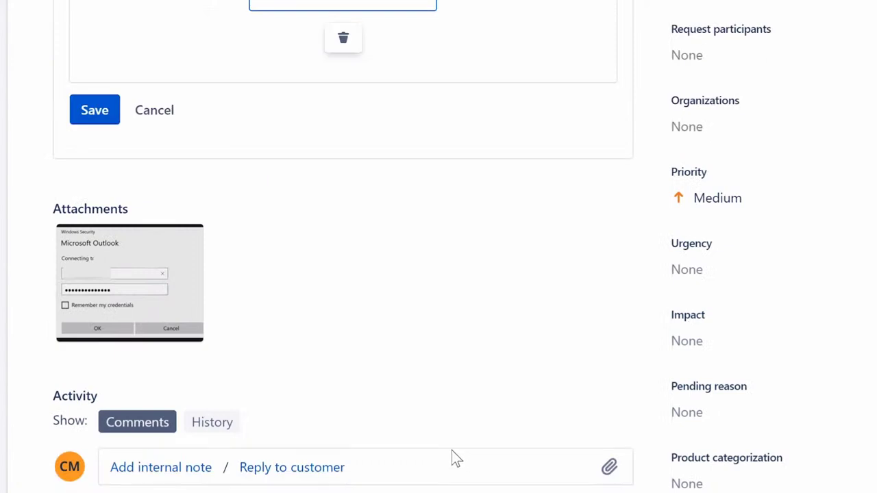
# - Start a customer reply introducing yourself as the agent from PC support
pyautogui.click(292, 467)
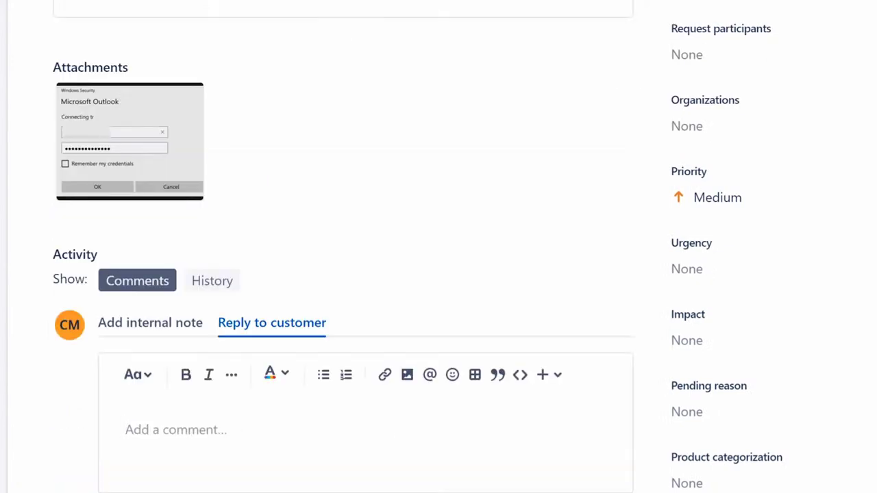
pyautogui.write('Hello, my ')
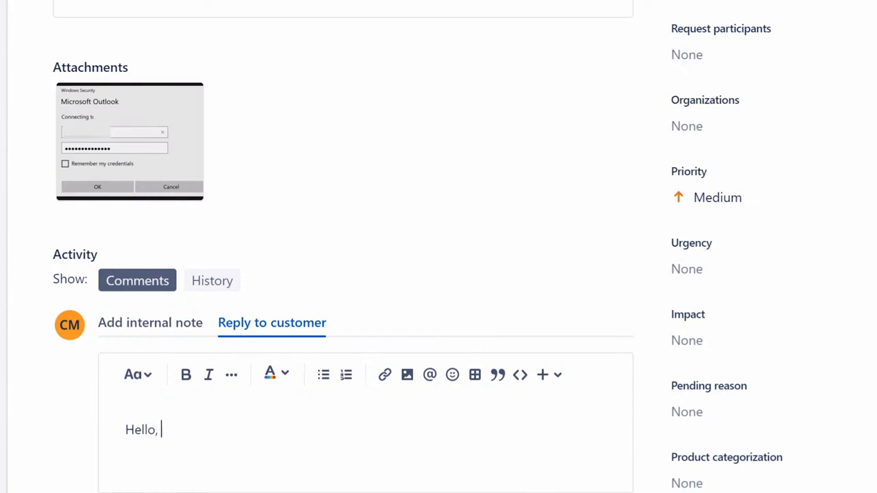
pyautogui.write('name is Ervin with ')
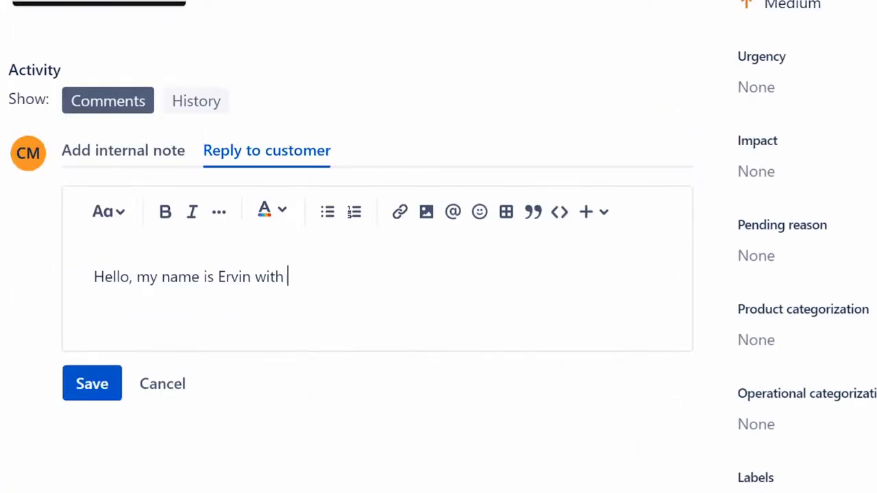
pyautogui.write('Pc support.')
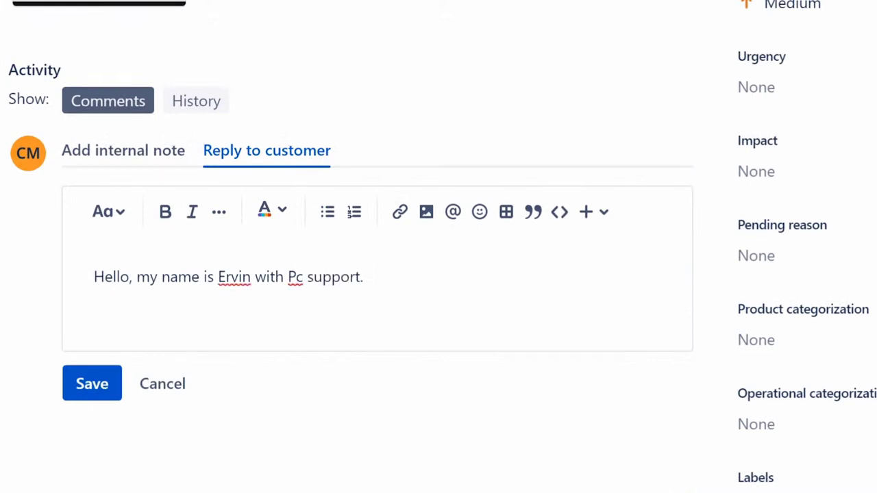
pyautogui.scroll(5, 566, 358)
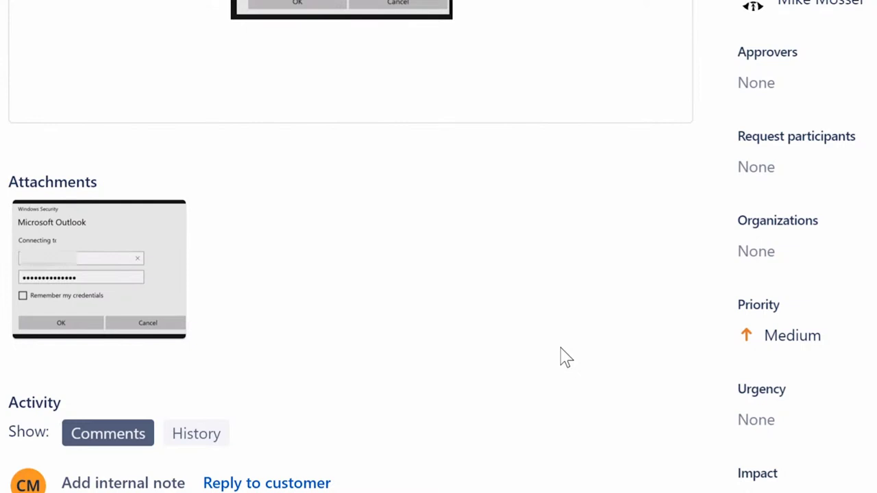
pyautogui.scroll(3, 566, 358)
pyautogui.scroll(-5, 565, 359)
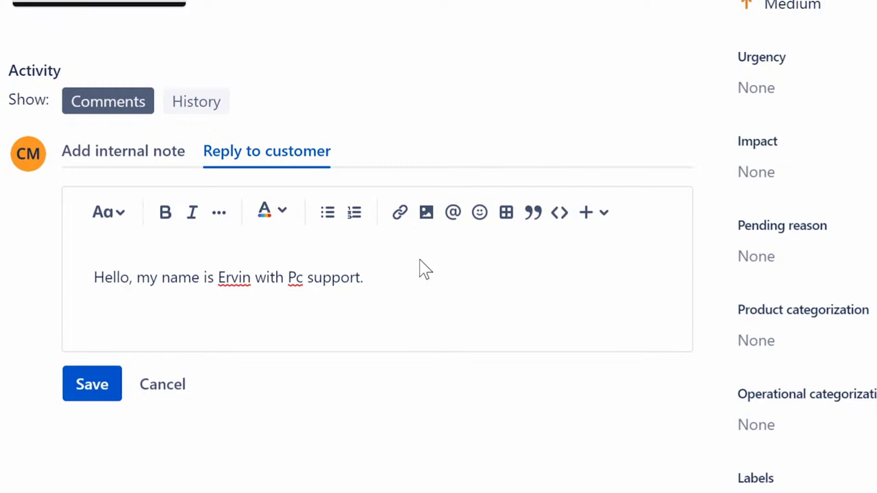
# - Acknowledge the email-not-working ticket, ask whether they recently changed their password, and post the reply
pyautogui.write('I have you')
pyautogui.press('BackSpace')
pyautogui.press('BackSpace')
pyautogui.press('BackSpace')
pyautogui.press('BackSpace')
pyautogui.press('BackSpace')
pyautogui.write('ve your tic')
pyautogui.press('BackSpace')
pyautogui.press('BackSpace')
pyautogui.press('BackSpace')
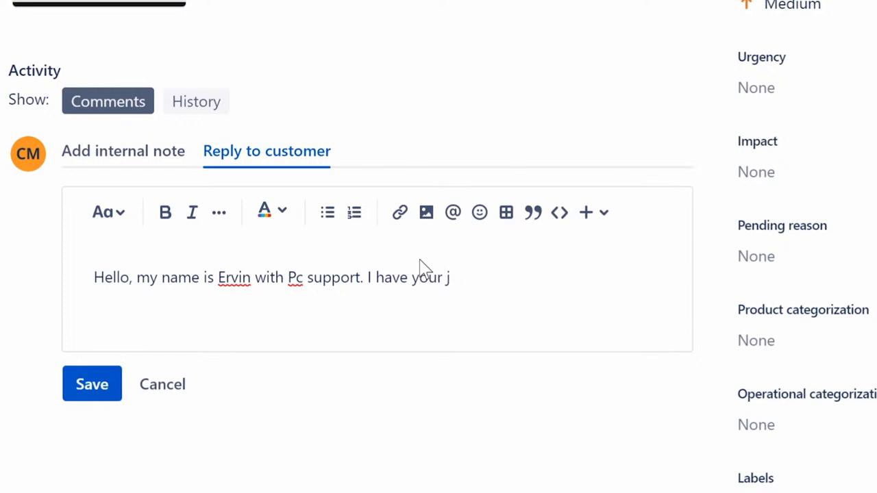
pyautogui.write('ticket about email not')
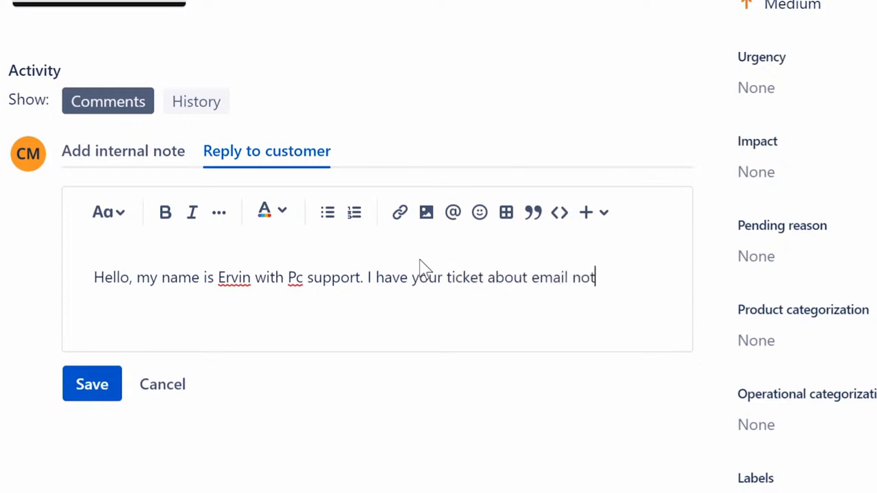
pyautogui.write(' working.')
pyautogui.press('Return')
pyautogui.write('D')
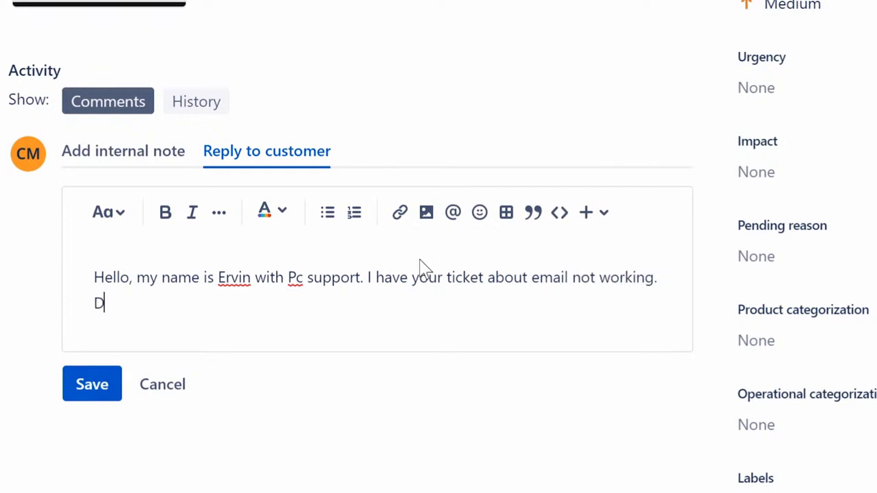
pyautogui.write('id you by chanc')
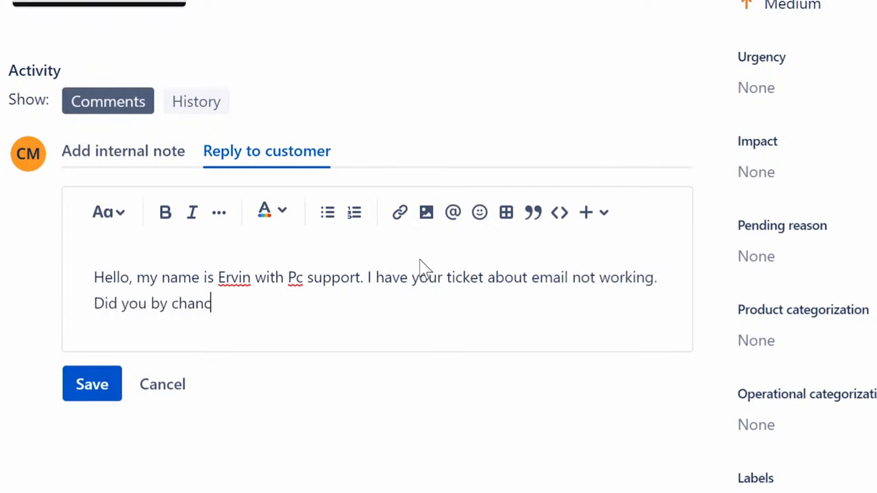
pyautogui.write('e change ')
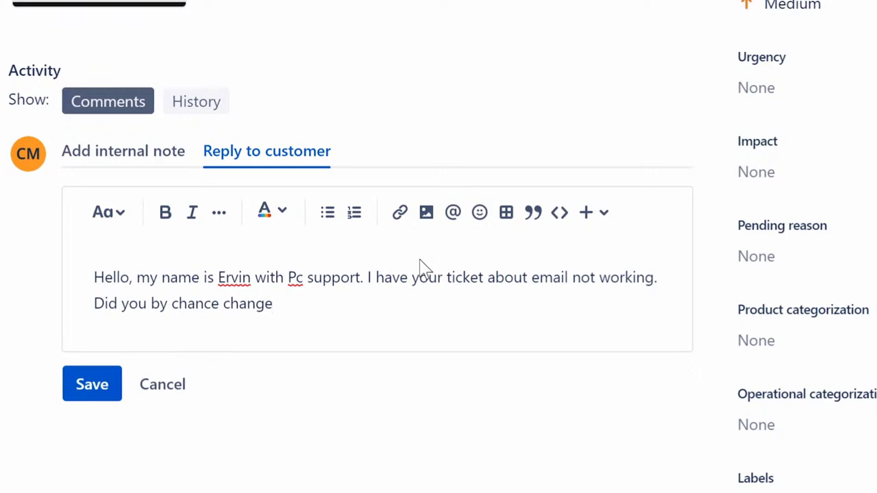
pyautogui.write('you passwo')
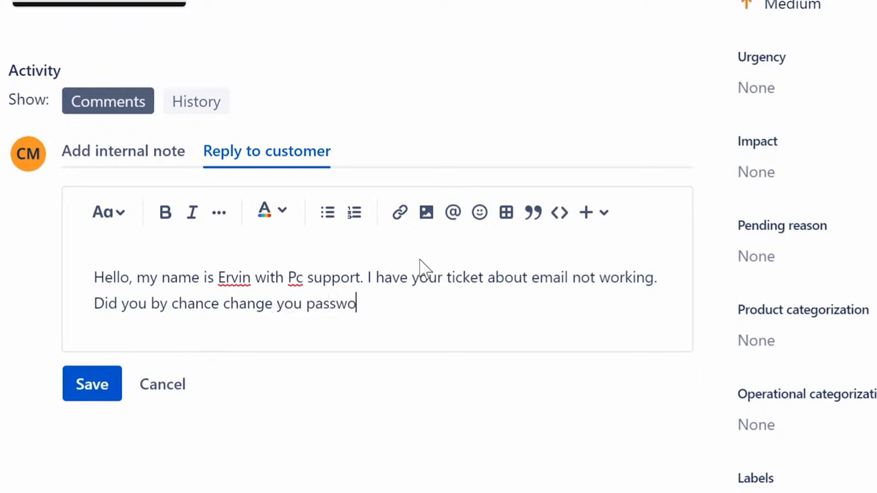
pyautogui.write('rd recen')
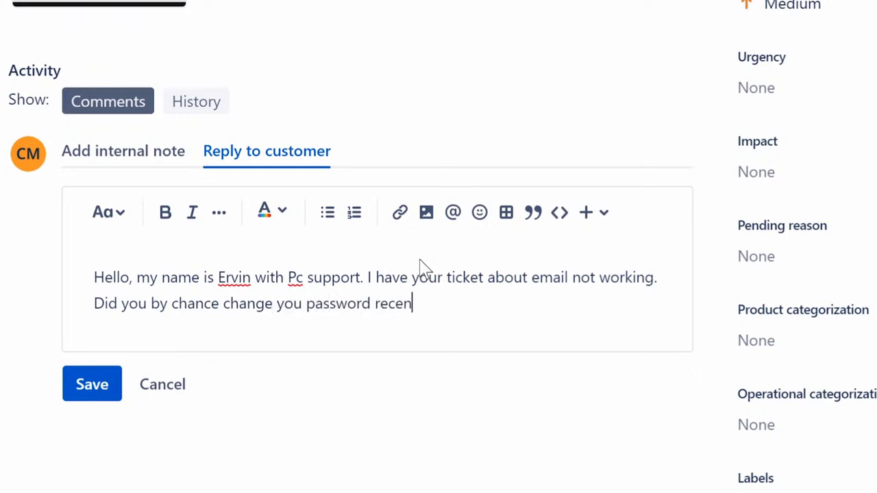
pyautogui.write('e')
pyautogui.press('BackSpace')
pyautogui.write('tly?')
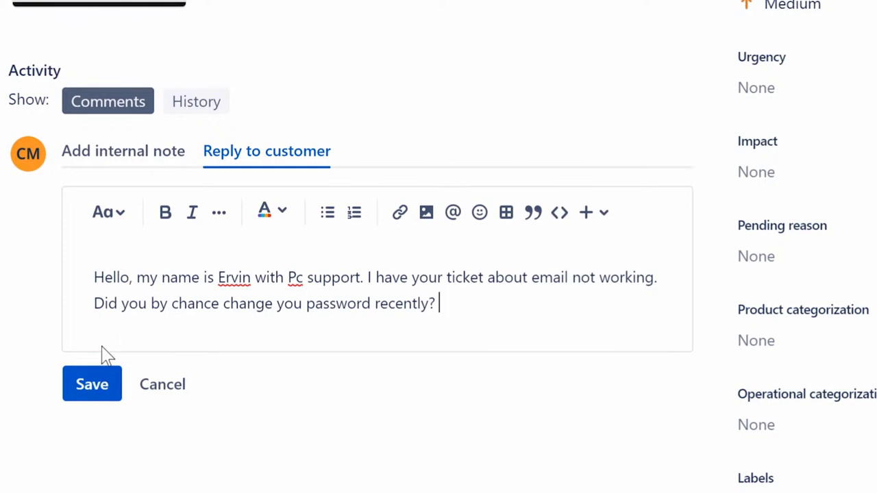
pyautogui.click(89, 387)
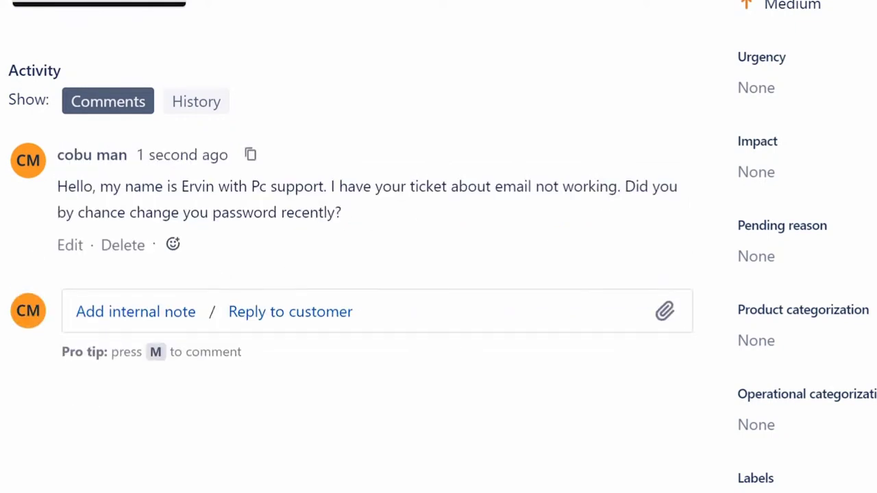
# - Review ISD-25's reporter name, description, attachment and comments
pyautogui.scroll(15, 319, 215)
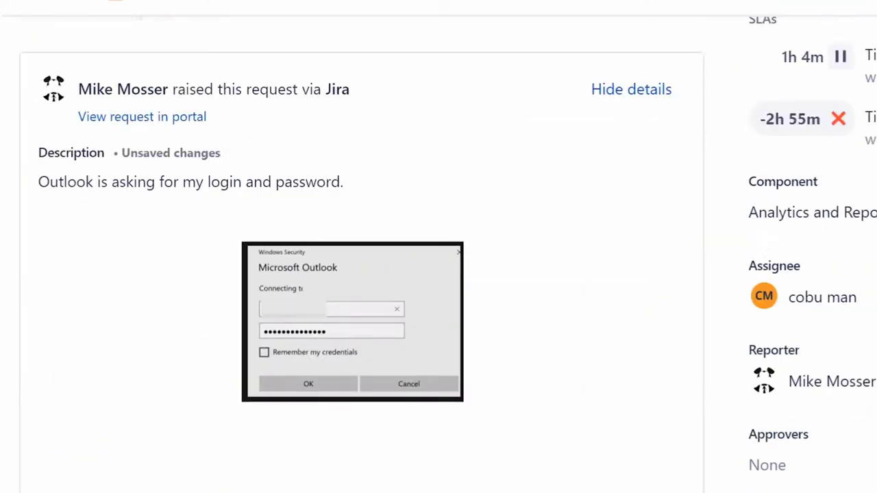
pyautogui.moveTo(78, 200); pyautogui.dragTo(168, 200)
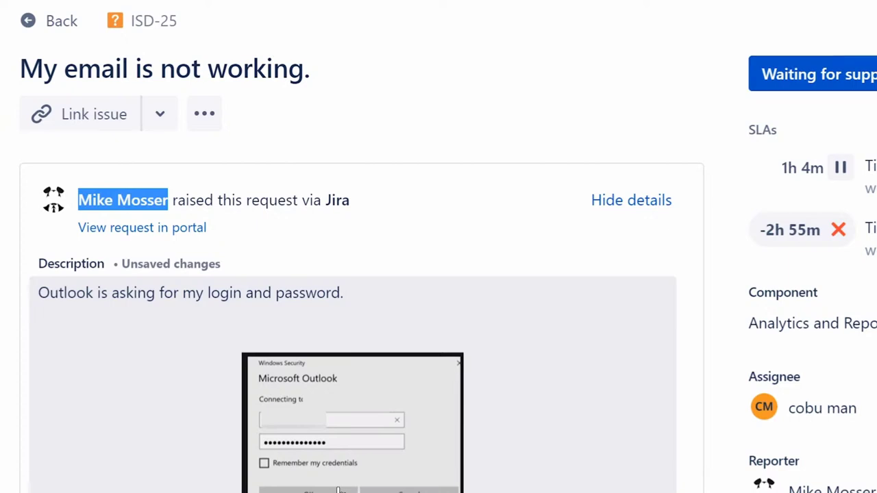
pyautogui.scroll(-2, 337, 488)
pyautogui.scroll(-6, 337, 487)
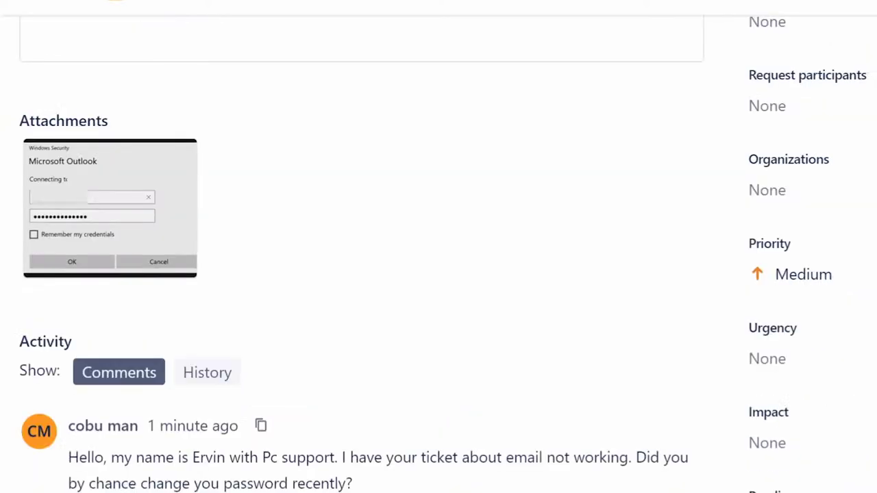
pyautogui.scroll(-5, 363, 274)
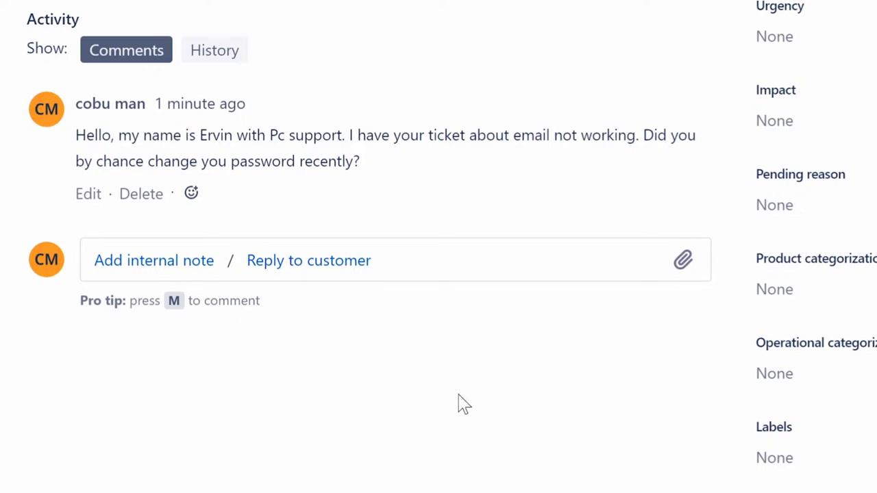
pyautogui.scroll(5, 458, 403)
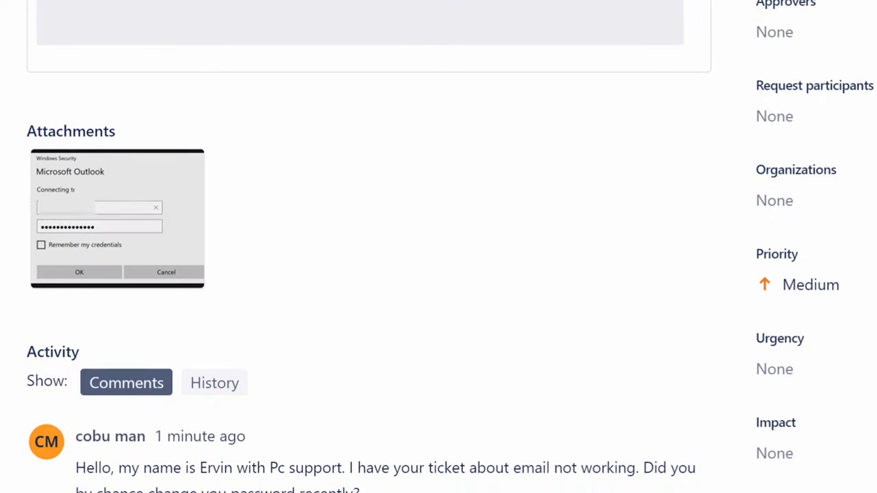
pyautogui.scroll(3, 411, 15)
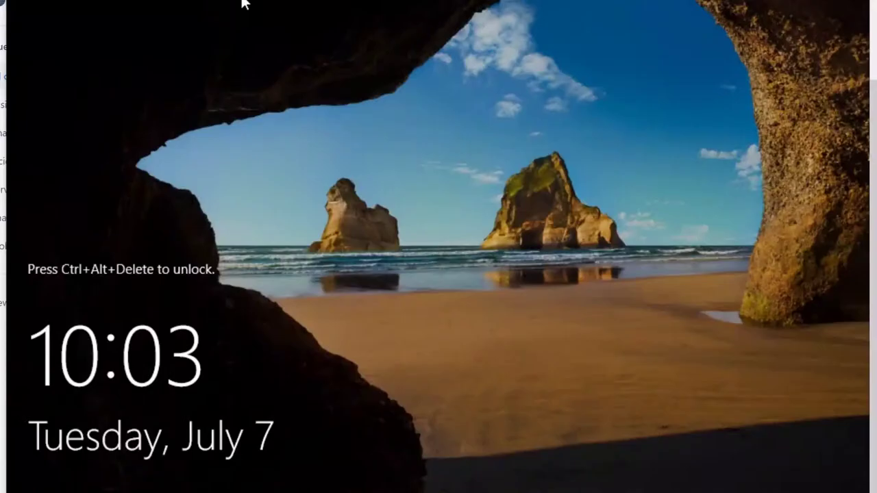
# - Send Ctrl+Alt+Del via VirtualBox and sign in to the server with the Administrator password
pyautogui.click(244, 3)
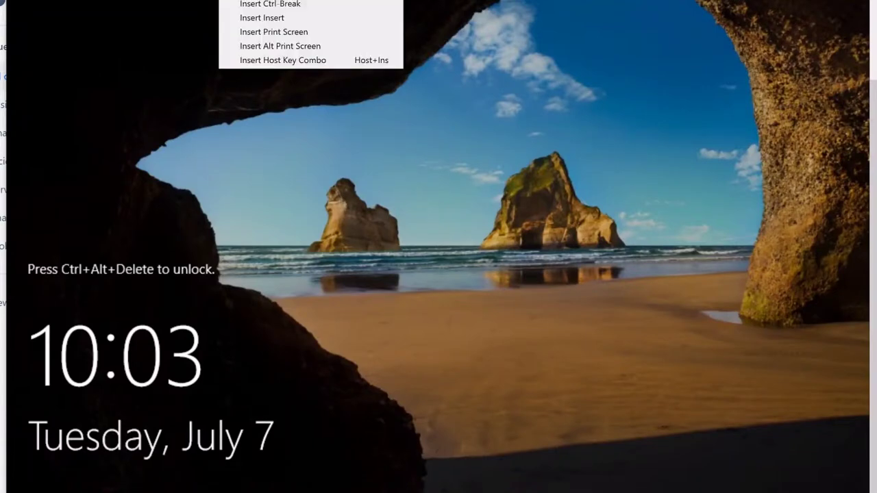
pyautogui.click(245, 3)
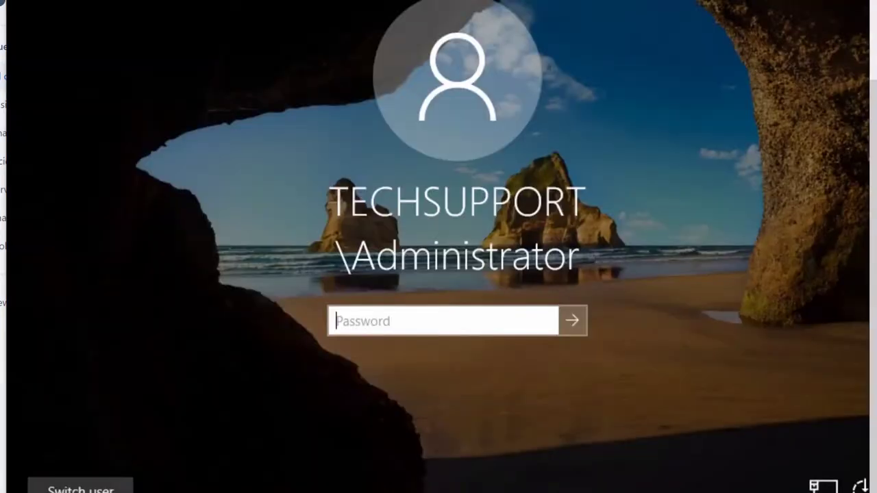
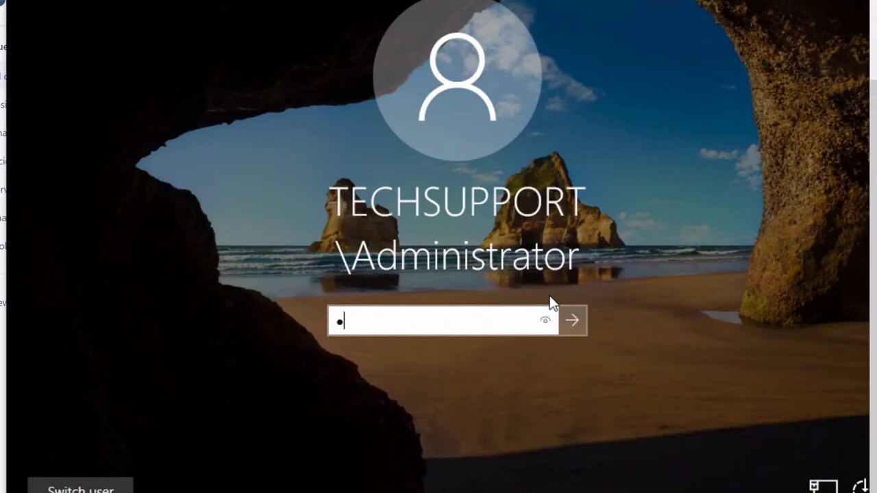
pyautogui.press('Return')
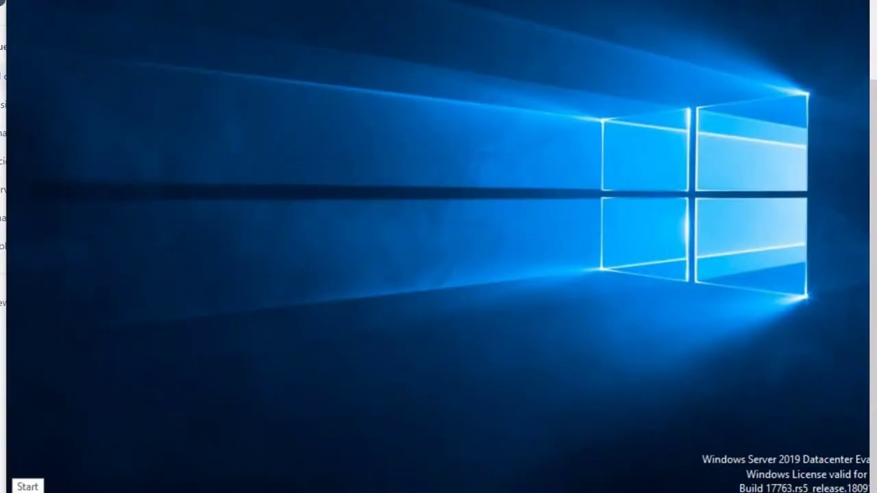
# - Launch Active Directory Users and Computers from Windows Administrative Tools
pyautogui.click(14, 490)
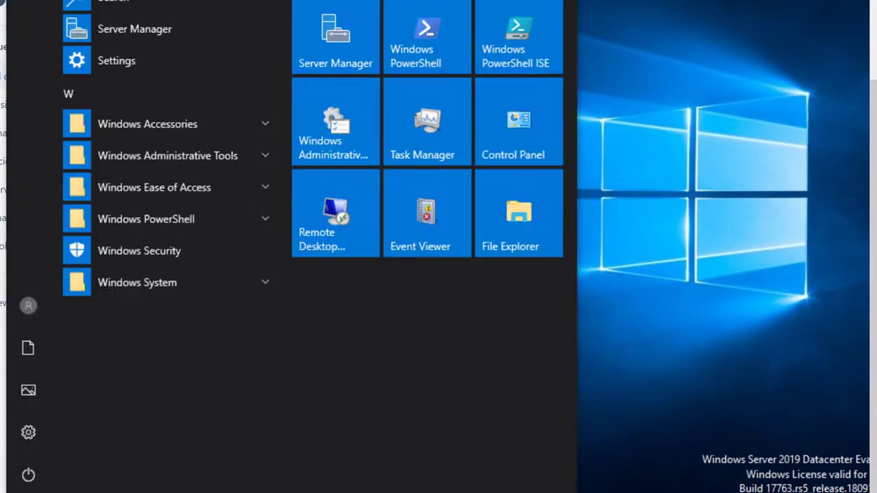
pyautogui.click(199, 162)
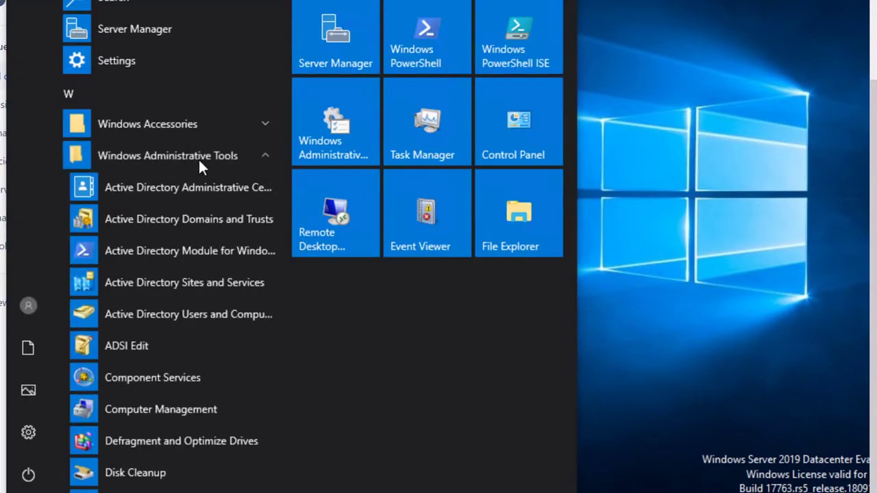
pyautogui.click(155, 311)
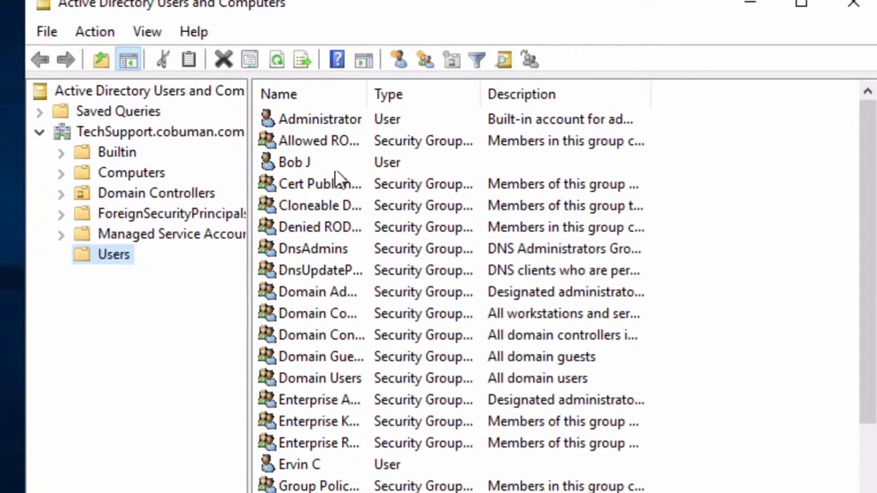
# - Search the Users container for the requester's full name and select the found account
pyautogui.rightClick(117, 263)
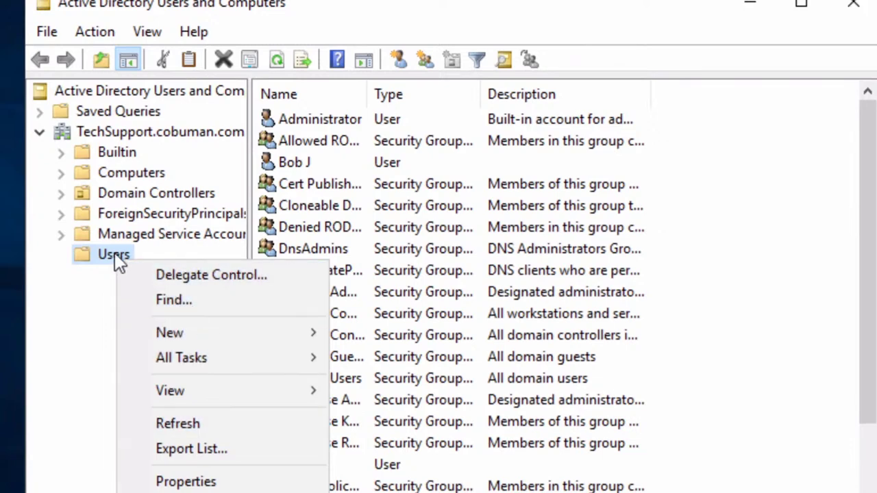
pyautogui.click(160, 293)
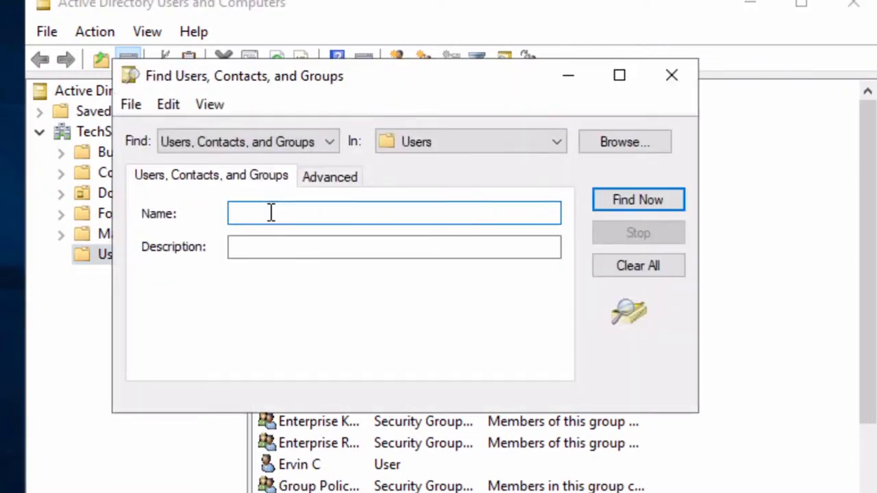
pyautogui.click(625, 202)
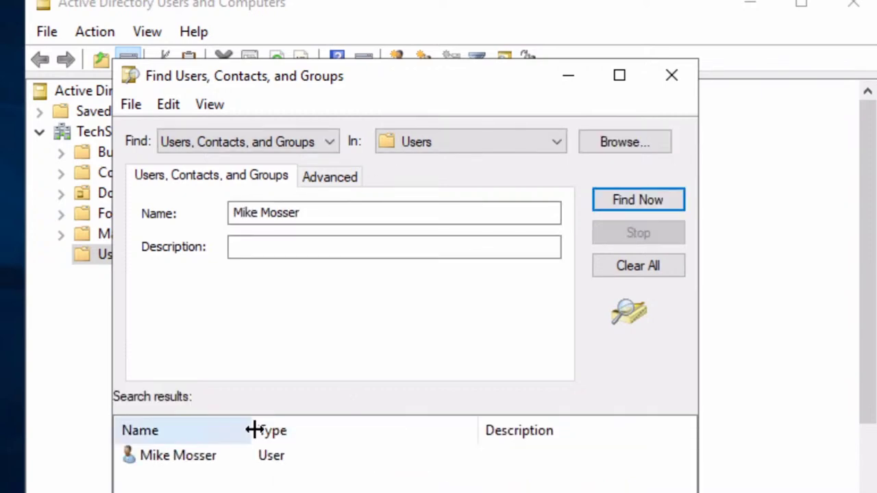
pyautogui.click(200, 457)
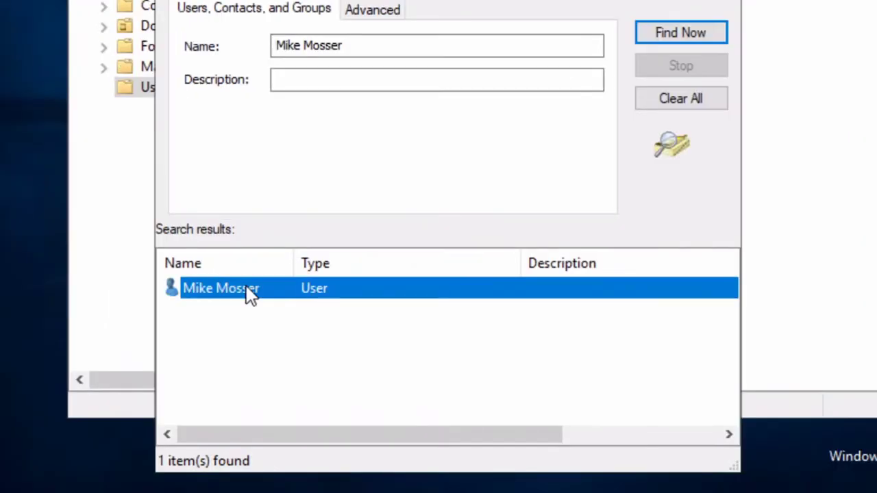
# - Open Reset Password for the found user and enter the new password in both New and Confirm fields
pyautogui.rightClick(248, 292)
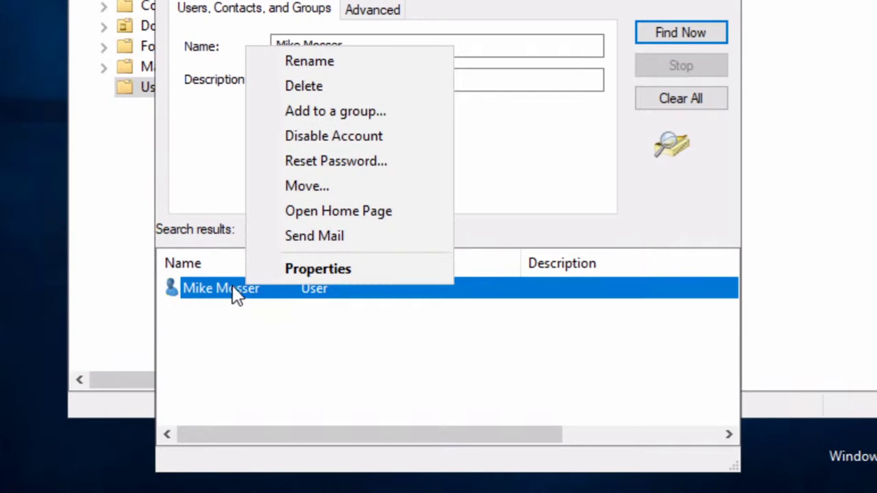
pyautogui.click(336, 163)
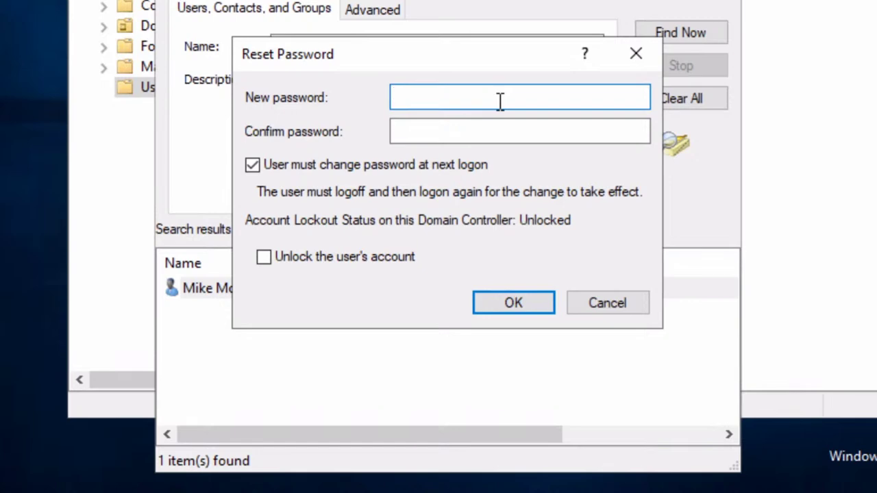
pyautogui.write('*************')
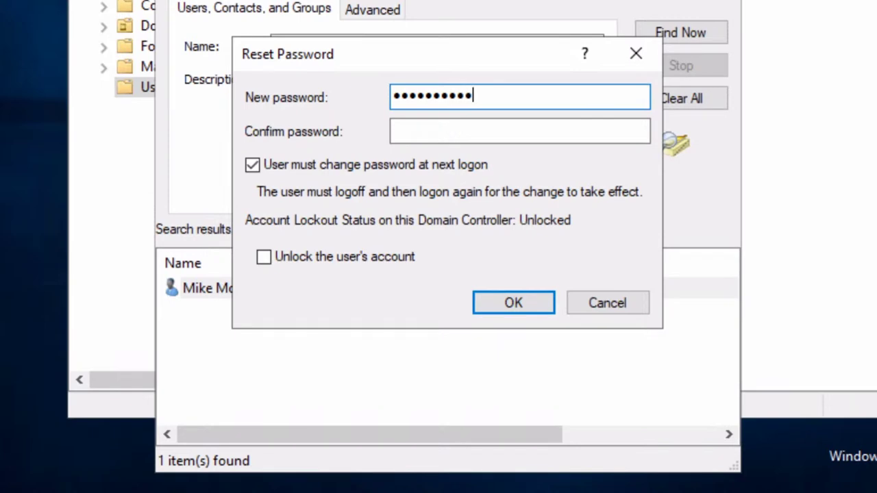
pyautogui.press('Tab')
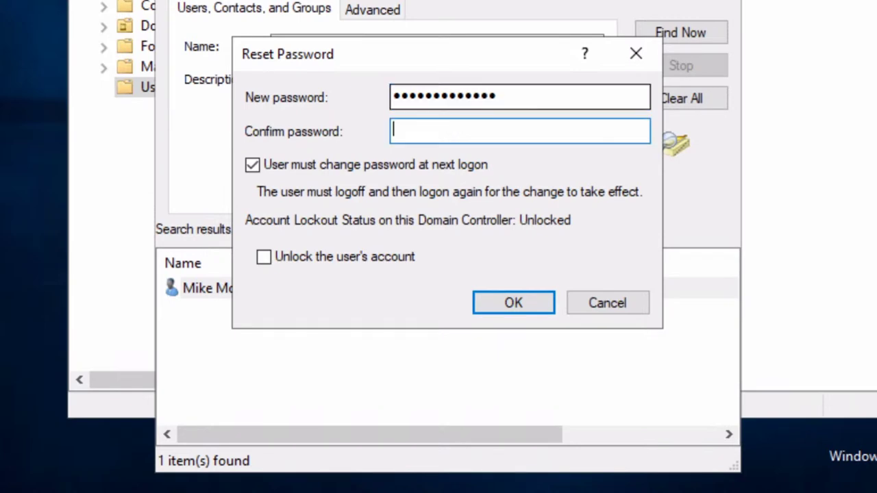
pyautogui.write('**********')
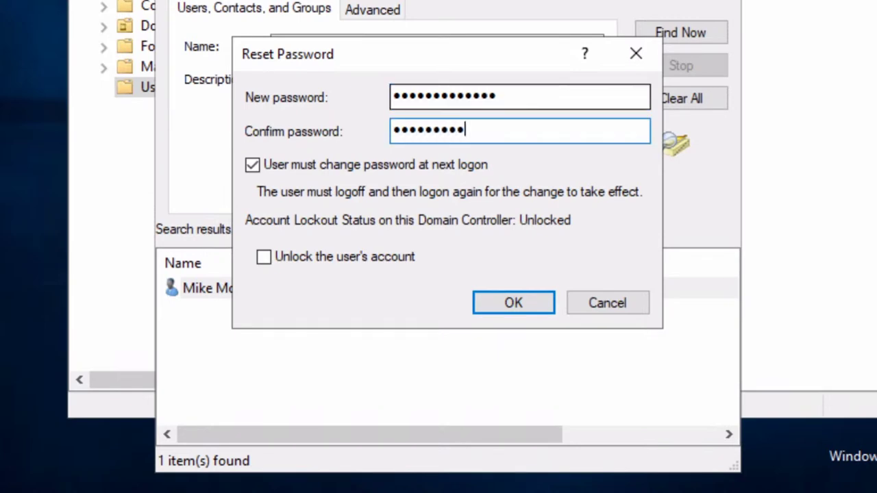
pyautogui.write('****')
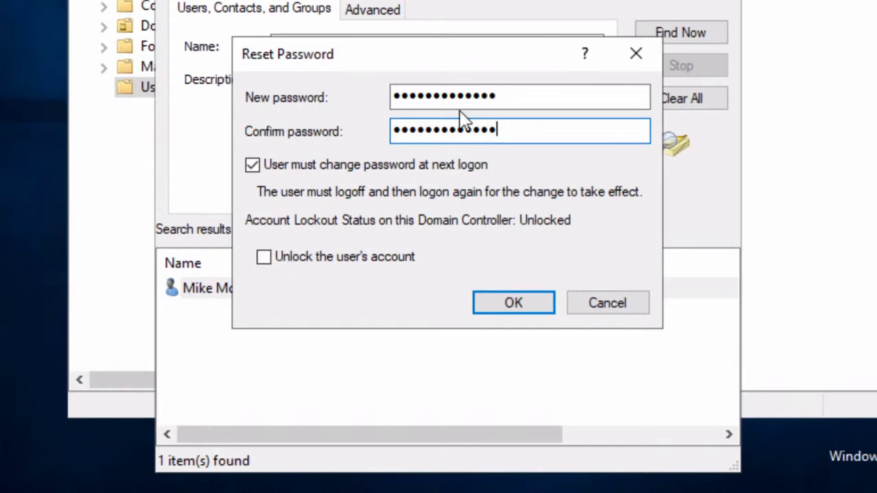
pyautogui.click(512, 97)
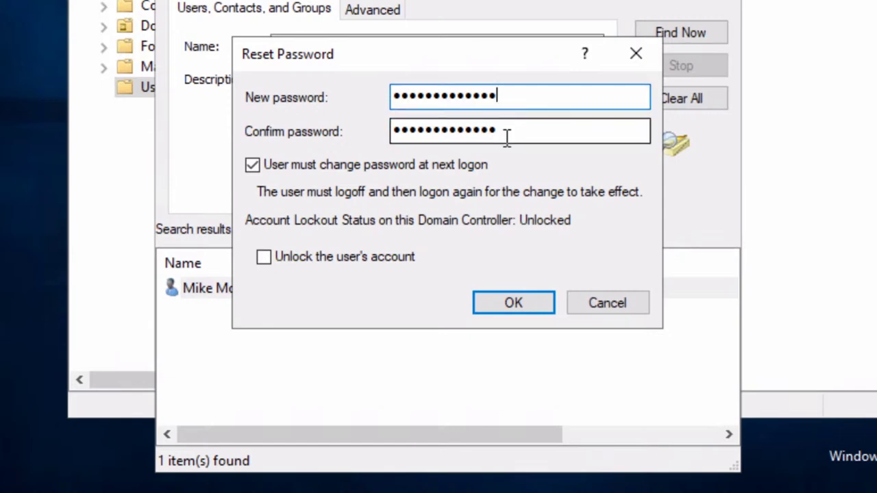
pyautogui.click(514, 130)
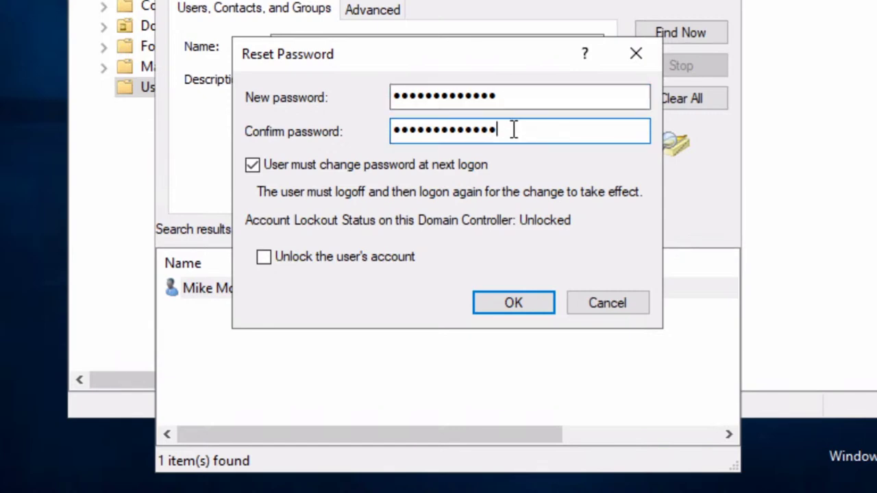
pyautogui.click(522, 96)
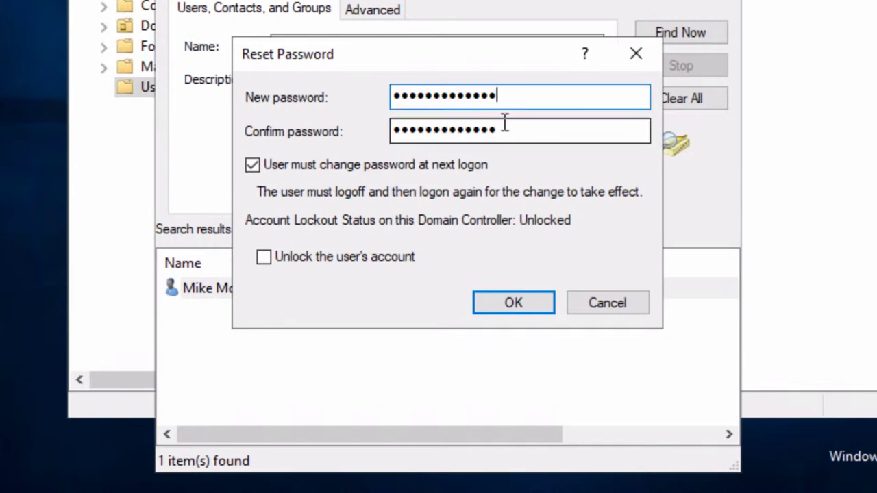
pyautogui.click(504, 125)
pyautogui.click(517, 96)
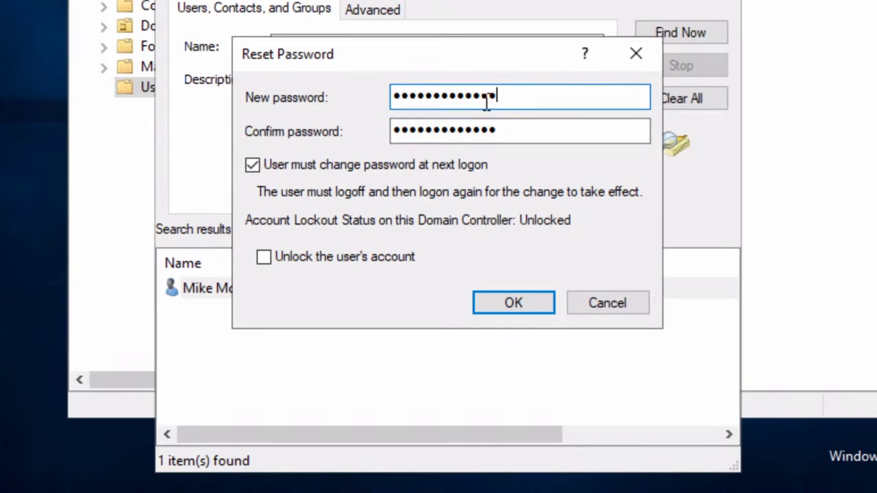
pyautogui.click(501, 130)
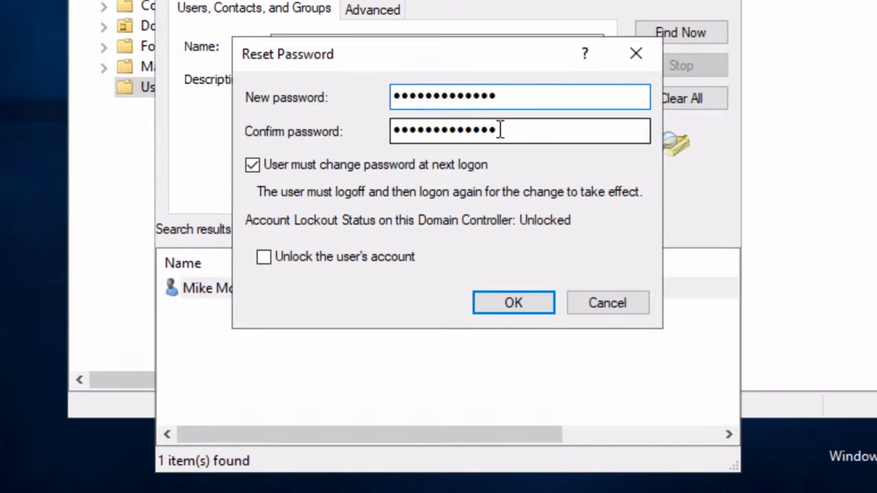
pyautogui.click(518, 99)
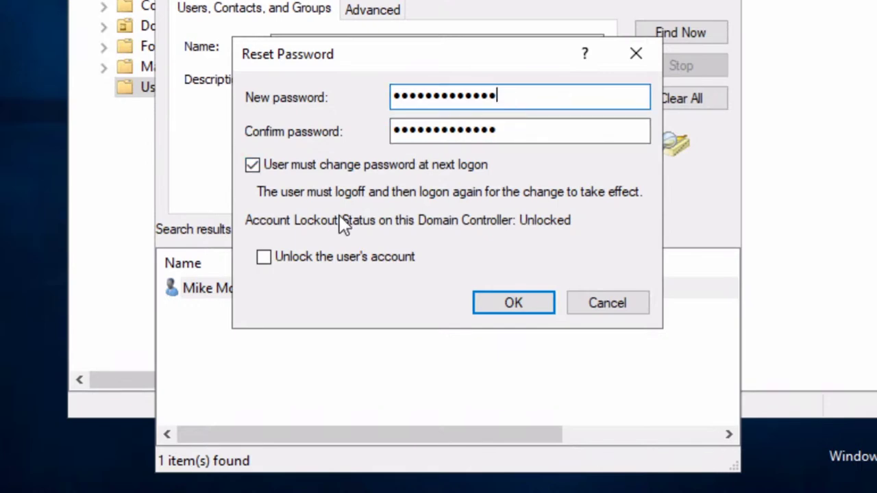
# - Also unlock the user's account, apply the reset, and dismiss the password-changed message
pyautogui.click(267, 258)
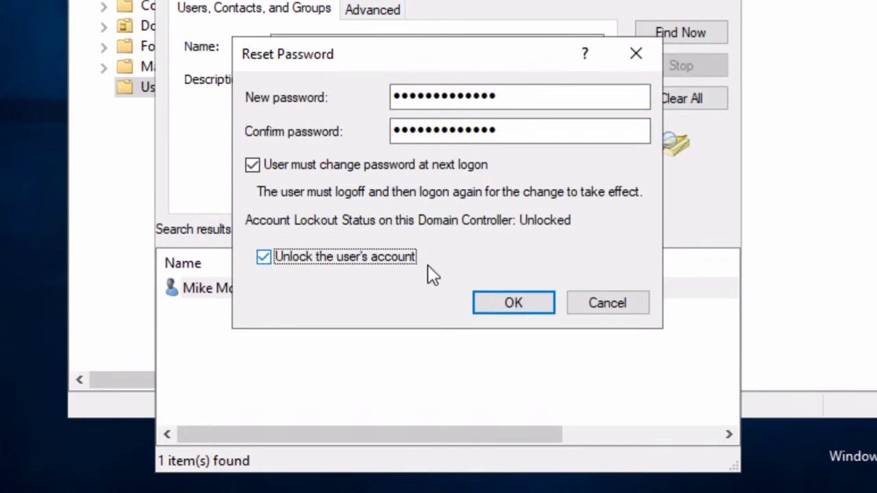
pyautogui.click(507, 302)
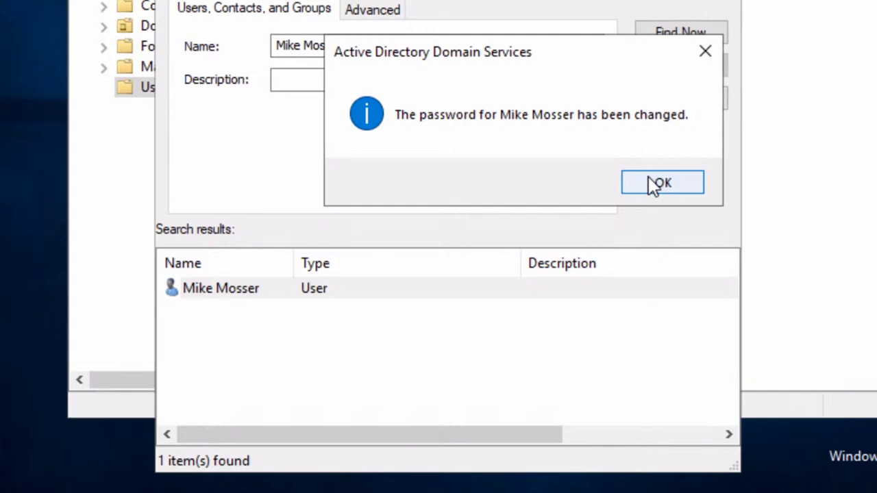
pyautogui.click(654, 183)
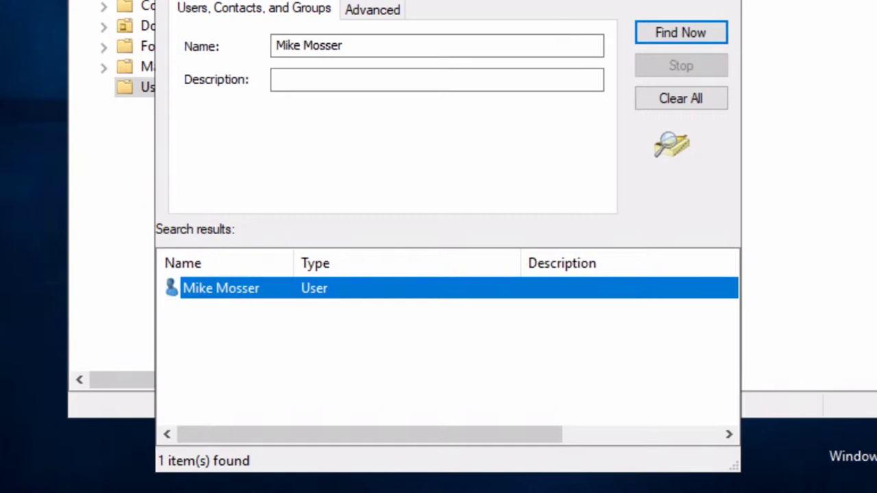
# - Lock the server session and send Ctrl+Alt+Delete to reach the sign-in prompt
pyautogui.click(24, 488)
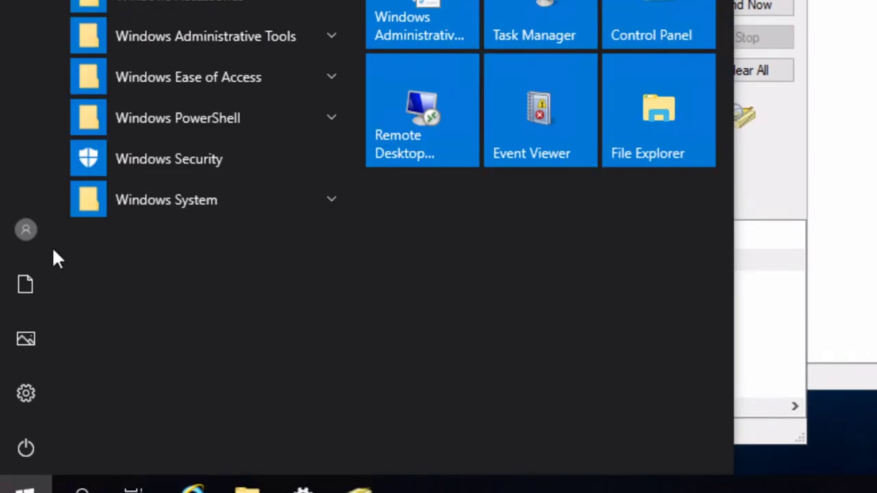
pyautogui.click(27, 221)
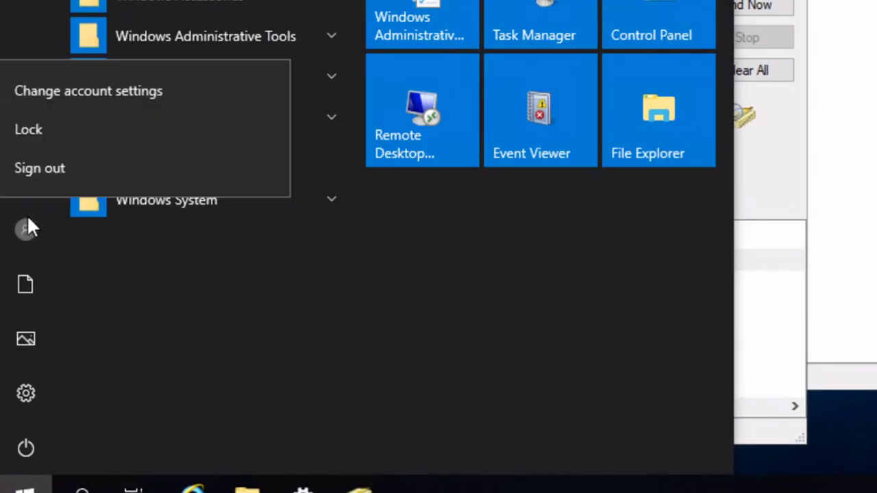
pyautogui.click(72, 130)
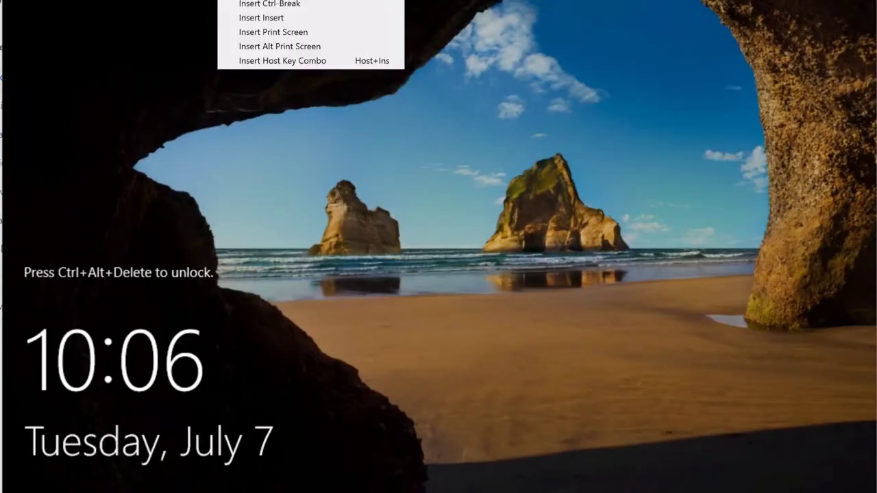
pyautogui.hotkey('ctrl', 'alt', 'Delete')
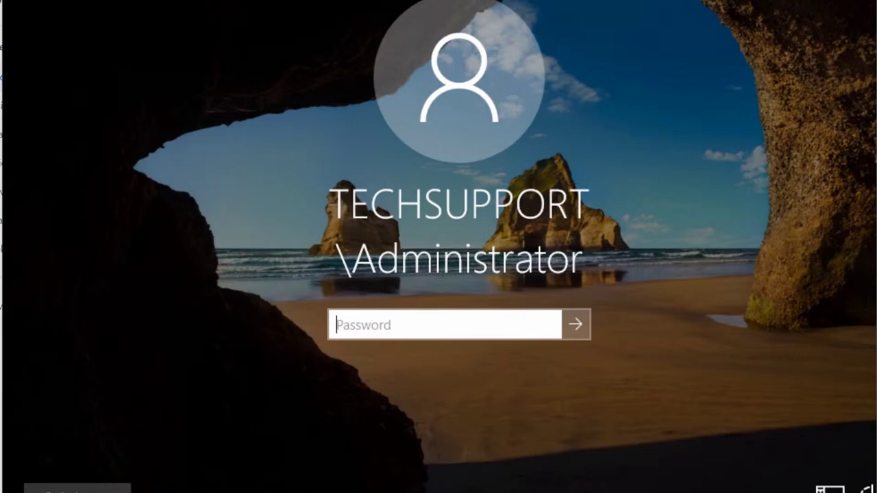
pyautogui.click(48, 2)
pyautogui.click(97, 23)
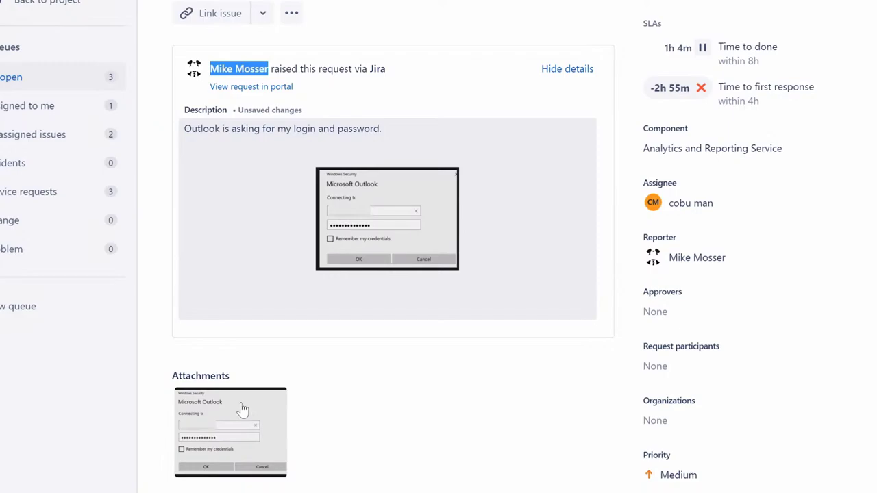
pyautogui.moveTo(243, 409)
pyautogui.click(262, 393)
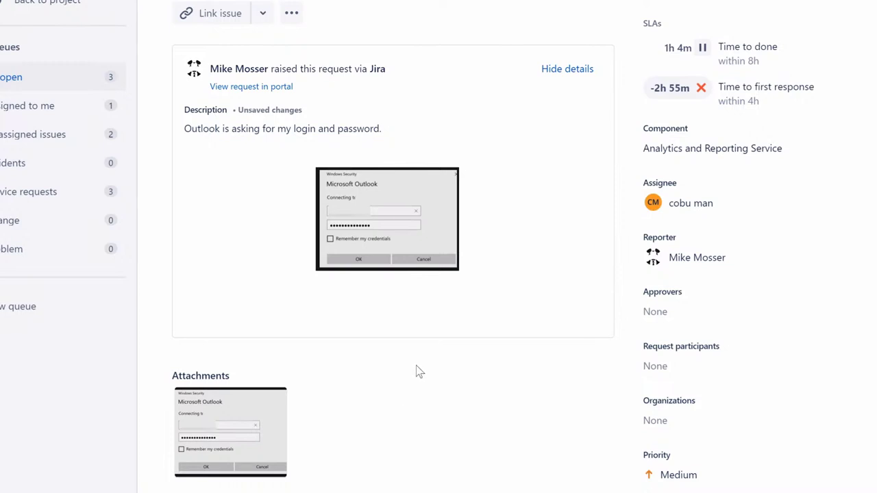
pyautogui.scroll(-3, 416, 372)
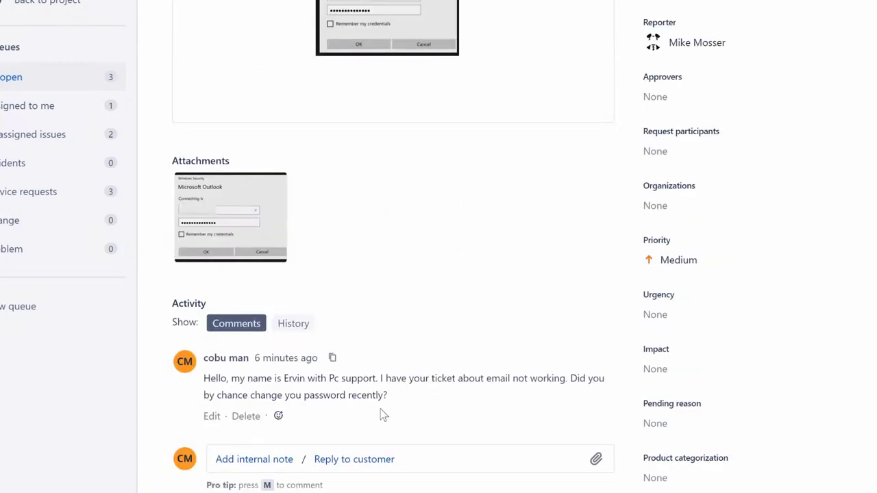
# - Save an internal note 'Resolved issue by password reset.' signed with the agent's name
pyautogui.click(349, 460)
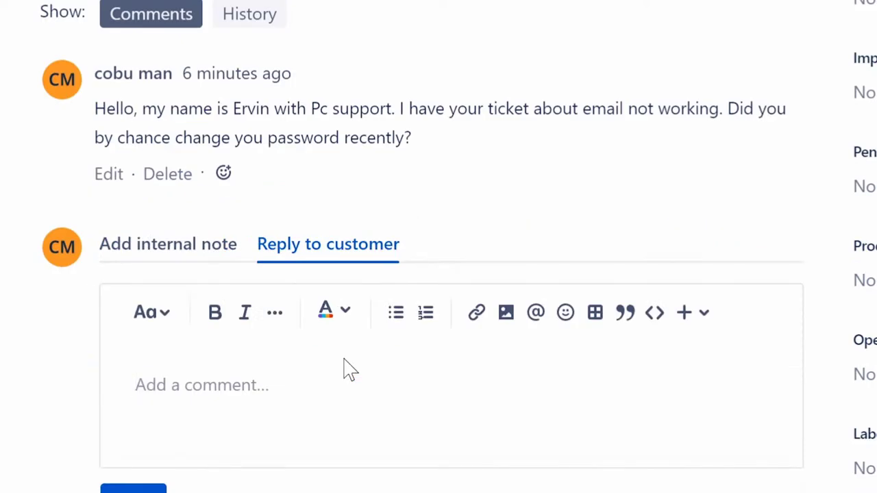
pyautogui.click(199, 252)
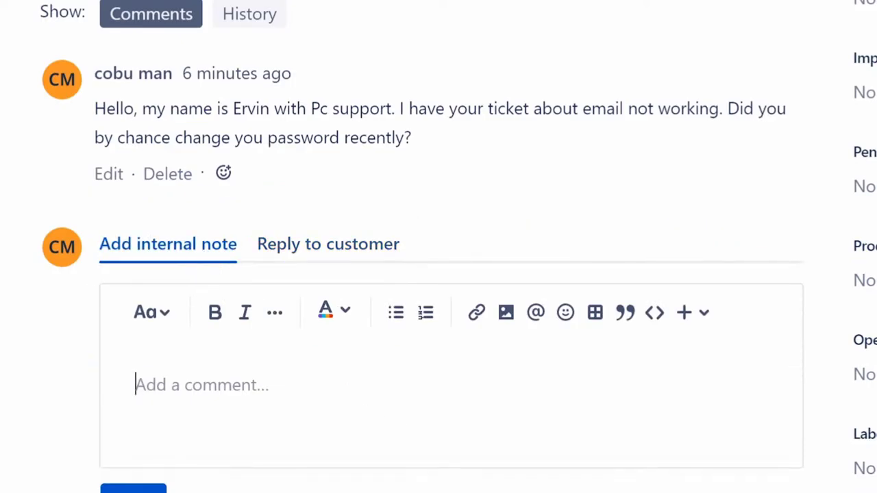
pyautogui.write('REso')
pyautogui.press('BackSpace')
pyautogui.press('BackSpace')
pyautogui.press('BackSpace')
pyautogui.write('eso')
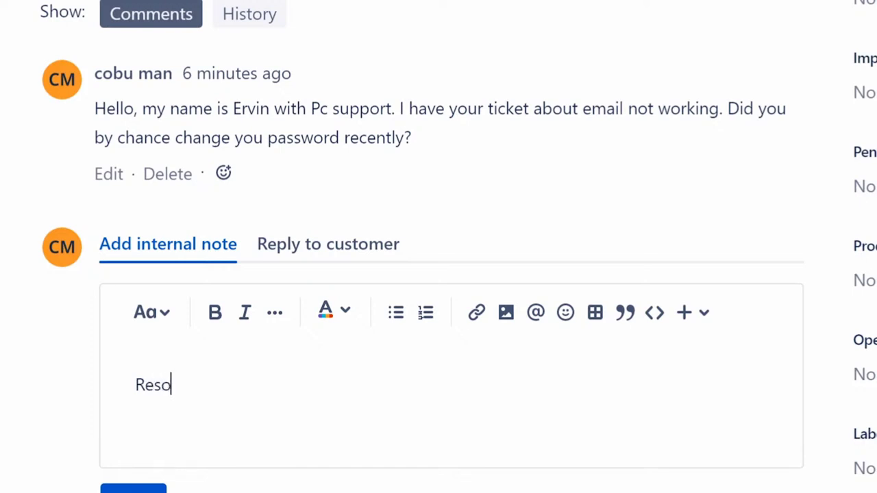
pyautogui.write('lved issue by')
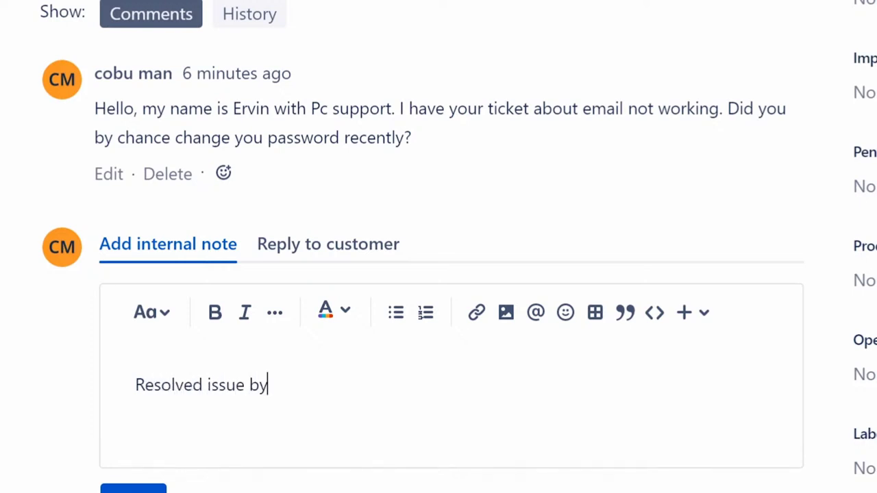
pyautogui.write(' passwor')
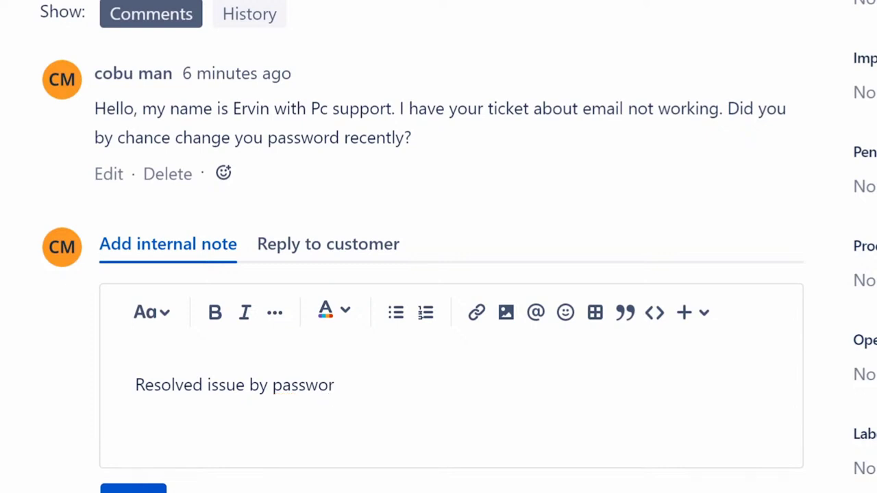
pyautogui.write('d reset. E')
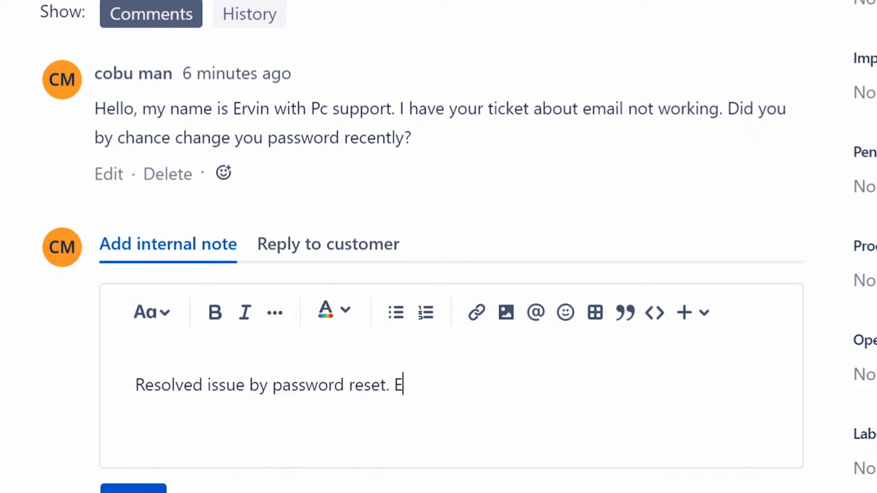
pyautogui.write('rvin')
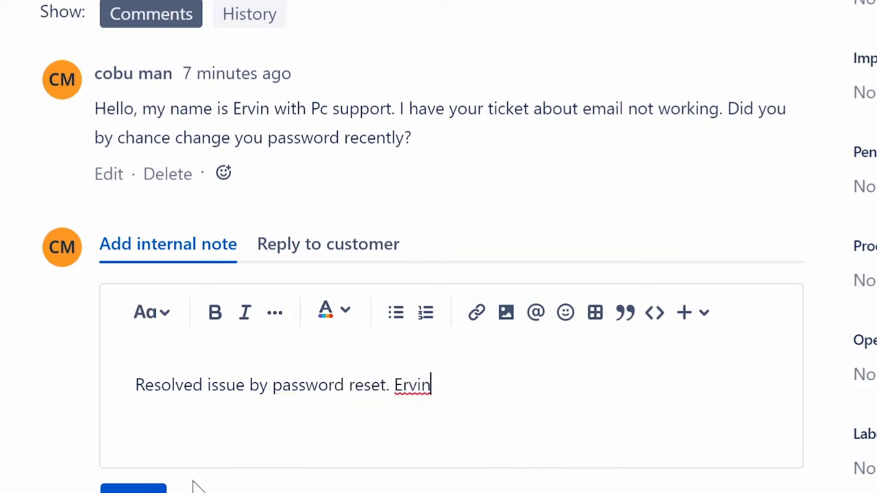
pyautogui.hotkey('ctrl', 'Return')
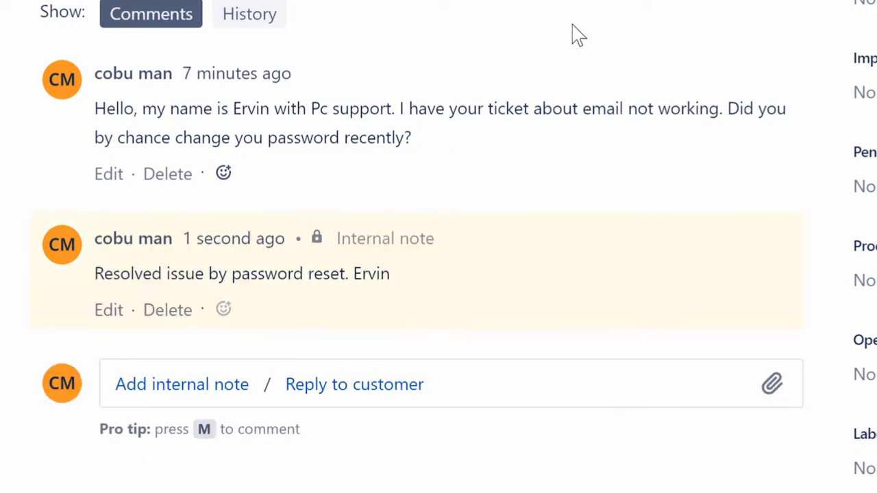
pyautogui.scroll(5, 572, 35)
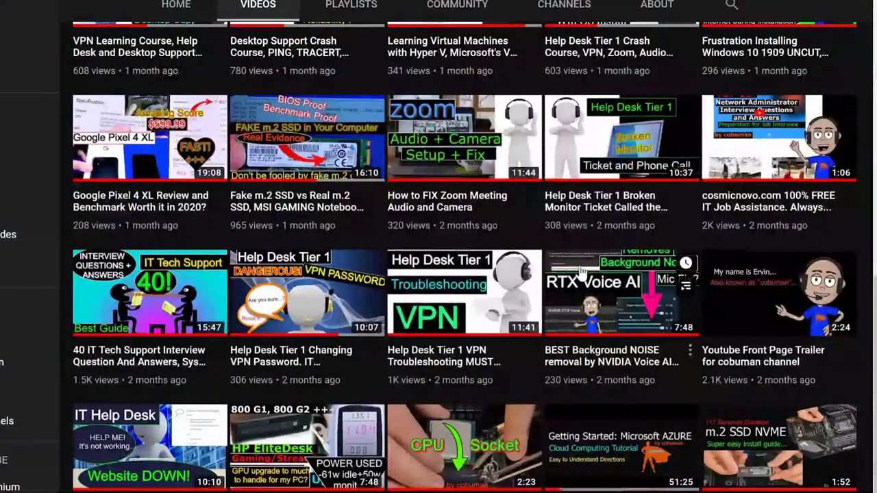
# - Search the YouTube channel for 'Networking' to list its network administrator interview videos
pyautogui.scroll(10, 580, 272)
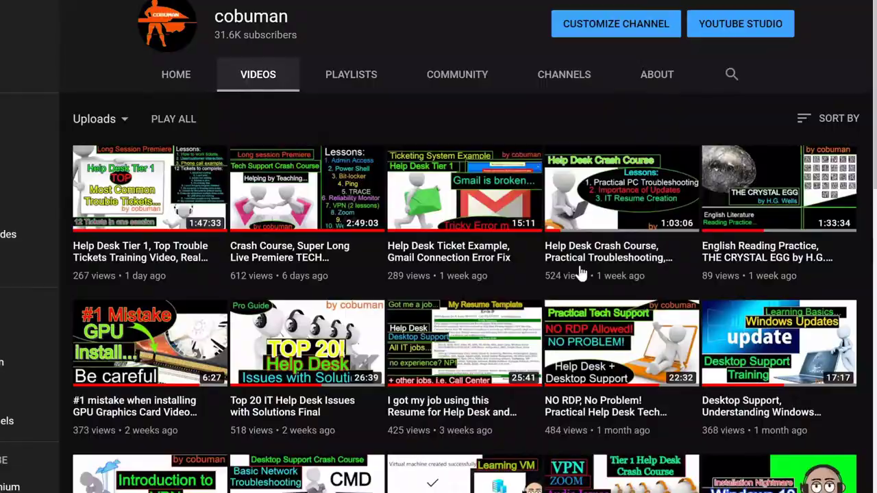
pyautogui.scroll(-3, 581, 272)
pyautogui.scroll(5, 580, 273)
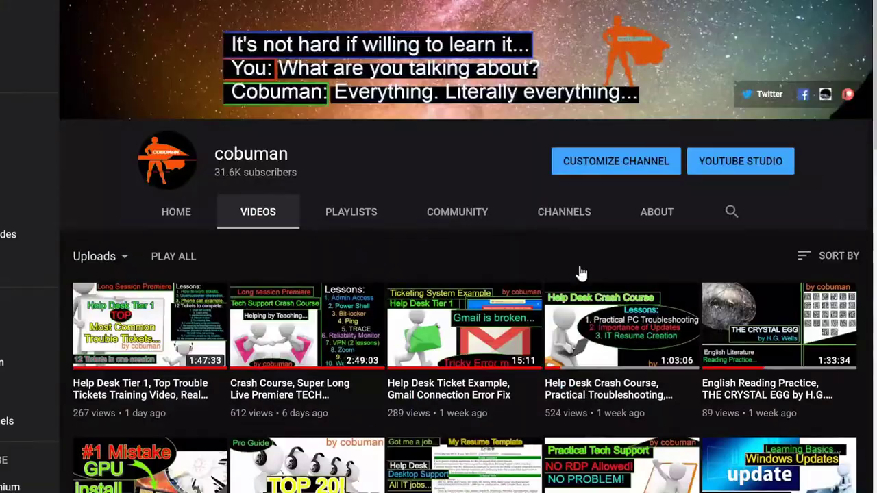
pyautogui.moveTo(473, 332)
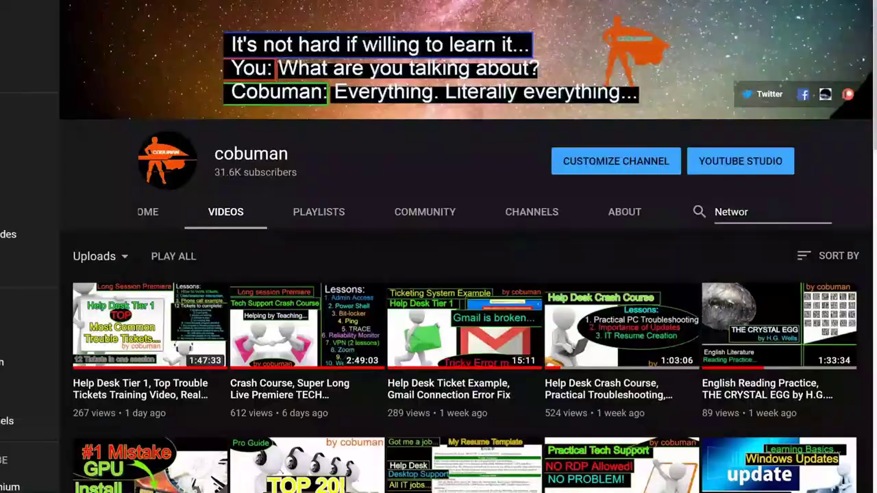
pyautogui.write('king')
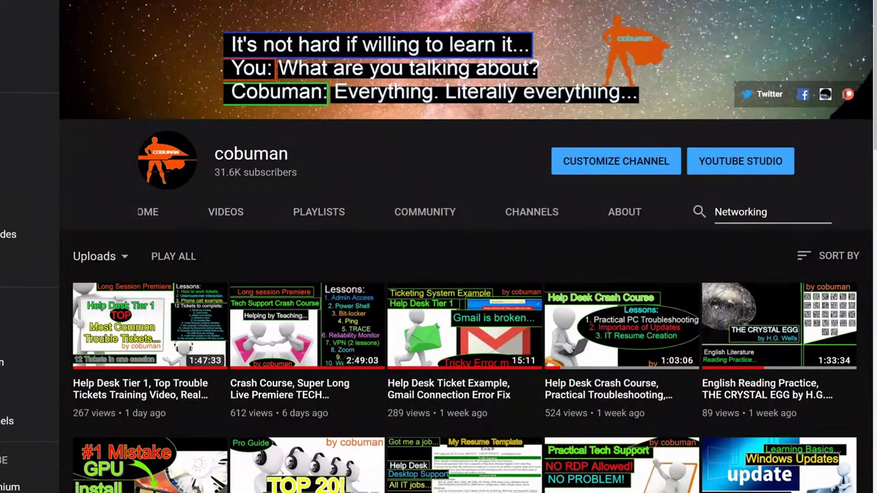
pyautogui.press('Return')
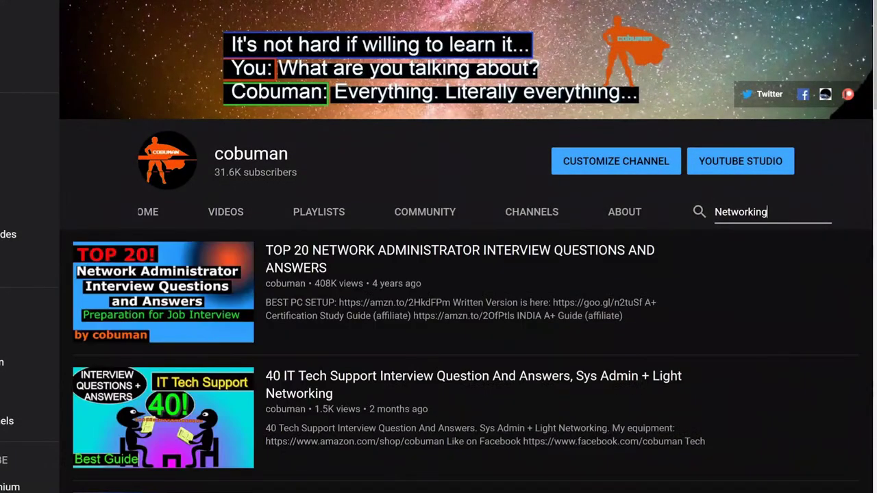
pyautogui.scroll(-1, 452, 433)
pyautogui.scroll(1, 441, 418)
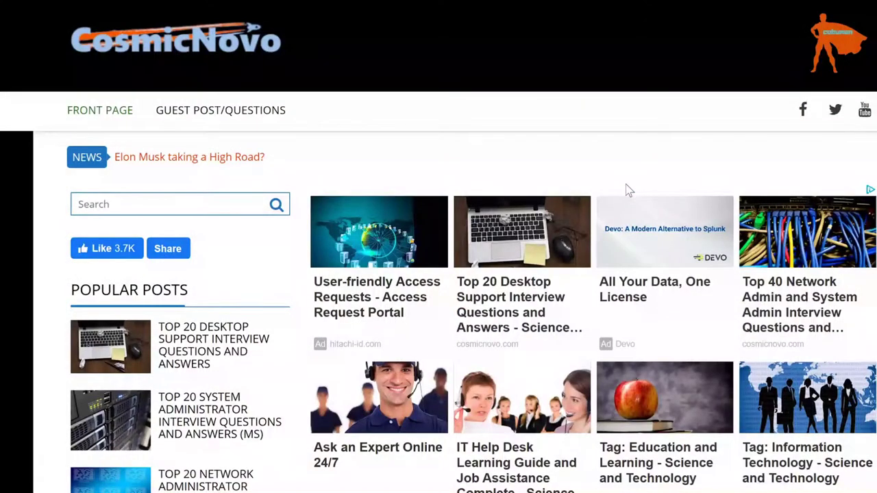
# - Scroll through CosmicNovo's front page, its Information Technology and recent posts sections
pyautogui.scroll(-5, 628, 190)
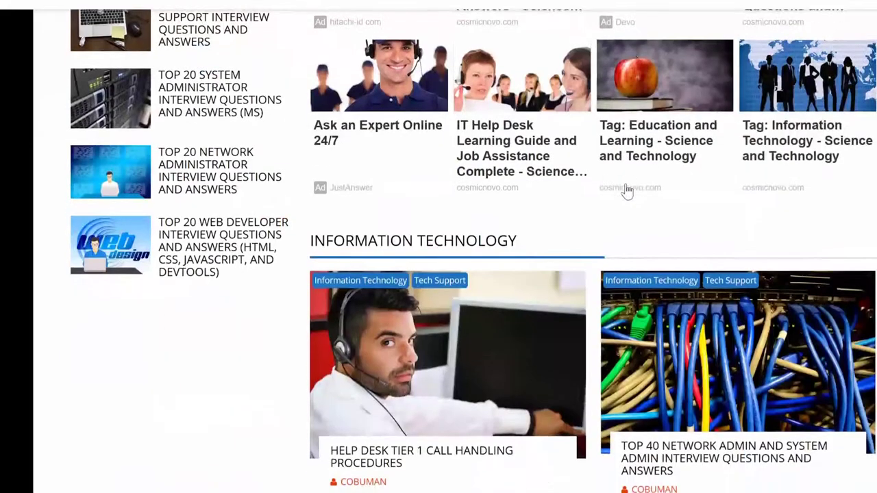
pyautogui.scroll(-15, 626, 191)
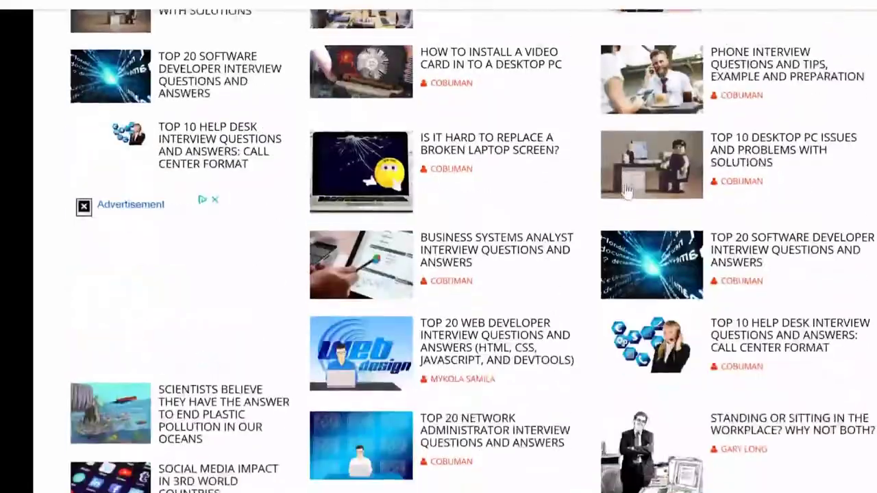
pyautogui.scroll(7, 627, 192)
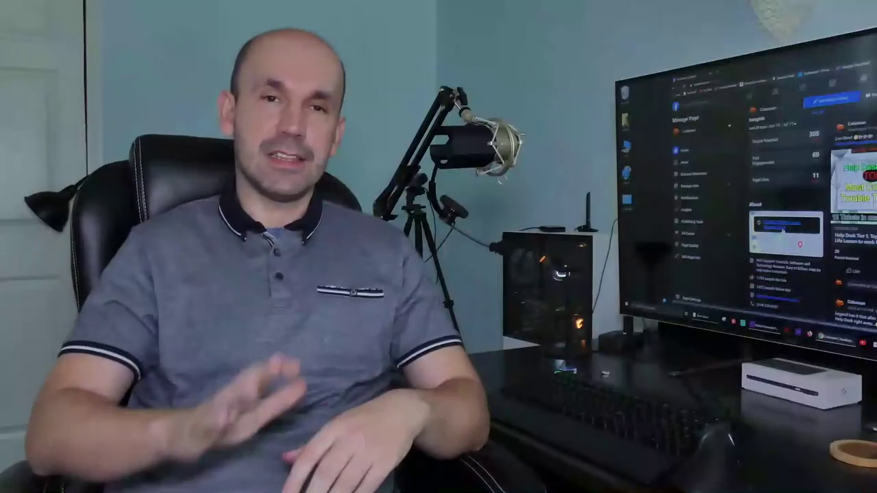
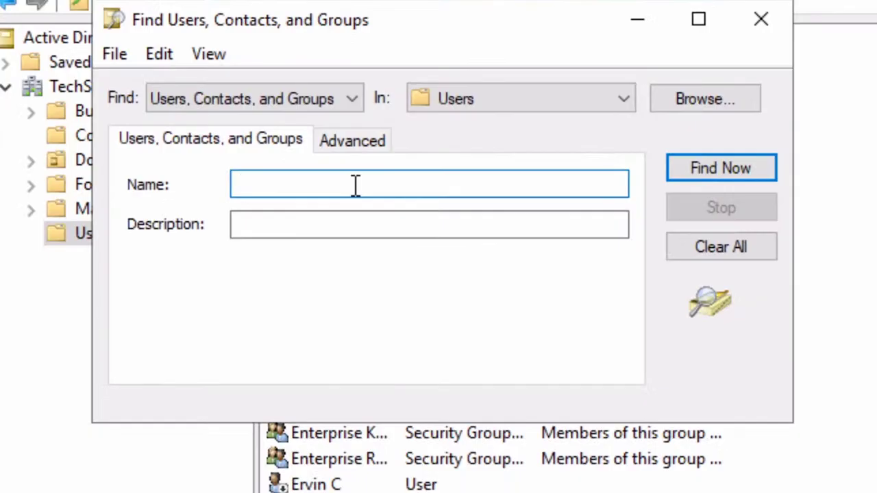
pyautogui.write('ervin_can')
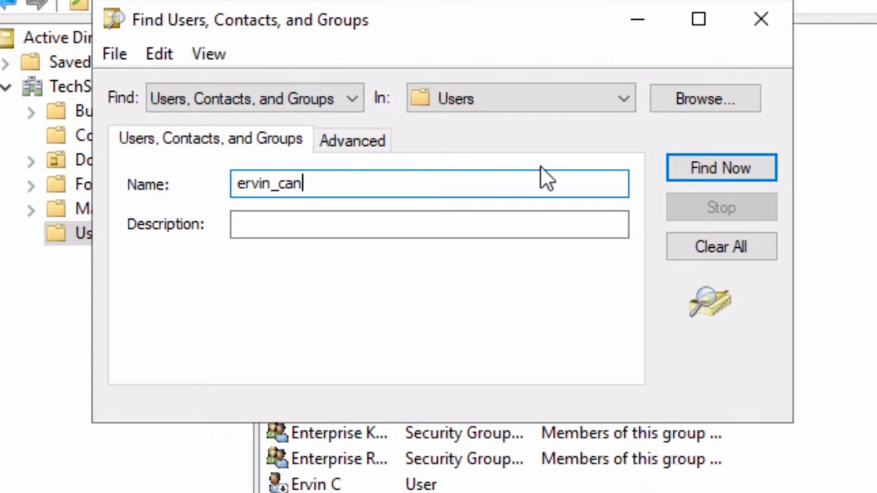
pyautogui.click(706, 171)
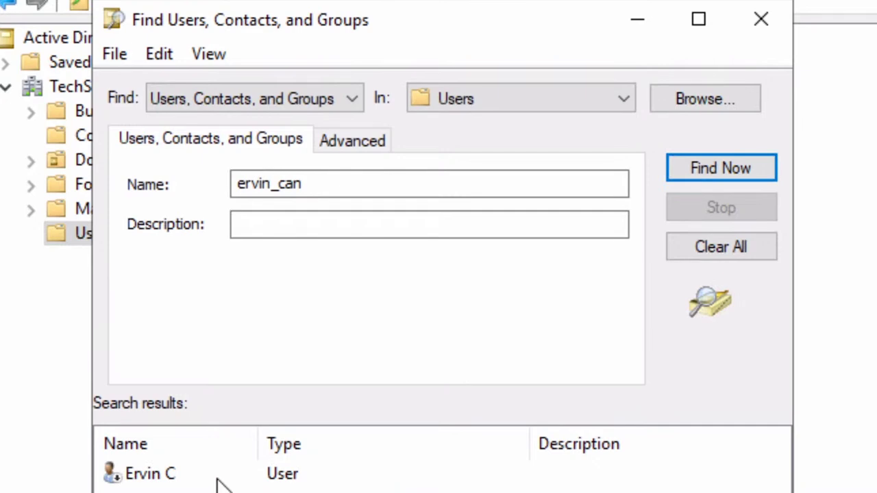
pyautogui.click(189, 479)
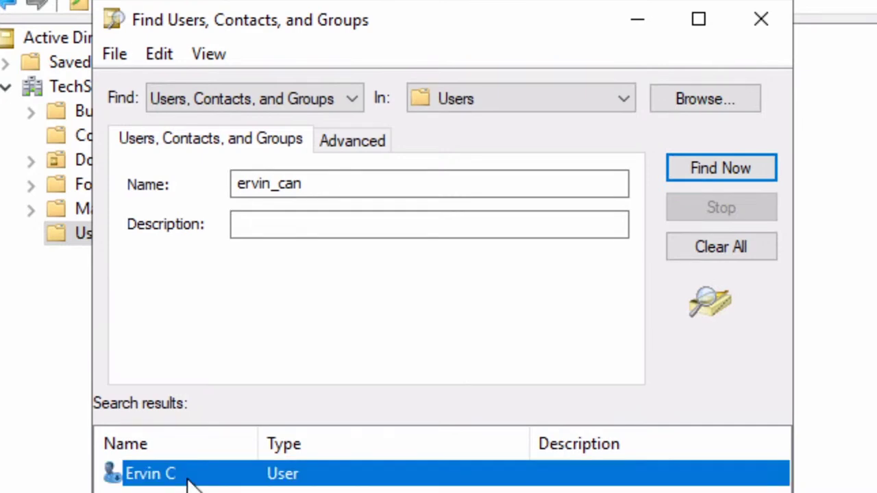
pyautogui.doubleClick(189, 480)
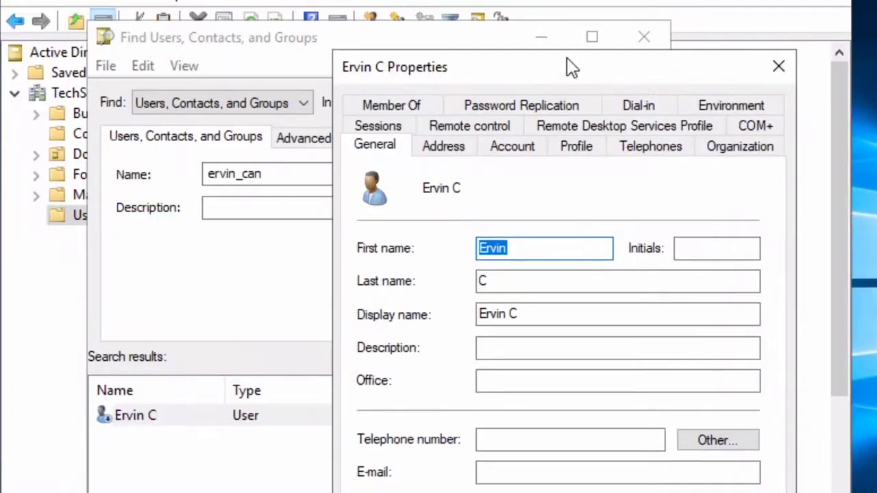
pyautogui.moveTo(561, 113); pyautogui.dragTo(550, 111)
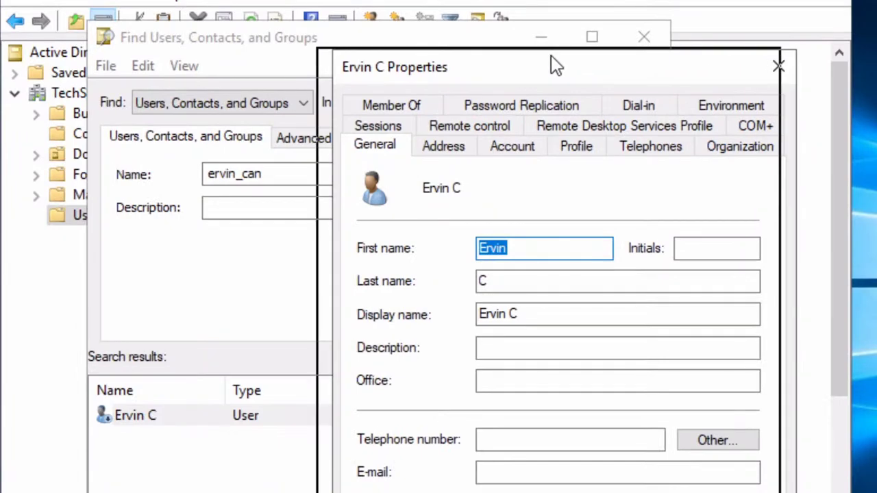
pyautogui.moveTo(551, 56); pyautogui.dragTo(487, 33)
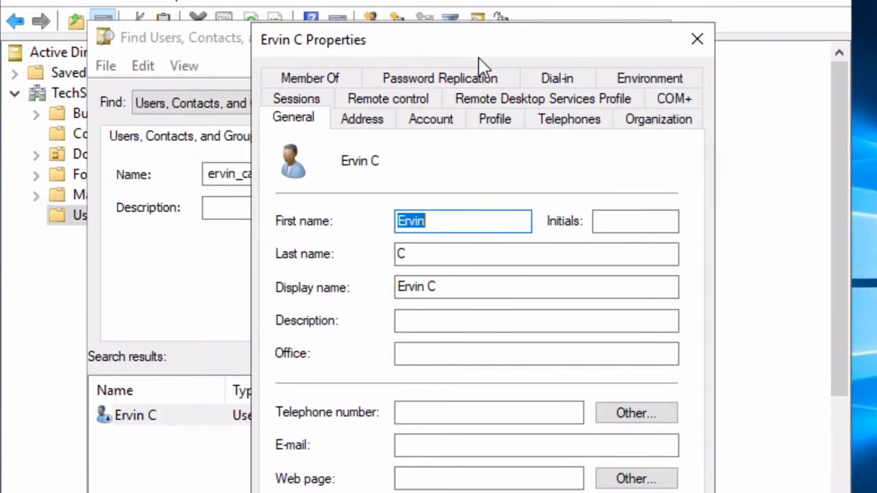
# - Tick Unlock account on the Account tab, apply it and close the properties
pyautogui.click(424, 118)
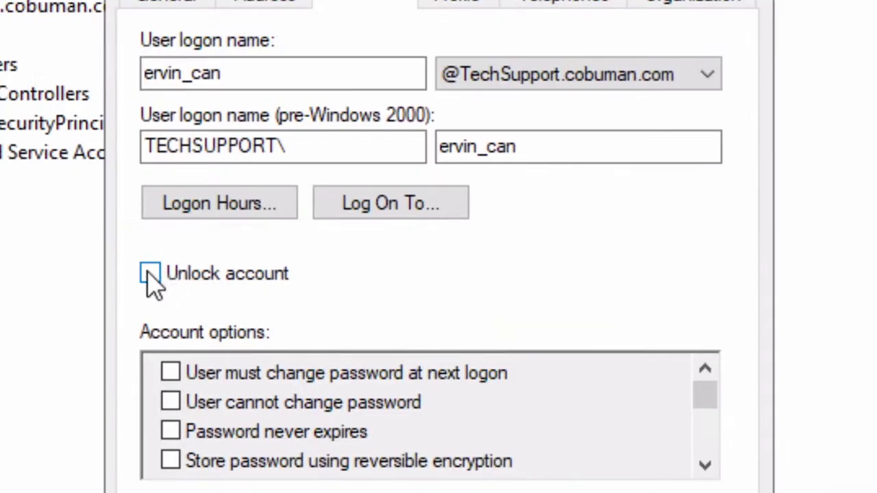
pyautogui.click(148, 275)
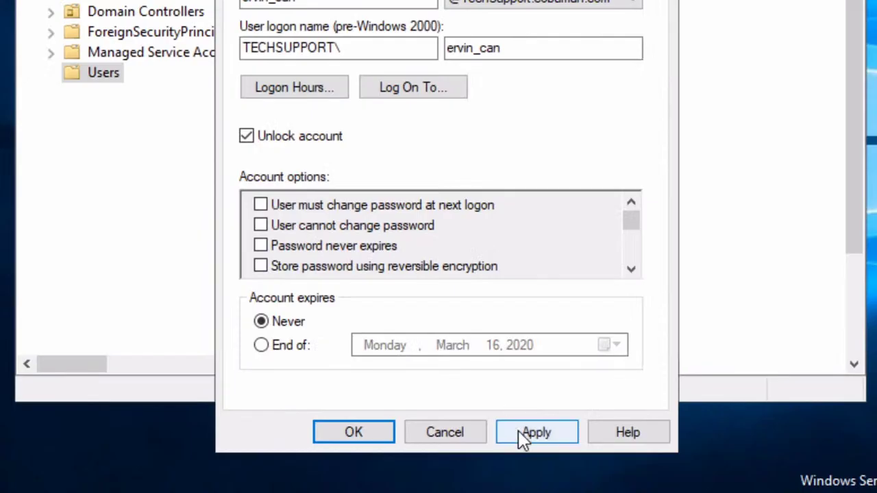
pyautogui.click(518, 431)
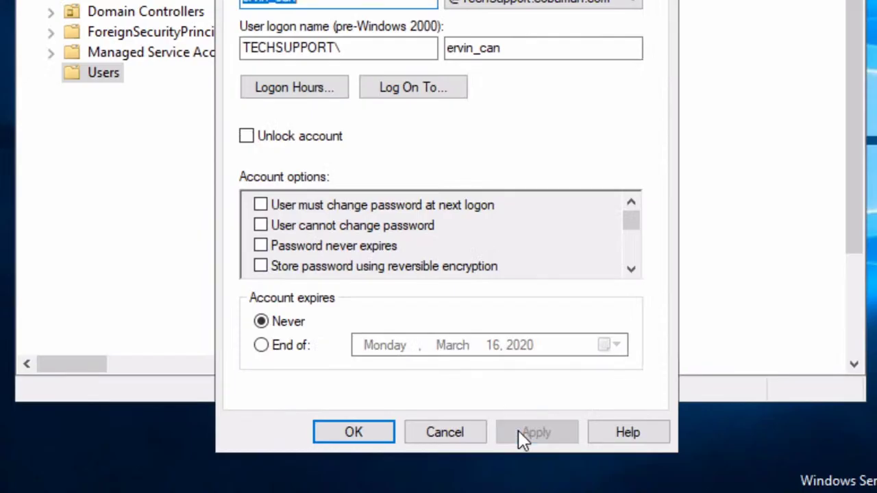
pyautogui.click(356, 432)
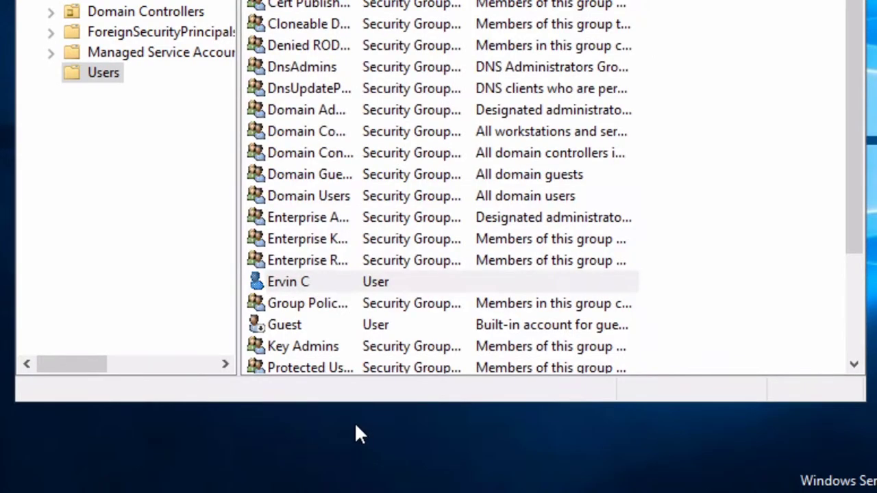
pyautogui.rightClick(101, 74)
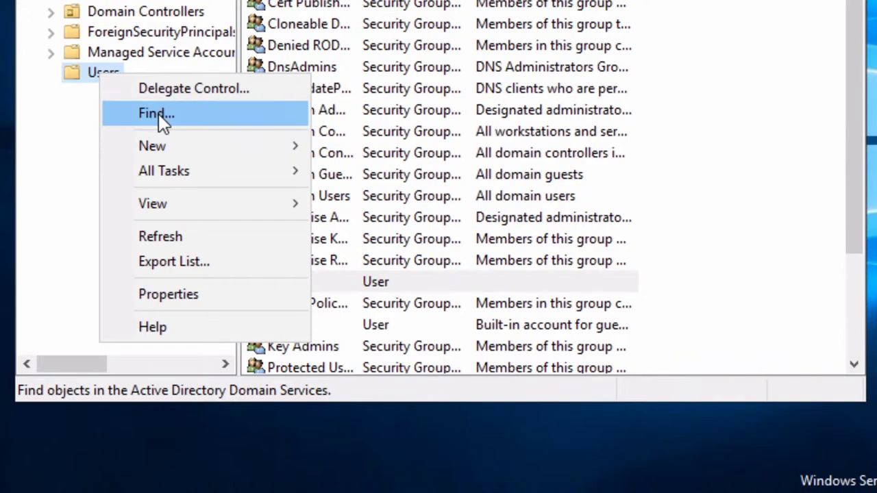
# - Reopen the user's properties and require a password change at next logon on the Account tab
pyautogui.press('Escape')
pyautogui.doubleClick(285, 283)
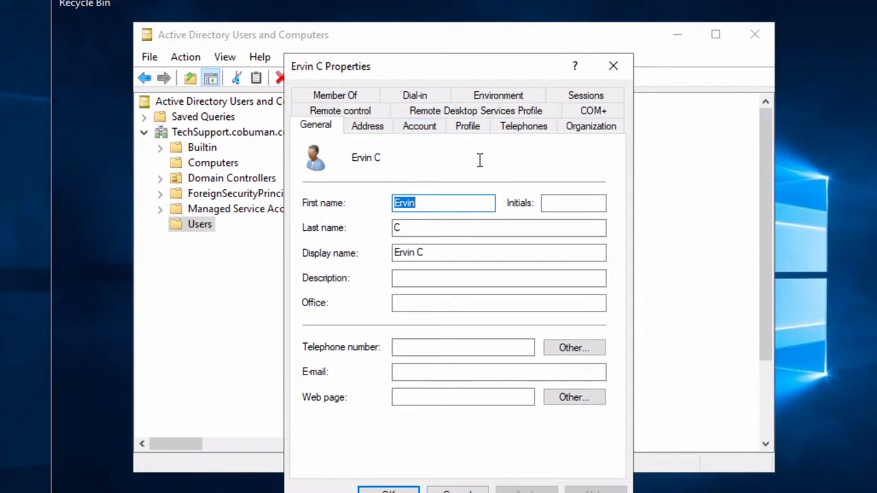
pyautogui.click(414, 132)
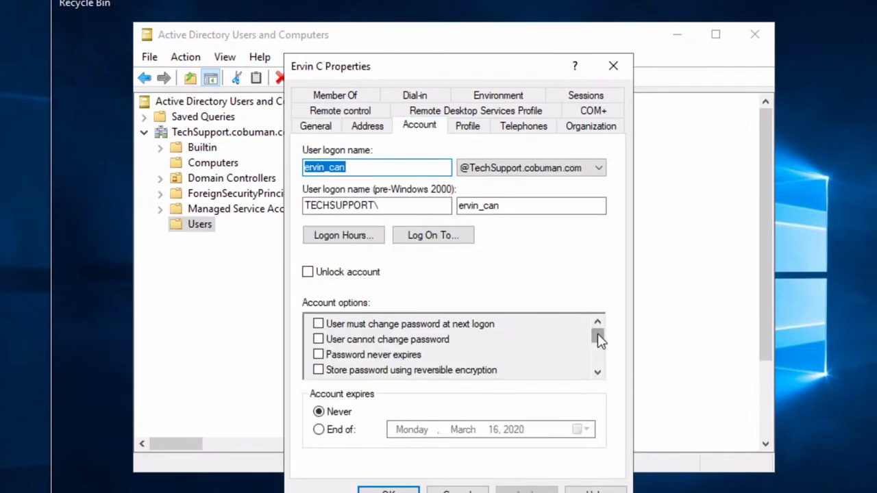
pyautogui.moveTo(600, 341)
pyautogui.mouseDown()
pyautogui.moveTo(600, 348)
pyautogui.moveTo(600, 340)
pyautogui.mouseUp()
pyautogui.click(327, 332)
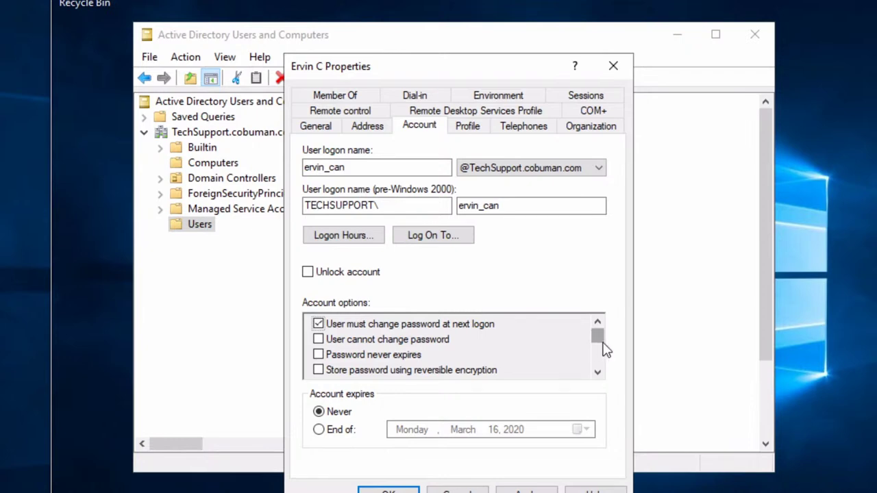
pyautogui.moveTo(600, 338)
pyautogui.mouseDown()
pyautogui.moveTo(591, 369)
pyautogui.moveTo(597, 336)
pyautogui.mouseUp()
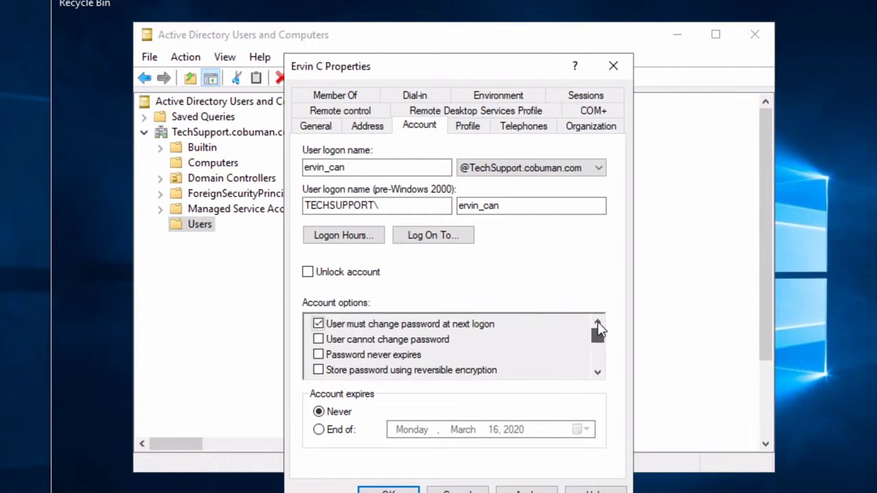
pyautogui.press('Return')
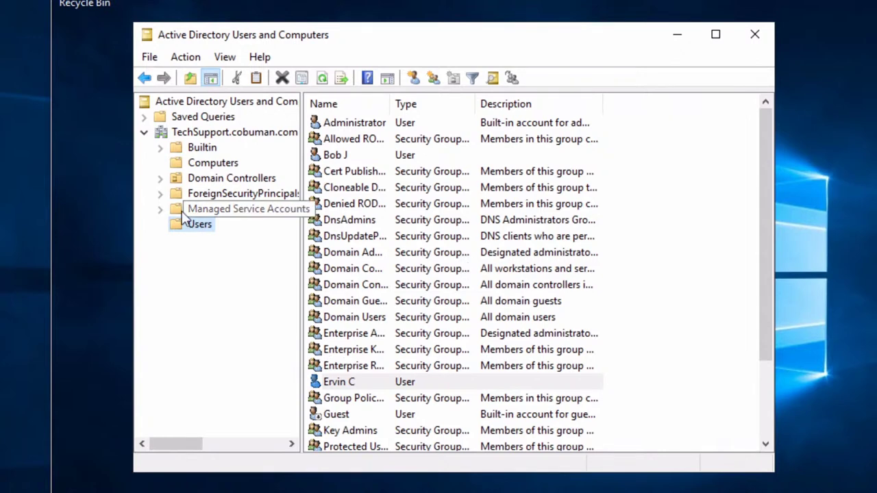
# - Select the user account in the list and dismiss its actions menu without choosing anything
pyautogui.click(335, 385)
pyautogui.rightClick(335, 386)
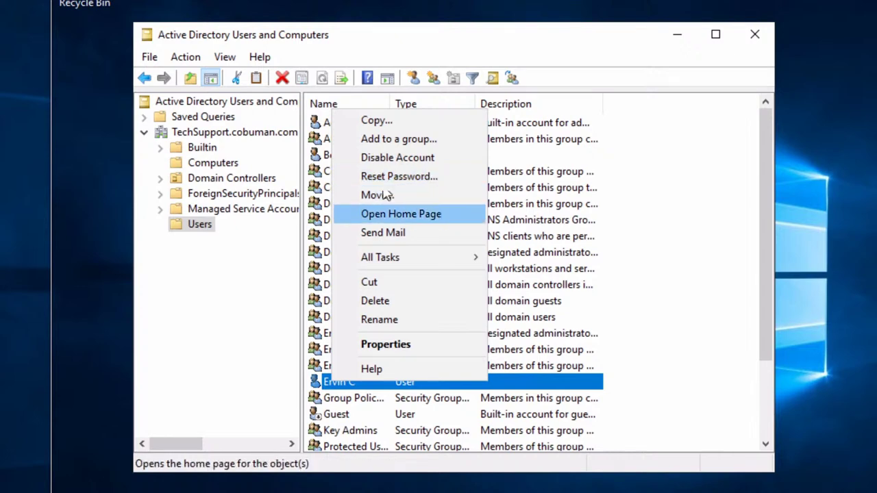
pyautogui.click(247, 313)
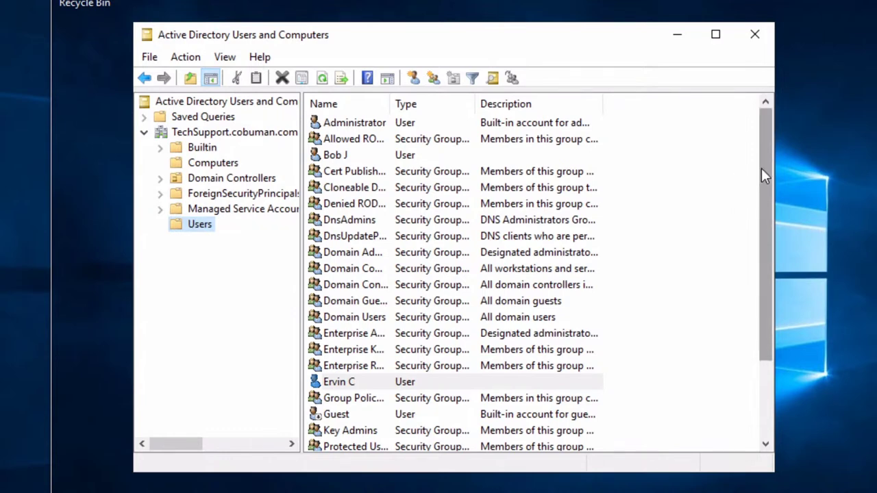
pyautogui.moveTo(763, 171); pyautogui.dragTo(758, 198)
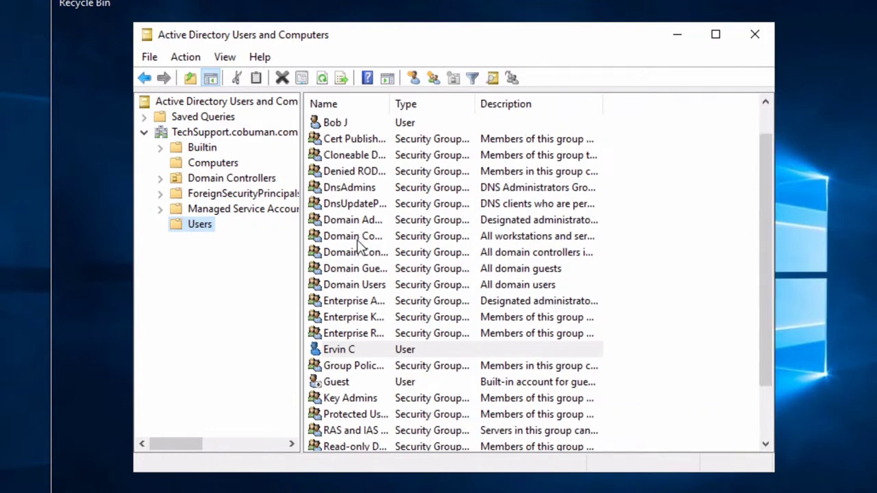
pyautogui.rightClick(198, 227)
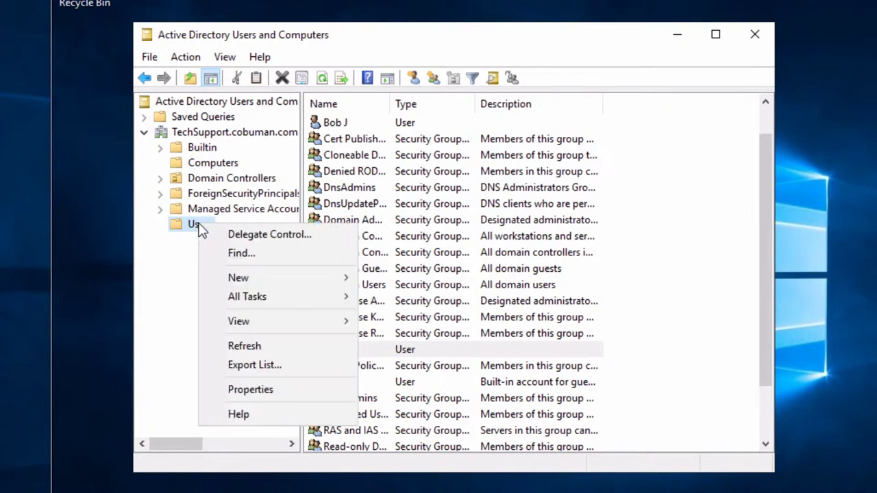
pyautogui.click(245, 253)
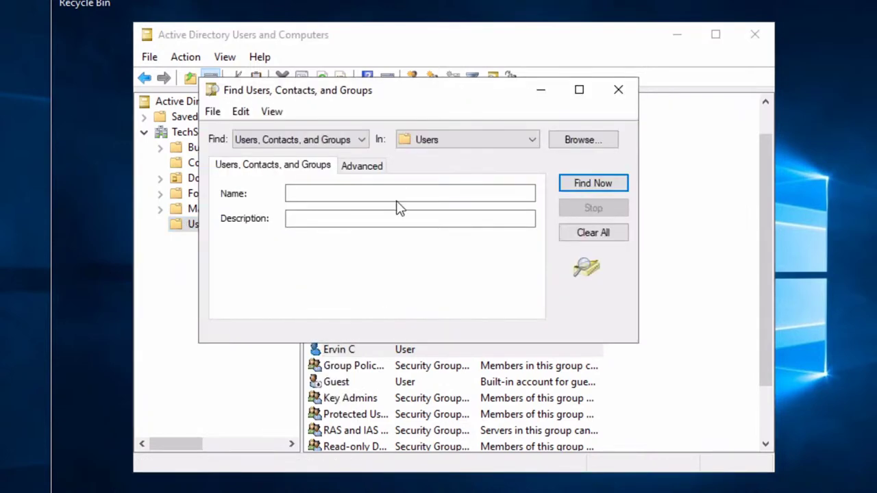
pyautogui.write('ervin')
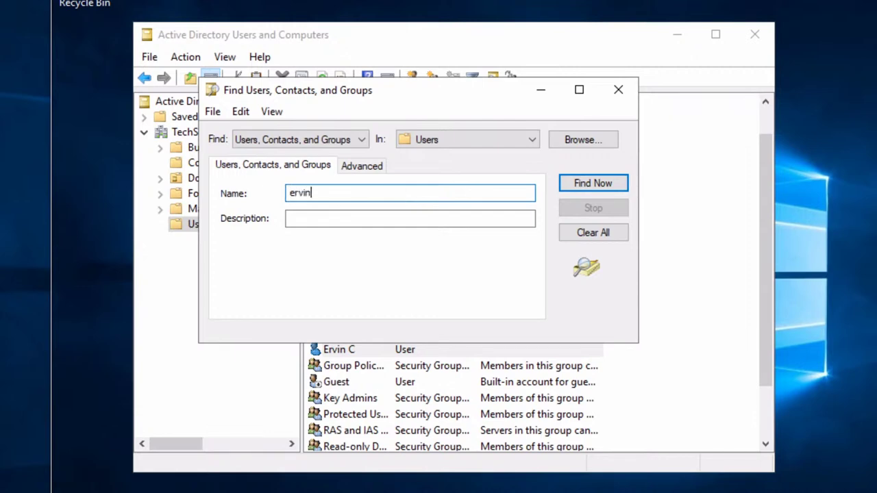
pyautogui.write('_can')
pyautogui.press('Return')
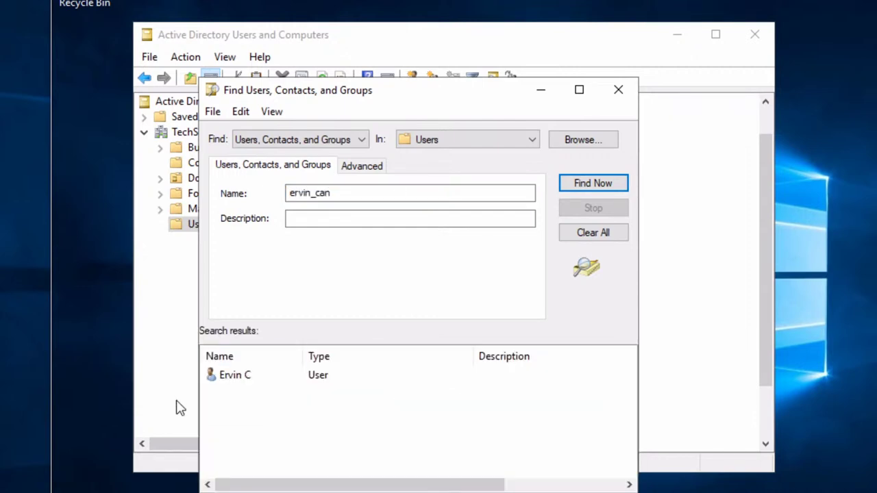
pyautogui.click(232, 381)
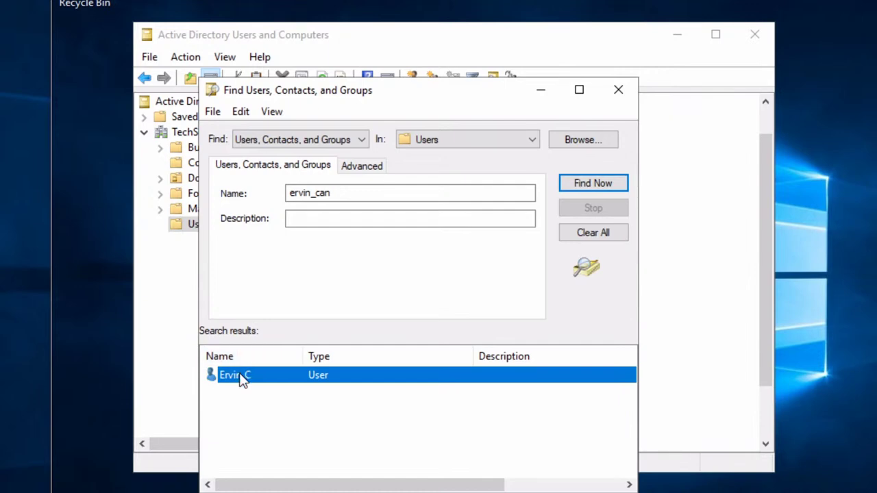
pyautogui.rightClick(241, 381)
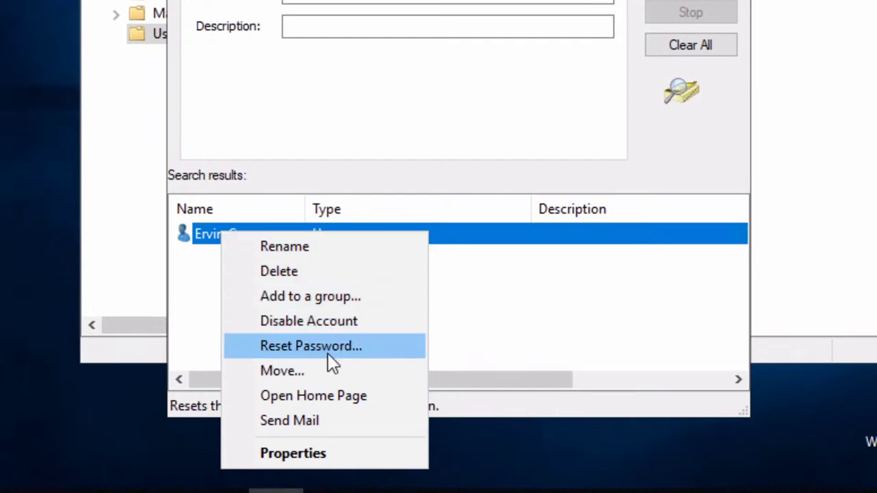
pyautogui.click(330, 348)
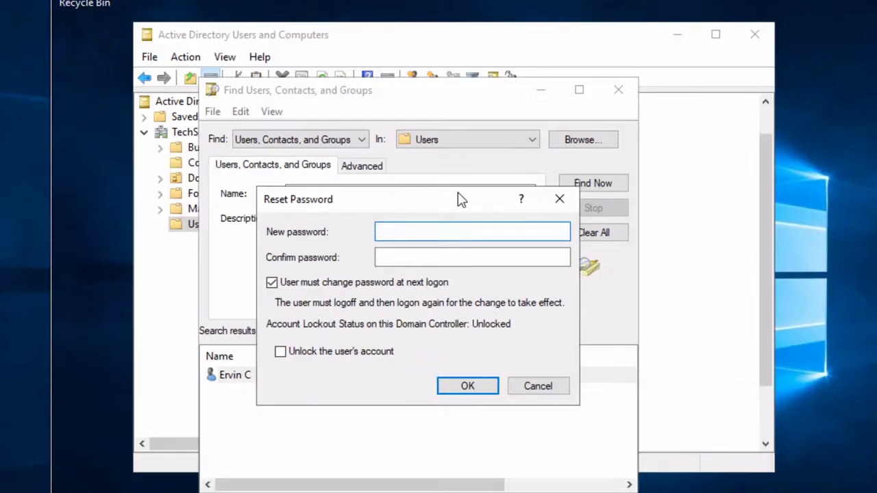
# - Enter and confirm the new password, tick Unlock the user's account, and acknowledge the confirmation
pyautogui.write('********')
pyautogui.press('Tab')
pyautogui.write('********')
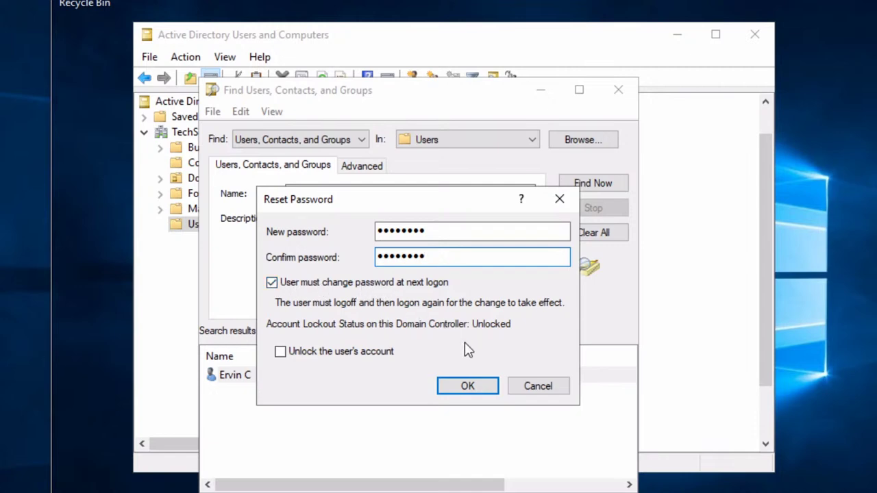
pyautogui.click(465, 386)
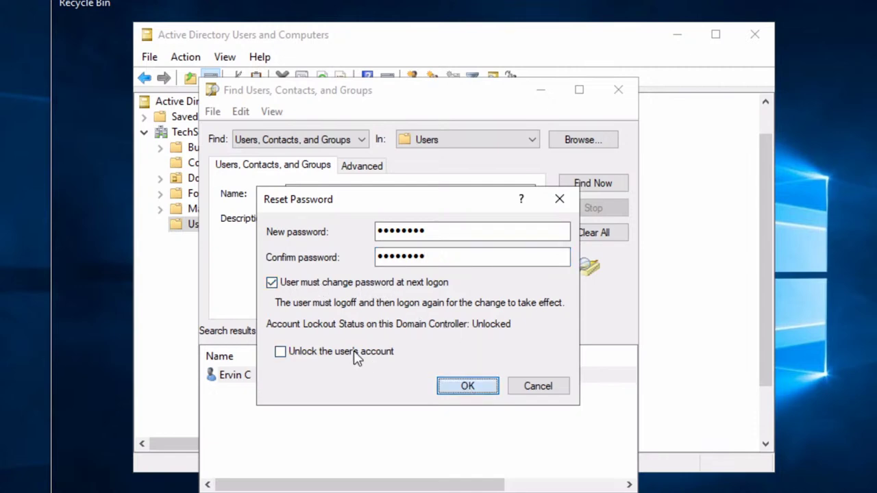
pyautogui.click(280, 352)
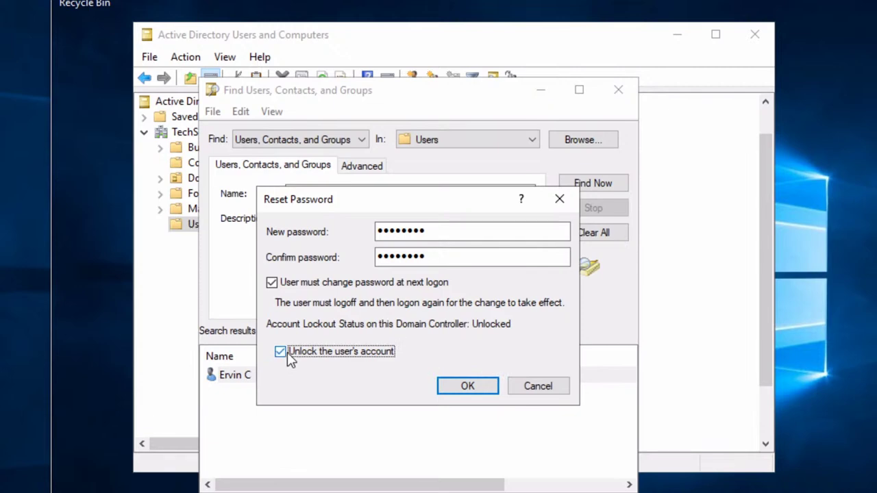
pyautogui.click(467, 388)
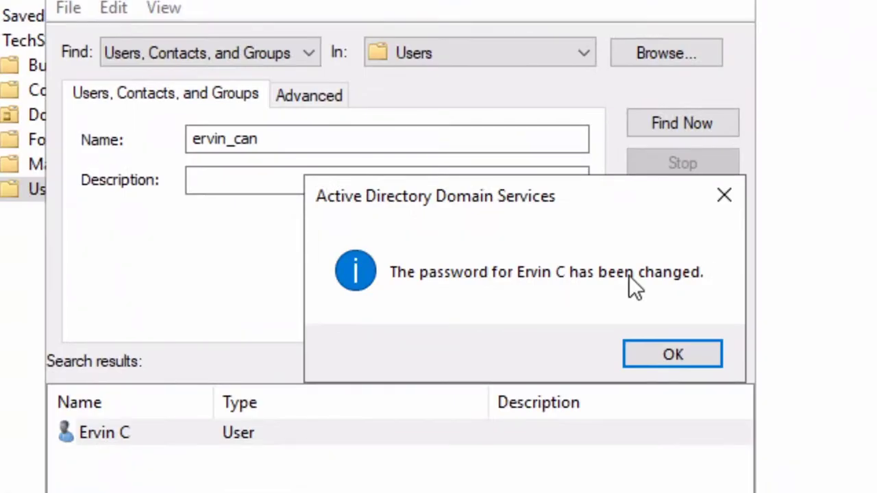
pyautogui.click(680, 350)
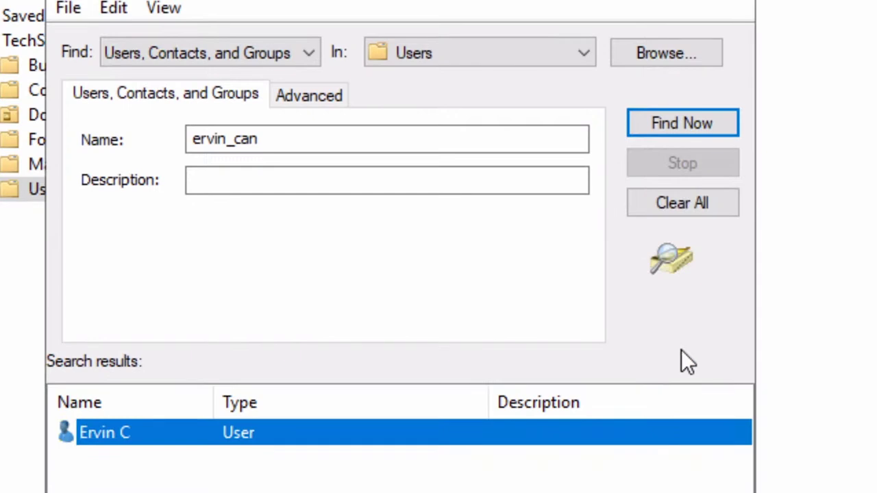
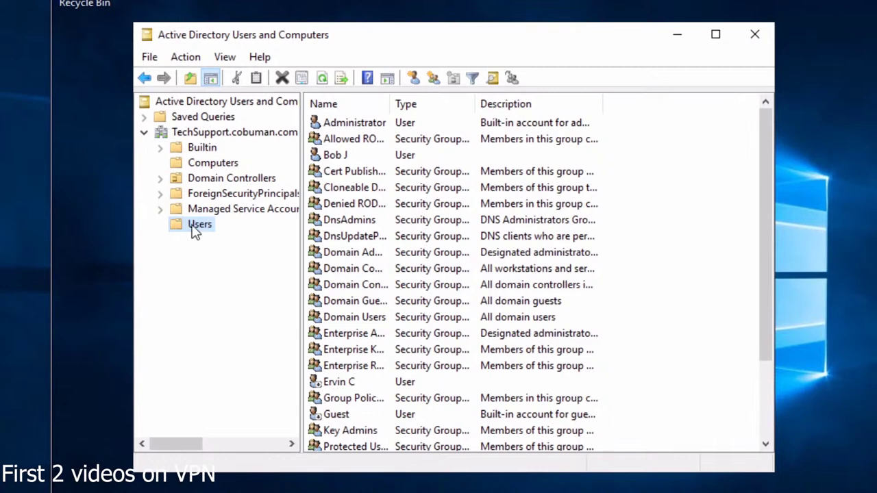
# - Search the Users container for the locked-out user by their logon name
pyautogui.rightClick(195, 227)
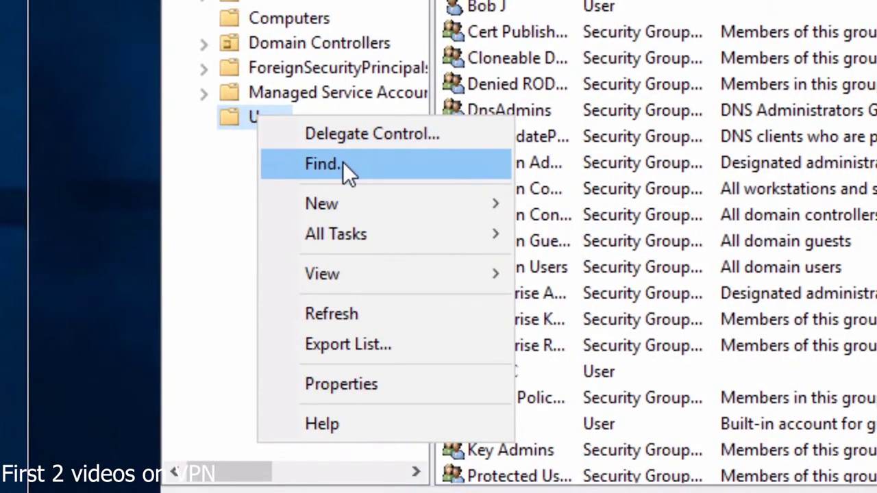
pyautogui.click(344, 166)
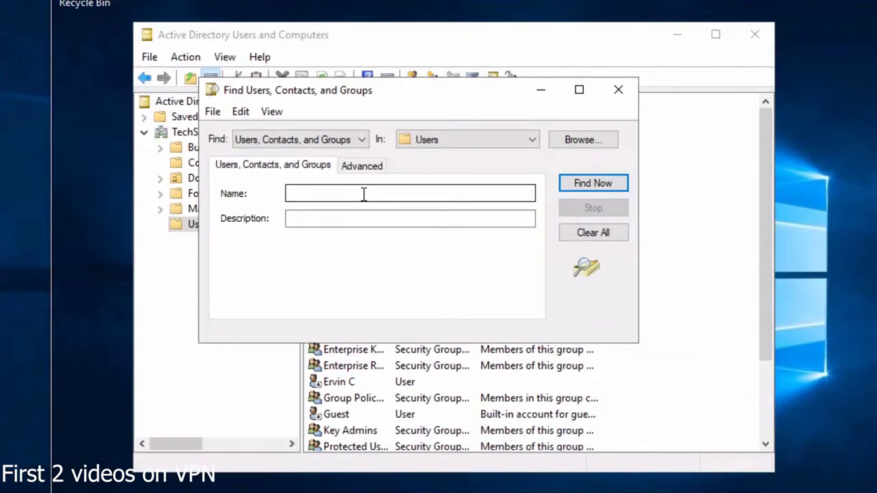
pyautogui.click(363, 195)
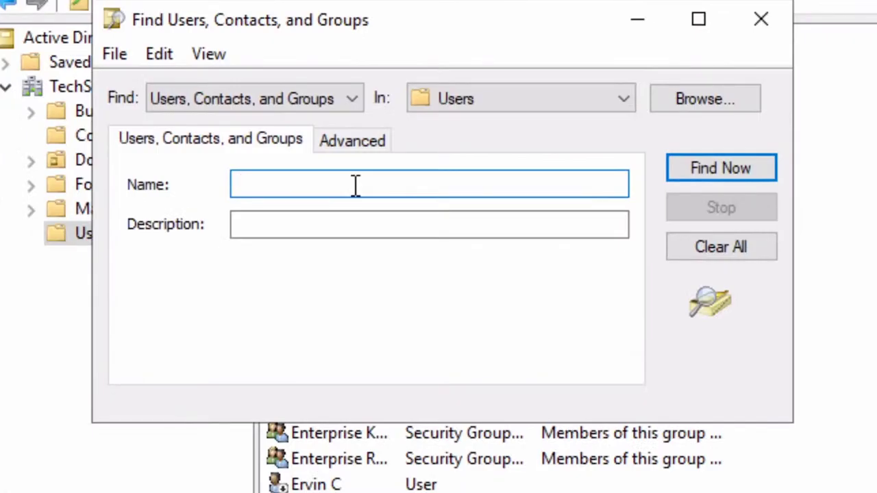
pyautogui.write('ervin_can')
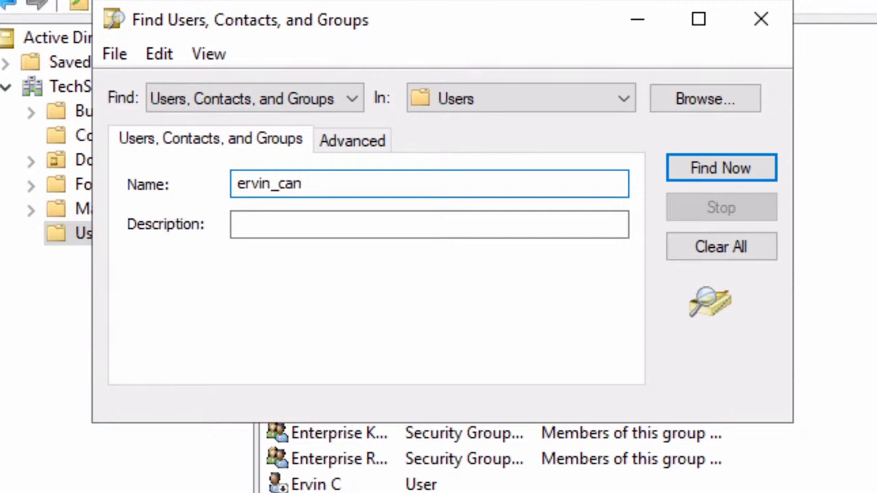
pyautogui.click(706, 170)
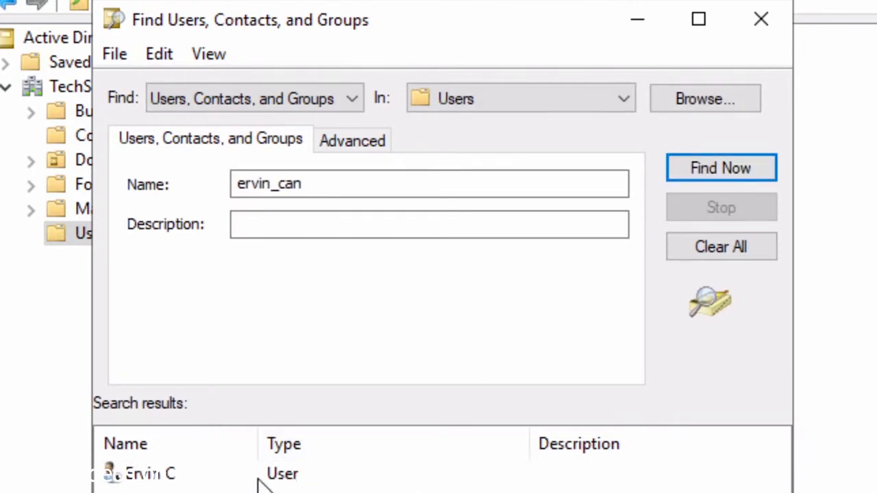
# - Tick Unlock account in the found user's properties, apply it, and close with OK
pyautogui.click(194, 480)
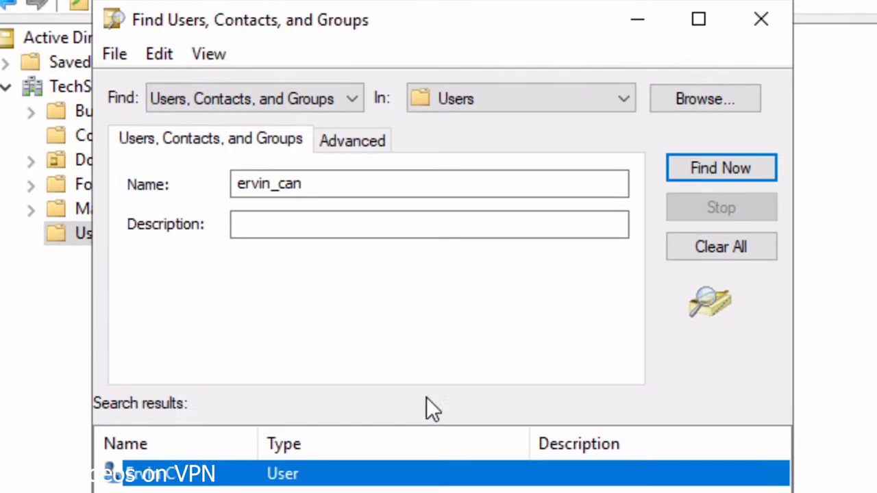
pyautogui.press('Return')
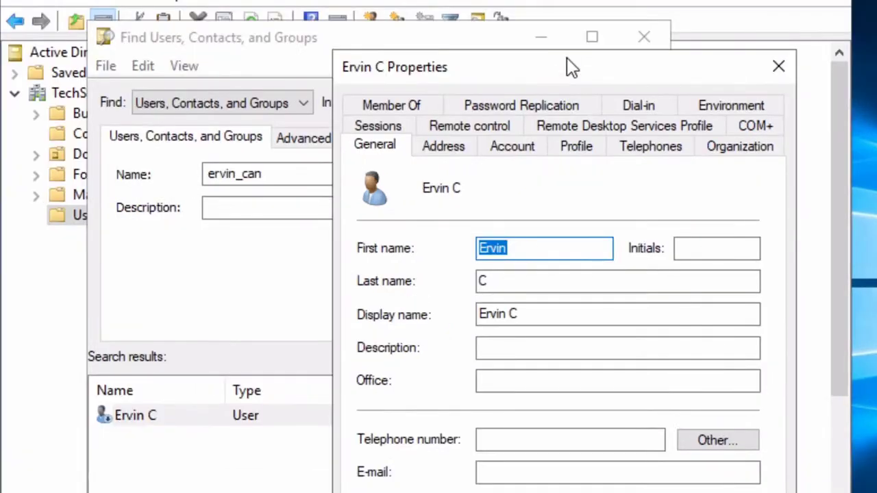
pyautogui.moveTo(567, 59); pyautogui.dragTo(485, 31)
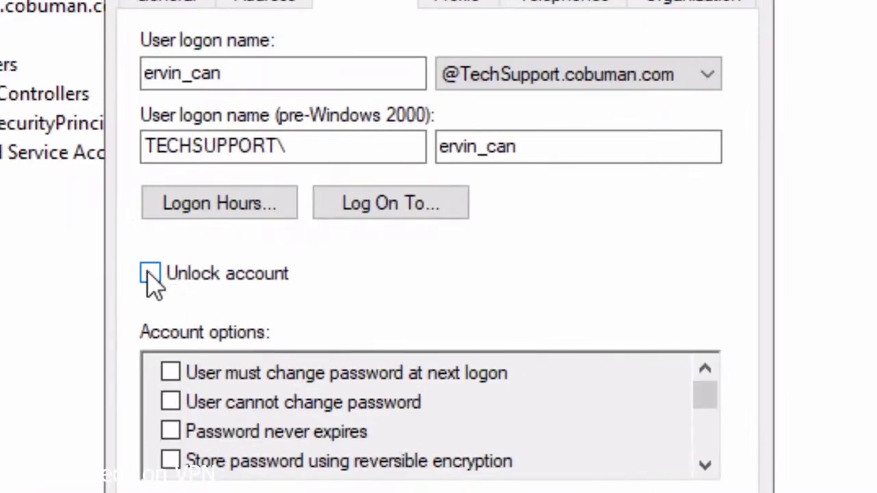
pyautogui.click(150, 275)
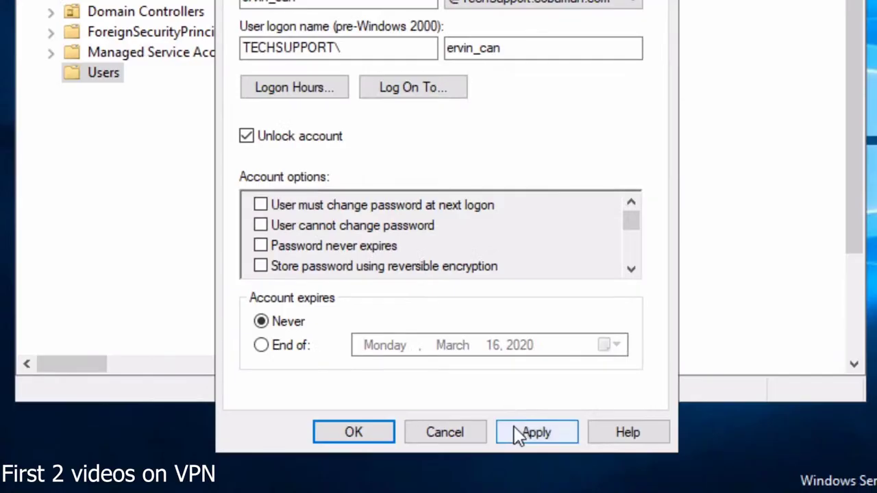
pyautogui.click(519, 431)
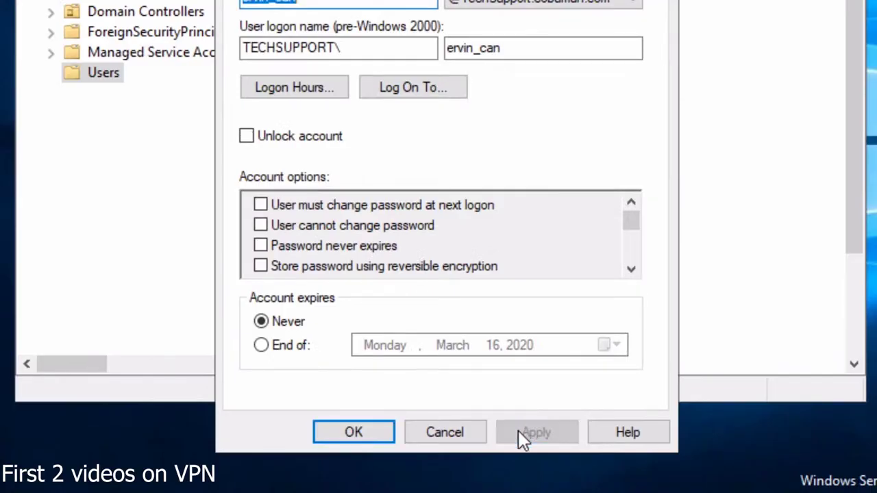
pyautogui.click(361, 433)
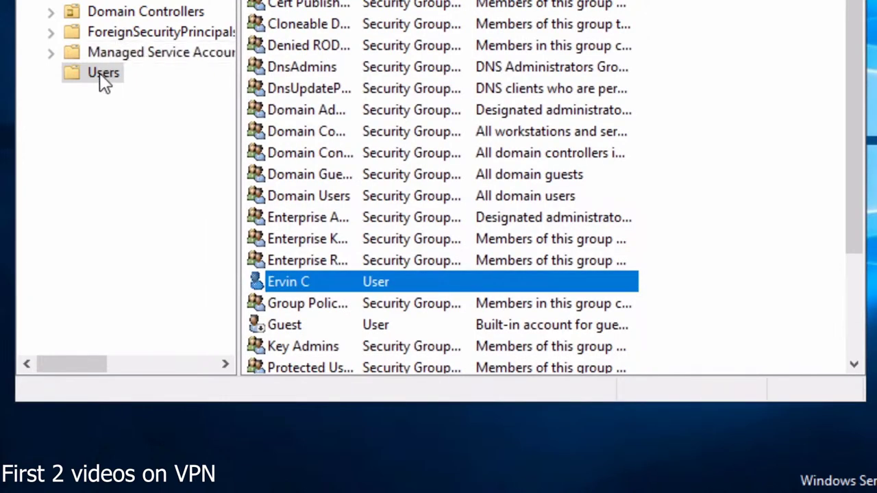
# - Tick 'User must change password at next logon' on the user's Account tab and close the properties
pyautogui.rightClick(100, 74)
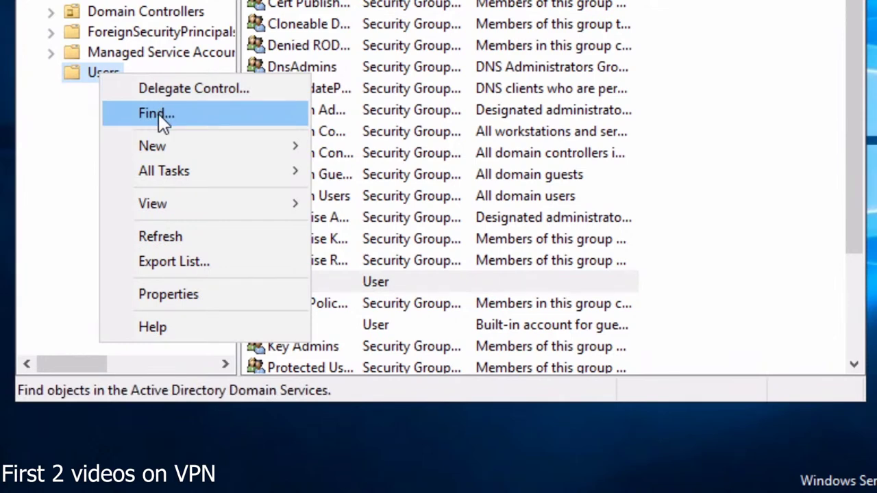
pyautogui.press('Escape')
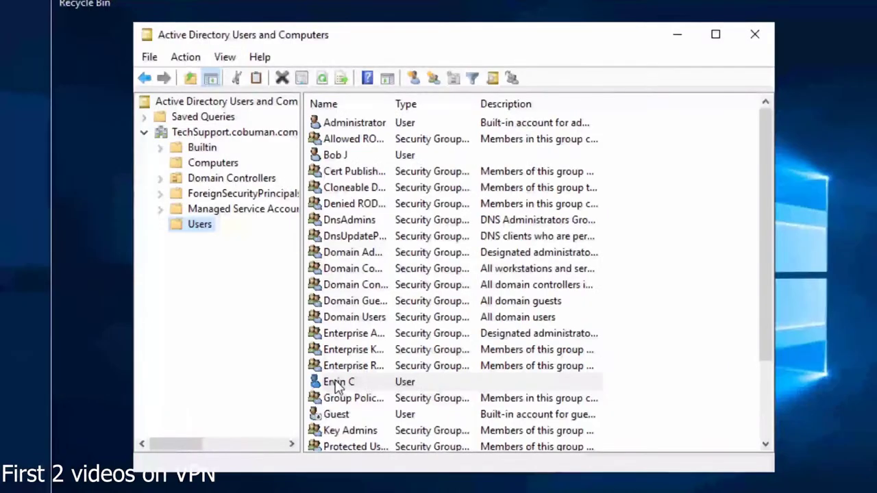
pyautogui.doubleClick(288, 281)
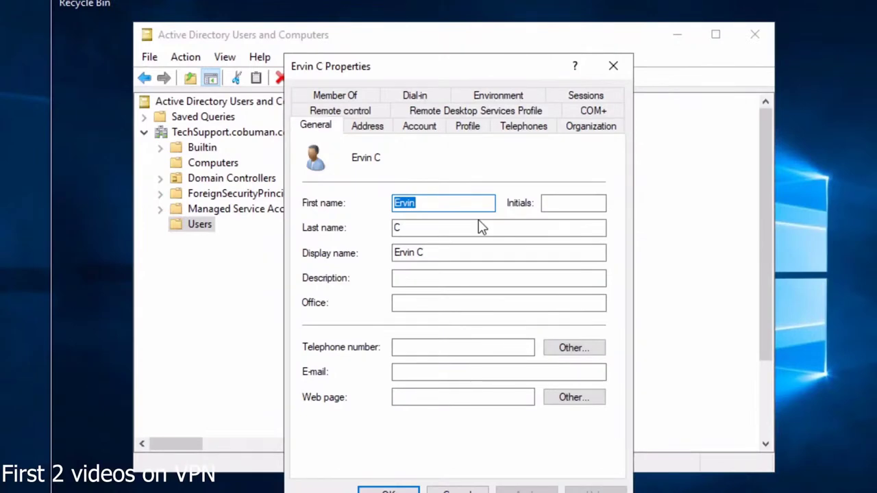
pyautogui.click(415, 132)
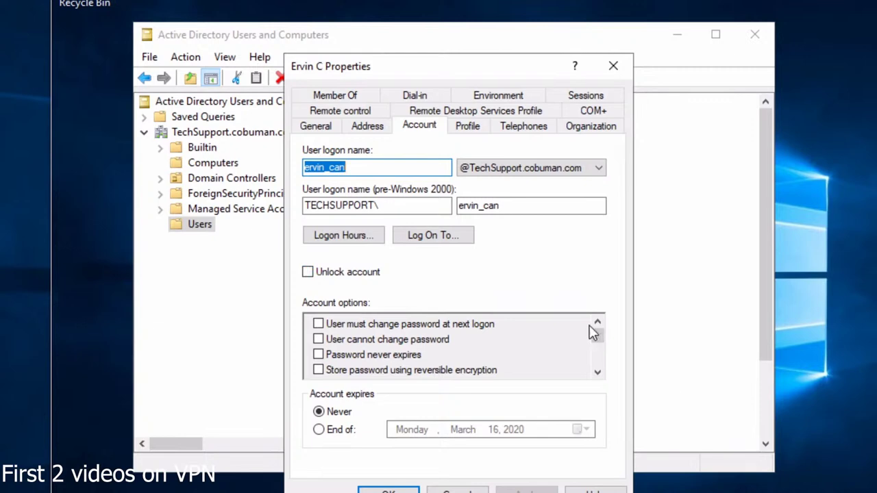
pyautogui.moveTo(599, 339)
pyautogui.mouseDown()
pyautogui.moveTo(600, 347)
pyautogui.moveTo(600, 339)
pyautogui.mouseUp()
pyautogui.click(322, 326)
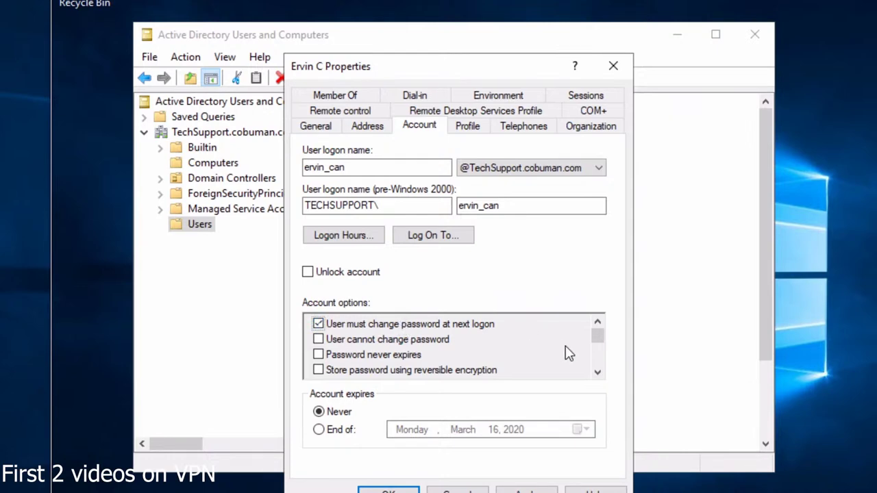
pyautogui.moveTo(600, 337)
pyautogui.mouseDown()
pyautogui.moveTo(595, 363)
pyautogui.moveTo(598, 331)
pyautogui.mouseUp()
pyautogui.press('Return')
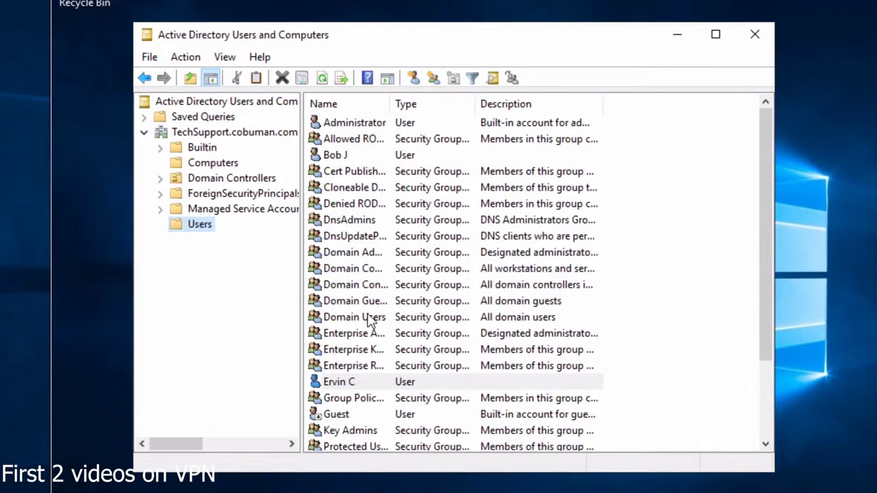
pyautogui.click(335, 388)
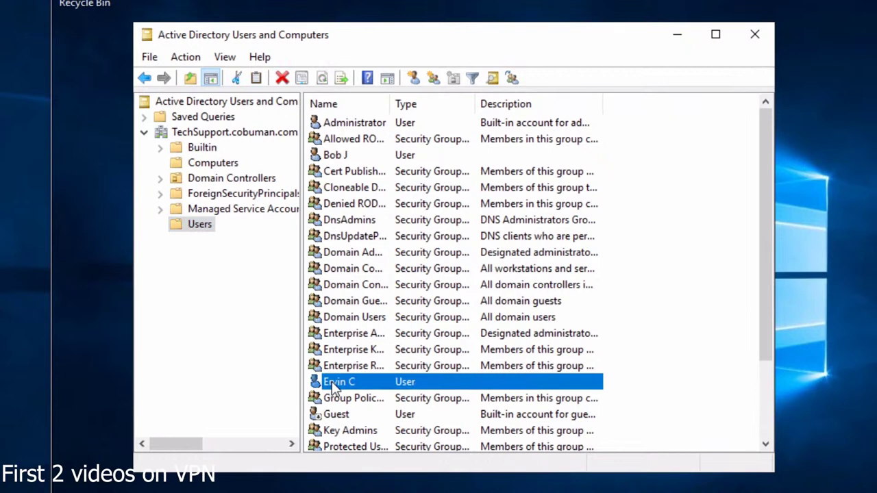
pyautogui.rightClick(334, 387)
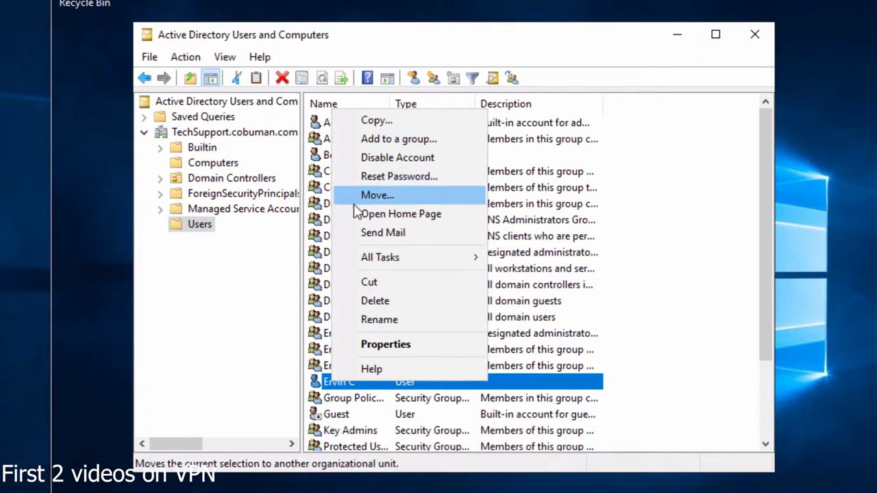
pyautogui.click(247, 317)
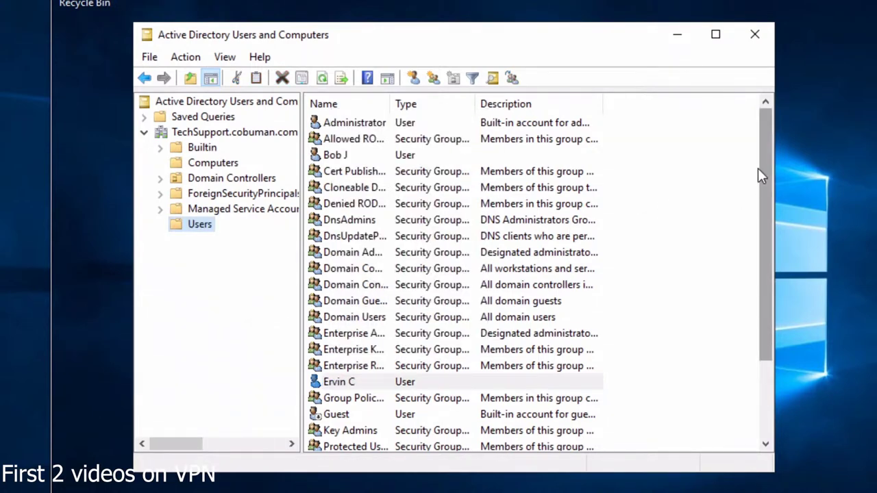
pyautogui.moveTo(766, 178); pyautogui.dragTo(760, 200)
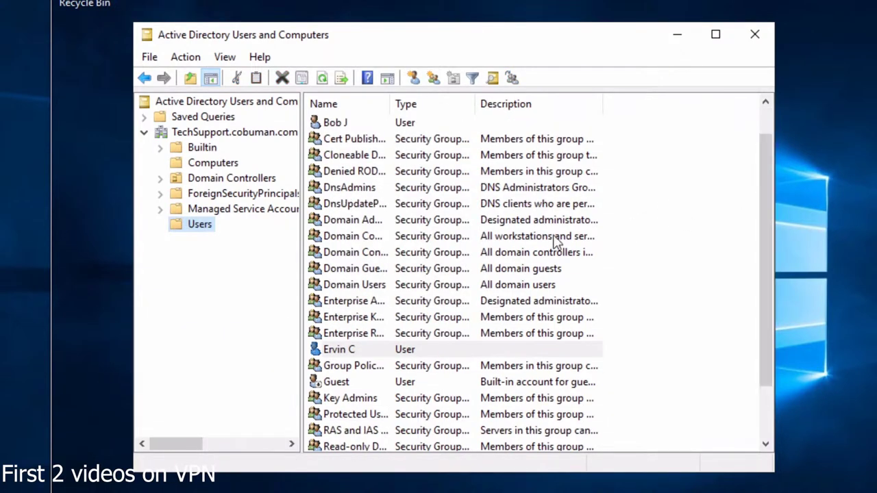
# - Find the user account in the directory and select it in the results
pyautogui.rightClick(199, 228)
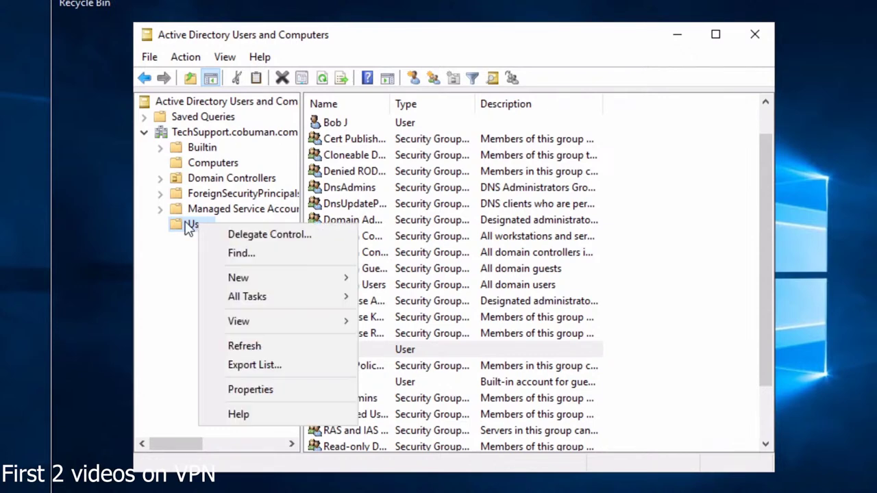
pyautogui.click(246, 255)
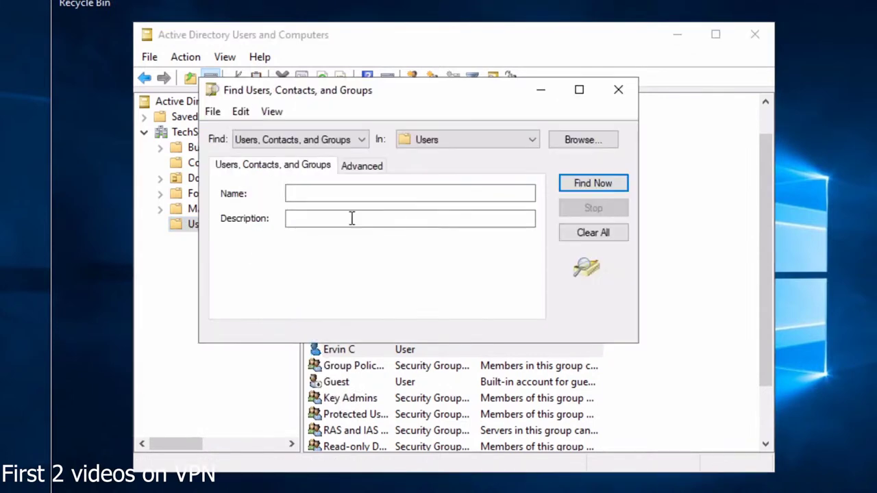
pyautogui.write('ervin_can')
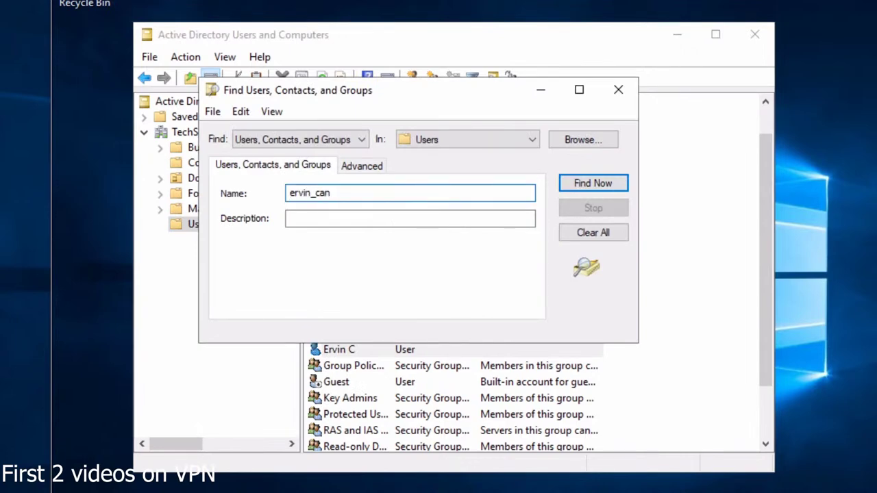
pyautogui.press('Return')
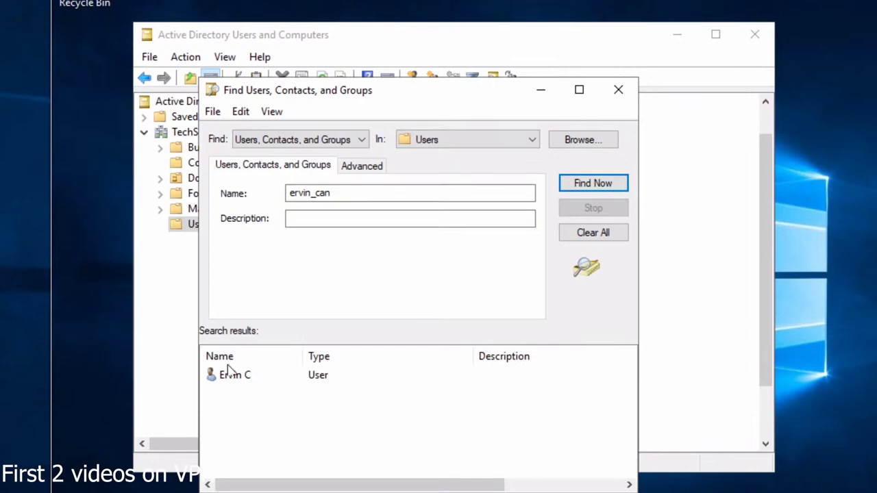
pyautogui.click(233, 380)
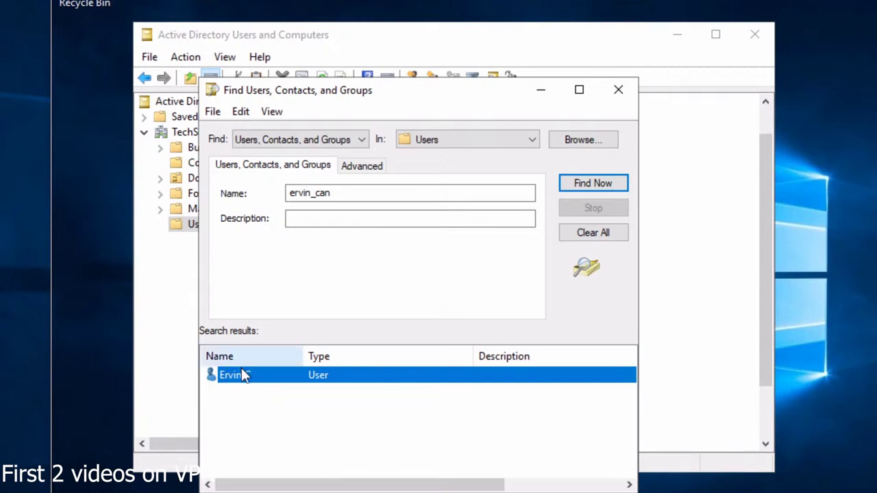
# - Reset the user's password with Unlock the user's account ticked, and confirm
pyautogui.rightClick(241, 381)
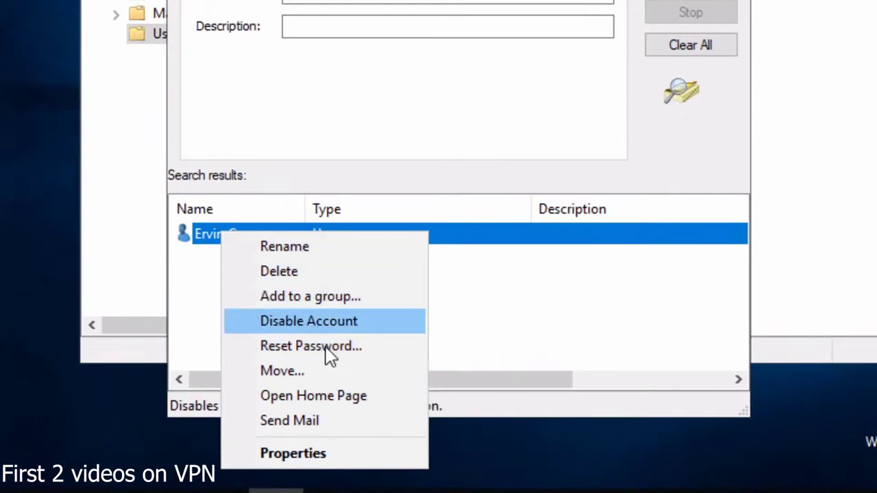
pyautogui.click(330, 353)
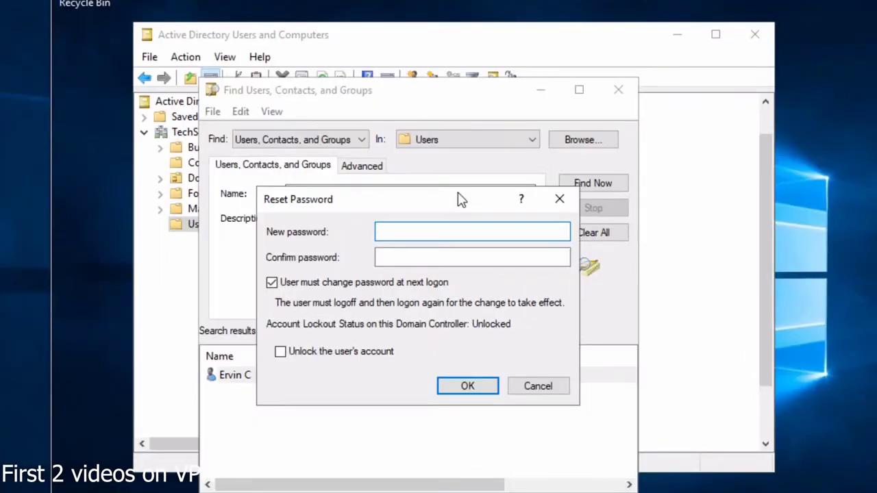
pyautogui.click(411, 257)
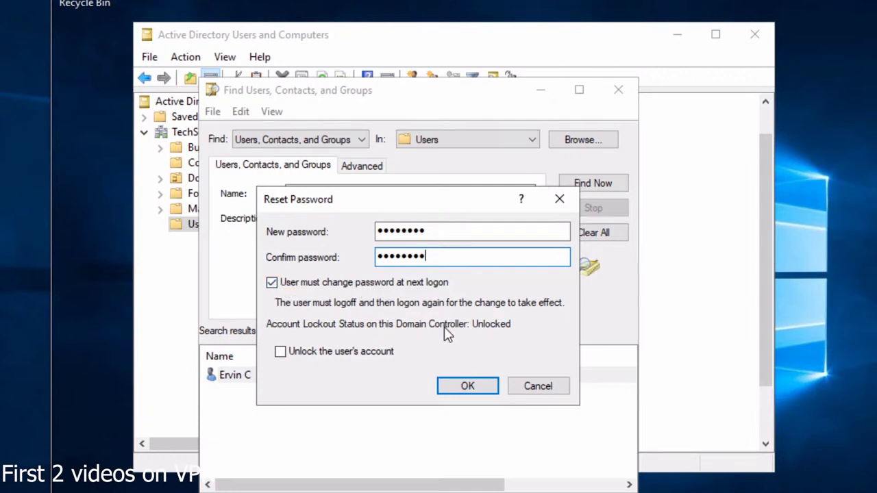
pyautogui.moveTo(464, 380); pyautogui.dragTo(304, 355)
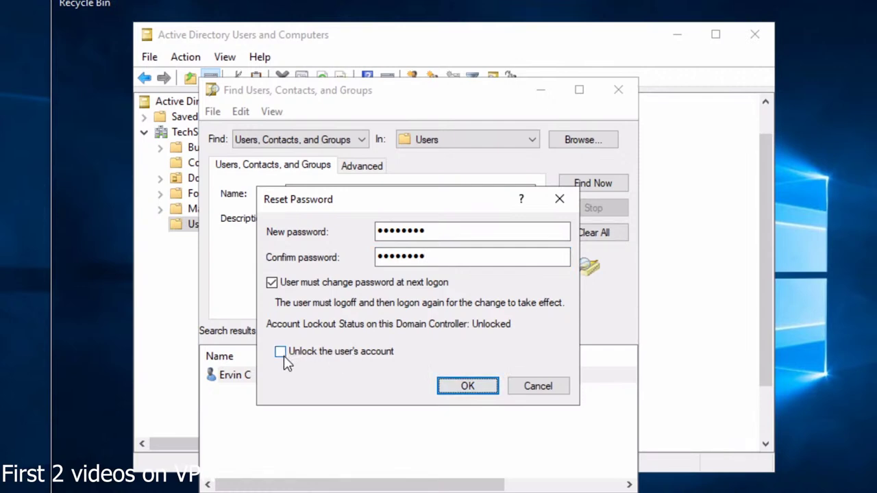
pyautogui.click(284, 356)
pyautogui.click(466, 387)
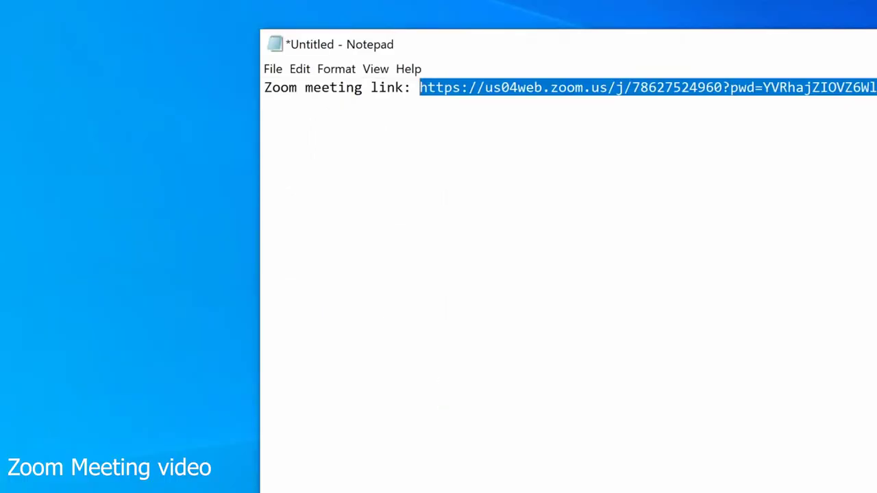
# - Copy the Zoom meeting link from the Notepad document
pyautogui.rightClick(526, 85)
pyautogui.click(602, 146)
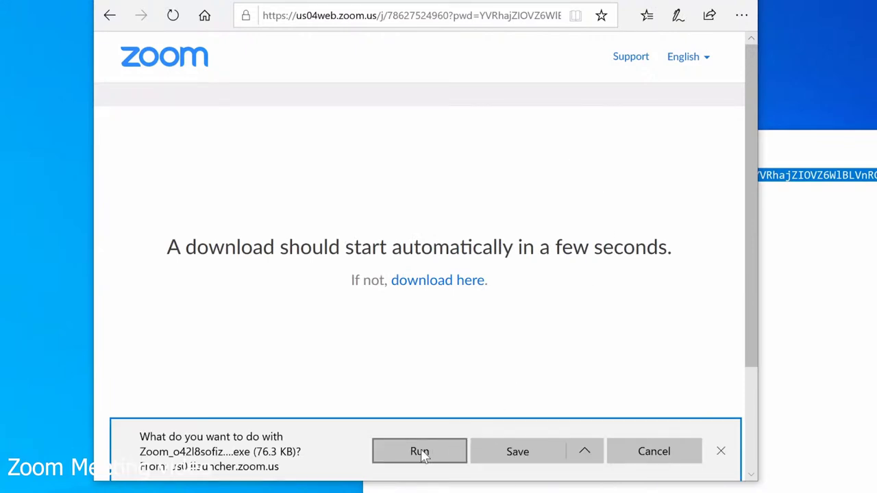
# - Run the downloaded Zoom launcher and allow the installer to make changes
pyautogui.click(420, 456)
pyautogui.click(299, 407)
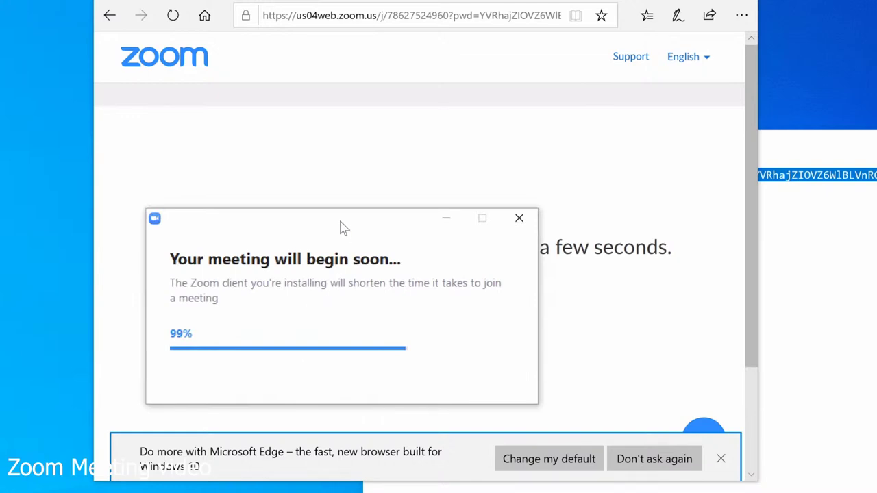
pyautogui.moveTo(342, 227); pyautogui.dragTo(151, 174)
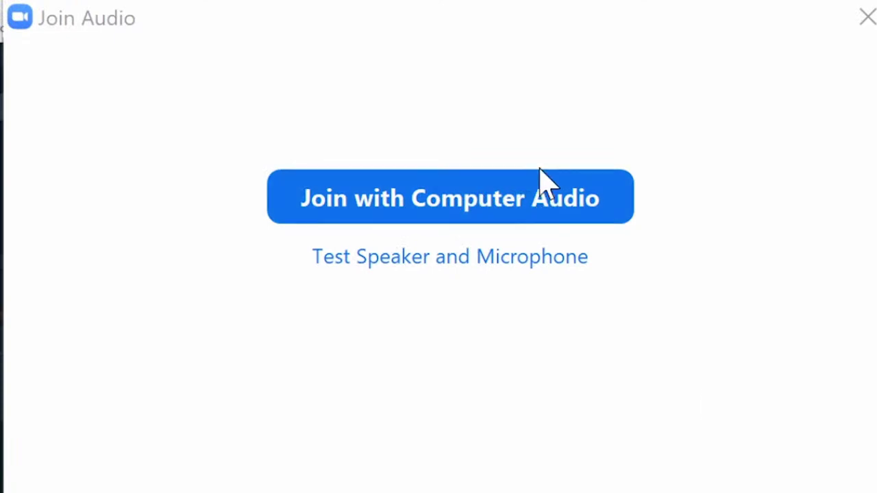
# - Join the meeting with computer audio
pyautogui.click(538, 212)
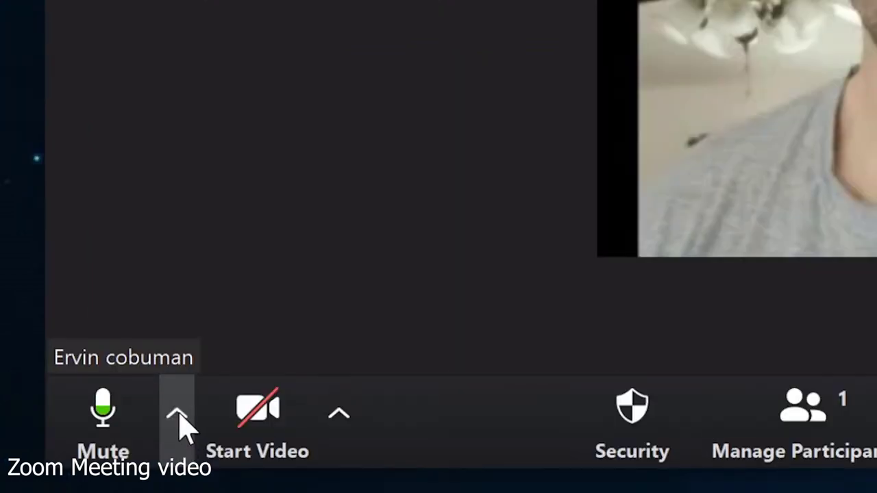
# - Try Plantronics C610, Realtek and HD Pro Webcam C920 devices, ending with Plantronics C610 speakers
pyautogui.click(139, 402)
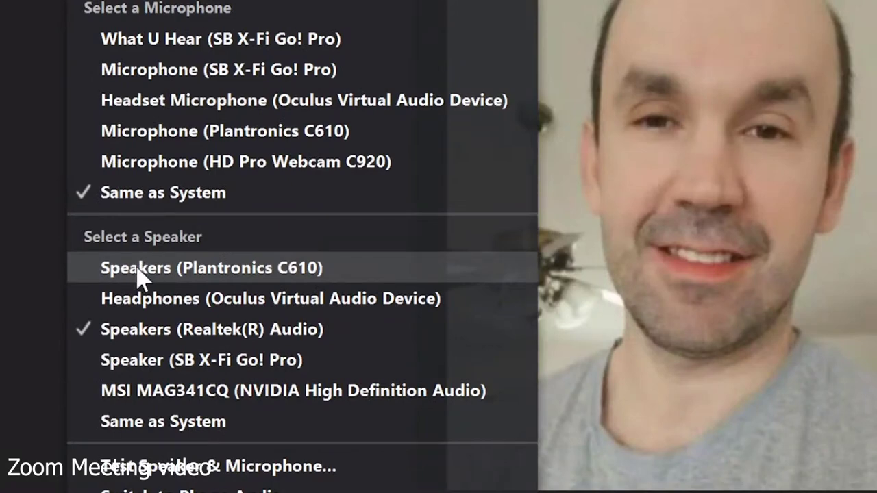
pyautogui.click(140, 274)
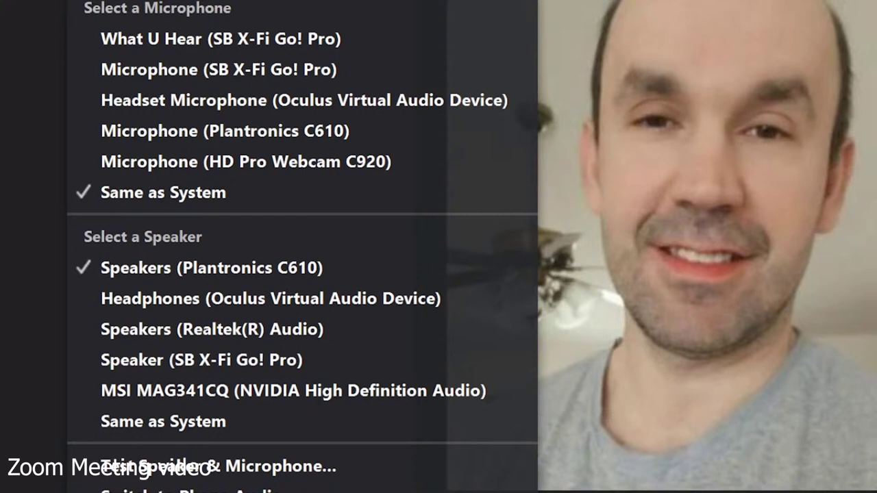
pyautogui.click(218, 135)
pyautogui.click(179, 337)
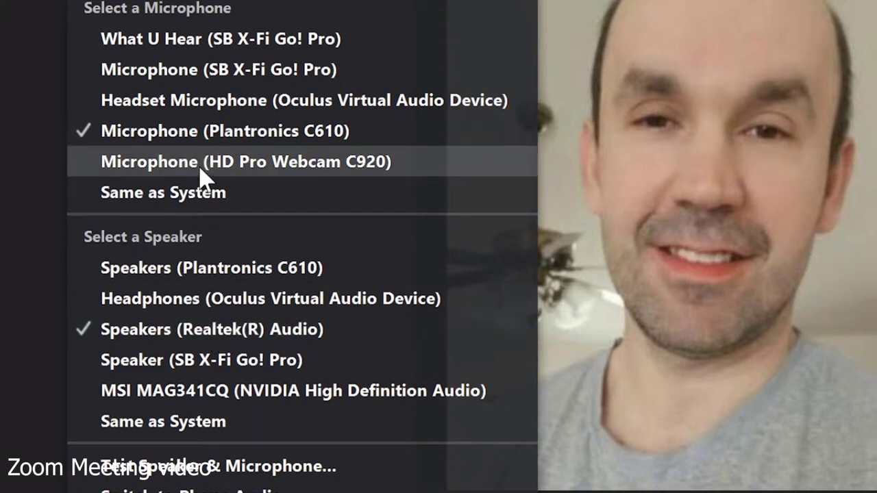
pyautogui.click(313, 171)
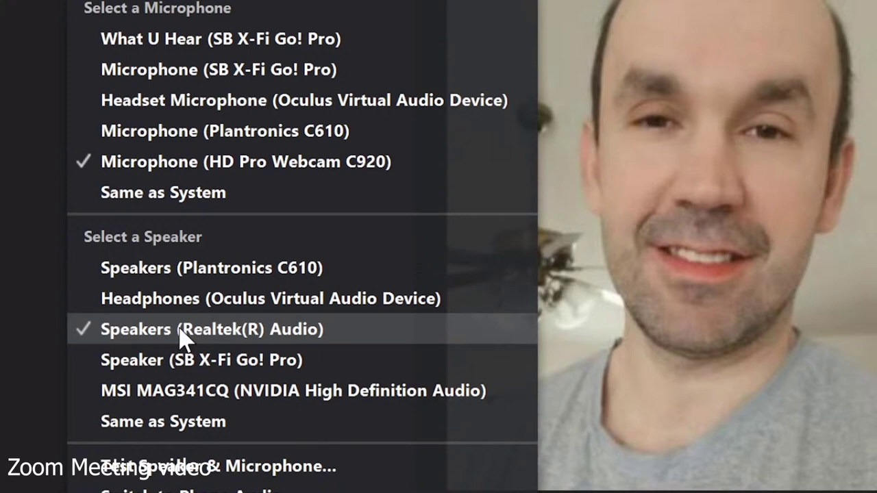
pyautogui.click(180, 277)
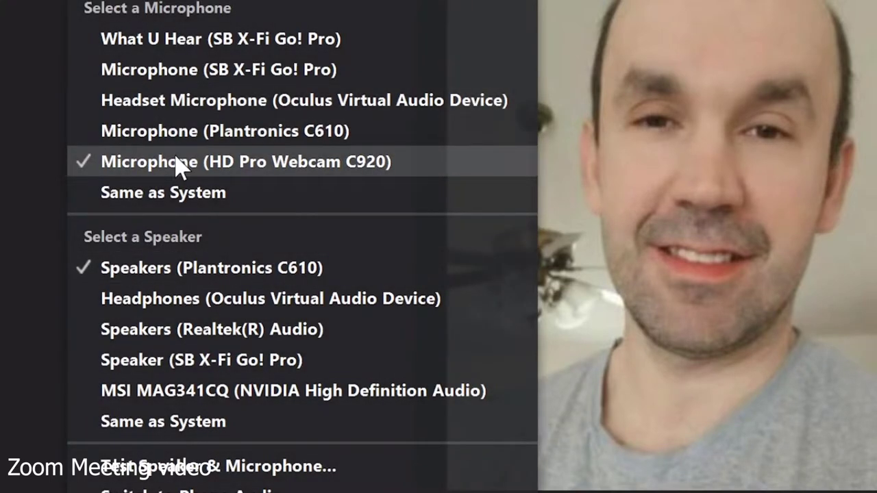
# - Switch the microphone back to Plantronics C610
pyautogui.click(175, 139)
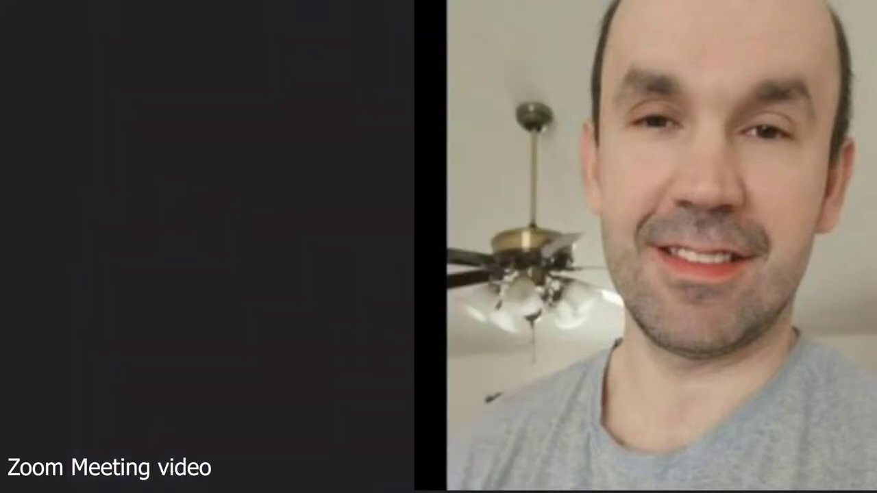
pyautogui.click(141, 490)
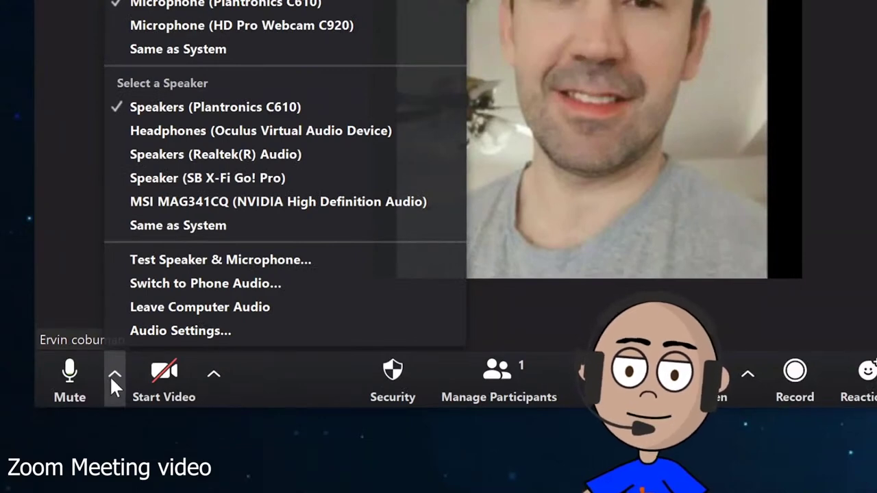
pyautogui.click(112, 378)
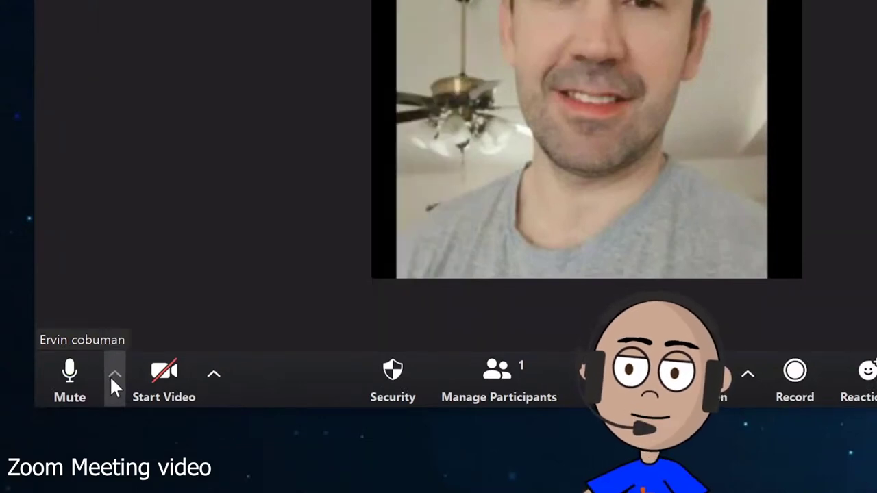
pyautogui.click(112, 380)
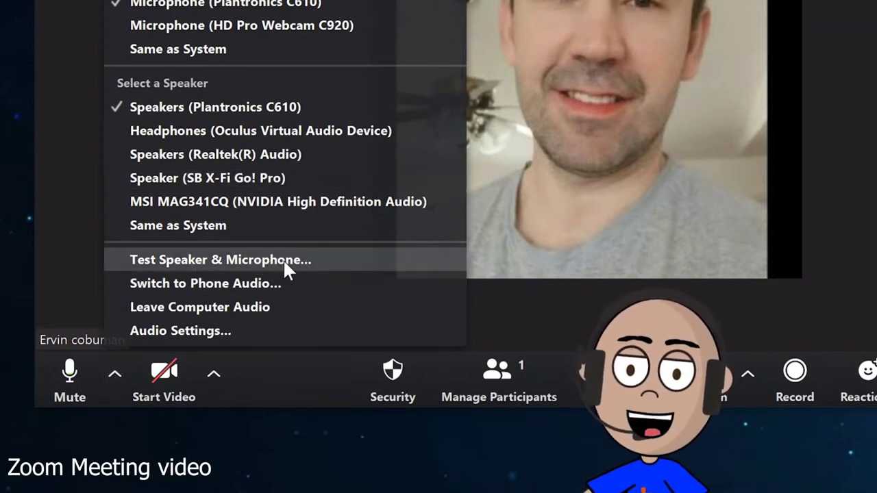
# - Run the speaker and microphone test, close it, and reopen the audio options
pyautogui.click(284, 262)
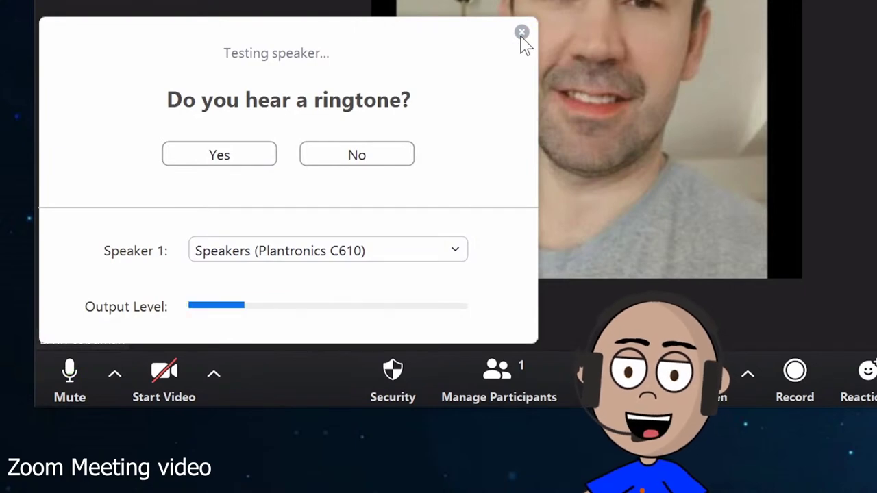
pyautogui.click(521, 34)
pyautogui.click(168, 355)
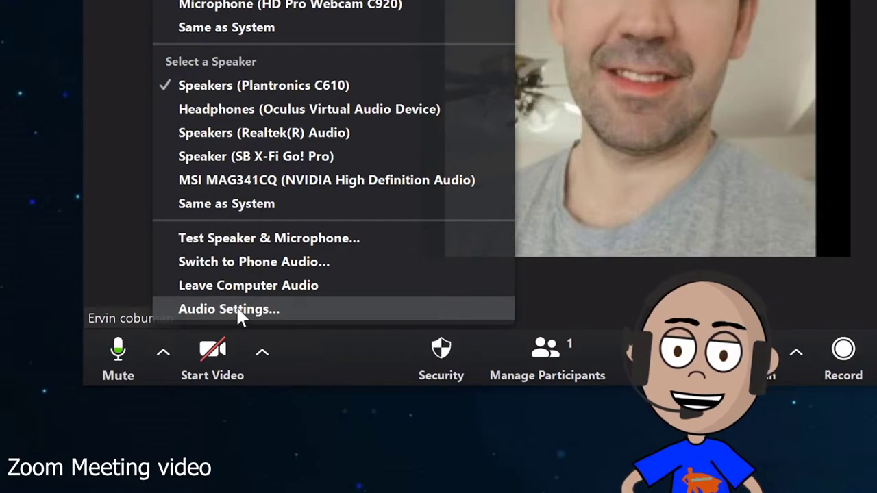
# - Raise speaker volume, route the ringtone to Realtek speakers, then untick the separate ringtone device
pyautogui.click(233, 310)
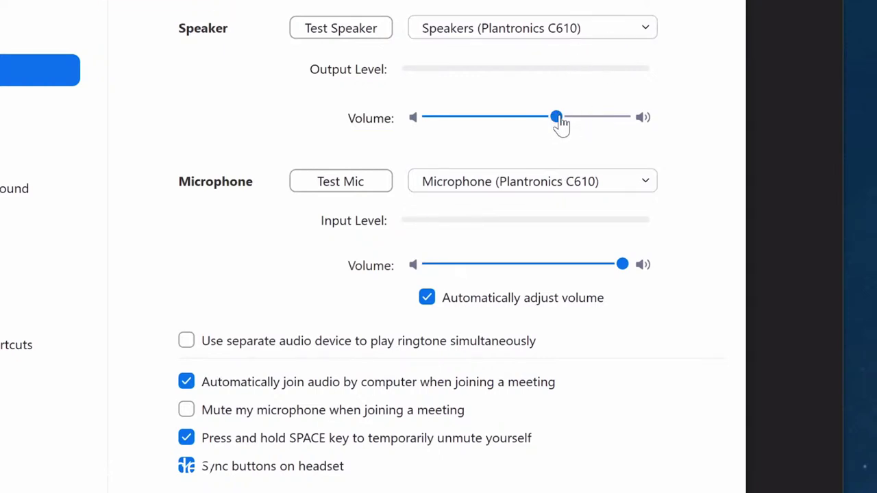
pyautogui.moveTo(560, 123)
pyautogui.mouseDown()
pyautogui.moveTo(579, 123)
pyautogui.moveTo(571, 125)
pyautogui.mouseUp()
pyautogui.click(187, 342)
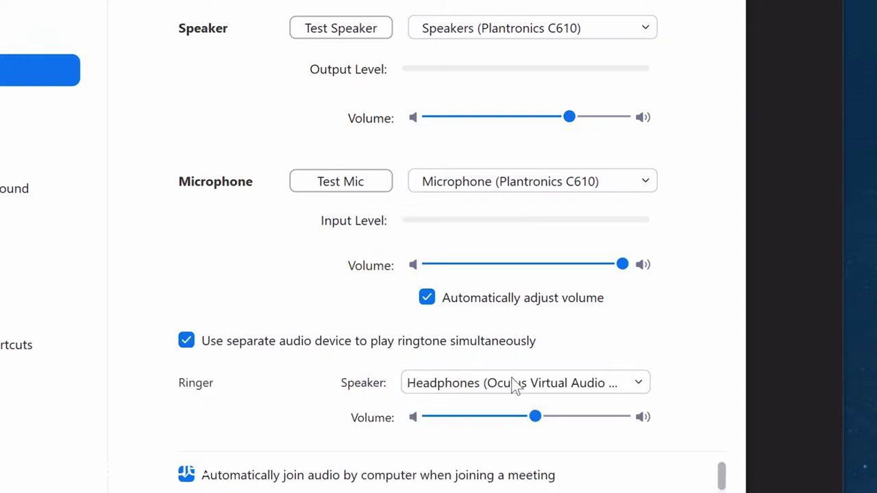
pyautogui.click(532, 383)
pyautogui.click(558, 444)
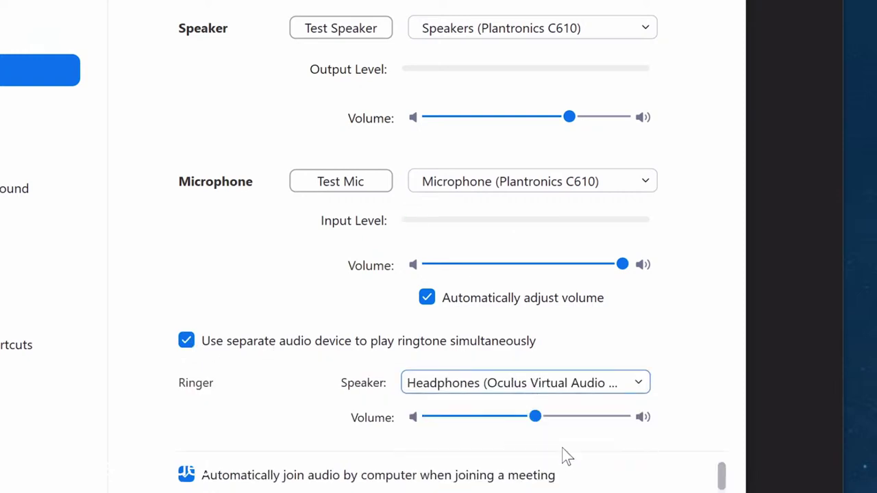
pyautogui.moveTo(468, 422); pyautogui.dragTo(475, 422)
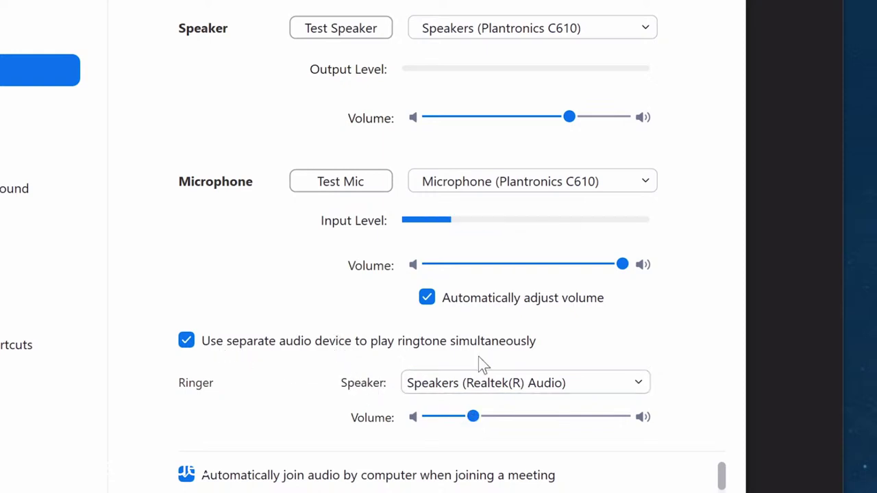
pyautogui.click(187, 342)
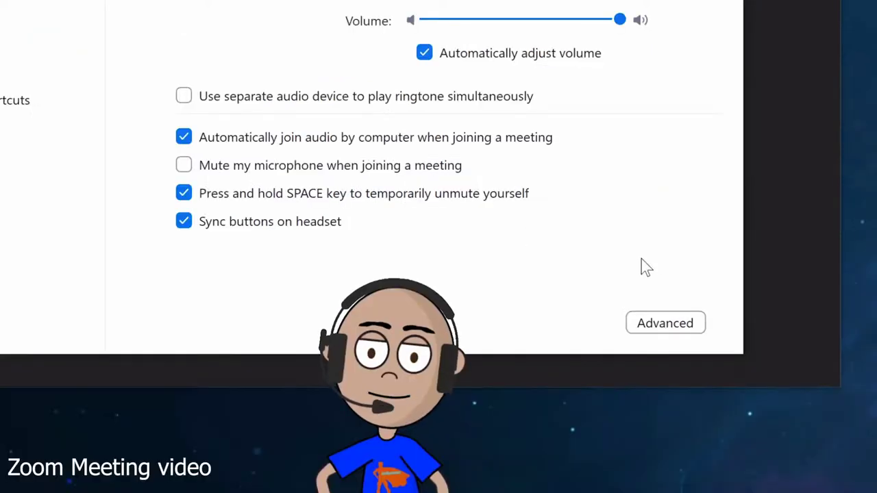
# - Look at the Advanced audio options, go back, and close the Settings window
pyautogui.click(665, 324)
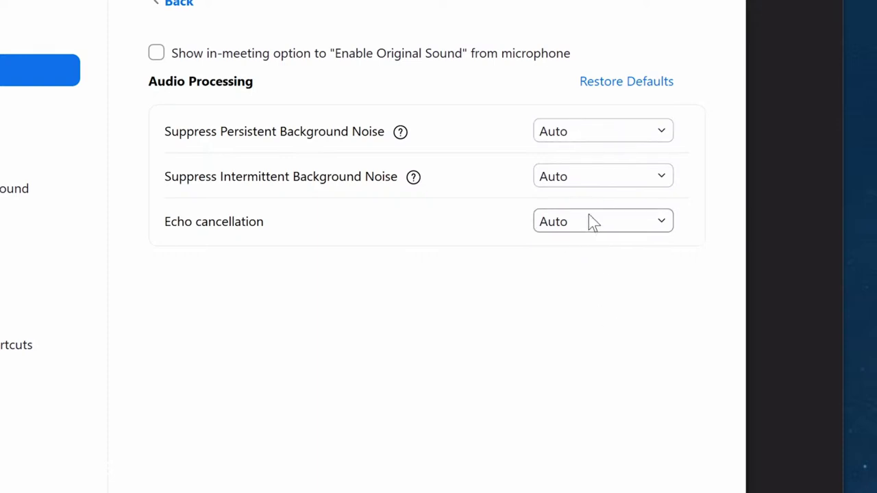
pyautogui.click(161, 5)
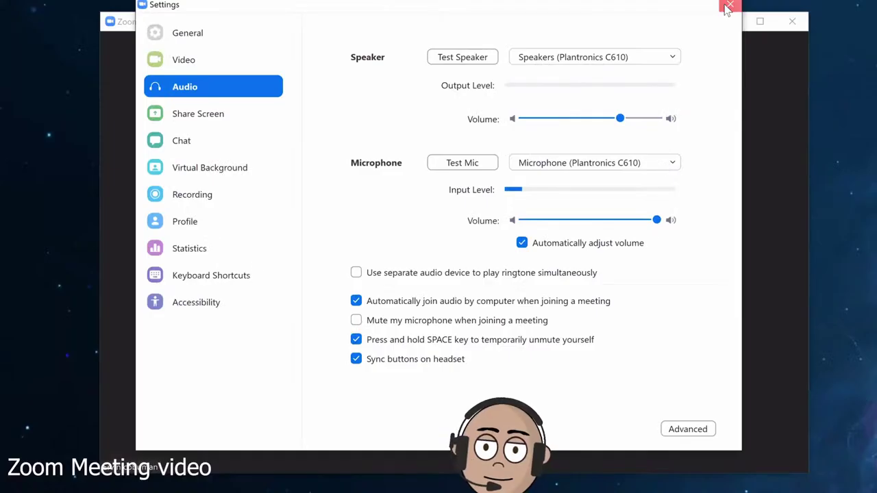
pyautogui.click(732, 11)
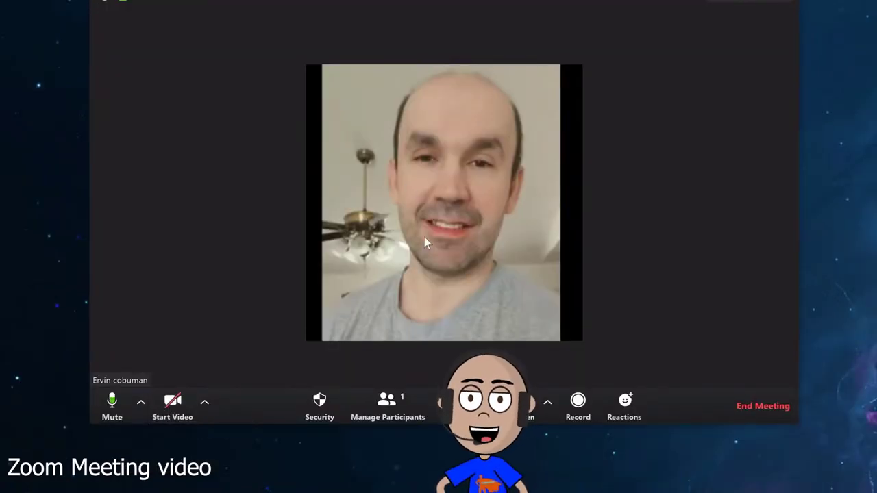
pyautogui.click(172, 410)
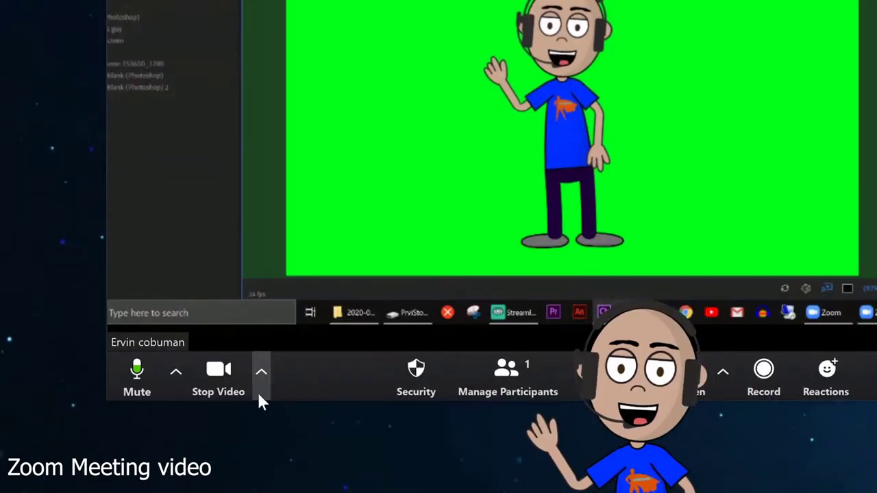
pyautogui.click(217, 376)
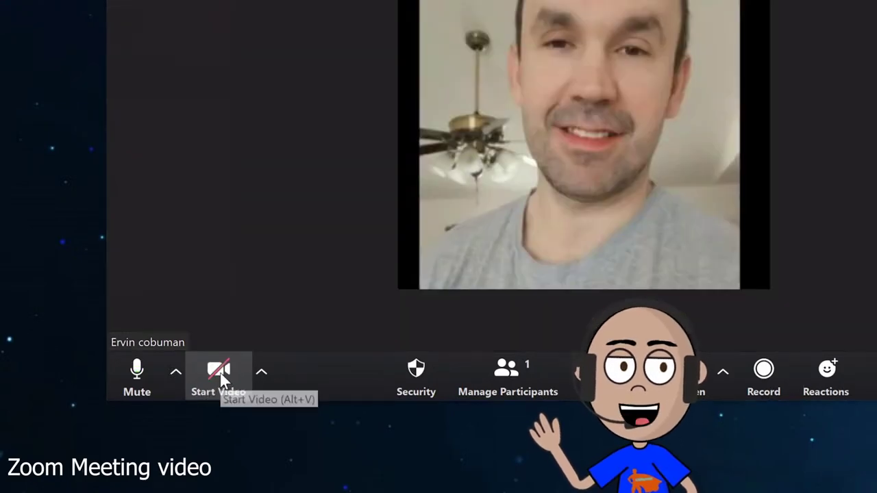
# - Switch the meeting camera to HD Pro Webcam C920 and confirm the selection
pyautogui.click(261, 374)
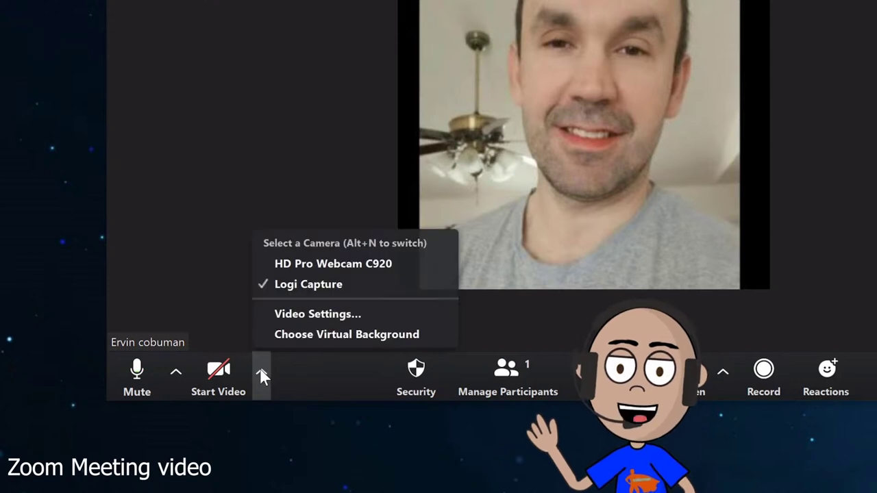
pyautogui.click(312, 267)
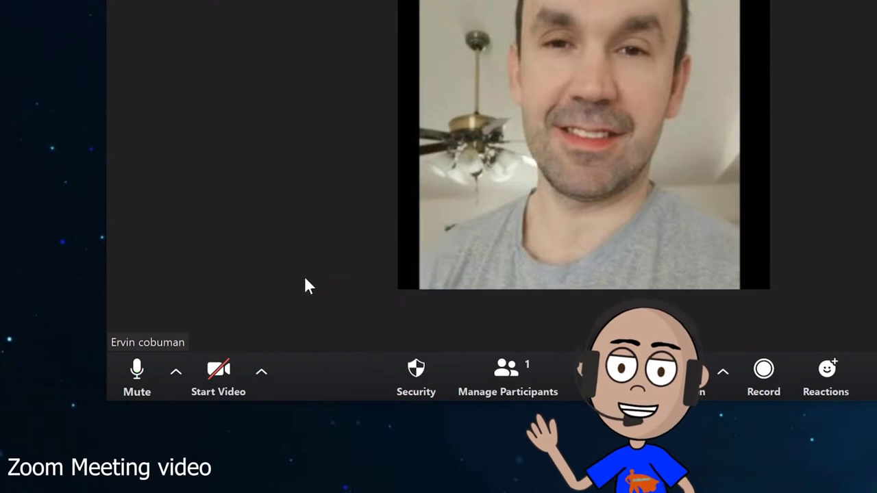
pyautogui.click(261, 374)
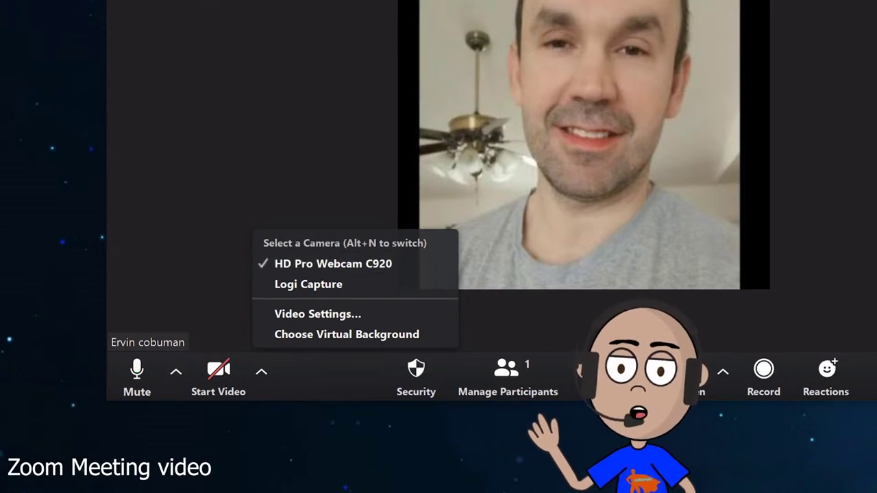
pyautogui.press('Escape')
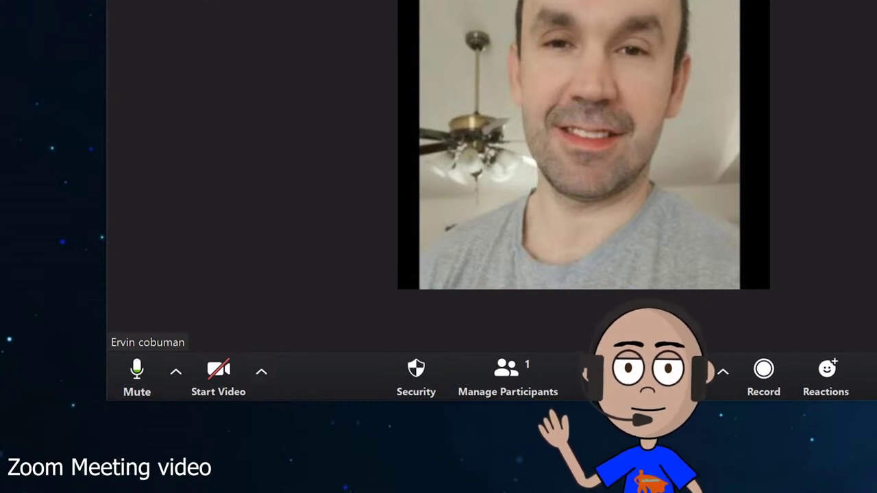
# - Switch the camera to Logi Capture, briefly turning video on and off again
pyautogui.click(262, 388)
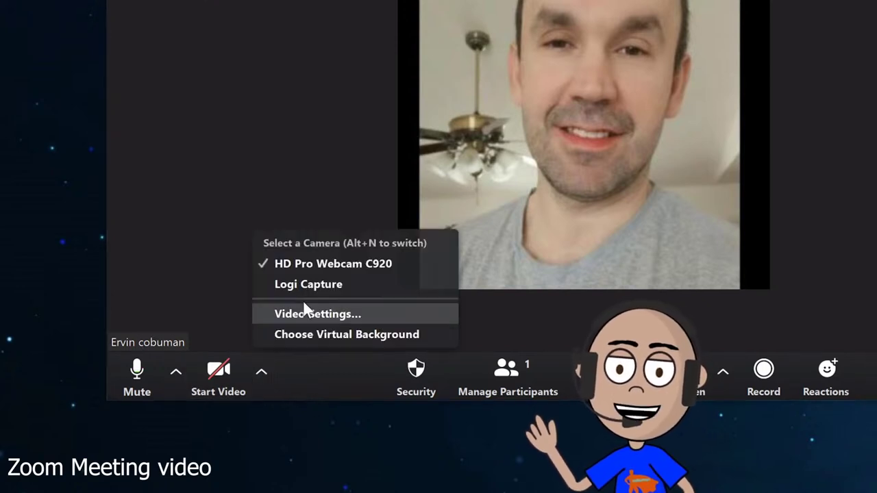
pyautogui.click(314, 284)
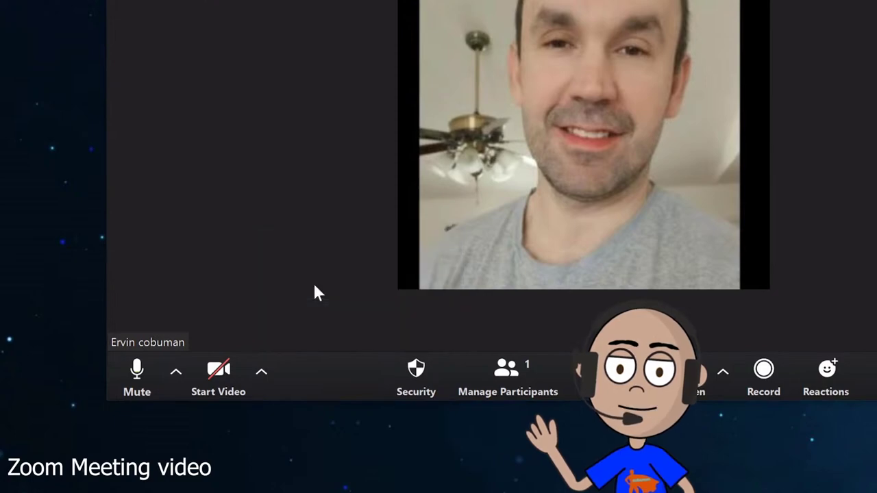
pyautogui.click(215, 371)
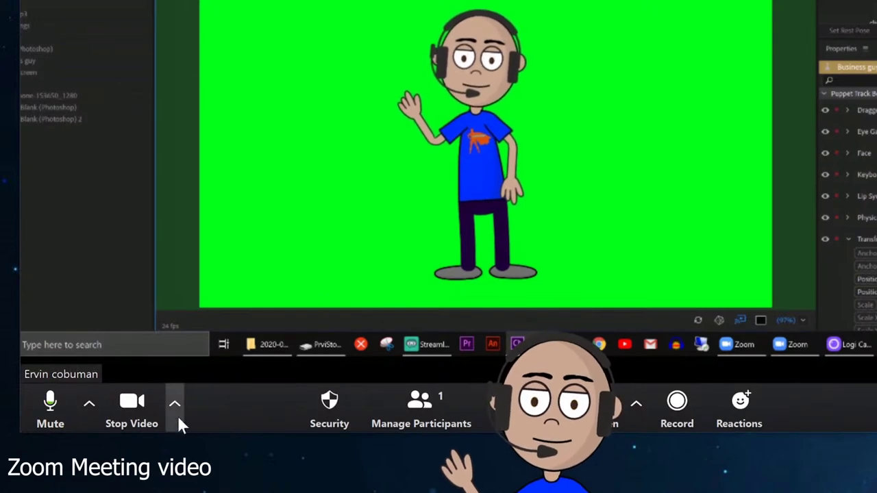
pyautogui.click(144, 419)
pyautogui.click(174, 403)
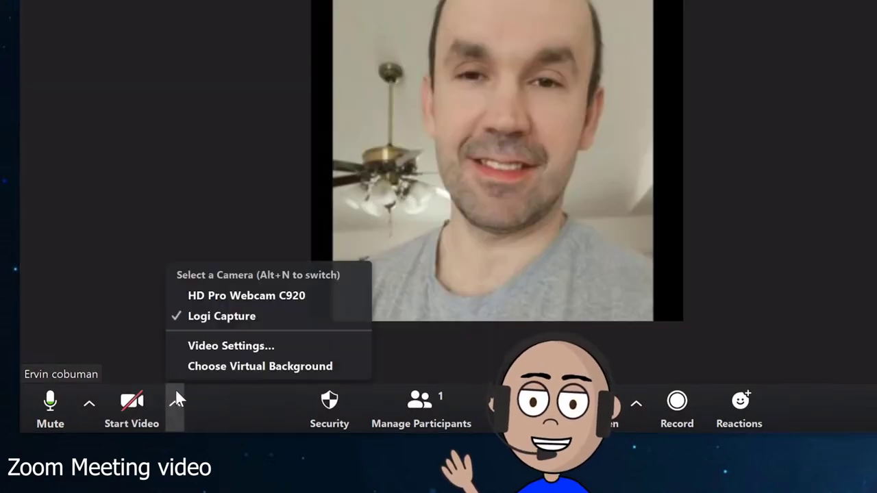
# - In Video Settings, keep Logi Capture selected as the camera and review the options
pyautogui.click(235, 349)
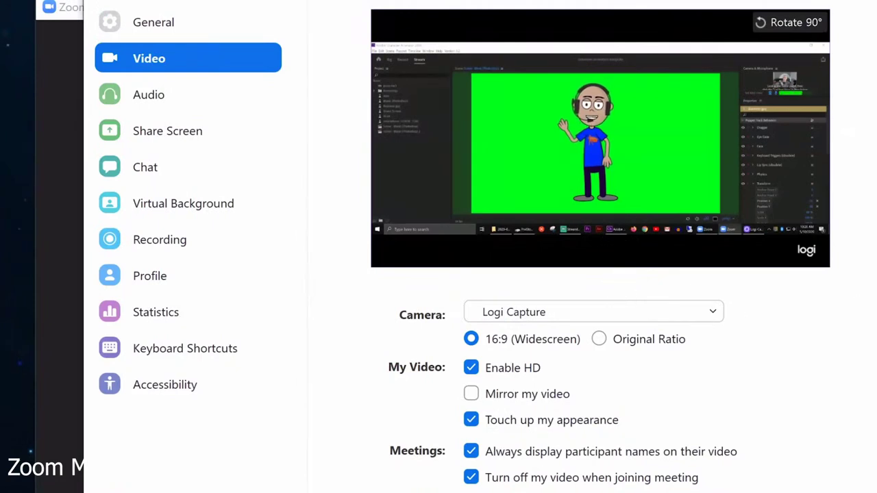
pyautogui.scroll(-1, 796, 319)
pyautogui.scroll(1, 797, 319)
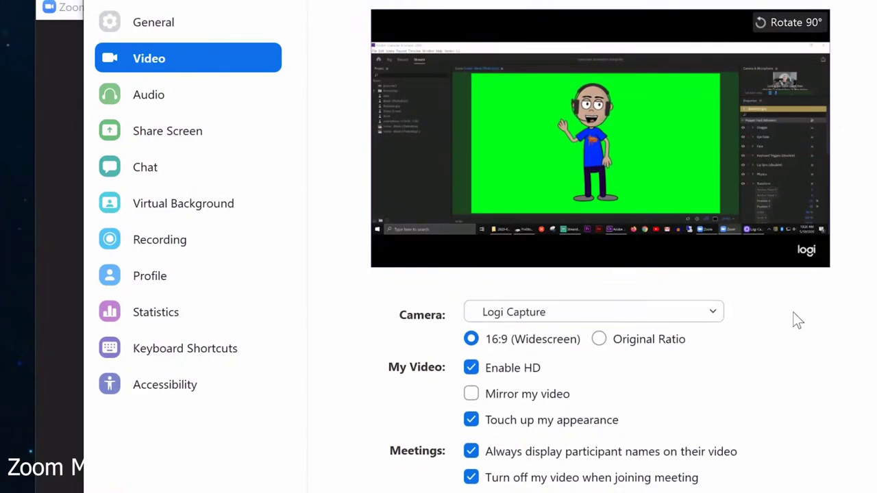
pyautogui.click(705, 315)
pyautogui.click(701, 311)
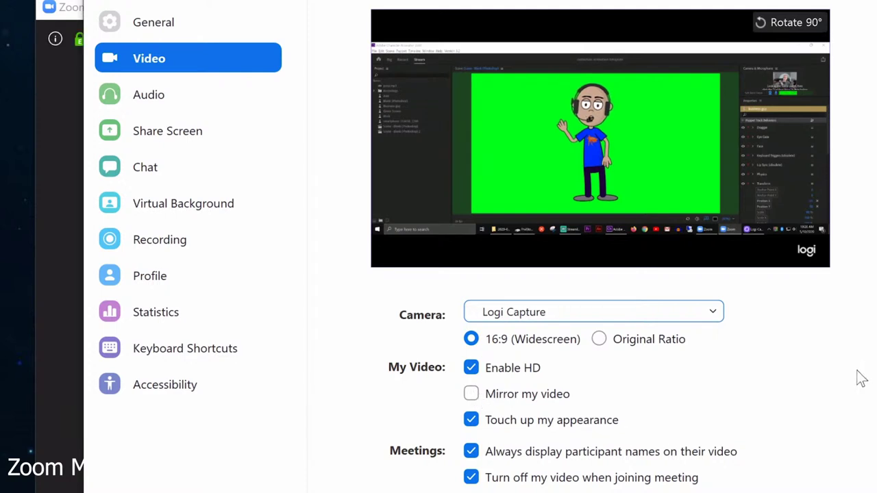
pyautogui.scroll(-1, 602, 383)
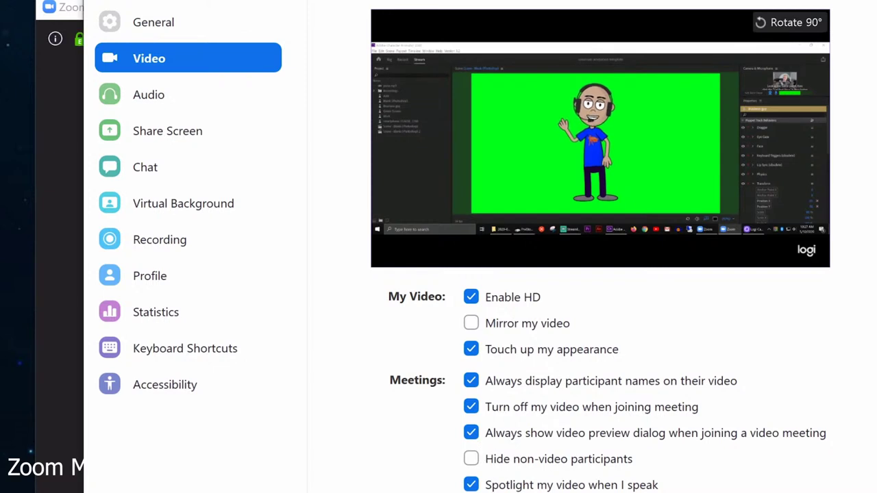
pyautogui.scroll(-2, 607, 384)
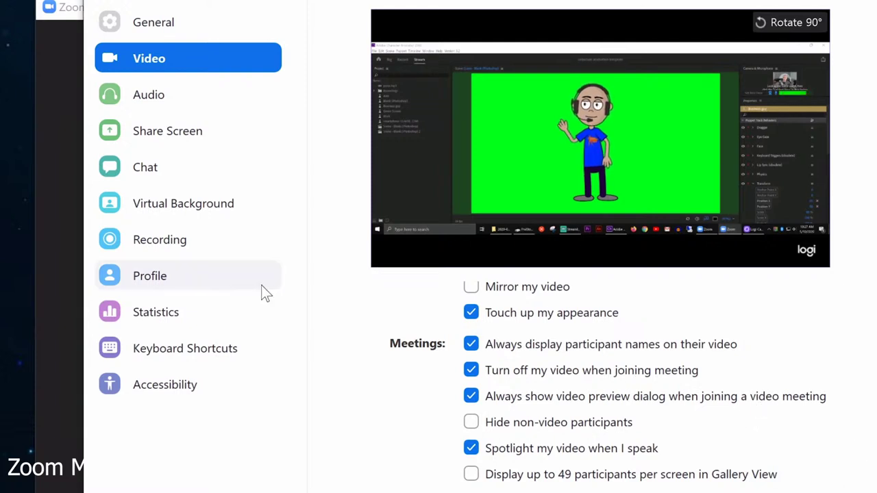
# - Apply the Earth virtual background with 'I have a green screen' checked
pyautogui.click(185, 204)
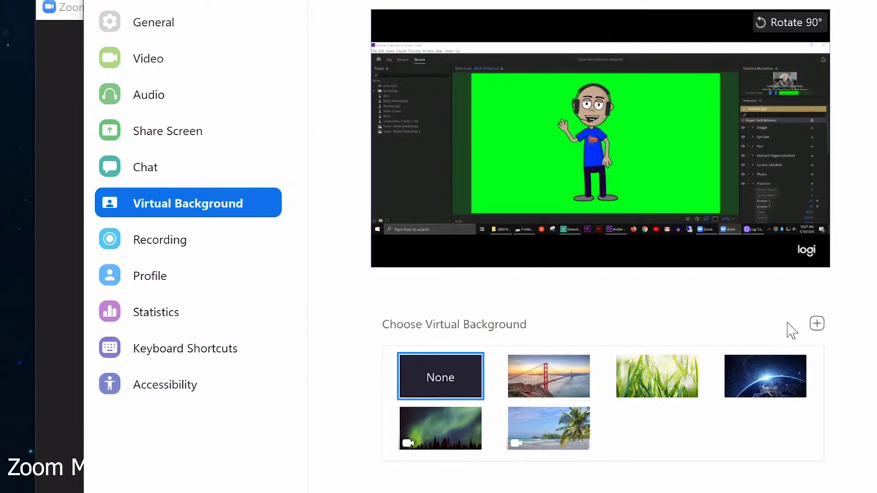
pyautogui.click(747, 373)
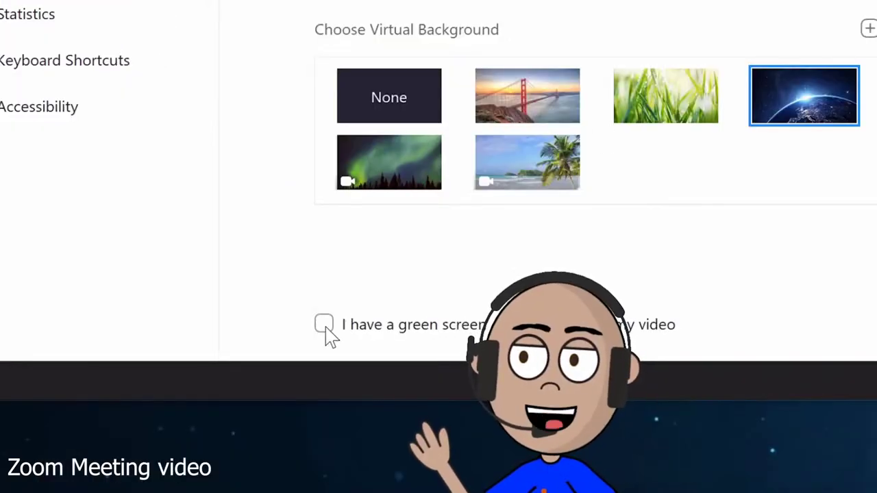
pyautogui.click(324, 324)
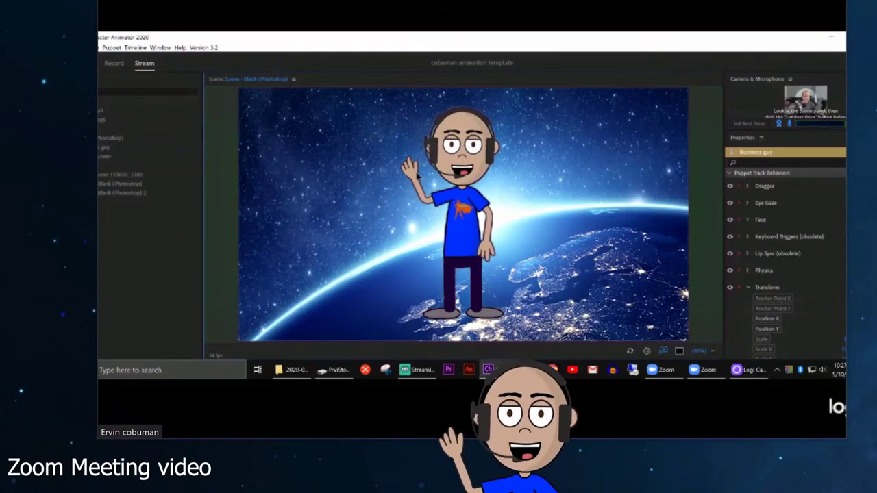
# - Set the virtual background to Beach from the Stop Video camera menu
pyautogui.moveTo(703, 317)
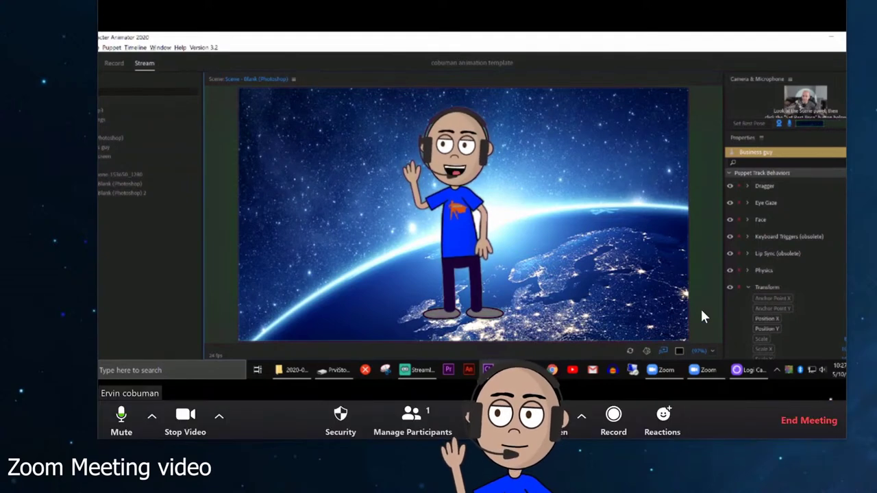
pyautogui.click(218, 418)
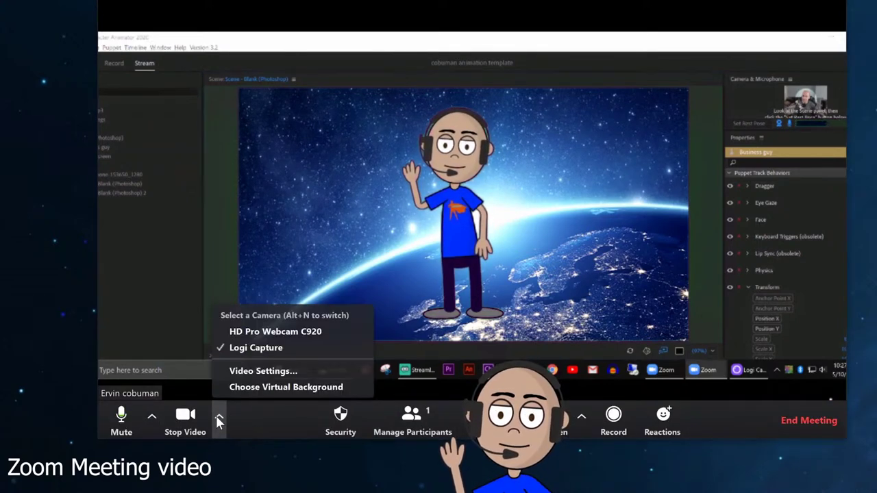
pyautogui.click(257, 387)
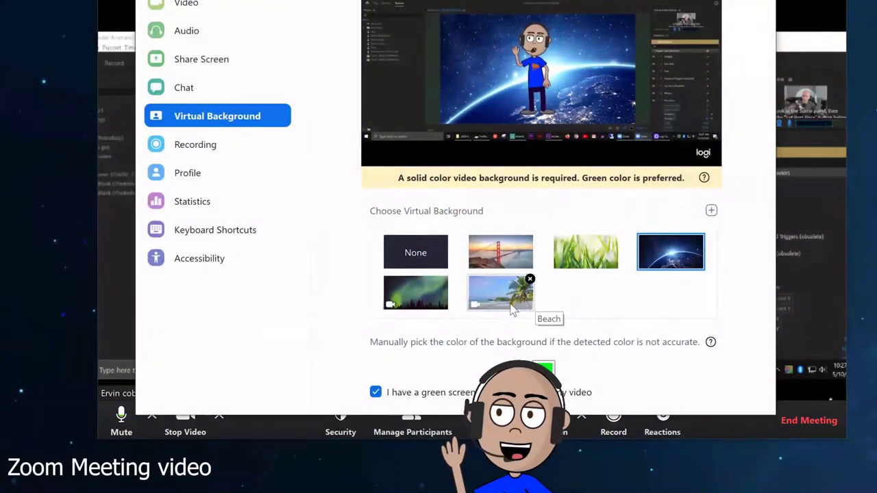
pyautogui.click(501, 297)
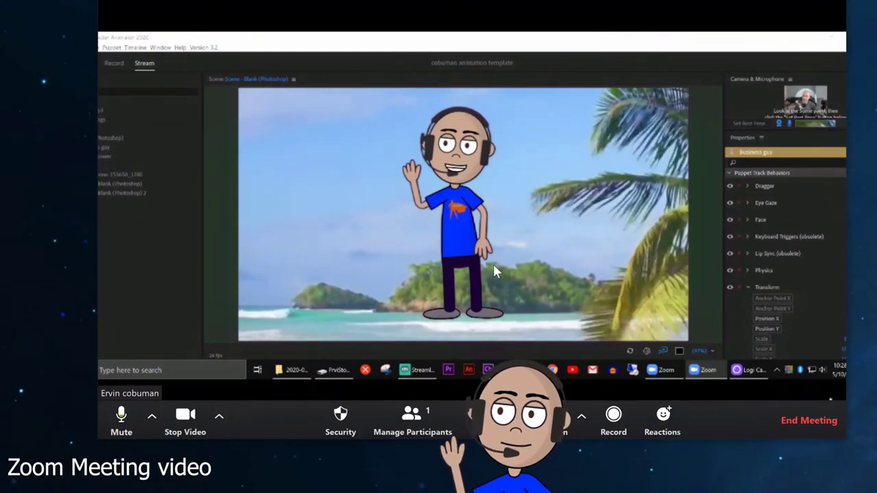
# - Change the virtual background to Northern Lights
pyautogui.click(222, 414)
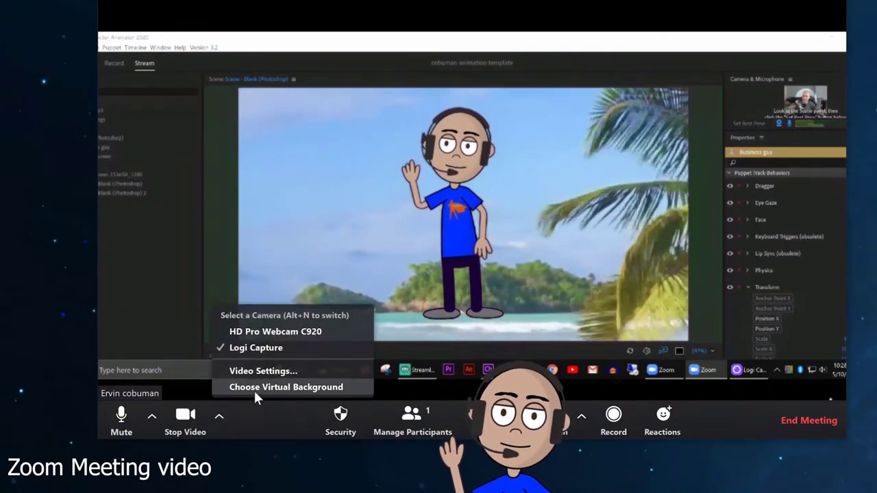
pyautogui.click(254, 387)
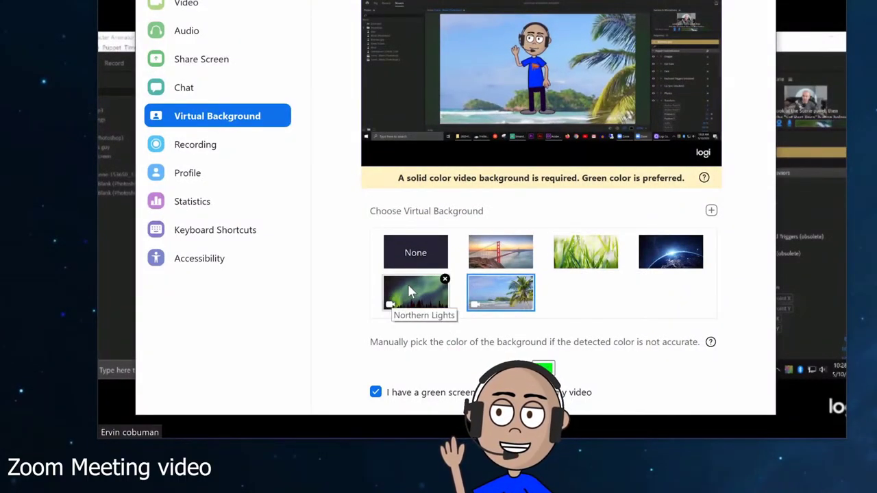
pyautogui.click(409, 291)
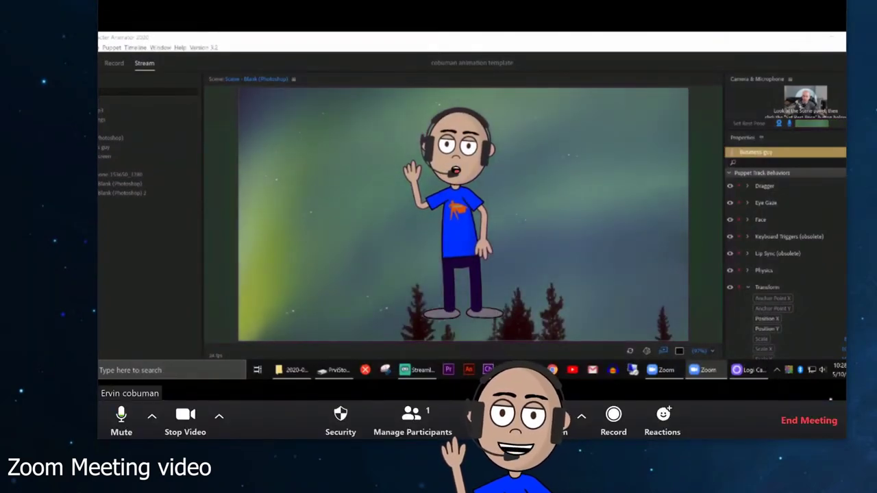
# - Try the Grass and Earth backgrounds, then set the background to None and close Settings
pyautogui.click(219, 415)
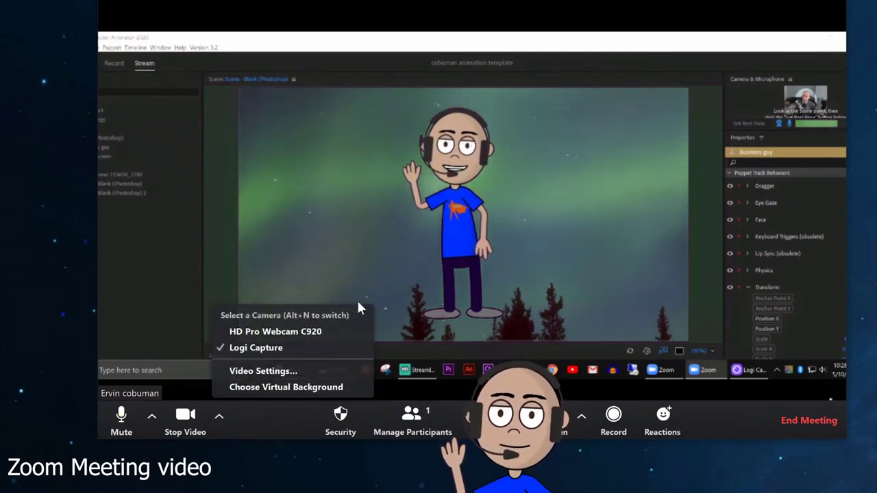
pyautogui.click(409, 176)
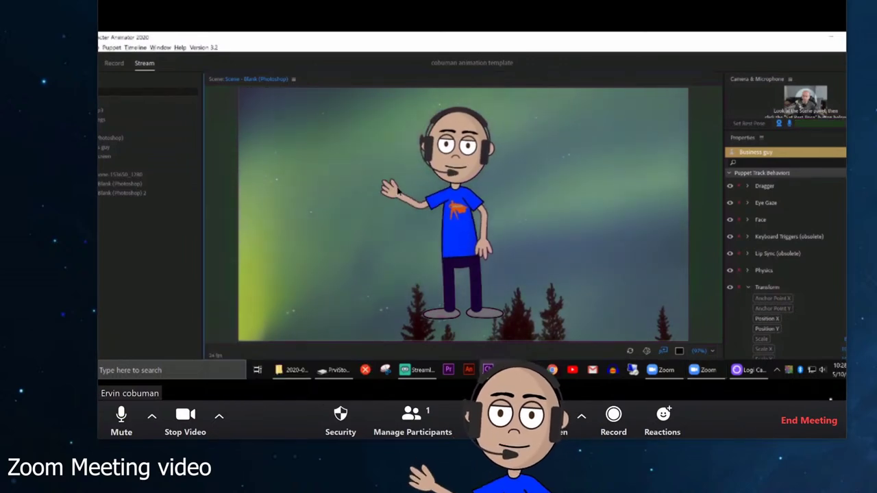
pyautogui.click(223, 423)
pyautogui.click(265, 389)
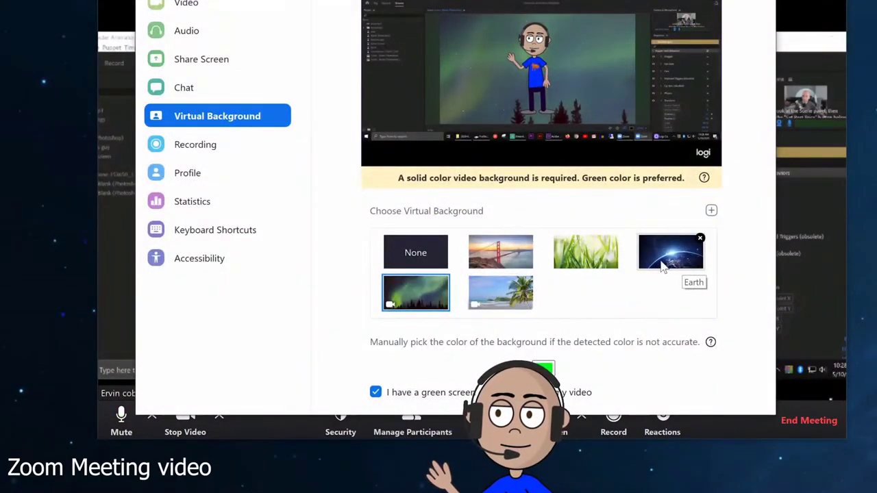
pyautogui.click(593, 252)
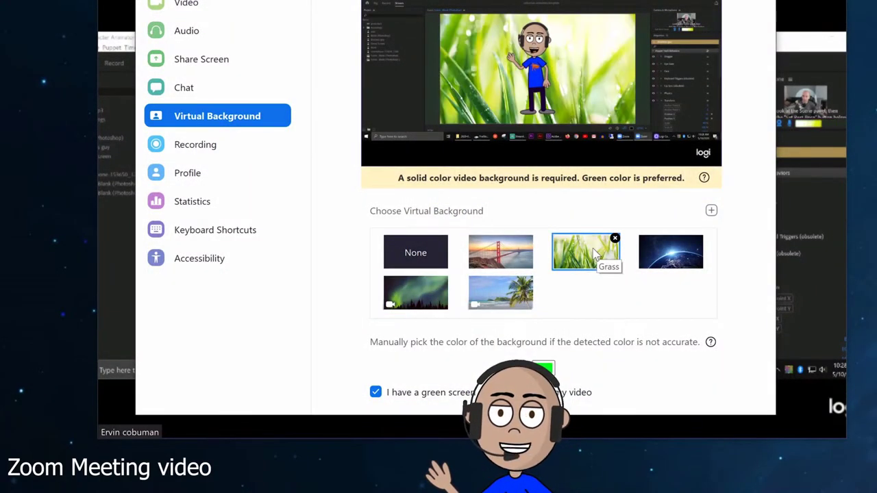
pyautogui.click(698, 242)
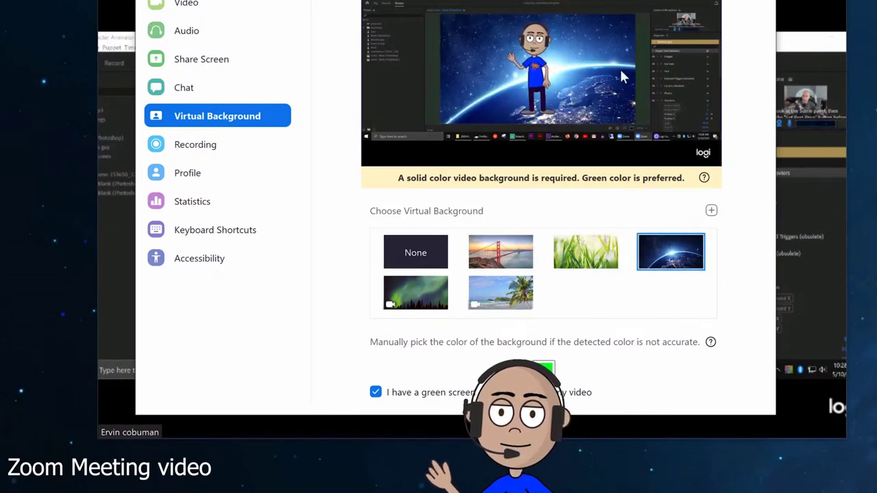
pyautogui.click(411, 254)
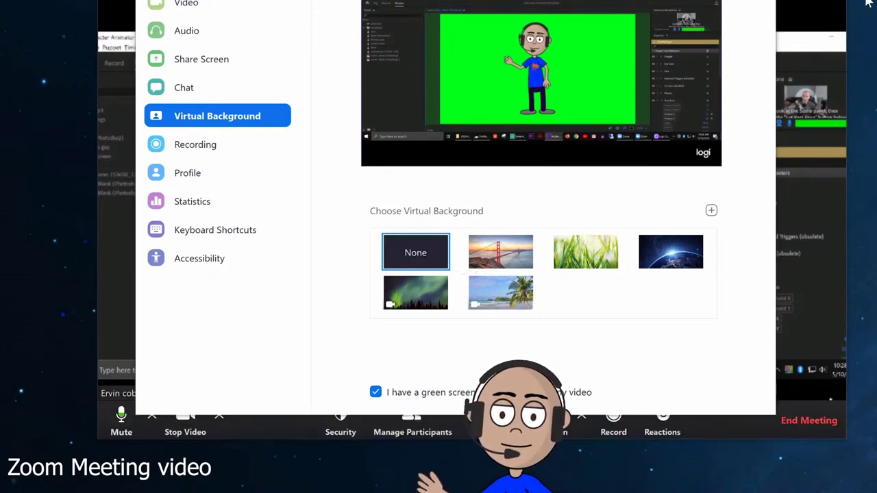
pyautogui.press('Escape')
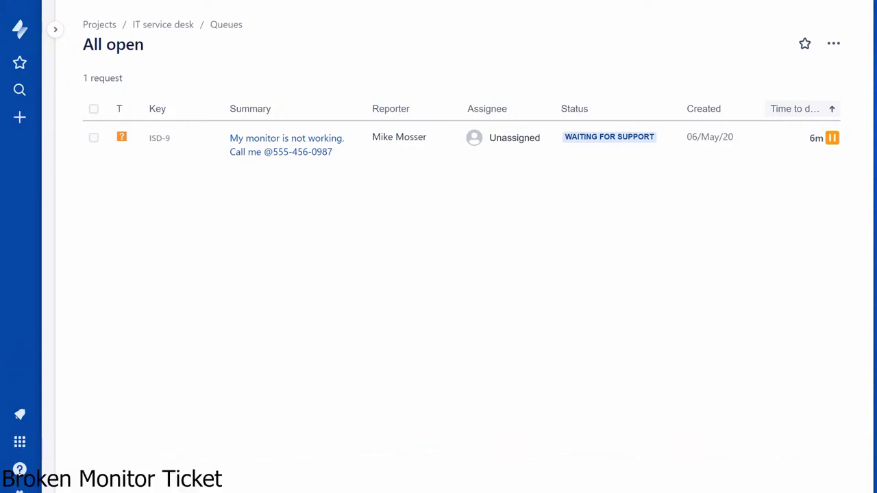
# - Open ISD-9, the broken-monitor request, from the All open queue
pyautogui.scroll(-1, 438, 274)
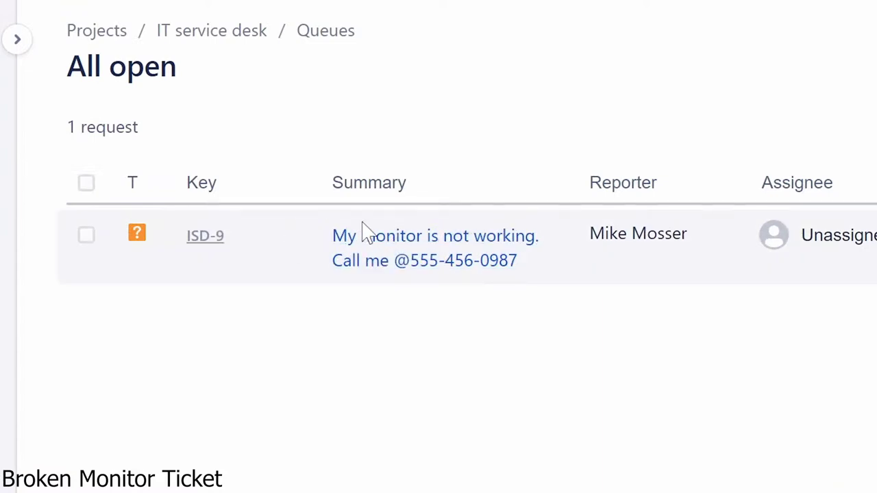
pyautogui.click(397, 250)
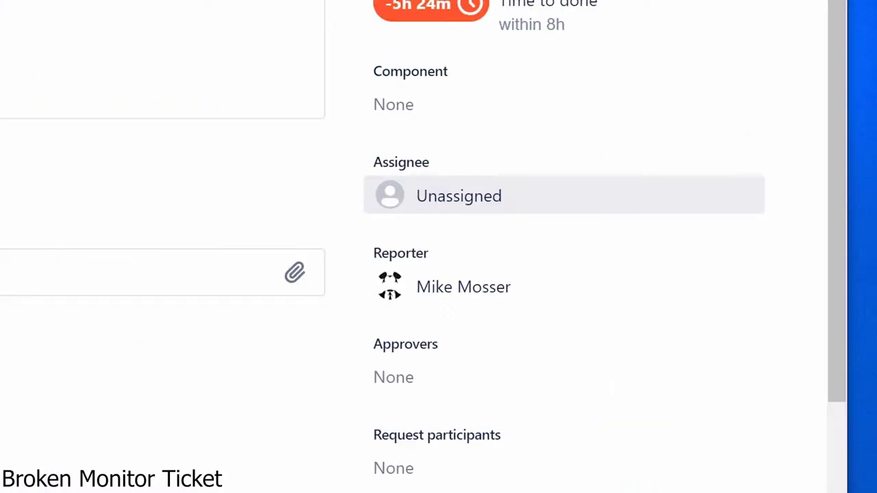
# - Assign ISD-9 to yourself and select the ticket title text
pyautogui.click(452, 196)
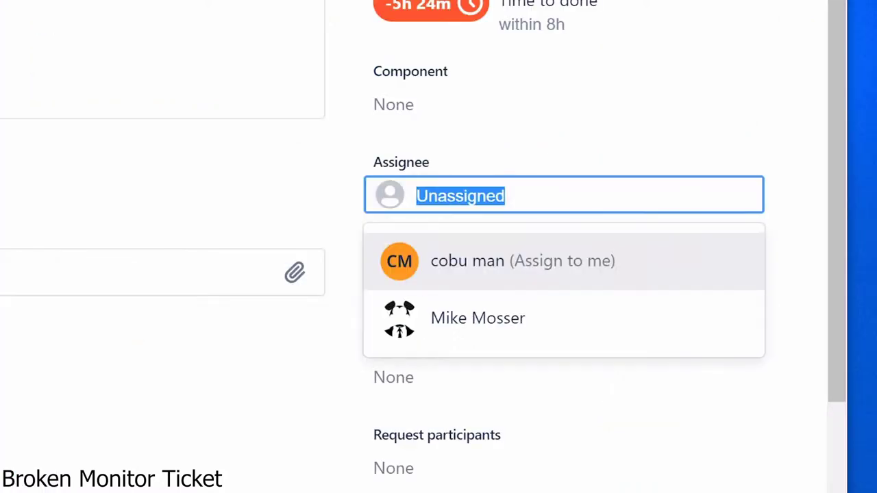
pyautogui.click(492, 269)
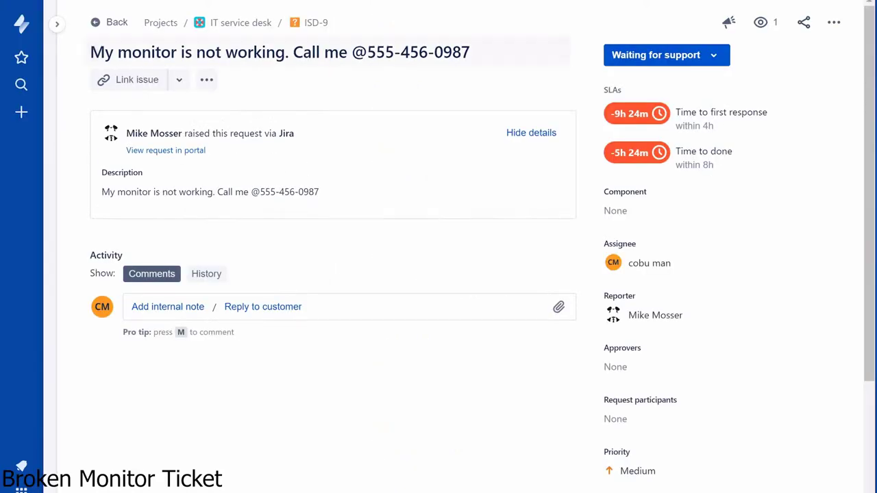
pyautogui.moveTo(89, 52); pyautogui.dragTo(275, 52)
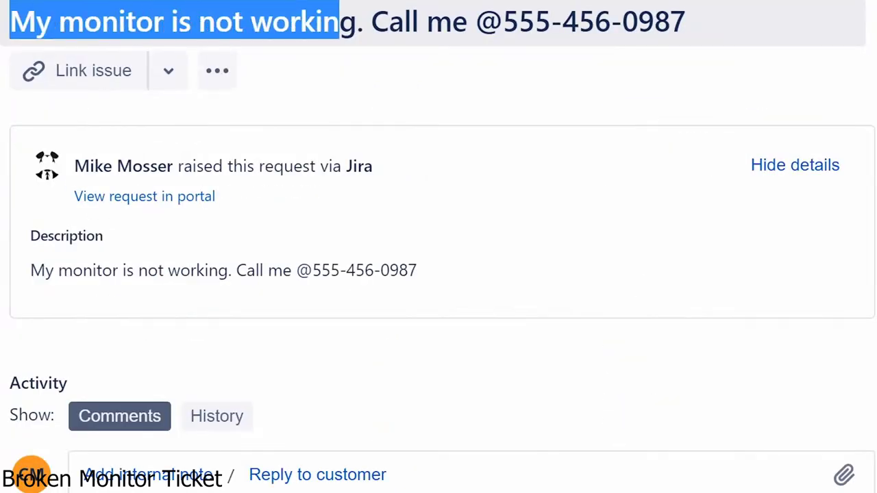
pyautogui.moveTo(339, 21); pyautogui.dragTo(670, 21)
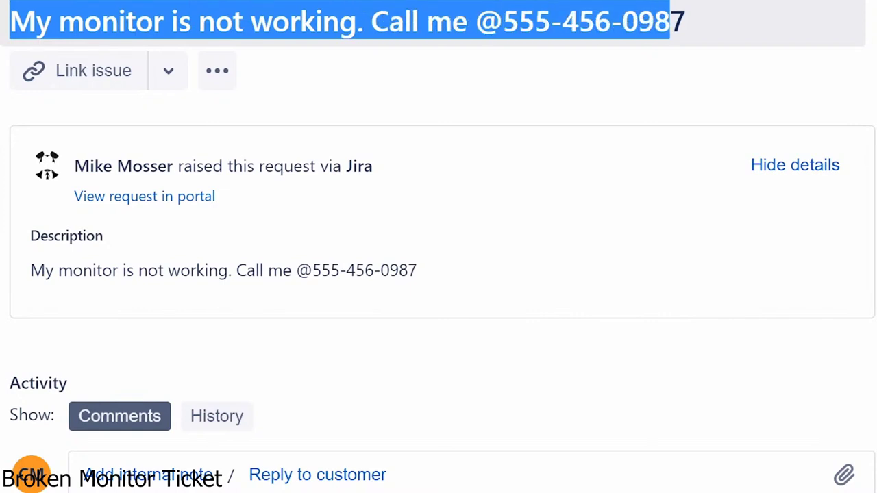
# - Select the reporter name and description text, then open the description for editing
pyautogui.moveTo(174, 166); pyautogui.dragTo(77, 175)
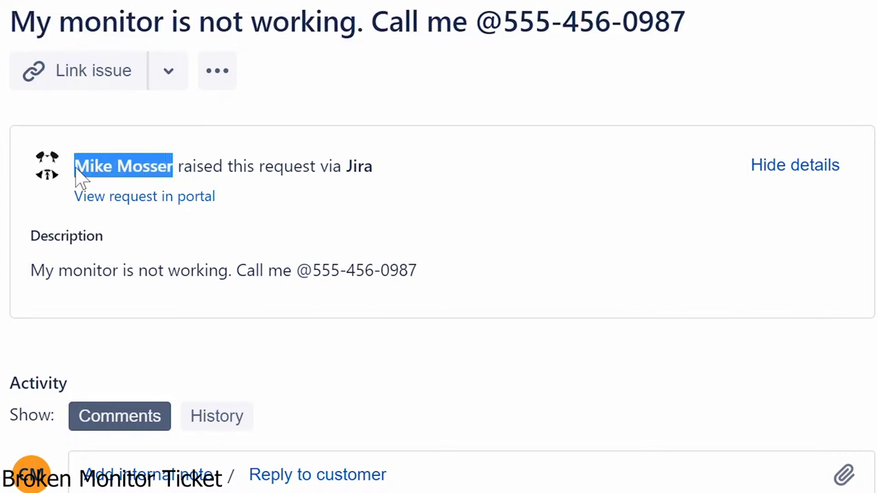
pyautogui.click(426, 266)
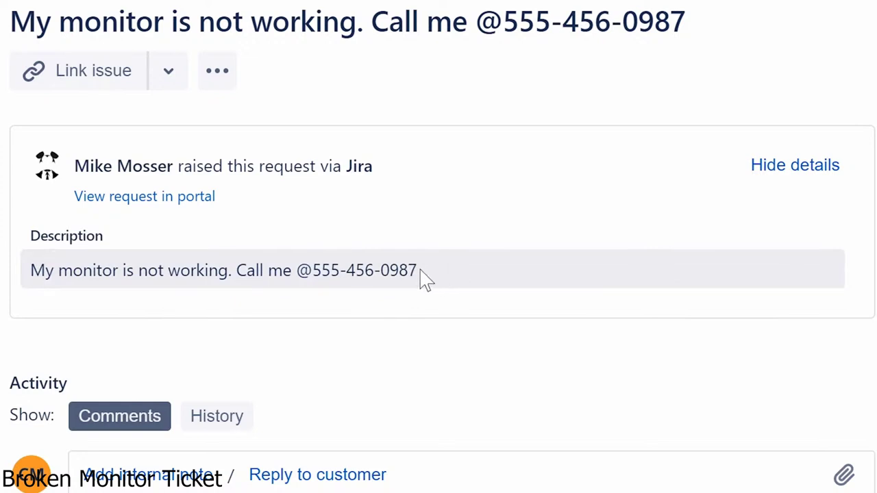
pyautogui.moveTo(438, 273); pyautogui.dragTo(417, 272)
pyautogui.click(45, 272)
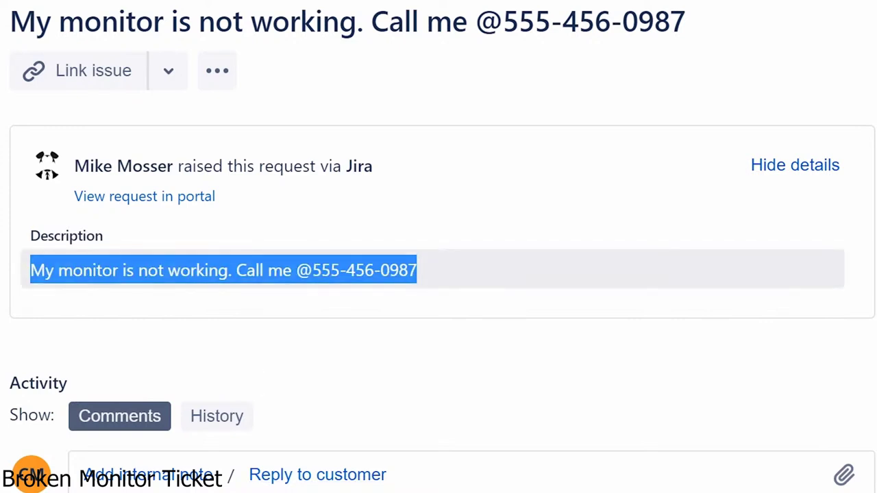
pyautogui.click(418, 271)
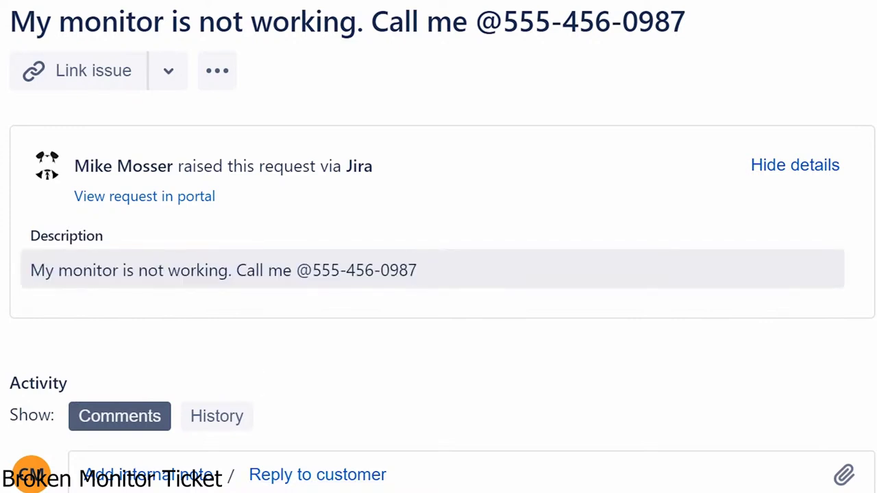
pyautogui.click(340, 281)
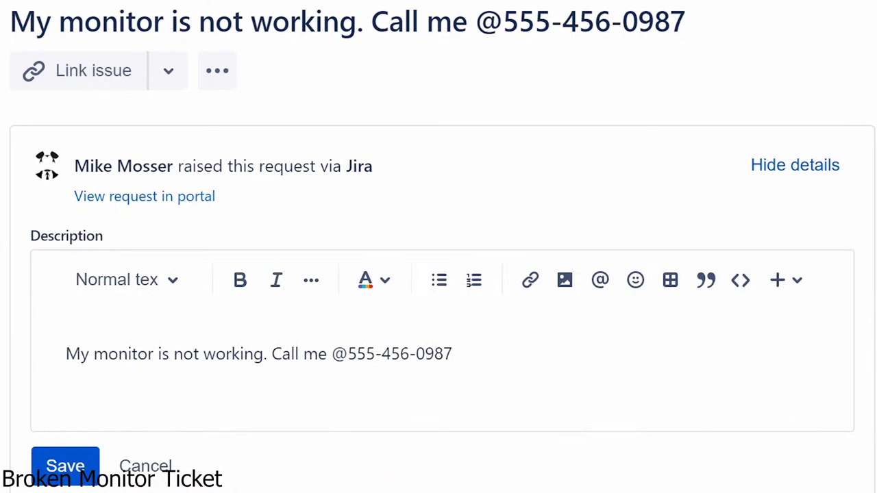
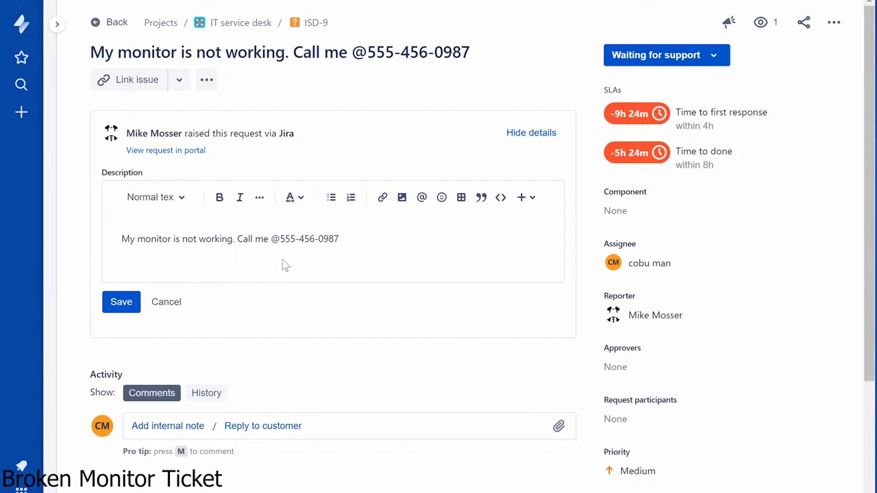
# - Discard the description edits on ISD-9 and start a new internal note
pyautogui.click(168, 304)
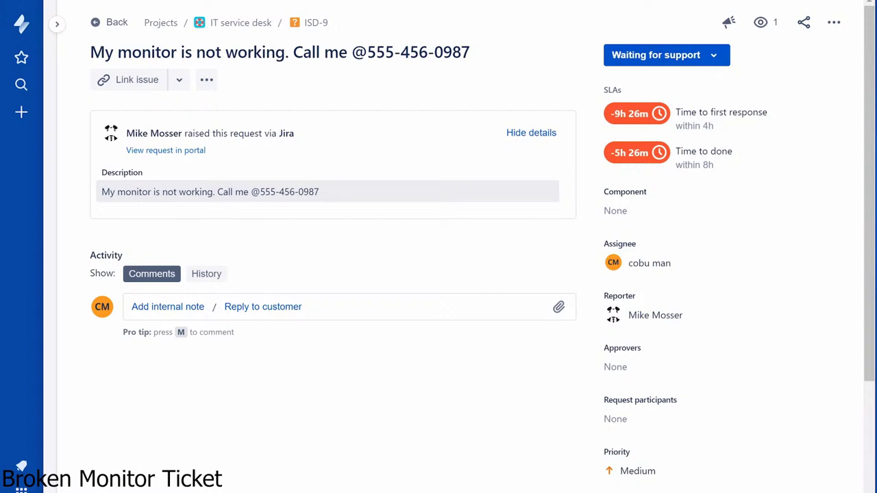
pyautogui.click(167, 308)
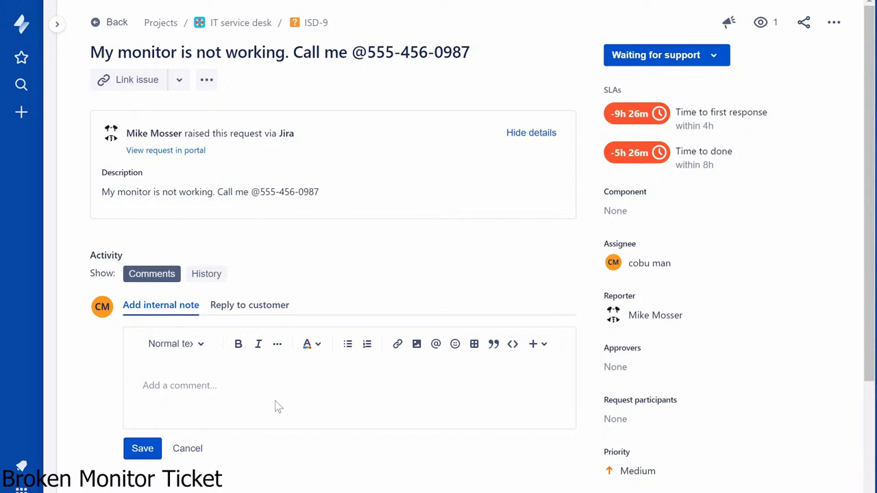
# - Write that the customer's main monitor is not working and unplugging confirmed it's broken
pyautogui.write('W')
pyautogui.press('BackSpace')
pyautogui.write('Custo')
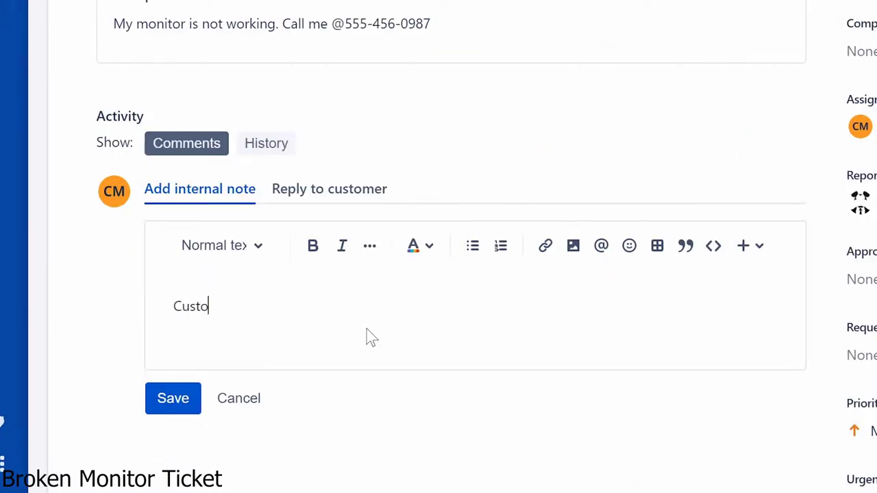
pyautogui.write('mer’s')
pyautogui.press('BackSpace')
pyautogui.write("'s ma")
pyautogui.write('in monitor is n')
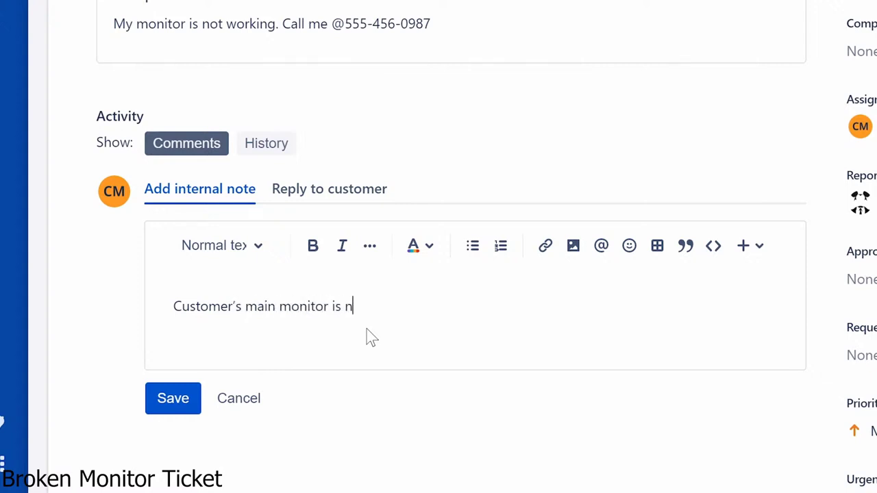
pyautogui.write('ot working.')
pyautogui.write('Instructed')
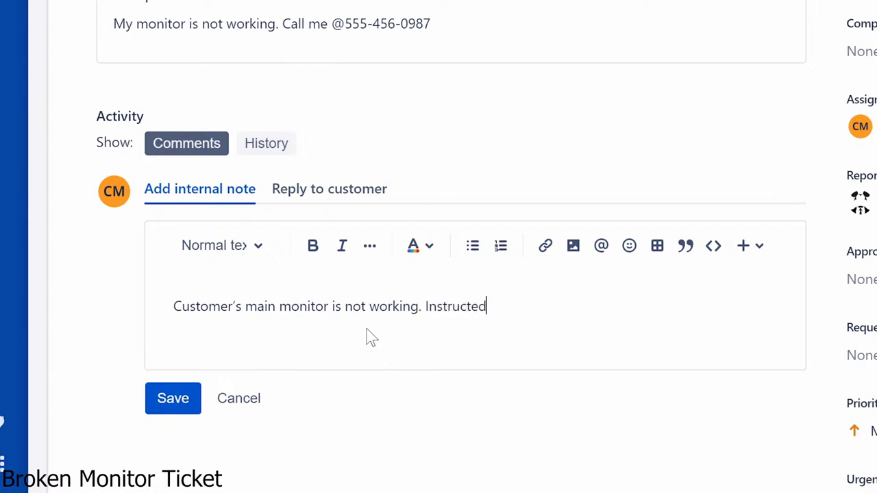
pyautogui.write(' Mike to unp')
pyautogui.press('BackSpace')
pyautogui.write('nplu')
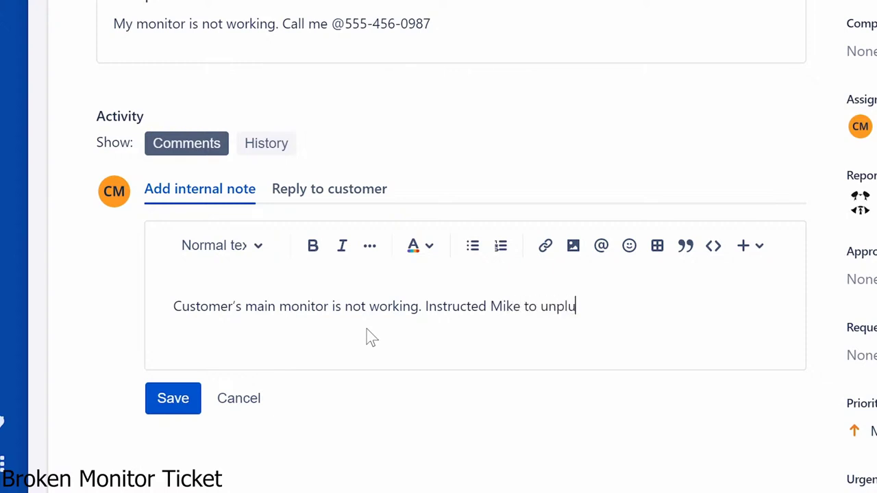
pyautogui.write('g the first/br')
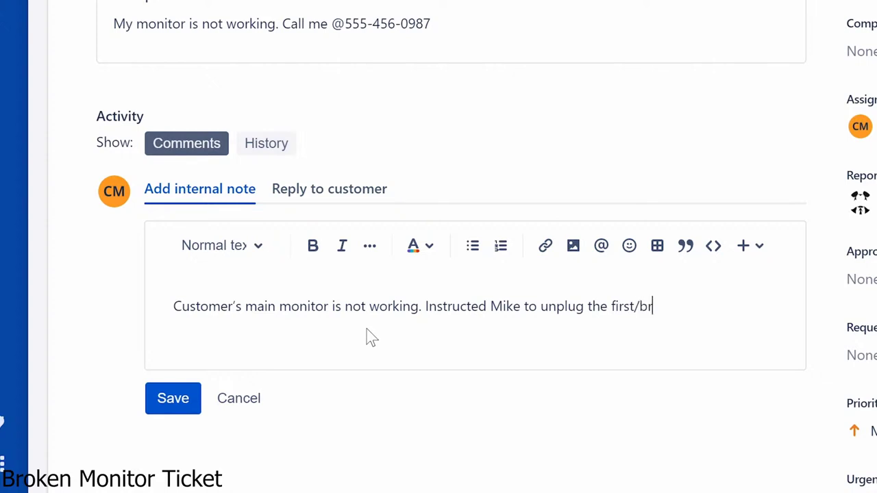
pyautogui.write('oken monito')
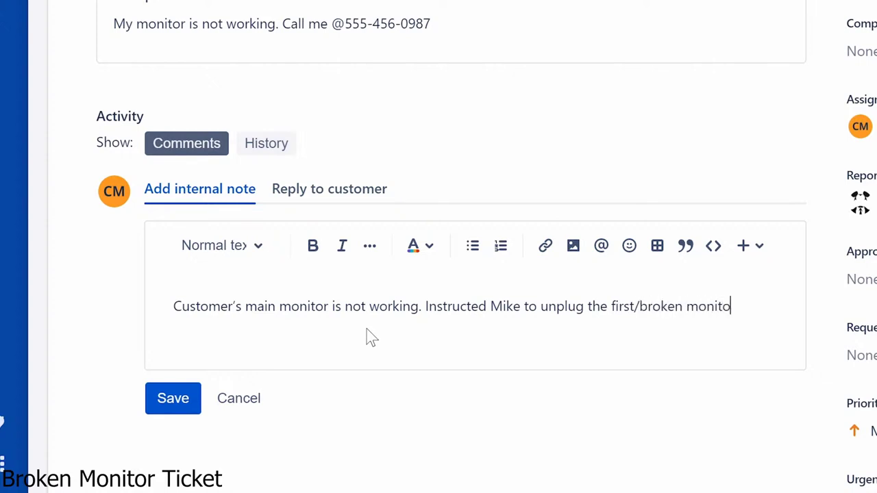
pyautogui.write('r.  after doing so it ap')
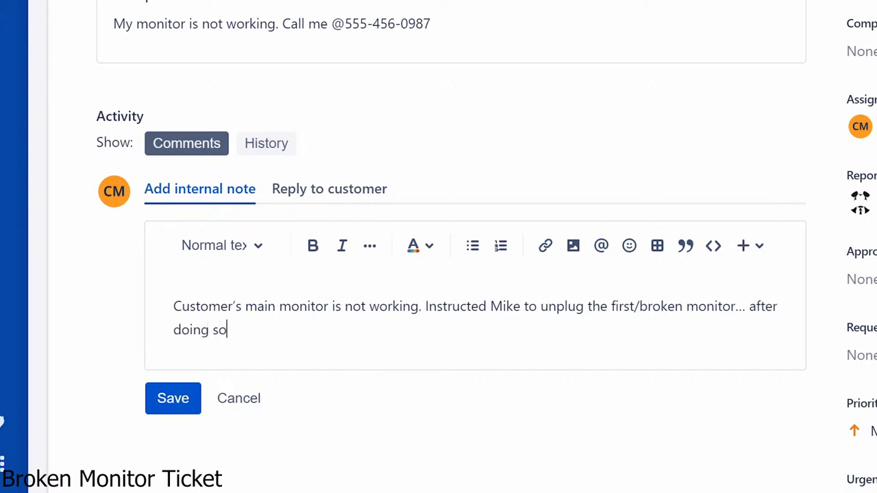
pyautogui.write('pears that th')
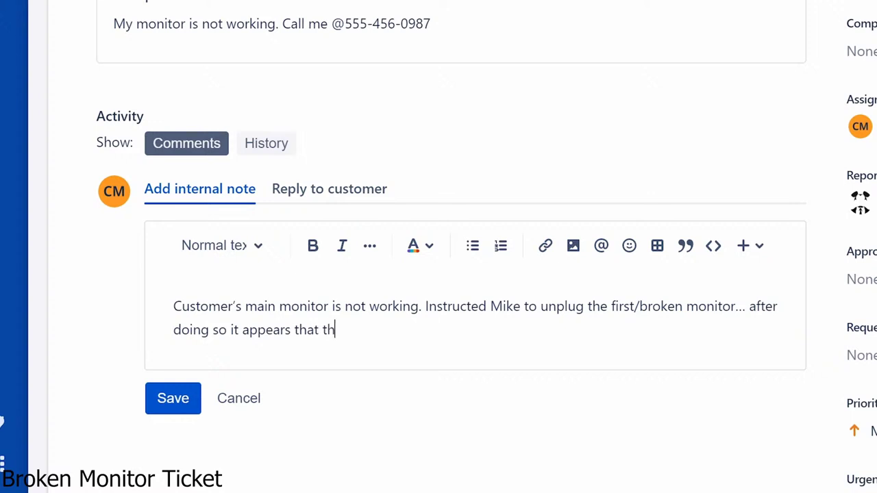
pyautogui.write('e monitor is indeed br')
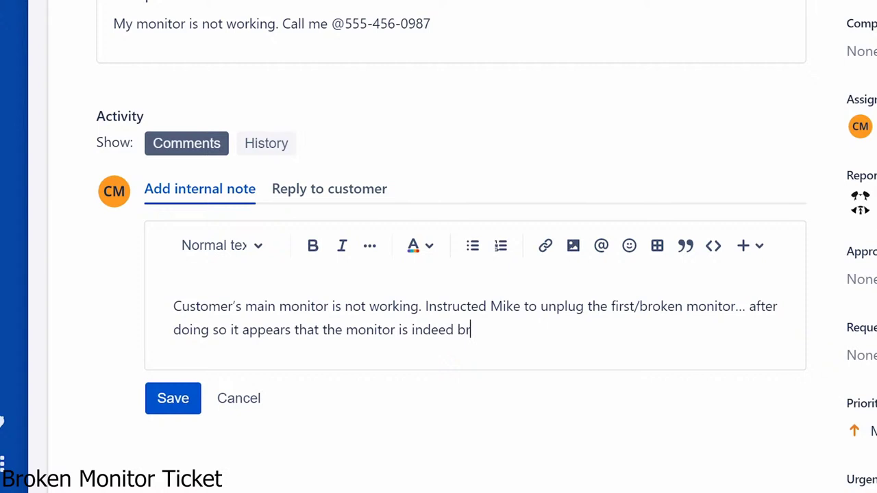
pyautogui.write('oken.')
# - Add a workaround paragraph: he'll use his 2nd monitor until acquiring a new one
pyautogui.press('Return')
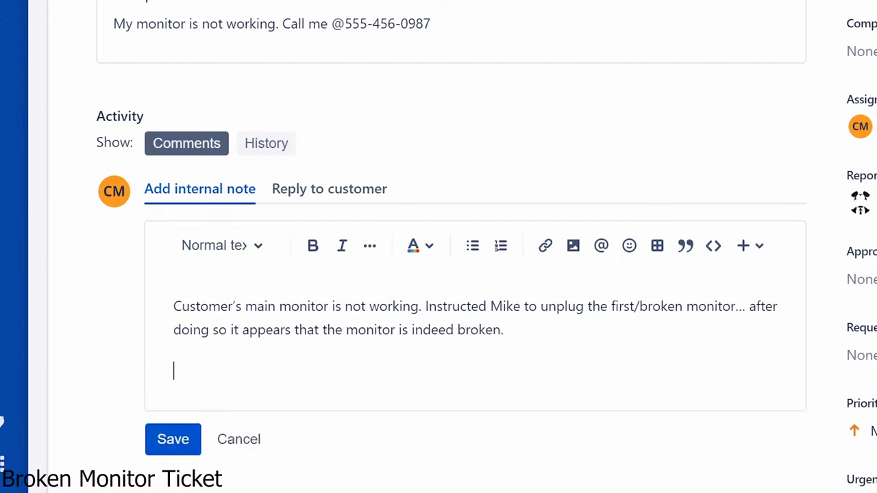
pyautogui.write('workaround:')
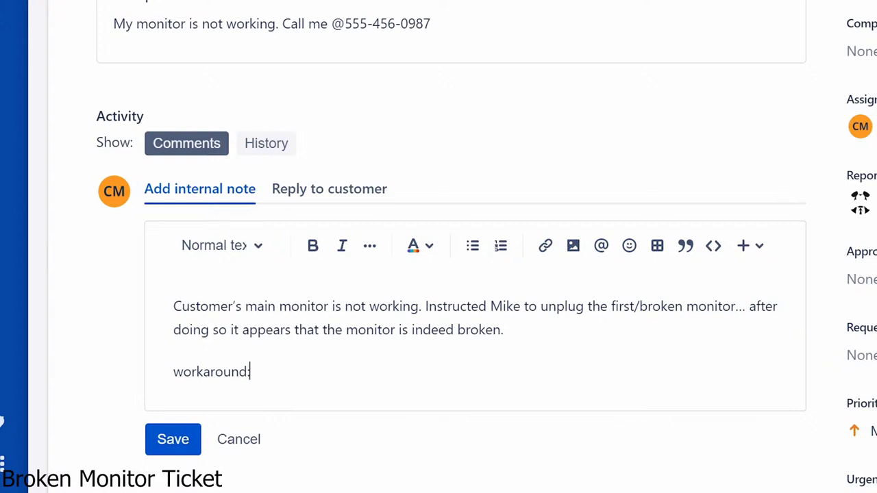
pyautogui.write('he will use ')
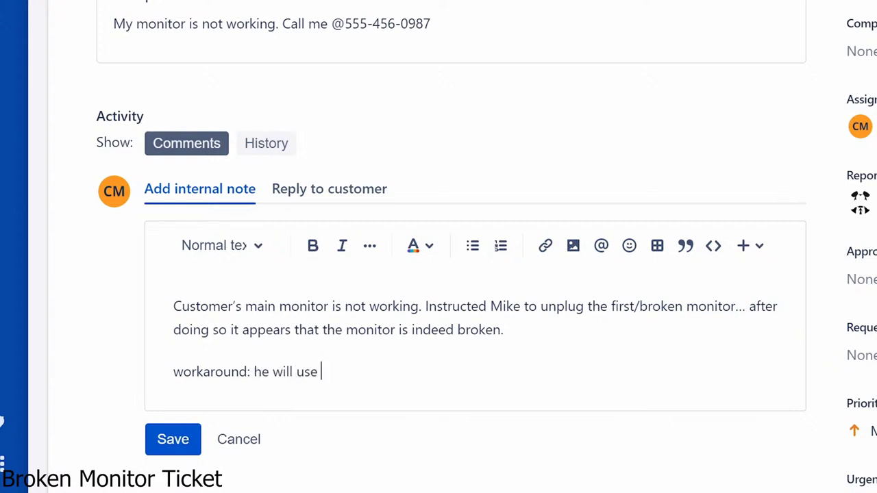
pyautogui.write('his 2nd monitor')
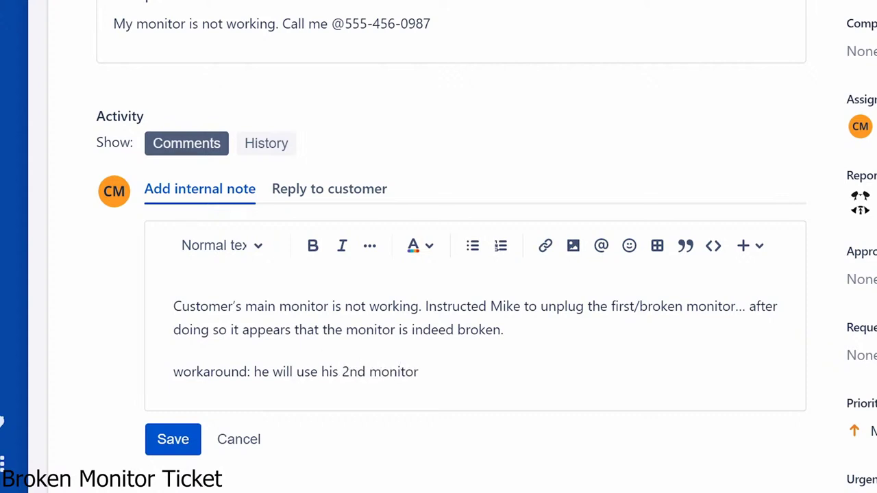
pyautogui.write(' for t')
pyautogui.press('BackSpace')
pyautogui.write('time being. ')
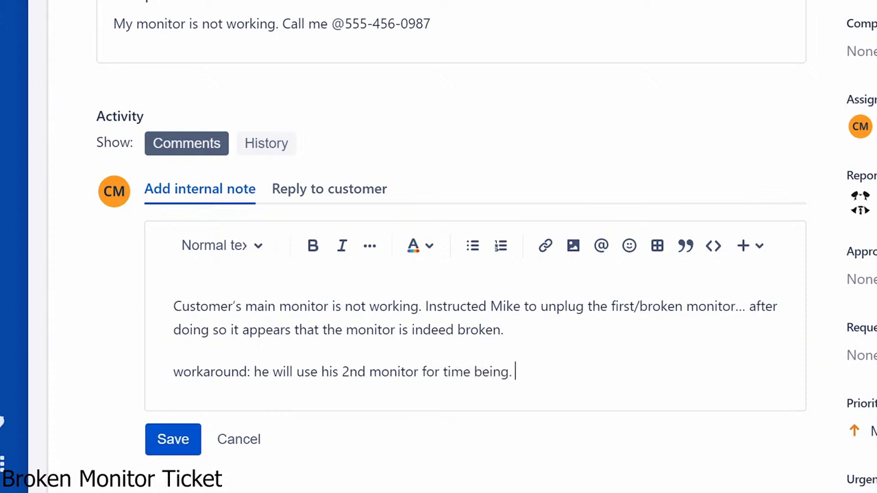
pyautogui.write('Later he will a')
pyautogui.write('cquire ')
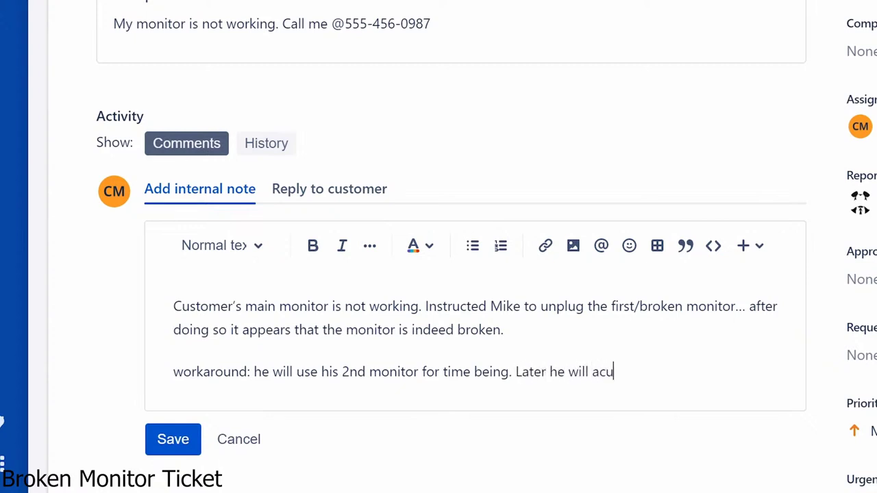
pyautogui.write('a new monitor')
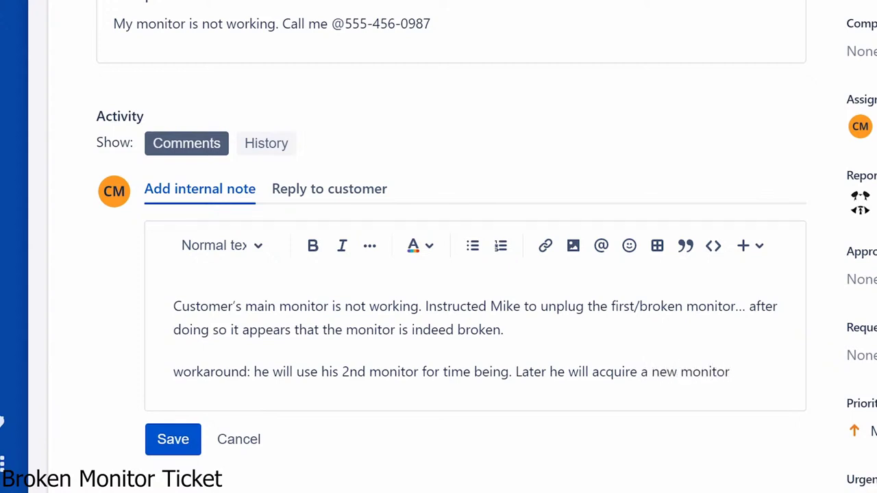
pyautogui.write('.')
# - Review the note by selecting the unplug instruction, the broken-monitor finding and the workaround line
pyautogui.moveTo(418, 306); pyautogui.dragTo(189, 306)
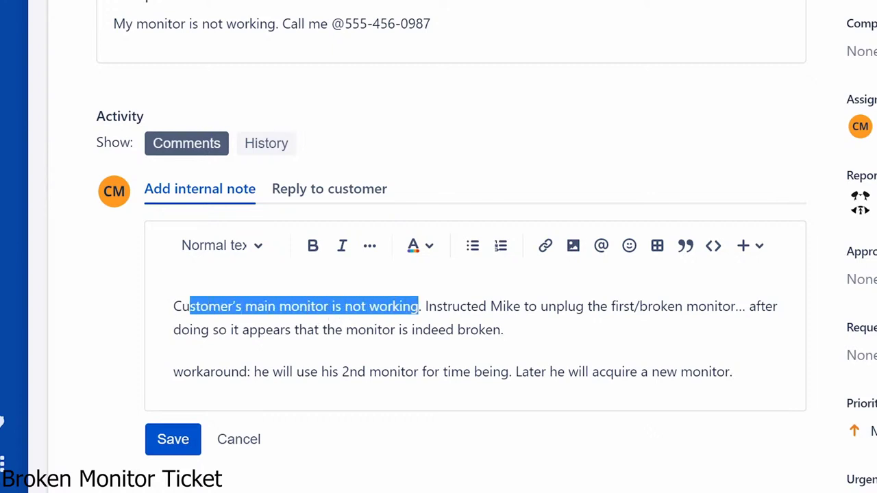
pyautogui.moveTo(435, 306); pyautogui.dragTo(735, 306)
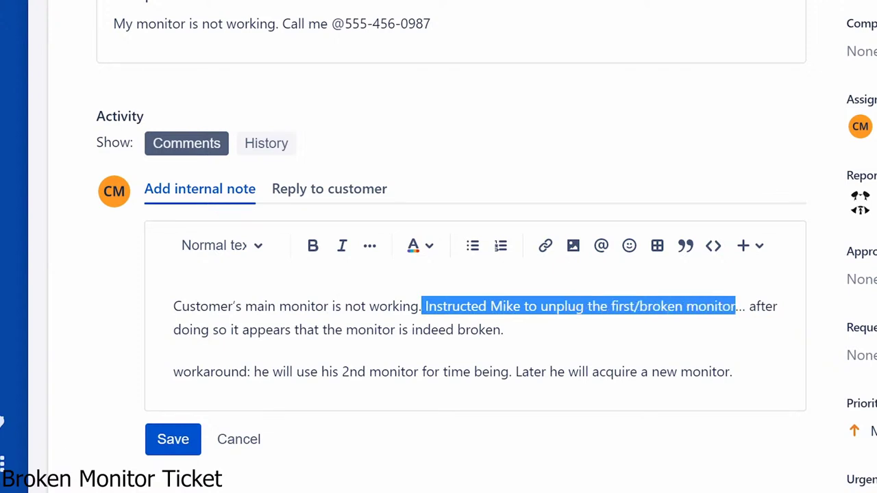
pyautogui.click(683, 306)
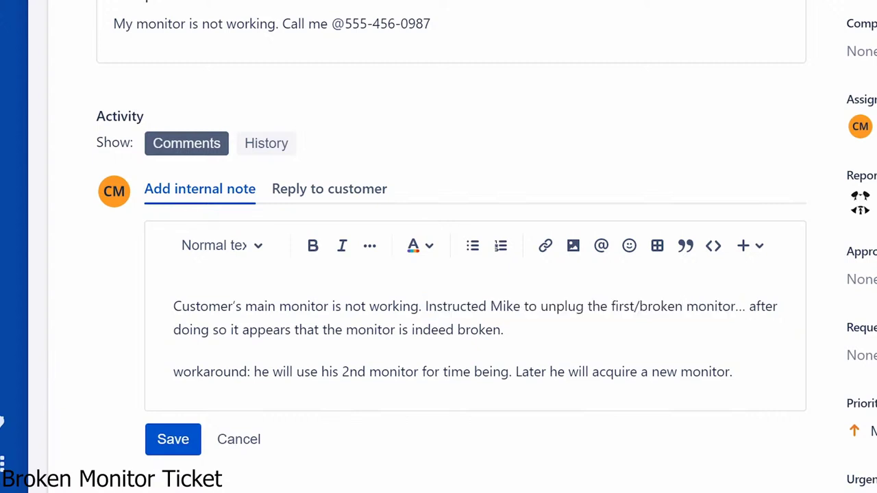
pyautogui.click(503, 329)
pyautogui.moveTo(424, 306); pyautogui.dragTo(736, 306)
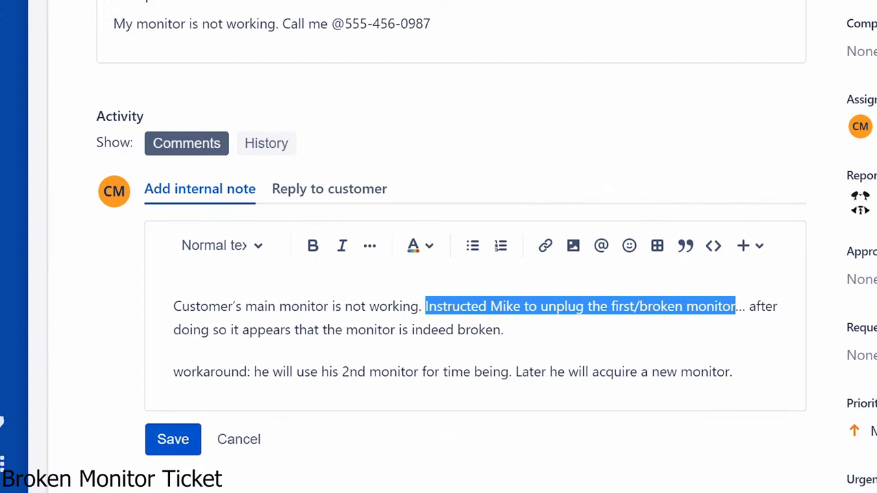
pyautogui.click(503, 329)
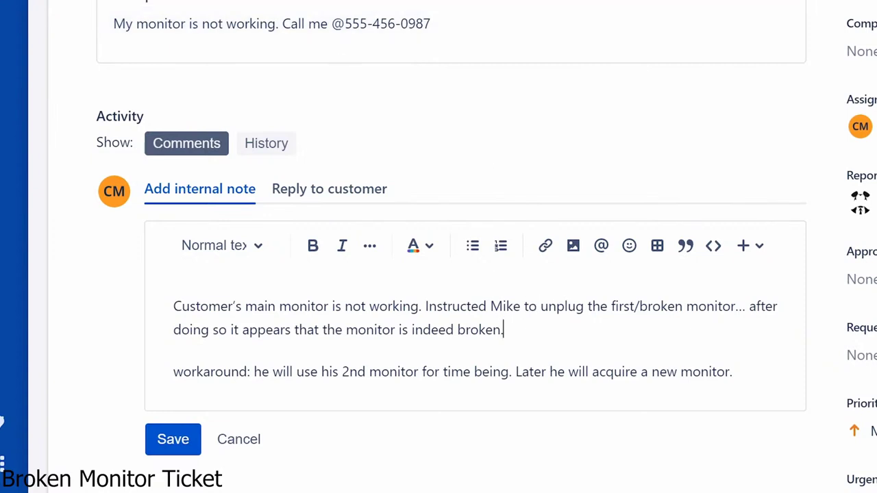
pyautogui.moveTo(427, 306); pyautogui.dragTo(735, 306)
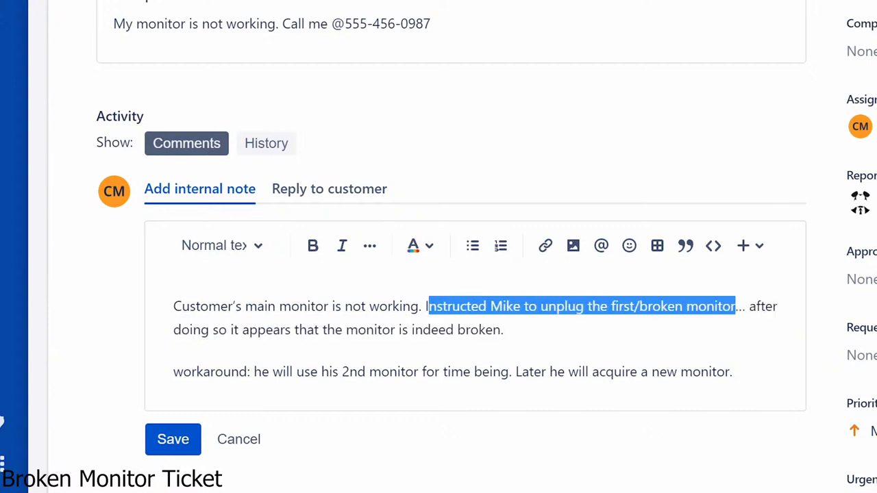
pyautogui.click(504, 330)
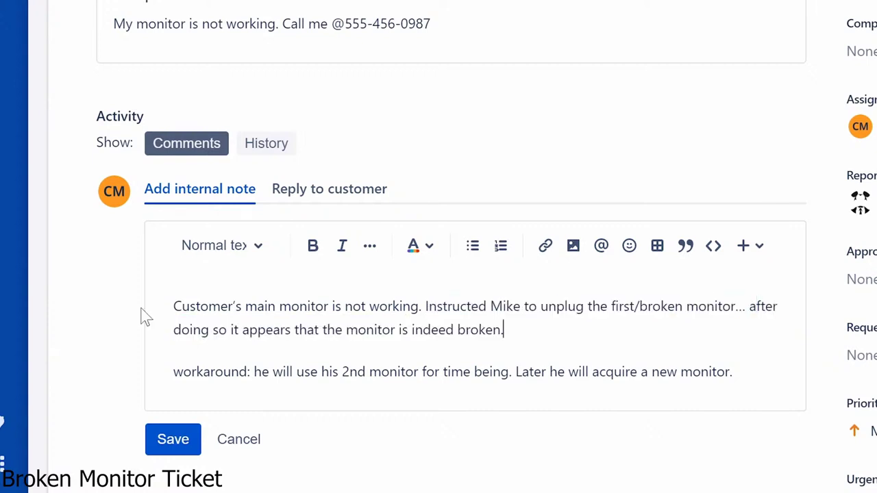
pyautogui.moveTo(173, 329); pyautogui.dragTo(504, 329)
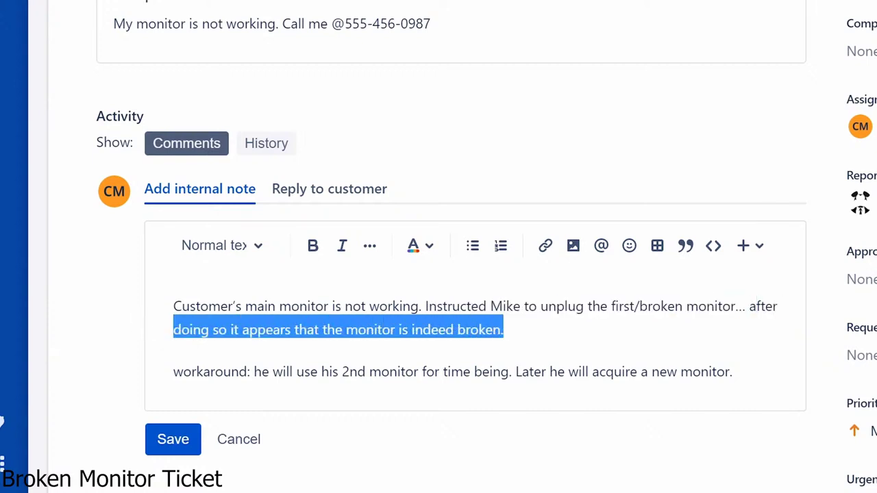
pyautogui.click(505, 329)
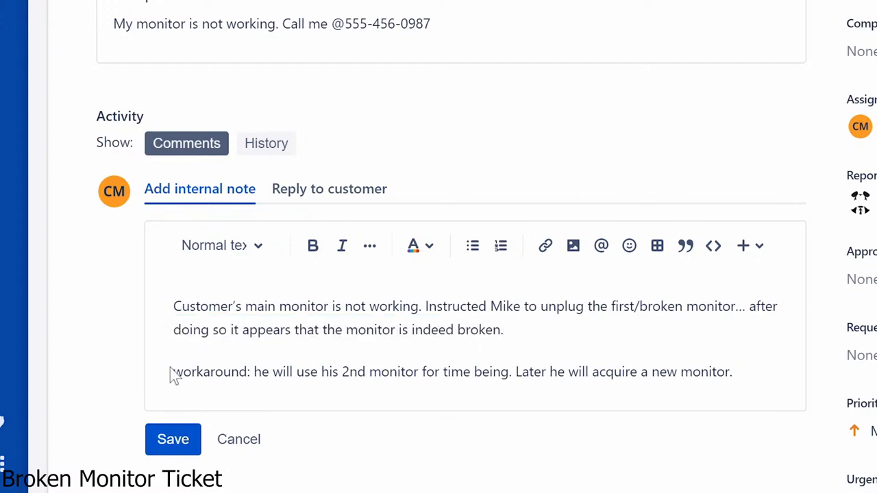
pyautogui.moveTo(173, 373); pyautogui.dragTo(522, 371)
pyautogui.click(254, 371)
# - Save the internal note and set ISD-9's status to Completed
pyautogui.click(736, 372)
pyautogui.click(177, 441)
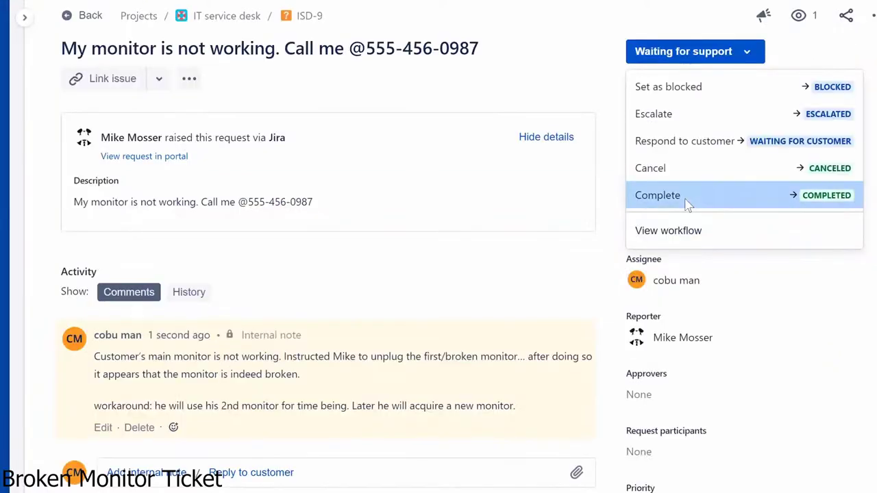
pyautogui.click(685, 197)
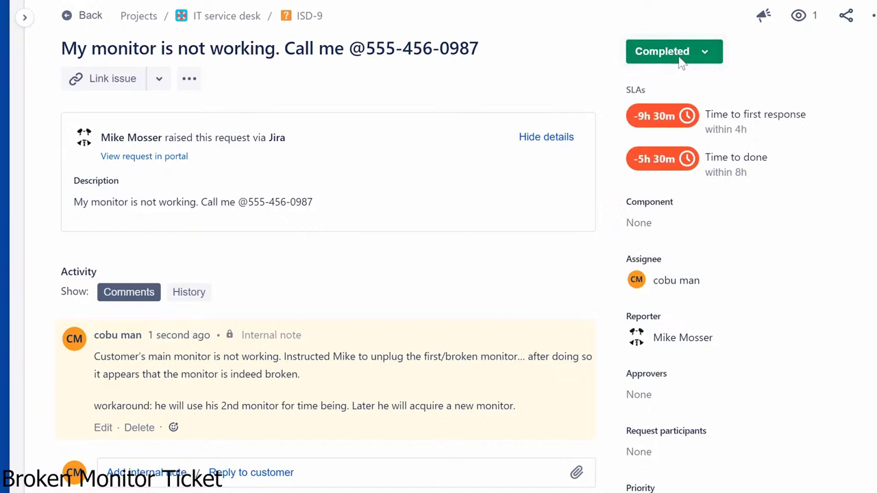
pyautogui.scroll(-2, 683, 344)
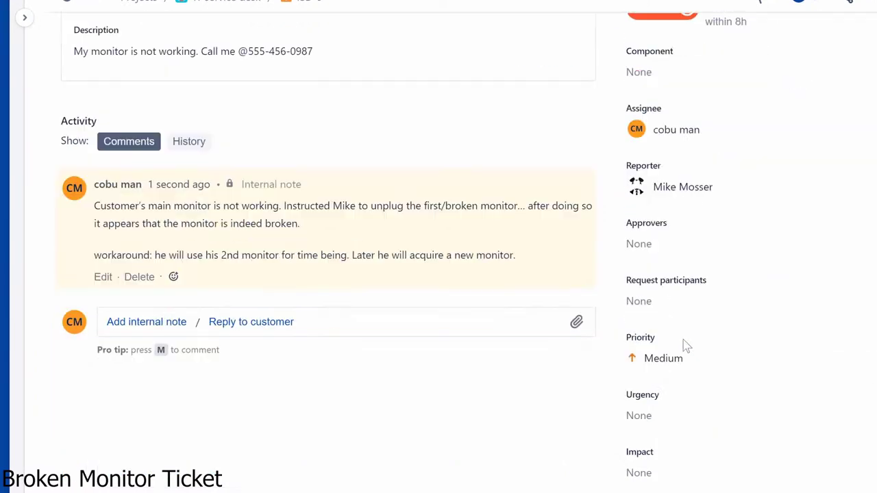
pyautogui.scroll(2, 685, 346)
pyautogui.scroll(-5, 685, 346)
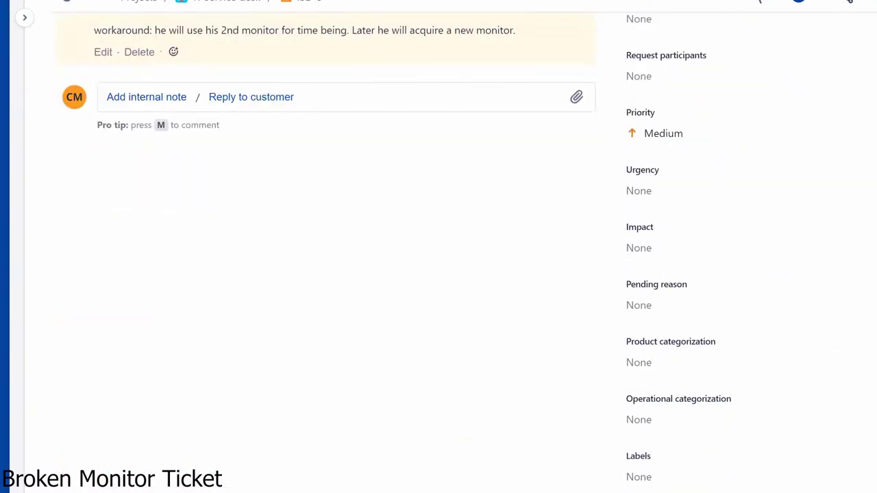
pyautogui.scroll(5, 685, 346)
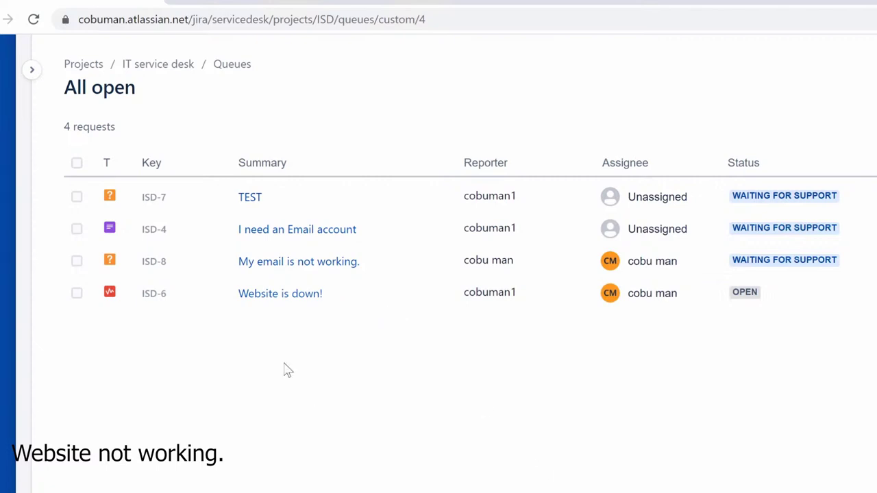
# - Open request ISD-8 'My email is not working.' and select its description link
pyautogui.click(315, 265)
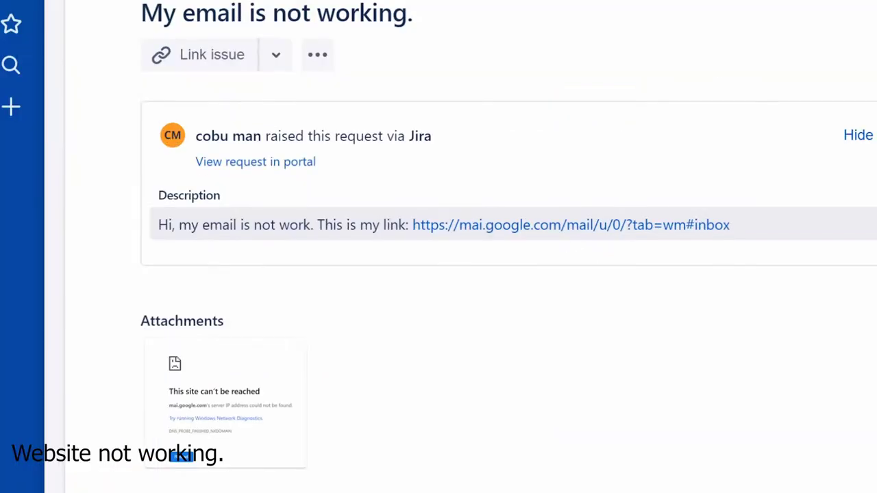
pyautogui.moveTo(200, 187); pyautogui.dragTo(449, 187)
pyautogui.moveTo(158, 225); pyautogui.dragTo(776, 243)
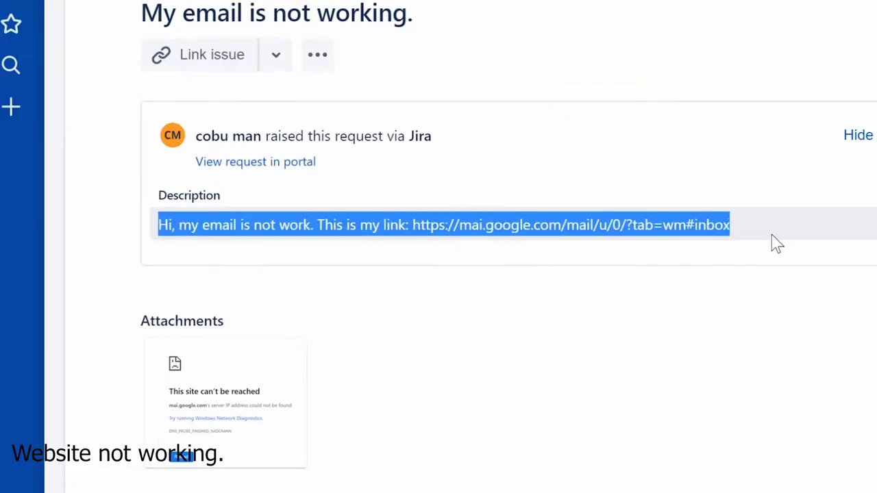
pyautogui.click(781, 199)
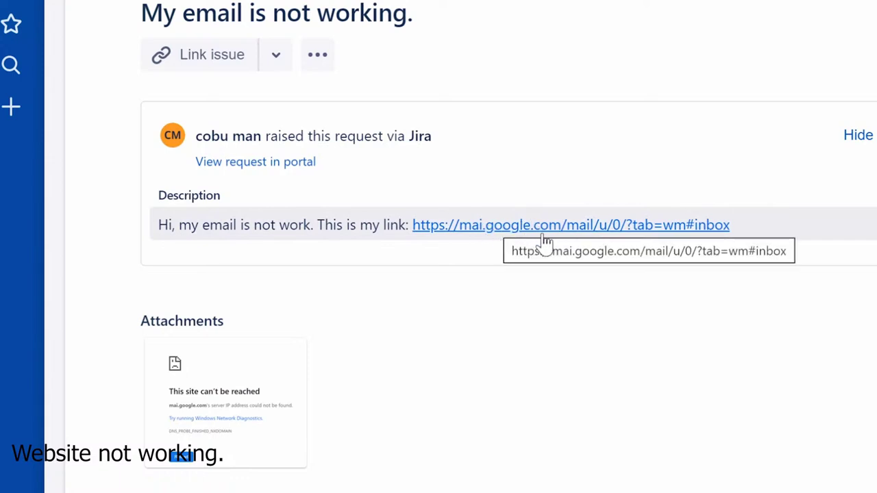
# - View the error mail.PNG screenshot, then return to the queue and reopen ISD-8
pyautogui.moveTo(235, 397)
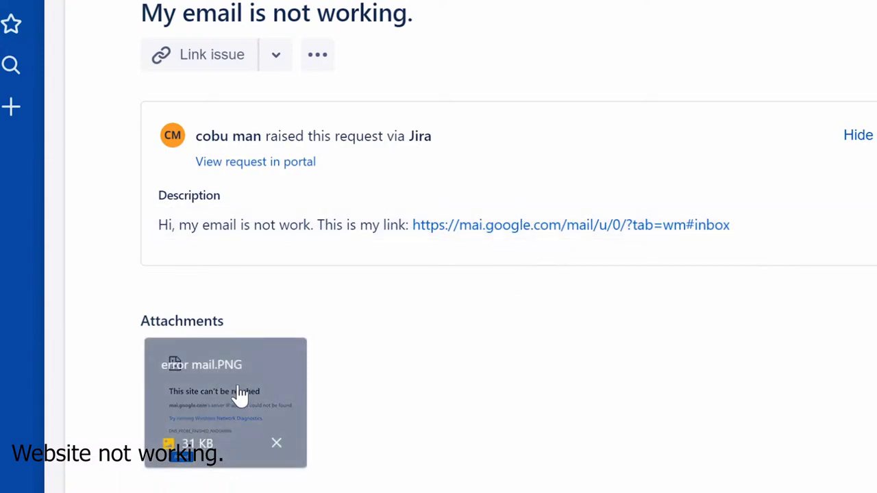
pyautogui.click(221, 391)
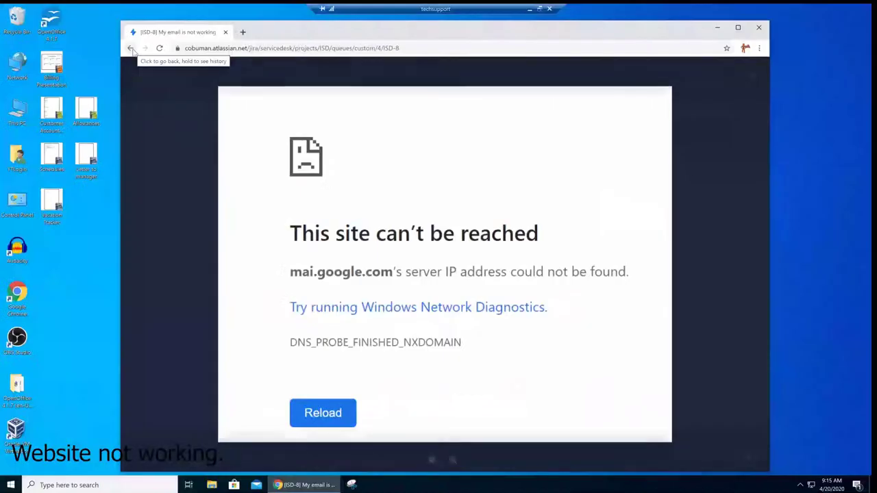
pyautogui.click(130, 48)
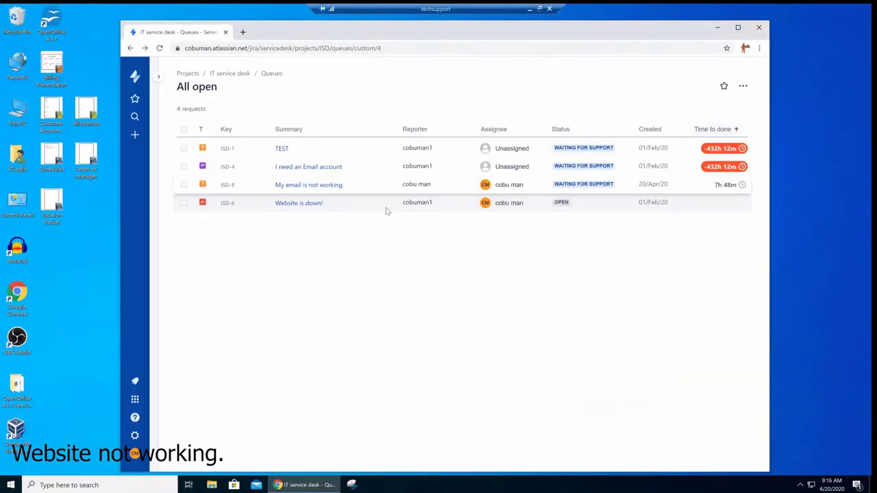
pyautogui.click(306, 187)
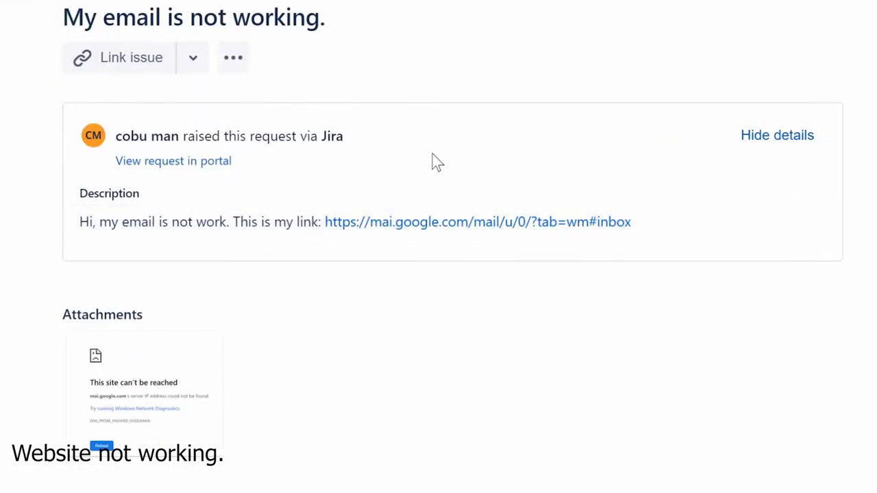
# - Open the failing mai.google.com link, correct it to mail.google.com, then return to ISD-8
pyautogui.click(408, 228)
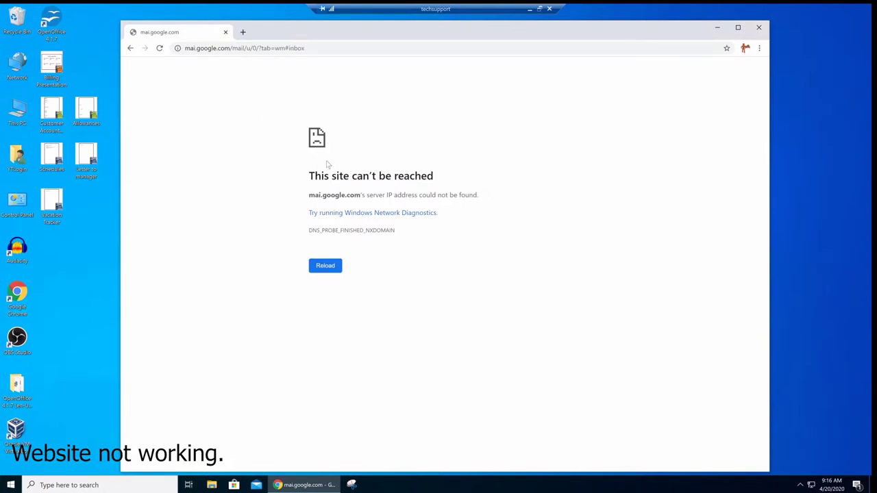
pyautogui.click(219, 52)
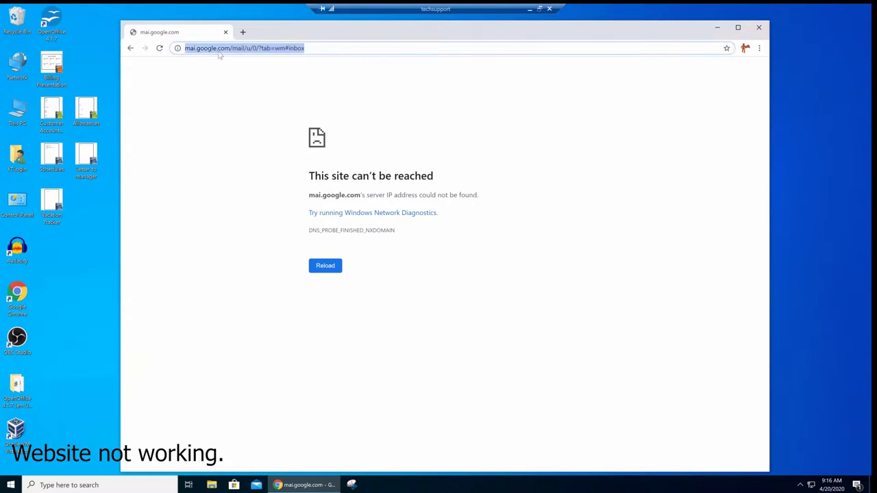
pyautogui.press('End')
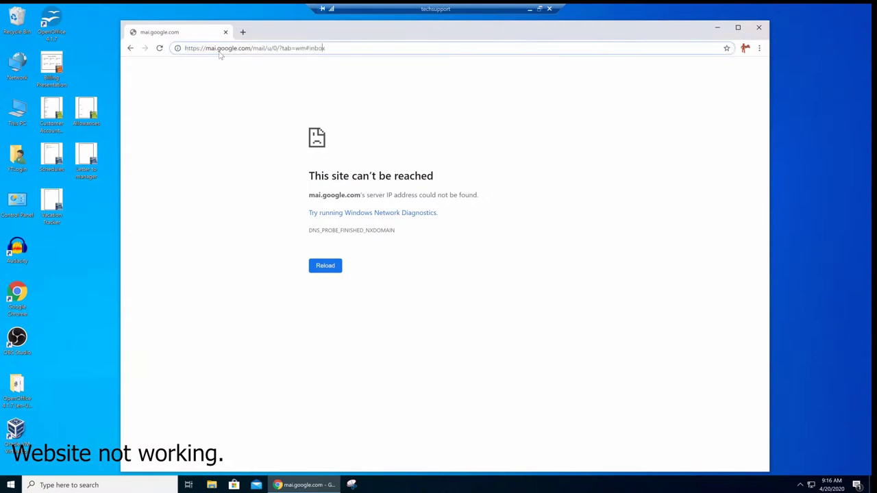
pyautogui.click(220, 53)
pyautogui.press('Left')
pyautogui.press('Left')
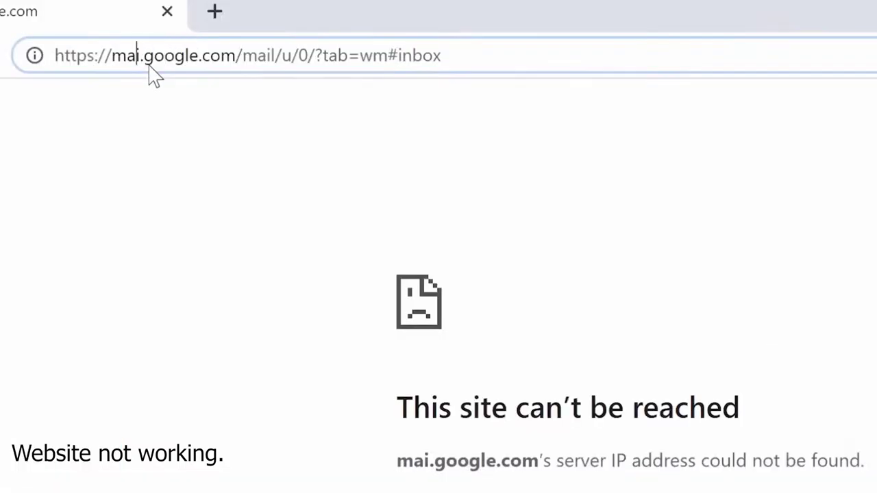
pyautogui.press('Right')
pyautogui.write('l')
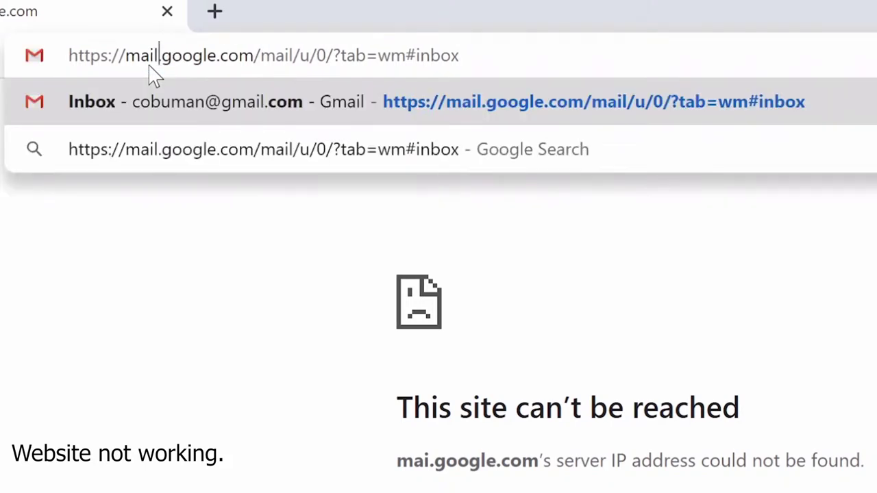
pyautogui.press('Return')
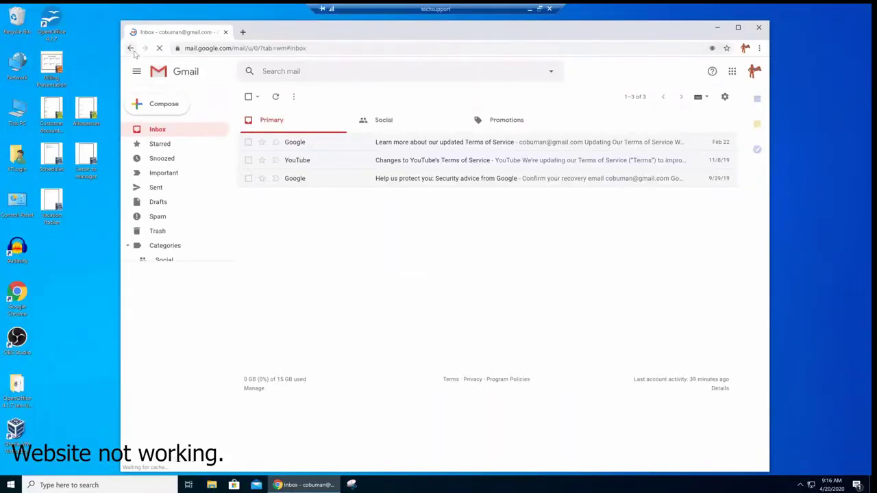
pyautogui.click(130, 48)
pyautogui.click(131, 48)
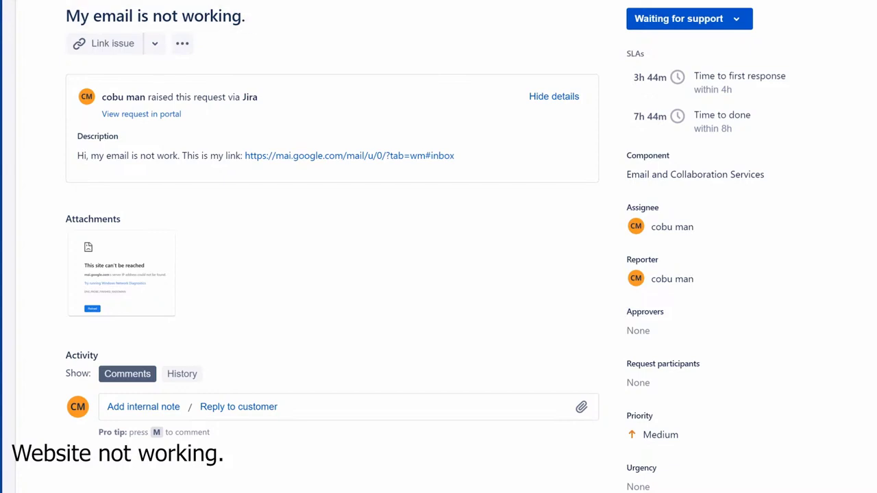
pyautogui.click(210, 63)
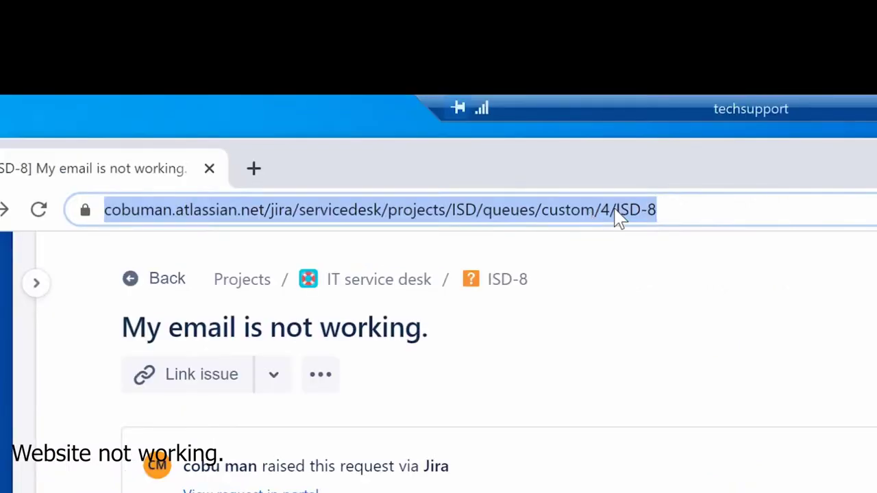
pyautogui.press('End')
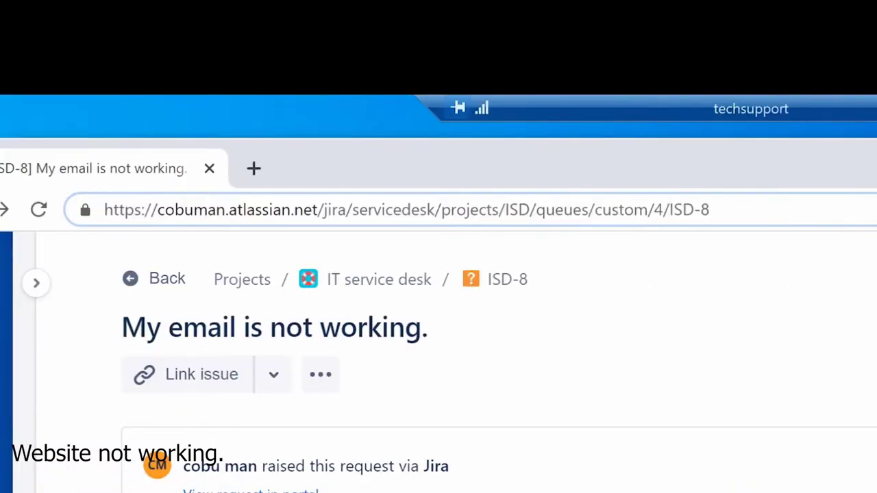
pyautogui.press('BackSpace')
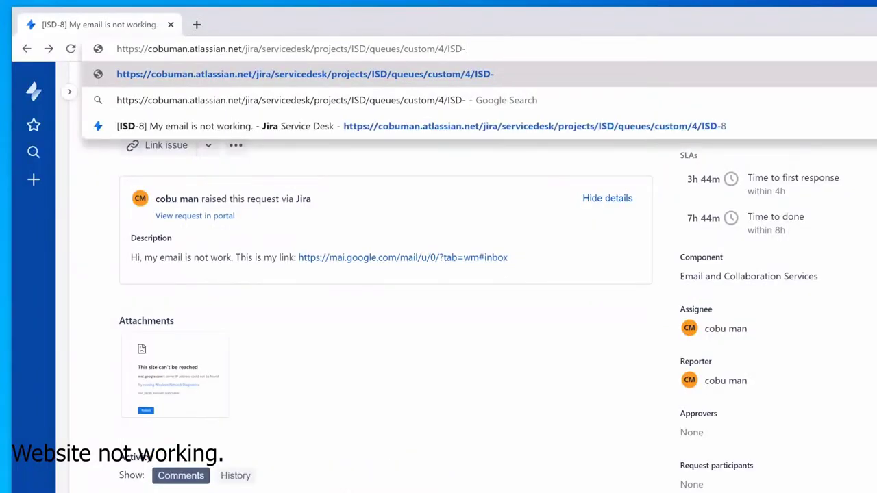
pyautogui.write('8')
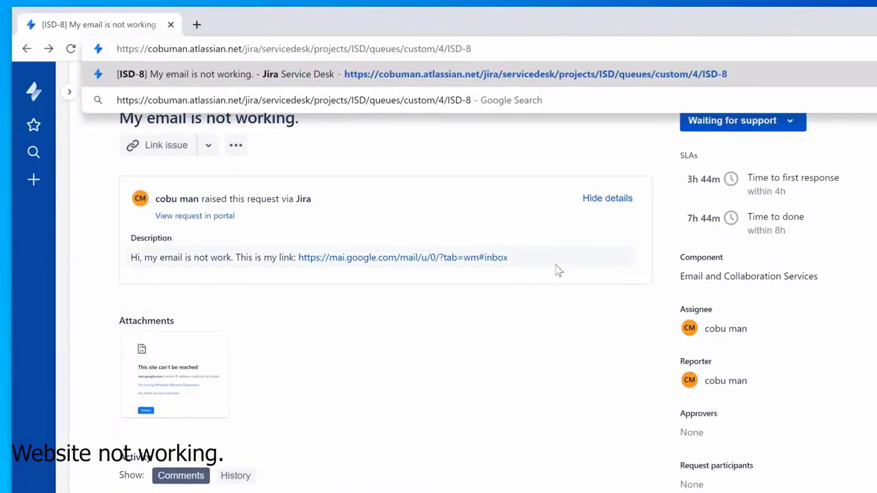
pyautogui.click(533, 335)
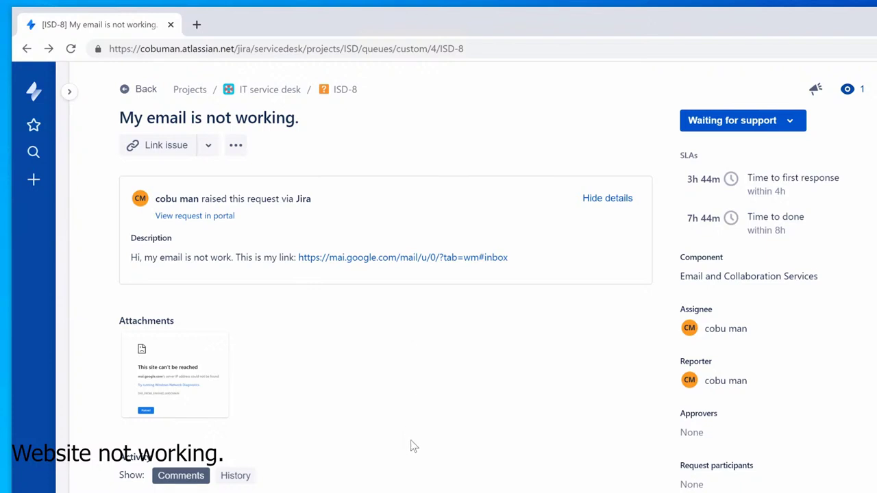
pyautogui.scroll(-2, 411, 445)
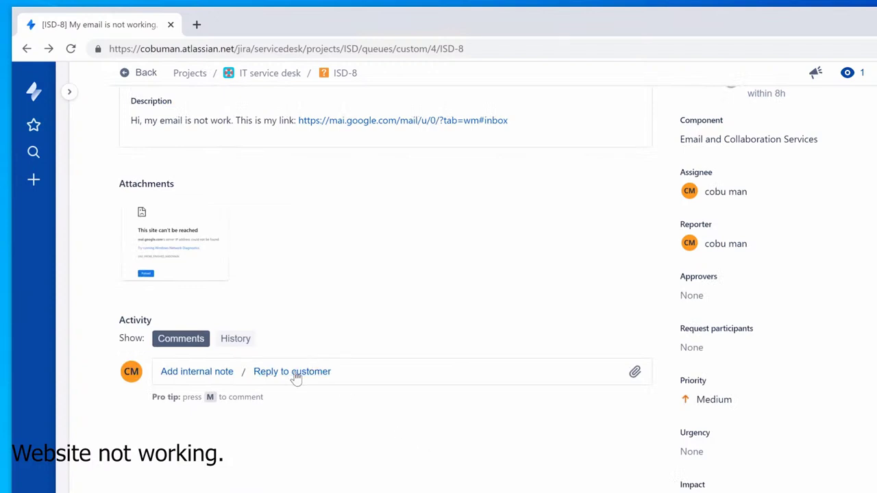
# - Post a reply introducing the Help Desk agent and asking if anyone else can access this website
pyautogui.click(295, 376)
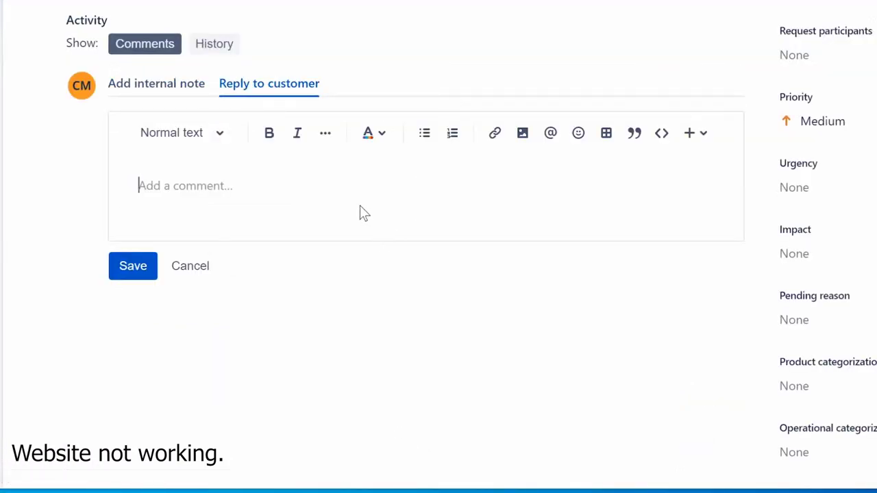
pyautogui.write('Hello, my')
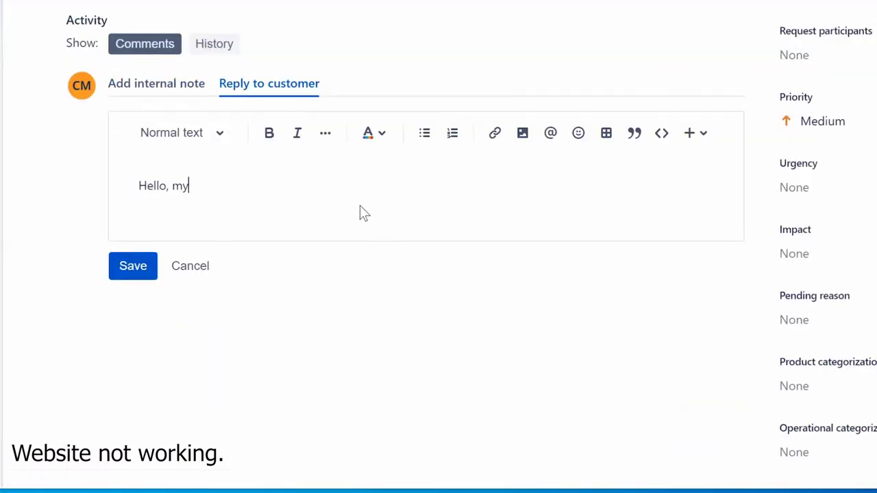
pyautogui.write(' name is Ervin with Hel')
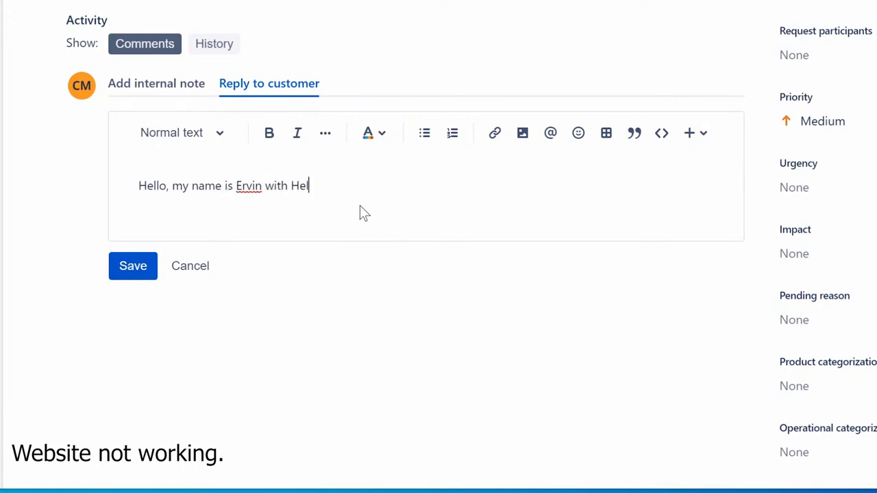
pyautogui.write('p Desk. I have your ticket ')
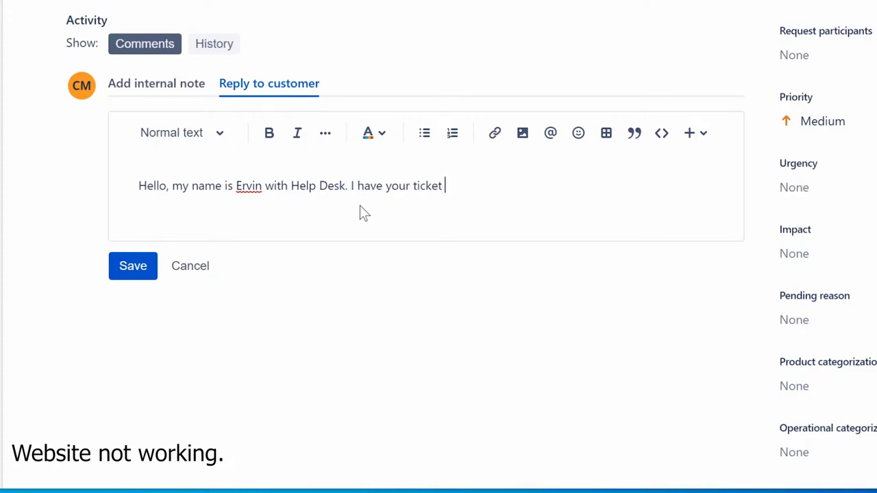
pyautogui.write('about broken link.')
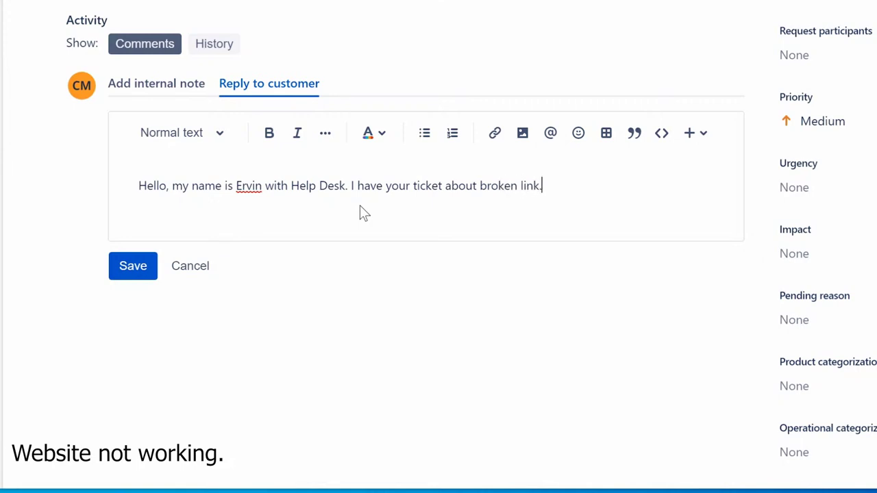
pyautogui.press('Return')
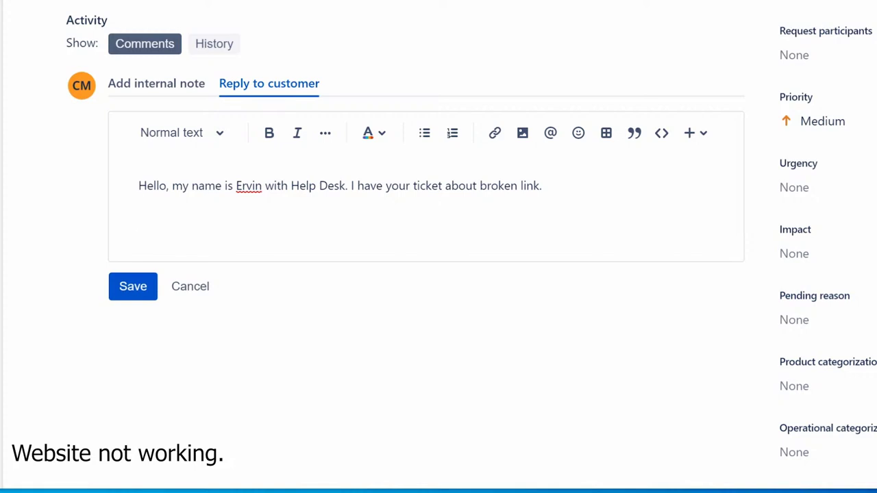
pyautogui.write('Is anybody else ')
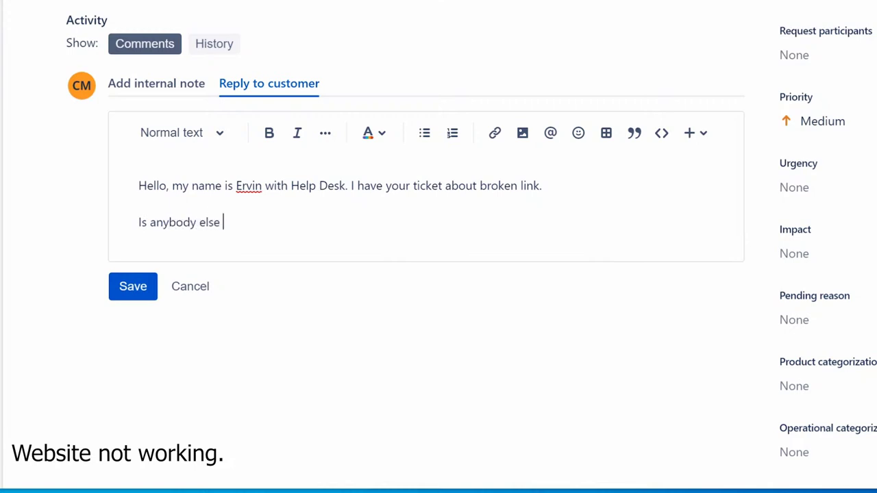
pyautogui.write('in your group having this issue')
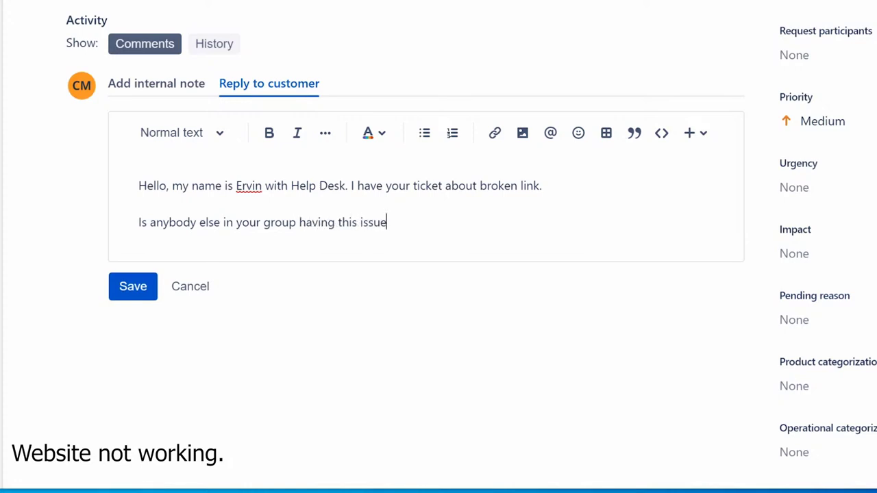
pyautogui.press('BackSpace')
pyautogui.press('BackSpace')
pyautogui.press('BackSpace')
pyautogui.press('BackSpace')
pyautogui.press('BackSpace')
pyautogui.press('BackSpace')
pyautogui.press('BackSpace')
pyautogui.press('BackSpace')
pyautogui.press('BackSpace')
pyautogui.press('BackSpace')
pyautogui.press('BackSpace')
pyautogui.press('BackSpace')
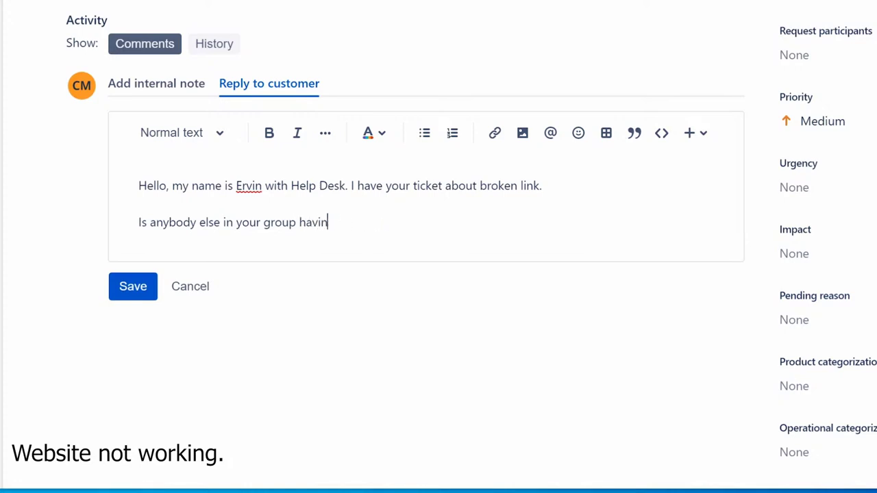
pyautogui.press('BackSpace')
pyautogui.press('BackSpace')
pyautogui.press('BackSpace')
pyautogui.press('BackSpace')
pyautogui.press('BackSpace')
pyautogui.write('able to acce')
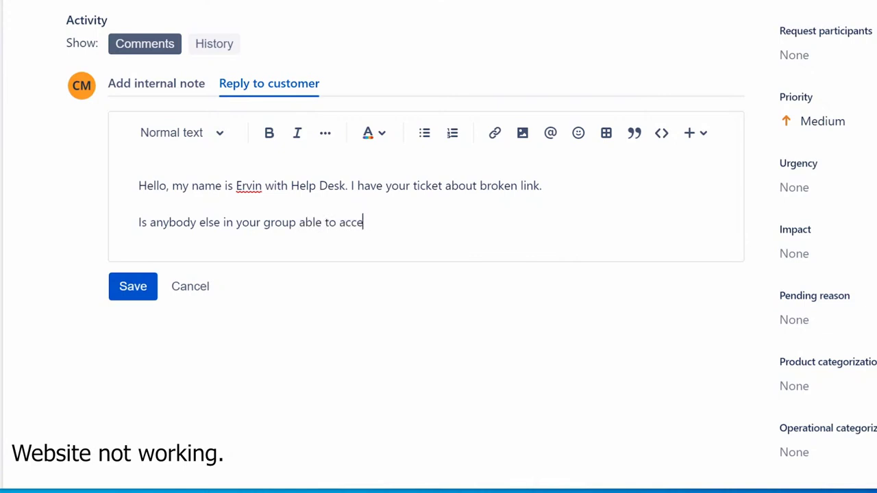
pyautogui.write('ss this websit')
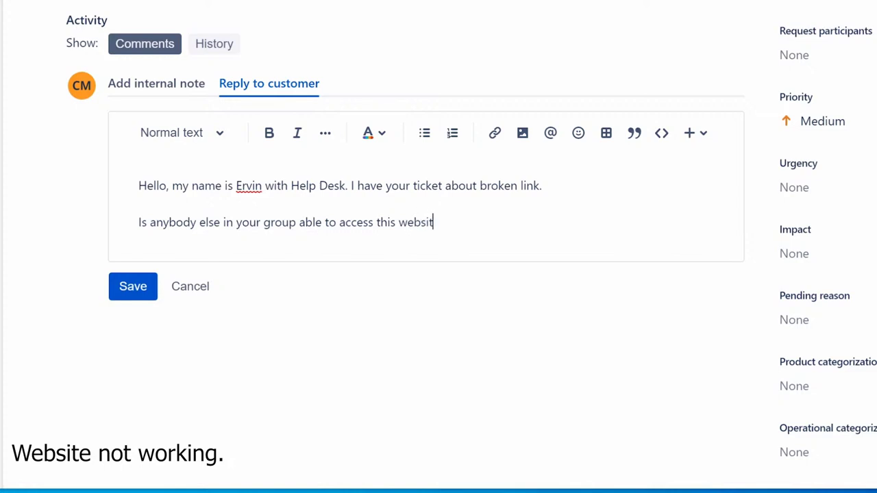
pyautogui.write('e?')
pyautogui.click(128, 288)
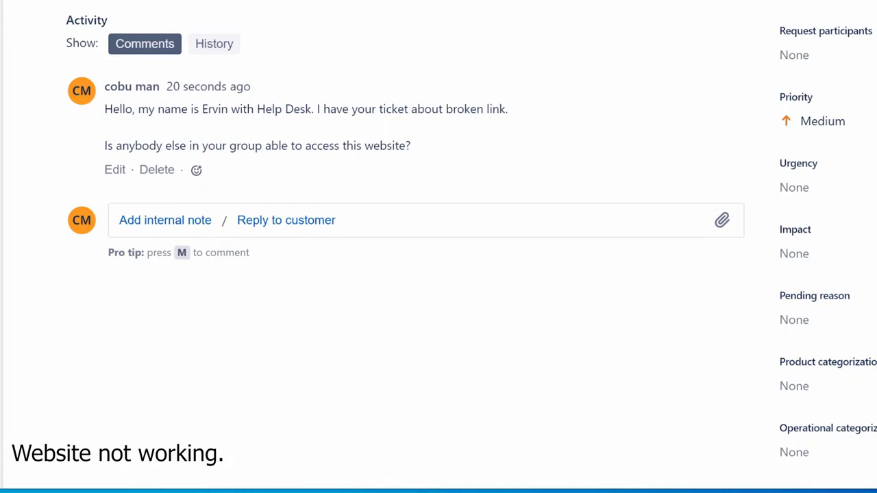
# - Draft a reply: customer confirms the link, agent asks to check another person, it works
pyautogui.click(283, 226)
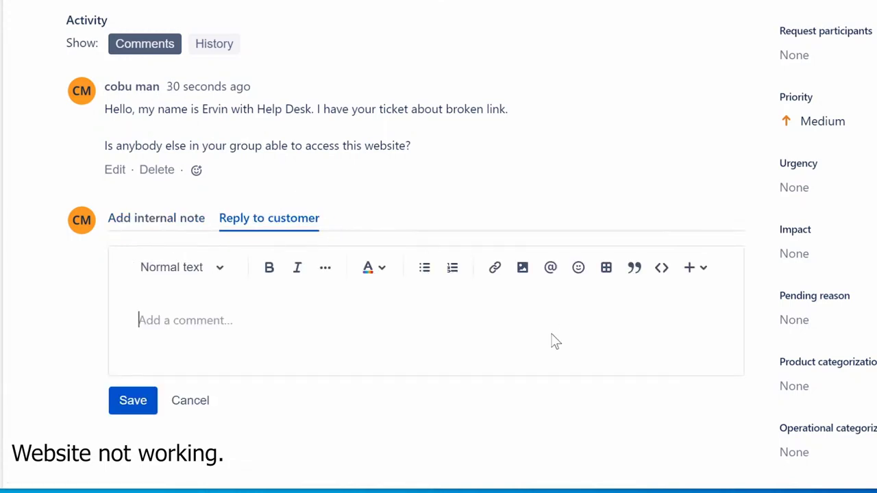
pyautogui.write('Customer: ')
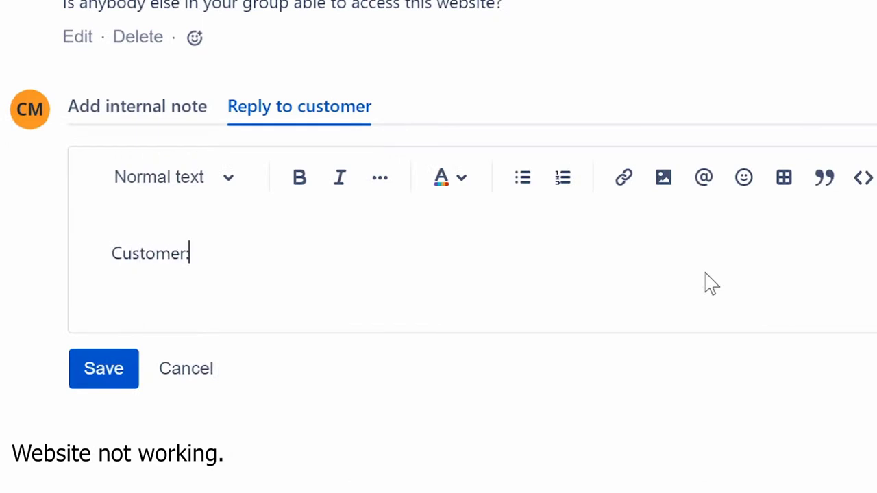
pyautogui.write('Yes, that is the cor')
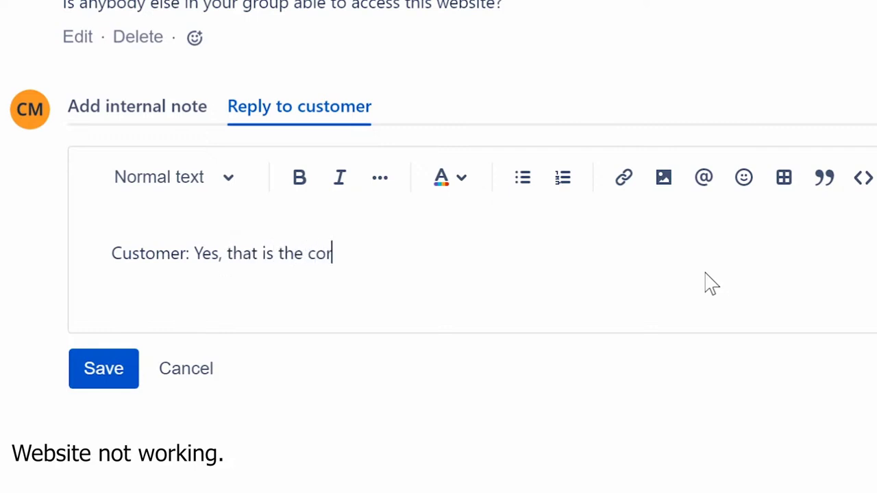
pyautogui.write('rect link...')
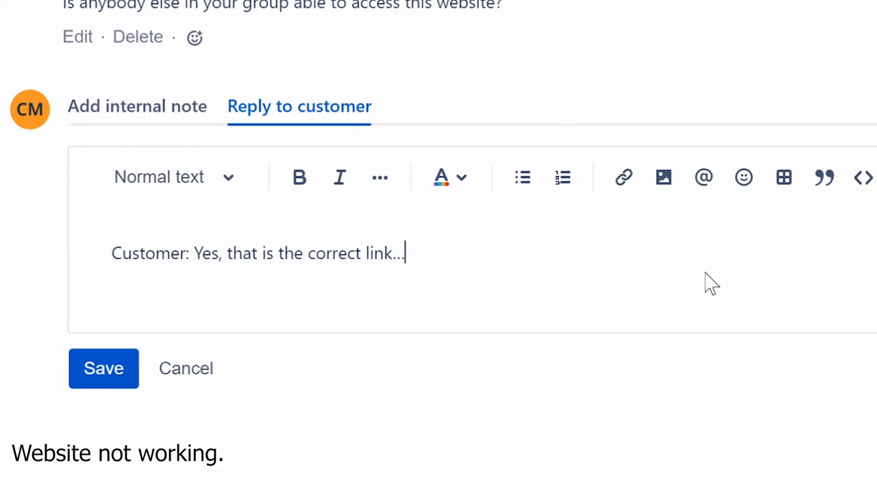
pyautogui.press('Return')
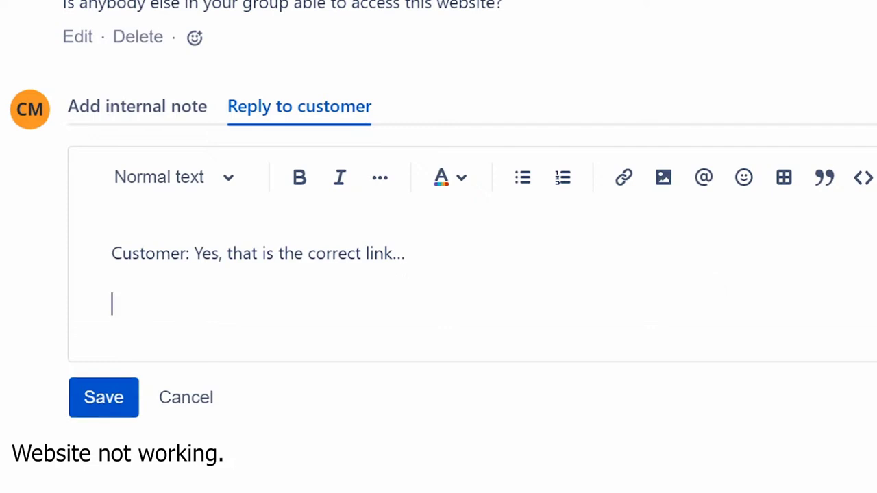
pyautogui.write('Ervin: ')
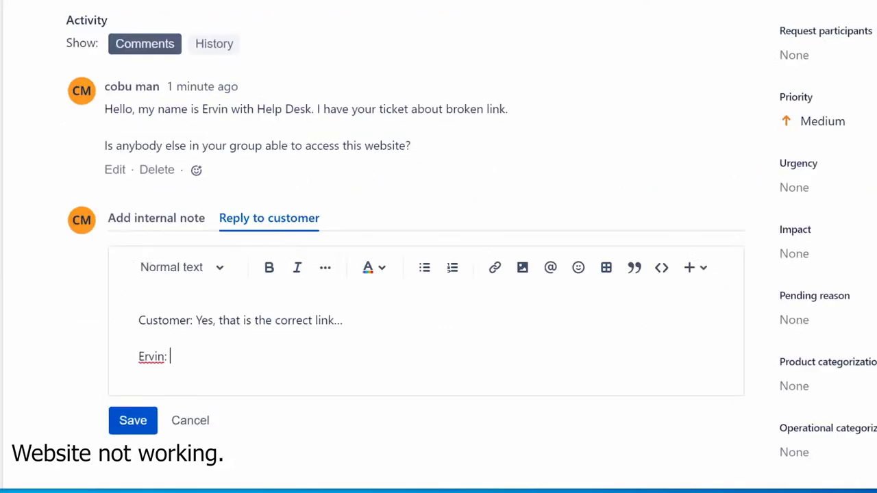
pyautogui.write('Can you please chec')
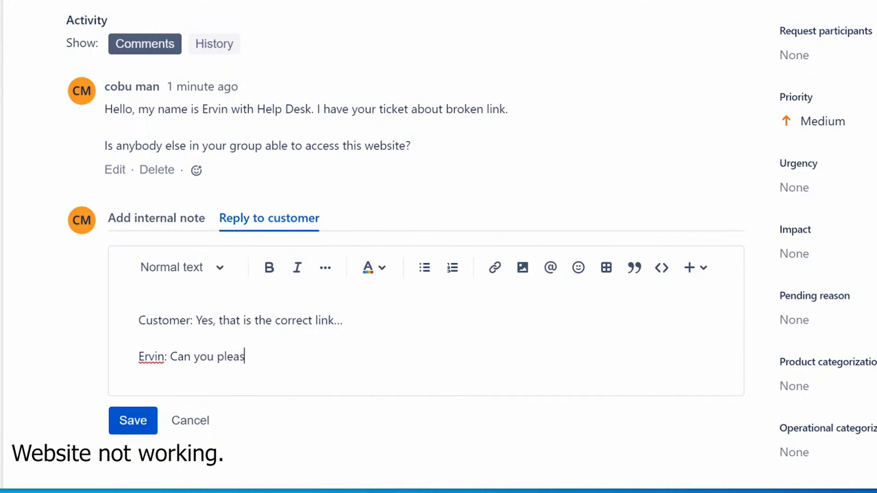
pyautogui.write('k')
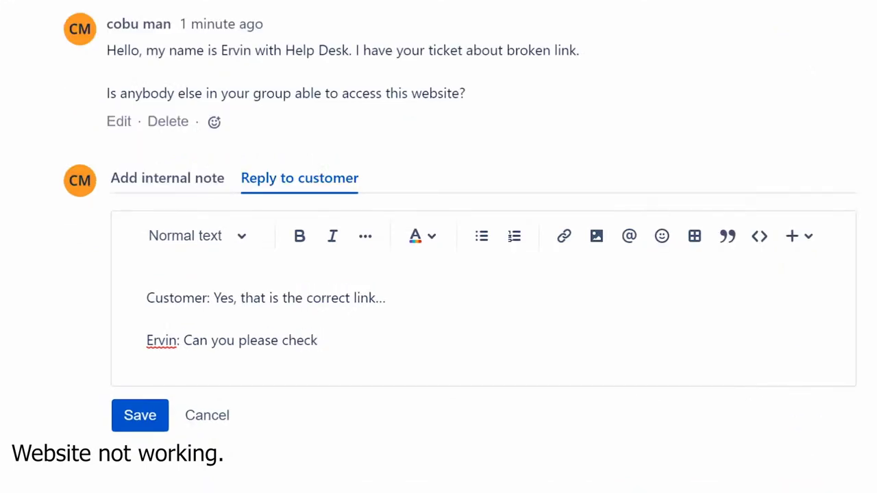
pyautogui.write(' with one ot')
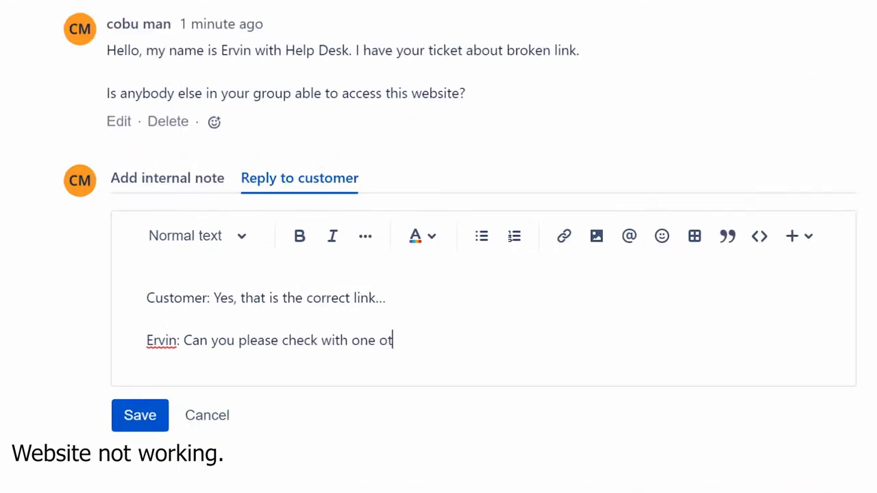
pyautogui.write('her person j')
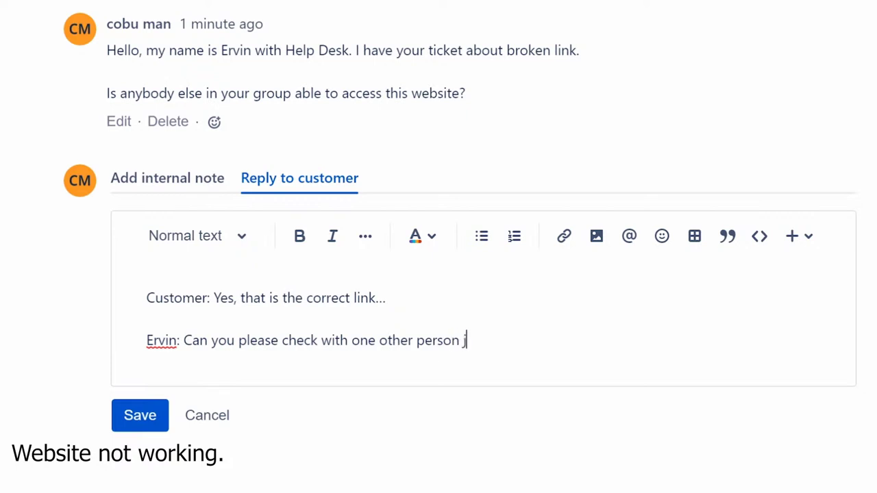
pyautogui.write('ust to be sure?')
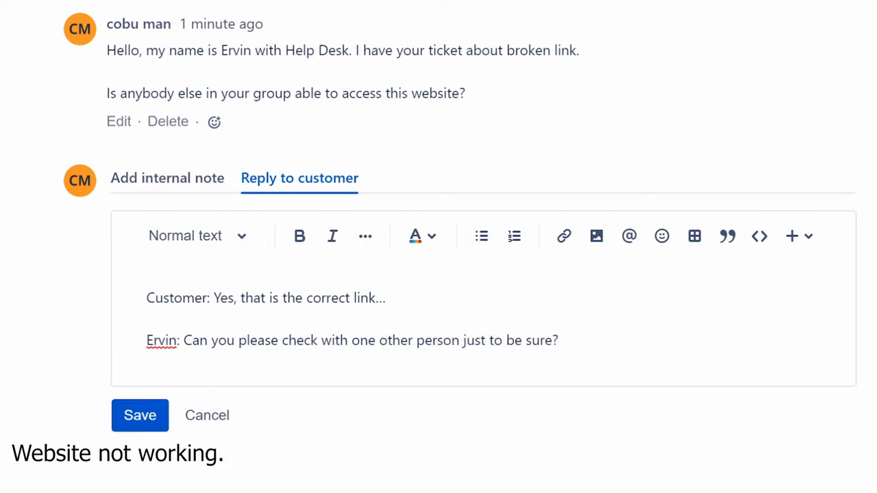
pyautogui.press('Return')
pyautogui.press('Return')
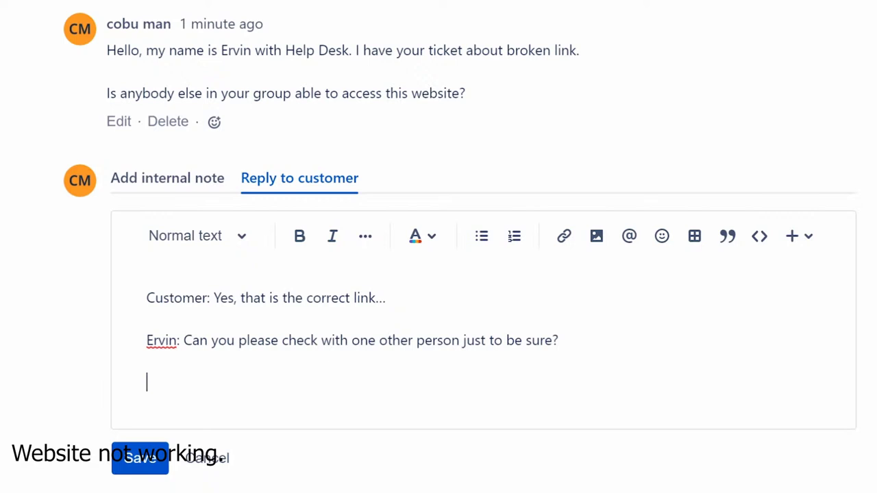
pyautogui.write('Customer: ')
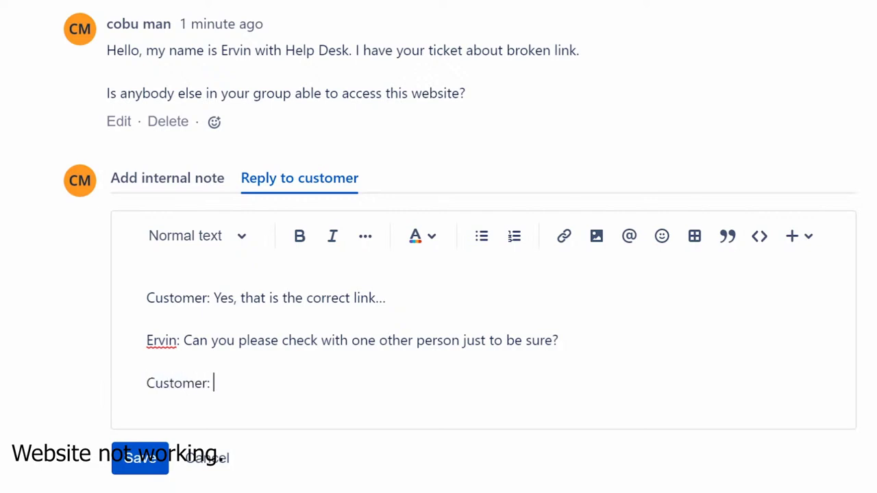
pyautogui.write('Yes, itw')
pyautogui.press('BackSpace')
pyautogui.write("'s working for t")
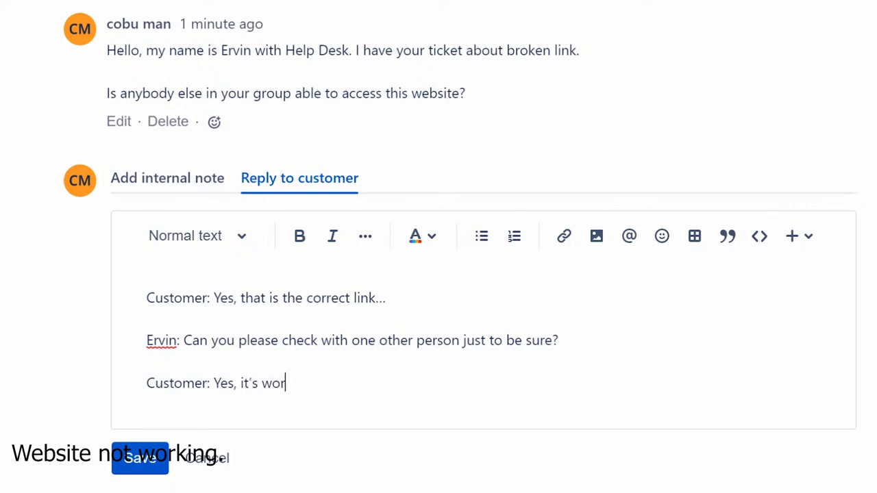
pyautogui.write('hem...')
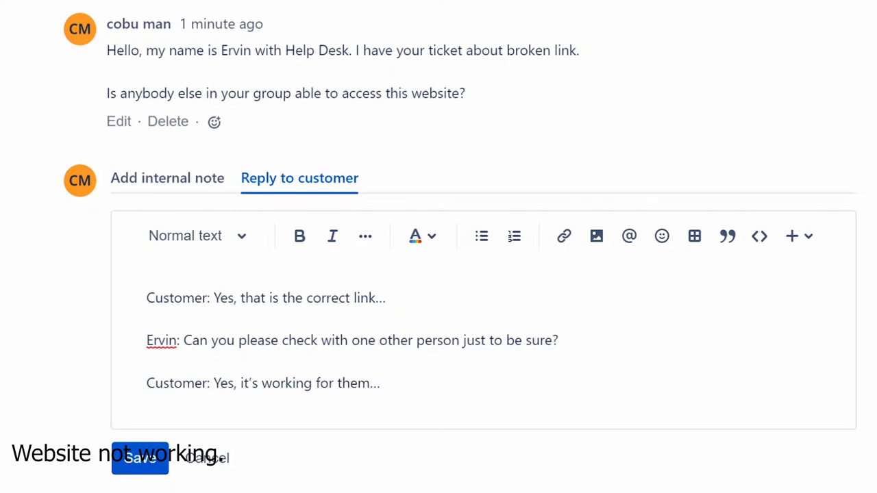
pyautogui.scroll(-3, 462, 273)
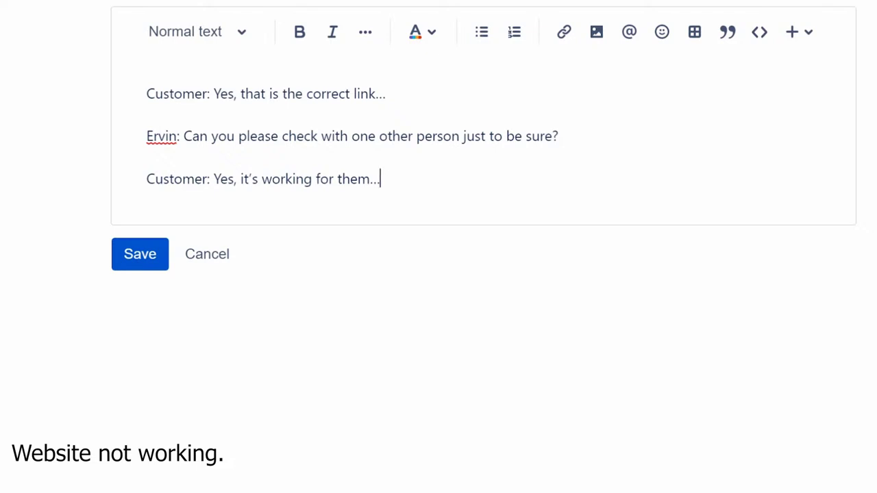
# - Append the line 'Customer: They are using the same link as me...' to the dialogue
pyautogui.click(177, 136)
pyautogui.hotkey('shift', 'Left')
pyautogui.hotkey('shift', 'Left')
pyautogui.hotkey('shift', 'Left')
pyautogui.hotkey('shift', 'Left')
pyautogui.hotkey('shift', 'Left')
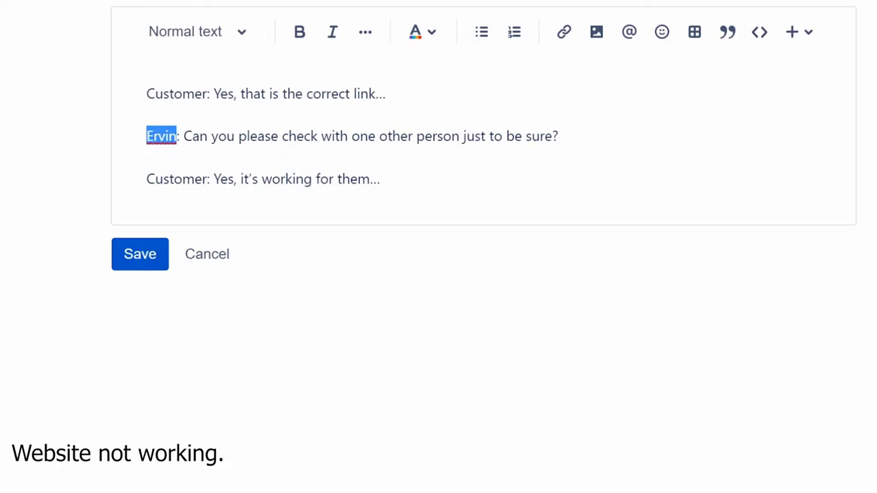
pyautogui.click(147, 94)
pyautogui.hotkey('shift', 'Right')
pyautogui.hotkey('shift', 'Right')
pyautogui.hotkey('shift', 'Right')
pyautogui.hotkey('shift', 'Right')
pyautogui.hotkey('shift', 'Right')
pyautogui.hotkey('shift', 'Right')
pyautogui.hotkey('shift', 'Right')
pyautogui.hotkey('shift', 'Right')
pyautogui.press('Right')
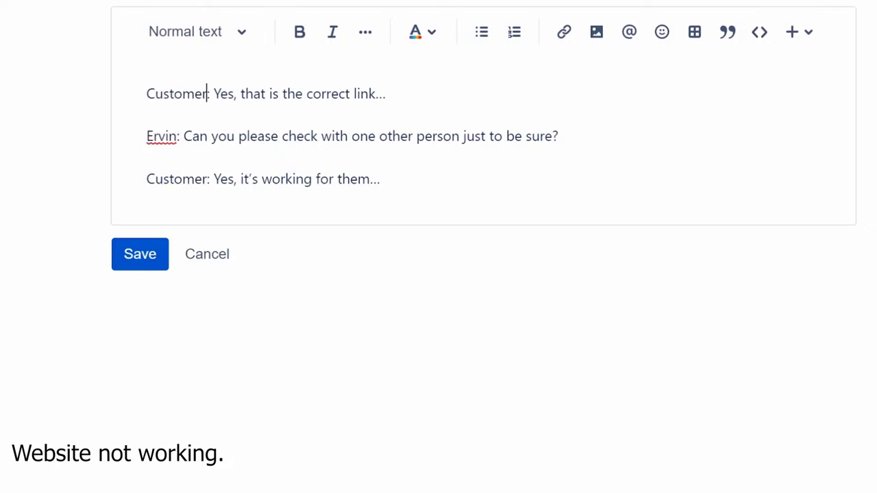
pyautogui.press('Right')
pyautogui.press('Right')
pyautogui.hotkey('shift', 'Left')
pyautogui.hotkey('shift', 'Left')
pyautogui.hotkey('shift', 'Left')
pyautogui.hotkey('shift', 'Left')
pyautogui.hotkey('shift', 'Left')
pyautogui.hotkey('shift', 'Left')
pyautogui.hotkey('shift', 'Left')
pyautogui.hotkey('shift', 'Left')
pyautogui.hotkey('shift', 'Left')
pyautogui.hotkey('shift', 'Left')
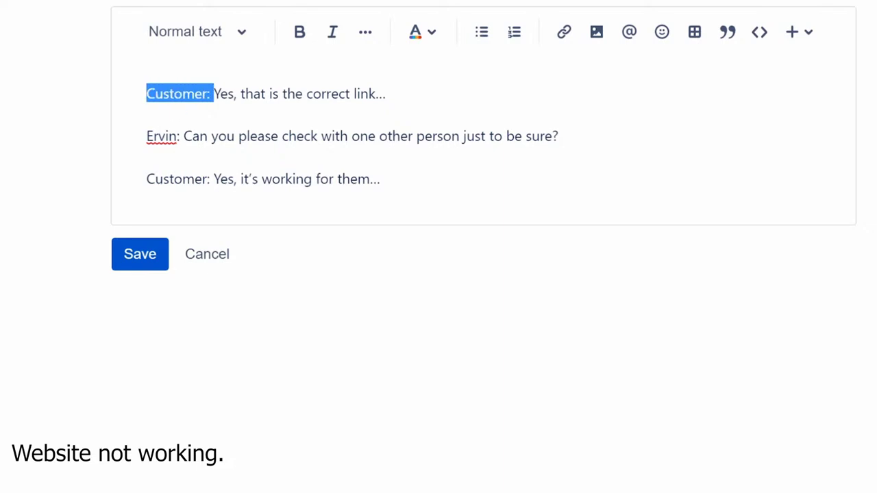
pyautogui.hotkey('ctrl', 'End')
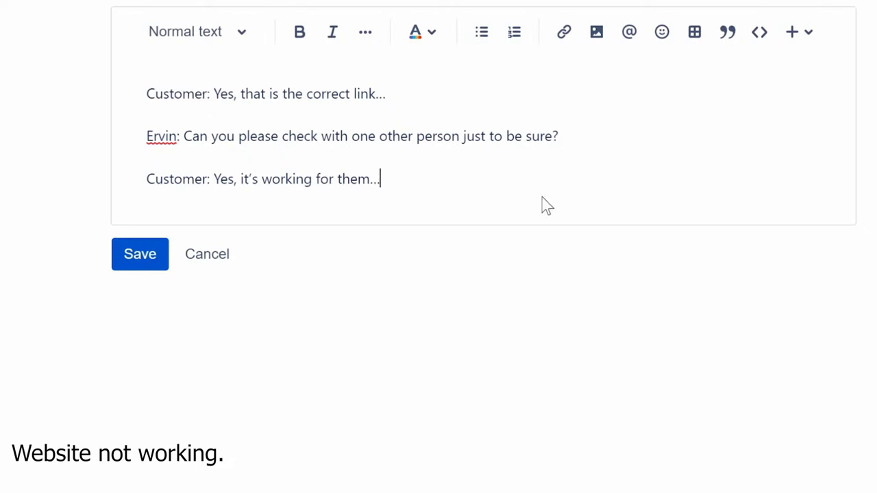
pyautogui.press('Return')
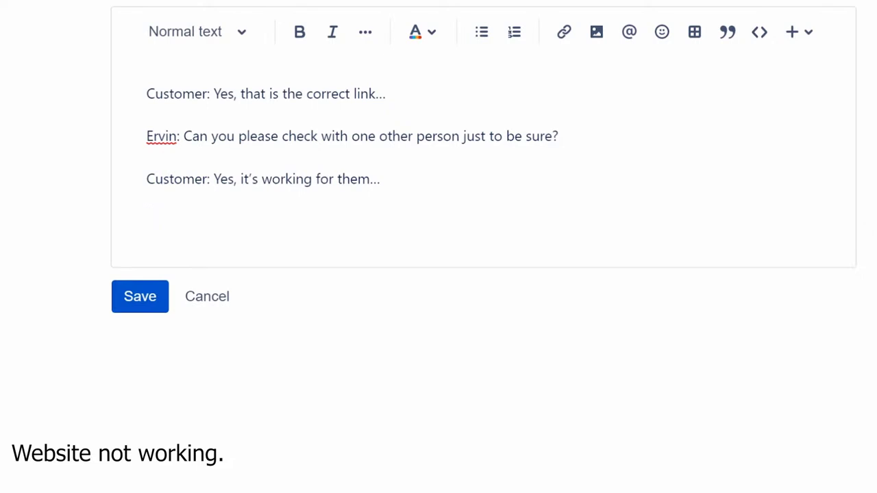
pyautogui.write('Customer: ')
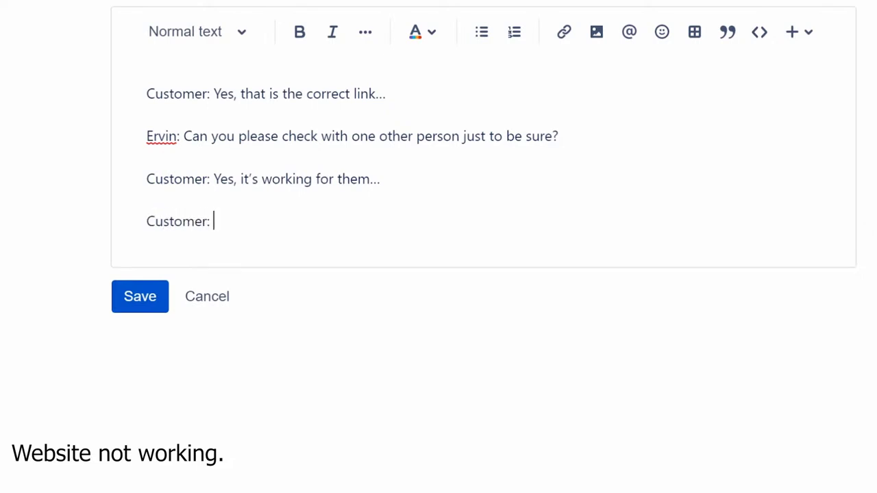
pyautogui.write('They are using the smae')
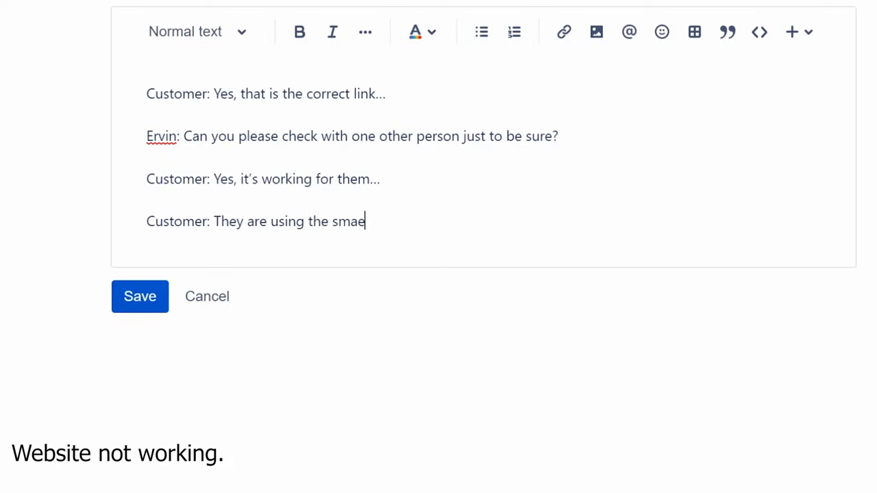
pyautogui.press('BackSpace')
pyautogui.press('BackSpace')
pyautogui.press('BackSpace')
pyautogui.write('ame link as me.')
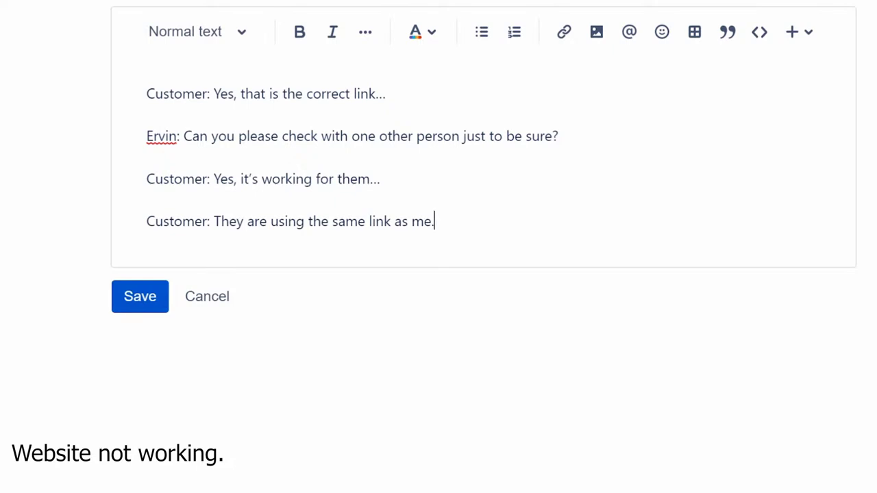
pyautogui.write('..')
# - Add the agent's line asking to see a screenshot of the working website
pyautogui.press('Return')
pyautogui.write('Erv')
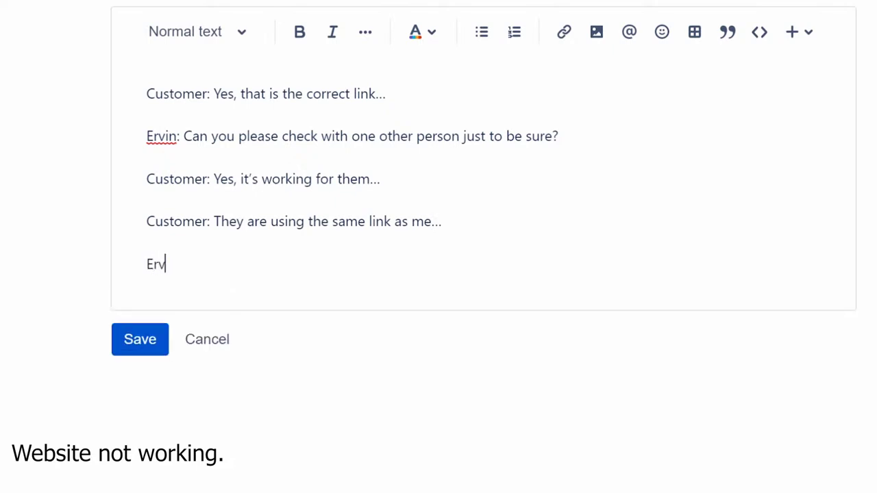
pyautogui.write('in: Can yo')
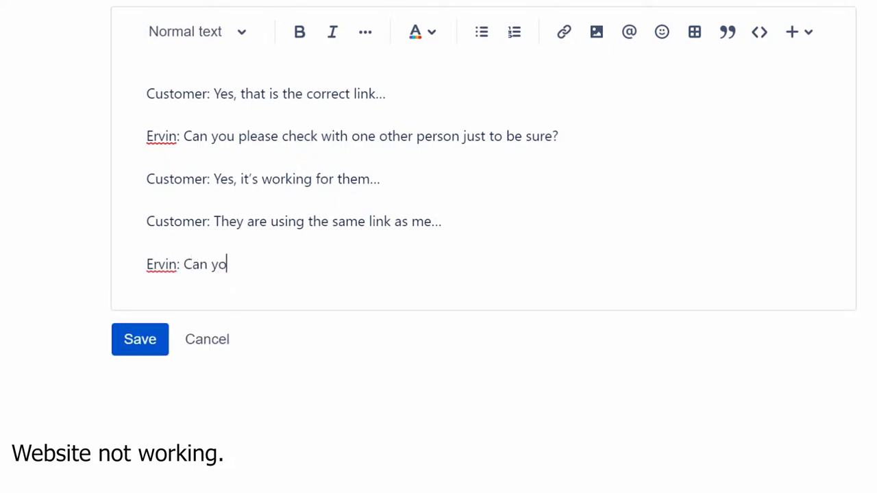
pyautogui.write('u p')
pyautogui.press('BackSpace')
pyautogui.write('u please')
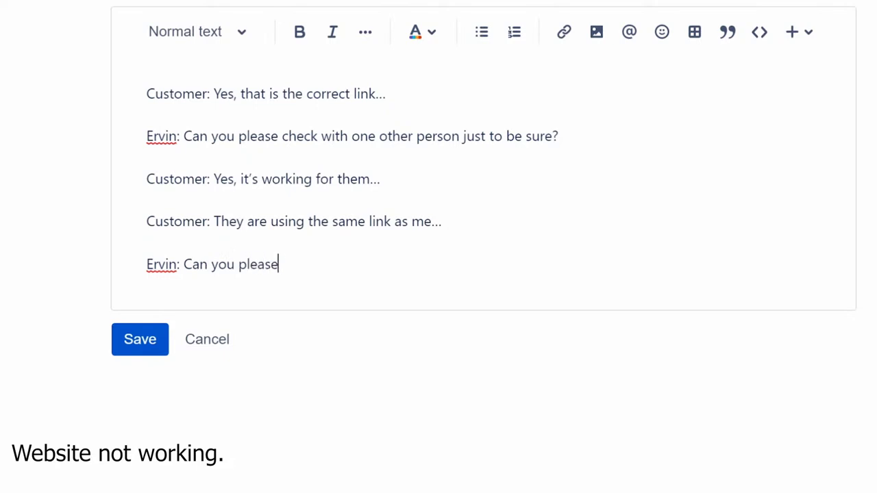
pyautogui.write(' show me t')
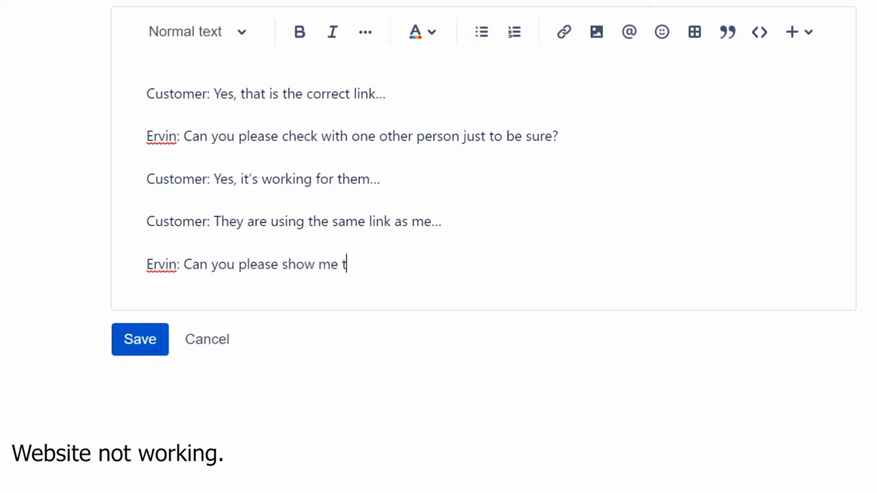
pyautogui.write('he screenshot of working w')
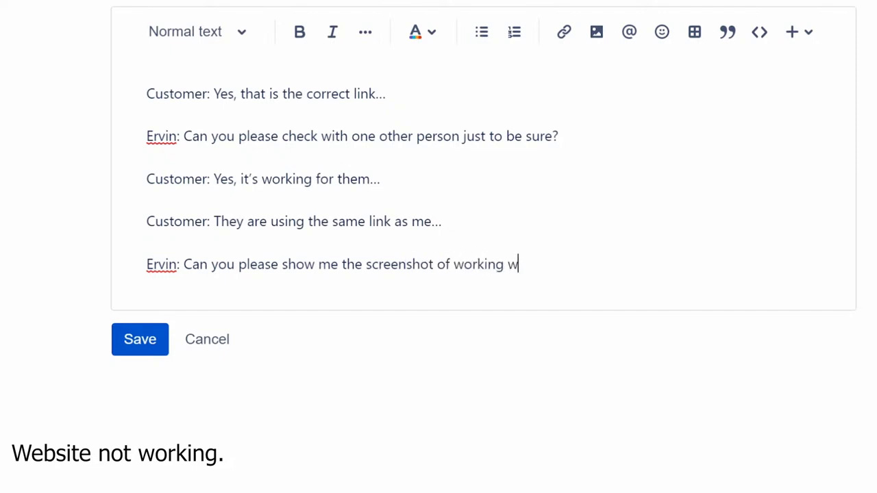
pyautogui.write('ebstie.')
pyautogui.press('BackSpace')
pyautogui.press('BackSpace')
pyautogui.press('BackSpace')
pyautogui.press('BackSpace')
pyautogui.write('ite.')
pyautogui.press('BackSpace')
pyautogui.write('?')
# - Add a final line 'Customer: with screenshot'
pyautogui.press('Return')
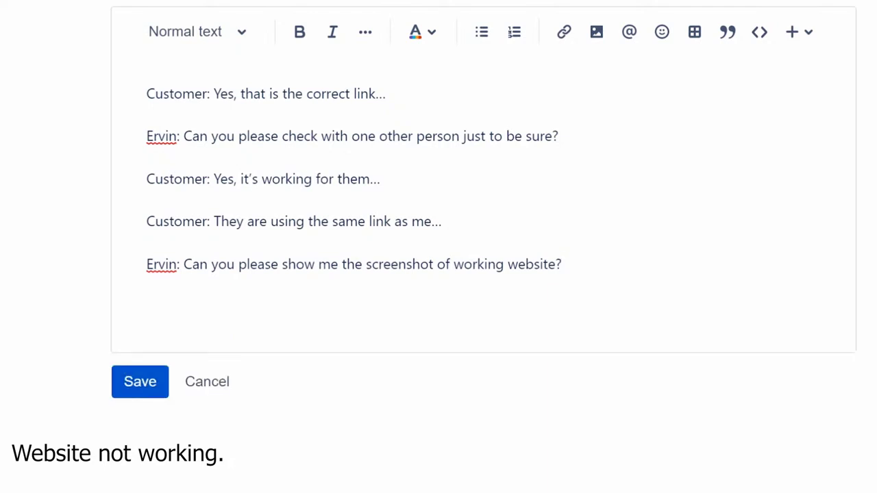
pyautogui.write('Customer: with screenshot')
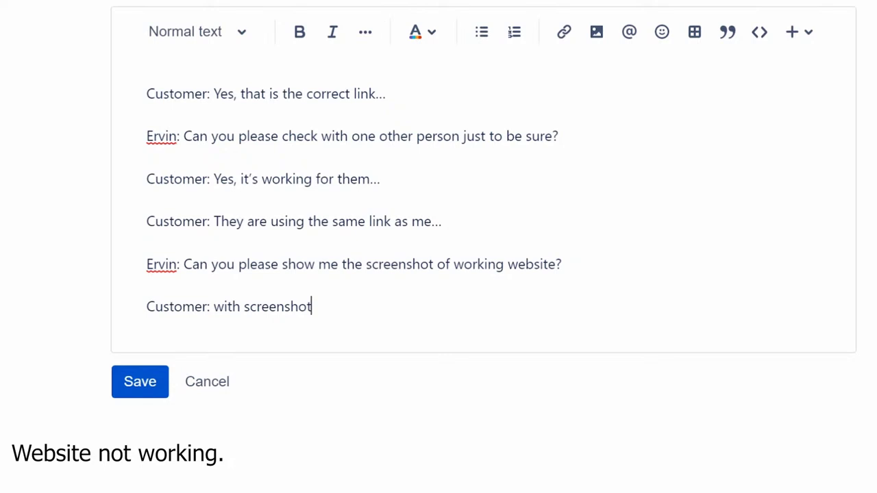
pyautogui.scroll(-1, 438, 205)
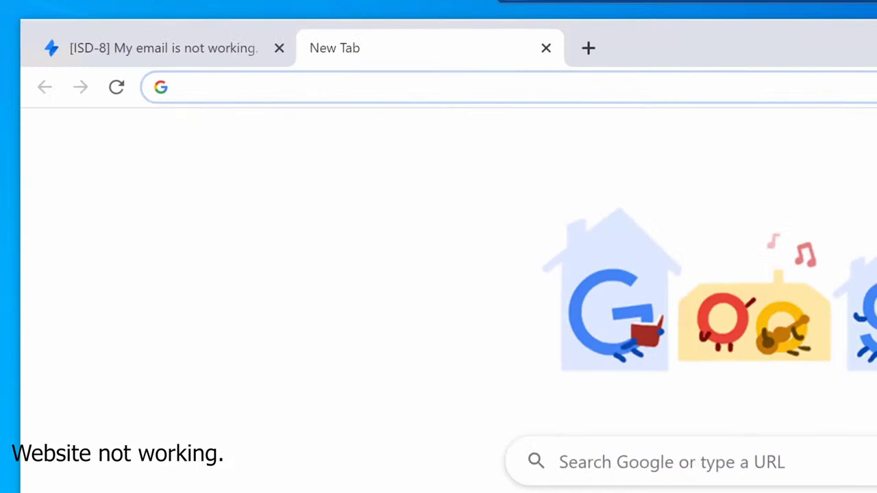
# - Paste the Gmail inbox URL in a new tab and drop the 'l' to load mai.google.com
pyautogui.write('https://mail.google.com/mail/u/0/?tab=wm#inbox')
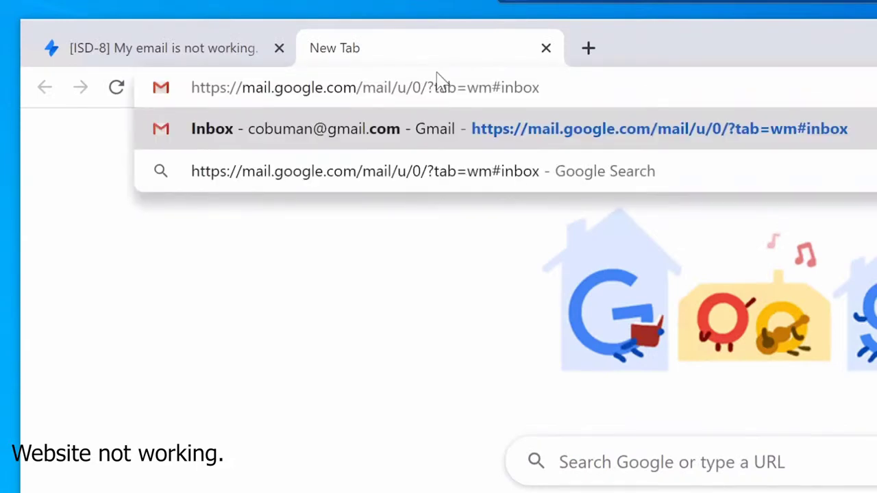
pyautogui.click(270, 87)
pyautogui.press('BackSpace')
pyautogui.press('Return')
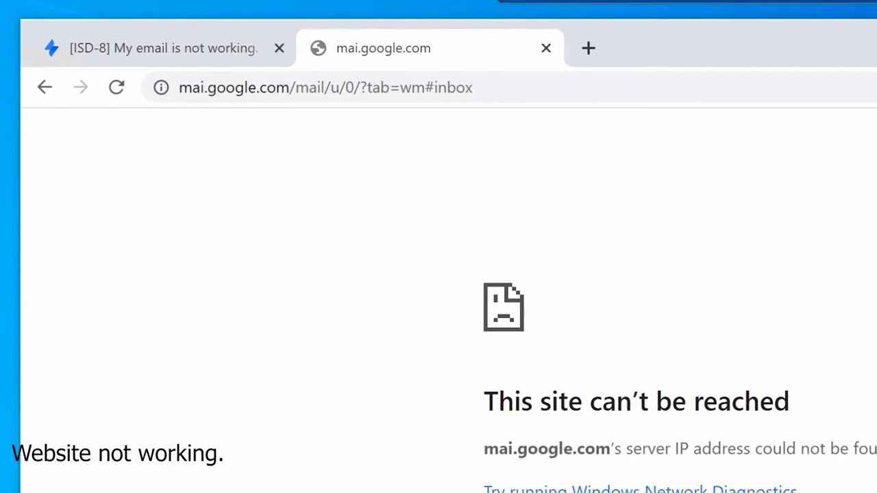
# - Close the failing mai.google.com tab to get back to the ISD-8 ticket
pyautogui.click(546, 49)
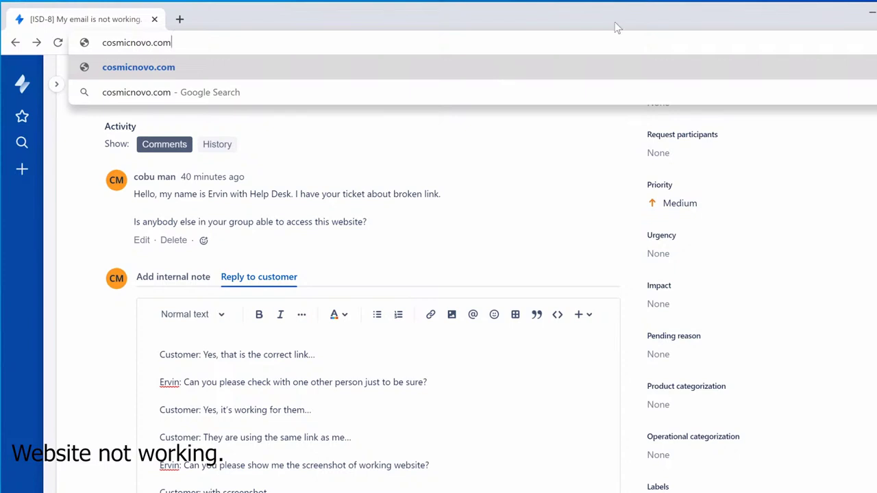
# - Load cosmicnovo.com and browse its Information Technology posts up and down the home page
pyautogui.press('Return')
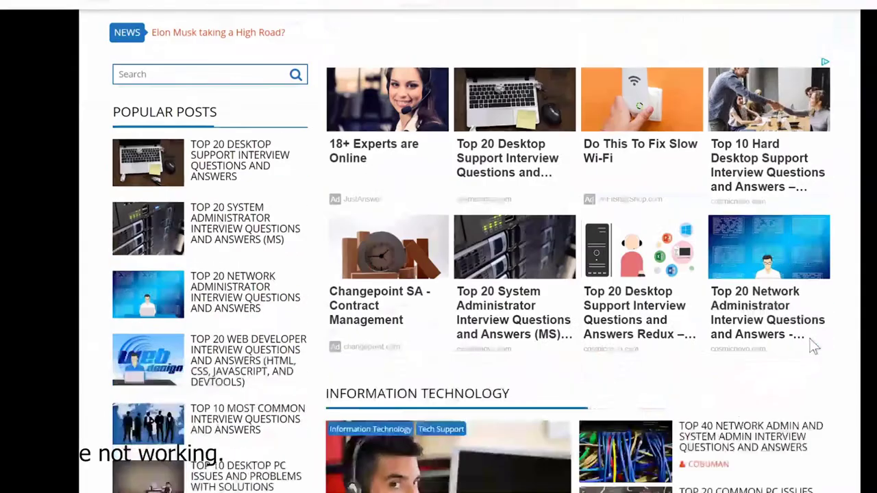
pyautogui.scroll(-3, 722, 410)
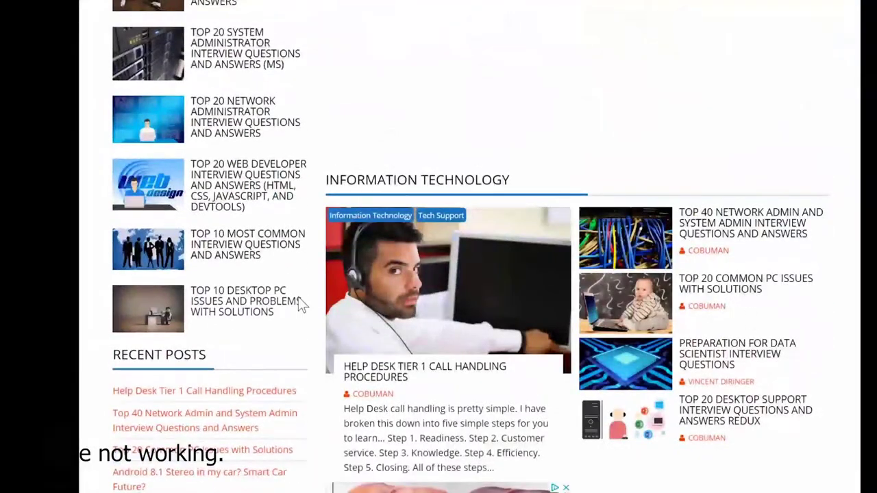
pyautogui.scroll(5, 298, 301)
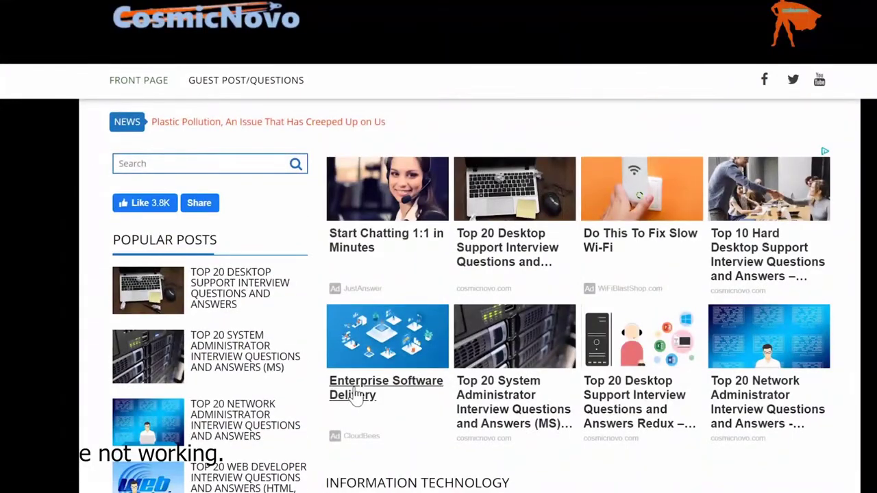
pyautogui.scroll(-5, 376, 377)
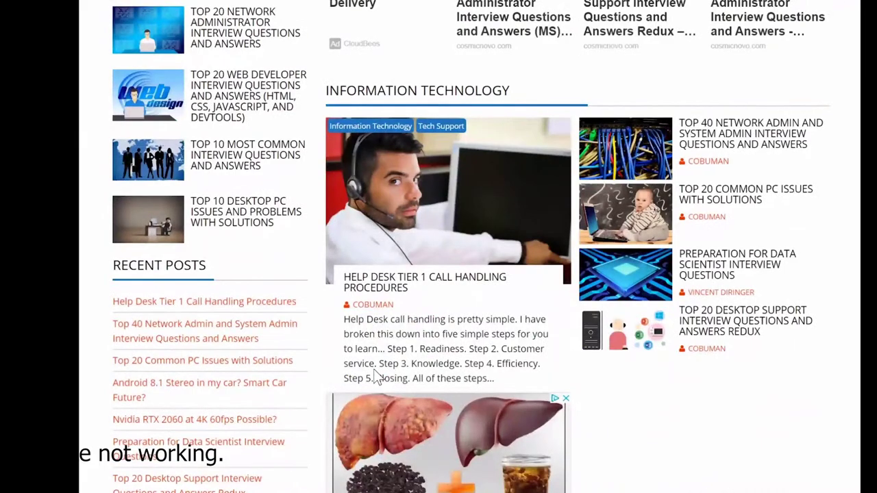
pyautogui.scroll(-10, 375, 376)
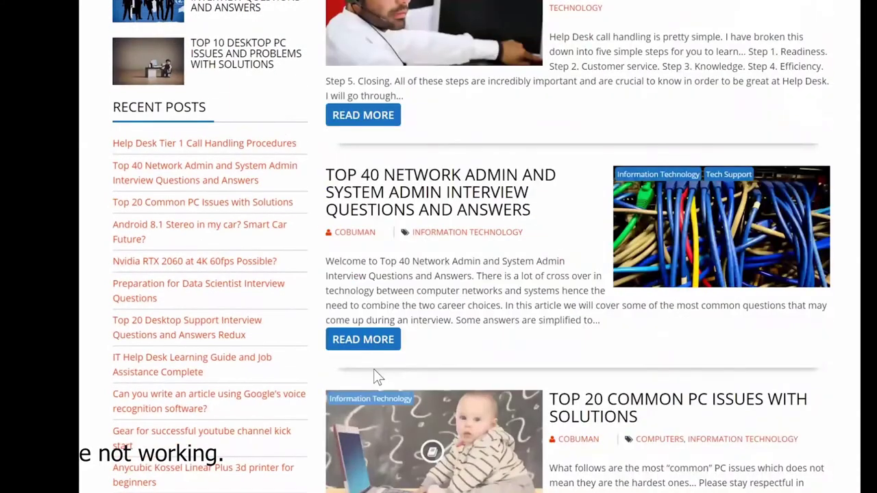
pyautogui.scroll(-2, 422, 369)
pyautogui.scroll(5, 423, 368)
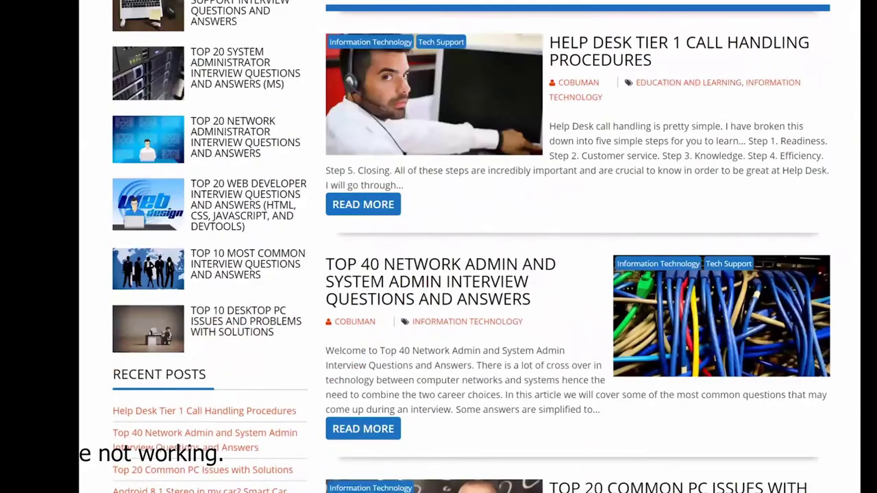
pyautogui.scroll(4, 423, 368)
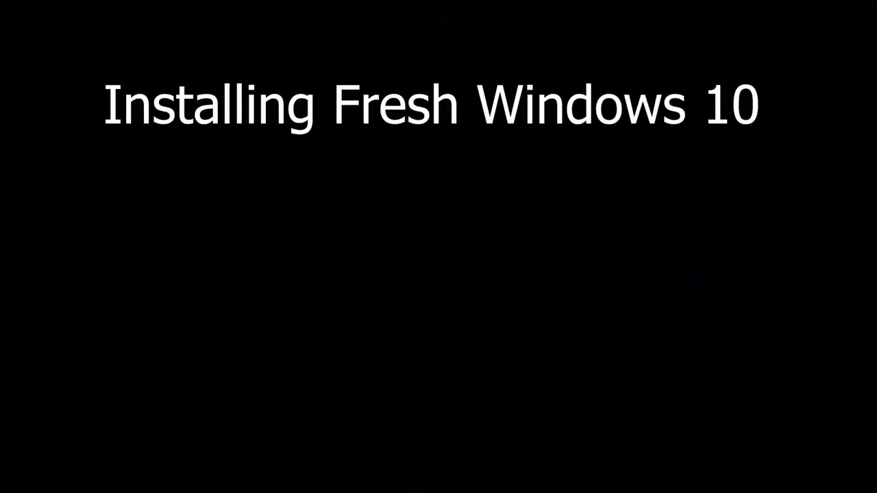
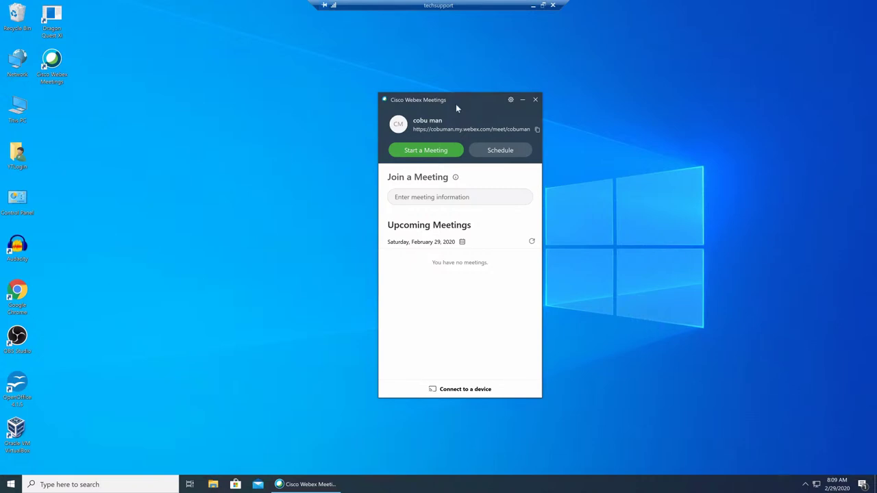
# - Shift the Webex window slightly and reveal the hidden tray icons, including Cisco Webex Meetings
pyautogui.moveTo(458, 94); pyautogui.dragTo(445, 107)
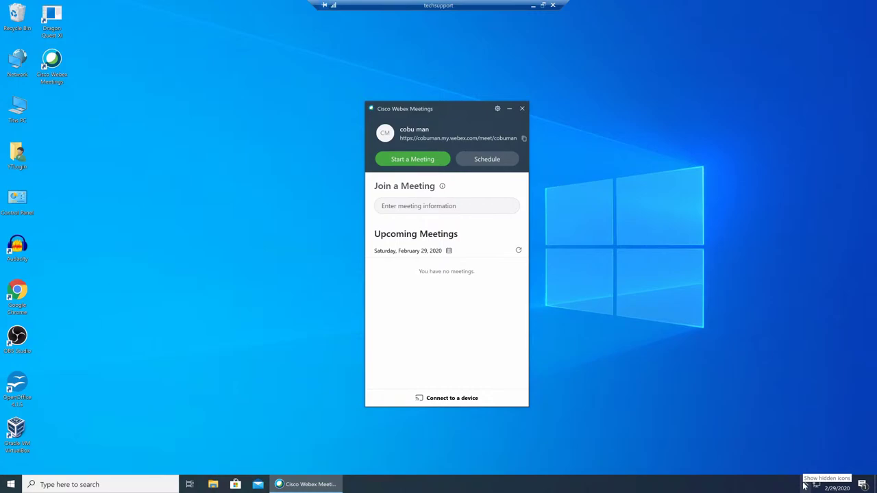
pyautogui.click(804, 485)
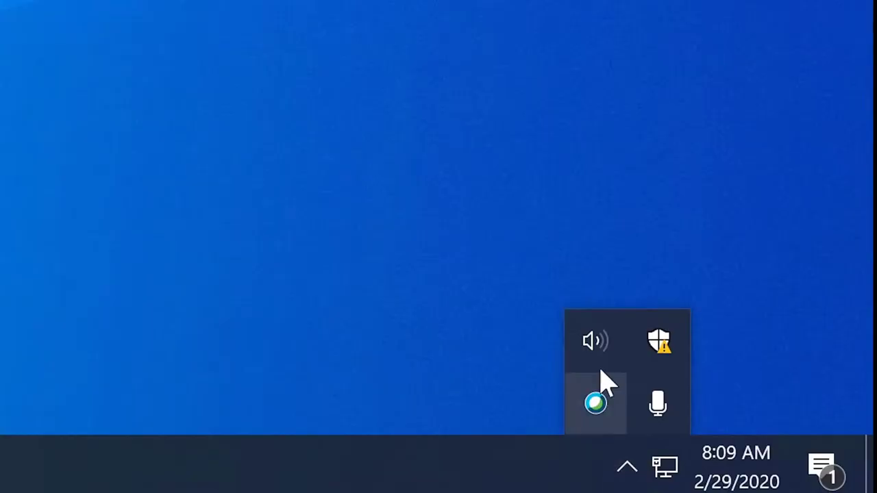
# - Open the classic Sound Control Panel from the speaker icon's Sound settings, then close Settings
pyautogui.rightClick(796, 451)
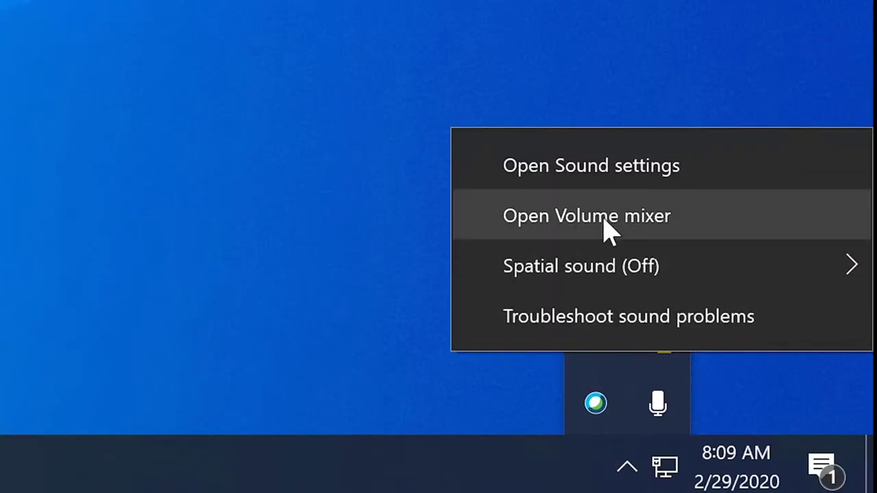
pyautogui.click(626, 168)
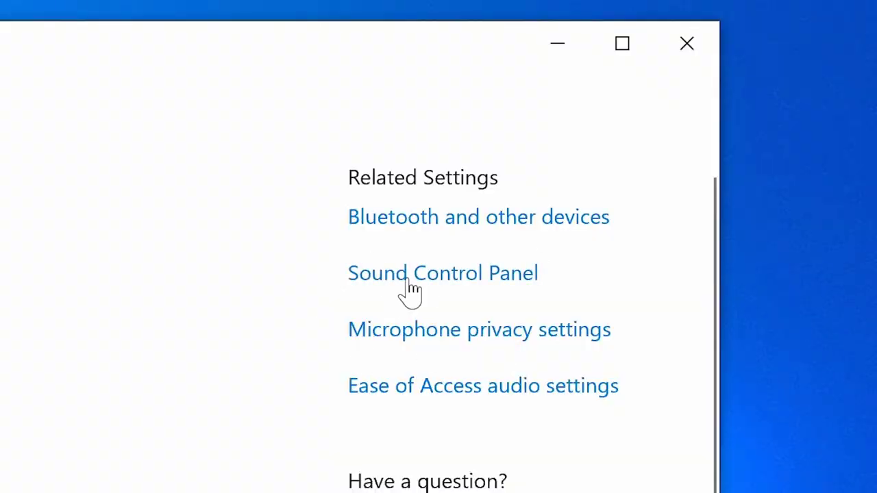
pyautogui.click(442, 279)
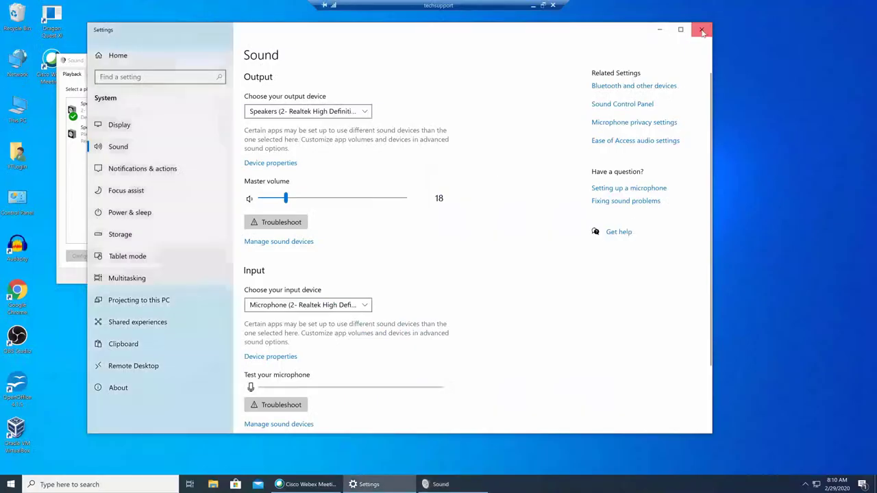
pyautogui.click(686, 43)
# - Make Speakers (Plantronics C610) the default playback device in place of the Realtek speakers
pyautogui.moveTo(163, 59); pyautogui.dragTo(457, 163)
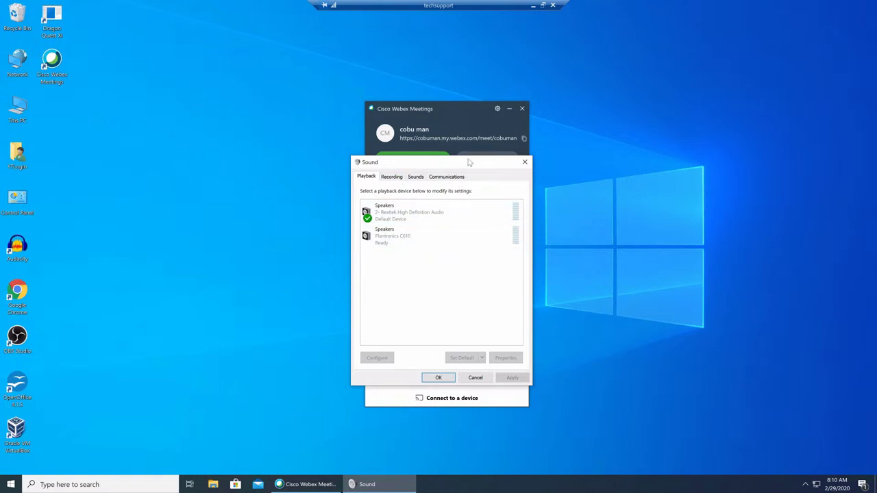
pyautogui.click(510, 109)
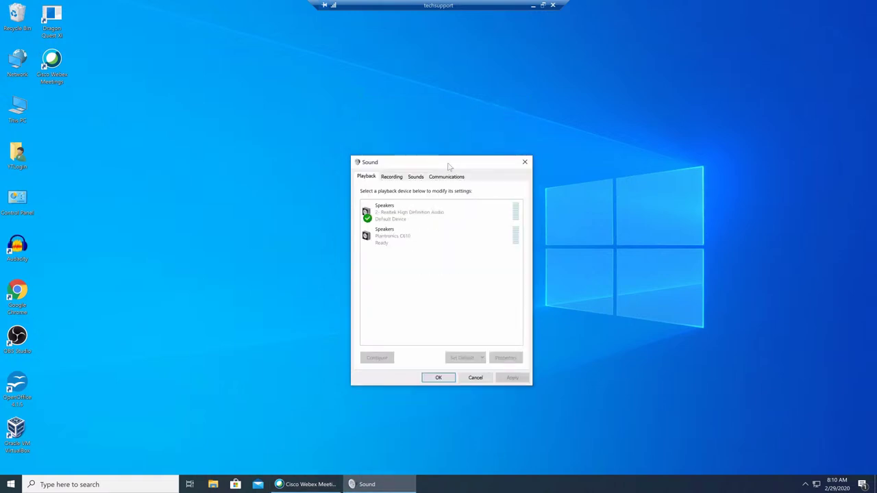
pyautogui.moveTo(448, 166); pyautogui.dragTo(452, 135)
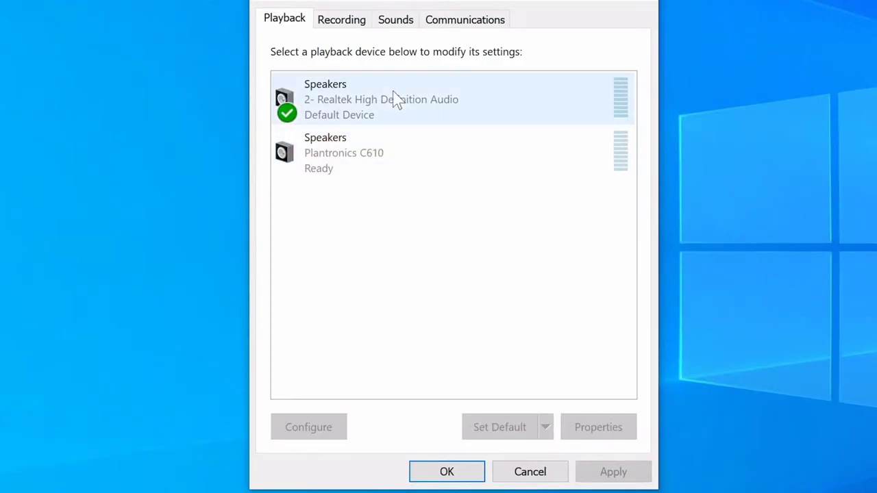
pyautogui.click(387, 118)
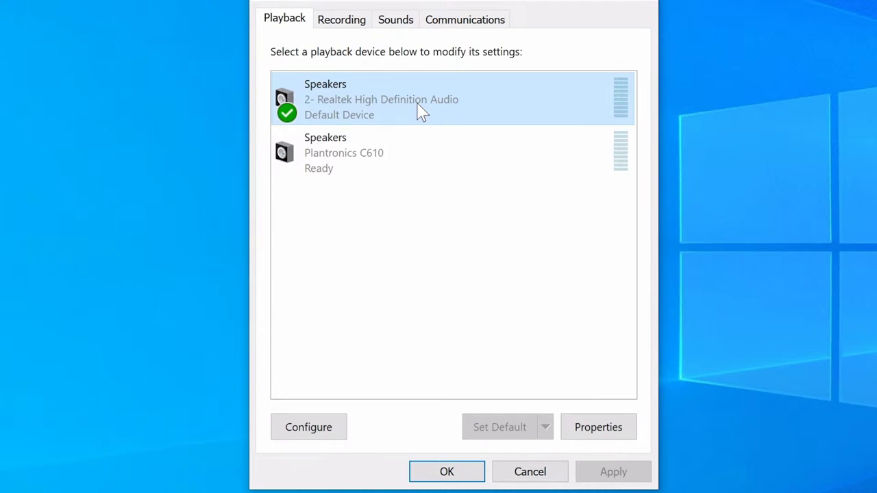
pyautogui.click(373, 159)
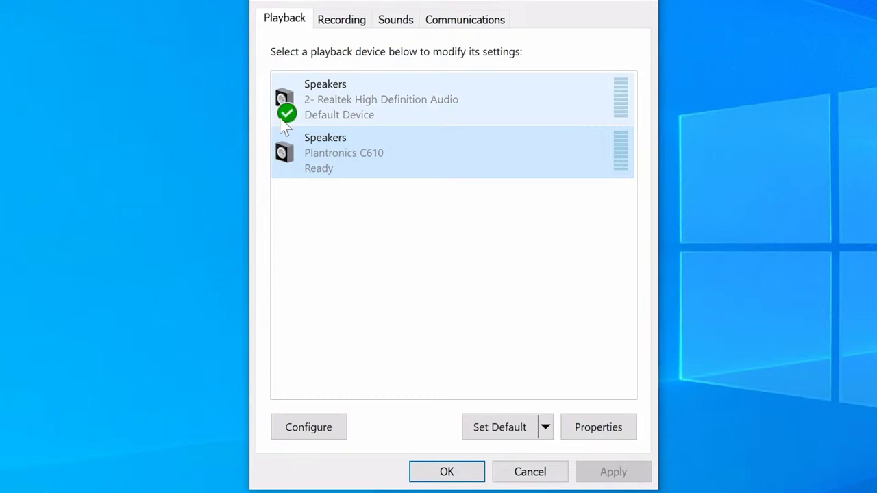
pyautogui.click(354, 112)
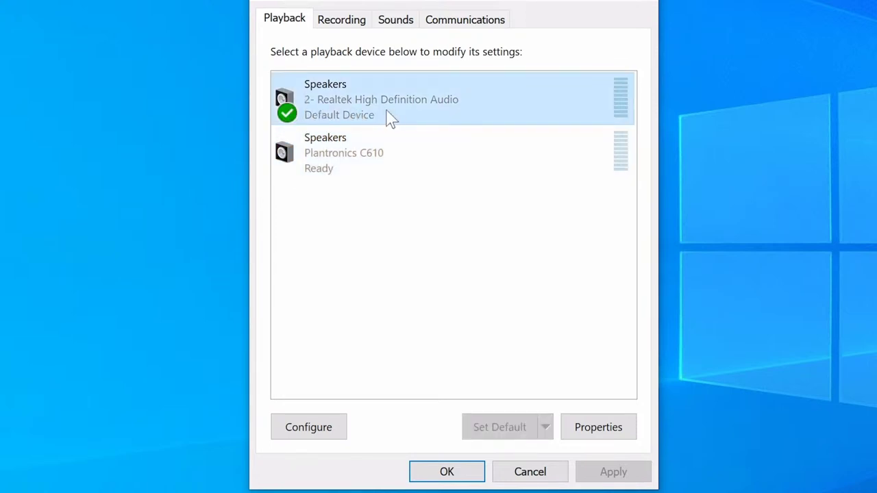
pyautogui.click(335, 147)
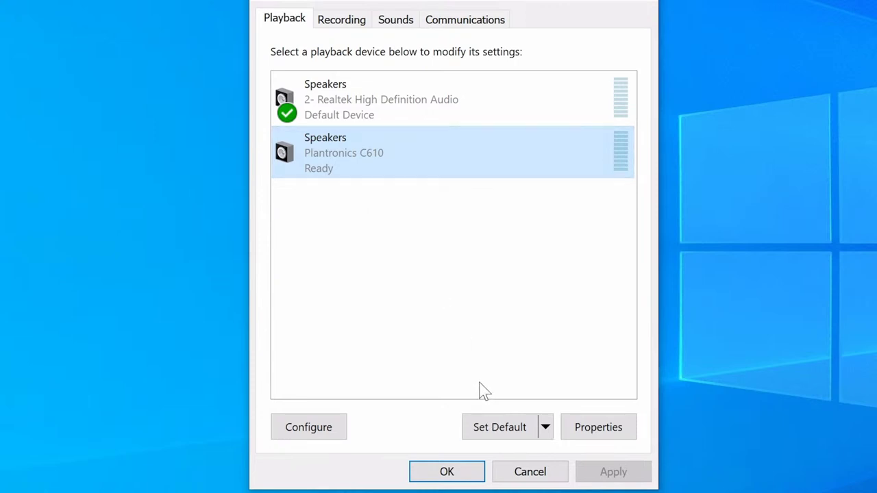
pyautogui.click(499, 428)
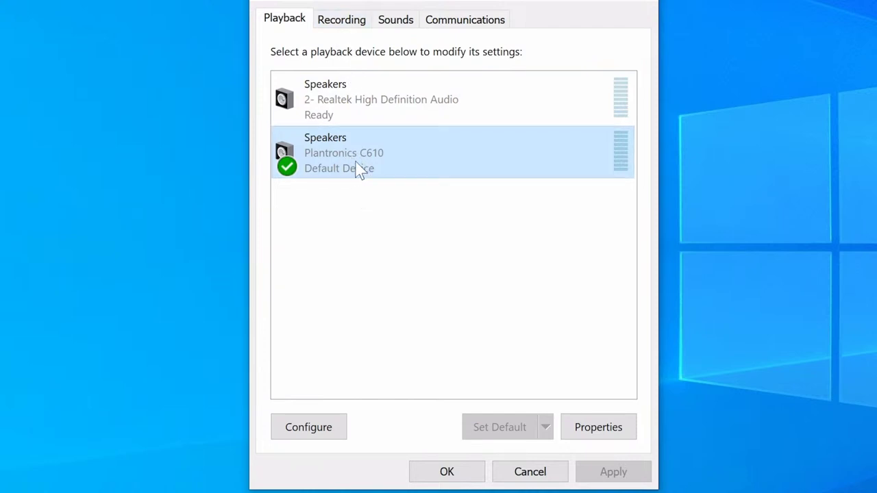
pyautogui.click(342, 21)
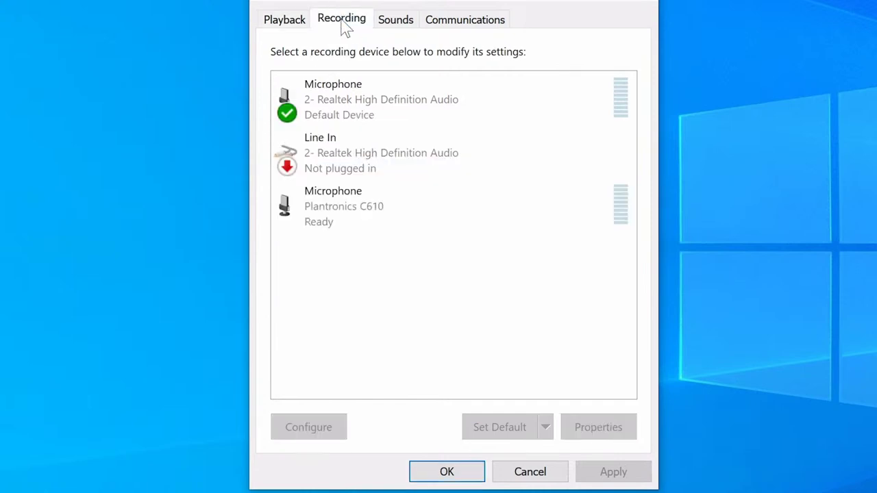
# - Set Microphone (Plantronics C610) as the default recording device and confirm the new defaults
pyautogui.click(349, 121)
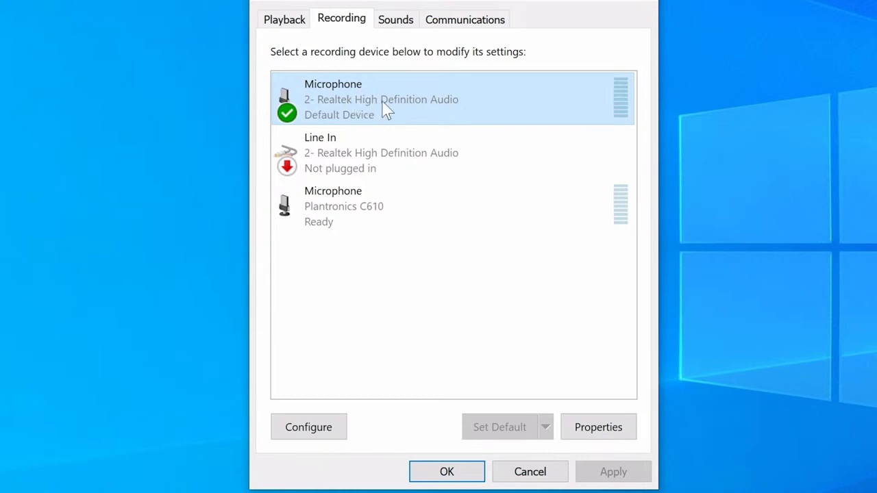
pyautogui.click(381, 216)
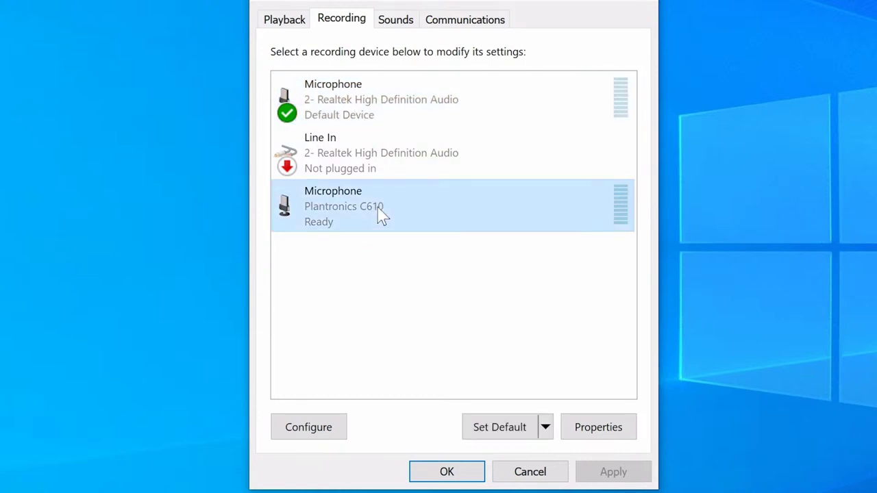
pyautogui.click(507, 428)
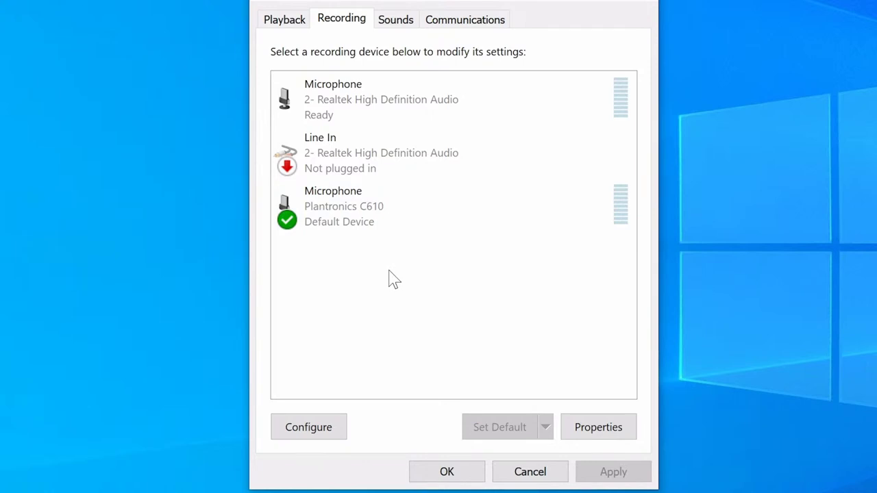
pyautogui.click(413, 221)
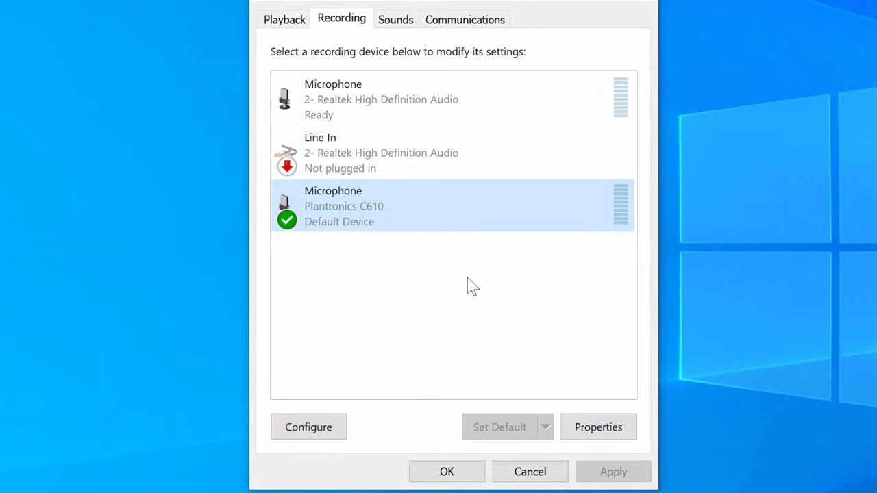
pyautogui.click(471, 286)
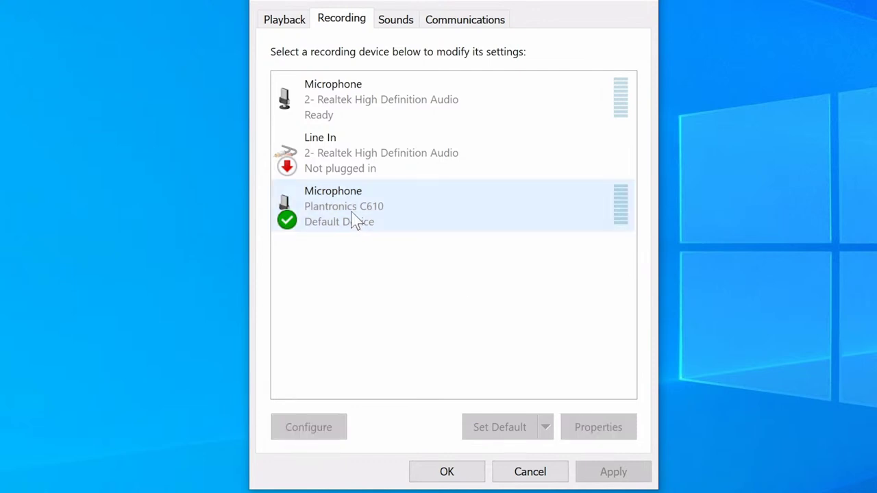
pyautogui.click(377, 212)
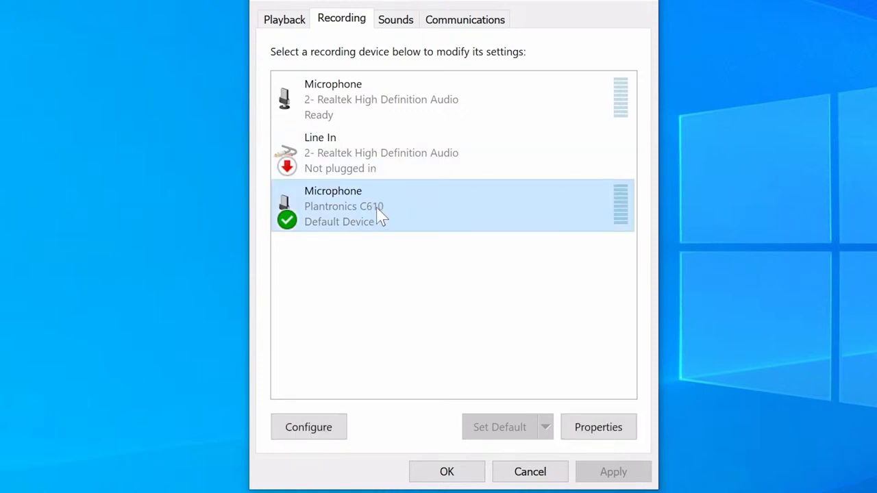
pyautogui.click(285, 21)
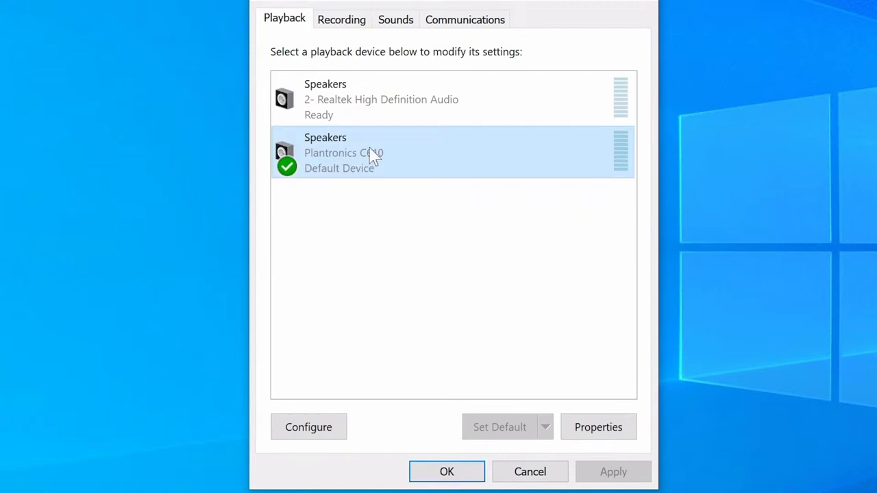
pyautogui.click(463, 477)
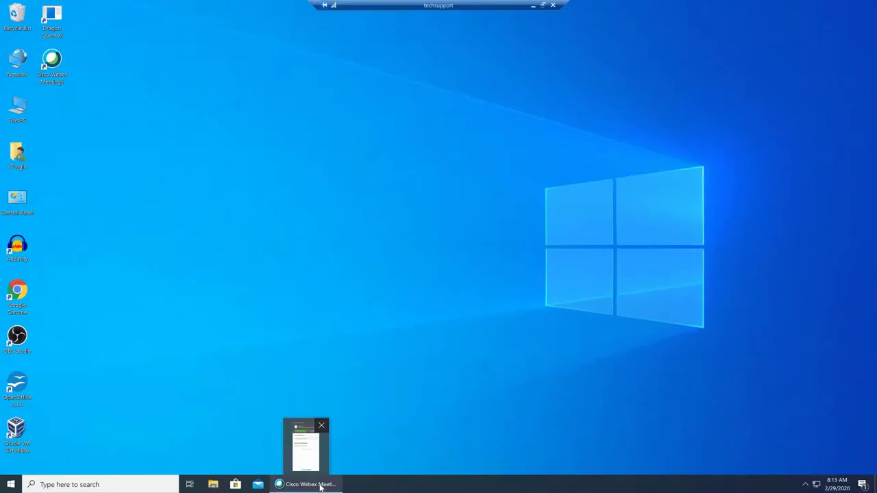
# - Restore the Webex window and open its Preferences
pyautogui.click(308, 484)
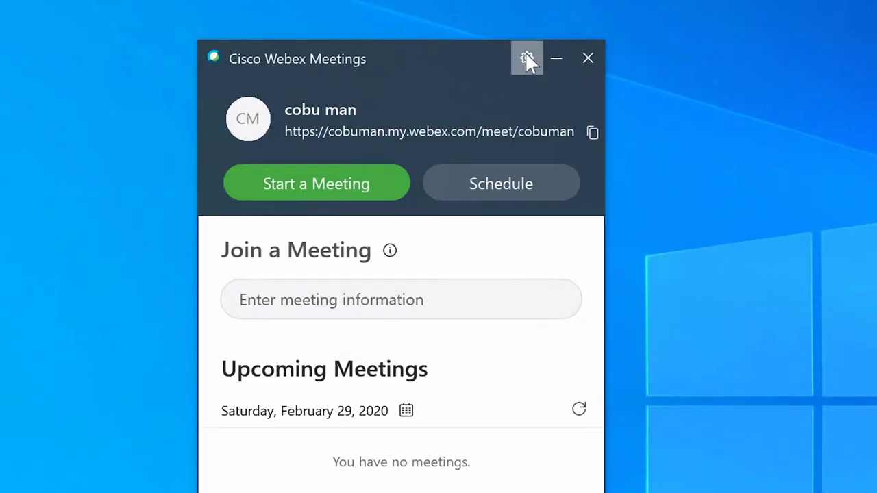
pyautogui.click(525, 54)
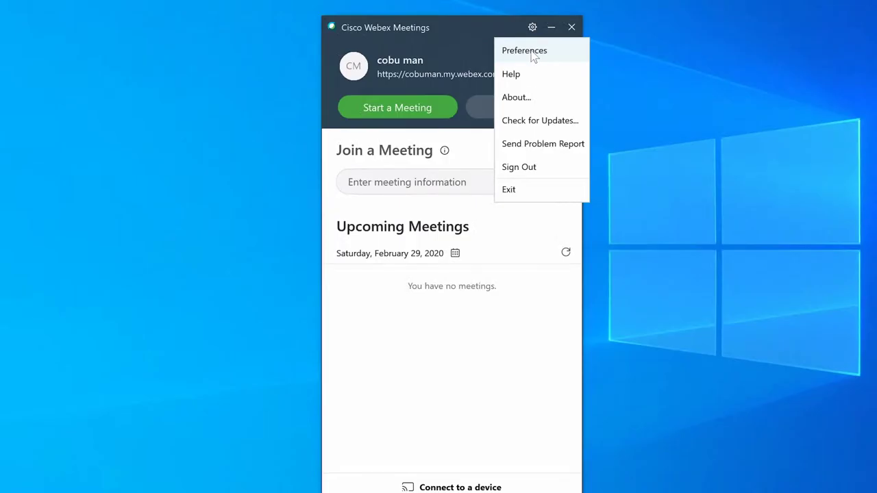
pyautogui.click(530, 103)
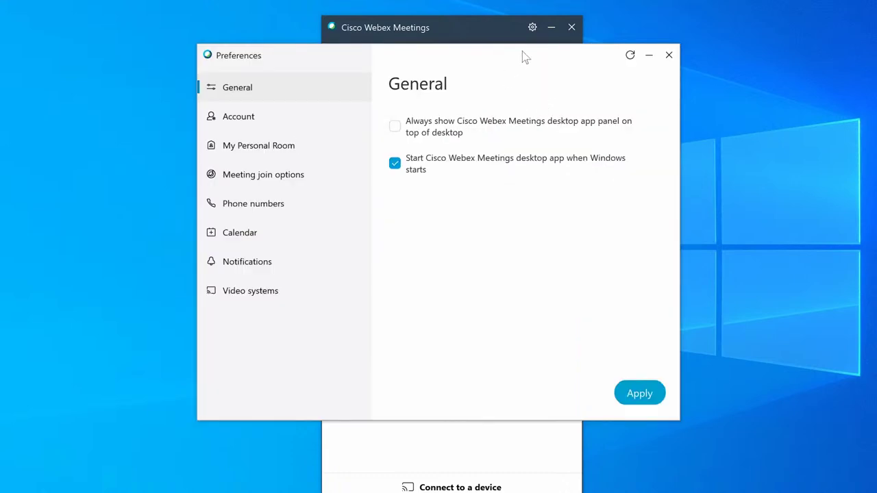
pyautogui.moveTo(524, 56); pyautogui.dragTo(518, 85)
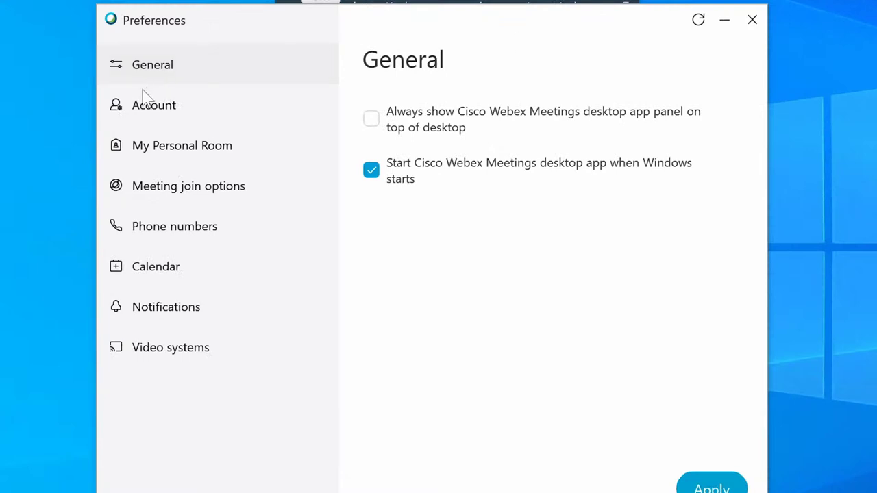
# - Review Account, Personal Room, join options, phone, calendar, notification and video systems pages, then close Preferences
pyautogui.click(172, 117)
pyautogui.click(189, 152)
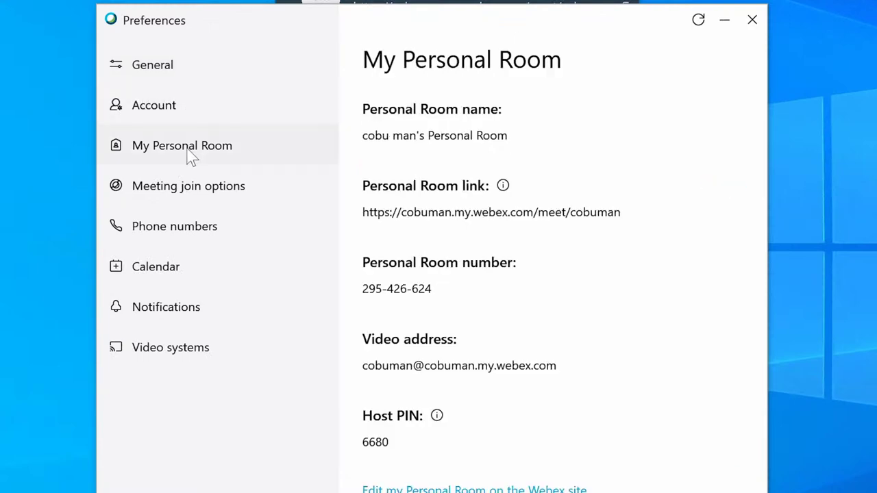
pyautogui.click(179, 197)
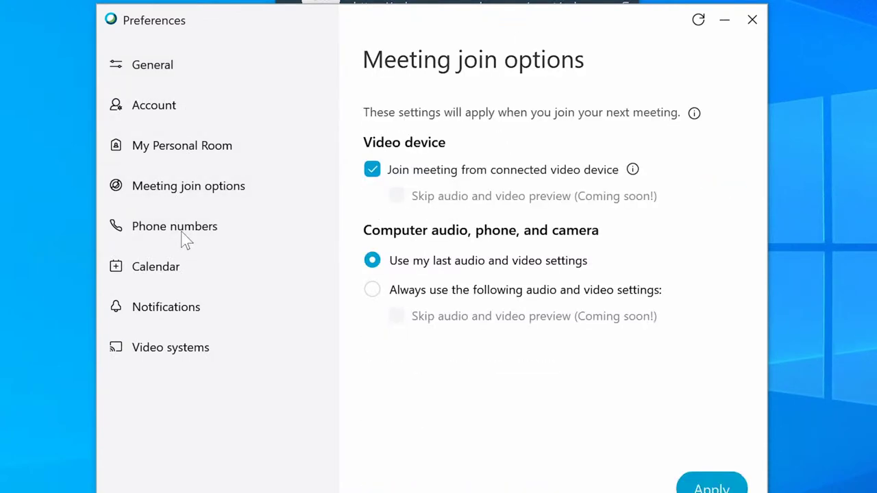
pyautogui.click(183, 236)
pyautogui.click(171, 274)
pyautogui.click(180, 320)
pyautogui.click(180, 355)
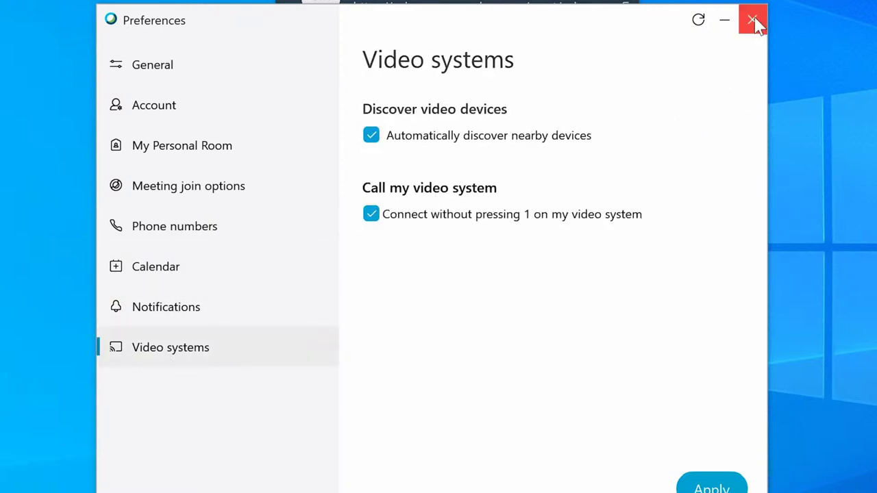
pyautogui.click(752, 21)
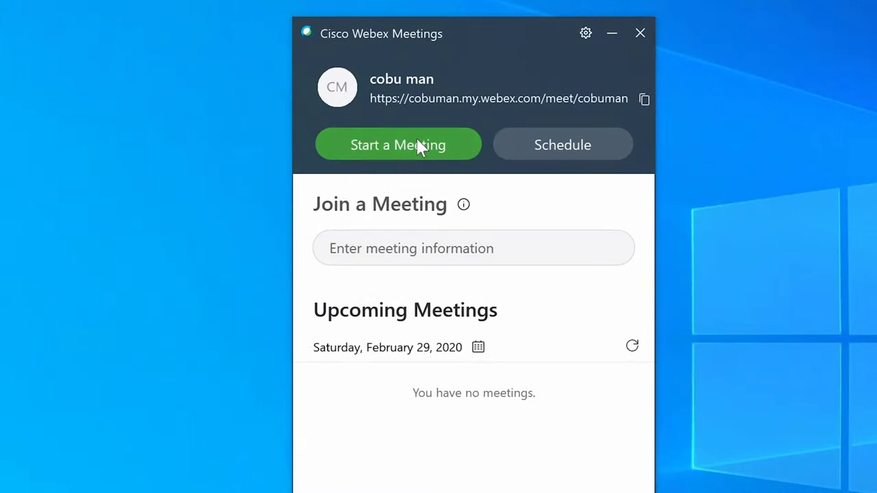
# - Open the Personal Room meeting preview, leaving Use computer for audio selected
pyautogui.click(406, 153)
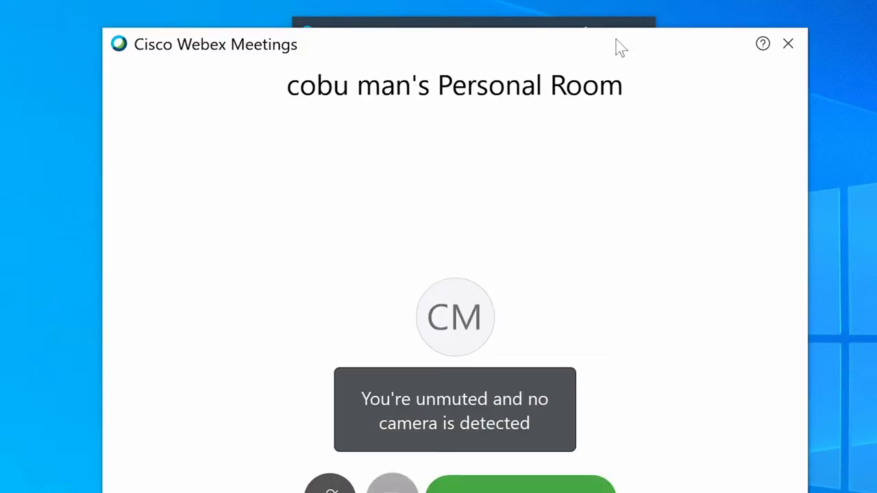
pyautogui.moveTo(620, 48); pyautogui.dragTo(586, 55)
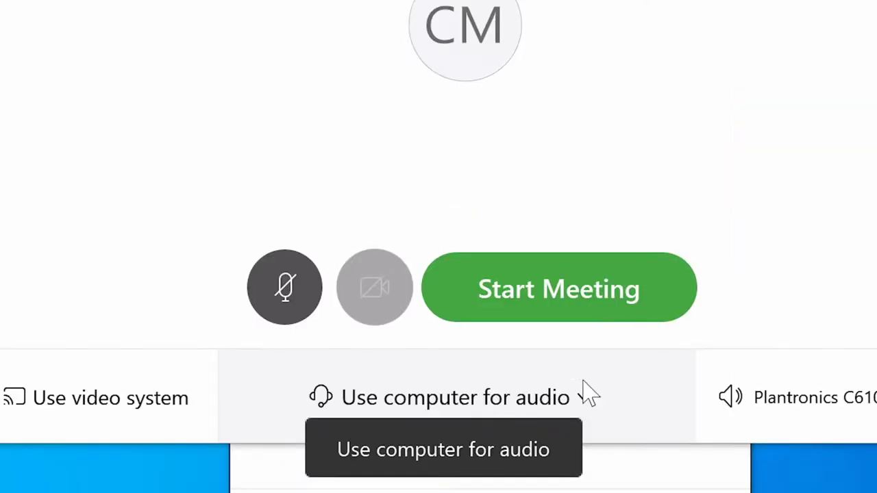
pyautogui.click(521, 461)
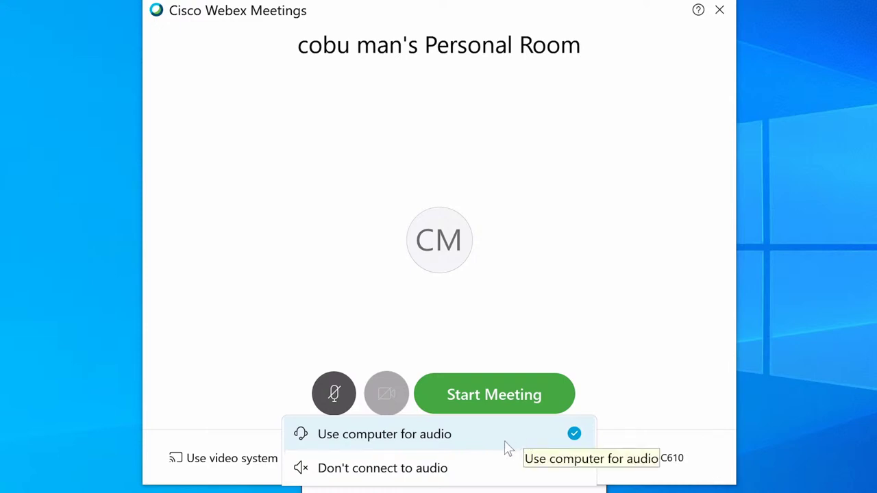
pyautogui.click(509, 437)
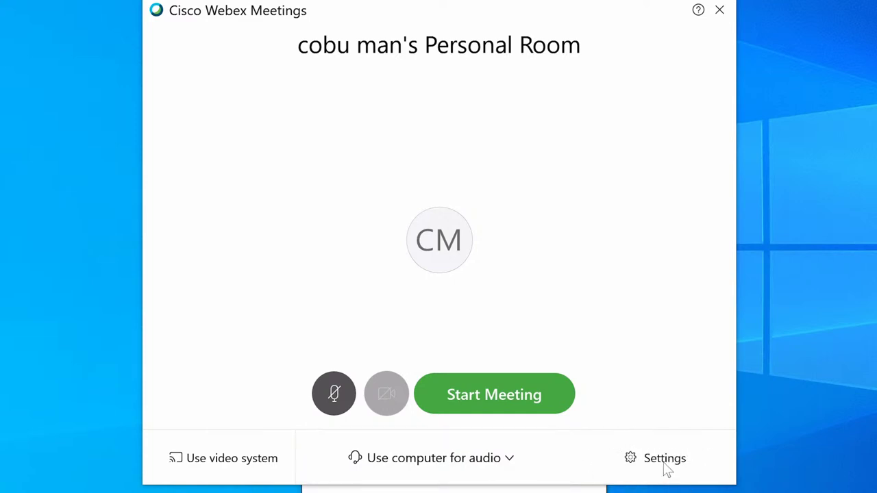
# - In the meeting audio settings, choose Microphone (Plantronics C610) as the microphone
pyautogui.click(632, 472)
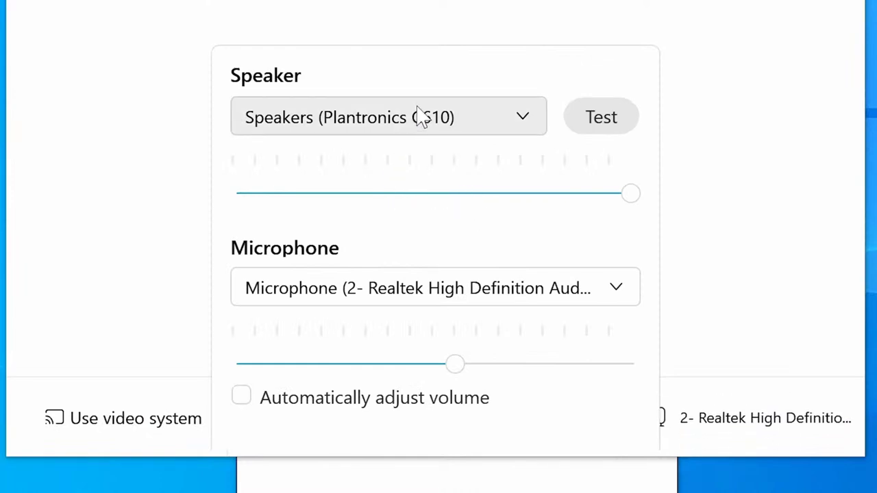
pyautogui.click(477, 300)
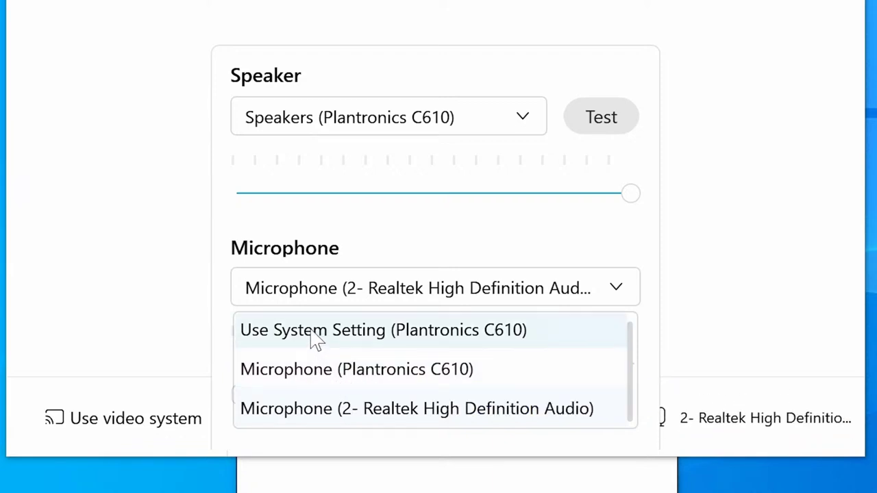
pyautogui.click(337, 369)
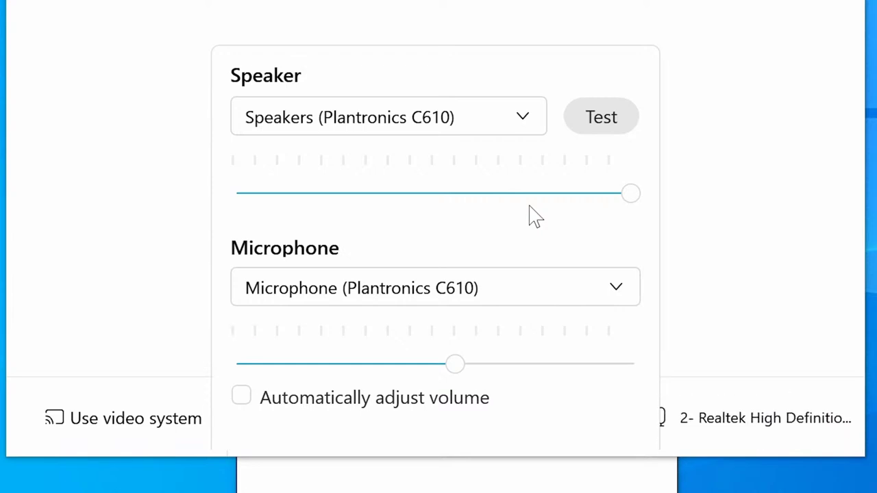
pyautogui.click(505, 289)
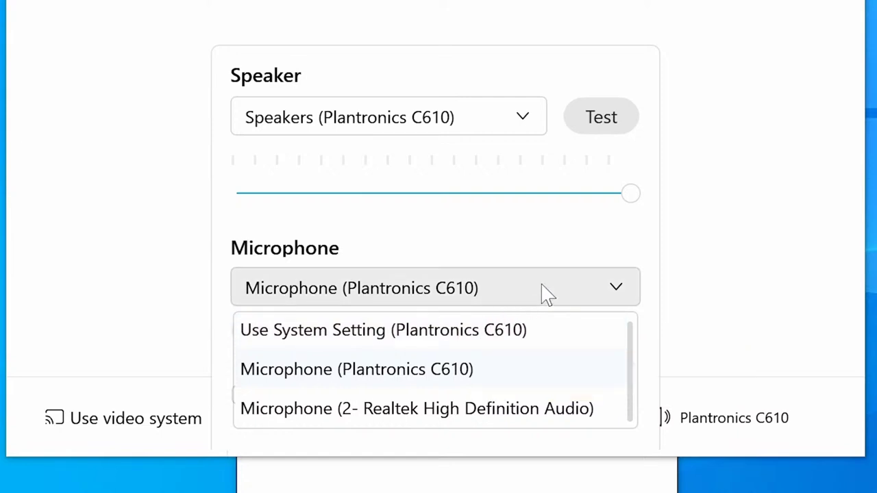
pyautogui.click(442, 385)
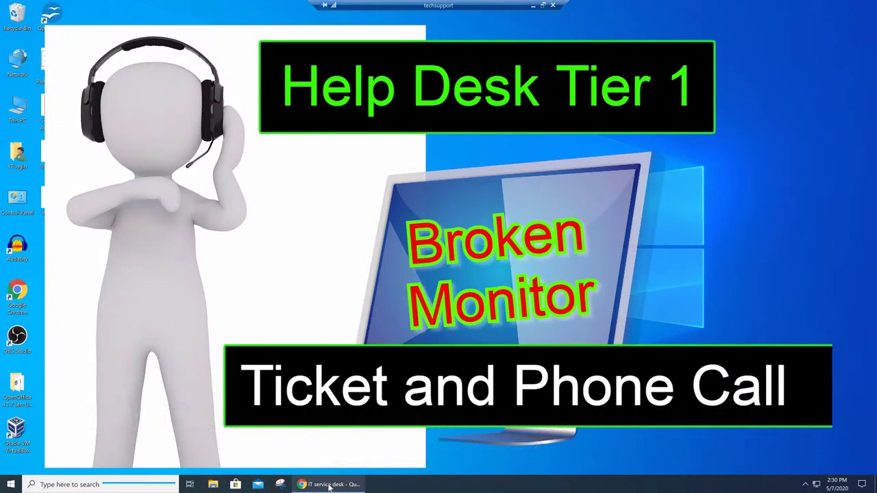
# - Return to the Windows desktop with the Webex meeting windows put away
pyautogui.moveTo(329, 486)
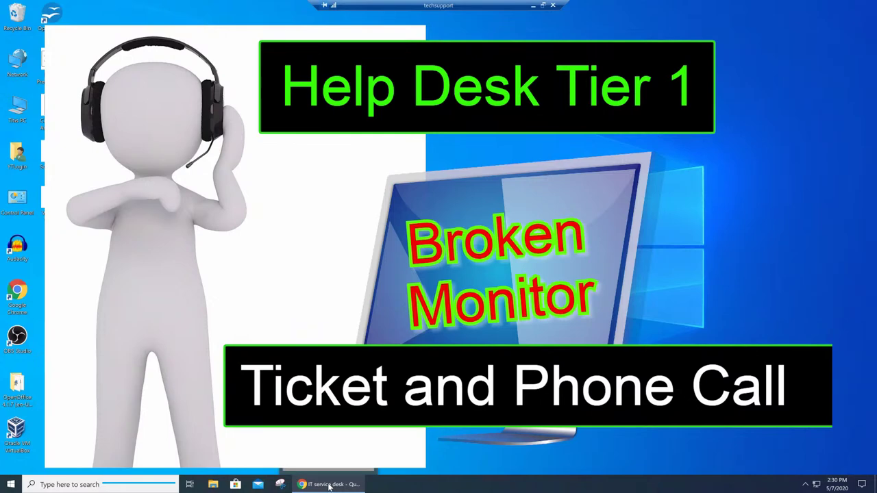
# - Restore the Chrome 'IT service desk' window showing the All open queue
pyautogui.click(329, 485)
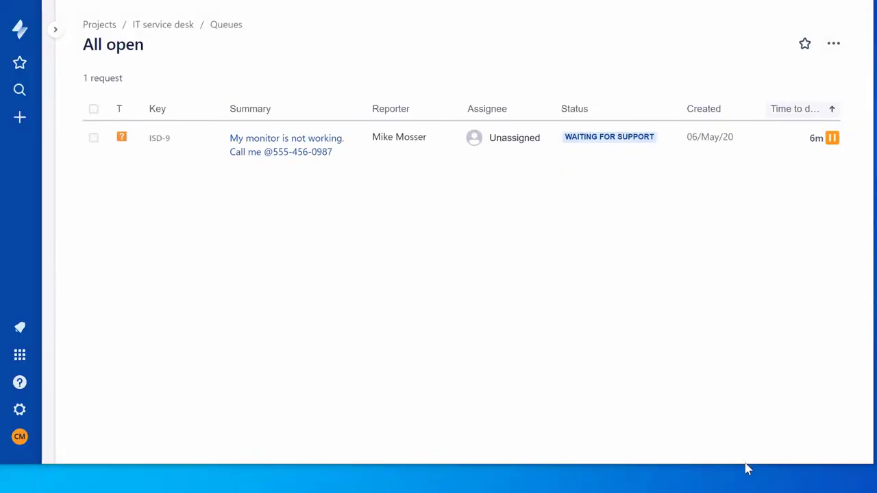
# - Switch the browser to fullscreen with F11 and open request ISD-9 from the All open queue
pyautogui.press('F11')
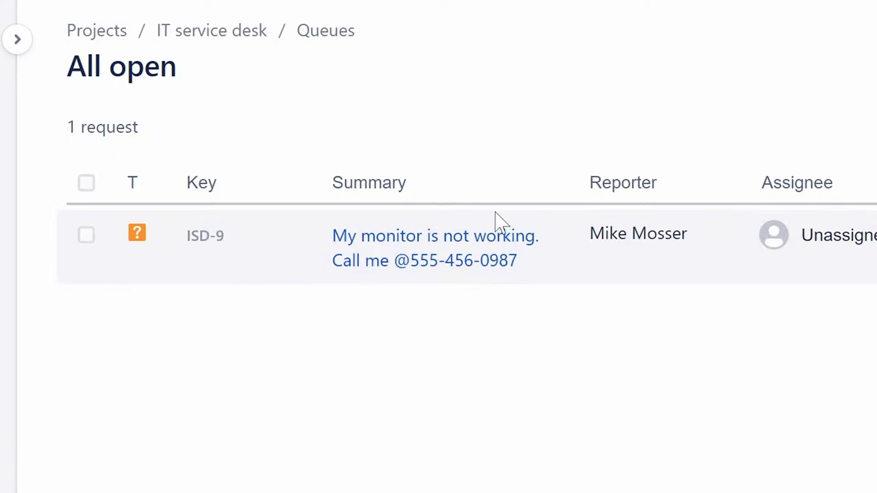
pyautogui.click(395, 248)
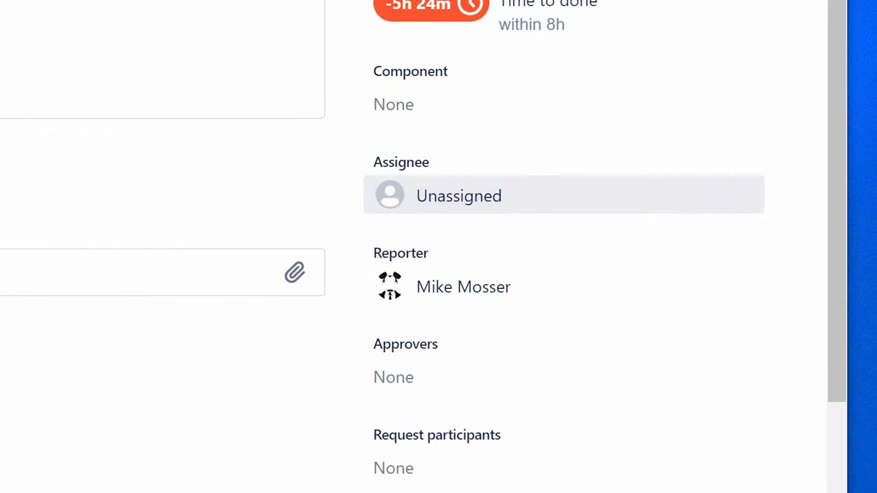
# - Assign request ISD-9 to yourself and highlight its title and reporter field
pyautogui.click(411, 203)
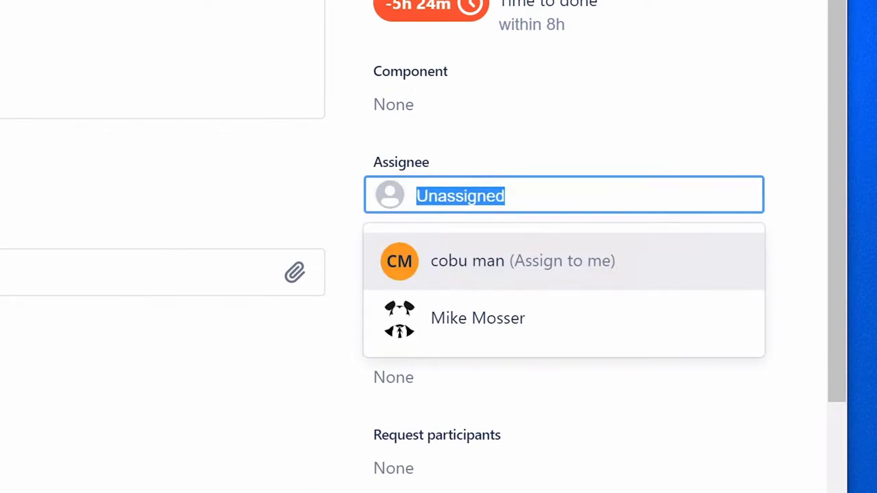
pyautogui.click(494, 273)
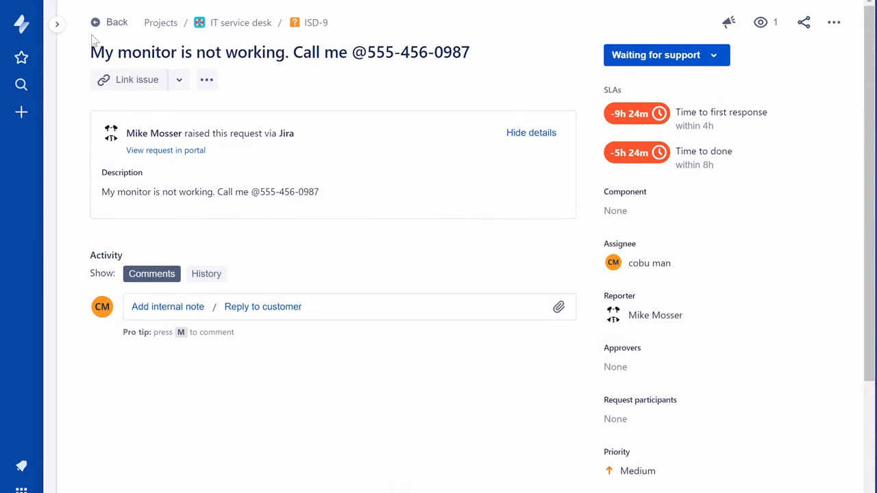
pyautogui.moveTo(89, 52); pyautogui.dragTo(288, 52)
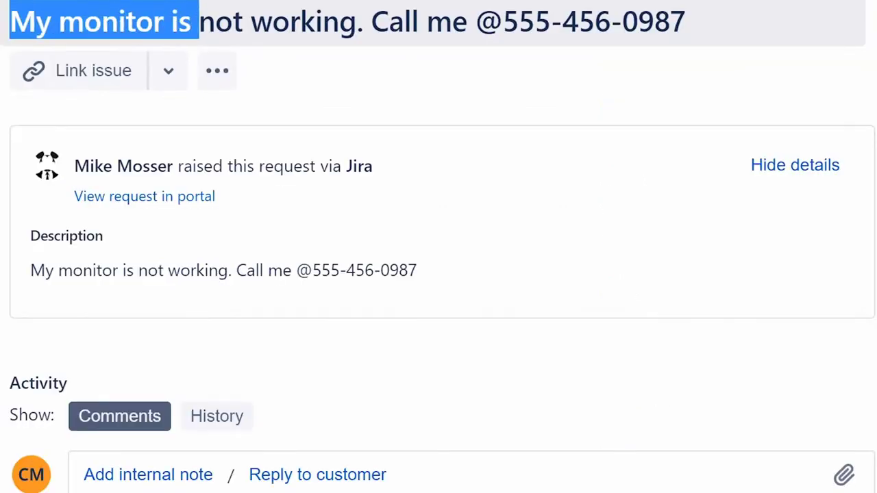
pyautogui.moveTo(362, 21); pyautogui.dragTo(669, 21)
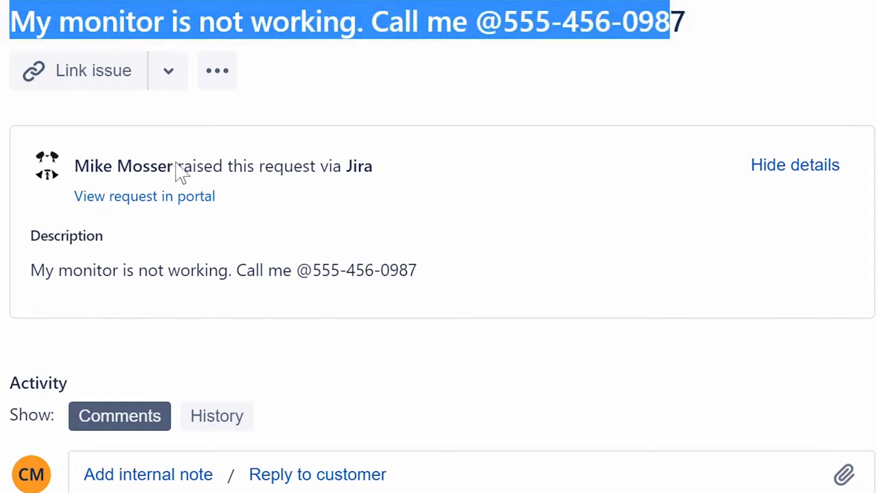
pyautogui.moveTo(175, 170); pyautogui.dragTo(81, 177)
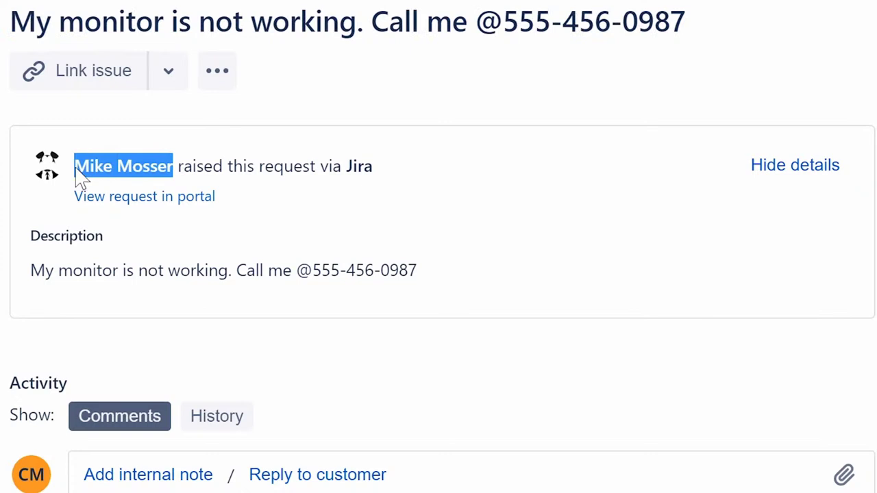
pyautogui.click(427, 270)
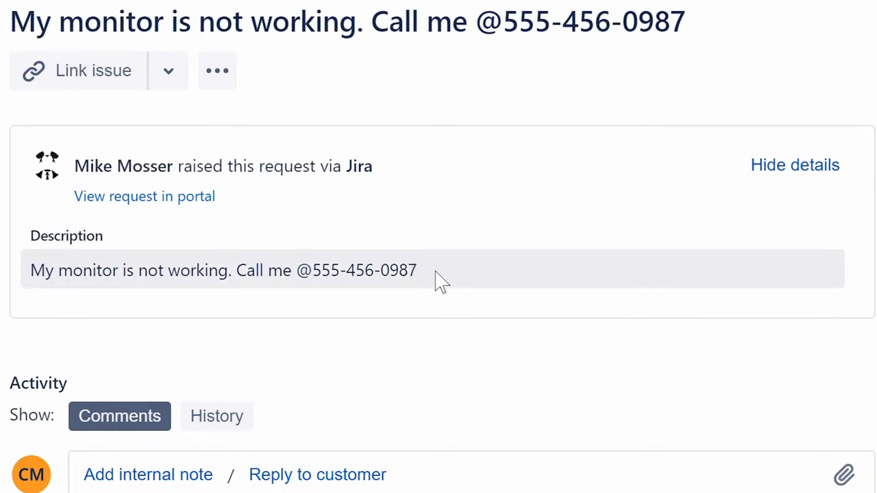
# - Highlight the description text, then open the ISD-9 description in the rich-text editor
pyautogui.moveTo(439, 272); pyautogui.dragTo(44, 274)
pyautogui.moveTo(417, 271); pyautogui.dragTo(30, 271)
pyautogui.click(337, 277)
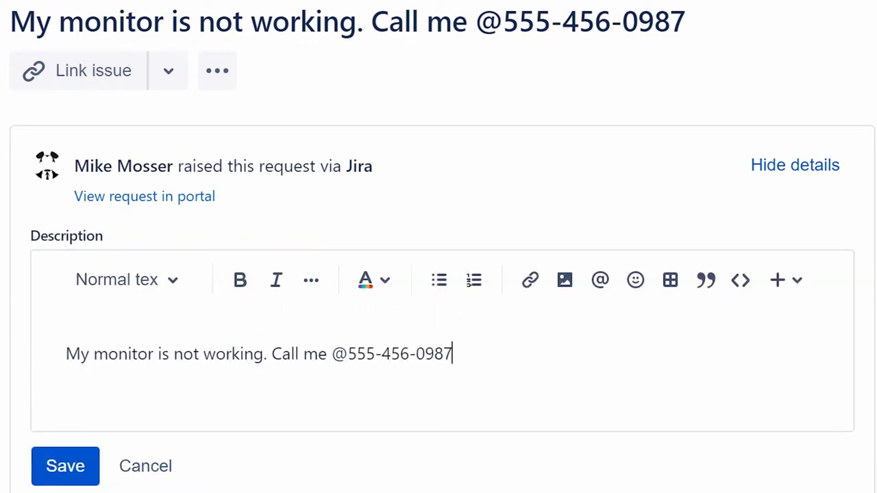
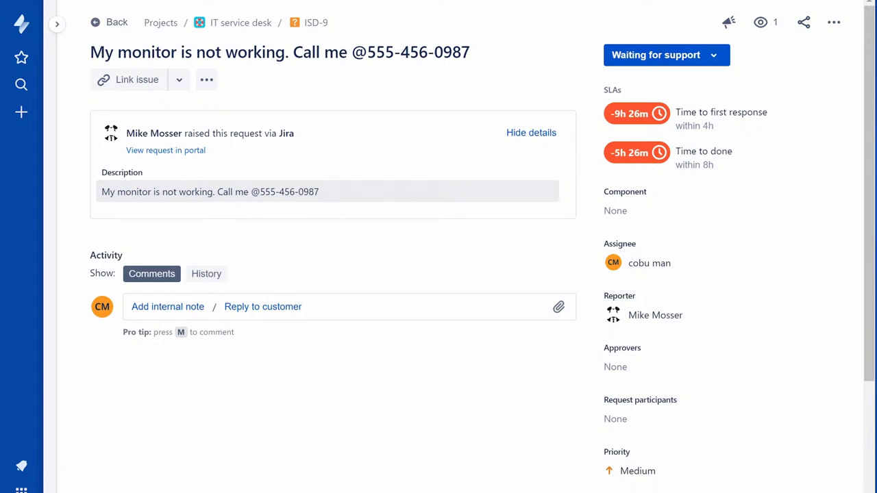
# - Begin an internal note: the customer's main monitor isn't working and, after unplugging it, is confirmed broken
pyautogui.click(166, 310)
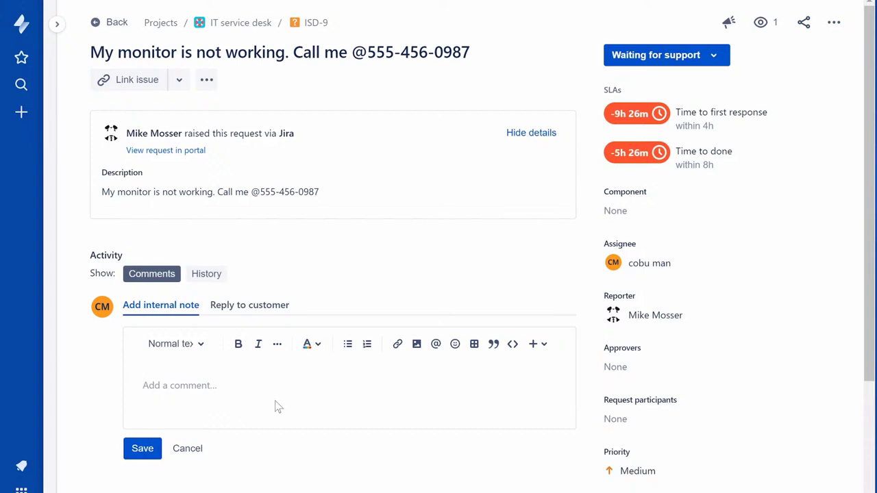
pyautogui.write('W')
pyautogui.press('BackSpace')
pyautogui.write('Customers')
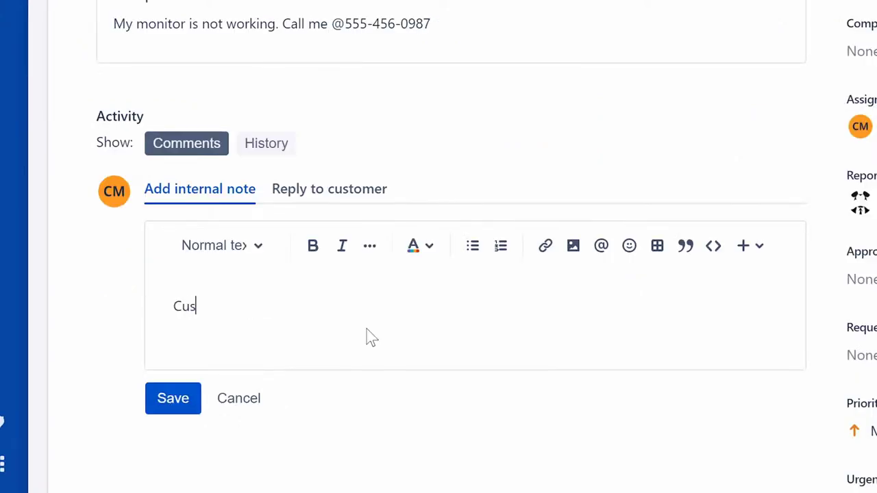
pyautogui.press('BackSpace')
pyautogui.write("'s")
pyautogui.write(' main monitor is ')
pyautogui.write('not working')
pyautogui.write('.')
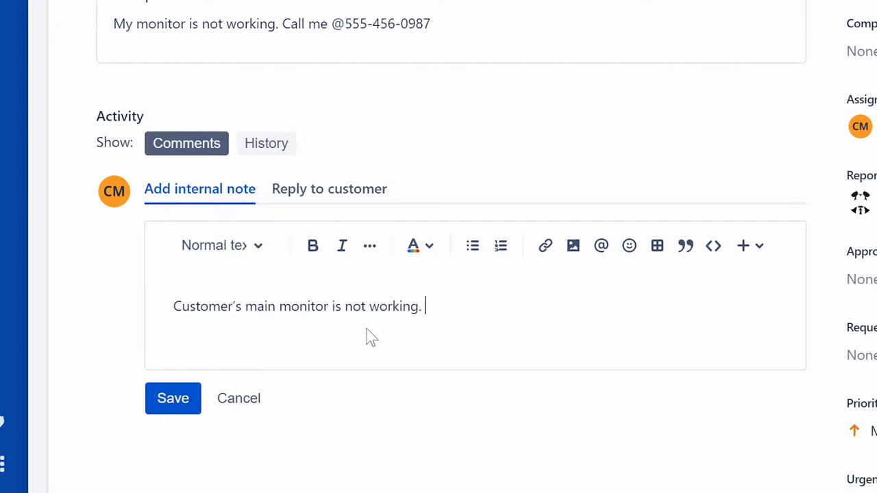
pyautogui.write('Instructed Mike')
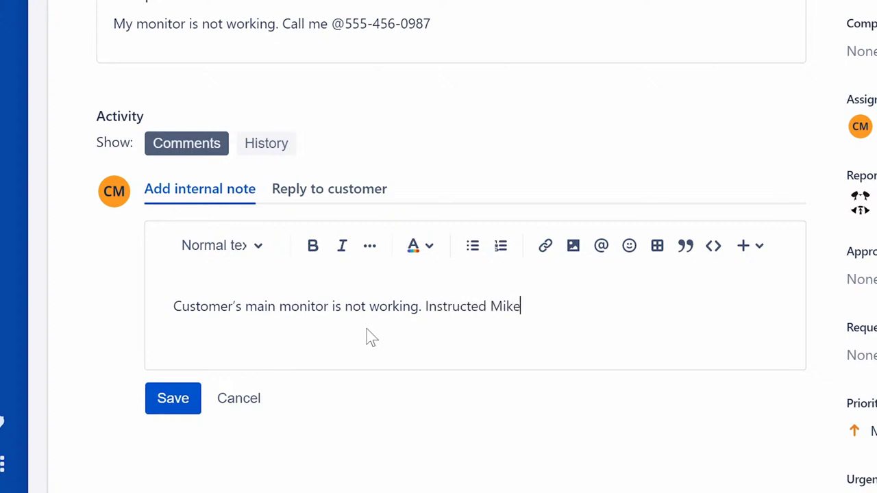
pyautogui.write(' to unp')
pyautogui.press('BackSpace')
pyautogui.write('nplug the firs')
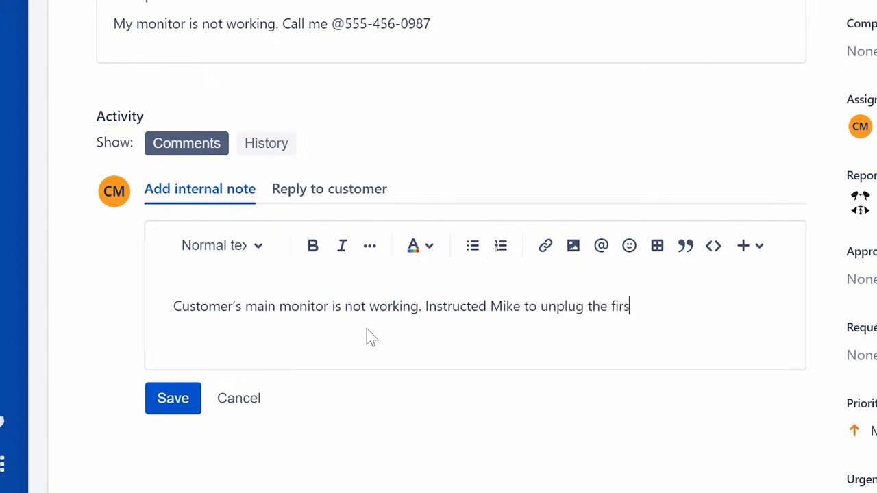
pyautogui.write('t/vo')
pyautogui.press('BackSpace')
pyautogui.press('BackSpace')
pyautogui.write('broken monit')
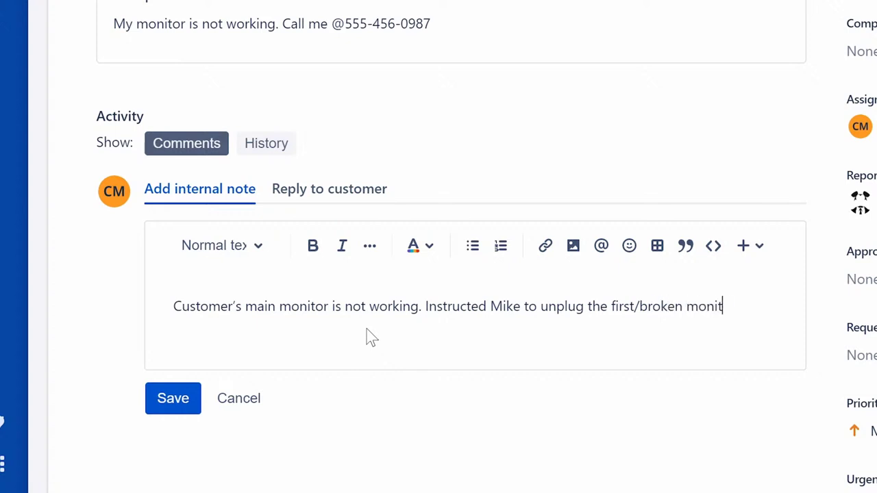
pyautogui.write('or. .. after doing so')
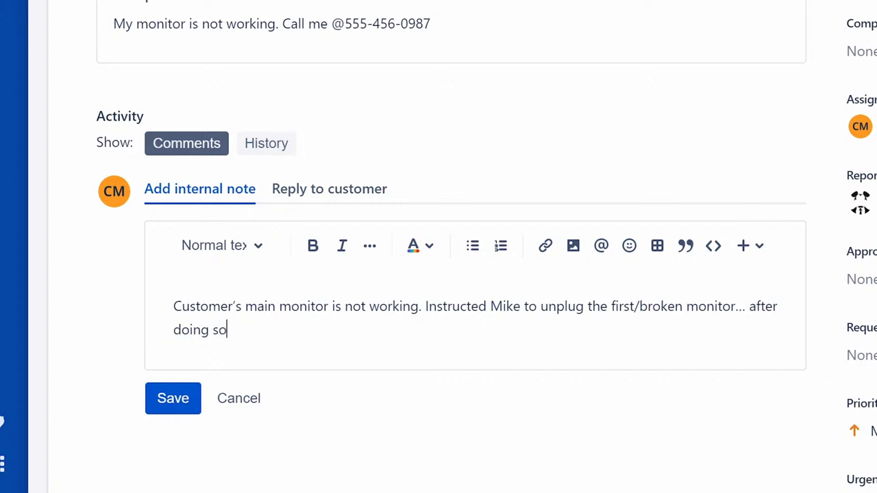
pyautogui.write(' it appears that ')
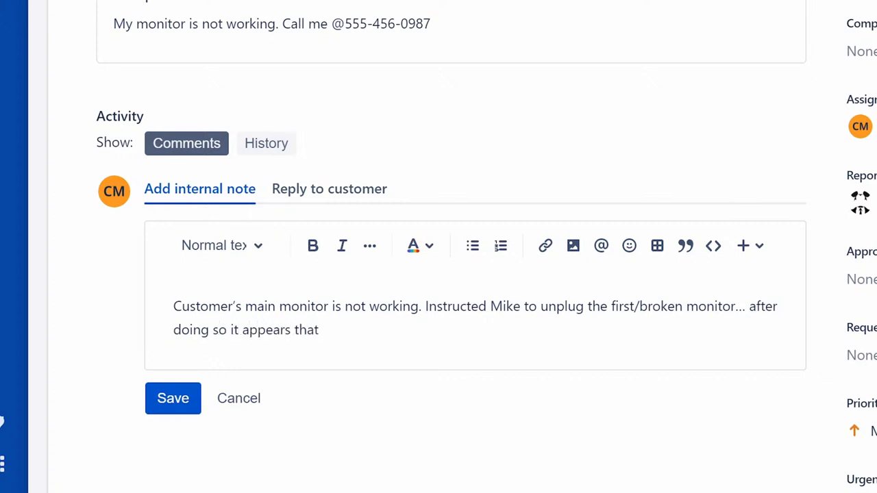
pyautogui.write('the monitor is ')
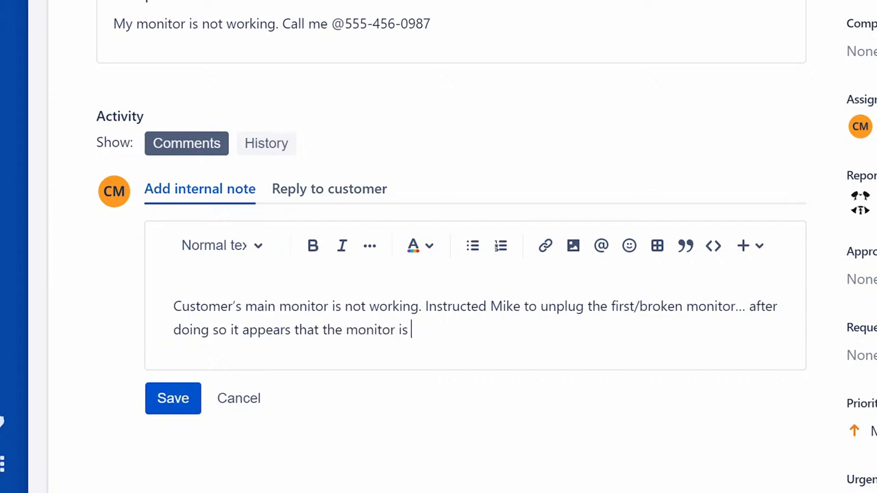
pyautogui.write('indeed br')
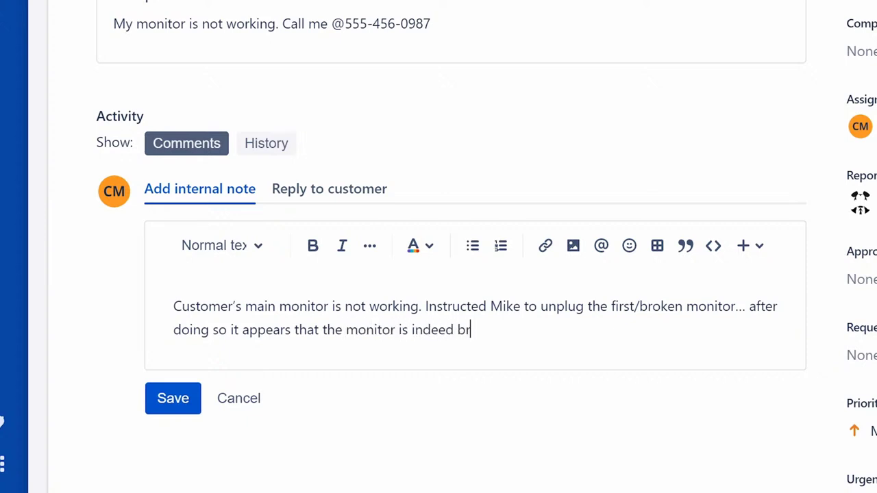
pyautogui.write('oken.')
# - Add a 'workaround:' line: he'll use his 2nd monitor until a new monitor is acquired
pyautogui.press('Return')
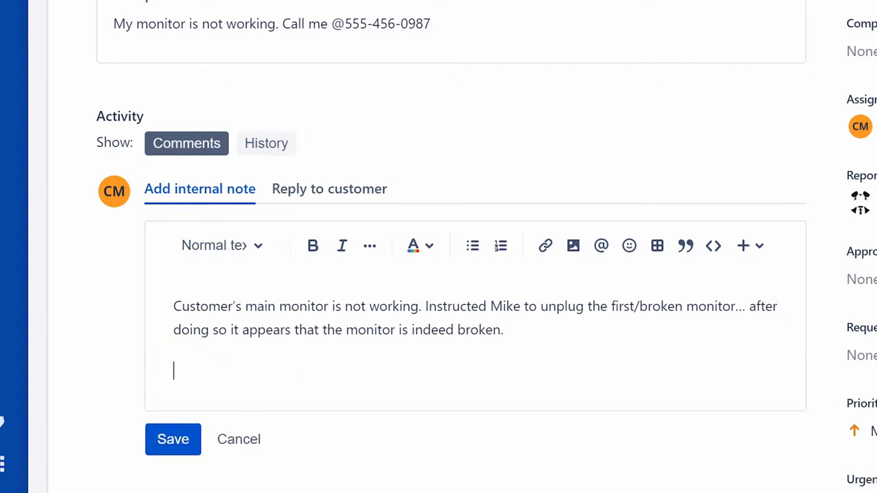
pyautogui.write('workaround:')
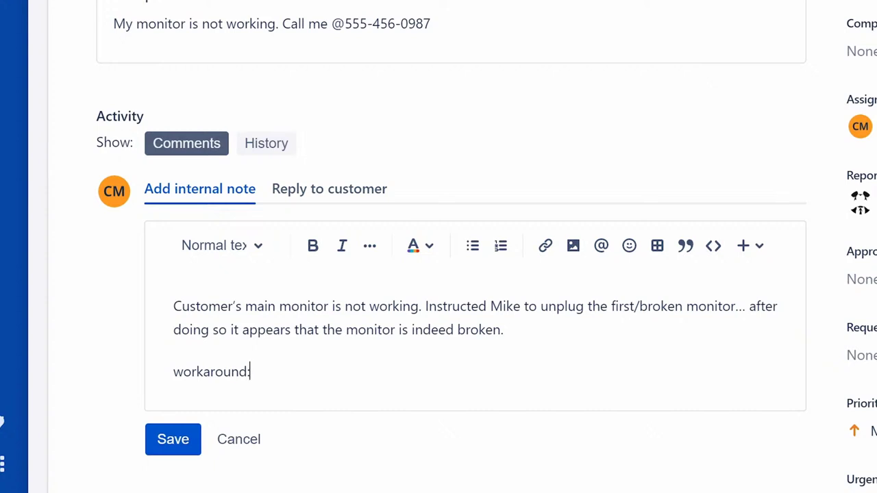
pyautogui.write('he will use ')
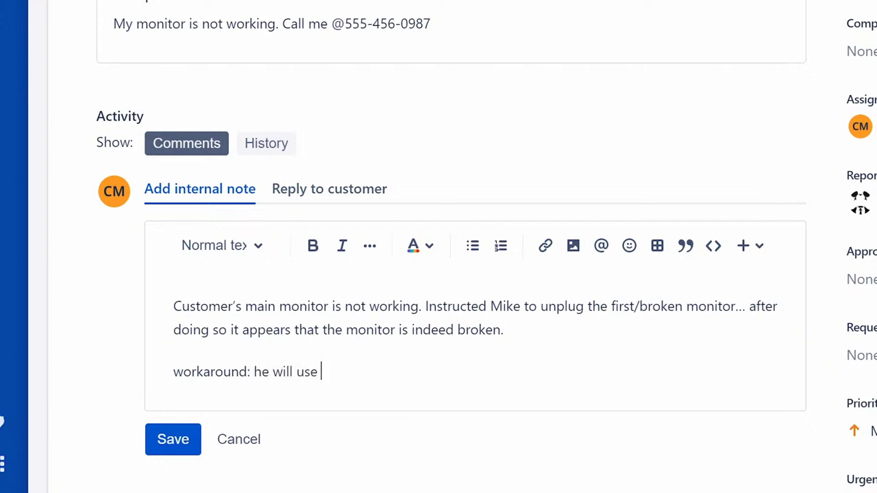
pyautogui.write('his 2nd monitor ')
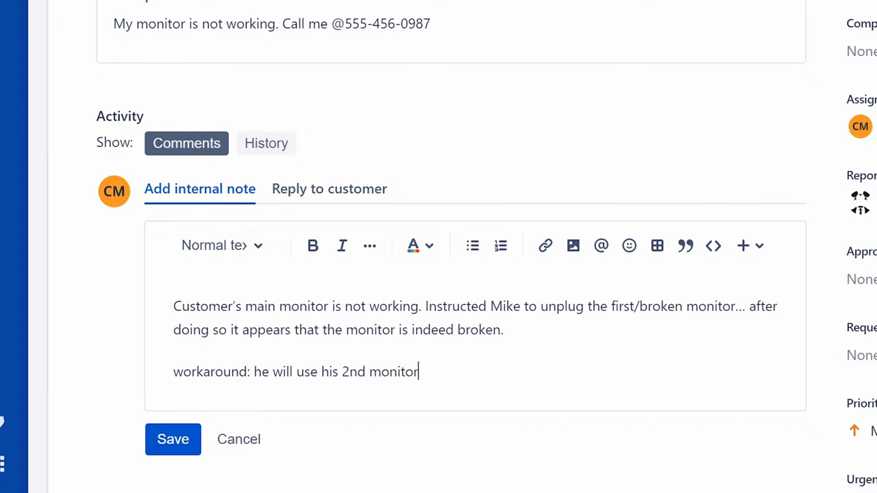
pyautogui.write('for time bein')
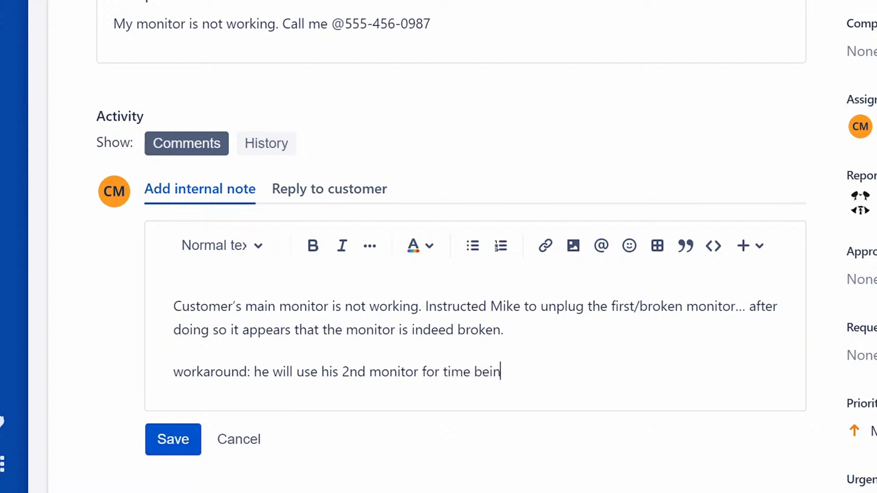
pyautogui.write('g. Later he')
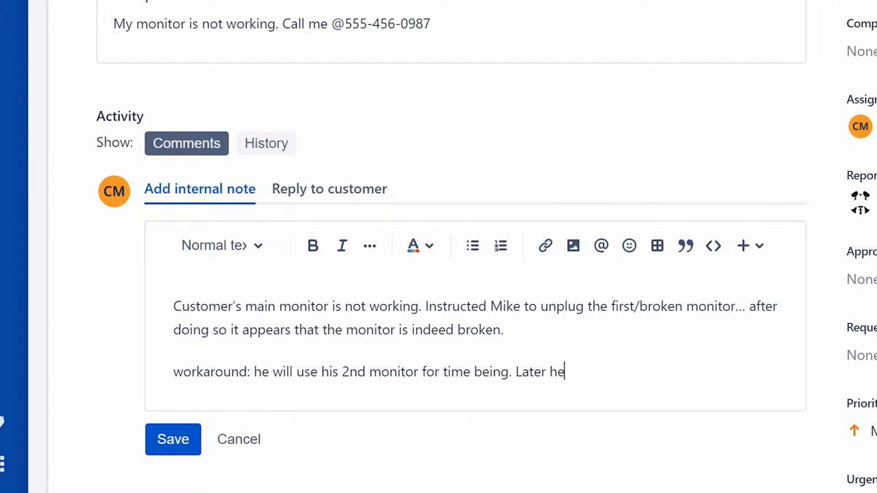
pyautogui.write(' will acqu')
pyautogui.press('BackSpace')
pyautogui.write('quire a n')
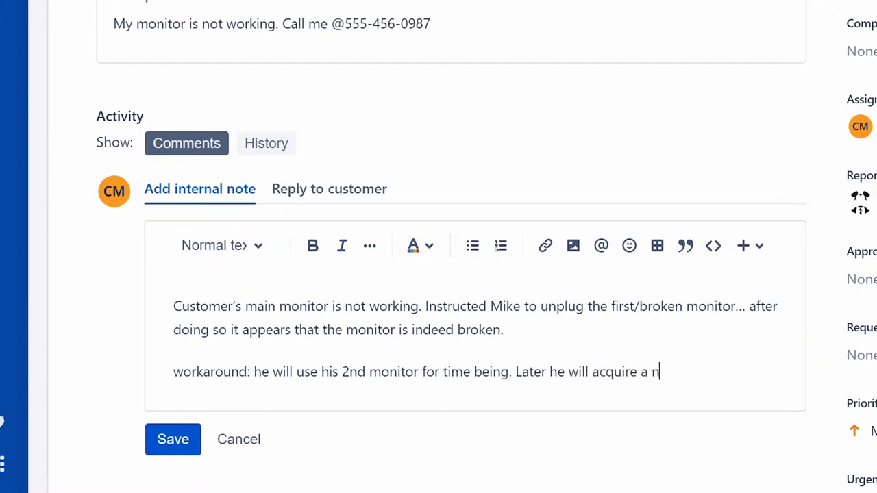
pyautogui.write('ew monitor')
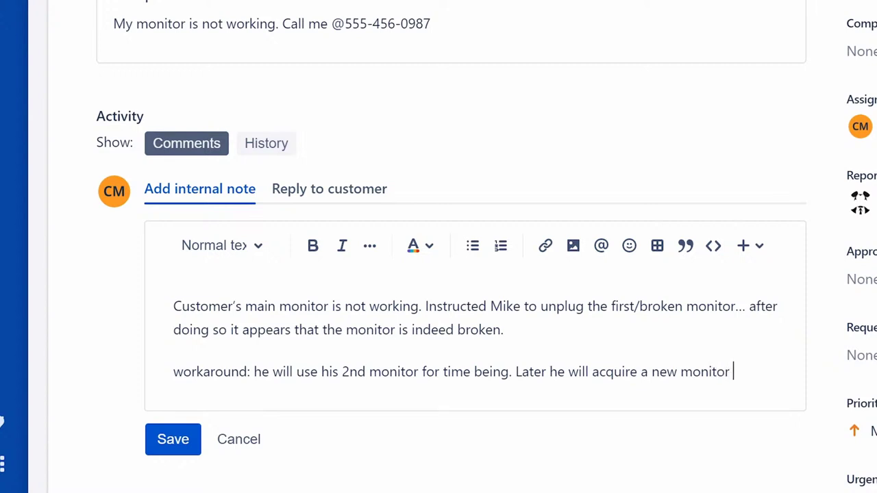
pyautogui.write('.')
pyautogui.click(503, 330)
pyautogui.moveTo(420, 306); pyautogui.dragTo(189, 306)
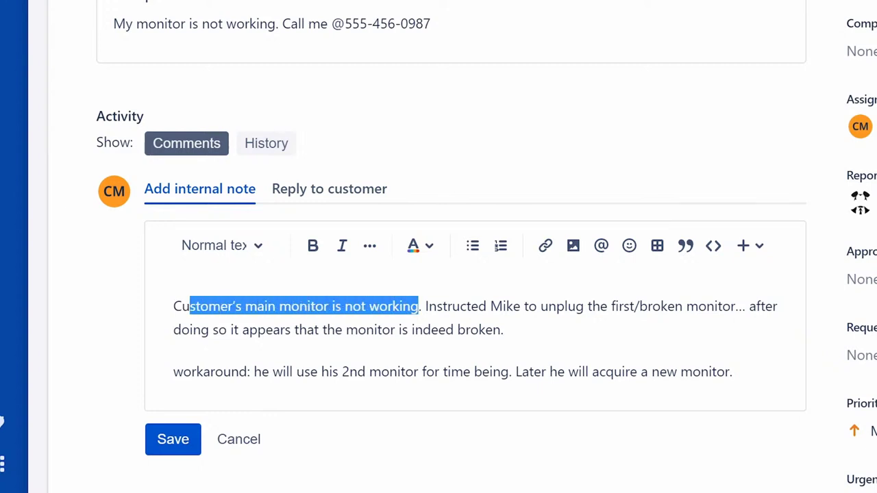
pyautogui.click(438, 306)
pyautogui.moveTo(421, 306); pyautogui.dragTo(735, 306)
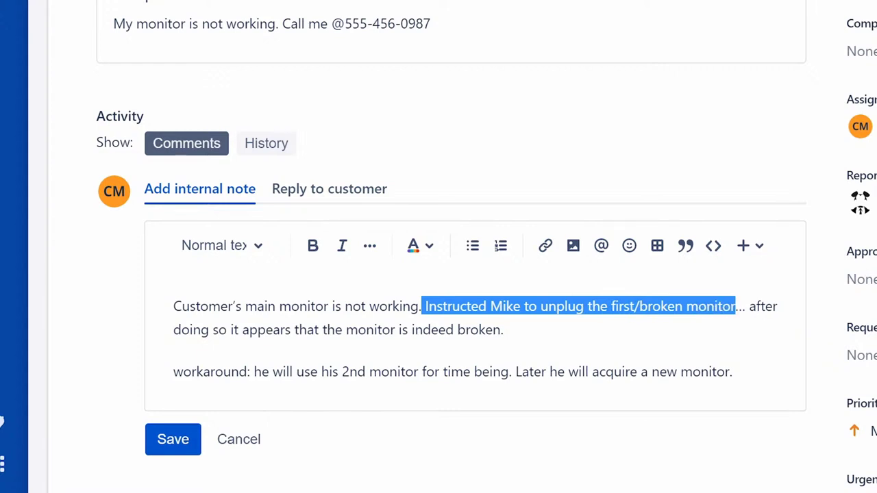
pyautogui.click(683, 306)
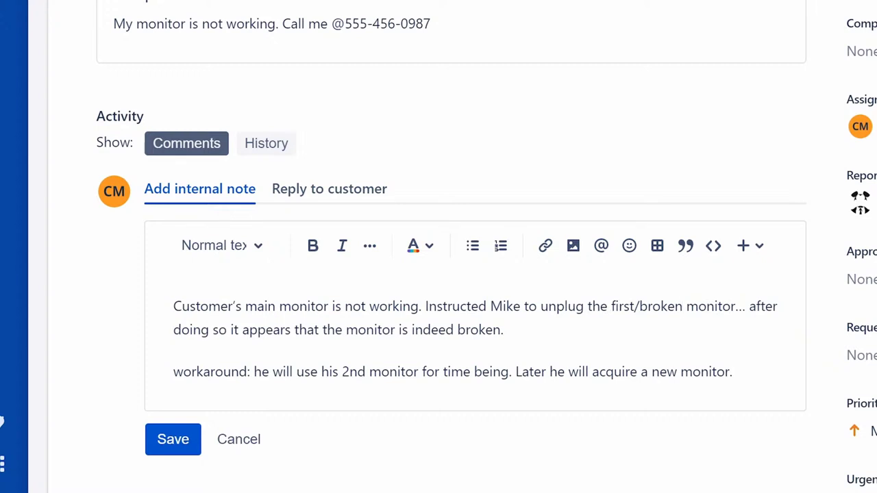
pyautogui.click(502, 330)
pyautogui.moveTo(425, 306); pyautogui.dragTo(735, 306)
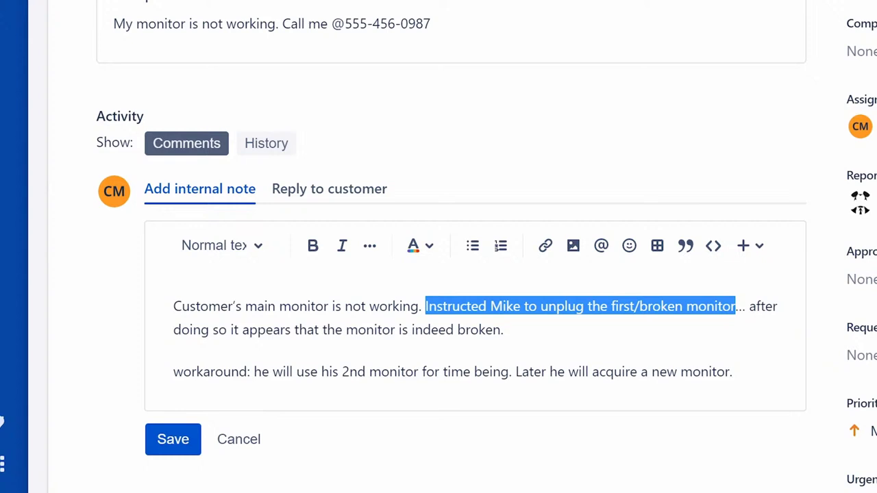
pyautogui.click(503, 330)
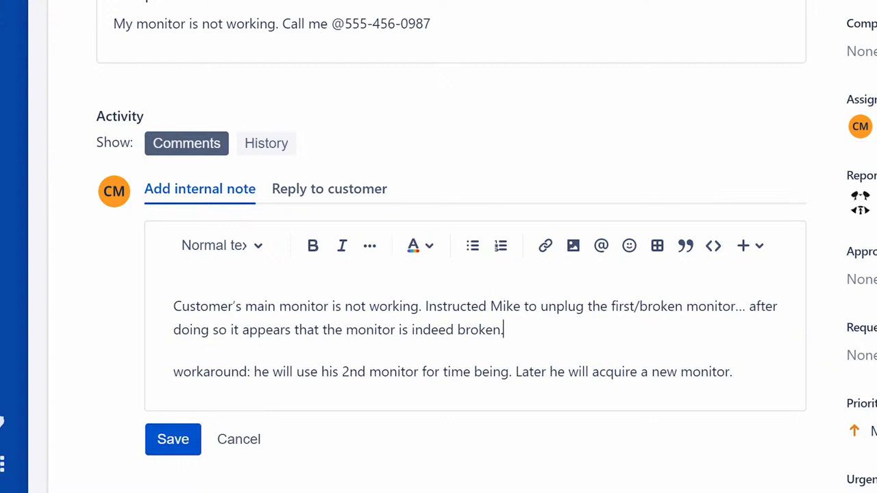
pyautogui.moveTo(427, 306); pyautogui.dragTo(735, 306)
pyautogui.click(504, 330)
pyautogui.moveTo(174, 329); pyautogui.dragTo(504, 329)
pyautogui.click(504, 329)
pyautogui.click(174, 371)
pyautogui.moveTo(174, 371); pyautogui.dragTo(515, 371)
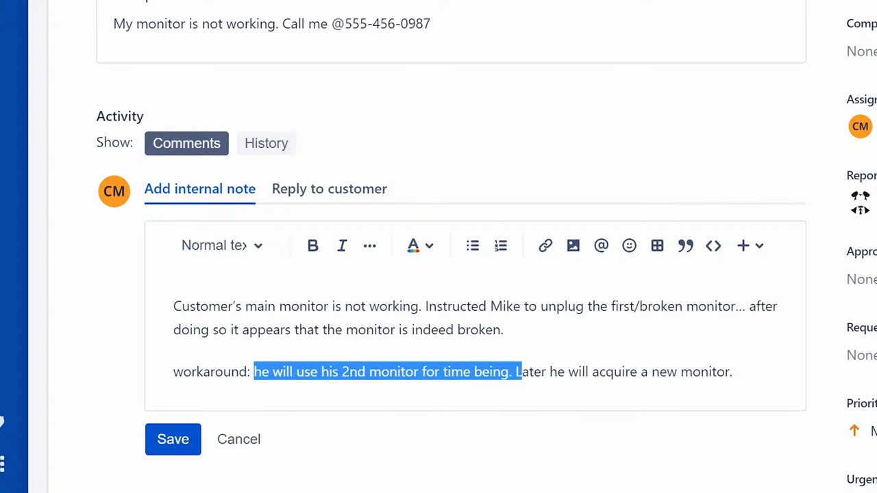
pyautogui.click(784, 375)
# - Save the internal note and change ISD-9's status from Waiting for support to Completed
pyautogui.click(176, 440)
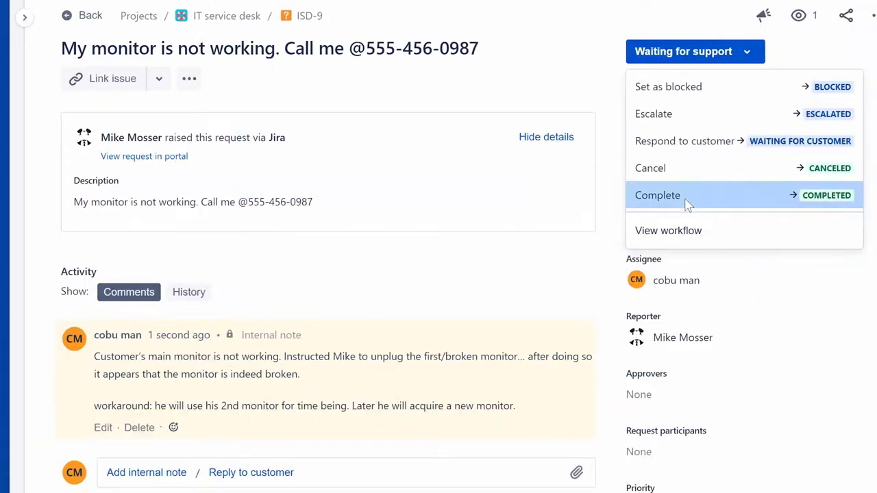
pyautogui.click(686, 206)
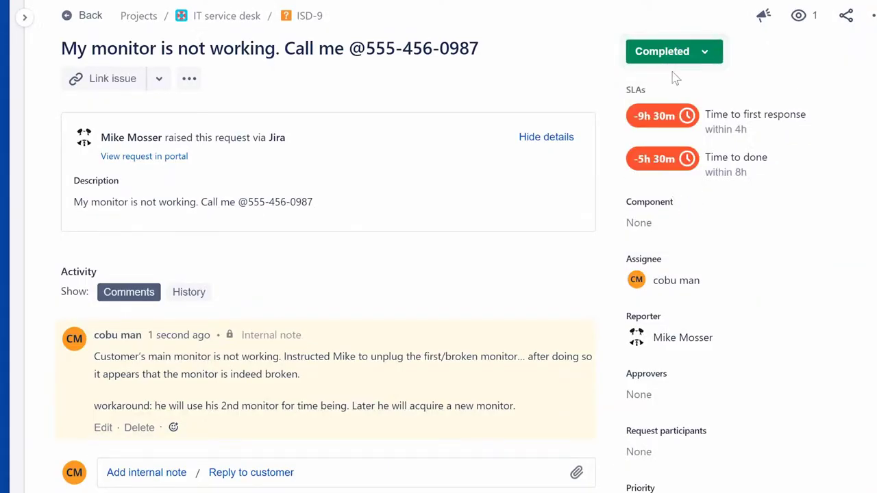
pyautogui.scroll(-2, 683, 344)
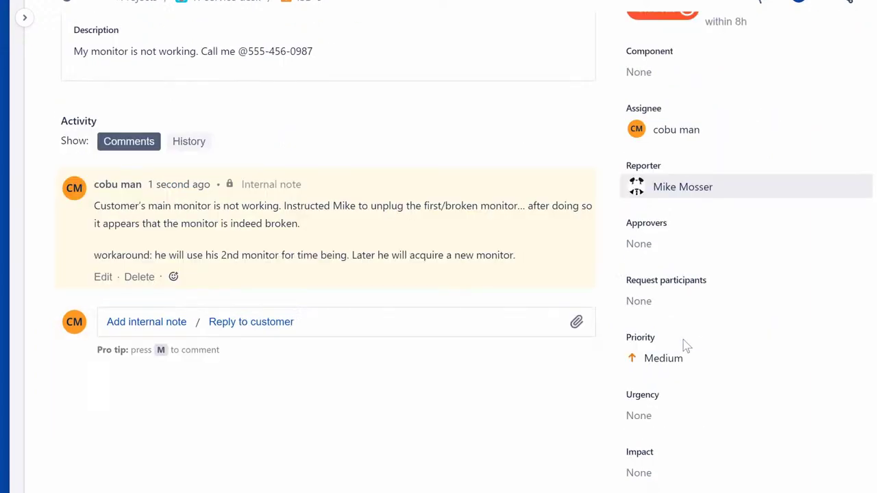
pyautogui.scroll(3, 685, 345)
pyautogui.scroll(-5, 685, 346)
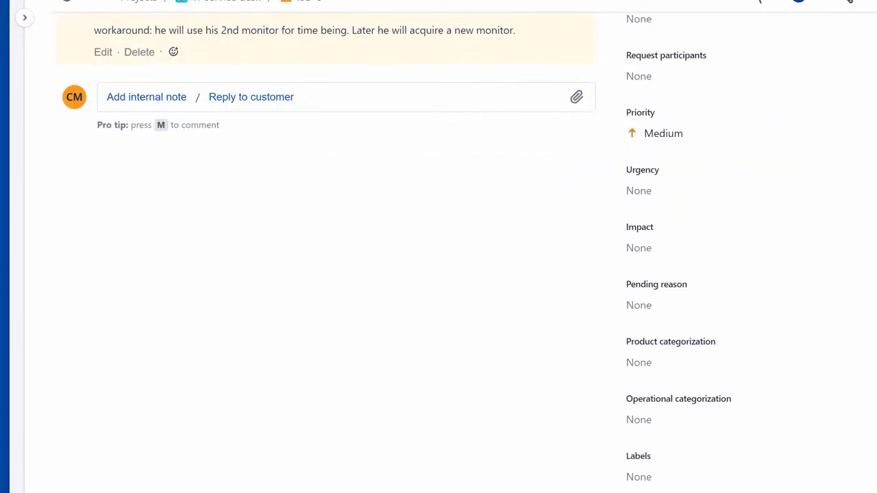
pyautogui.scroll(5, 509, 292)
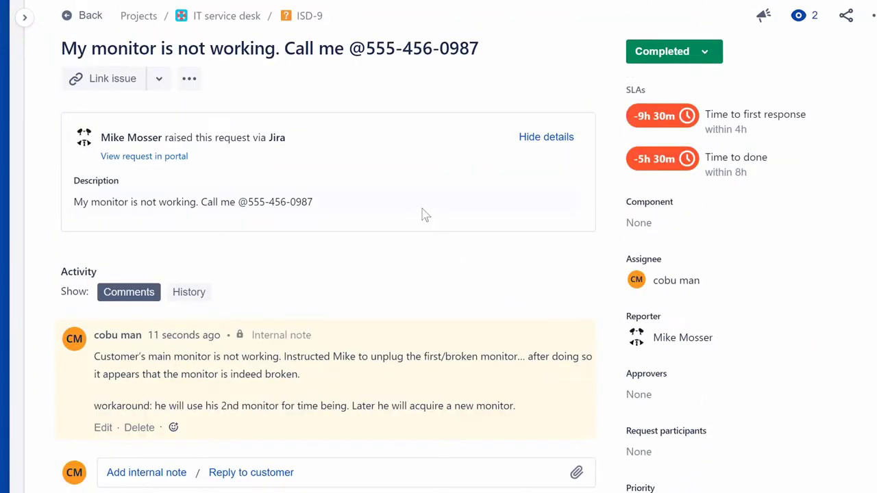
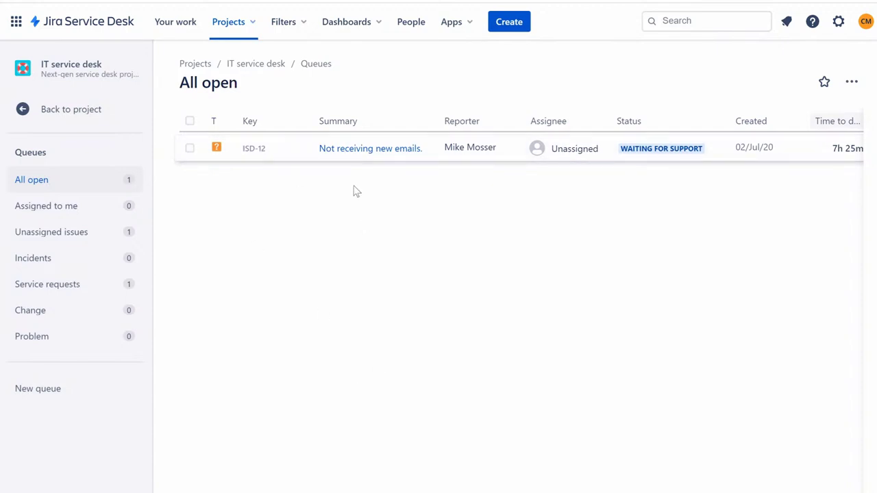
# - Open request ISD-12 'Not receiving new emails.' from the queue and read its description
pyautogui.click(378, 149)
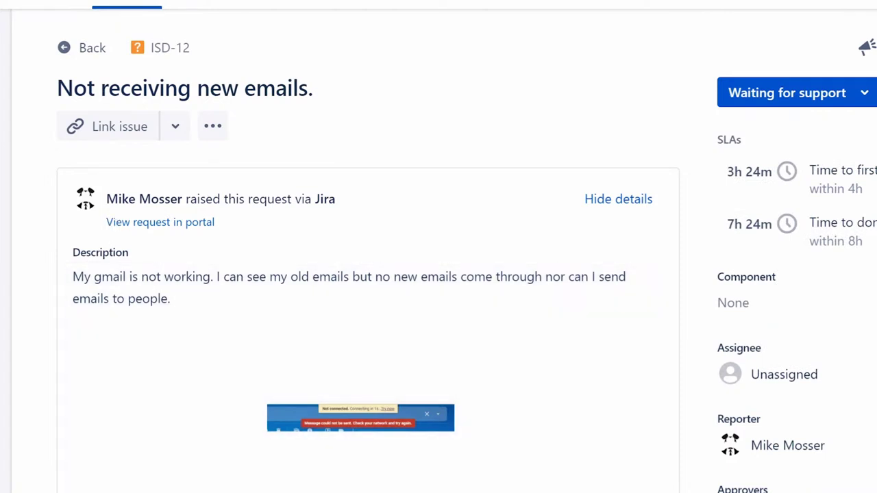
pyautogui.moveTo(106, 199); pyautogui.dragTo(177, 199)
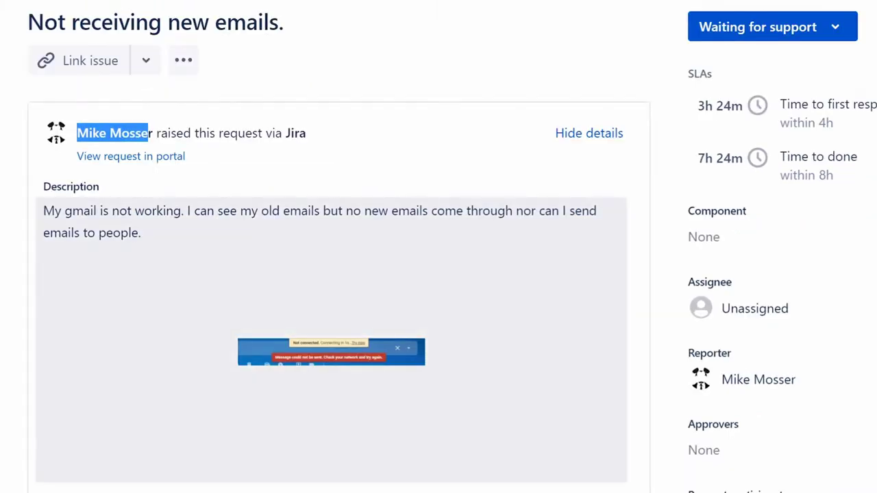
pyautogui.moveTo(43, 470); pyautogui.dragTo(561, 207)
pyautogui.click(135, 211)
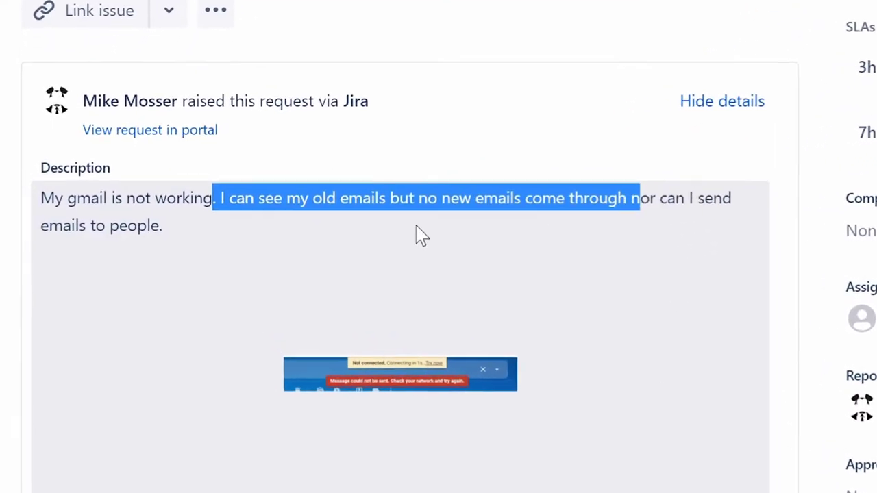
pyautogui.moveTo(421, 235); pyautogui.dragTo(312, 236)
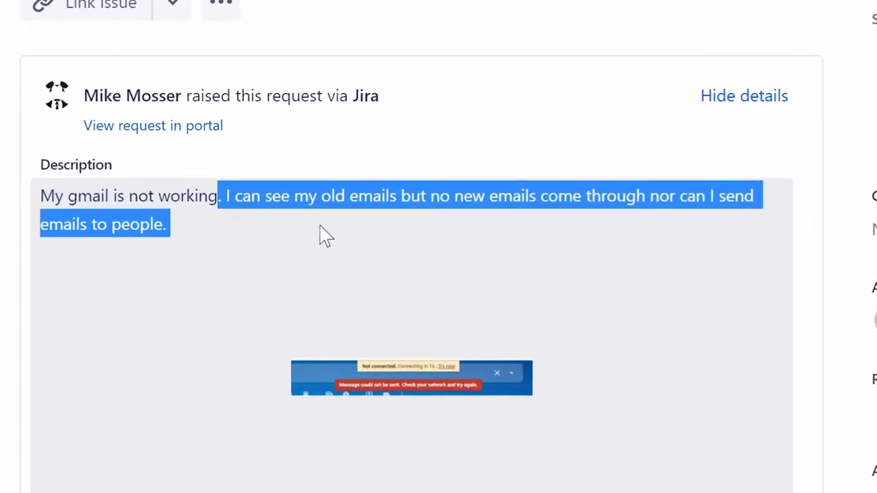
pyautogui.click(312, 236)
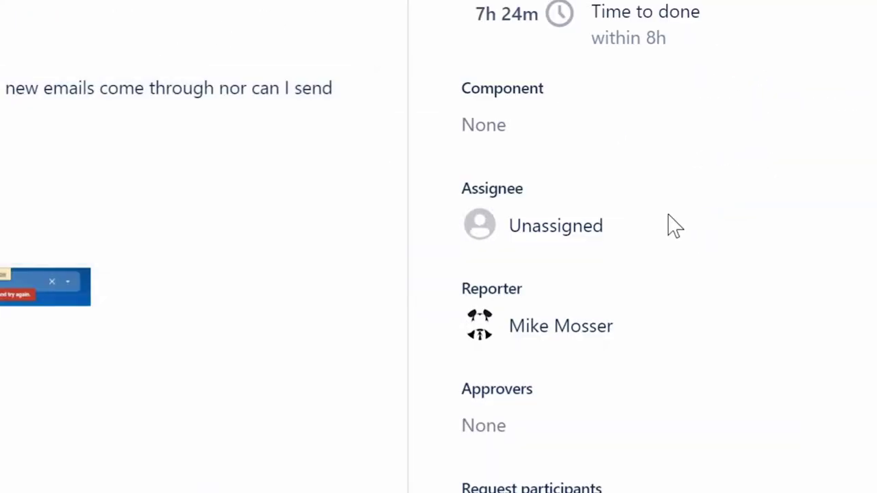
# - Assign ISD-12 to yourself, leaving the description unchanged
pyautogui.click(837, 309)
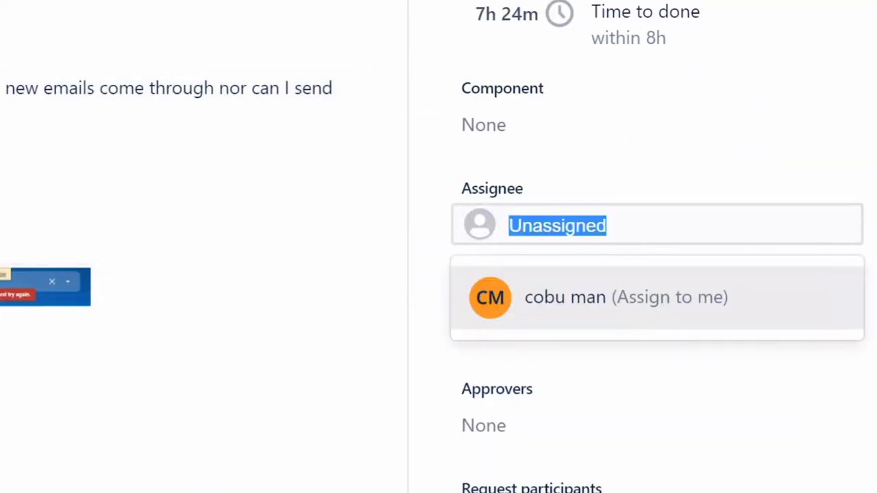
pyautogui.click(556, 298)
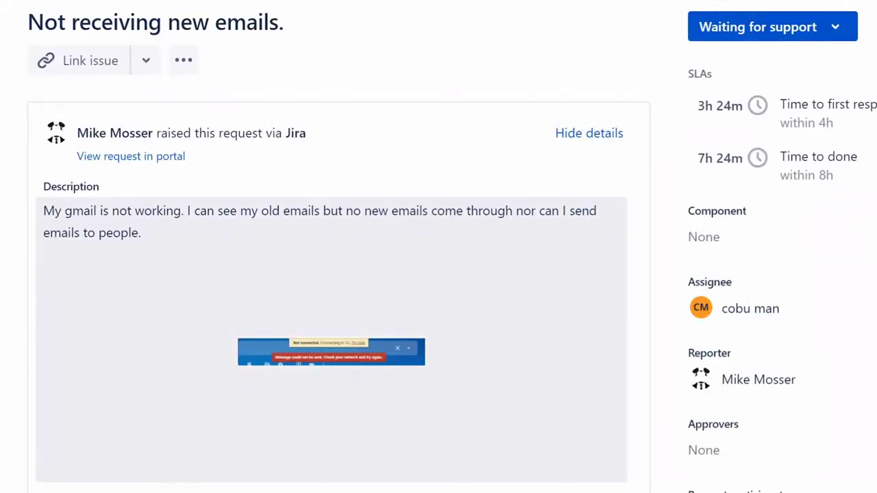
pyautogui.click(136, 229)
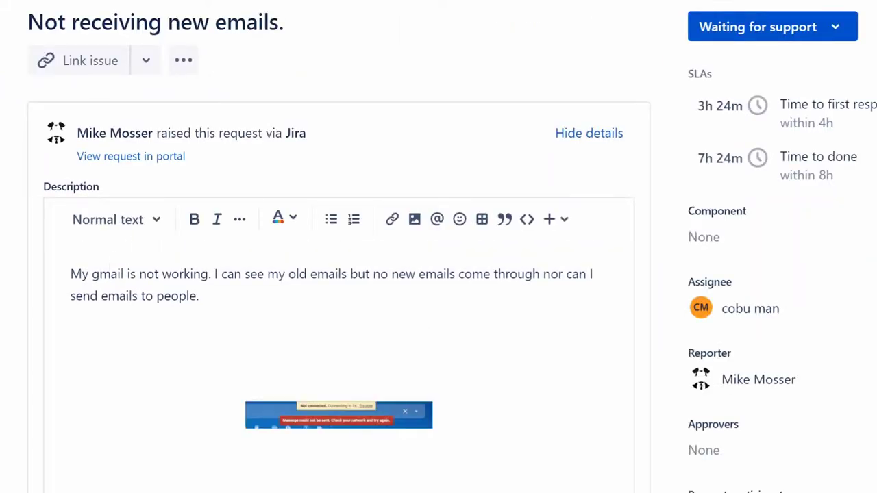
pyautogui.press('Escape')
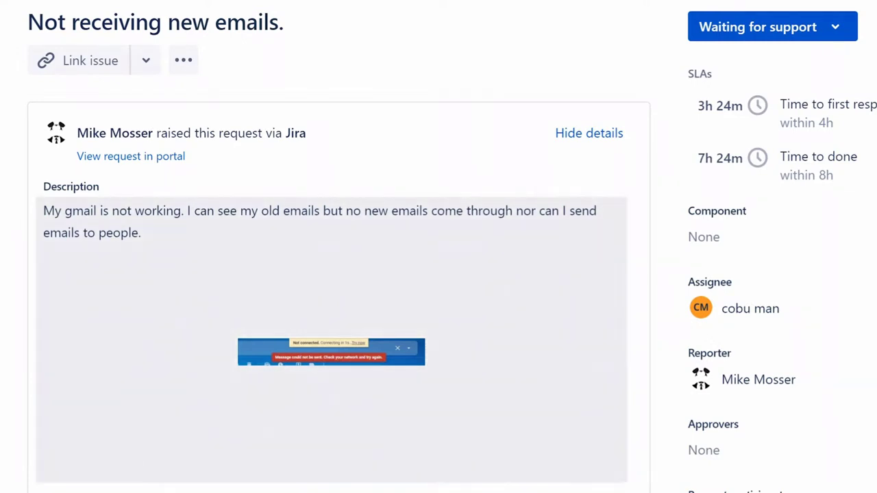
# - Reread the ISD-12 description and enlarge the attached error screenshot
pyautogui.moveTo(183, 211)
pyautogui.mouseDown()
pyautogui.moveTo(322, 222)
pyautogui.moveTo(352, 210)
pyautogui.moveTo(545, 211)
pyautogui.mouseUp()
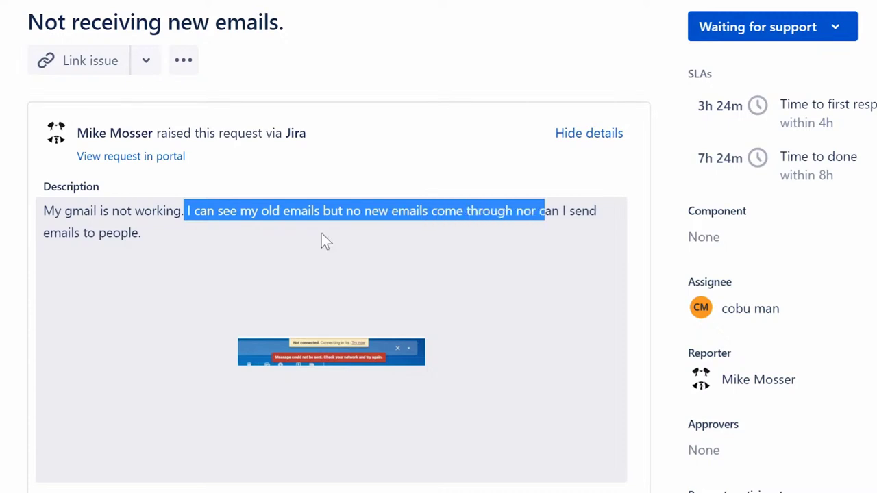
pyautogui.moveTo(321, 233); pyautogui.dragTo(201, 246)
pyautogui.click(147, 263)
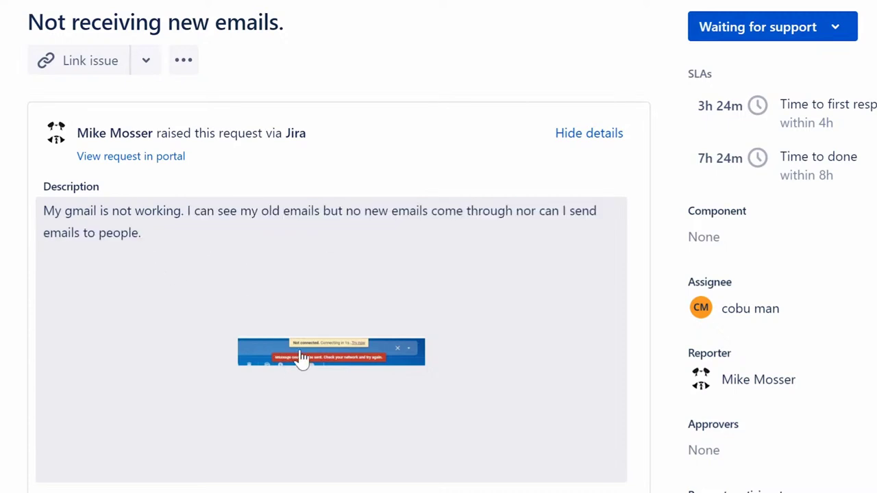
pyautogui.click(302, 358)
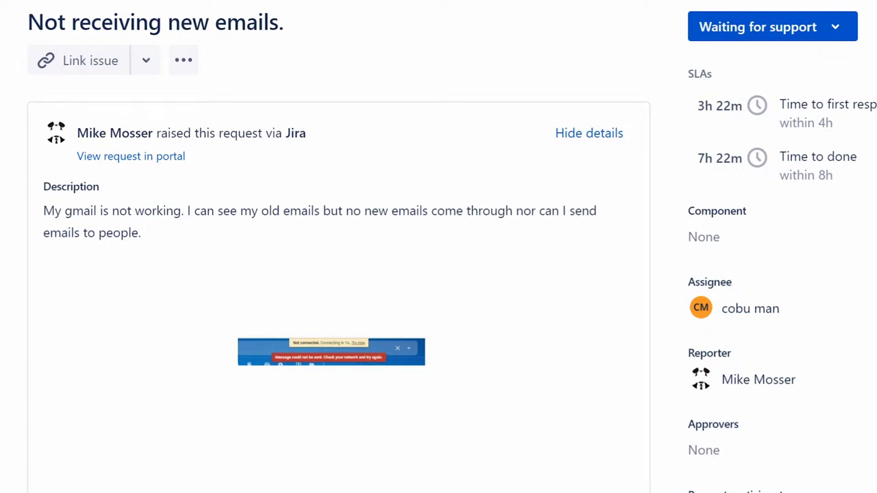
# - Check the Gmail inbox and its Terms of Service email in a new tab, then return to the blank new tab
pyautogui.hotkey('ctrl', 't')
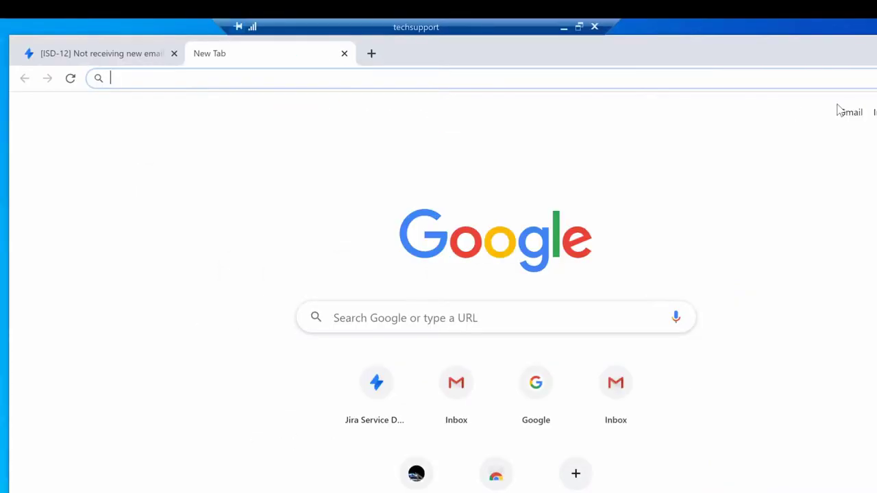
pyautogui.click(852, 117)
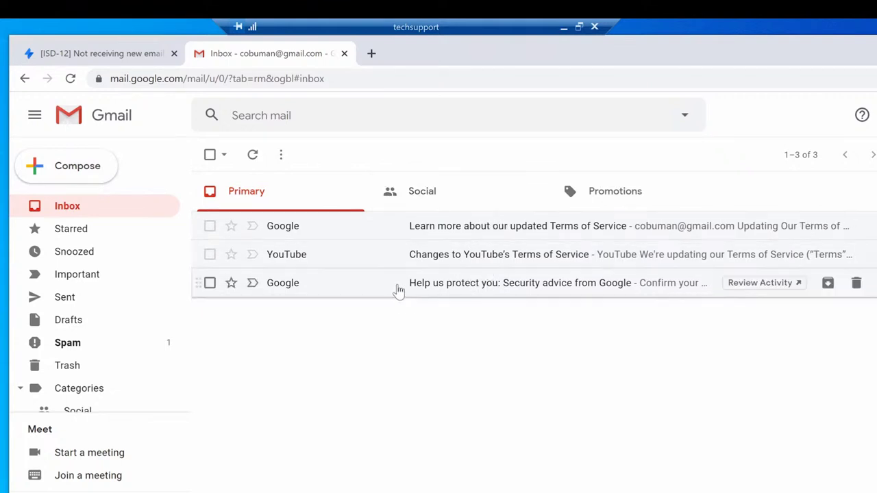
pyautogui.click(464, 230)
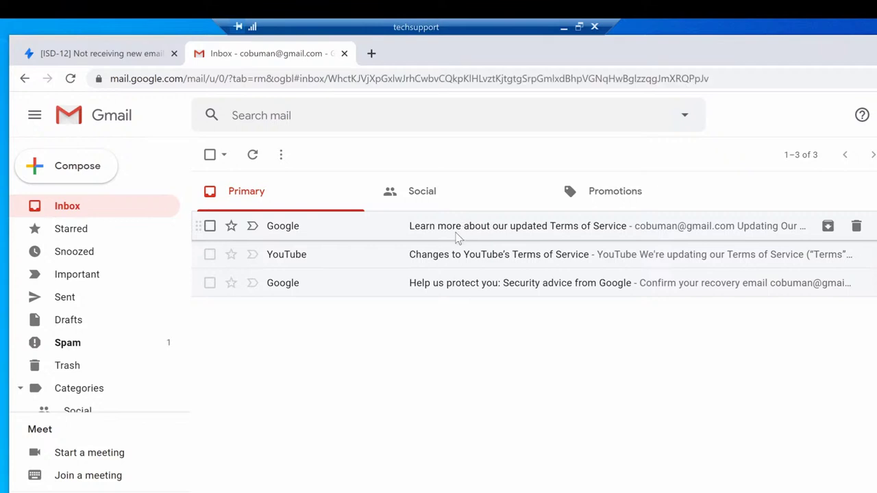
pyautogui.click(113, 216)
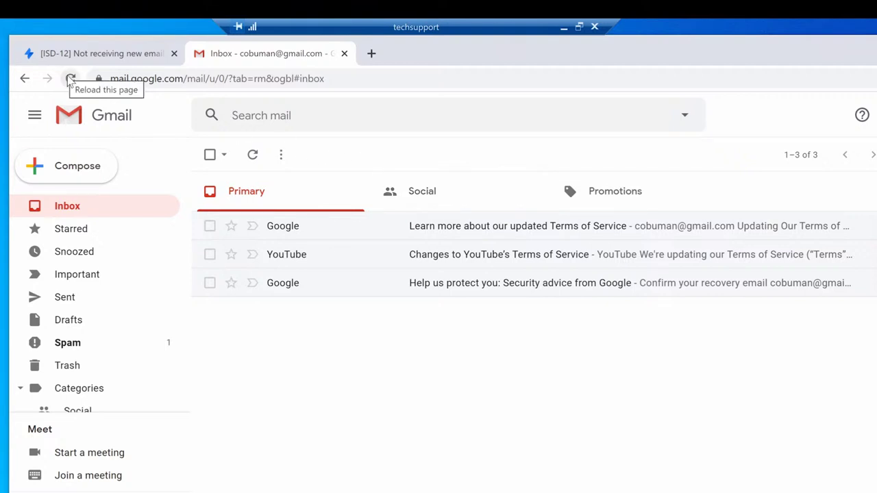
pyautogui.click(24, 79)
pyautogui.click(23, 78)
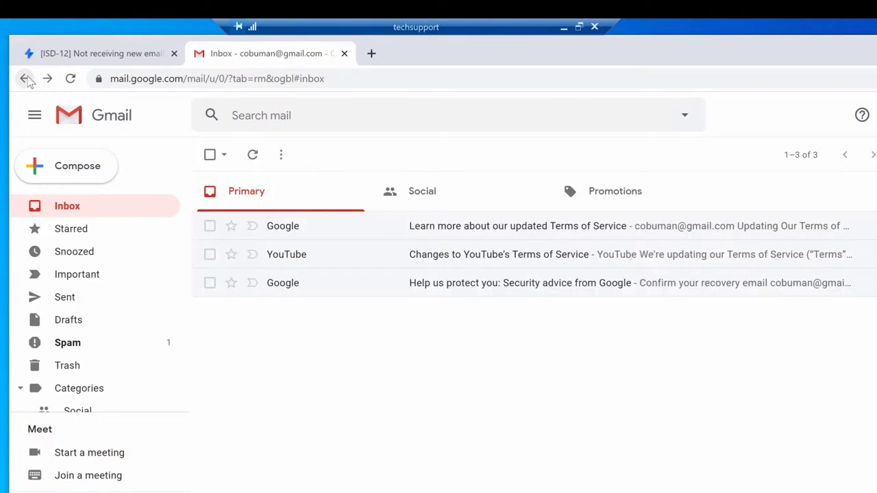
pyautogui.click(23, 78)
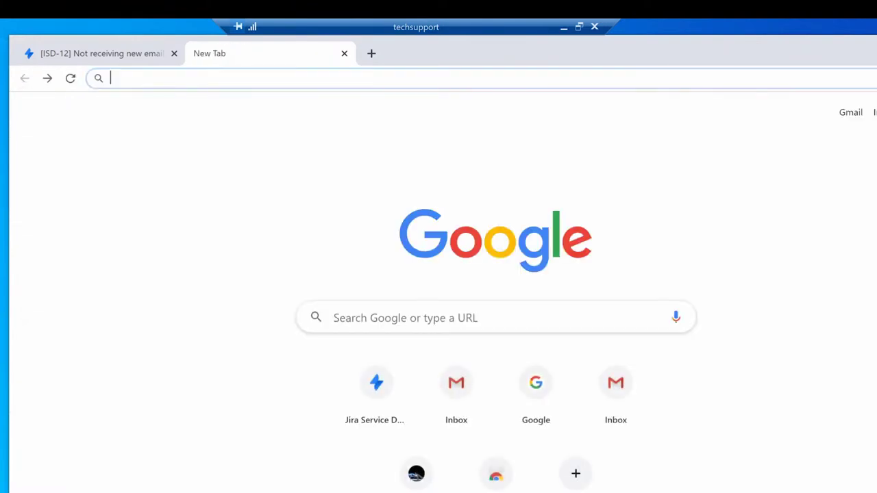
# - Load google.com and open Gmail from its home page, going back and reopening it once
pyautogui.write('google.com')
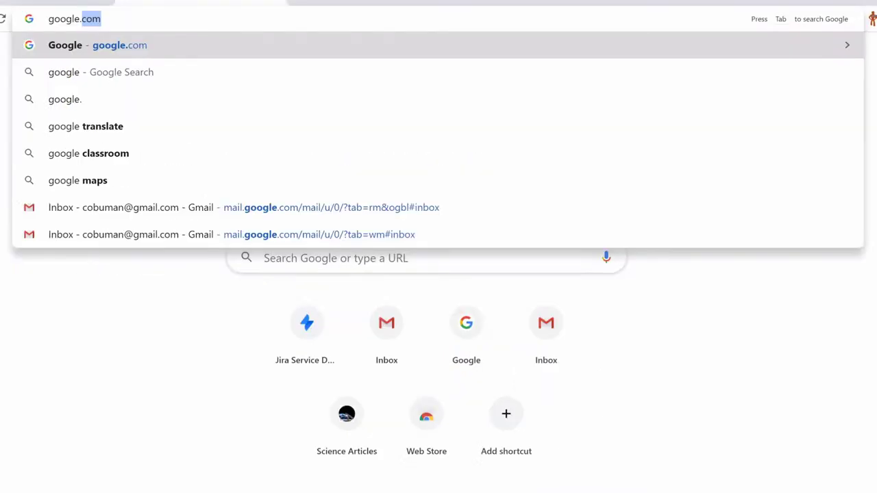
pyautogui.press('Return')
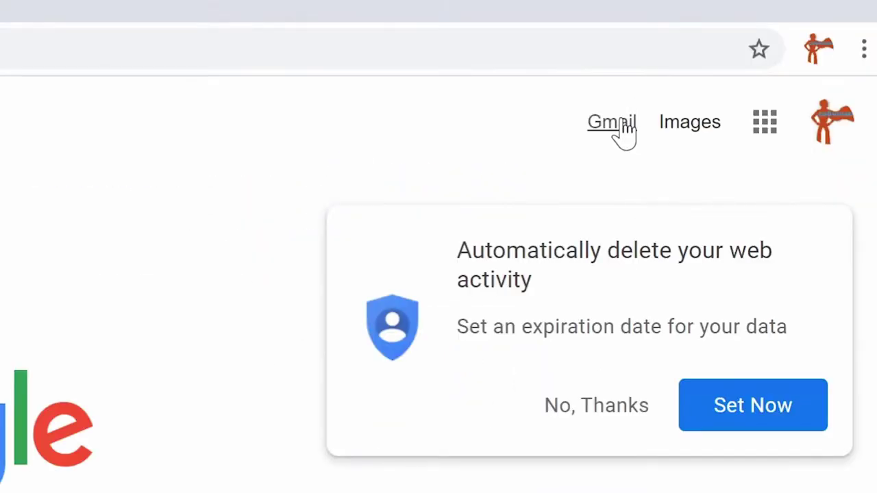
pyautogui.click(619, 125)
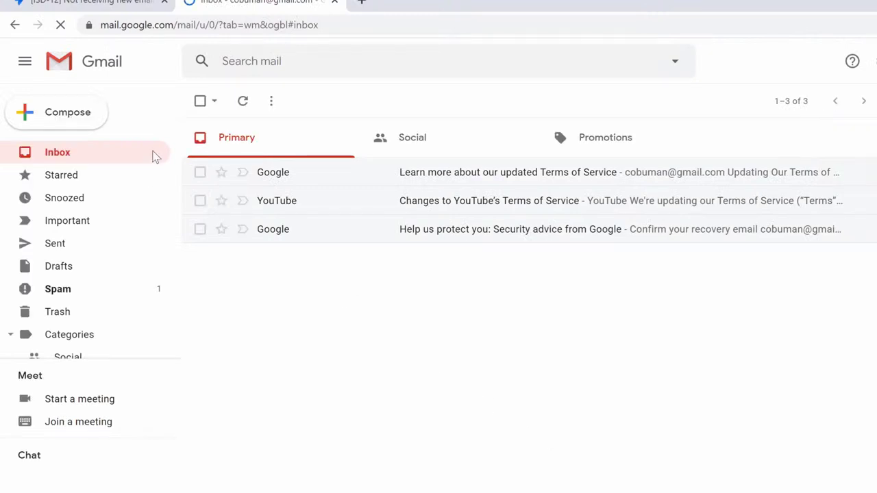
pyautogui.click(15, 25)
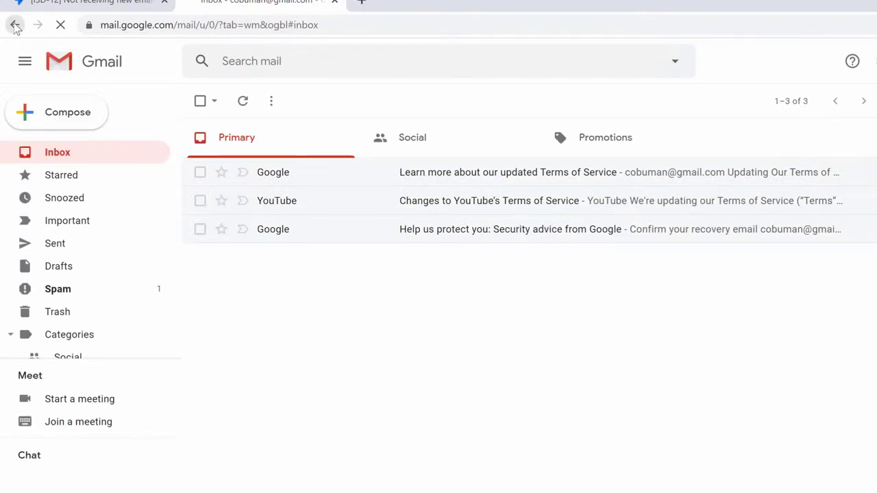
pyautogui.click(541, 107)
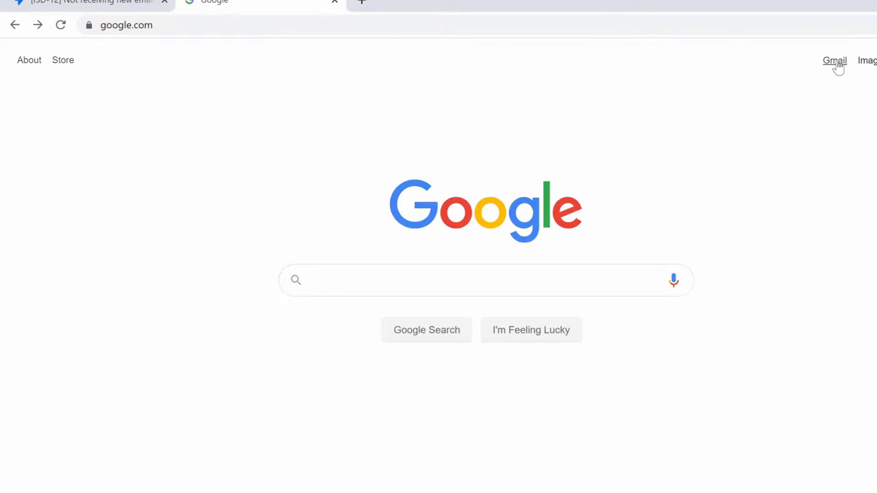
pyautogui.click(835, 62)
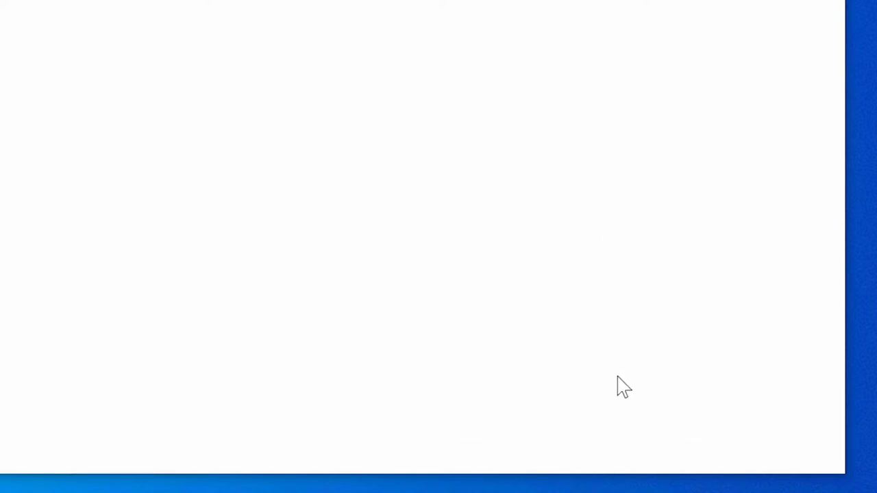
# - Load Gmail in basic HTML, then standard view, and return to ISD-12's enlarged screenshot
pyautogui.click(618, 430)
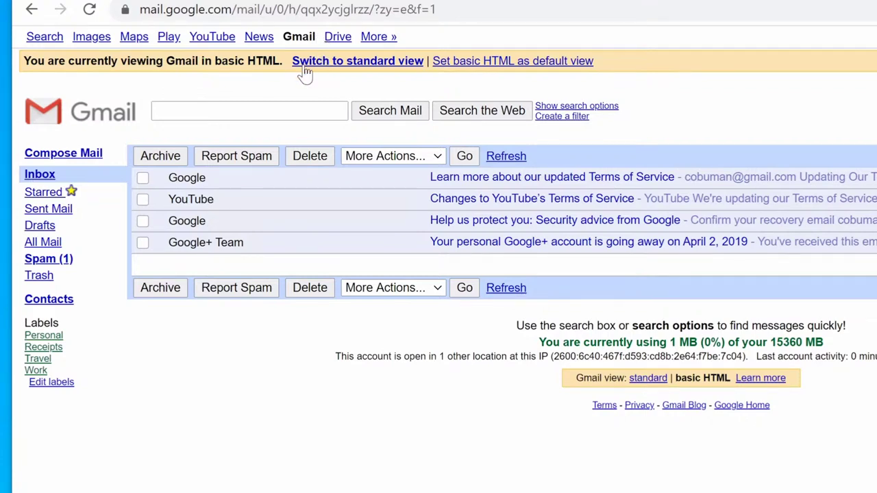
pyautogui.click(341, 63)
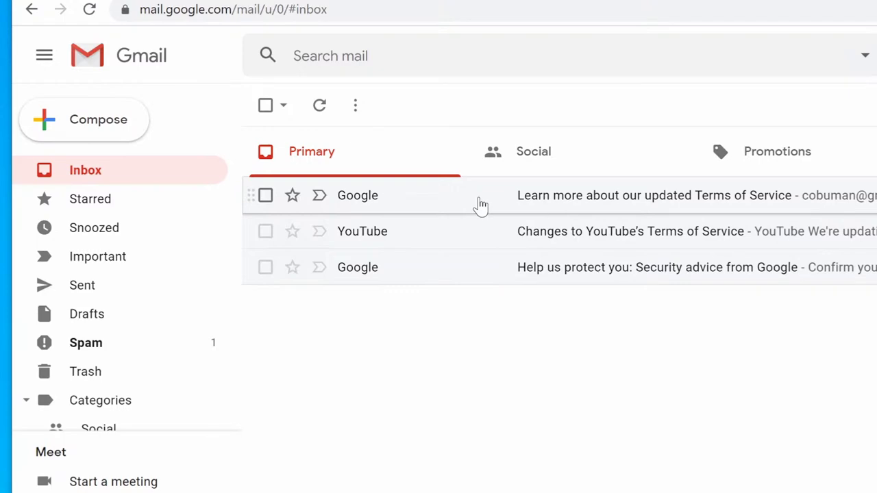
pyautogui.click(84, 13)
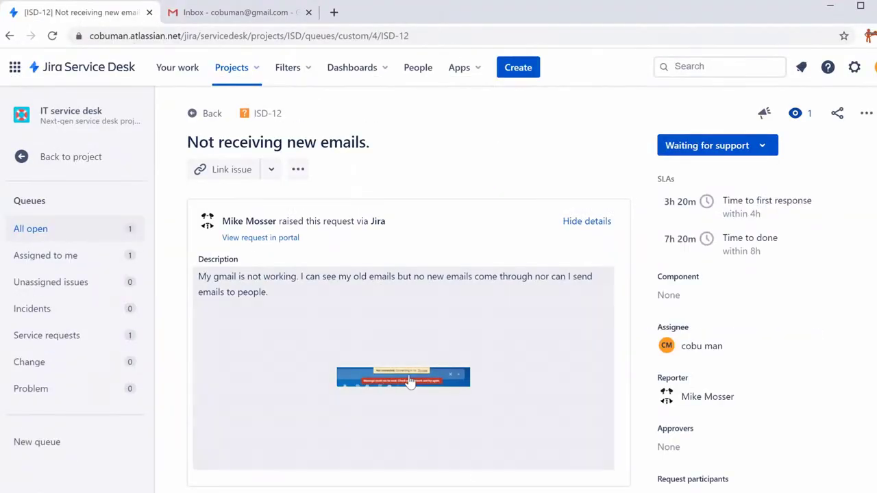
pyautogui.click(407, 375)
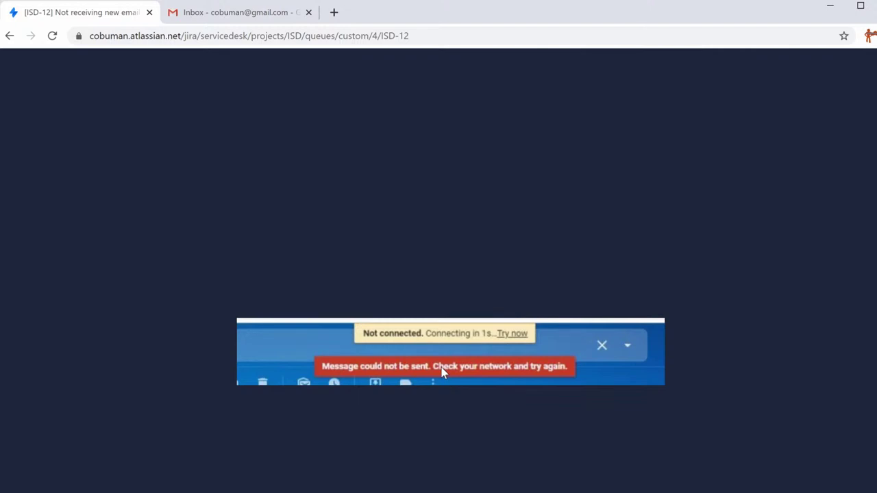
pyautogui.click(279, 16)
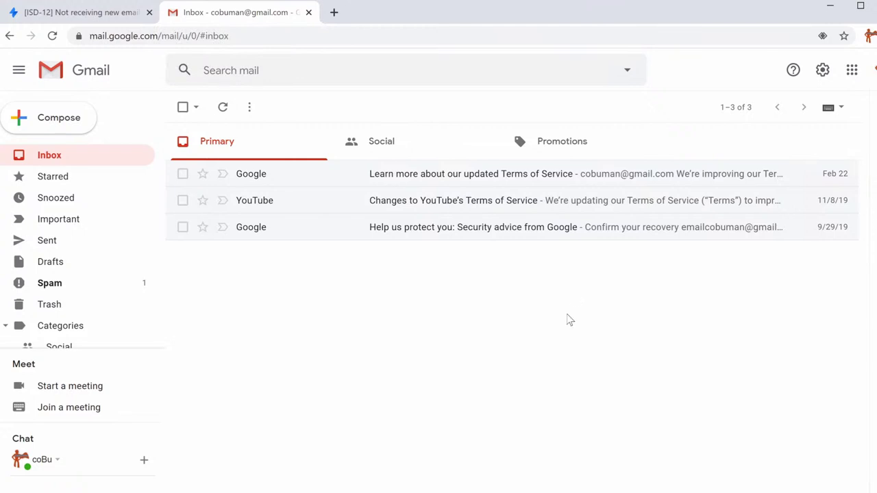
pyautogui.click(96, 14)
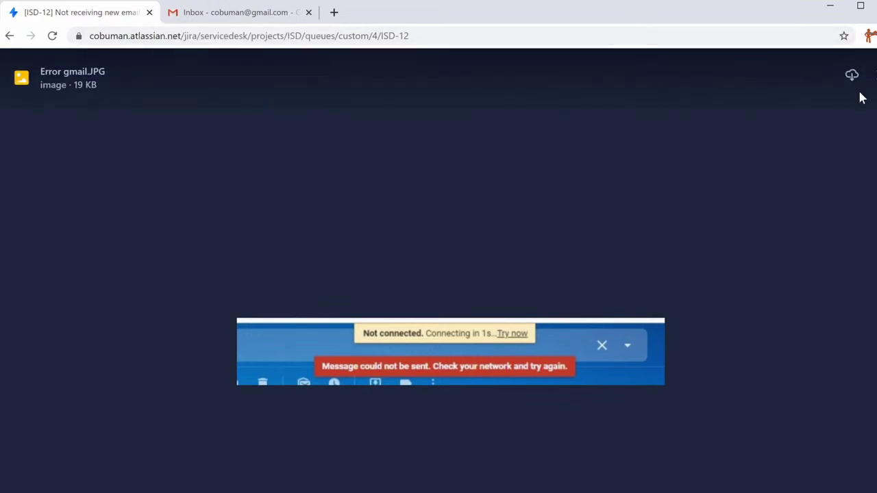
pyautogui.click(872, 76)
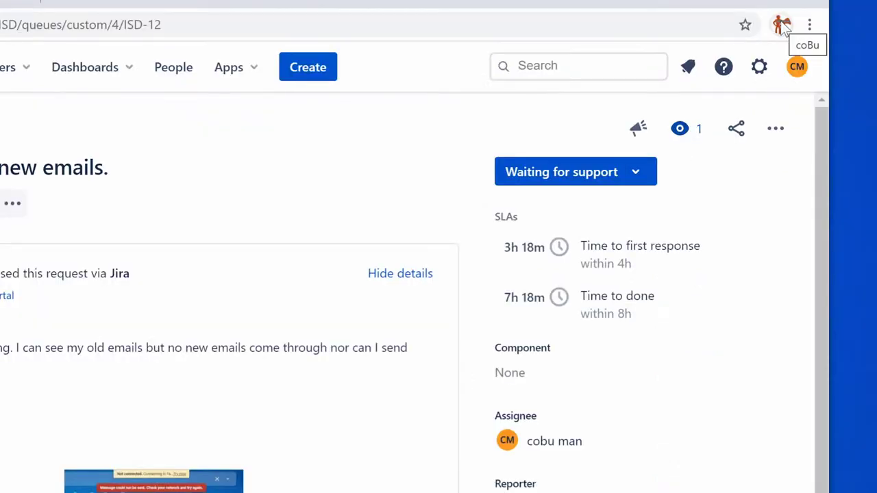
pyautogui.click(781, 26)
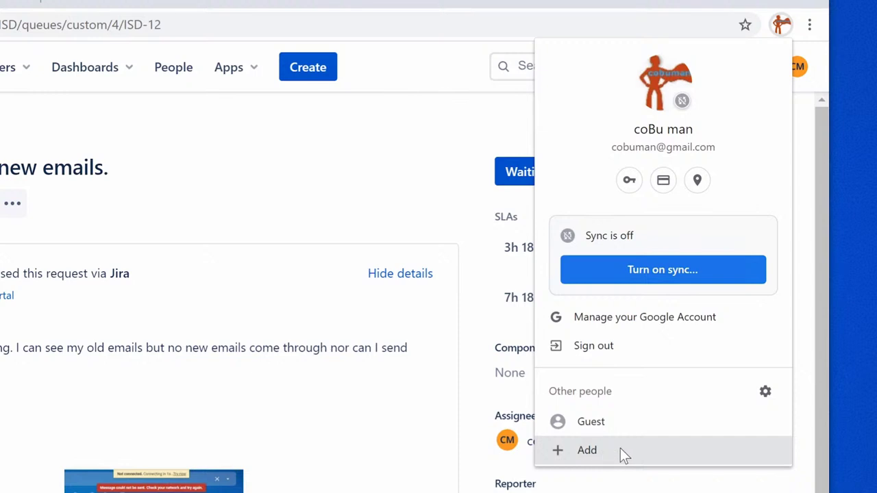
pyautogui.click(245, 355)
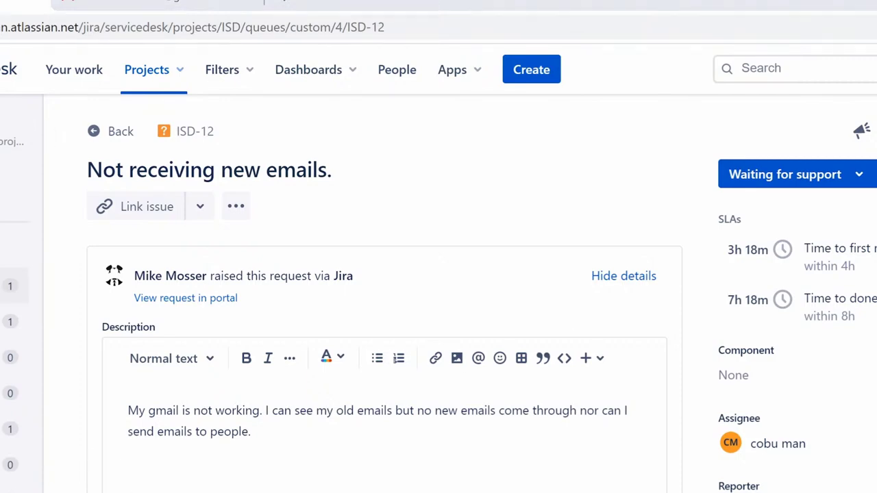
# - Minimize Chrome and browse File Explorer through Local Disk (C:)\Users to the user's profile folder
pyautogui.click(795, 9)
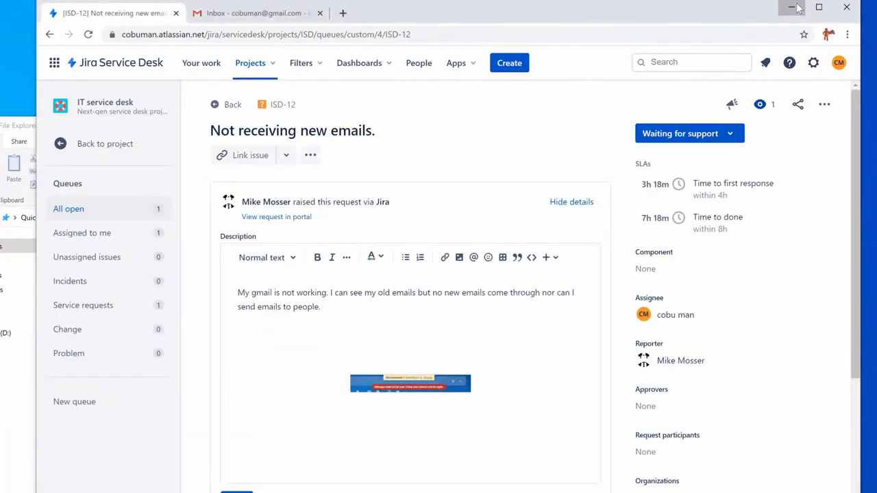
pyautogui.click(797, 8)
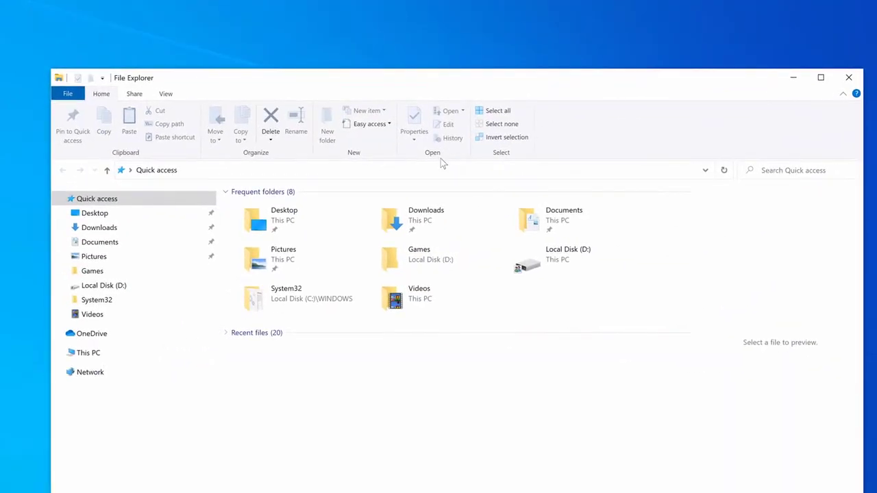
pyautogui.click(89, 352)
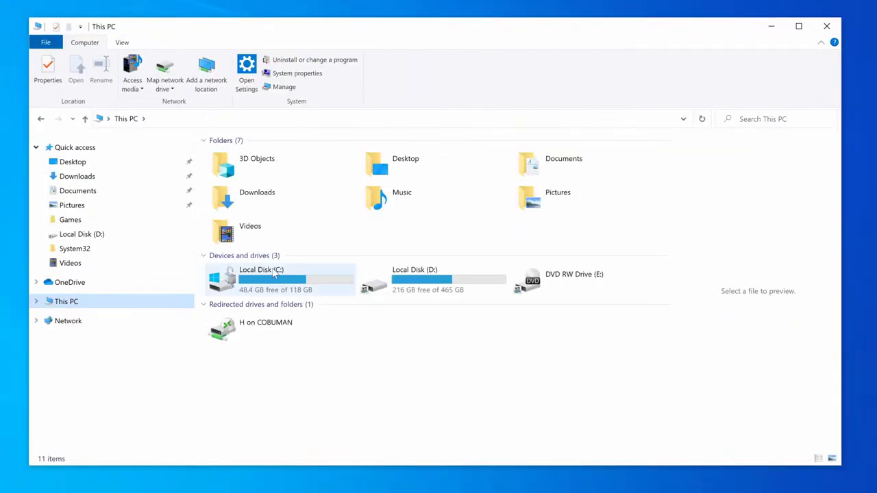
pyautogui.doubleClick(266, 273)
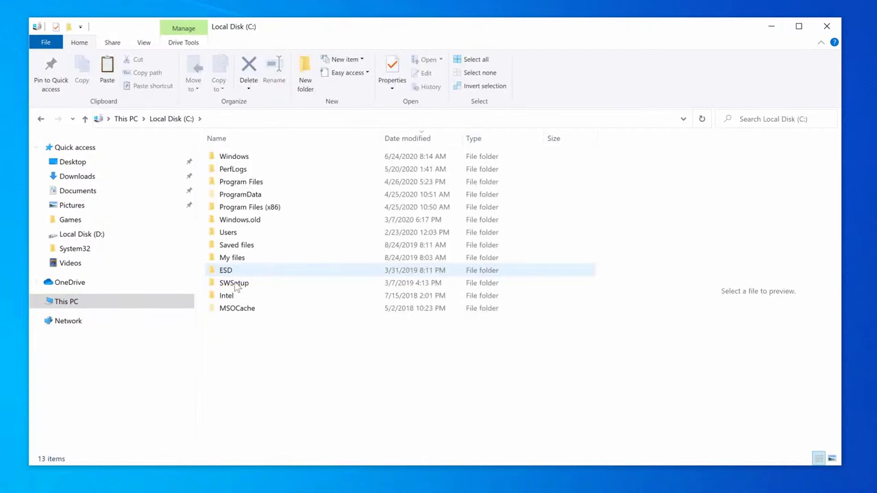
pyautogui.doubleClick(236, 233)
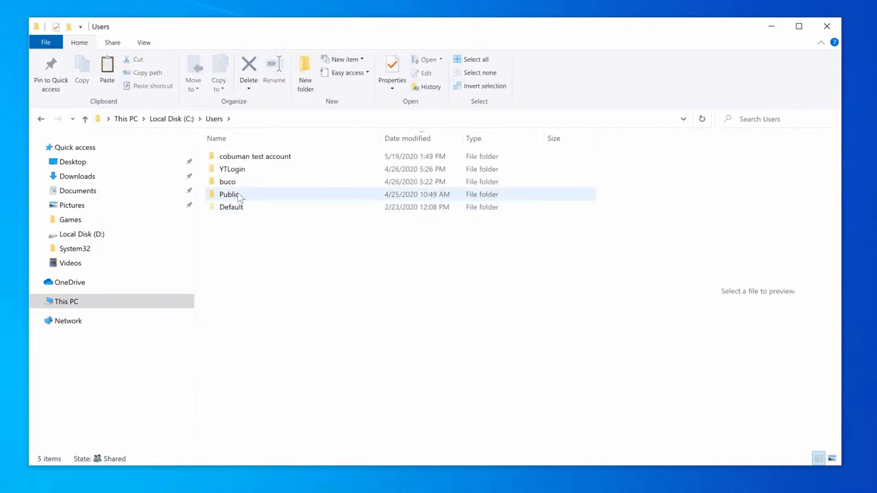
pyautogui.moveTo(244, 183)
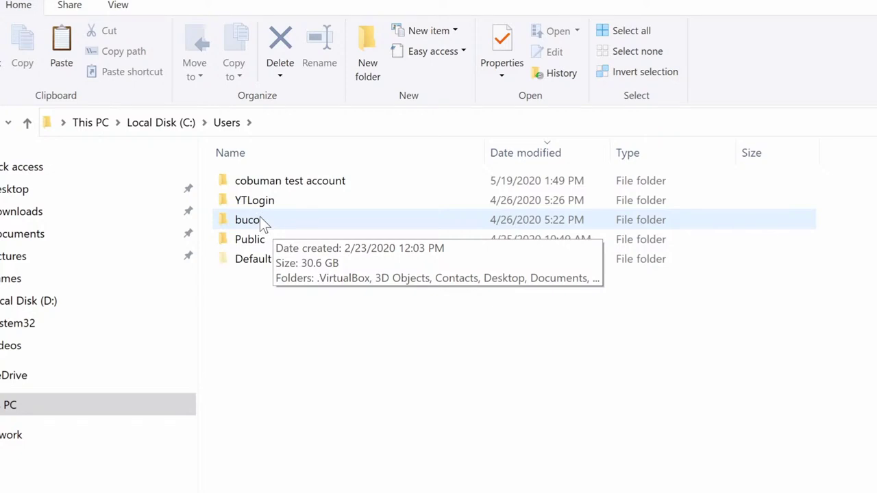
pyautogui.doubleClick(259, 216)
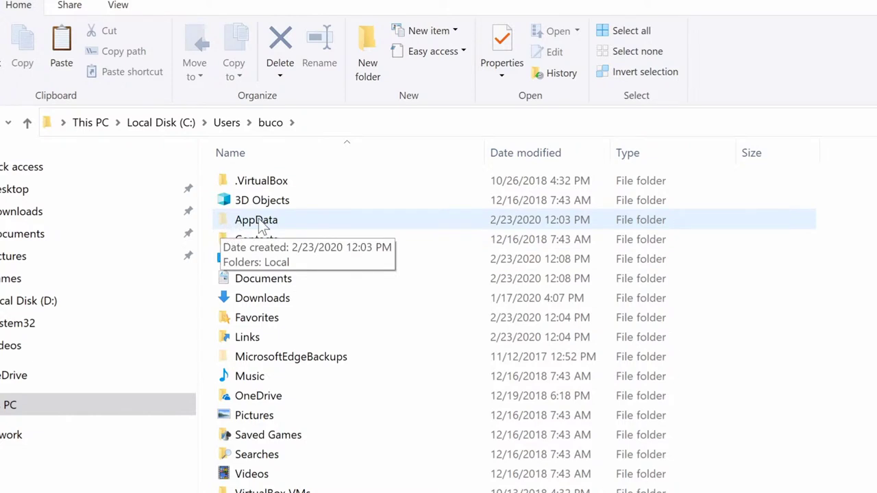
pyautogui.rightClick(259, 220)
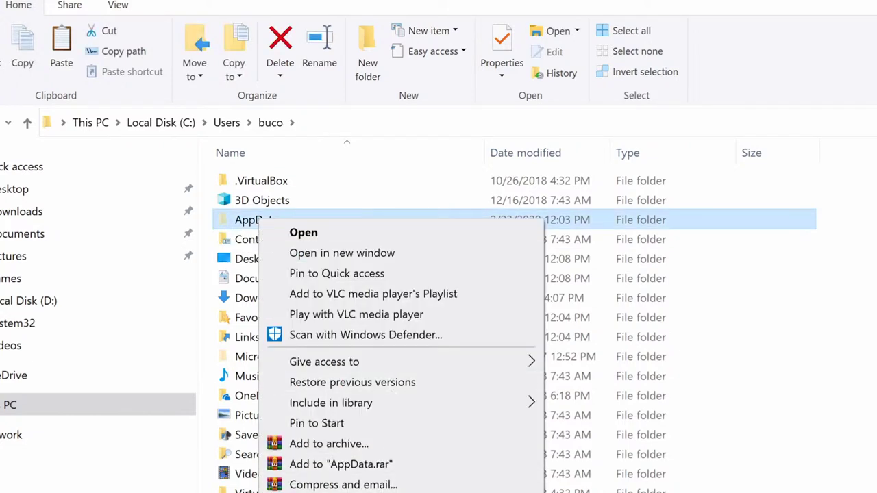
pyautogui.click(241, 248)
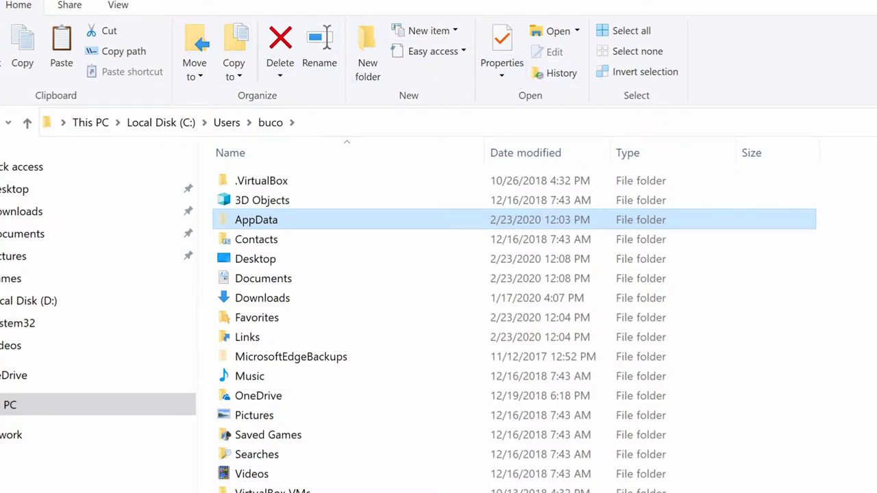
# - Show hidden items and open the AppData folder in the user's profile
pyautogui.click(121, 7)
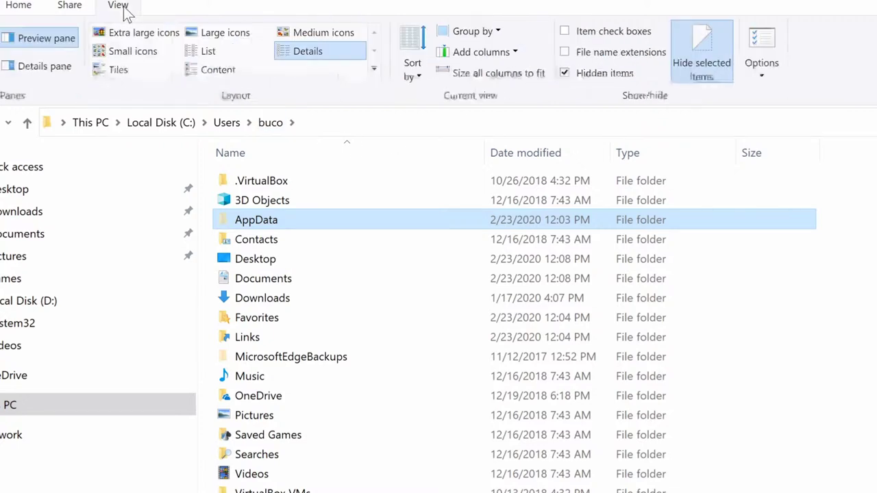
pyautogui.click(564, 73)
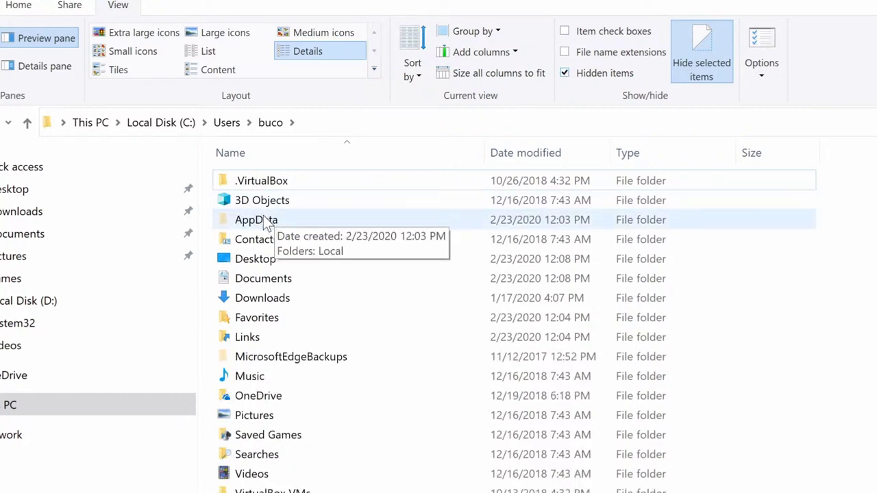
pyautogui.click(334, 116)
pyautogui.press('End')
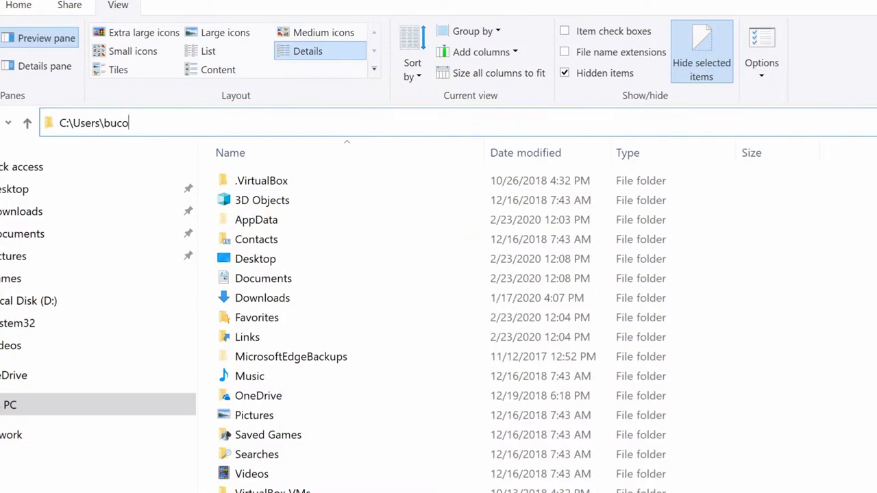
pyautogui.write('\\')
pyautogui.write('appdata')
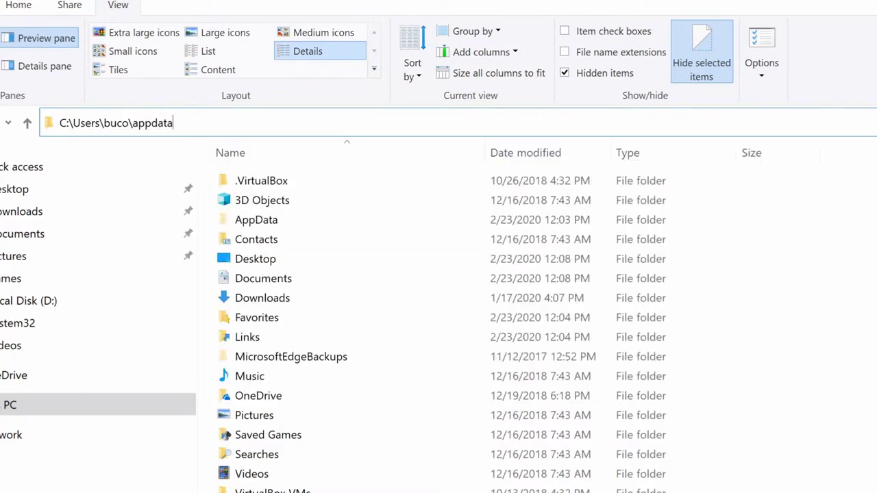
pyautogui.press('Return')
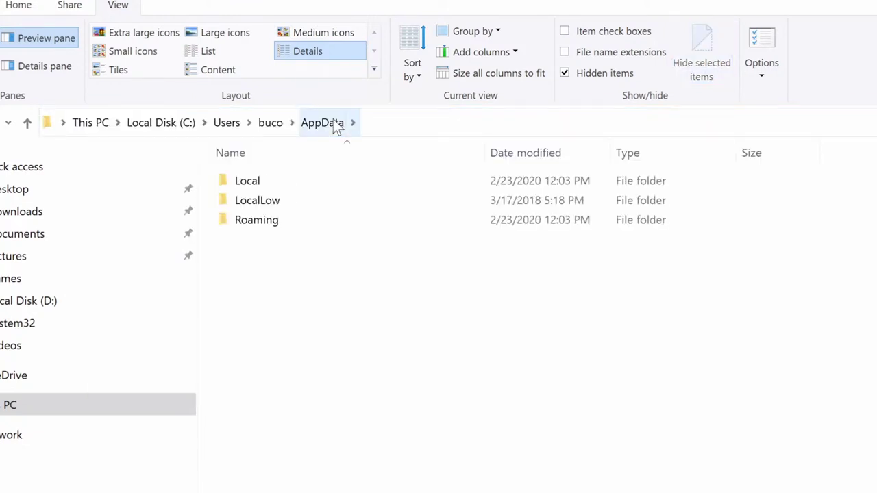
pyautogui.click(271, 123)
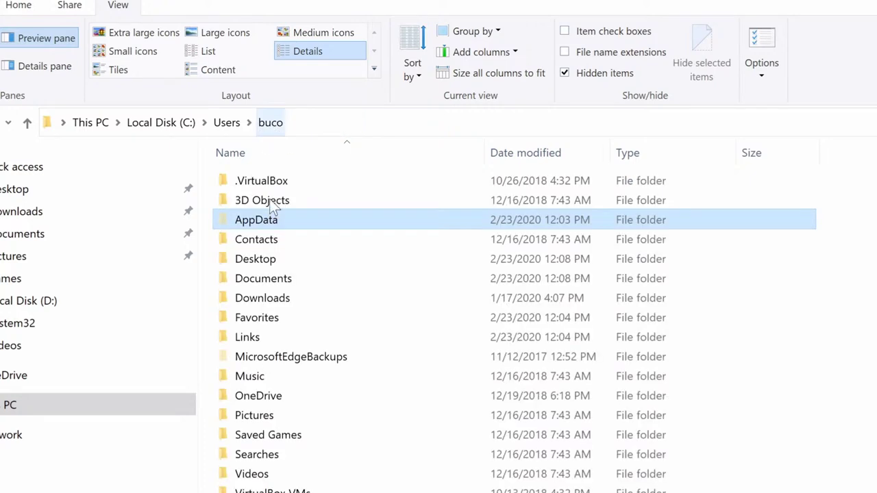
pyautogui.doubleClick(274, 221)
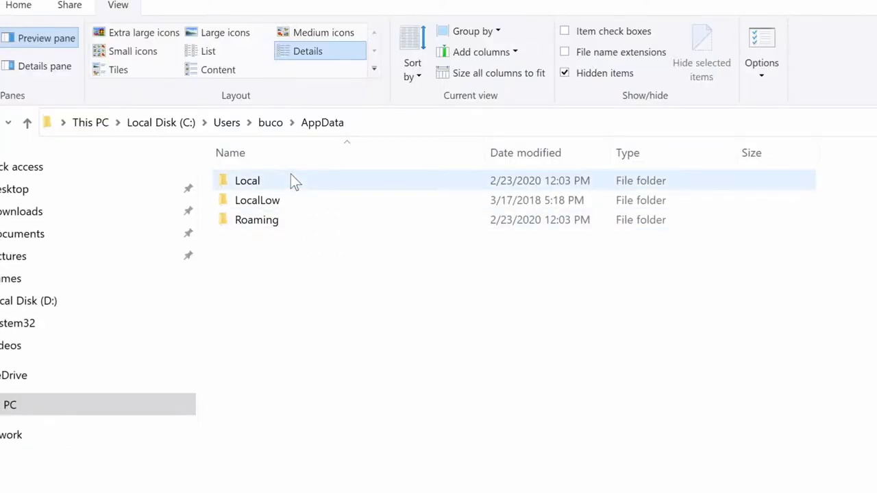
# - Browse AppData\Local\Google\Chrome\User Data, then go back up to the Google folder
pyautogui.doubleClick(275, 180)
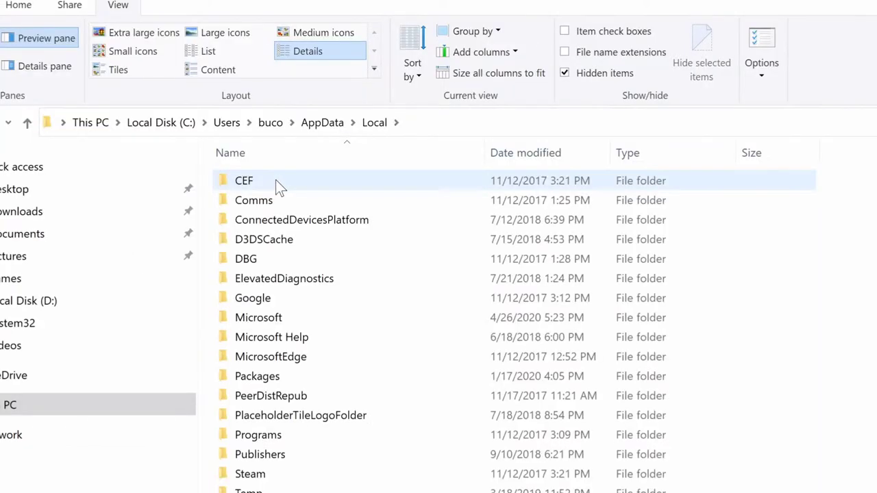
pyautogui.click(272, 296)
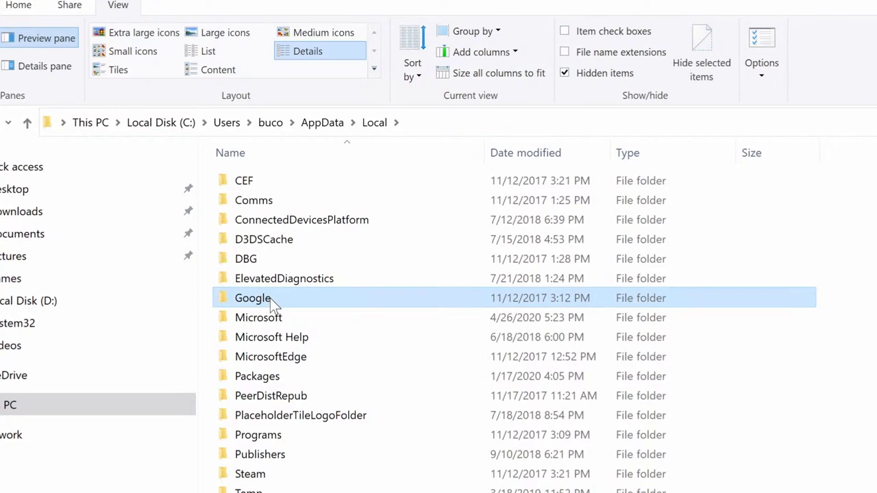
pyautogui.doubleClick(273, 297)
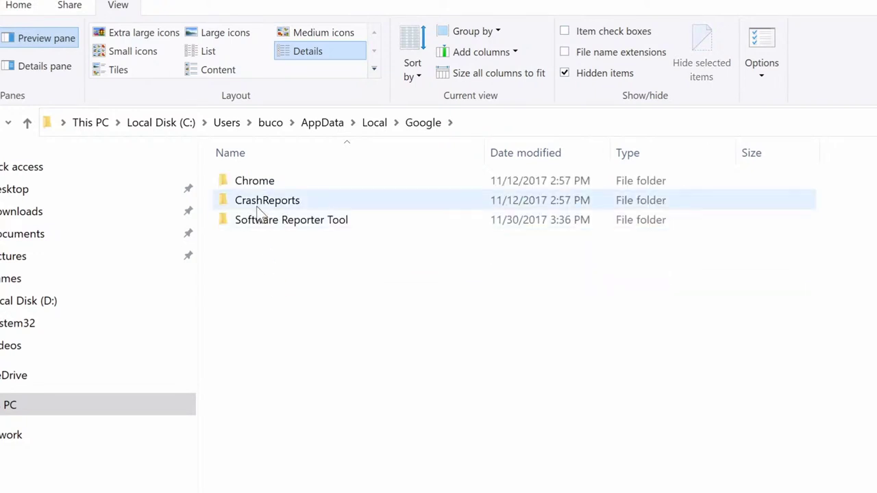
pyautogui.click(279, 187)
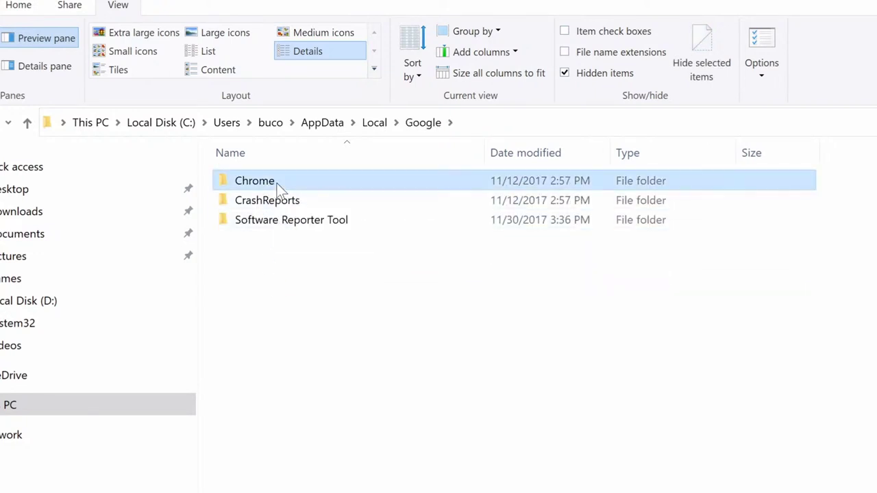
pyautogui.doubleClick(279, 186)
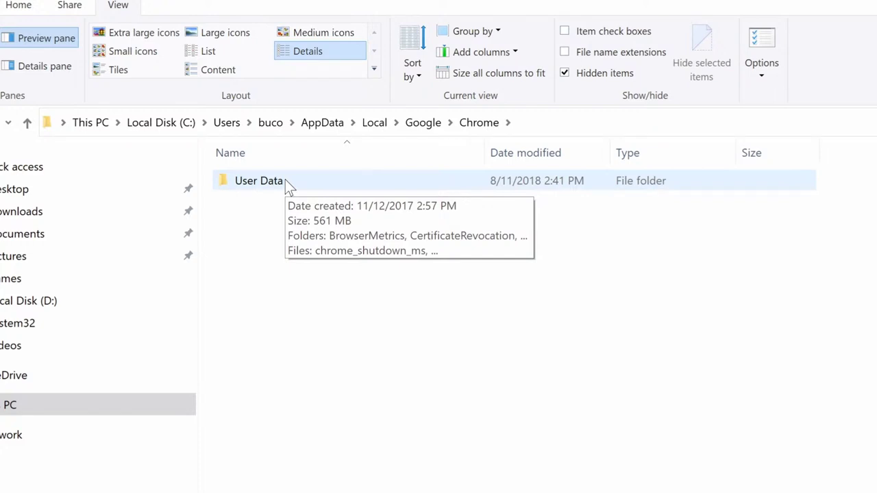
pyautogui.doubleClick(285, 179)
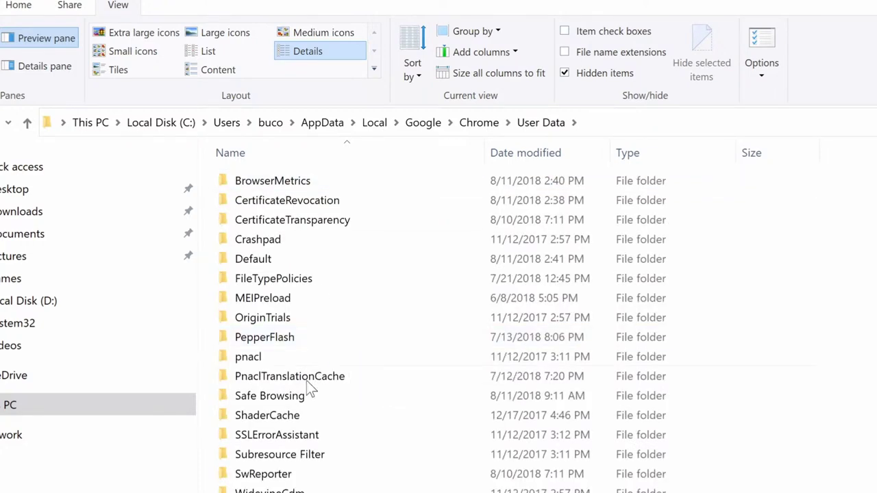
pyautogui.scroll(-2, 315, 418)
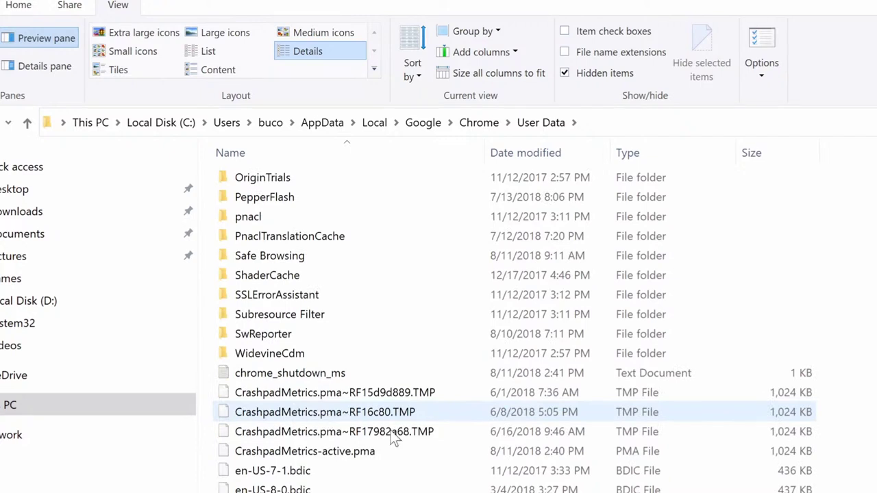
pyautogui.scroll(2, 456, 463)
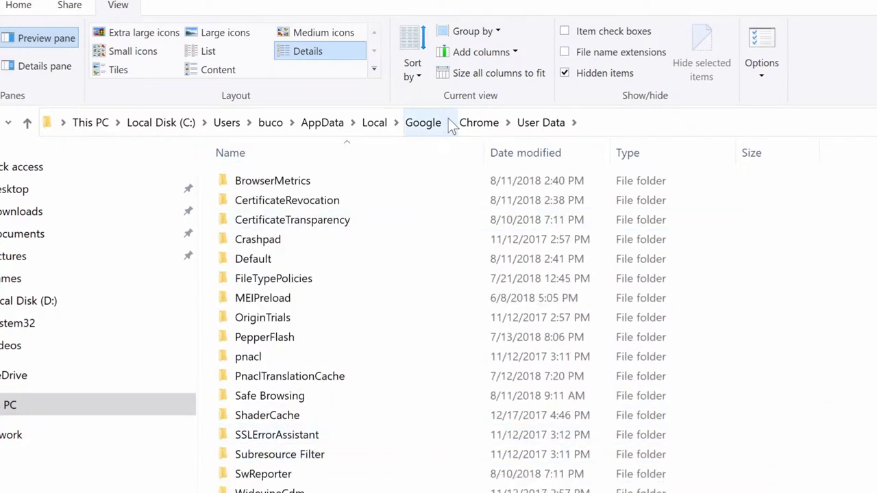
pyautogui.click(472, 125)
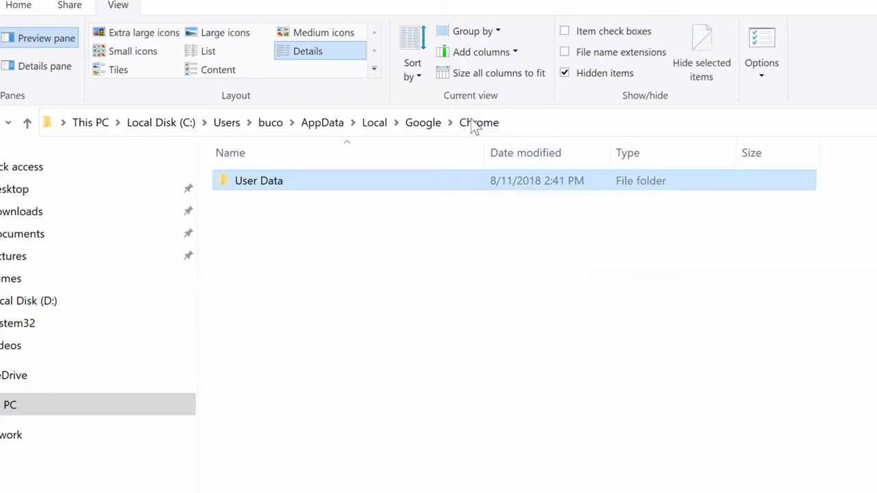
pyautogui.click(423, 123)
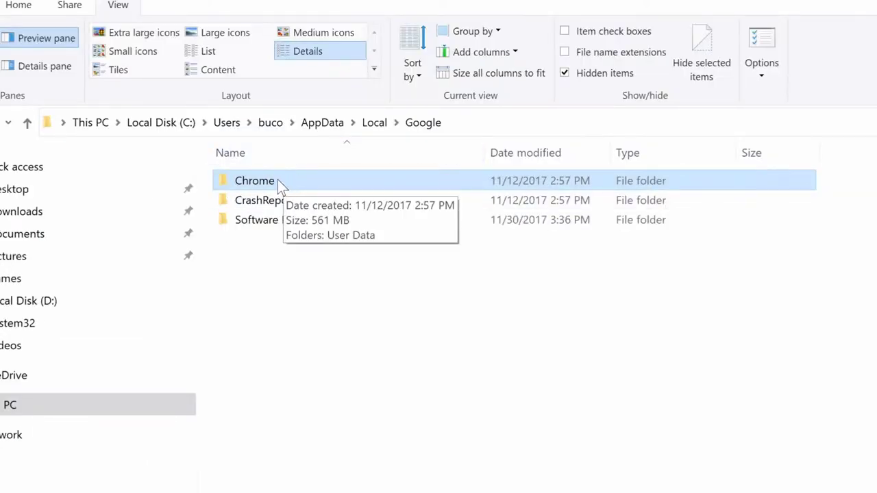
pyautogui.press('F2')
pyautogui.press('End')
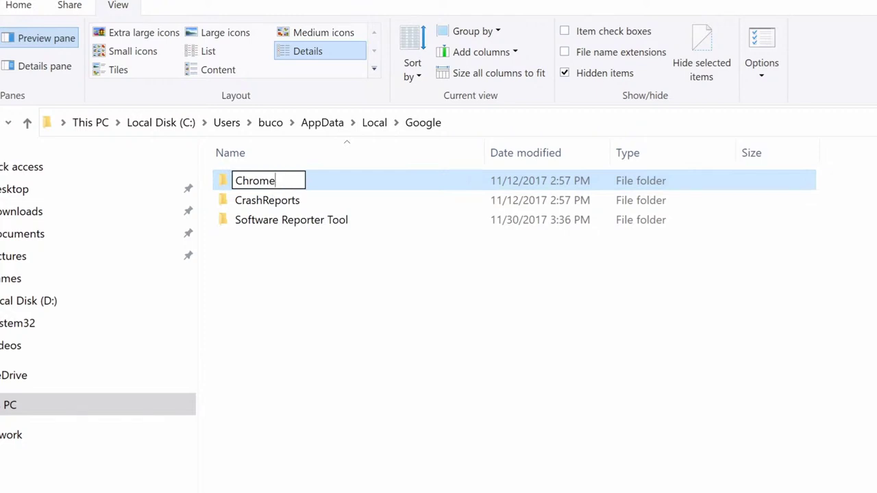
pyautogui.write('old')
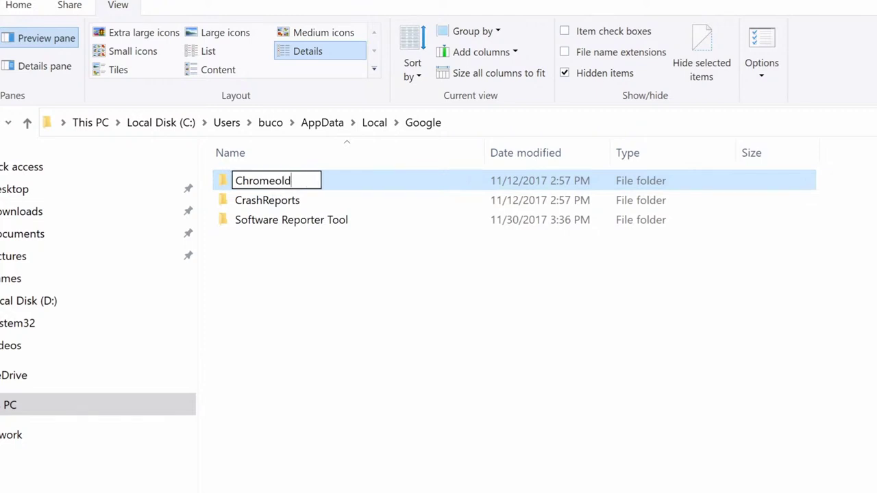
pyautogui.press('Return')
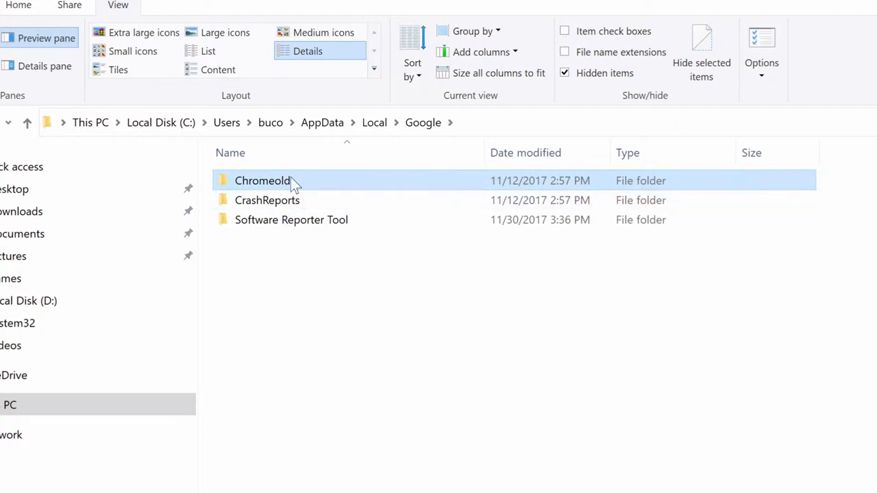
pyautogui.moveTo(291, 178)
pyautogui.rightClick(342, 474)
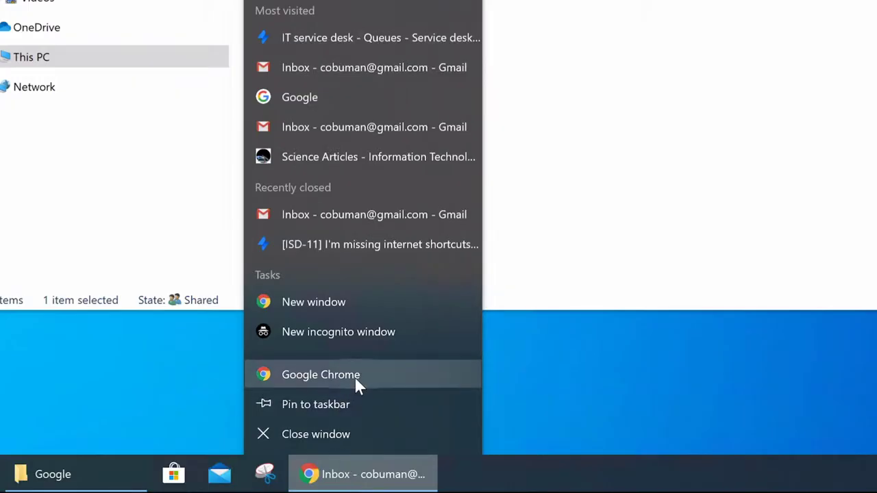
# - Launch Google Chrome as a different Windows user by entering that user's name and password
pyautogui.rightClick(354, 377)
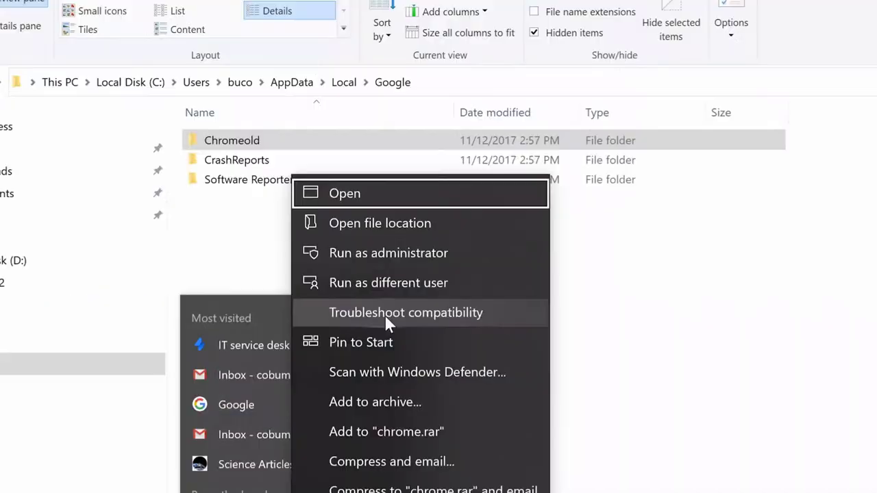
pyautogui.click(420, 281)
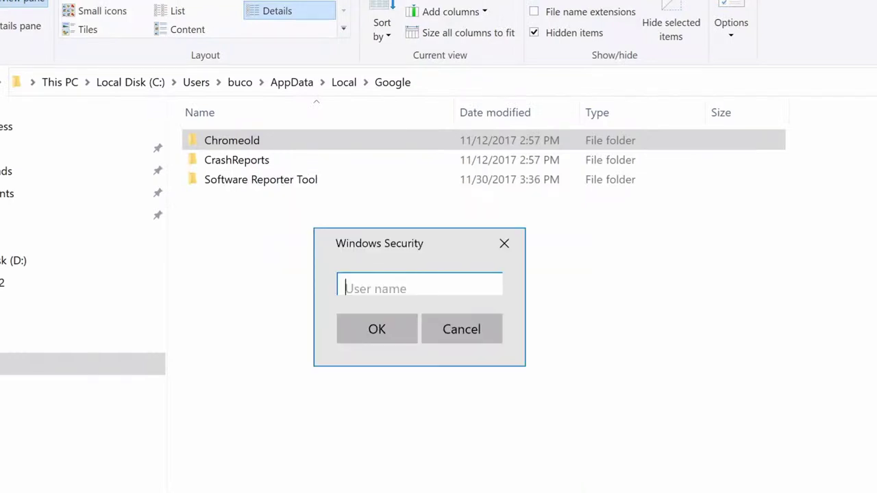
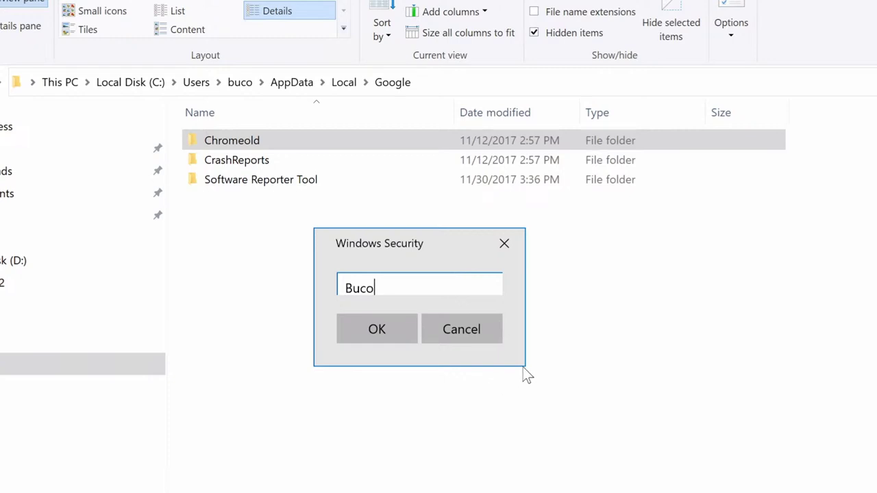
pyautogui.press('Return')
pyautogui.click(392, 326)
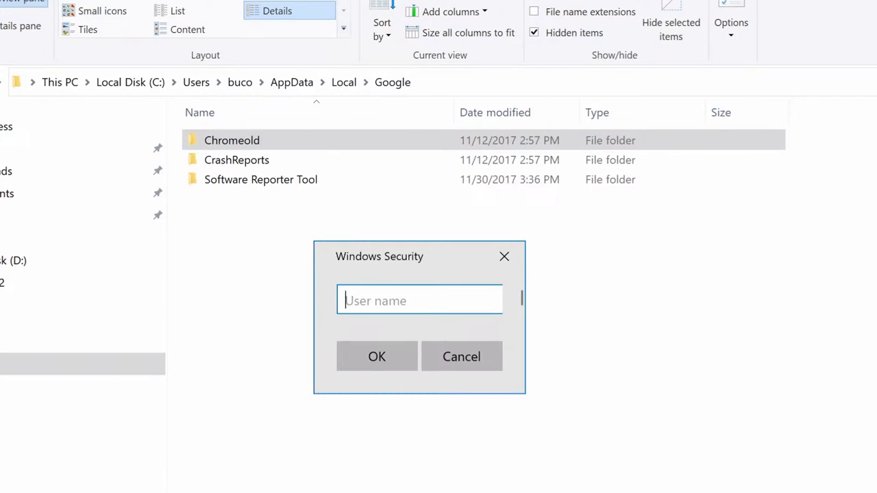
pyautogui.press('Tab')
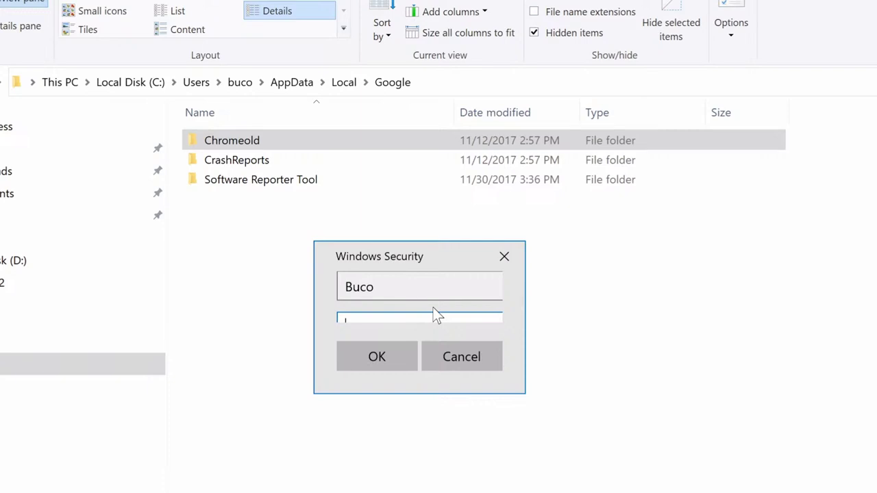
pyautogui.press('Return')
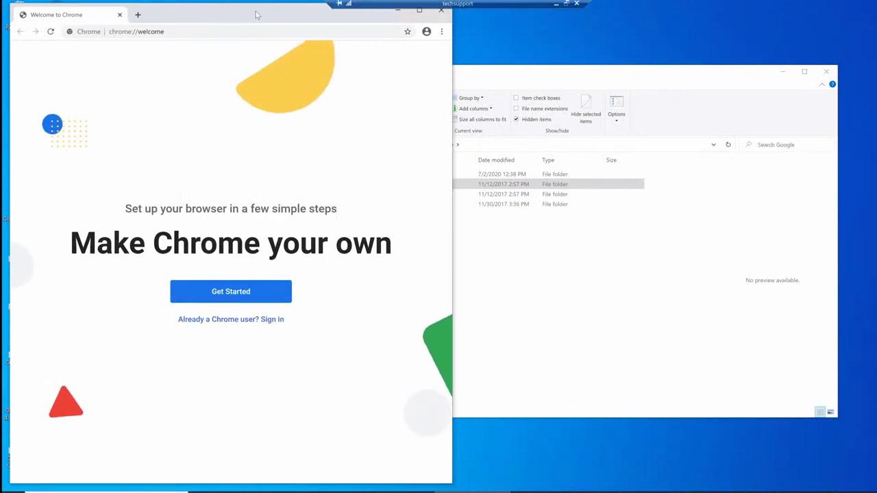
# - Move and resize the new Chrome window over File Explorer, selecting the Chromeold folder
pyautogui.moveTo(256, 14); pyautogui.dragTo(563, 240)
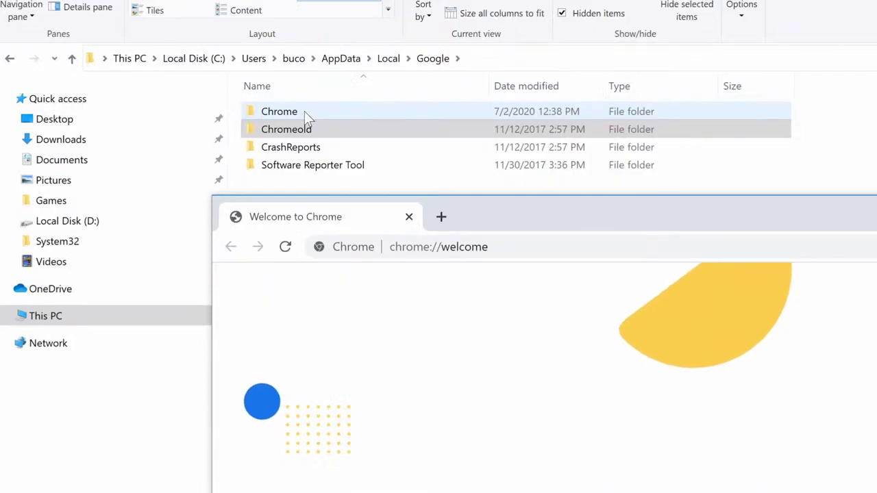
pyautogui.click(306, 130)
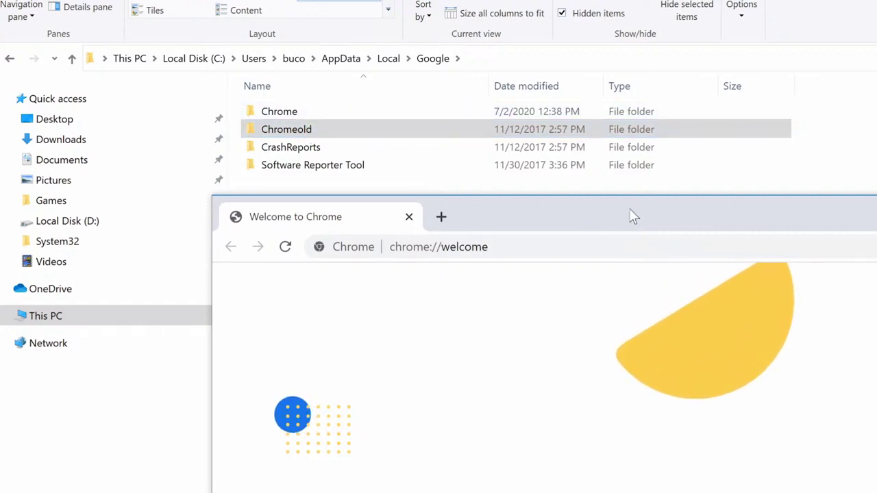
pyautogui.moveTo(630, 215); pyautogui.dragTo(578, 0)
pyautogui.moveTo(470, 37); pyautogui.dragTo(470, 36)
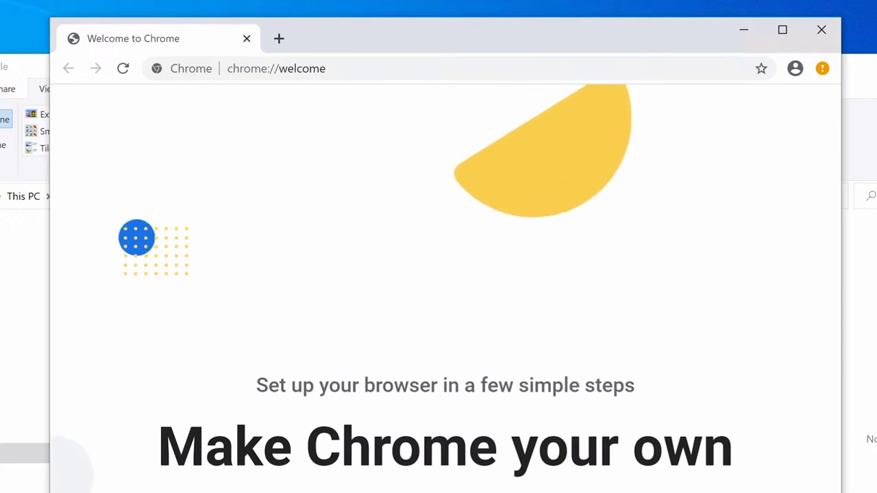
pyautogui.moveTo(570, 15); pyautogui.dragTo(571, 1)
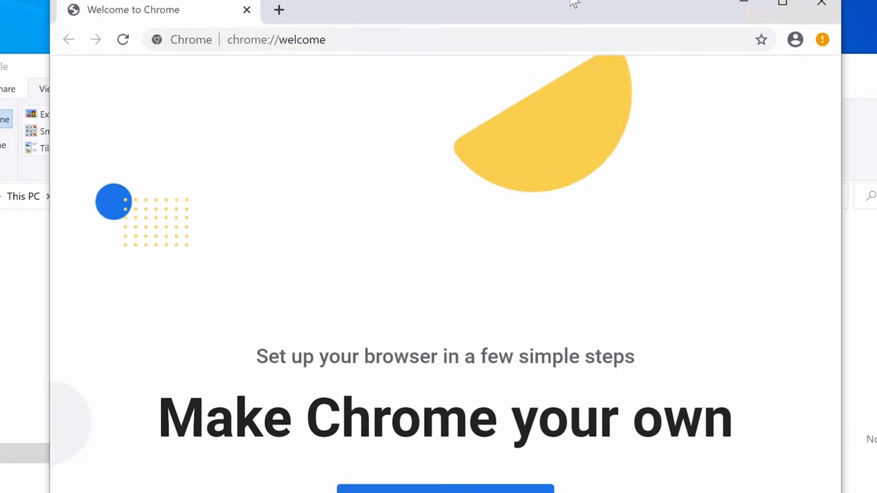
# - Check the Chrome profile and open the Gmail sign-in page via google.com
pyautogui.click(795, 37)
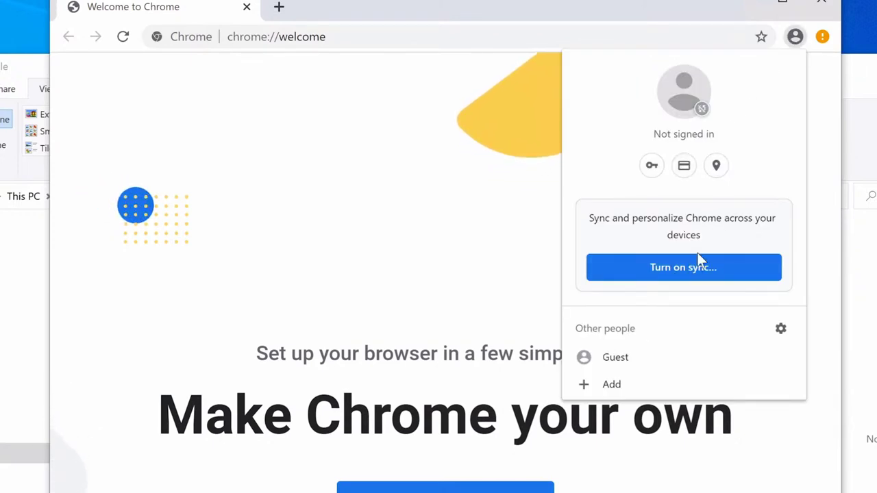
pyautogui.click(407, 176)
pyautogui.click(301, 36)
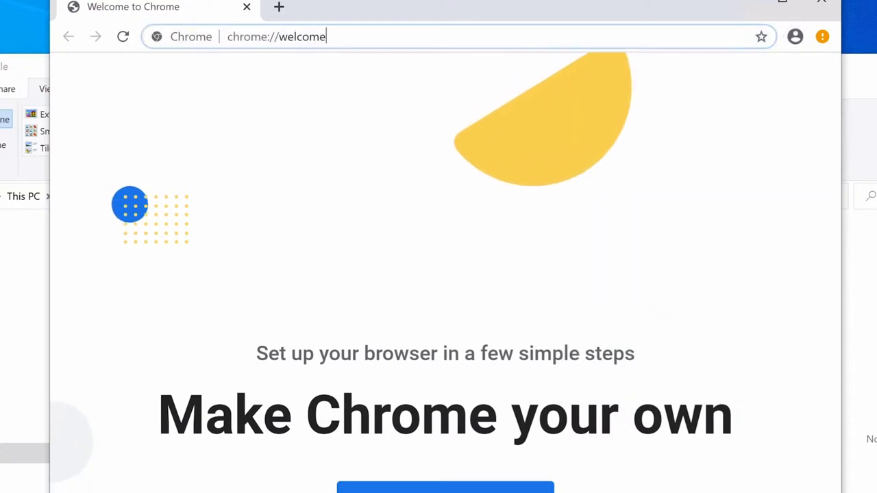
pyautogui.write('google.com')
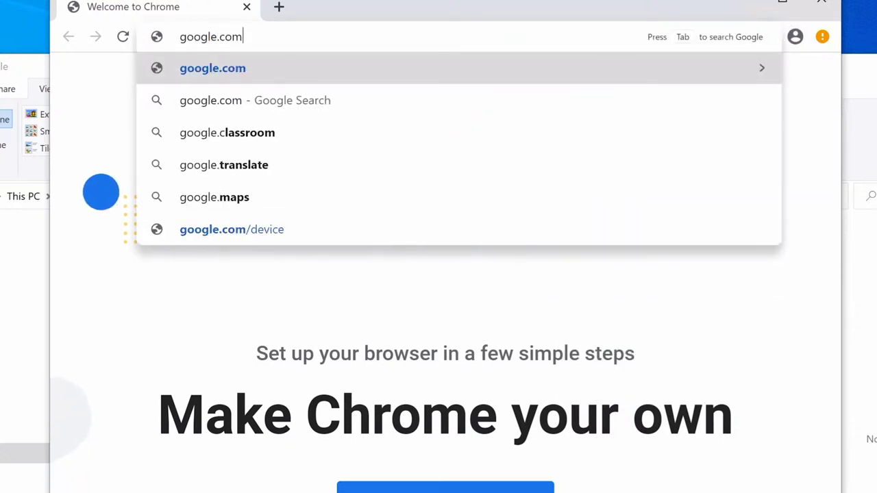
pyautogui.press('Return')
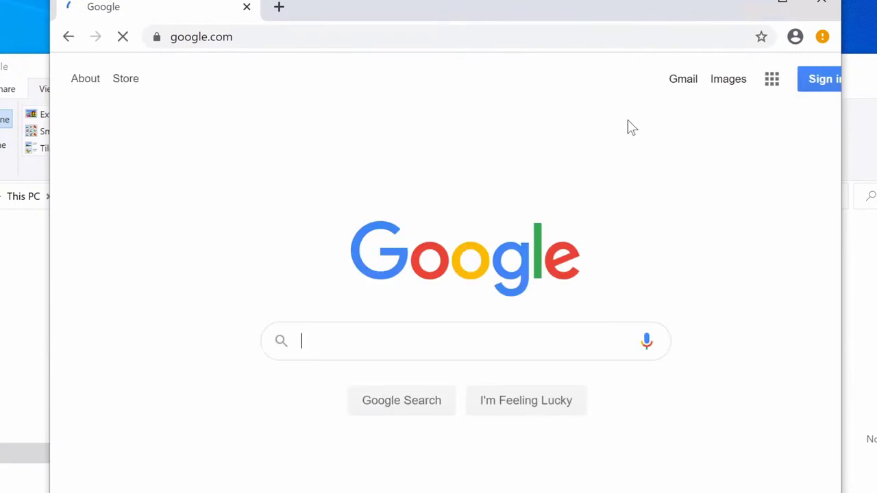
pyautogui.click(683, 79)
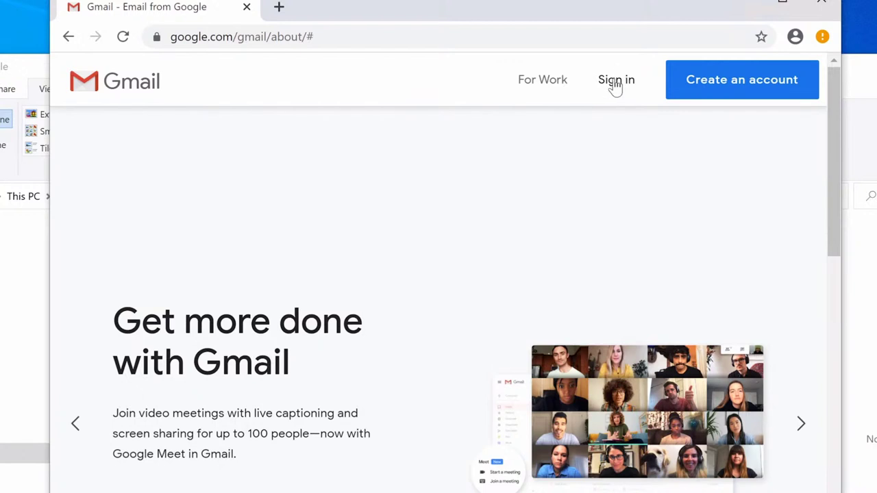
pyautogui.click(614, 84)
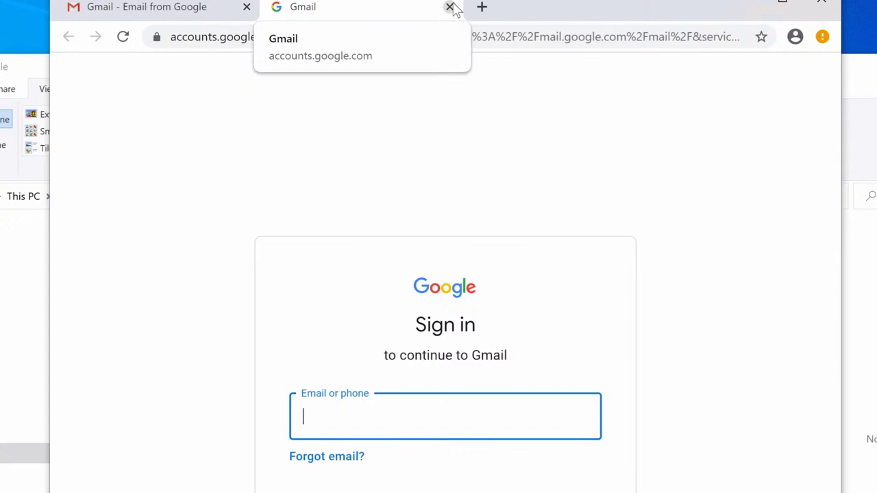
# - Close the Gmail sign-in tab and the Chrome window
pyautogui.click(452, 7)
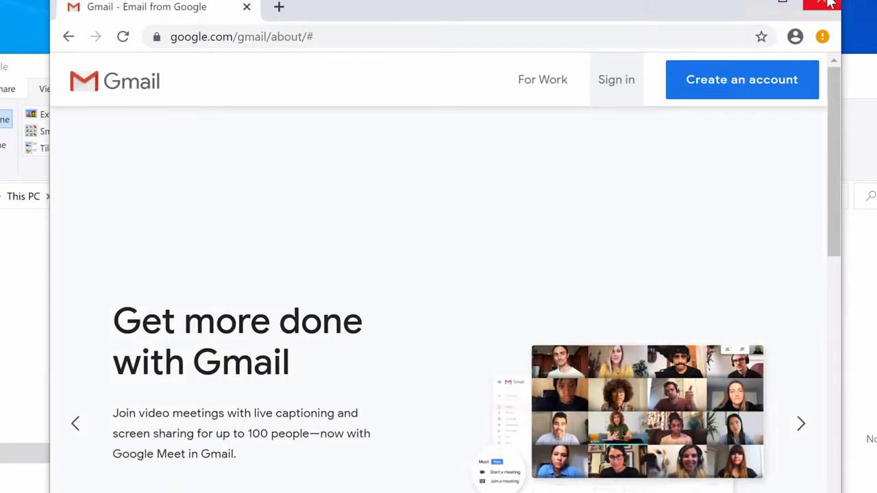
pyautogui.rightClick(429, 9)
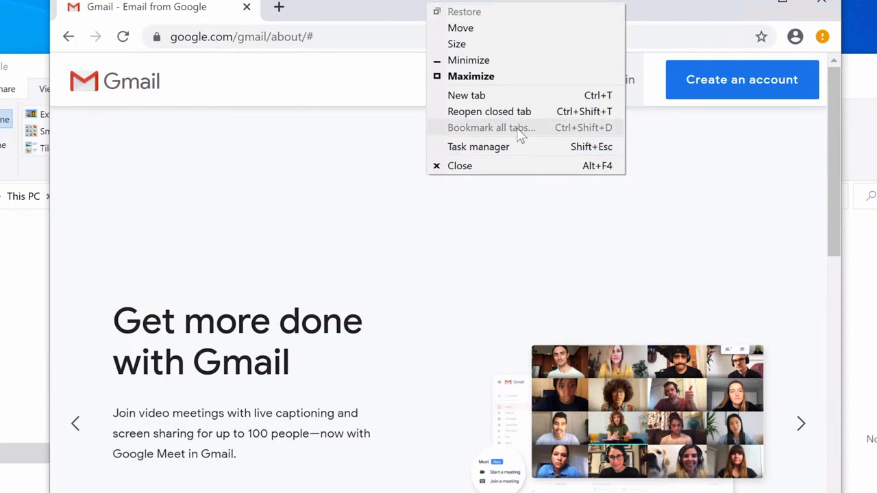
pyautogui.click(824, 5)
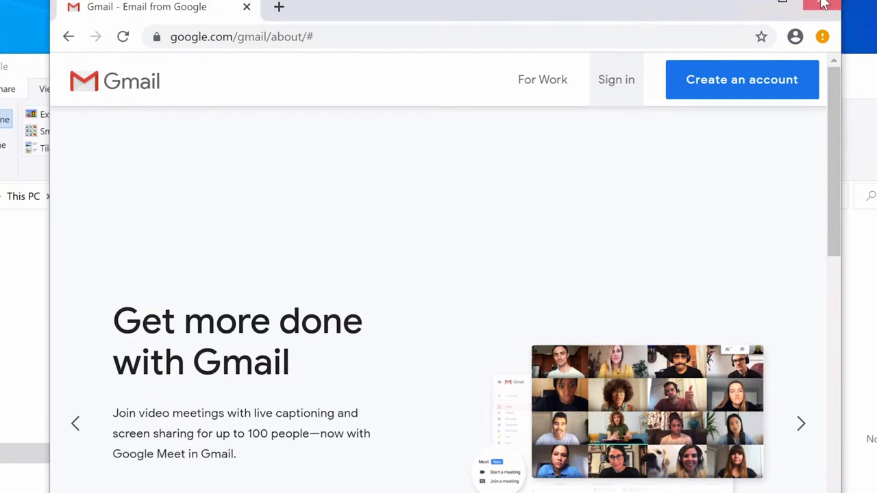
pyautogui.click(824, 5)
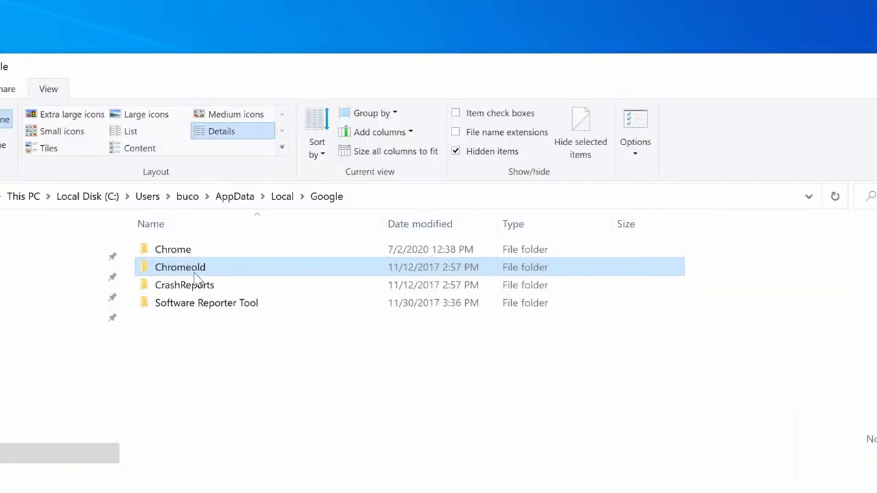
pyautogui.moveTo(199, 272)
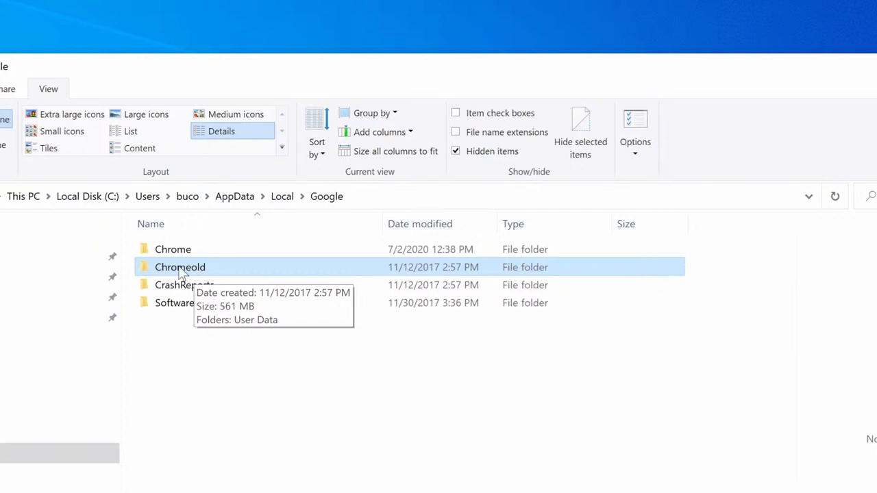
# - Browse the old Chromeold\User Data\Default folder, inspecting the Bookmarks and Bookmarks.bak files
pyautogui.doubleClick(185, 269)
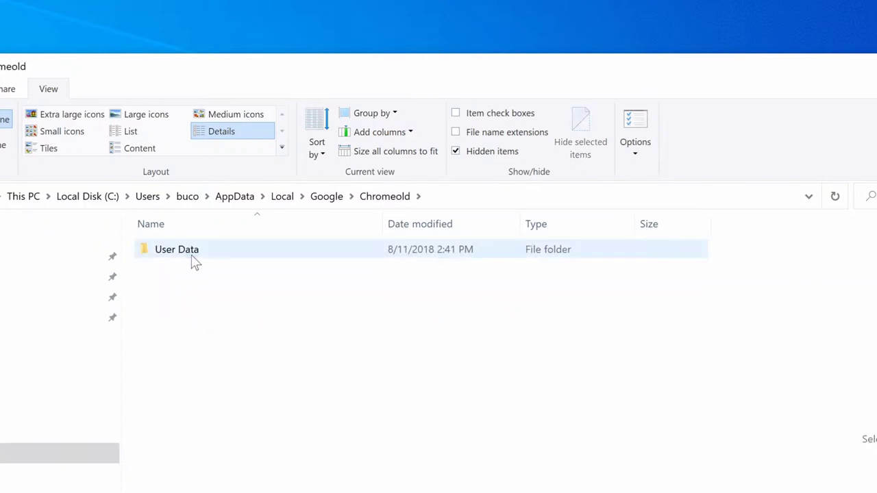
pyautogui.doubleClick(192, 258)
pyautogui.doubleClick(195, 319)
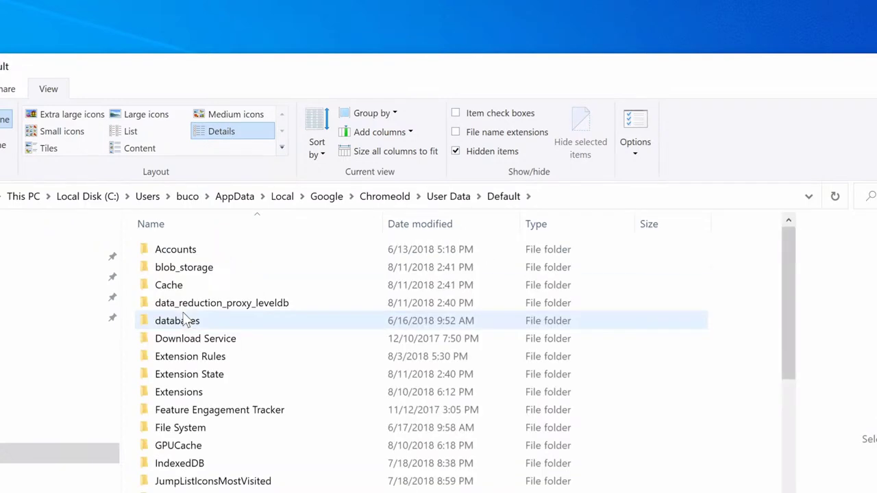
pyautogui.scroll(-10, 230, 315)
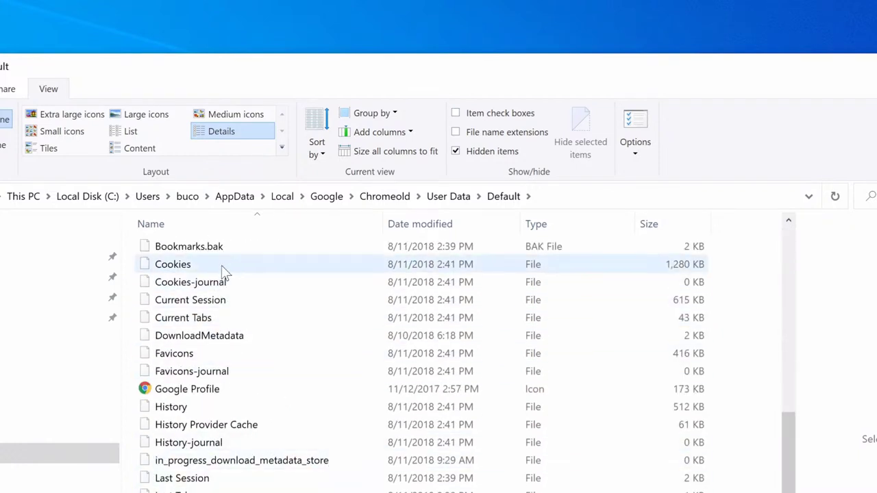
pyautogui.click(240, 248)
pyautogui.scroll(1, 239, 249)
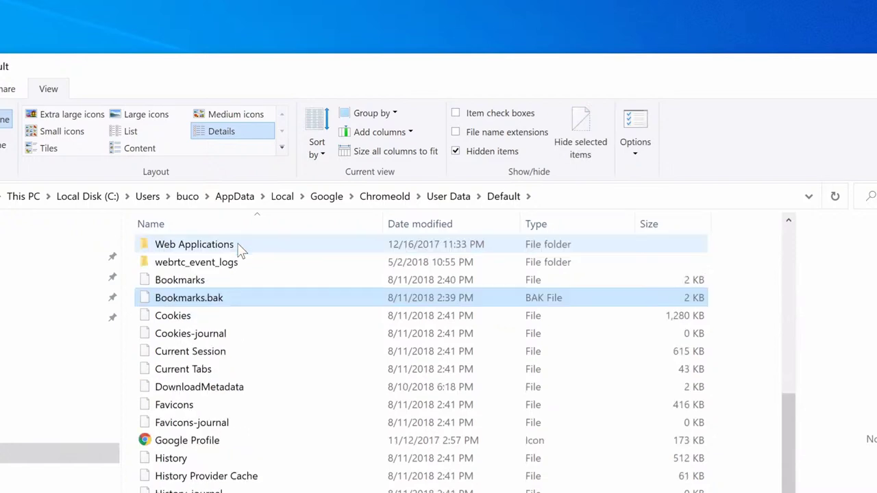
pyautogui.click(205, 281)
pyautogui.rightClick(210, 280)
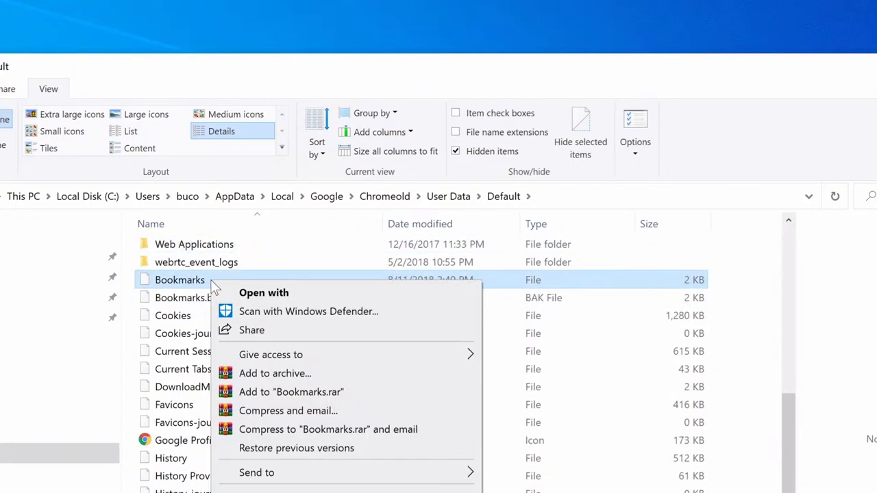
pyautogui.press('Escape')
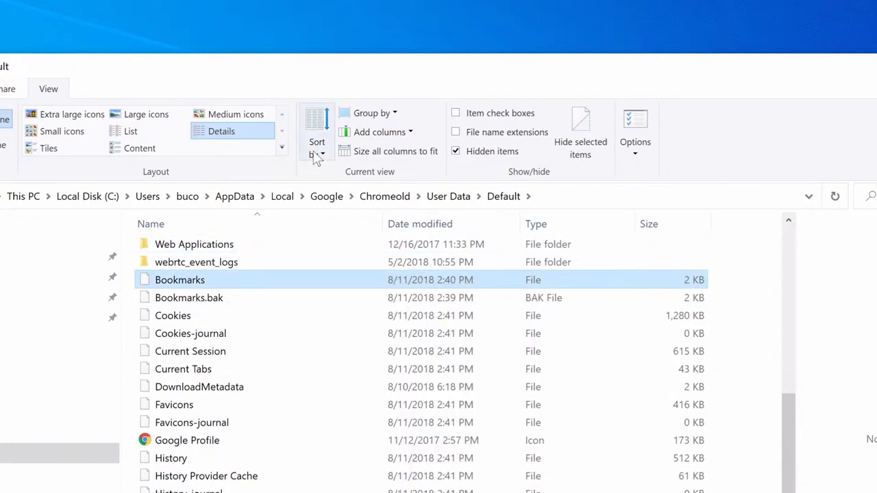
# - Open the current Chrome\User Data\Default folder and look through its files, including Bookmarks
pyautogui.click(322, 196)
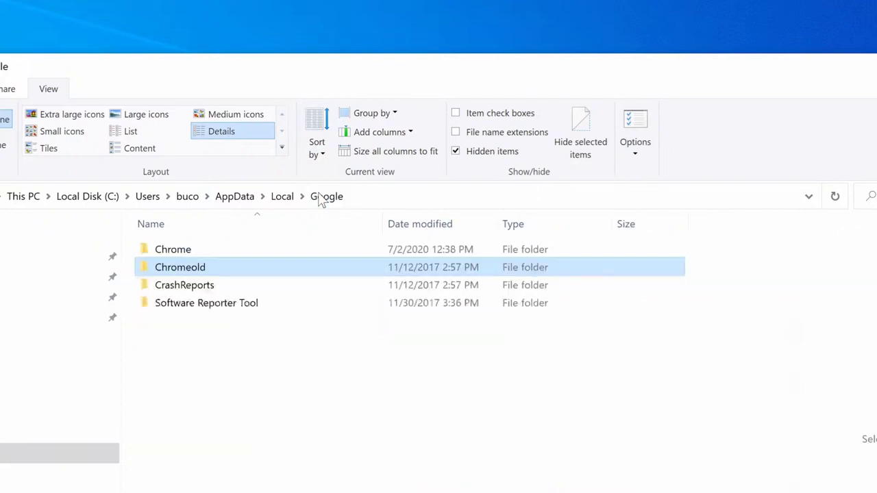
pyautogui.doubleClick(195, 250)
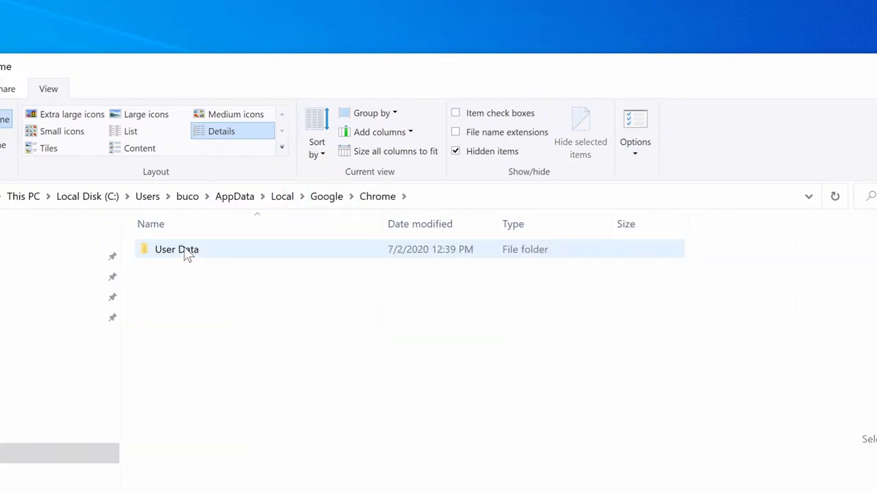
pyautogui.doubleClick(186, 252)
pyautogui.moveTo(187, 254); pyautogui.dragTo(187, 255)
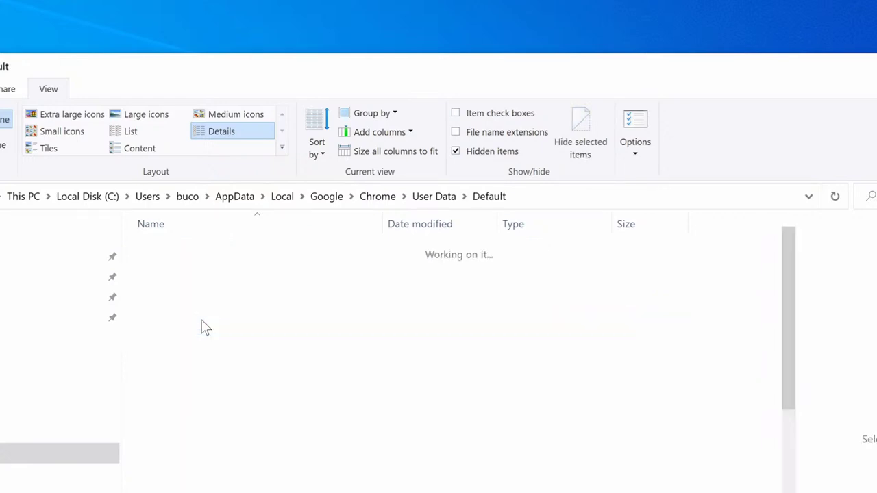
pyautogui.rightClick(583, 438)
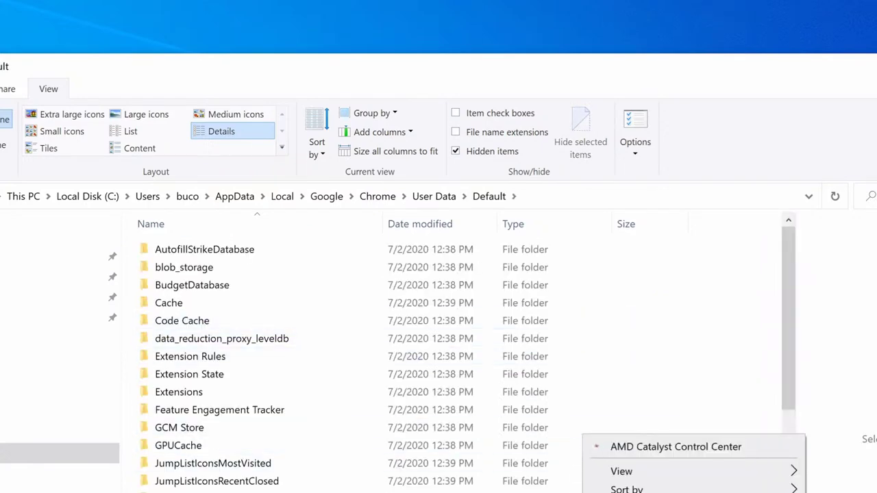
pyautogui.click(141, 411)
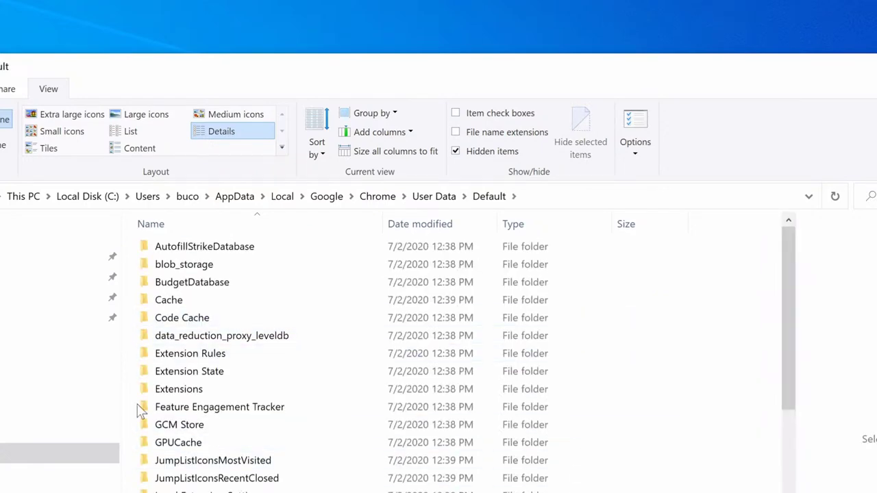
pyautogui.click(215, 466)
pyautogui.scroll(-3, 318, 299)
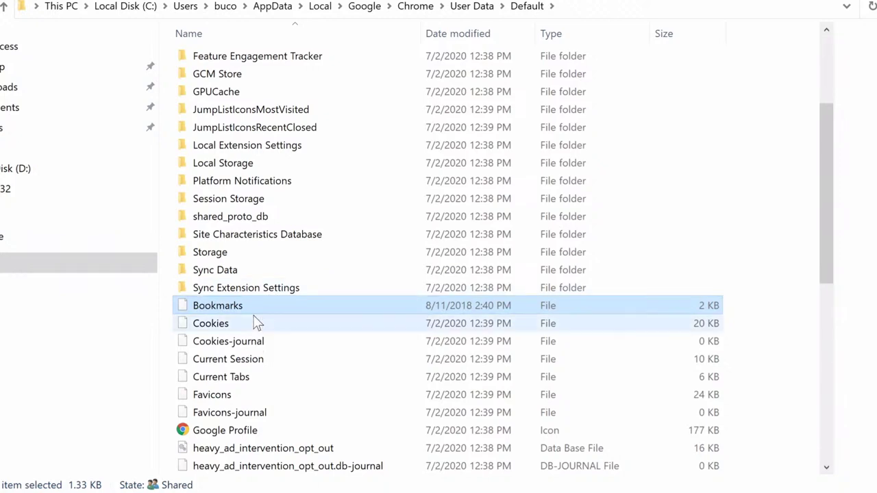
pyautogui.scroll(3, 272, 220)
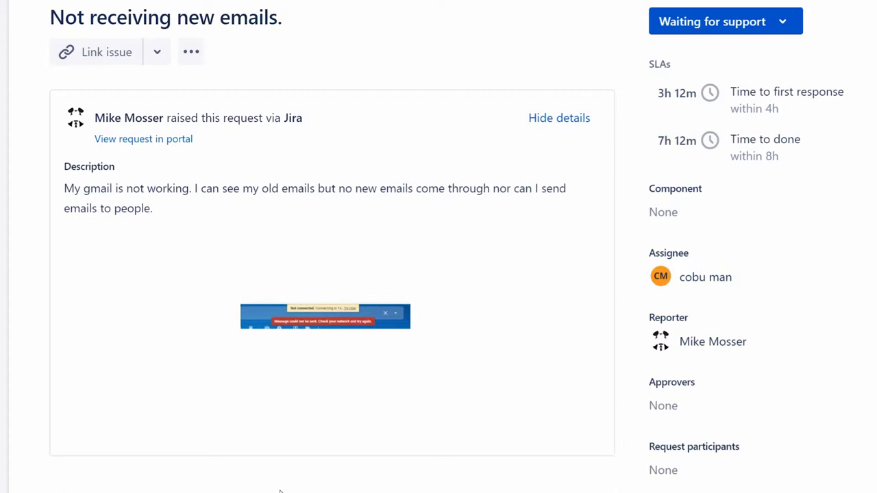
# - Post the internal note 'Resolved issue by Chrome reset.' with the agent's signature on ISD-12
pyautogui.scroll(-3, 280, 491)
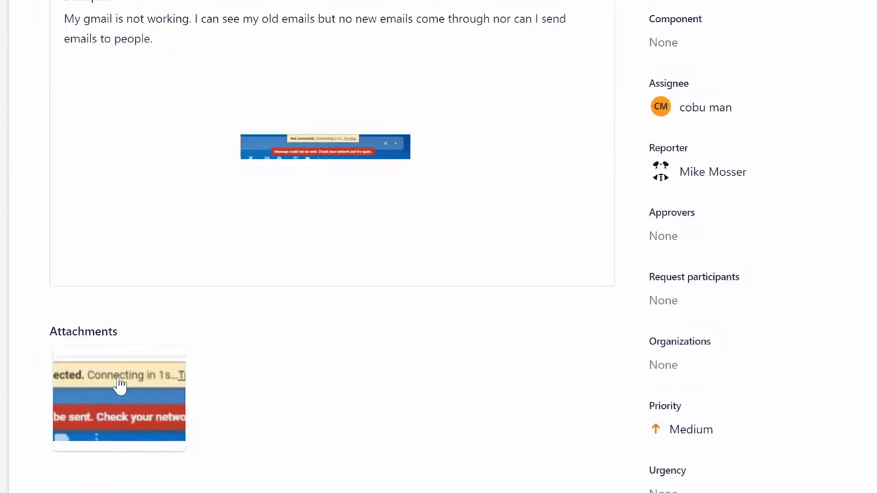
pyautogui.scroll(3, 274, 189)
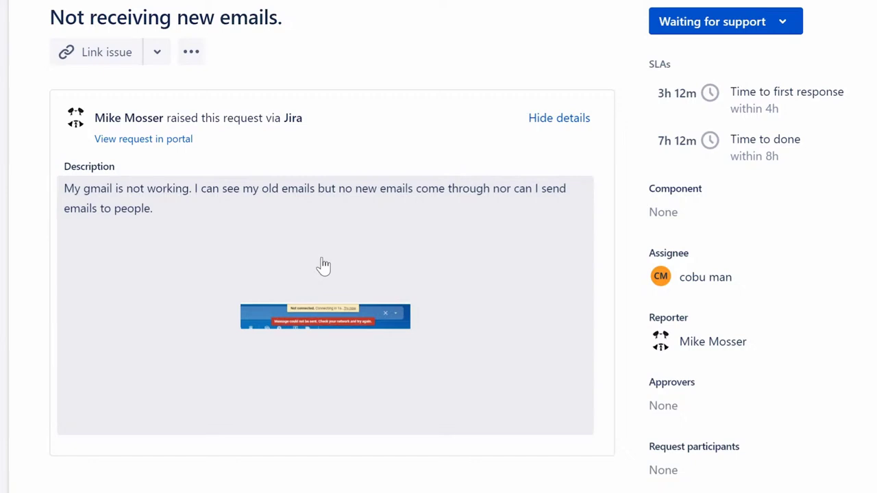
pyautogui.scroll(-4, 326, 268)
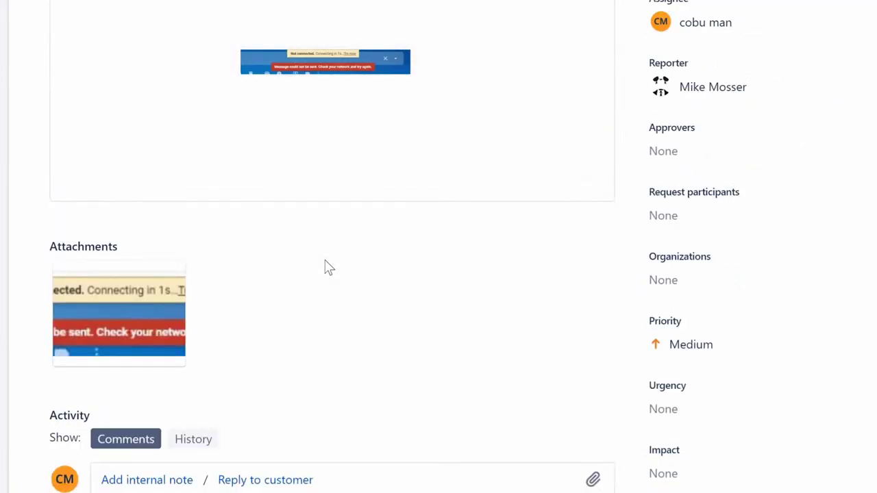
pyautogui.click(146, 482)
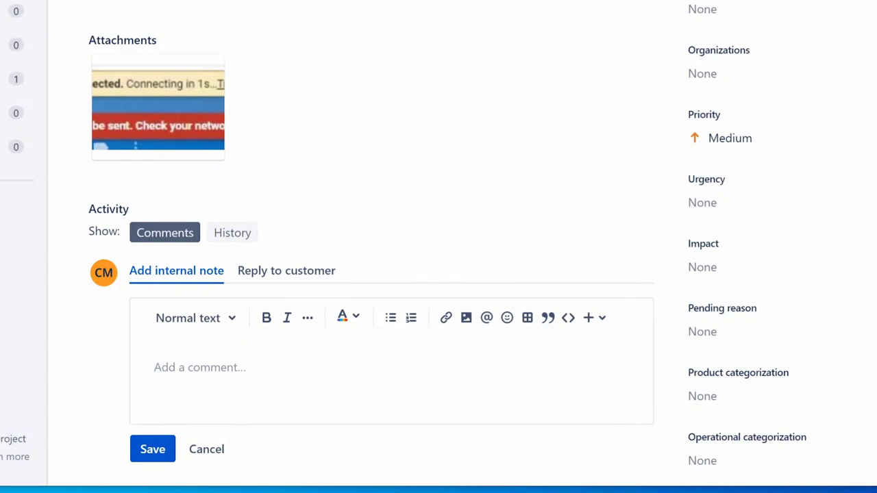
pyautogui.write('Re')
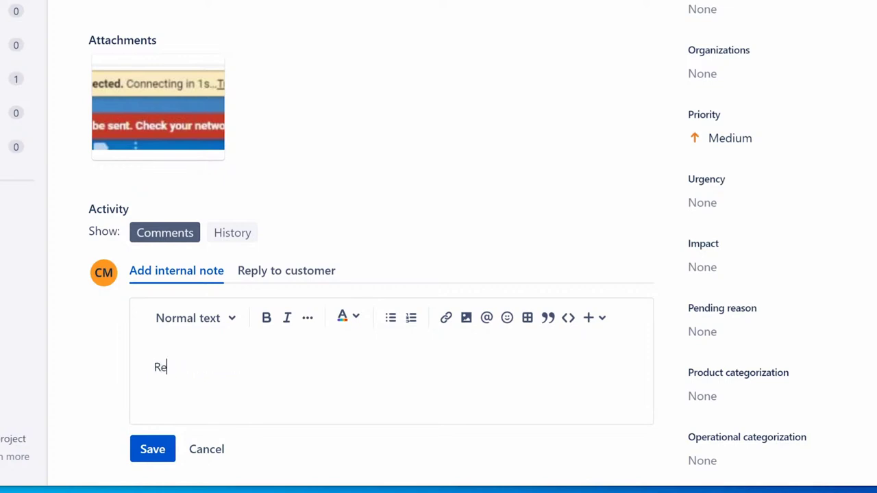
pyautogui.write('solved issue by Chr')
pyautogui.write('ome ')
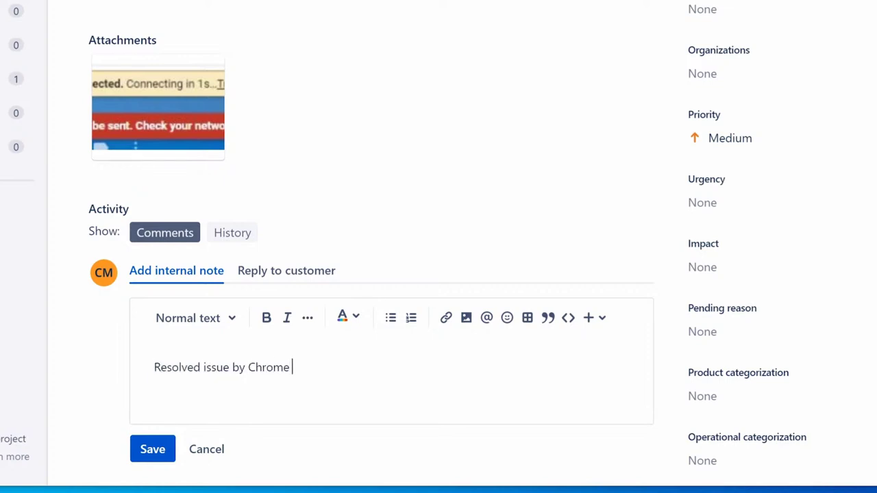
pyautogui.write('reset. Ervin')
pyautogui.click(165, 450)
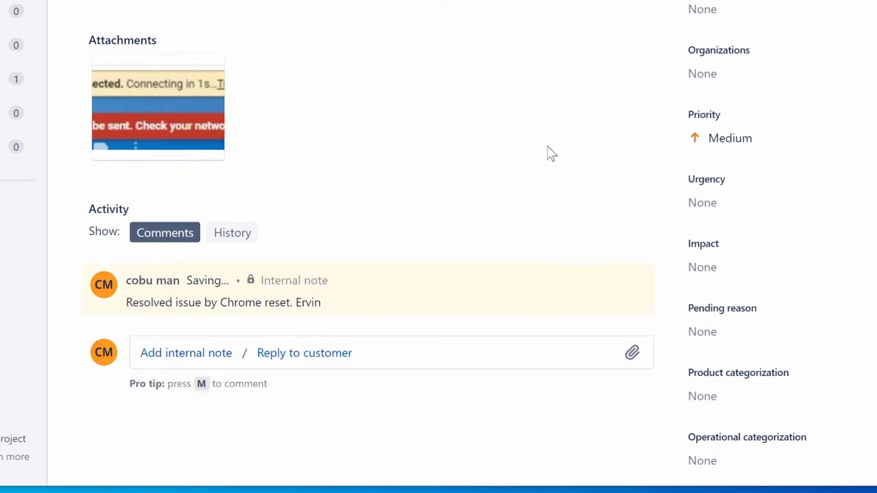
pyautogui.scroll(4, 548, 153)
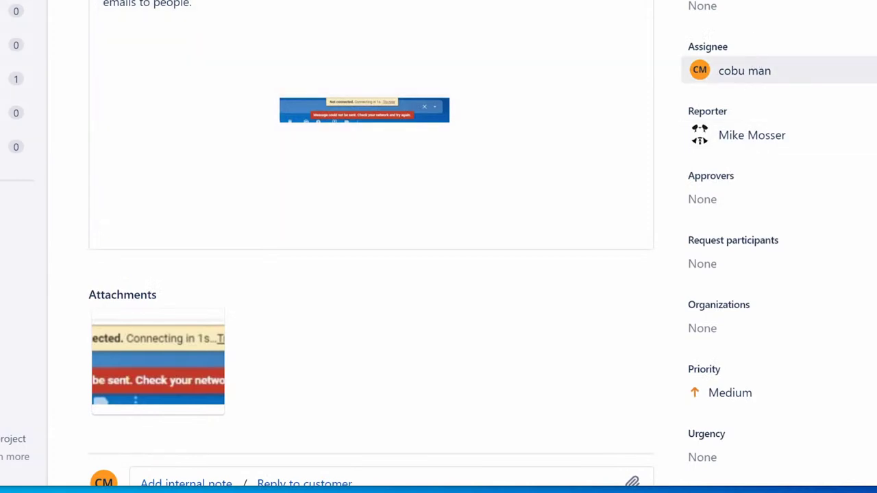
pyautogui.click(743, 108)
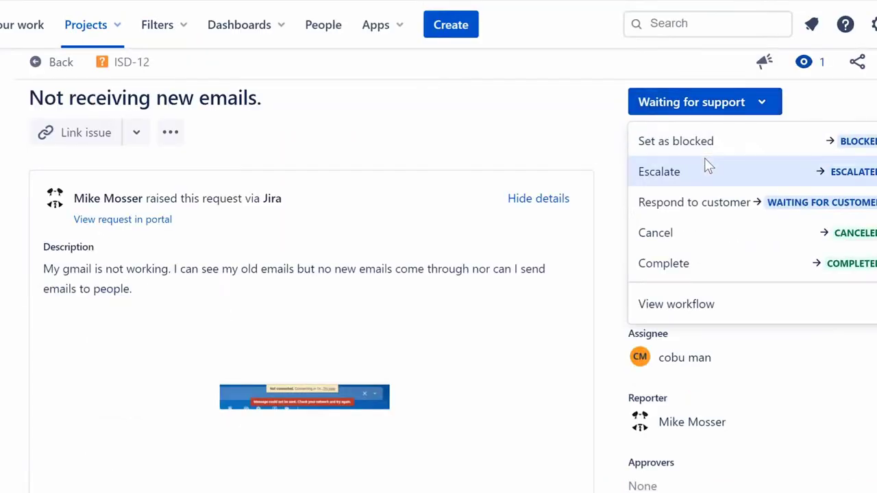
# - Choose Completed as the ISD-12 status
pyautogui.click(689, 273)
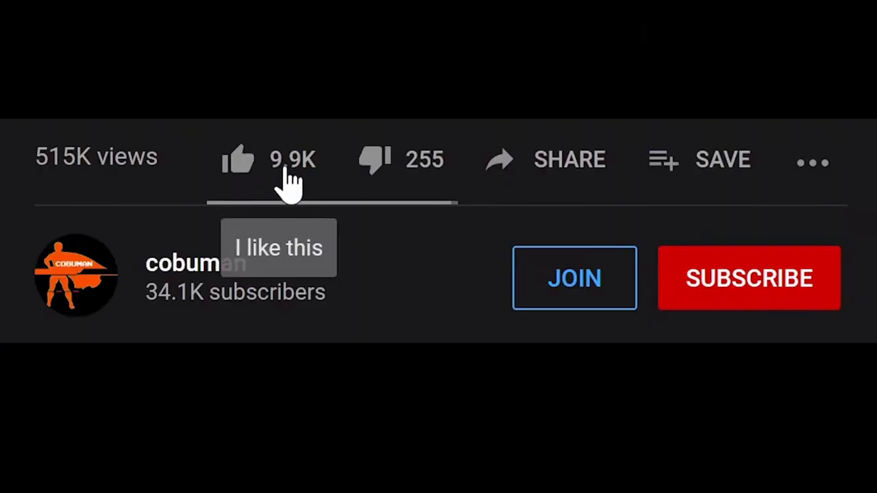
# - Go back to the All open queue listing ISD-32 and ISD-33
pyautogui.click(288, 180)
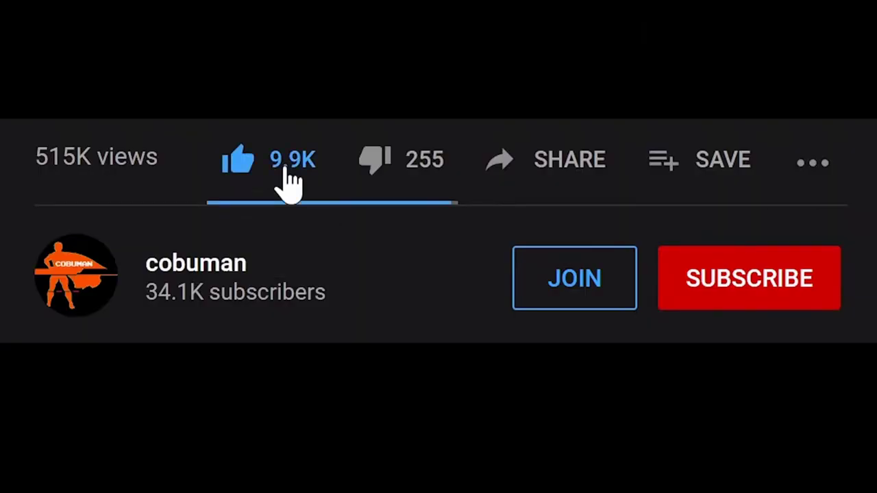
pyautogui.click(729, 291)
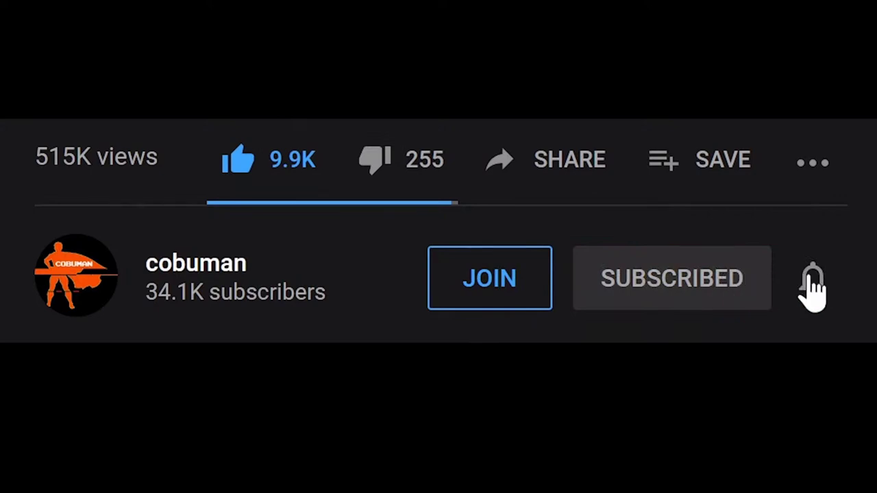
pyautogui.click(812, 286)
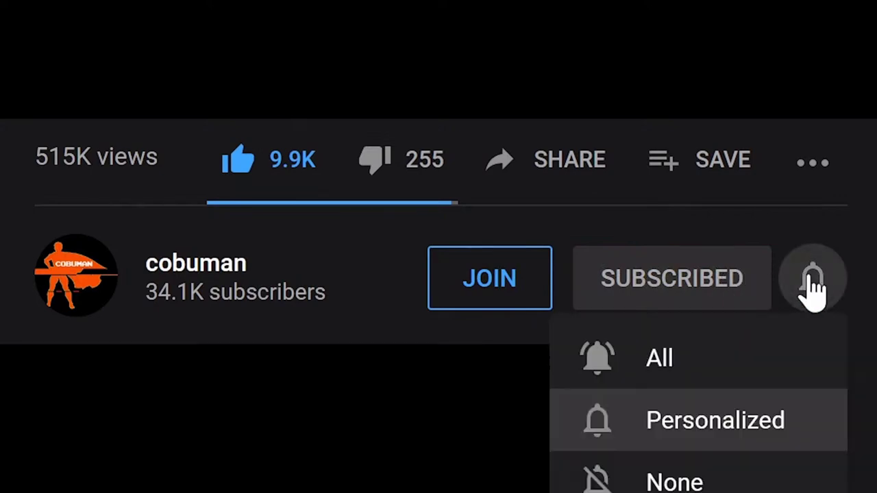
pyautogui.click(708, 366)
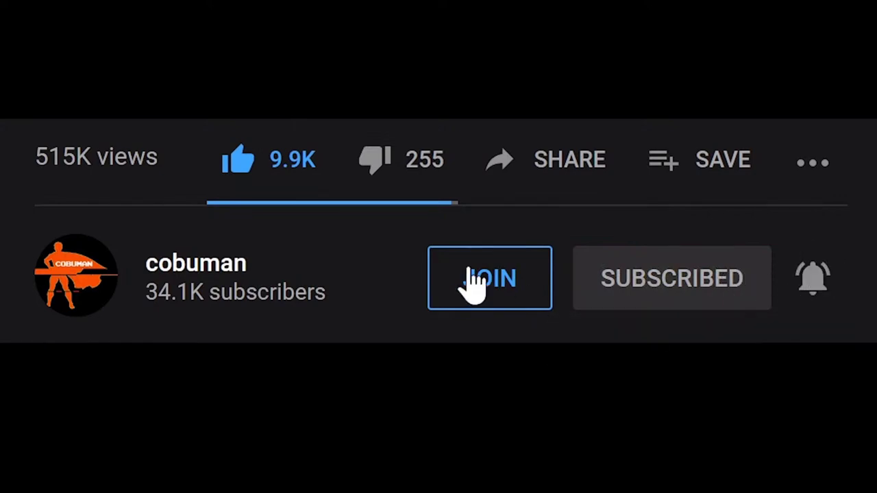
pyautogui.click(520, 293)
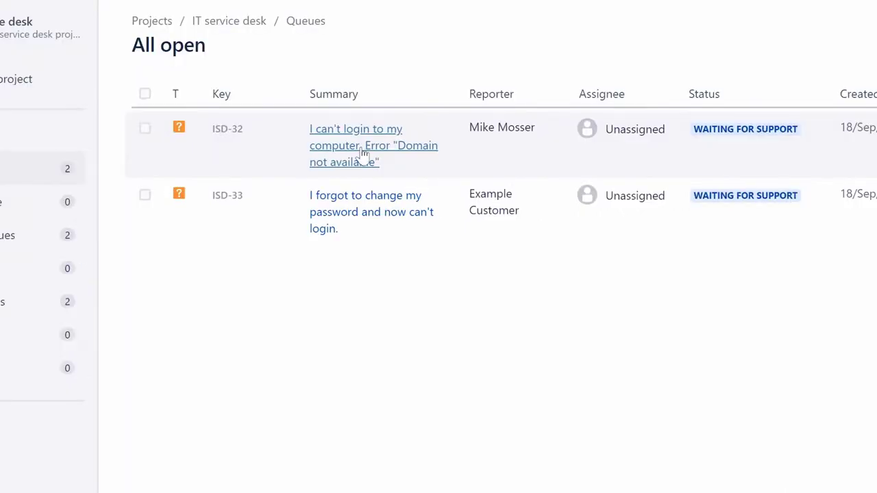
# - Open ISD-32 and read its title 'I can't login to my computer', leaving it unedited
pyautogui.click(363, 154)
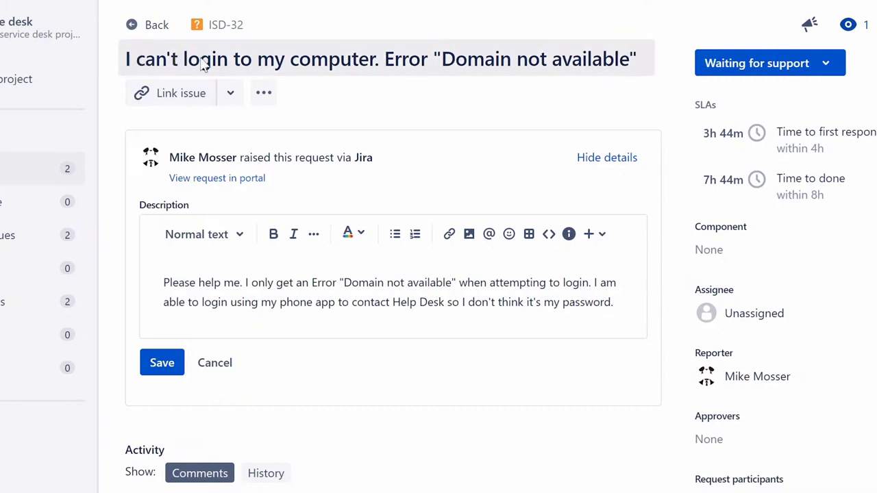
pyautogui.moveTo(637, 60); pyautogui.dragTo(128, 66)
pyautogui.click(127, 65)
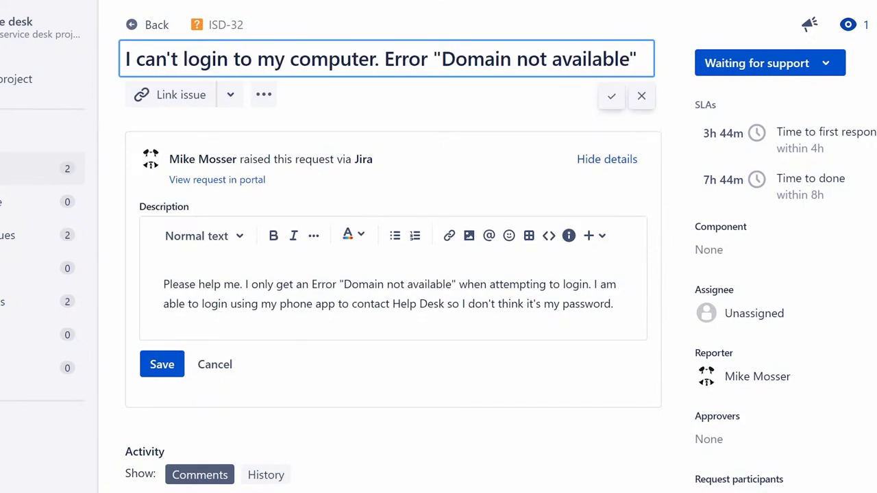
pyautogui.moveTo(169, 158); pyautogui.dragTo(227, 158)
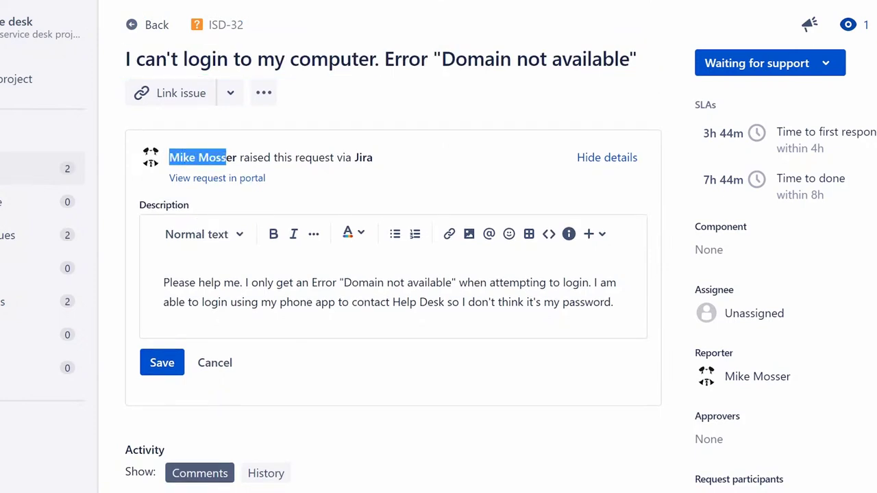
# - Read the ISD-32 description, highlighting the 'Domain not available' error text
pyautogui.moveTo(163, 282); pyautogui.dragTo(613, 302)
pyautogui.click(593, 282)
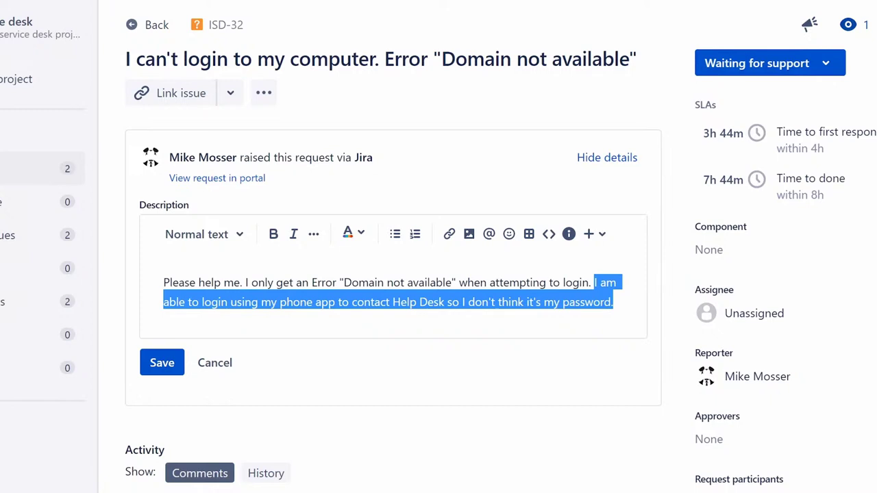
pyautogui.click(614, 302)
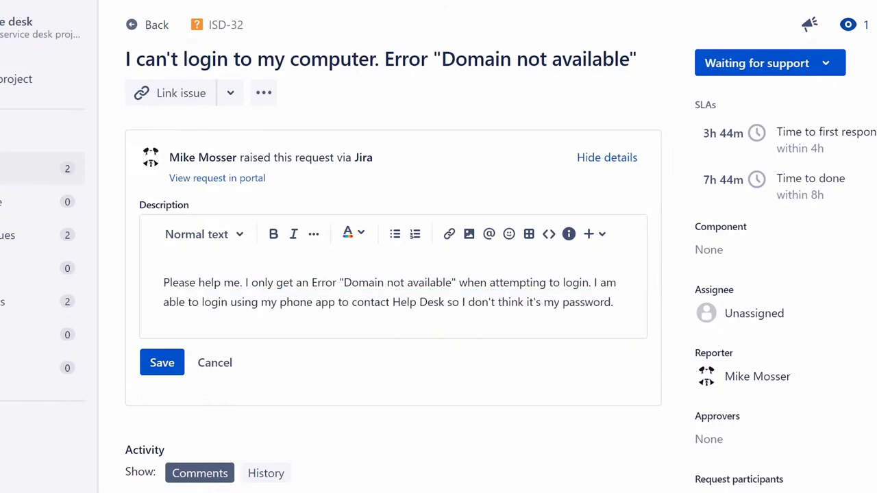
pyautogui.moveTo(339, 282); pyautogui.dragTo(456, 282)
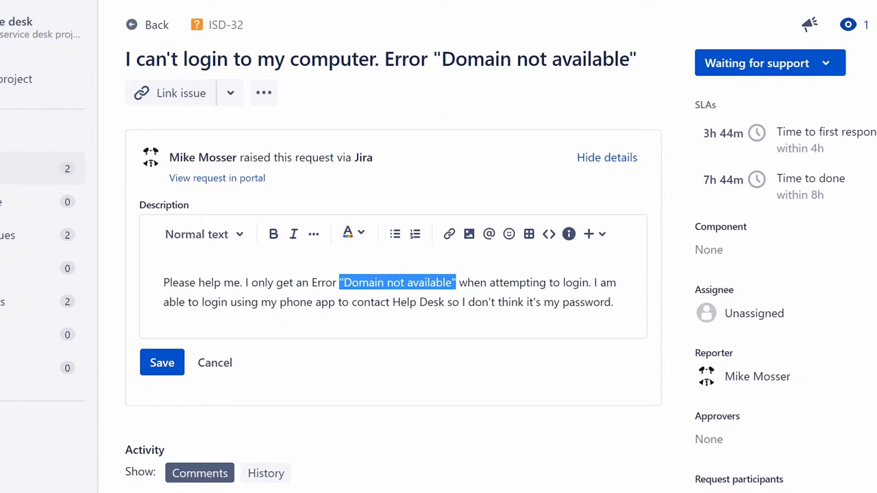
pyautogui.press('Right')
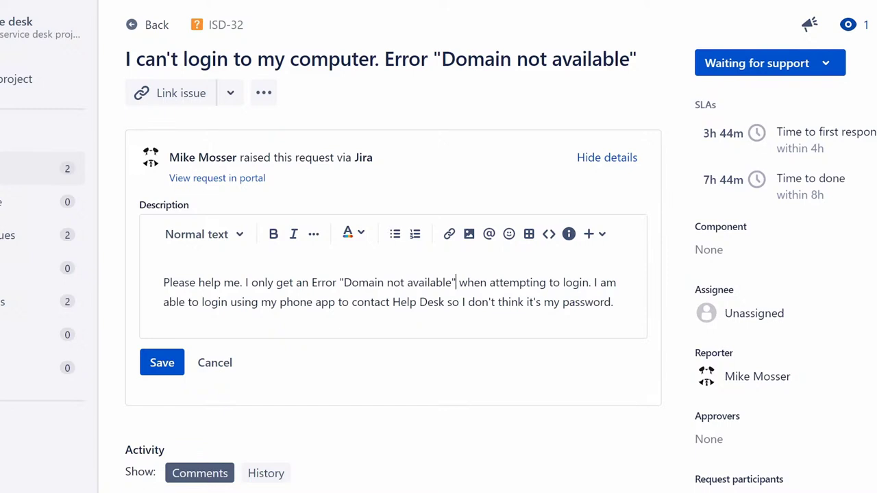
pyautogui.hotkey('ctrl', 'Left')
pyautogui.hotkey('ctrl', 'Left')
pyautogui.hotkey('ctrl', 'Left')
pyautogui.hotkey('ctrl', 'Left')
pyautogui.hotkey('shift', 'Right')
pyautogui.hotkey('shift', 'Right')
pyautogui.hotkey('shift', 'Right')
pyautogui.hotkey('shift', 'Right')
pyautogui.hotkey('shift', 'Right')
pyautogui.hotkey('shift', 'Right')
pyautogui.hotkey('shift', 'Right')
pyautogui.hotkey('shift', 'Right')
pyautogui.hotkey('shift', 'Right')
pyautogui.hotkey('shift', 'Right')
pyautogui.hotkey('shift', 'Right')
pyautogui.hotkey('shift', 'Right')
pyautogui.hotkey('shift', 'Right')
pyautogui.hotkey('shift', 'Right')
pyautogui.hotkey('shift', 'Right')
pyautogui.hotkey('shift', 'Right')
pyautogui.hotkey('shift', 'Right')
pyautogui.hotkey('shift', 'Right')
pyautogui.hotkey('shift', 'Right')
pyautogui.hotkey('shift', 'Right')
pyautogui.hotkey('shift', 'Right')
pyautogui.hotkey('shift', 'Right')
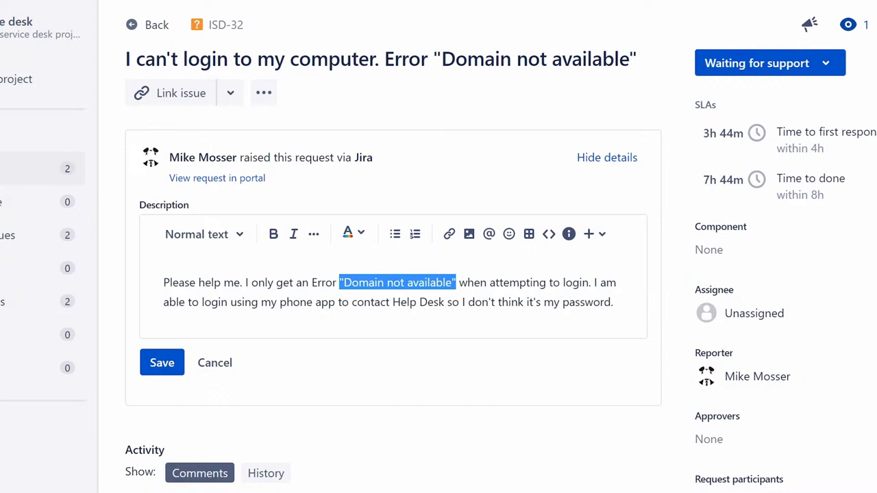
pyautogui.press('Right')
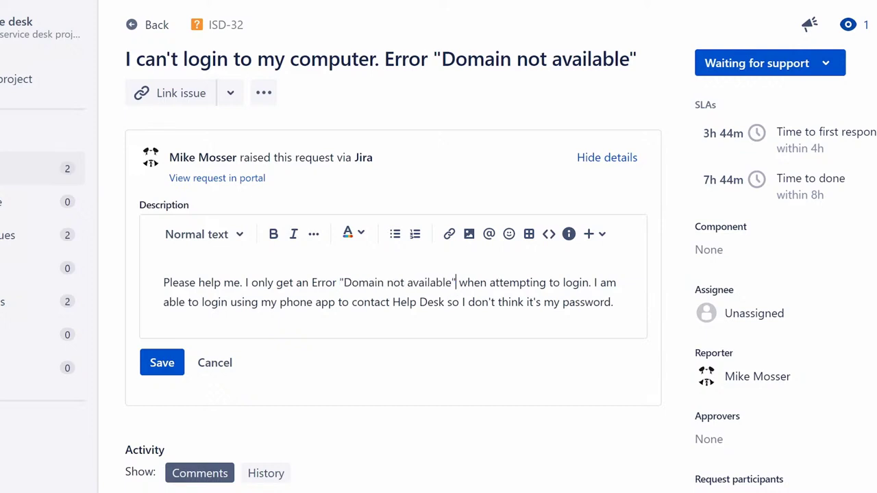
pyautogui.hotkey('shift', 'Right')
pyautogui.hotkey('shift', 'Right')
pyautogui.hotkey('shift', 'Right')
pyautogui.hotkey('shift', 'Right')
pyautogui.hotkey('shift', 'Right')
pyautogui.hotkey('shift', 'Right')
pyautogui.hotkey('shift', 'Right')
pyautogui.hotkey('shift', 'Right')
pyautogui.hotkey('shift', 'Right')
pyautogui.hotkey('shift', 'Right')
pyautogui.hotkey('shift', 'Right')
pyautogui.hotkey('shift', 'Right')
pyautogui.hotkey('shift', 'Right')
pyautogui.hotkey('shift', 'Right')
pyautogui.hotkey('shift', 'Right')
pyautogui.hotkey('shift', 'Right')
pyautogui.hotkey('shift', 'Right')
pyautogui.hotkey('shift', 'Right')
pyautogui.hotkey('shift', 'Right')
pyautogui.hotkey('shift', 'Right')
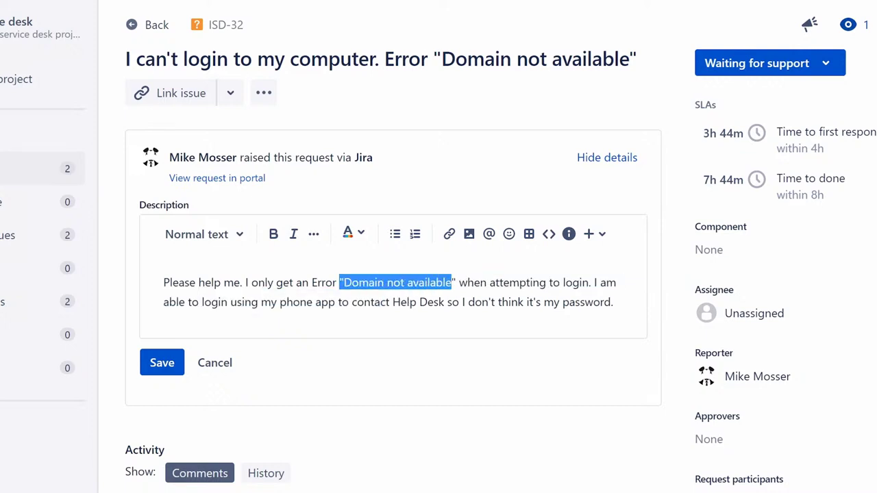
pyautogui.hotkey('shift', 'Right')
pyautogui.hotkey('shift', 'Left')
pyautogui.press('Right')
pyautogui.press('Right')
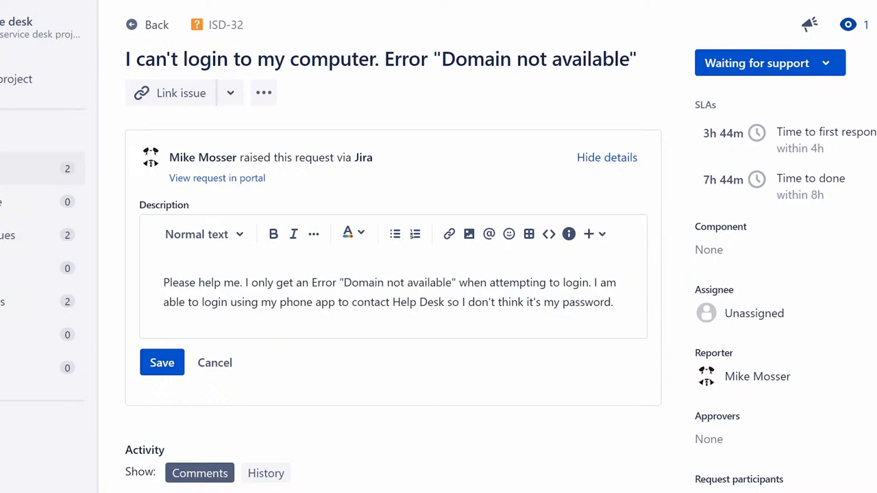
pyautogui.hotkey('shift', 'Left')
pyautogui.hotkey('shift', 'Left')
pyautogui.hotkey('shift', 'Left')
pyautogui.hotkey('shift', 'Left')
pyautogui.hotkey('shift', 'Left')
pyautogui.hotkey('shift', 'Left')
pyautogui.hotkey('shift', 'Left')
pyautogui.hotkey('shift', 'Left')
pyautogui.hotkey('shift', 'Left')
pyautogui.hotkey('shift', 'Left')
pyautogui.hotkey('shift', 'Left')
pyautogui.hotkey('shift', 'Left')
pyautogui.hotkey('shift', 'Left')
pyautogui.hotkey('shift', 'Left')
pyautogui.hotkey('shift', 'Left')
pyautogui.hotkey('shift', 'Left')
pyautogui.hotkey('shift', 'Left')
pyautogui.hotkey('shift', 'Left')
pyautogui.hotkey('shift', 'Left')
pyautogui.hotkey('shift', 'Left')
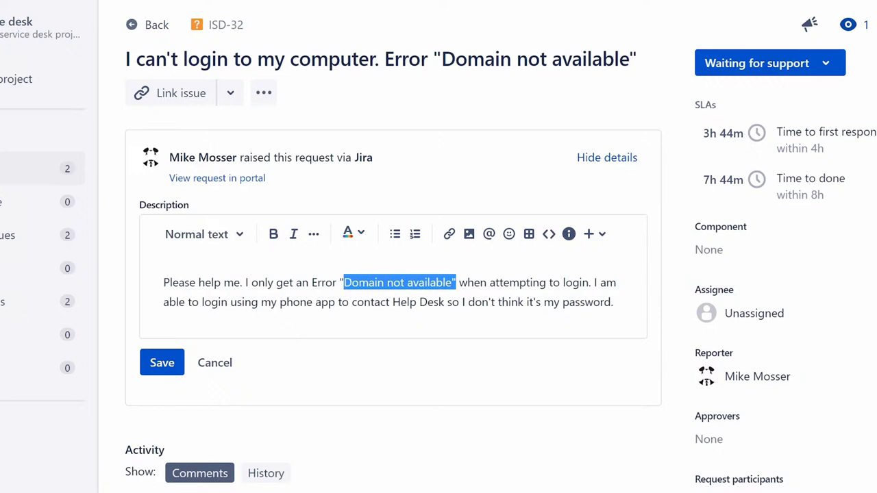
pyautogui.hotkey('shift', 'Left')
pyautogui.press('Left')
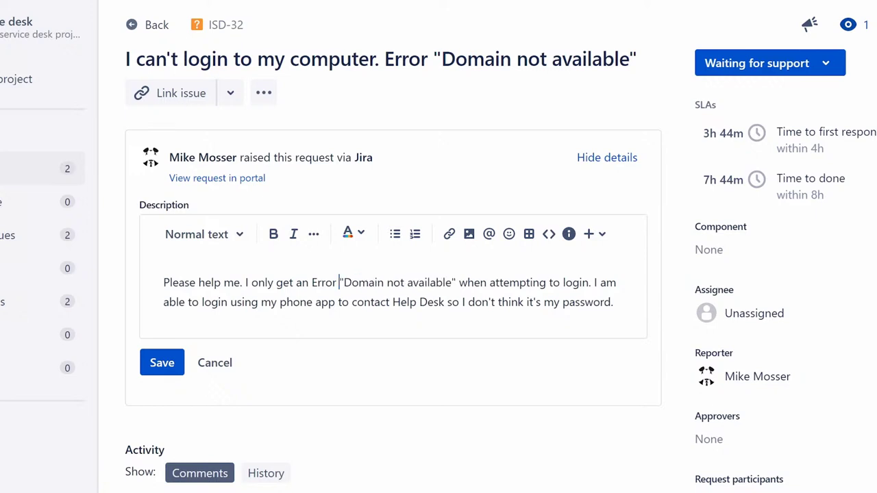
pyautogui.hotkey('shift', 'Right')
pyautogui.hotkey('shift', 'Right')
pyautogui.hotkey('shift', 'Right')
pyautogui.hotkey('shift', 'Right')
pyautogui.hotkey('shift', 'Right')
pyautogui.hotkey('shift', 'Right')
pyautogui.hotkey('shift', 'Right')
pyautogui.hotkey('shift', 'Right')
pyautogui.hotkey('shift', 'Right')
pyautogui.hotkey('shift', 'Right')
pyautogui.hotkey('shift', 'Right')
pyautogui.hotkey('shift', 'Right')
pyautogui.hotkey('shift', 'Right')
pyautogui.hotkey('shift', 'Right')
pyautogui.hotkey('shift', 'Right')
pyautogui.hotkey('shift', 'Right')
pyautogui.hotkey('shift', 'Right')
pyautogui.hotkey('shift', 'Right')
pyautogui.hotkey('shift', 'Right')
pyautogui.hotkey('shift', 'Right')
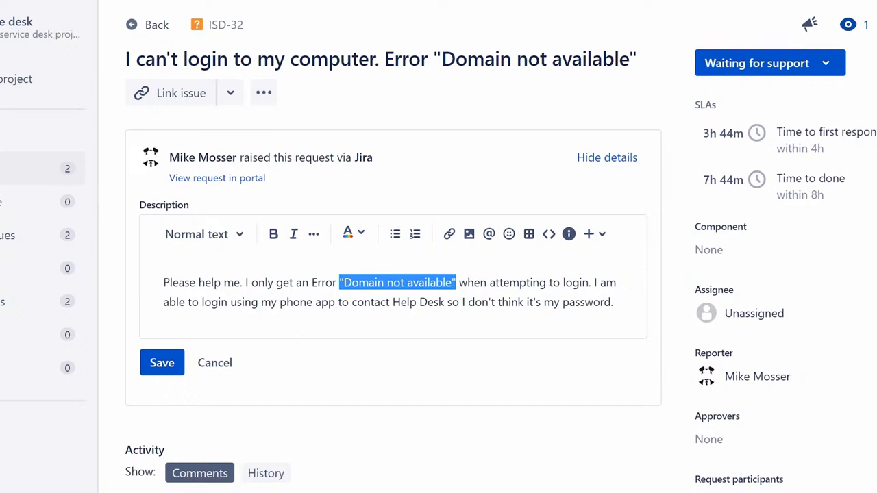
pyautogui.hotkey('shift', 'Left')
pyautogui.hotkey('shift', 'Left')
pyautogui.hotkey('shift', 'Left')
pyautogui.hotkey('shift', 'Left')
pyautogui.hotkey('shift', 'Right')
pyautogui.hotkey('shift', 'Right')
pyautogui.hotkey('shift', 'Right')
pyautogui.hotkey('shift', 'Right')
pyautogui.click(435, 282)
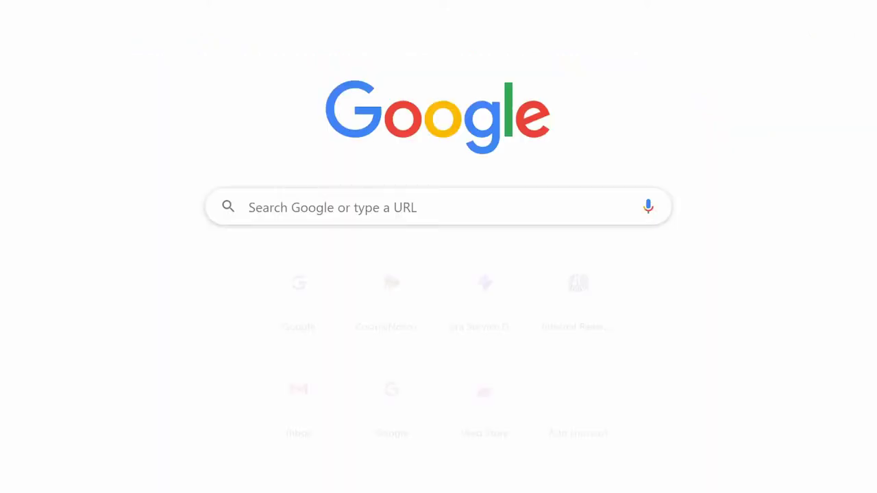
# - Load cosmicnovo.com in the new tab from the 'cos' address-bar suggestion
pyautogui.write('cosmicnovo.com')
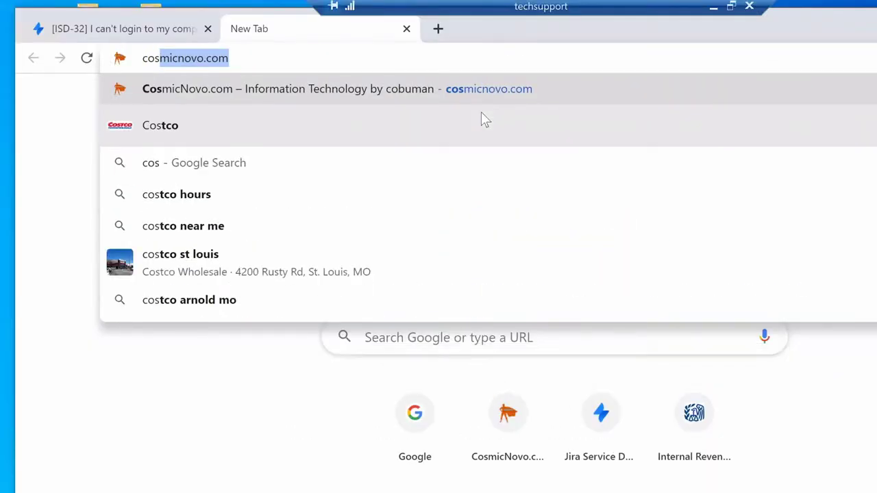
pyautogui.press('Return')
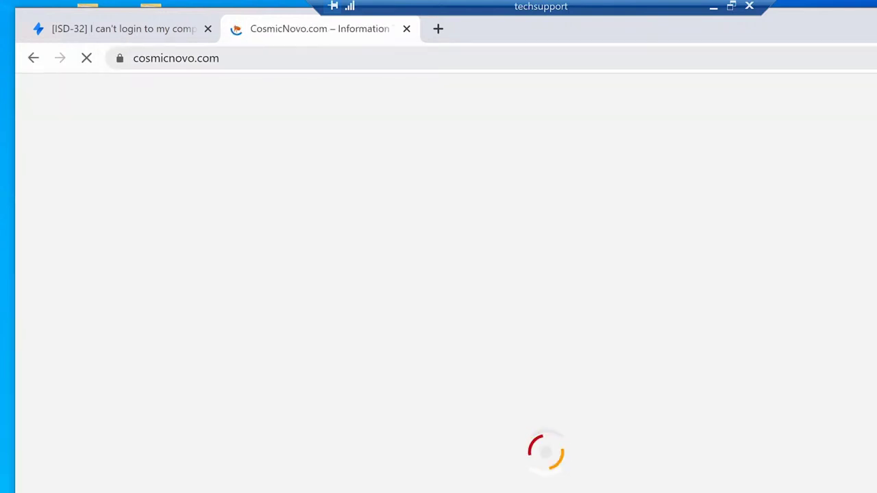
pyautogui.click(140, 58)
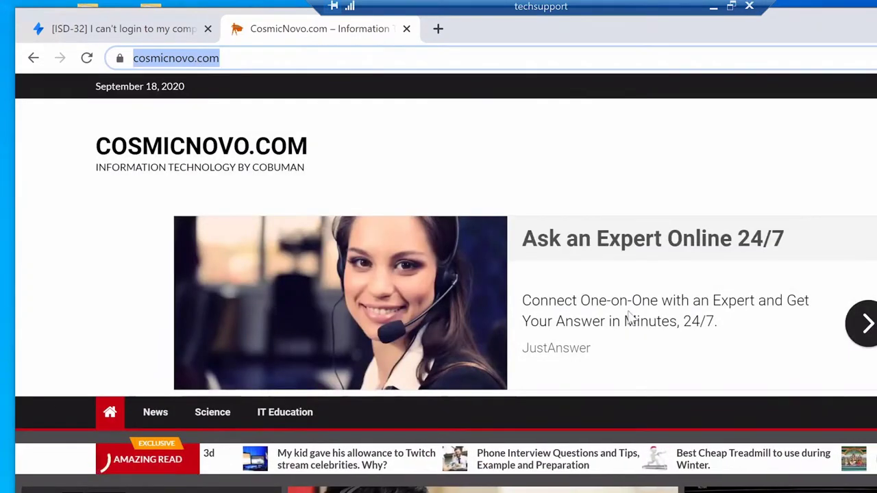
pyautogui.scroll(-4, 640, 305)
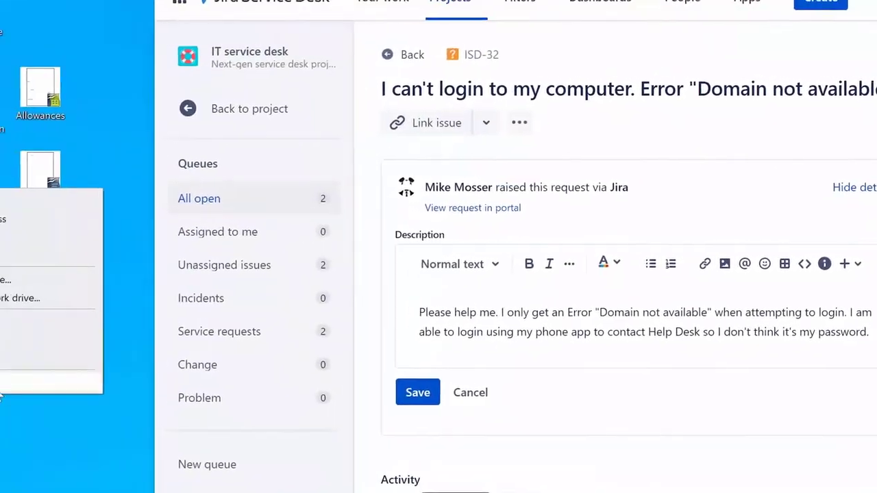
# - Show This PC's system properties and highlight 'Domain not available' in the ticket
pyautogui.click(34, 388)
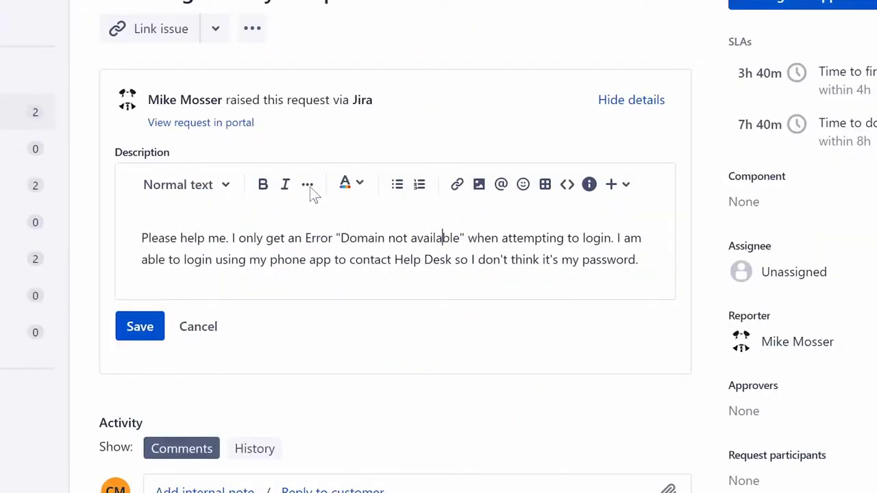
pyautogui.click(340, 238)
pyautogui.moveTo(335, 238); pyautogui.dragTo(349, 226)
pyautogui.moveTo(316, 327); pyautogui.dragTo(432, 334)
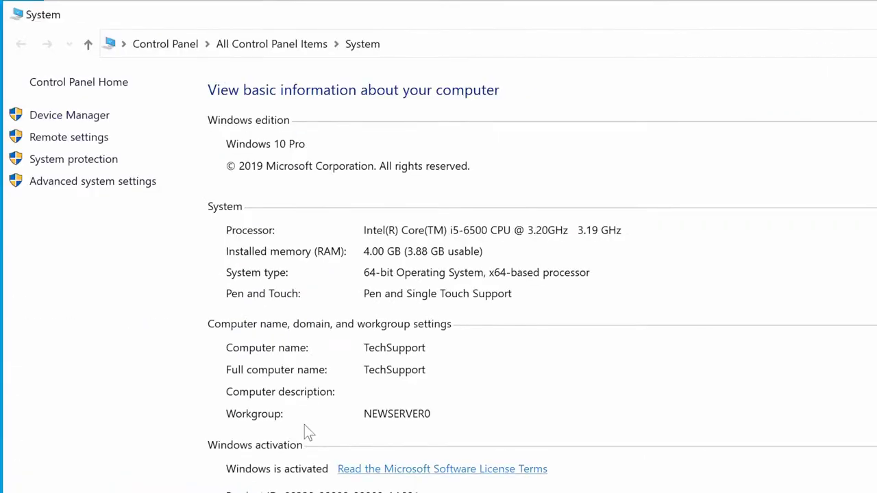
# - Reach the Computer Name/Domain Changes dialog via Advanced system settings' Computer Name tab
pyautogui.click(101, 182)
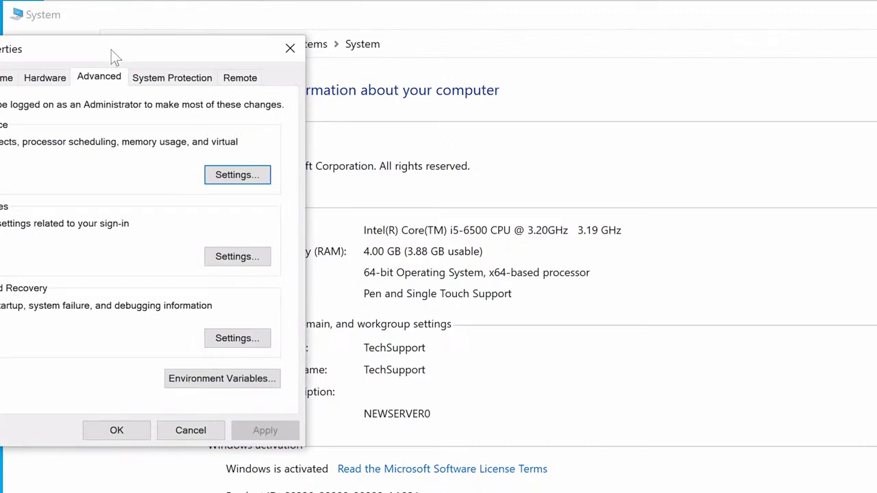
pyautogui.moveTo(111, 49); pyautogui.dragTo(439, 70)
pyautogui.click(250, 107)
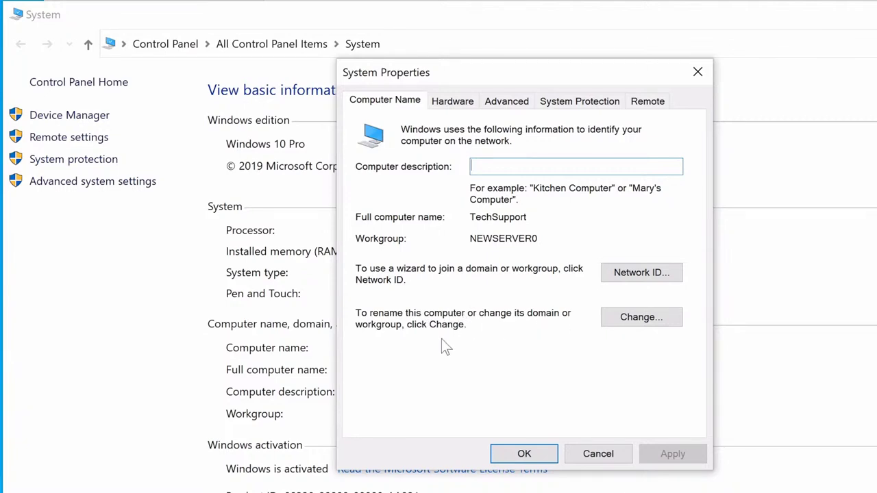
pyautogui.click(624, 317)
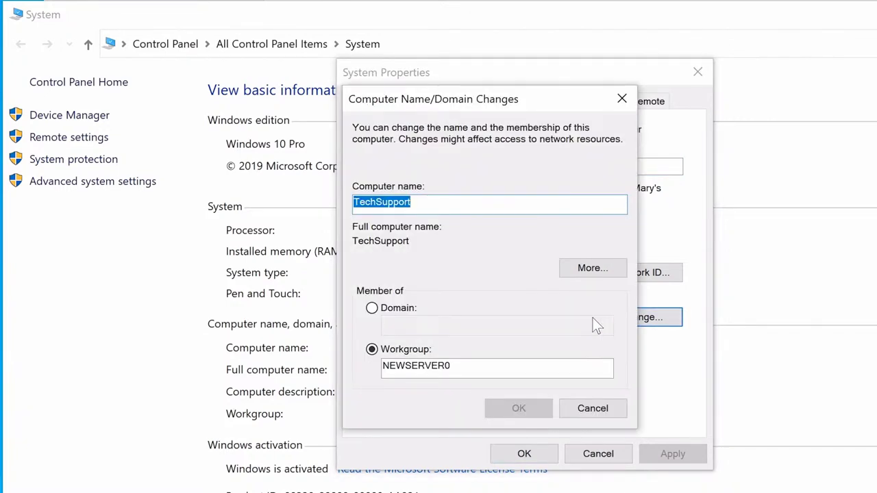
# - Switch membership to the domain techsupport.cobuman.com and attempt to join it
pyautogui.click(372, 308)
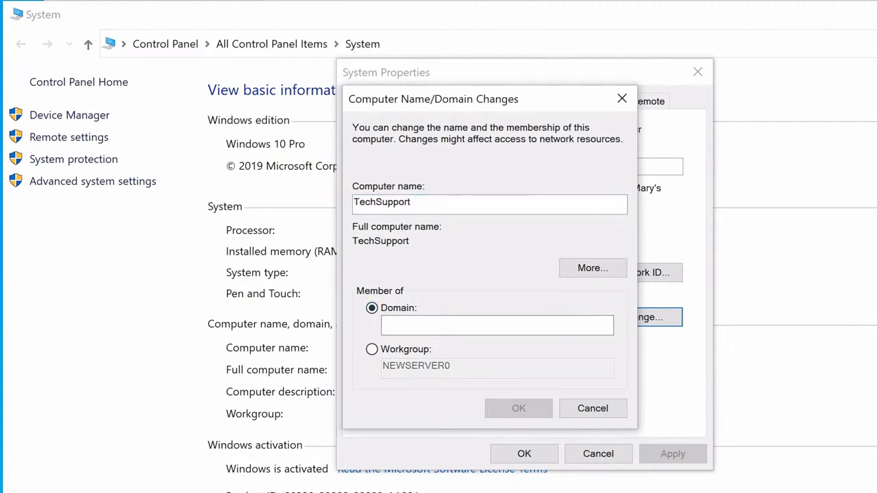
pyautogui.write('techj')
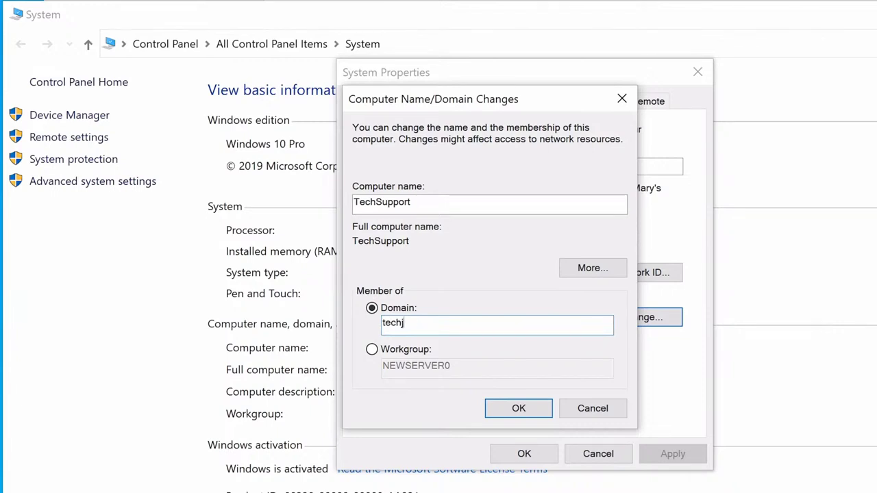
pyautogui.press('BackSpace')
pyautogui.write('support.cobuman.com')
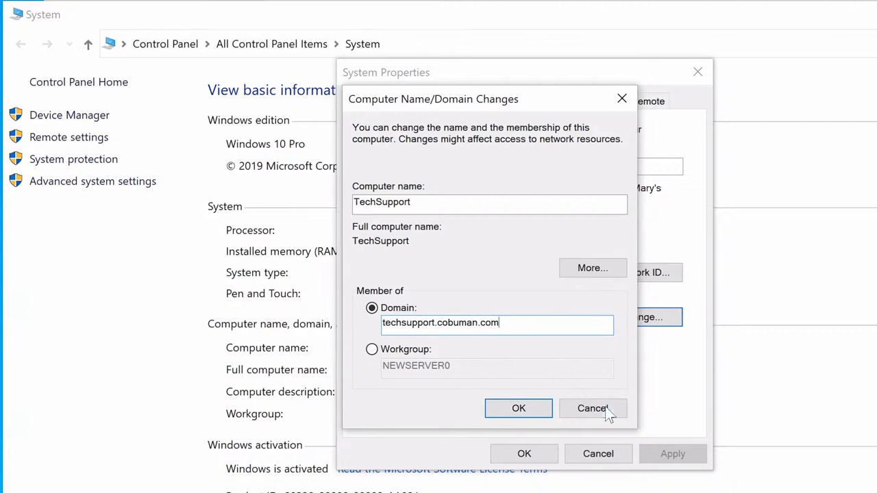
pyautogui.click(518, 408)
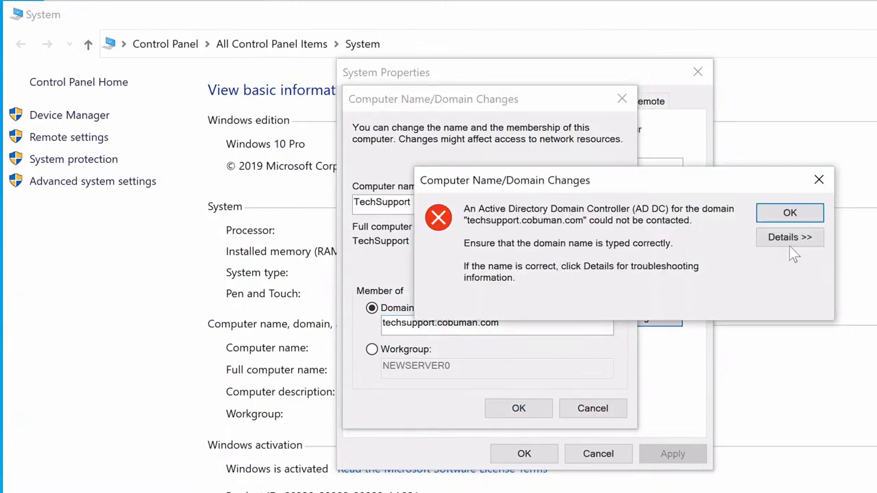
# - Dismiss the domain controller error, retry once, then cancel both dialogs
pyautogui.click(819, 181)
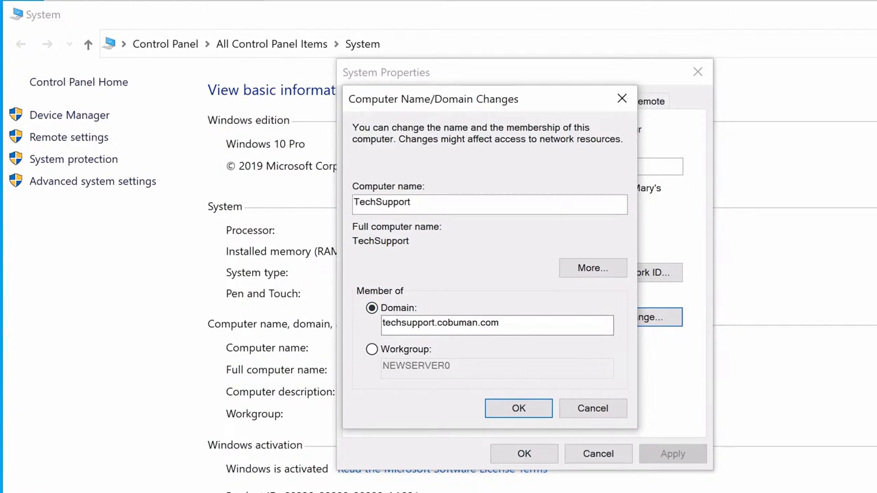
pyautogui.click(519, 409)
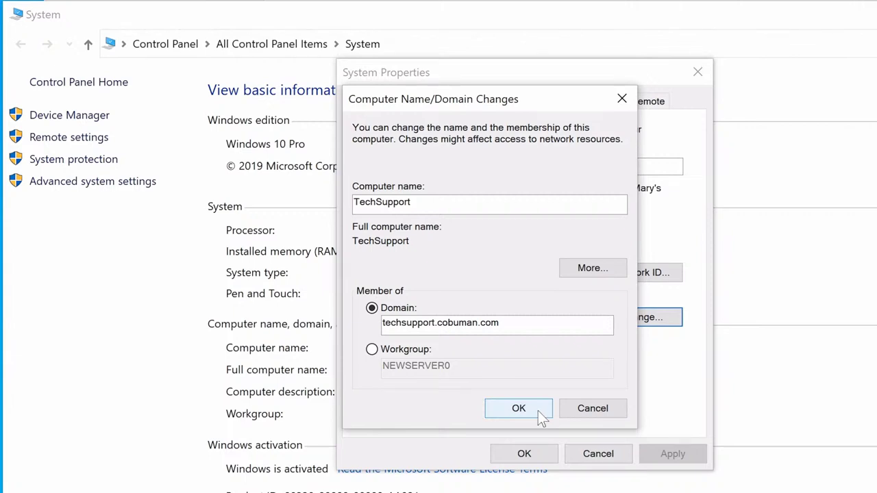
pyautogui.click(577, 410)
pyautogui.click(593, 455)
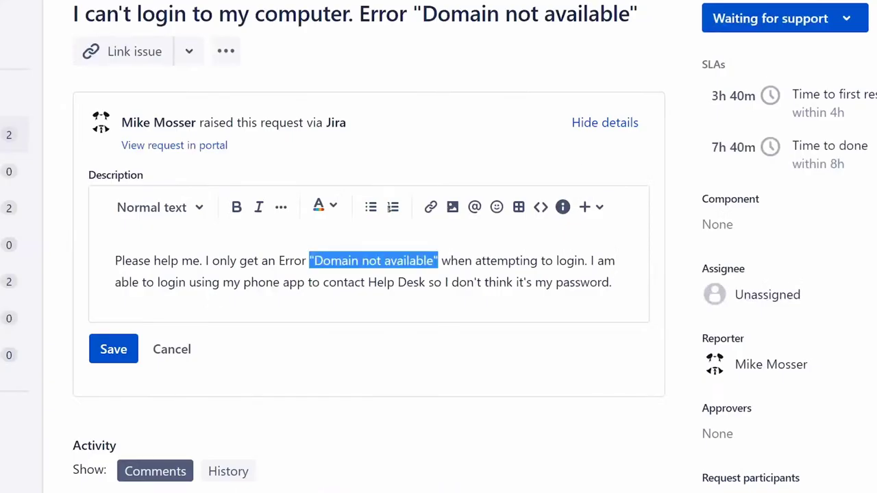
# - Select the full quoted 'Domain not available' error in the ISD-32 description
pyautogui.click(426, 261)
pyautogui.moveTo(439, 260); pyautogui.dragTo(309, 260)
pyautogui.click(308, 261)
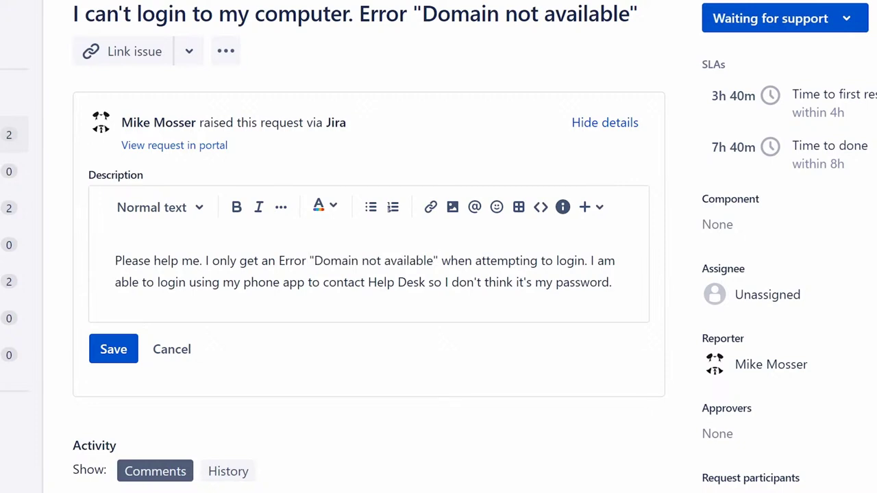
pyautogui.moveTo(309, 260); pyautogui.dragTo(438, 261)
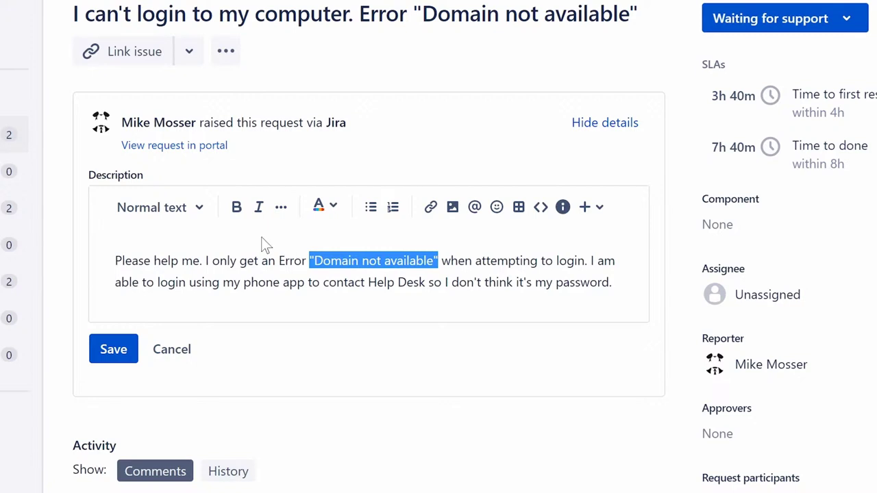
pyautogui.press('Left')
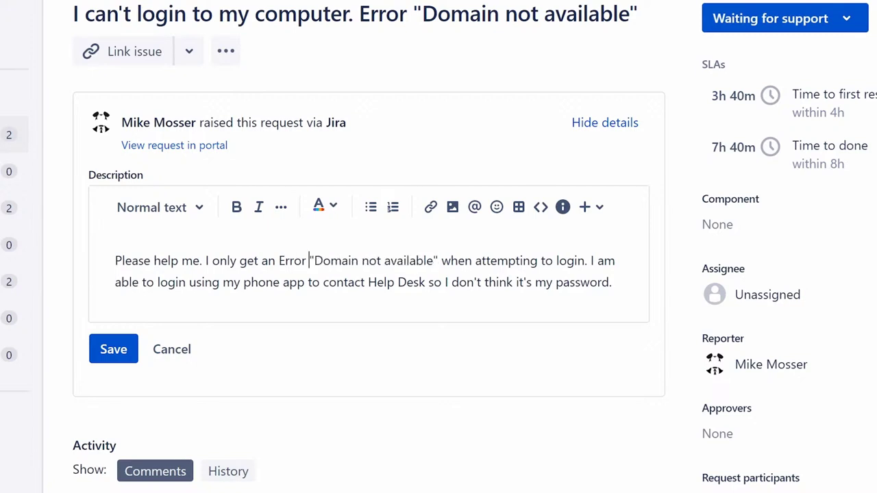
pyautogui.hotkey('shift', 'Right')
pyautogui.hotkey('shift', 'Right')
pyautogui.hotkey('shift', 'Right')
pyautogui.hotkey('shift', 'Right')
pyautogui.hotkey('shift', 'Right')
pyautogui.hotkey('shift', 'Right')
pyautogui.hotkey('shift', 'Right')
pyautogui.hotkey('shift', 'Right')
pyautogui.hotkey('shift', 'Right')
pyautogui.hotkey('shift', 'Right')
pyautogui.hotkey('shift', 'Right')
pyautogui.hotkey('shift', 'Right')
pyautogui.hotkey('shift', 'Right')
pyautogui.hotkey('shift', 'Right')
pyautogui.hotkey('shift', 'Right')
pyautogui.hotkey('shift', 'Right')
pyautogui.hotkey('shift', 'Right')
pyautogui.hotkey('shift', 'Right')
pyautogui.hotkey('shift', 'Right')
pyautogui.hotkey('shift', 'Right')
pyautogui.hotkey('shift', 'Right')
pyautogui.hotkey('shift', 'Right')
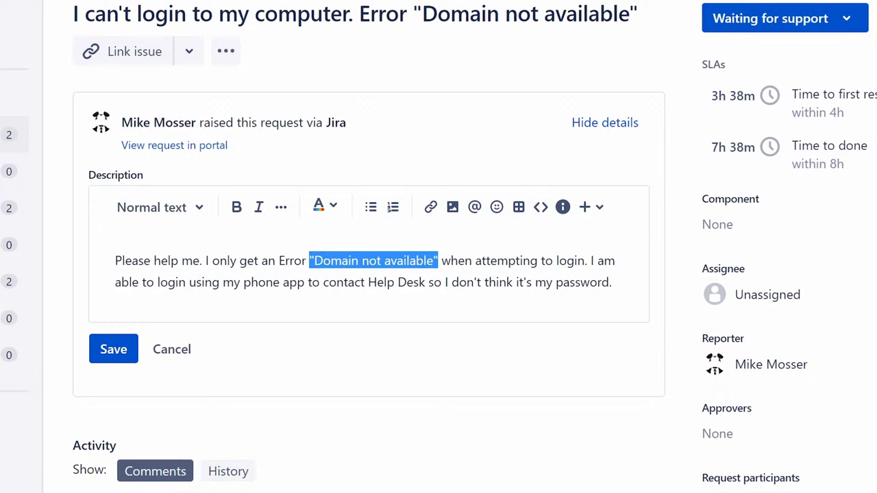
pyautogui.click(309, 260)
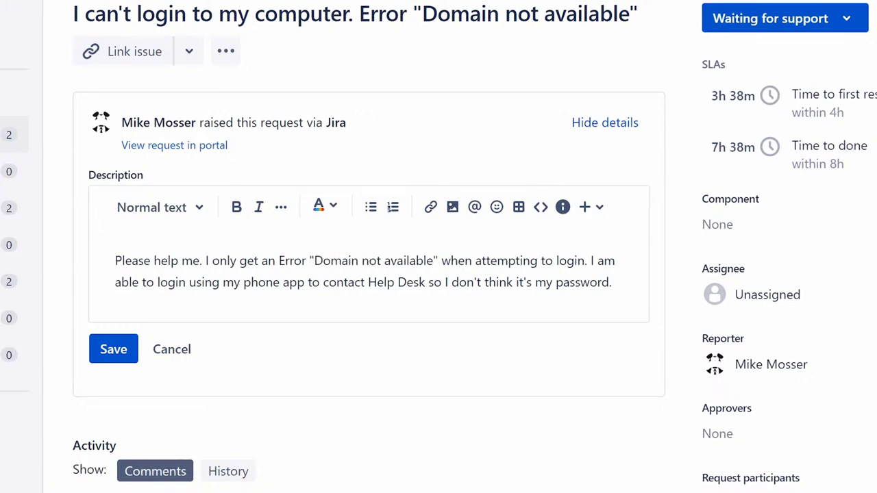
pyautogui.moveTo(309, 260); pyautogui.dragTo(437, 260)
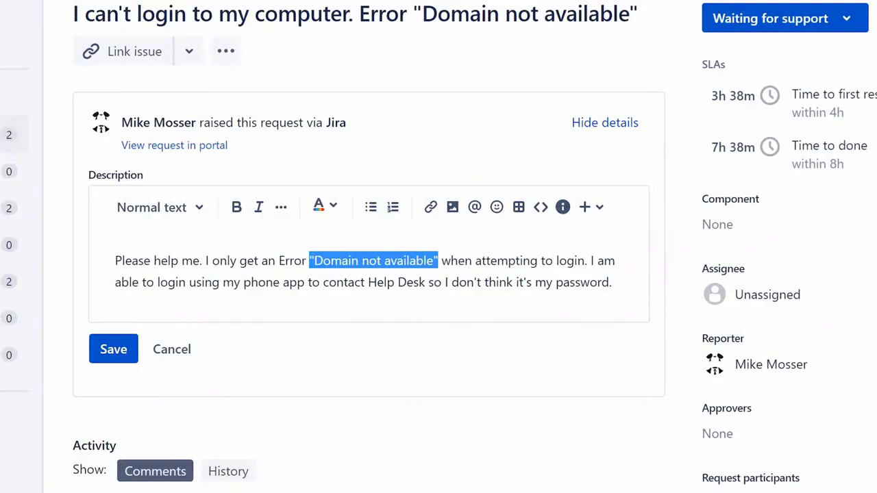
pyautogui.click(451, 260)
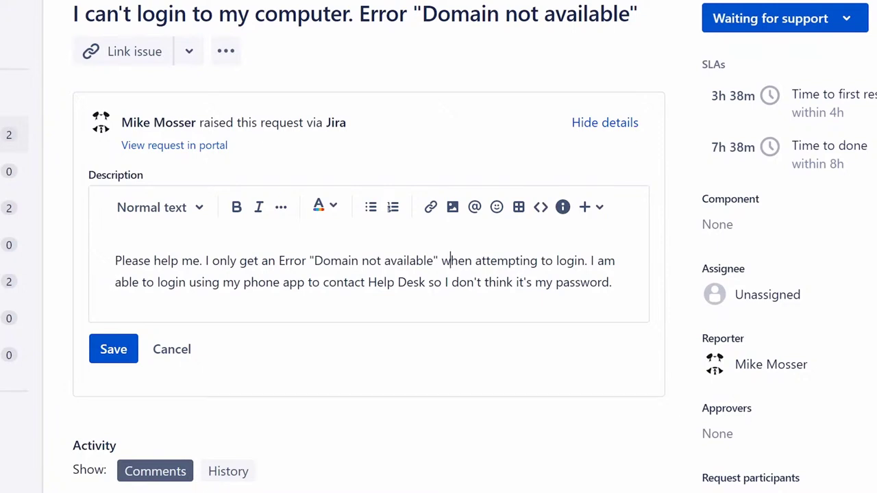
pyautogui.doubleClick(335, 260)
pyautogui.hotkey('ctrl', 'shift', 'Right')
pyautogui.hotkey('ctrl', 'shift', 'Right')
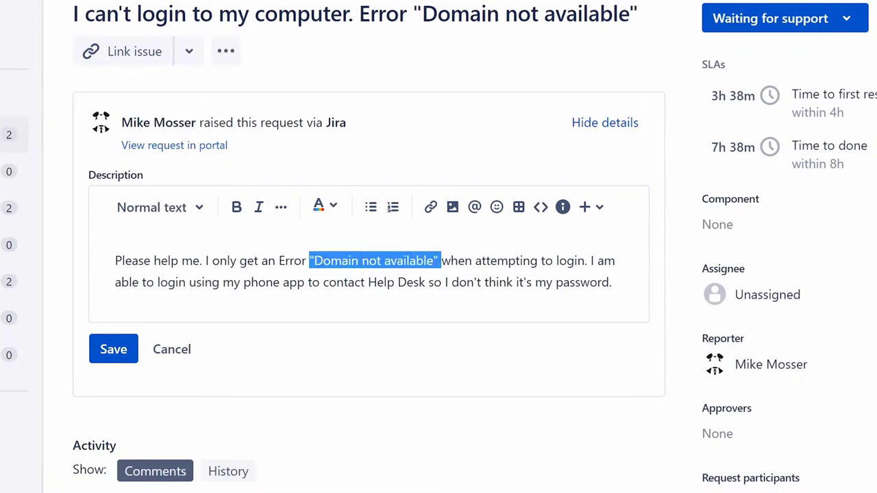
pyautogui.hotkey('shift', 'Left')
pyautogui.click(450, 260)
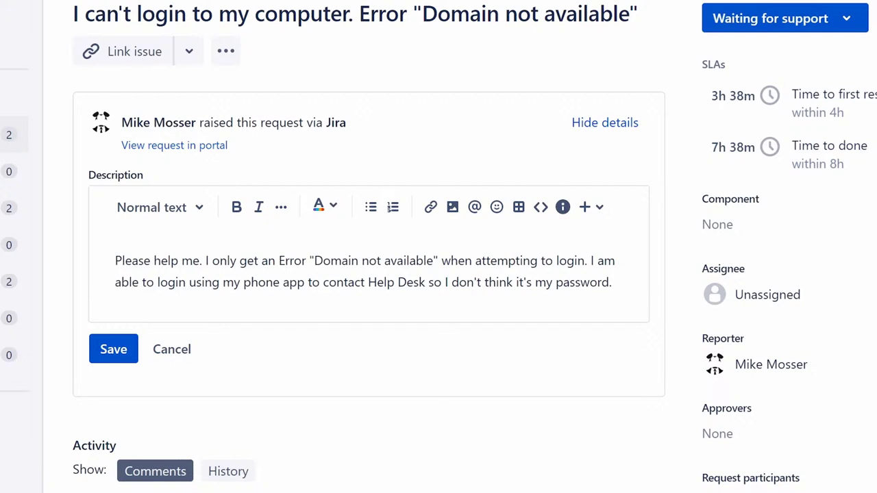
pyautogui.click(611, 282)
pyautogui.moveTo(438, 261); pyautogui.dragTo(316, 251)
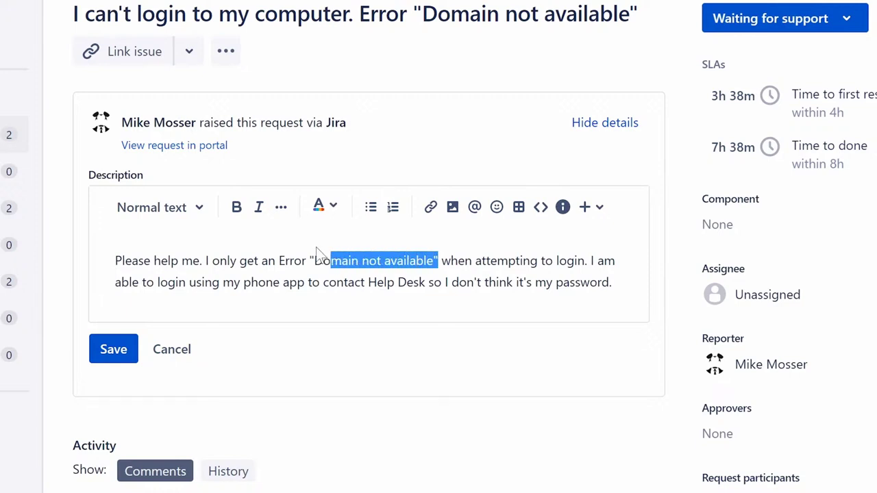
pyautogui.click(330, 260)
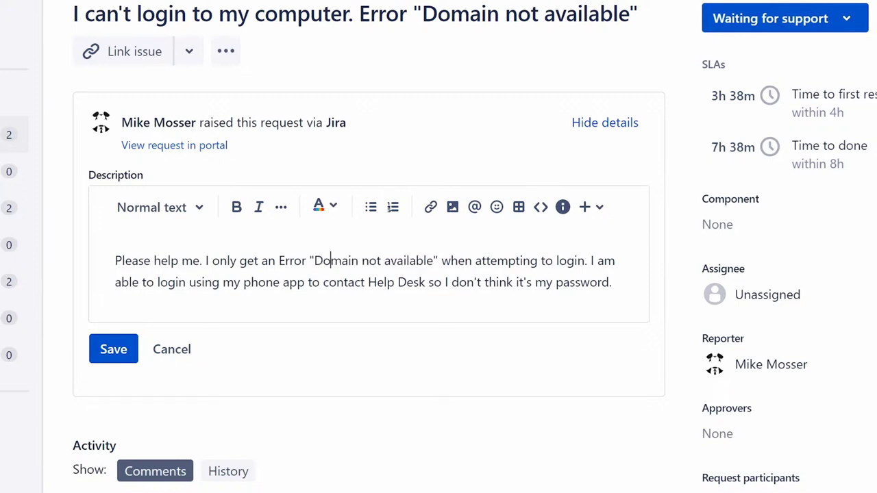
pyautogui.click(309, 260)
pyautogui.moveTo(309, 260); pyautogui.dragTo(438, 260)
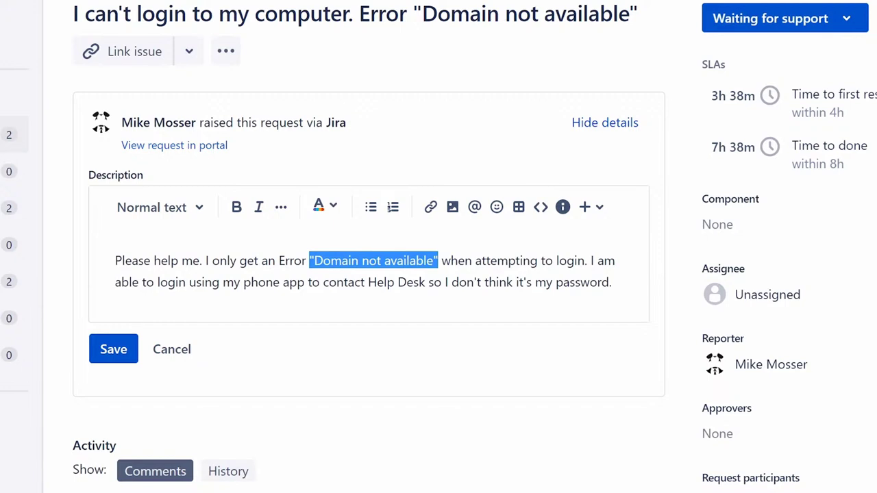
pyautogui.click(440, 260)
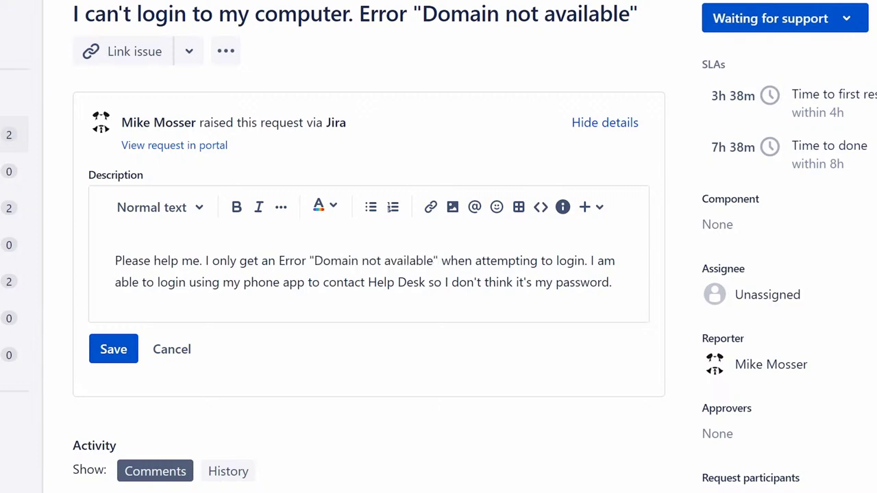
pyautogui.moveTo(439, 260); pyautogui.dragTo(310, 260)
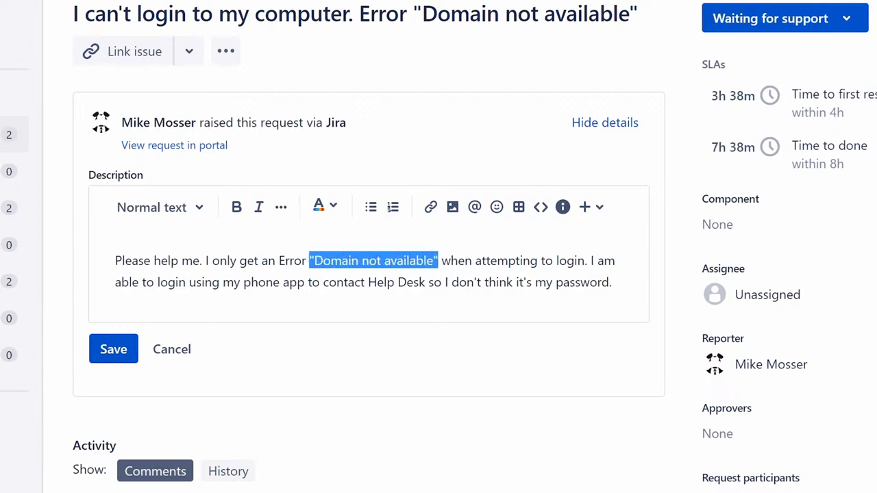
pyautogui.click(313, 261)
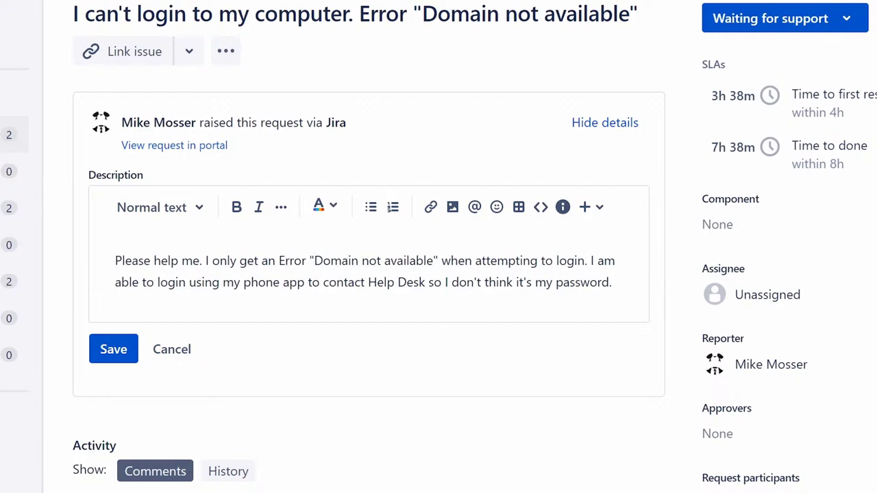
pyautogui.moveTo(309, 261); pyautogui.dragTo(439, 260)
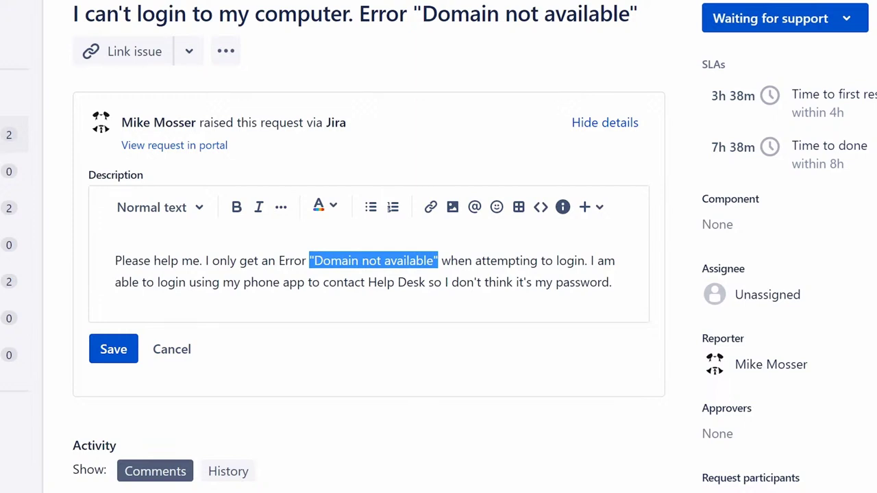
pyautogui.click(450, 260)
pyautogui.moveTo(439, 260); pyautogui.dragTo(309, 260)
pyautogui.moveTo(309, 260); pyautogui.dragTo(438, 260)
pyautogui.press('Right')
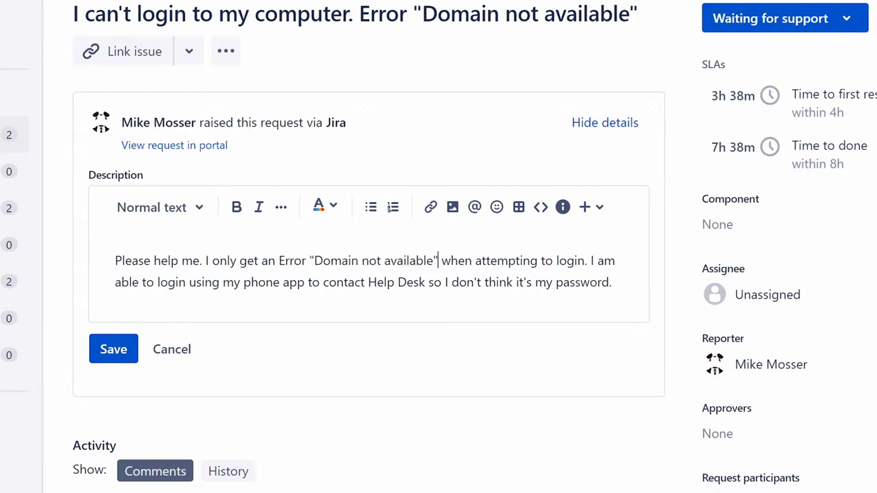
pyautogui.hotkey('shift', 'Left')
pyautogui.hotkey('shift', 'Left')
pyautogui.hotkey('shift', 'Left')
pyautogui.hotkey('shift', 'Left')
pyautogui.hotkey('shift', 'Left')
pyautogui.hotkey('shift', 'Left')
pyautogui.hotkey('shift', 'Left')
pyautogui.hotkey('shift', 'Left')
pyautogui.hotkey('shift', 'Left')
pyautogui.hotkey('shift', 'Left')
pyautogui.hotkey('shift', 'Left')
pyautogui.hotkey('shift', 'Left')
pyautogui.hotkey('shift', 'Left')
pyautogui.hotkey('shift', 'Left')
pyautogui.hotkey('shift', 'Left')
pyautogui.hotkey('shift', 'Left')
pyautogui.hotkey('shift', 'Left')
pyautogui.hotkey('shift', 'Left')
pyautogui.hotkey('shift', 'Left')
pyautogui.hotkey('shift', 'Left')
pyautogui.hotkey('shift', 'Left')
pyautogui.hotkey('shift', 'Left')
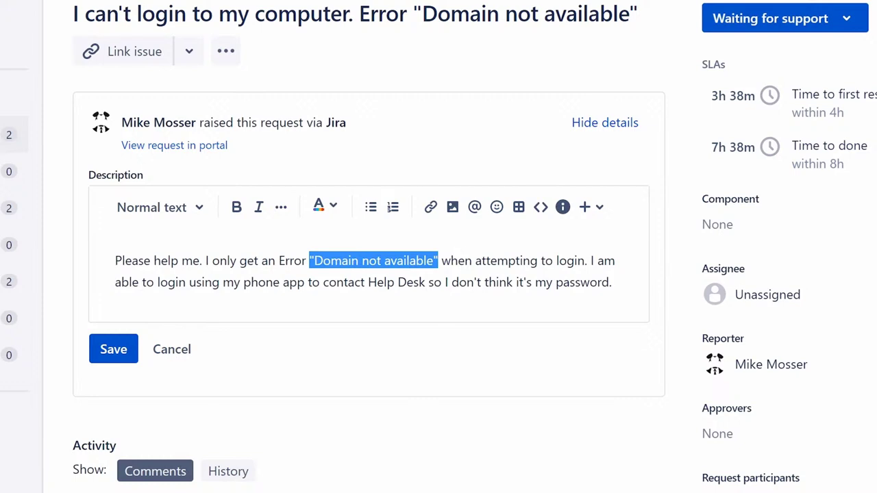
pyautogui.click(313, 260)
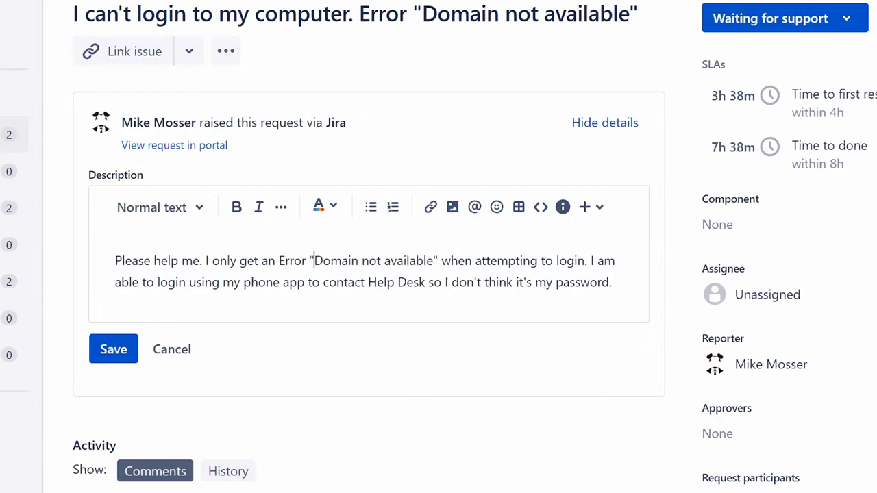
pyautogui.moveTo(308, 261); pyautogui.dragTo(438, 261)
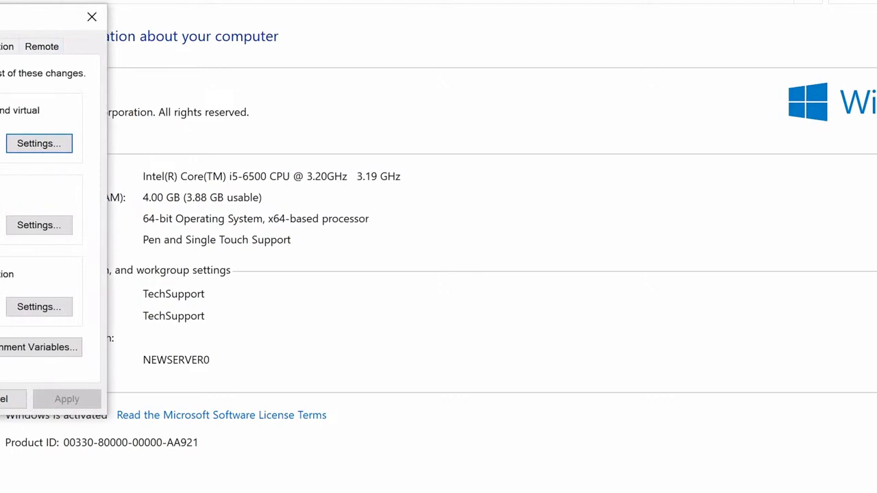
# - Confirm in System Properties that the workgroup is NEWSERVER0, then close it unchanged
pyautogui.moveTo(0, 8); pyautogui.dragTo(489, 111)
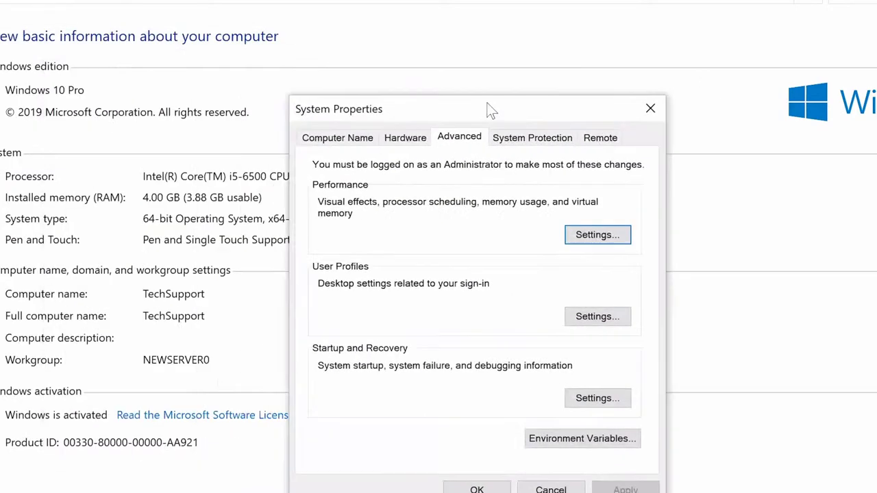
pyautogui.click(337, 137)
pyautogui.moveTo(395, 106); pyautogui.dragTo(259, 21)
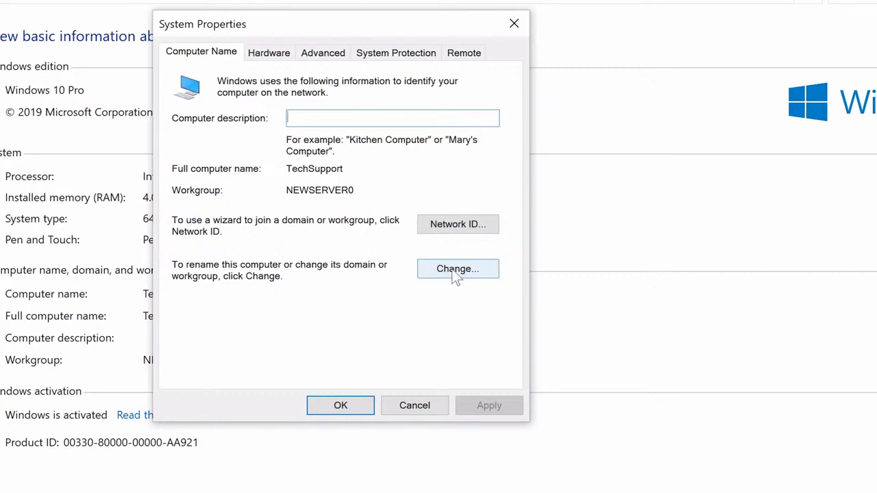
pyautogui.click(466, 276)
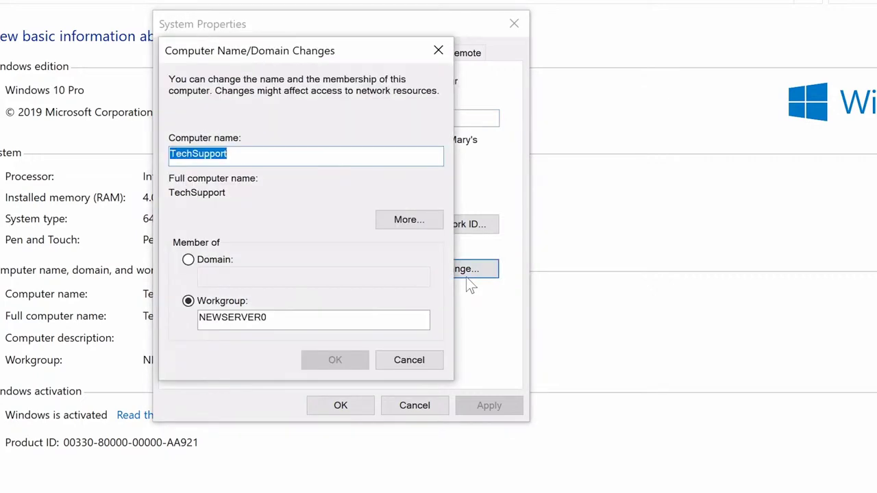
pyautogui.click(412, 363)
pyautogui.click(410, 411)
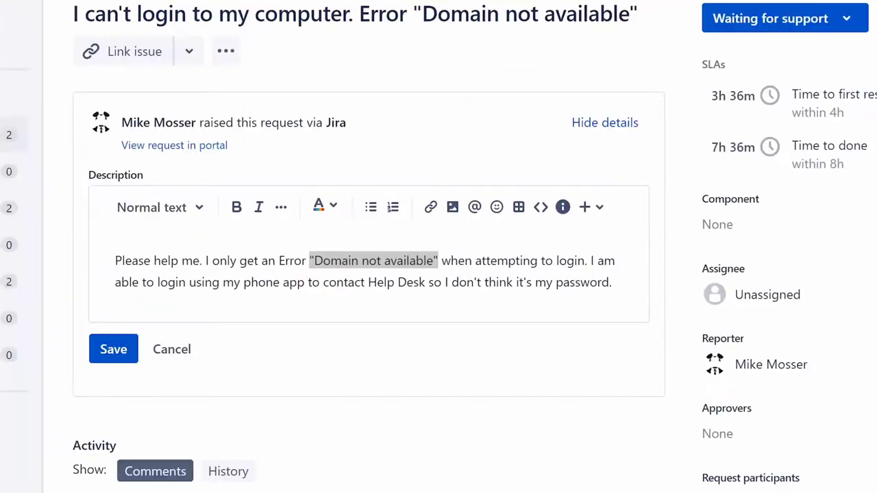
# - Cancel the ISD-32 description edit without saving, then bring up the customer reply box
pyautogui.click(419, 282)
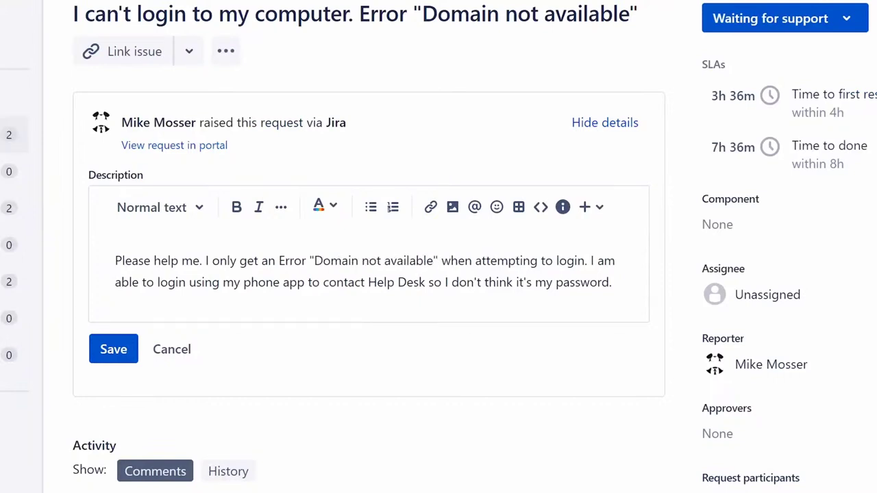
pyautogui.click(437, 260)
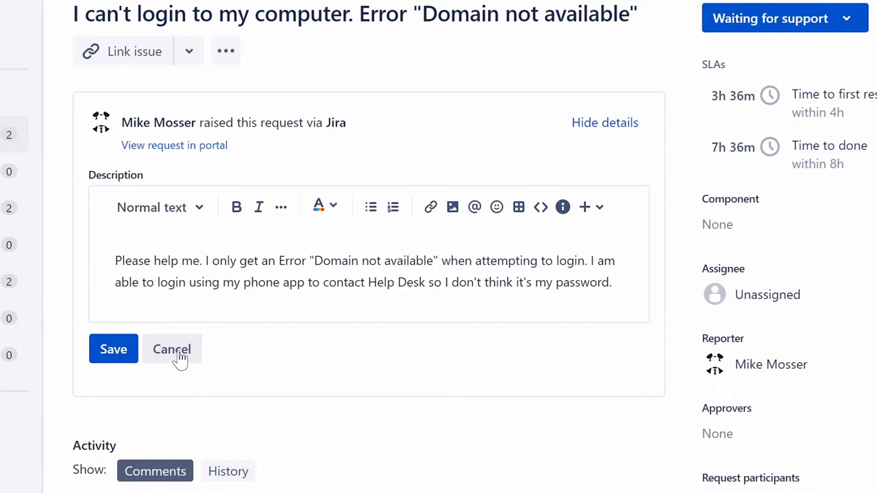
pyautogui.click(180, 359)
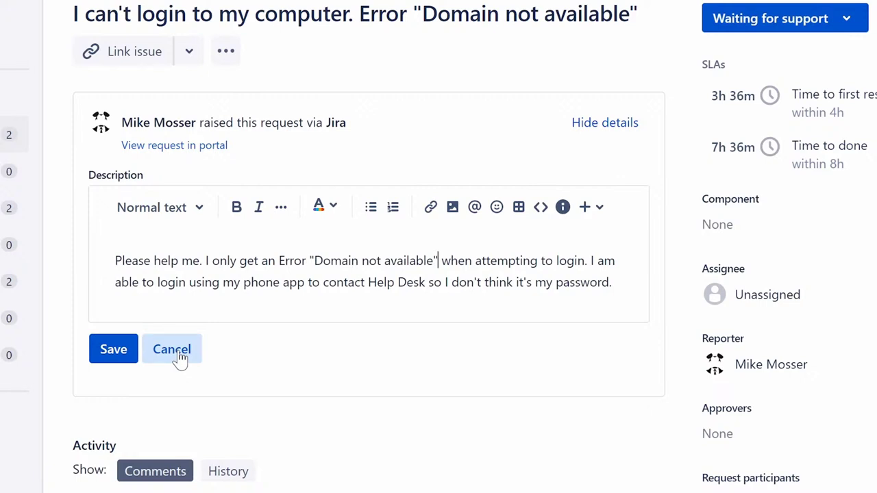
pyautogui.click(179, 356)
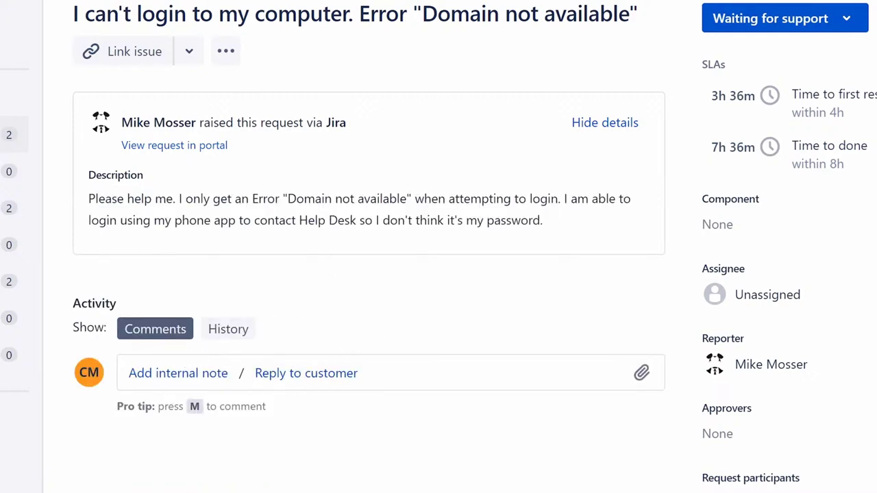
pyautogui.click(305, 373)
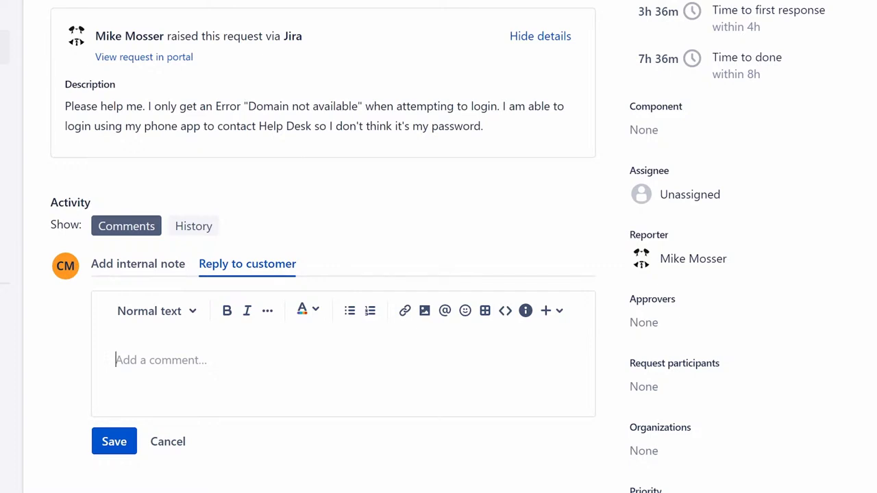
# - Draft the reply 'Can you please bring back the computer to the office so we can fix it.' with the agent's signature
pyautogui.write('Can you ')
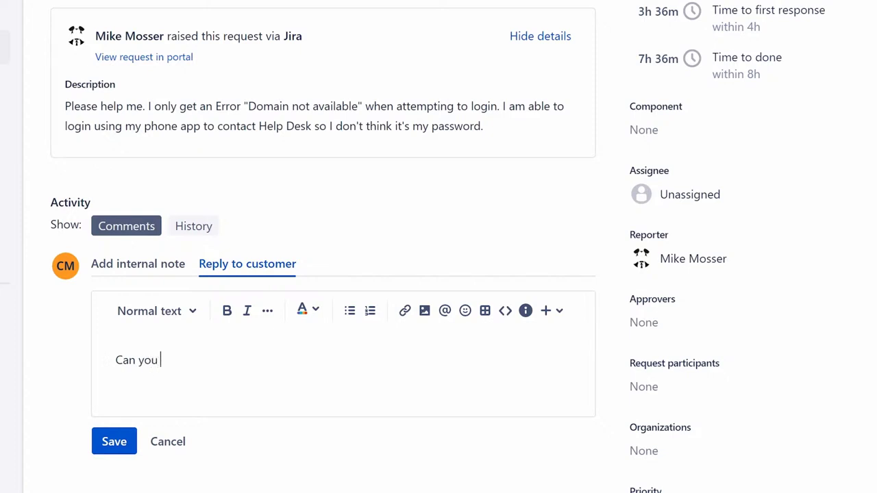
pyautogui.write('please bring ')
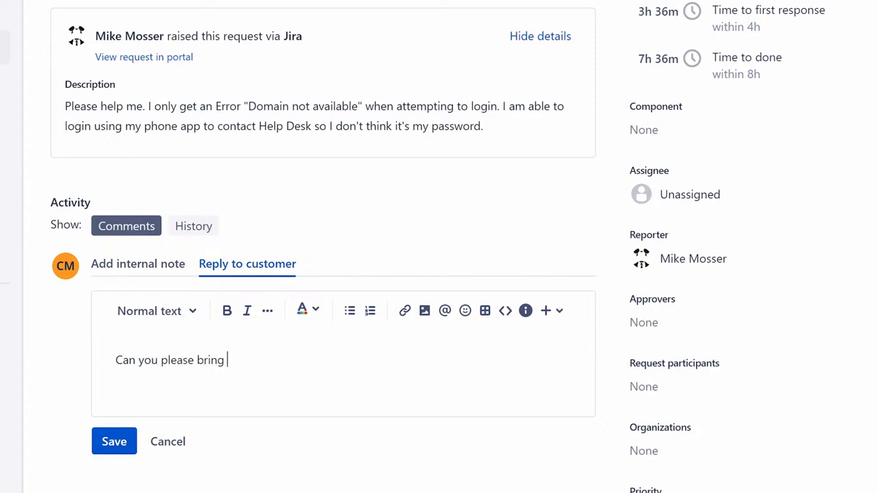
pyautogui.write('back the computer')
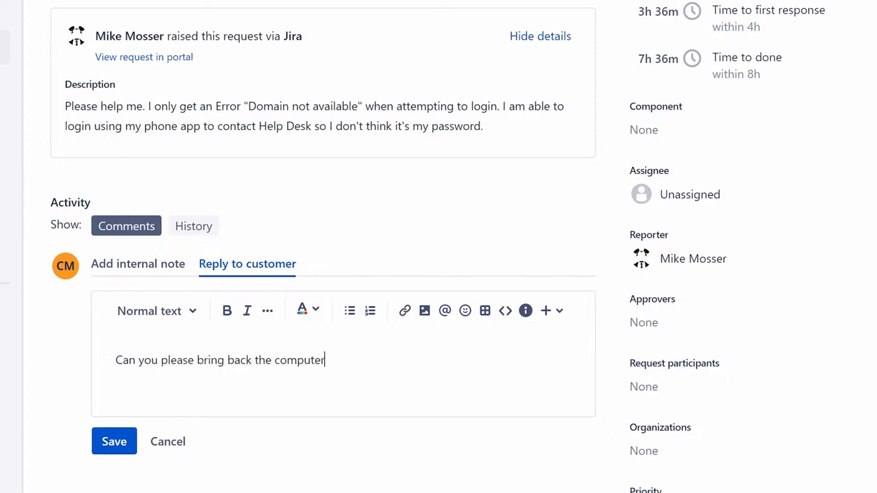
pyautogui.write(' to the office so we ca')
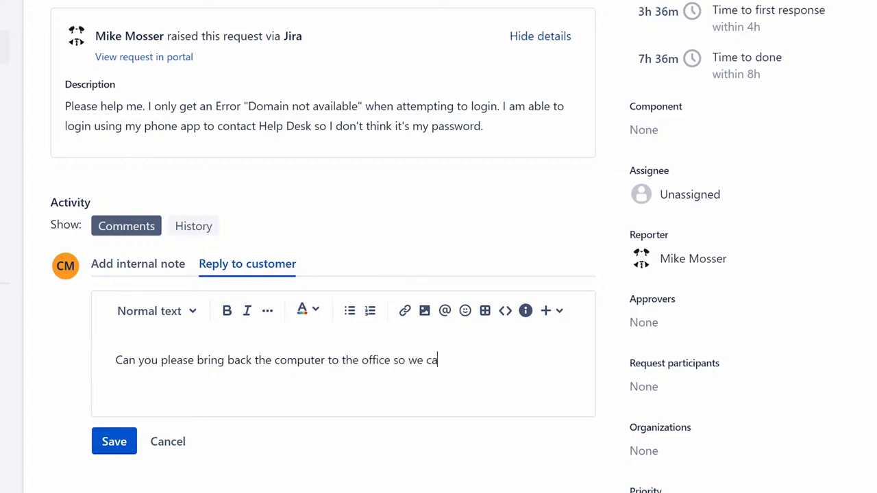
pyautogui.write('n fix it. Ervin')
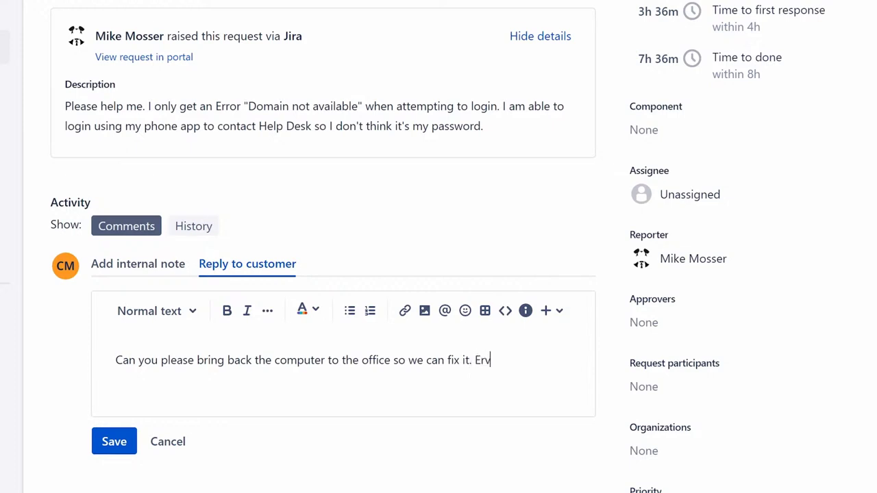
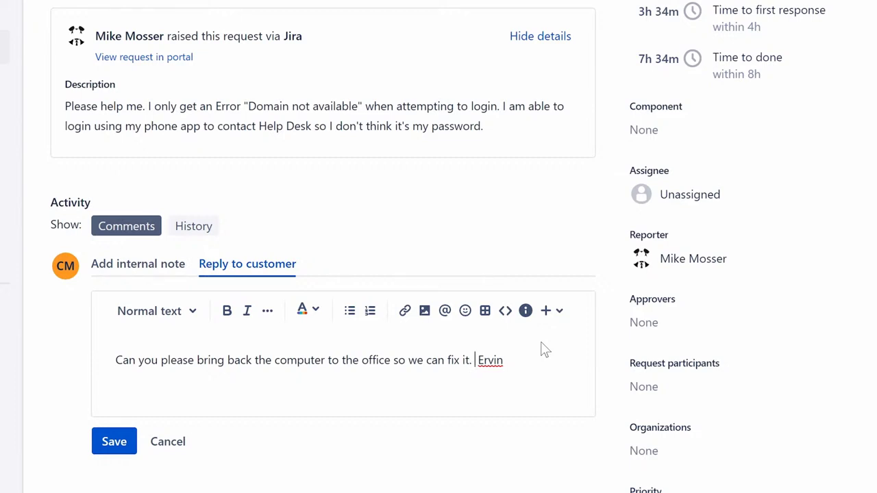
# - Finish the reply with 'Computer needs to be added to Domain.' and post it to the customer
pyautogui.write('Computer')
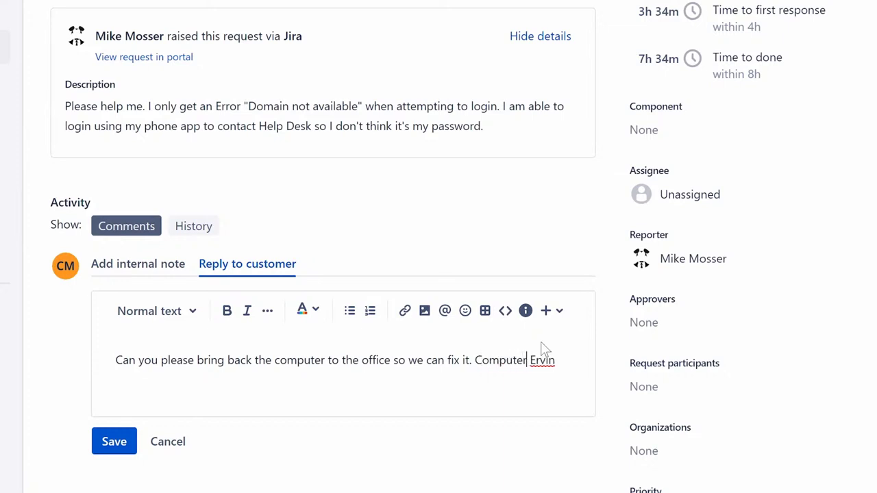
pyautogui.write(' needs to')
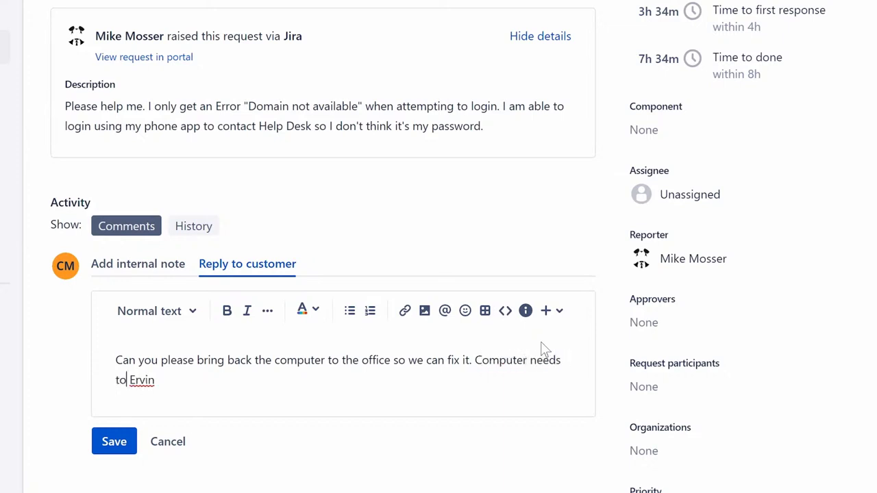
pyautogui.write(' be added to ')
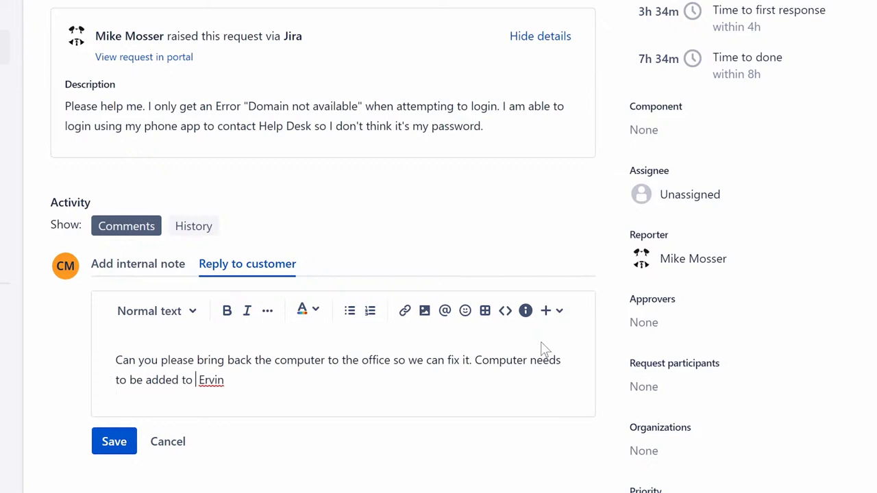
pyautogui.write('Domain.')
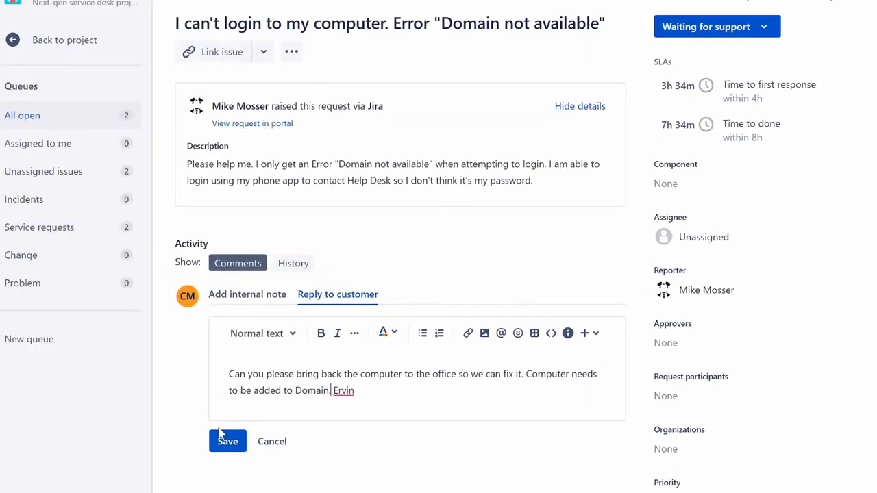
pyautogui.click(227, 442)
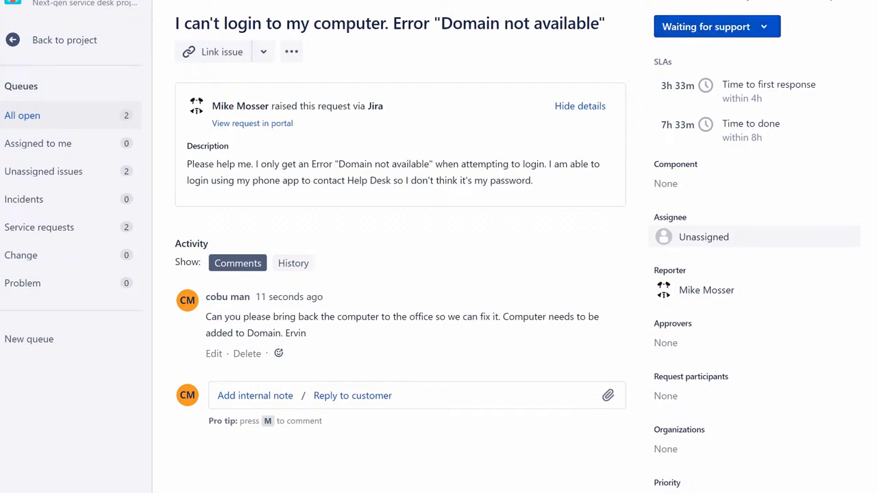
# - Assign the Domain not available ticket to yourself and return to the All open queue
pyautogui.click(675, 238)
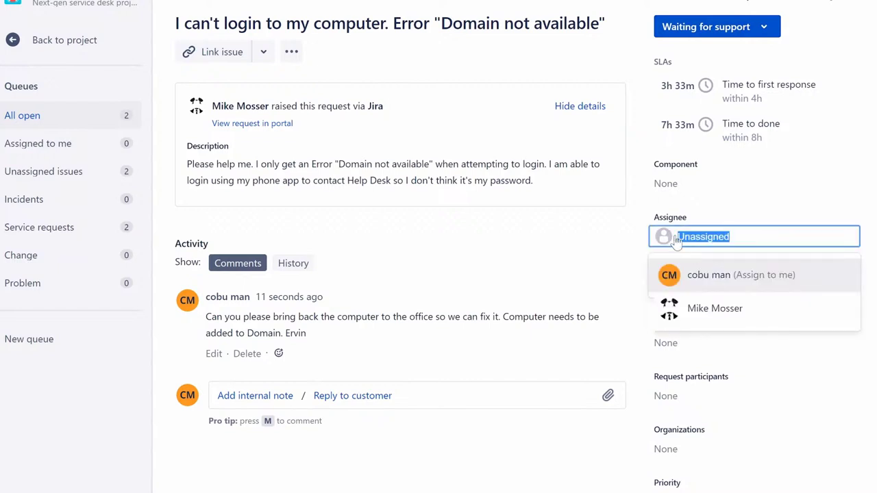
pyautogui.click(731, 278)
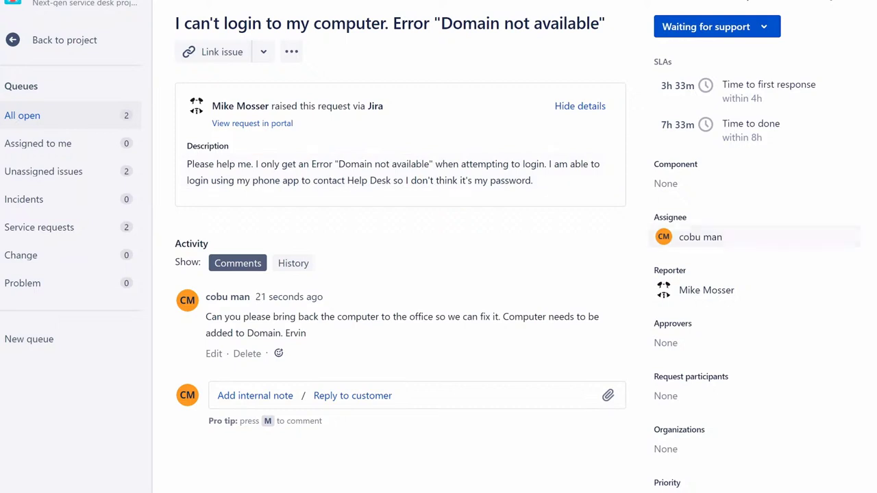
pyautogui.scroll(-1, 726, 219)
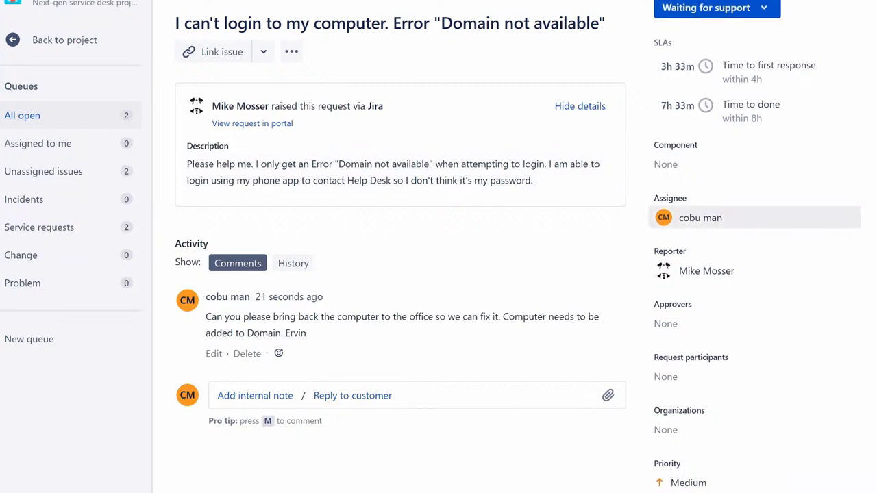
pyautogui.click(42, 119)
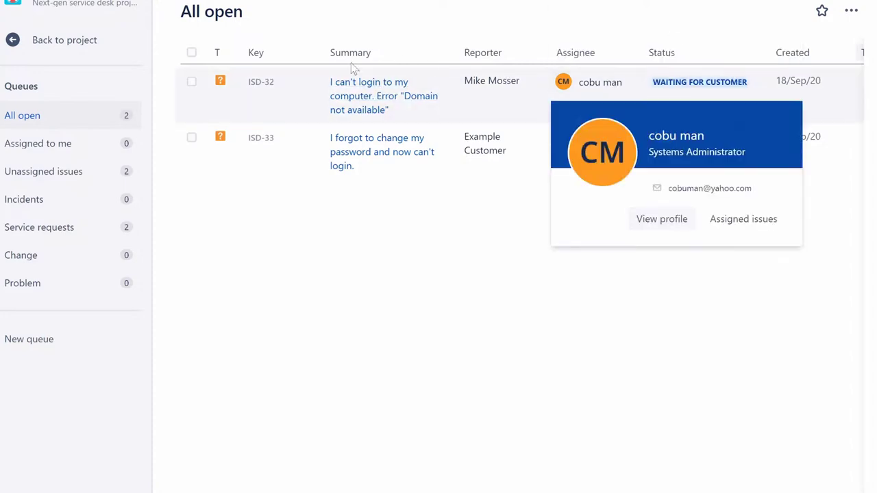
# - Open ticket ISD-33 about the forgotten password and read its title and description
pyautogui.click(387, 140)
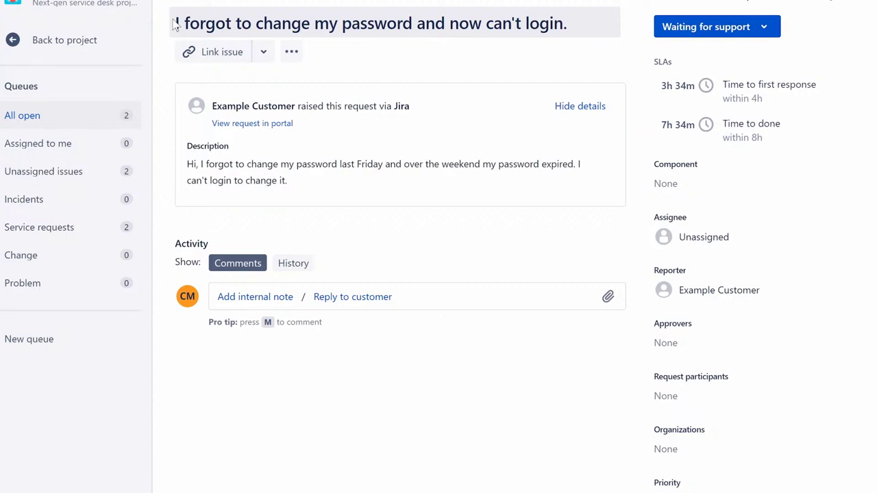
pyautogui.moveTo(175, 24); pyautogui.dragTo(571, 29)
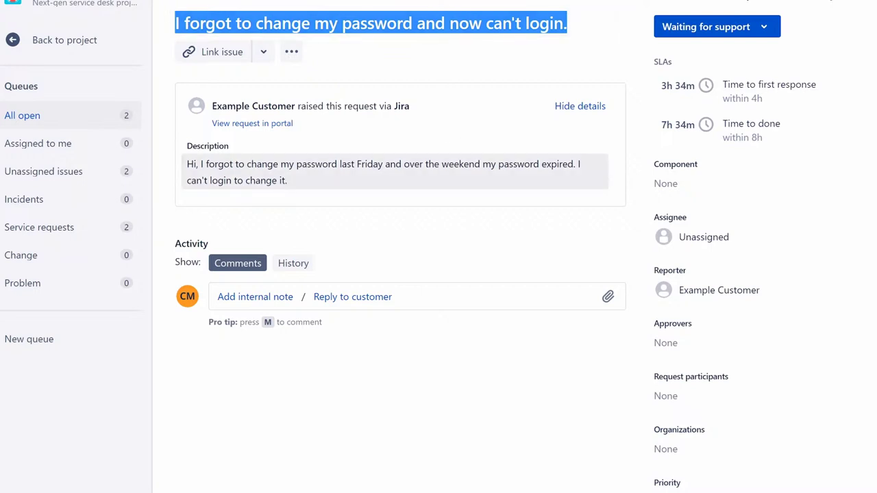
pyautogui.moveTo(187, 164); pyautogui.dragTo(193, 164)
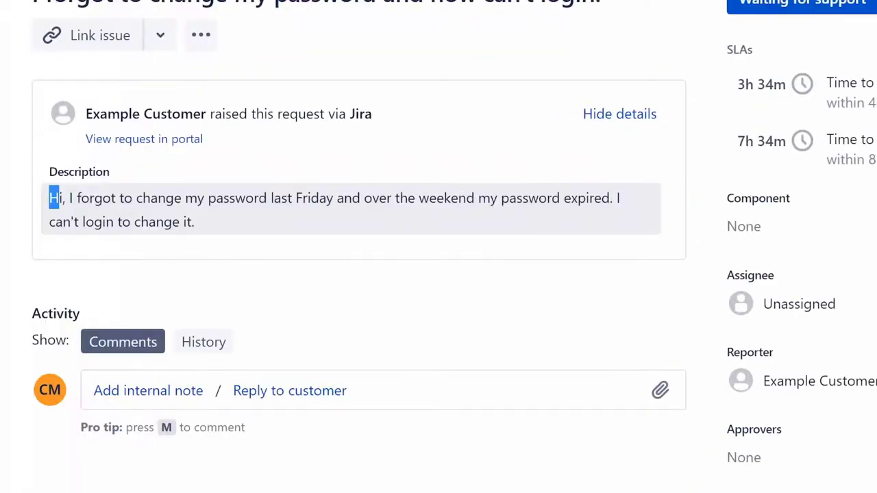
pyautogui.moveTo(59, 199); pyautogui.dragTo(248, 218)
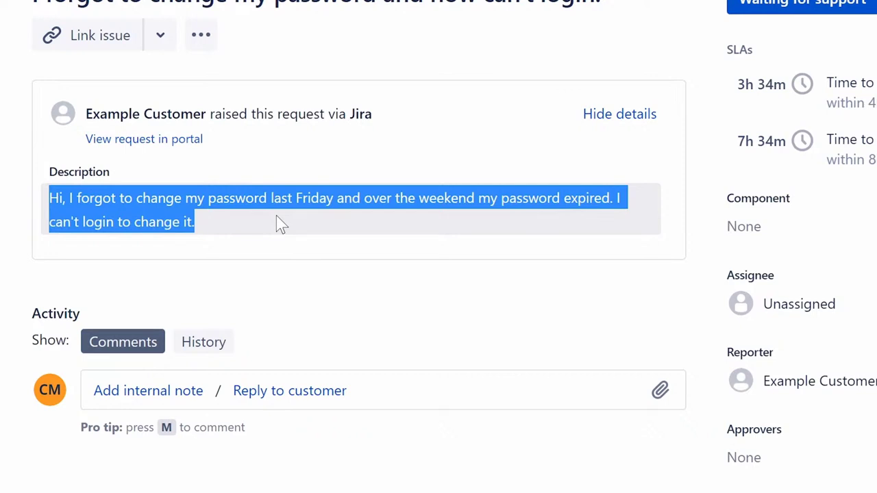
pyautogui.click(278, 219)
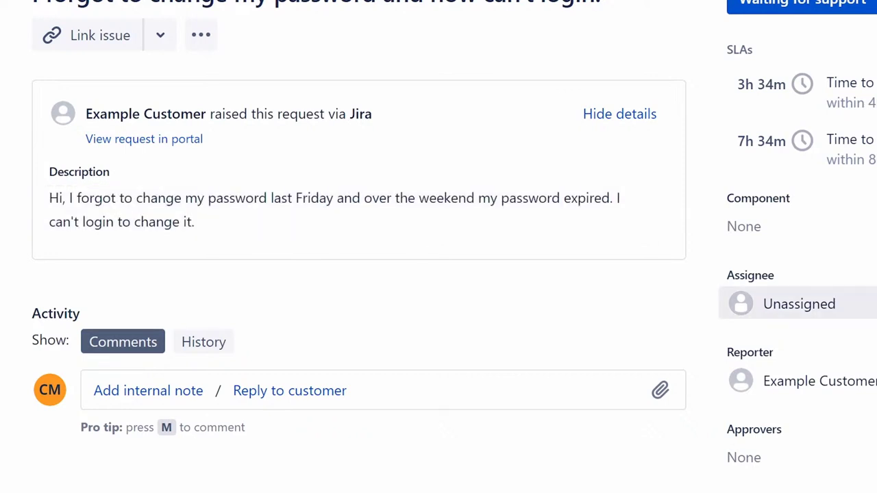
pyautogui.click(798, 304)
# - Assign ISD-33 to yourself, then open its description and save it without changes
pyautogui.click(757, 360)
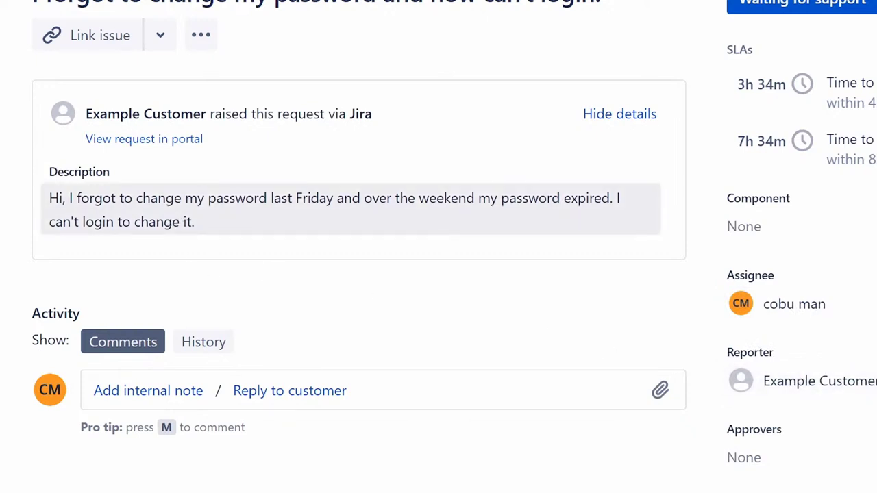
pyautogui.moveTo(66, 198); pyautogui.dragTo(610, 198)
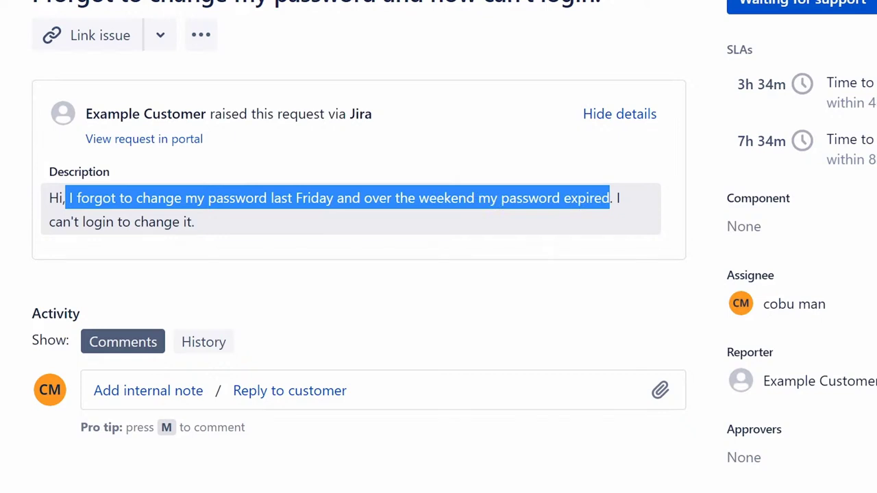
pyautogui.click(221, 227)
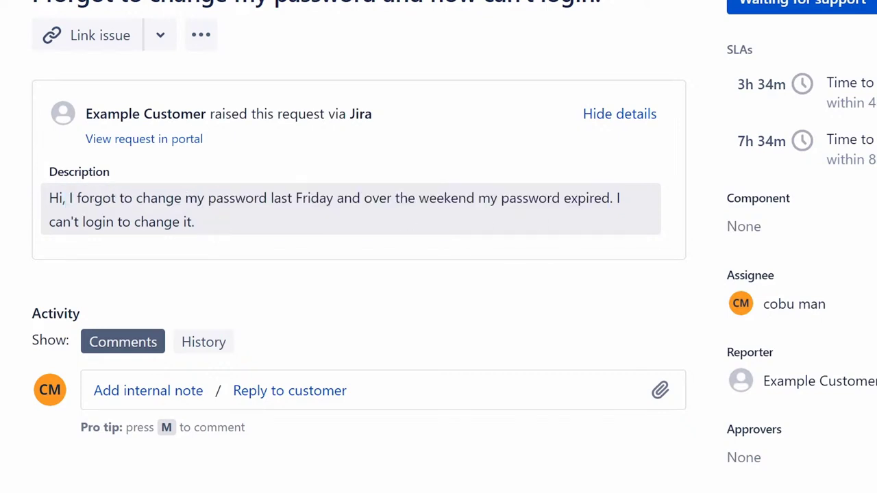
pyautogui.click(240, 203)
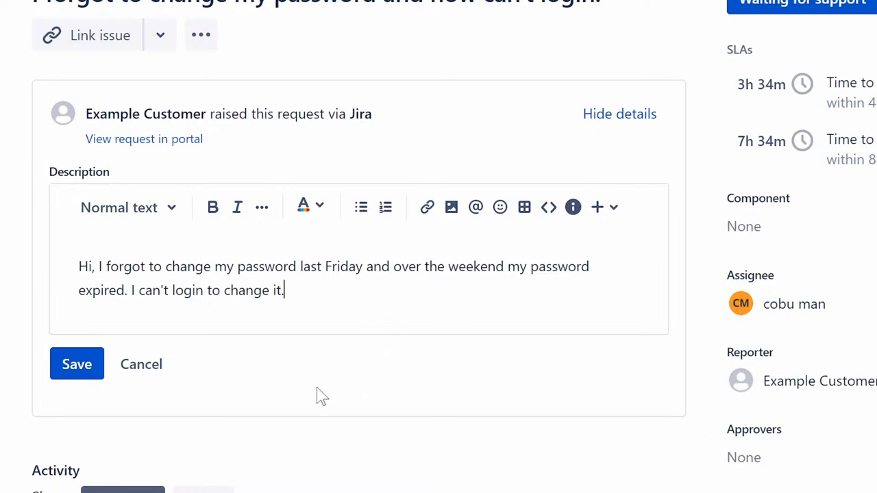
pyautogui.click(83, 365)
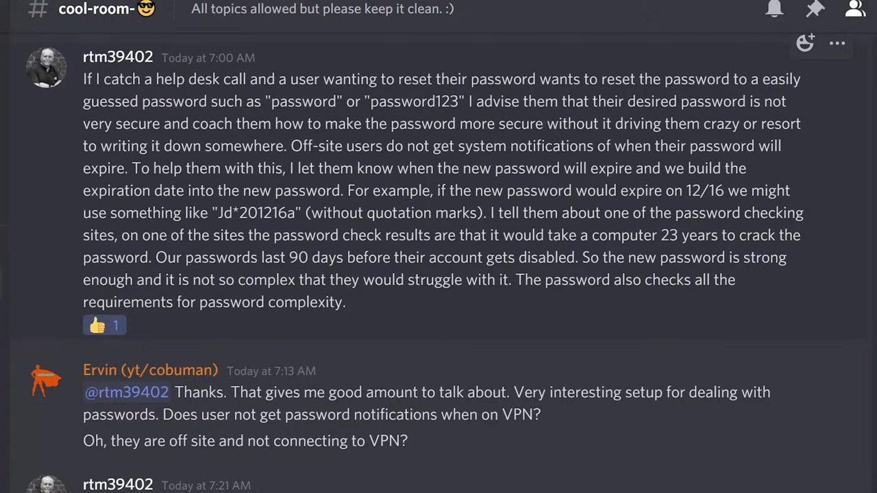
pyautogui.moveTo(368, 79); pyautogui.dragTo(287, 145)
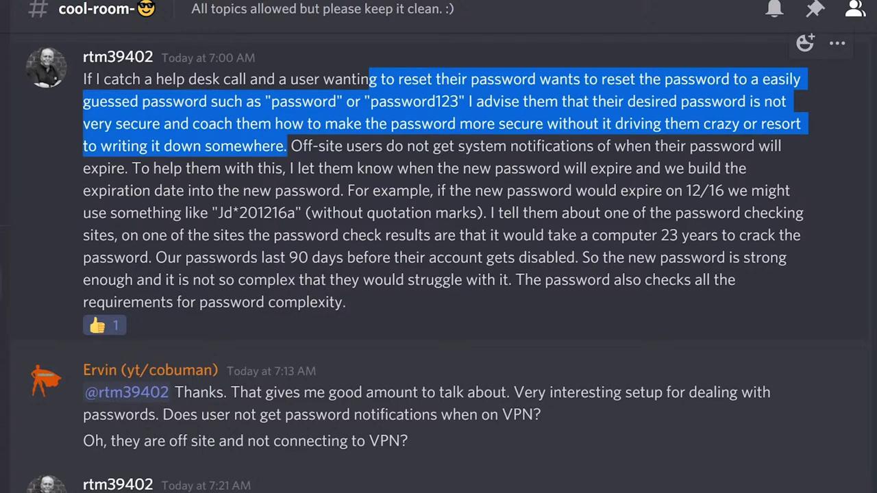
pyautogui.click(95, 313)
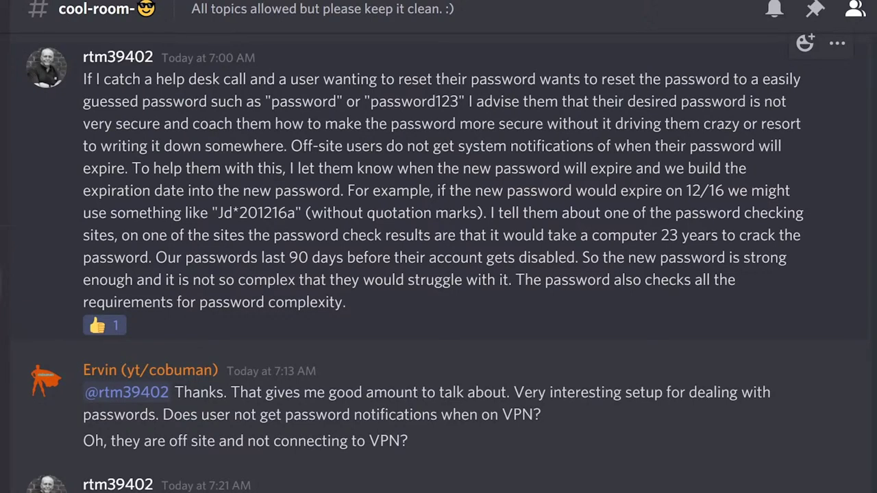
pyautogui.moveTo(291, 146); pyautogui.dragTo(342, 146)
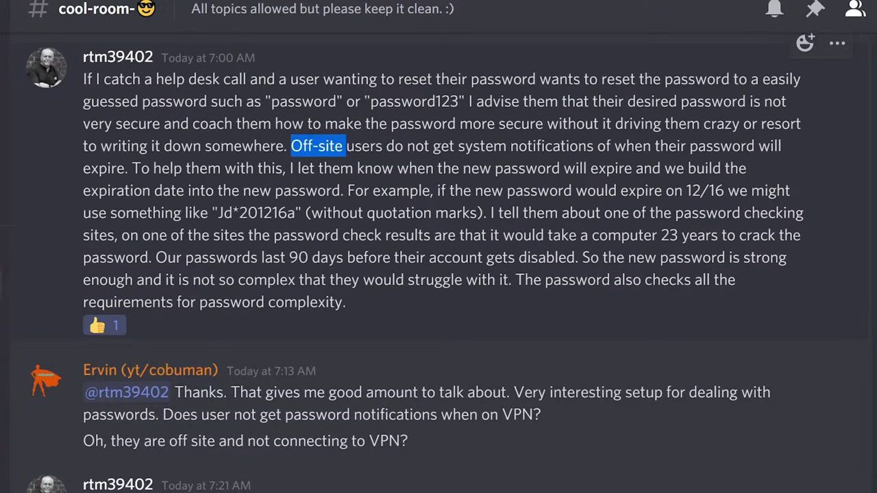
pyautogui.moveTo(103, 79); pyautogui.dragTo(246, 79)
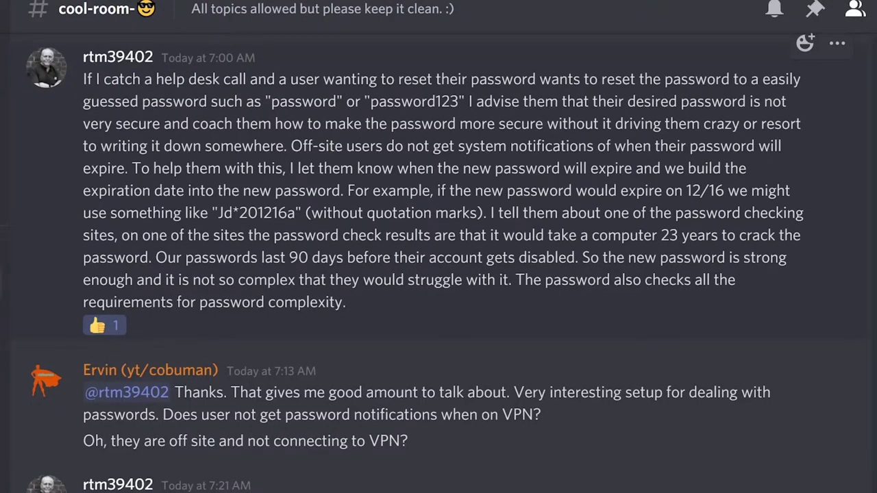
pyautogui.moveTo(291, 146); pyautogui.dragTo(130, 168)
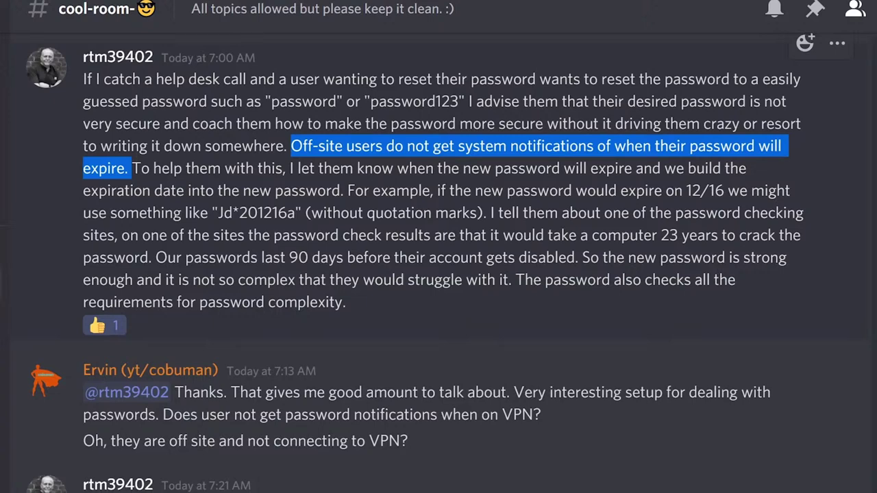
pyautogui.click(131, 168)
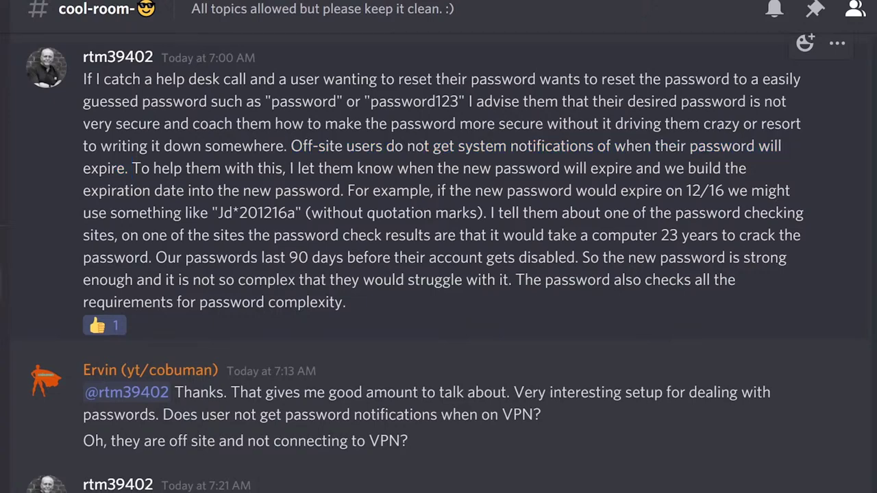
pyautogui.moveTo(132, 168); pyautogui.dragTo(347, 190)
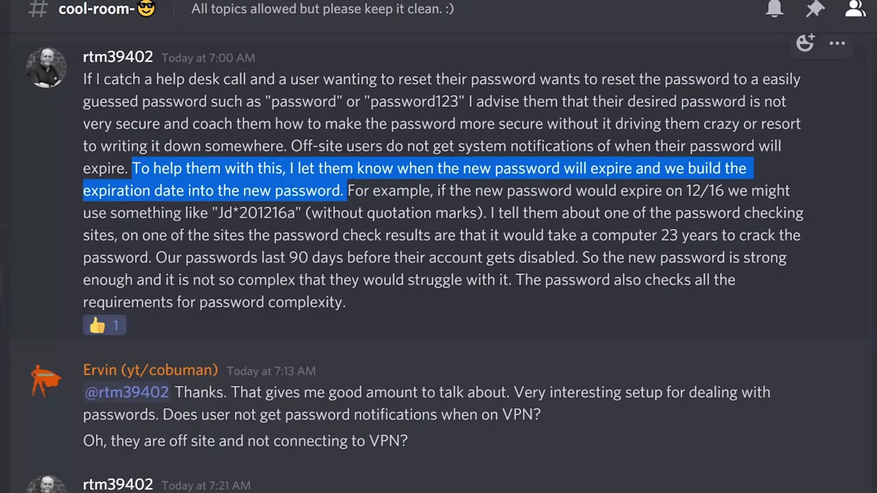
# - Read the Discord password advice, highlighting the expiry-date example password and the password-checking sites sentence
pyautogui.click(95, 313)
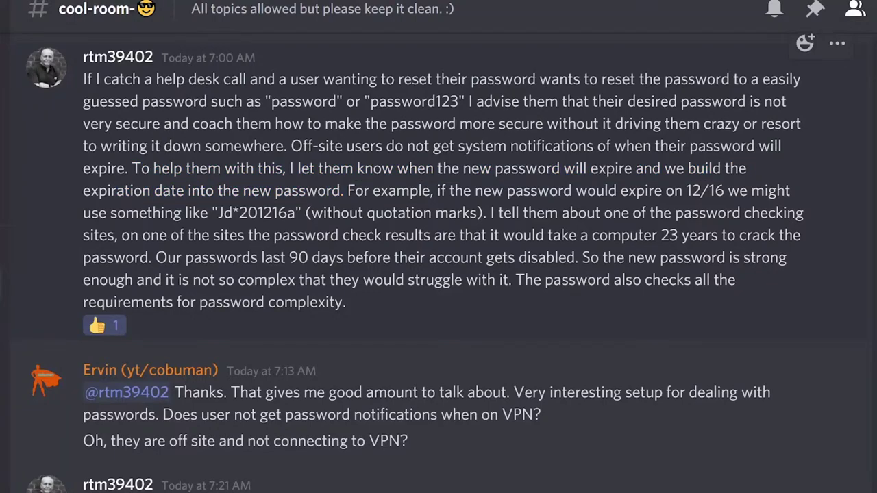
pyautogui.moveTo(341, 190)
pyautogui.mouseDown()
pyautogui.moveTo(88, 190)
pyautogui.moveTo(355, 190)
pyautogui.mouseUp()
pyautogui.moveTo(356, 190); pyautogui.dragTo(486, 214)
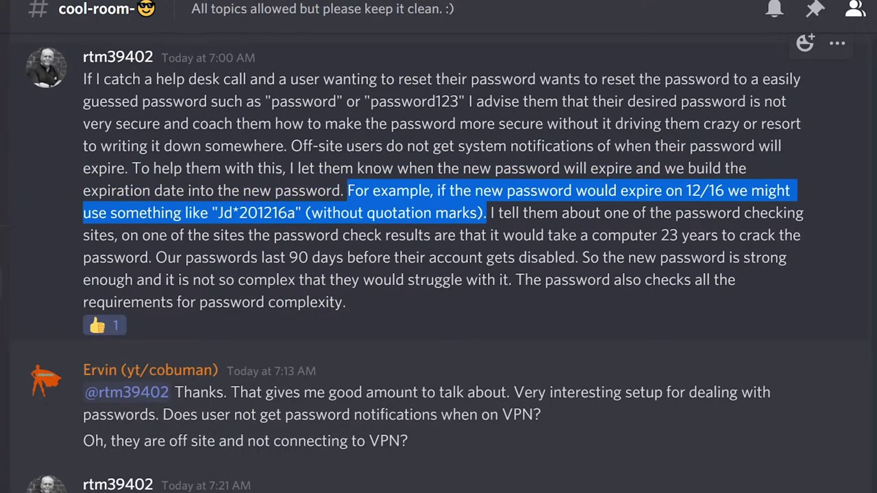
pyautogui.moveTo(296, 214); pyautogui.dragTo(217, 214)
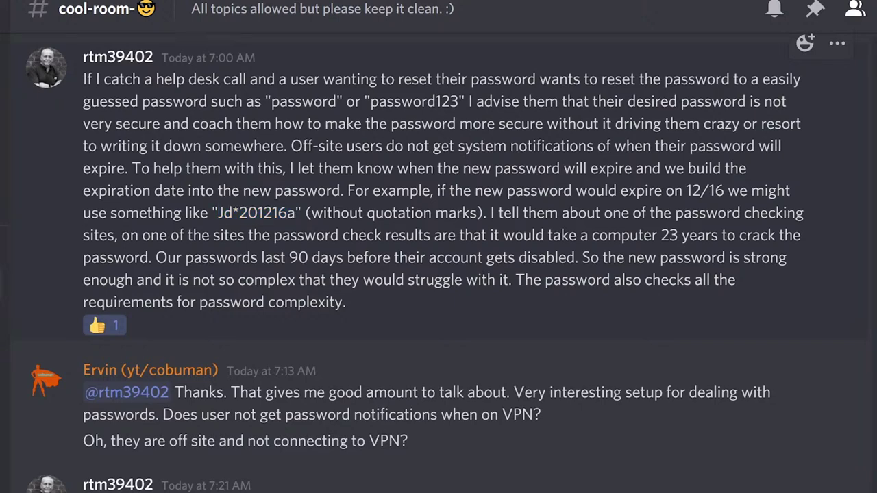
pyautogui.moveTo(238, 214); pyautogui.dragTo(278, 214)
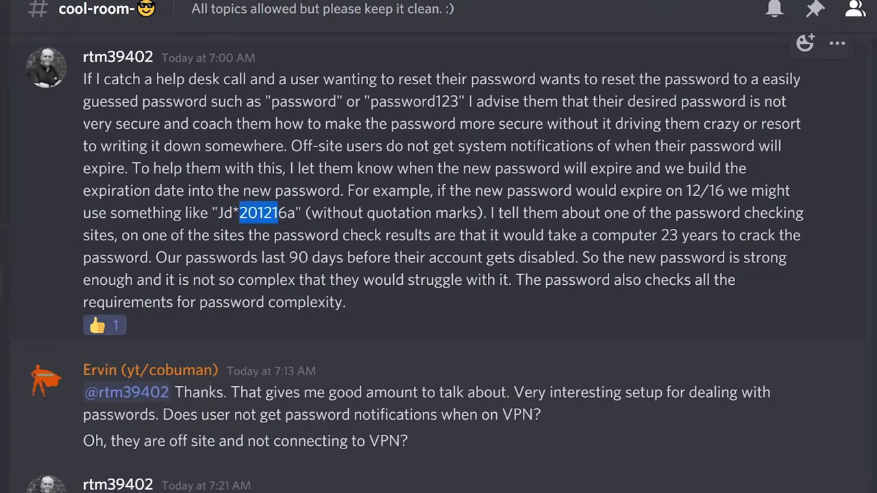
pyautogui.click(311, 203)
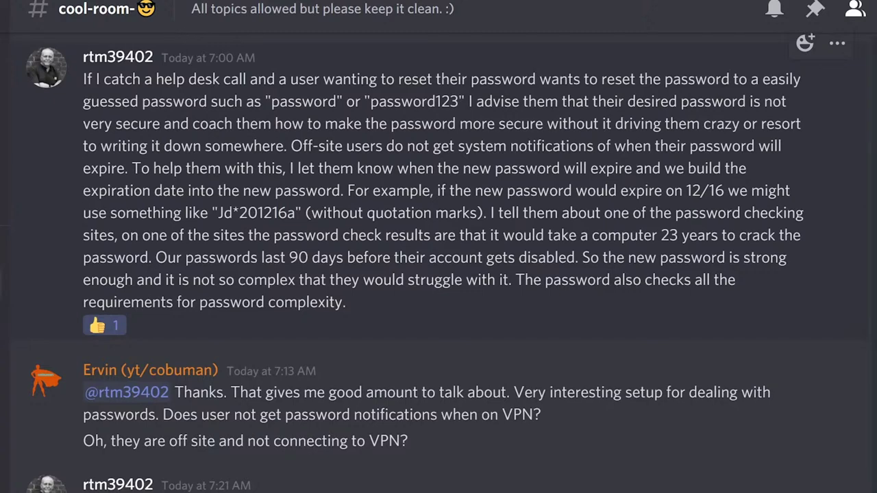
pyautogui.moveTo(489, 213); pyautogui.dragTo(796, 213)
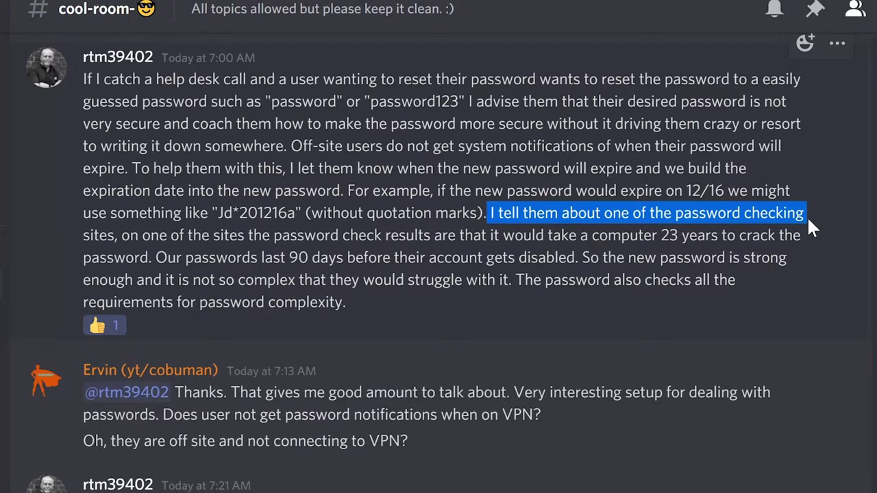
pyautogui.moveTo(808, 220); pyautogui.dragTo(153, 258)
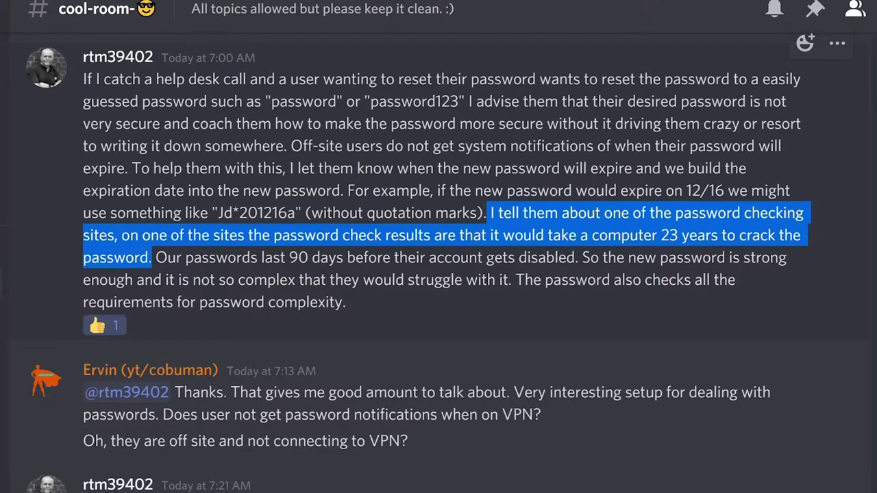
pyautogui.click(95, 313)
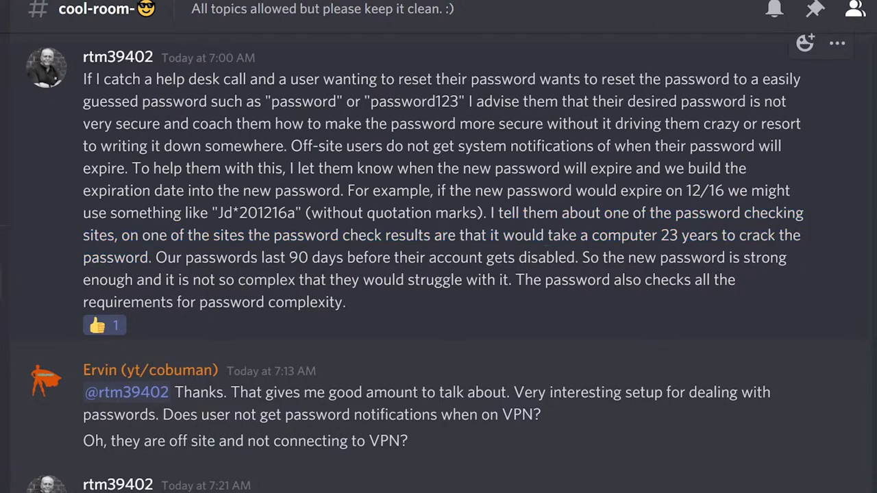
# - Highlight the 90-day password expiry and struggle sentences, then return to the ISD-33 description
pyautogui.moveTo(156, 257); pyautogui.dragTo(578, 260)
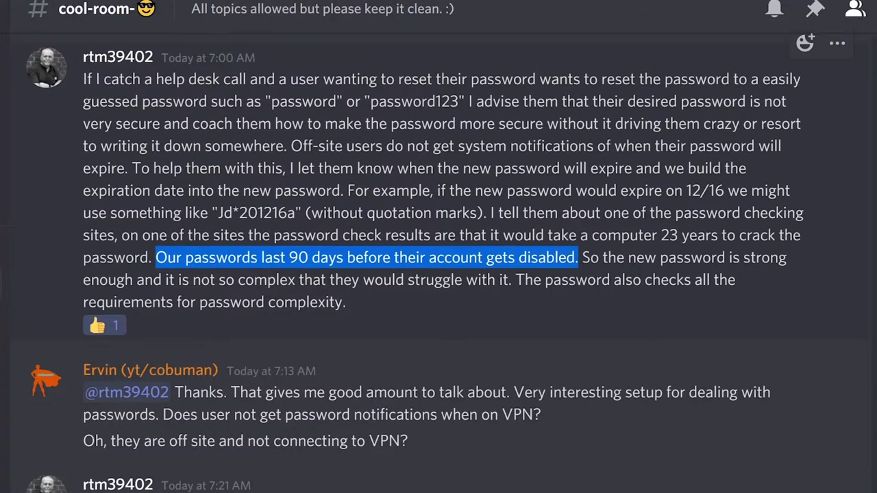
pyautogui.moveTo(578, 261); pyautogui.dragTo(434, 280)
pyautogui.moveTo(499, 279); pyautogui.dragTo(510, 307)
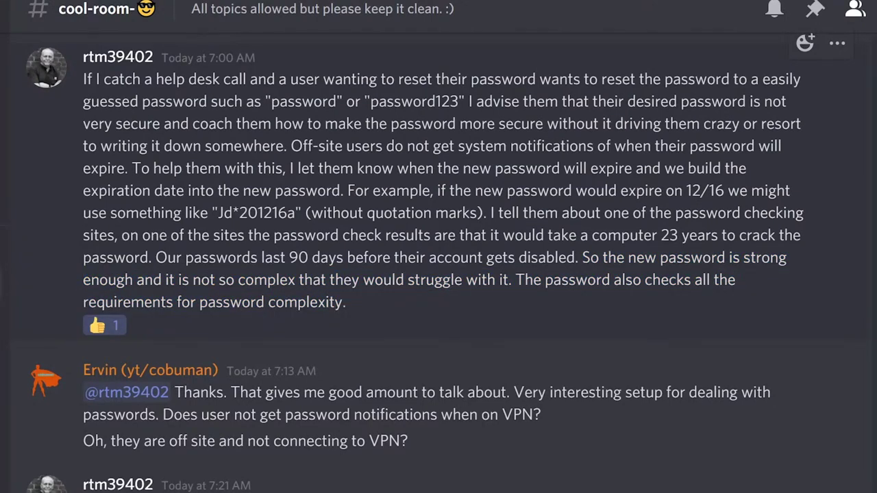
pyautogui.moveTo(218, 213); pyautogui.dragTo(295, 213)
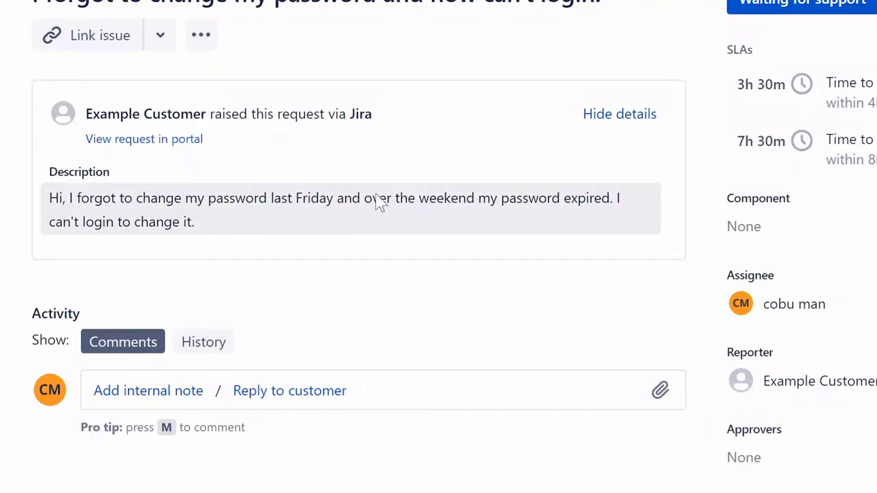
pyautogui.click(355, 203)
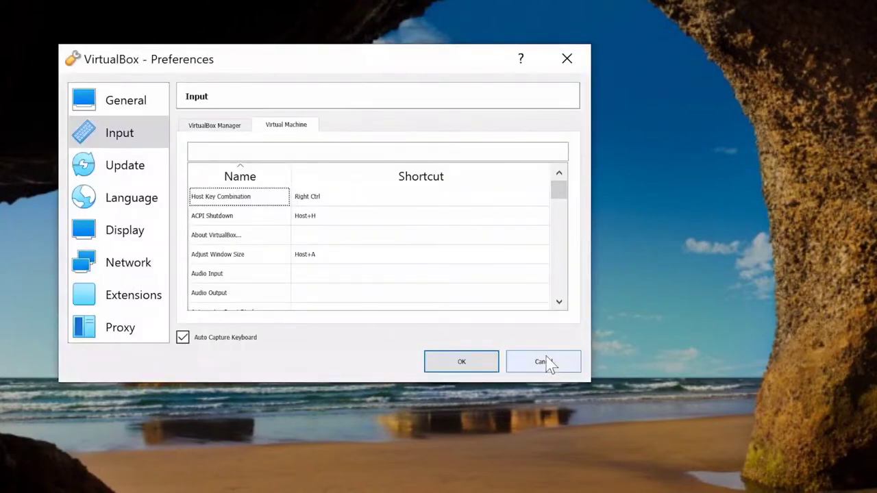
# - Sign in to the server VM as the domain administrator with the account password
pyautogui.click(548, 363)
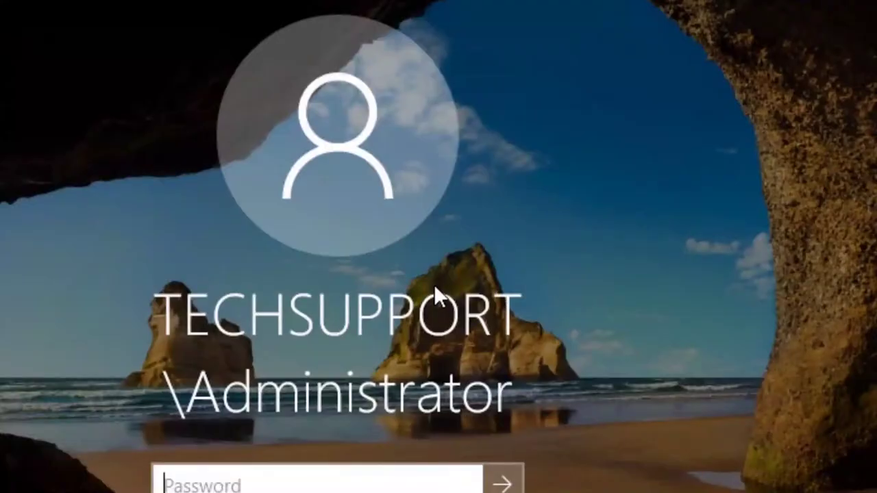
pyautogui.write('******')
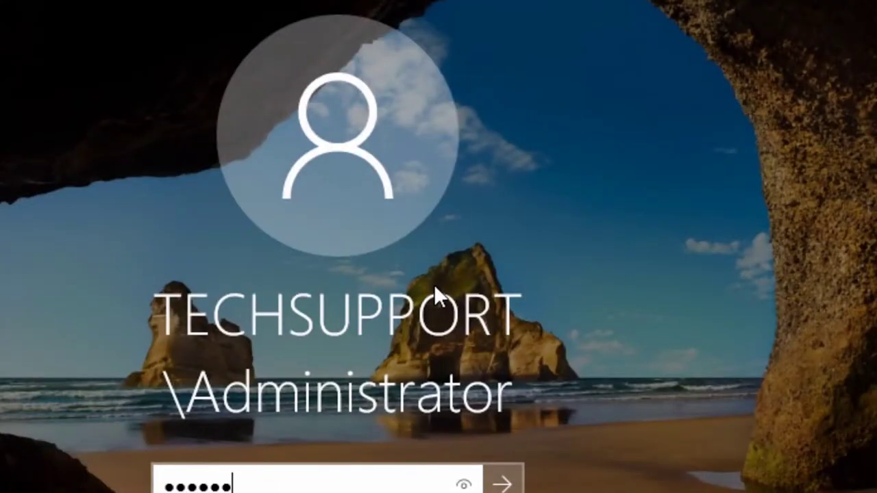
pyautogui.press('Return')
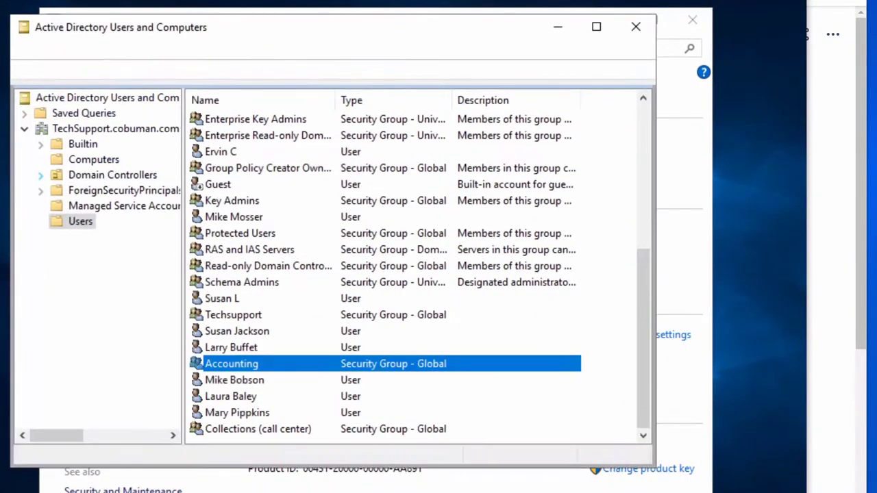
# - Search the Users folder for 'mike' and select the second of the two matching accounts
pyautogui.click(316, 236)
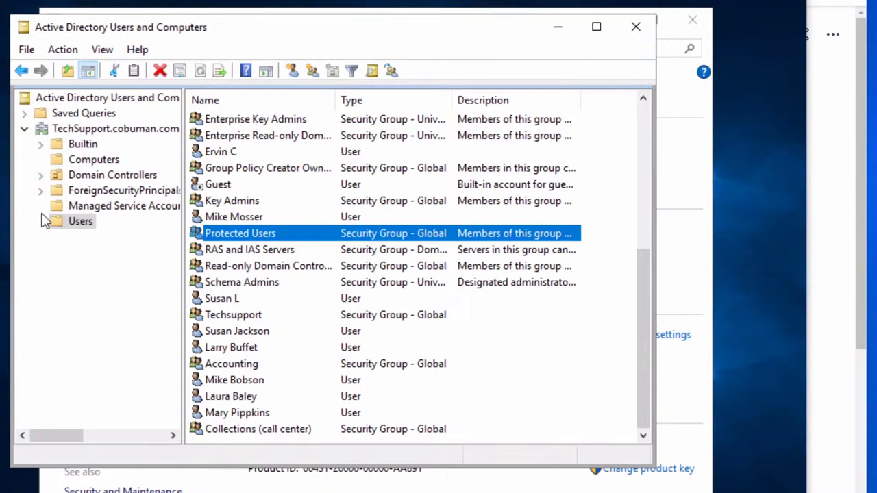
pyautogui.rightClick(66, 221)
pyautogui.click(109, 249)
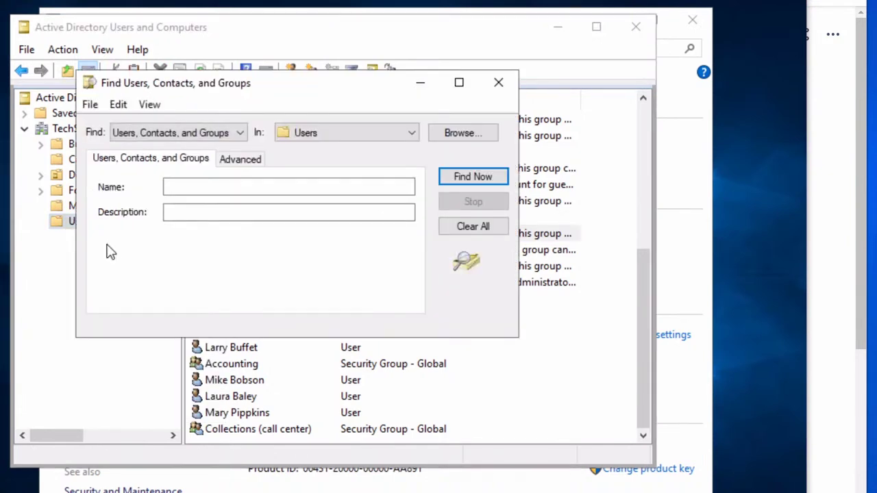
pyautogui.click(260, 182)
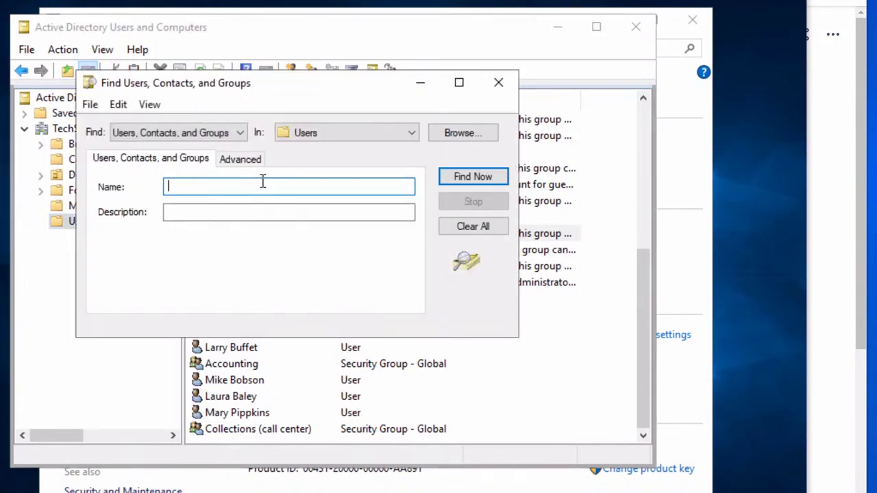
pyautogui.write('mike')
pyautogui.click(461, 180)
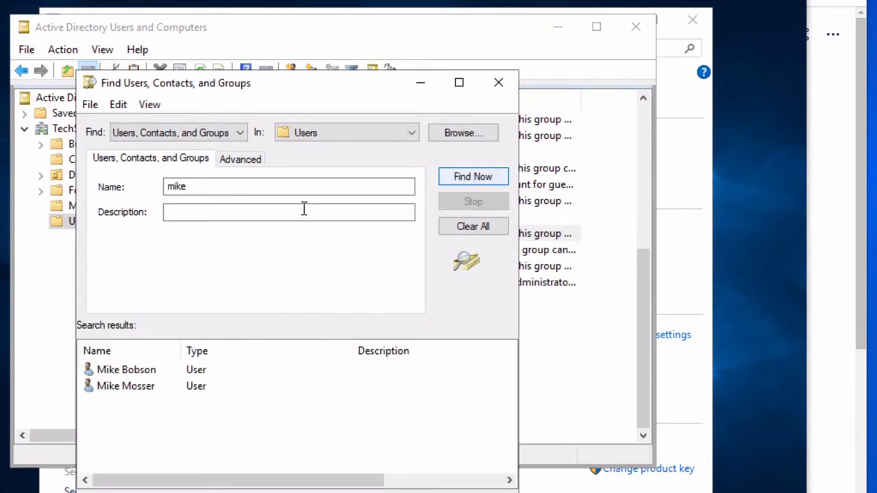
pyautogui.click(142, 385)
pyautogui.rightClick(141, 382)
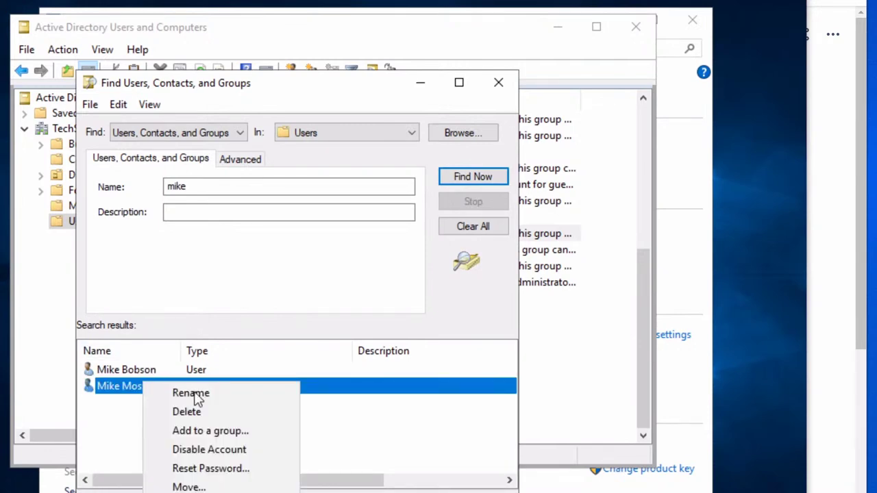
# - Open Reset Password for the found user and review the New and Confirm password fields
pyautogui.click(216, 468)
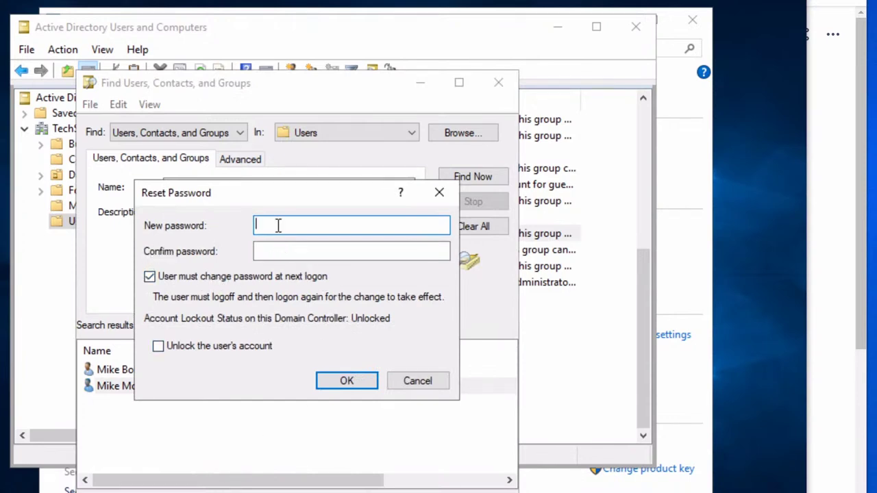
pyautogui.click(272, 248)
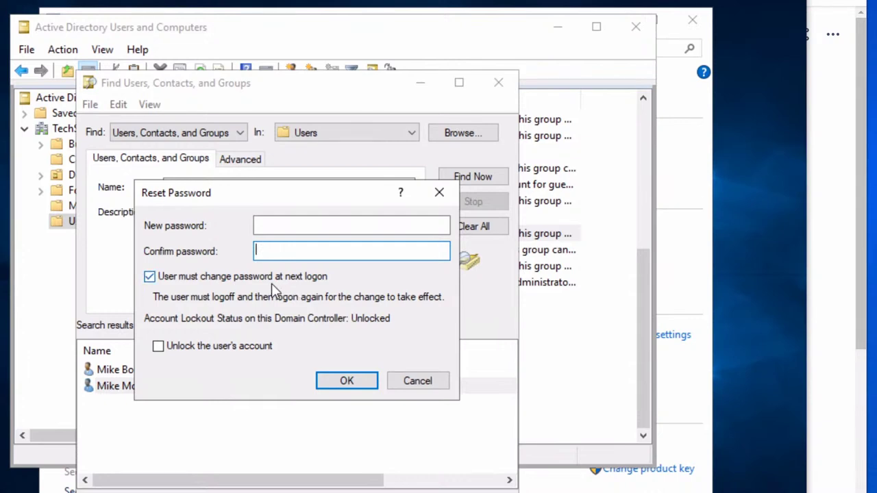
pyautogui.click(320, 226)
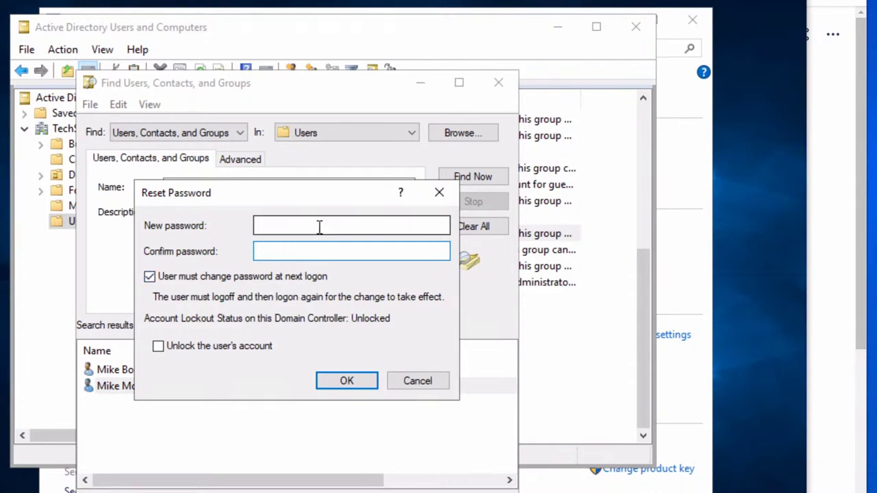
pyautogui.click(320, 248)
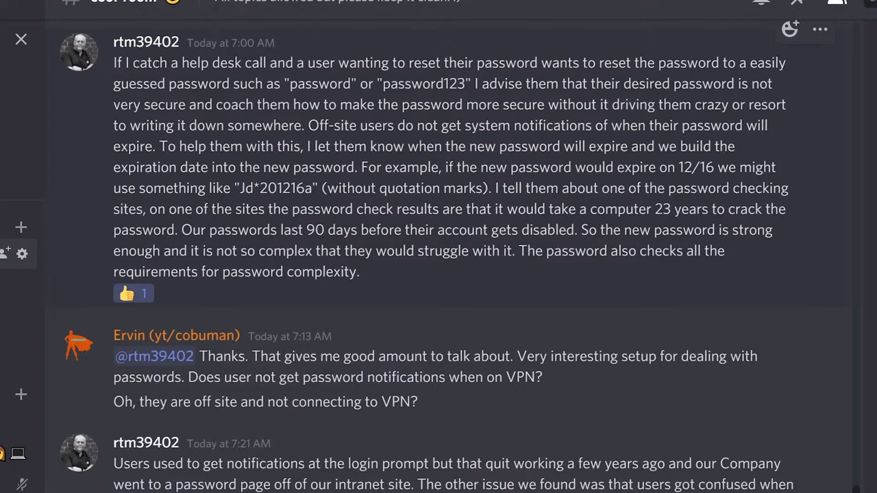
pyautogui.moveTo(240, 187); pyautogui.dragTo(304, 188)
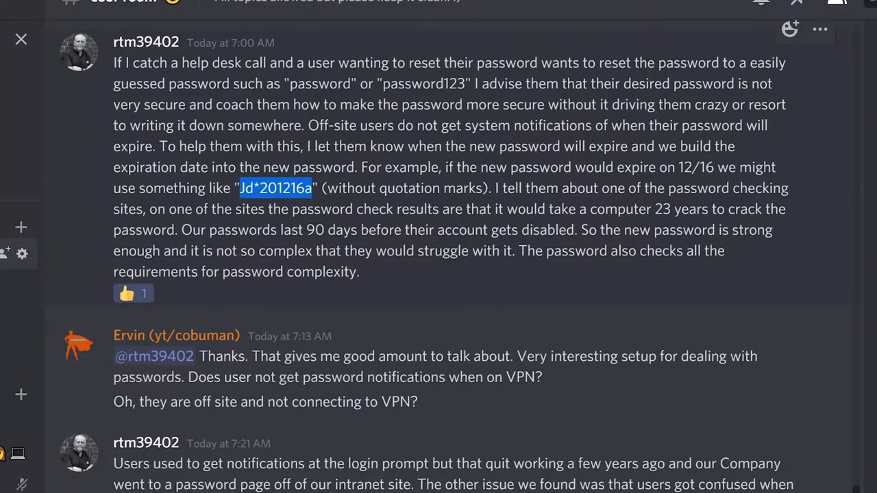
pyautogui.press('Escape')
pyautogui.moveTo(312, 187); pyautogui.dragTo(240, 188)
pyautogui.moveTo(309, 126); pyautogui.dragTo(358, 126)
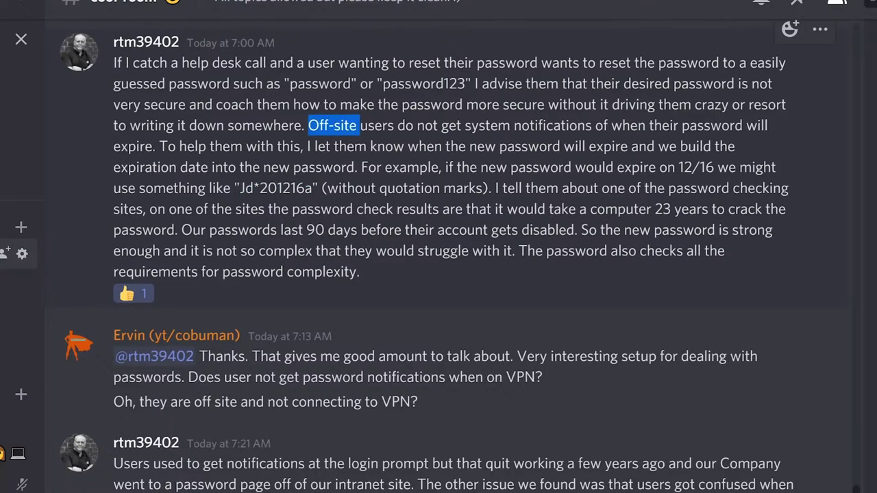
pyautogui.moveTo(239, 188); pyautogui.dragTo(312, 187)
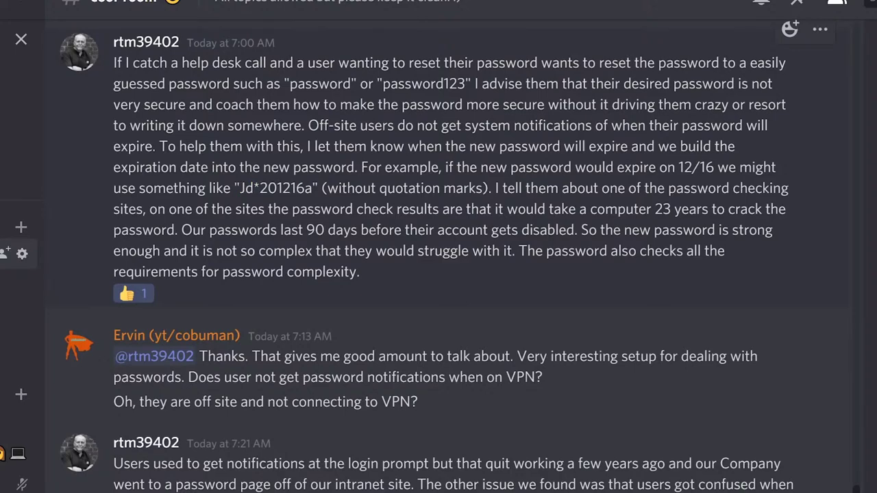
pyautogui.scroll(-3, 530, 206)
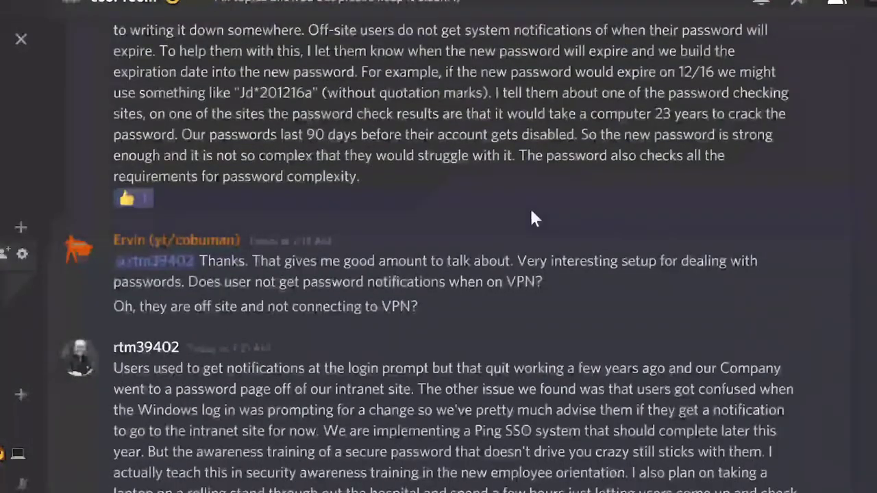
pyautogui.scroll(-3, 513, 222)
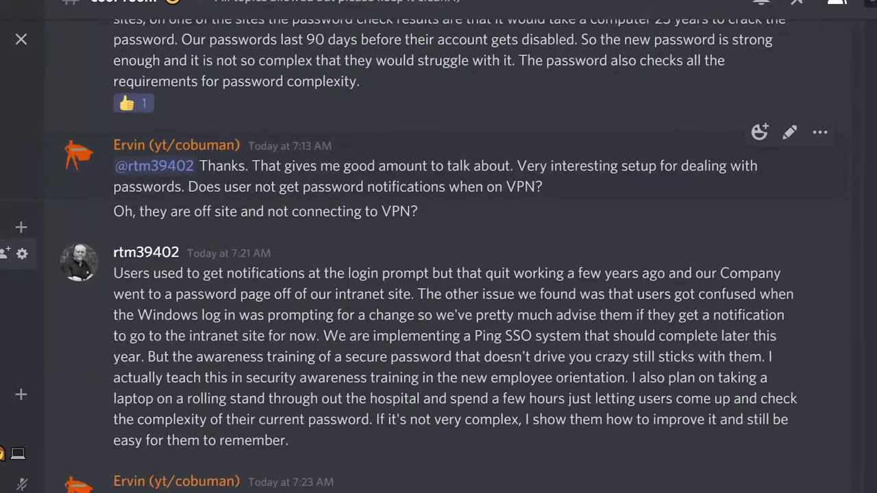
pyautogui.moveTo(199, 166); pyautogui.dragTo(232, 166)
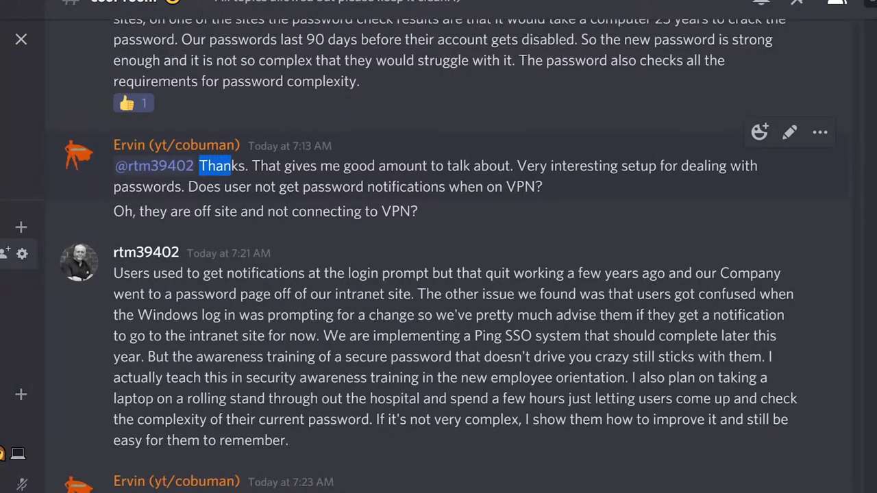
pyautogui.moveTo(232, 166); pyautogui.dragTo(375, 166)
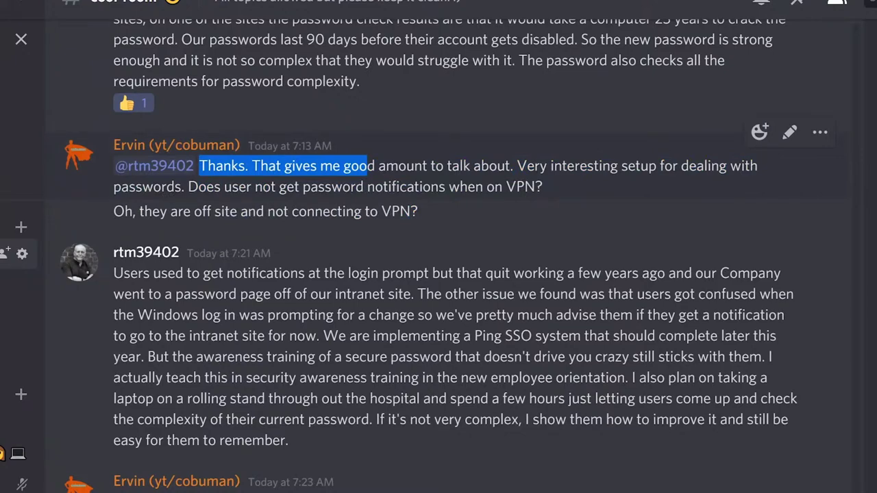
pyautogui.click(376, 166)
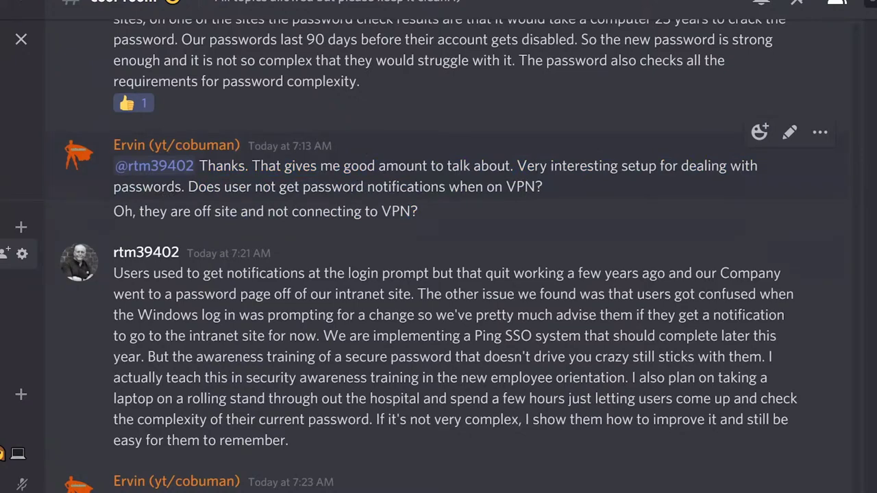
pyautogui.scroll(3, 365, 179)
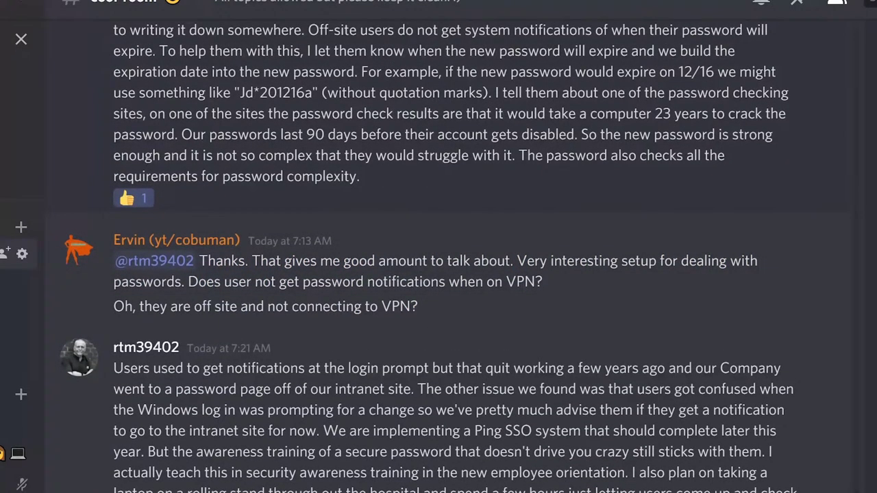
pyautogui.moveTo(239, 92); pyautogui.dragTo(312, 93)
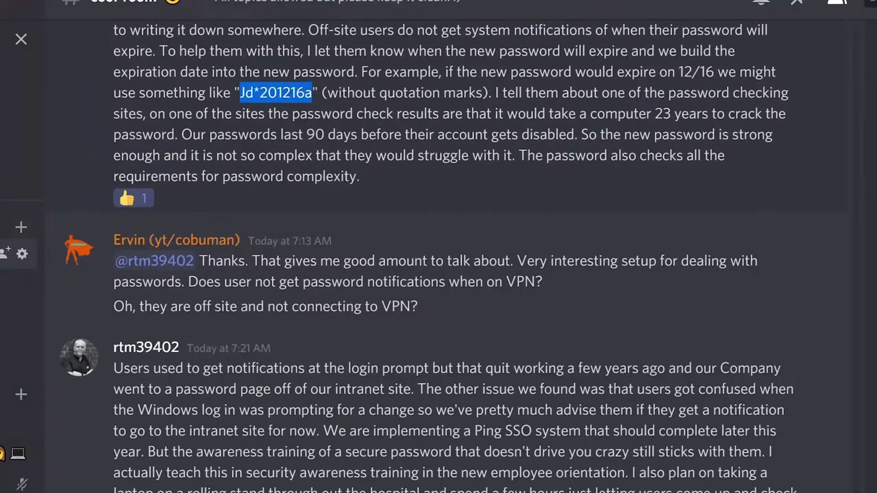
pyautogui.click(313, 92)
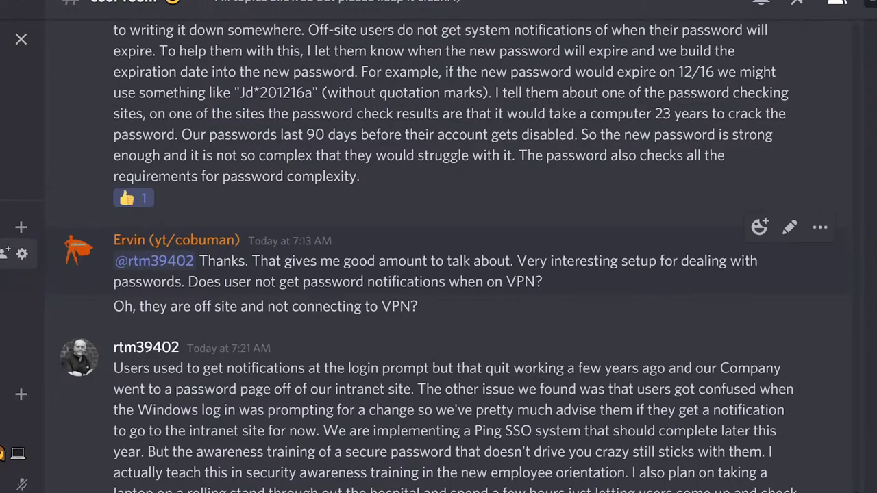
pyautogui.moveTo(198, 261); pyautogui.dragTo(517, 260)
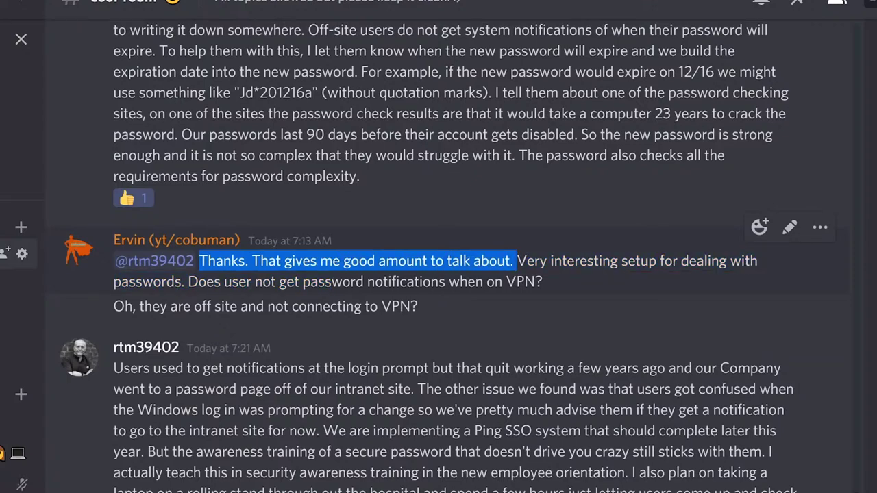
pyautogui.press('Escape')
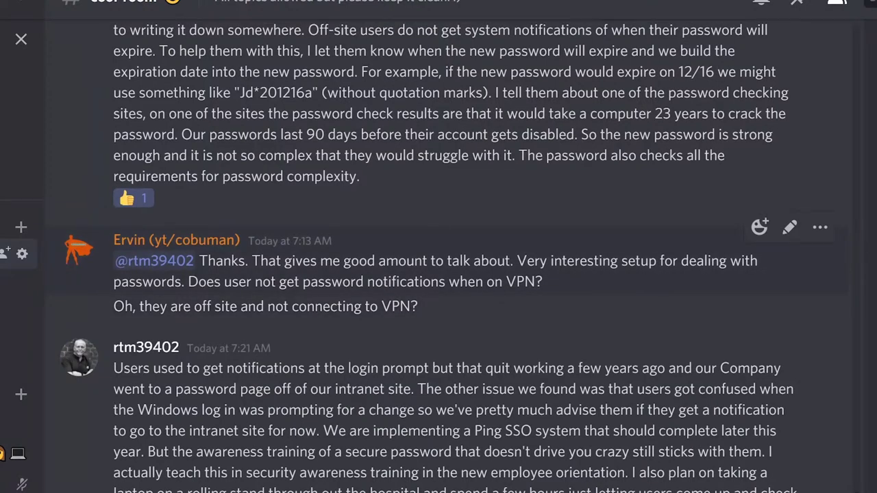
pyautogui.scroll(-4, 439, 254)
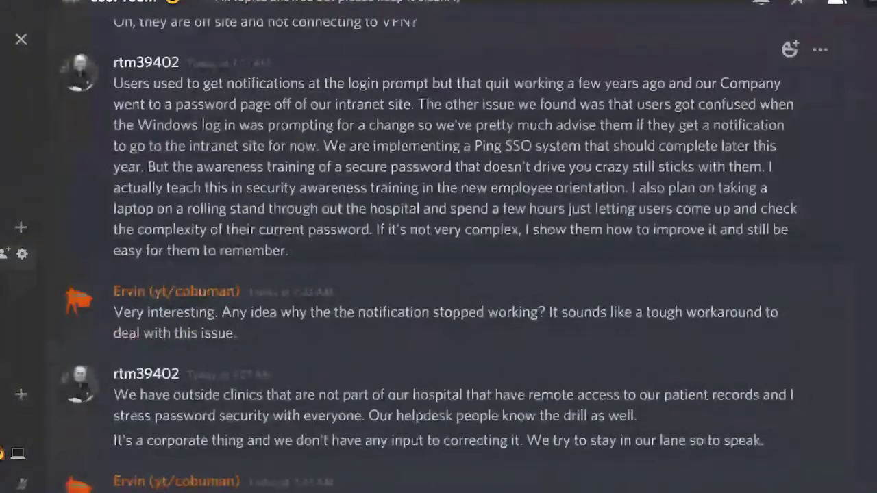
pyautogui.moveTo(114, 83); pyautogui.dragTo(224, 83)
pyautogui.scroll(2, 438, 253)
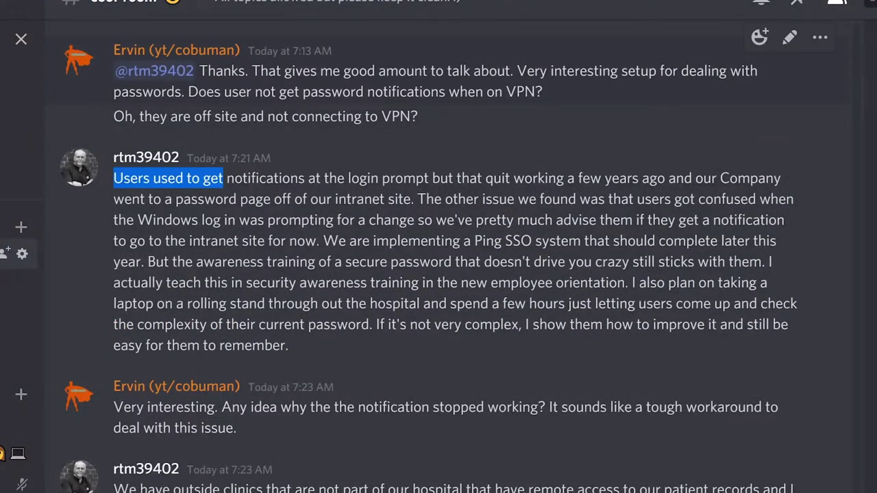
pyautogui.moveTo(188, 91); pyautogui.dragTo(536, 91)
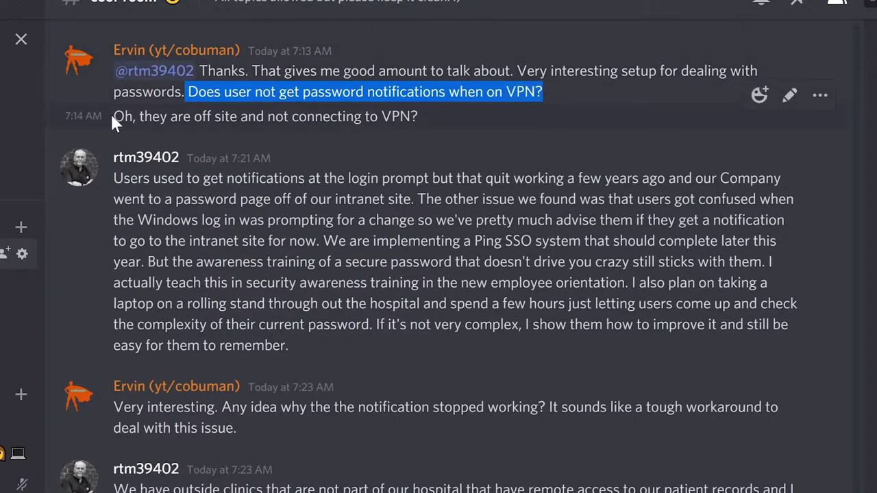
pyautogui.moveTo(114, 116); pyautogui.dragTo(417, 119)
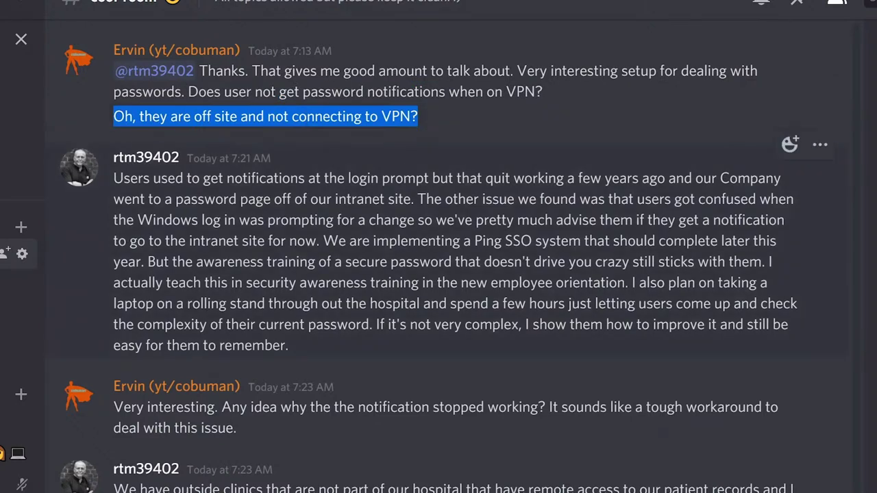
pyautogui.click(295, 216)
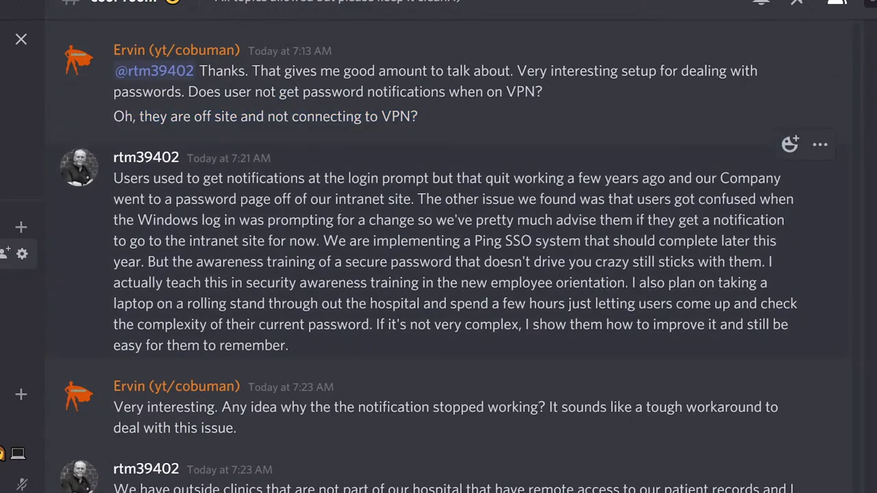
pyautogui.moveTo(114, 178); pyautogui.dragTo(417, 199)
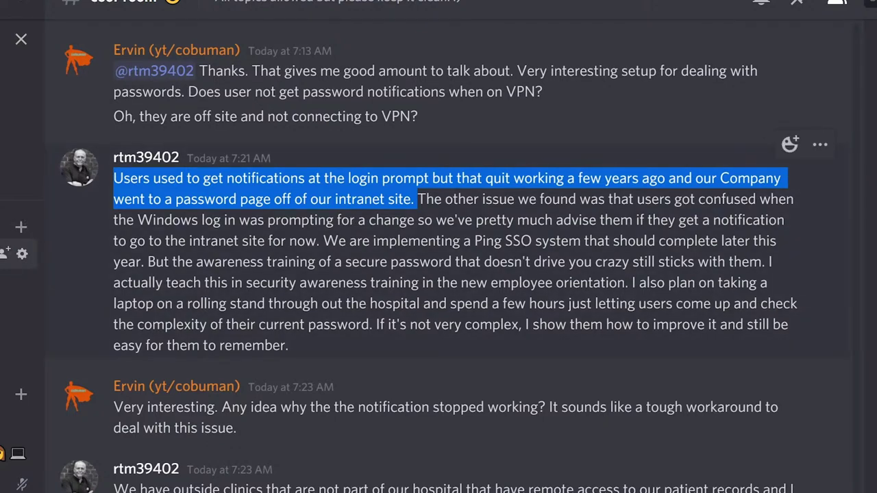
pyautogui.click(79, 193)
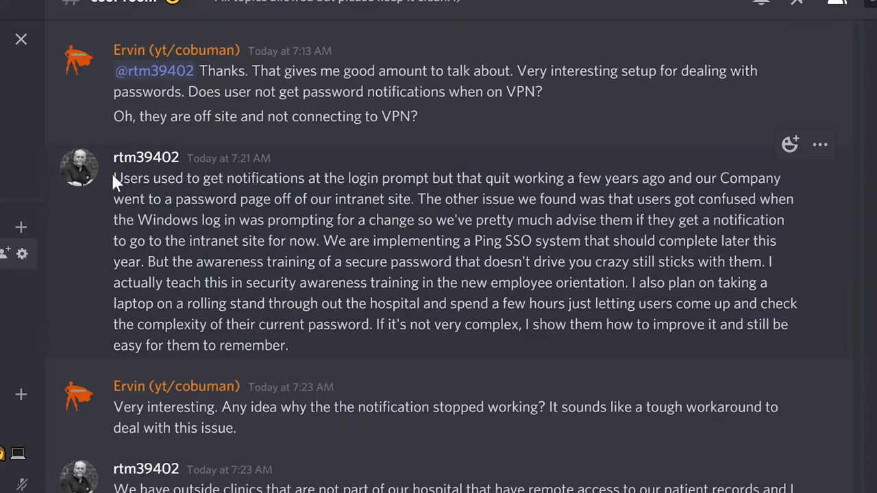
pyautogui.moveTo(113, 178); pyautogui.dragTo(372, 200)
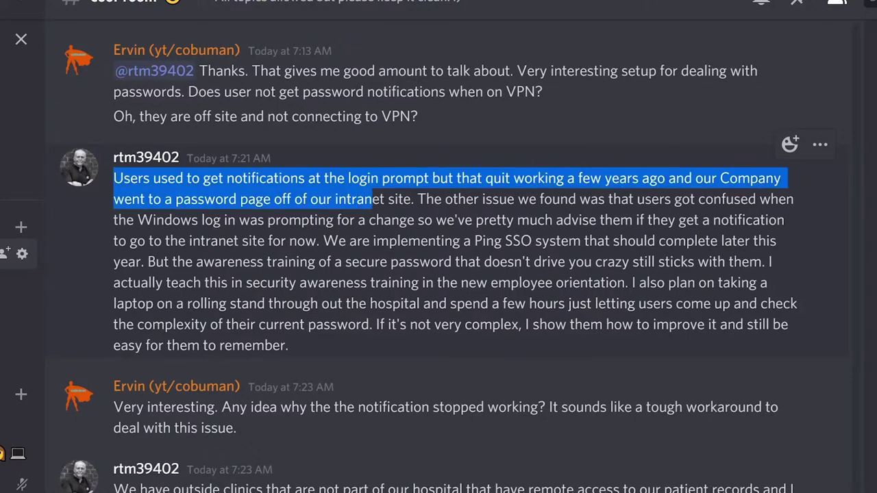
pyautogui.moveTo(372, 200); pyautogui.dragTo(414, 200)
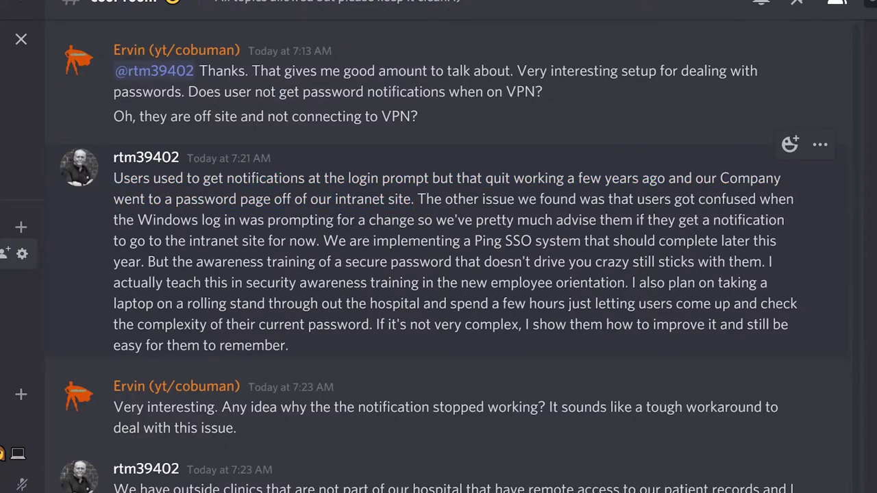
pyautogui.moveTo(417, 200); pyautogui.dragTo(427, 199)
pyautogui.moveTo(427, 200); pyautogui.dragTo(443, 199)
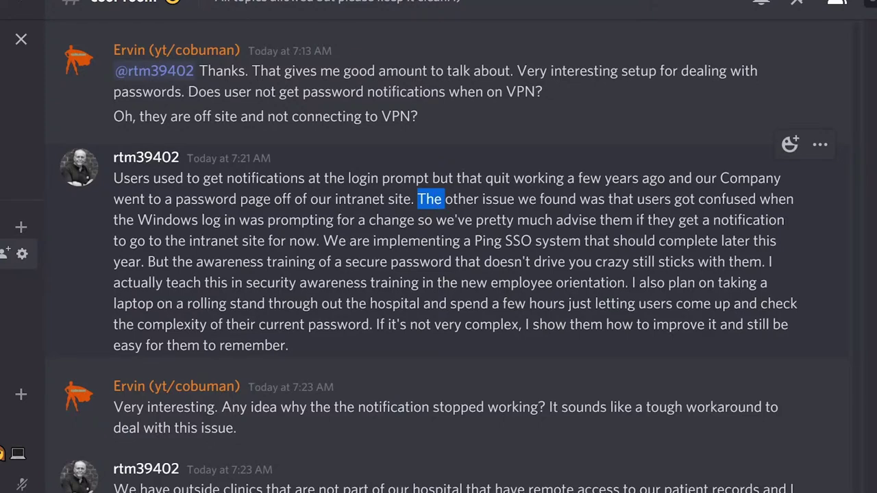
pyautogui.moveTo(444, 200); pyautogui.dragTo(474, 199)
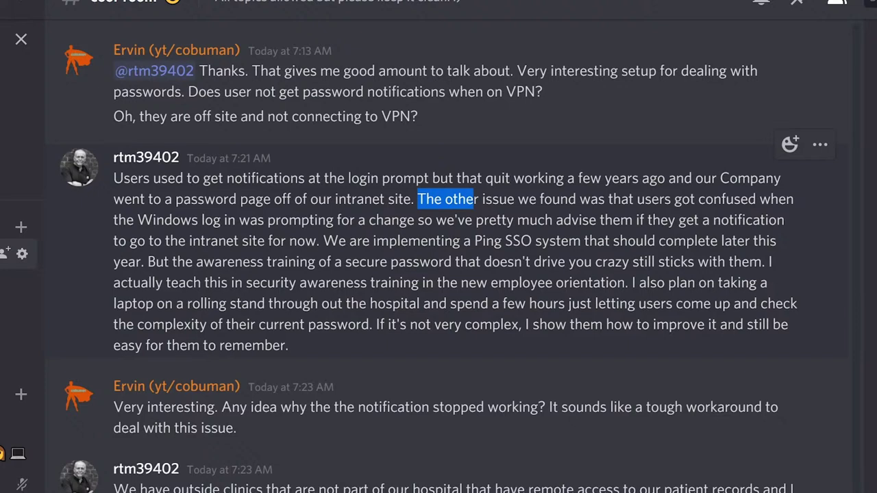
pyautogui.moveTo(475, 199); pyautogui.dragTo(479, 198)
pyautogui.moveTo(479, 198); pyautogui.dragTo(479, 199)
pyautogui.moveTo(479, 198); pyautogui.dragTo(472, 220)
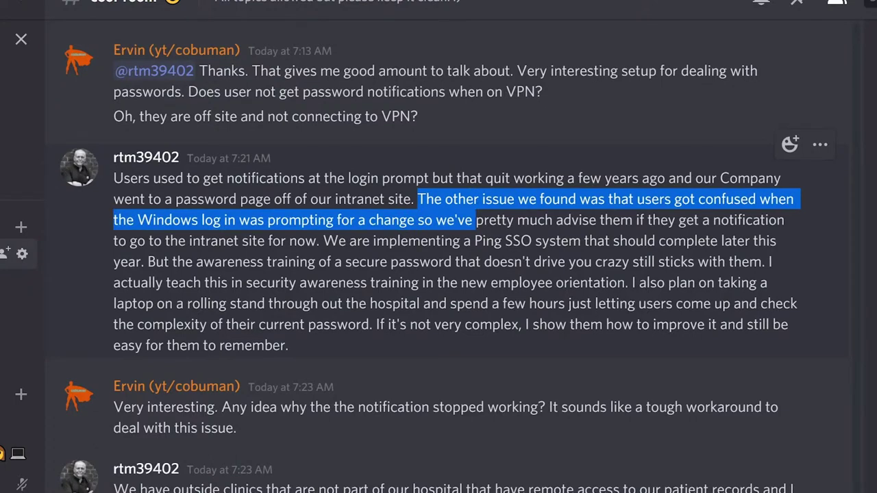
pyautogui.click(472, 220)
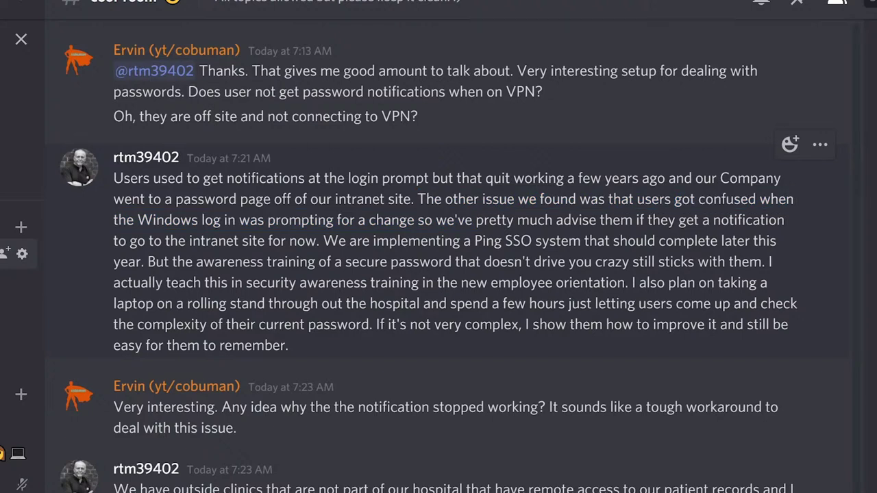
pyautogui.moveTo(417, 199); pyautogui.dragTo(316, 240)
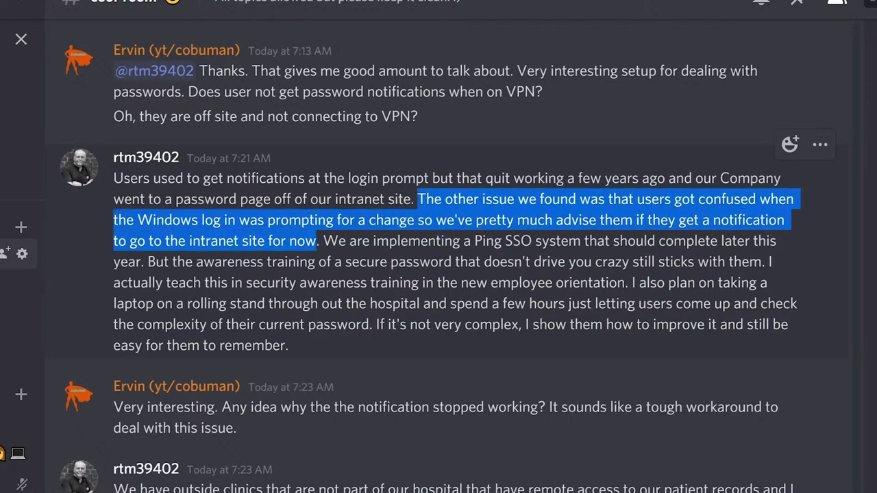
pyautogui.click(316, 240)
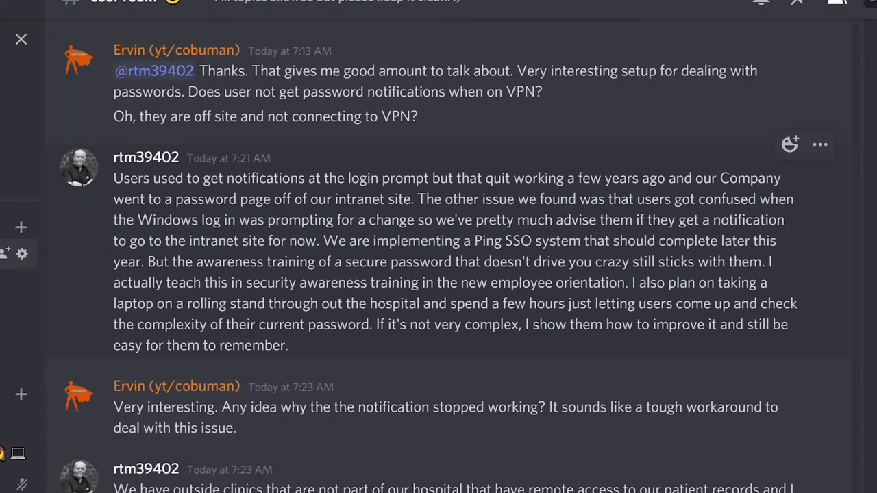
pyautogui.moveTo(323, 240); pyautogui.dragTo(522, 240)
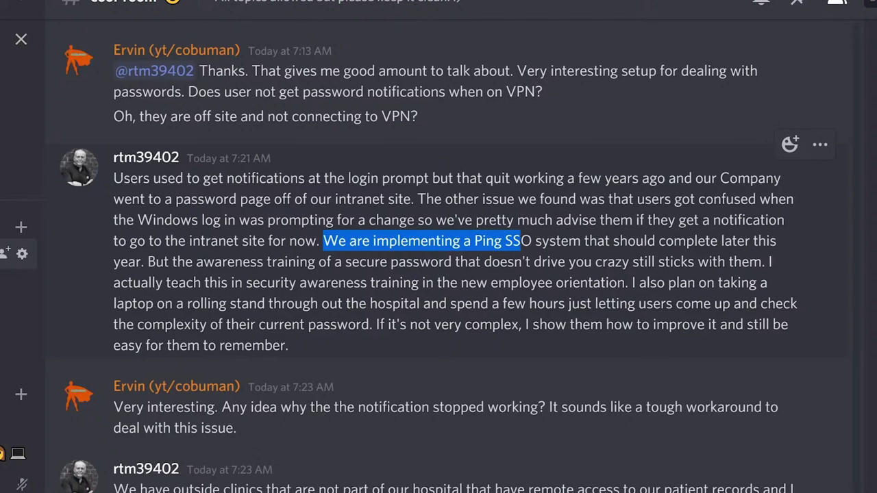
pyautogui.moveTo(522, 241); pyautogui.dragTo(734, 261)
pyautogui.click(146, 261)
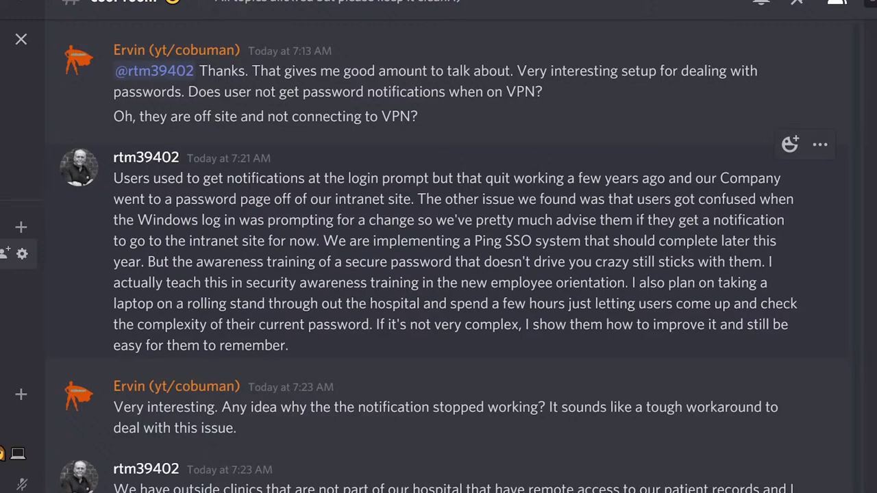
pyautogui.moveTo(765, 261); pyautogui.dragTo(147, 262)
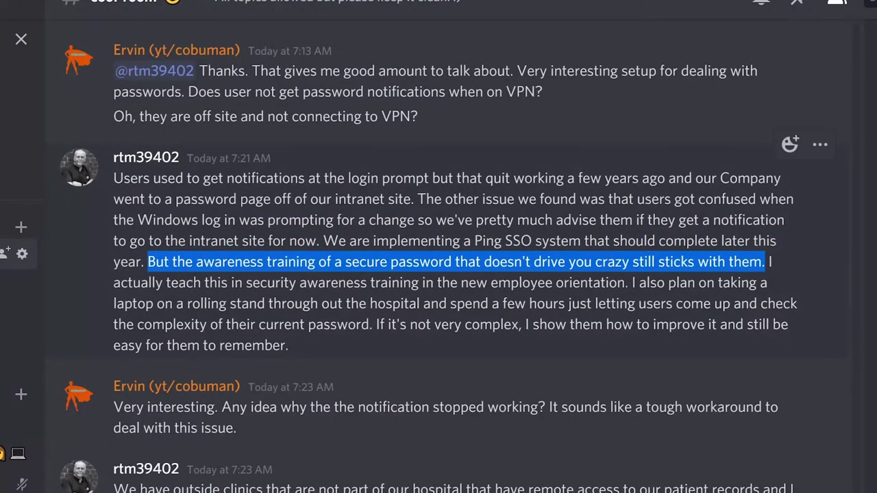
pyautogui.click(148, 261)
pyautogui.moveTo(773, 262); pyautogui.dragTo(628, 282)
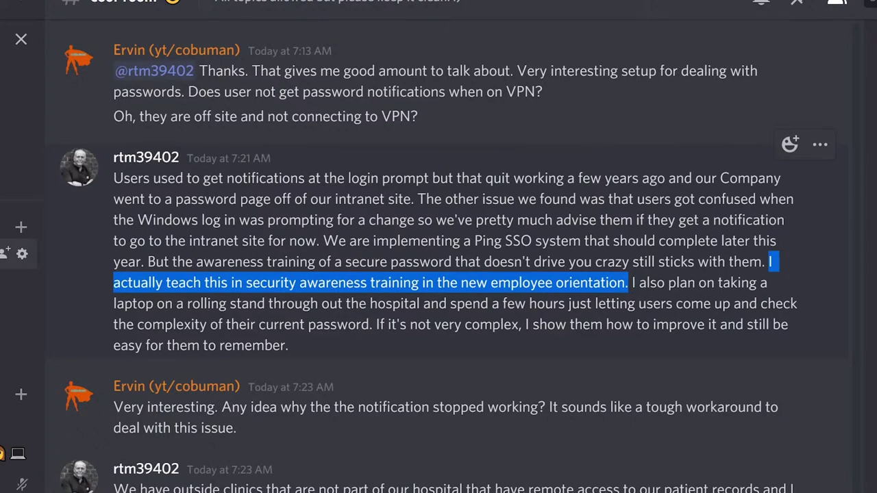
pyautogui.press('Escape')
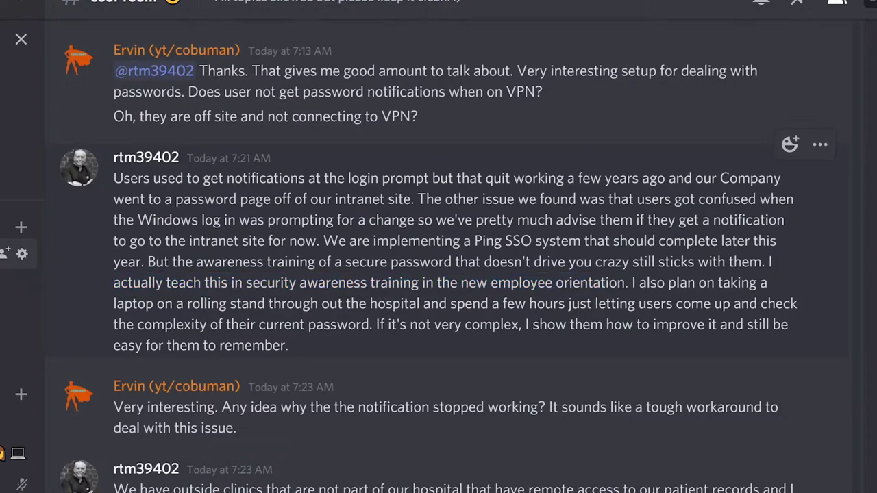
pyautogui.moveTo(631, 282); pyautogui.dragTo(376, 324)
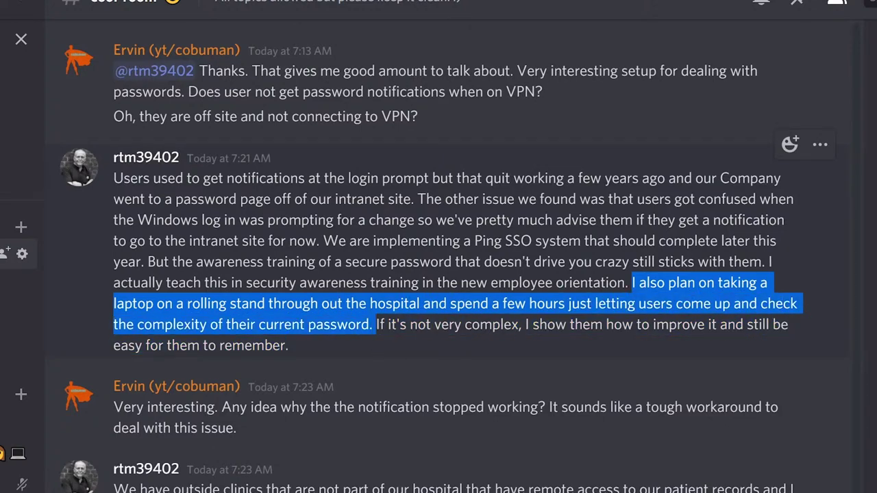
pyautogui.click(376, 324)
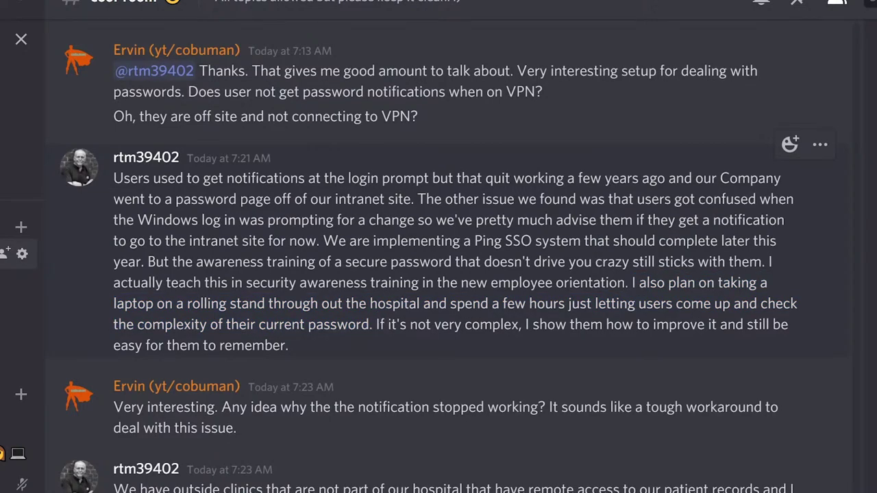
pyautogui.moveTo(631, 282); pyautogui.dragTo(377, 323)
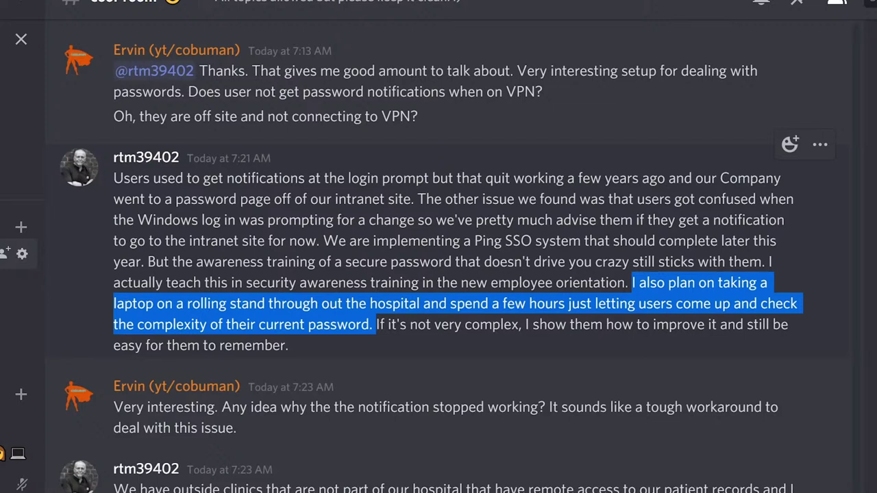
pyautogui.moveTo(374, 324)
pyautogui.mouseDown()
pyautogui.moveTo(385, 324)
pyautogui.moveTo(376, 324)
pyautogui.mouseUp()
pyautogui.moveTo(375, 323)
pyautogui.mouseDown()
pyautogui.moveTo(360, 324)
pyautogui.moveTo(376, 324)
pyautogui.mouseUp()
pyautogui.click(376, 324)
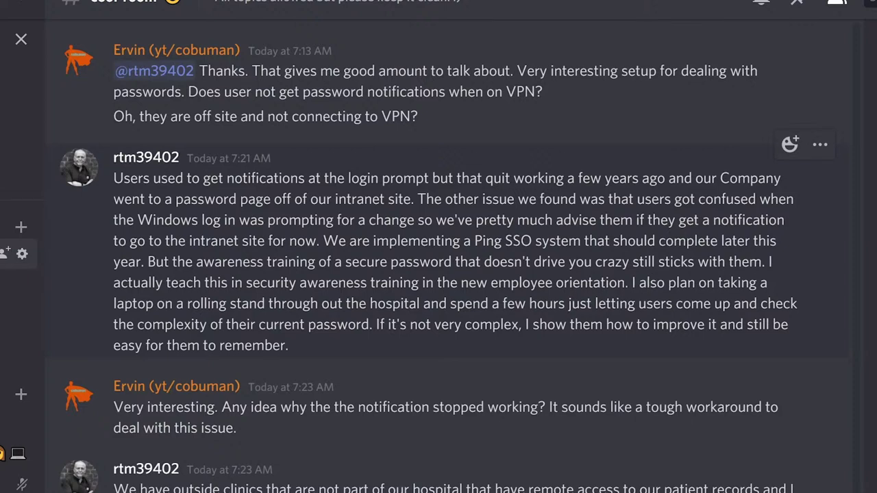
pyautogui.moveTo(631, 282); pyautogui.dragTo(697, 282)
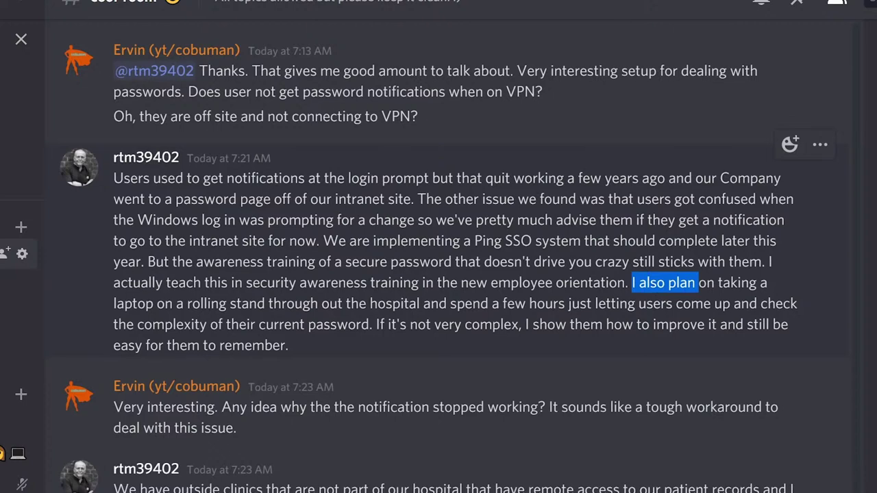
pyautogui.click(698, 283)
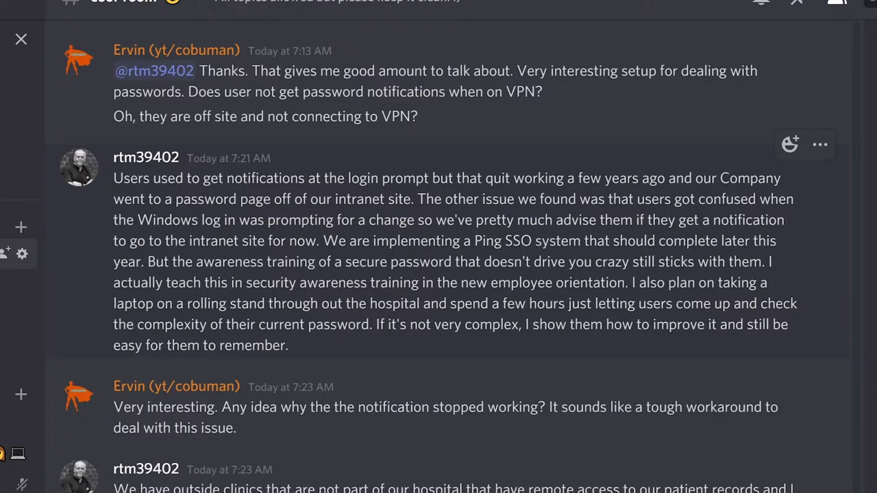
pyautogui.moveTo(376, 325); pyautogui.dragTo(661, 352)
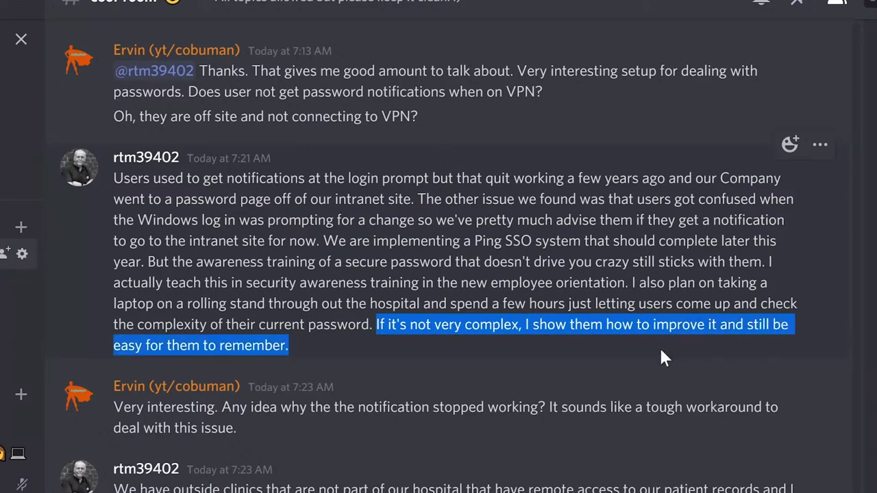
pyautogui.press('Escape')
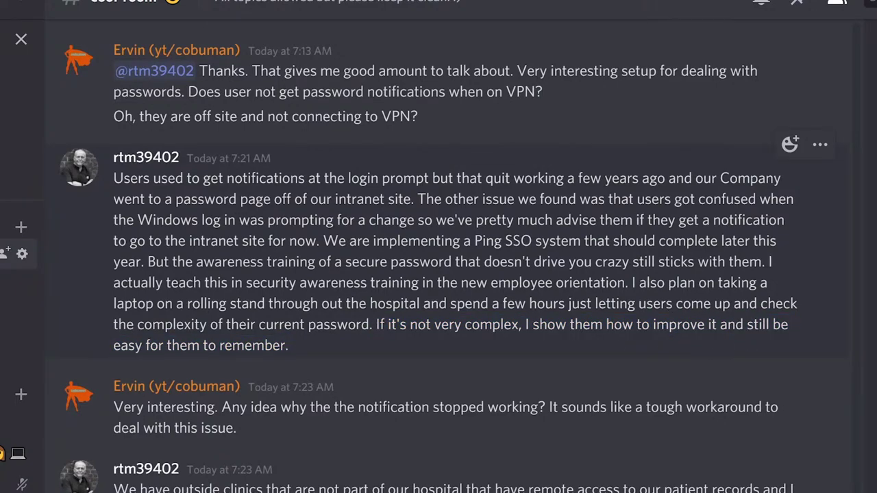
pyautogui.scroll(-3, 638, 326)
# - Read down the Discord chat, highlighting the outside-clinics, remote patient-record access and helpdesk sentences
pyautogui.scroll(-2, 638, 326)
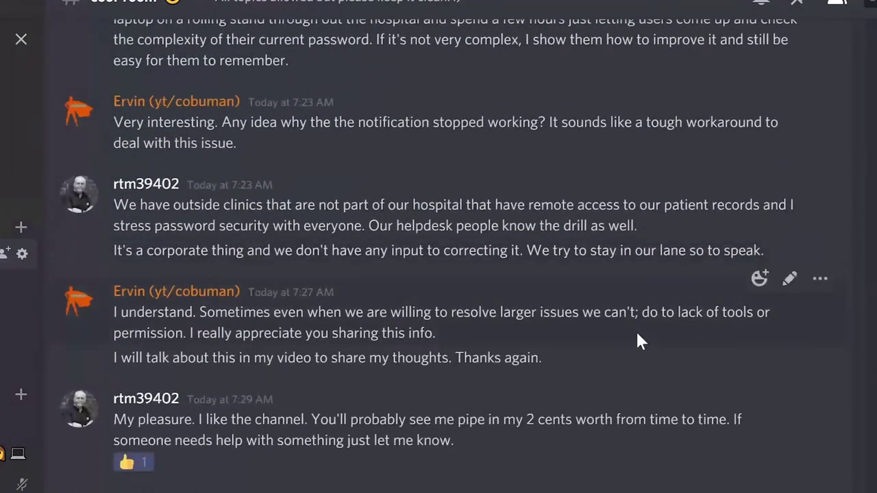
pyautogui.scroll(-1, 635, 335)
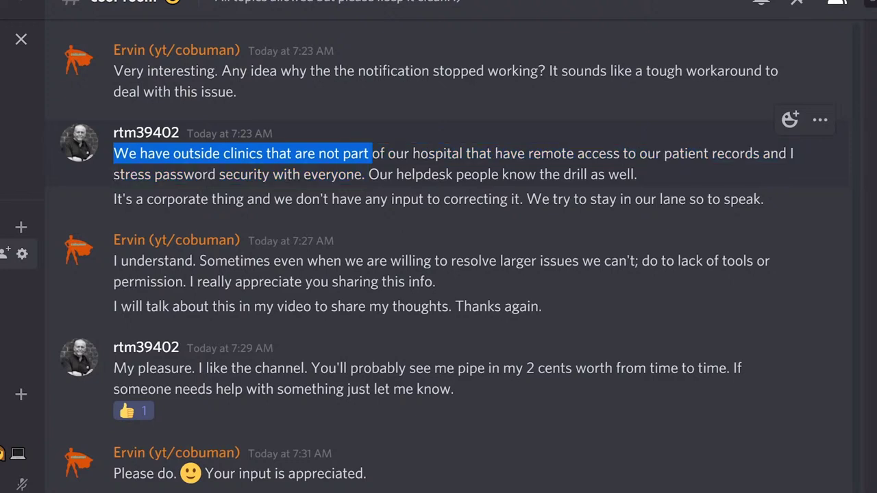
pyautogui.moveTo(365, 176); pyautogui.dragTo(110, 154)
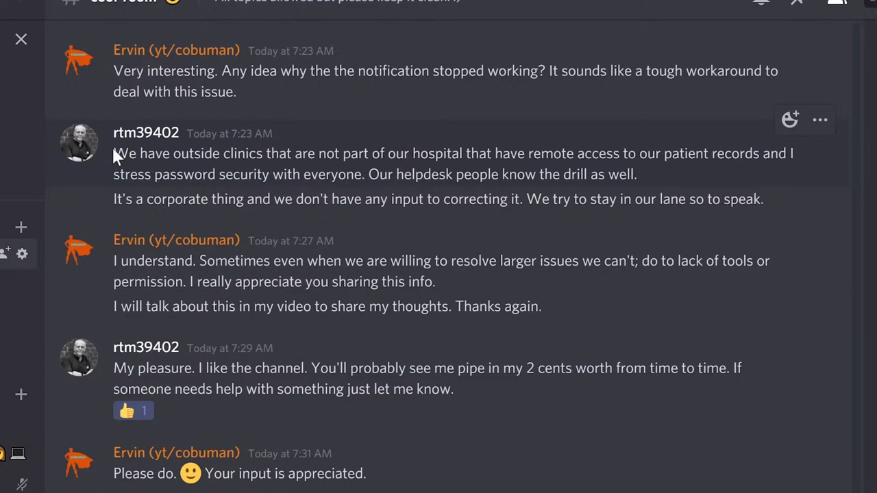
pyautogui.moveTo(112, 154); pyautogui.dragTo(231, 154)
pyautogui.click(299, 145)
pyautogui.moveTo(112, 154); pyautogui.dragTo(366, 174)
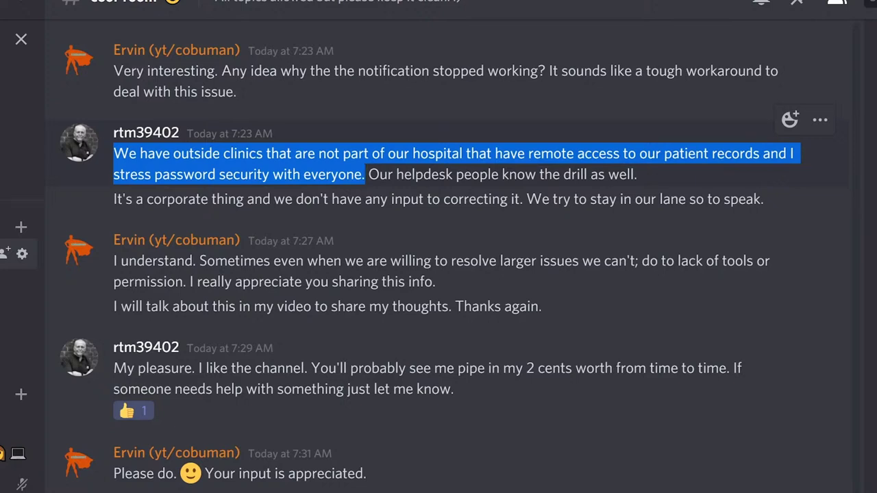
pyautogui.moveTo(366, 174); pyautogui.dragTo(366, 175)
pyautogui.click(366, 174)
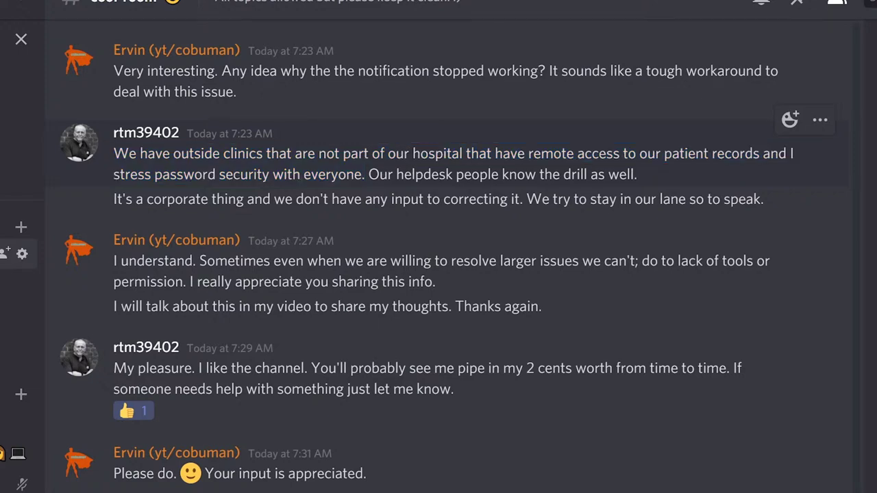
pyautogui.moveTo(369, 175); pyautogui.dragTo(661, 179)
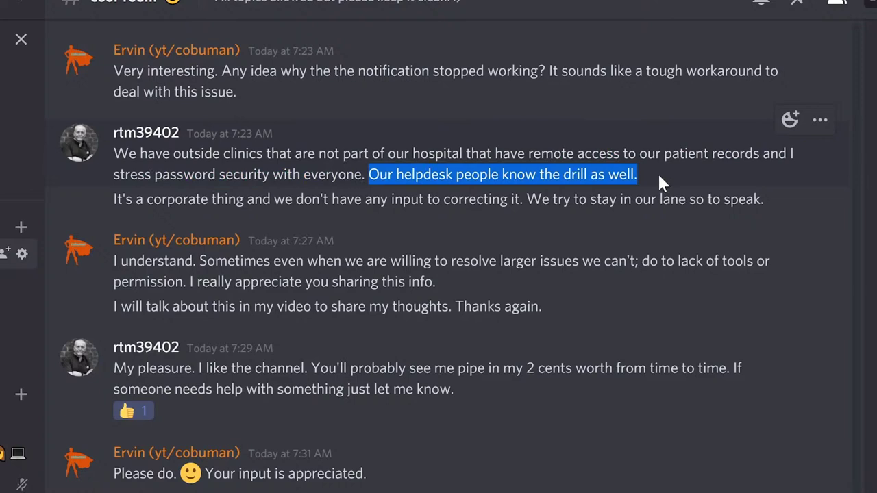
pyautogui.click(659, 181)
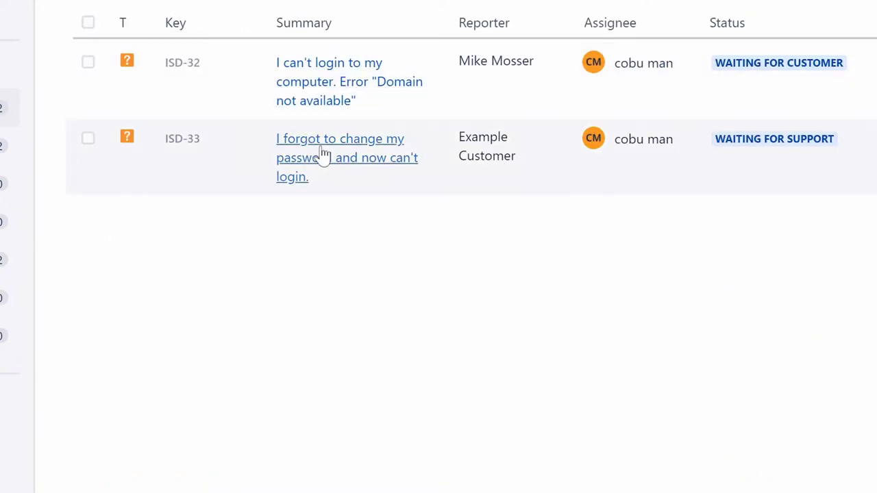
# - Reopen ISD-33, close its description editor unchanged, and start a reply to the customer
pyautogui.click(322, 154)
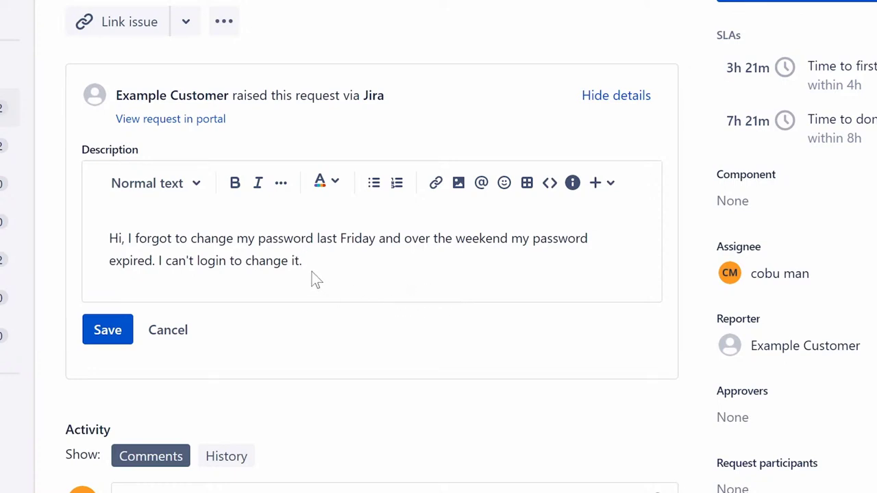
pyautogui.click(180, 335)
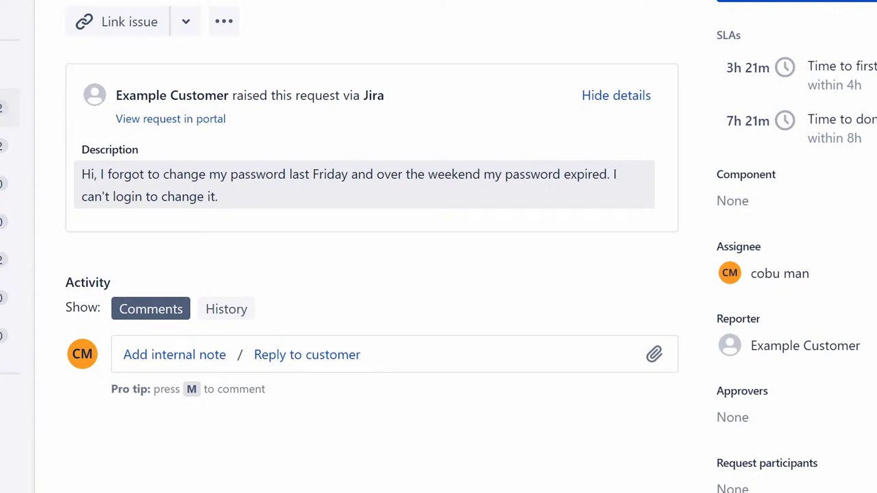
pyautogui.moveTo(82, 174); pyautogui.dragTo(216, 197)
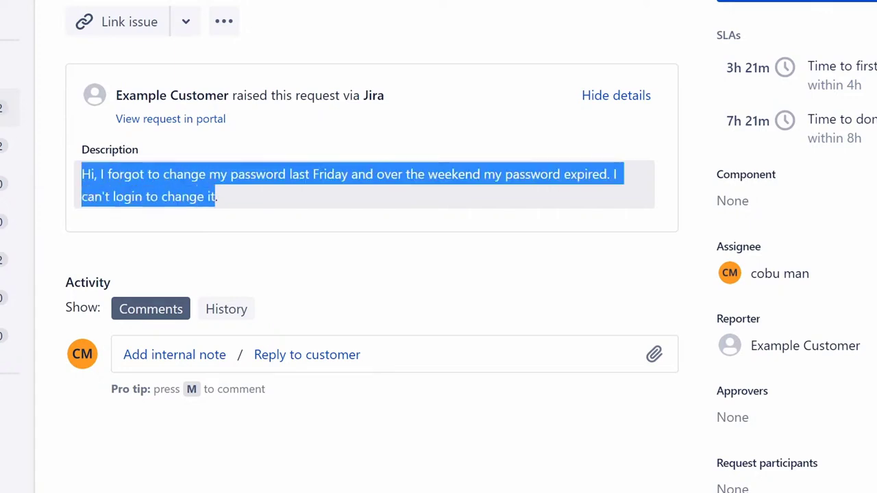
pyautogui.click(230, 196)
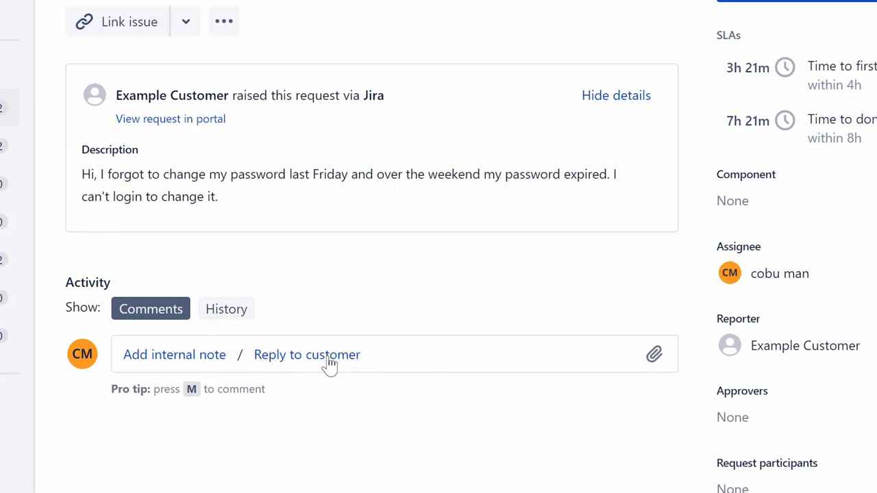
pyautogui.click(329, 365)
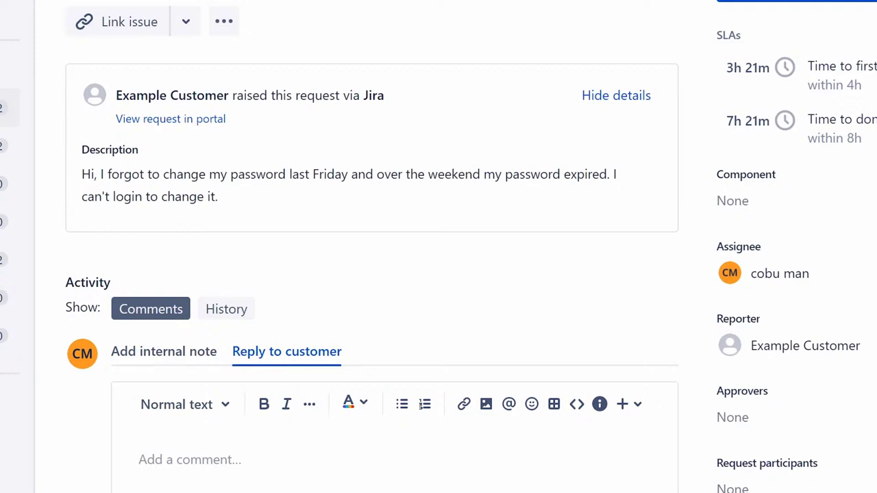
# - Post an internal note on ISD-33 stating the user's password has been reset, signed by the agent
pyautogui.click(185, 351)
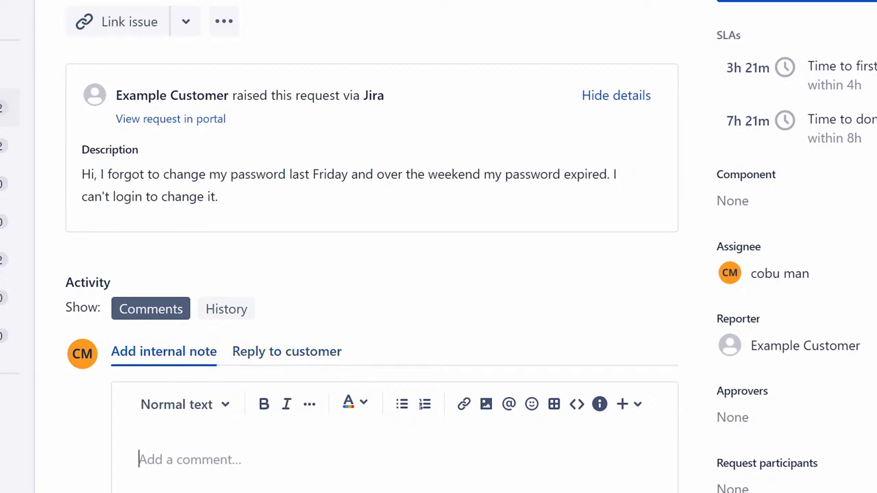
pyautogui.write("I've ")
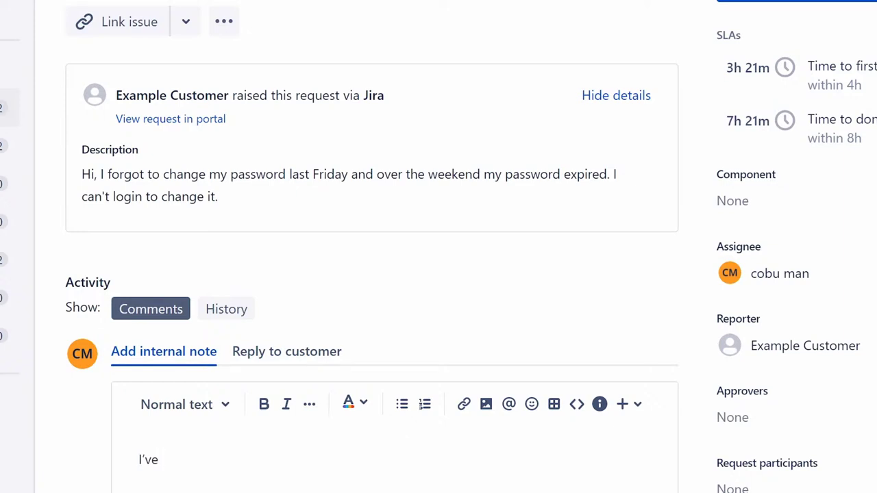
pyautogui.write("reset user's password.")
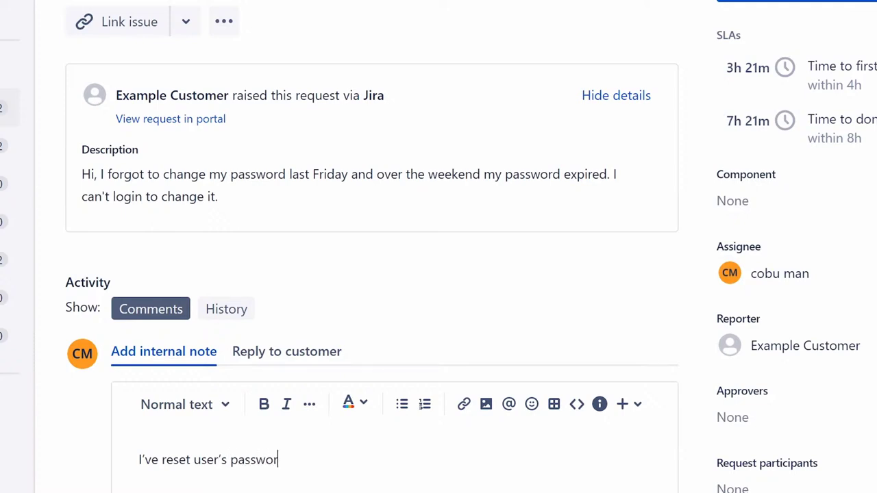
pyautogui.write(' Ervin')
pyautogui.hotkey('ctrl', 'Return')
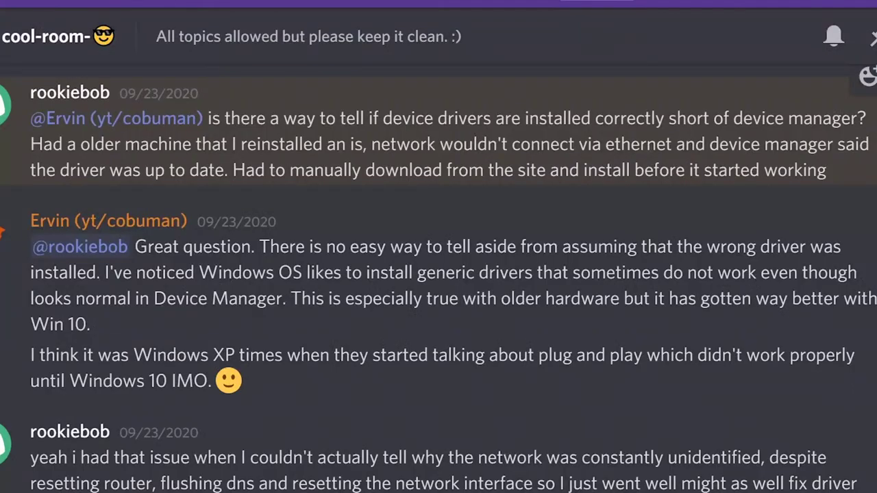
pyautogui.moveTo(224, 118); pyautogui.dragTo(830, 170)
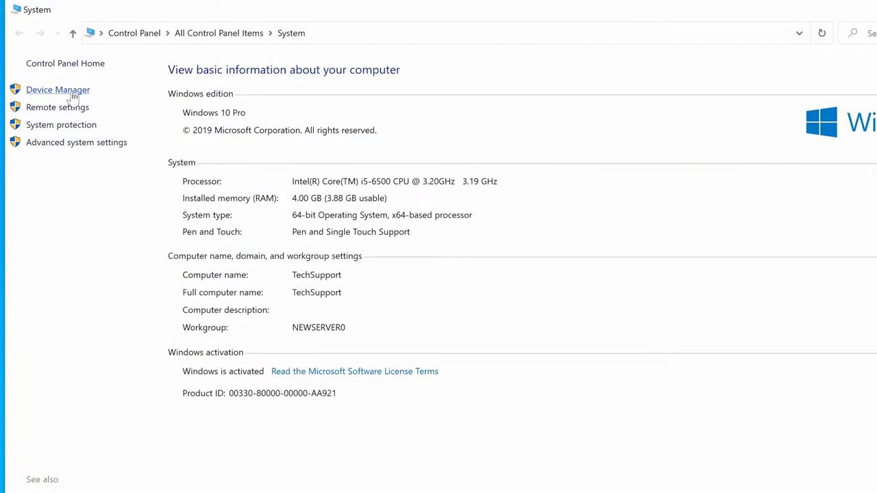
# - Open Device Manager, expand Network adapters, and bring up actions for the Intel(R) Ethernet Connection (2) I219-LM
pyautogui.click(72, 92)
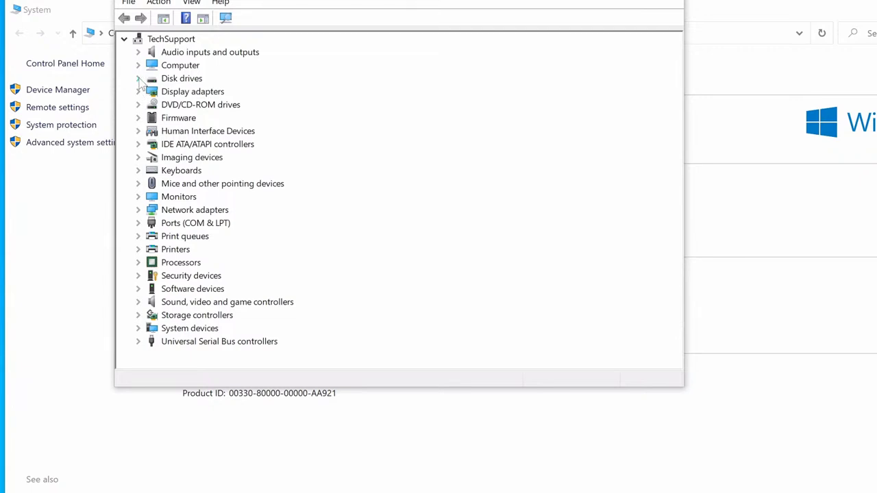
pyautogui.moveTo(273, 0); pyautogui.dragTo(330, 35)
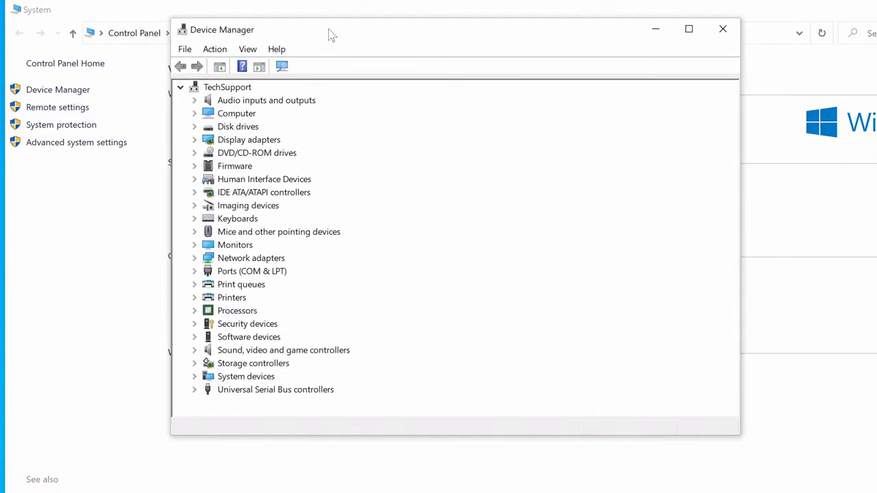
pyautogui.click(196, 260)
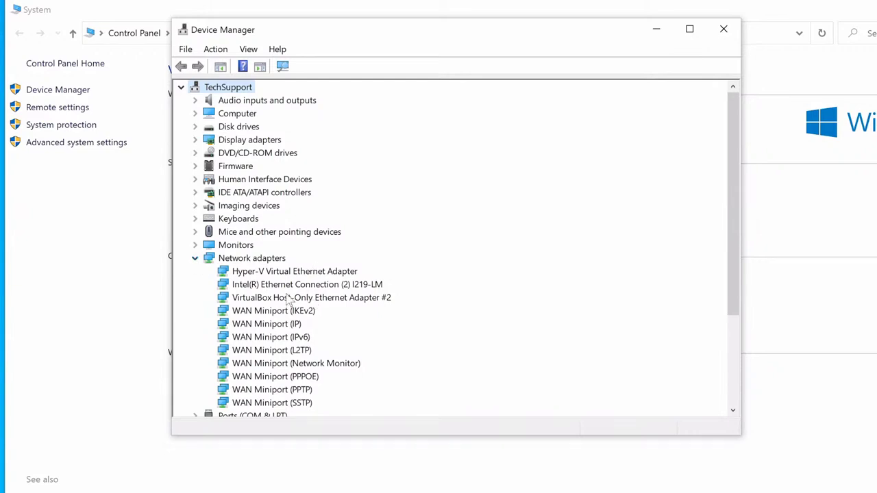
pyautogui.click(266, 286)
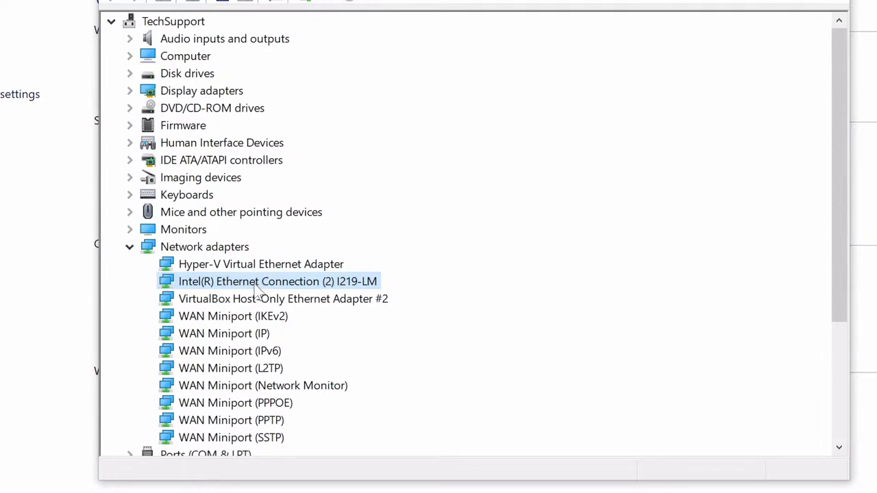
pyautogui.click(232, 301)
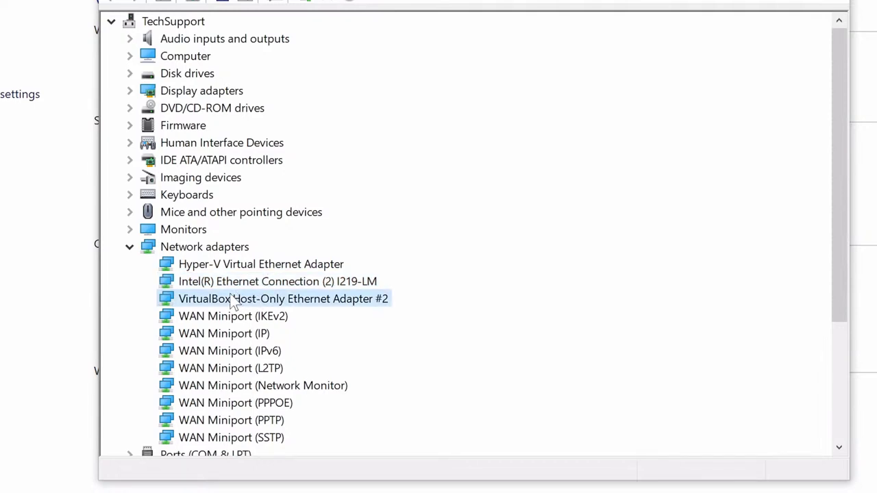
pyautogui.click(257, 269)
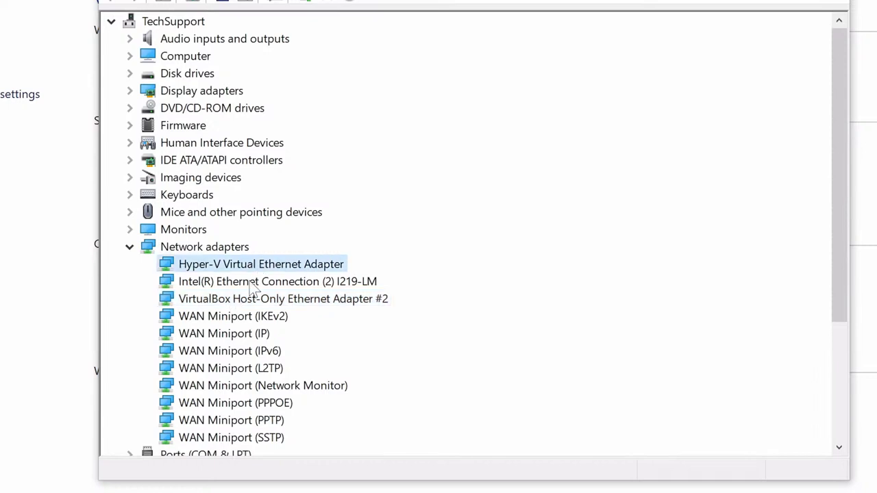
pyautogui.click(254, 286)
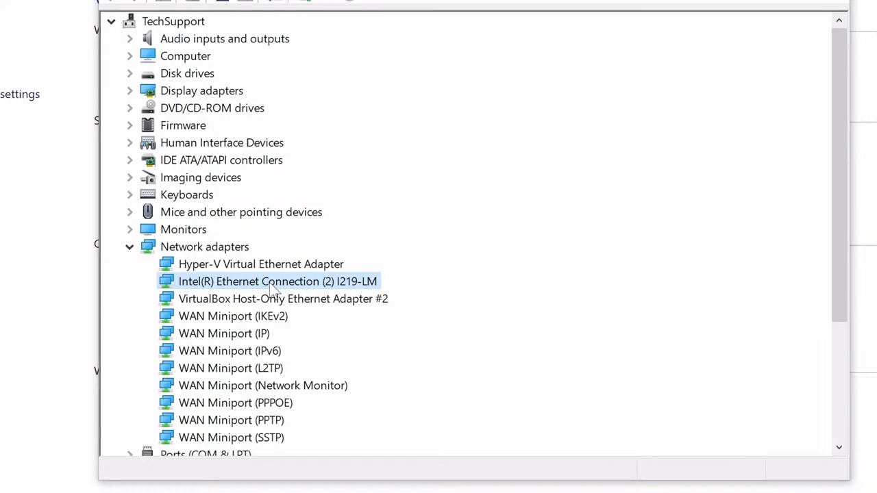
pyautogui.scroll(-4, 270, 285)
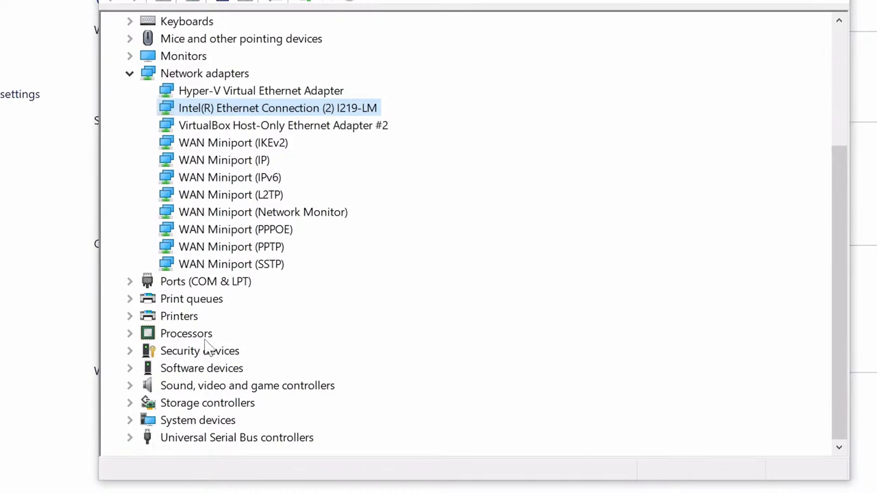
pyautogui.scroll(2, 205, 348)
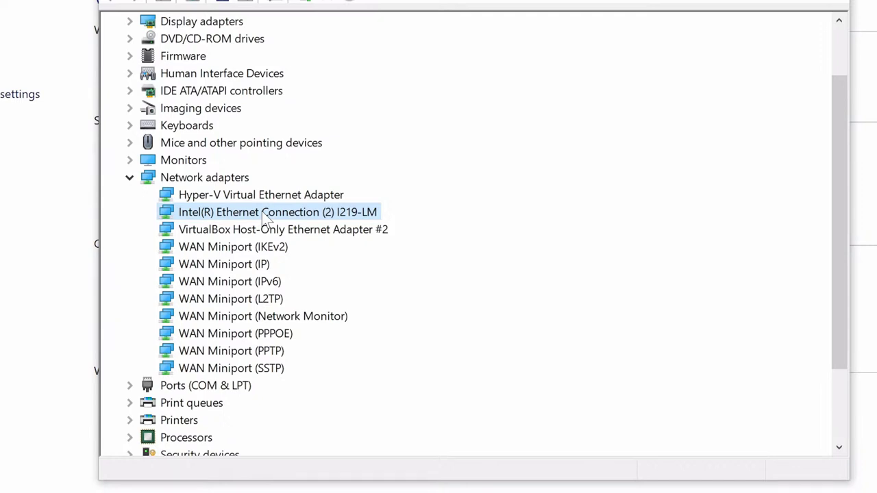
pyautogui.rightClick(266, 218)
# - Confirm the Intel I219-LM adapter's properties report 'This device is working properly.', then cancel
pyautogui.click(326, 325)
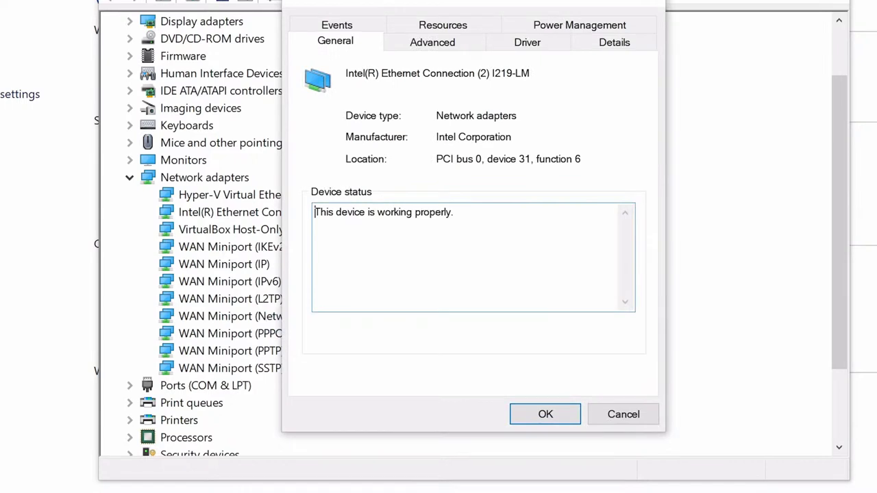
pyautogui.press('End')
pyautogui.hotkey('ctrl', 'shift', 'Left')
pyautogui.hotkey('ctrl', 'shift', 'Left')
pyautogui.hotkey('ctrl', 'shift', 'Left')
pyautogui.hotkey('ctrl', 'shift', 'Left')
pyautogui.hotkey('ctrl', 'shift', 'Left')
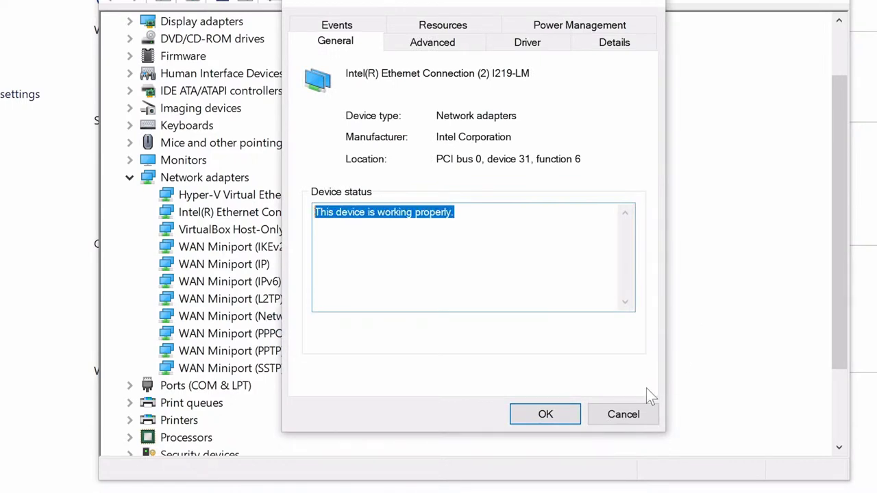
pyautogui.click(454, 211)
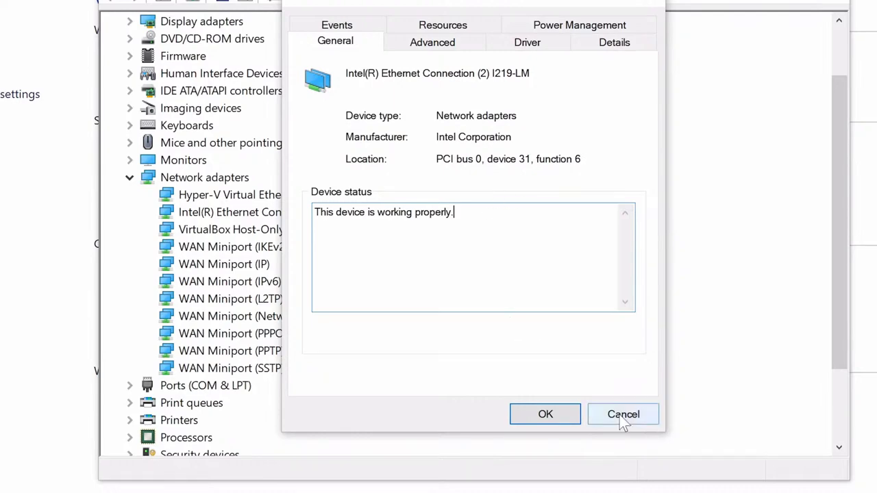
pyautogui.moveTo(499, 7); pyautogui.dragTo(618, 40)
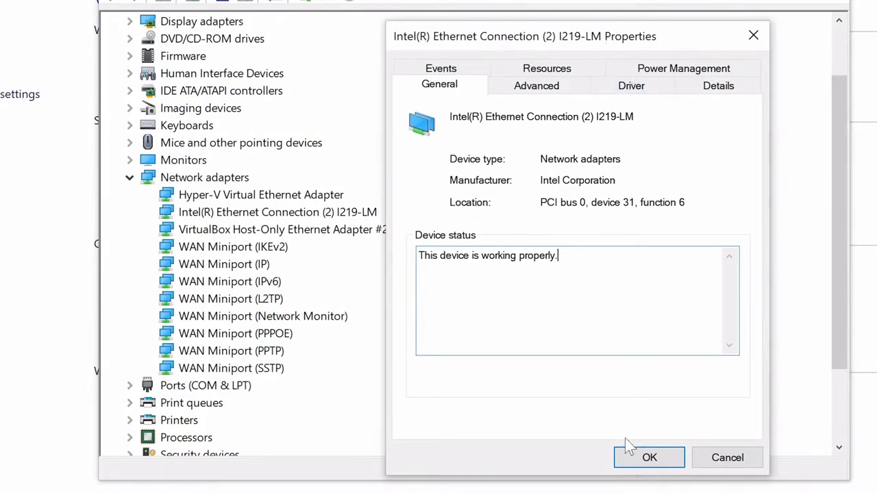
pyautogui.click(728, 464)
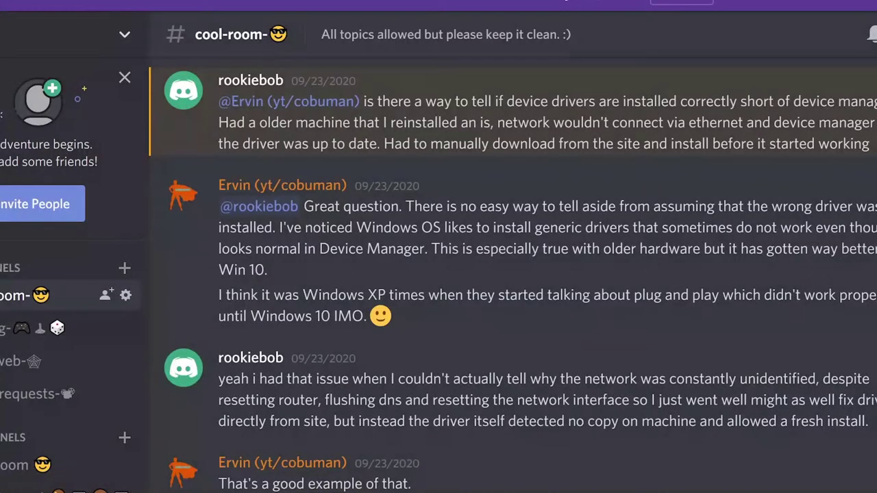
pyautogui.moveTo(228, 123); pyautogui.dragTo(512, 122)
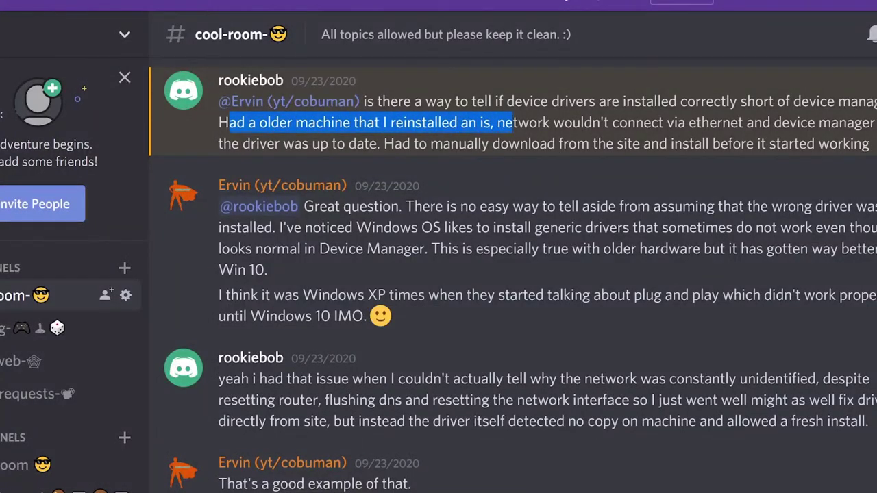
pyautogui.click(512, 122)
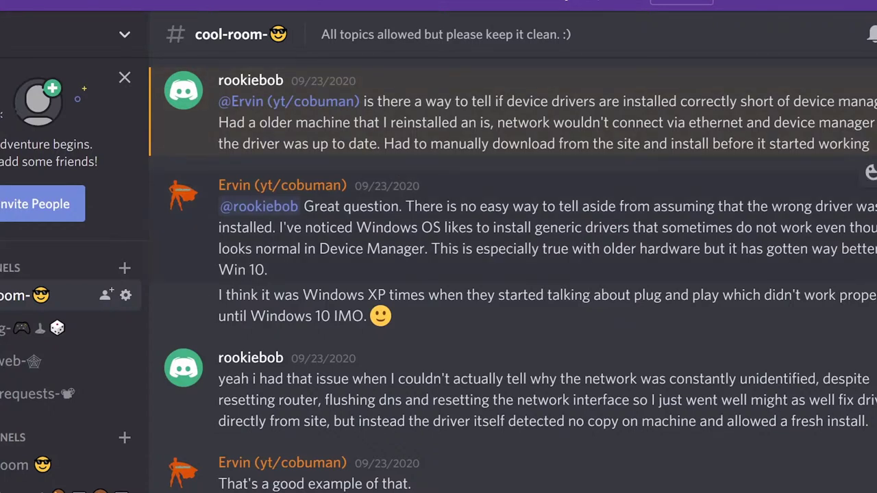
pyautogui.doubleClick(424, 206)
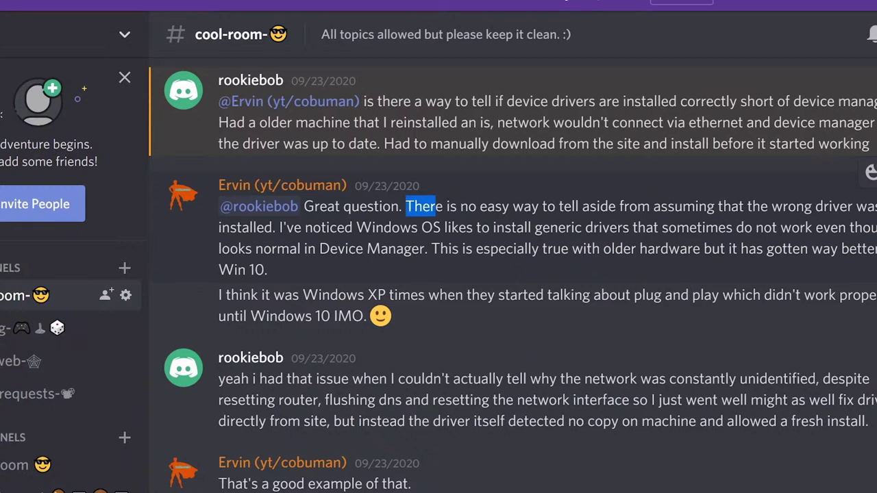
pyautogui.moveTo(434, 206); pyautogui.dragTo(444, 206)
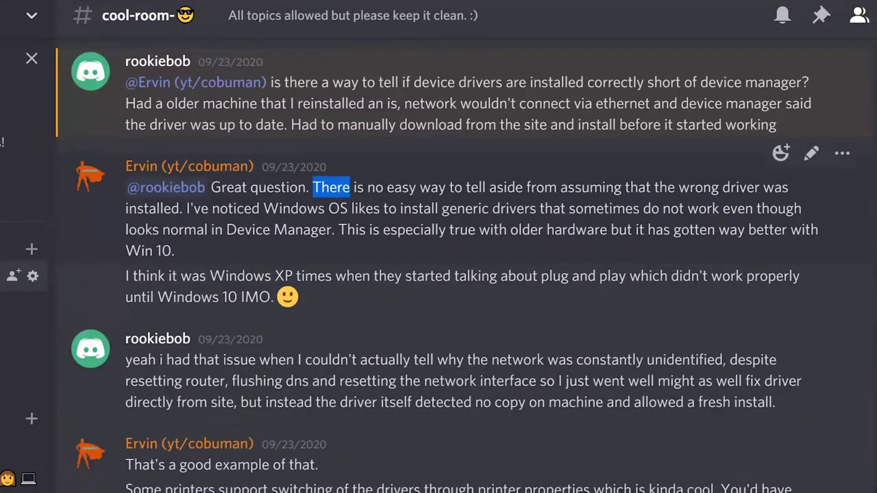
pyautogui.moveTo(349, 186); pyautogui.dragTo(336, 230)
pyautogui.click(187, 209)
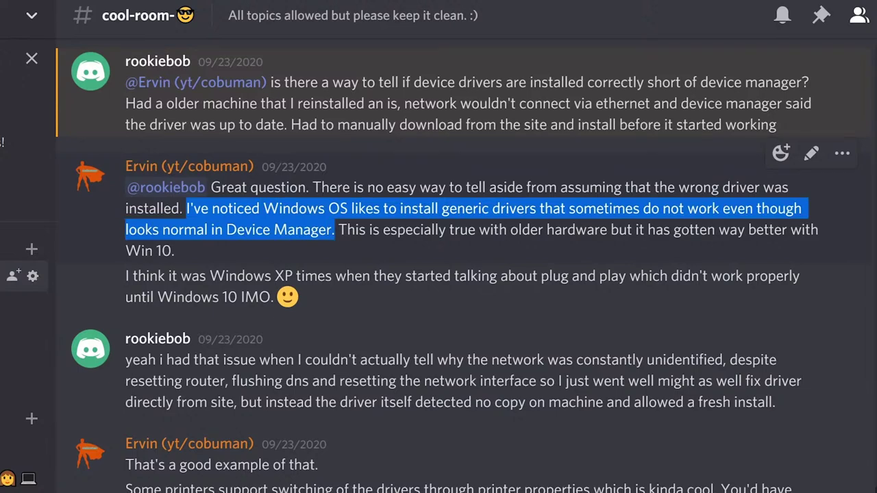
pyautogui.press('Escape')
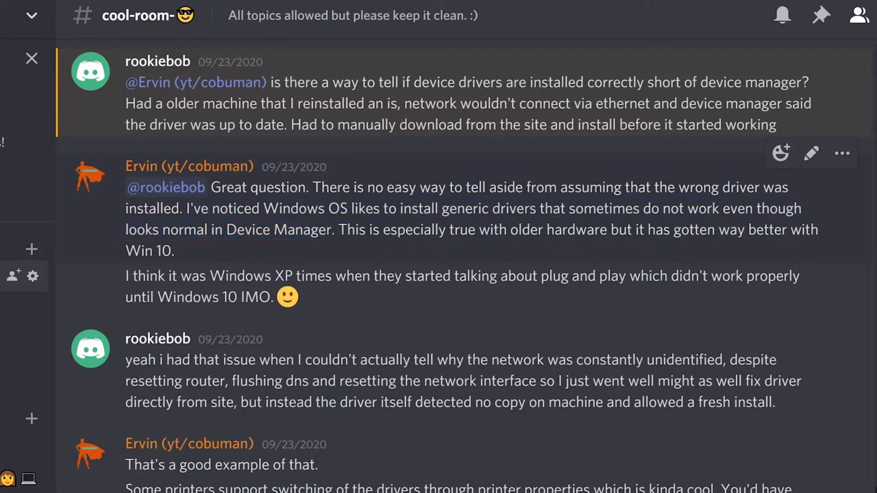
pyautogui.moveTo(186, 209); pyautogui.dragTo(339, 230)
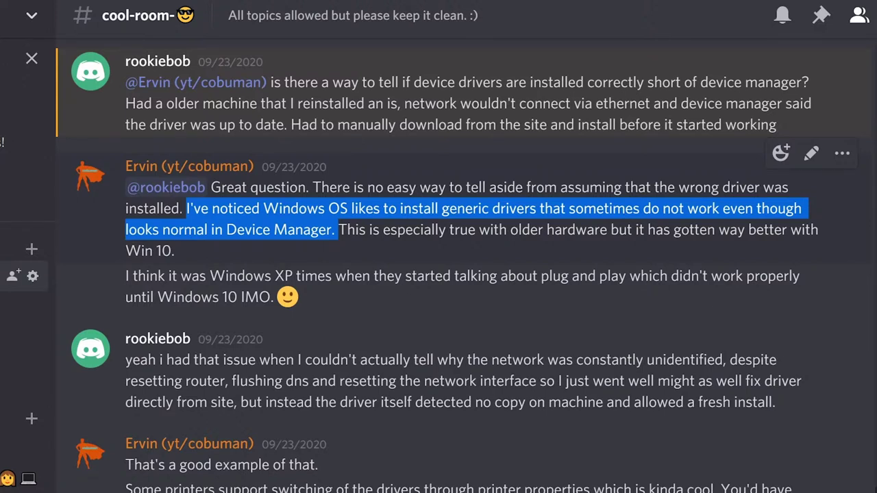
pyautogui.press('Escape')
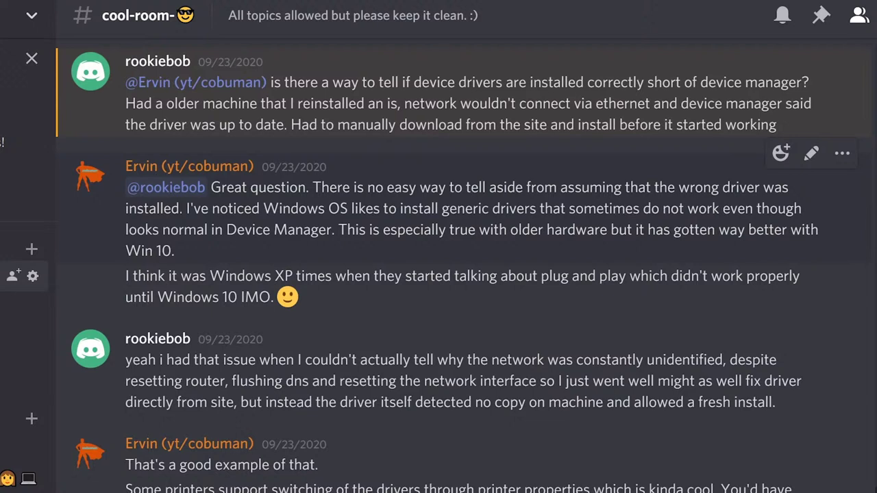
pyautogui.moveTo(338, 230); pyautogui.dragTo(347, 251)
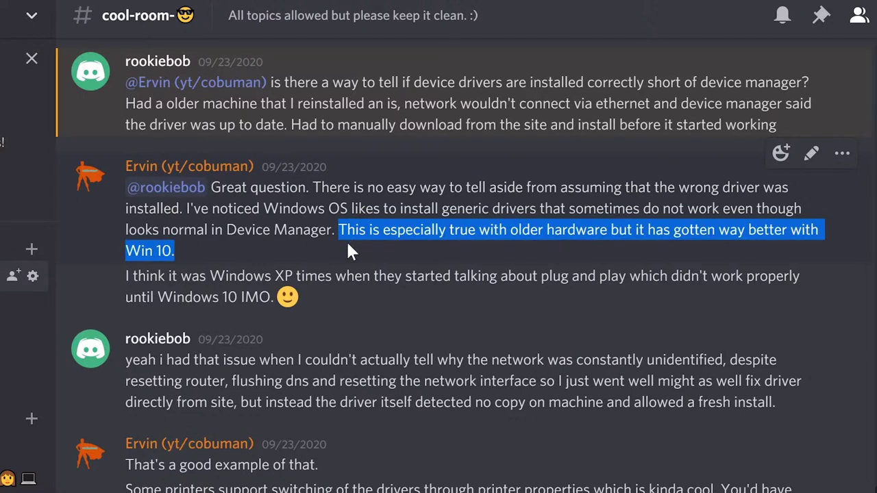
pyautogui.moveTo(348, 250); pyautogui.dragTo(566, 251)
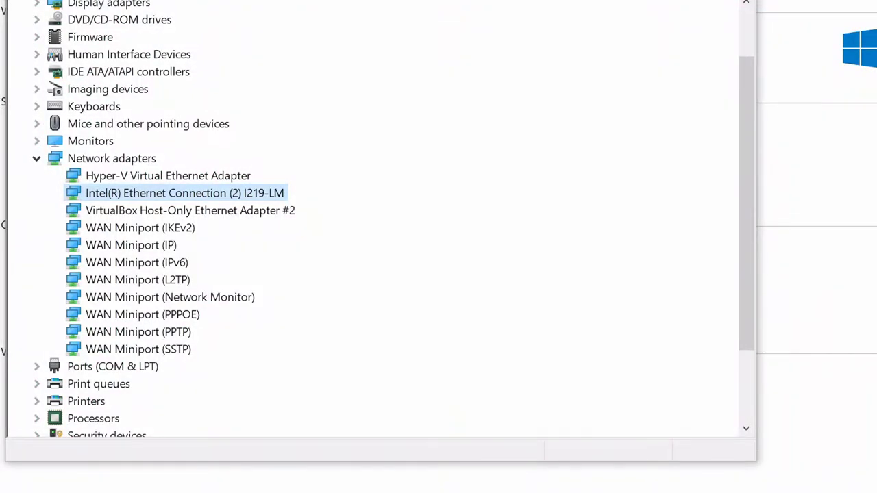
# - Dismiss the Intel Ethernet adapter's context menu and close Device Manager
pyautogui.rightClick(143, 196)
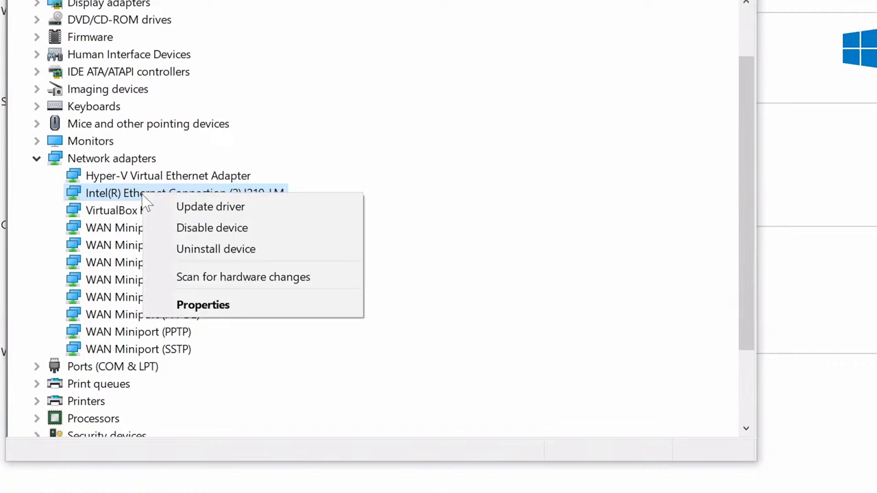
pyautogui.click(117, 192)
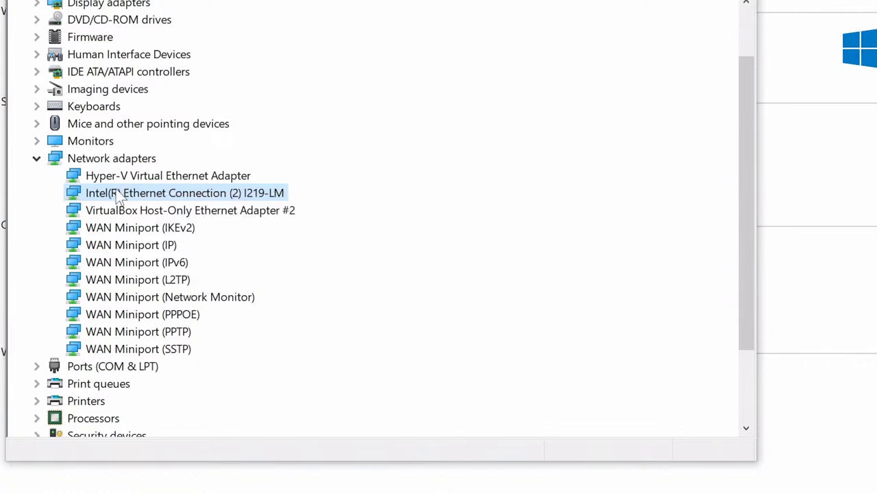
pyautogui.click(715, 2)
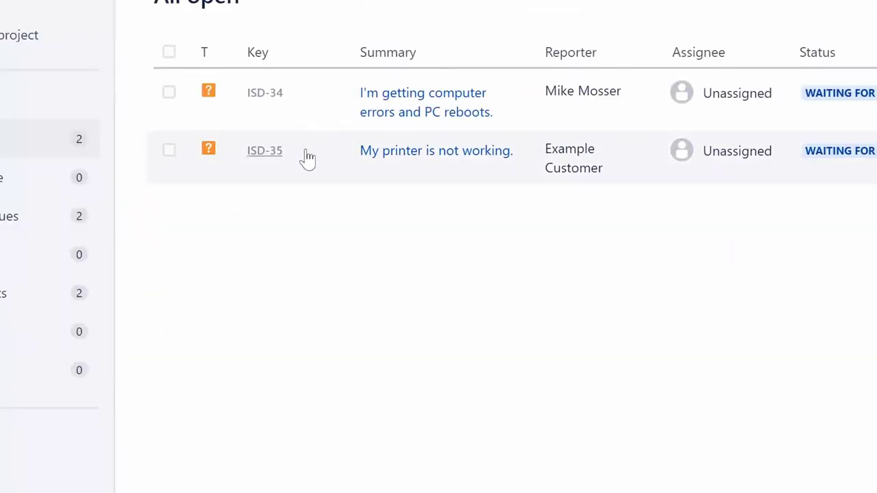
# - Open ticket ISD-35 'My printer is not working.' and assign it to yourself
pyautogui.click(409, 152)
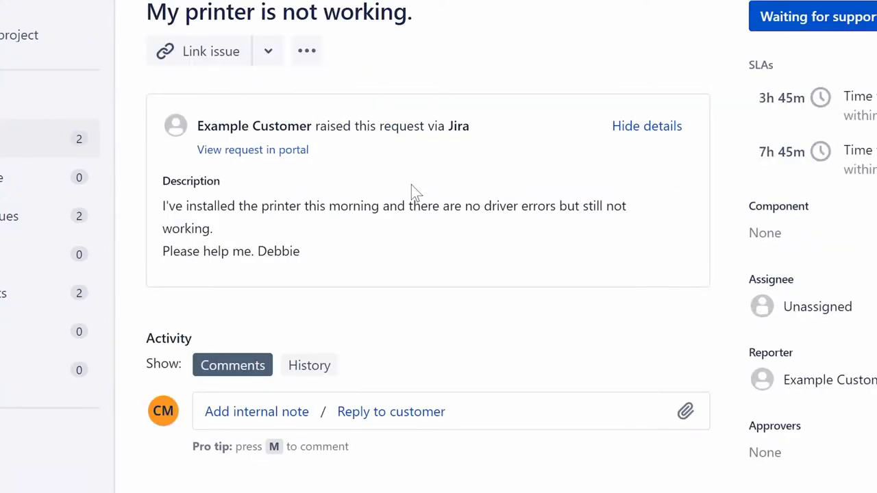
pyautogui.click(803, 302)
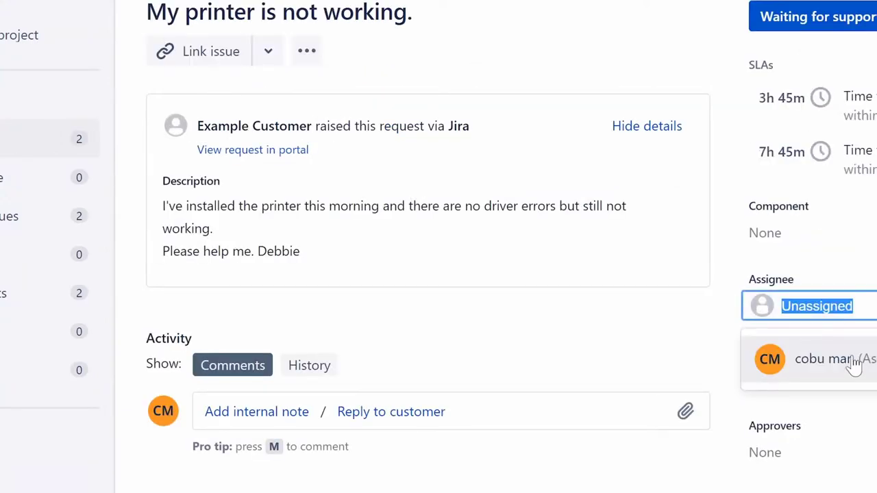
pyautogui.click(855, 363)
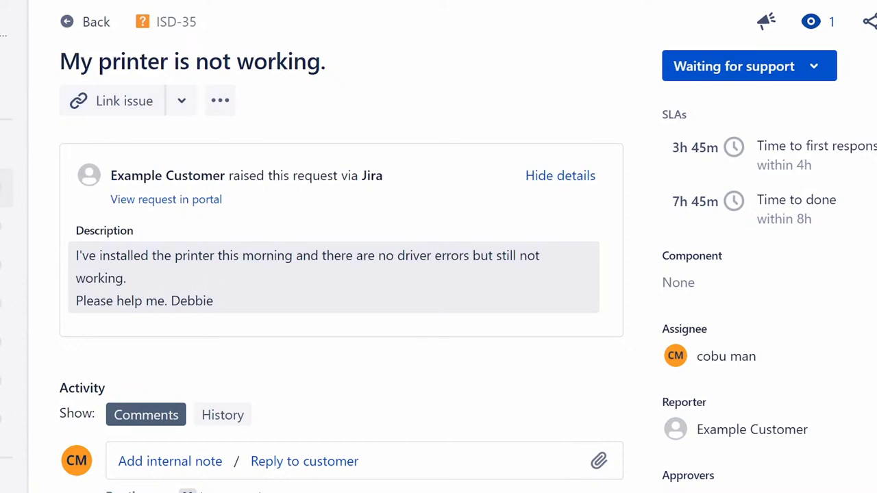
# - Read through the ISD-35 title and its printer-installation description
pyautogui.moveTo(60, 62); pyautogui.dragTo(372, 84)
pyautogui.click(77, 263)
pyautogui.tripleClick(79, 264)
pyautogui.click(76, 256)
pyautogui.moveTo(213, 301); pyautogui.dragTo(131, 256)
pyautogui.click(117, 256)
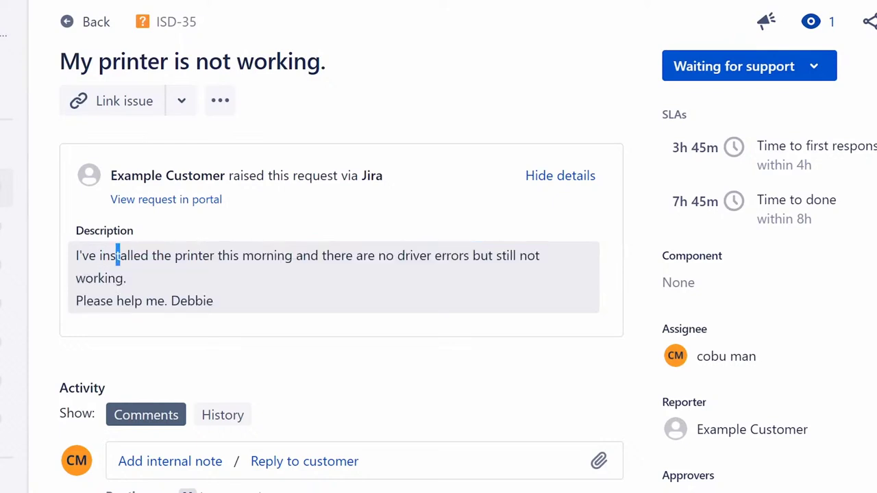
pyautogui.tripleClick(79, 264)
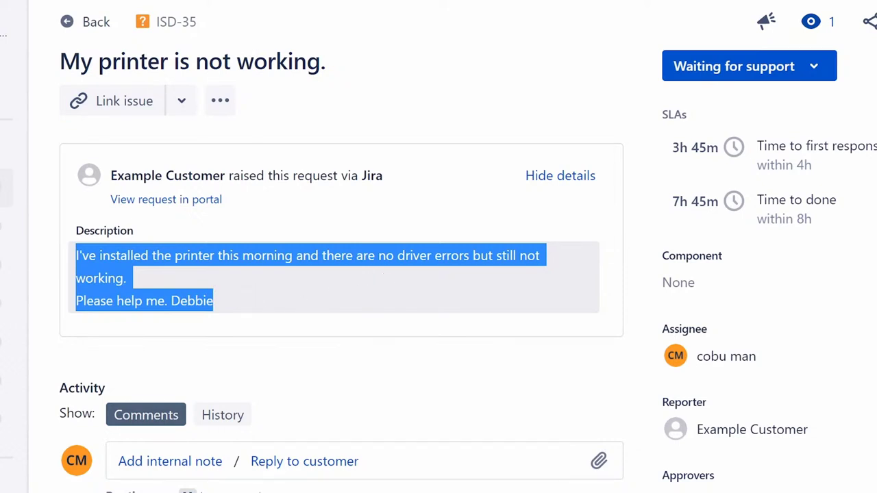
pyautogui.click(237, 305)
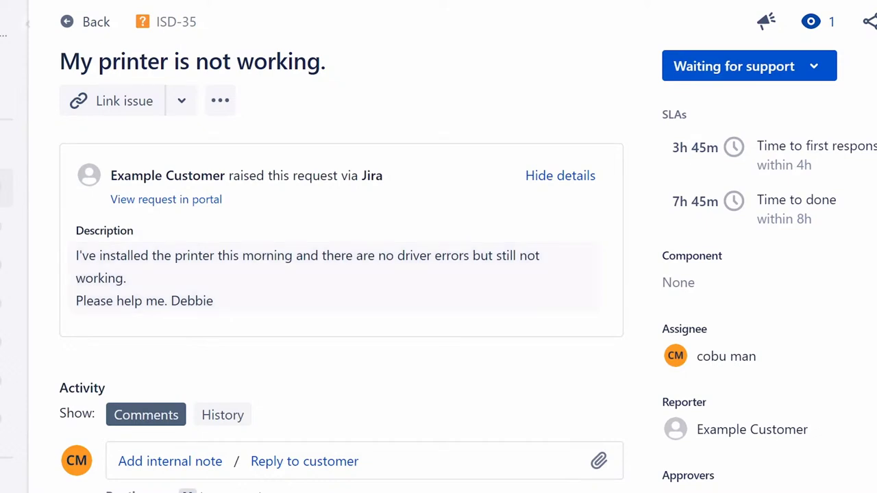
pyautogui.press('super')
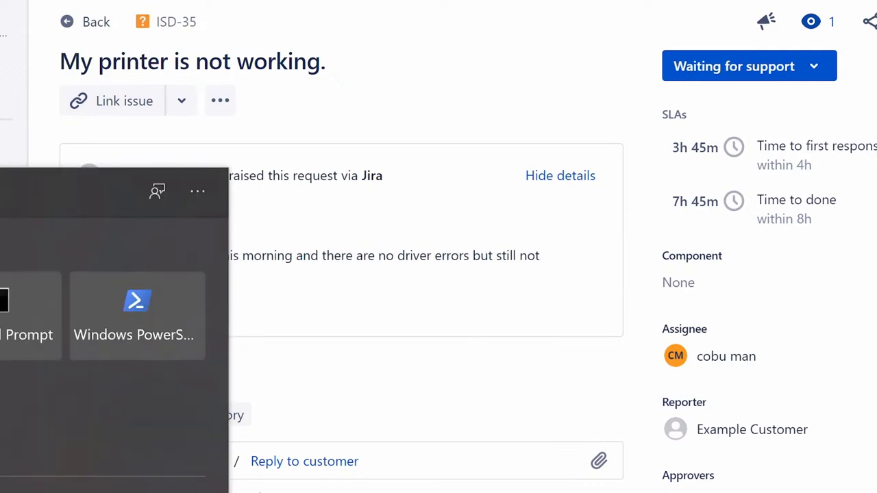
# - Search Windows for 'printer' to reach Printers & scanners and select the Canon MP250 series
pyautogui.write('remote de')
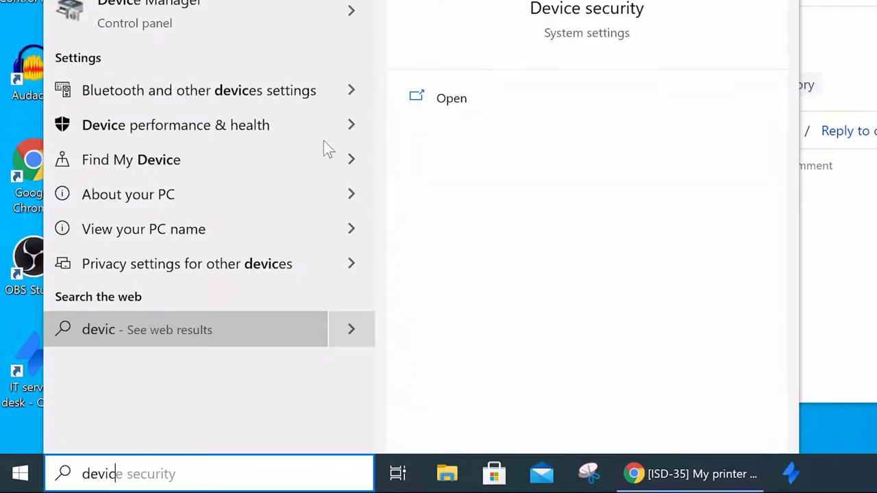
pyautogui.press('BackSpace')
pyautogui.press('BackSpace')
pyautogui.press('BackSpace')
pyautogui.press('BackSpace')
pyautogui.press('BackSpace')
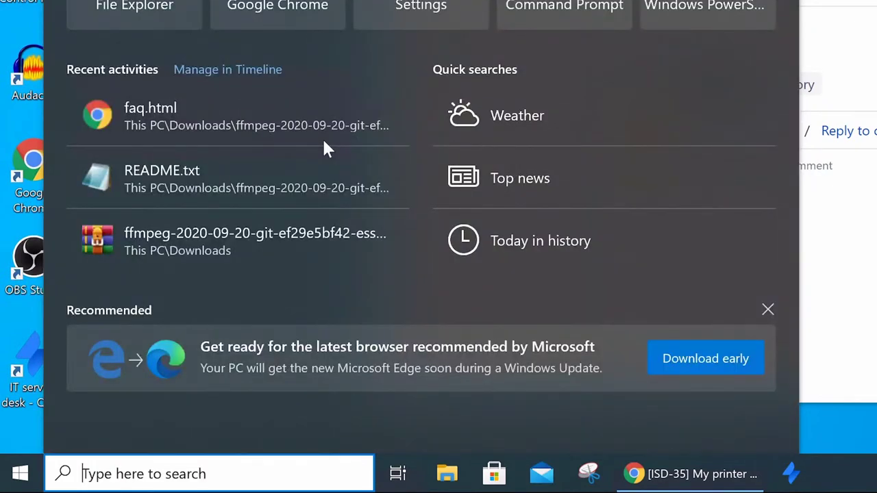
pyautogui.write('printer')
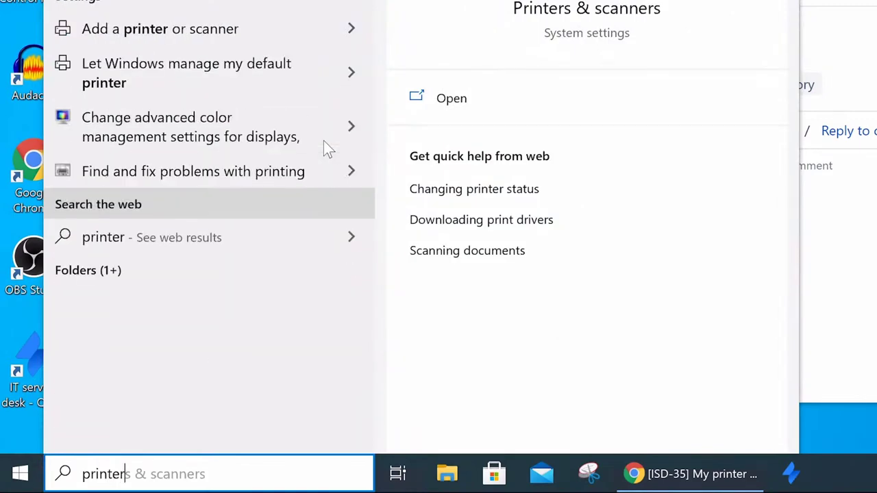
pyautogui.press('Return')
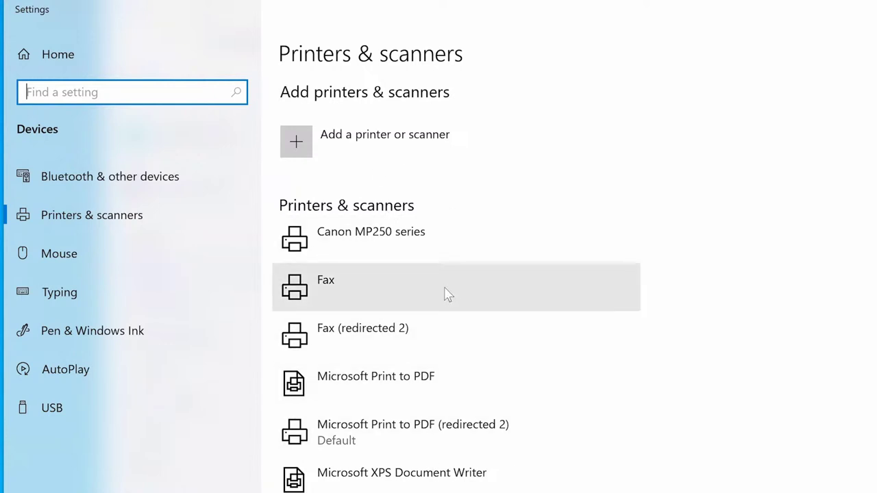
pyautogui.click(436, 251)
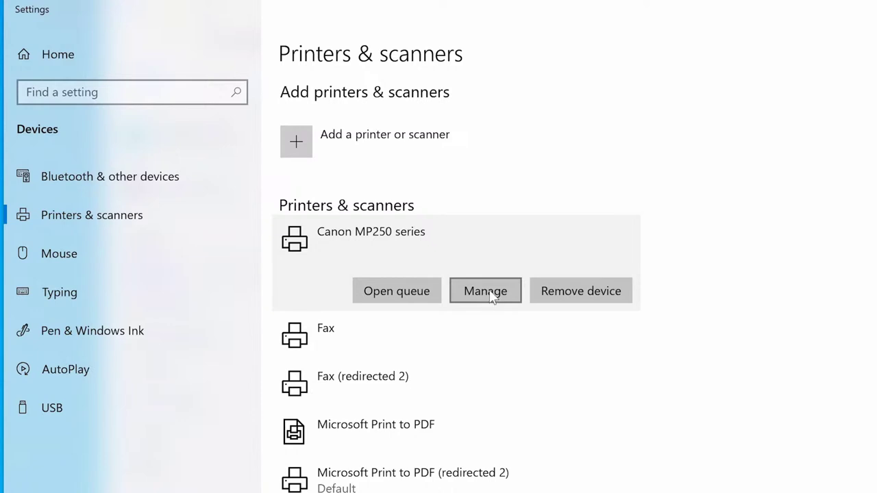
# - Open the Canon MP250 series management page, showing status Idle, and place it beside the ticket
pyautogui.click(491, 296)
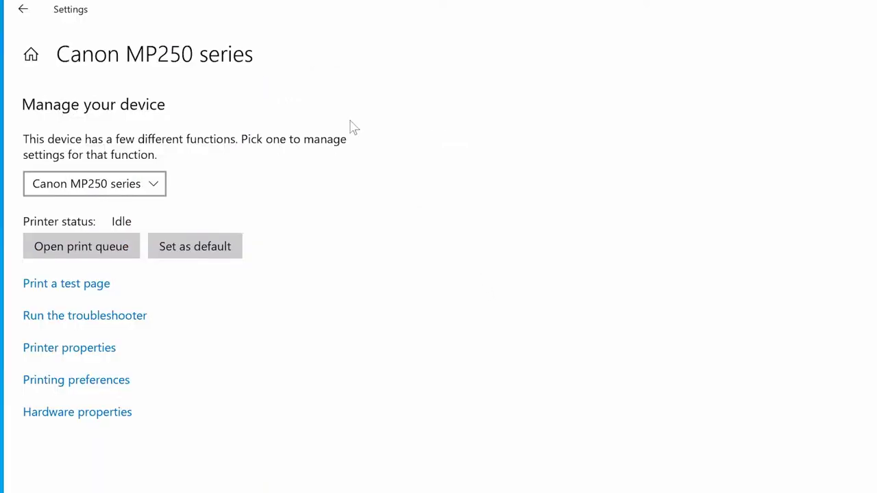
pyautogui.moveTo(400, 11); pyautogui.dragTo(508, 16)
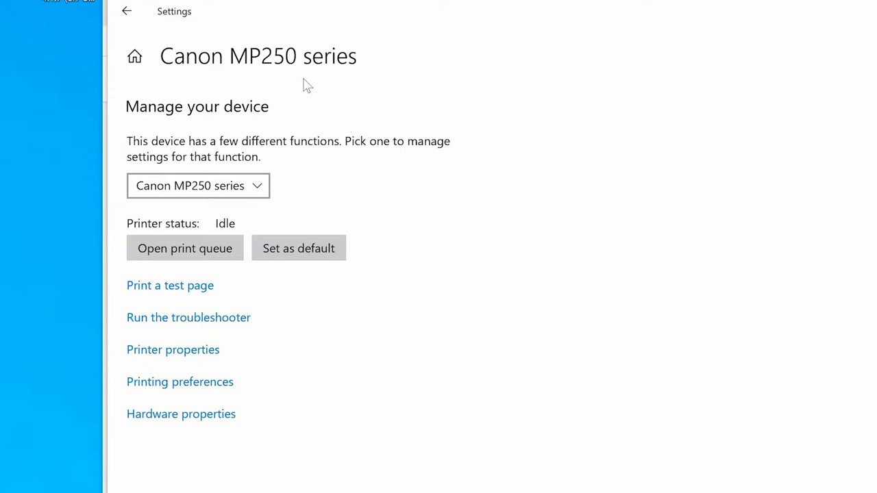
pyautogui.moveTo(280, 27); pyautogui.dragTo(327, 24)
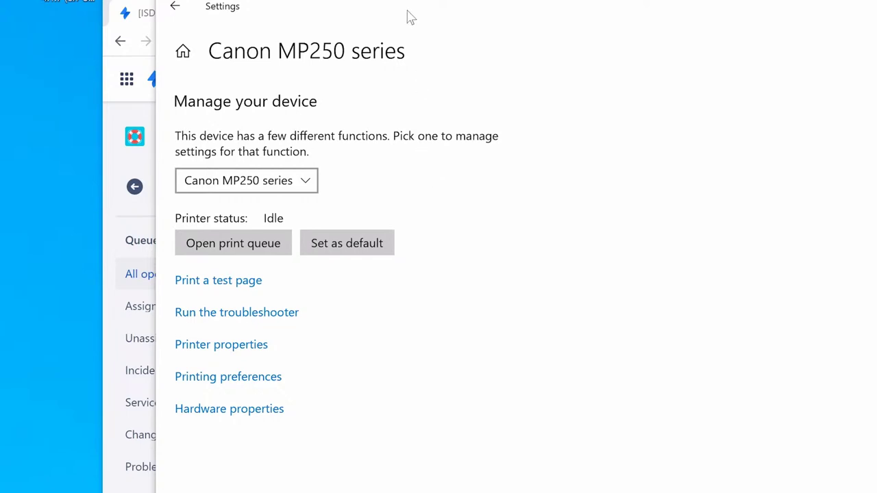
pyautogui.moveTo(409, 15); pyautogui.dragTo(746, 15)
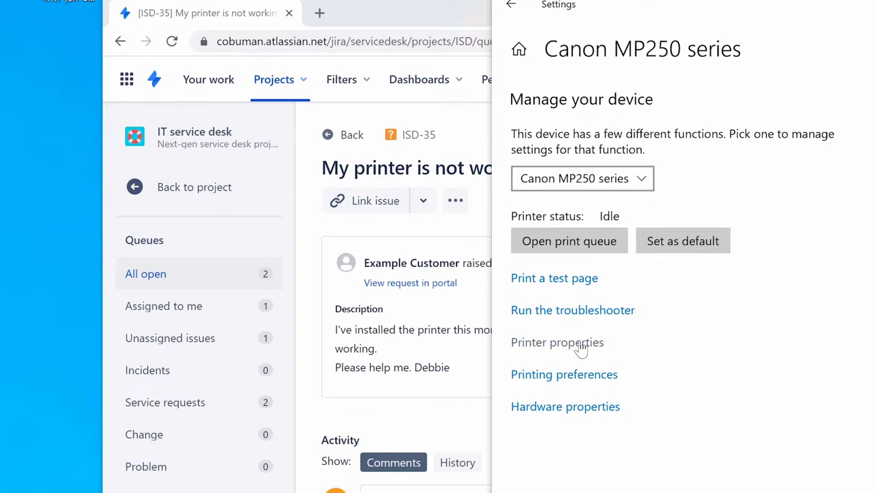
# - Open the Canon MP250 series printer properties and centre the dialog on its General page
pyautogui.click(581, 349)
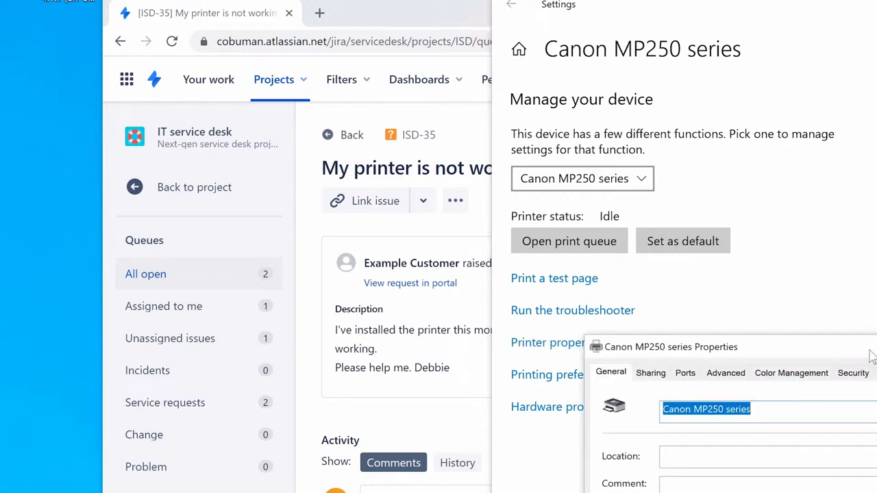
pyautogui.moveTo(826, 327); pyautogui.dragTo(587, 153)
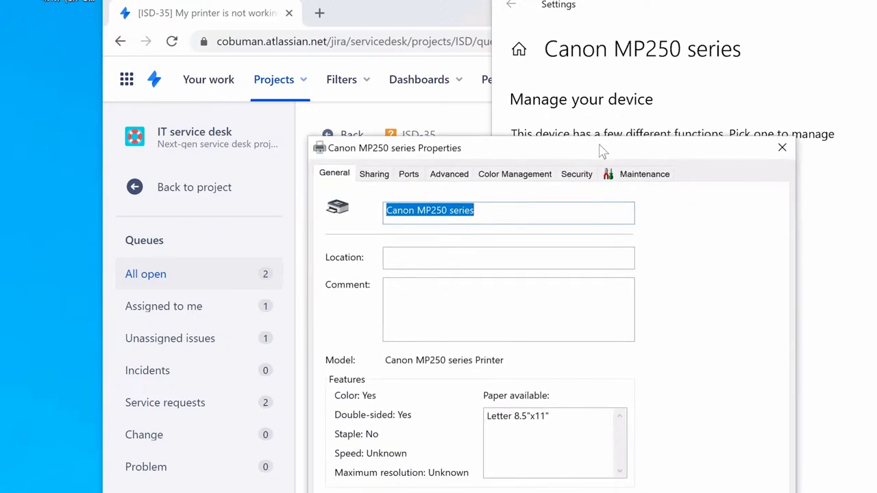
pyautogui.click(486, 212)
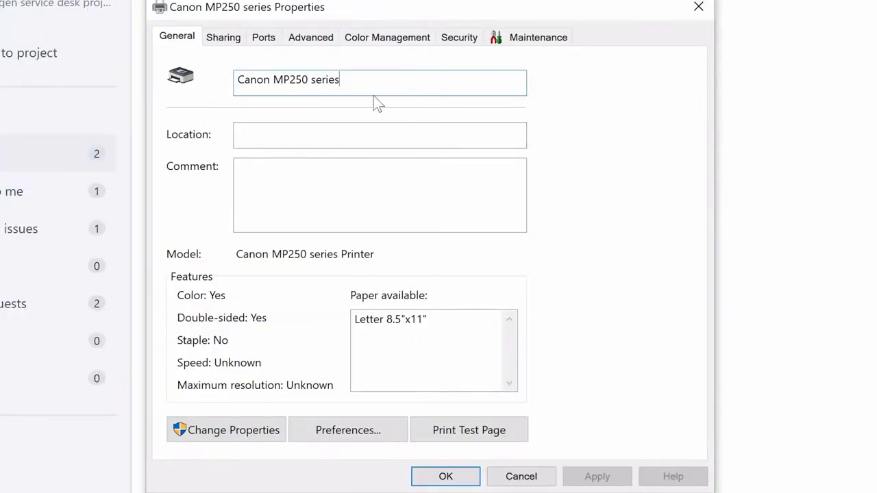
pyautogui.click(238, 135)
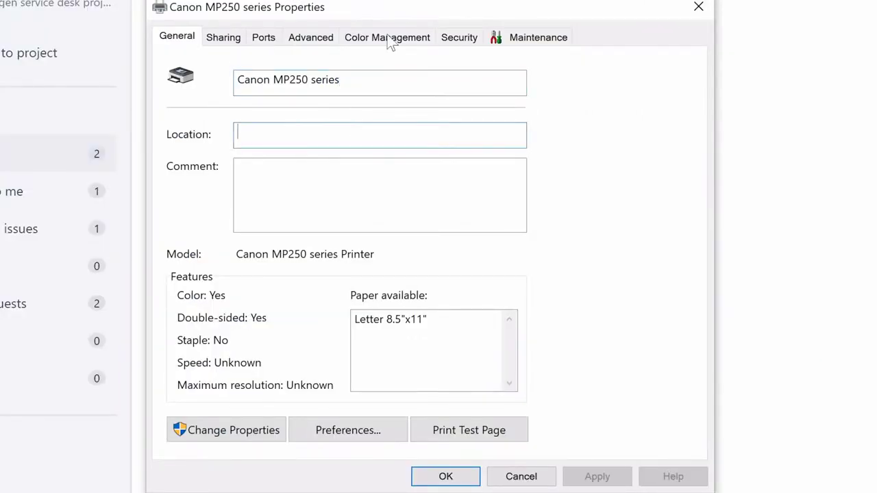
pyautogui.moveTo(426, 8); pyautogui.dragTo(427, 14)
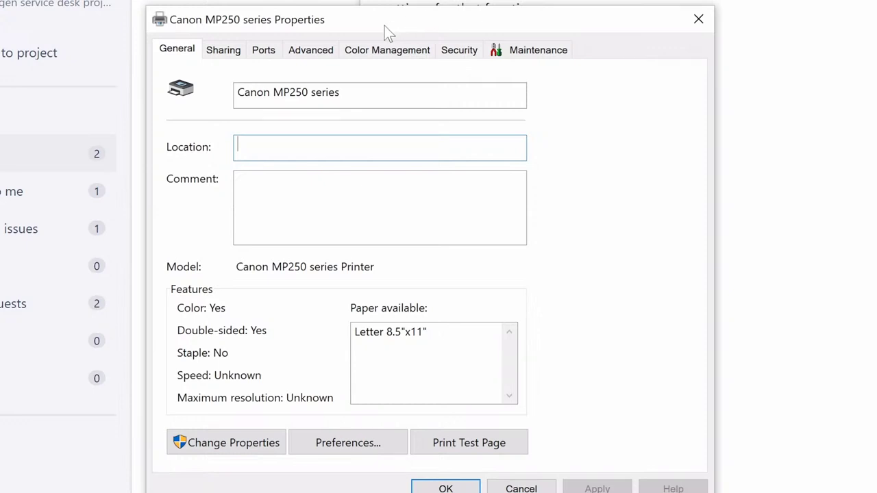
# - Review the Canon MP250 Advanced spooling settings, then return to the Jira ticket
pyautogui.click(323, 57)
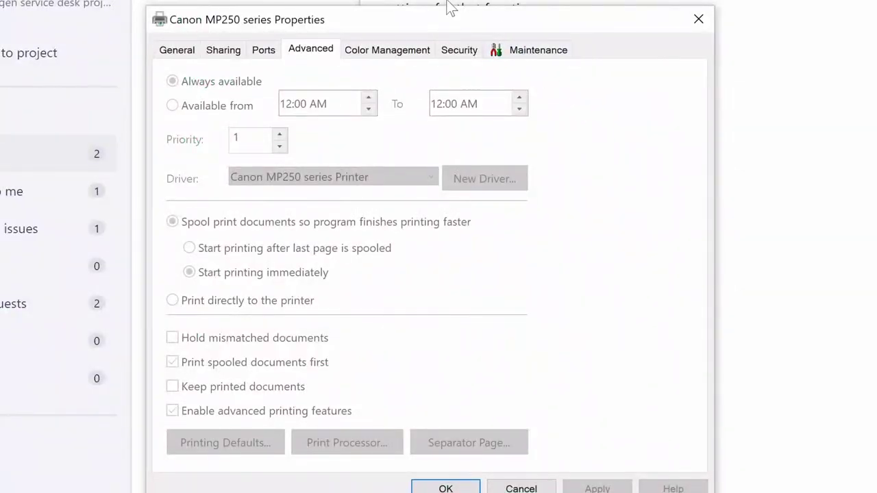
pyautogui.moveTo(432, 20); pyautogui.dragTo(431, 22)
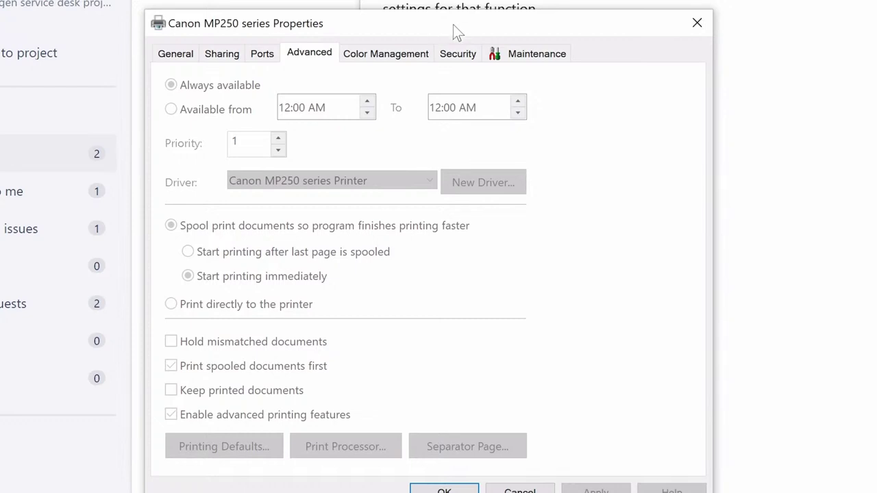
pyautogui.moveTo(453, 25); pyautogui.dragTo(627, 42)
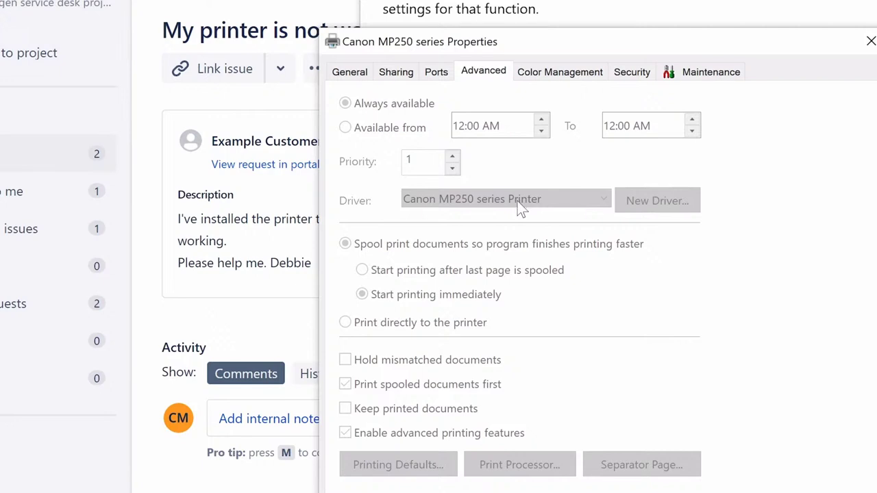
pyautogui.click(246, 288)
# - Review the ISD-35 printer description, then set up an empty internal-note comment
pyautogui.click(301, 268)
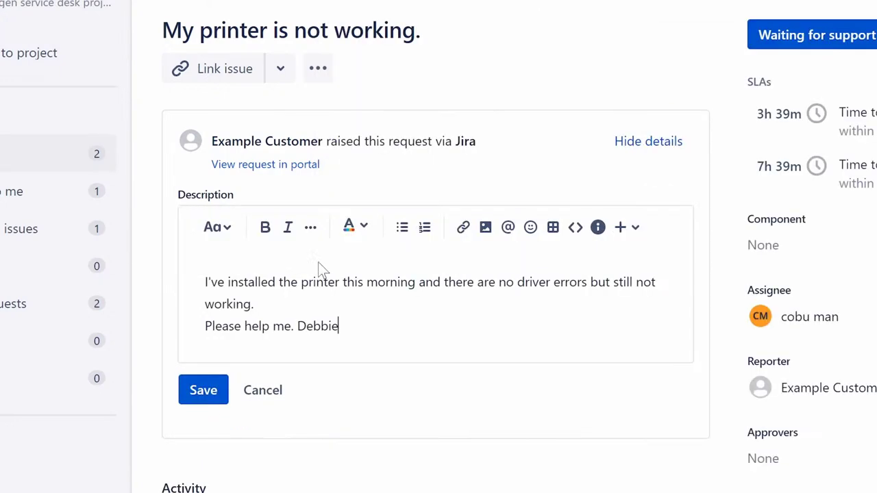
pyautogui.press('Left')
pyautogui.press('Left')
pyautogui.press('Left')
pyautogui.press('Left')
pyautogui.press('Left')
pyautogui.press('Left')
pyautogui.press('Left')
pyautogui.press('Left')
pyautogui.press('Up')
pyautogui.click(377, 282)
pyautogui.press('Down')
pyautogui.click(305, 325)
pyautogui.click(346, 282)
pyautogui.click(277, 396)
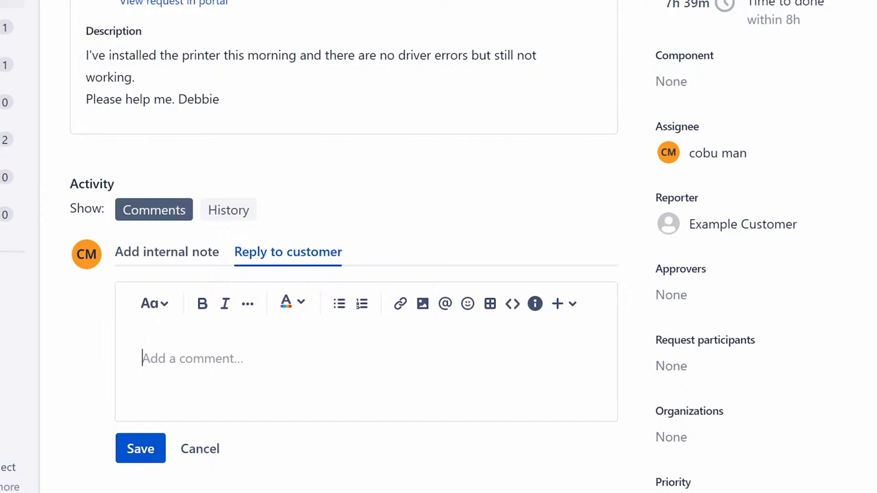
pyautogui.click(212, 260)
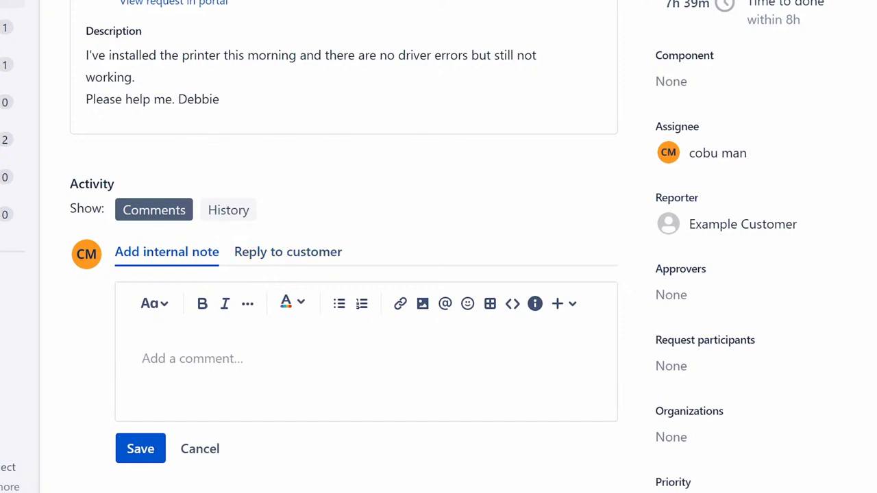
# - Post the internal note 'Configured printer as requested by user/customer.' with the agent's name, and mark ISD-35 Completed
pyautogui.write('Configur')
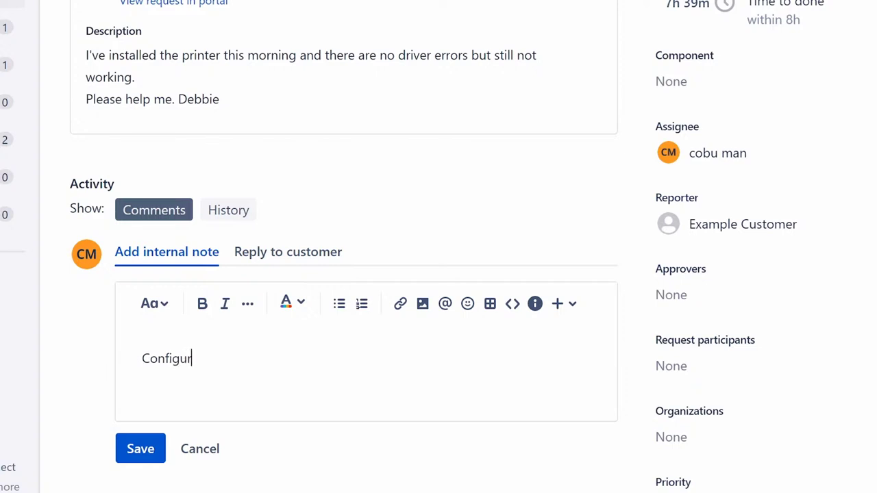
pyautogui.write('ed printer ')
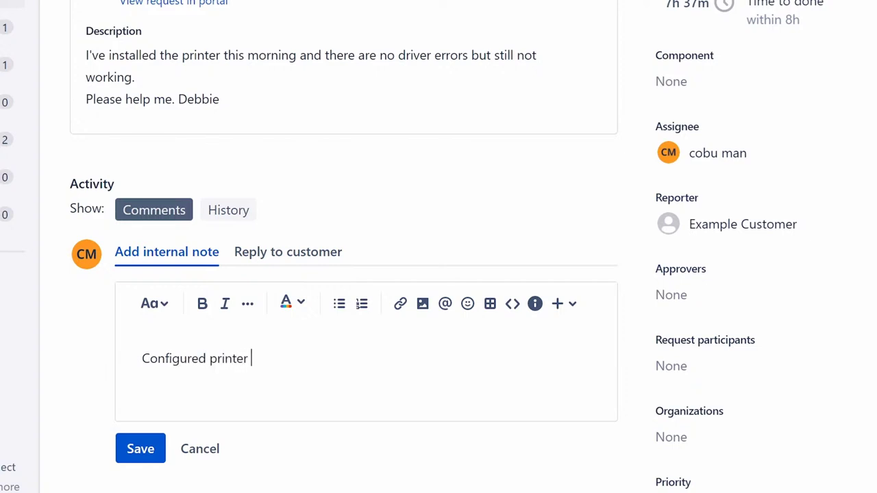
pyautogui.write('as requested ')
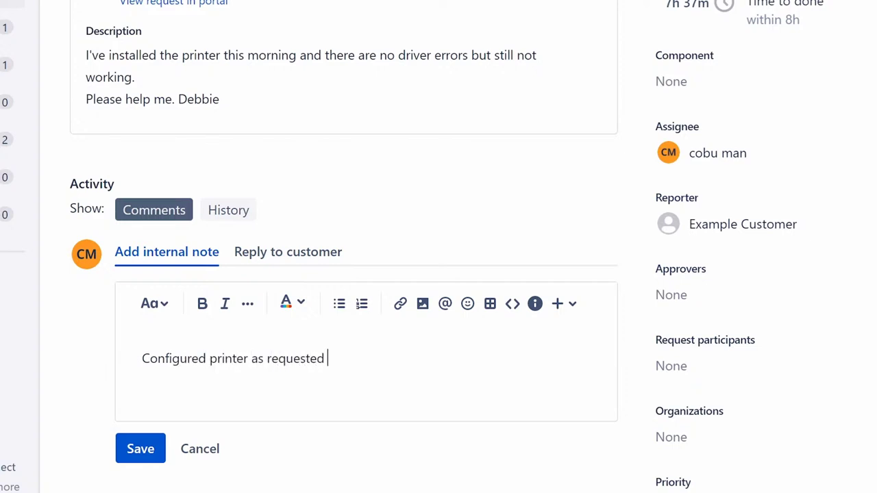
pyautogui.write('by user/customer. Ervin')
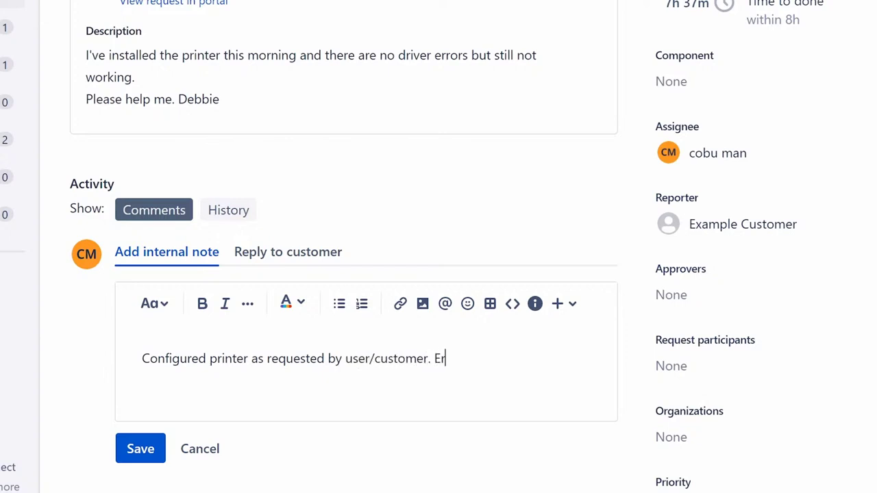
pyautogui.click(129, 456)
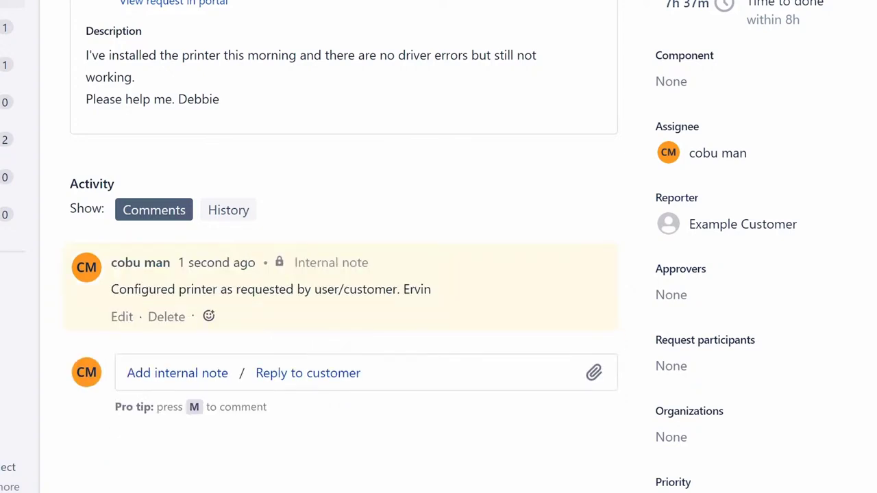
pyautogui.click(675, 51)
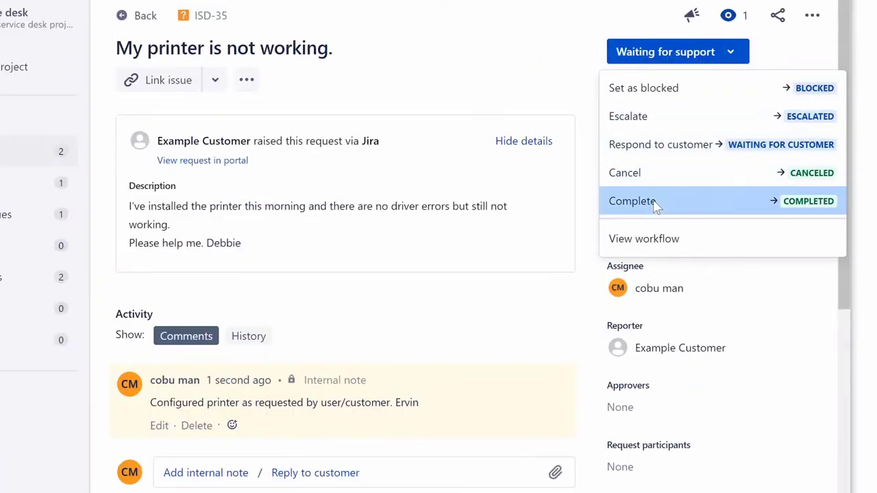
pyautogui.click(654, 202)
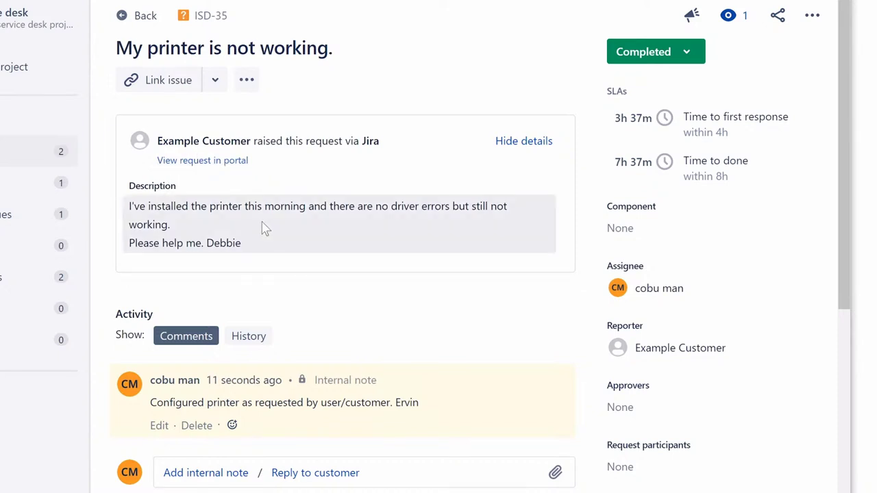
# - Return to the All open queue, now listing only ISD-34
pyautogui.click(204, 224)
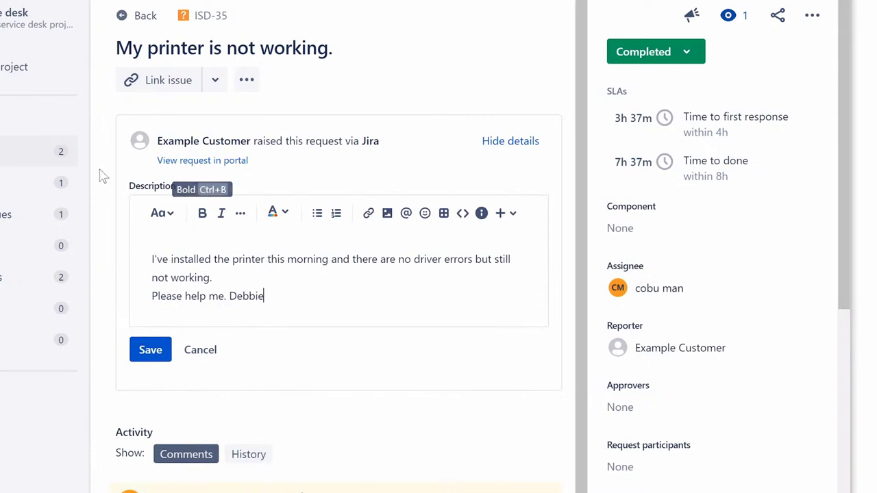
pyautogui.moveTo(41, 171)
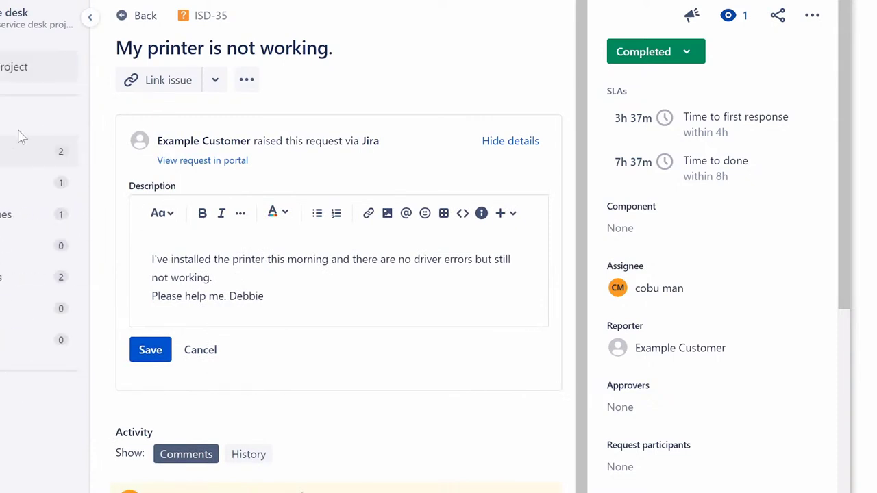
pyautogui.click(9, 150)
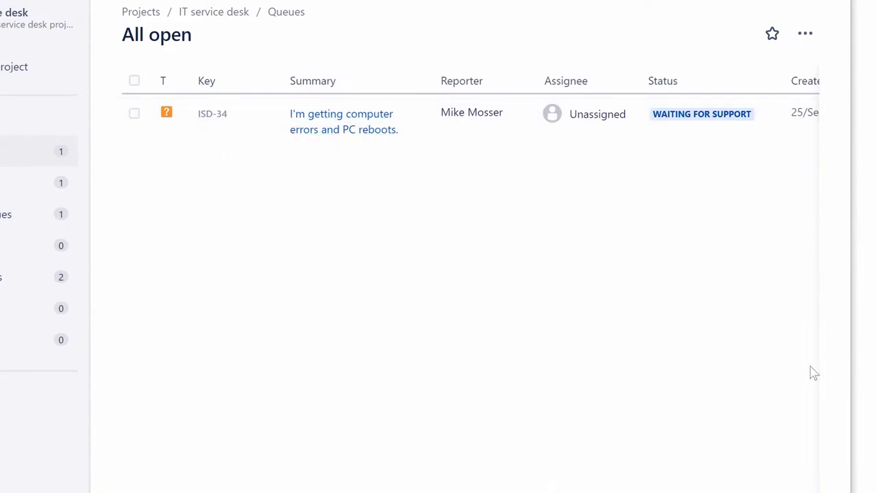
# - Open ISD-34 'I'm getting computer errors and PC reboots.' and read its title and description
pyautogui.hscroll(3, 466, 116)
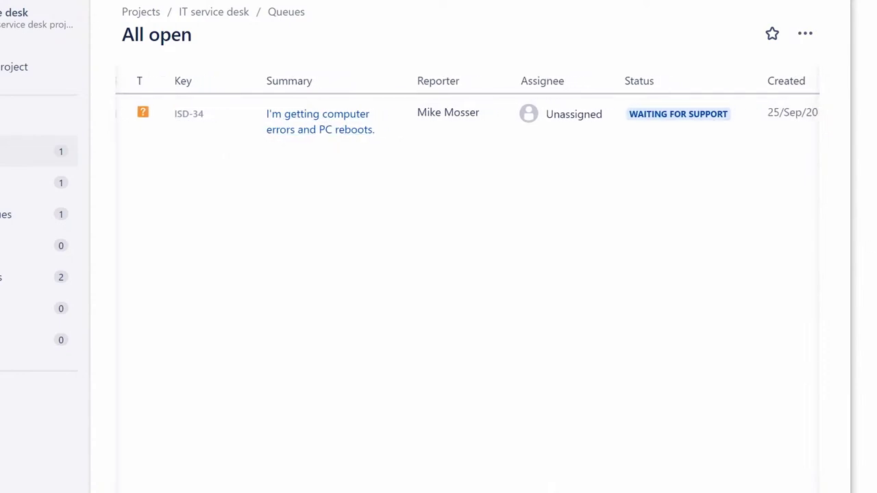
pyautogui.hscroll(-3, 465, 117)
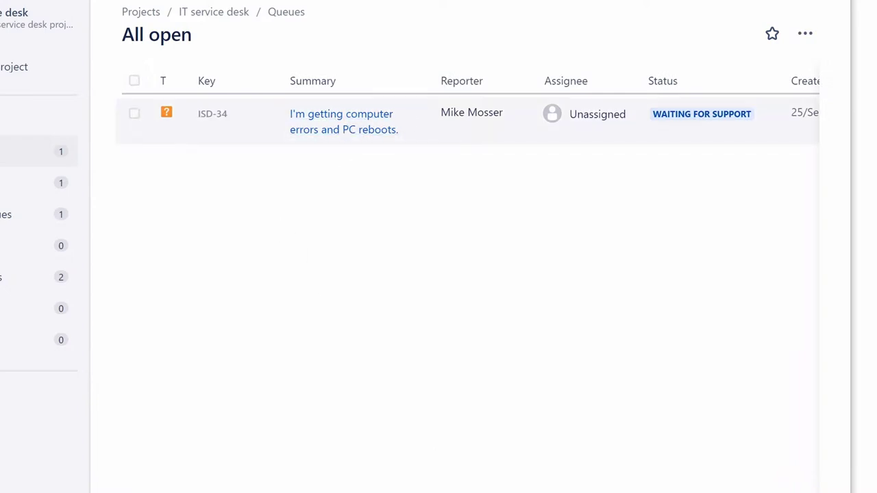
pyautogui.click(319, 118)
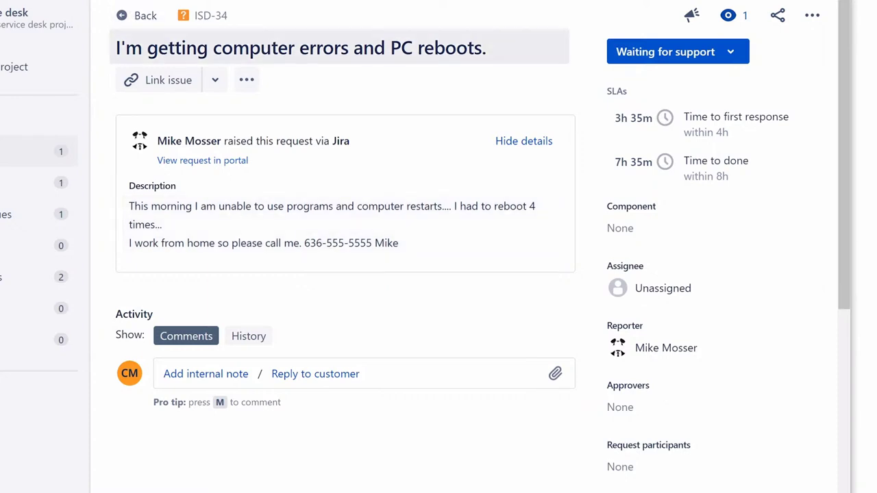
pyautogui.moveTo(116, 48); pyautogui.dragTo(500, 53)
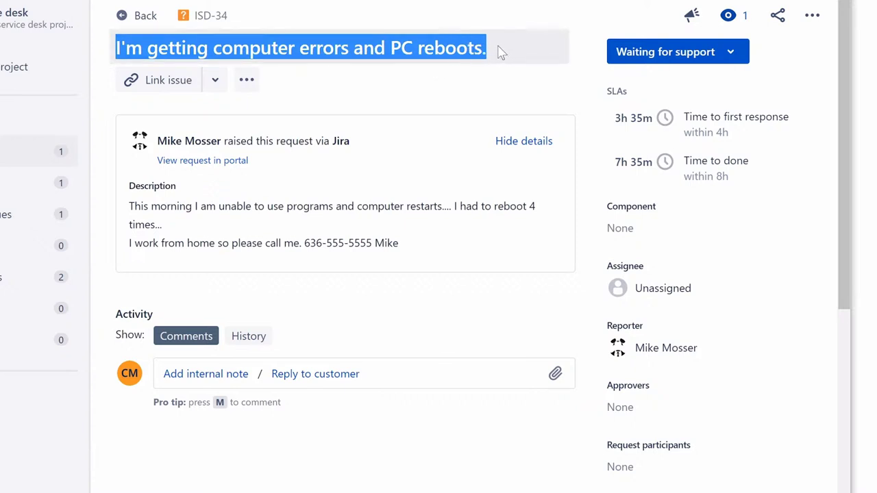
pyautogui.moveTo(129, 205); pyautogui.dragTo(317, 224)
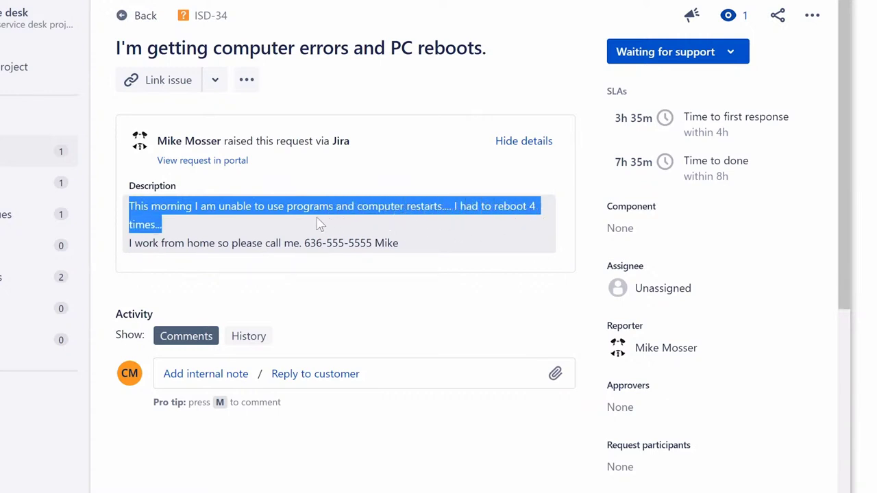
pyautogui.click(303, 233)
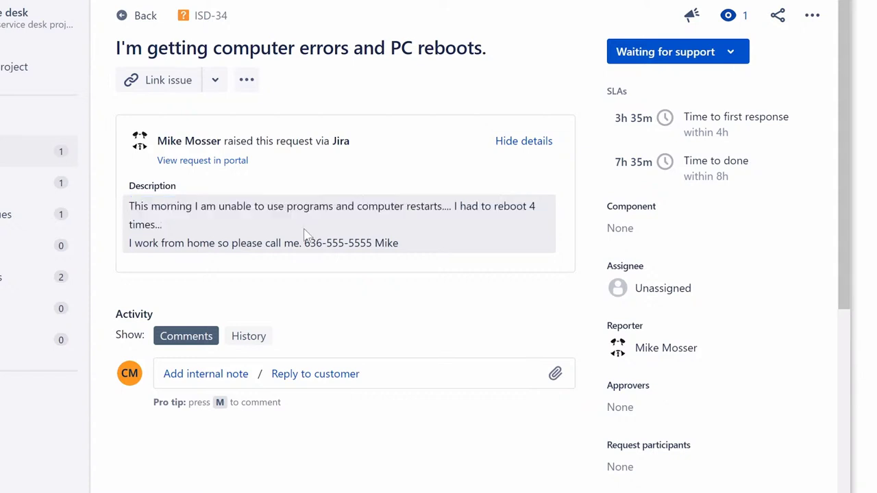
pyautogui.moveTo(399, 243); pyautogui.dragTo(129, 244)
pyautogui.click(373, 238)
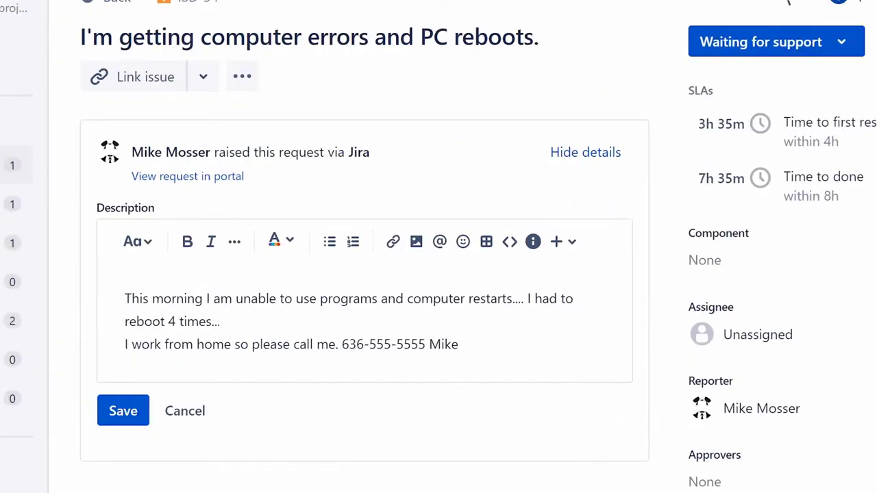
# - Highlight key phrases in the ISD-34 description: the reboot sentence, 'to use programs', 'computer restarts'
pyautogui.click(251, 344)
pyautogui.moveTo(220, 321); pyautogui.dragTo(526, 299)
pyautogui.click(221, 321)
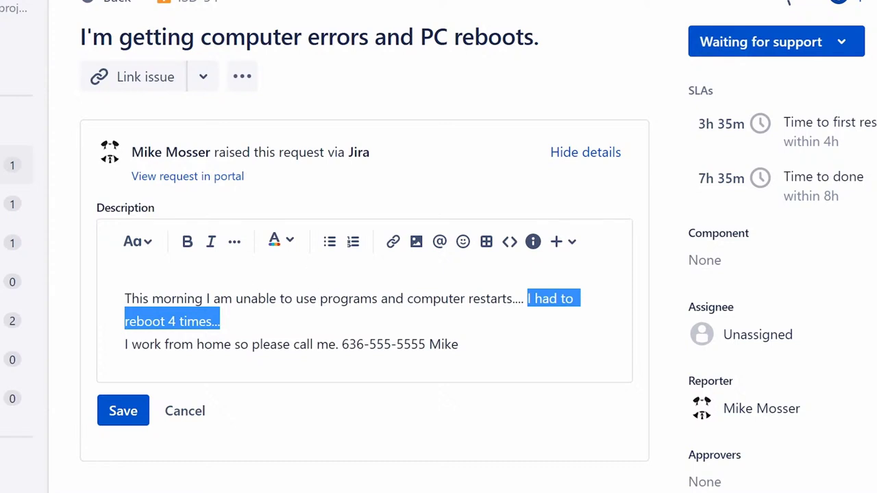
pyautogui.click(221, 321)
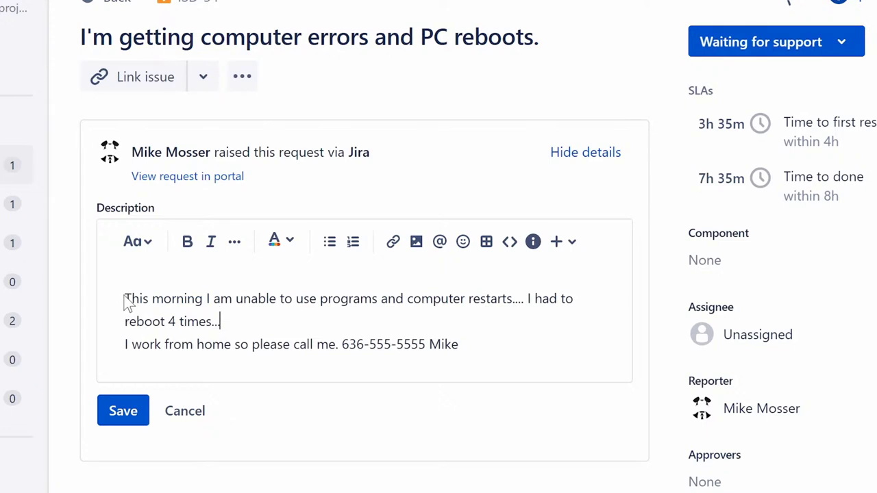
pyautogui.moveTo(130, 298); pyautogui.dragTo(491, 298)
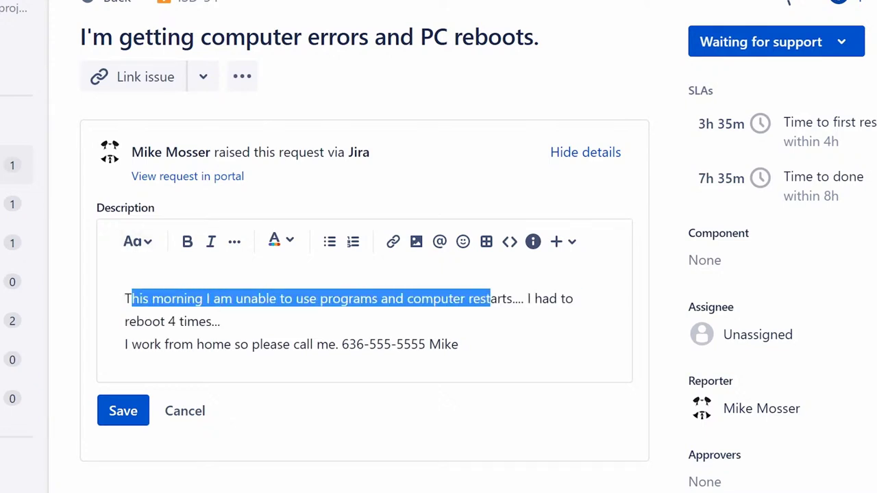
pyautogui.click(218, 321)
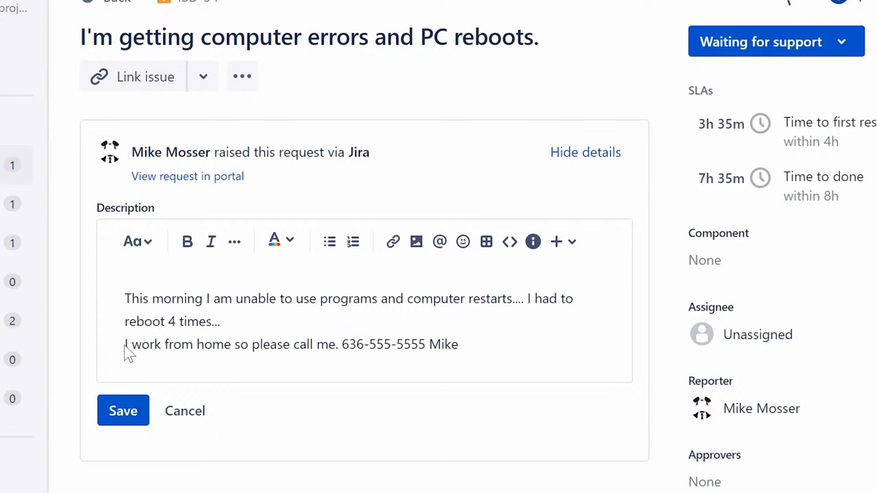
pyautogui.hotkey('ctrl', 'End')
pyautogui.moveTo(125, 299); pyautogui.dragTo(524, 298)
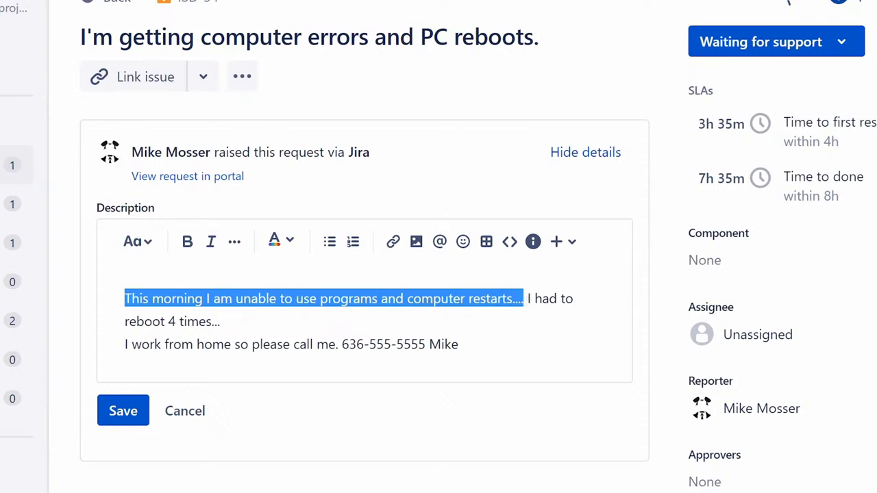
pyautogui.click(220, 321)
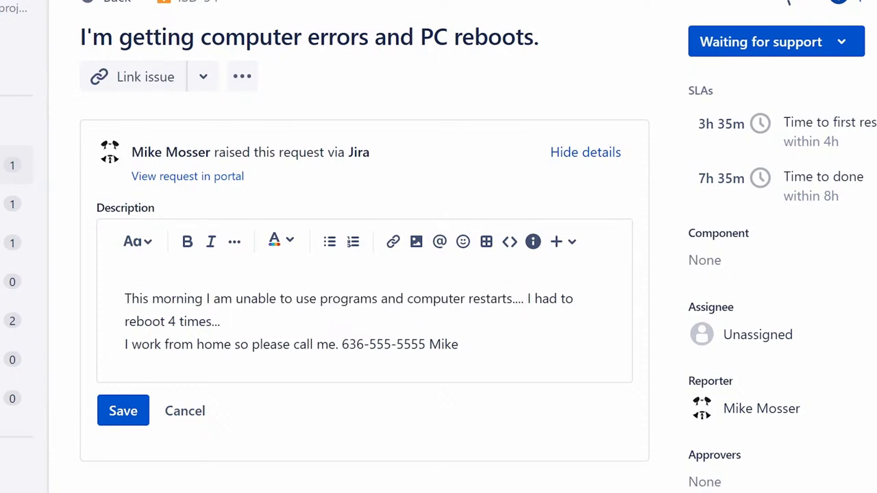
pyautogui.moveTo(280, 298); pyautogui.dragTo(377, 299)
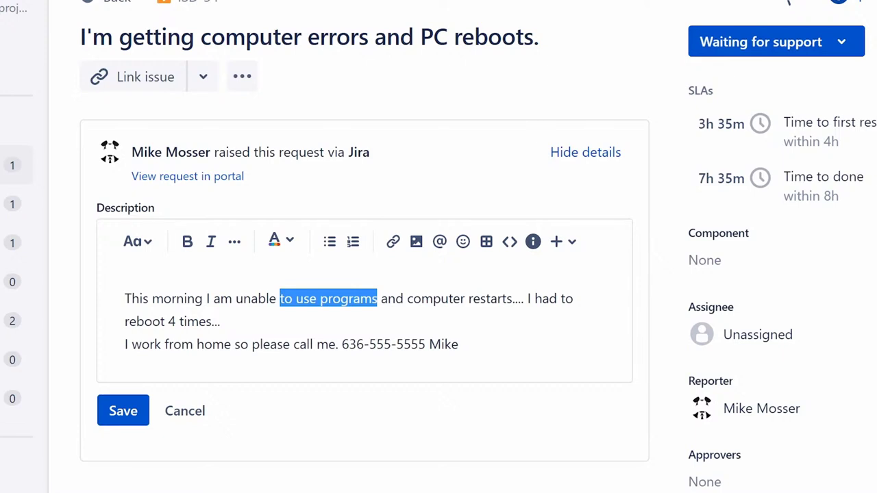
pyautogui.click(220, 322)
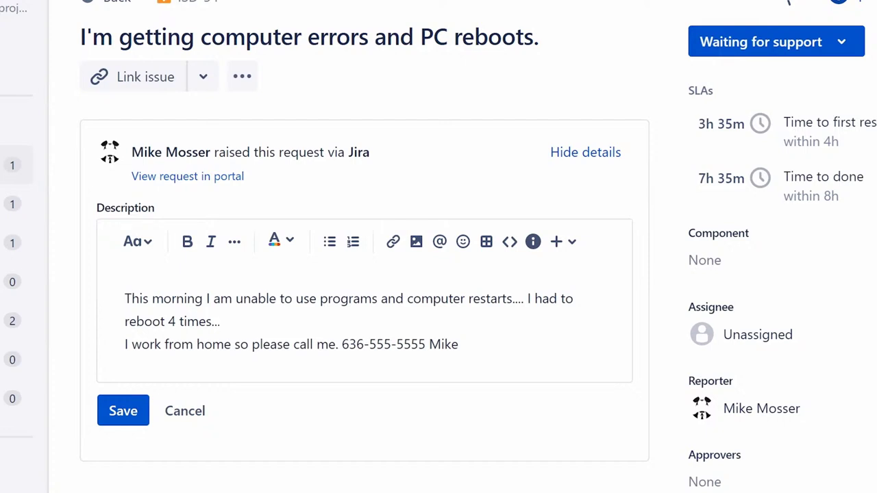
pyautogui.moveTo(282, 299)
pyautogui.mouseDown()
pyautogui.moveTo(329, 299)
pyautogui.moveTo(276, 298)
pyautogui.mouseUp()
pyautogui.click(360, 299)
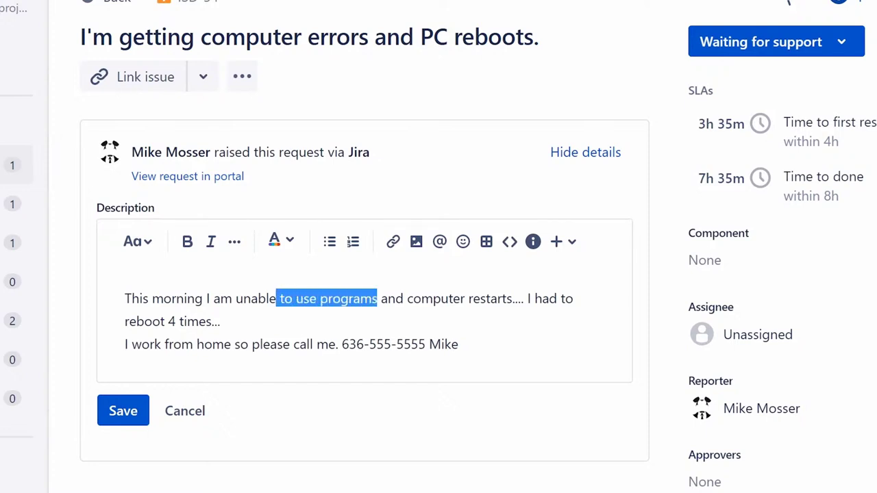
pyautogui.click(283, 299)
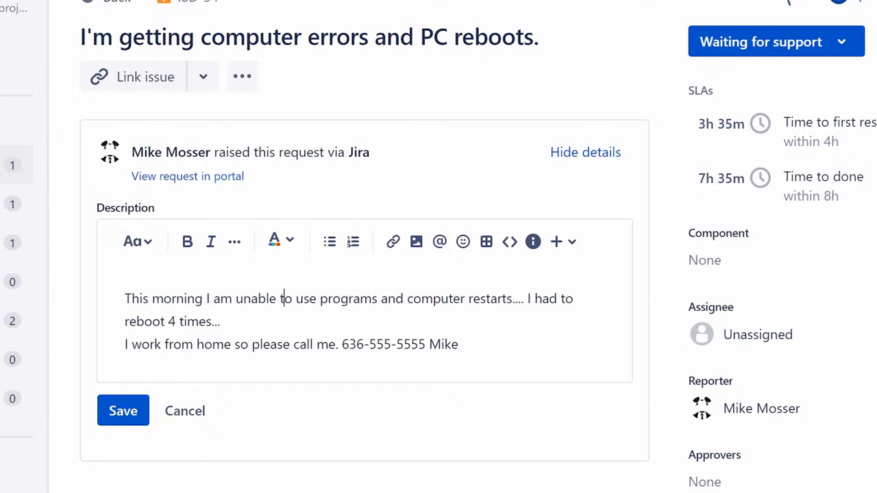
pyautogui.click(407, 299)
pyautogui.moveTo(407, 298); pyautogui.dragTo(512, 299)
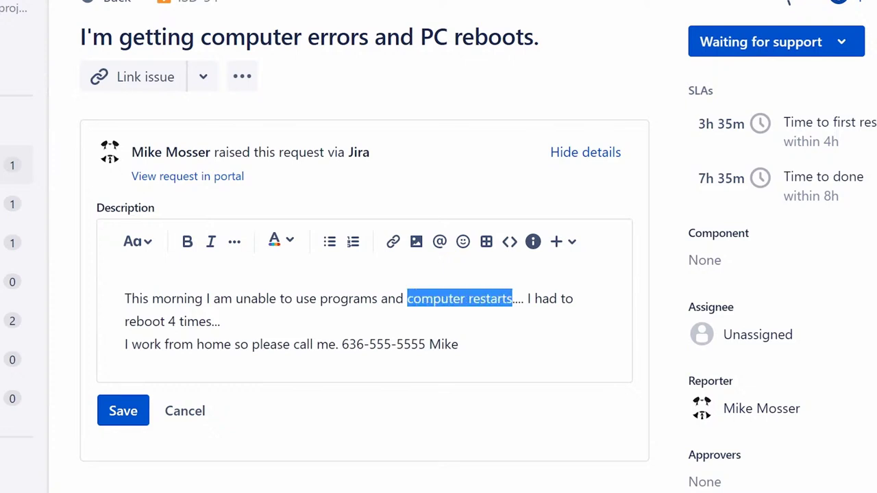
pyautogui.click(520, 299)
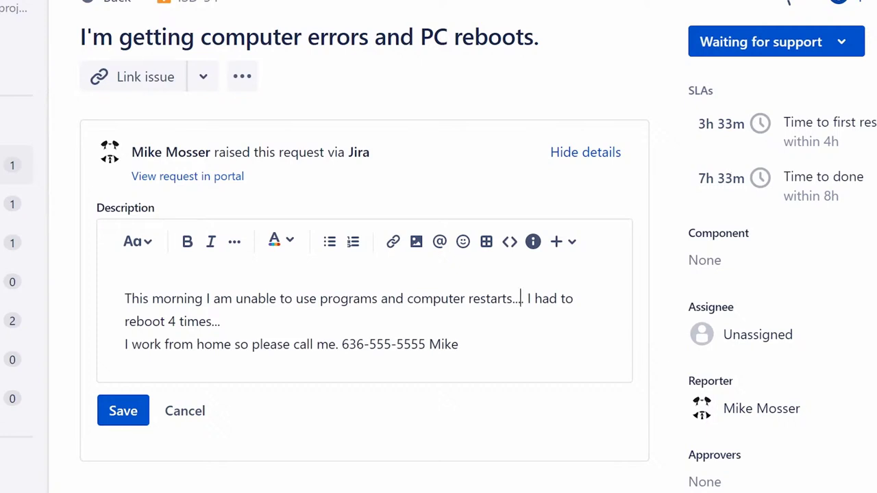
# - Re-highlight 'computer restarts', 'able to use programs' and the rebooting-4-times sentence, leaving the description unchanged
pyautogui.click(303, 298)
pyautogui.moveTo(405, 299); pyautogui.dragTo(515, 298)
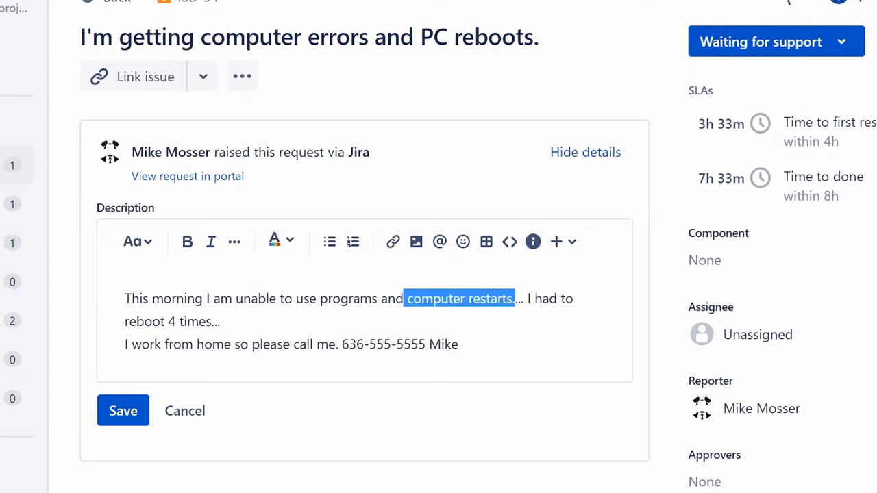
pyautogui.click(486, 298)
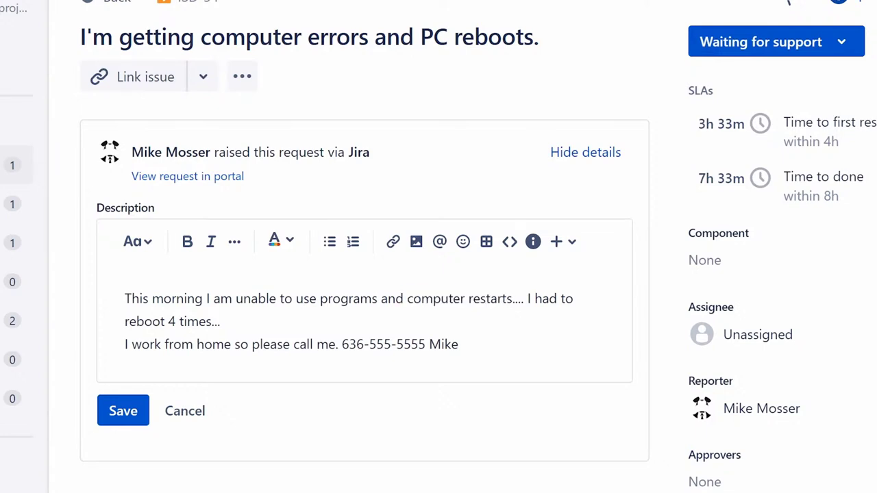
pyautogui.moveTo(406, 298); pyautogui.dragTo(507, 298)
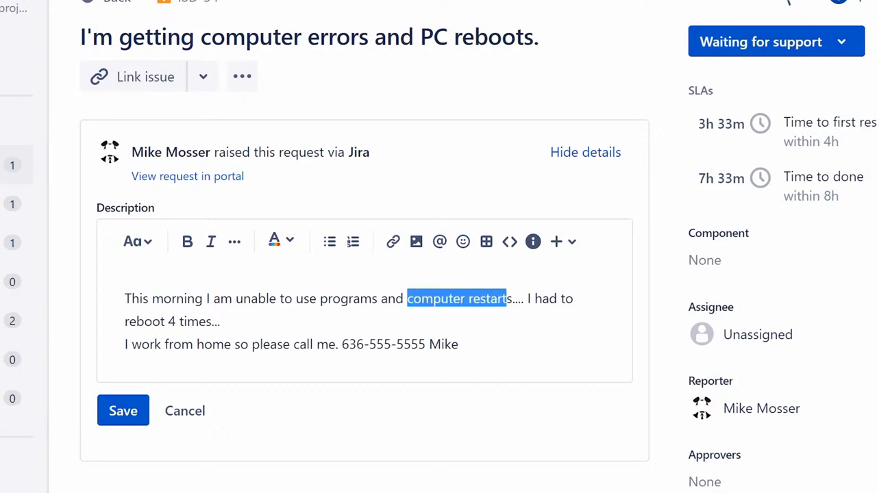
pyautogui.moveTo(378, 298); pyautogui.dragTo(132, 299)
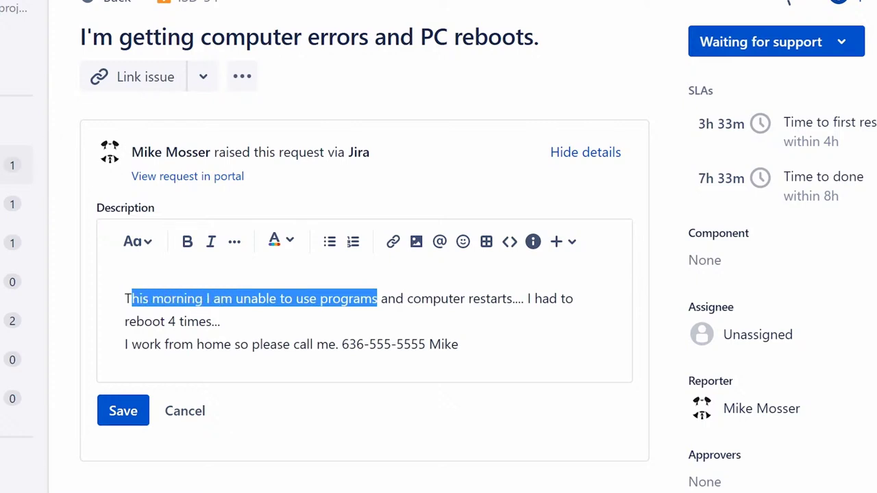
pyautogui.click(203, 299)
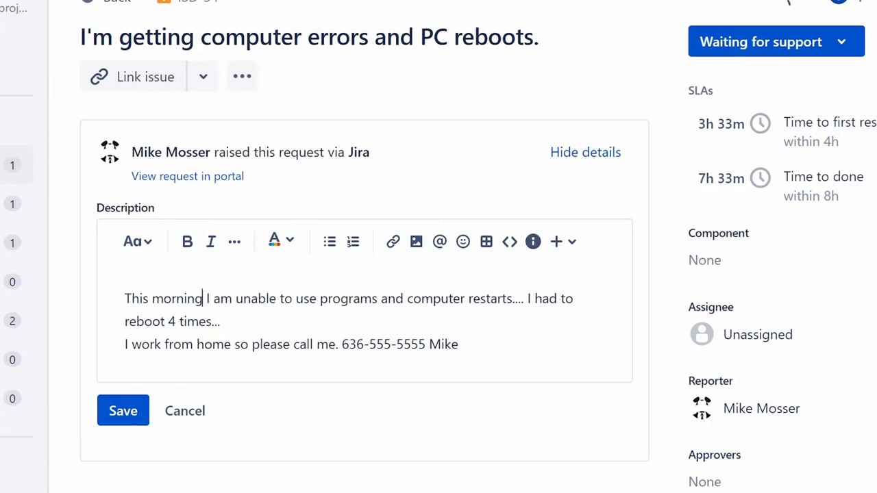
pyautogui.moveTo(251, 299); pyautogui.dragTo(380, 298)
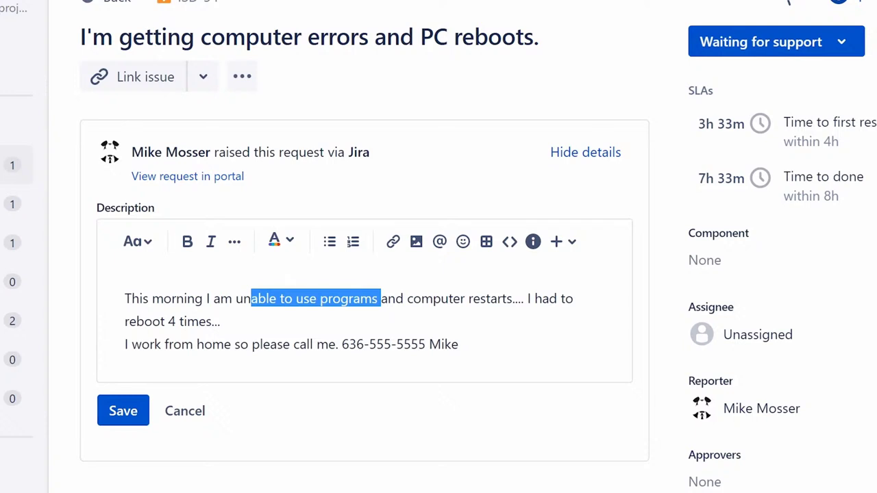
pyautogui.click(283, 299)
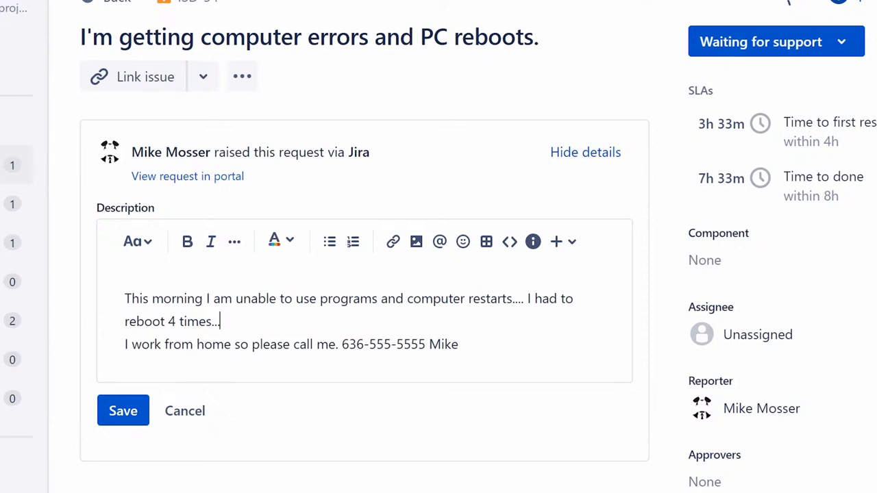
pyautogui.moveTo(221, 321); pyautogui.dragTo(527, 298)
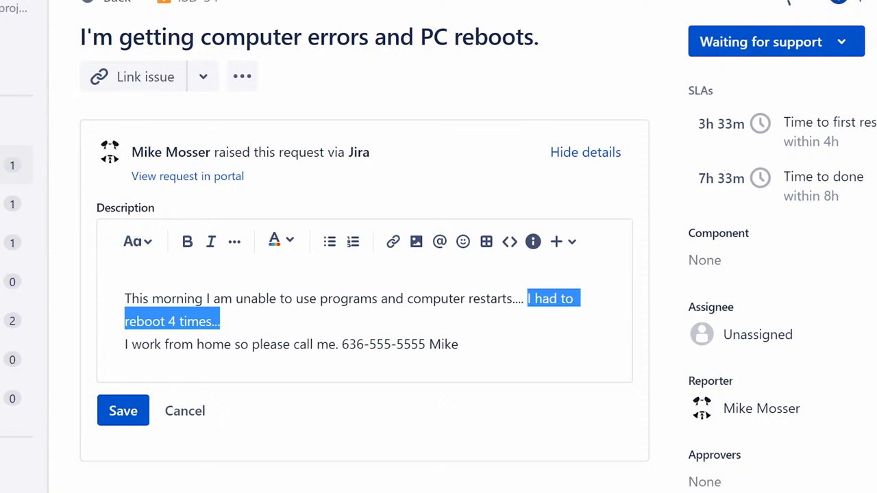
pyautogui.click(221, 322)
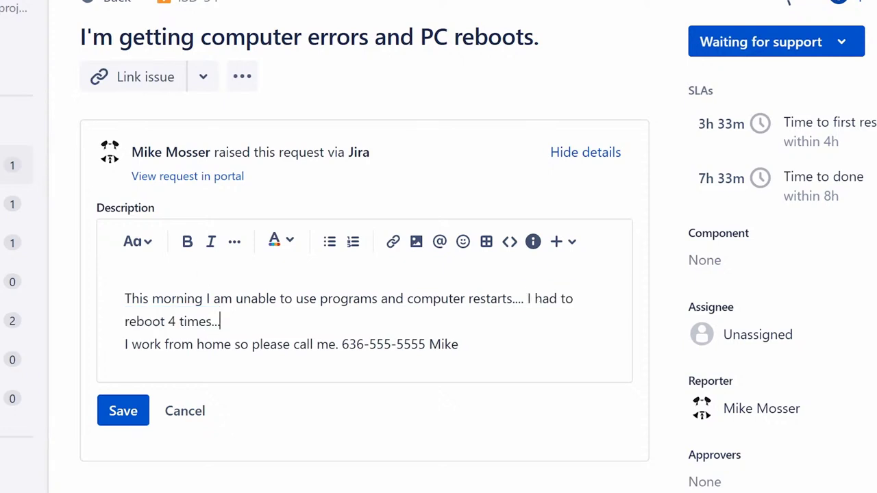
pyautogui.moveTo(220, 322); pyautogui.dragTo(534, 284)
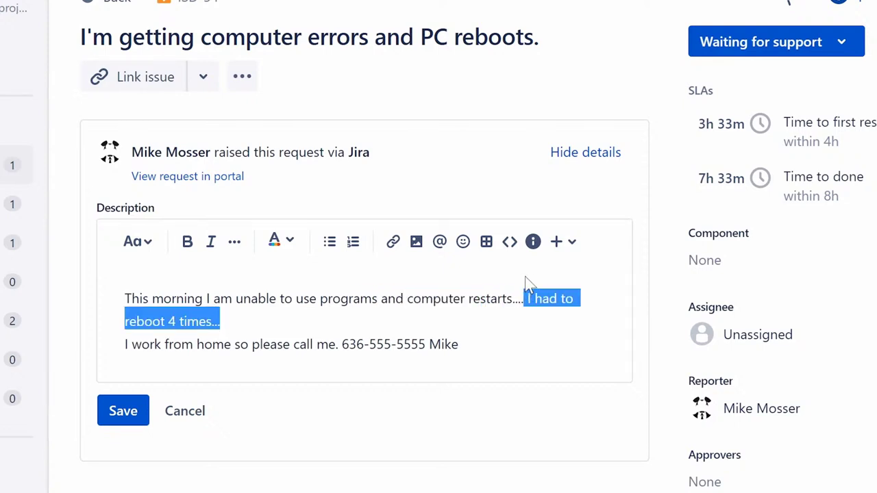
pyautogui.click(487, 299)
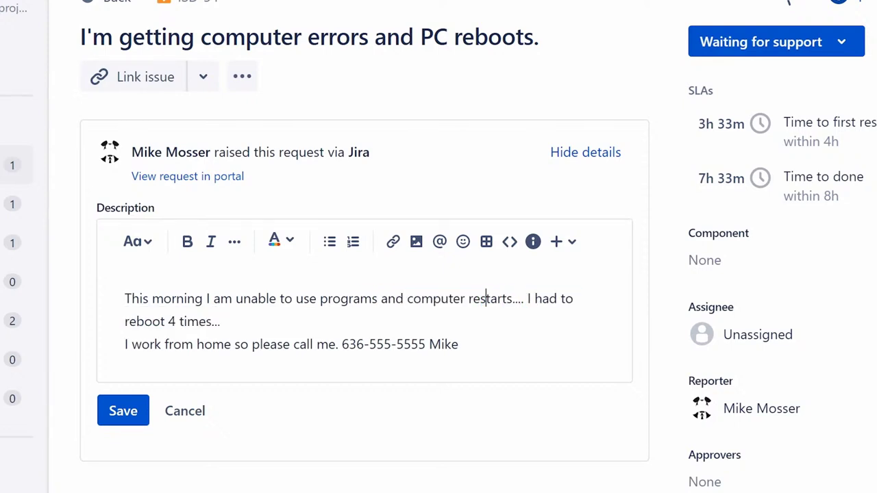
pyautogui.moveTo(528, 299); pyautogui.dragTo(220, 321)
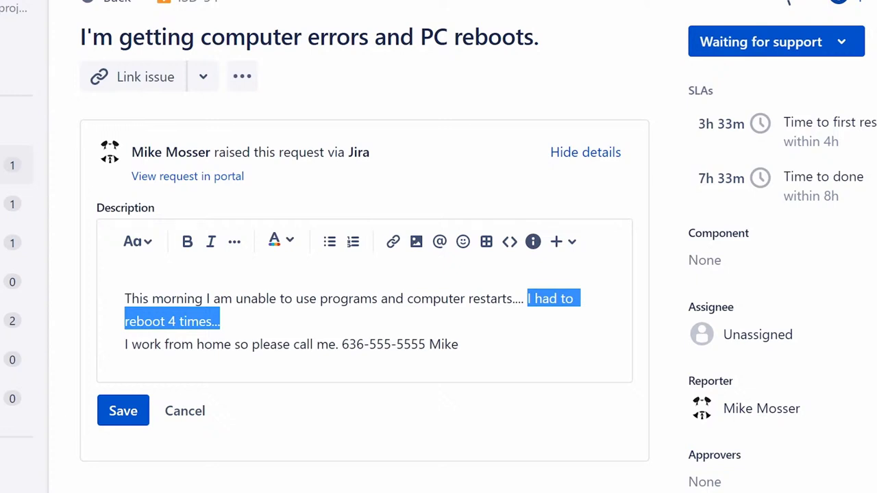
pyautogui.click(404, 344)
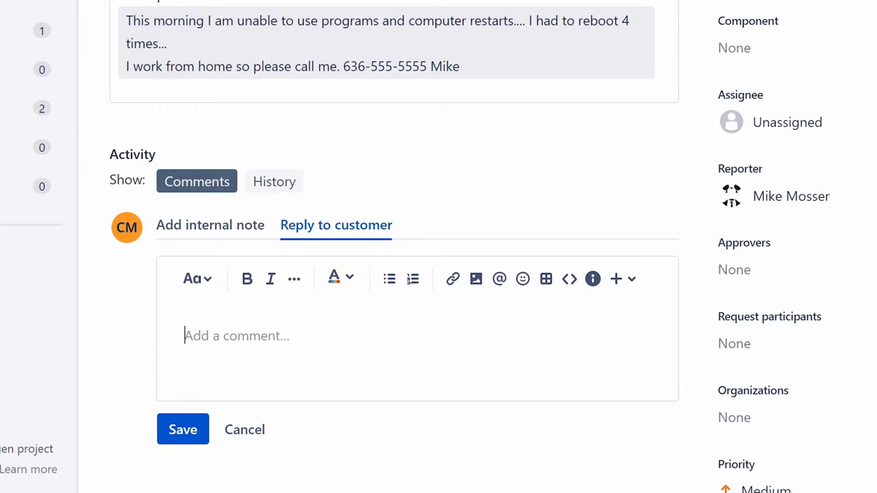
# - Write 'Good morning,', ask about turning the computer off at end of shift, and record the customer's 'I turn it off or shutdown...'
pyautogui.write('Good mron')
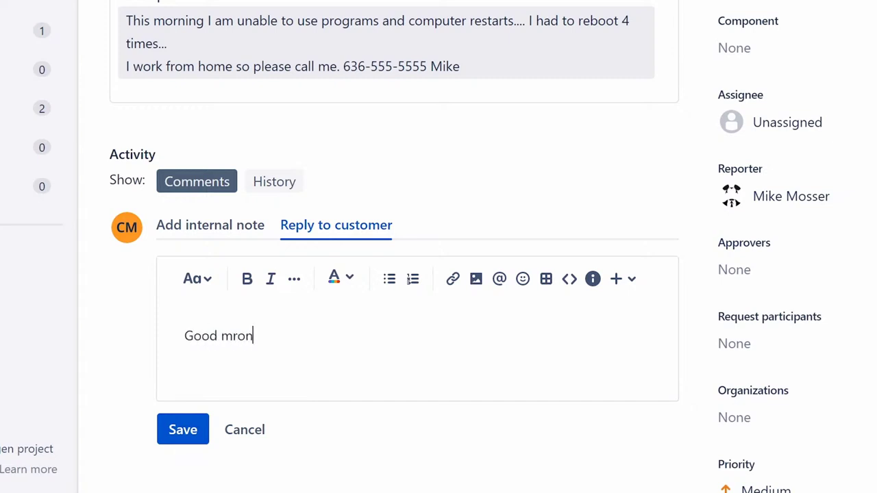
pyautogui.press('BackSpace')
pyautogui.press('BackSpace')
pyautogui.write('orning,')
pyautogui.press('Return')
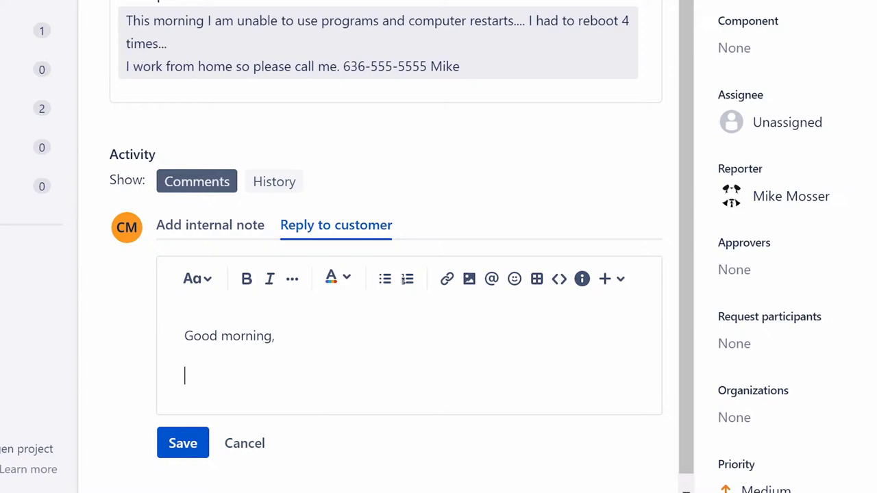
pyautogui.write('Do you turn')
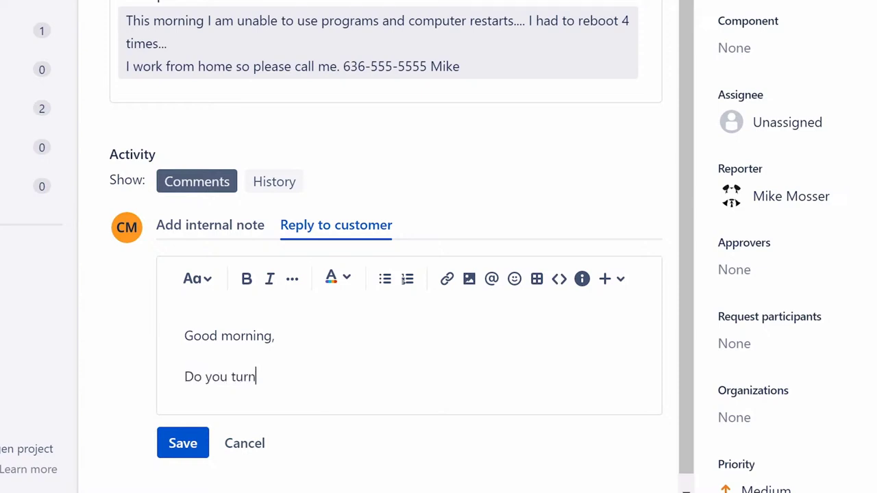
pyautogui.write(' off your computer ad')
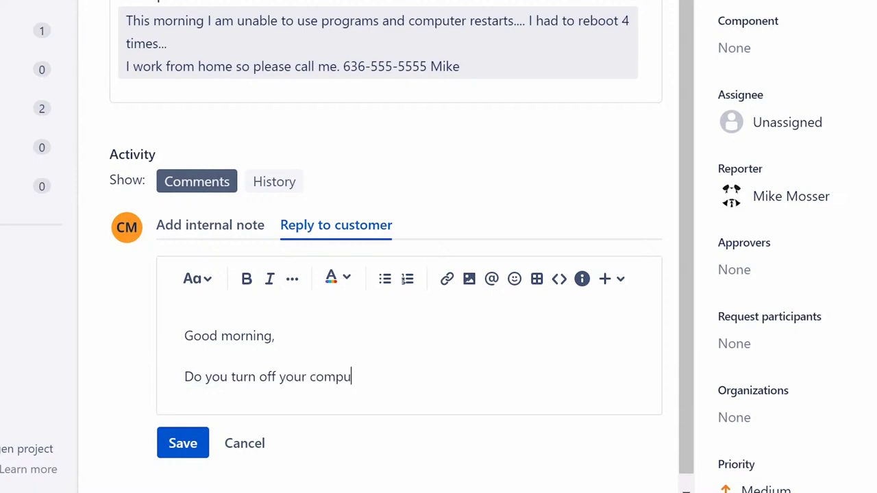
pyautogui.press('BackSpace')
pyautogui.press('BackSpace')
pyautogui.write('t the e')
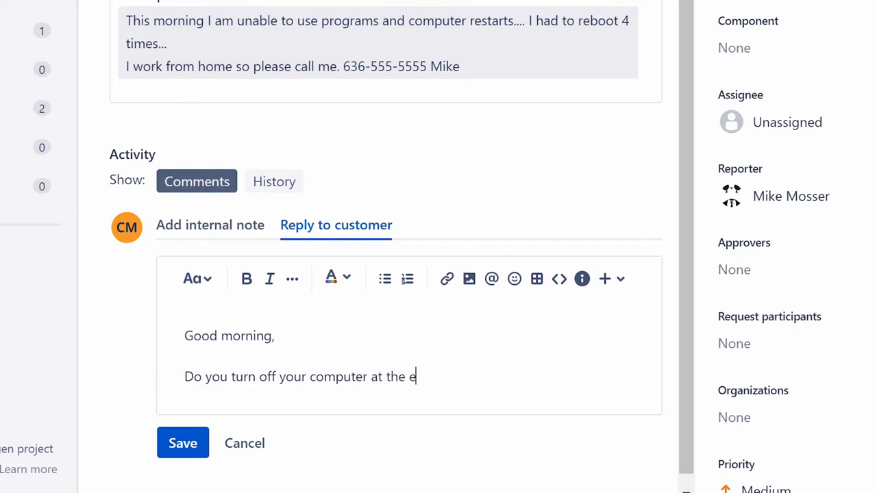
pyautogui.write('nd of shift o')
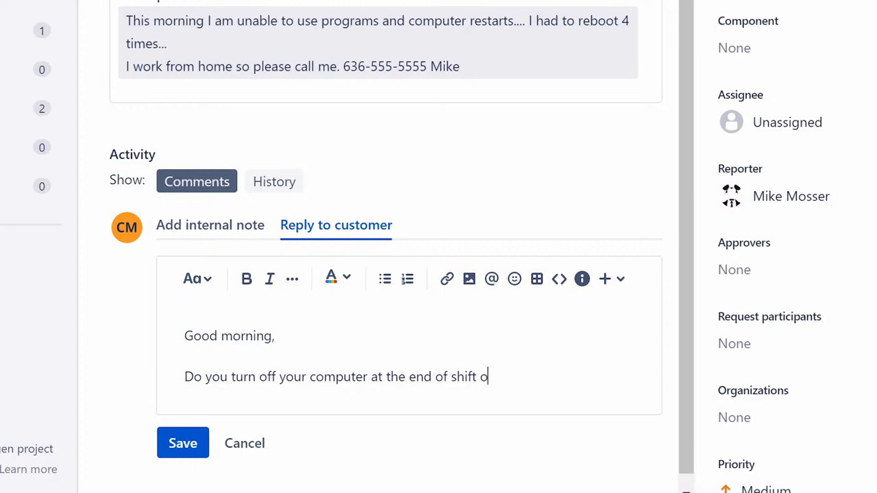
pyautogui.write('r do you keep in on')
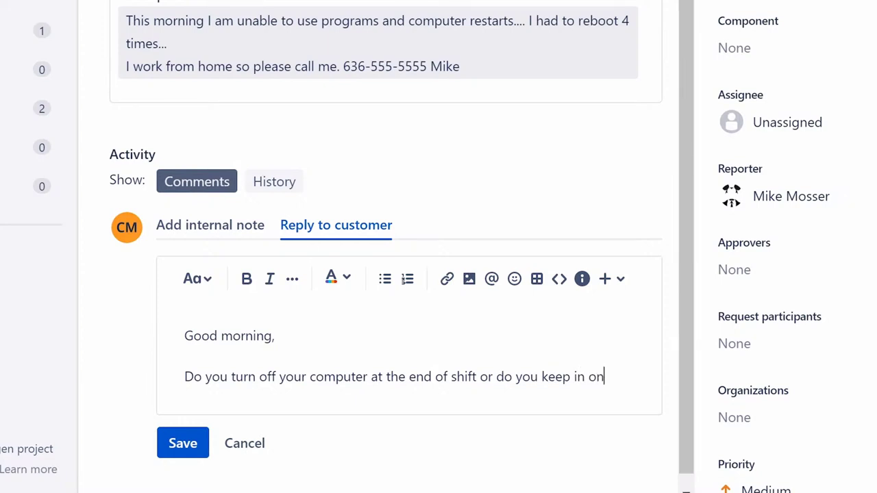
pyautogui.write('?')
pyautogui.press('Return')
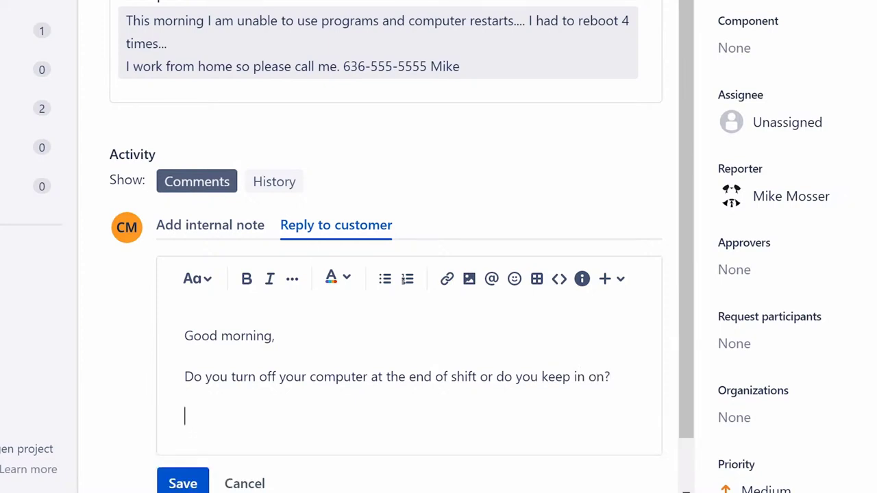
pyautogui.write('Mike: I turne')
pyautogui.press('BackSpace')
pyautogui.write('it o')
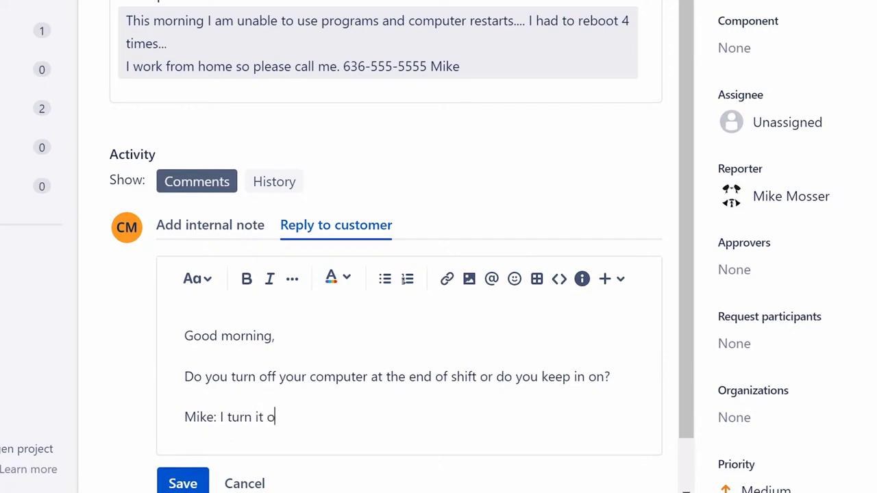
pyautogui.write('ff or shutdow')
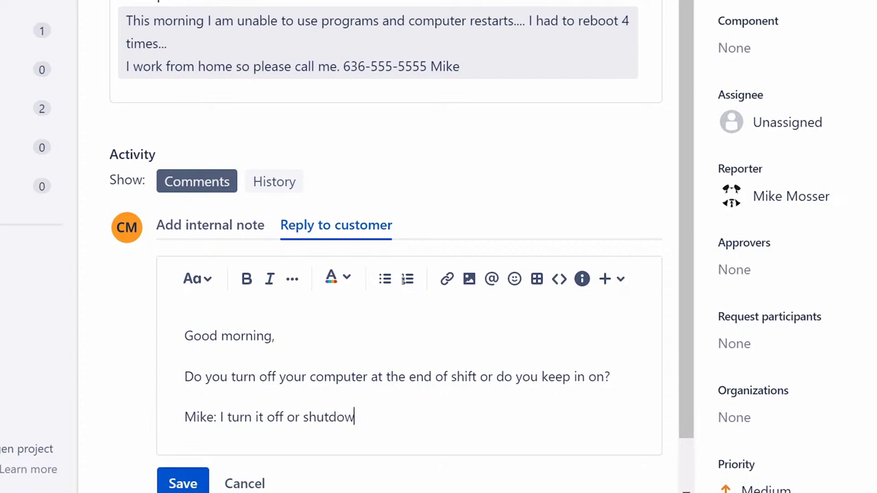
pyautogui.write('n...')
pyautogui.press('Return')
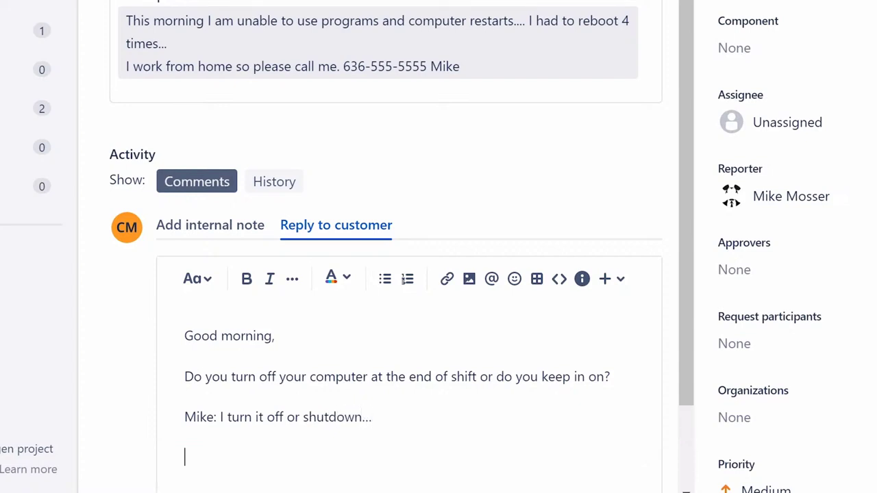
# - Add 'Me: Please leave computer on after work so that it can get updates. This will minimize restarts and will allow for faster login.'
pyautogui.write('Me: Please')
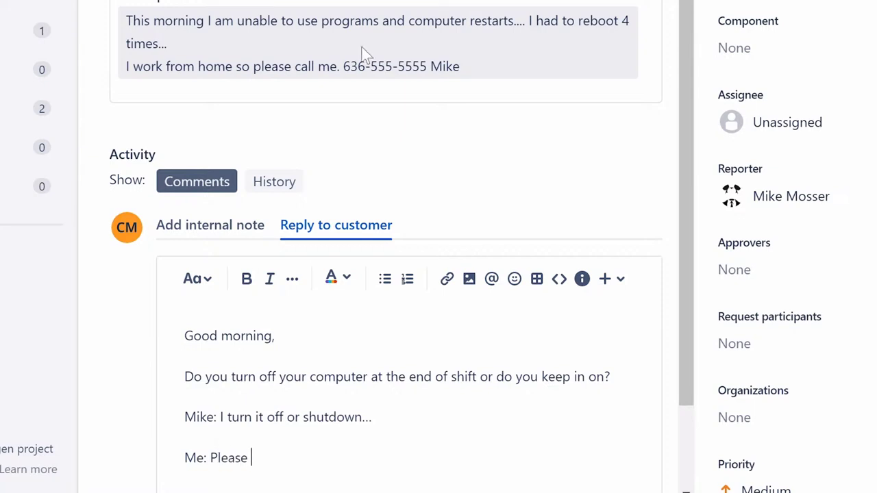
pyautogui.scroll(-2, 425, 119)
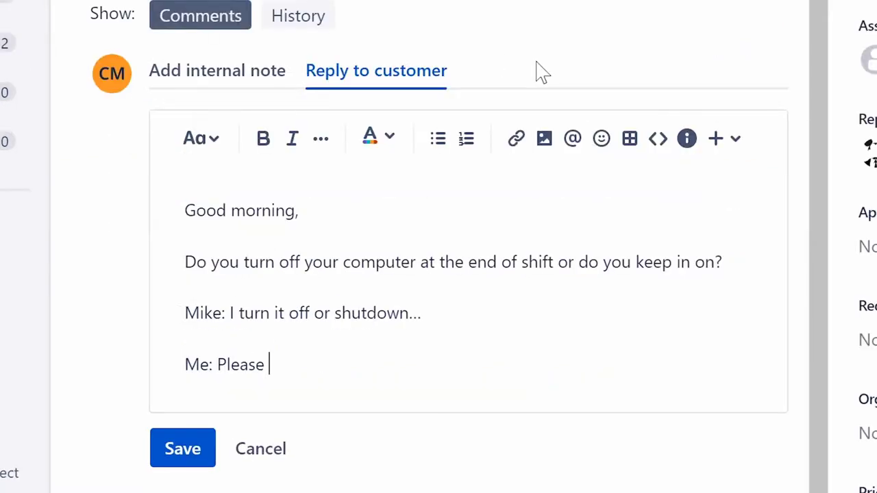
pyautogui.write('insure')
pyautogui.press('BackSpace')
pyautogui.press('BackSpace')
pyautogui.press('BackSpace')
pyautogui.press('BackSpace')
pyautogui.press('BackSpace')
pyautogui.press('BackSpace')
pyautogui.write('leave')
pyautogui.press('BackSpace')
pyautogui.press('BackSpace')
pyautogui.press('BackSpace')
pyautogui.press('BackSpace')
pyautogui.press('BackSpace')
pyautogui.write('inus')
pyautogui.press('BackSpace')
pyautogui.press('BackSpace')
pyautogui.write('sure that')
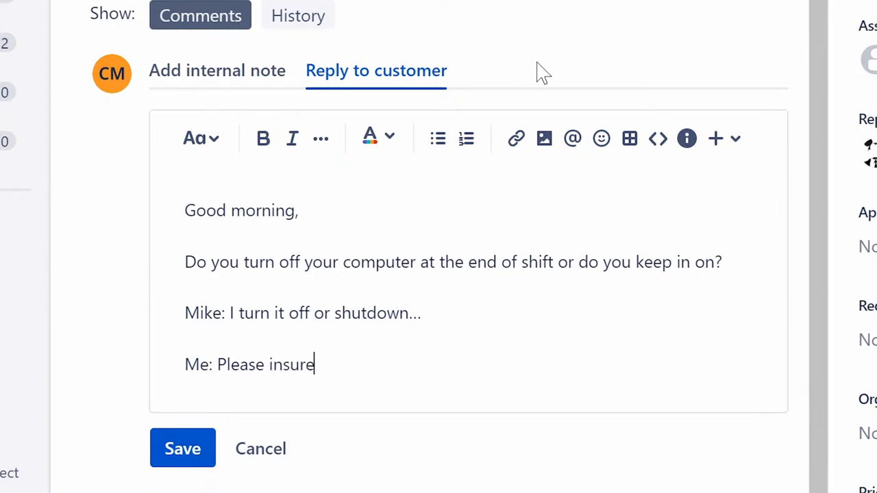
pyautogui.press('BackSpace')
pyautogui.press('BackSpace')
pyautogui.press('BackSpace')
pyautogui.press('BackSpace')
pyautogui.press('BackSpace')
pyautogui.press('BackSpace')
pyautogui.press('BackSpace')
pyautogui.press('BackSpace')
pyautogui.press('BackSpace')
pyautogui.press('BackSpace')
pyautogui.press('BackSpace')
pyautogui.write('leave computer')
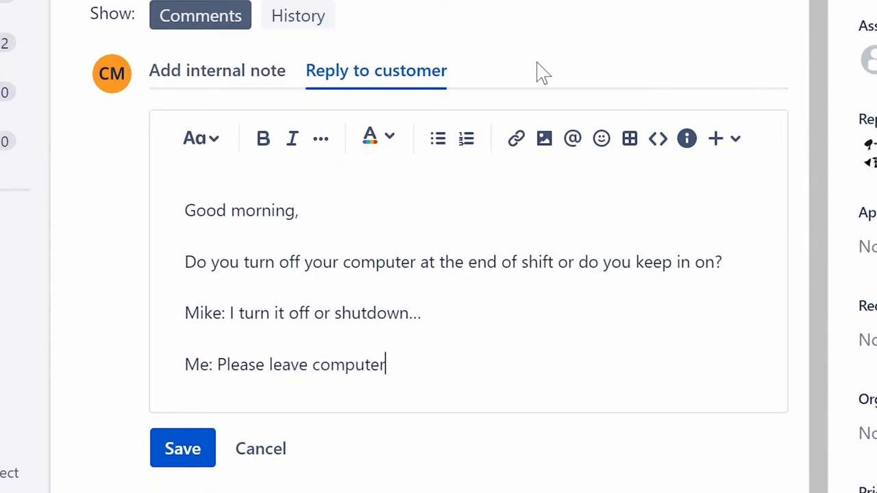
pyautogui.write(' on after wor')
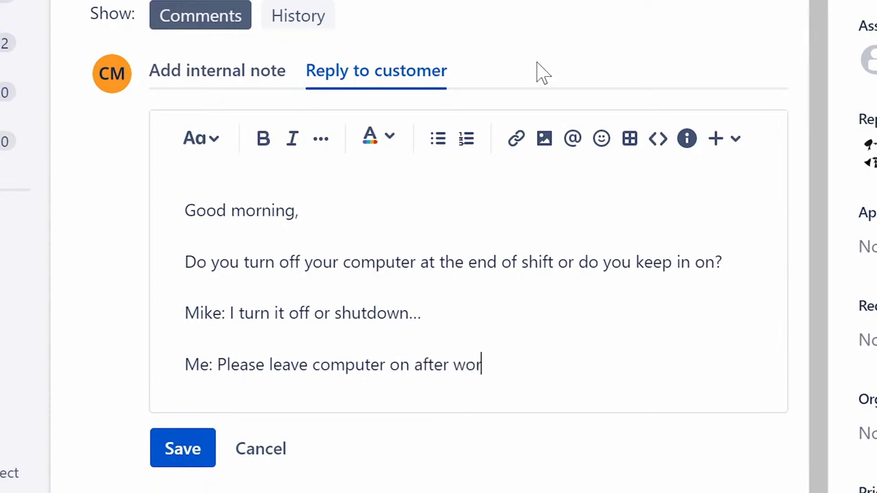
pyautogui.write('k so tha')
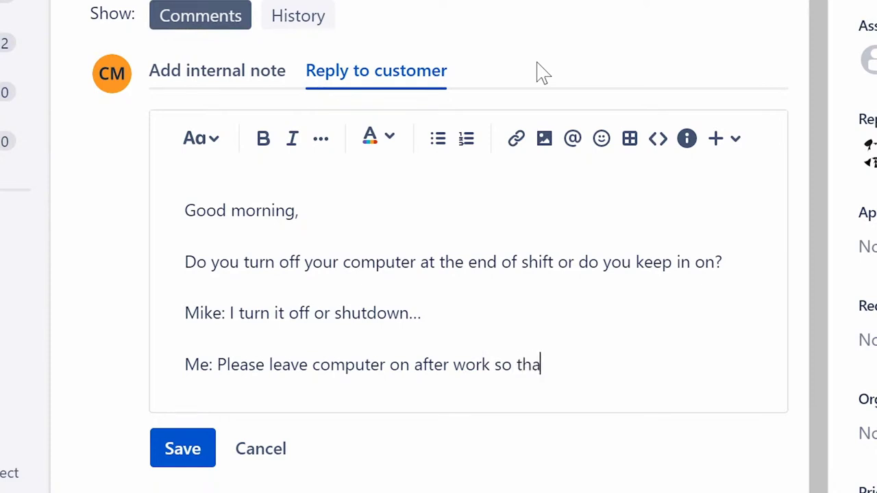
pyautogui.write('t it can get updates')
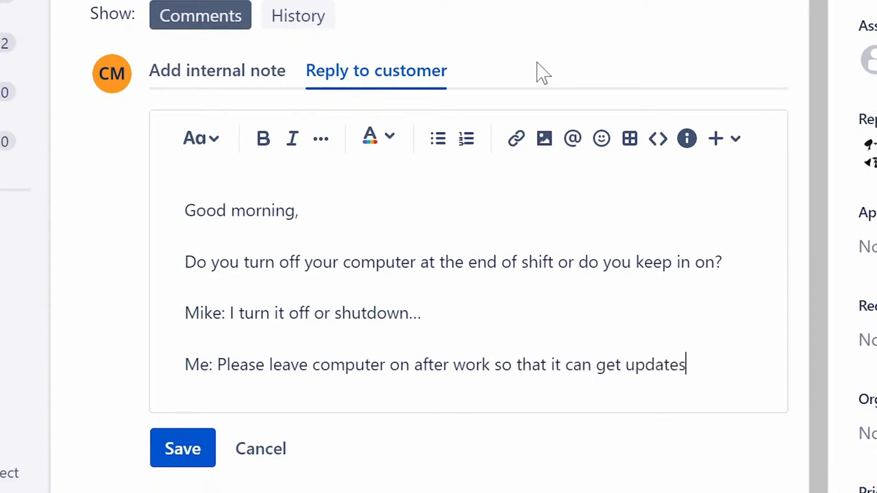
pyautogui.write('. th')
pyautogui.press('BackSpace')
pyautogui.press('BackSpace')
pyautogui.write('This will ')
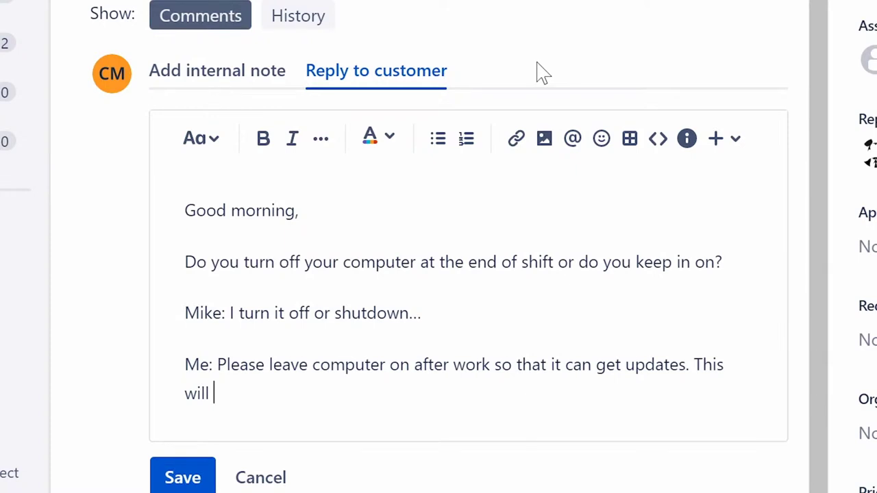
pyautogui.write('i')
pyautogui.press('BackSpace')
pyautogui.write('minimize ')
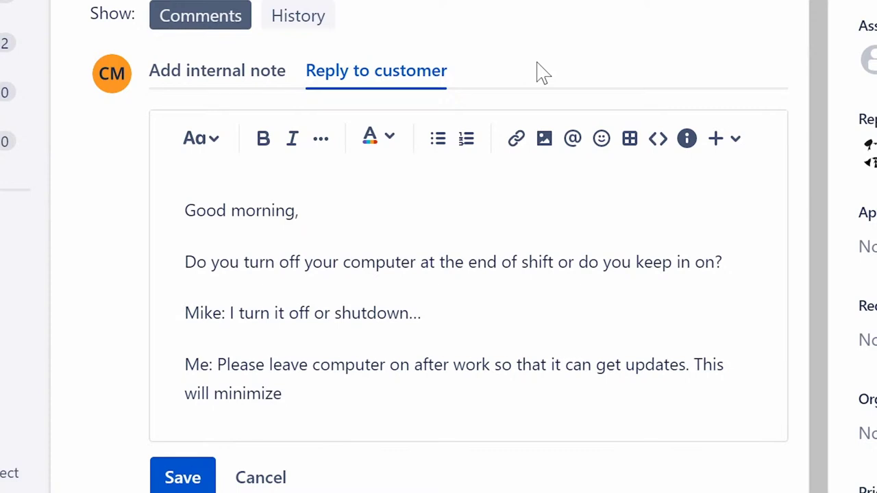
pyautogui.write('restarts')
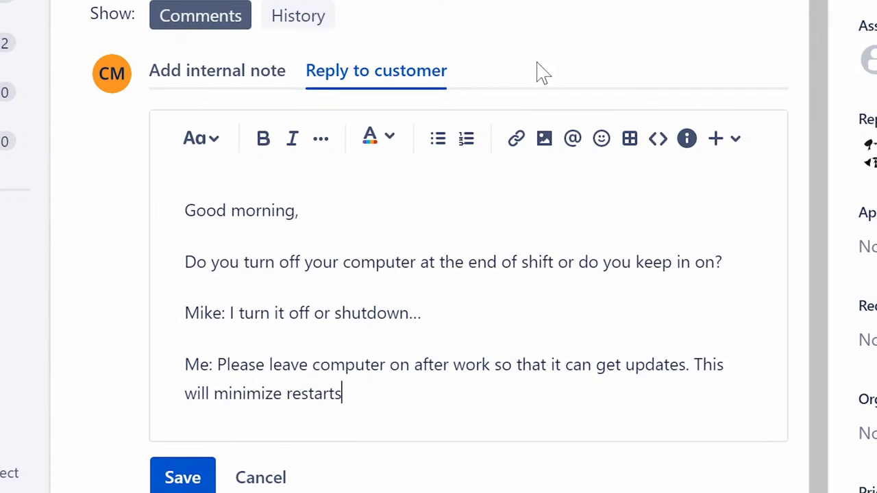
pyautogui.write(' and will al')
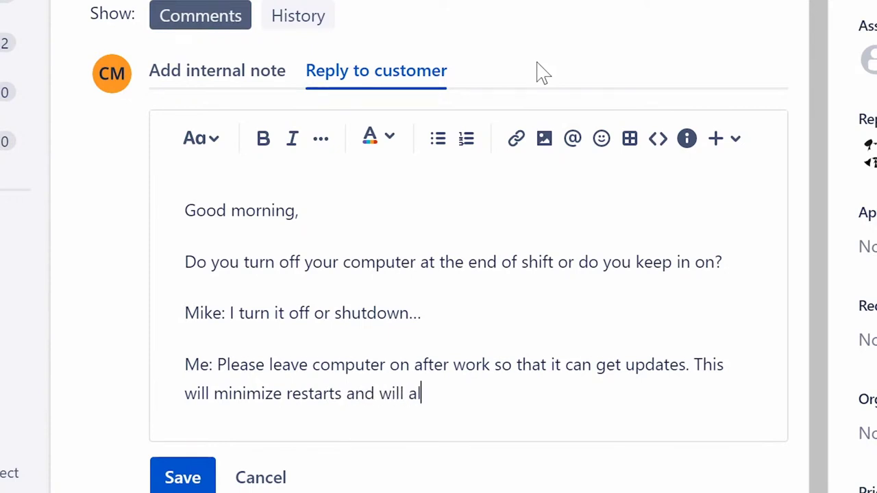
pyautogui.write('low for faste')
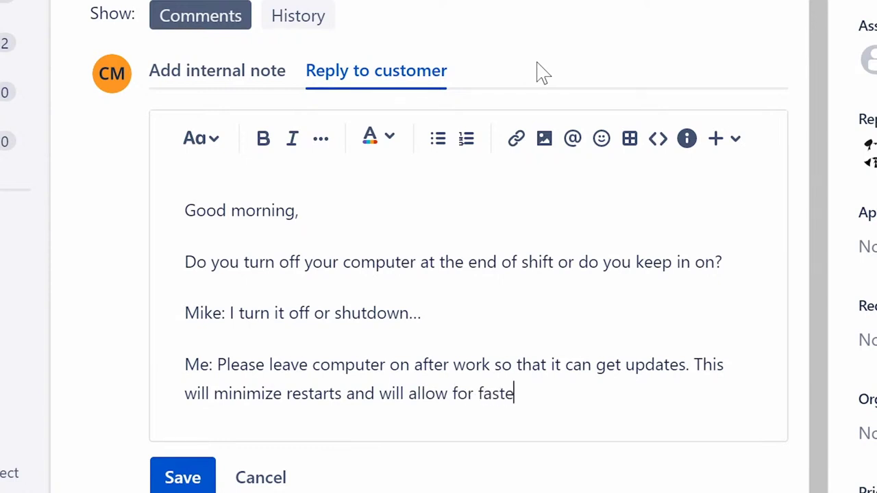
pyautogui.write('r login.')
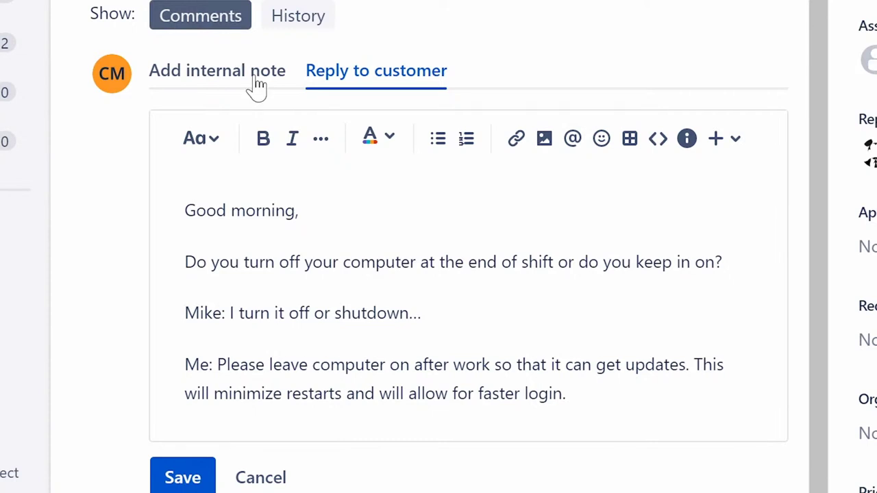
# - Review the last sentence of the reply draft and scroll back up
pyautogui.scroll(-1, 440, 247)
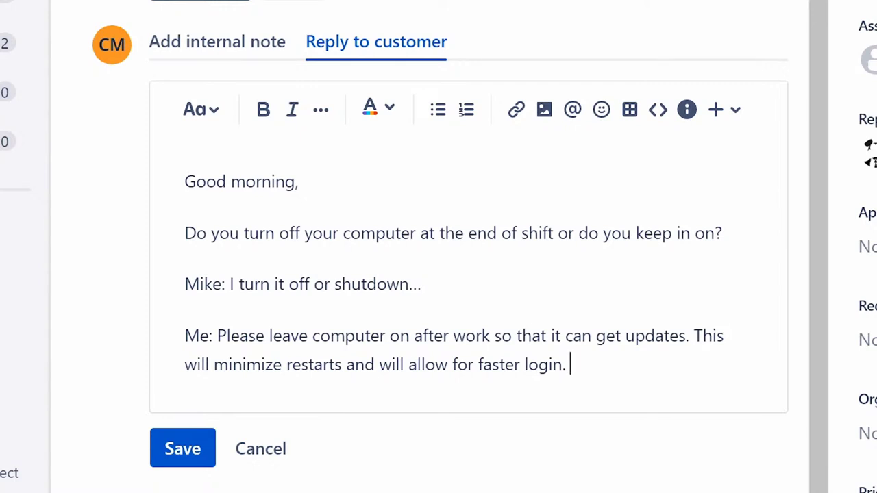
pyautogui.moveTo(399, 336); pyautogui.dragTo(689, 336)
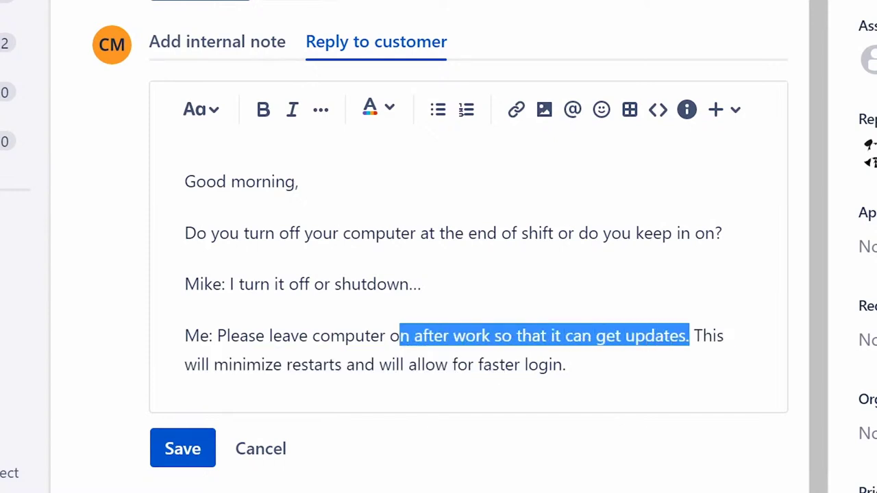
pyautogui.click(570, 364)
pyautogui.scroll(6, 622, 44)
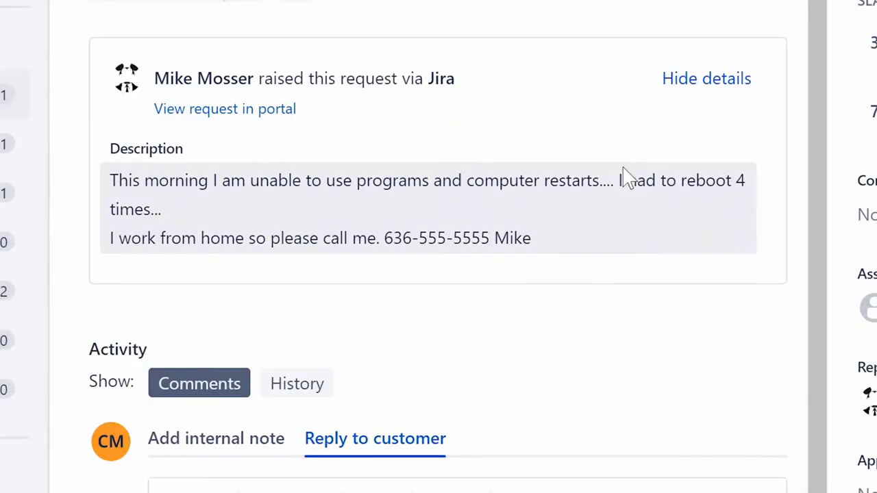
pyautogui.moveTo(619, 180); pyautogui.dragTo(171, 220)
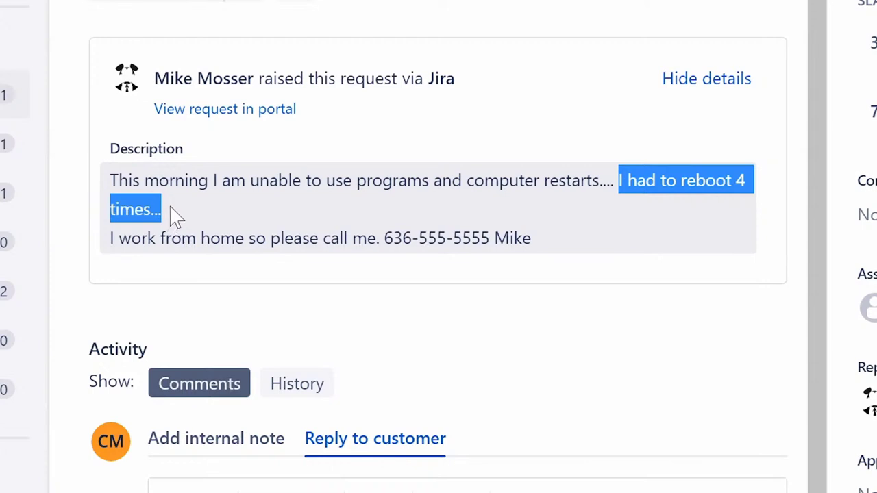
pyautogui.click(192, 214)
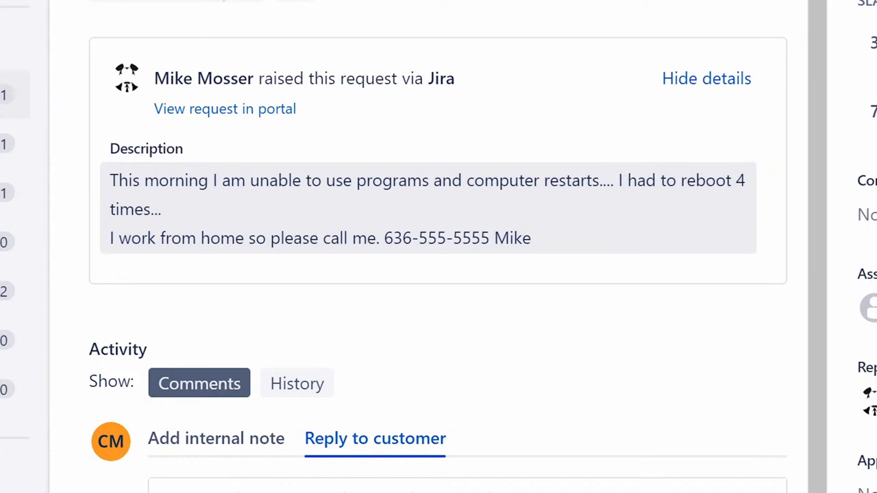
pyautogui.moveTo(618, 180); pyautogui.dragTo(746, 205)
pyautogui.moveTo(618, 180); pyautogui.dragTo(325, 215)
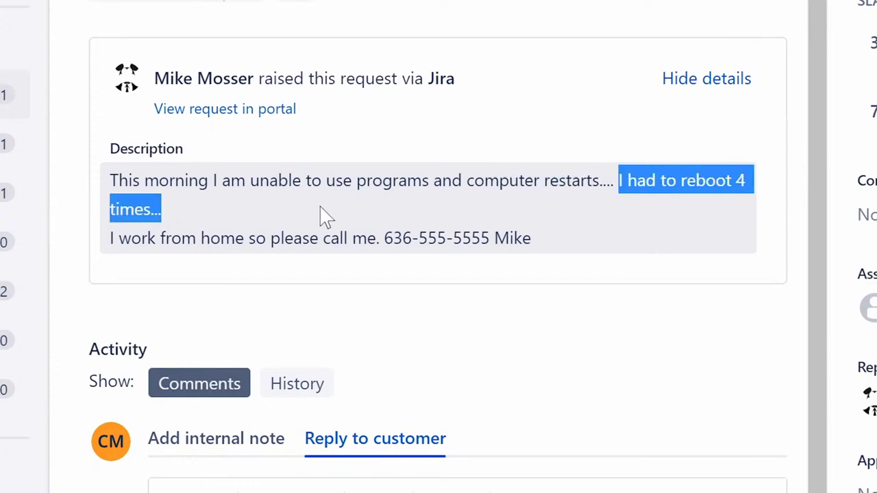
pyautogui.click(325, 216)
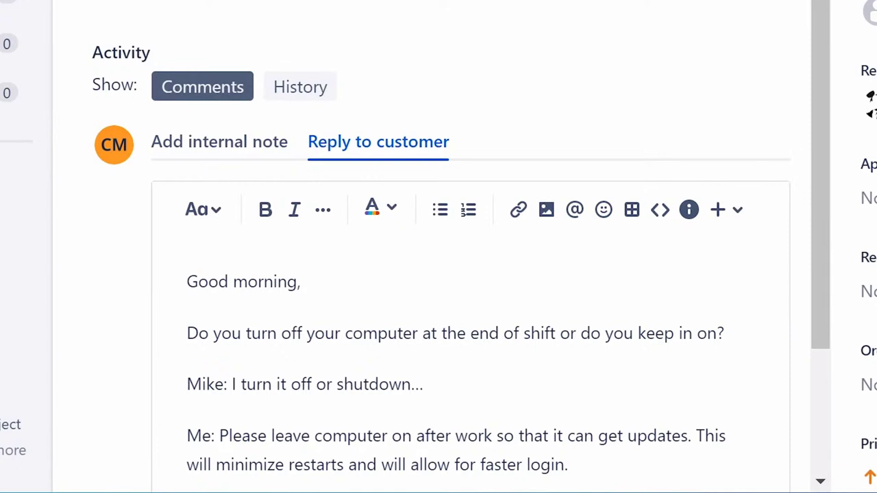
# - Start a new 'Me:' paragraph: 'Computer uses very little power when not in use.'
pyautogui.scroll(-3, 461, 246)
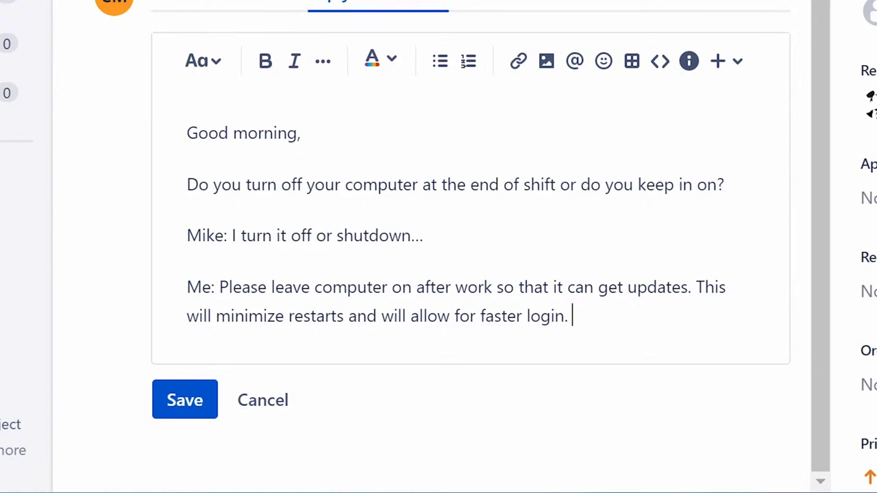
pyautogui.press('Return')
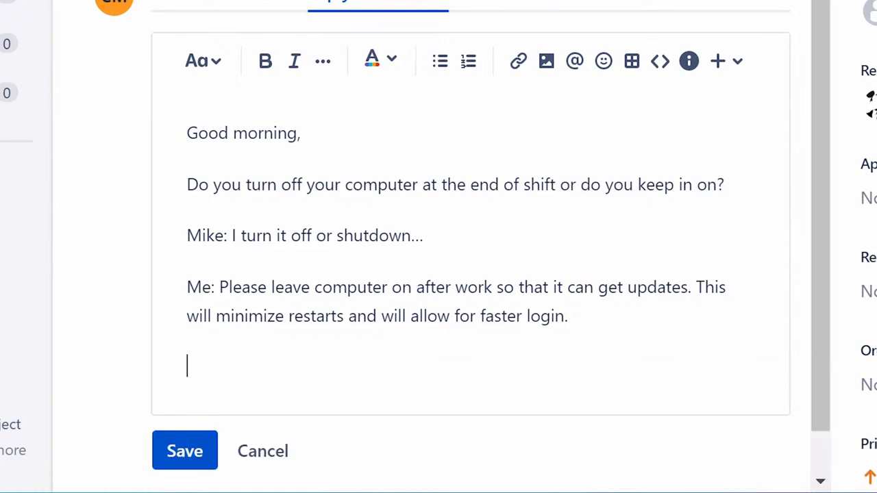
pyautogui.write('Me: The')
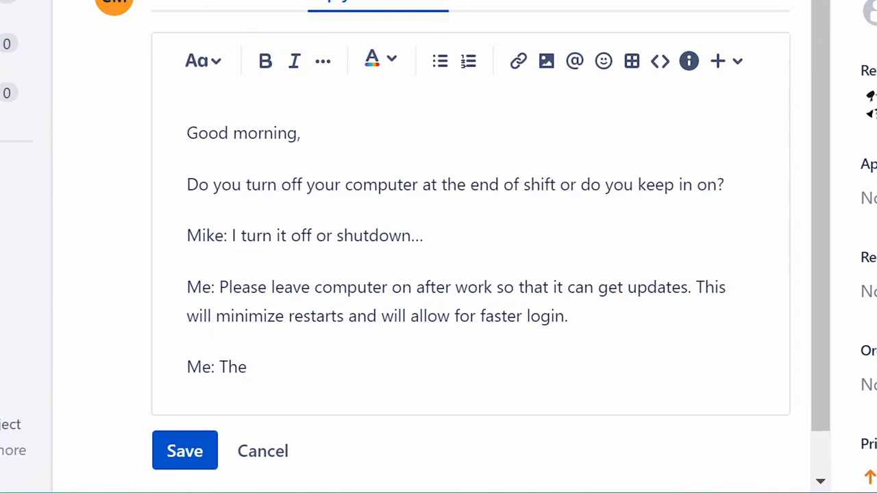
pyautogui.press('BackSpace')
pyautogui.press('BackSpace')
pyautogui.press('BackSpace')
pyautogui.write('Comput')
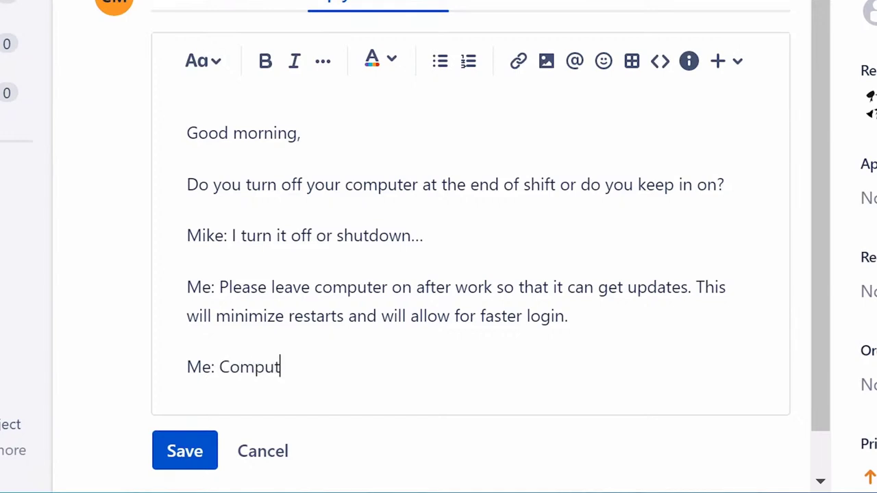
pyautogui.write('er uses ve')
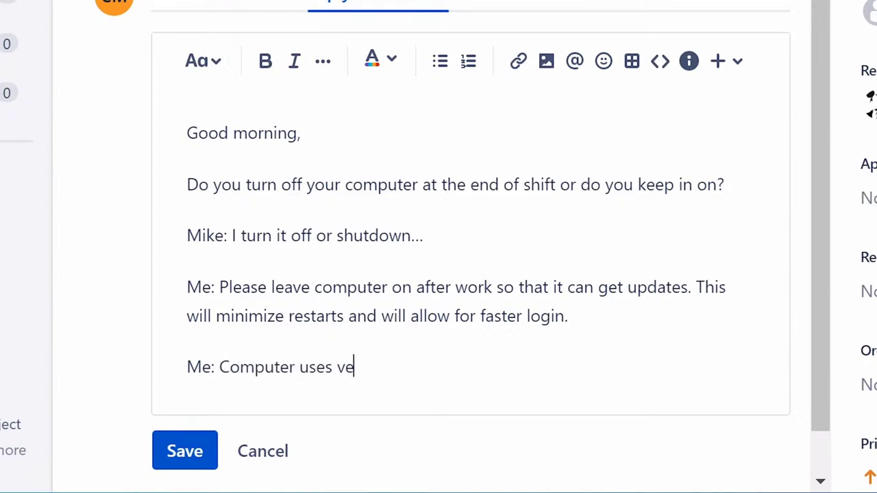
pyautogui.write('ry little power ')
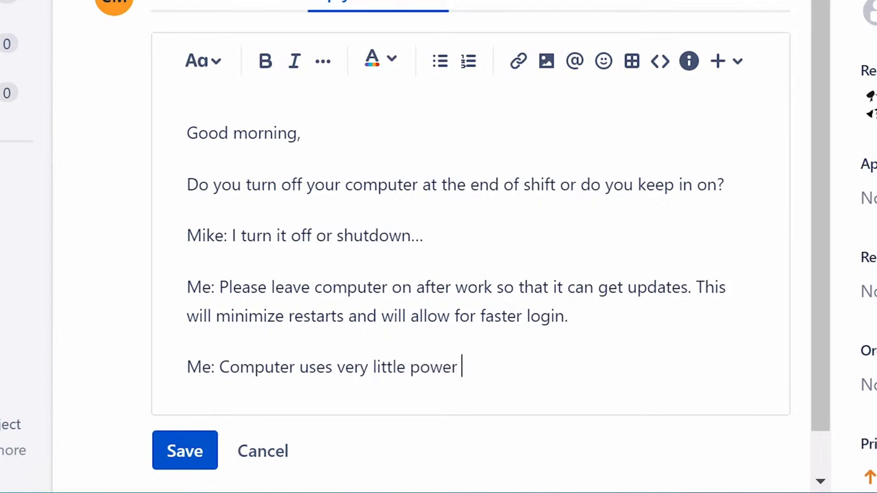
pyautogui.write('when no')
pyautogui.press('BackSpace')
pyautogui.write('no')
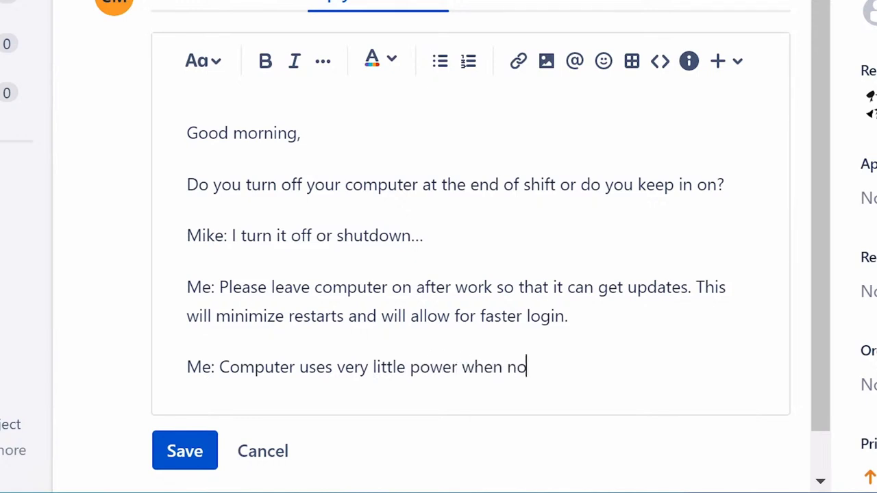
pyautogui.write('t in use.')
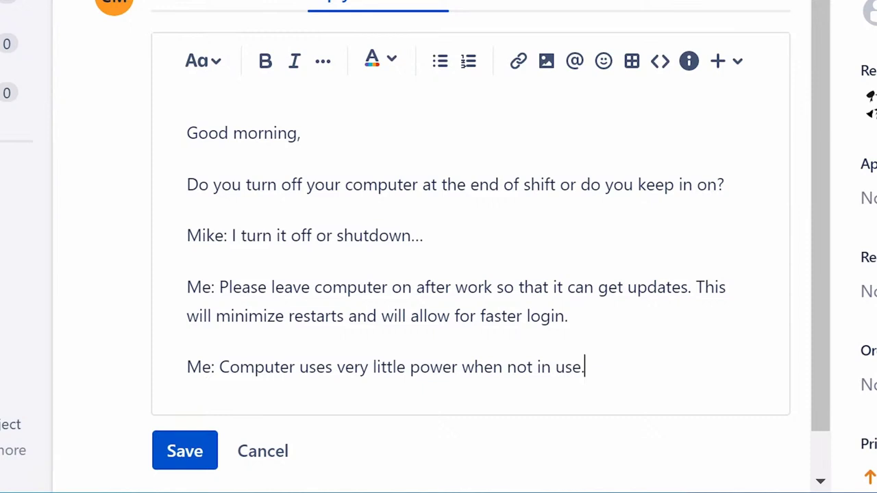
# - Continue with '... it uses around 8 watts compared to a light bulb which is around 60 w...'
pyautogui.write('.. it uses around ')
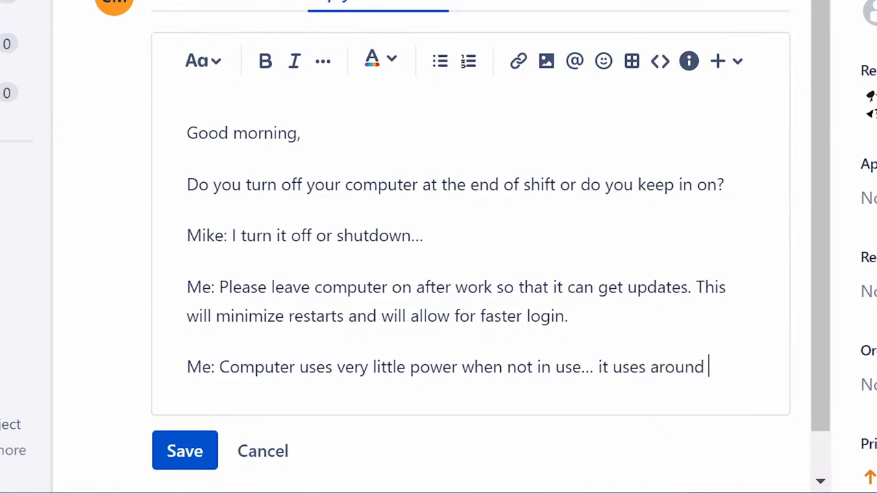
pyautogui.write('8 watts co')
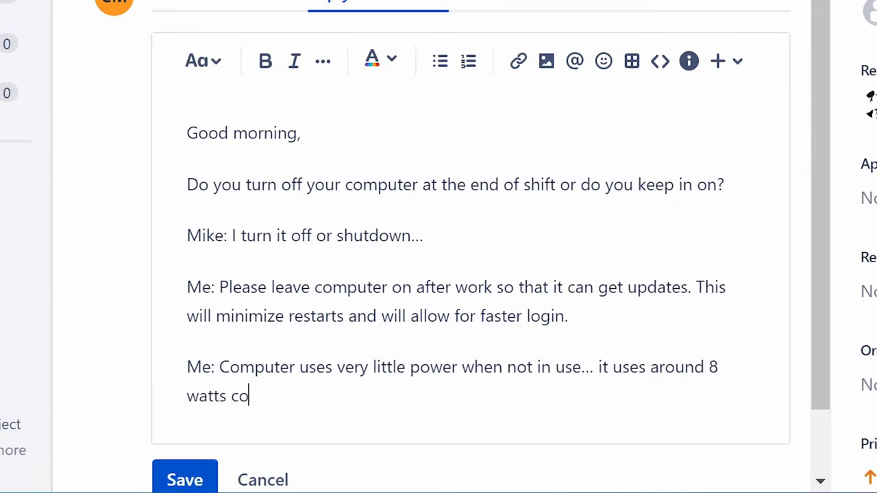
pyautogui.write('mpare')
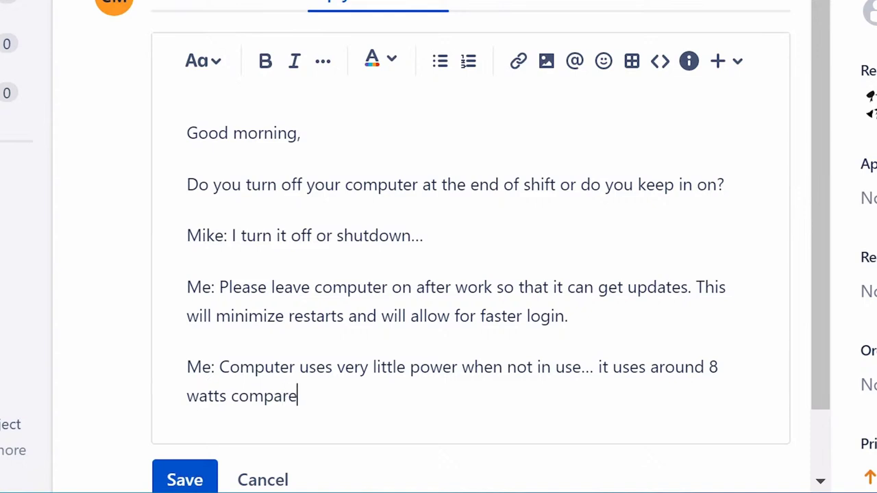
pyautogui.write('d to a light bul whi')
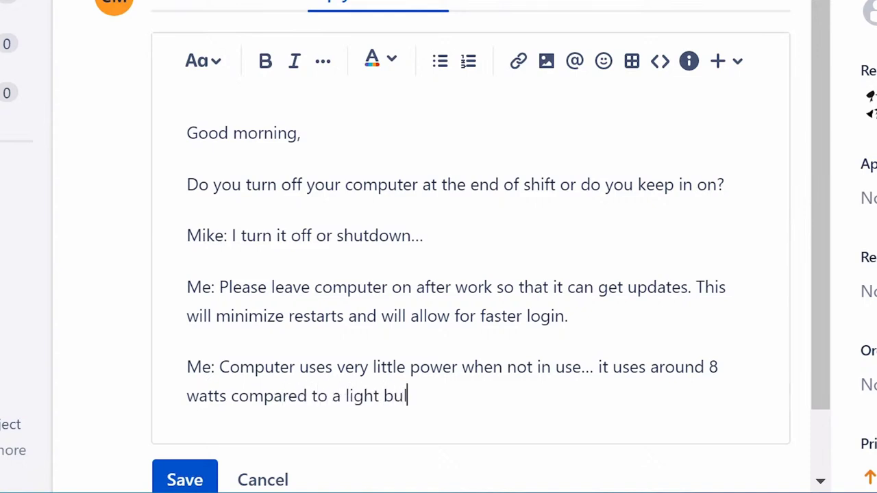
pyautogui.press('BackSpace')
pyautogui.press('BackSpace')
pyautogui.press('BackSpace')
pyautogui.press('BackSpace')
pyautogui.press('BackSpace')
pyautogui.write('b')
pyautogui.press('BackSpace')
pyautogui.write('lb which is around ')
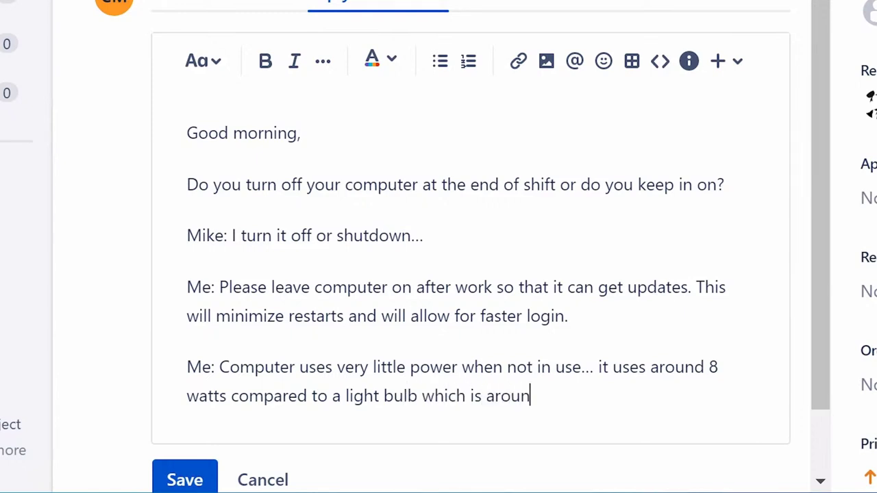
pyautogui.write('60 w...')
pyautogui.press('Return')
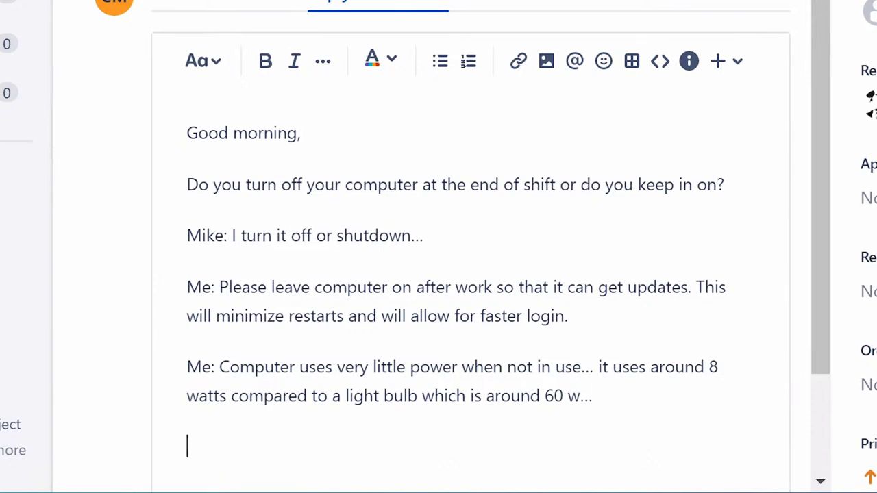
pyautogui.scroll(-2, 678, 354)
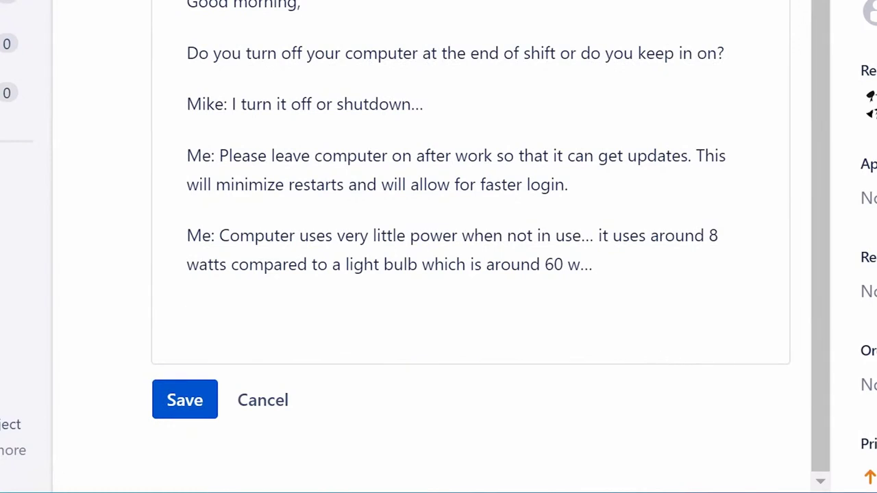
pyautogui.click(708, 235)
# - Record the customer's answer 'okay, np.' on the last line and start a new 'Me' line
pyautogui.hotkey('shift', 'Right')
pyautogui.hotkey('ctrl', 'shift', 'Right')
pyautogui.hotkey('ctrl', 'shift', 'Right')
pyautogui.hotkey('ctrl', 'shift', 'Right')
pyautogui.hotkey('ctrl', 'shift', 'Right')
pyautogui.hotkey('ctrl', 'shift', 'Left')
pyautogui.hotkey('ctrl', 'shift', 'Left')
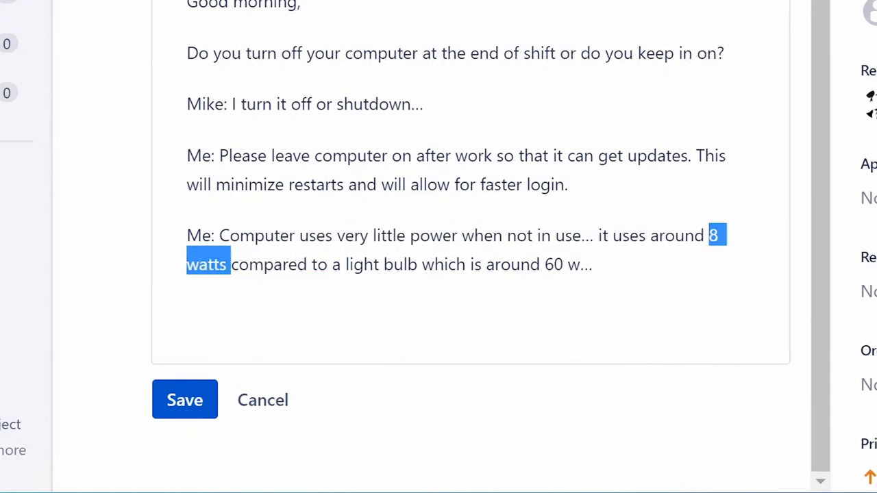
pyautogui.hotkey('shift', 'Left')
pyautogui.click(264, 265)
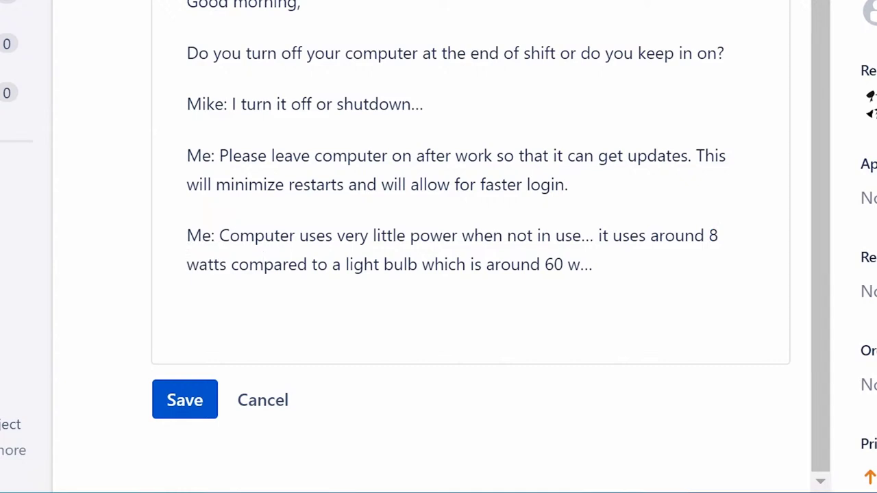
pyautogui.click(188, 314)
pyautogui.write('Mike: okay')
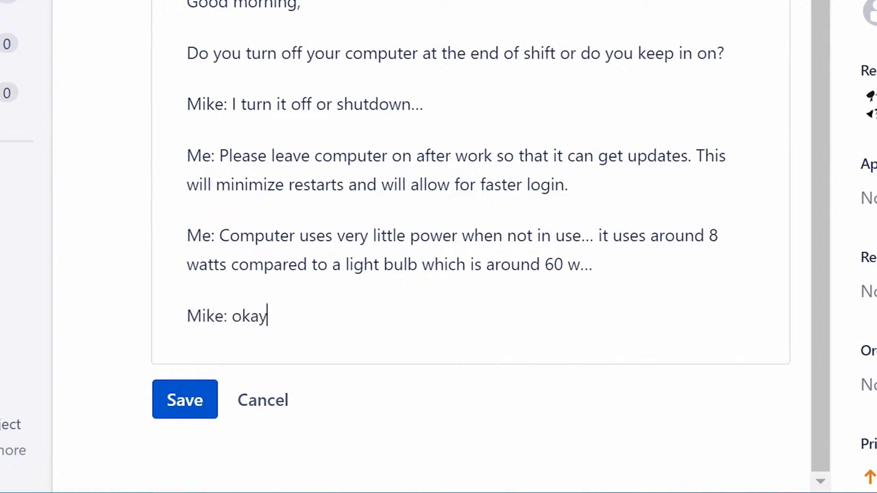
pyautogui.write(', np.')
pyautogui.press('Return')
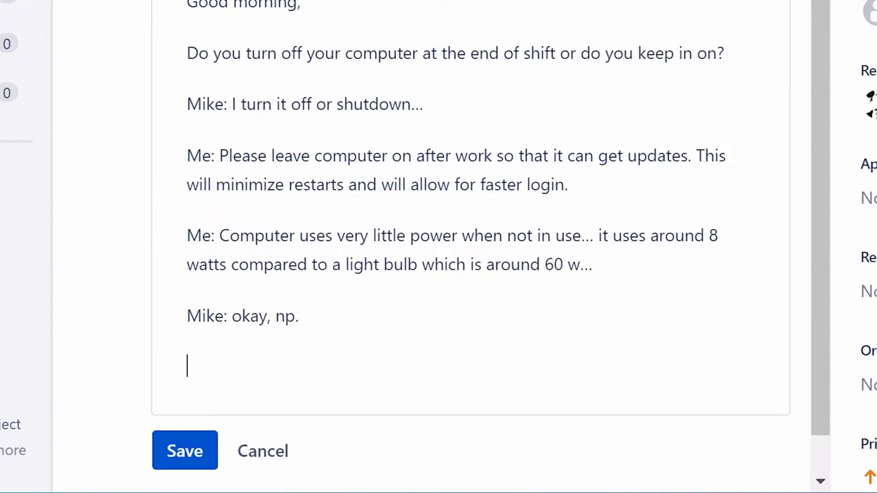
pyautogui.write('Me;')
pyautogui.press('BackSpace')
# - Add the sentence 'A good way to insure programs work properly when working from home is to Login in this order:'
pyautogui.write(':')
pyautogui.scroll(2, 470, 274)
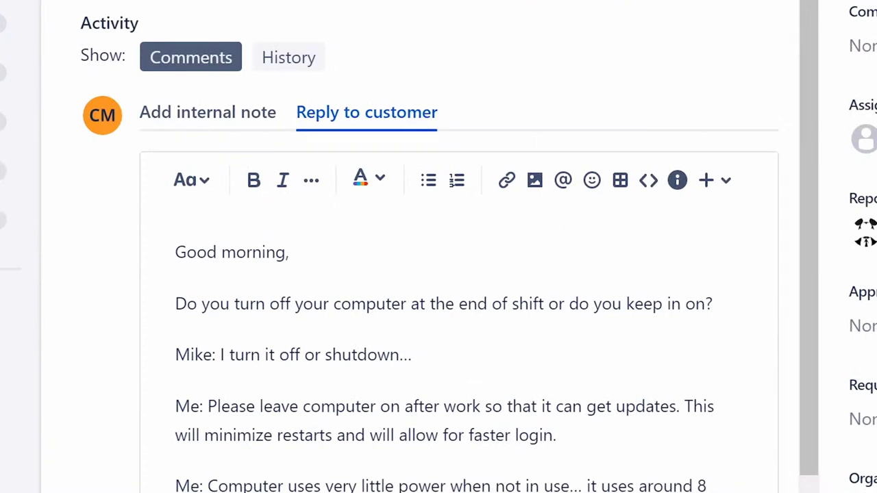
pyautogui.scroll(-3, 470, 473)
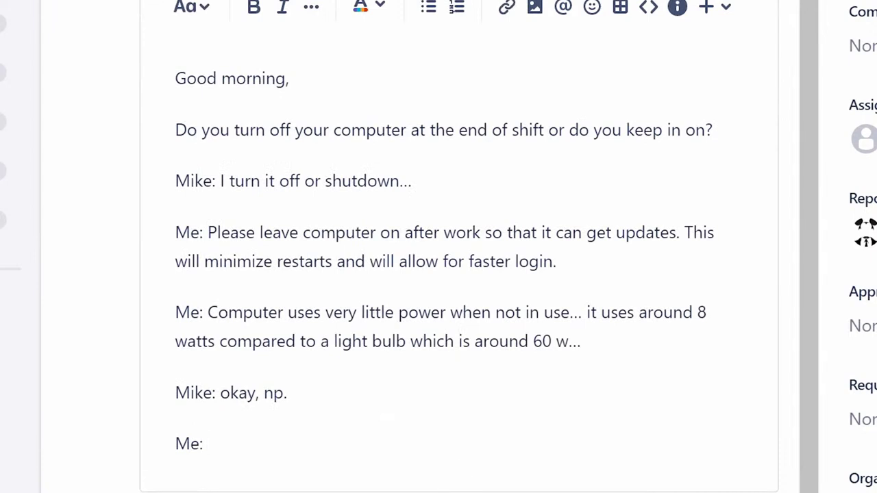
pyautogui.write('a Good')
pyautogui.press('BackSpace')
pyautogui.press('BackSpace')
pyautogui.press('BackSpace')
pyautogui.press('BackSpace')
pyautogui.press('BackSpace')
pyautogui.press('BackSpace')
pyautogui.press('BackSpace')
pyautogui.write('A good way to ')
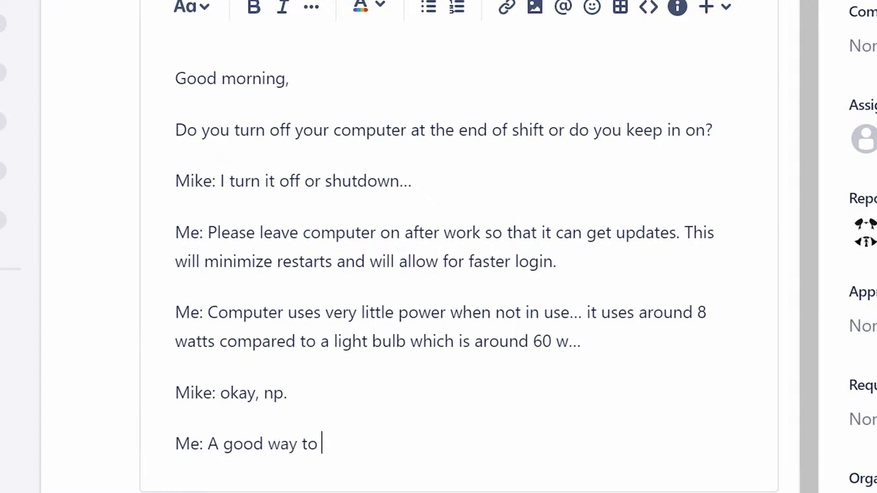
pyautogui.write('insure ')
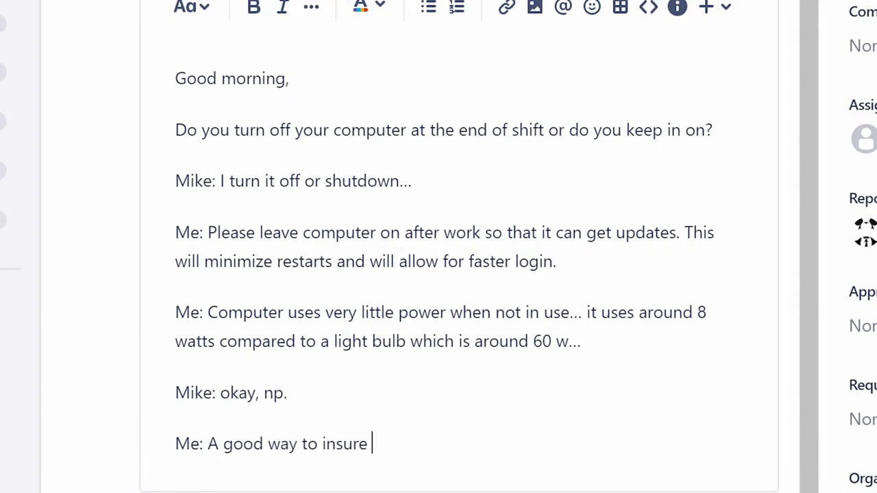
pyautogui.write('programs wor')
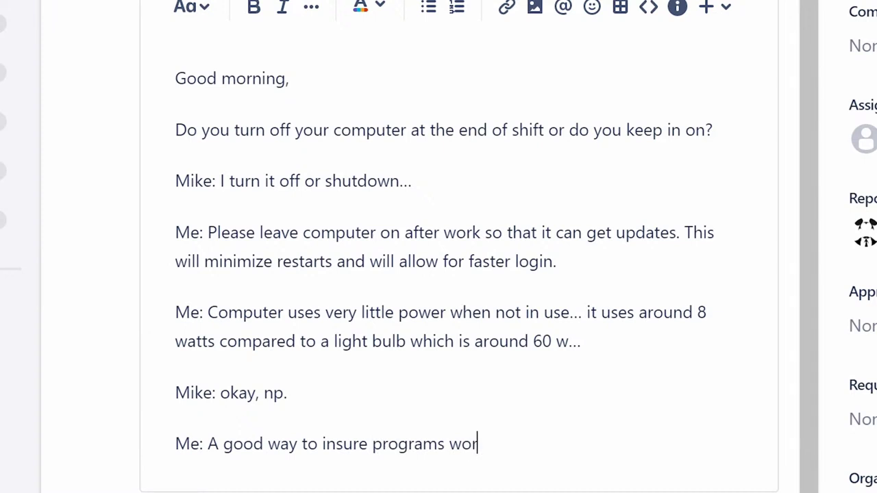
pyautogui.write('k proreproep')
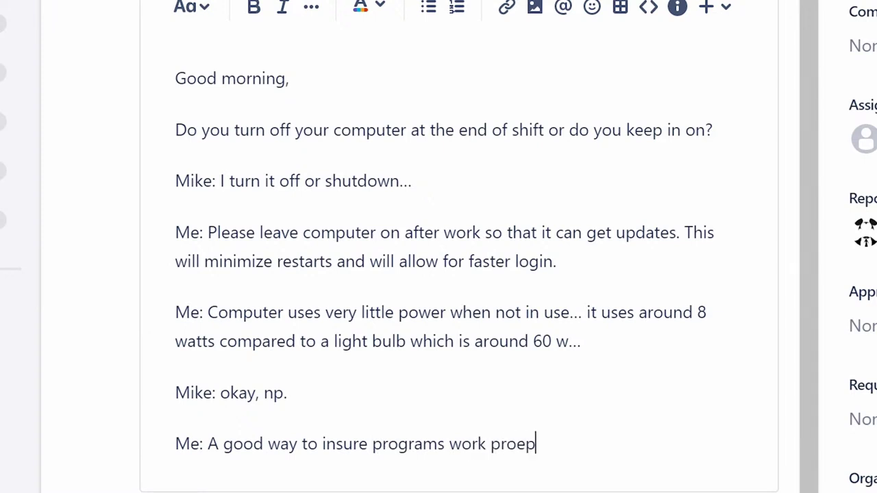
pyautogui.press('BackSpace')
pyautogui.press('BackSpace')
pyautogui.write('reply whe')
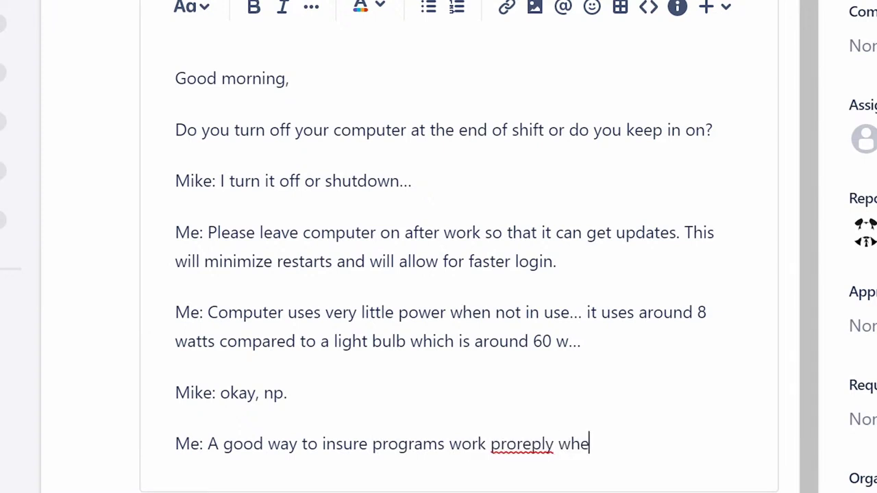
pyautogui.write('n working from home')
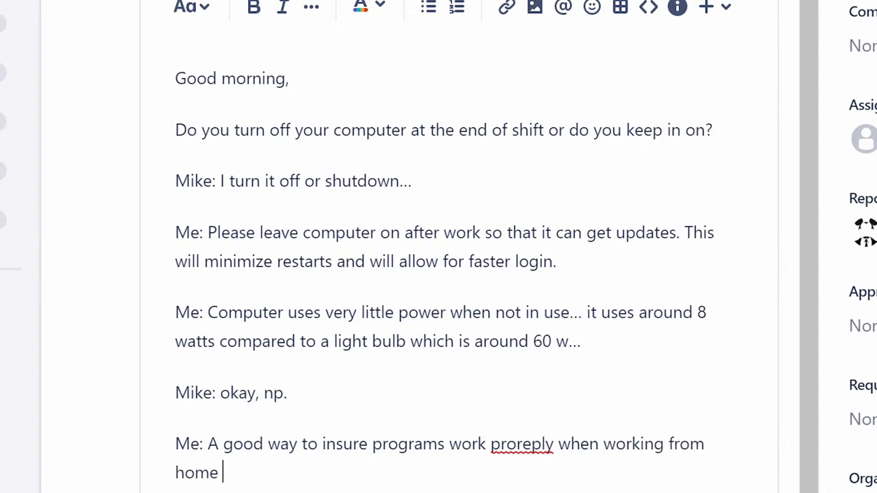
pyautogui.rightClick(515, 444)
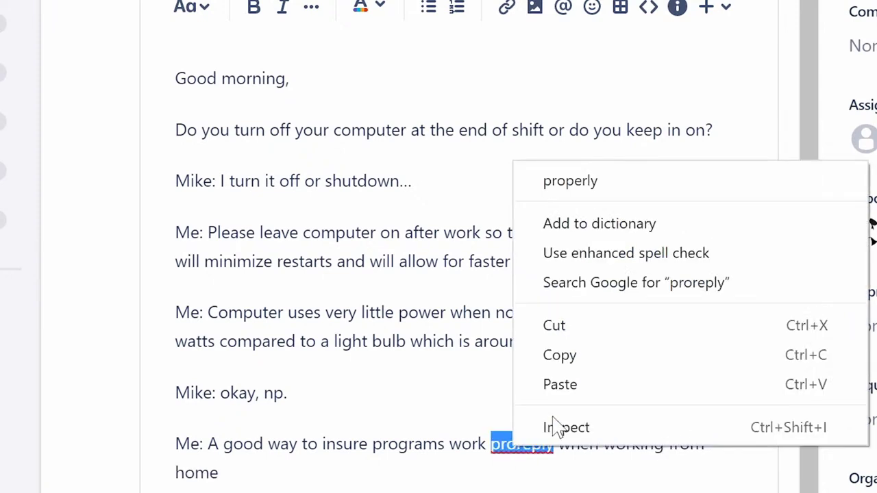
pyautogui.click(636, 189)
pyautogui.click(220, 472)
pyautogui.write('is to ')
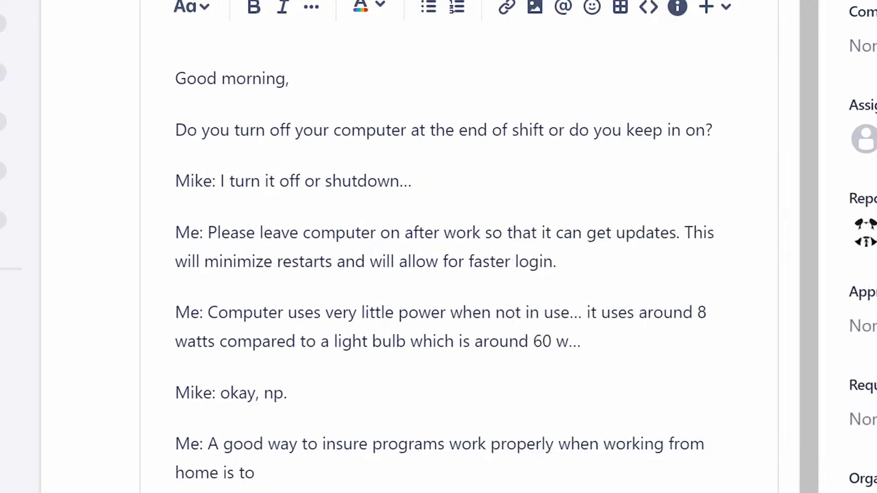
pyautogui.write('Login in this orde')
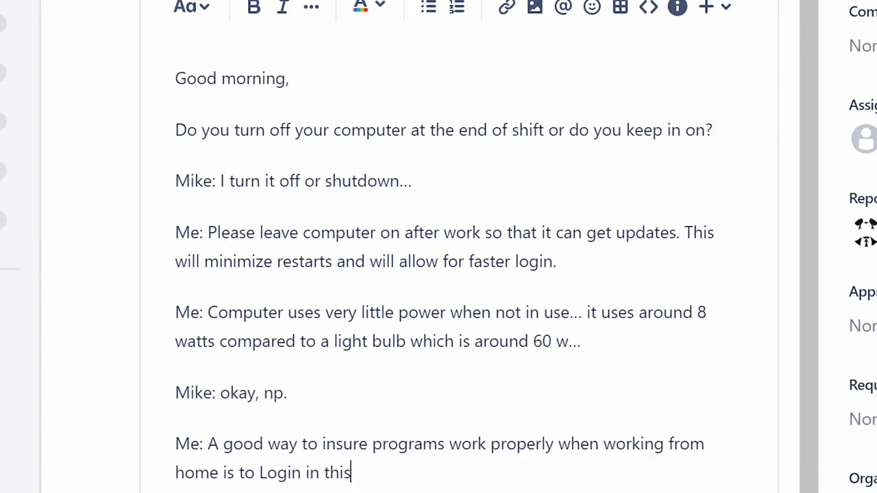
pyautogui.write('r:')
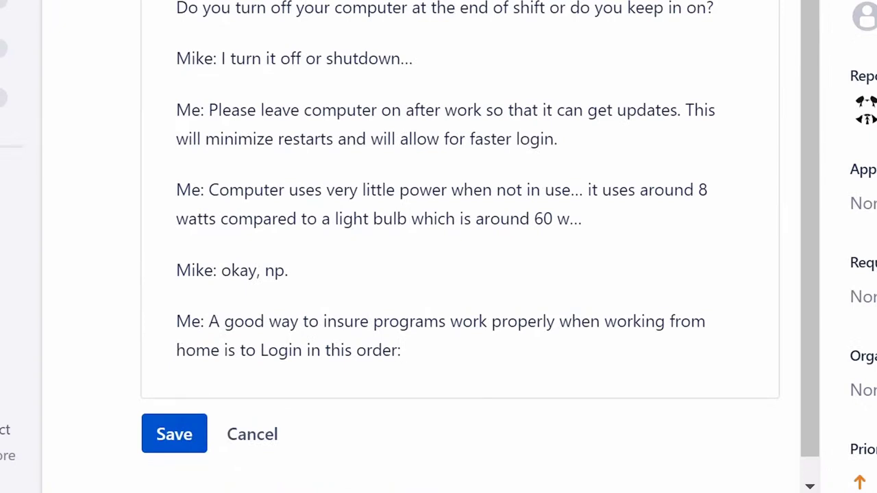
# - Finish with 'Login to VPN first, then your IP Phone and then everything else... this will insure a proactive work day.'
pyautogui.write('Login to V')
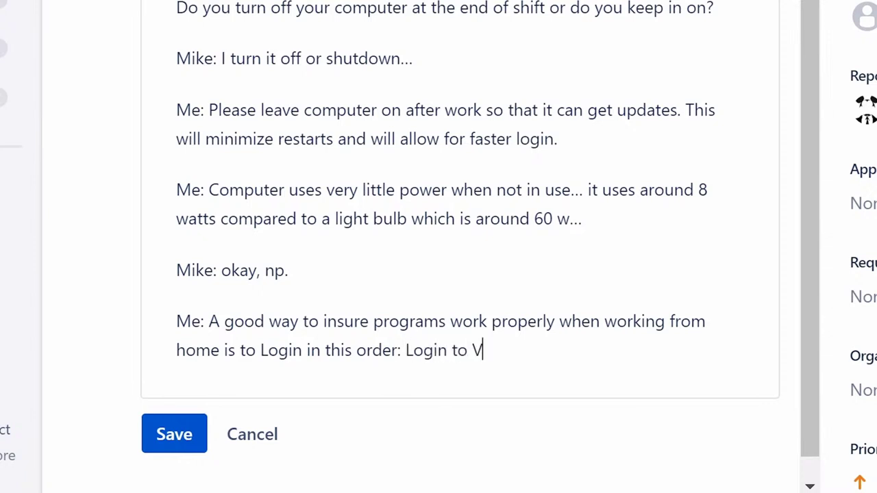
pyautogui.write('PN first')
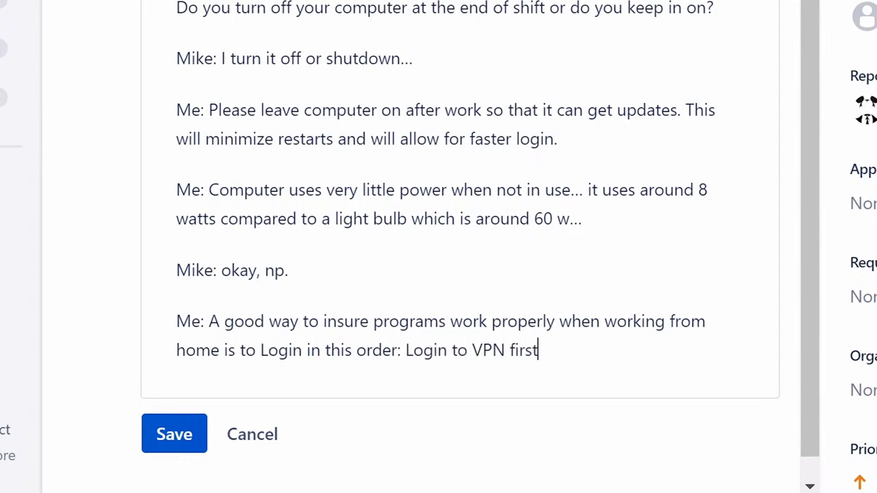
pyautogui.write(', then your')
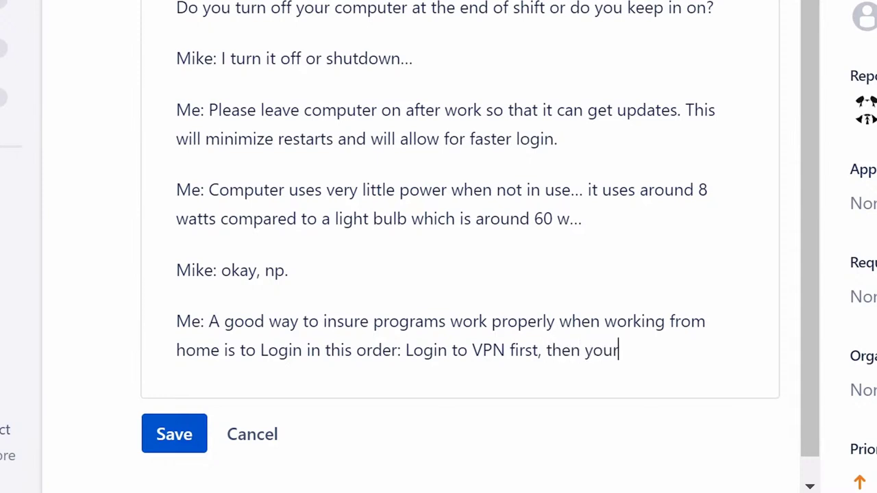
pyautogui.write(' IP Phone')
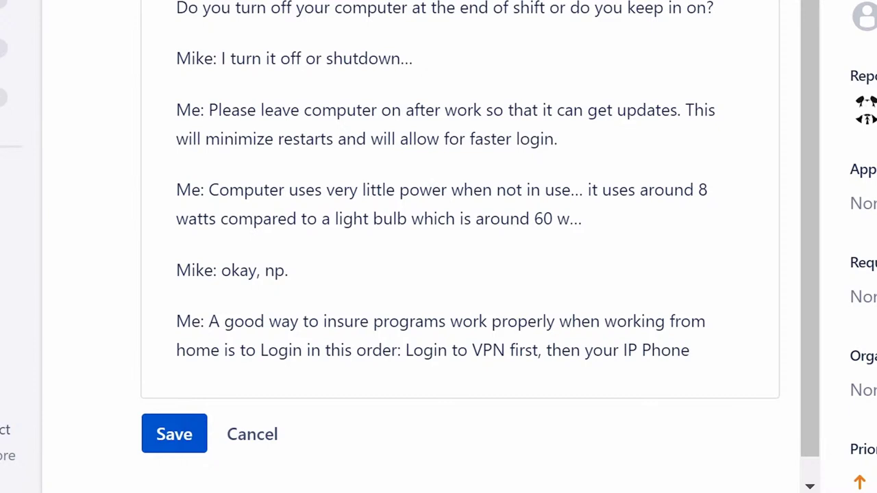
pyautogui.write(' and then ')
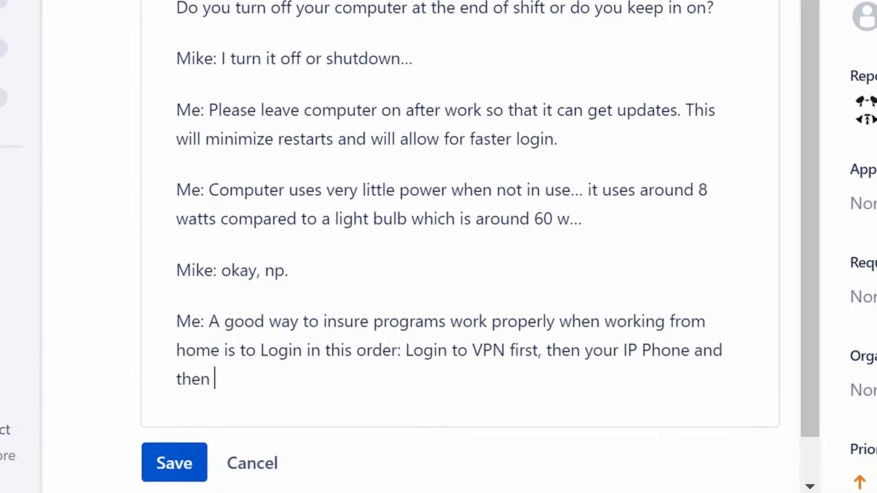
pyautogui.write('everything e')
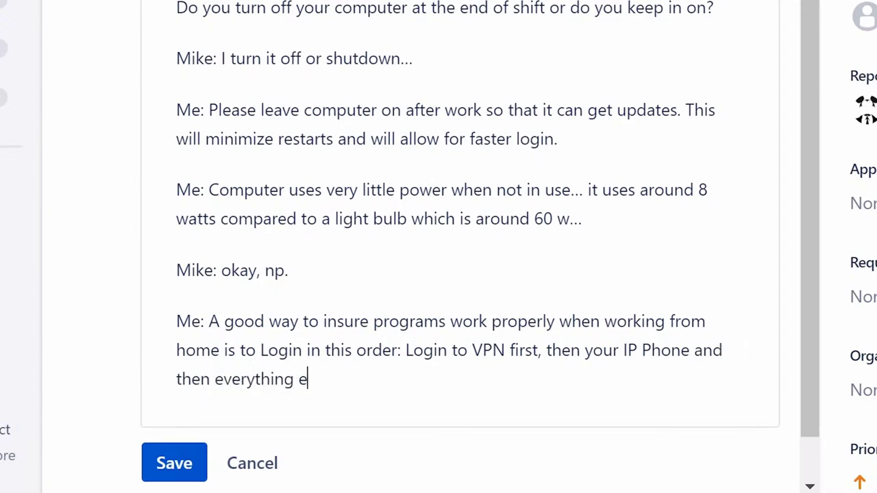
pyautogui.write('lse')
pyautogui.press('BackSpace')
pyautogui.write('... that')
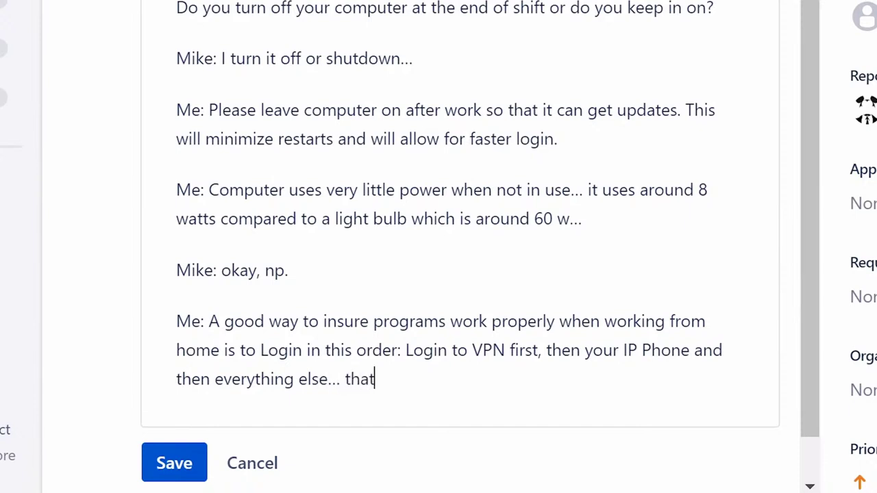
pyautogui.press('BackSpace')
pyautogui.press('BackSpace')
pyautogui.write('is will ins')
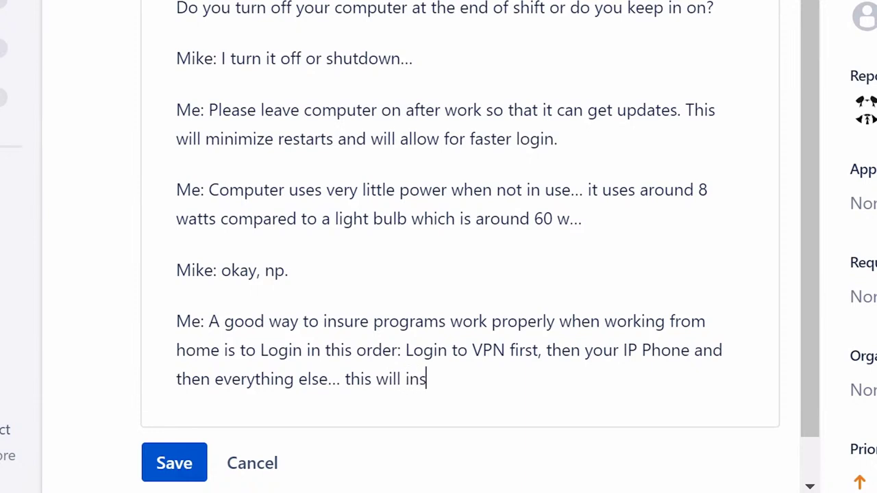
pyautogui.write('ure safe')
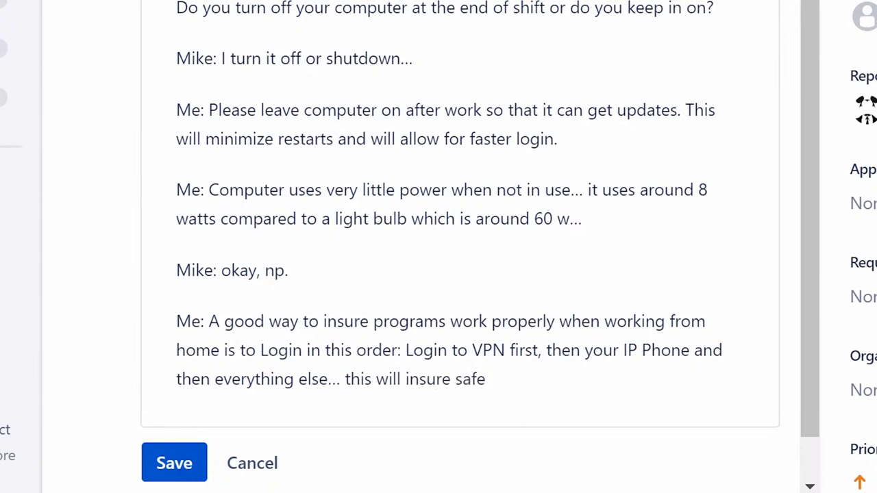
pyautogui.press('BackSpace')
pyautogui.press('BackSpace')
pyautogui.press('BackSpace')
pyautogui.press('BackSpace')
pyautogui.write('po')
pyautogui.press('BackSpace')
pyautogui.write('ro')
pyautogui.write('active')
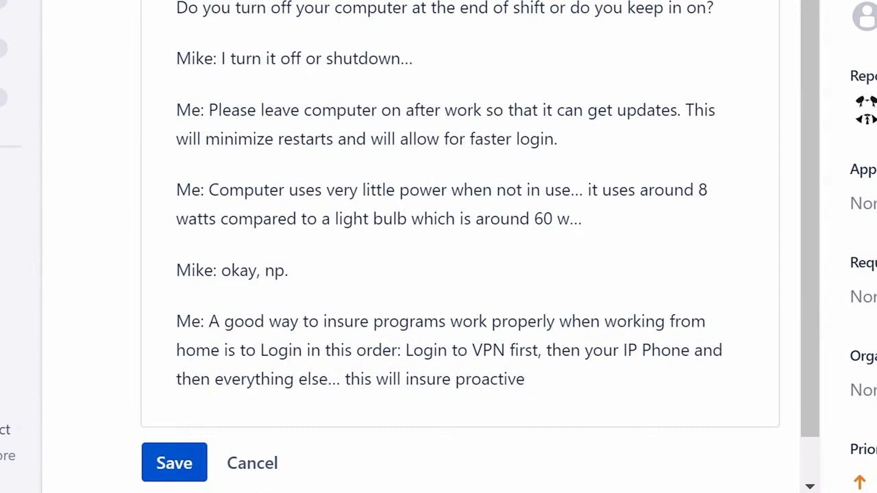
pyautogui.write('work day.')
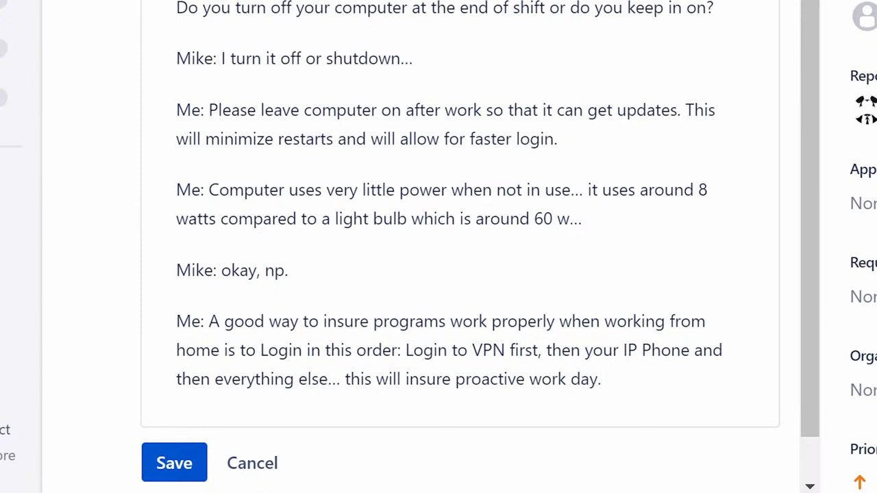
pyautogui.press('Left')
pyautogui.press('Left')
pyautogui.press('Left')
pyautogui.press('Left')
pyautogui.press('Left')
pyautogui.press('Left')
pyautogui.press('Left')
pyautogui.press('Left')
pyautogui.press('Left')
pyautogui.press('Left')
pyautogui.press('Left')
pyautogui.press('Left')
pyautogui.press('Left')
pyautogui.press('Left')
pyautogui.press('Left')
pyautogui.press('Left')
pyautogui.press('Left')
pyautogui.press('Left')
pyautogui.press('Left')
pyautogui.write('a')
pyautogui.press('Right')
pyautogui.press('Right')
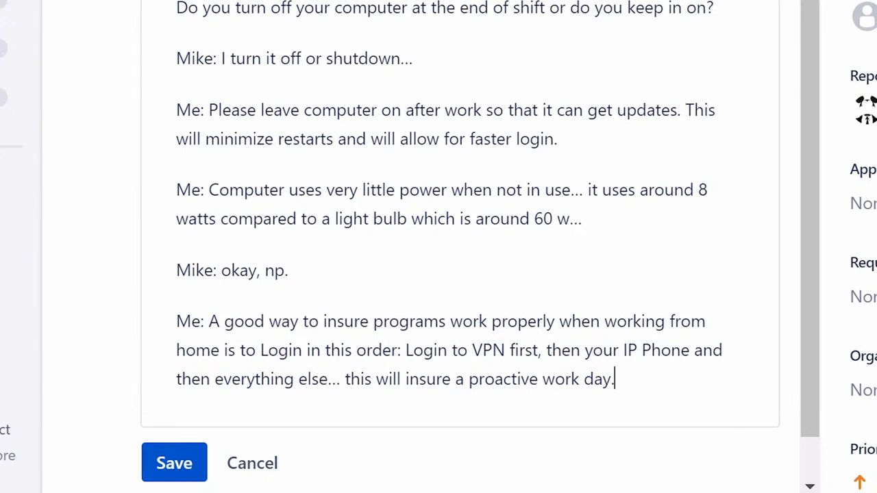
pyautogui.moveTo(545, 350); pyautogui.dragTo(350, 379)
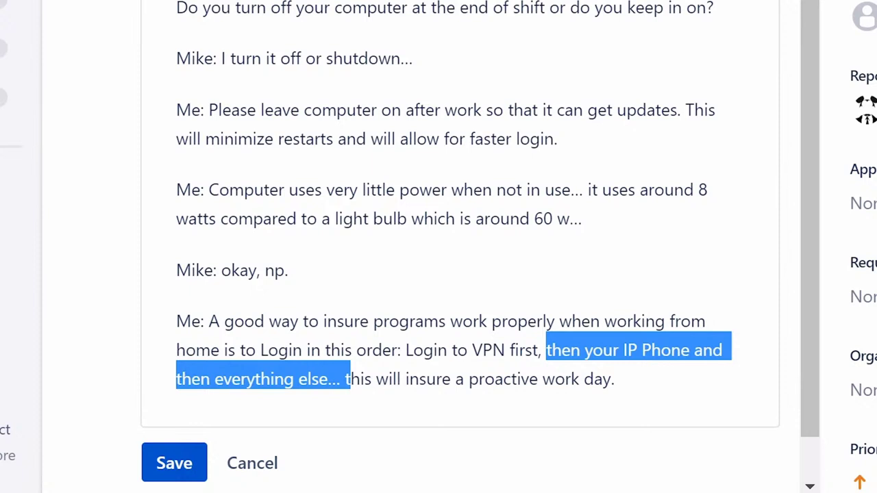
pyautogui.moveTo(532, 350); pyautogui.dragTo(404, 350)
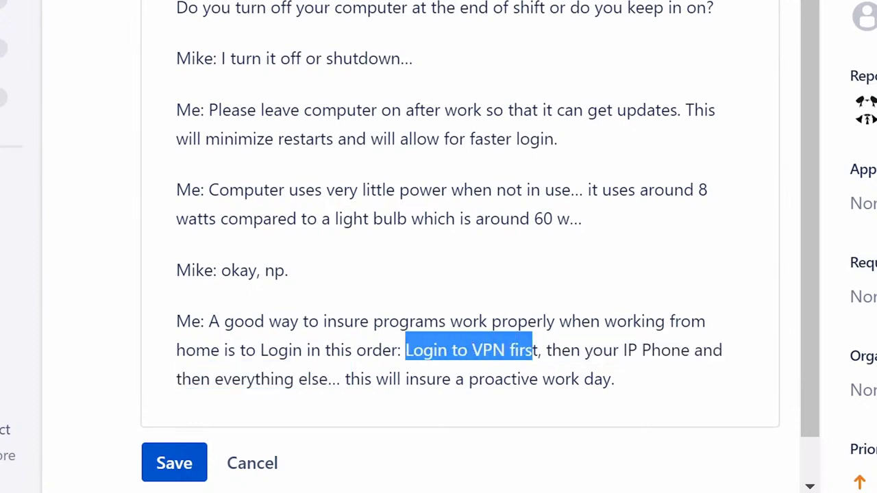
pyautogui.click(434, 350)
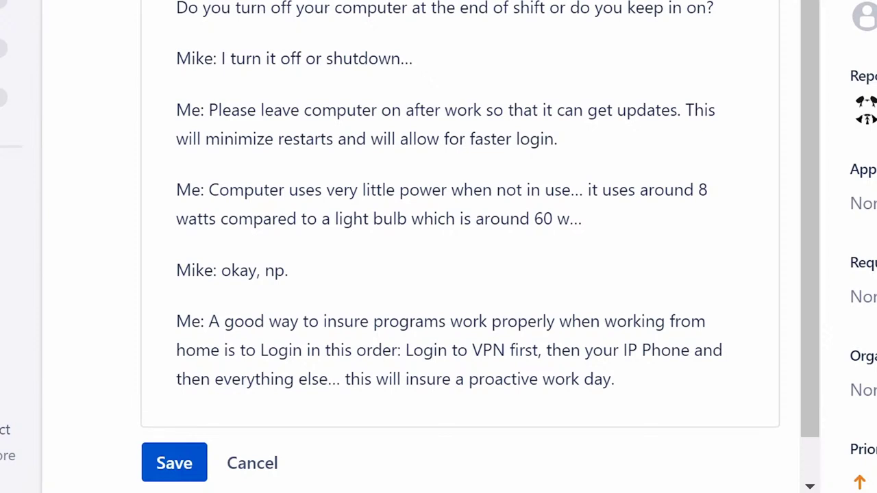
pyautogui.scroll(-1, 459, 239)
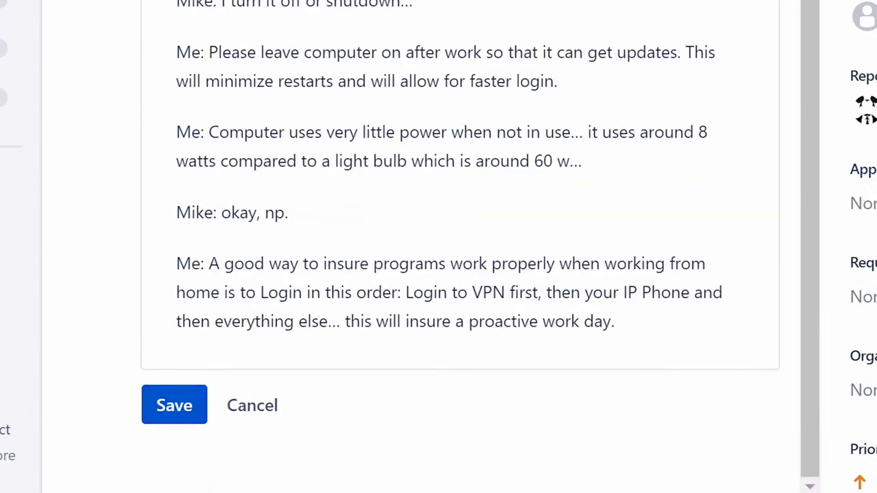
pyautogui.click(616, 321)
pyautogui.scroll(5, 459, 247)
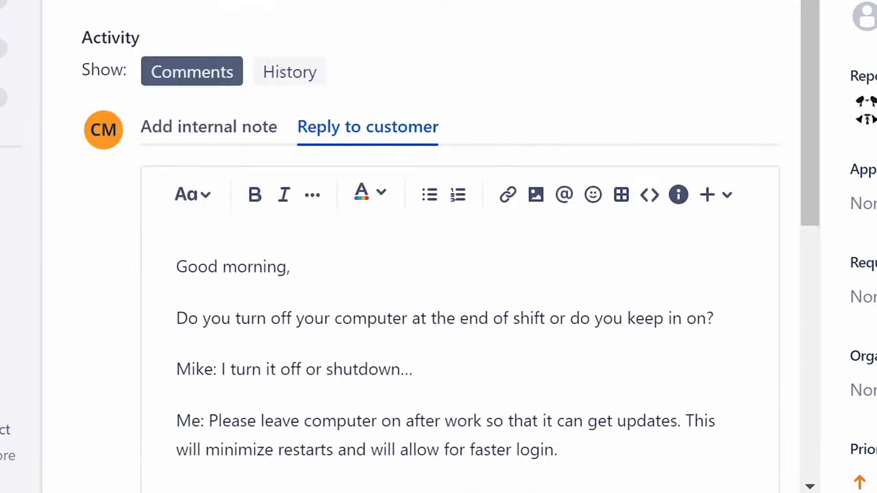
pyautogui.scroll(-5, 459, 246)
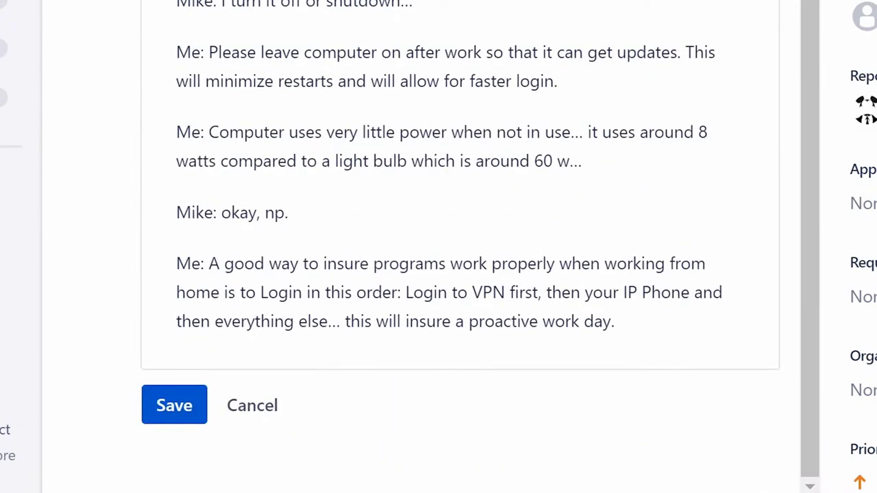
pyautogui.click(288, 212)
pyautogui.scroll(3, 459, 246)
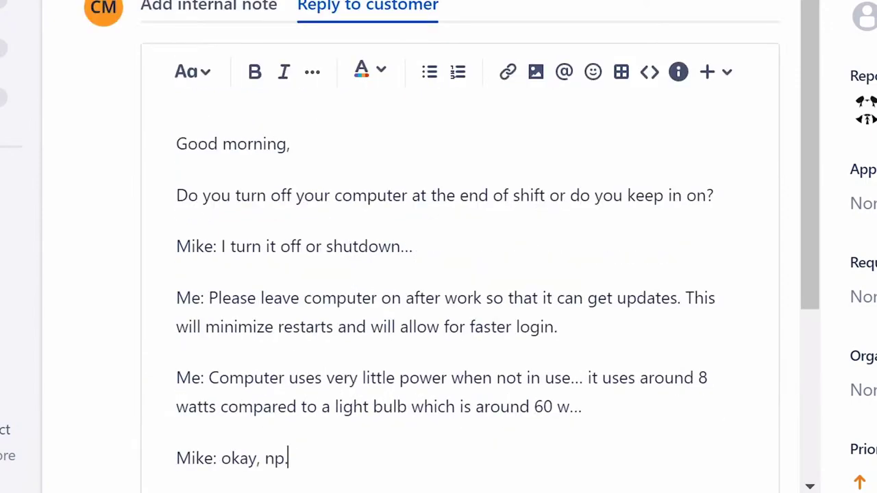
pyautogui.scroll(2, 459, 274)
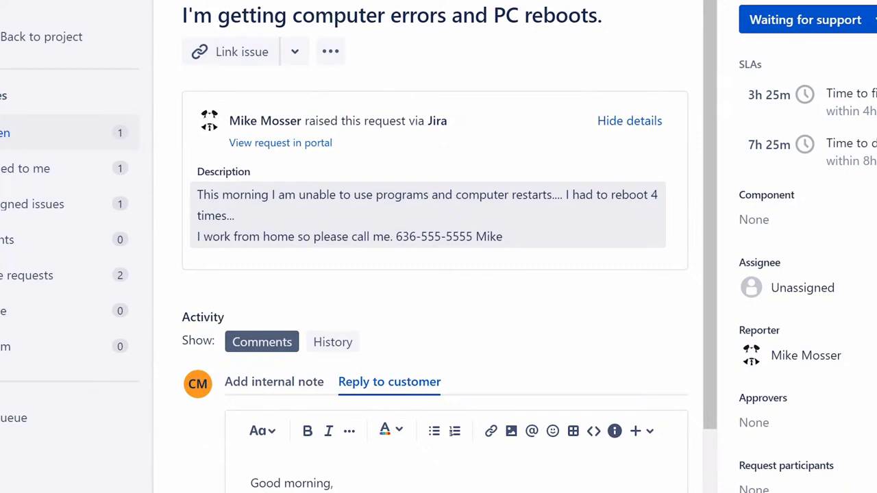
pyautogui.scroll(-4, 435, 274)
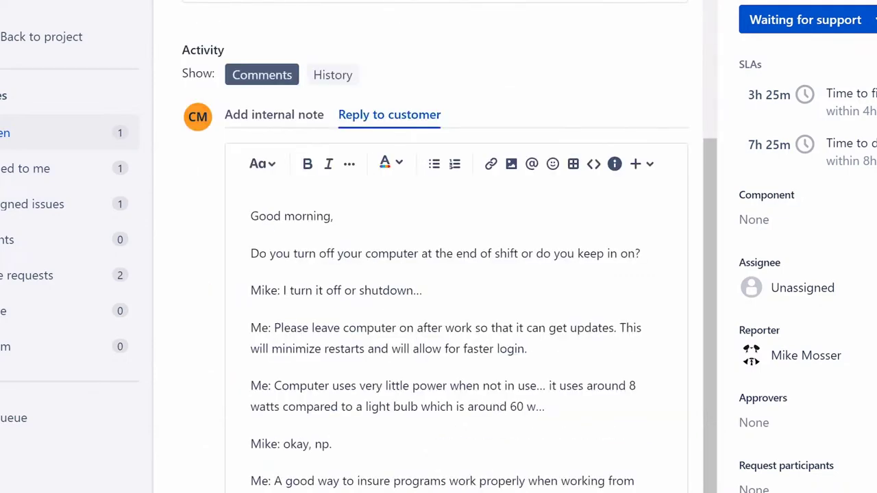
# - Post the drafted customer reply on ISD-34 with Ctrl+Enter
pyautogui.scroll(4, 435, 274)
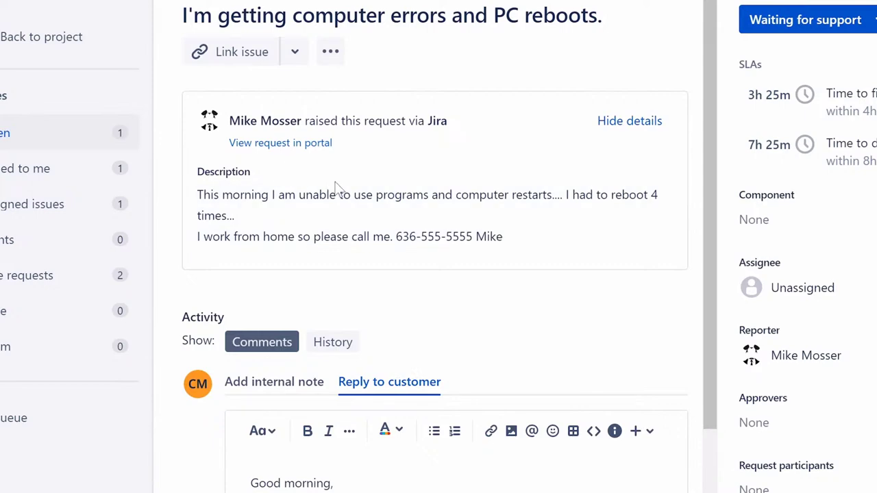
pyautogui.scroll(-3, 293, 199)
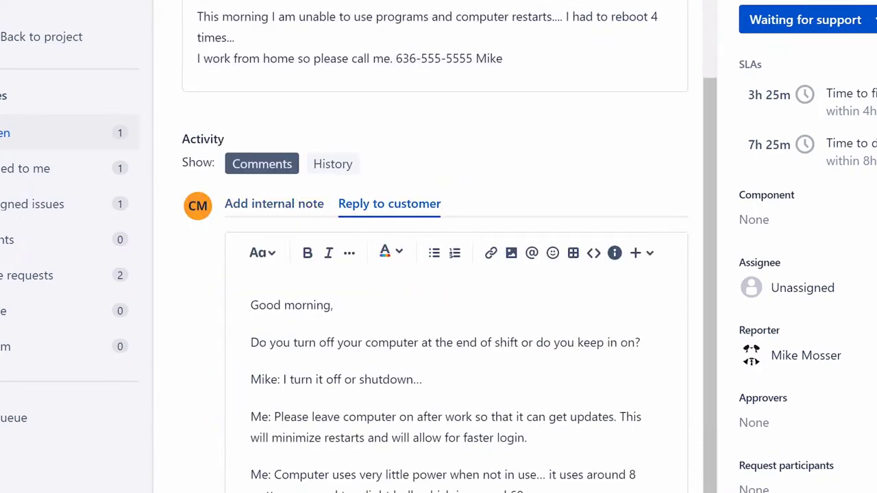
pyautogui.scroll(-2, 351, 225)
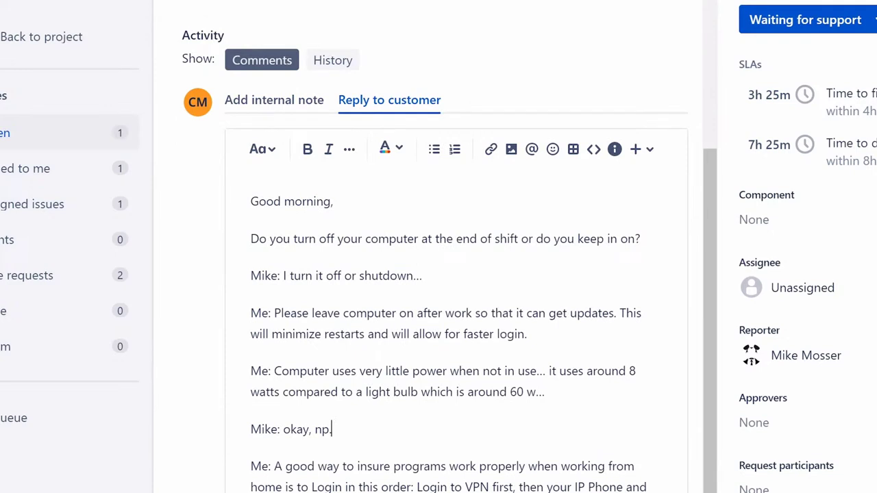
pyautogui.hotkey('ctrl', 'Return')
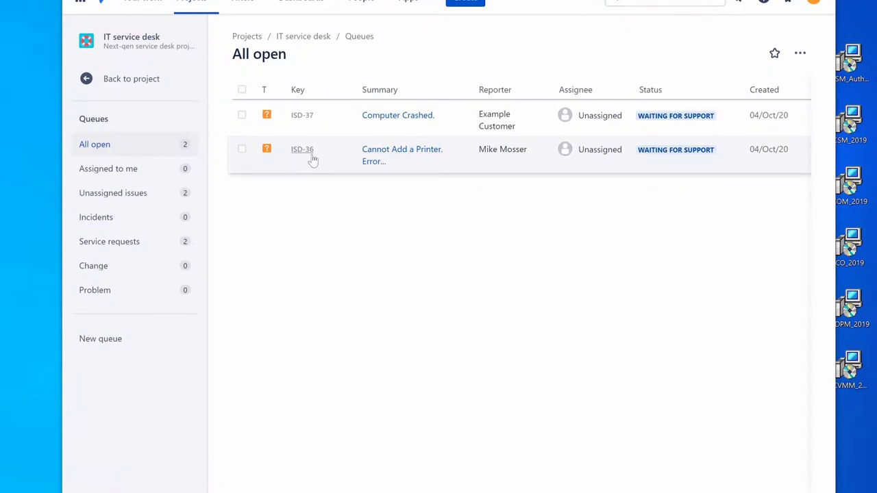
# - Open ISD-36, read its add-a-printer description and preview the attached spooler error screenshot
pyautogui.click(407, 153)
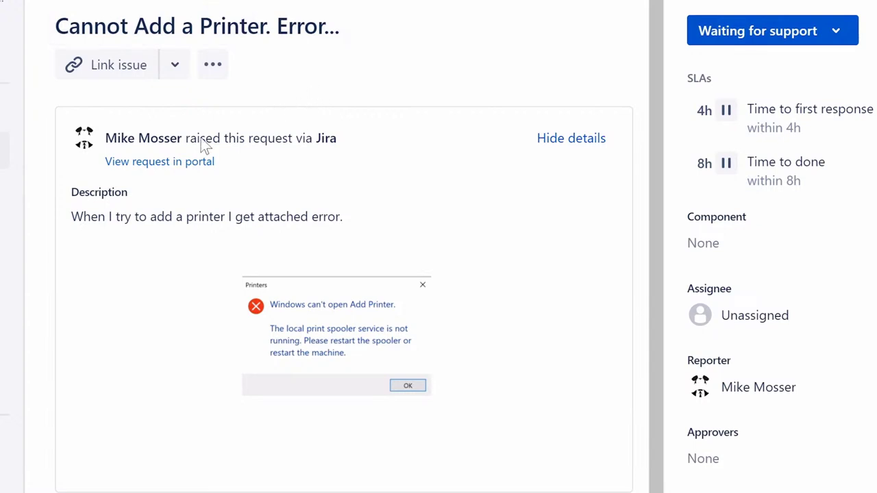
pyautogui.moveTo(104, 138); pyautogui.dragTo(182, 138)
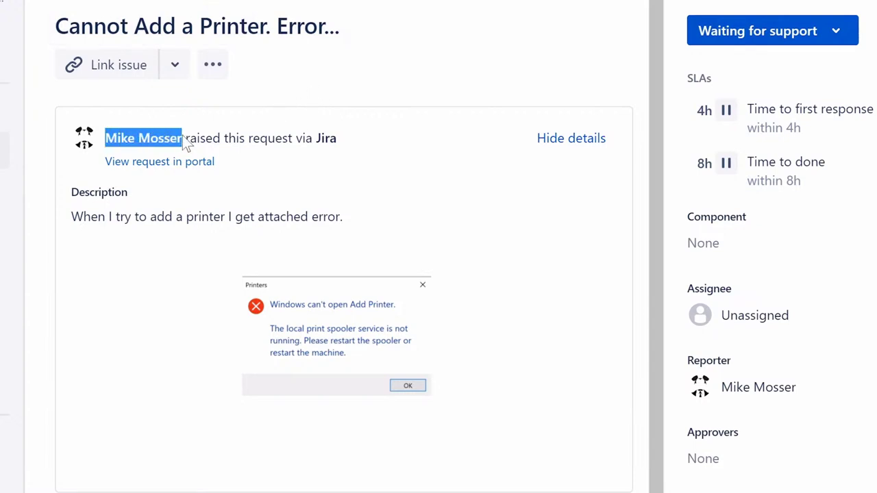
pyautogui.click(347, 215)
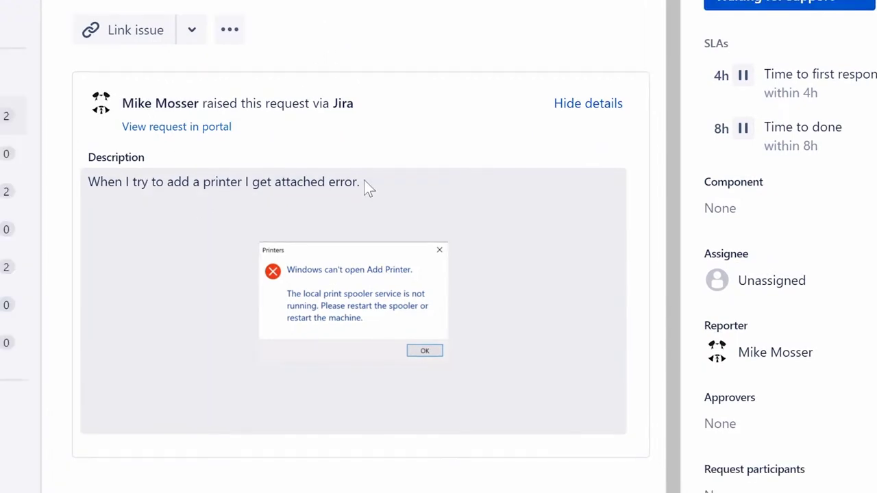
pyautogui.moveTo(364, 181); pyautogui.dragTo(87, 181)
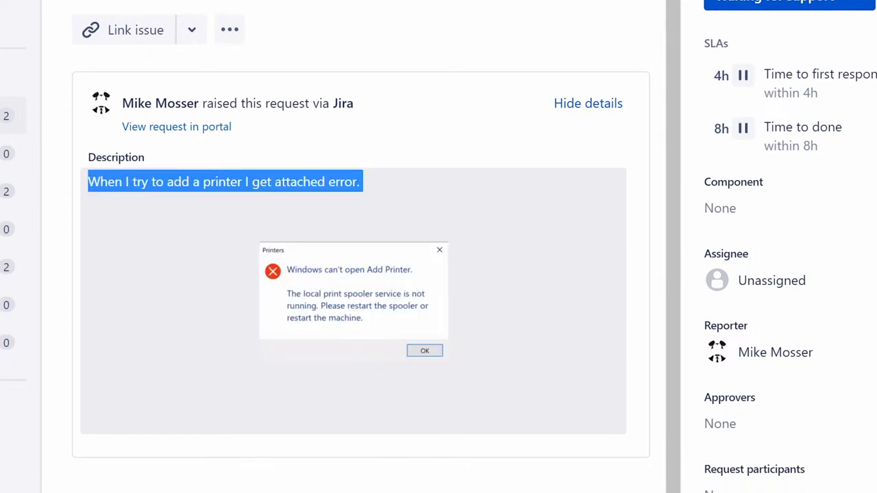
pyautogui.click(87, 181)
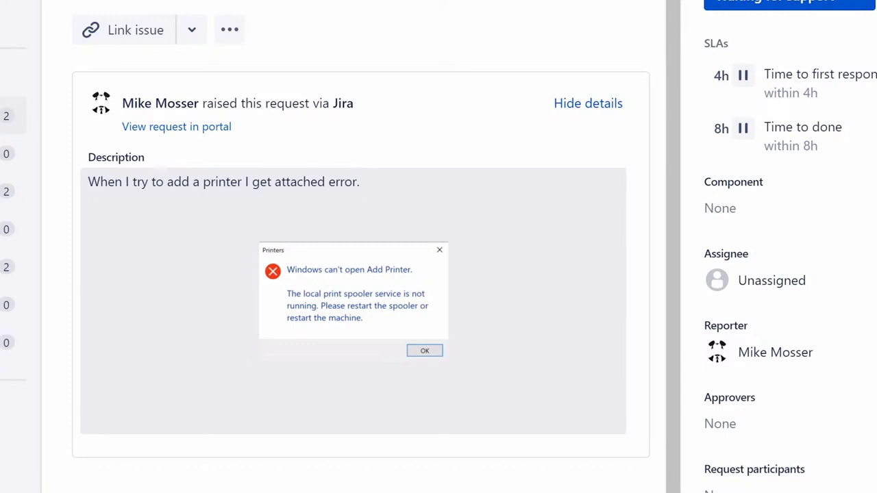
pyautogui.moveTo(366, 183); pyautogui.dragTo(88, 182)
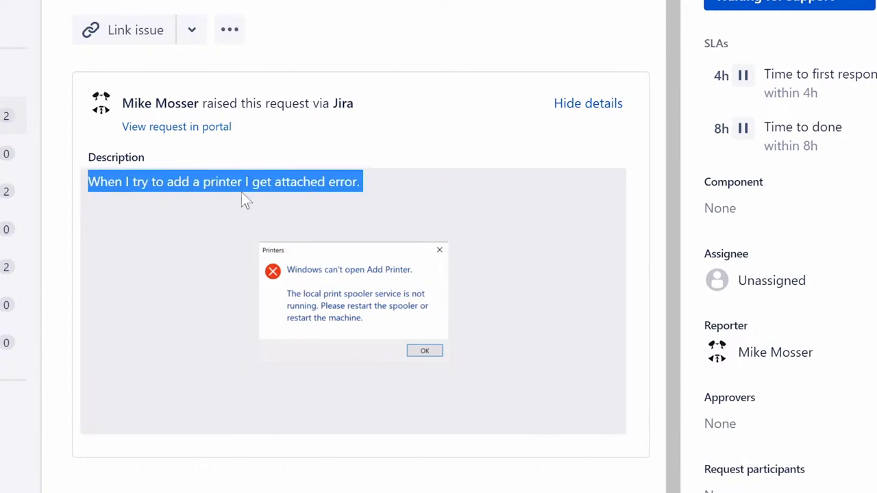
pyautogui.click(310, 288)
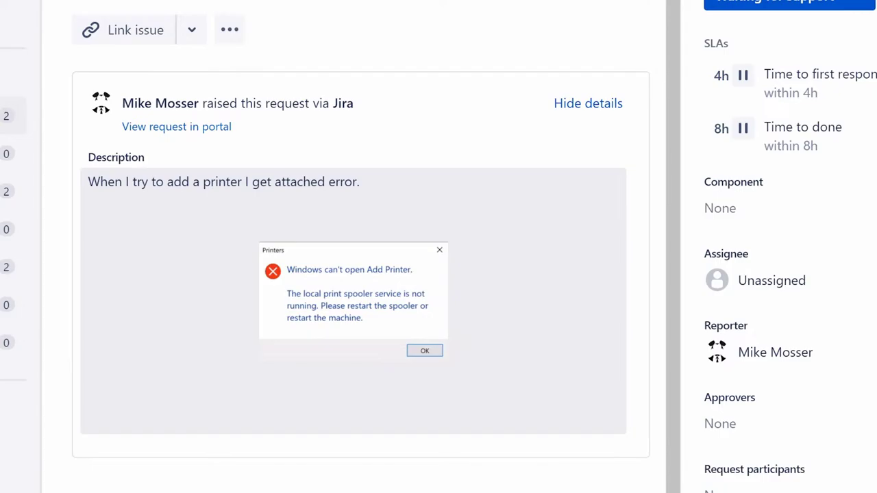
pyautogui.click(358, 280)
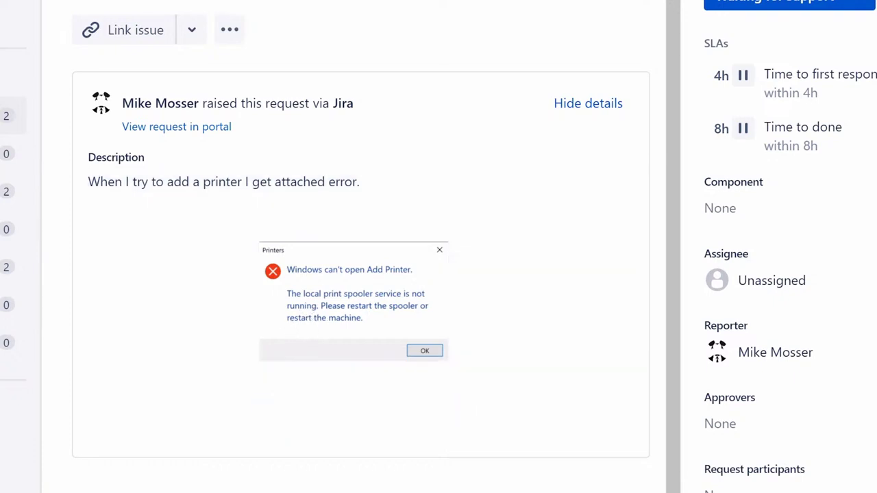
pyautogui.press('super')
# - Search 'printer' for Printers & scanners and try adding an unlisted printer to reproduce the spooler error
pyautogui.write('device')
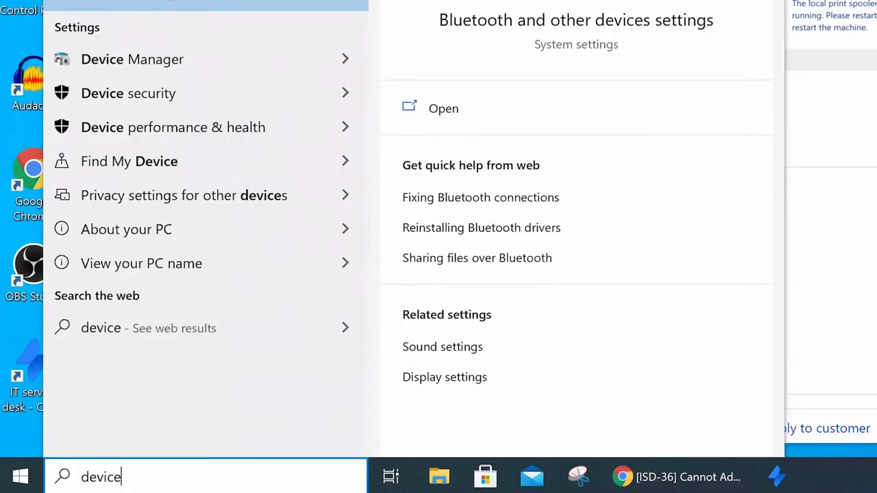
pyautogui.press('BackSpace')
pyautogui.press('BackSpace')
pyautogui.press('BackSpace')
pyautogui.press('BackSpace')
pyautogui.press('BackSpace')
pyautogui.press('BackSpace')
pyautogui.write('printe')
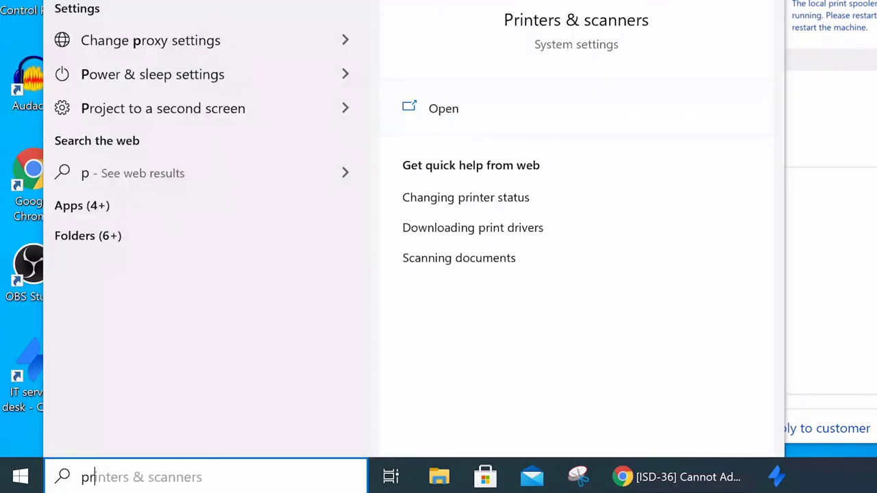
pyautogui.write('r')
pyautogui.press('Return')
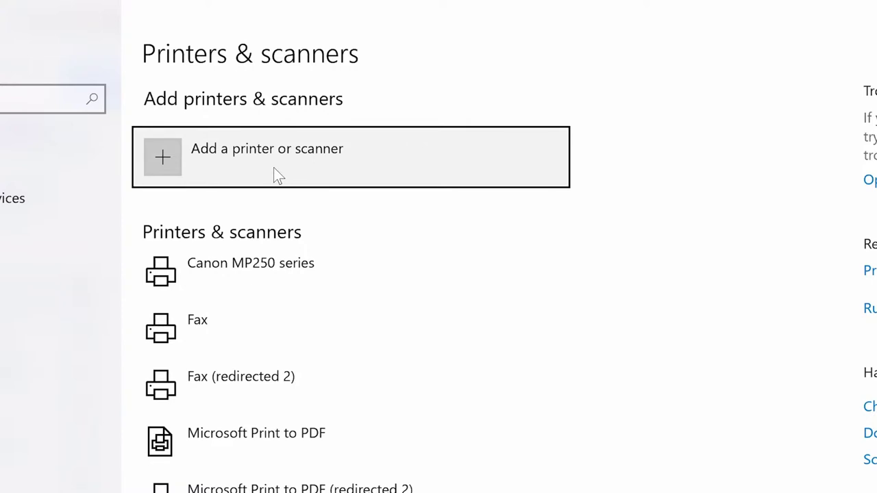
pyautogui.click(273, 167)
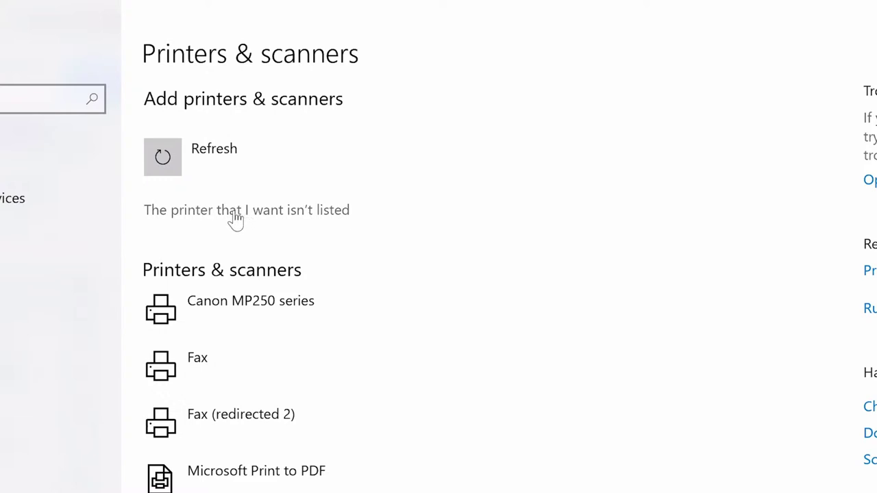
pyautogui.click(236, 218)
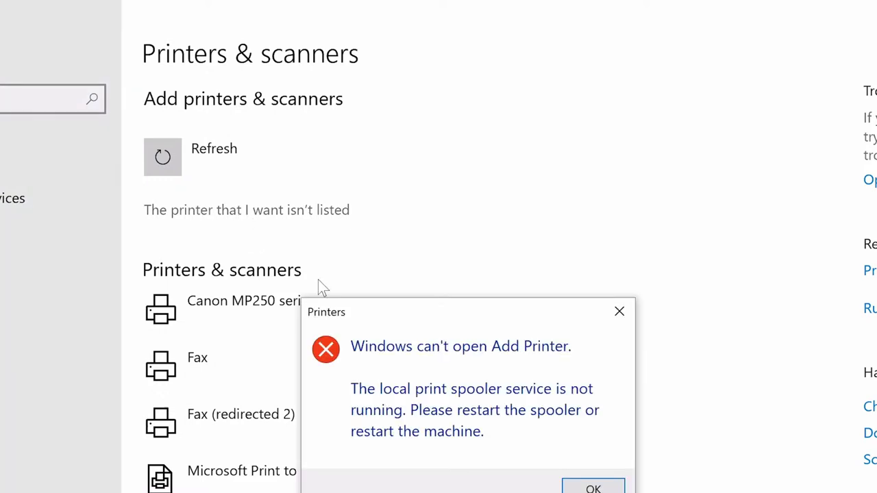
# - Move the spooler error aside and bring Task Manager's Services tab into view beside it
pyautogui.moveTo(495, 308); pyautogui.dragTo(476, 287)
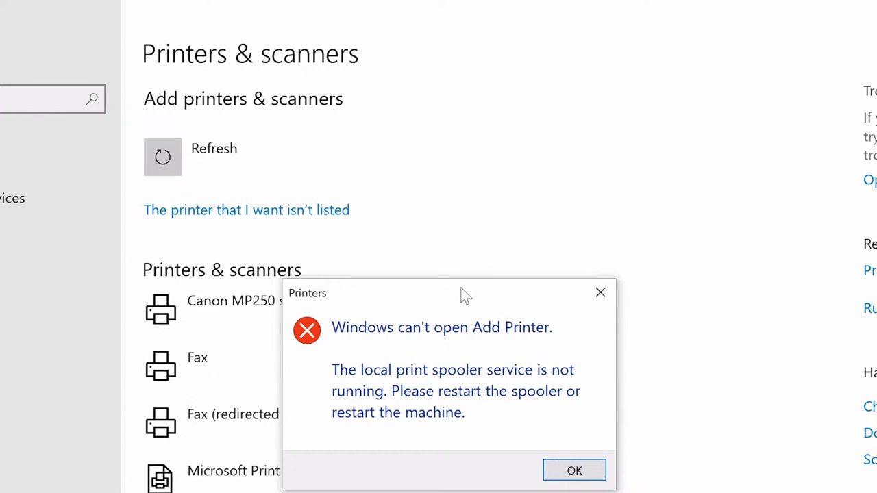
pyautogui.moveTo(455, 288); pyautogui.dragTo(440, 190)
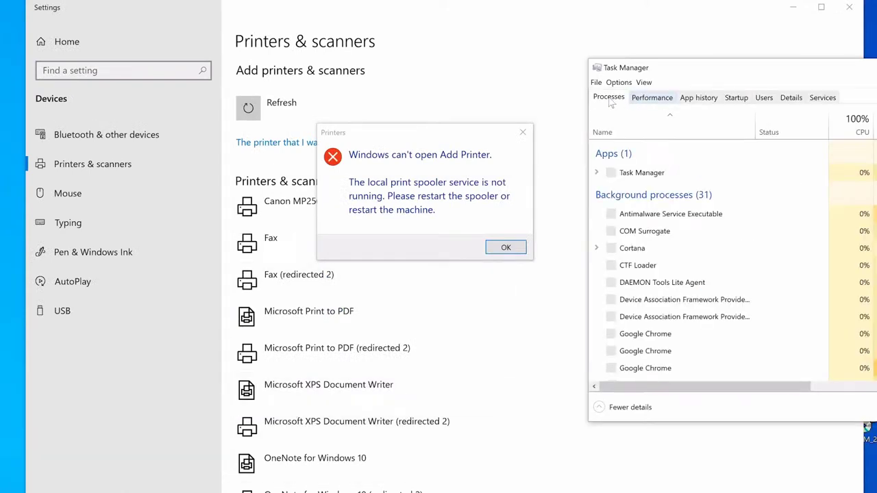
pyautogui.moveTo(711, 63); pyautogui.dragTo(595, 85)
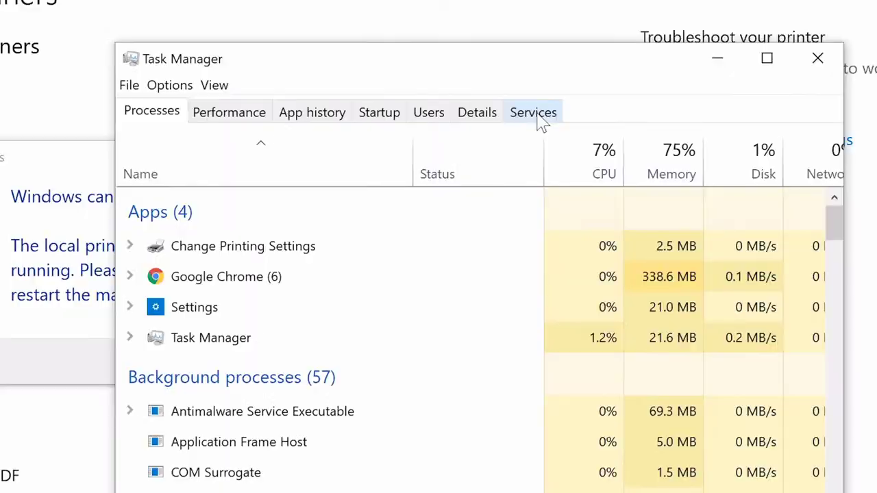
pyautogui.click(540, 116)
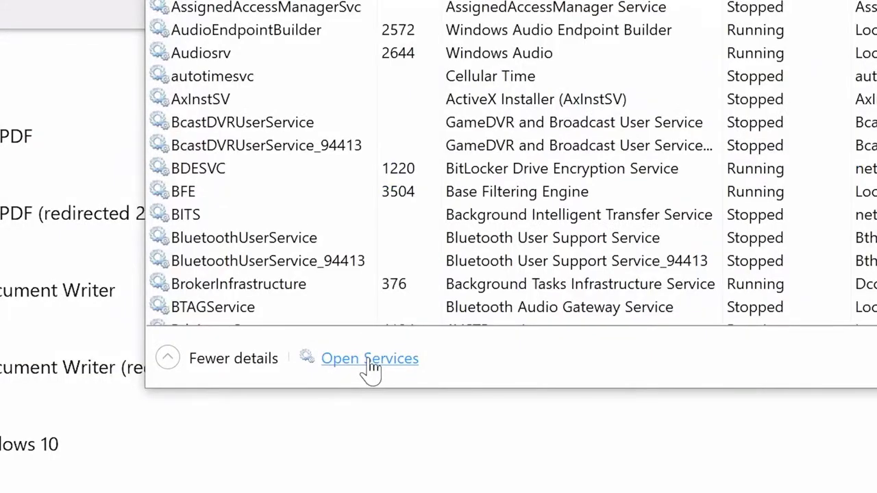
# - Open the full Services console from Task Manager and arrange both windows side by side
pyautogui.click(370, 359)
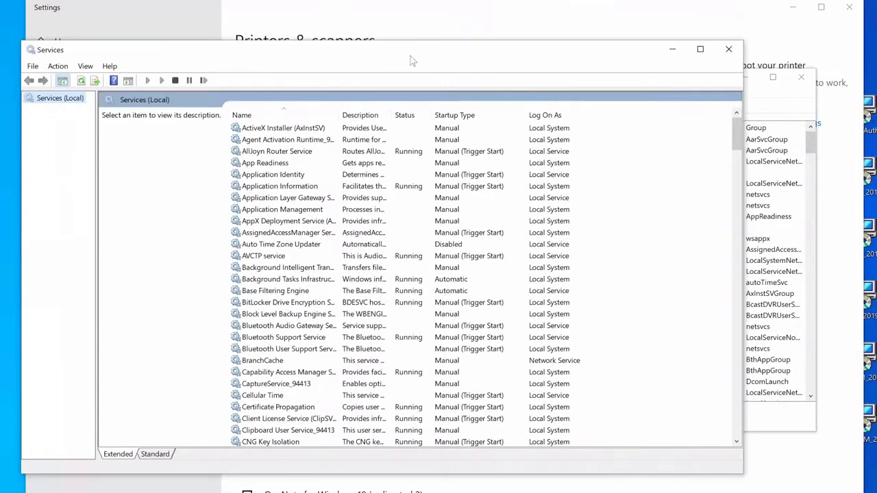
pyautogui.moveTo(411, 60); pyautogui.dragTo(337, 57)
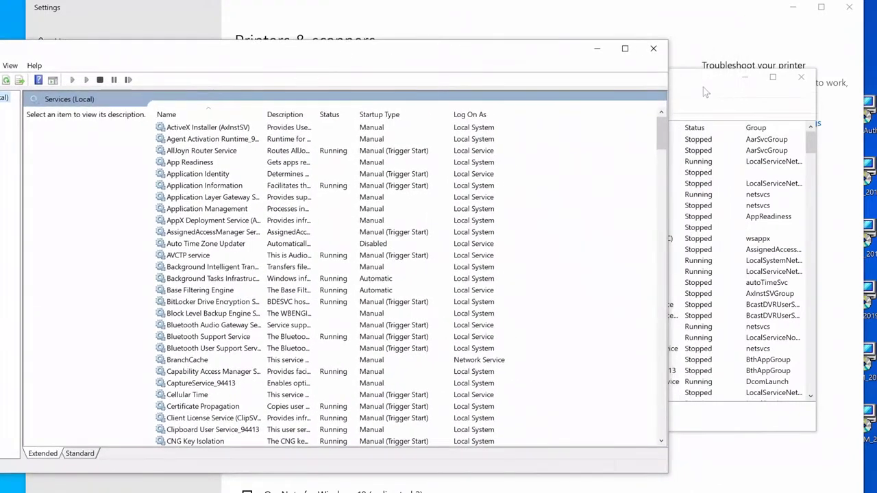
pyautogui.click(749, 74)
pyautogui.moveTo(750, 74); pyautogui.dragTo(876, 56)
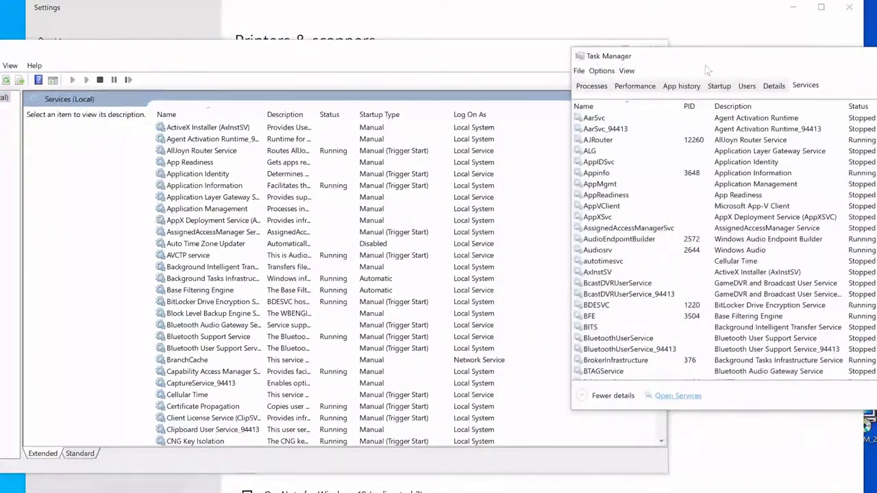
pyautogui.moveTo(541, 62)
pyautogui.mouseDown()
pyautogui.moveTo(447, 68)
pyautogui.moveTo(531, 64)
pyautogui.mouseUp()
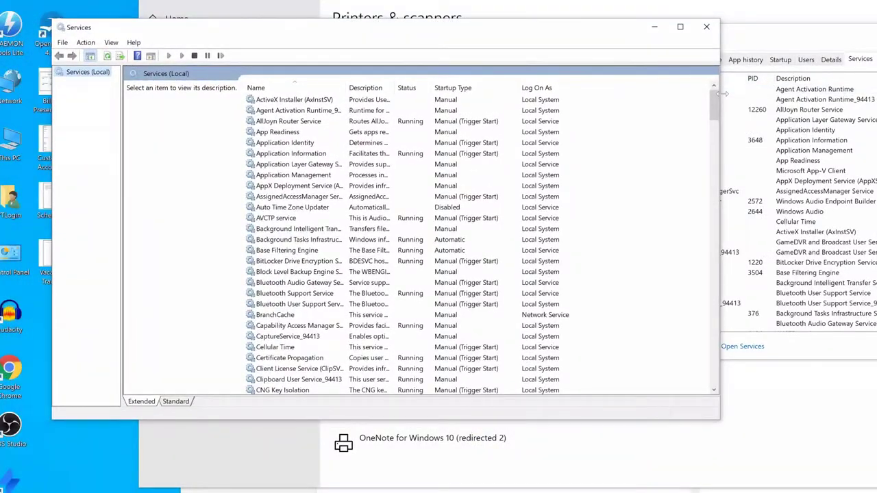
pyautogui.moveTo(719, 96); pyautogui.dragTo(626, 97)
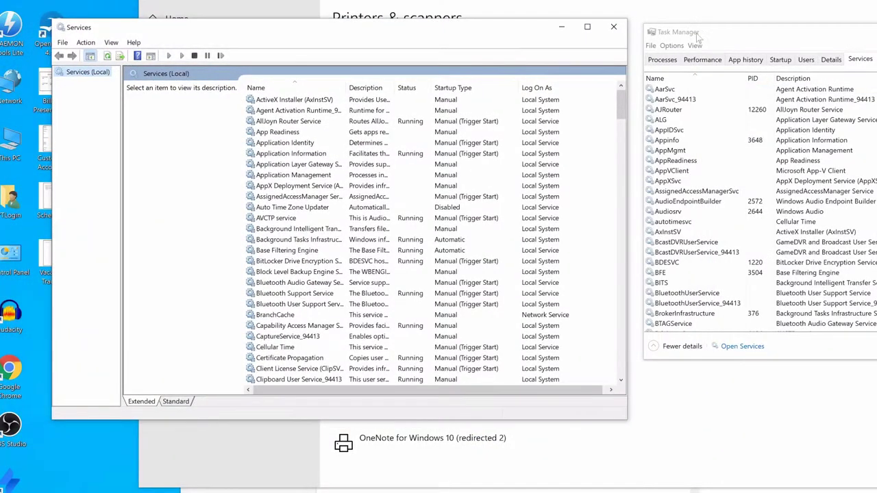
pyautogui.moveTo(701, 34); pyautogui.dragTo(689, 26)
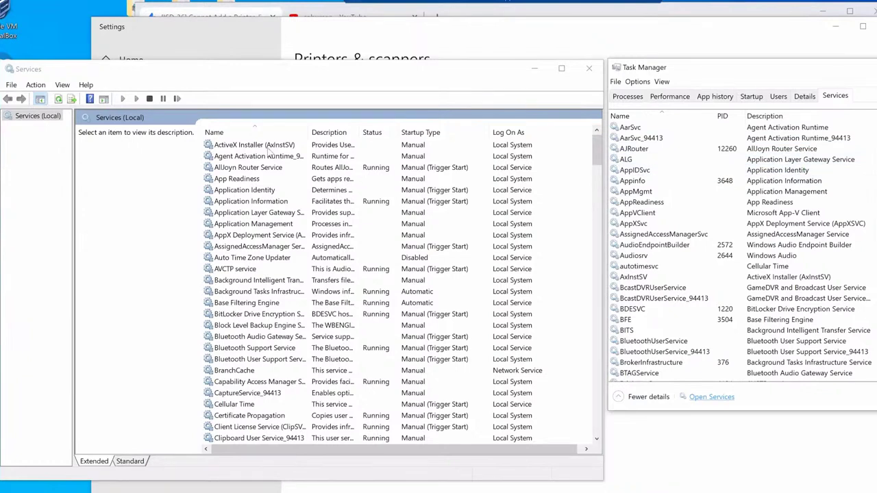
# - Compare the two service lists by selecting AarSvc, AxInstSV and Audiosrv entries
pyautogui.click(232, 155)
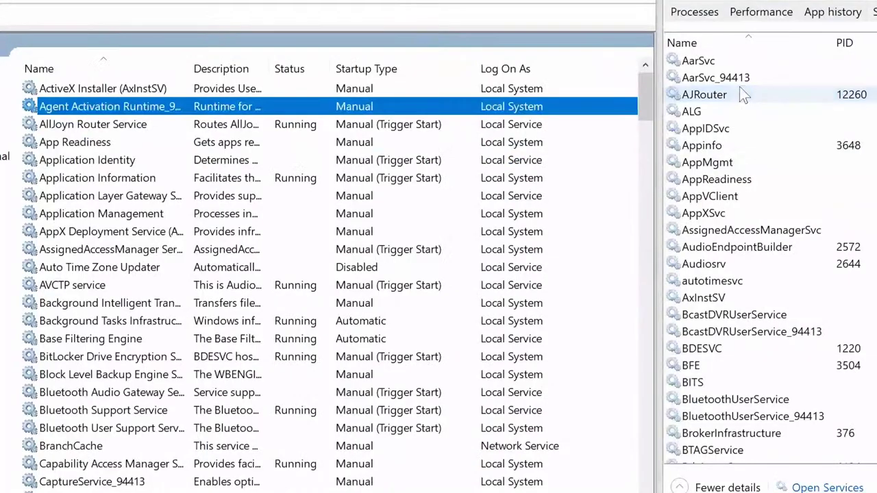
pyautogui.click(665, 147)
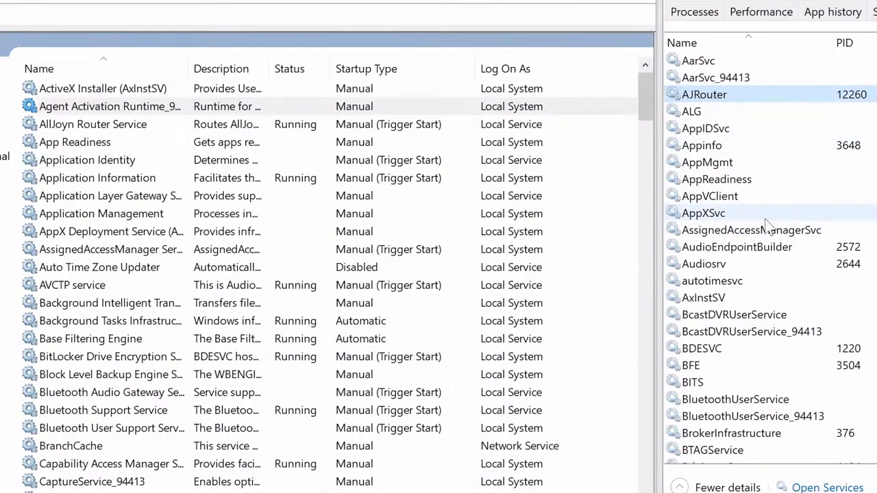
pyautogui.click(724, 59)
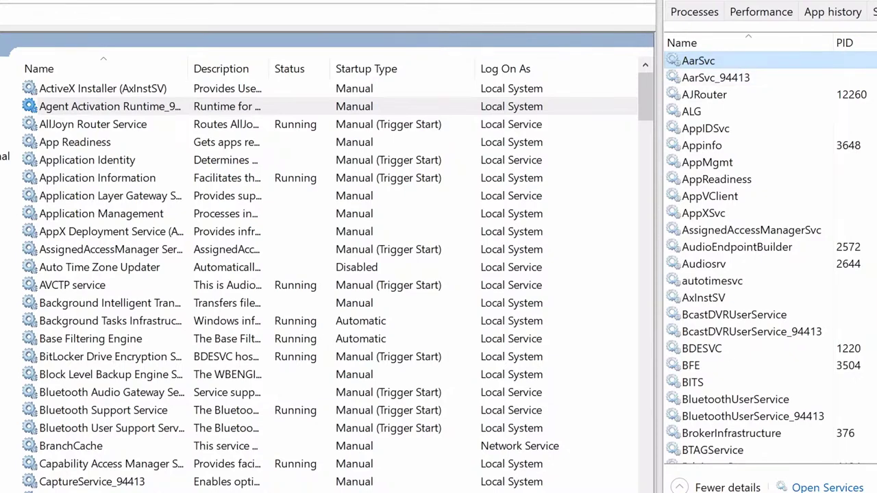
pyautogui.click(74, 92)
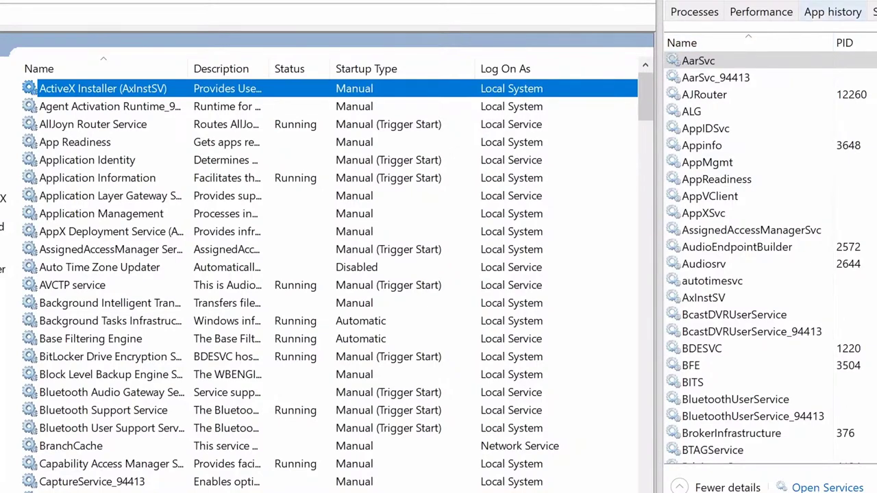
pyautogui.click(792, 258)
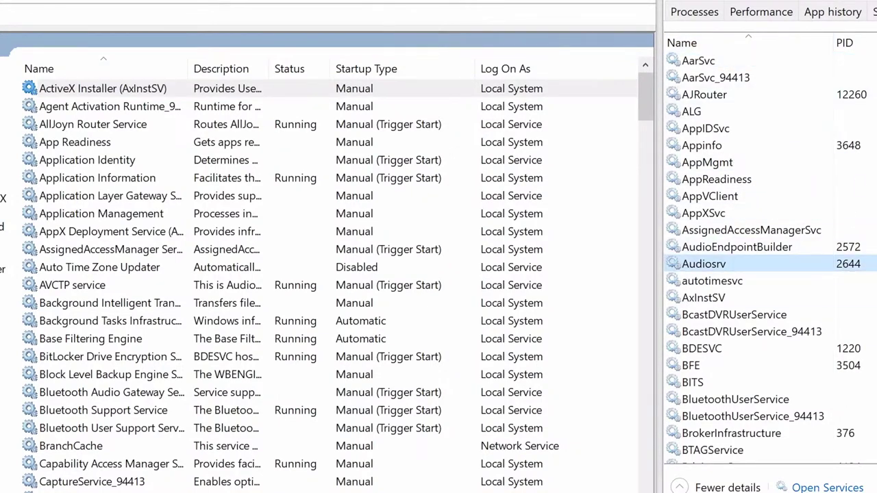
pyautogui.click(766, 303)
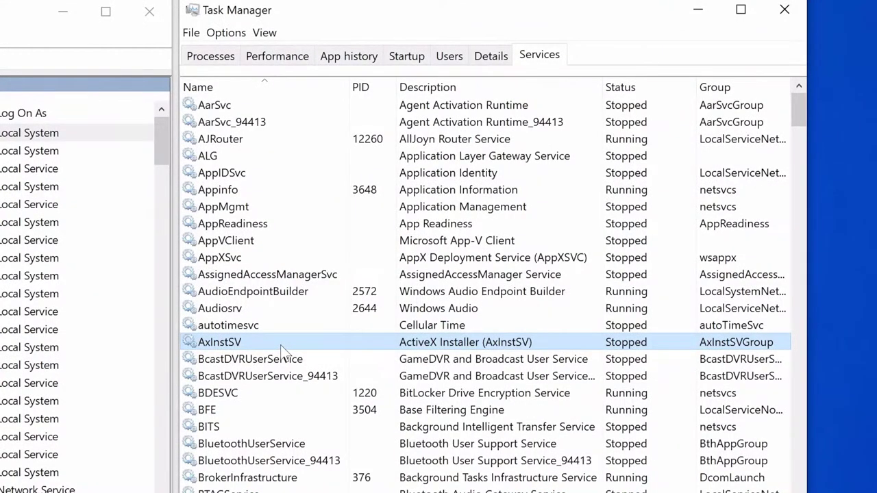
# - In Task Manager, jump to 'pr' and check PrintWorkflowUserSvc, PrintWorkflowUserSvc_94413 and PrintNotify, all stopped
pyautogui.write('pr')
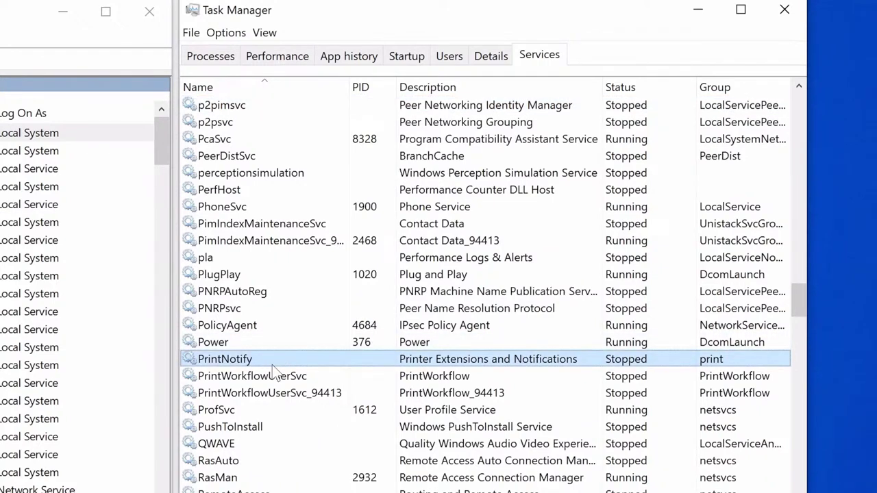
pyautogui.click(235, 378)
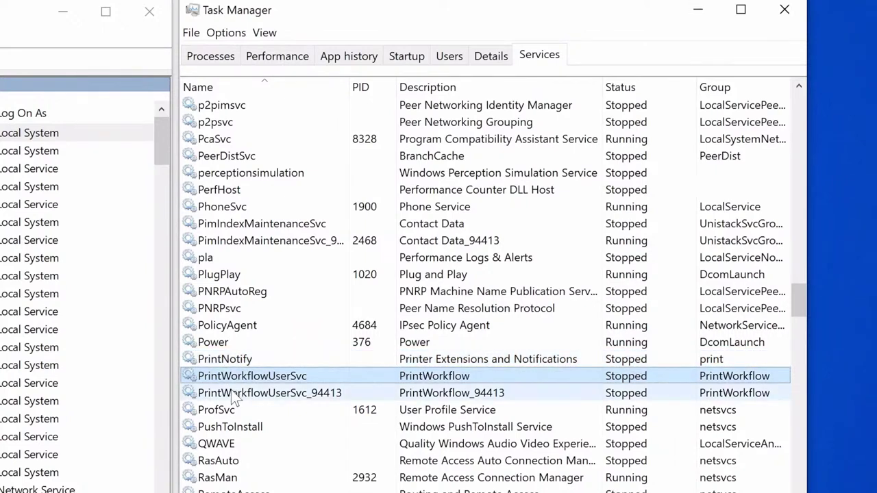
pyautogui.click(236, 394)
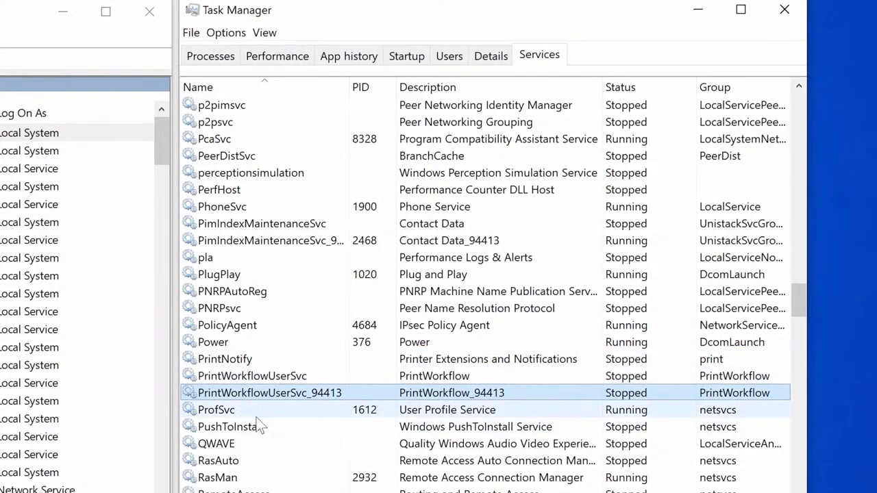
pyautogui.click(257, 362)
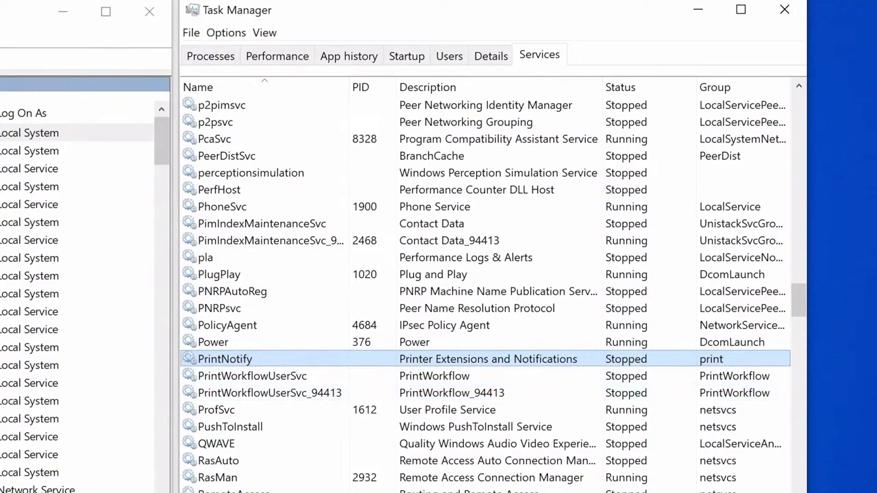
pyautogui.click(21, 91)
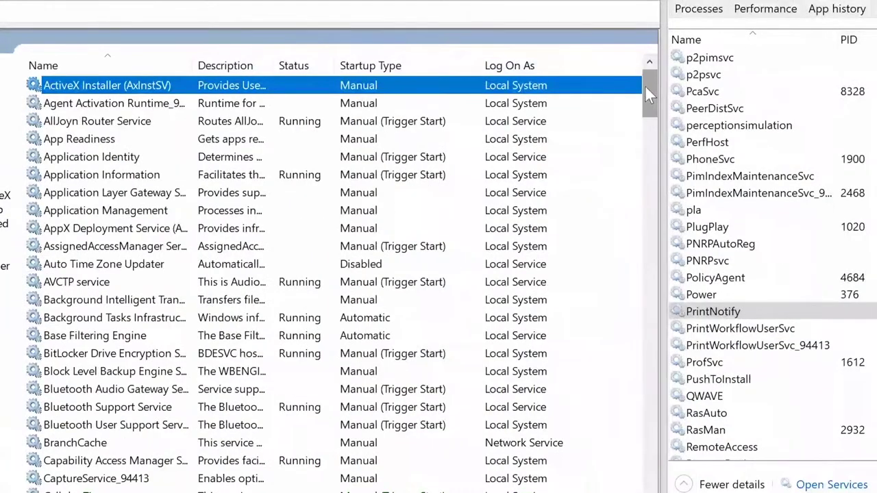
pyautogui.moveTo(162, 131); pyautogui.dragTo(155, 157)
# - Jump to Print Spooler in the Services console, confirming it is Automatic but not running, and bring up its actions
pyautogui.moveTo(637, 110); pyautogui.dragTo(628, 137)
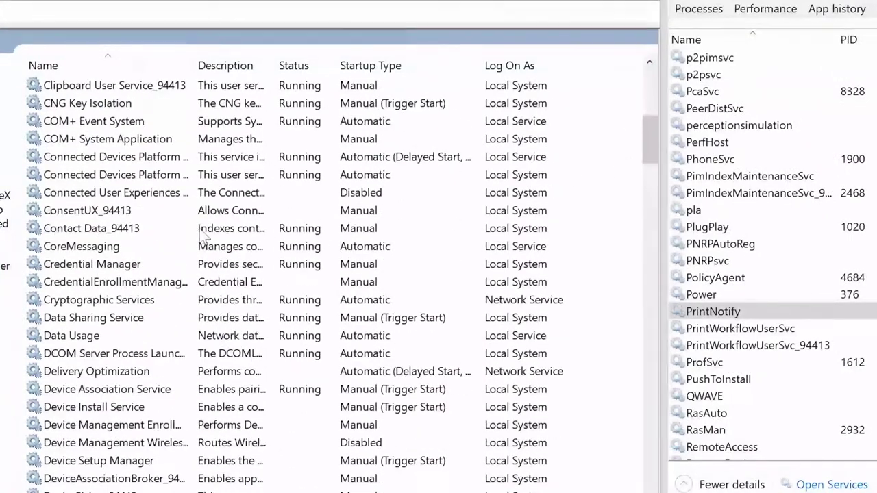
pyautogui.click(197, 233)
pyautogui.write('pr')
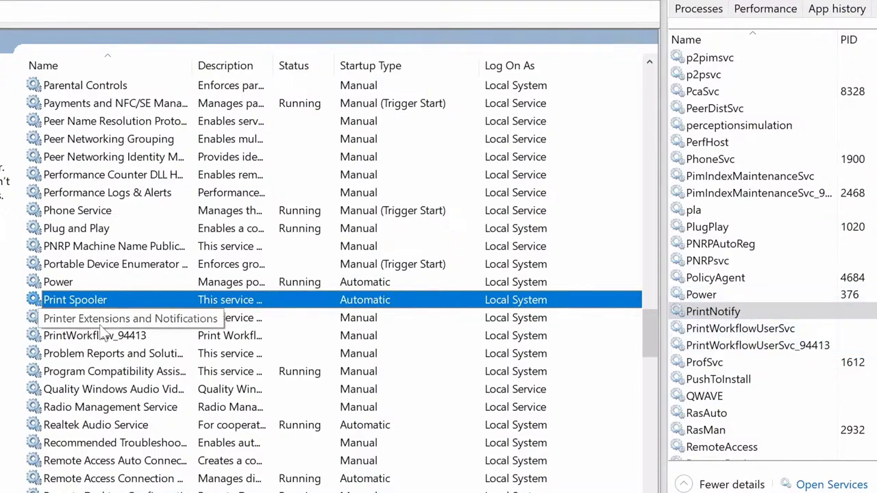
pyautogui.click(708, 2)
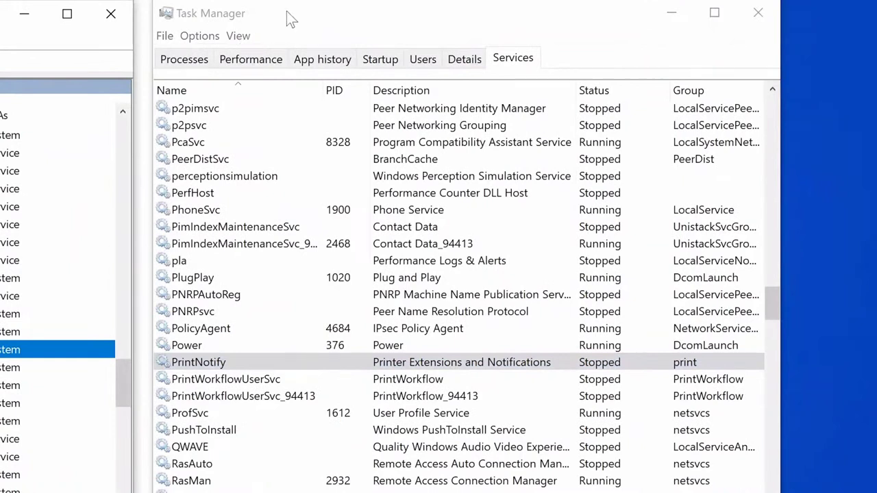
pyautogui.click(287, 12)
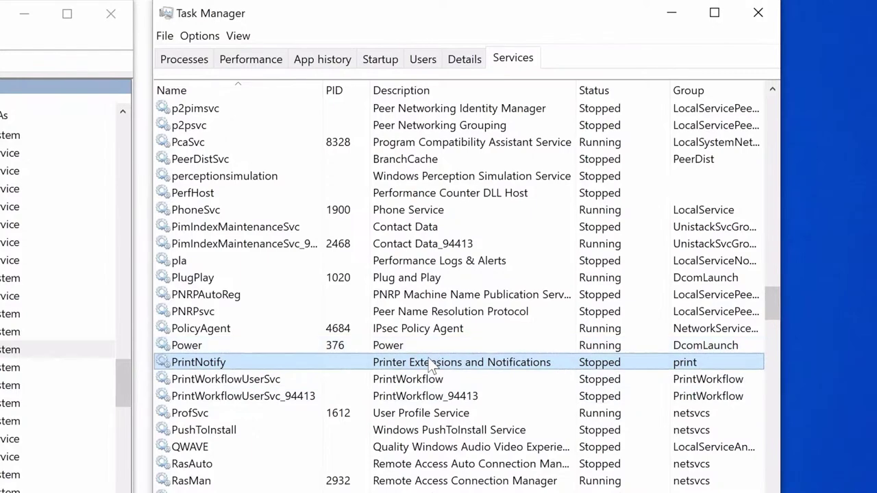
pyautogui.click(409, 295)
pyautogui.moveTo(432, 14)
pyautogui.mouseDown()
pyautogui.moveTo(455, 24)
pyautogui.moveTo(434, 36)
pyautogui.moveTo(418, 17)
pyautogui.mouseUp()
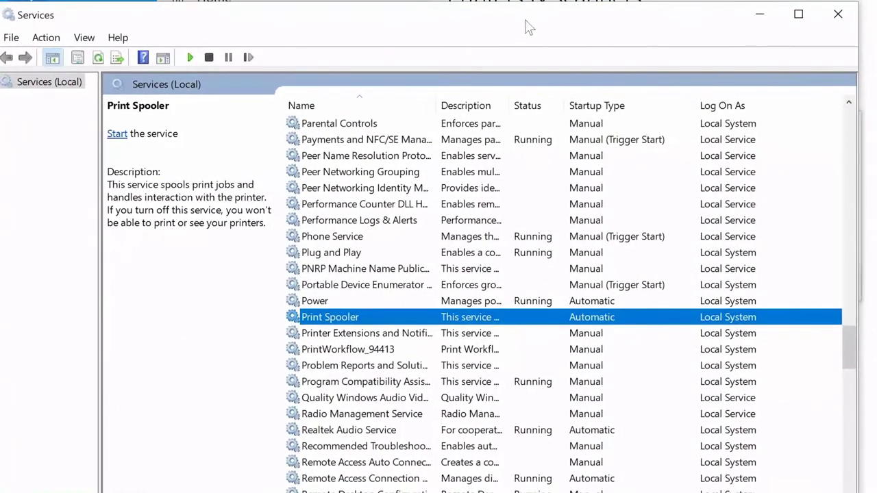
pyautogui.moveTo(529, 27); pyautogui.dragTo(549, 19)
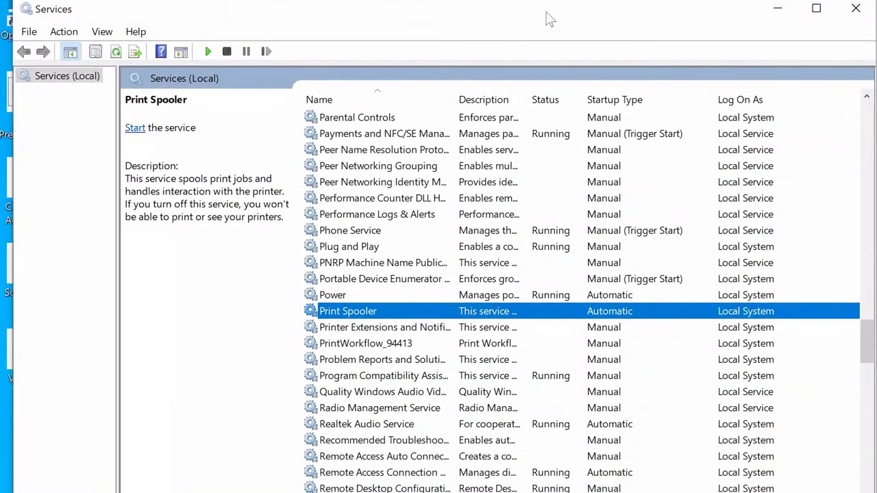
pyautogui.rightClick(366, 314)
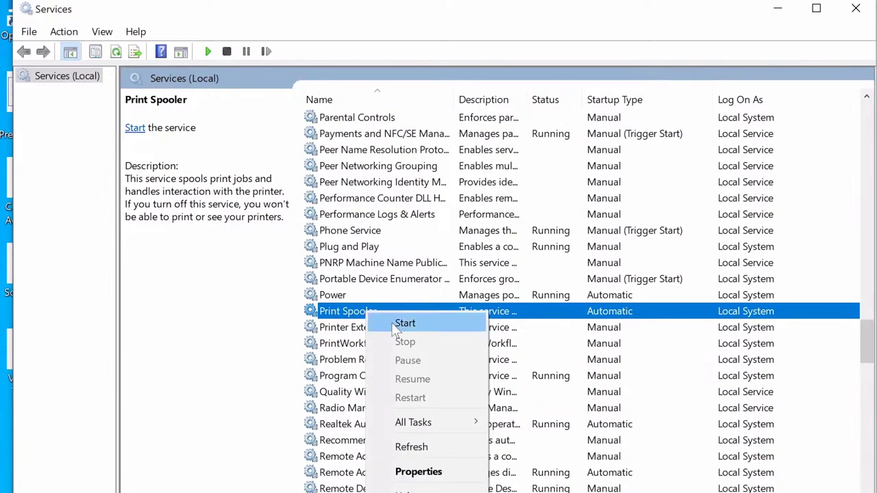
# - Start the Print Spooler service from its context menu so it shows Running
pyautogui.rightClick(363, 315)
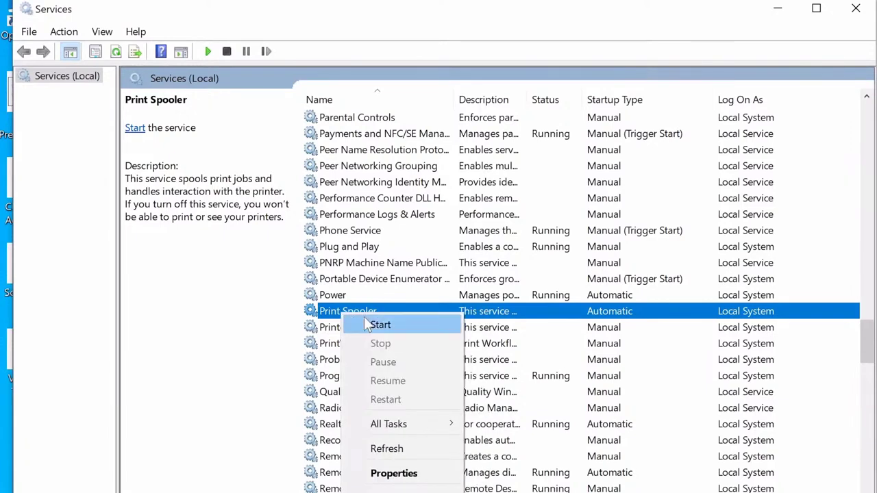
pyautogui.click(375, 324)
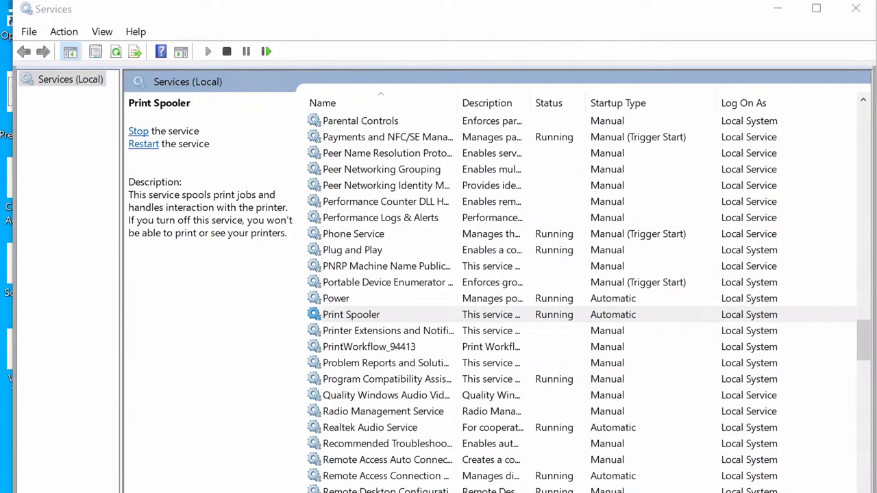
pyautogui.click(378, 21)
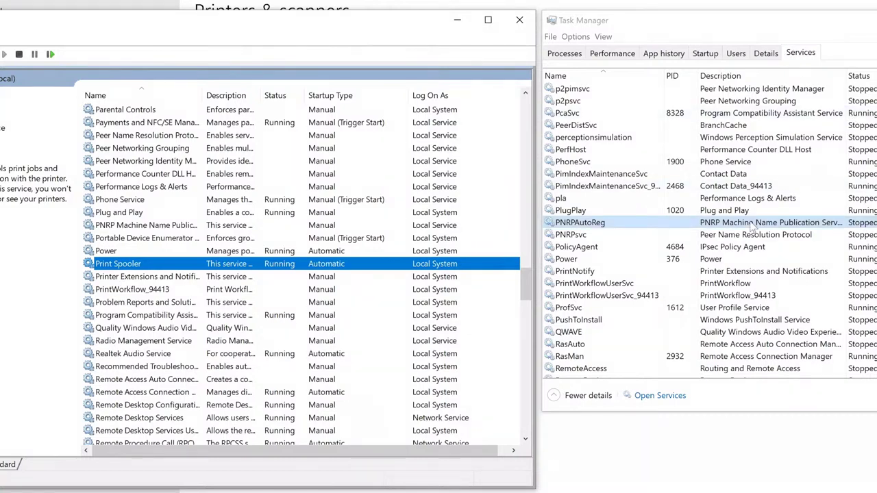
# - Check the PlugPlay service in Task Manager's list, then return to the Services console
pyautogui.click(687, 22)
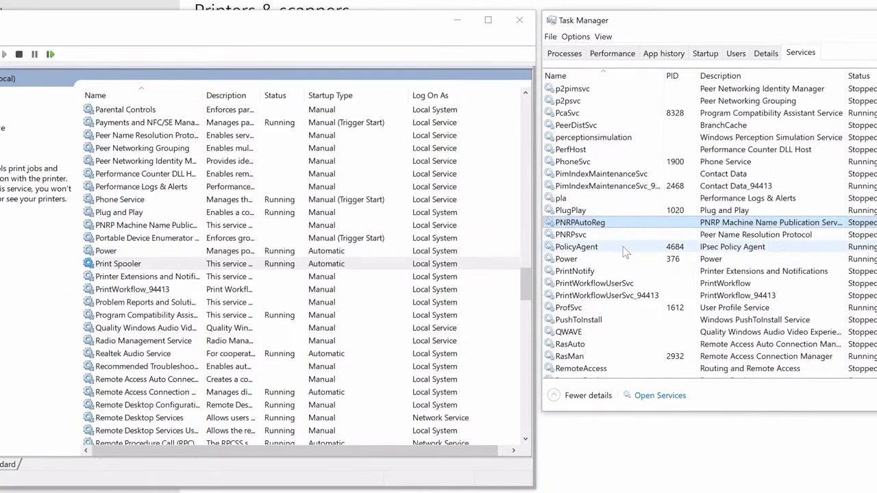
pyautogui.click(675, 210)
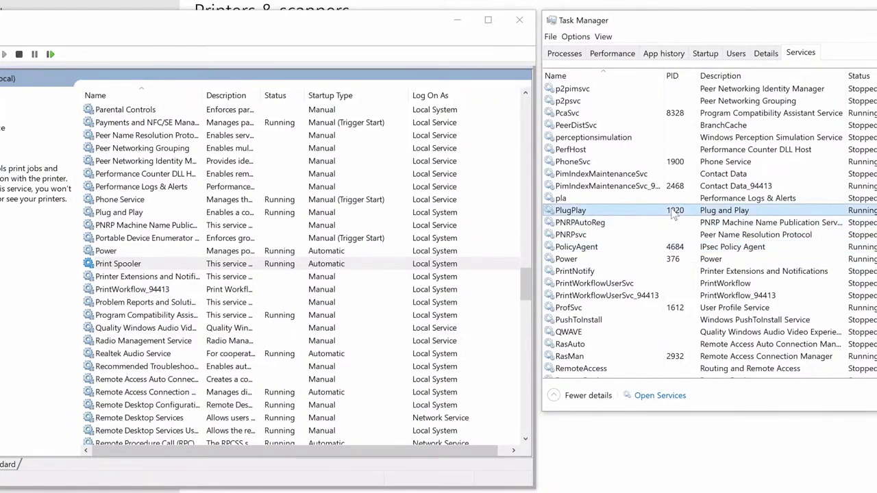
pyautogui.scroll(-2, 709, 226)
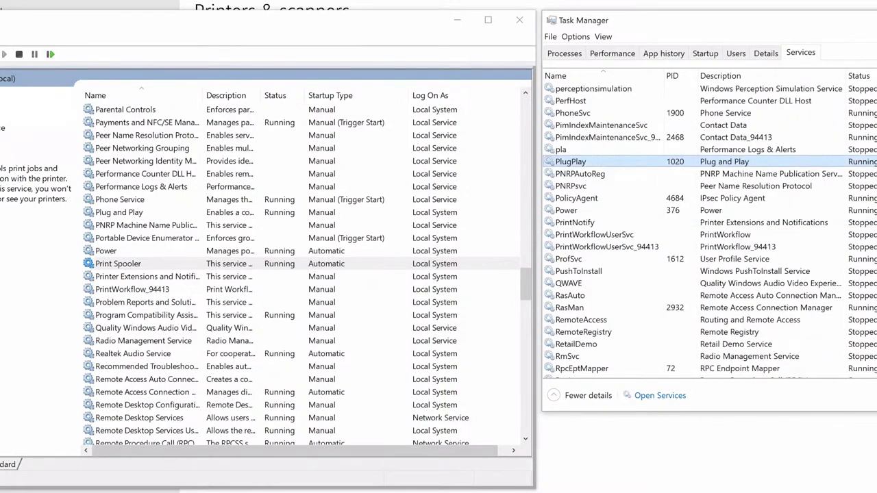
pyautogui.scroll(5, 607, 217)
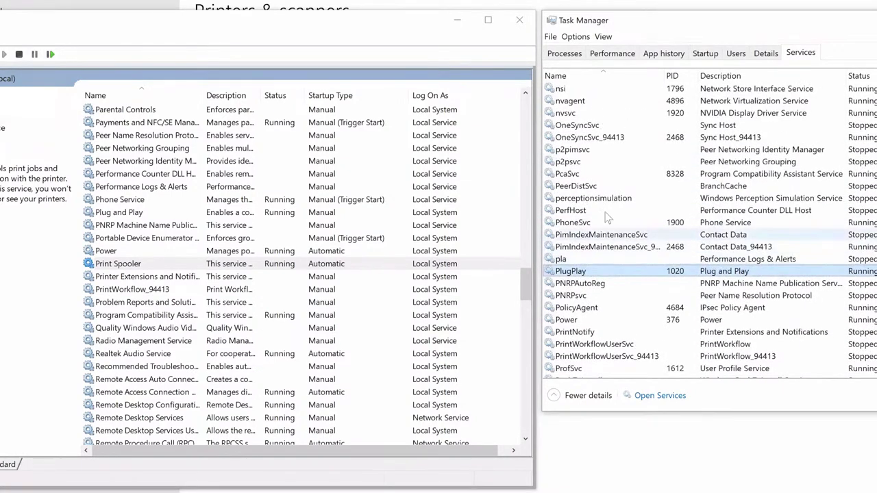
pyautogui.click(223, 33)
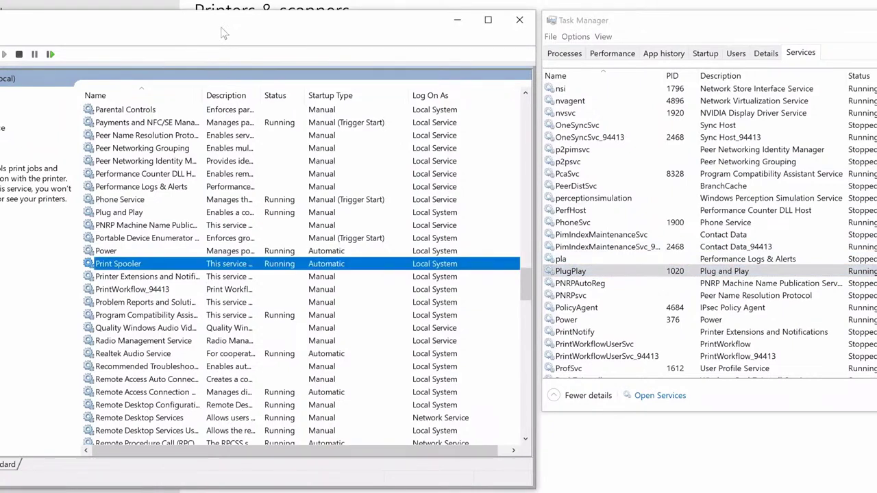
pyautogui.moveTo(67, 22); pyautogui.dragTo(69, 22)
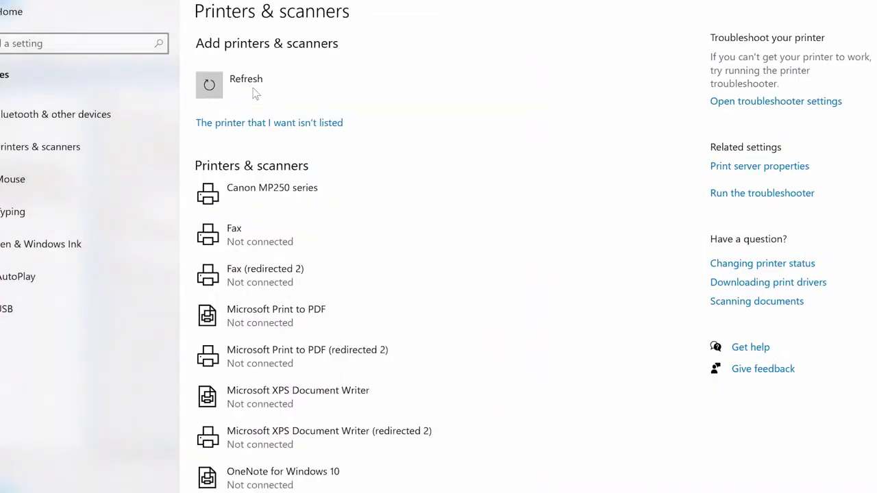
# - Start adding an unlisted printer by TCP/IP address in the Add Printer wizard, then cancel it
pyautogui.click(241, 127)
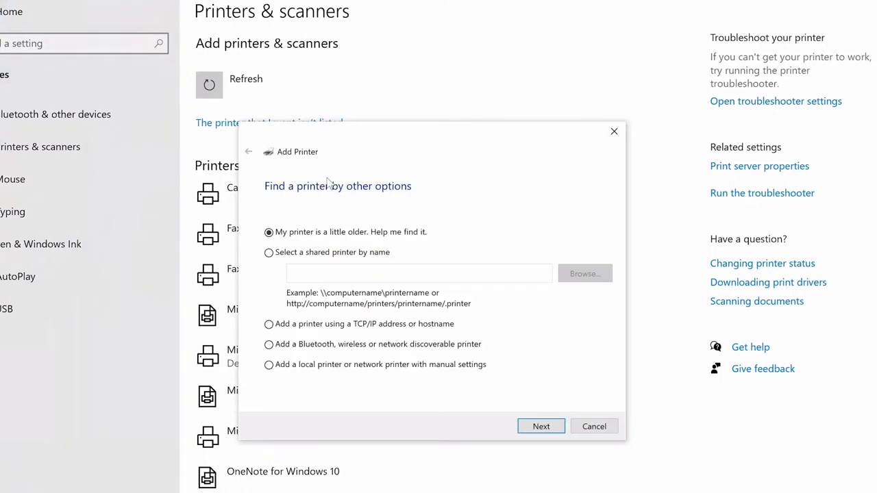
pyautogui.moveTo(408, 140); pyautogui.dragTo(423, 116)
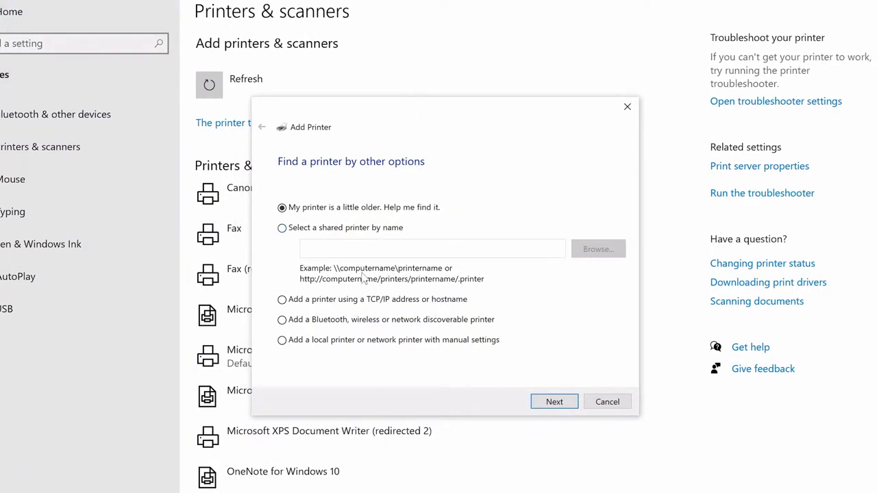
pyautogui.click(302, 305)
pyautogui.click(607, 403)
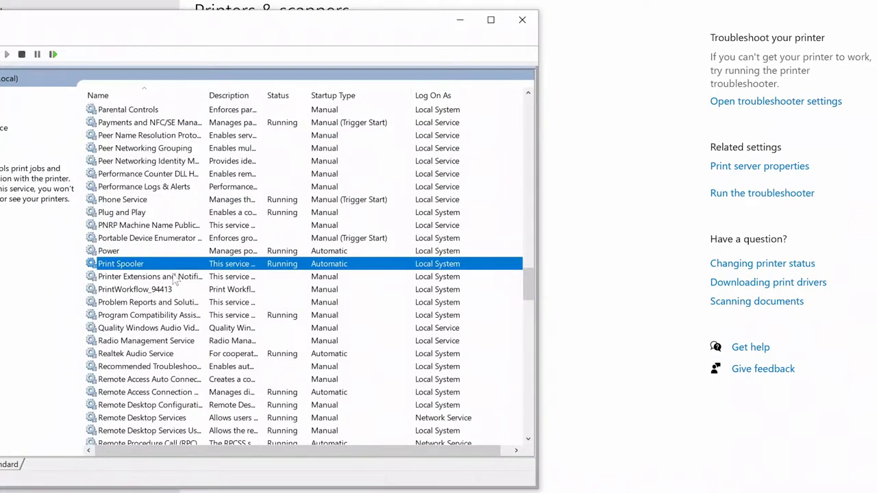
# - Stop the Print Spooler service, widen the Description column, and bring up Print Spooler's properties
pyautogui.rightClick(165, 265)
pyautogui.click(195, 290)
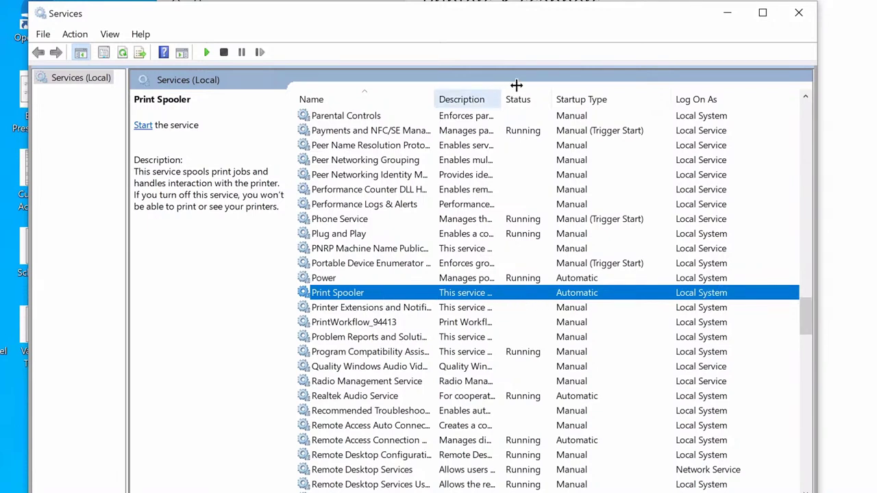
pyautogui.moveTo(516, 85); pyautogui.dragTo(533, 86)
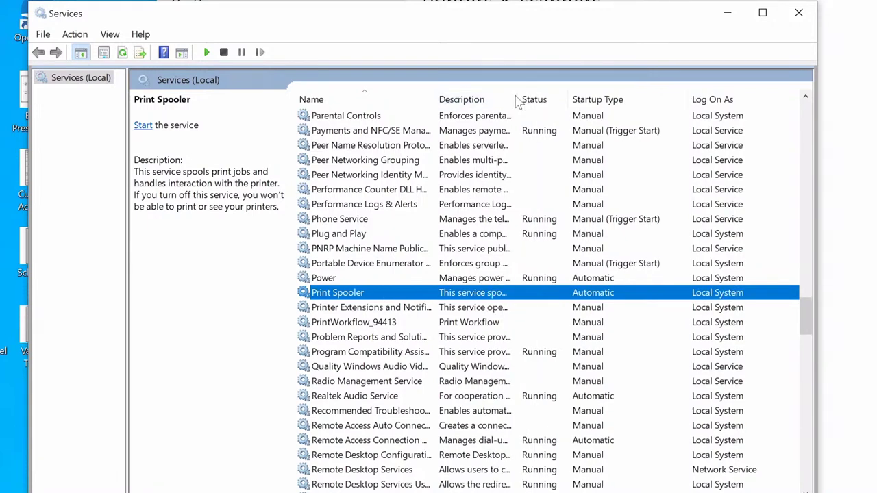
pyautogui.rightClick(421, 294)
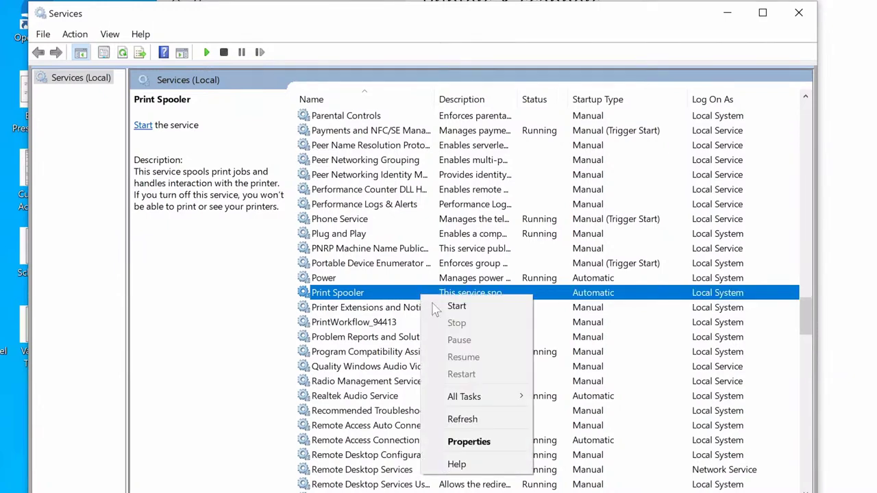
pyautogui.click(468, 442)
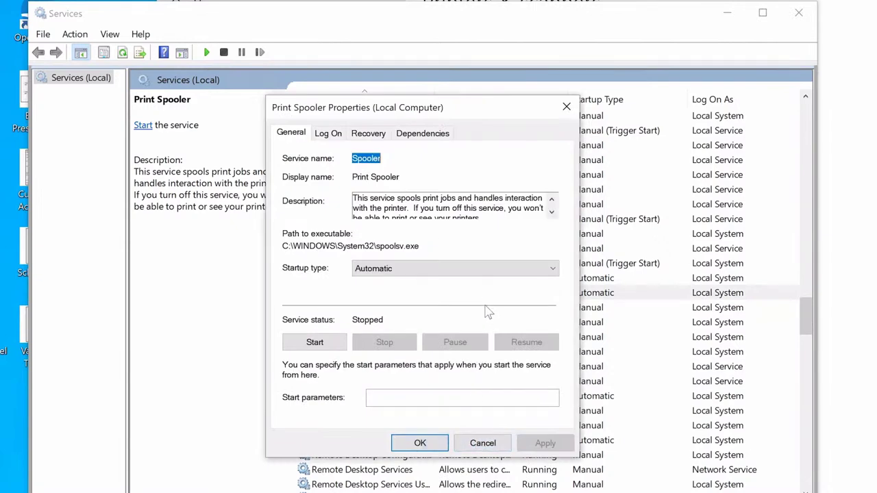
# - Switch Print Spooler's startup type to Disabled and apply it
pyautogui.moveTo(500, 116); pyautogui.dragTo(739, 122)
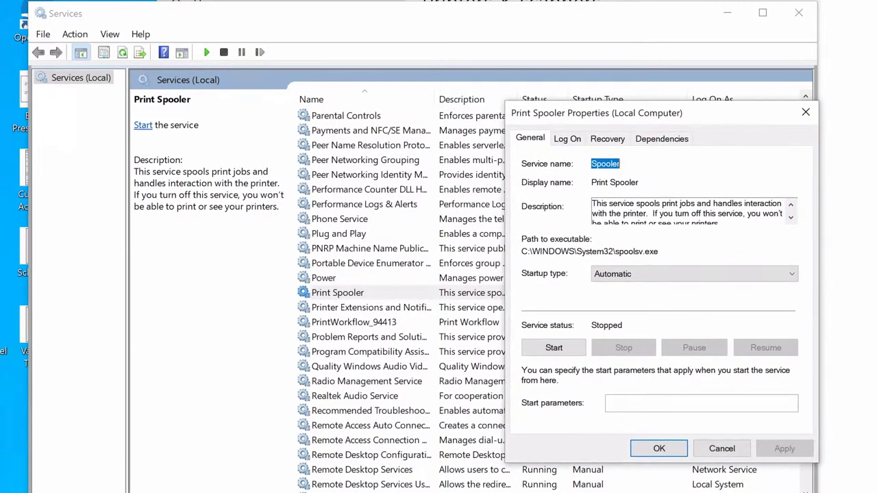
pyautogui.click(631, 274)
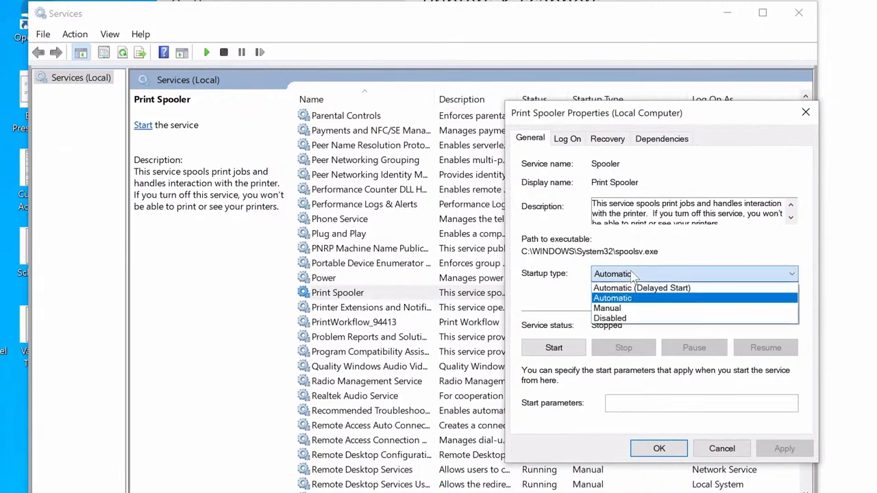
pyautogui.click(616, 318)
pyautogui.click(785, 451)
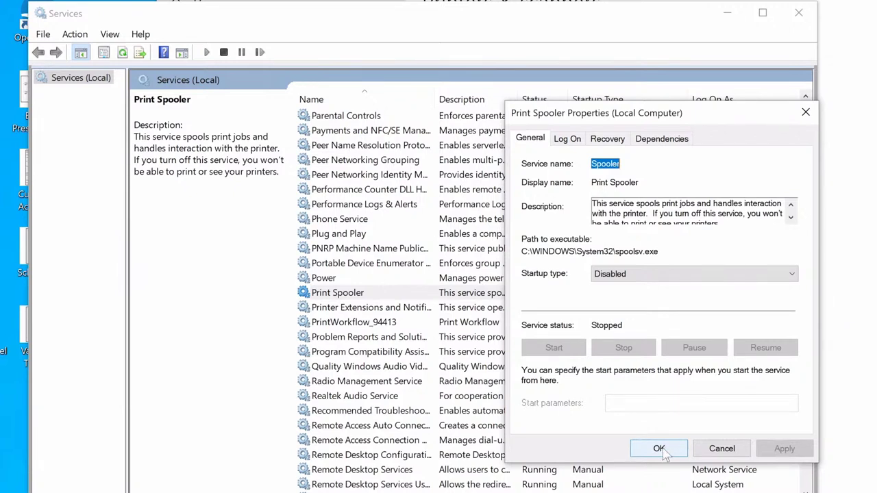
# - Set the startup type back to Automatic, apply, and close the properties with OK
pyautogui.click(680, 275)
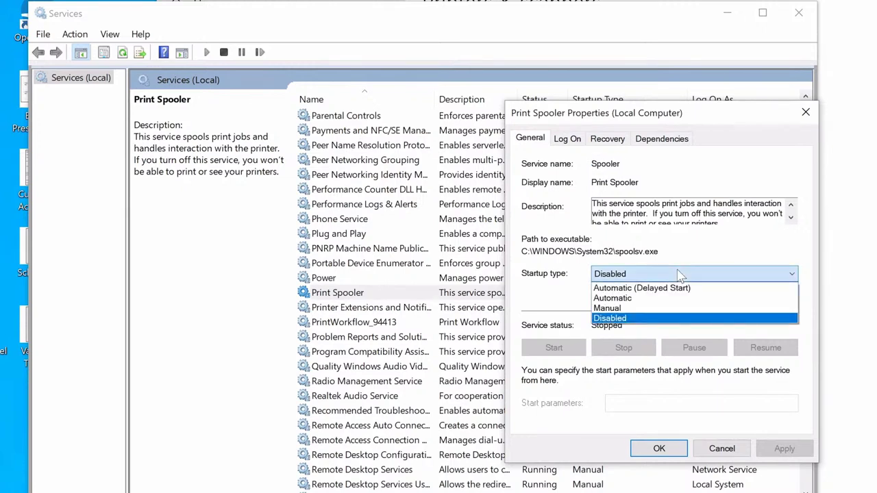
pyautogui.click(643, 298)
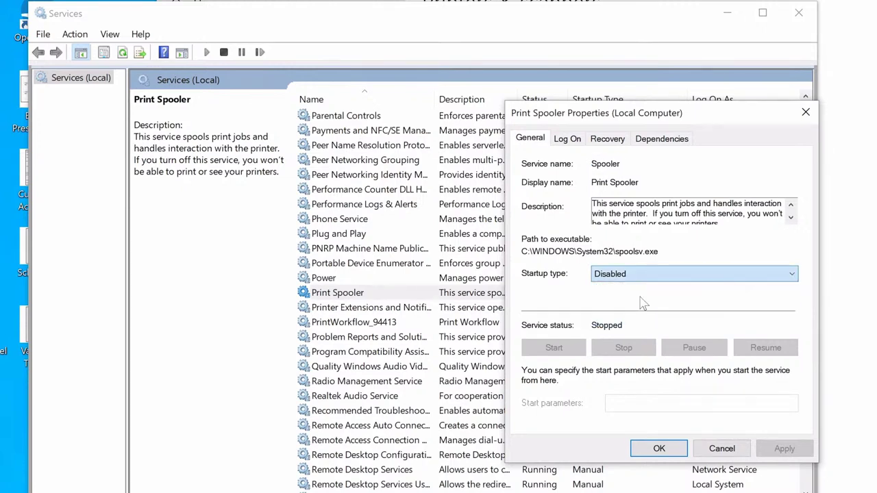
pyautogui.click(784, 449)
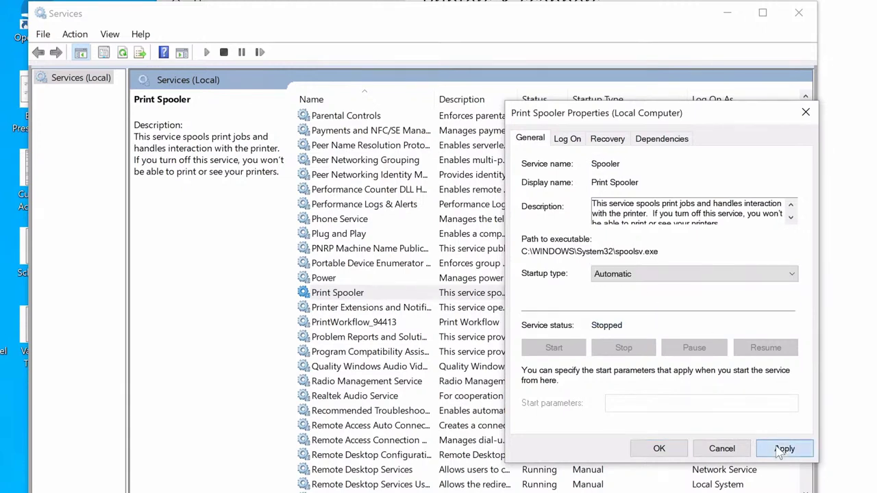
pyautogui.click(659, 449)
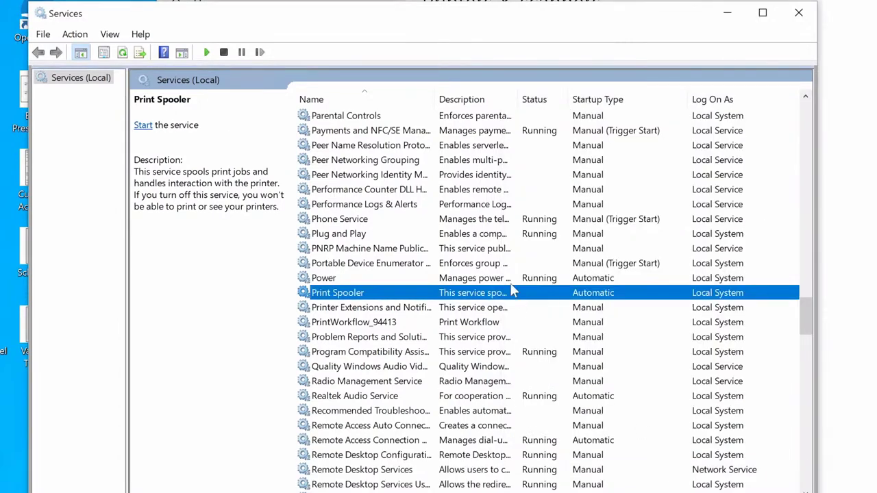
pyautogui.rightClick(485, 294)
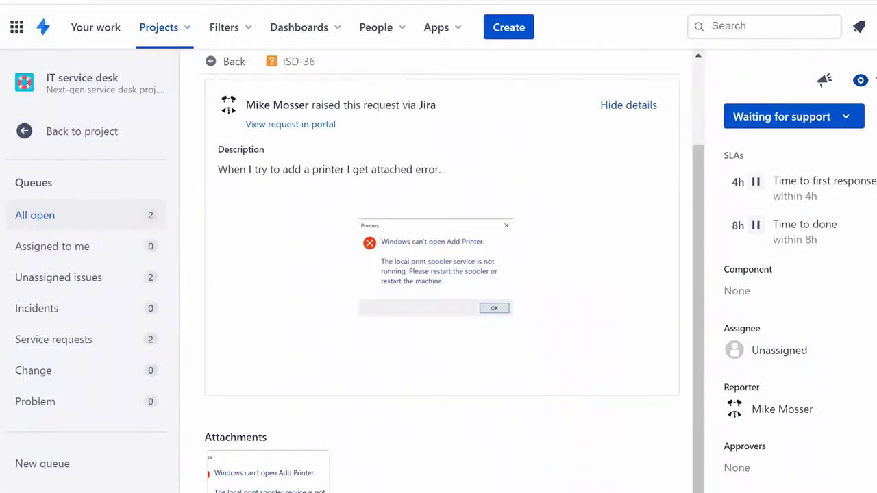
# - Relaunch the Services console from Windows search with 'services' and move it fully onscreen
pyautogui.press('super')
pyautogui.write('services')
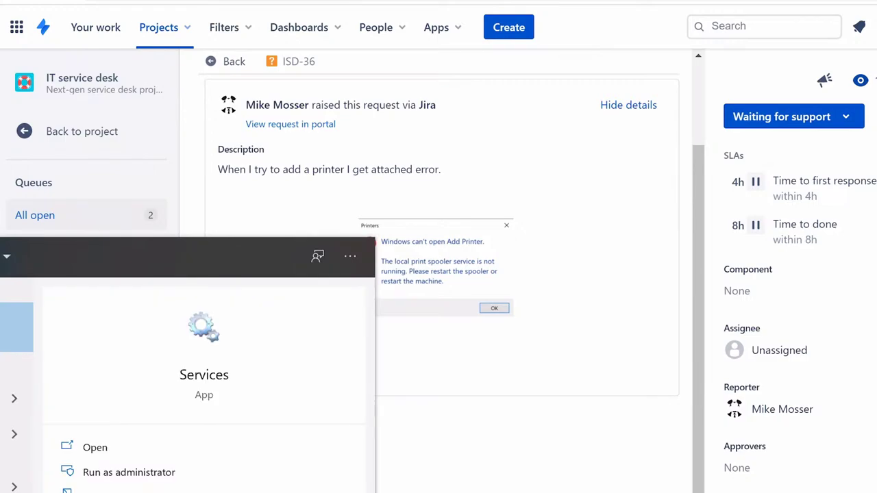
pyautogui.press('Return')
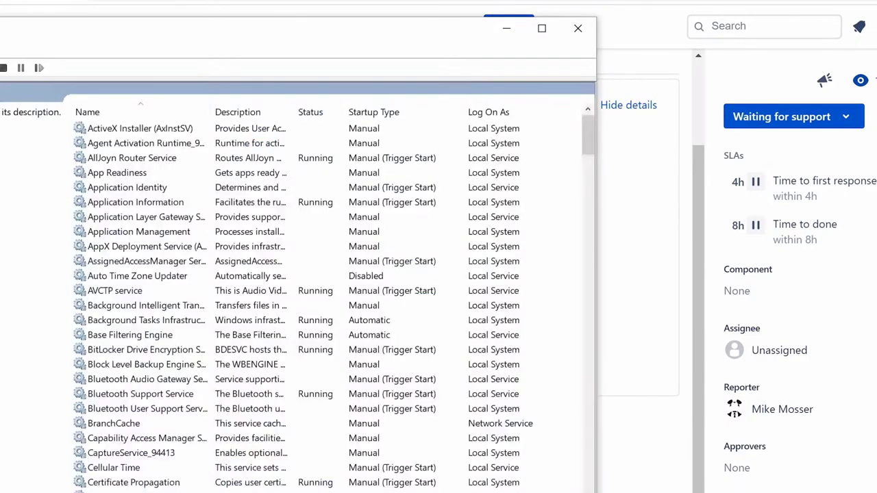
pyautogui.moveTo(396, 23); pyautogui.dragTo(600, 144)
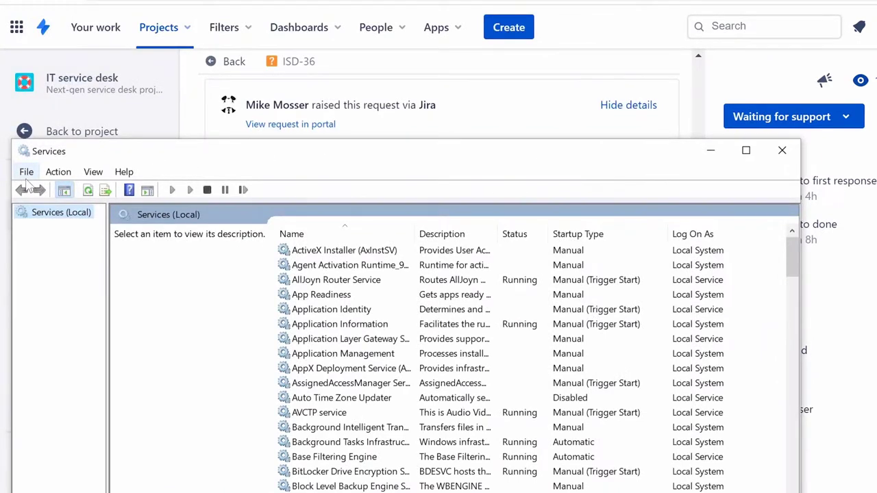
# - Begin connecting the console to another computer by name, cancel it, then close Services
pyautogui.click(28, 175)
pyautogui.moveTo(58, 176)
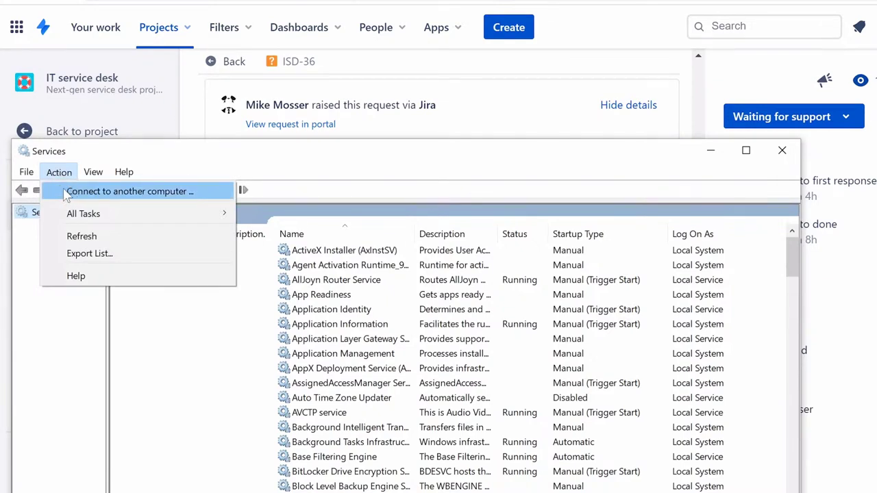
pyautogui.click(73, 197)
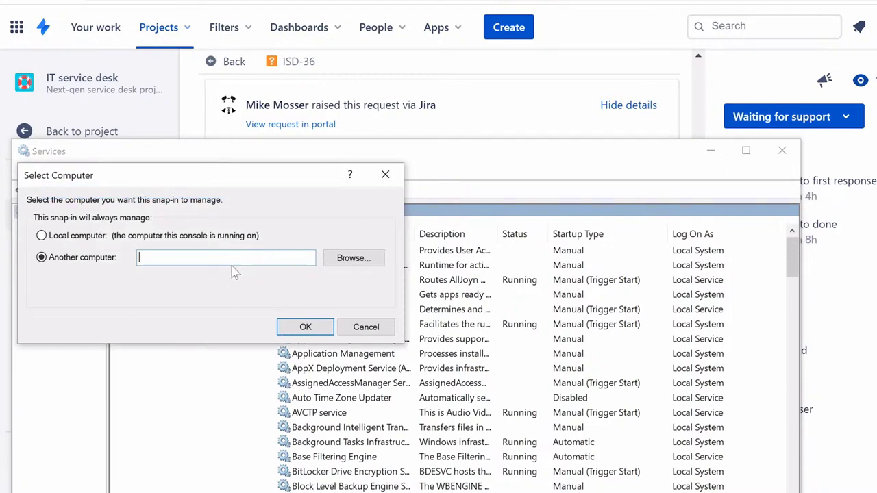
pyautogui.write('mikescomputername')
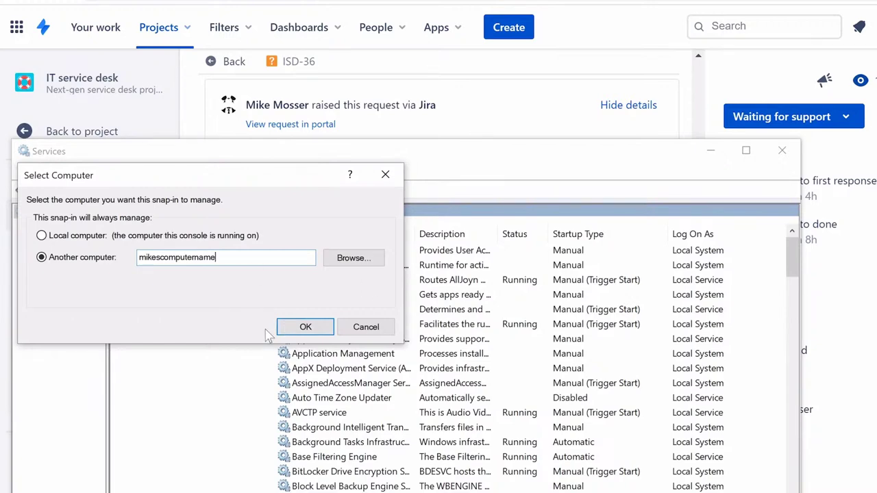
pyautogui.click(388, 332)
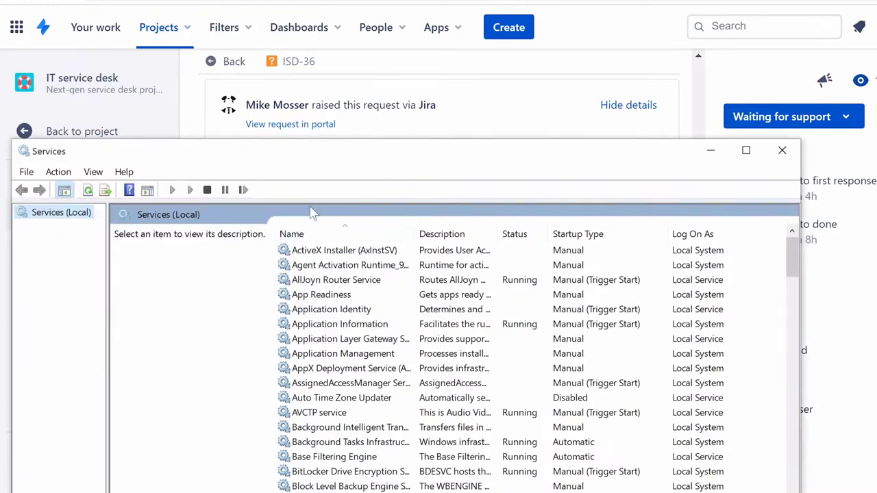
pyautogui.moveTo(368, 152); pyautogui.dragTo(340, 67)
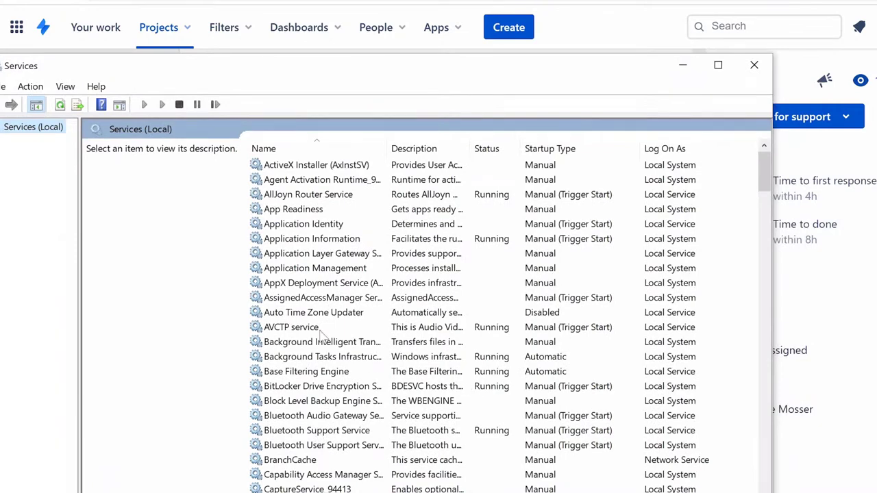
pyautogui.click(756, 65)
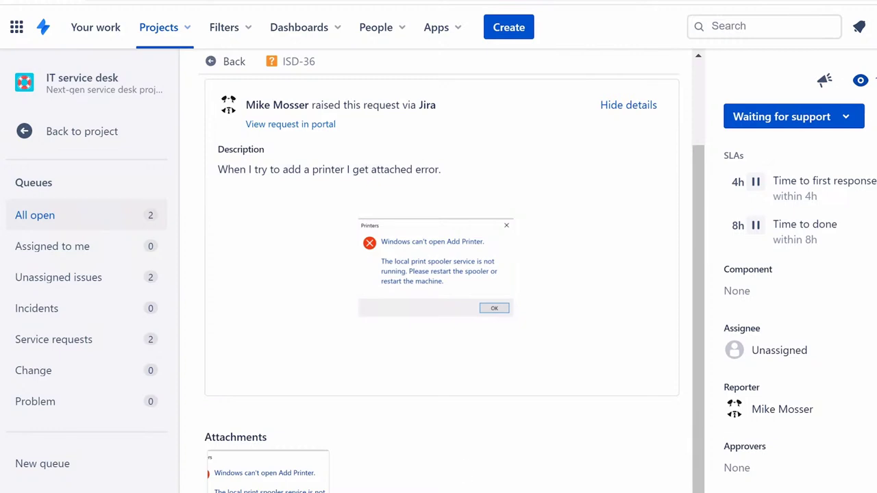
# - Post a customer reply saying printing was enabled on their computer and asking them to report issues
pyautogui.scroll(-2, 454, 284)
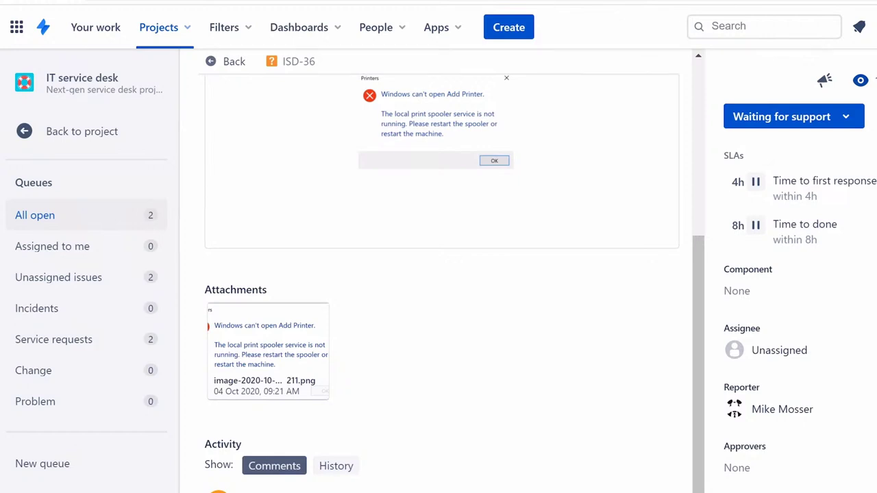
pyautogui.write('Hel')
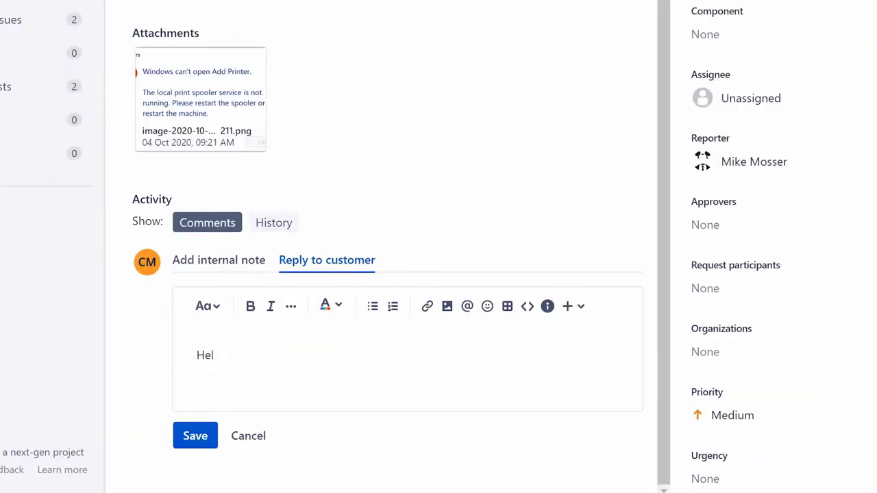
pyautogui.write('olo Mike, I have ena')
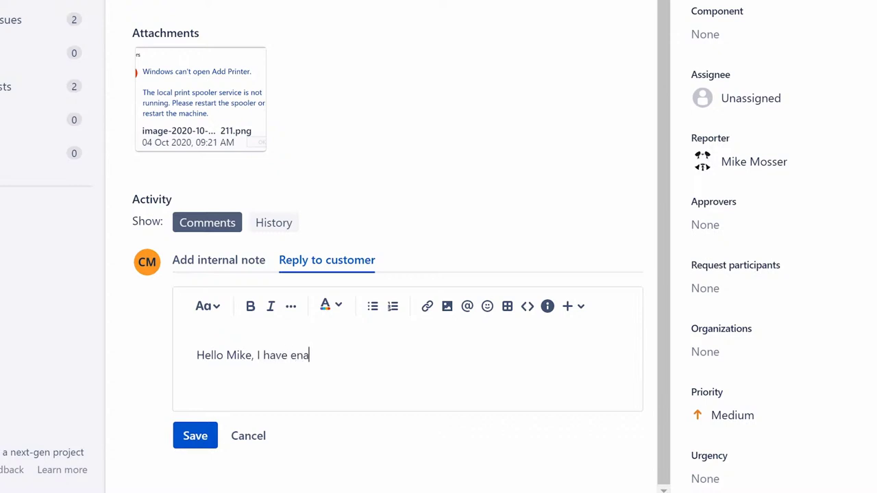
pyautogui.write('bled Printing on yuour')
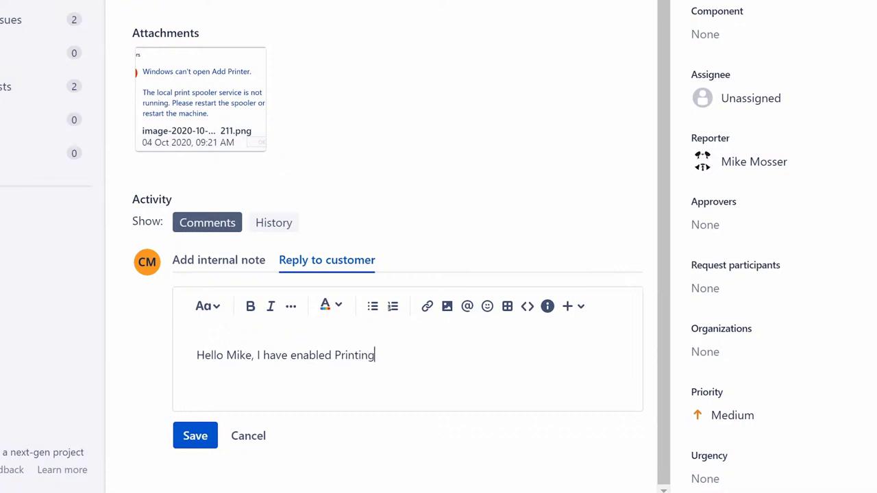
pyautogui.press('BackSpace')
pyautogui.press('BackSpace')
pyautogui.press('BackSpace')
pyautogui.press('BackSpace')
pyautogui.press('BackSpace')
pyautogui.write('our comput')
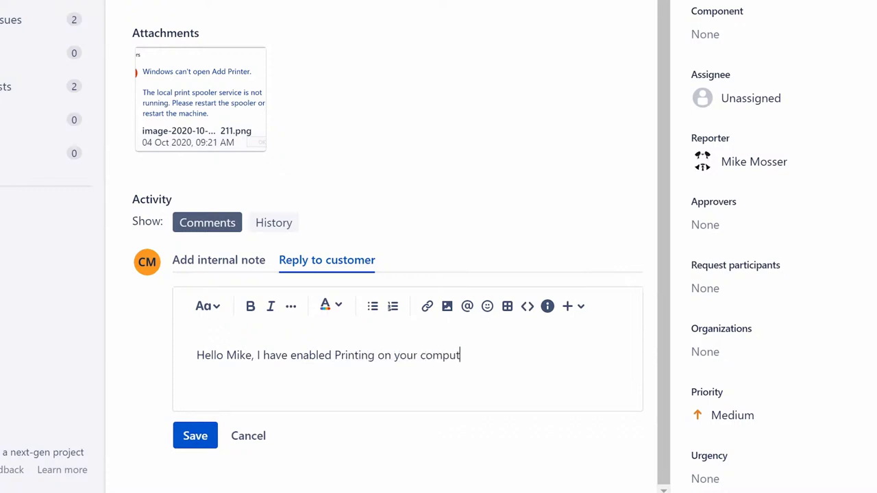
pyautogui.write('e4r. Please try again ')
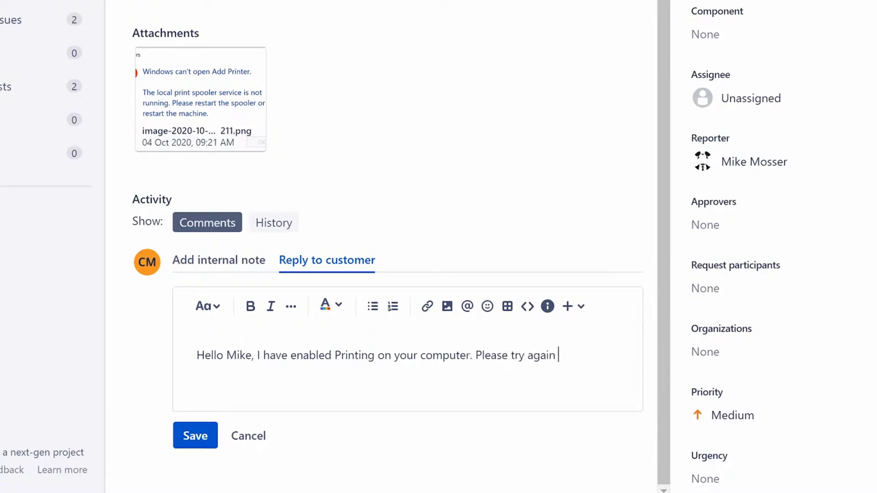
pyautogui.write('and let me know ')
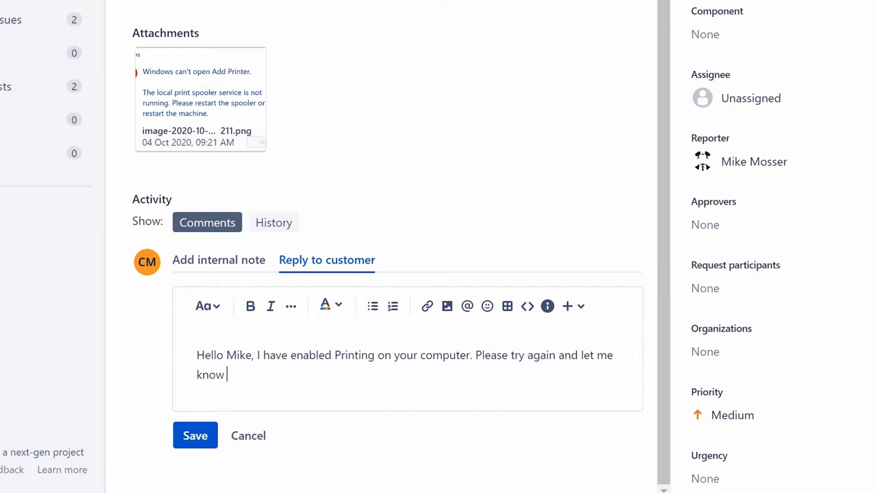
pyautogui.write('if any issues. Ervin')
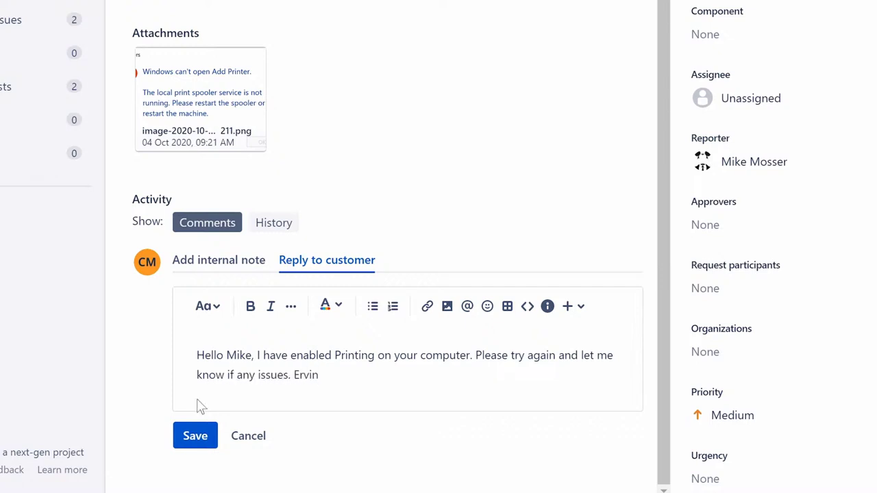
pyautogui.click(185, 436)
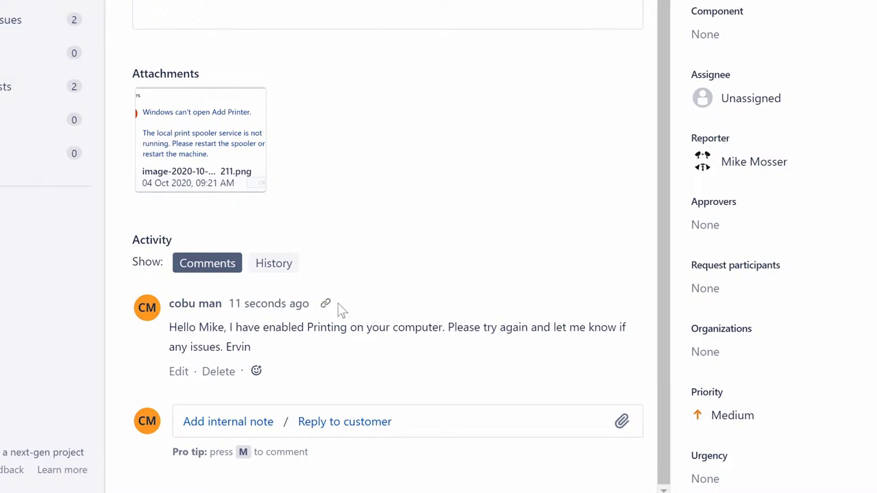
# - Add an internal note reading 'Printing now works fine.' signed with the agent's name
pyautogui.moveTo(447, 327); pyautogui.dragTo(486, 347)
pyautogui.click(485, 346)
pyautogui.click(248, 426)
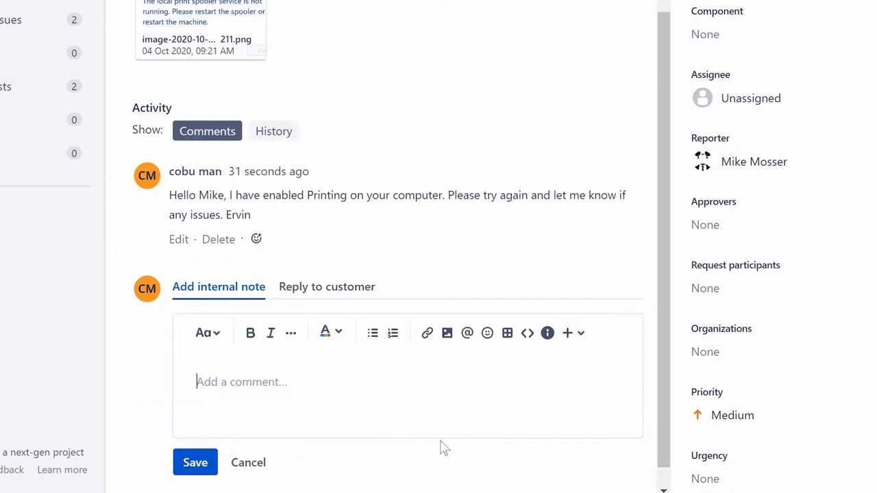
pyautogui.write('Print')
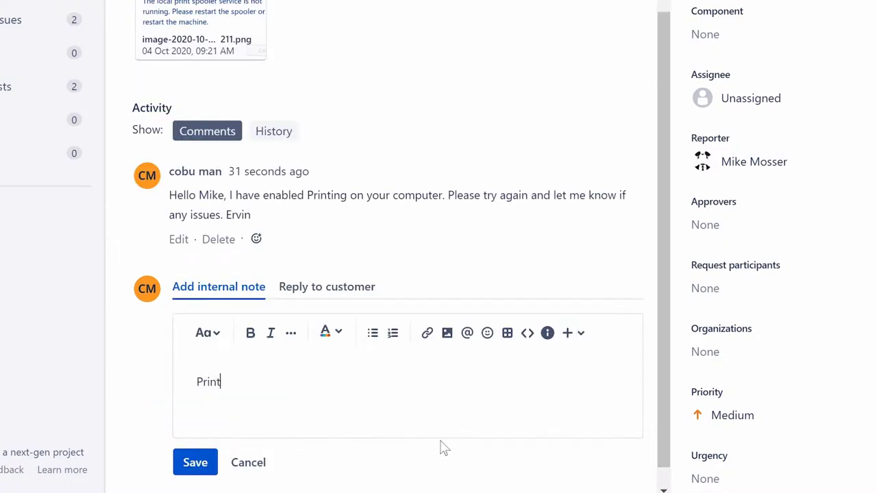
pyautogui.write('ing now workis')
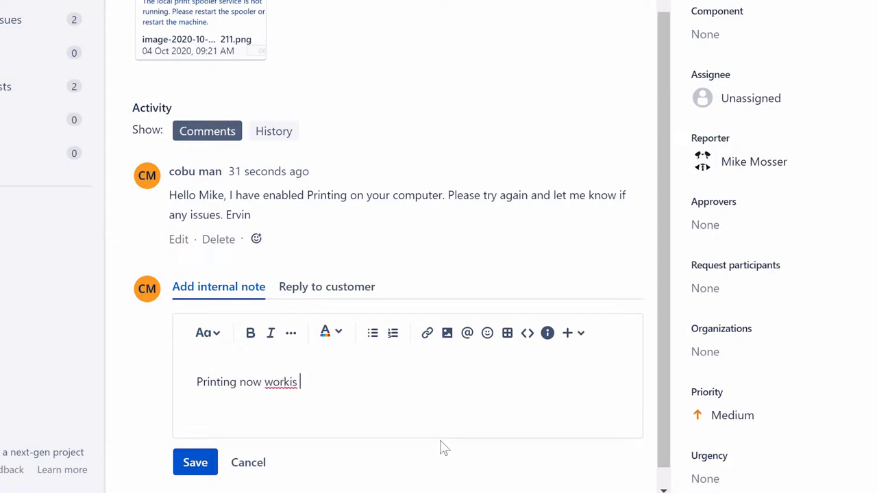
pyautogui.press('BackSpace')
pyautogui.press('BackSpace')
pyautogui.press('BackSpace')
pyautogui.write('s fine. Ervin')
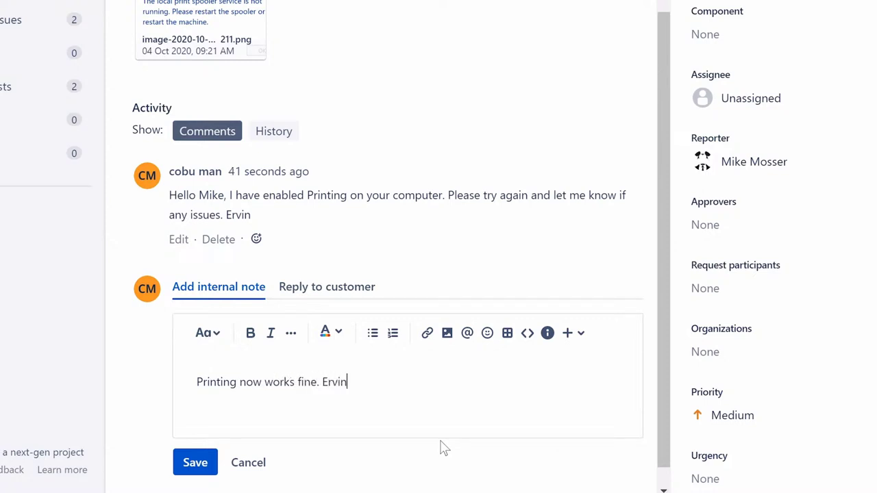
pyautogui.click(198, 462)
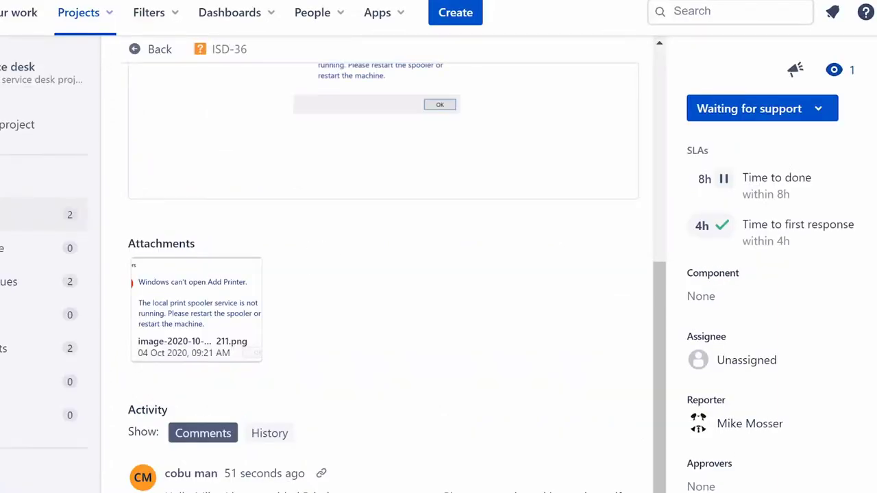
# - Transition ISD-36 to Completed, then open ISD-37 'Computer Crashed.' from the All open queue
pyautogui.scroll(3, 383, 274)
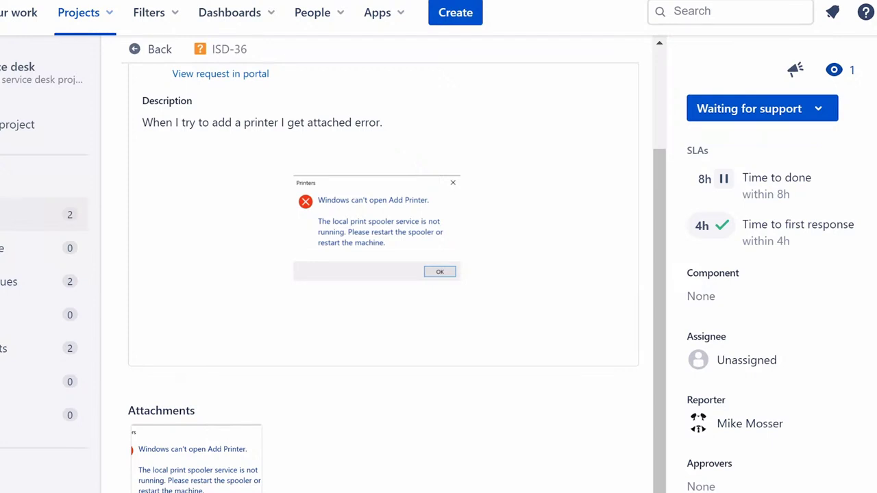
pyautogui.scroll(-3, 384, 274)
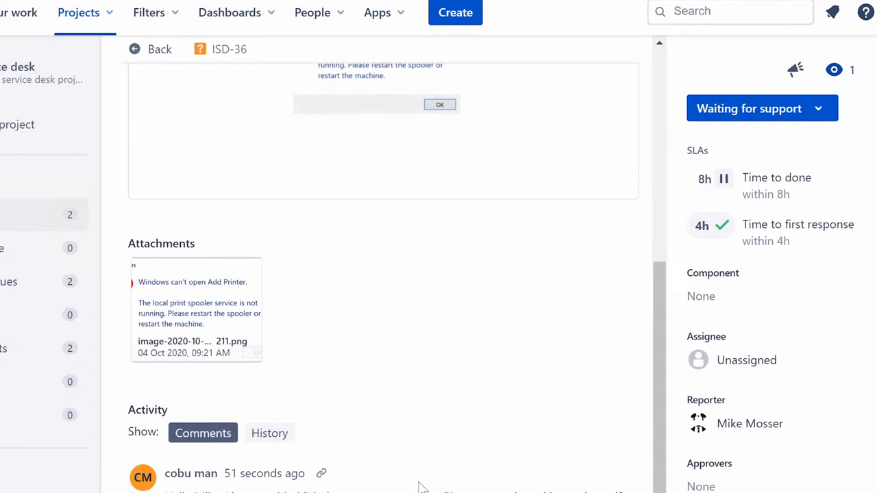
pyautogui.scroll(5, 383, 274)
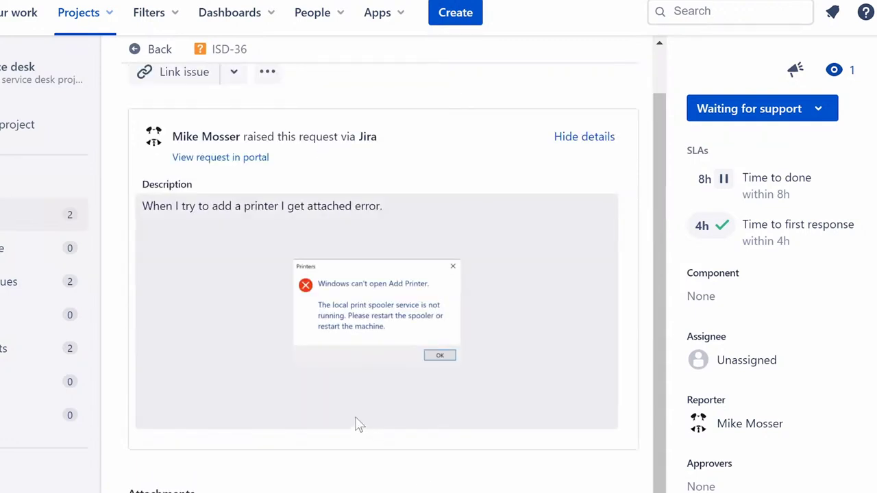
pyautogui.click(820, 113)
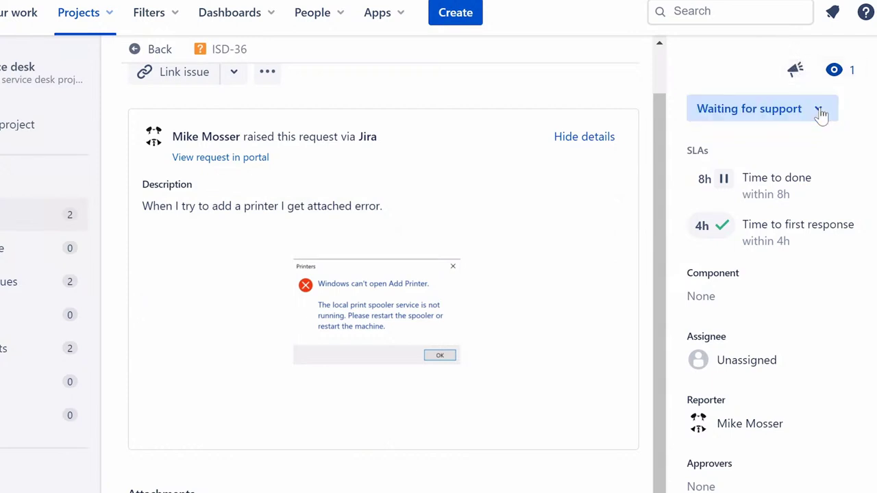
pyautogui.click(765, 267)
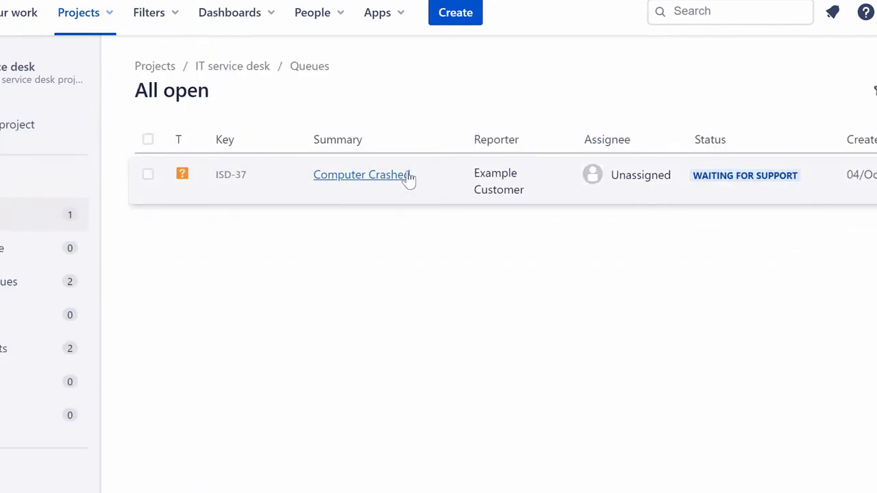
pyautogui.click(377, 177)
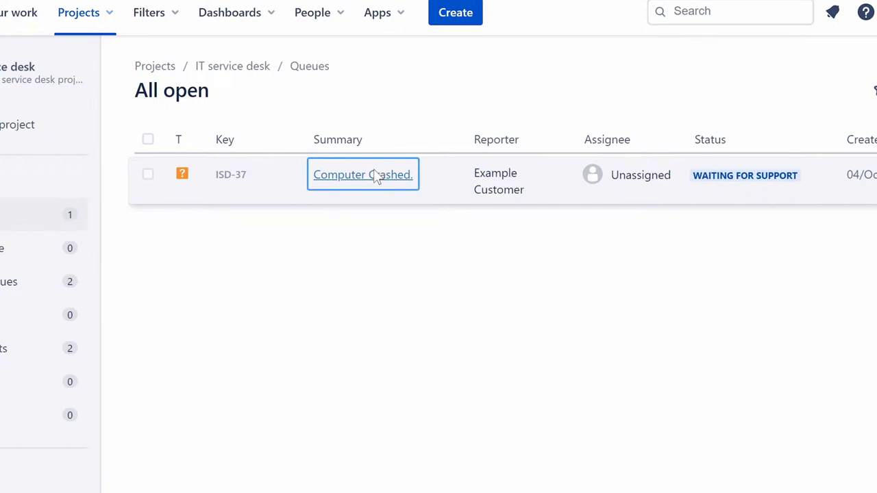